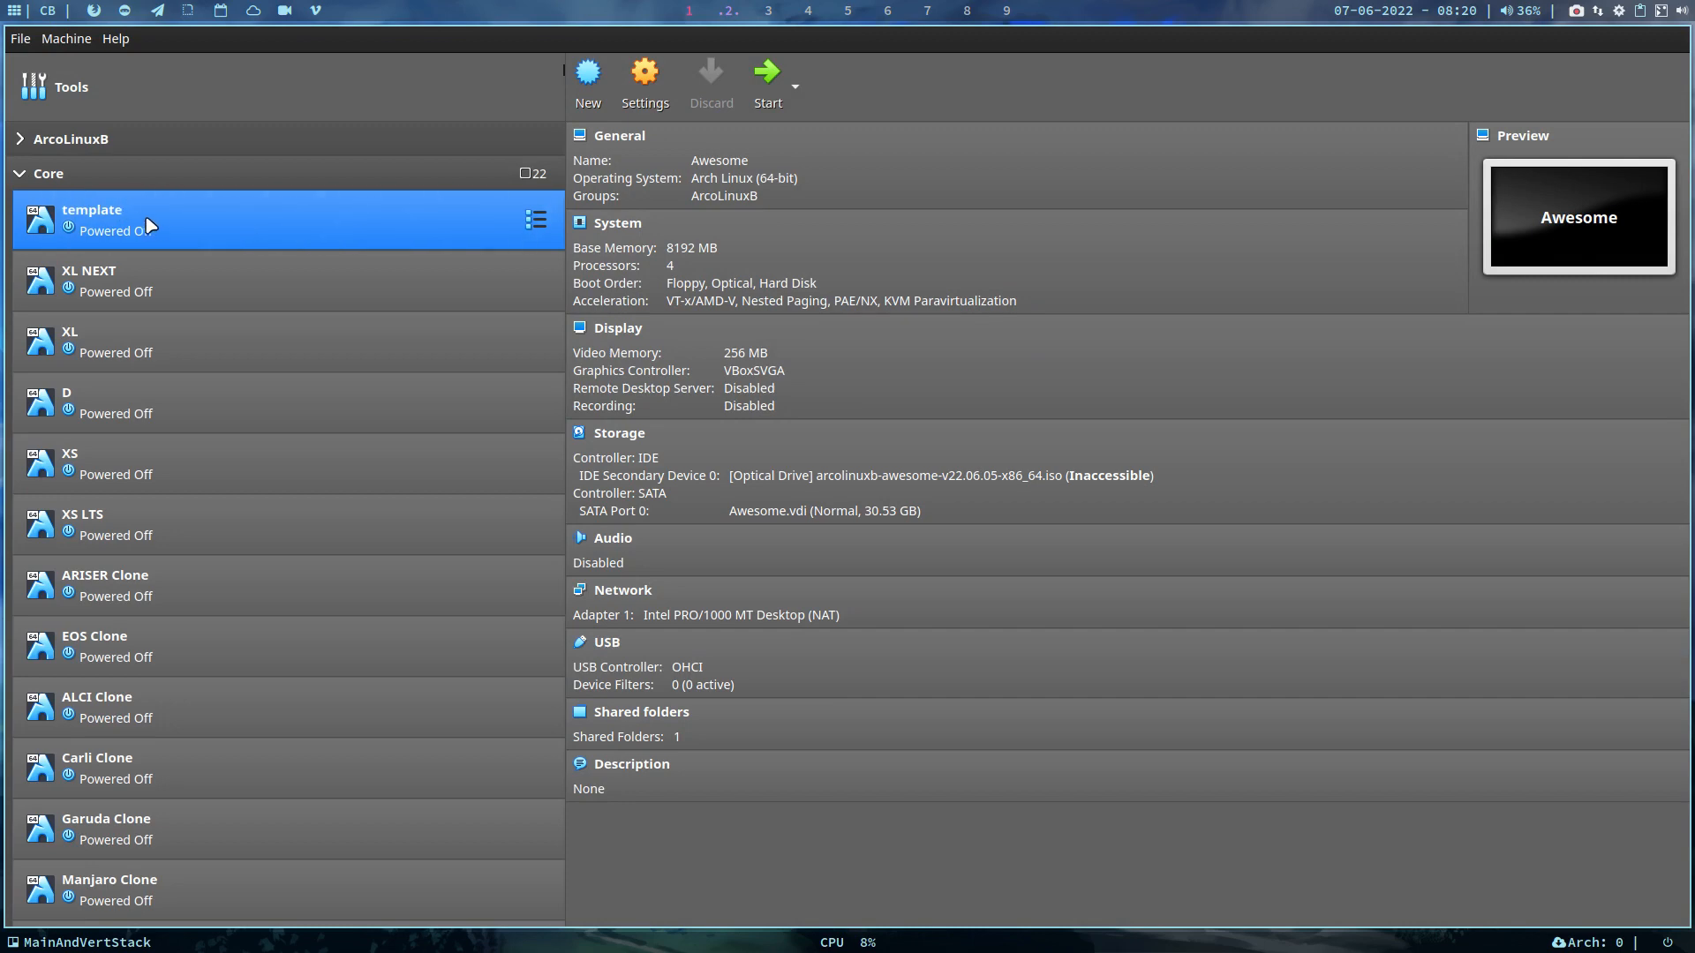
# Select the Man Clone virtual machine in the list and start it
pyautogui.scroll(-5, 159, 224)
pyautogui.scroll(-1, 162, 228)
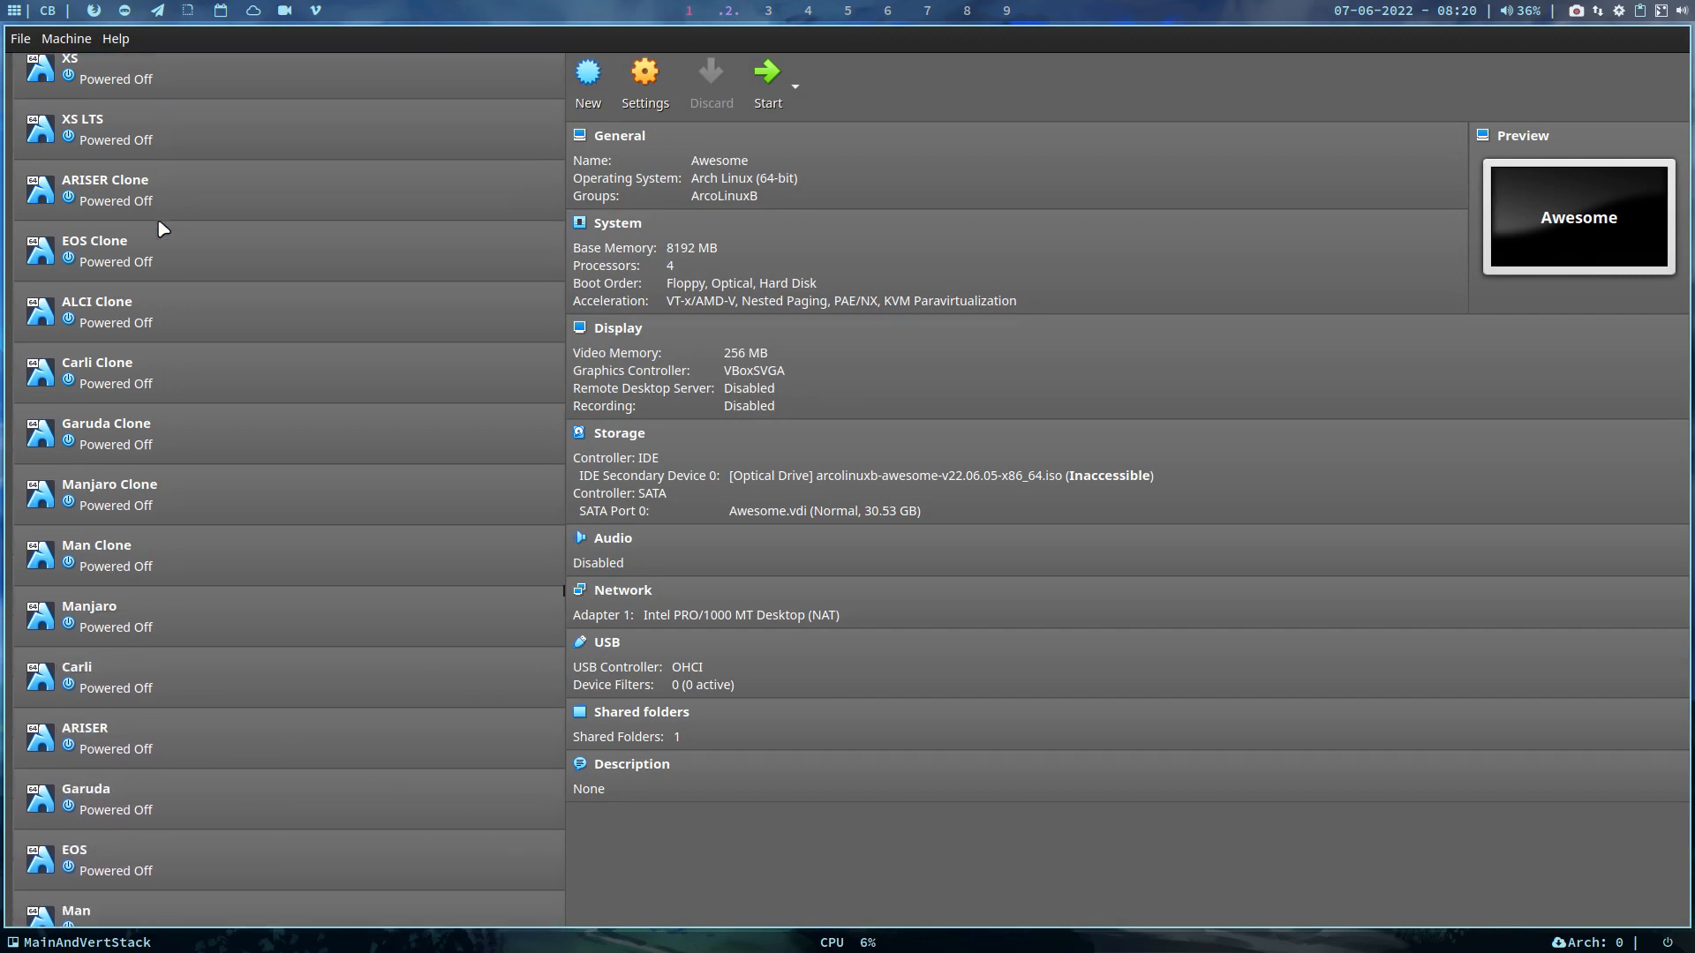
pyautogui.click(212, 552)
pyautogui.click(767, 75)
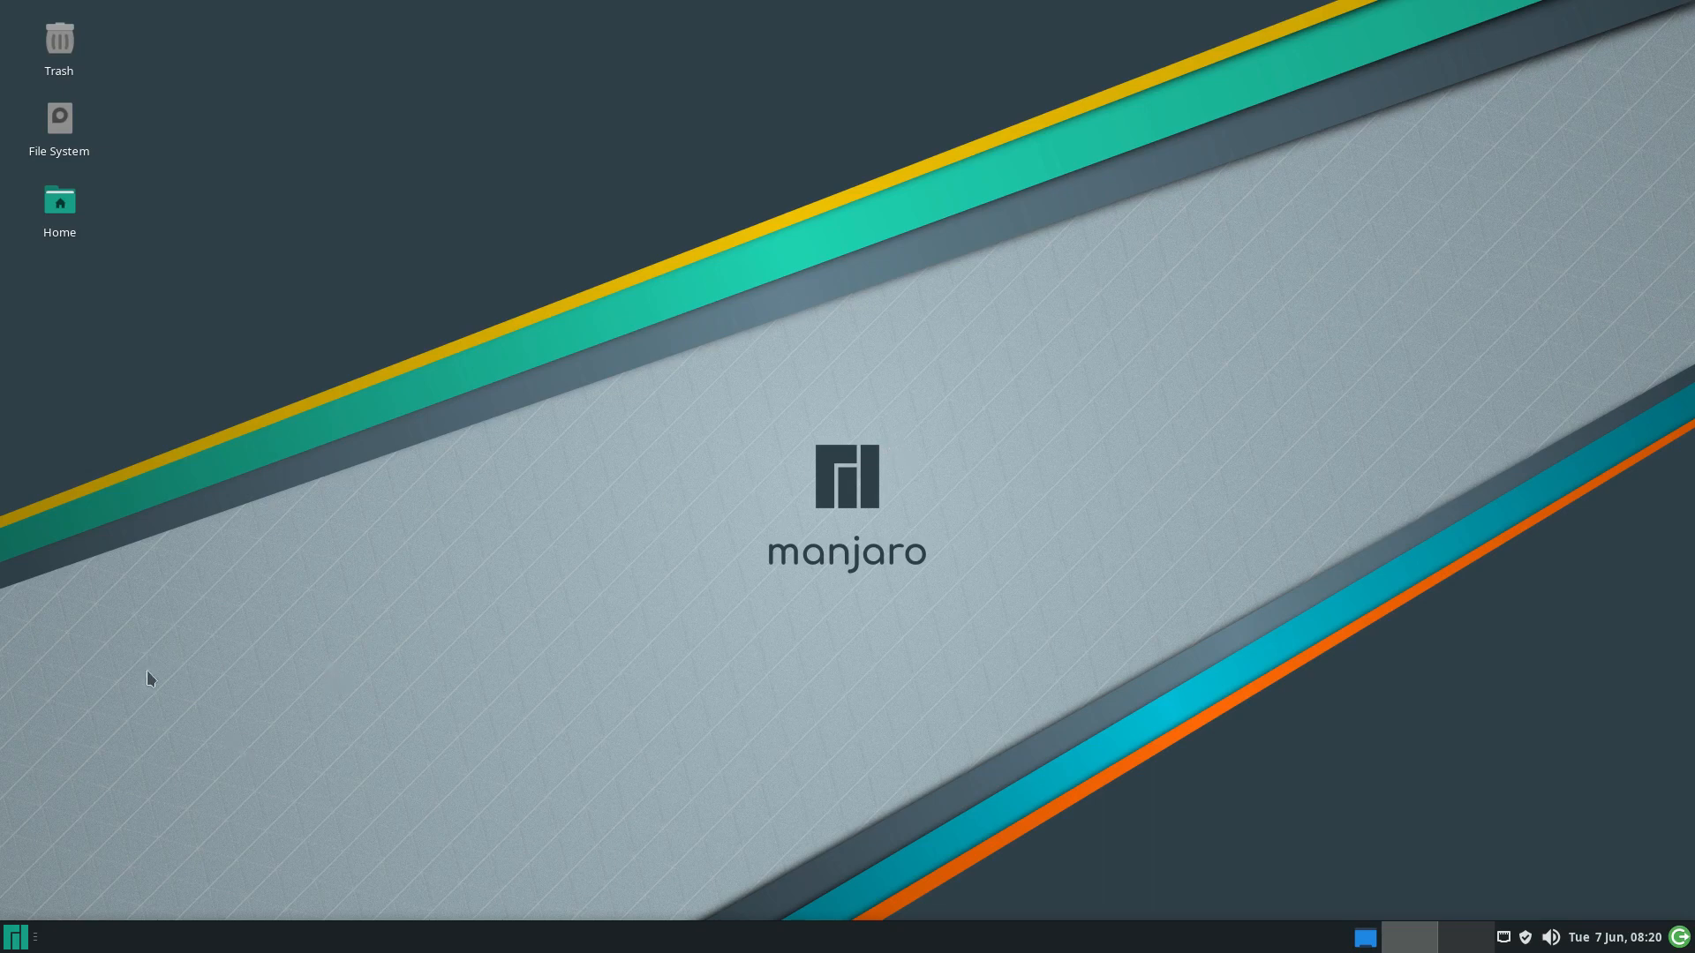
# Search the Whisker Menu for 'arch', then shut the virtual machine down from the log-out dialog
pyautogui.click(13, 944)
pyautogui.write('a')
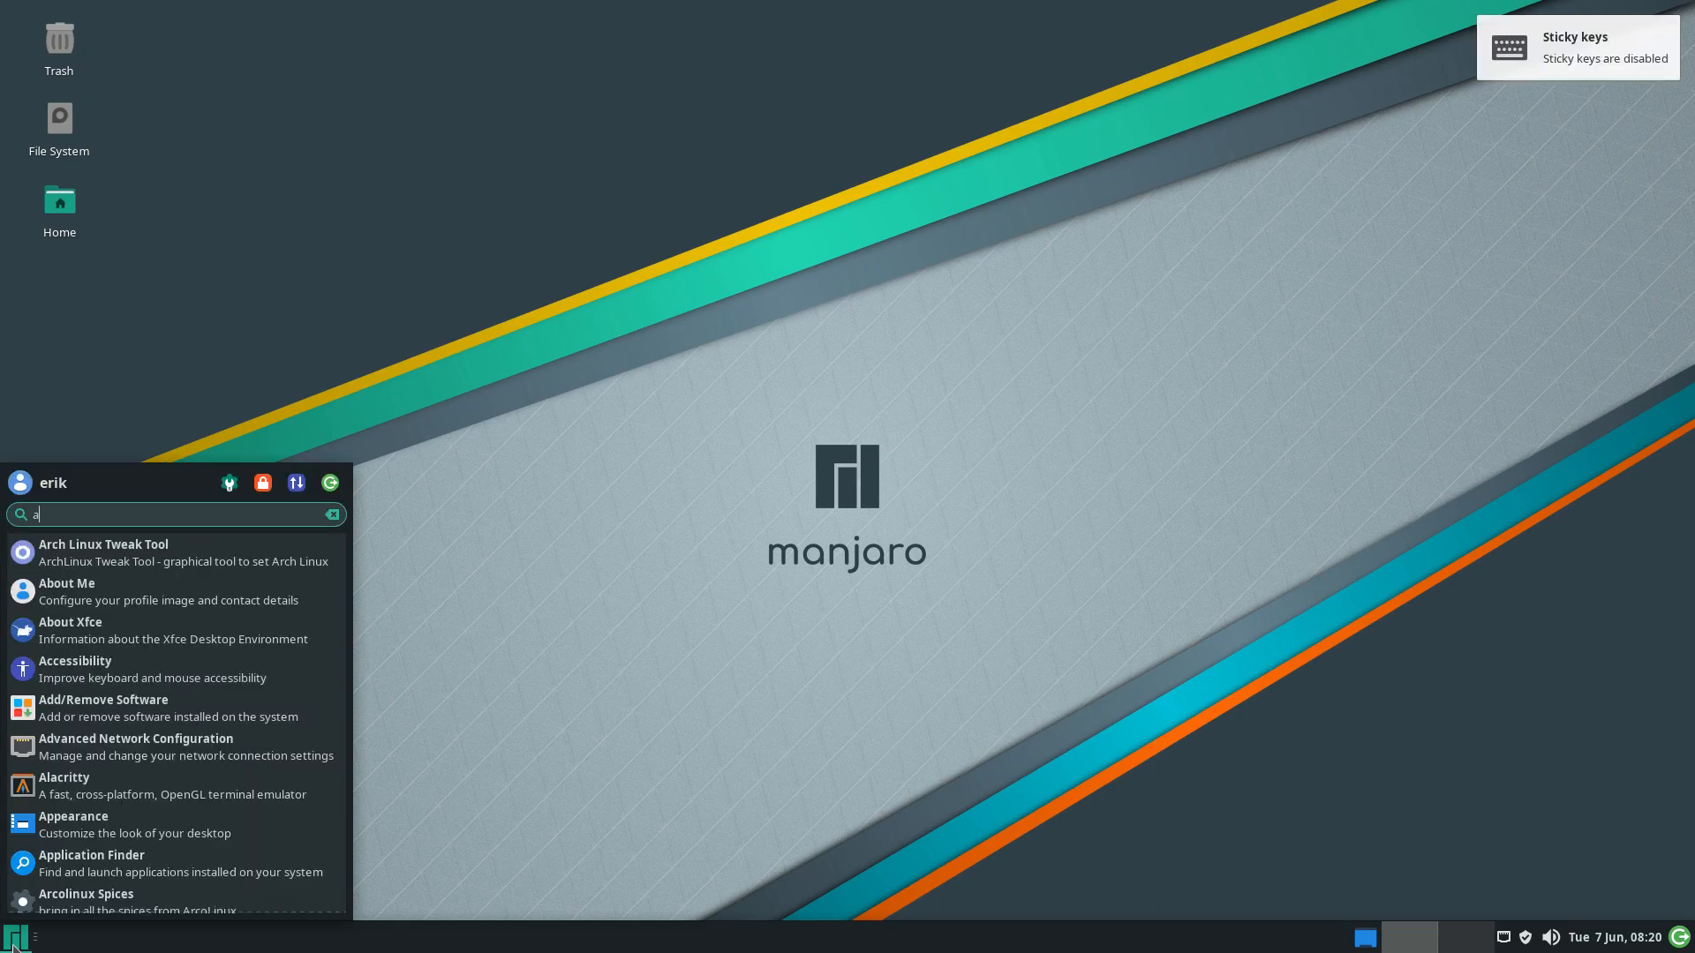
pyautogui.write('rch')
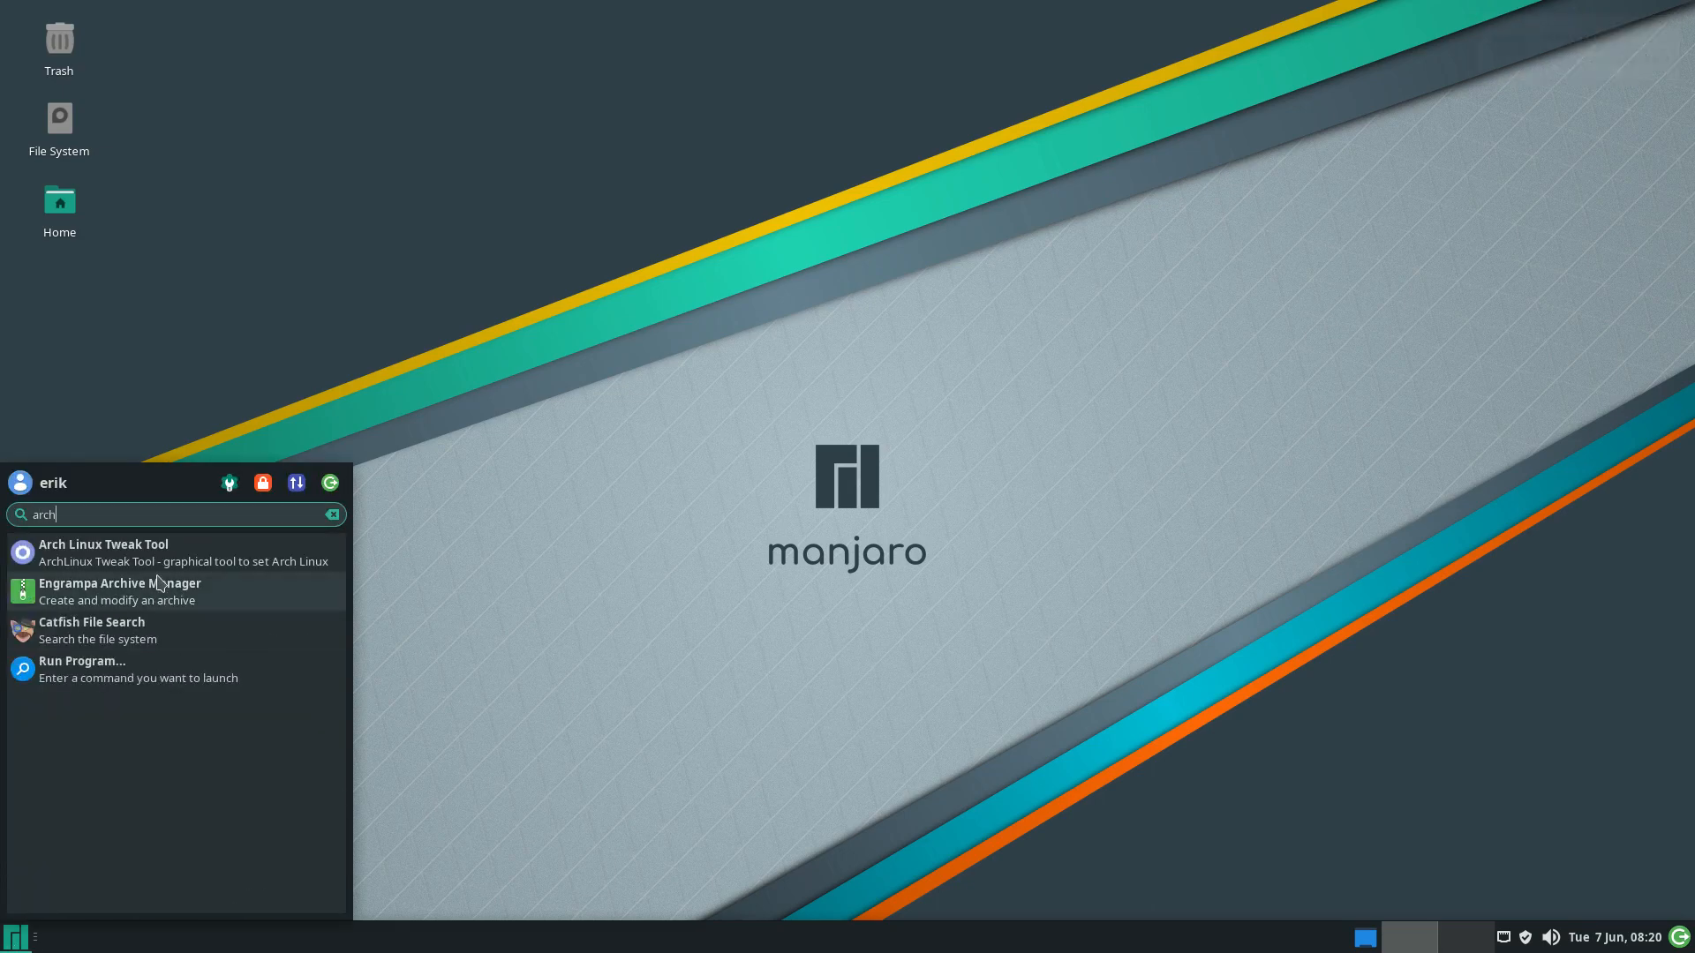
pyautogui.click(569, 452)
pyautogui.click(15, 937)
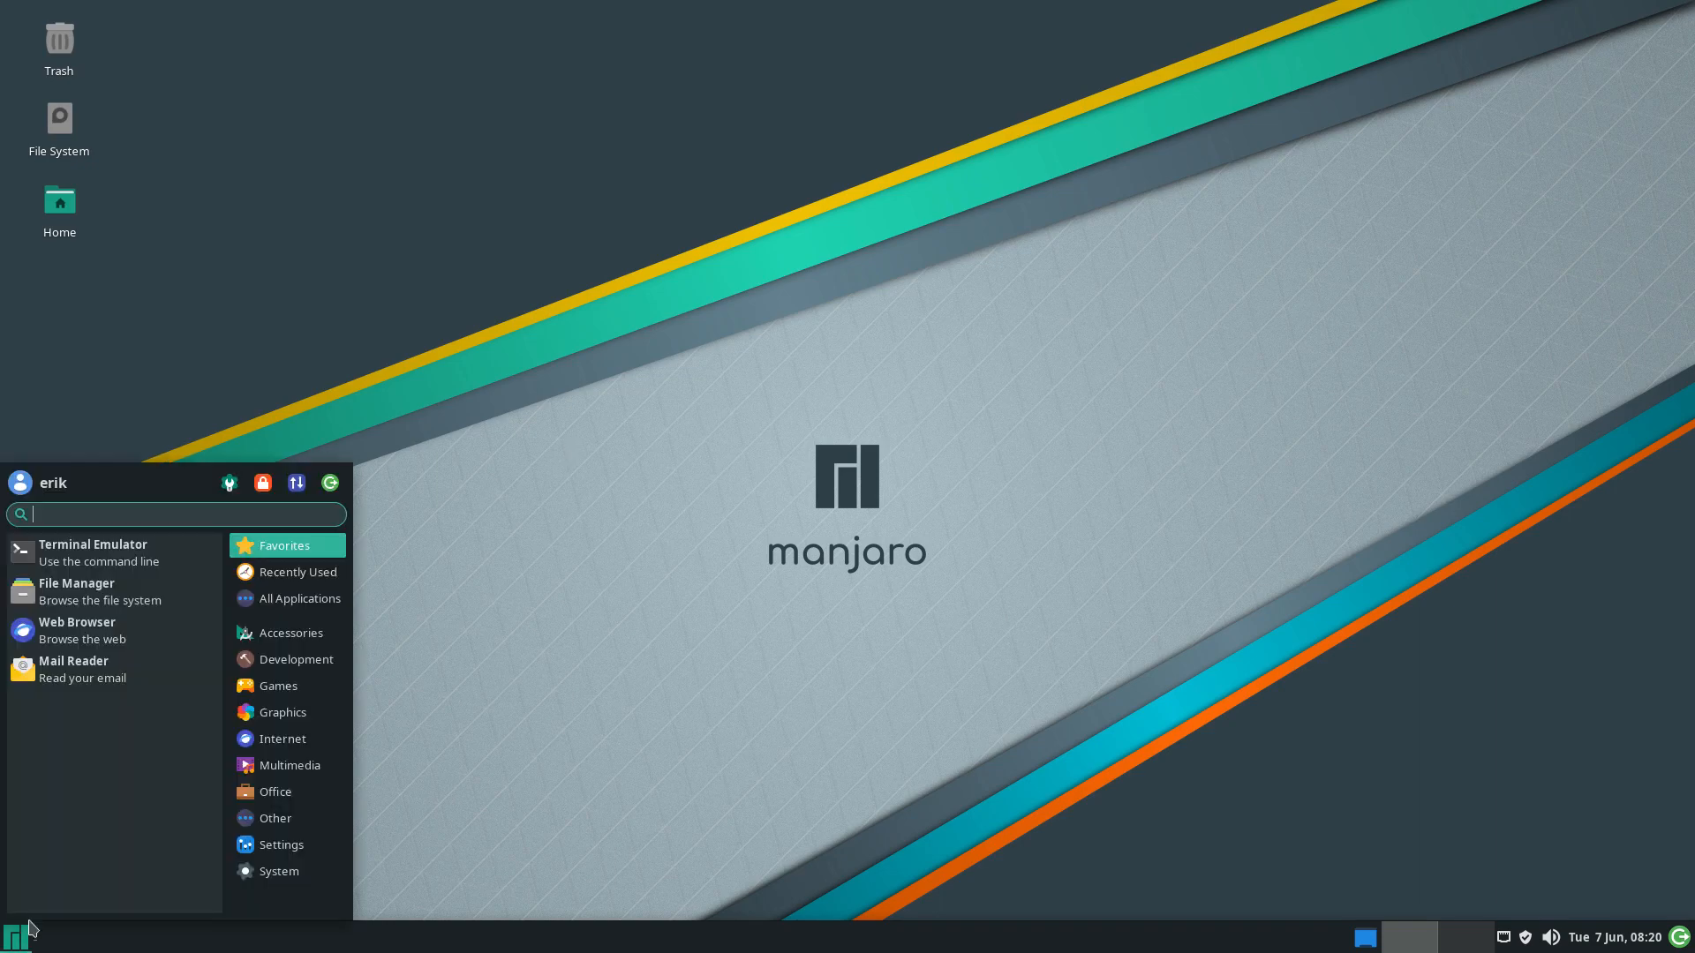
pyautogui.click(328, 483)
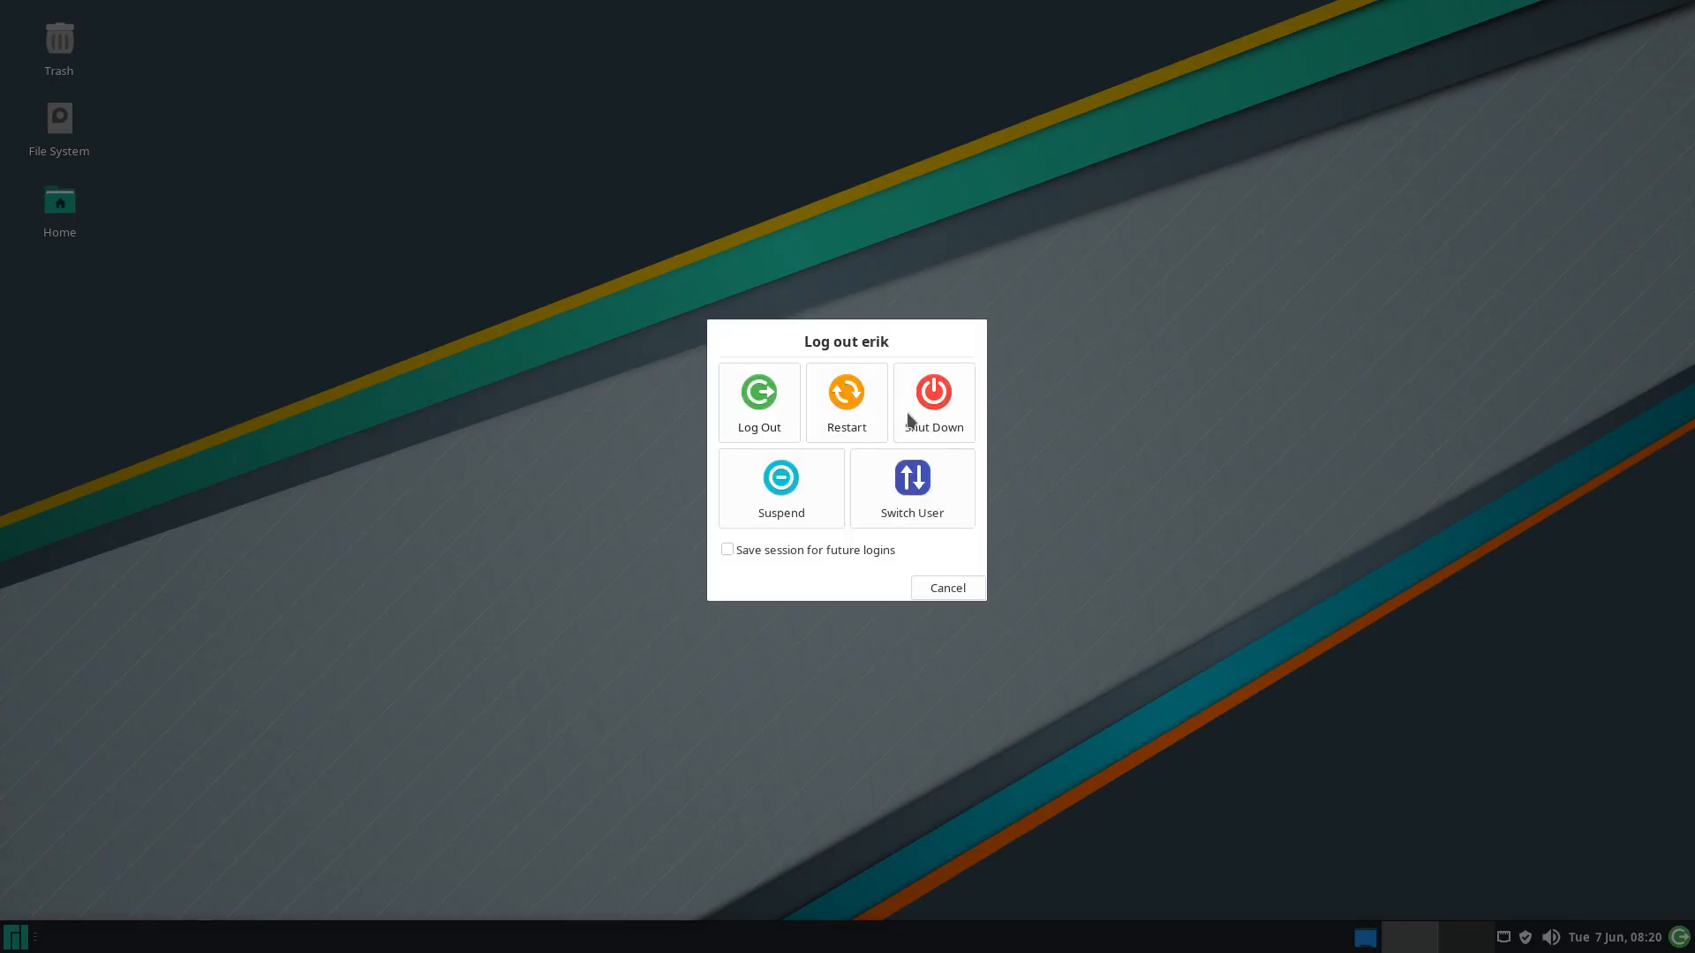
pyautogui.click(909, 423)
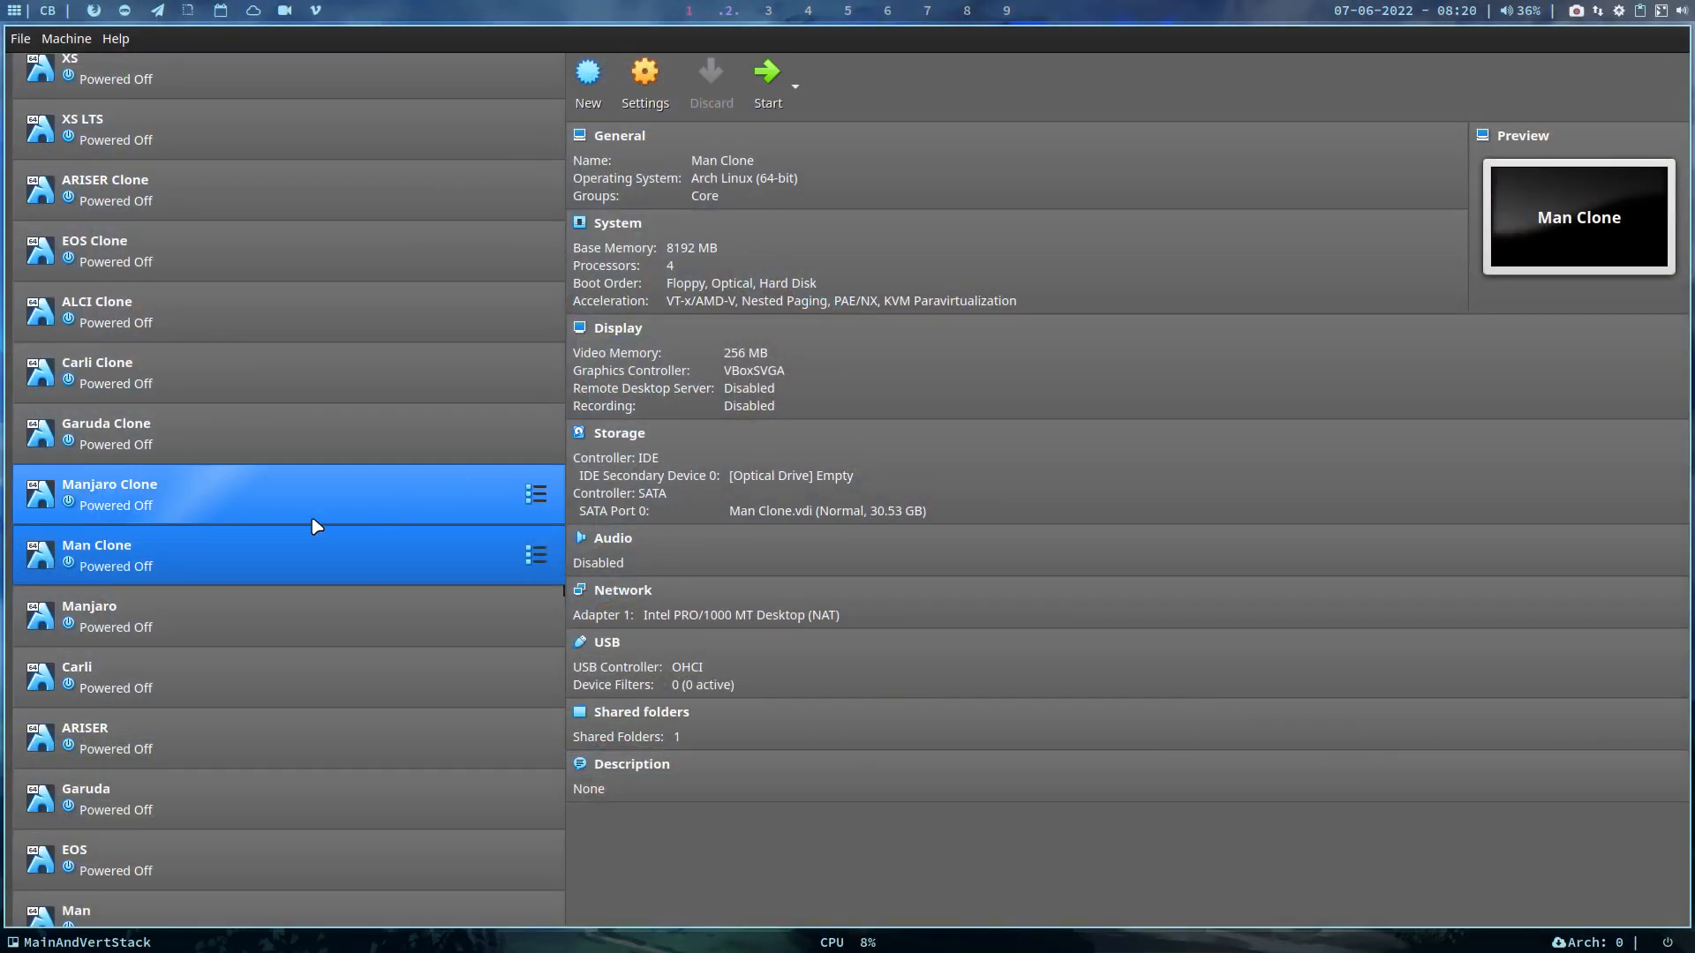
# Remove the Man Clone machine, deleting all its files
pyautogui.rightClick(163, 571)
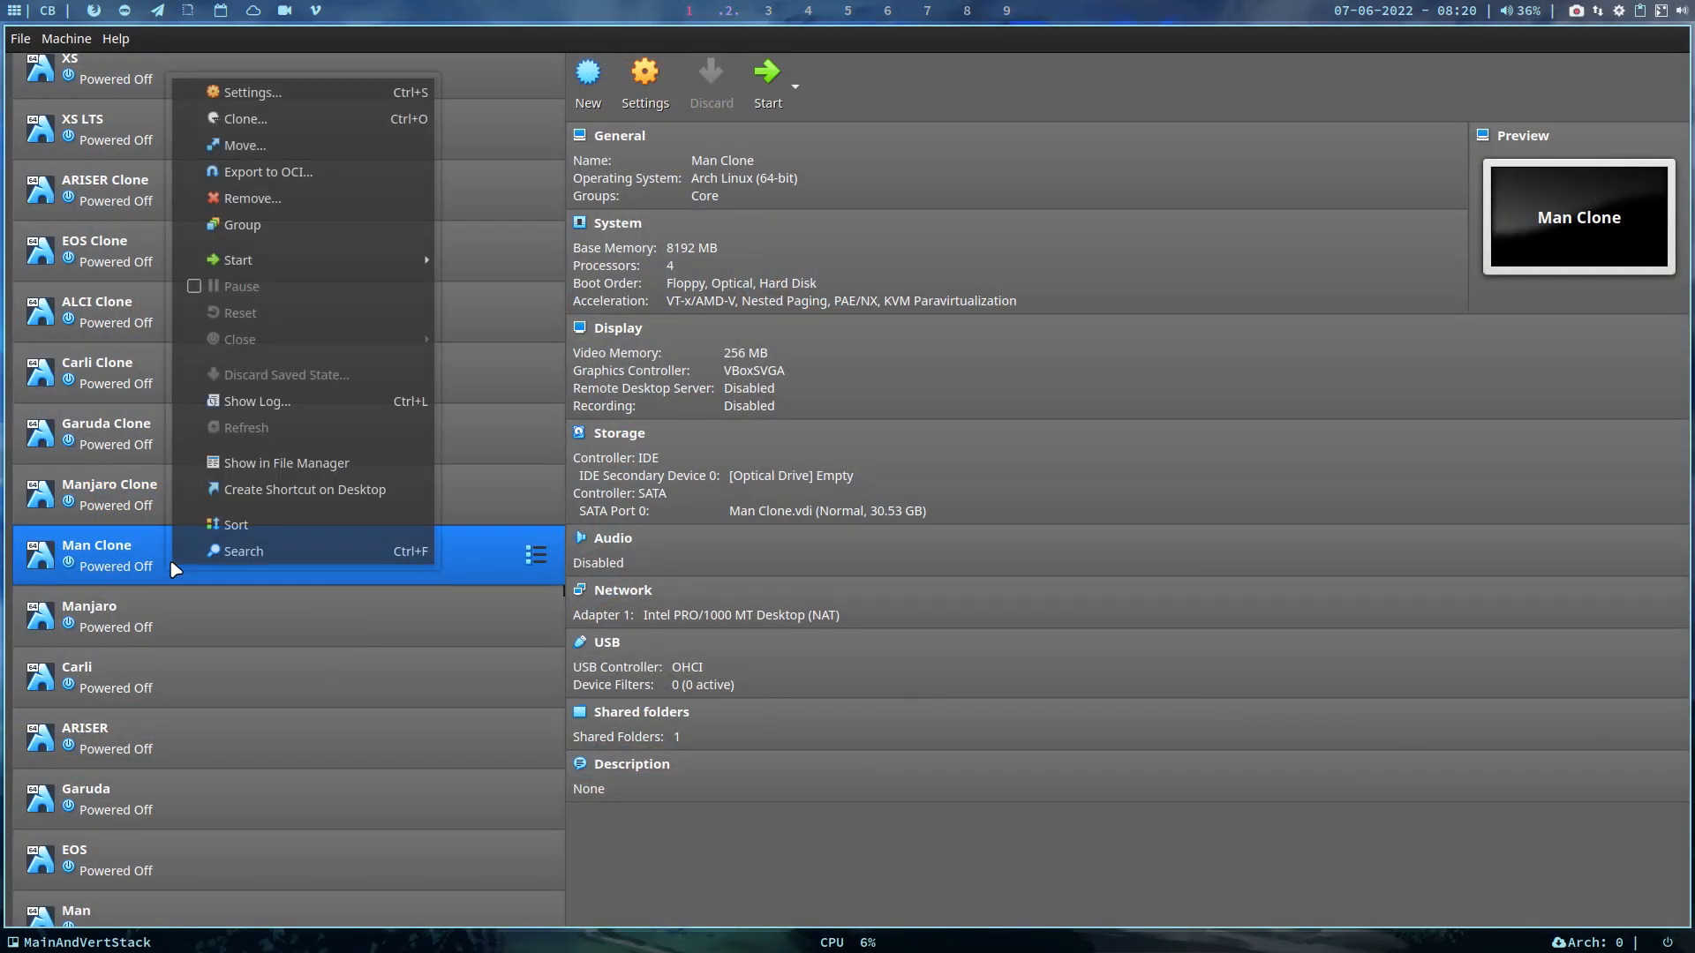
pyautogui.click(305, 202)
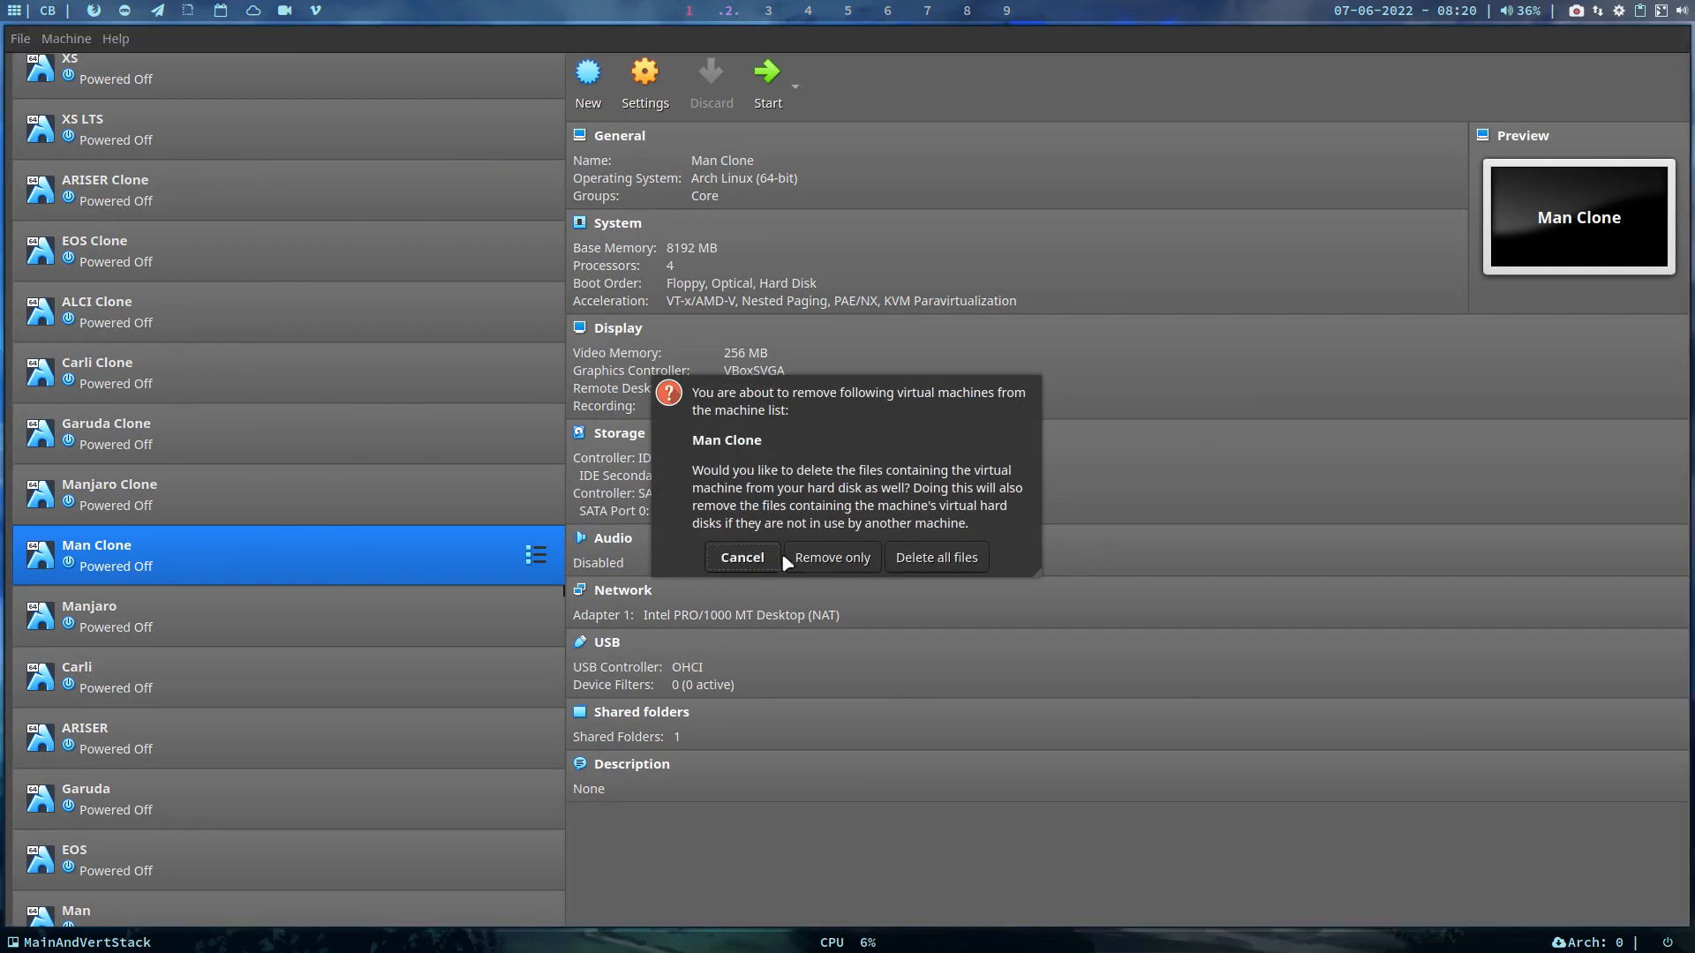
pyautogui.click(934, 561)
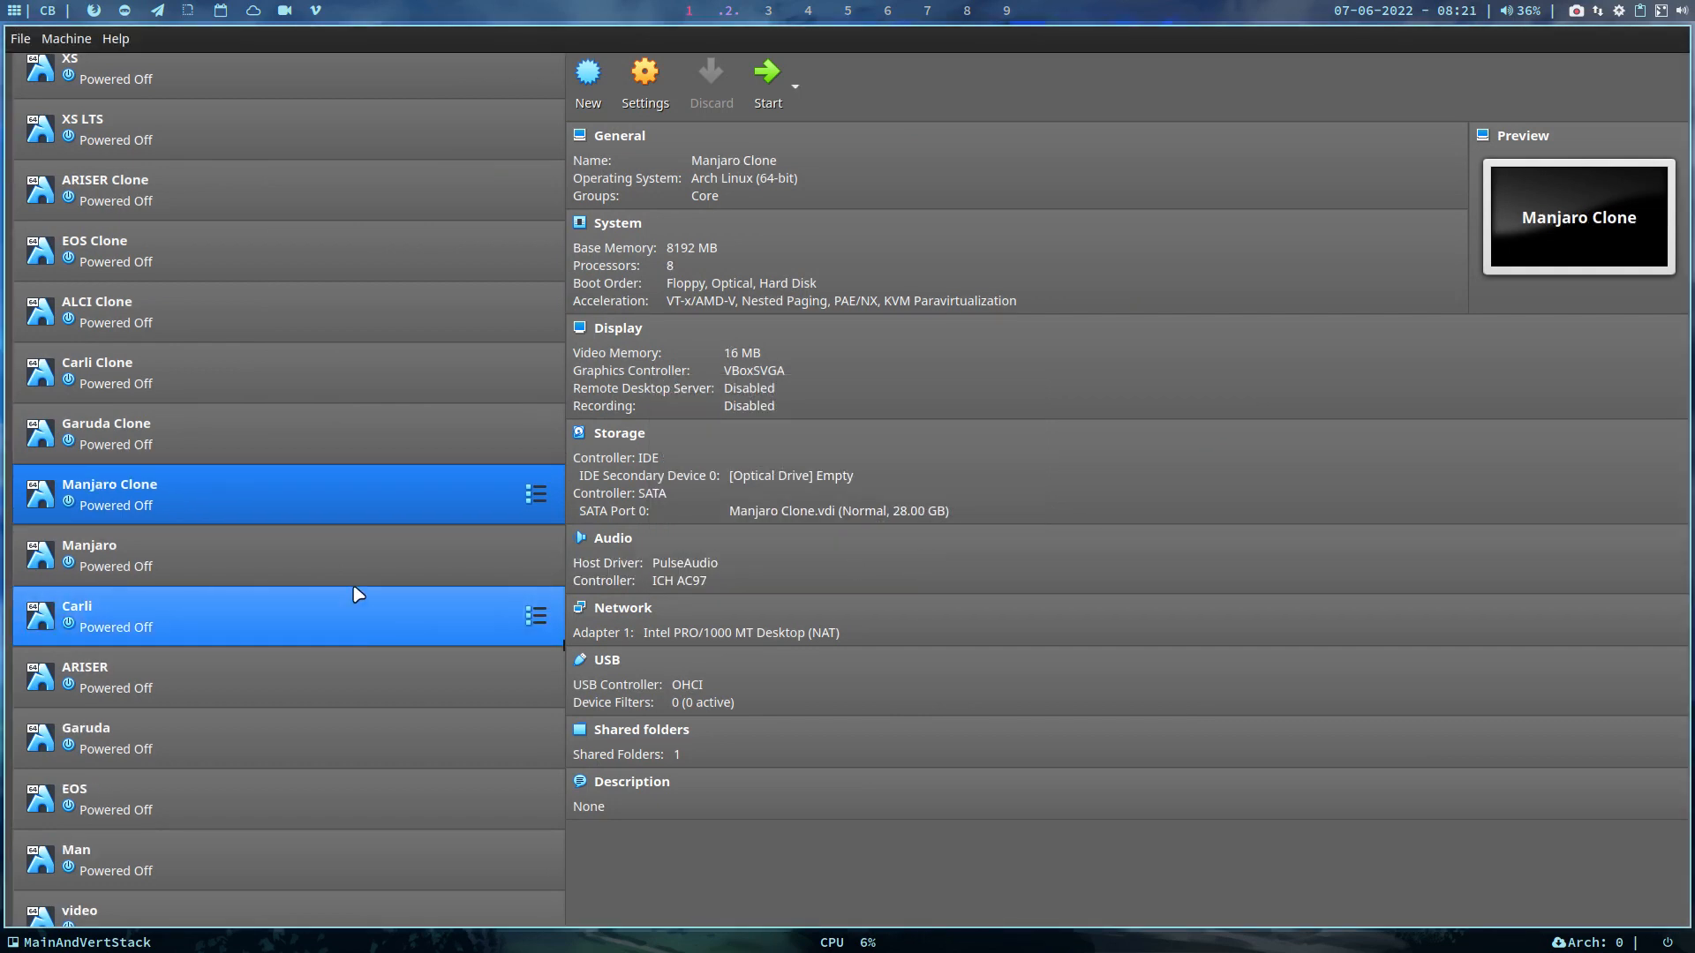
# Remove Manjaro Clone with all its files, then start the Manjaro machine
pyautogui.click(242, 569)
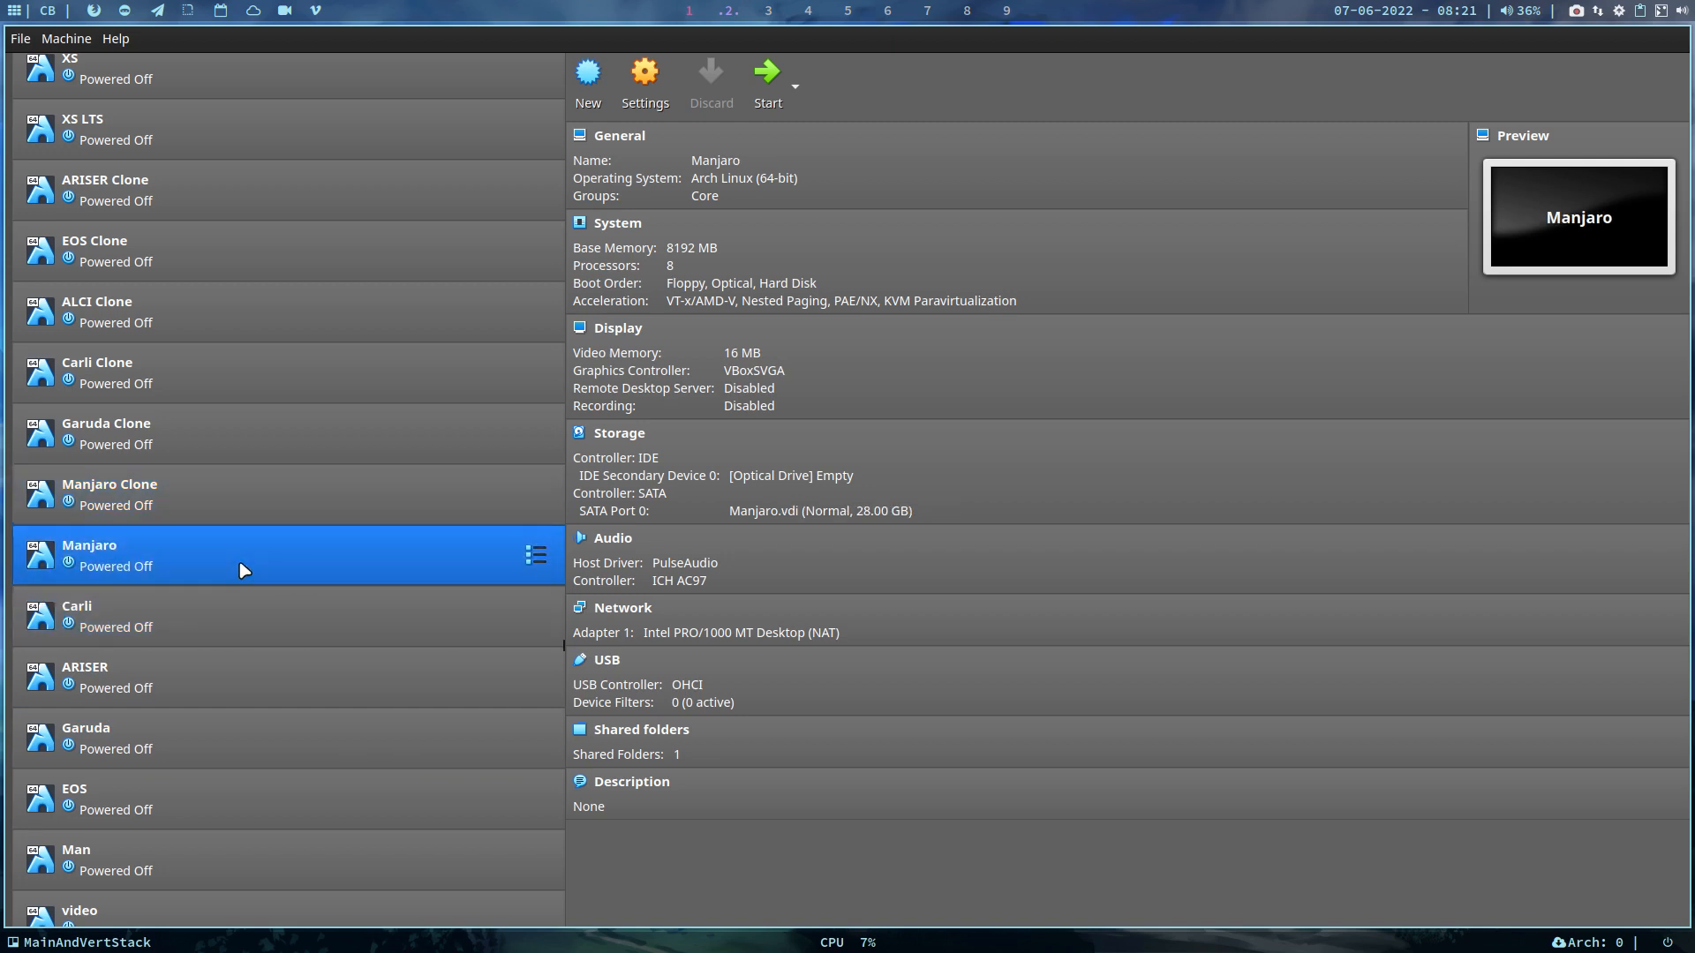
pyautogui.click(255, 488)
pyautogui.rightClick(256, 488)
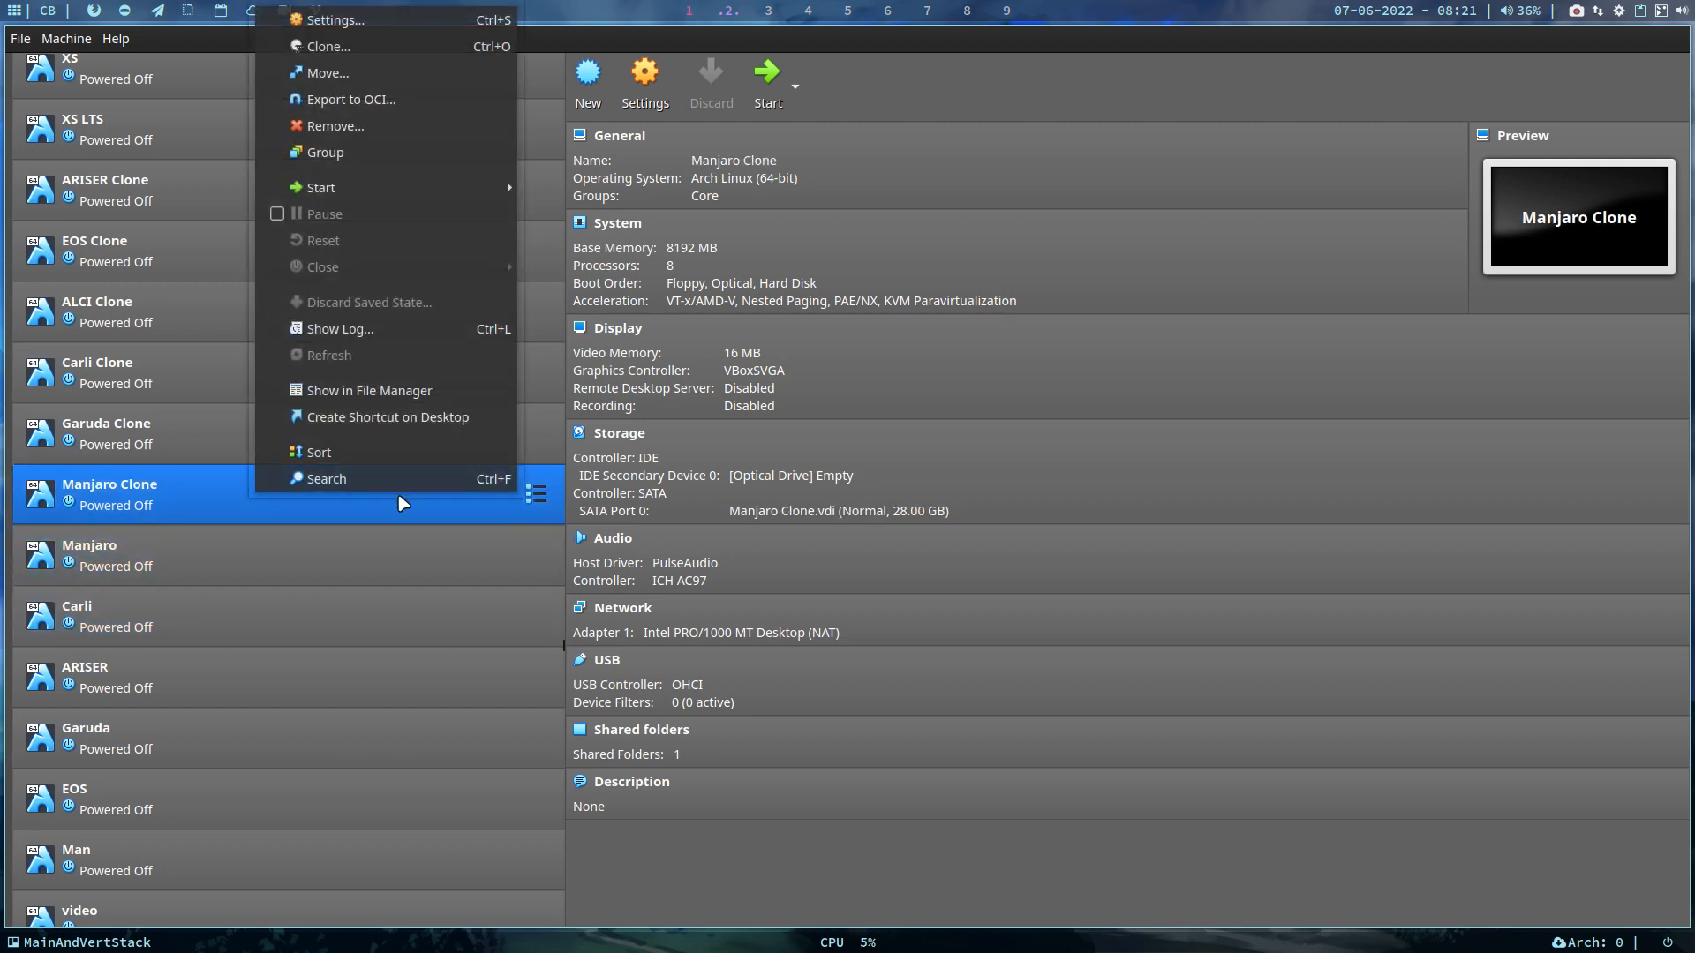
pyautogui.click(358, 121)
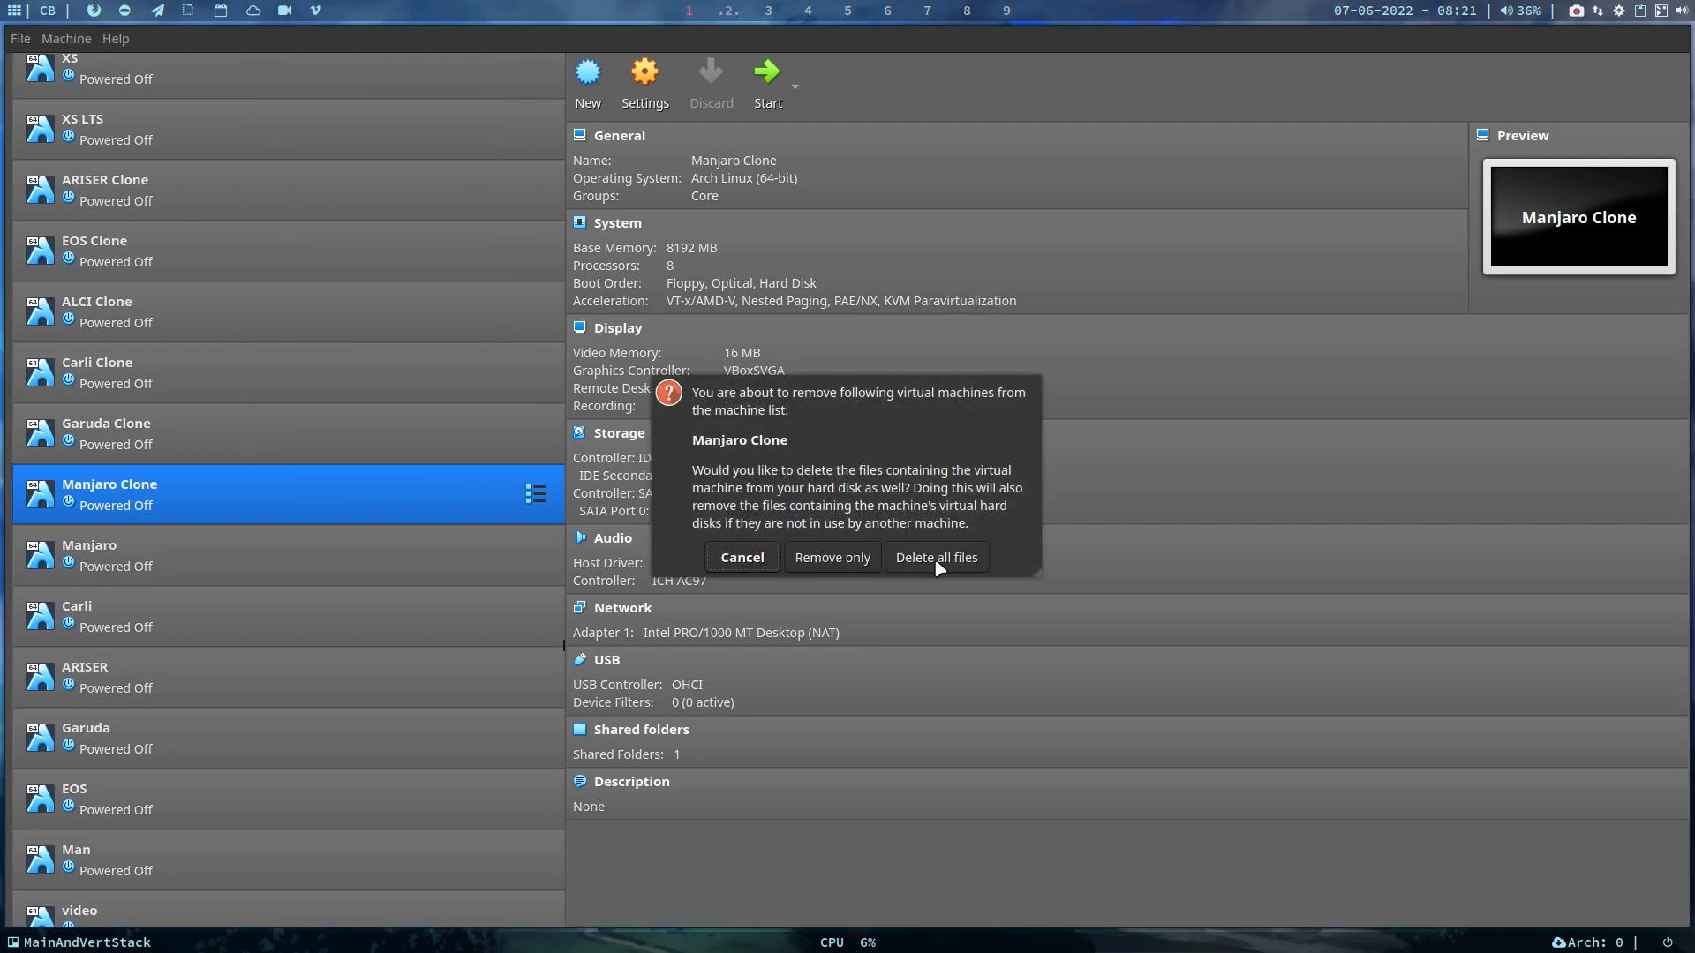
pyautogui.click(938, 564)
pyautogui.click(368, 501)
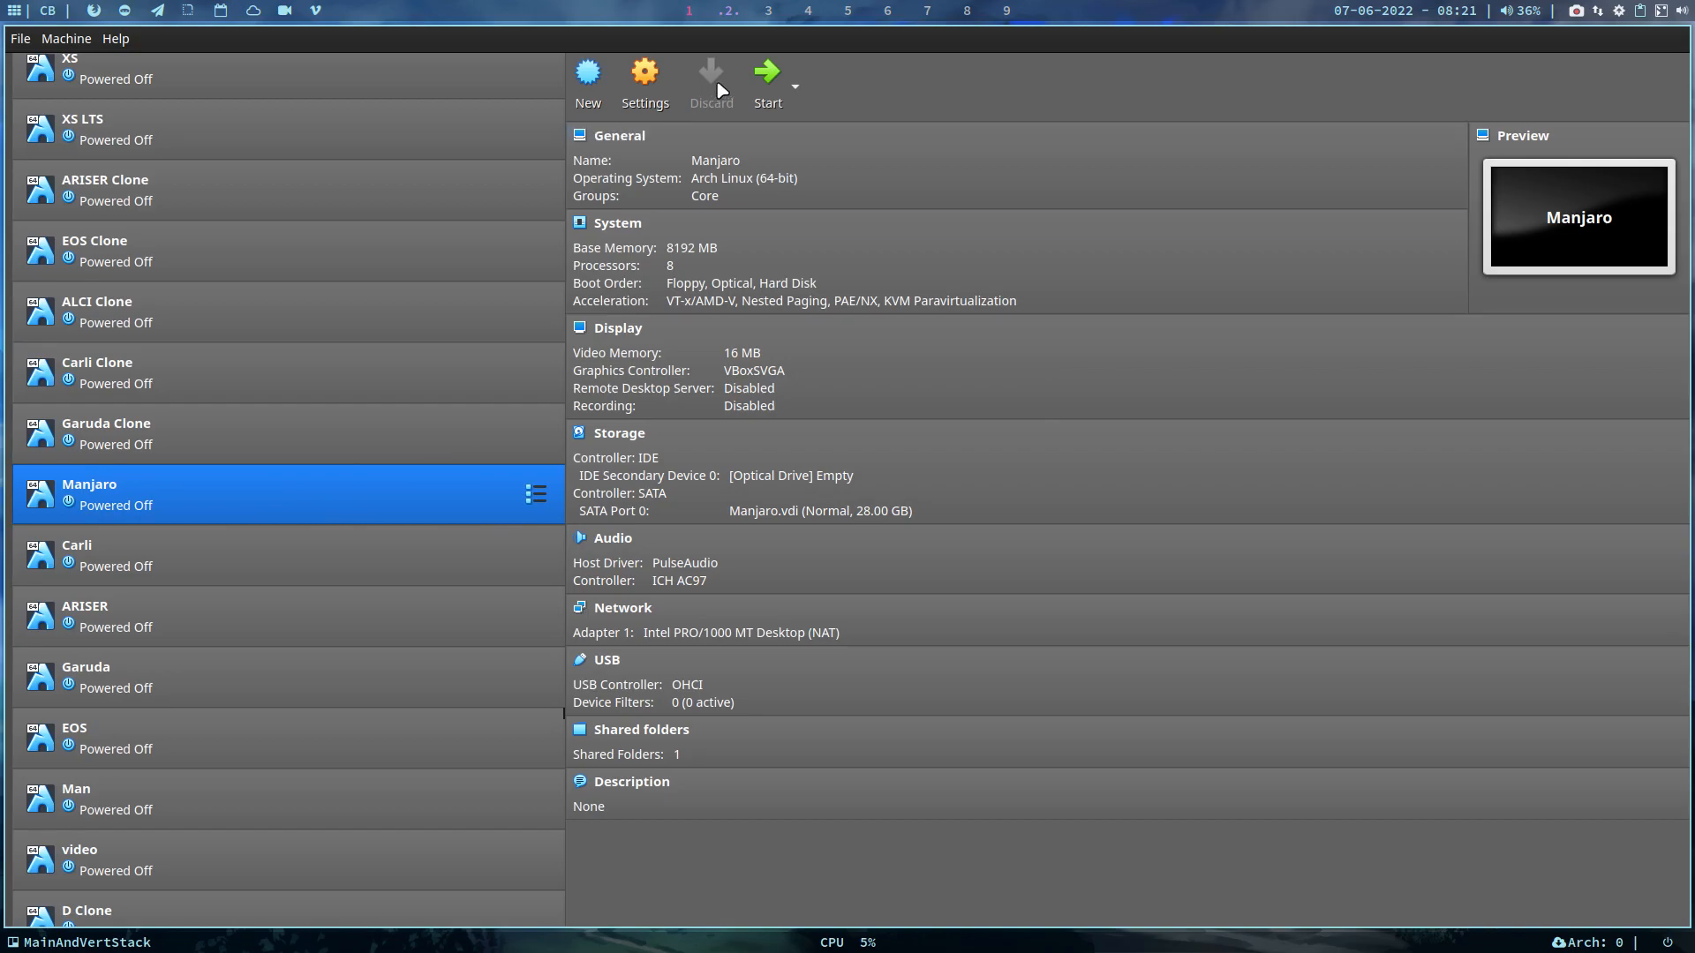
pyautogui.click(766, 75)
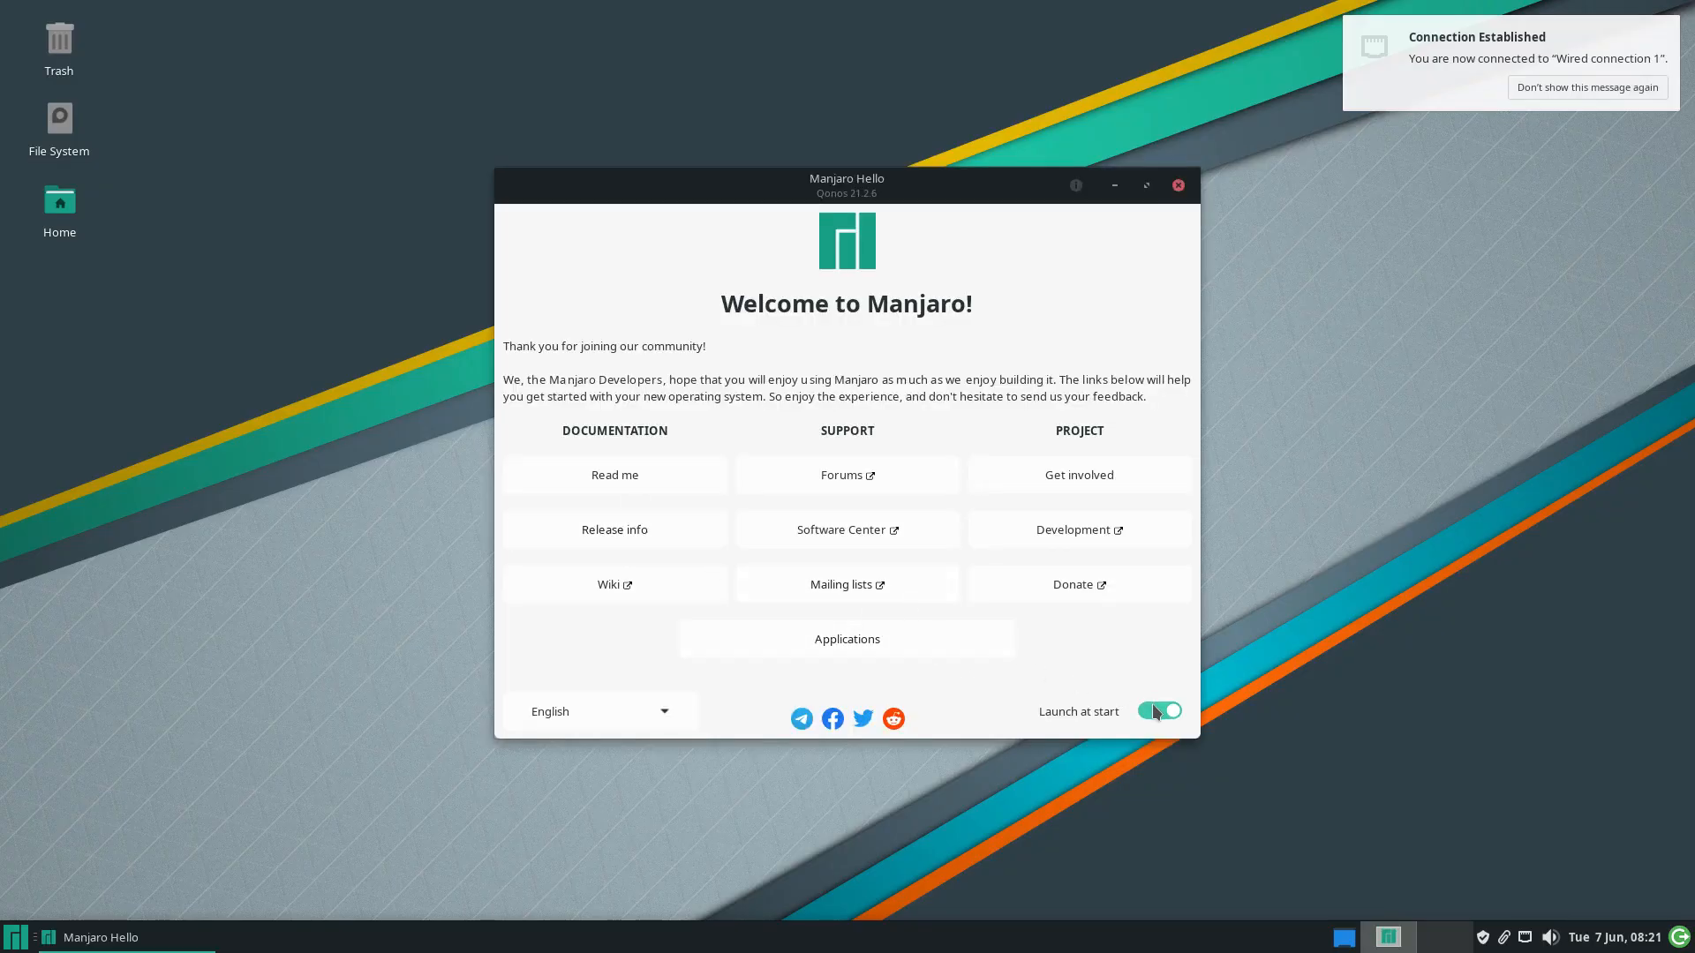
# Turn off Manjaro Hello's Launch at start and close the welcome window
pyautogui.click(1152, 711)
pyautogui.click(1560, 89)
pyautogui.click(1178, 185)
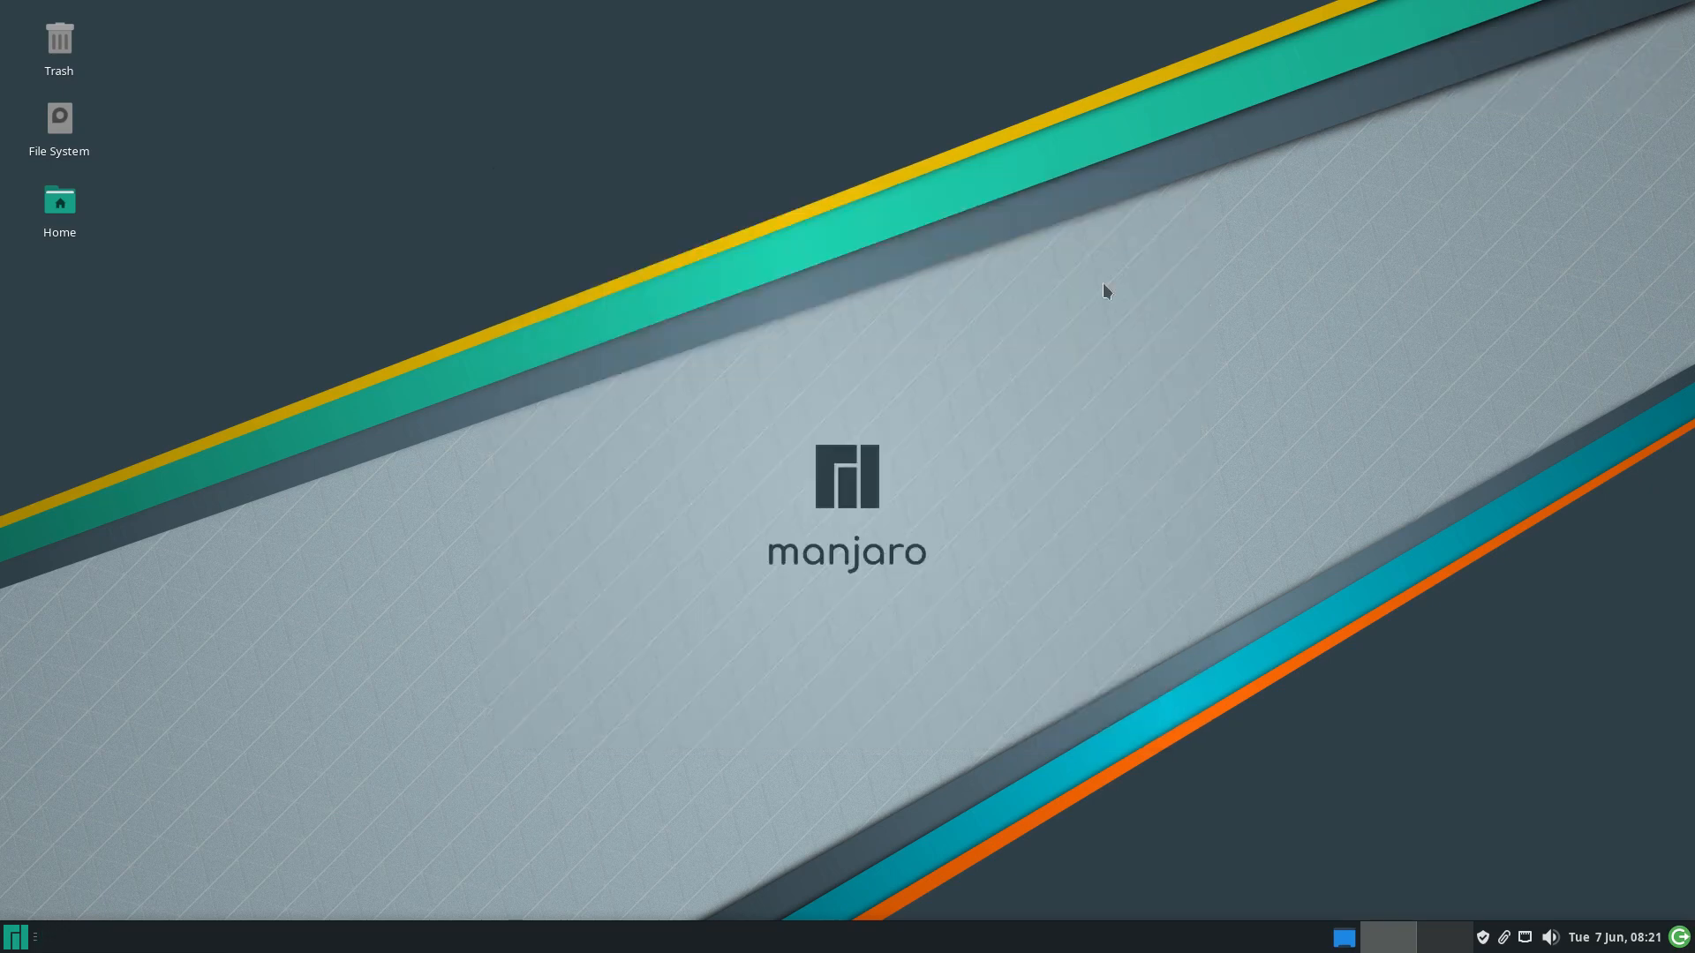
pyautogui.click(7, 941)
pyautogui.click(528, 784)
# Run sudo pacman -Syyu in the drop-down terminal to confirm the system is up to date
pyautogui.press('F12')
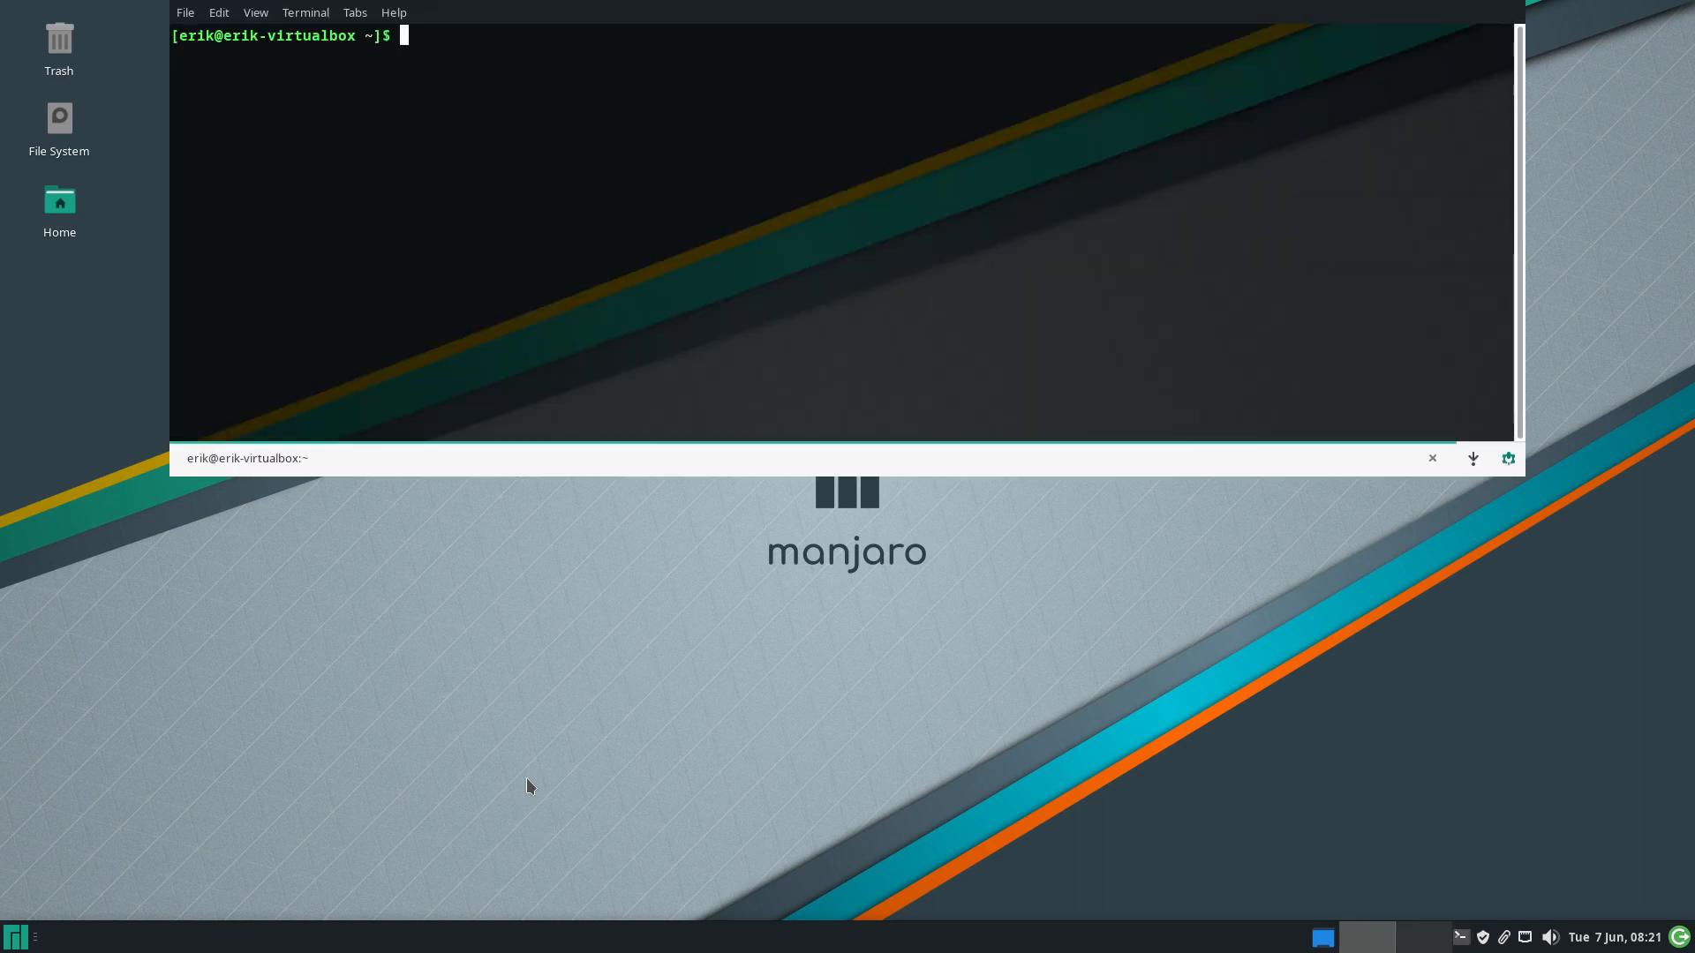
pyautogui.write('sudo pacman -Syyu')
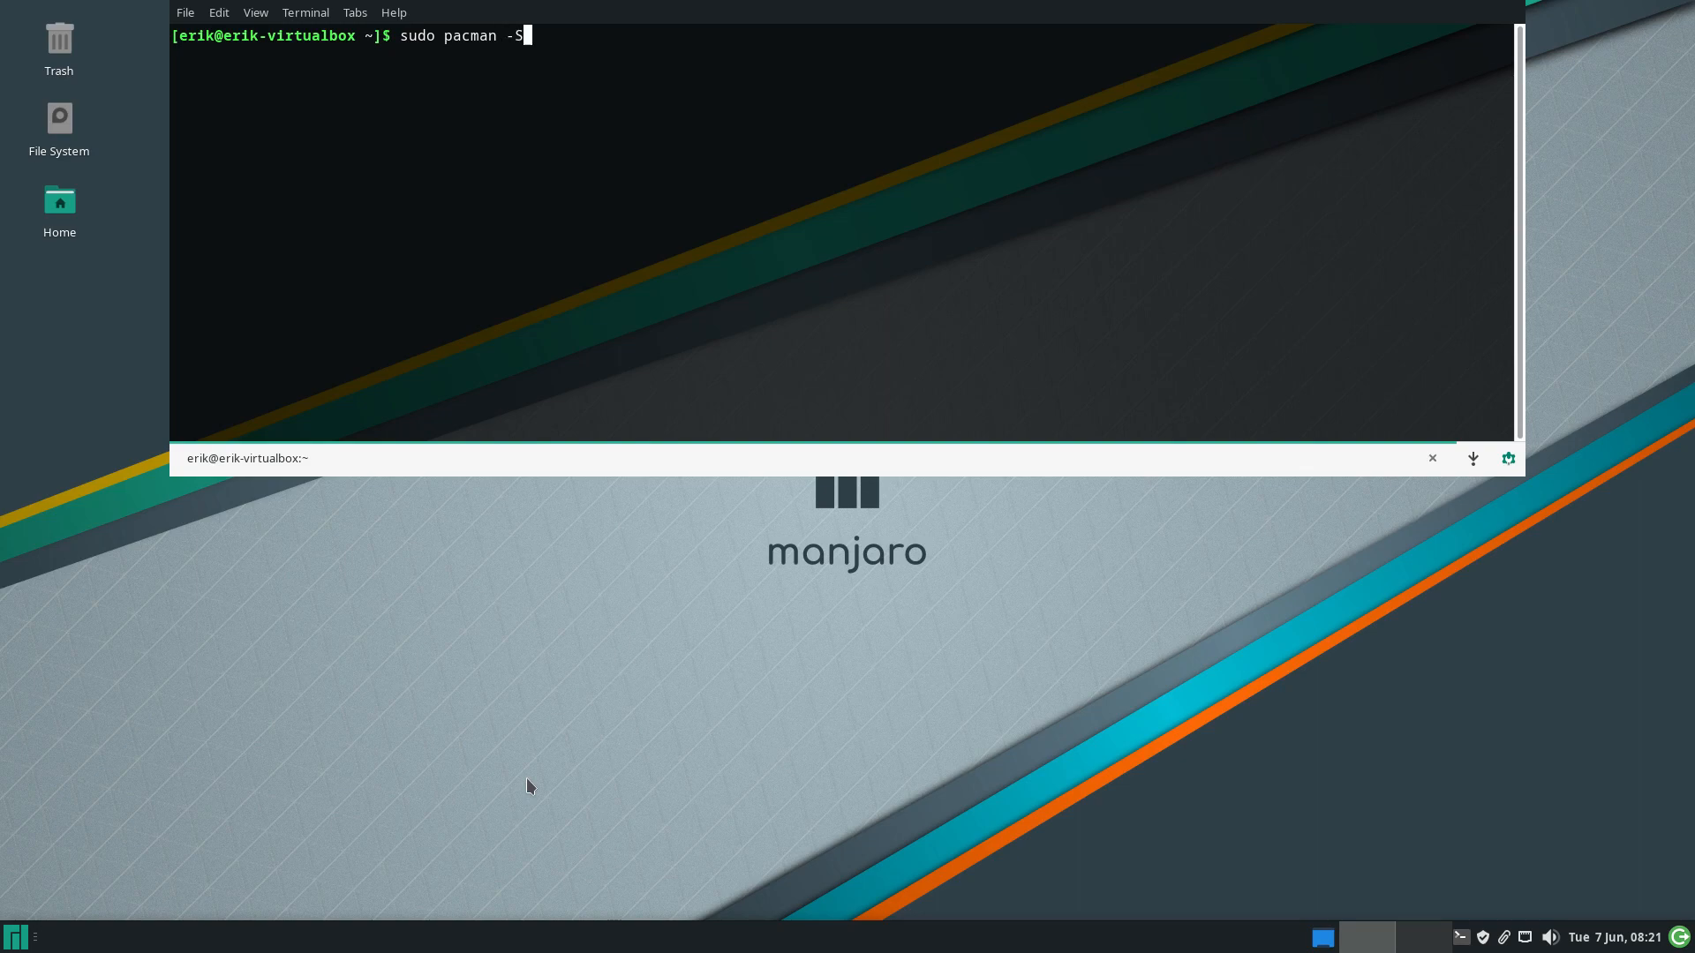
pyautogui.press('Return')
pyautogui.press('Return')
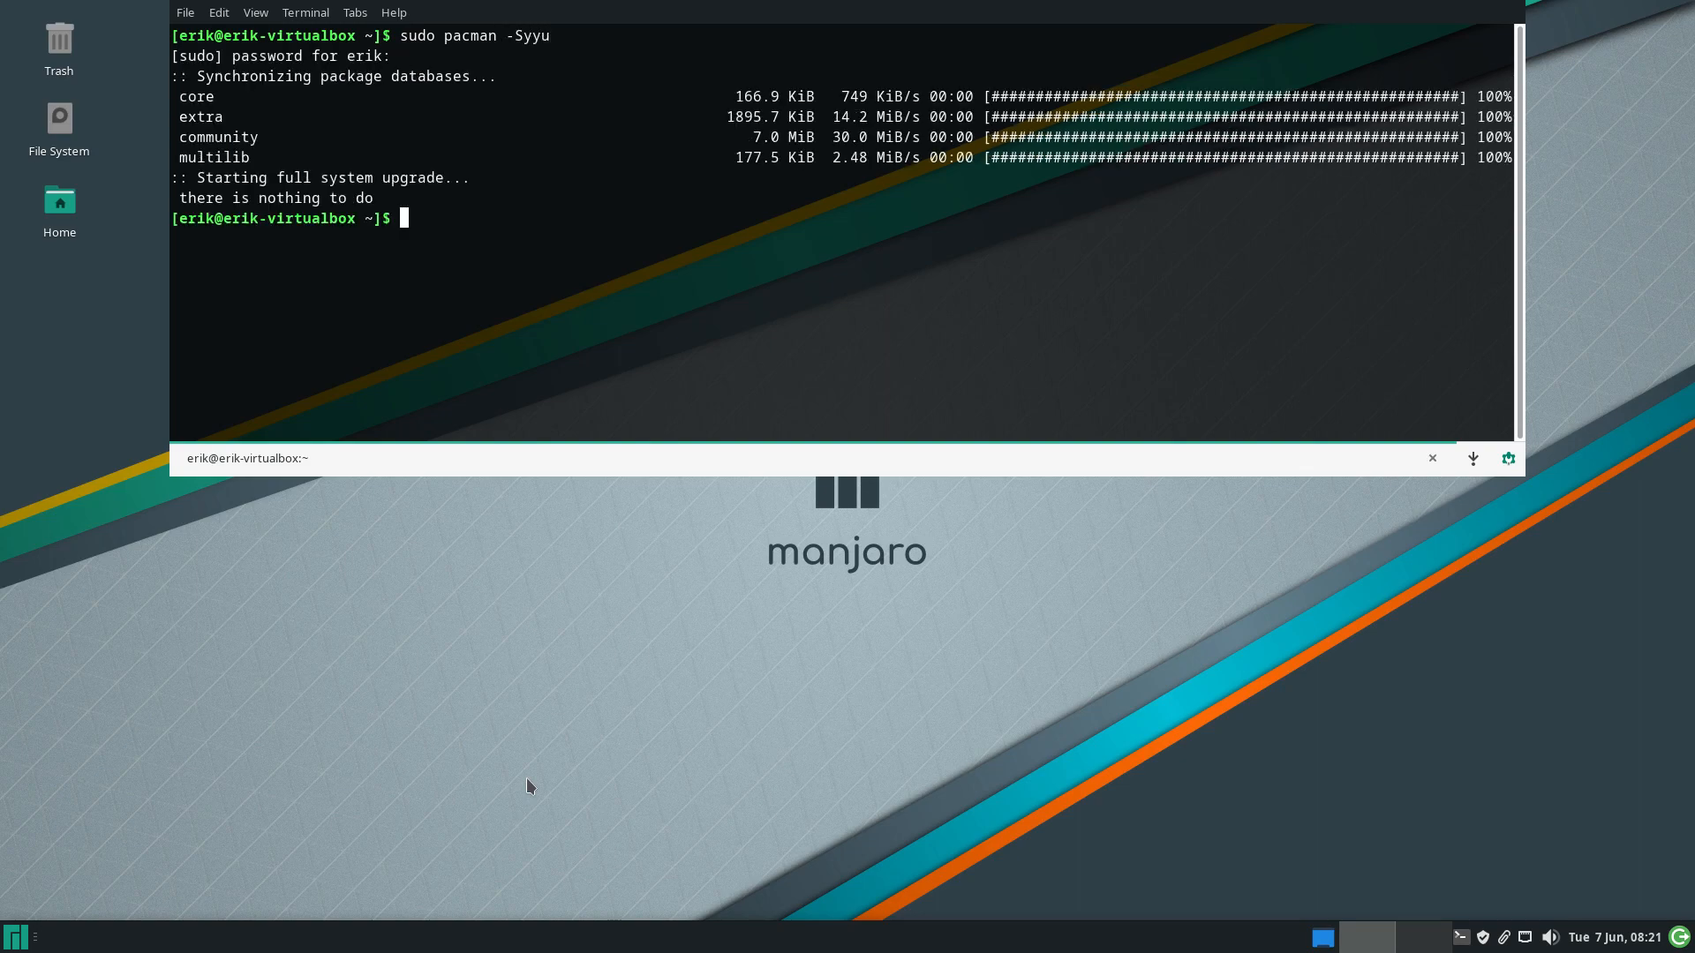
pyautogui.press('F12')
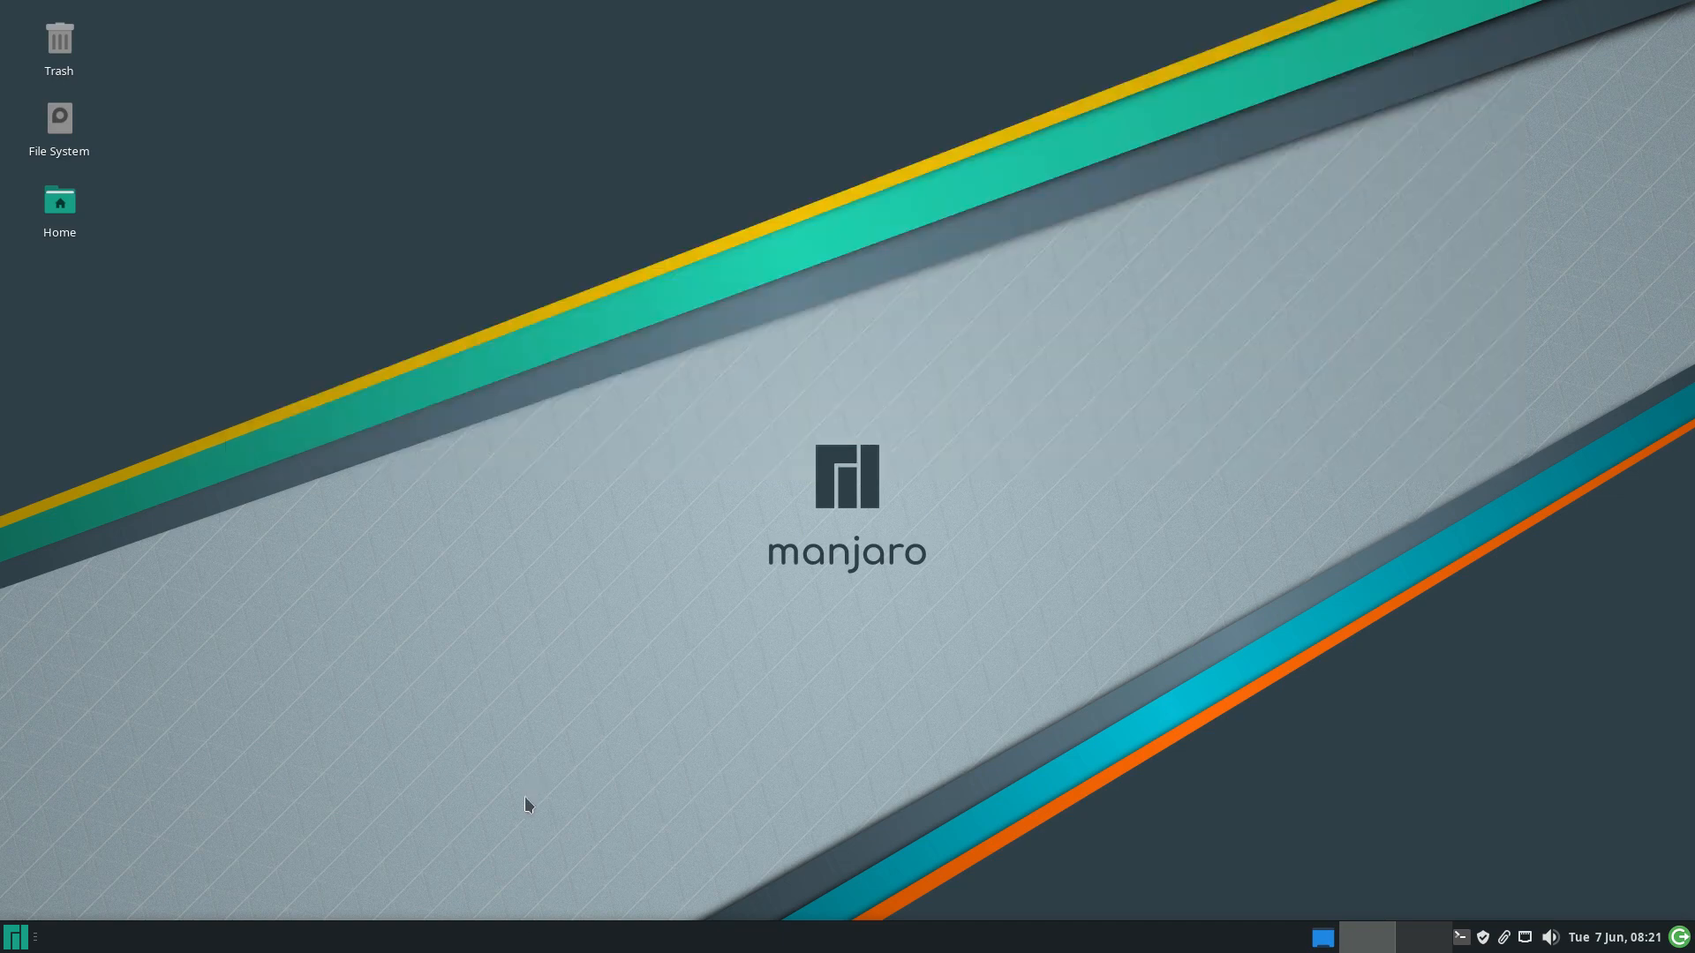
# Shut down the virtual machine from the Whisker Menu log-out options
pyautogui.click(15, 936)
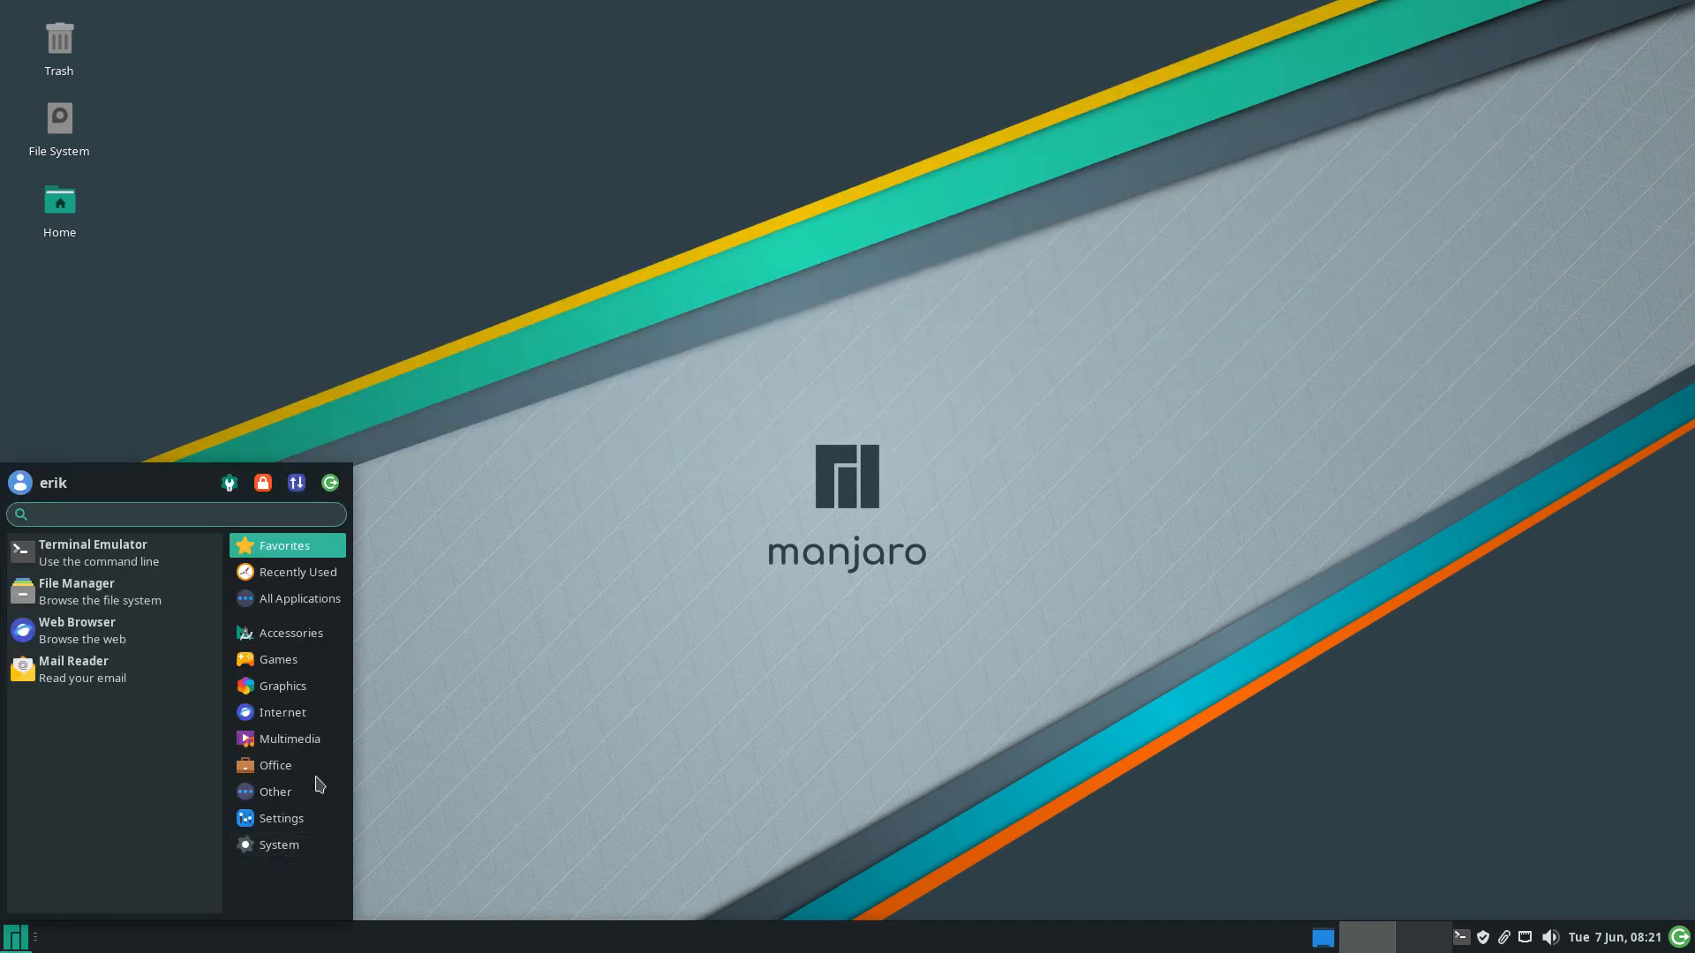
pyautogui.click(326, 484)
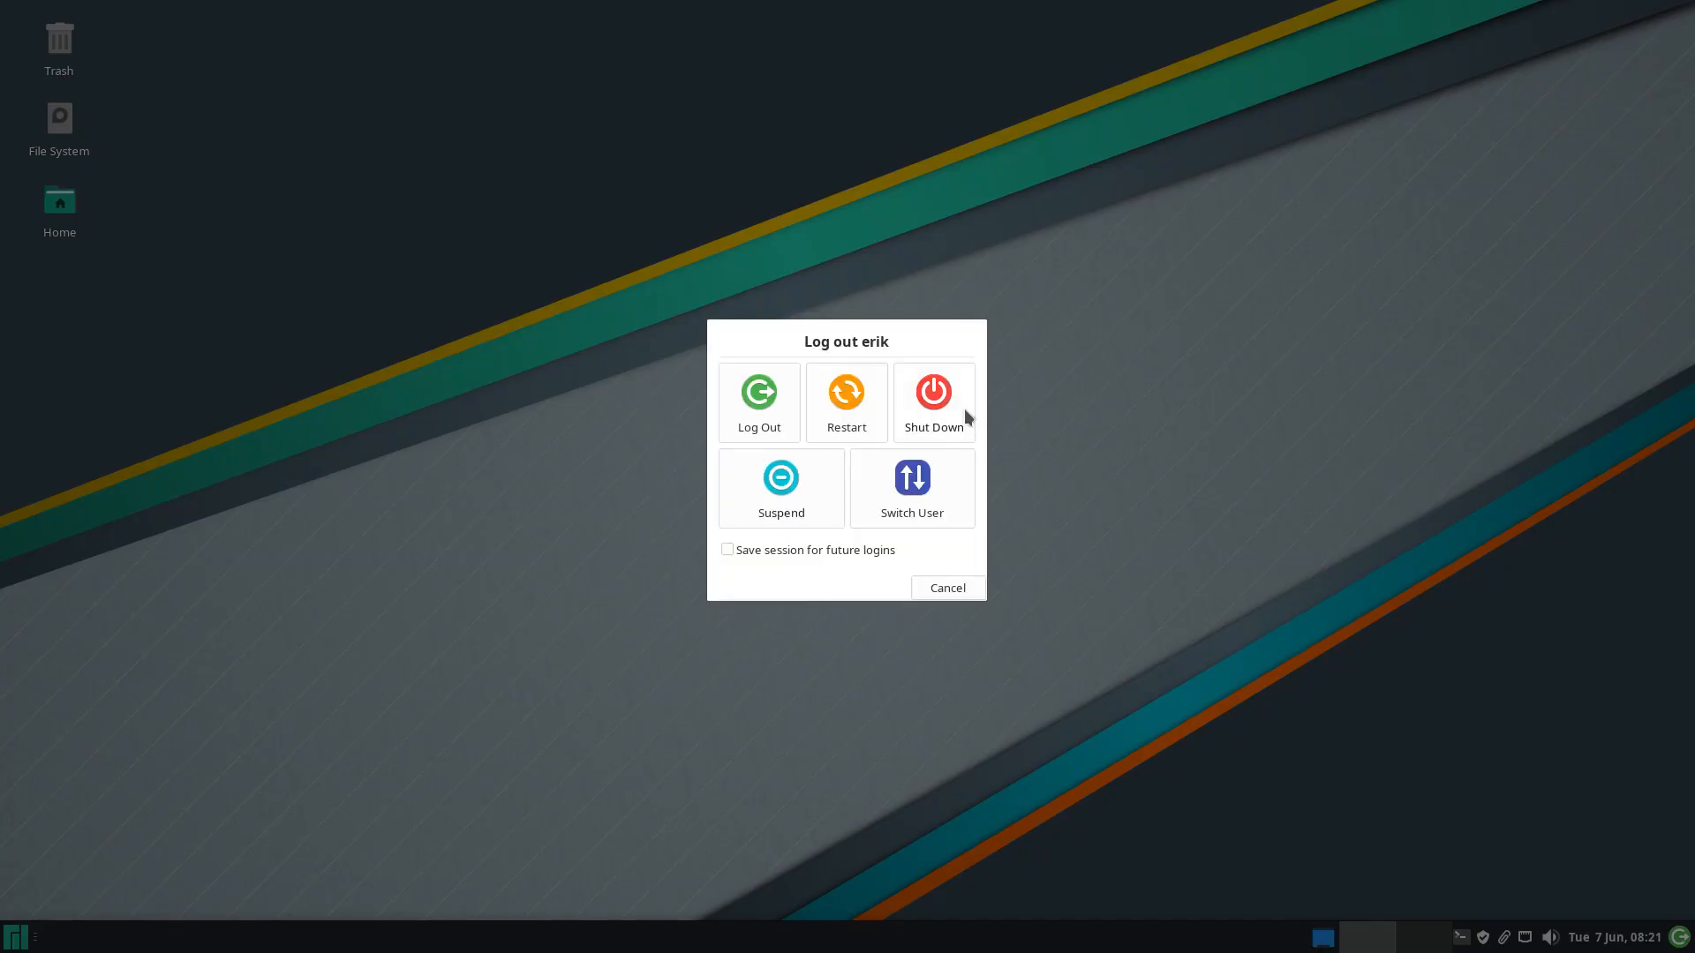
pyautogui.click(964, 411)
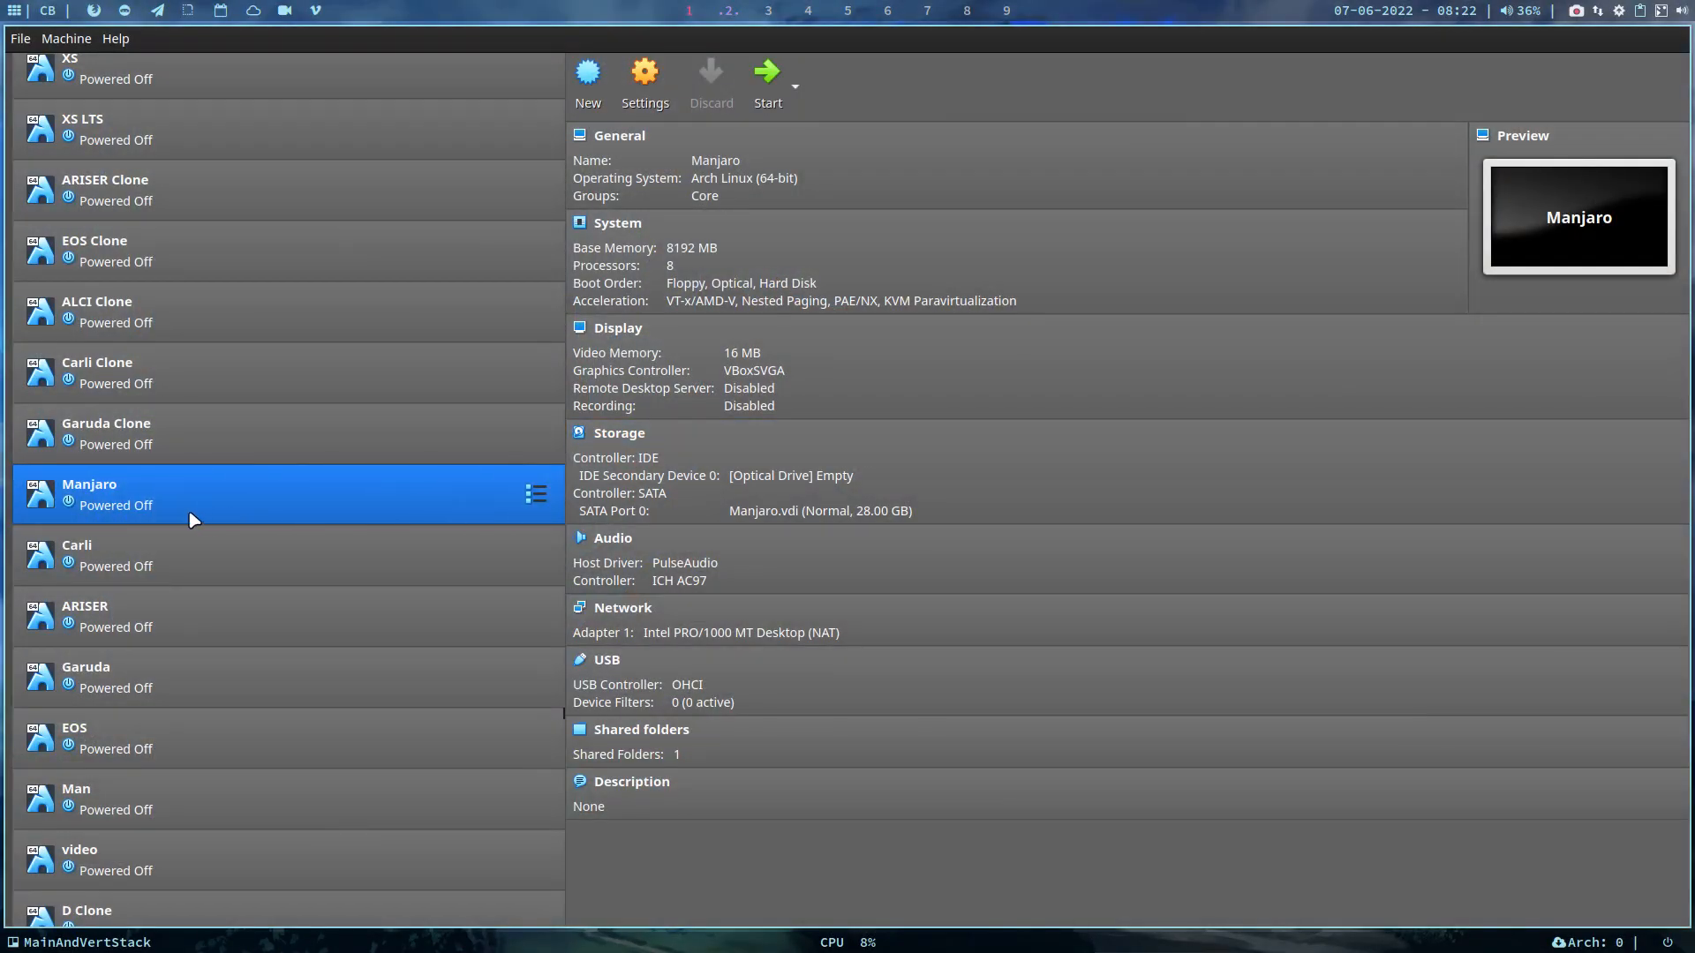
# Clone Manjaro as 'Manjaro Clone', move it beside Manjaro in the list, and start it
pyautogui.rightClick(190, 511)
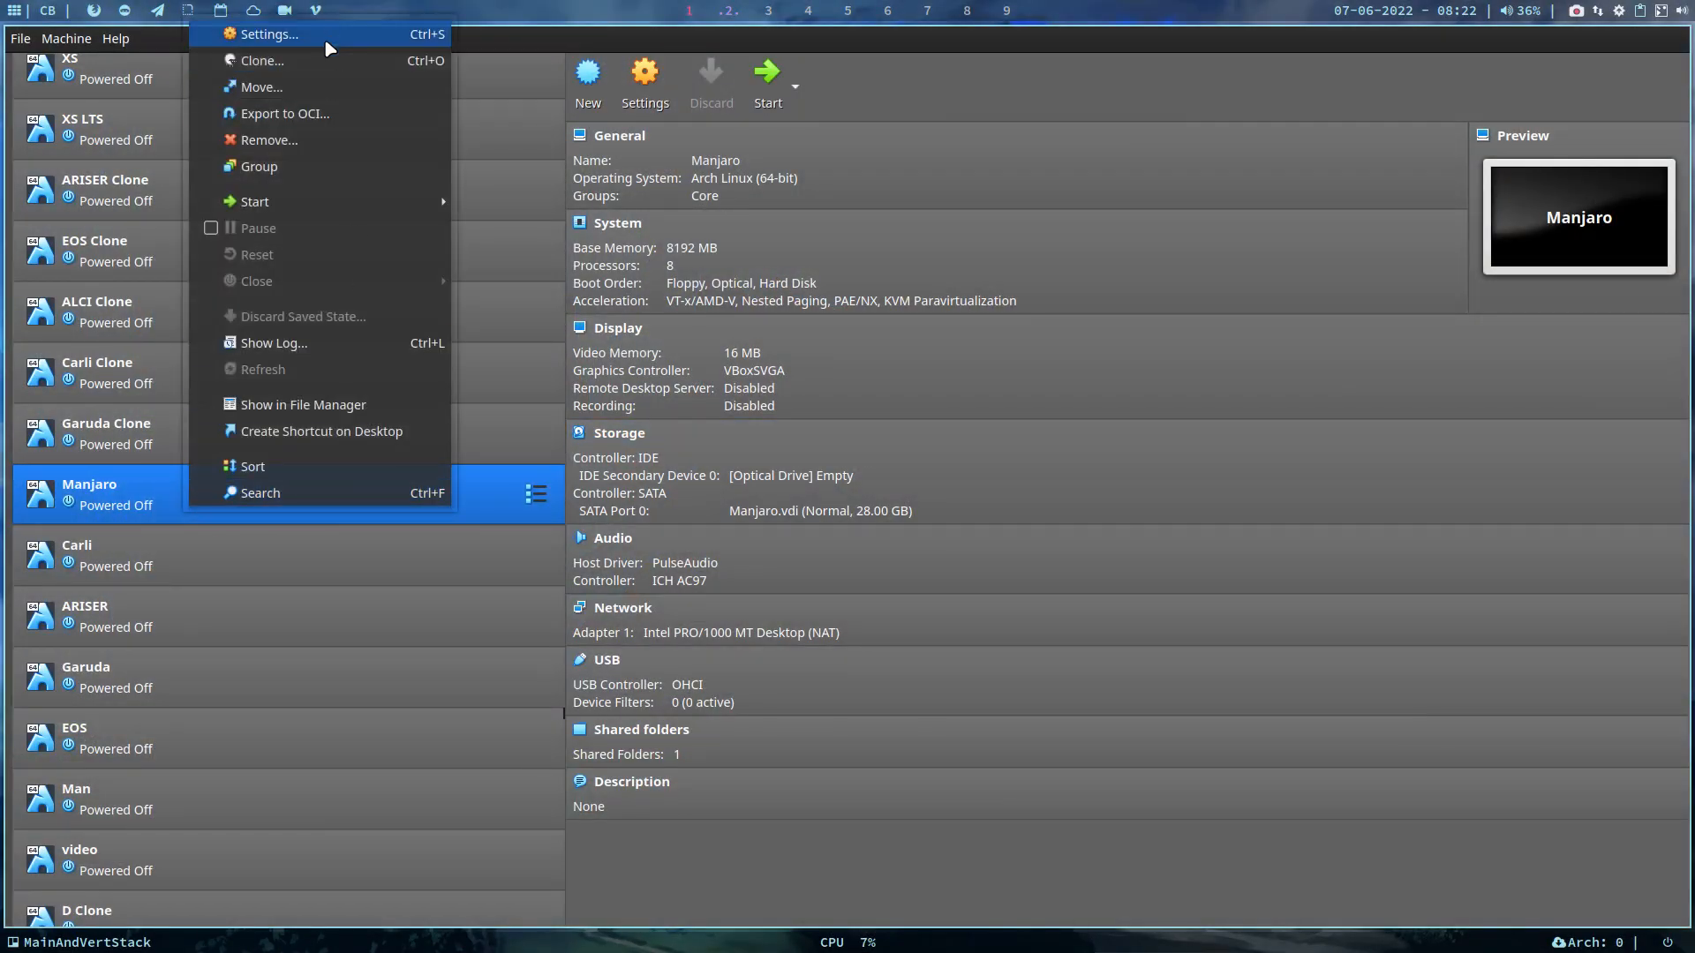
pyautogui.click(262, 61)
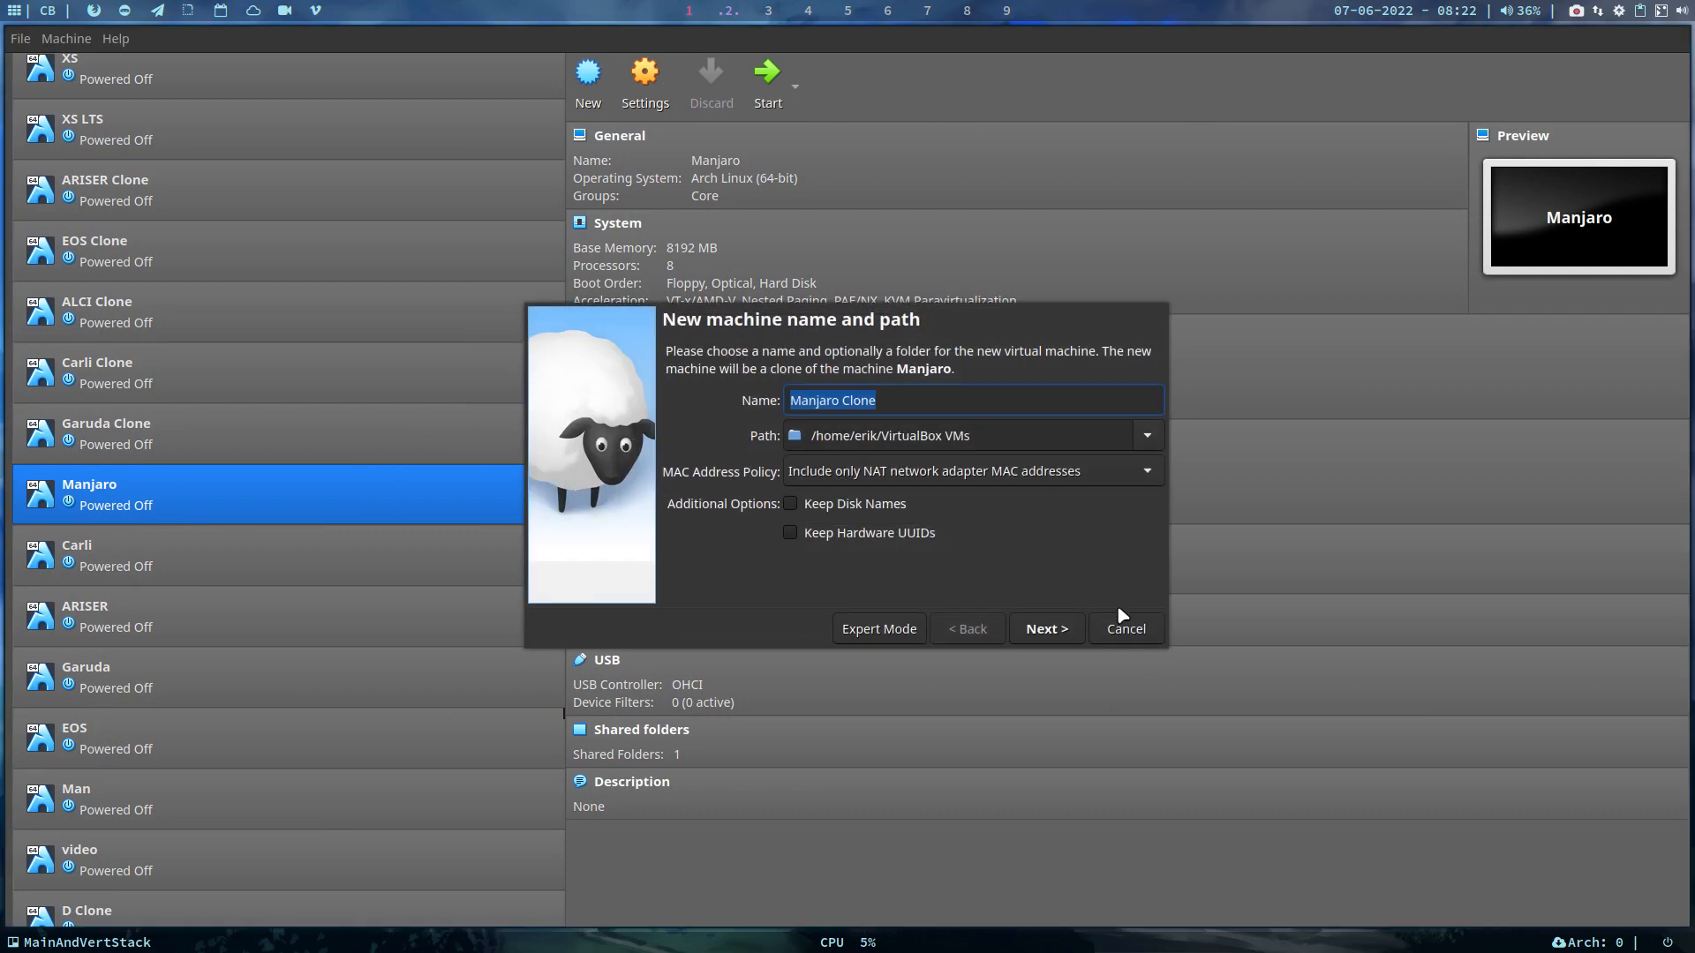
pyautogui.click(1068, 632)
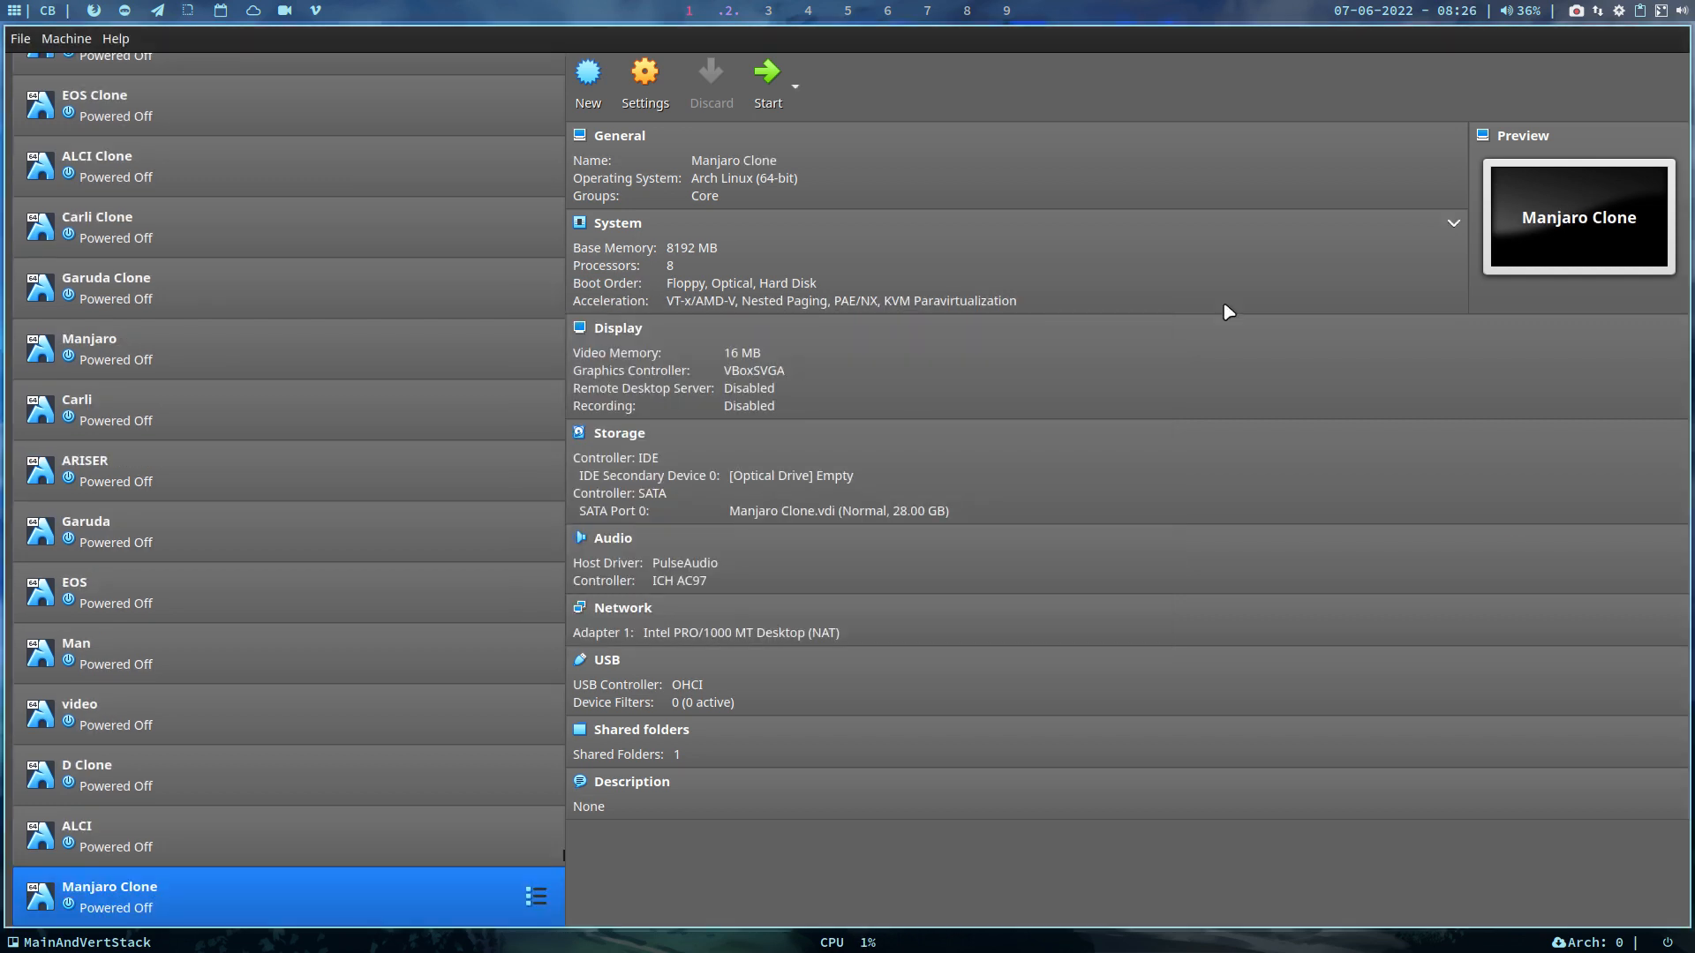
pyautogui.moveTo(182, 925)
pyautogui.mouseDown()
pyautogui.moveTo(133, 596)
pyautogui.moveTo(152, 328)
pyautogui.mouseUp()
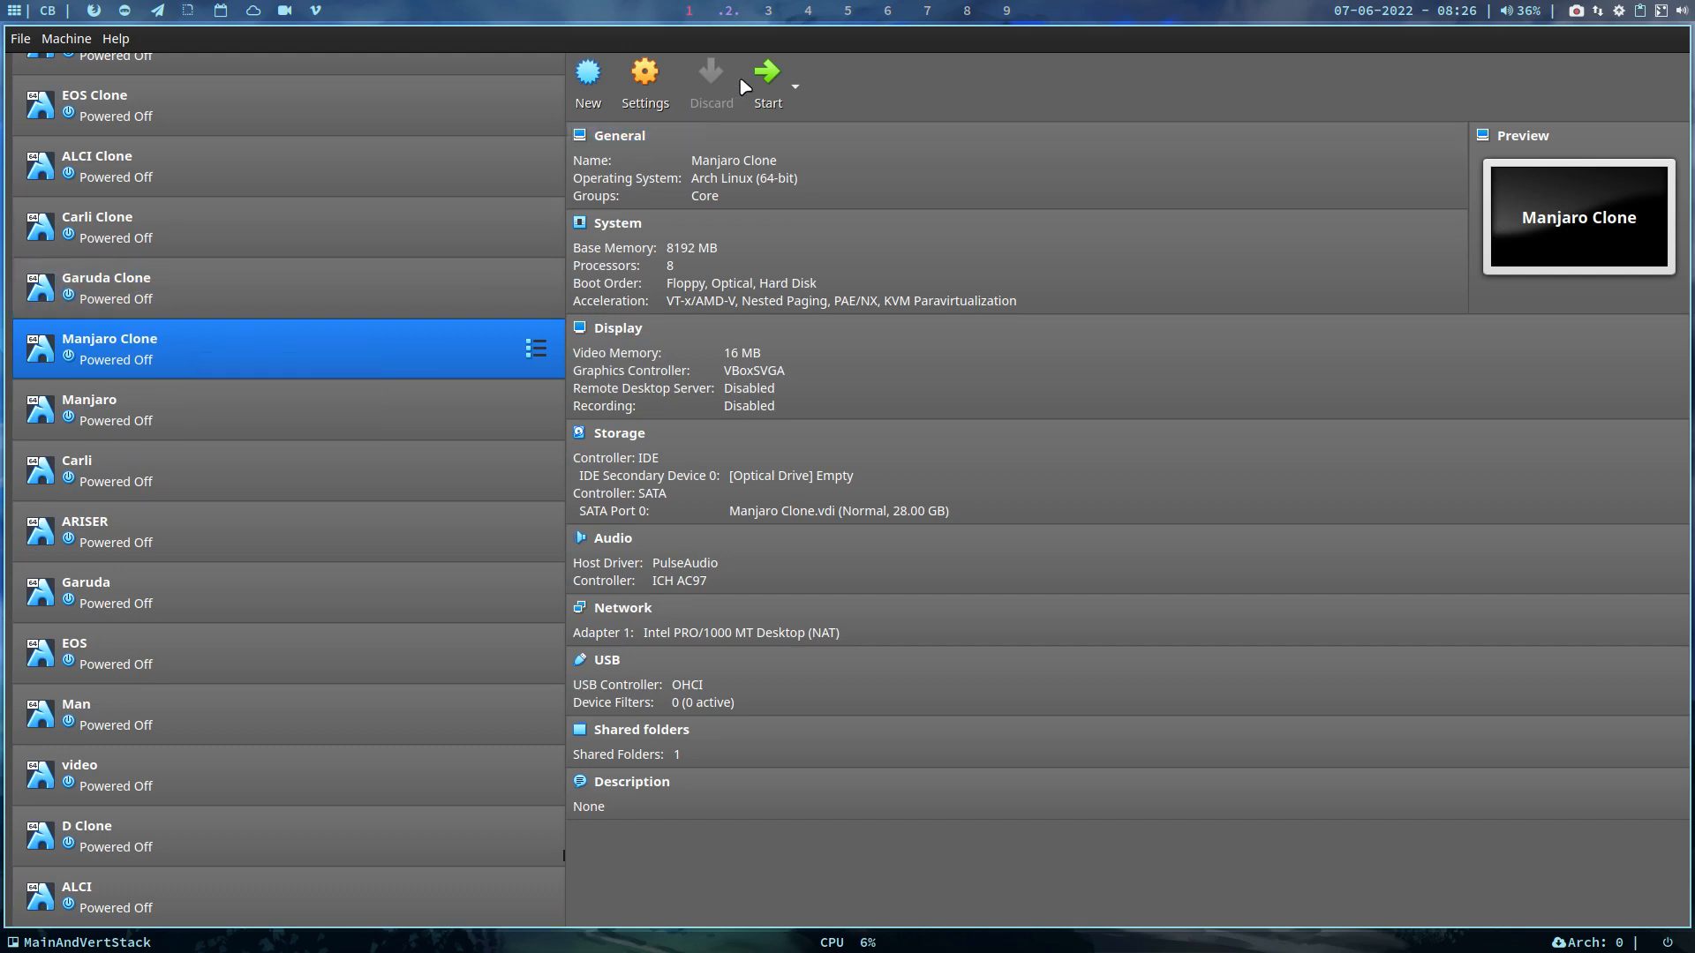
pyautogui.click(767, 75)
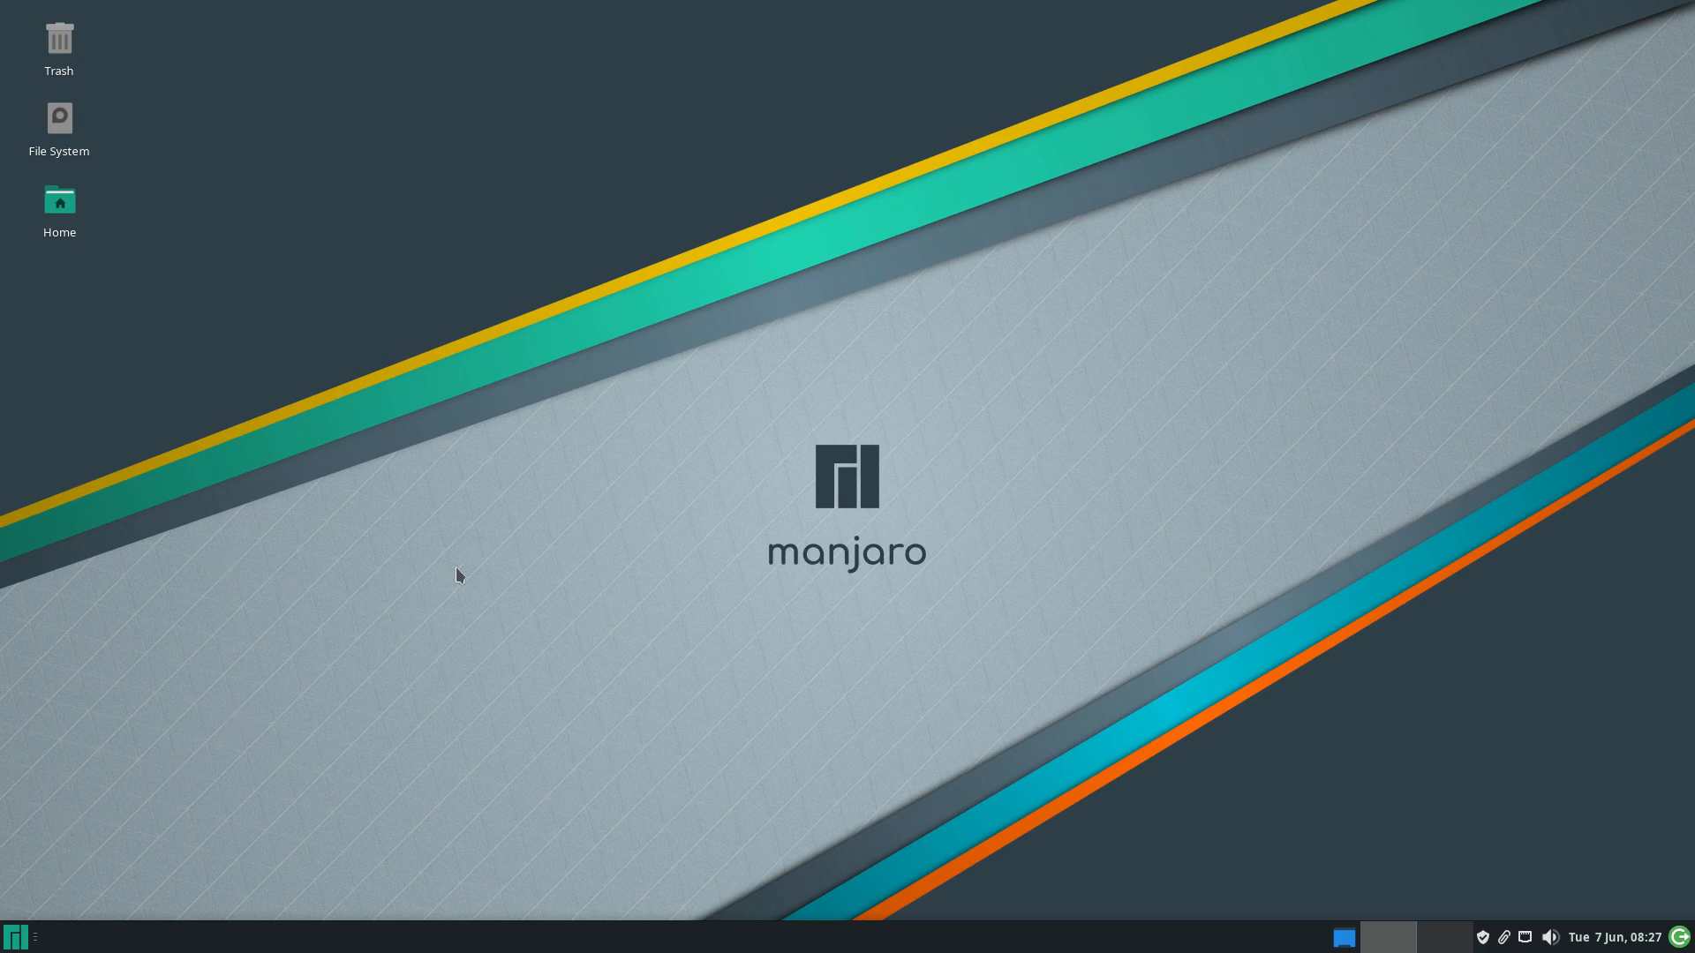
# Run sudo pacman -Syyu with the sudo password in the drop-down terminal, confirming nothing to upgrade
pyautogui.press('F12')
pyautogui.write('n')
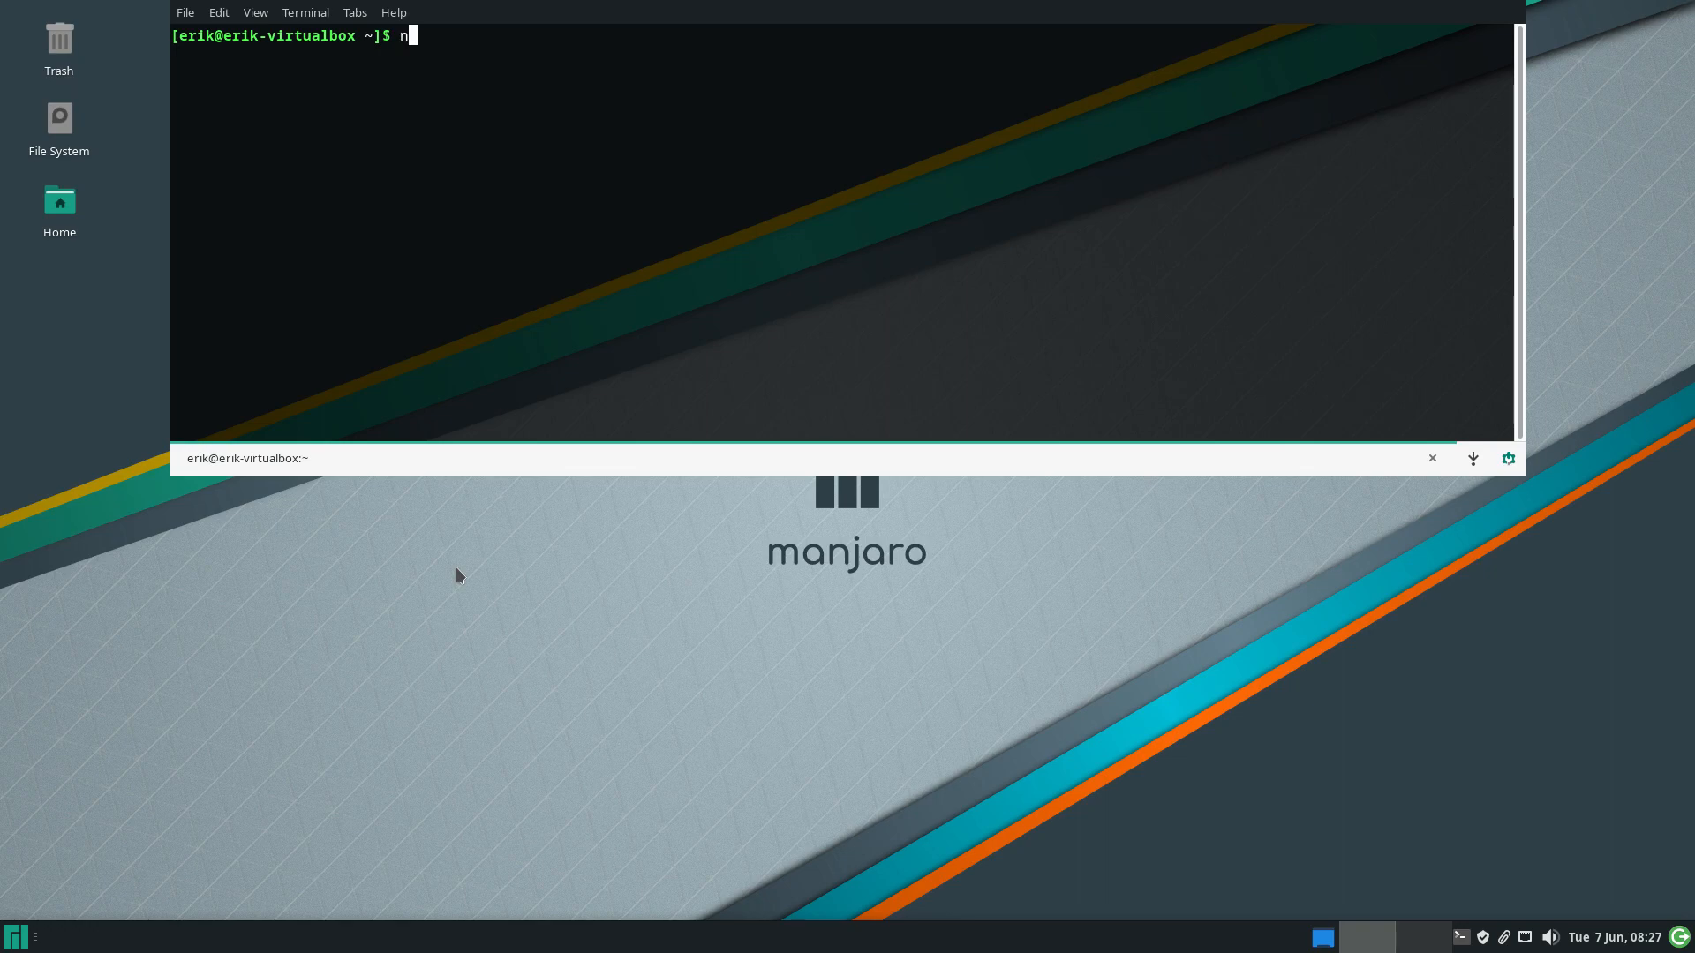
pyautogui.write('pacman')
pyautogui.press('BackSpace')
pyautogui.press('BackSpace')
pyautogui.press('BackSpace')
pyautogui.press('BackSpace')
pyautogui.press('BackSpace')
pyautogui.press('BackSpace')
pyautogui.press('BackSpace')
pyautogui.press('BackSpace')
pyautogui.write('su')
pyautogui.press('BackSpace')
pyautogui.press('BackSpace')
pyautogui.write('sudo pccman -s')
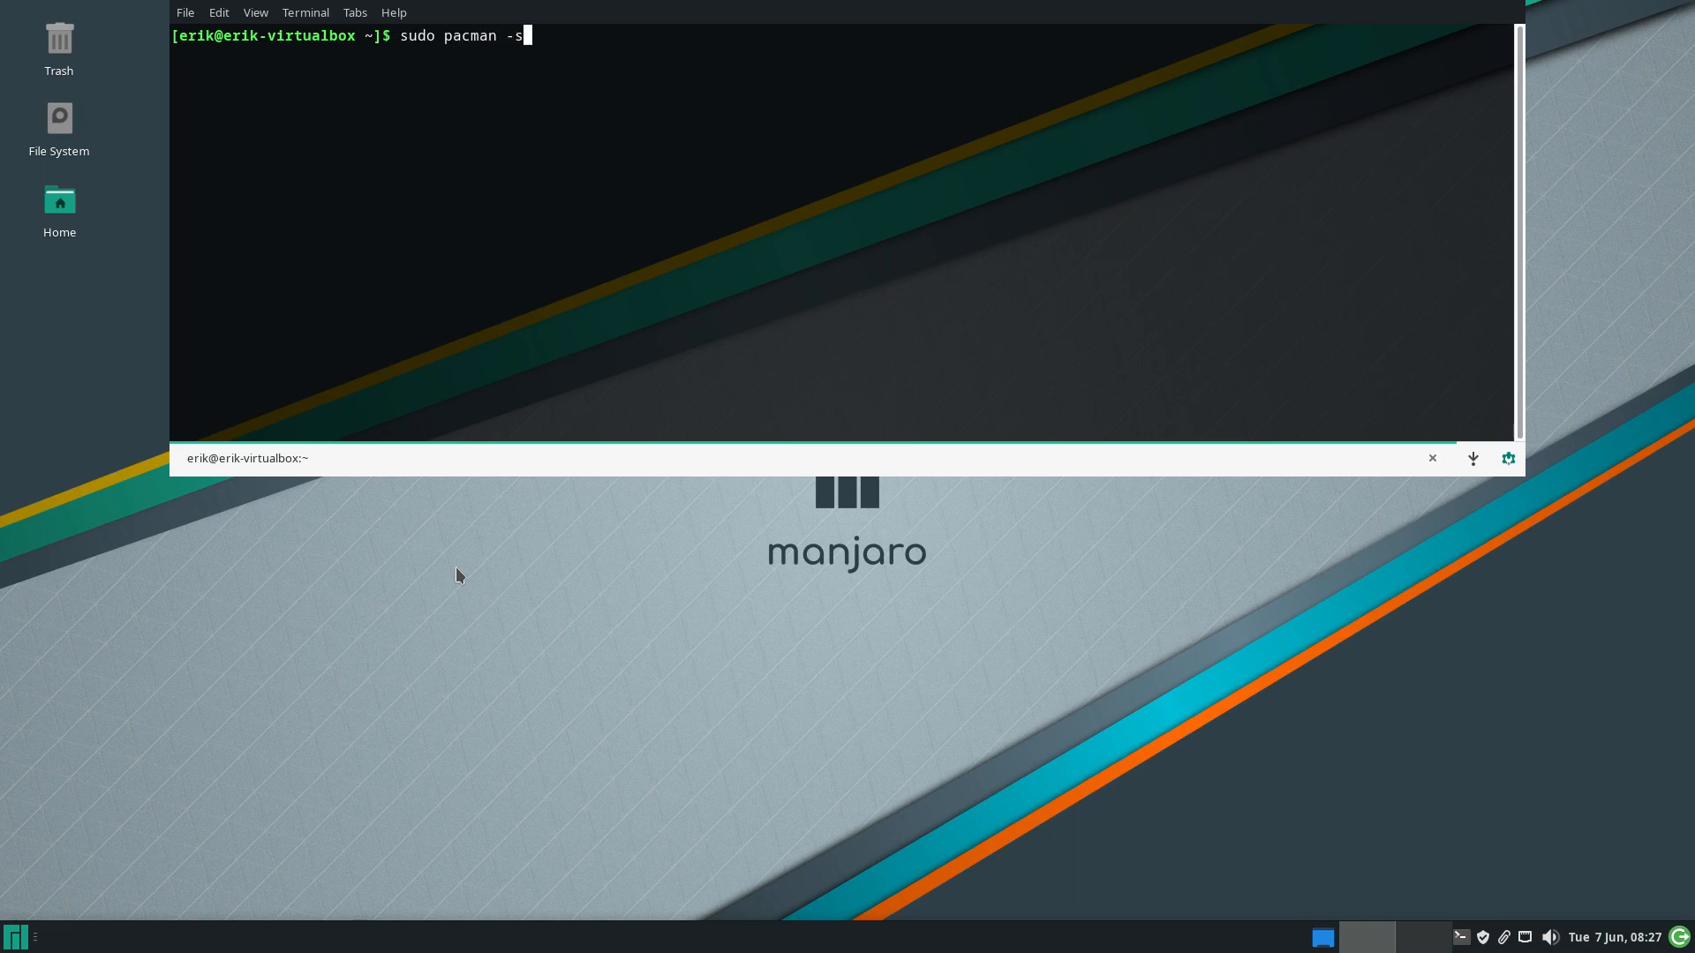
pyautogui.press('BackSpace')
pyautogui.write('Syyu')
pyautogui.press('Return')
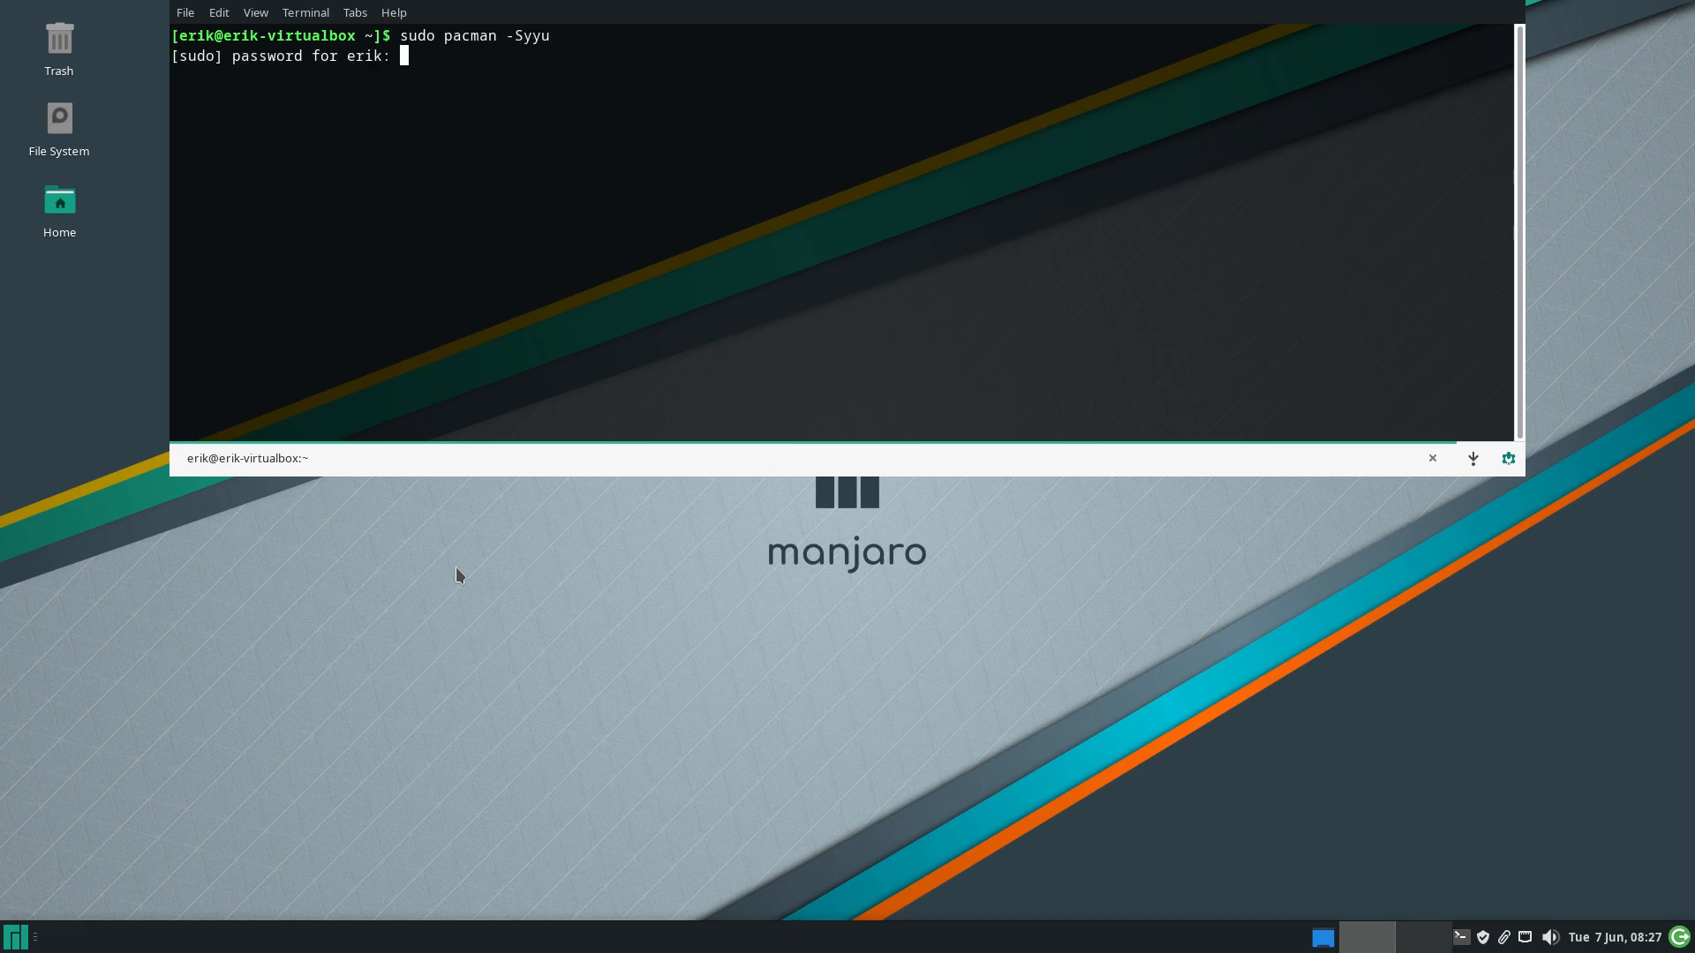
pyautogui.press('Return')
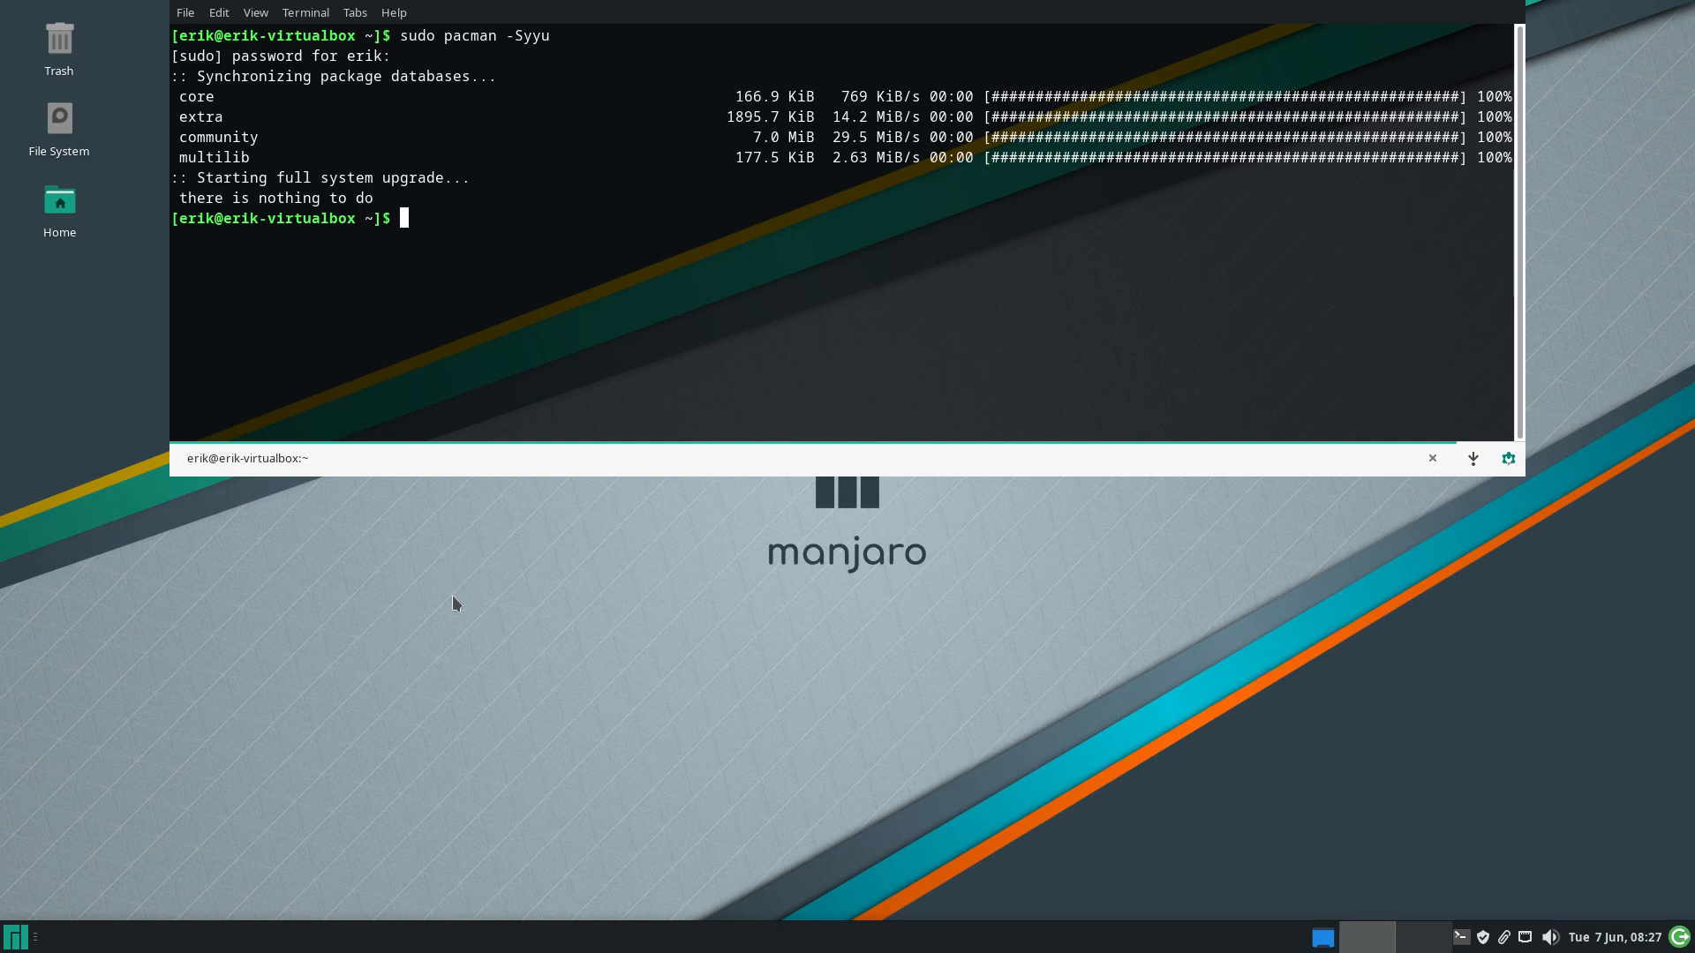
pyautogui.click(453, 596)
# Open /etc/pacman.d in a file manager window, then shrink it and move it off the desktop icons
pyautogui.doubleClick(59, 124)
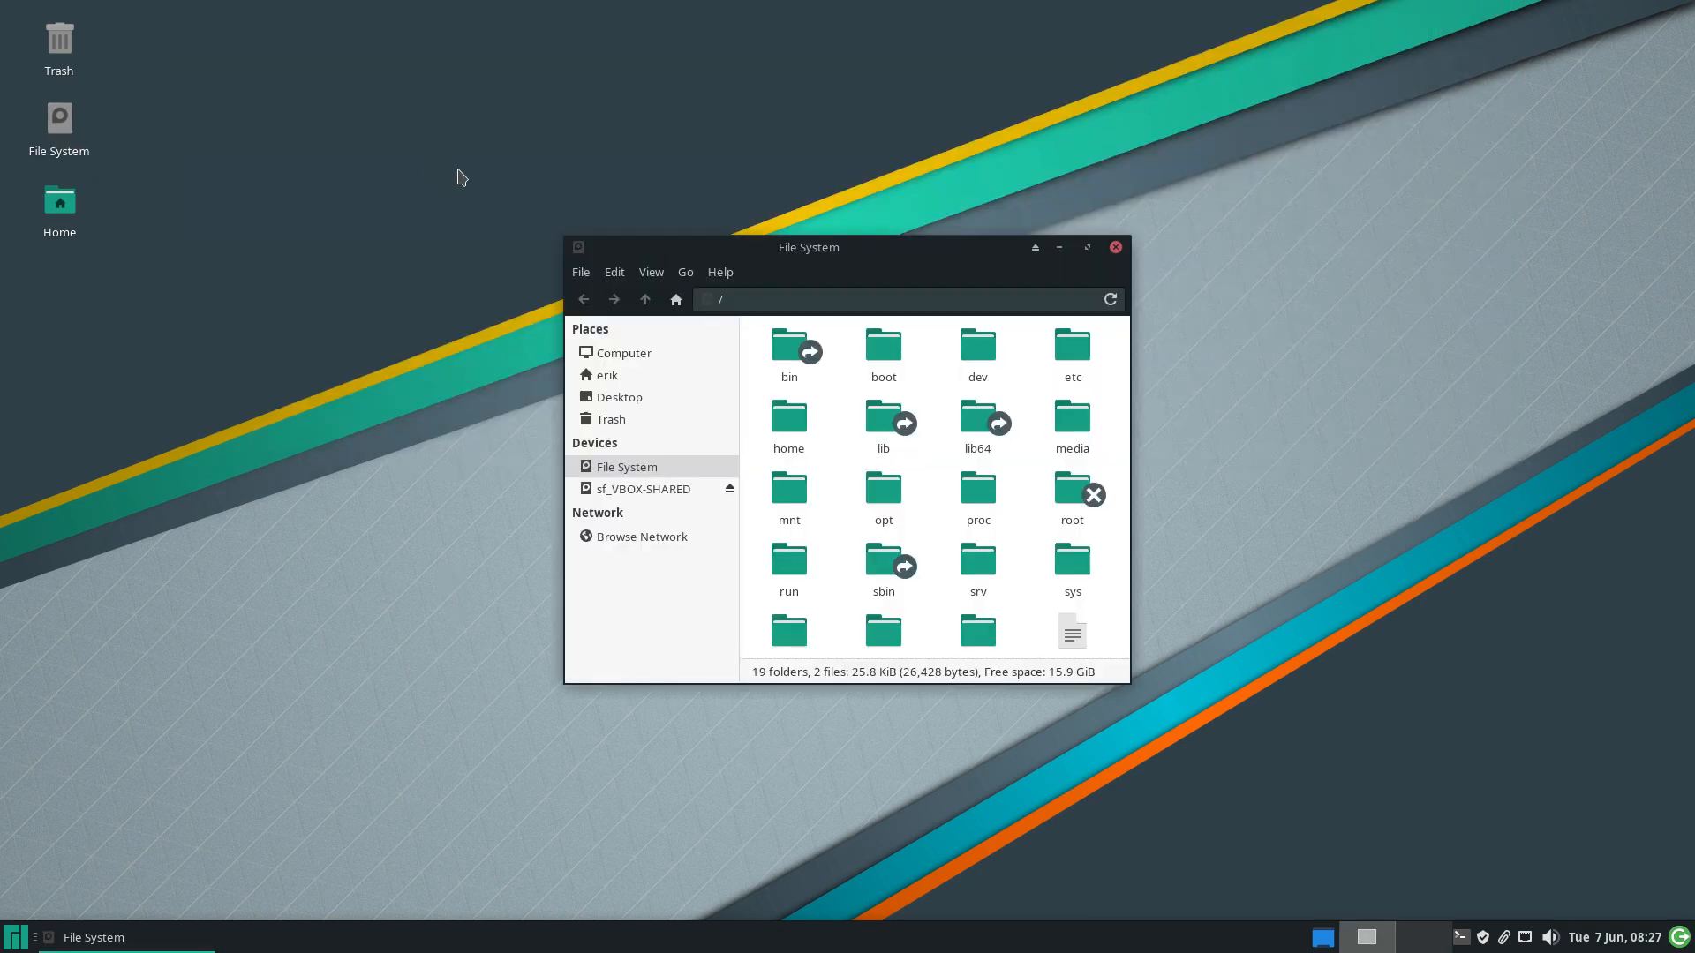
pyautogui.doubleClick(934, 253)
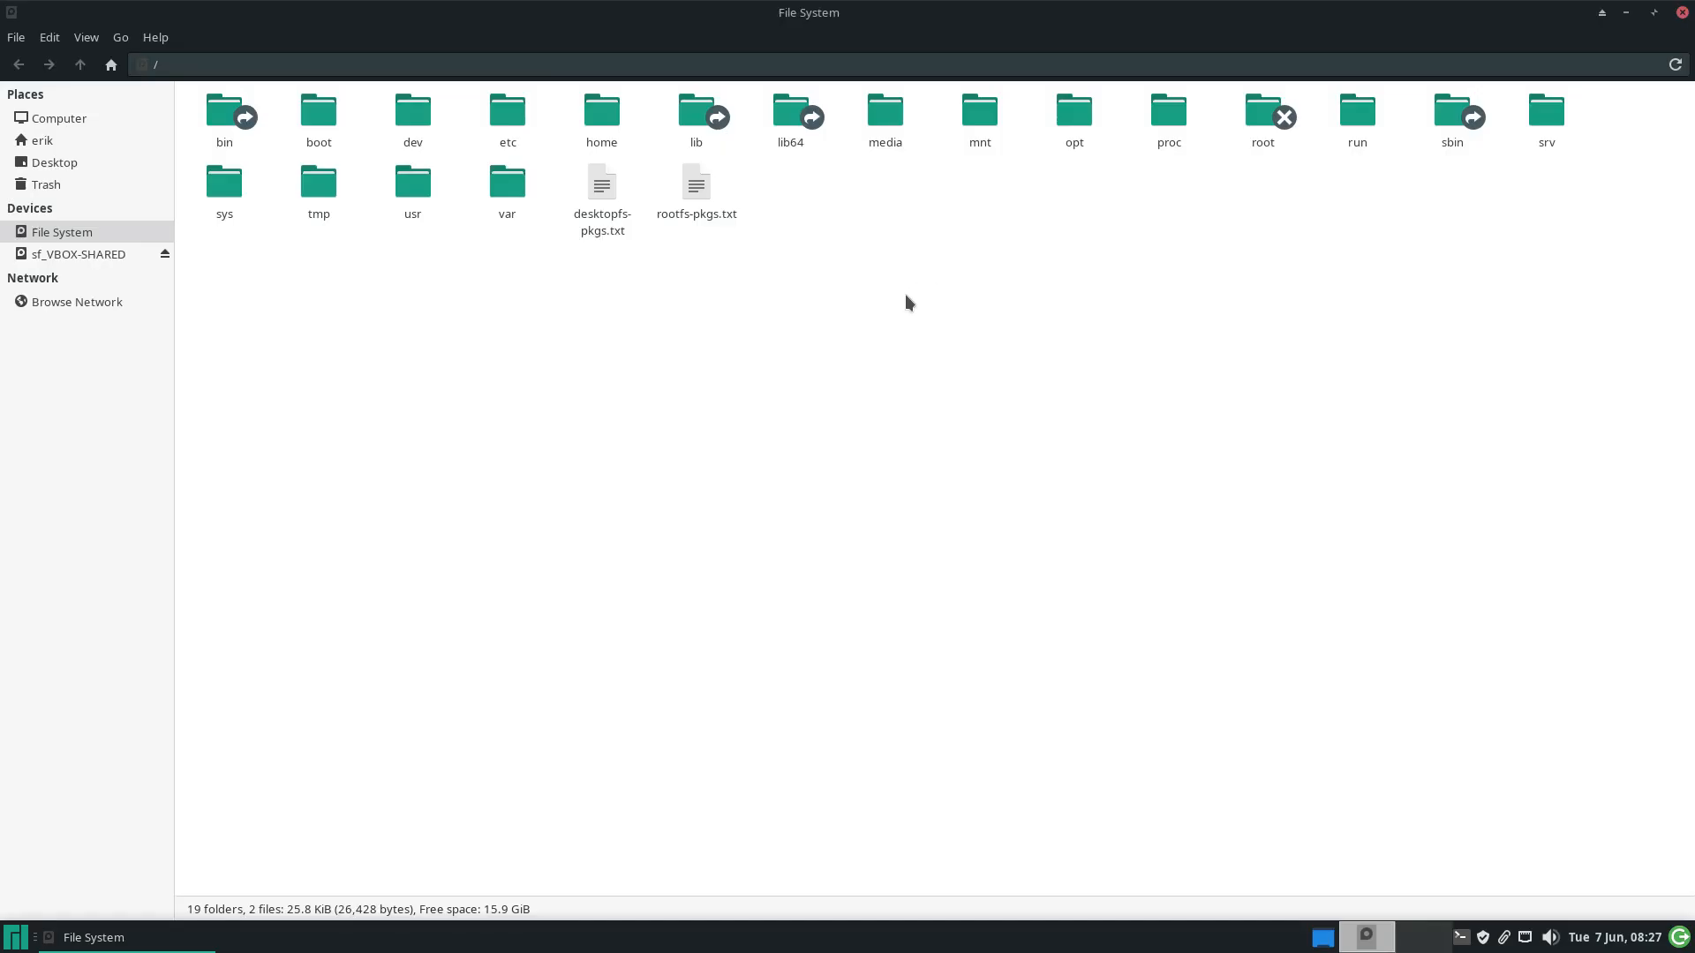
pyautogui.doubleClick(590, 170)
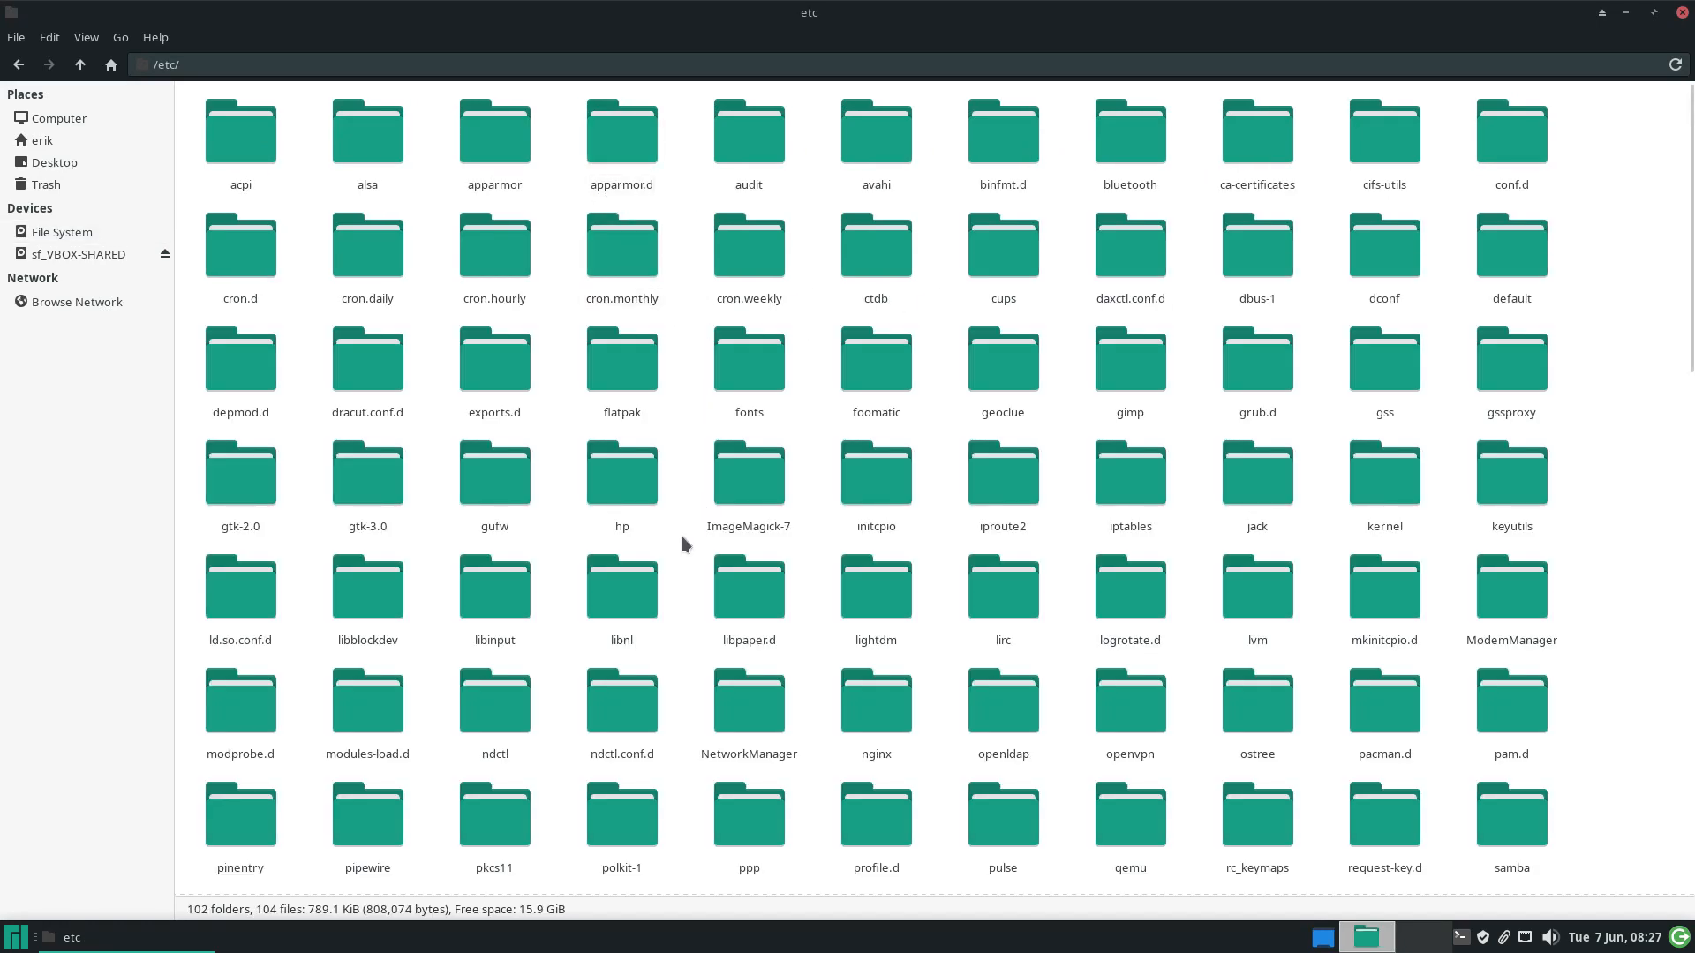
pyautogui.write('pacman')
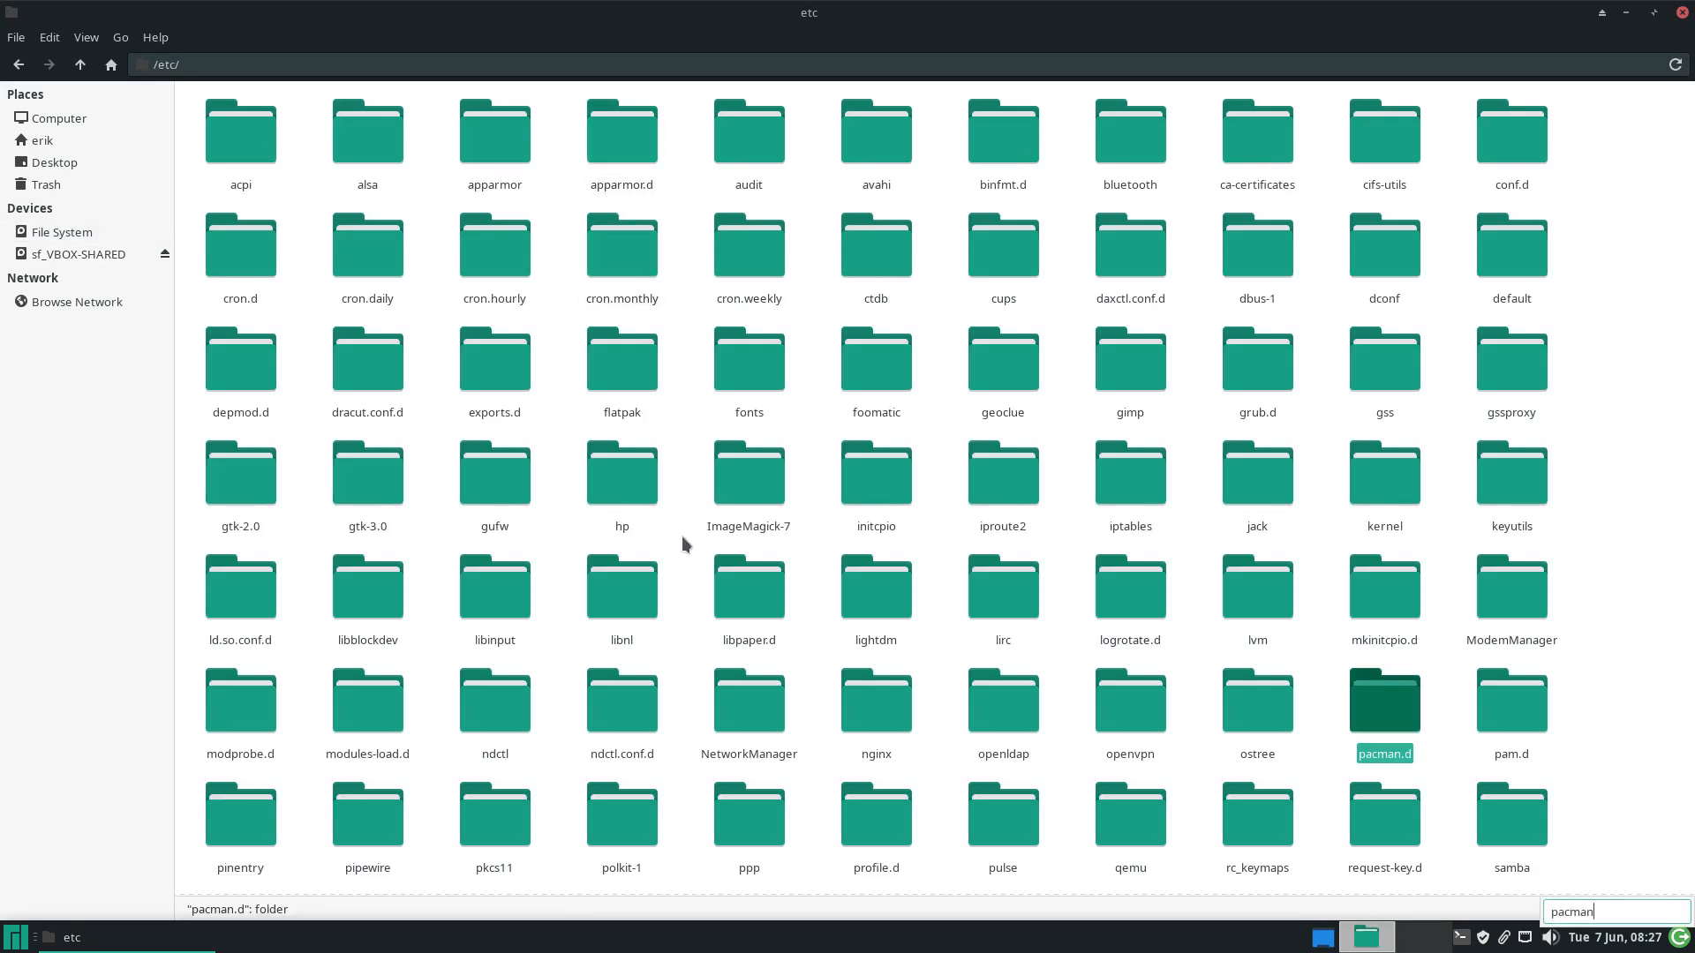
pyautogui.doubleClick(1374, 707)
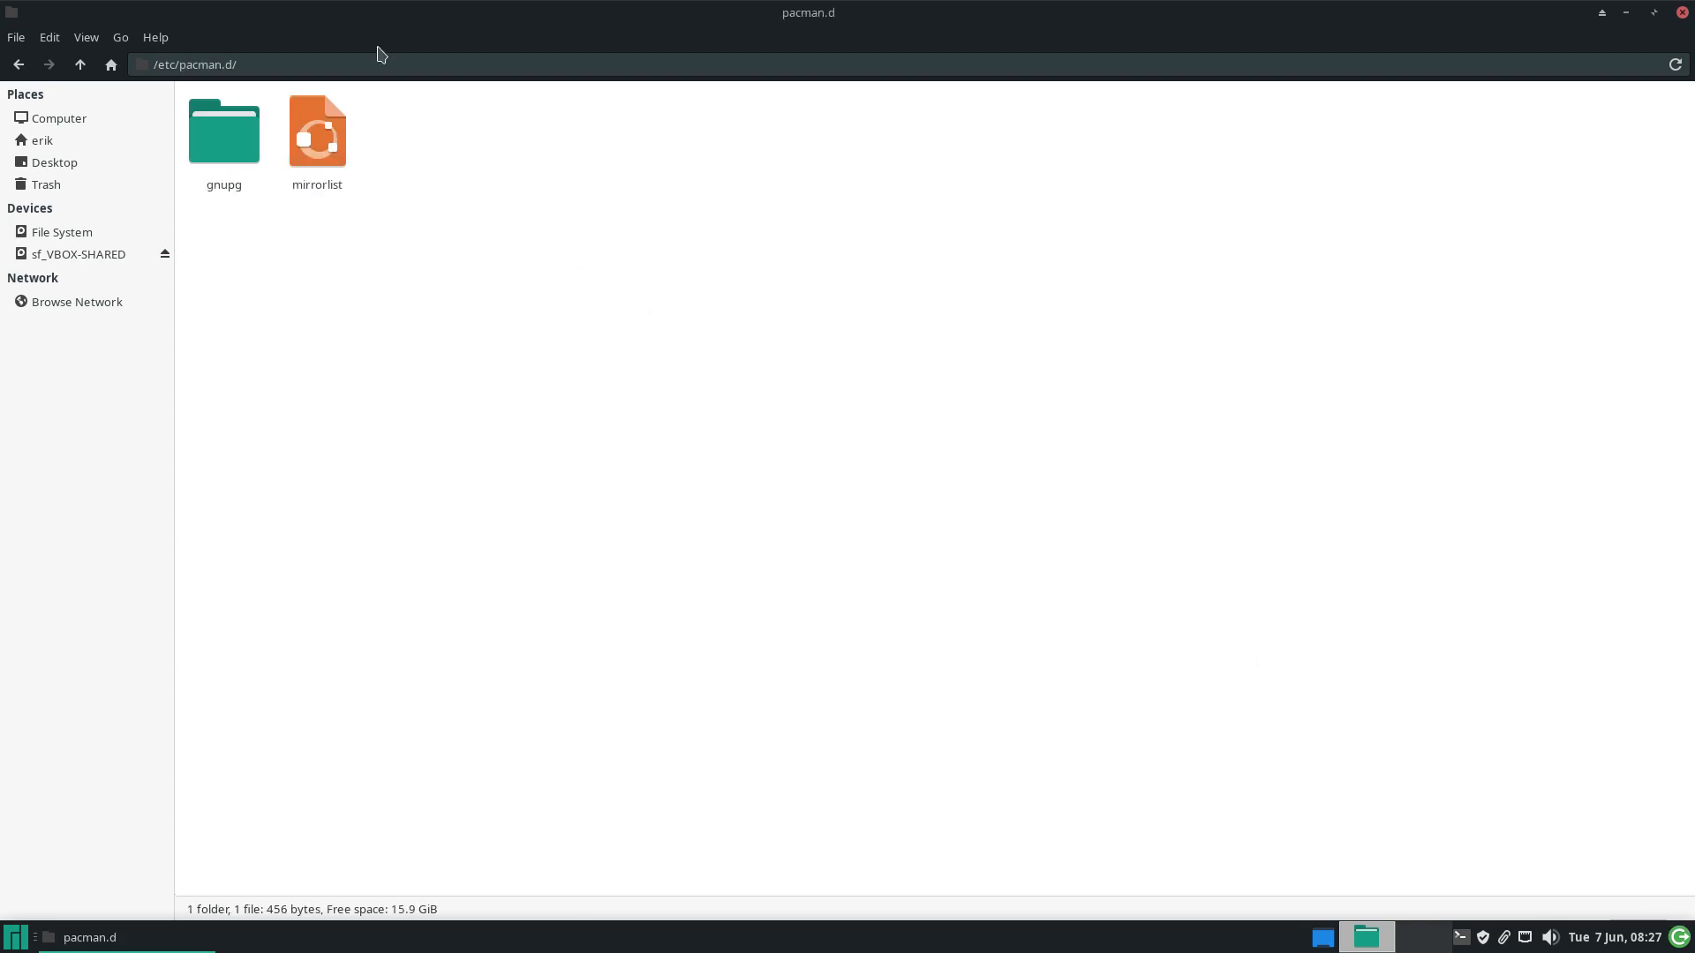
pyautogui.moveTo(359, 13); pyautogui.dragTo(165, 43)
pyautogui.click(838, 432)
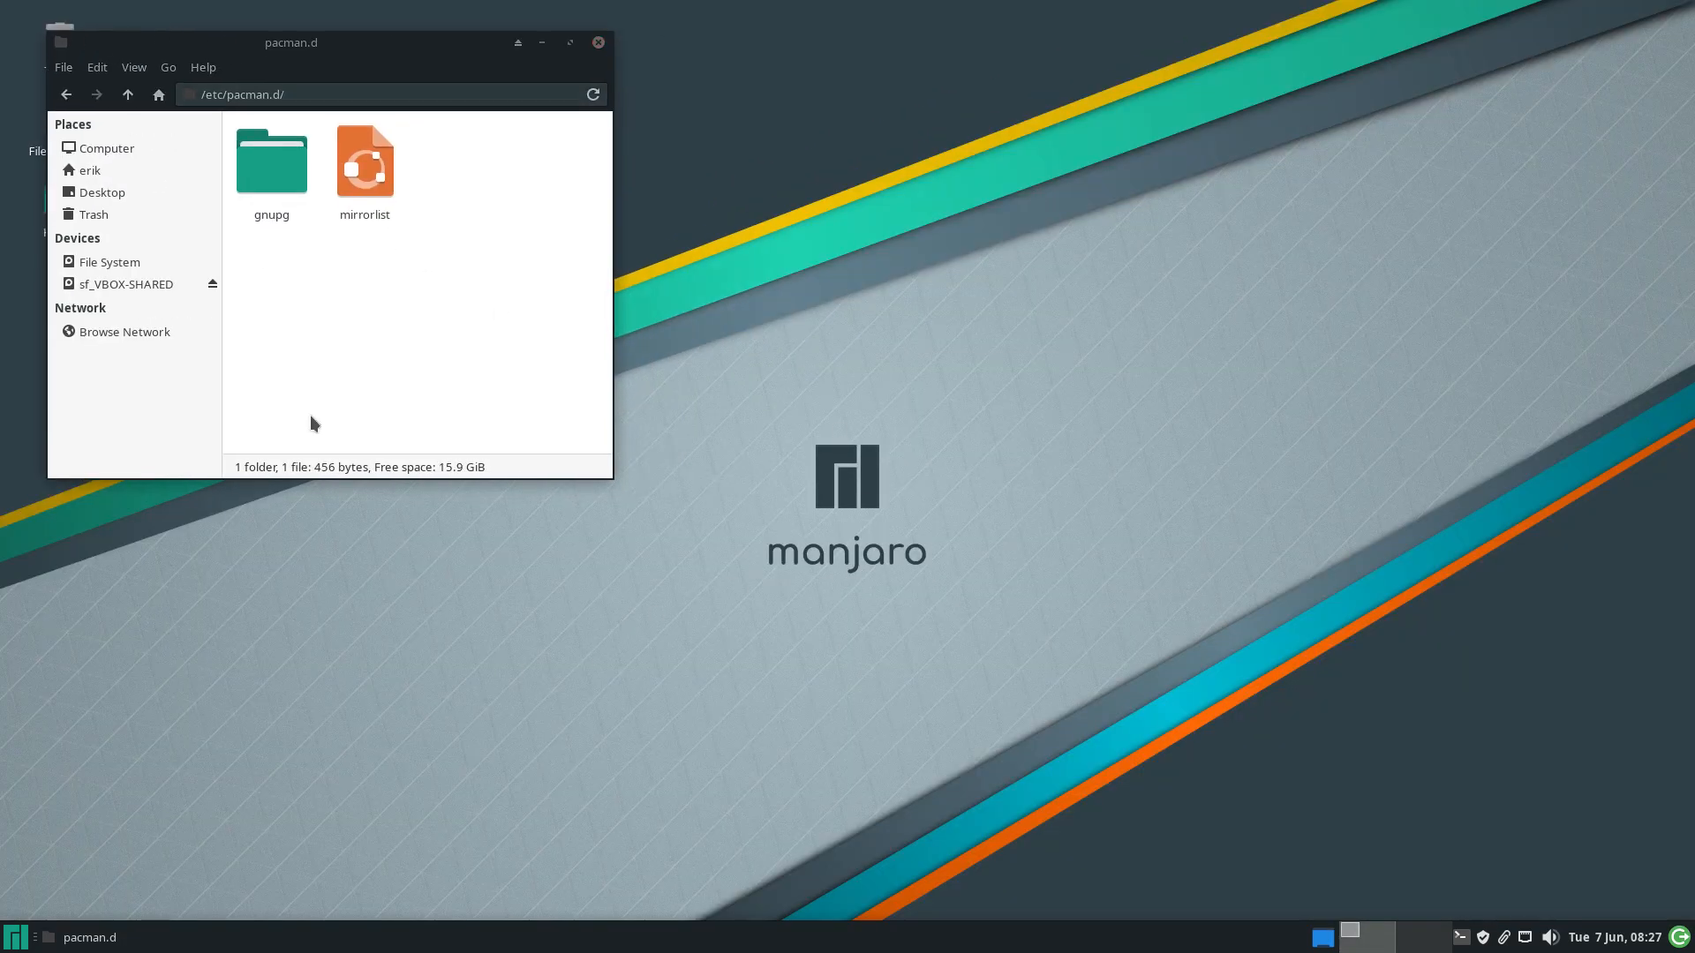
pyautogui.moveTo(325, 44); pyautogui.dragTo(494, 24)
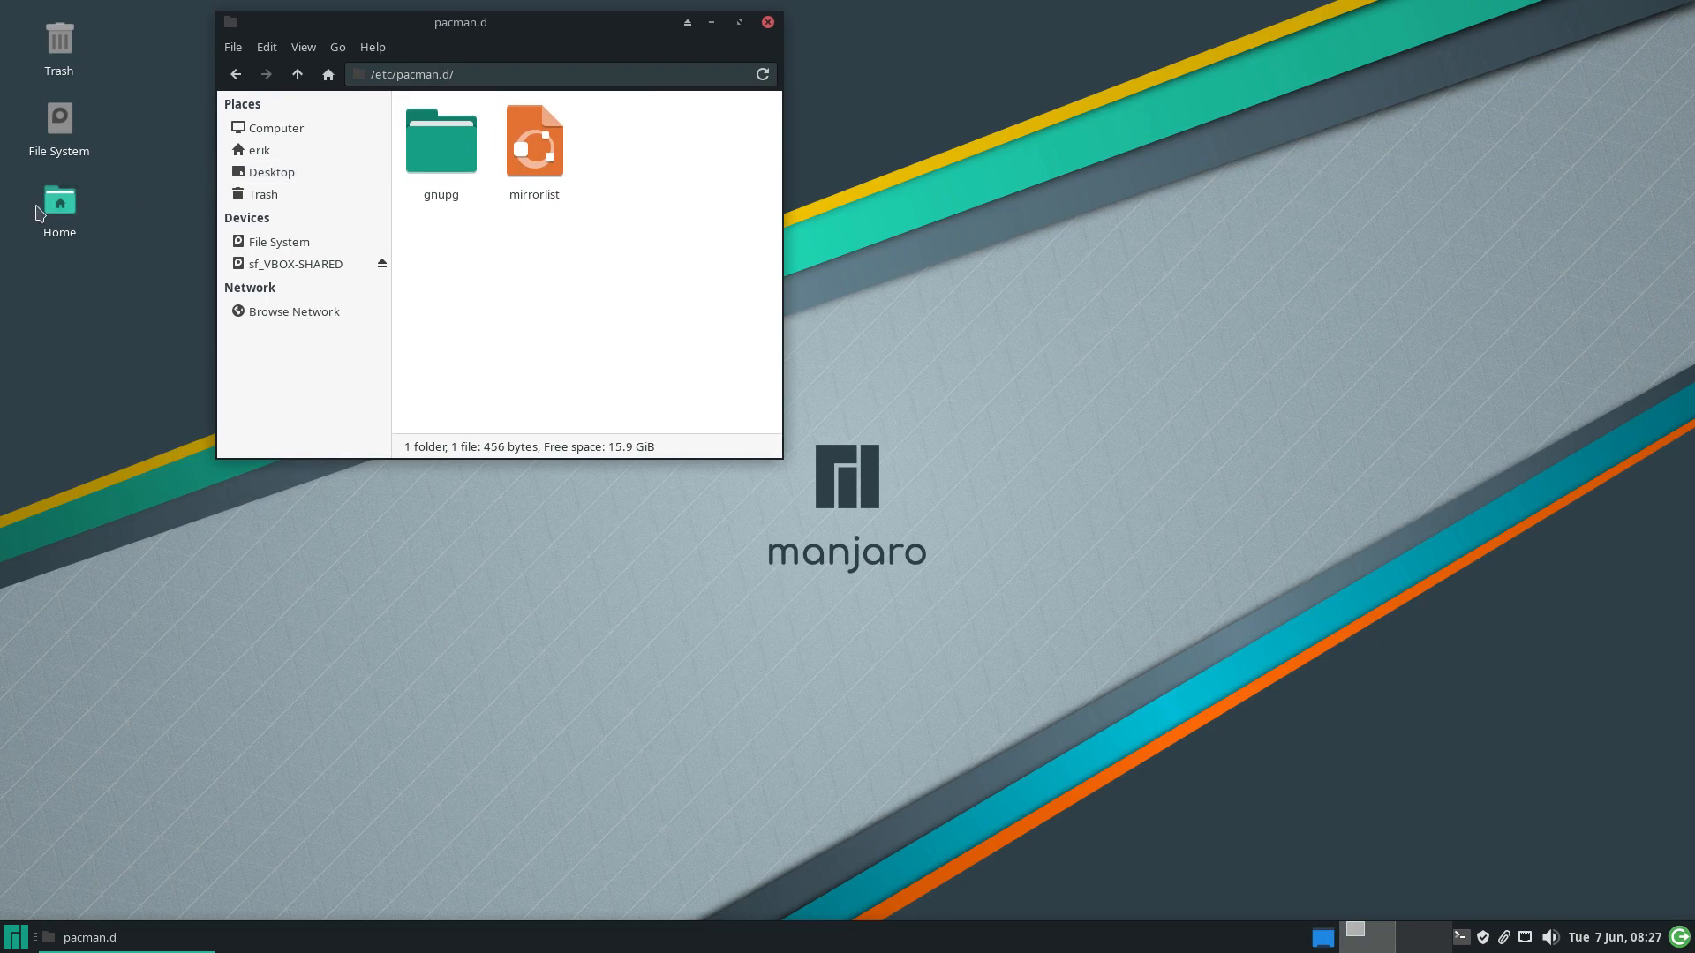
# Open a second root File System window and scroll down in it
pyautogui.doubleClick(69, 130)
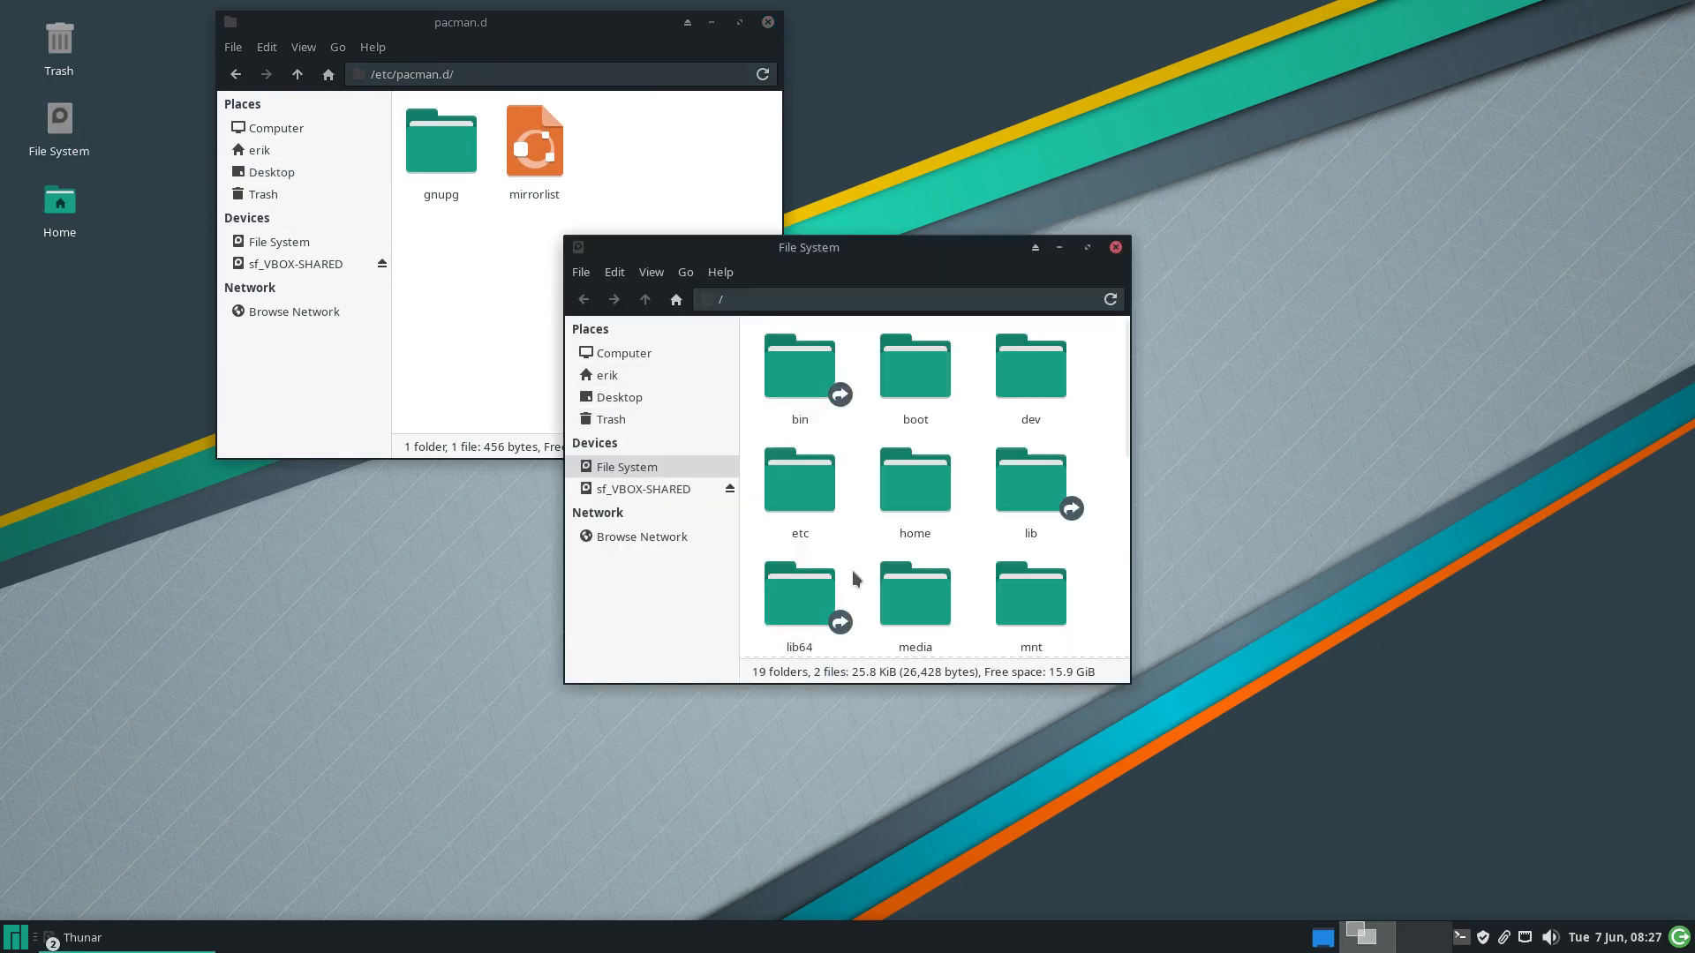
pyautogui.scroll(-5, 853, 578)
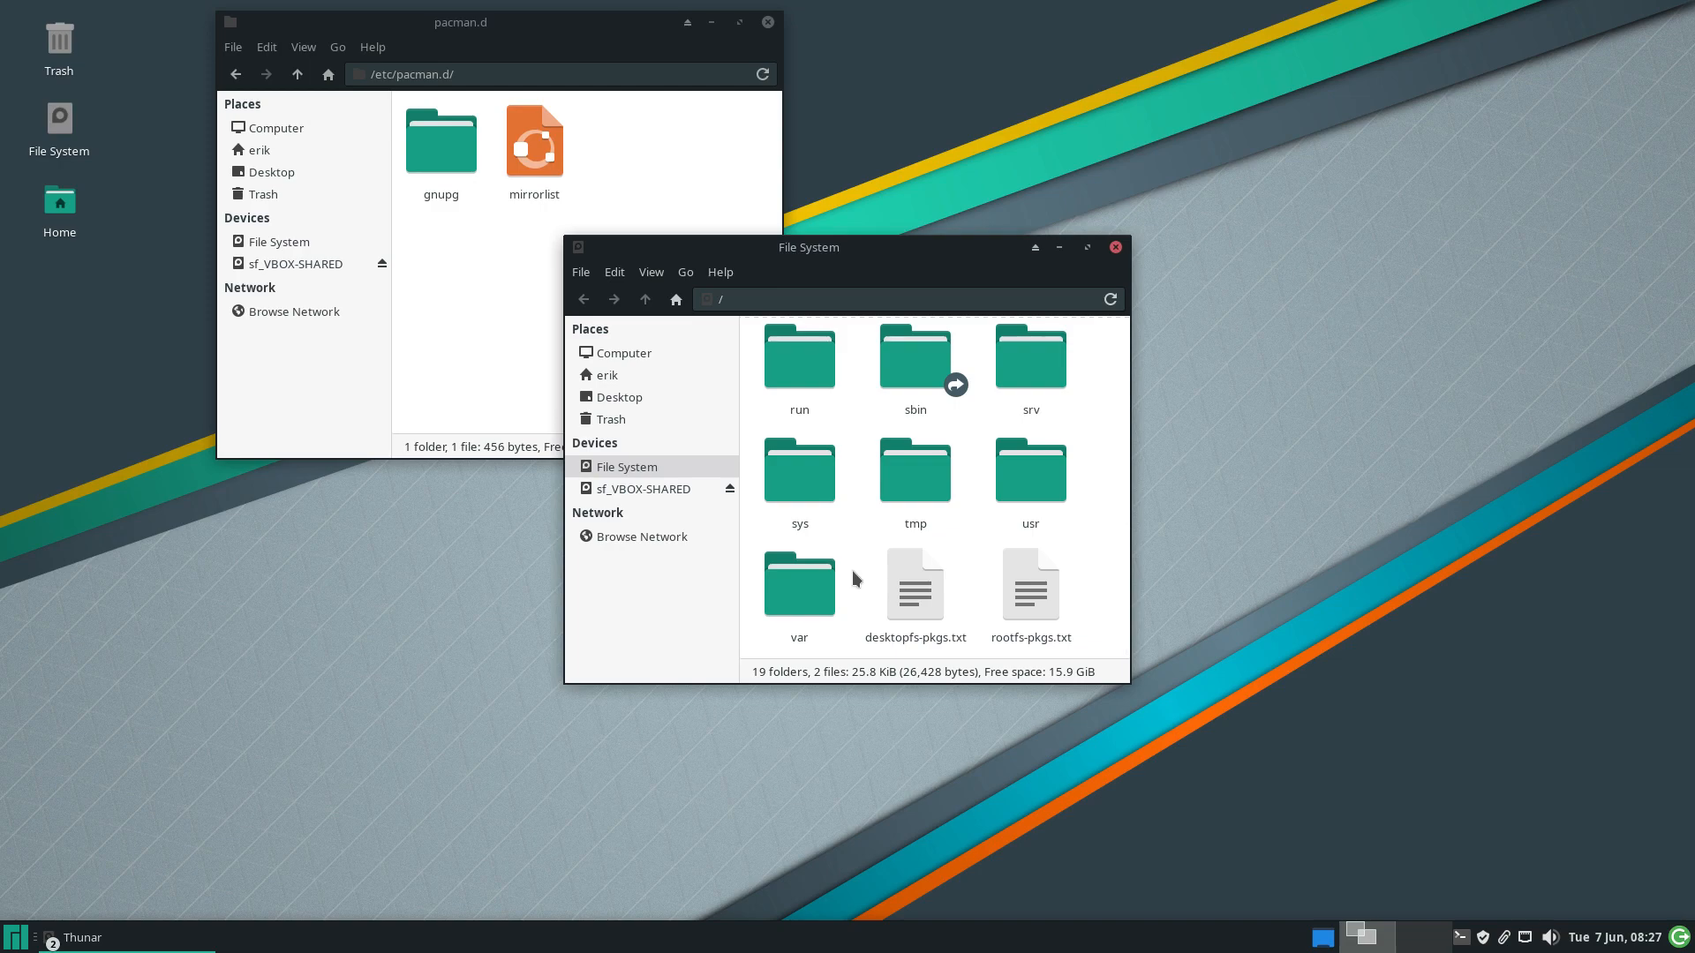
pyautogui.press('F12')
# Install bash-completion via sudo pacman -S, test Tab completion, then hide the terminal
pyautogui.write('sudo p')
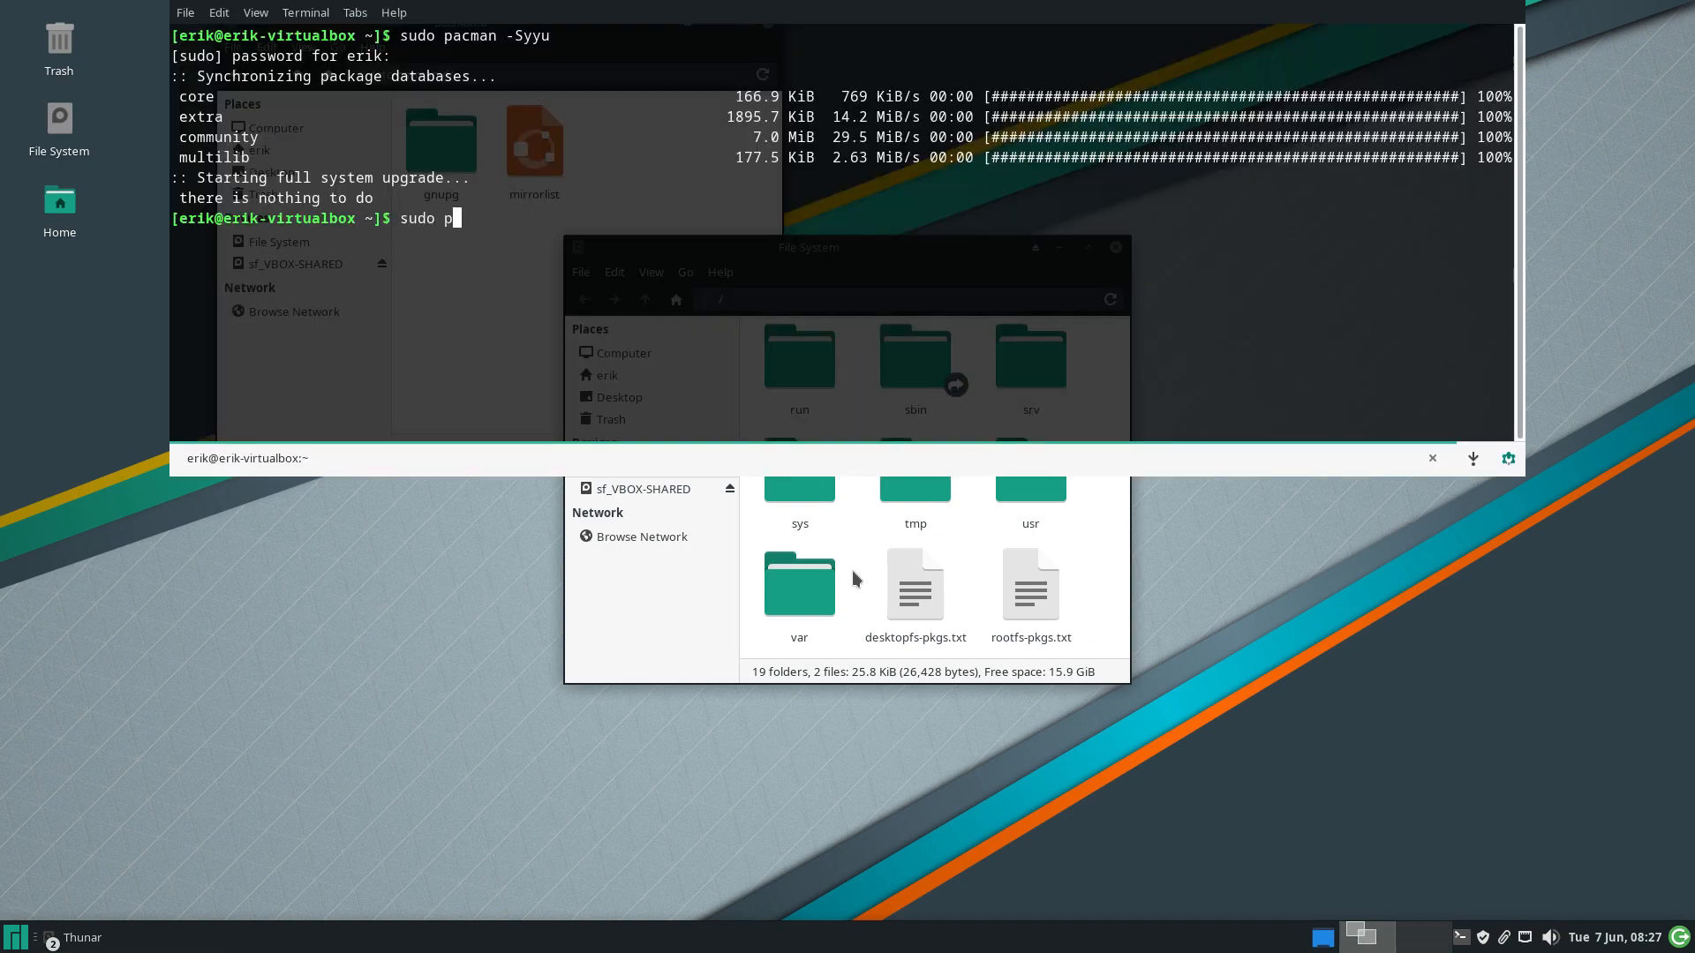
pyautogui.write('acman -S subl')
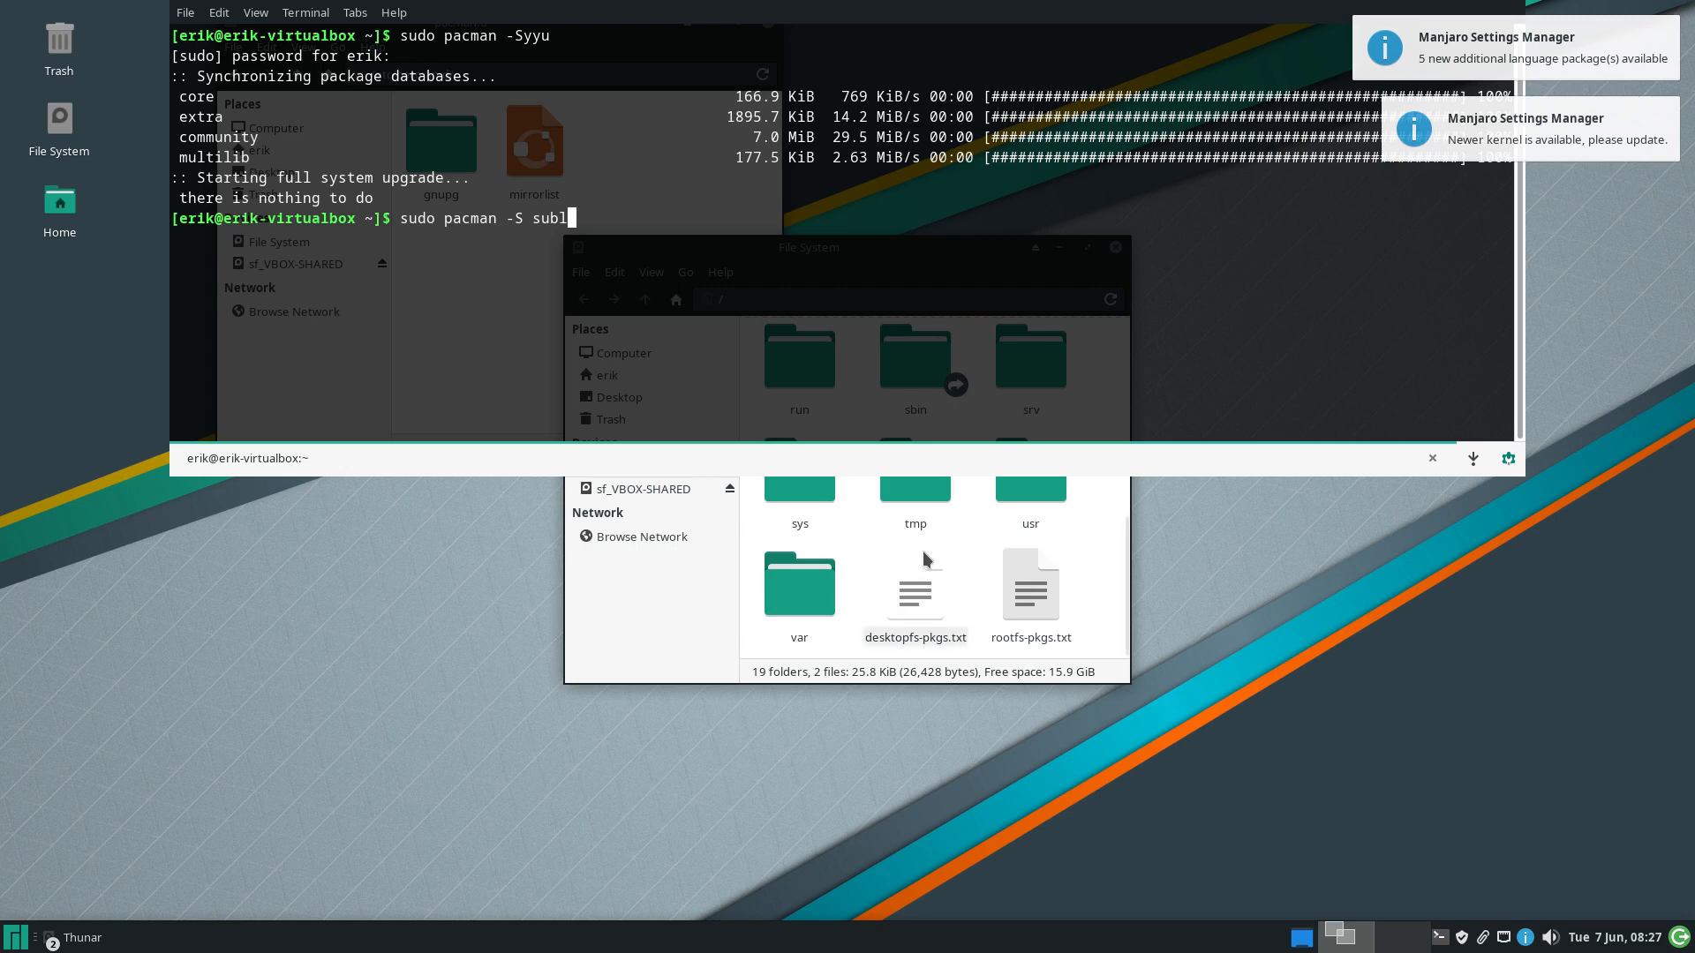
pyautogui.press('BackSpace')
pyautogui.press('BackSpace')
pyautogui.press('BackSpace')
pyautogui.press('BackSpace')
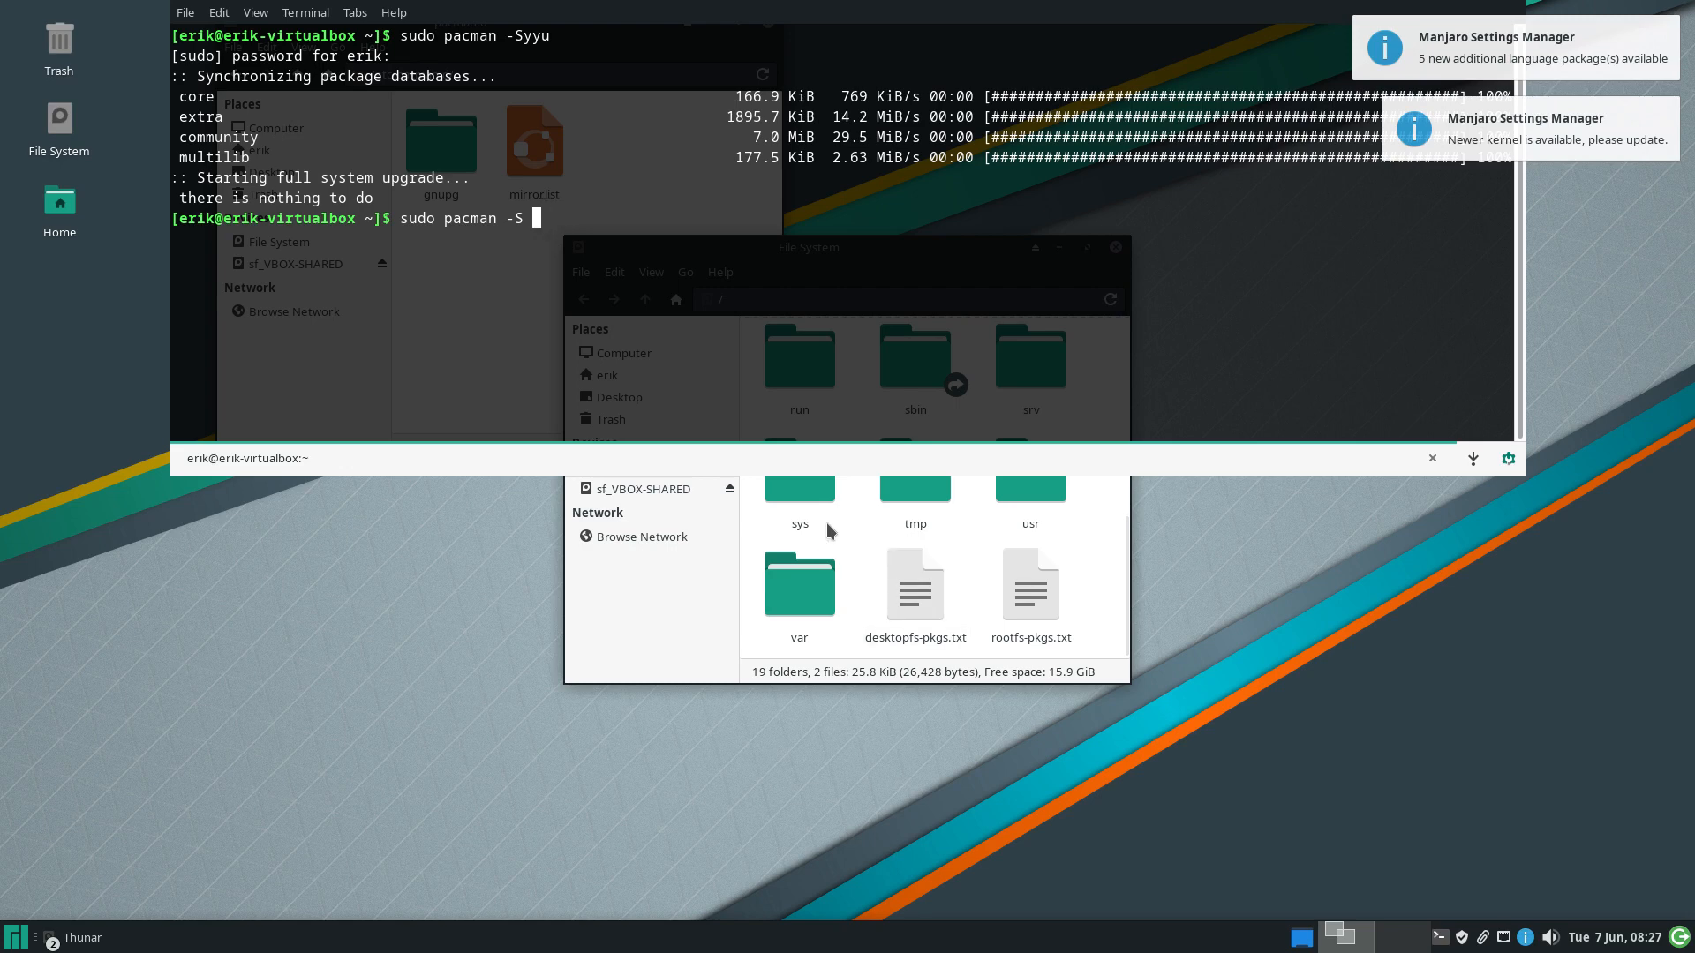
pyautogui.write('bash-completion')
pyautogui.press('Return')
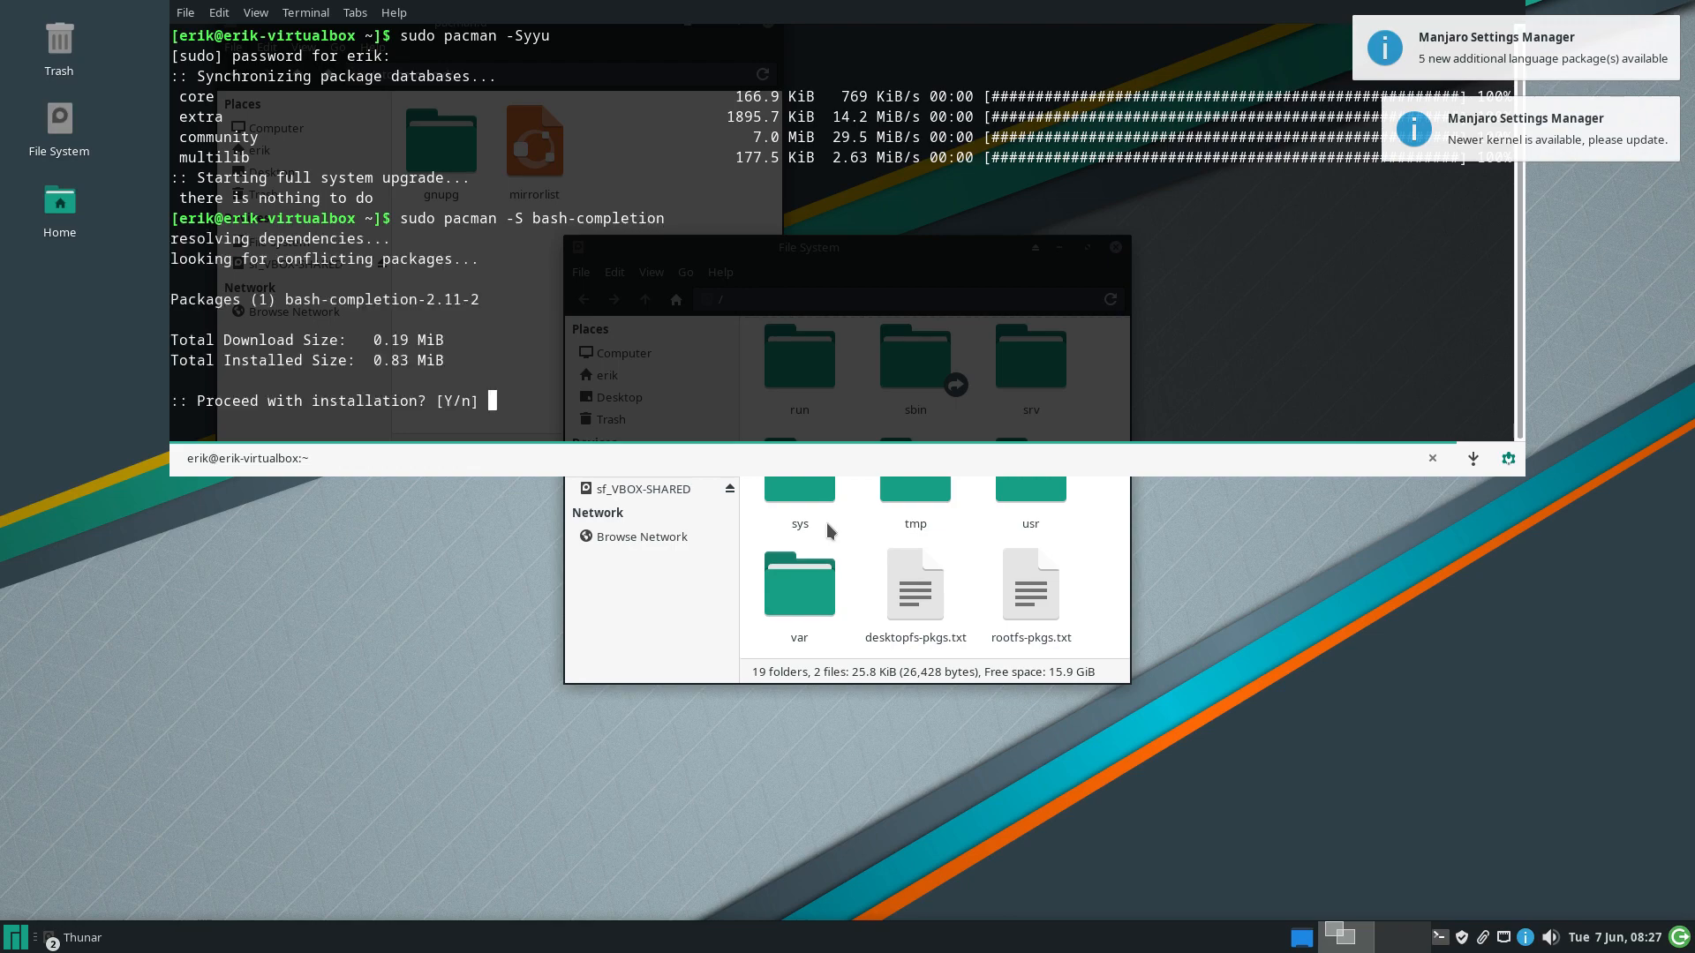
pyautogui.press('Return')
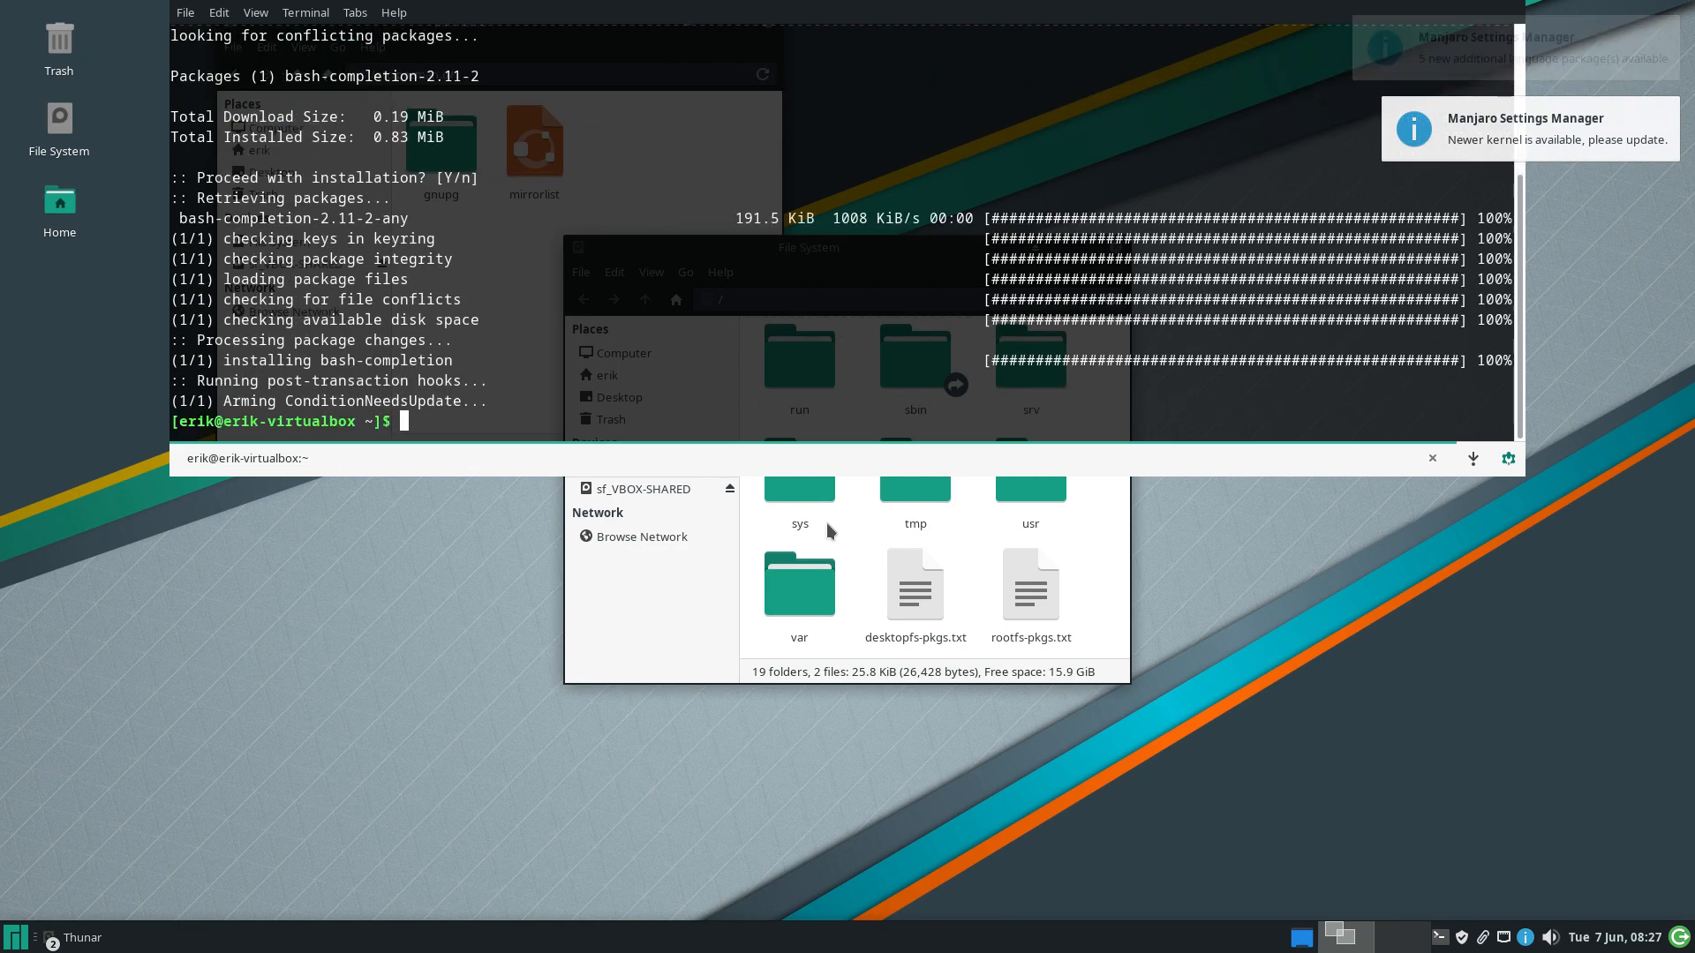
pyautogui.press('Tab')
pyautogui.press('Tab')
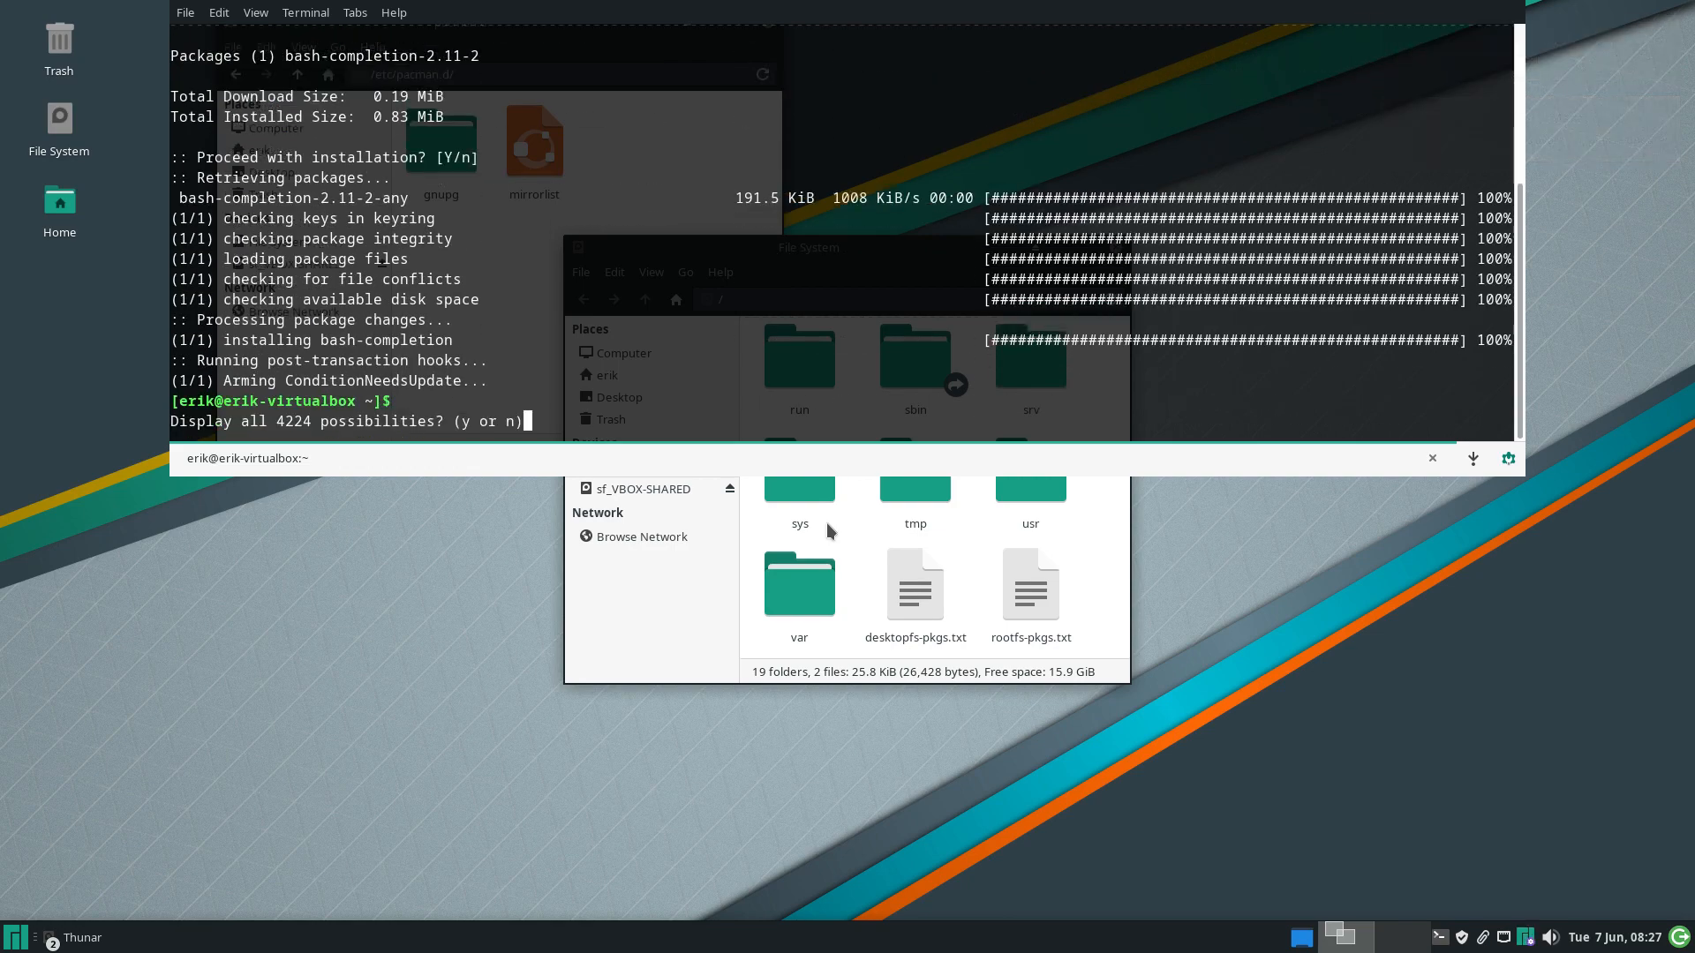
pyautogui.hotkey('ctrl', 'c')
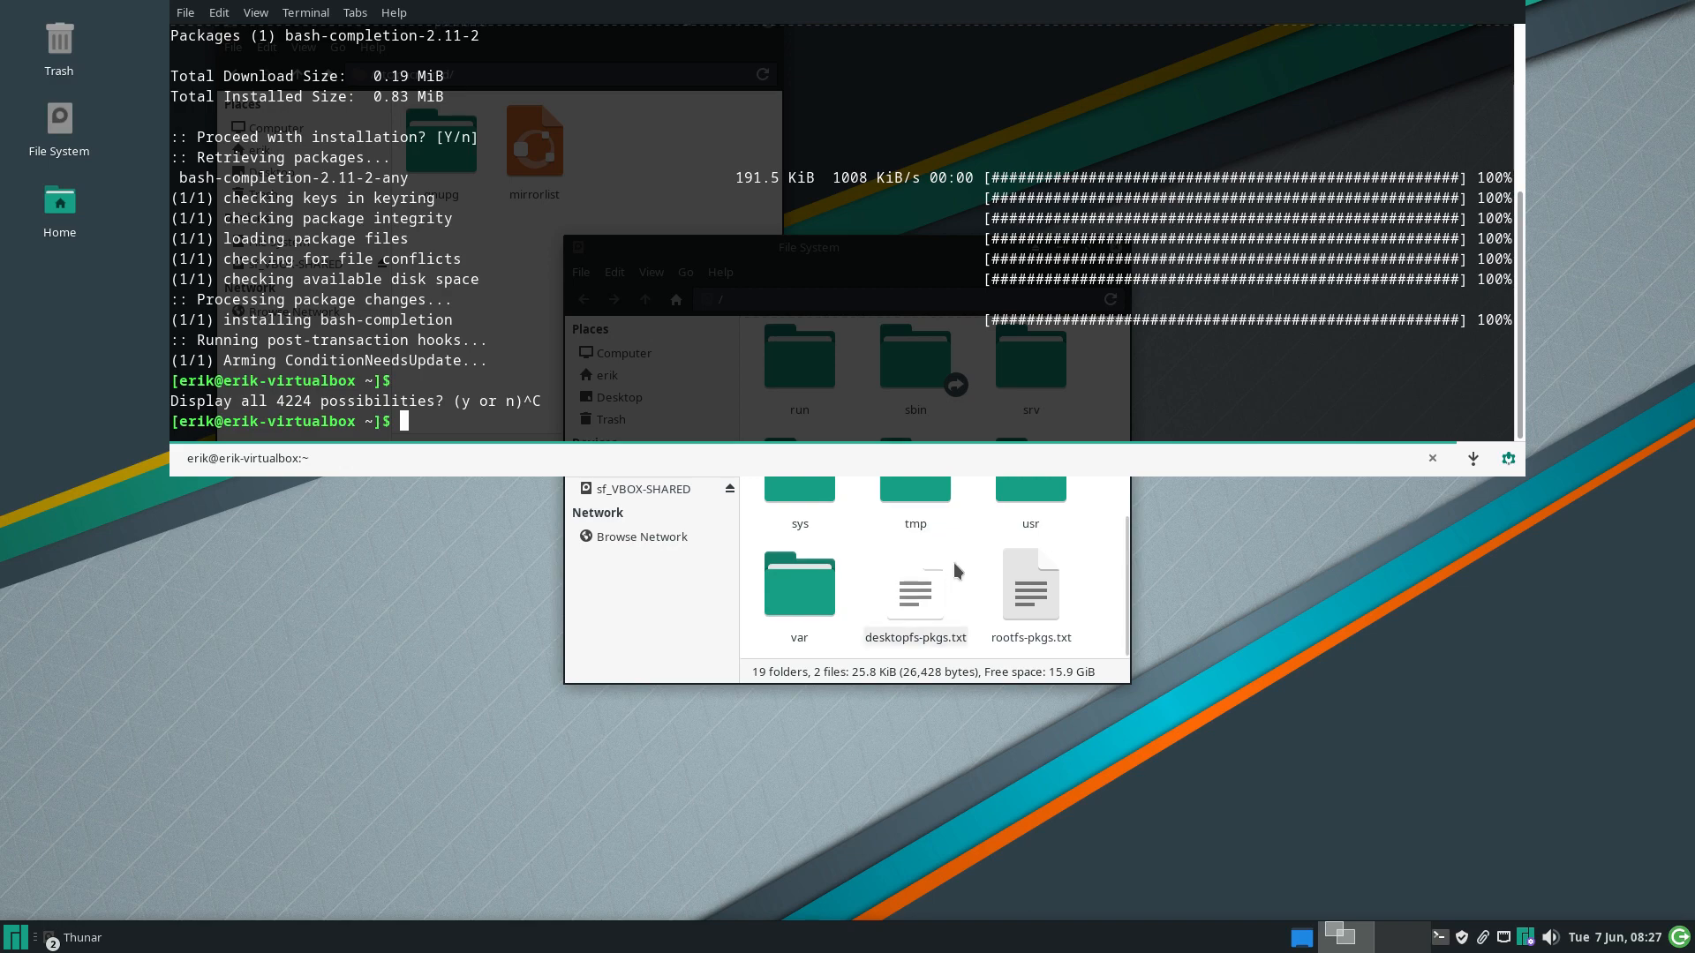
pyautogui.press('F12')
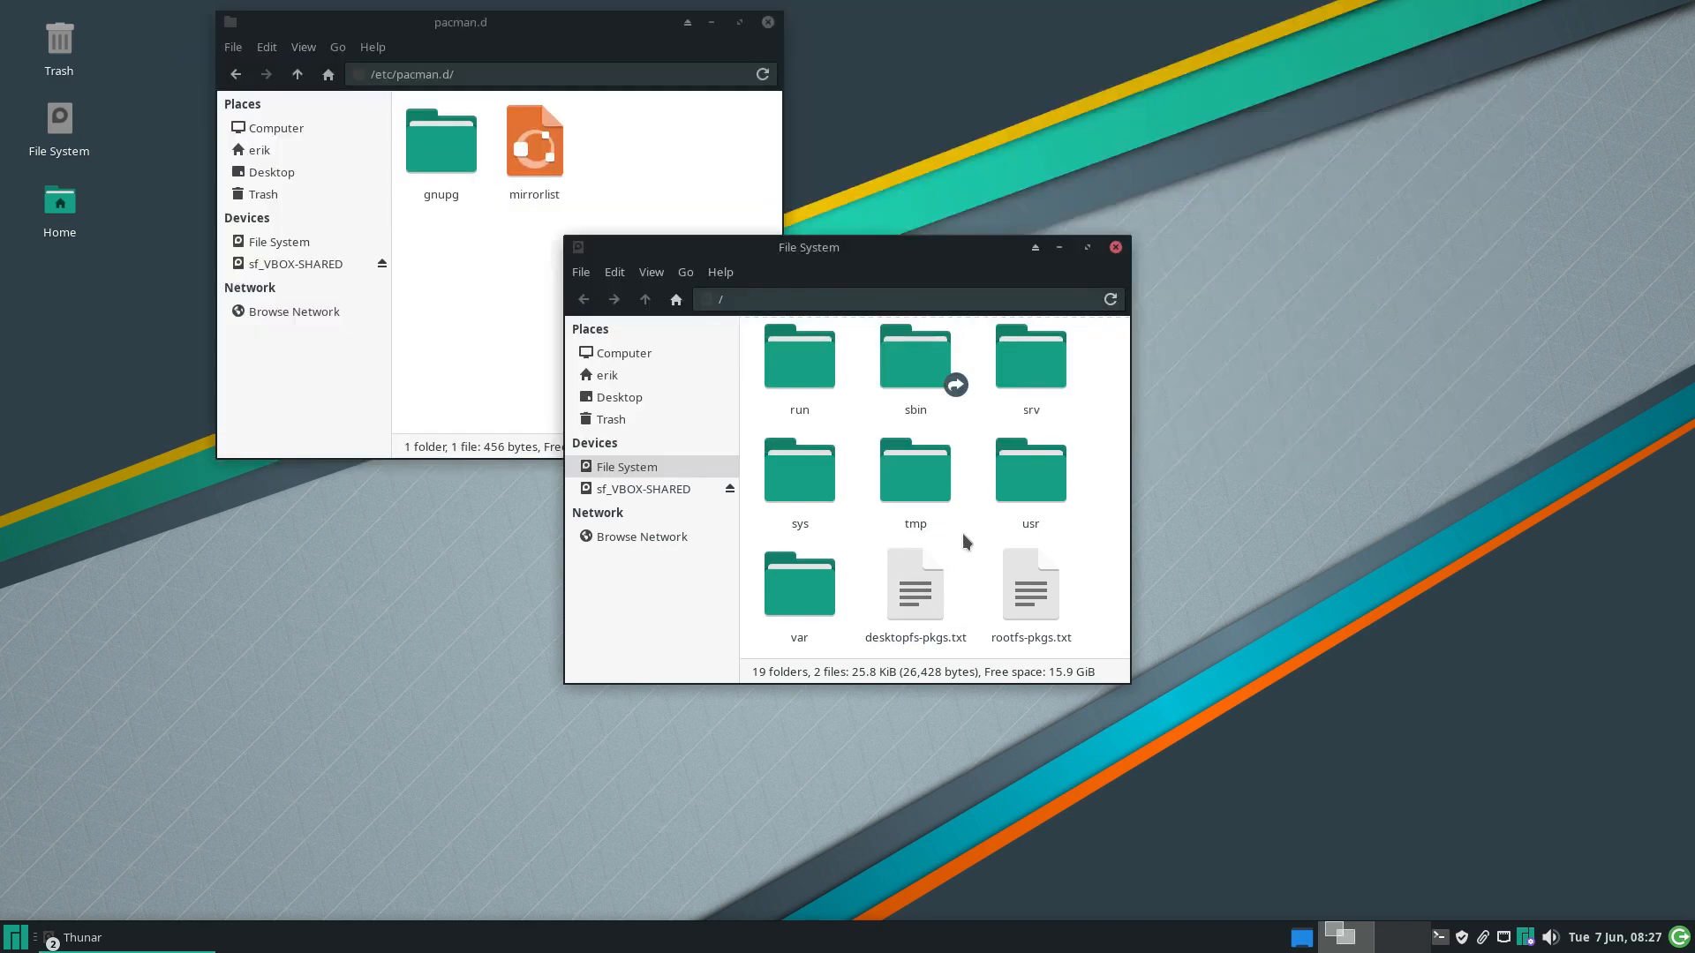
# Go into the root window's etc folder and open pacman.conf with Mousepad
pyautogui.scroll(5, 987, 459)
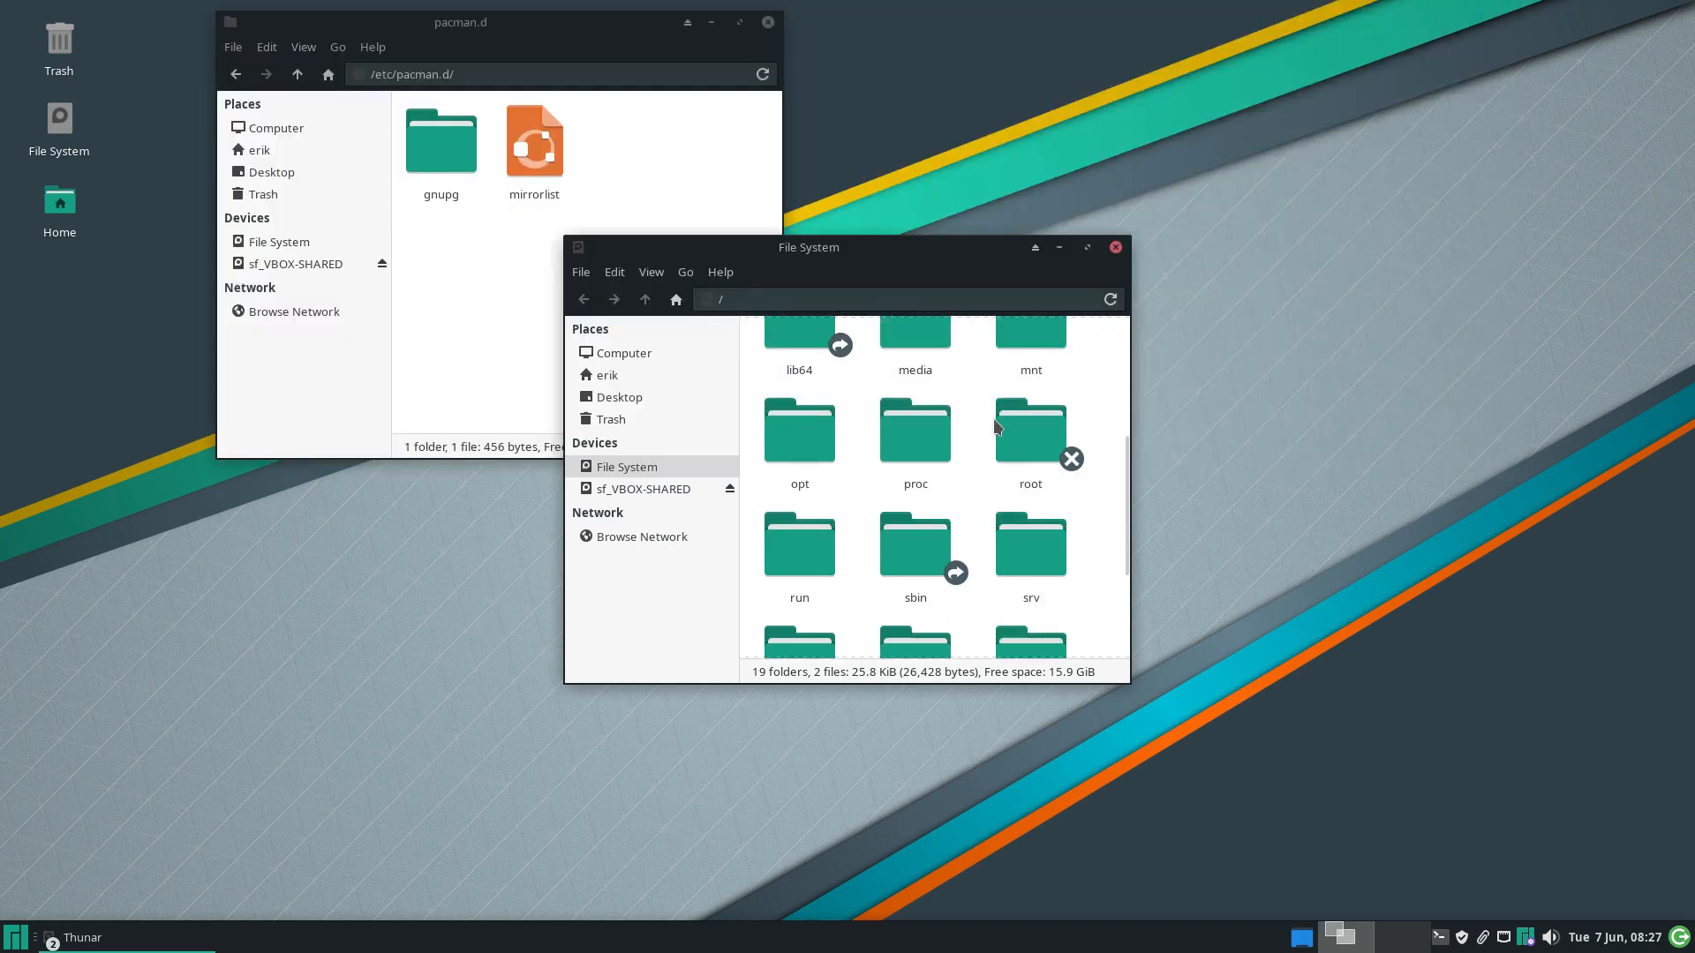
pyautogui.doubleClick(812, 504)
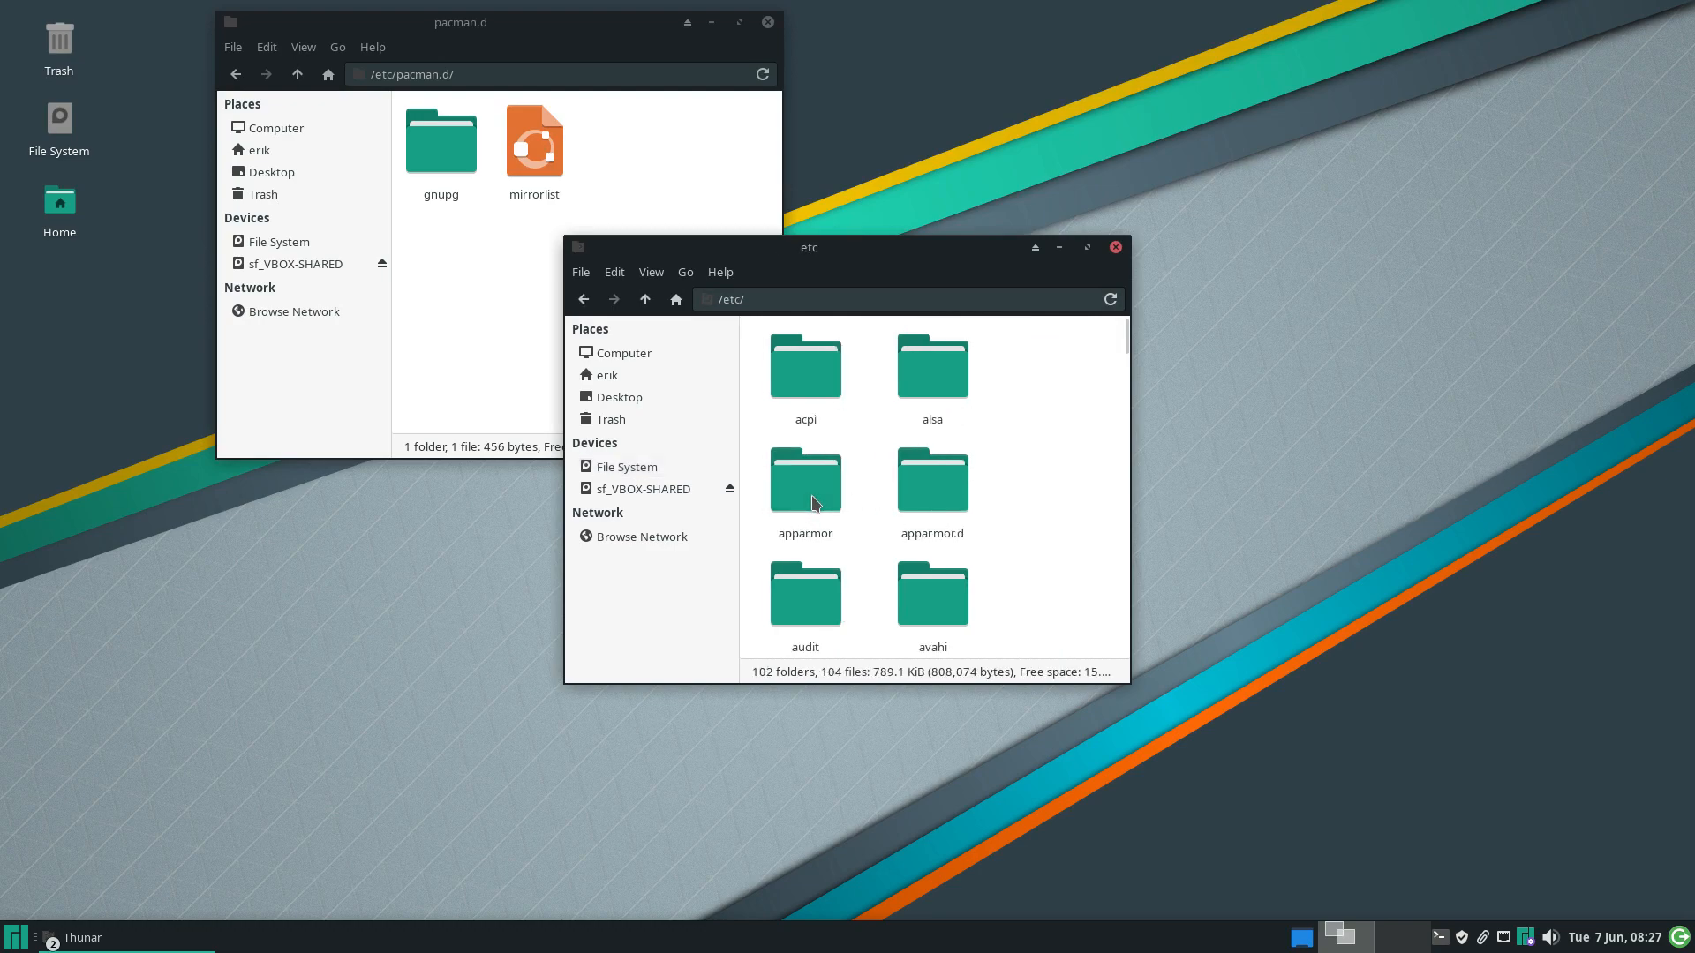
pyautogui.write('pacman.conf')
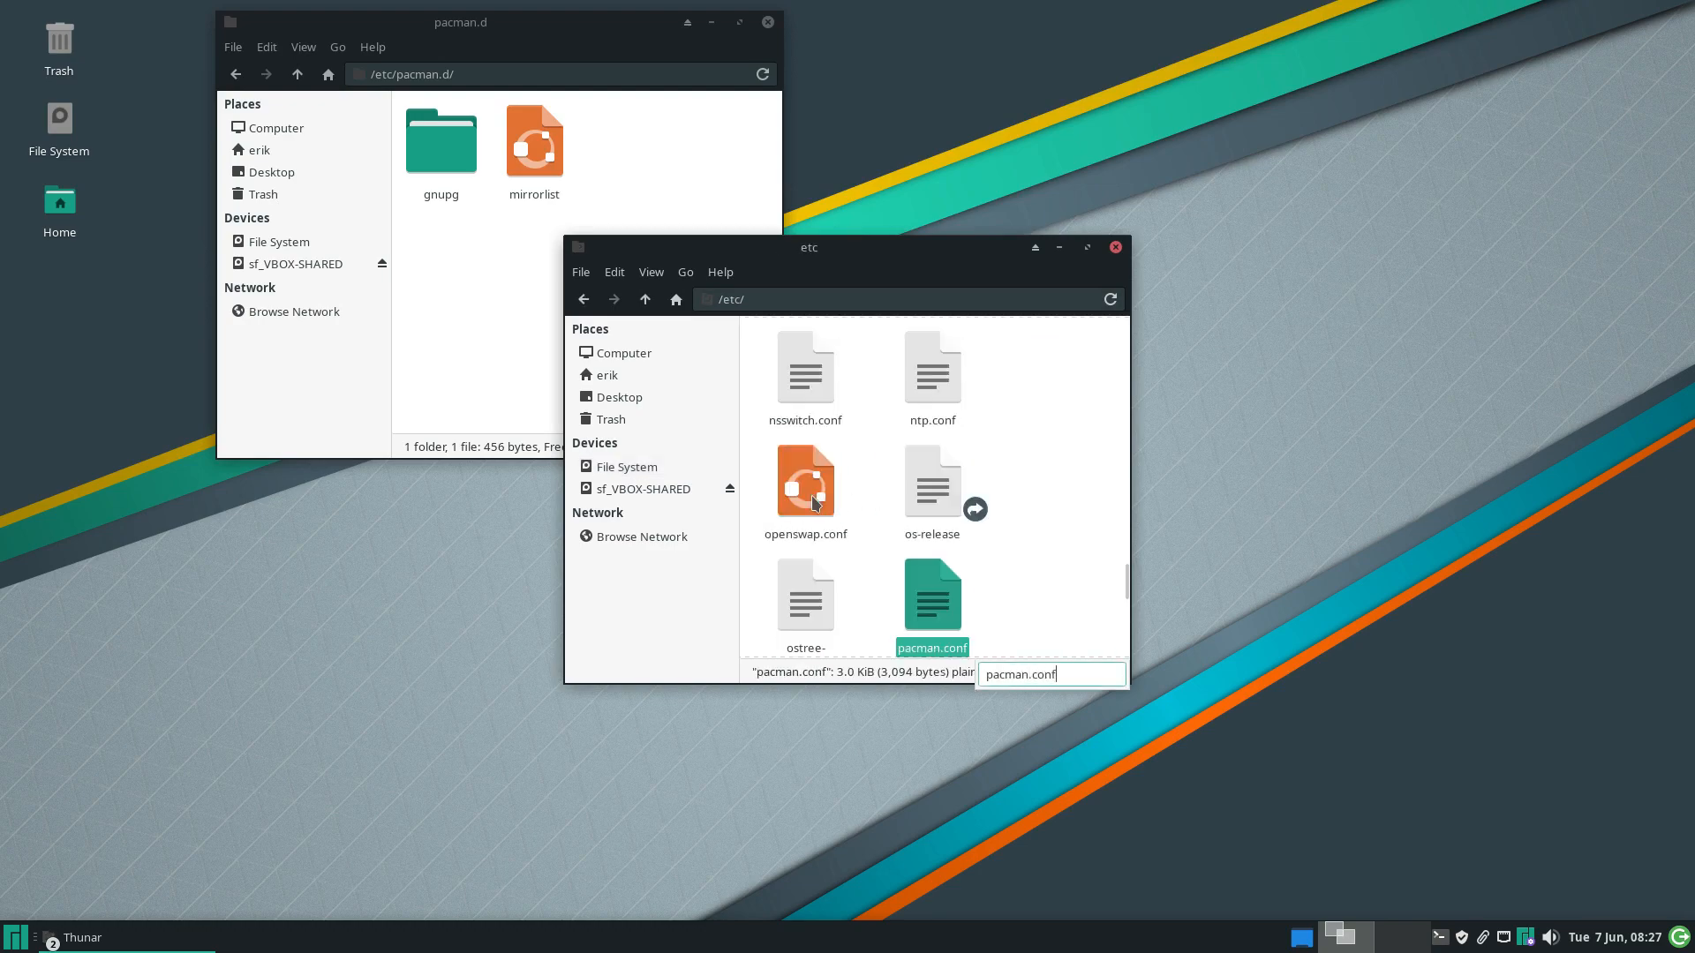
pyautogui.click(931, 595)
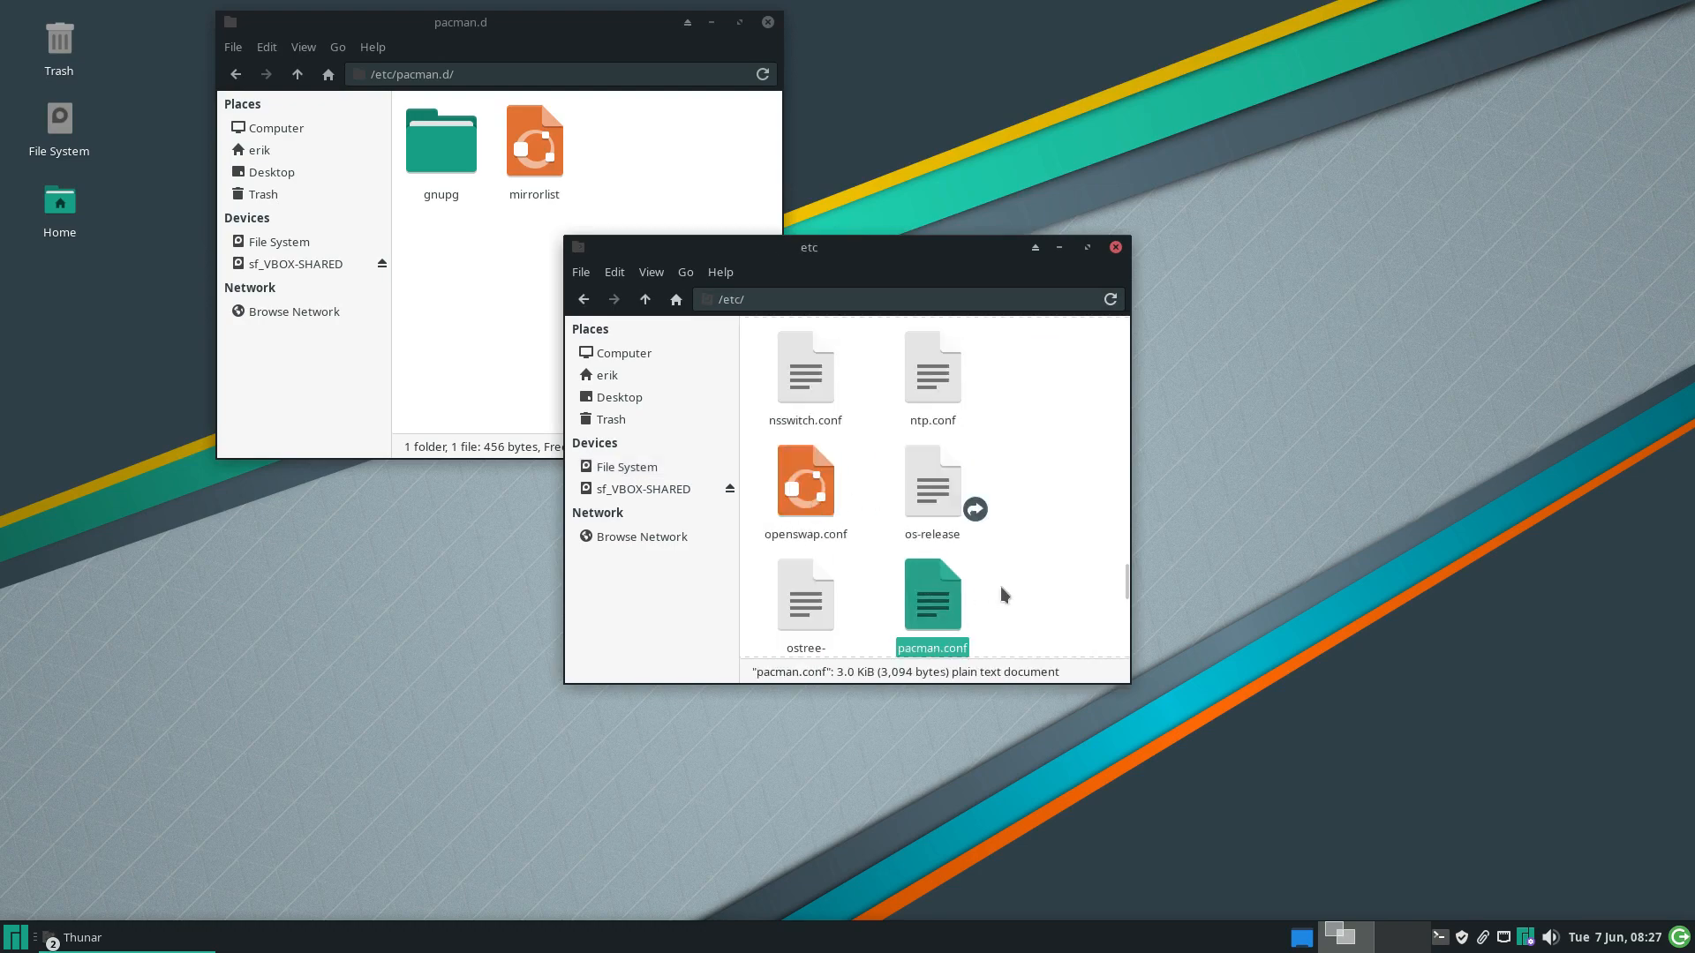
pyautogui.rightClick(951, 591)
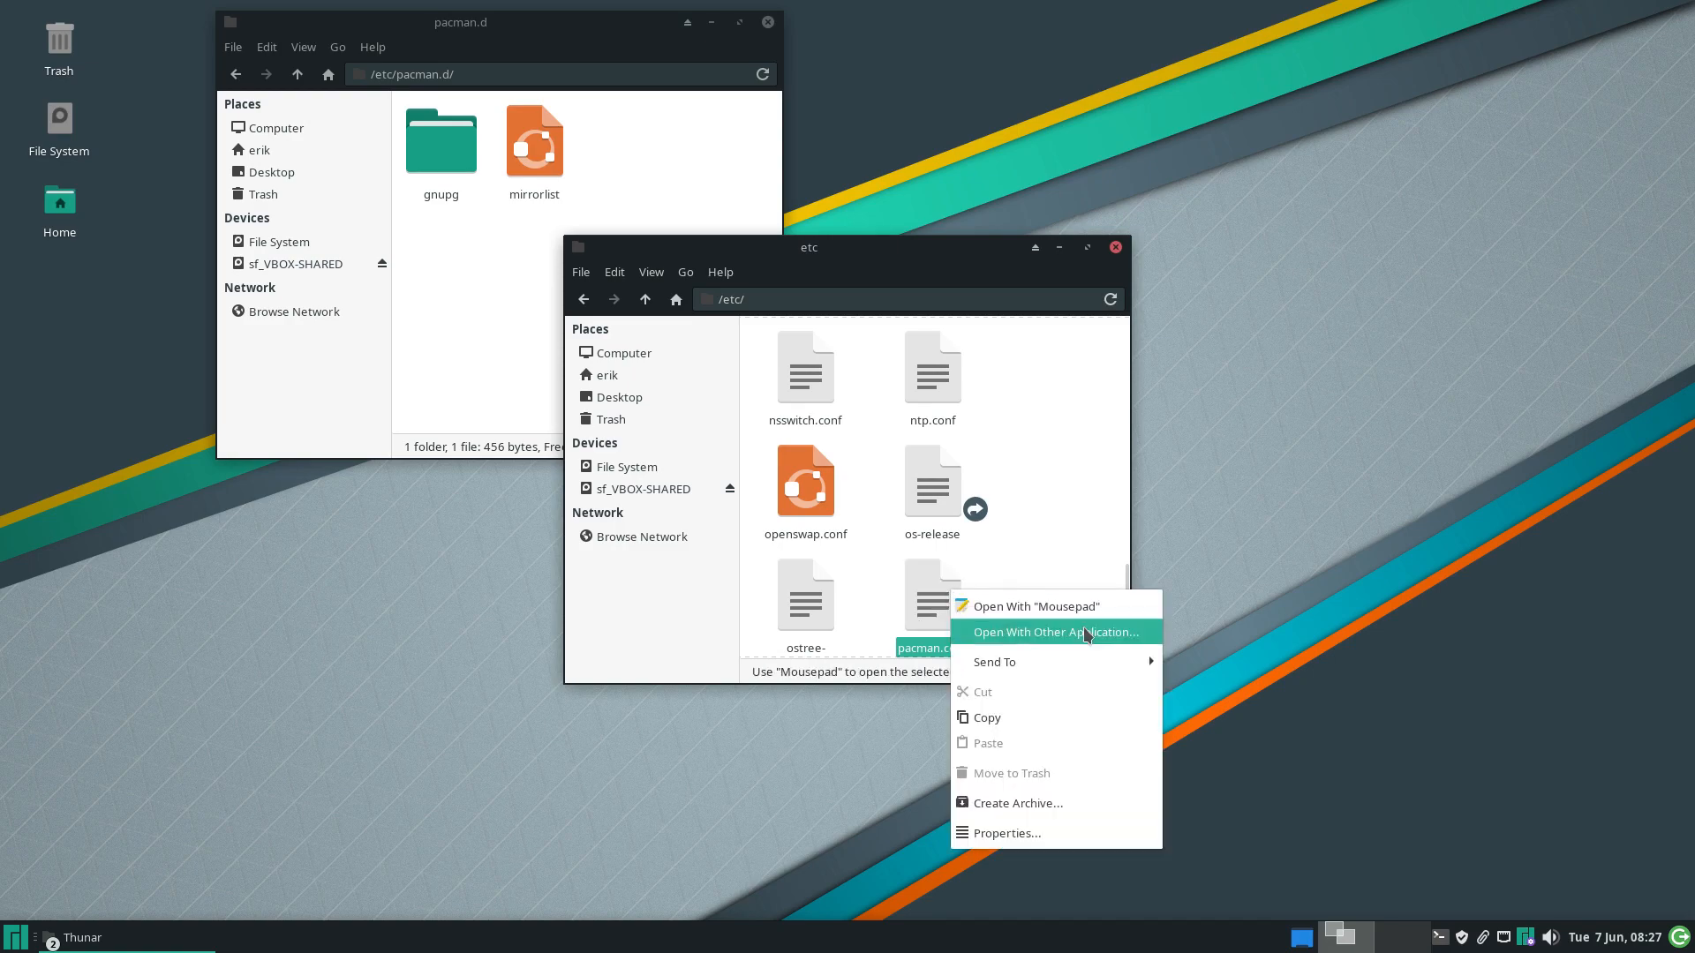
pyautogui.click(1032, 607)
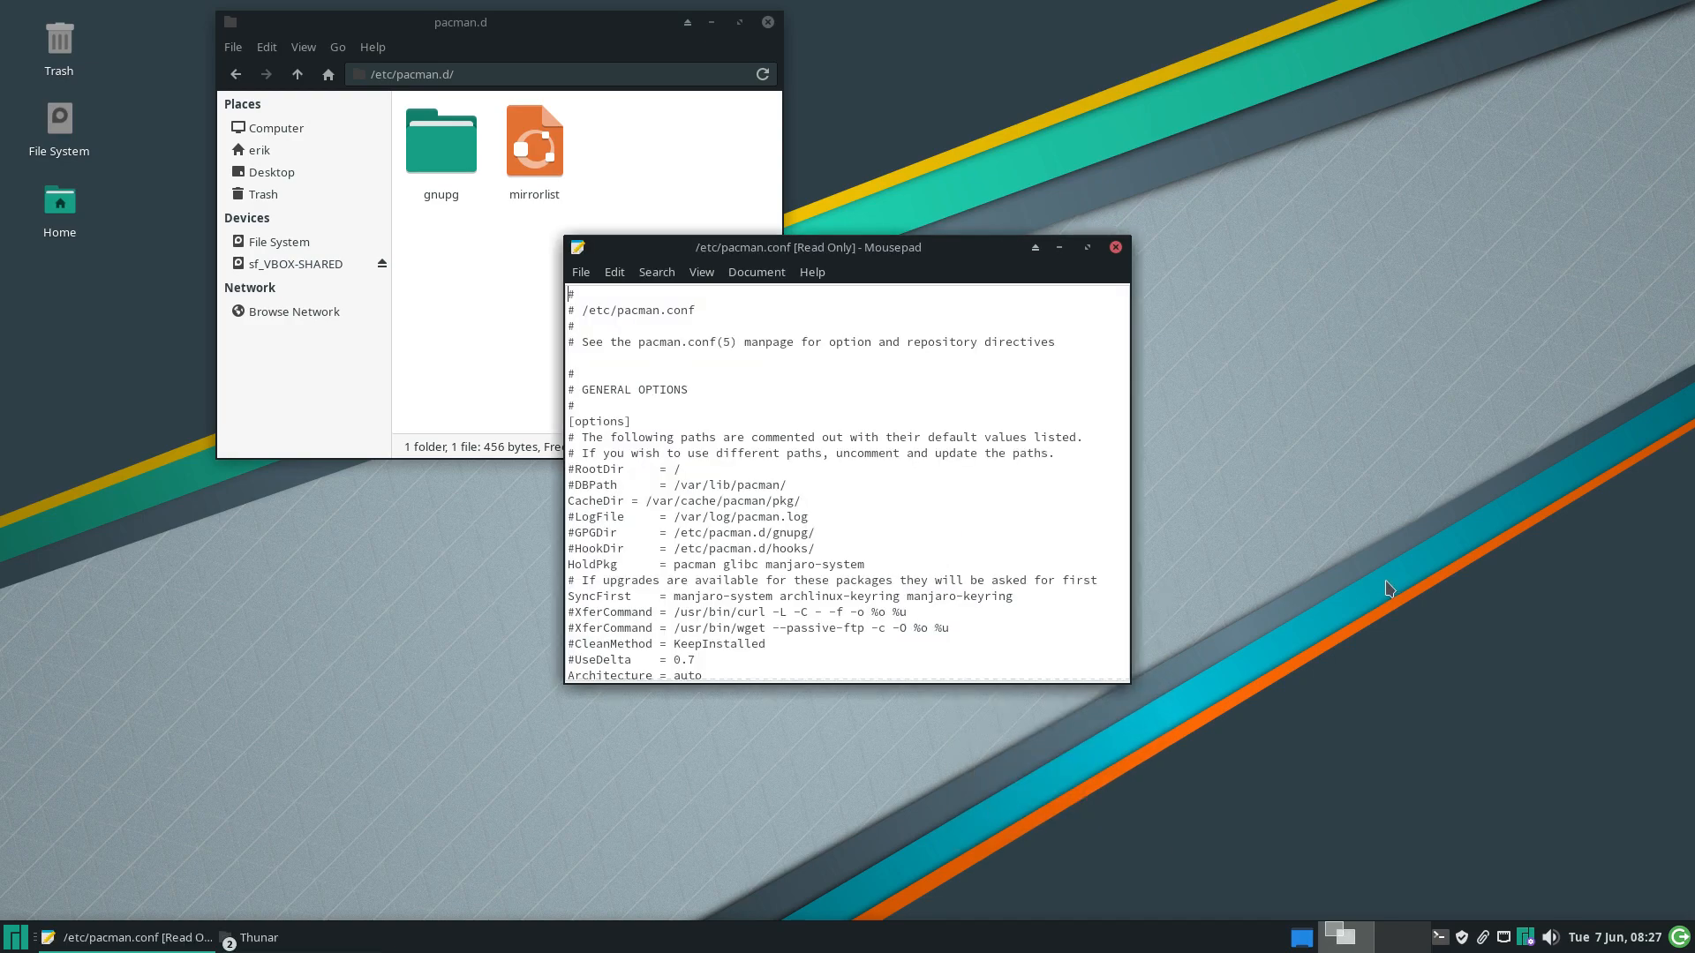
# Move and enlarge the Mousepad window, scrolling pacman.conf down to its repository entries
pyautogui.moveTo(896, 249); pyautogui.dragTo(1304, 47)
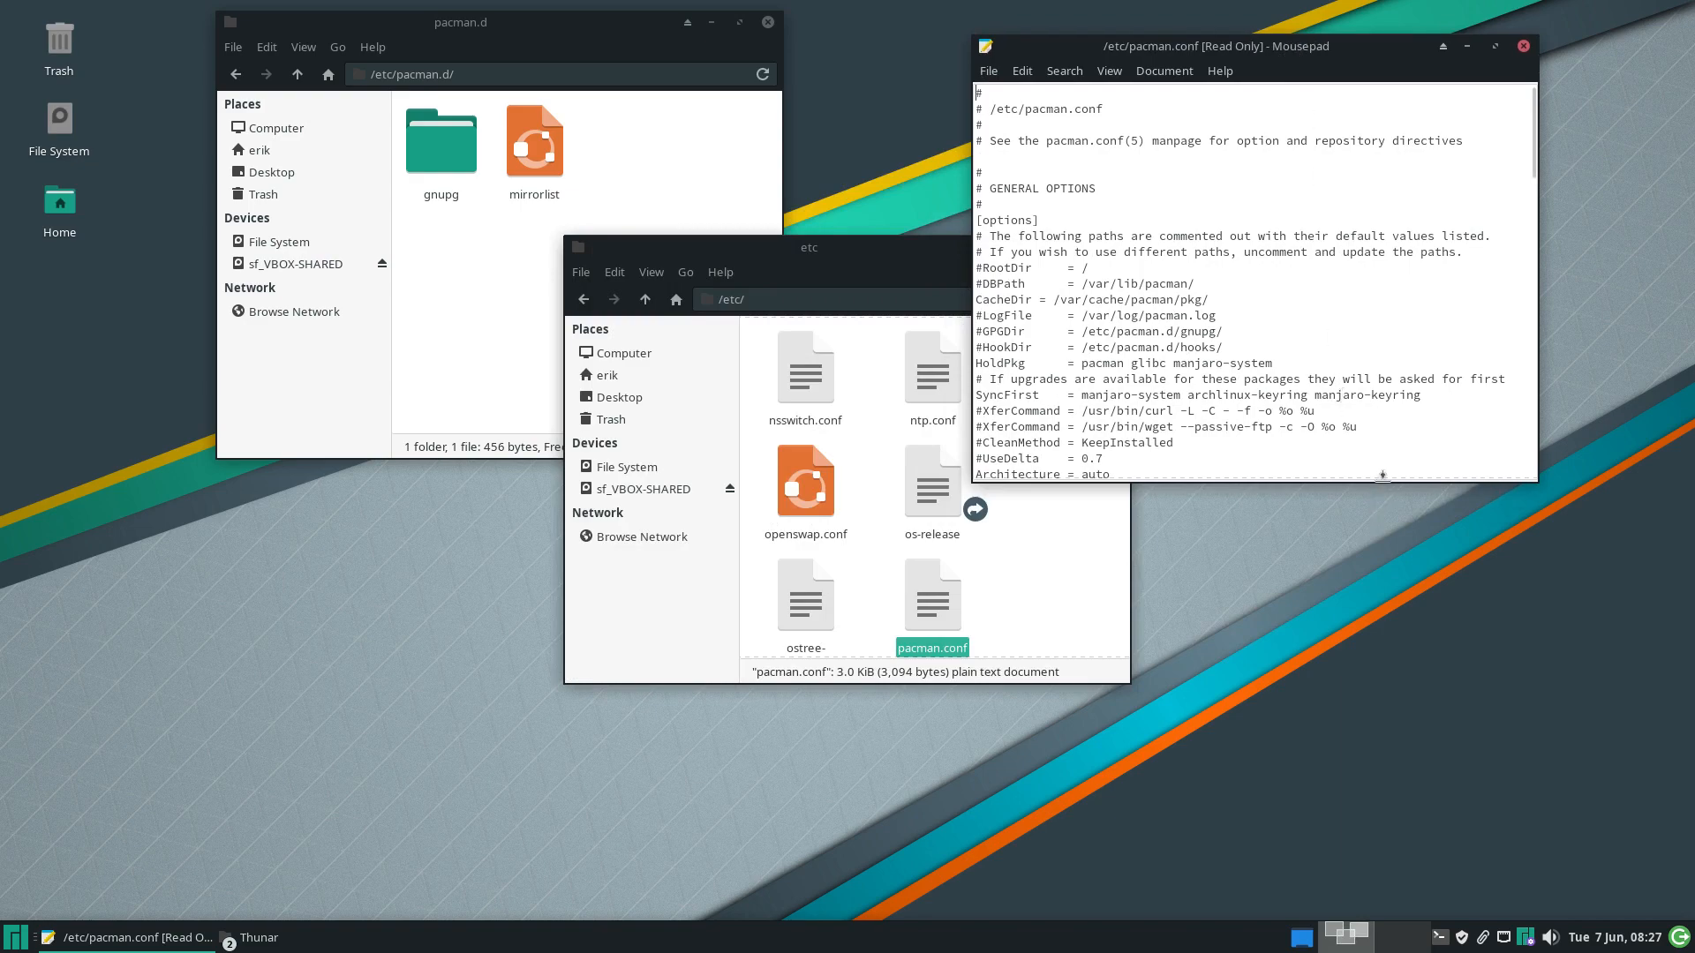
pyautogui.moveTo(1381, 484); pyautogui.dragTo(1404, 854)
pyautogui.scroll(-7, 1343, 706)
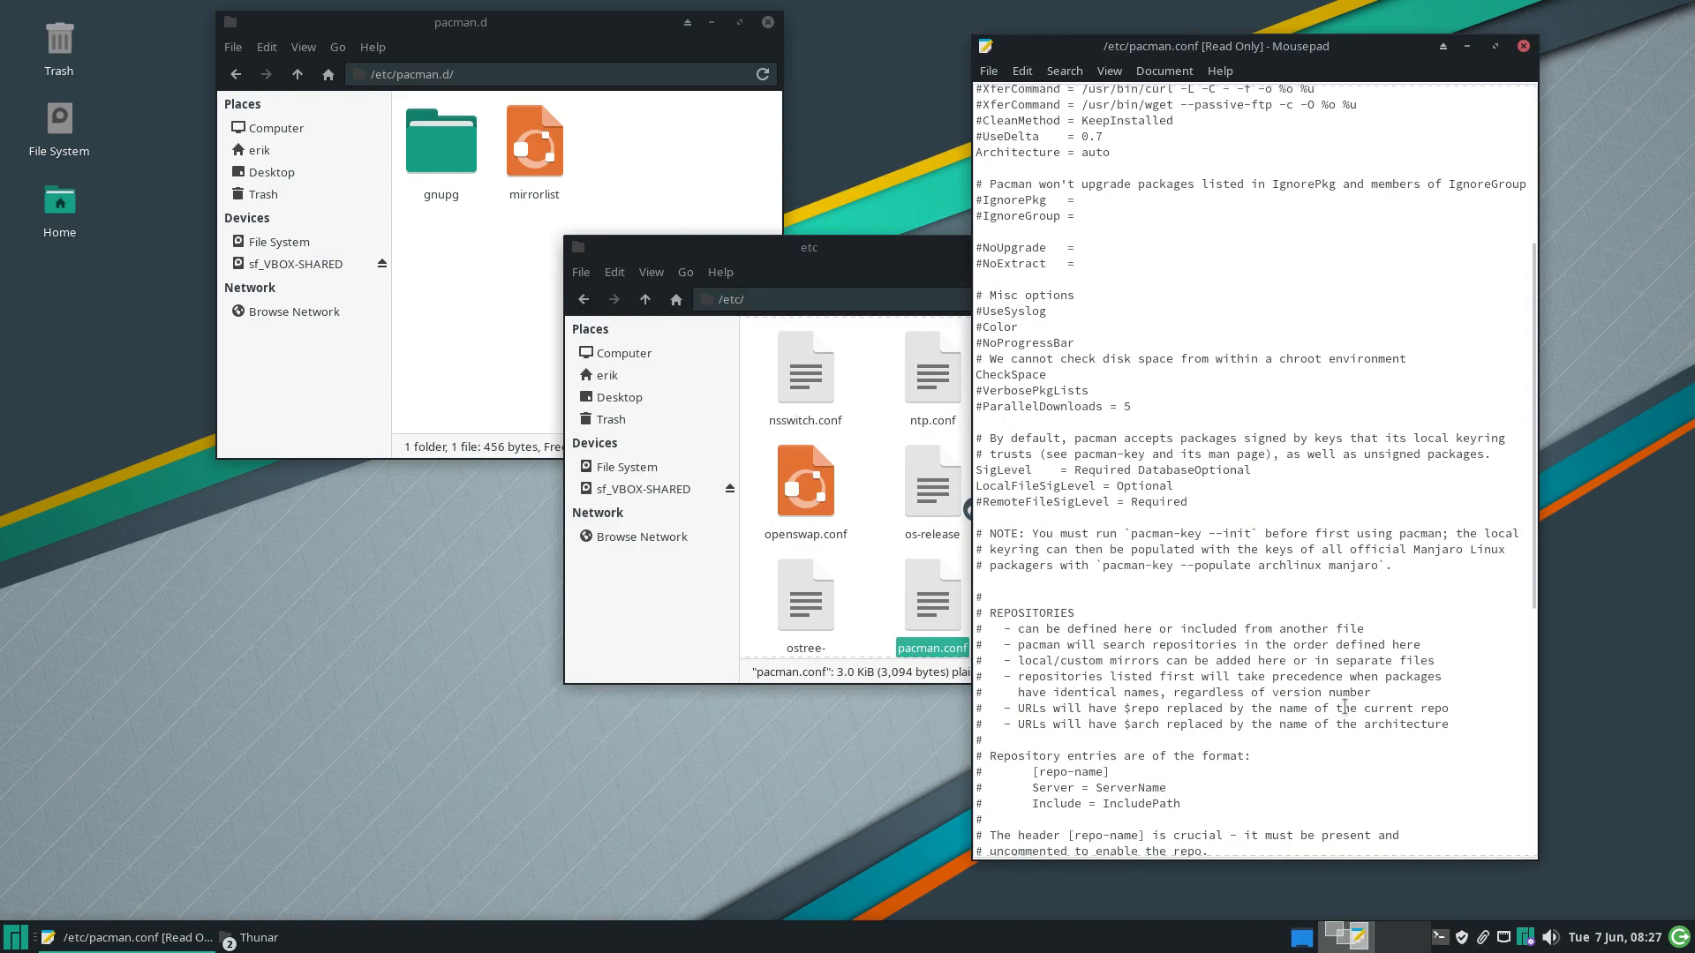
pyautogui.scroll(-10, 1344, 706)
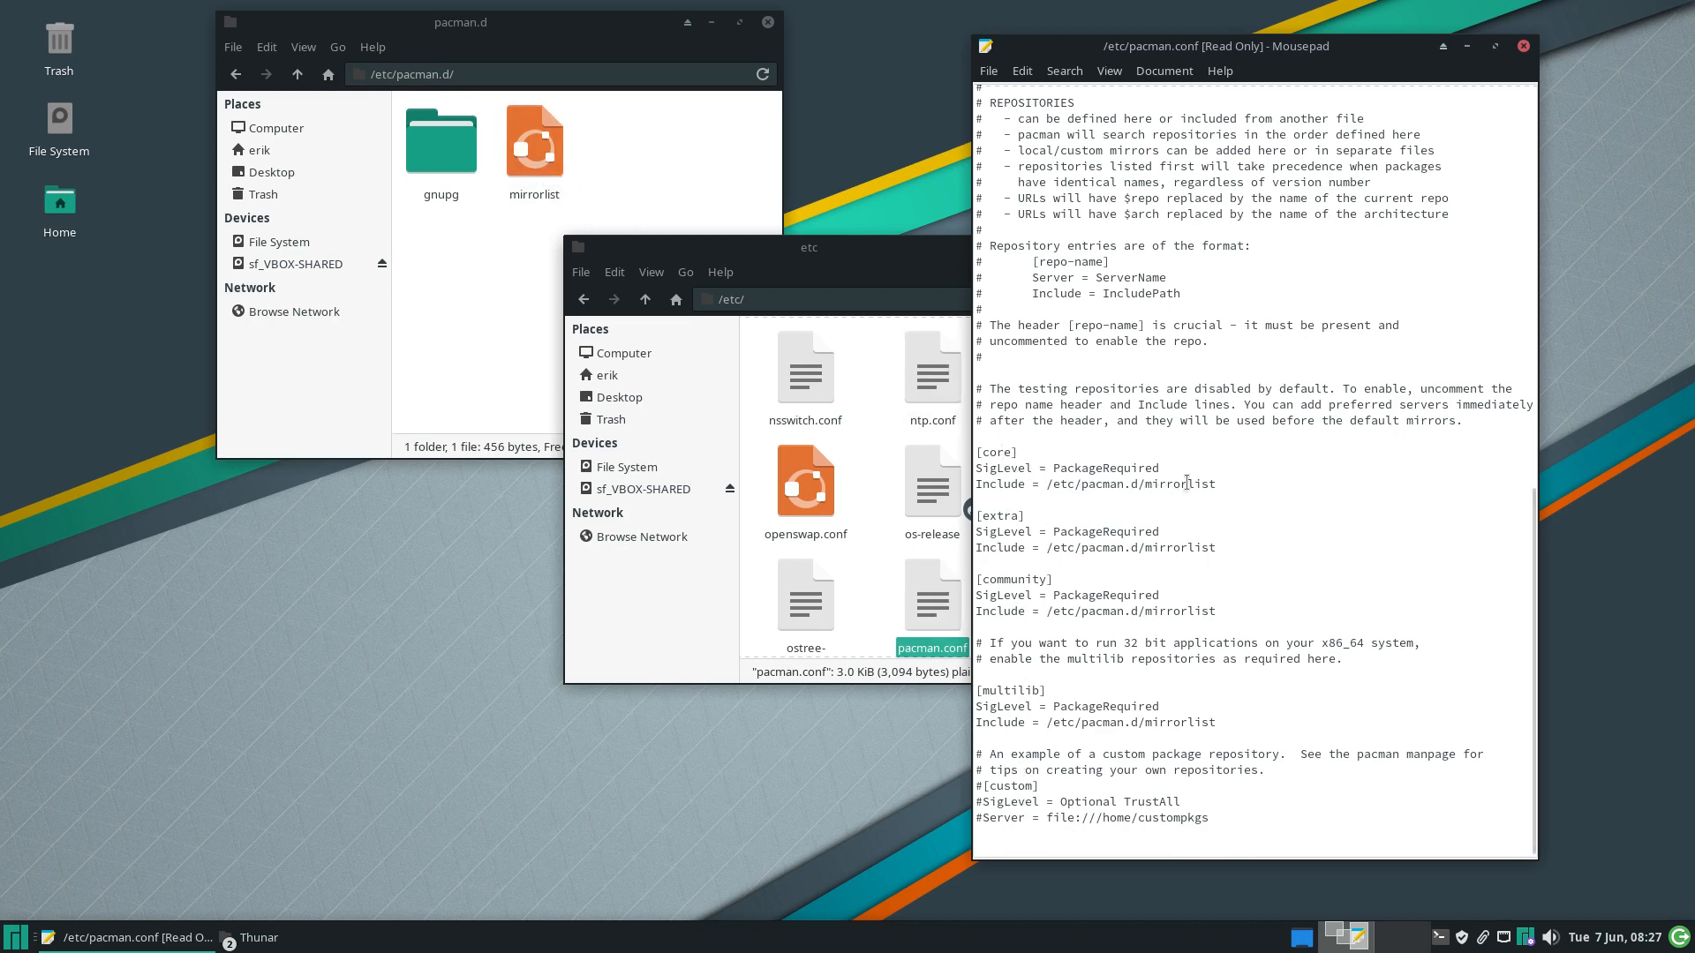
# Open the pacman.d mirrorlist in Mousepad and mark 'manjaro' in the Netherlands and Italy URLs
pyautogui.click(633, 160)
pyautogui.doubleClick(534, 143)
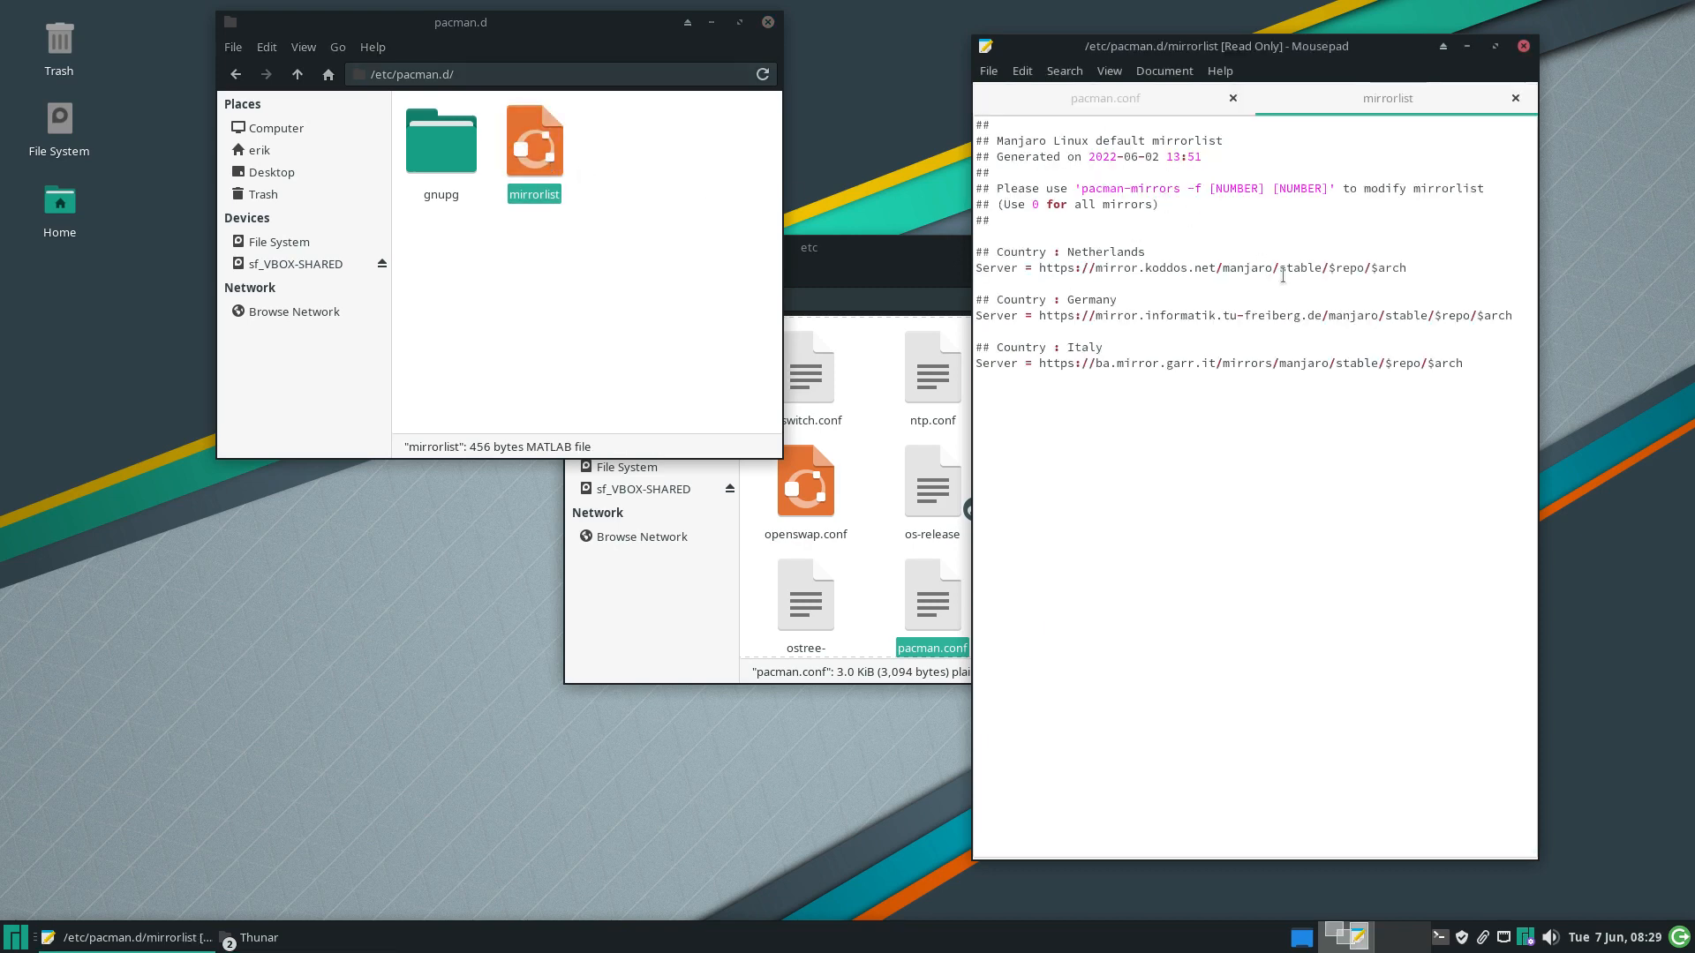
pyautogui.doubleClick(1247, 270)
pyautogui.click(1331, 315)
pyautogui.doubleClick(1312, 363)
# Install reflector and archiso with pacman from the drop-down terminal
pyautogui.press('F12')
pyautogui.write('sudo p')
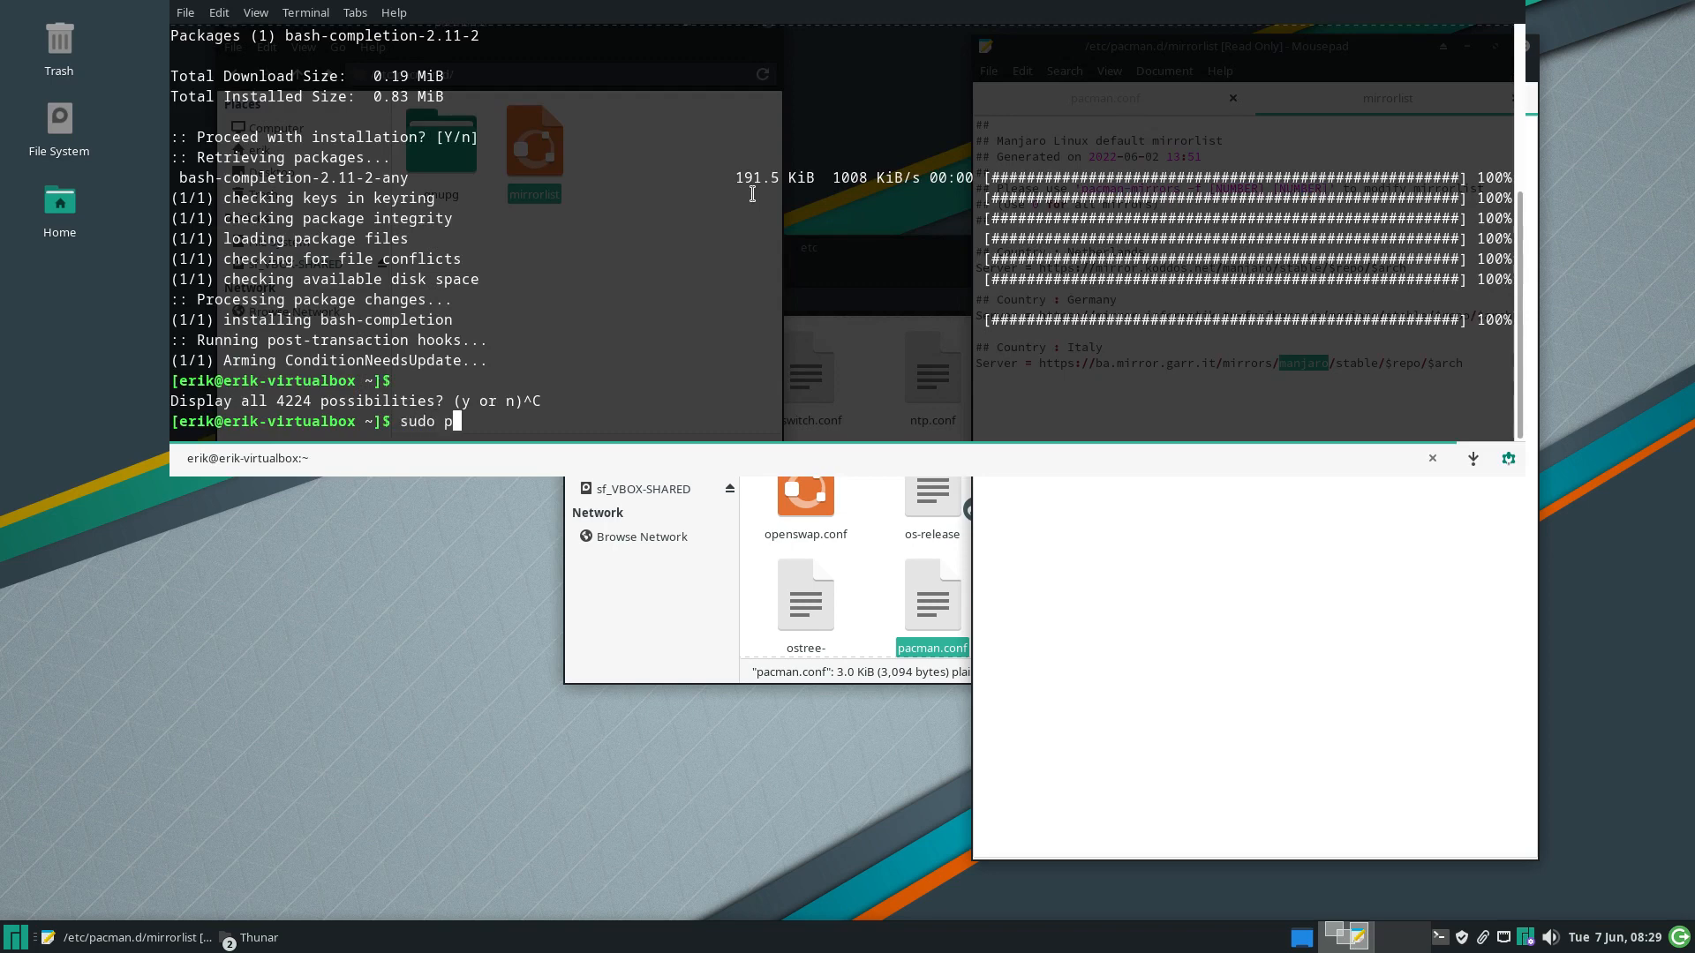
pyautogui.write('acman -S reflector')
pyautogui.press('Return')
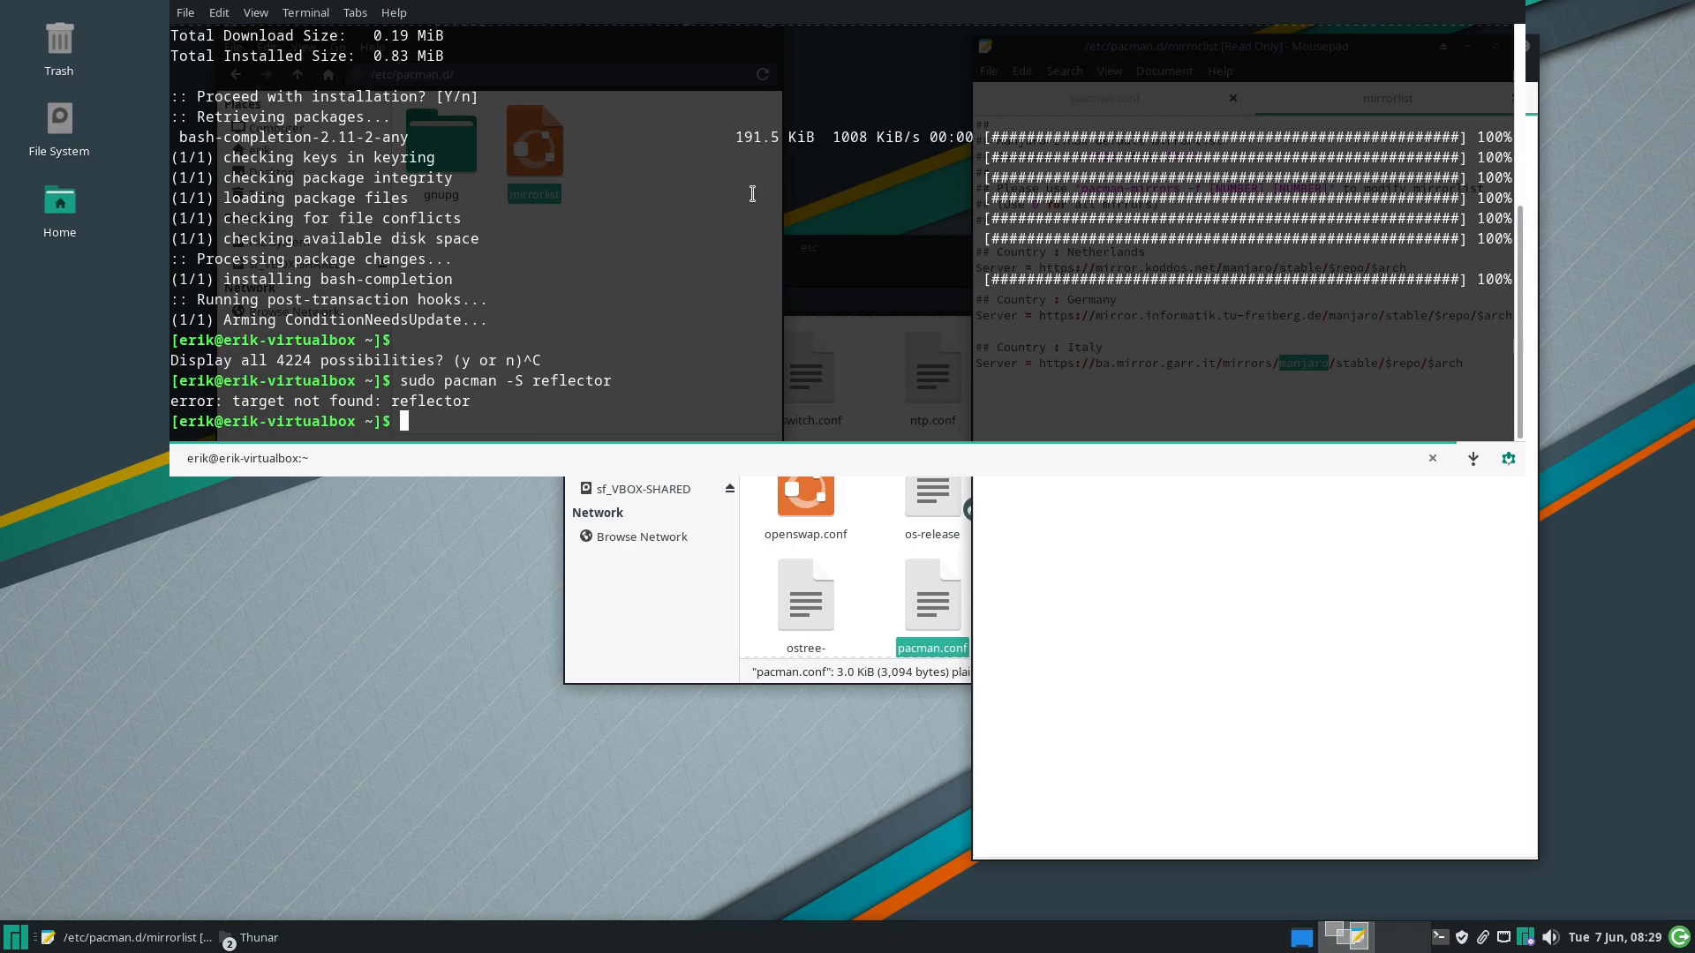
pyautogui.write('sudo pacman -S archiso')
pyautogui.press('Return')
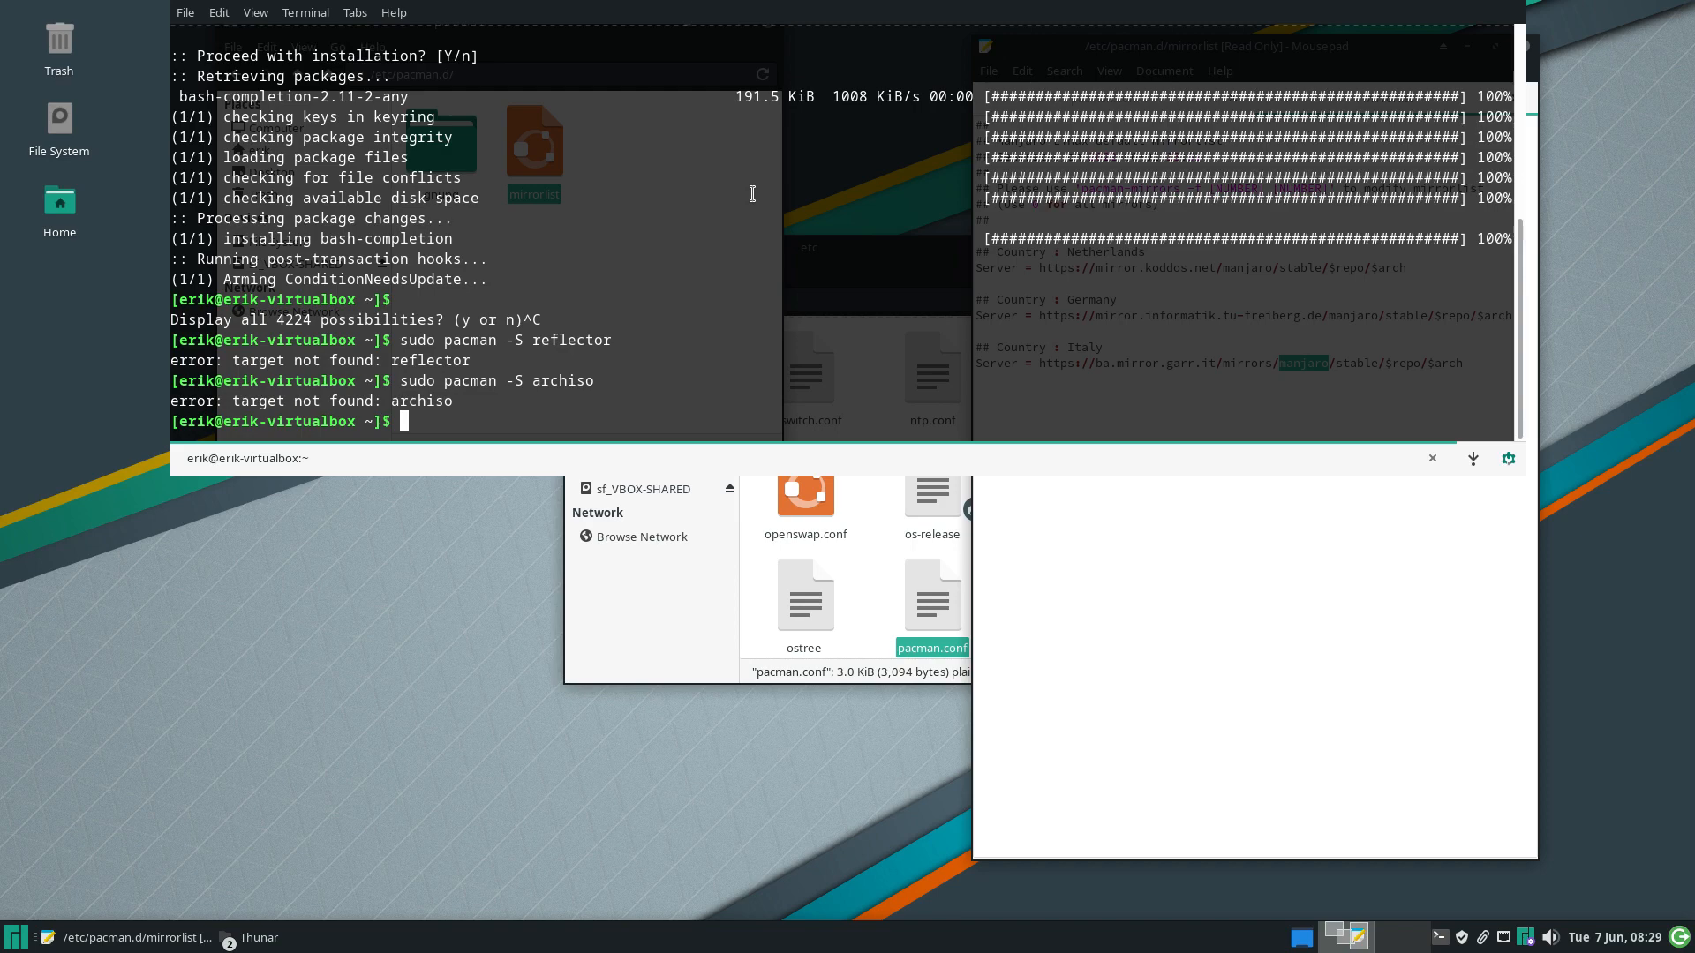
pyautogui.write('~')
pyautogui.press('F12')
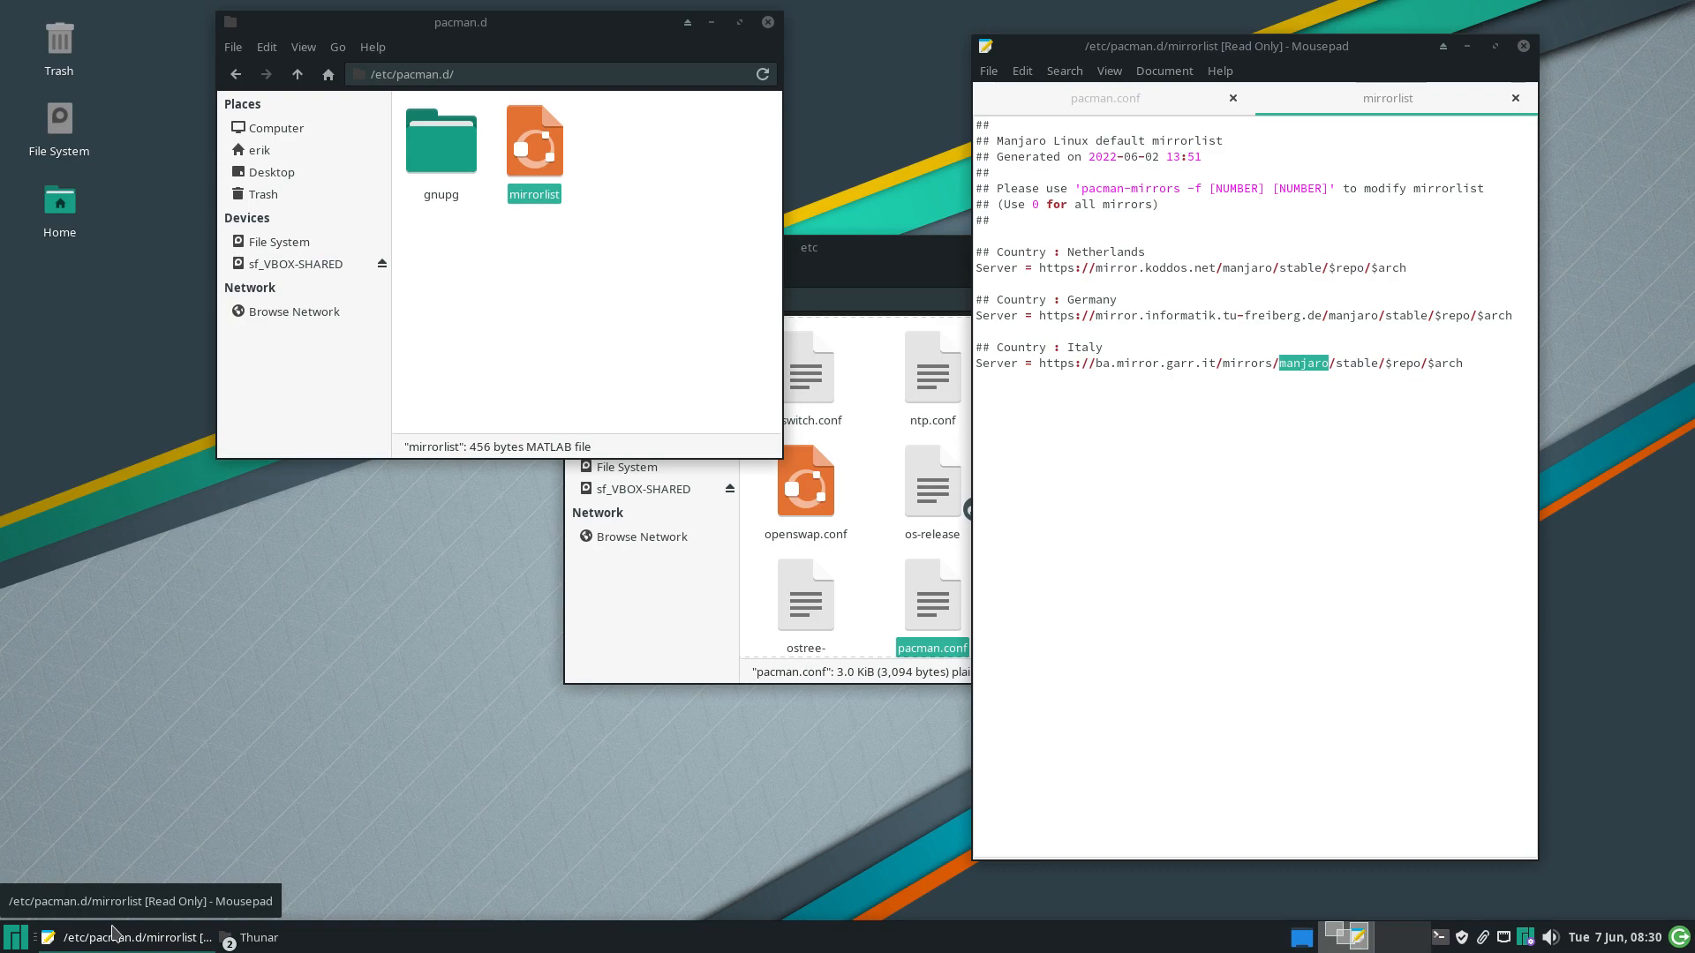
# Install the meld package with sudo pacman -S meld, correcting the mistyped package name
pyautogui.press('F12')
pyautogui.write('~sudo pacma')
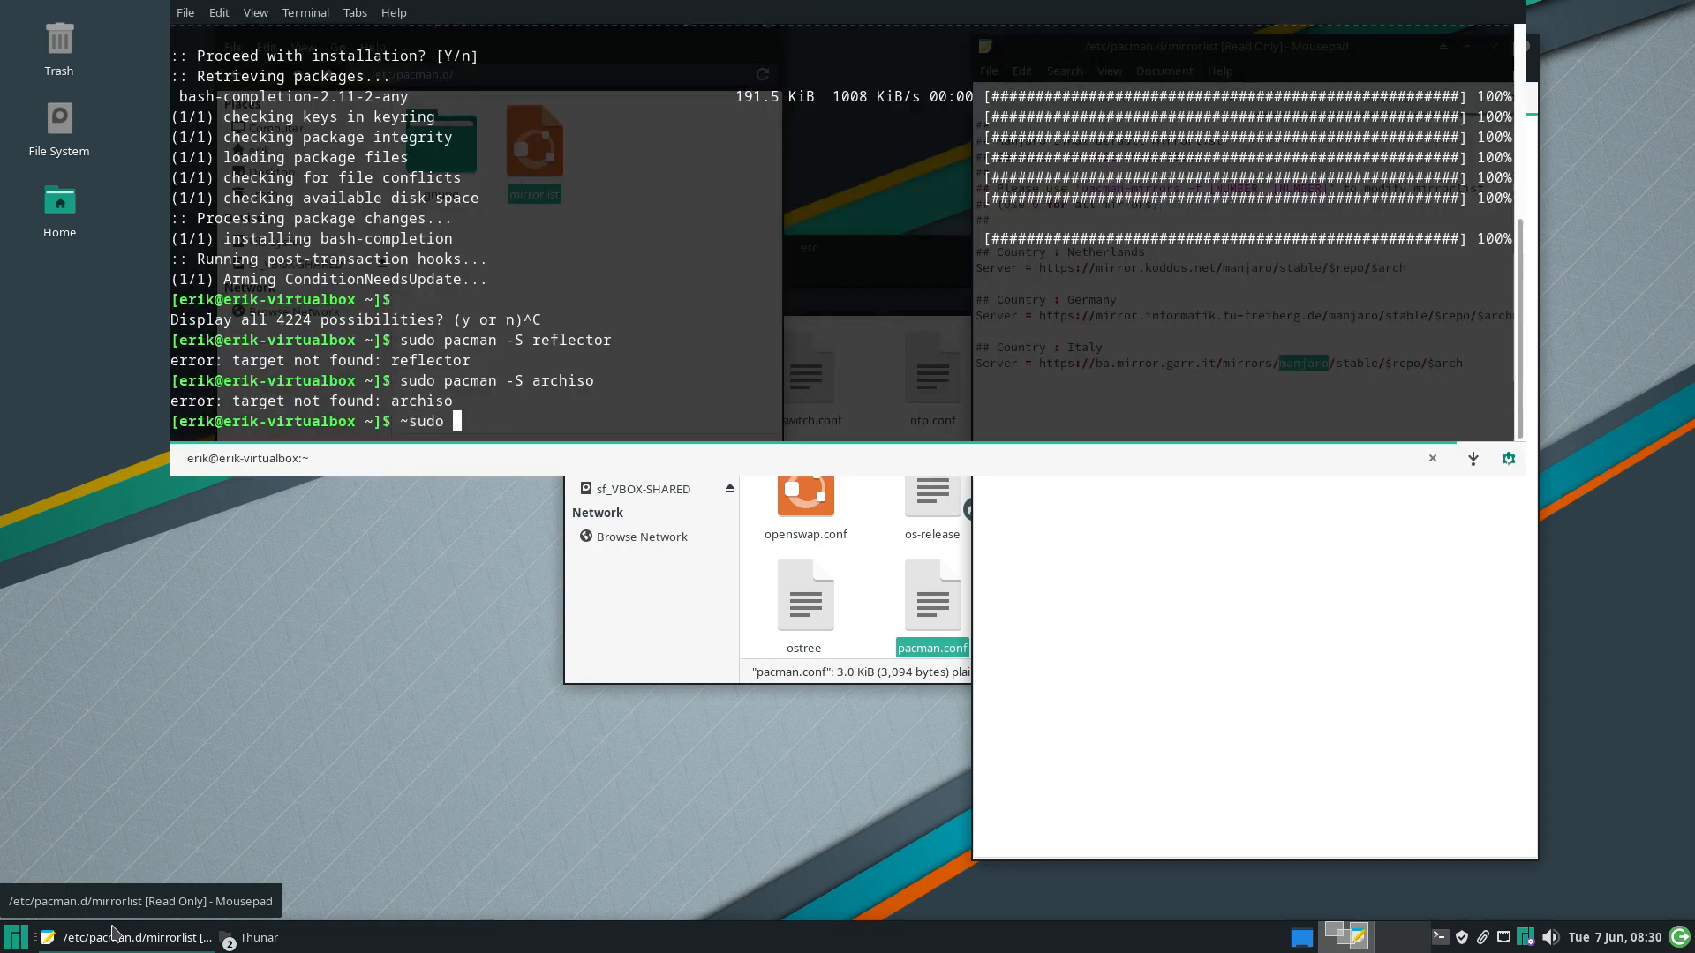
pyautogui.press('BackSpace')
pyautogui.press('BackSpace')
pyautogui.press('BackSpace')
pyautogui.press('BackSpace')
pyautogui.press('BackSpace')
pyautogui.press('BackSpace')
pyautogui.press('BackSpace')
pyautogui.press('BackSpace')
pyautogui.press('BackSpace')
pyautogui.press('BackSpace')
pyautogui.press('BackSpace')
pyautogui.write('sudo pacman -S mel')
pyautogui.press('Return')
pyautogui.press('Up')
pyautogui.write('d')
pyautogui.press('Return')
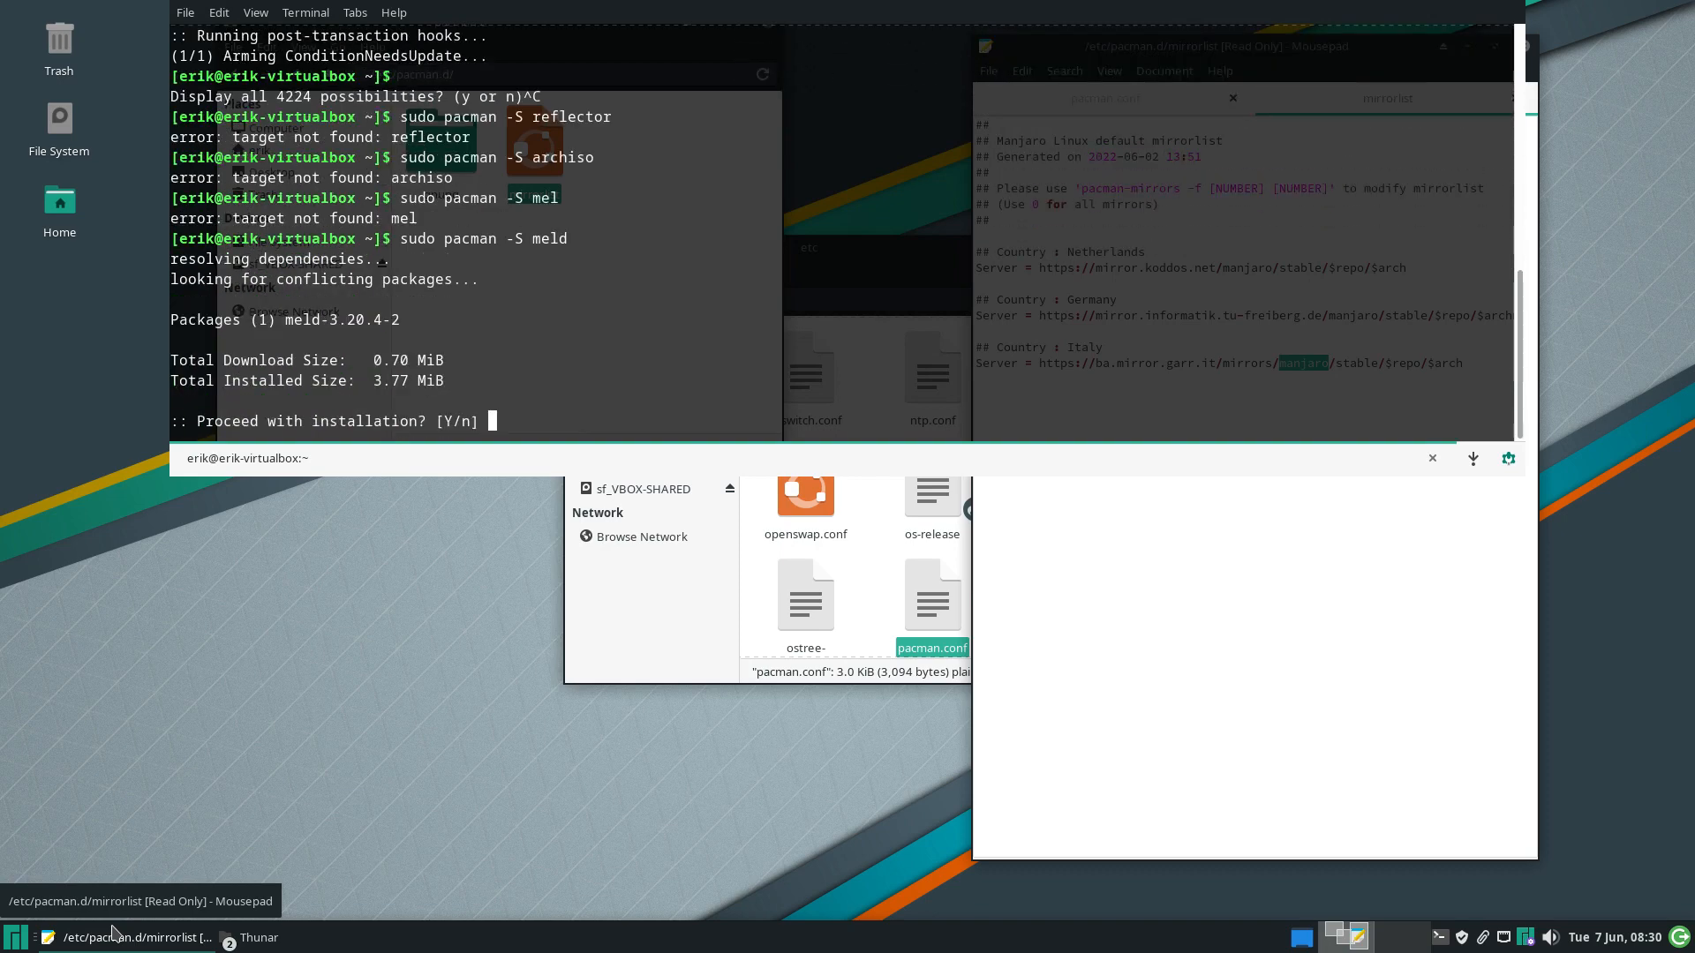
pyautogui.press('Return')
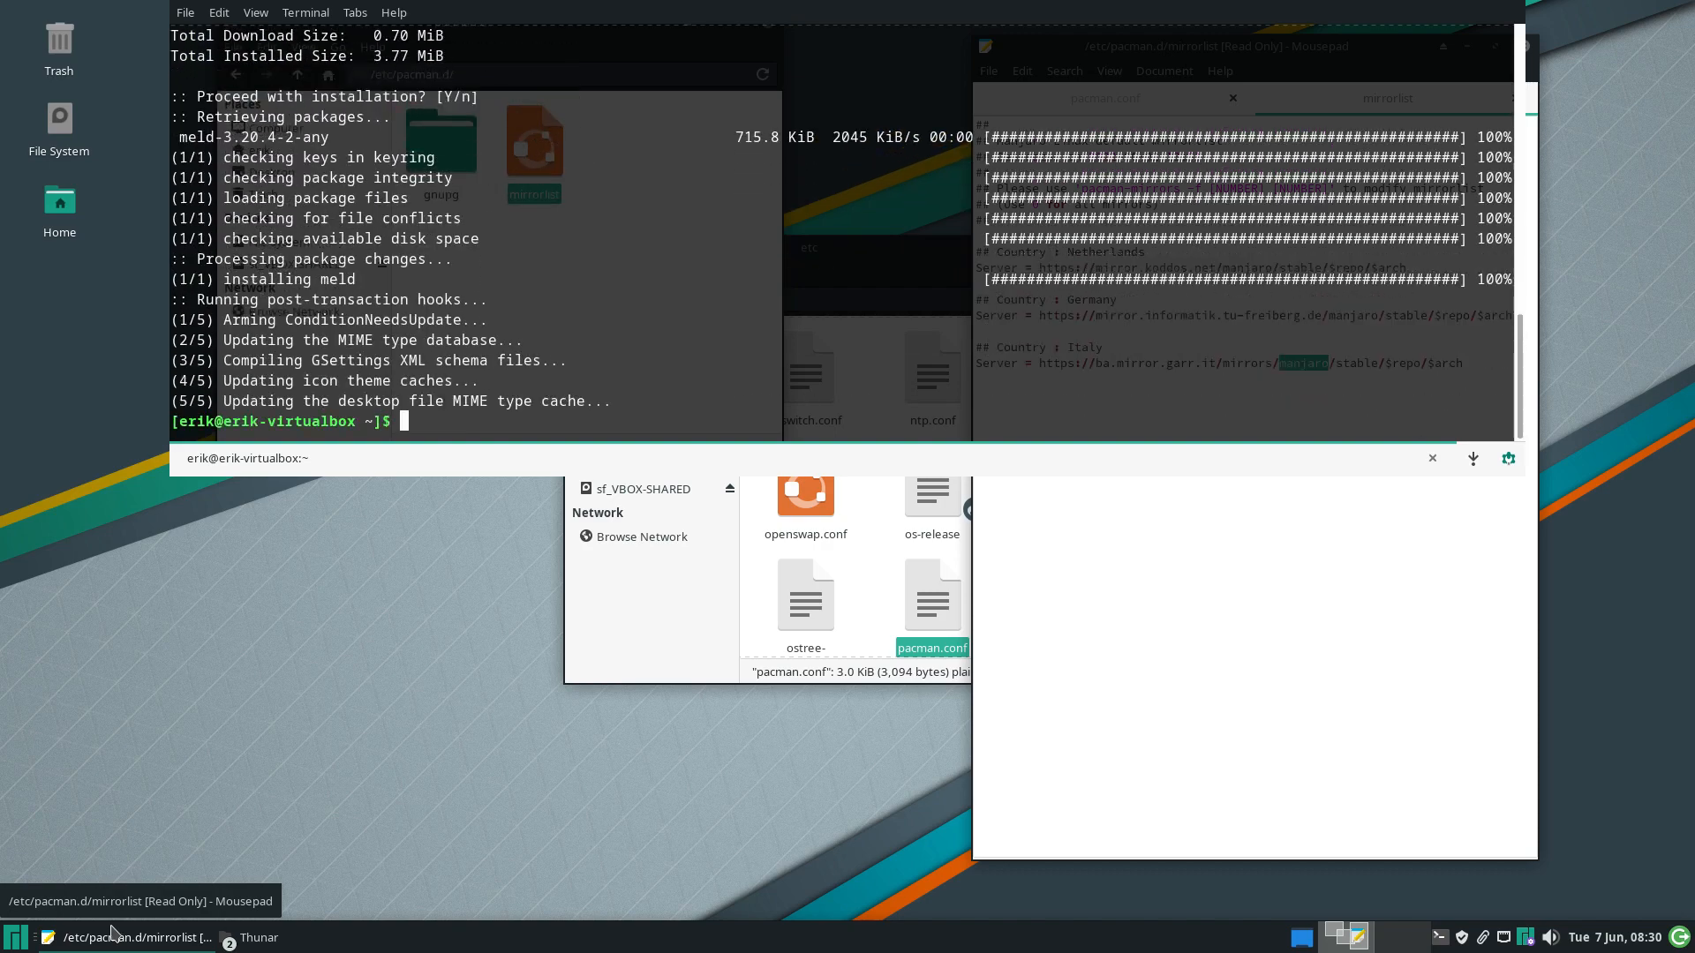
pyautogui.write('~')
pyautogui.press('F12')
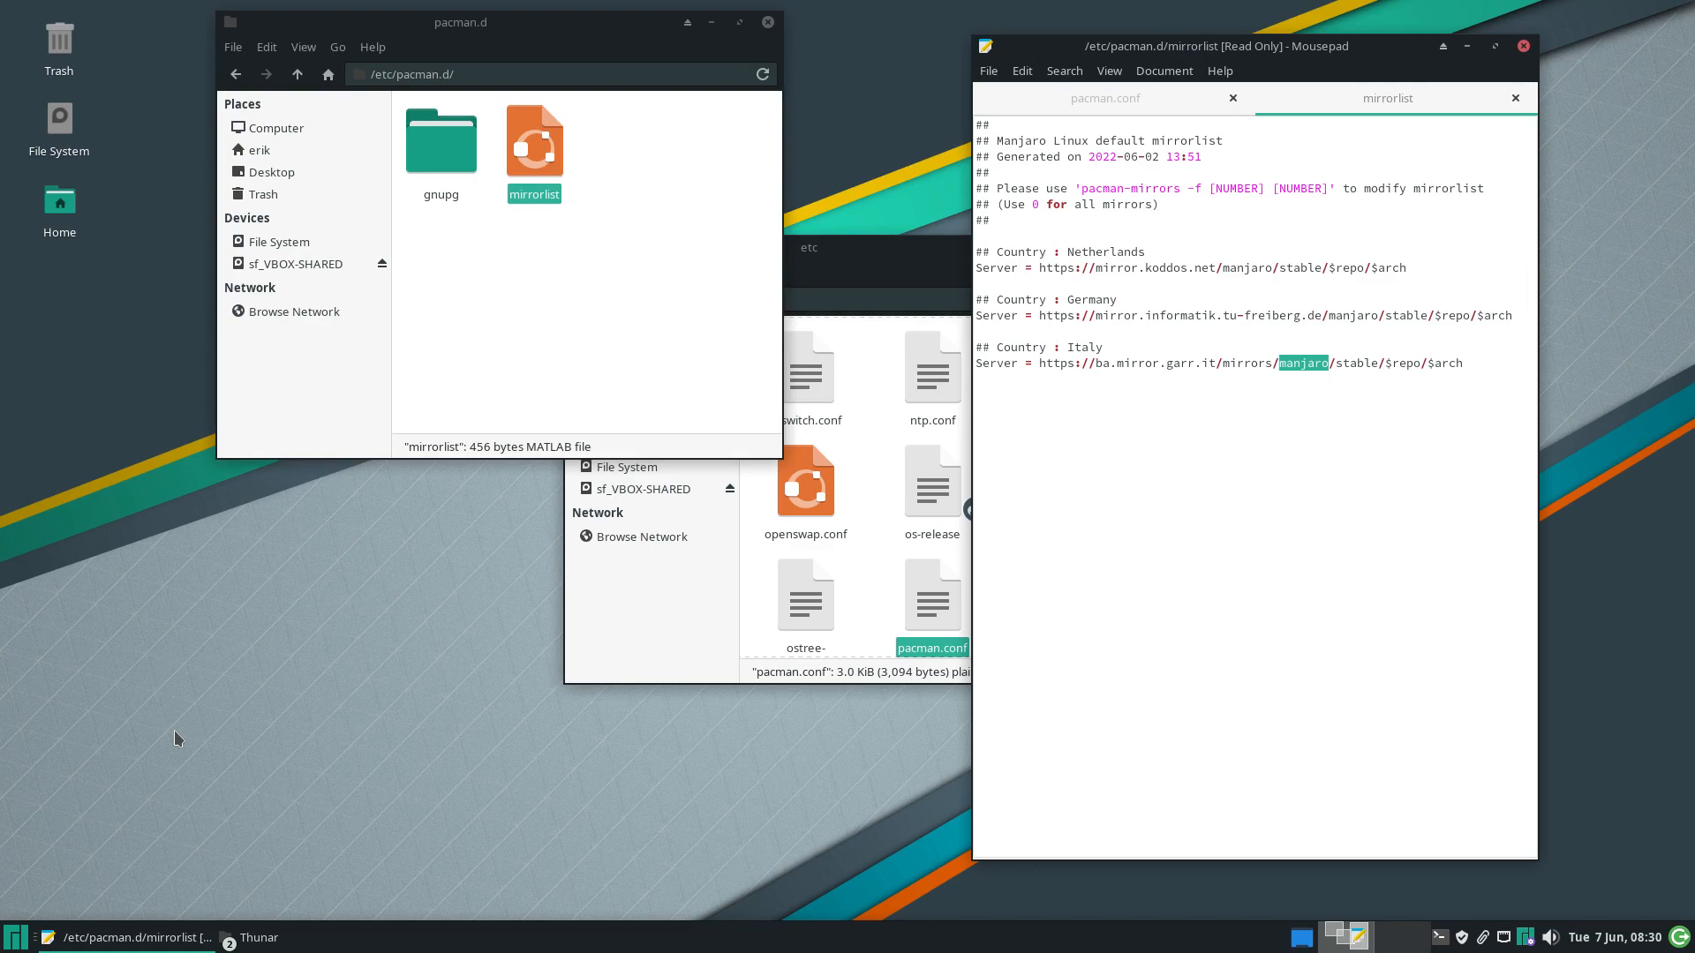
# Run yay, paru and trizen to confirm none of these AUR helpers exists
pyautogui.press('F12')
pyautogui.write('ya')
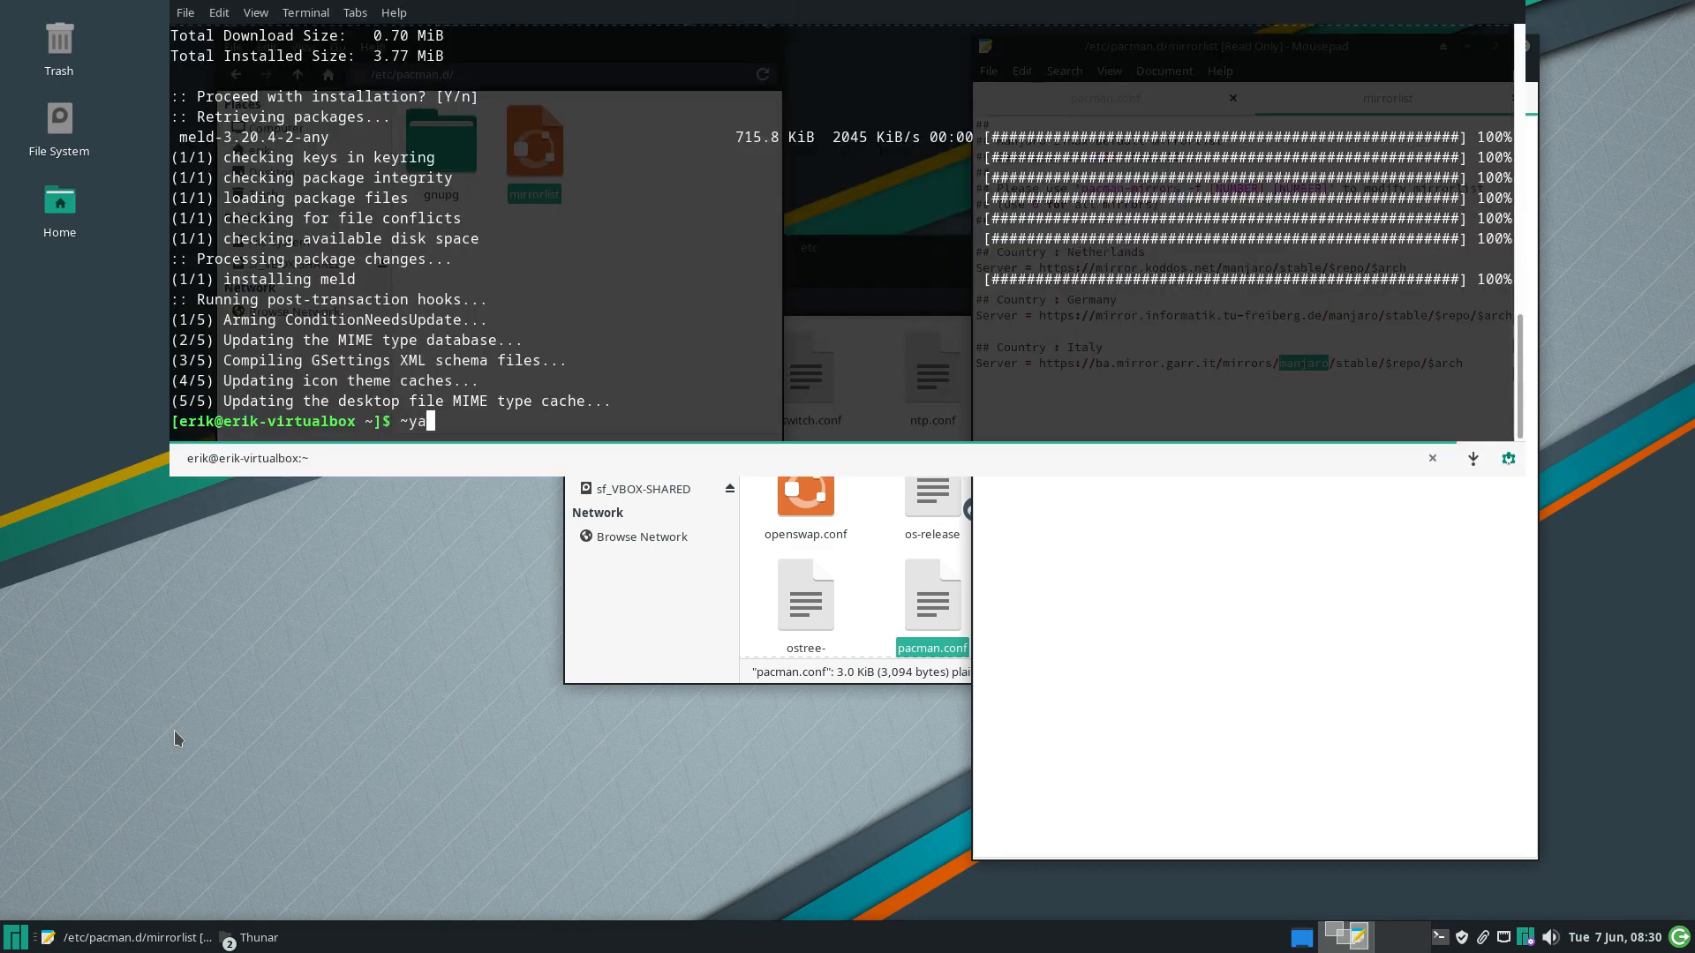
pyautogui.write('y')
pyautogui.press('Return')
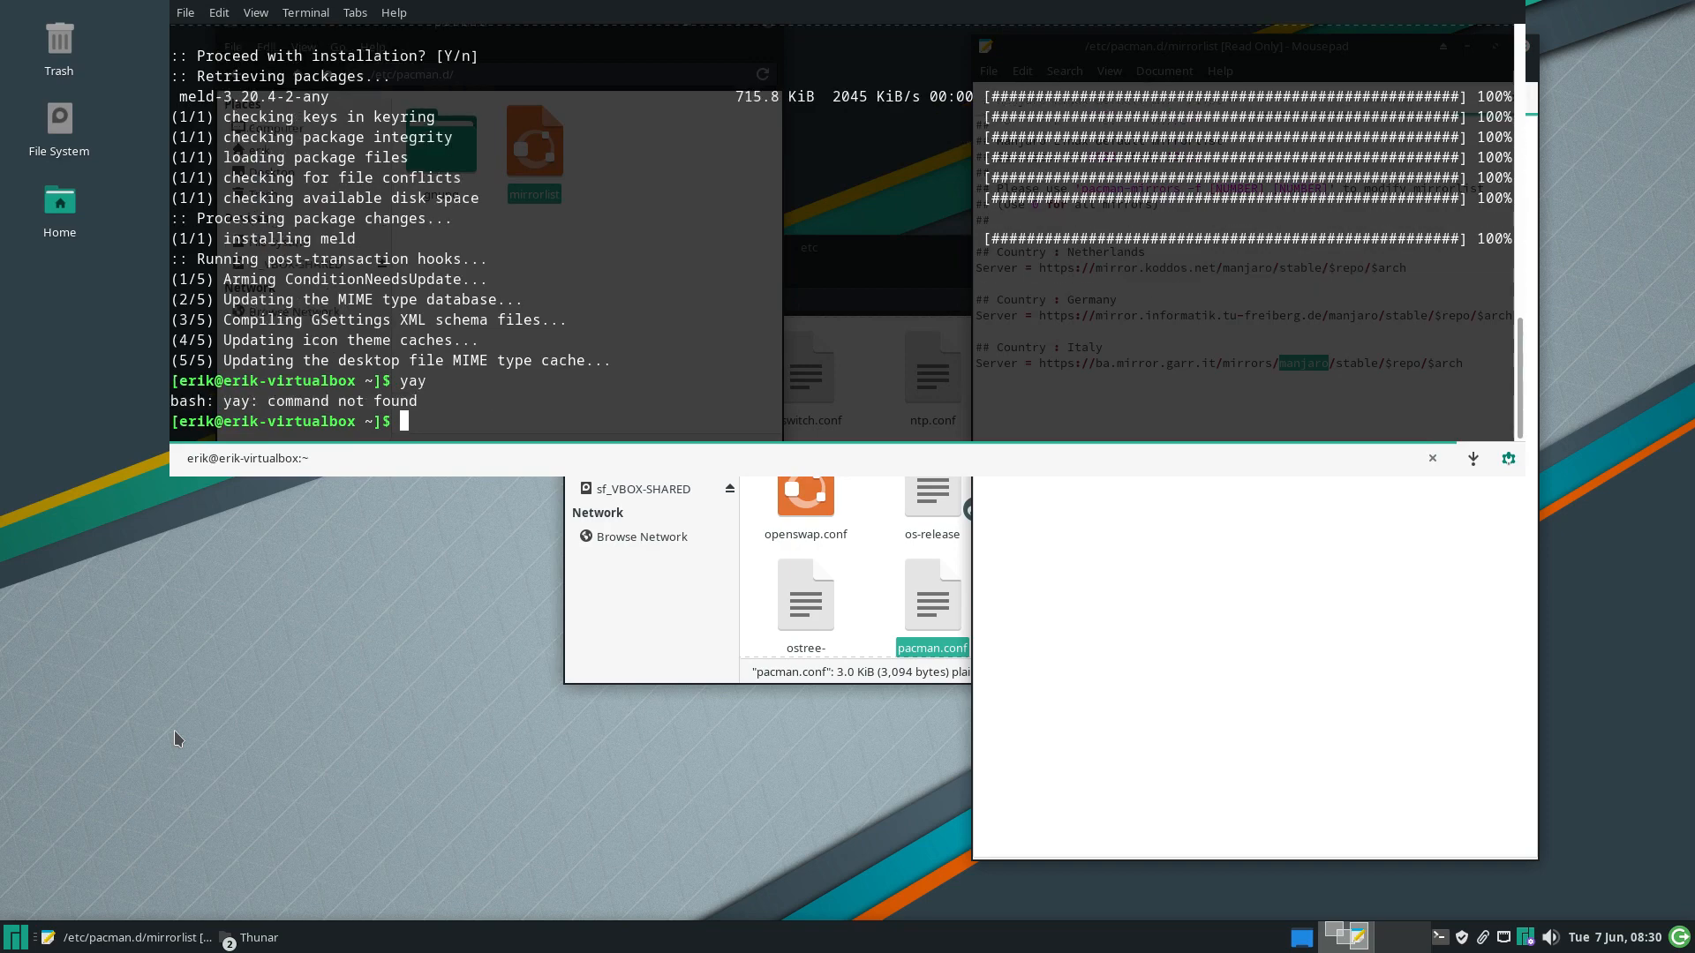
pyautogui.write('paru')
pyautogui.press('Return')
pyautogui.write('t')
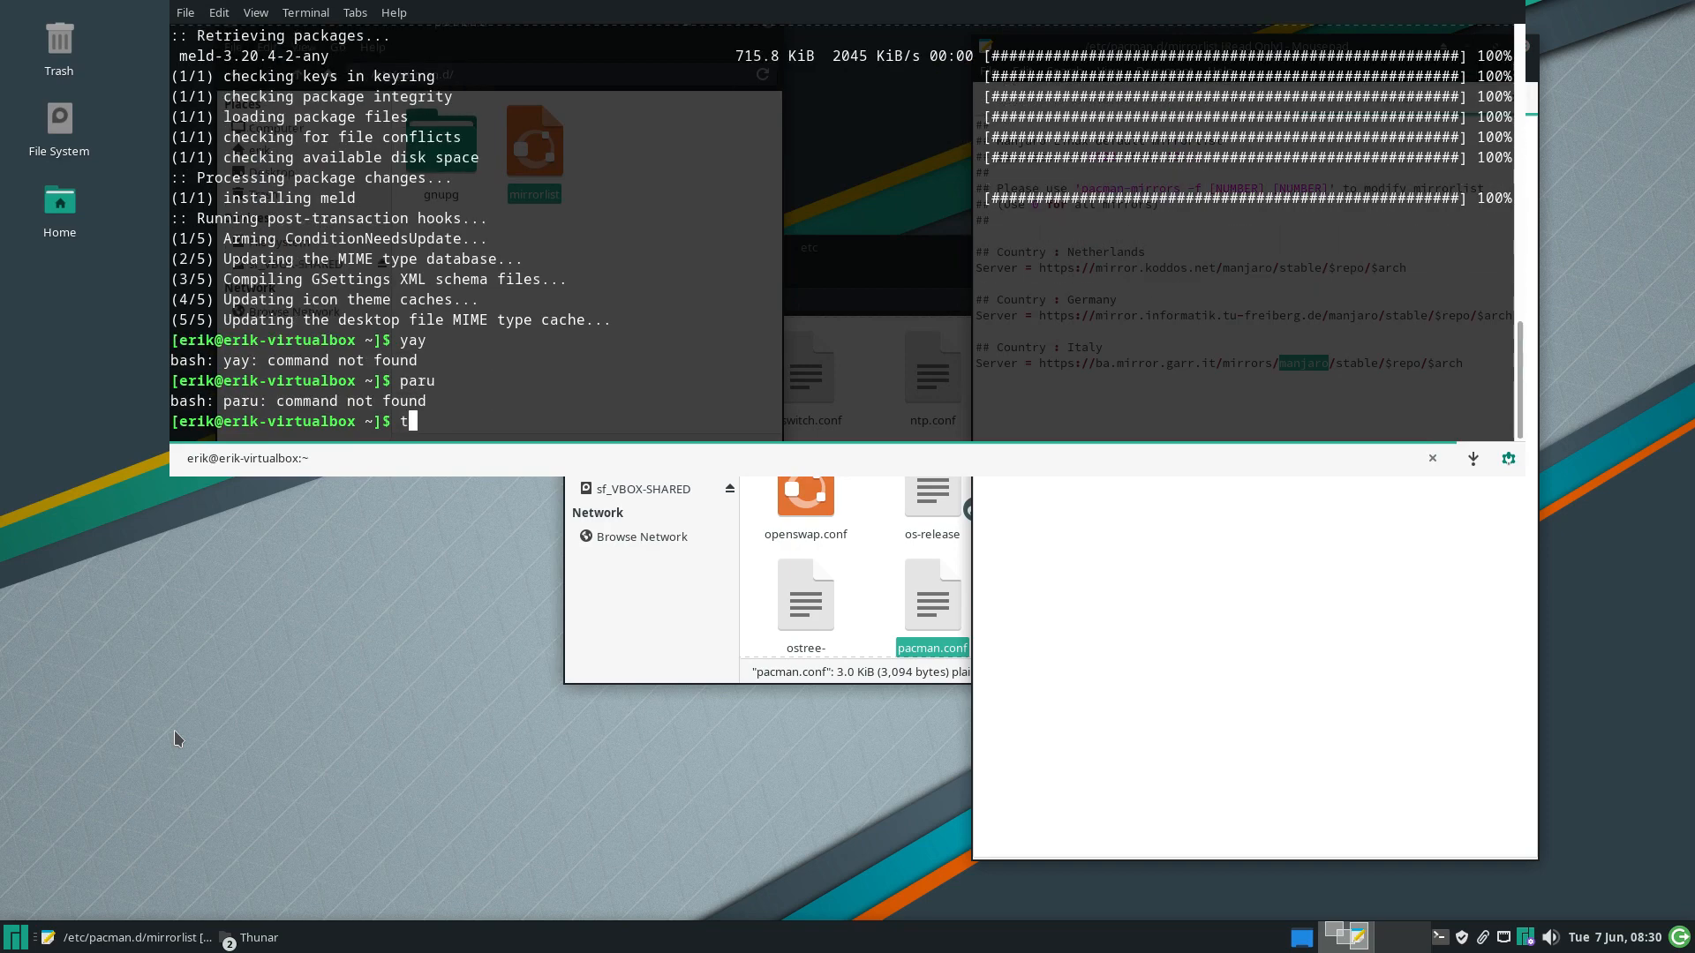
pyautogui.write('rizen')
pyautogui.press('Return')
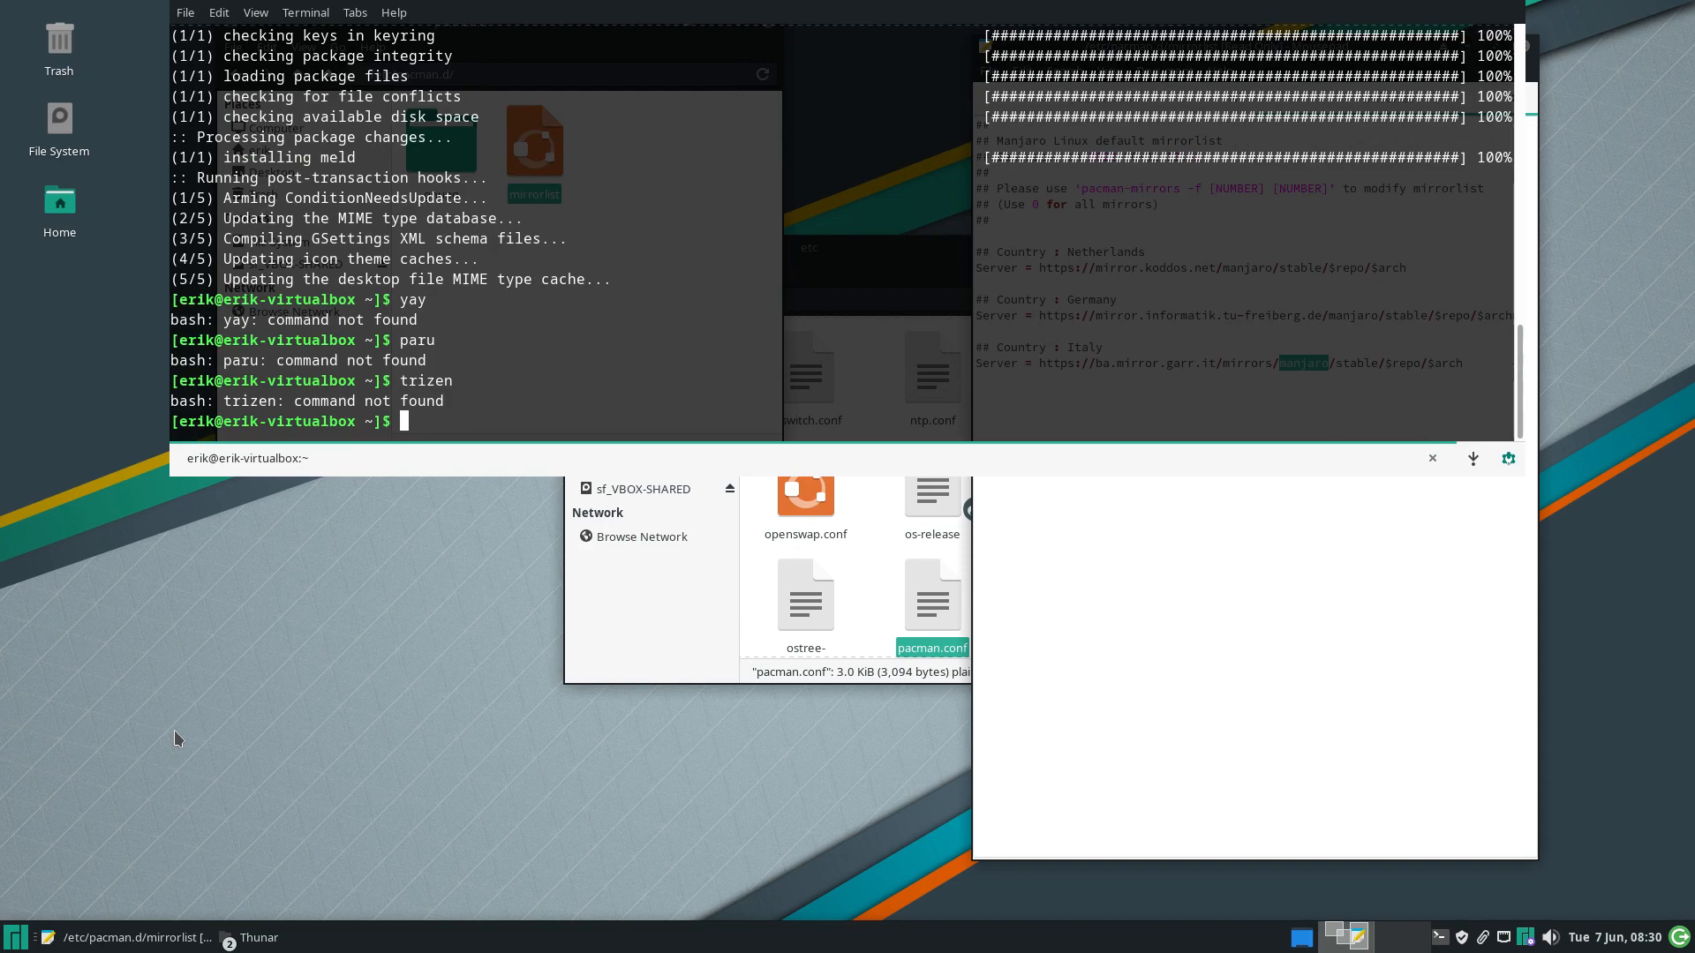
pyautogui.press('F12')
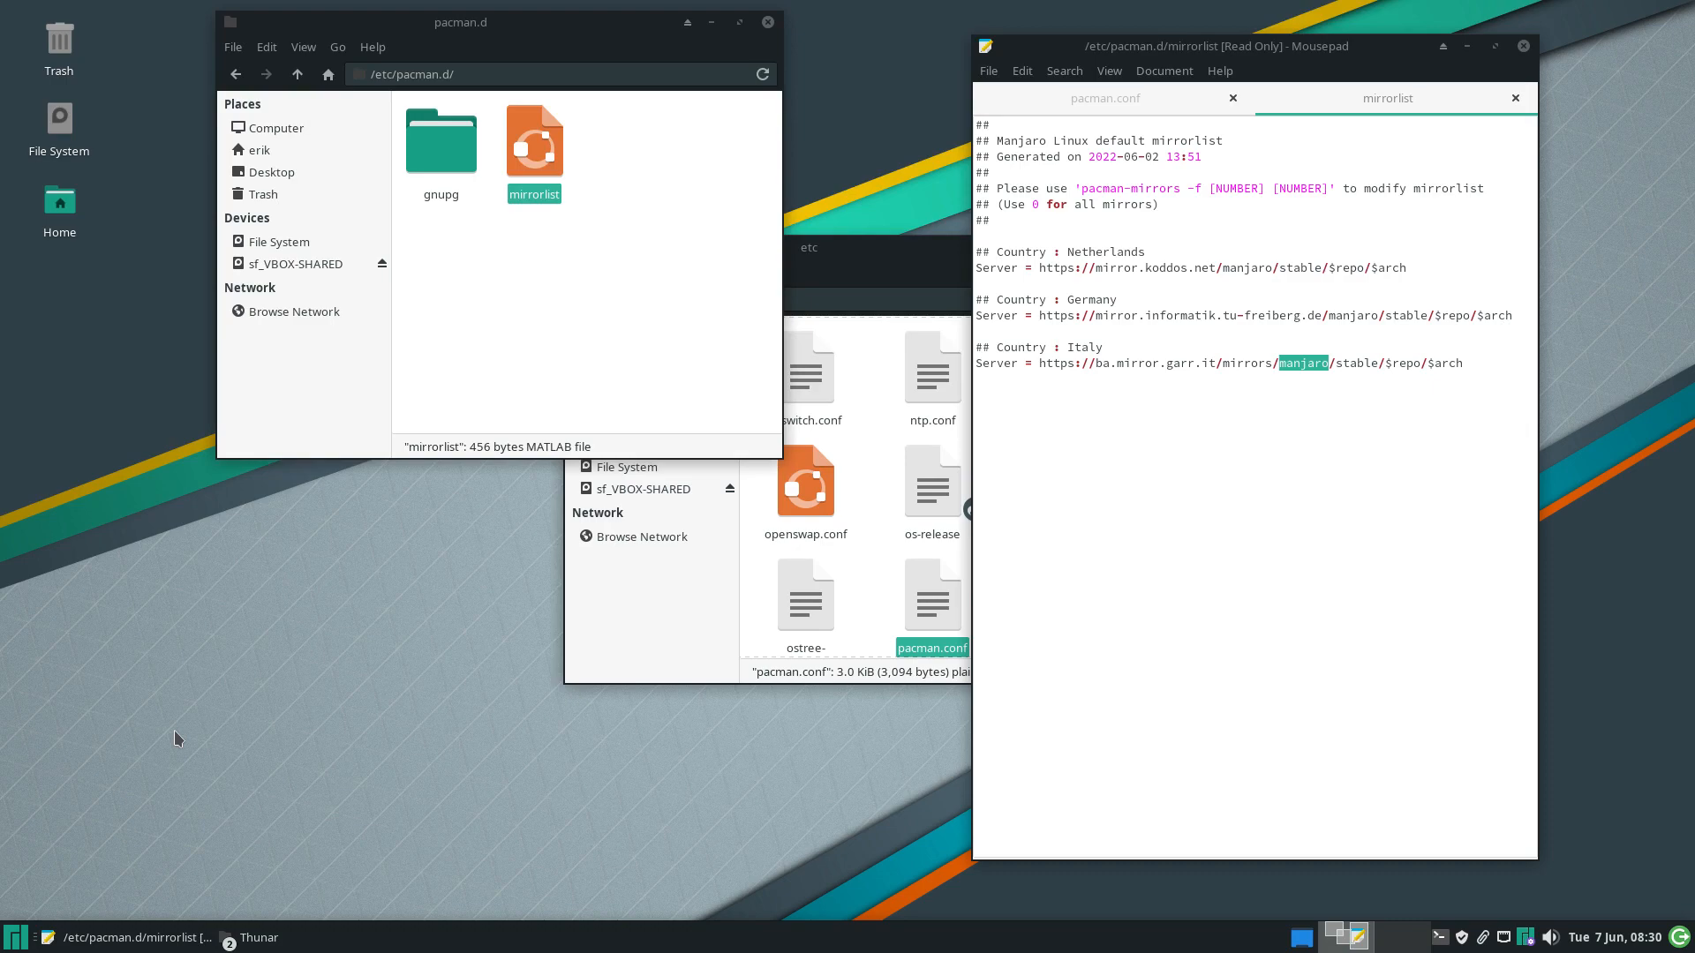
# Launch Firefox from the Whisker Menu's Internet category and maximize its window
pyautogui.click(13, 938)
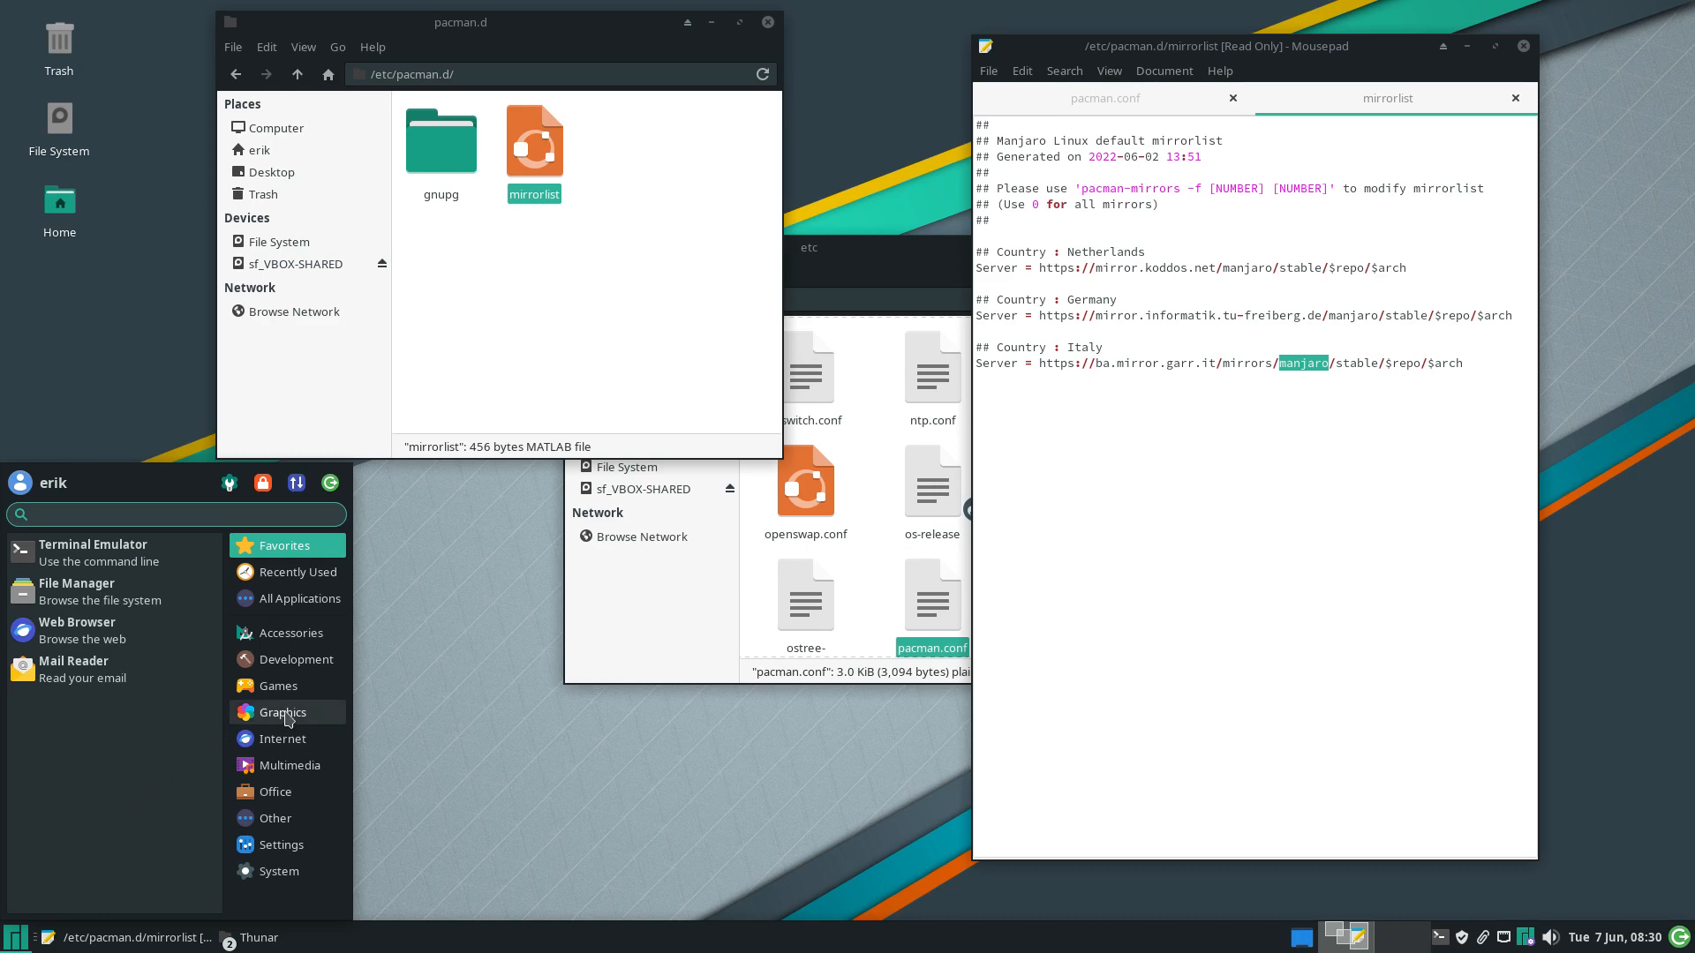
pyautogui.click(283, 739)
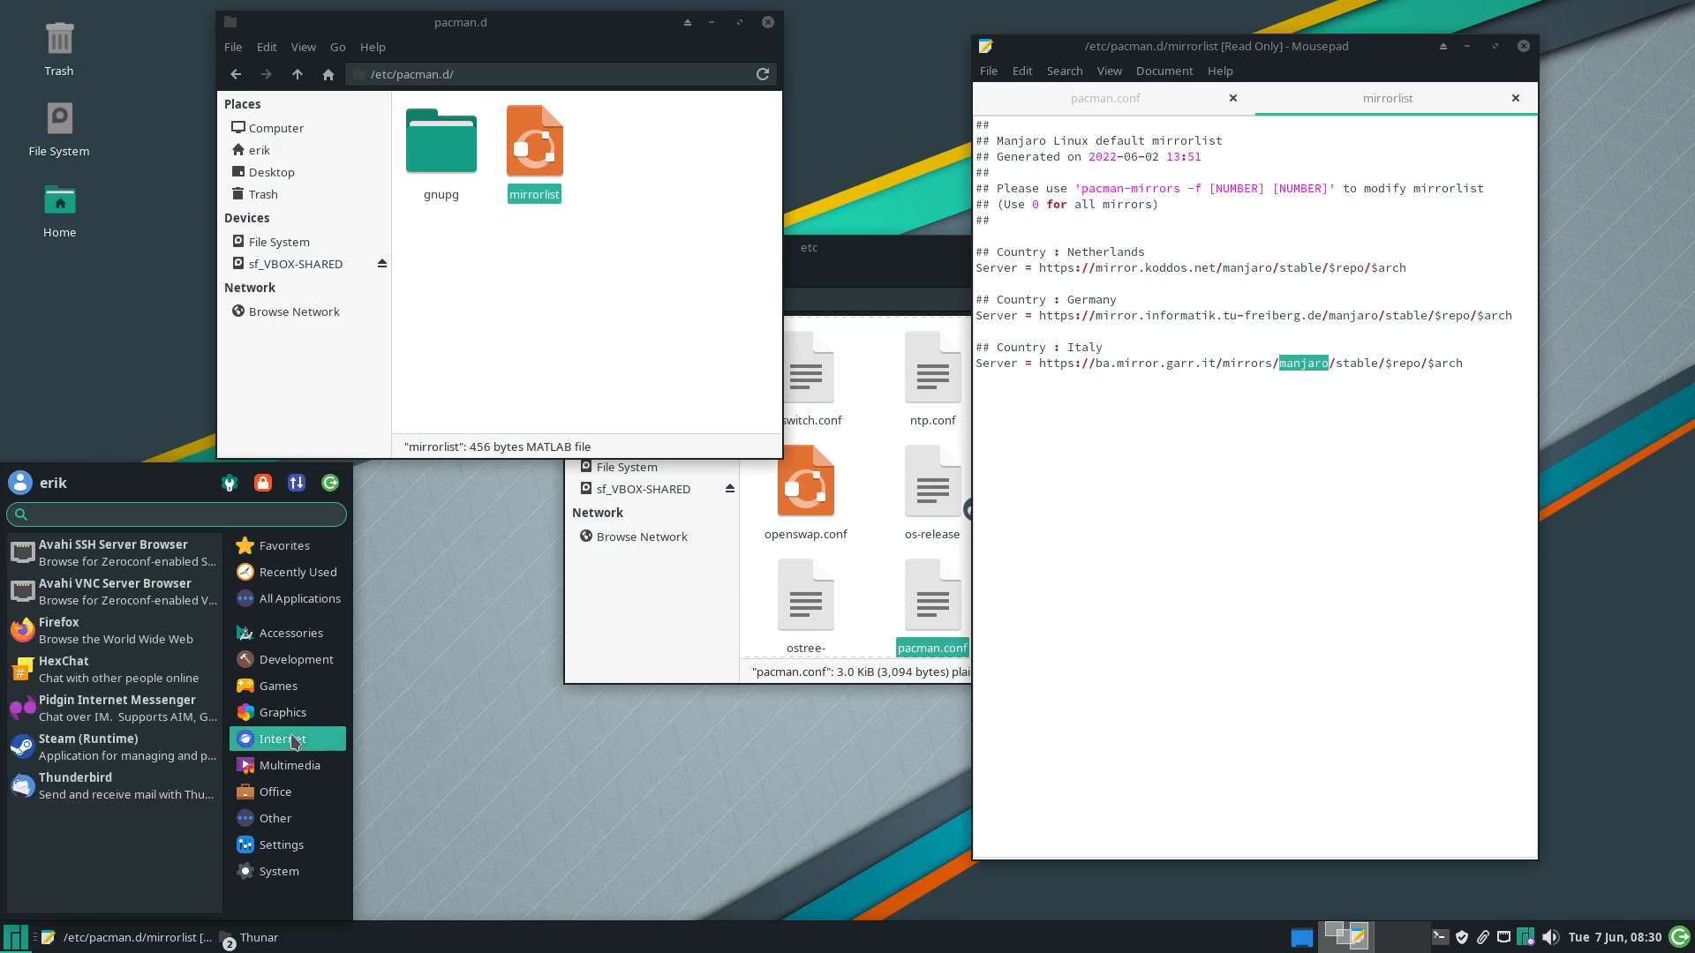
pyautogui.click(134, 668)
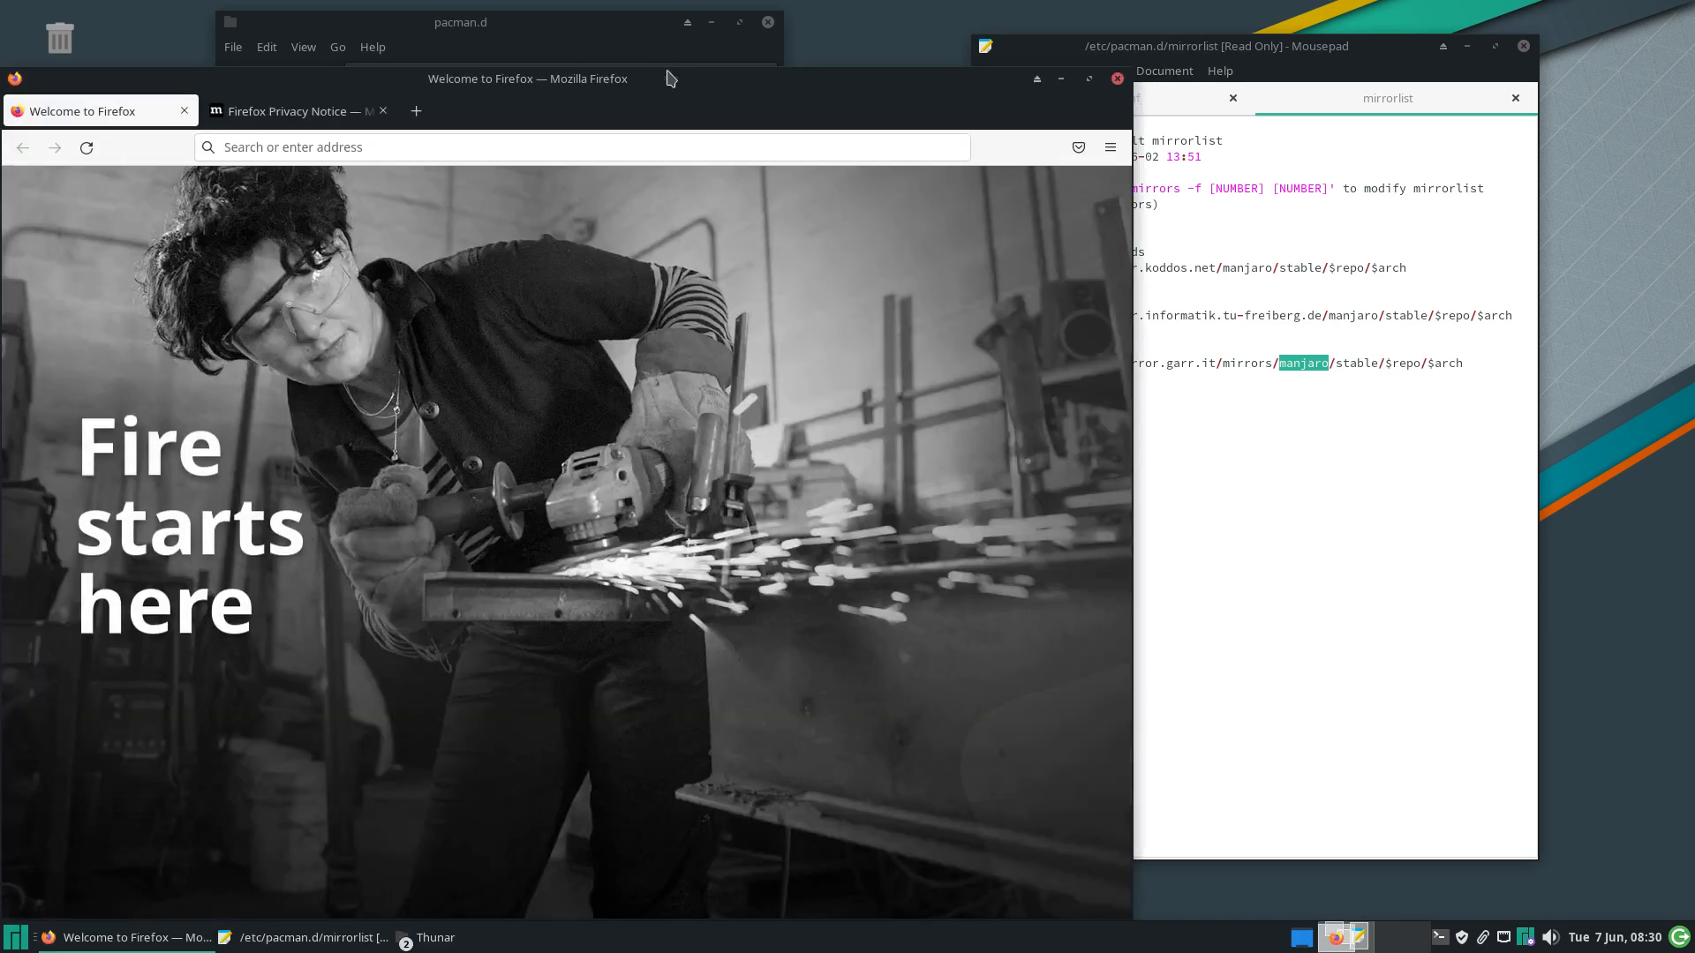
pyautogui.doubleClick(664, 78)
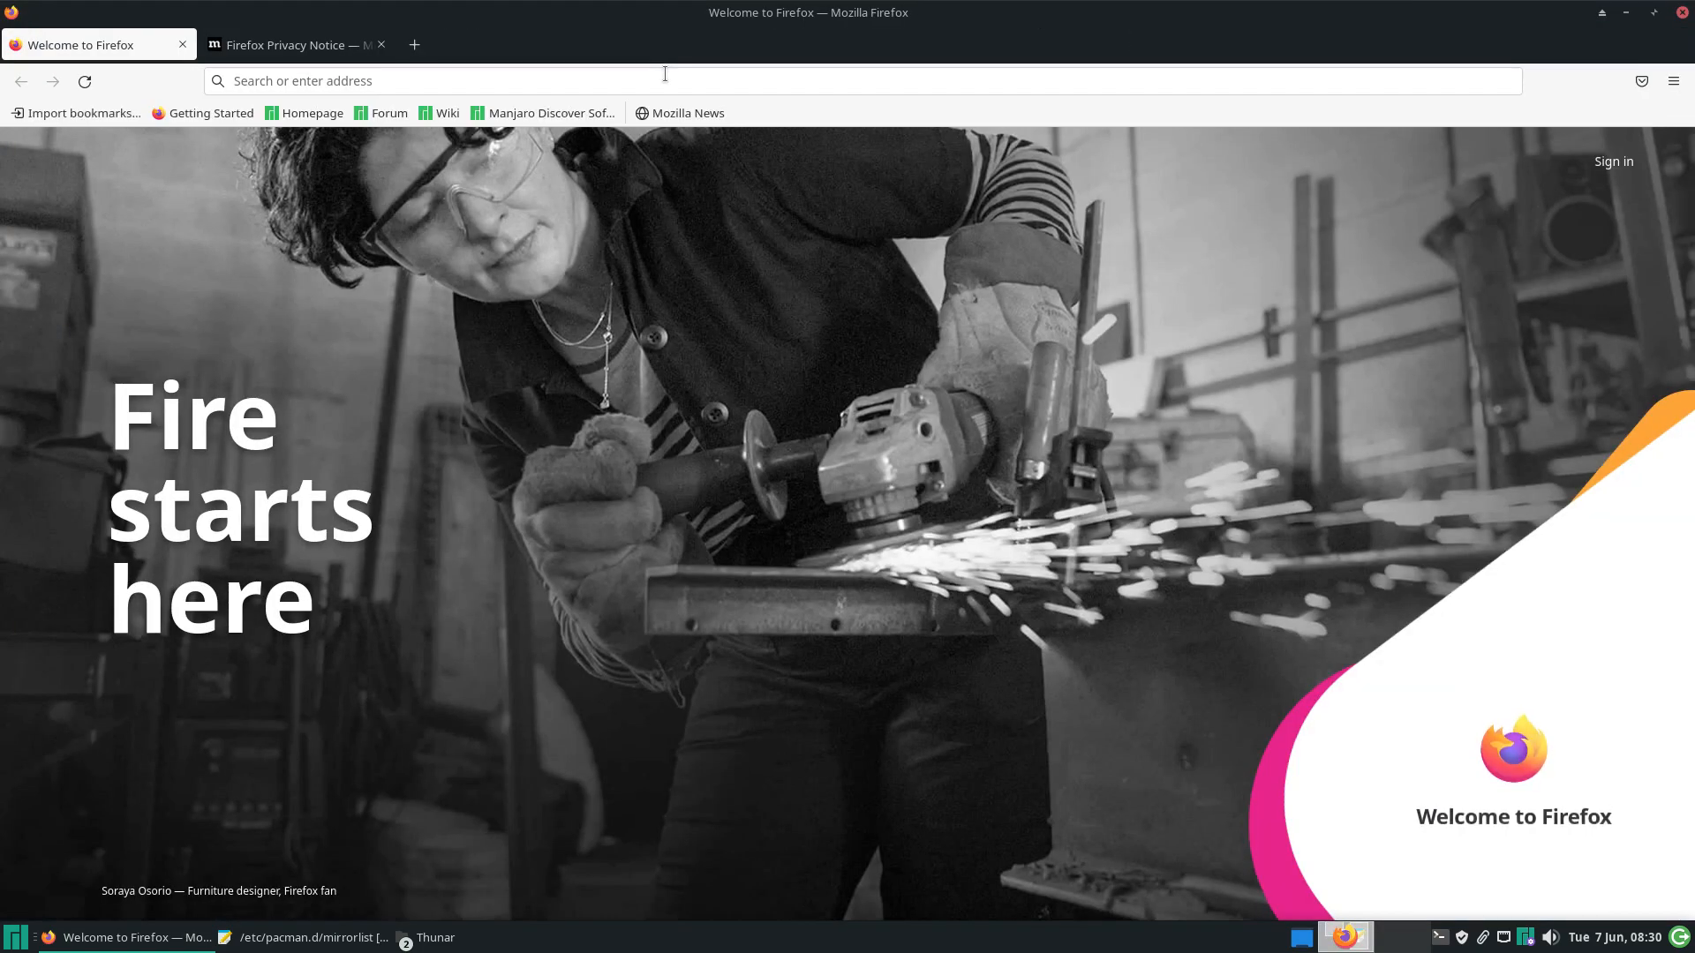
# Load arcolinux.info in the Firefox address bar
pyautogui.click(544, 81)
pyautogui.write('ar')
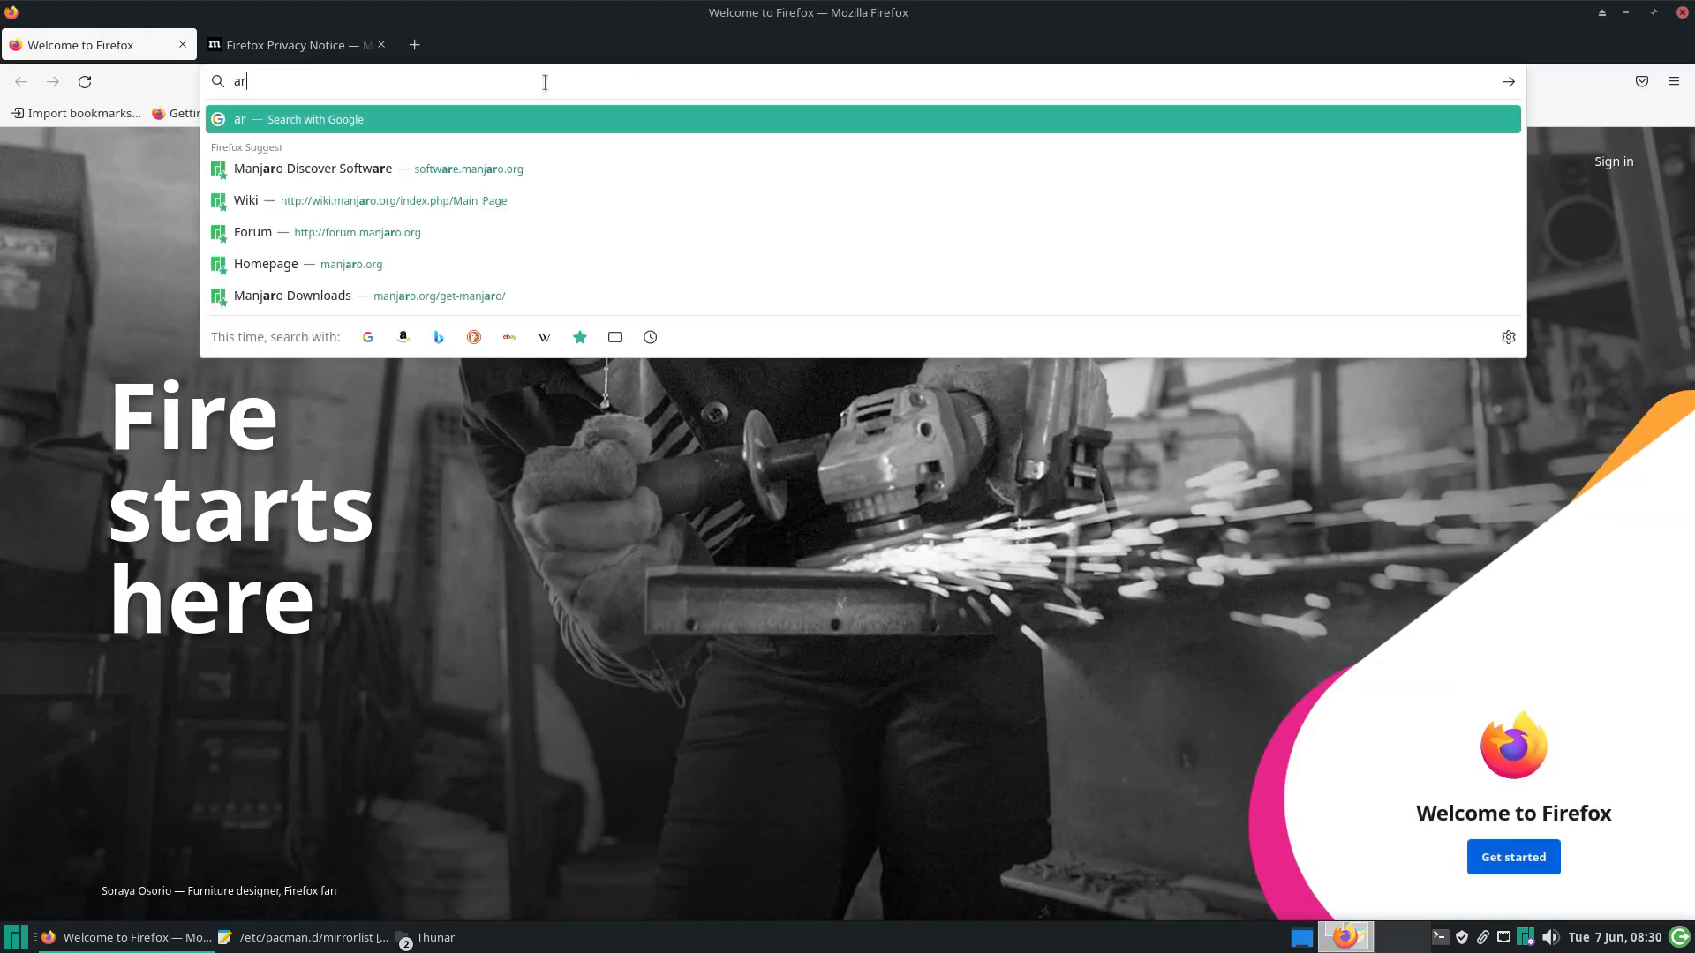
pyautogui.write('colinux;In')
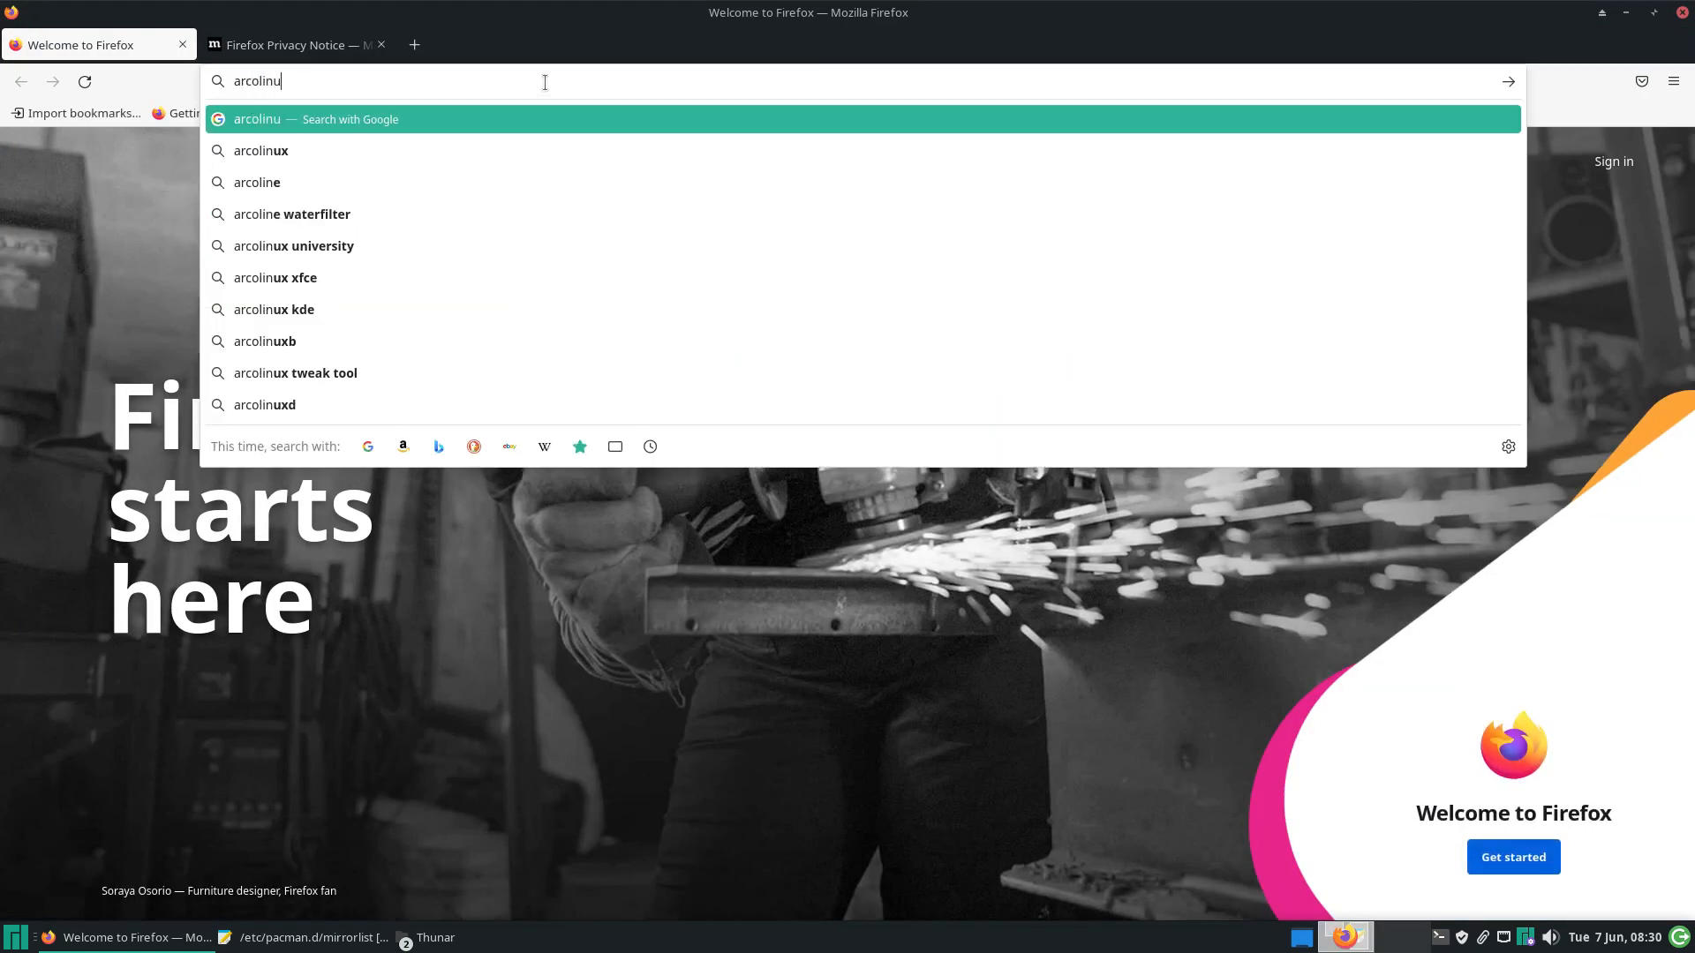
pyautogui.press('BackSpace')
pyautogui.press('BackSpace')
pyautogui.press('BackSpace')
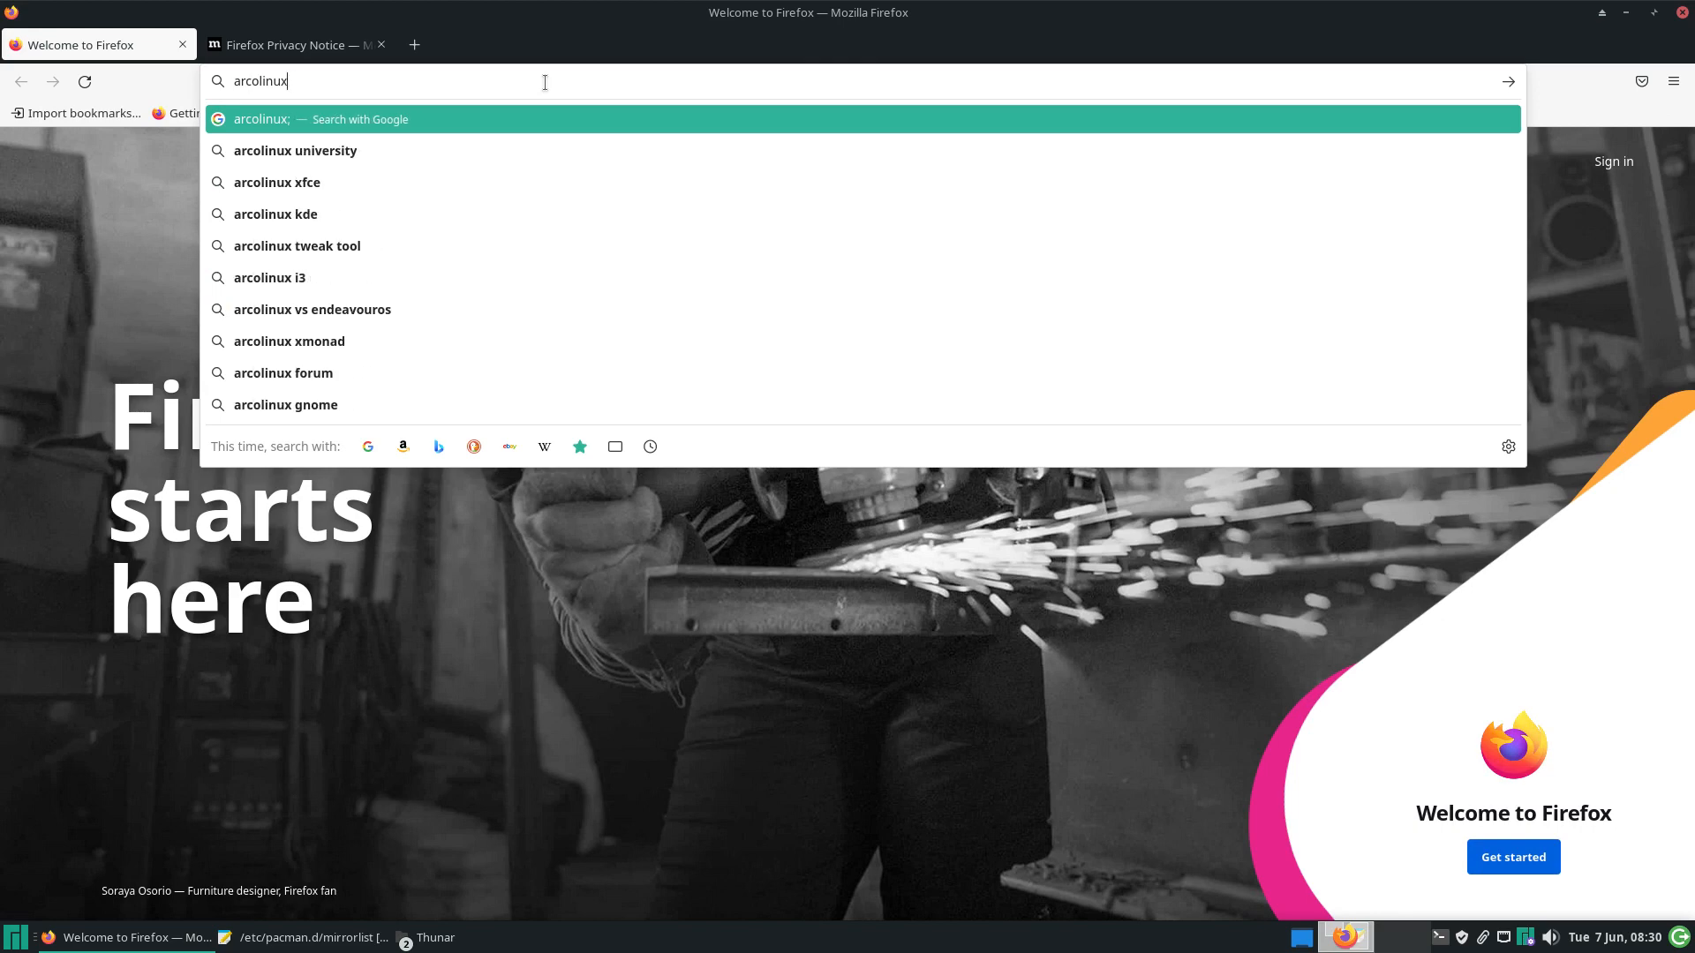
pyautogui.write('.inf')
pyautogui.write('o')
pyautogui.press('Return')
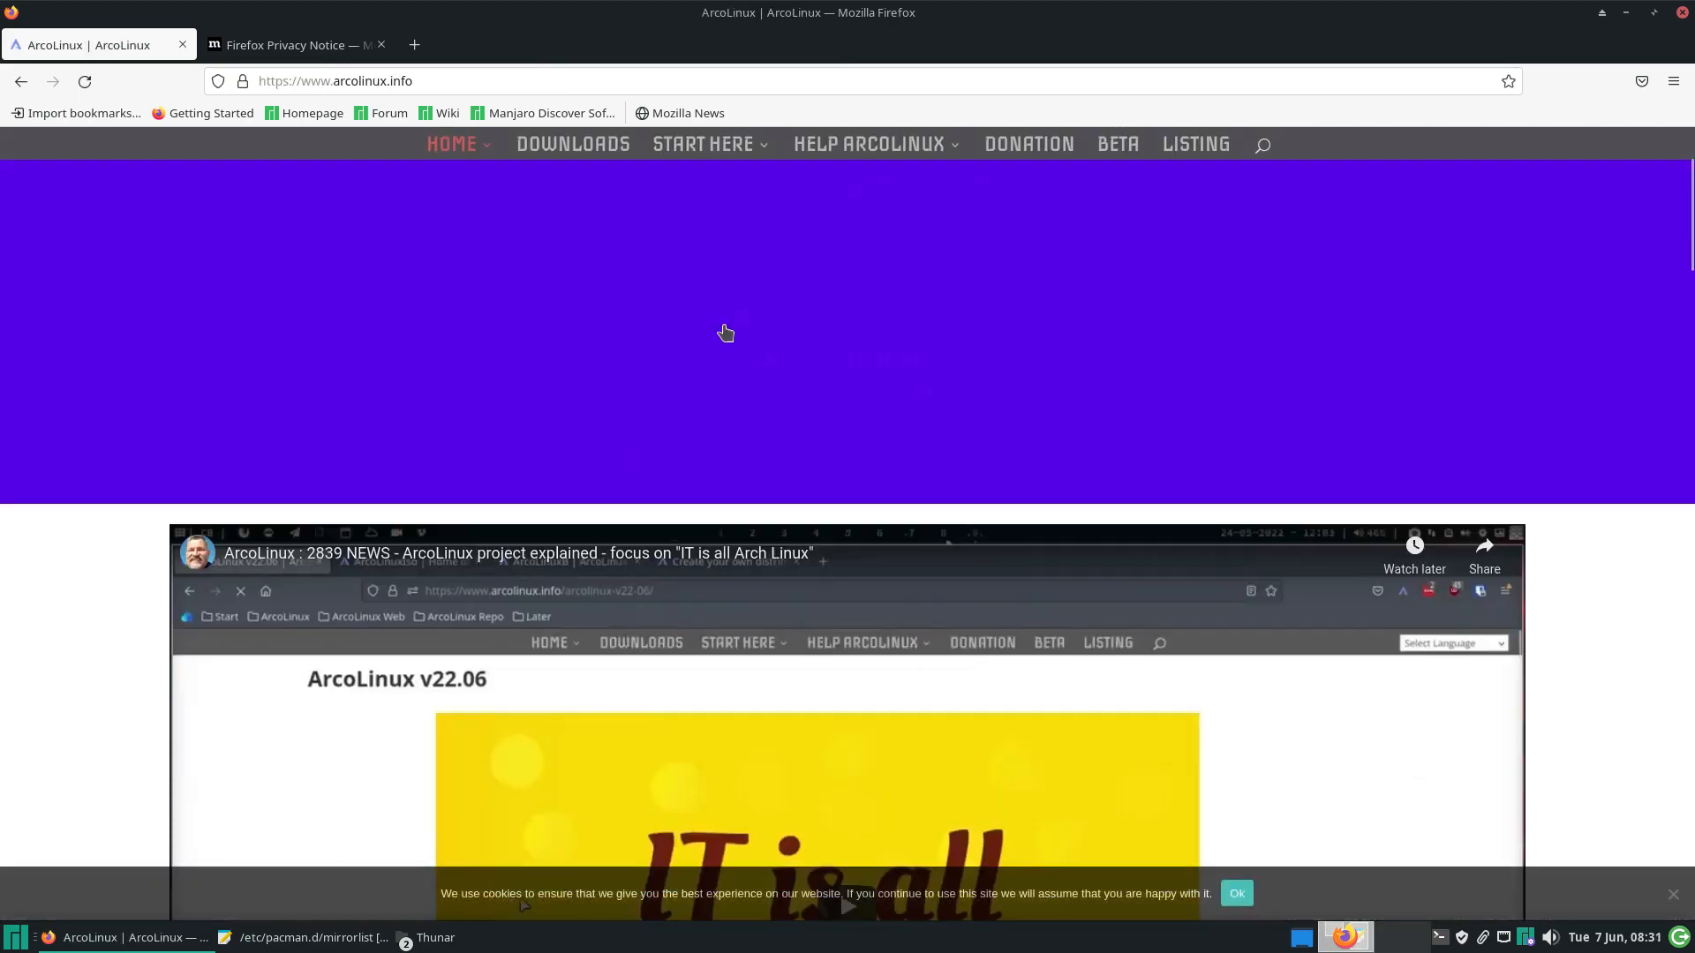
# Scroll down to the tool boxes and open the ArcoLinux Spices Application page
pyautogui.scroll(-15, 720, 331)
pyautogui.scroll(-10, 724, 331)
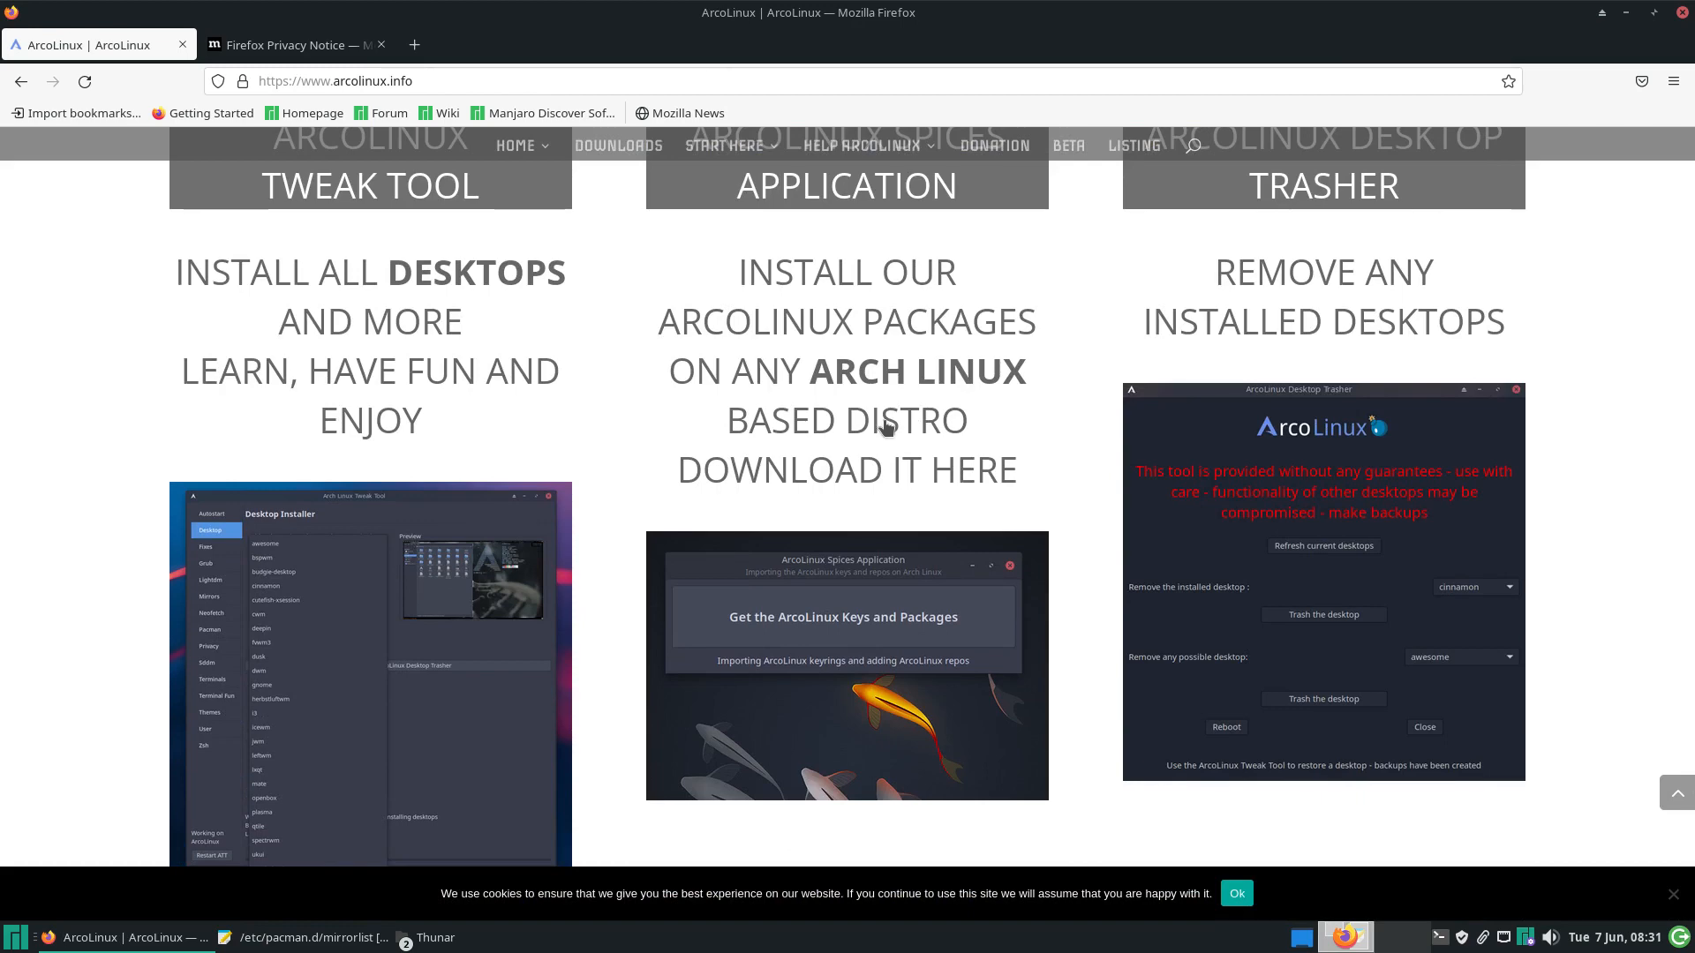
pyautogui.scroll(4, 770, 295)
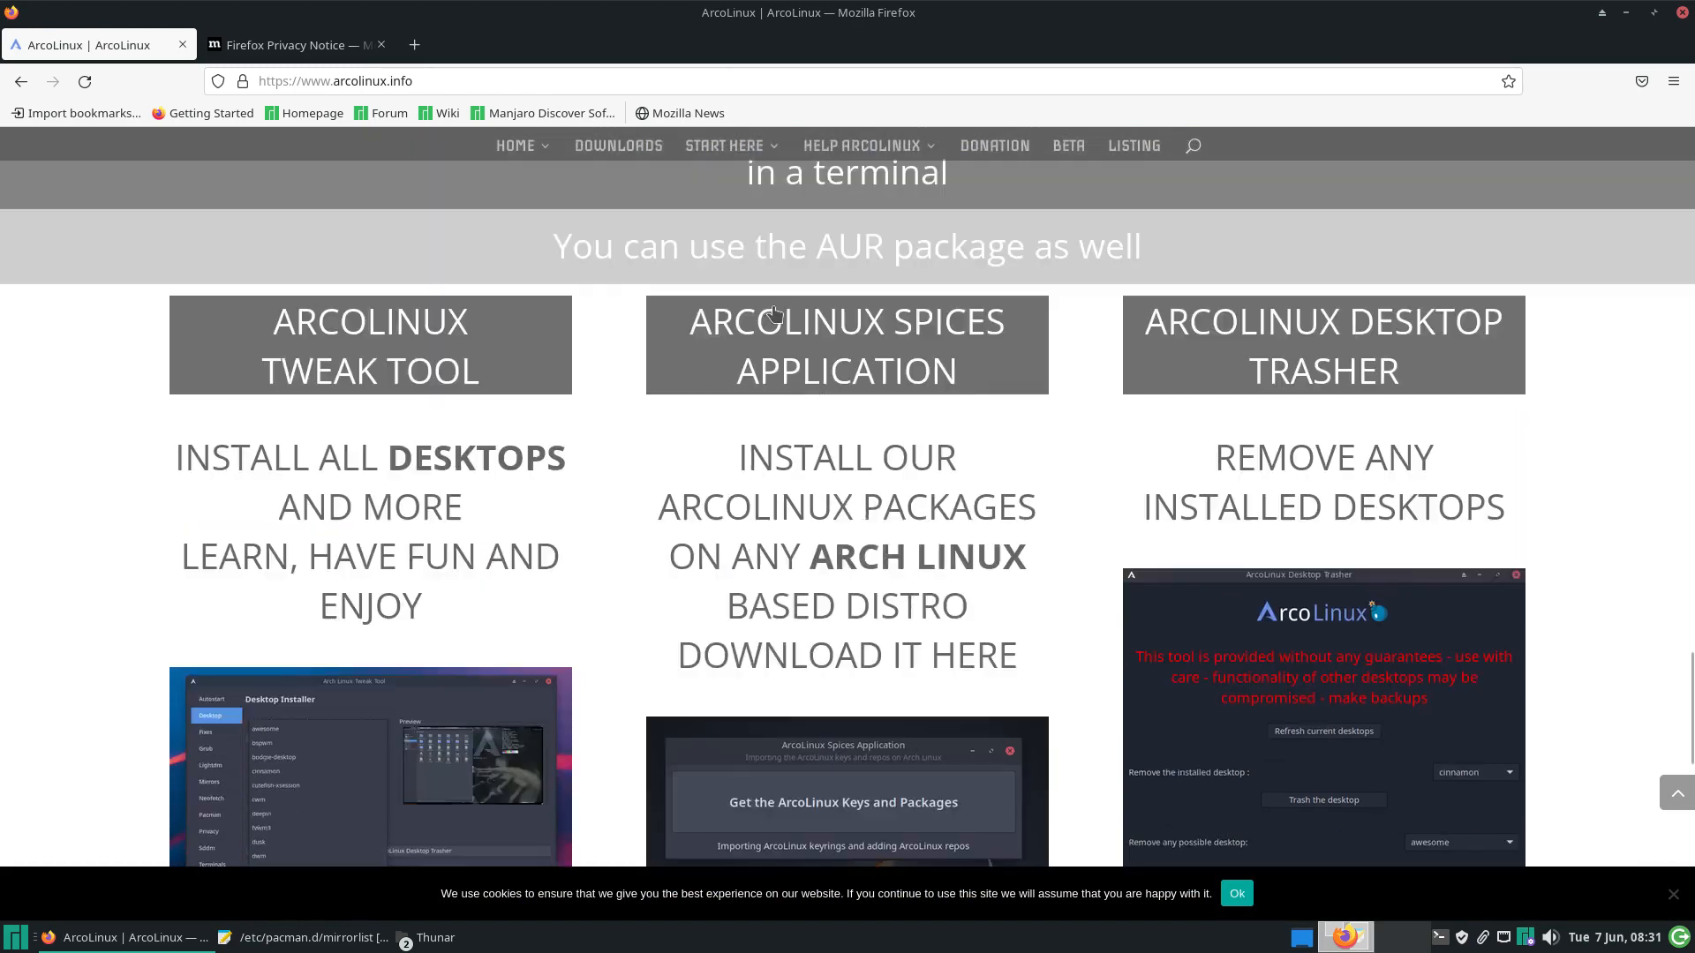
pyautogui.scroll(-1, 775, 324)
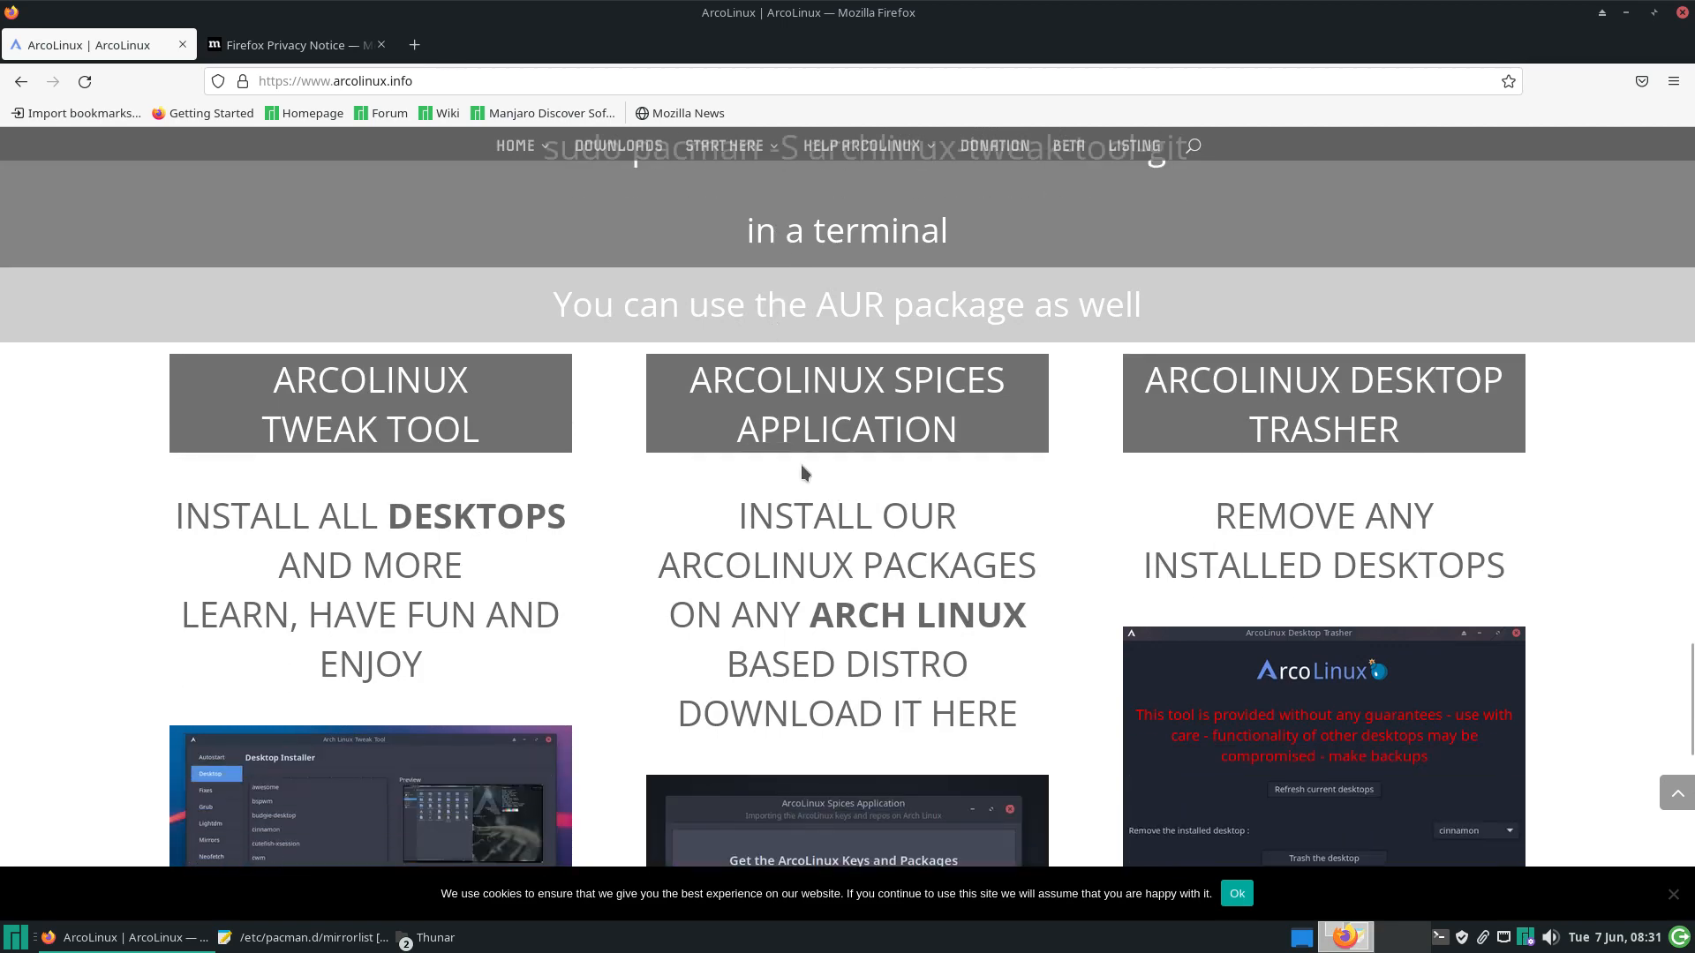
pyautogui.scroll(-1, 801, 472)
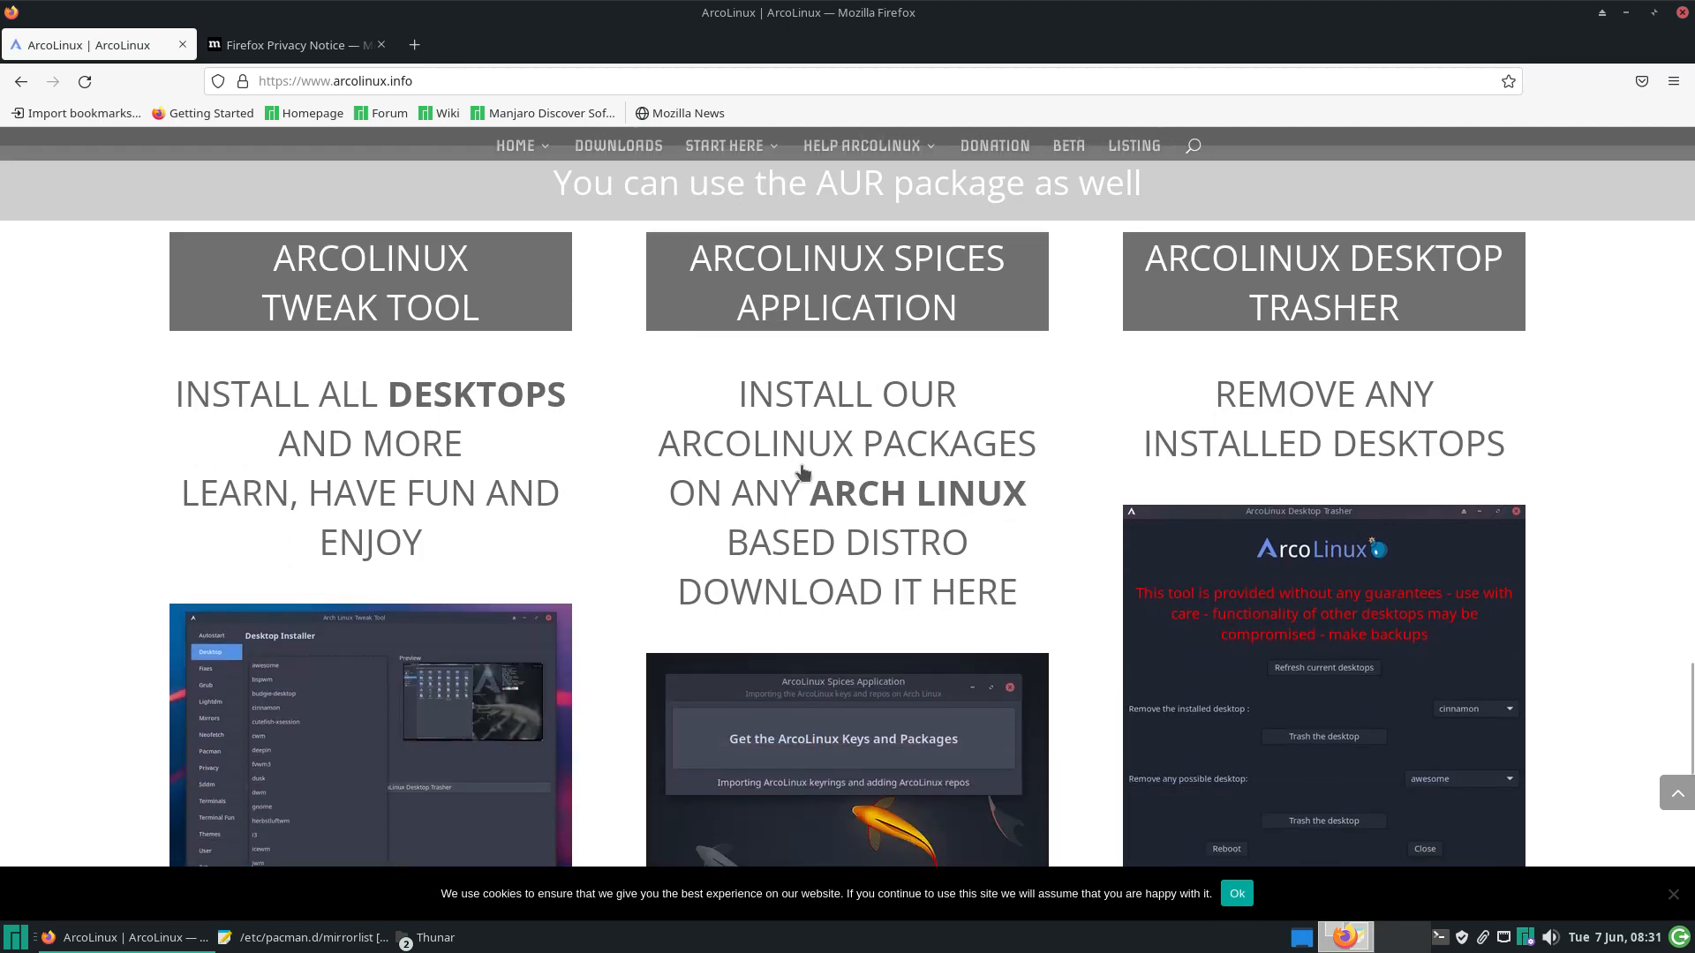
pyautogui.click(849, 757)
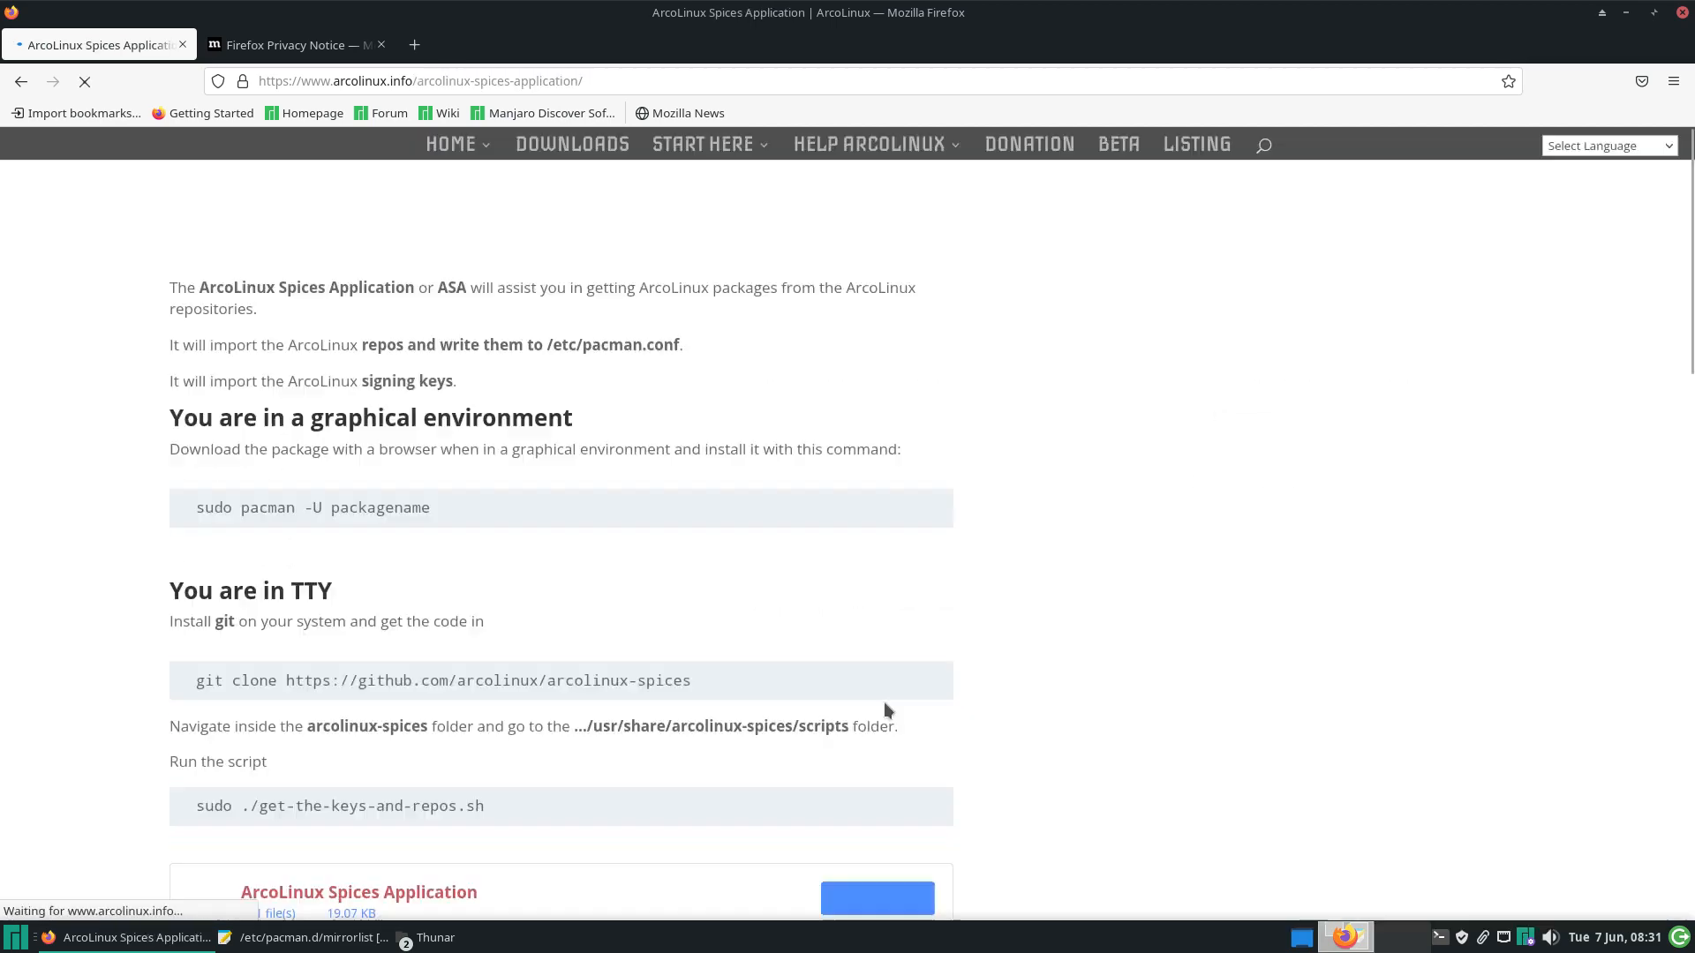
# Download the Spices Application package and open a terminal in the Downloads folder
pyautogui.click(909, 800)
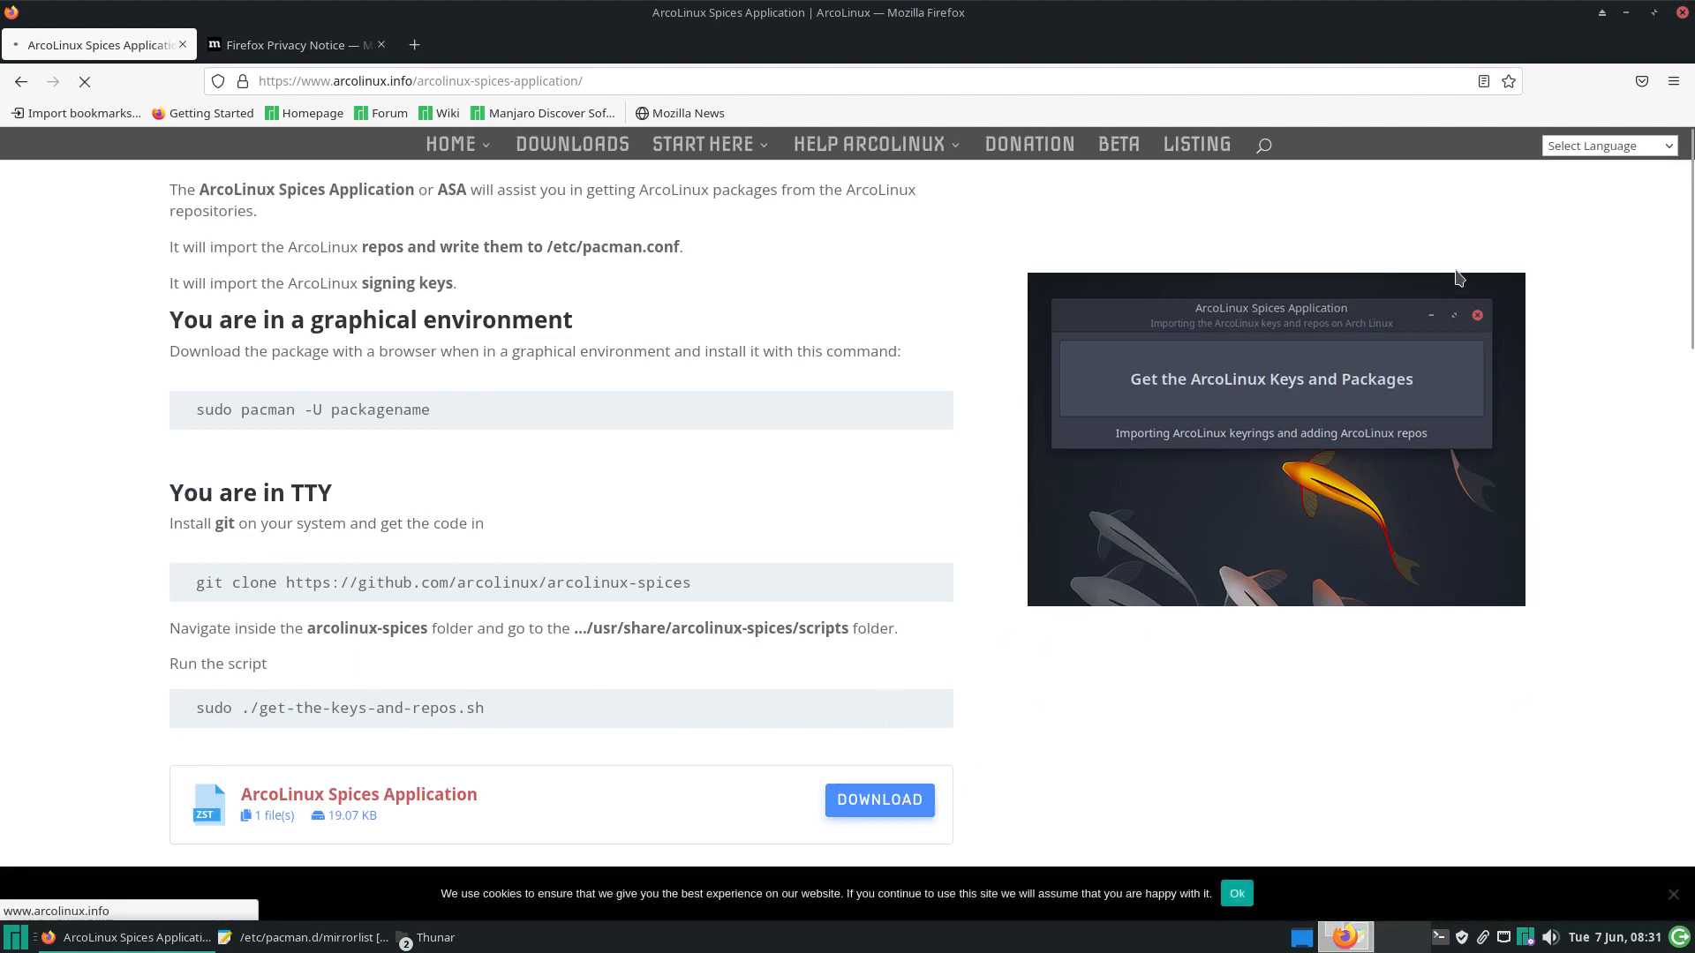
pyautogui.click(1630, 129)
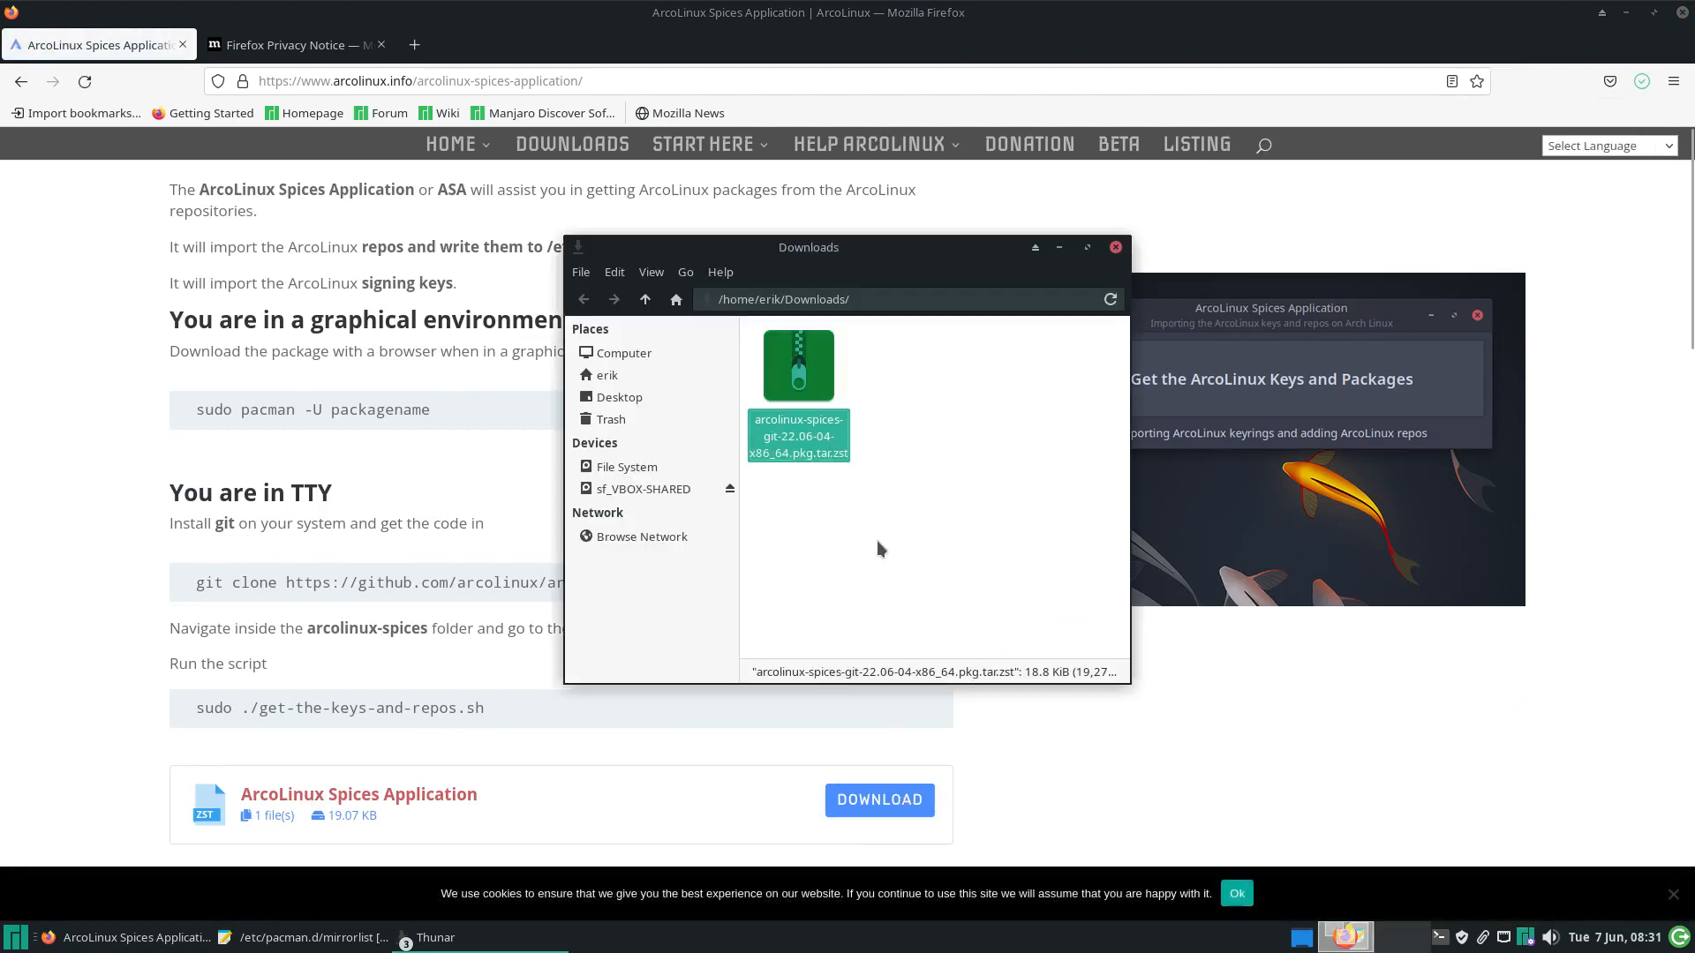
pyautogui.rightClick(899, 504)
pyautogui.click(964, 602)
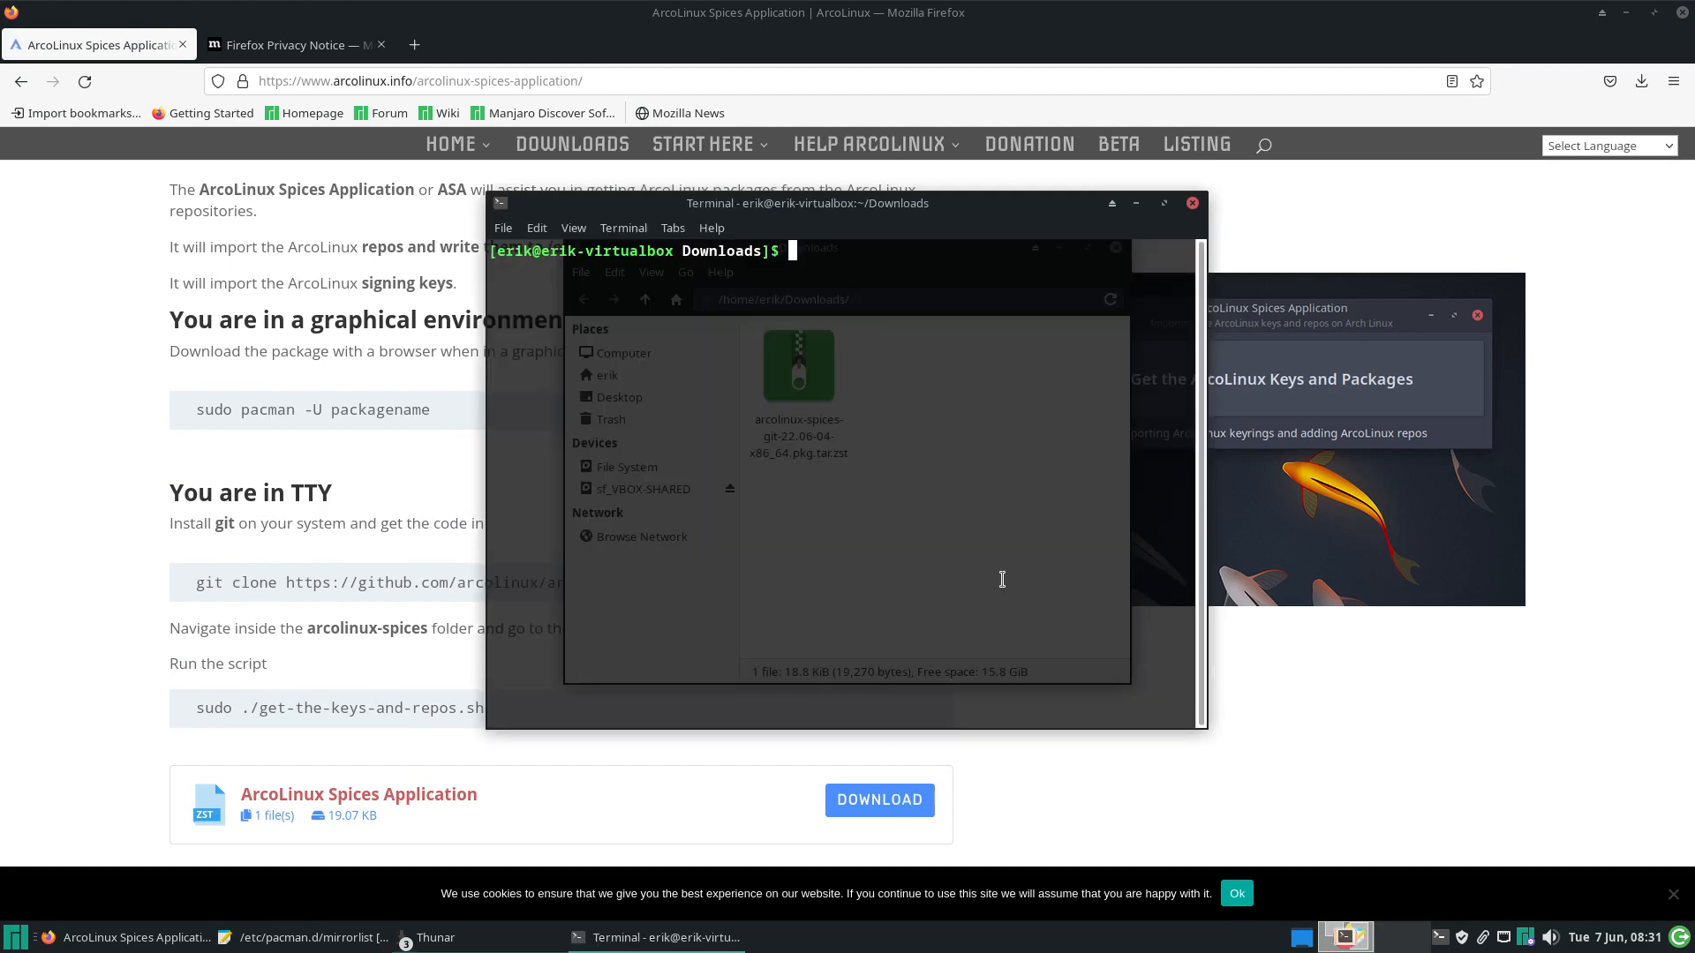
pyautogui.moveTo(851, 227); pyautogui.dragTo(1094, 341)
pyautogui.moveTo(890, 260); pyautogui.dragTo(607, 234)
pyautogui.click(951, 483)
# Install the downloaded arcolinux-spices package with sudo pacman -U
pyautogui.write('s')
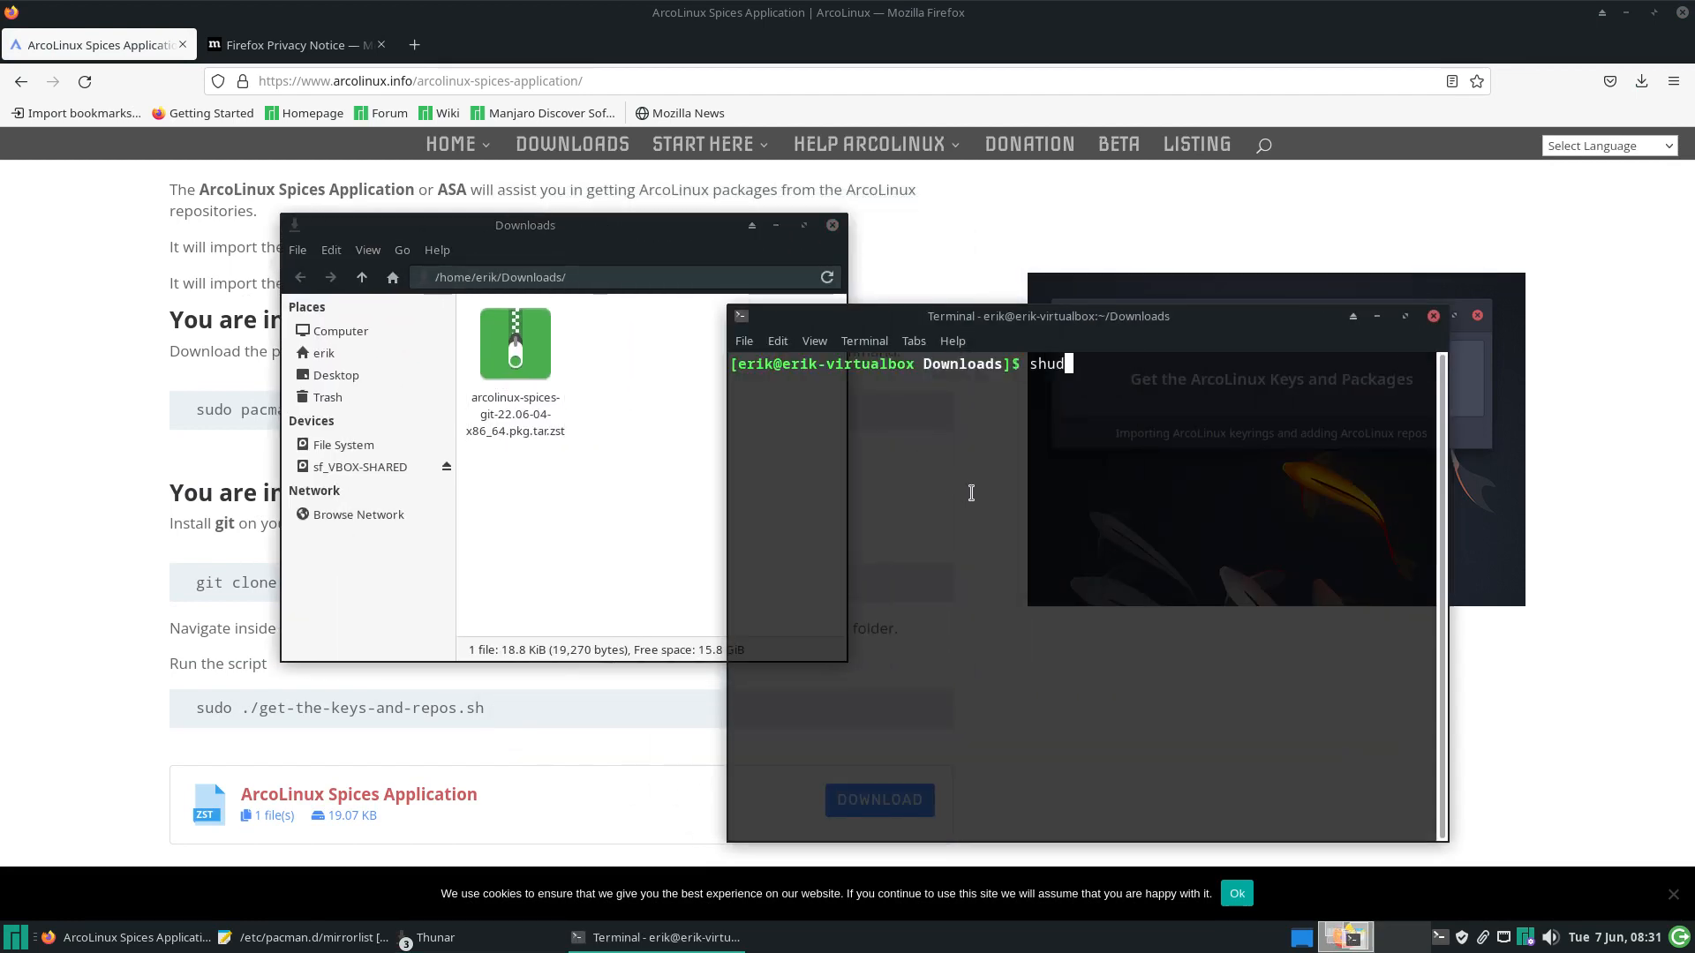
pyautogui.write('udo pacman -U arcol')
pyautogui.press('Tab')
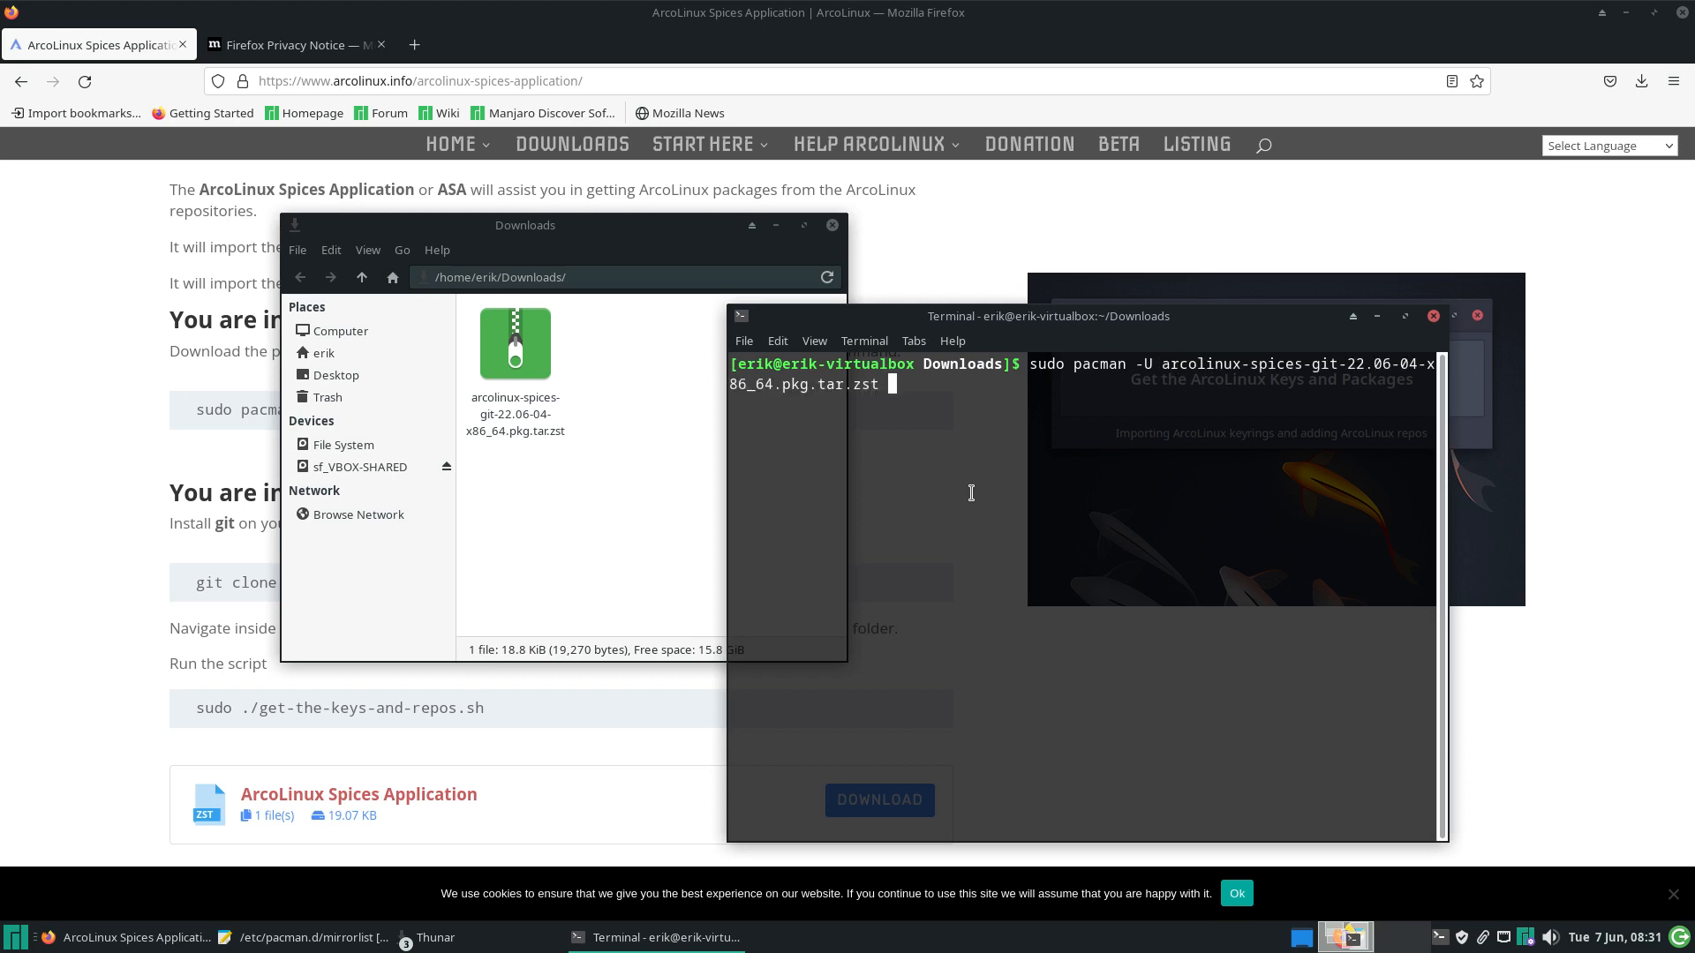
pyautogui.press('Return')
pyautogui.press('Return')
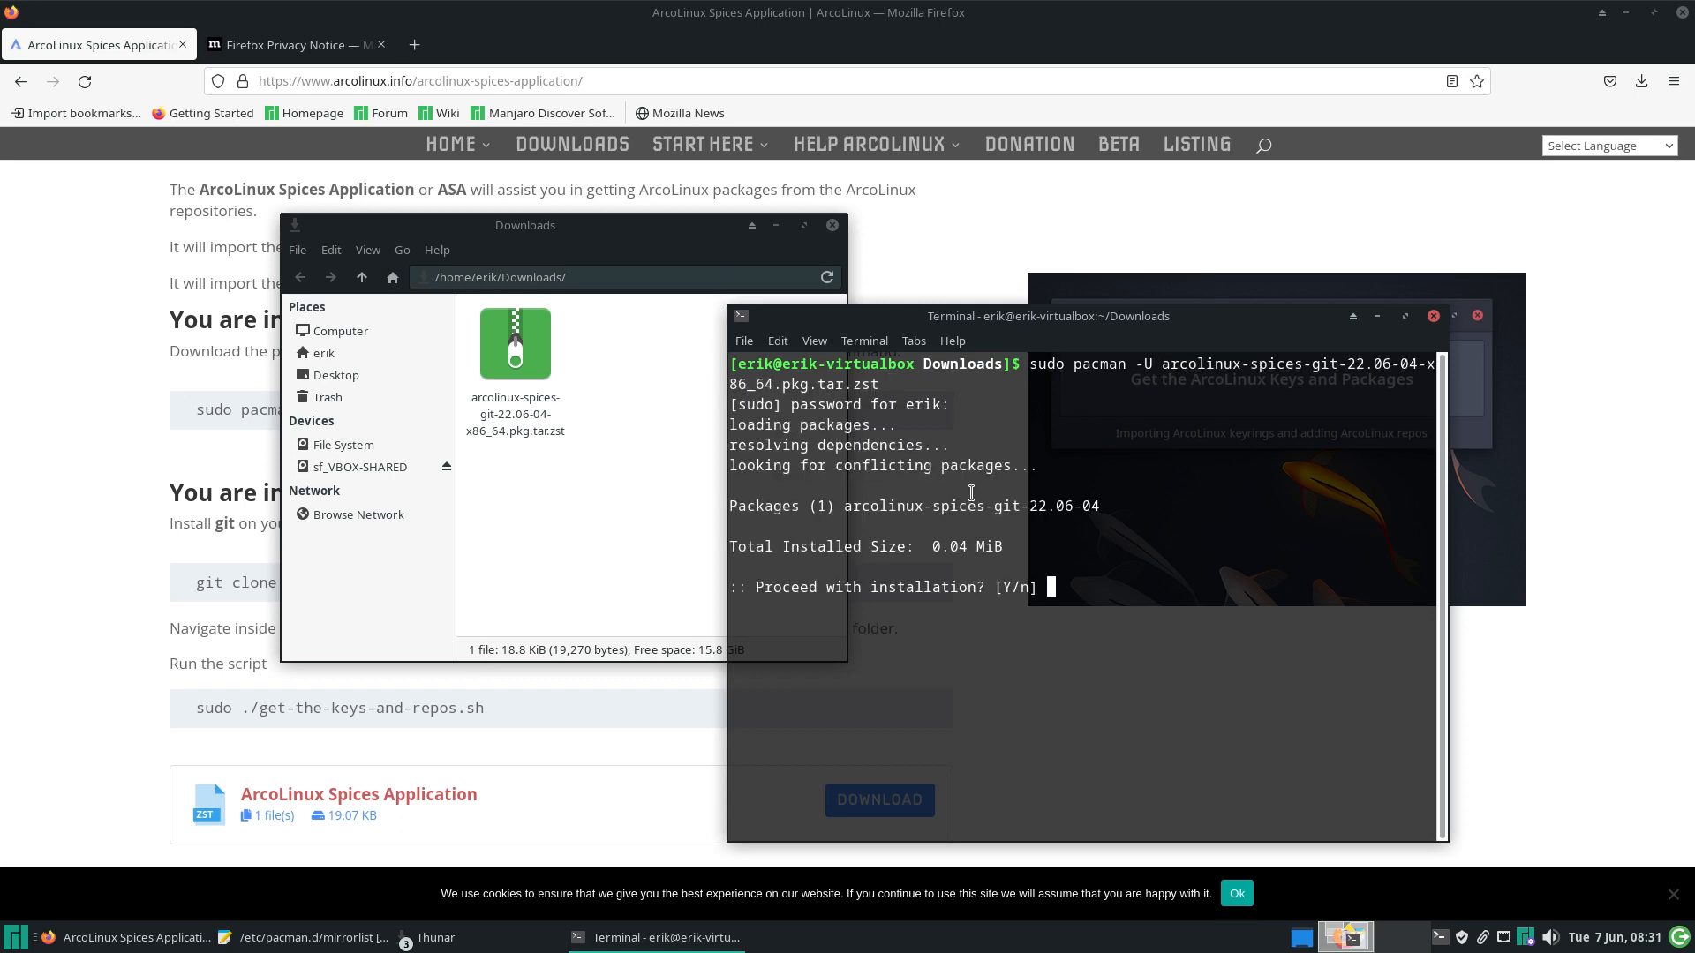
pyautogui.press('Return')
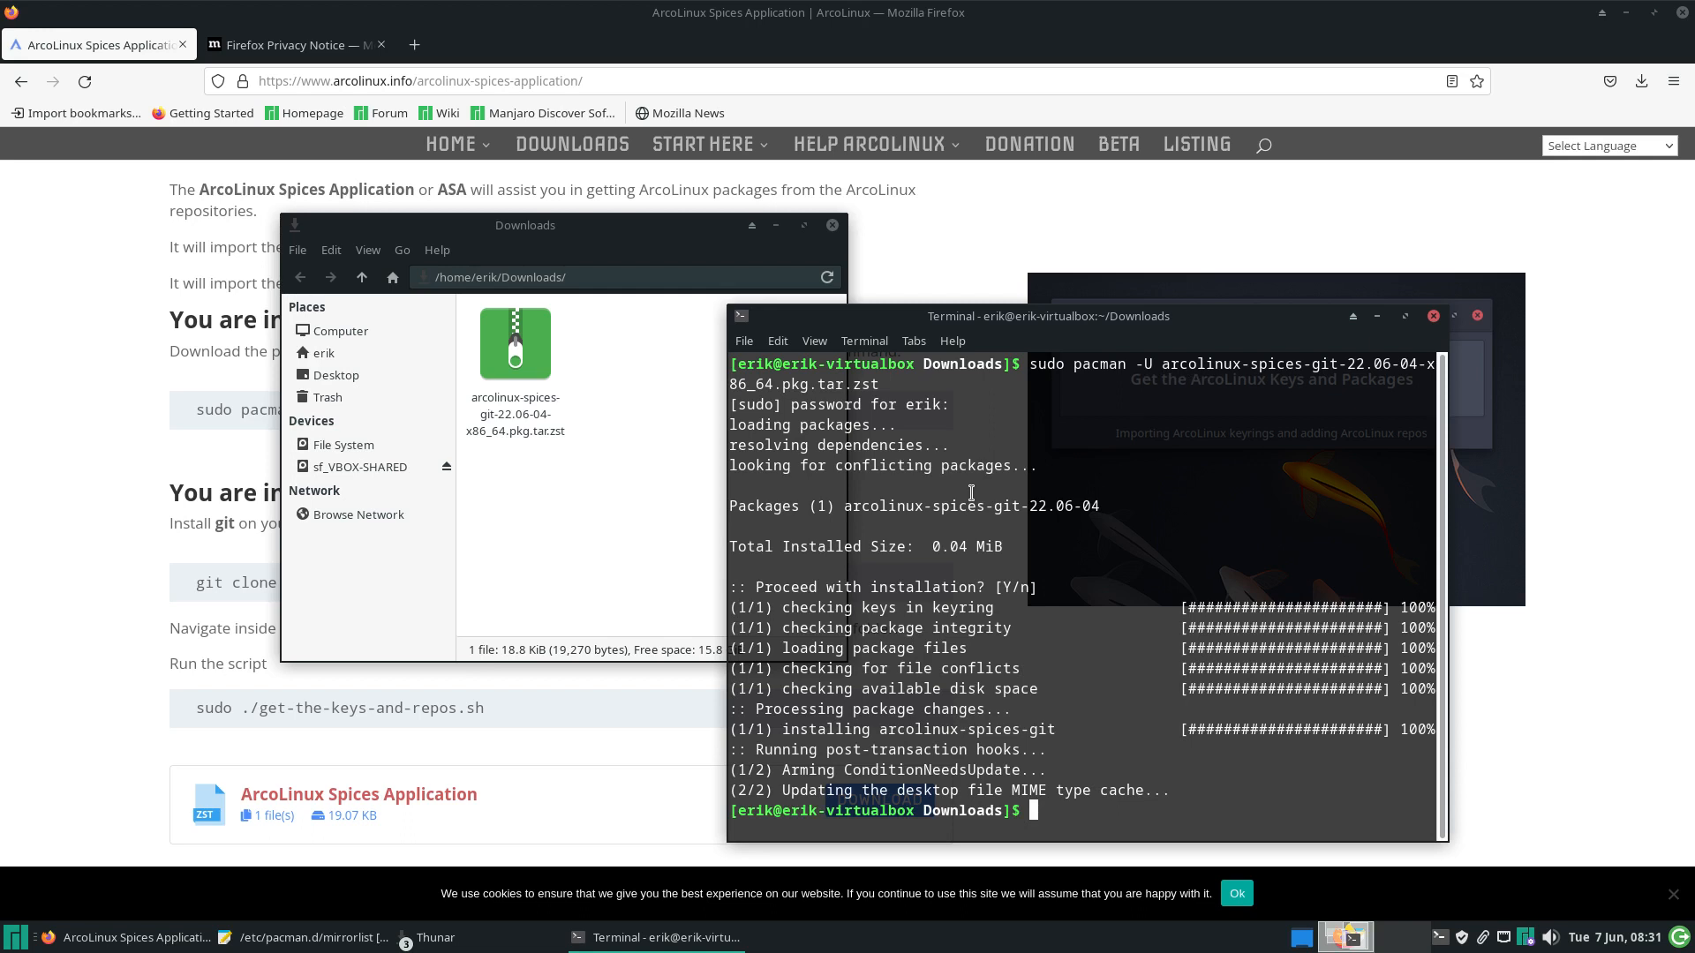
# Launch arcolinux-spices, import the ArcoLinux keys and repos with the password, then close it
pyautogui.write('arcol')
pyautogui.press('Tab')
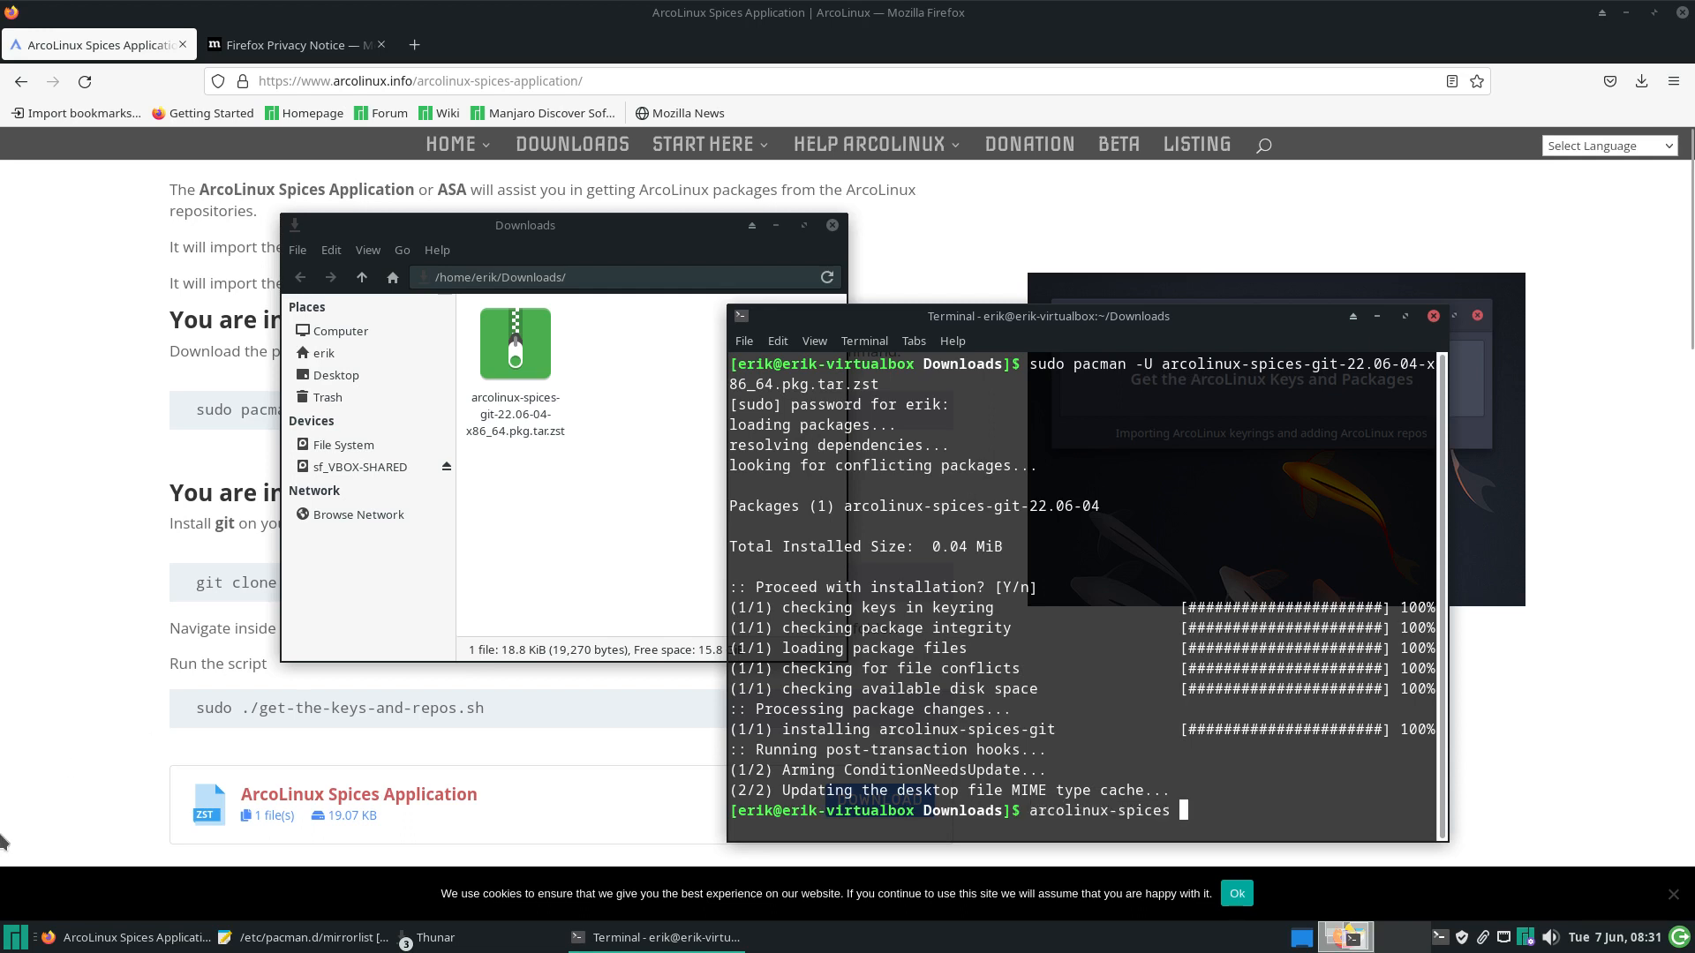
pyautogui.click(9, 936)
pyautogui.write('arc')
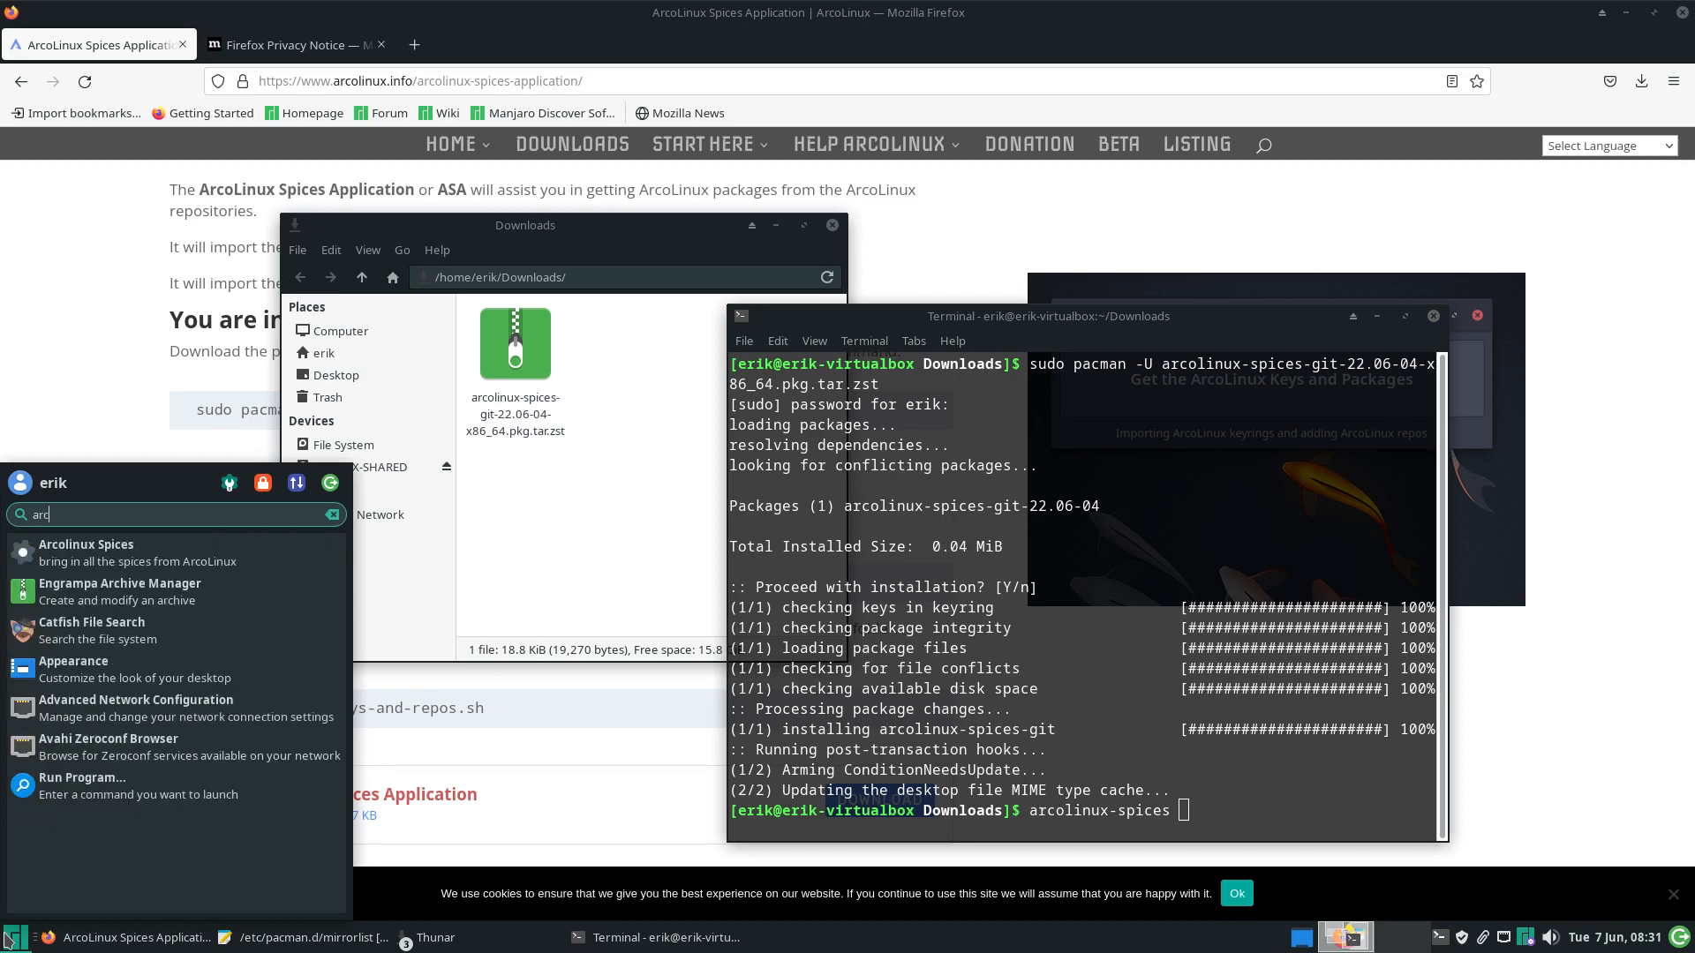
pyautogui.click(1188, 662)
pyautogui.press('Return')
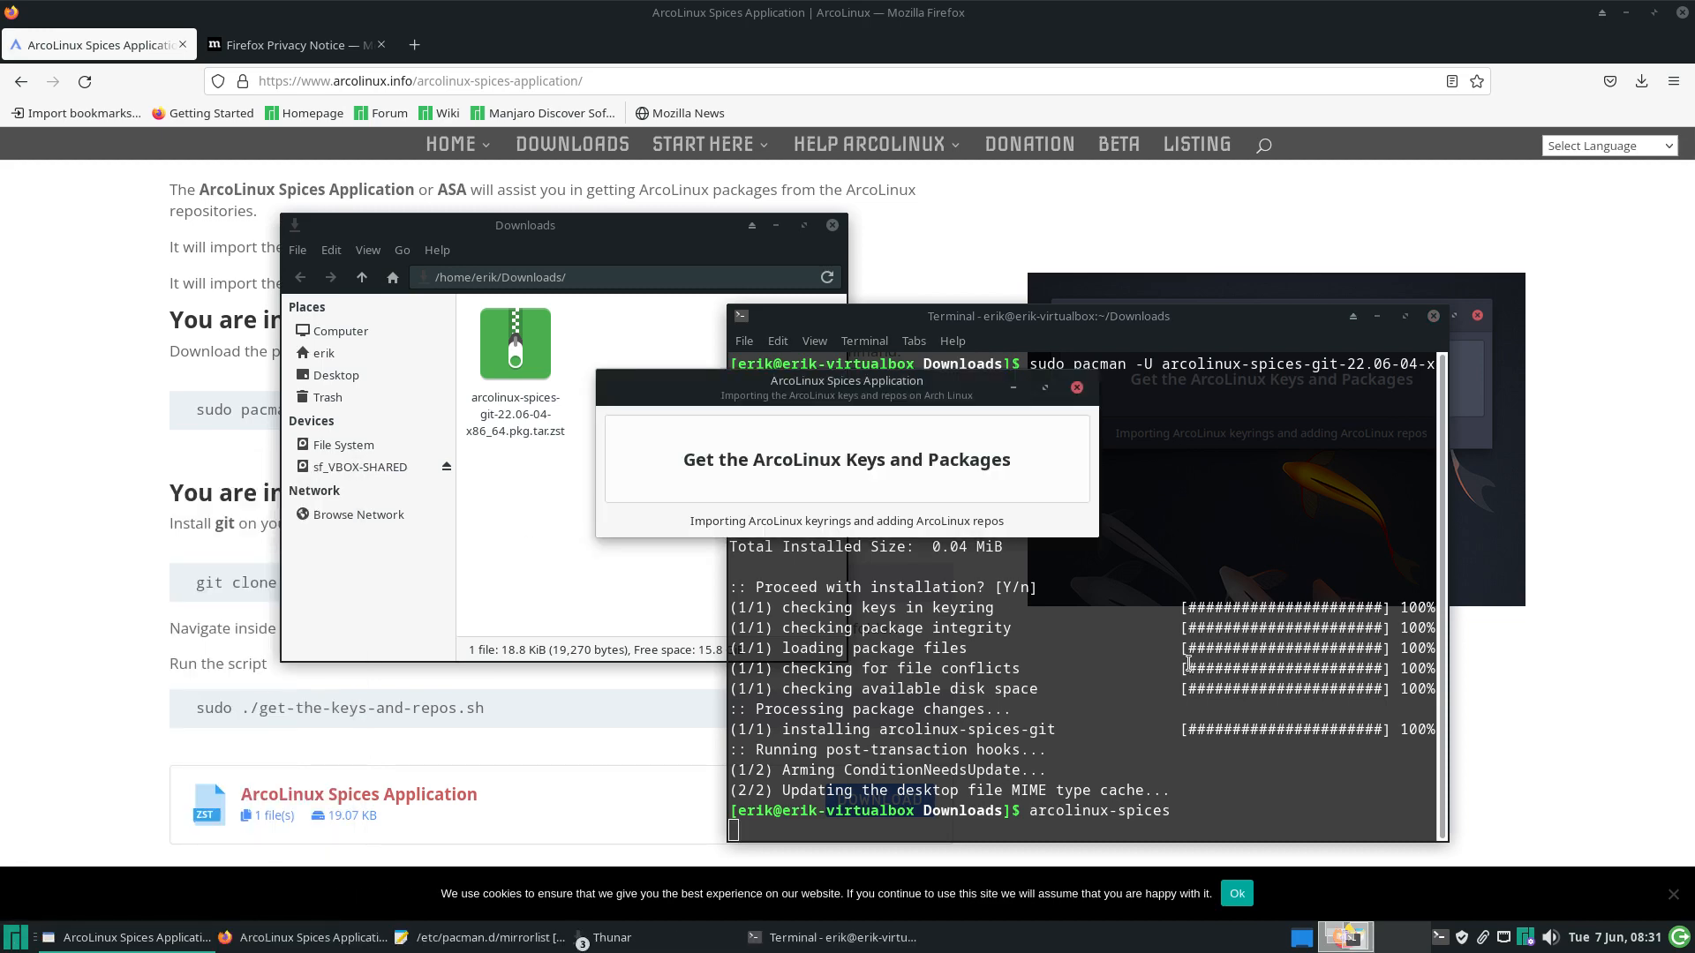
pyautogui.click(939, 447)
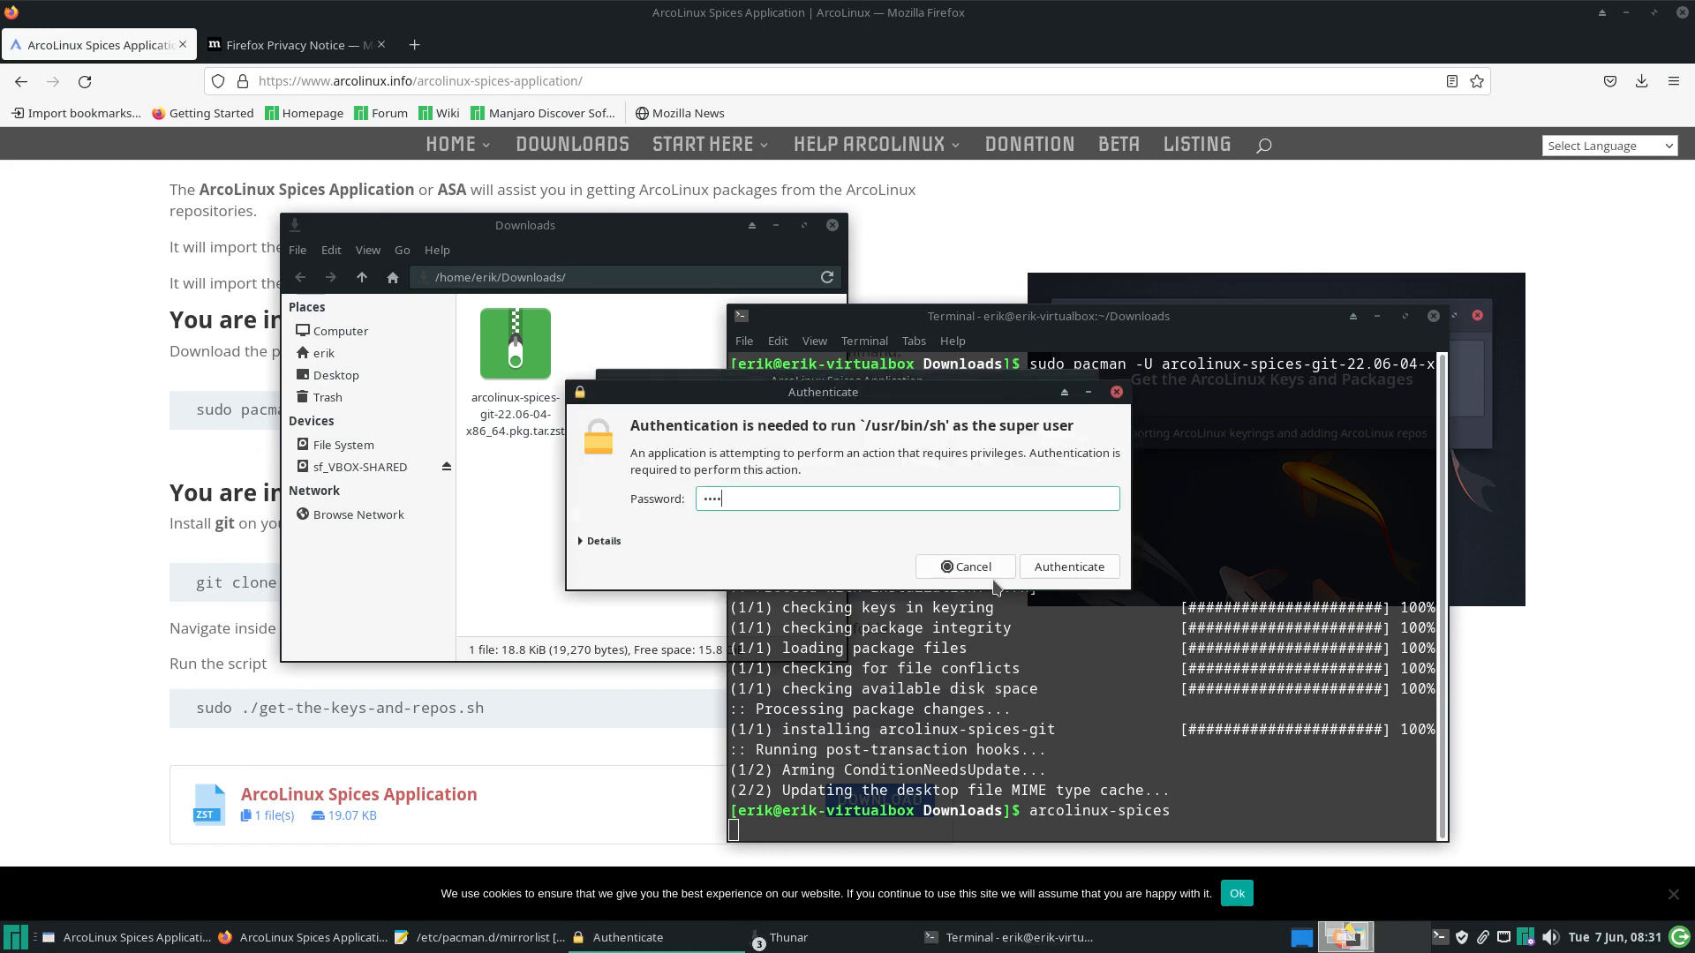
pyautogui.press('Return')
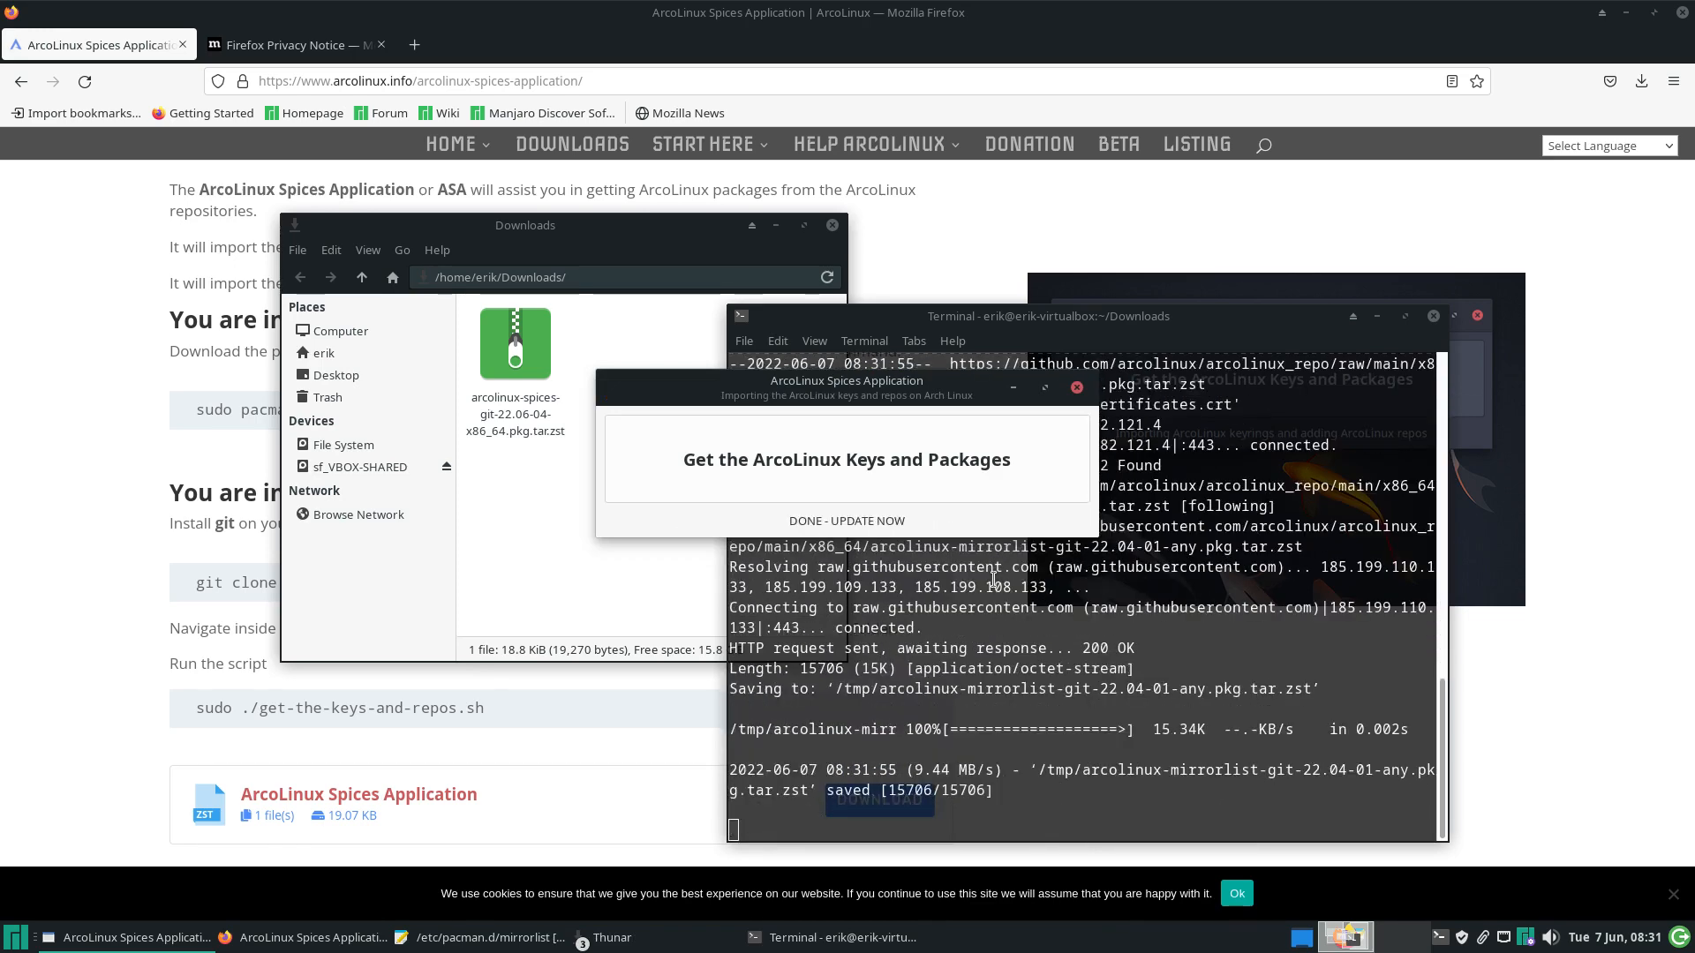
pyautogui.click(1076, 389)
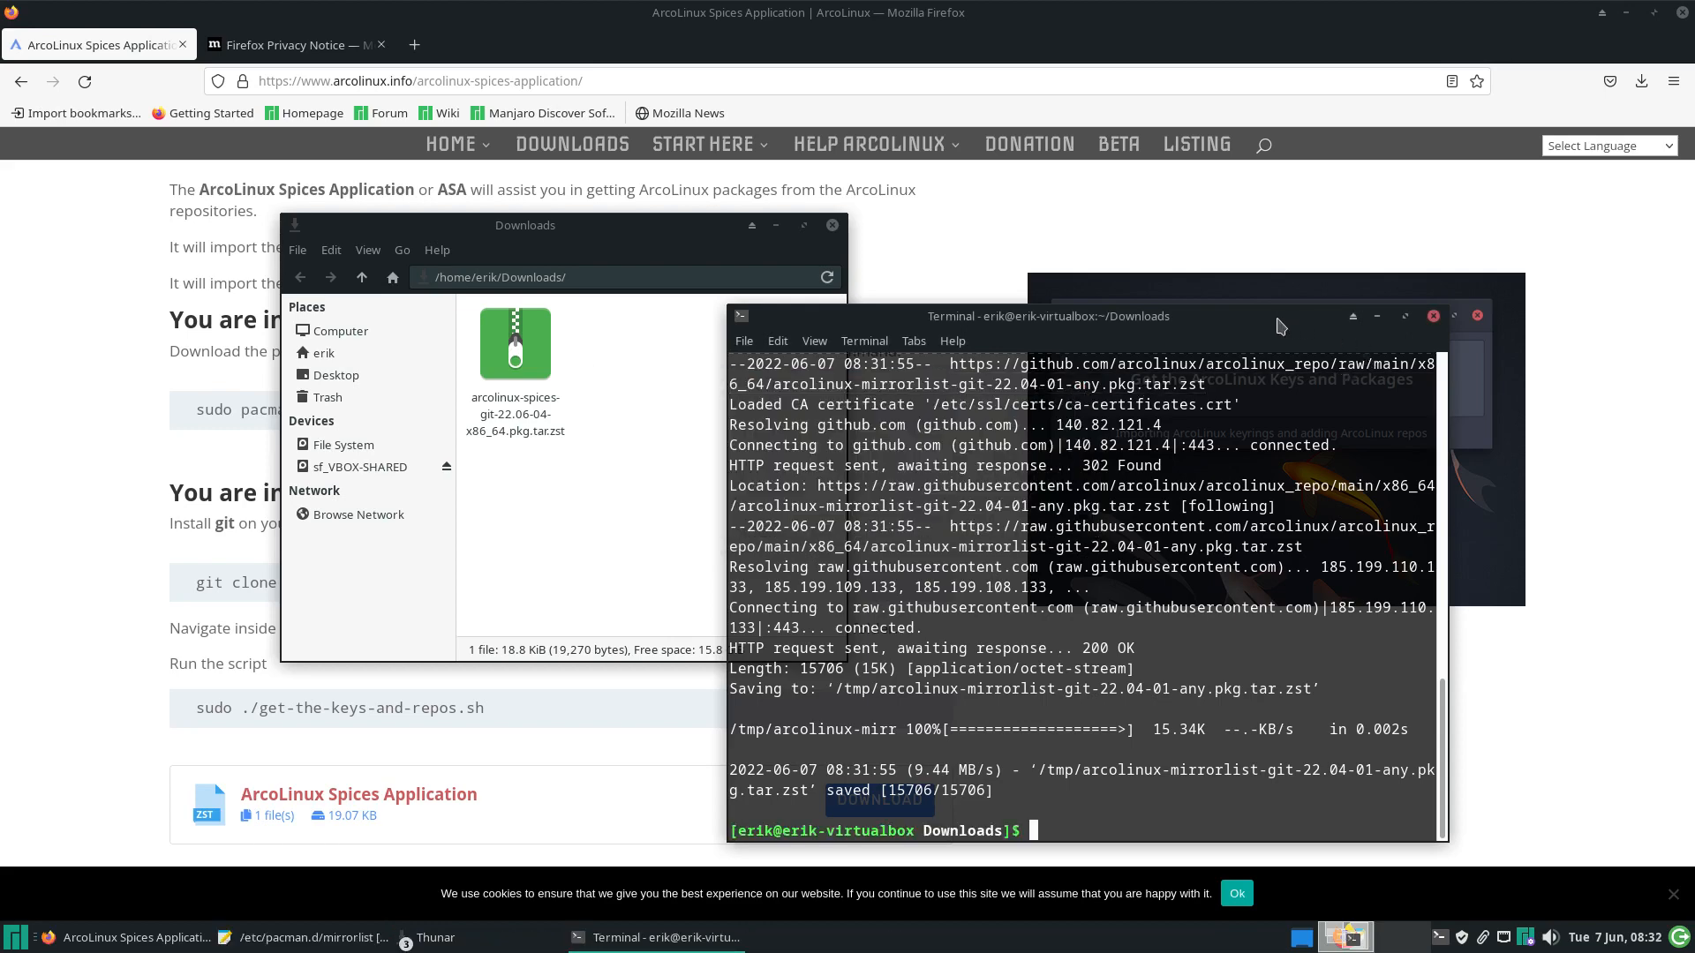
# Resync all package databases with sudo pacman -Syyu, checking the ArcoLinux repo lines
pyautogui.moveTo(1281, 318); pyautogui.dragTo(1131, 227)
pyautogui.write('sudo p')
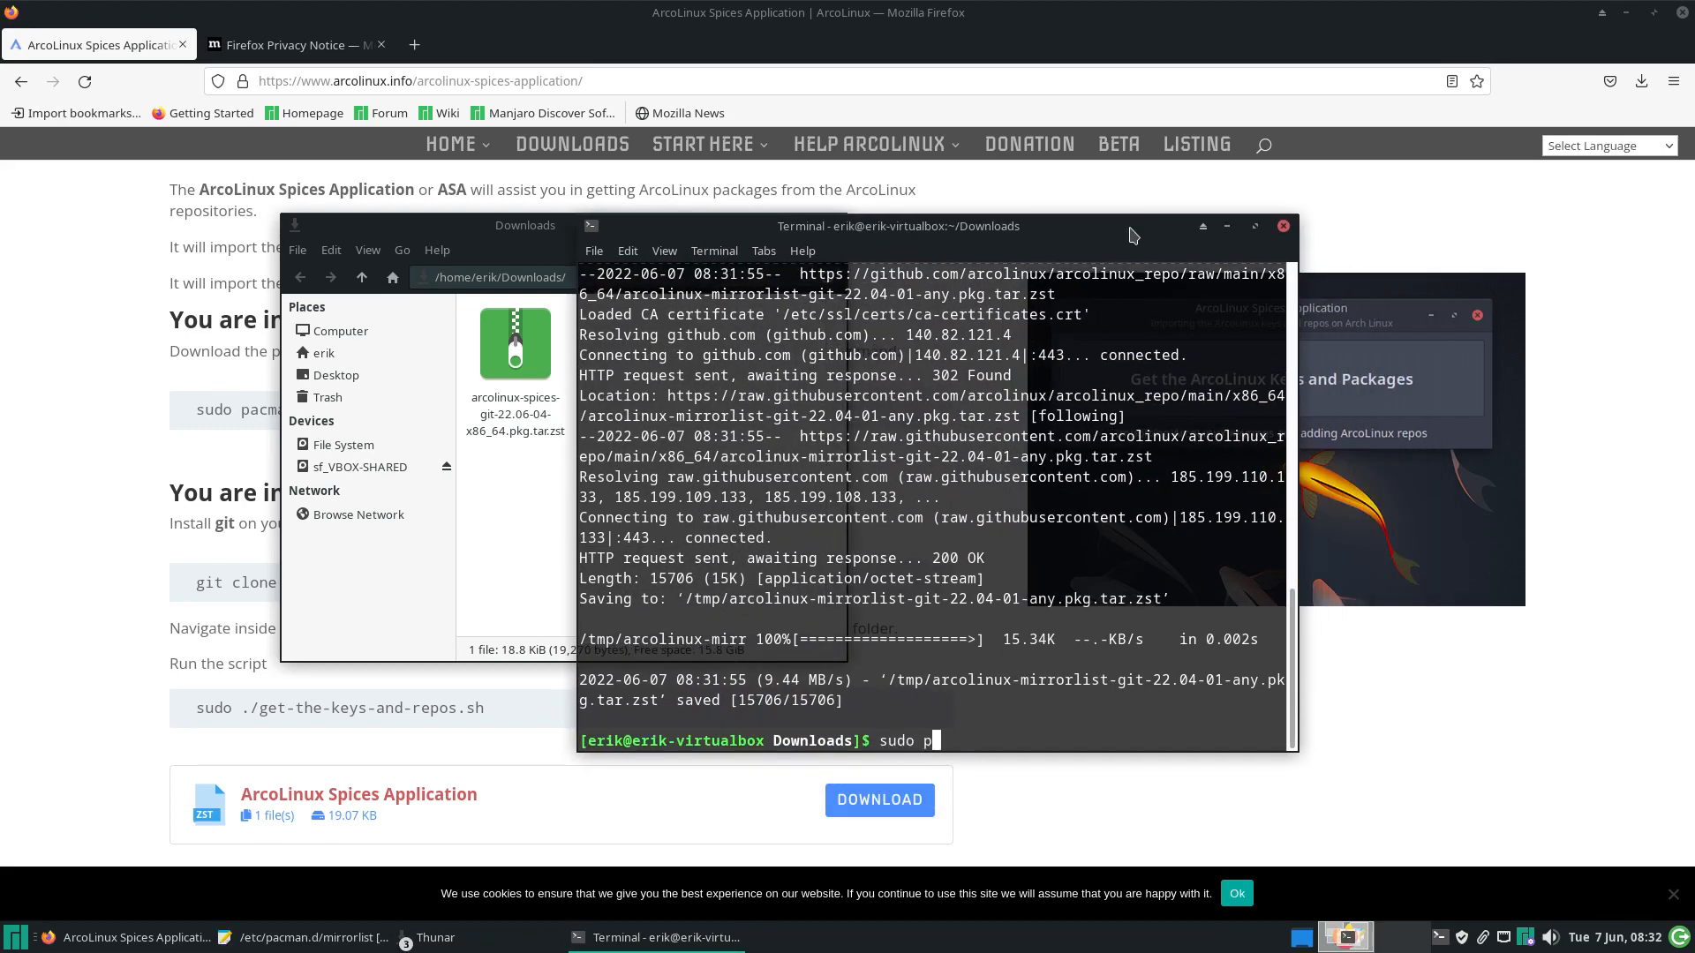
pyautogui.write('acman -Syyu')
pyautogui.press('Return')
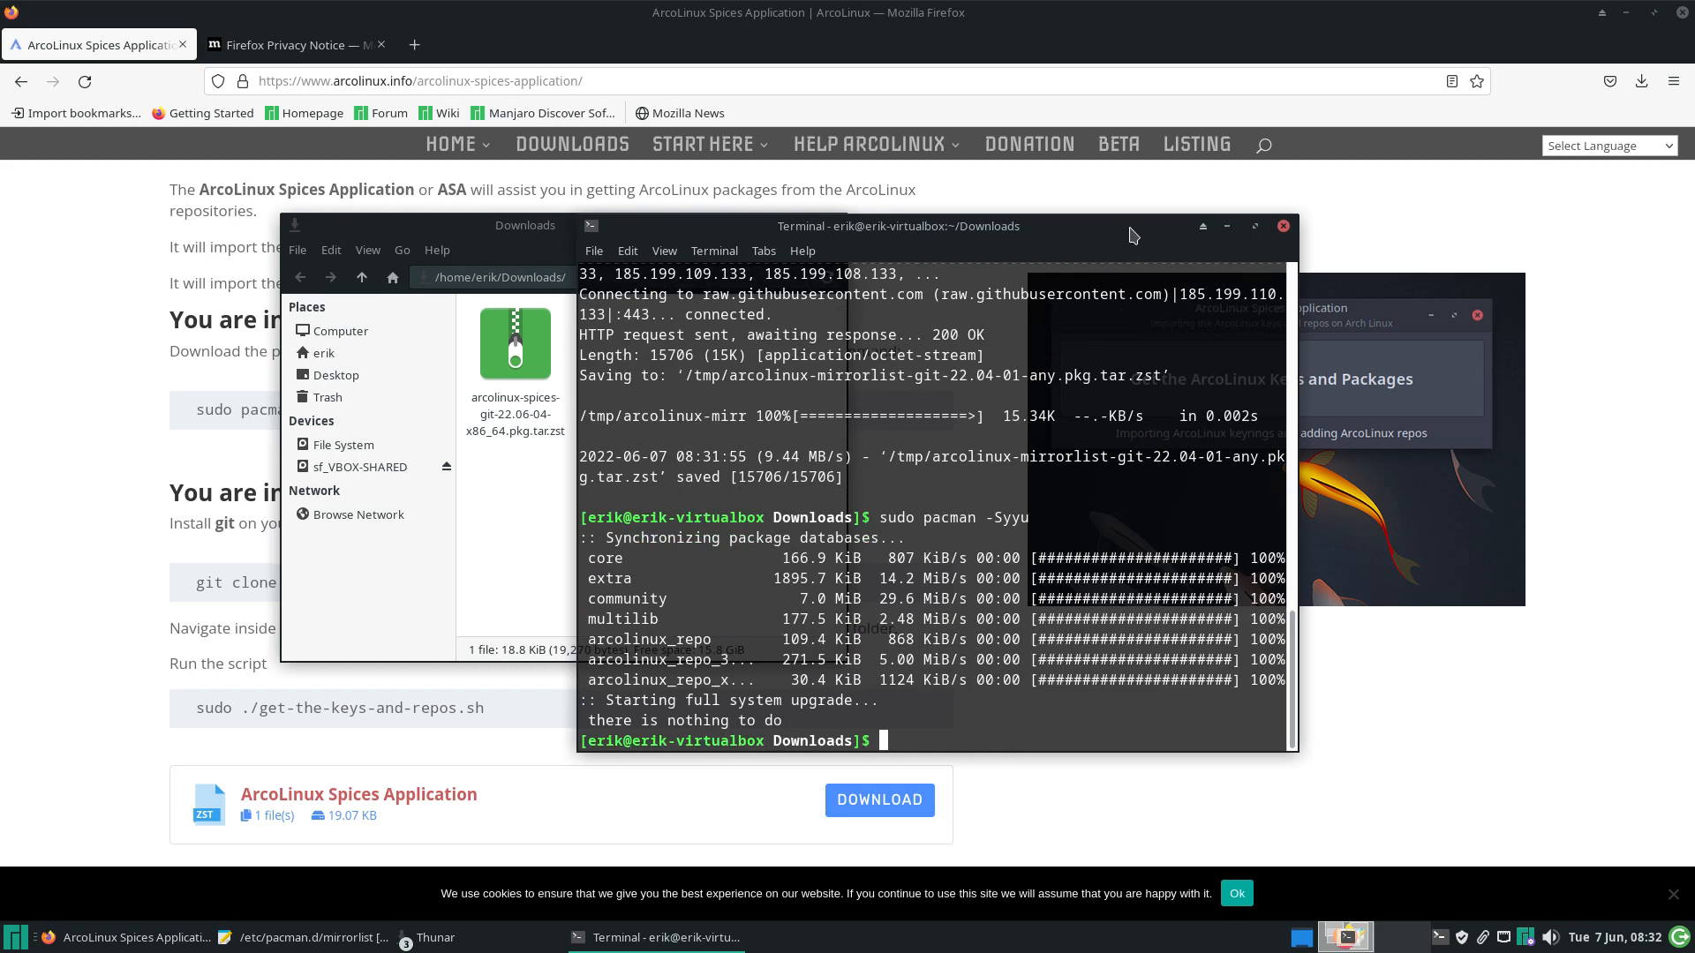
pyautogui.moveTo(773, 678); pyautogui.dragTo(569, 642)
pyautogui.click(932, 711)
# Install sublime-text-4 with pacman
pyautogui.write('sudo pc')
pyautogui.write('cman -S u')
pyautogui.press('BackSpace')
pyautogui.write('sublime-text-4')
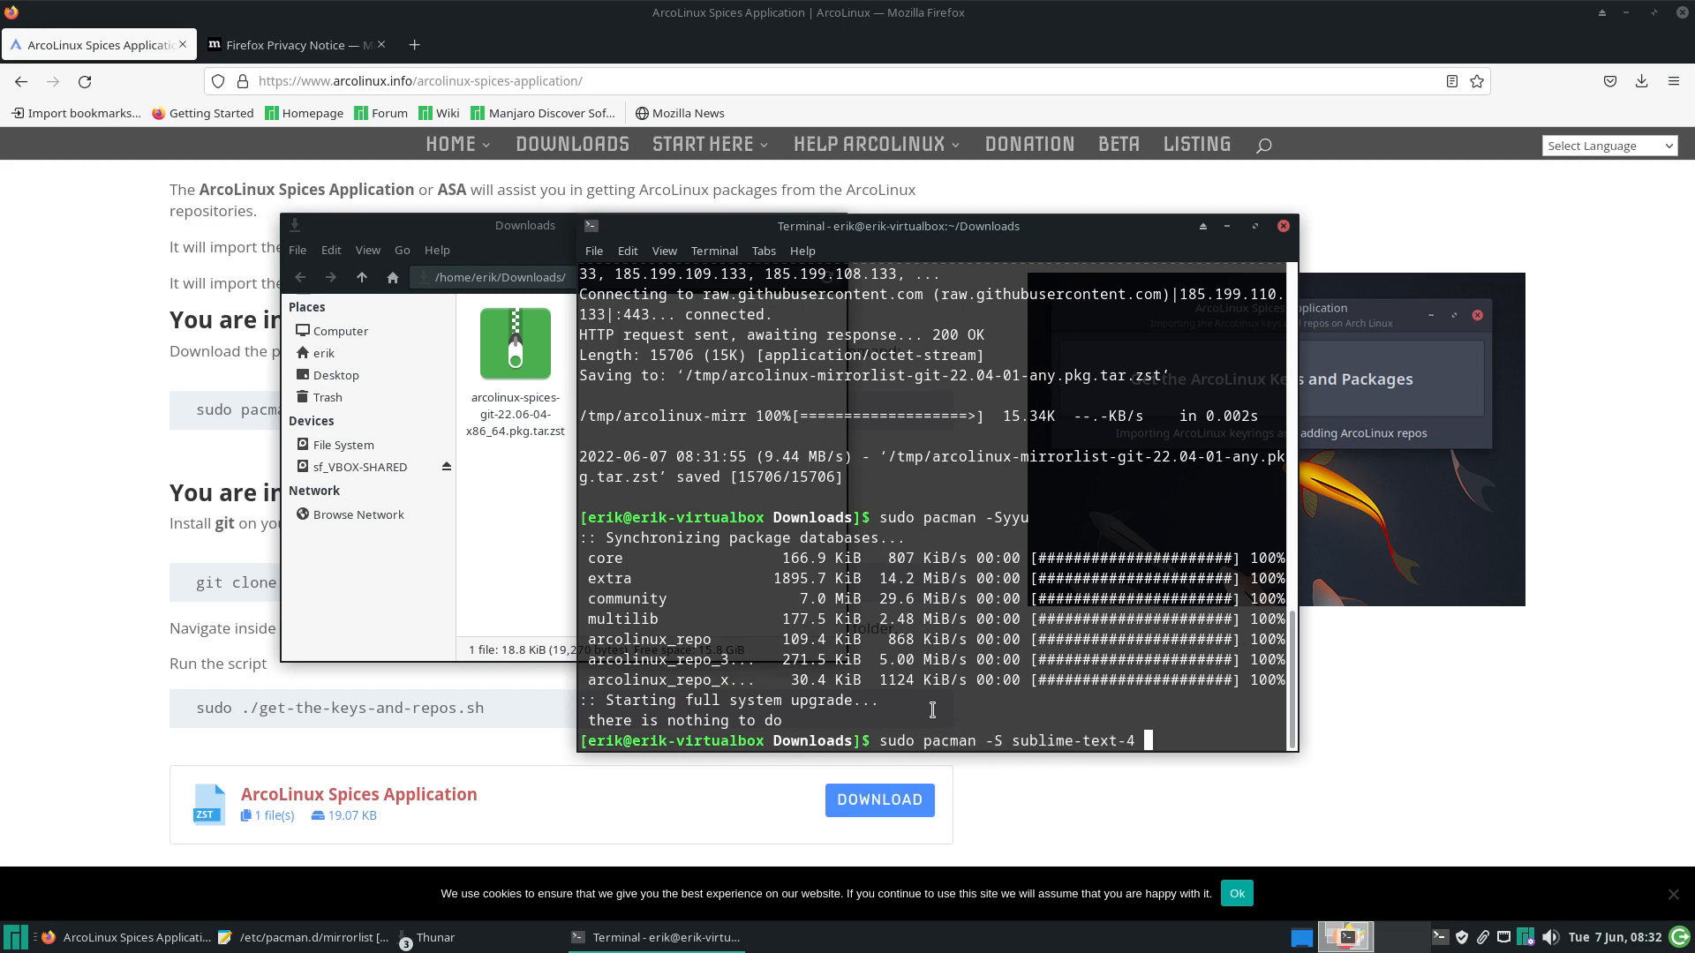
pyautogui.press('Return')
pyautogui.press('Return')
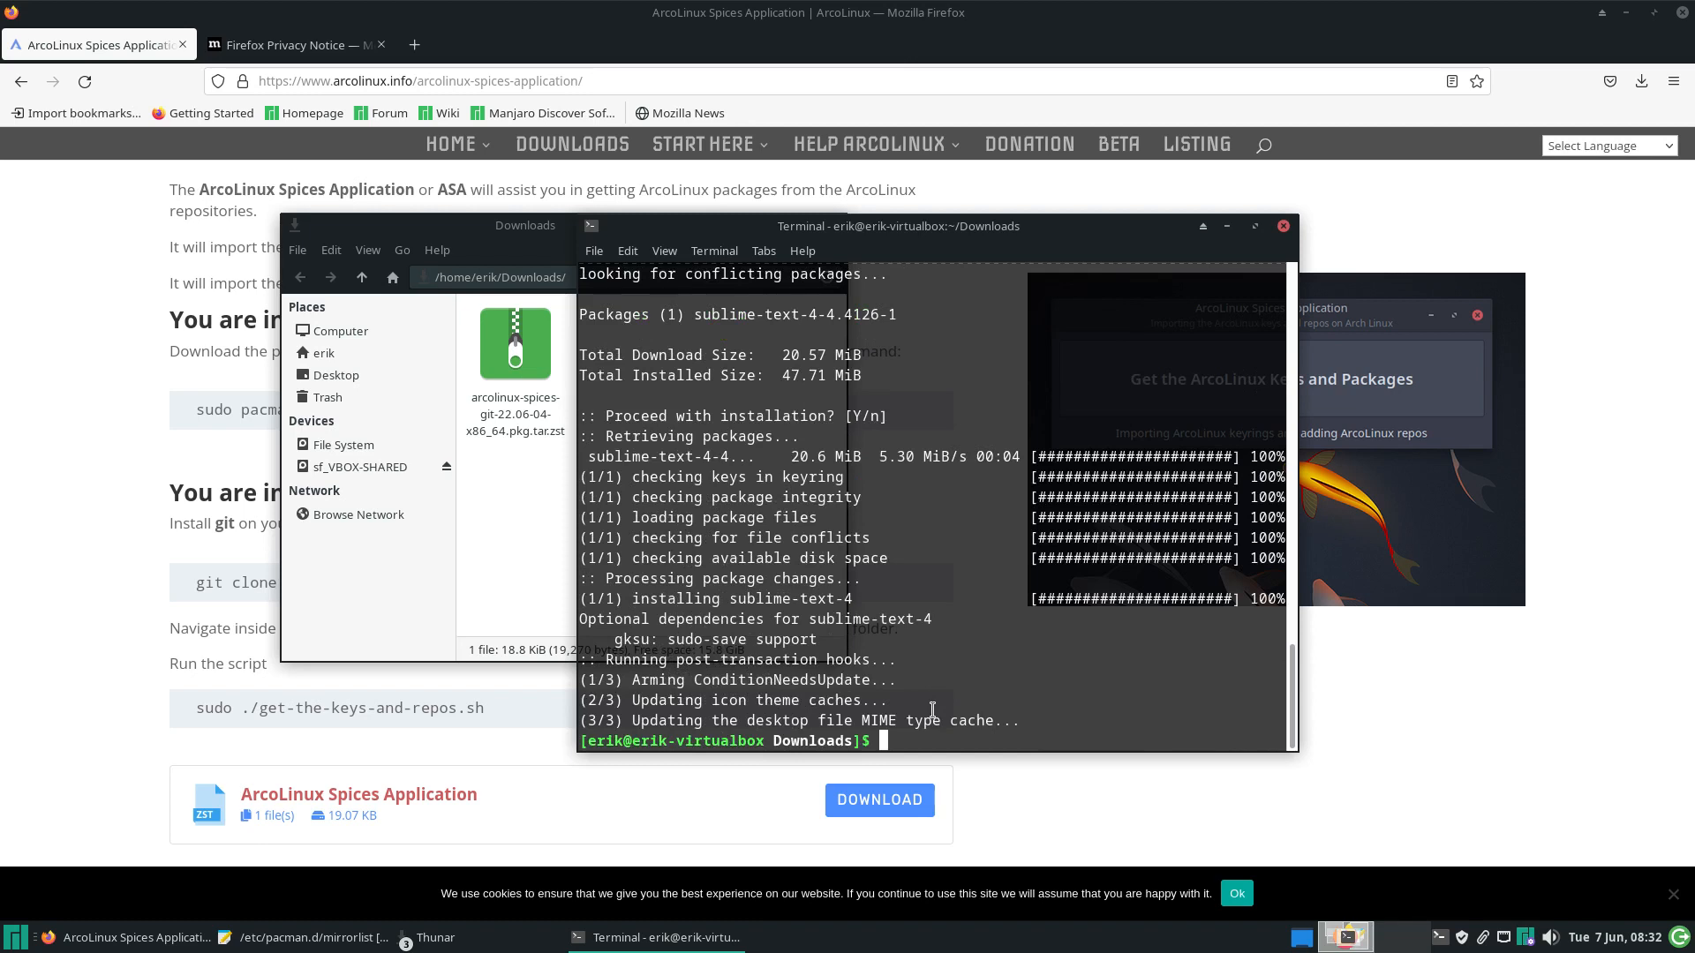
# Install archlinux-tweak-tool-git, review its supported systems and reflector dependency, then close the terminal
pyautogui.press('Up')
pyautogui.press('BackSpace')
pyautogui.press('BackSpace')
pyautogui.press('BackSpace')
pyautogui.press('BackSpace')
pyautogui.press('BackSpace')
pyautogui.press('BackSpace')
pyautogui.press('BackSpace')
pyautogui.press('BackSpace')
pyautogui.press('BackSpace')
pyautogui.press('BackSpace')
pyautogui.press('BackSpace')
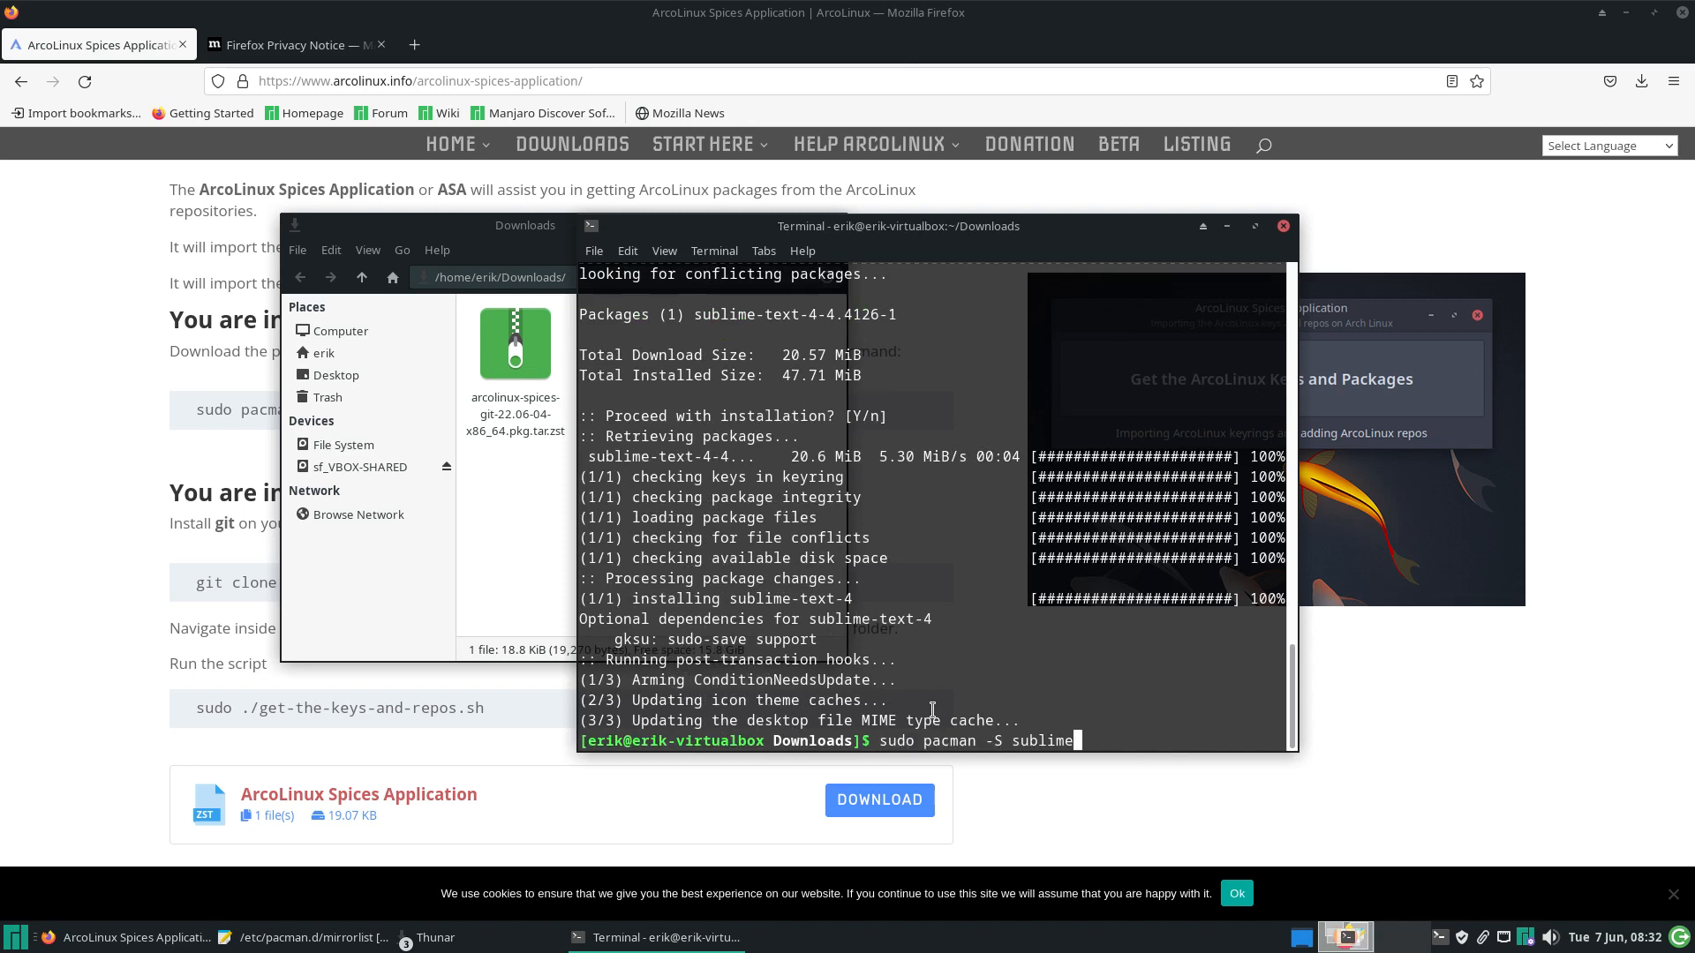
pyautogui.press('BackSpace')
pyautogui.press('BackSpace')
pyautogui.press('BackSpace')
pyautogui.write('archlinux-tweak-tool-')
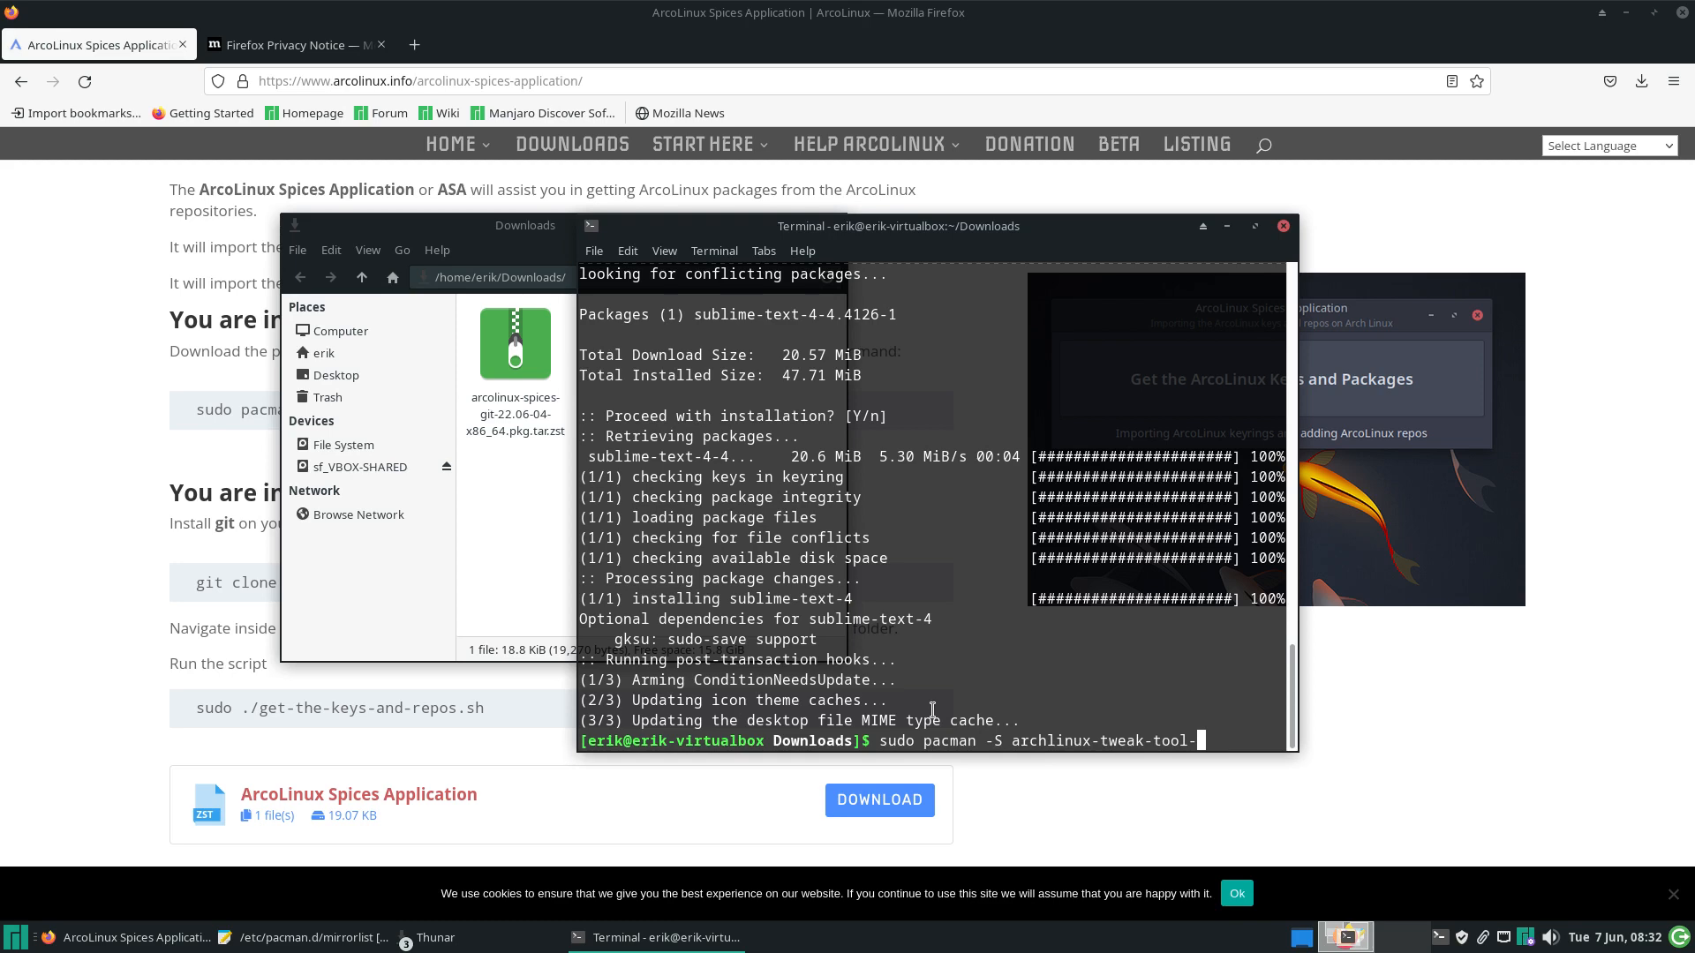
pyautogui.write('git')
pyautogui.press('Return')
pyautogui.press('Return')
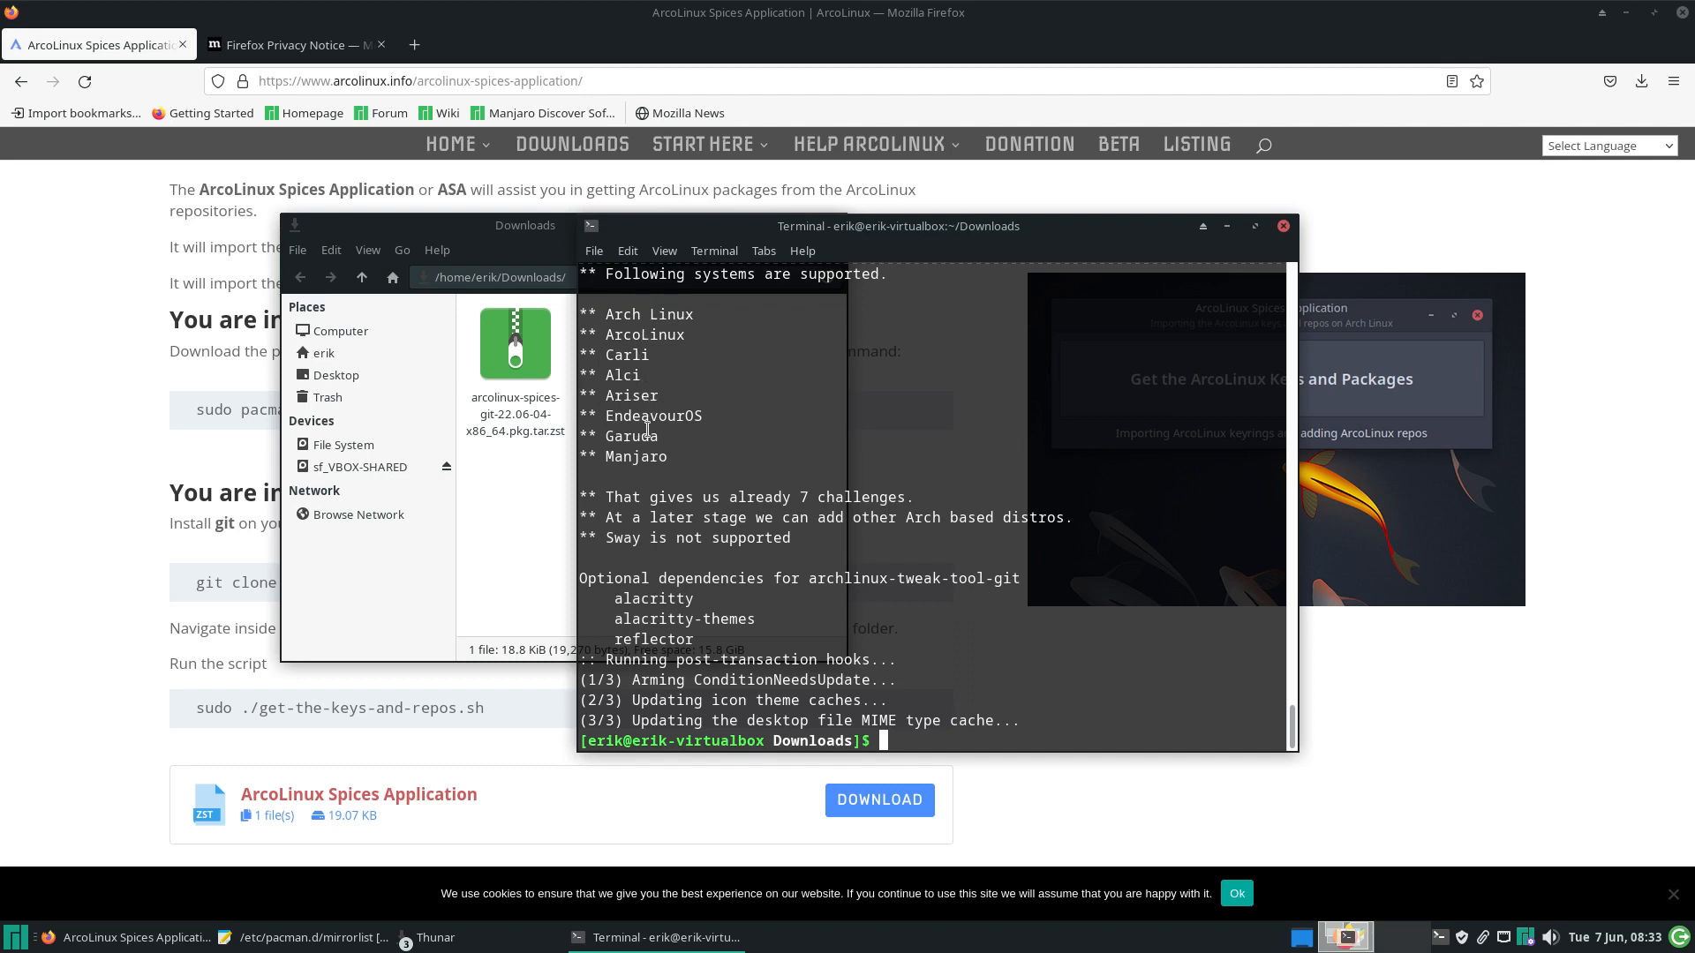
pyautogui.tripleClick(573, 452)
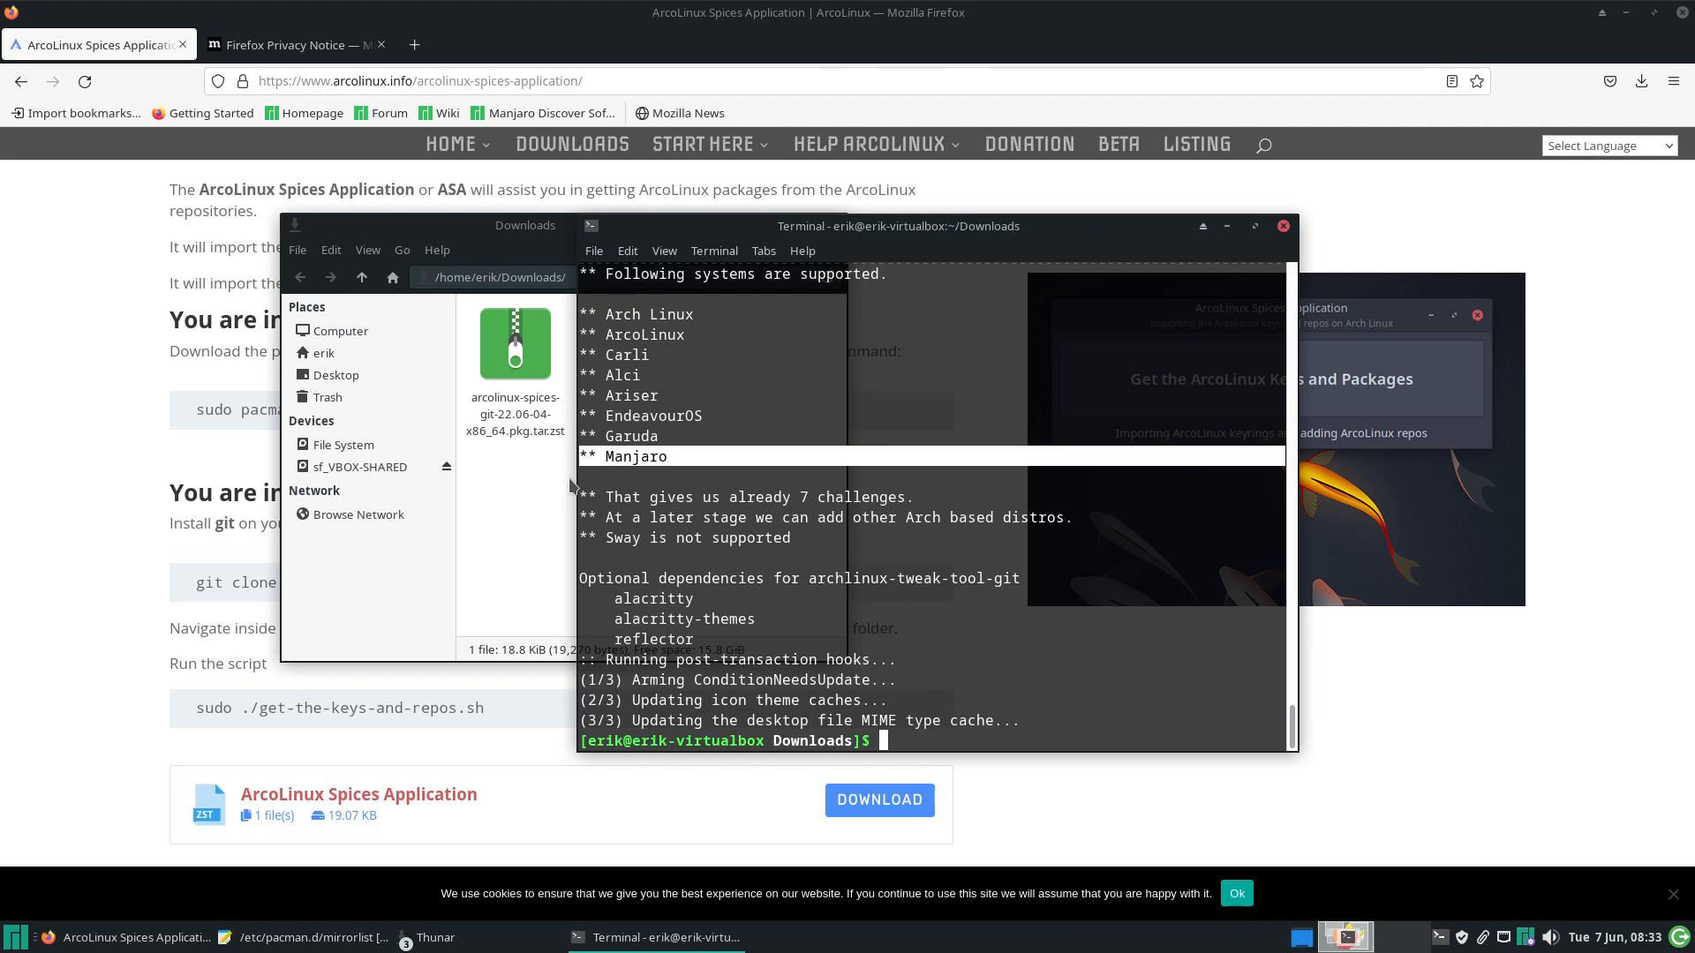
pyautogui.moveTo(694, 642); pyautogui.dragTo(618, 642)
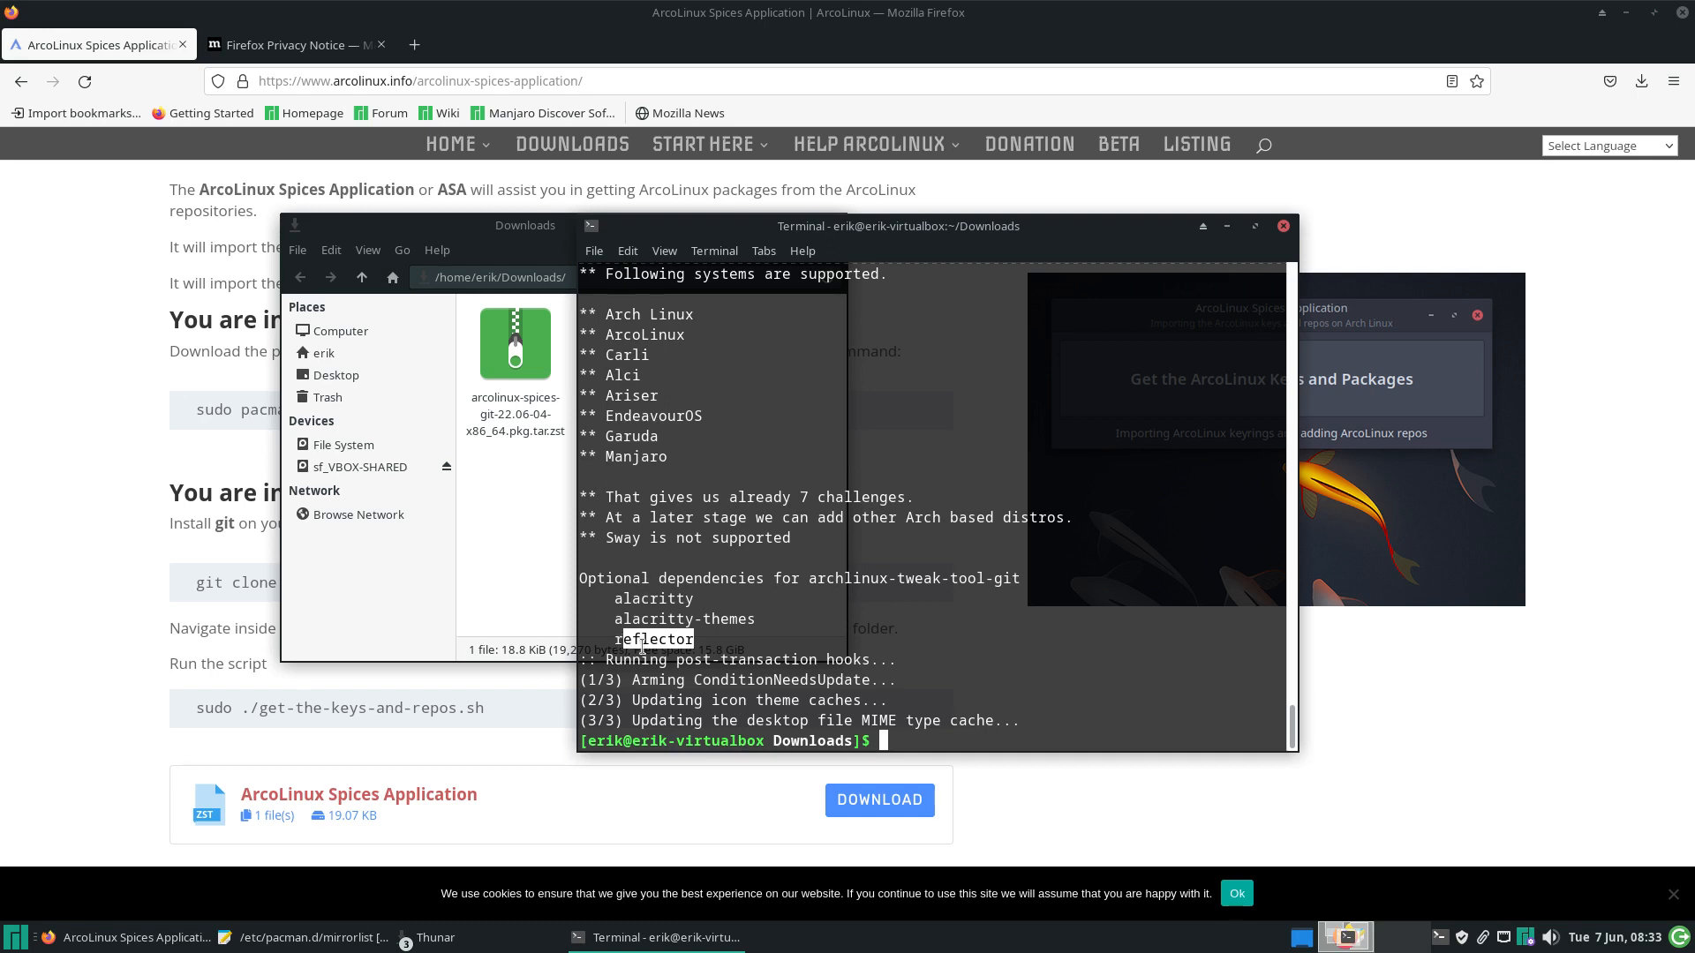
pyautogui.click(1285, 225)
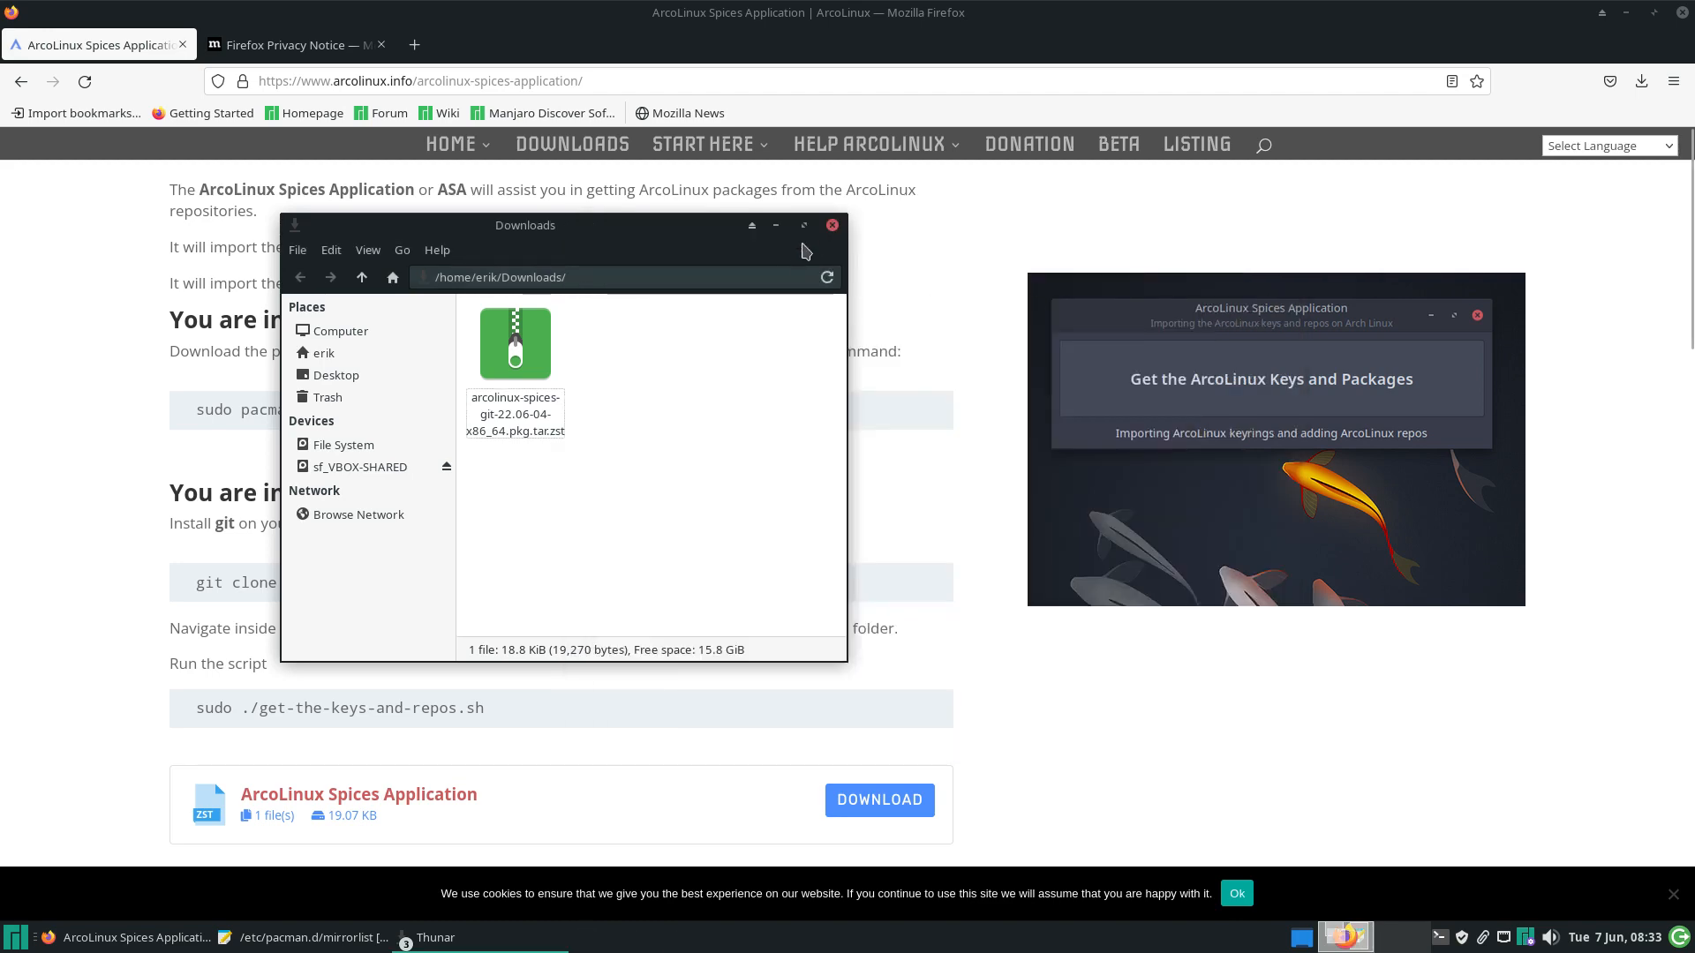
# Close the Downloads file manager window and minimize Firefox
pyautogui.click(836, 226)
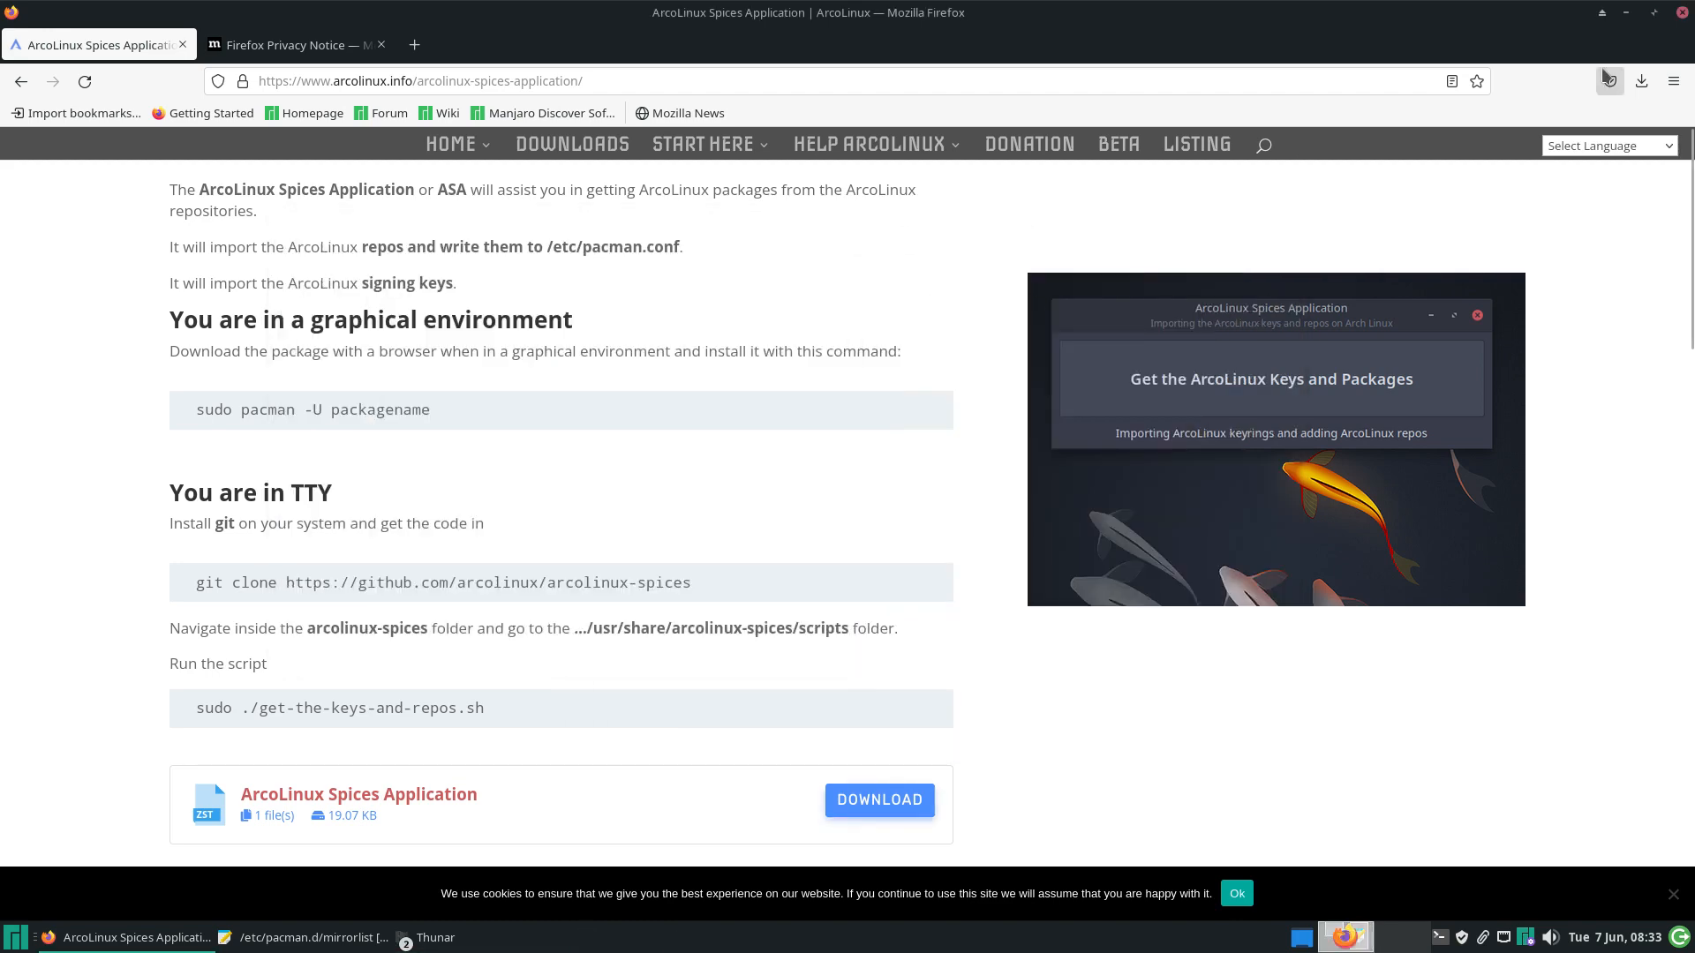
pyautogui.click(1626, 13)
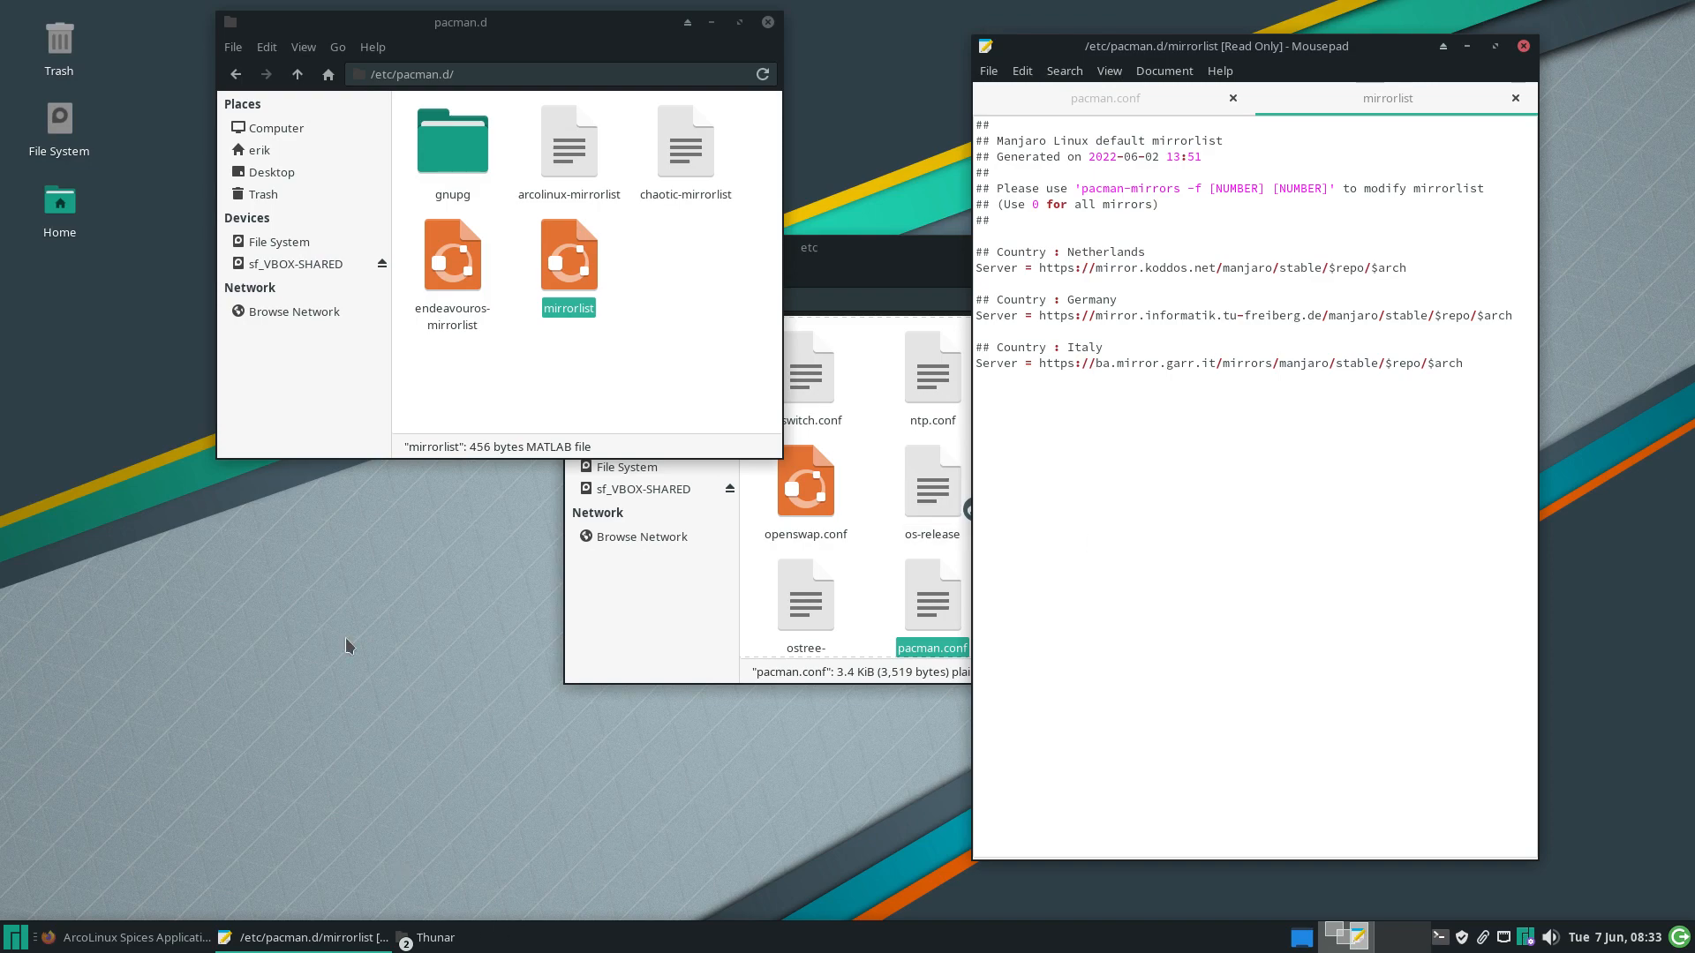
pyautogui.press('F12')
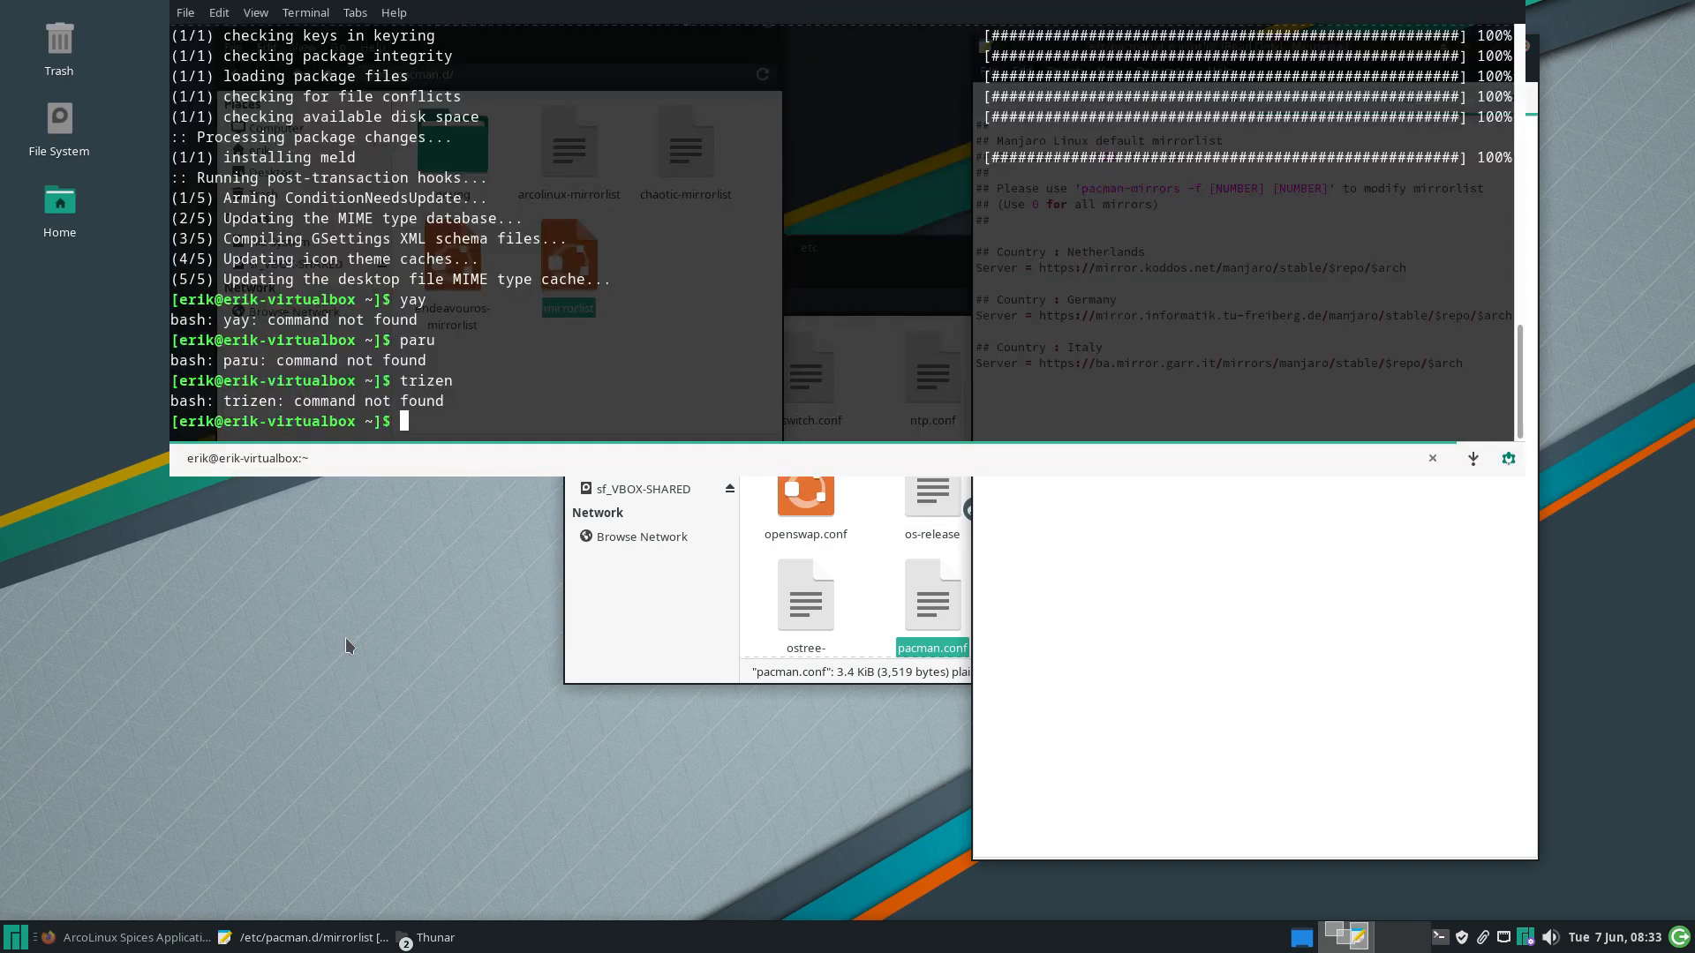
# Install alacritty with sudo pacman -S alacritty, then hide the terminal and close Mousepad
pyautogui.write('alacr')
pyautogui.press('BackSpace')
pyautogui.press('BackSpace')
pyautogui.press('BackSpace')
pyautogui.press('BackSpace')
pyautogui.press('BackSpace')
pyautogui.write('sudo pacman -S ala')
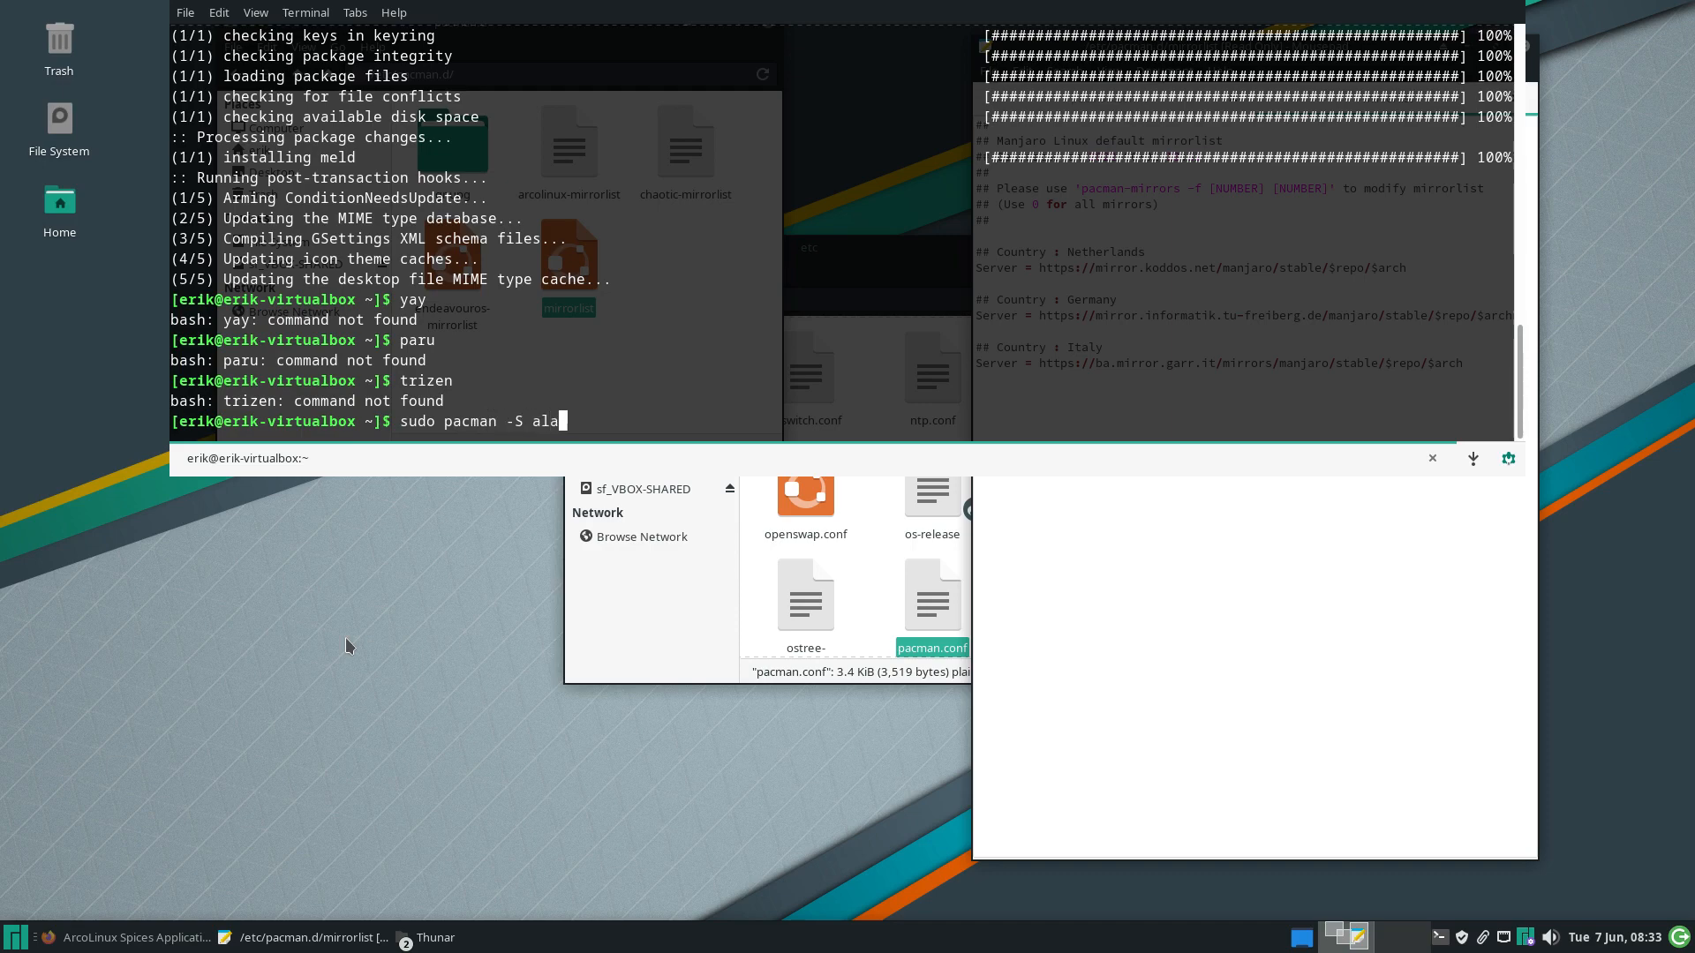
pyautogui.write('critty')
pyautogui.press('Return')
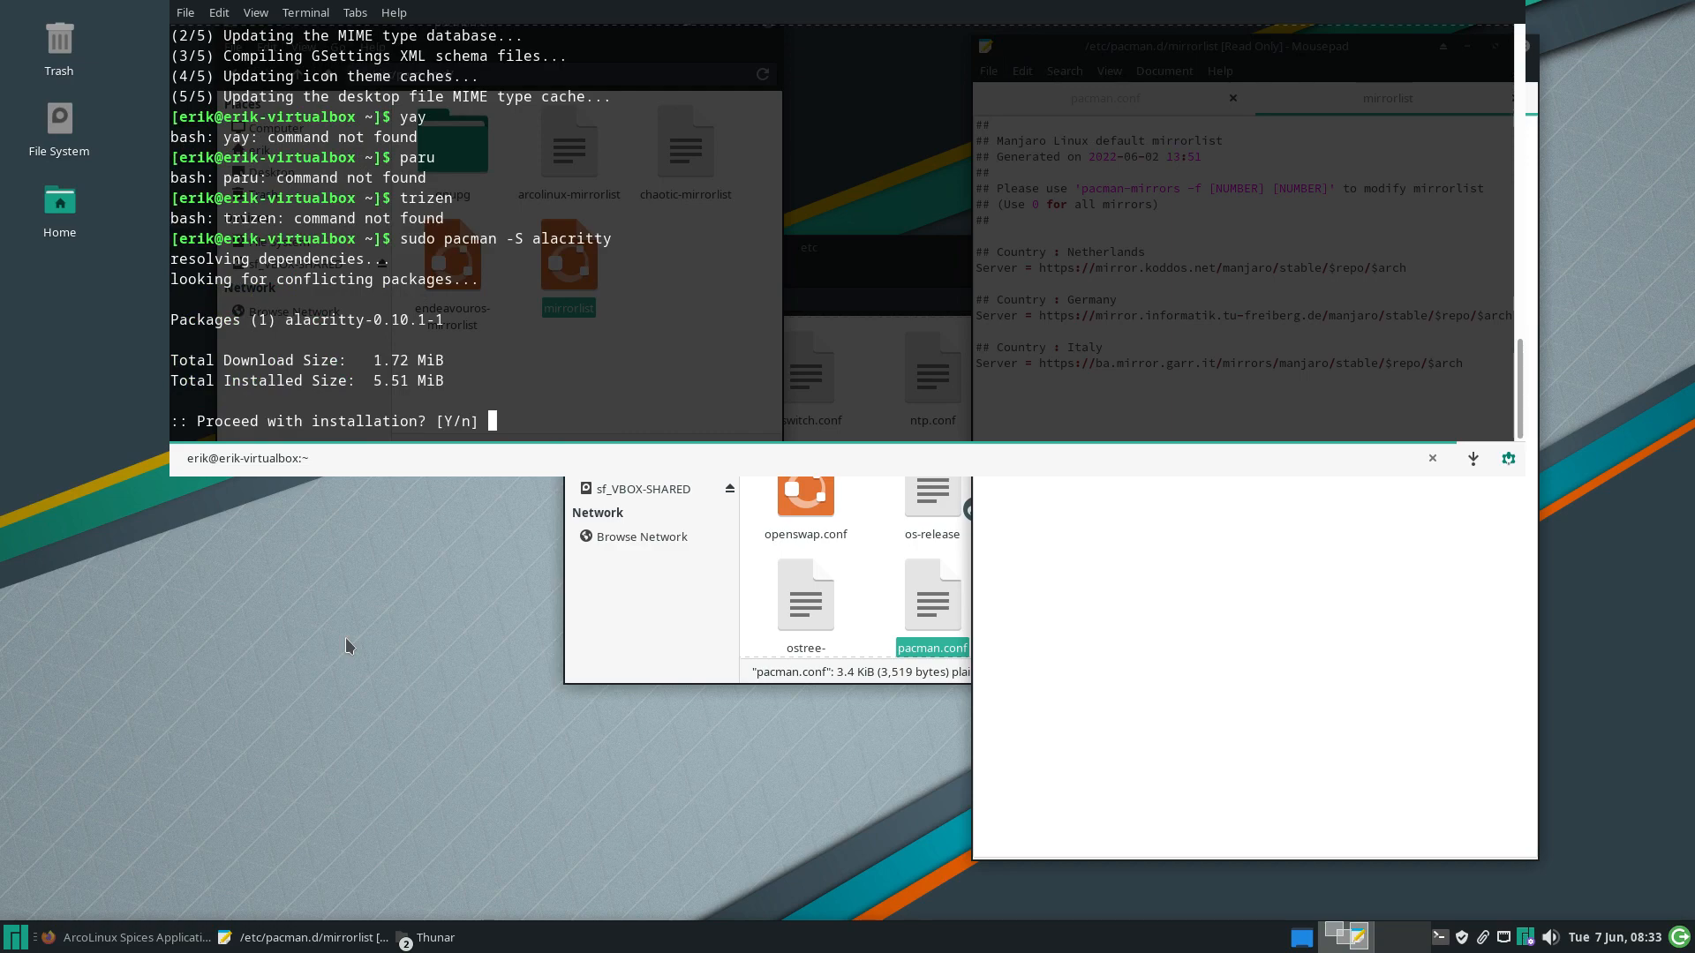
pyautogui.press('Return')
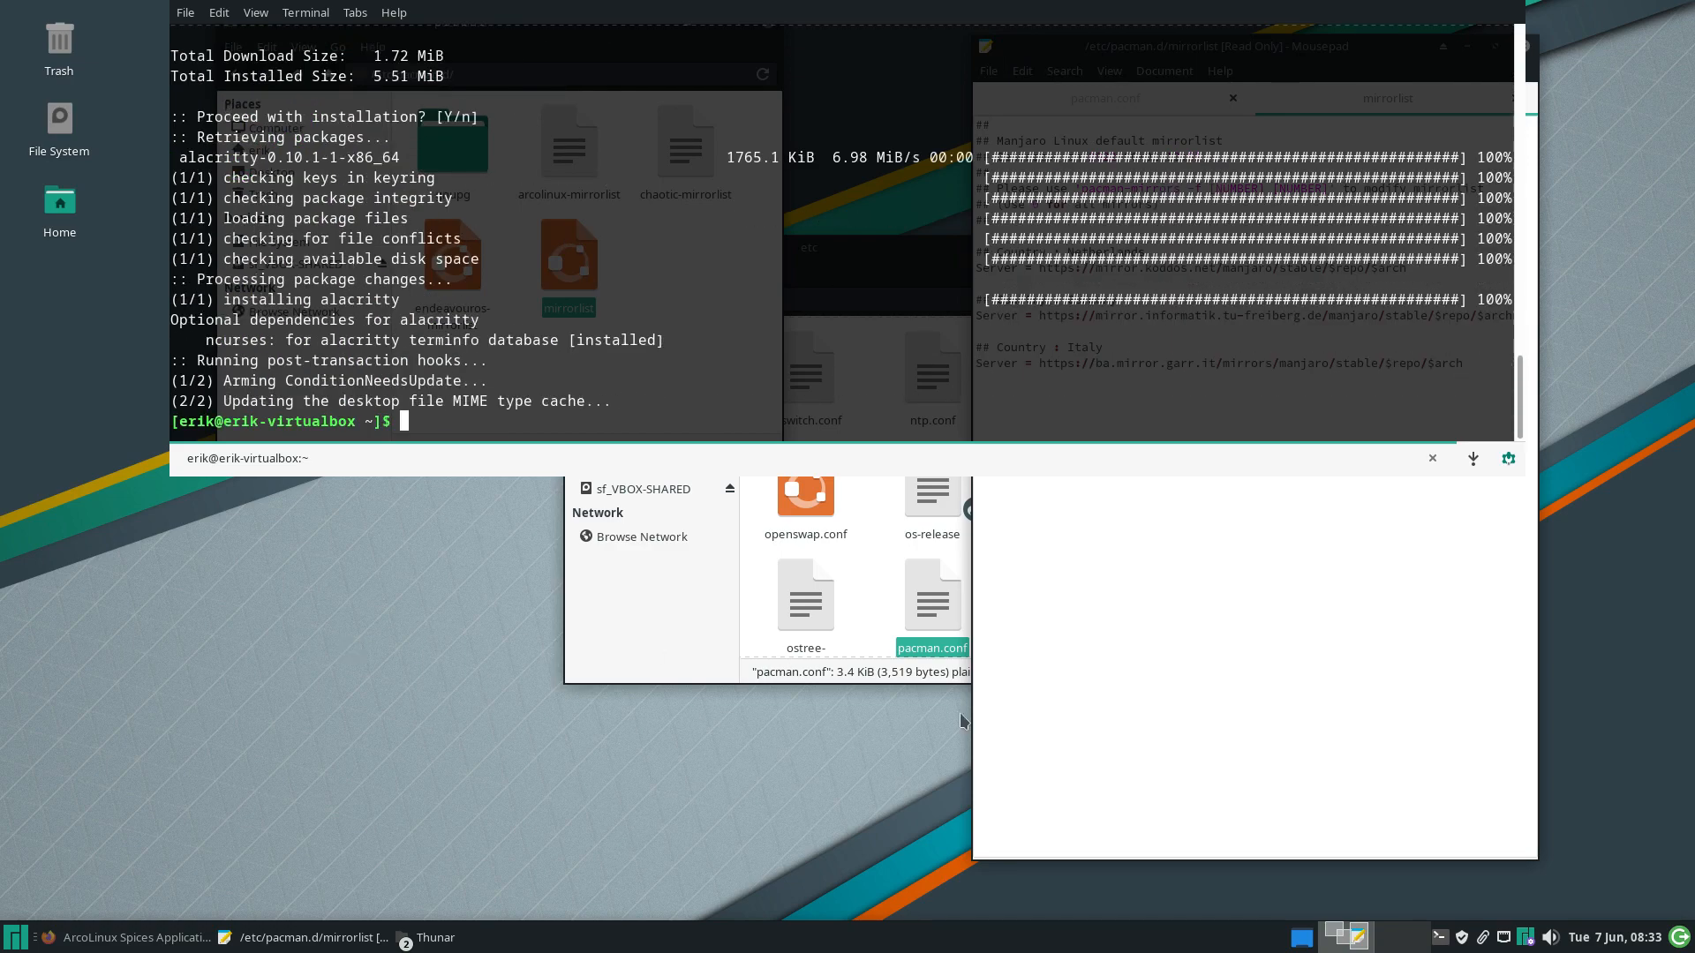
pyautogui.click(1041, 674)
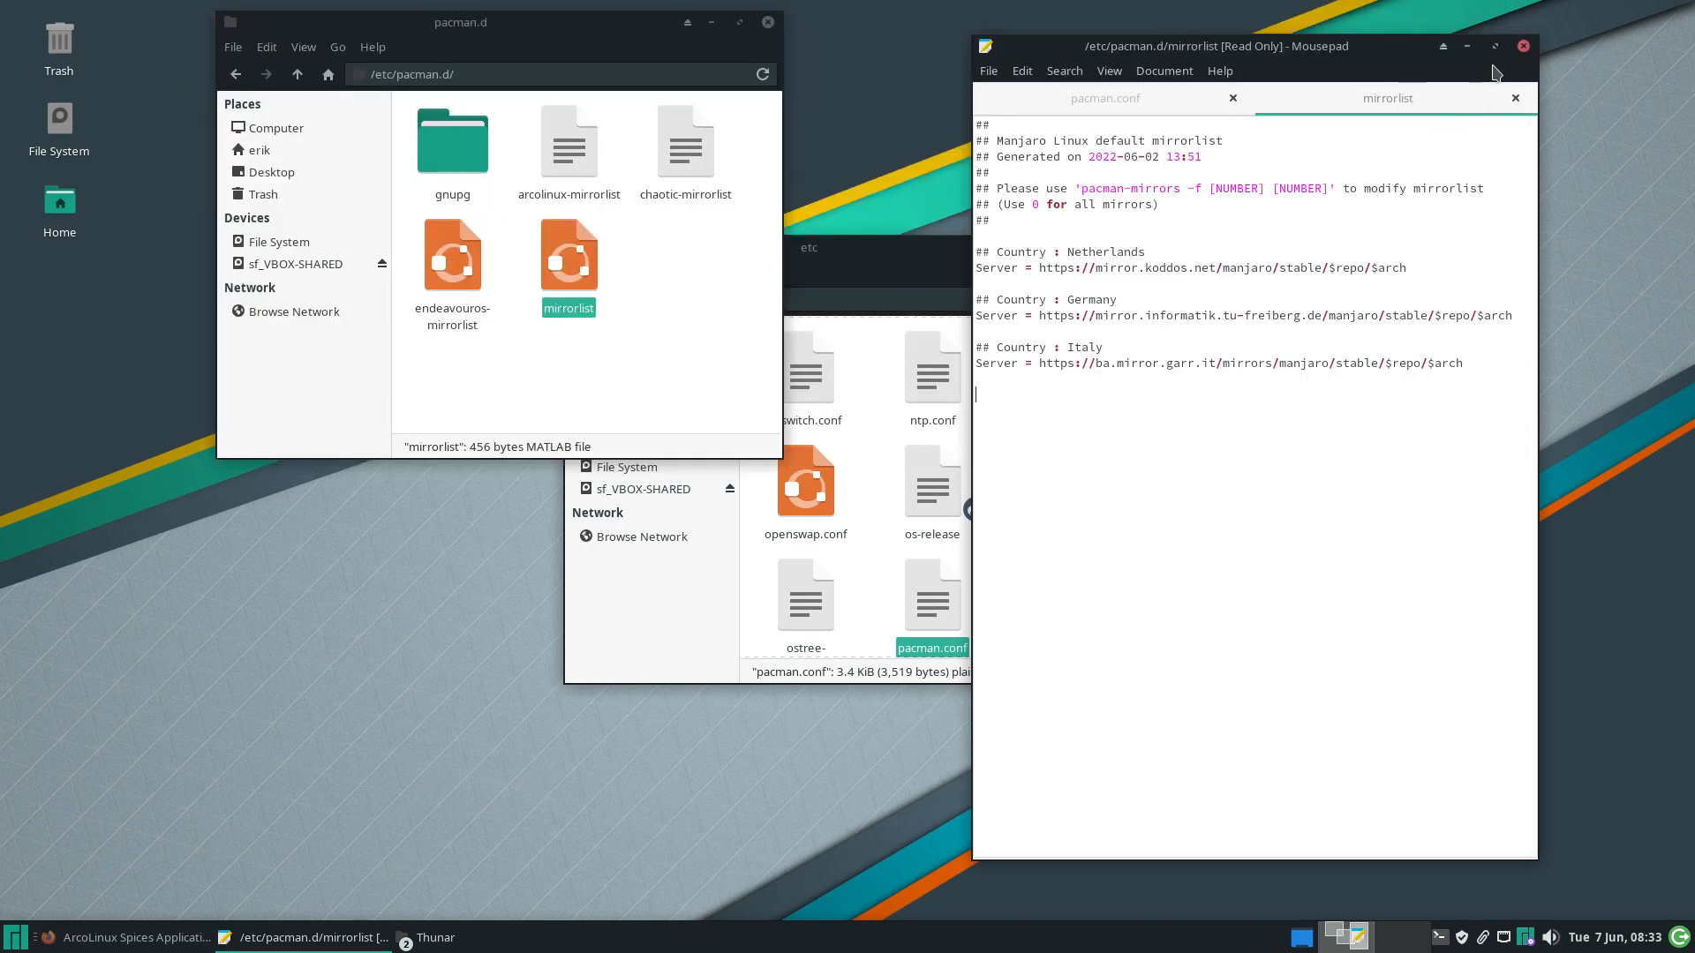
pyautogui.click(1522, 48)
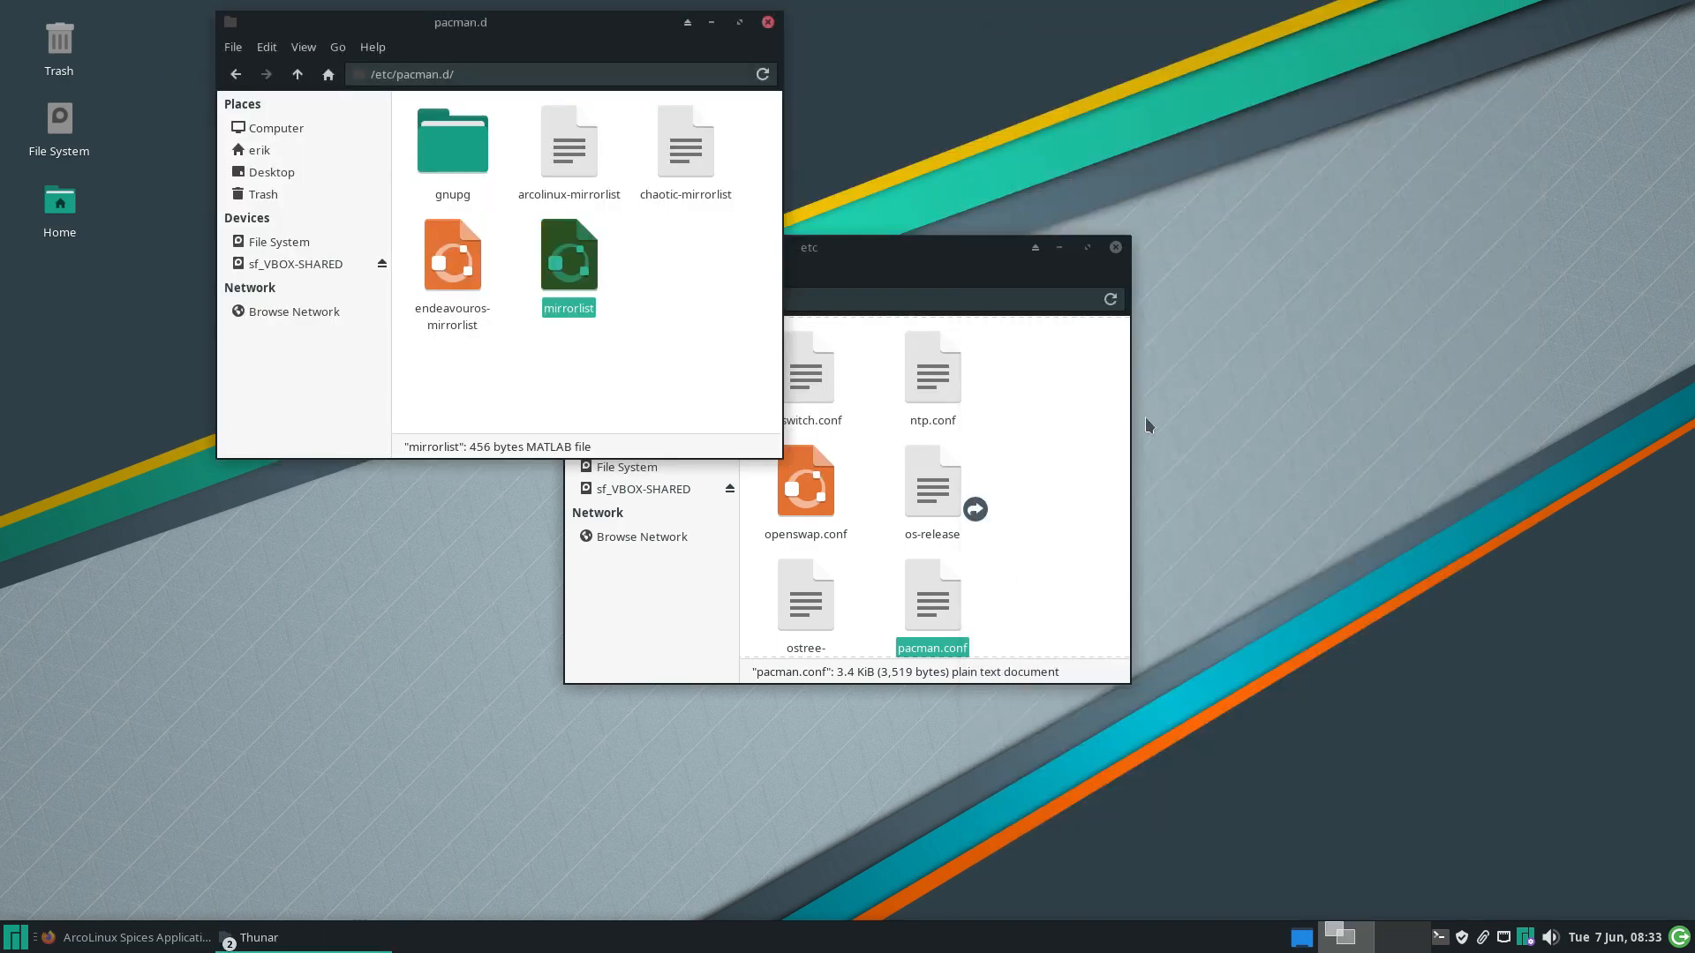
# Open pacman.conf in Sublime Text, making it the default plain-text editor
pyautogui.rightClick(936, 605)
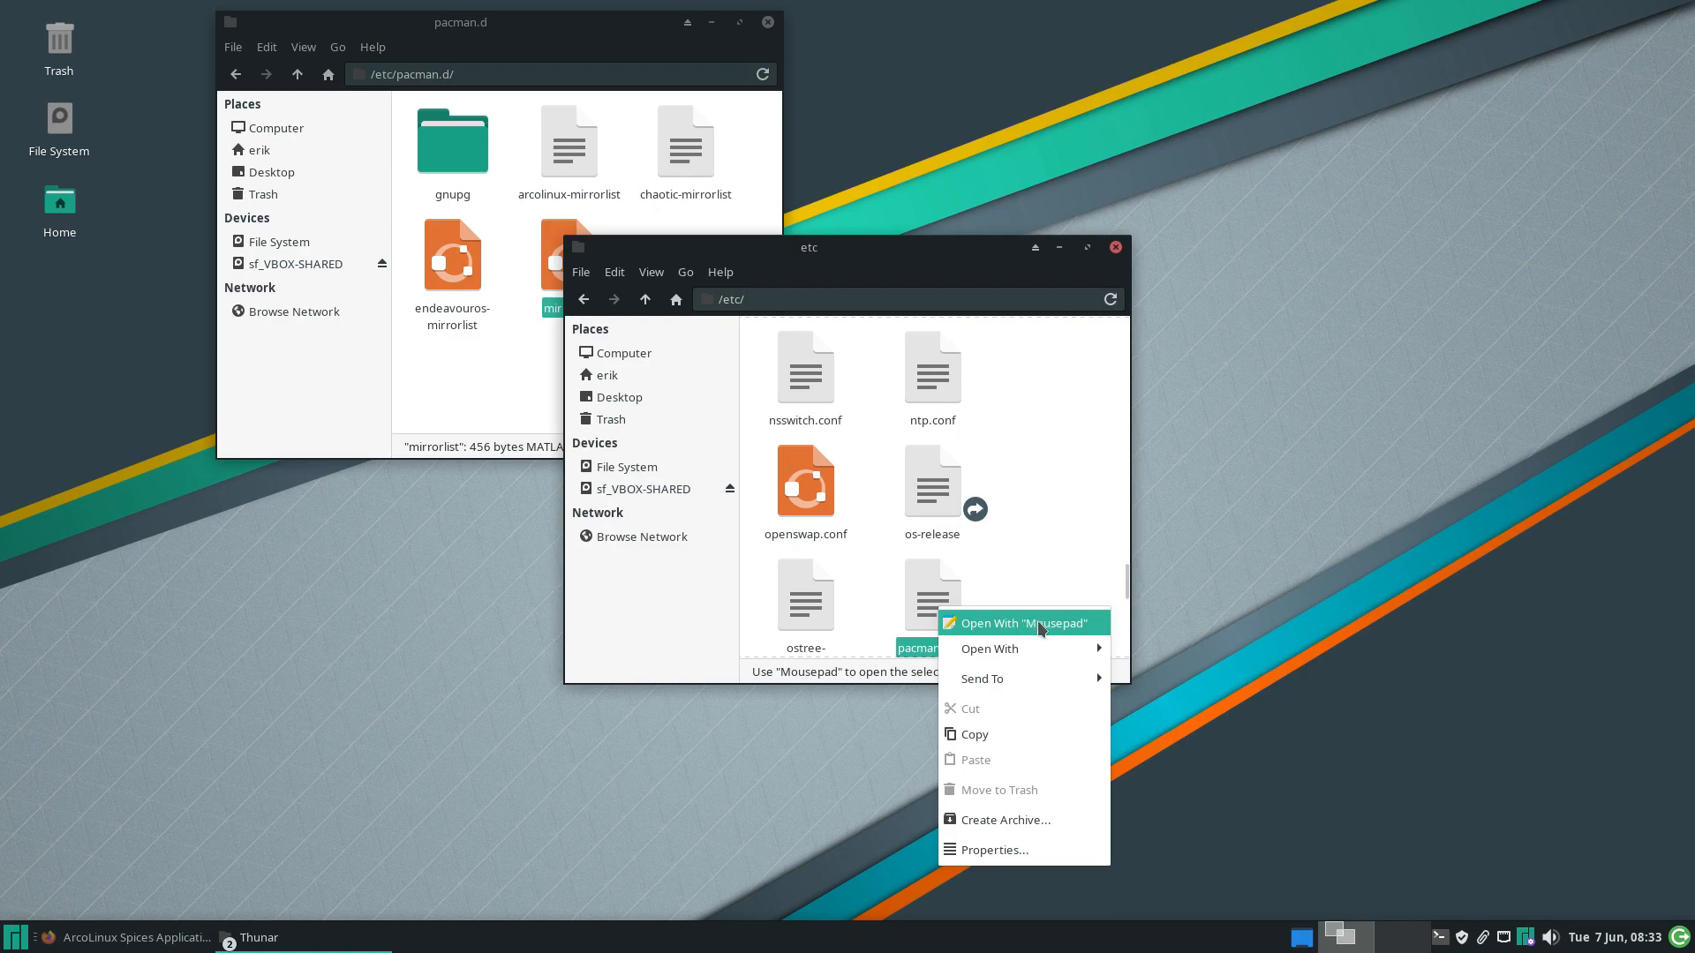
pyautogui.moveTo(1059, 652)
pyautogui.click(1168, 676)
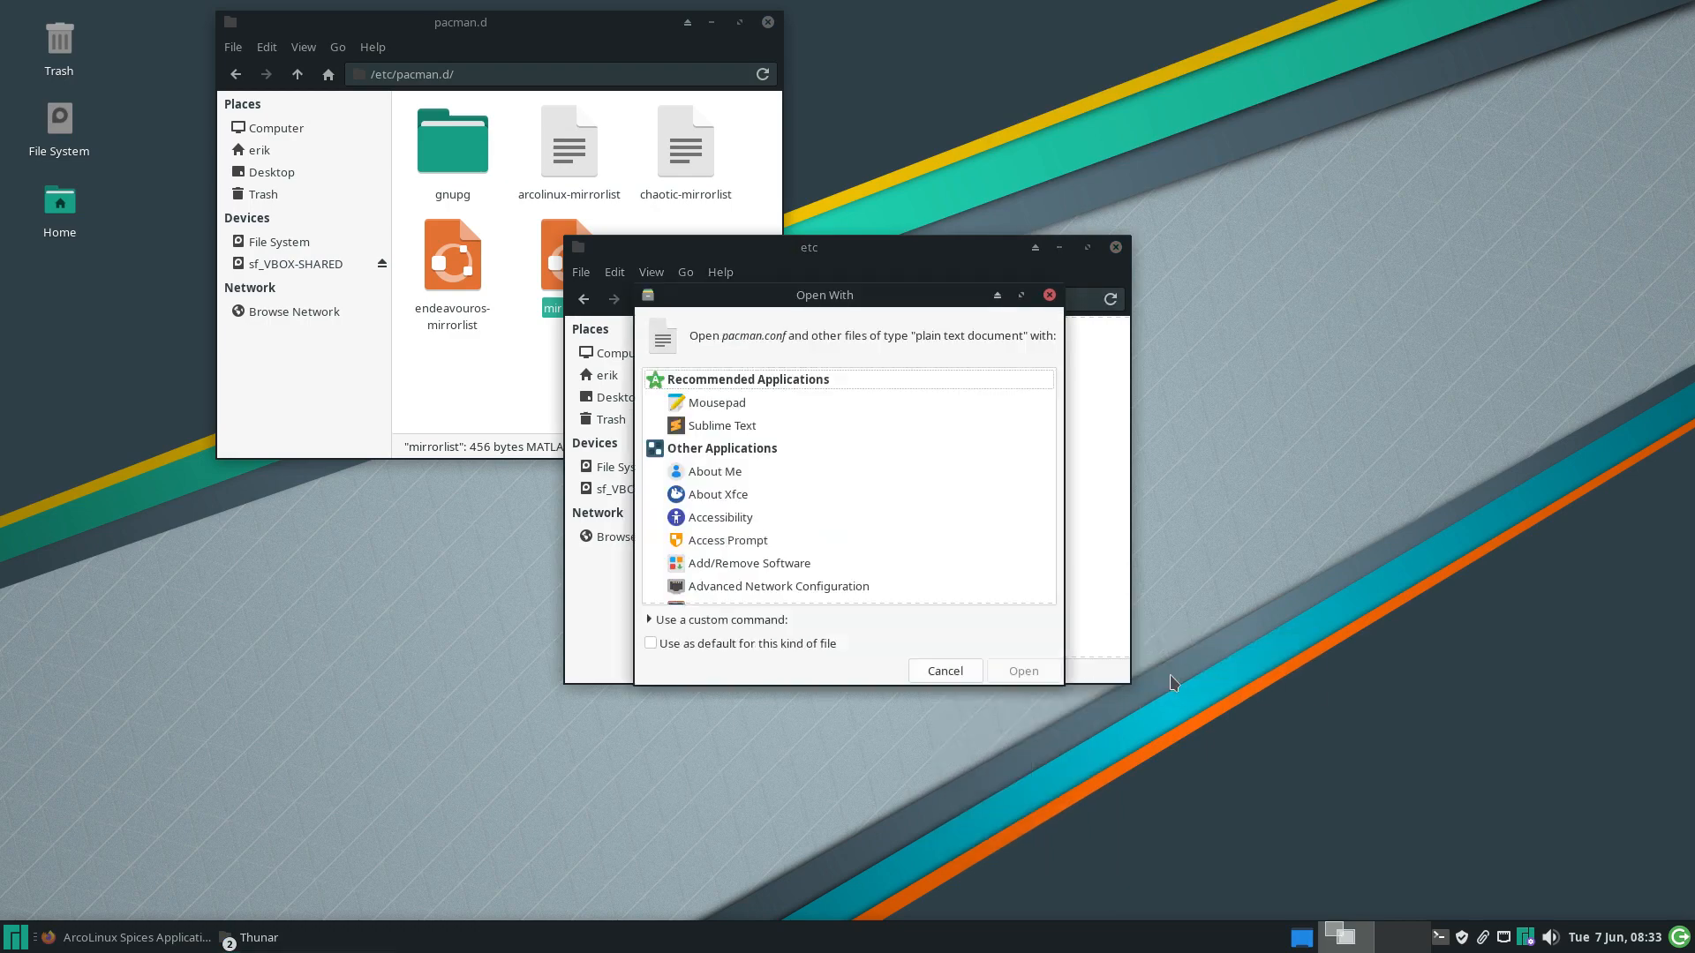
pyautogui.click(747, 425)
pyautogui.click(759, 644)
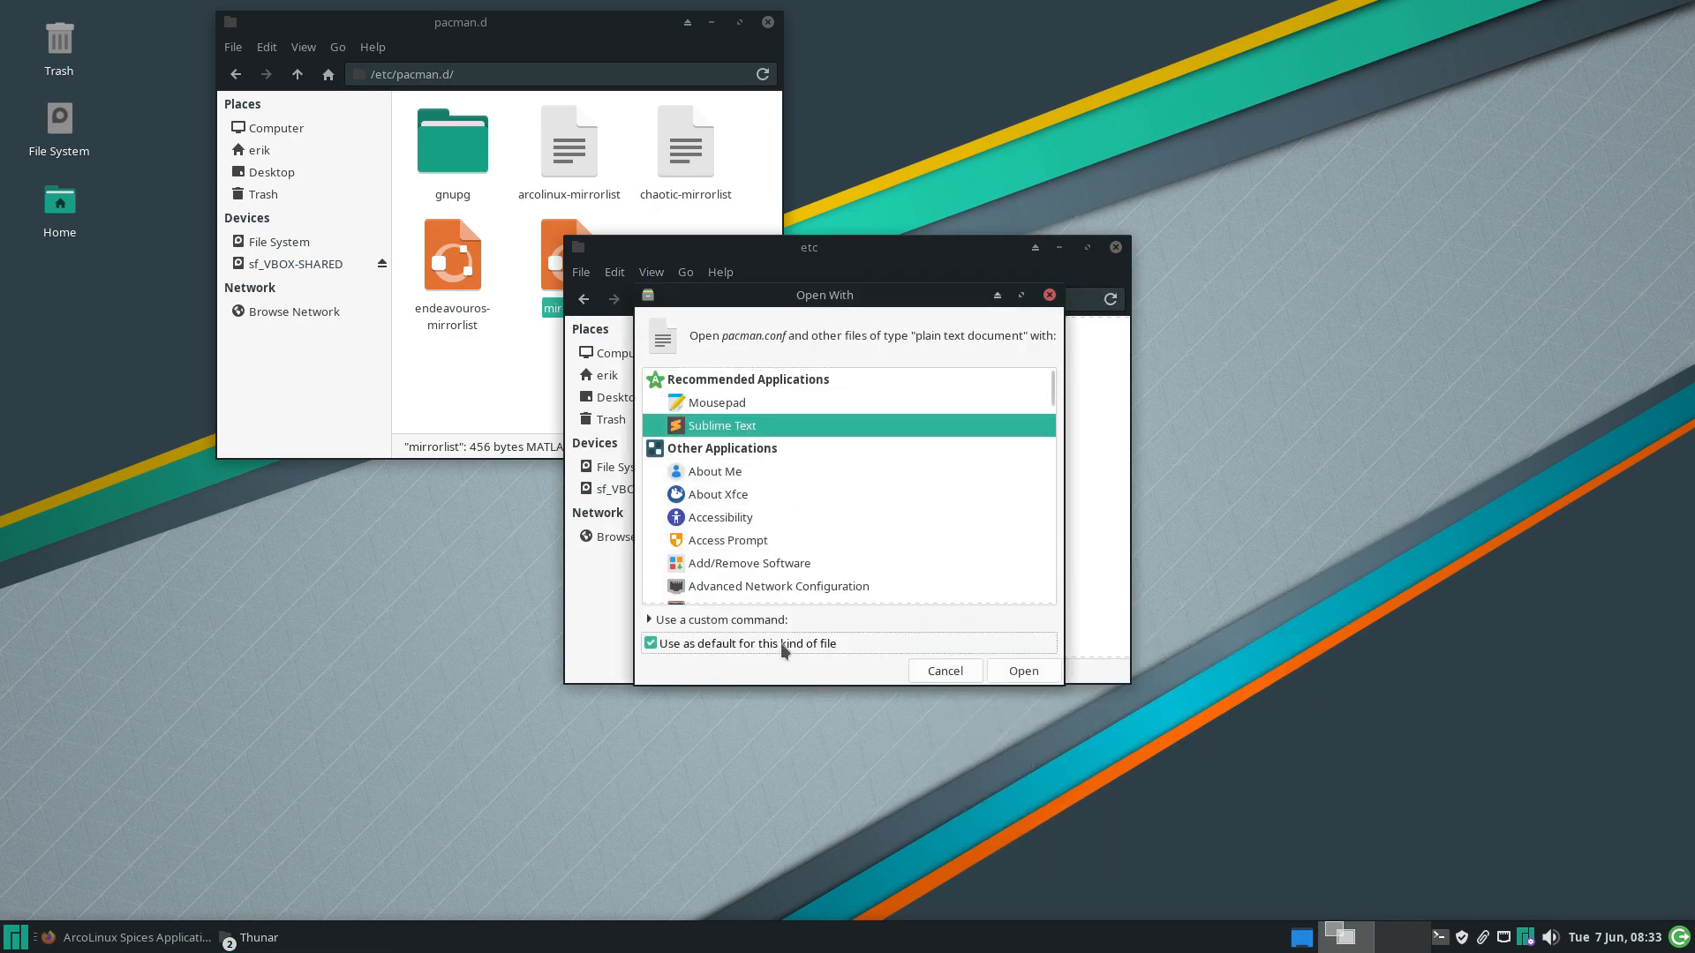
pyautogui.click(1020, 671)
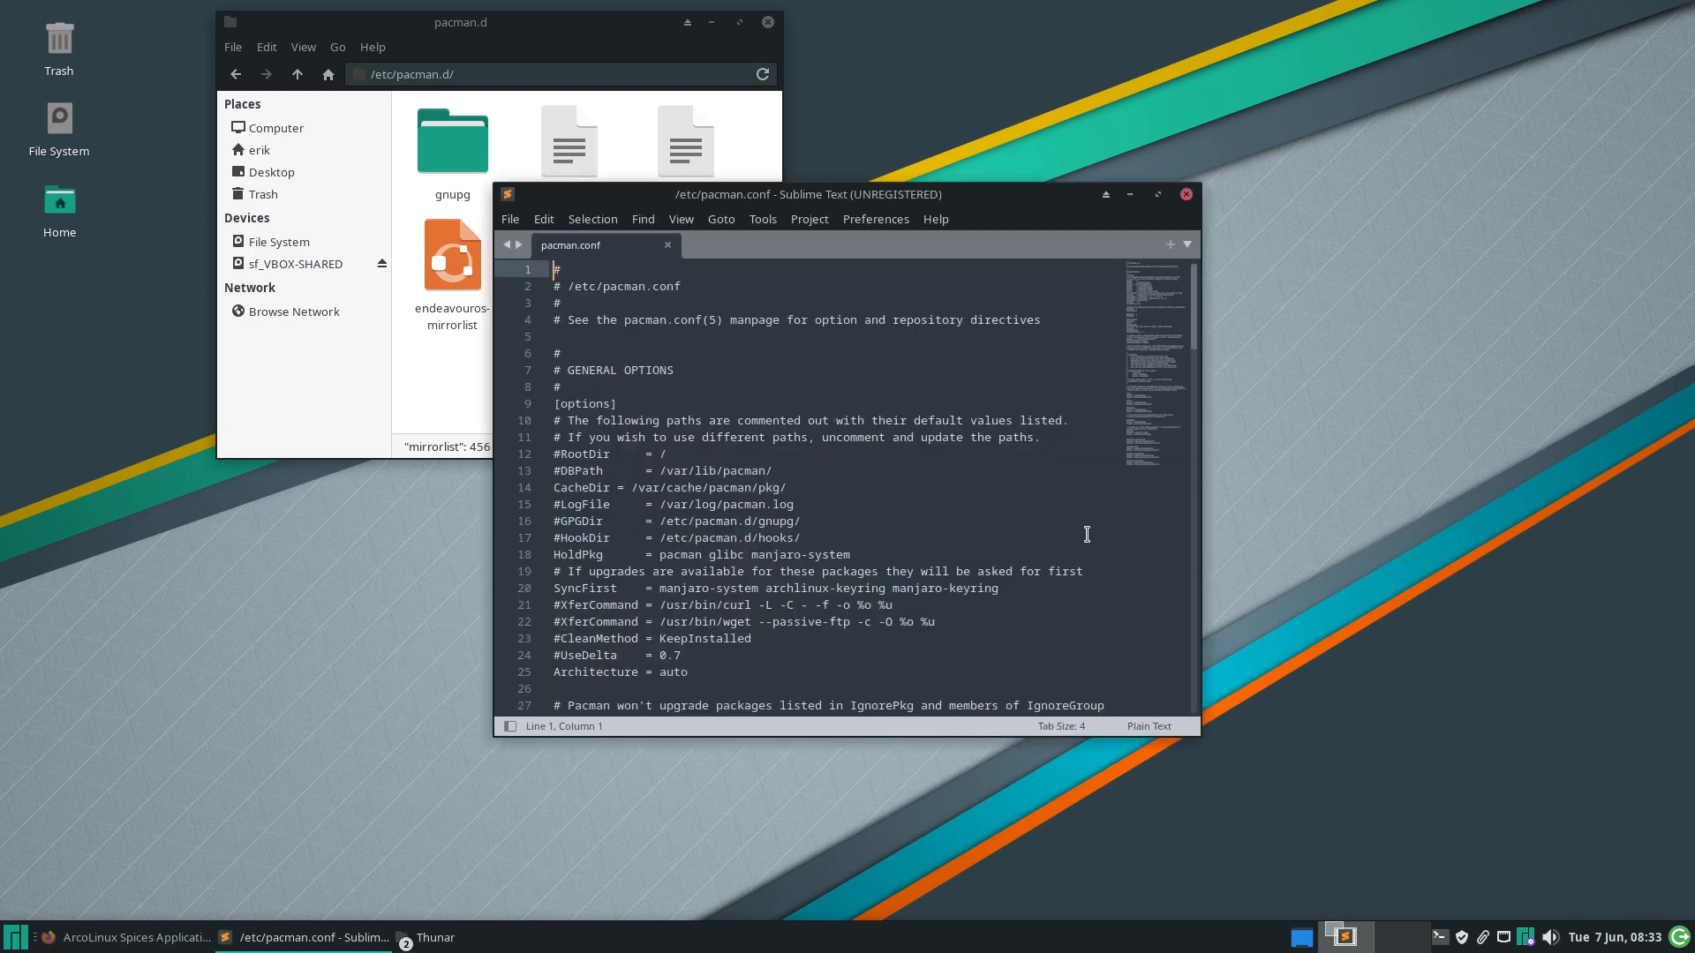
# Snap Sublime Text right, enlarge its font, highlight ArcoLinux repo lines 106–116, rearrange folder windows
pyautogui.moveTo(975, 209); pyautogui.dragTo(1686, 311)
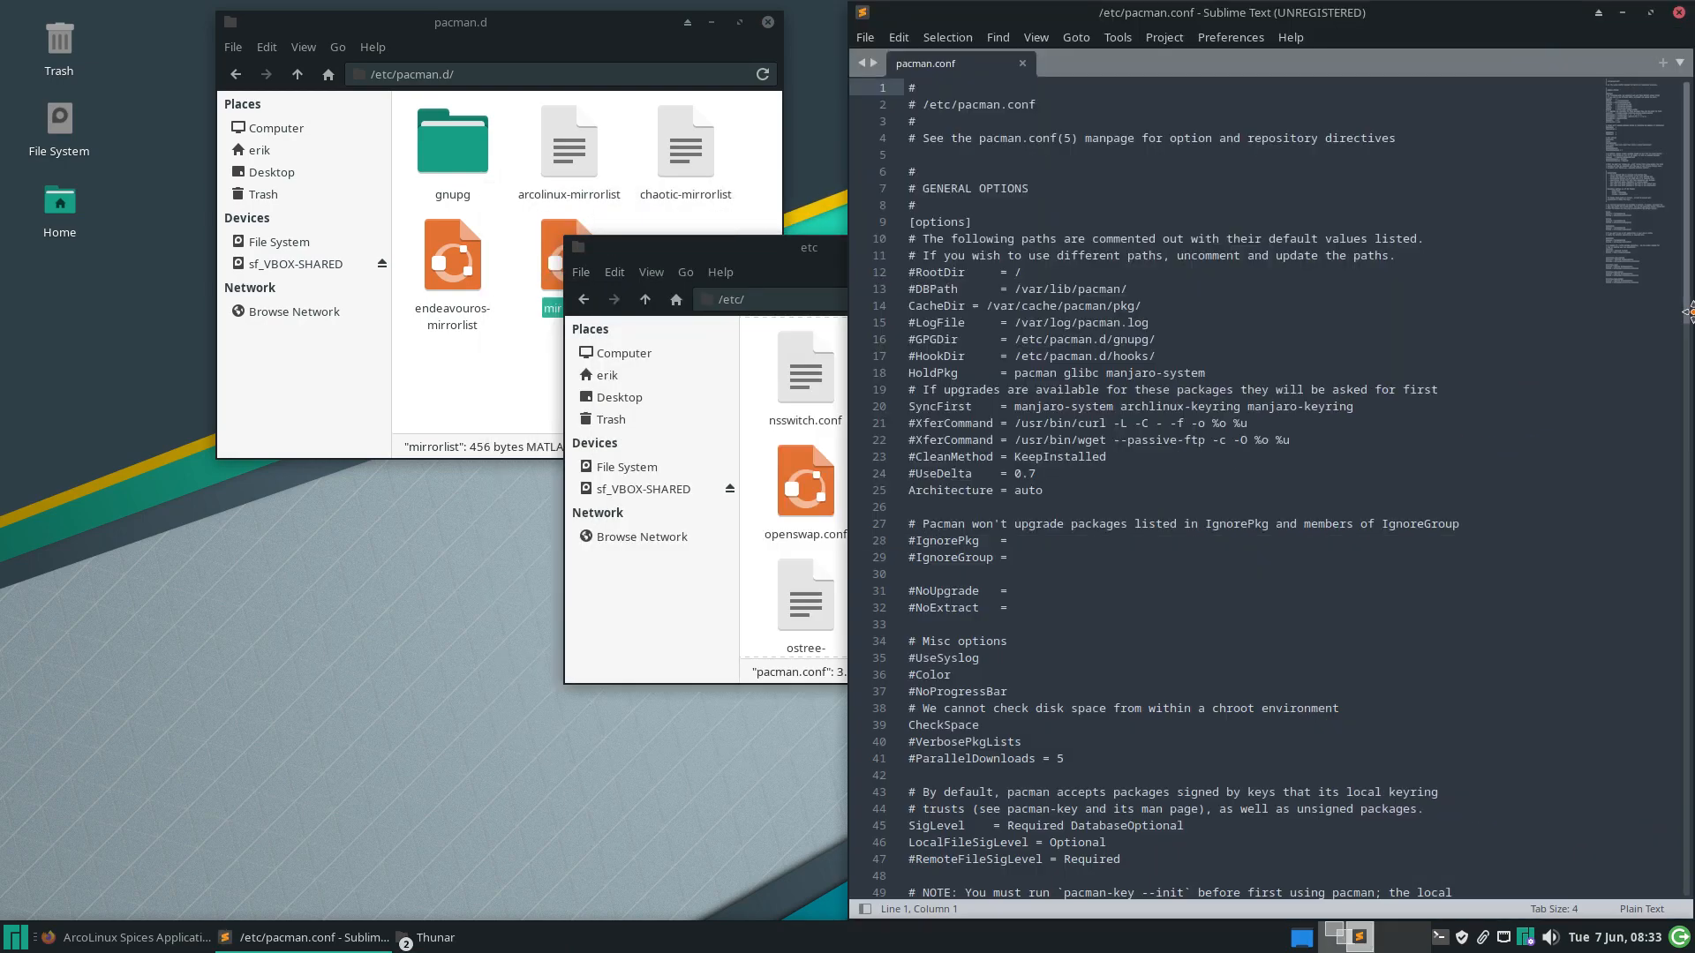
pyautogui.hotkey('ctrl', '=')
pyautogui.hotkey('ctrl', '=')
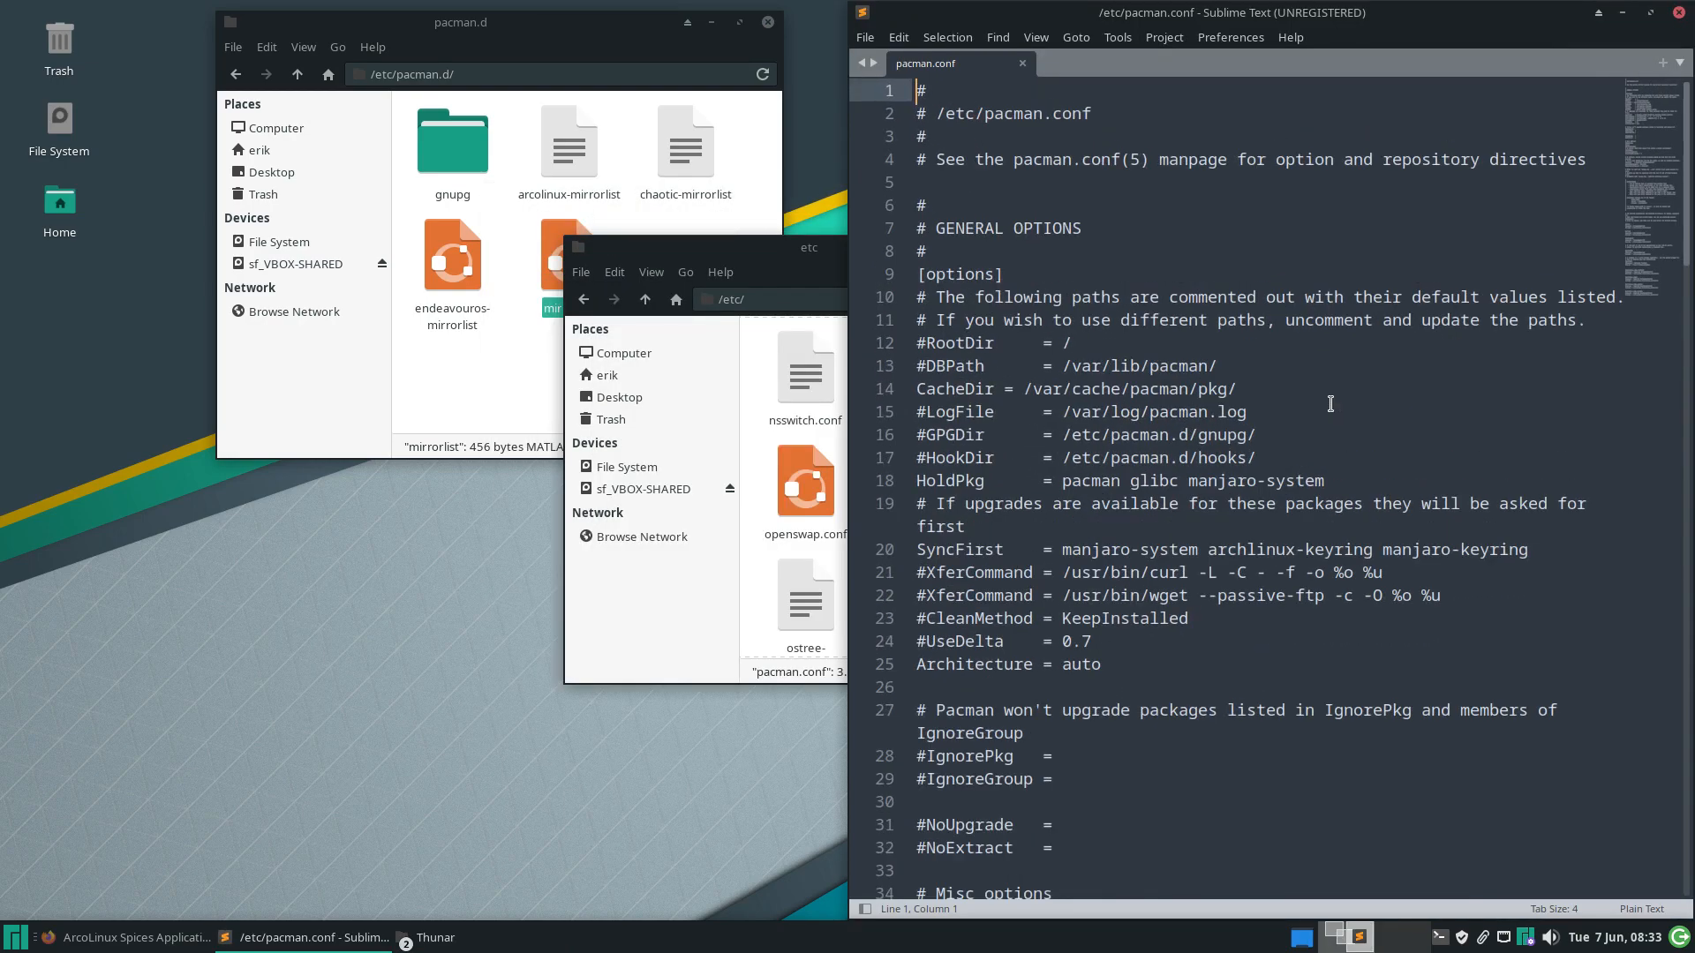
pyautogui.scroll(-20, 1330, 403)
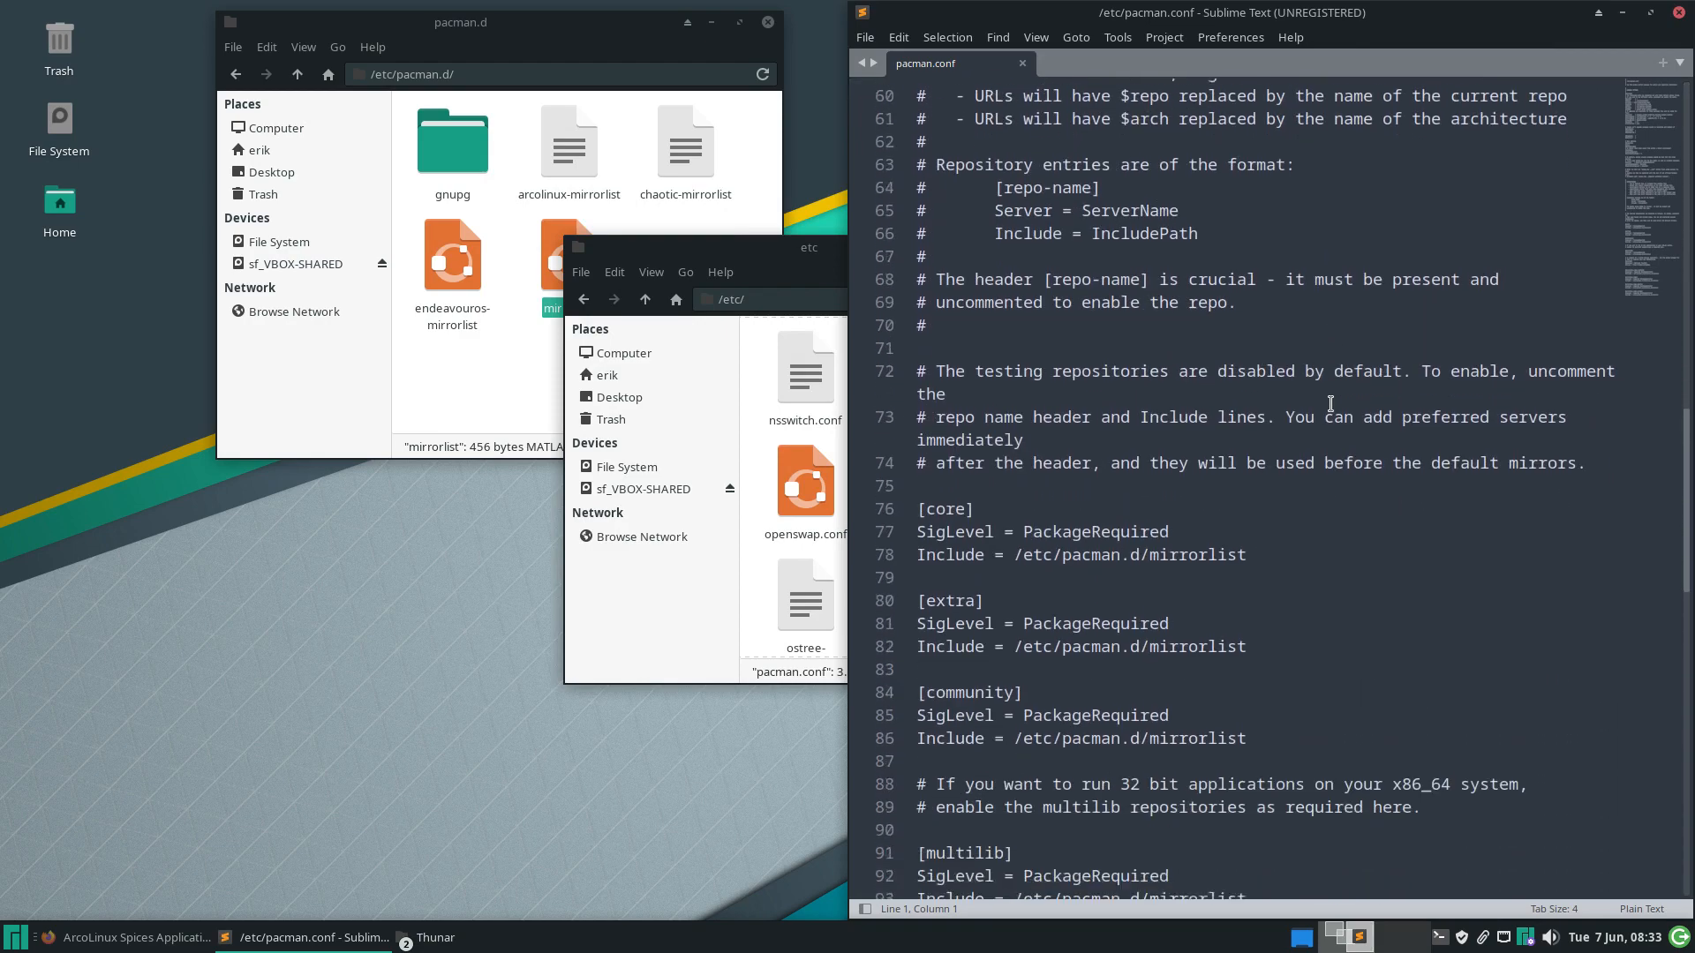
pyautogui.scroll(-9, 1330, 404)
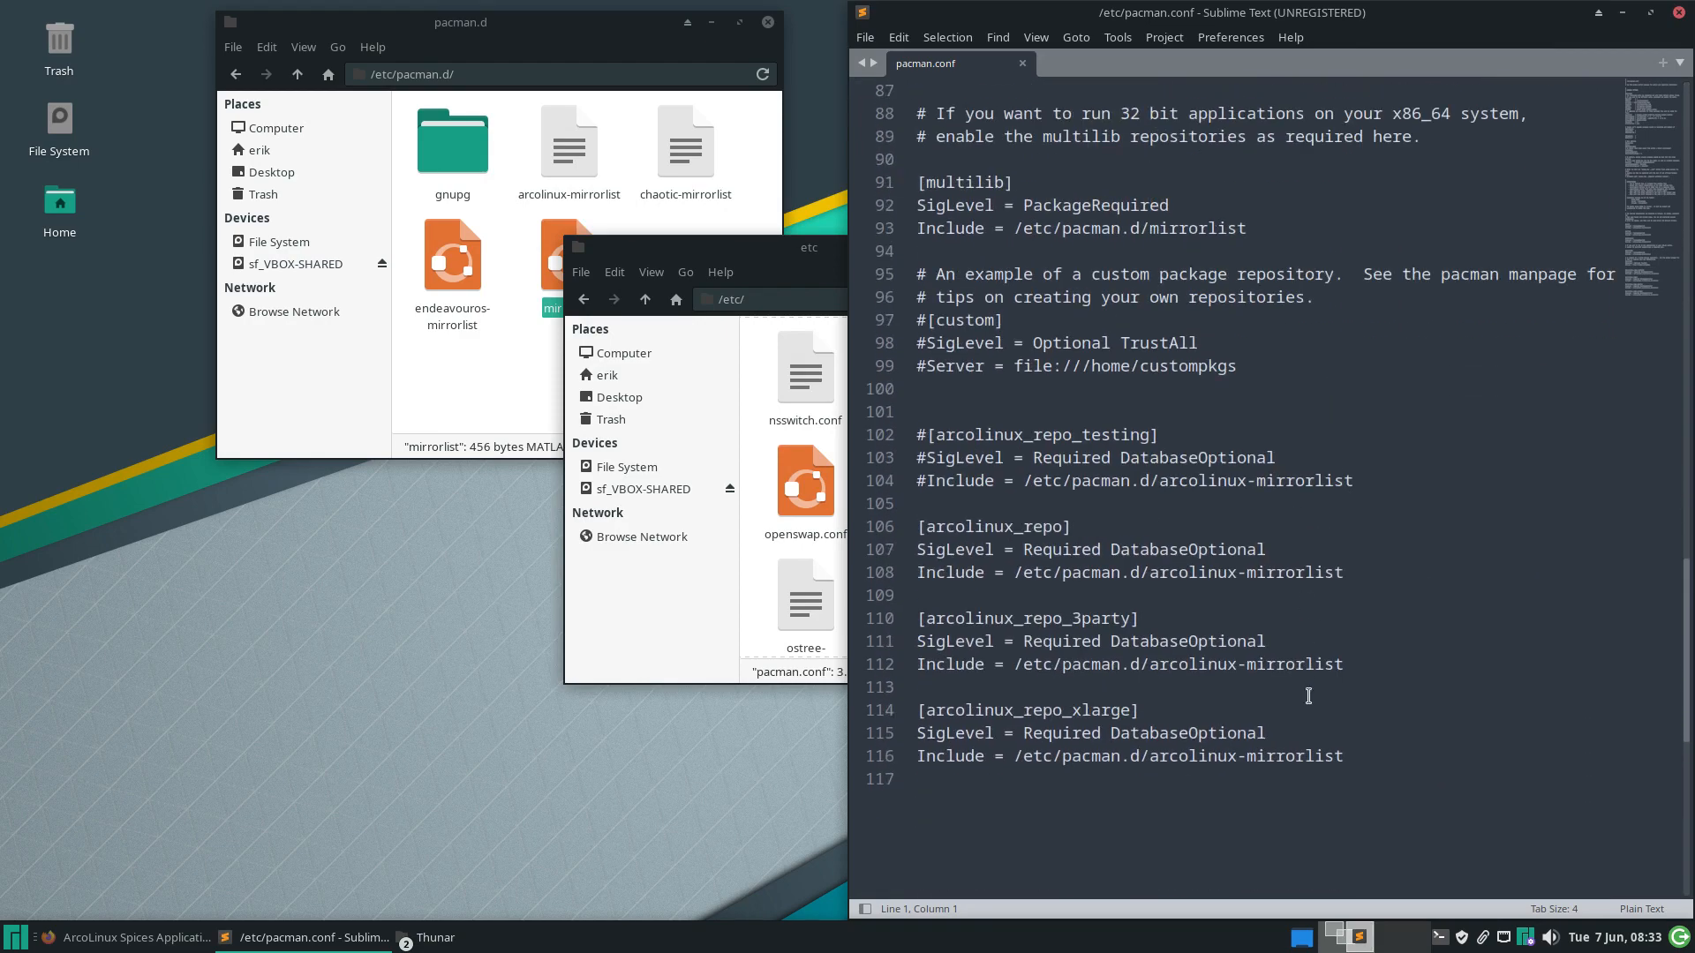
pyautogui.moveTo(1367, 752); pyautogui.dragTo(909, 515)
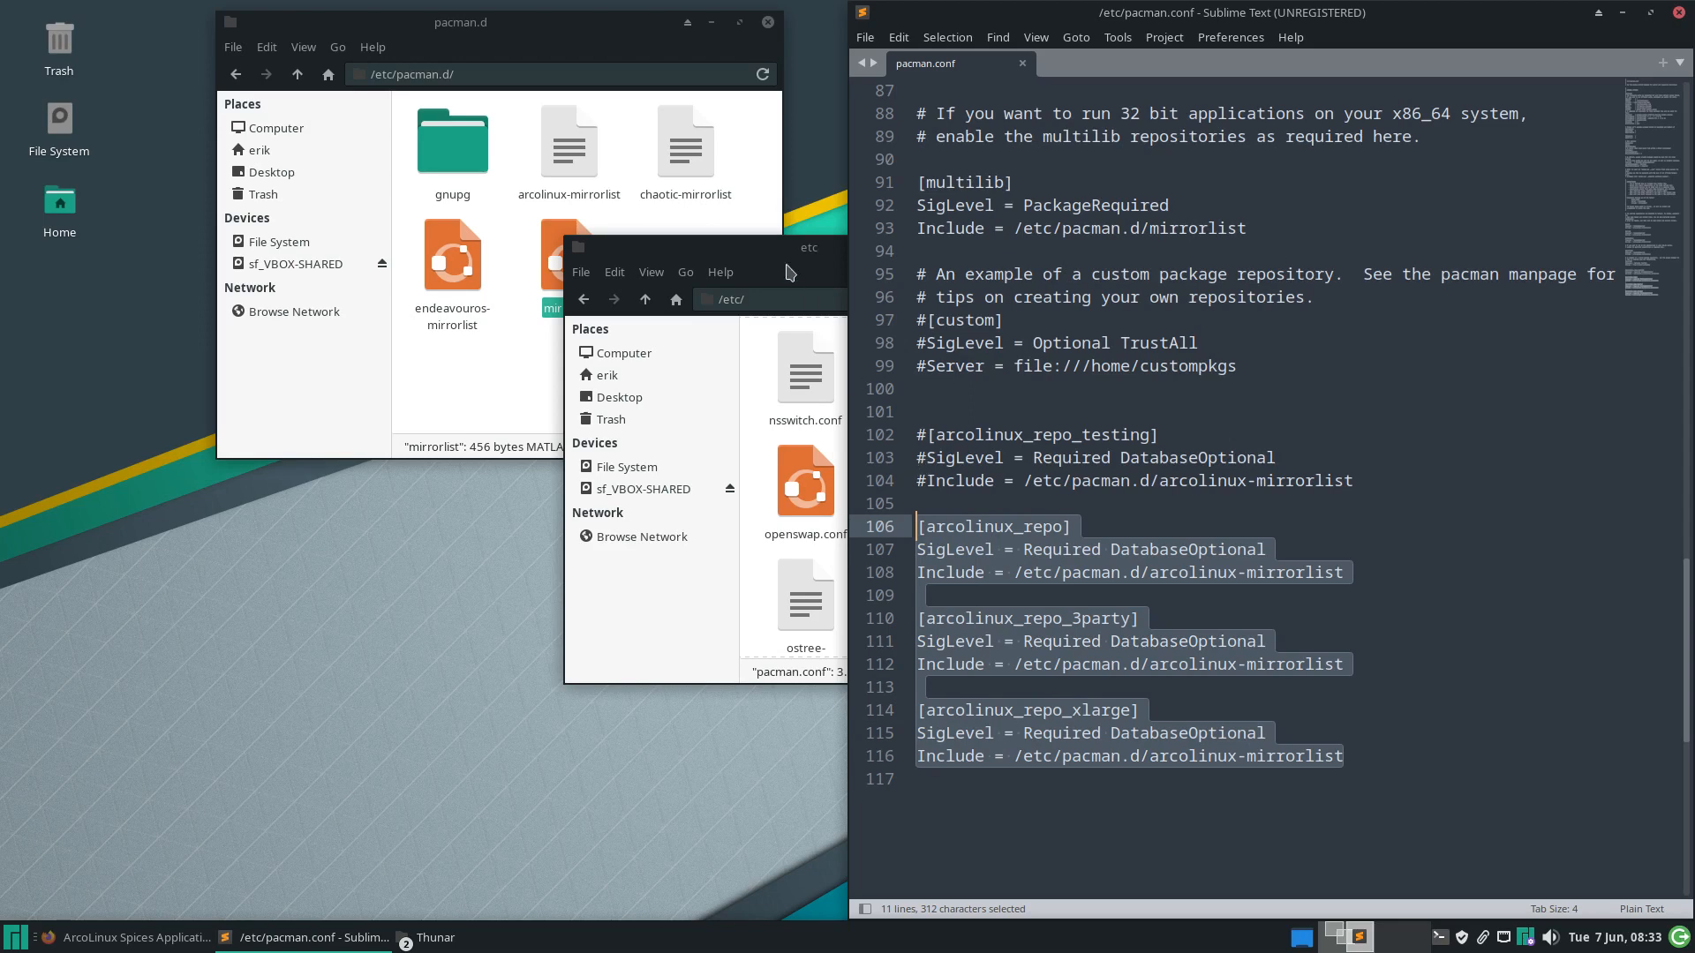
pyautogui.moveTo(779, 255); pyautogui.dragTo(374, 421)
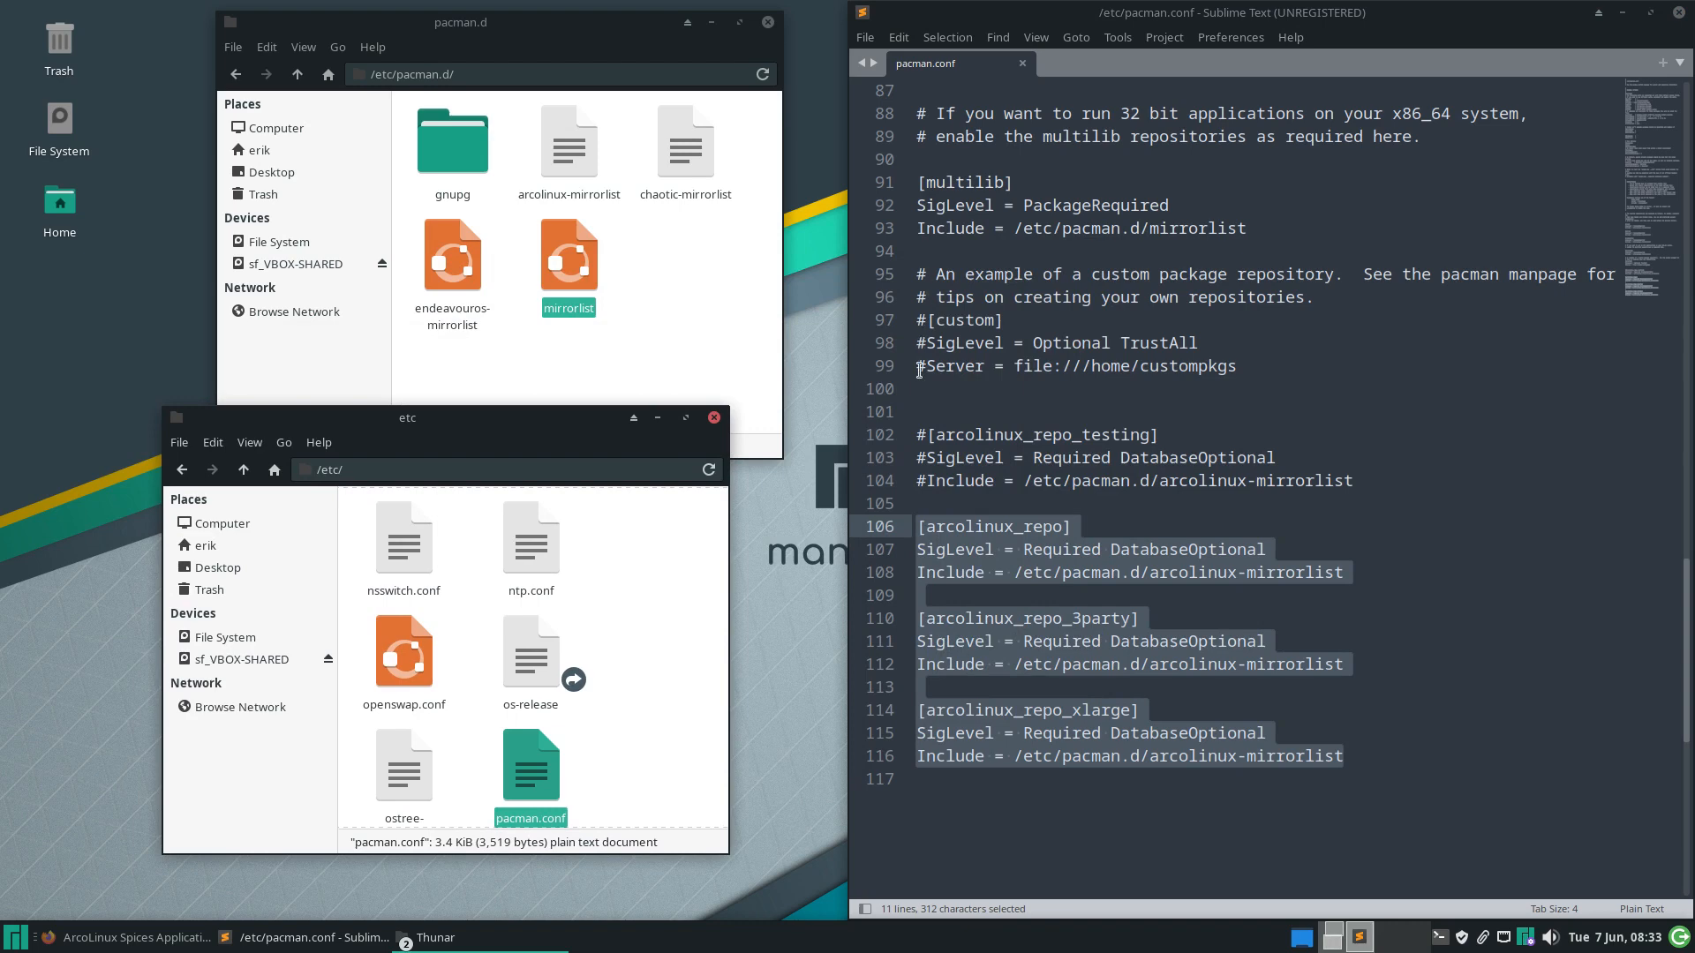
pyautogui.click(691, 318)
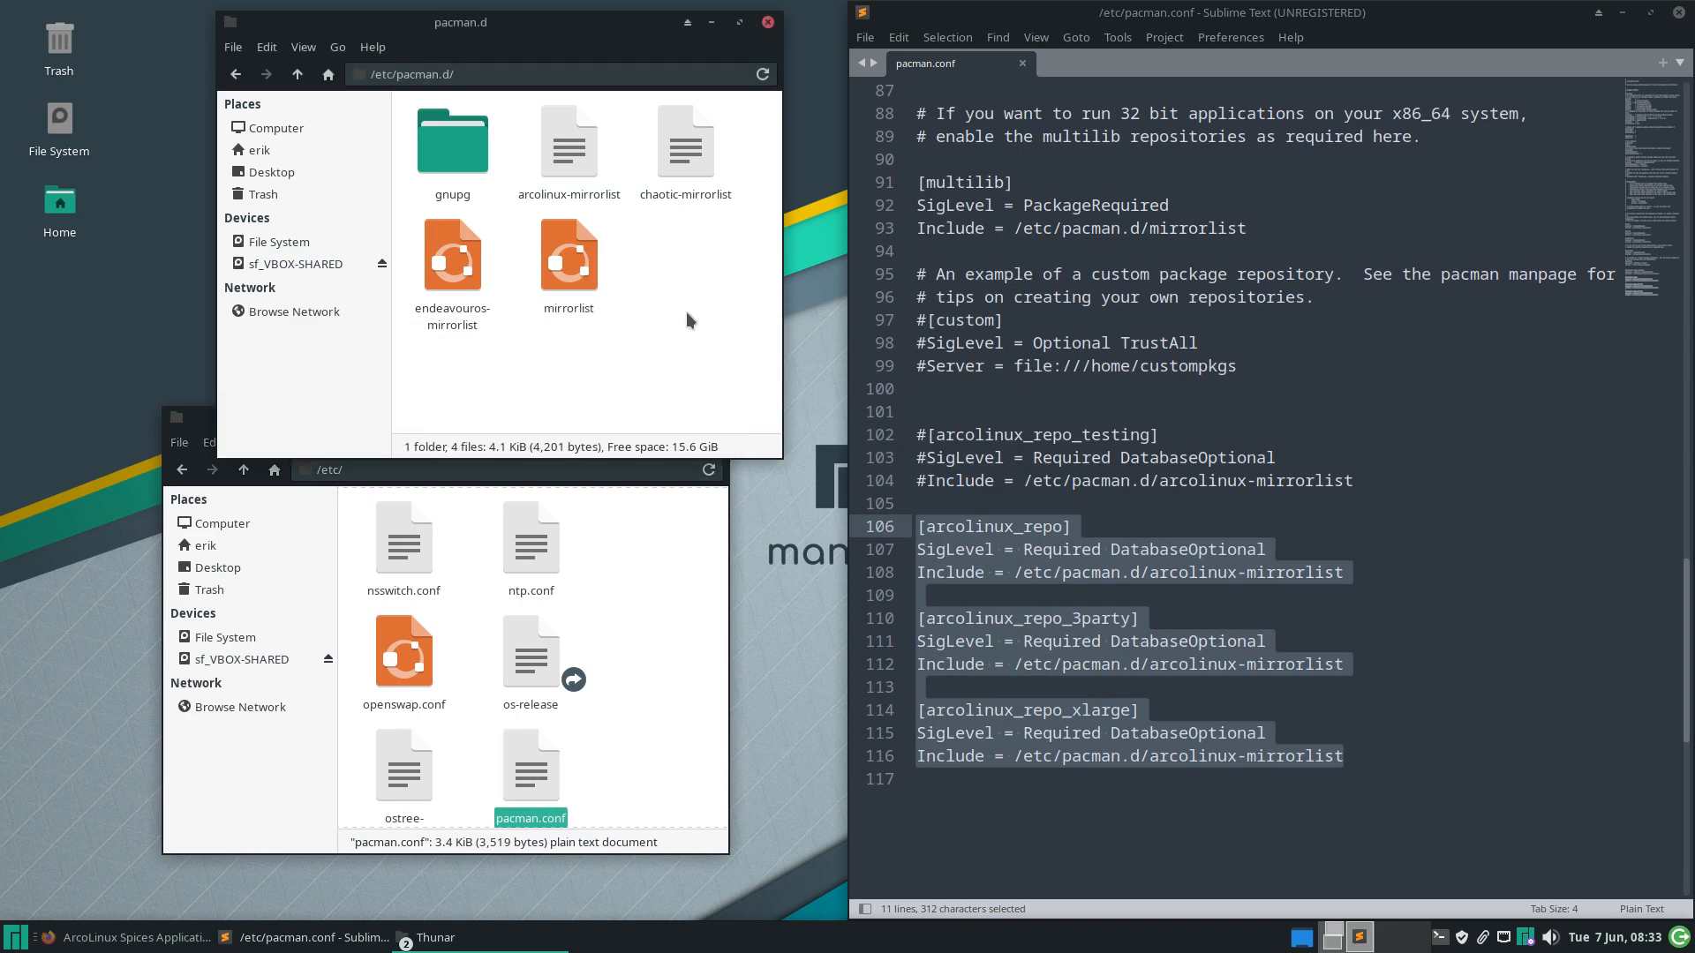
# Uncomment the Amsterdam server in arcolinux-mirrorlist and save it with the administrator password
pyautogui.doubleClick(584, 167)
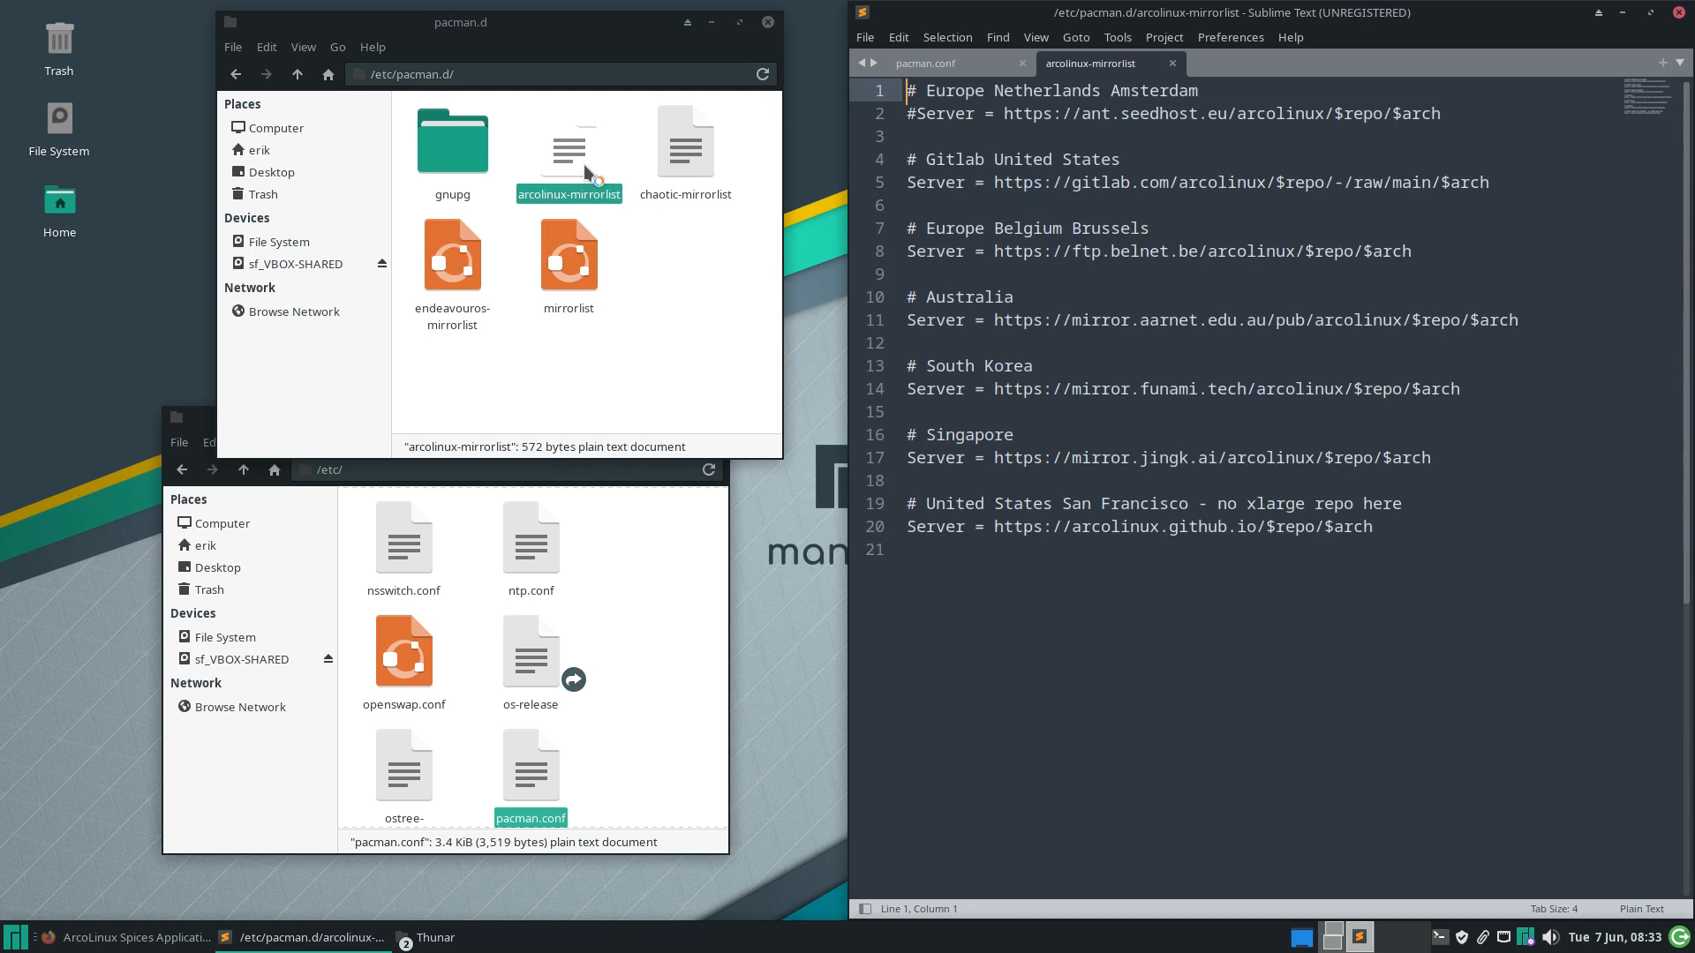
pyautogui.click(916, 122)
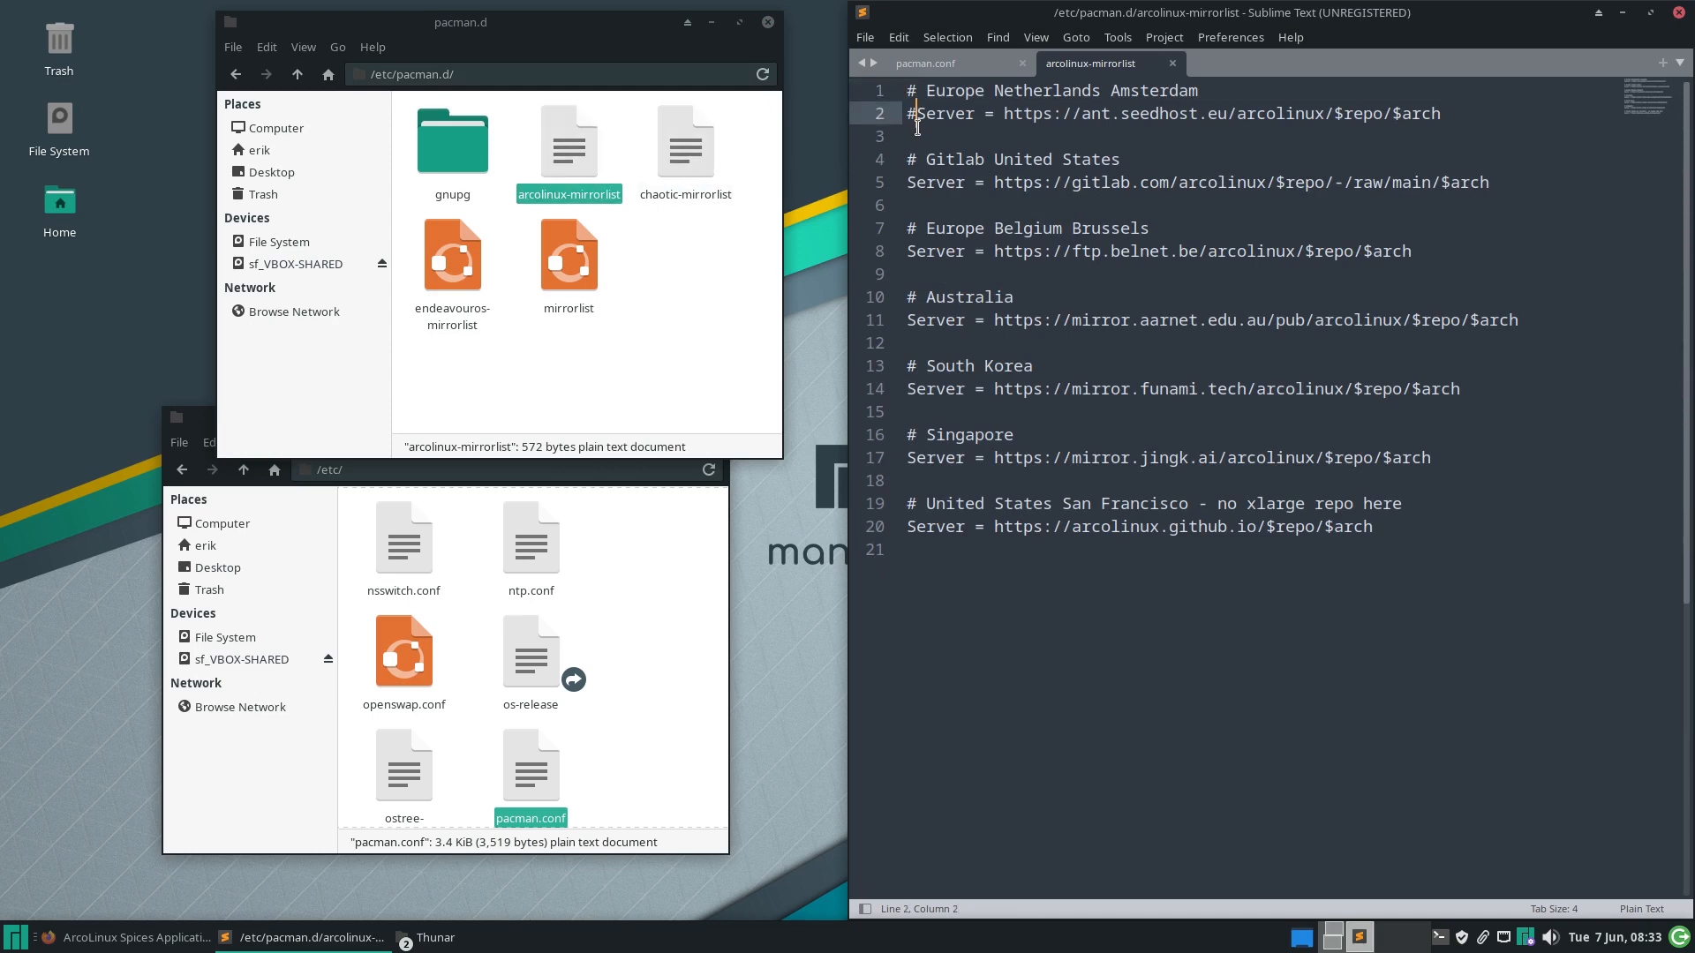
pyautogui.press('BackSpace')
pyautogui.hotkey('ctrl', 'x')
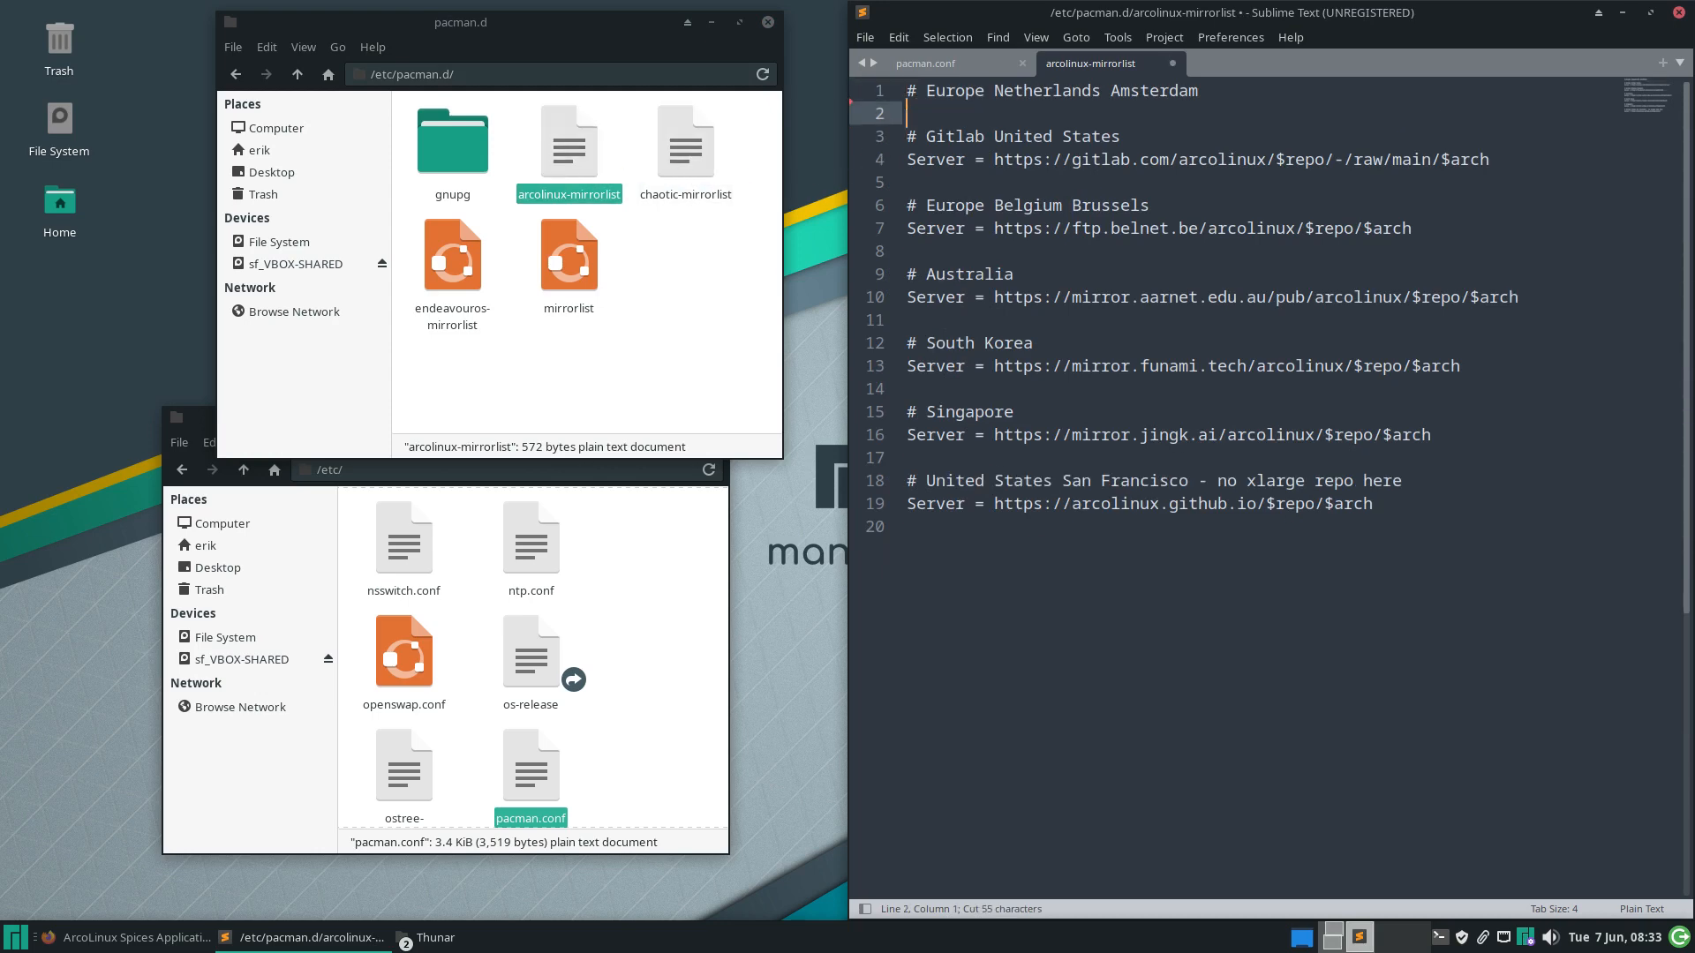
pyautogui.hotkey('ctrl', 'z')
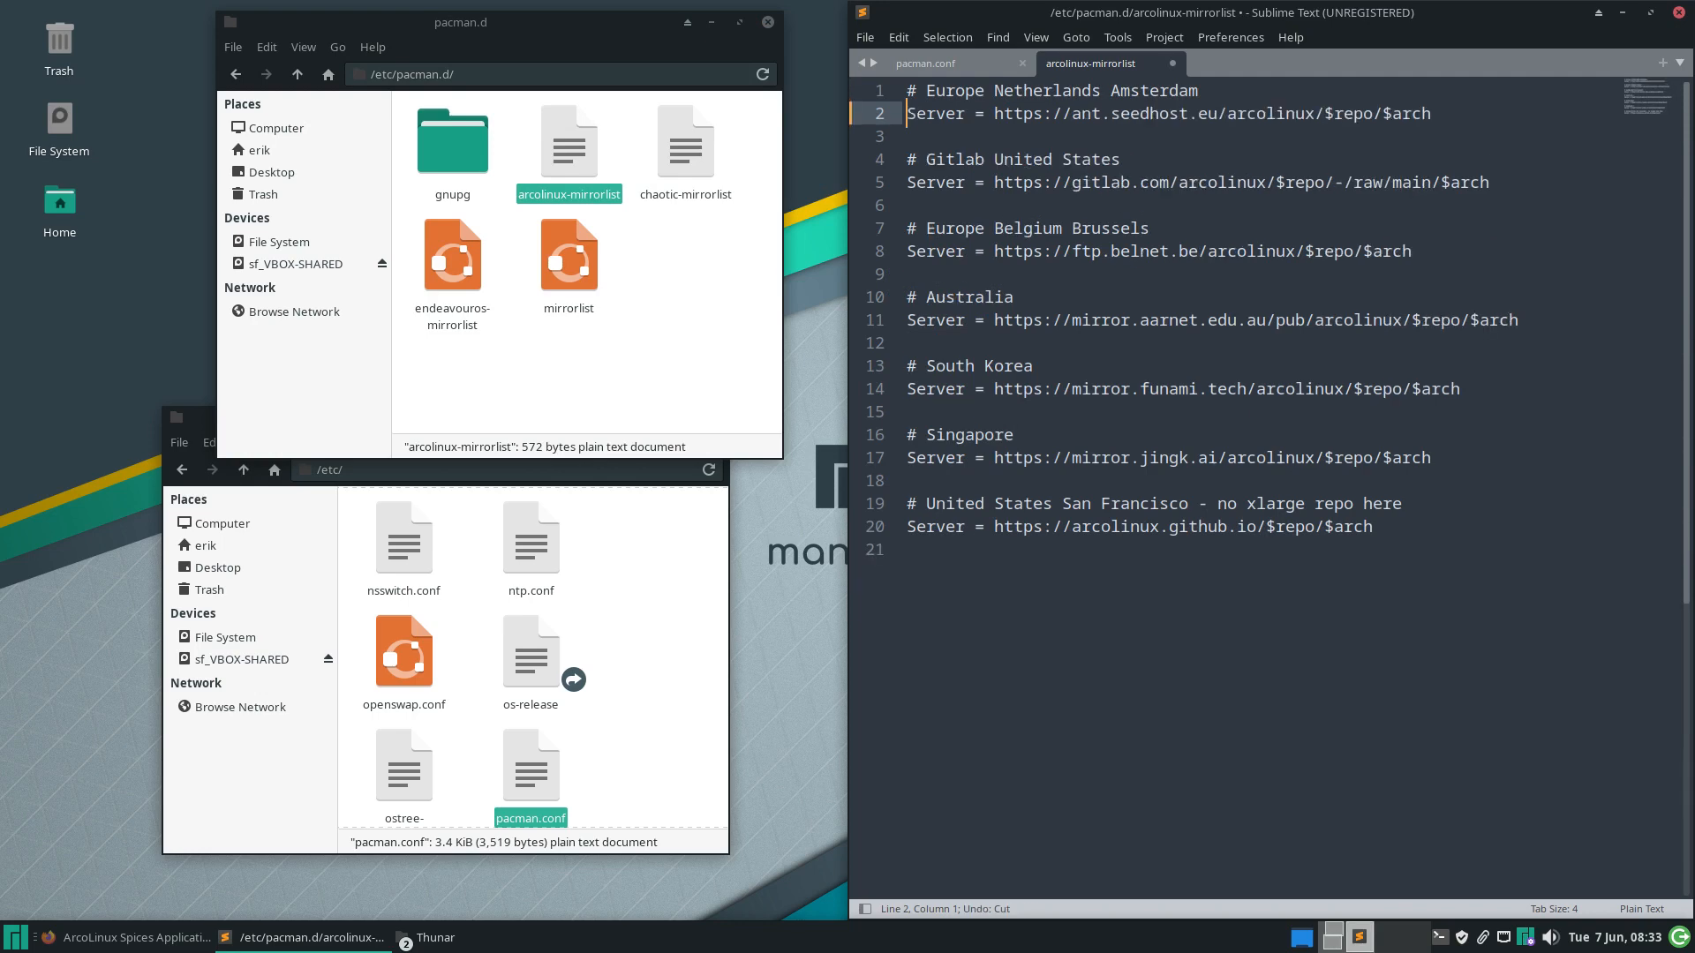
pyautogui.hotkey('ctrl', 's')
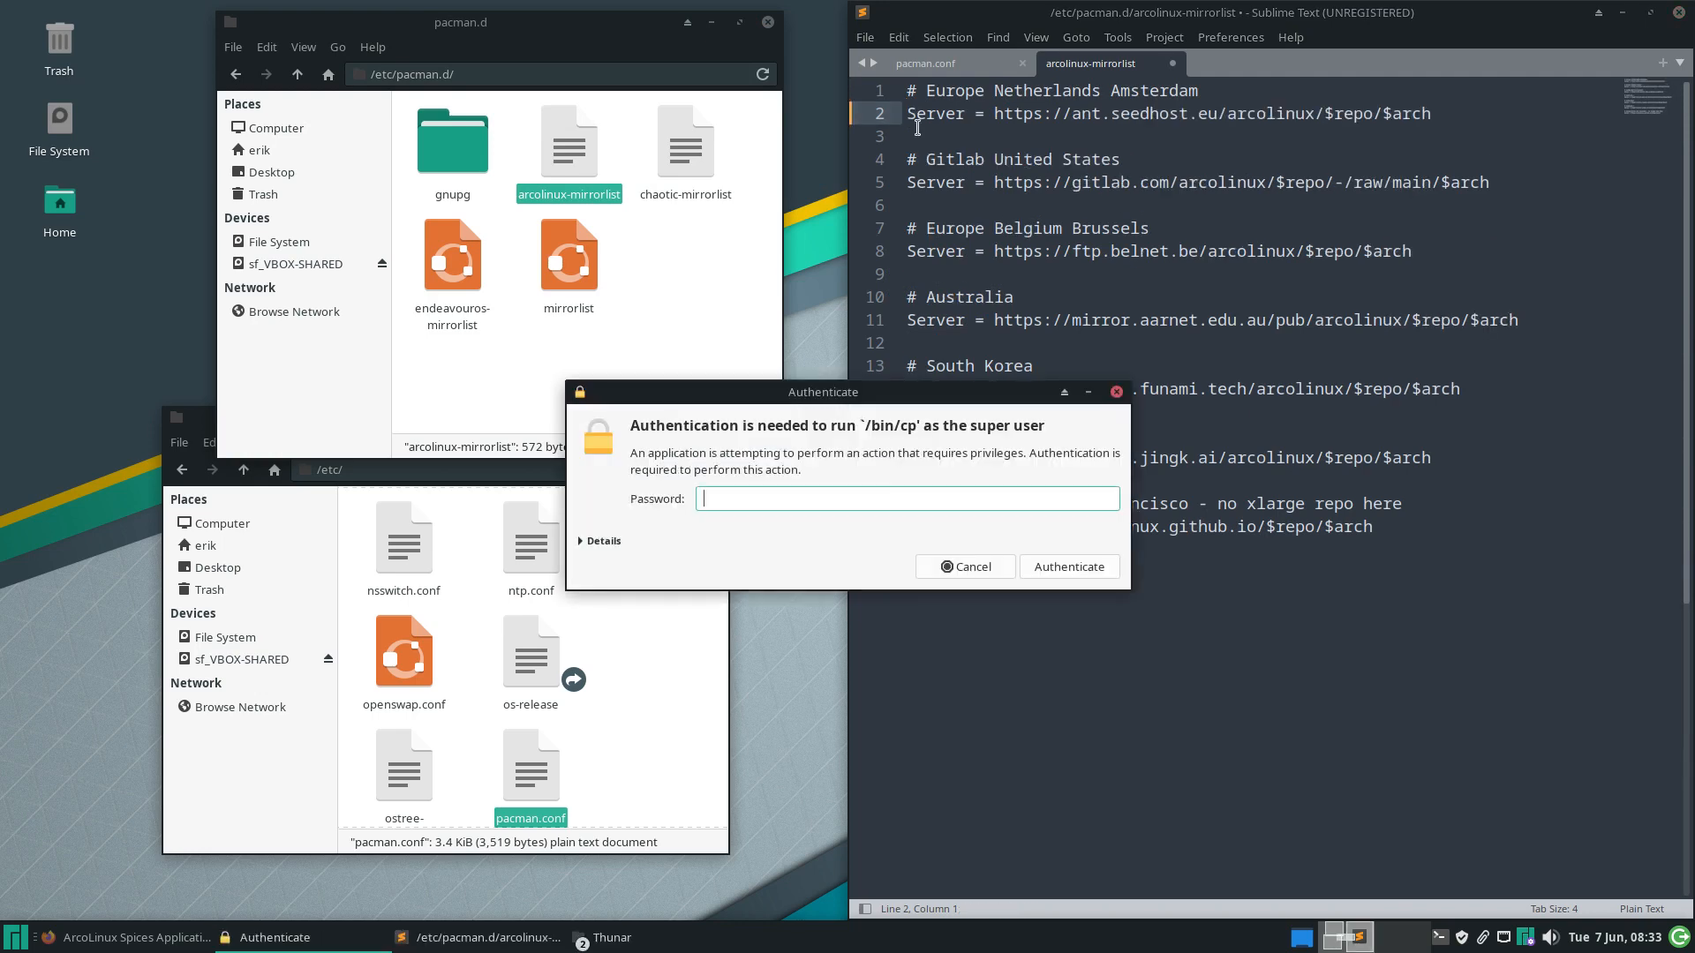
pyautogui.write('****')
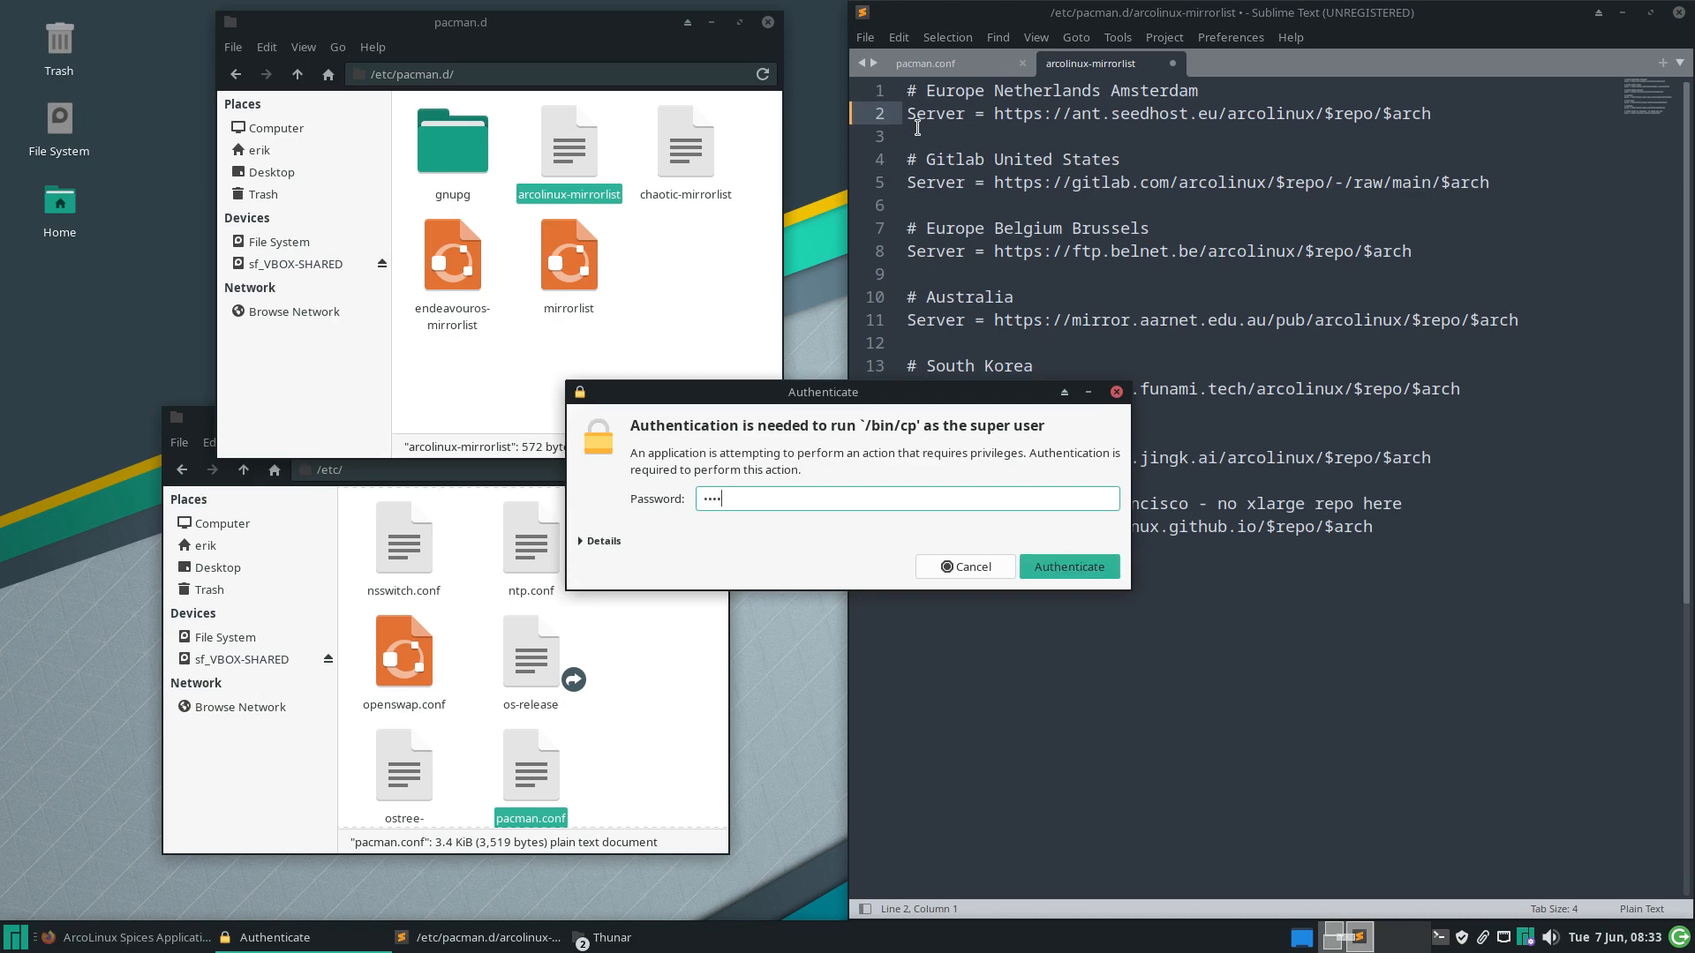
pyautogui.press('Return')
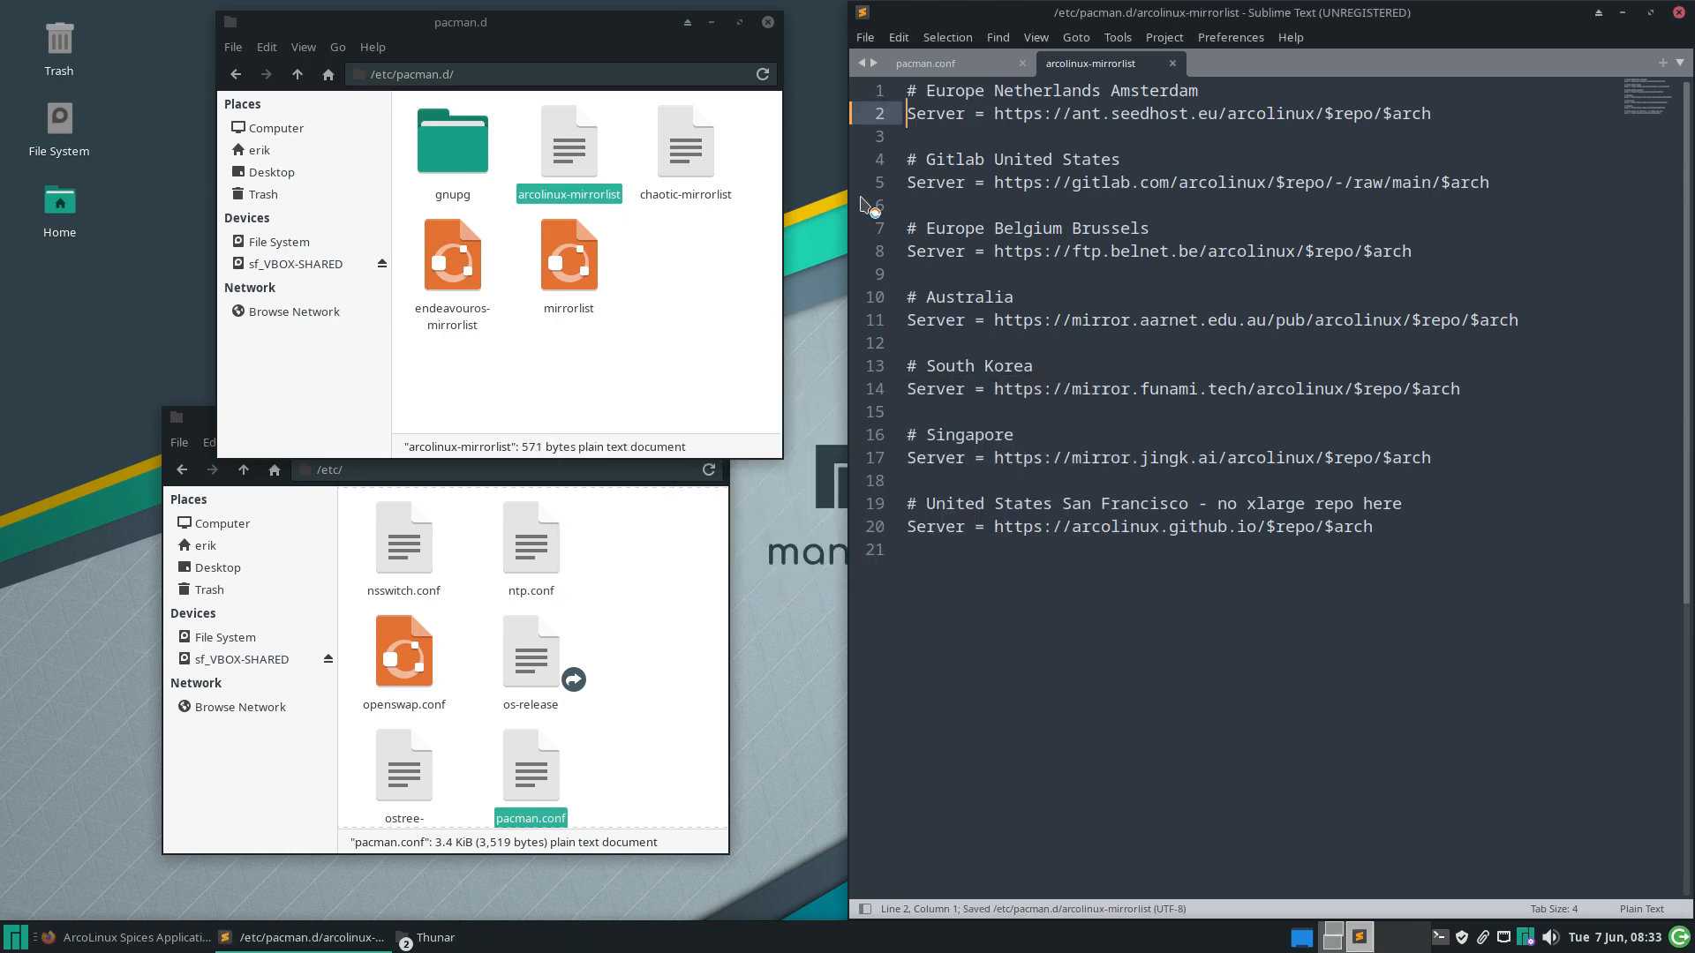
pyautogui.doubleClick(686, 187)
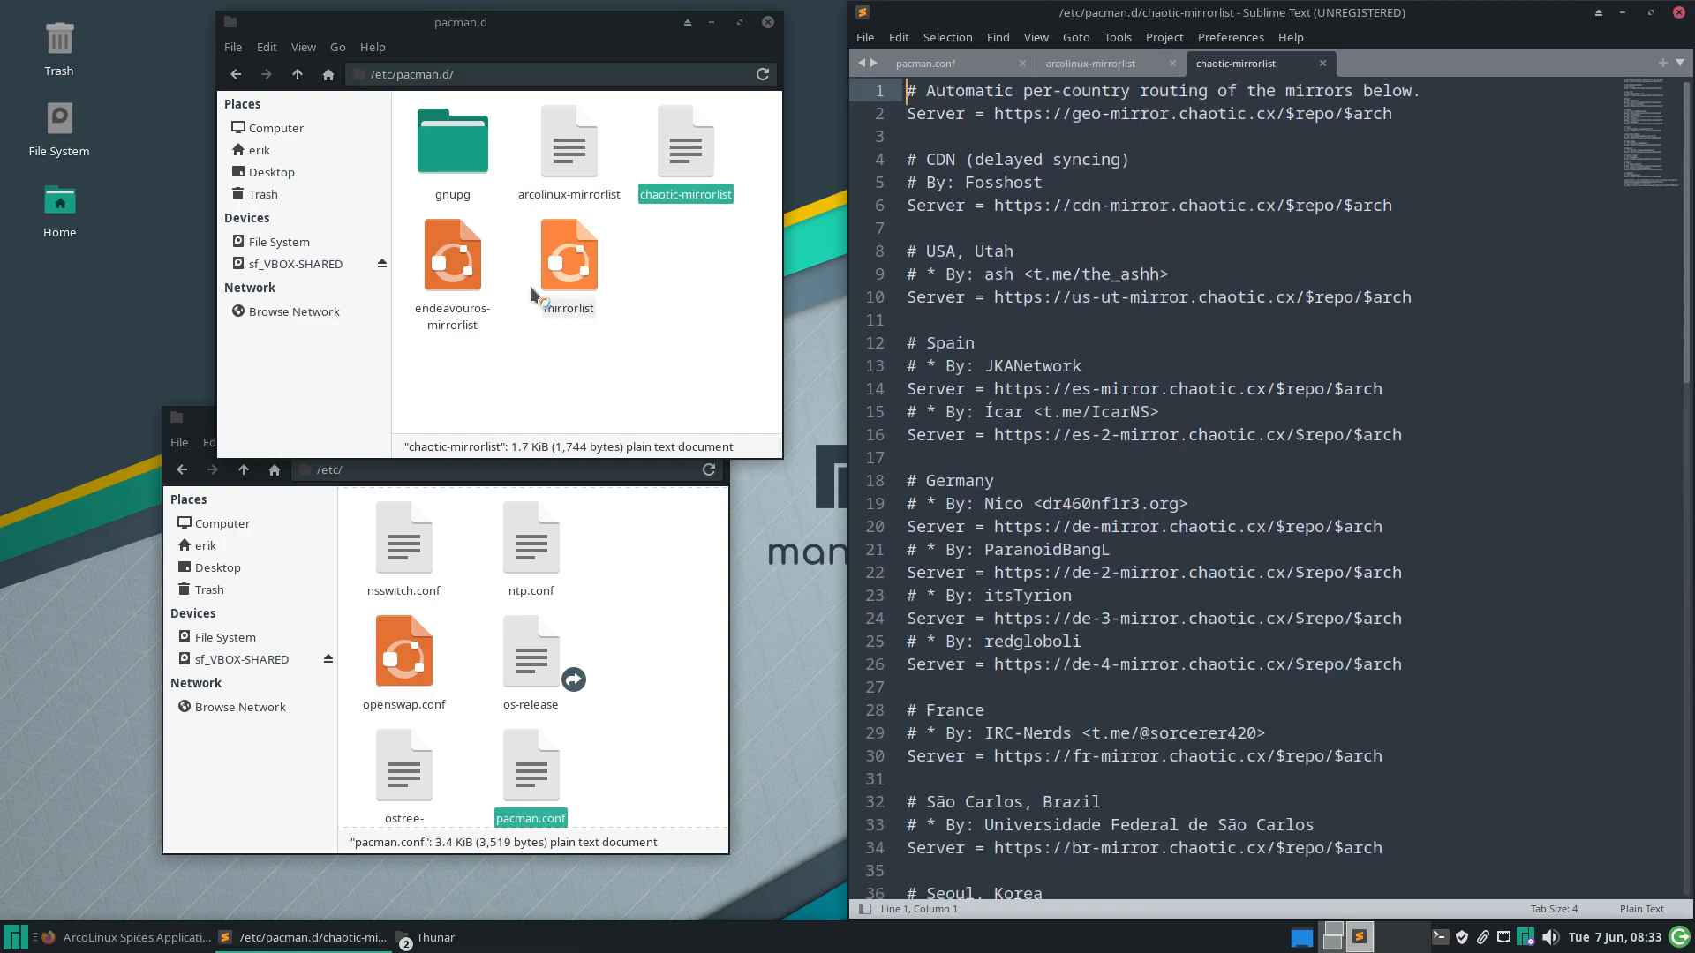
# Open endeavouros-mirrorlist in a Sublime Text tab alongside chaotic-mirrorlist
pyautogui.doubleClick(452, 258)
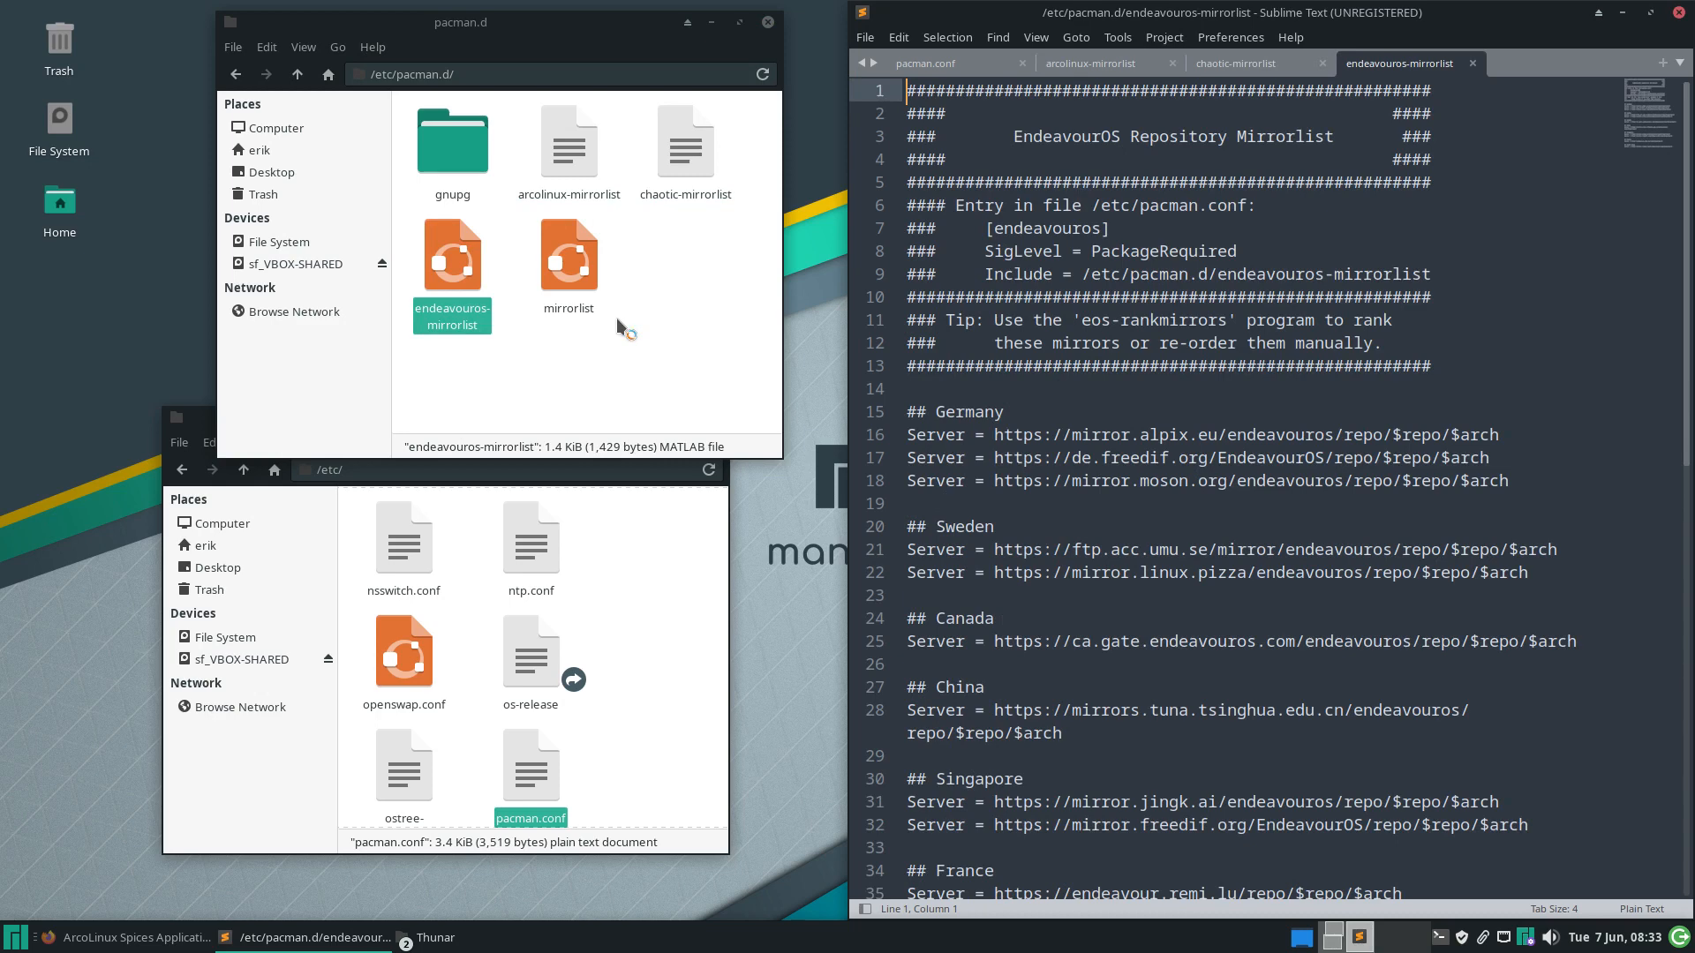
pyautogui.click(692, 172)
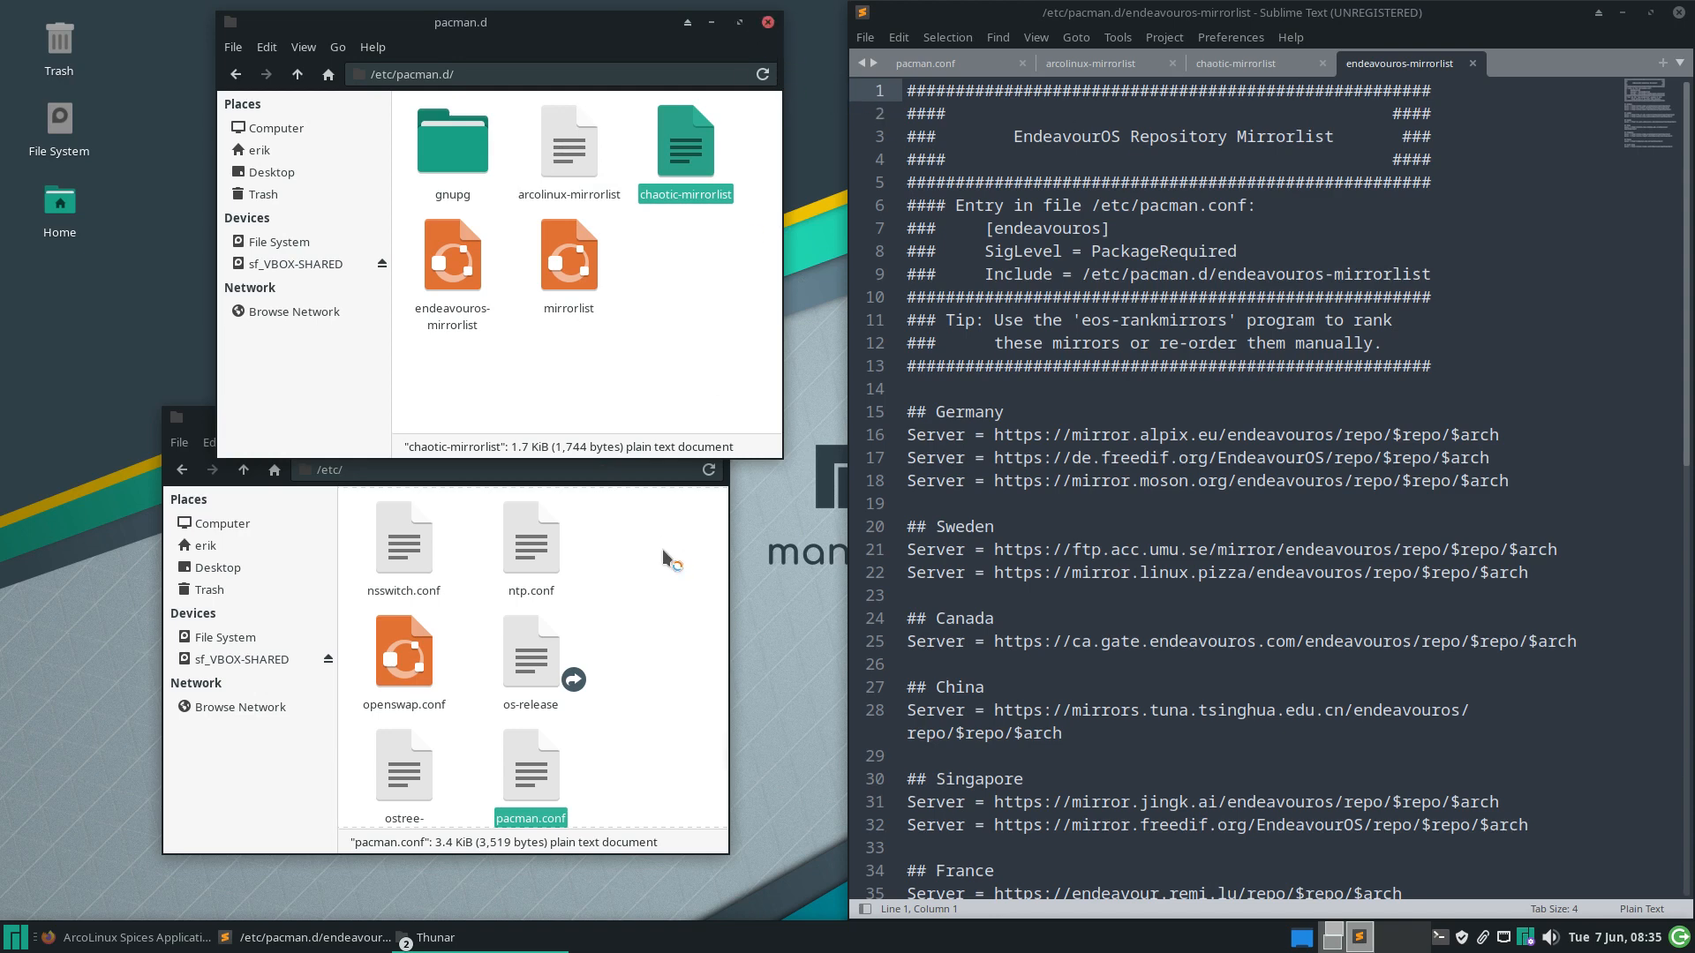
# Move the etc and pacman.d folder windows to the left and minimize Sublime Text
pyautogui.click(658, 609)
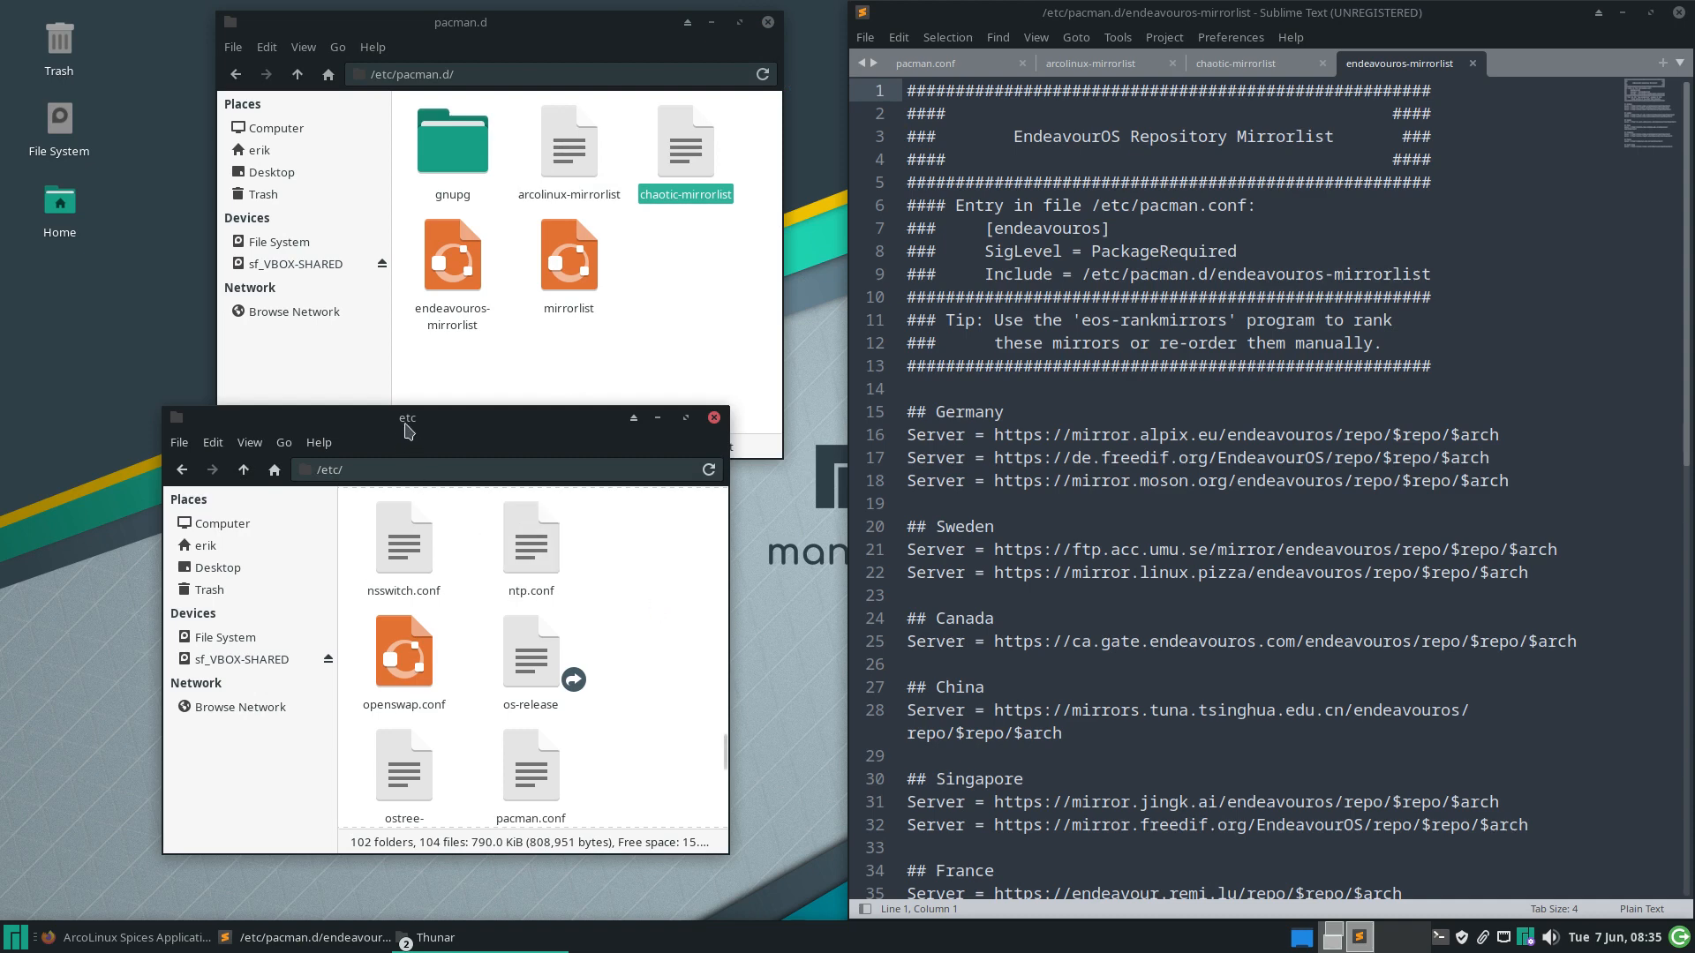
pyautogui.moveTo(408, 430); pyautogui.dragTo(342, 453)
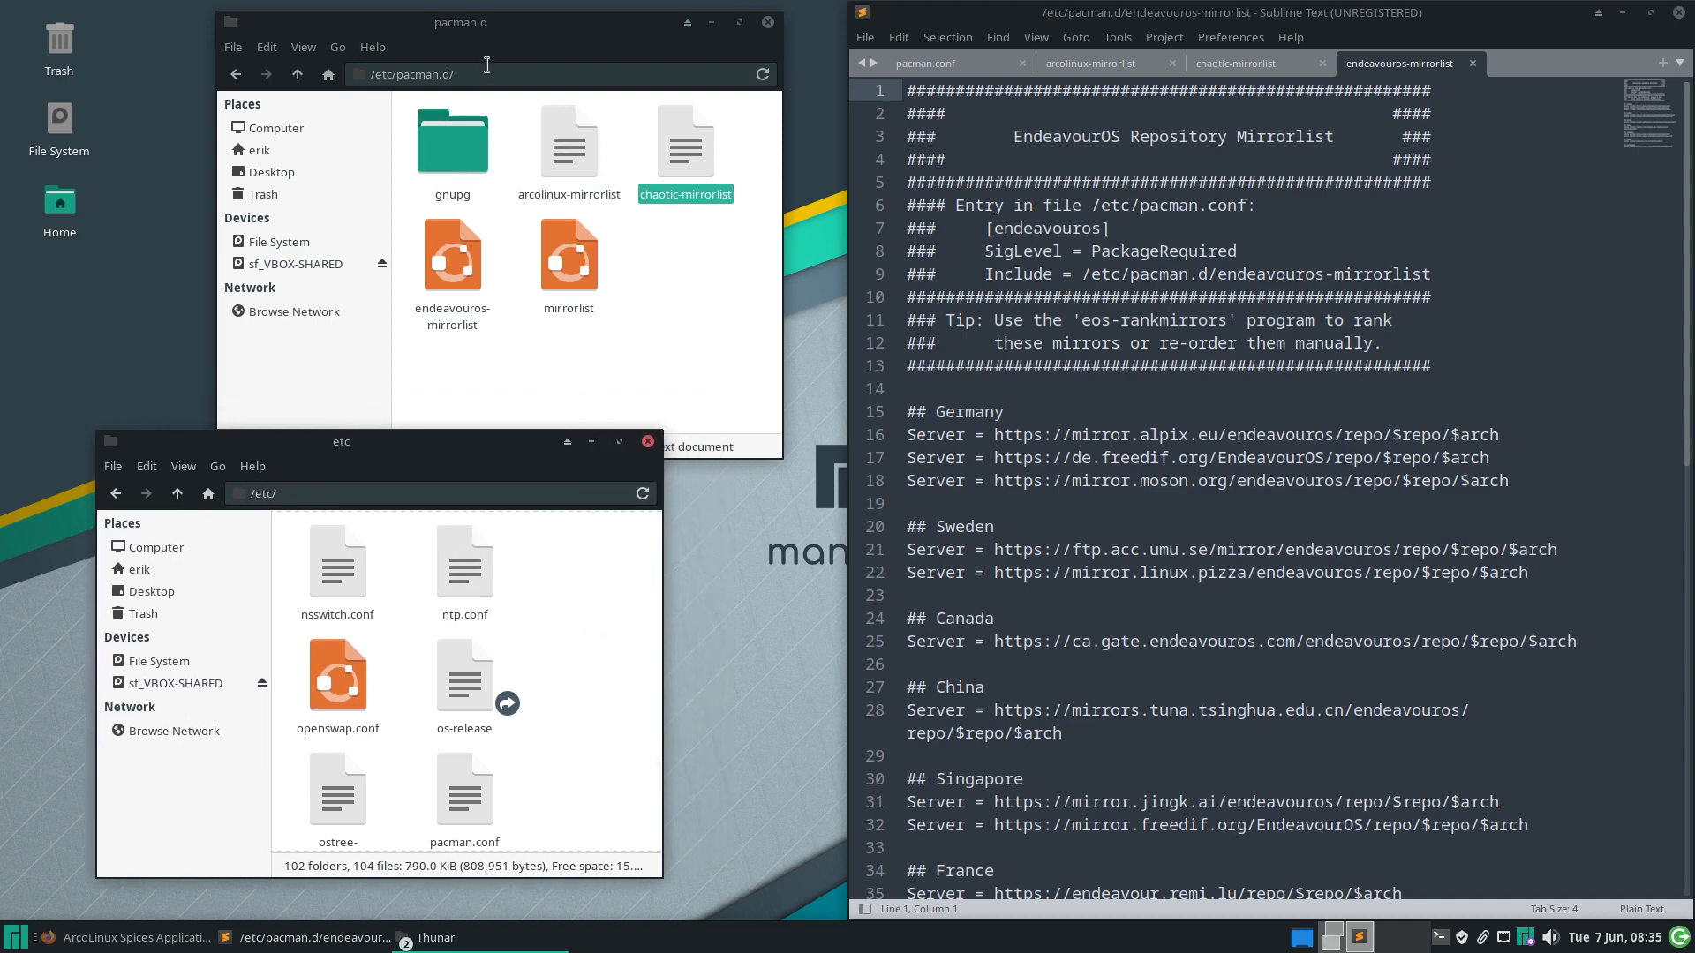
pyautogui.moveTo(490, 22); pyautogui.dragTo(381, 13)
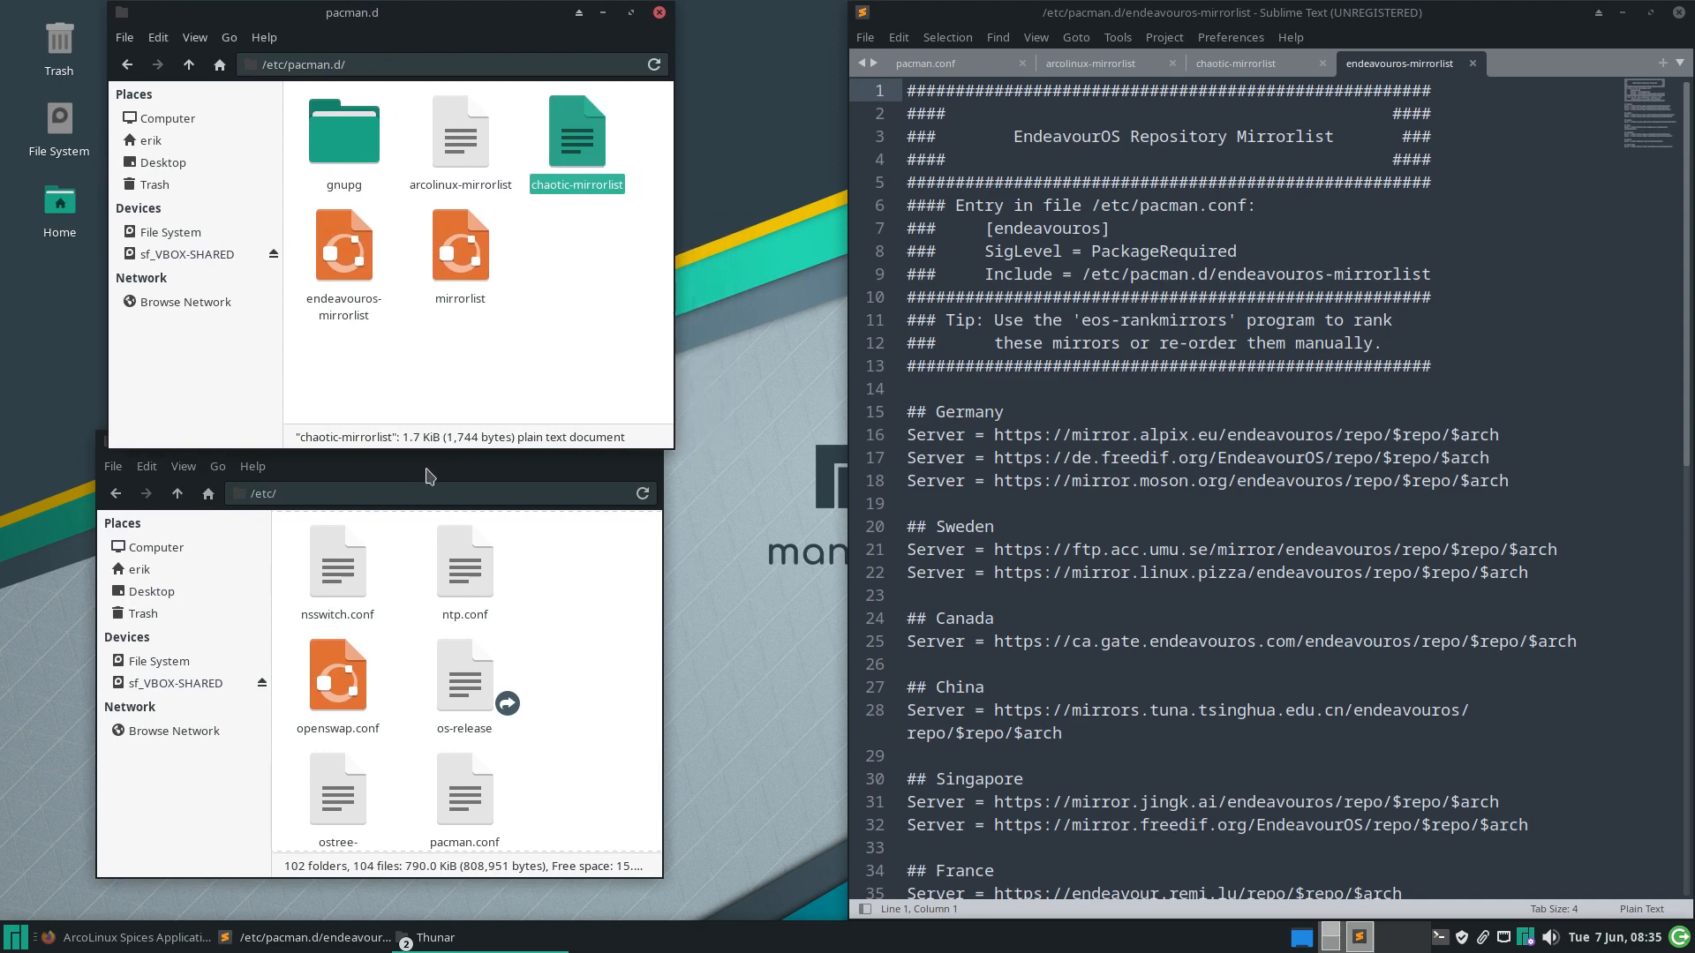
pyautogui.moveTo(428, 448); pyautogui.dragTo(424, 479)
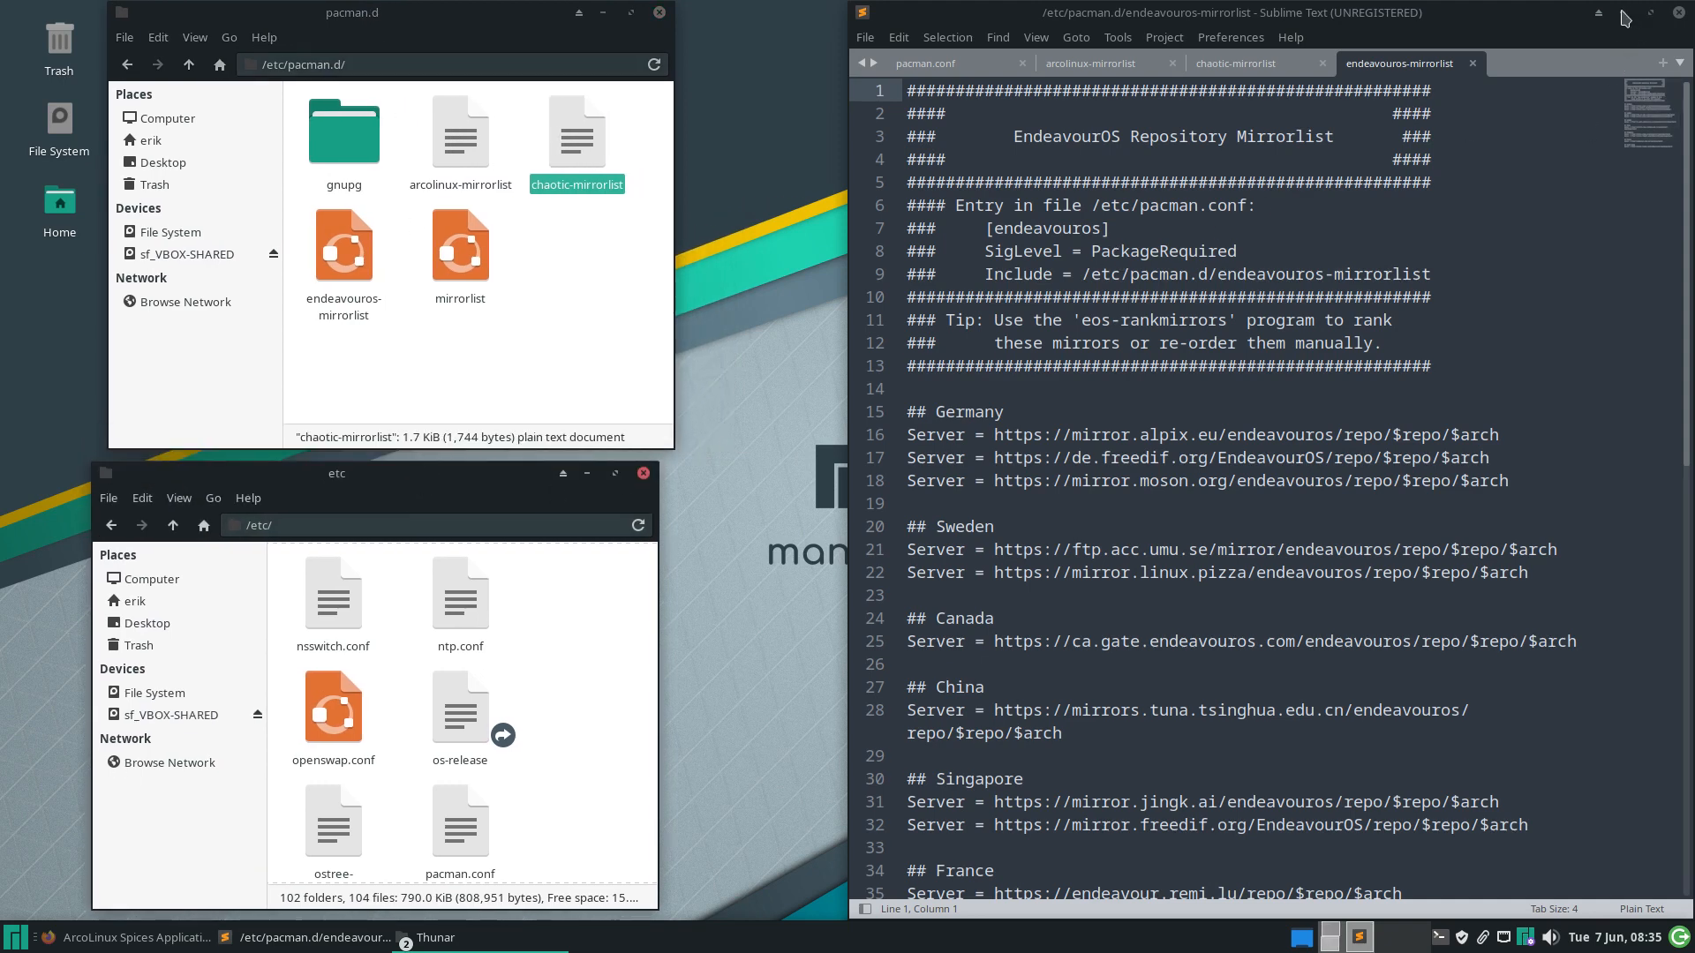
pyautogui.click(1624, 18)
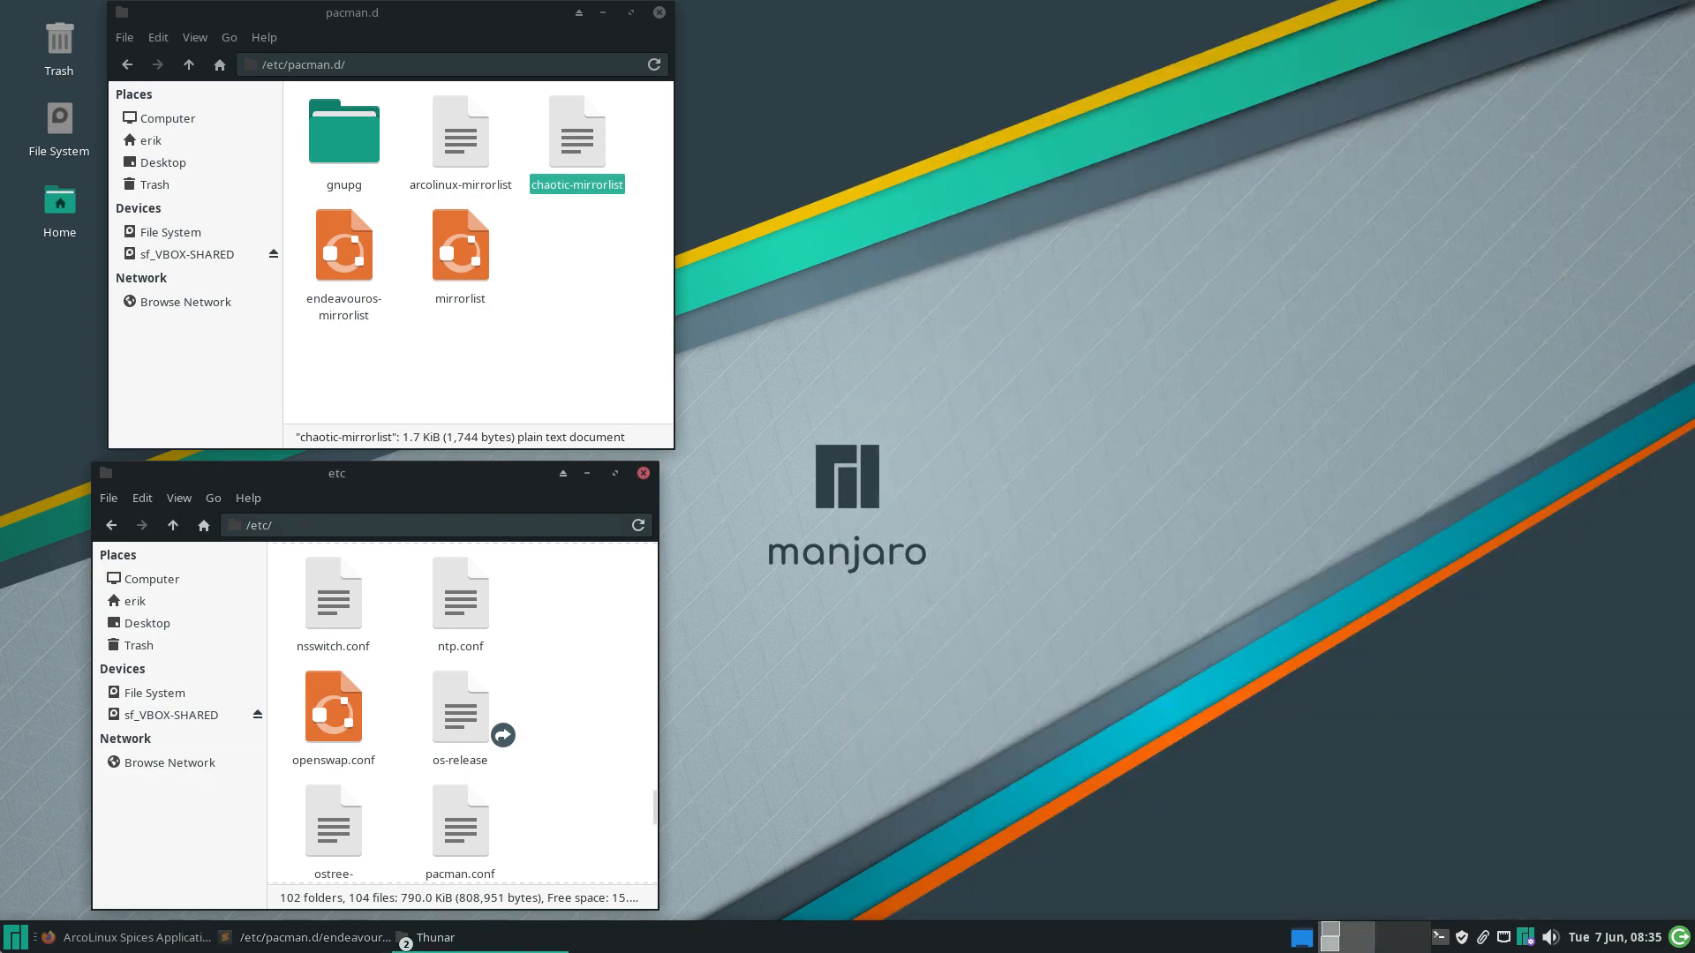
# Search the Whisker Menu for 'arc', then dismiss it without launching anything
pyautogui.press('super')
pyautogui.write('arc')
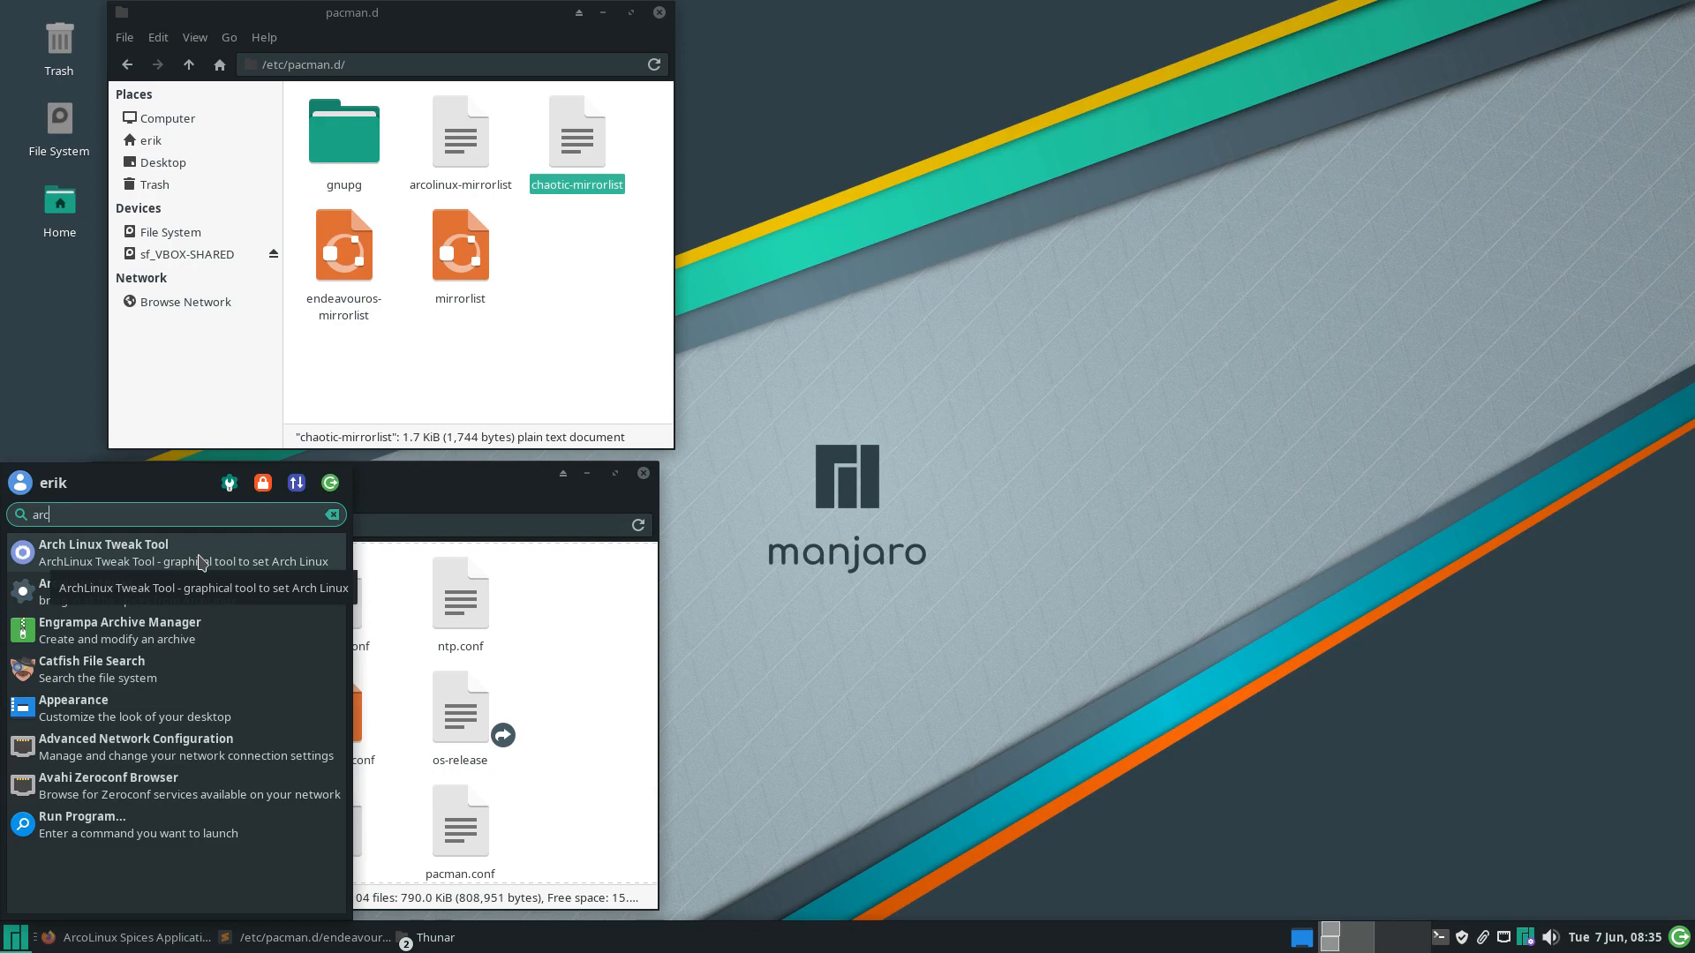
pyautogui.click(1177, 252)
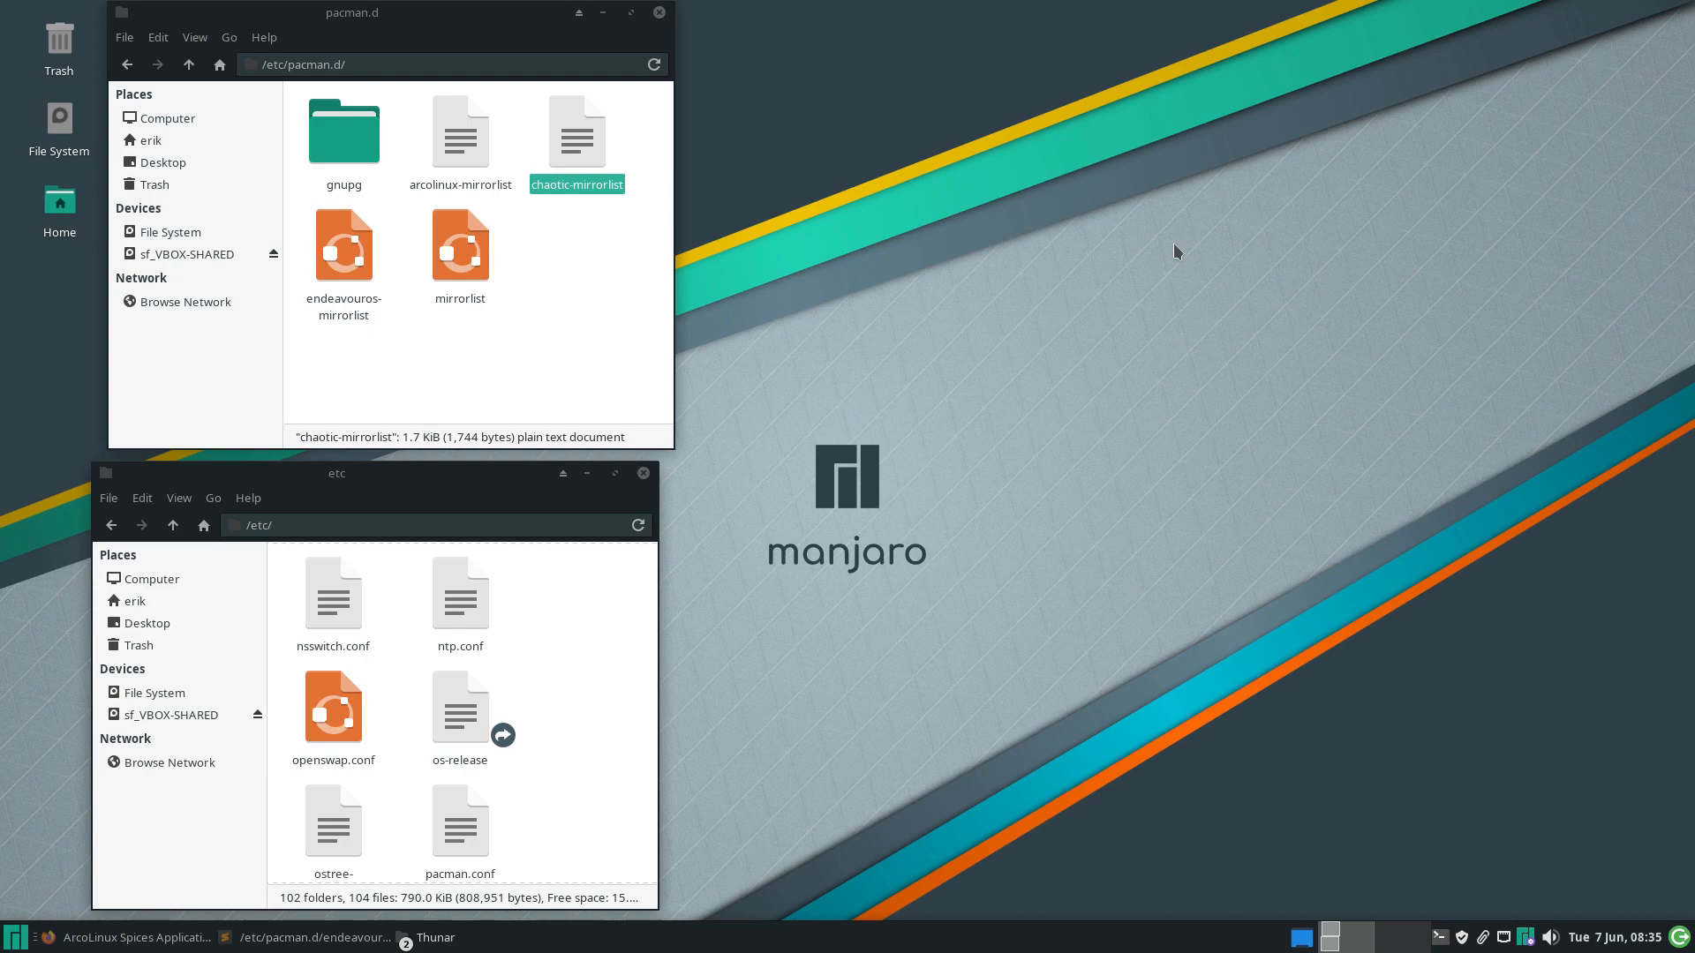
# Check the Alacritty install output in the F12 drop-down terminal, then hide it again
pyautogui.press('F12')
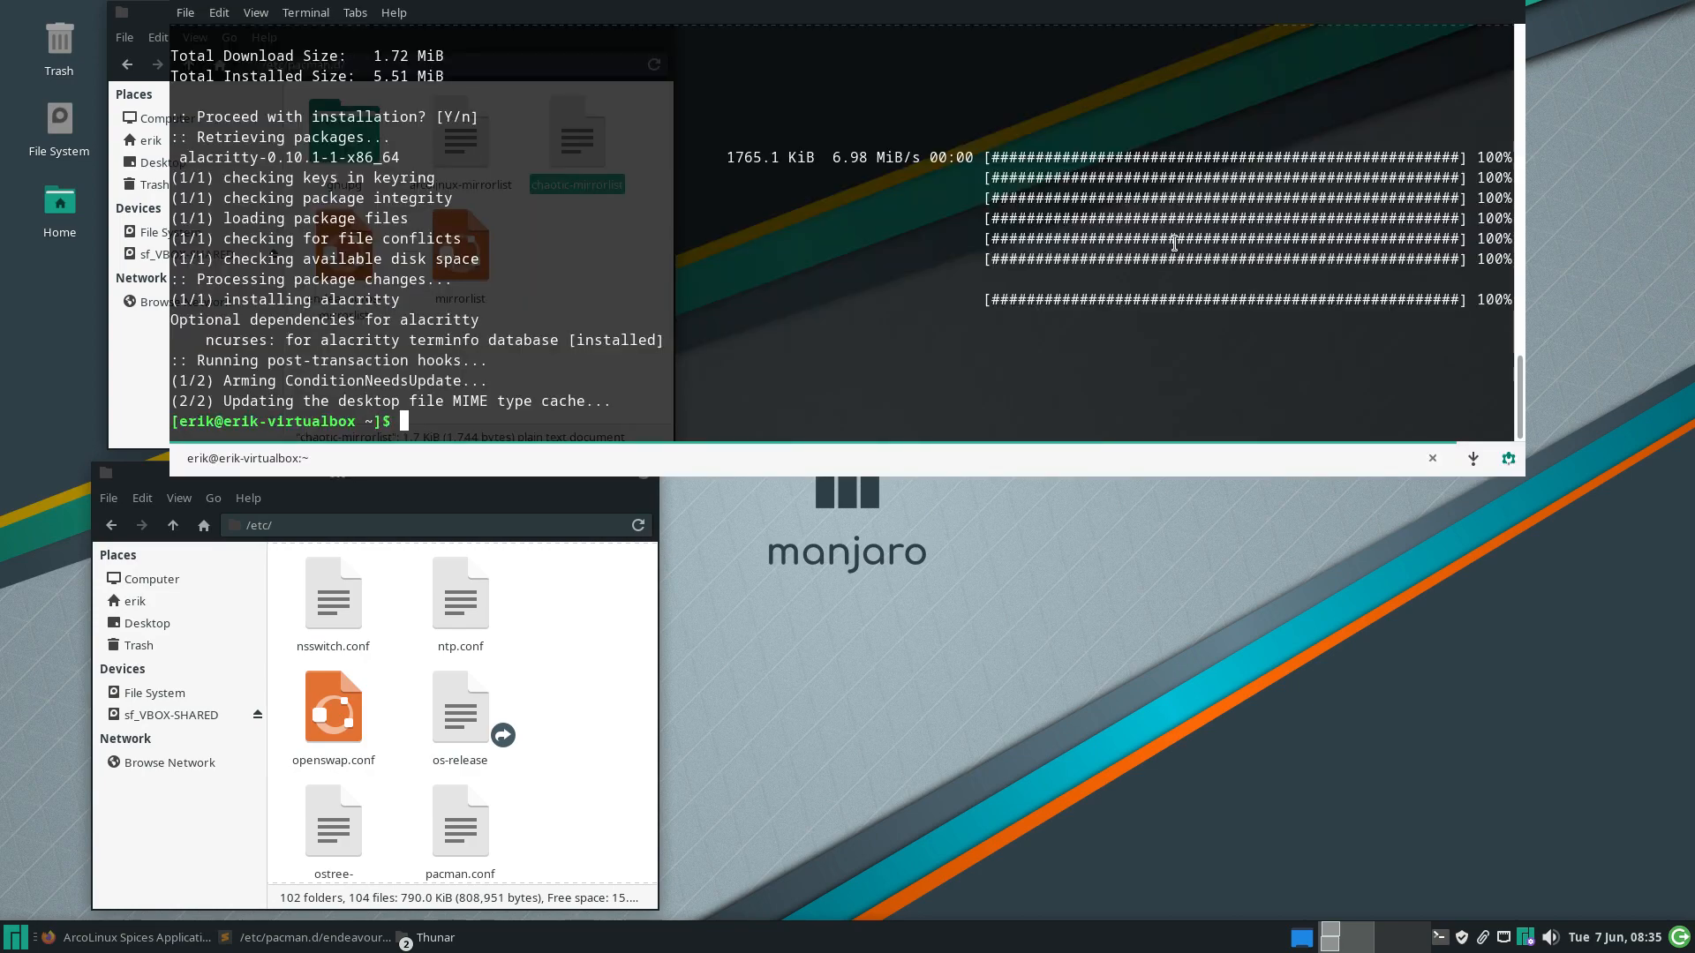
pyautogui.press('F12')
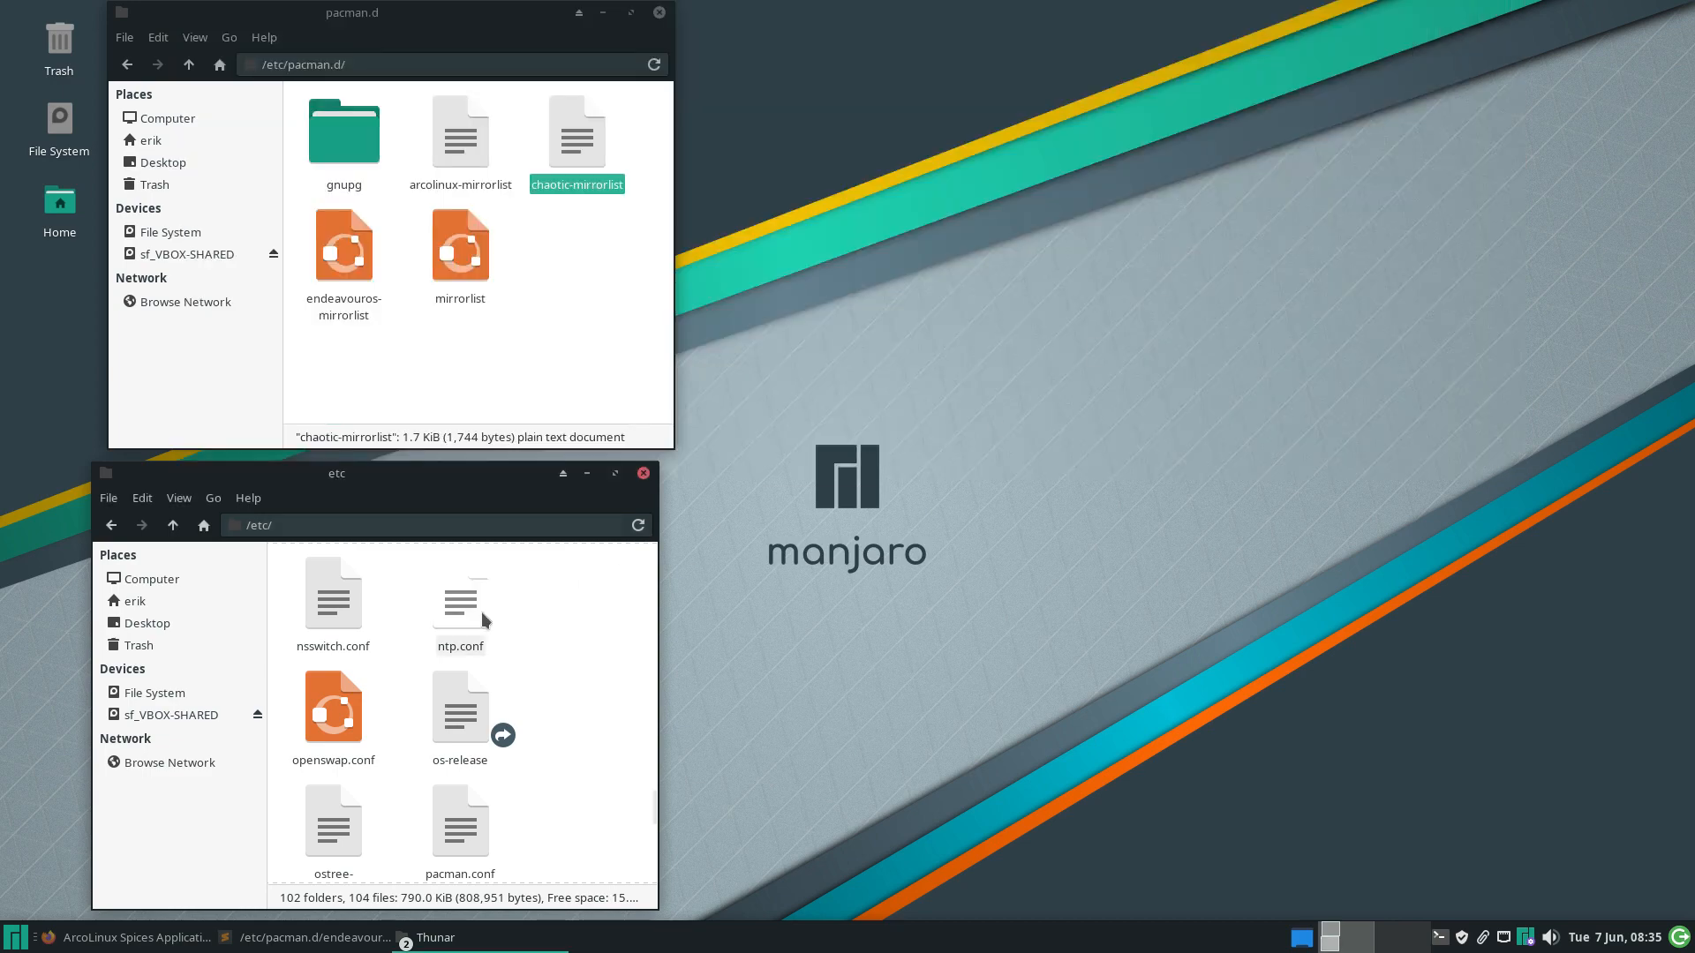
pyautogui.click(27, 938)
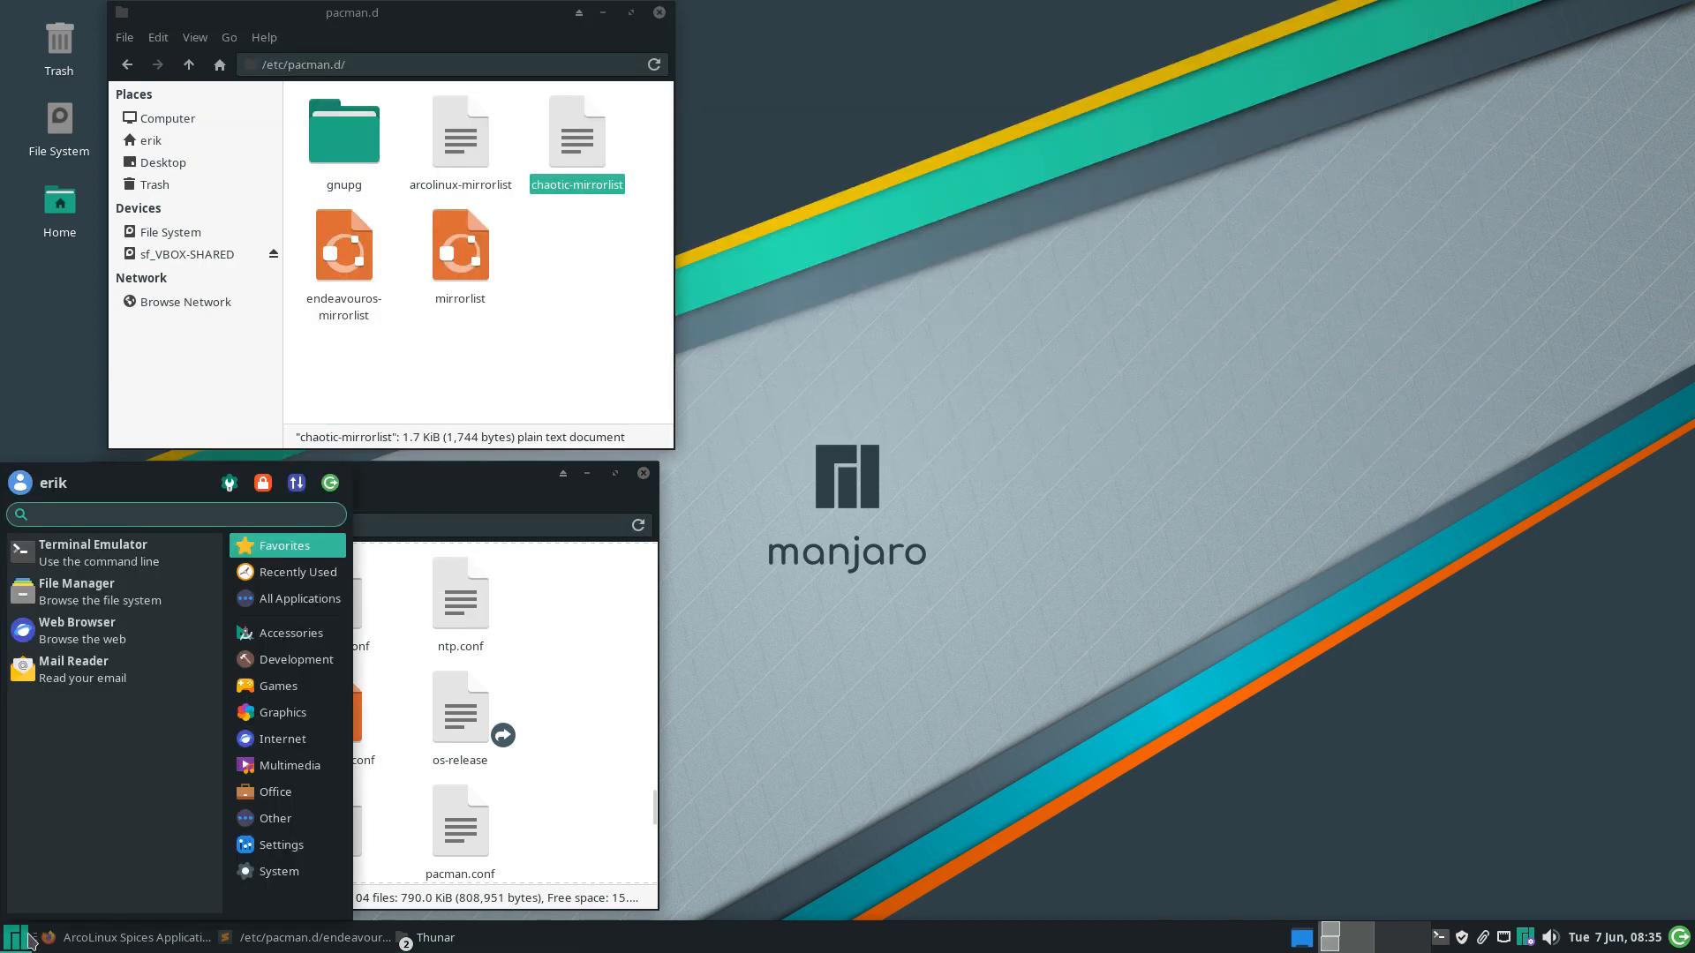
# Launch Alacritty via 'ala' and run archlinux-tweak-tool, entering the admin password
pyautogui.write('ala')
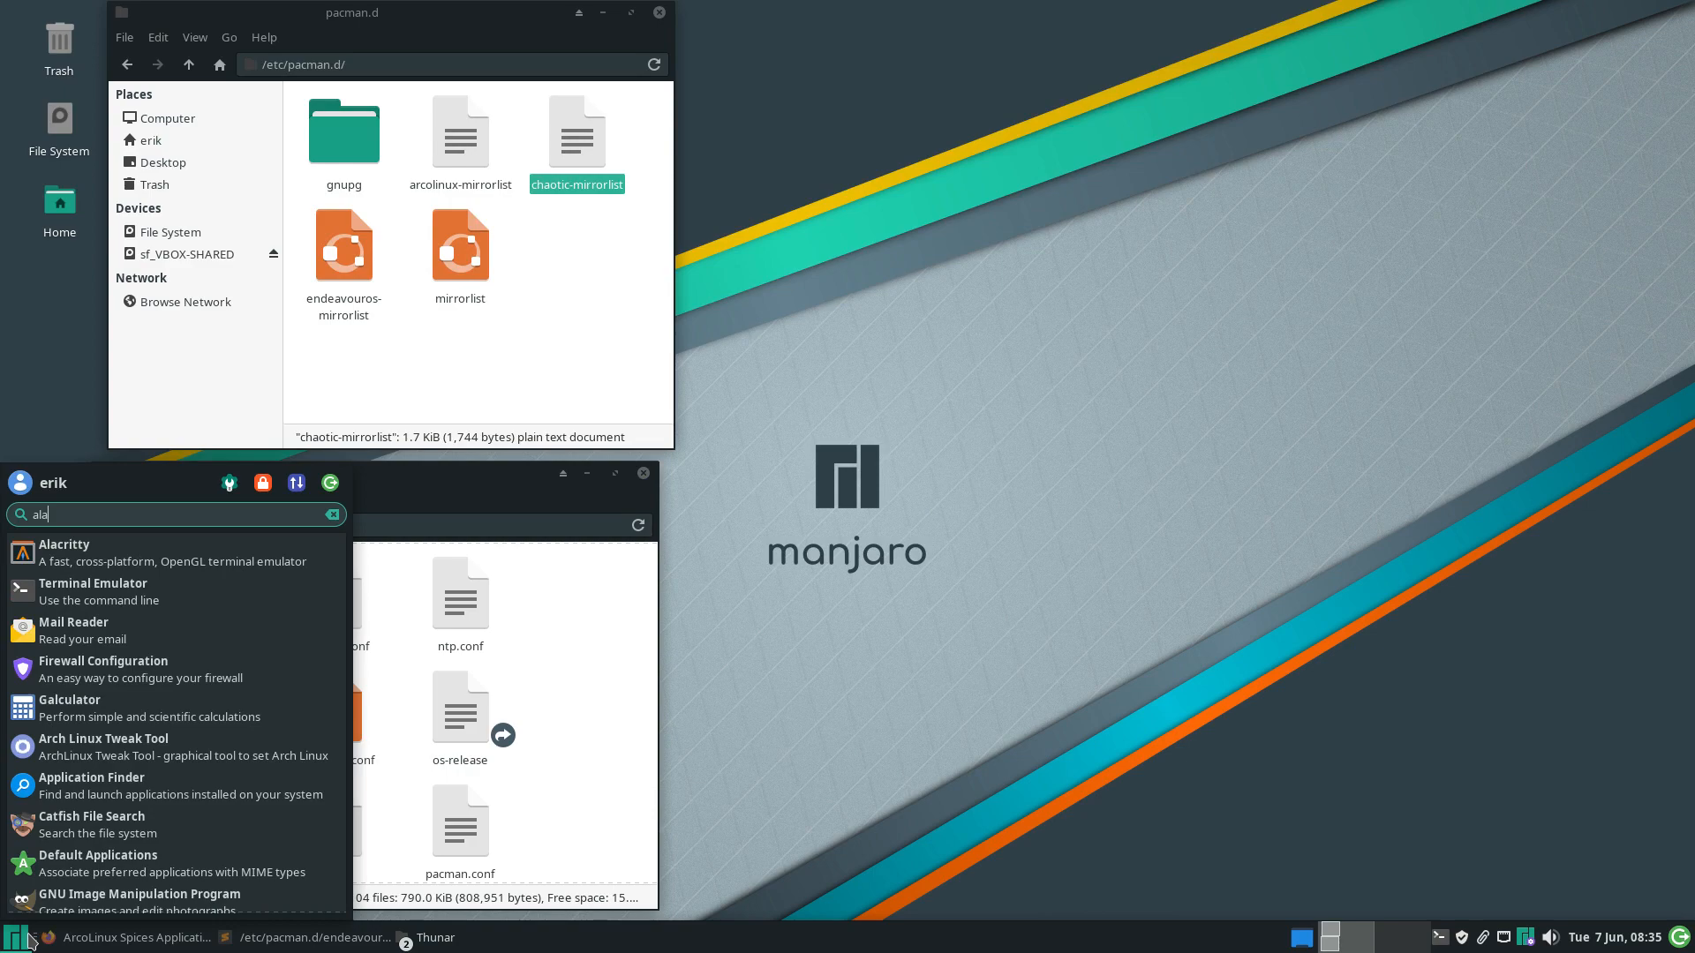
pyautogui.press('Return')
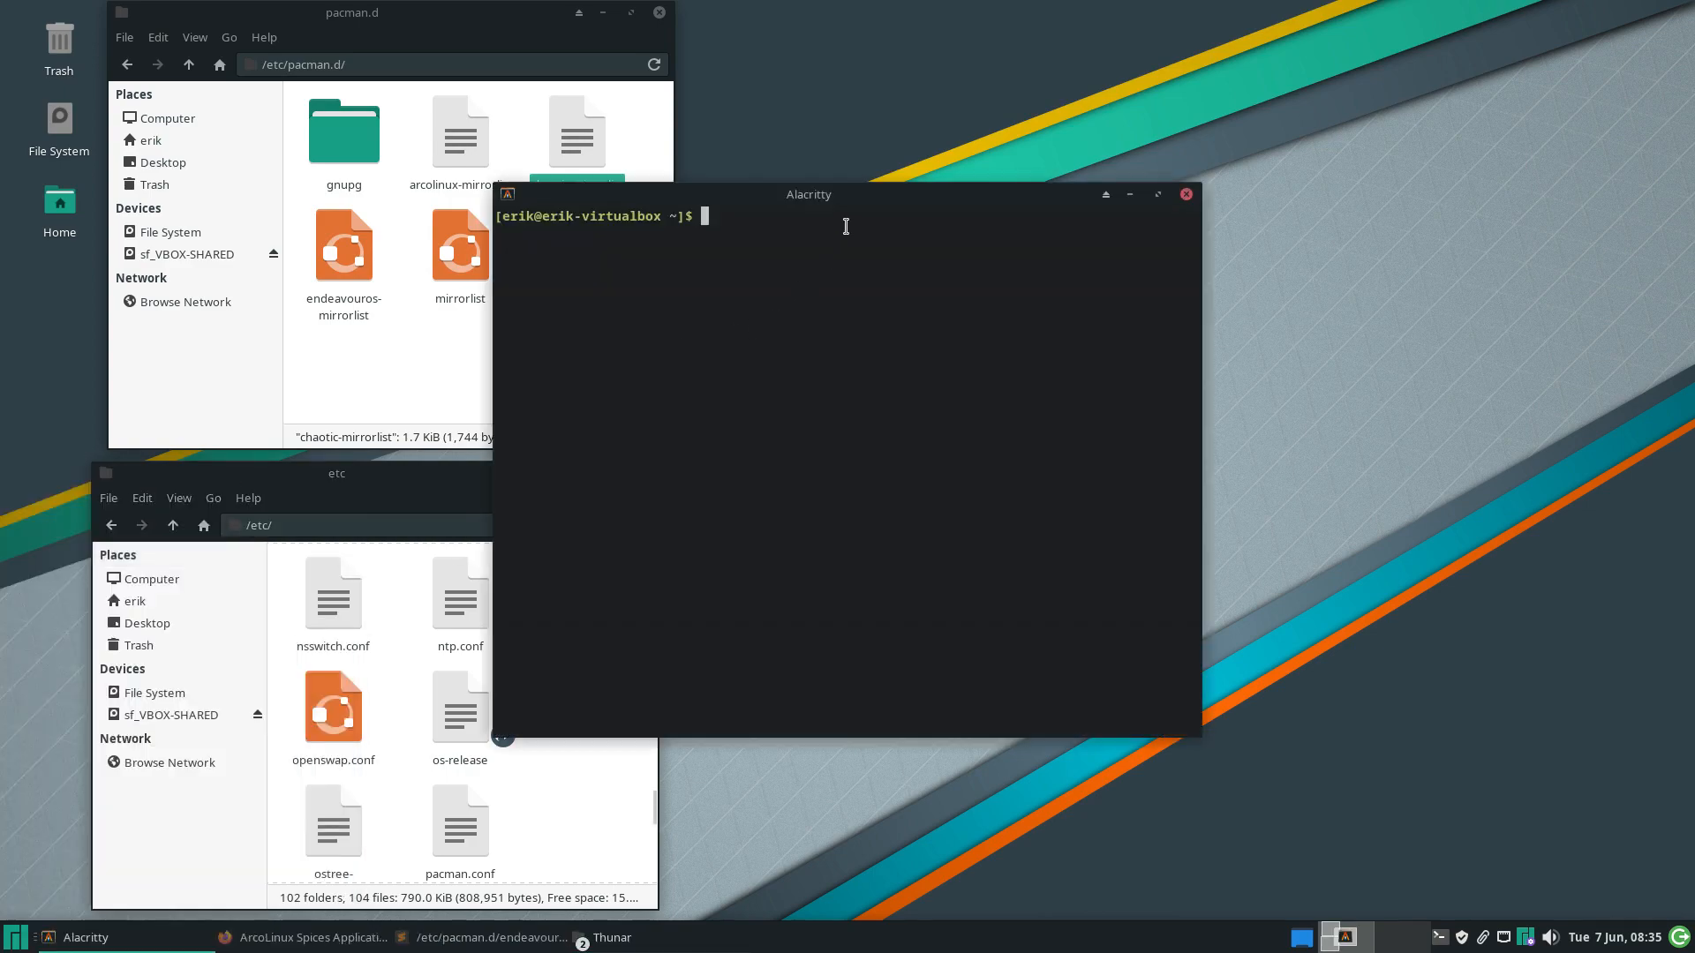
pyautogui.moveTo(846, 227); pyautogui.dragTo(1312, 144)
pyautogui.write('arc')
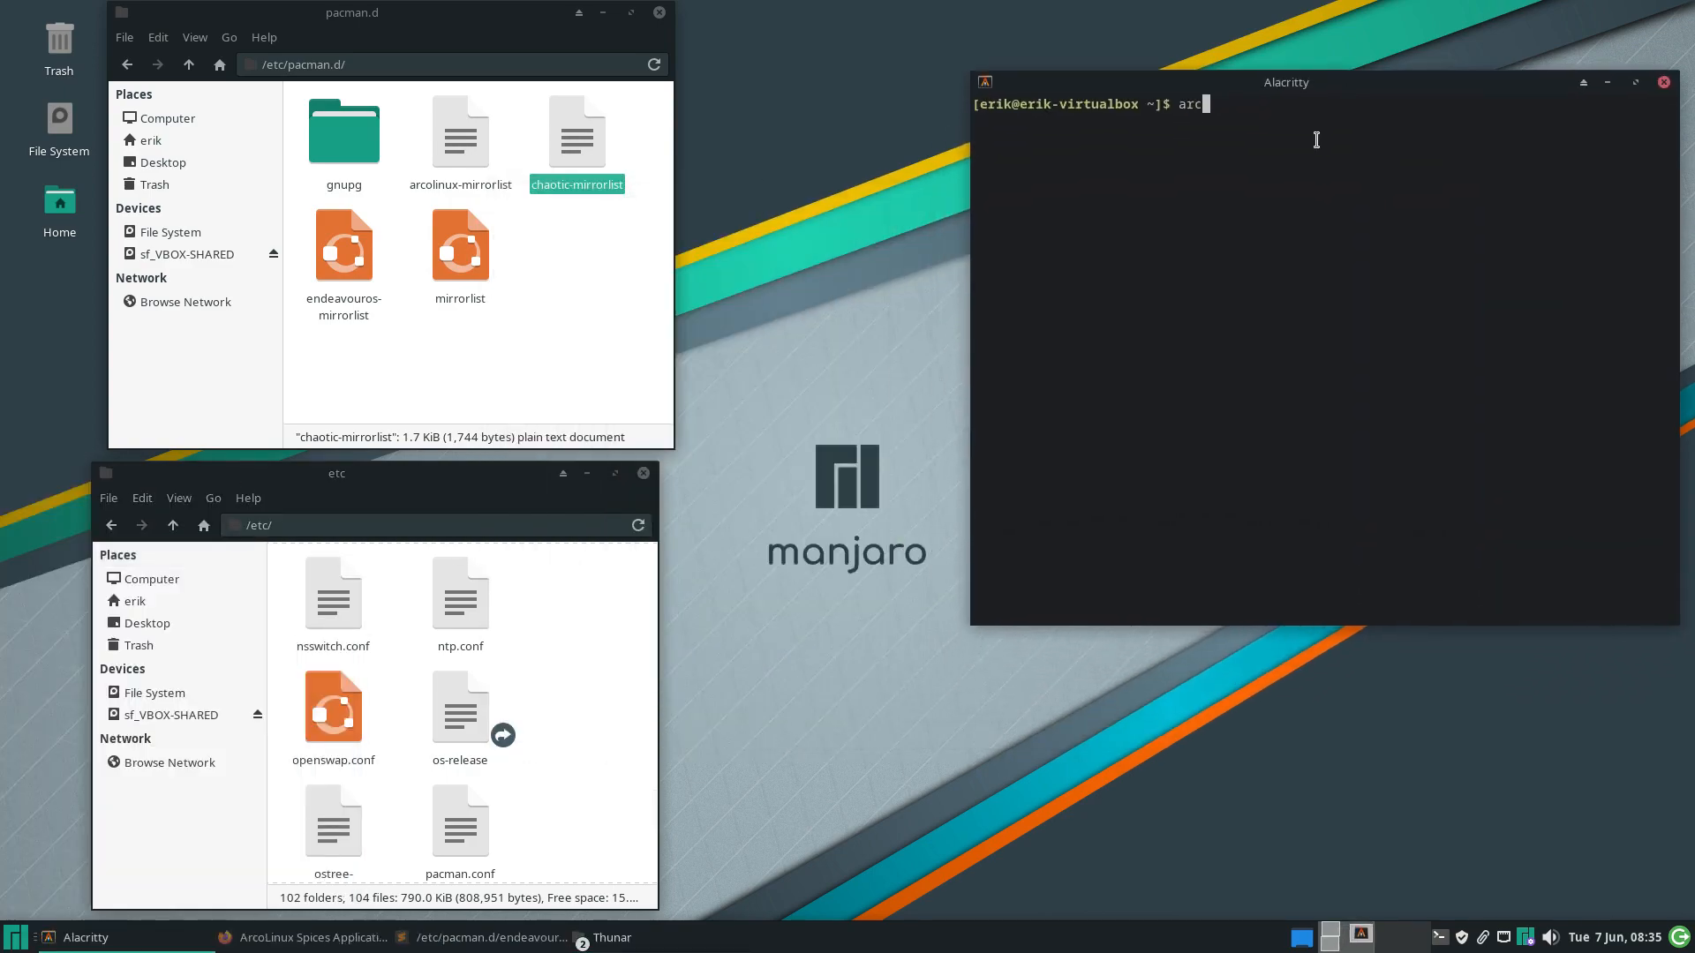
pyautogui.write('hlinux-tweak-tool')
pyautogui.press('Return')
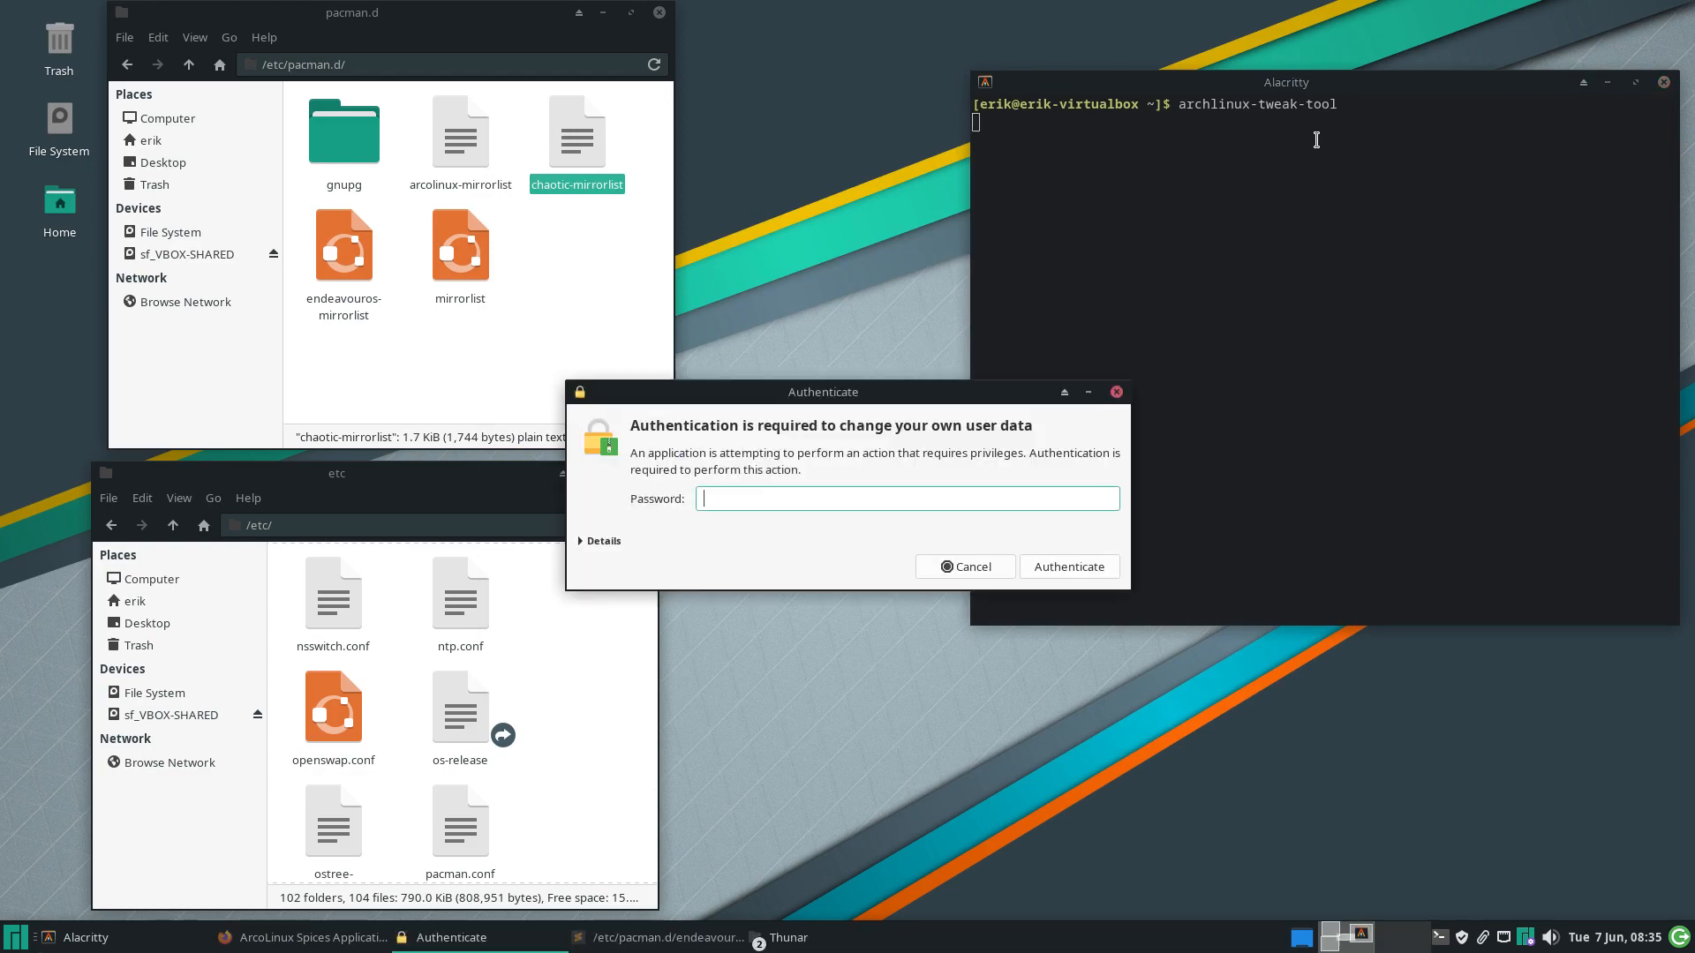
pyautogui.write('•••')
pyautogui.press('Return')
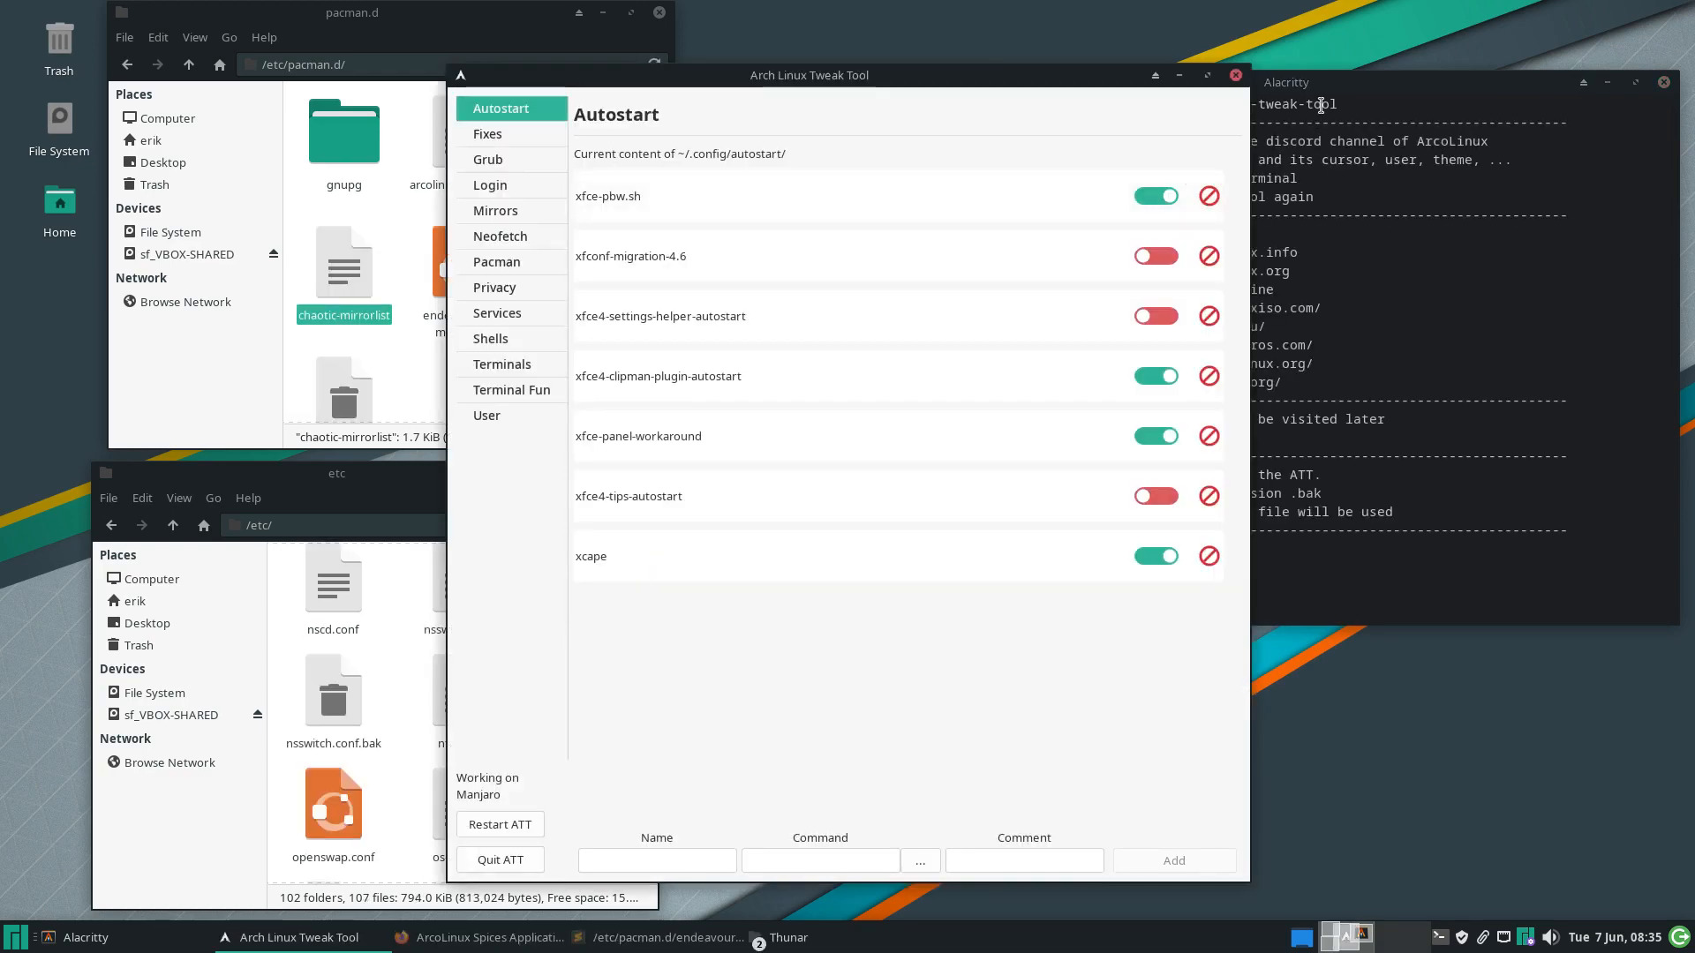
# Arrange the tweak tool and the Alacritty terminal side by side
pyautogui.moveTo(1020, 82); pyautogui.dragTo(670, 79)
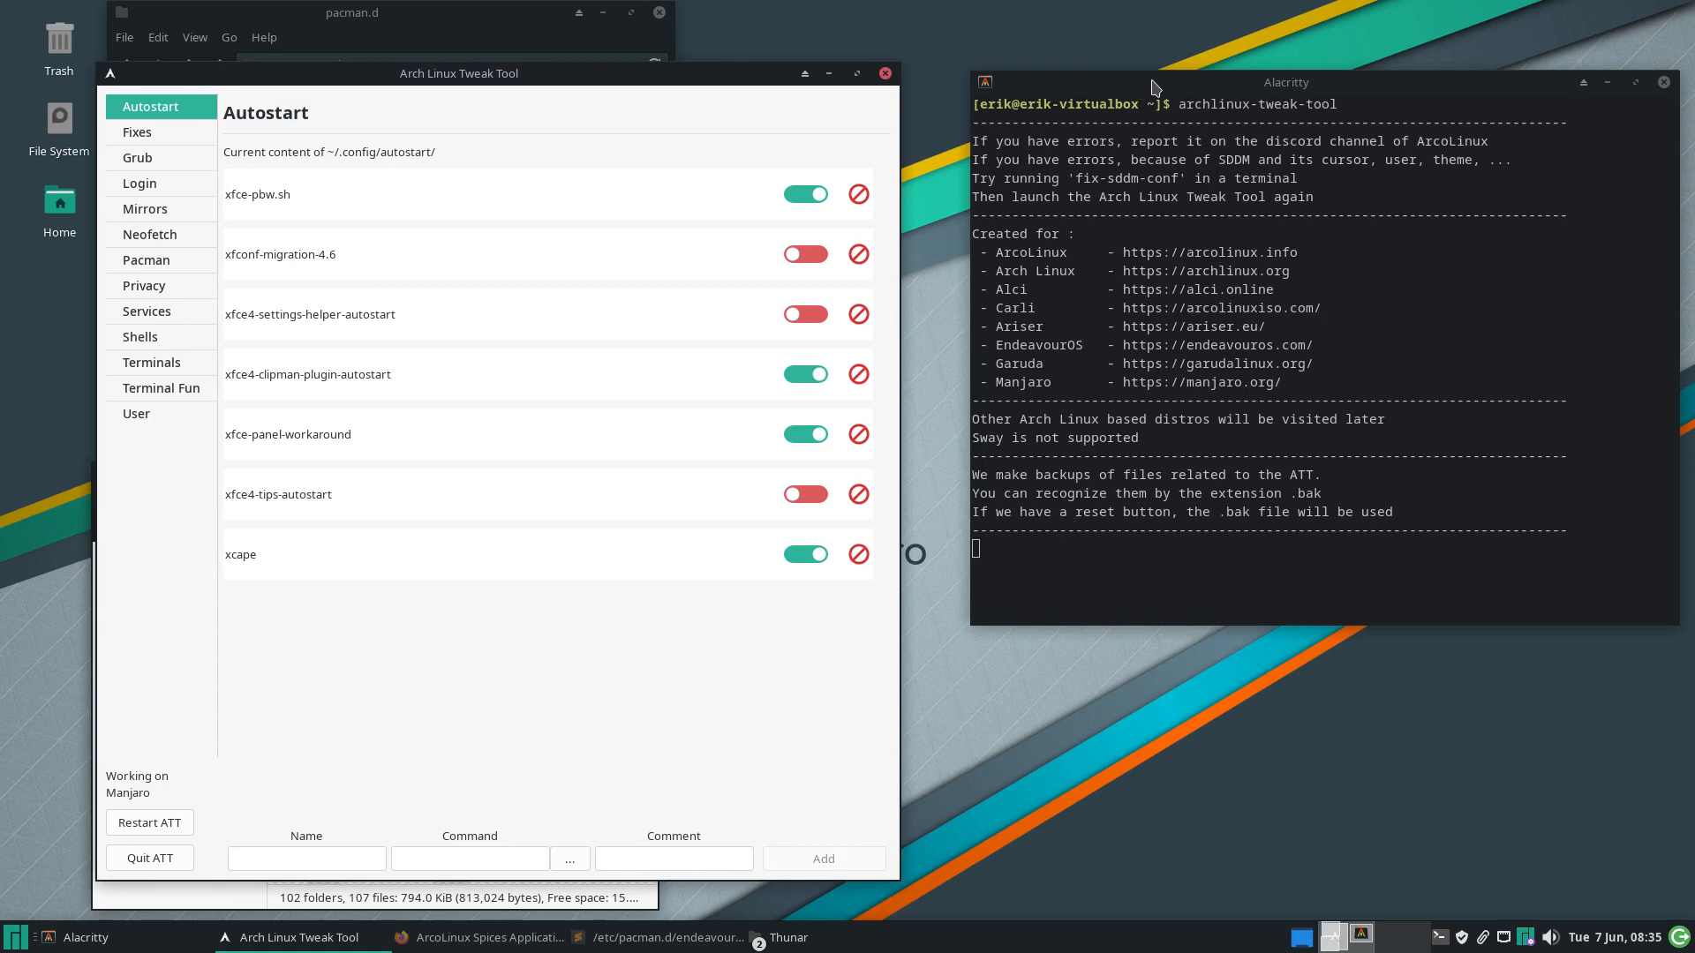
pyautogui.moveTo(1153, 78); pyautogui.dragTo(1168, 118)
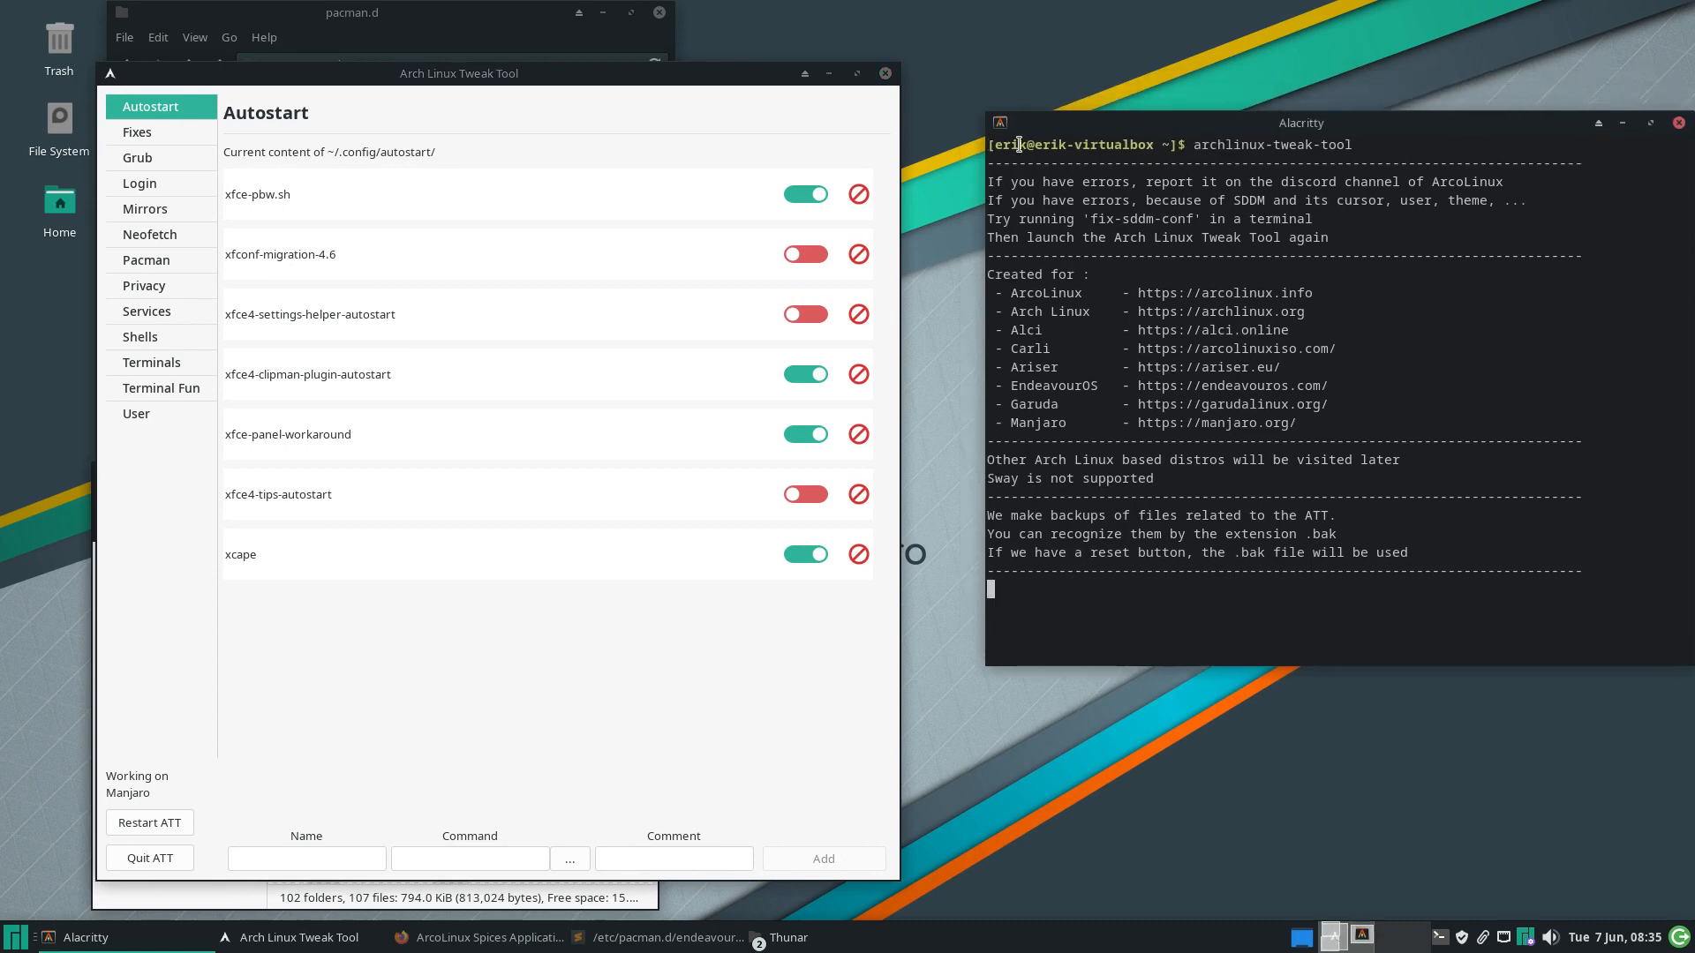
pyautogui.click(471, 80)
pyautogui.moveTo(470, 77)
pyautogui.mouseDown()
pyautogui.moveTo(467, 32)
pyautogui.moveTo(462, 51)
pyautogui.mouseUp()
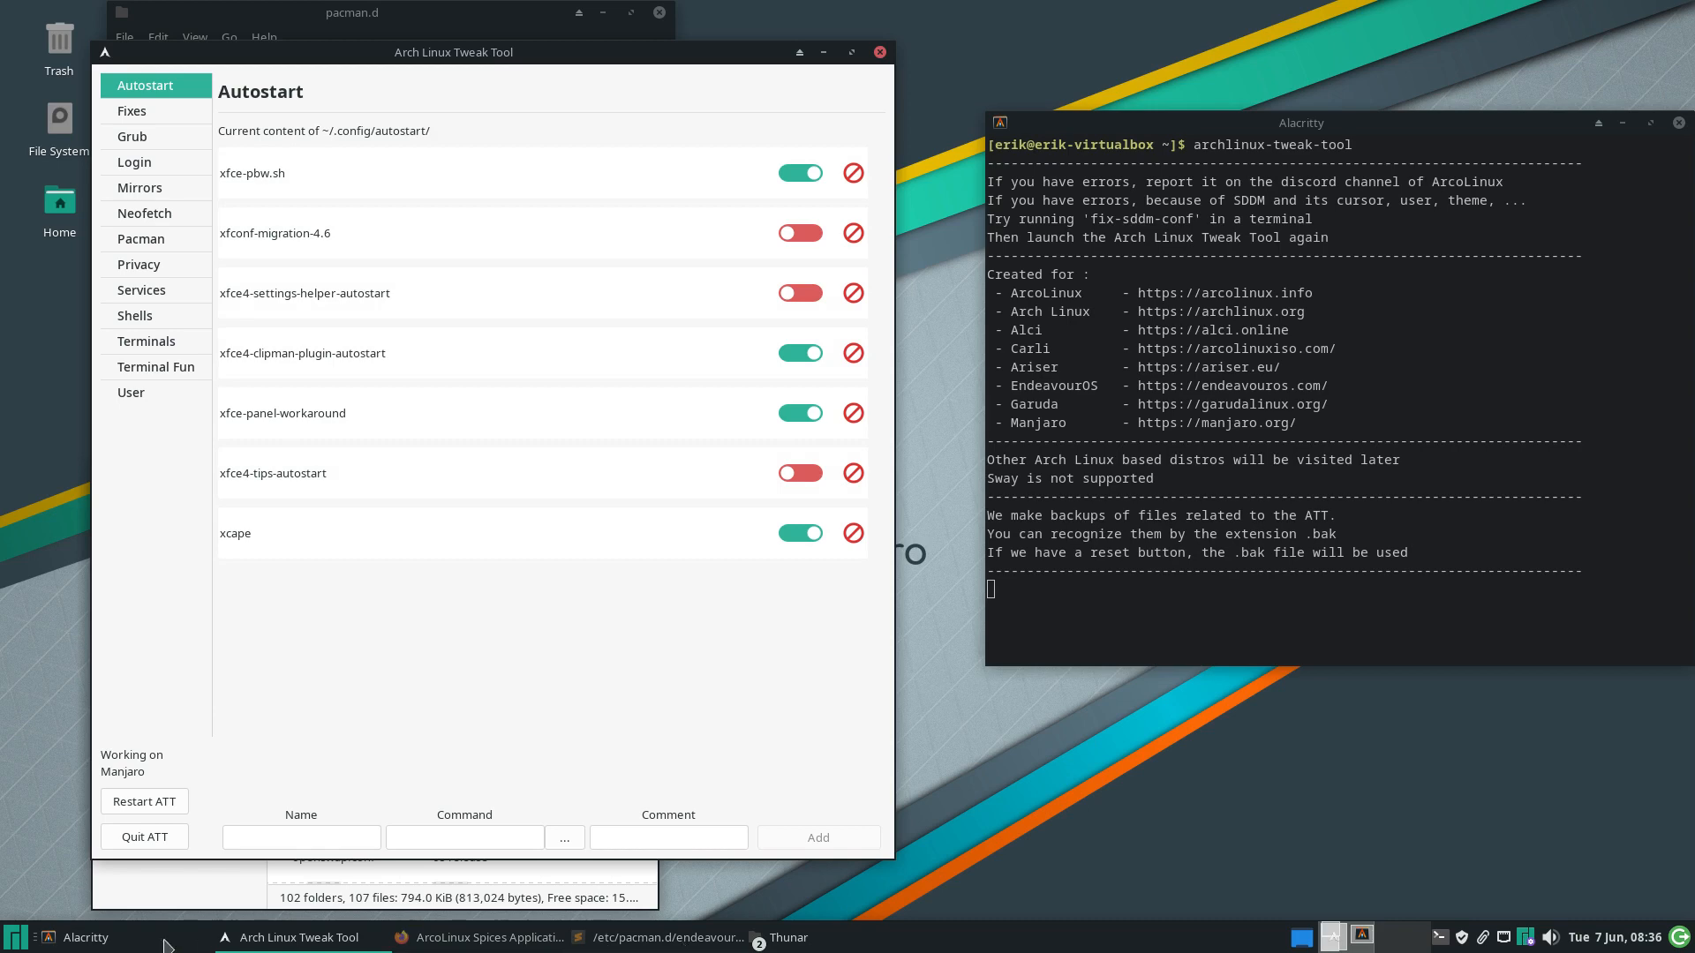
# Open a Thunar window on the home folder with hidden files shown
pyautogui.click(18, 943)
pyautogui.write('t')
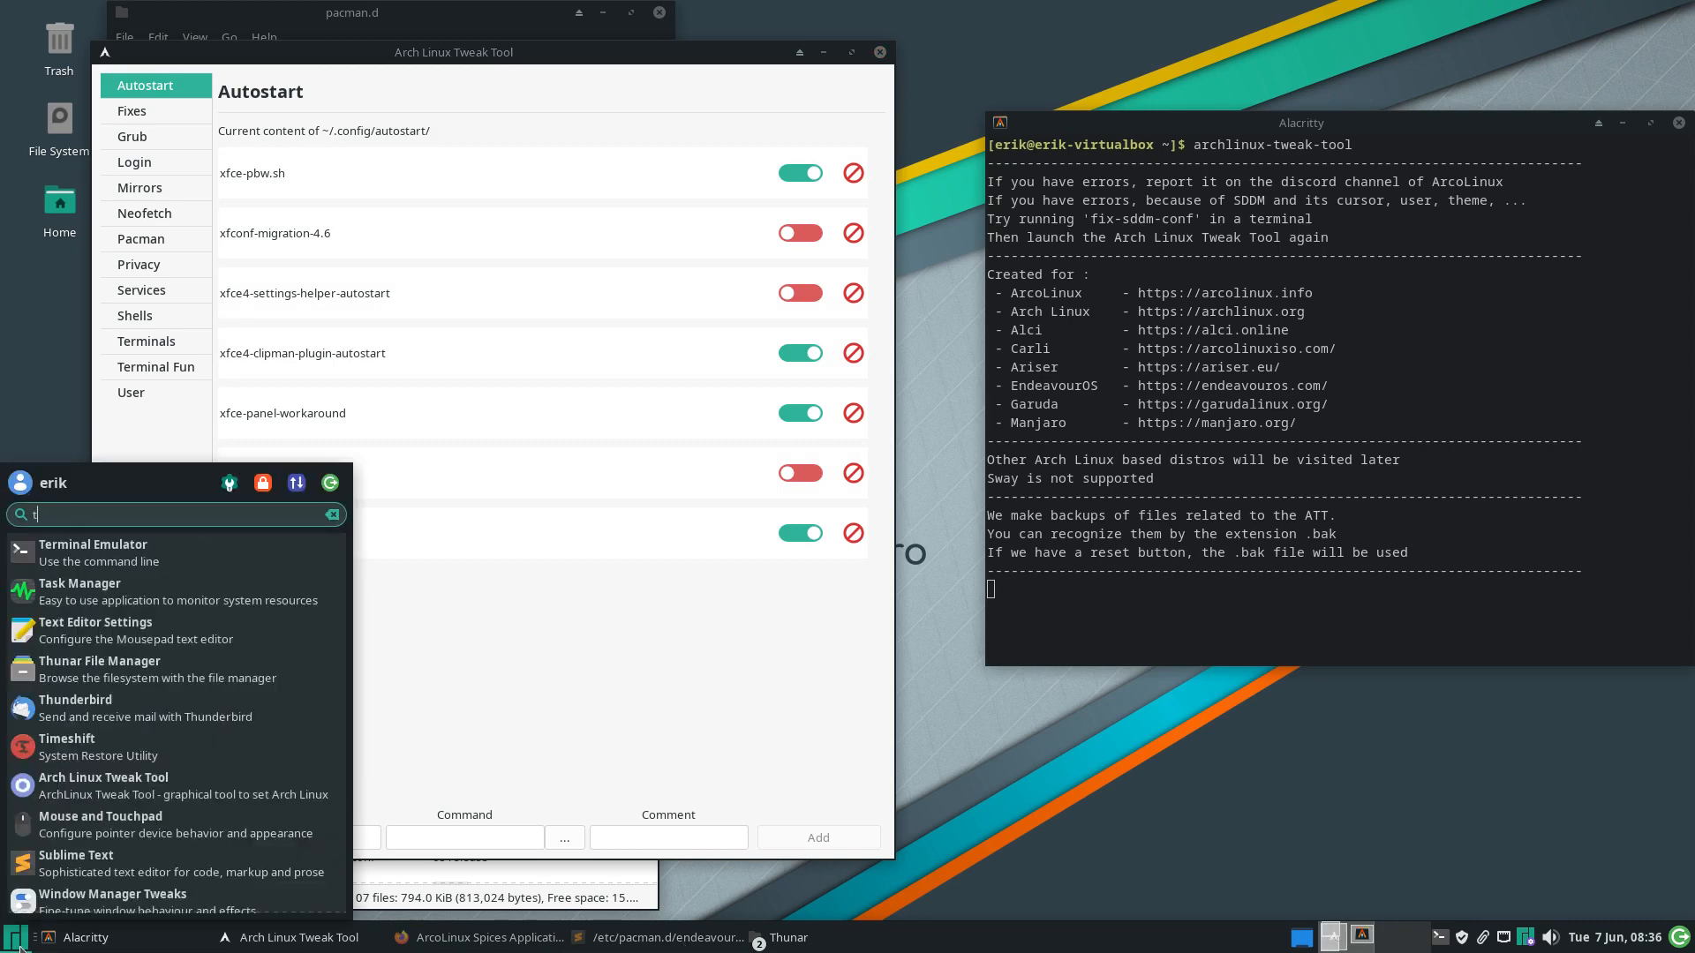
pyautogui.press('BackSpace')
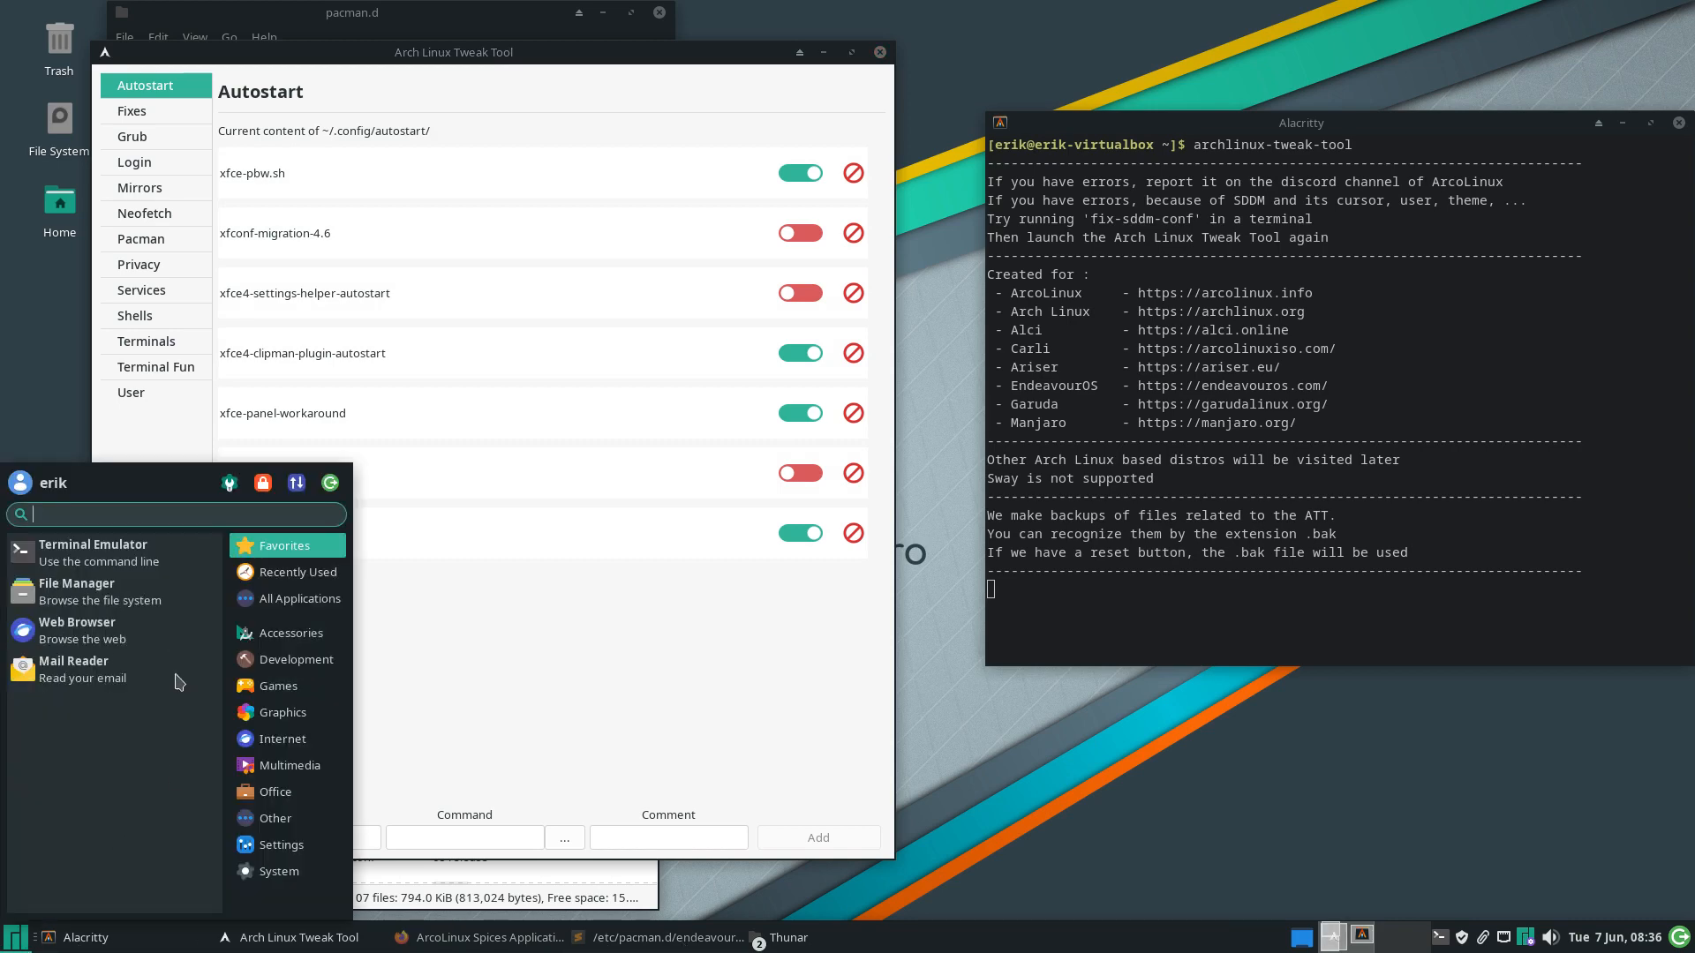
pyautogui.click(155, 609)
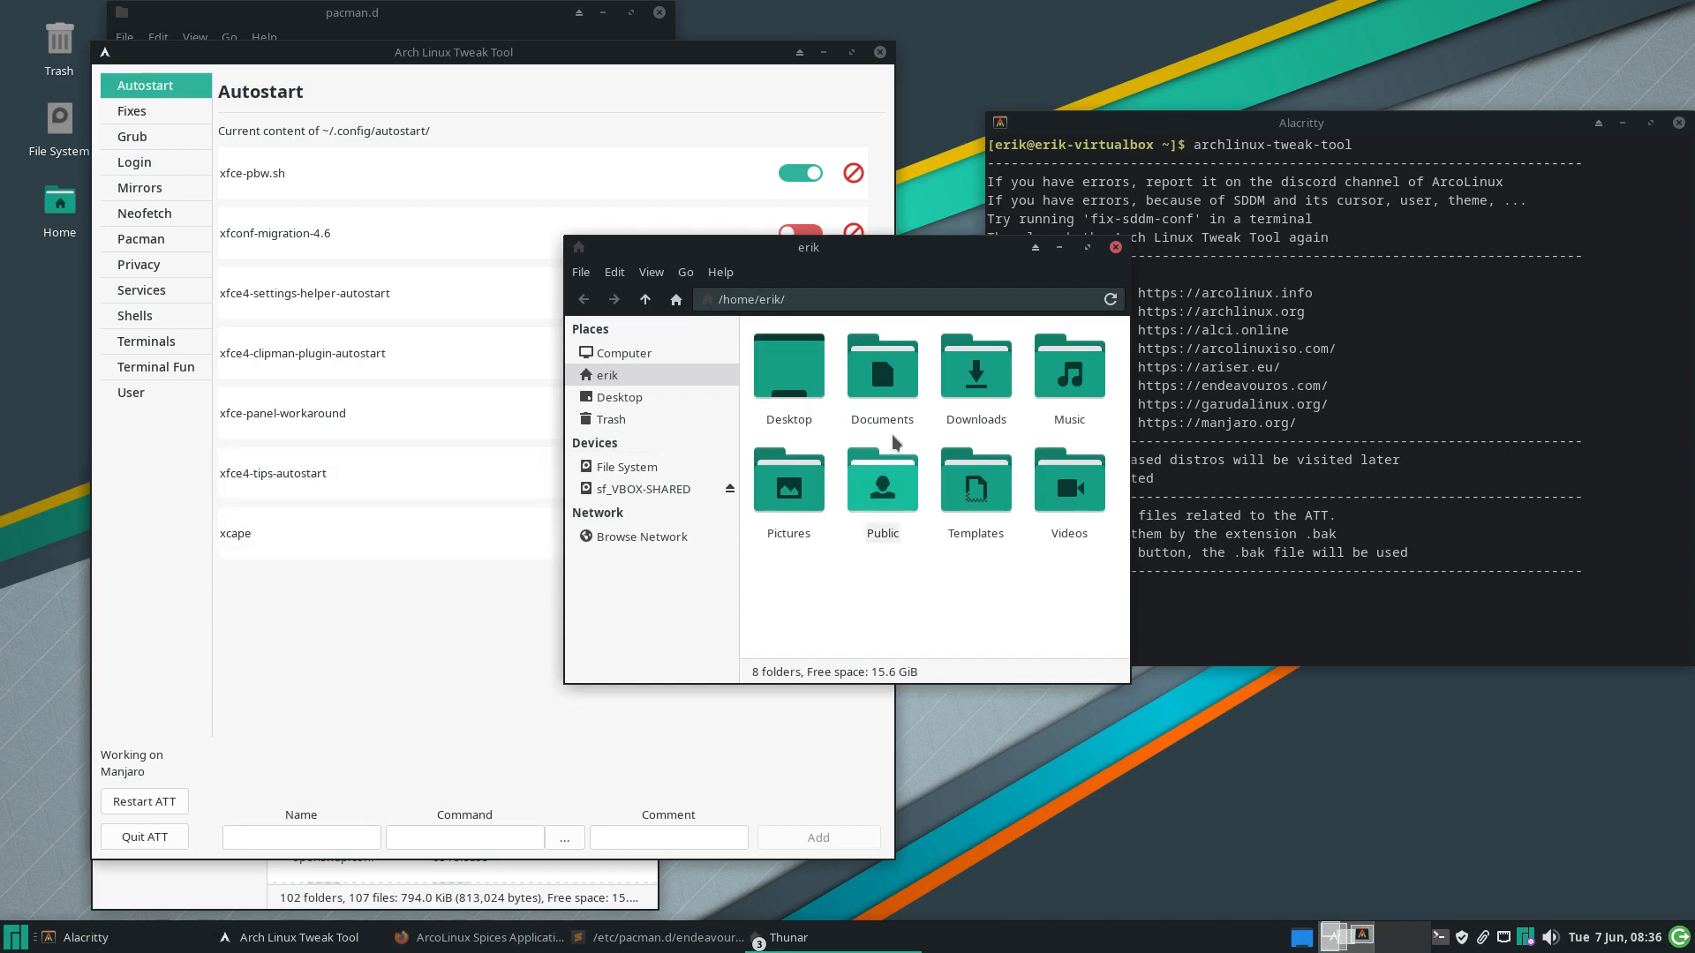
pyautogui.hotkey('ctrl', 'h')
# Open .config/autostart, move it lower right, and switch off xfce4-clipman-plugin-autostart
pyautogui.doubleClick(949, 378)
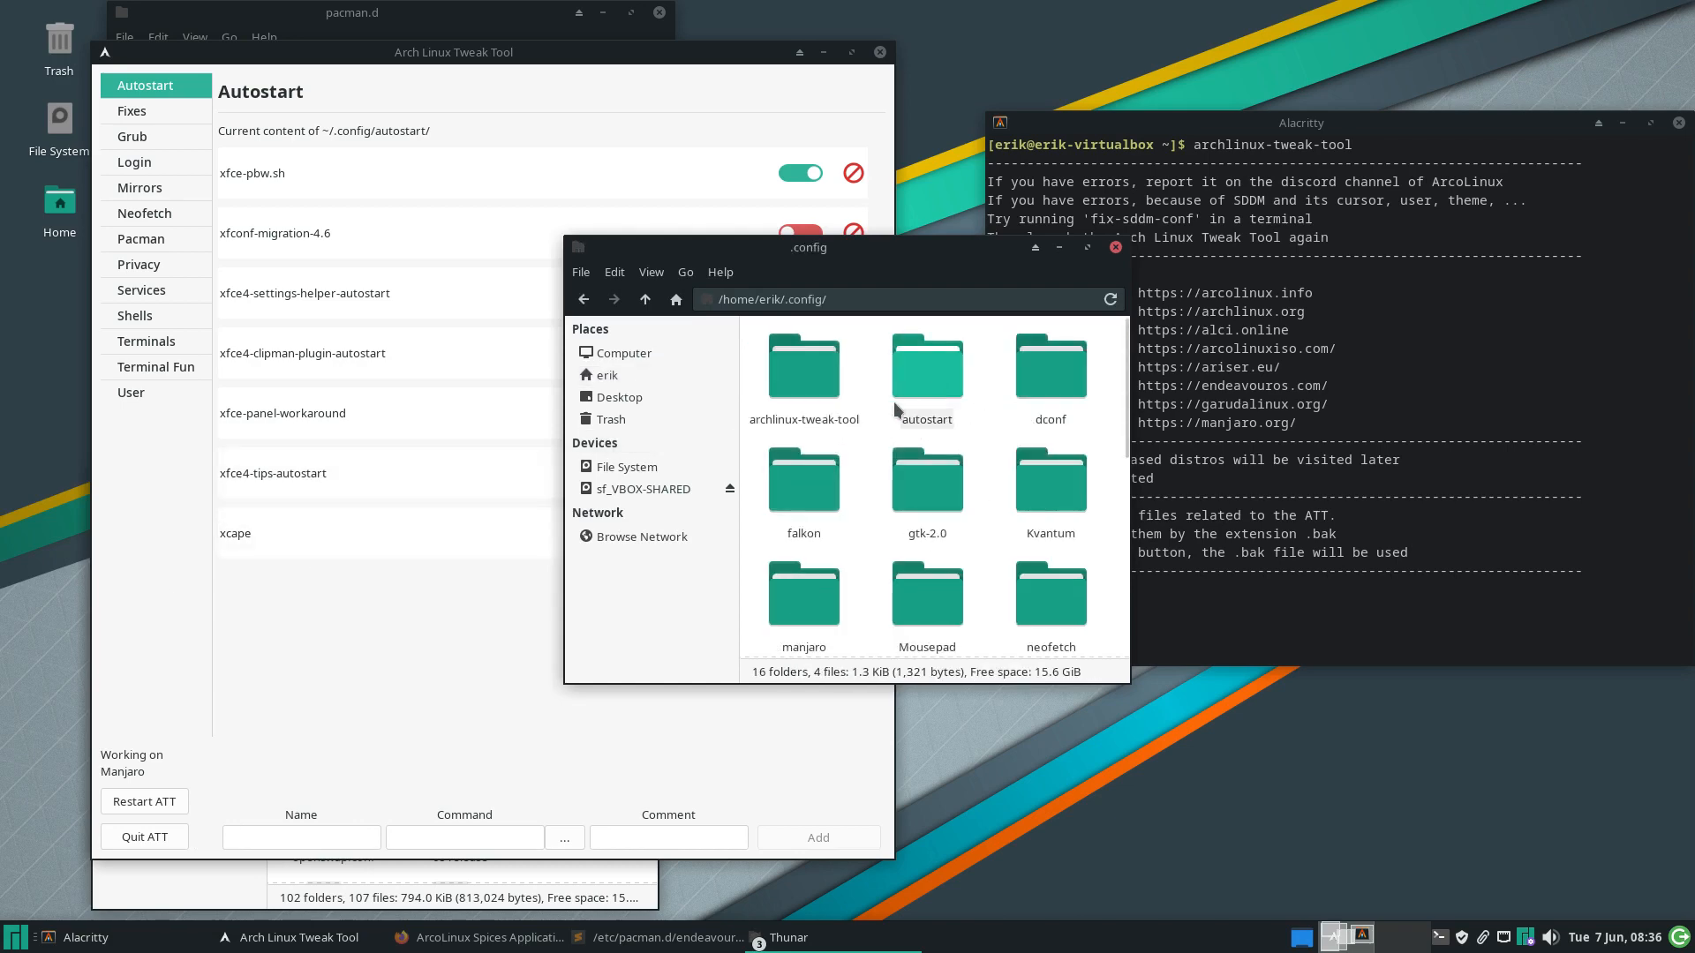
pyautogui.doubleClick(922, 370)
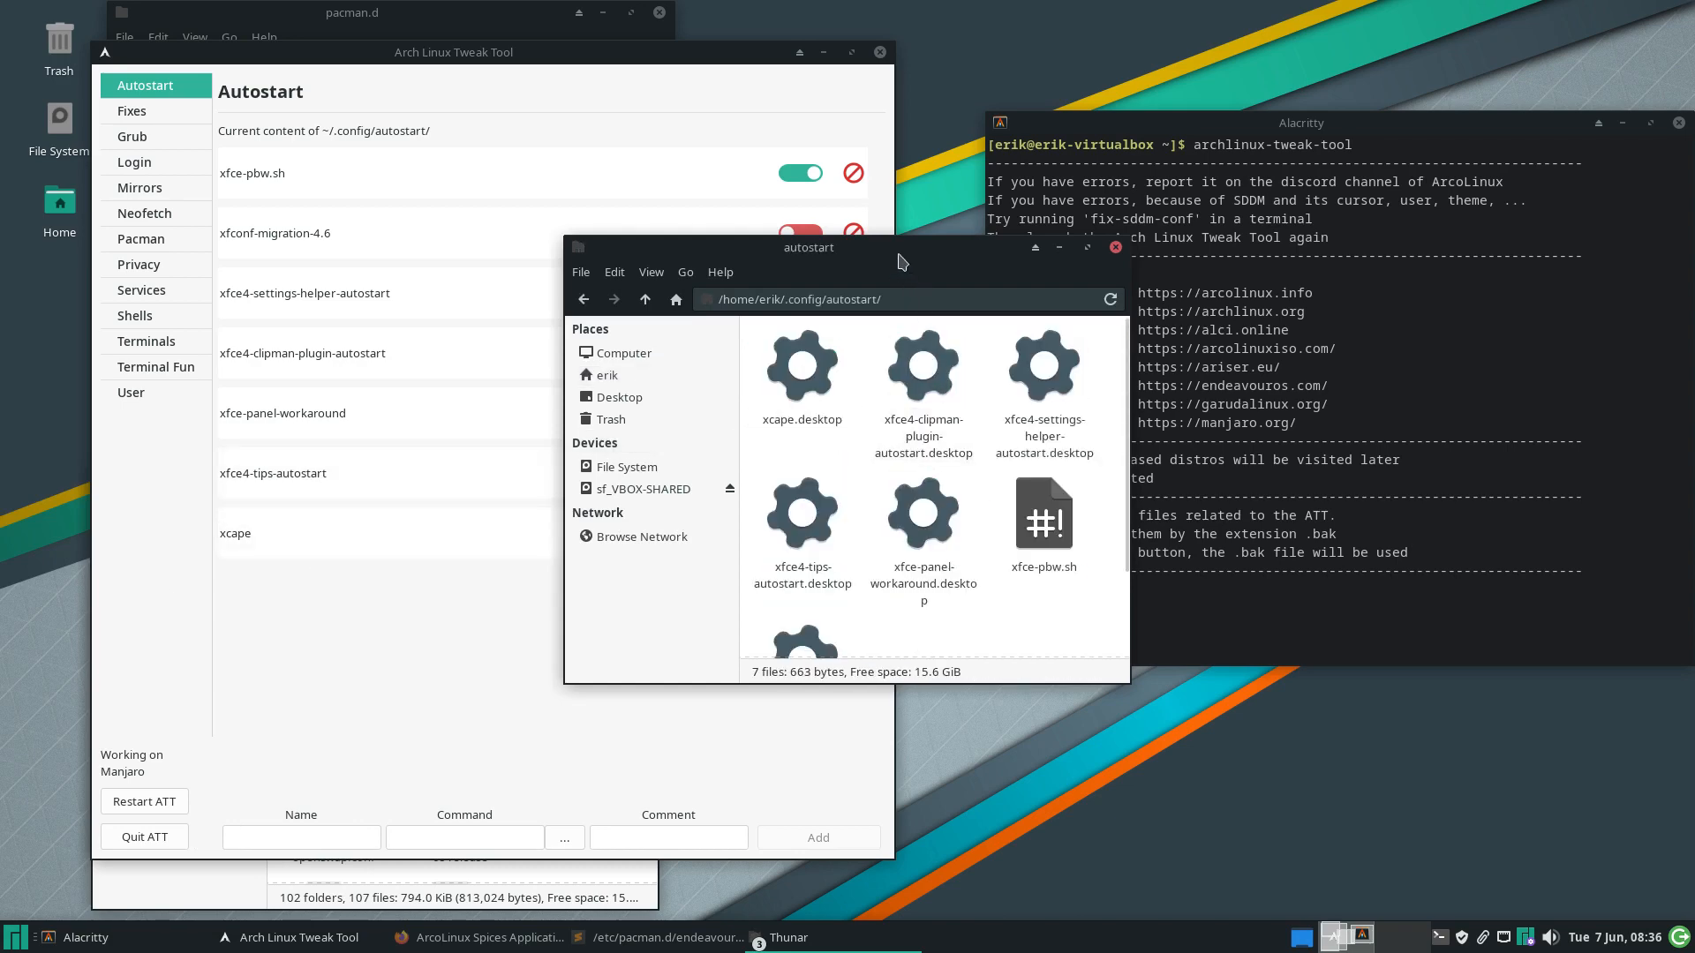
pyautogui.moveTo(897, 252); pyautogui.dragTo(1370, 446)
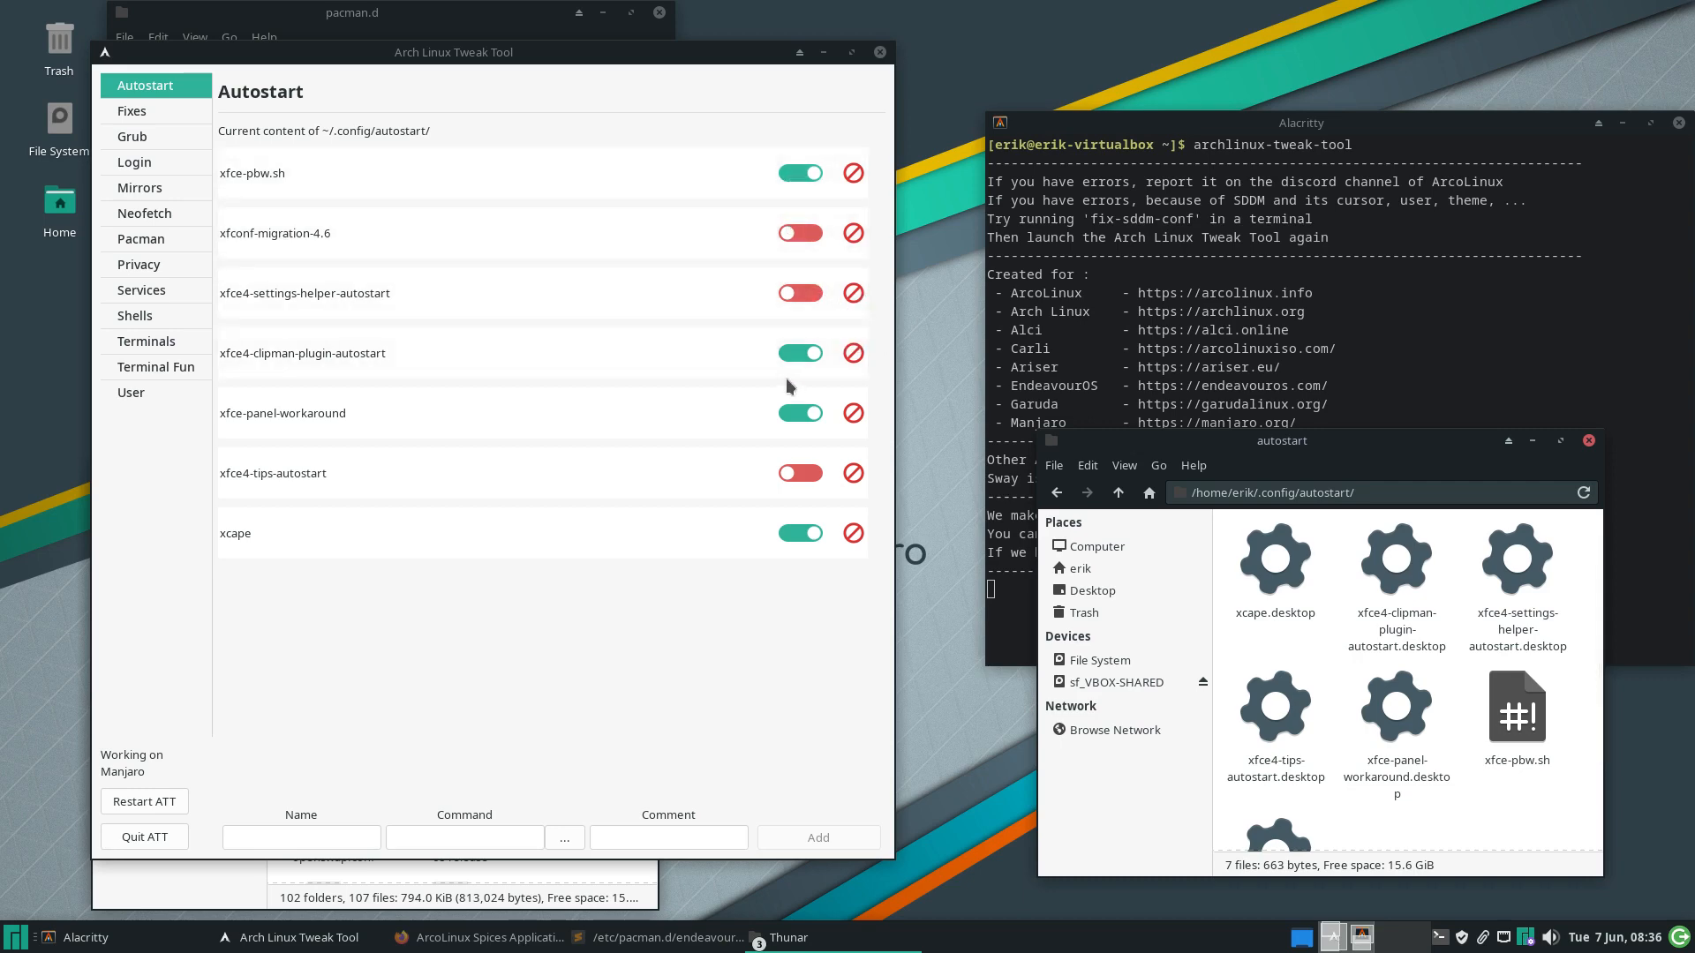
pyautogui.click(800, 355)
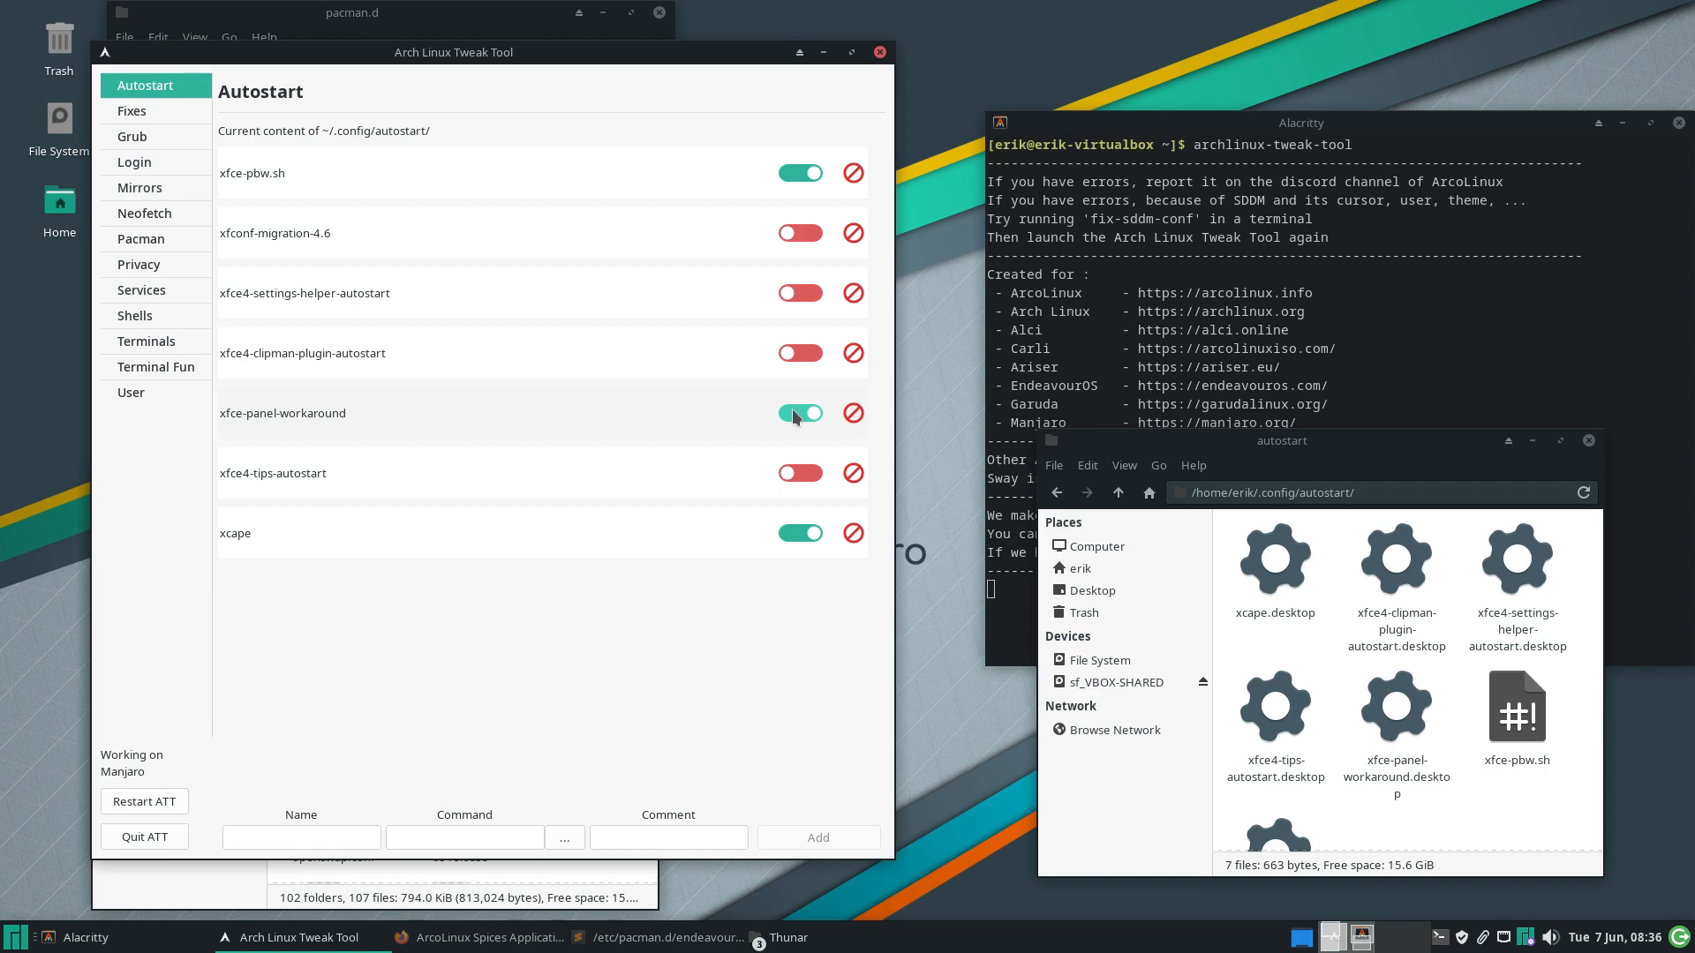
# Remove the clipman, tips and xcape autostart entries, checking Trash in Thunar
pyautogui.click(852, 353)
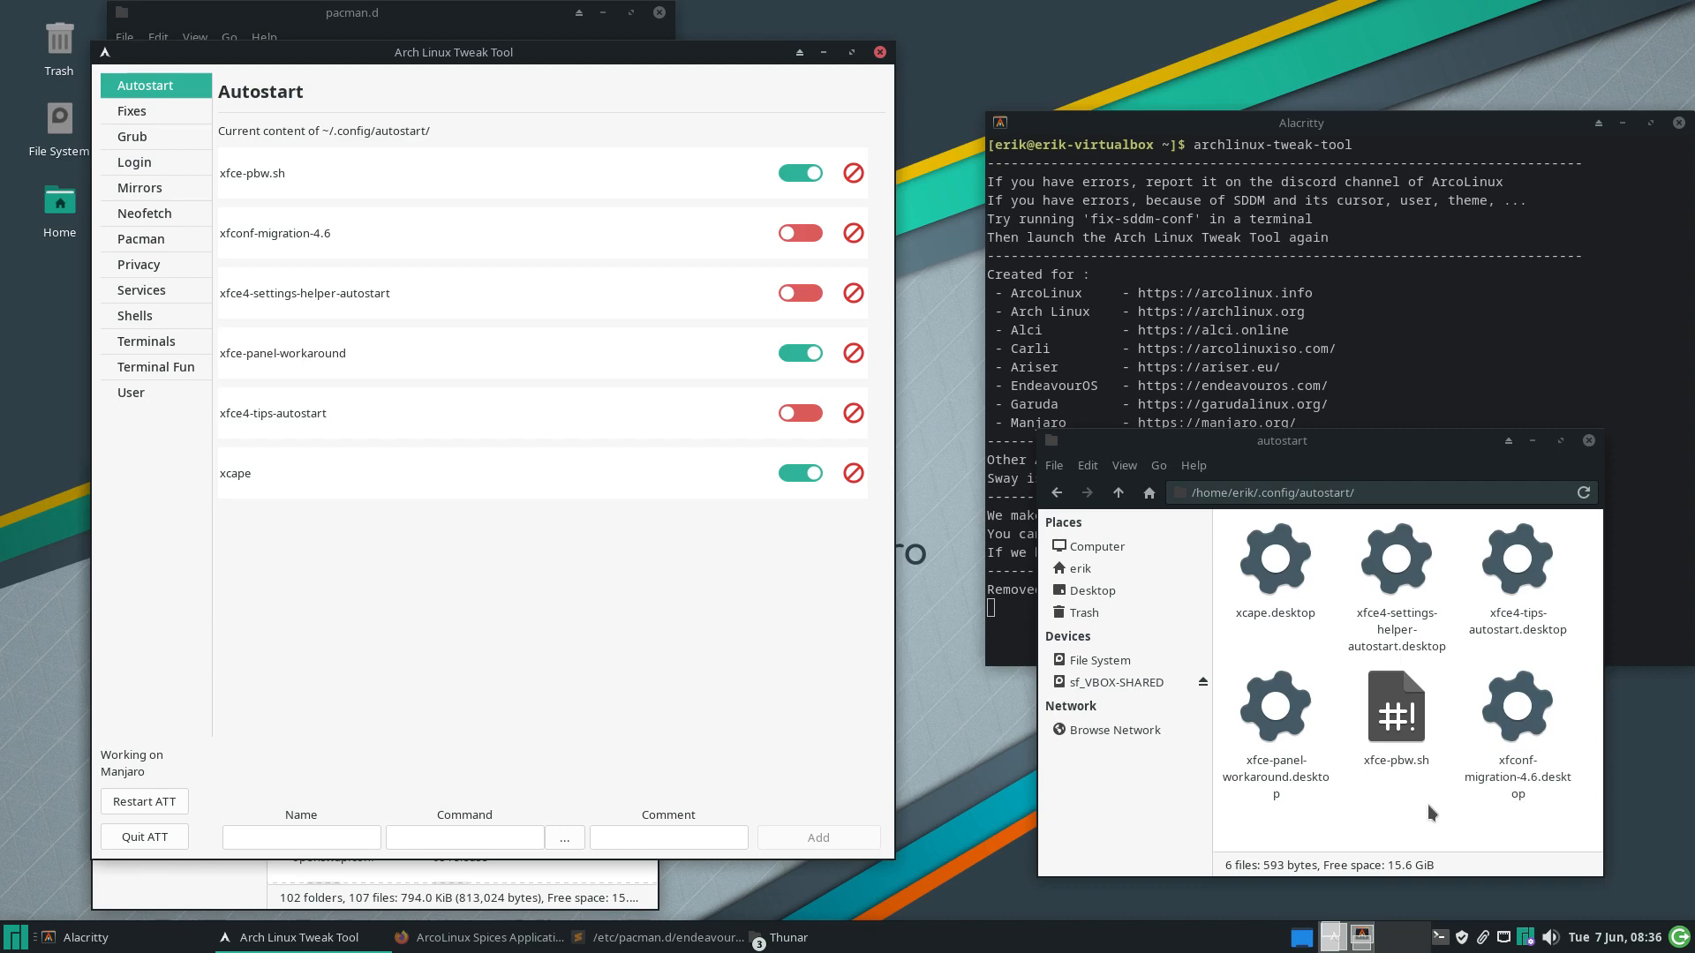
pyautogui.click(854, 415)
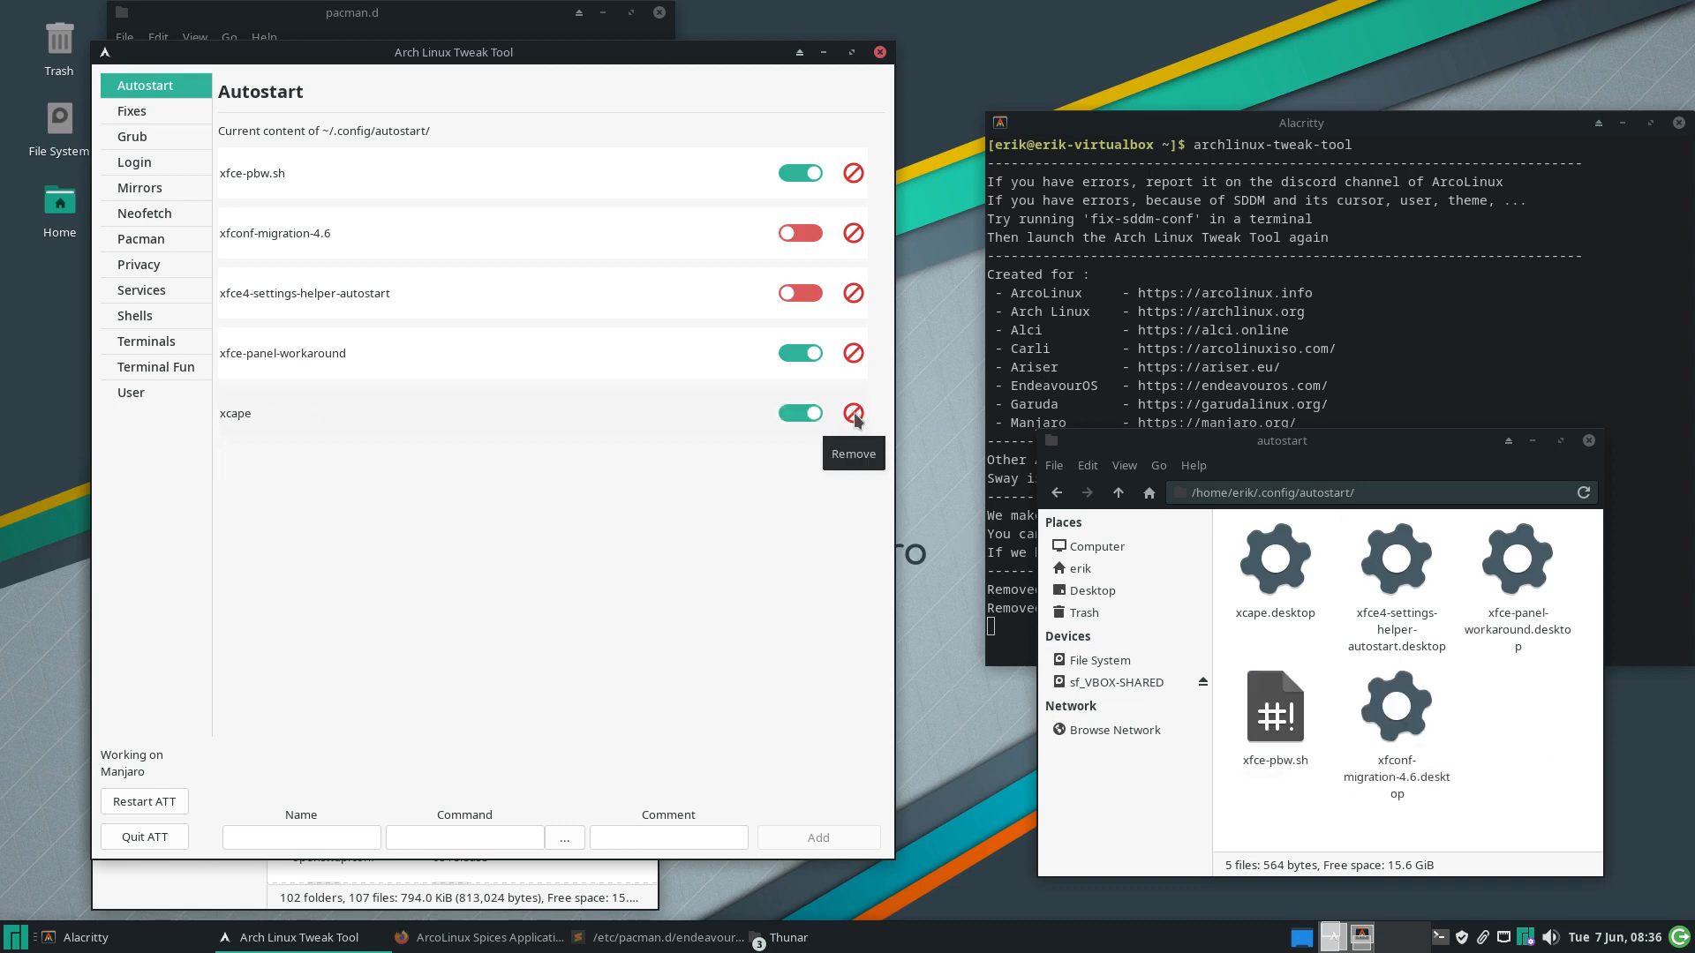
pyautogui.click(853, 414)
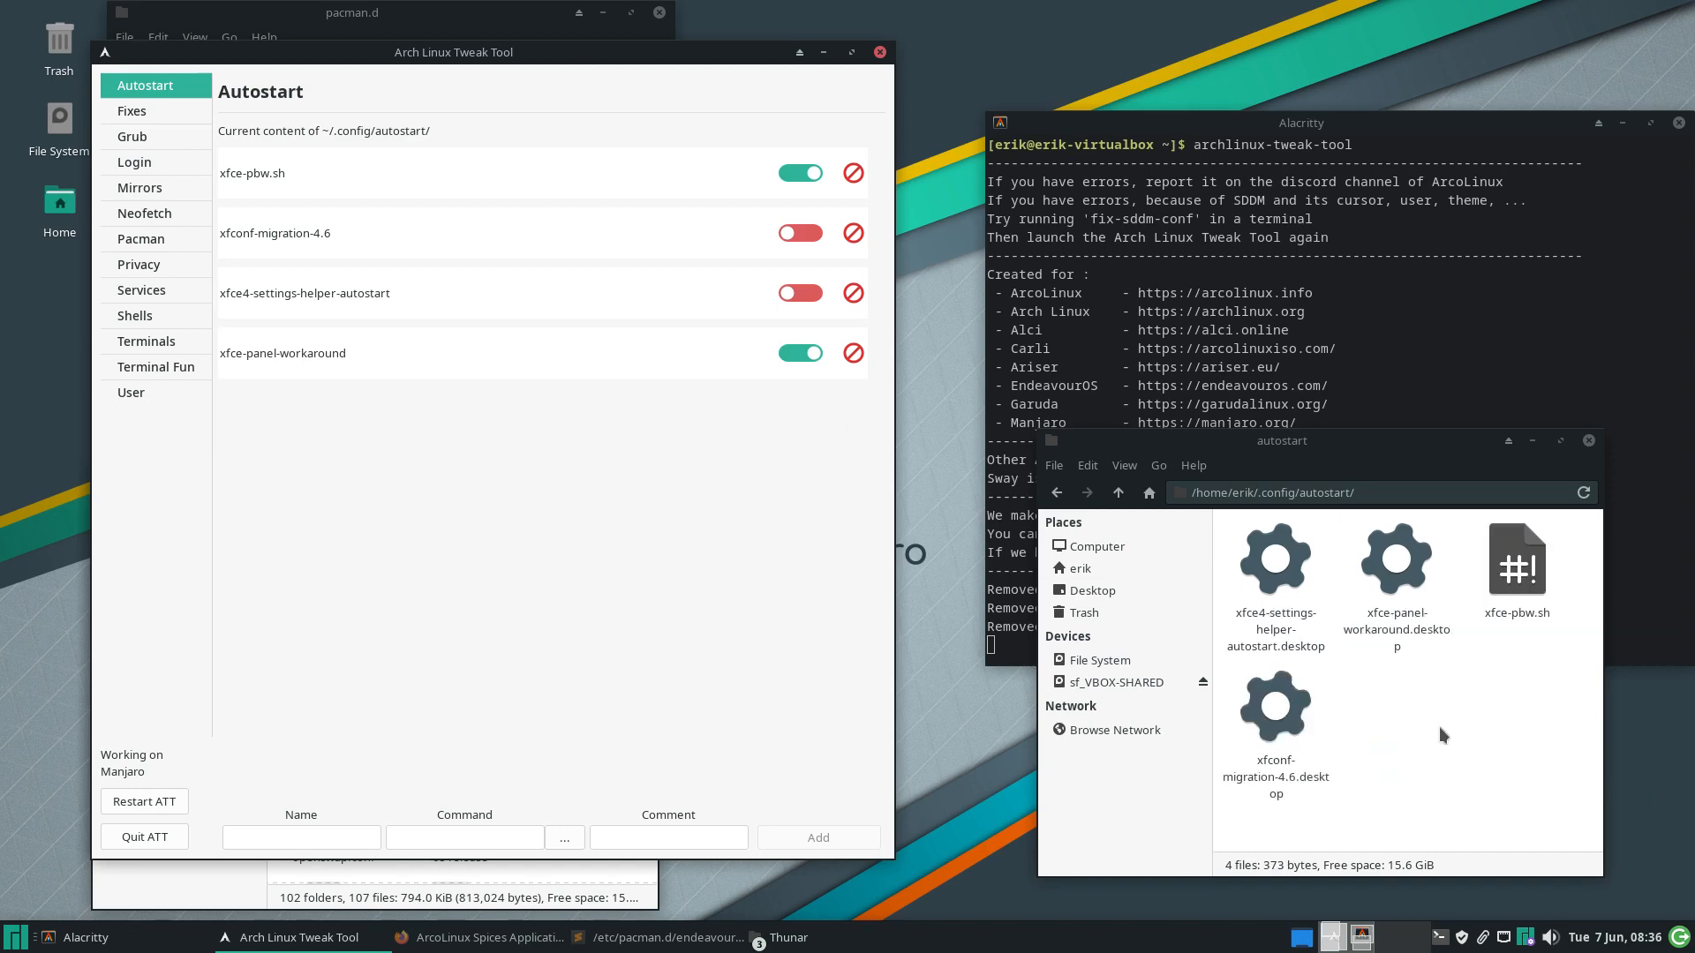
pyautogui.click(1123, 611)
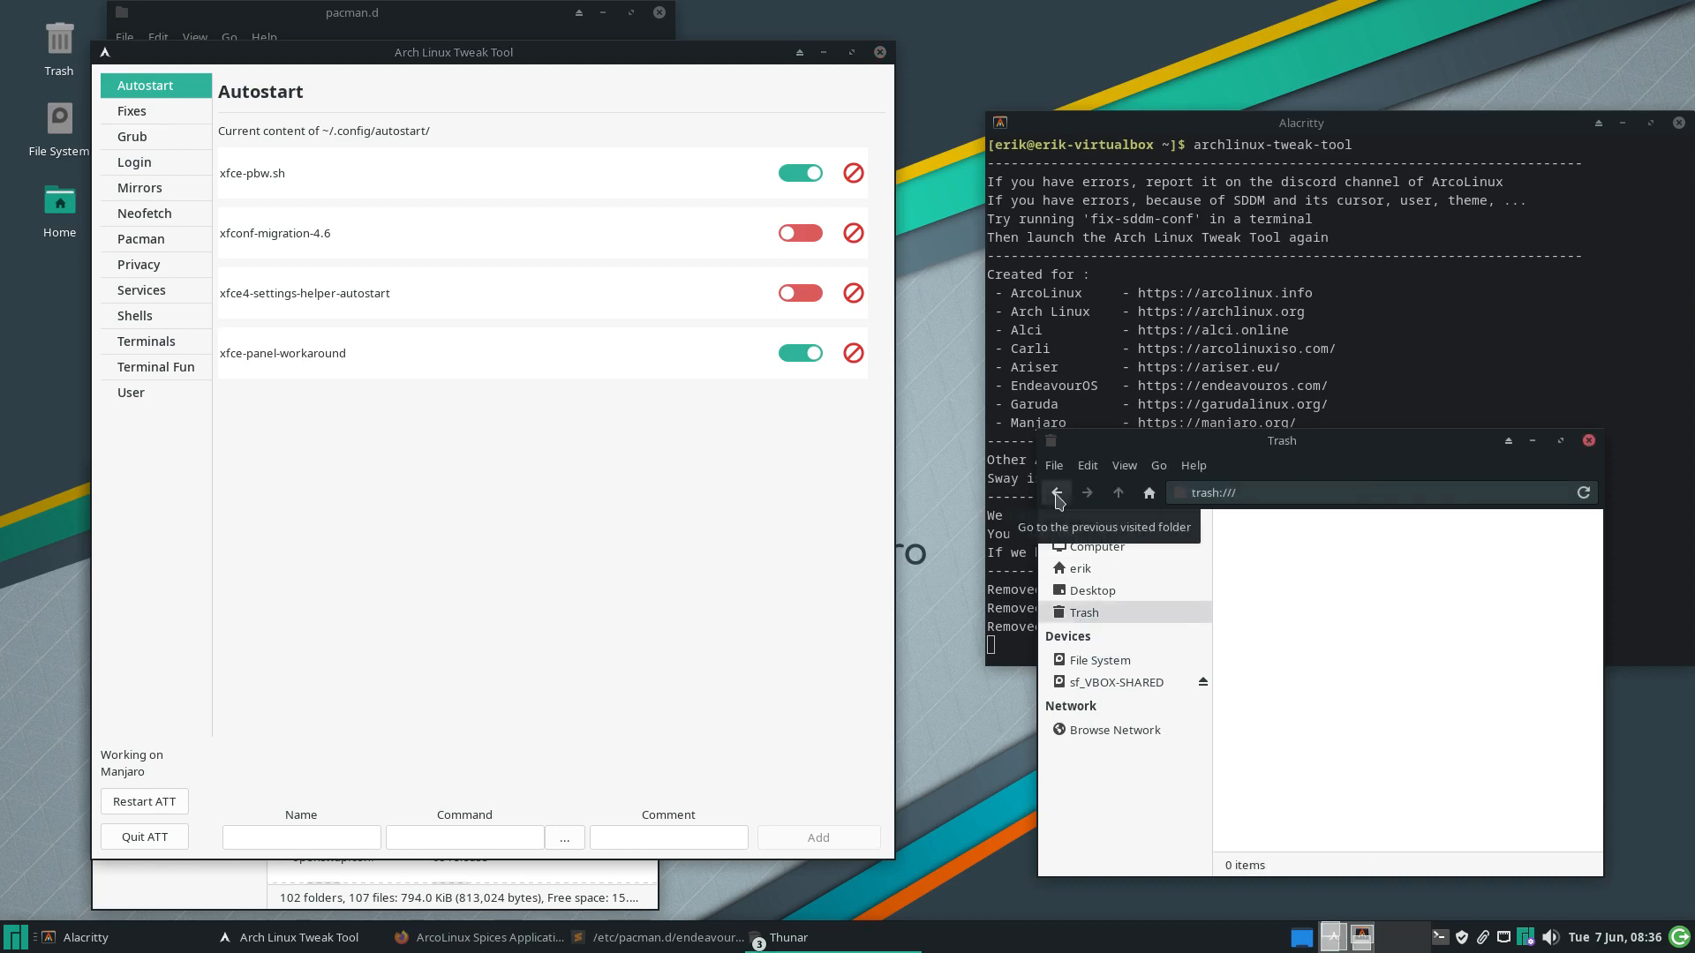
pyautogui.click(1057, 494)
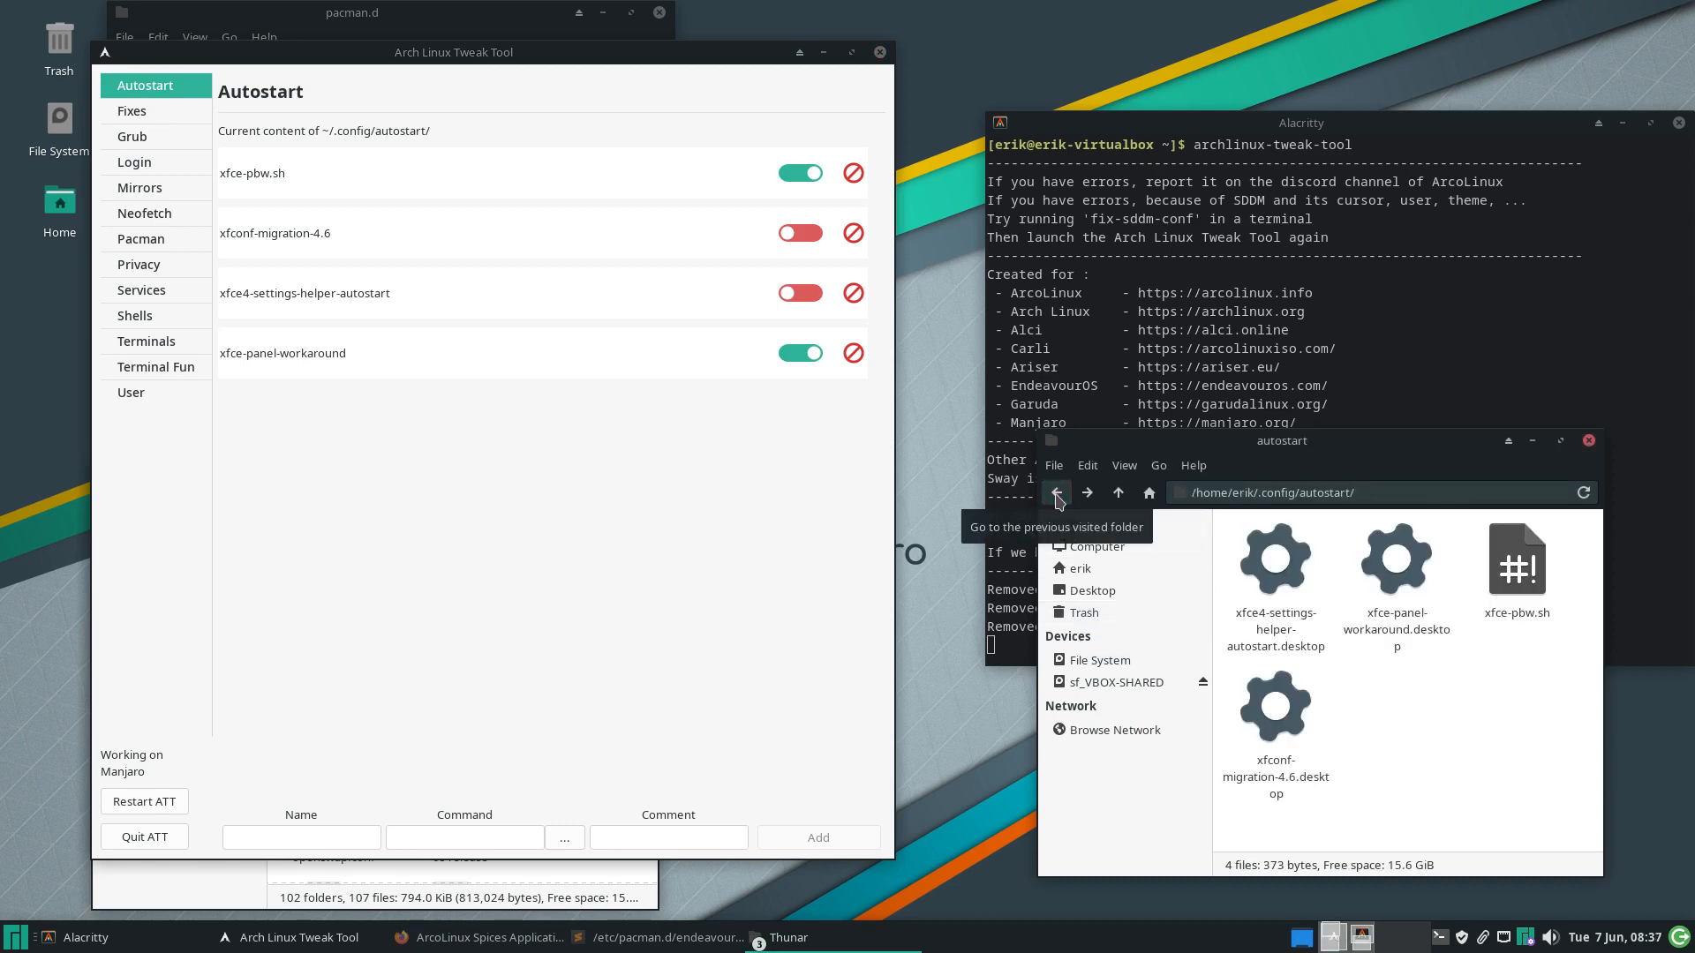
# Remove xfconf-migration-4.6, settings-helper and panel-workaround entries, and attempt xfce-pbw.sh
pyautogui.click(852, 231)
pyautogui.click(853, 232)
pyautogui.click(852, 231)
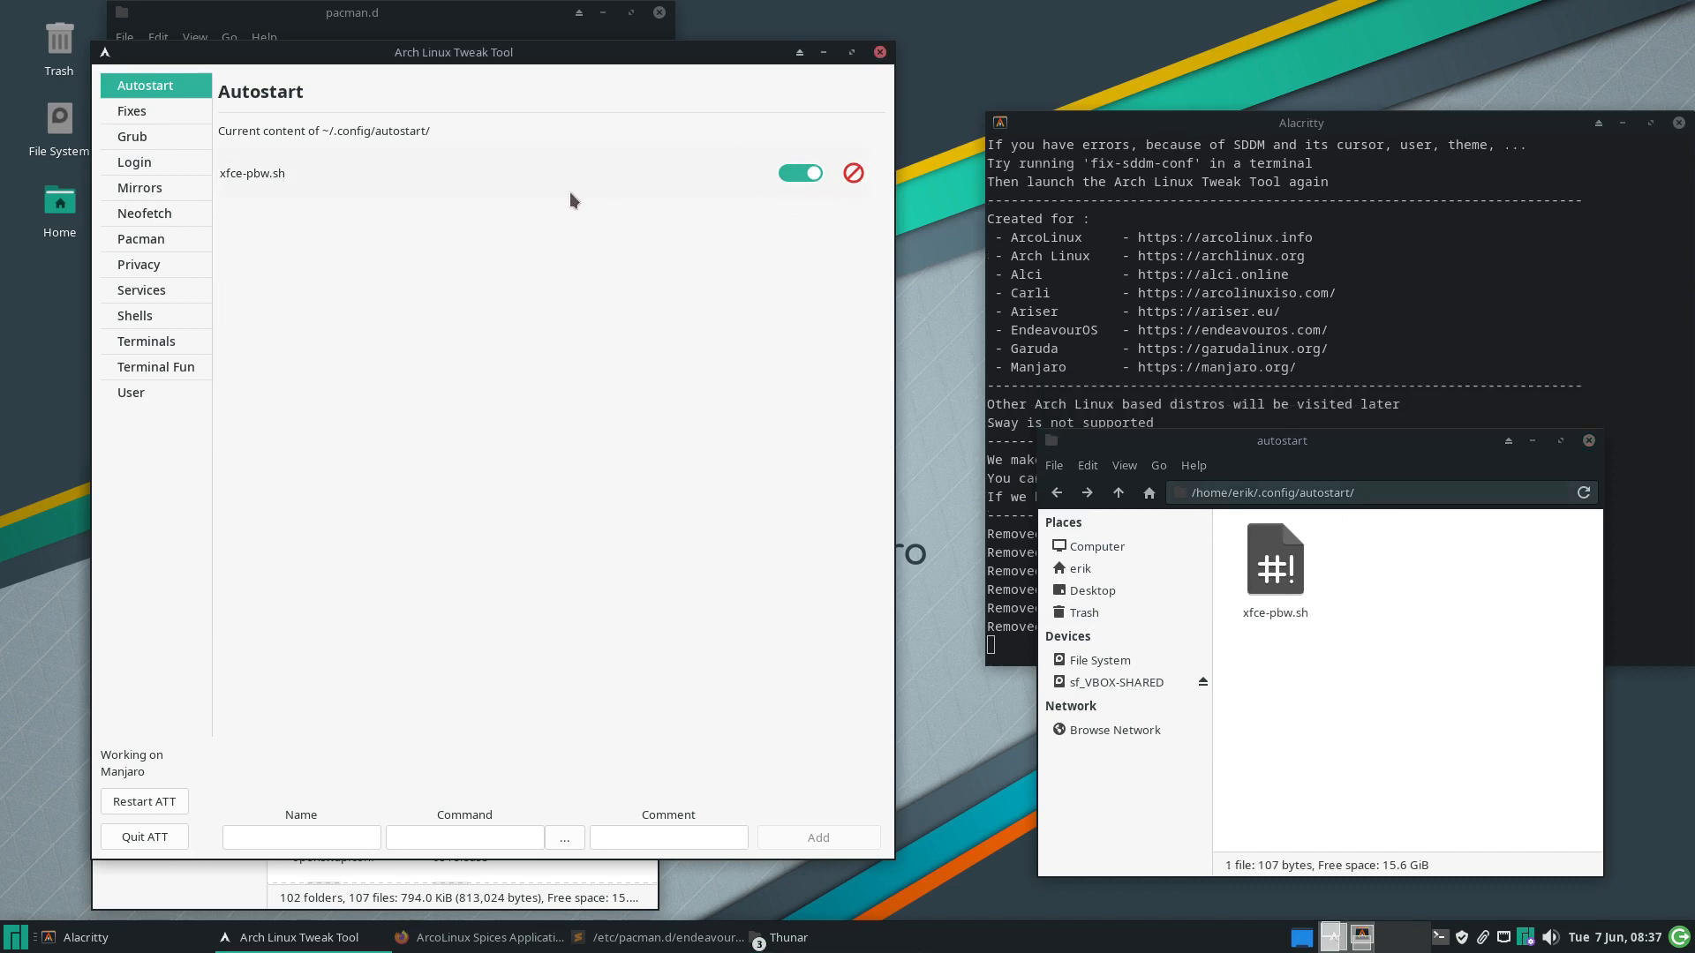
pyautogui.click(853, 173)
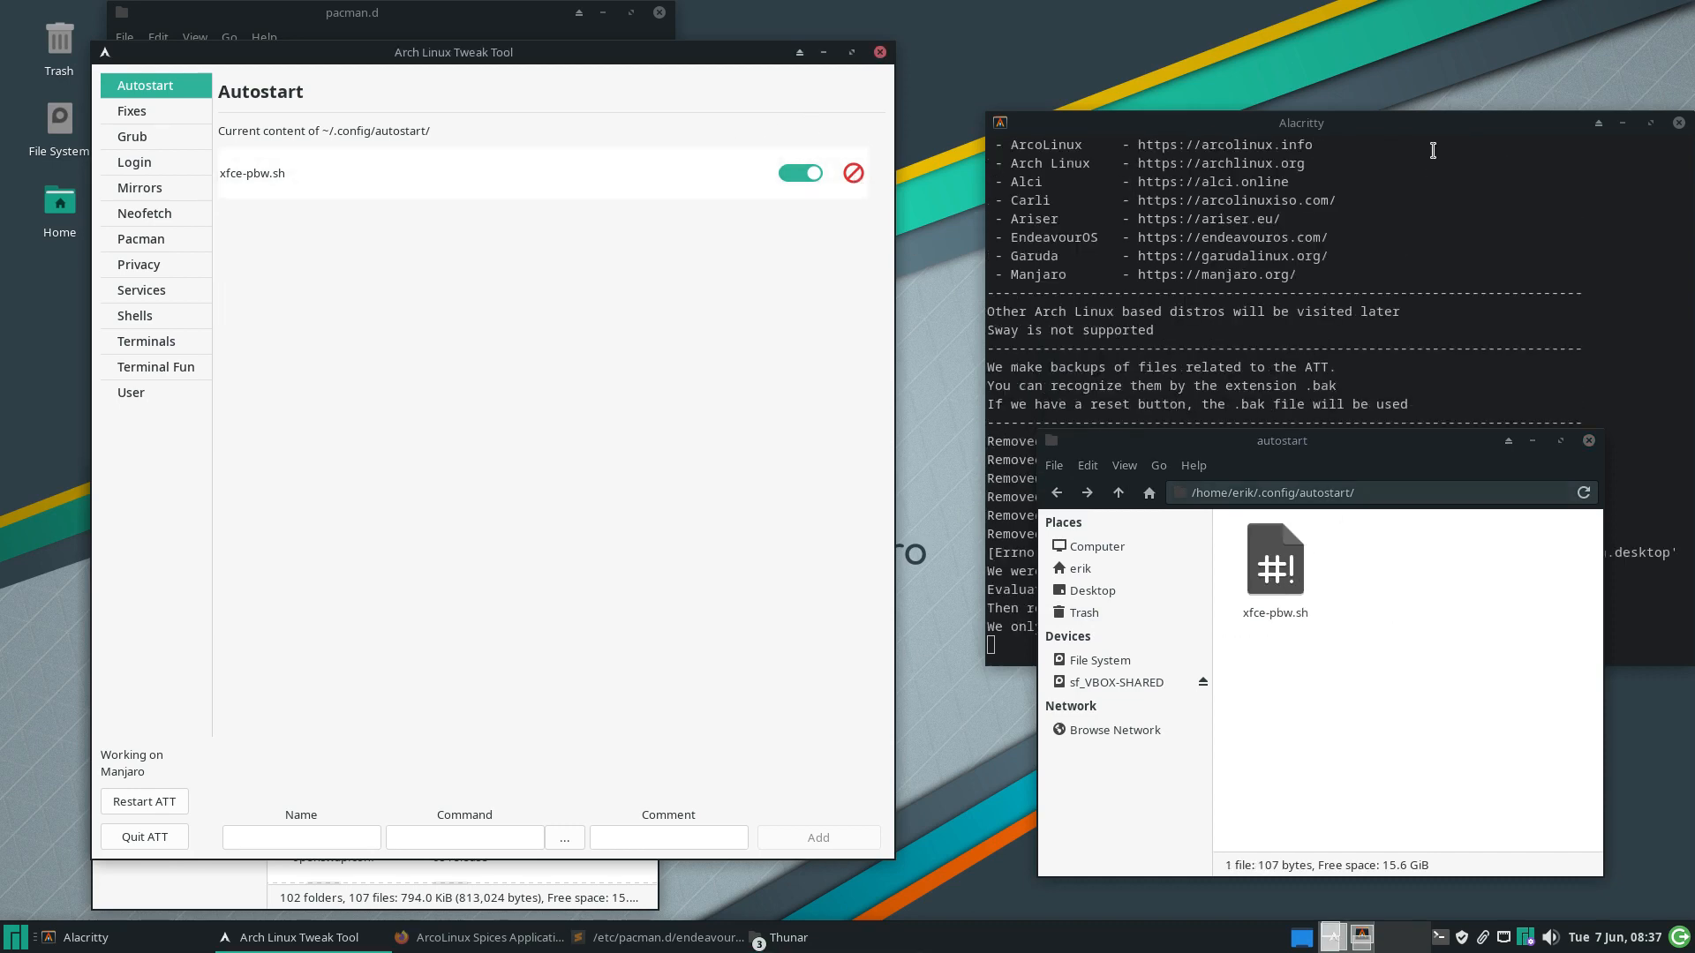
# Highlight the Errno message noting only .desktop files are removed in Alacritty
pyautogui.moveTo(1443, 122); pyautogui.dragTo(1418, 43)
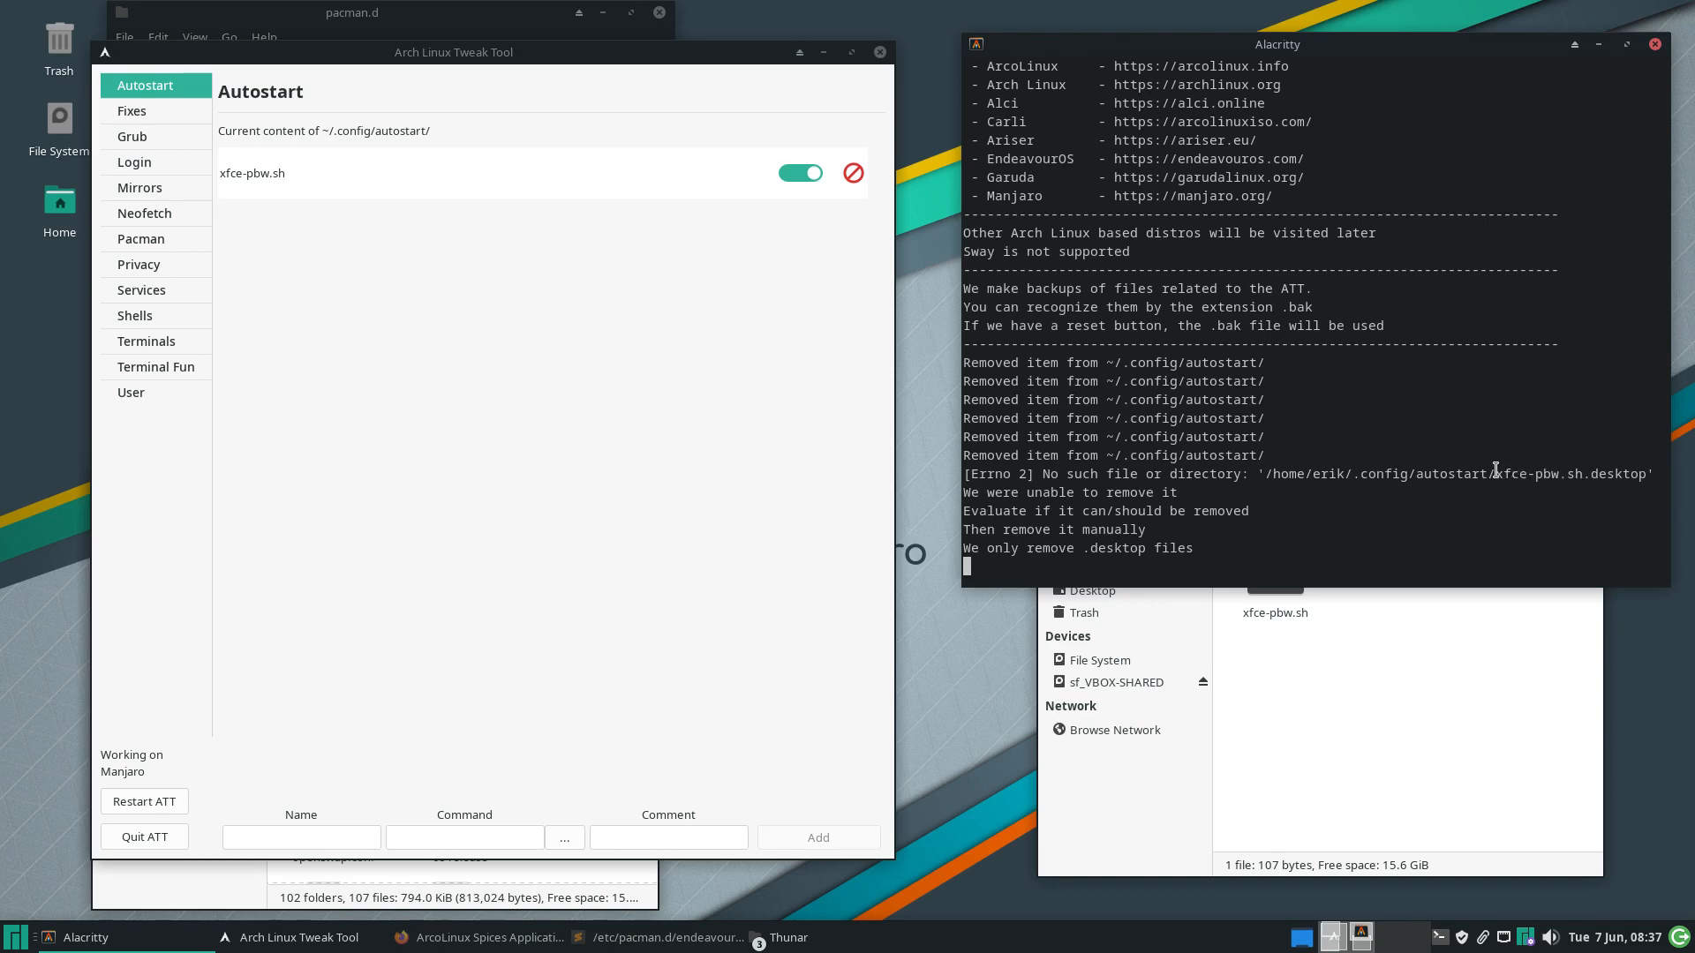
pyautogui.moveTo(1494, 473); pyautogui.dragTo(1645, 474)
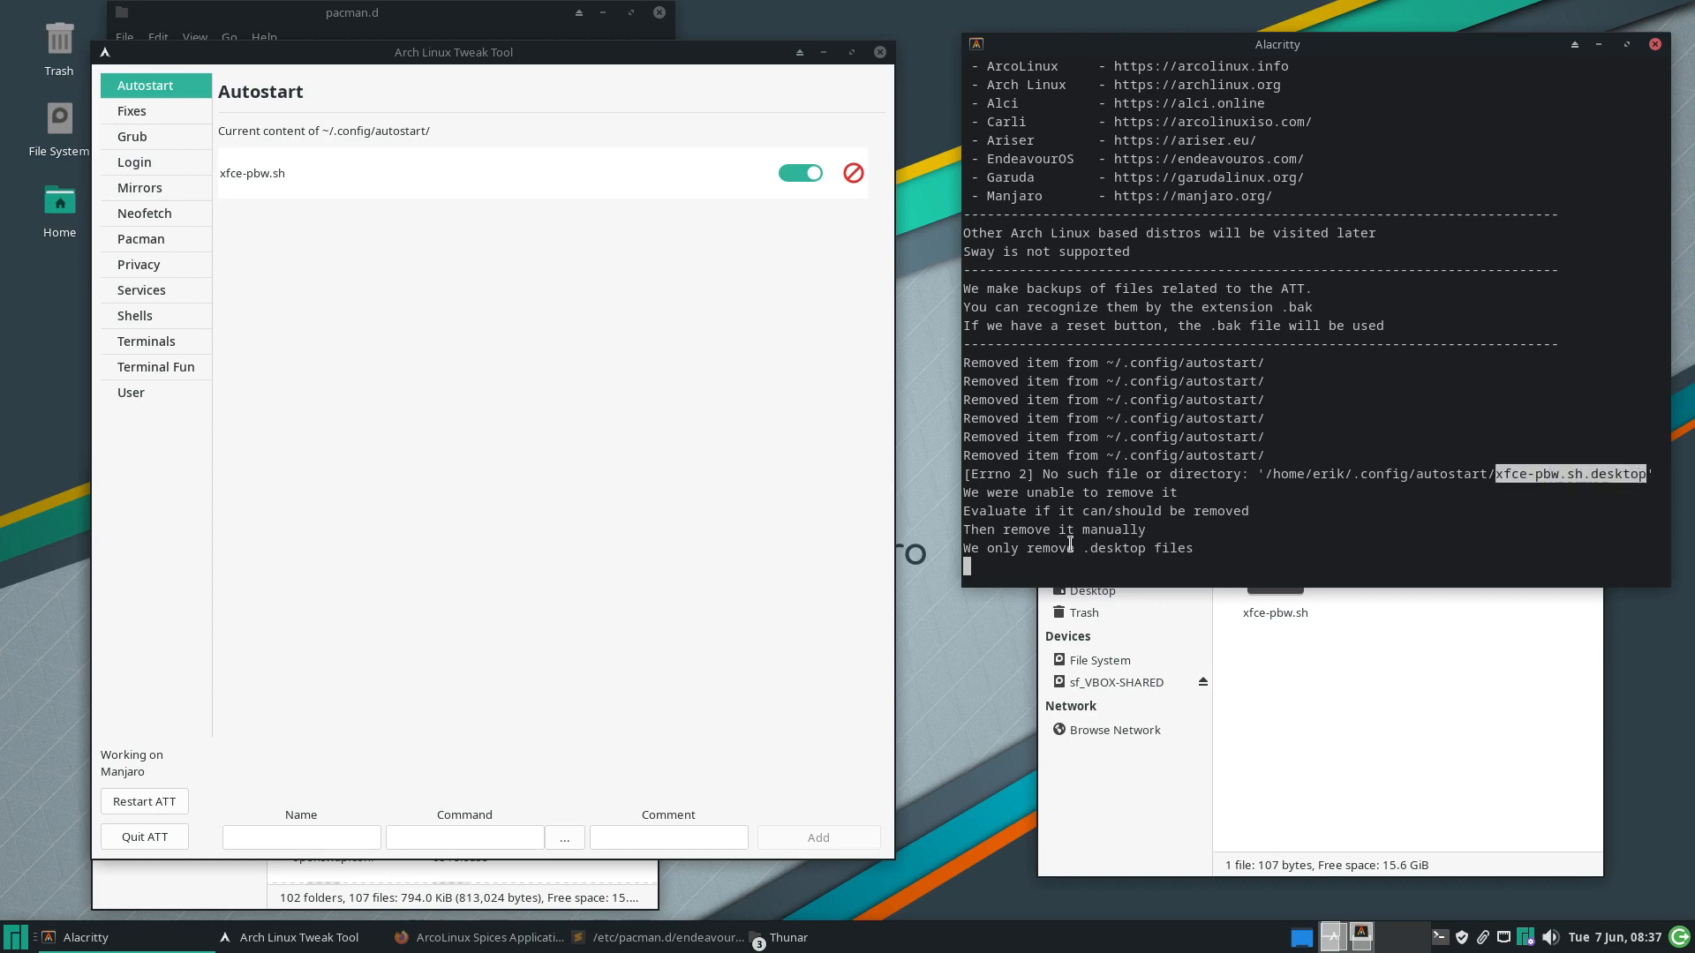
pyautogui.moveTo(1074, 545); pyautogui.dragTo(1204, 545)
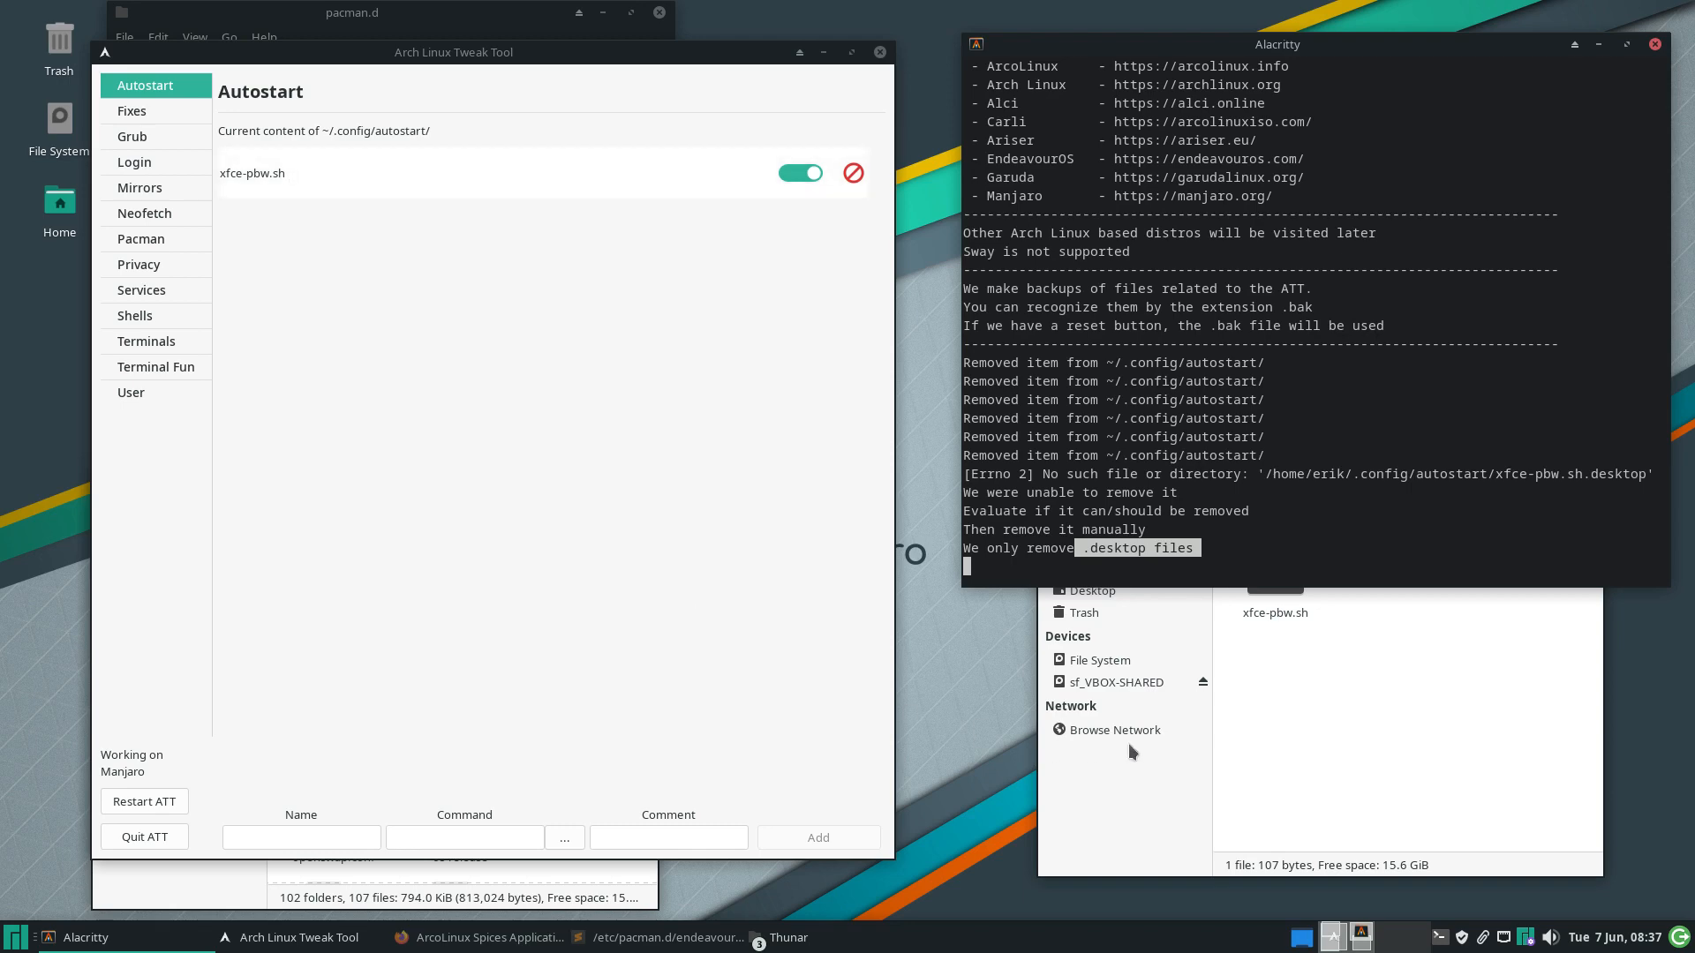
# Delete xfce-pbw.sh from the autostart folder in Thunar and open the Fixes page
pyautogui.click(1279, 724)
pyautogui.click(1285, 585)
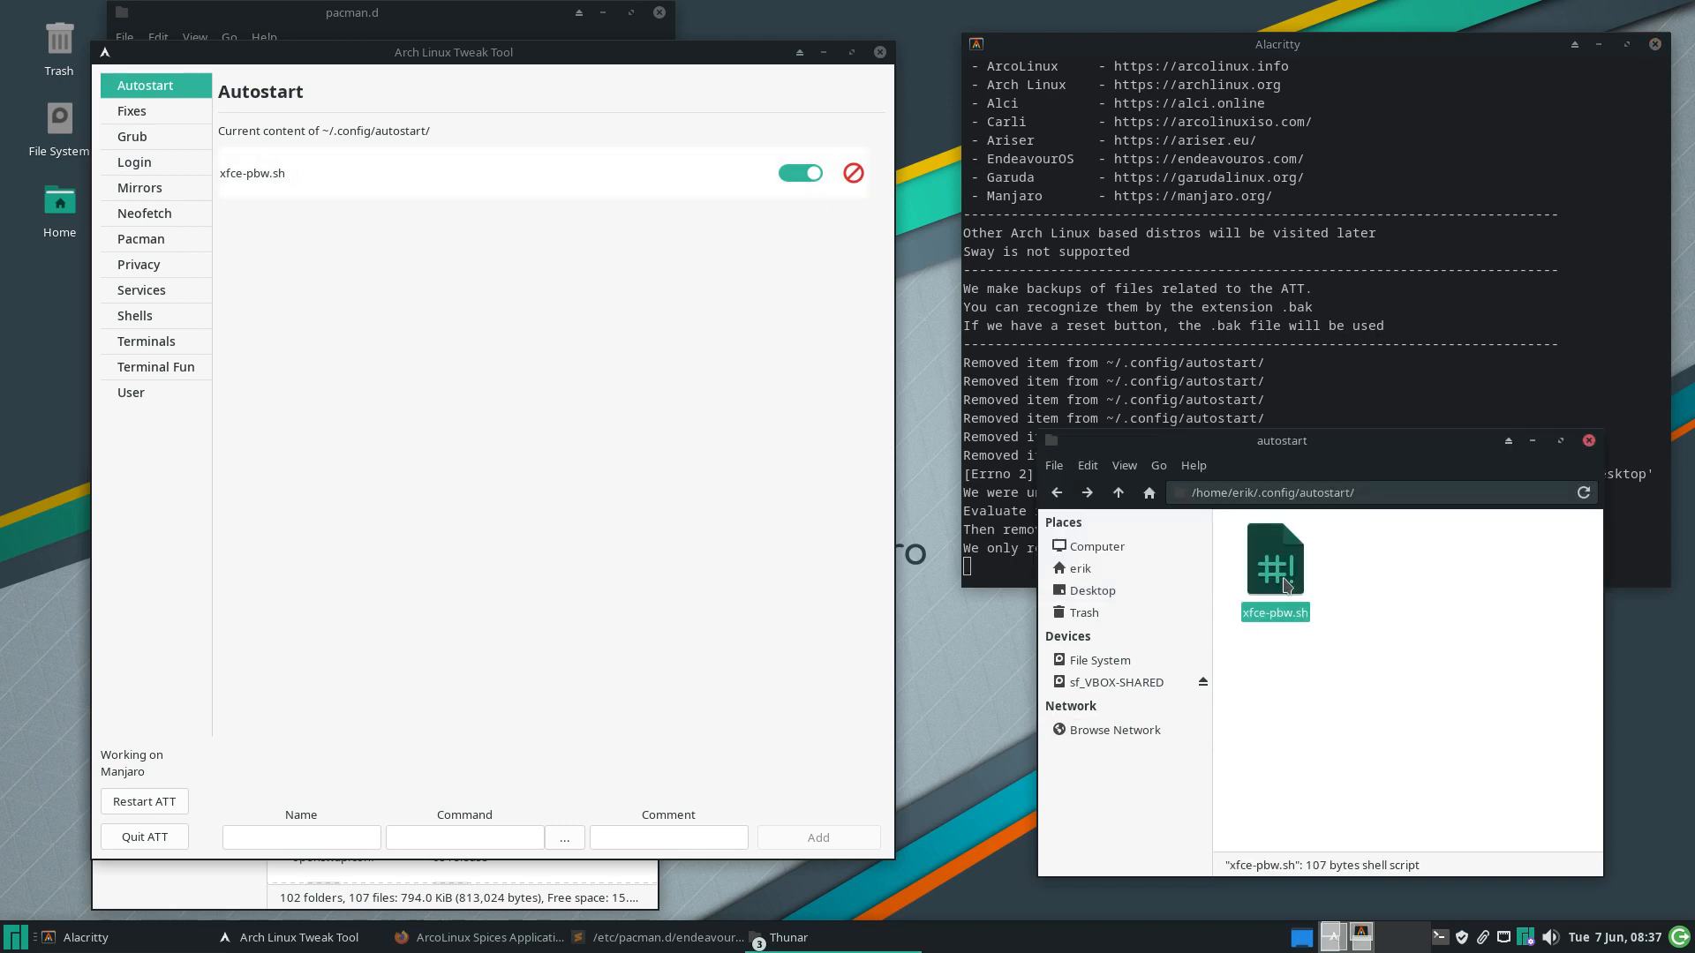
pyautogui.press('Delete')
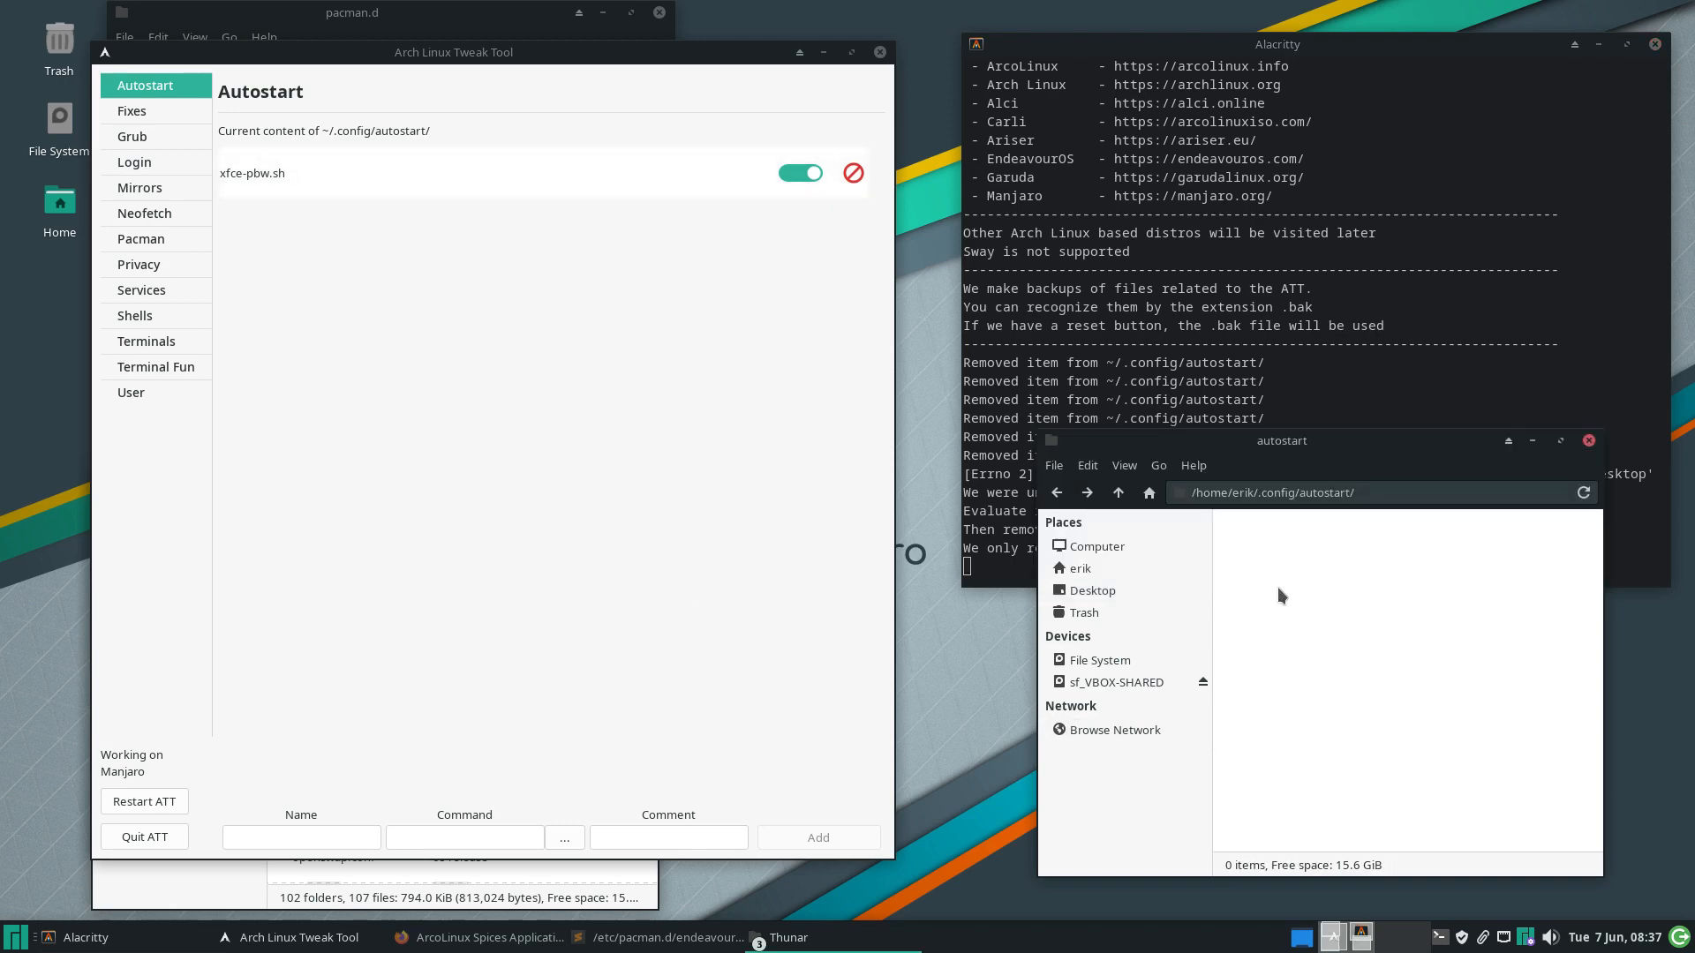
pyautogui.click(145, 109)
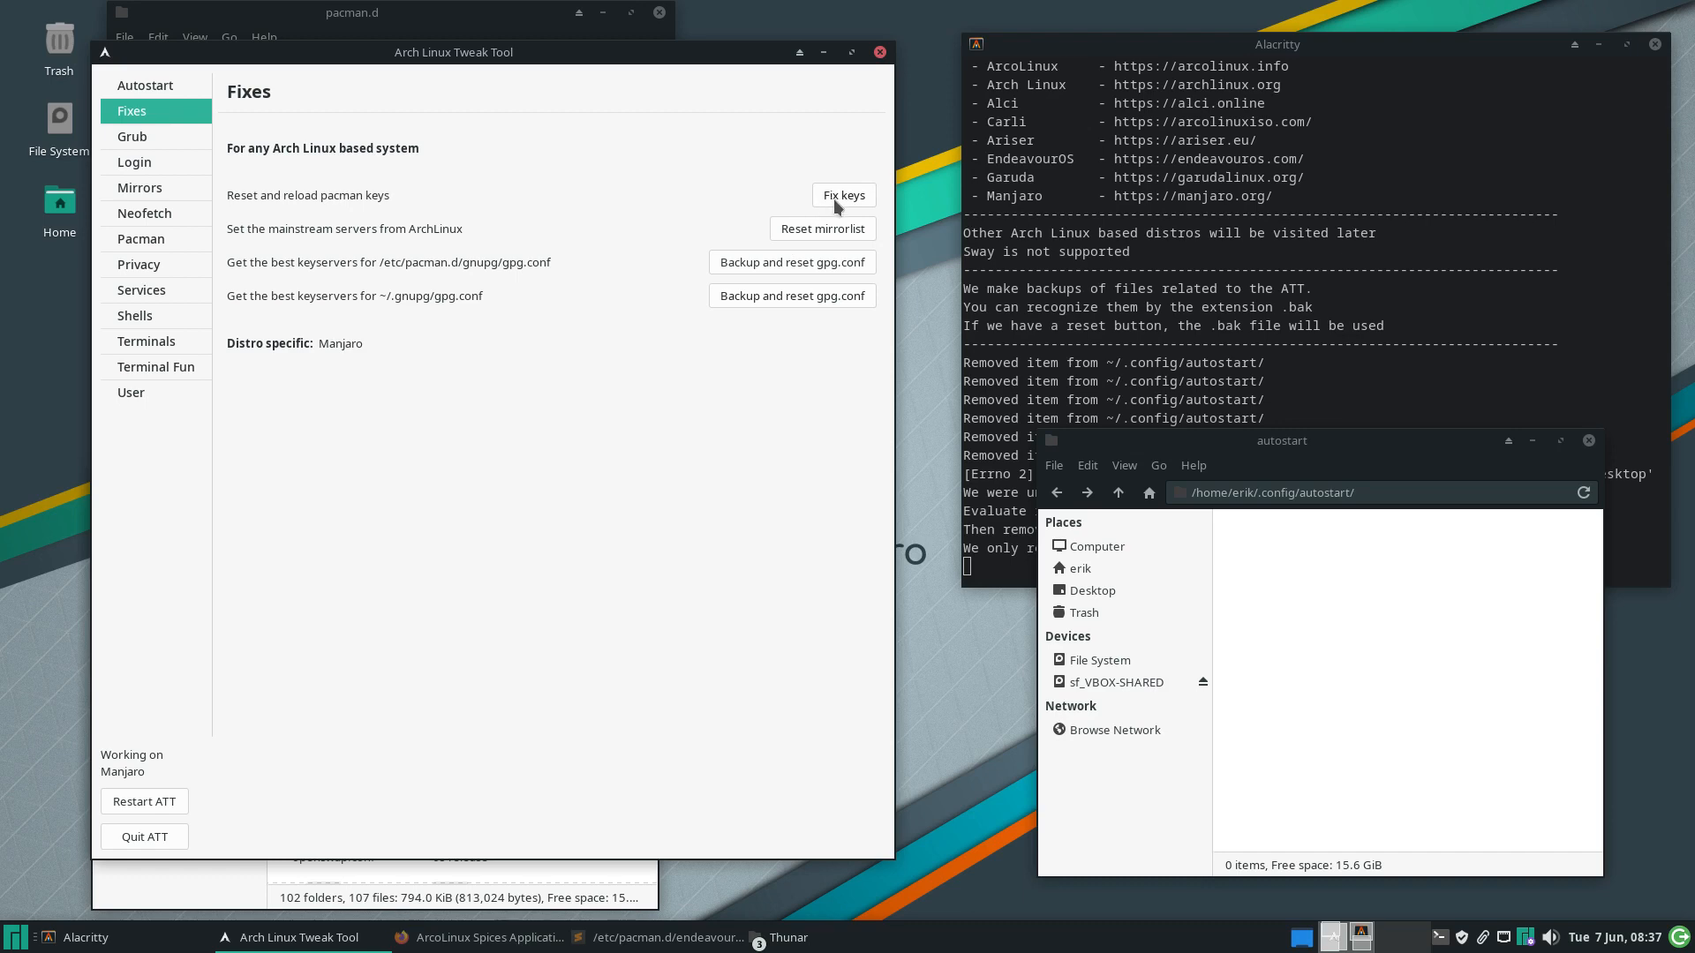
# Close the autostart window, run Fix keys, and review the sync database and gnupg paths
pyautogui.click(1589, 442)
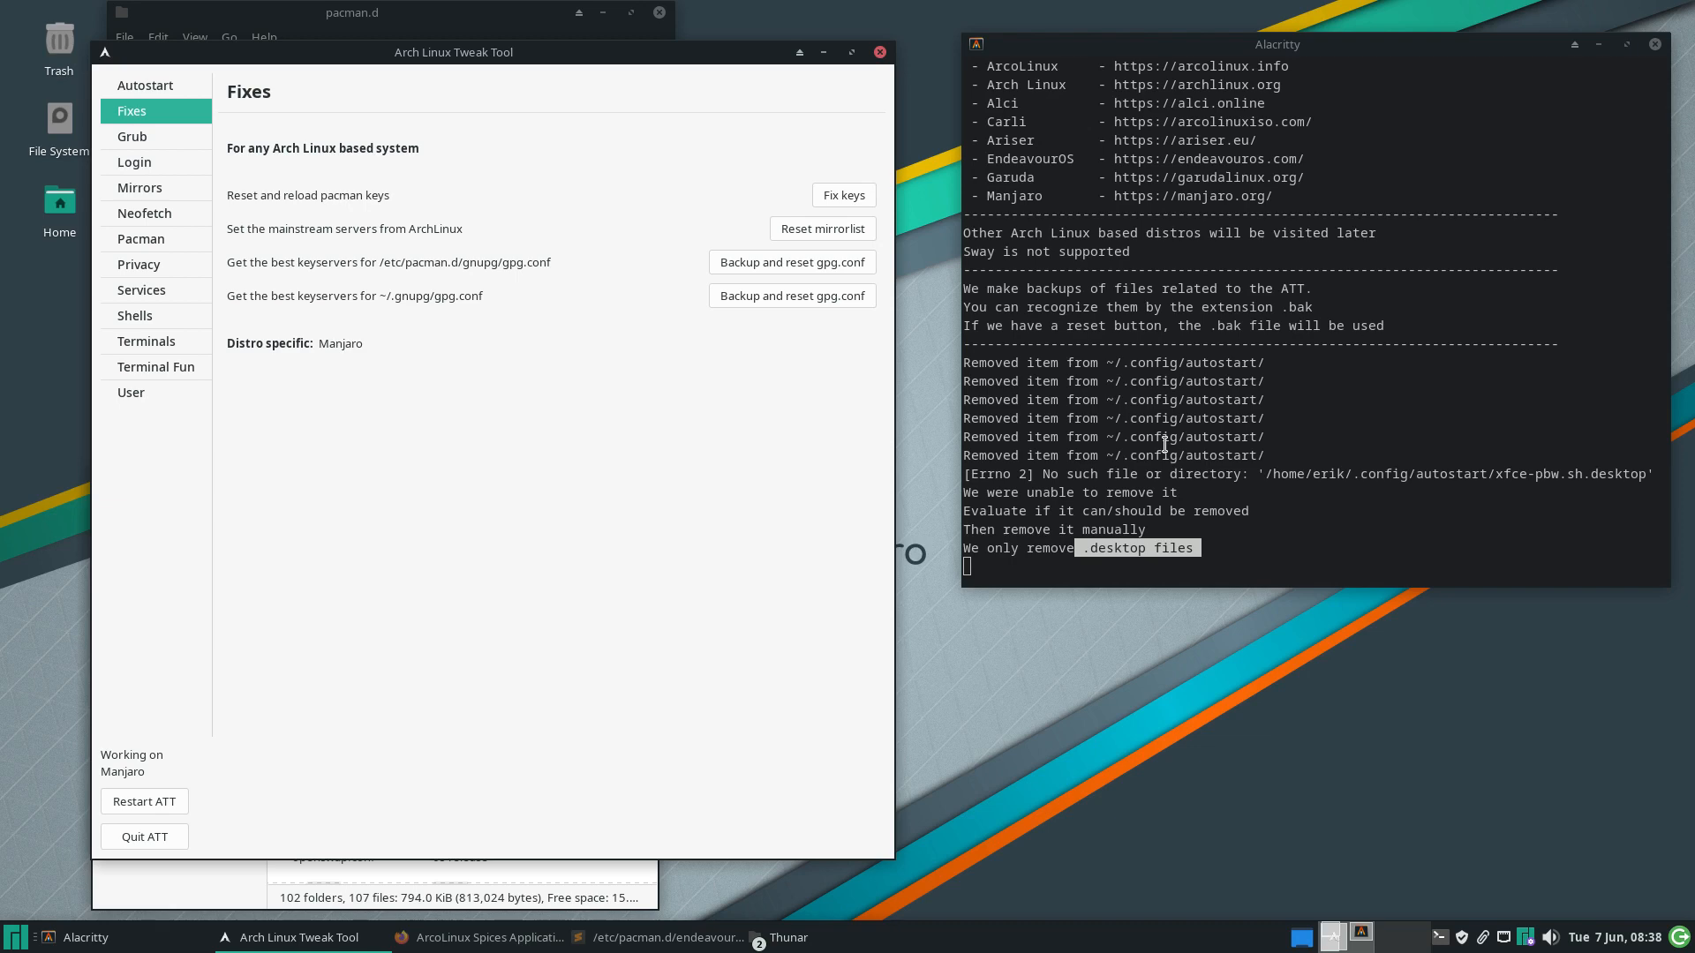
pyautogui.click(841, 196)
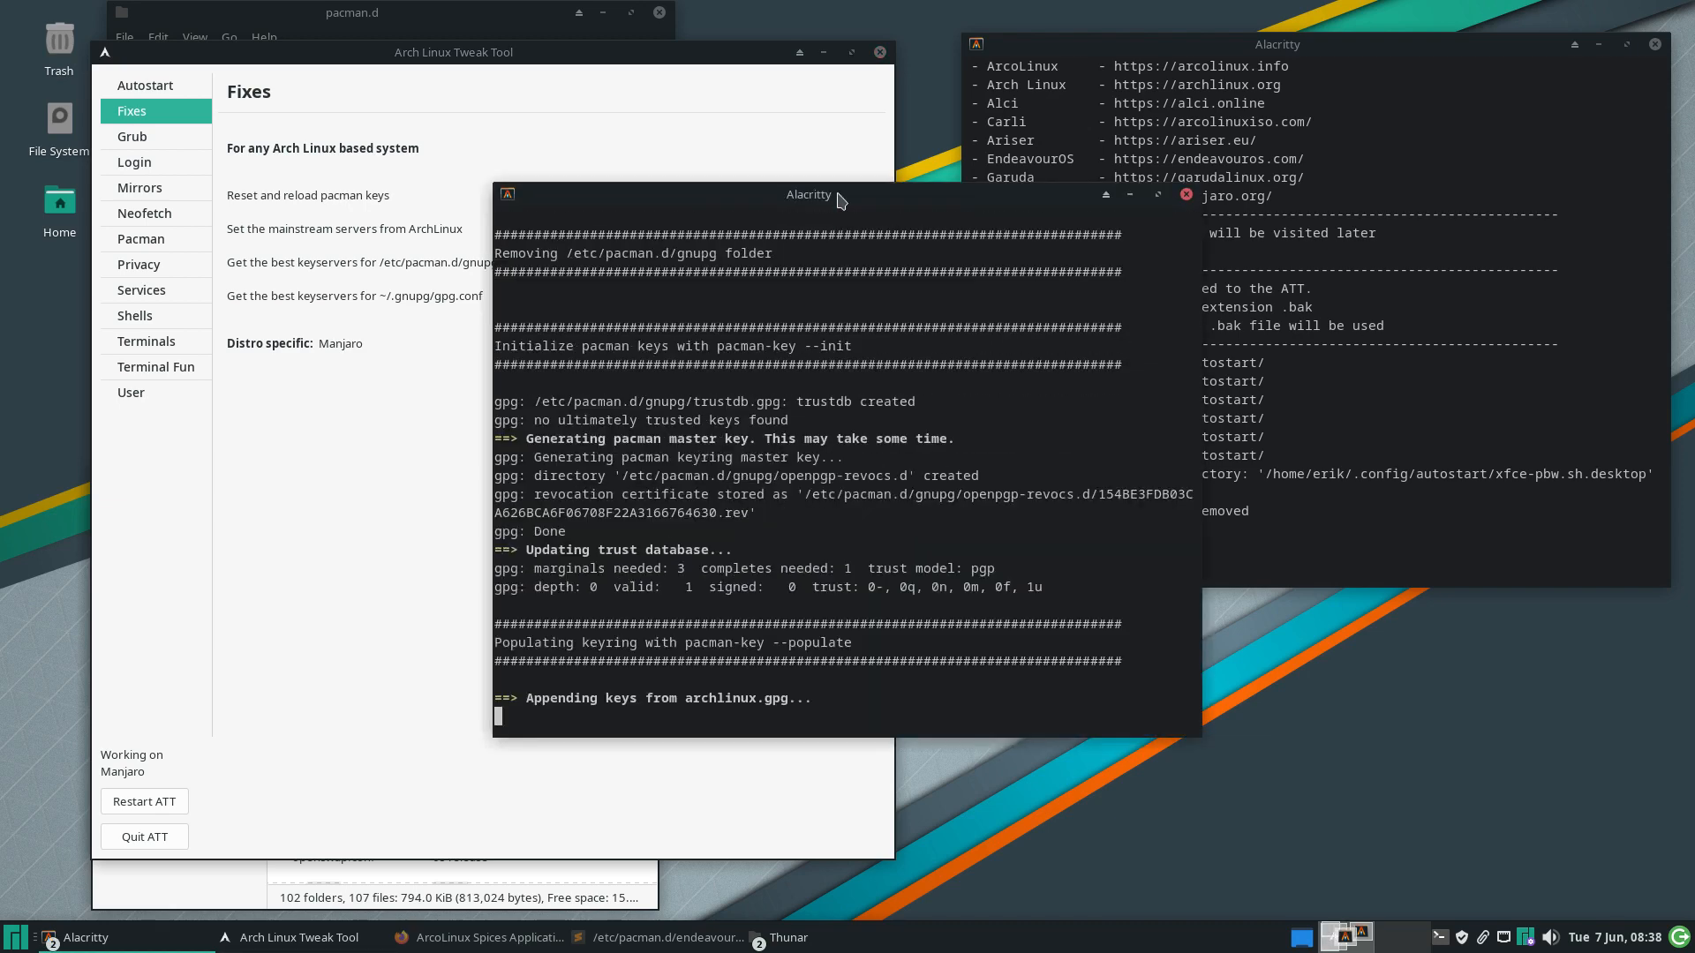
pyautogui.moveTo(841, 201); pyautogui.dragTo(1199, 280)
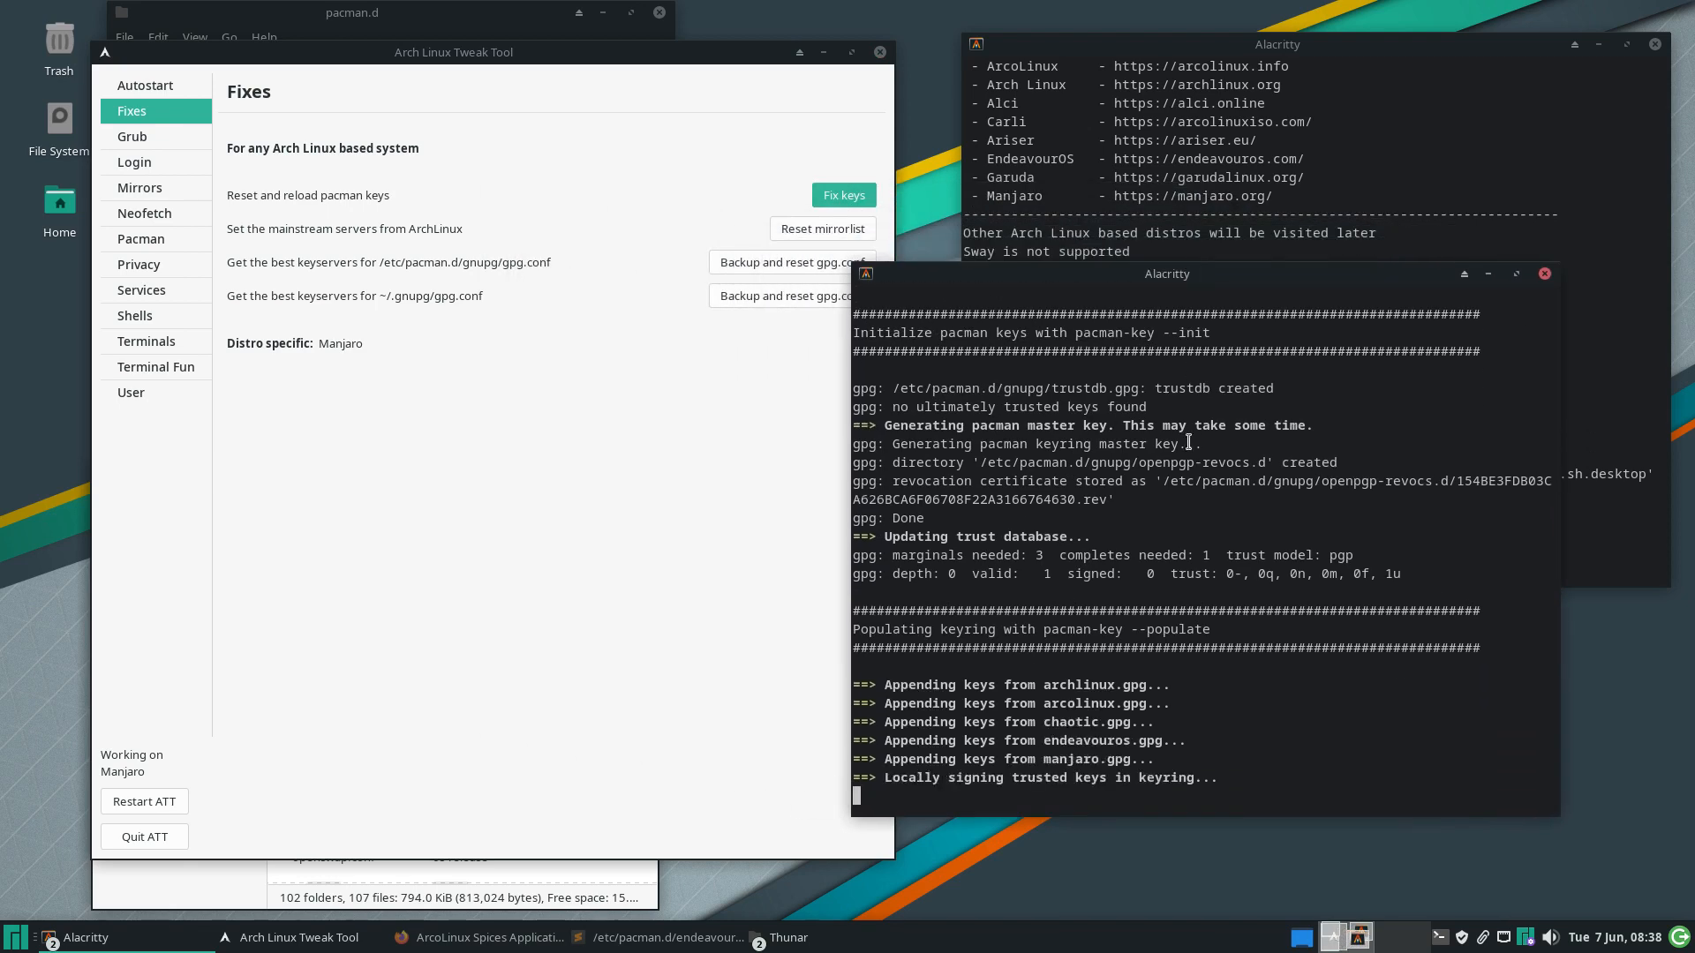
pyautogui.scroll(3, 1188, 446)
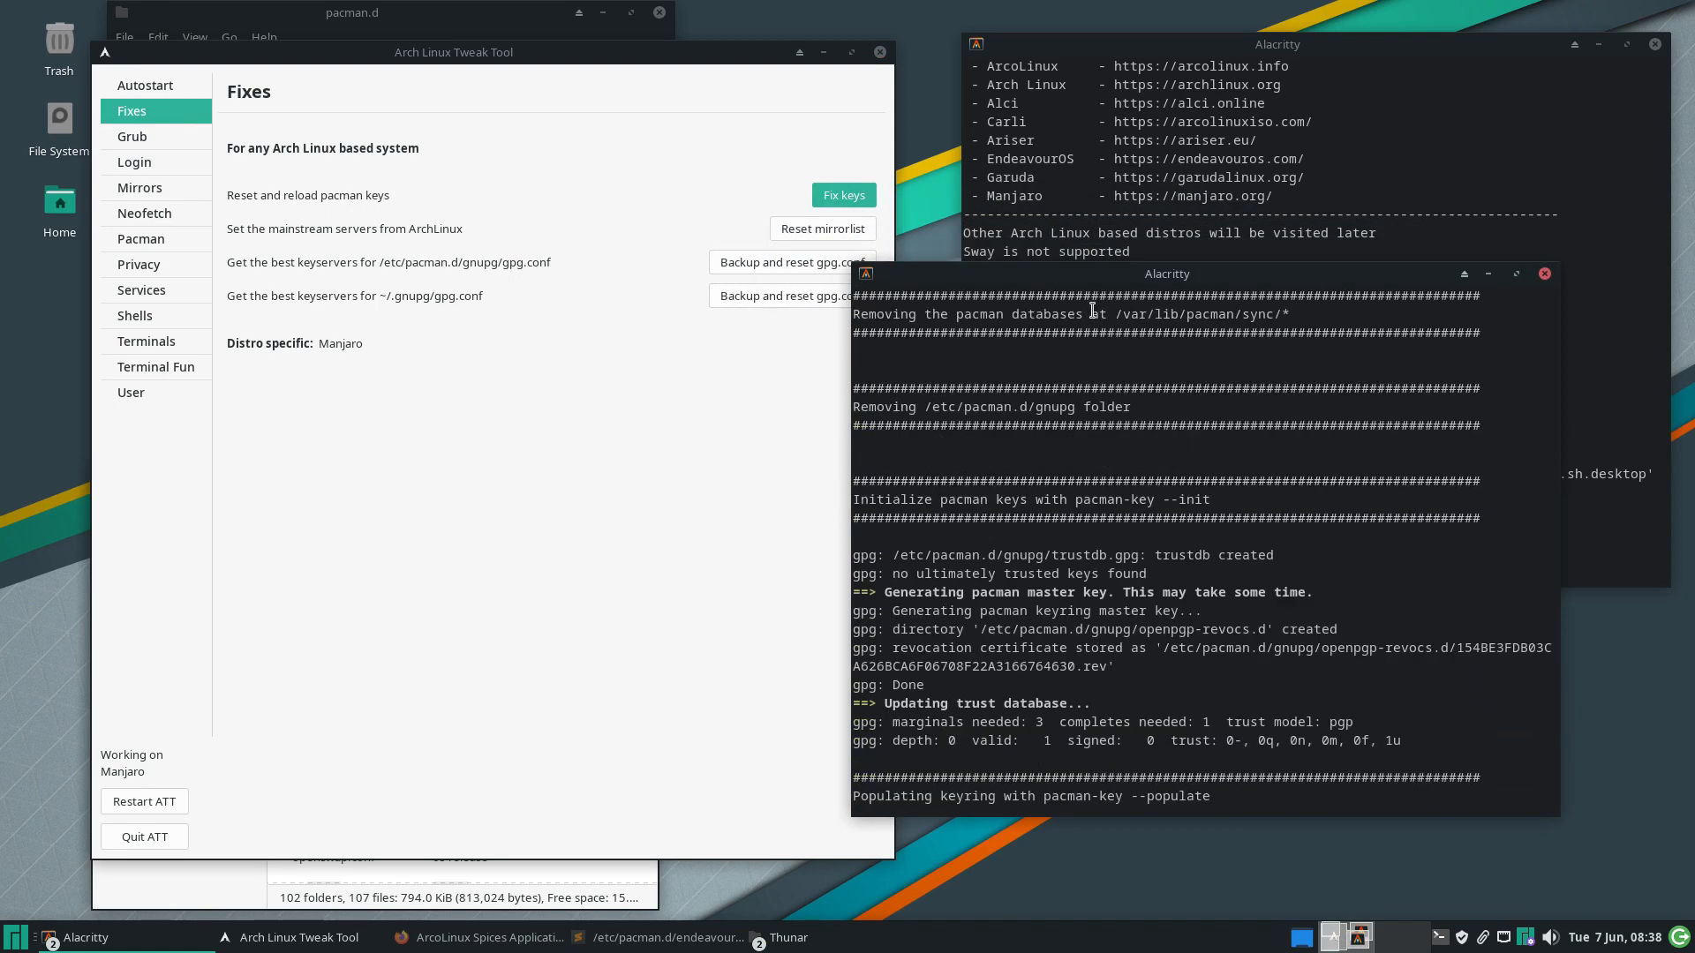
pyautogui.moveTo(1108, 314); pyautogui.dragTo(1294, 318)
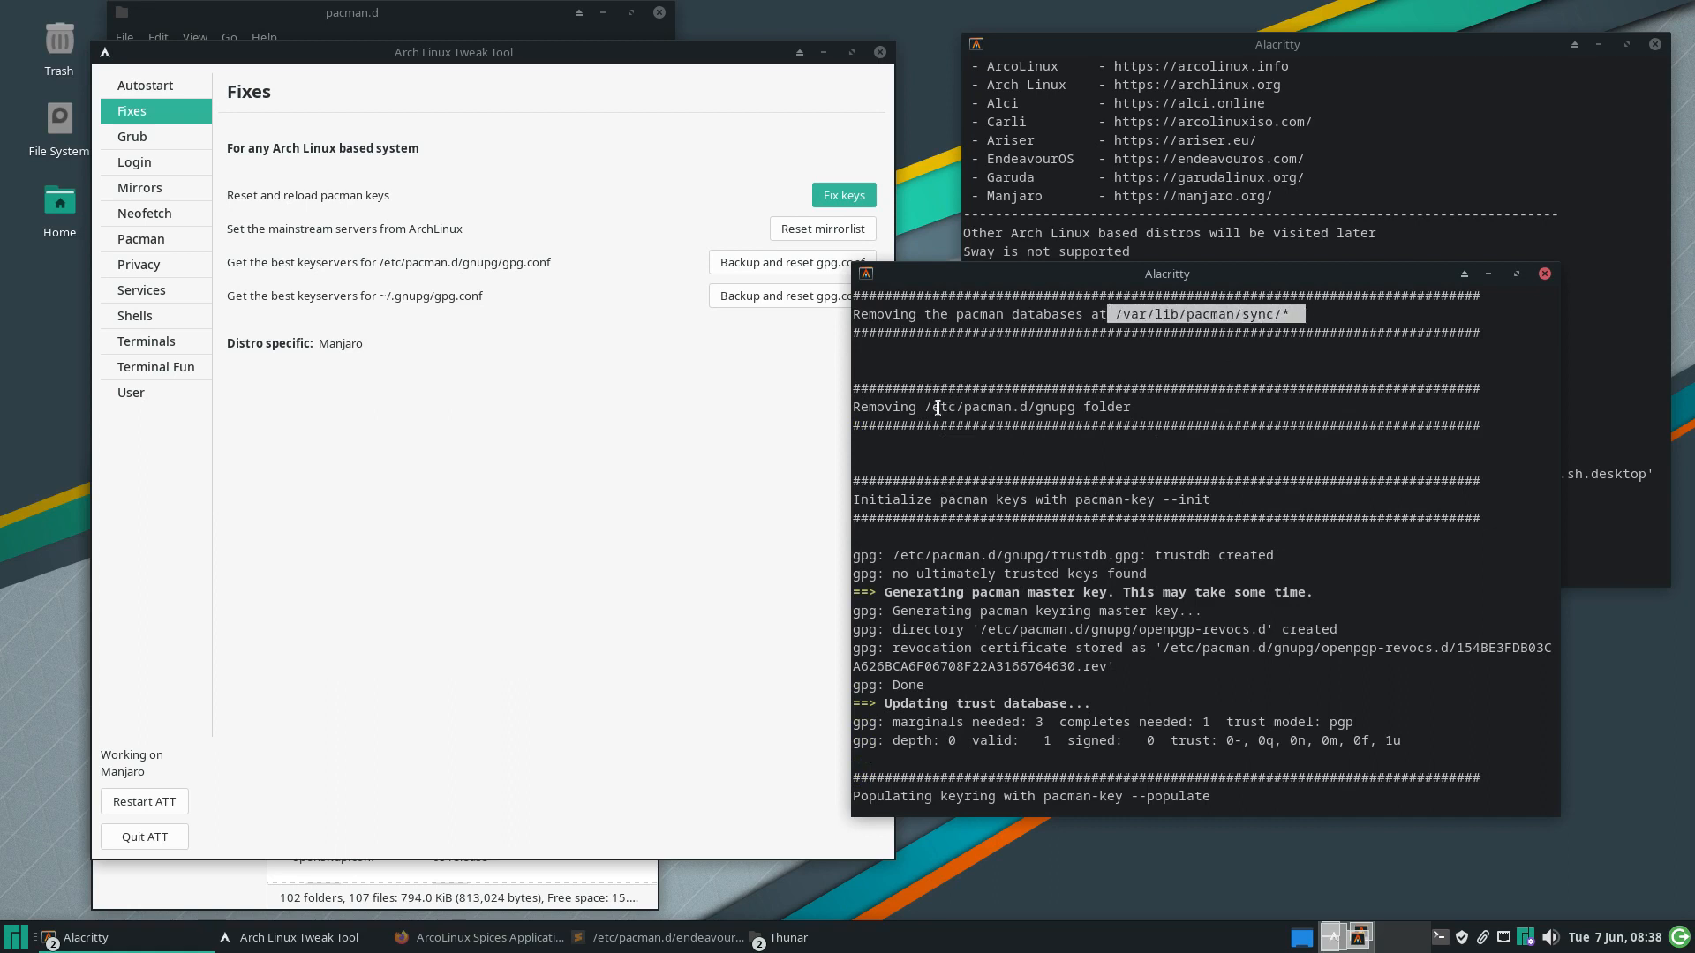
pyautogui.moveTo(939, 407); pyautogui.dragTo(1119, 408)
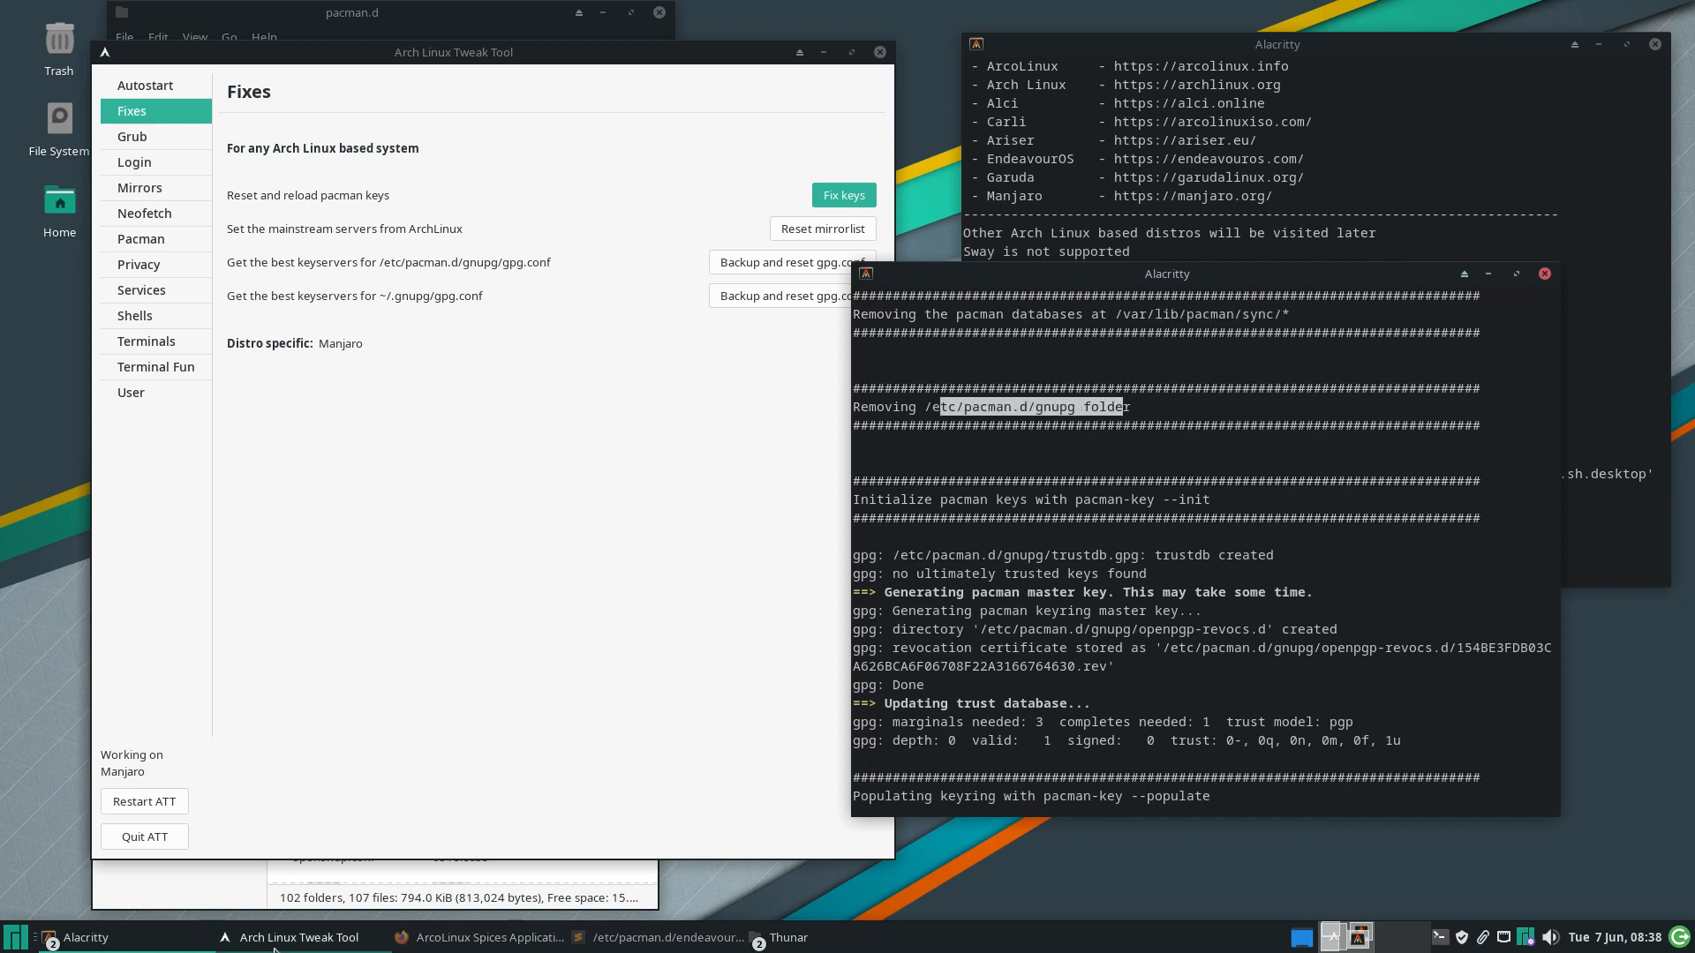
# Bring the pacman.d Thunar window forward and inspect the --populate step in the output
pyautogui.click(845, 945)
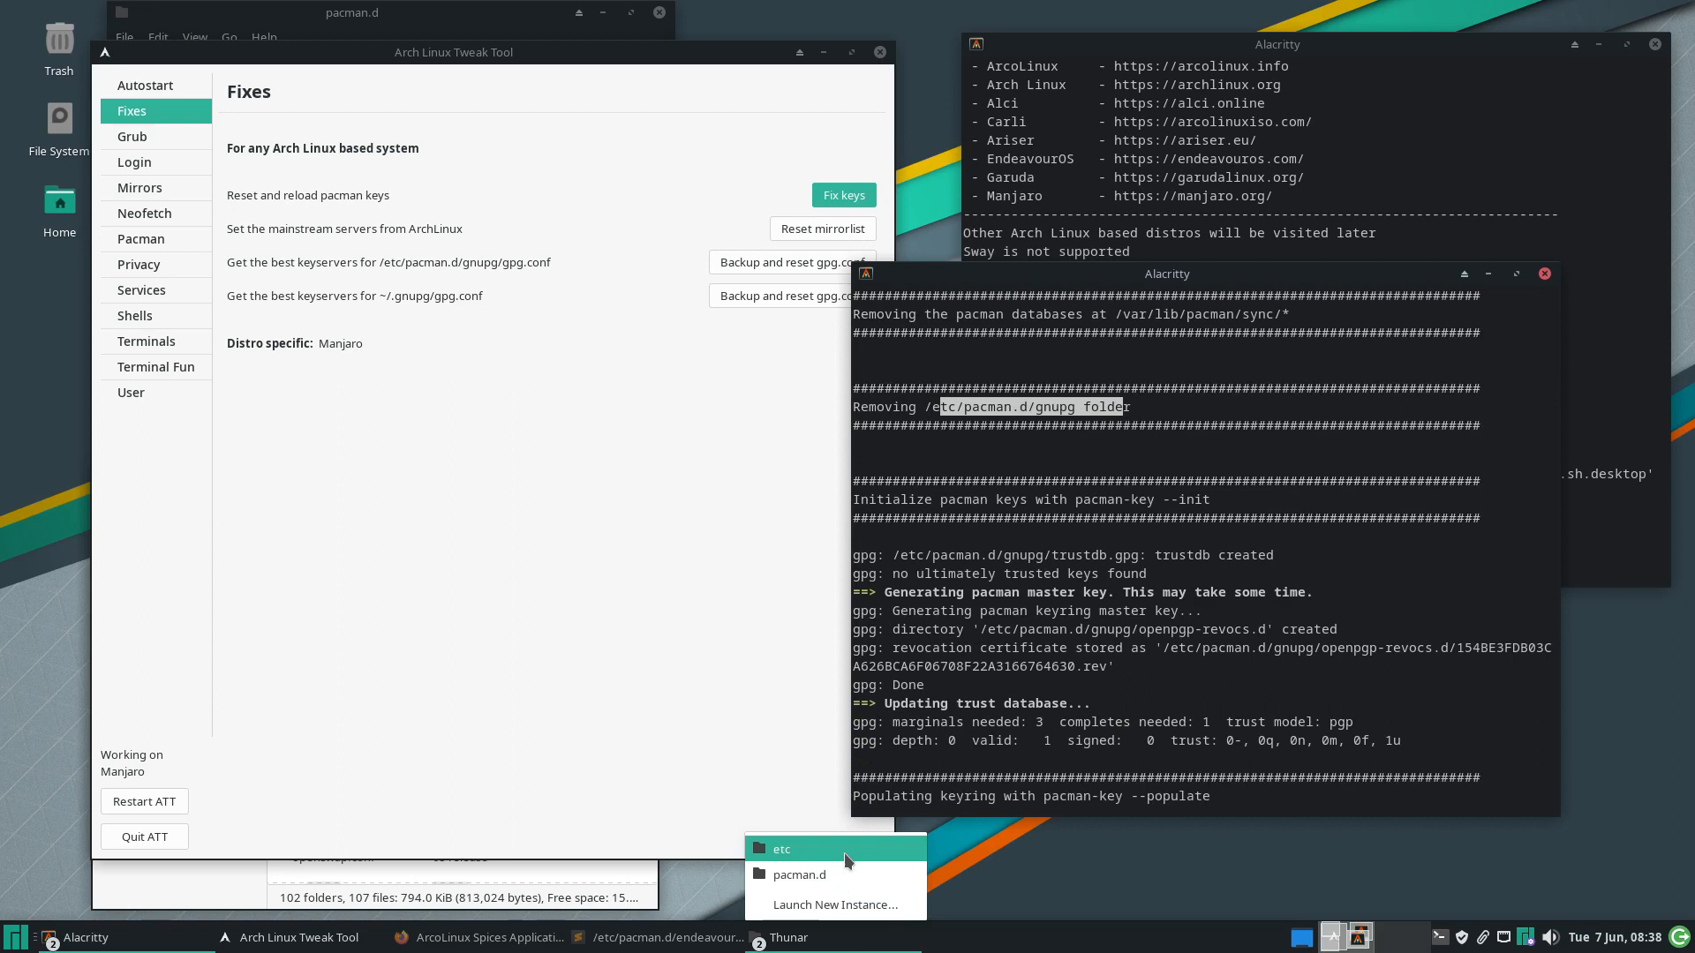
pyautogui.click(799, 875)
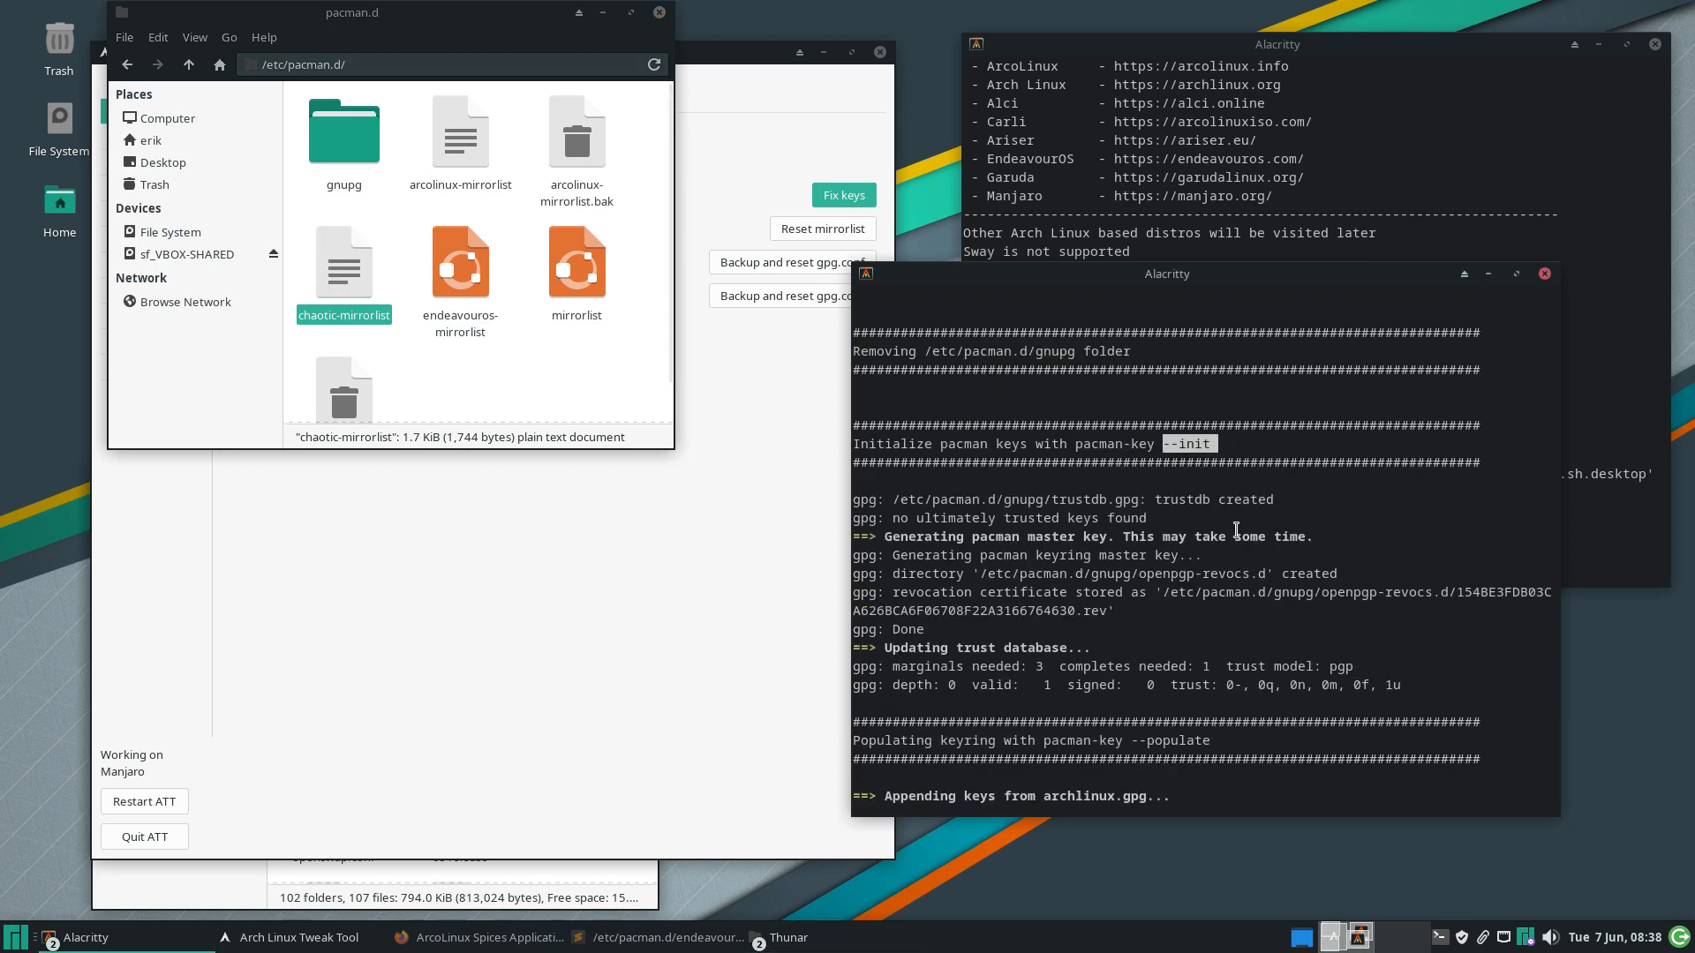
pyautogui.doubleClick(1166, 462)
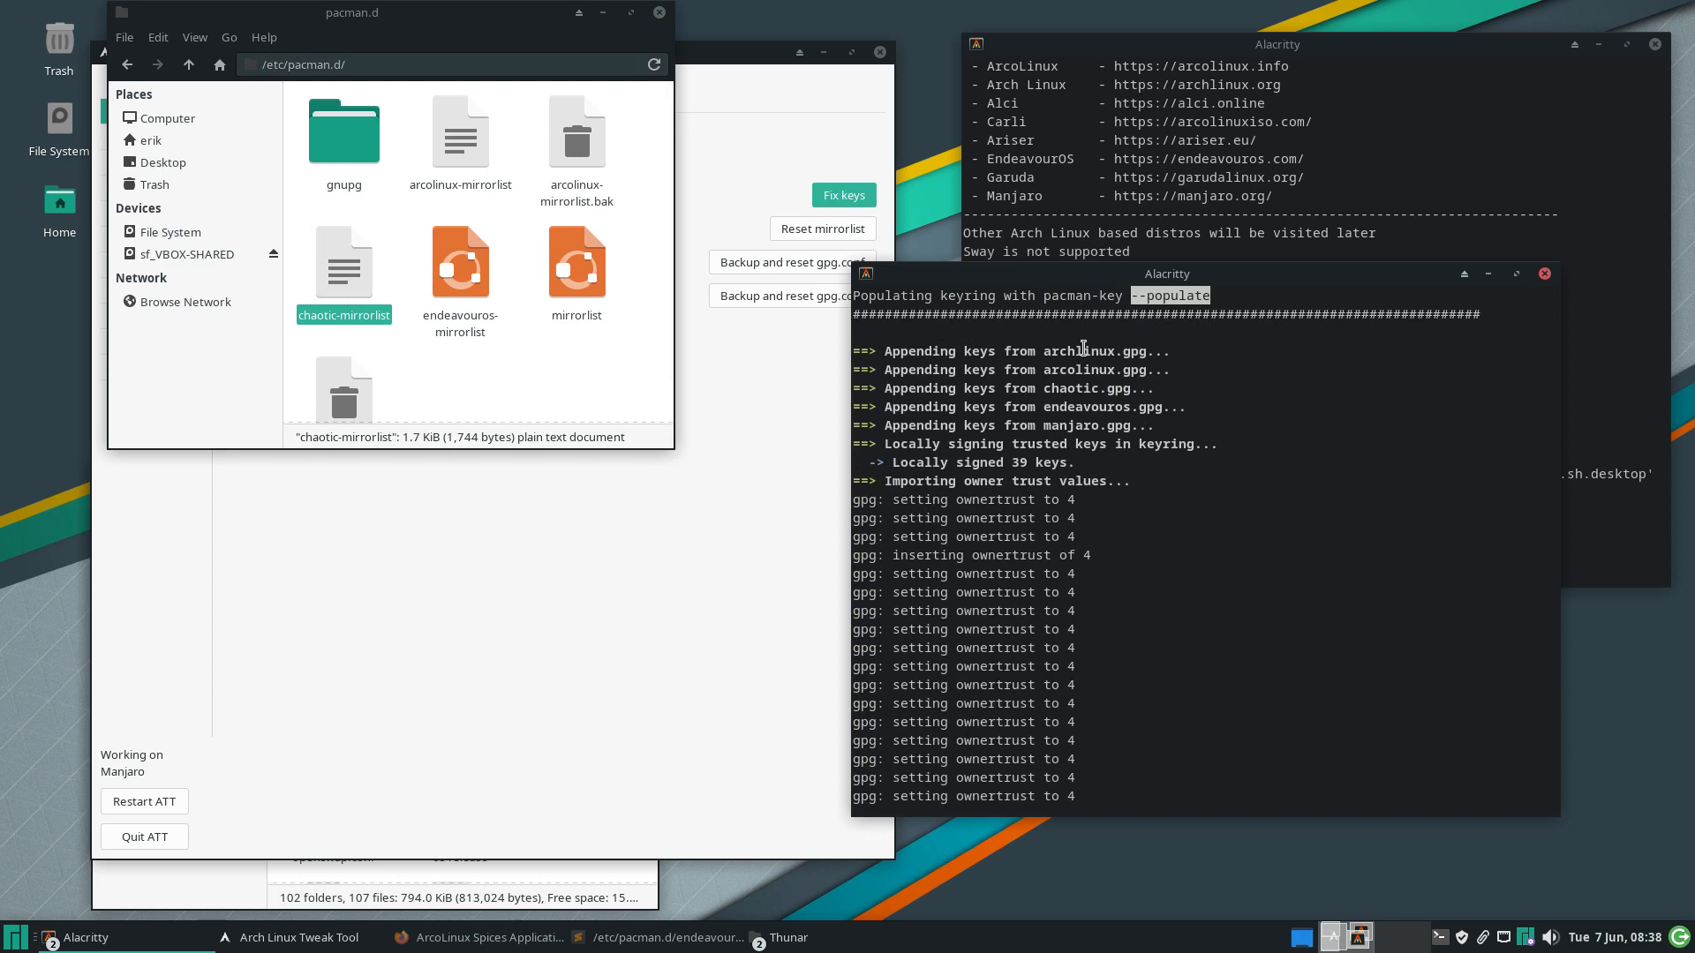
pyautogui.click(1084, 349)
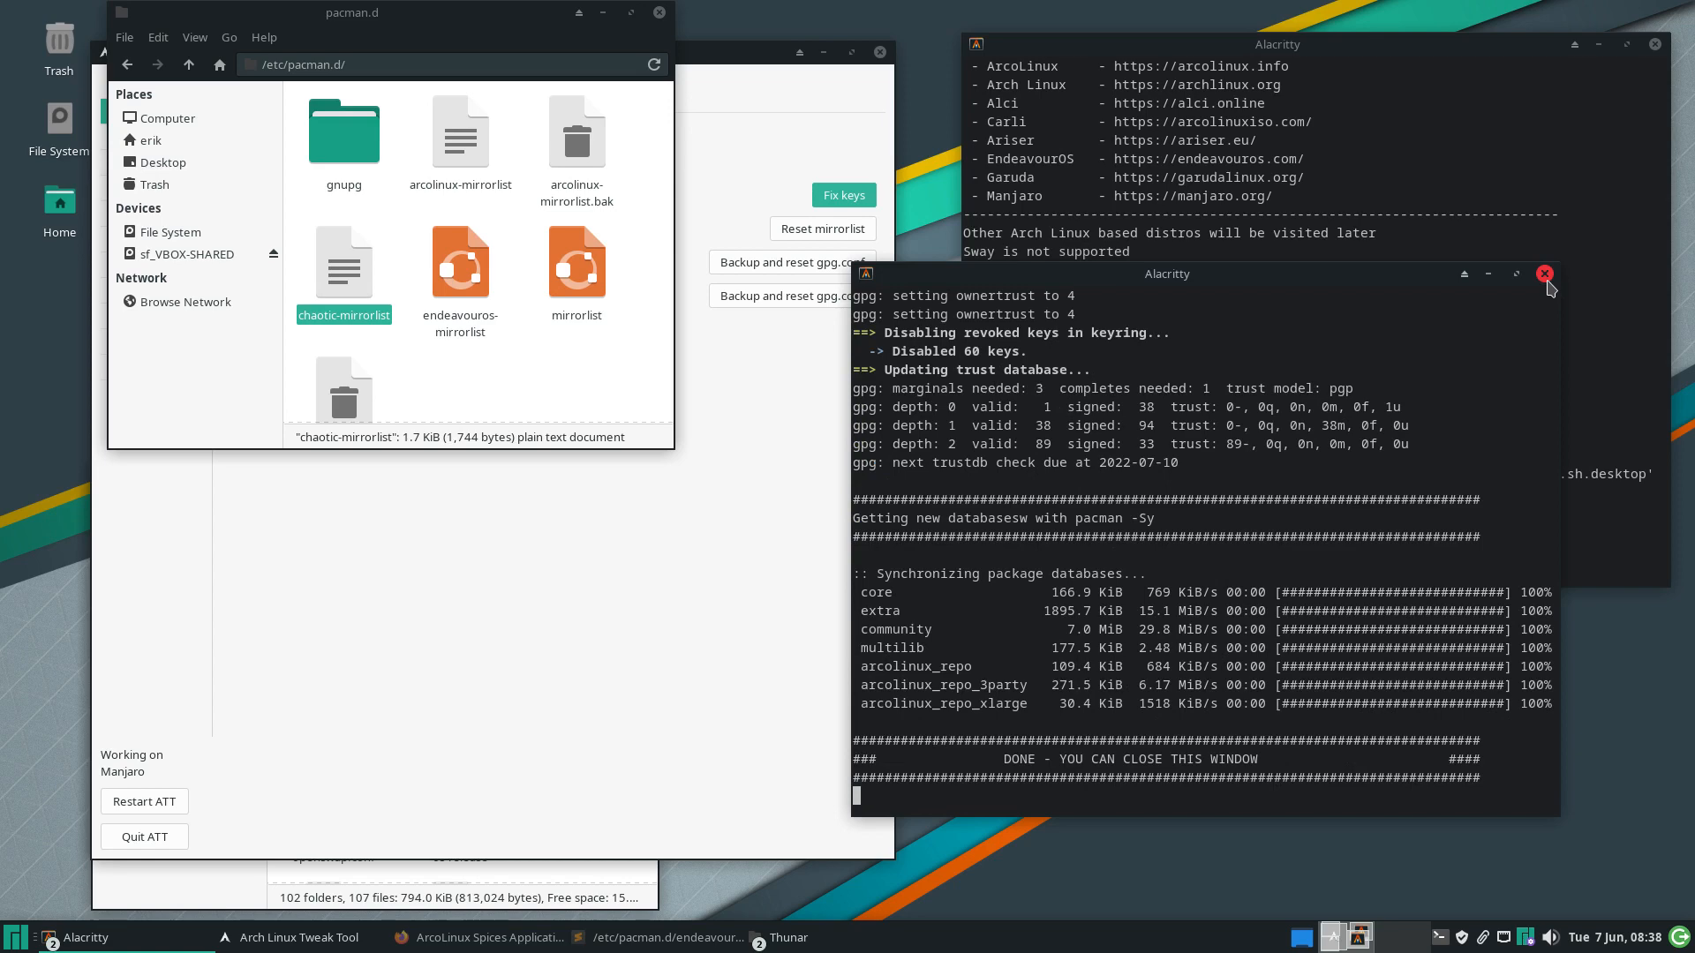
# Minimize the finished key-reset terminal and bring the Fixes page and pacman.d window forward
pyautogui.click(1488, 274)
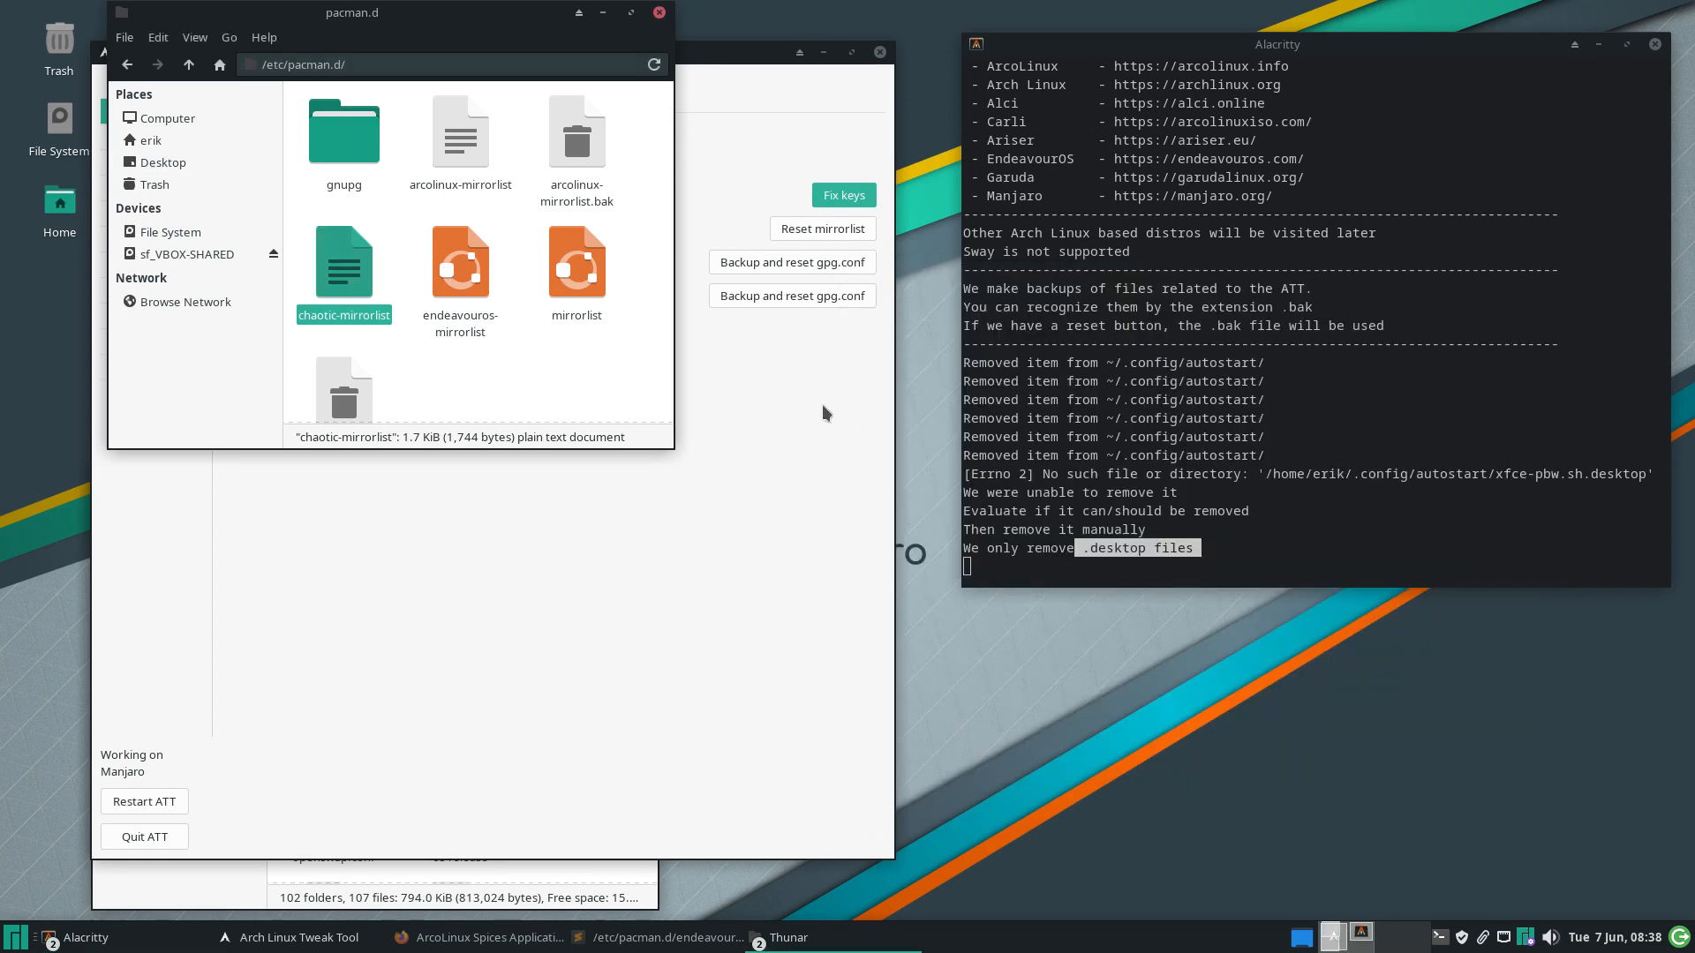
pyautogui.click(747, 184)
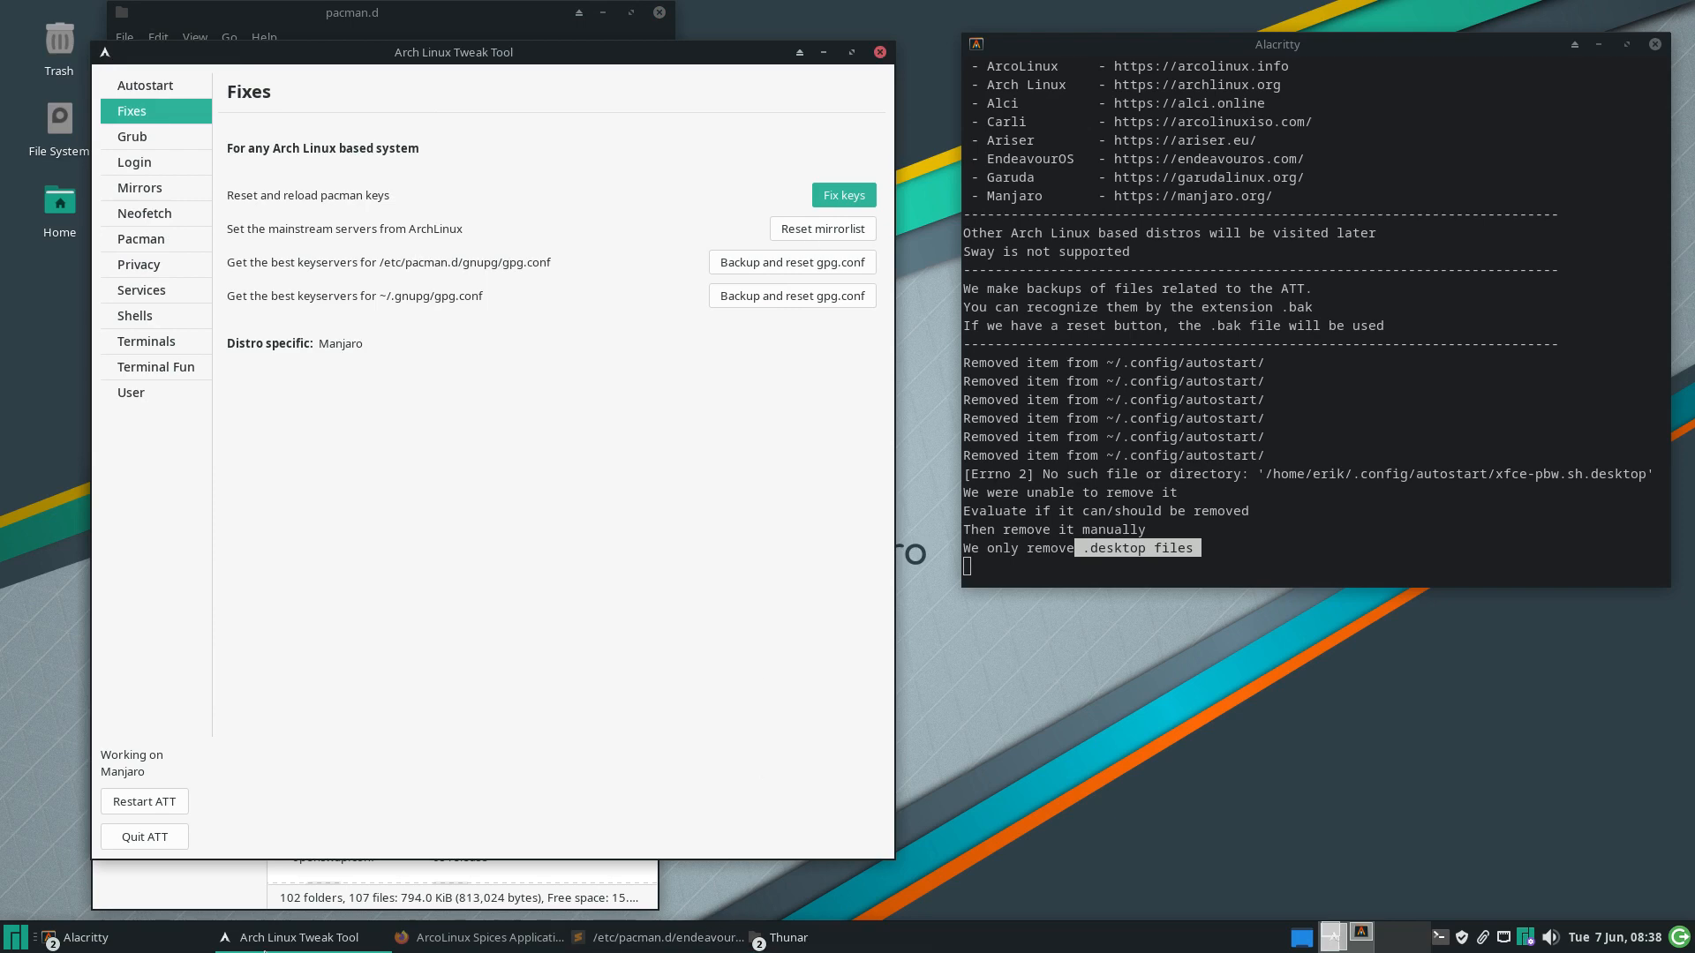
pyautogui.click(785, 937)
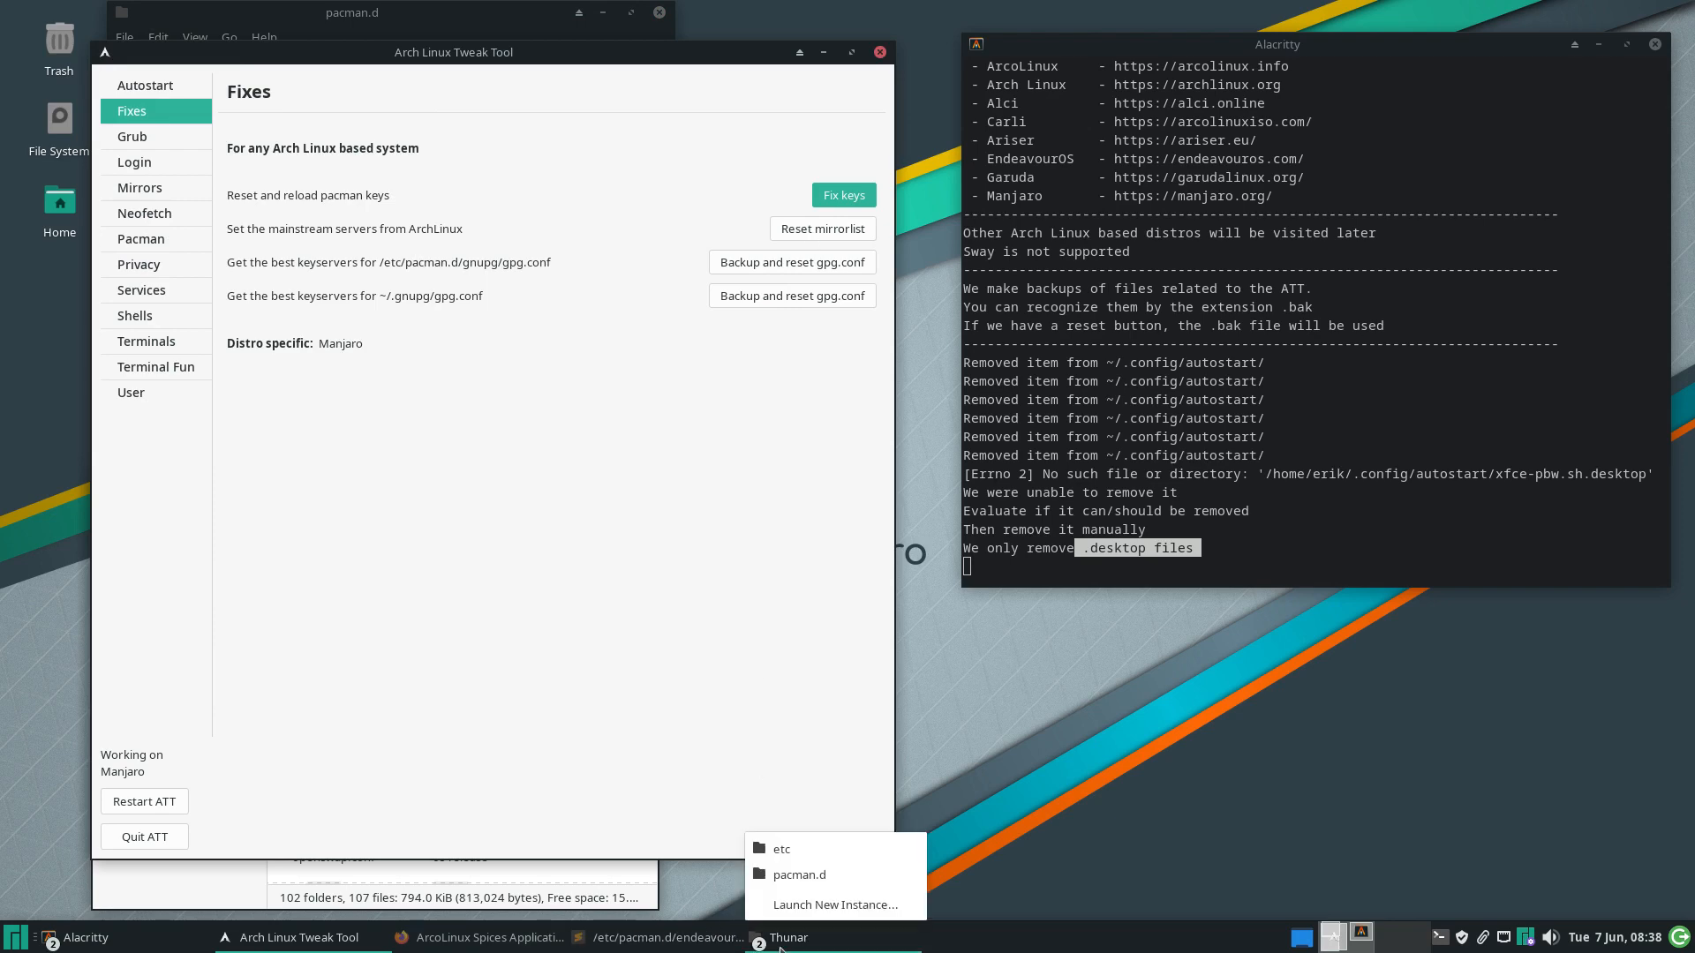
pyautogui.click(834, 874)
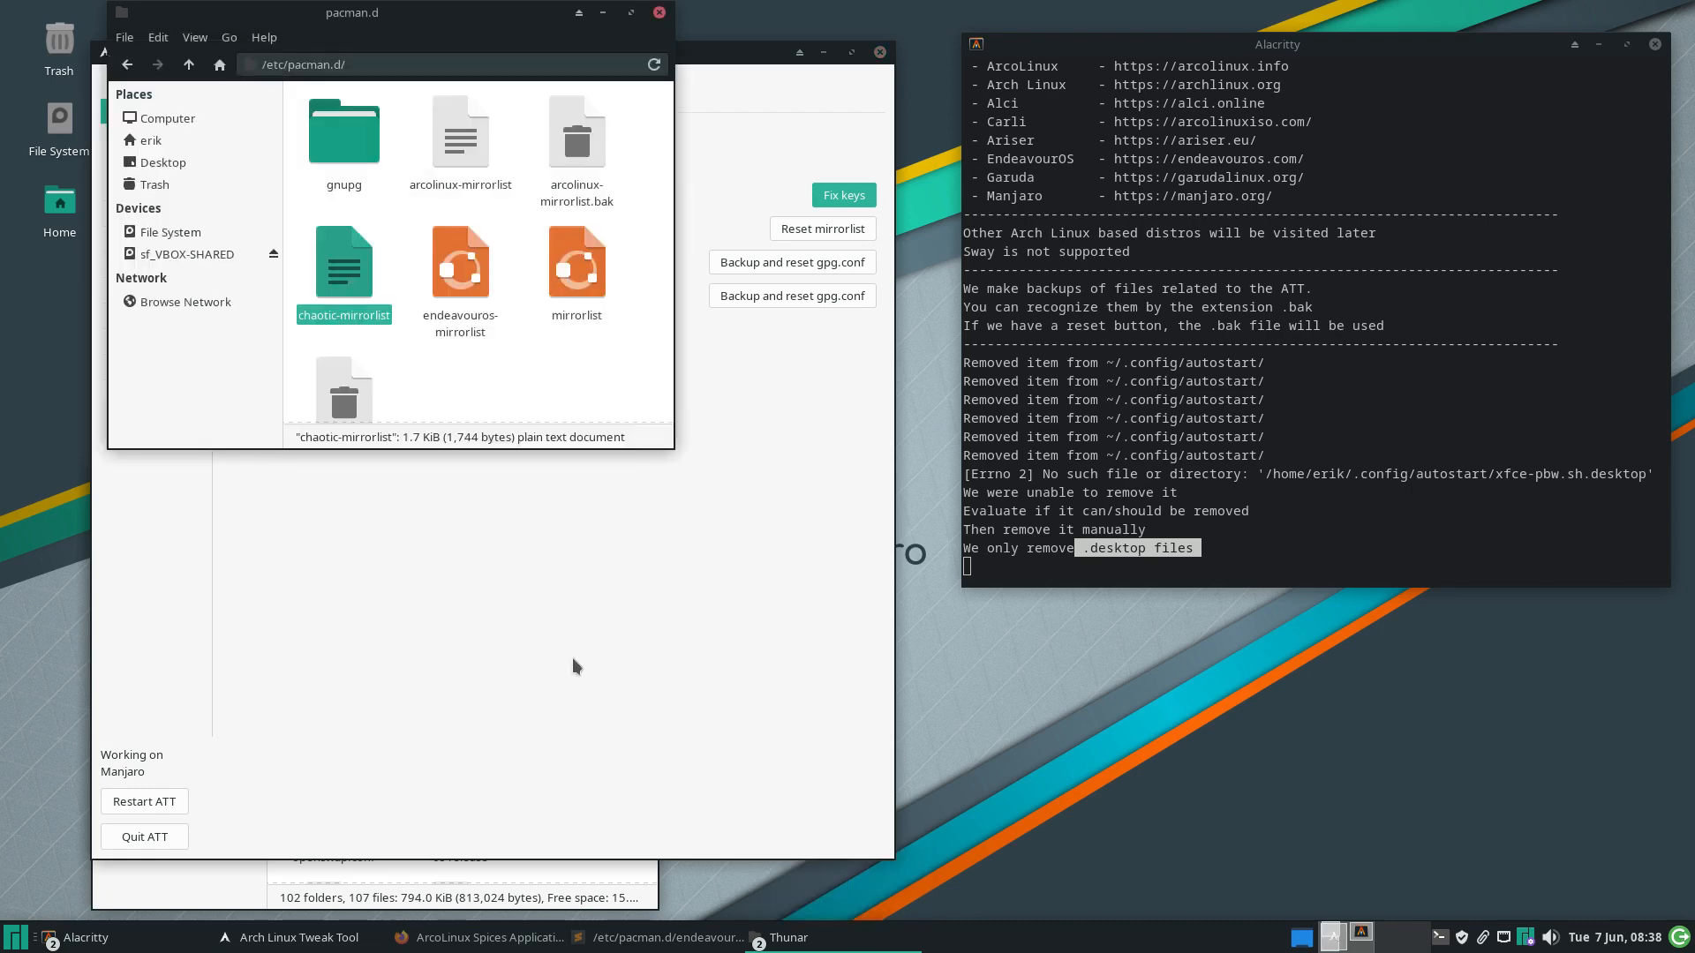
# Select mirrorlist and mirrorlist.bak together, dismiss their context menu, and open the Whisker Menu
pyautogui.click(519, 355)
pyautogui.scroll(-1, 519, 356)
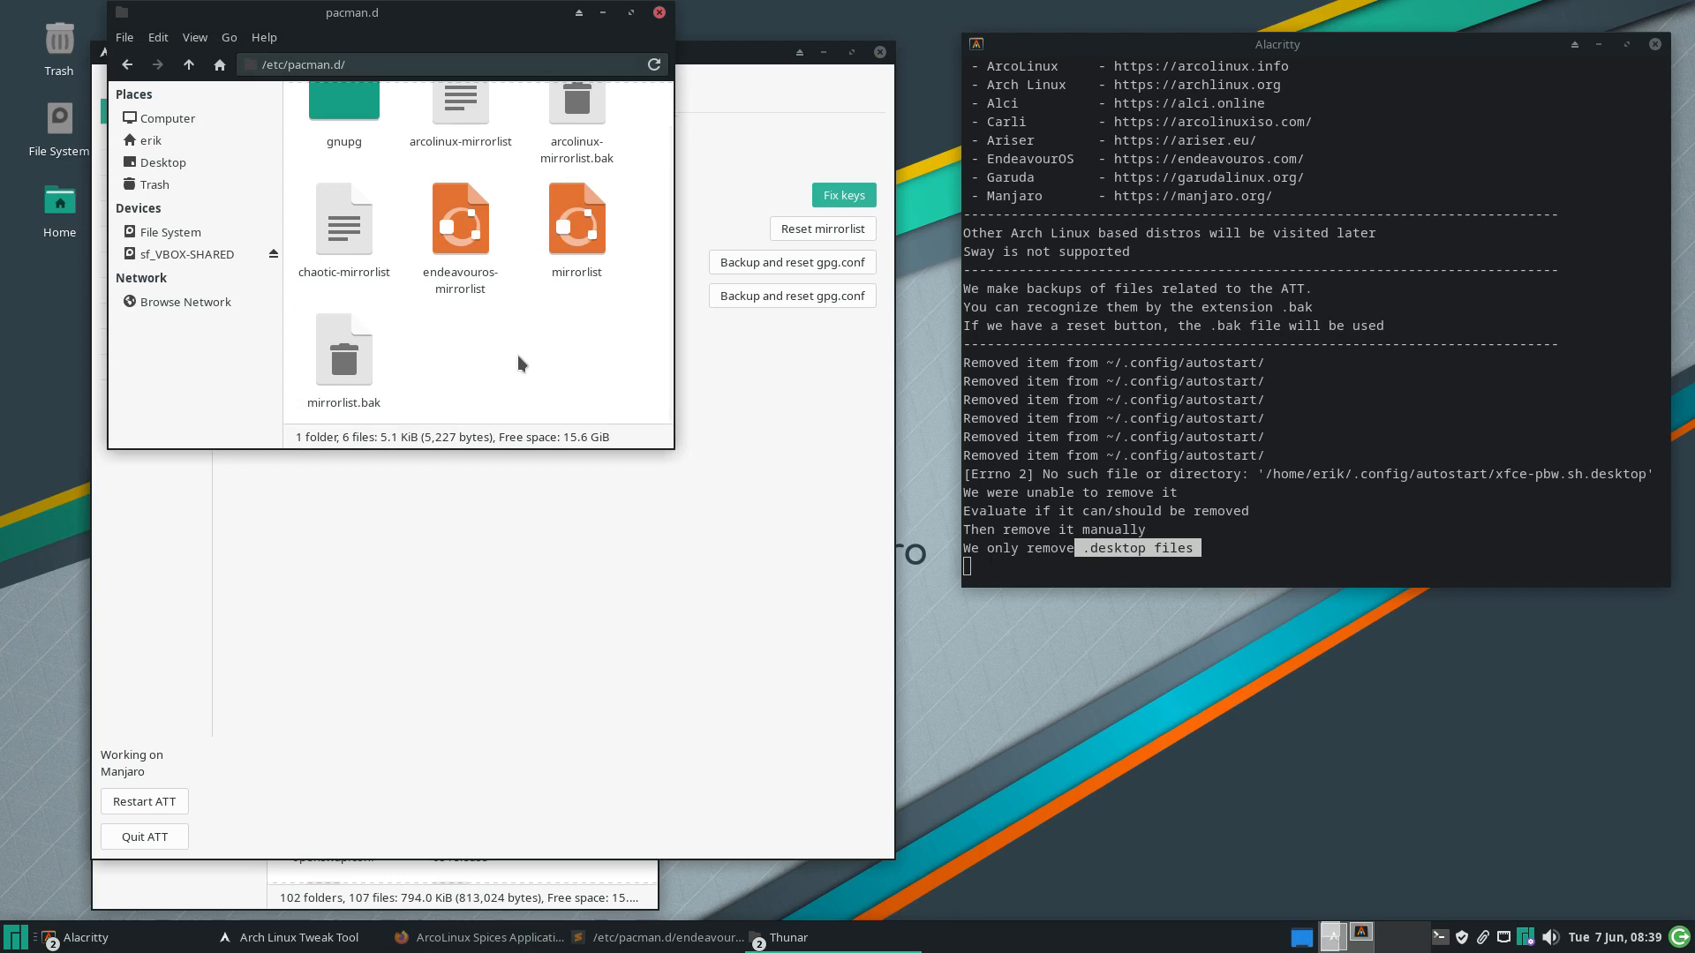
pyautogui.click(344, 353)
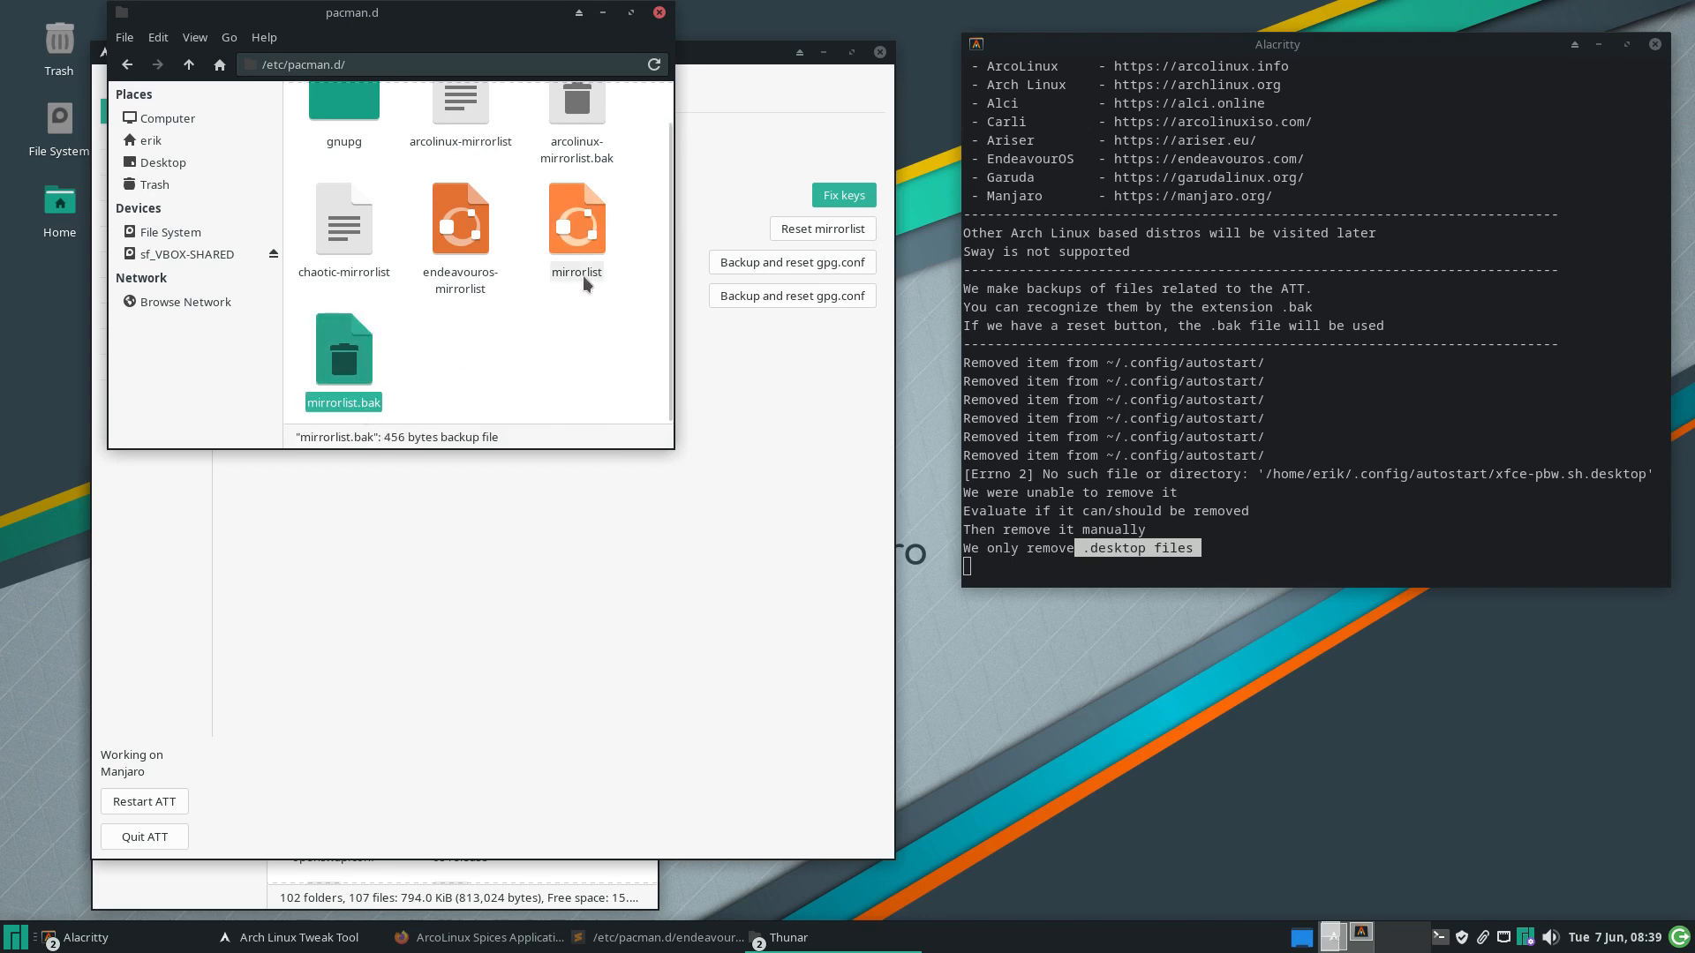
pyautogui.click(587, 253)
pyautogui.click(334, 356)
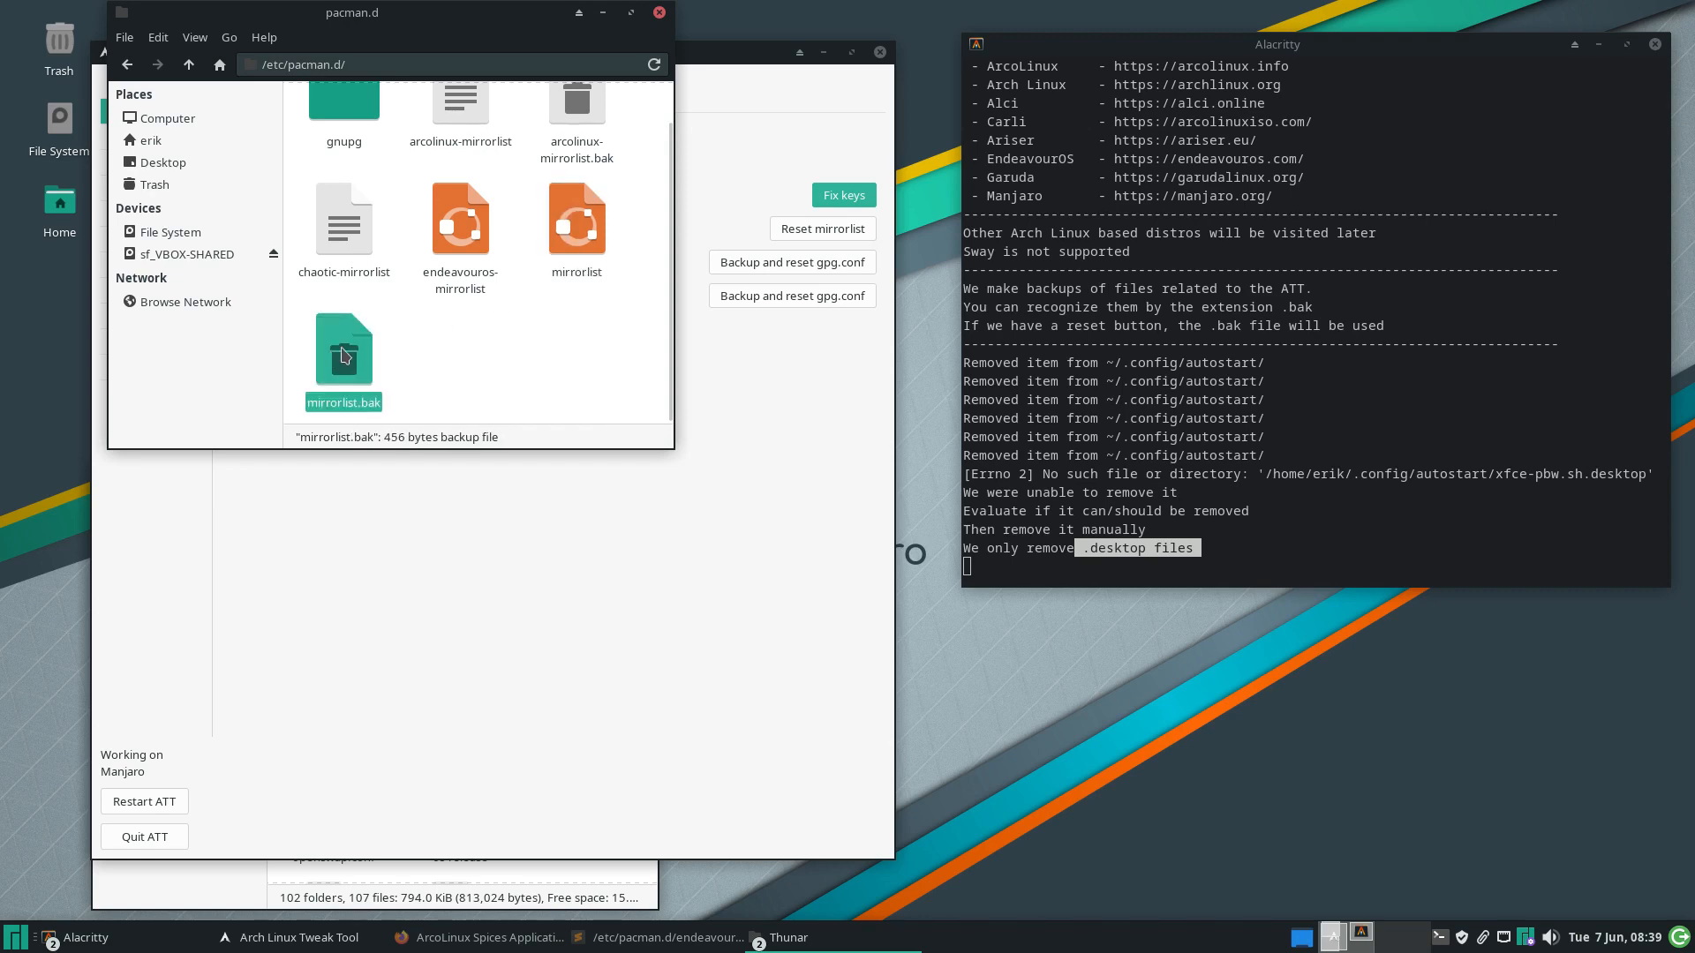
pyautogui.keyDown('ctrl'); pyautogui.click(568, 234); pyautogui.keyUp('ctrl')
pyautogui.rightClick(567, 235)
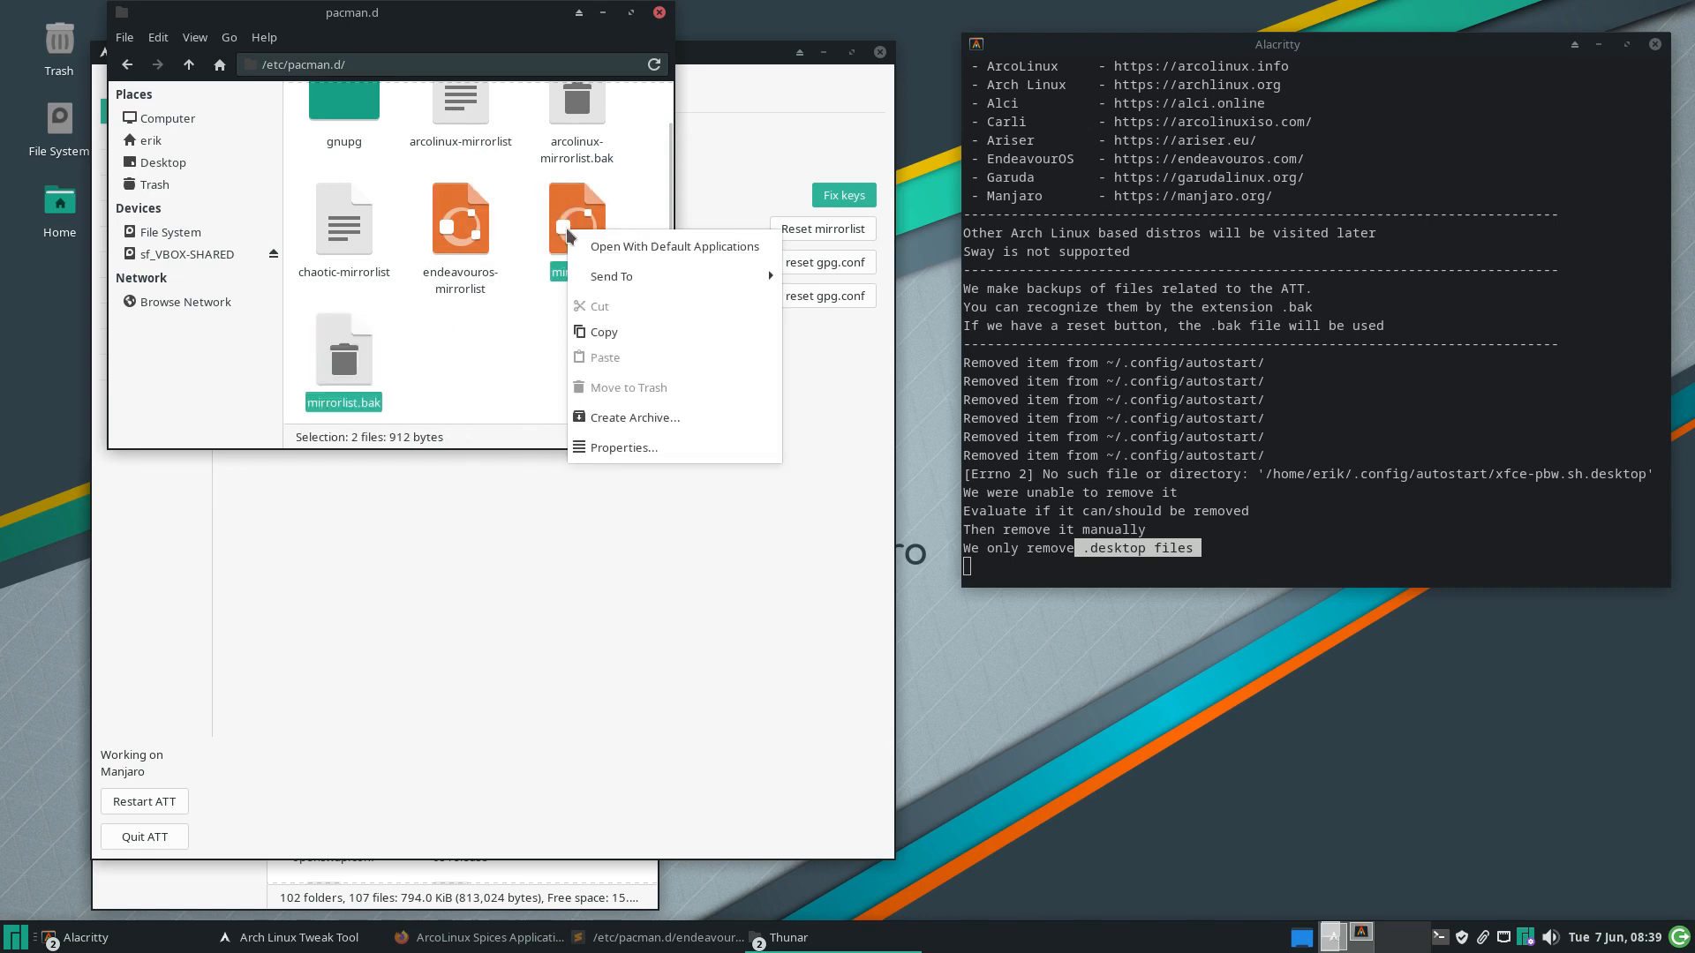
pyautogui.click(578, 684)
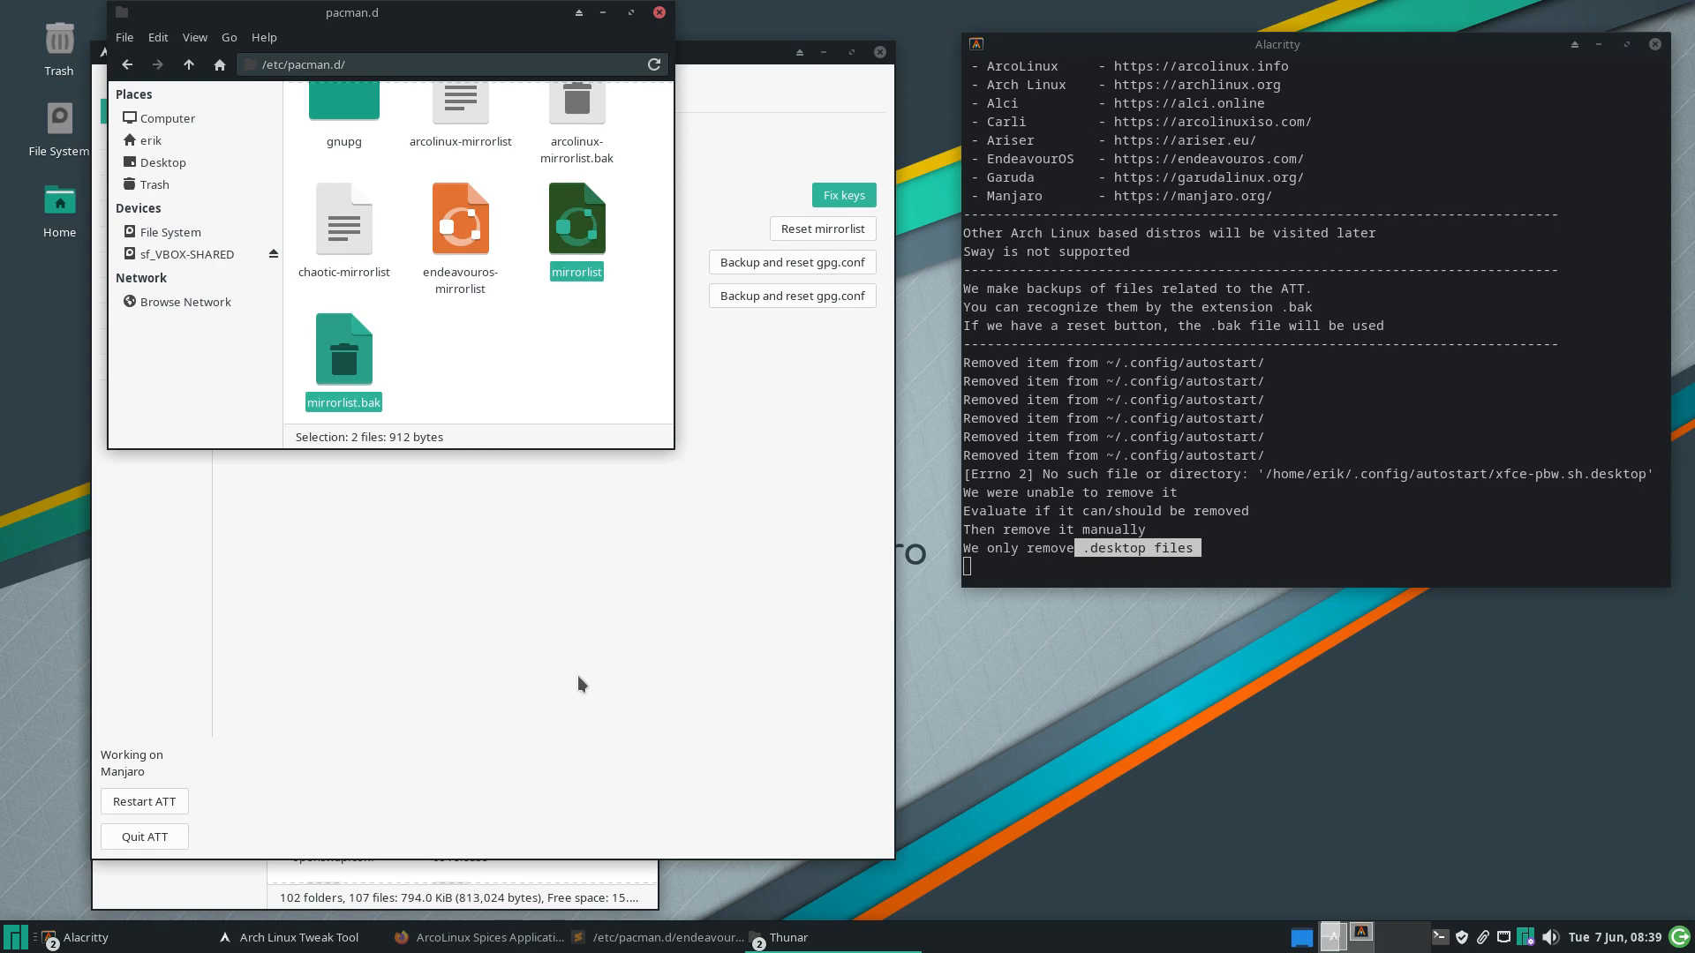
pyautogui.click(15, 939)
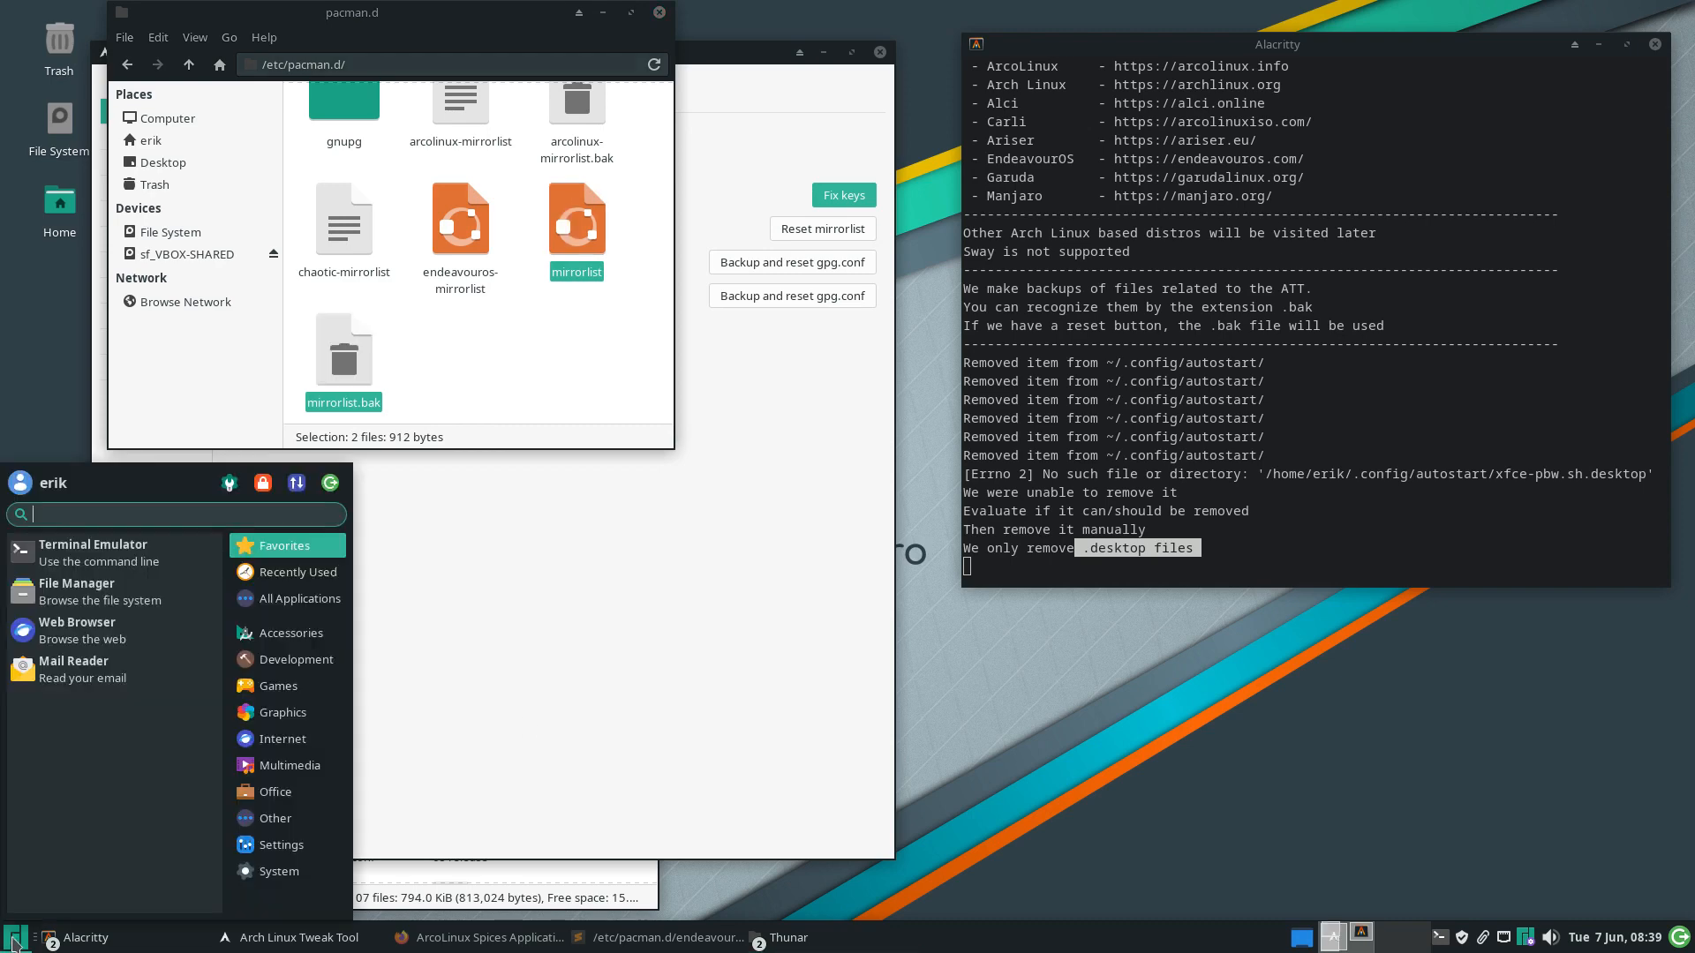
# Compare mirrorlist with mirrorlist.bak in Meld, find them identical, and close Meld
pyautogui.write('meld')
pyautogui.press('Return')
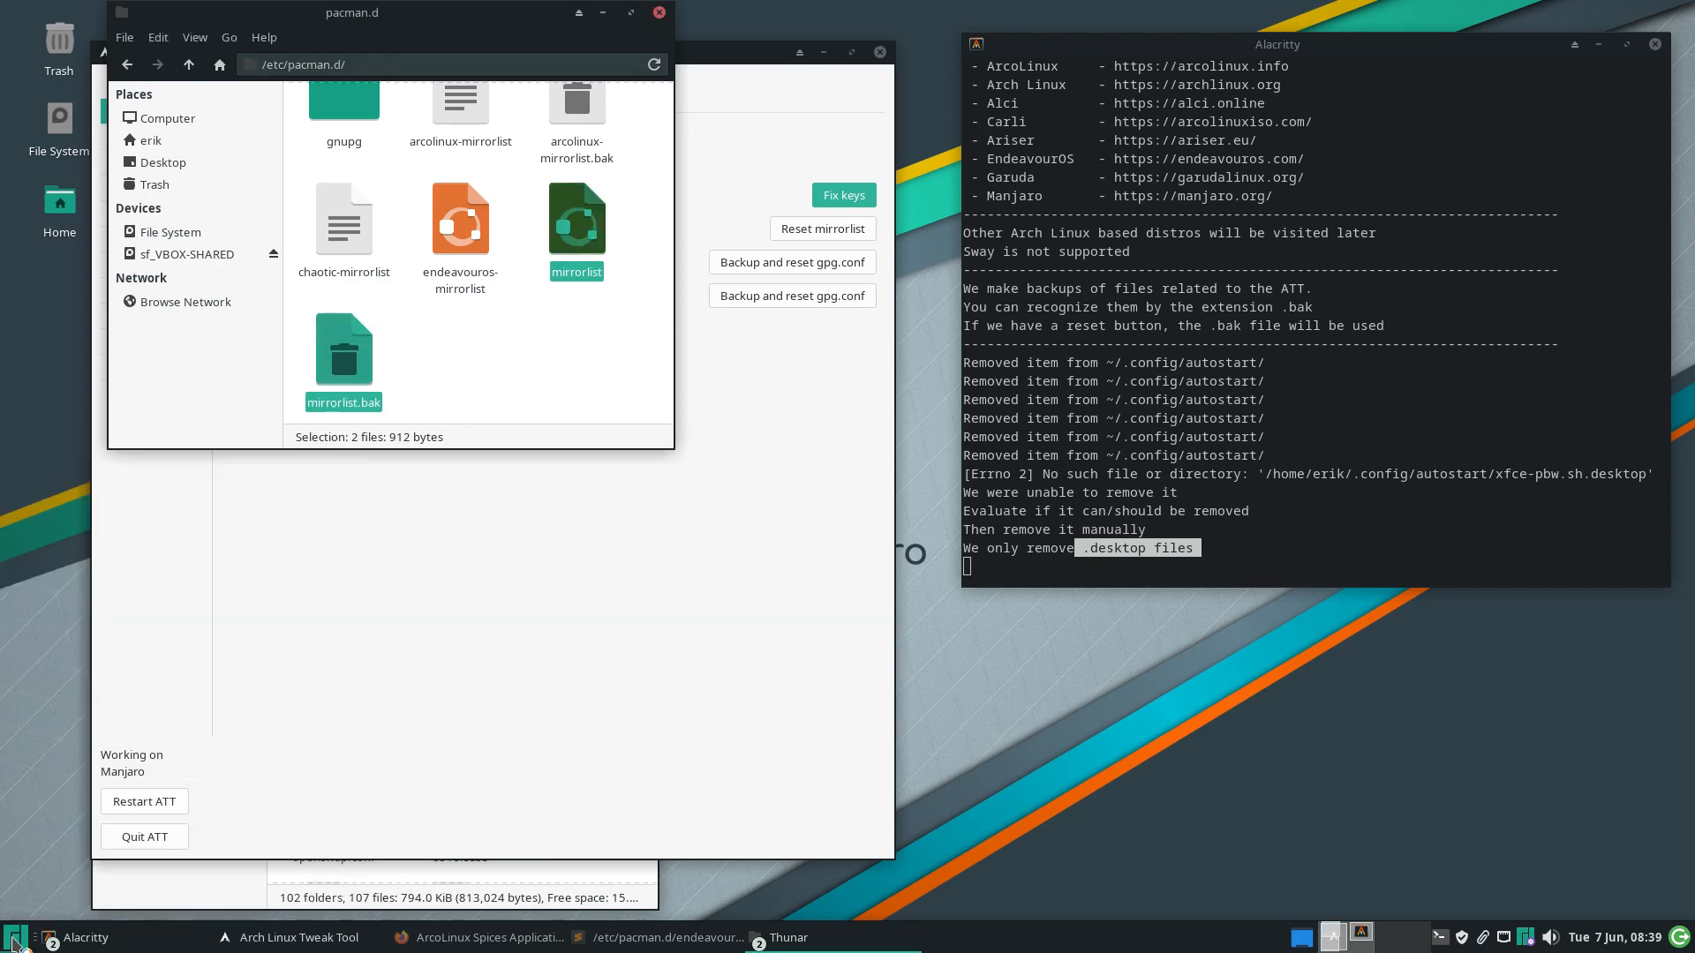
pyautogui.moveTo(858, 300); pyautogui.dragTo(1052, 478)
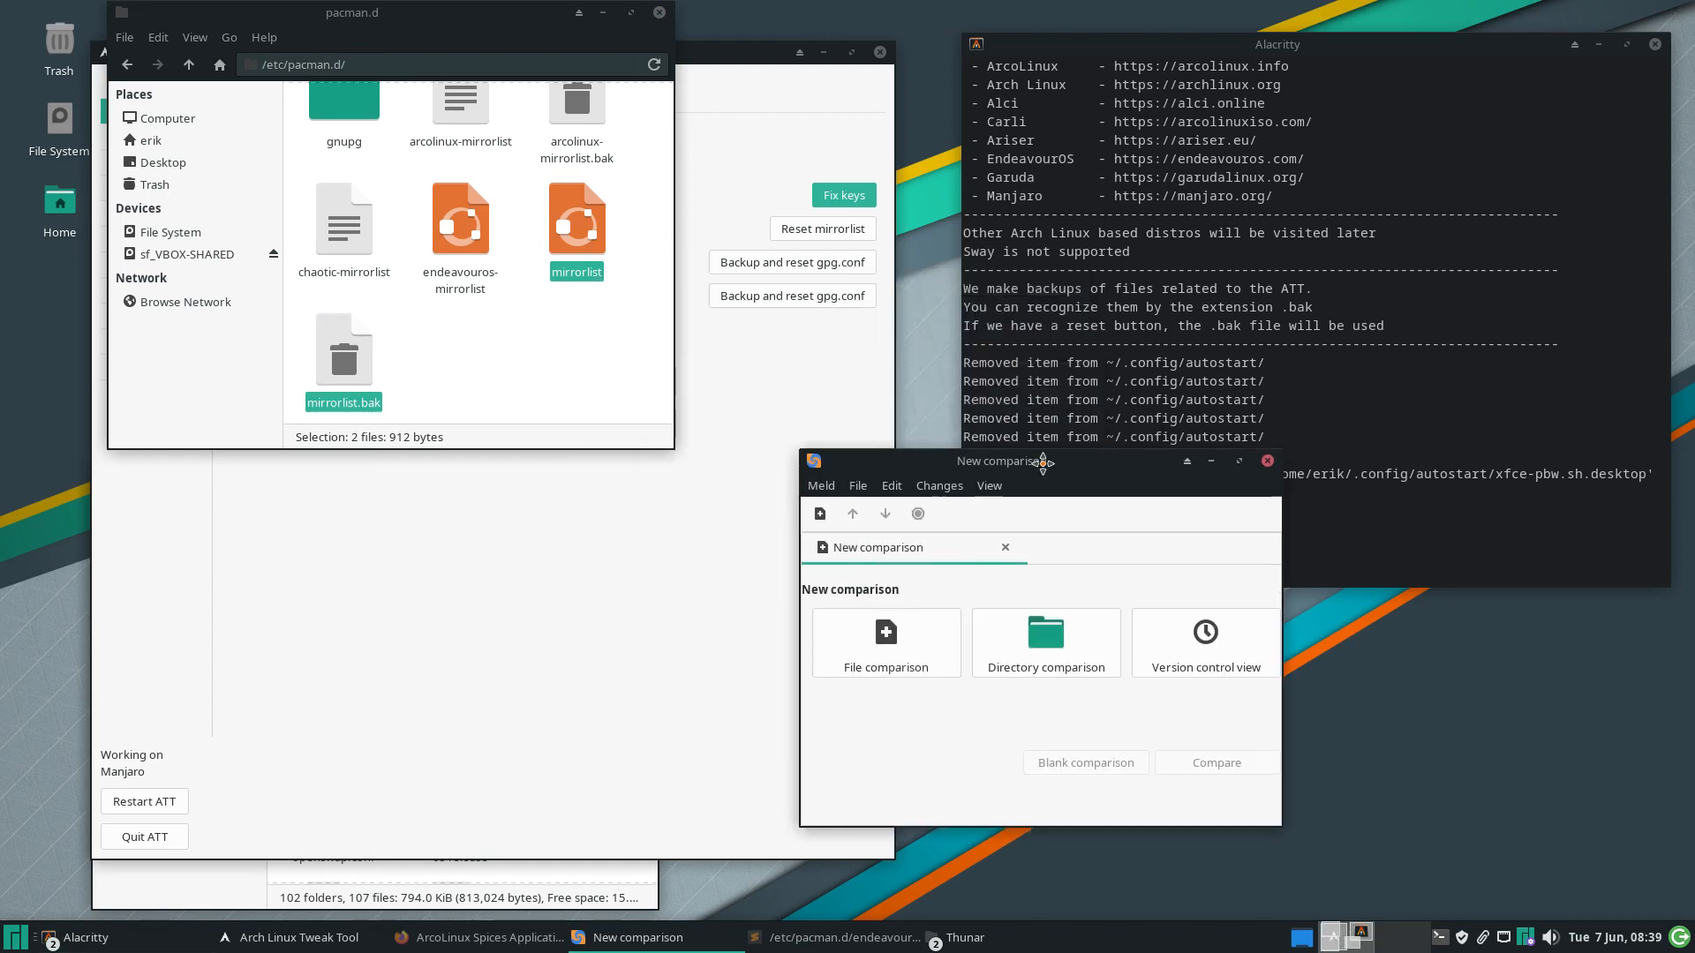
pyautogui.click(882, 653)
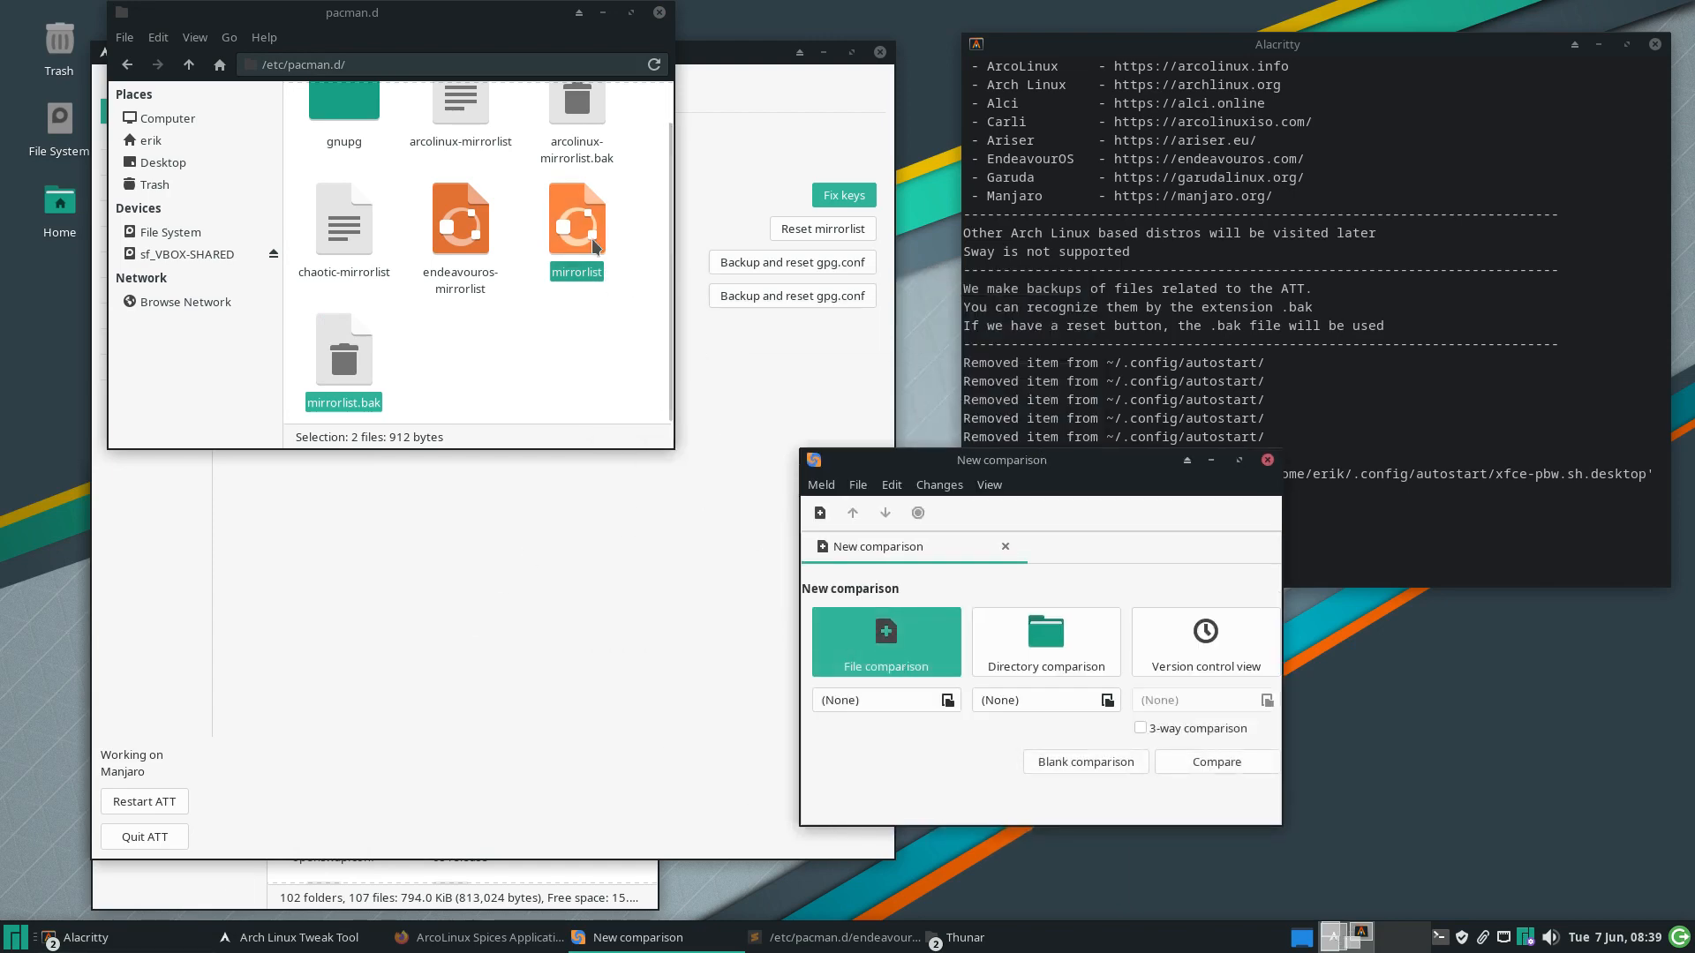
pyautogui.moveTo(578, 221); pyautogui.dragTo(878, 699)
pyautogui.moveTo(344, 353); pyautogui.dragTo(1037, 701)
pyautogui.click(1207, 762)
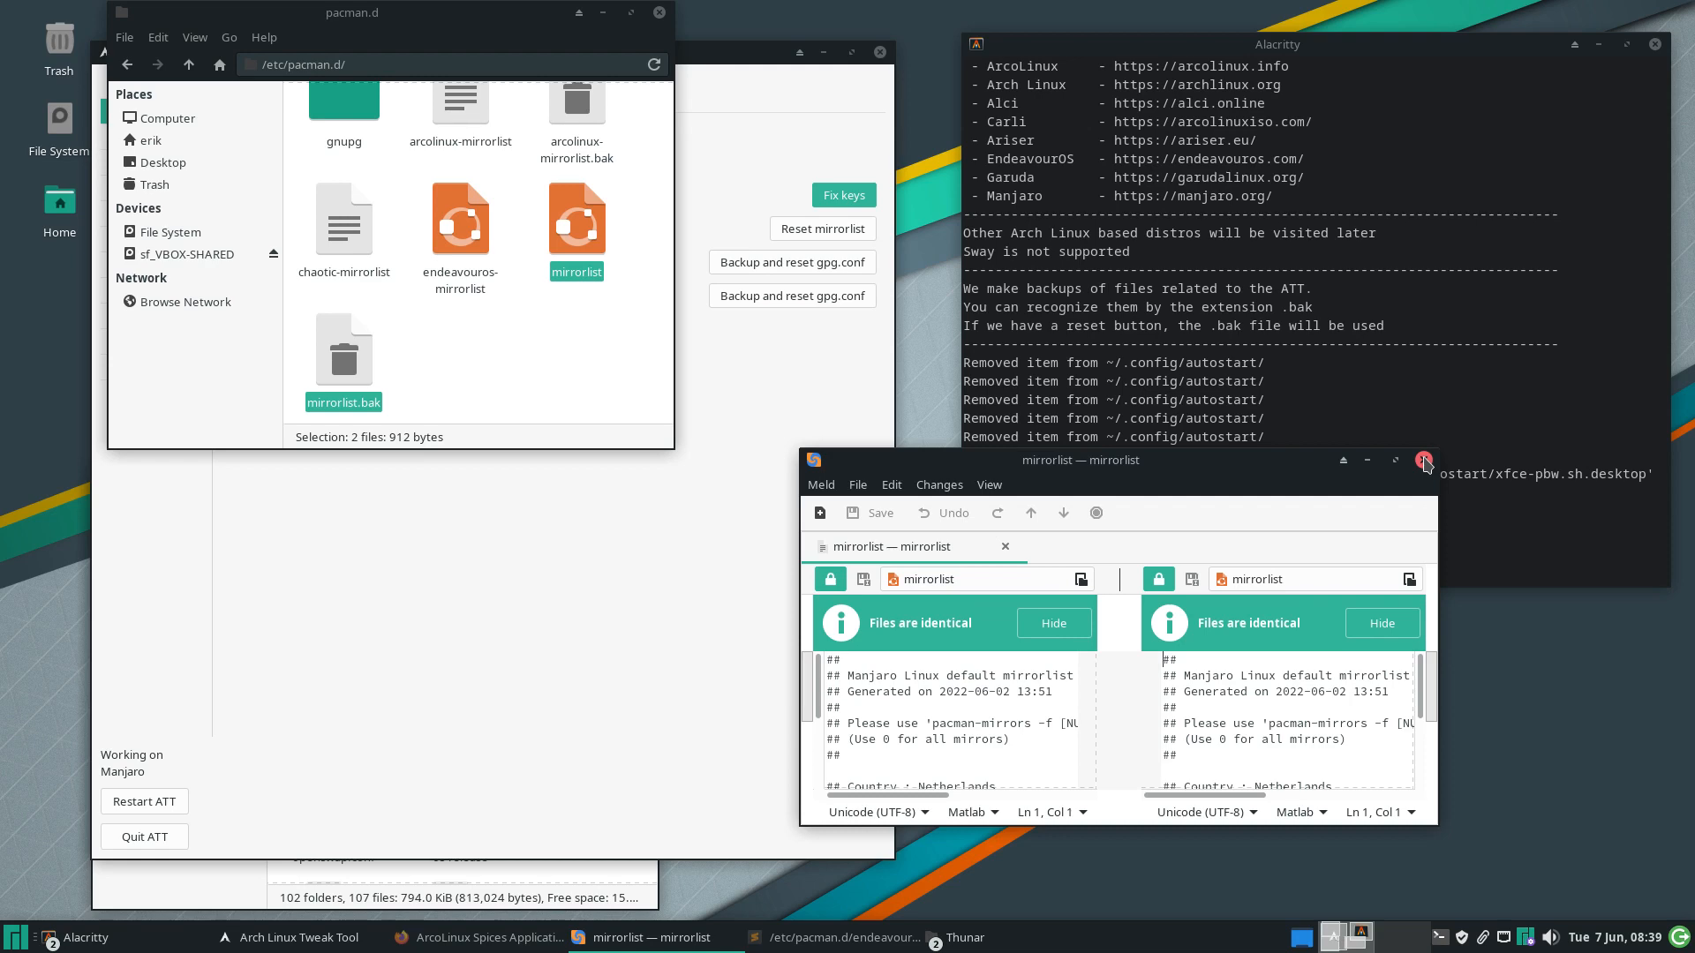
pyautogui.click(1423, 460)
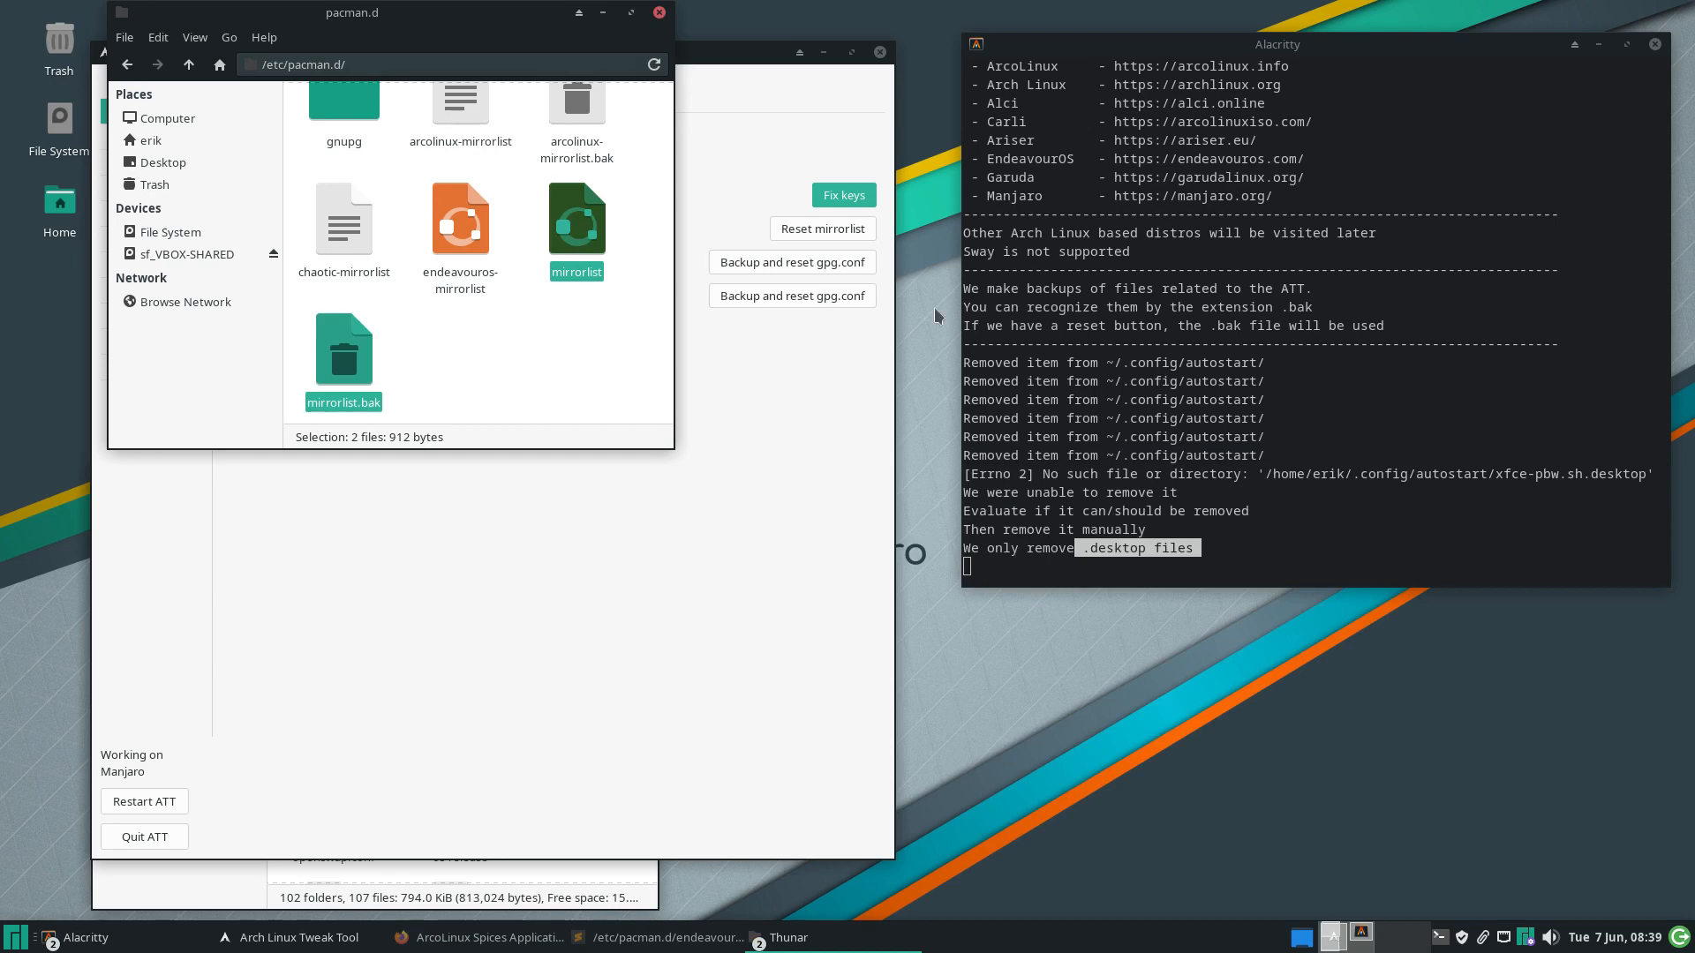
# Bring the tweak tool, then the pacman.d and etc Thunar windows, to the front
pyautogui.click(756, 184)
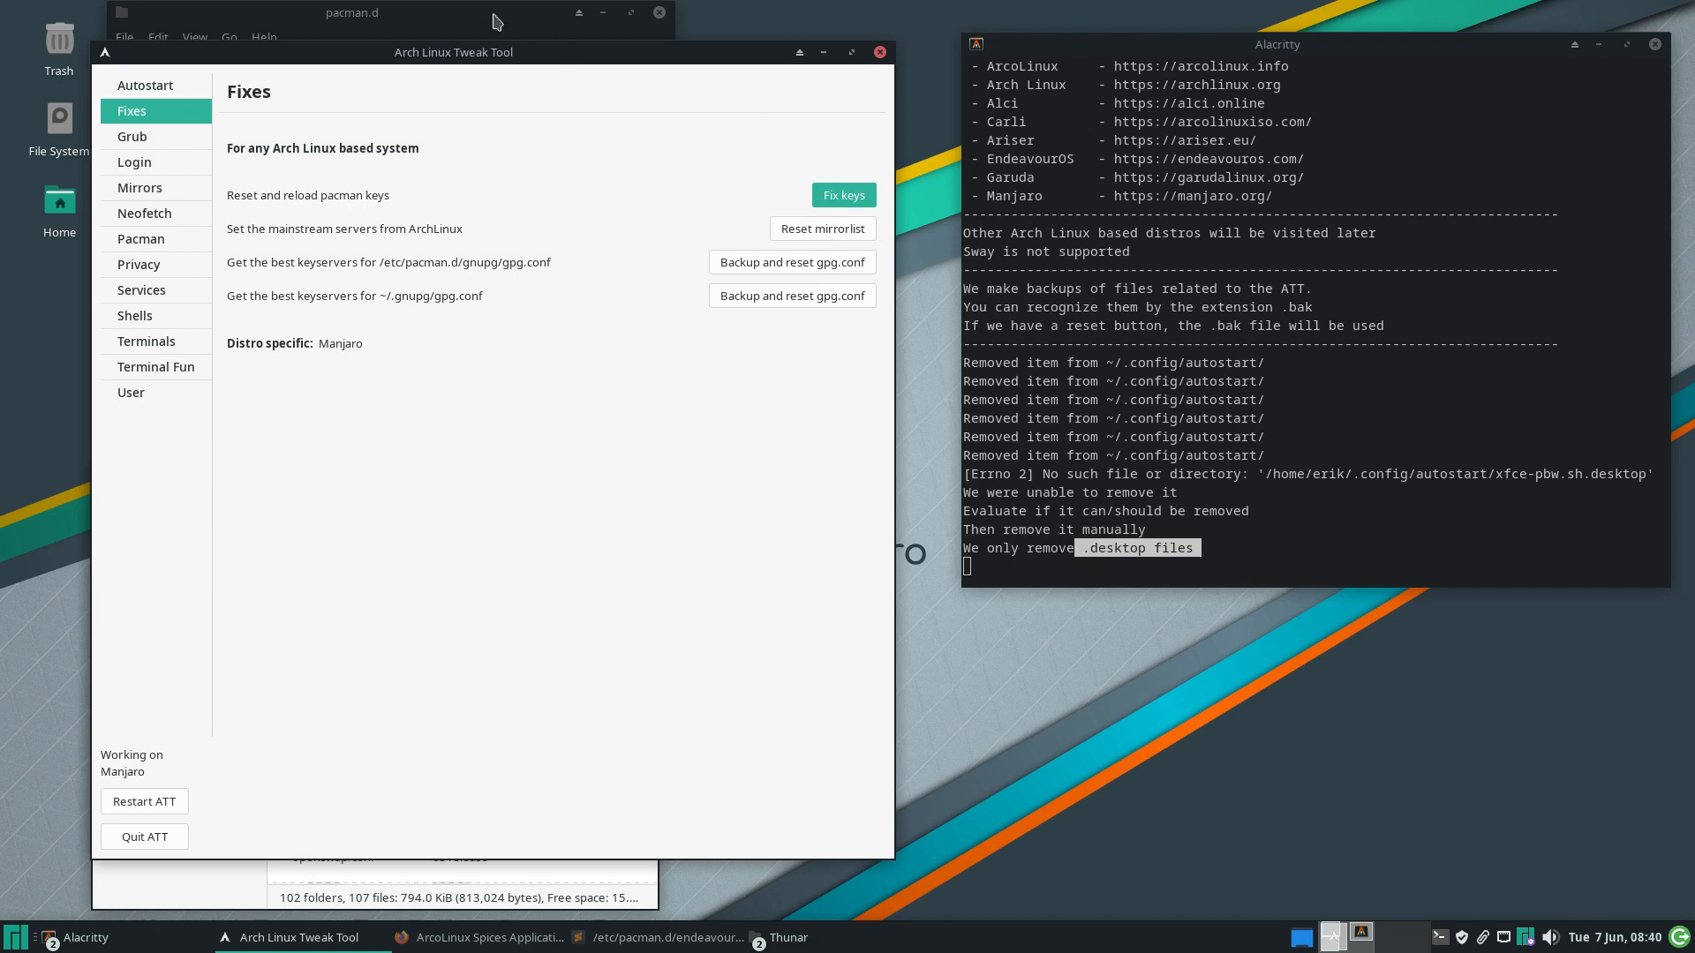
pyautogui.click(845, 938)
pyautogui.click(844, 938)
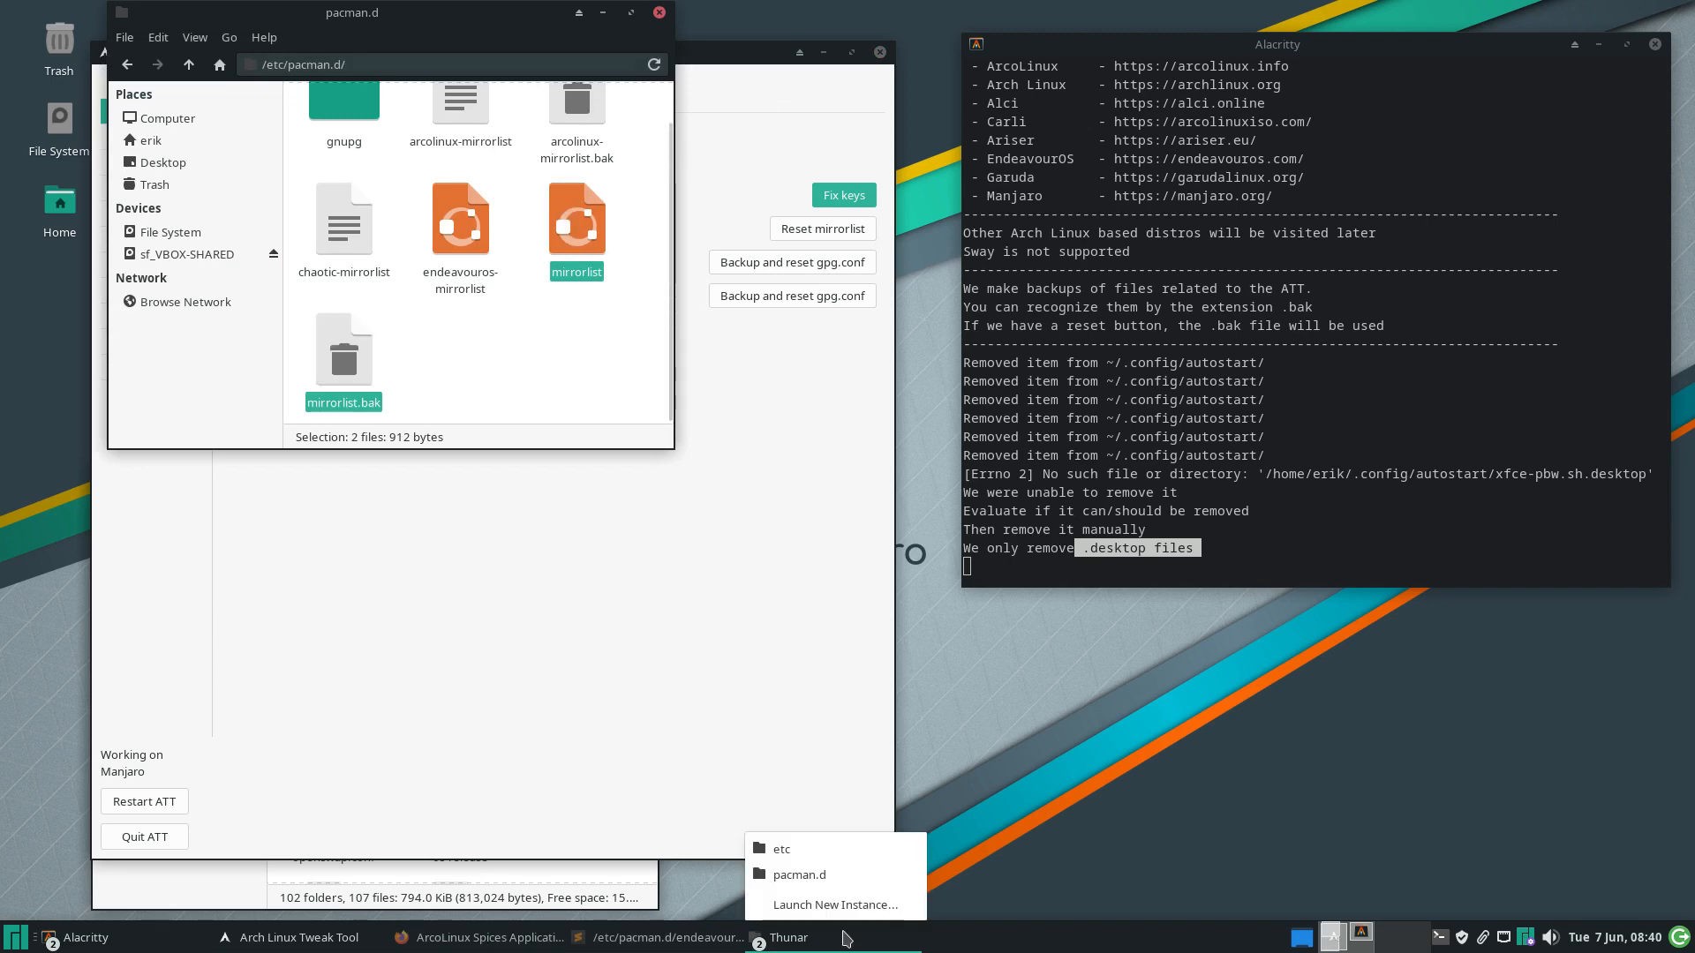
pyautogui.click(845, 844)
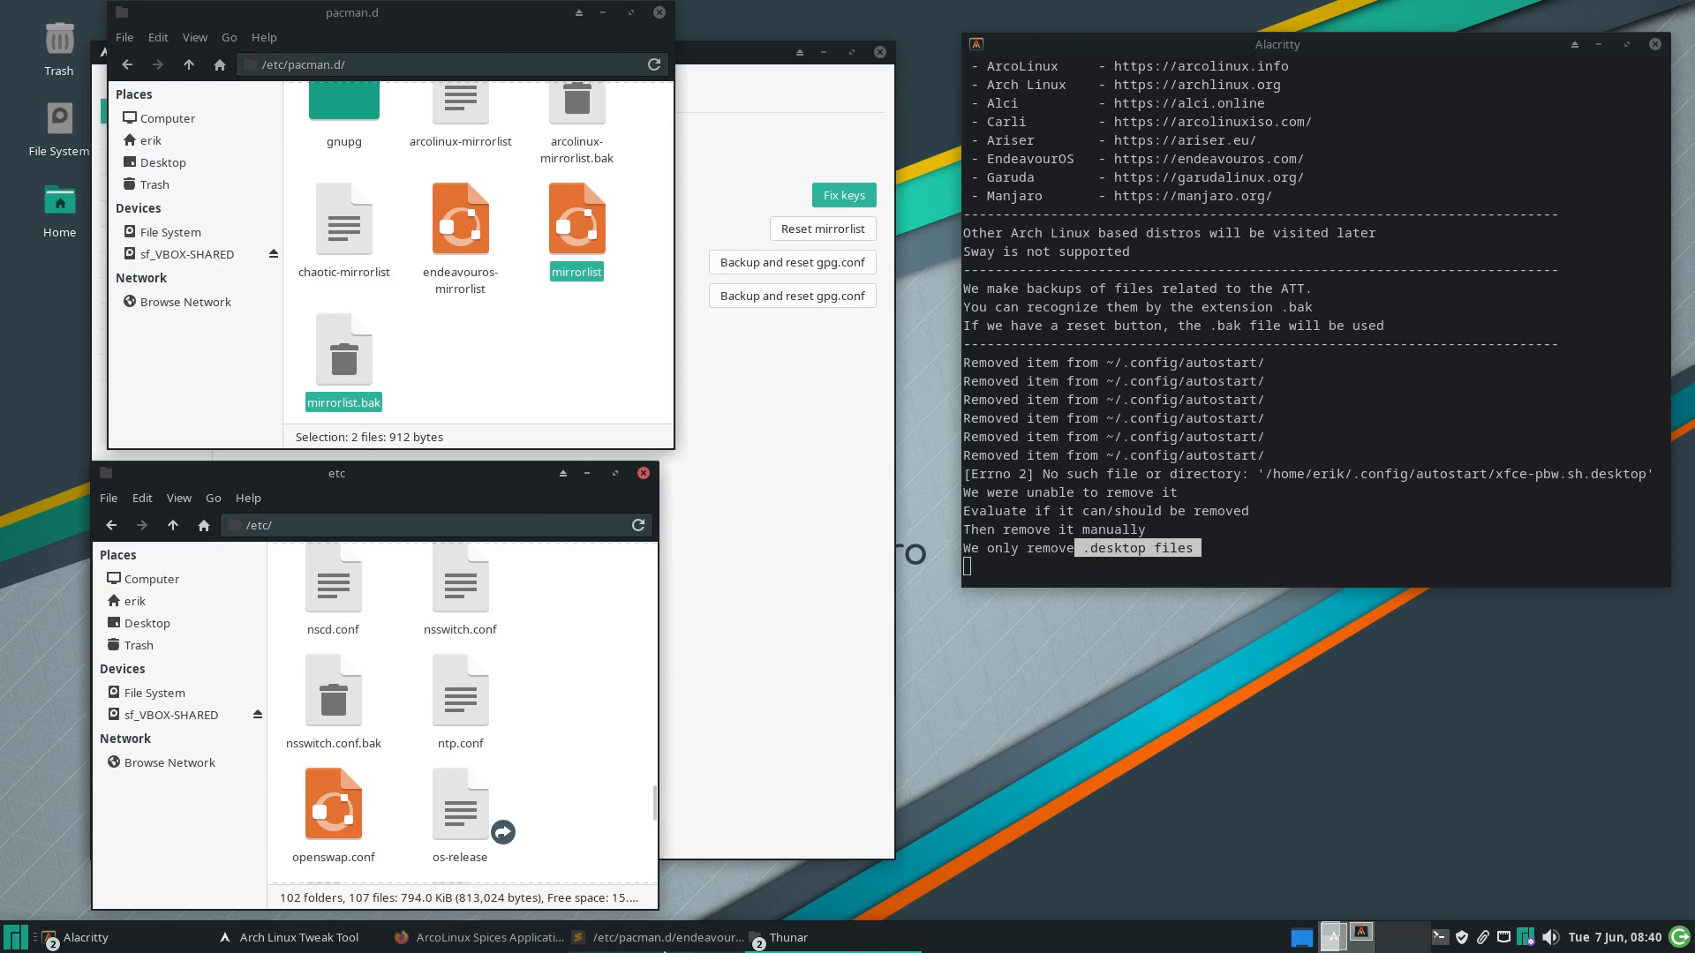
pyautogui.click(858, 950)
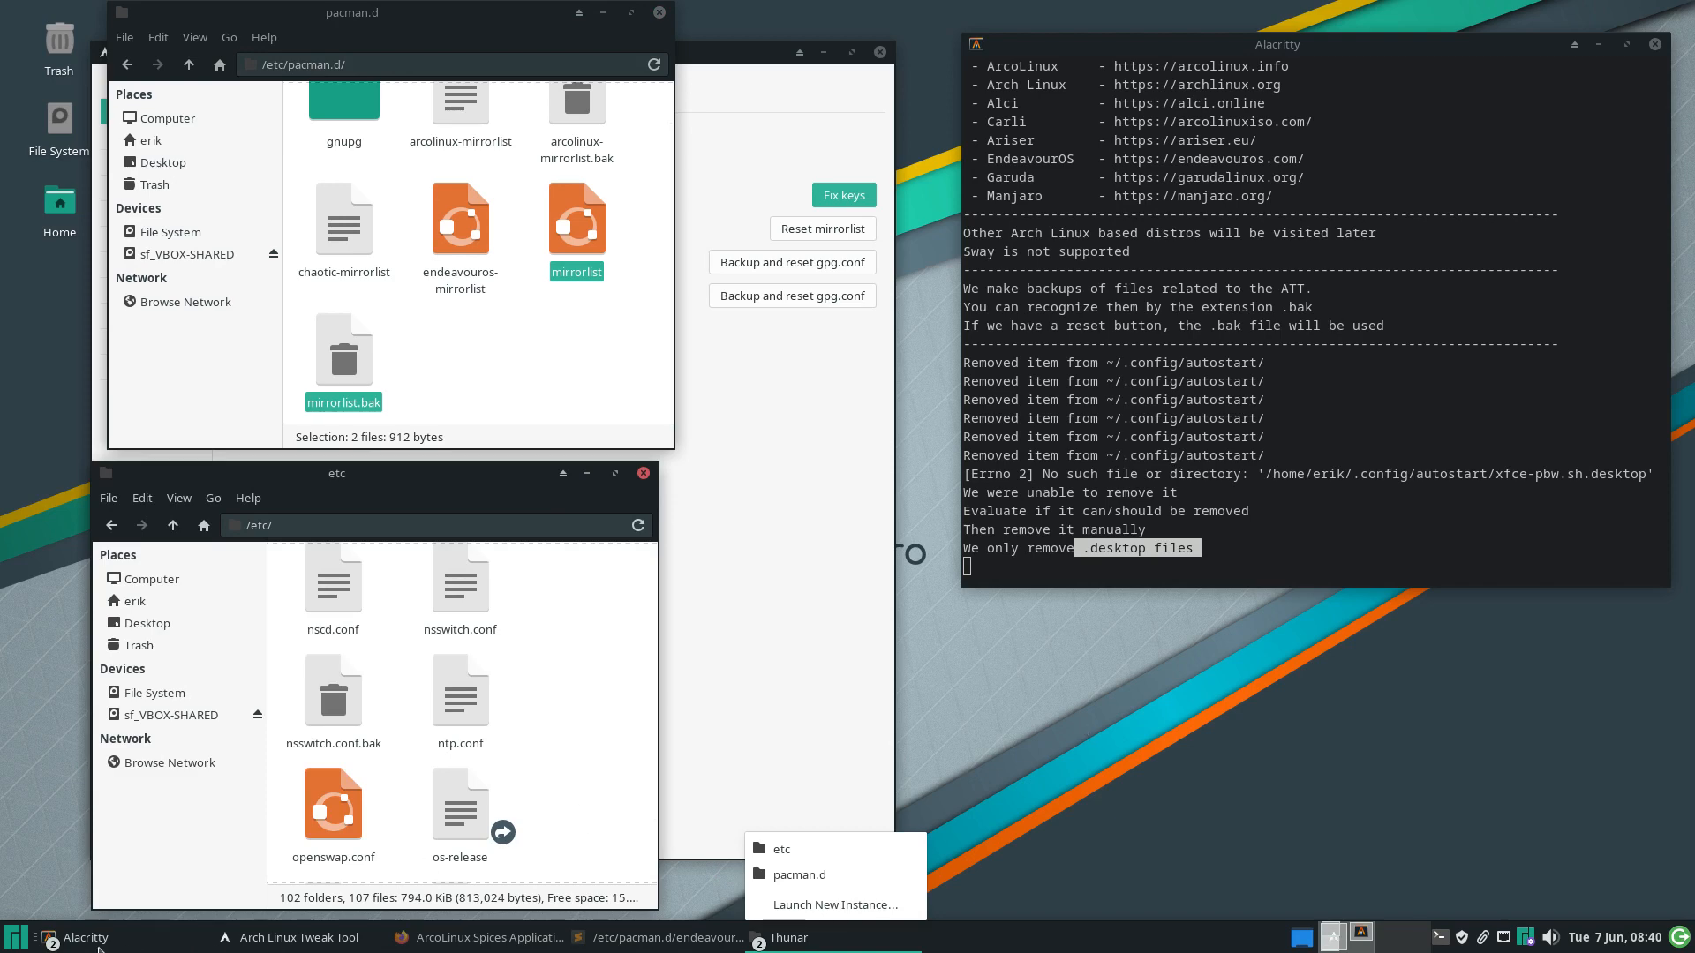
pyautogui.click(100, 949)
# Close the finished key-reset terminal and run Reset mirrorlist on the Fixes page
pyautogui.click(100, 949)
pyautogui.click(105, 881)
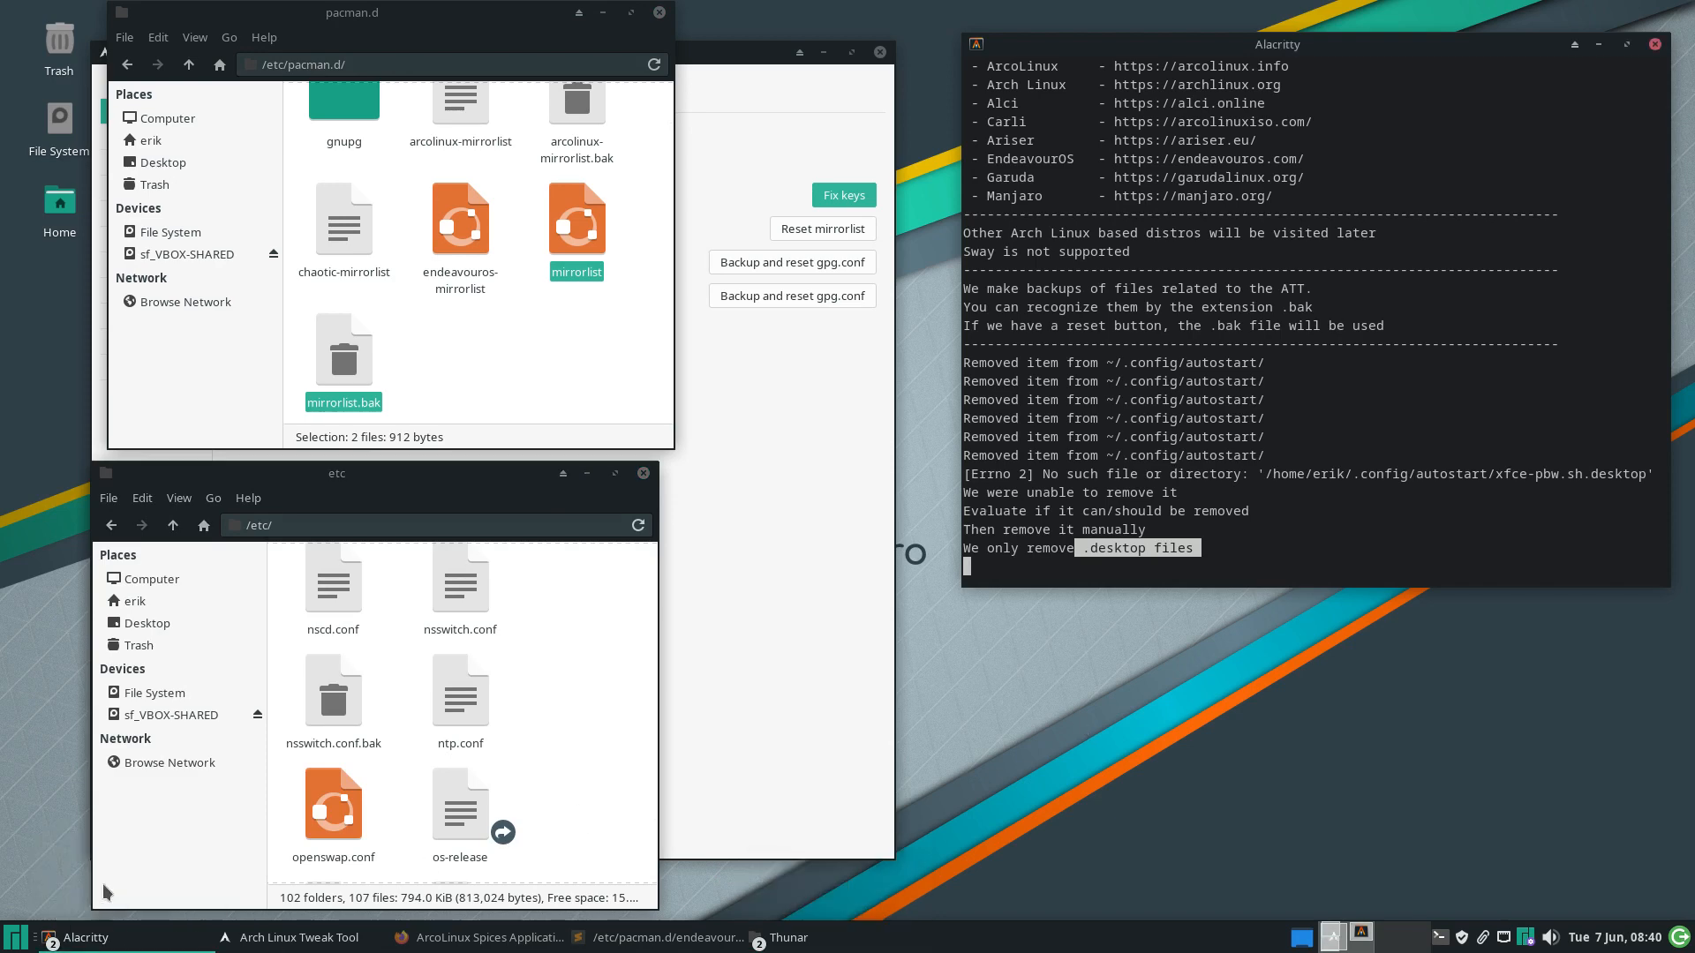
pyautogui.click(102, 937)
pyautogui.click(110, 854)
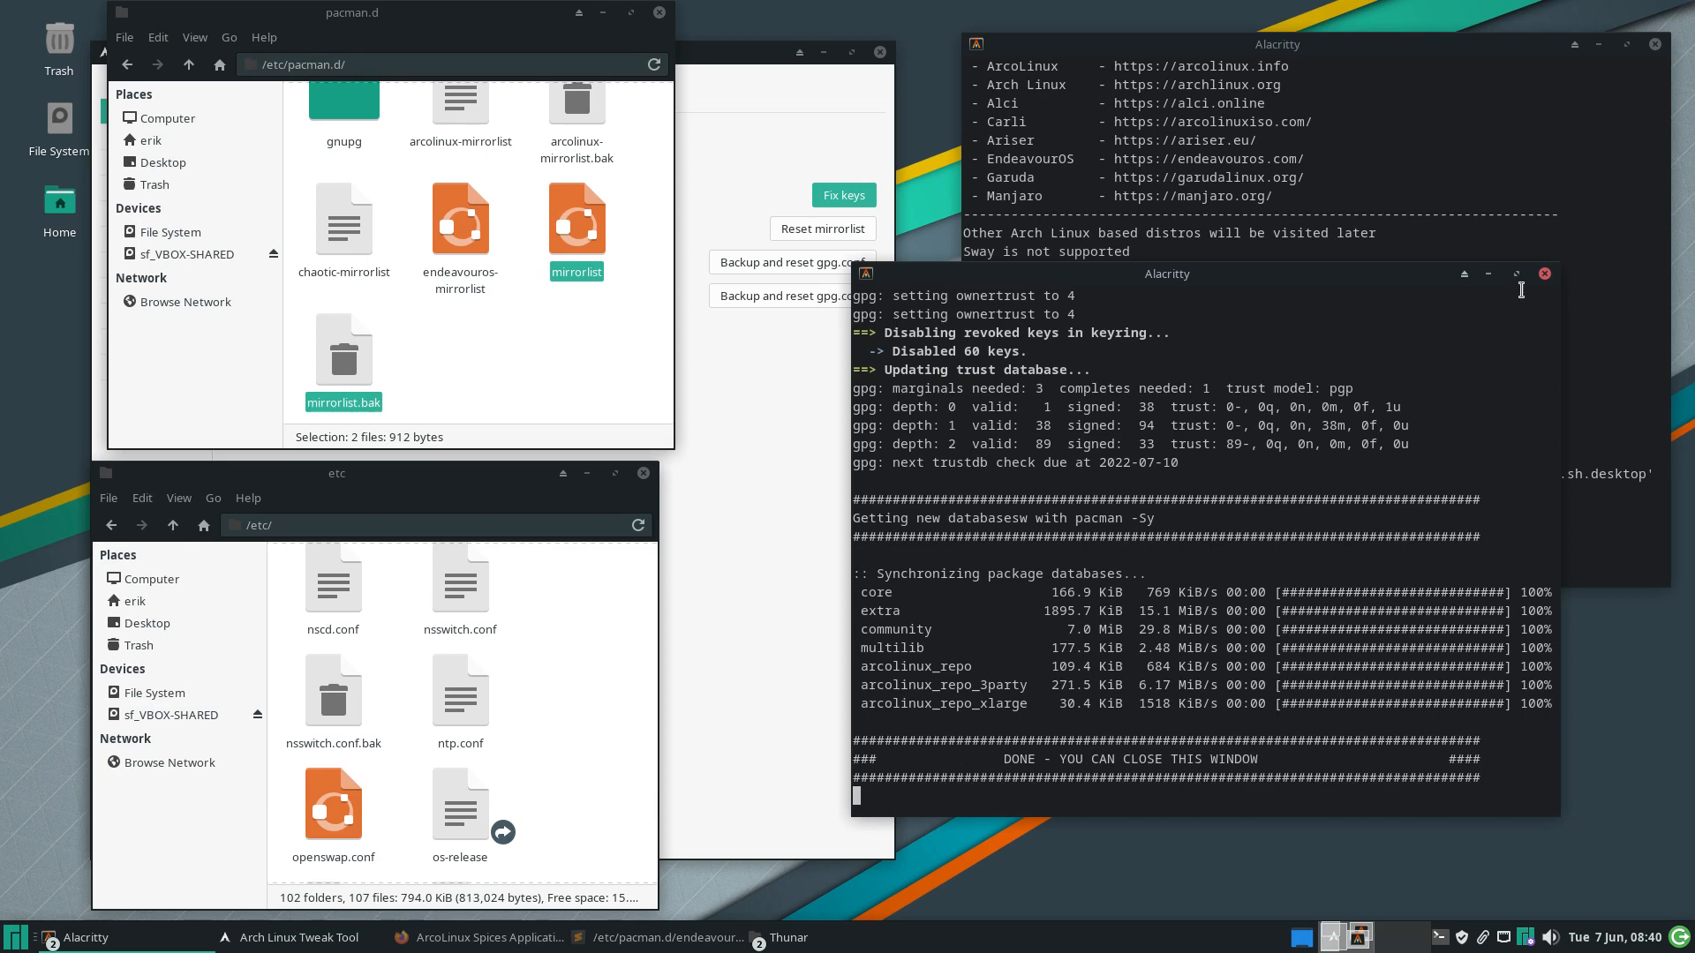
pyautogui.click(1544, 274)
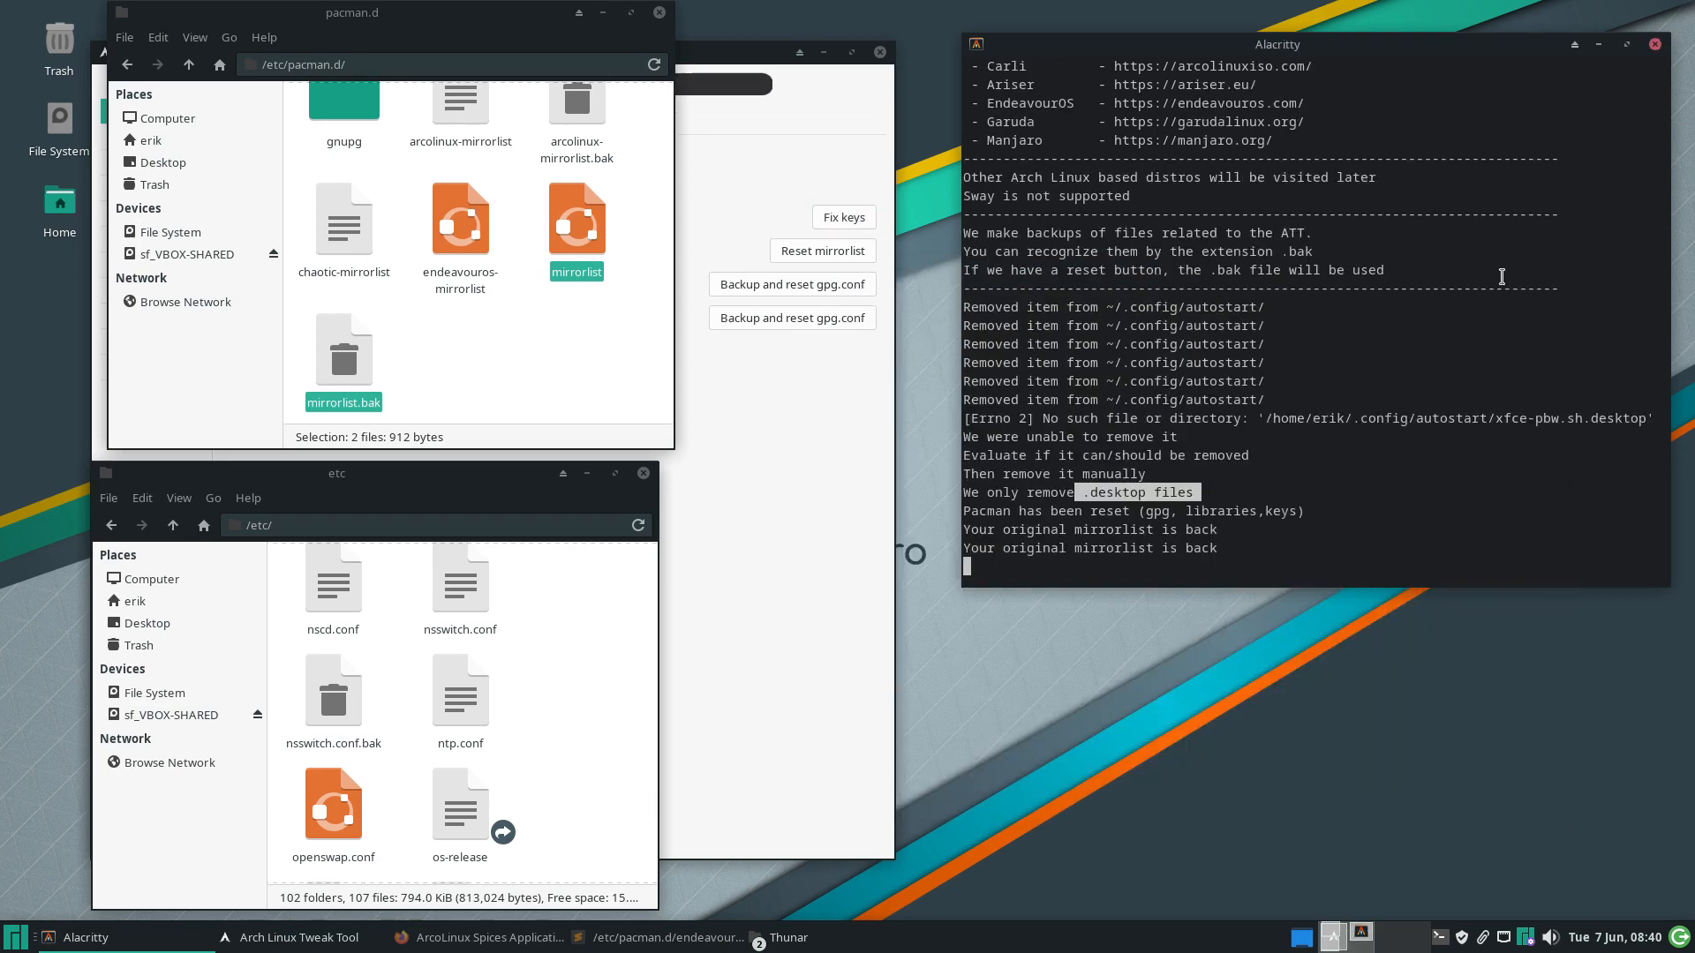
pyautogui.click(812, 427)
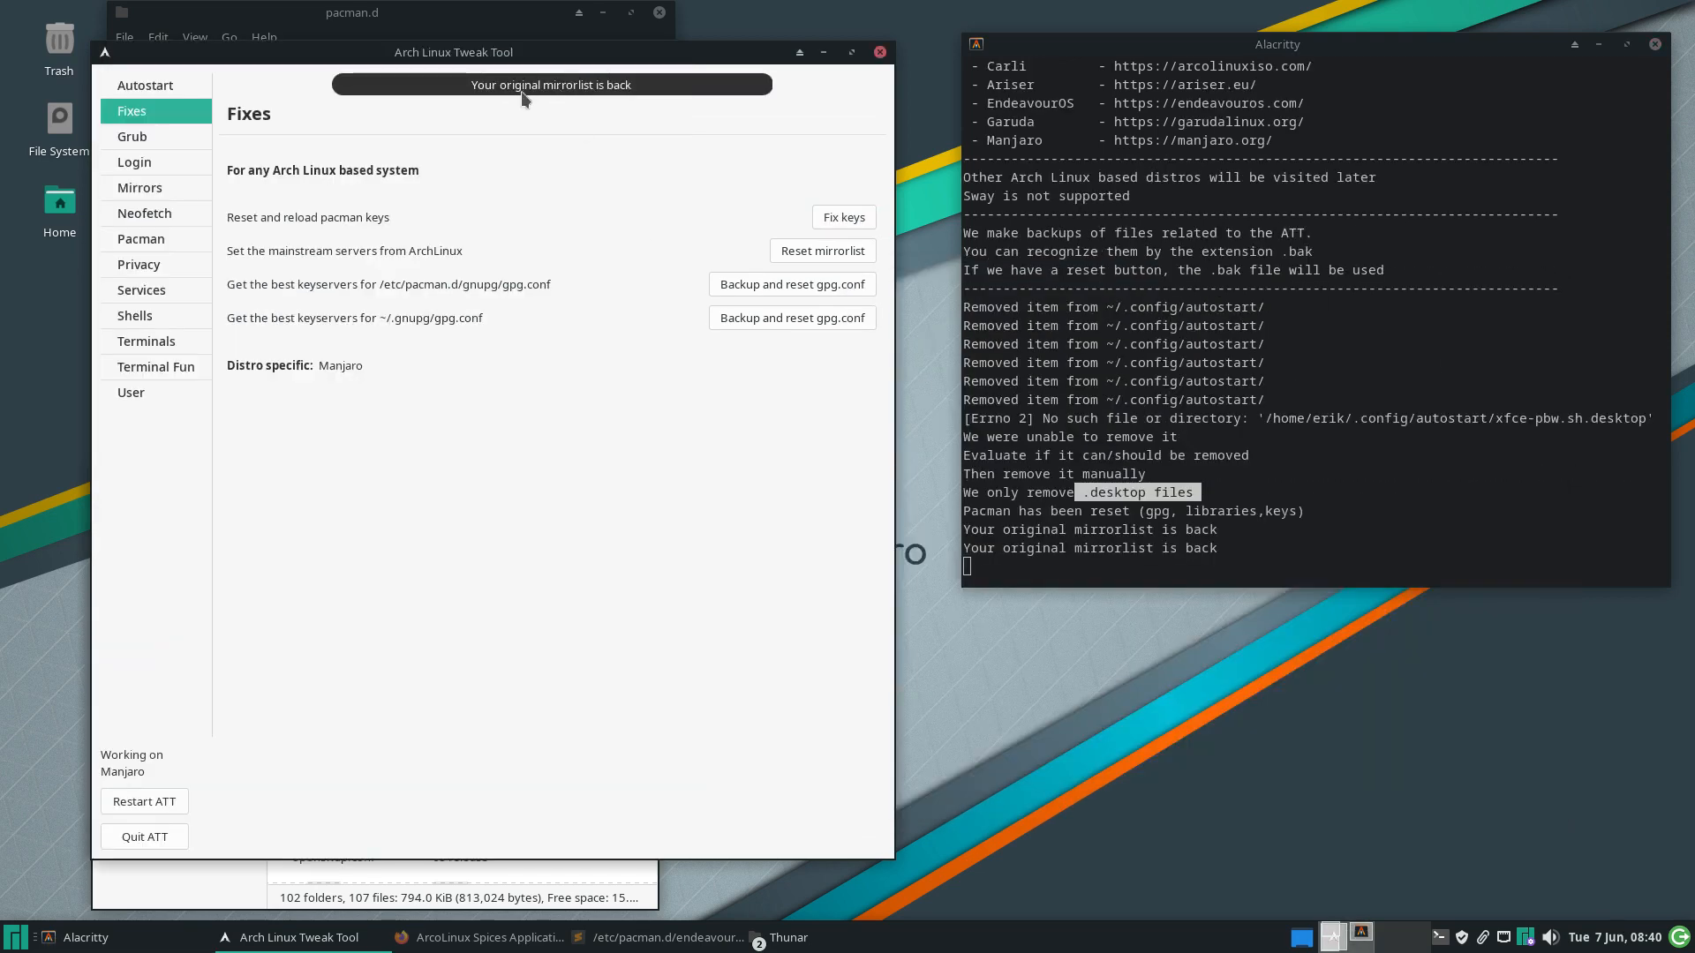
pyautogui.click(818, 228)
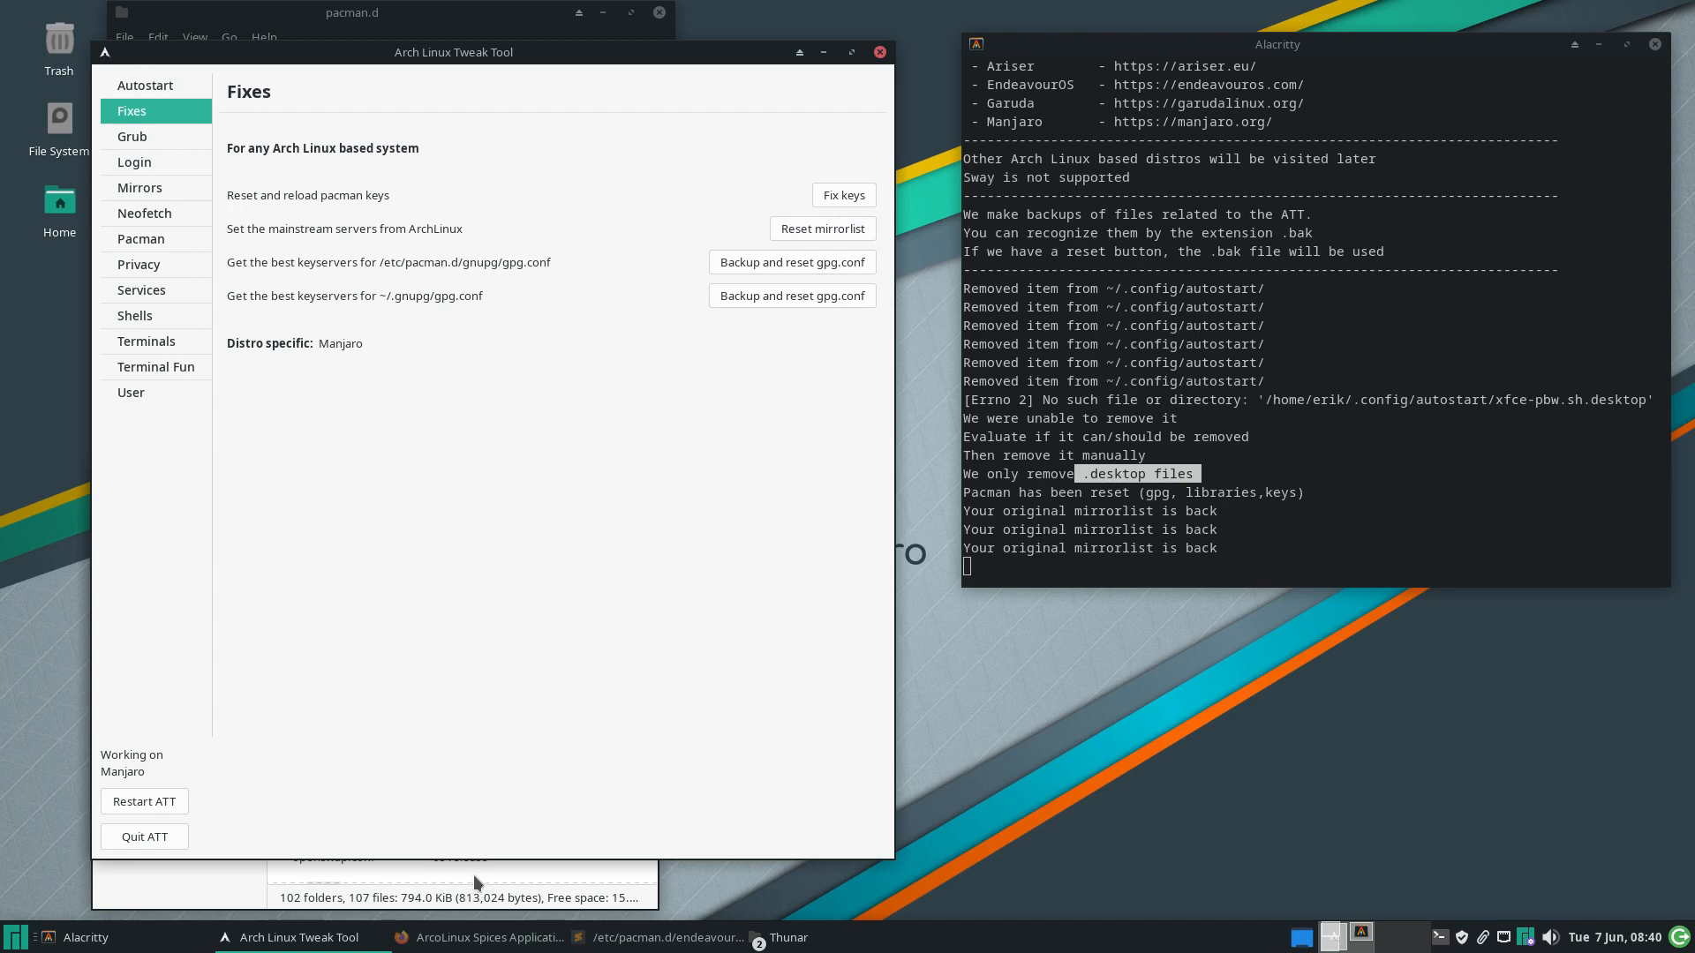
# Raise the etc window, then the pacman.d window, selecting mirrorlist.bak and mirrorlist
pyautogui.click(473, 876)
pyautogui.click(474, 872)
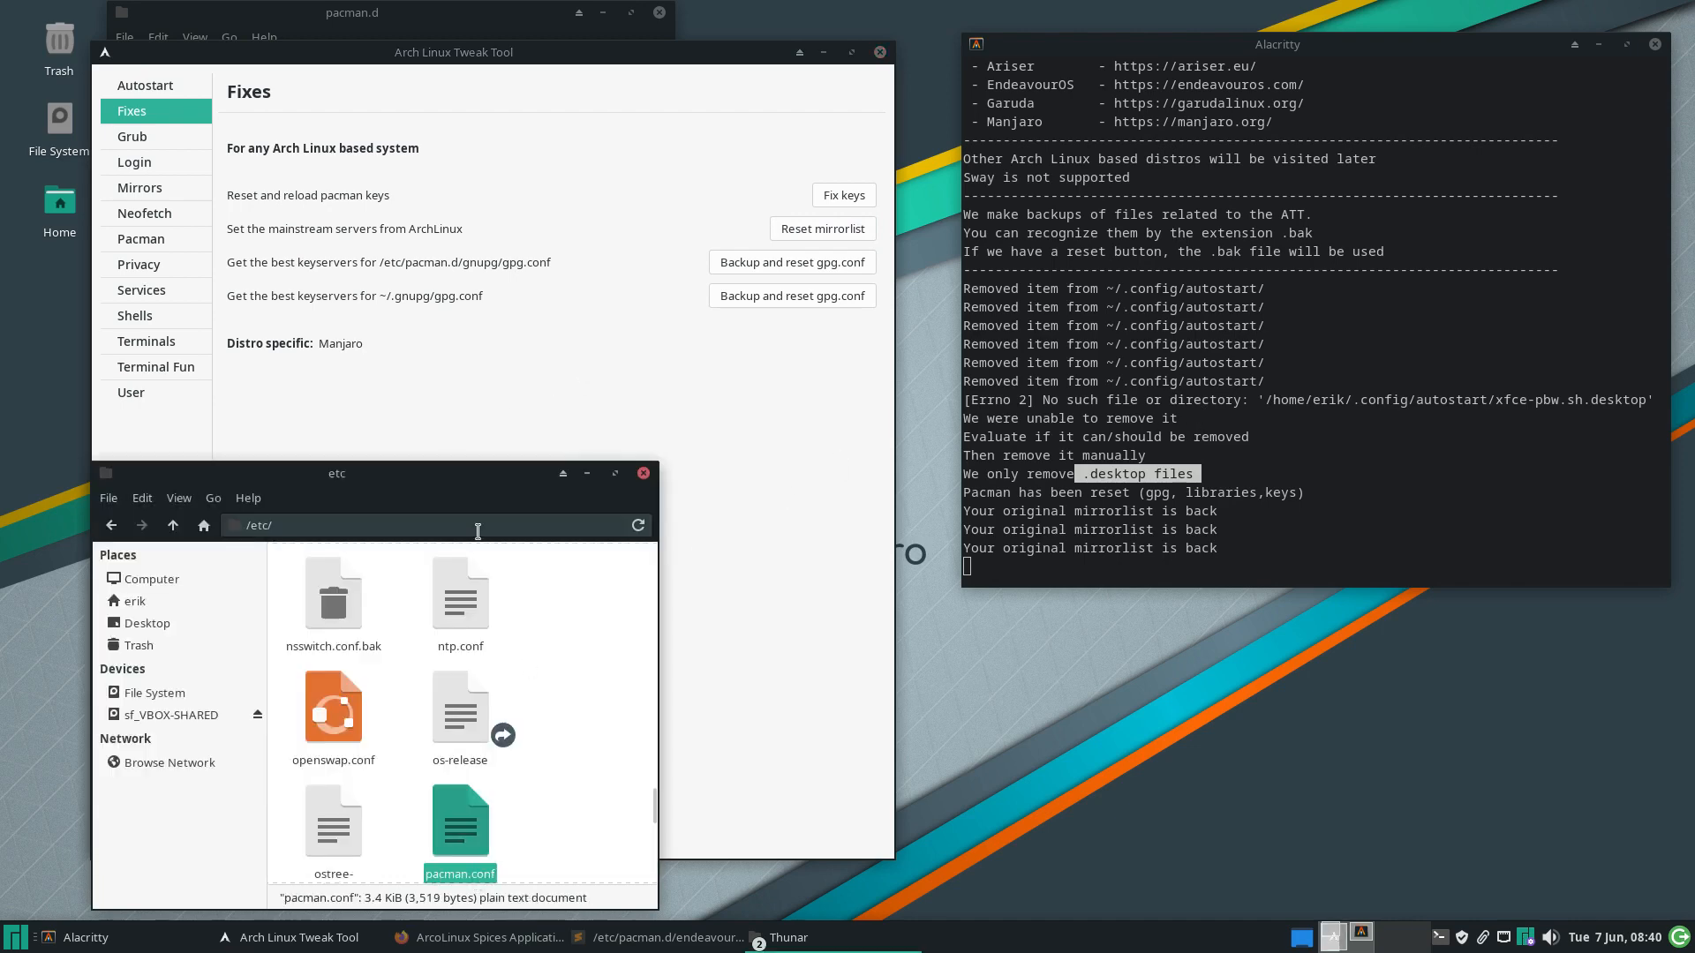
pyautogui.click(799, 937)
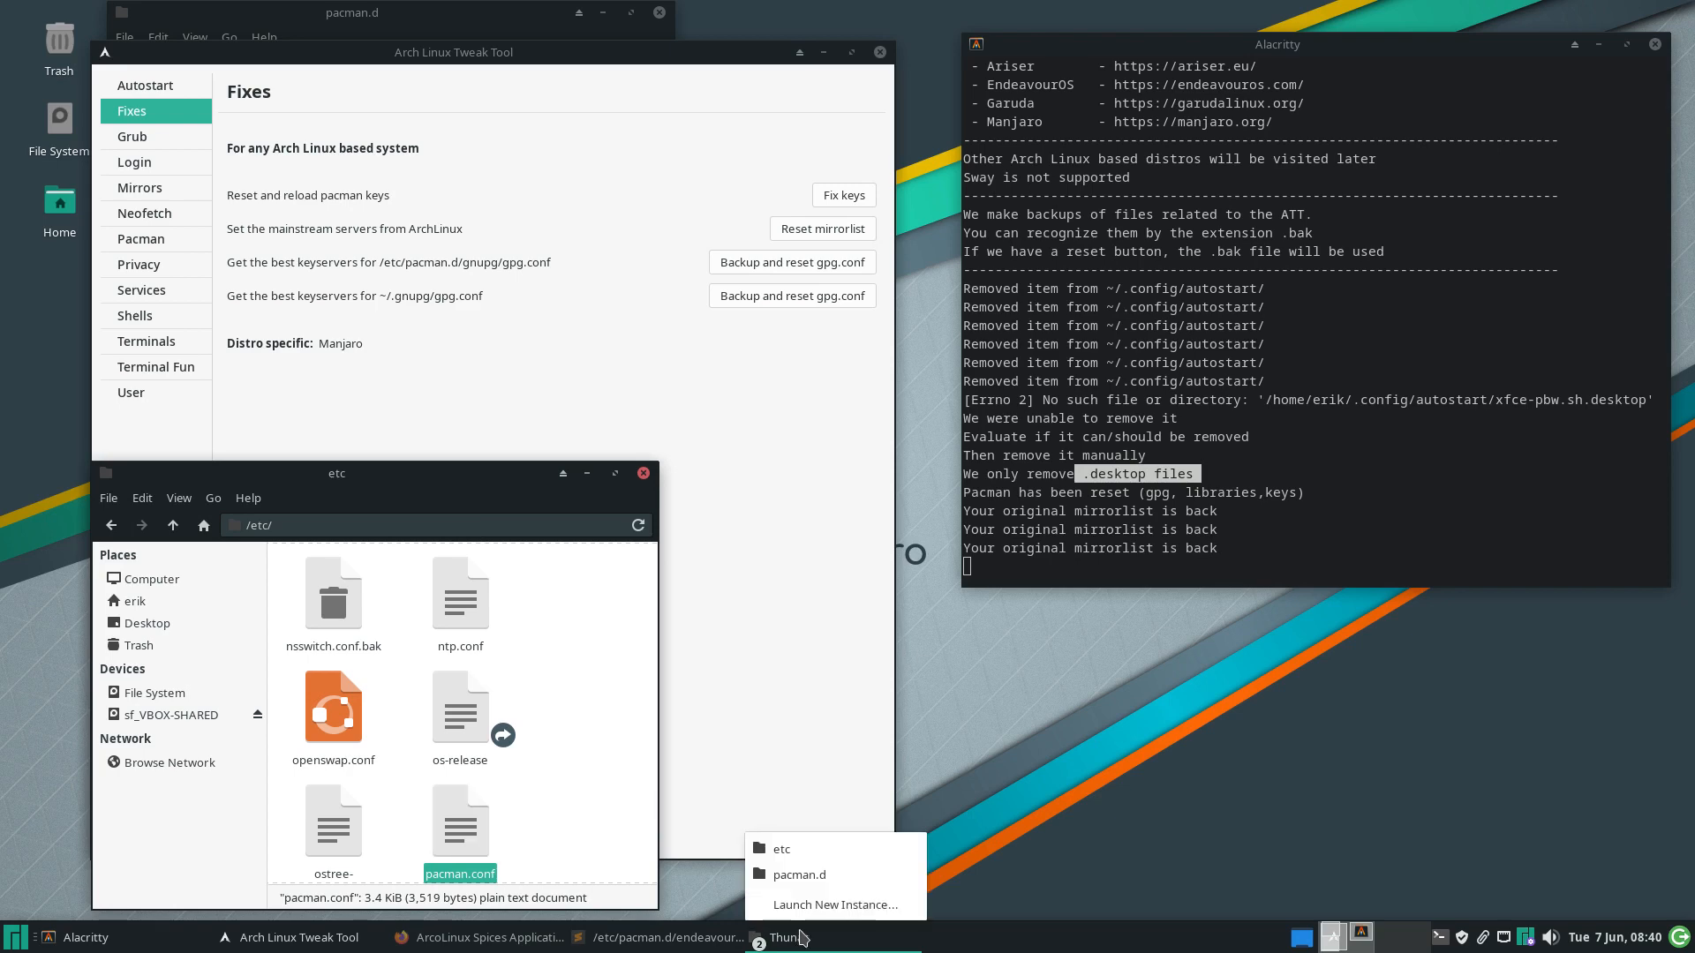
pyautogui.click(822, 875)
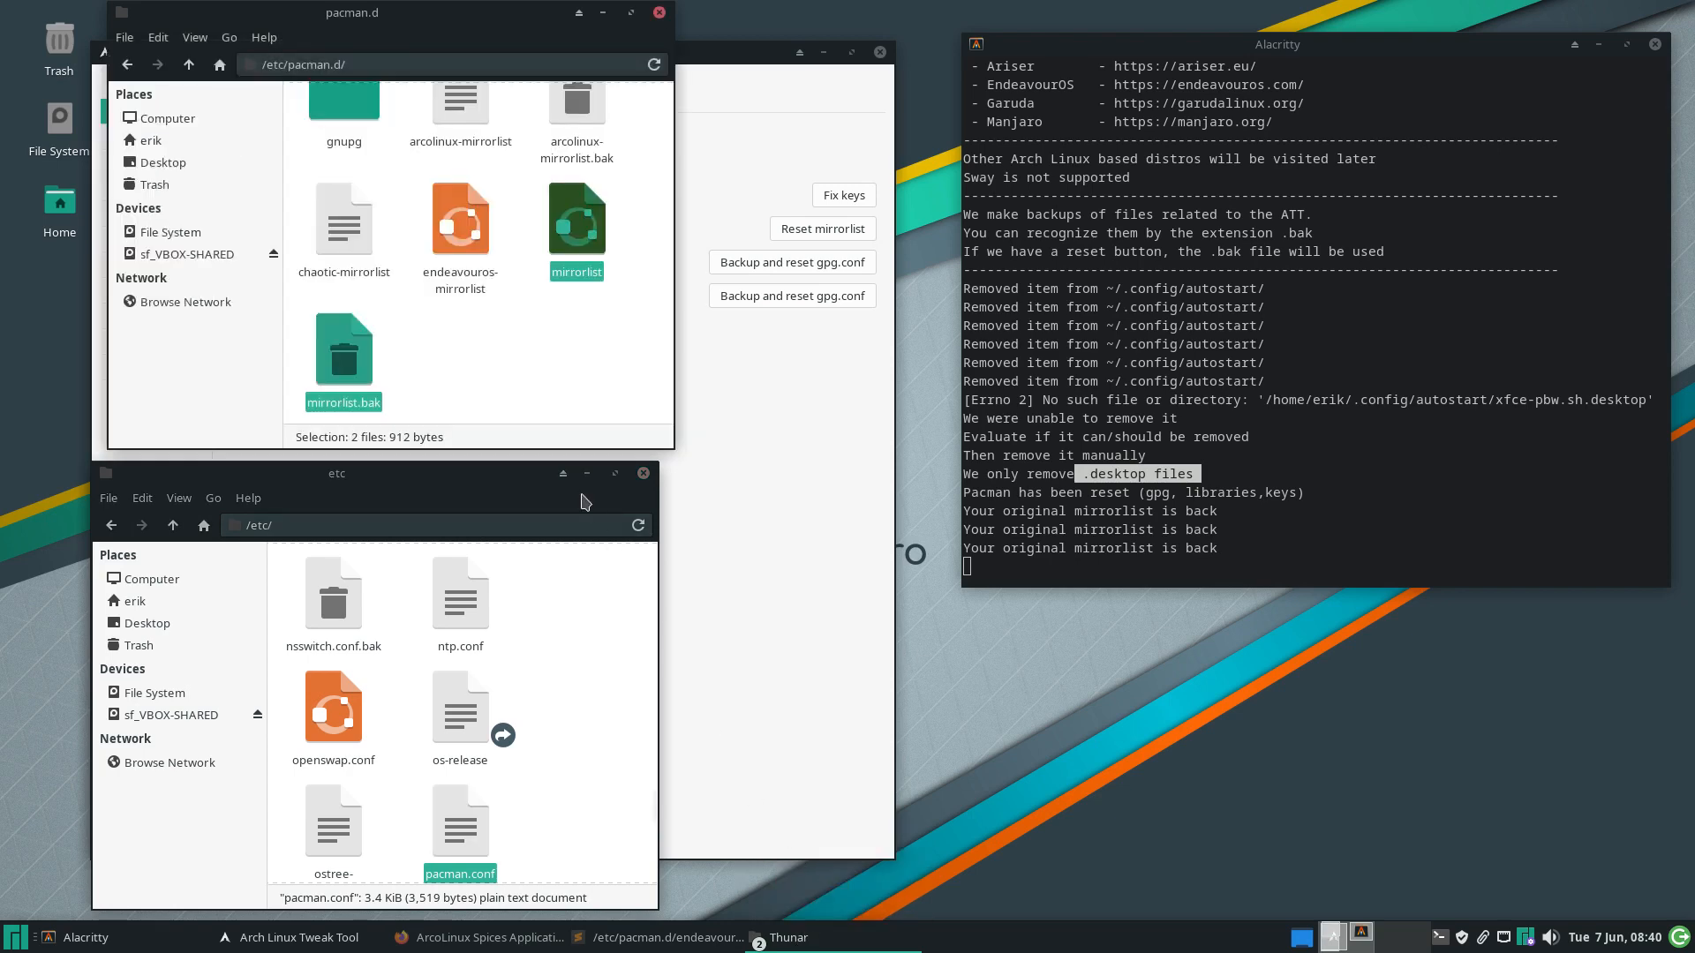
pyautogui.click(485, 371)
pyautogui.click(344, 353)
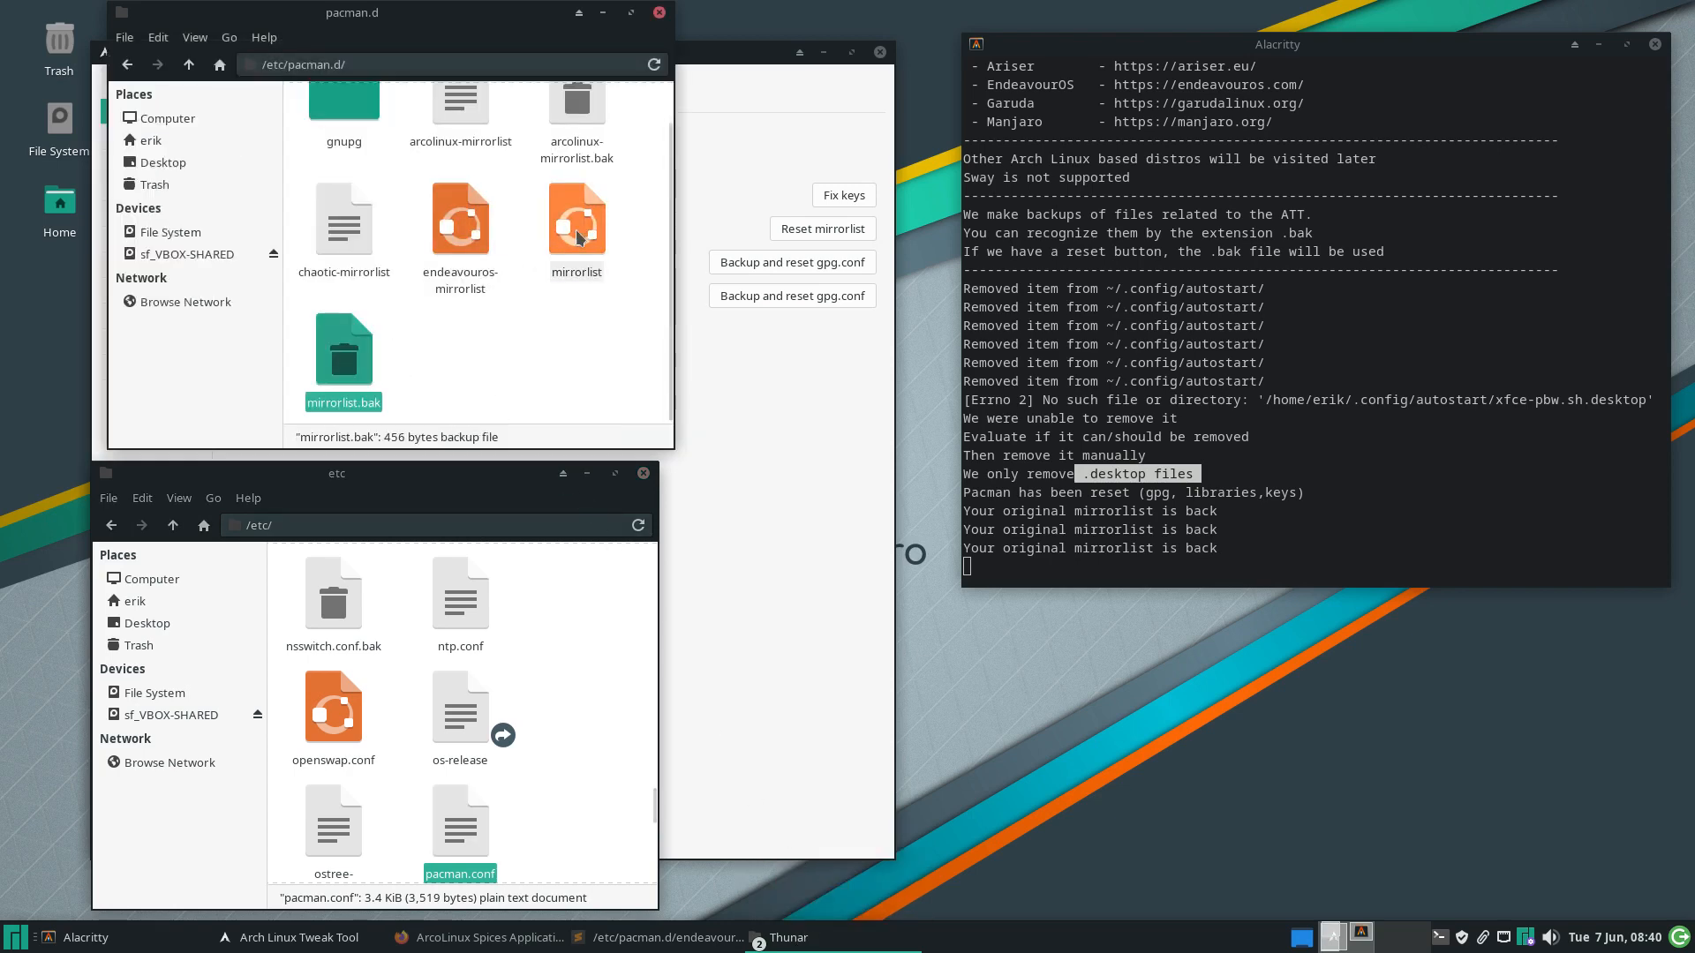
pyautogui.click(578, 237)
# Bring the pacman.d window back in front of the tweak tool and select the gnupg folder
pyautogui.click(805, 454)
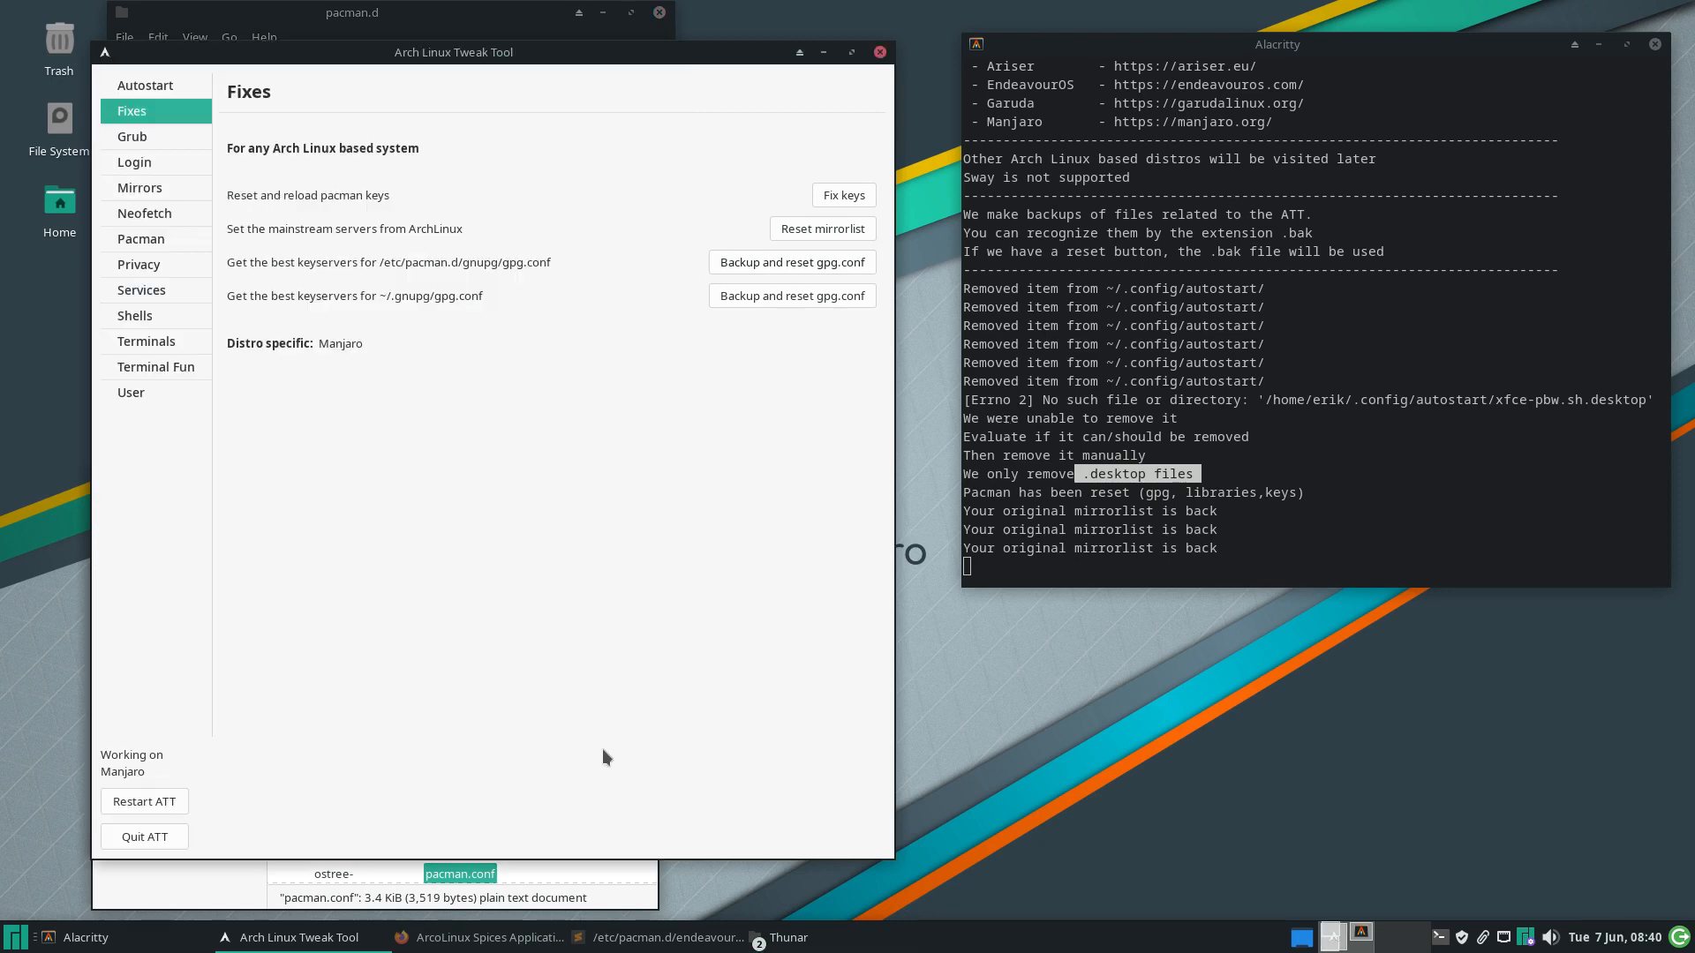
pyautogui.click(569, 876)
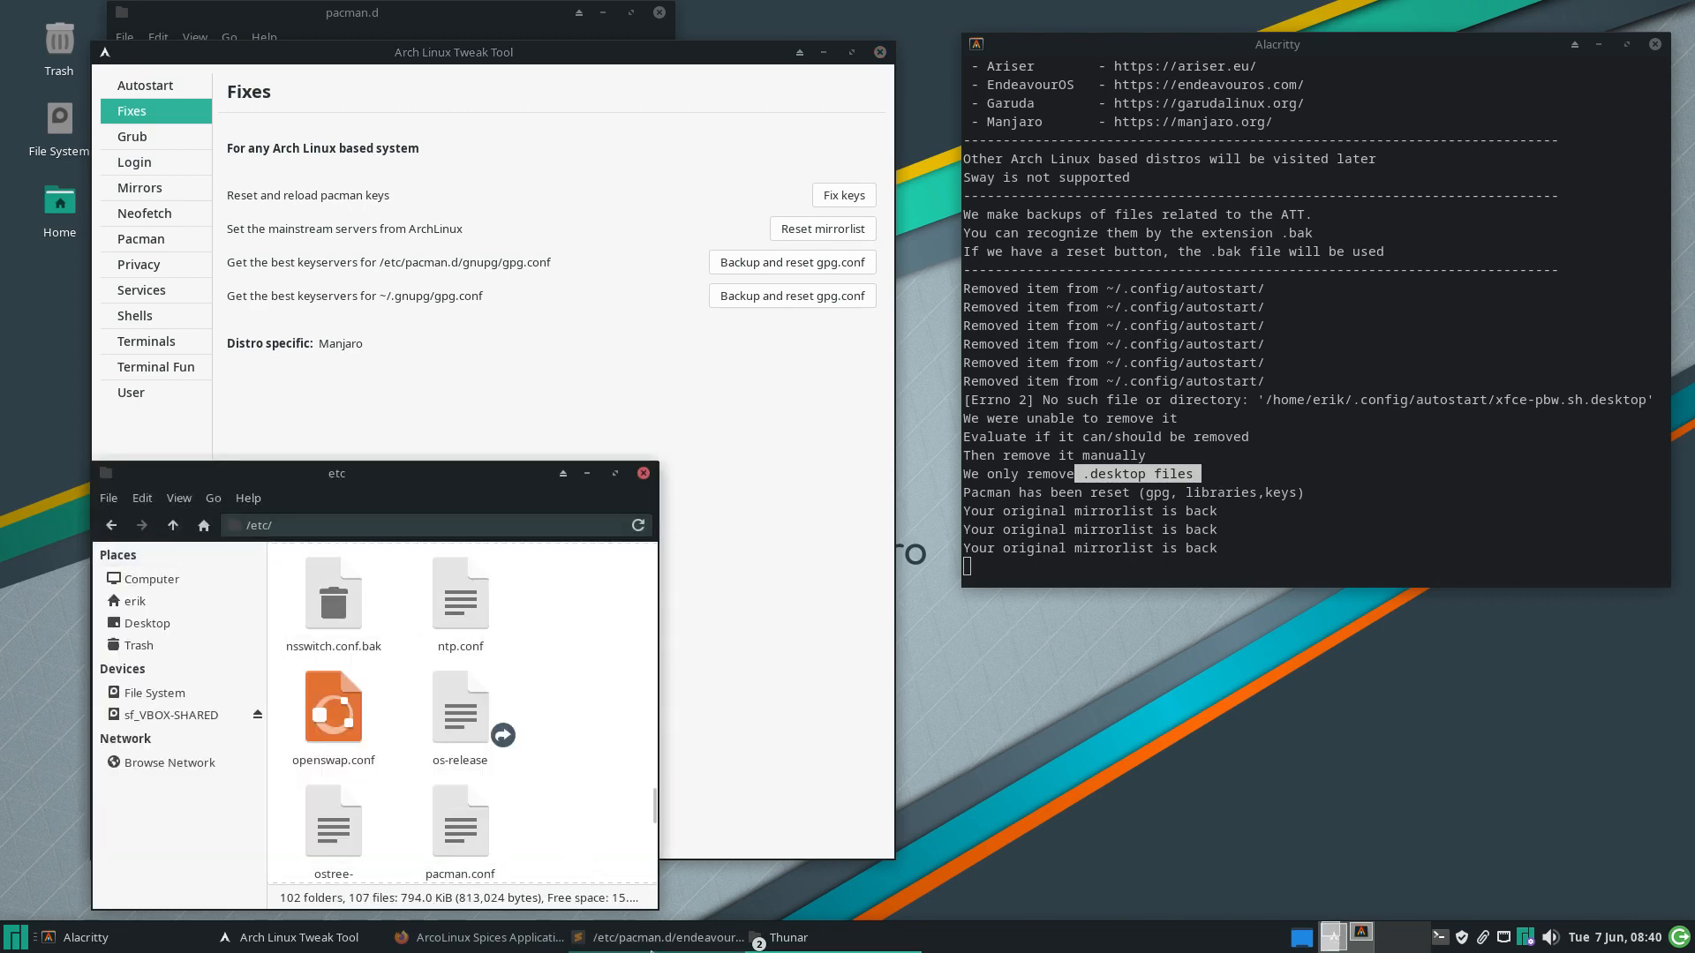
pyautogui.click(803, 939)
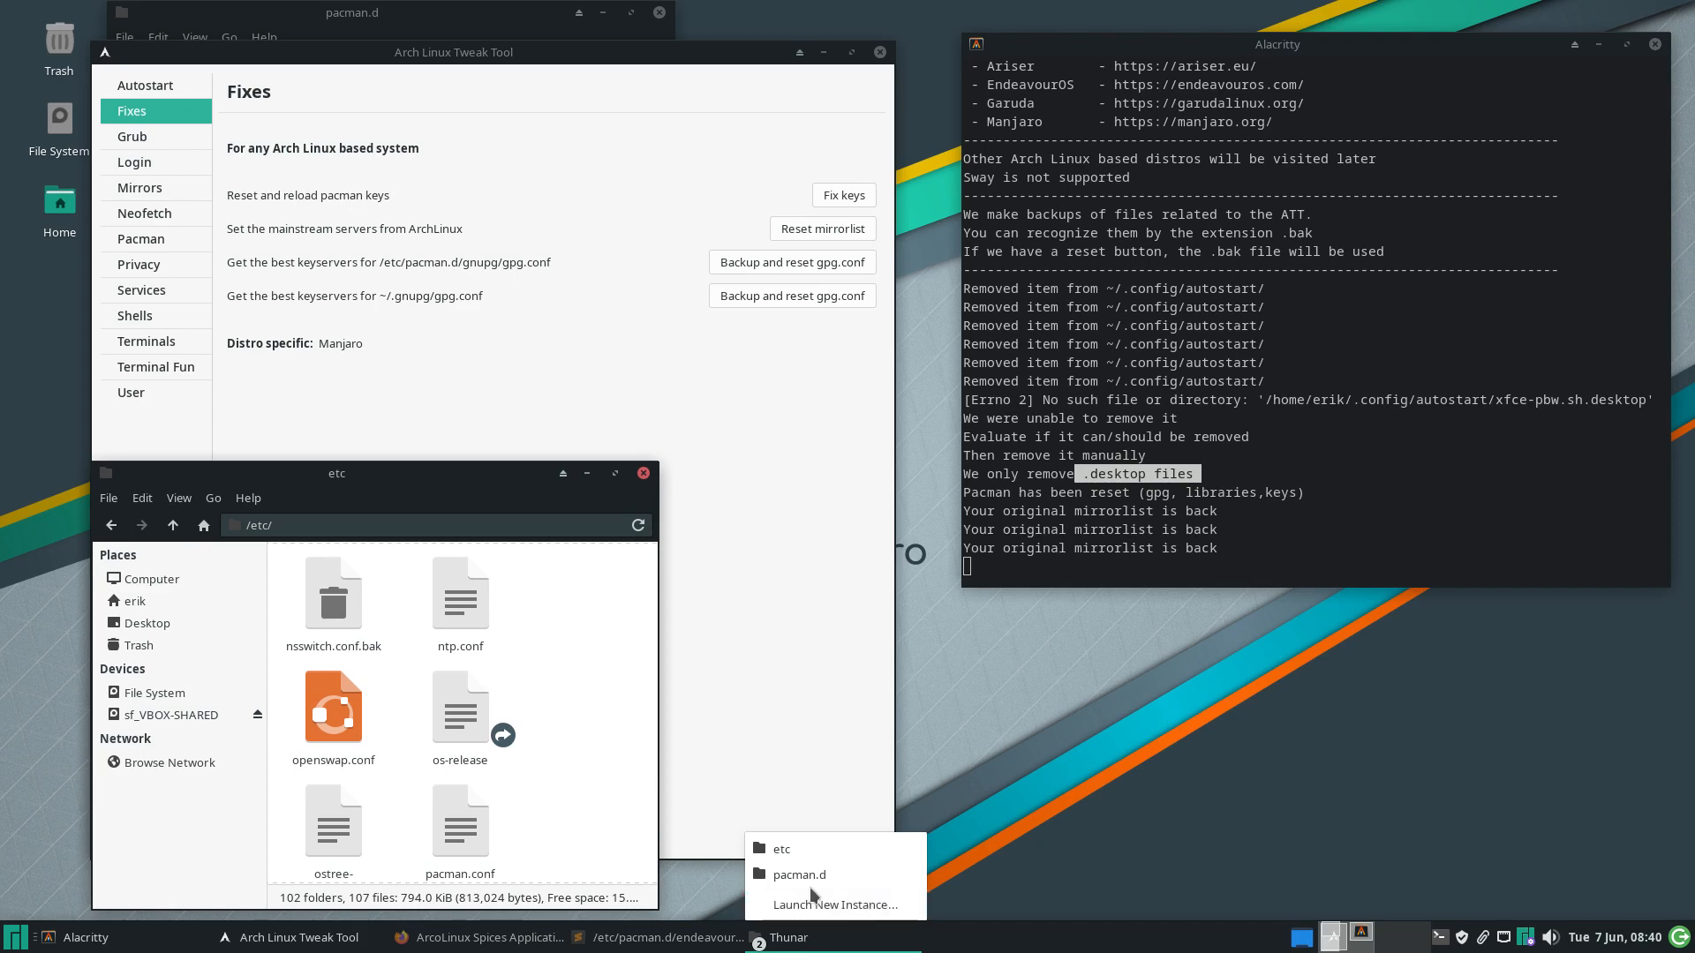
pyautogui.click(799, 874)
pyautogui.click(529, 351)
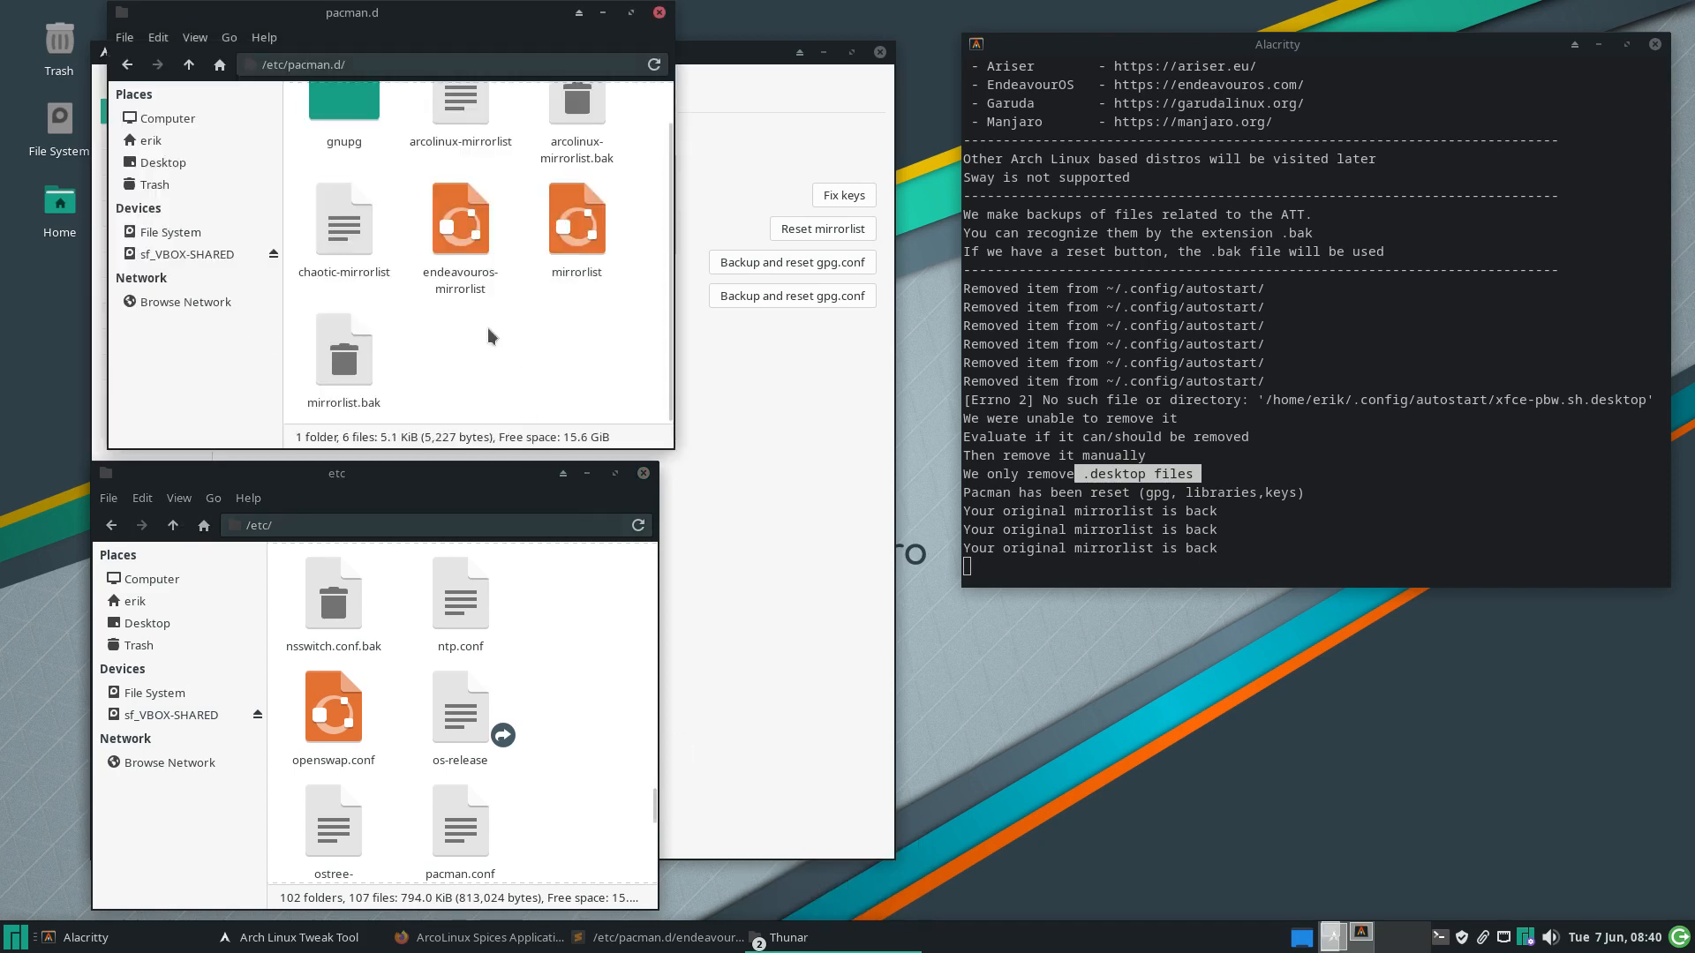
pyautogui.click(344, 104)
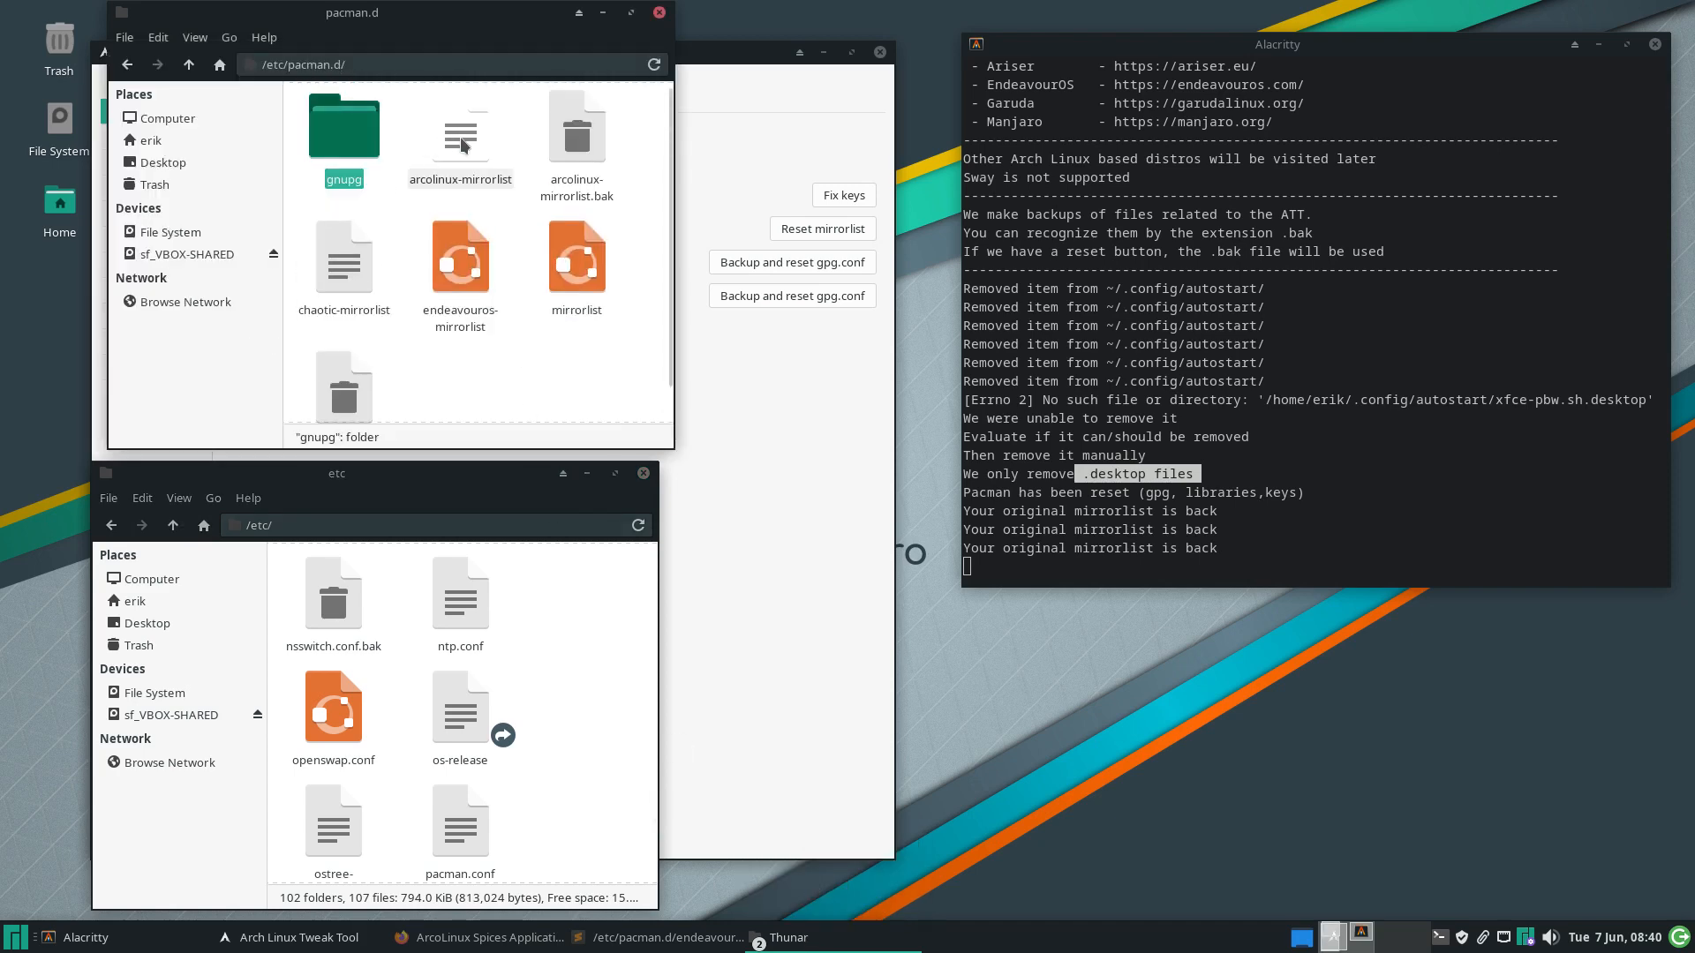
# Glance over the restored mirrorlist, then open /etc/pacman.d/gnupg/gpg.conf in Sublime Text
pyautogui.doubleClick(589, 260)
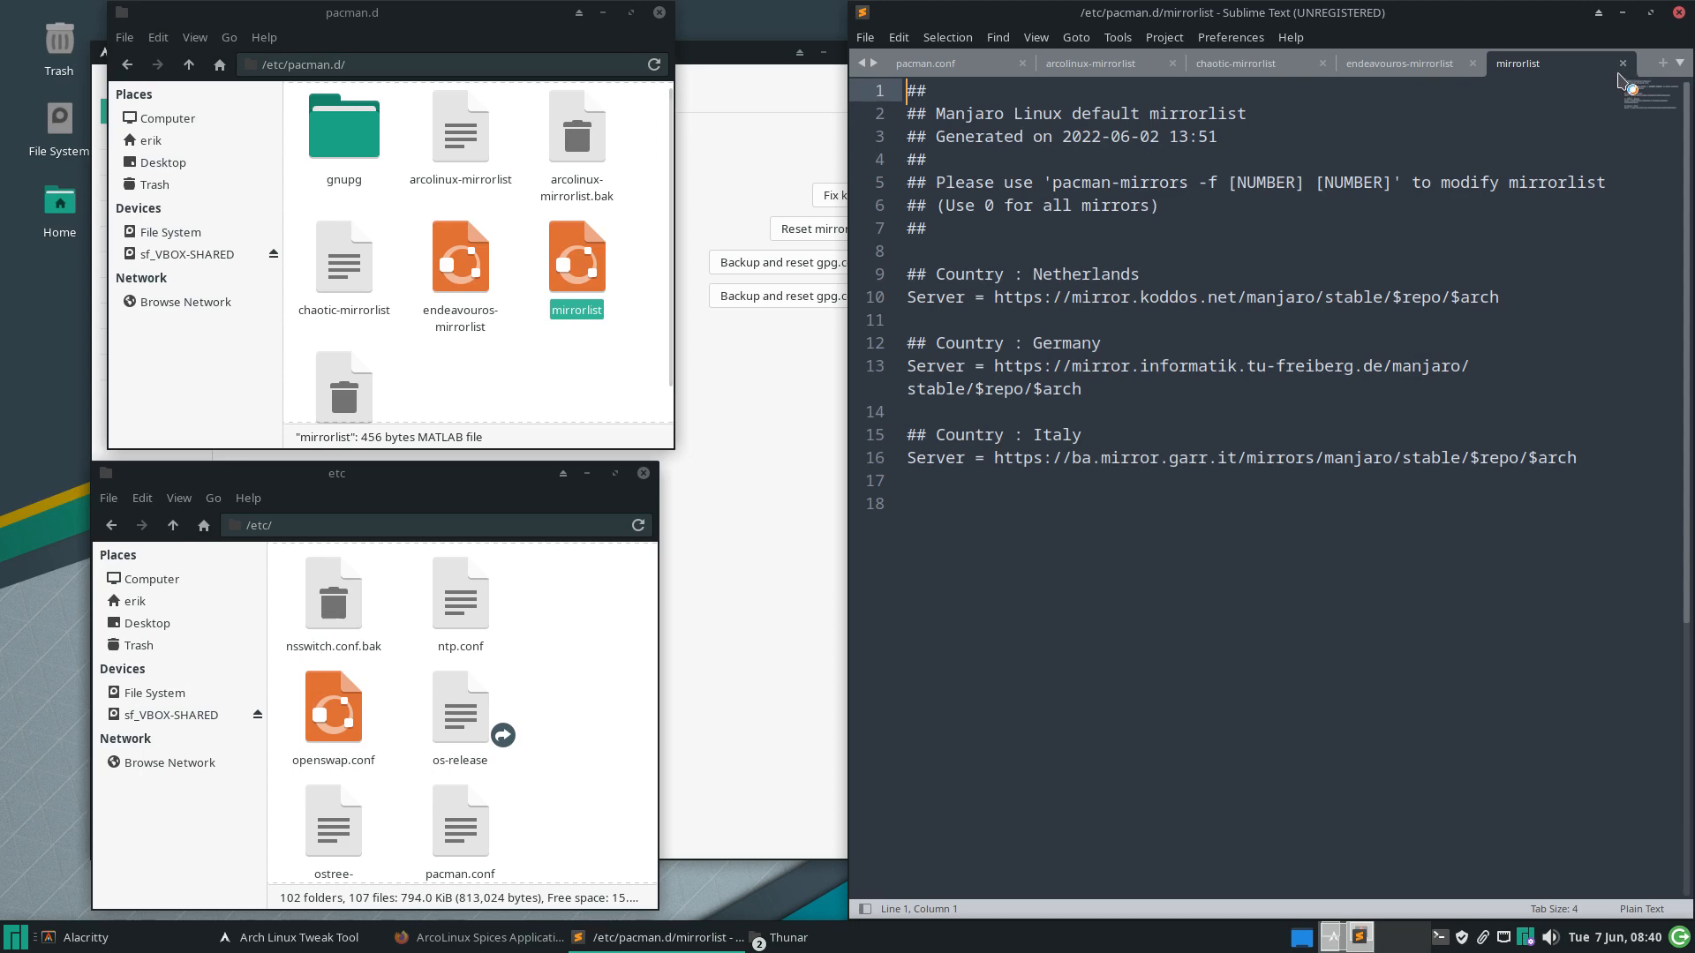
pyautogui.click(1622, 63)
pyautogui.click(363, 147)
pyautogui.doubleClick(363, 148)
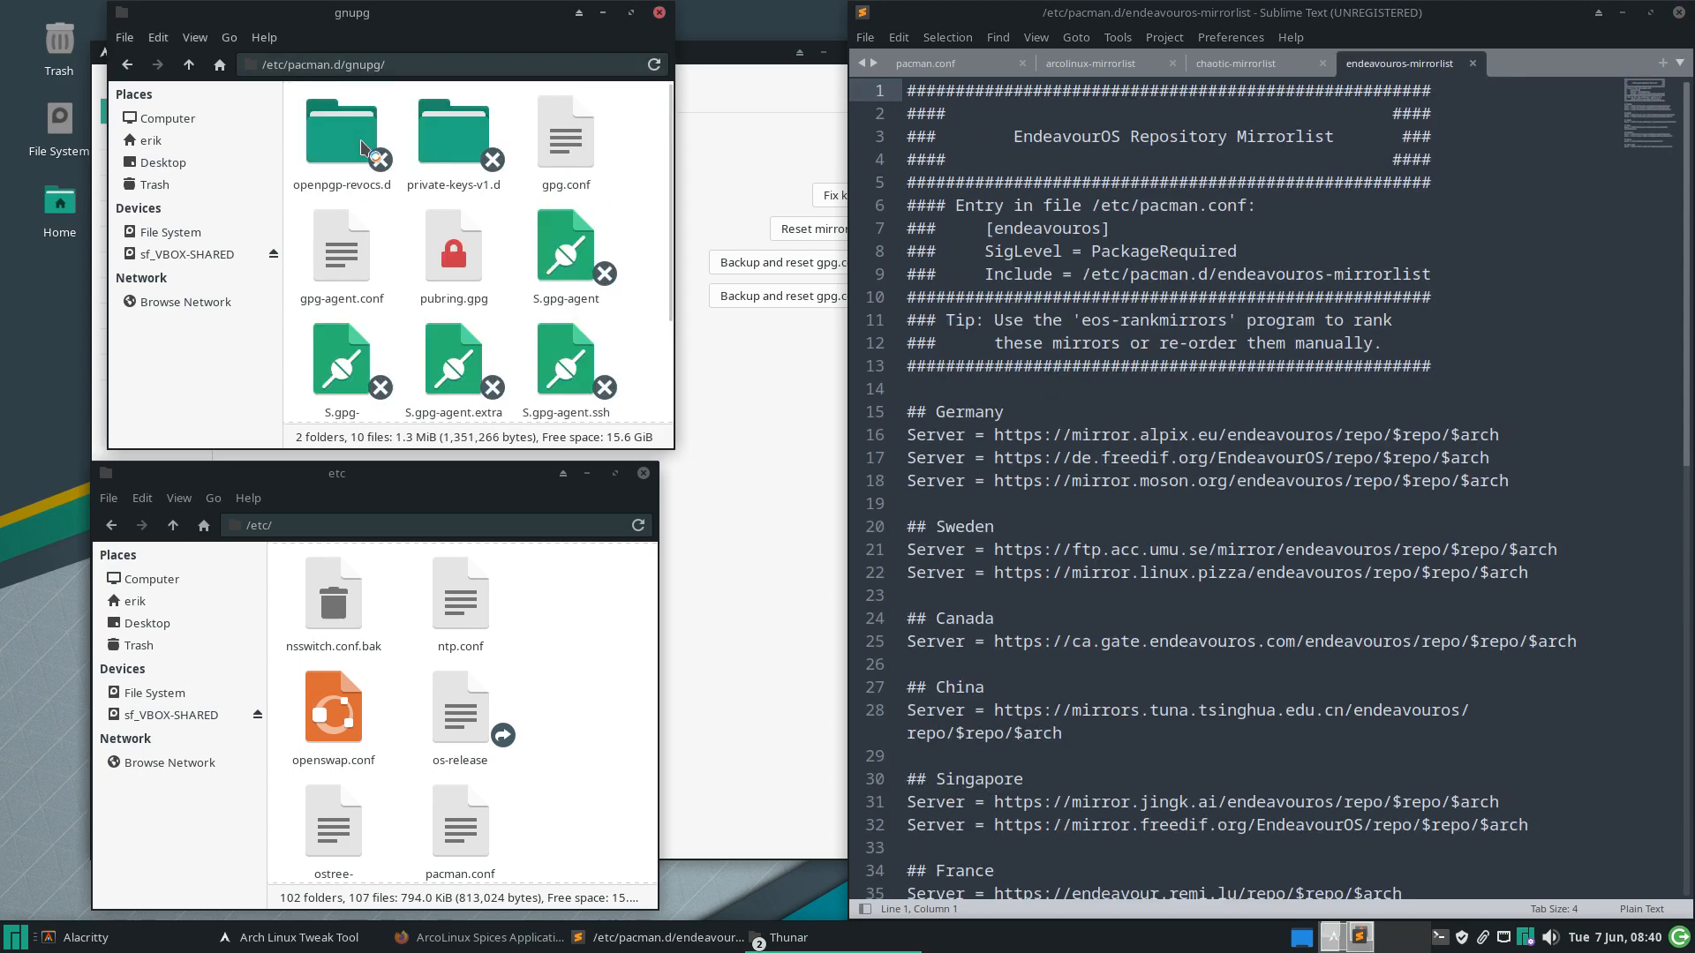
pyautogui.doubleClick(569, 145)
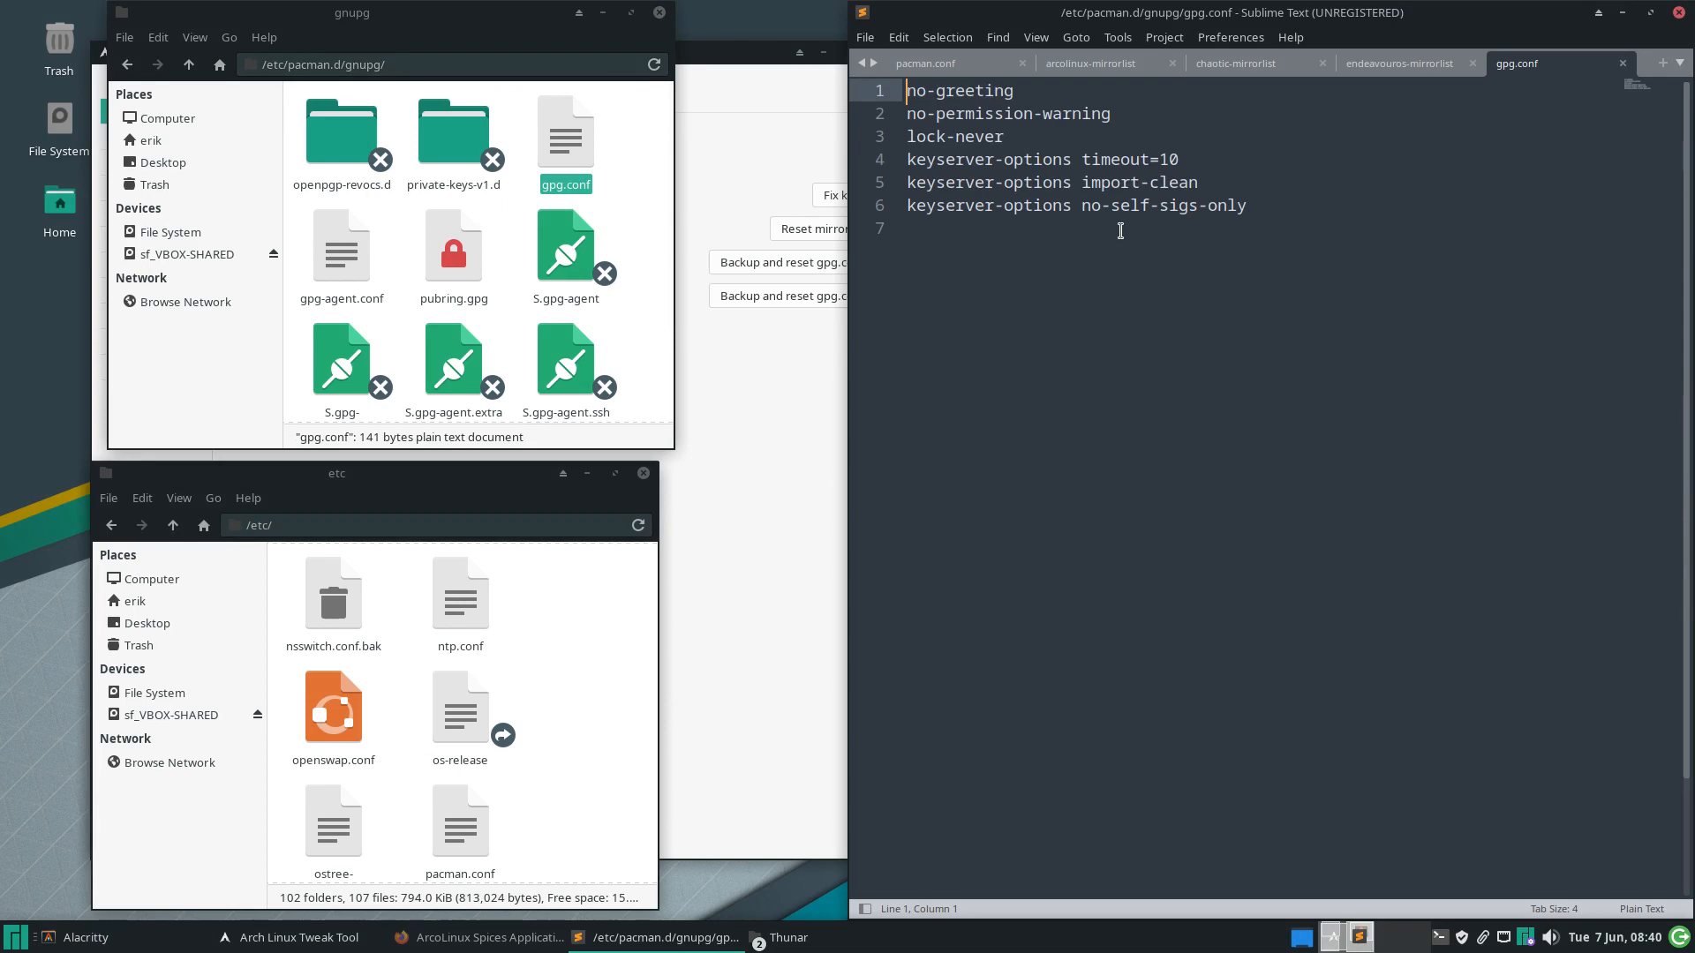
# Back up and reset the pacman gpg.conf, then highlight its hkp://keyserver.ubuntu.com:80 line in Sublime
pyautogui.moveTo(1294, 14); pyautogui.dragTo(1245, 382)
pyautogui.click(765, 265)
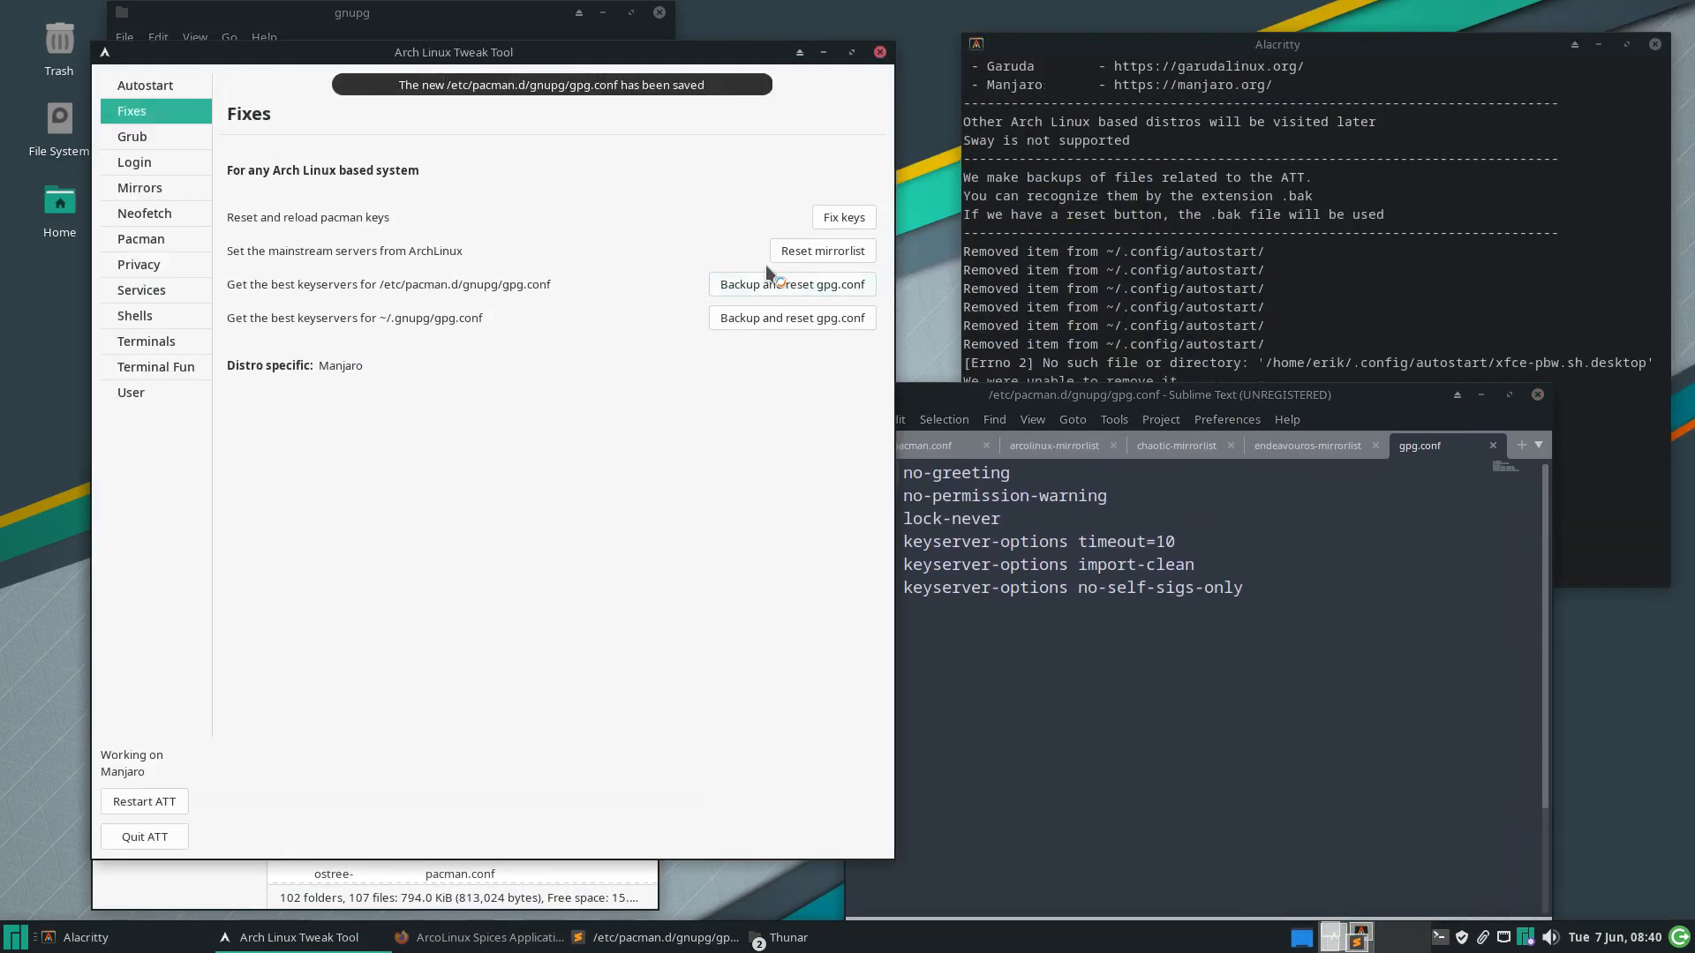
pyautogui.click(995, 607)
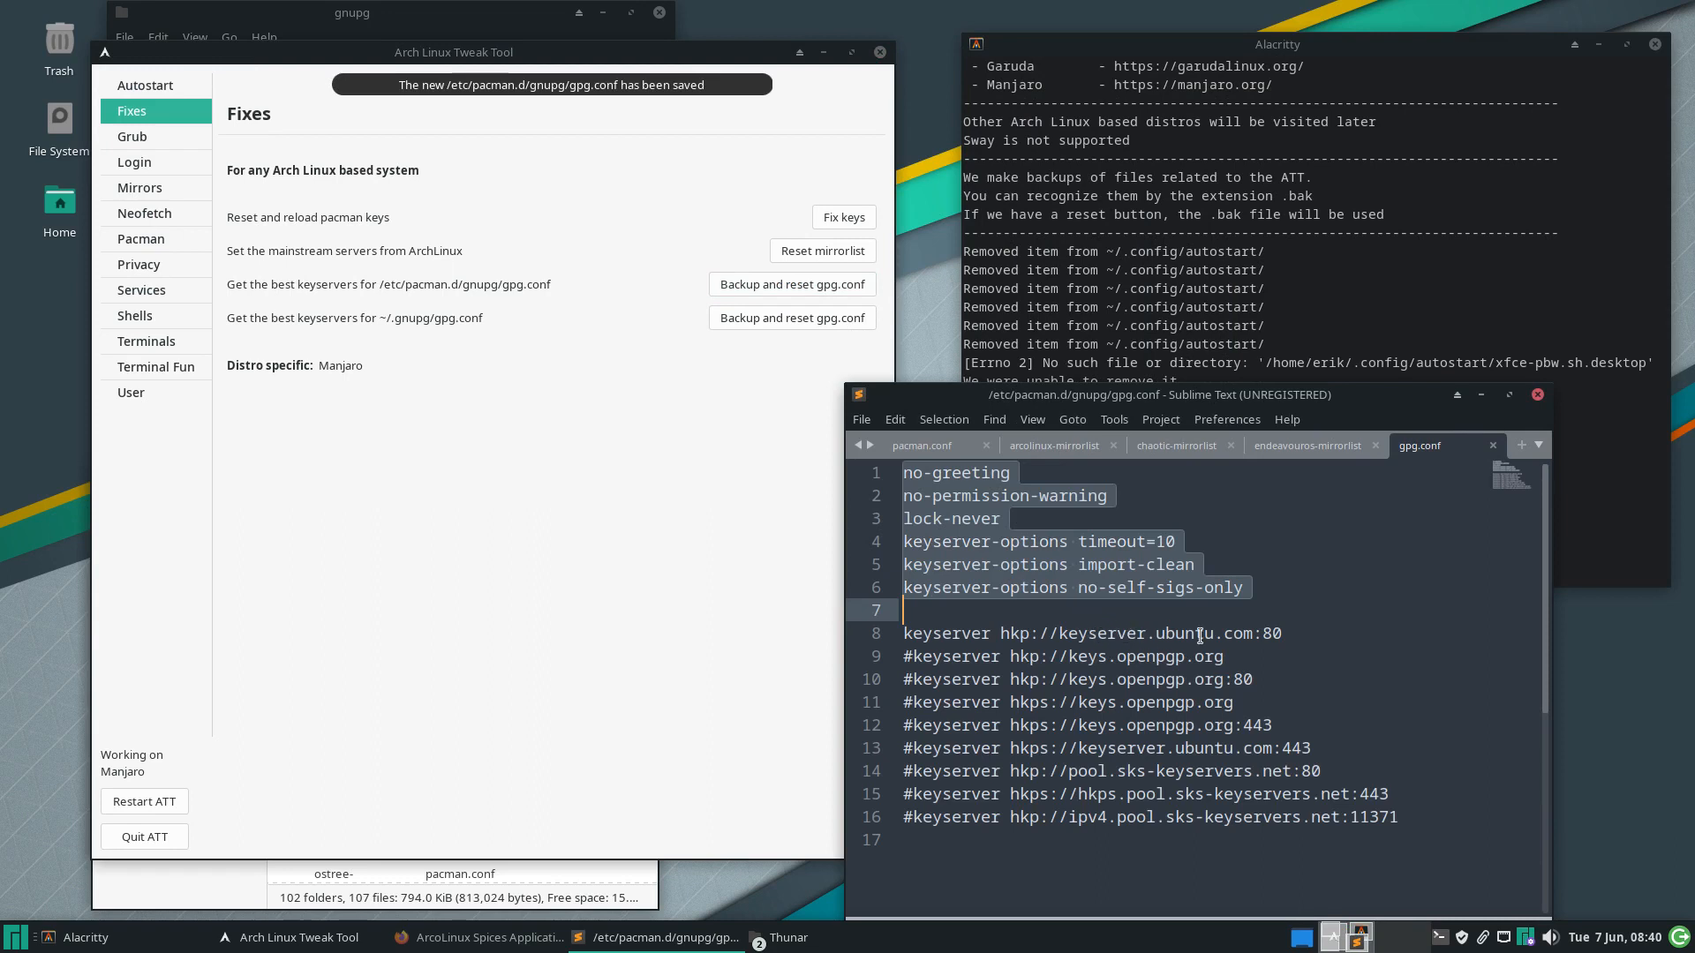
pyautogui.click(1282, 636)
pyautogui.moveTo(1282, 636); pyautogui.dragTo(894, 639)
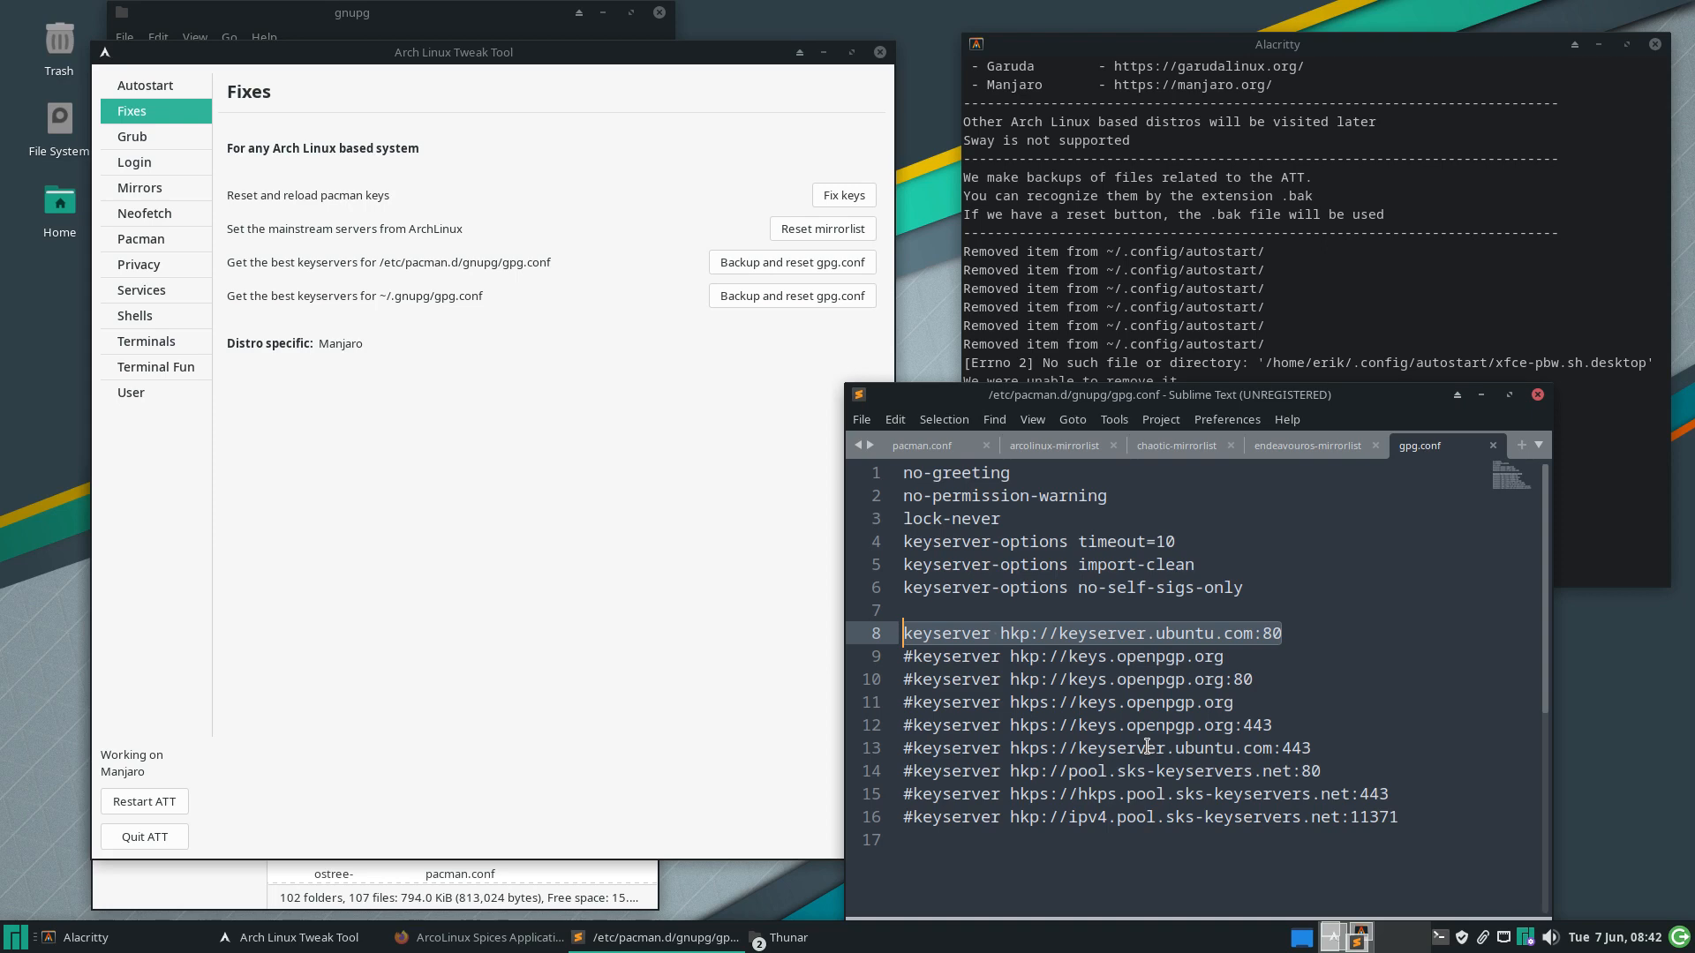
# Raise the Arch Linux Tweak Tool window above the Sublime Text editor
pyautogui.click(581, 413)
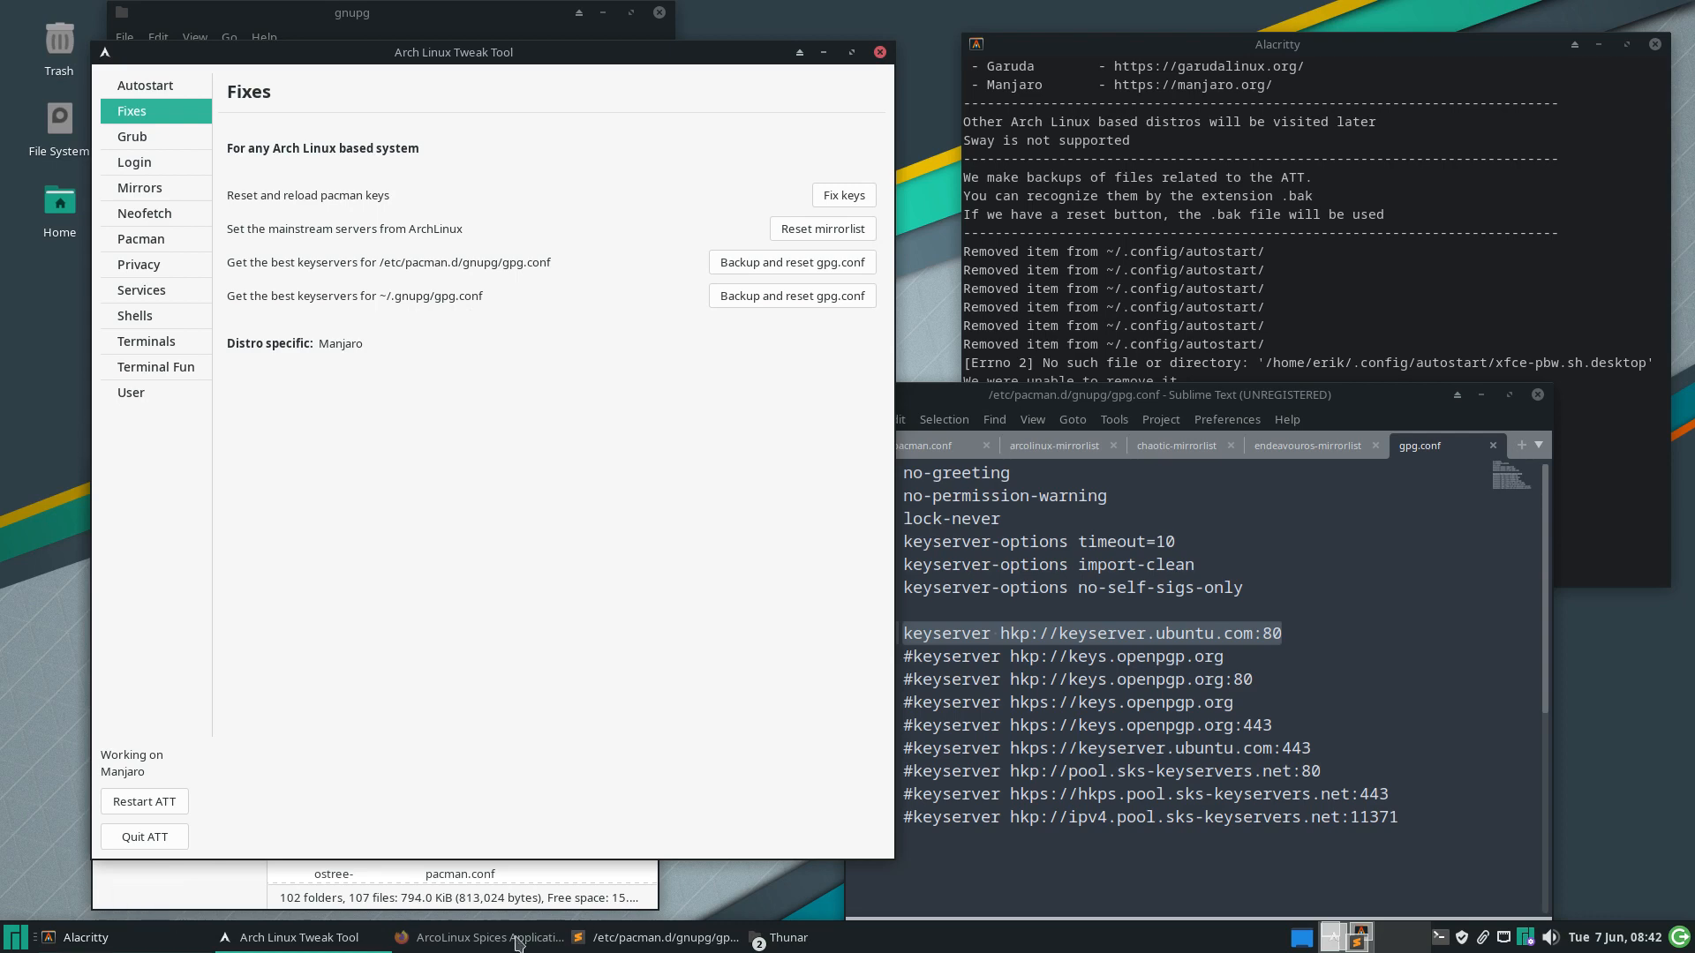
# Open the hidden ~/.gnupg folder in Thunar and back up and reset its gpg.conf
pyautogui.doubleClick(60, 210)
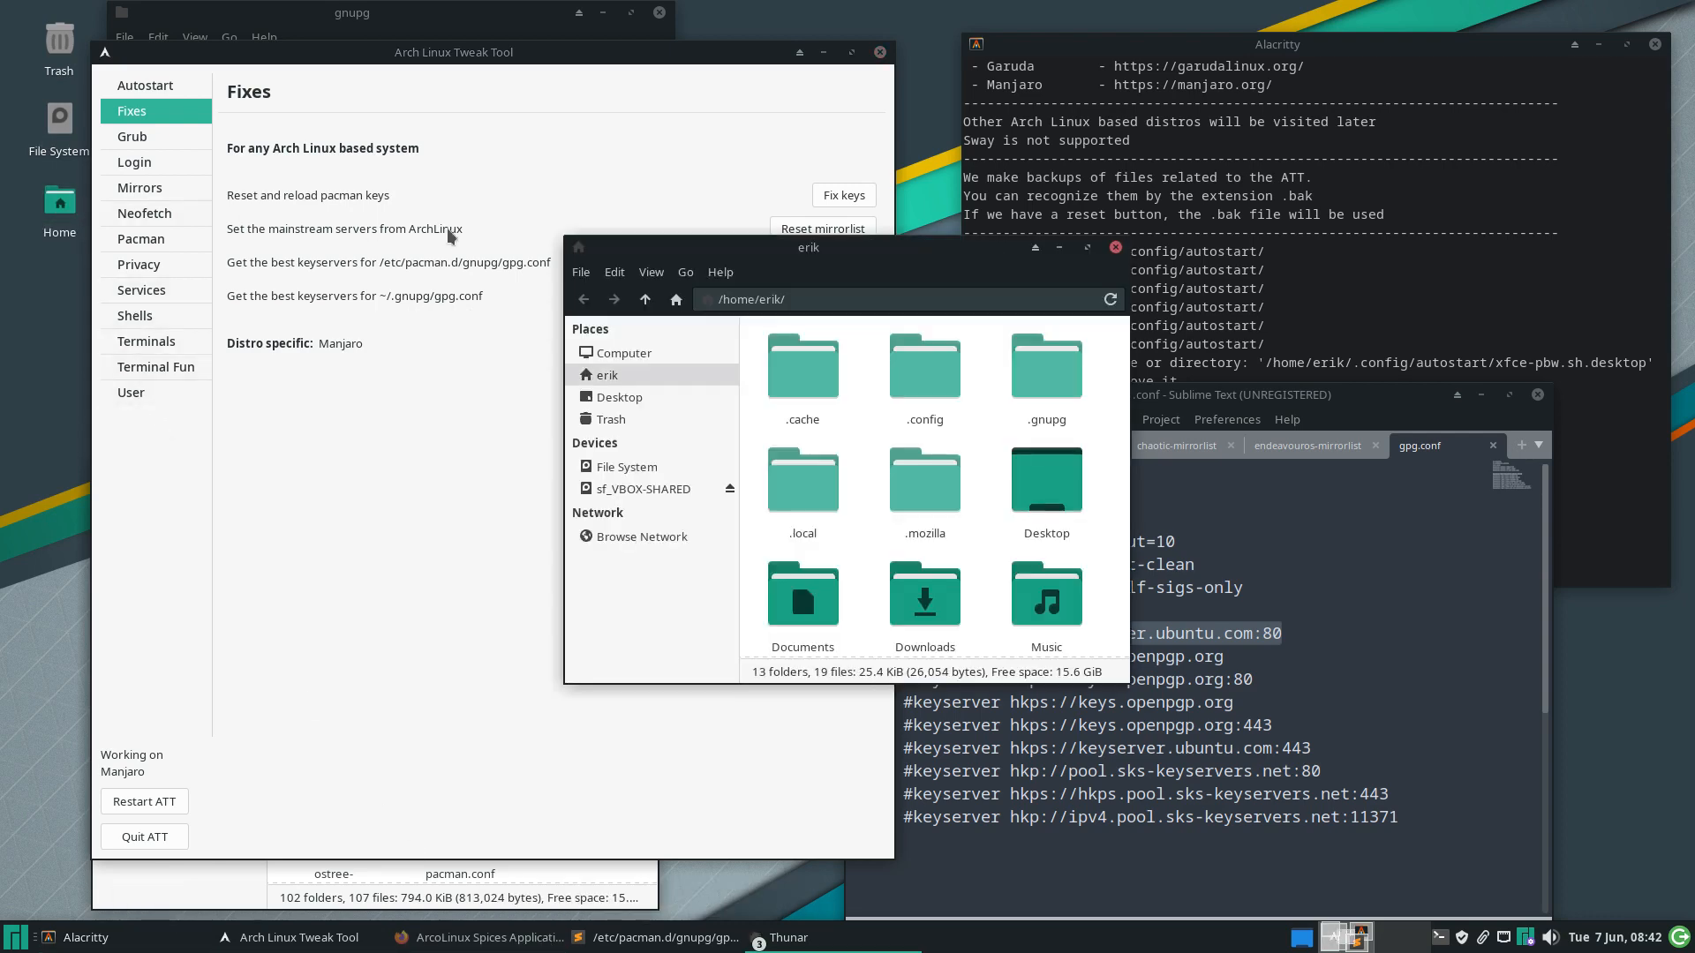
pyautogui.doubleClick(1063, 397)
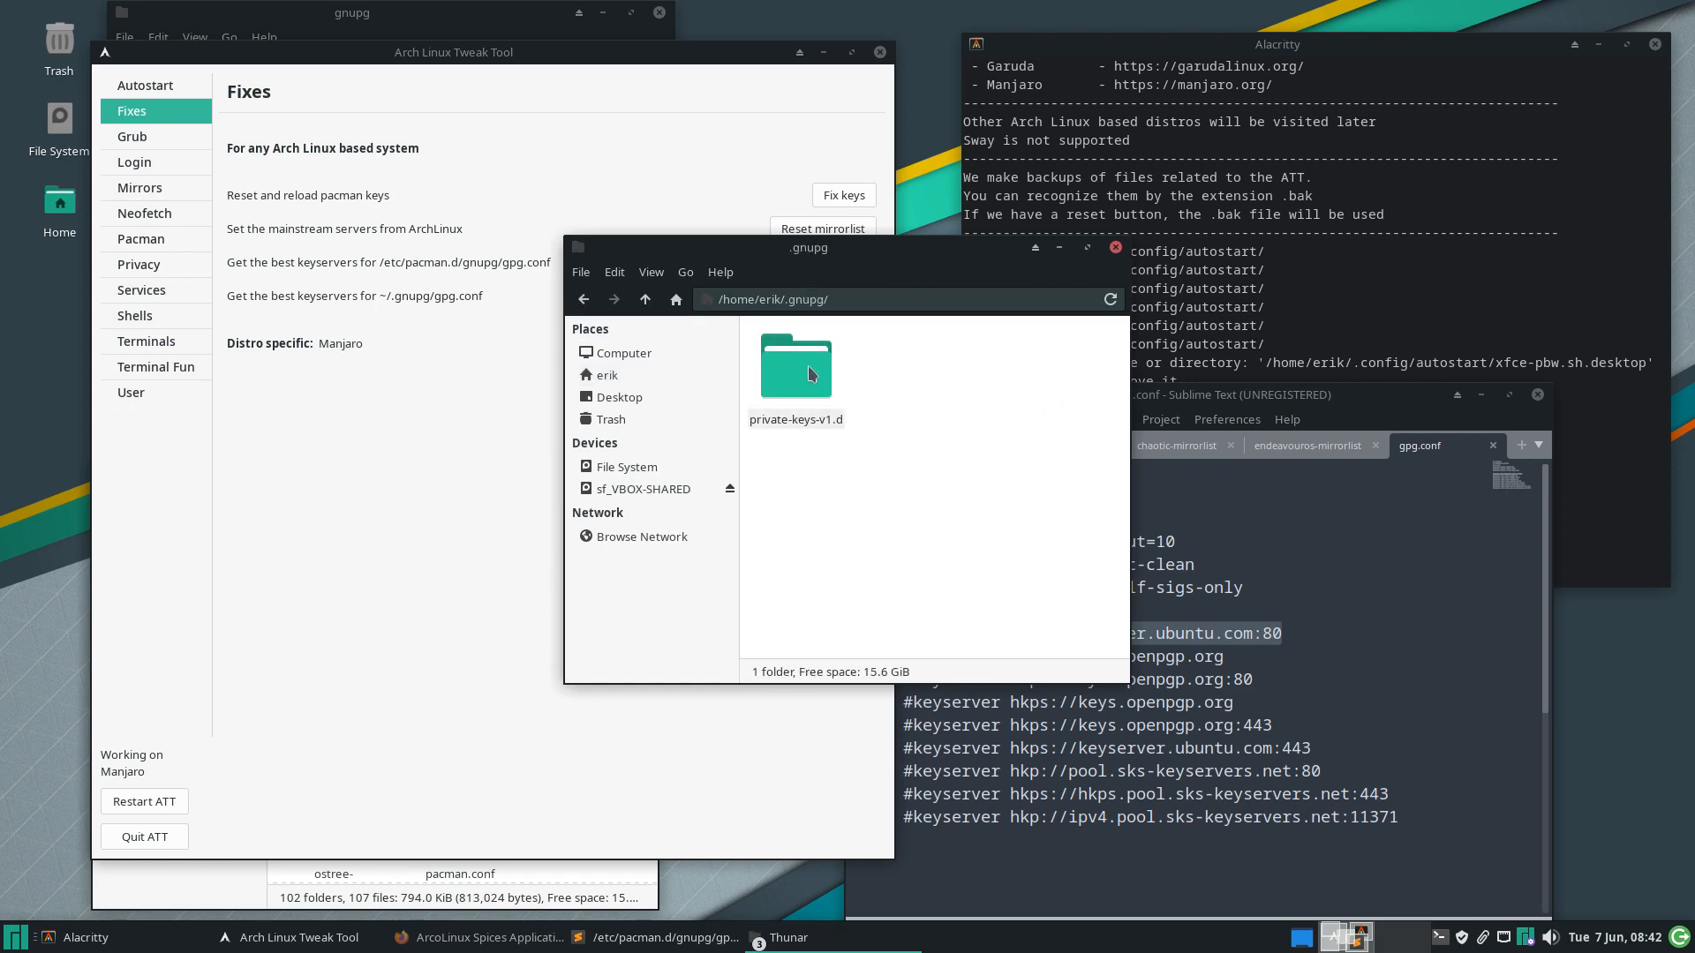
pyautogui.moveTo(852, 251); pyautogui.dragTo(525, 410)
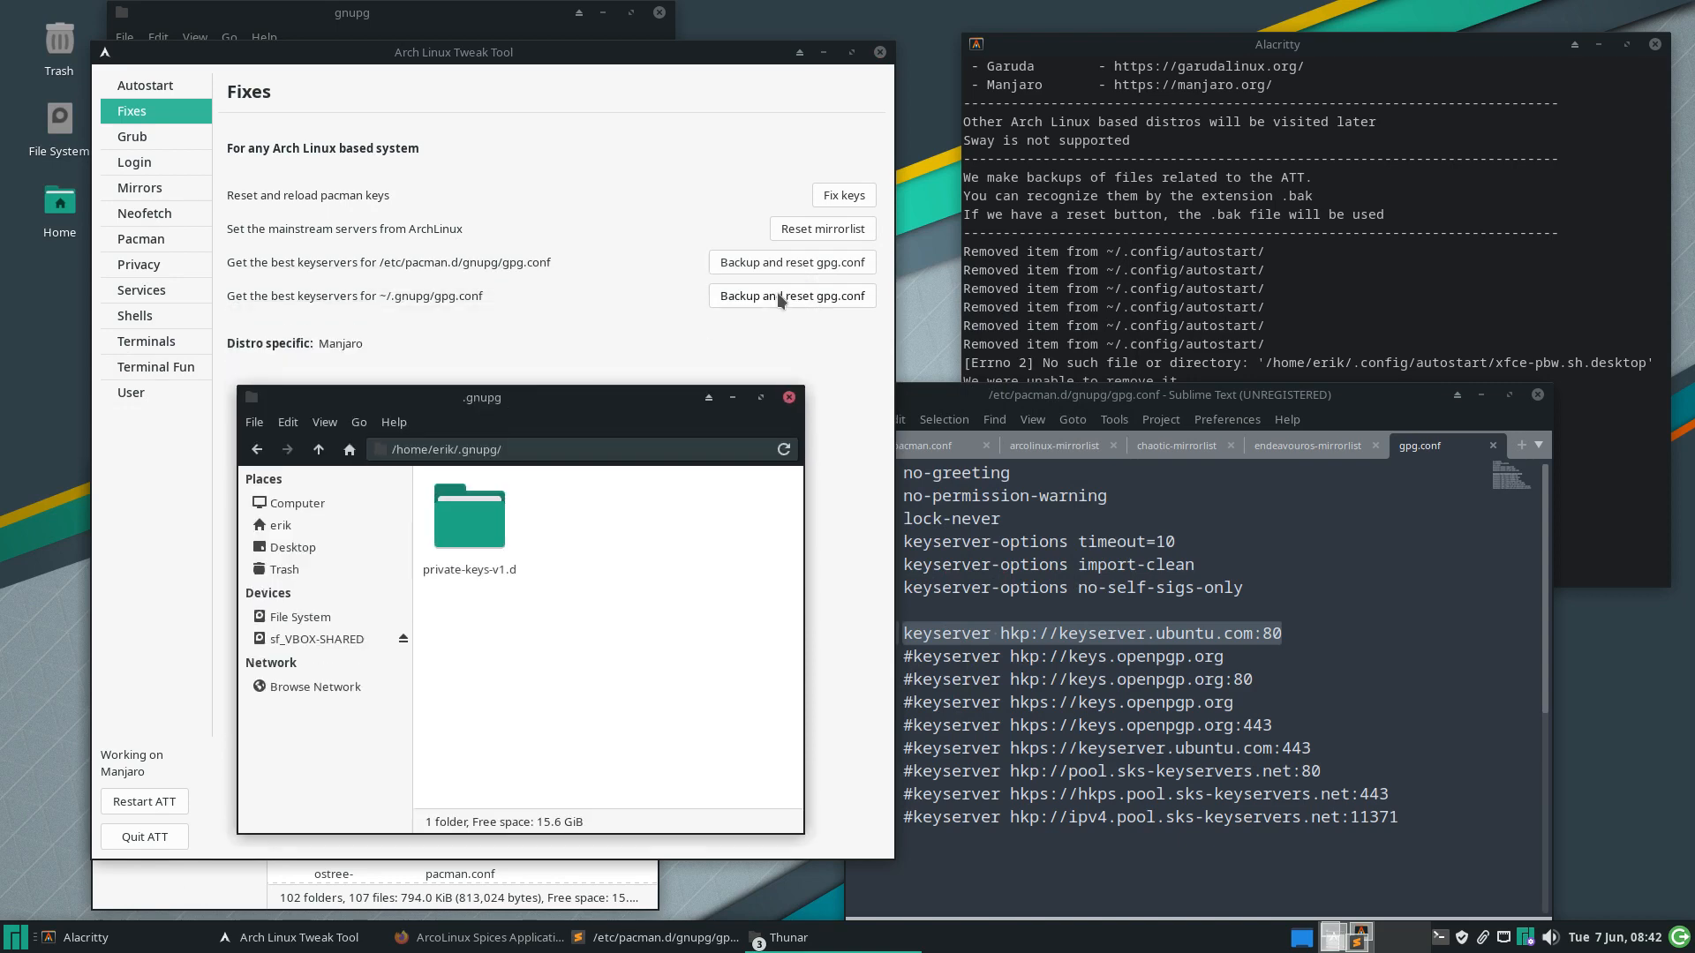
pyautogui.click(778, 296)
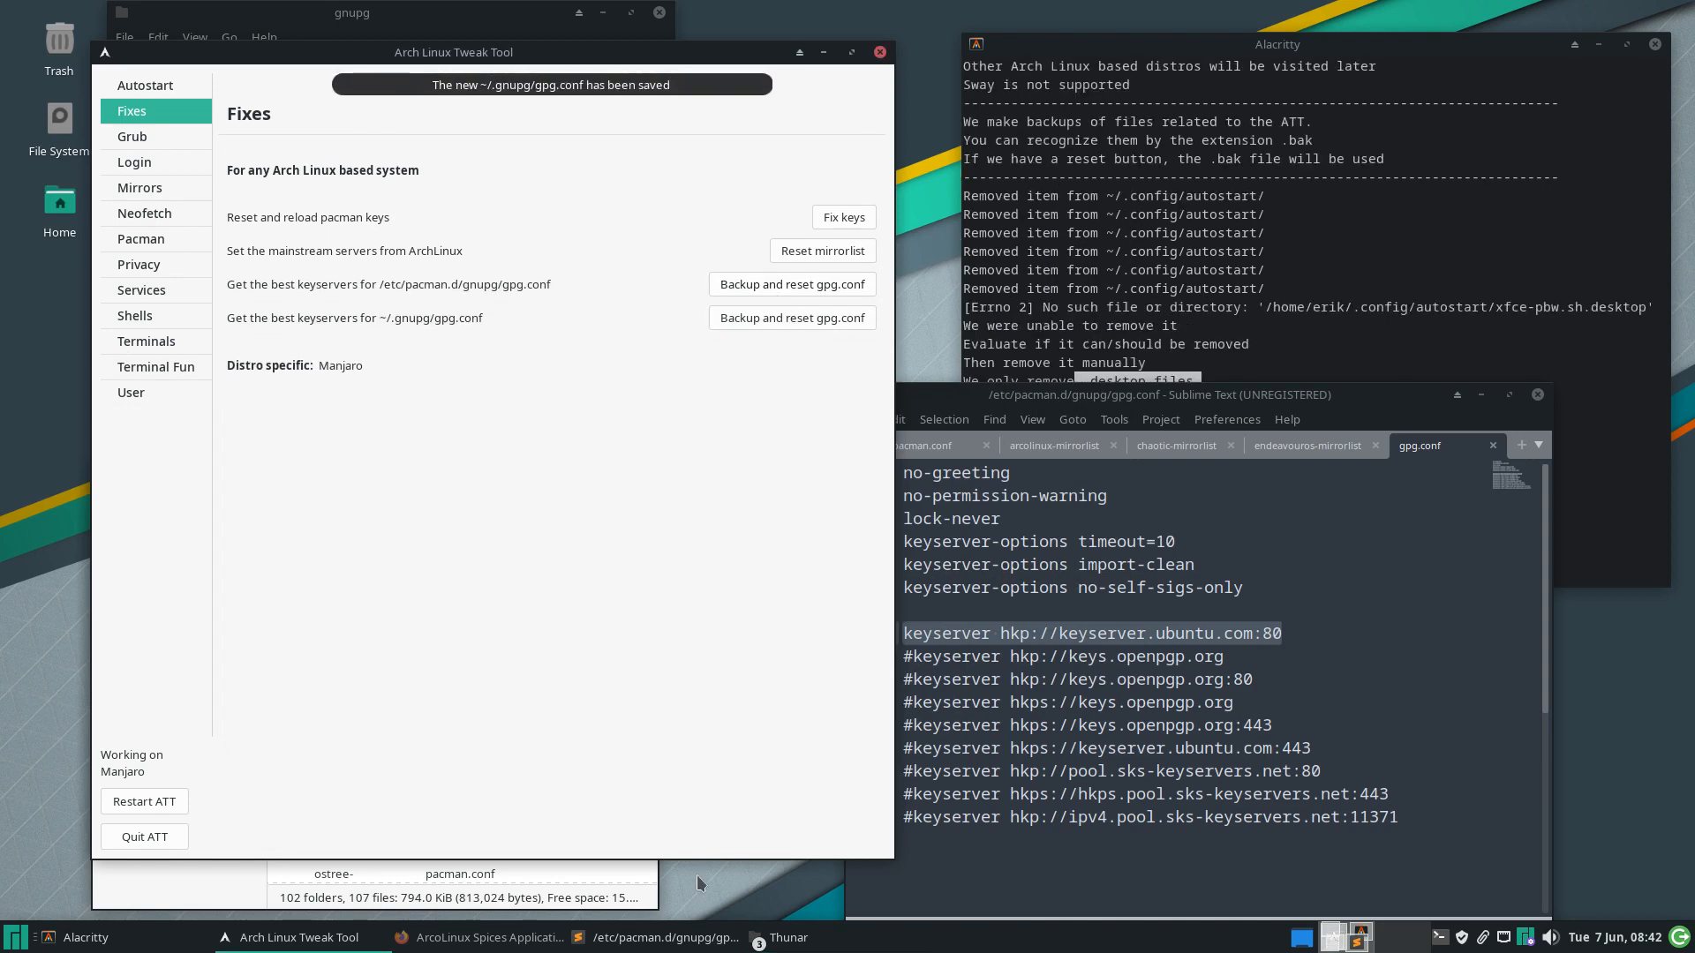
# Open the new ~/.gnupg/gpg.conf in Sublime and compare it with the system gpg.conf tab
pyautogui.click(781, 937)
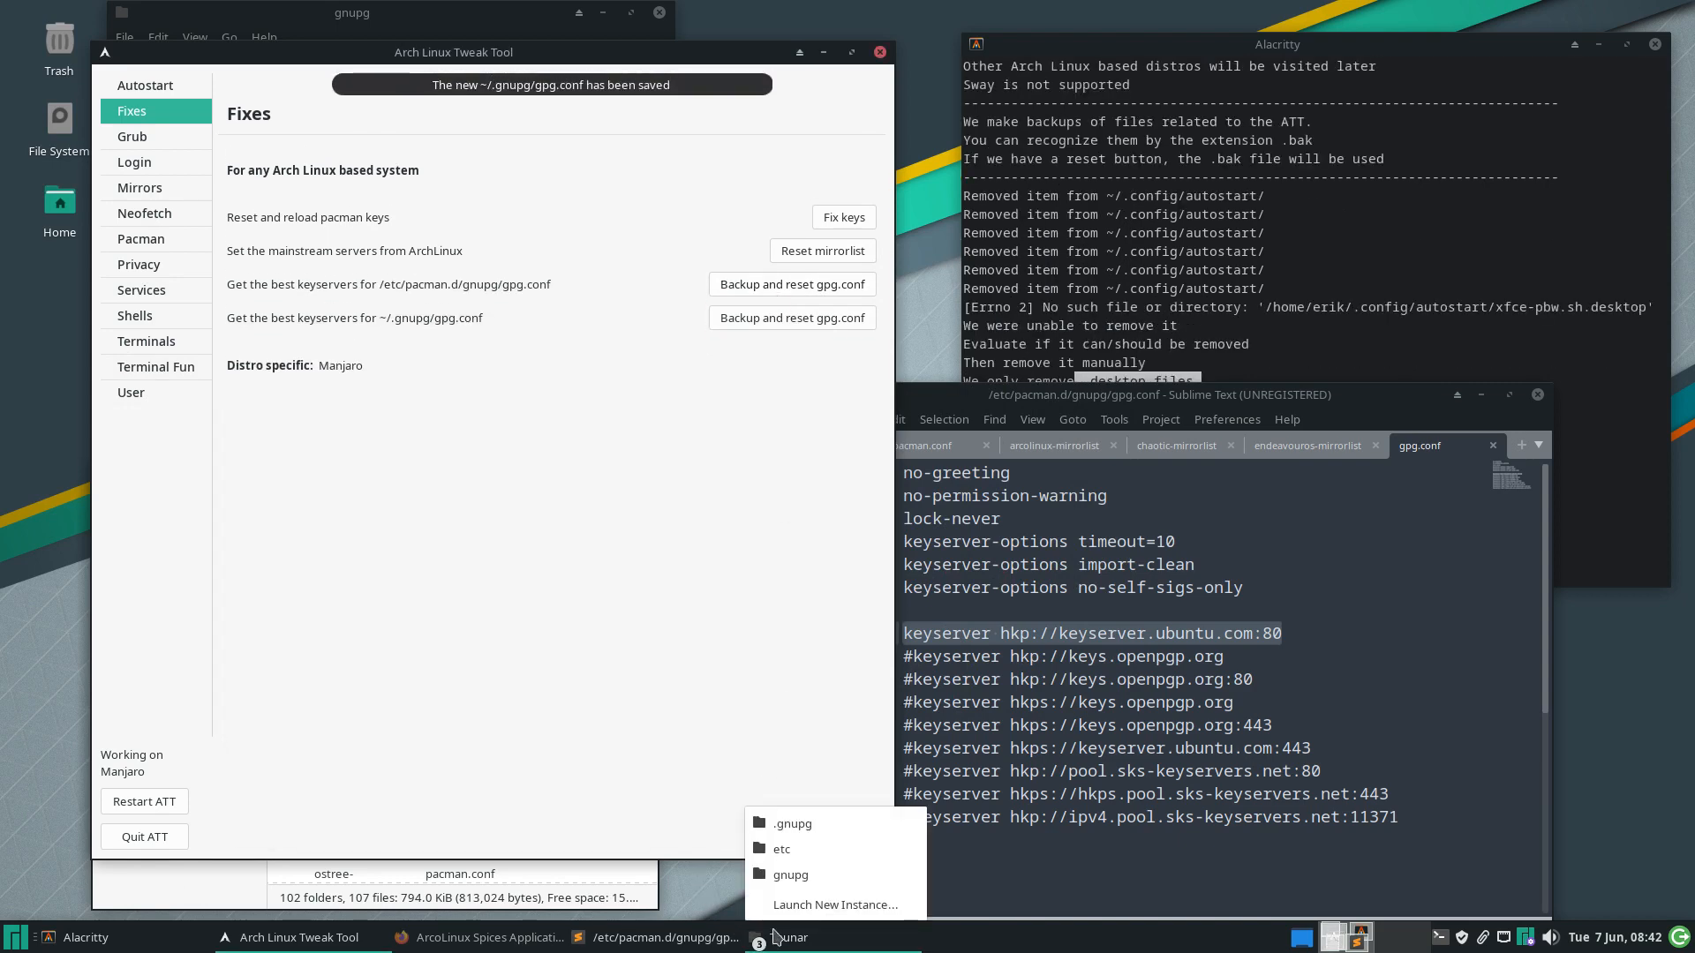
pyautogui.click(813, 823)
pyautogui.doubleClick(577, 525)
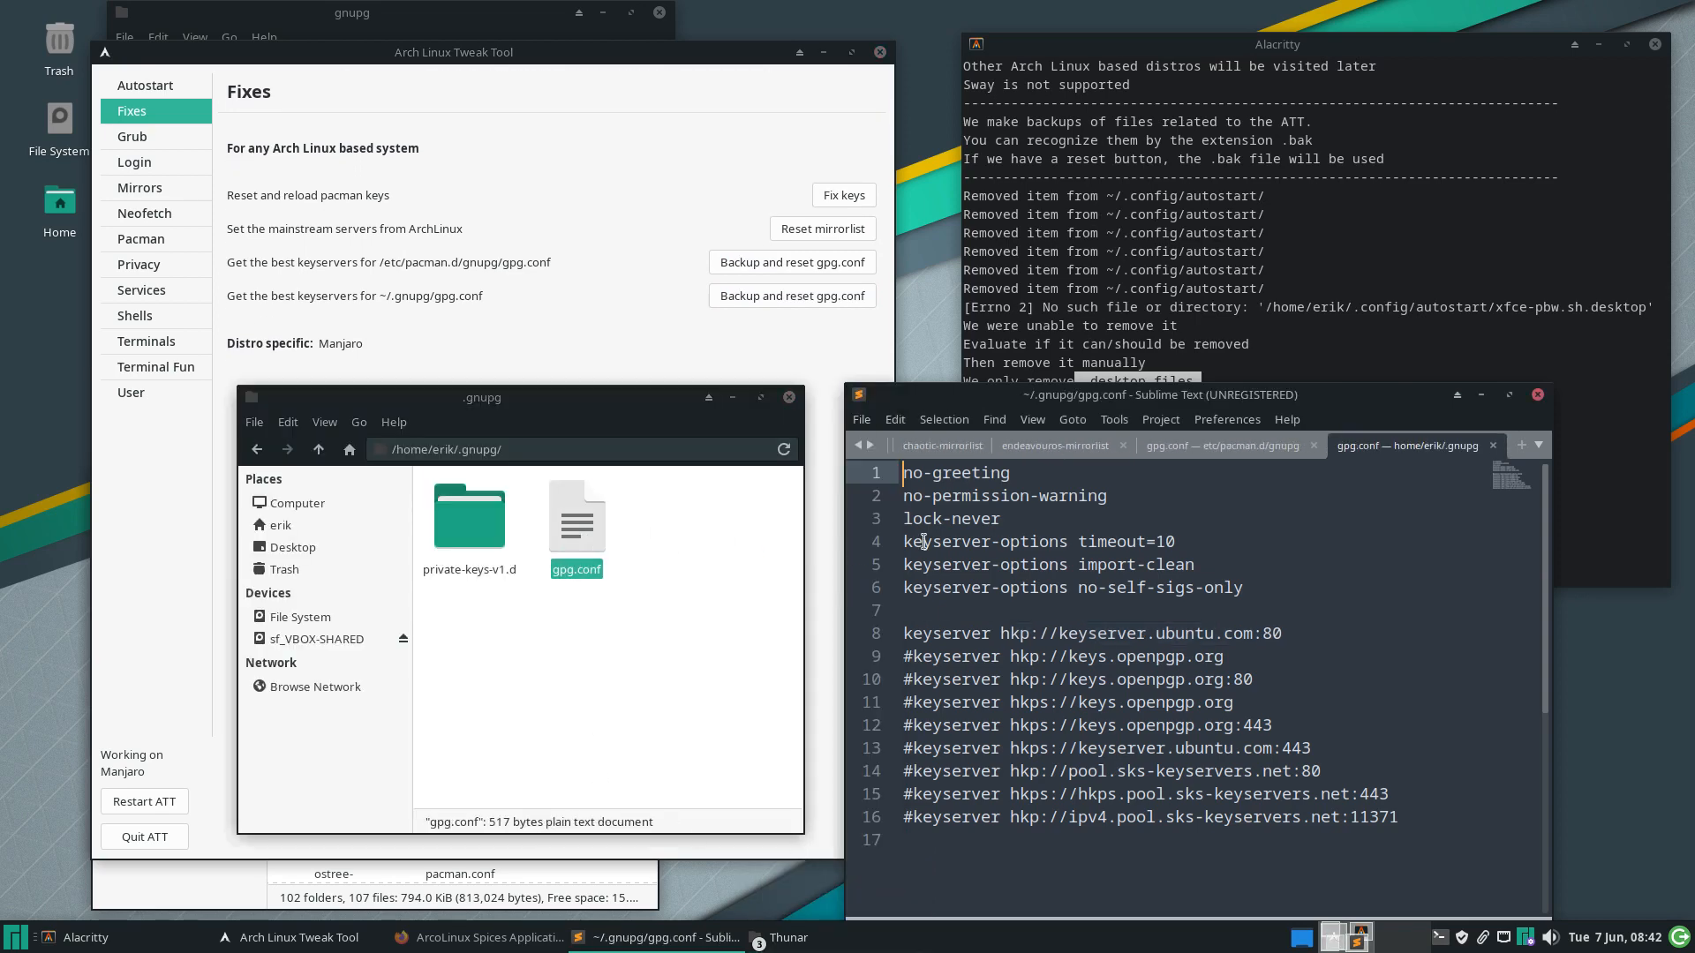
pyautogui.click(1208, 447)
pyautogui.click(1391, 446)
pyautogui.click(1286, 451)
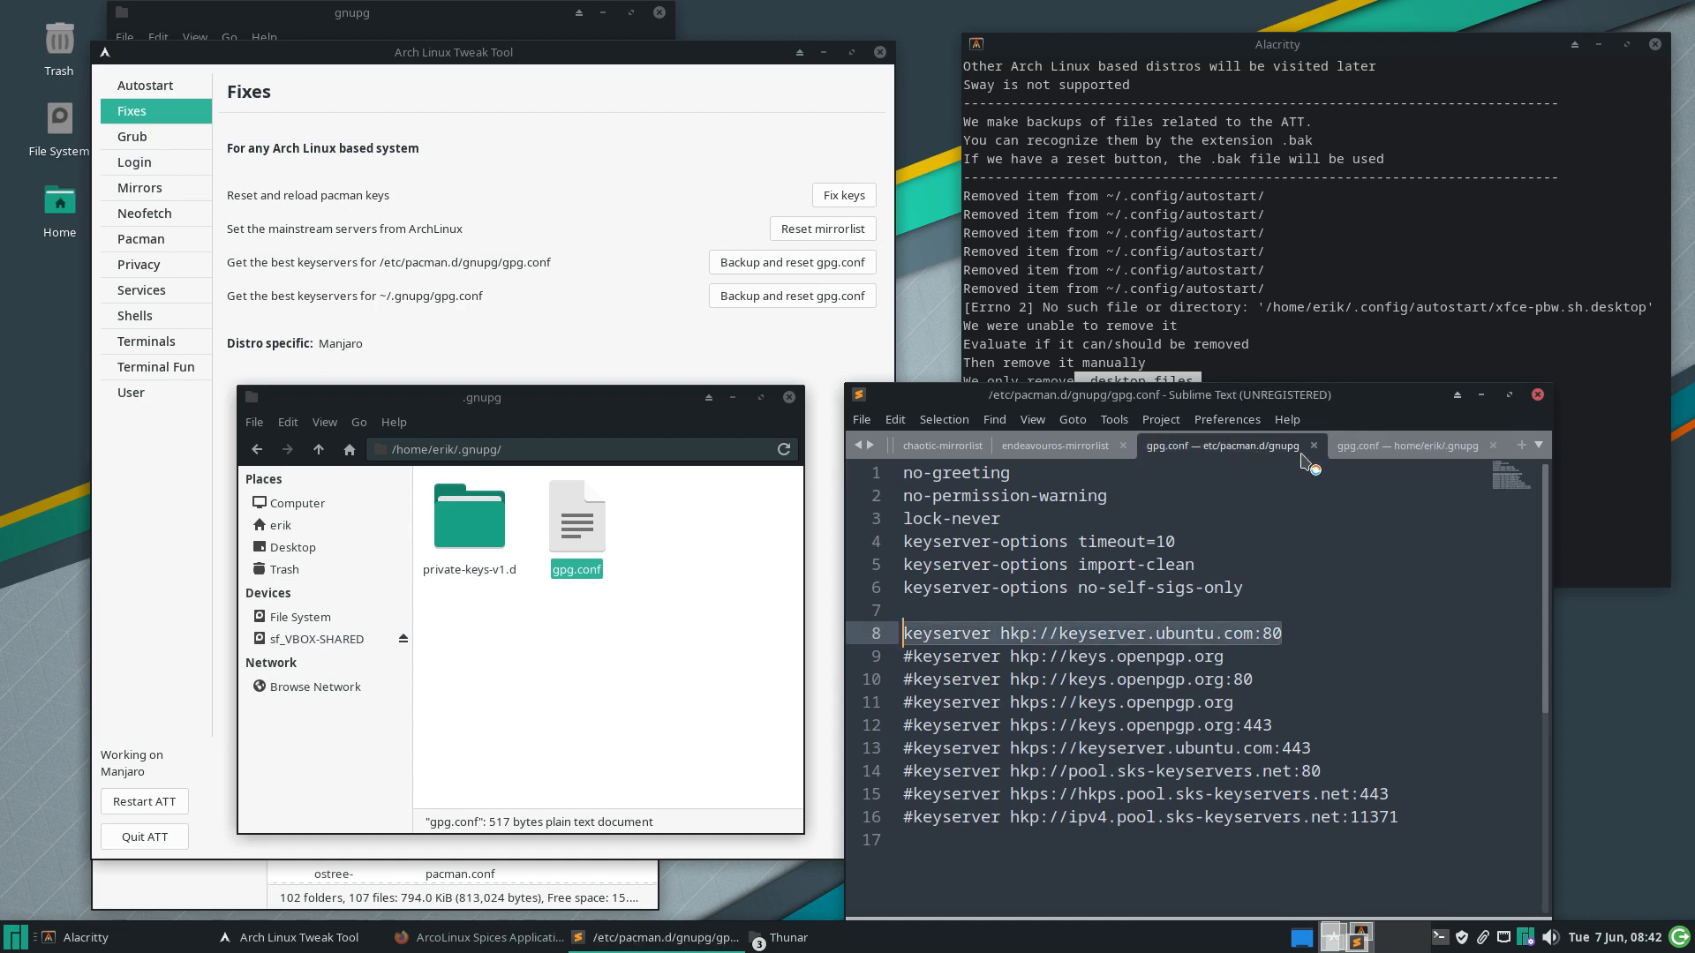
pyautogui.click(1387, 456)
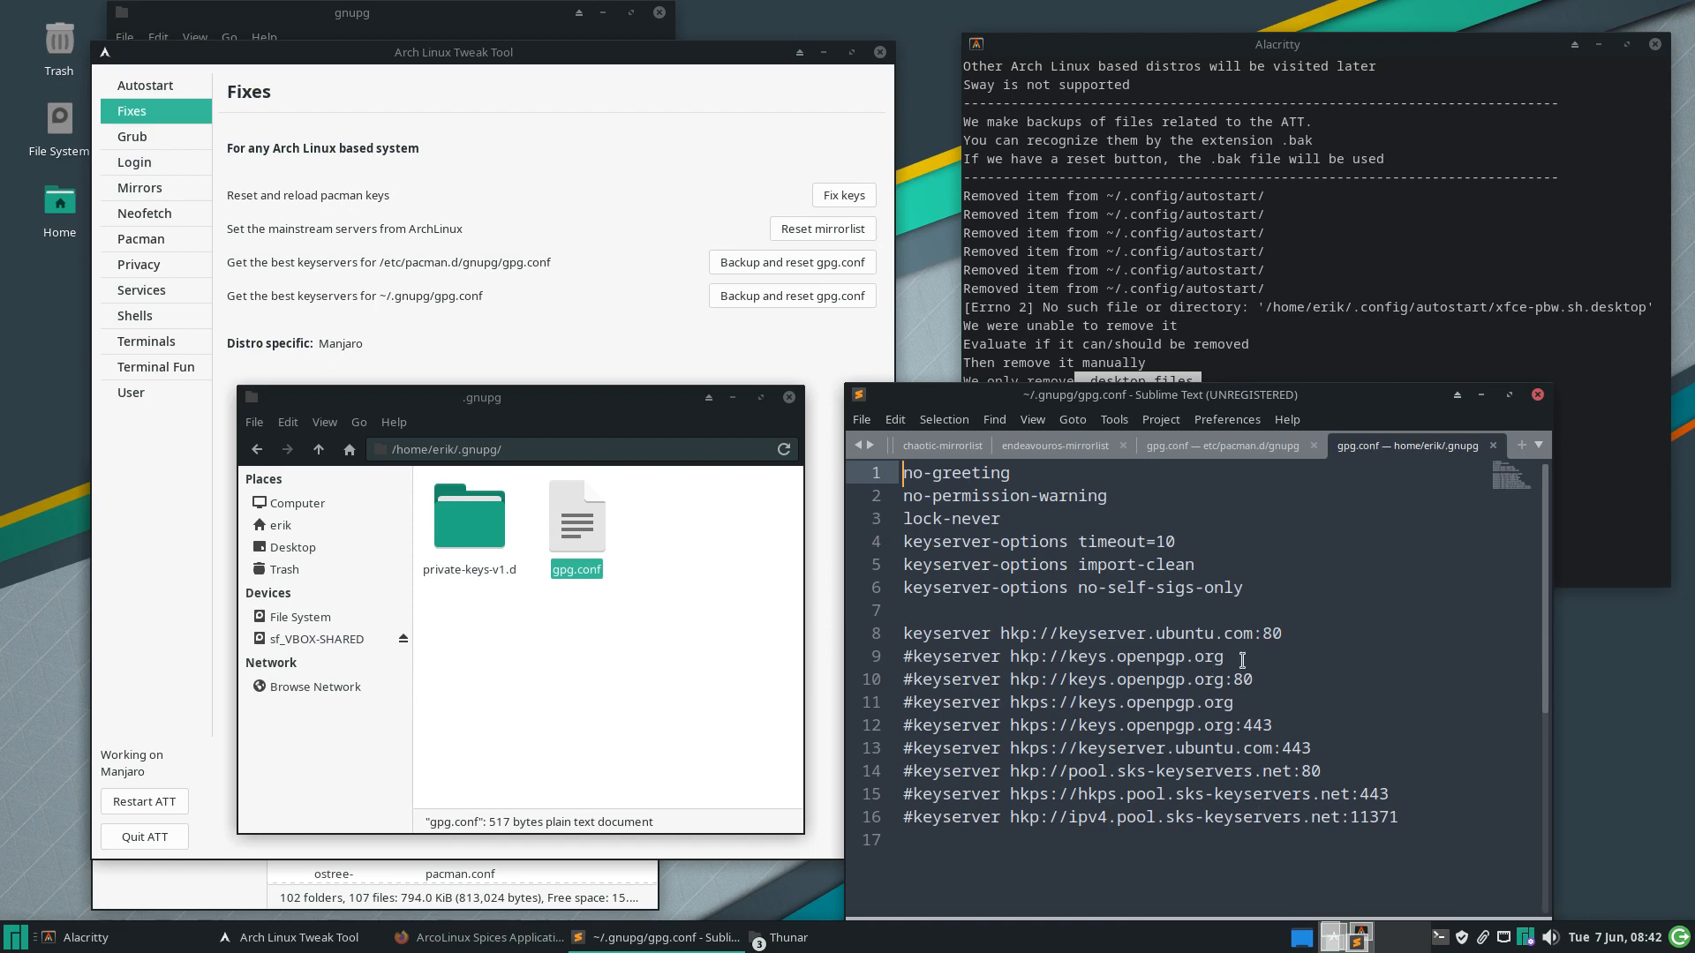
# Highlight the ubuntu keyserver line and the 443 and 1371 ports in the home gpg.conf
pyautogui.tripleClick(918, 634)
pyautogui.moveTo(916, 623); pyautogui.dragTo(896, 634)
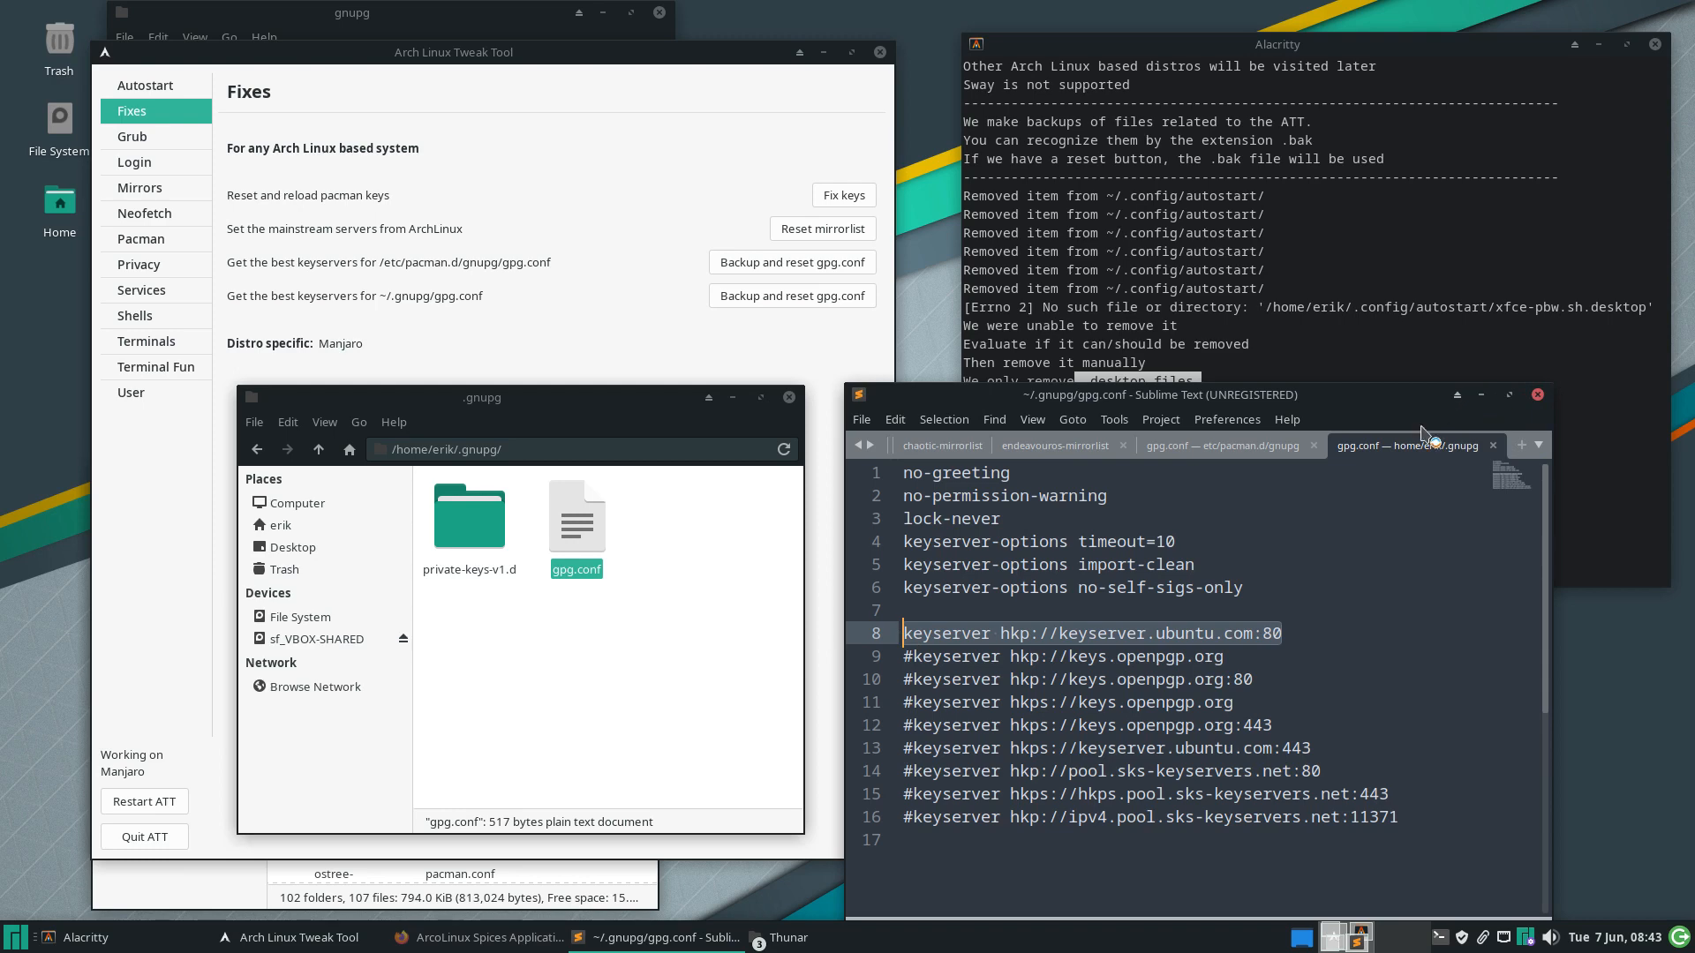
pyautogui.click(1246, 724)
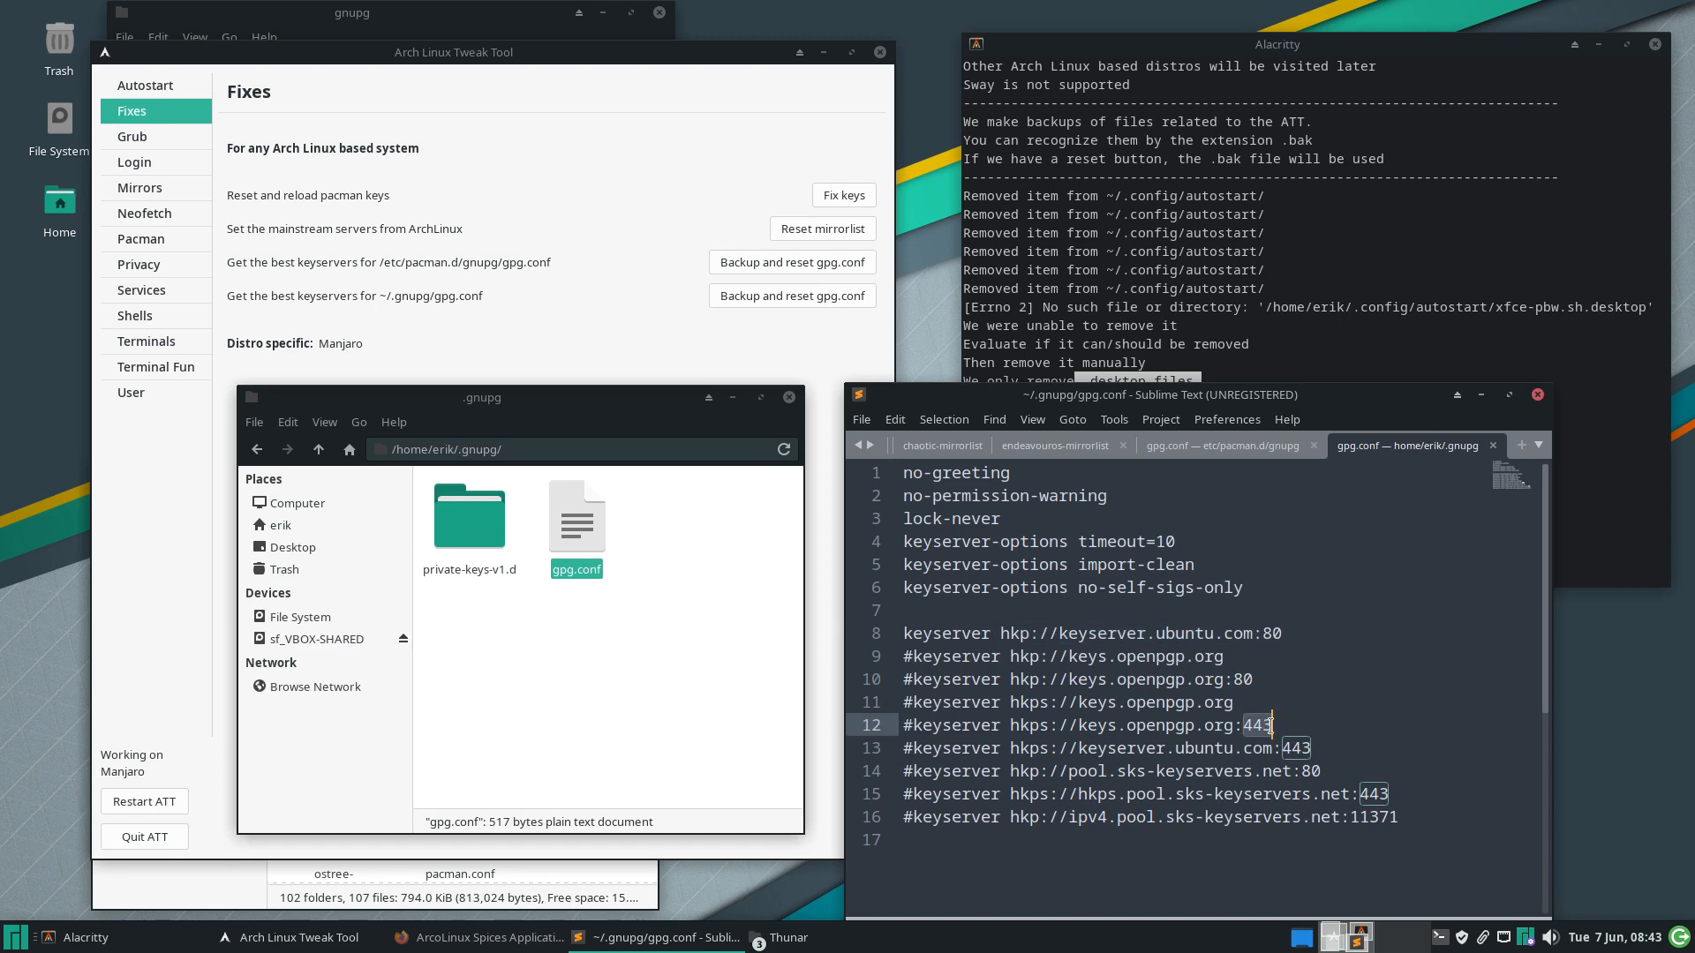
pyautogui.click(1356, 817)
pyautogui.moveTo(1360, 816); pyautogui.dragTo(1398, 817)
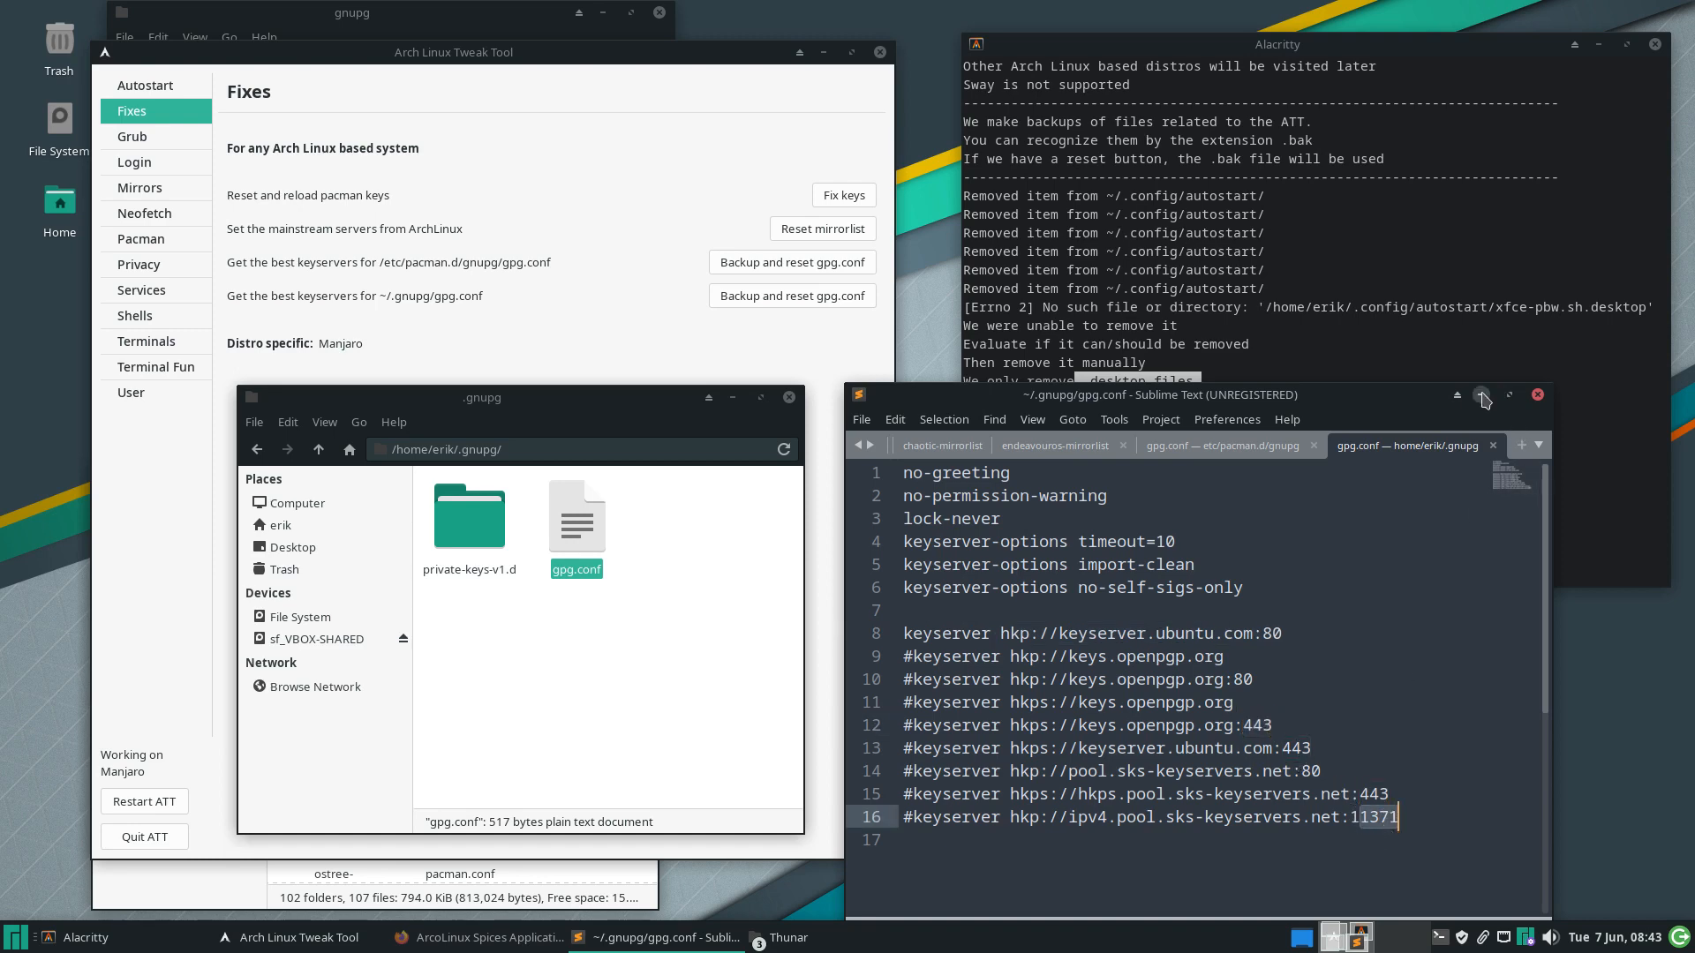
pyautogui.click(1481, 395)
pyautogui.click(621, 355)
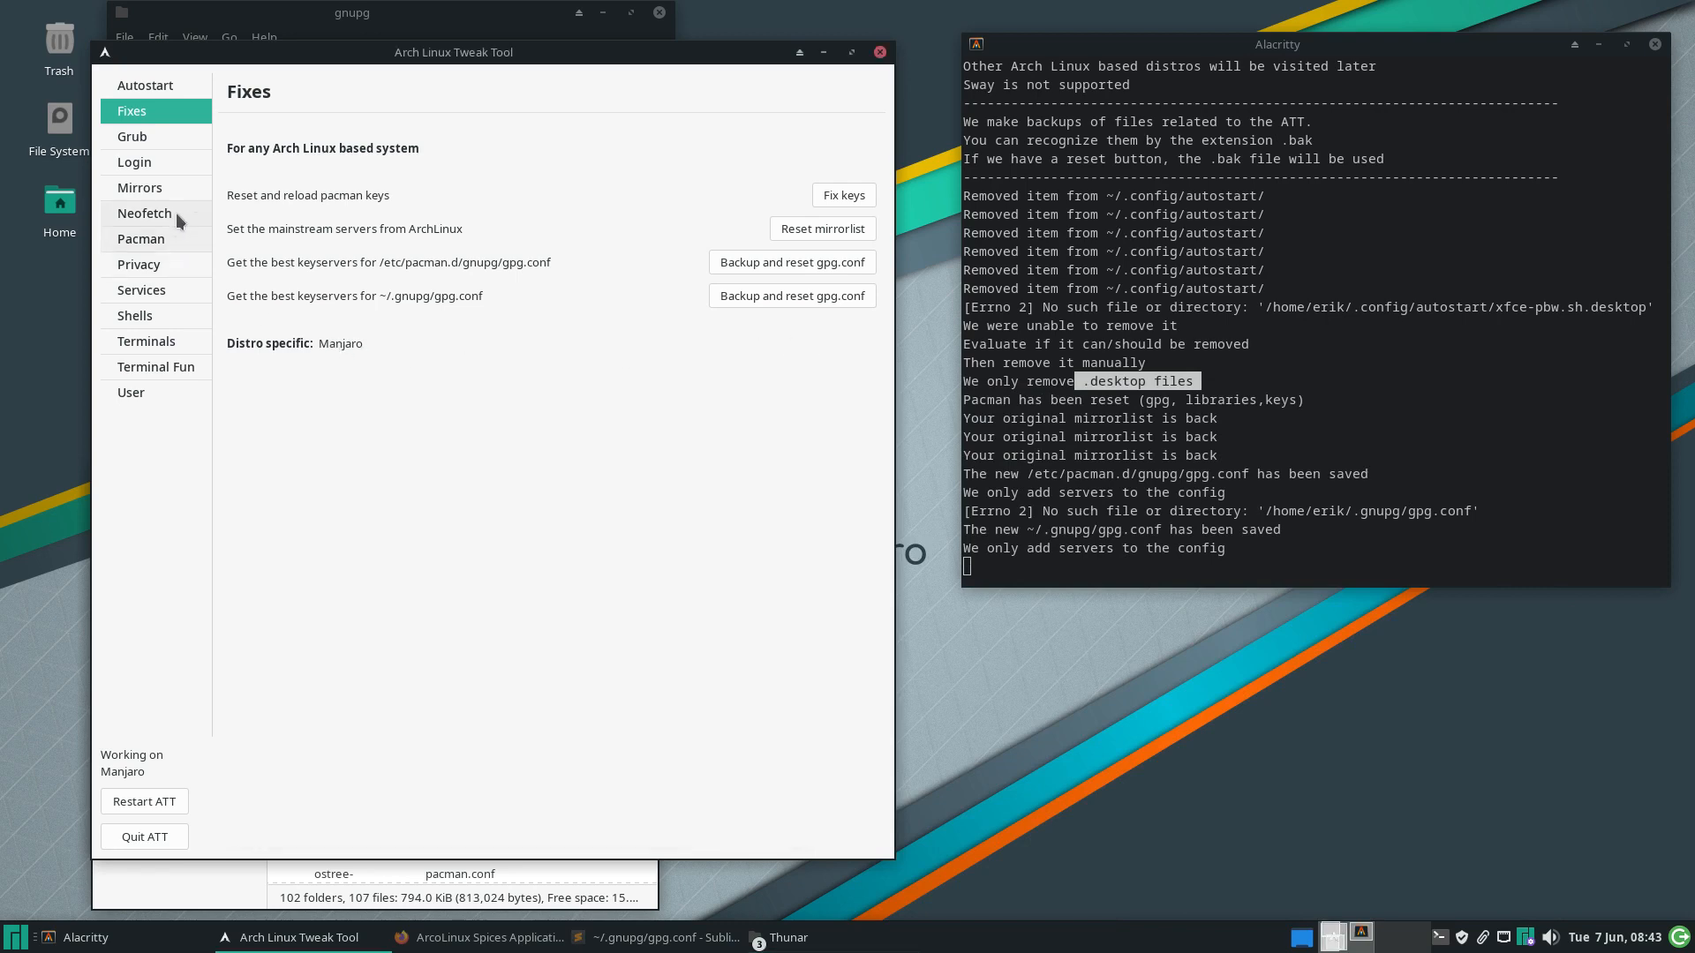
# Install the Vimix grub theme and apply the dark blue-check grub wallpaper
pyautogui.click(155, 145)
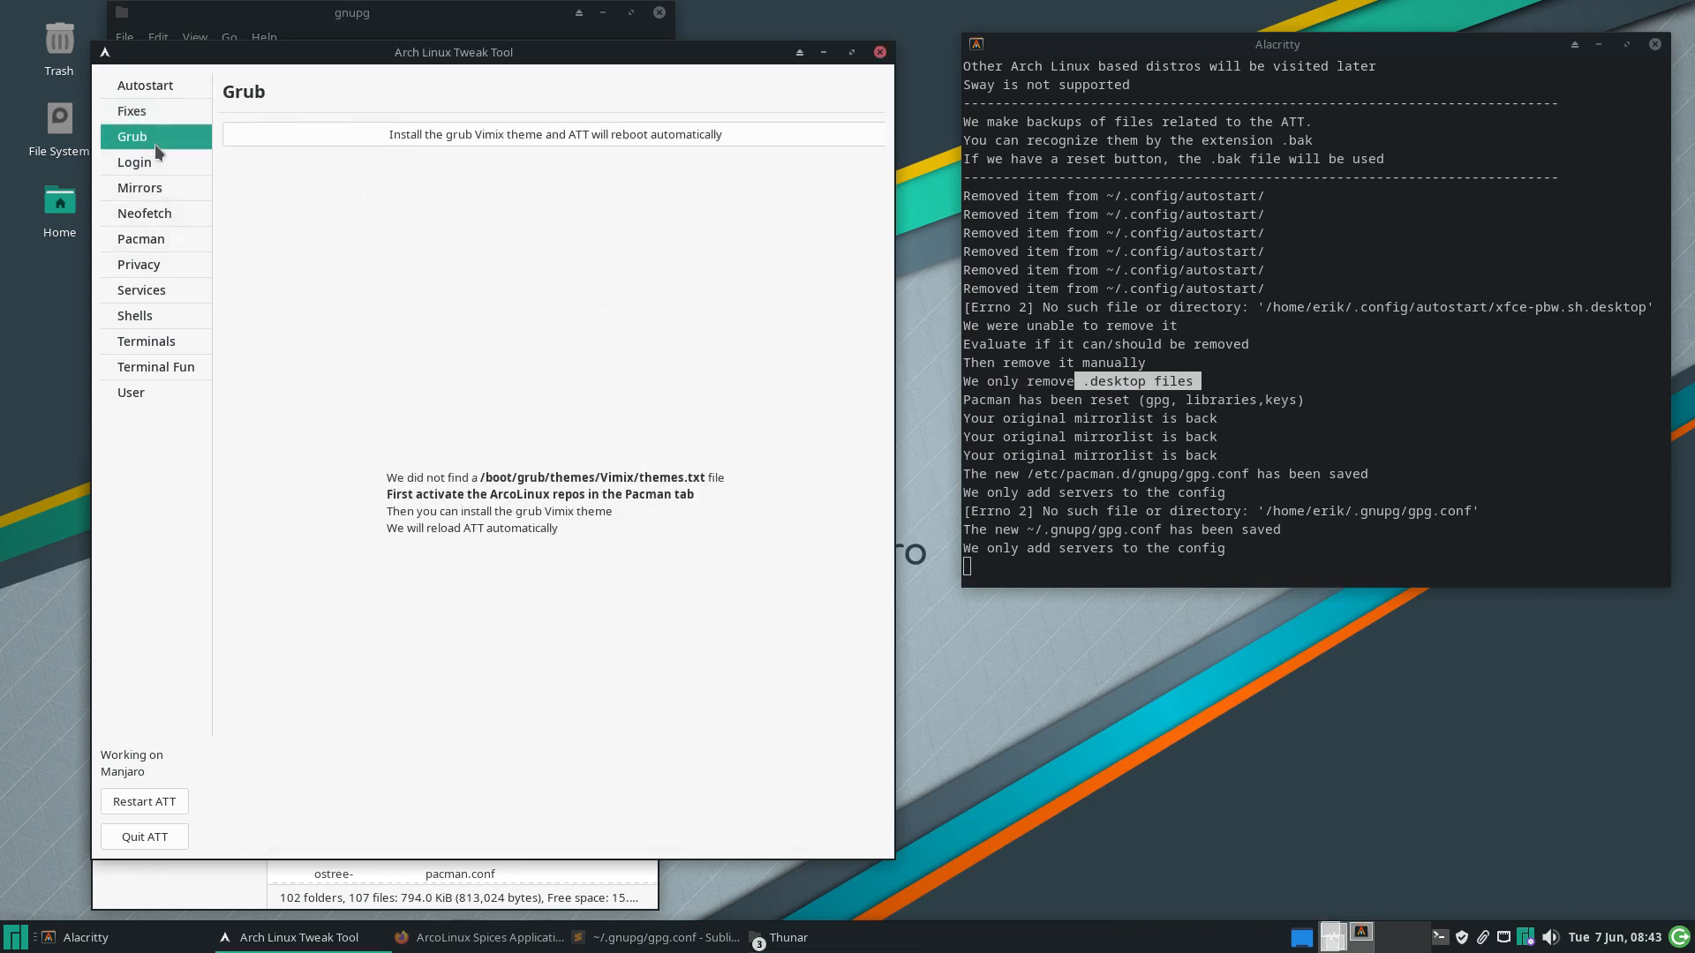
pyautogui.click(547, 135)
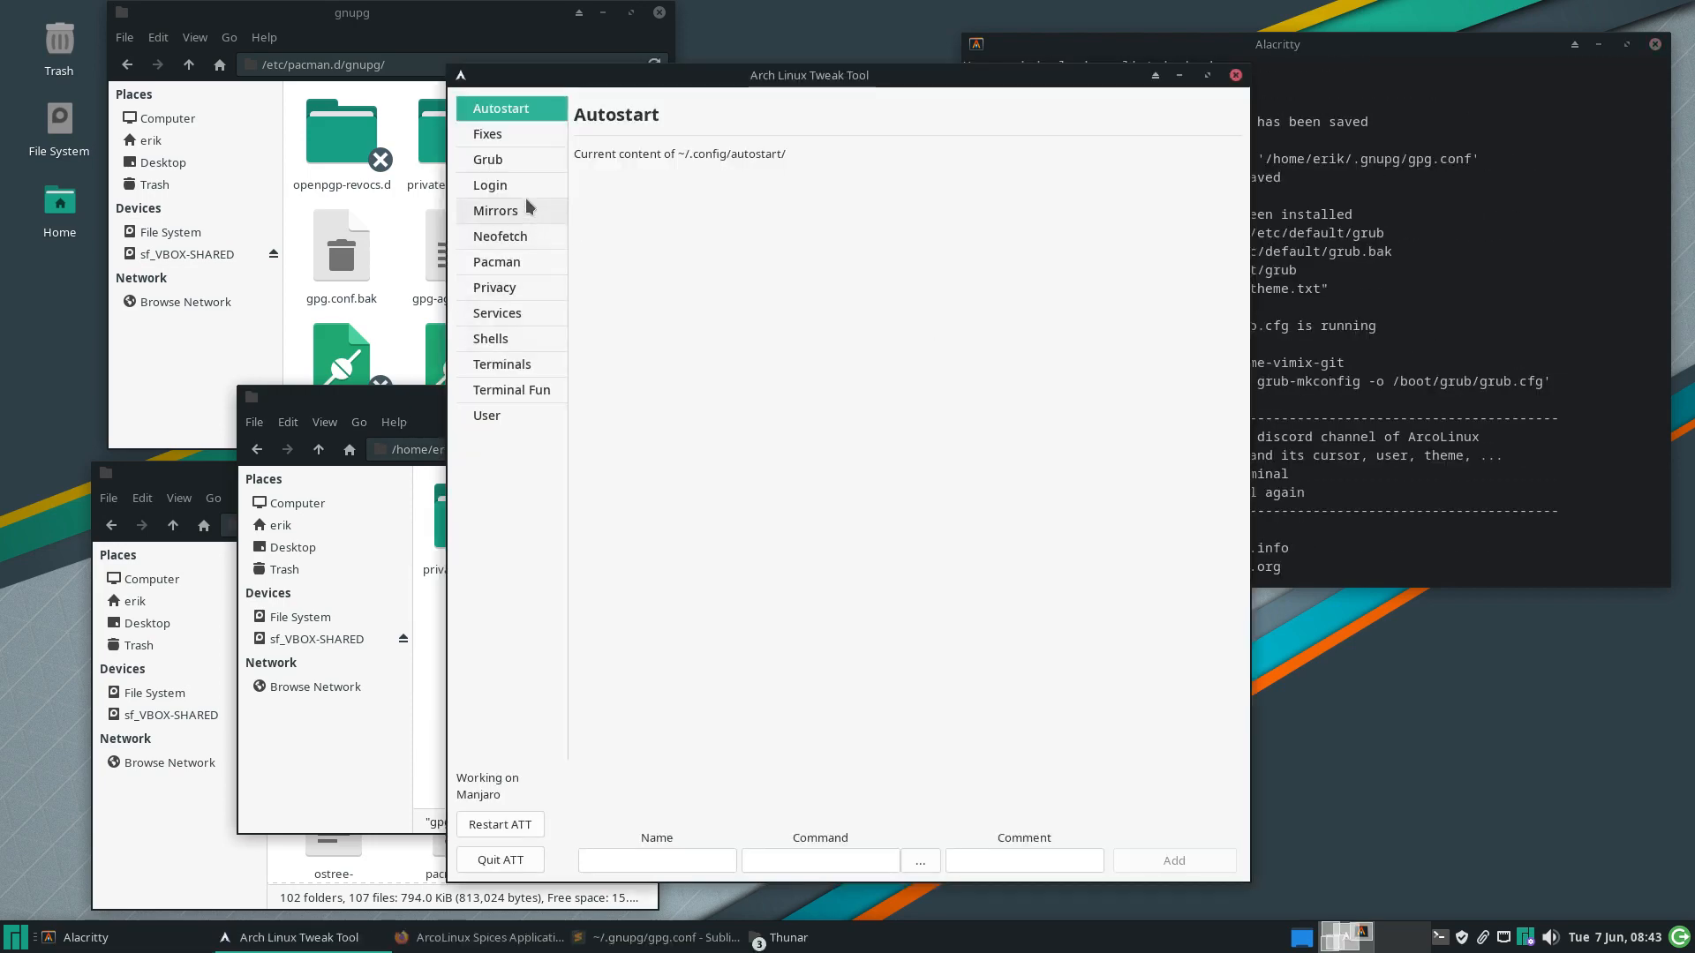
pyautogui.click(519, 162)
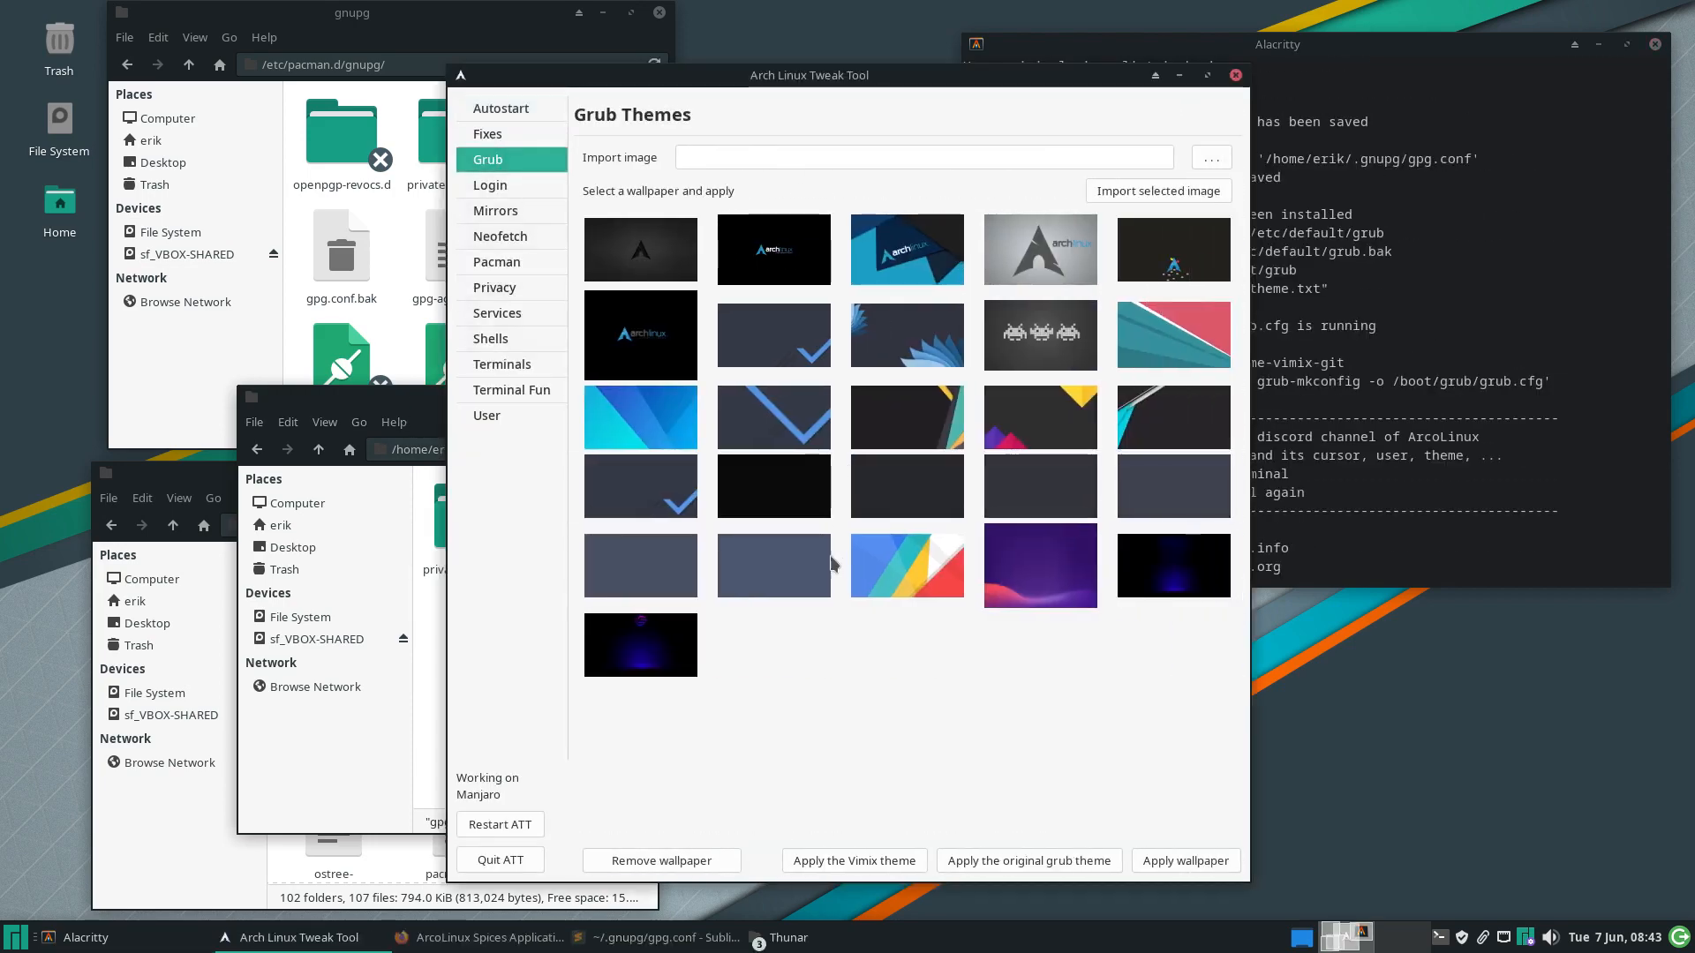
pyautogui.click(802, 340)
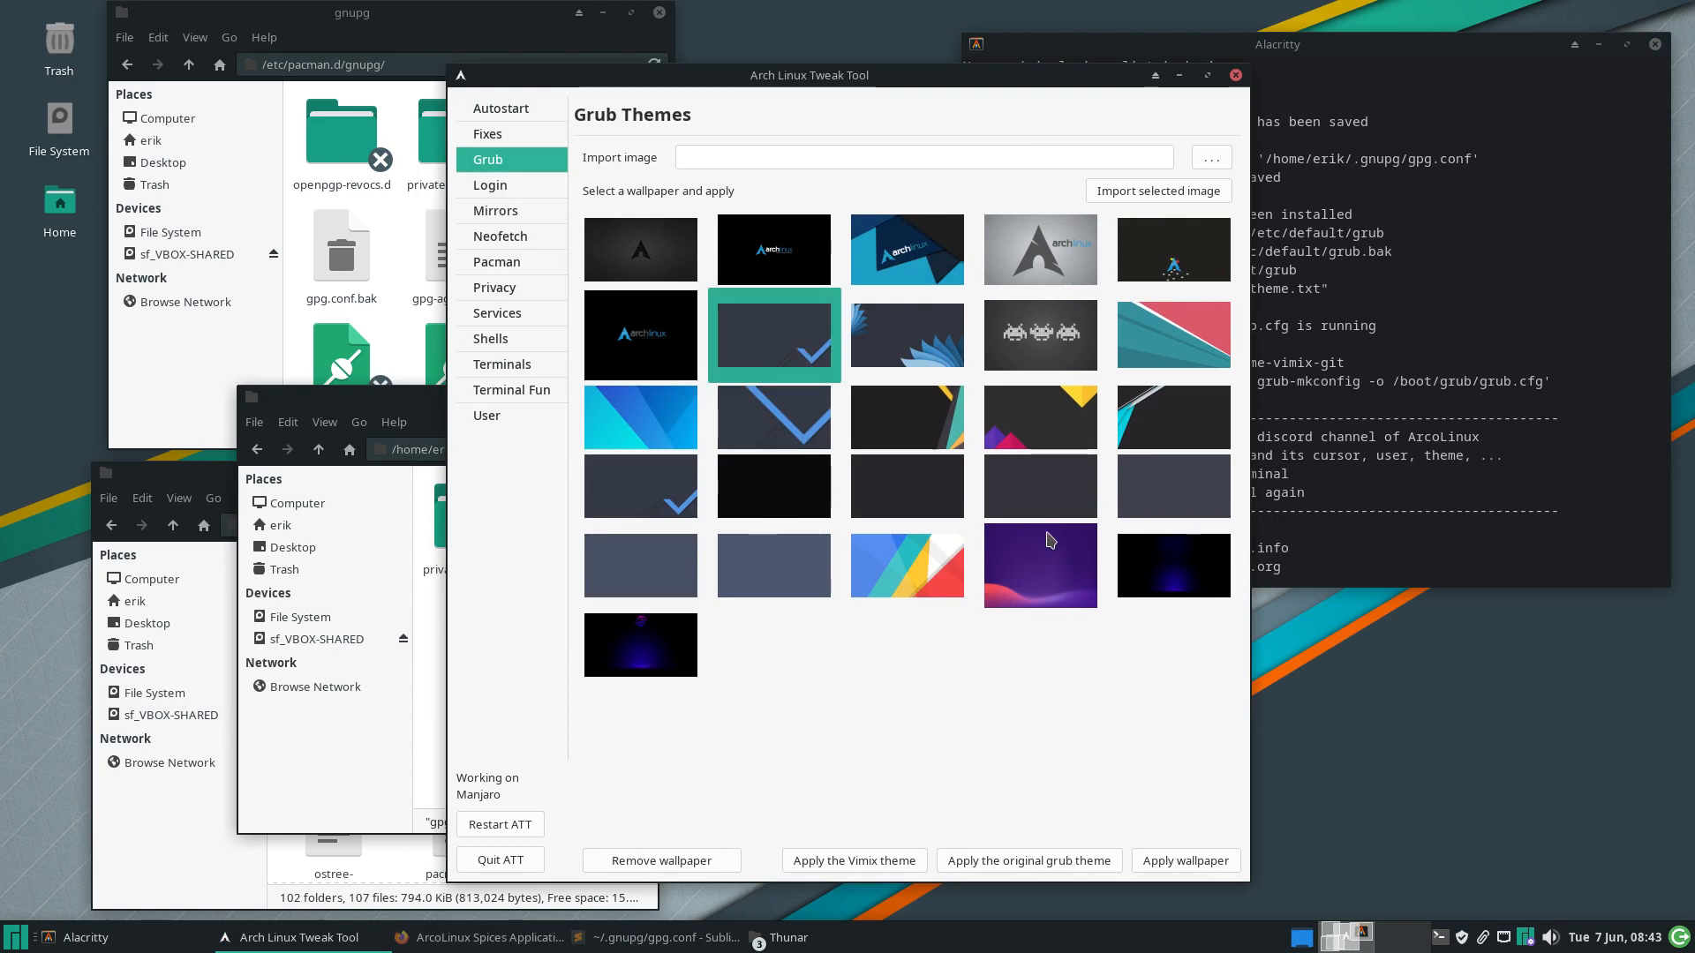
pyautogui.click(1190, 857)
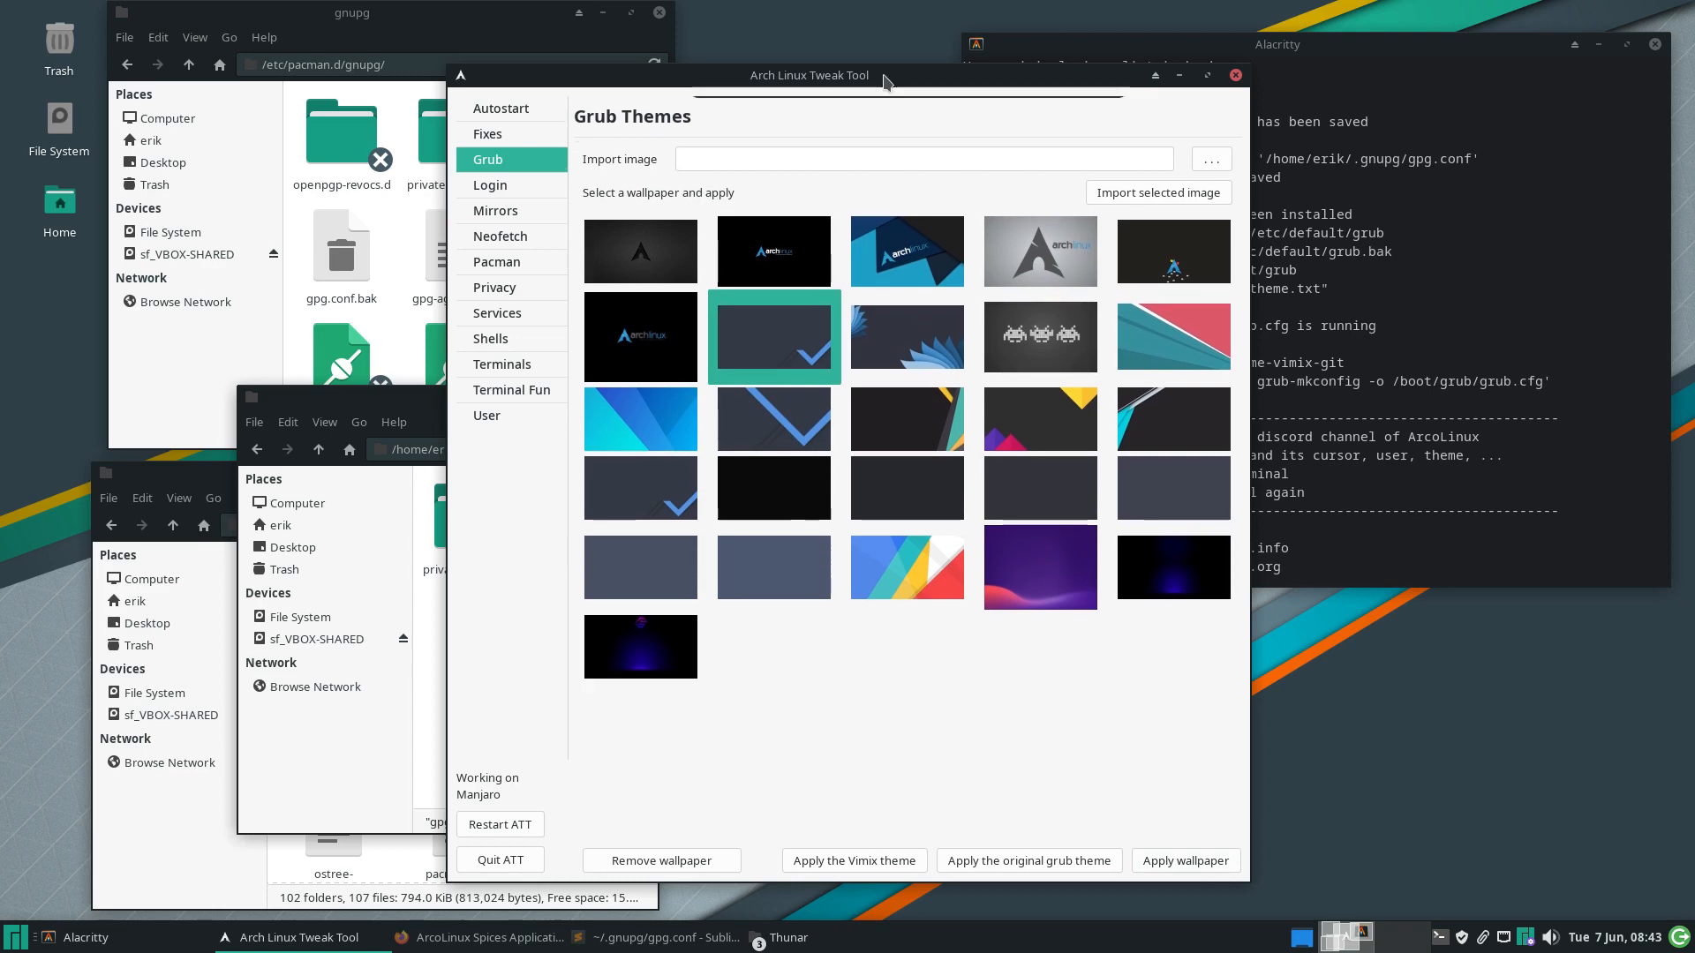
# In Thunar, go from /etc/pacman.d/gnupg to /etc/default and open the grub file in the editor
pyautogui.moveTo(888, 75); pyautogui.dragTo(1205, 193)
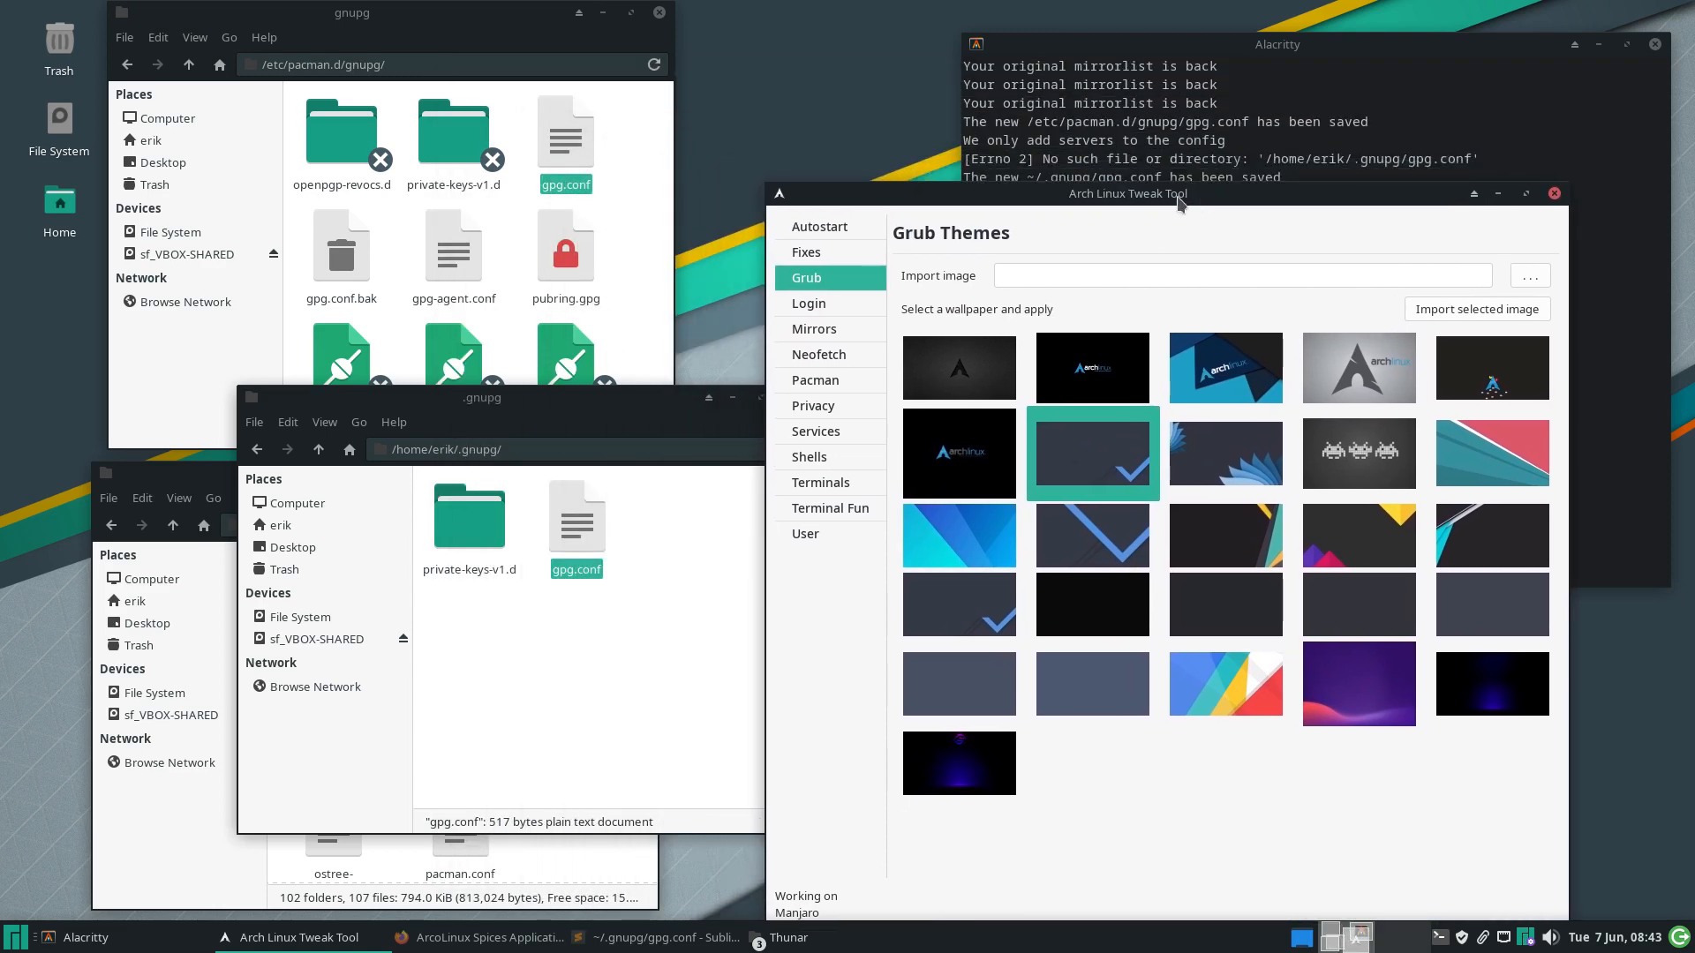
pyautogui.click(647, 679)
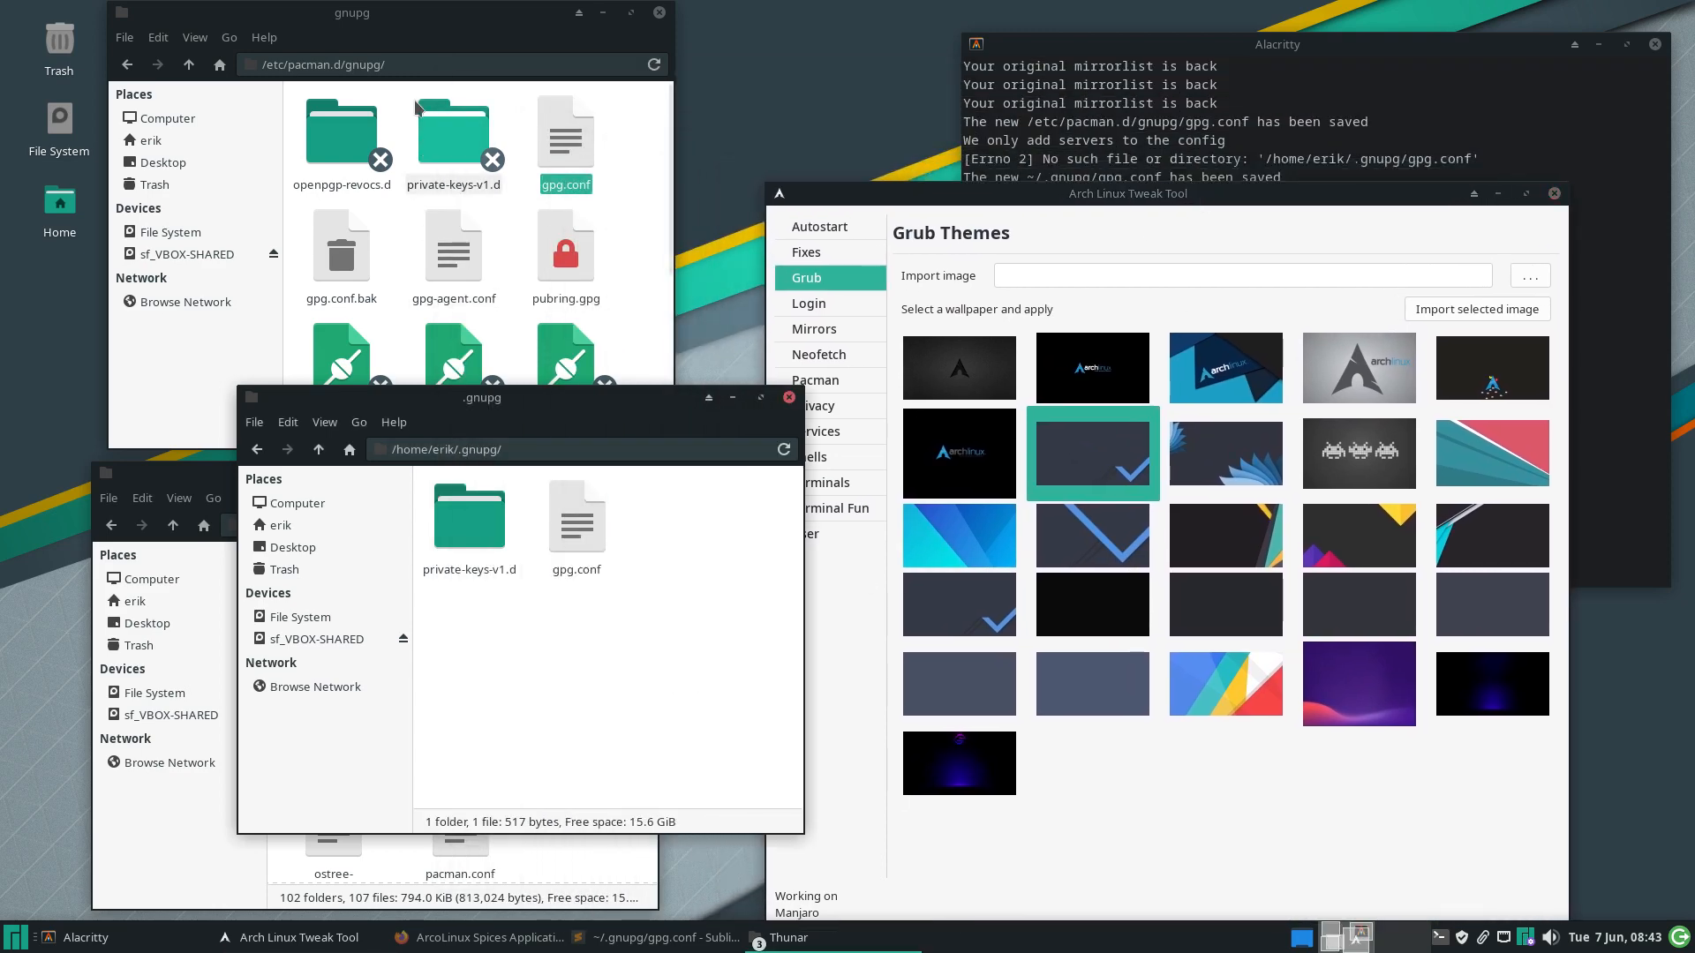
pyautogui.click(400, 26)
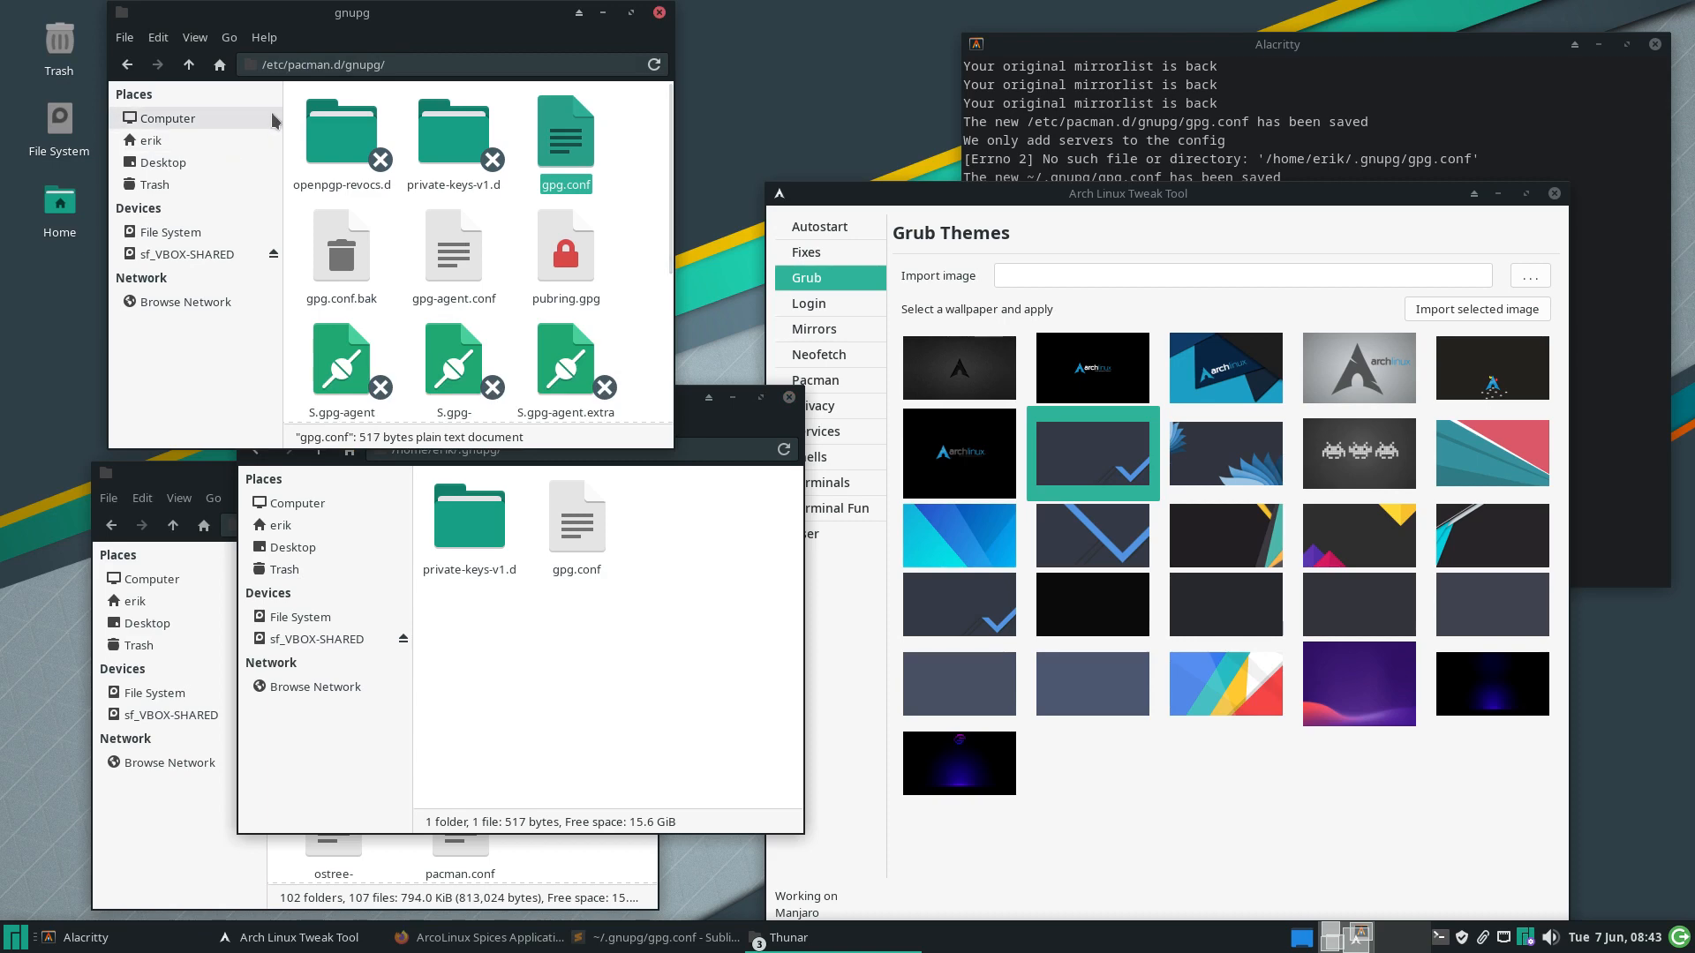
pyautogui.click(191, 65)
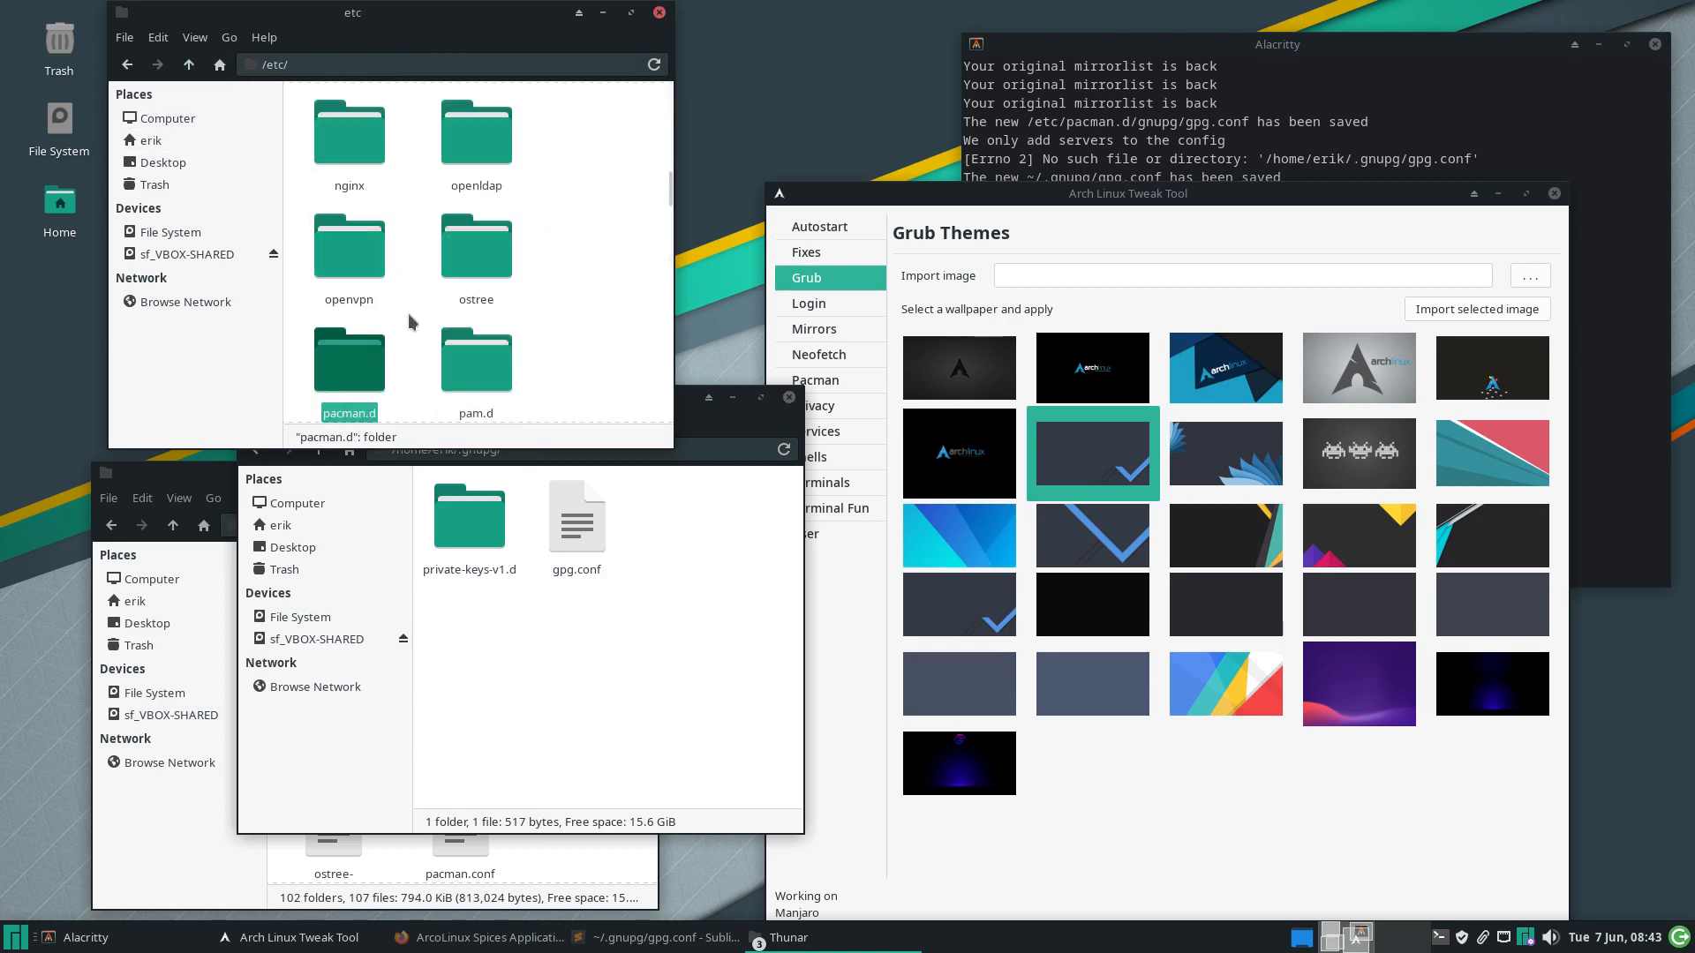
pyautogui.scroll(-3, 394, 342)
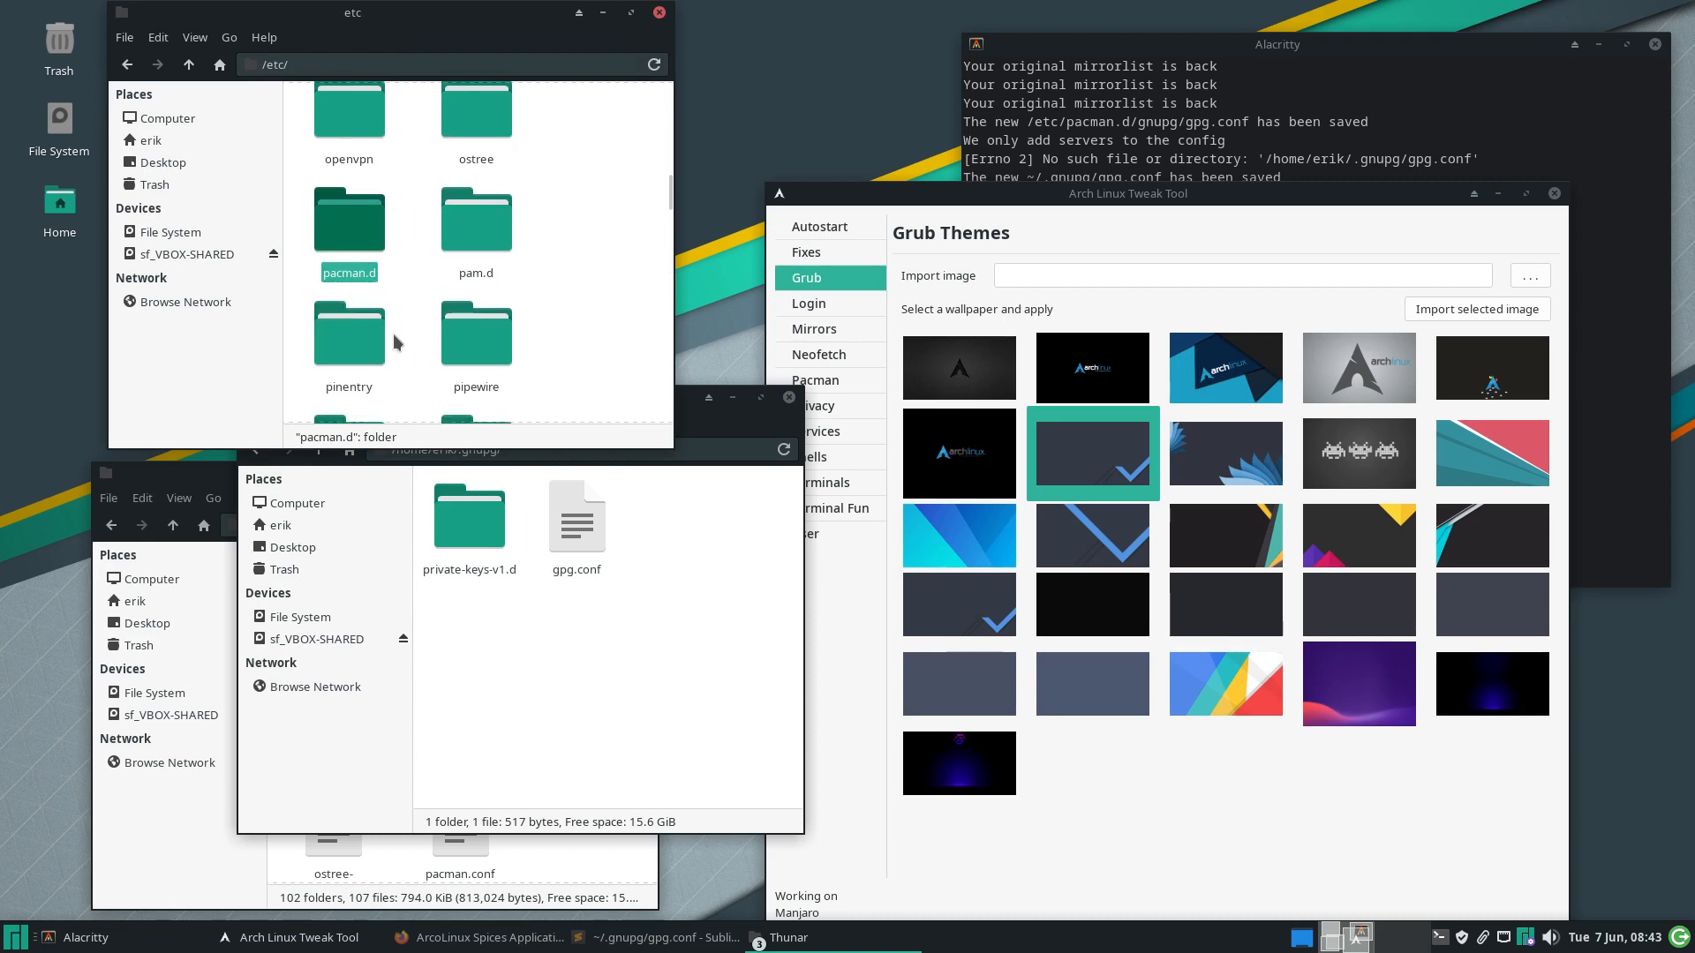
pyautogui.write('def')
pyautogui.doubleClick(479, 250)
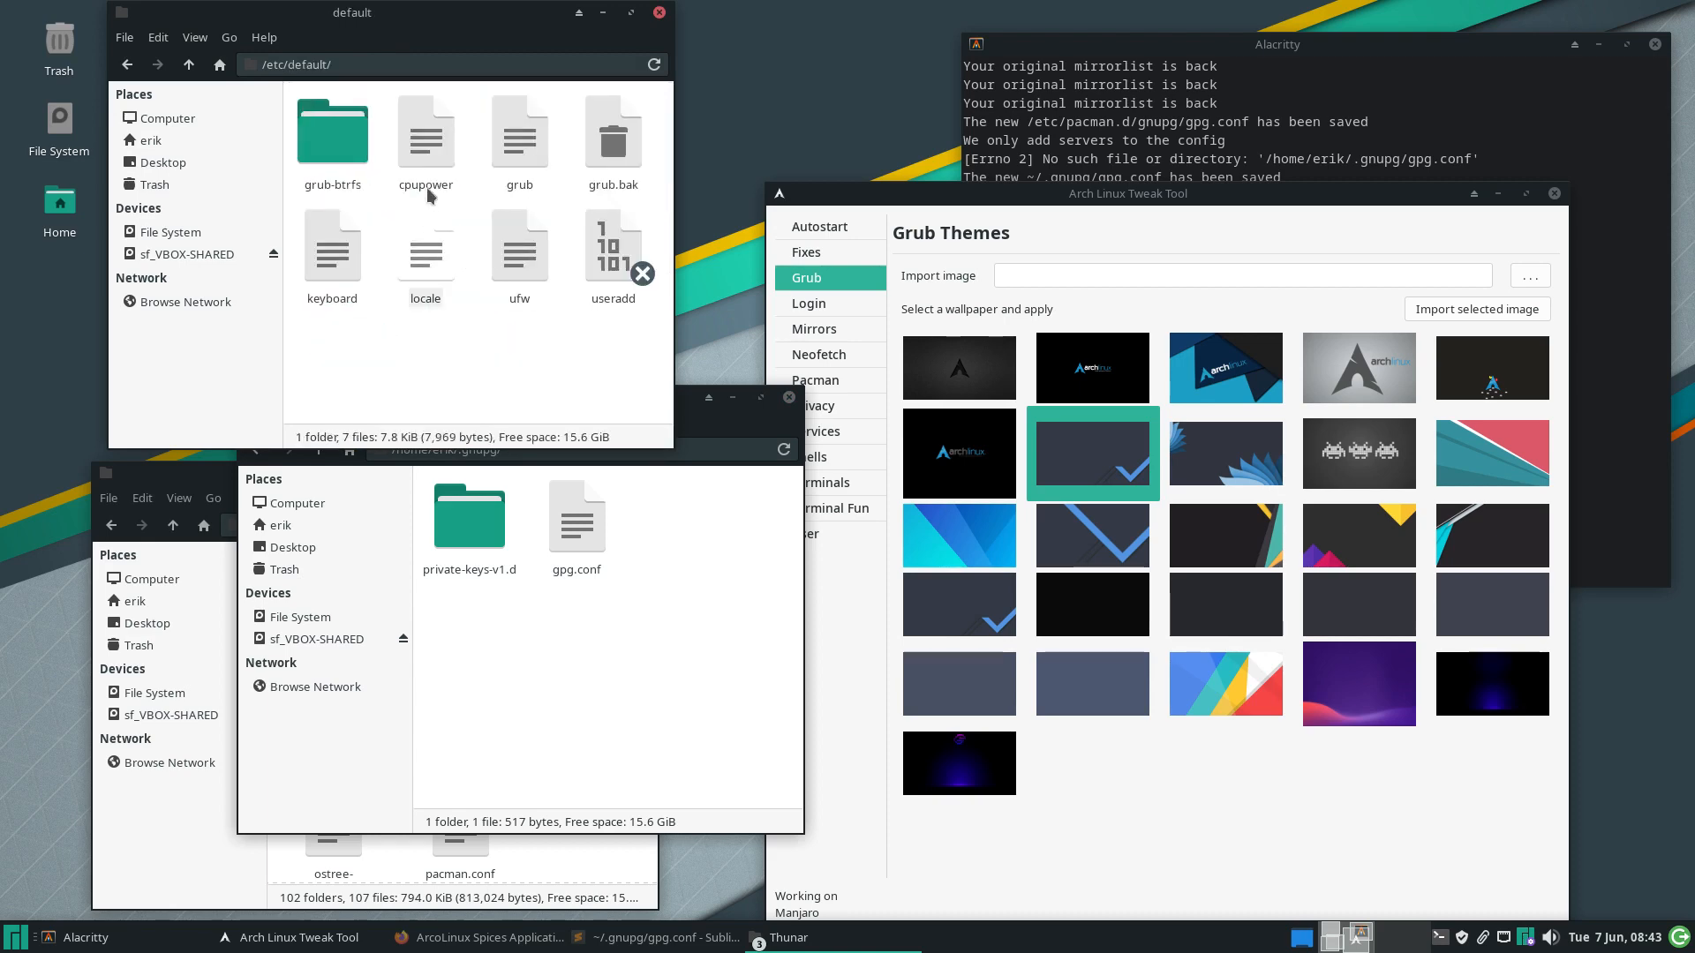
pyautogui.doubleClick(519, 140)
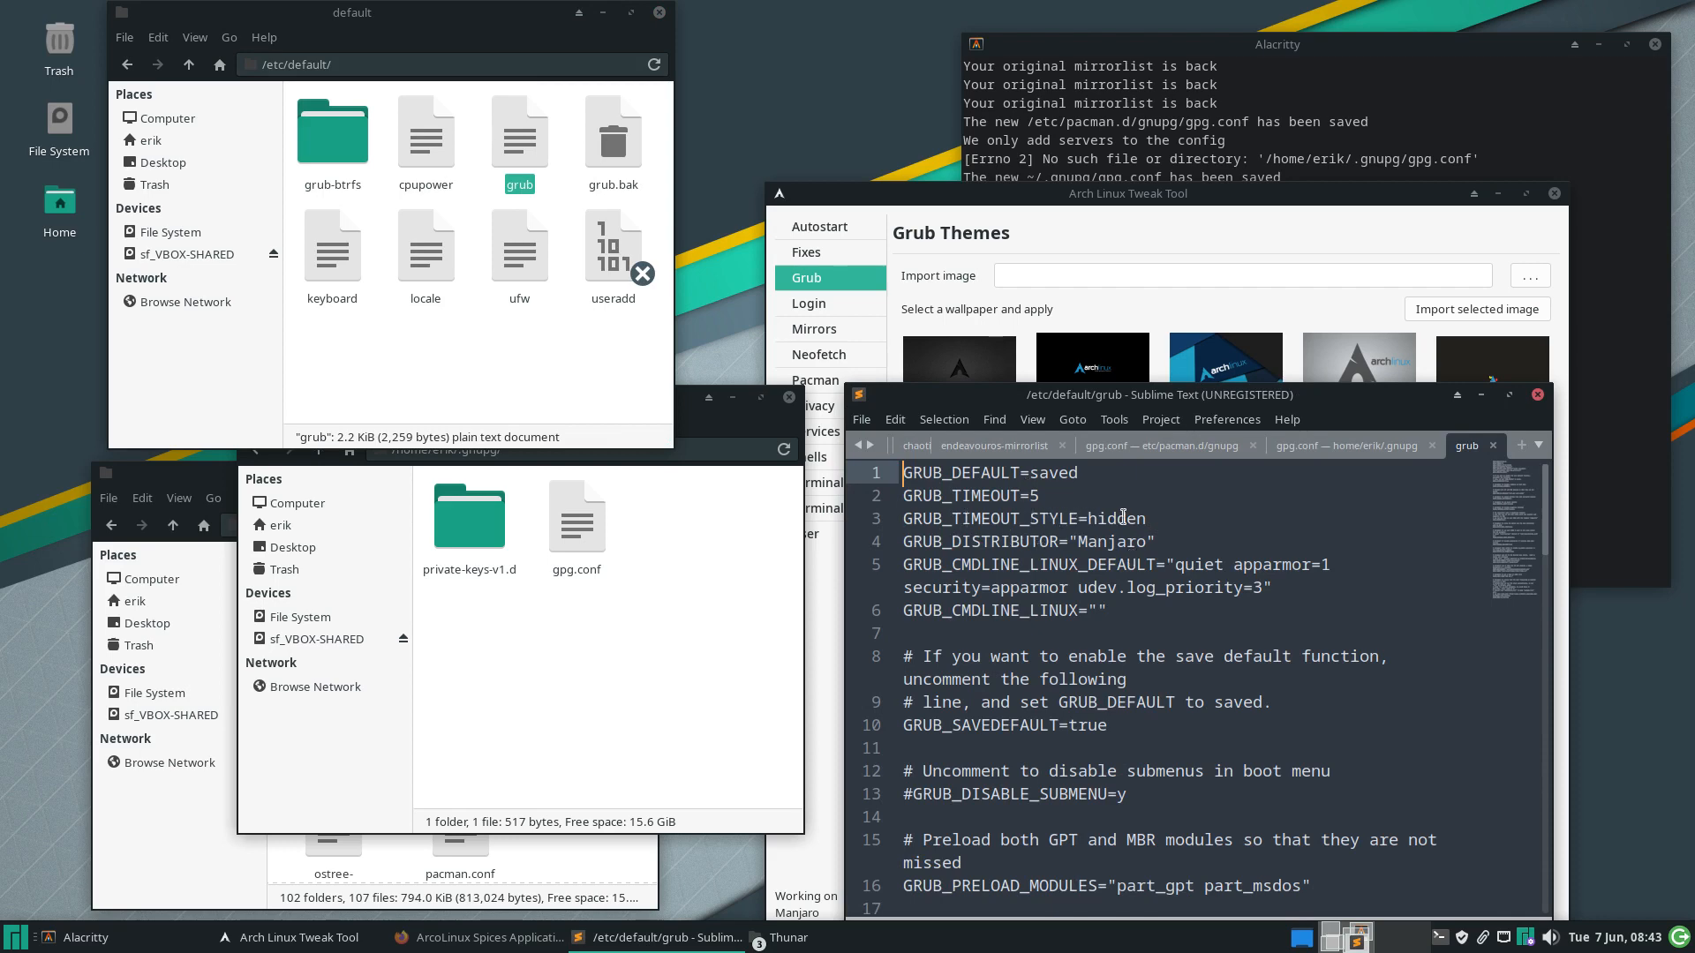
# Comment out GRUB_TIMEOUT_STYLE=hidden in /etc/default/grub, save with the admin password, and close it
pyautogui.click(909, 526)
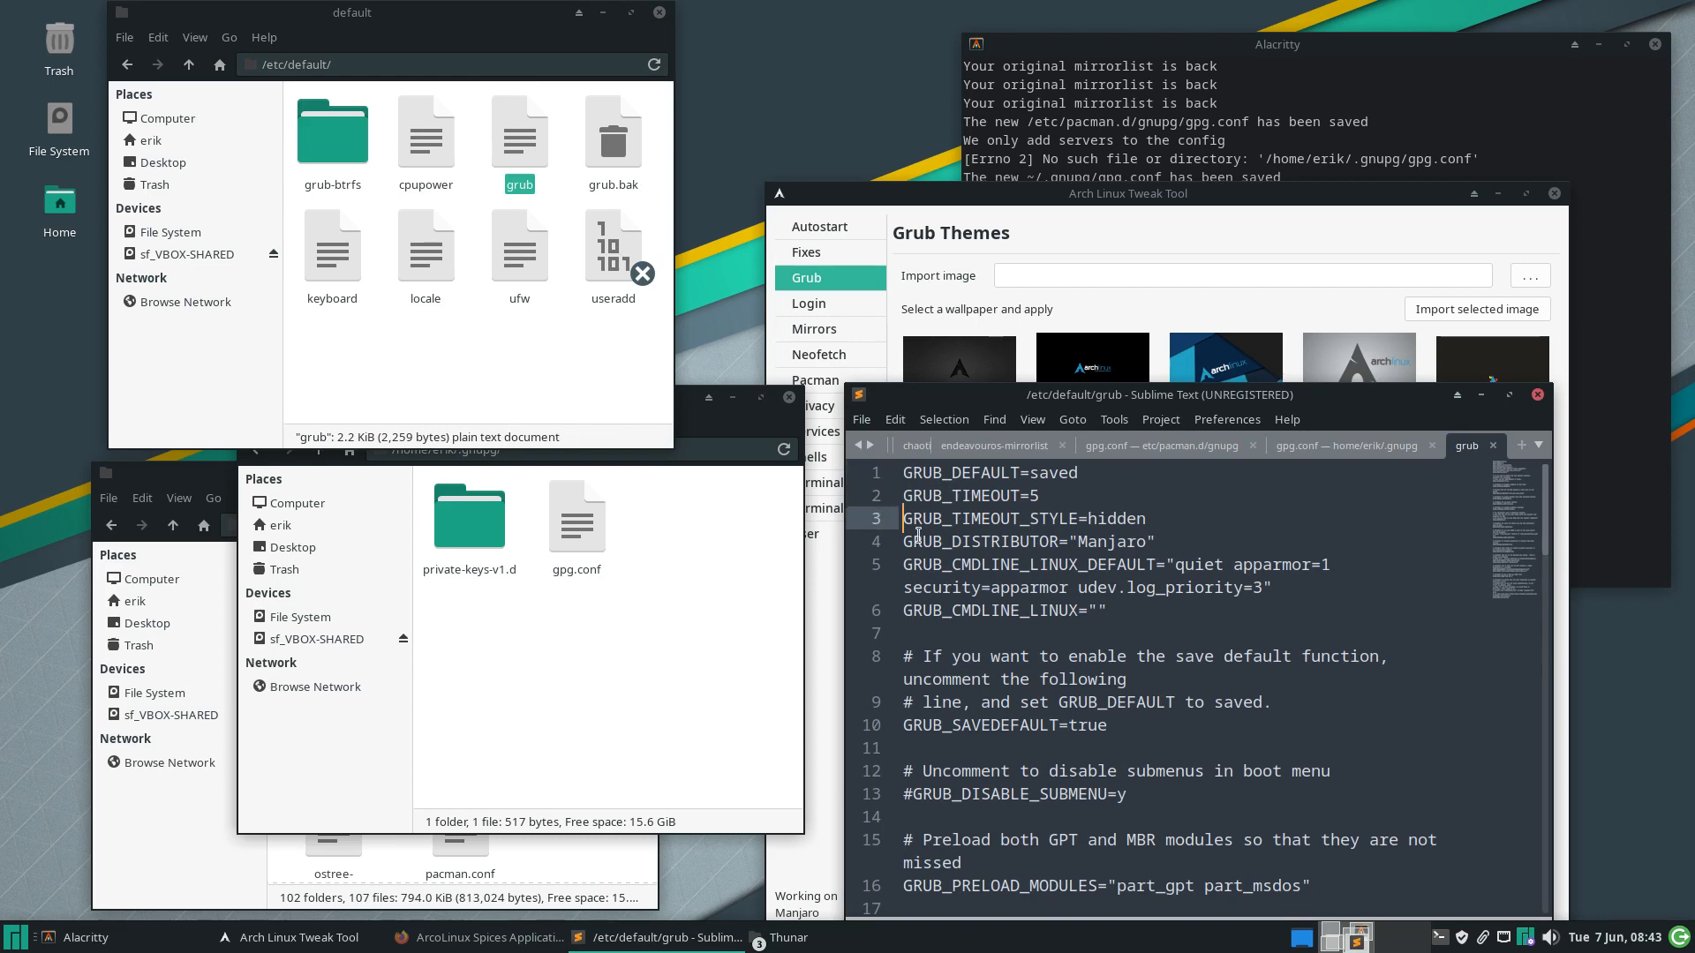
pyautogui.write('#')
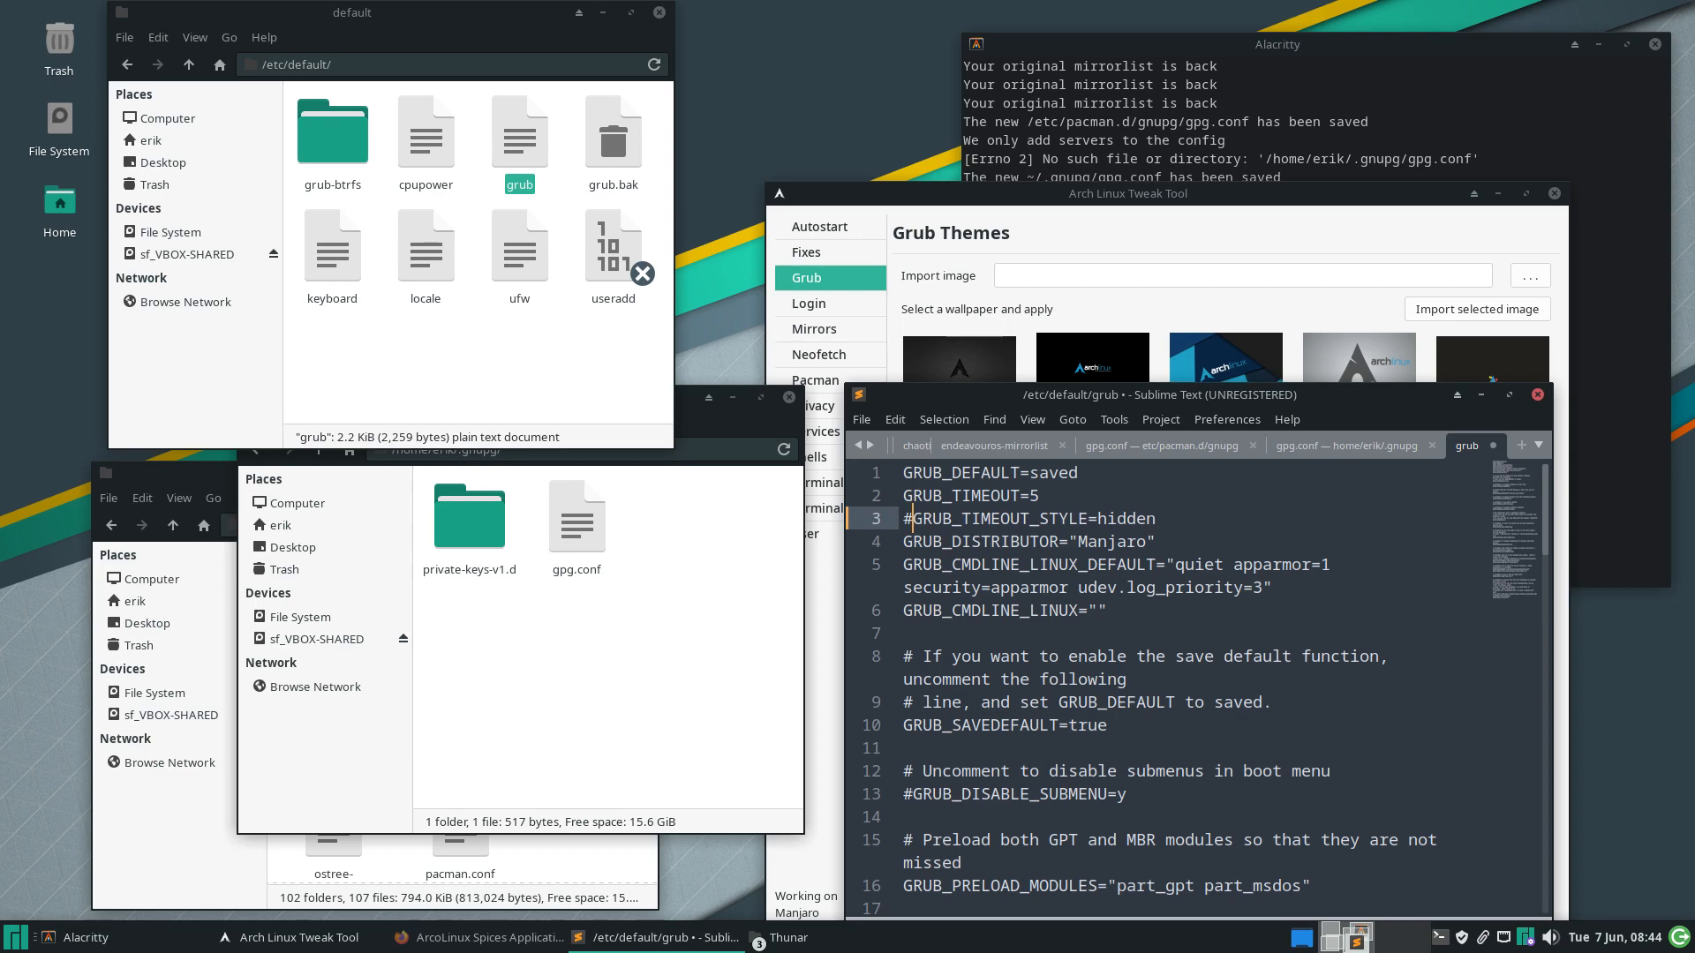
pyautogui.hotkey('ctrl', 's')
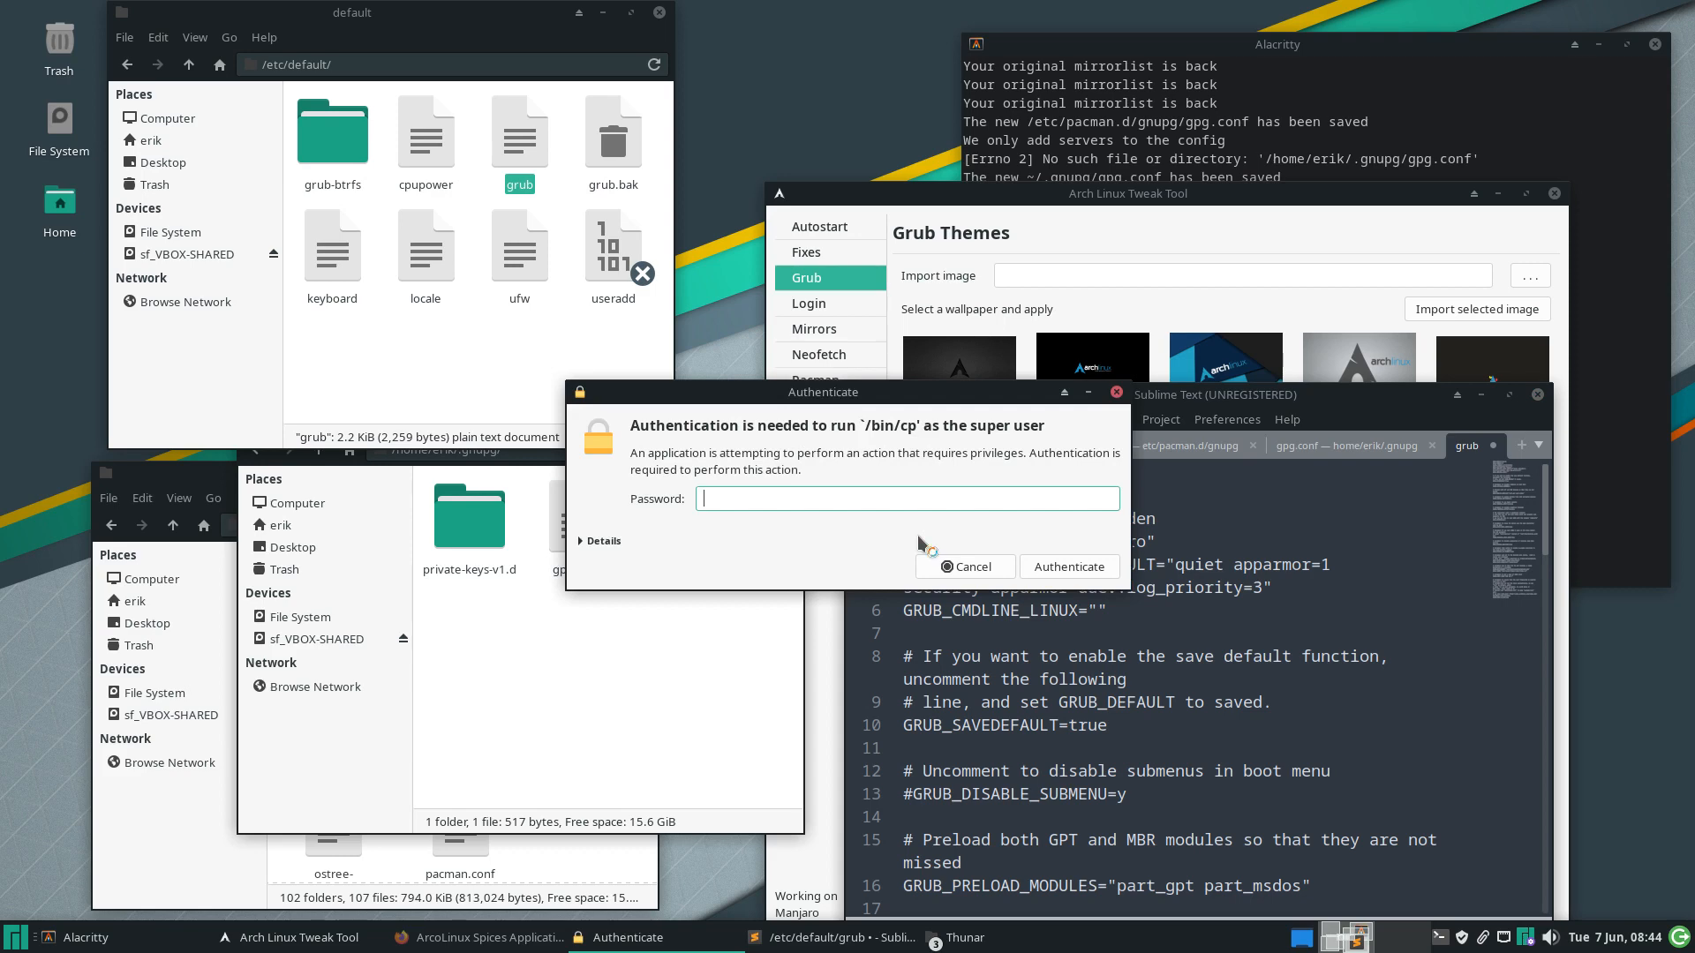
pyautogui.write('***')
pyautogui.press('Return')
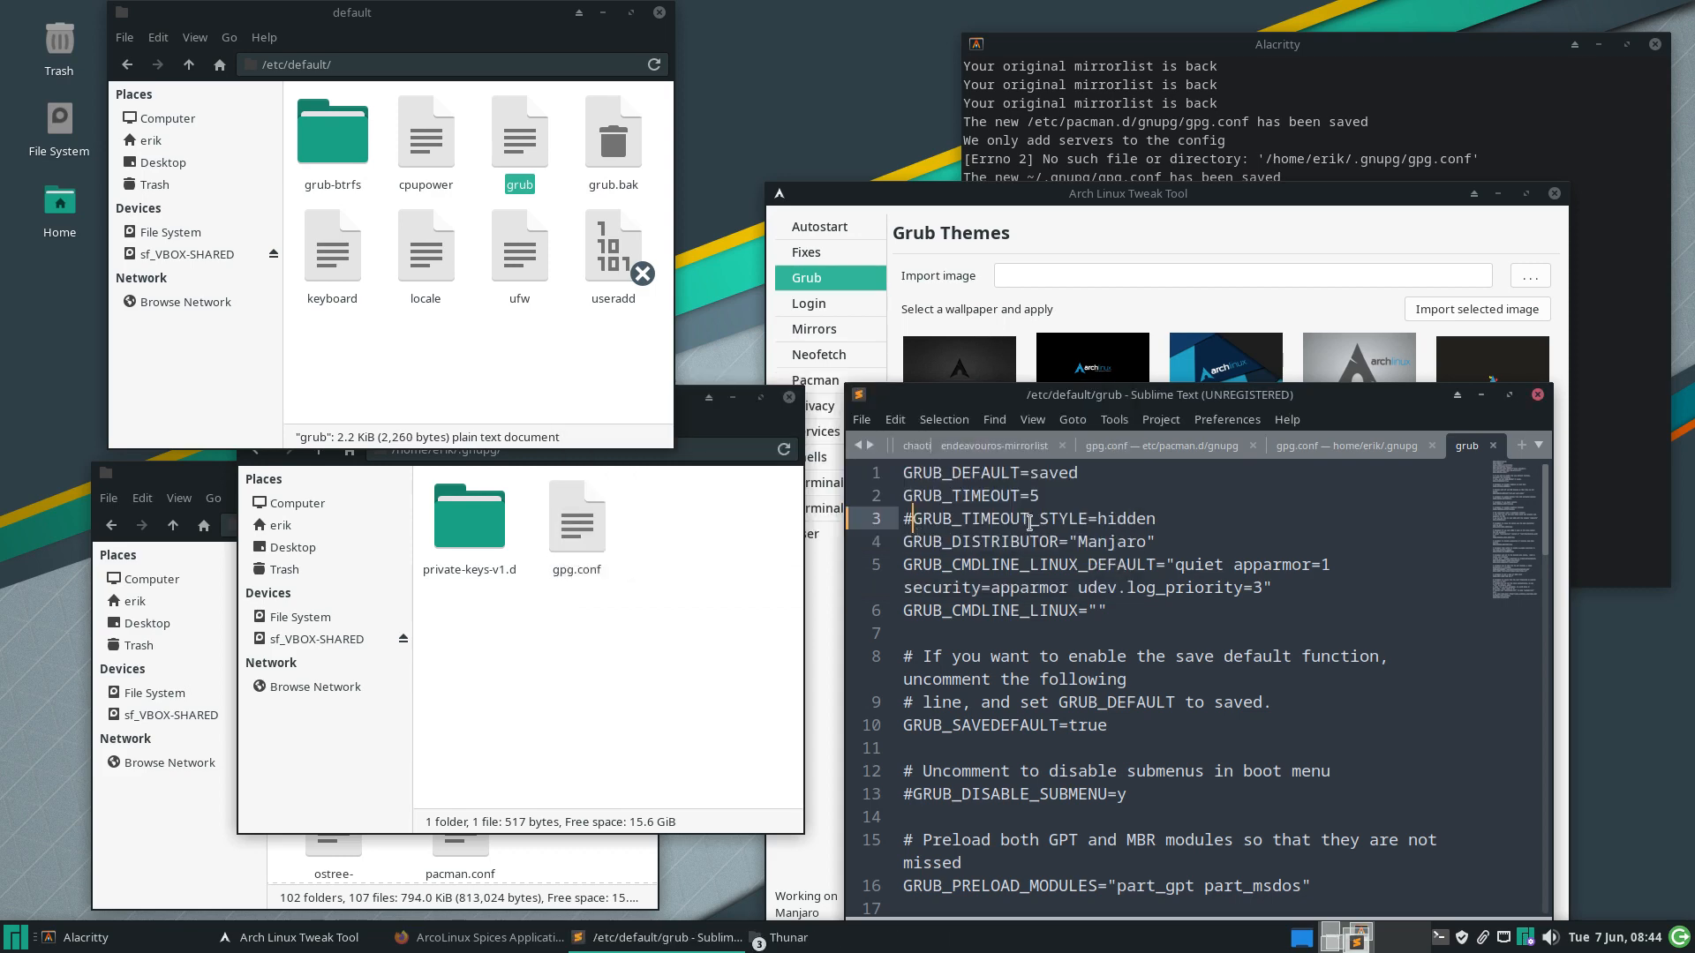
pyautogui.click(1050, 500)
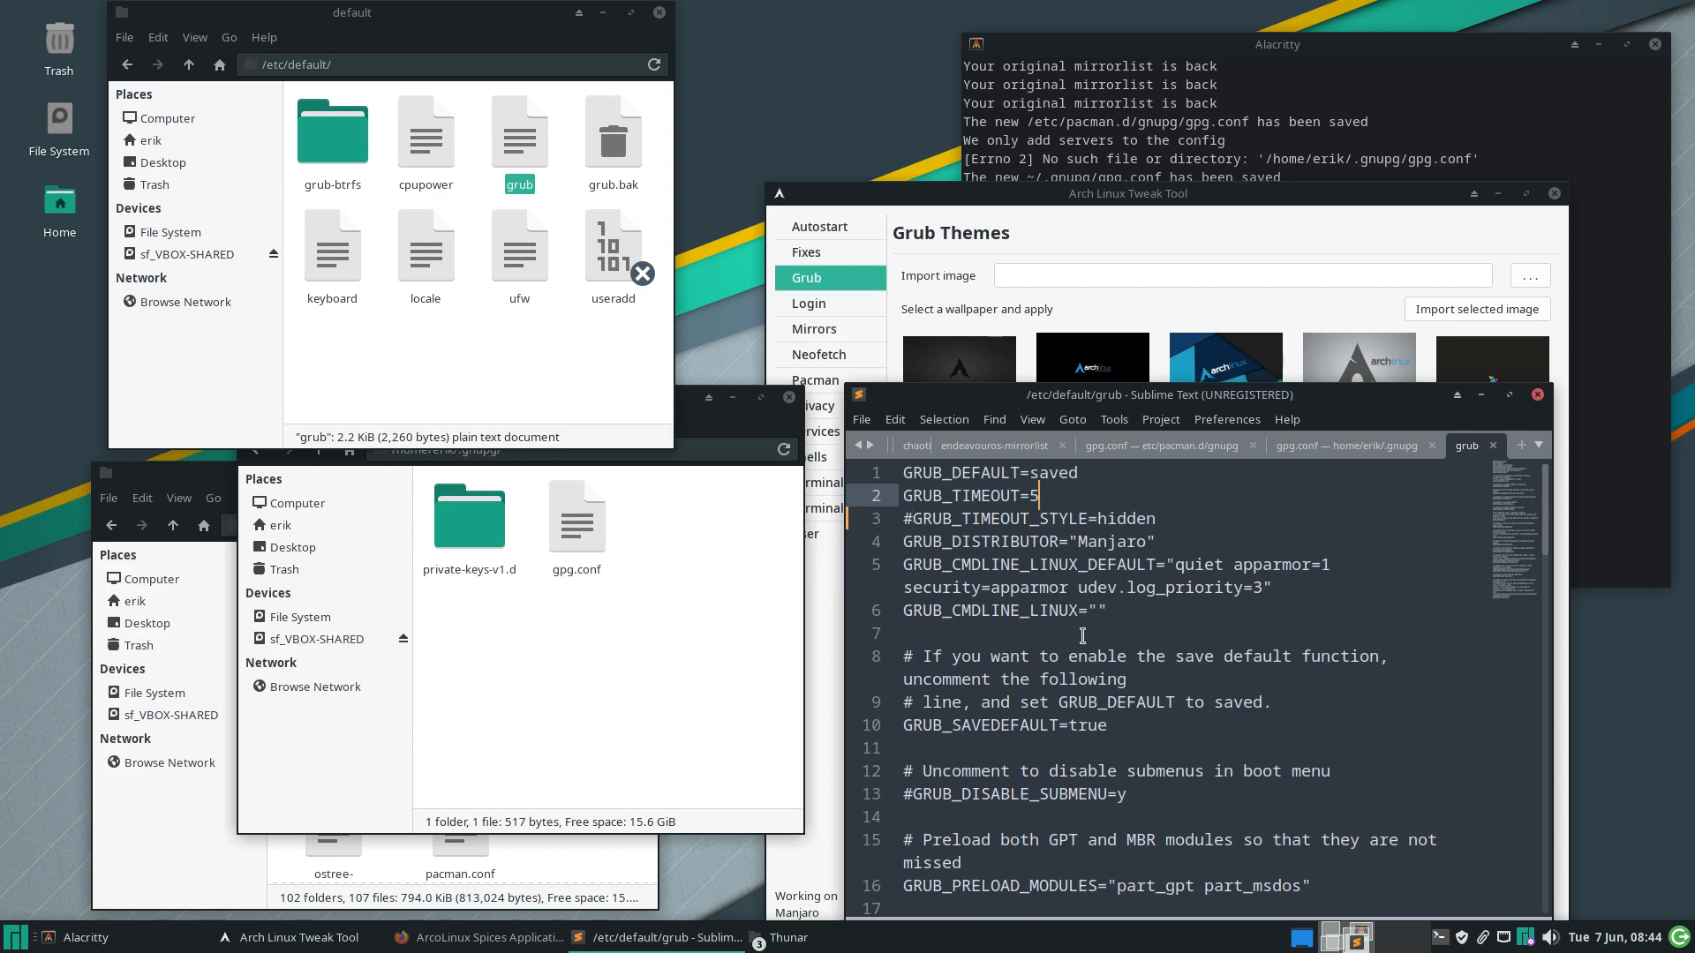
pyautogui.click(1538, 396)
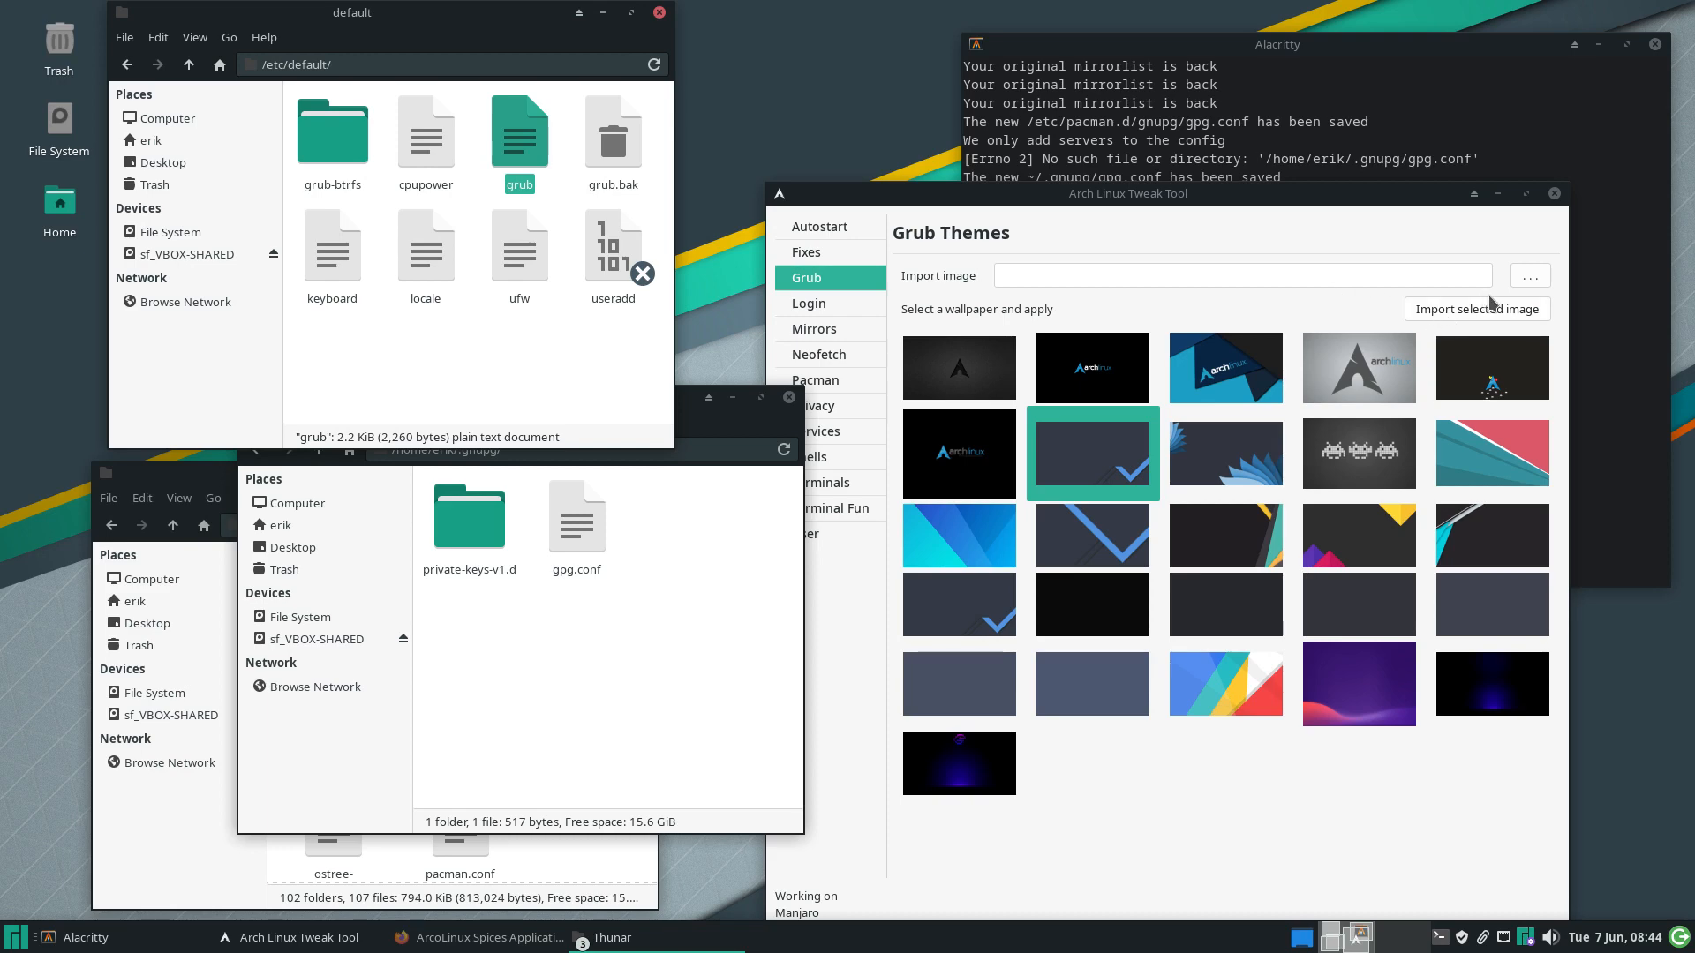
# Browse in Thunar to /boot/grub/themes/Vimix and scroll through the theme's files
pyautogui.moveTo(1293, 198); pyautogui.dragTo(1315, 49)
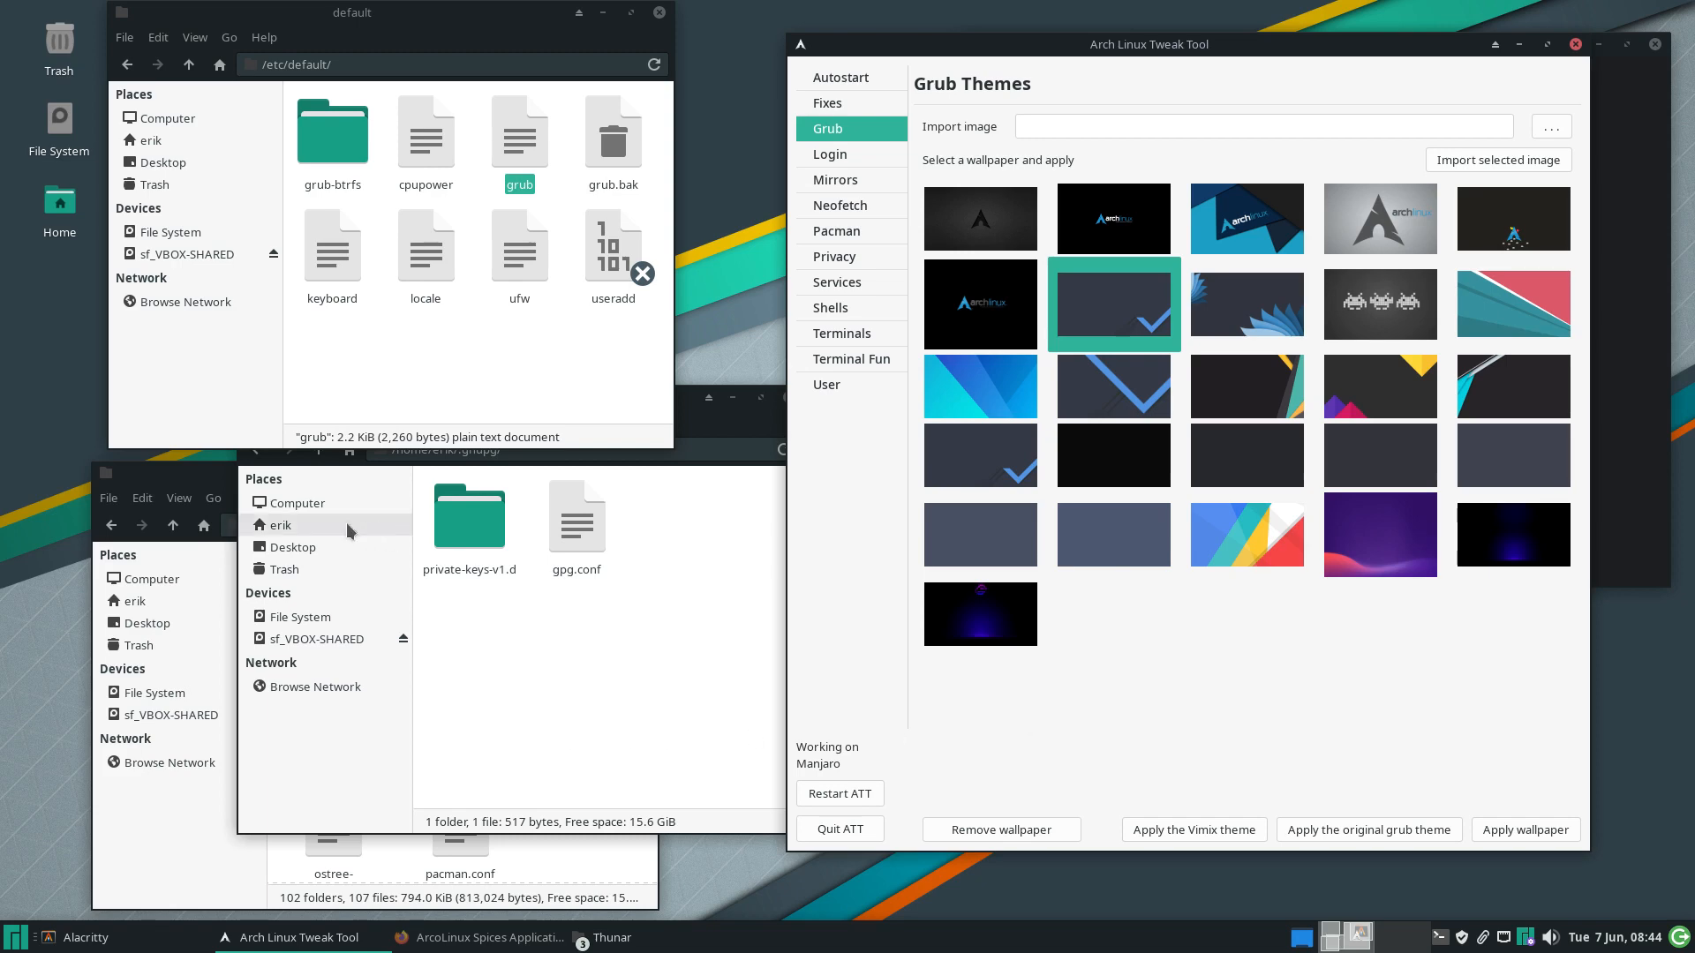
pyautogui.click(300, 617)
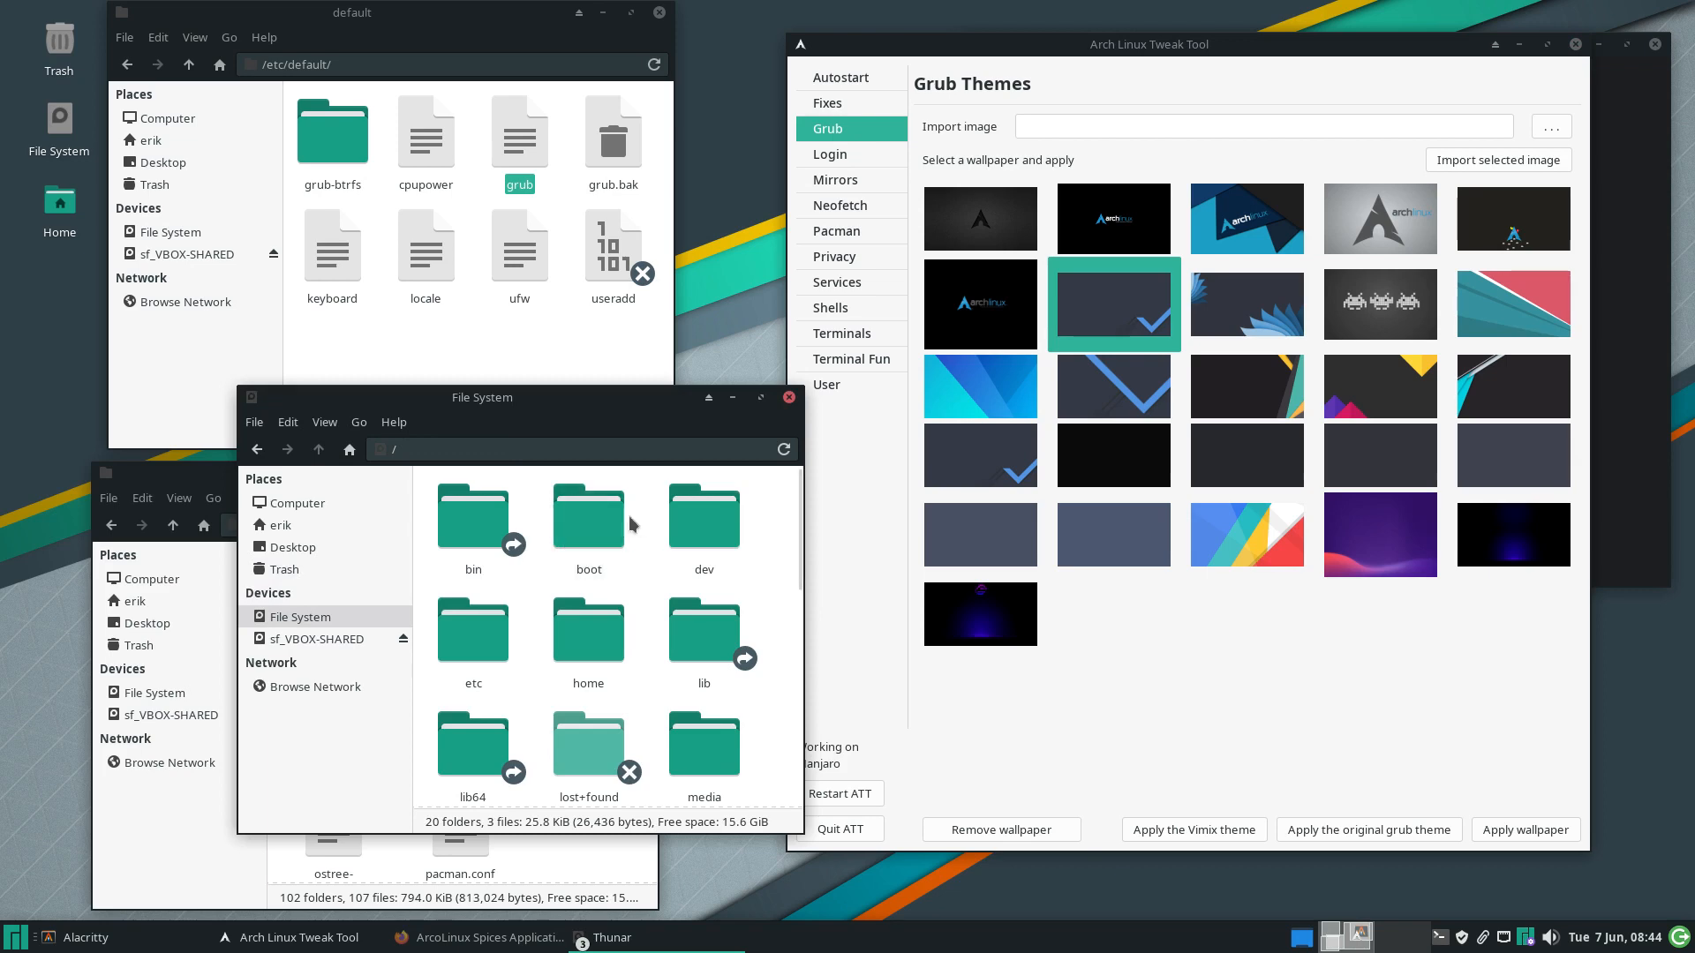
pyautogui.doubleClick(589, 519)
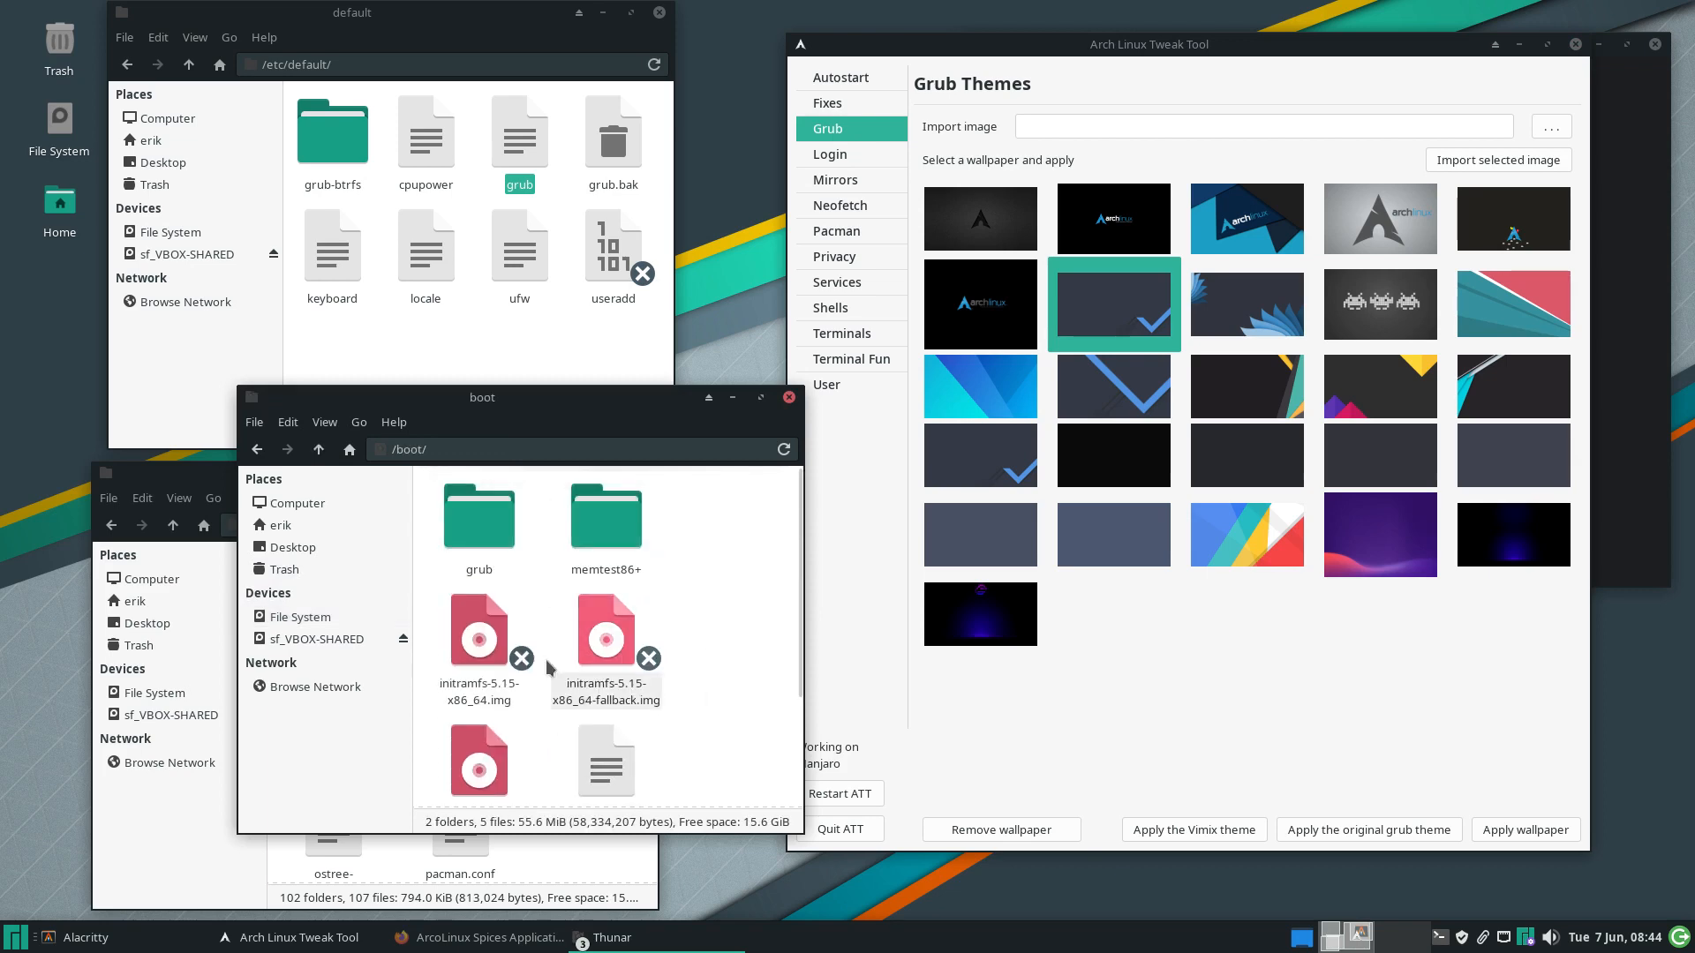
pyautogui.doubleClick(480, 525)
pyautogui.doubleClick(731, 527)
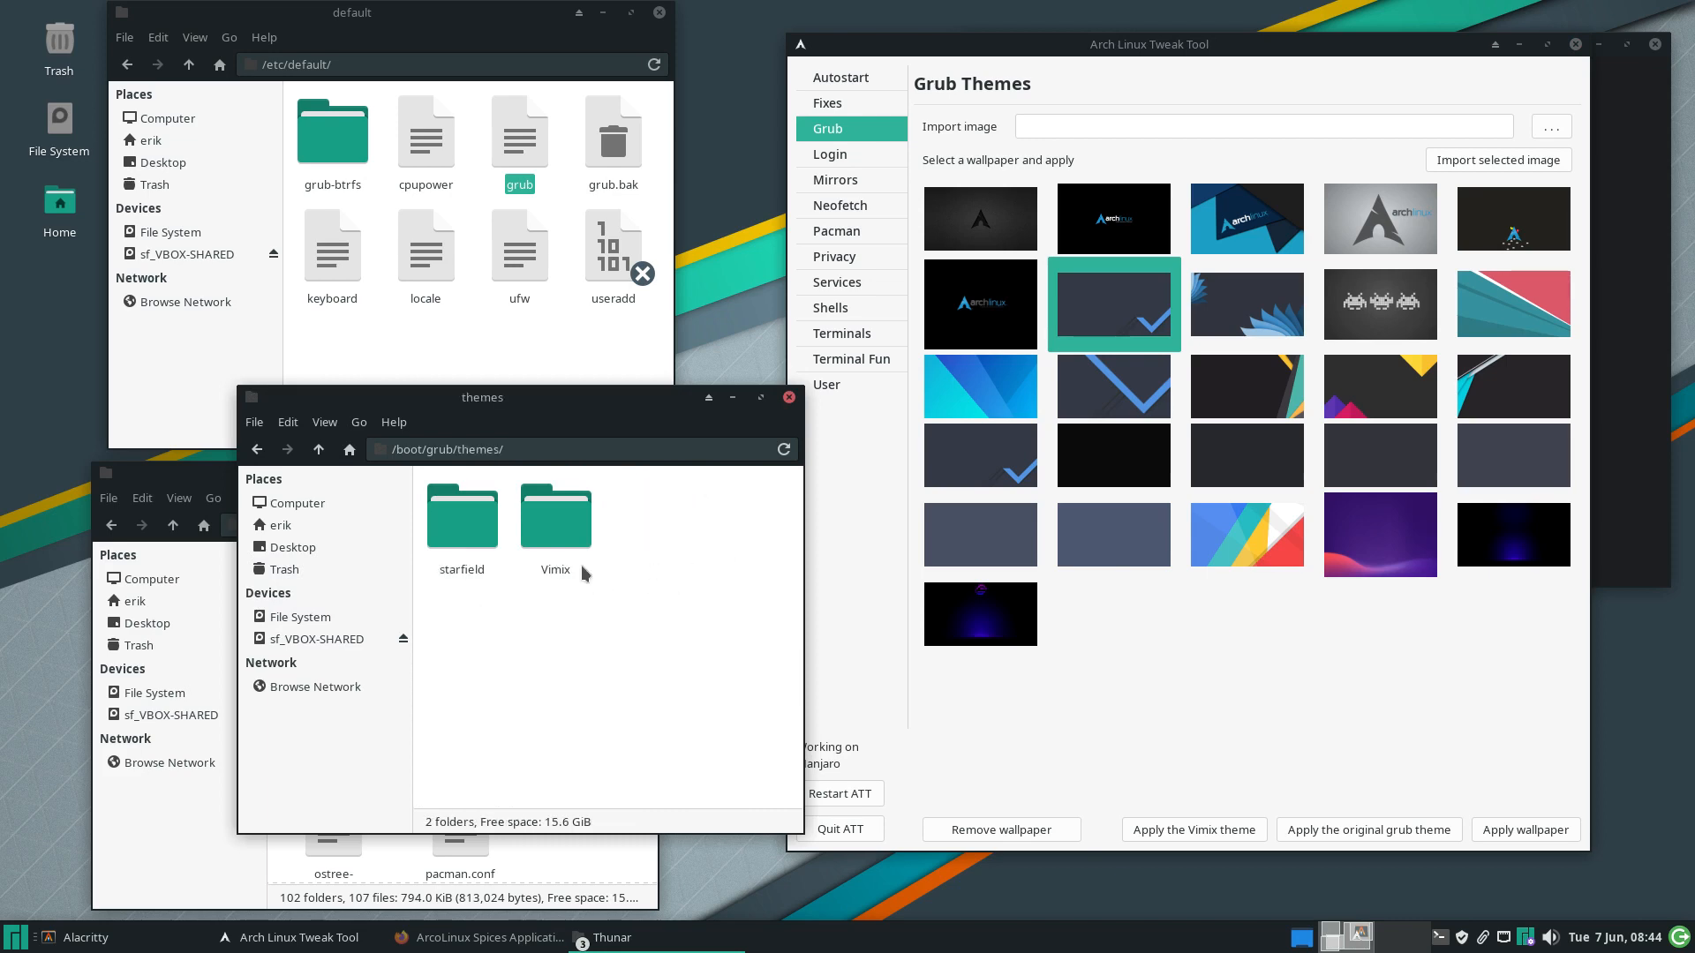
pyautogui.click(556, 521)
pyautogui.click(476, 532)
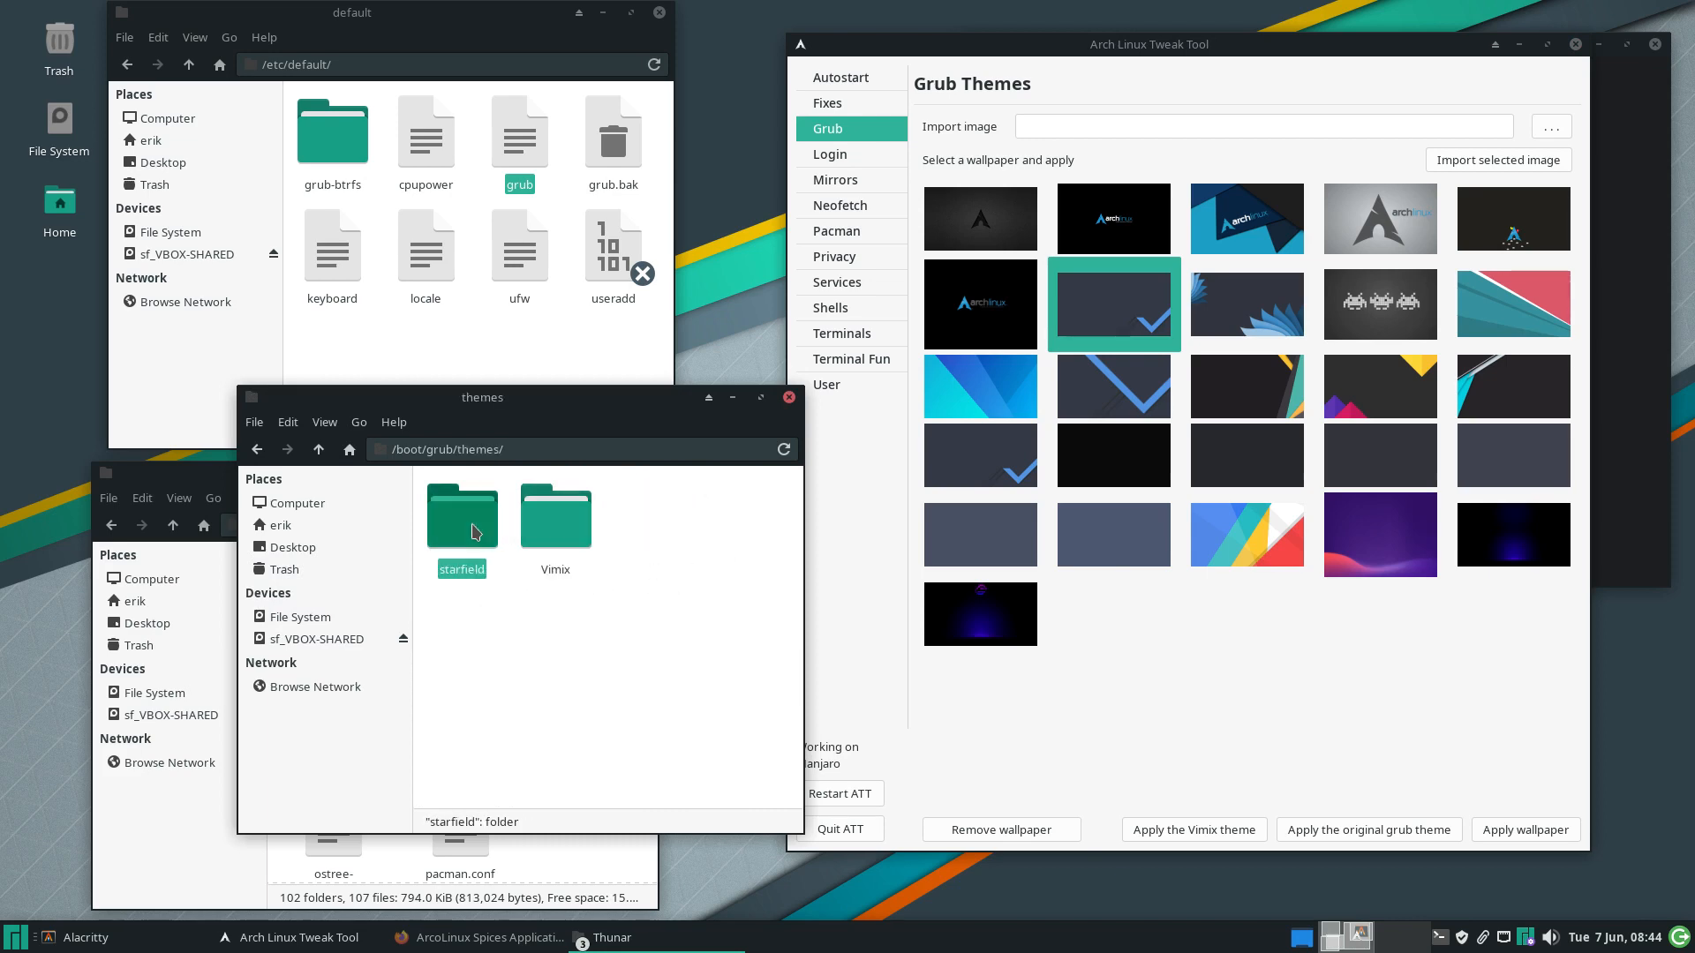
pyautogui.doubleClick(555, 521)
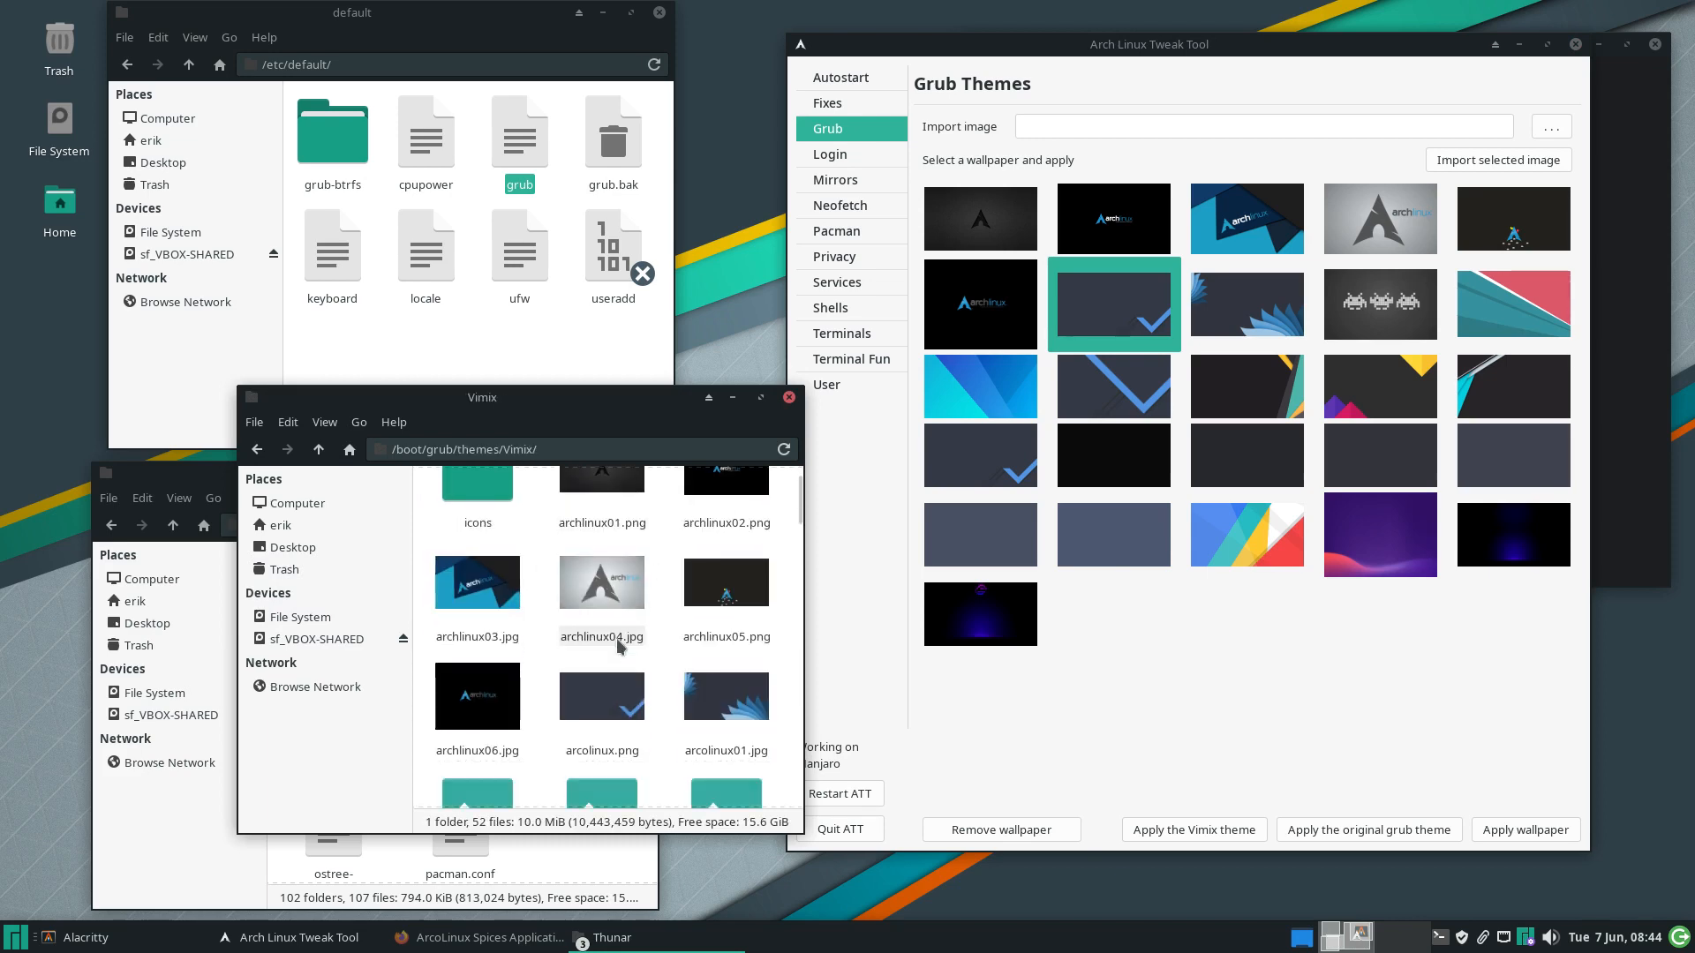
pyautogui.scroll(-5, 617, 638)
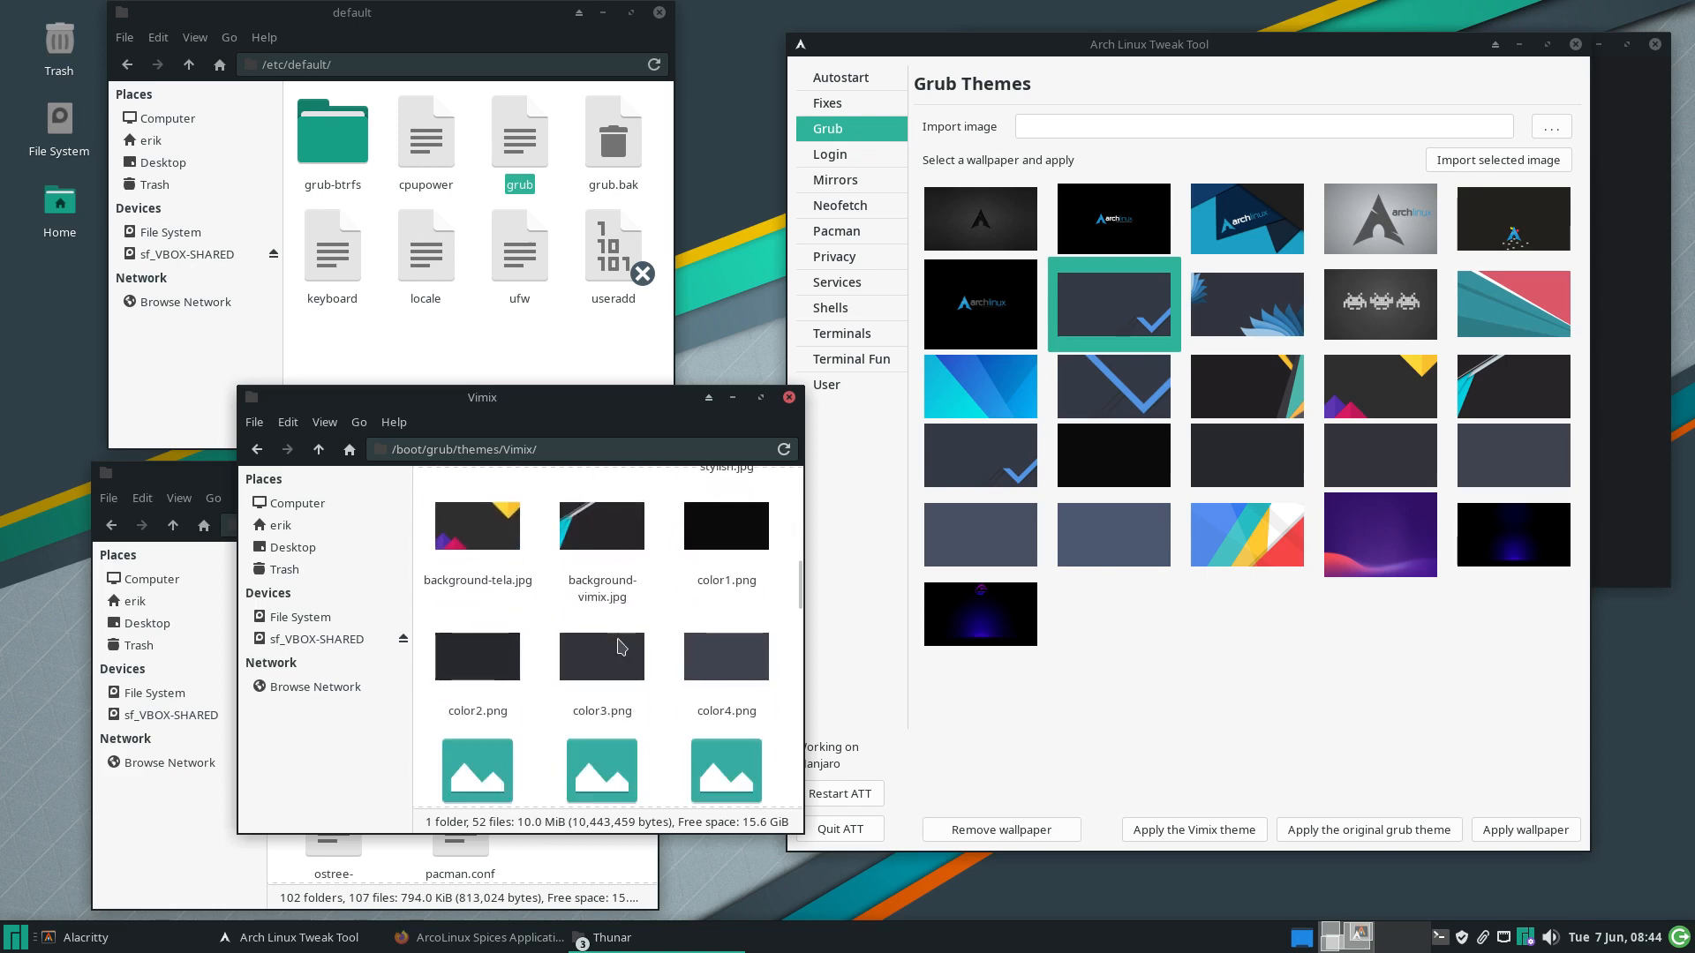
pyautogui.scroll(-2, 617, 638)
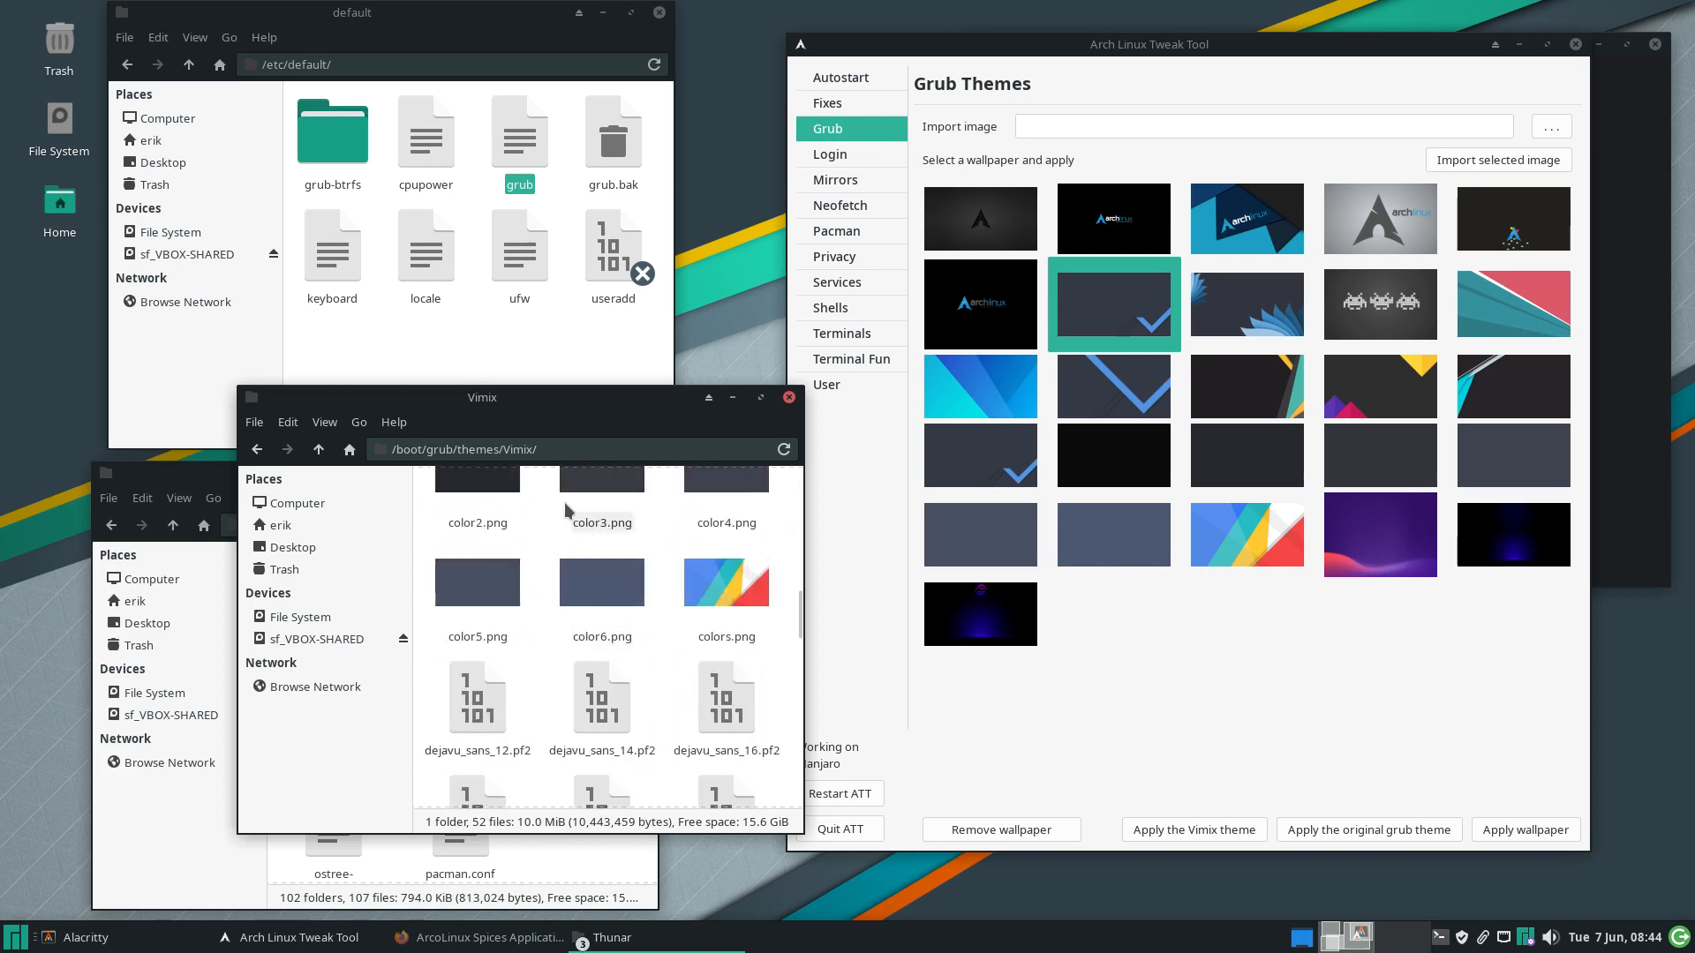
# Go back up to /boot, snap that window to the left half, and select all its contents
pyautogui.click(507, 375)
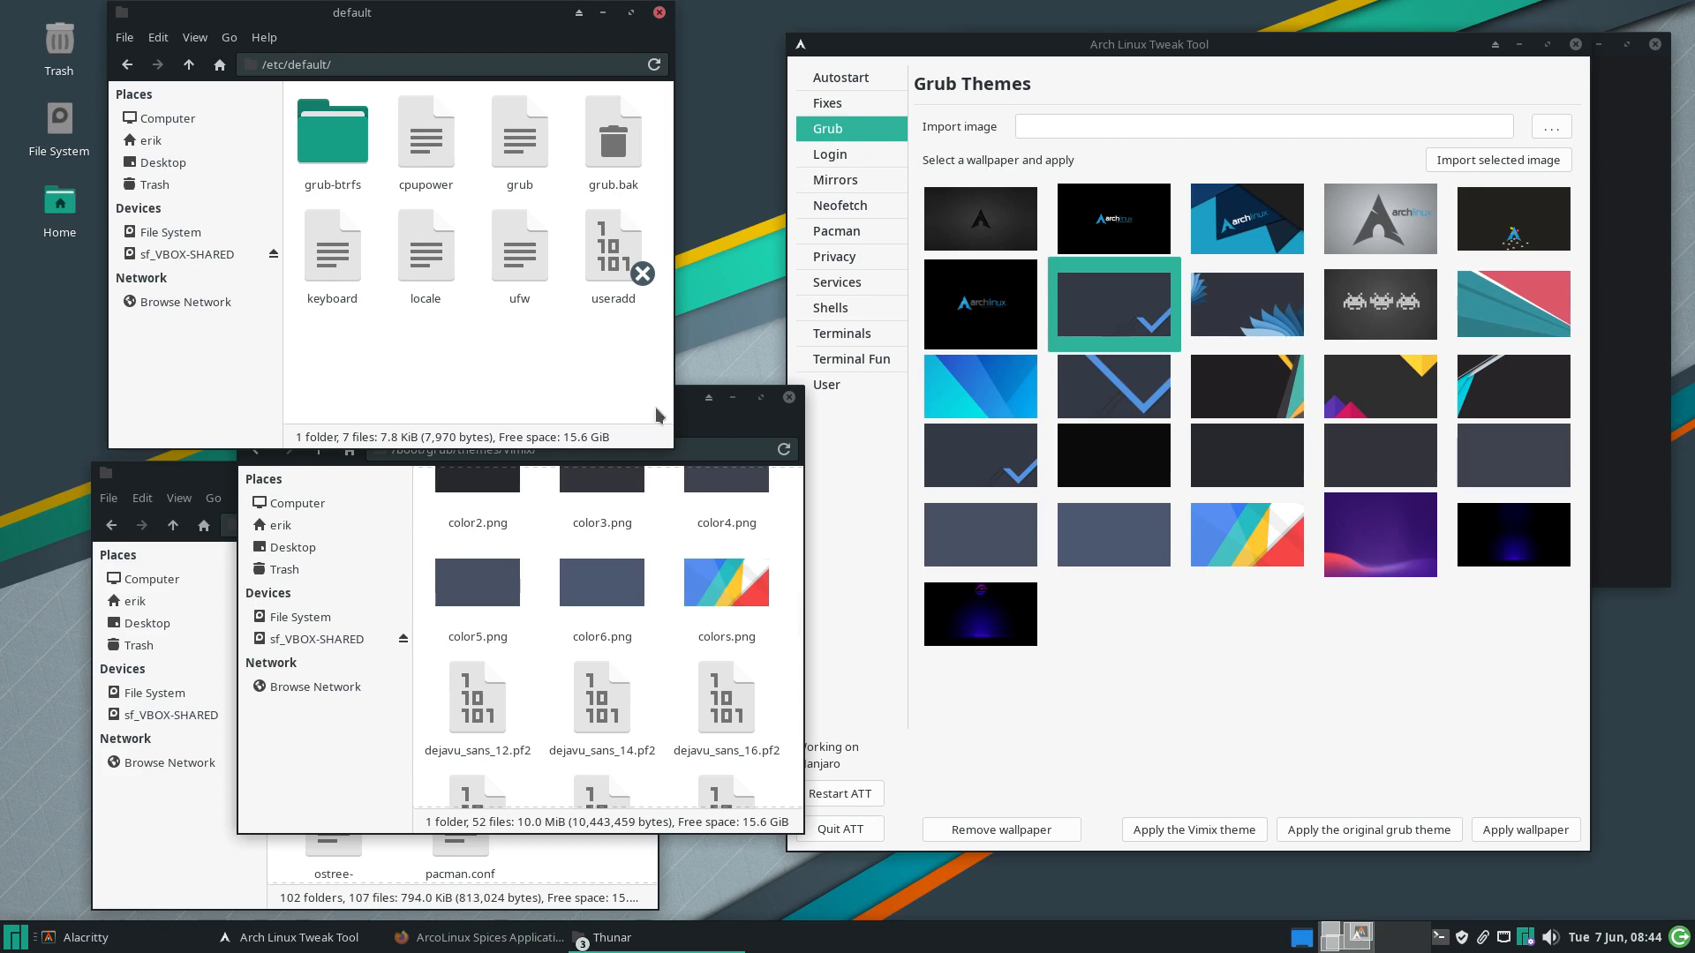
pyautogui.click(687, 424)
pyautogui.click(316, 450)
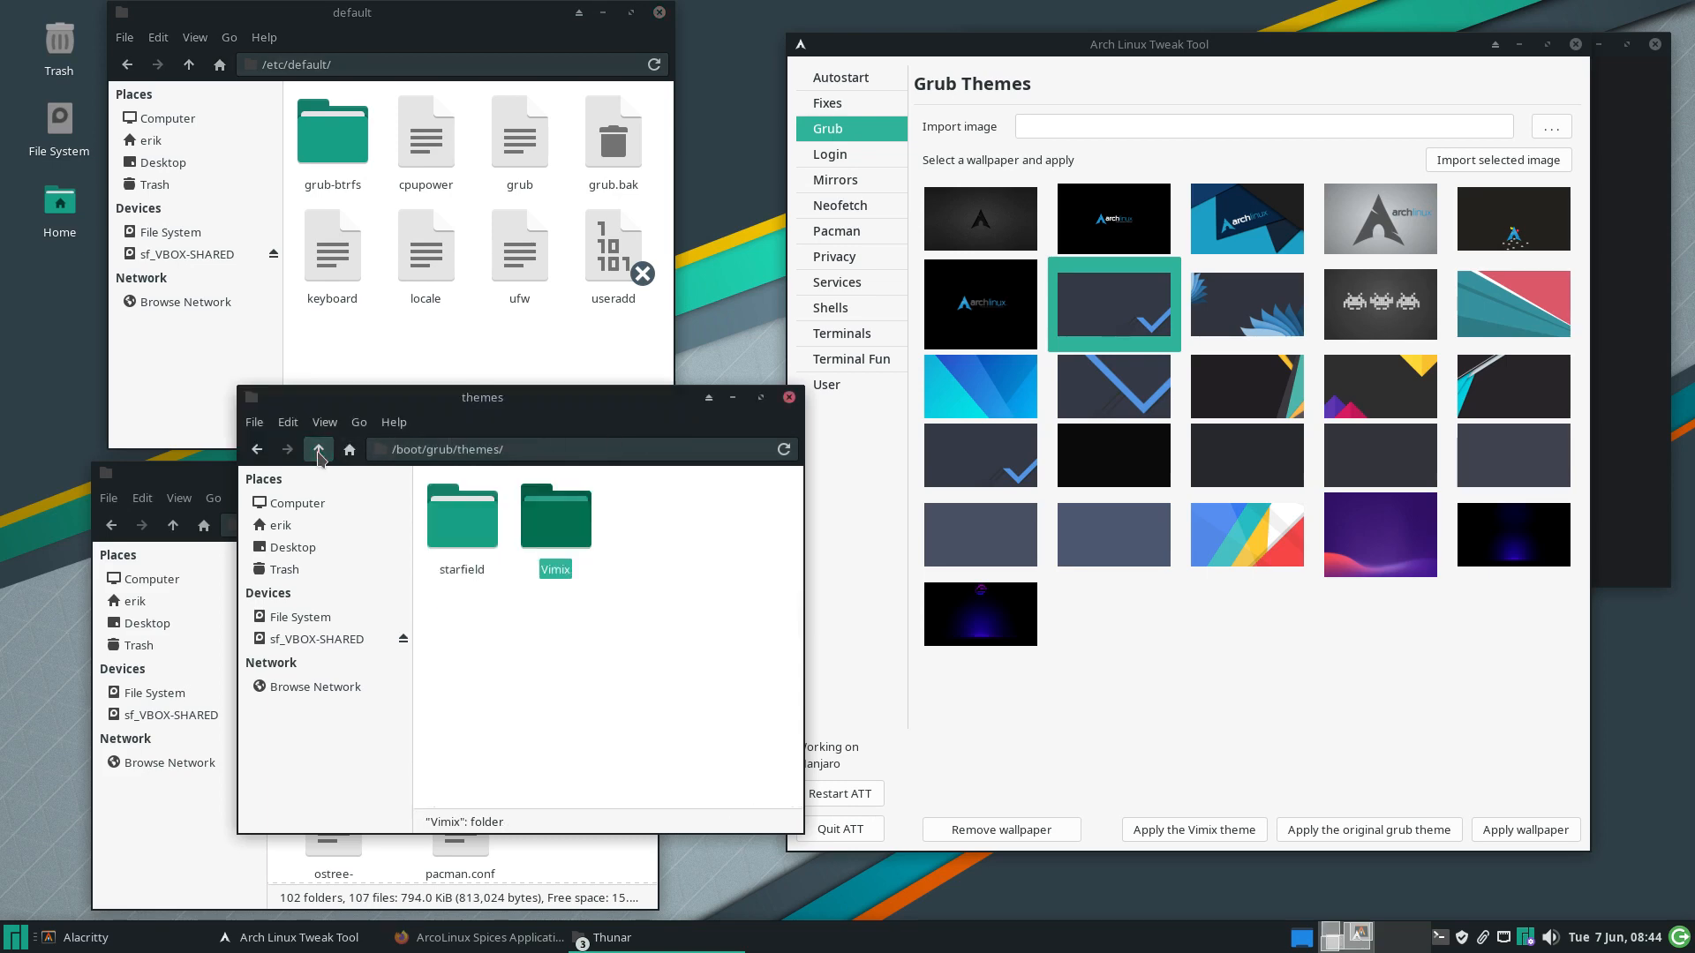
pyautogui.click(316, 450)
pyautogui.moveTo(493, 392); pyautogui.dragTo(416, 226)
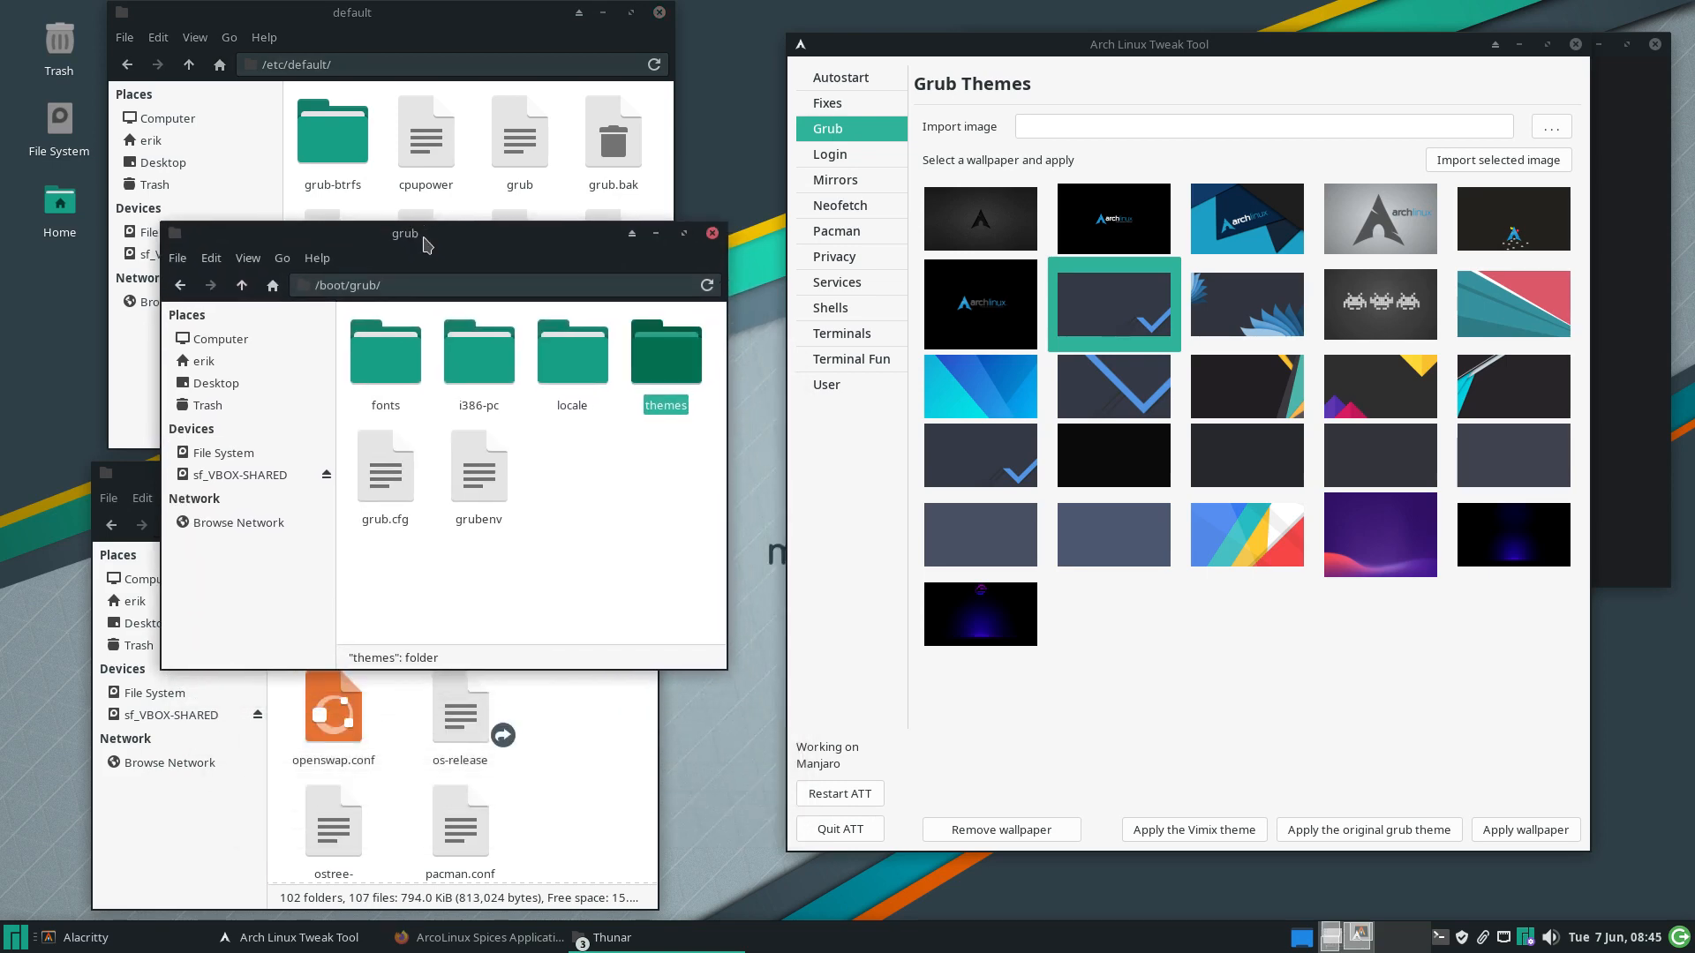
pyautogui.click(573, 573)
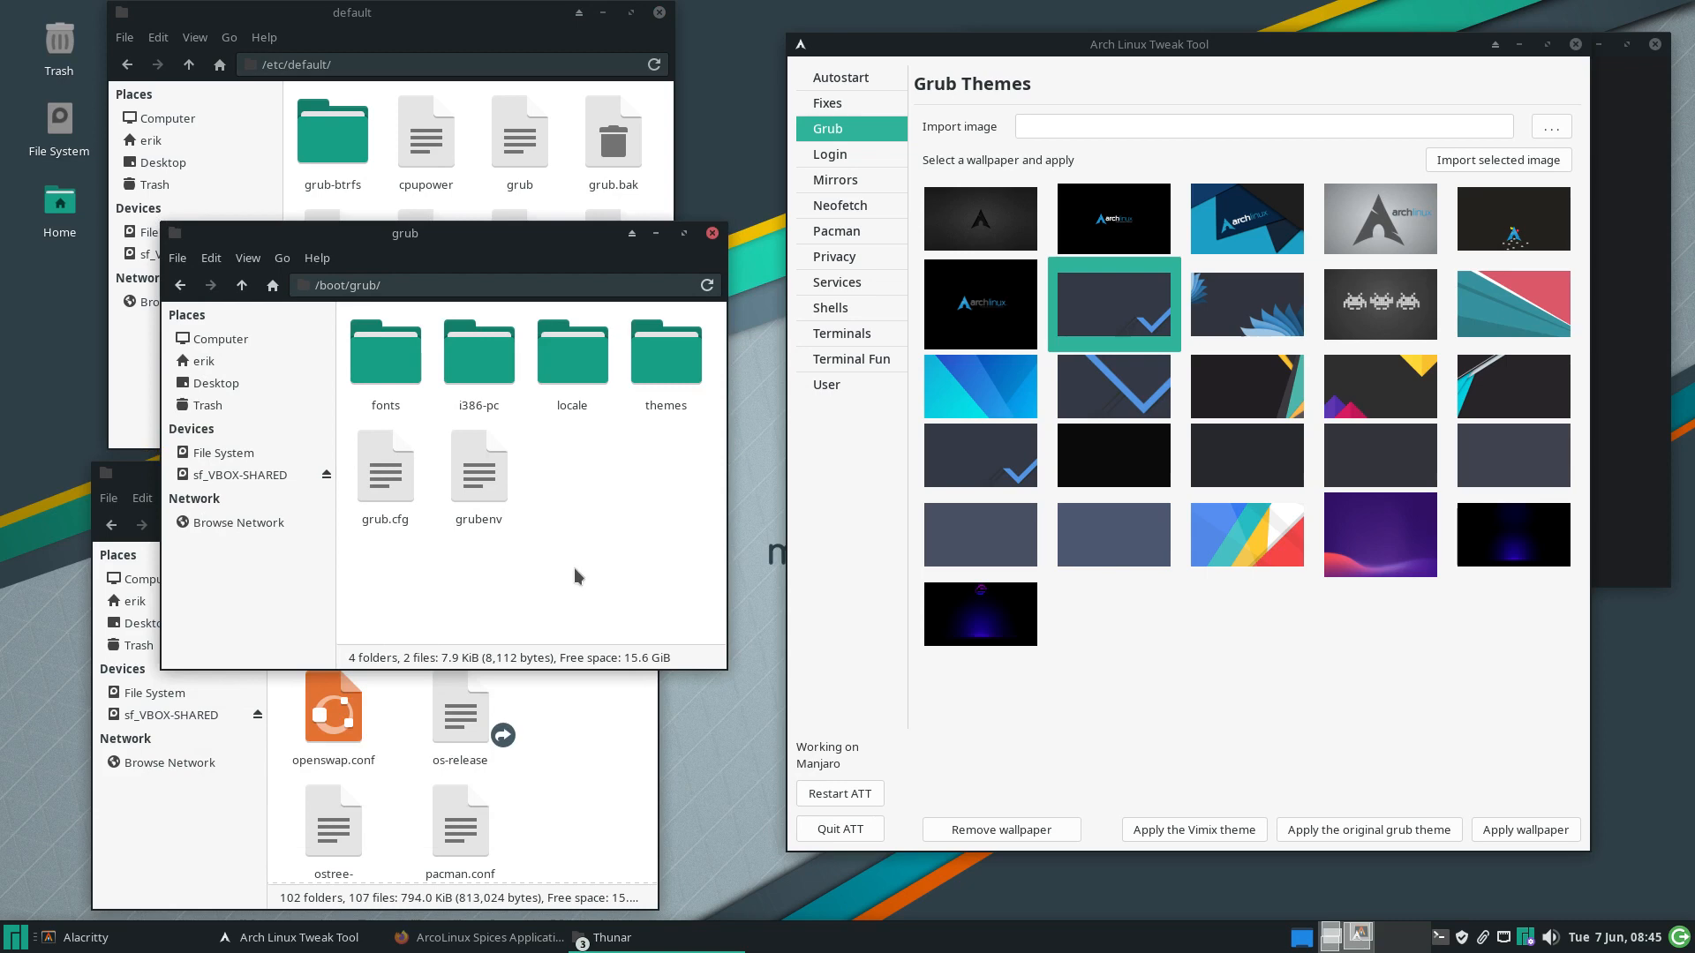
pyautogui.click(241, 285)
pyautogui.scroll(-2, 592, 540)
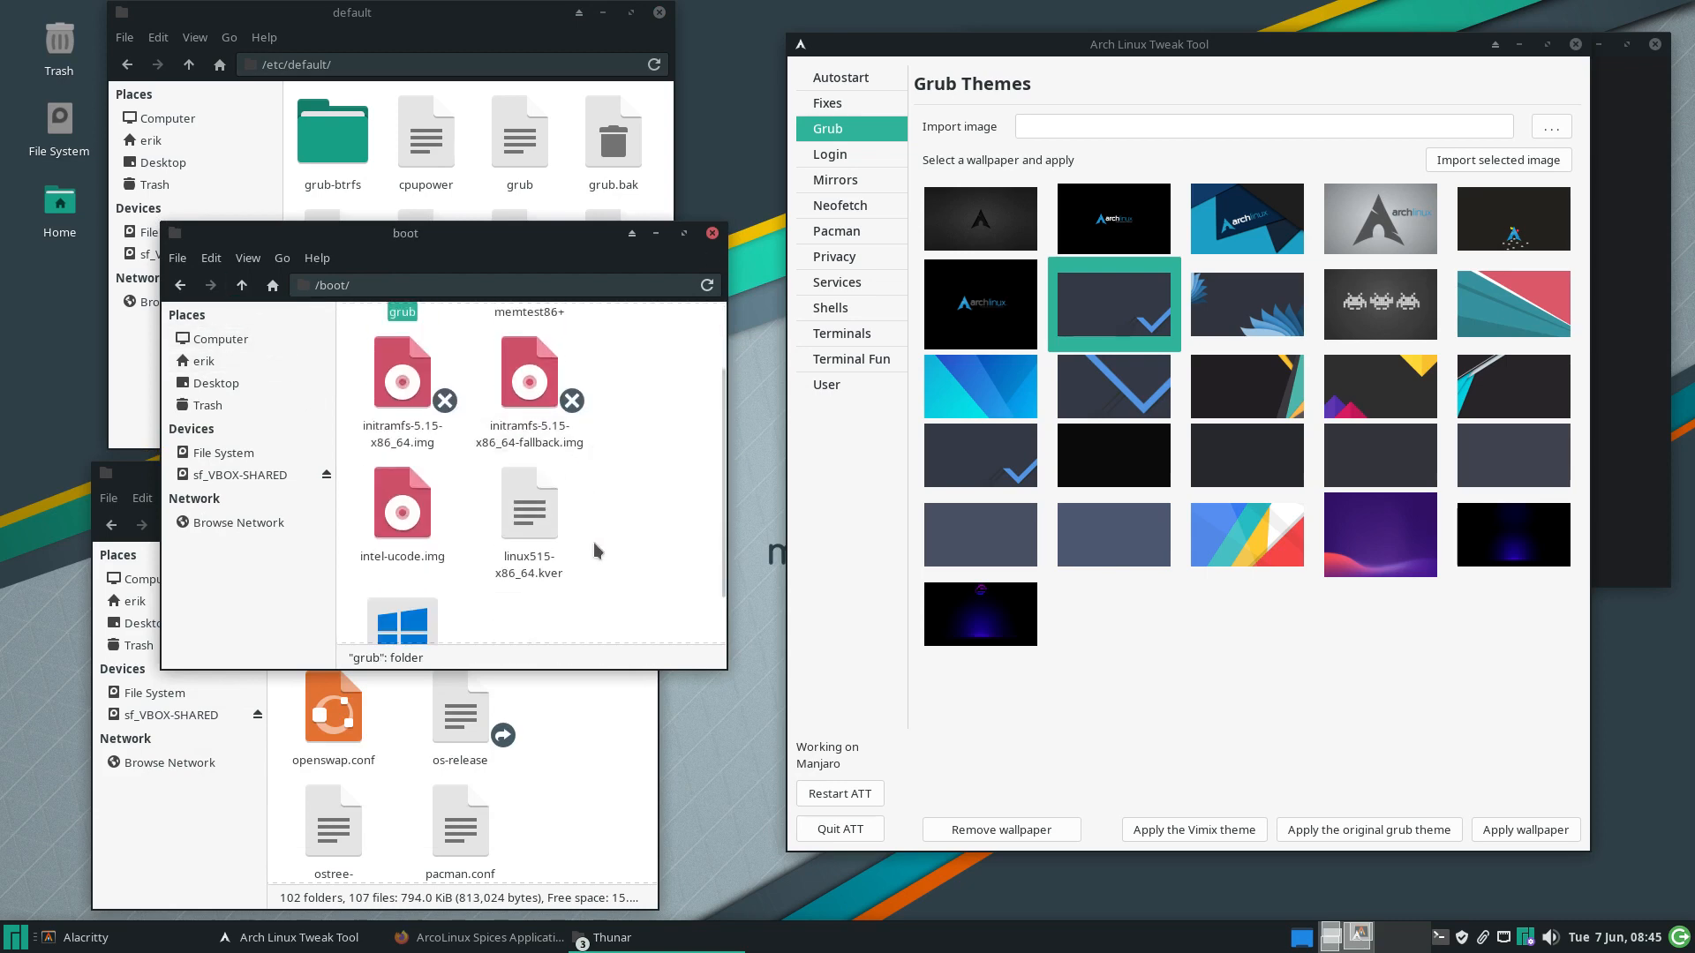
pyautogui.moveTo(535, 242); pyautogui.dragTo(2, 406)
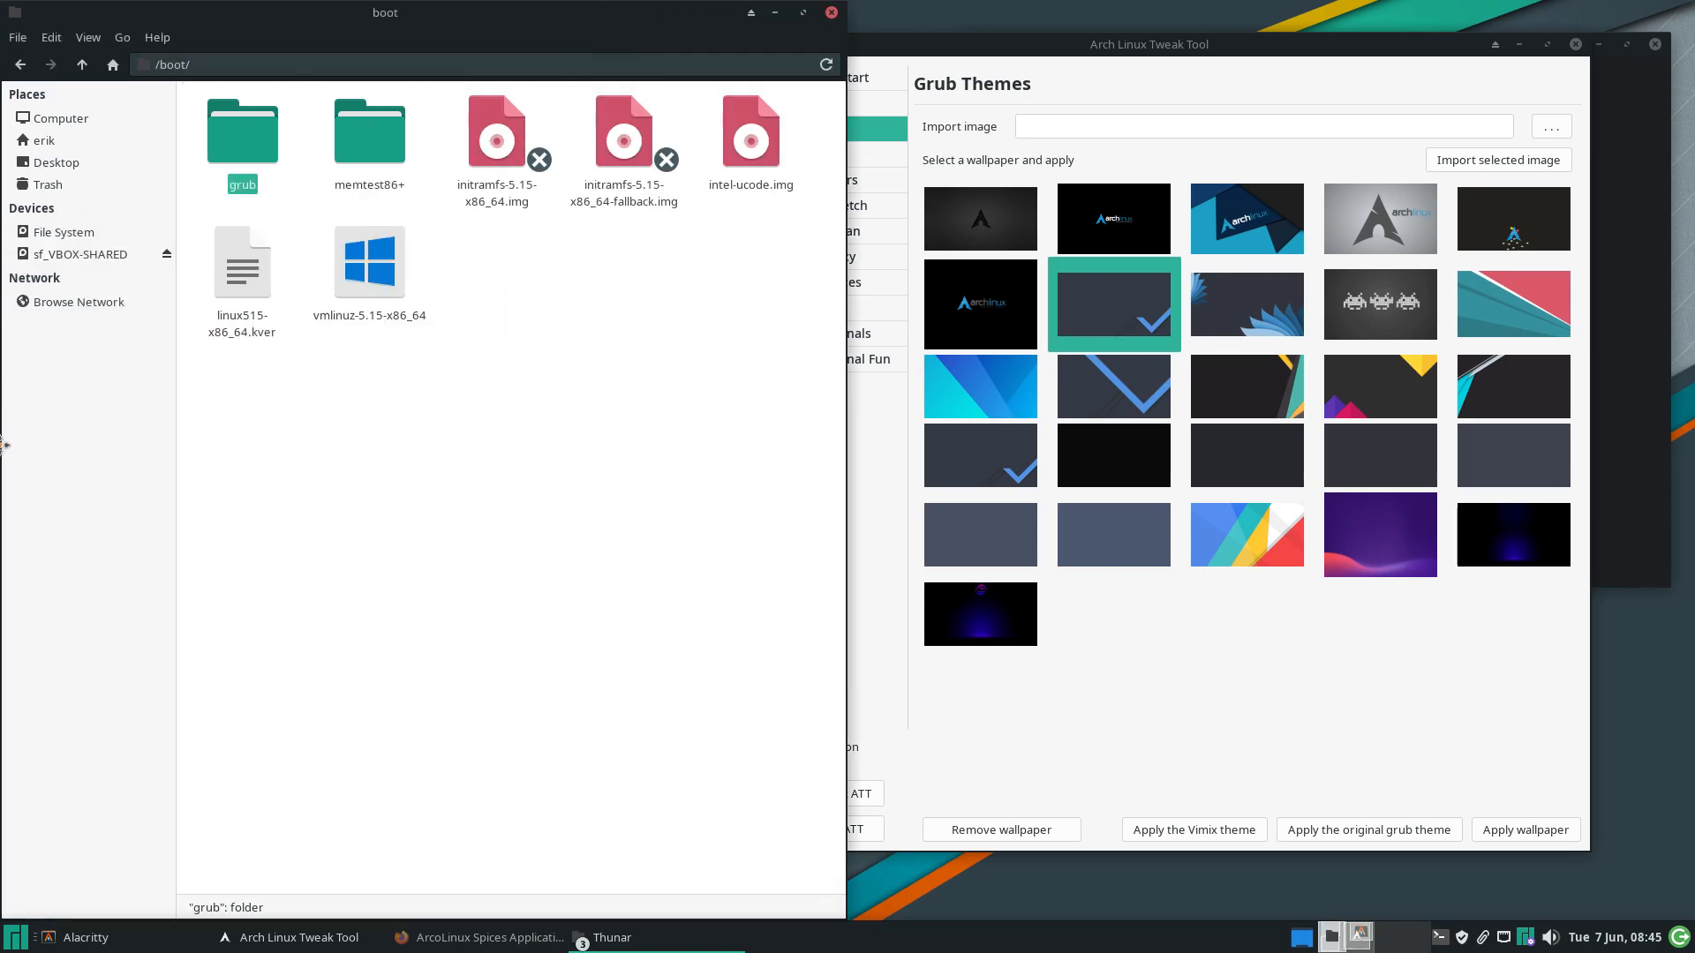
pyautogui.click(301, 494)
pyautogui.hotkey('ctrl', 'a')
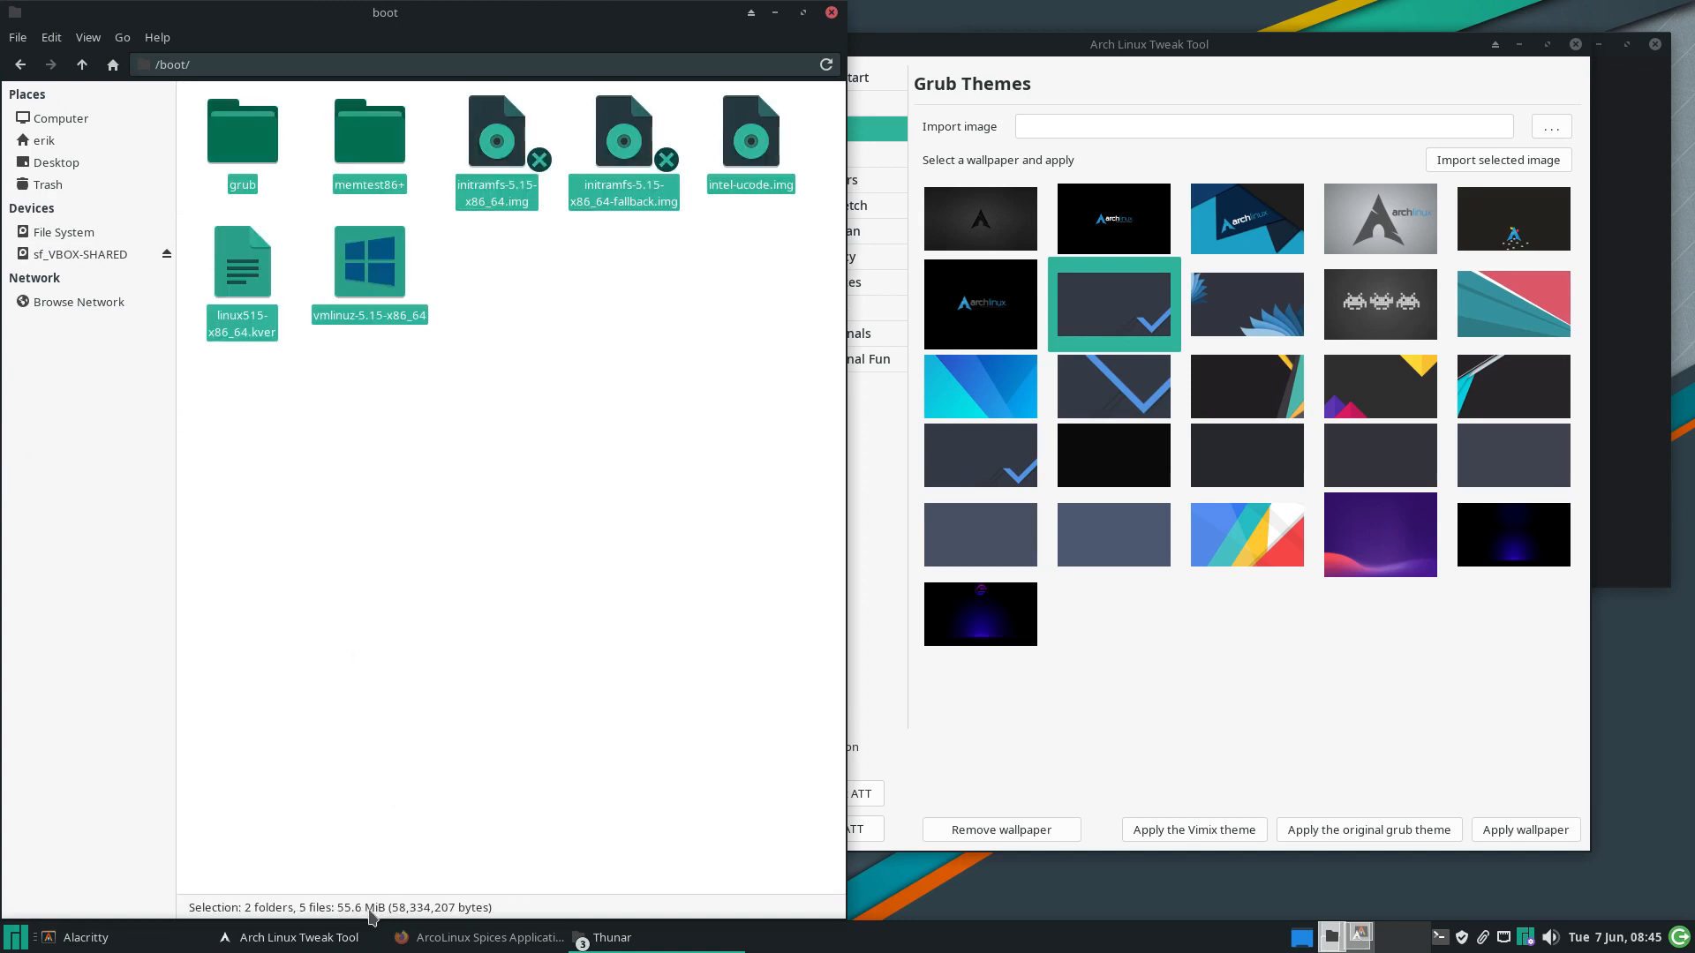
# Run update-grub in the drop-down terminal, then rerun it as sudo update-grub with the password
pyautogui.click(1154, 782)
pyautogui.press('F12')
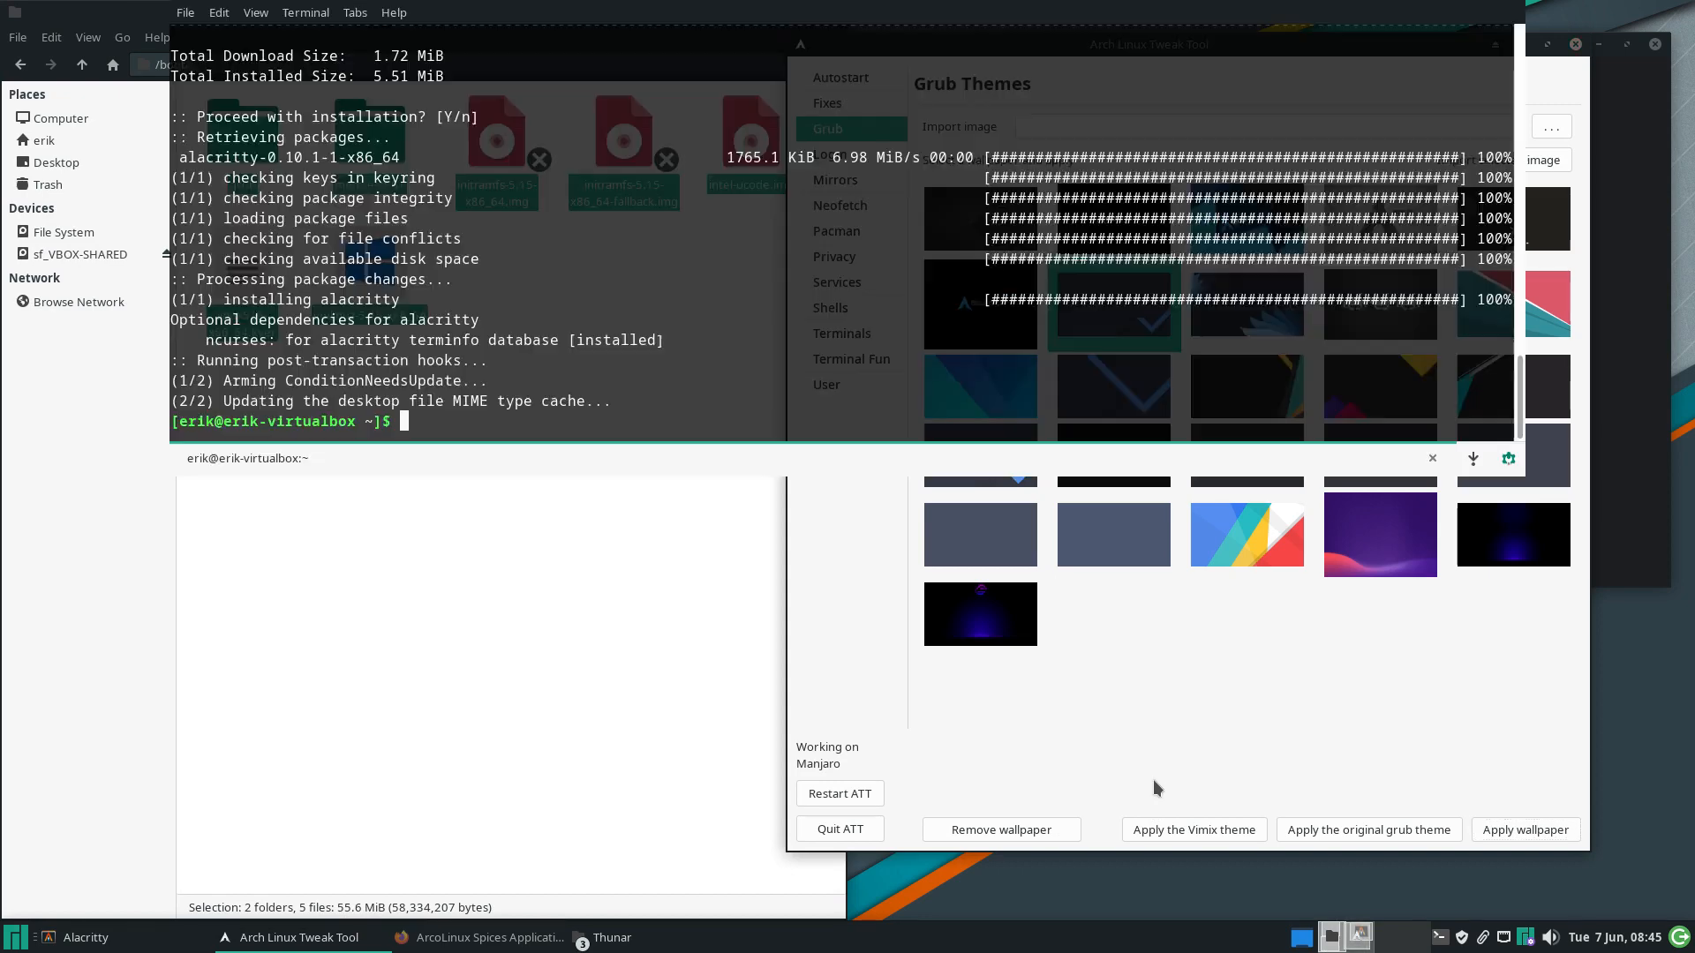
pyautogui.write('update-grub')
pyautogui.press('Return')
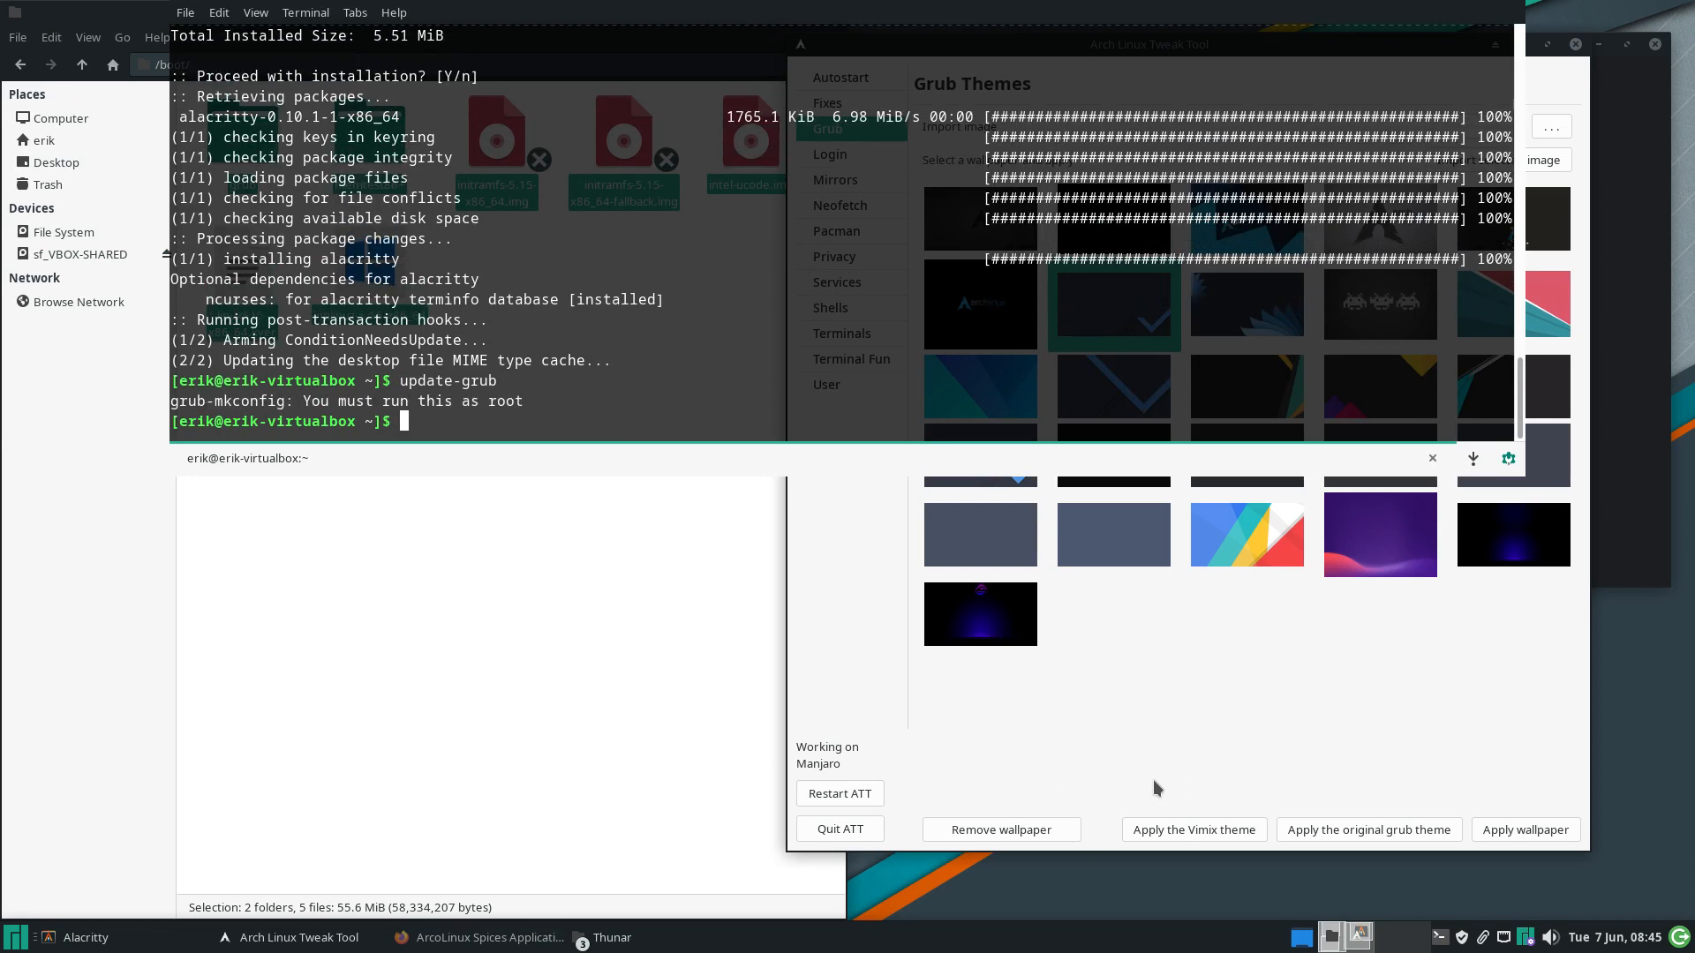
pyautogui.press('Up')
pyautogui.press('Left')
pyautogui.press('Left')
pyautogui.press('Left')
pyautogui.press('Left')
pyautogui.press('Left')
pyautogui.press('Left')
pyautogui.press('Left')
pyautogui.press('Left')
pyautogui.press('Left')
pyautogui.press('Left')
pyautogui.press('Left')
pyautogui.write('sudo')
pyautogui.press('Return')
pyautogui.press('Return')
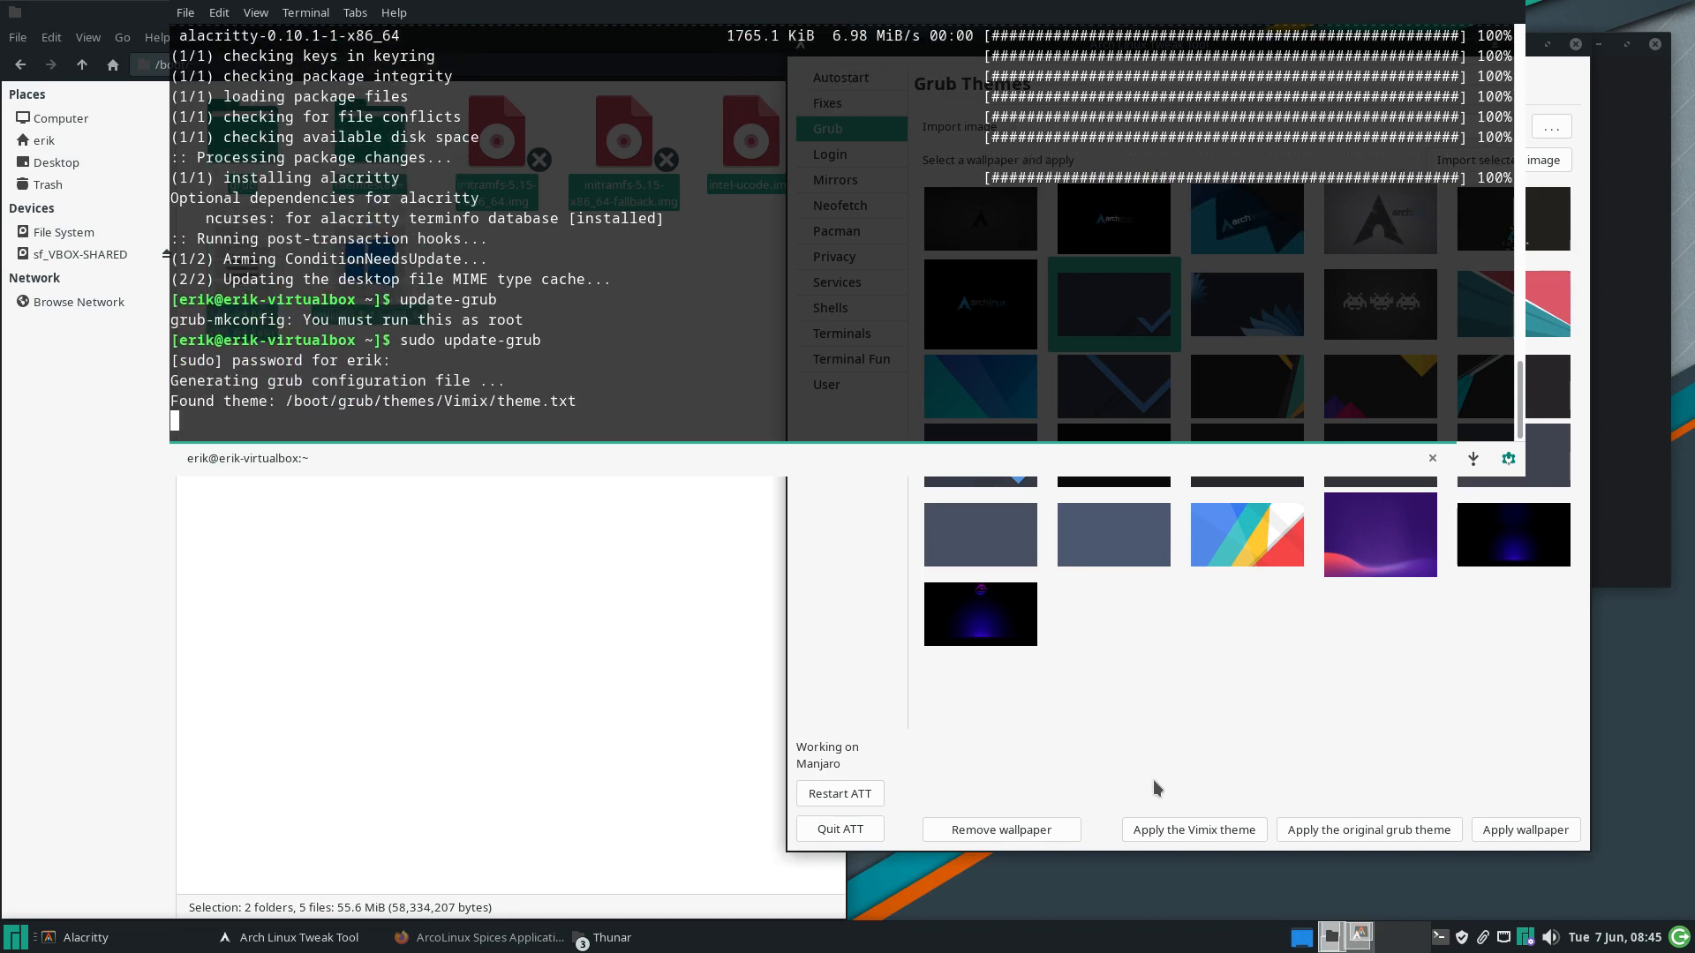
pyautogui.press('F12')
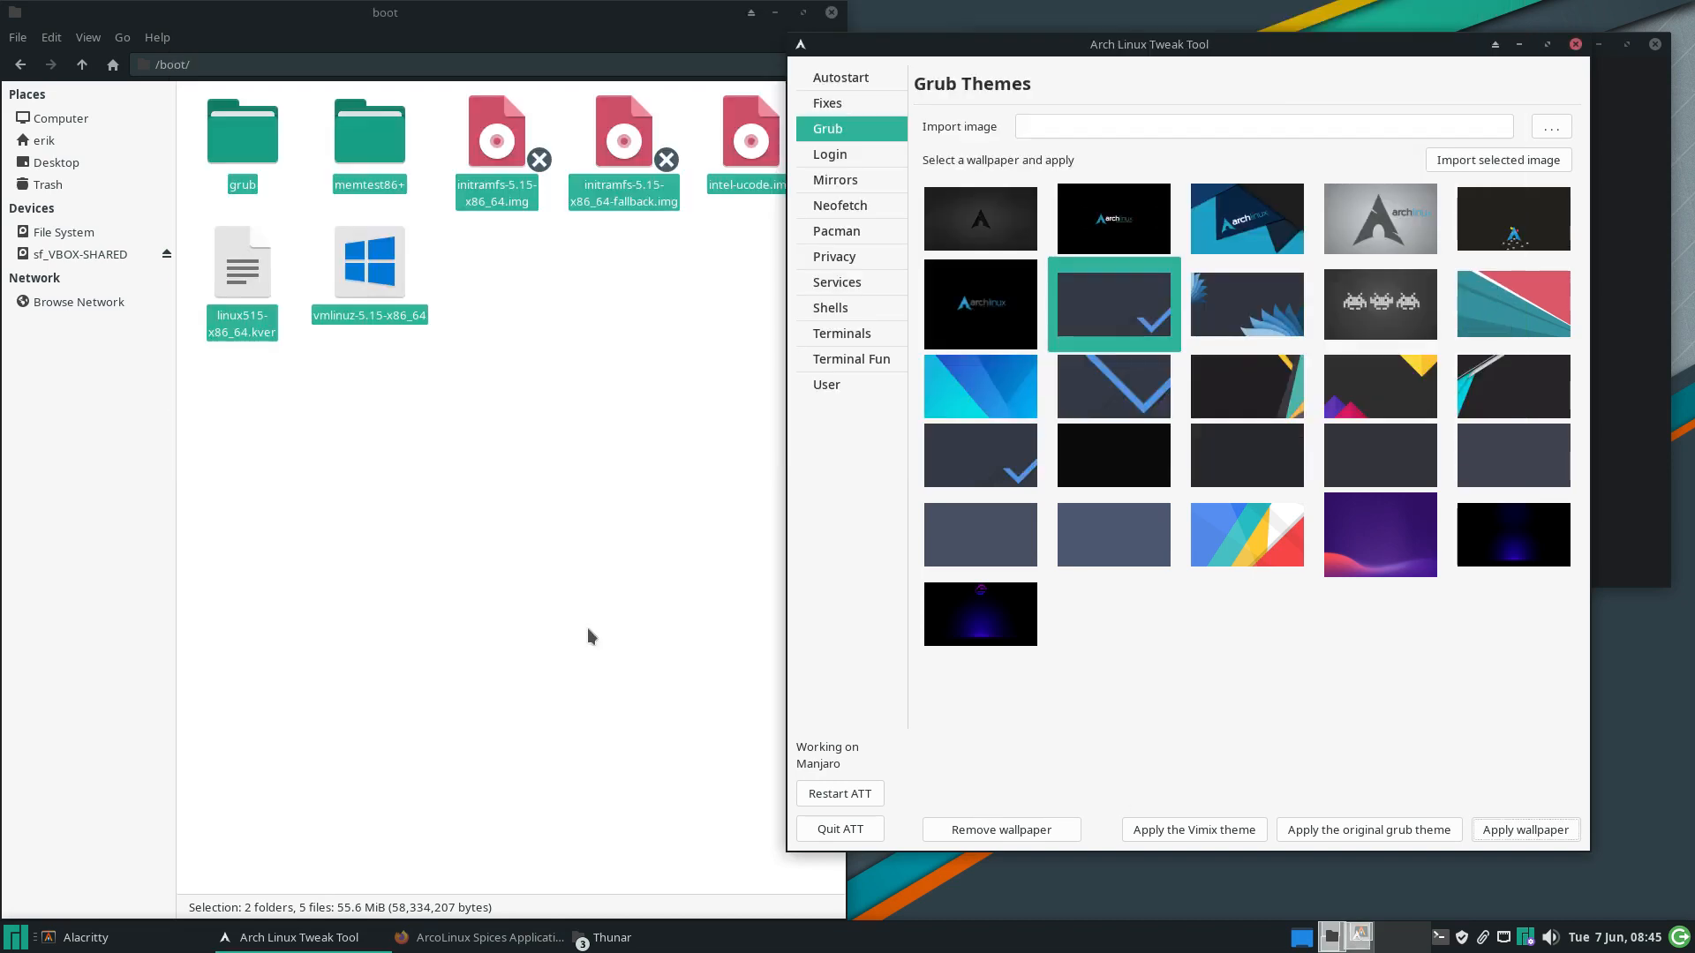
# Match the output's vmlinuz-5.15-x86_64 and intel-ucode.img entries against the initramfs images in /boot
pyautogui.click(488, 571)
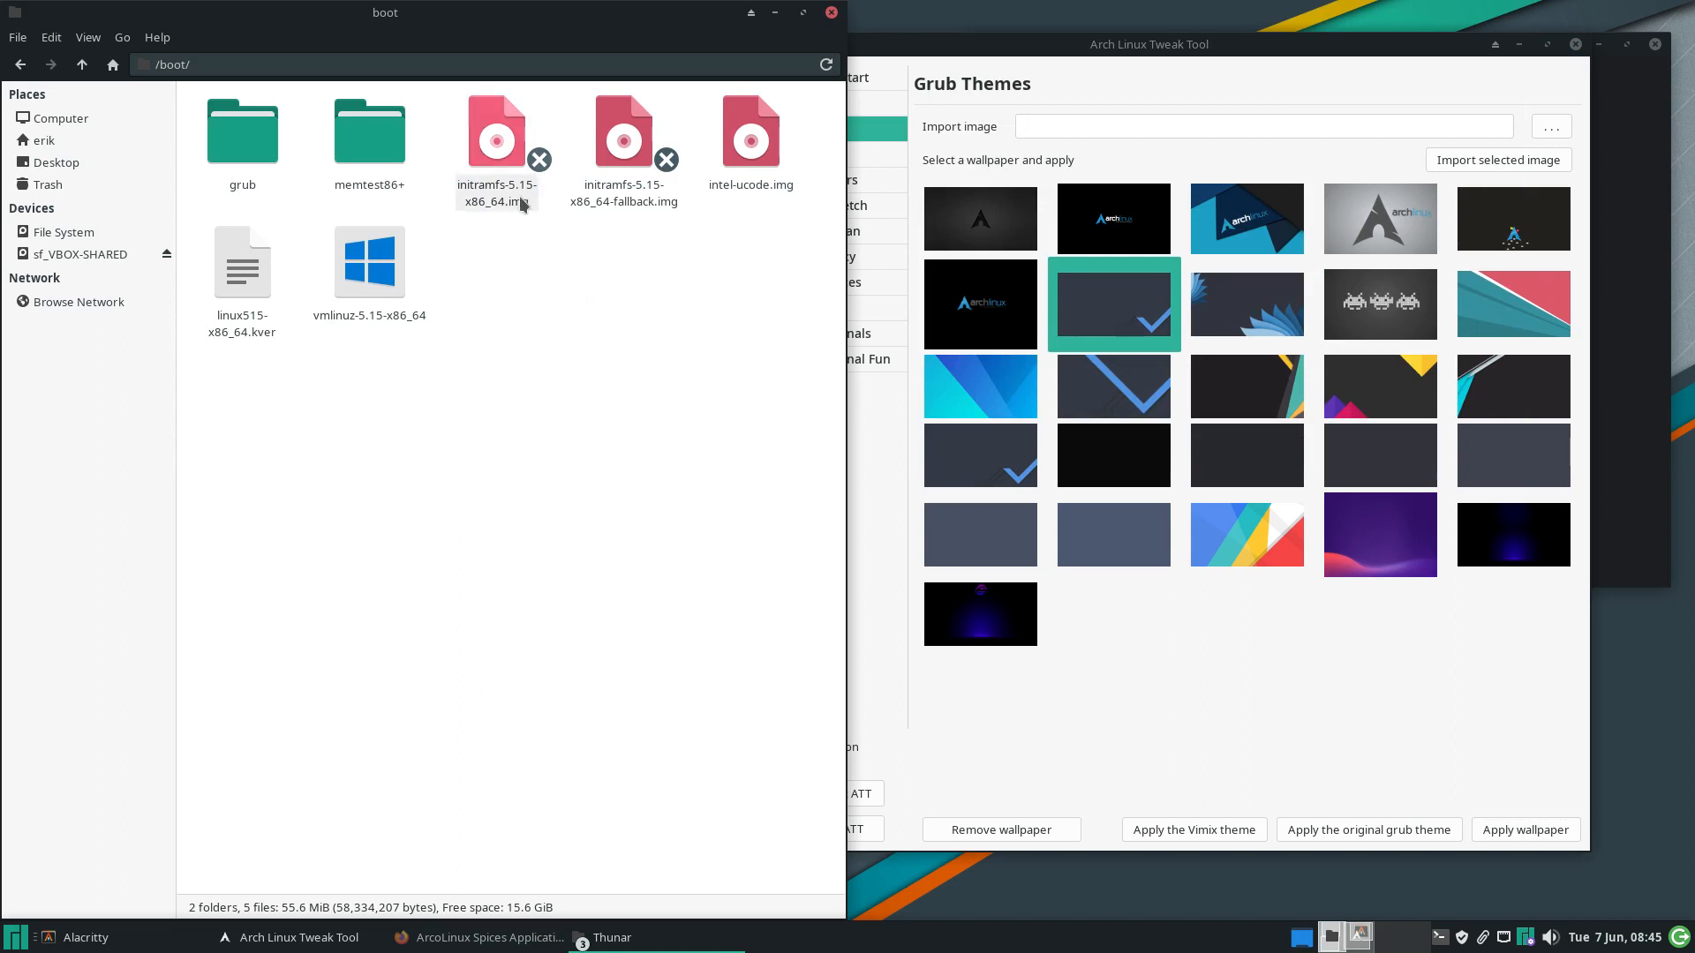
pyautogui.click(507, 176)
pyautogui.click(623, 181)
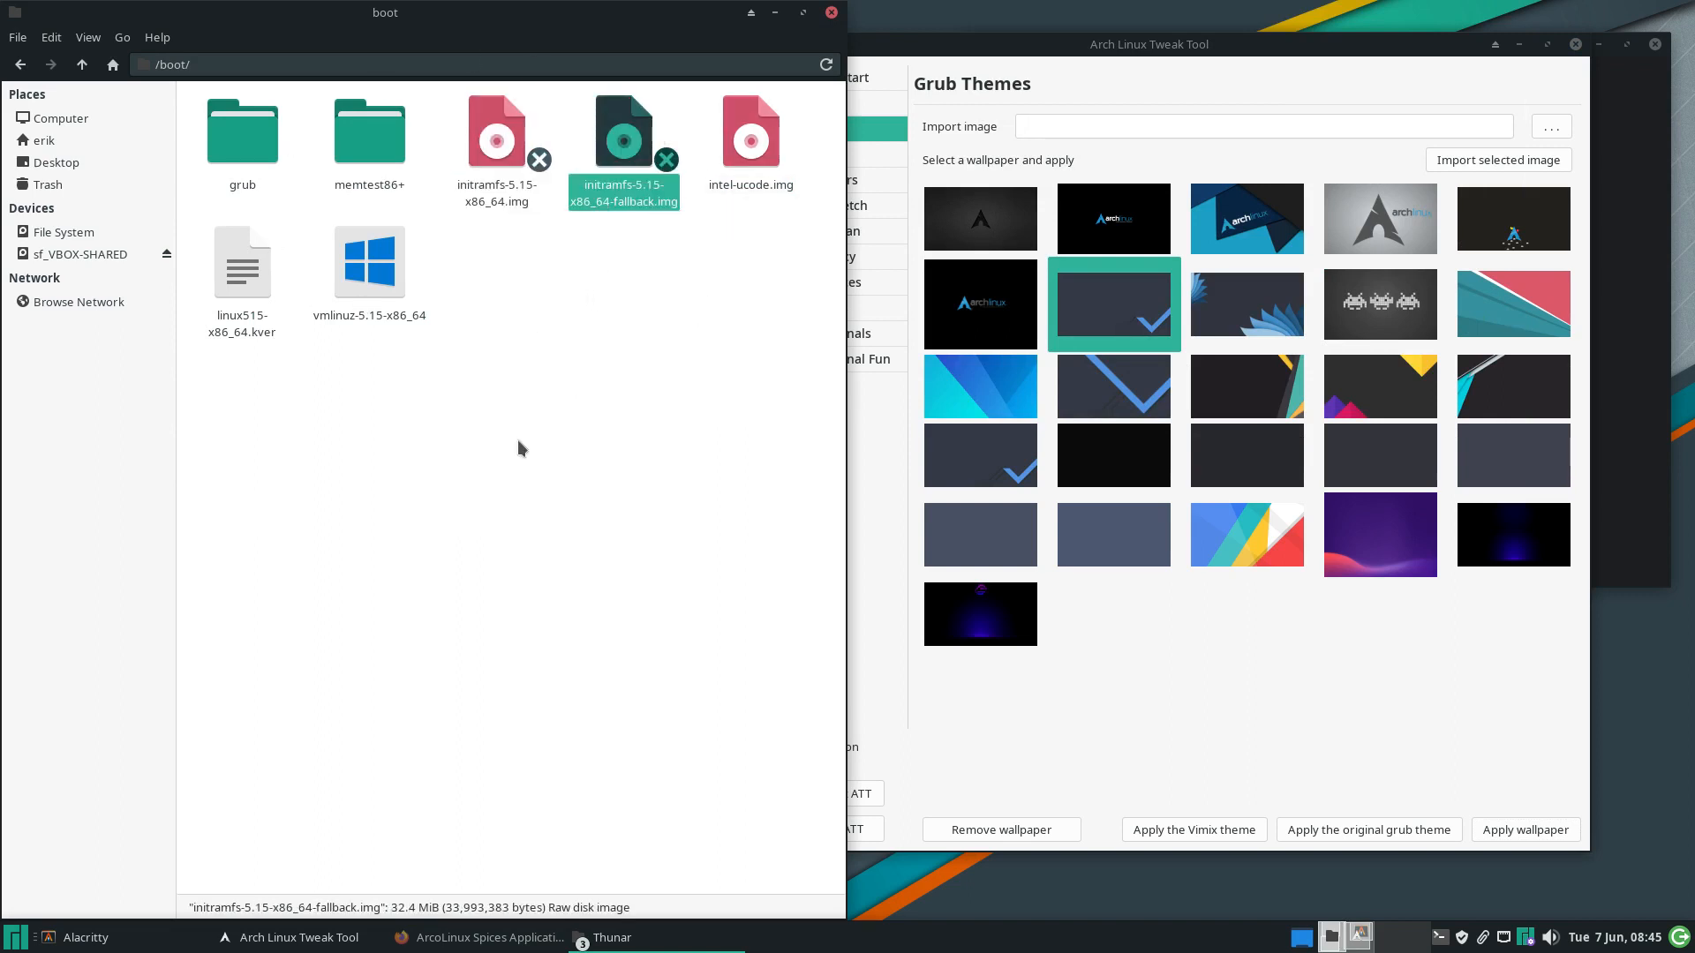
pyautogui.click(480, 480)
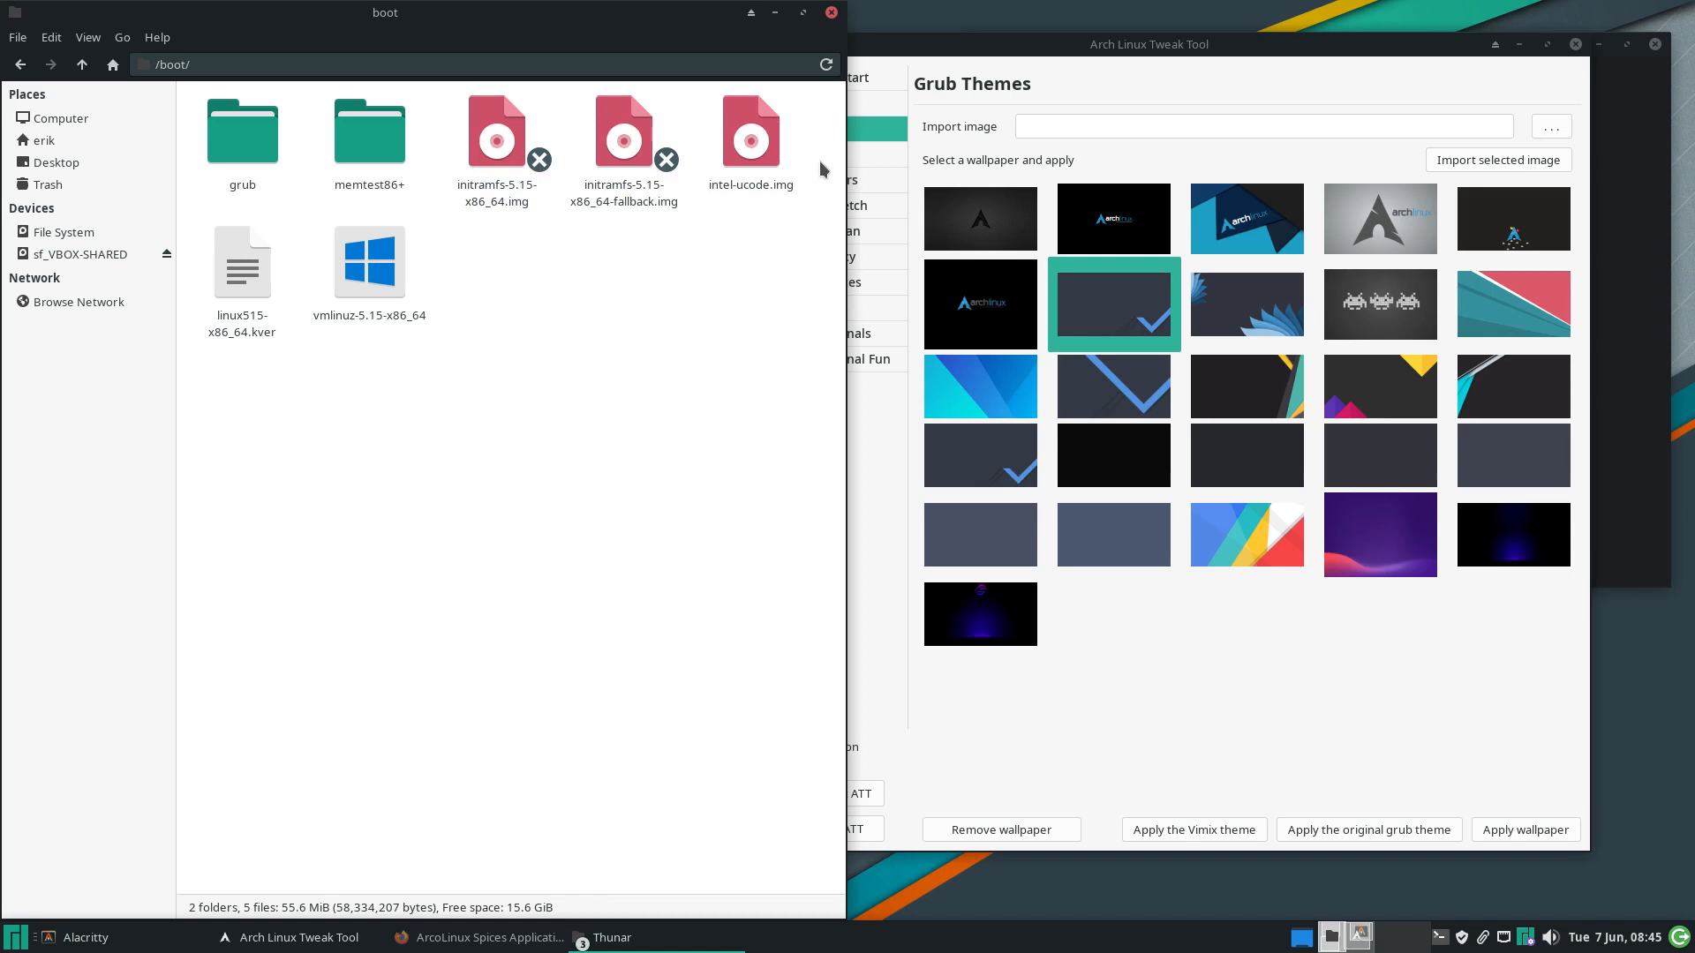
pyautogui.press('F12')
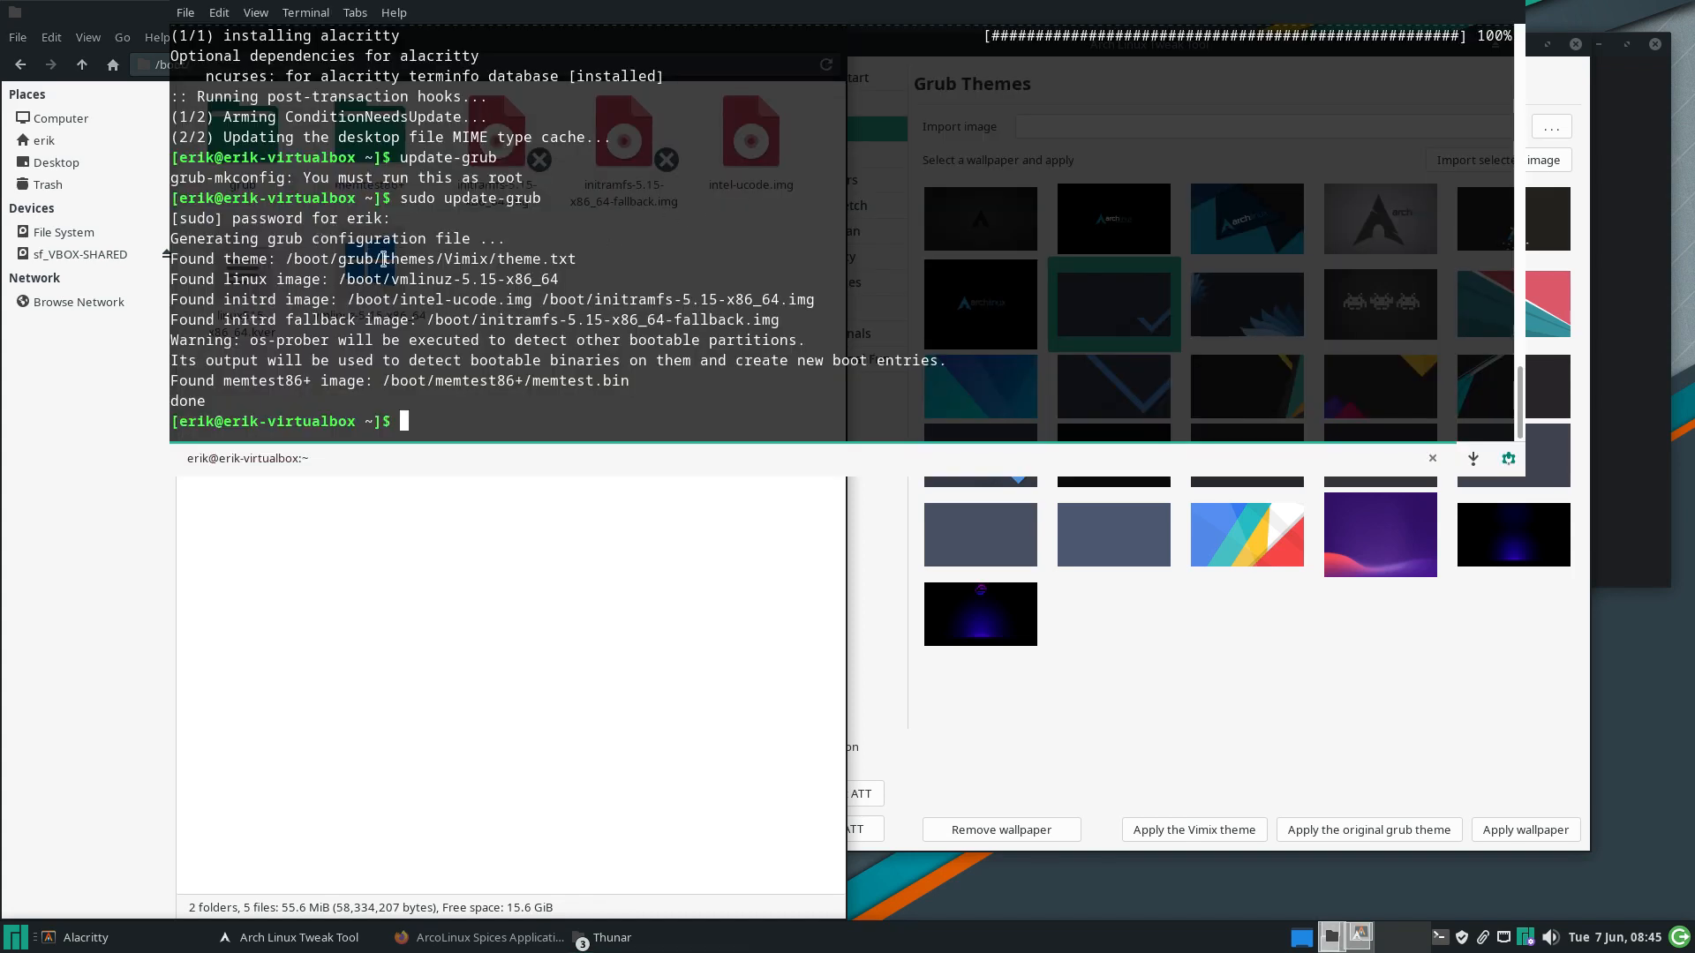
pyautogui.moveTo(393, 279); pyautogui.dragTo(568, 282)
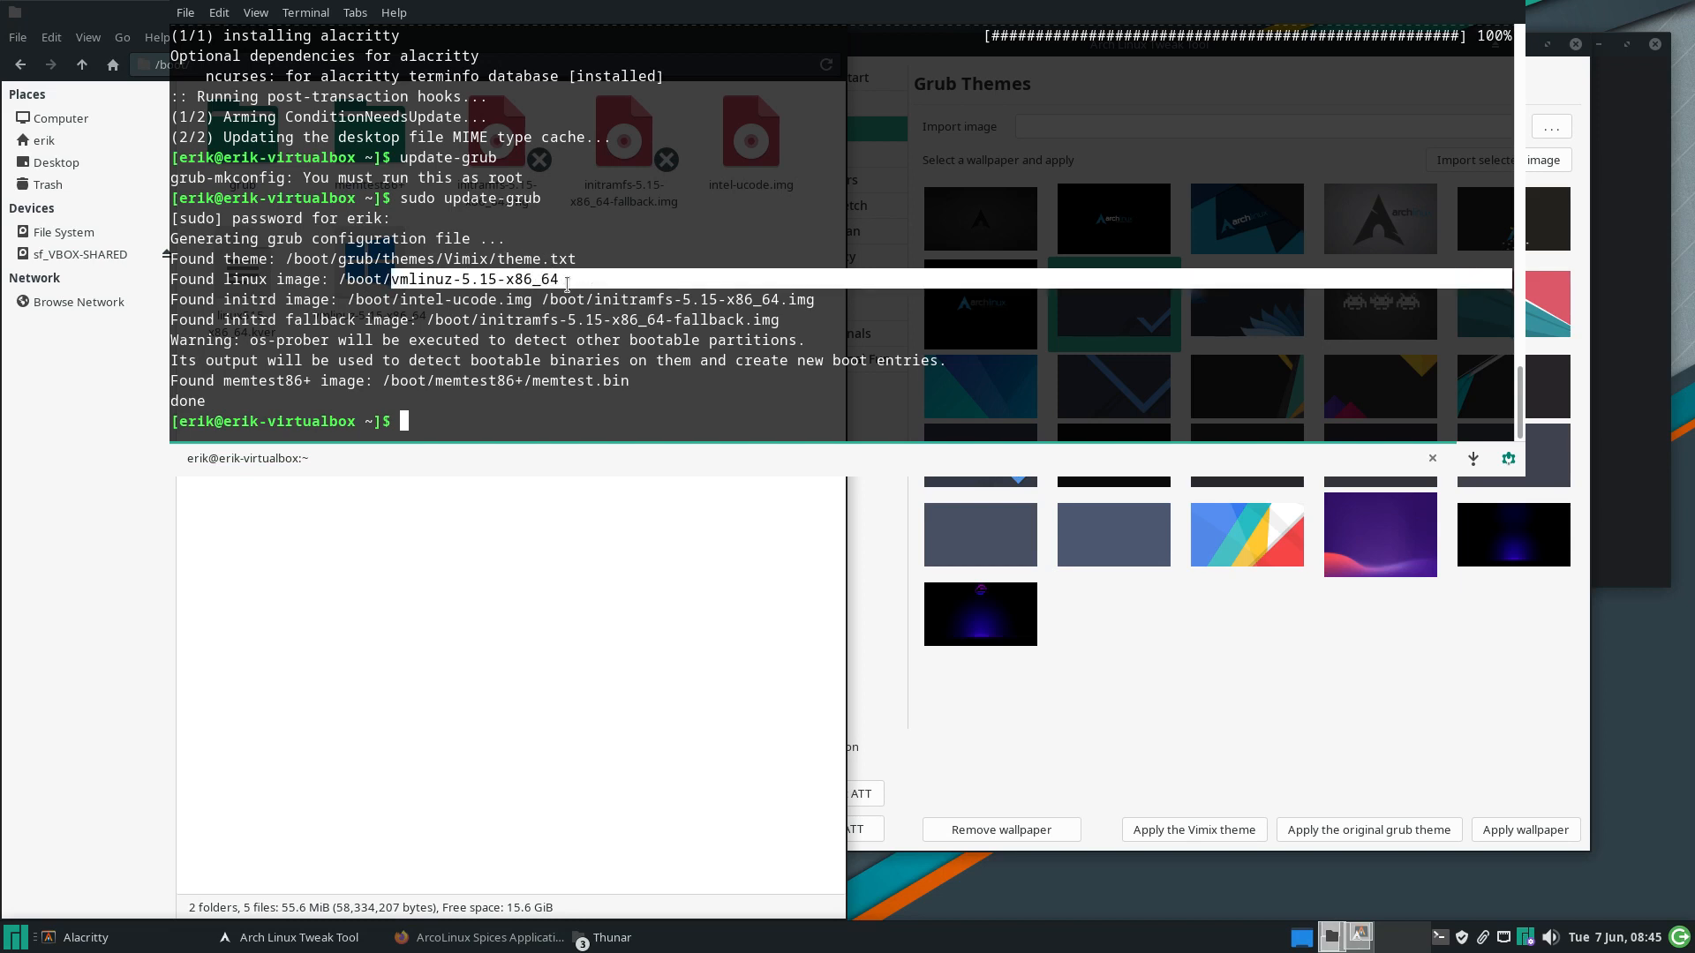
pyautogui.moveTo(410, 301); pyautogui.dragTo(530, 303)
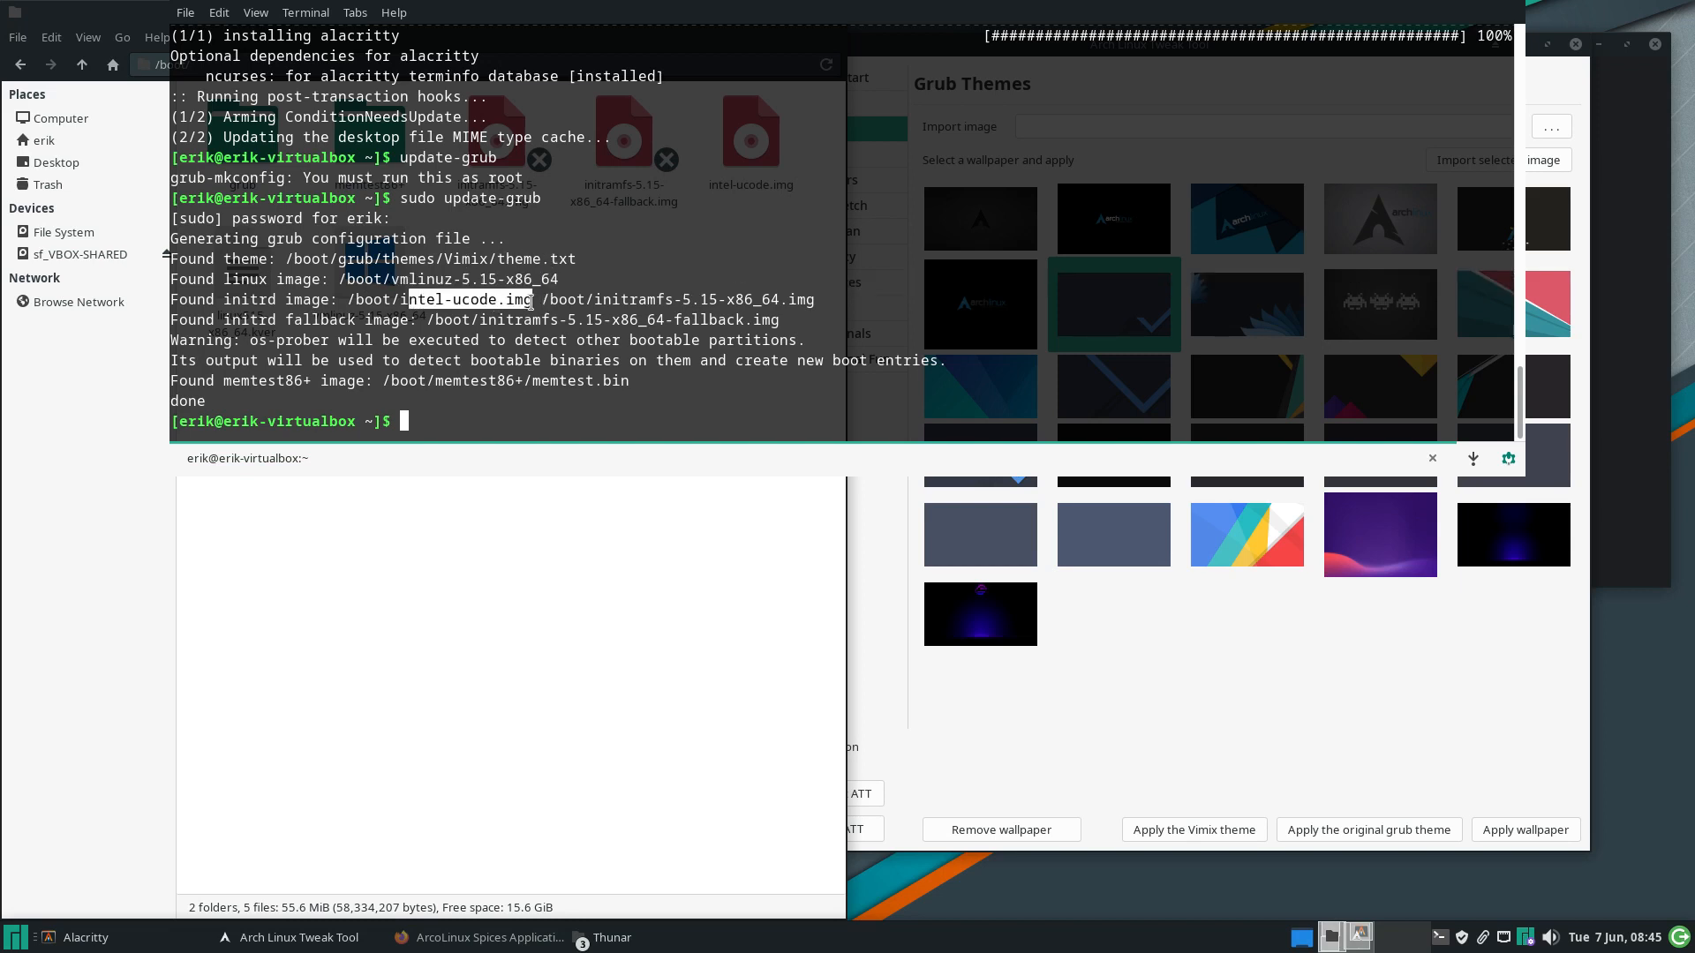
pyautogui.click(576, 312)
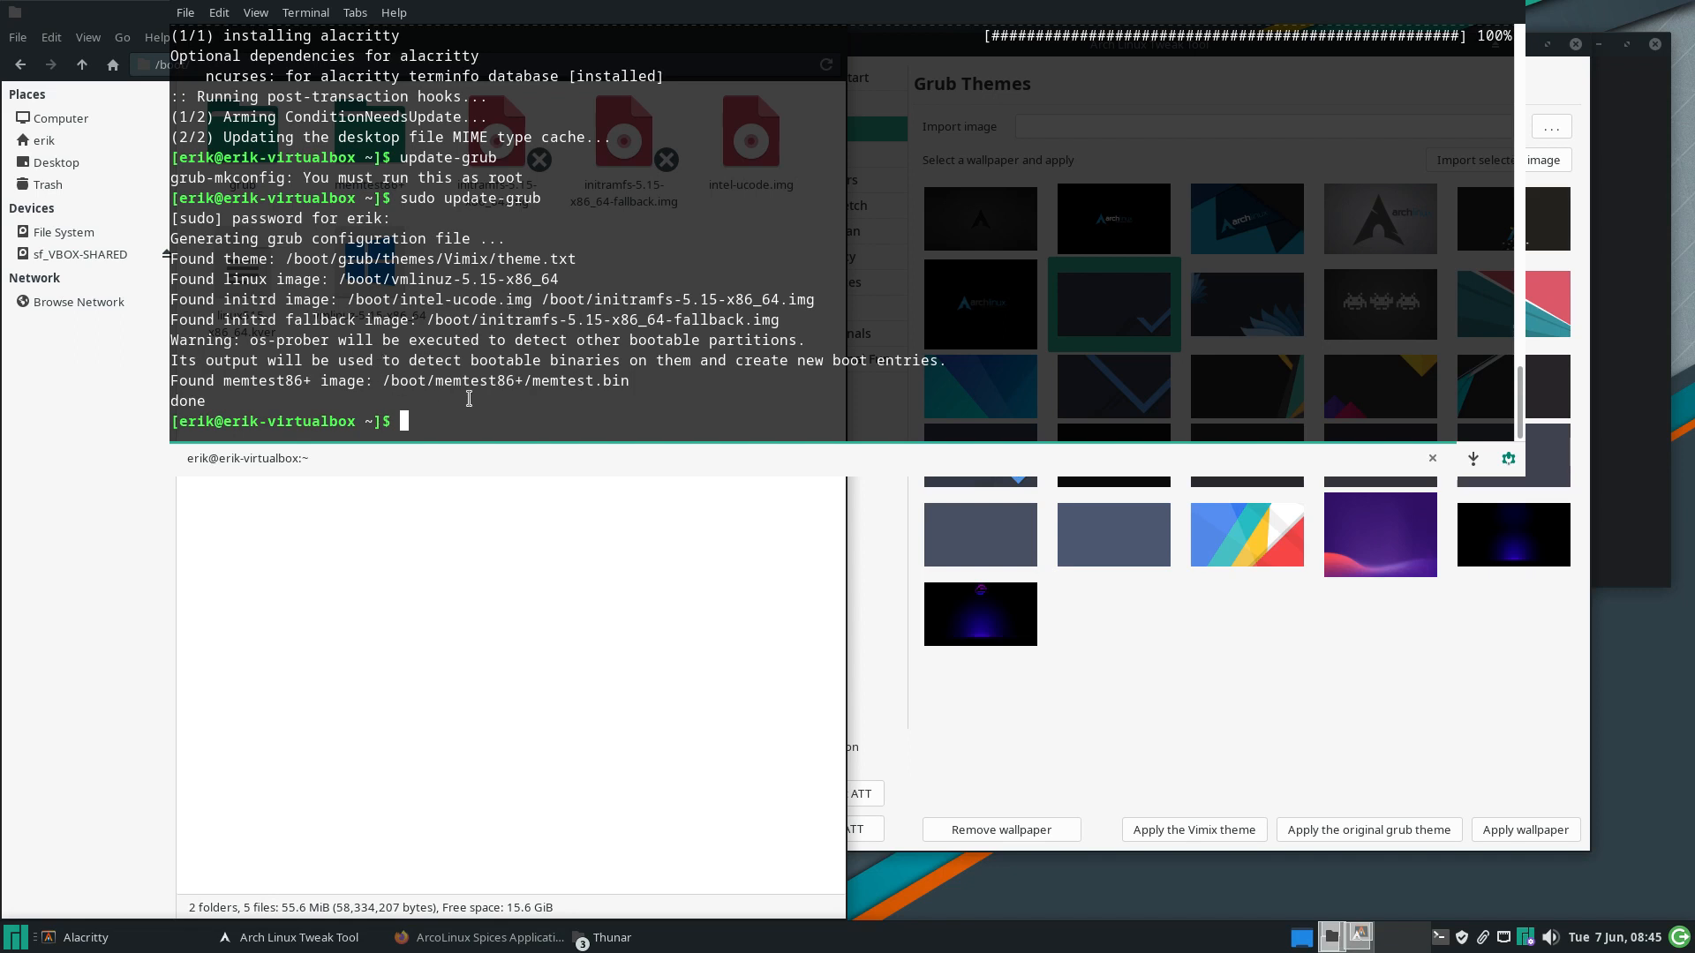
pyautogui.click(447, 481)
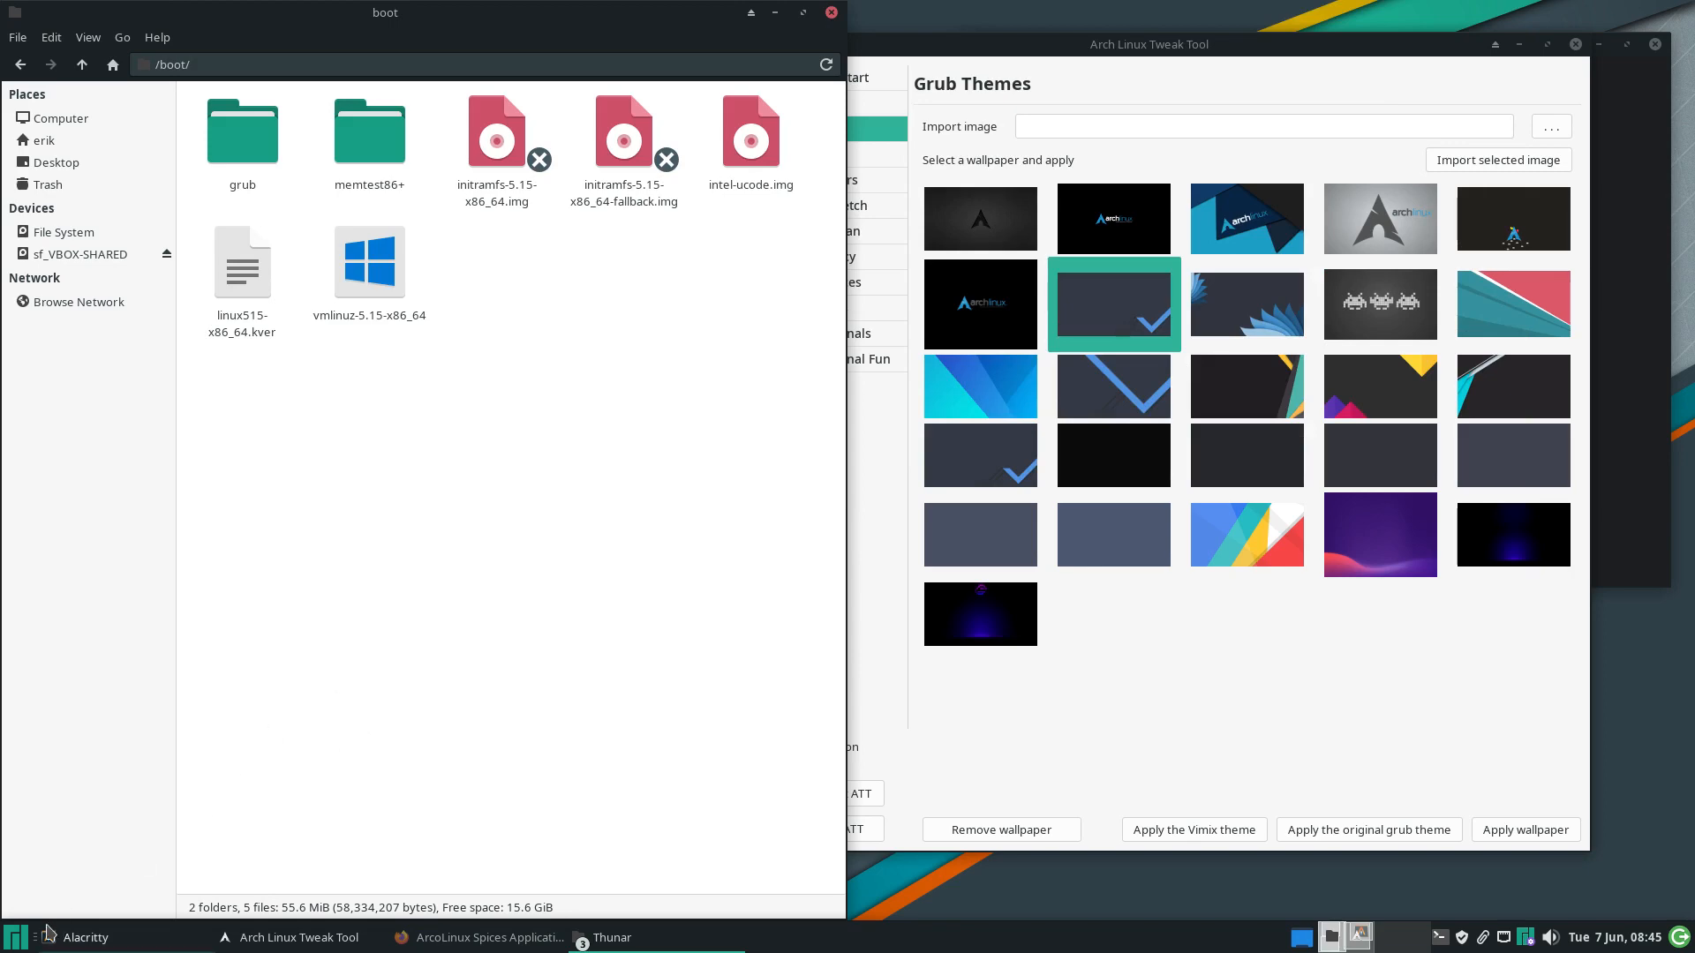
# Restart the Manjaro guest from the applications menu's Log out dialog
pyautogui.click(18, 937)
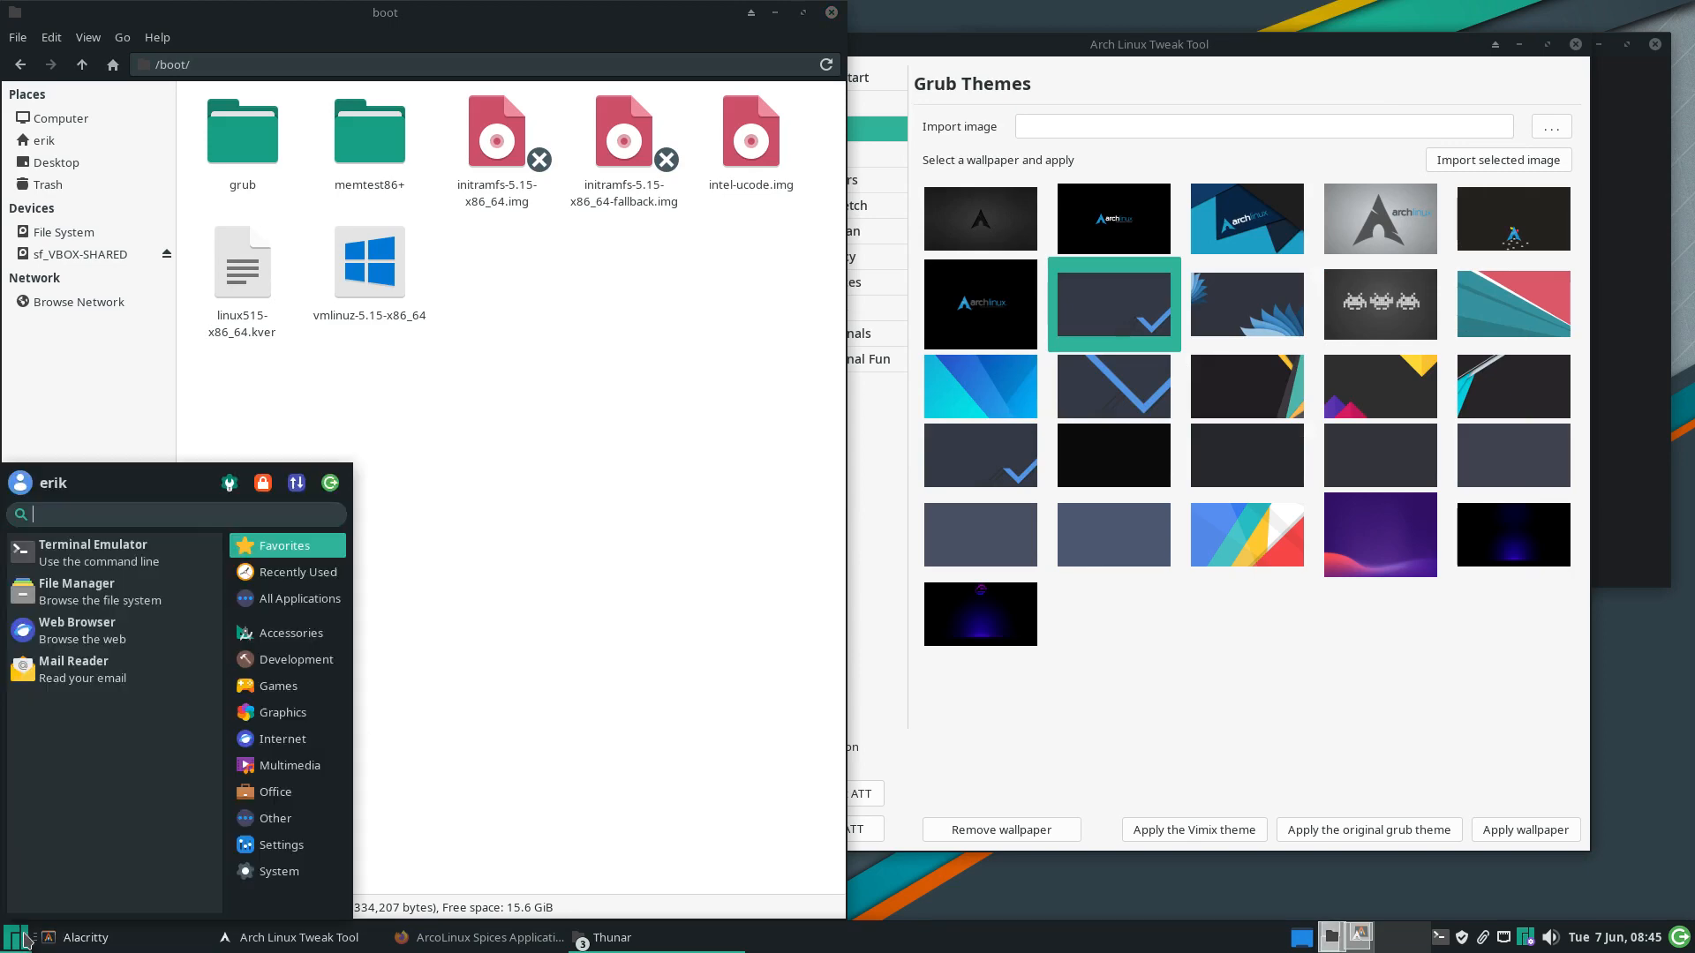
pyautogui.click(330, 483)
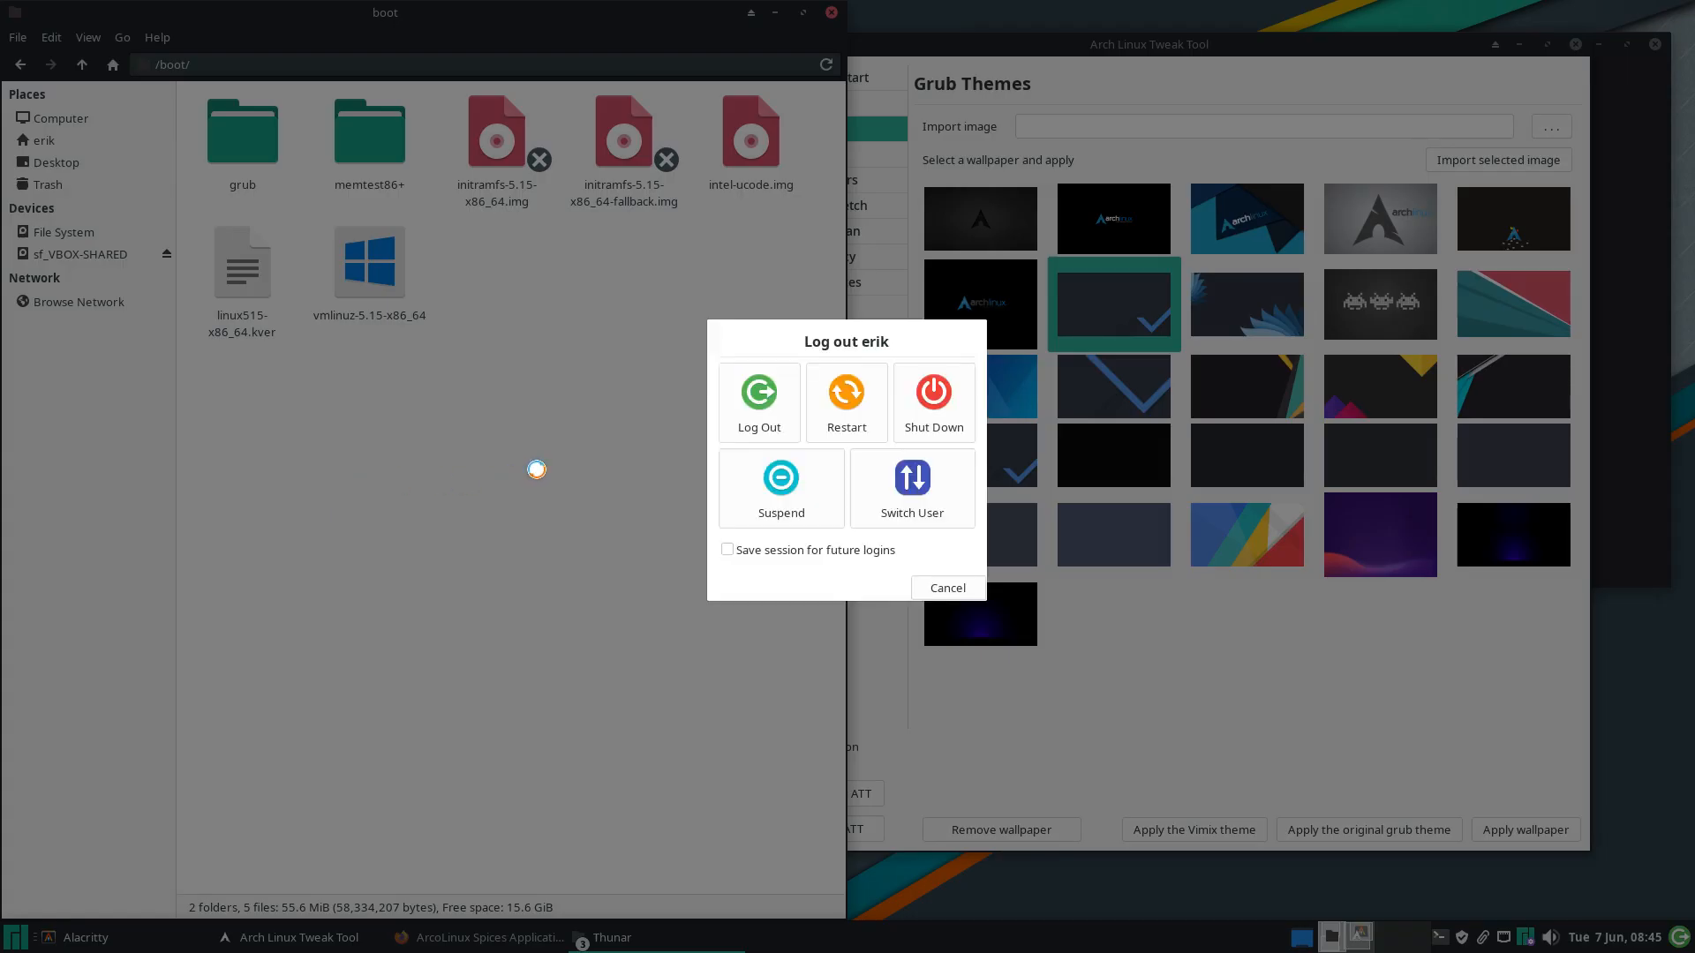
pyautogui.click(846, 397)
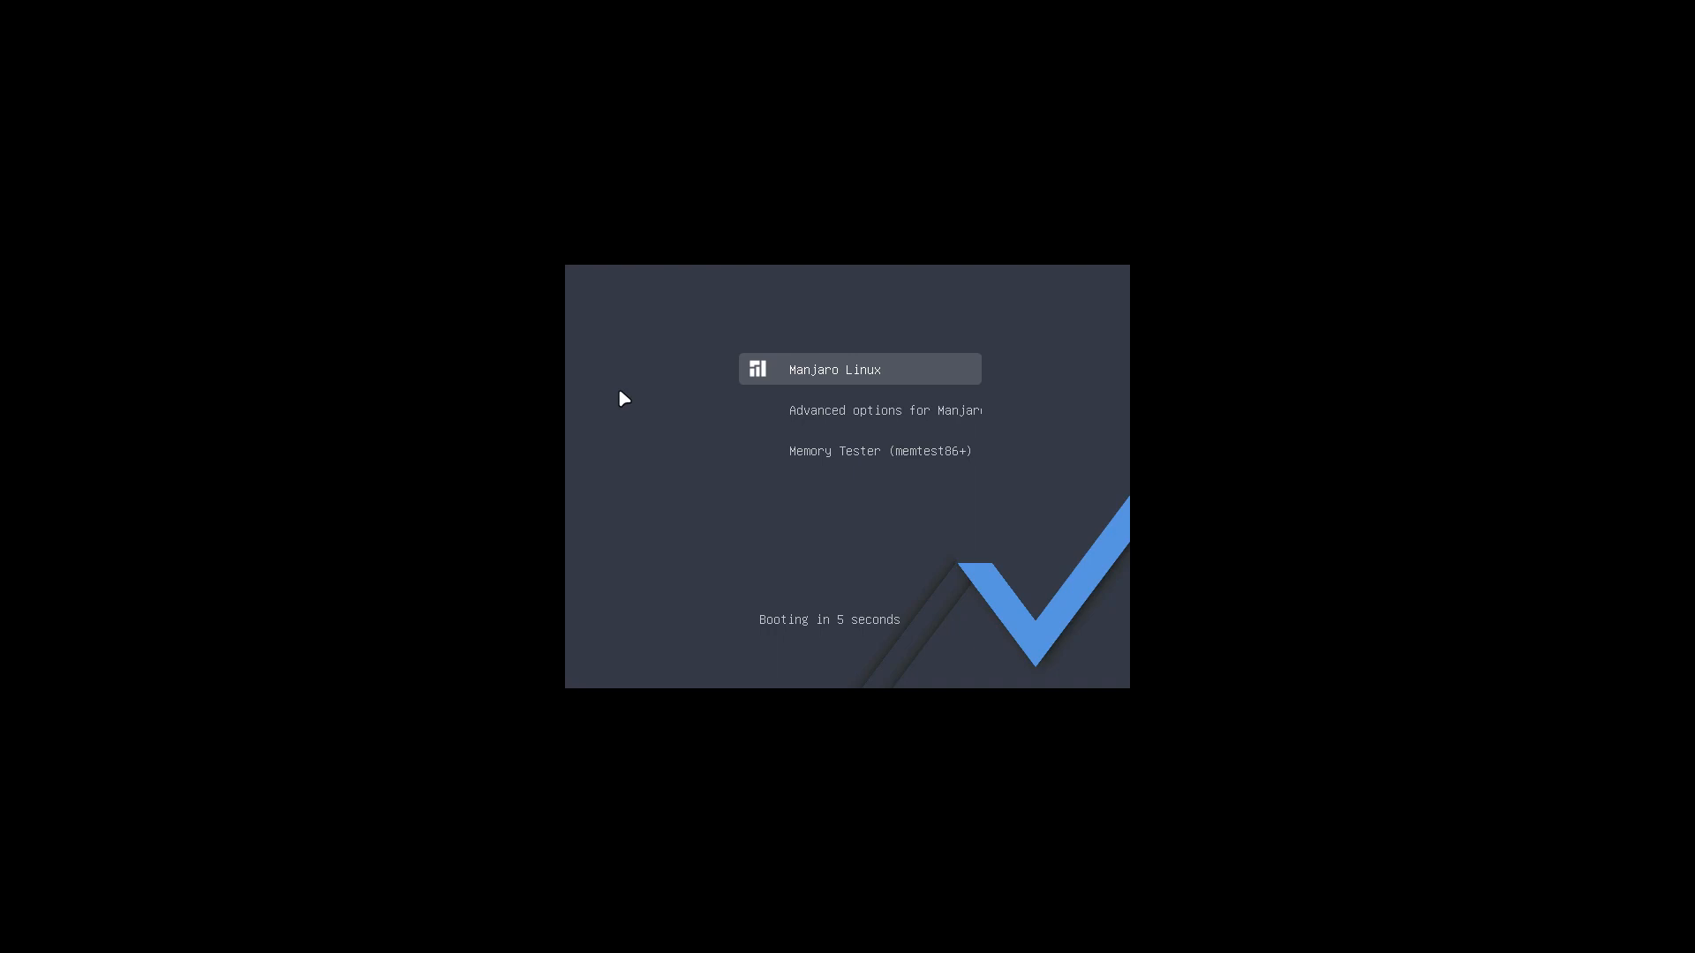
# Browse the GRUB menu entries and boot the Manjaro Linux entry
pyautogui.press('Down')
pyautogui.press('Down')
pyautogui.press('Up')
pyautogui.press('Up')
pyautogui.press('Down')
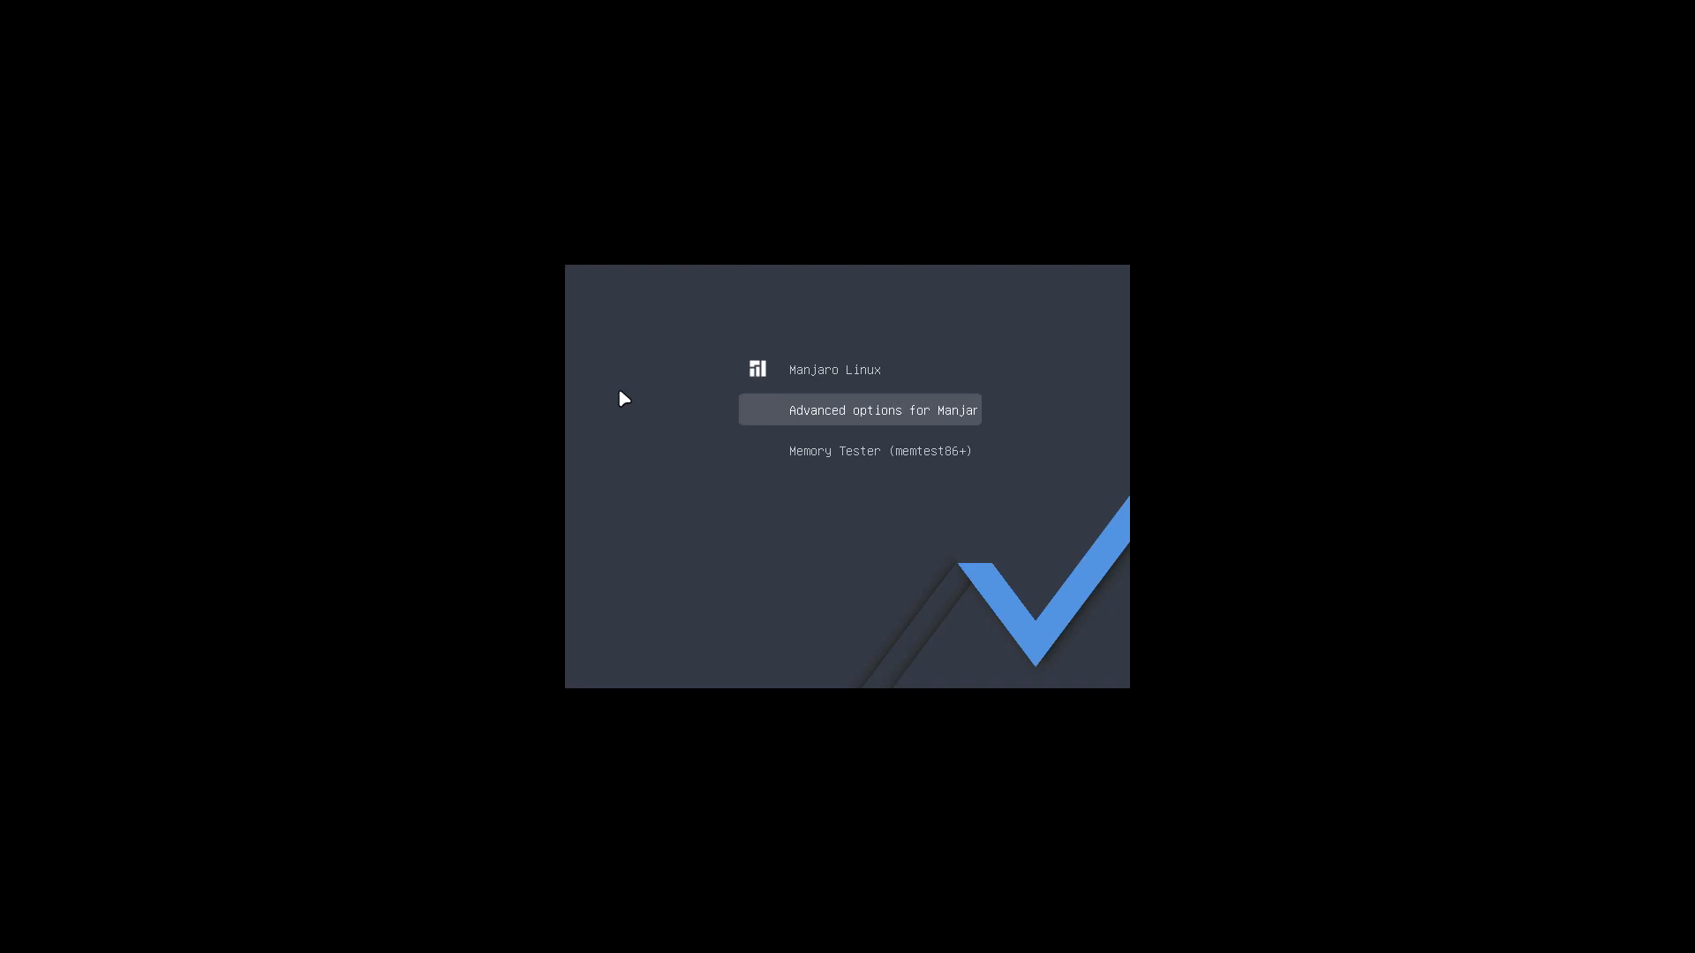
pyautogui.press('Down')
pyautogui.press('Up')
pyautogui.press('Up')
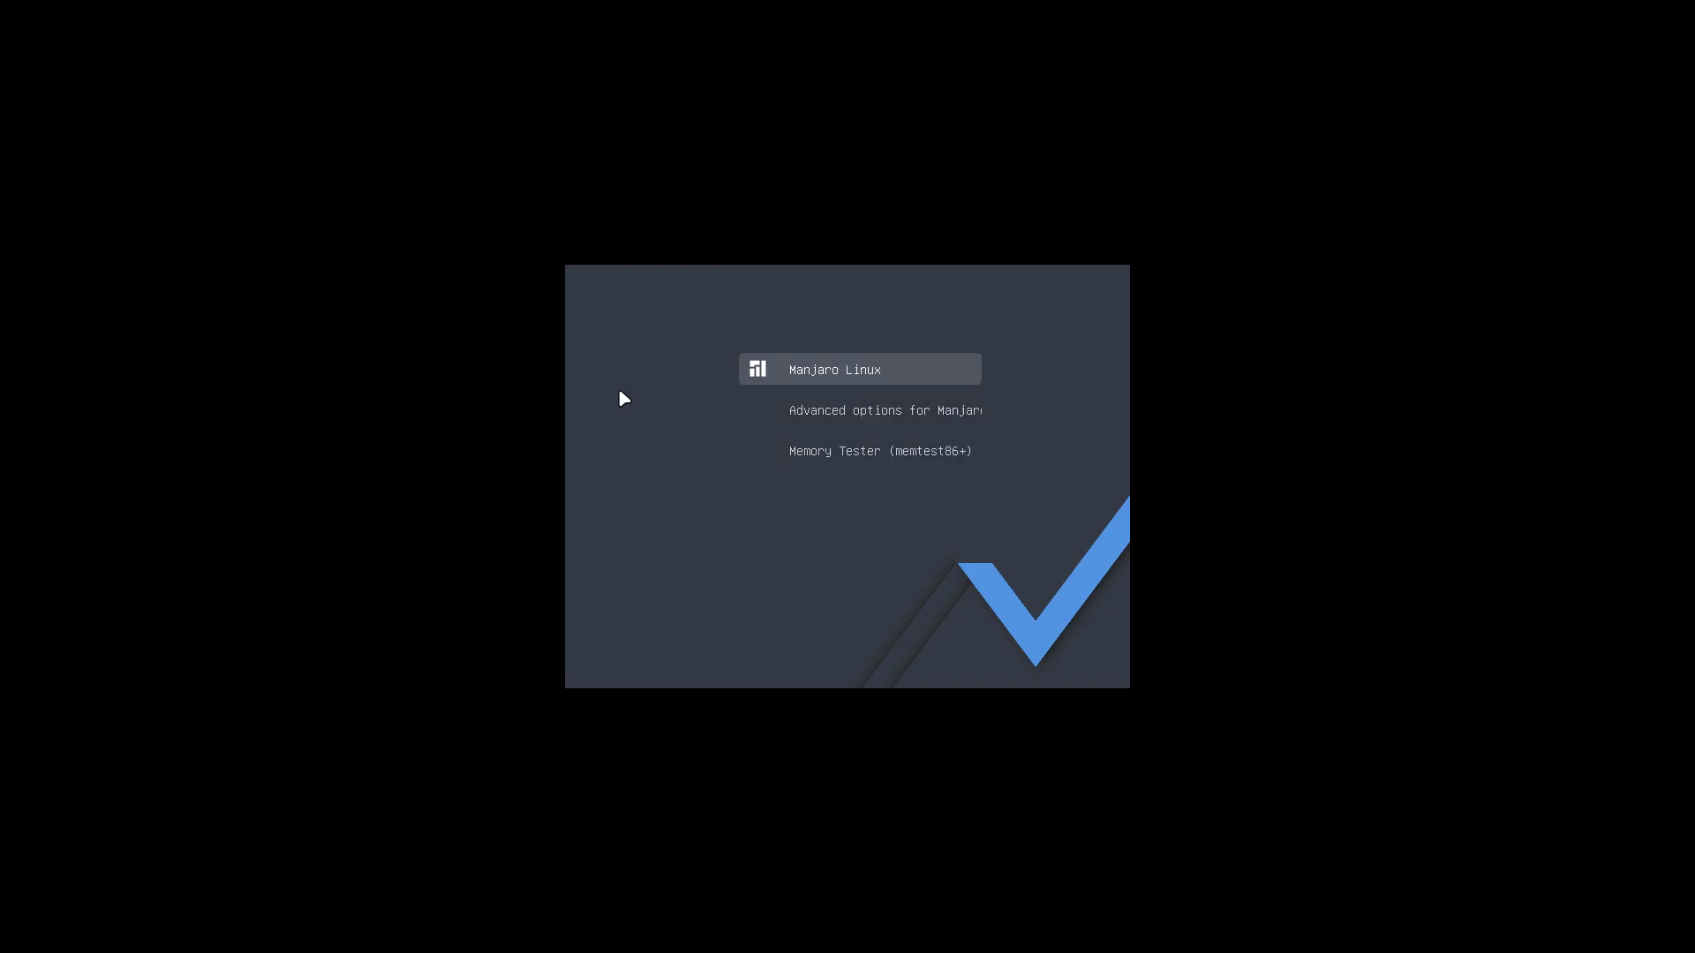
pyautogui.press('Return')
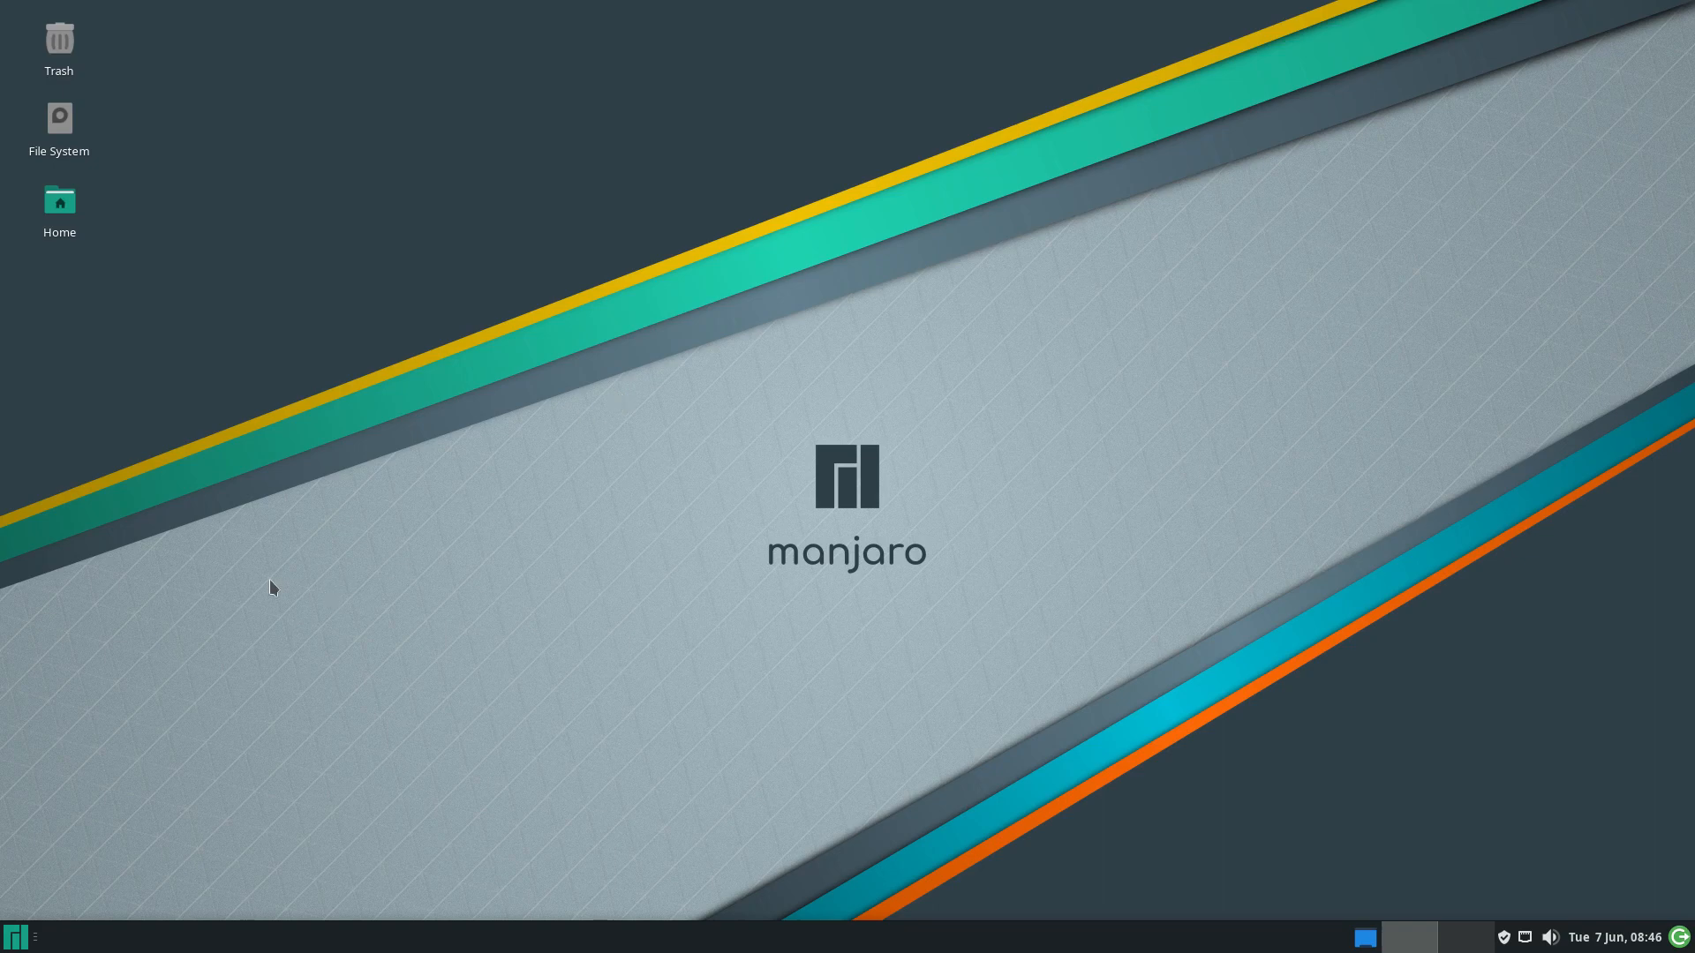
# Launch archlinux-tweak-tool from an Alacritty terminal and authenticate with the password
pyautogui.click(13, 945)
pyautogui.write('ala')
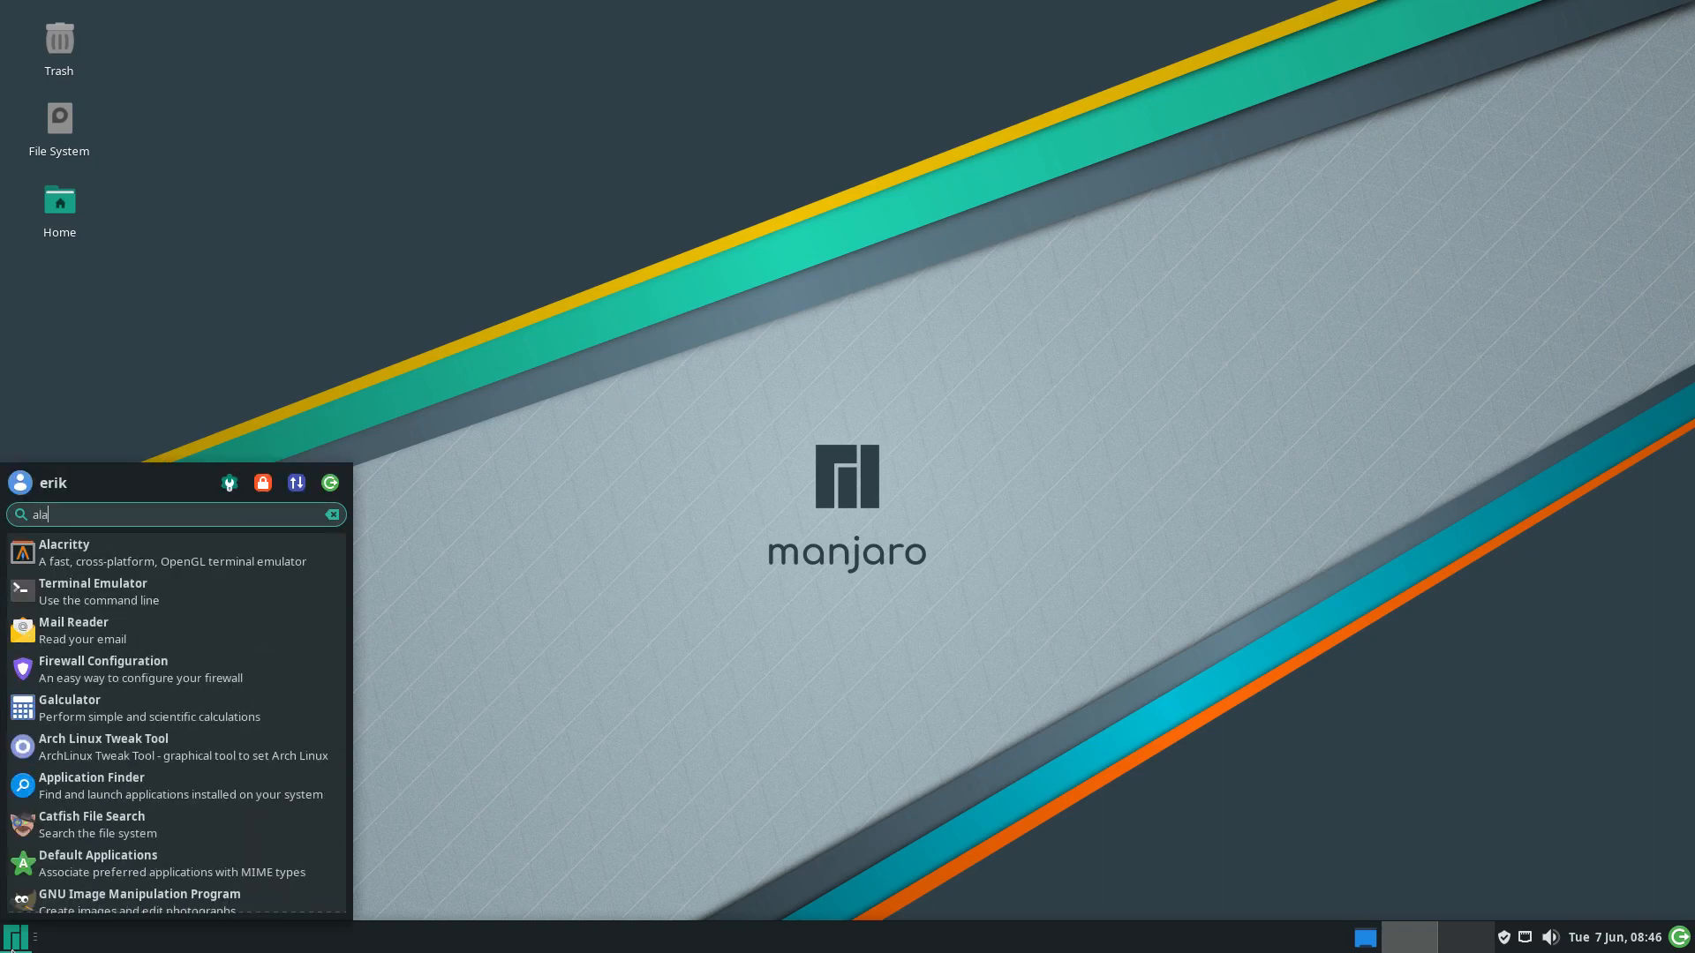
pyautogui.press('Return')
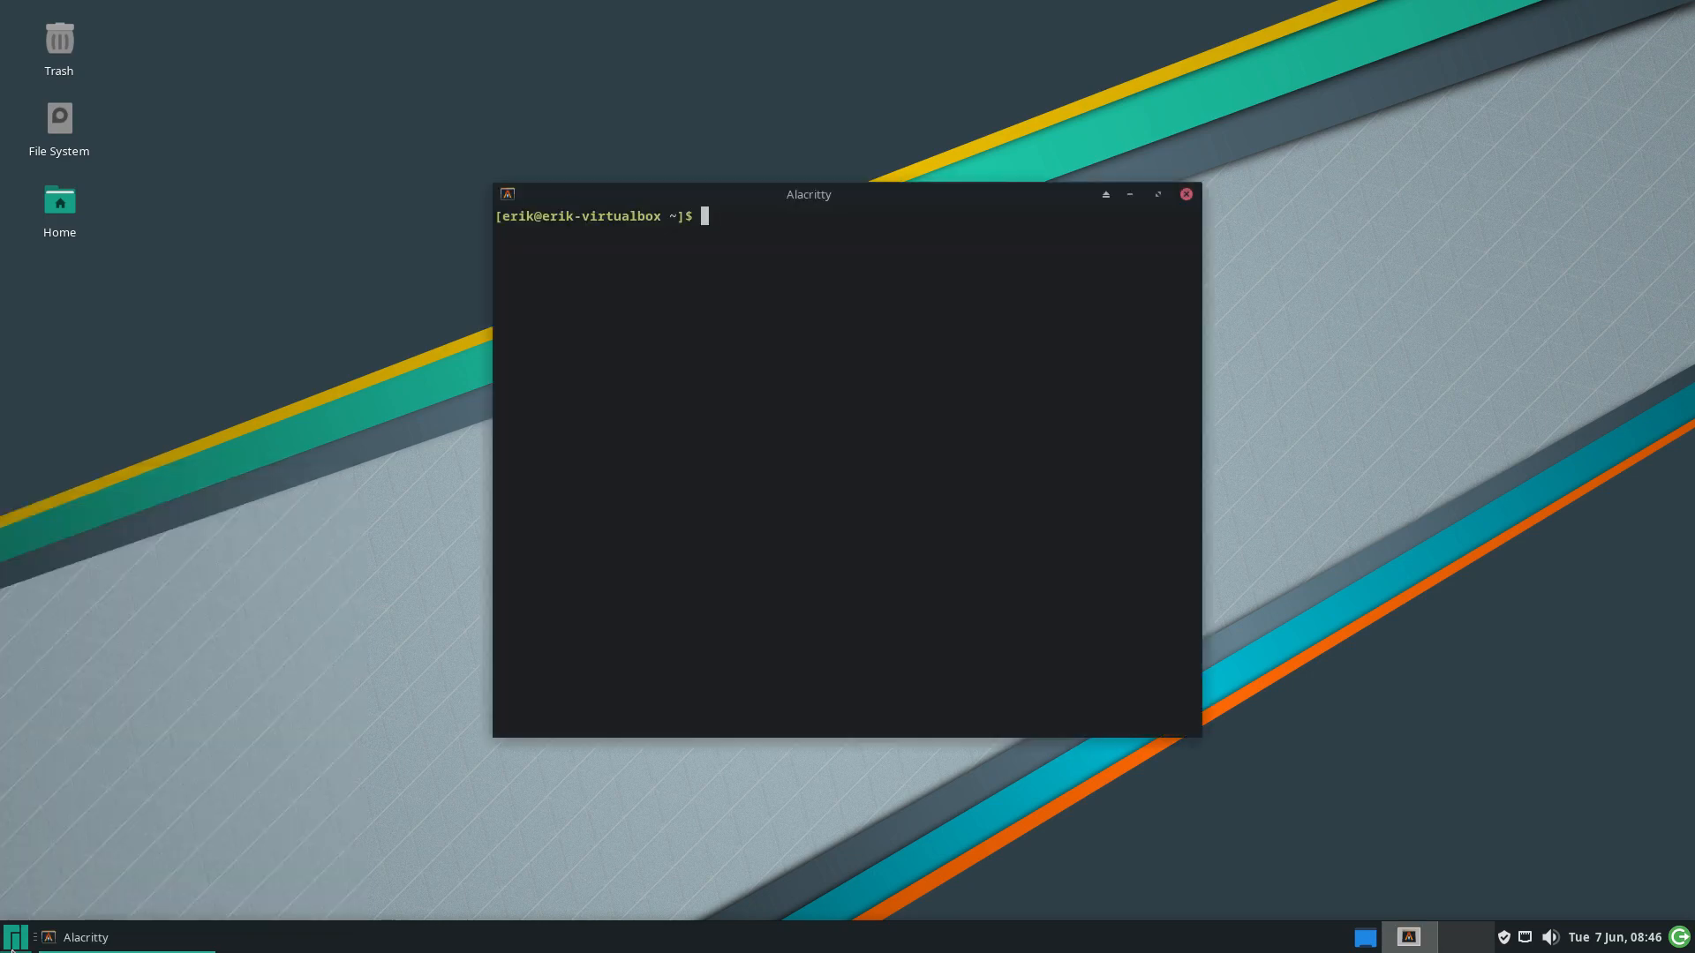
pyautogui.write('archl')
pyautogui.press('Tab')
pyautogui.press('Return')
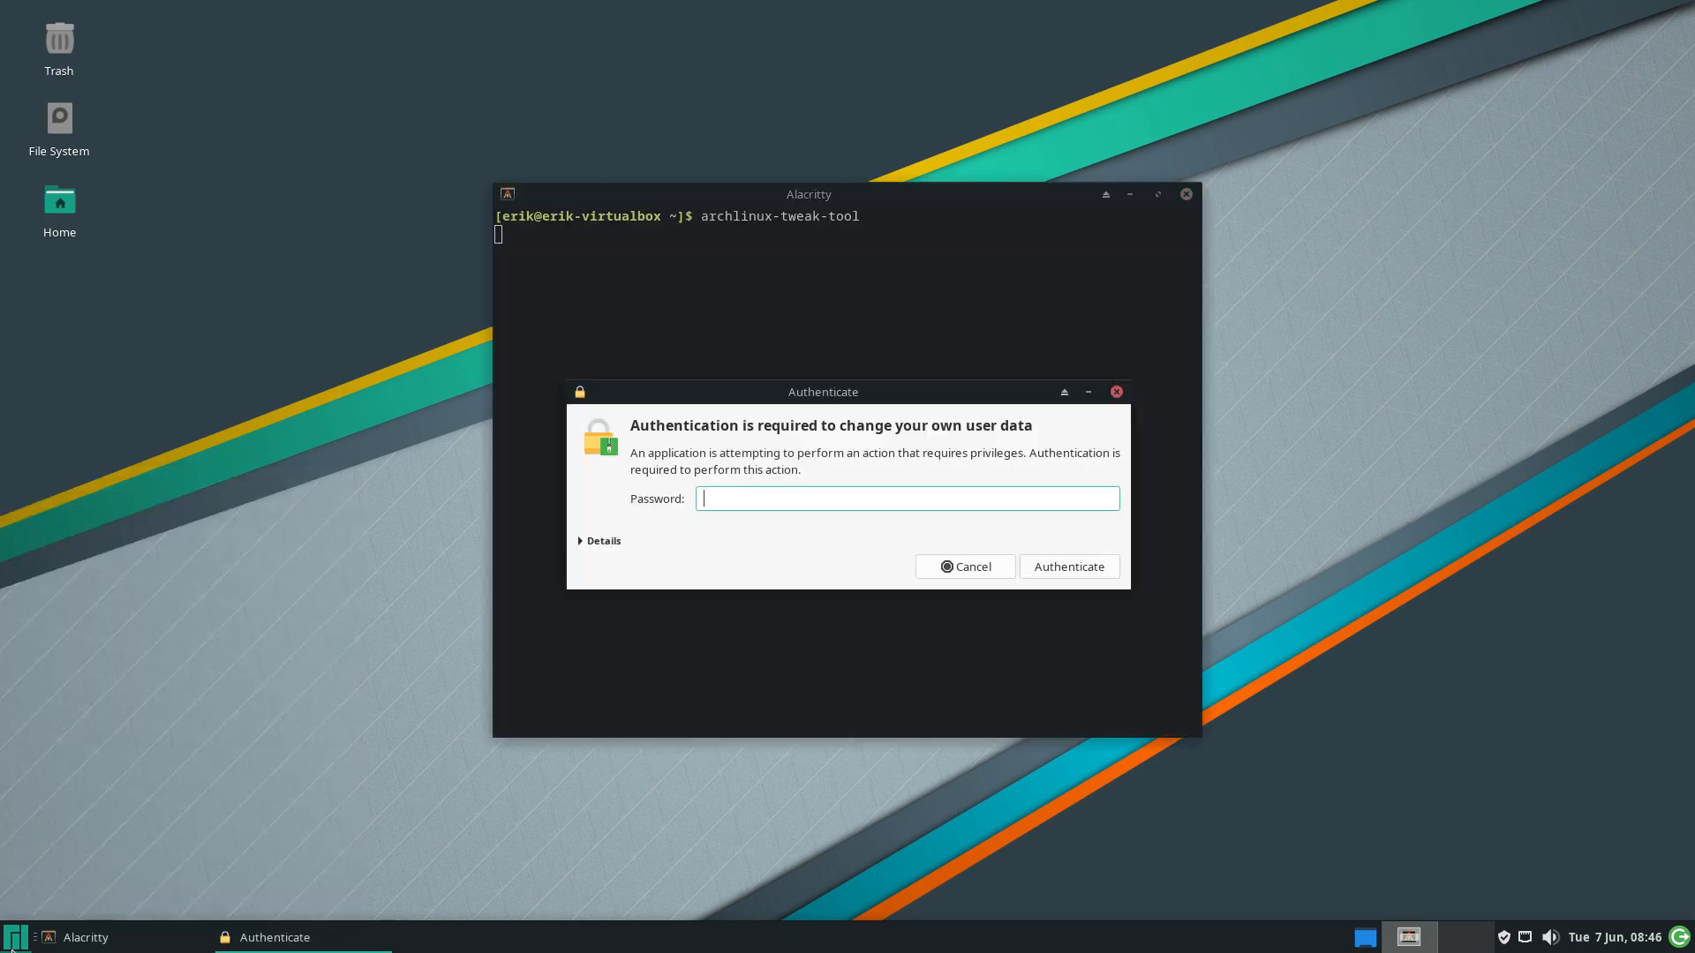
pyautogui.write('••••')
pyautogui.press('Return')
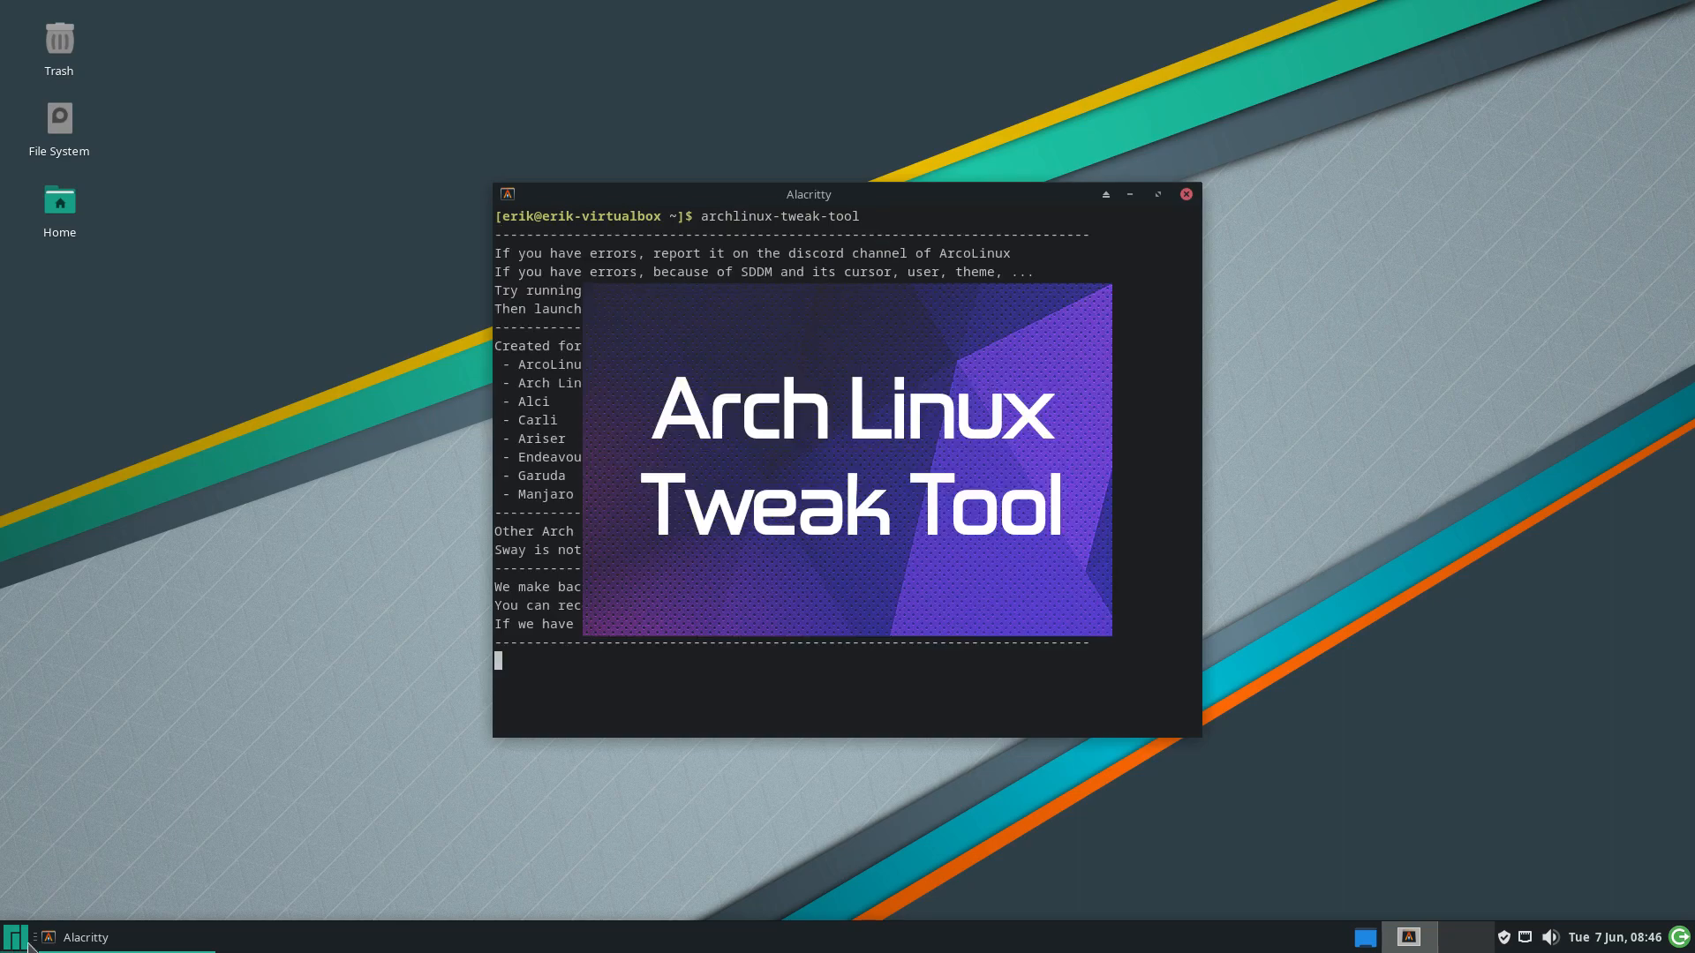
pyautogui.moveTo(862, 185); pyautogui.dragTo(1336, 2)
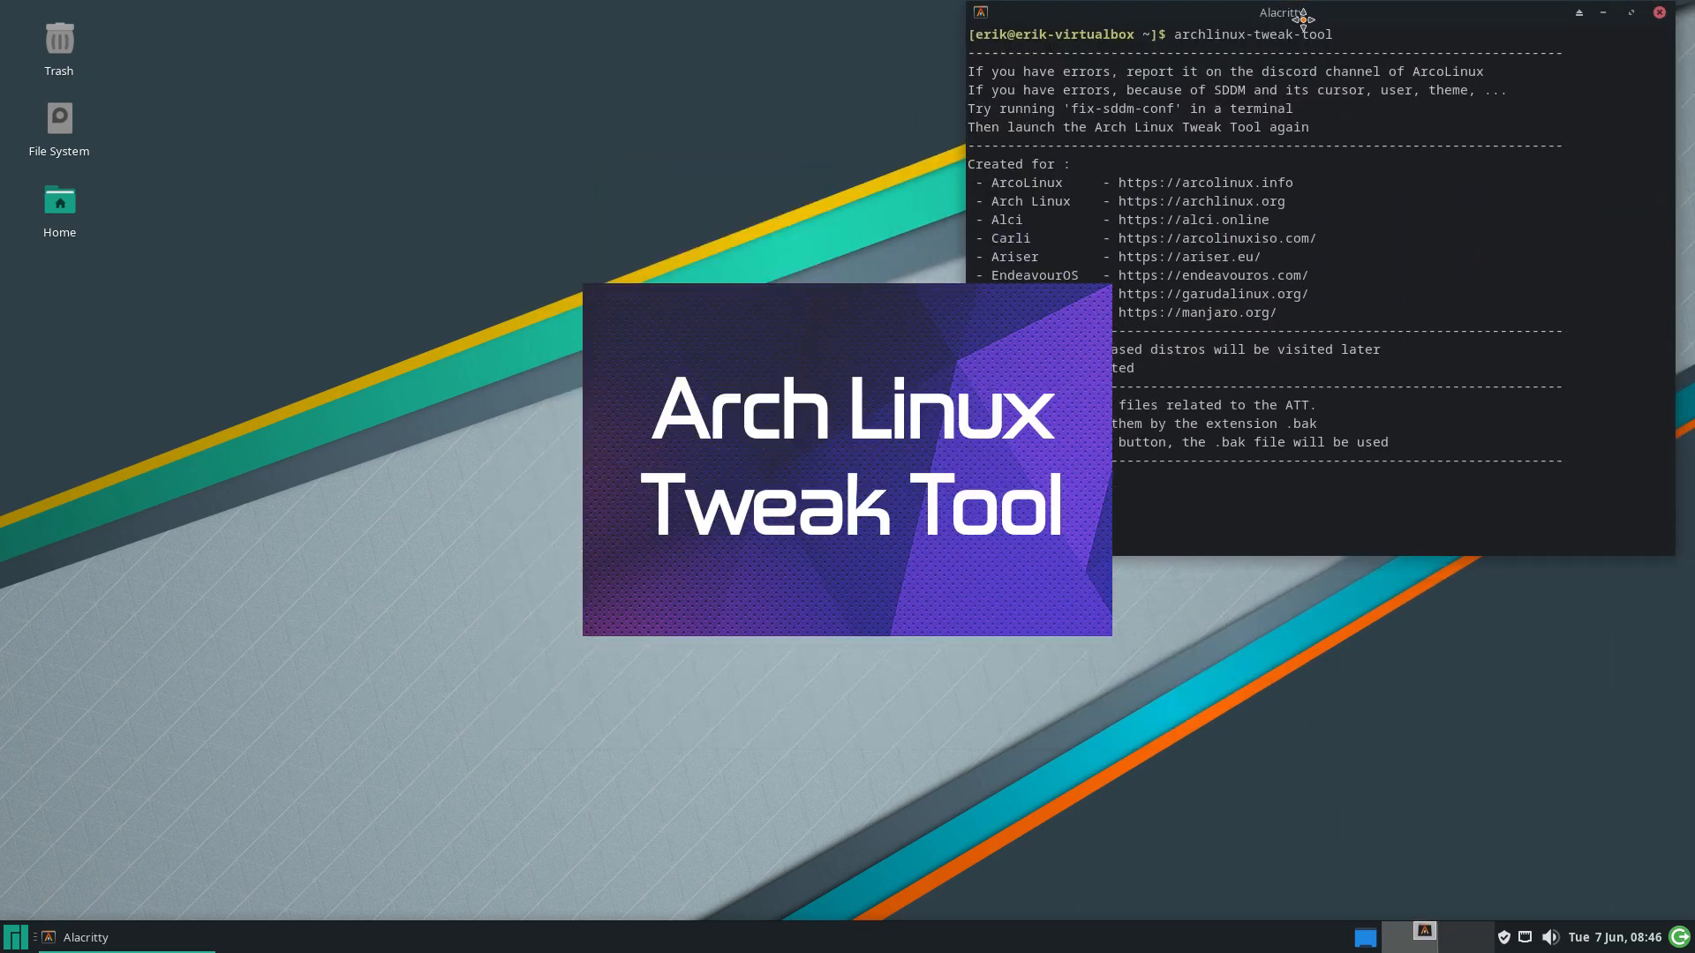
# Pick xfce as the Lightdm desktop session on the Login page, then bring up the log-out options
pyautogui.click(491, 163)
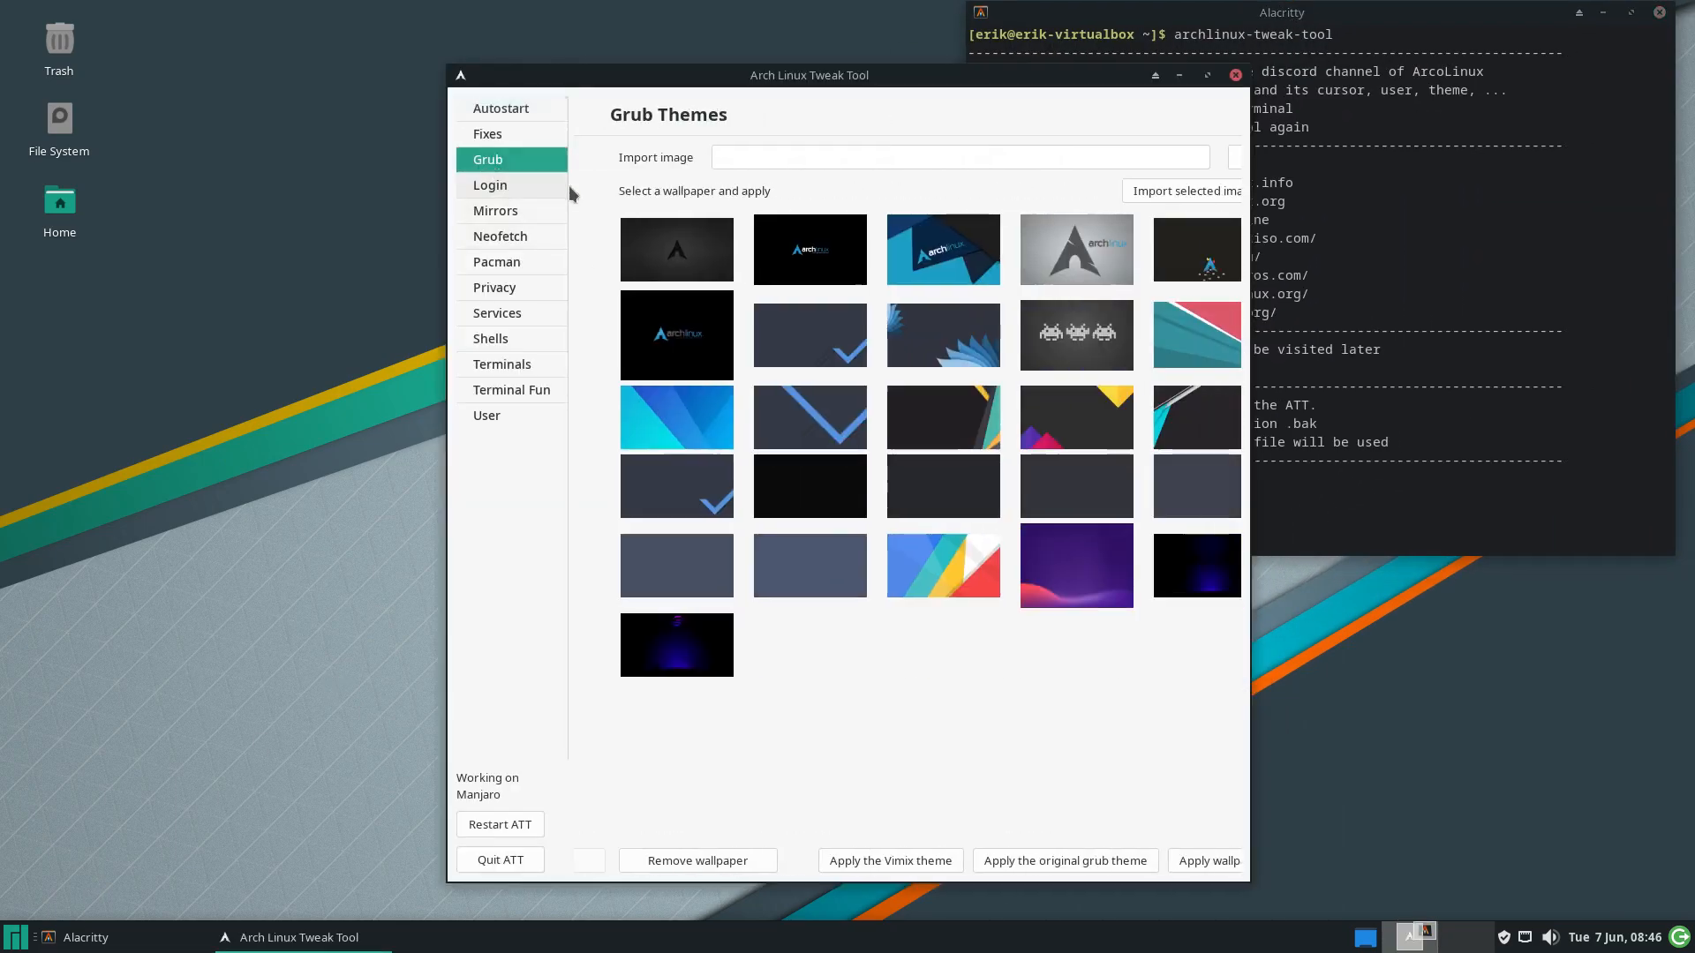
pyautogui.click(503, 188)
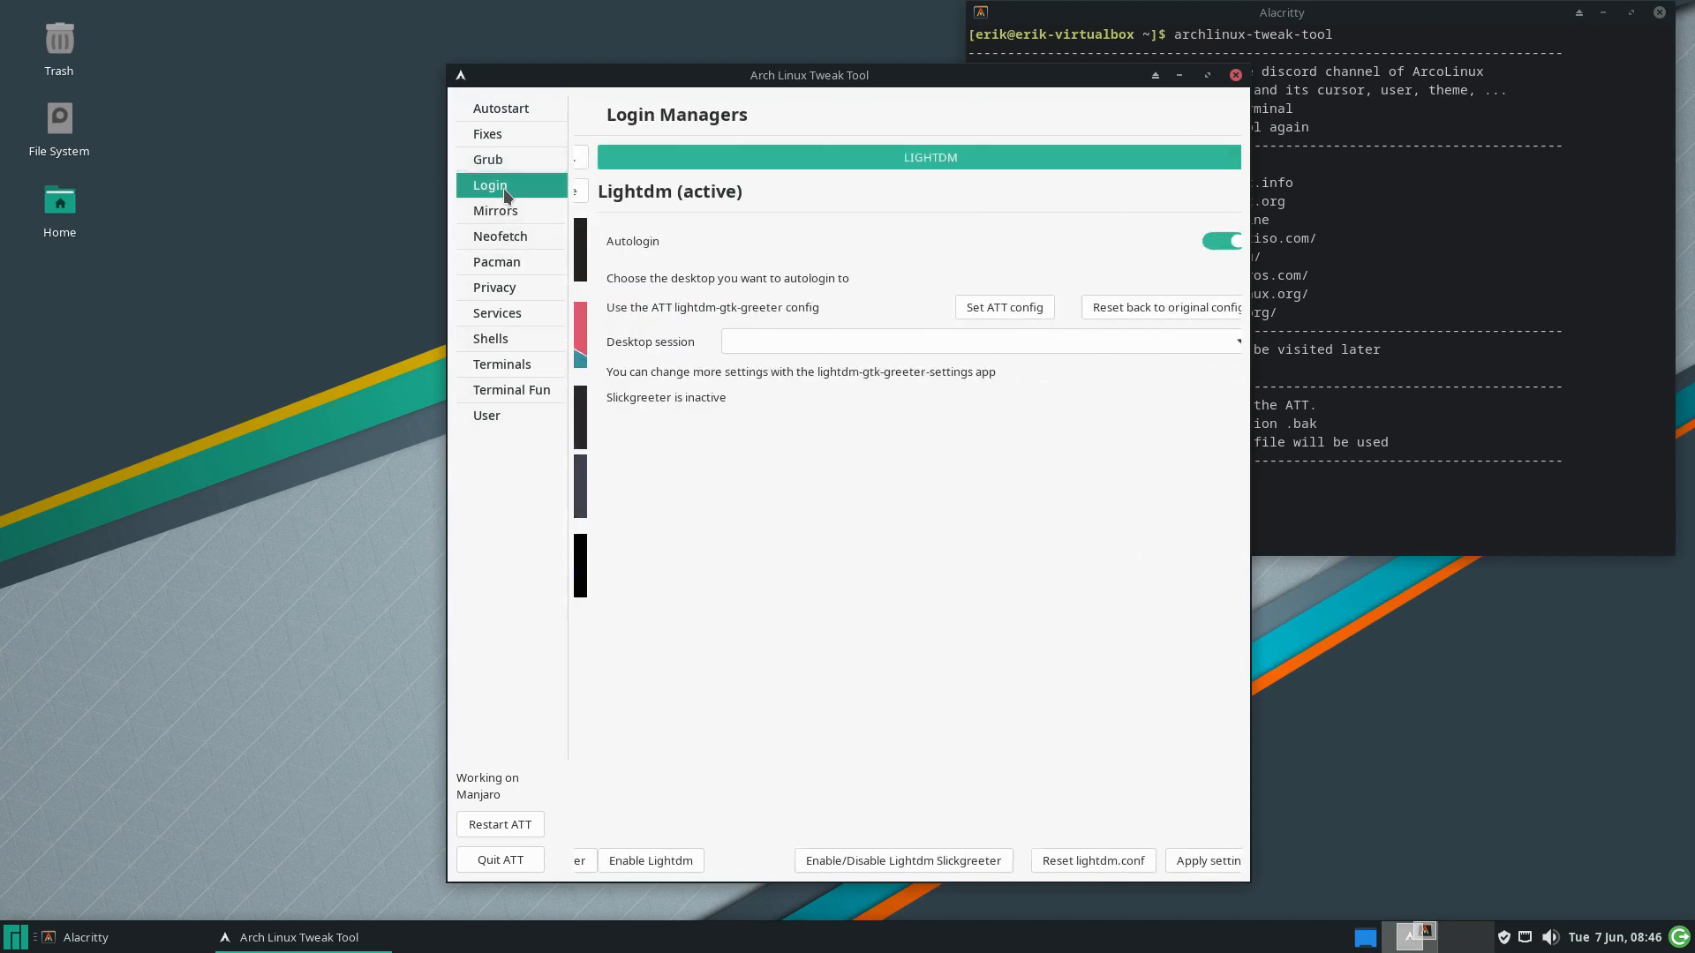
pyautogui.moveTo(923, 77); pyautogui.dragTo(569, 66)
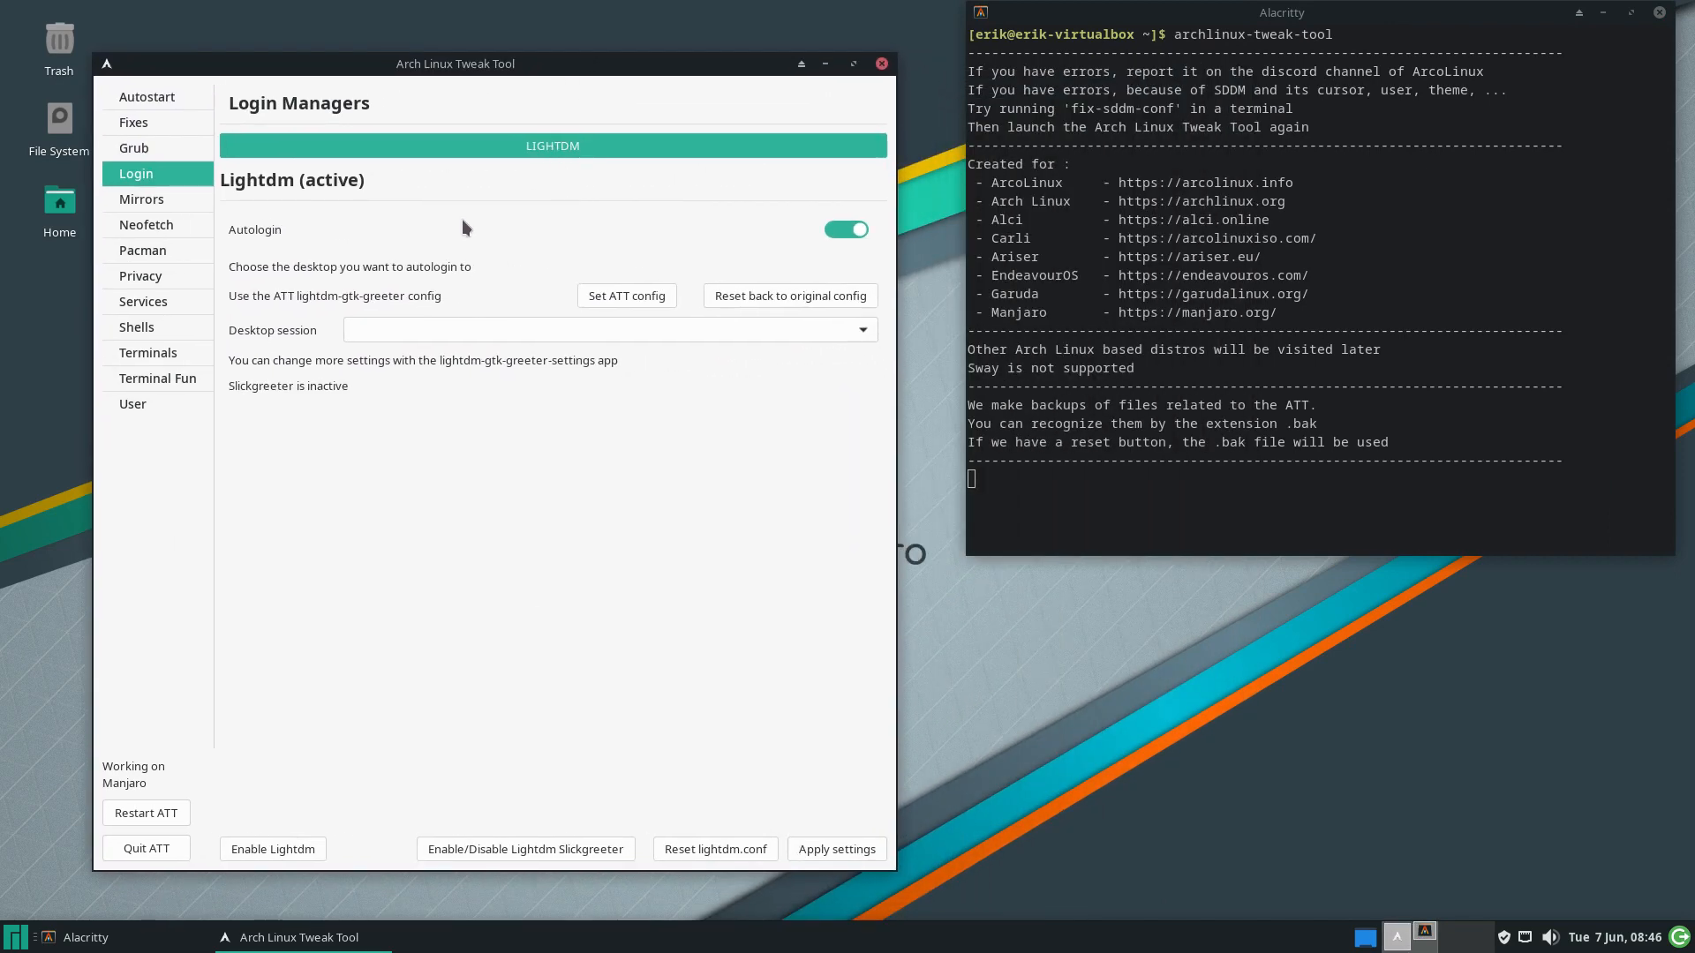
pyautogui.click(865, 328)
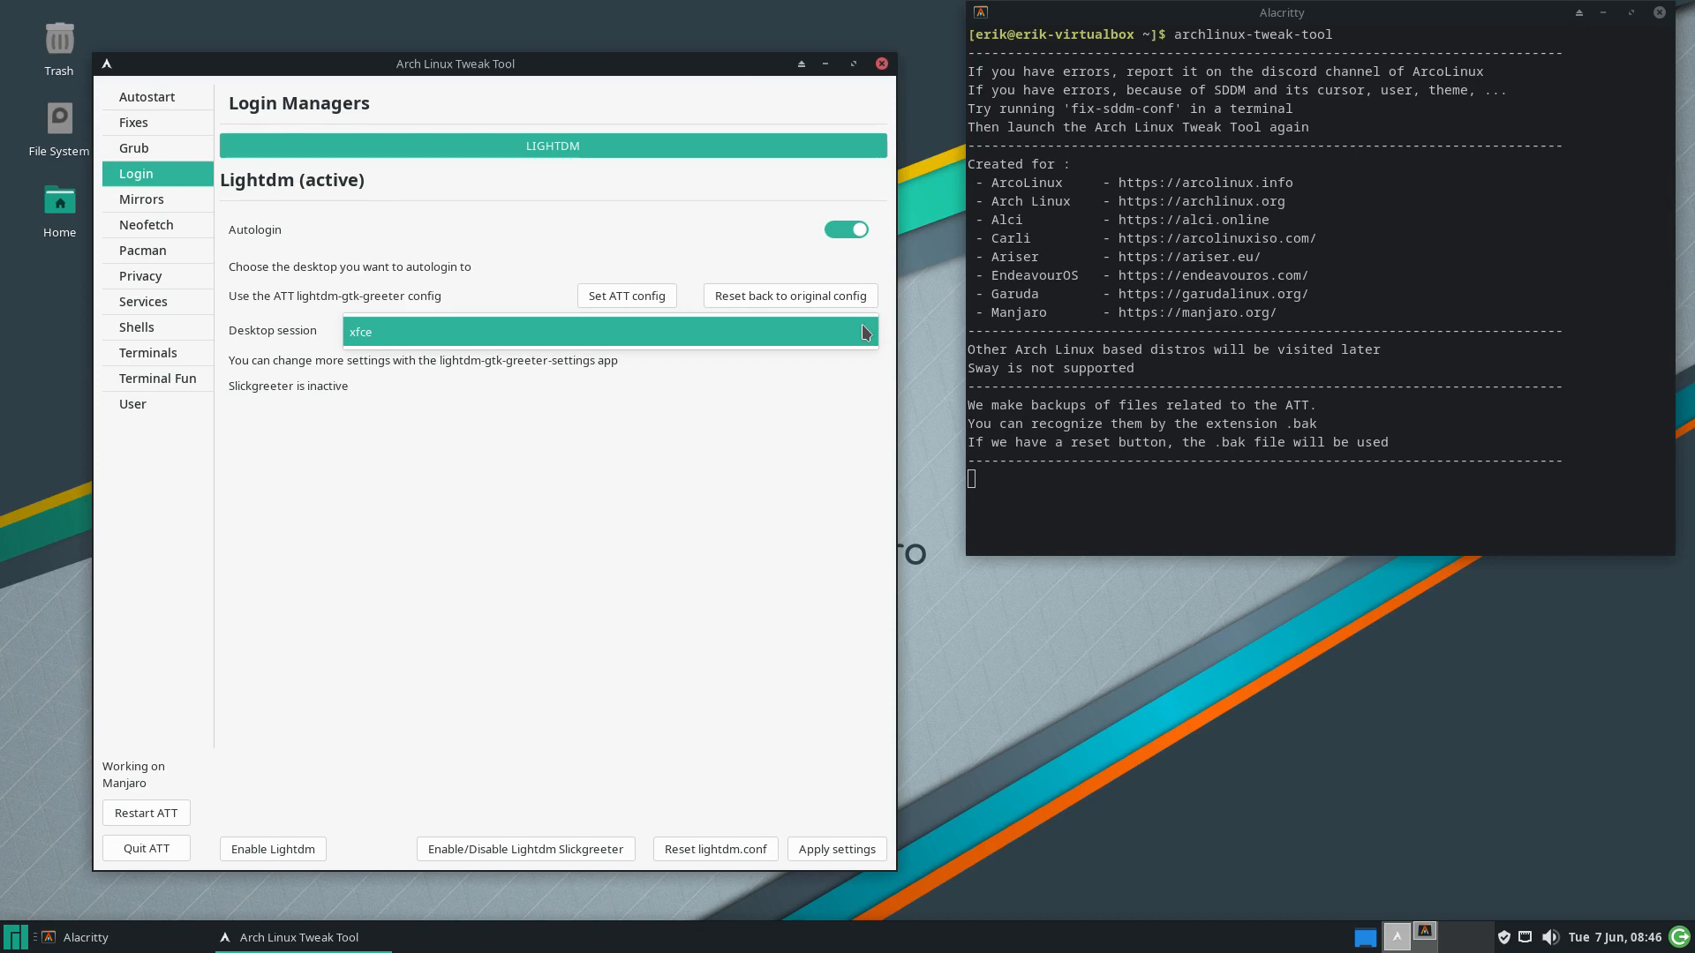
pyautogui.click(401, 338)
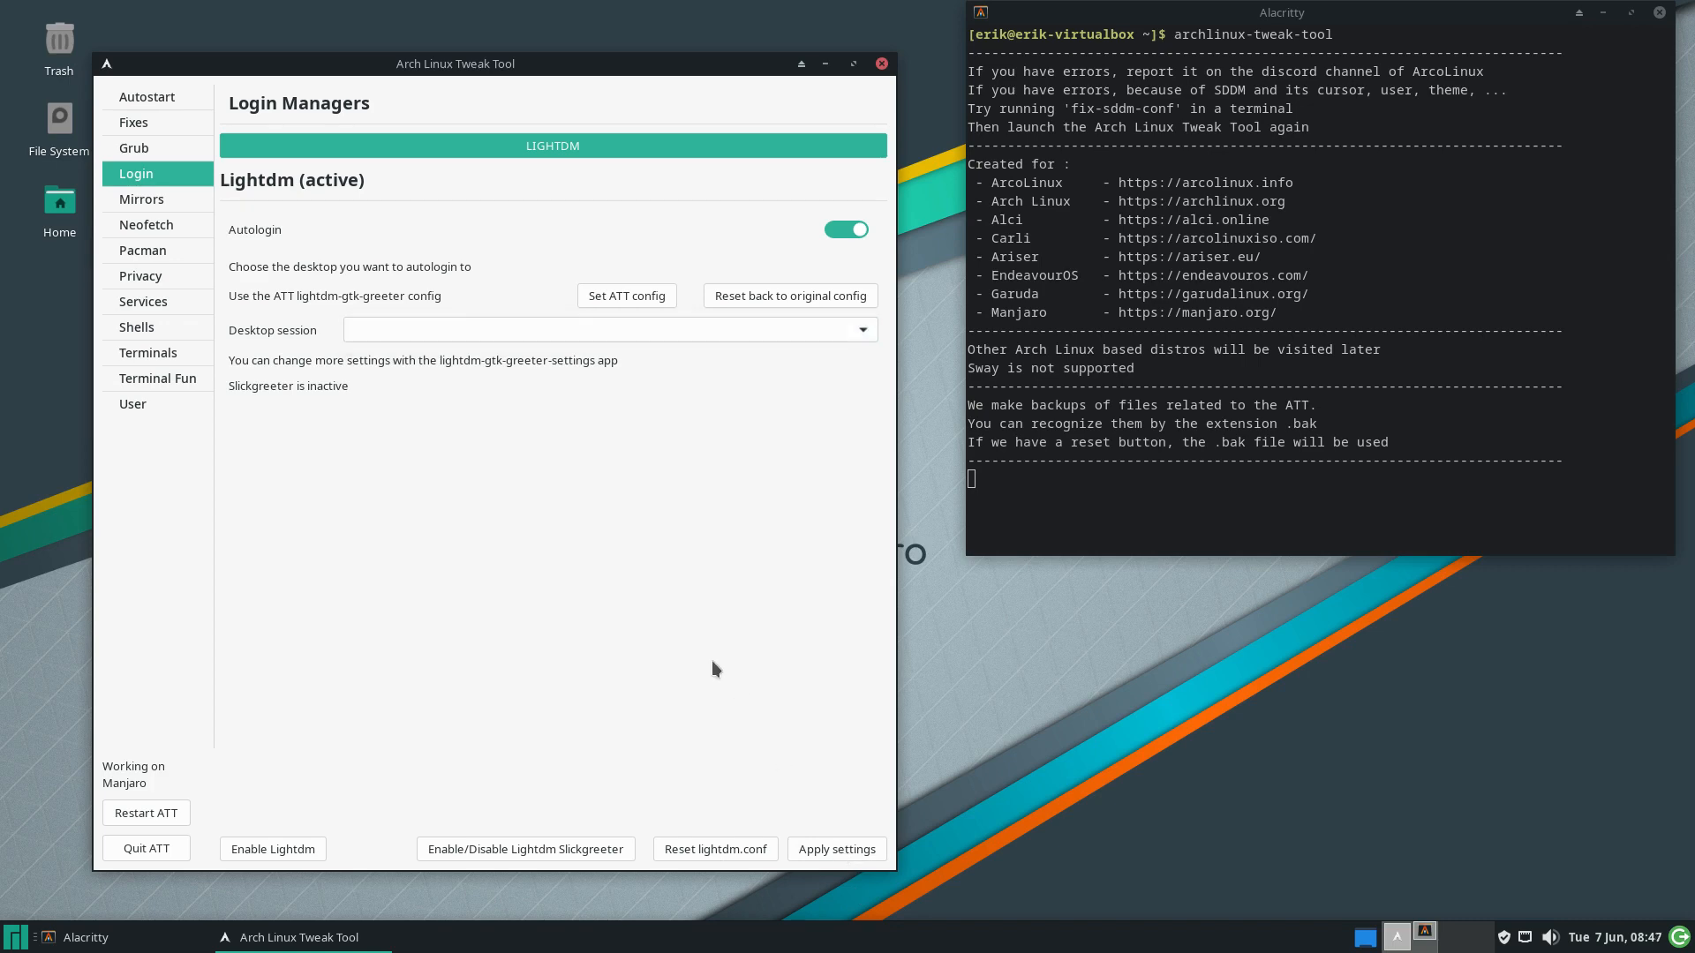
pyautogui.click(15, 937)
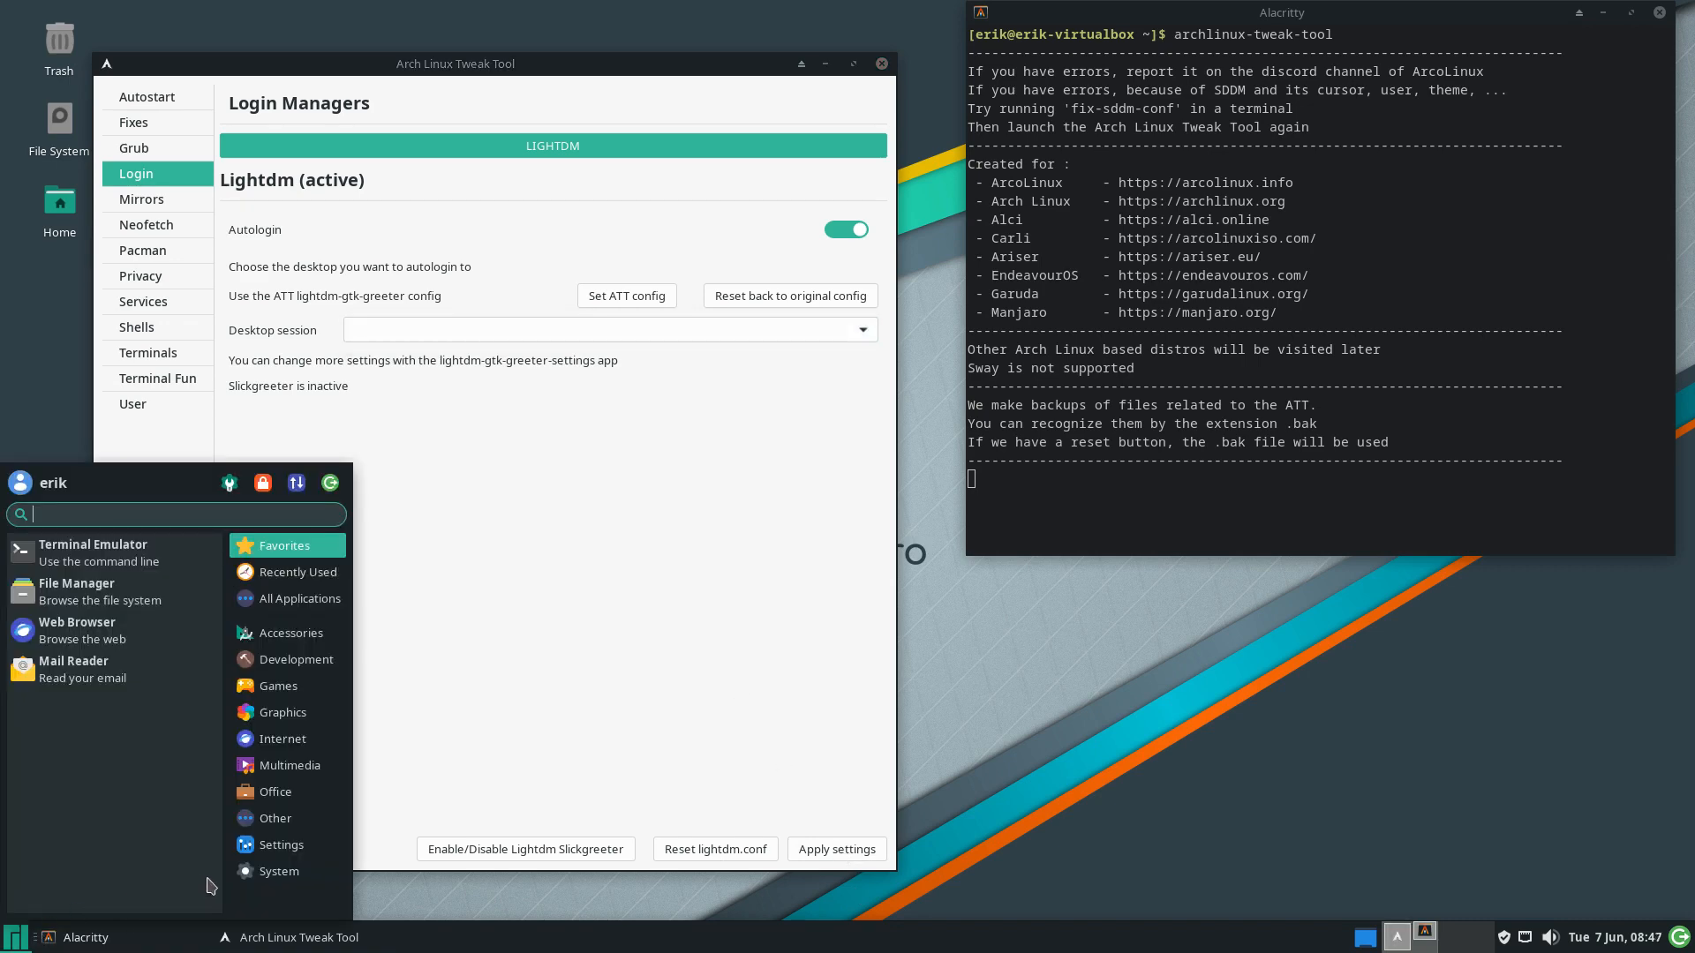
pyautogui.click(330, 483)
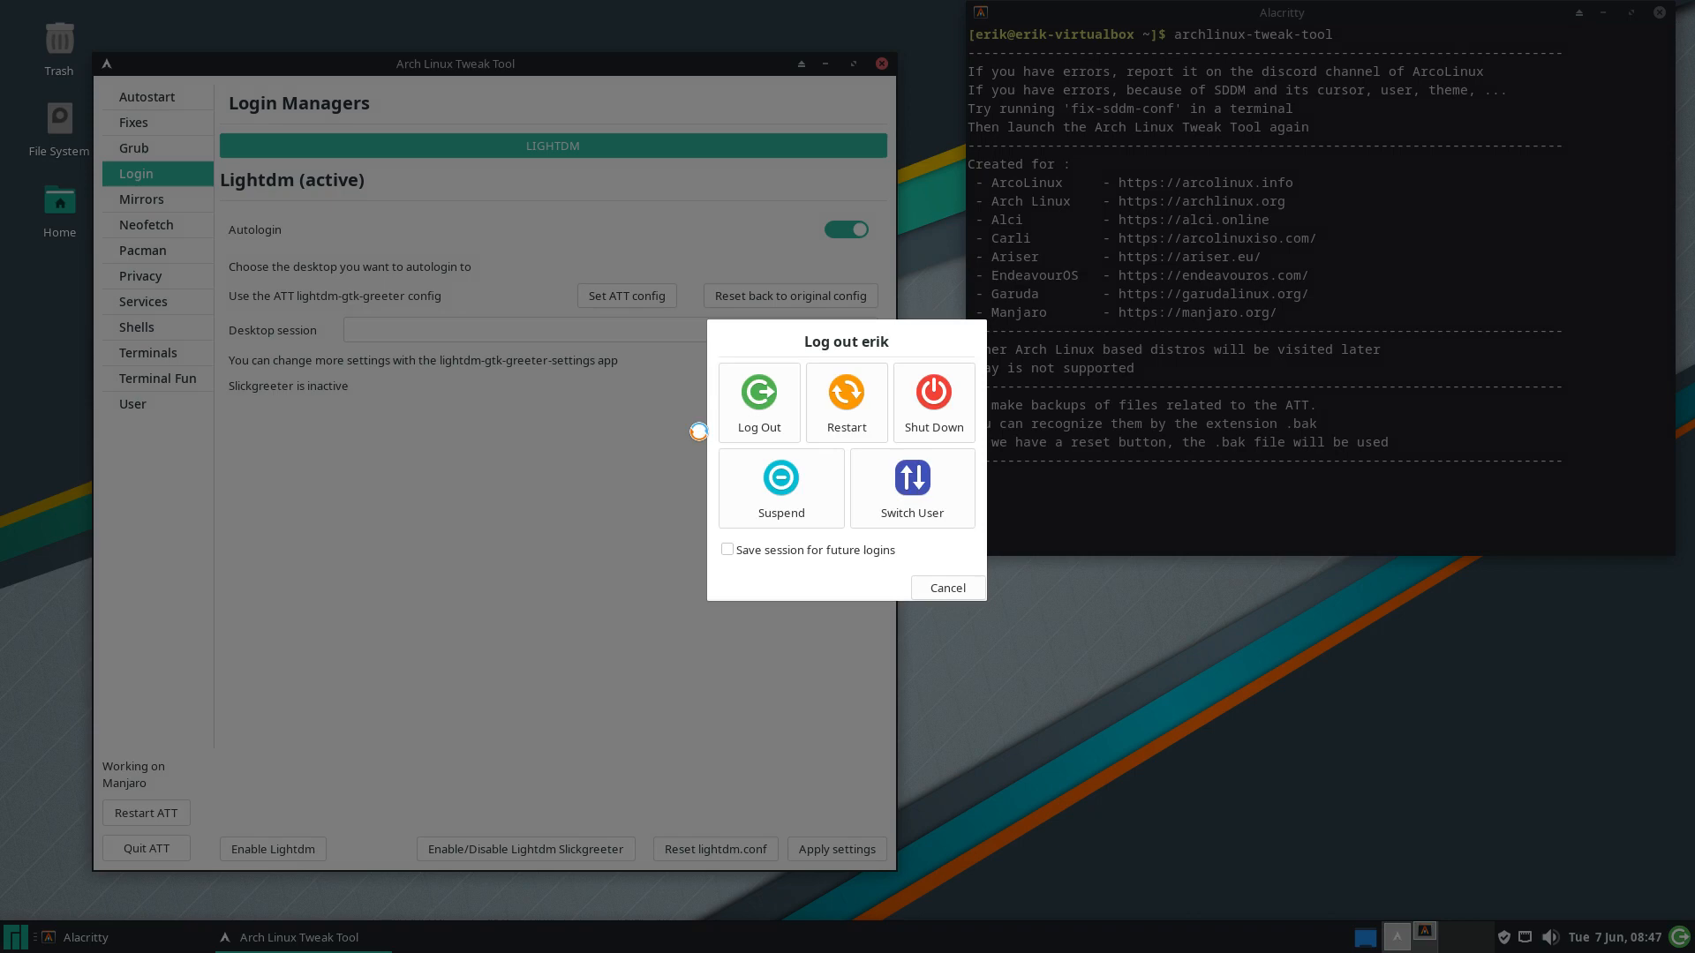
# Log out and log back in with the user password
pyautogui.click(777, 404)
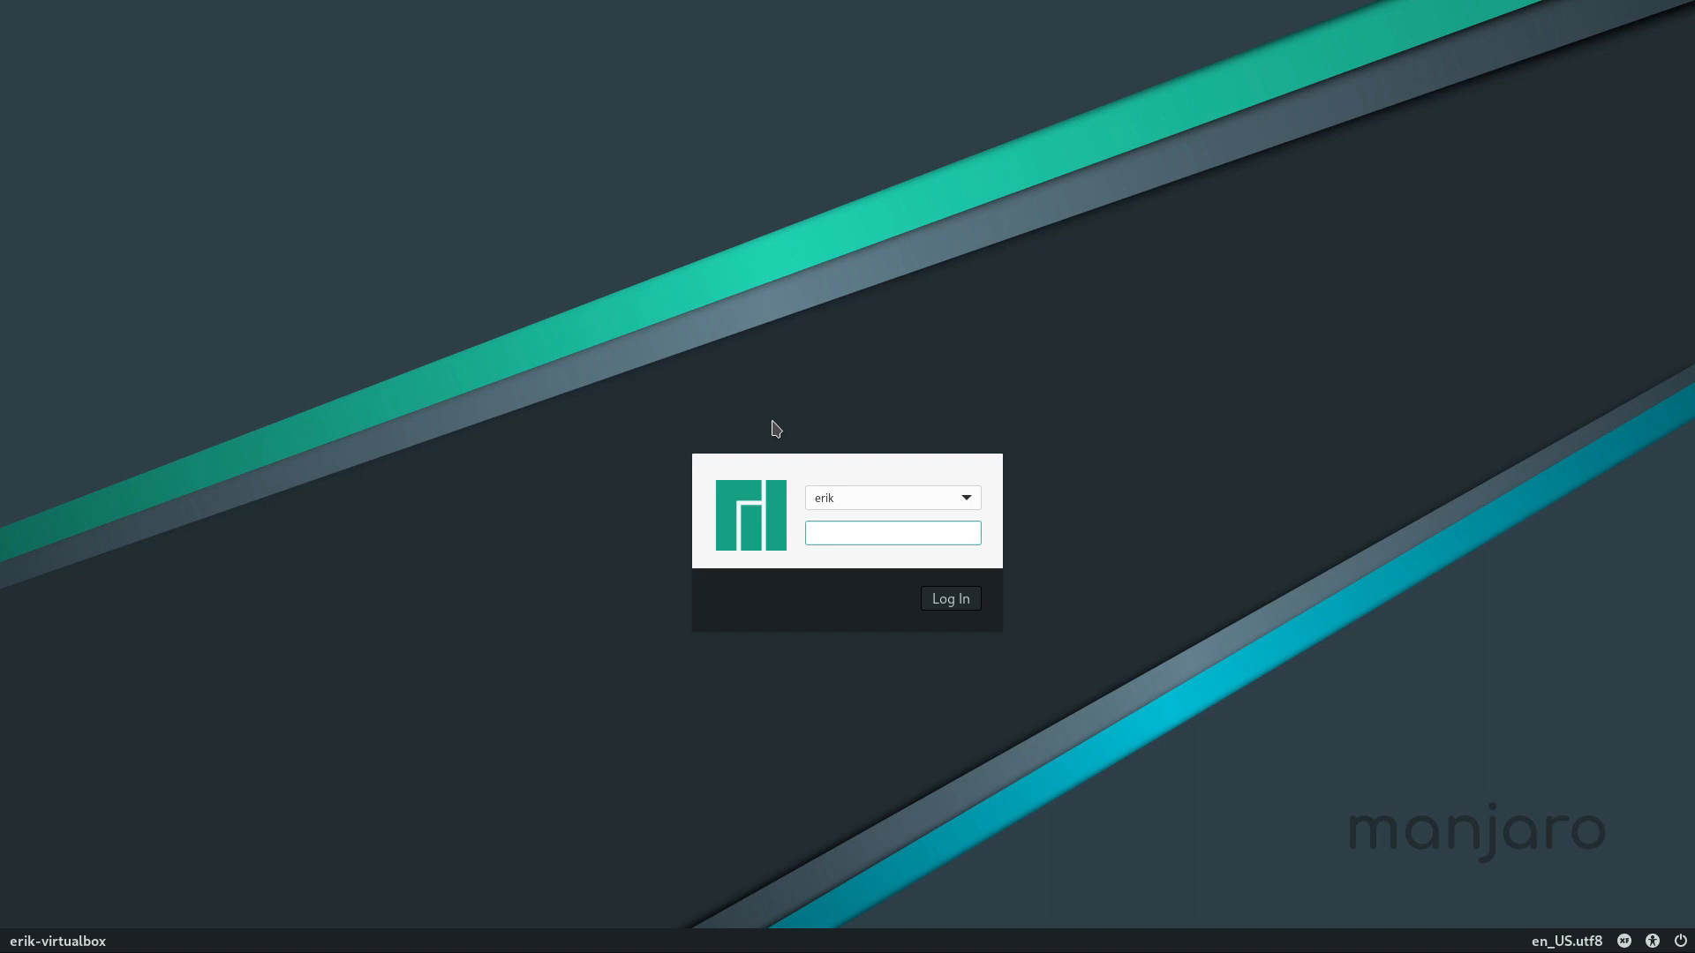
pyautogui.write('••••')
pyautogui.press('Return')
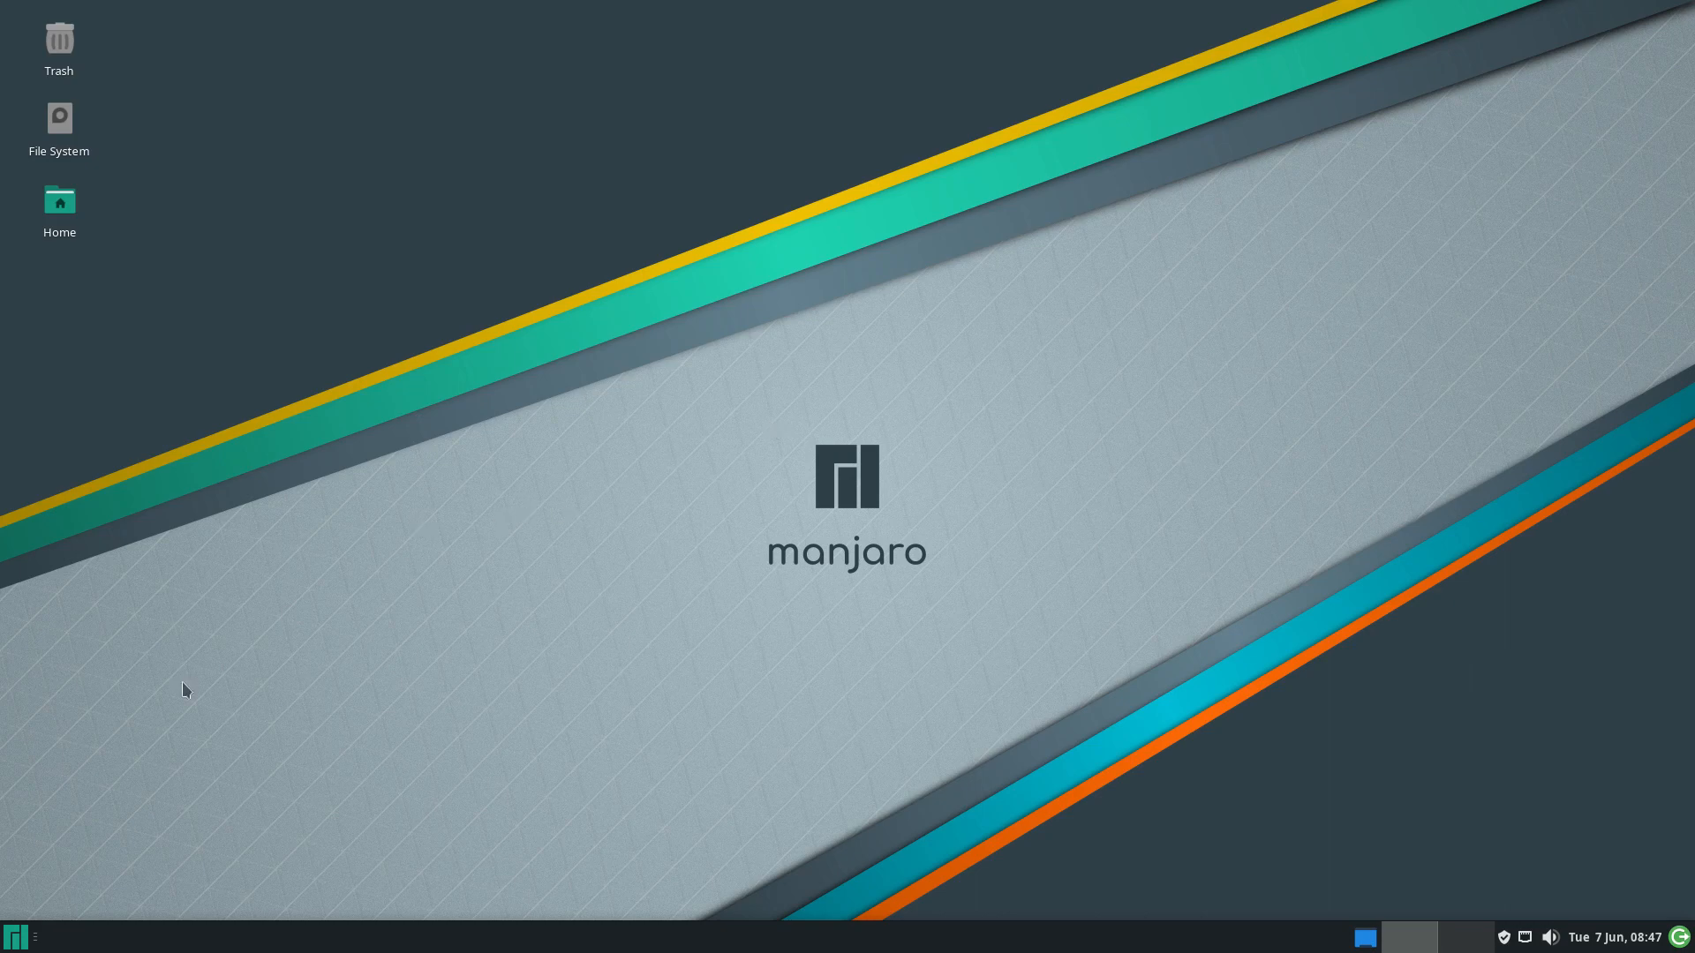
# Open Alacritty, run archlinux-tweak-tool and authenticate with the password
pyautogui.click(11, 945)
pyautogui.write('ala')
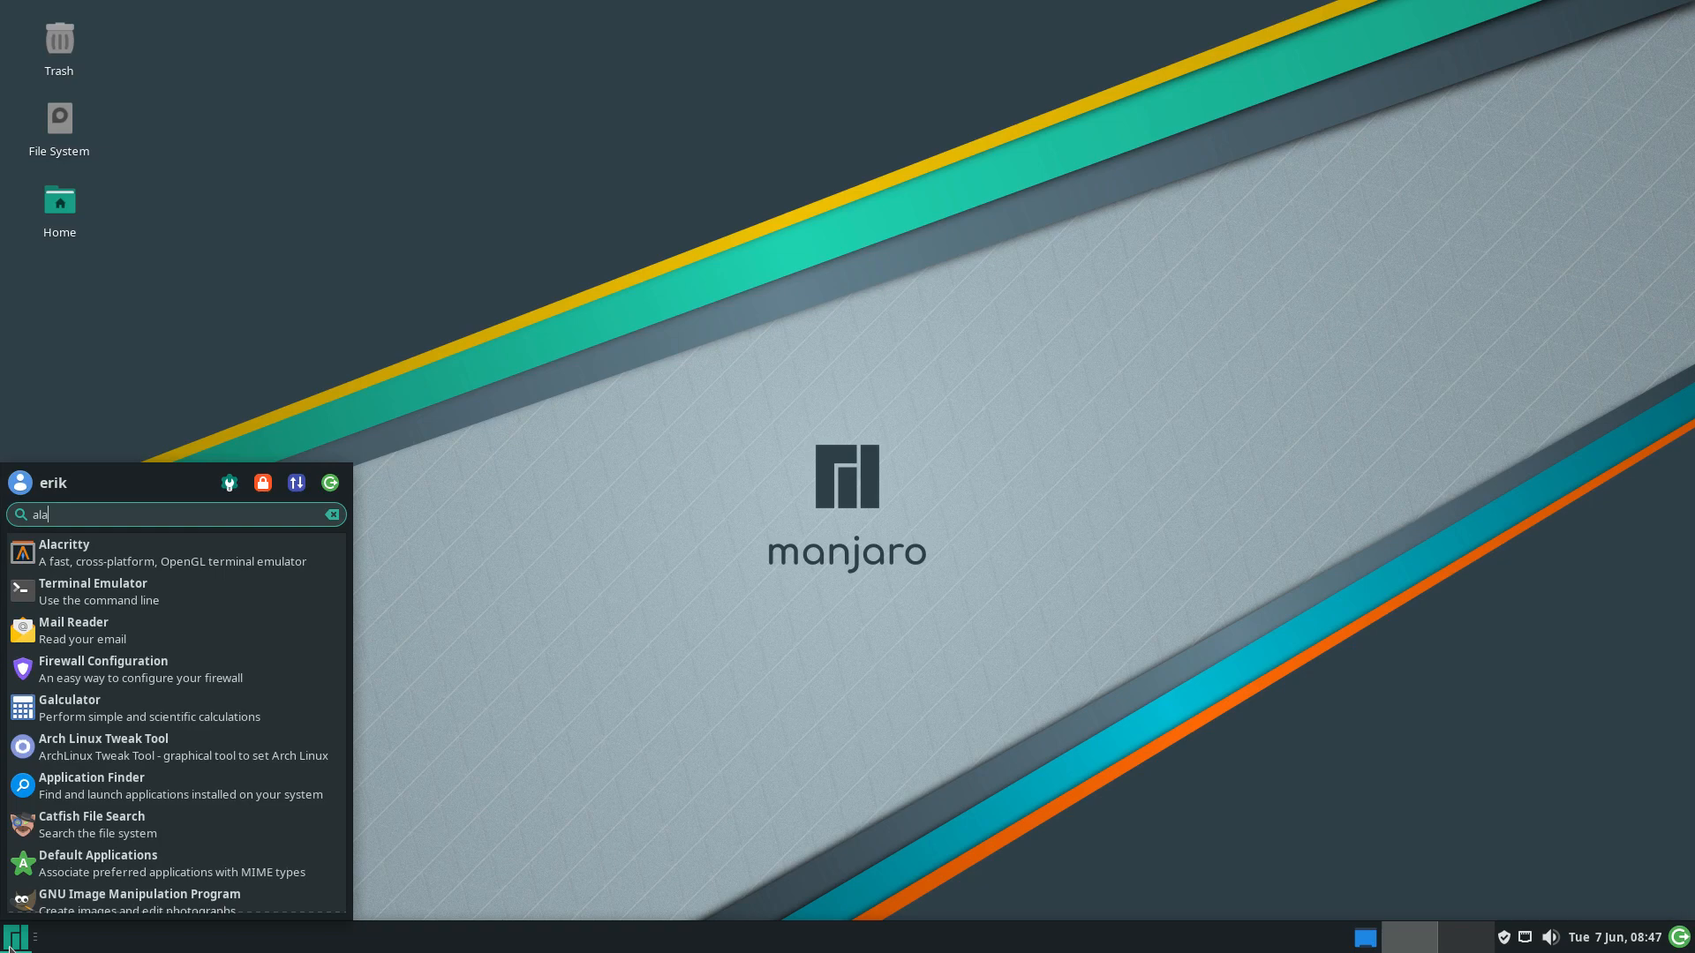
pyautogui.press('Return')
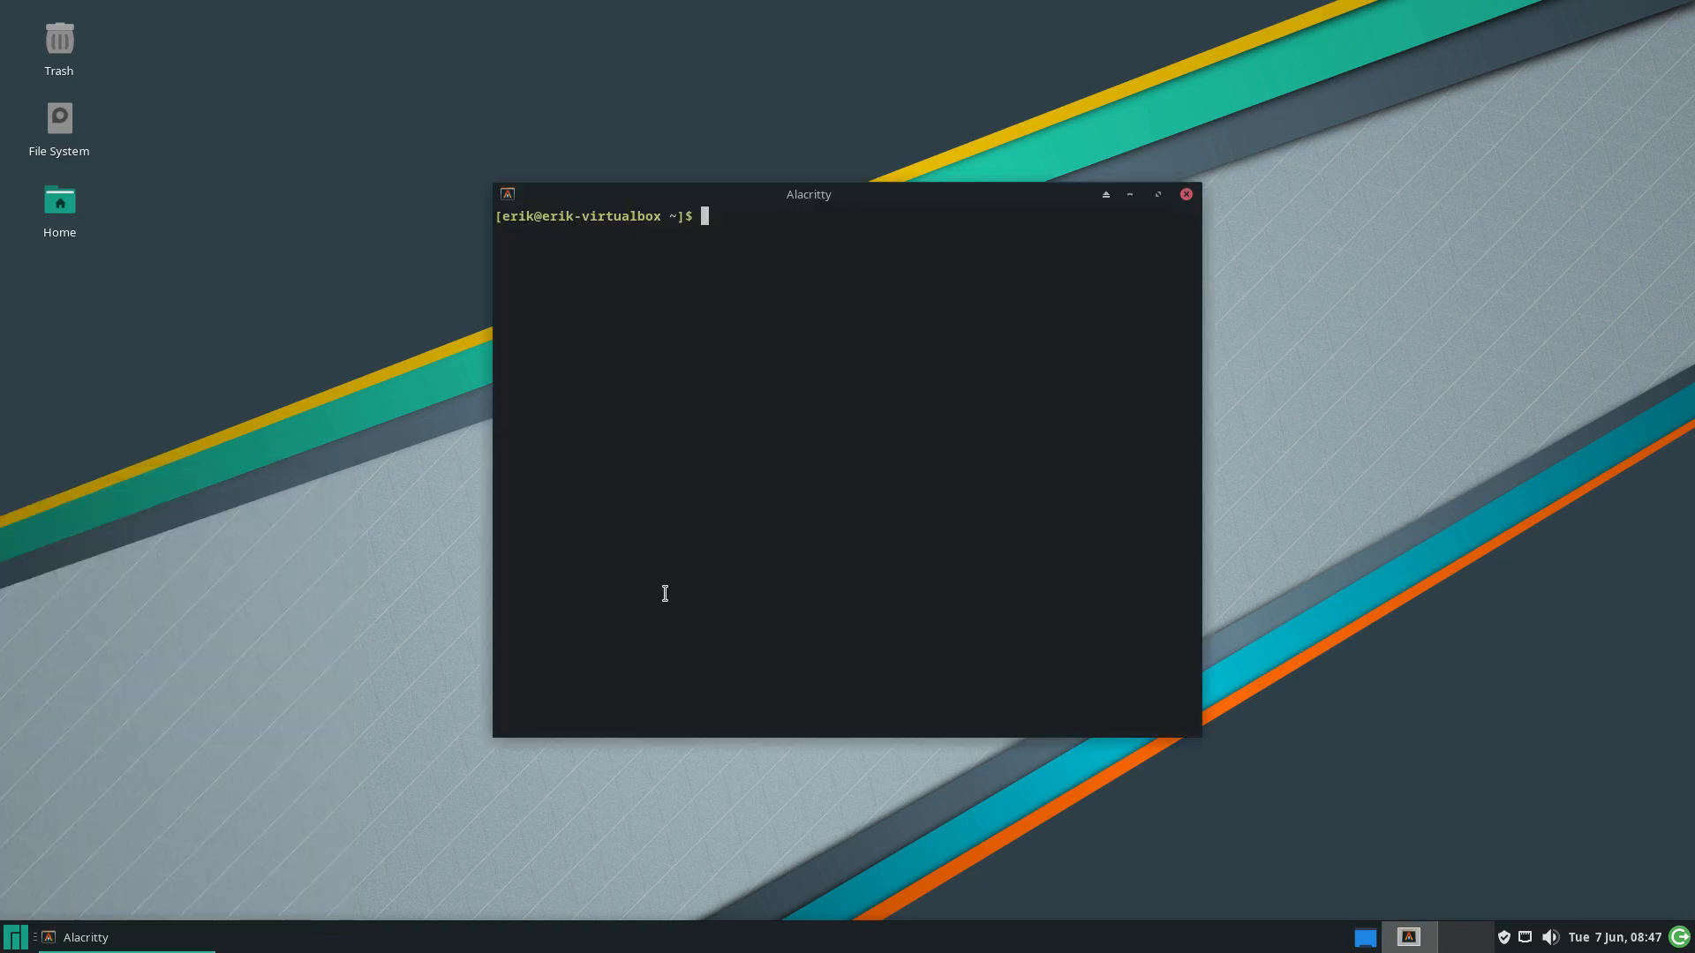
pyautogui.moveTo(881, 198); pyautogui.dragTo(1371, 51)
pyautogui.write('archl')
pyautogui.press('Tab')
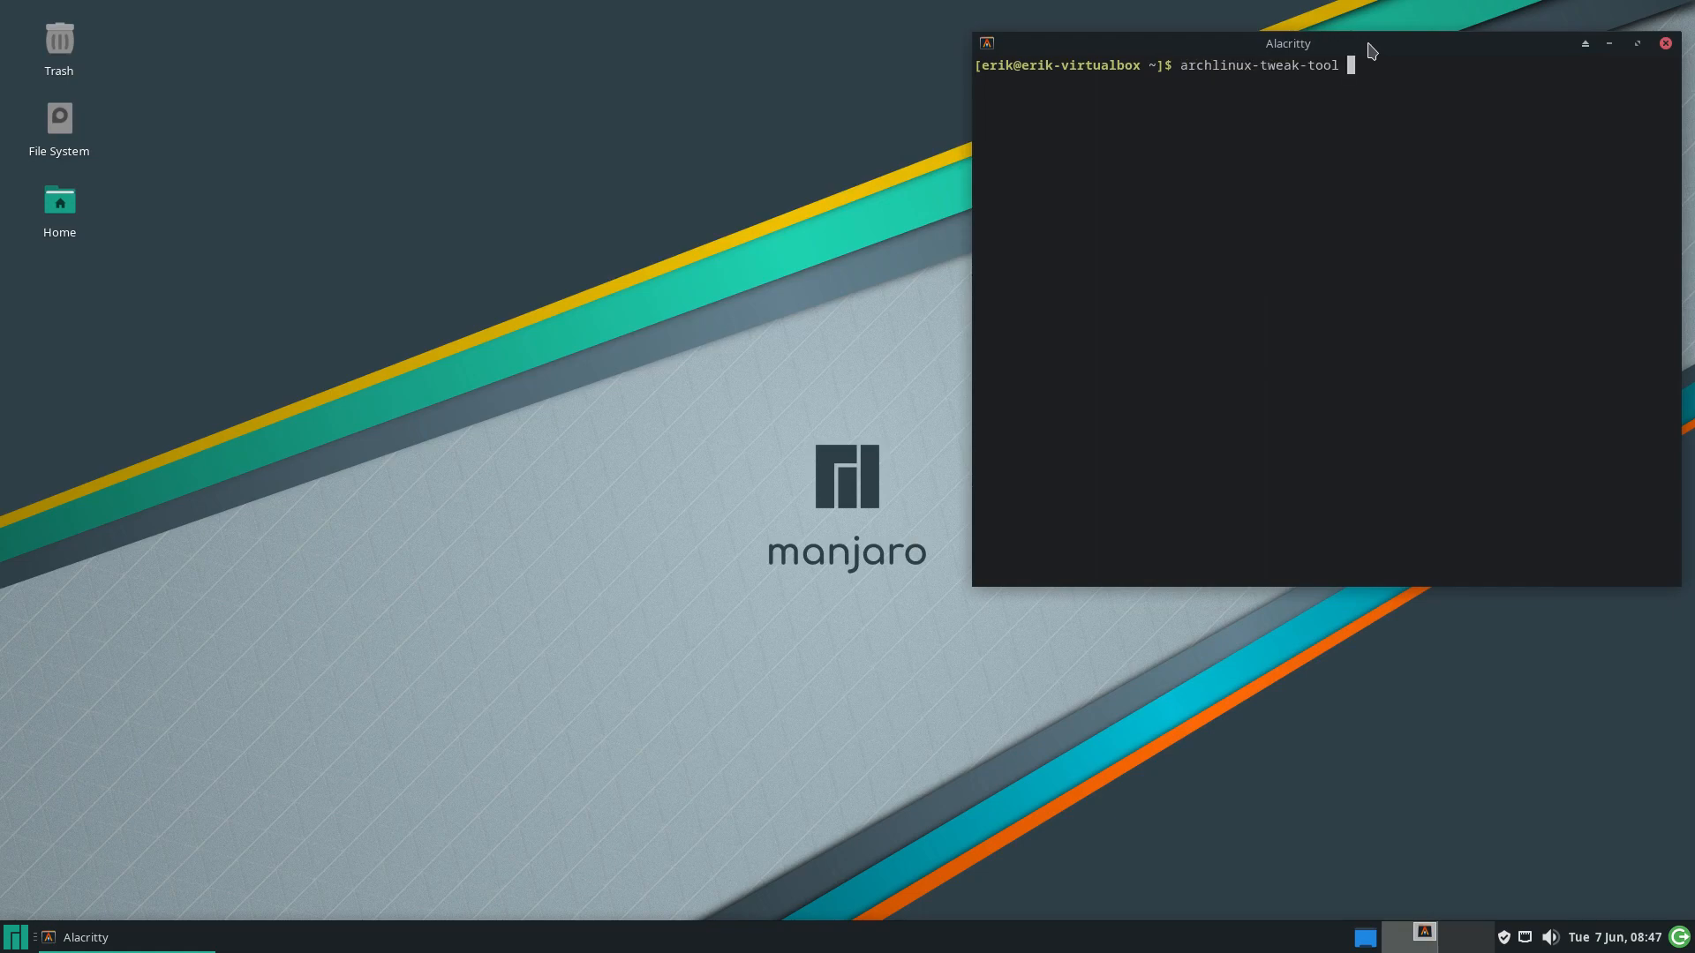
pyautogui.press('Return')
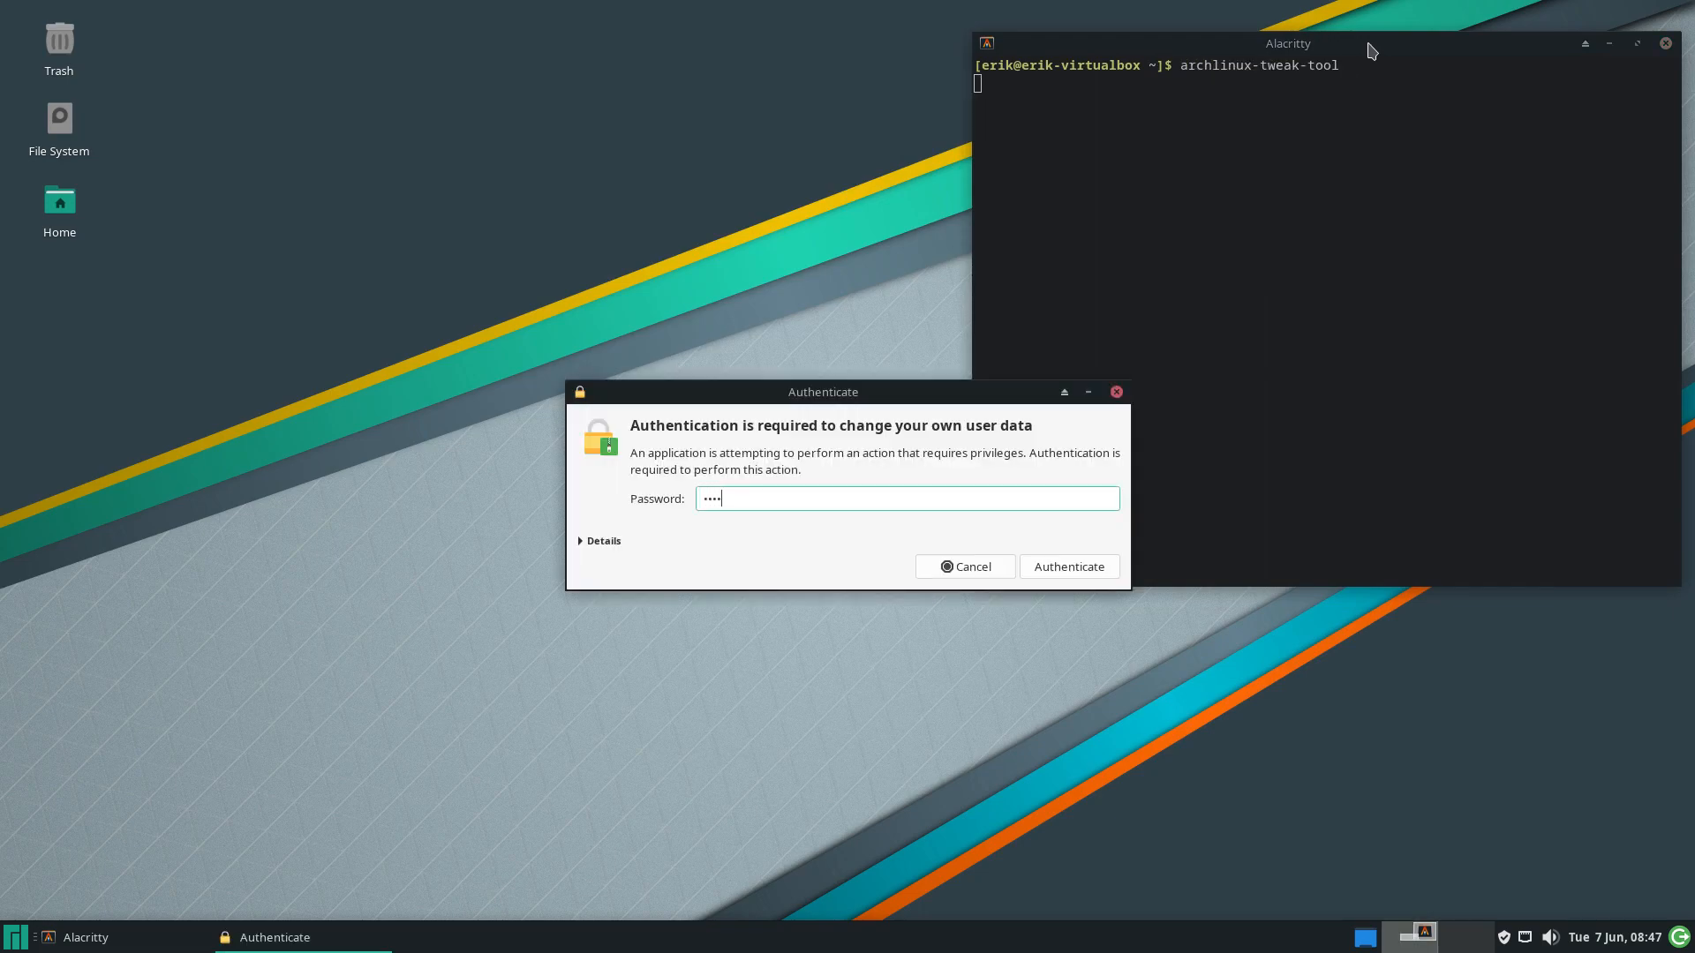
pyautogui.press('Return')
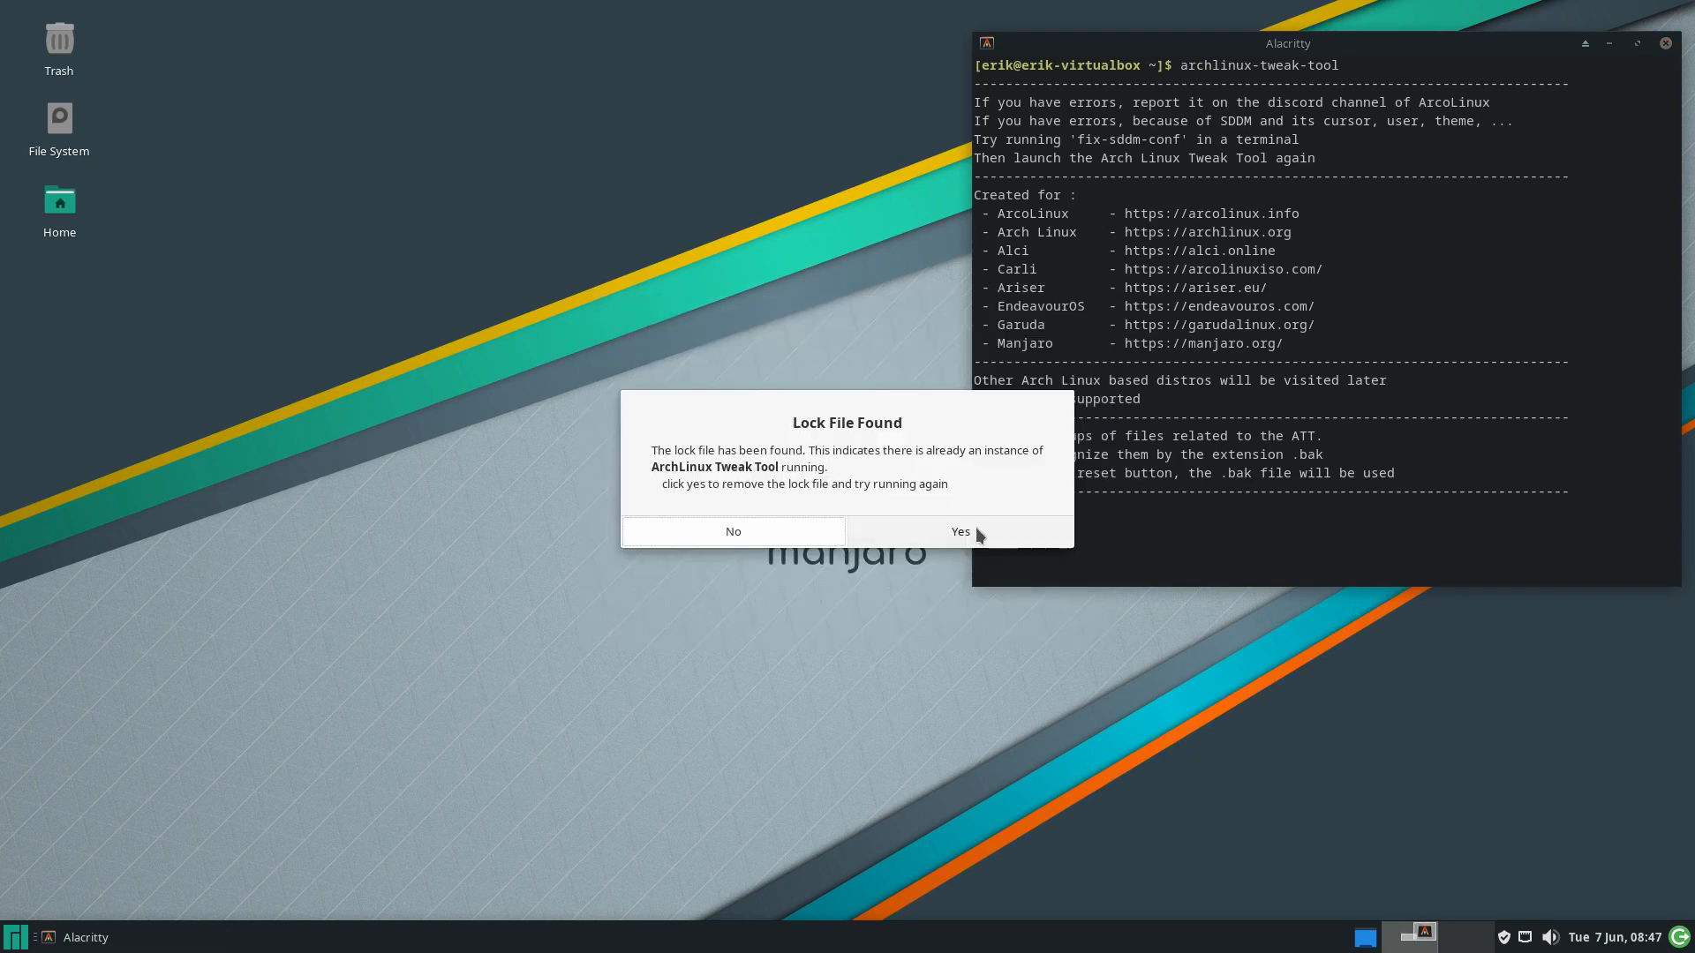
# Clear the stale lock file, rerun archlinux-tweak-tool and authenticate again
pyautogui.click(974, 531)
pyautogui.press('Up')
pyautogui.press('Return')
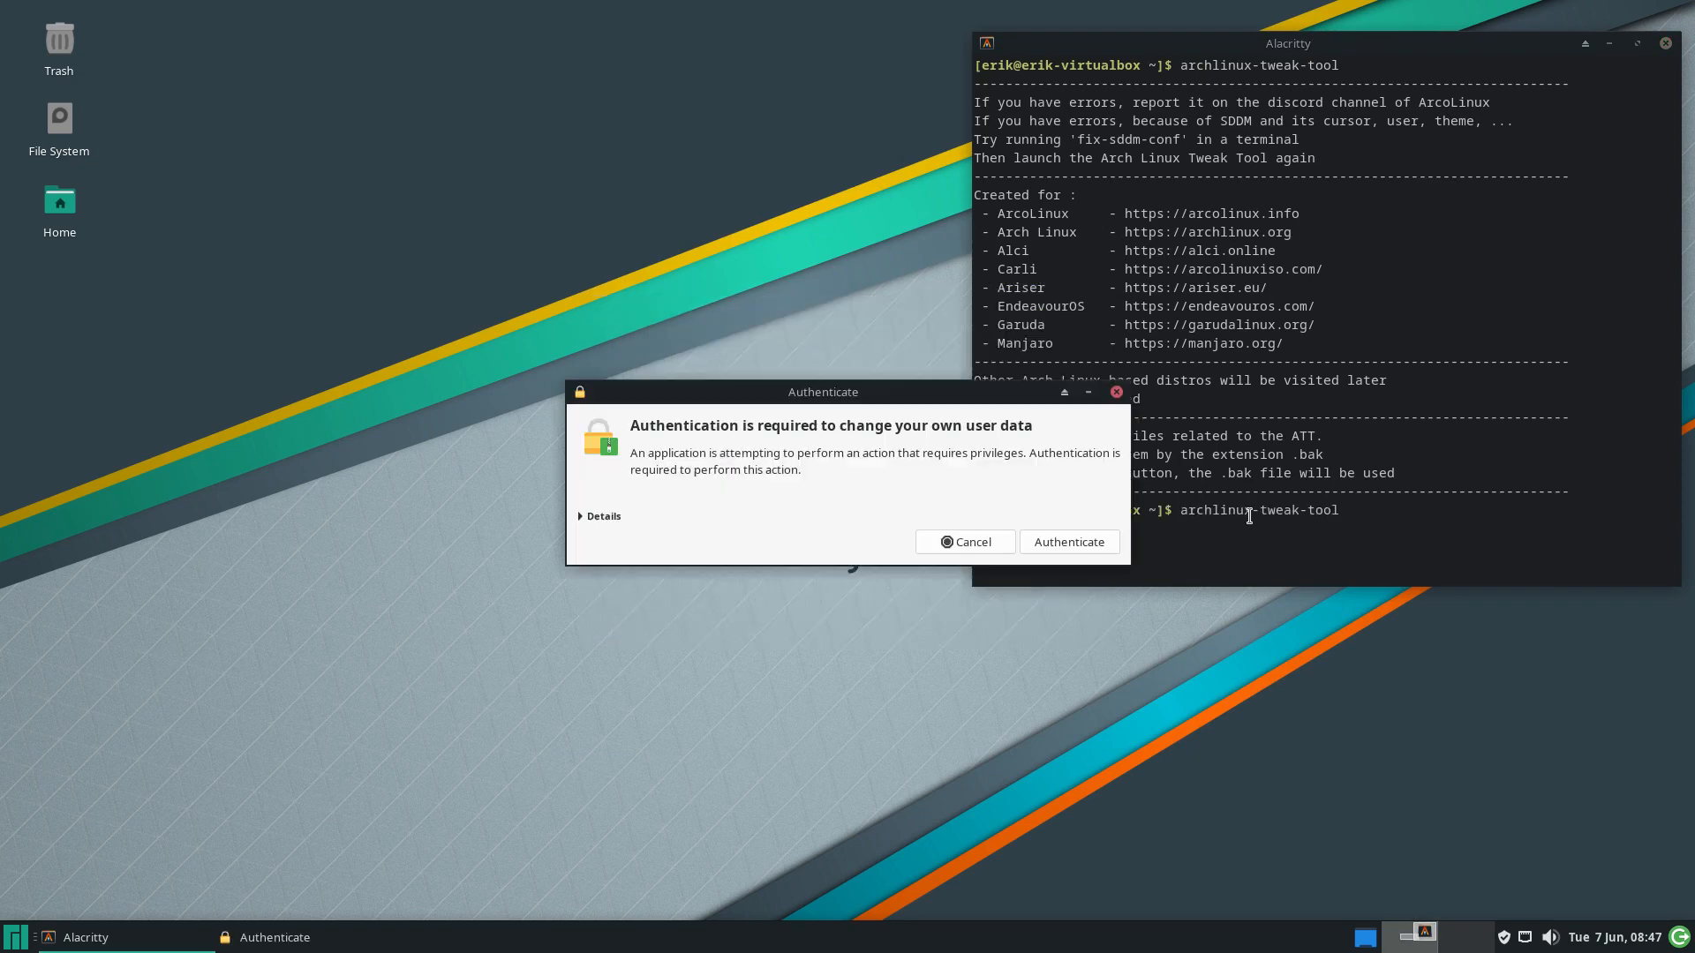
pyautogui.write('••••')
pyautogui.press('Return')
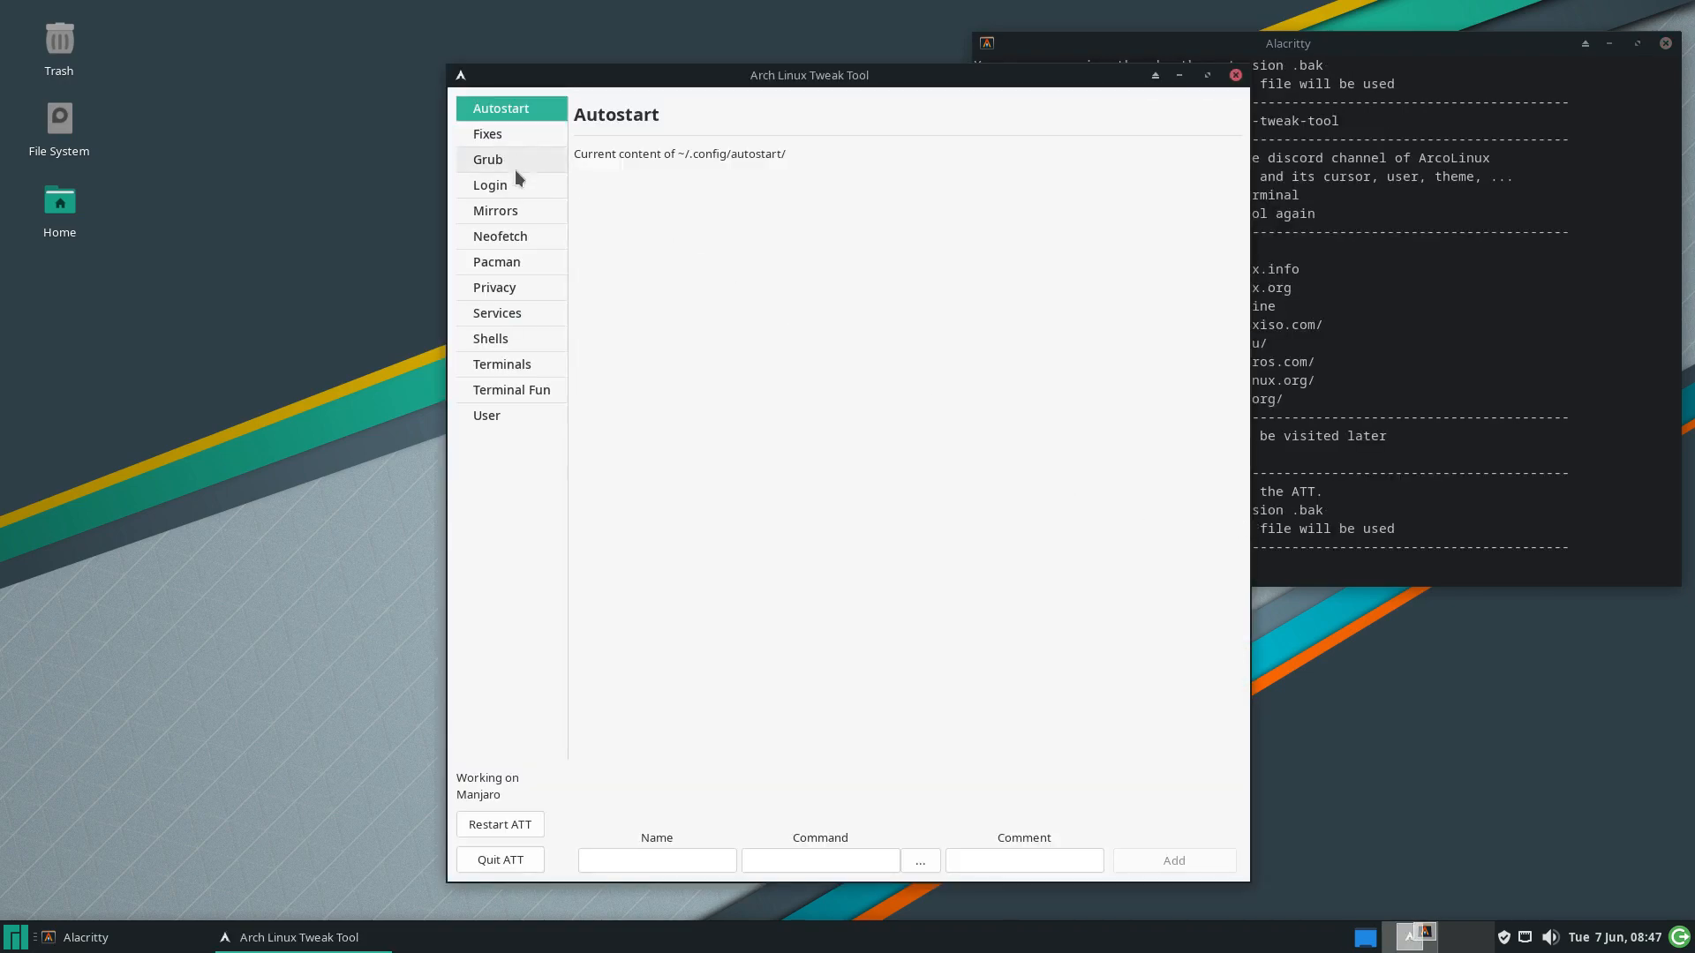
# Apply the ATT lightdm-gtk-greeter config on the Login page, then quit the Tweak Tool
pyautogui.click(516, 185)
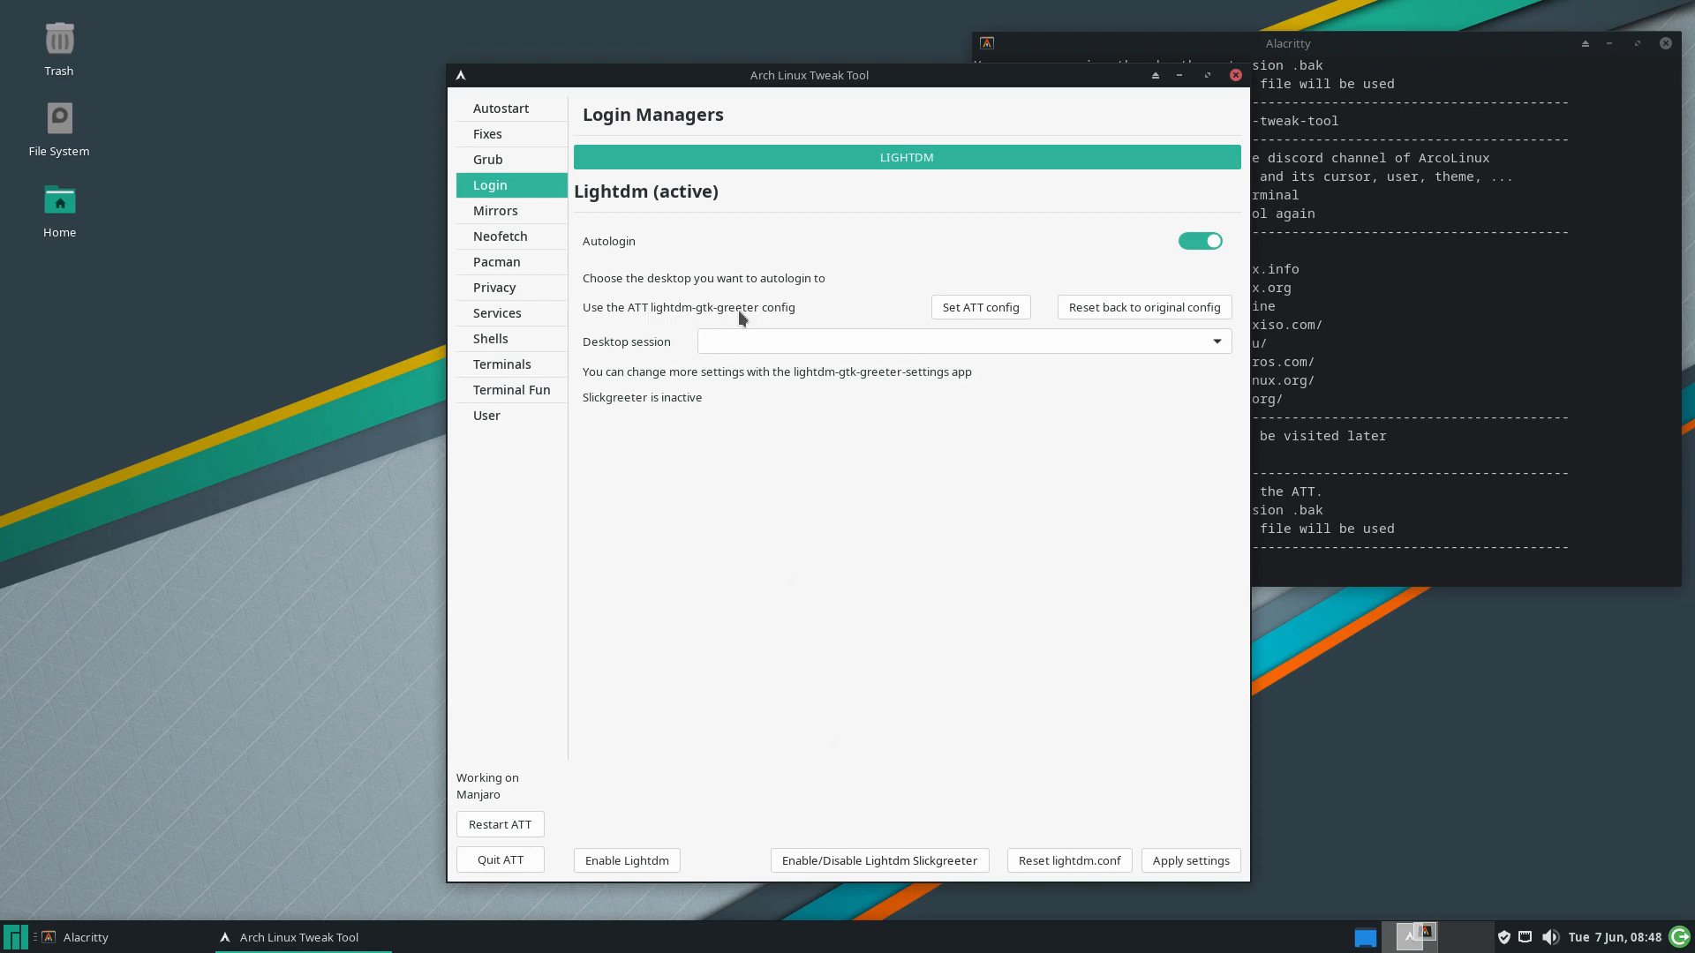
pyautogui.click(976, 306)
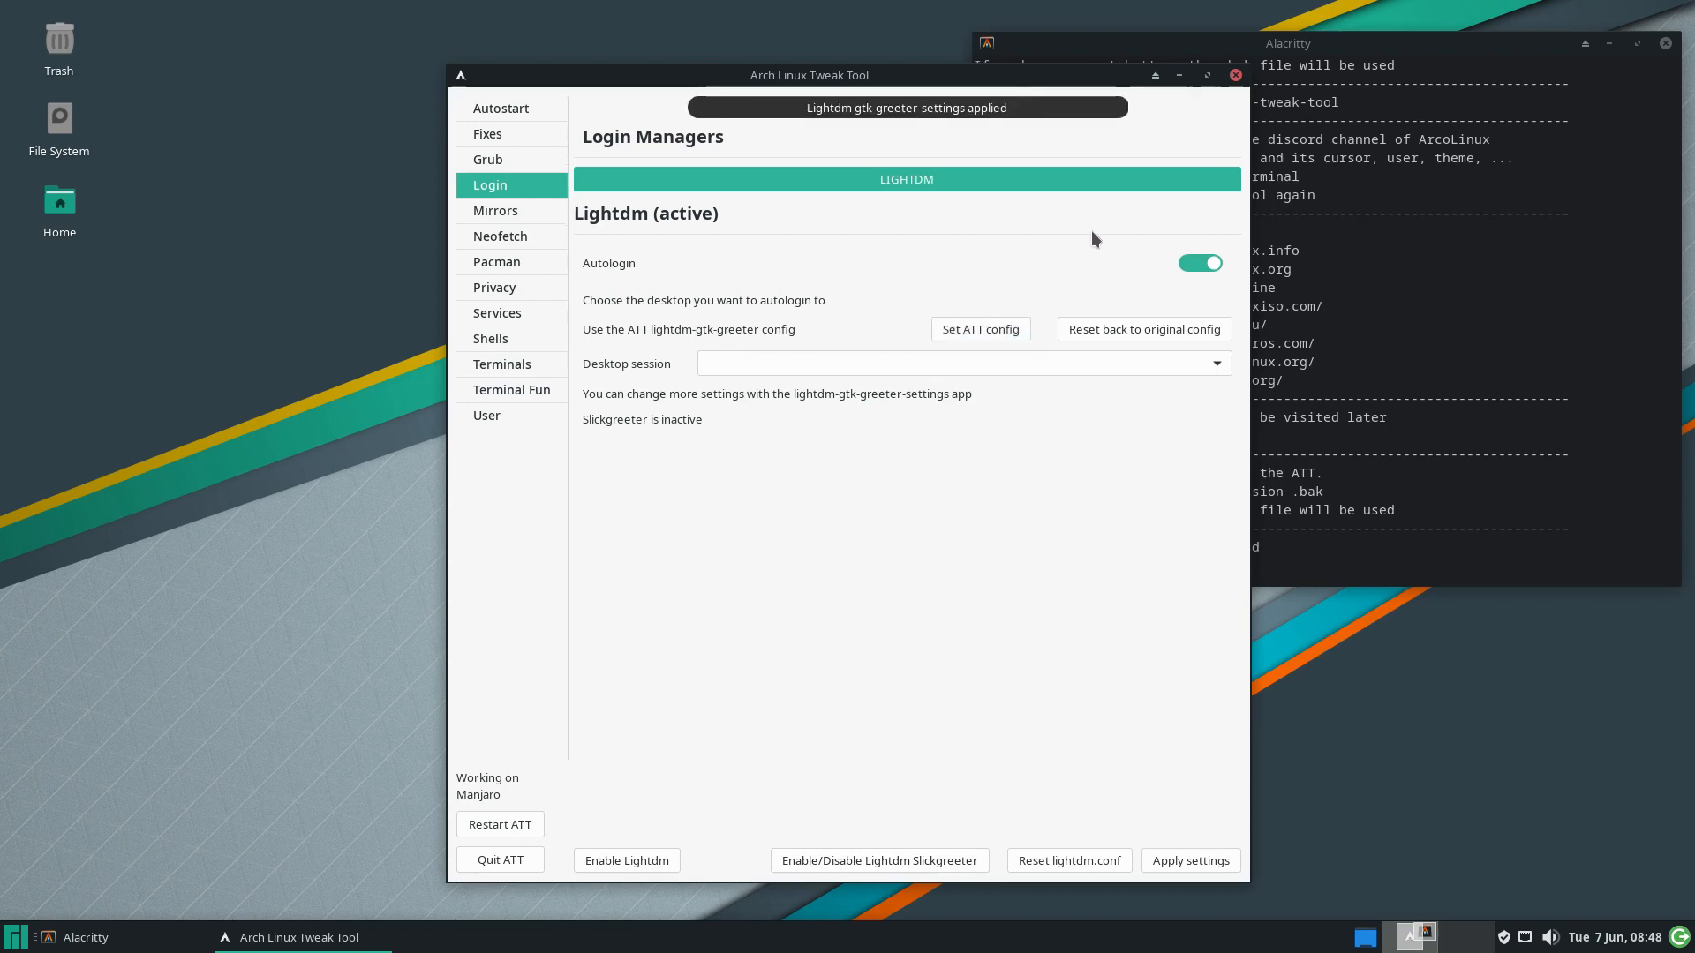
pyautogui.moveTo(1077, 69); pyautogui.dragTo(708, 52)
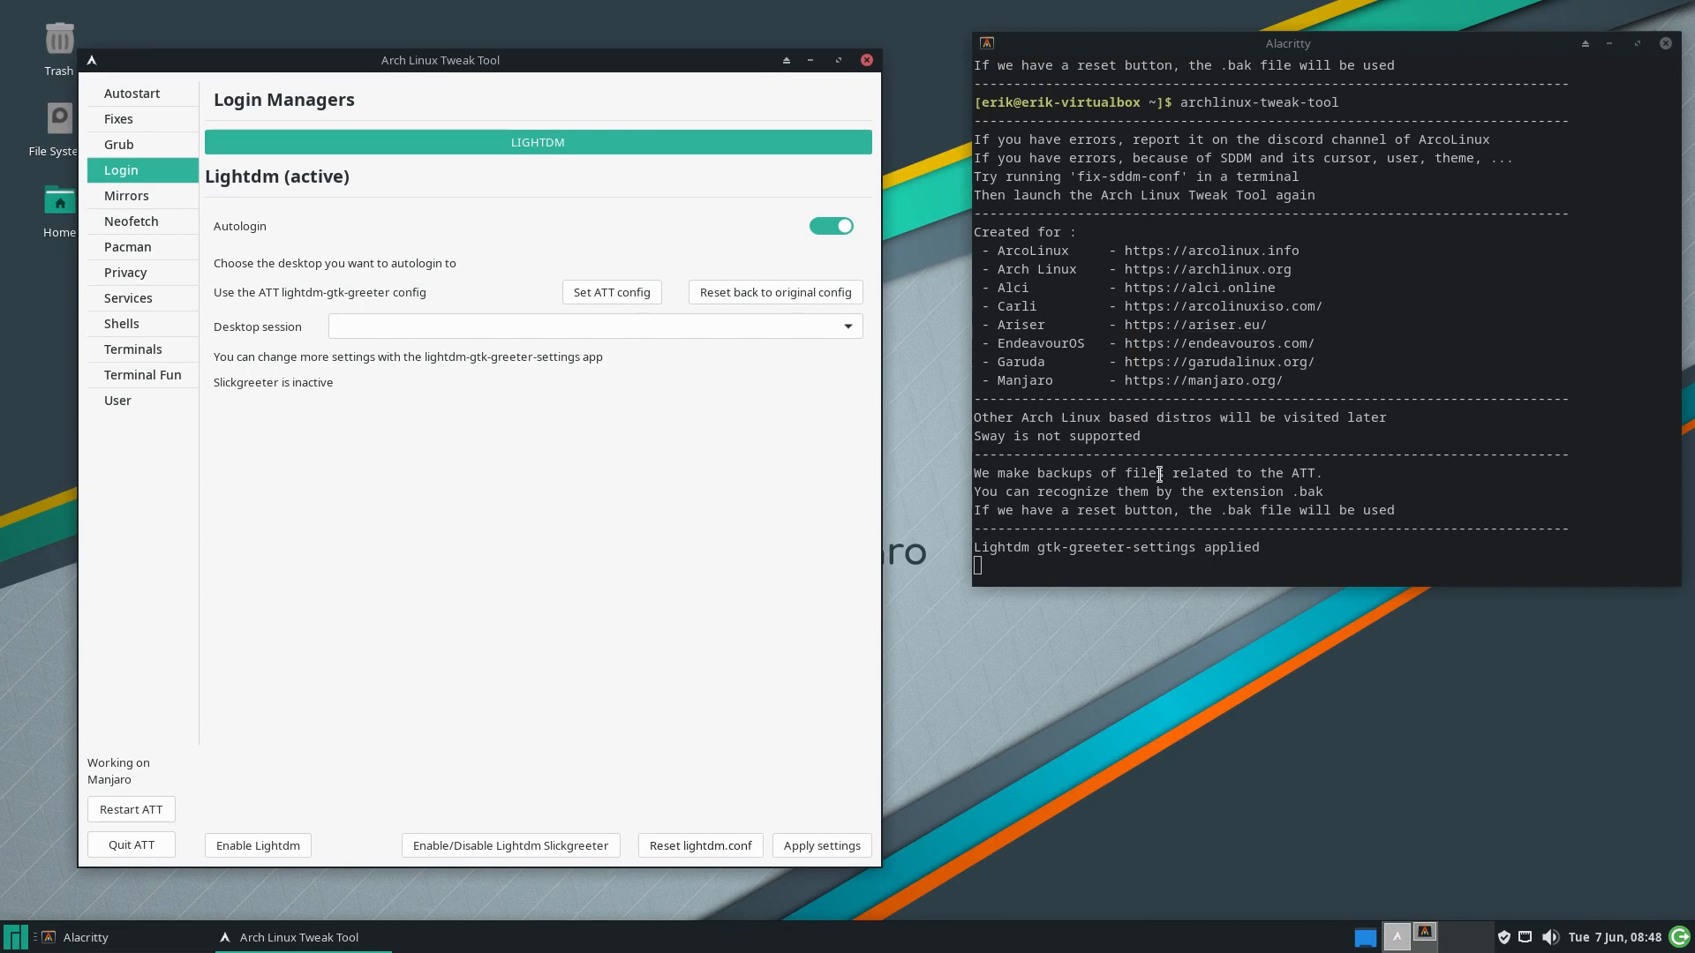
pyautogui.click(149, 852)
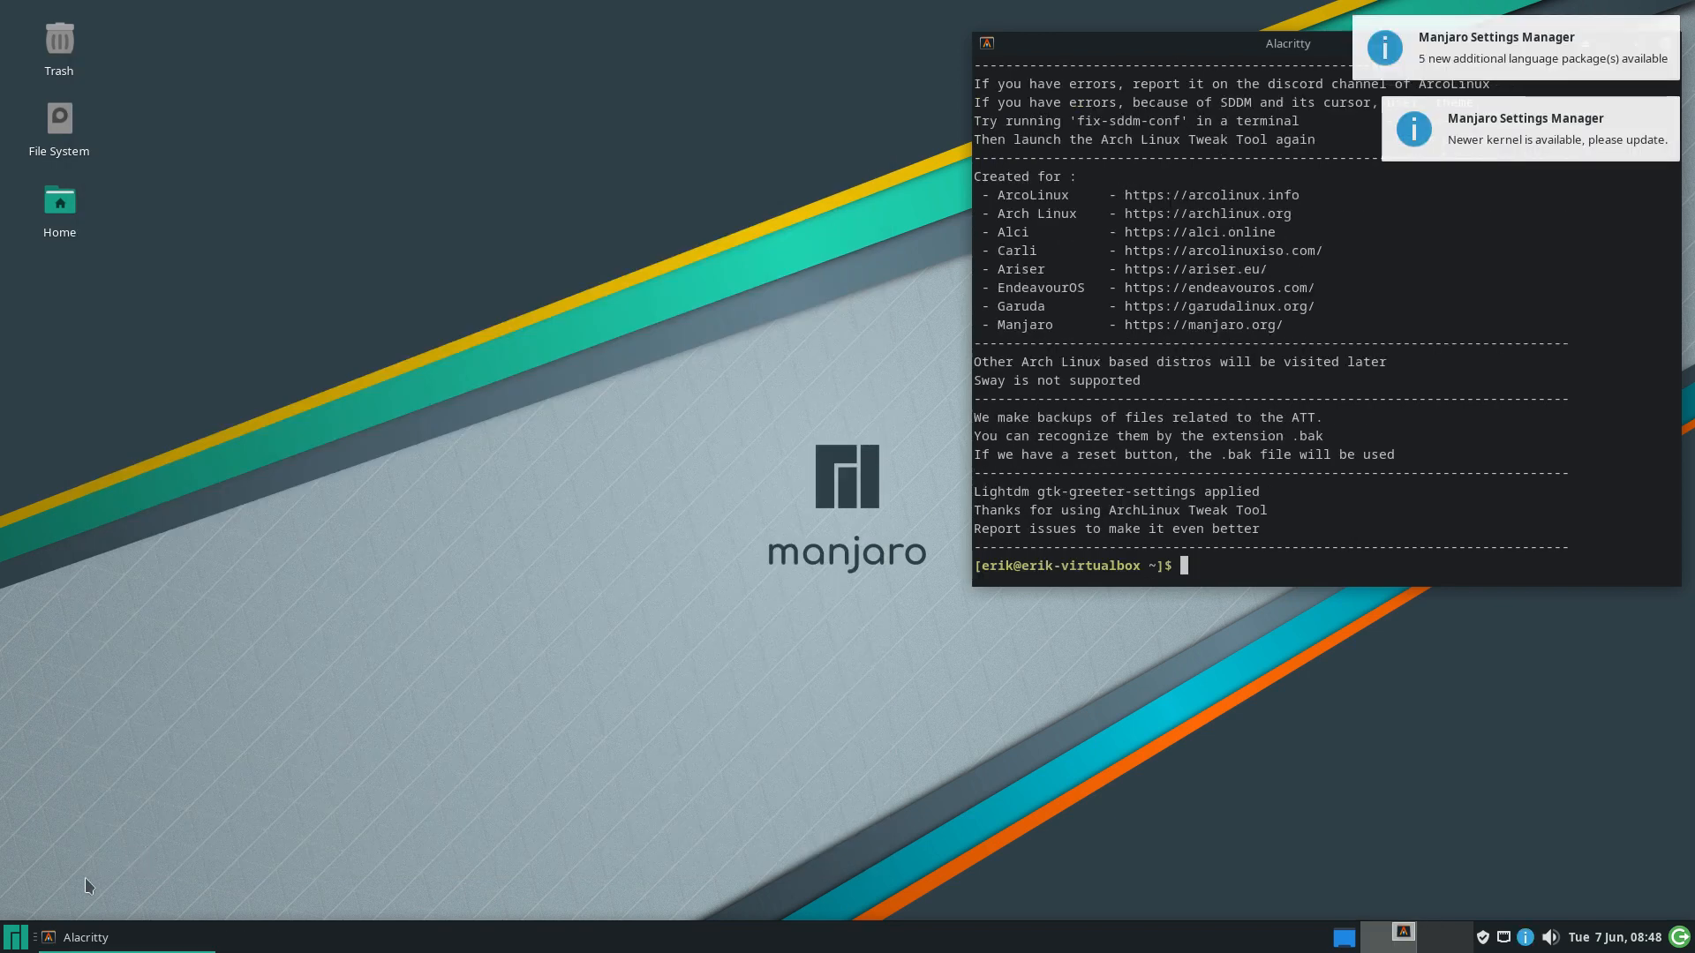
pyautogui.click(24, 939)
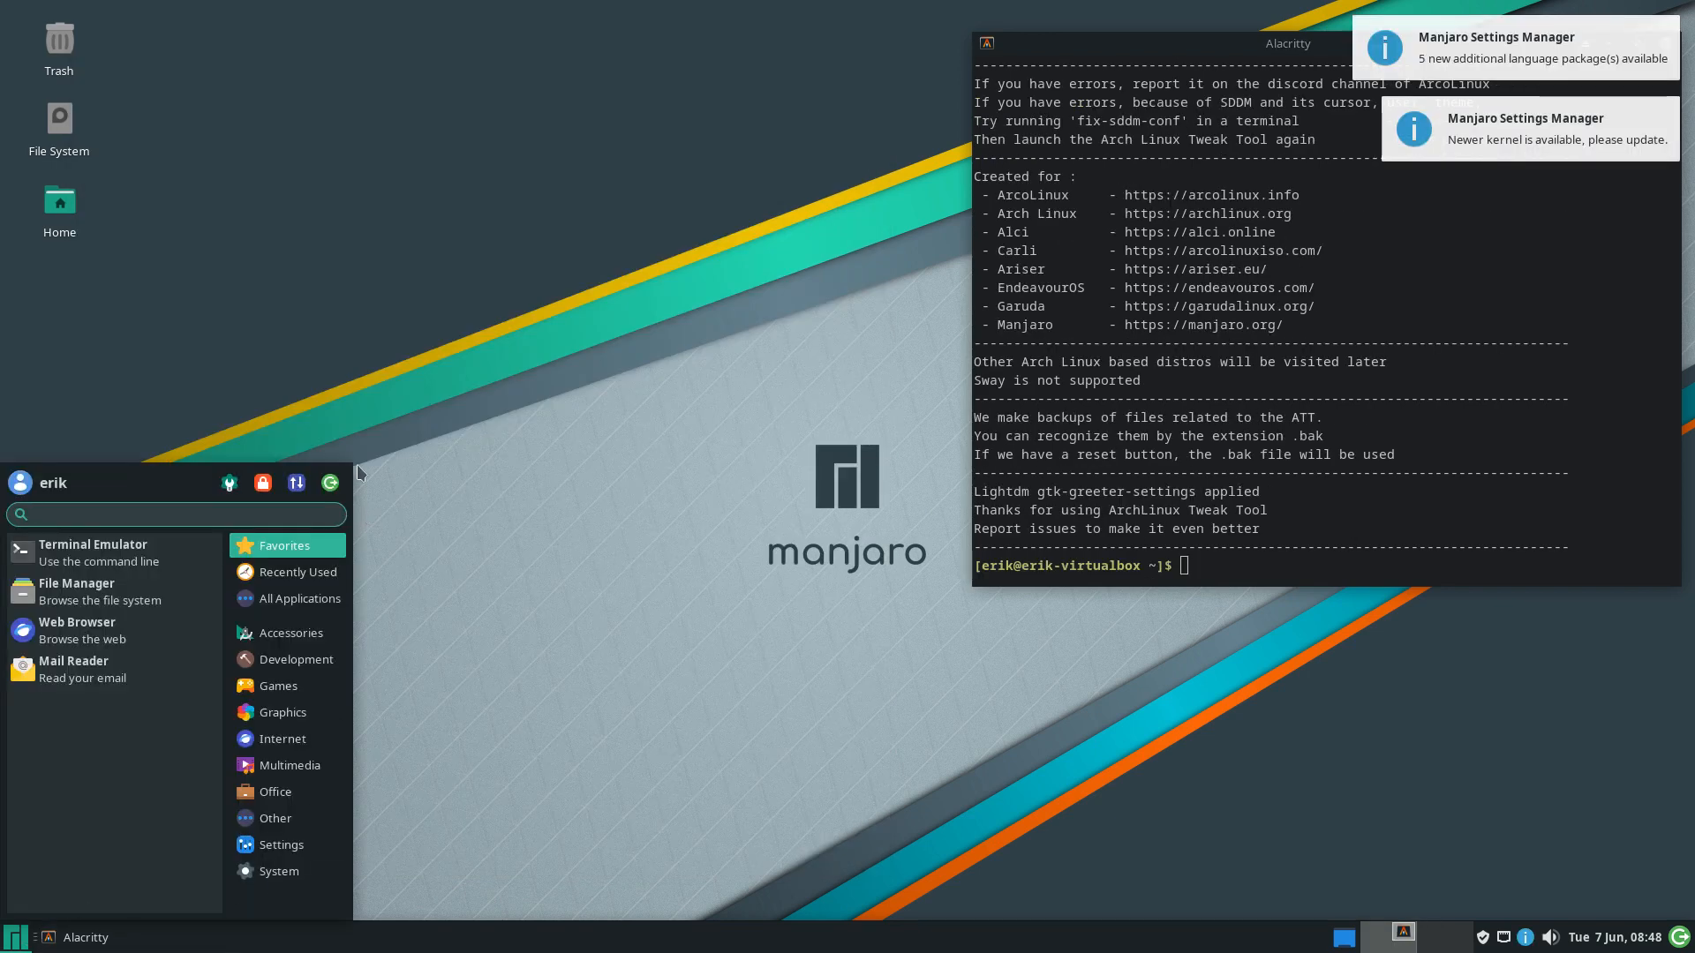
# Log out of the Manjaro session and sign back in with the account password at the LightDM greeter
pyautogui.click(331, 482)
pyautogui.press('Escape')
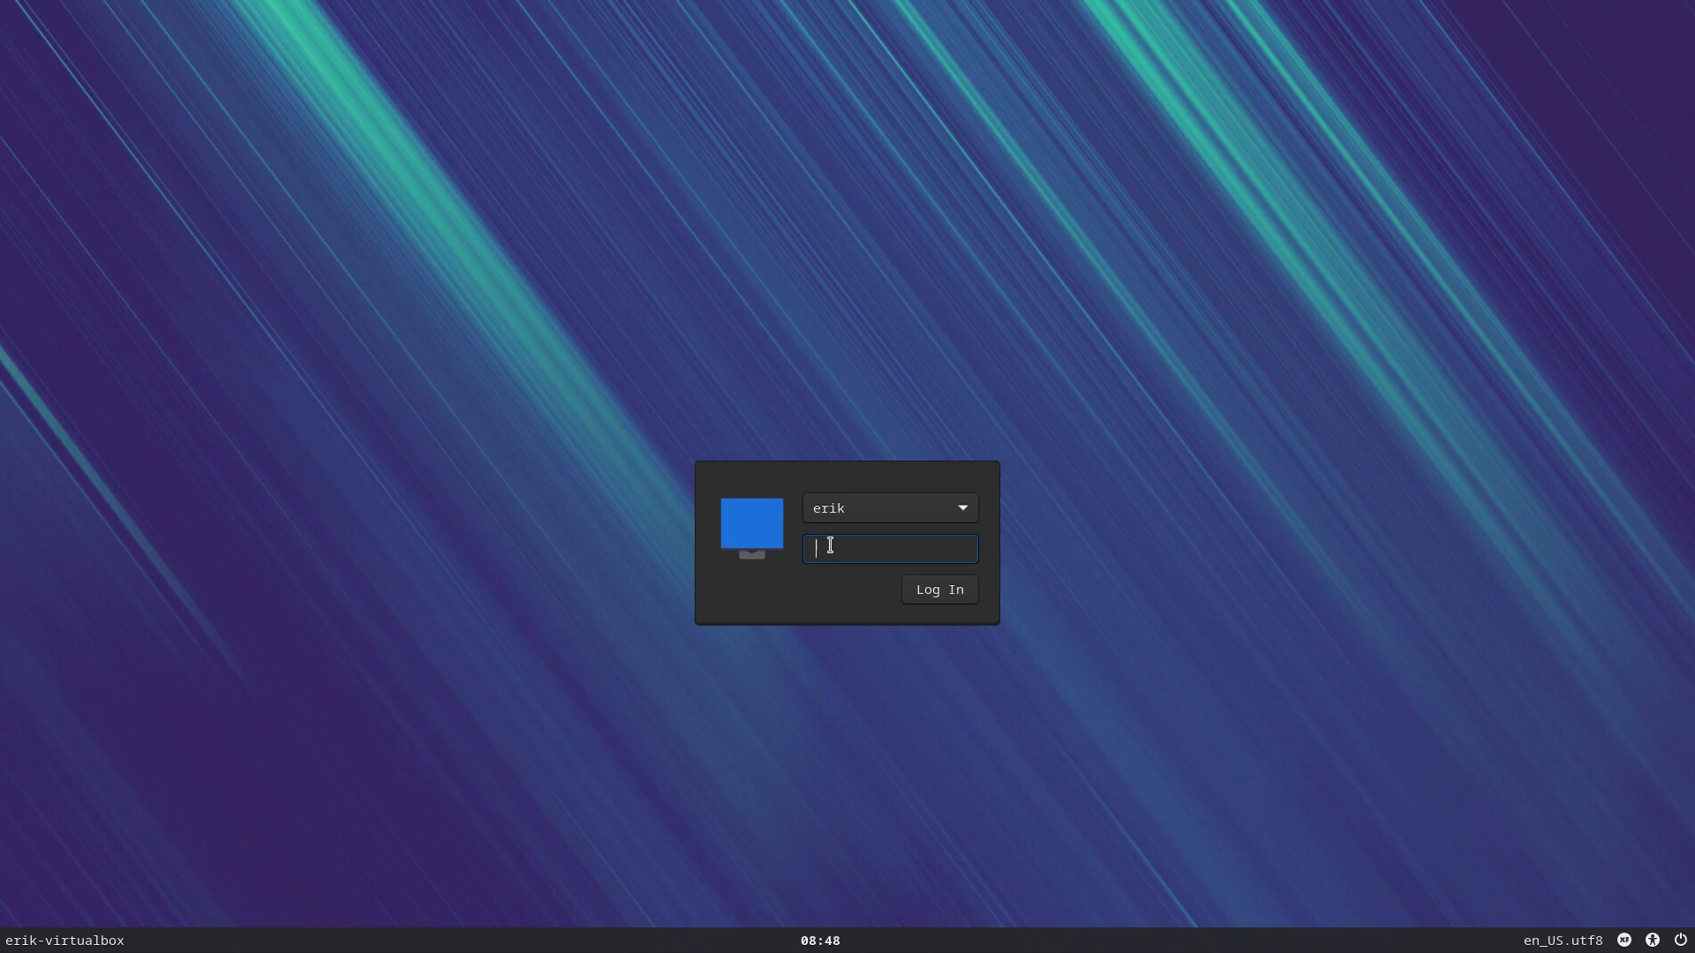
pyautogui.write('••••')
pyautogui.press('Return')
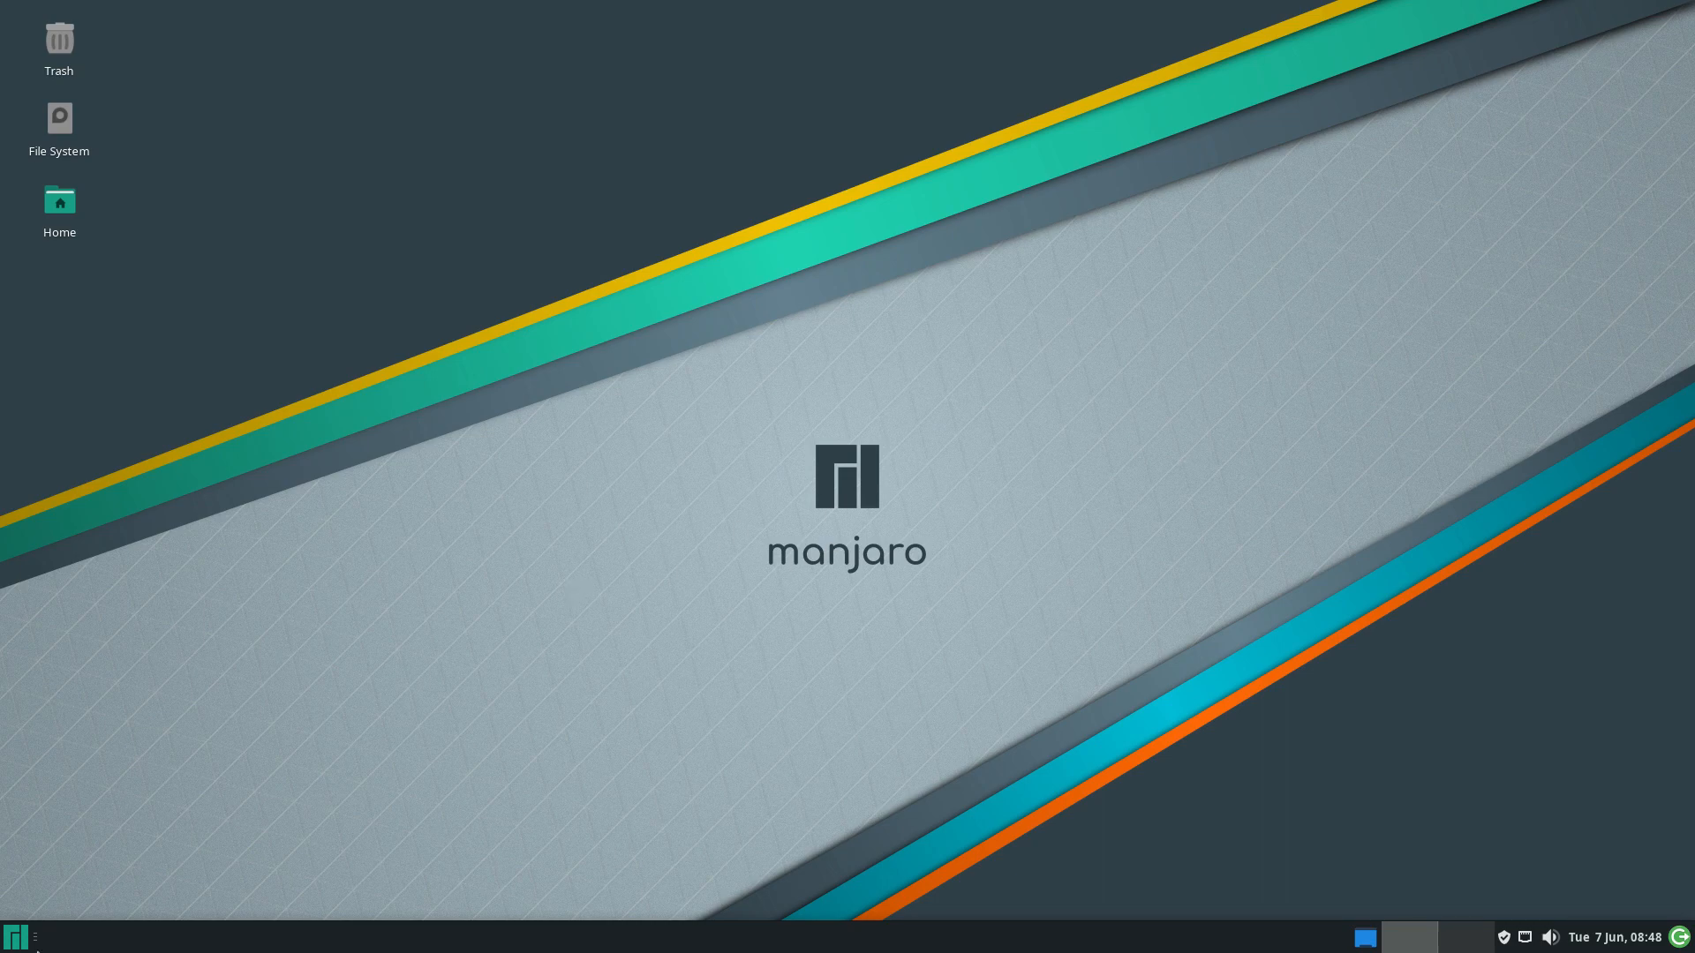
# Launch Alacritty and run archlinux-tweak-tool, authenticating with the account password
pyautogui.click(10, 946)
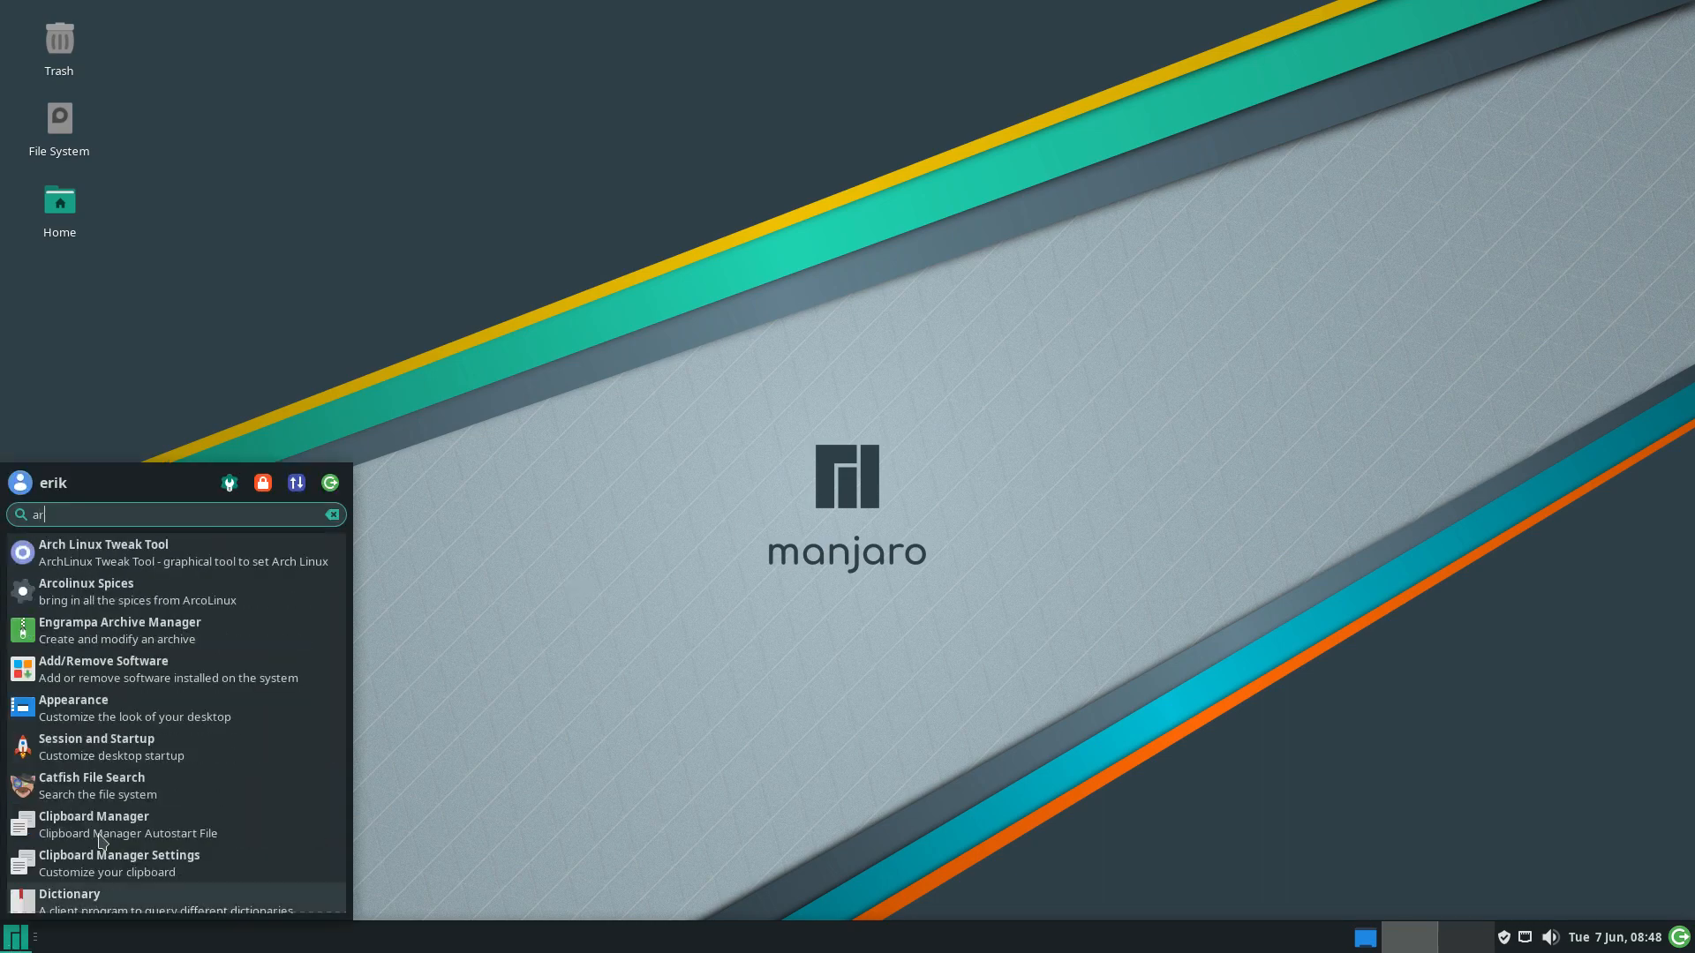
pyautogui.press('BackSpace')
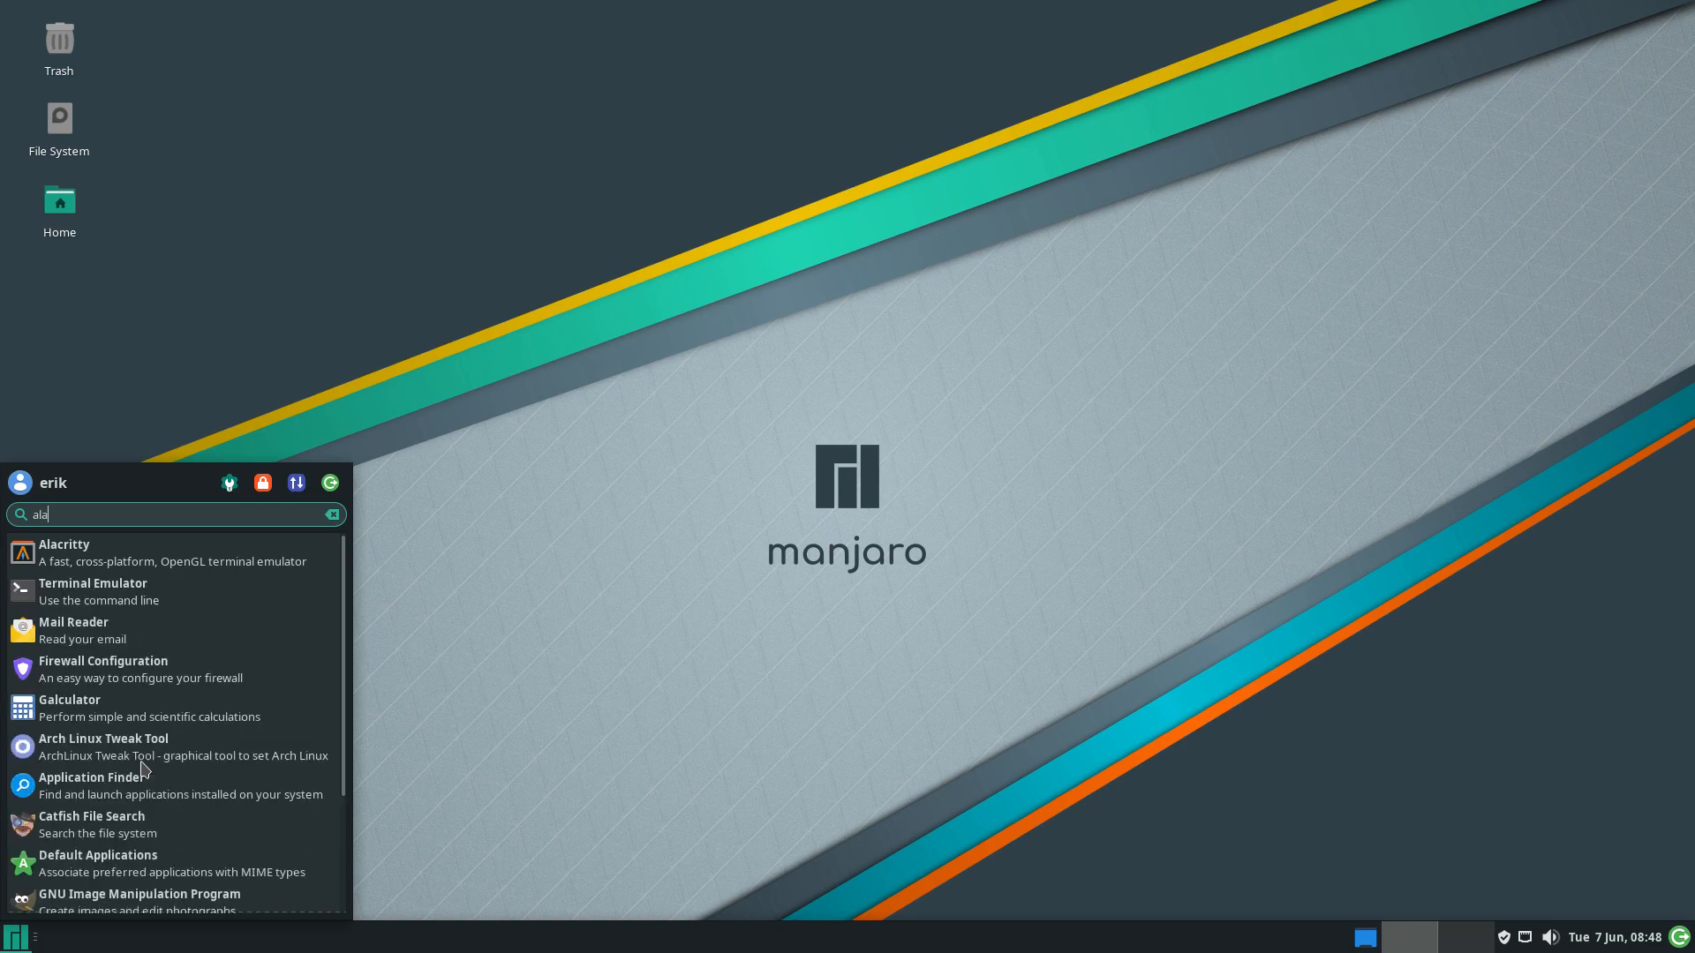
pyautogui.press('Return')
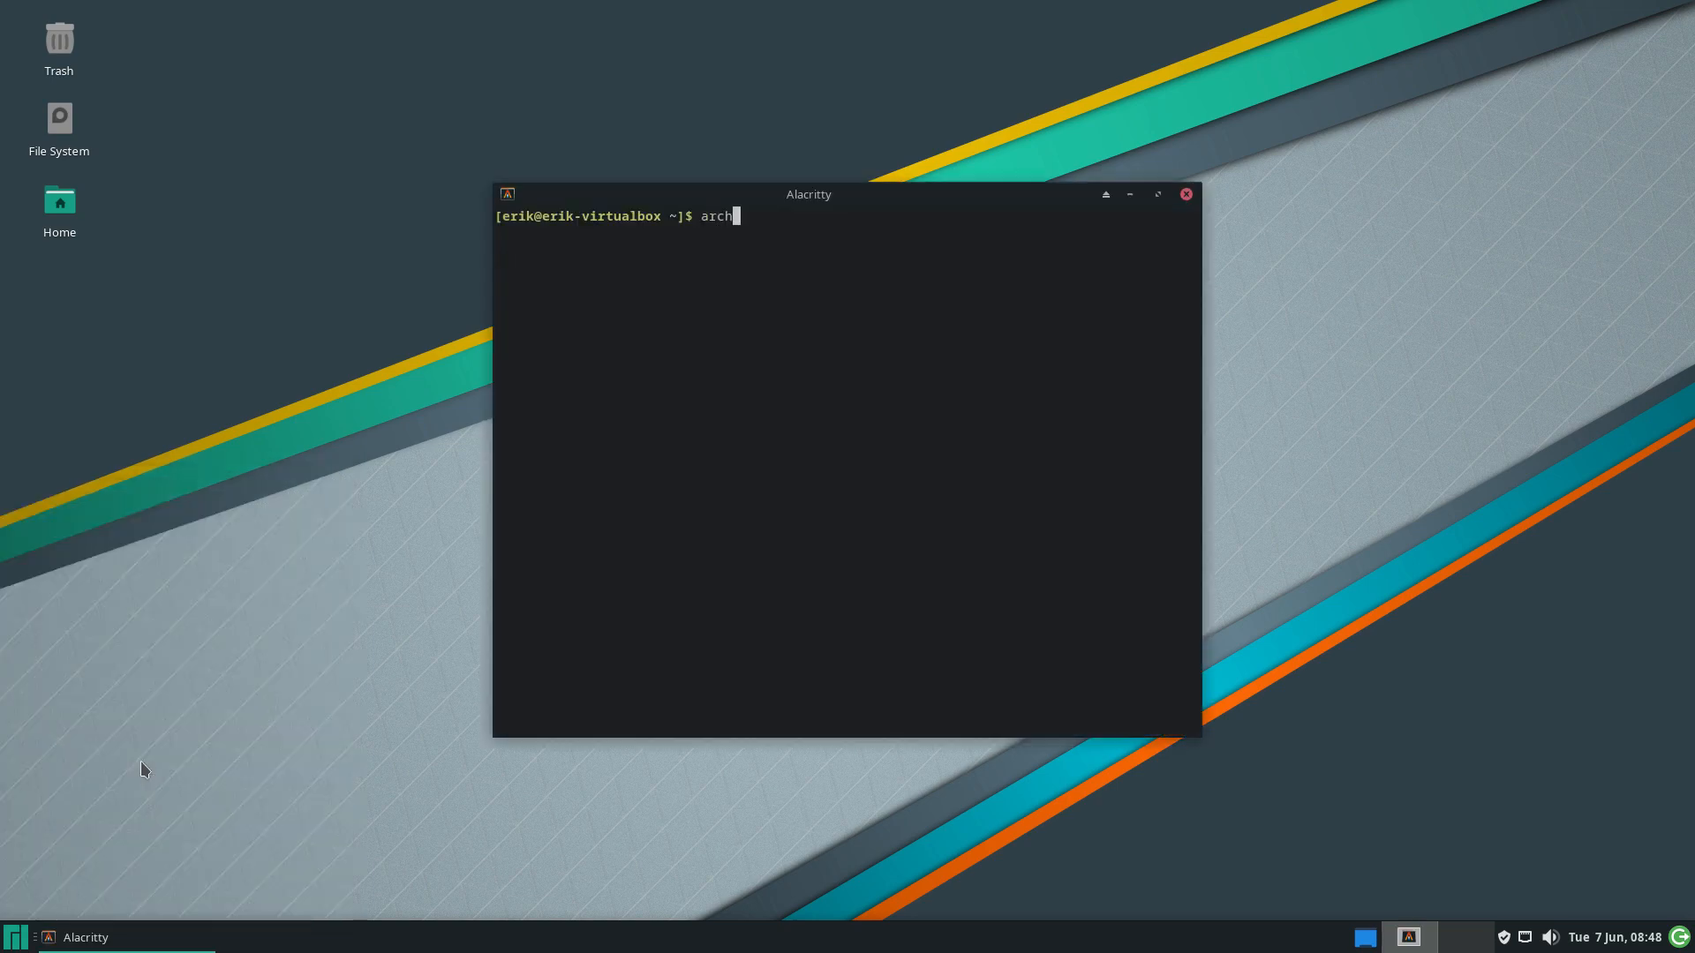
pyautogui.press('Tab')
pyautogui.press('Return')
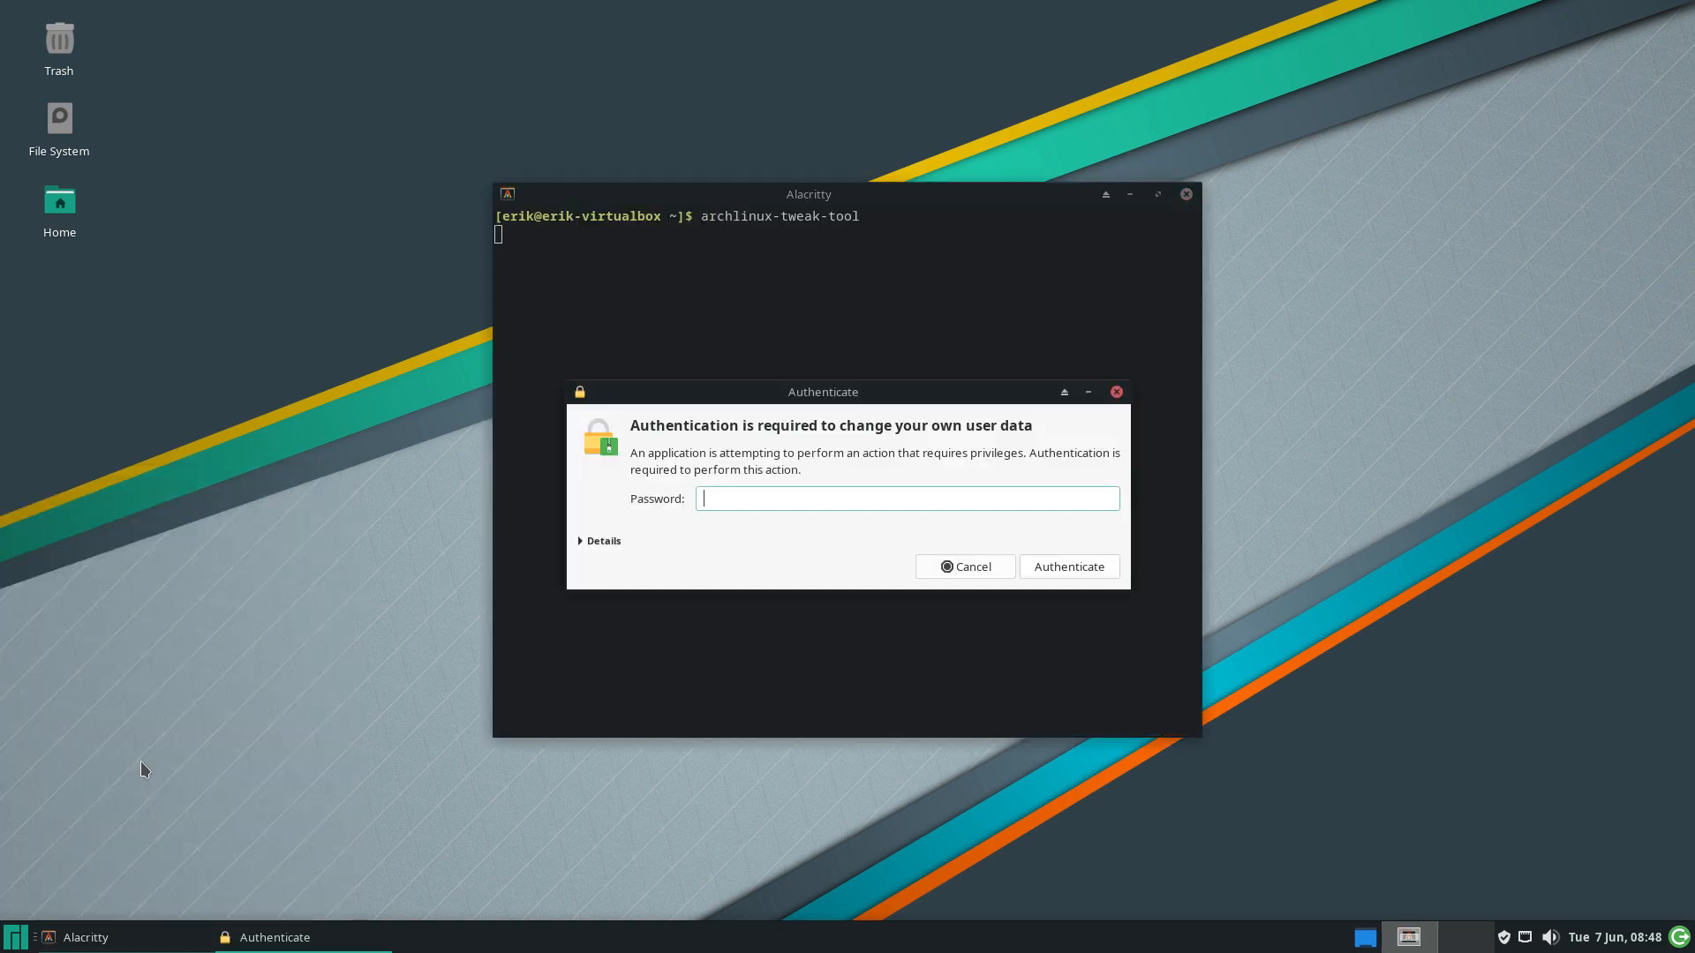
pyautogui.press('Return')
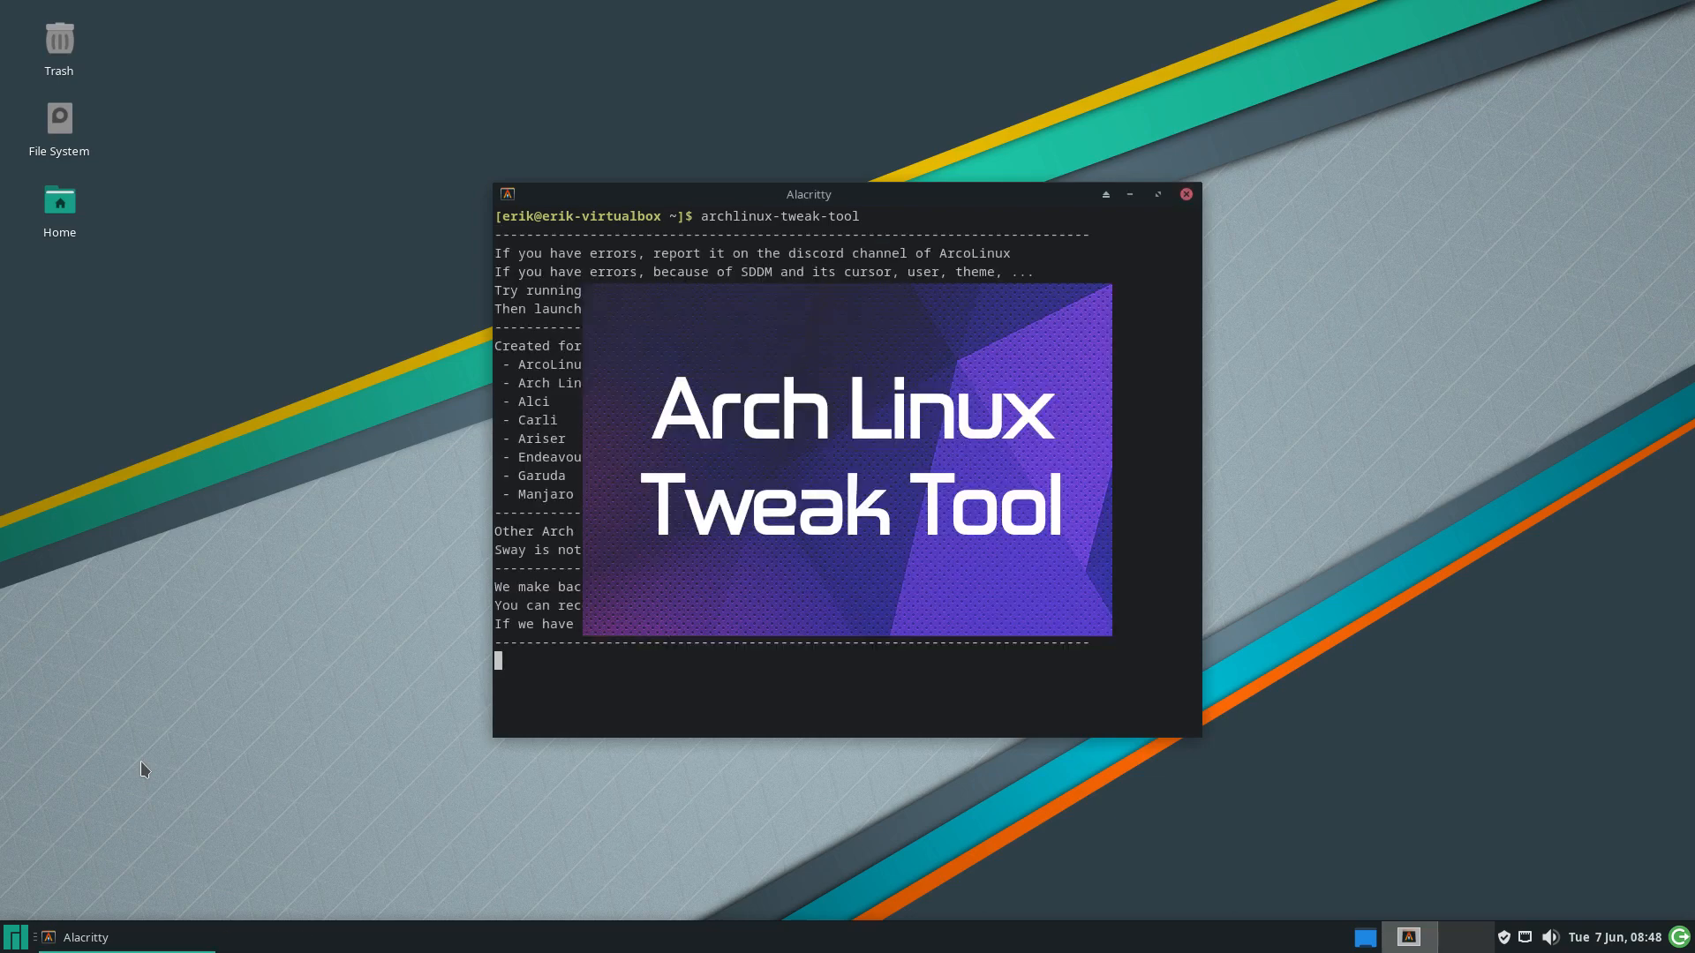
pyautogui.moveTo(837, 201); pyautogui.dragTo(1148, 41)
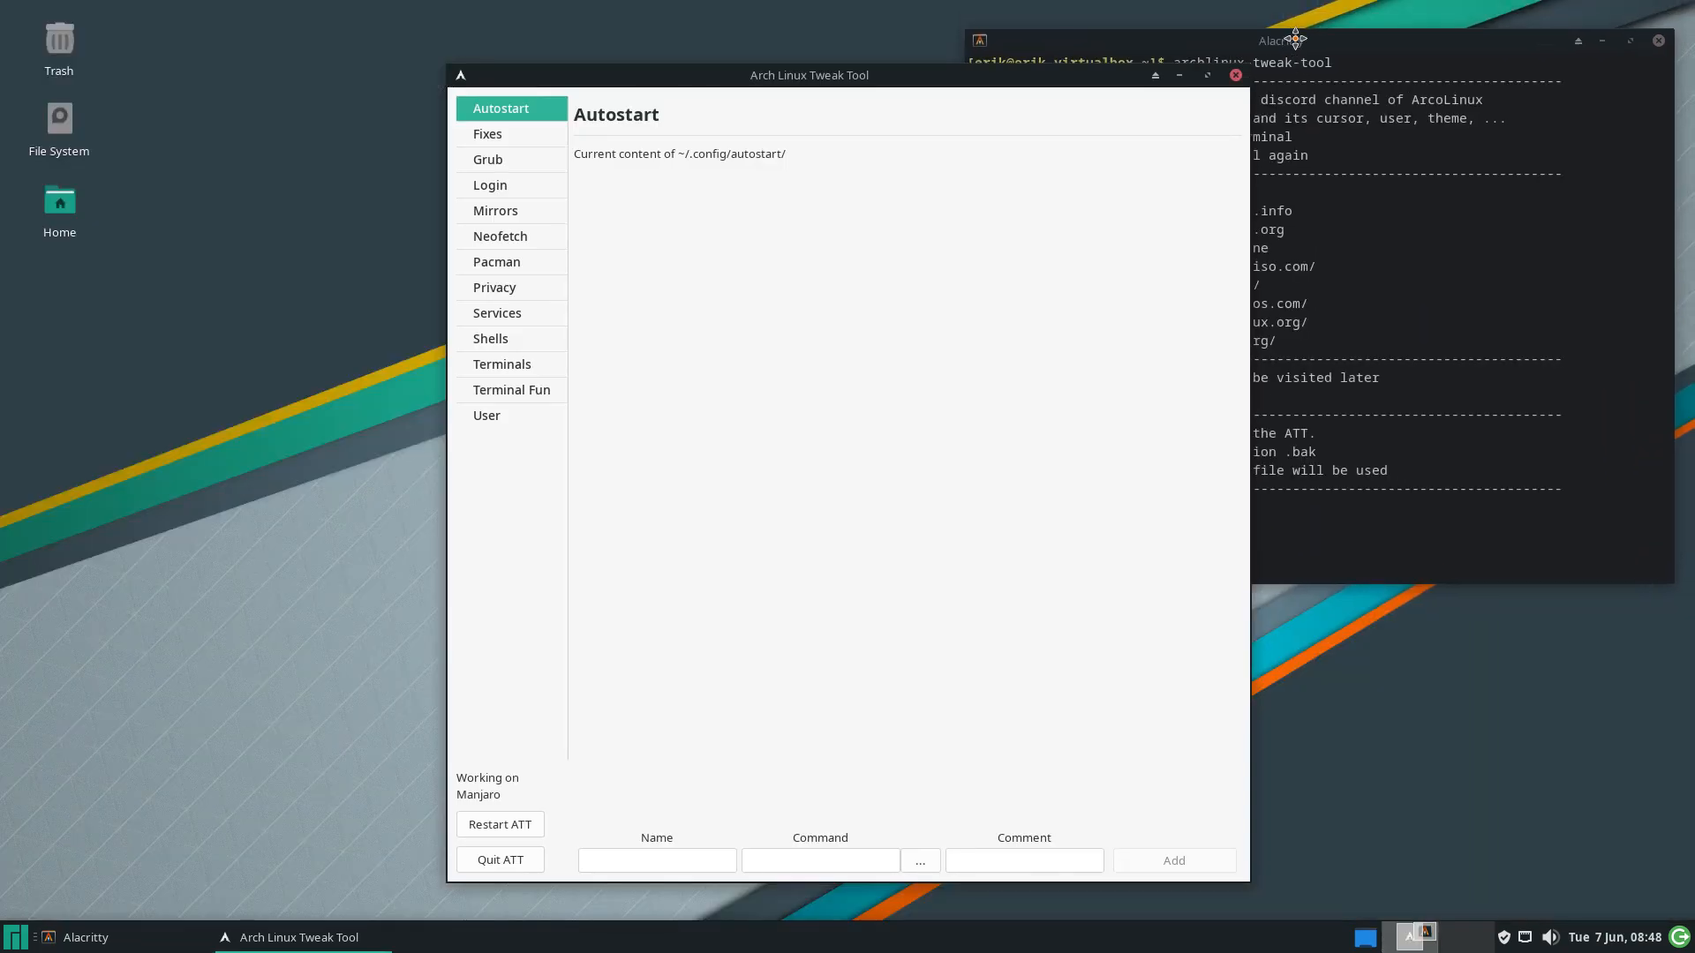
# Reset the LightDM gtk-greeter to its original config on the Login page, then quit ATT
pyautogui.click(507, 162)
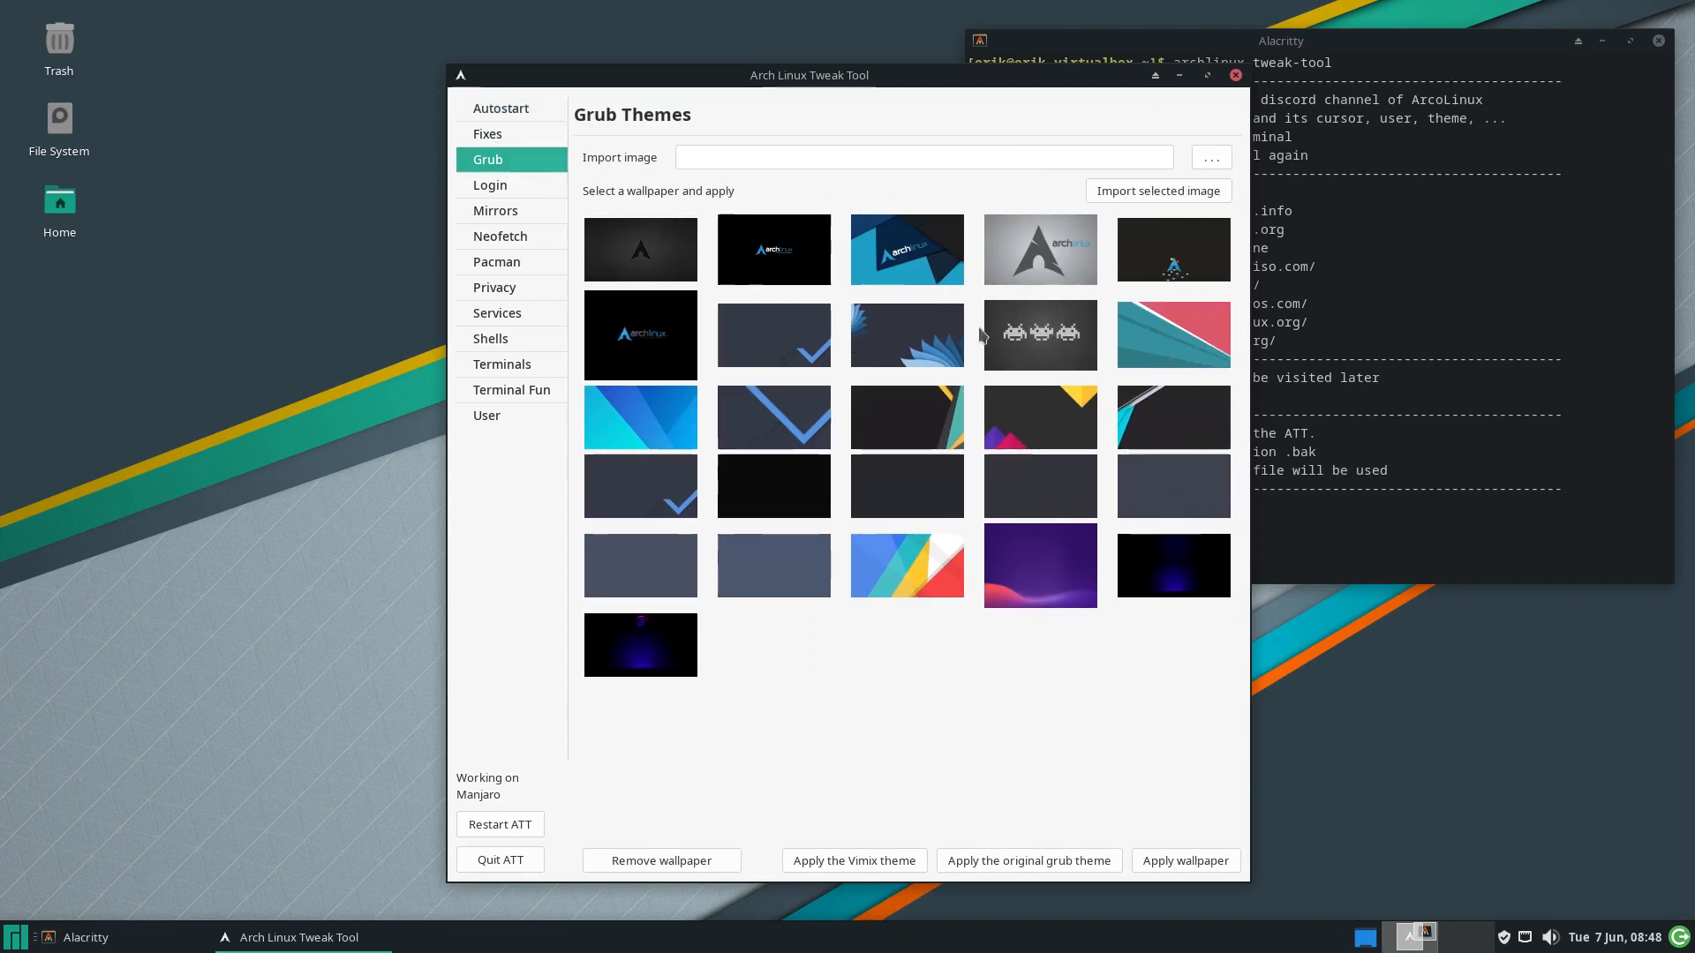
pyautogui.click(496, 189)
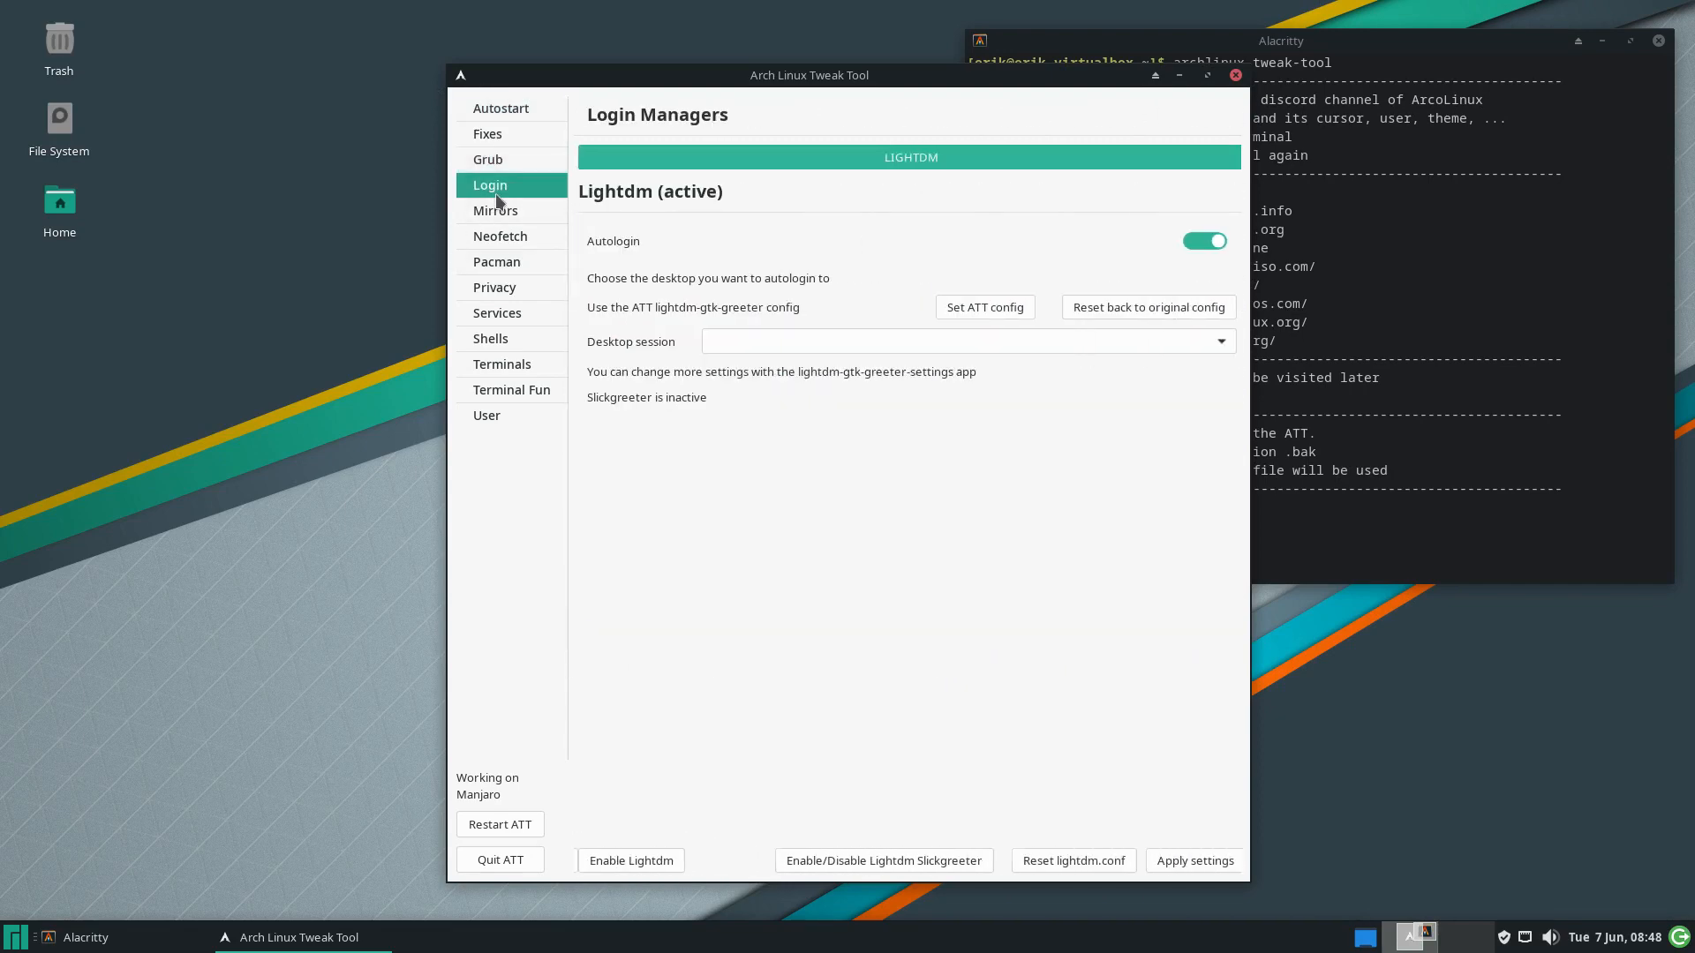
pyautogui.click(1152, 310)
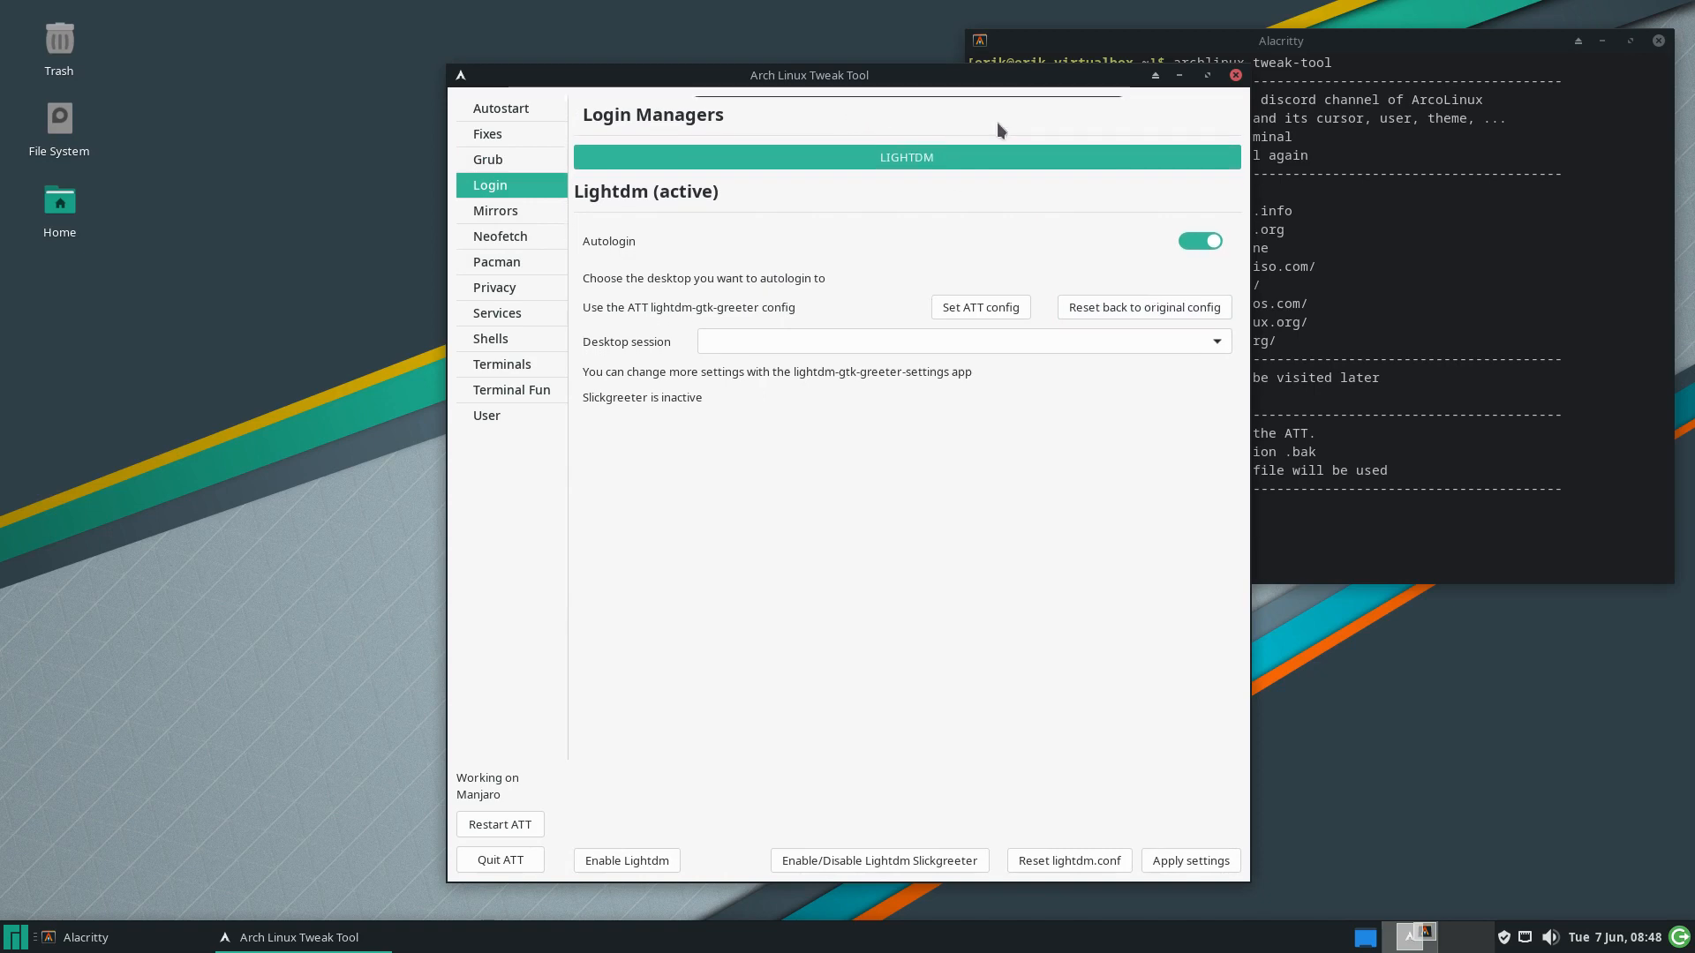
pyautogui.moveTo(1013, 72); pyautogui.dragTo(716, 59)
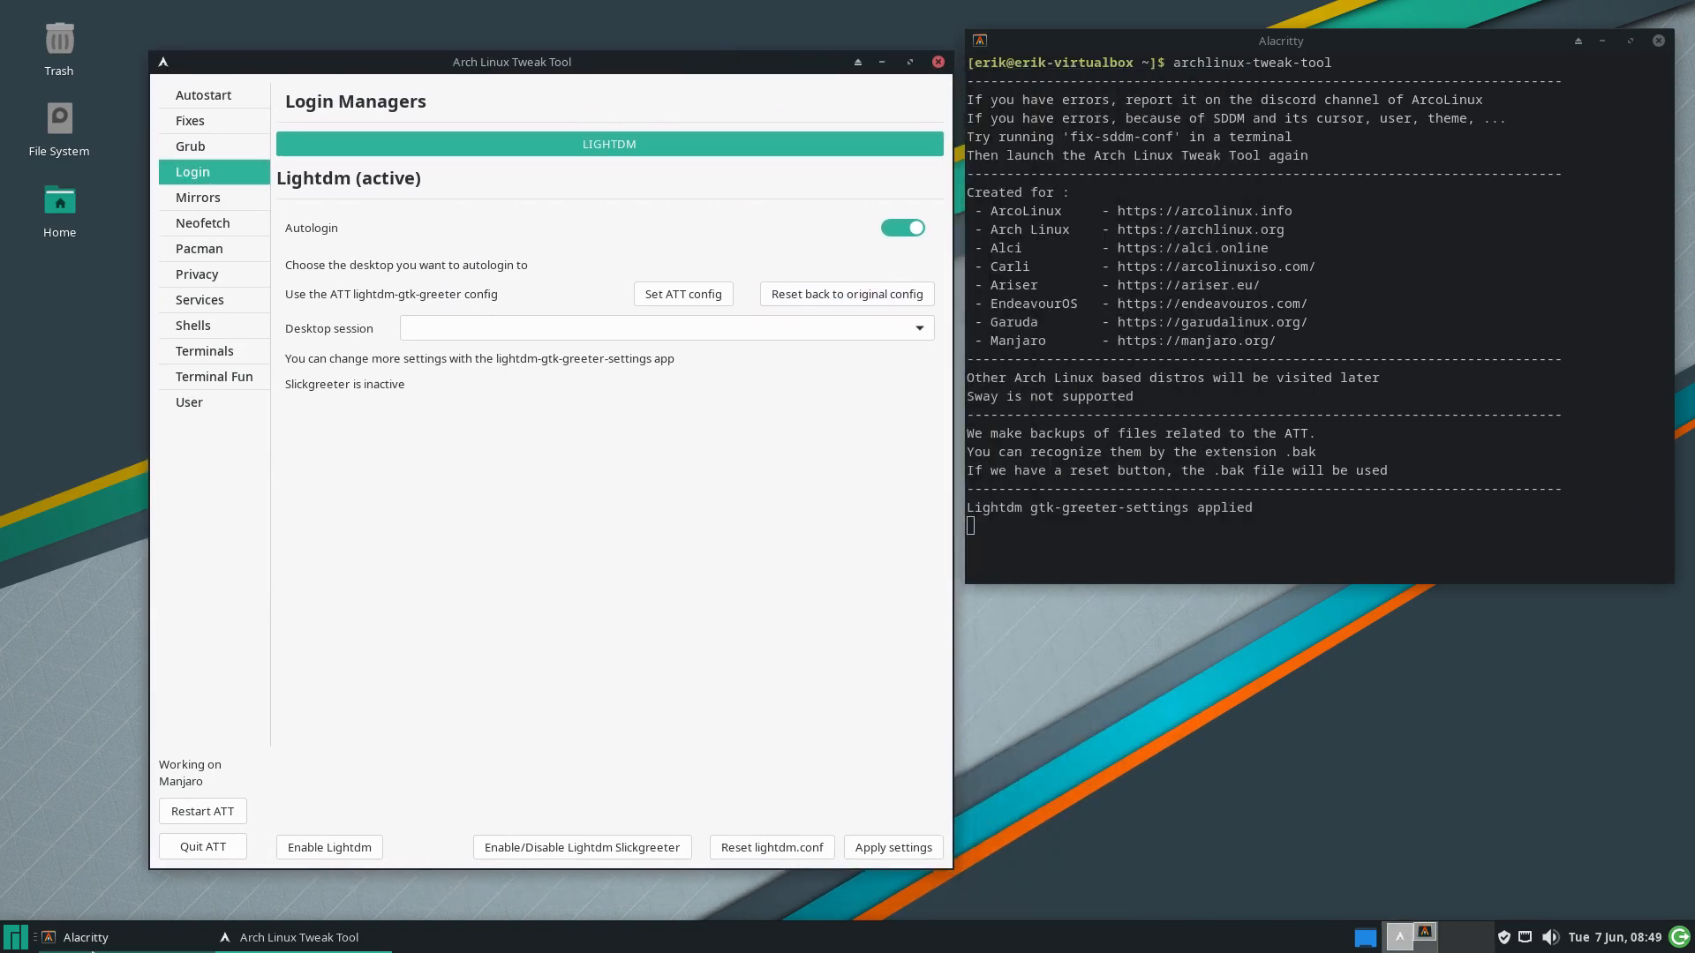
pyautogui.click(189, 844)
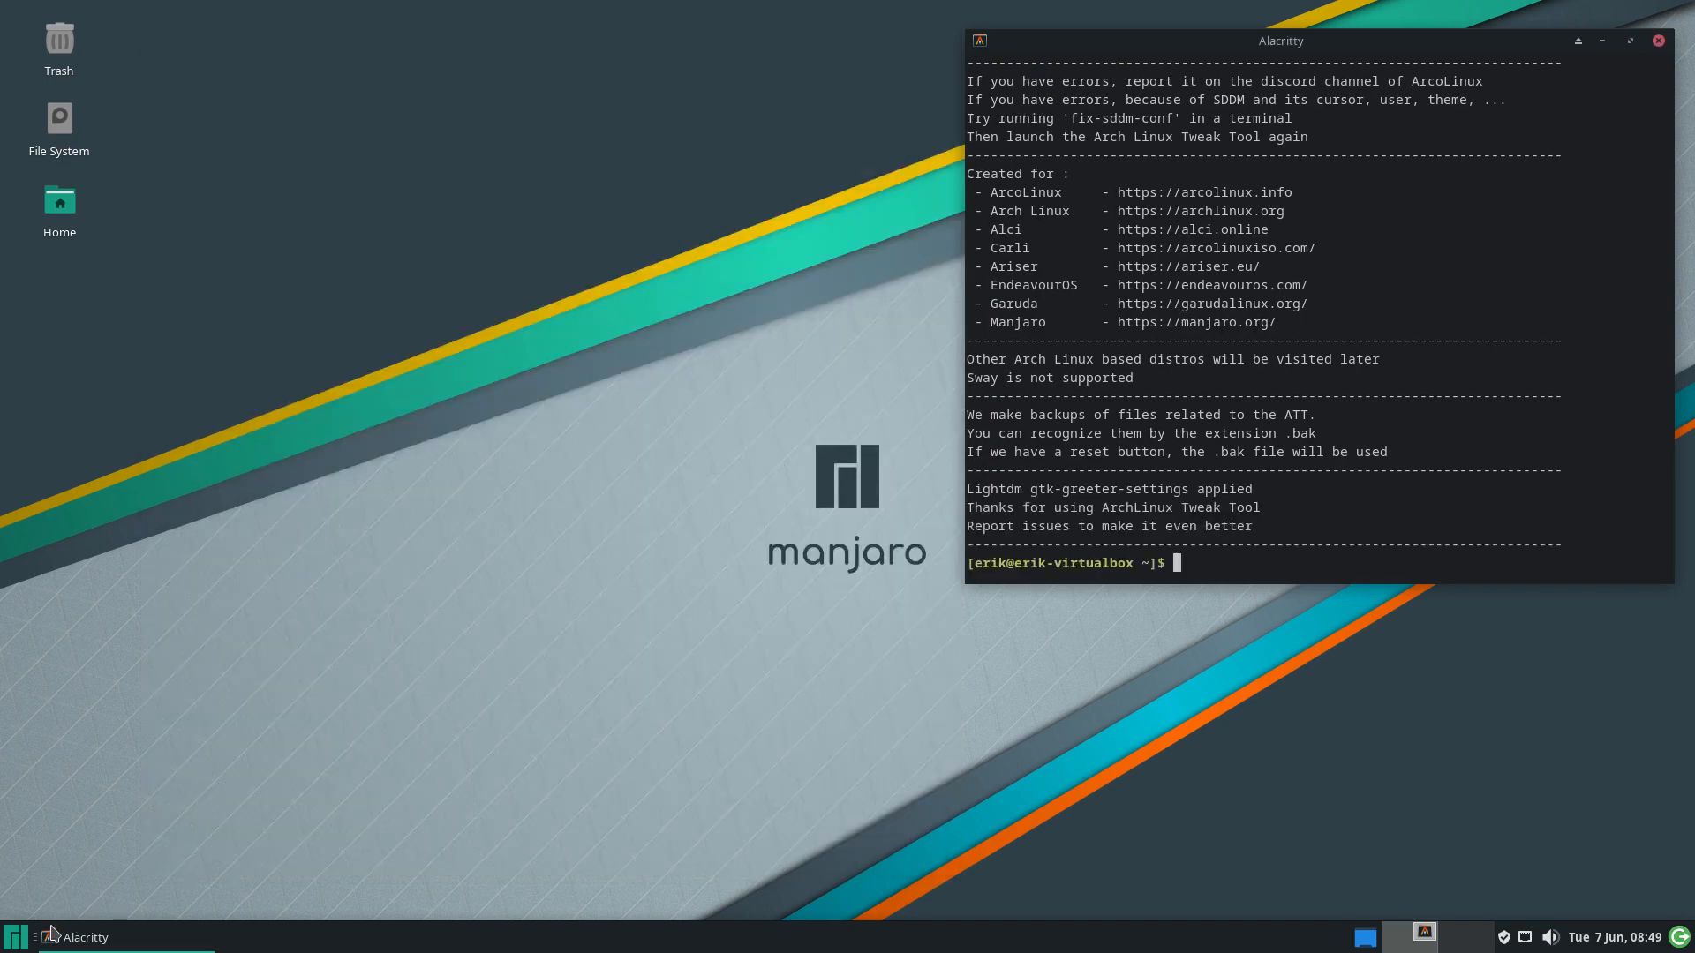
# Log out from the Whisker menu and sign back in with the password at the original-style greeter
pyautogui.click(22, 936)
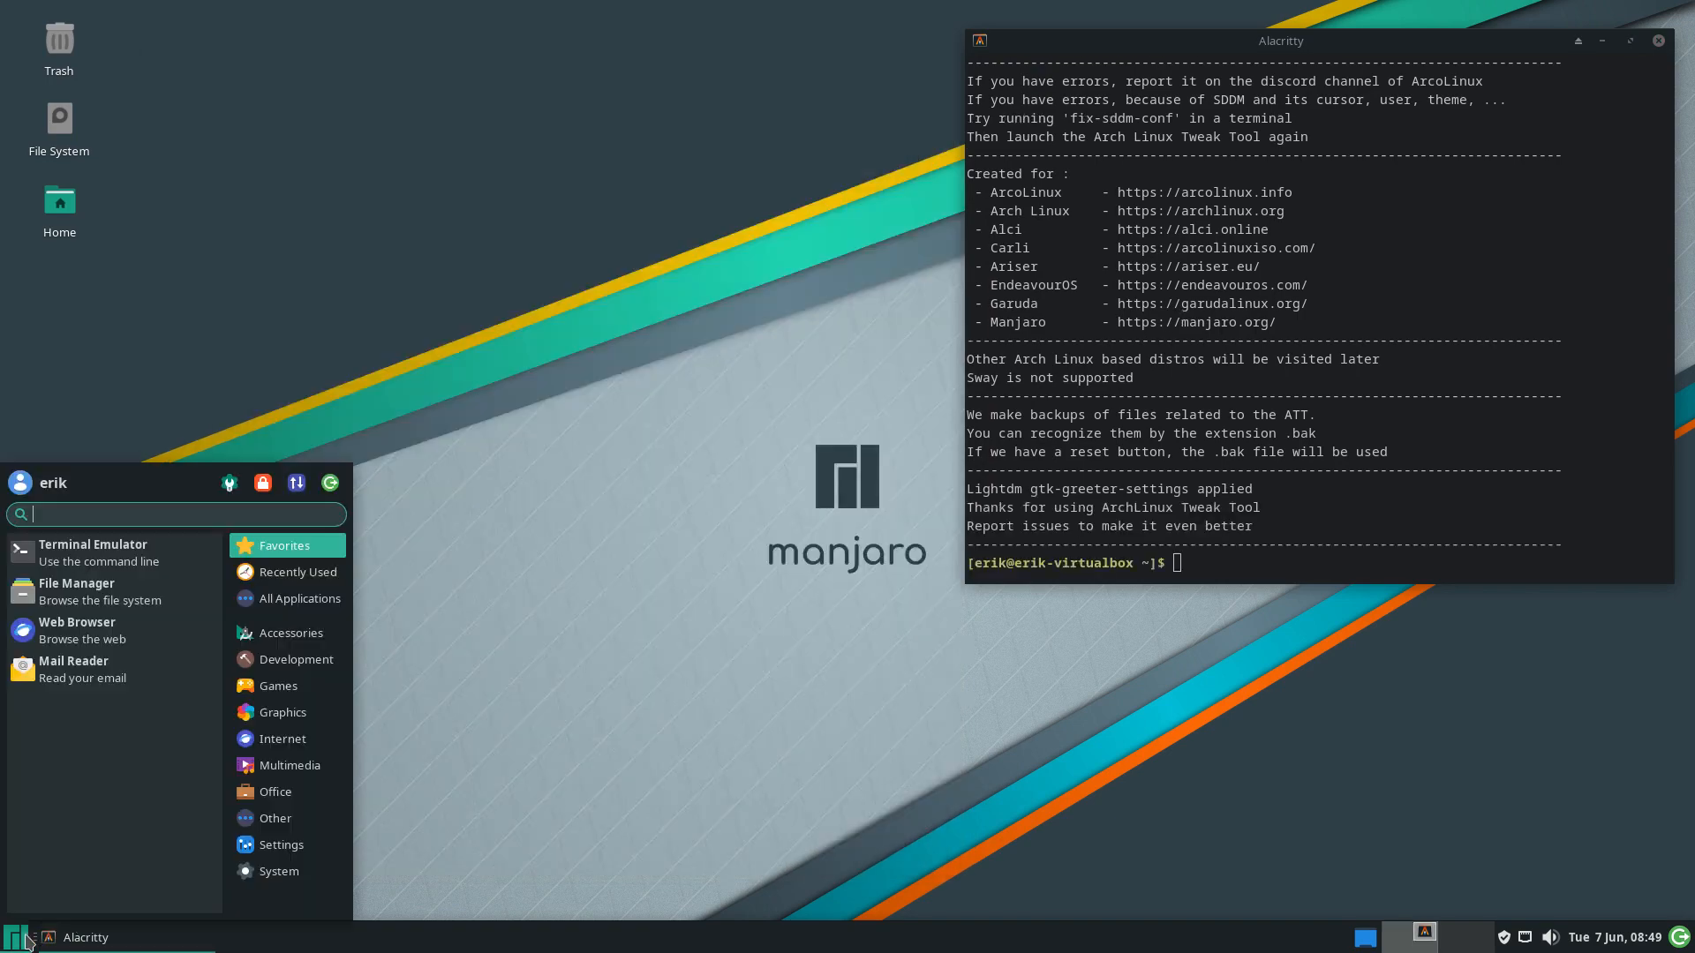
pyautogui.click(330, 483)
pyautogui.click(758, 392)
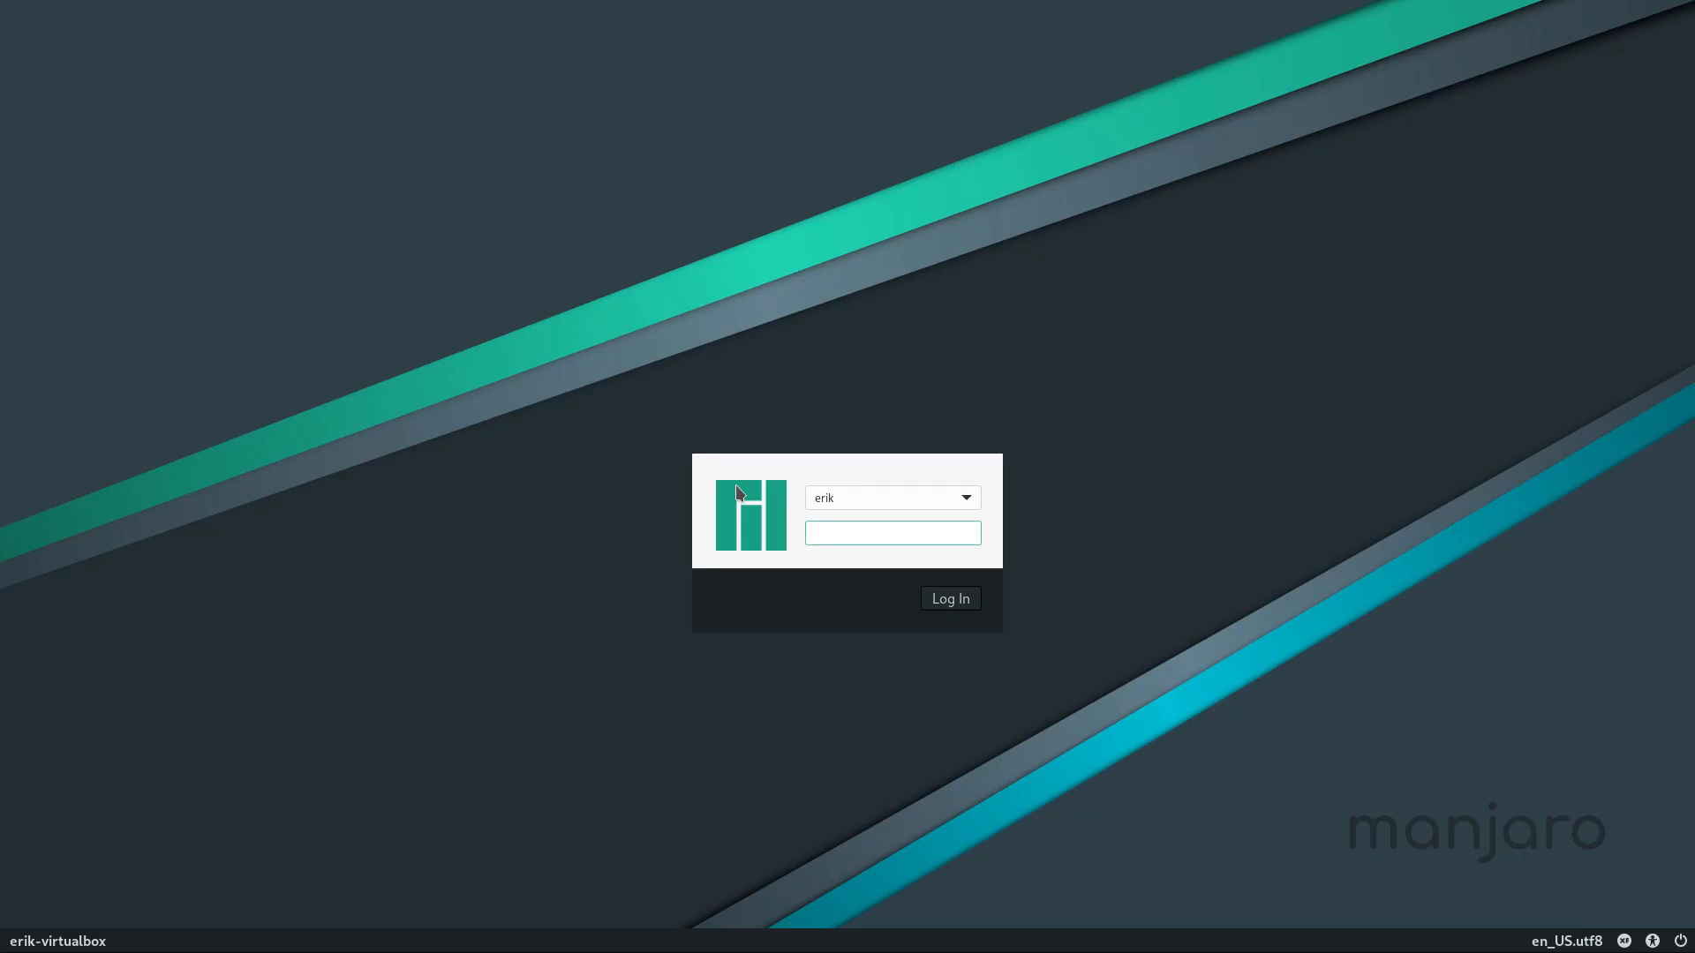
pyautogui.write('****')
pyautogui.press('Return')
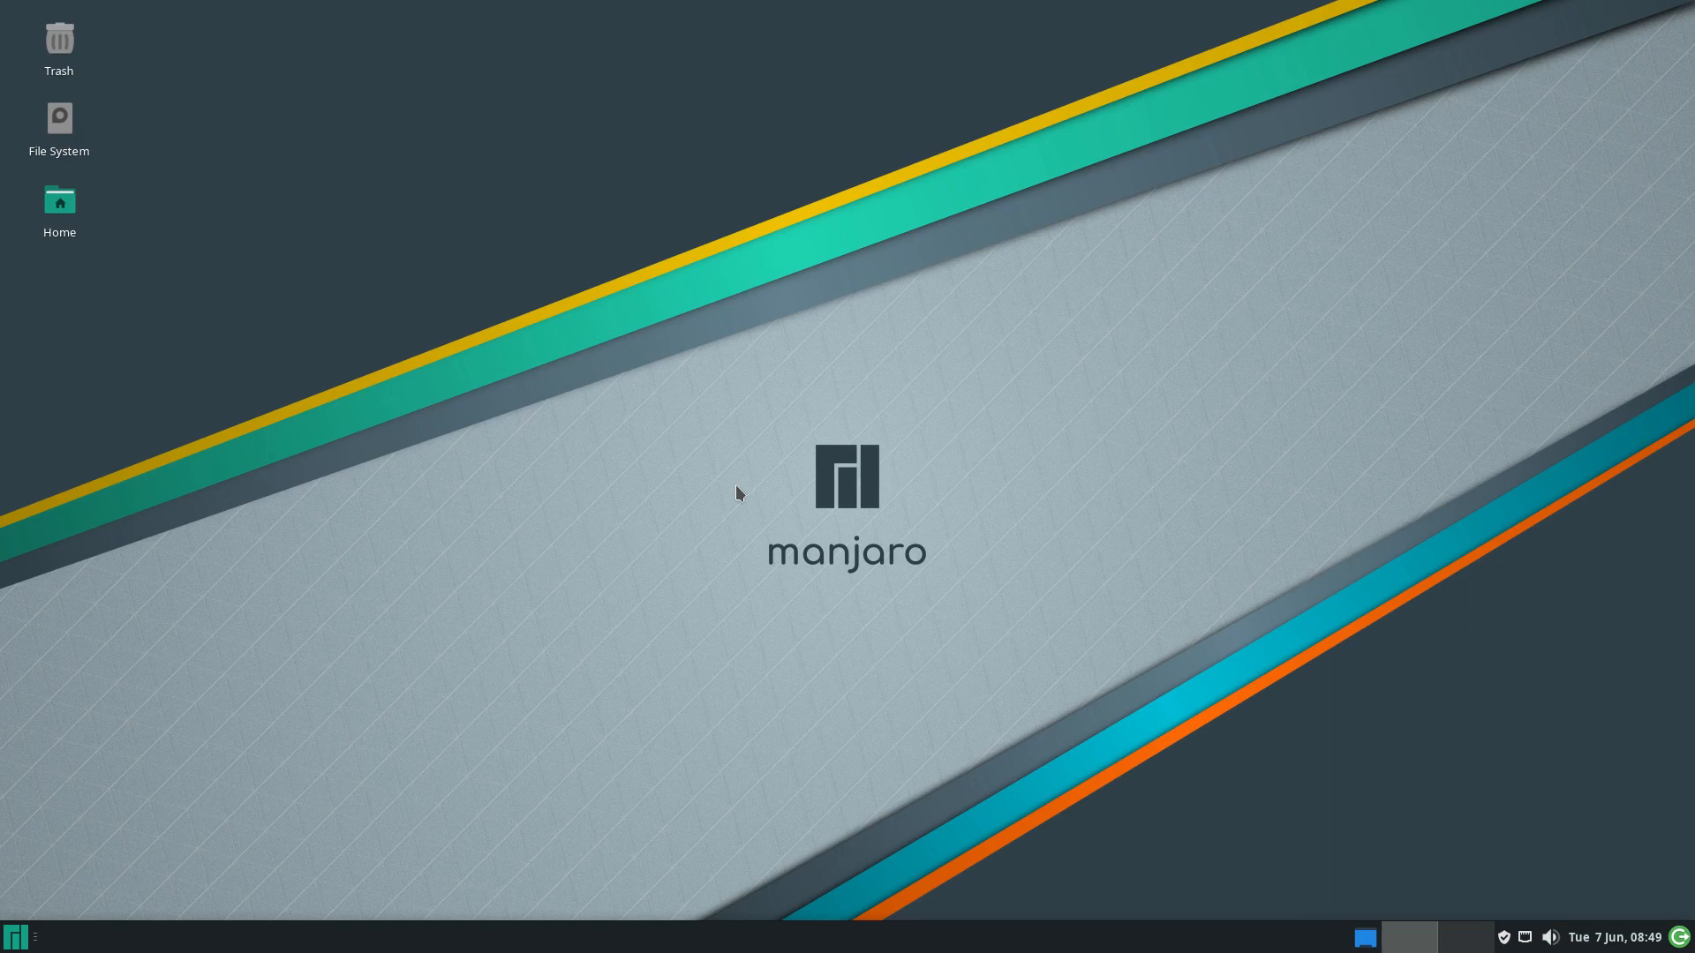
# Open Alacritty, start a second terminal with 'alacritty', and run archlinux-tweak-tool with the password
pyautogui.click(13, 943)
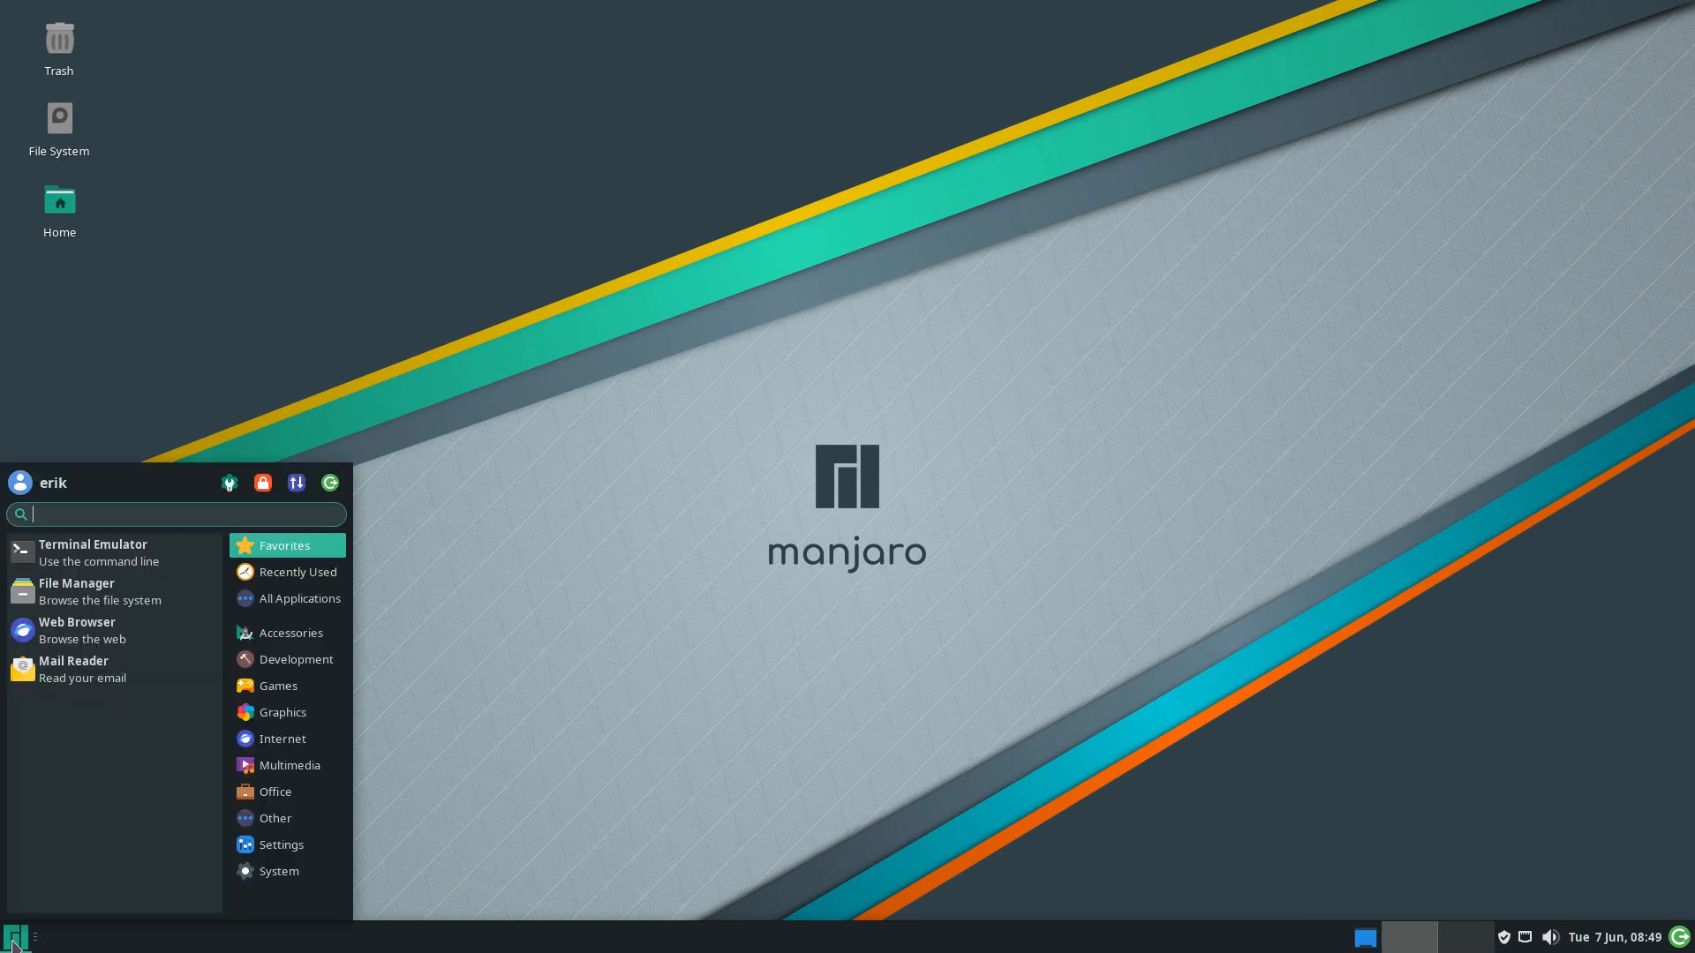
pyautogui.write('ala')
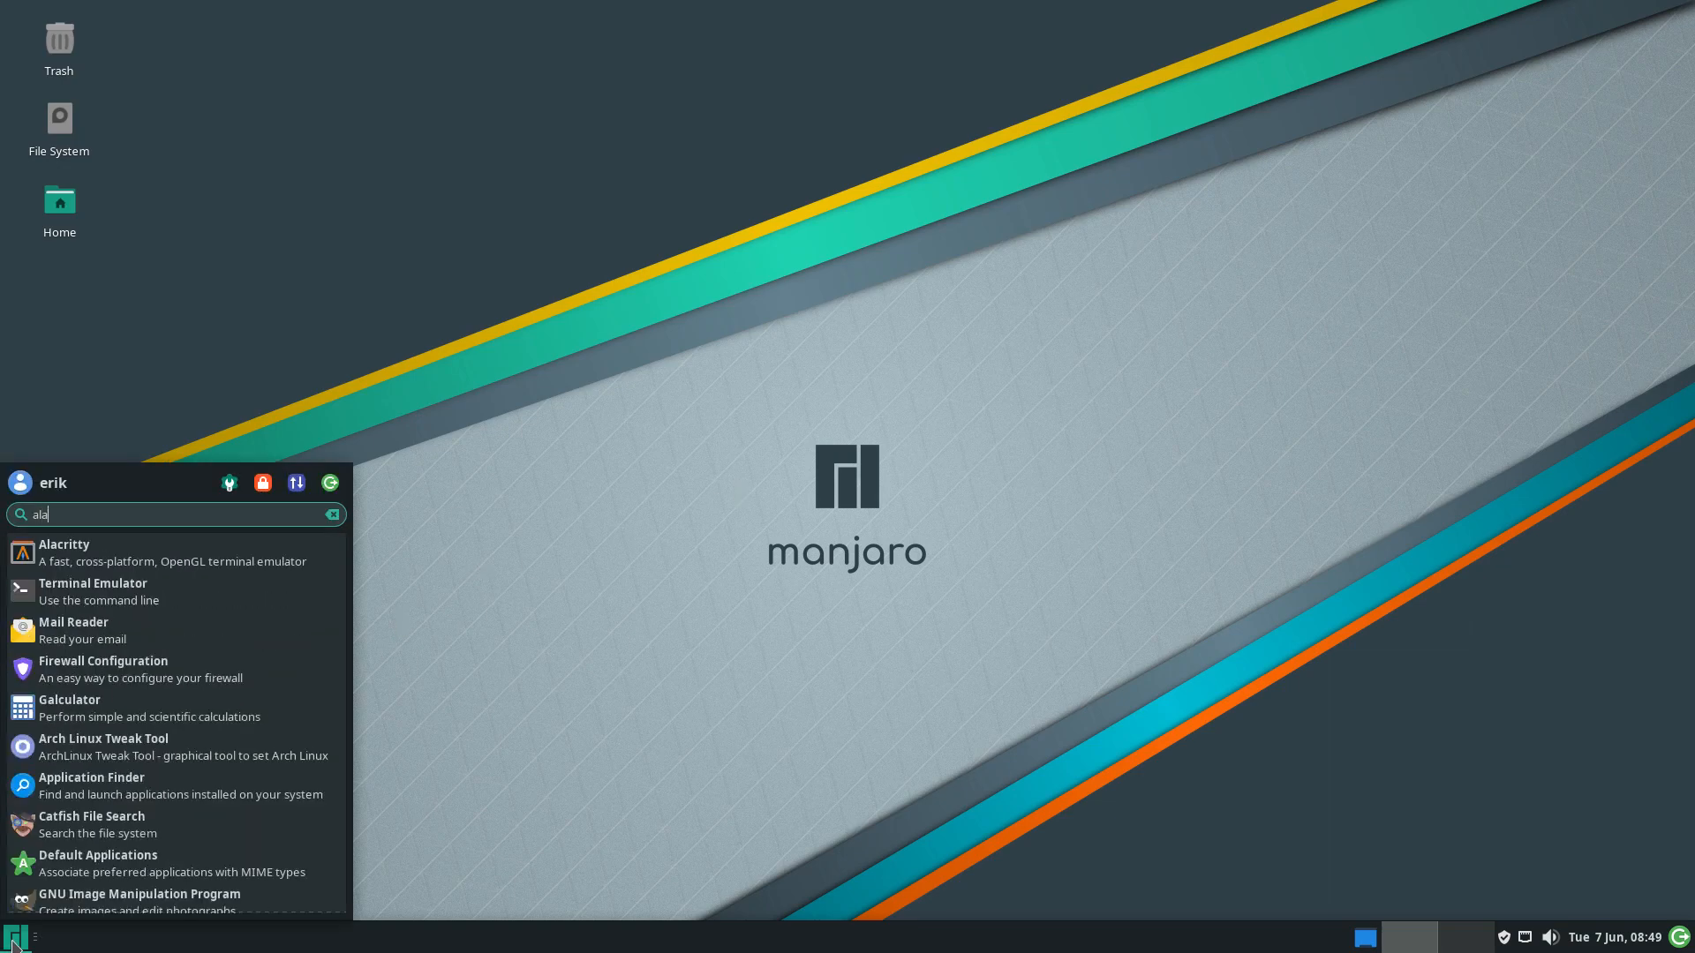
pyautogui.click(167, 556)
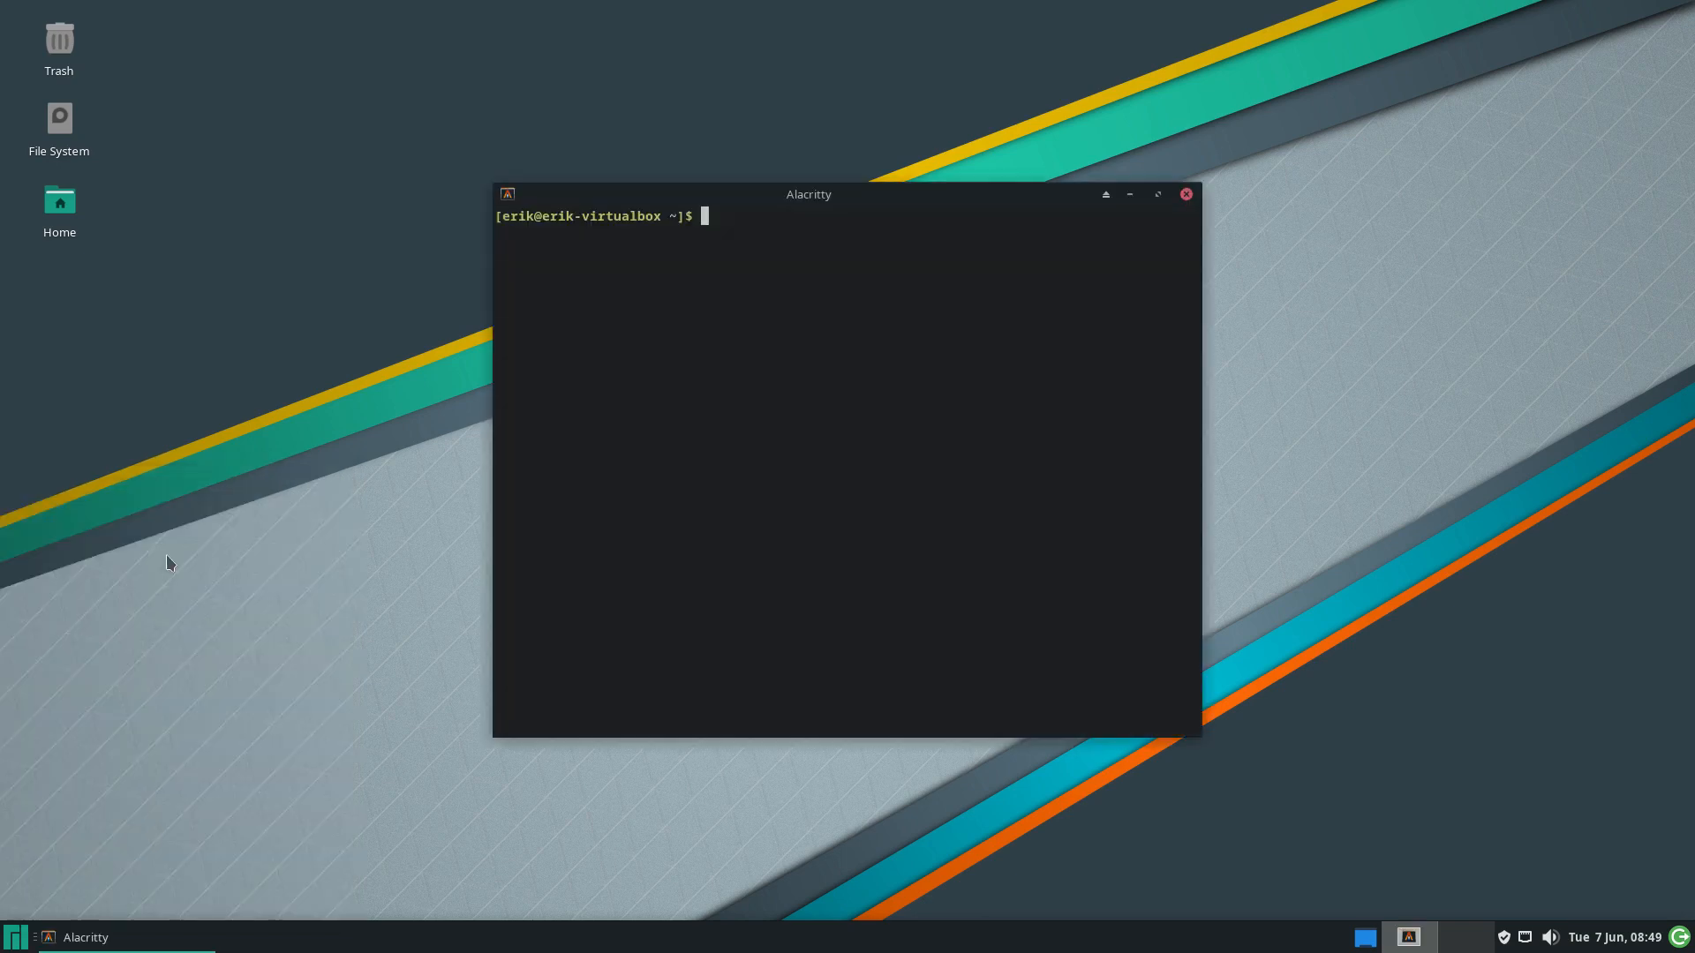
pyautogui.write('alacritty')
pyautogui.press('Return')
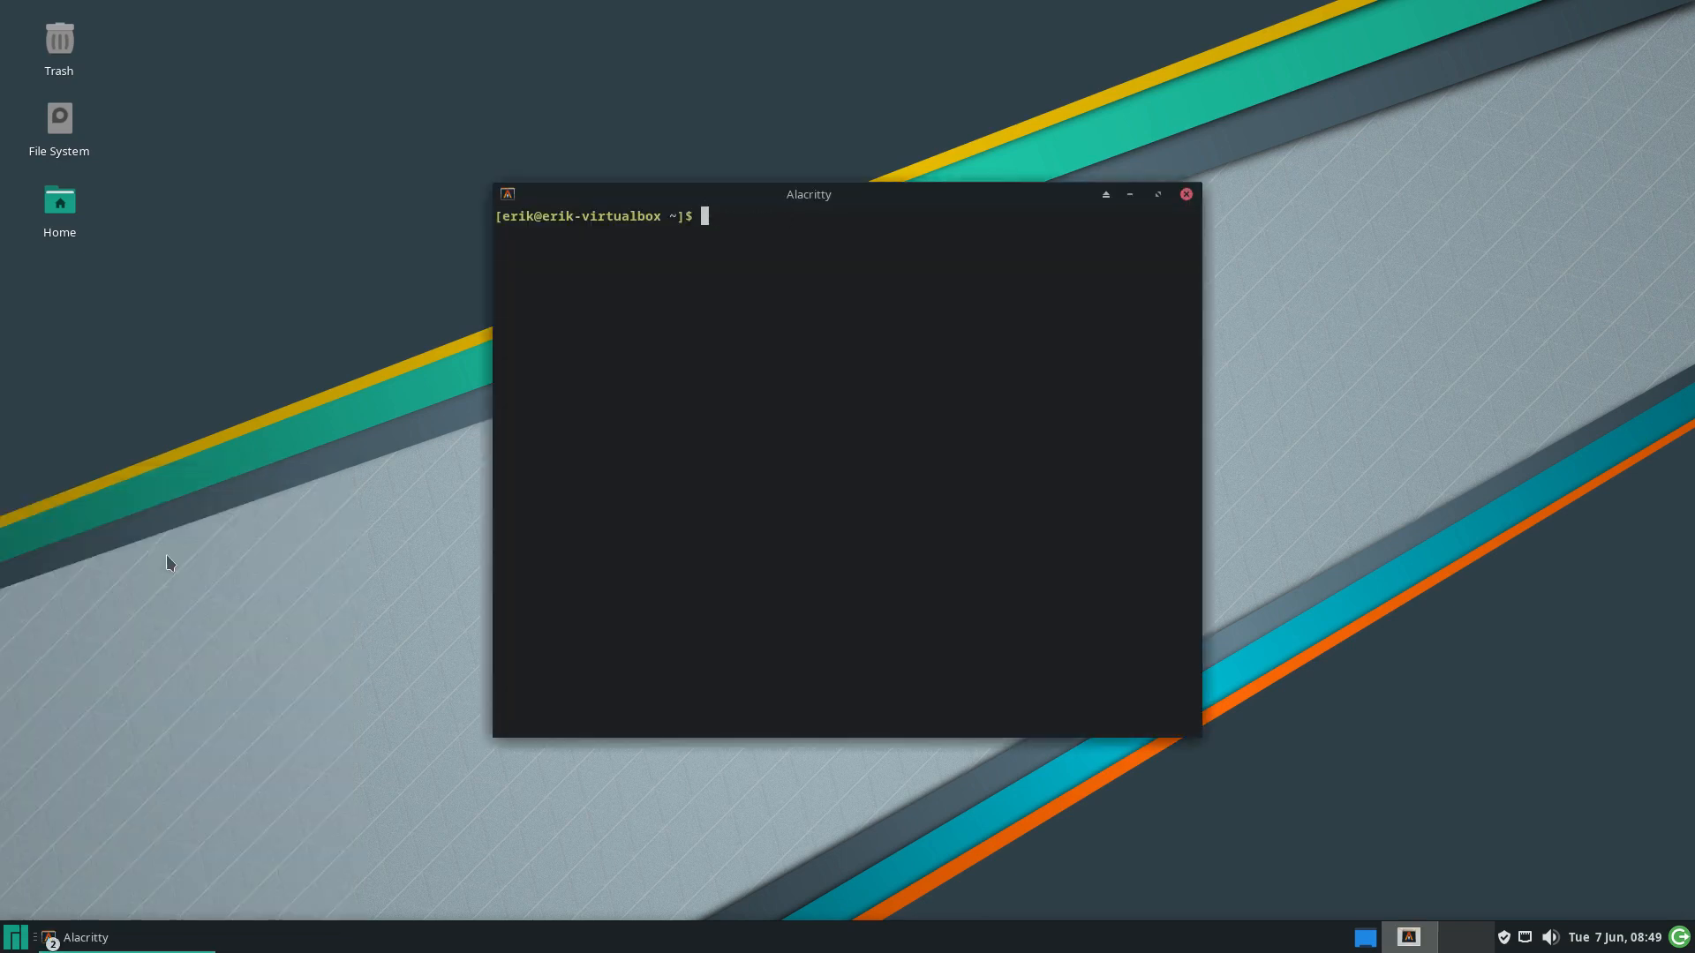
pyautogui.write('archlinux-tweak-tool')
pyautogui.press('Return')
pyautogui.write('**')
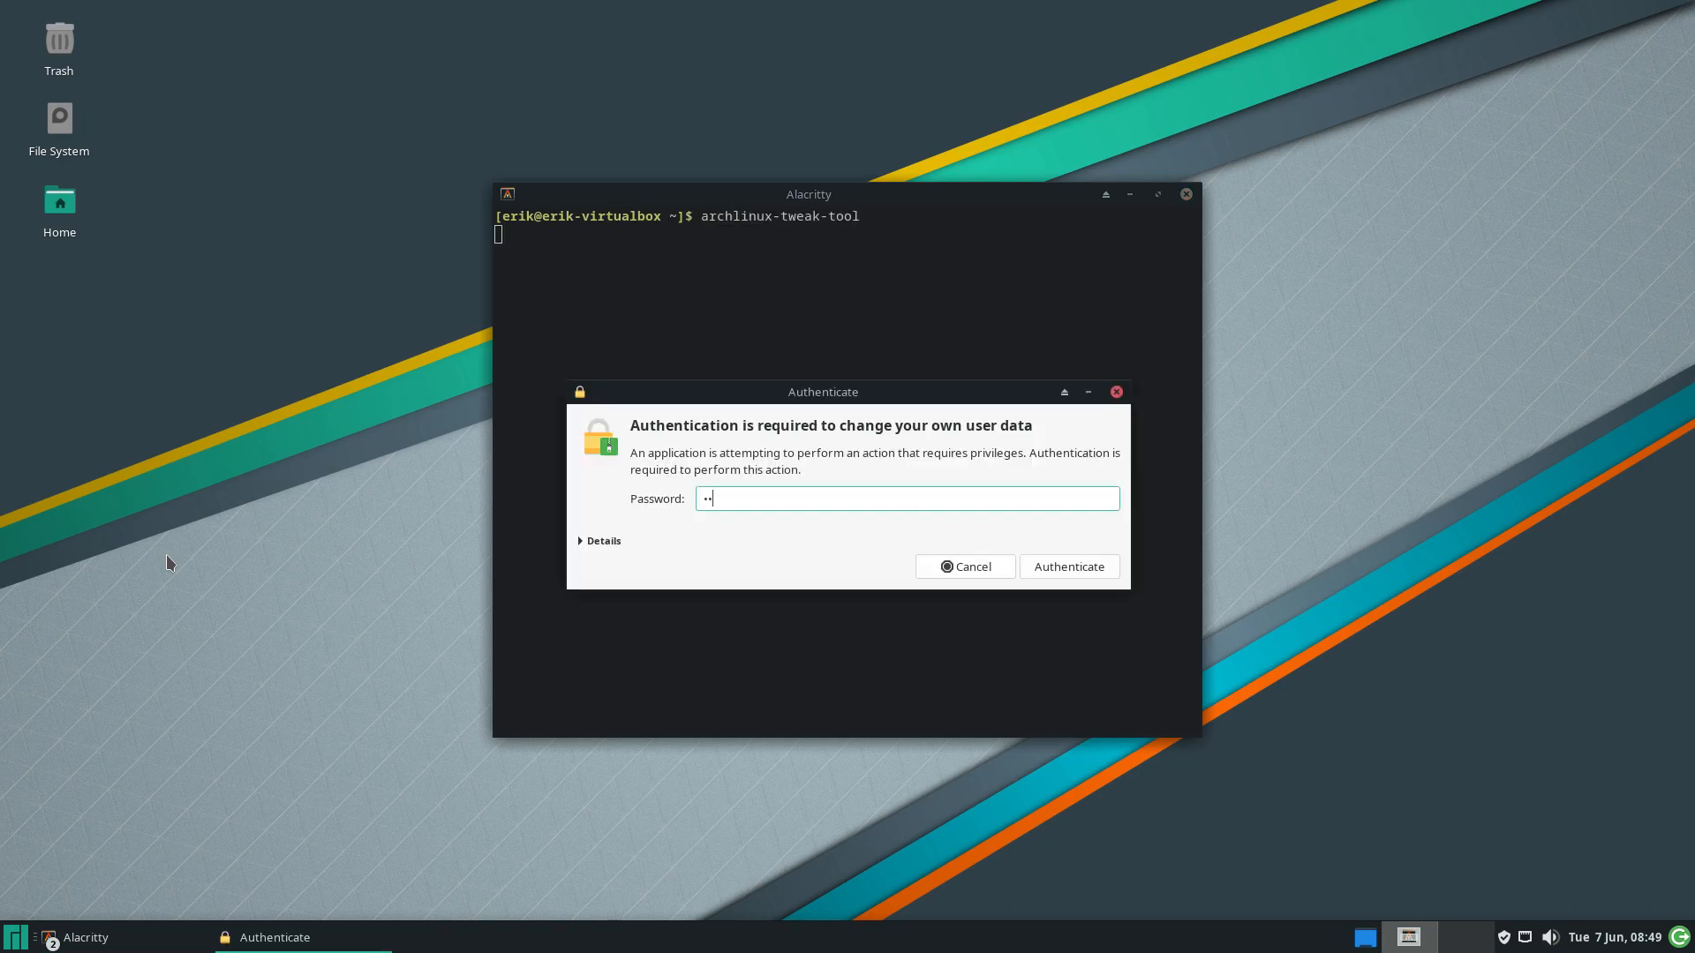
pyautogui.write('**')
pyautogui.press('Return')
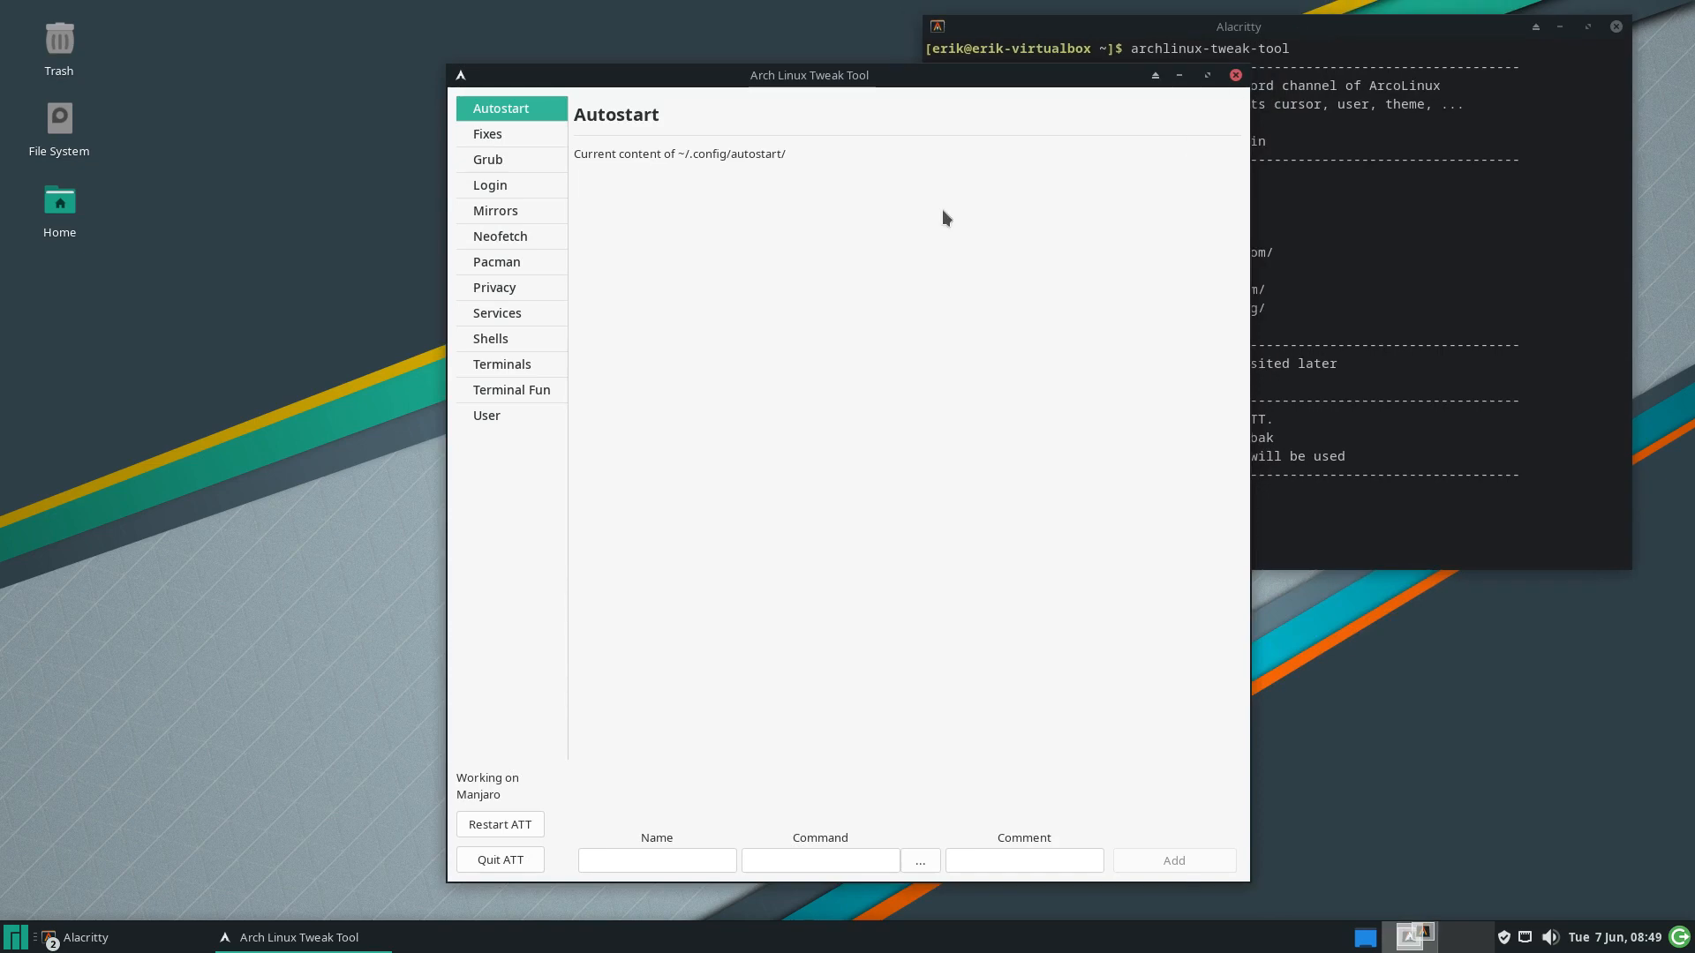
# Install and enable LightDM Slickgreeter on the Login page and bring up the terminal output
pyautogui.click(516, 191)
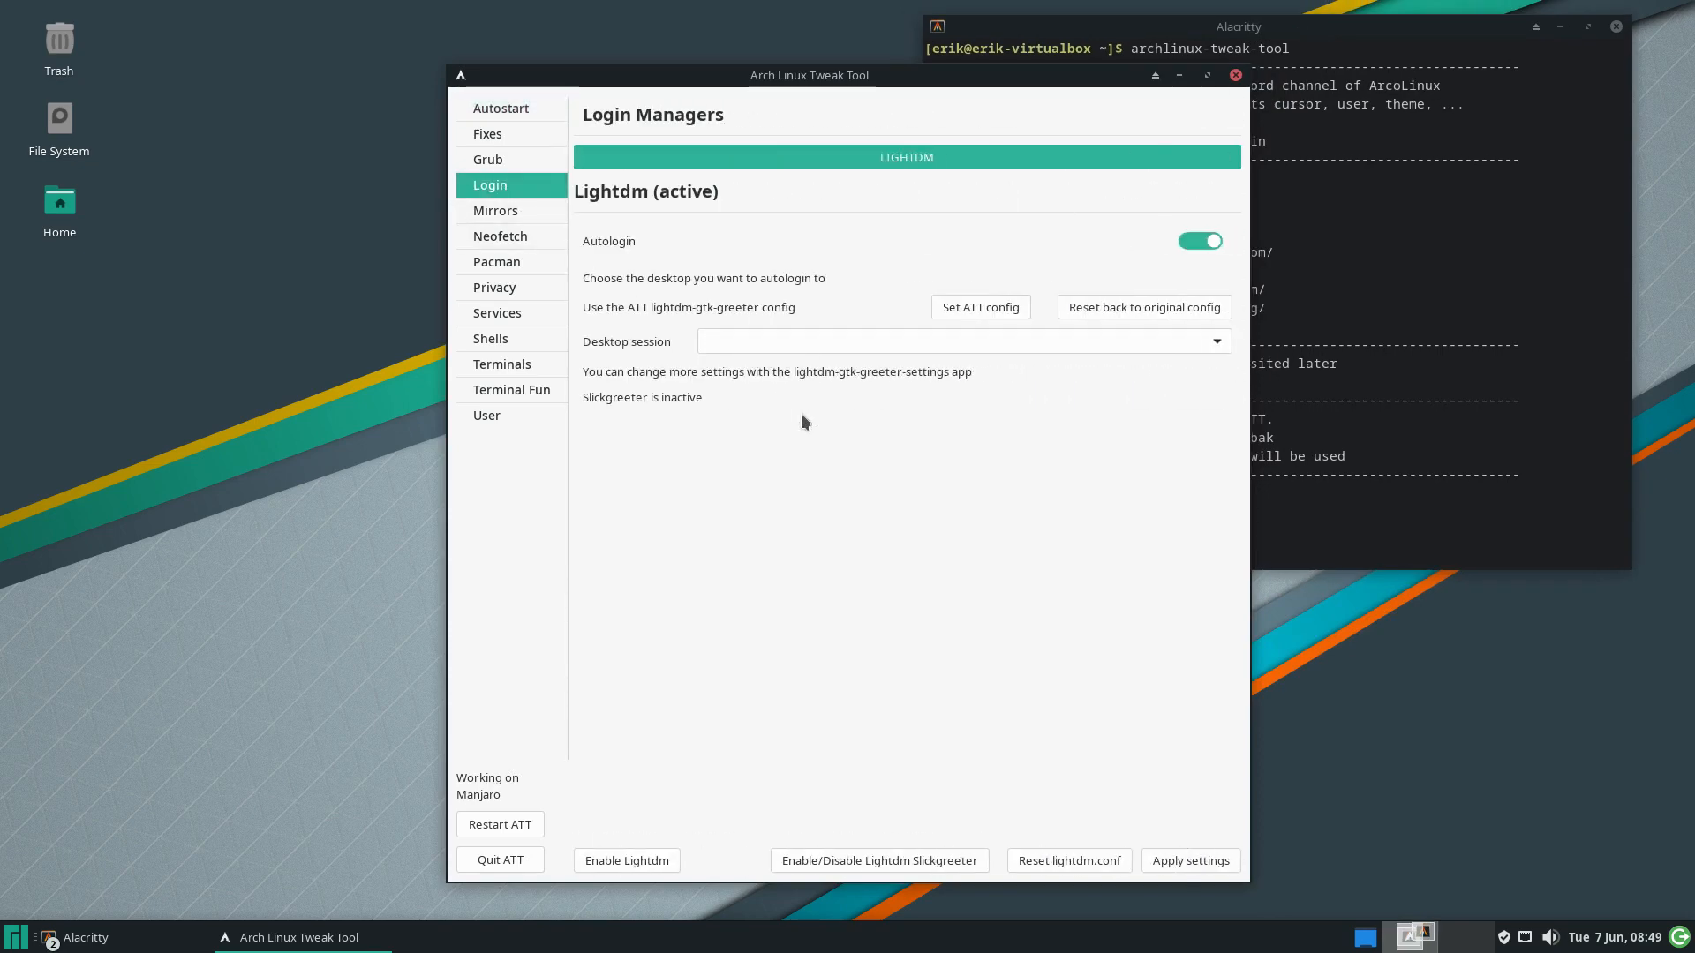
pyautogui.click(908, 860)
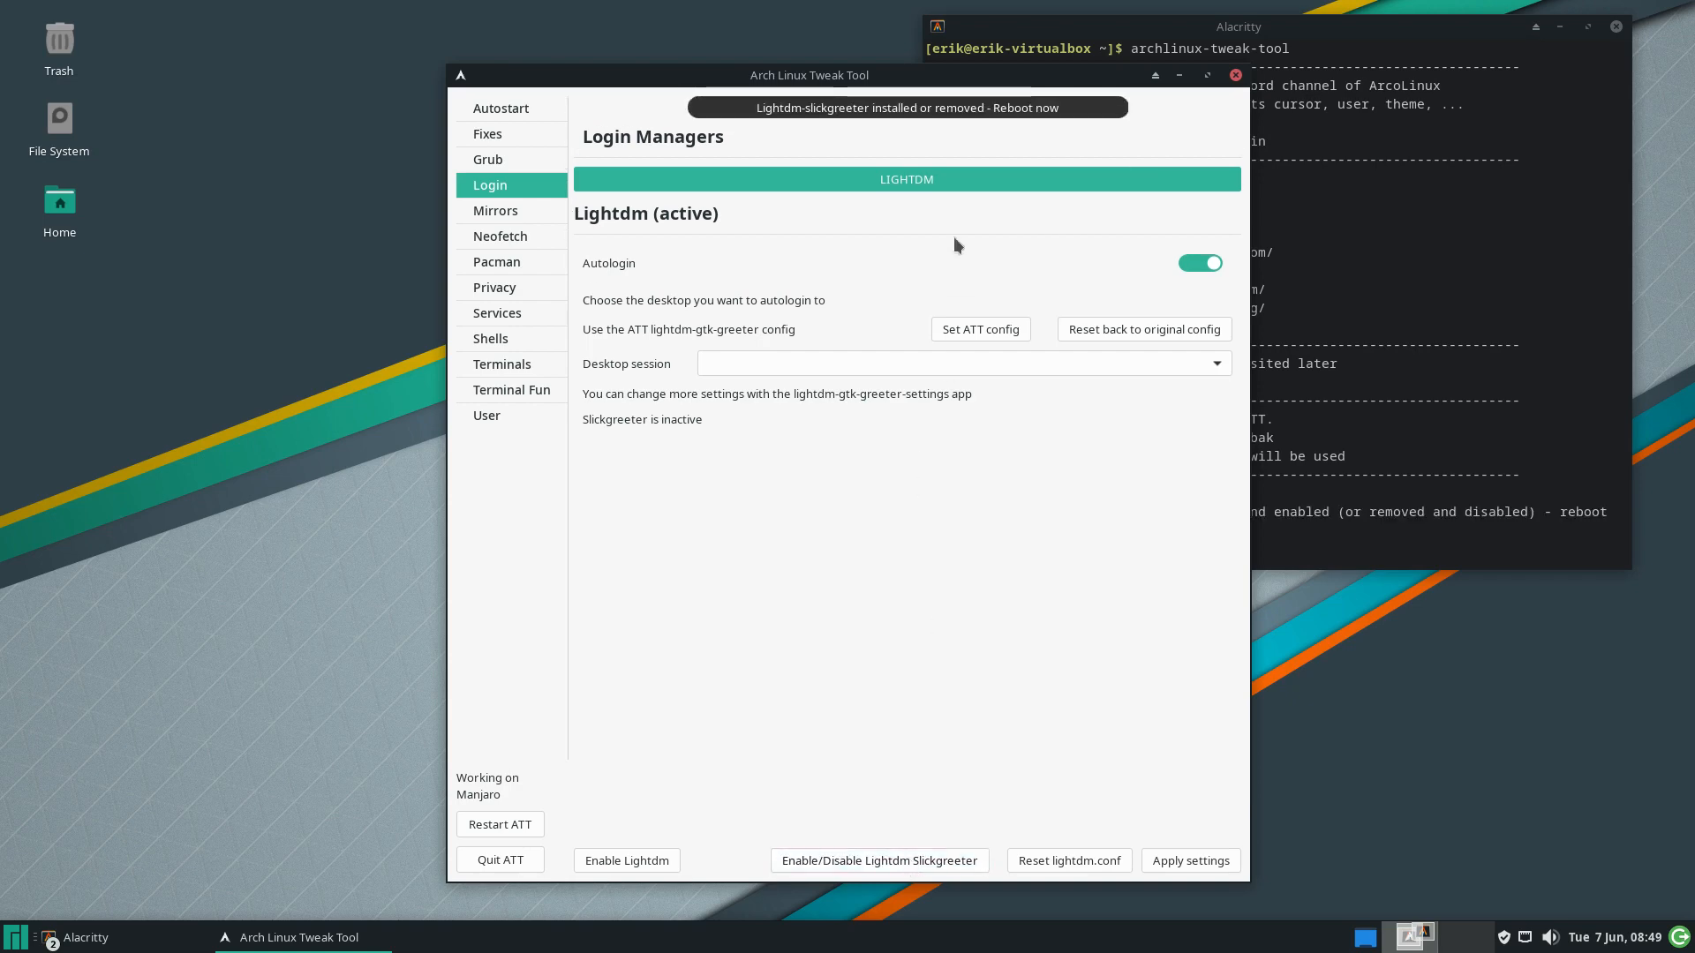
pyautogui.click(1391, 412)
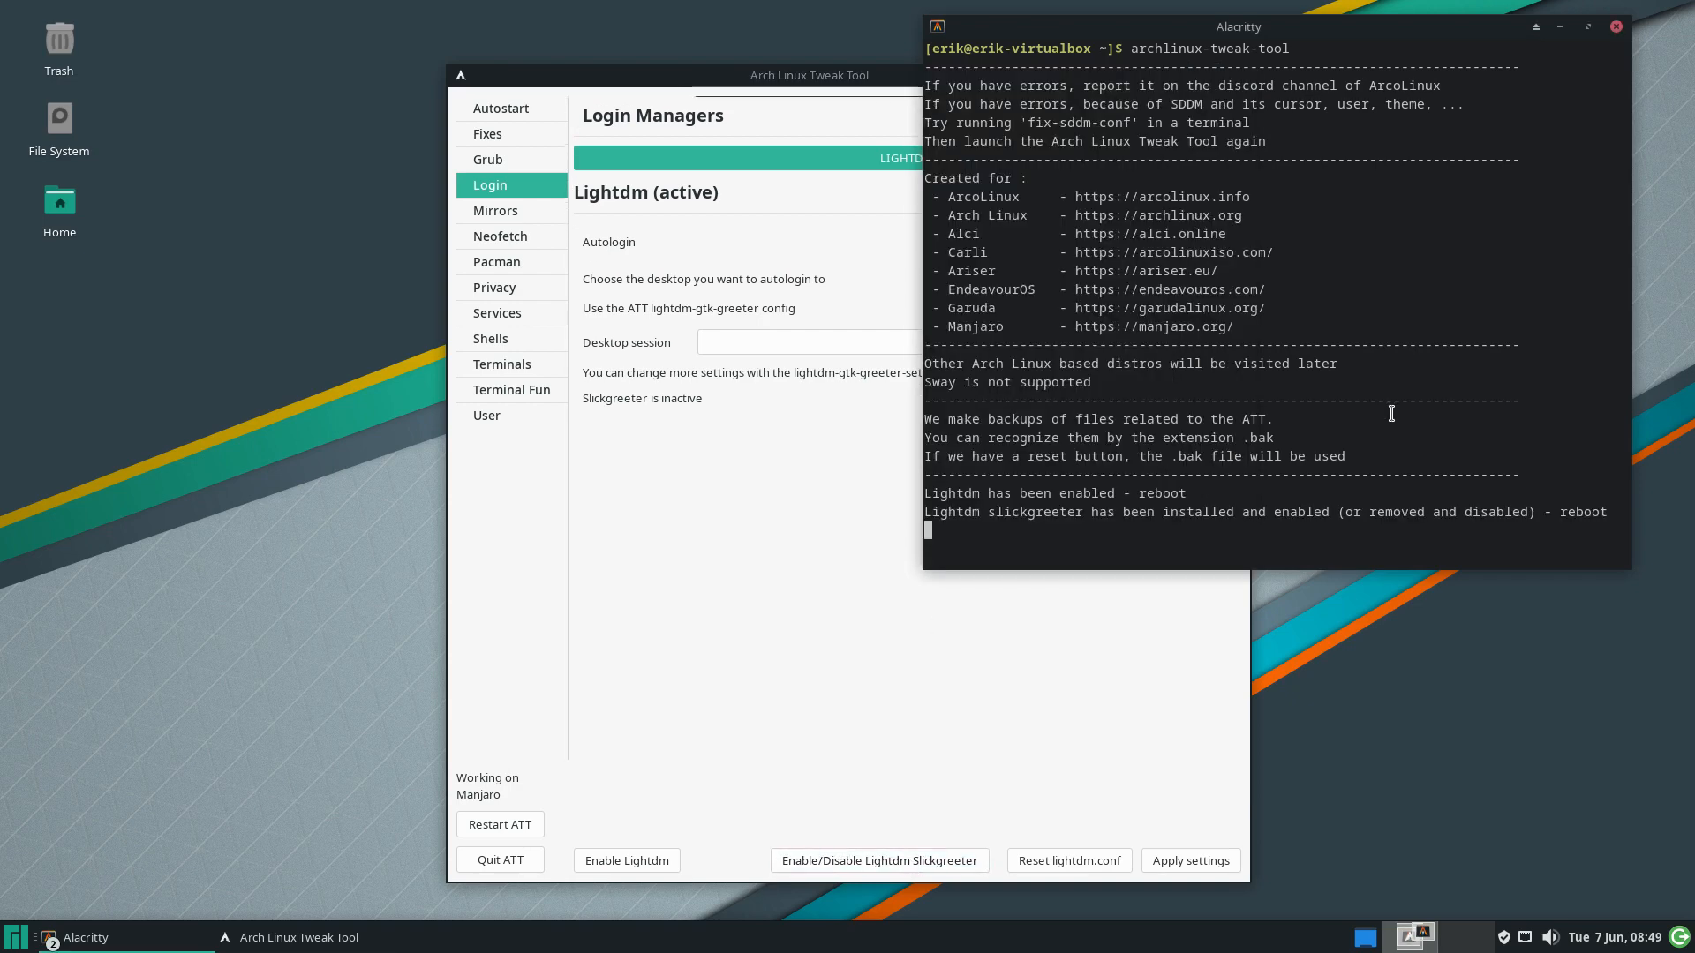
# Log out of the Manjaro session from the Whisker menu
pyautogui.click(23, 928)
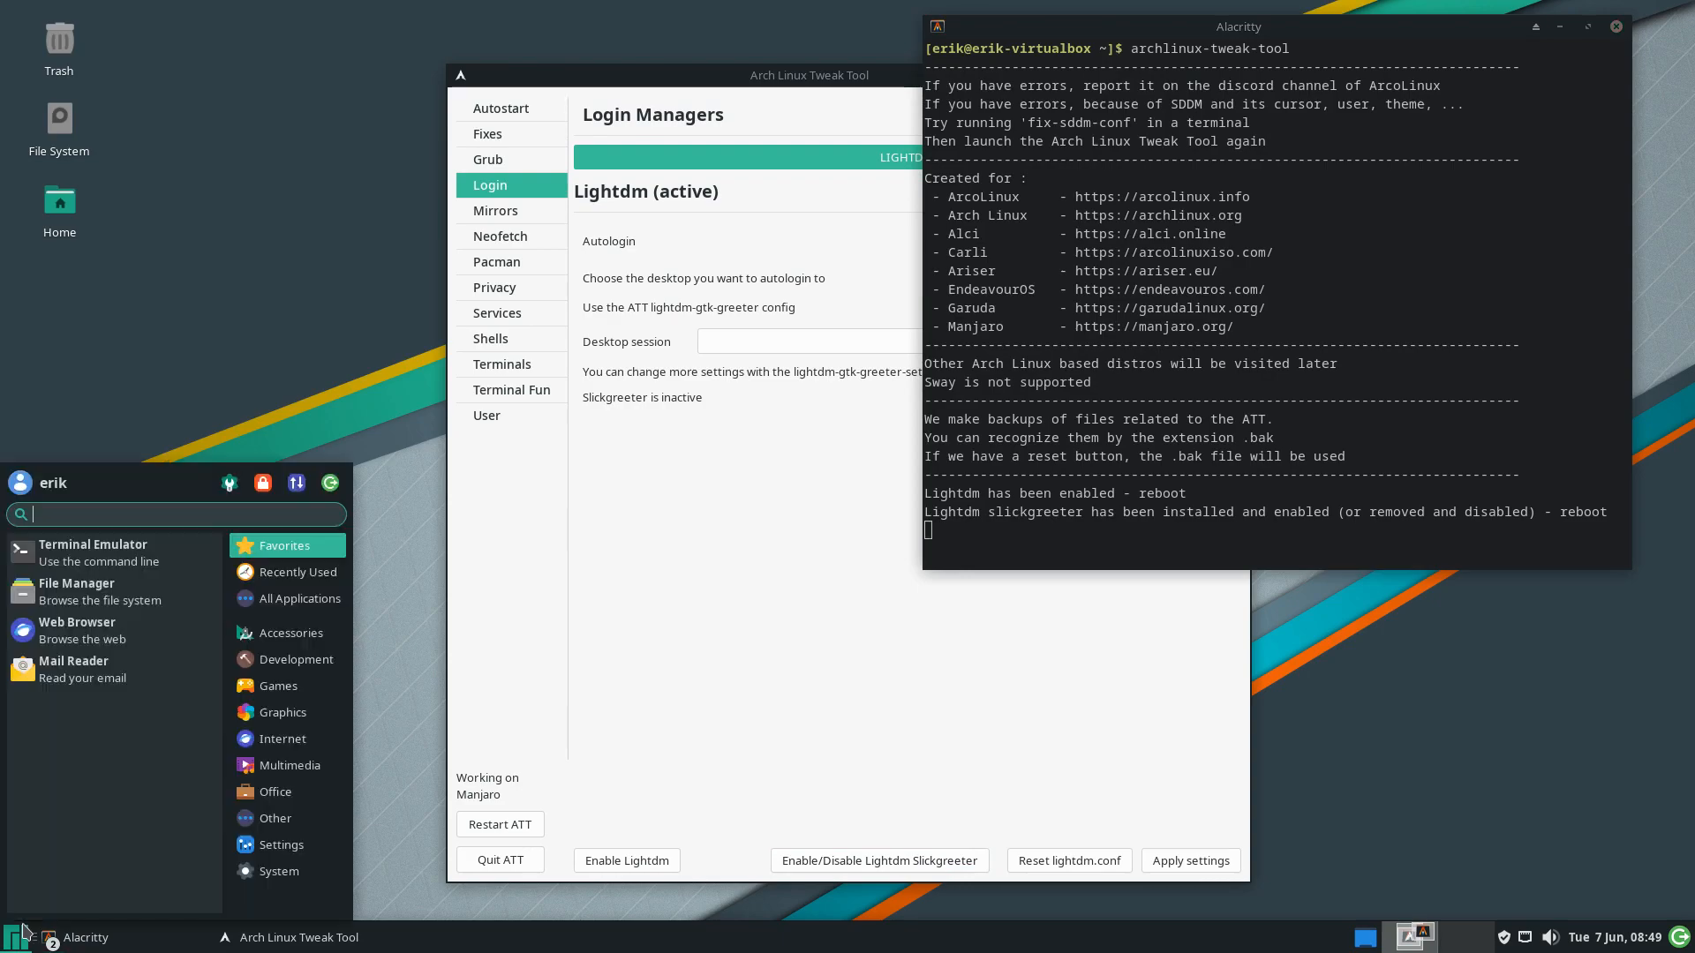
pyautogui.click(331, 482)
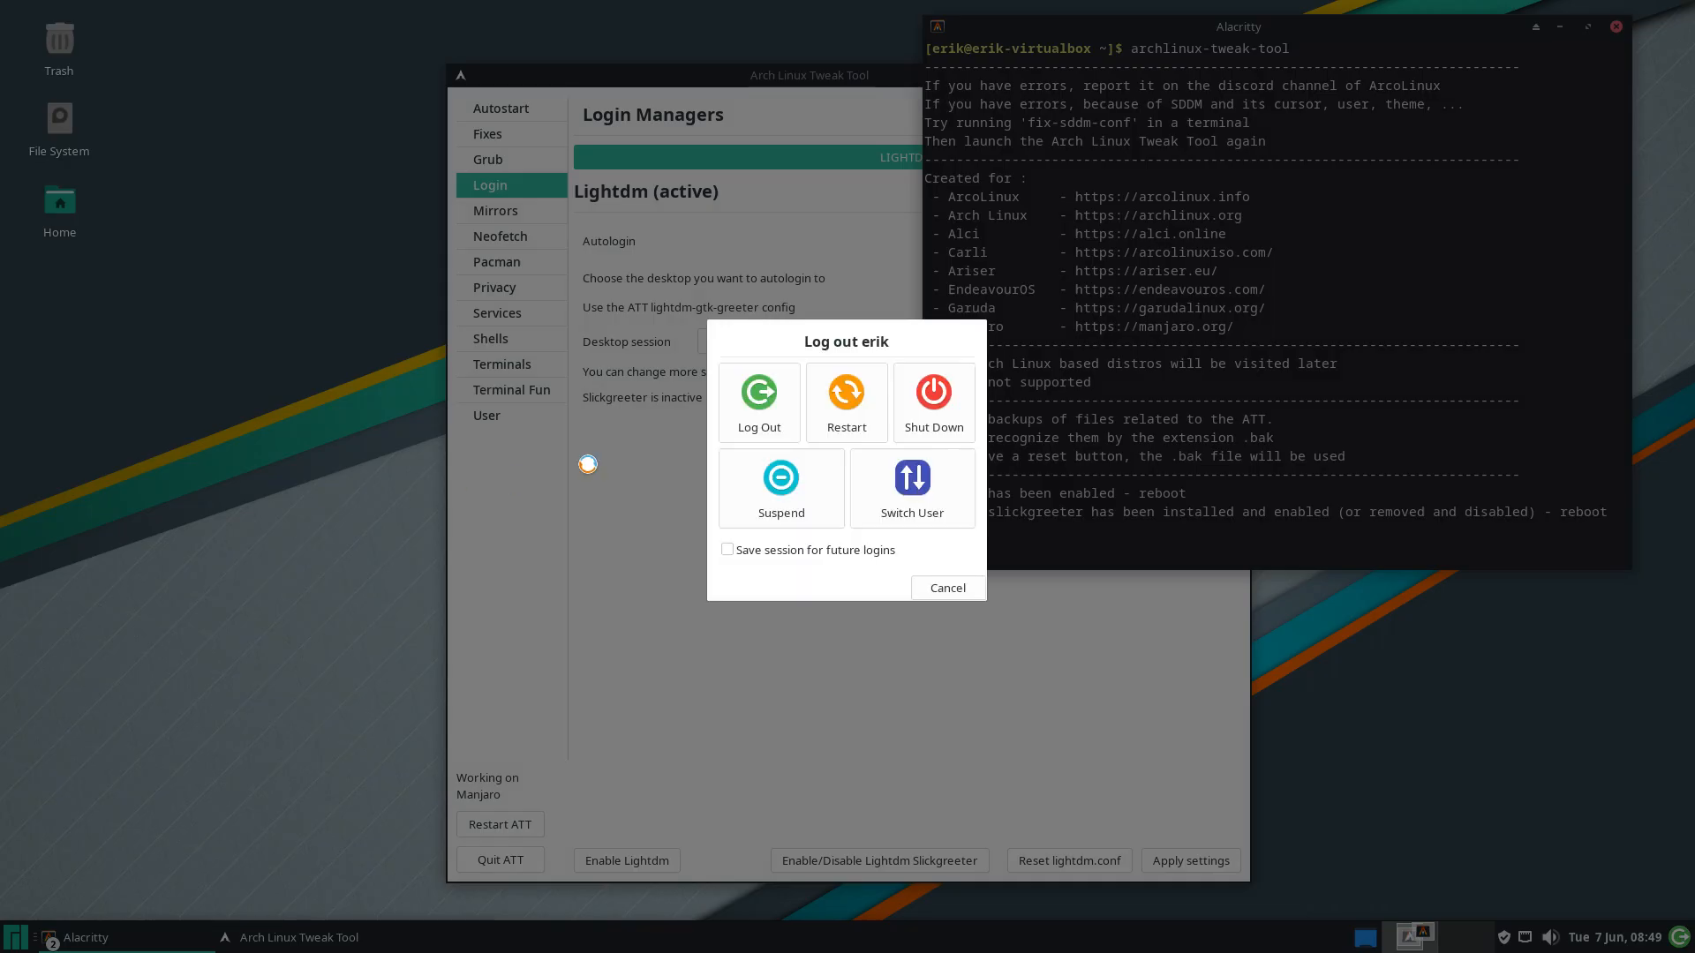
pyautogui.click(765, 400)
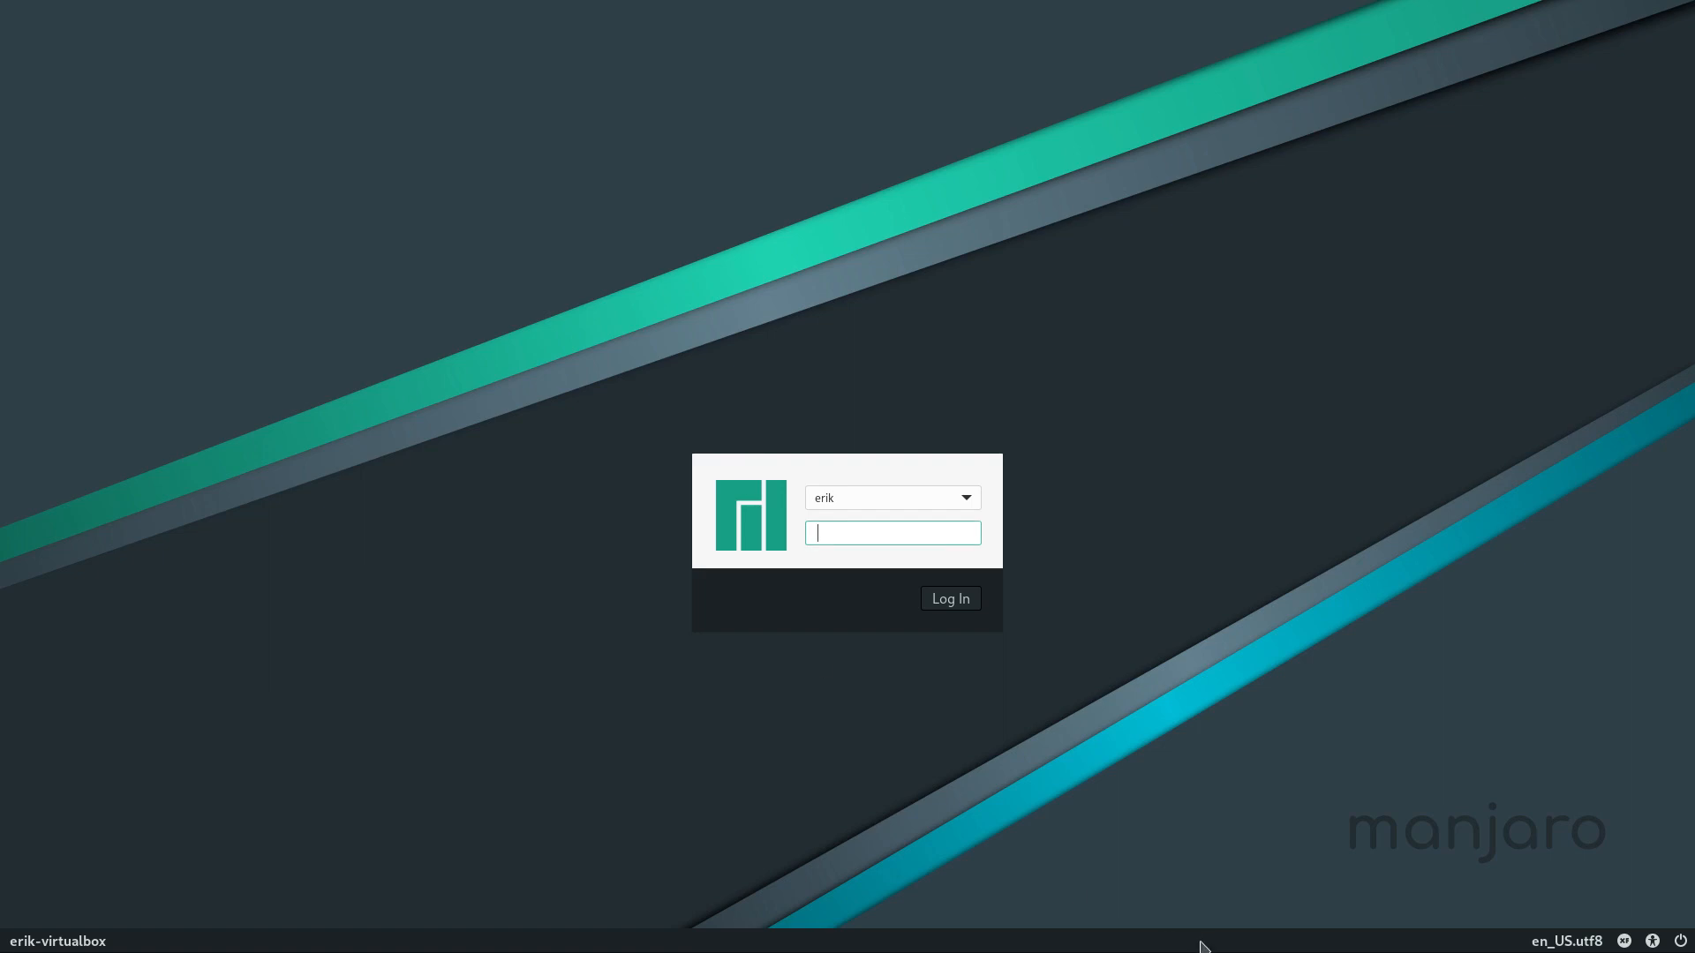
# Restart from the greeter's power options and boot Manjaro immediately at the GRUB menu
pyautogui.click(1682, 941)
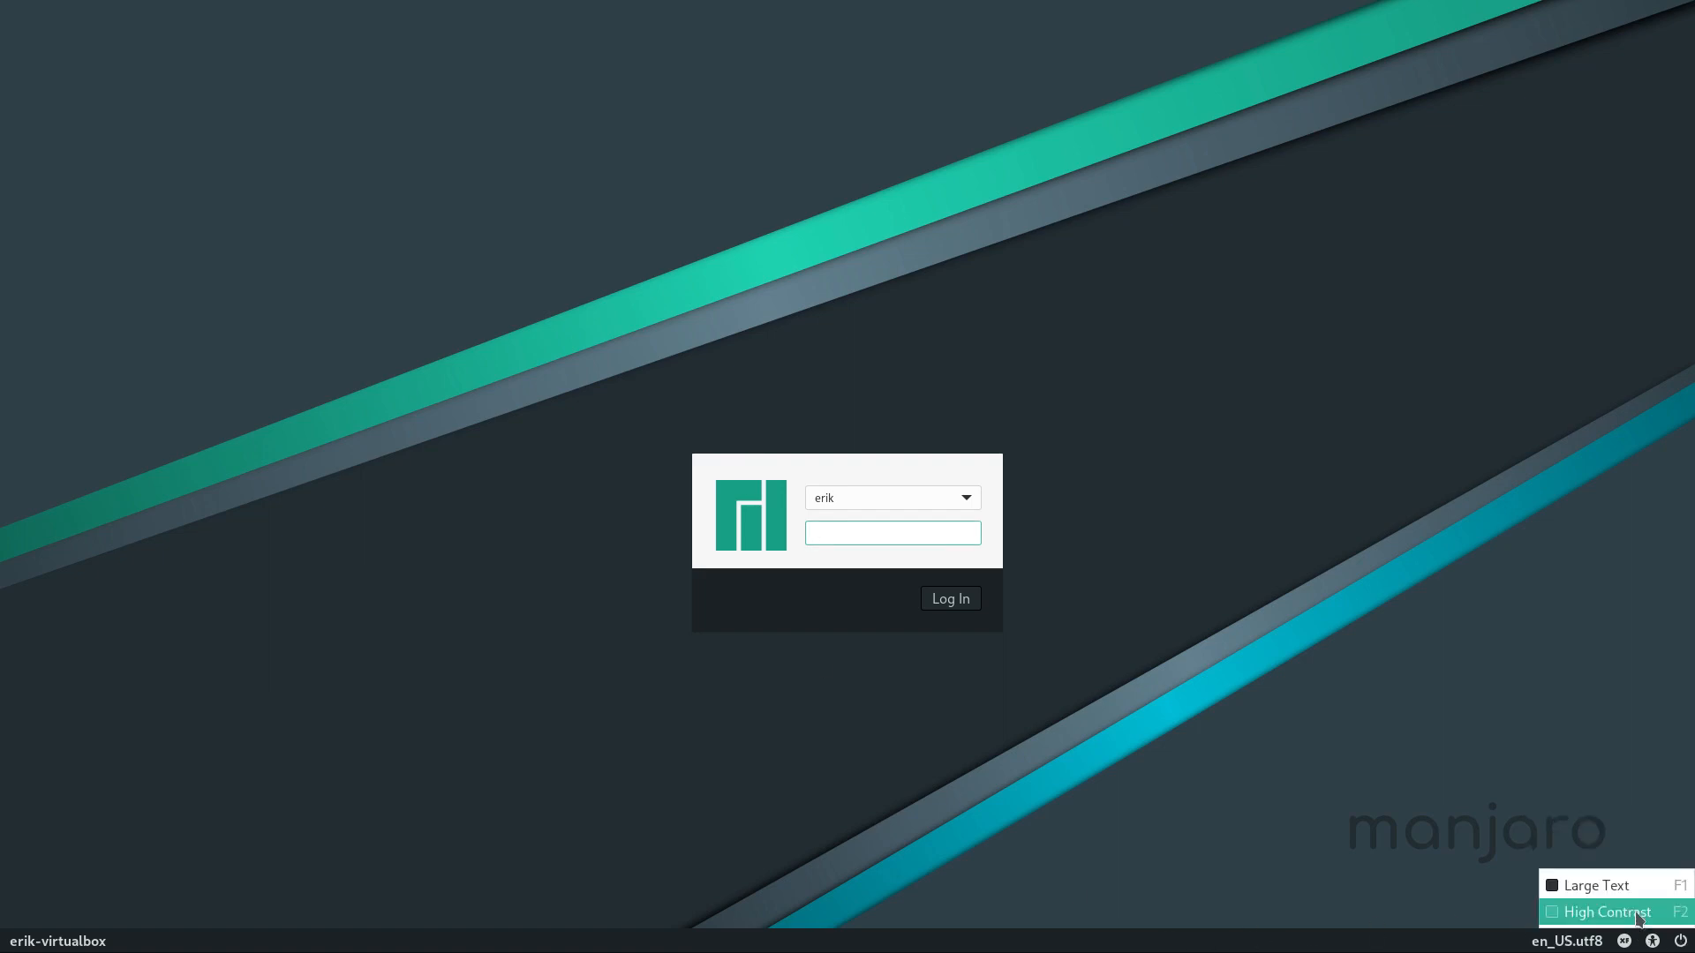
pyautogui.click(1654, 898)
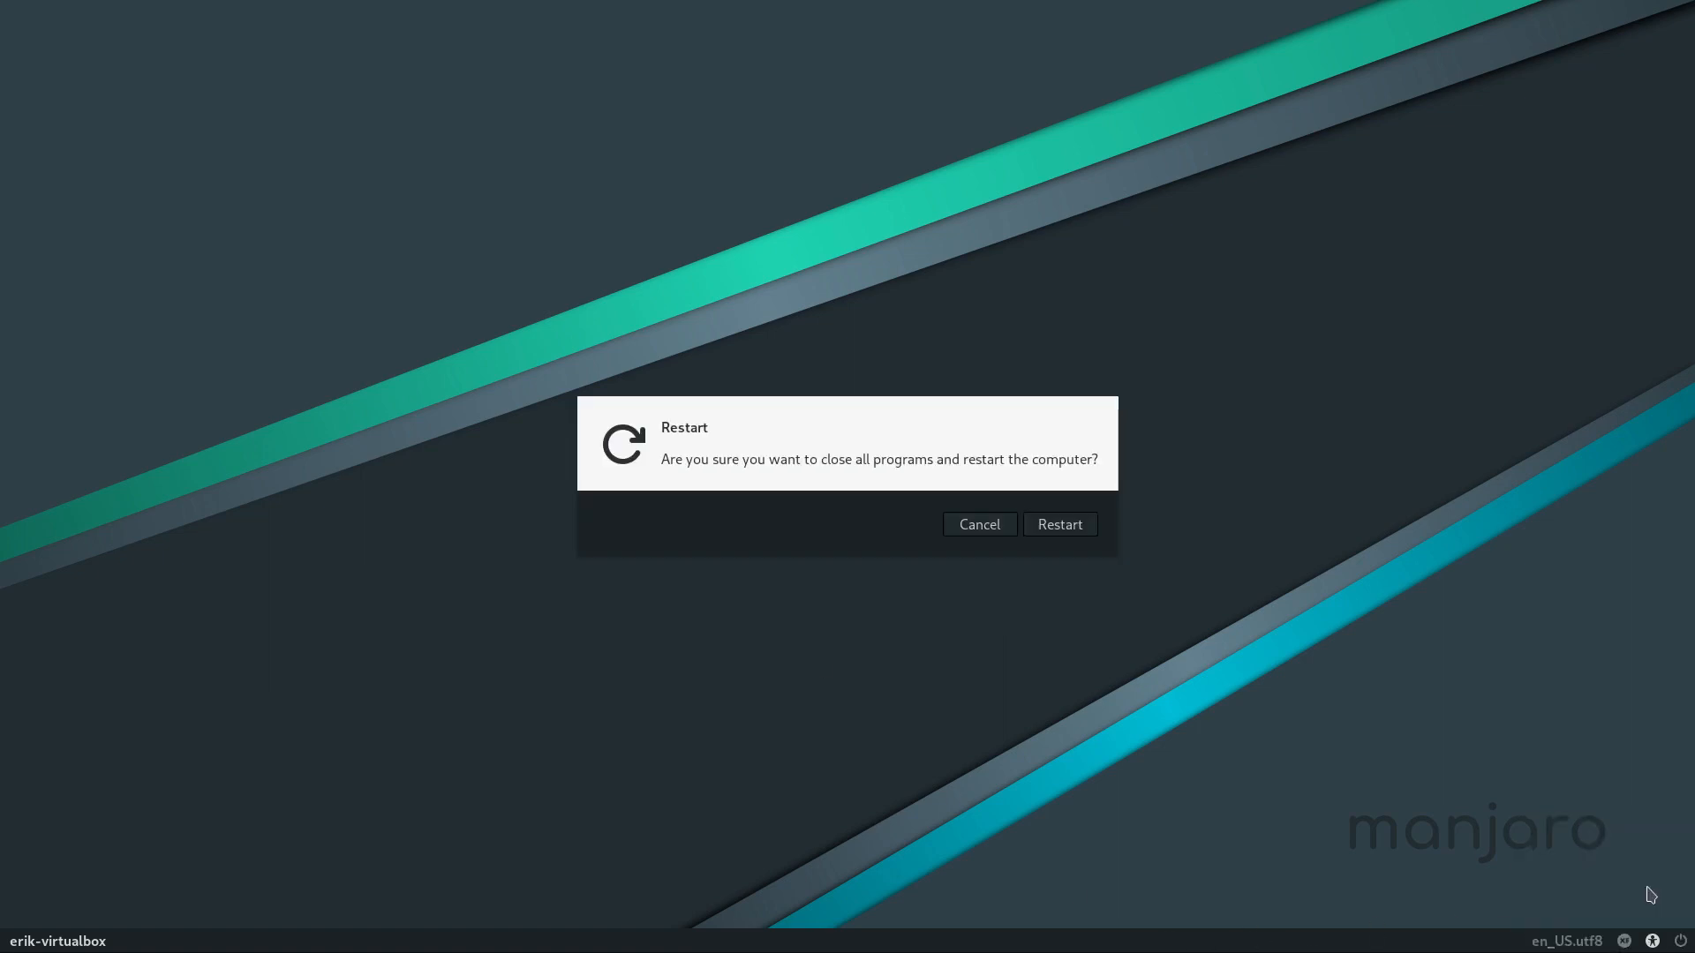
pyautogui.click(1060, 524)
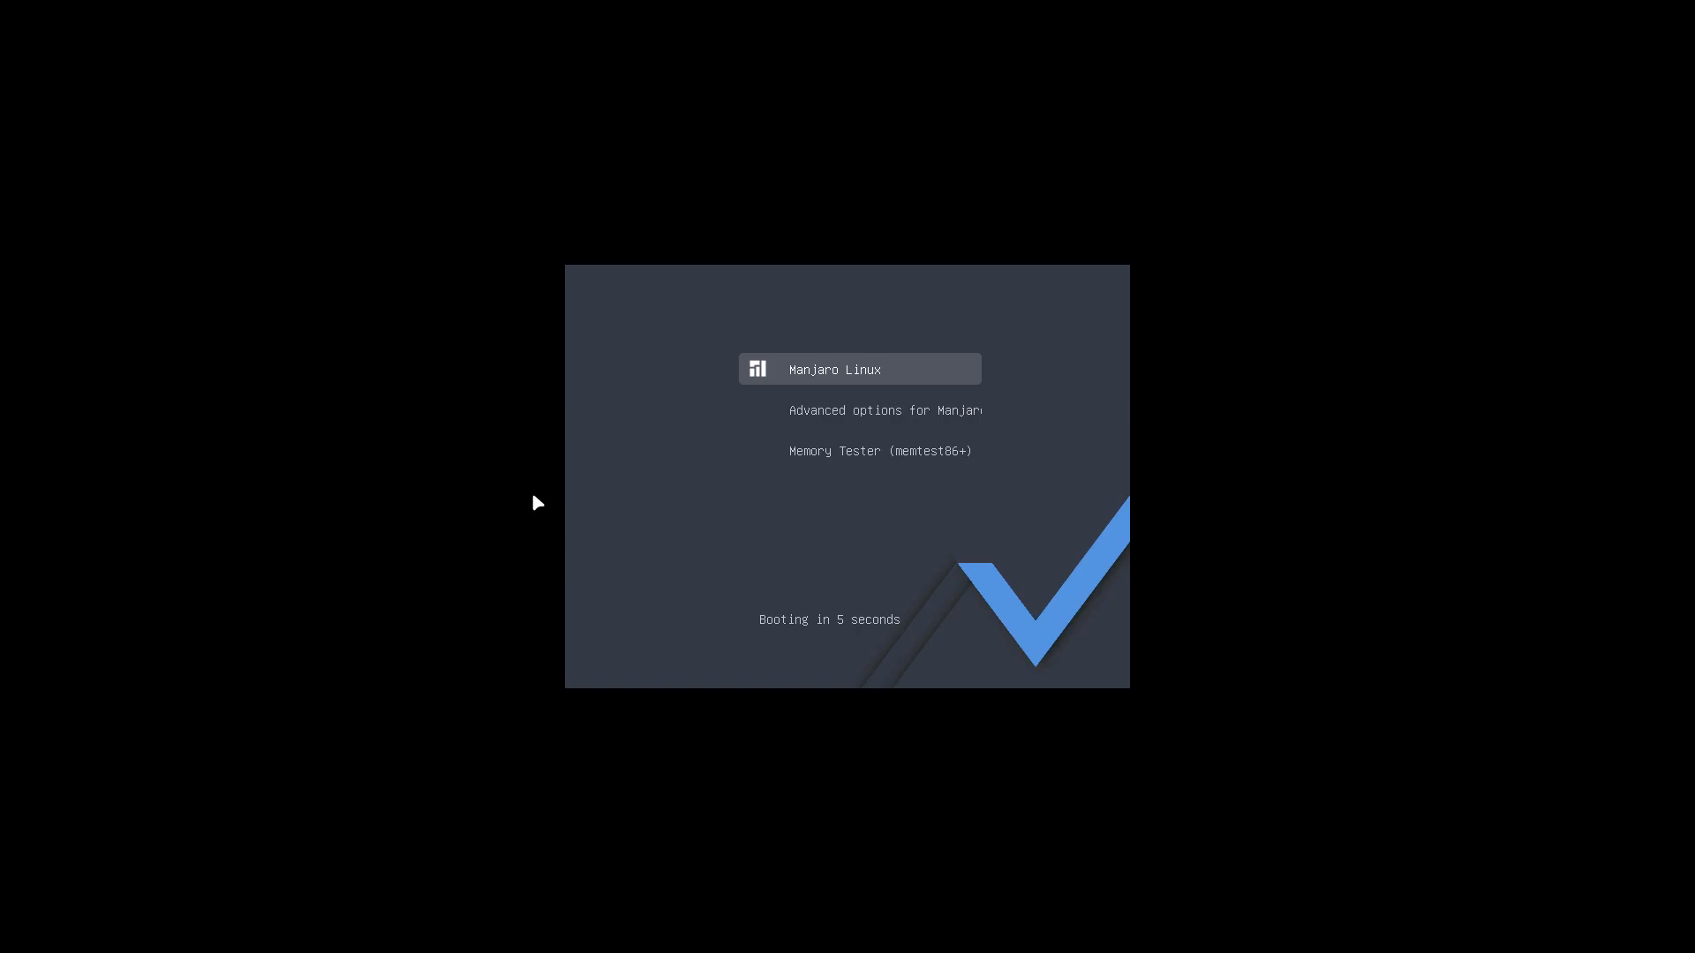
pyautogui.press('Return')
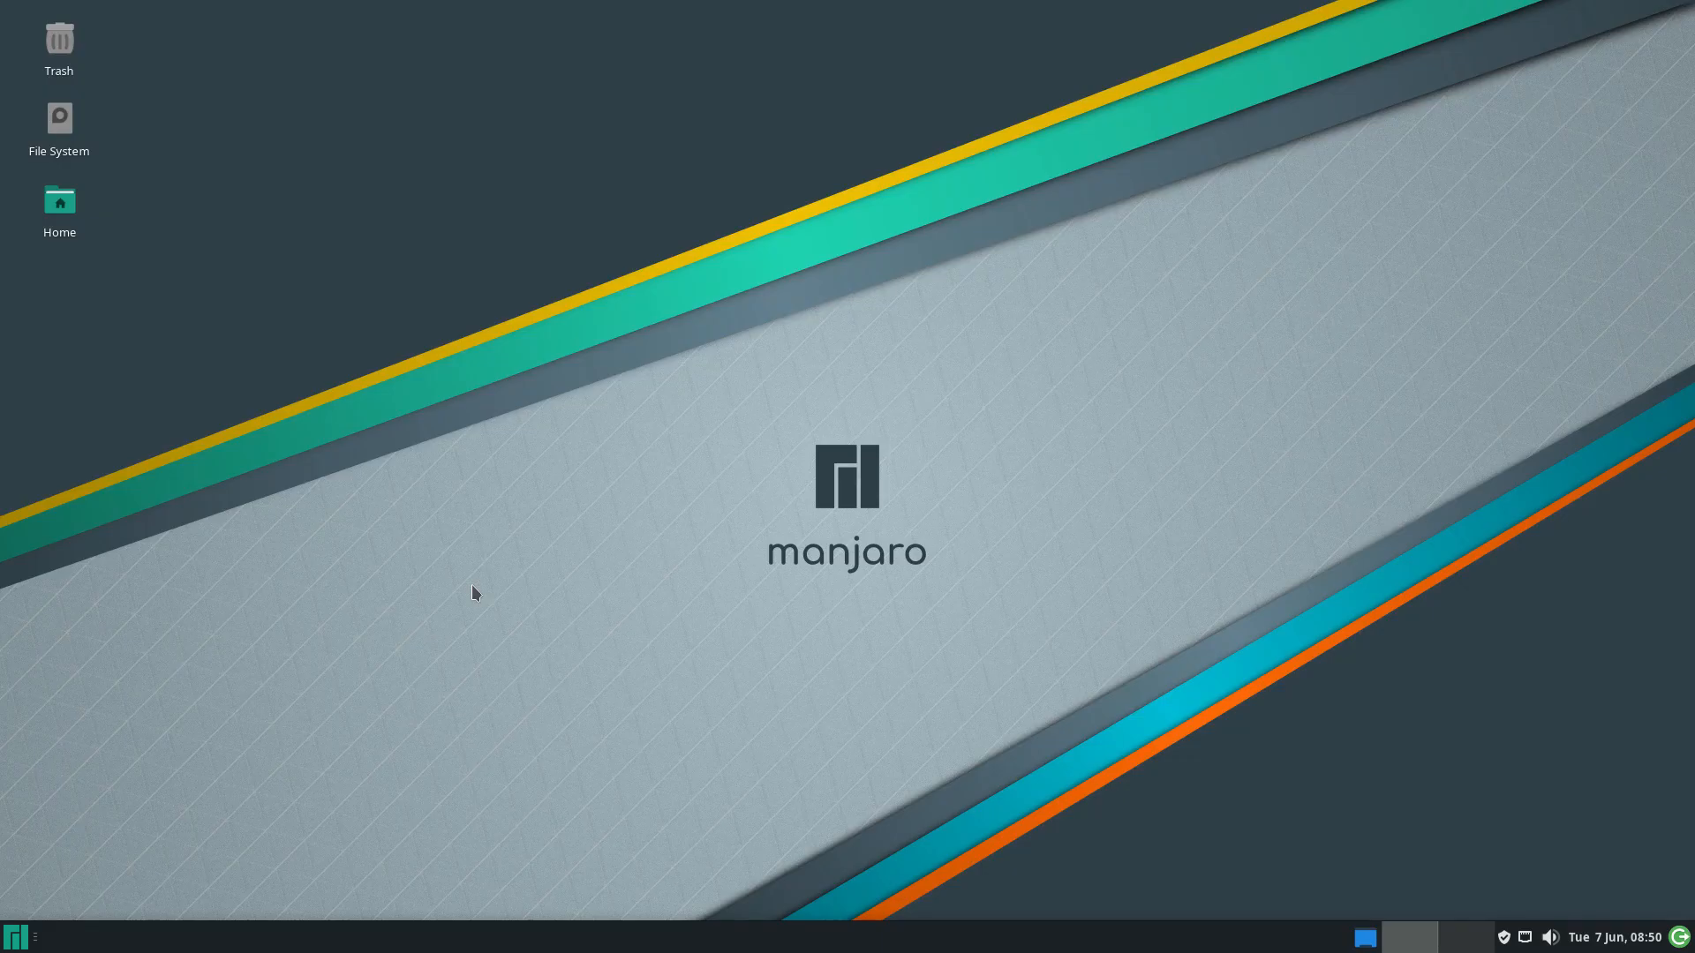
# Log out via the Whisker menu and sign back in with the password at the LightDM screen
pyautogui.click(15, 937)
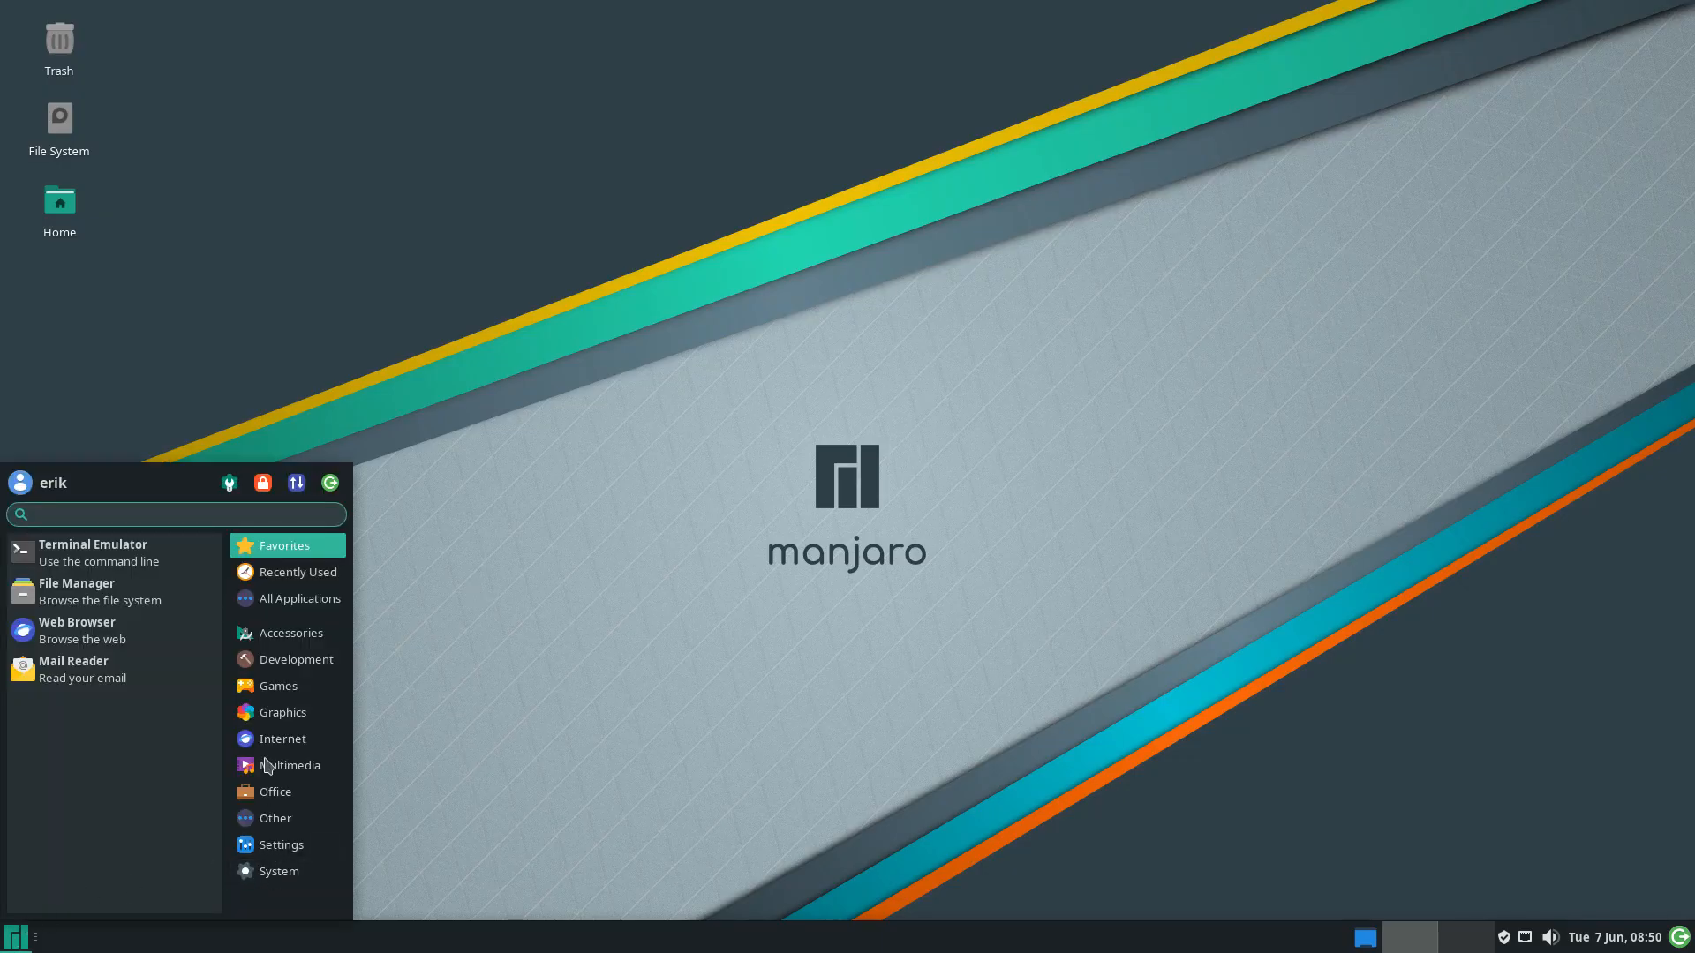
pyautogui.click(331, 484)
pyautogui.click(760, 419)
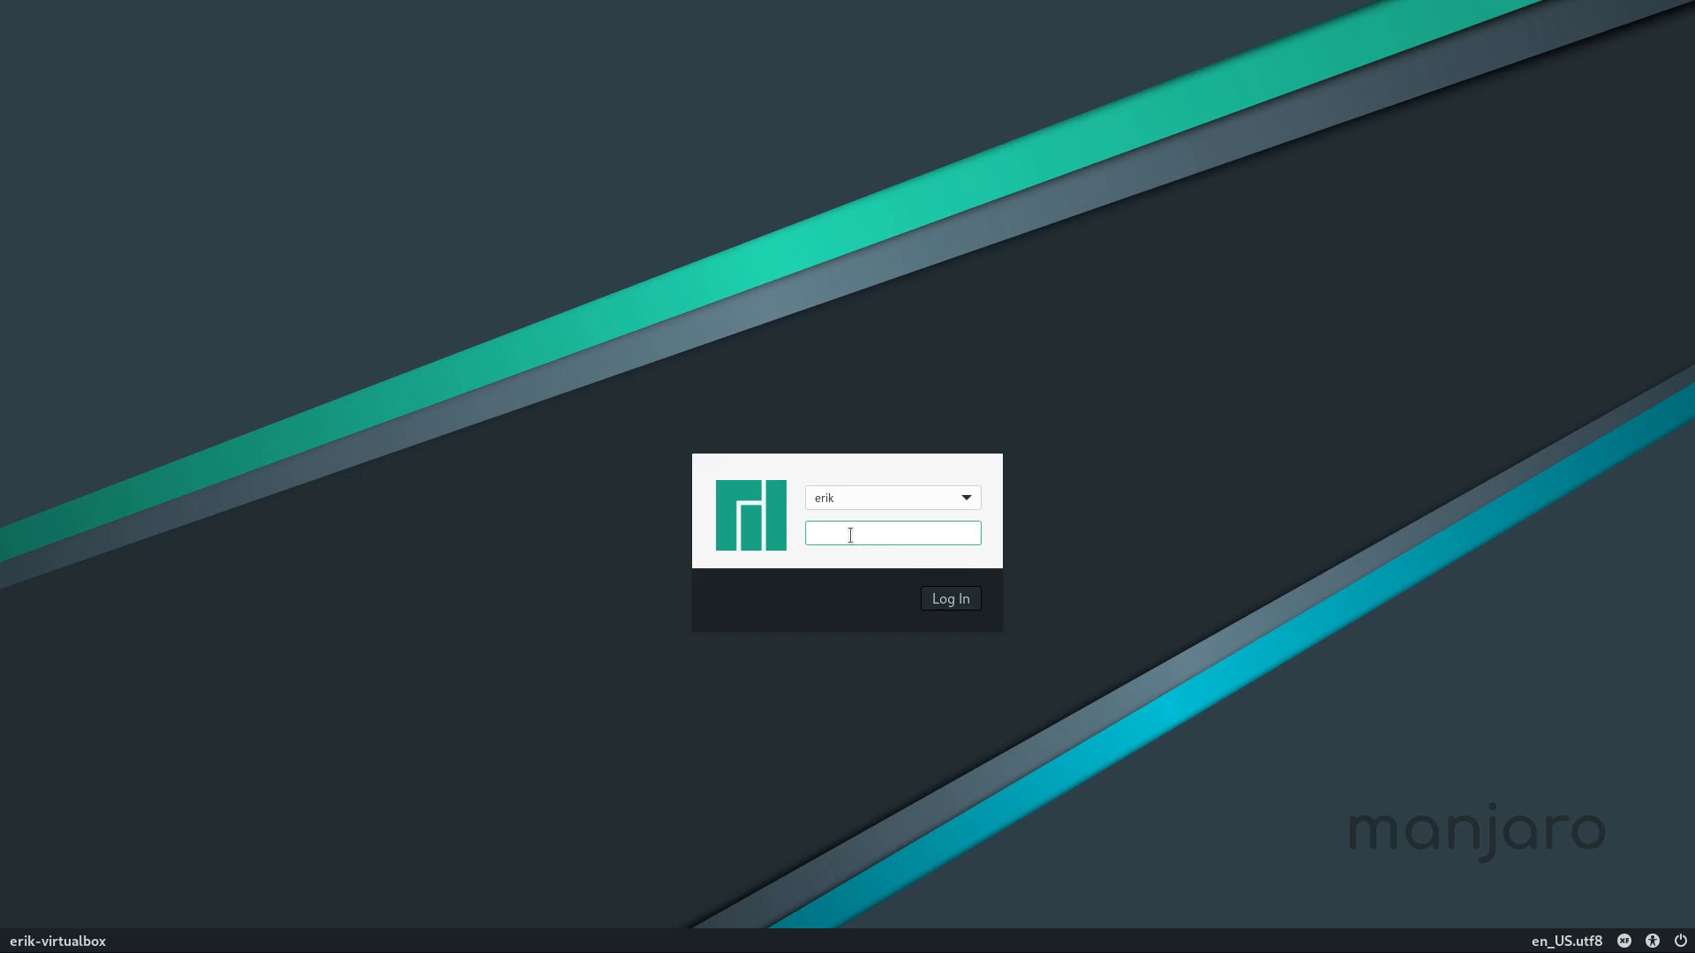
pyautogui.write('••••')
pyautogui.press('Return')
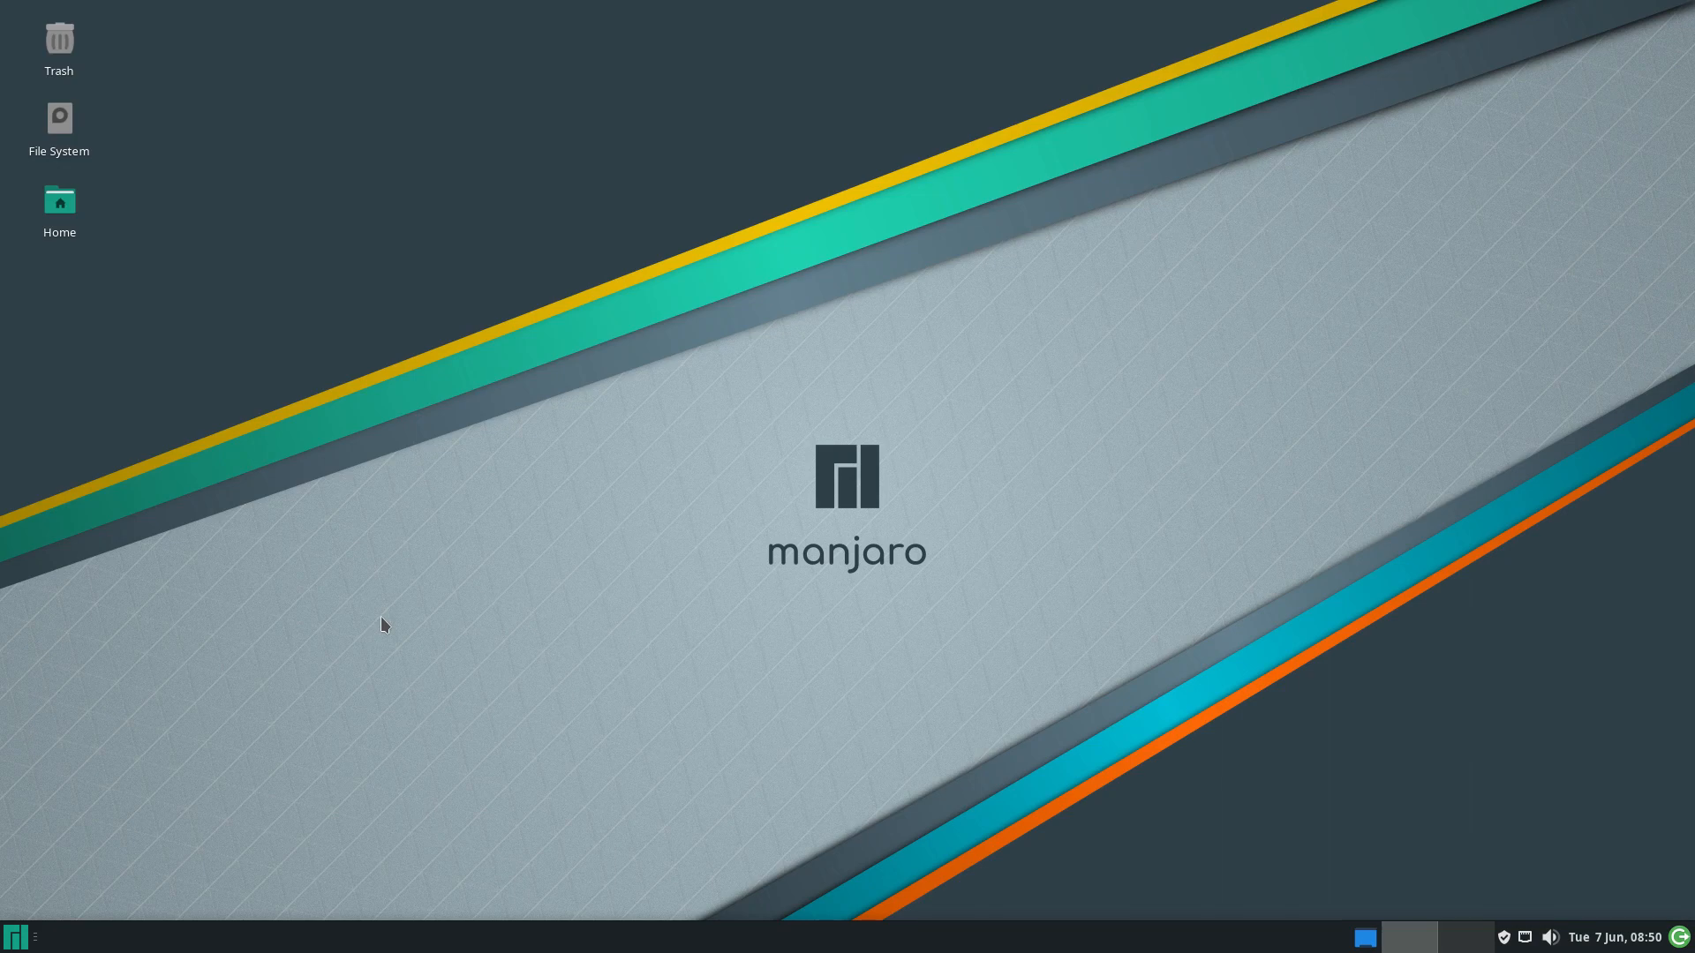
# Launch Arch Linux Tweak Tool via an 'arch' search, authenticate, and apply Set ATT config on Login
pyautogui.click(18, 943)
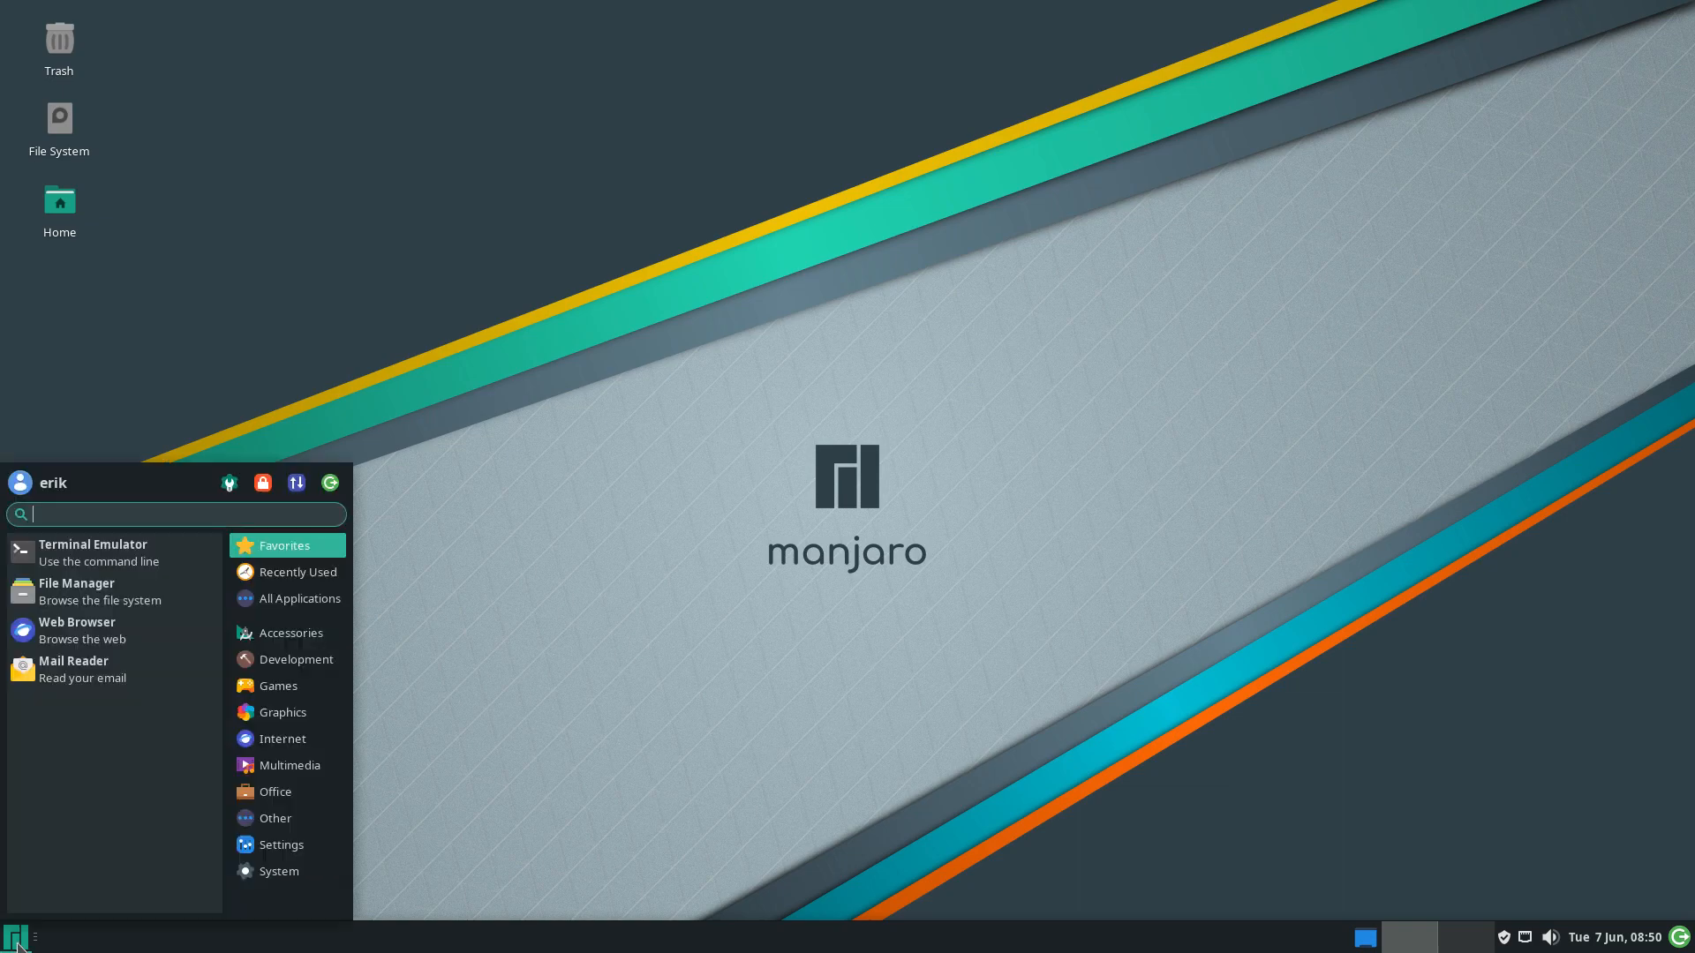
pyautogui.write('arch')
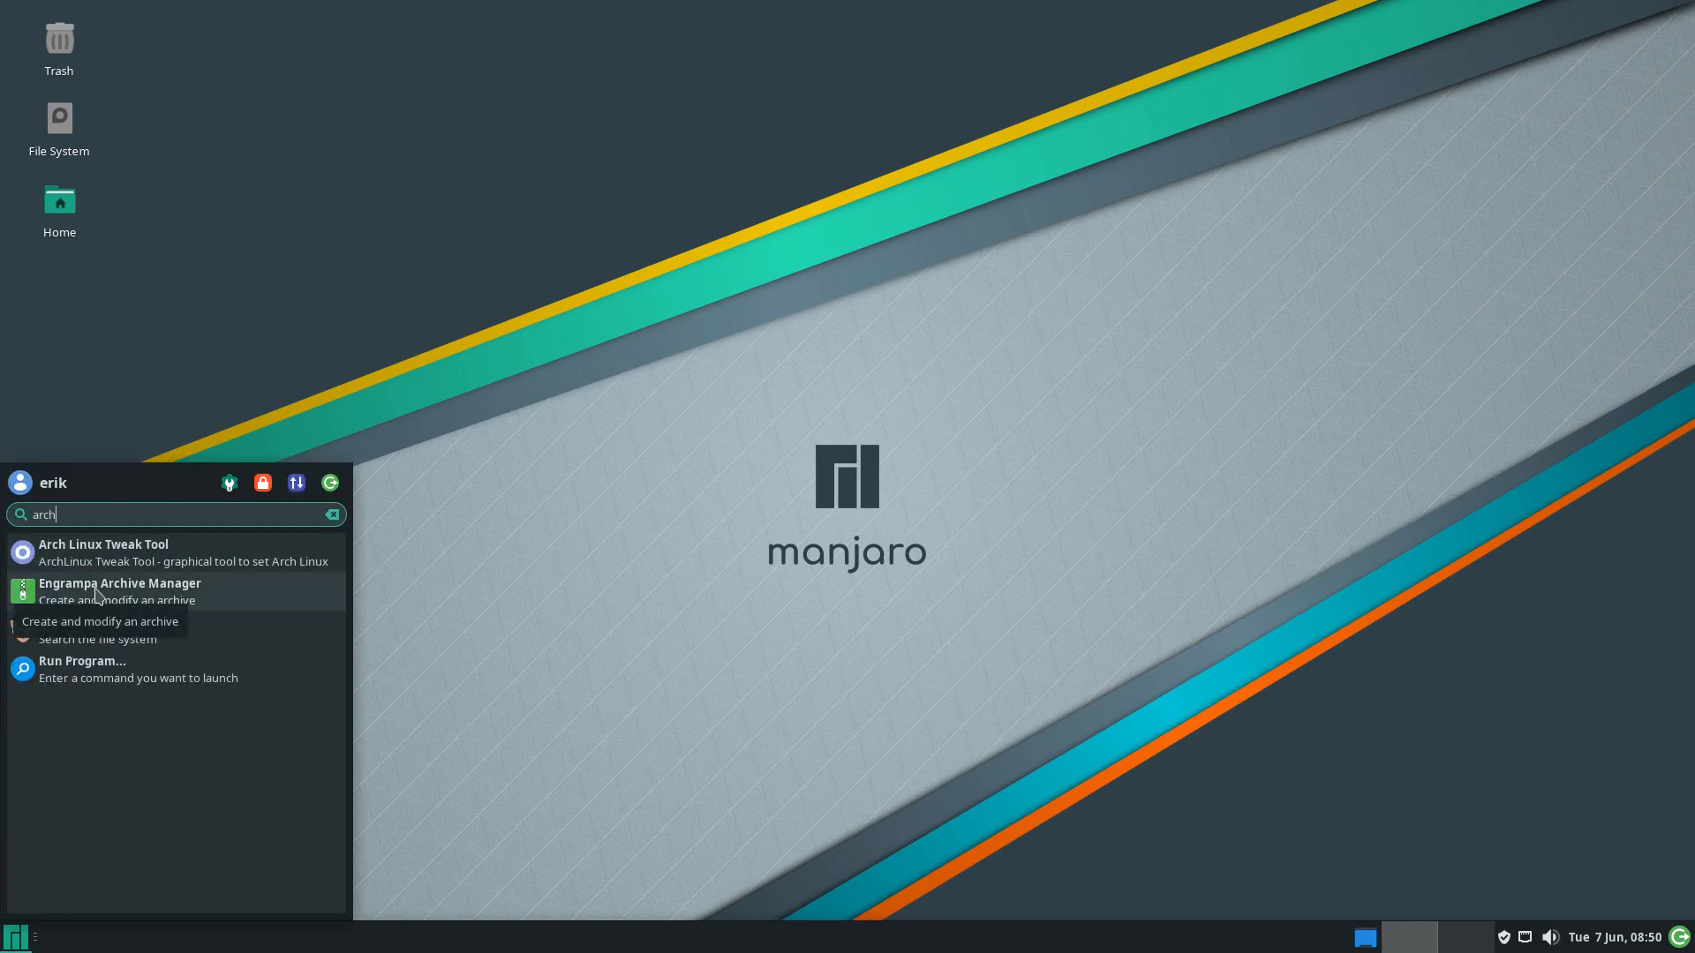
pyautogui.click(132, 554)
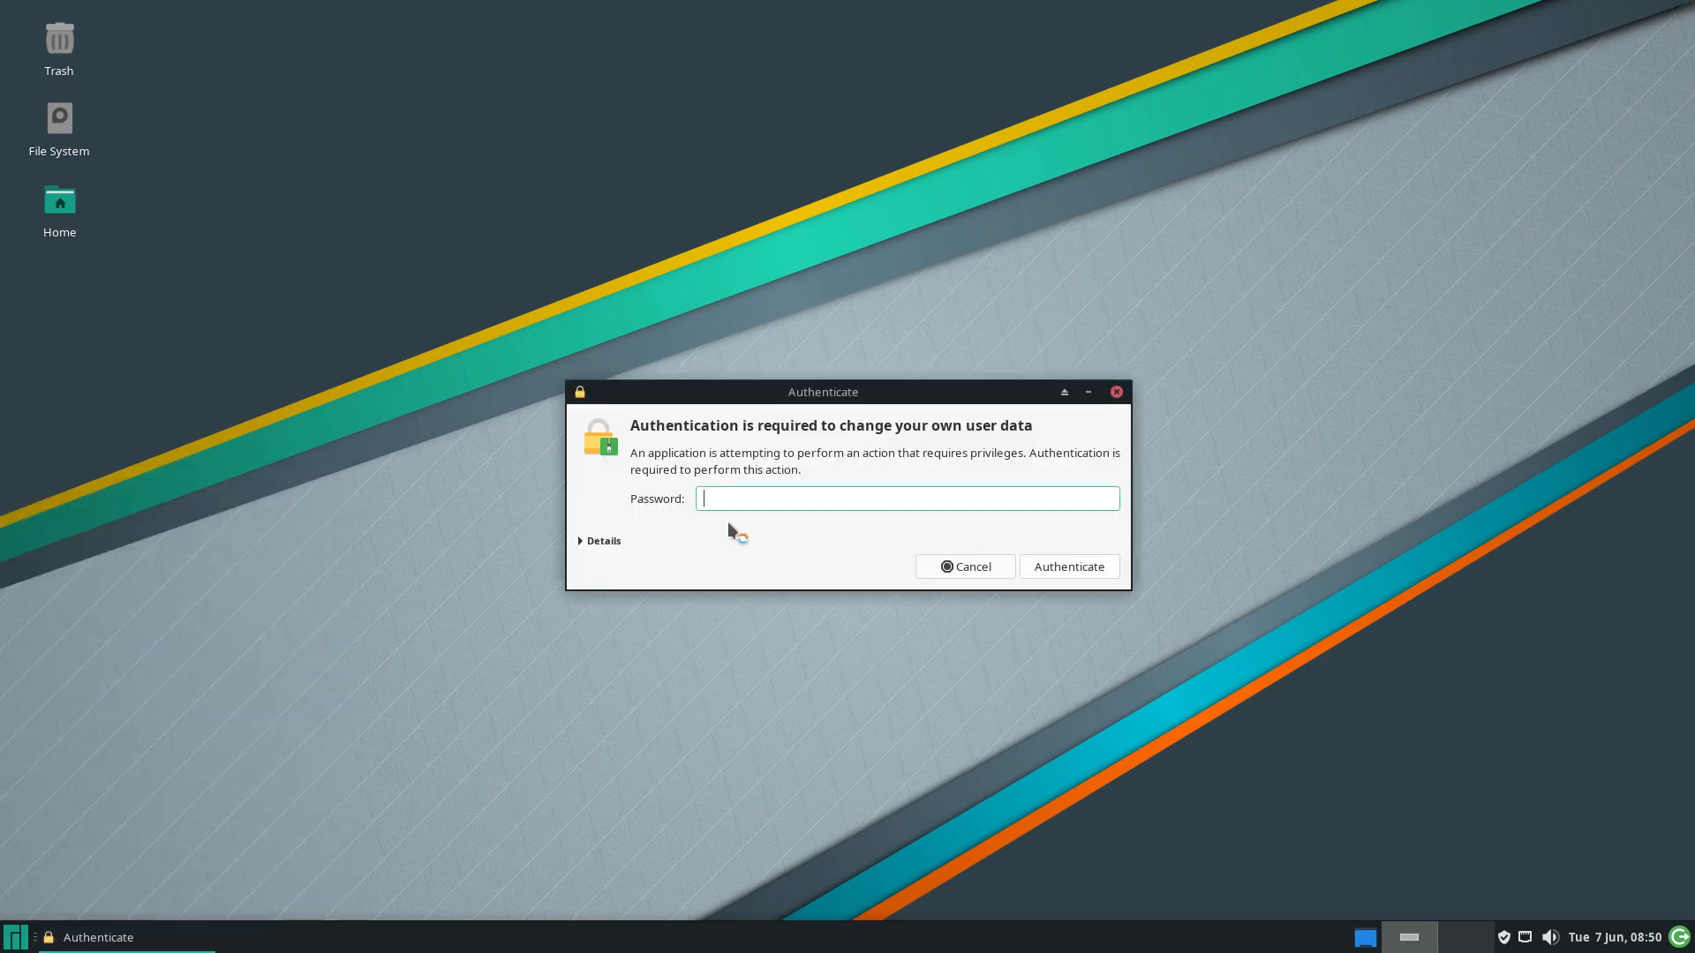
pyautogui.write('•••')
pyautogui.press('Return')
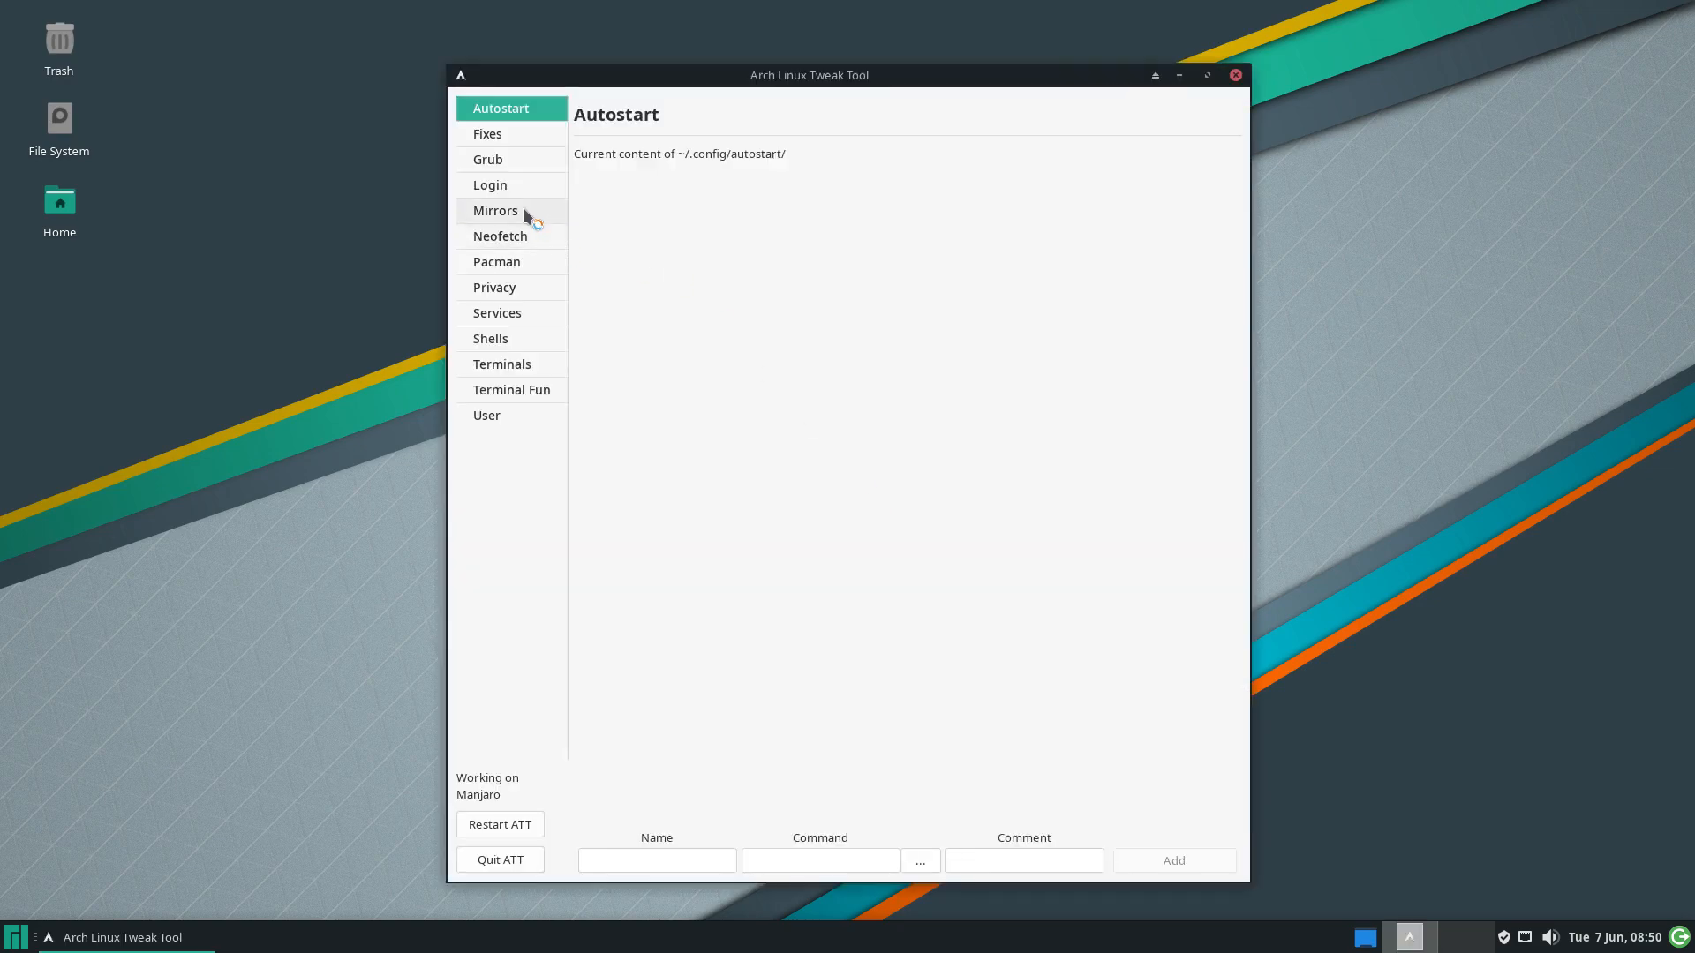
pyautogui.click(517, 187)
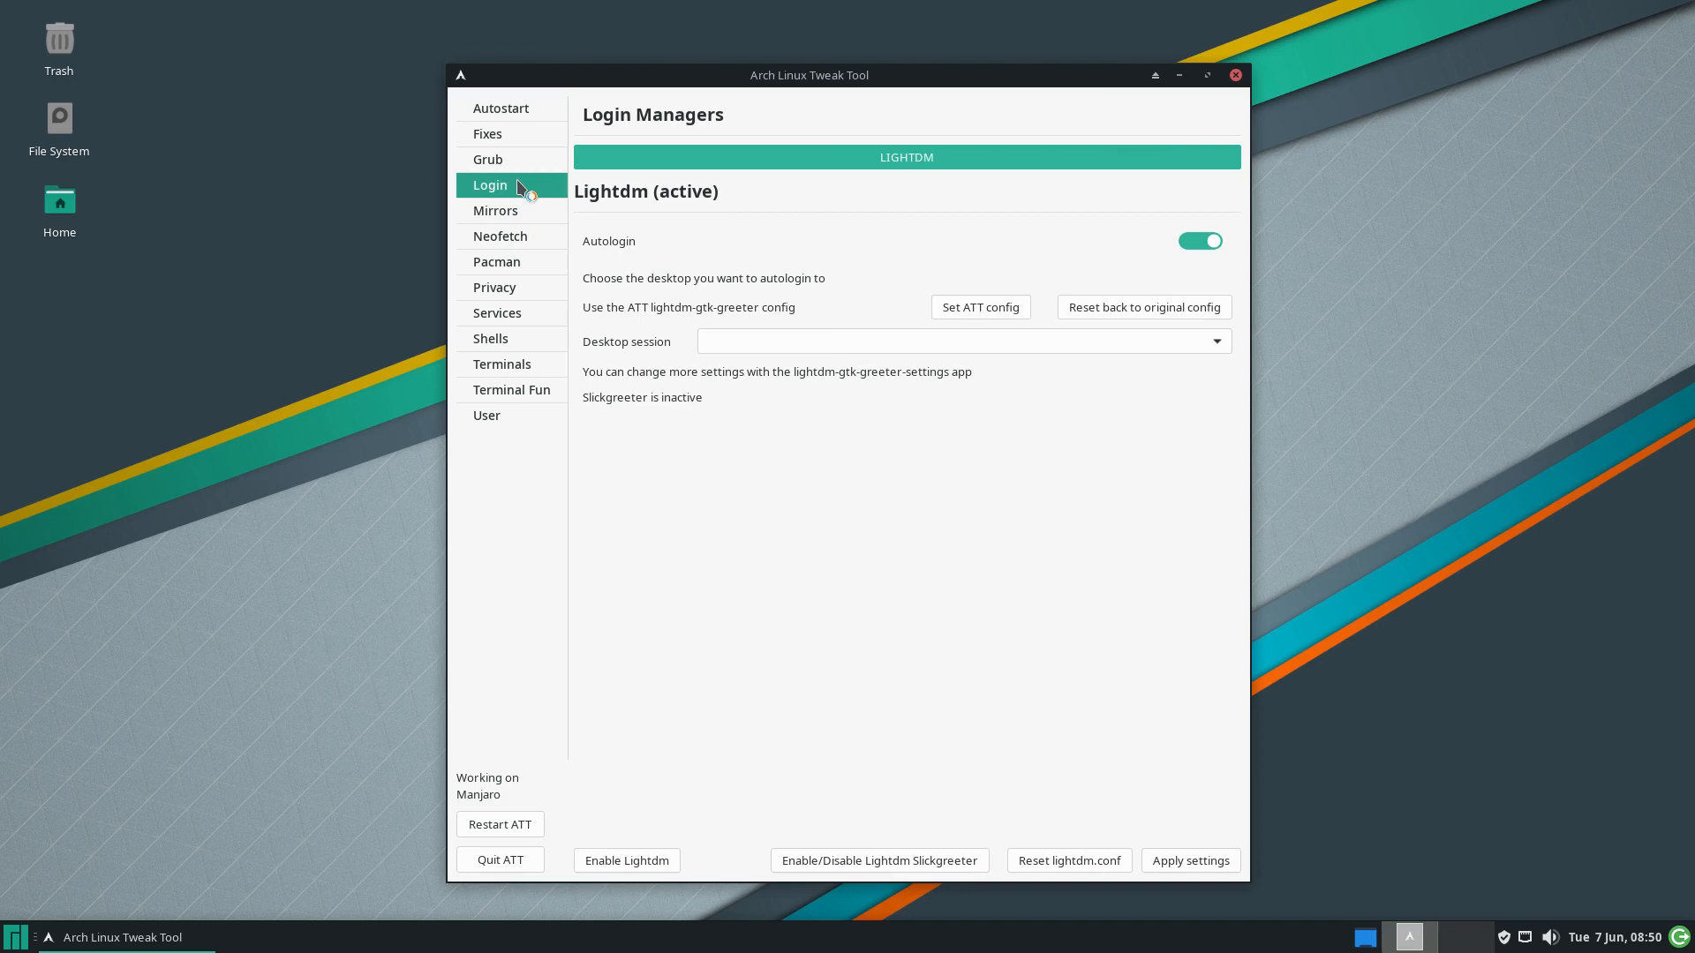
pyautogui.click(1001, 310)
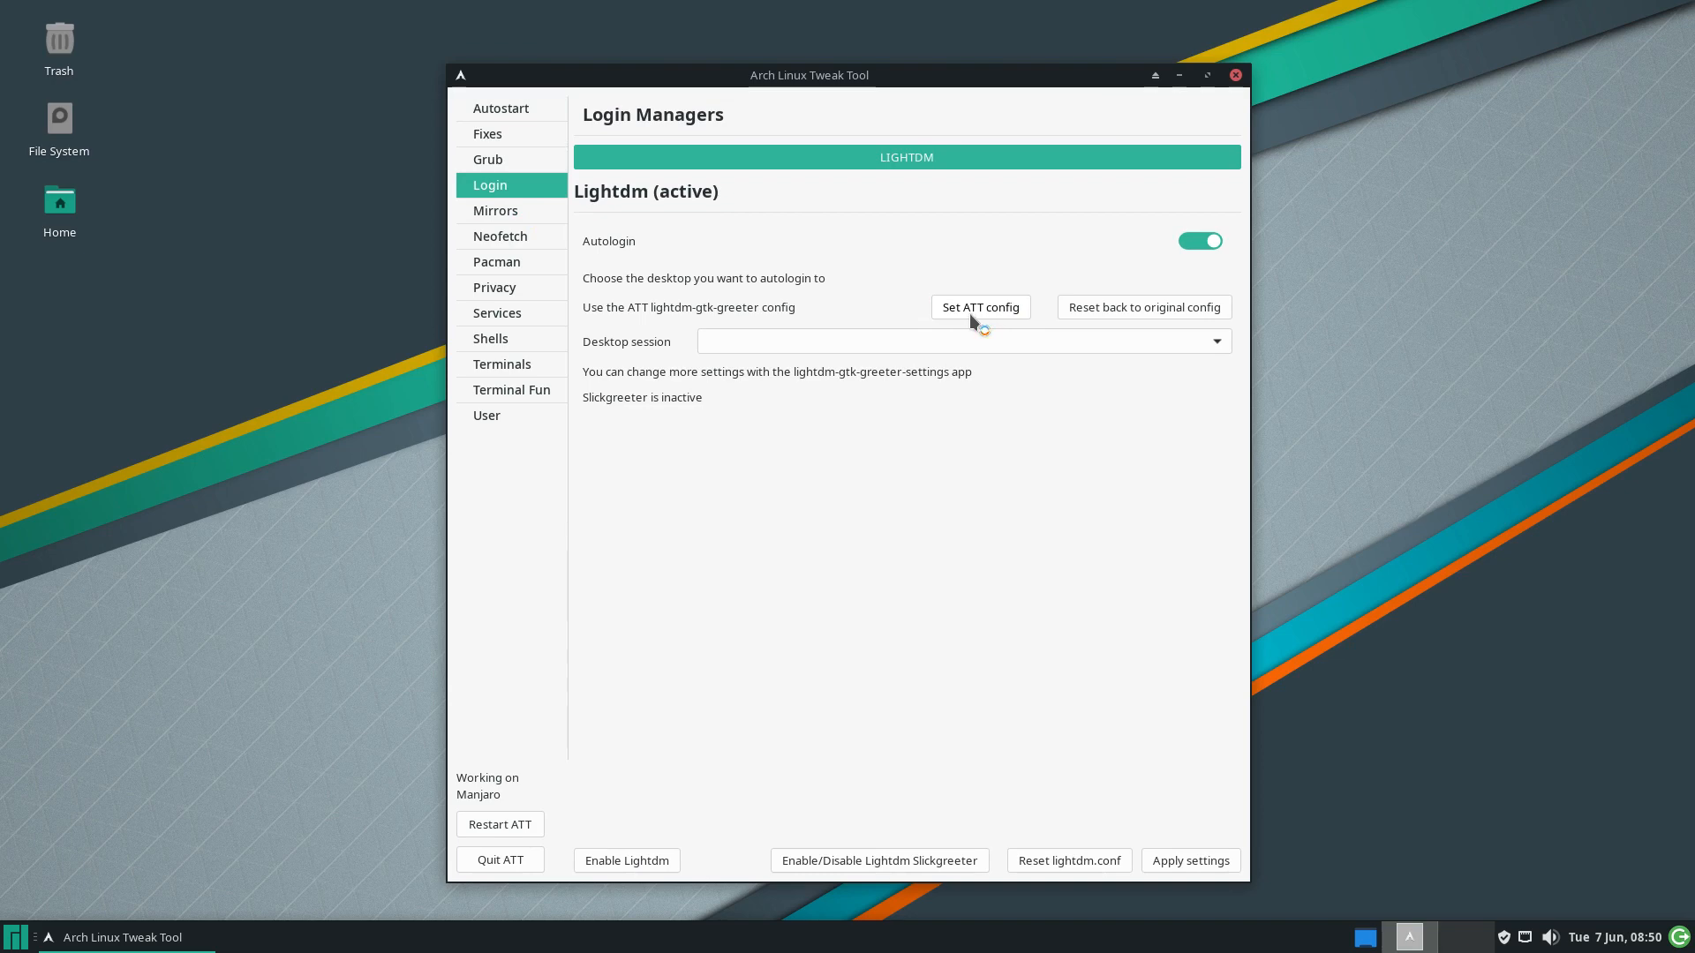
# Enable LightDM Slickgreeter, close ATT, restart, and boot the Manjaro Linux GRUB entry
pyautogui.click(915, 871)
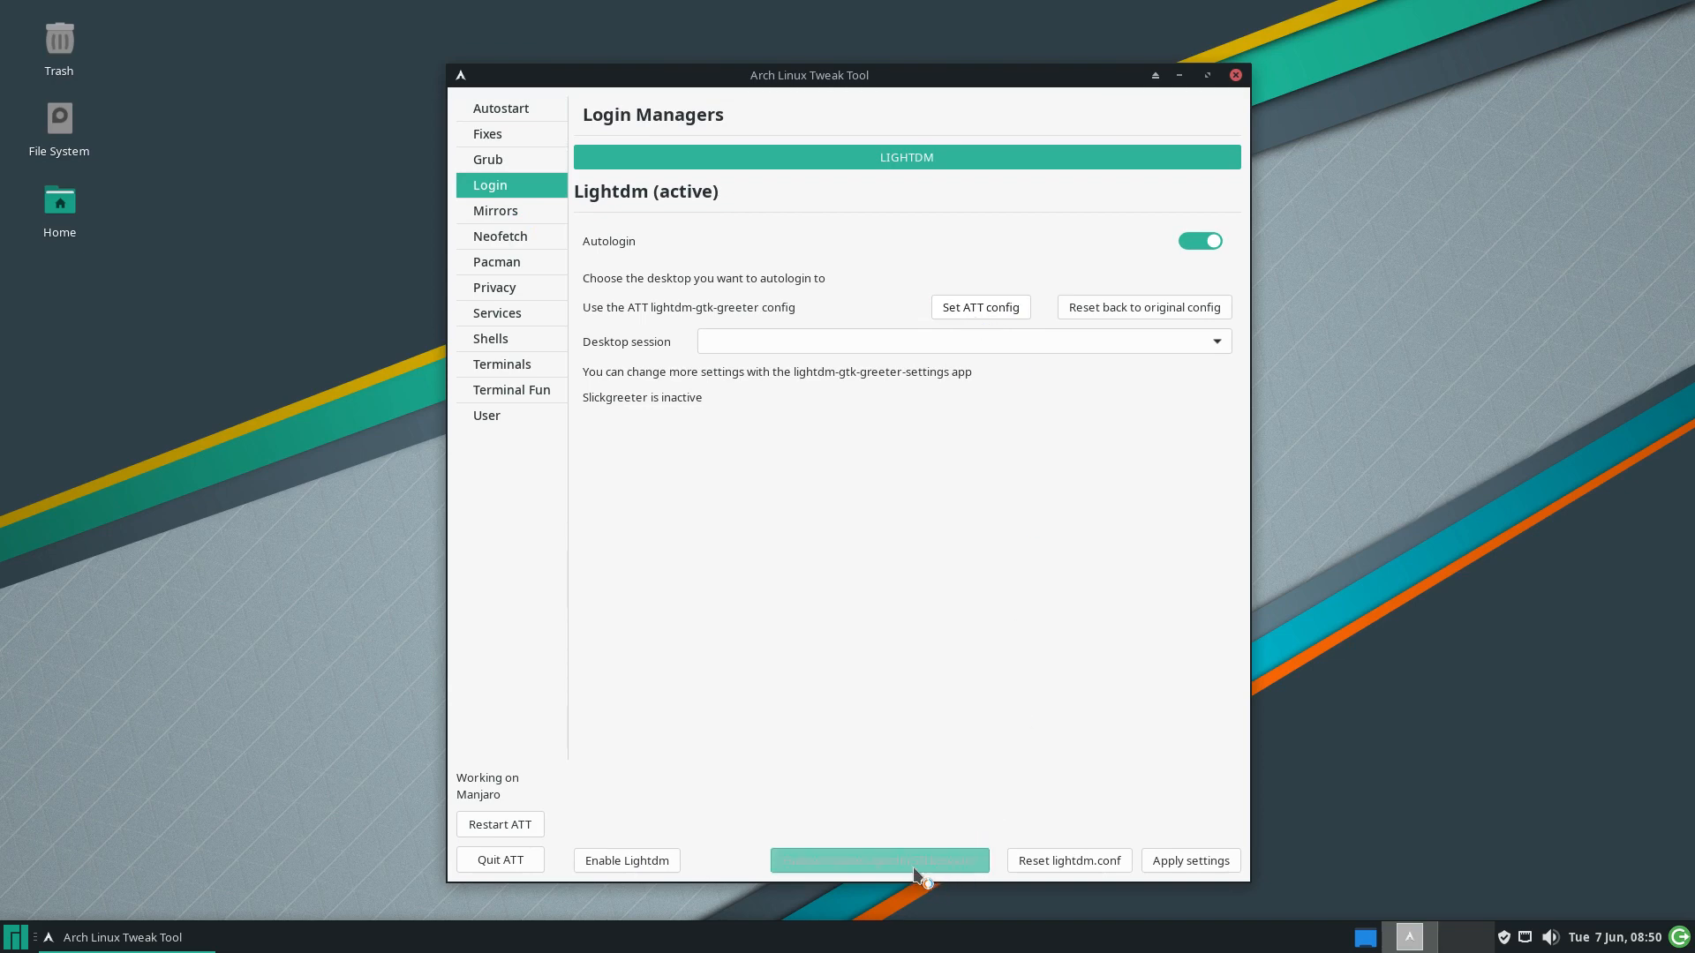
pyautogui.click(1235, 75)
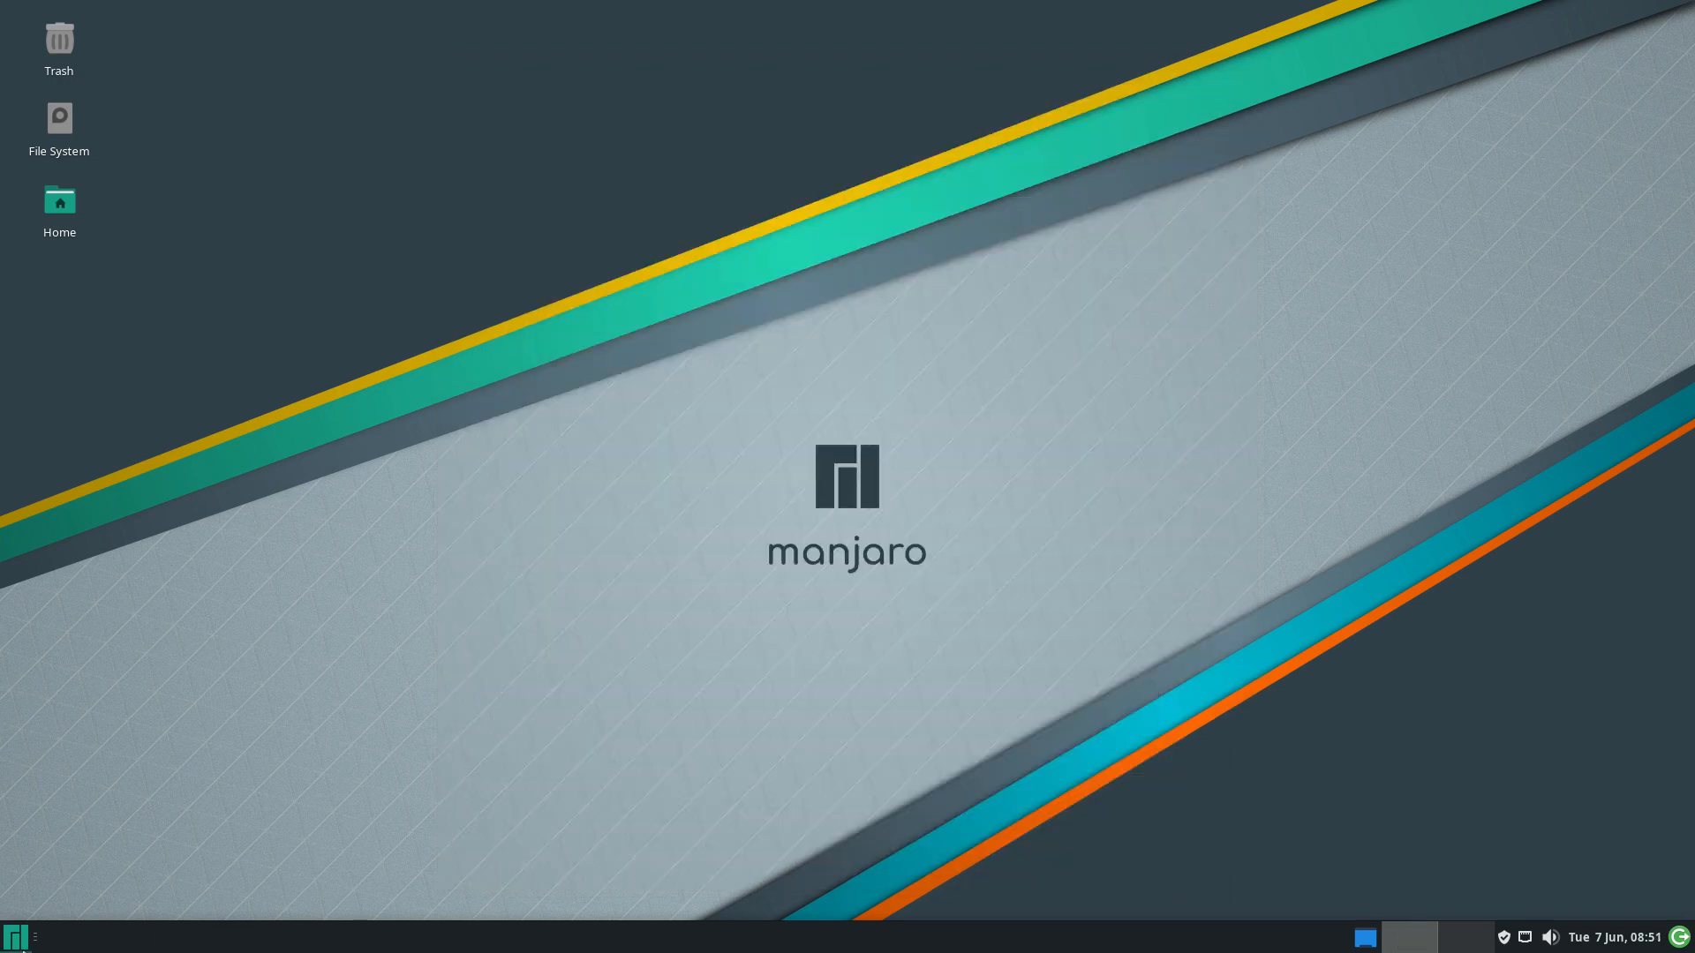
pyautogui.click(16, 937)
pyautogui.click(267, 873)
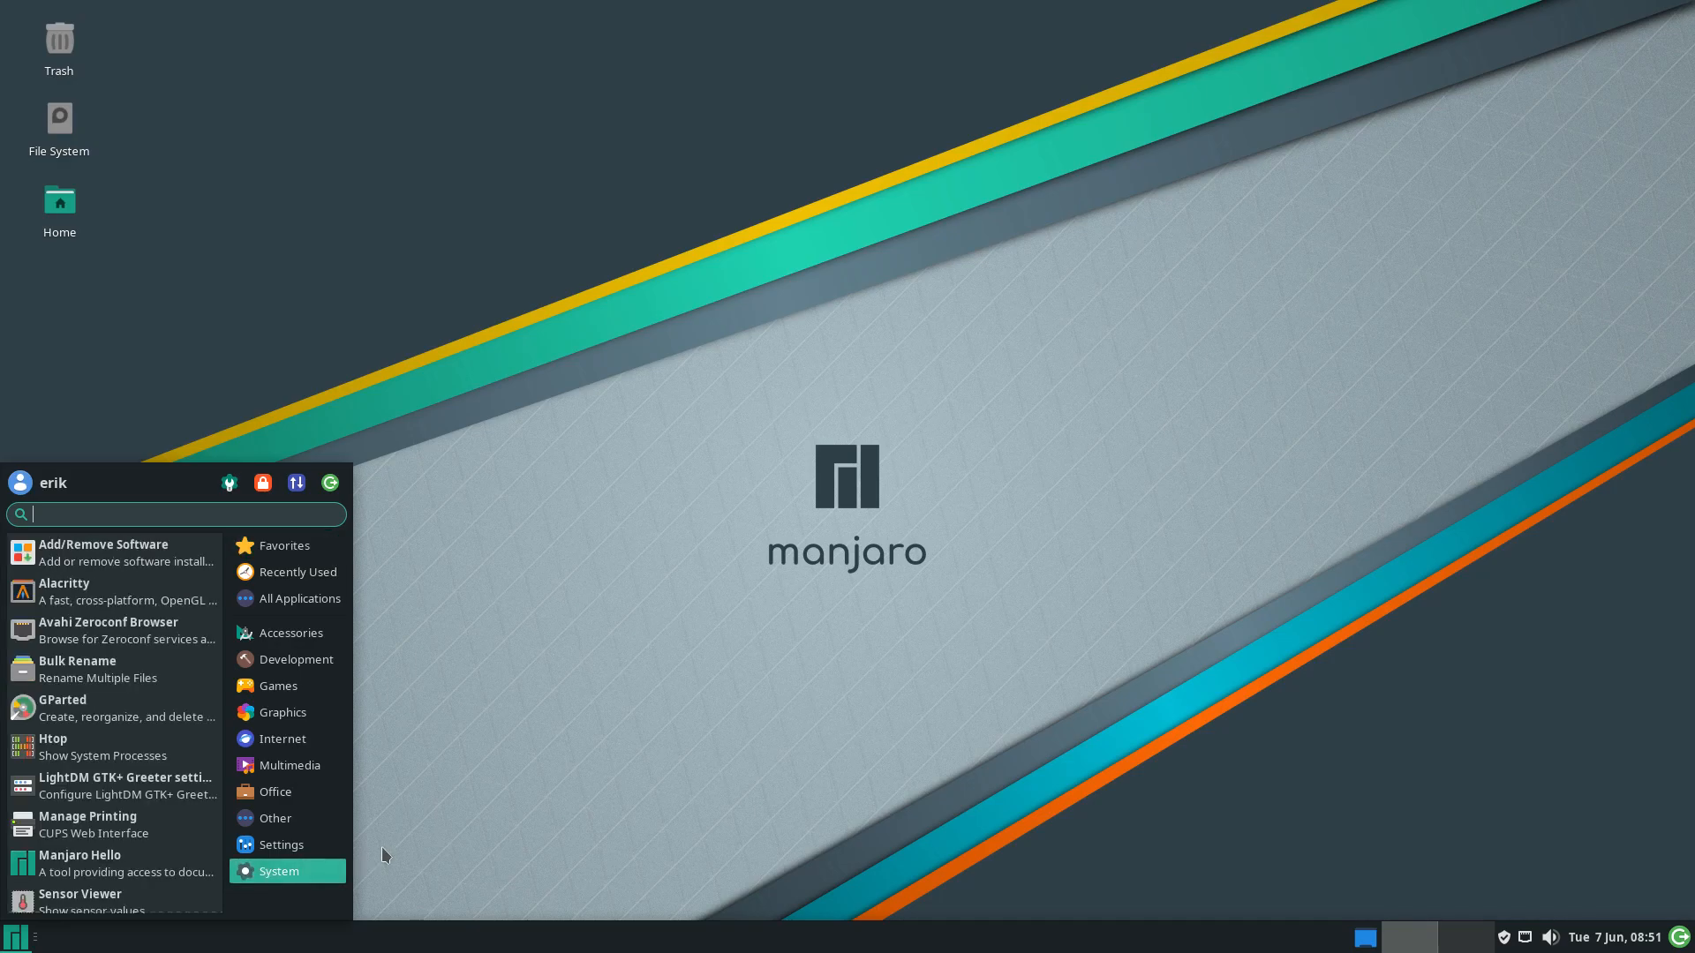
pyautogui.click(330, 482)
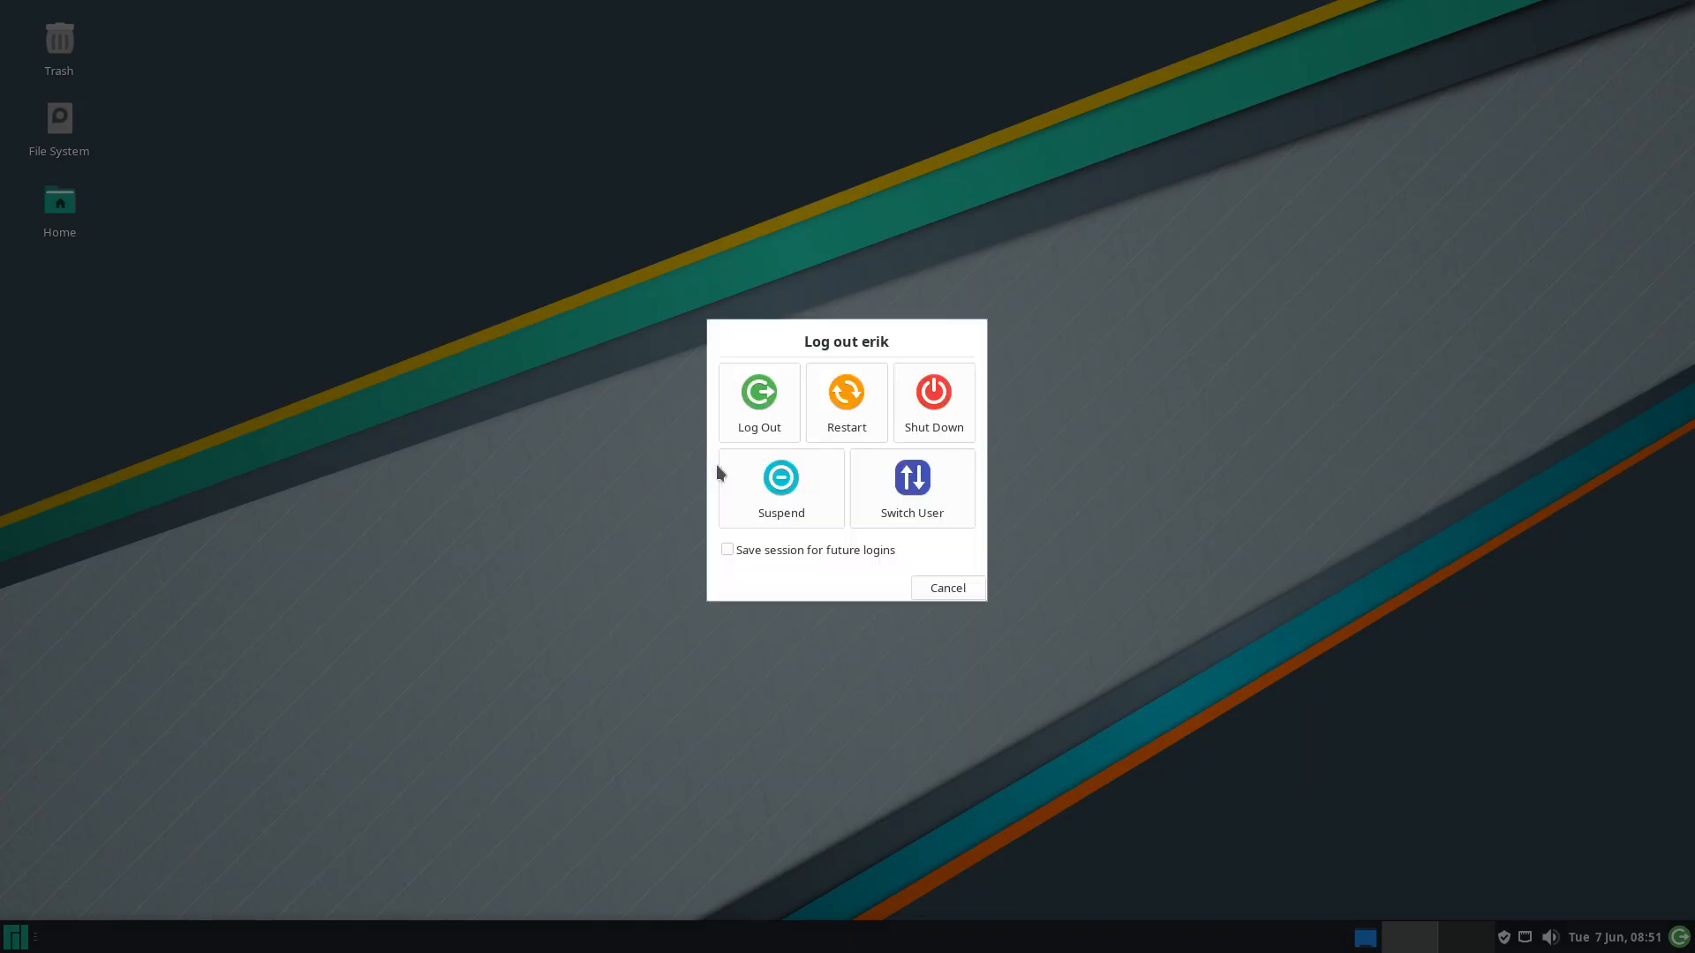
pyautogui.click(847, 402)
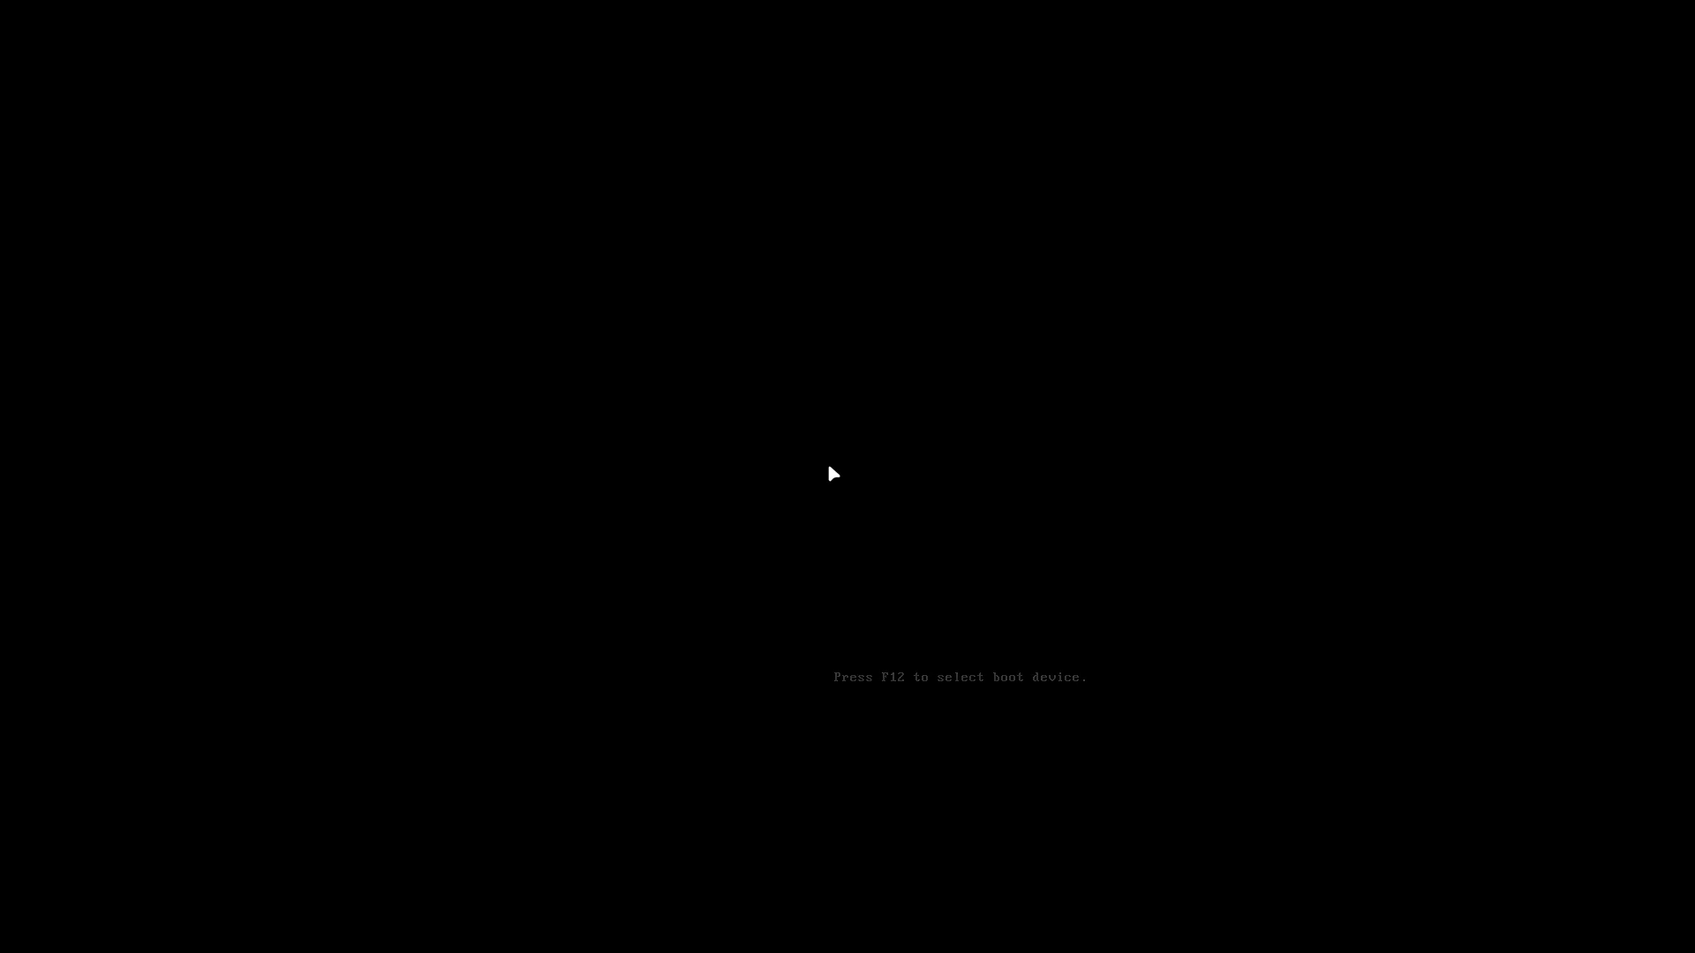
pyautogui.press('Down')
pyautogui.press('Up')
pyautogui.press('Return')
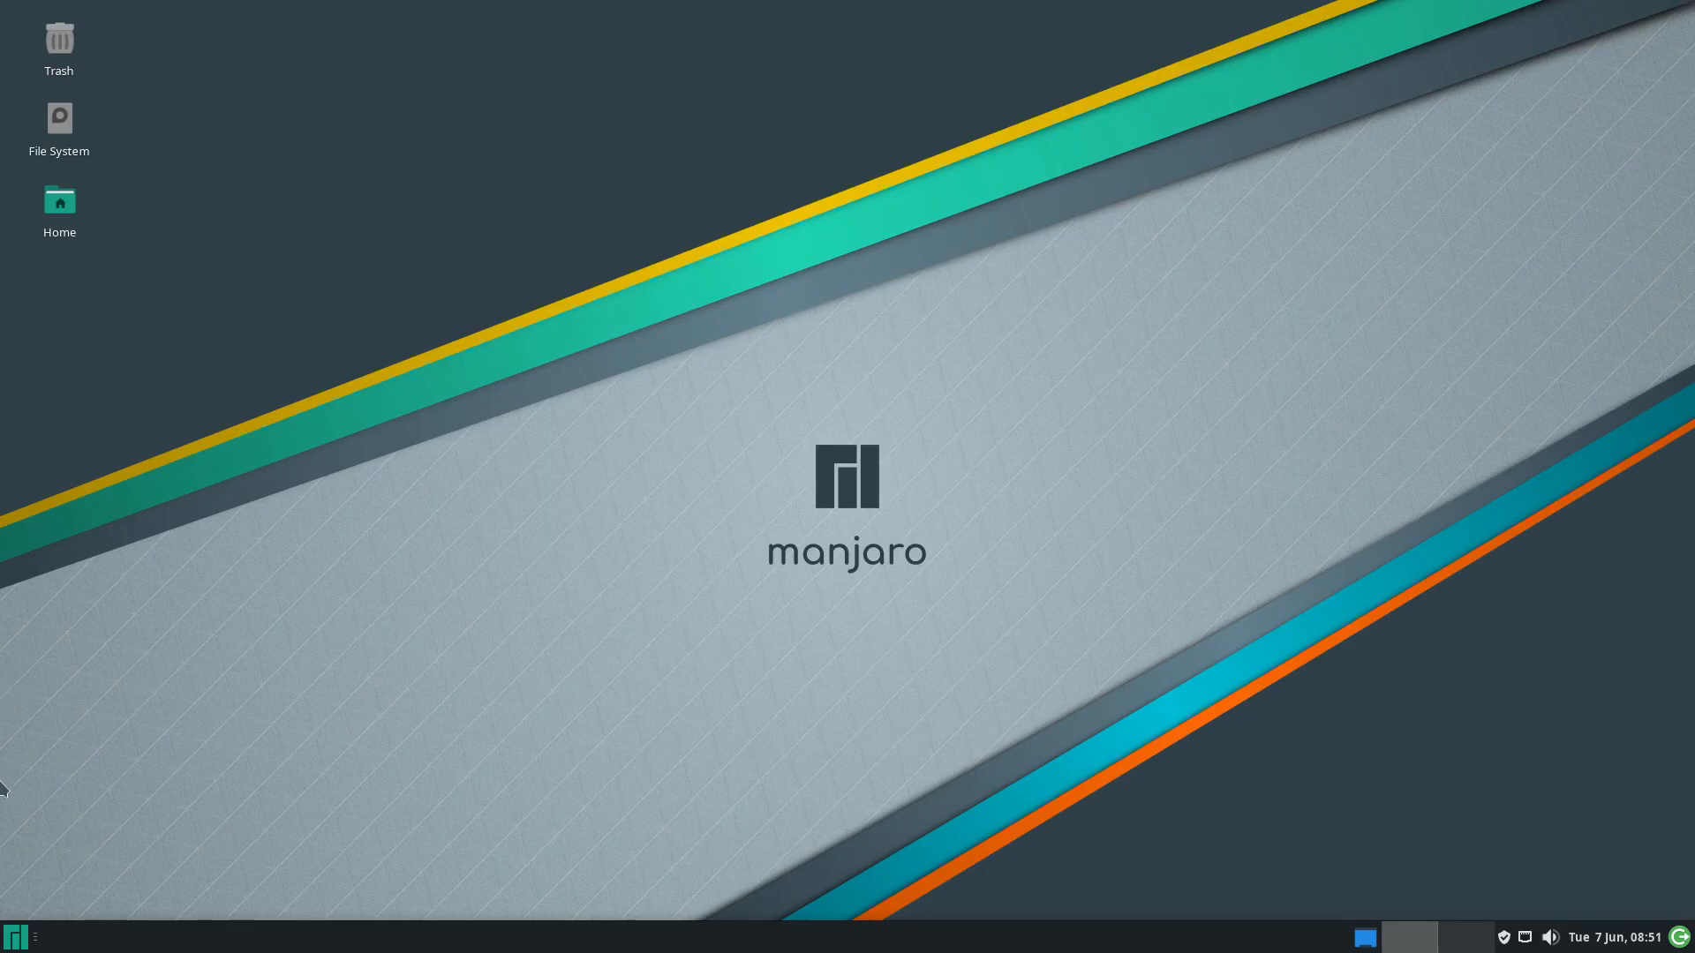
# Log out from the Whisker menu and sign back in at the new greeter
pyautogui.click(15, 940)
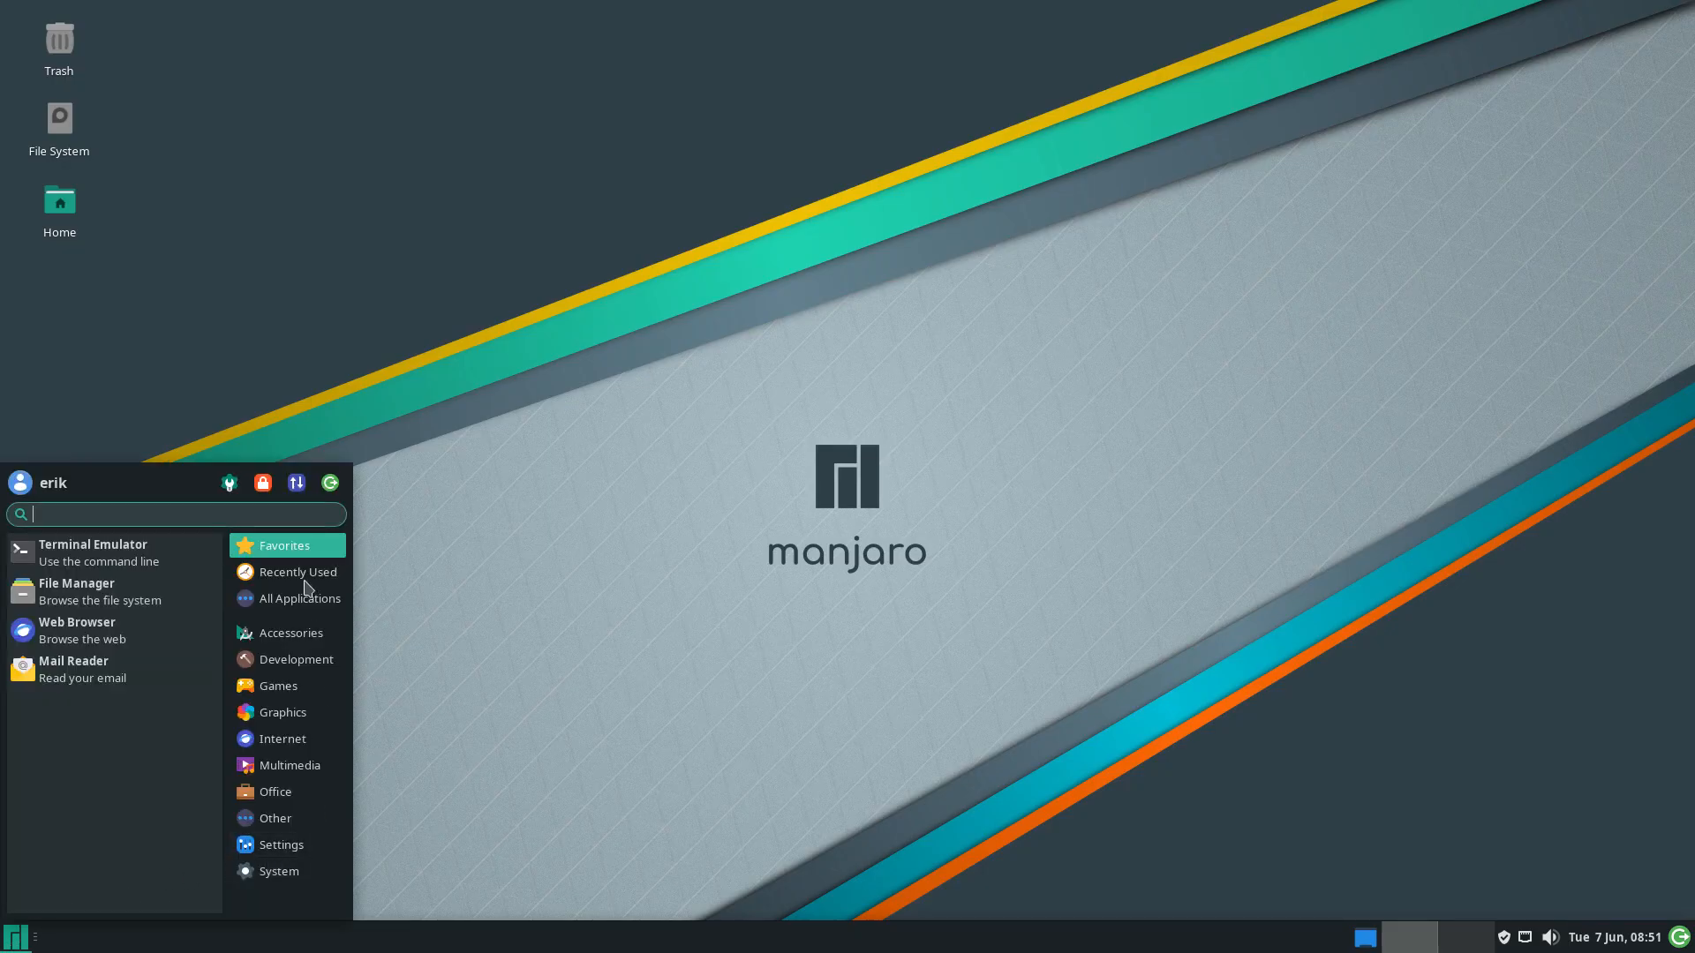
pyautogui.click(330, 483)
pyautogui.click(781, 410)
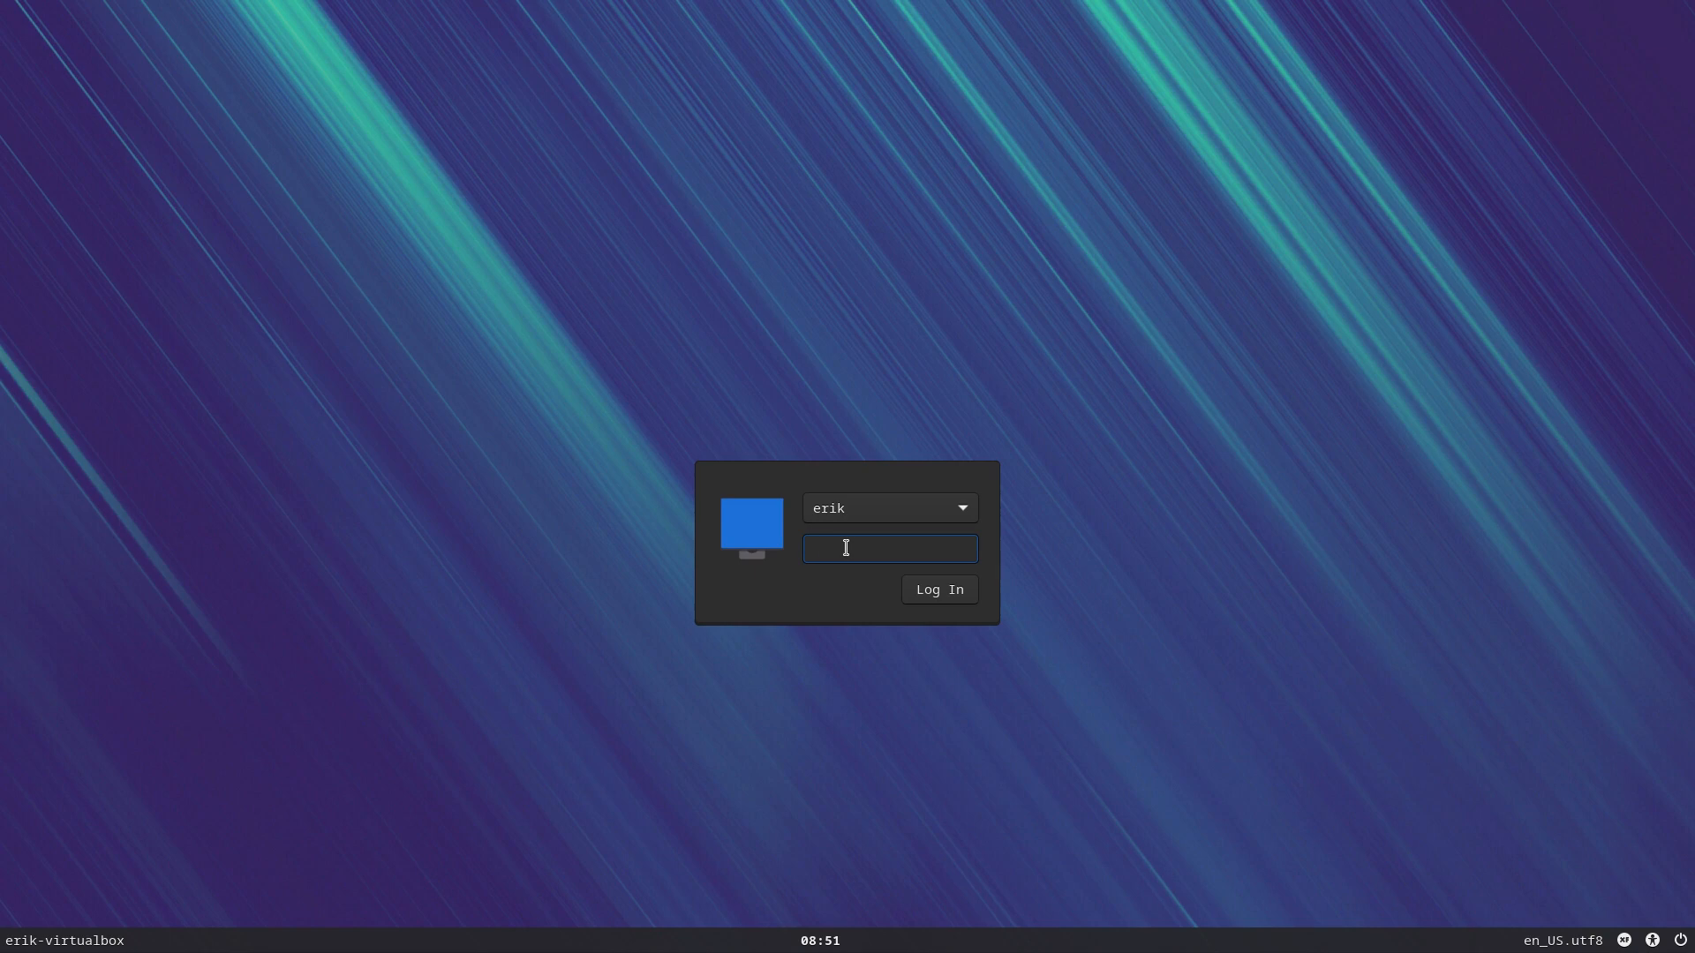
pyautogui.press('Return')
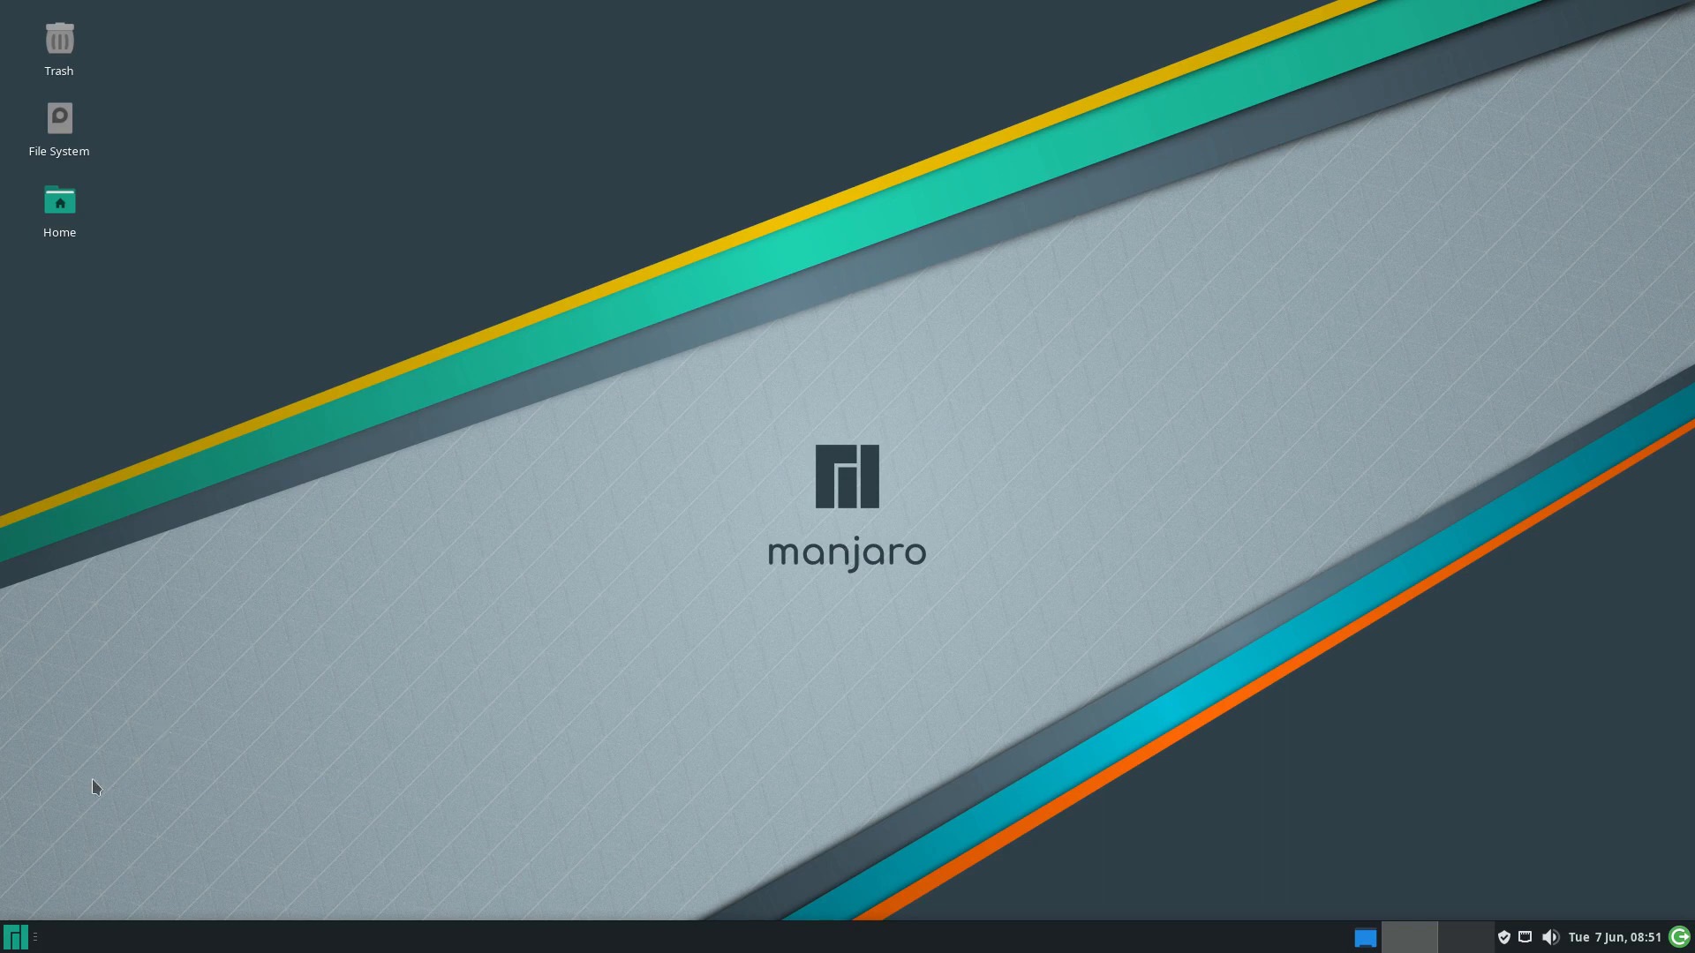
# Open Alacritty, run archlinux-tweak-tool with the password, and arrange the terminal and tool windows side by side
pyautogui.click(8, 934)
pyautogui.write('a')
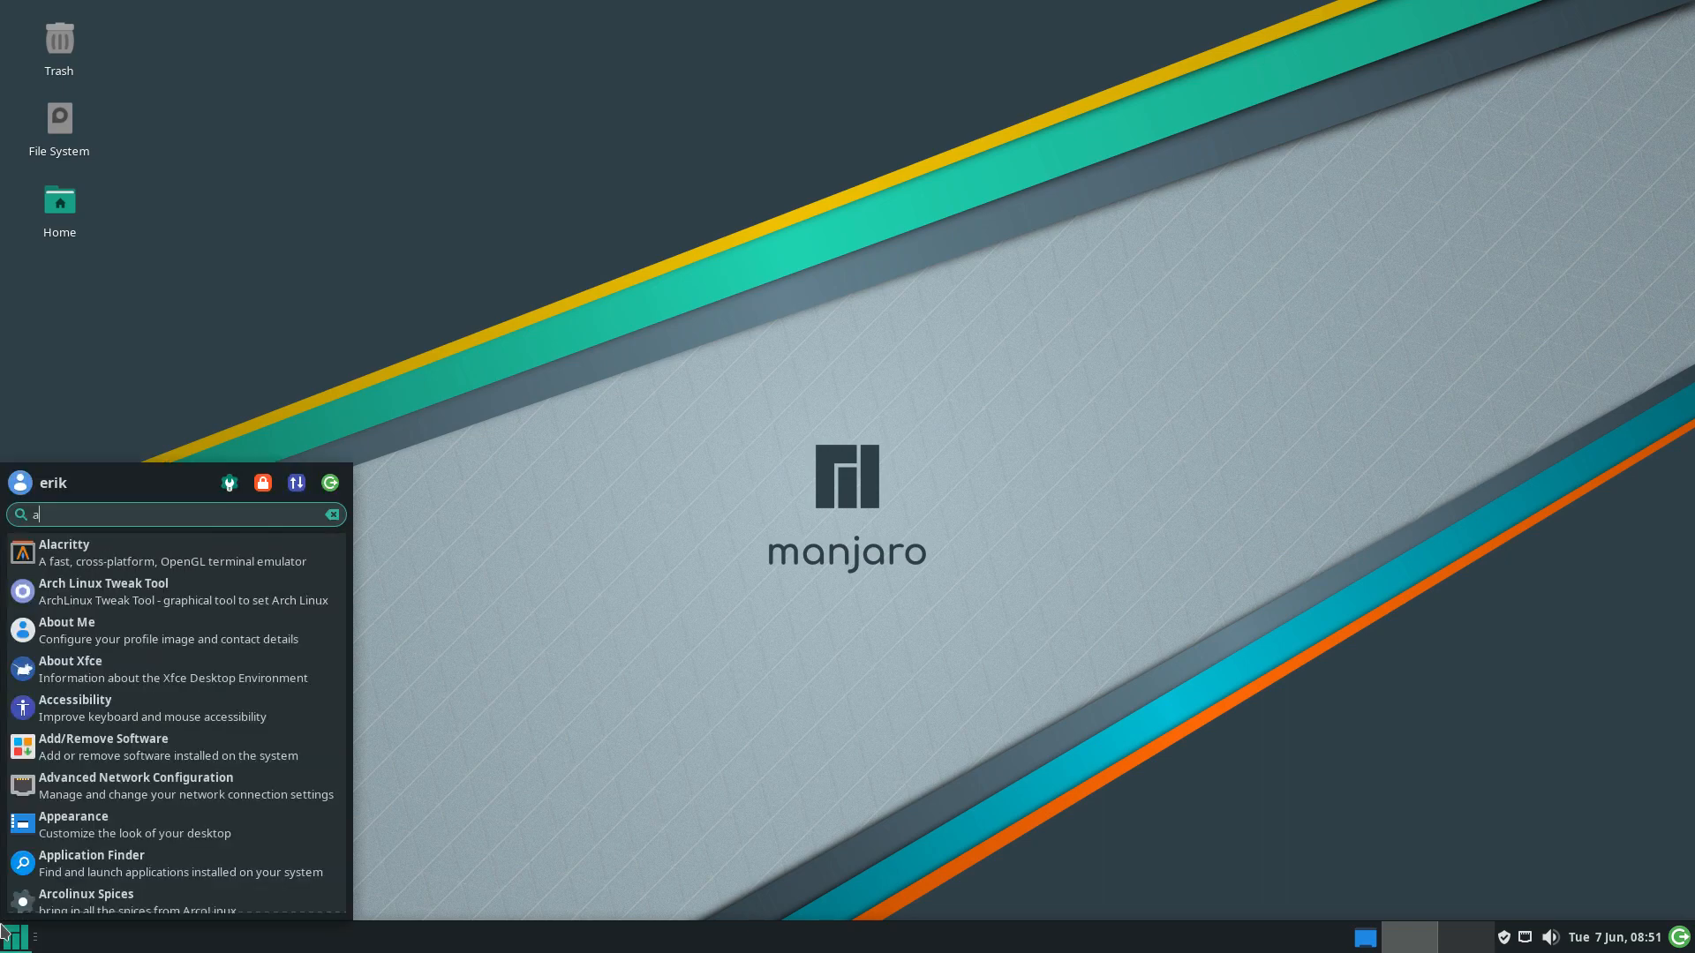
pyautogui.write('l')
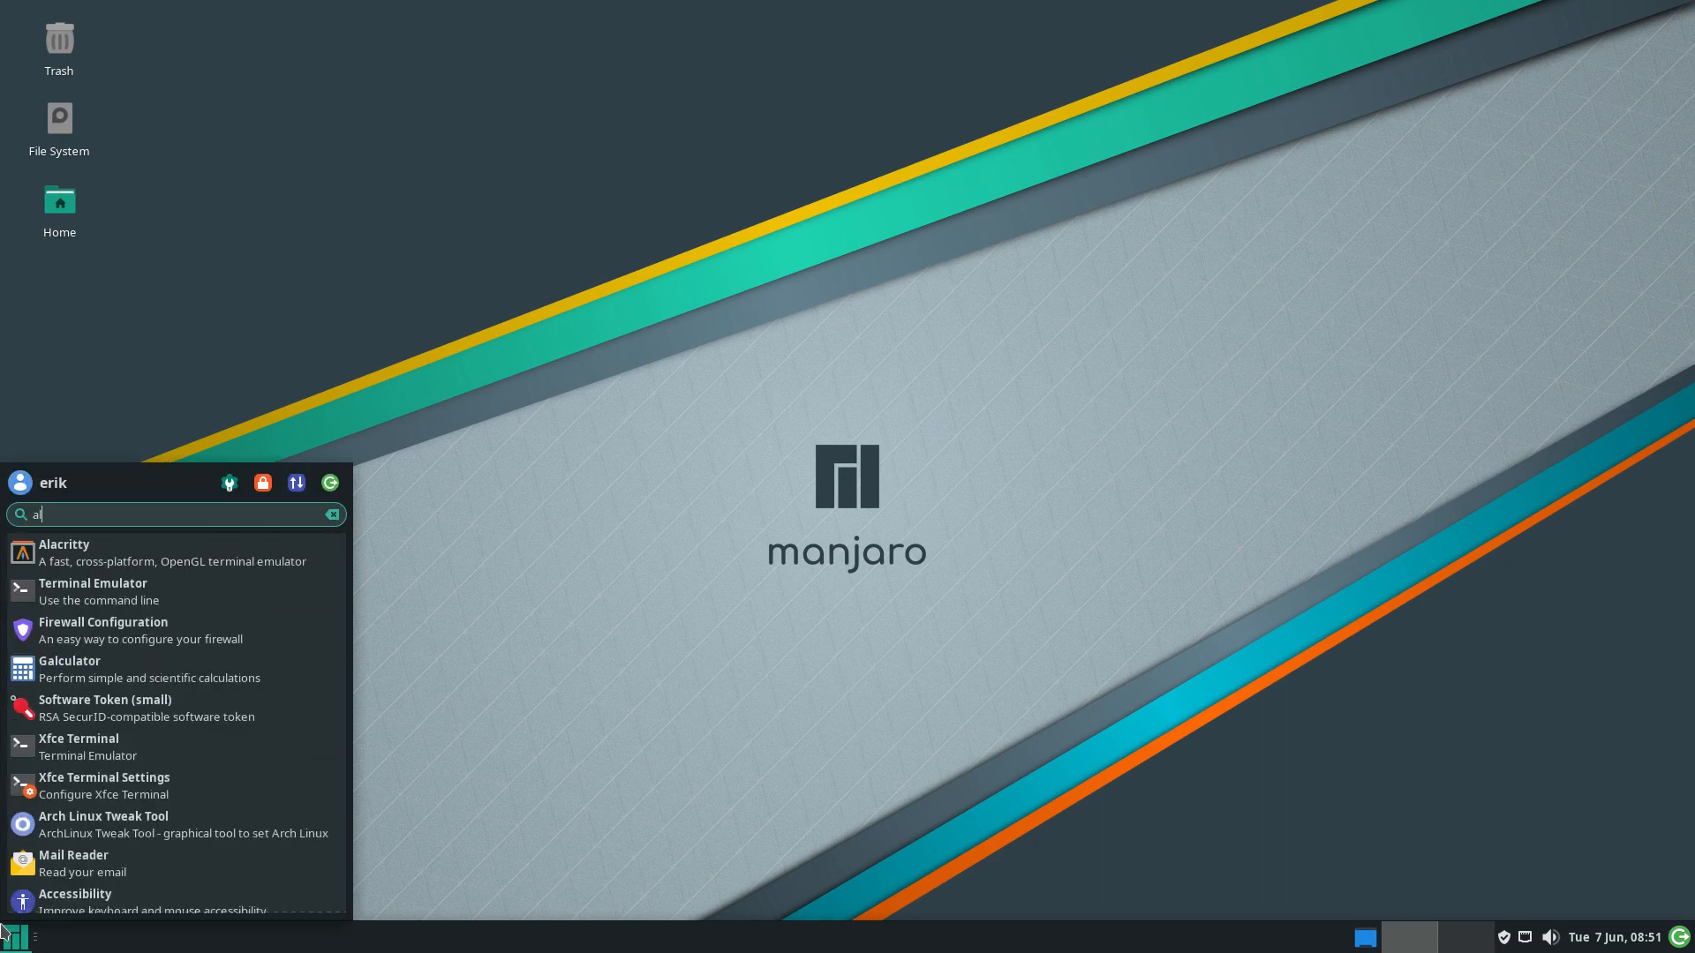
pyautogui.click(266, 556)
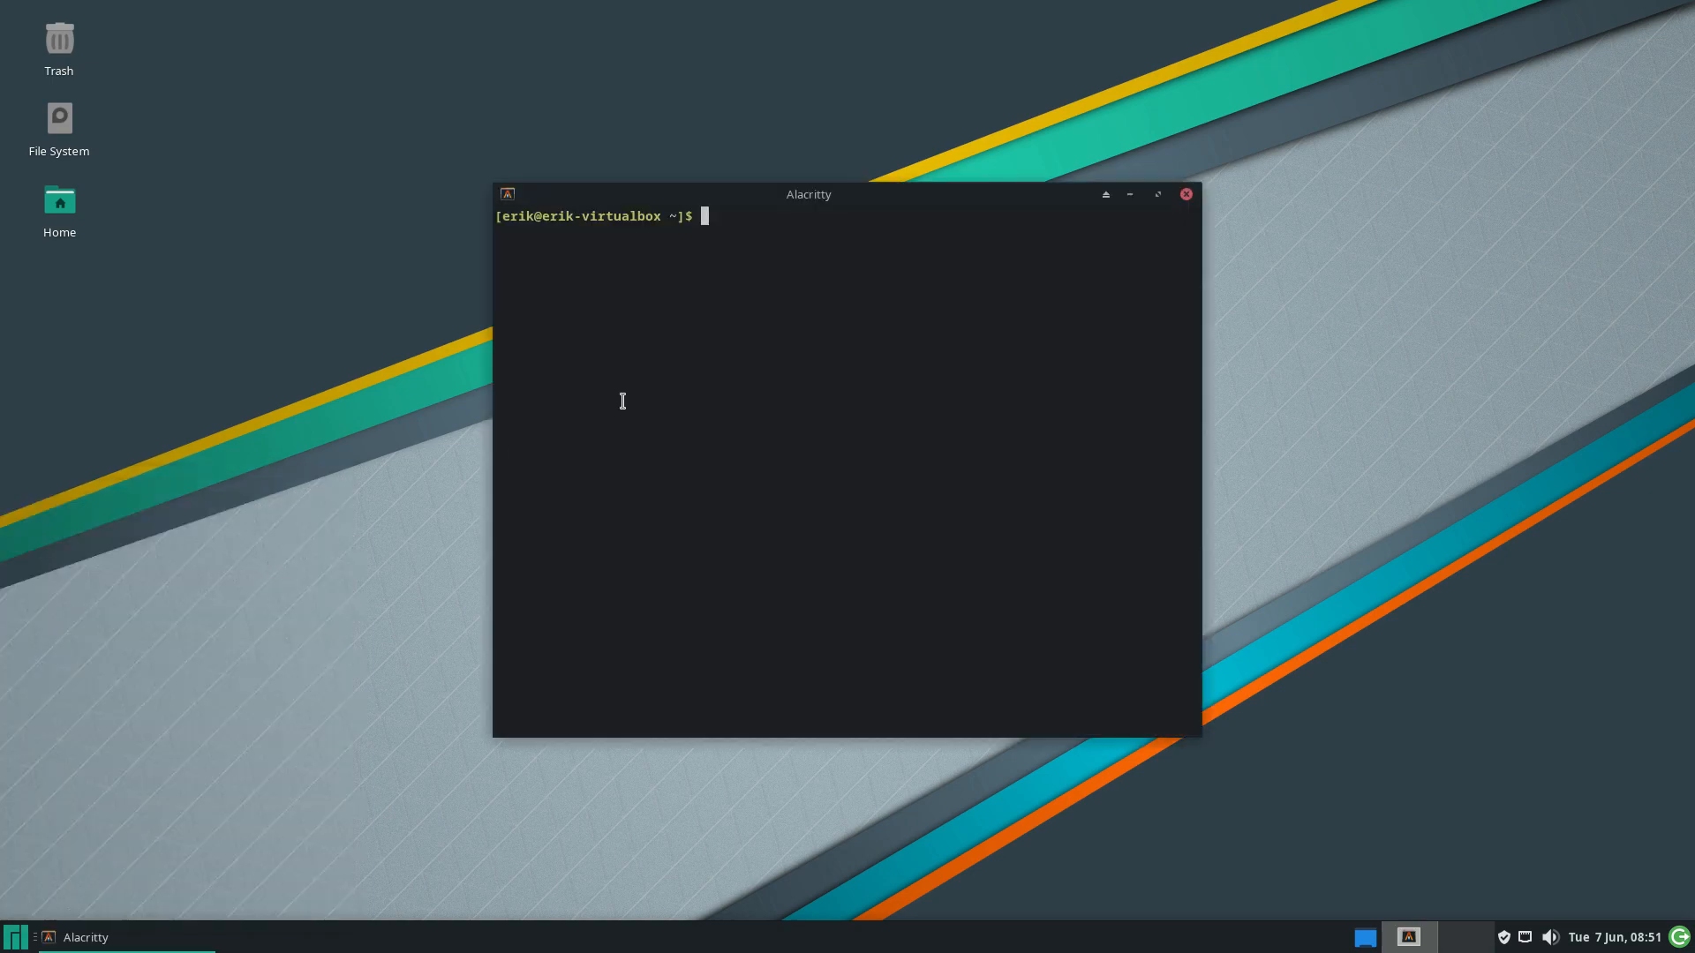
pyautogui.write('arch')
pyautogui.press('Tab')
pyautogui.press('Return')
pyautogui.write('•••')
pyautogui.press('Return')
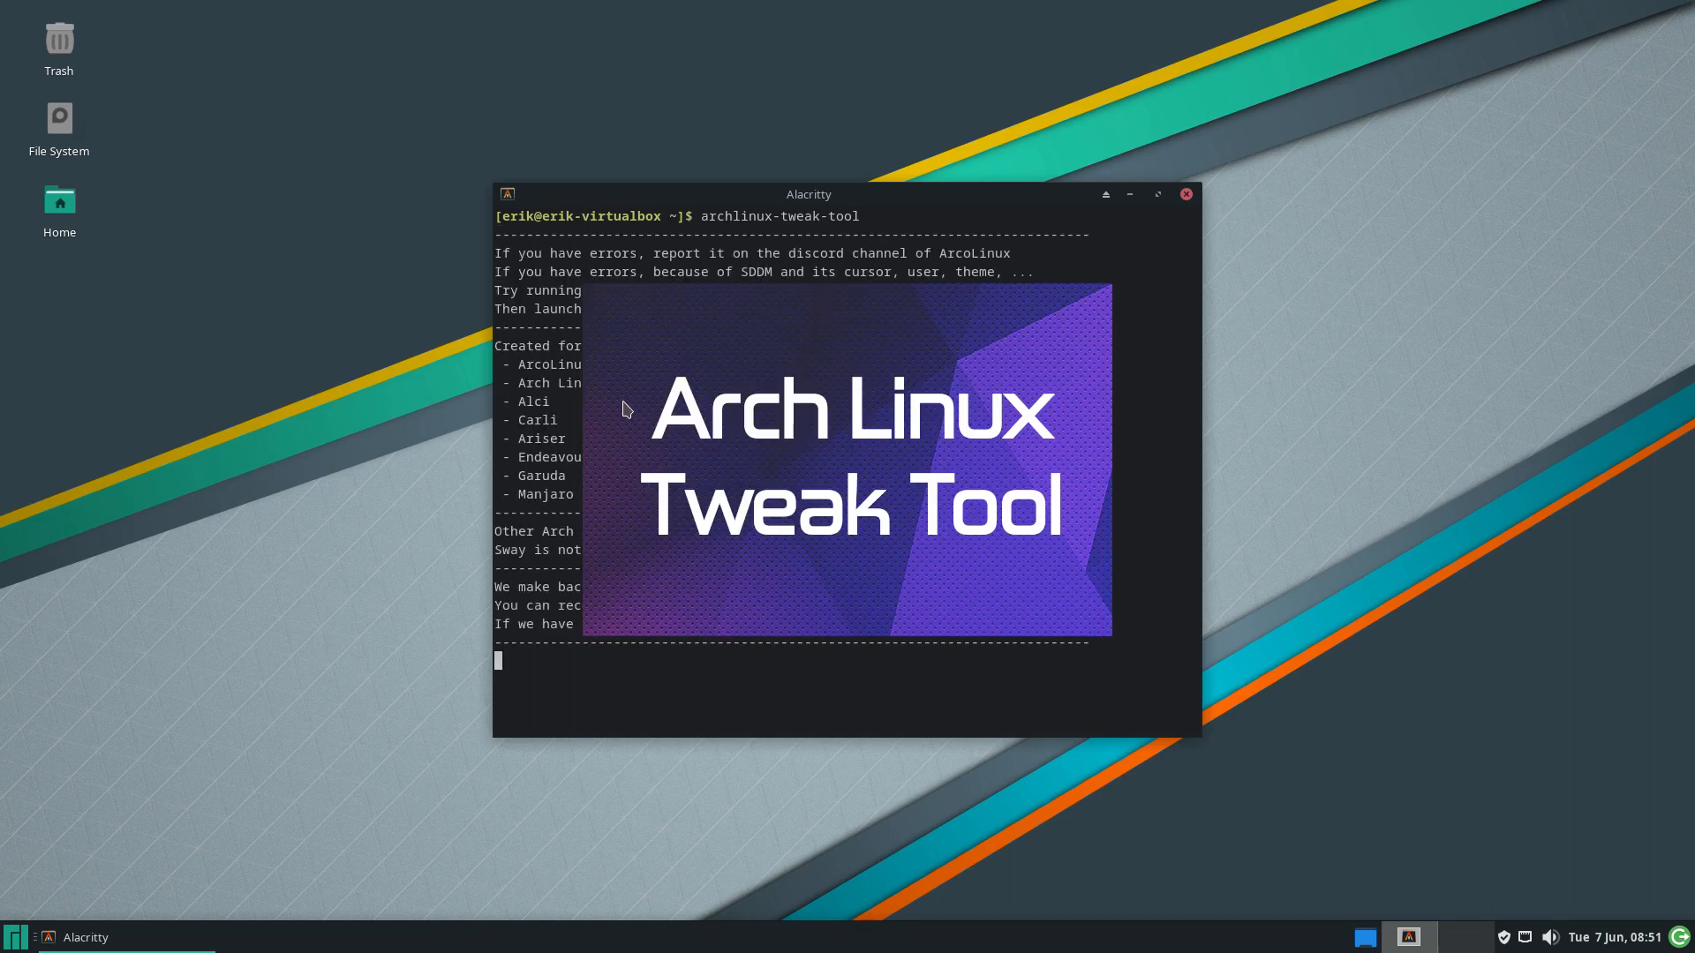
pyautogui.moveTo(947, 195); pyautogui.dragTo(1540, 32)
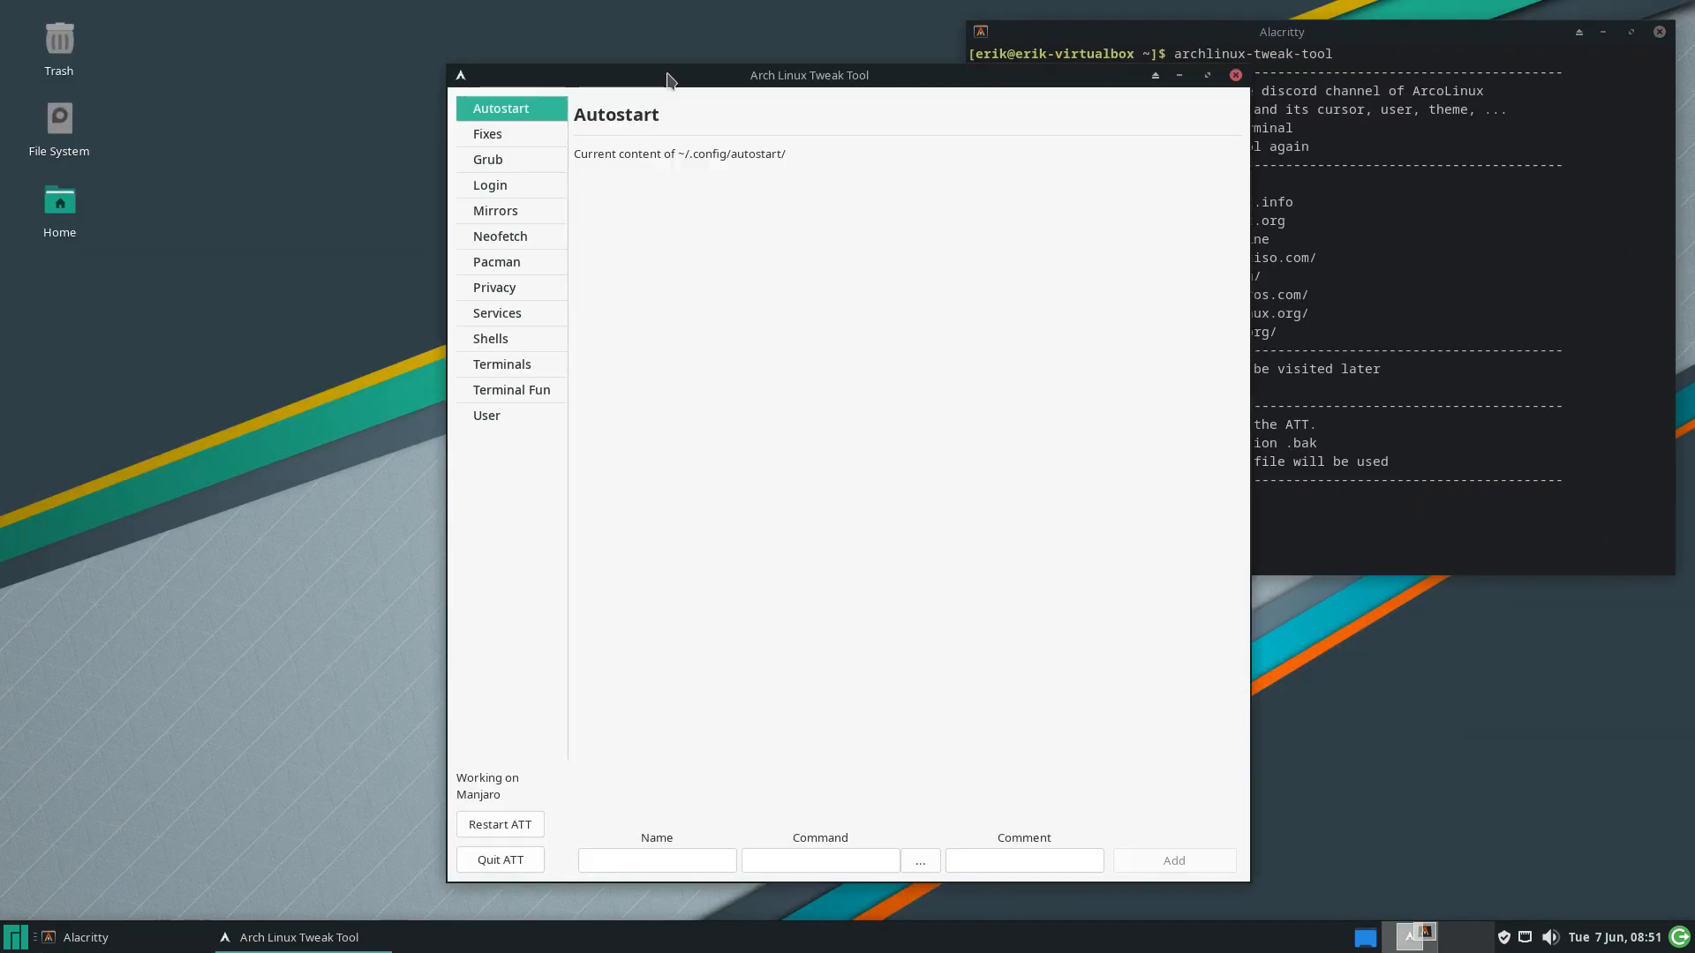
pyautogui.moveTo(671, 77); pyautogui.dragTo(308, 78)
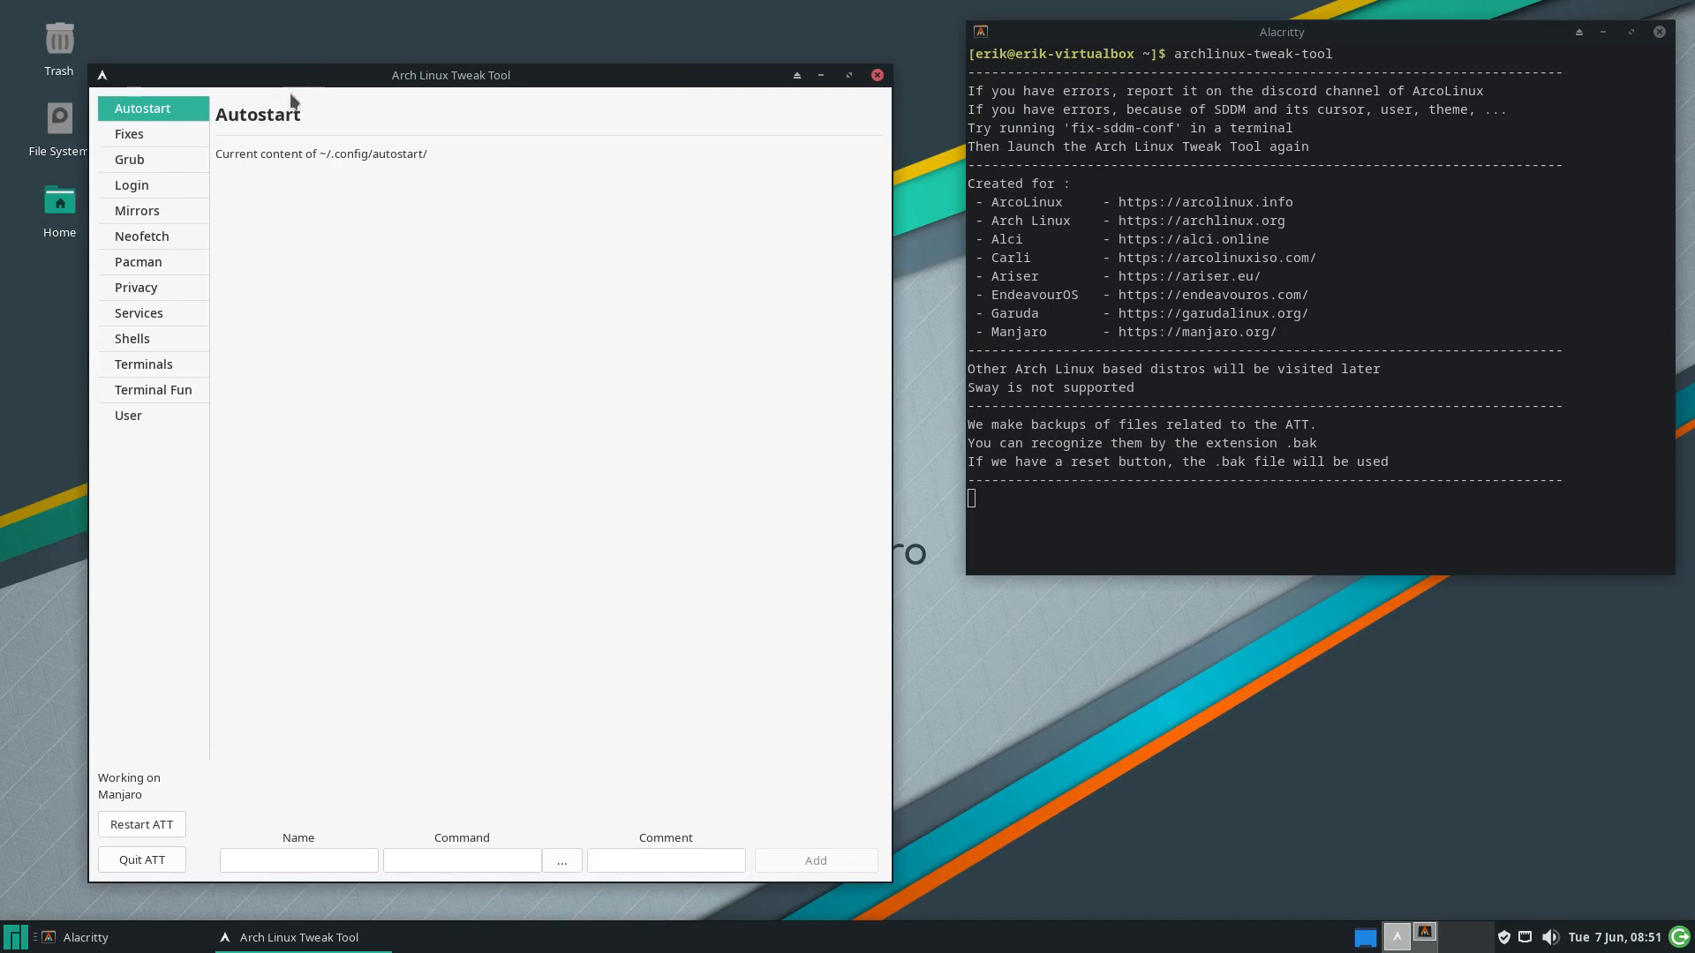
# Switch off the Seedhost ArcoLinux mirror on the Mirrors page
pyautogui.click(155, 177)
pyautogui.click(153, 210)
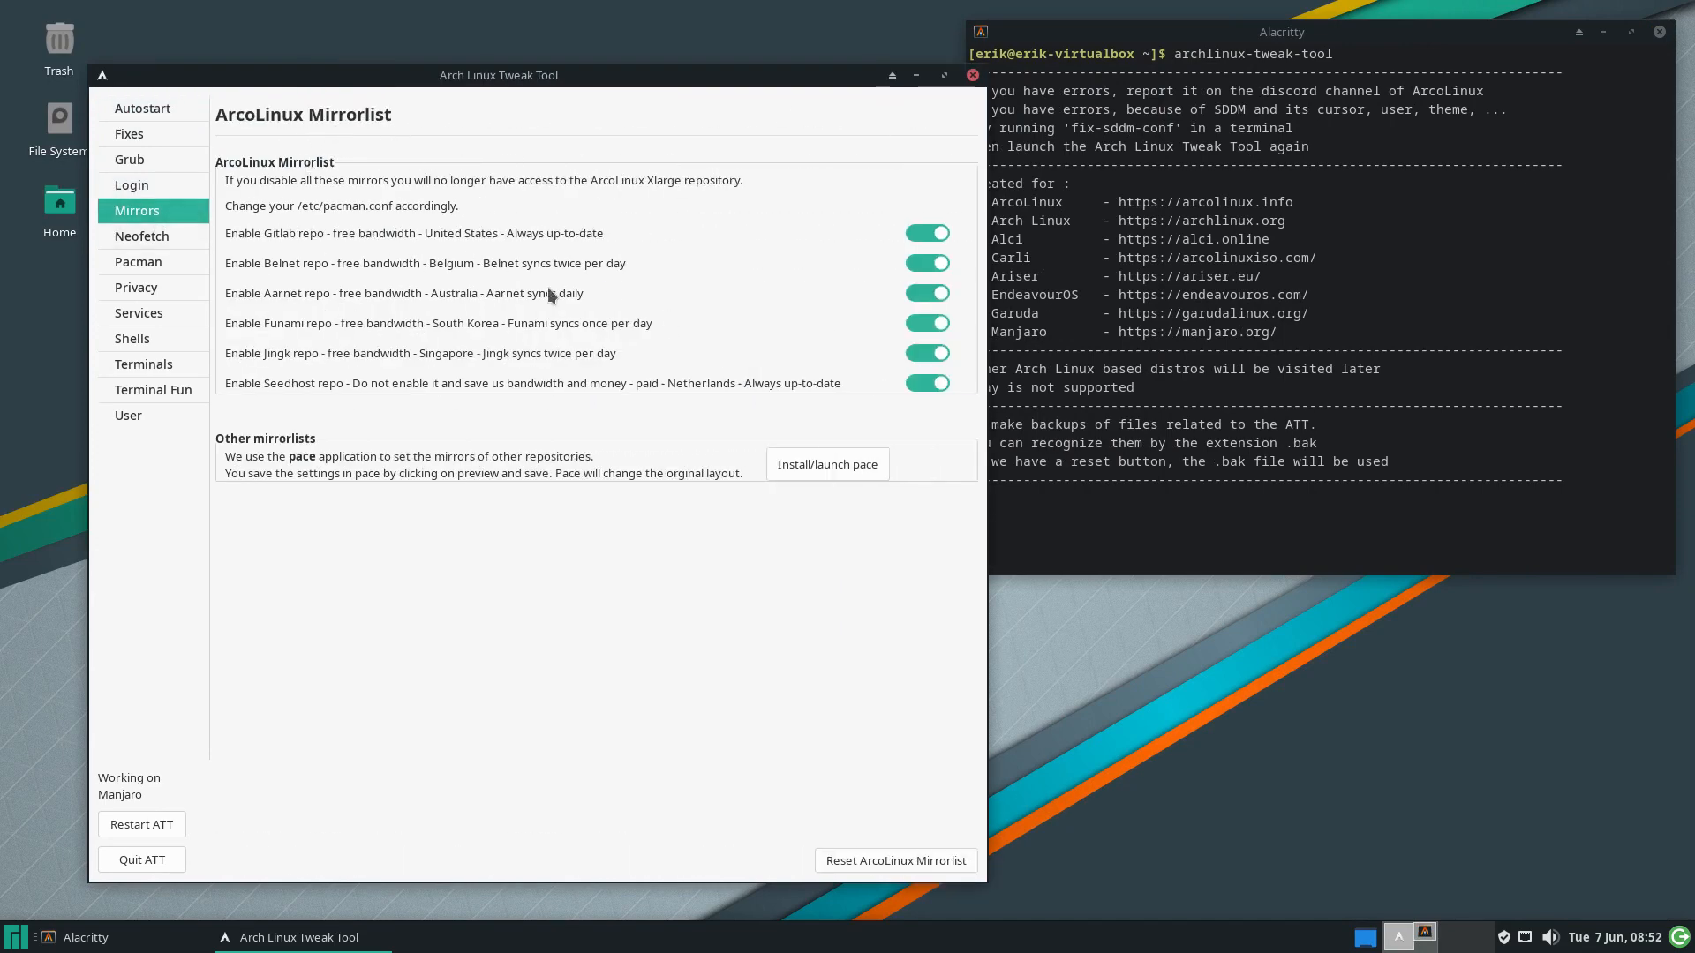
pyautogui.click(920, 383)
# Install and launch Pace, move its window aside, and scroll through the repositories list
pyautogui.click(828, 464)
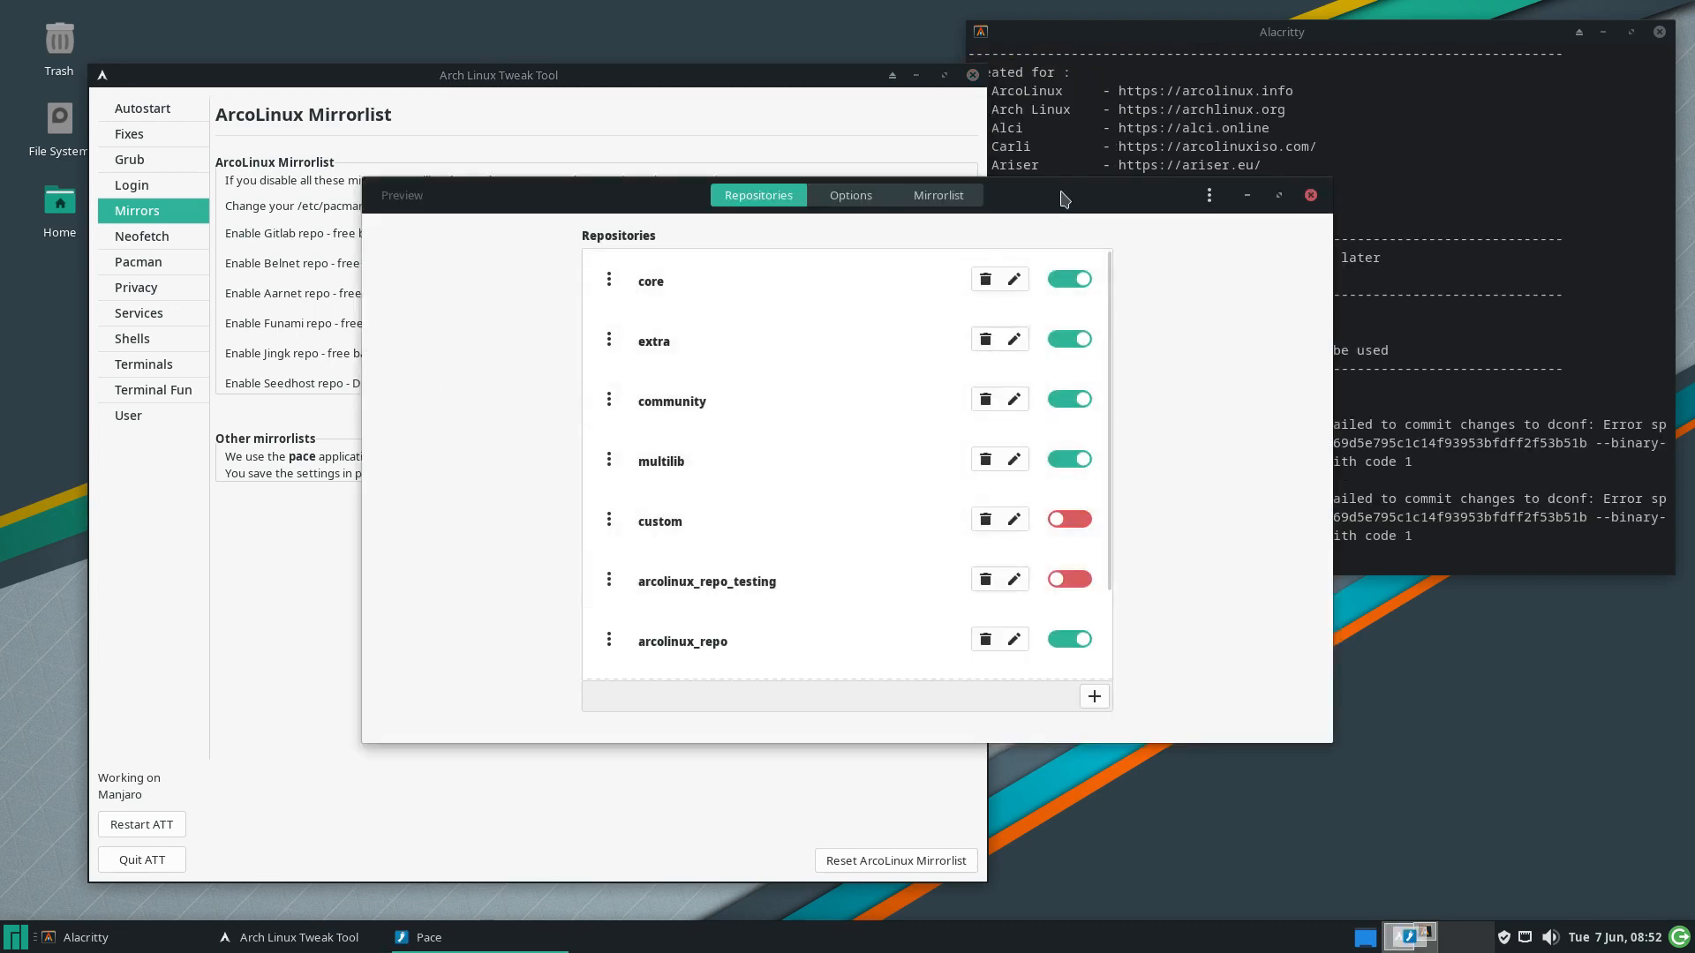
pyautogui.moveTo(1062, 199); pyautogui.dragTo(1190, 199)
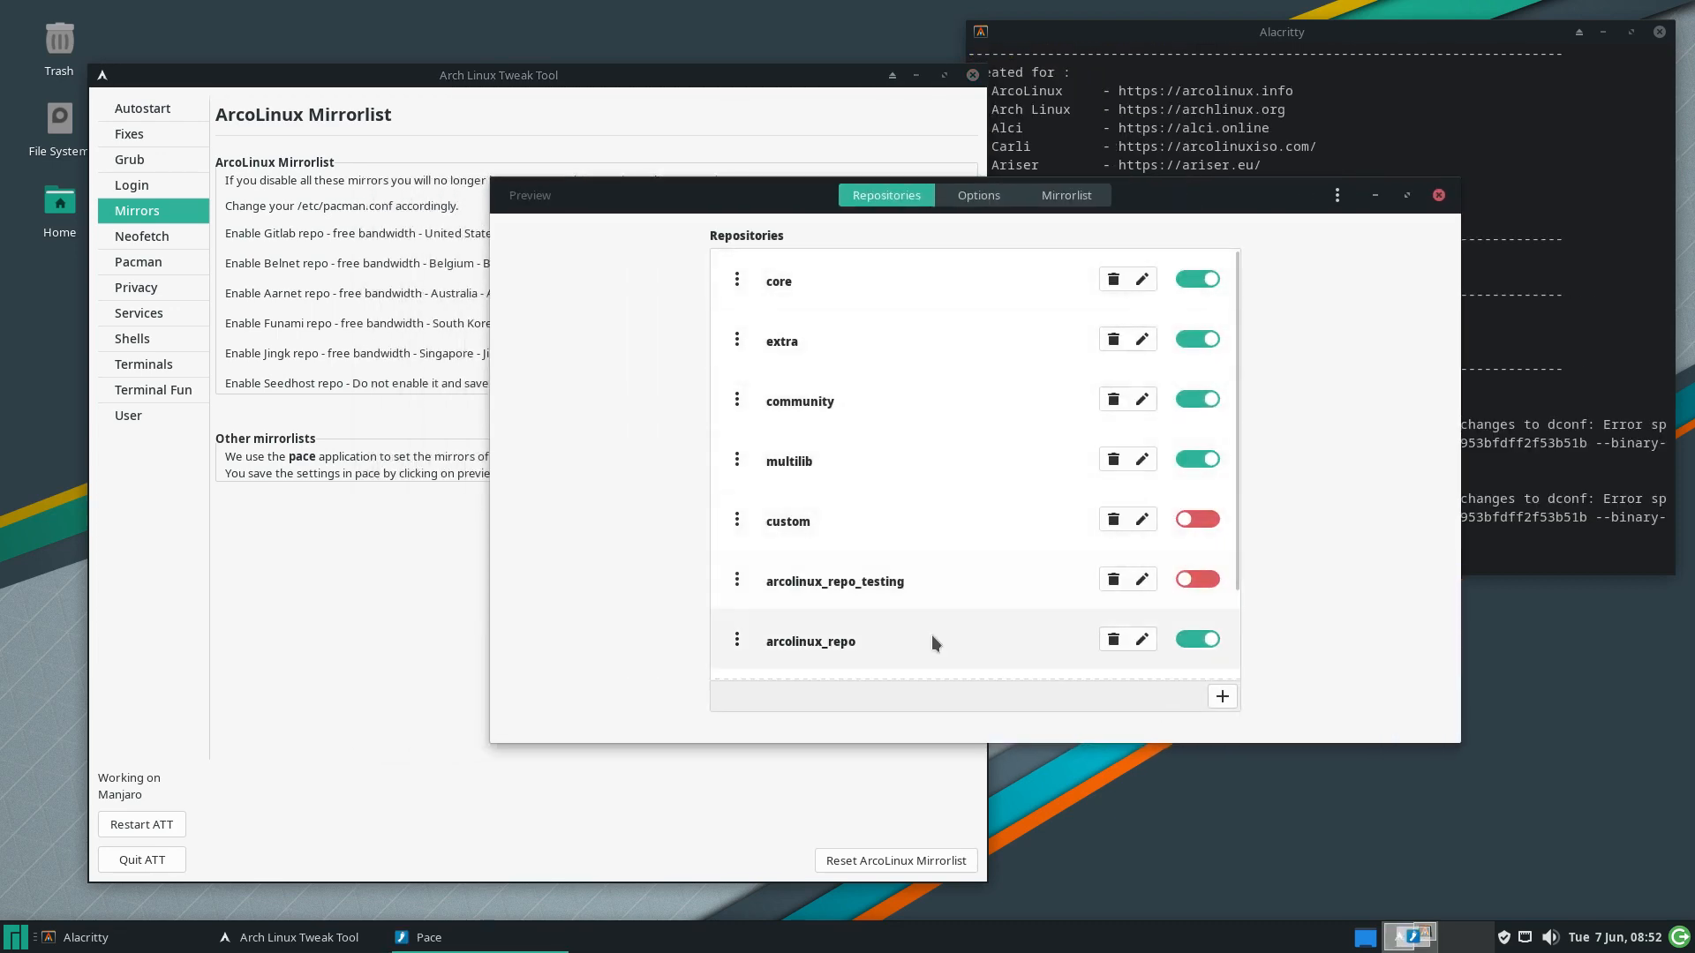
pyautogui.moveTo(1148, 190); pyautogui.dragTo(1235, 400)
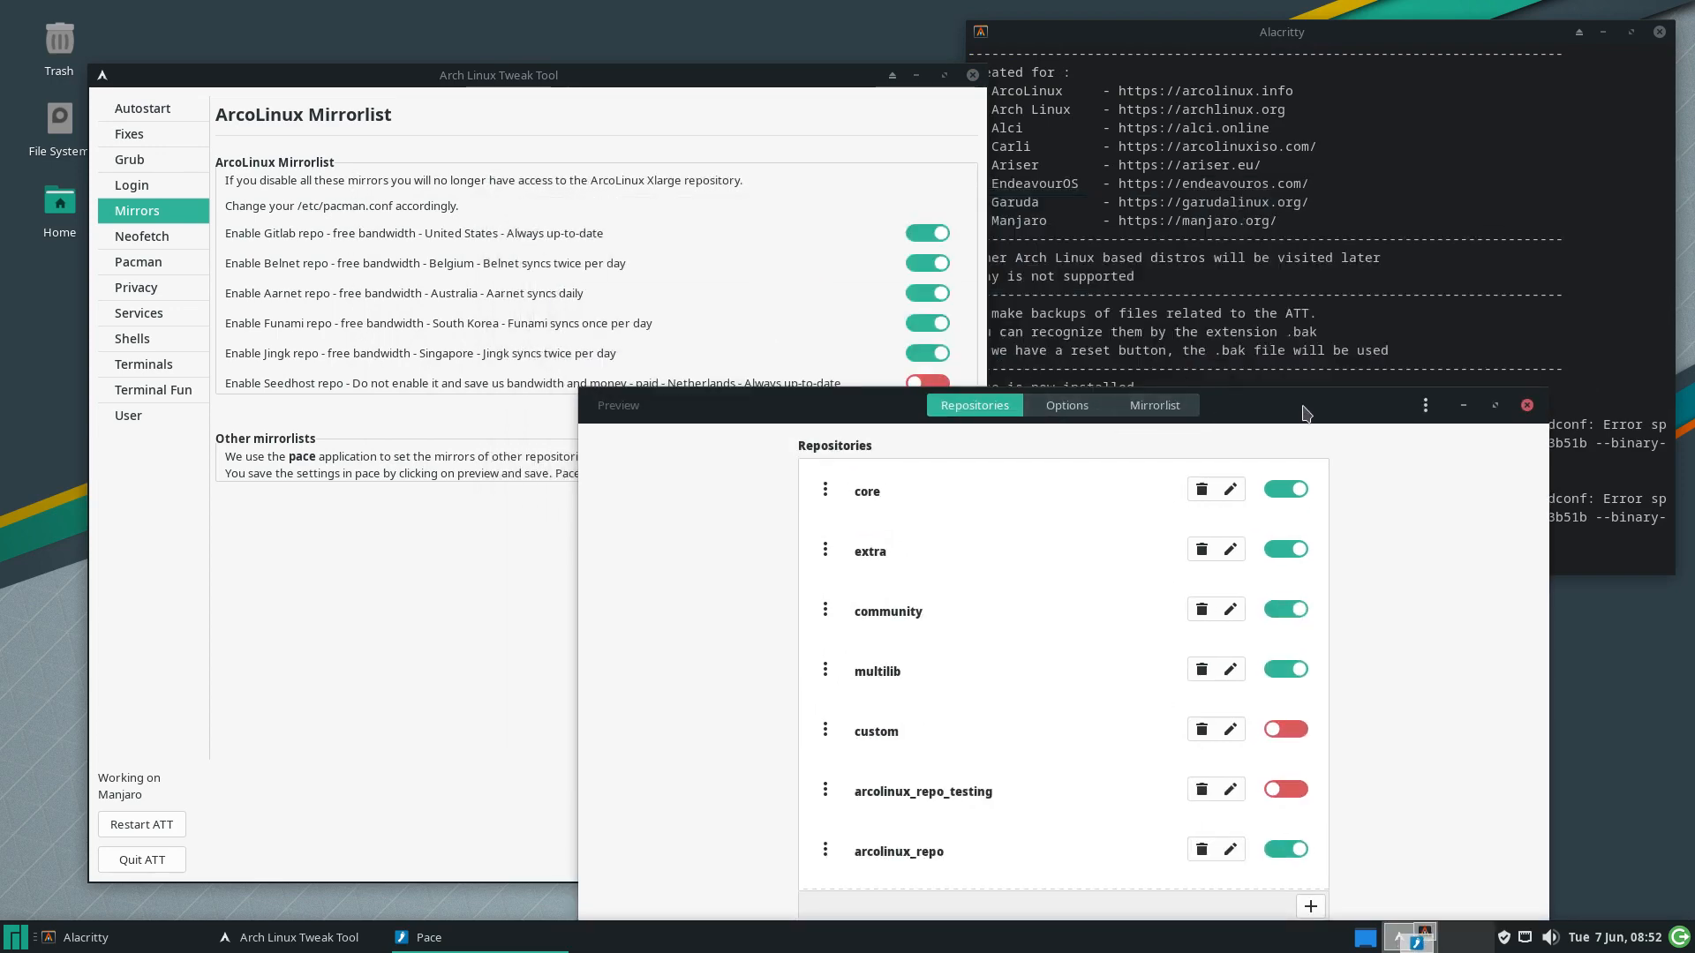
pyautogui.moveTo(1305, 413); pyautogui.dragTo(1217, 241)
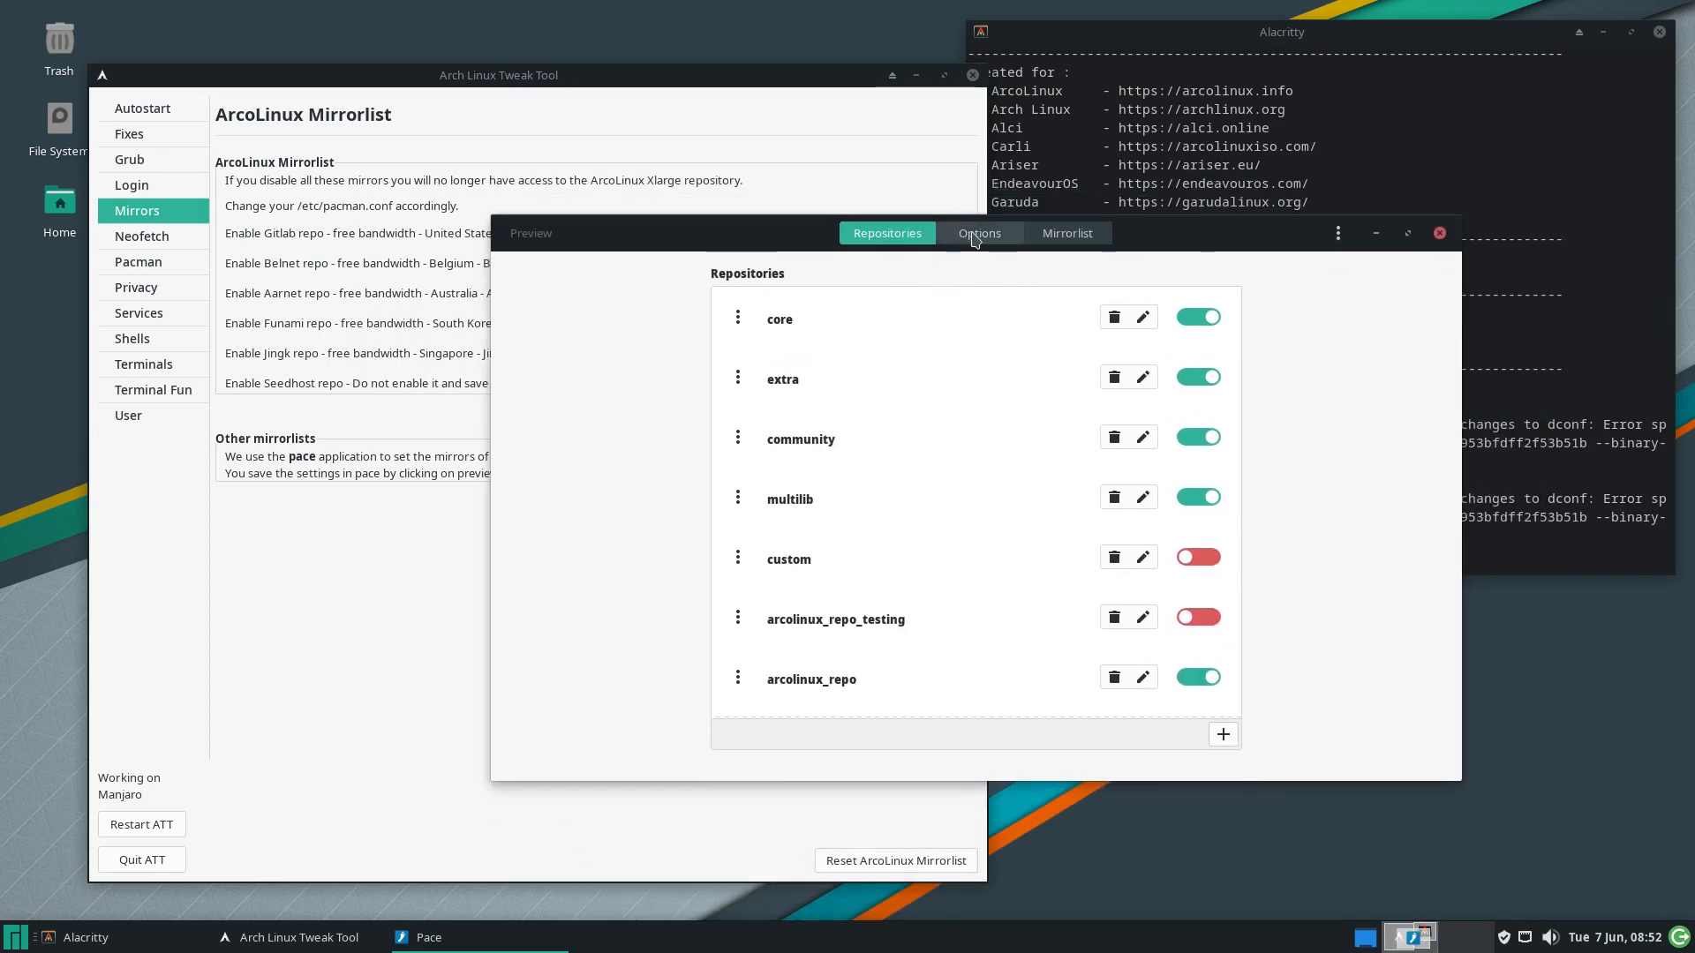
pyautogui.scroll(-3, 977, 512)
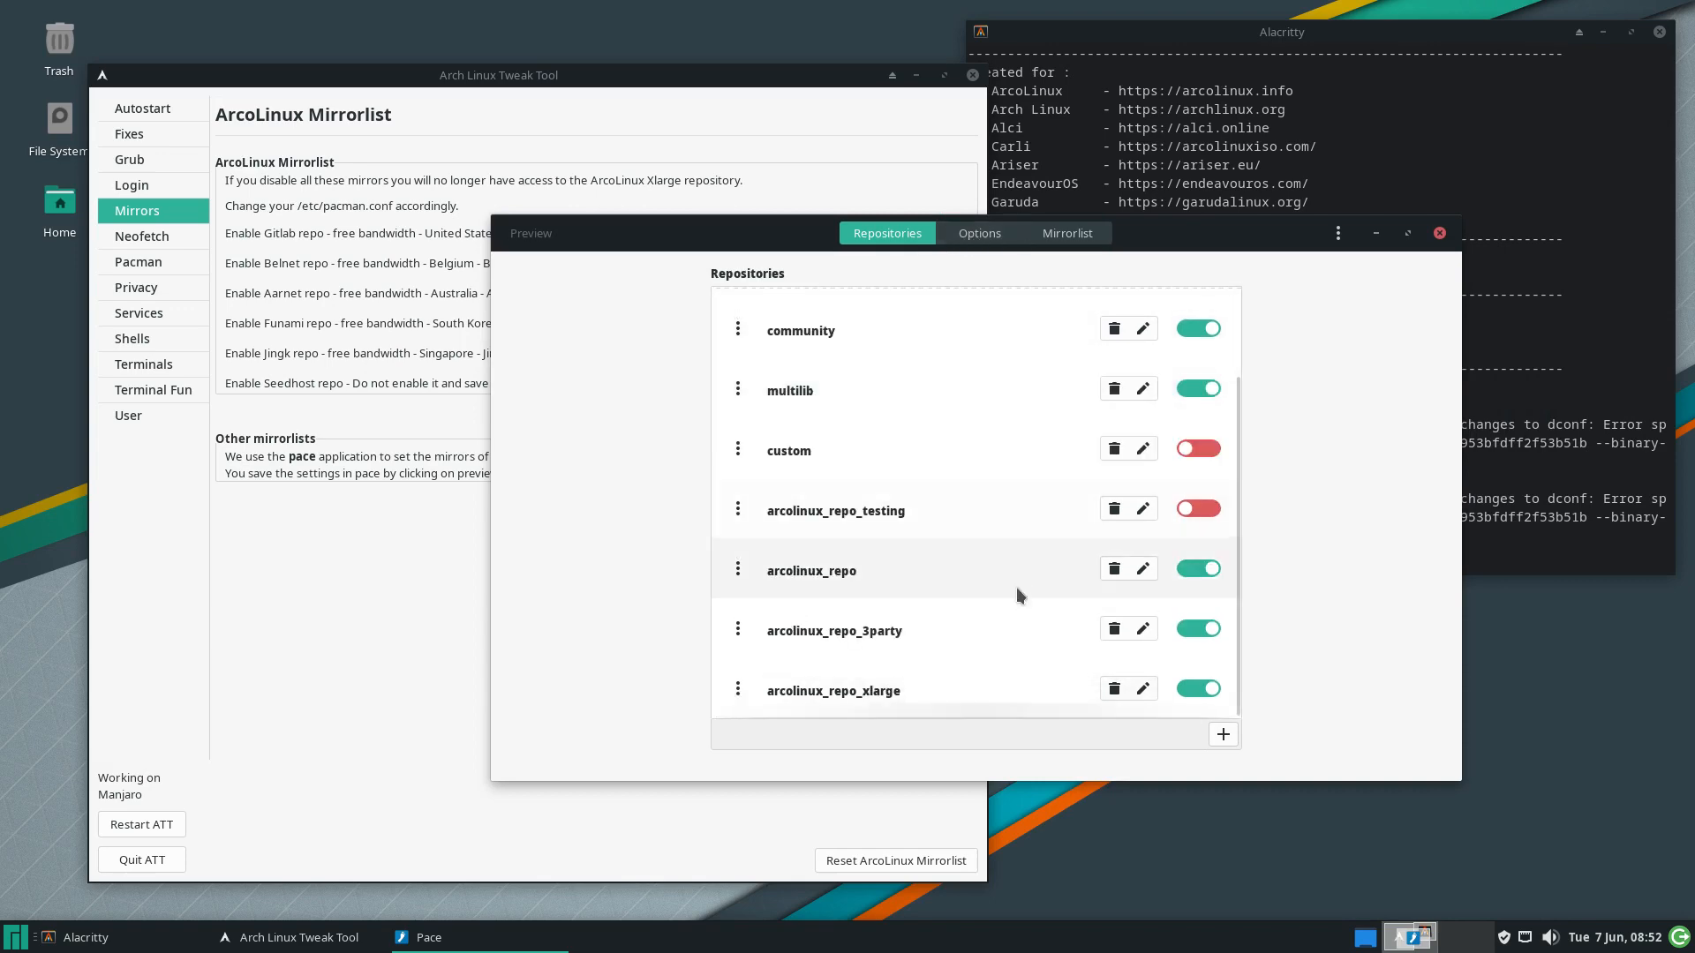
pyautogui.scroll(3, 1015, 586)
# Review the pacman Options and the Mirrorlist servers, including arcolinux-mirrorlist, then close Pace
pyautogui.click(980, 233)
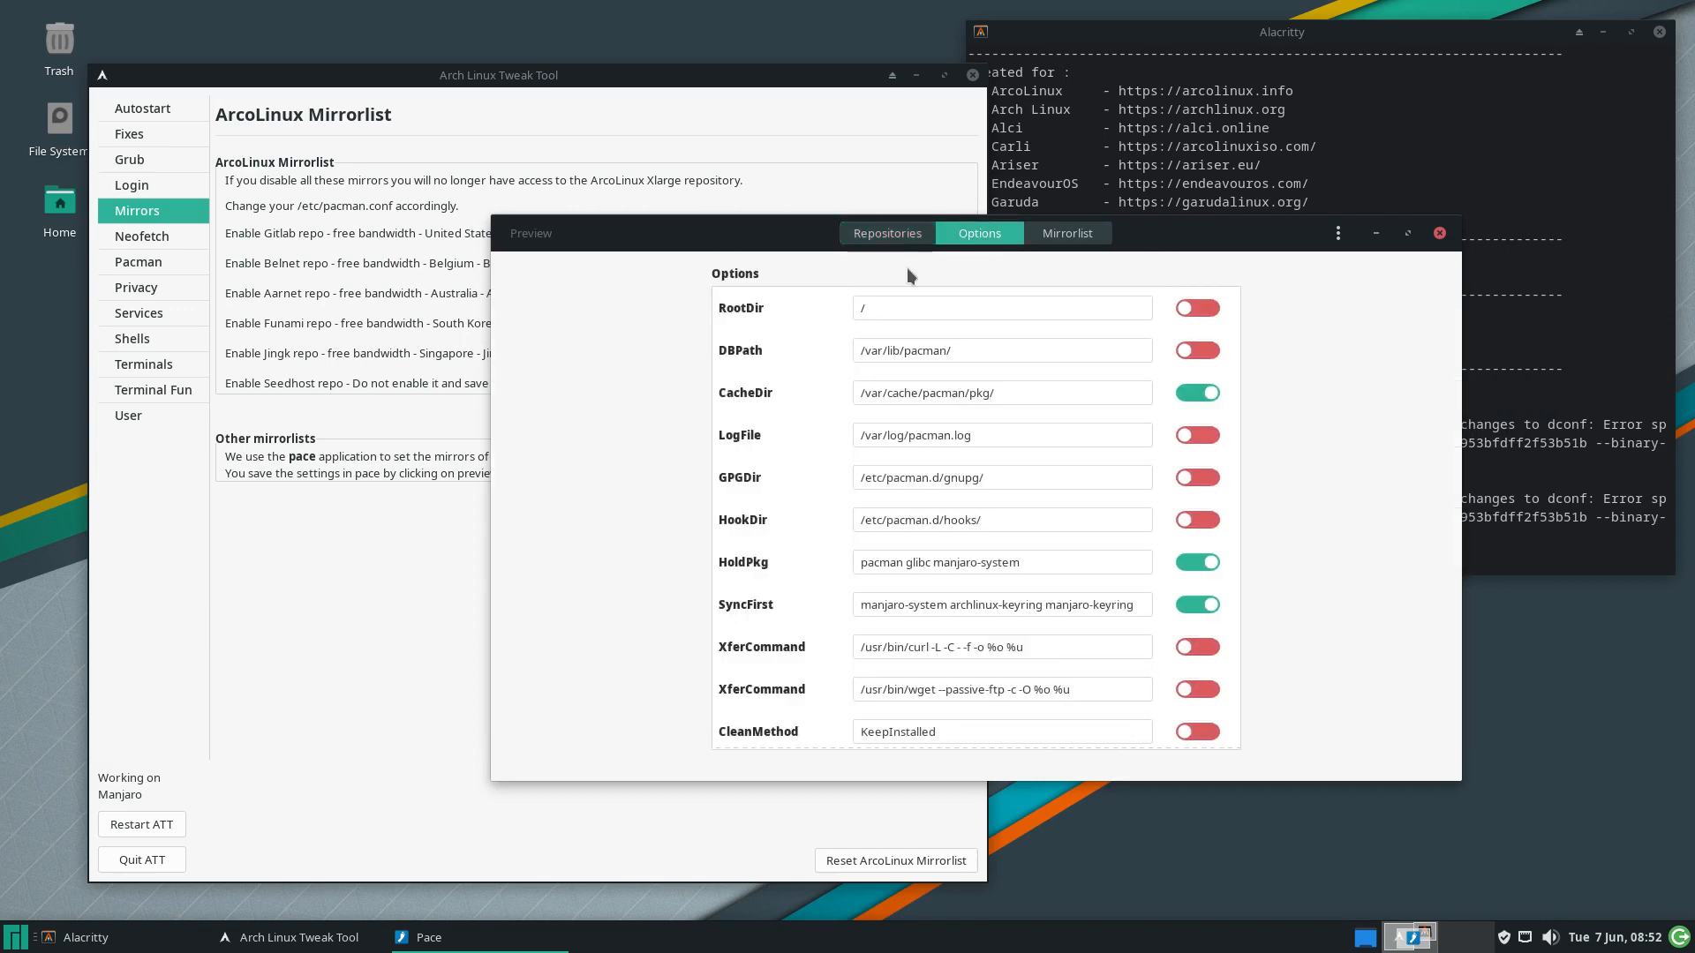
pyautogui.scroll(-8, 898, 555)
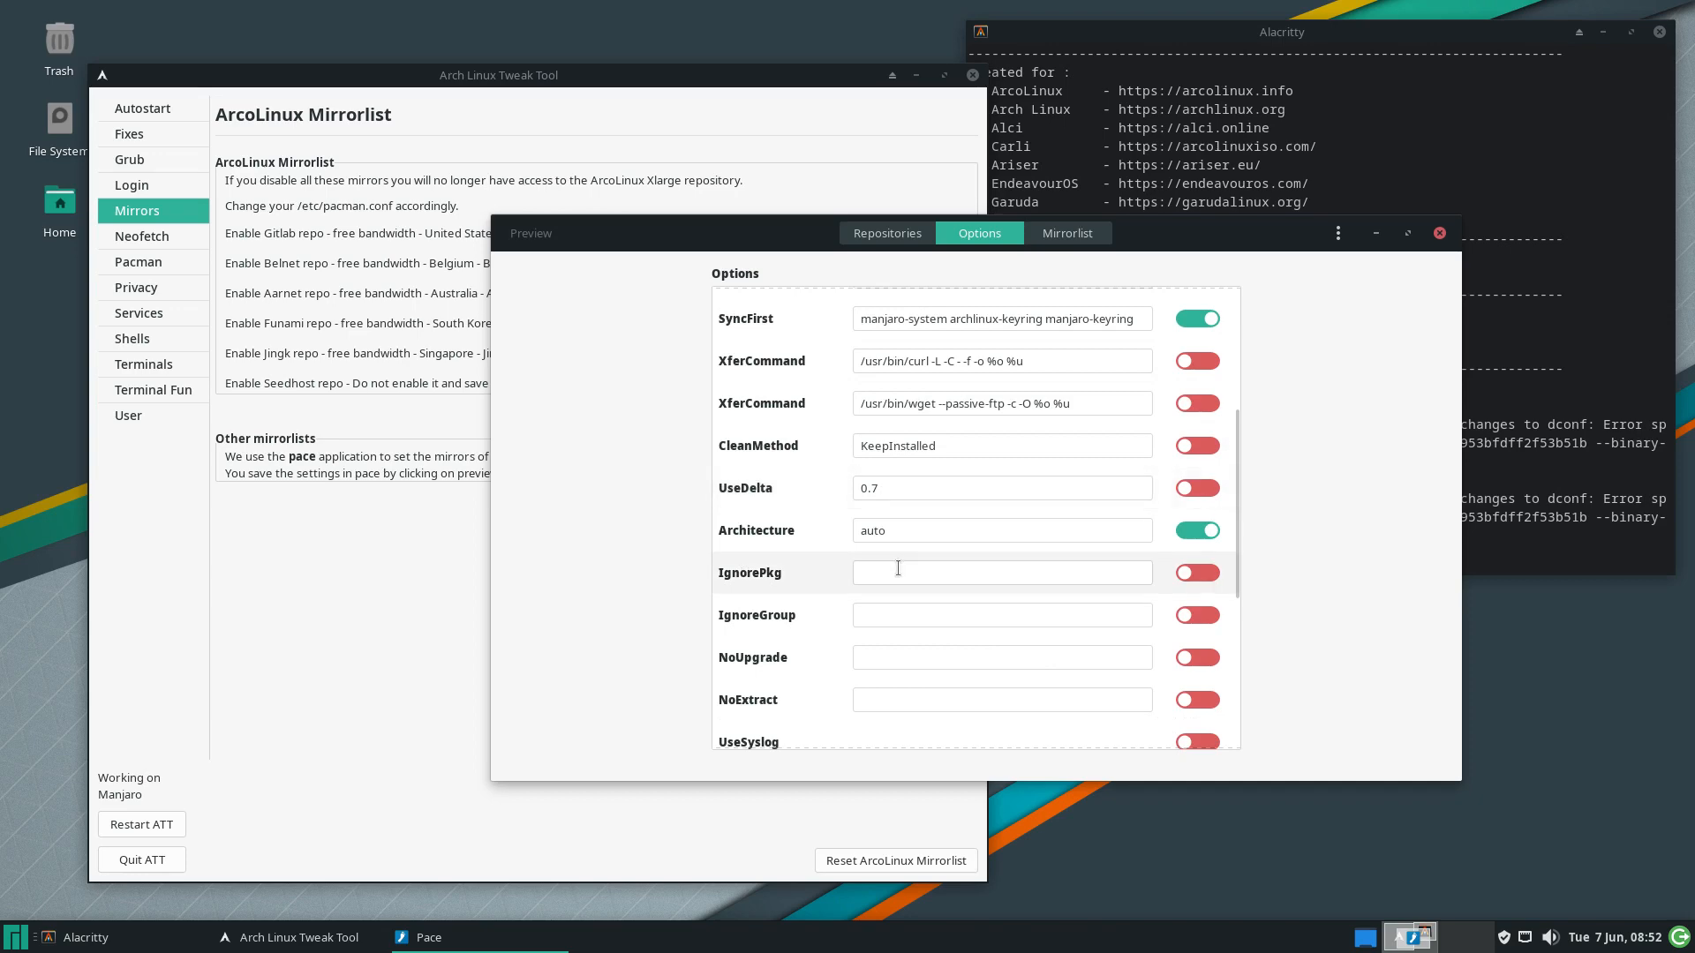
pyautogui.scroll(-10, 897, 568)
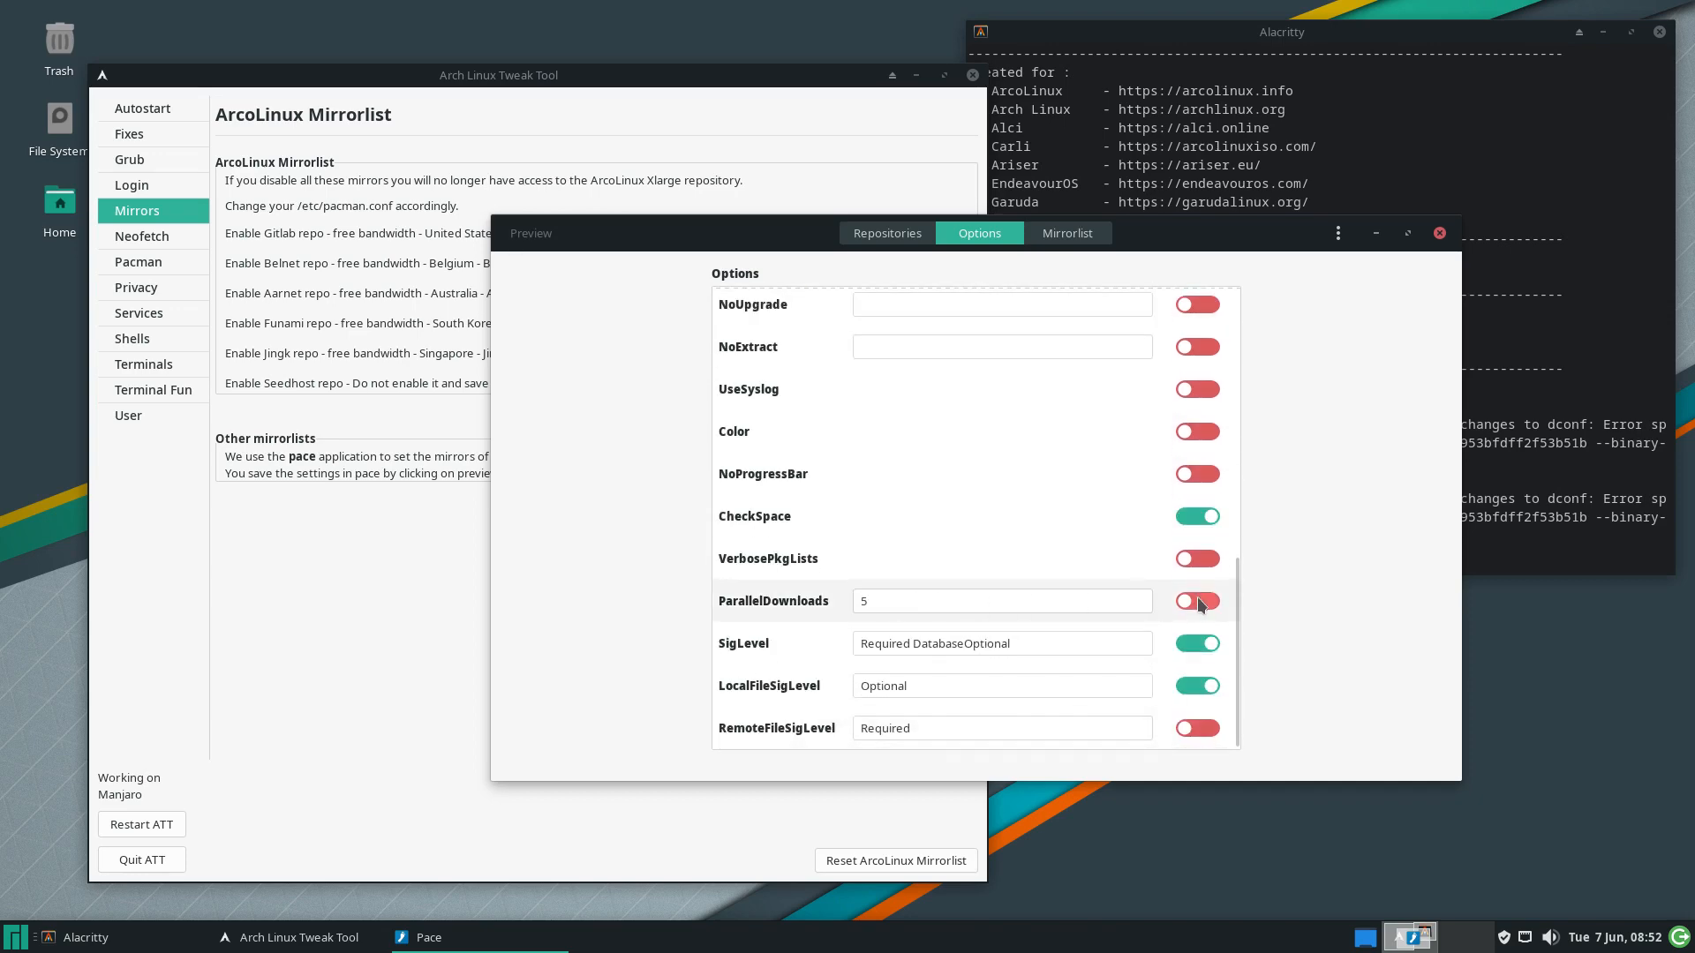
pyautogui.scroll(5, 1044, 427)
pyautogui.click(1068, 233)
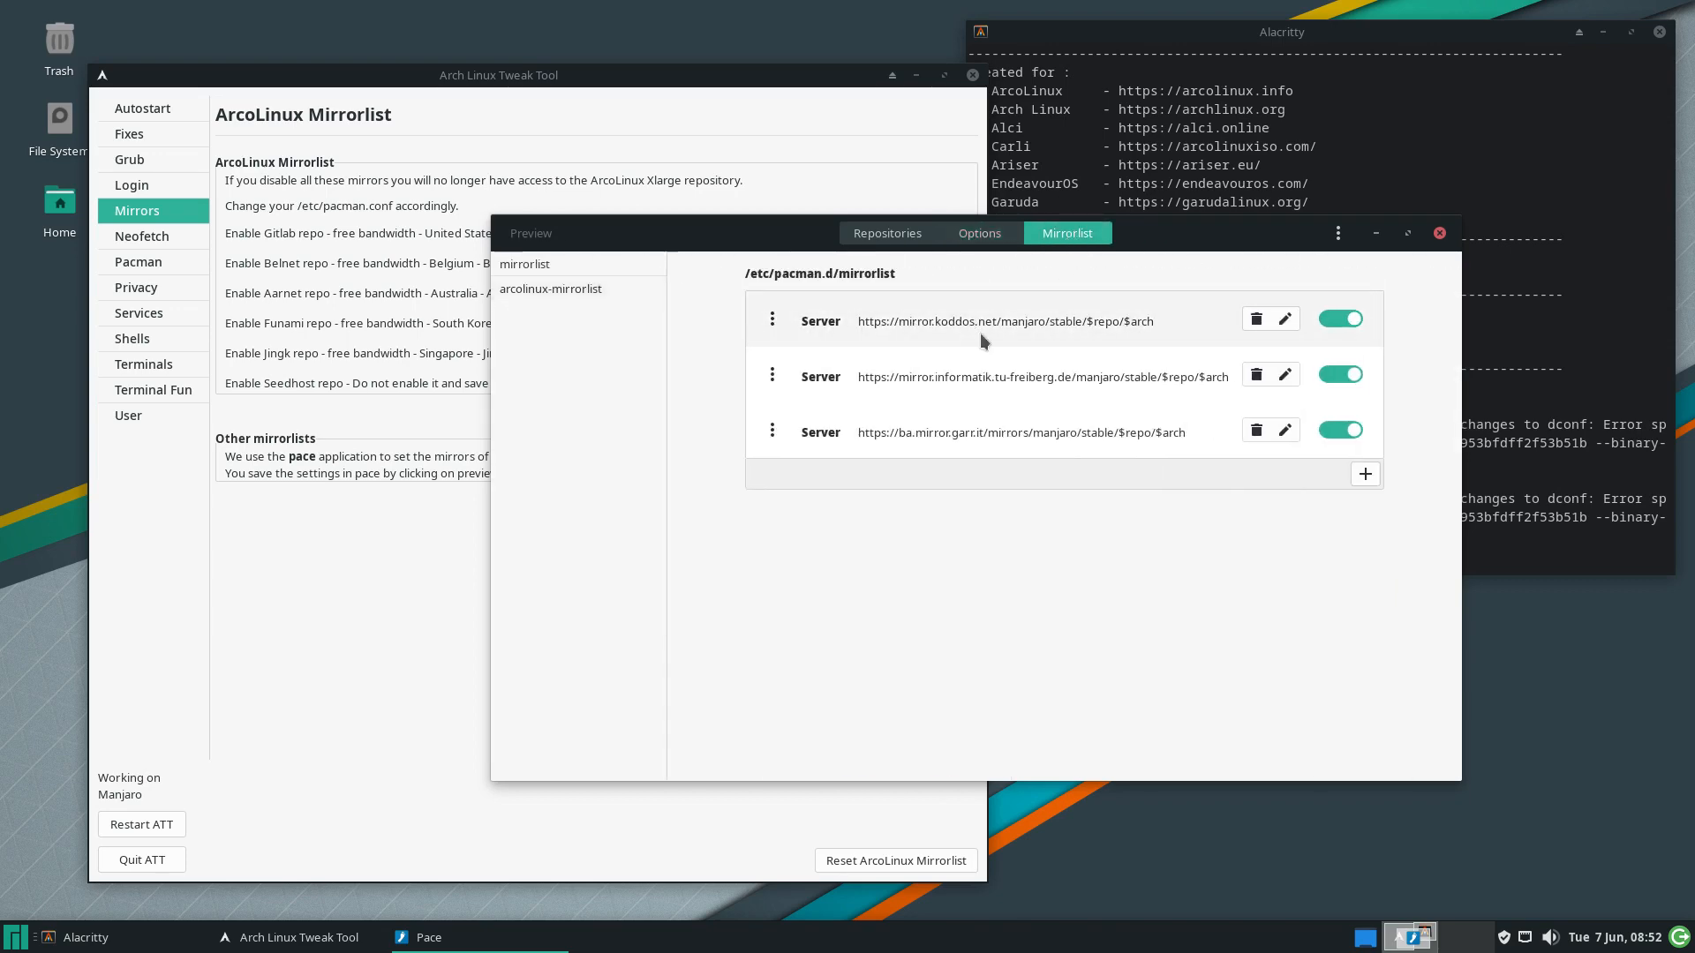
pyautogui.click(582, 289)
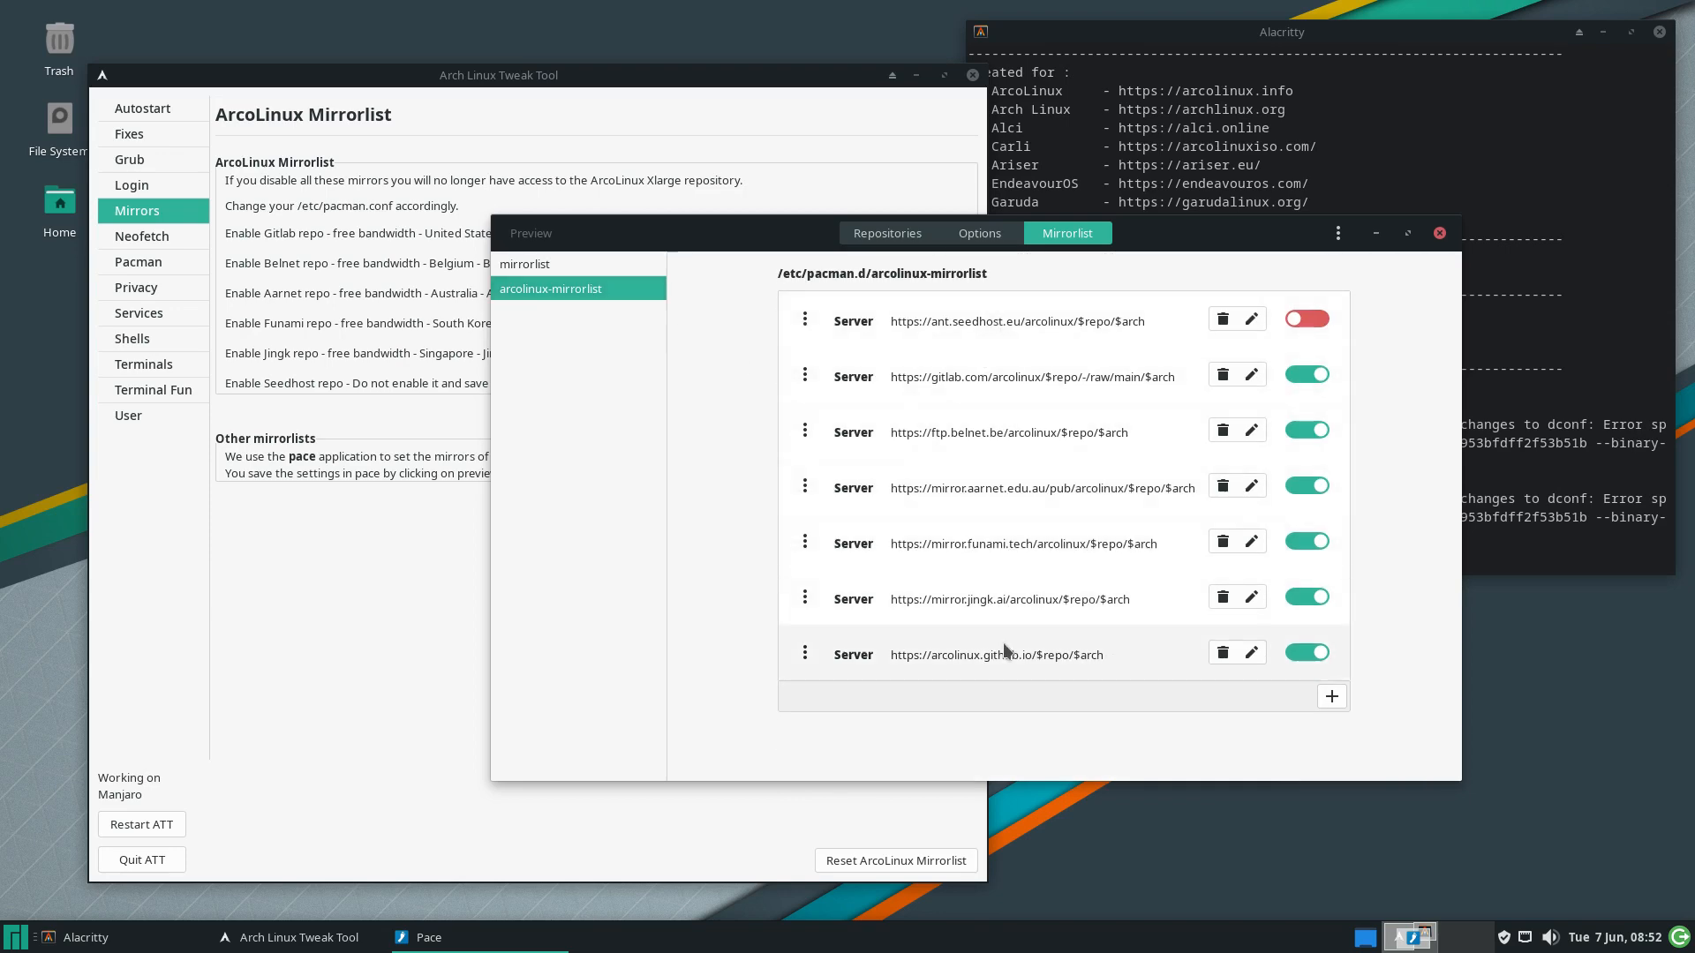
pyautogui.click(1440, 233)
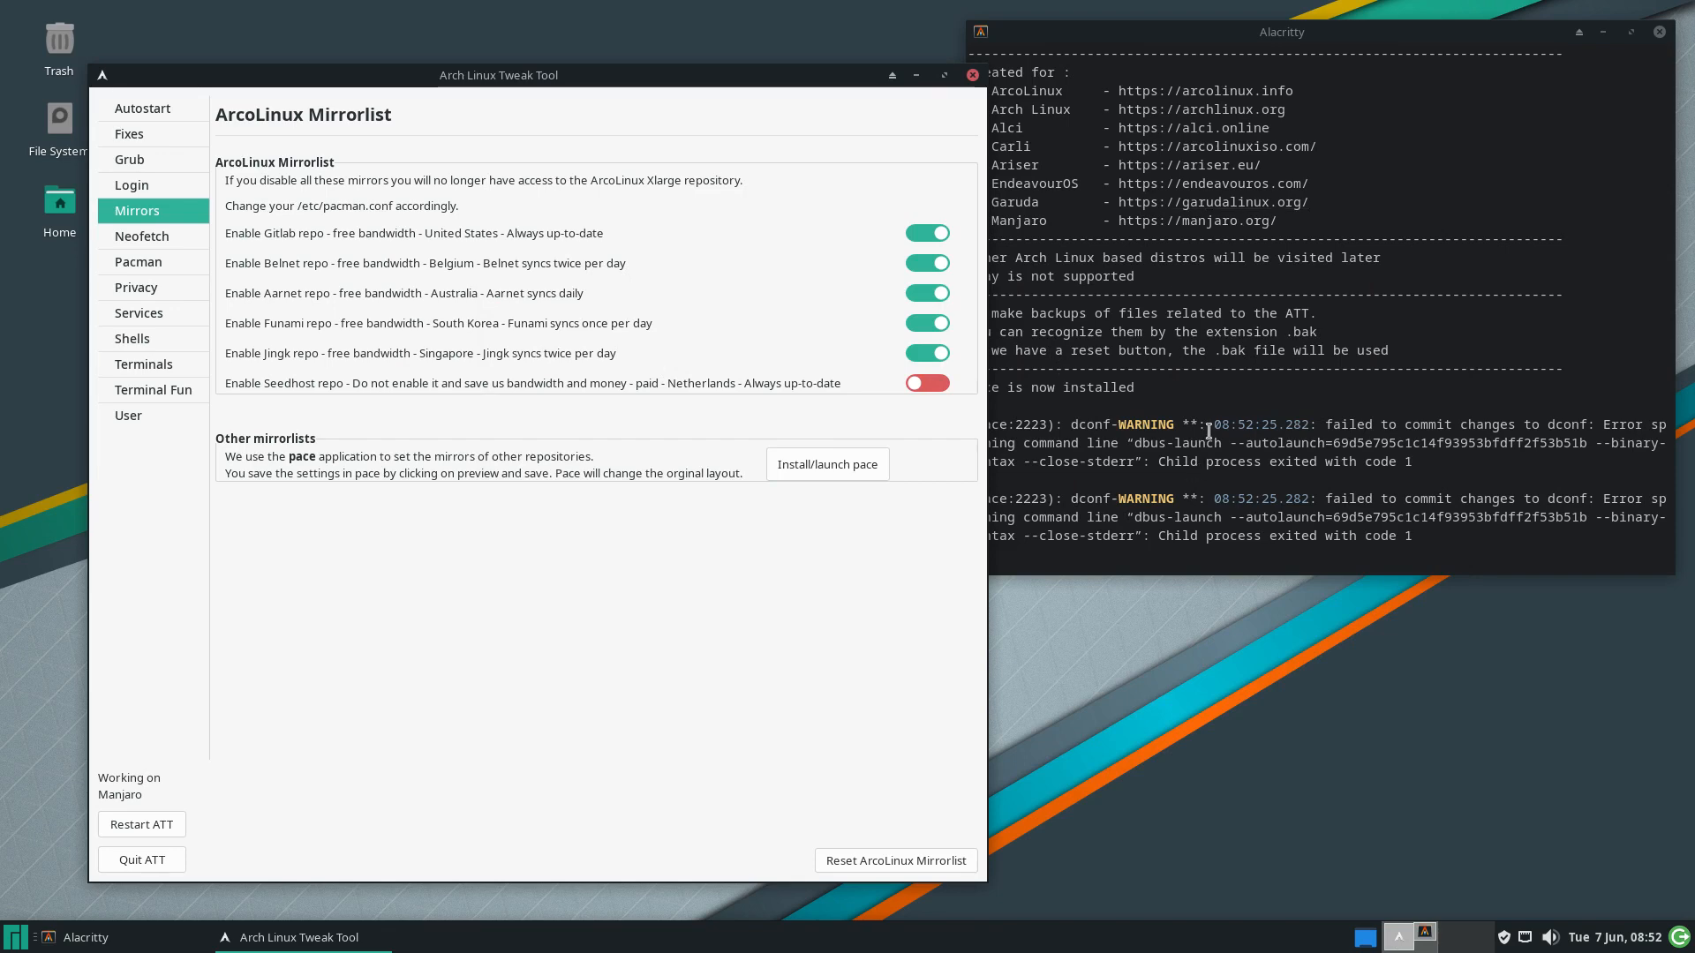
# On the Neofetch page, switch on 'Neofetch enabled' with a spare terminal open beside the tool
pyautogui.click(1036, 405)
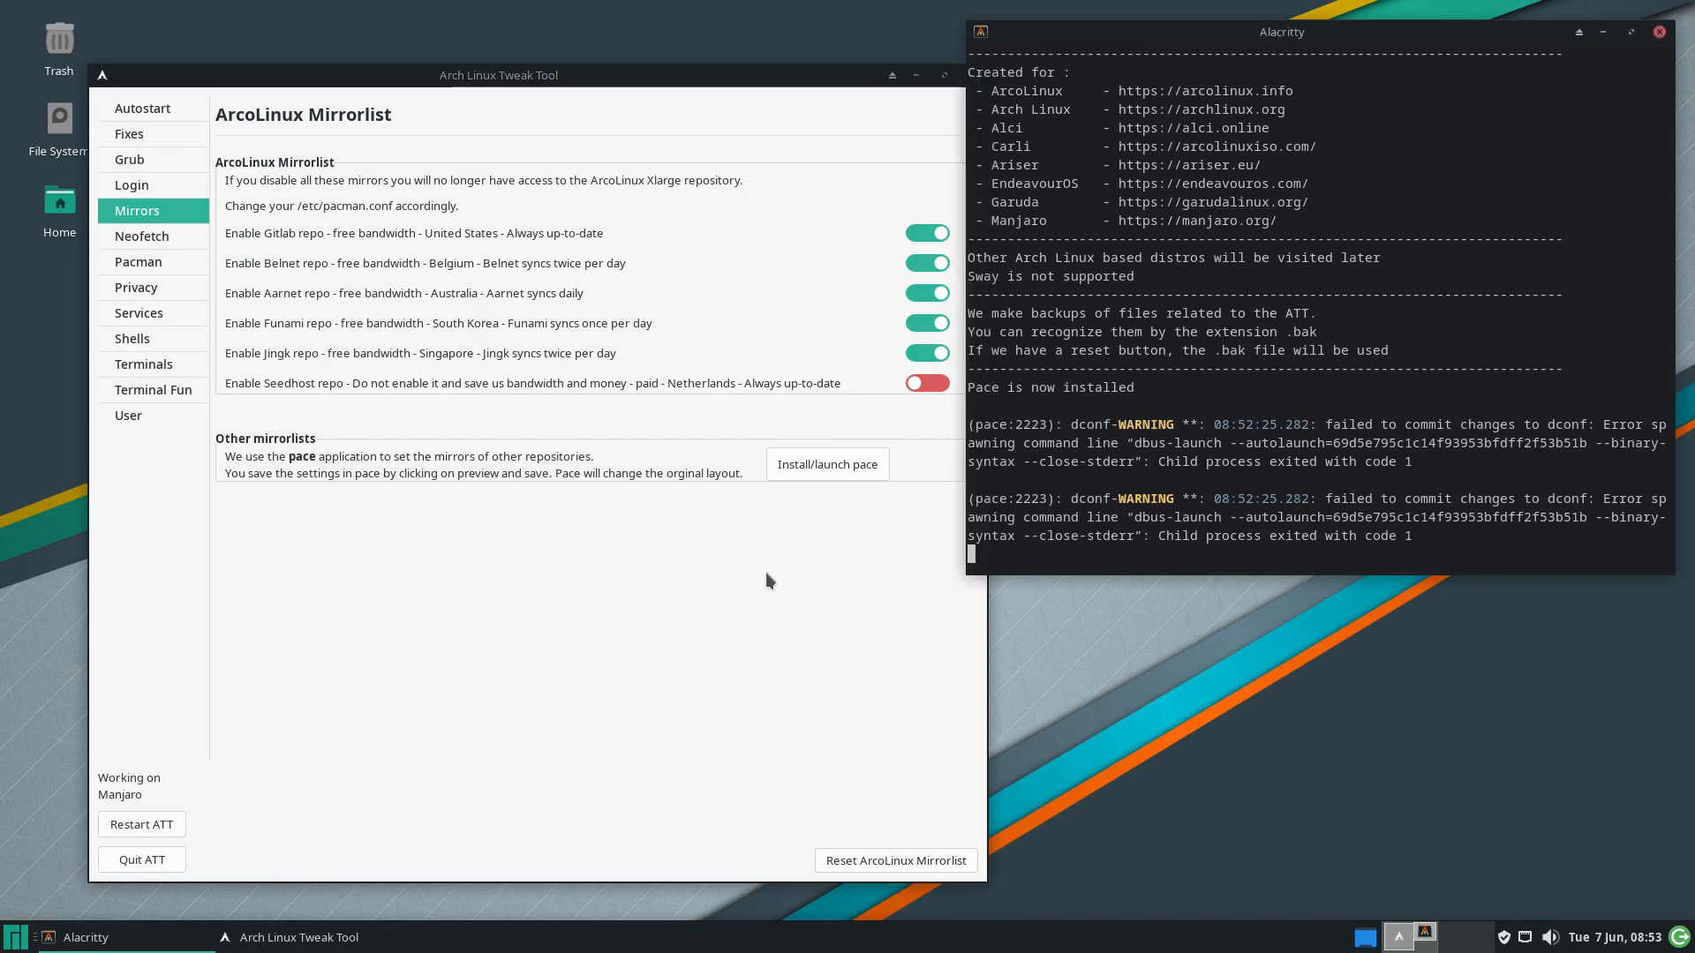
pyautogui.click(155, 234)
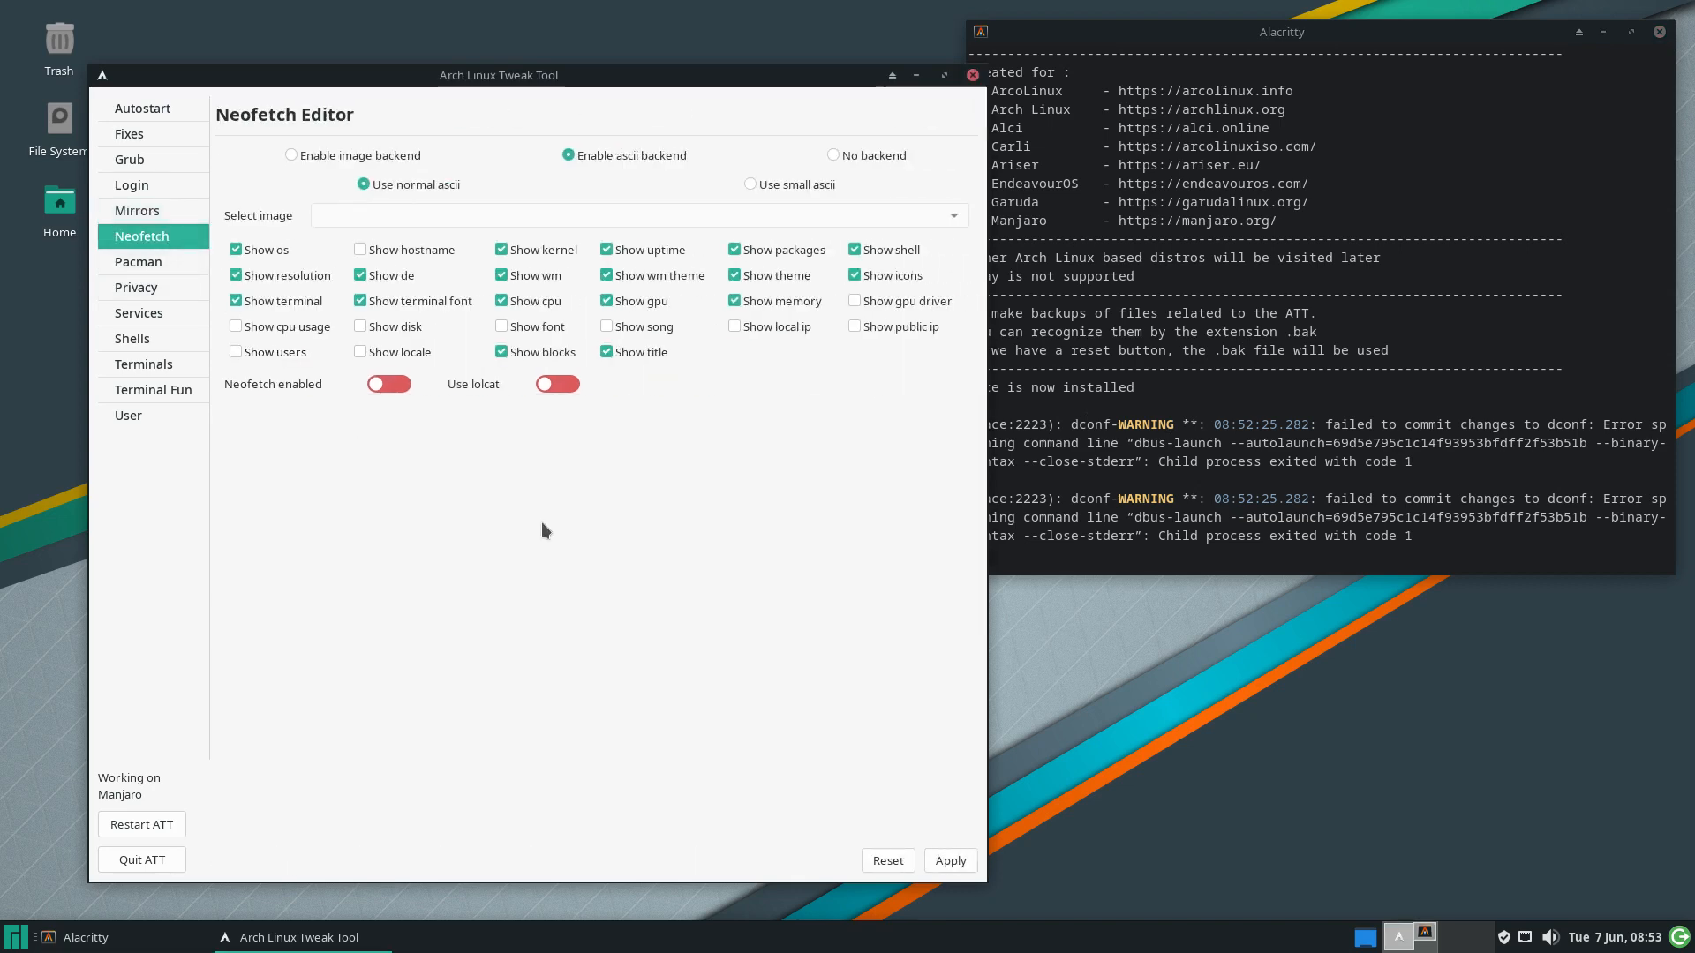
pyautogui.click(22, 938)
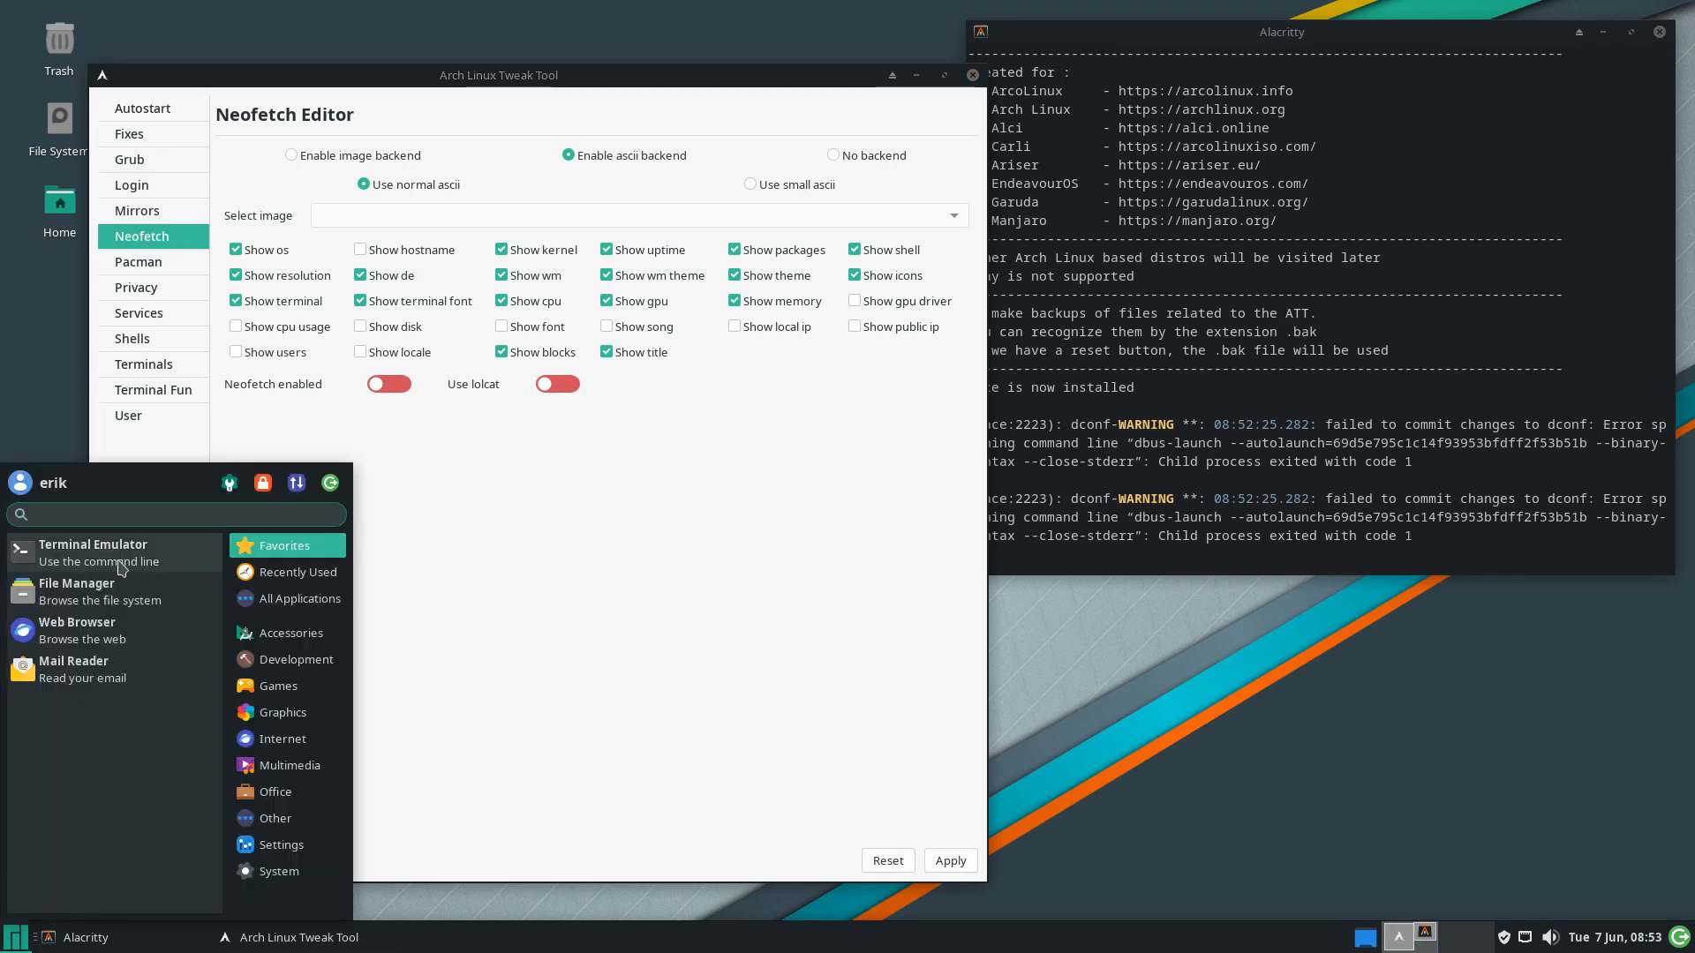
pyautogui.click(93, 553)
pyautogui.moveTo(876, 205); pyautogui.dragTo(1246, 340)
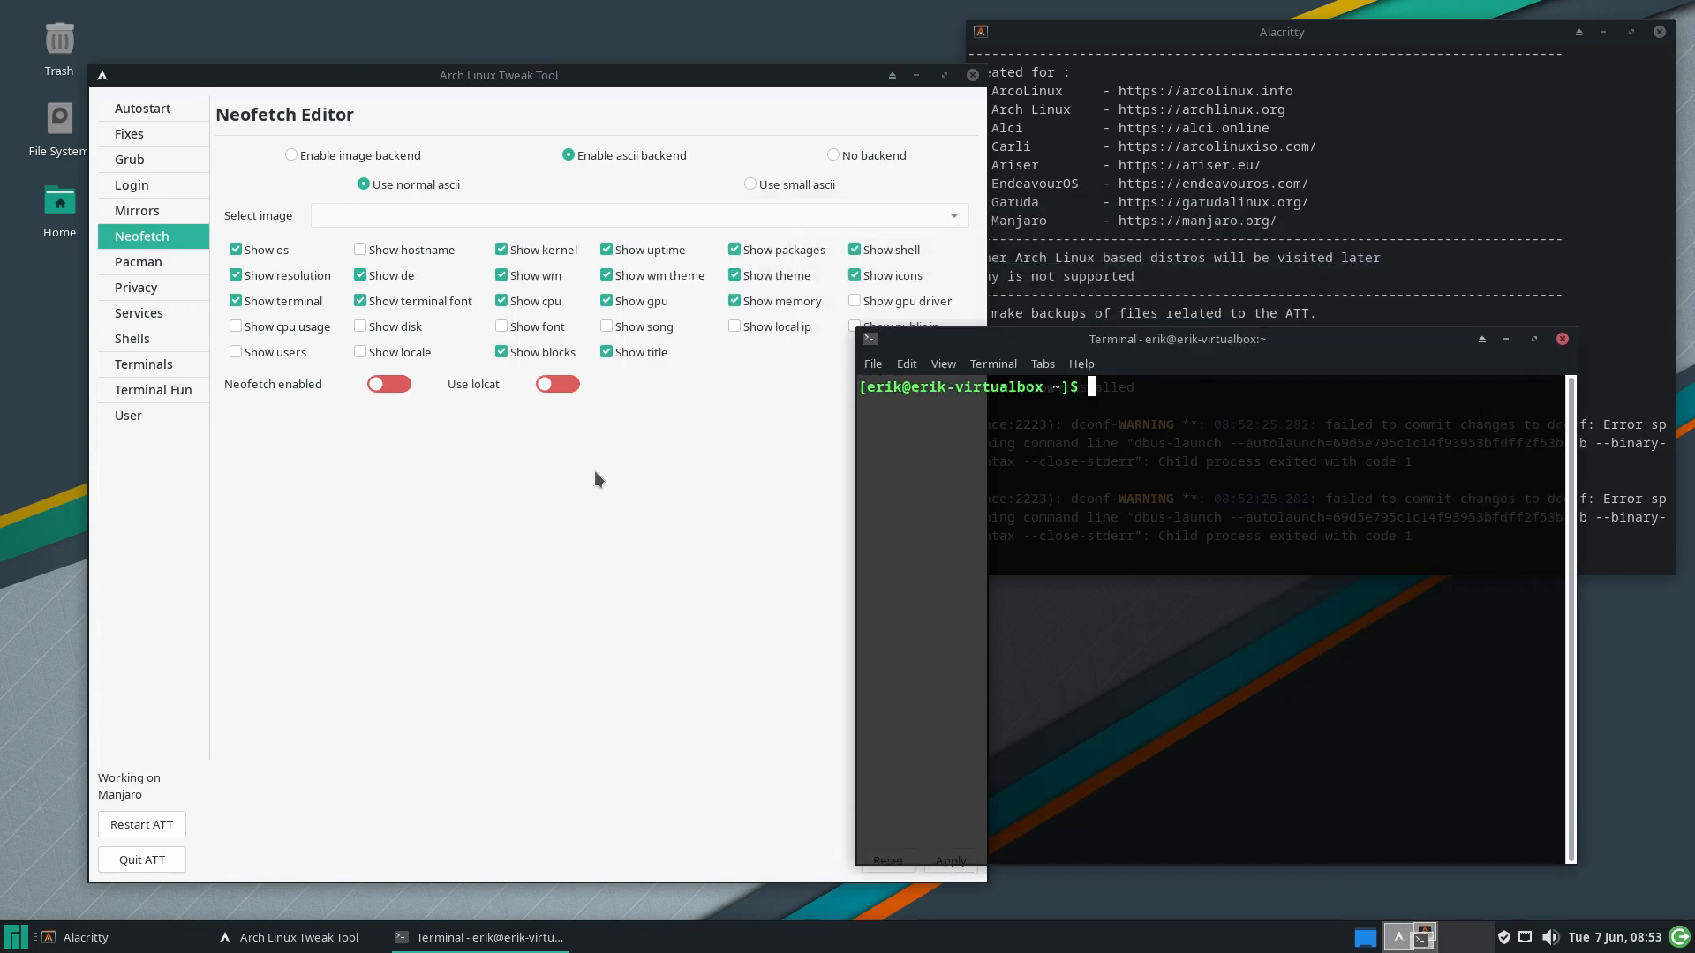
pyautogui.click(372, 399)
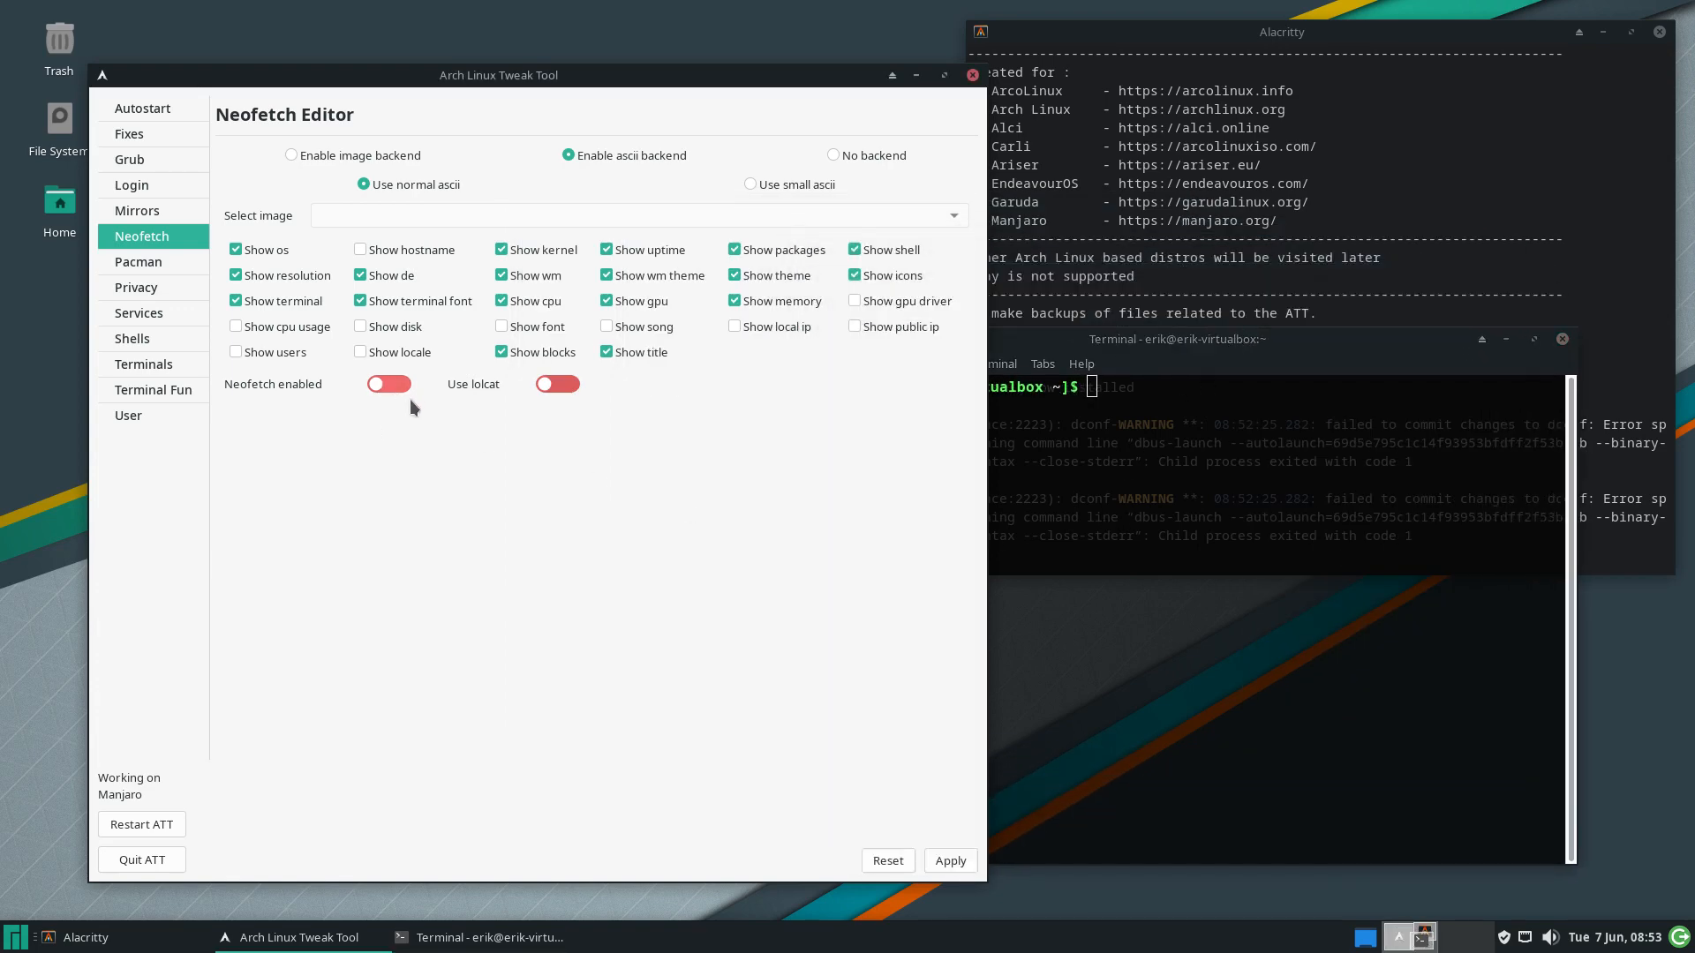
pyautogui.click(401, 384)
# Launch a new terminal from the Whisker menu to confirm Neofetch prints the system info
pyautogui.click(13, 941)
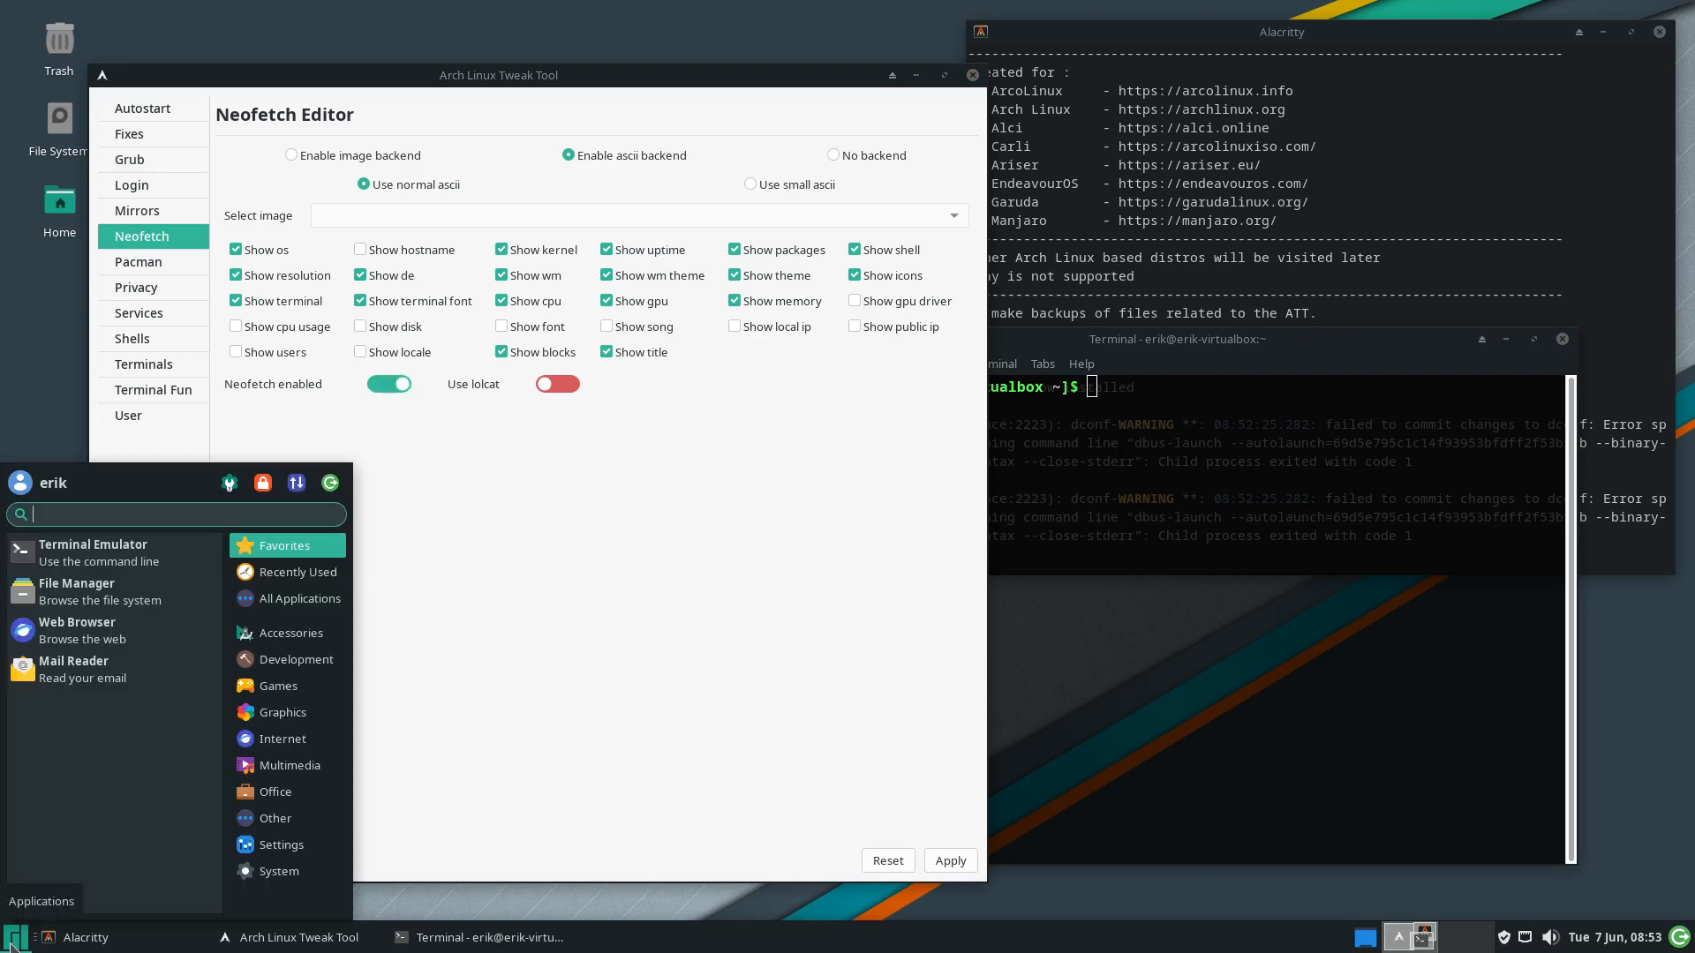
pyautogui.click(156, 565)
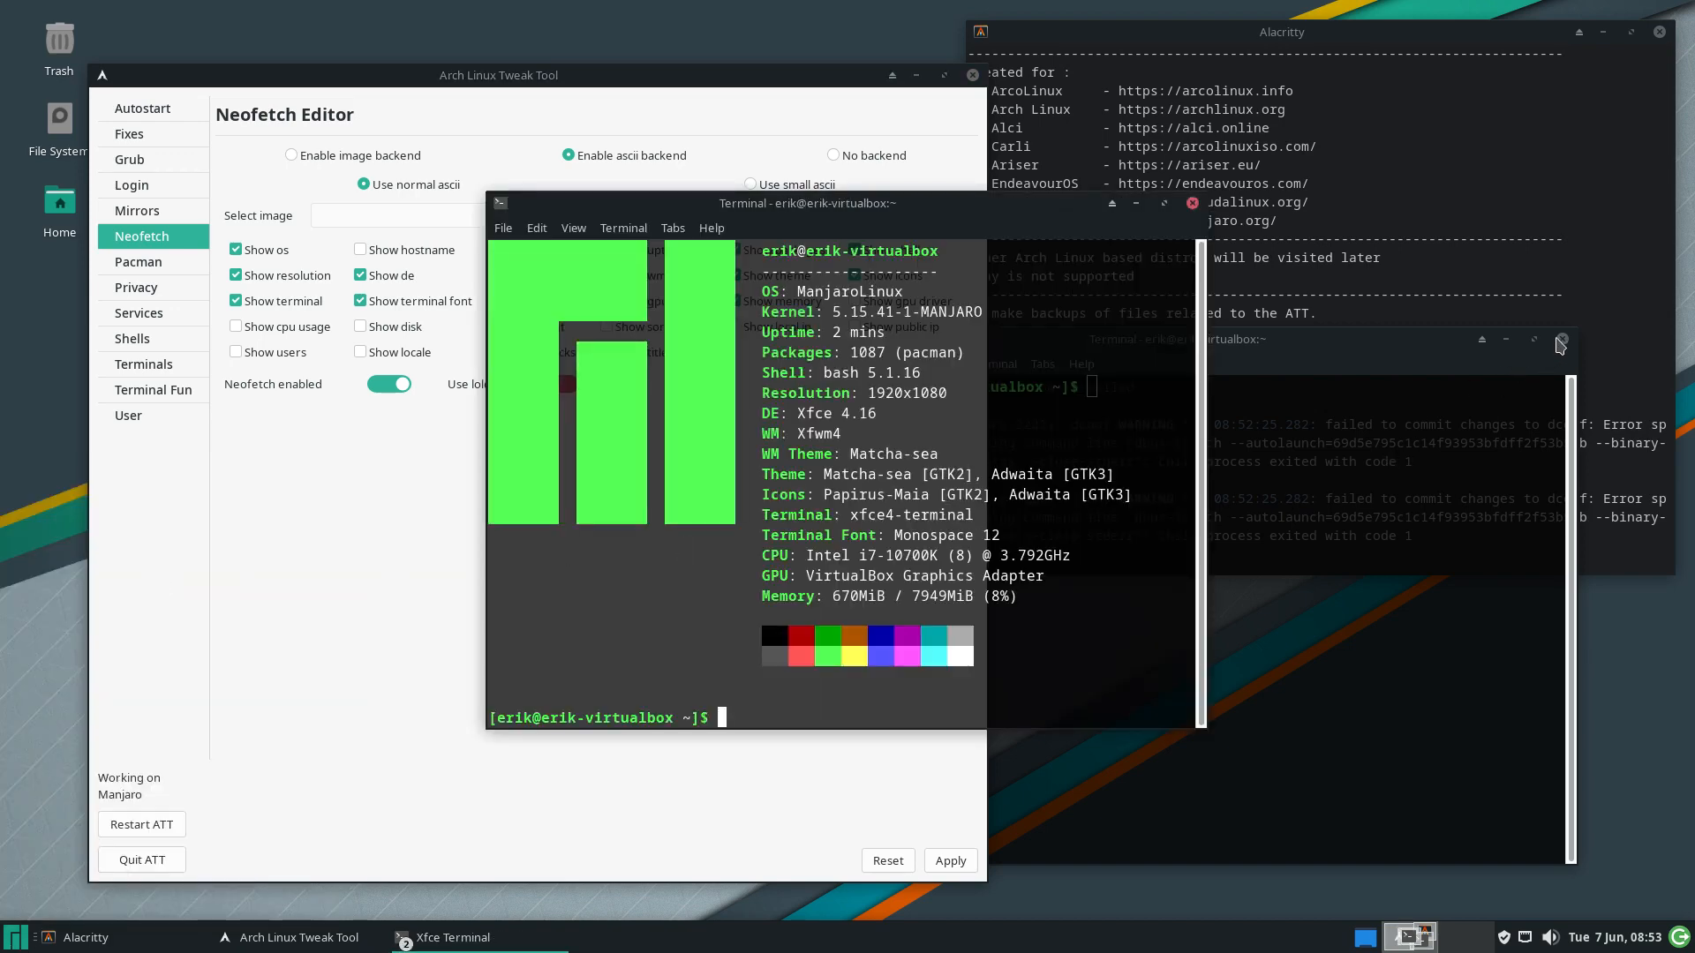
pyautogui.click(1562, 339)
pyautogui.moveTo(936, 202); pyautogui.dragTo(1316, 326)
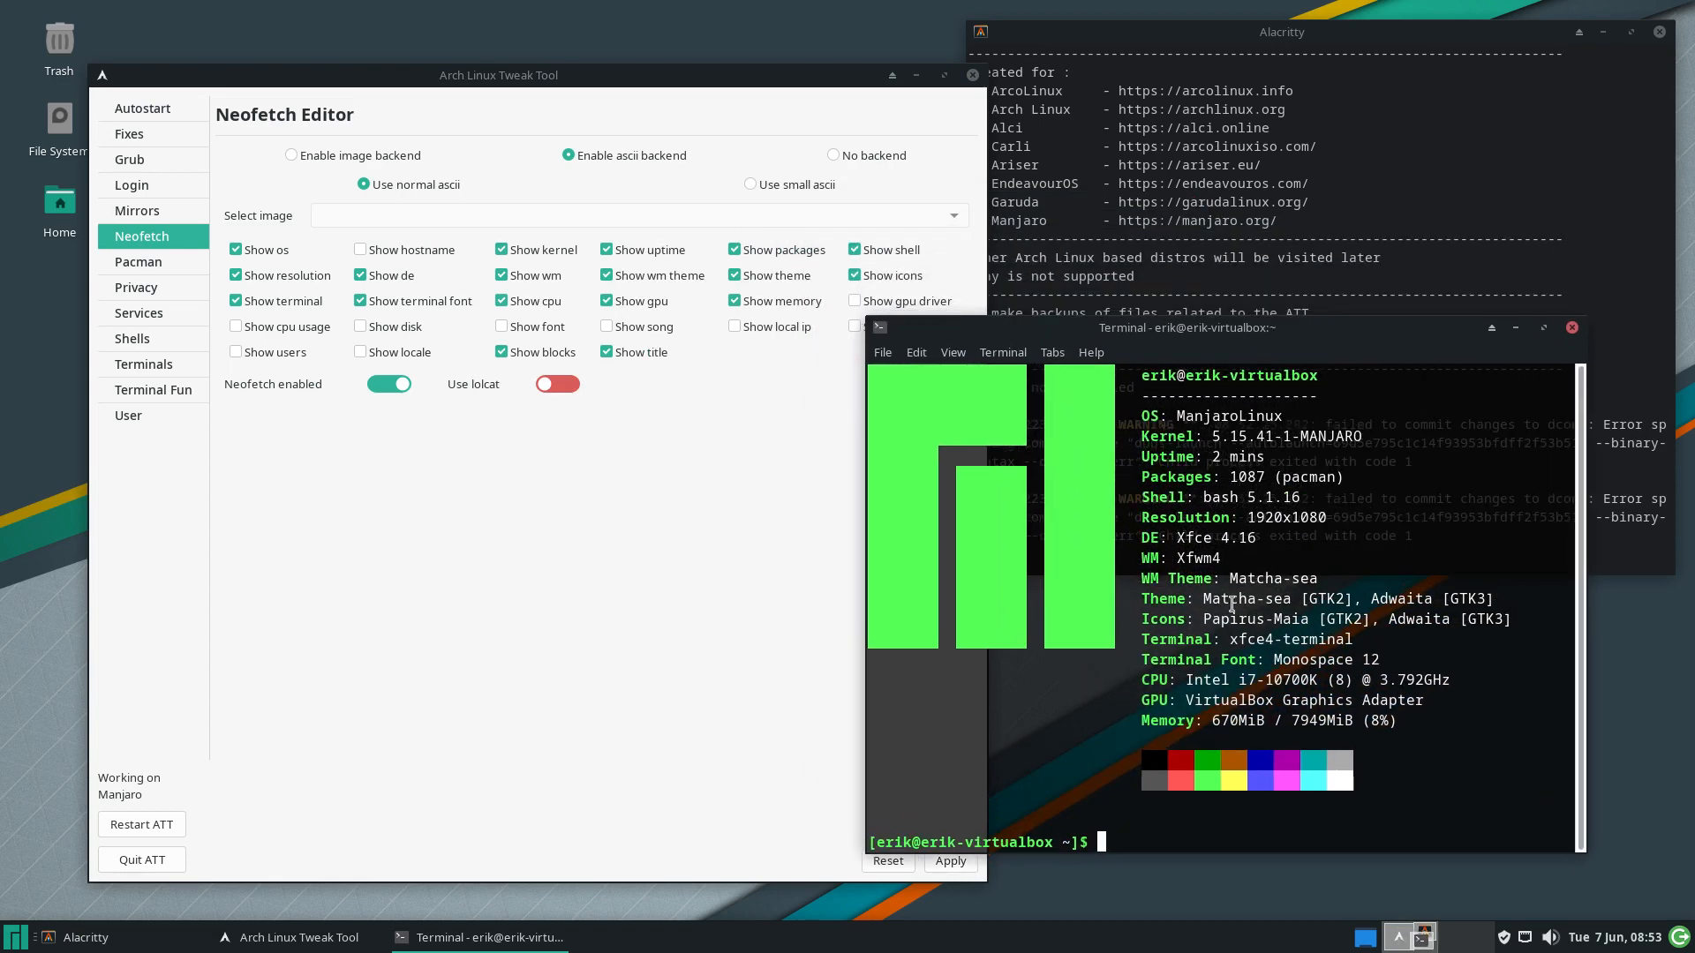
# Switch on 'Use lolcat' and close the Neofetch terminal
pyautogui.click(607, 448)
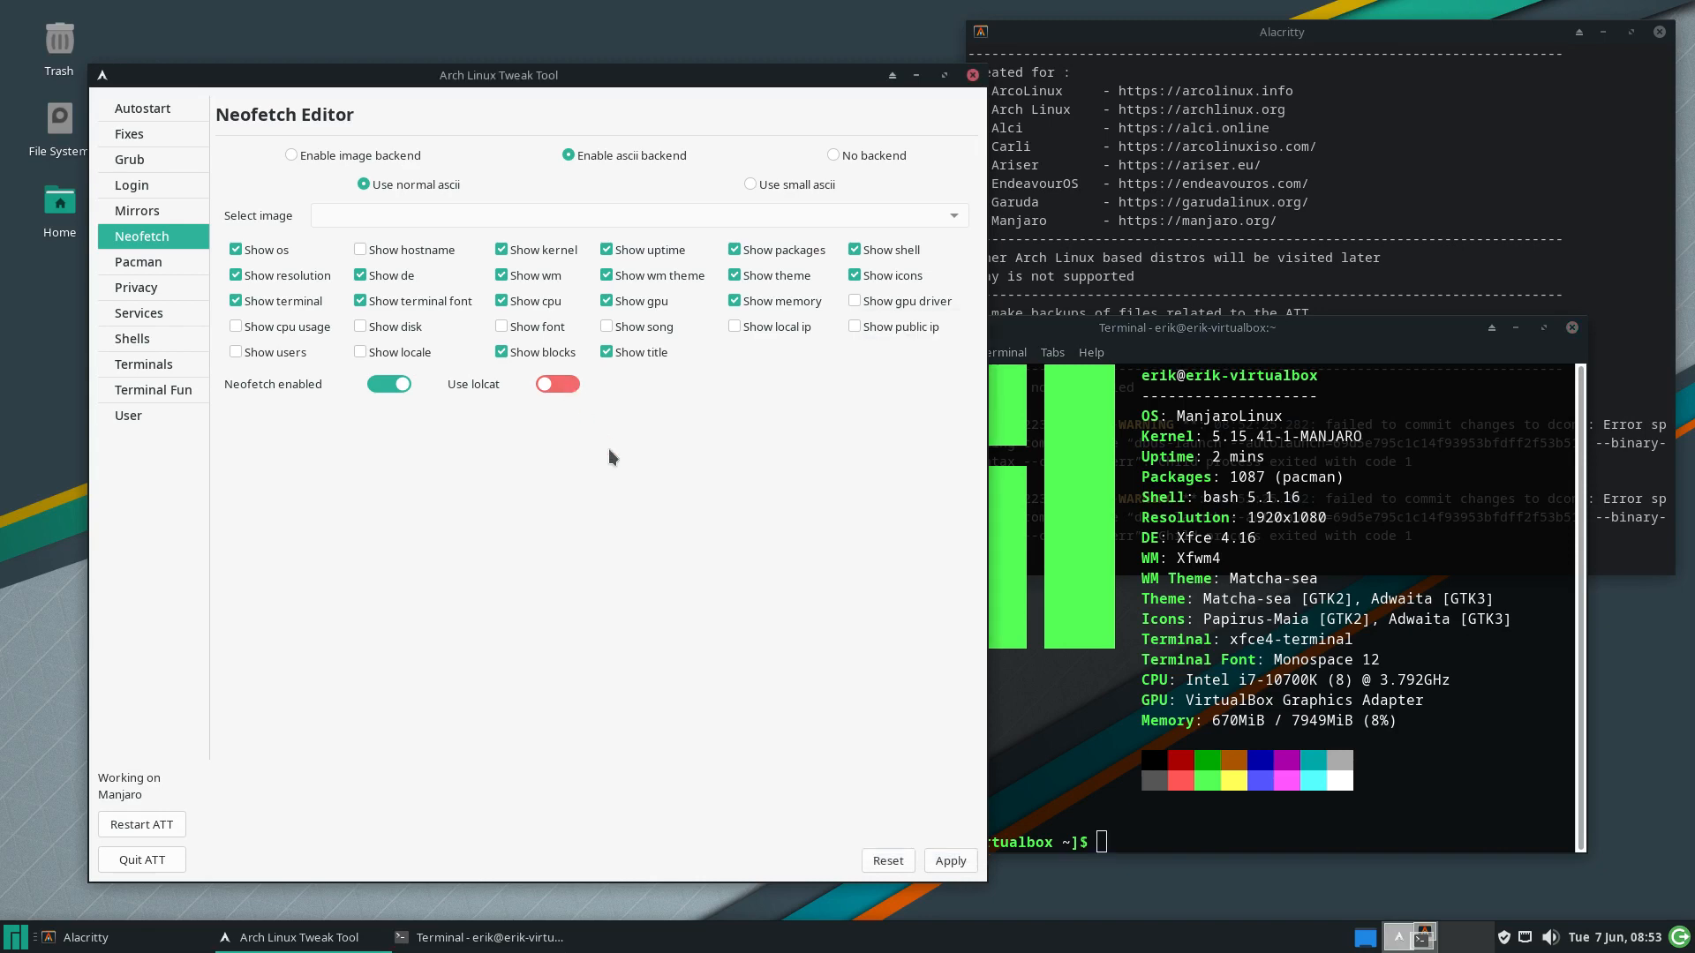
pyautogui.click(557, 384)
pyautogui.click(1571, 329)
# Open a new terminal to see the lolcat-coloured Neofetch output
pyautogui.click(17, 940)
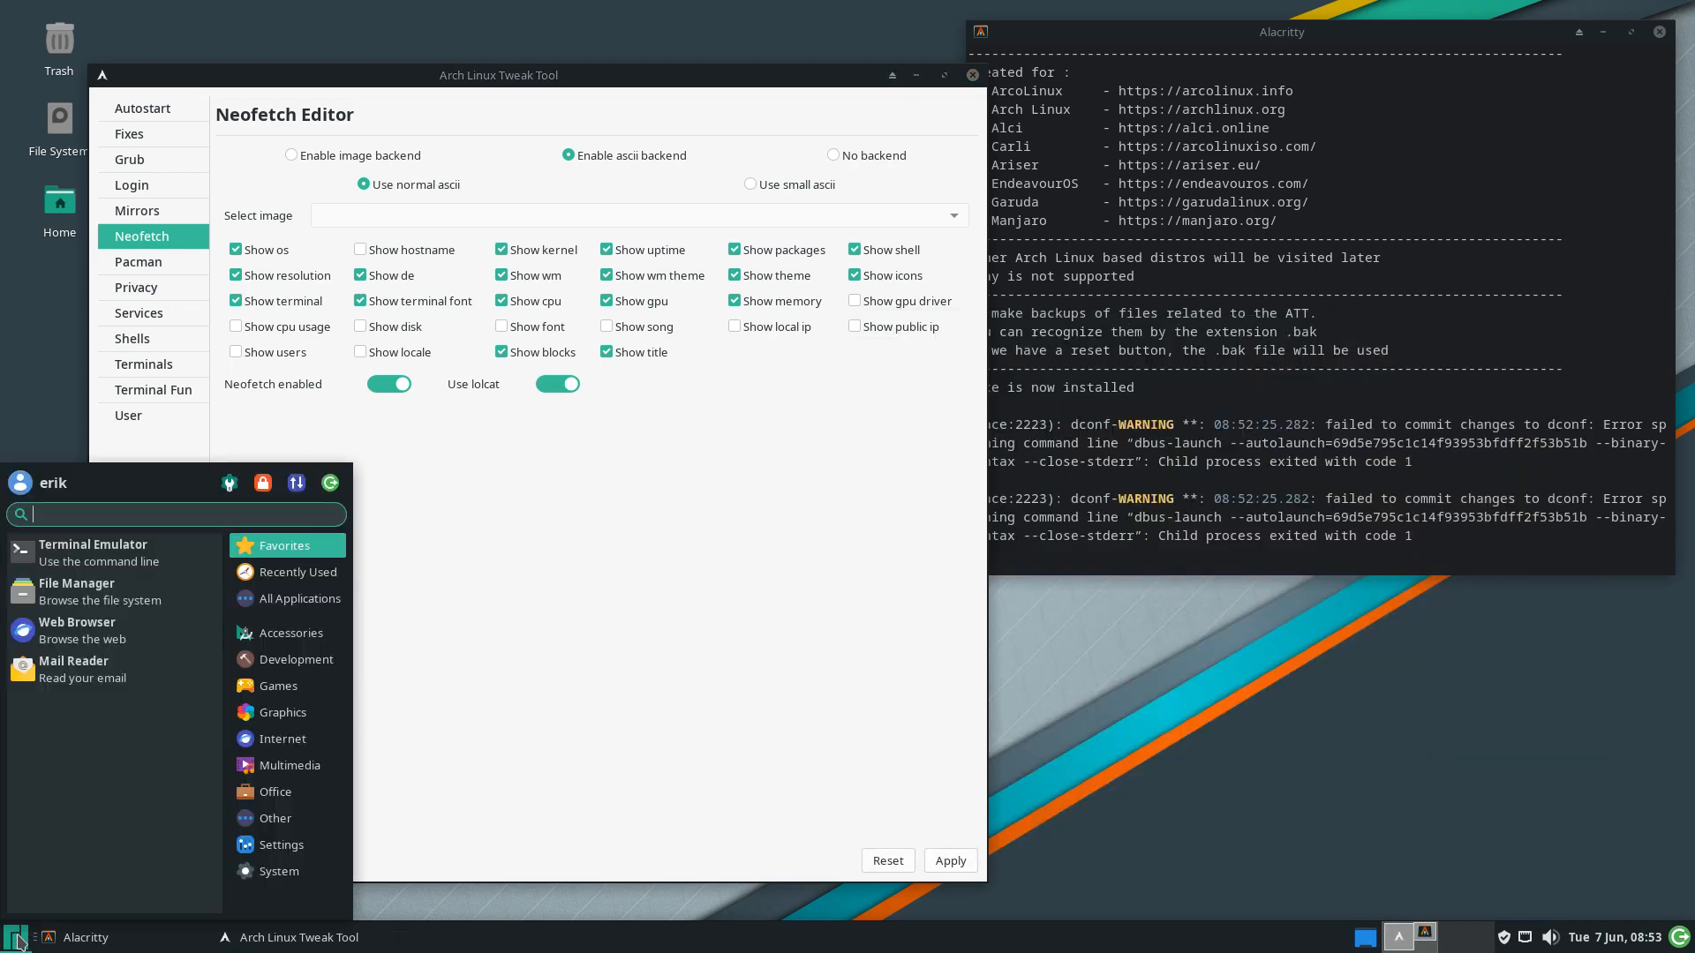
pyautogui.click(132, 554)
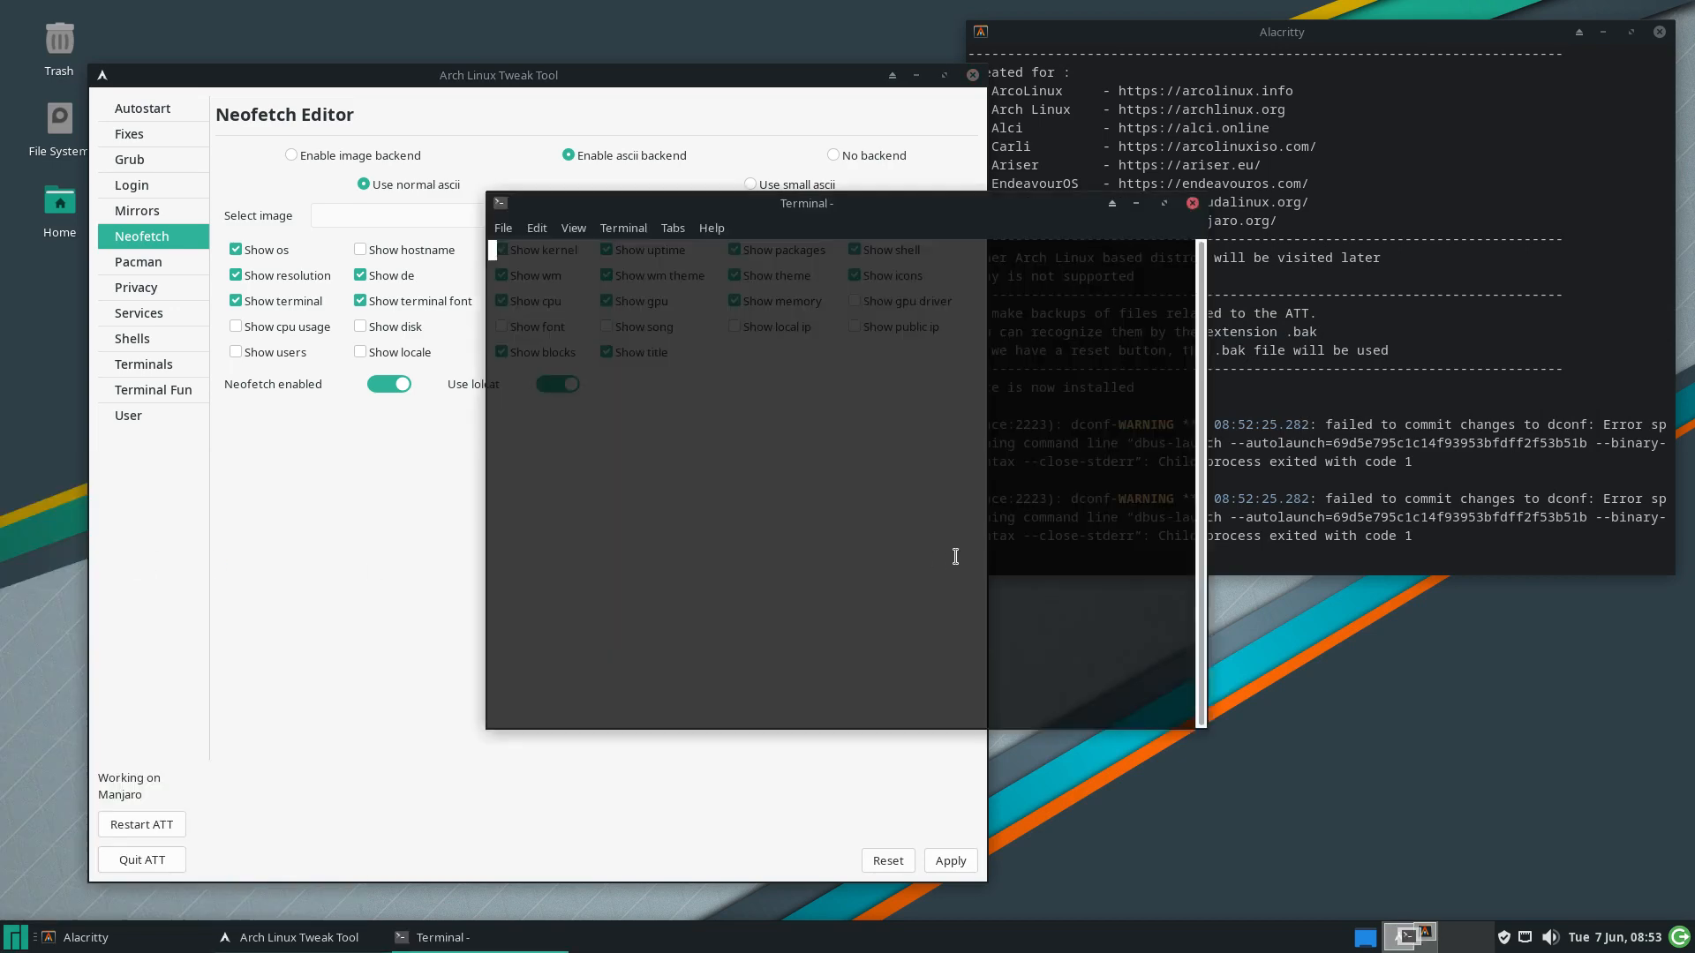
pyautogui.moveTo(921, 205); pyautogui.dragTo(1294, 303)
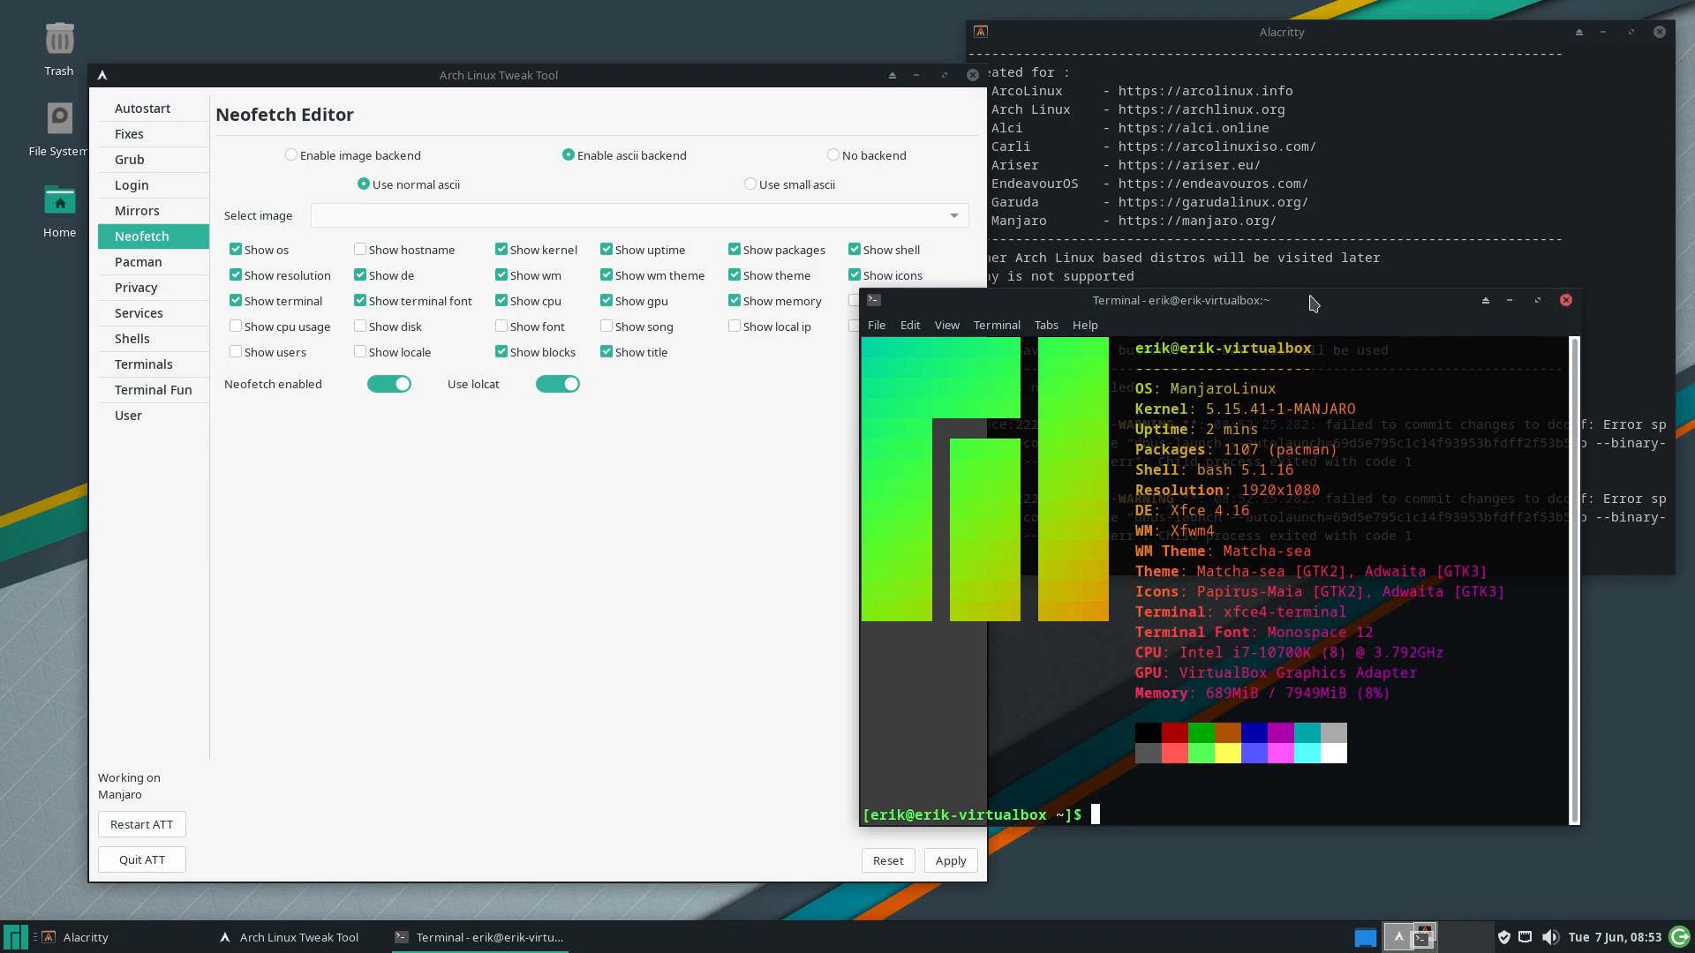
pyautogui.moveTo(1309, 296); pyautogui.dragTo(1379, 246)
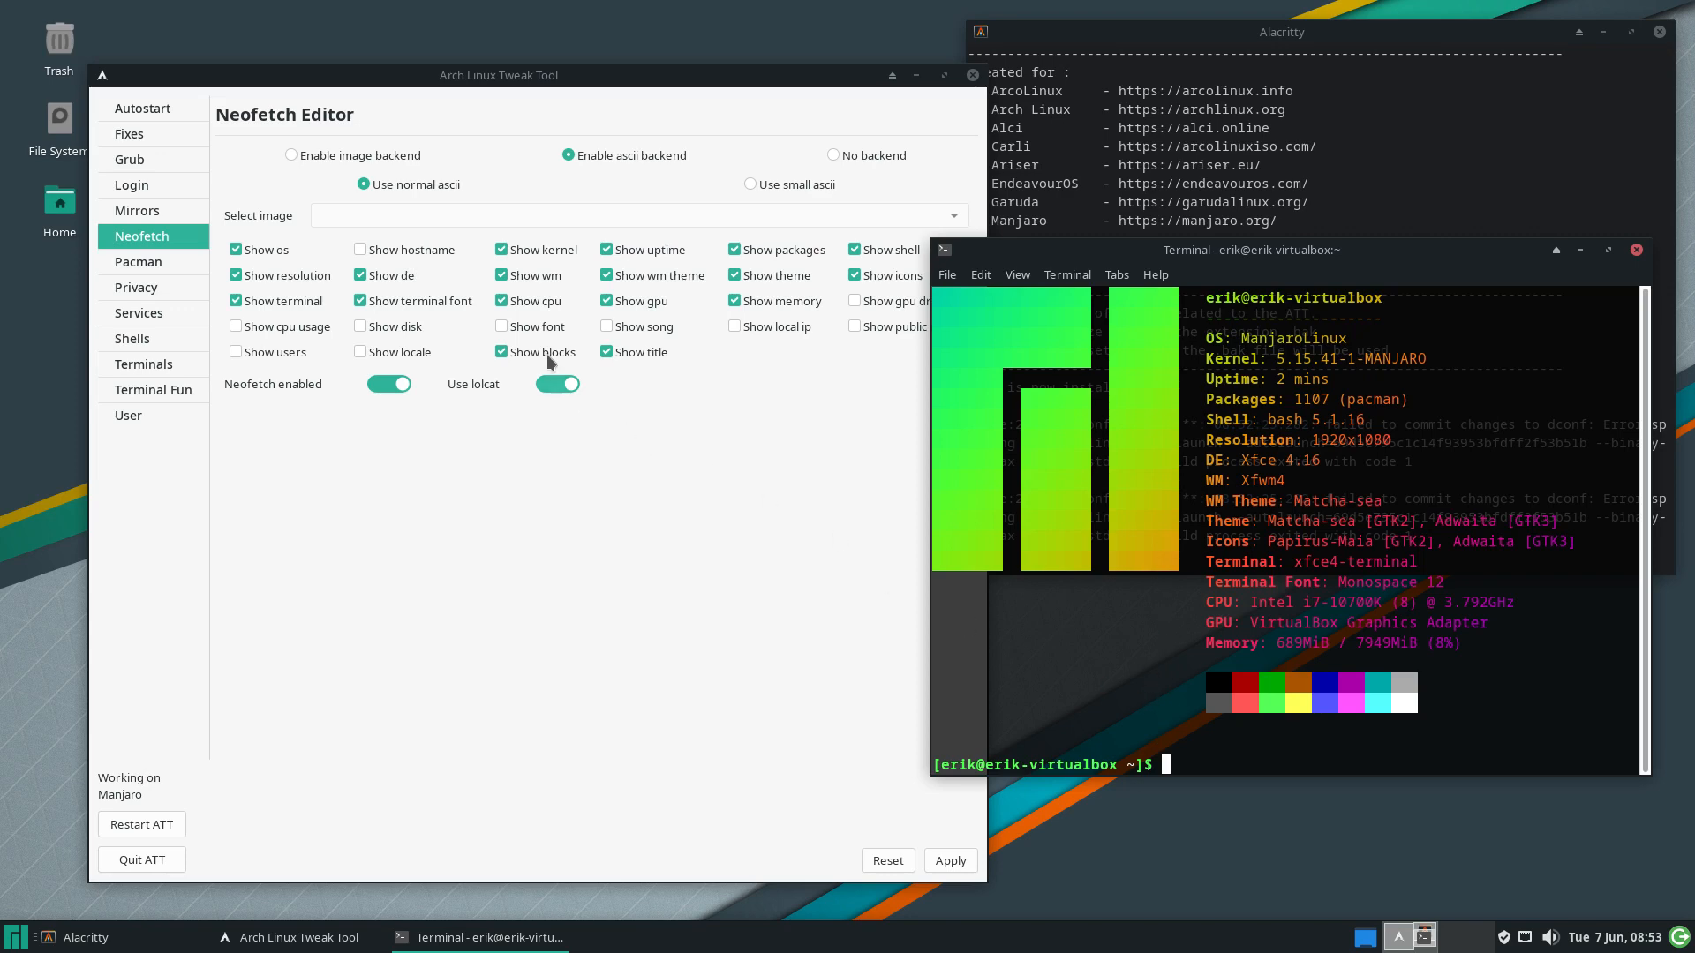
# Uncheck 'Show terminal font' and 'Show resolution' and apply the Neofetch settings
pyautogui.click(361, 301)
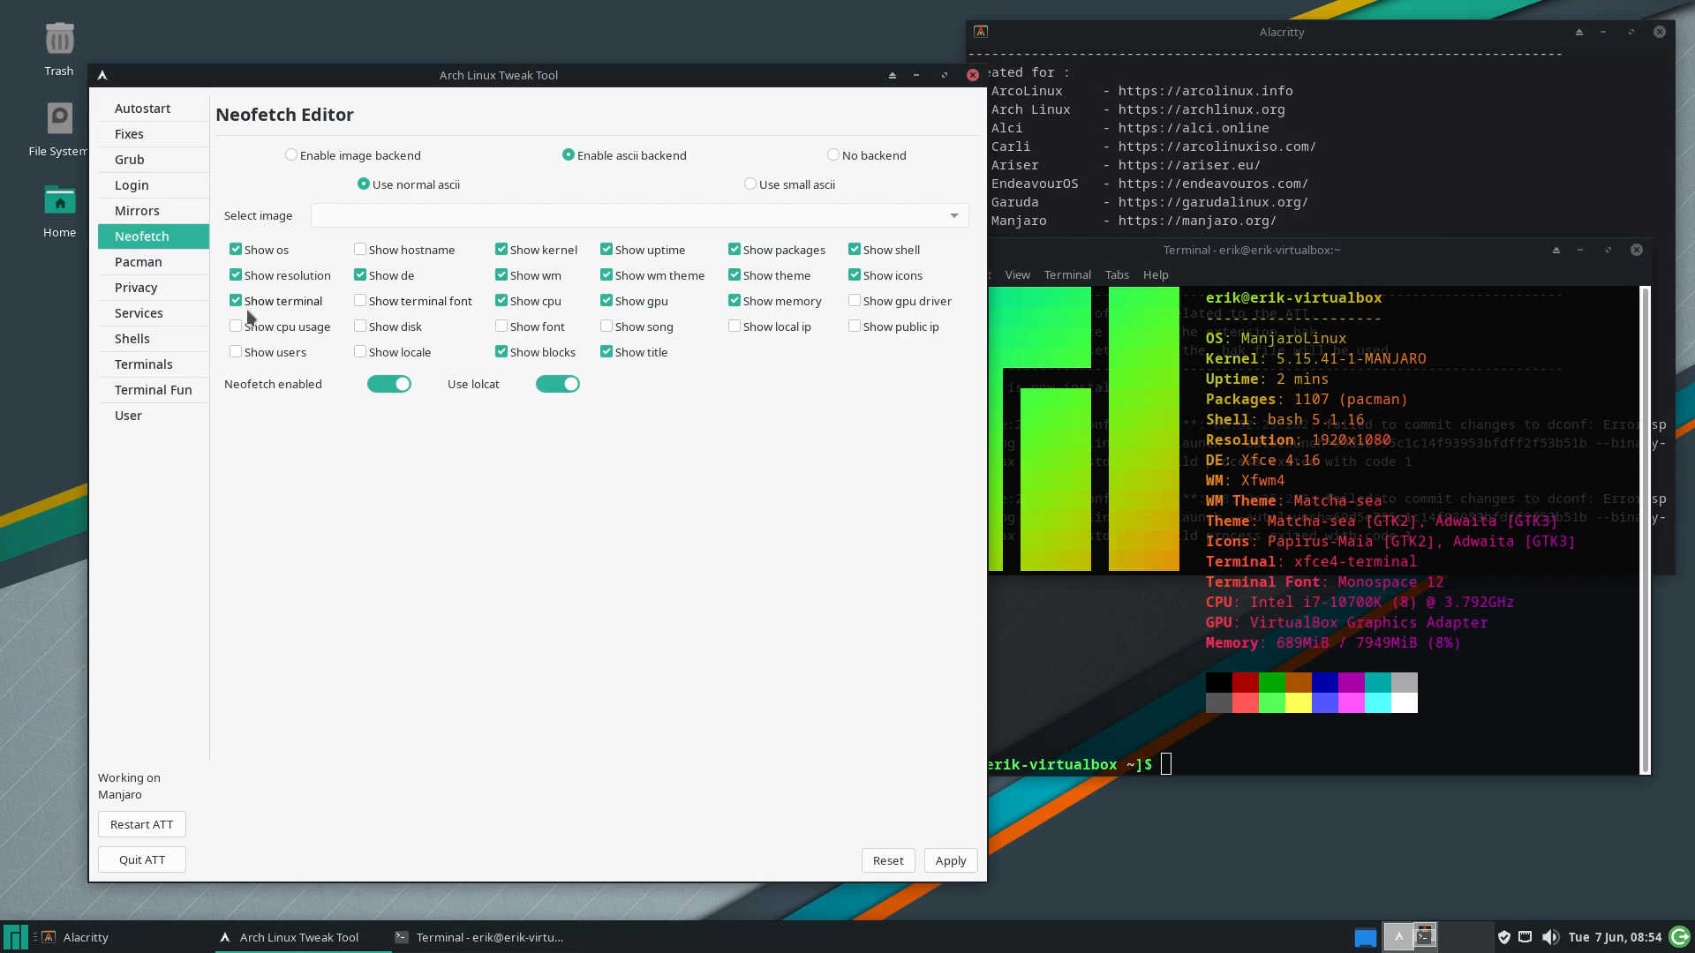
pyautogui.click(235, 276)
pyautogui.click(944, 859)
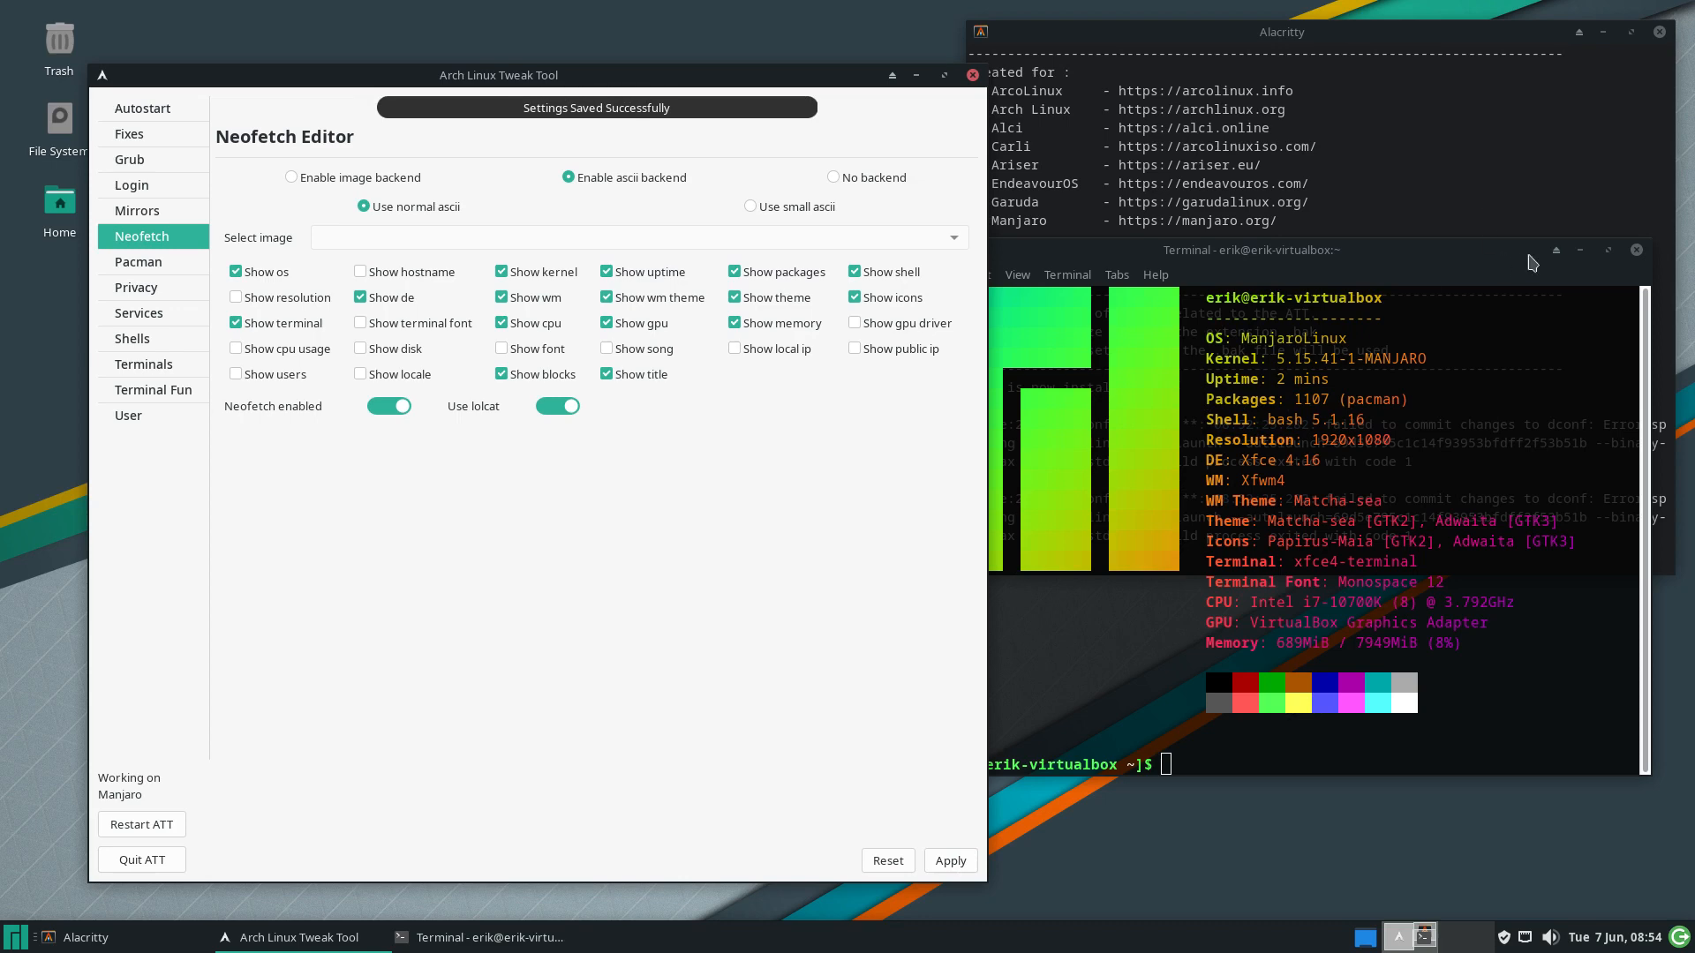
# Check the trimmed output in a fresh terminal, close it, and go to the Pacman Config Editor
pyautogui.click(1638, 251)
pyautogui.click(1637, 252)
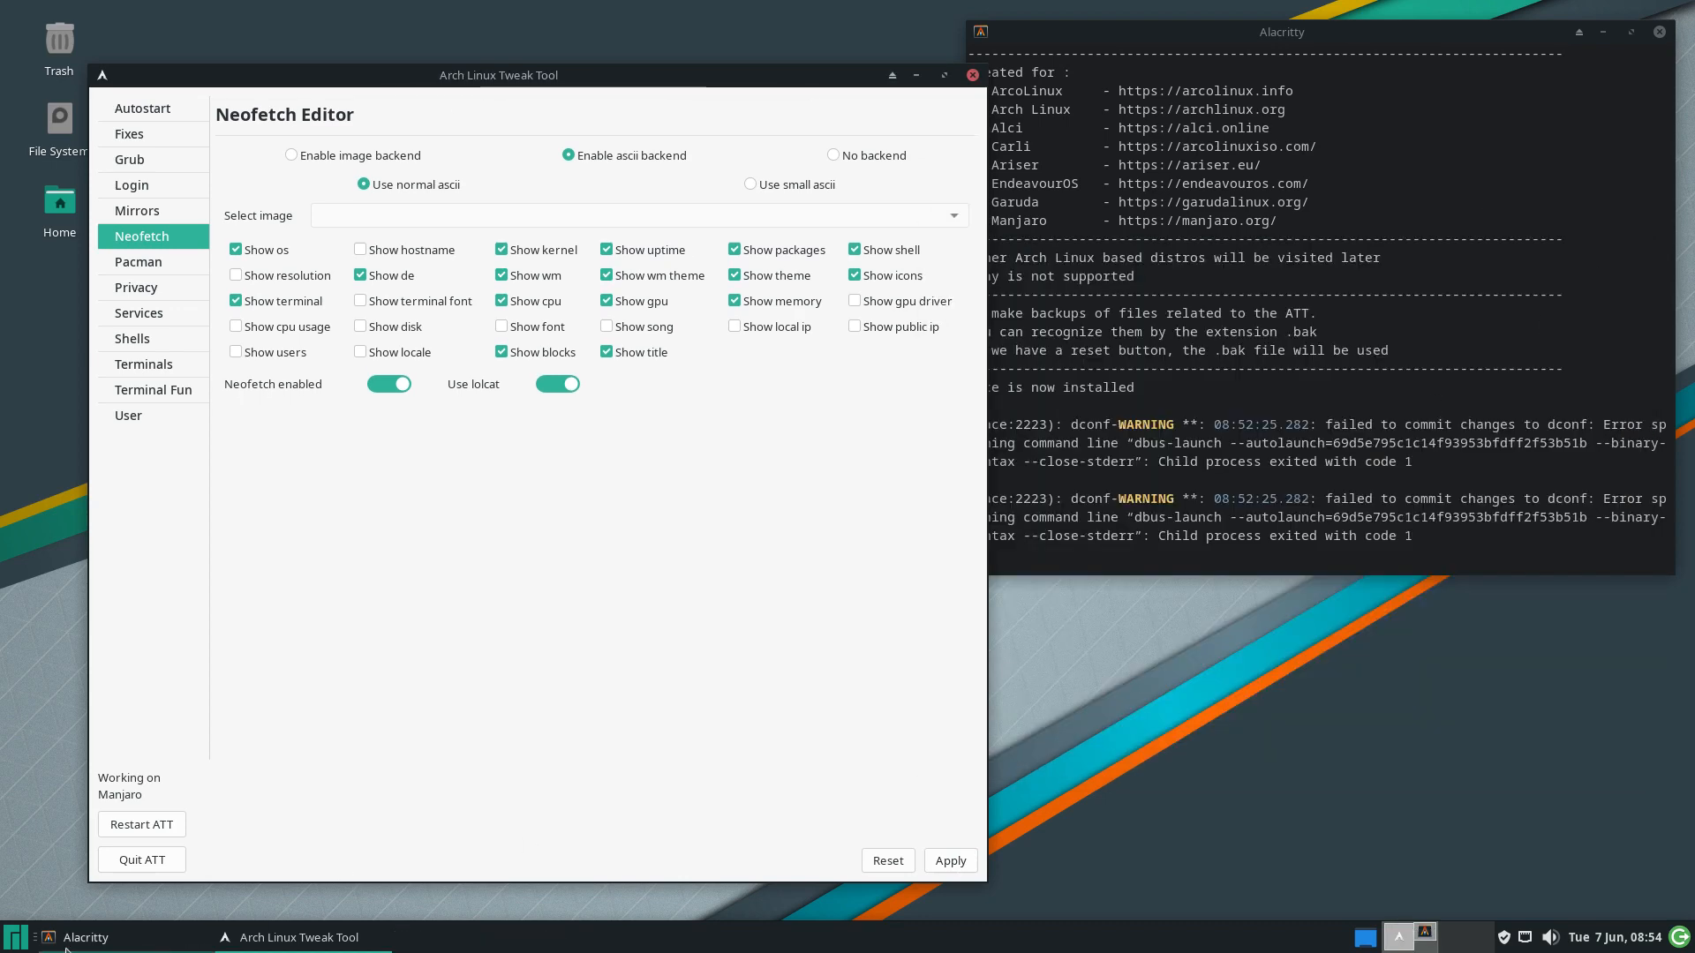
pyautogui.click(23, 946)
pyautogui.click(93, 552)
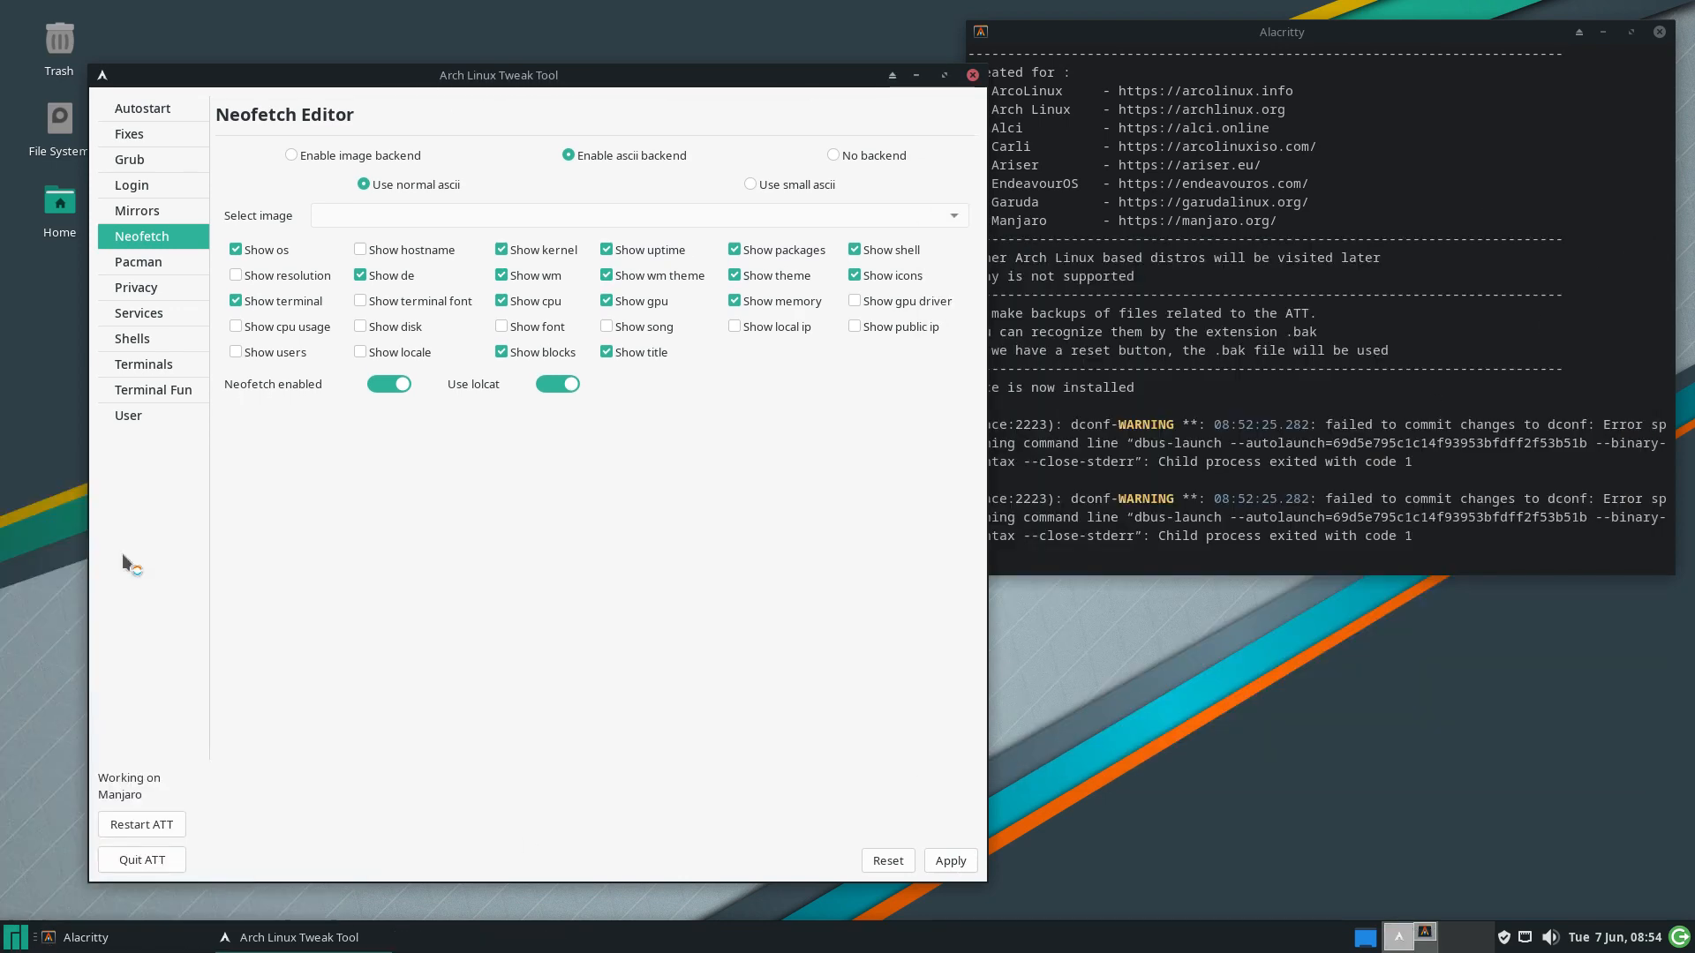
pyautogui.moveTo(919, 207); pyautogui.dragTo(1353, 379)
pyautogui.click(1625, 376)
pyautogui.click(153, 264)
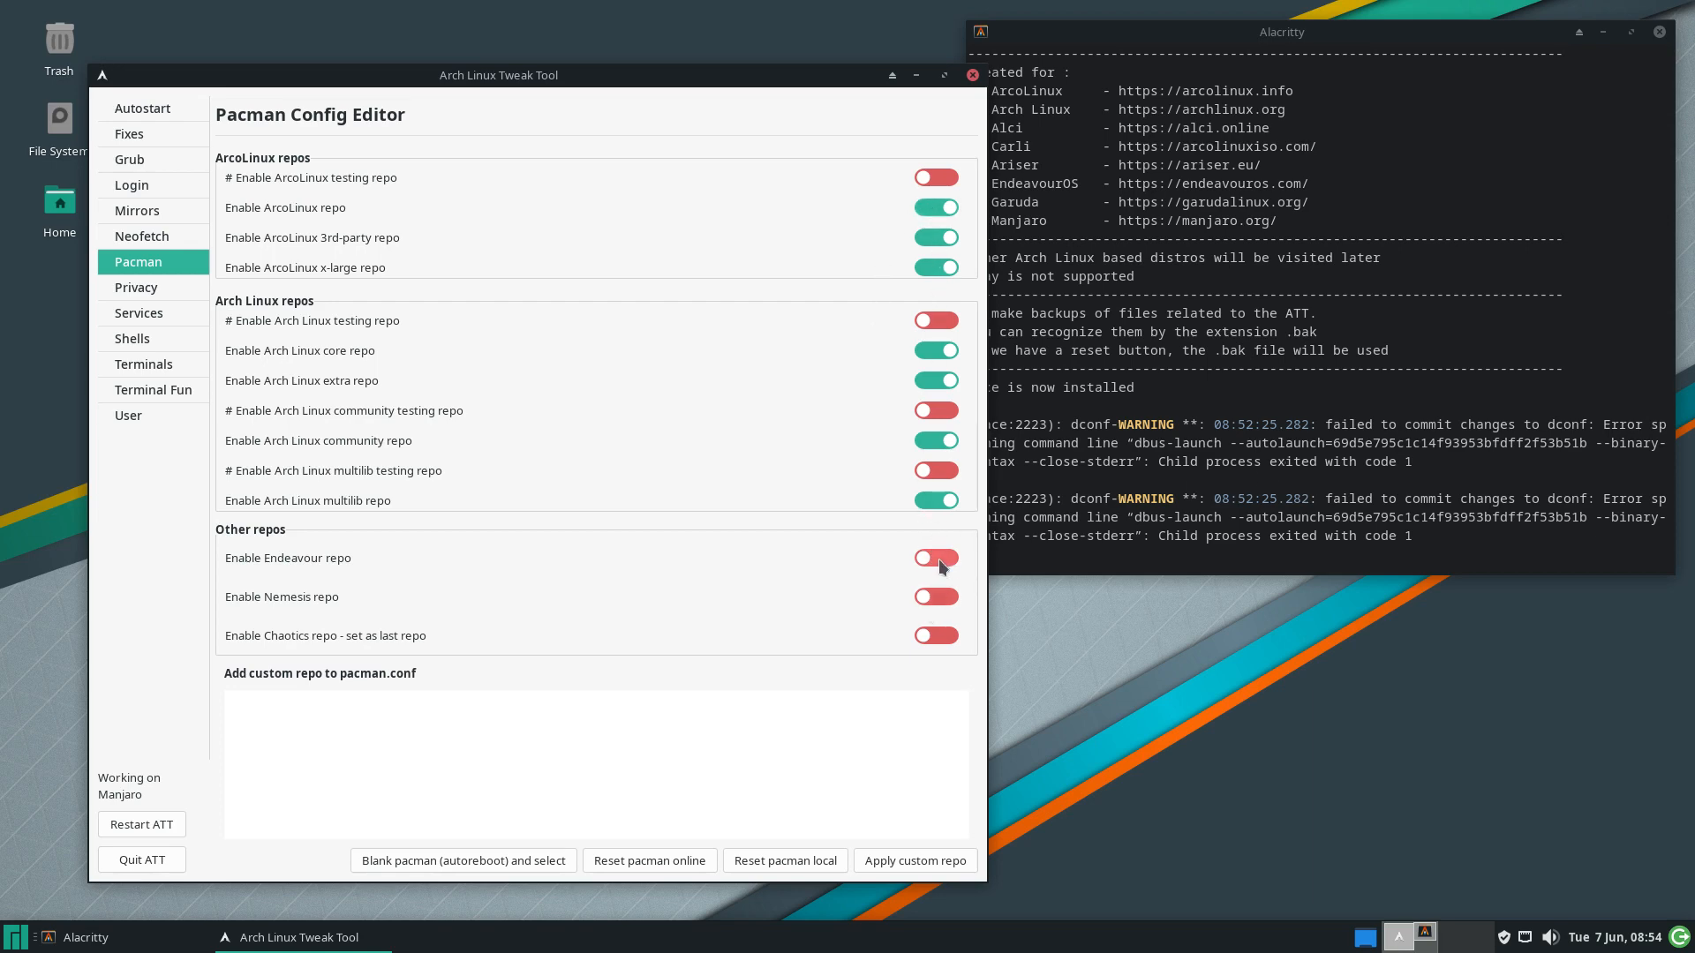
# Switch on 'Enable Chaotics repo - set as last repo' and select the terminal's confirmation line
pyautogui.click(950, 636)
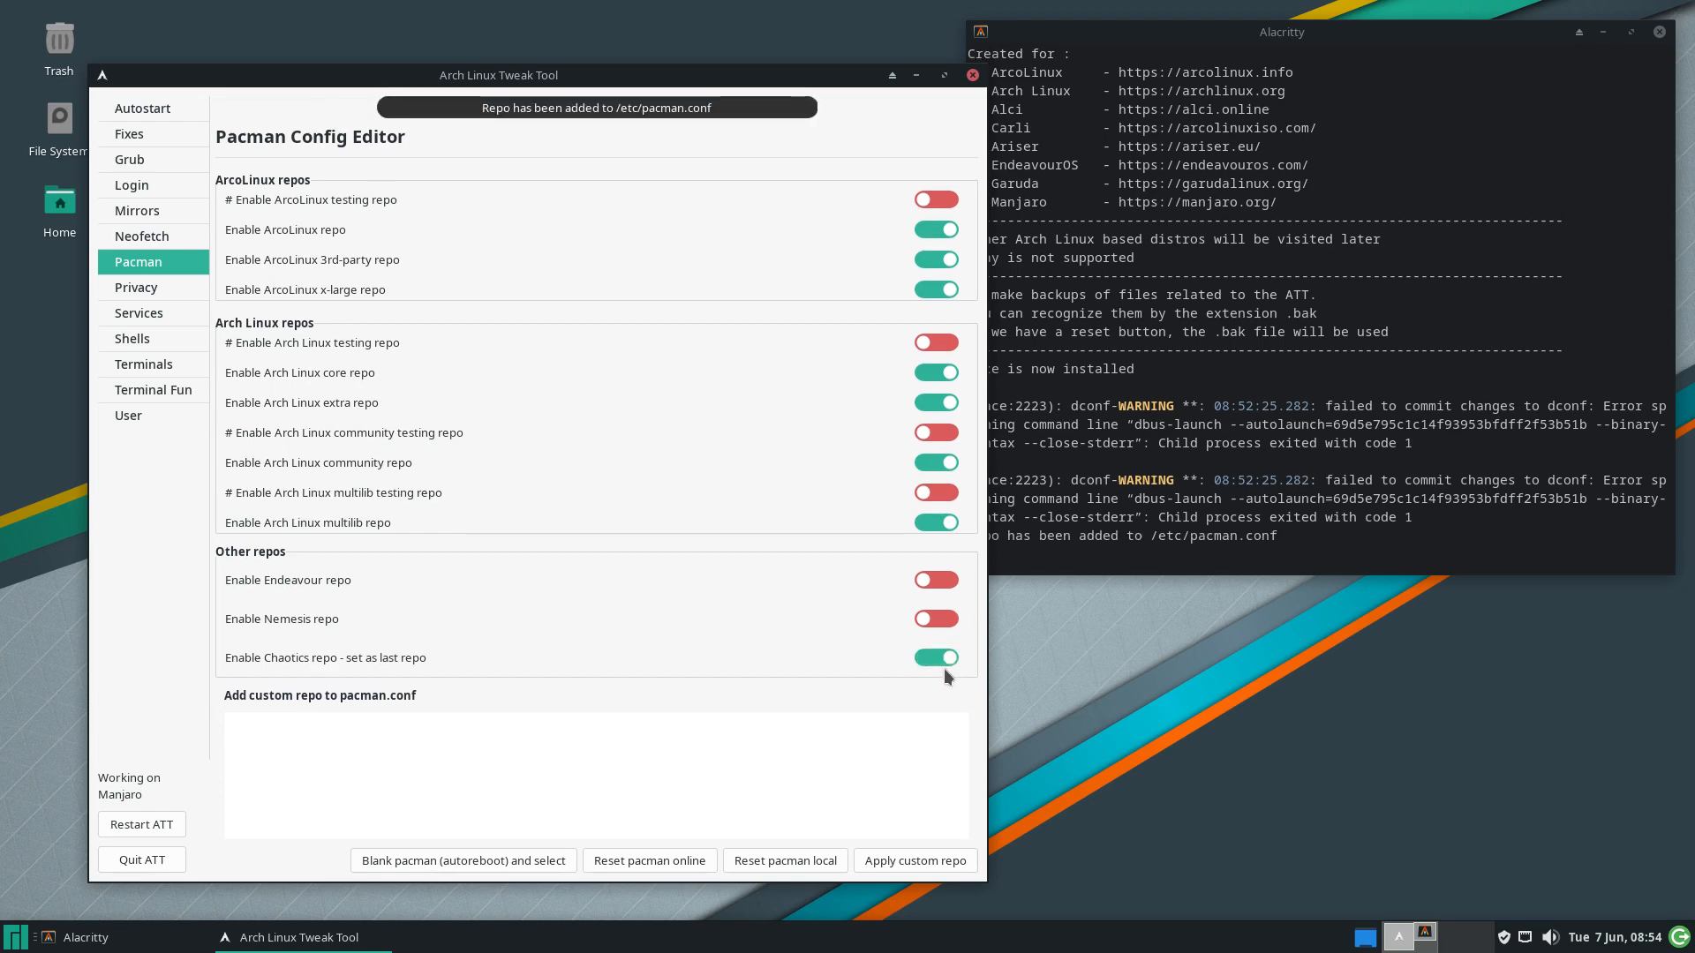
pyautogui.click(1154, 536)
pyautogui.tripleClick(1275, 536)
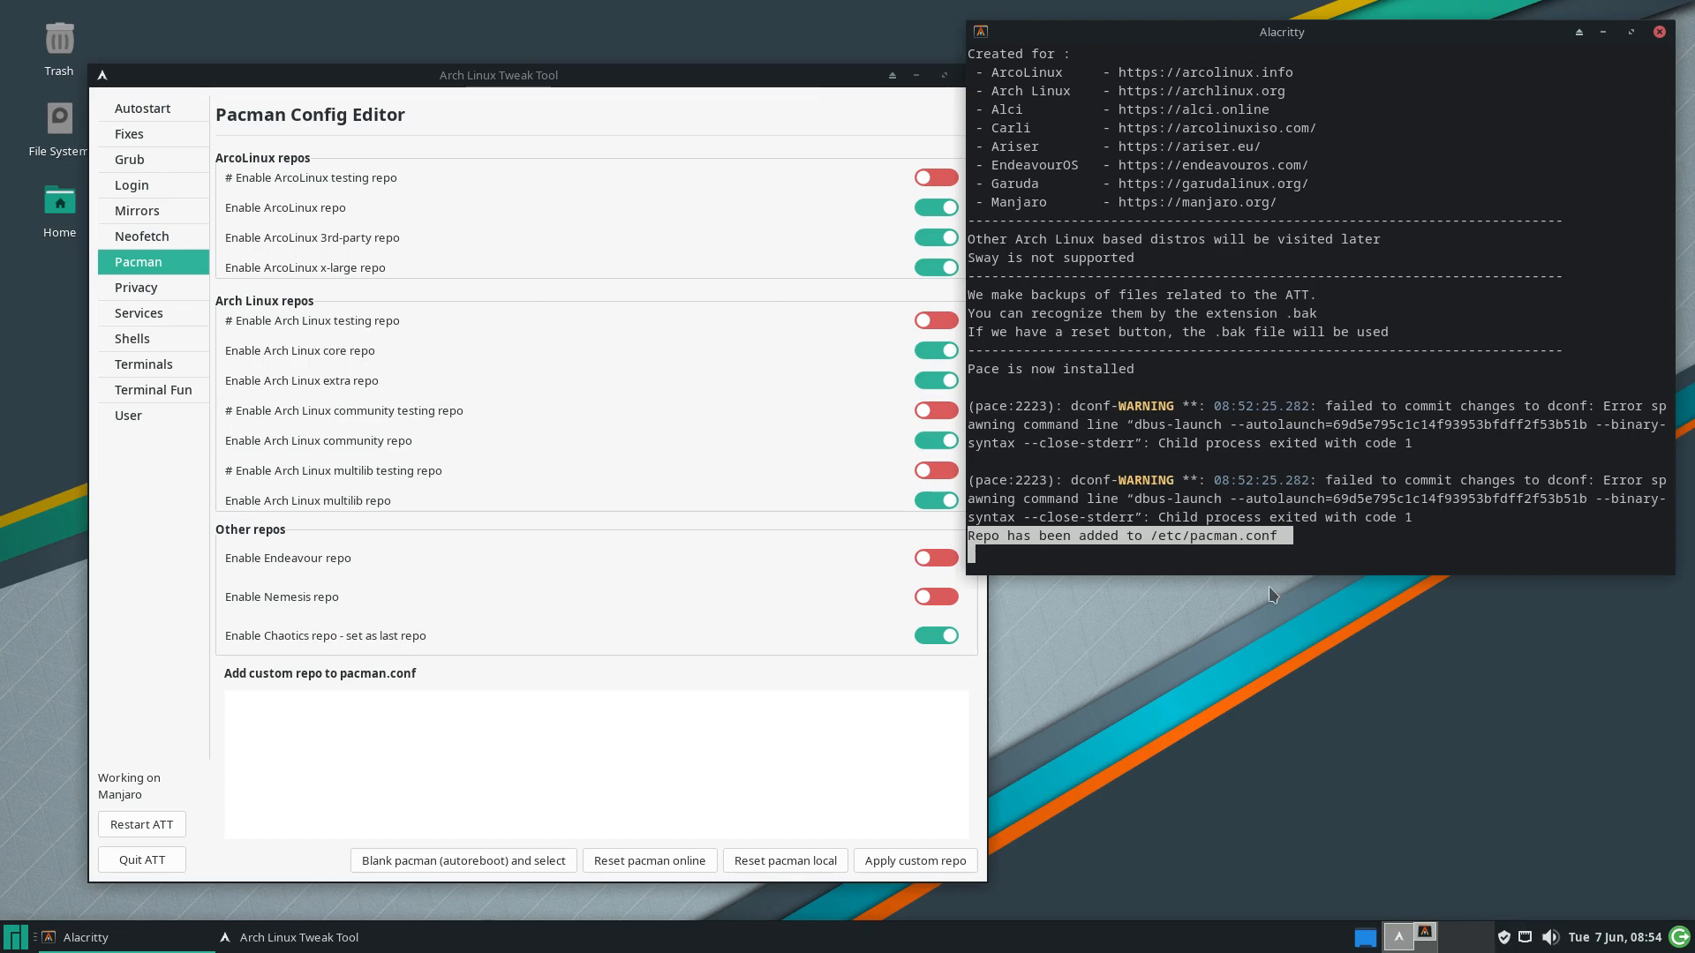
# Launch Pamac and refresh its databases, authenticating and dismissing the synchronize warning
pyautogui.click(509, 364)
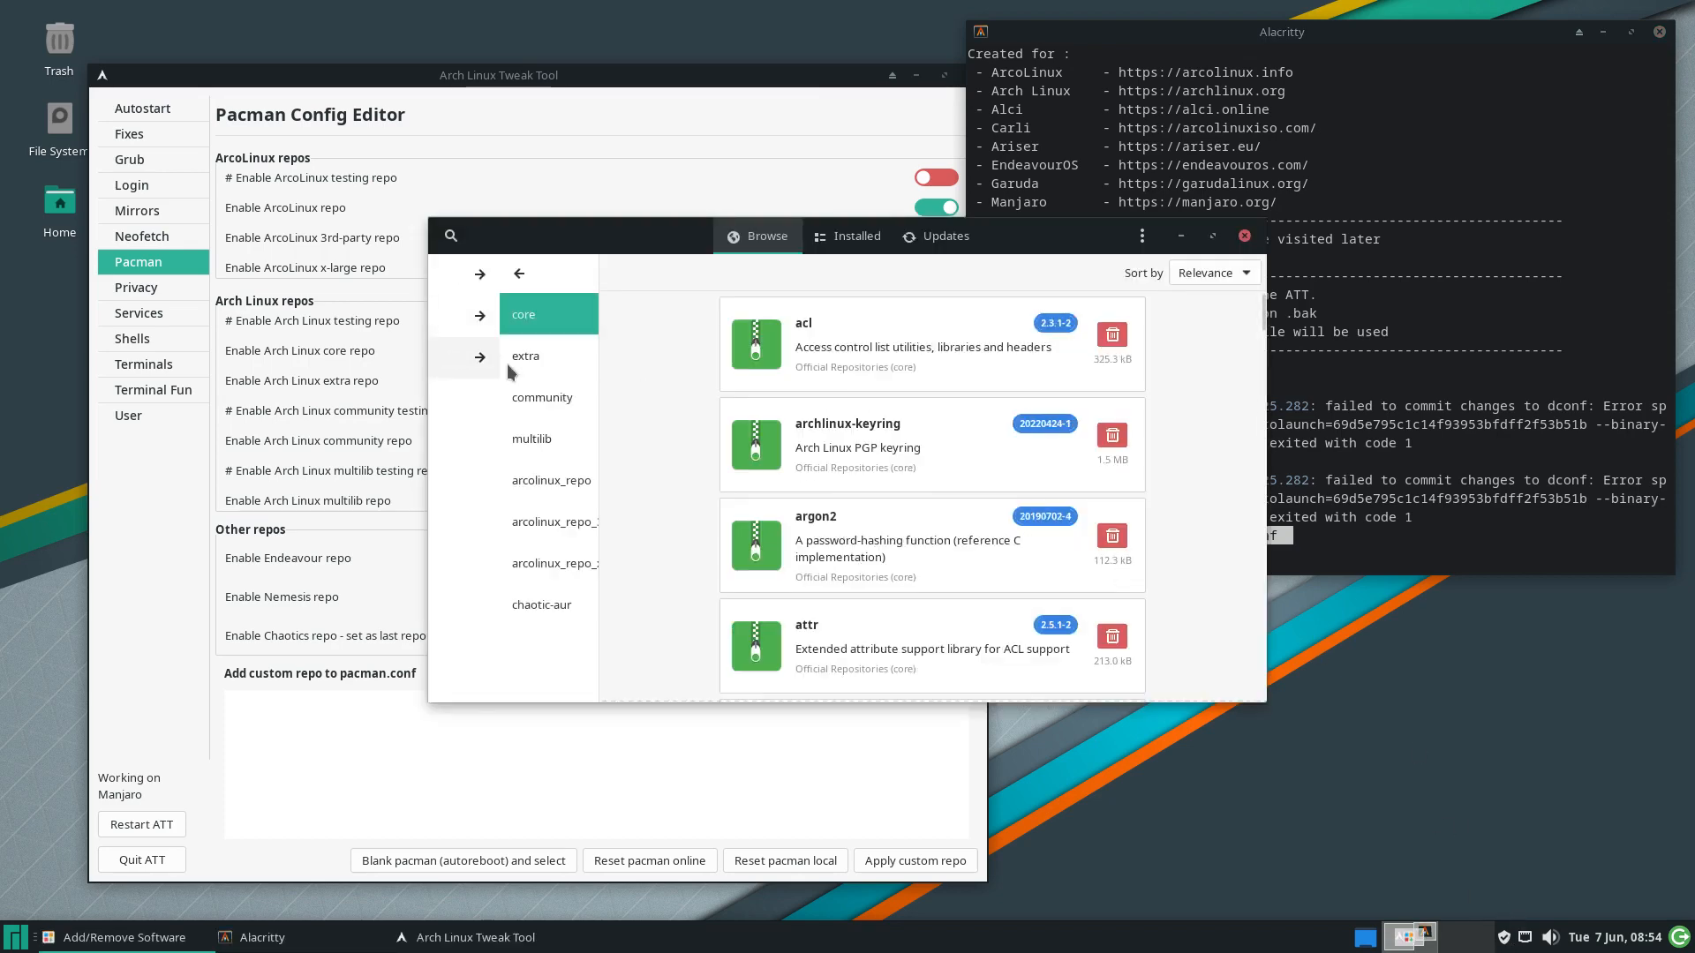
pyautogui.click(499, 611)
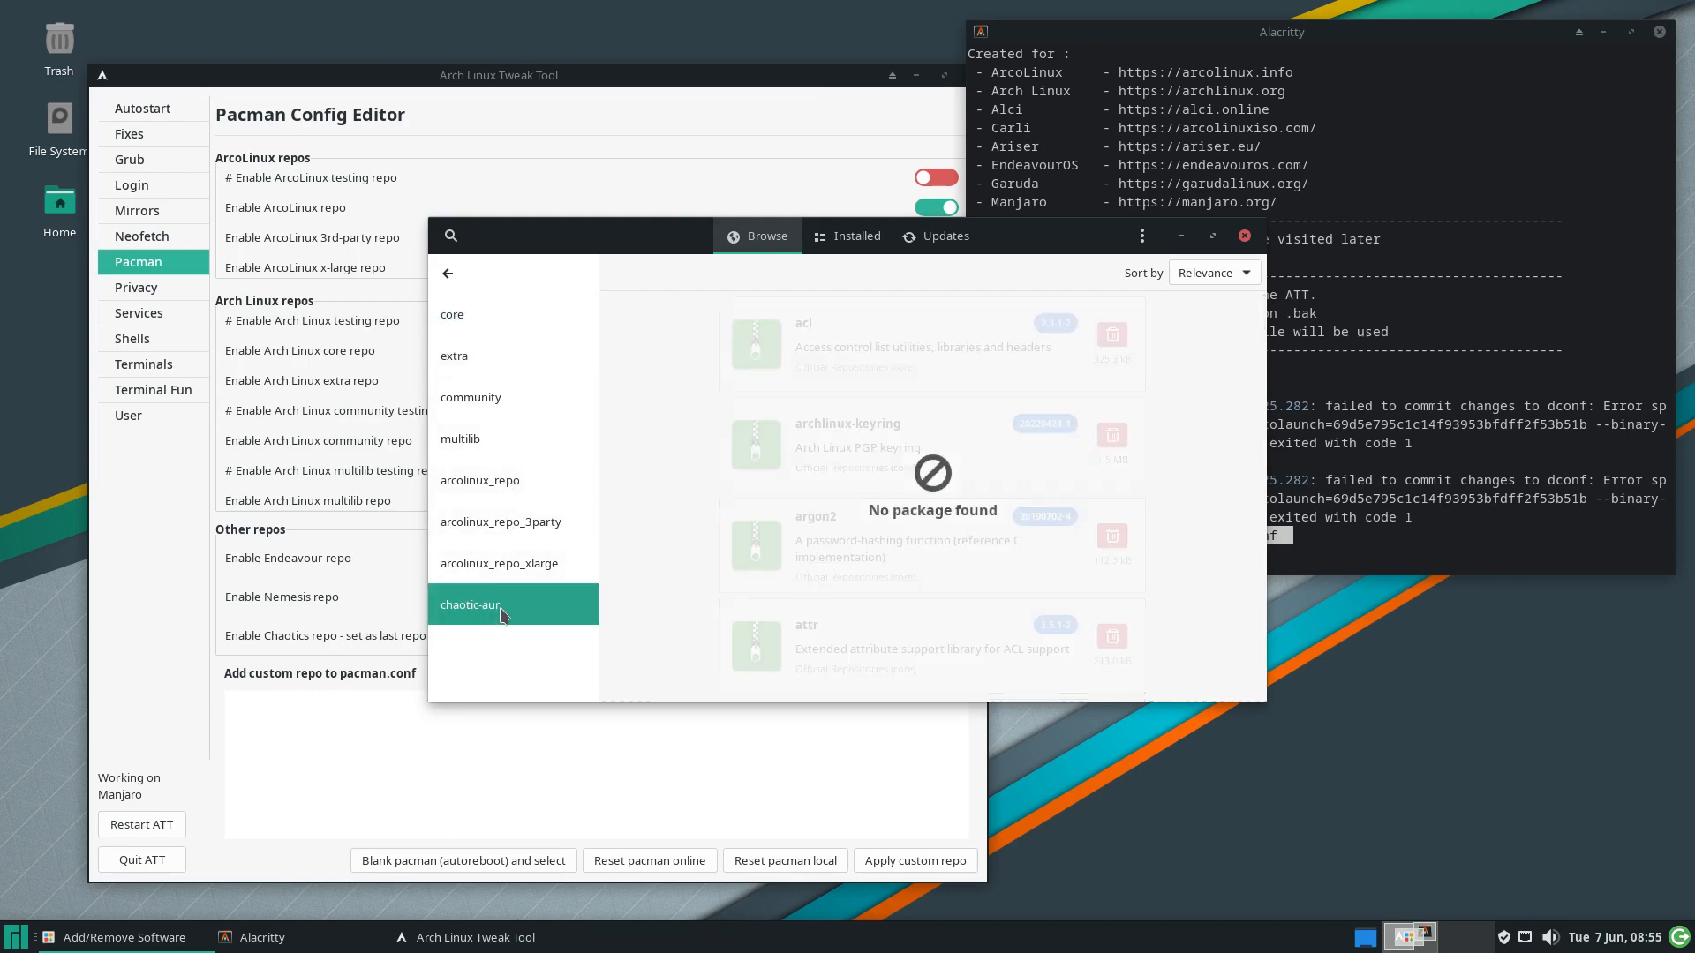
pyautogui.click(1142, 236)
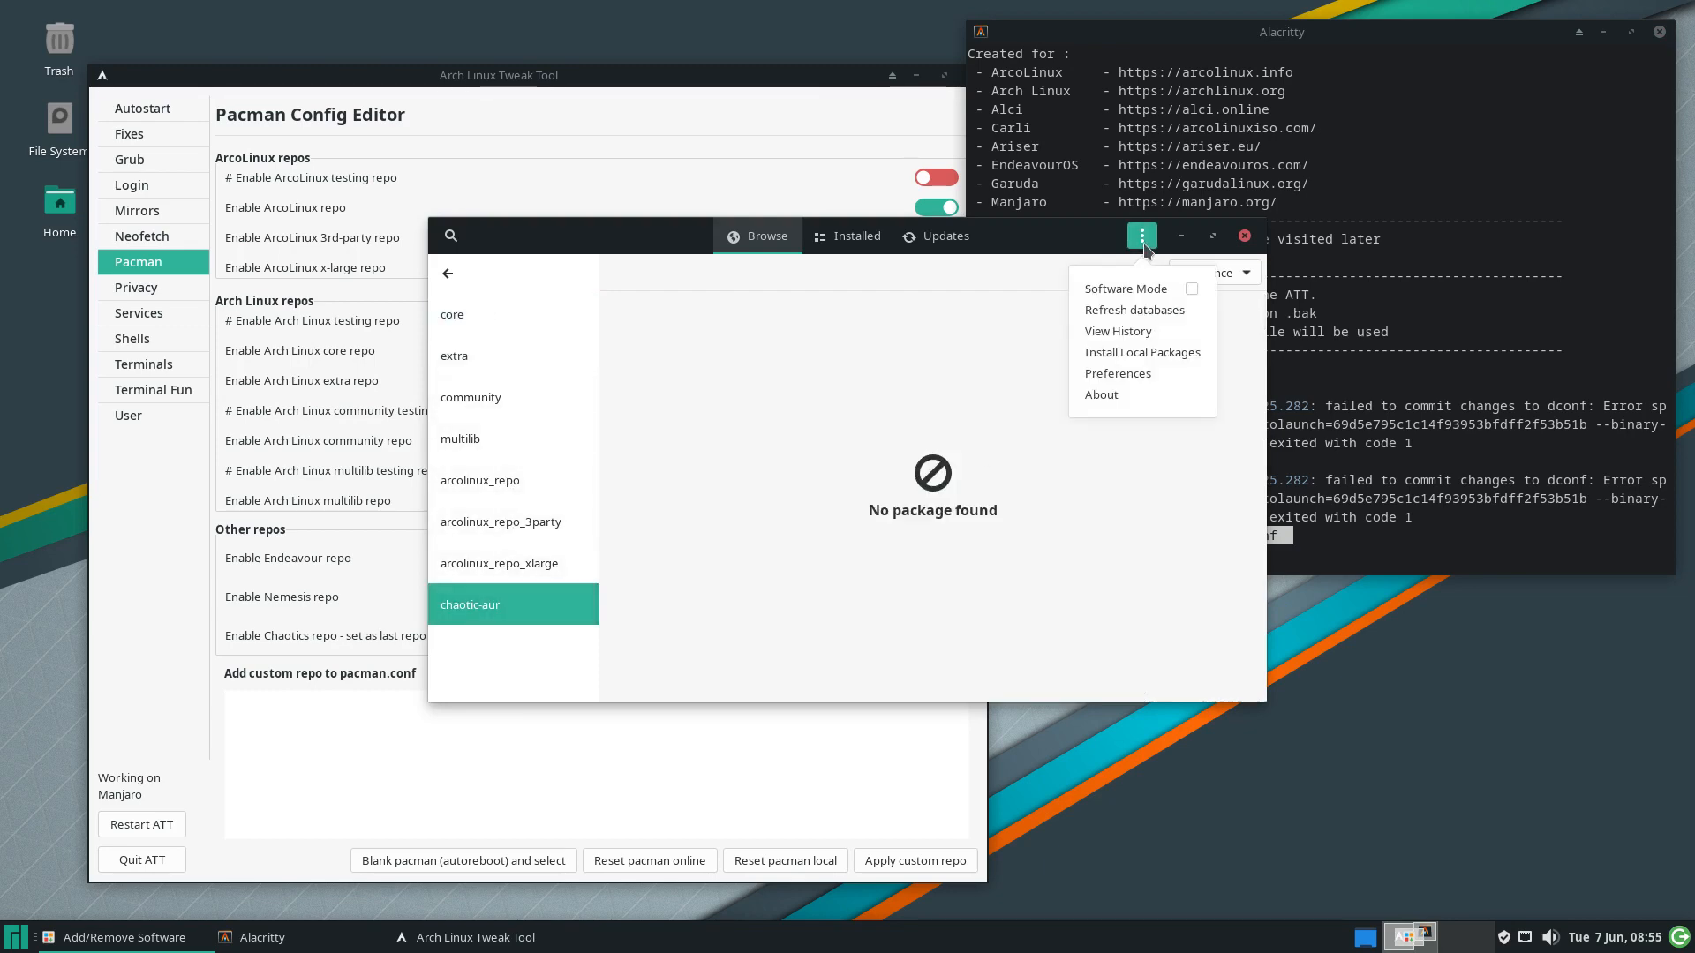
pyautogui.click(1153, 312)
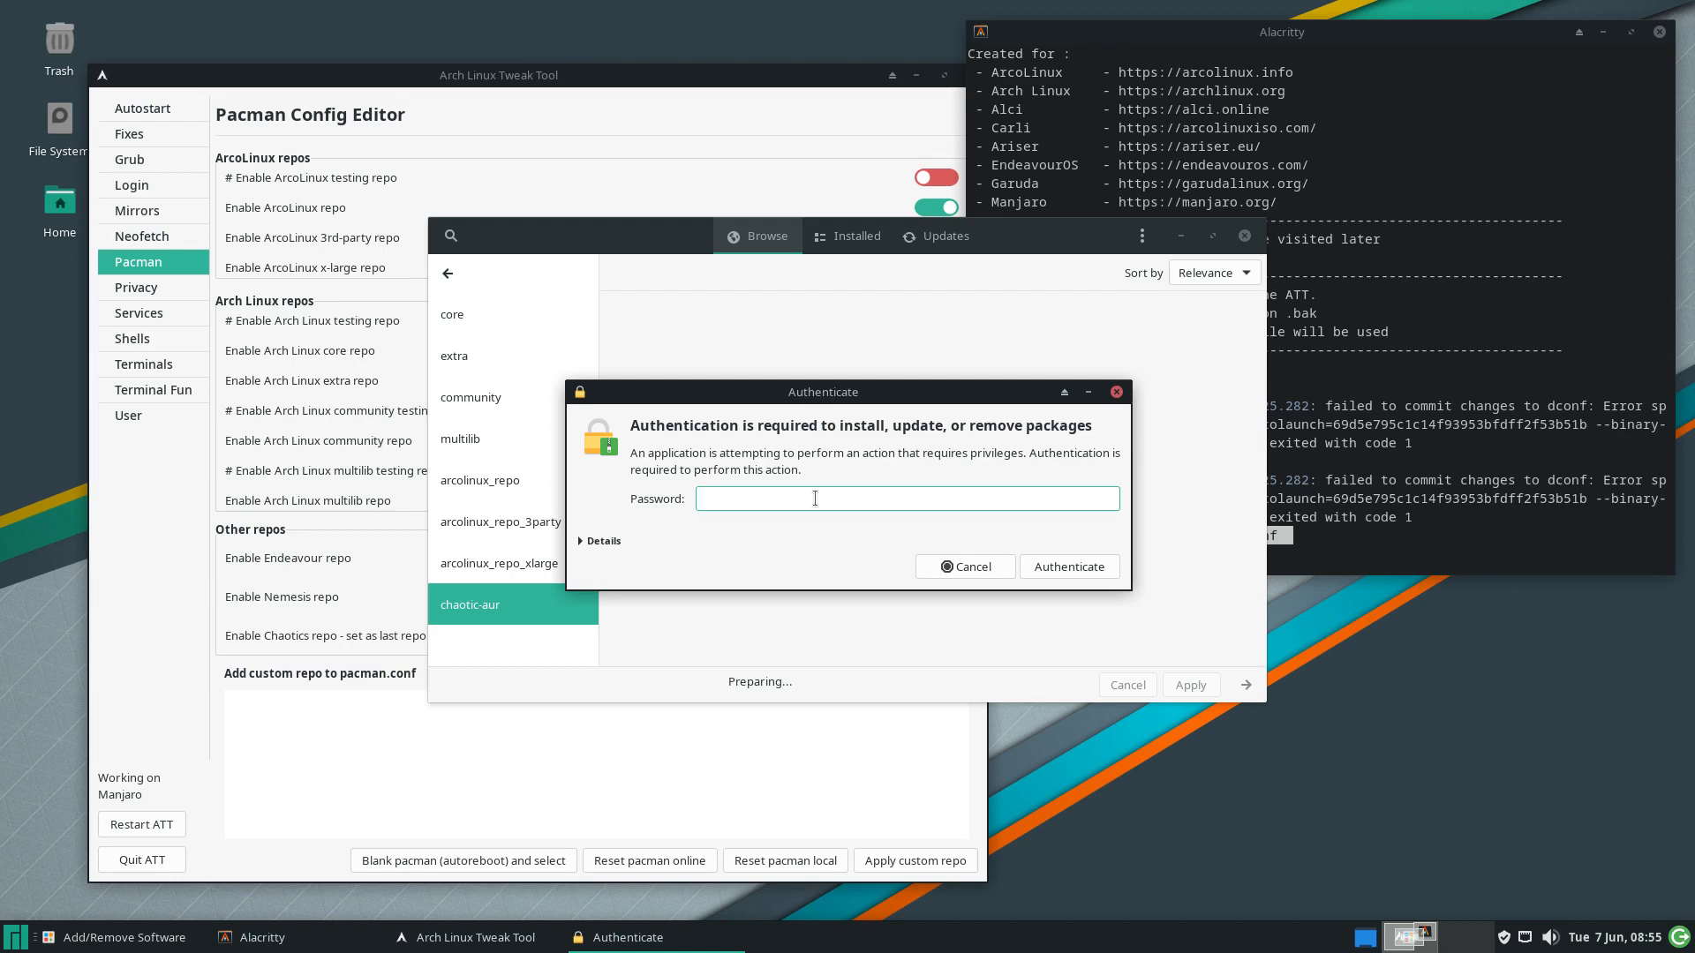
pyautogui.write('****')
pyautogui.press('Return')
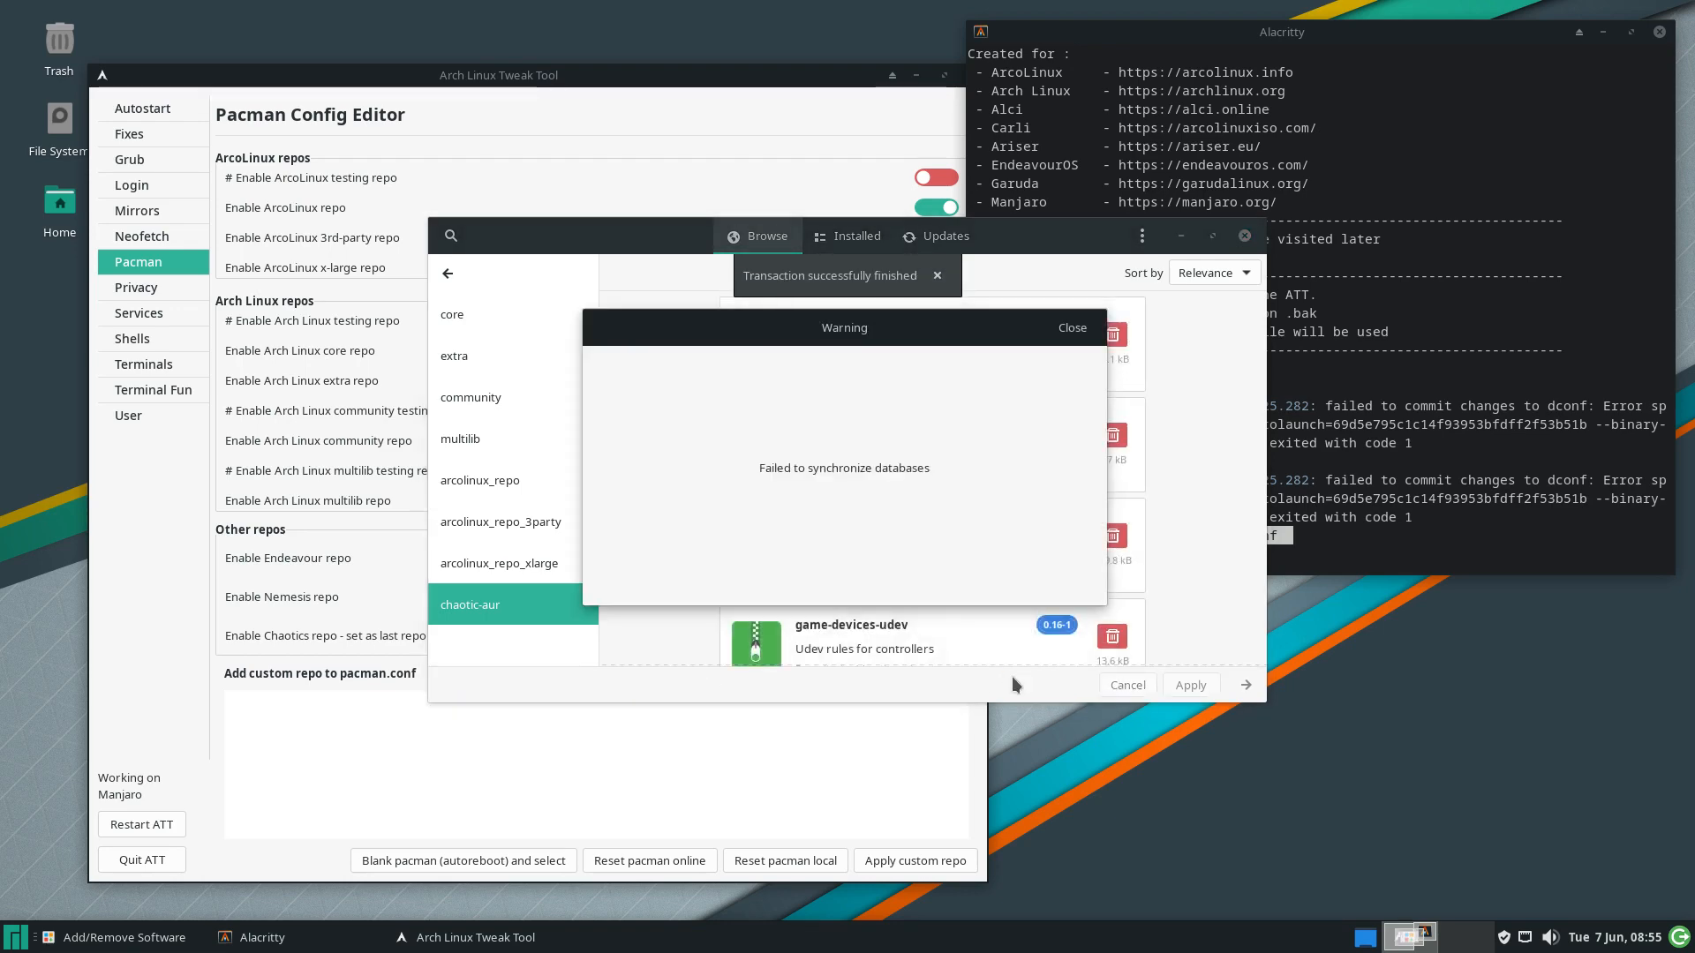
pyautogui.click(1077, 328)
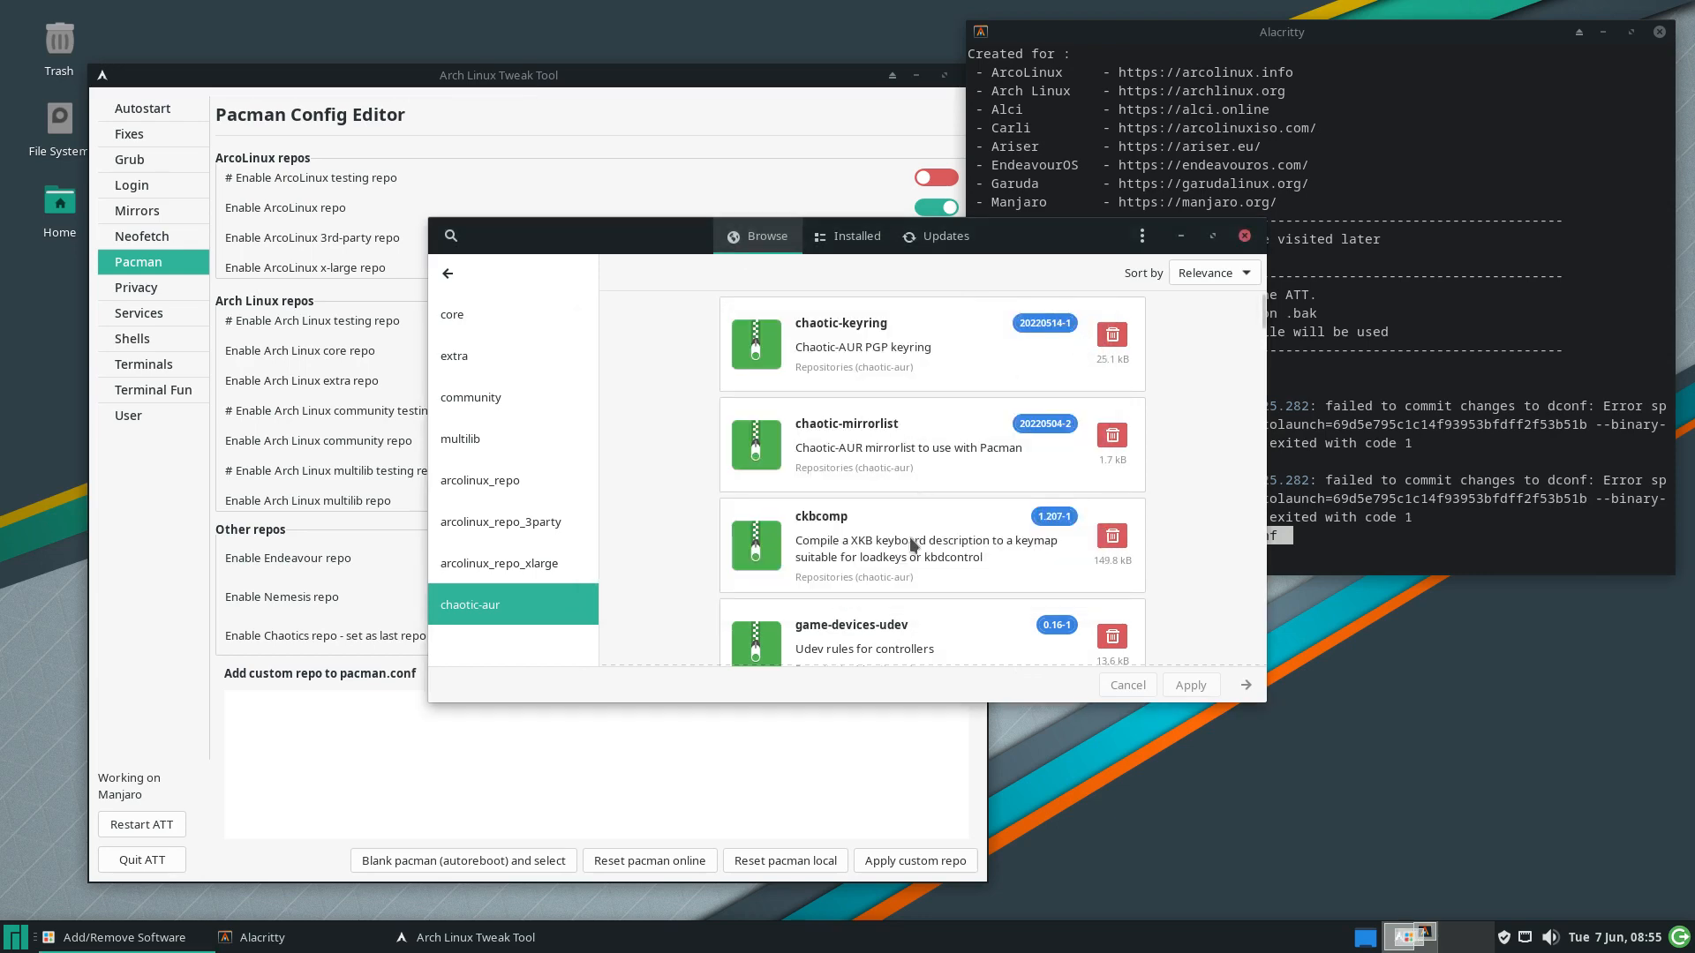
# Scroll through the chaotic-aur package list and start a package search
pyautogui.scroll(-10, 1015, 512)
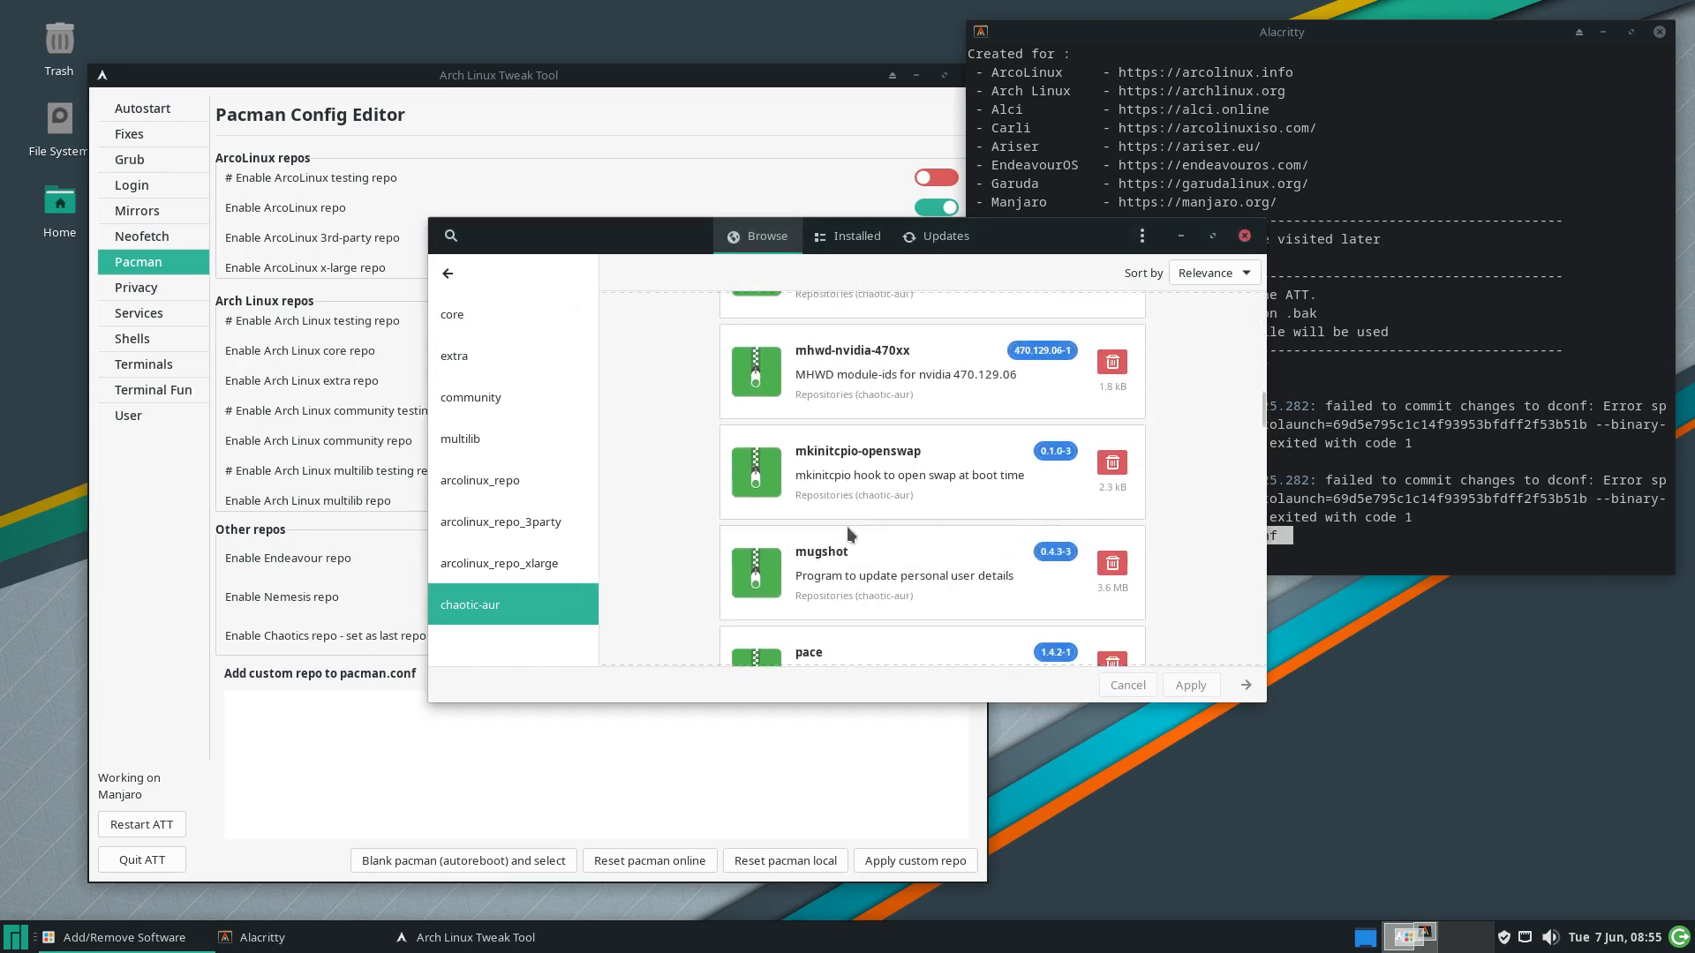
pyautogui.scroll(-15, 918, 418)
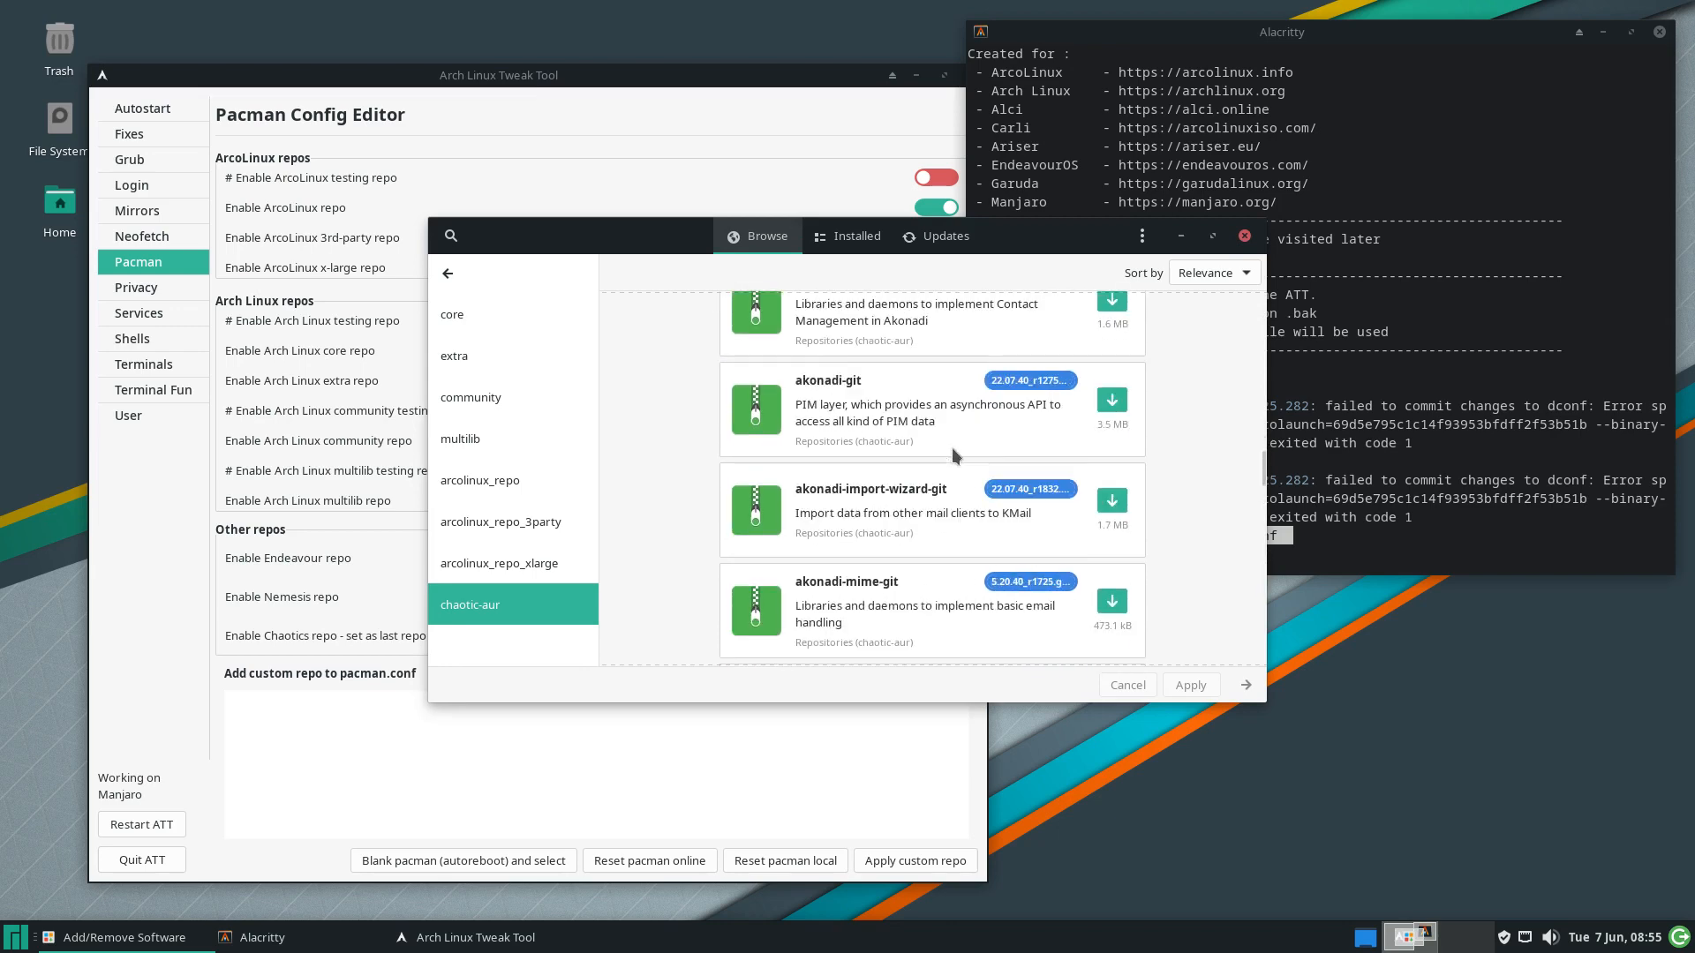
pyautogui.scroll(-5, 956, 470)
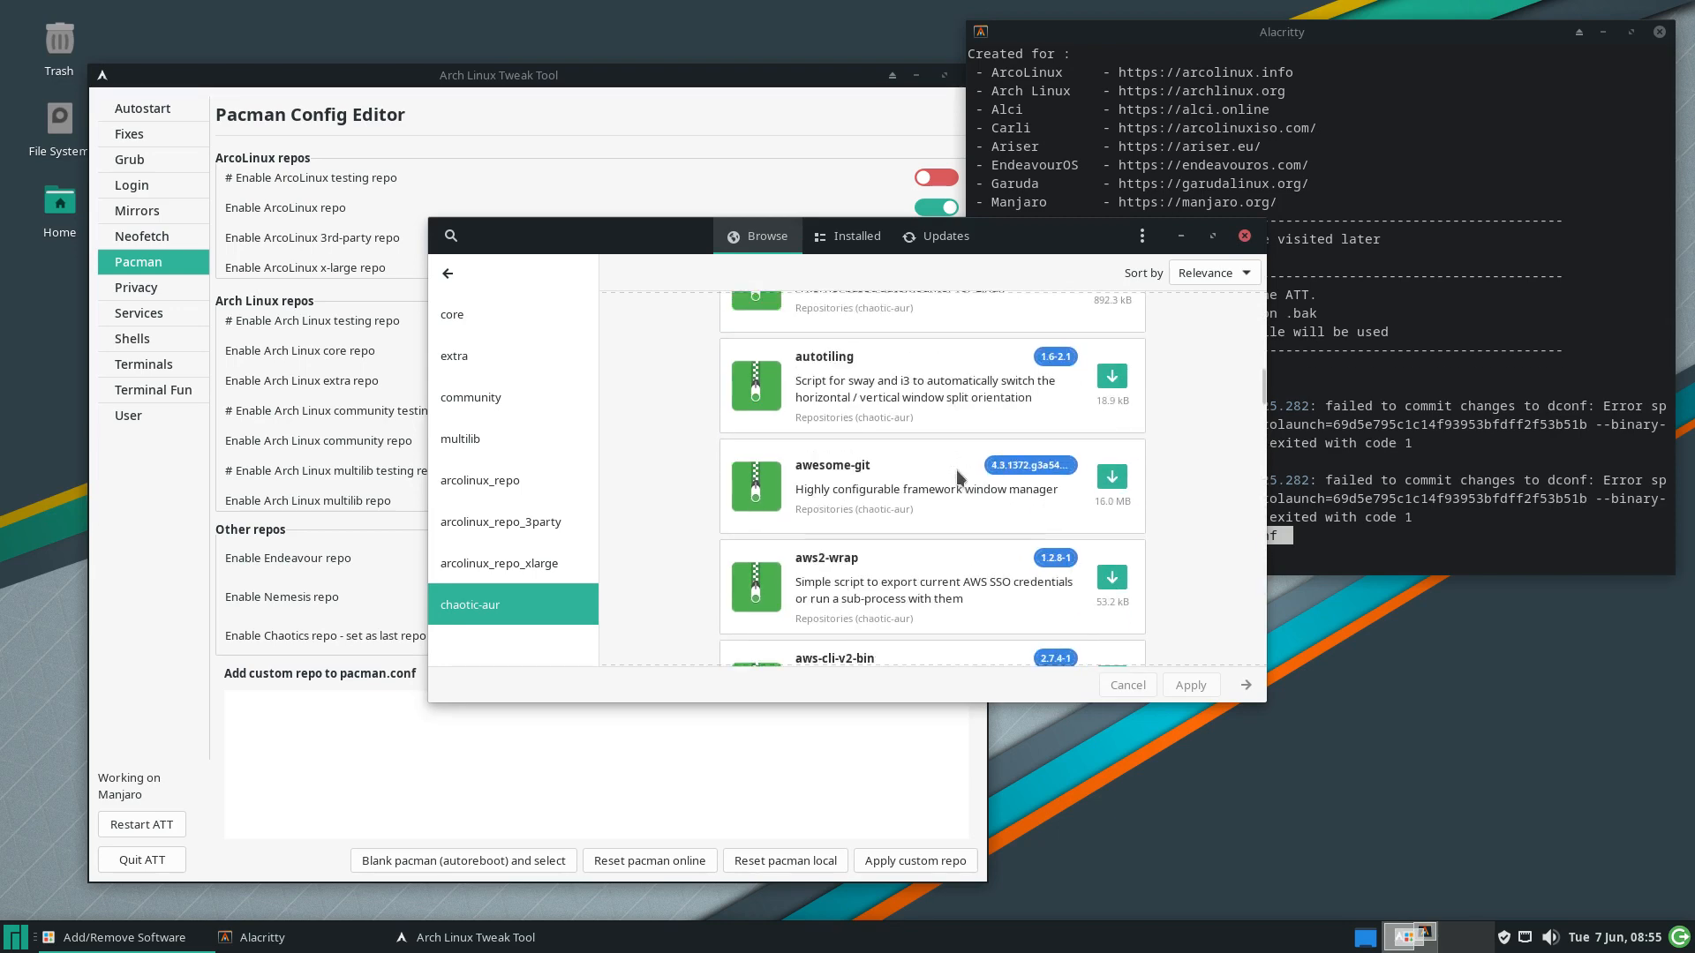
pyautogui.click(450, 235)
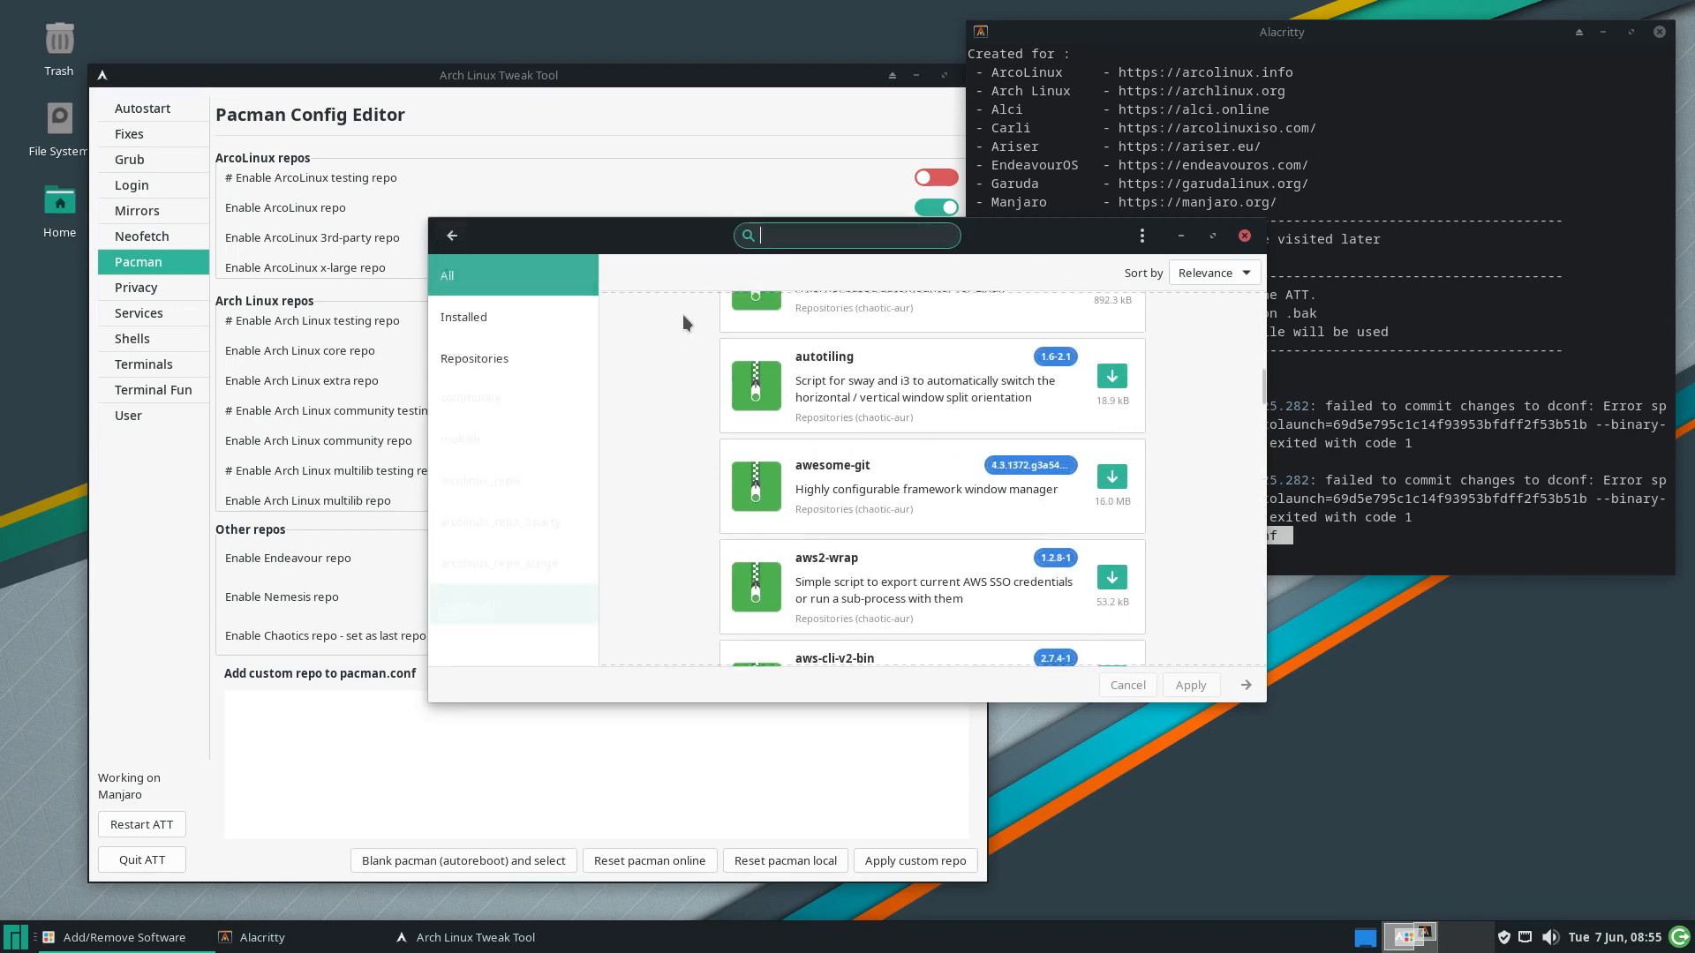
# Search Pamac for 'linux', maximize and scroll through the results, then close Pamac
pyautogui.write('linux')
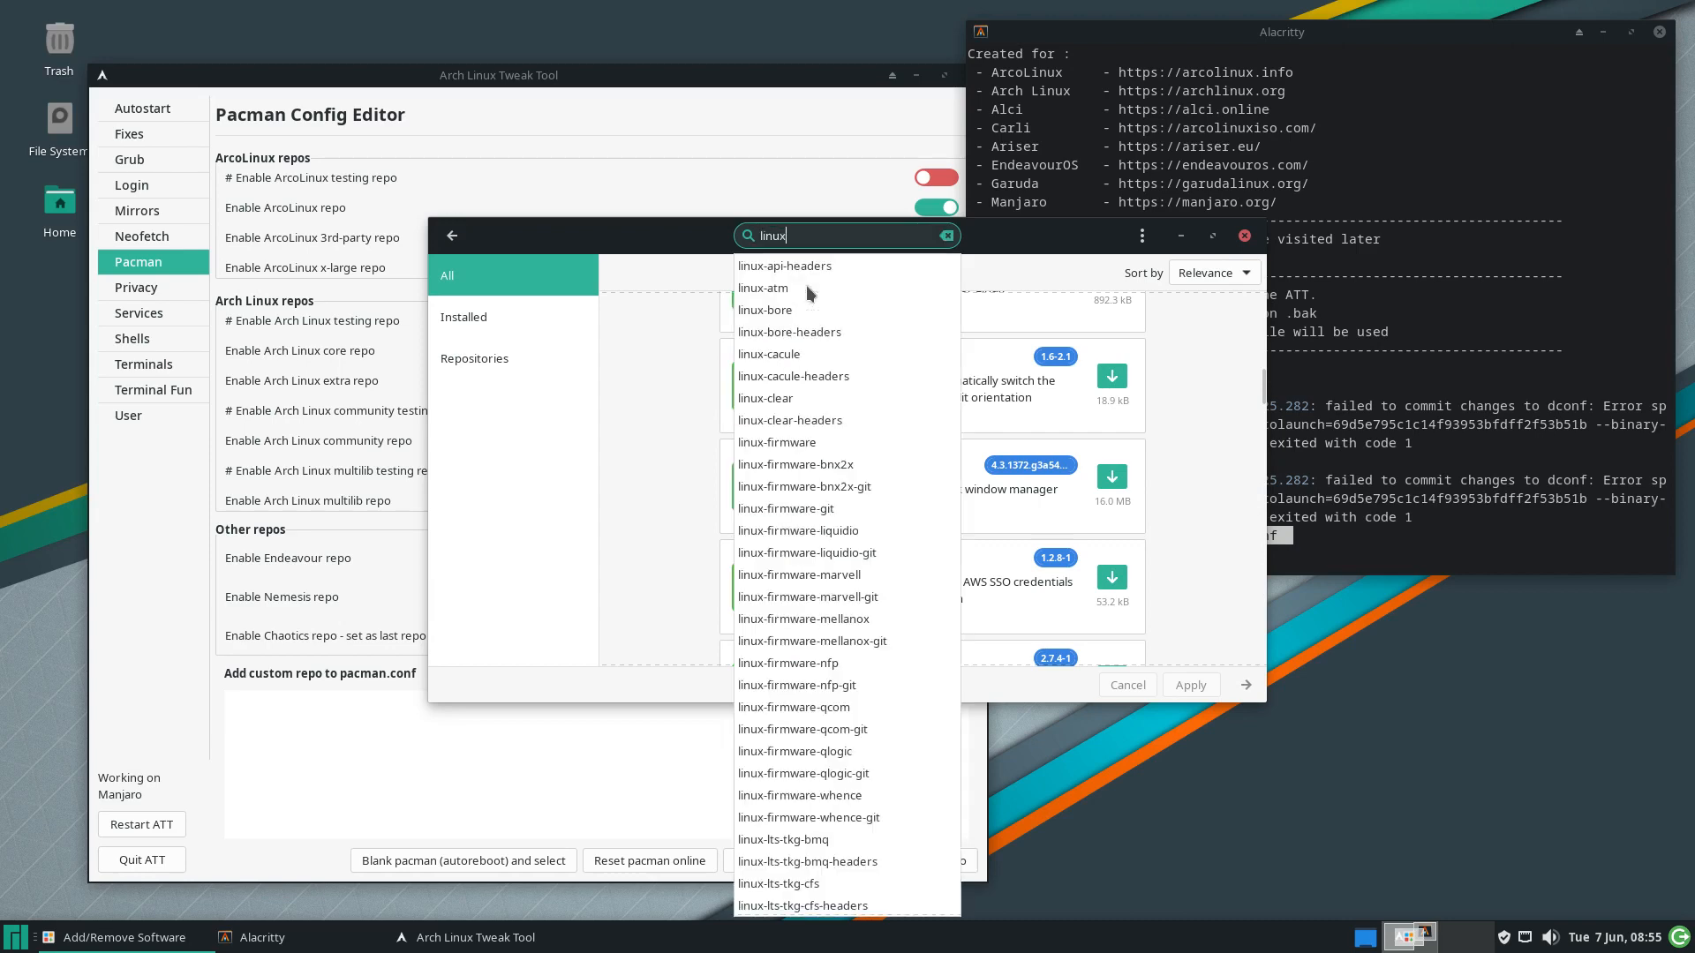
pyautogui.press('Return')
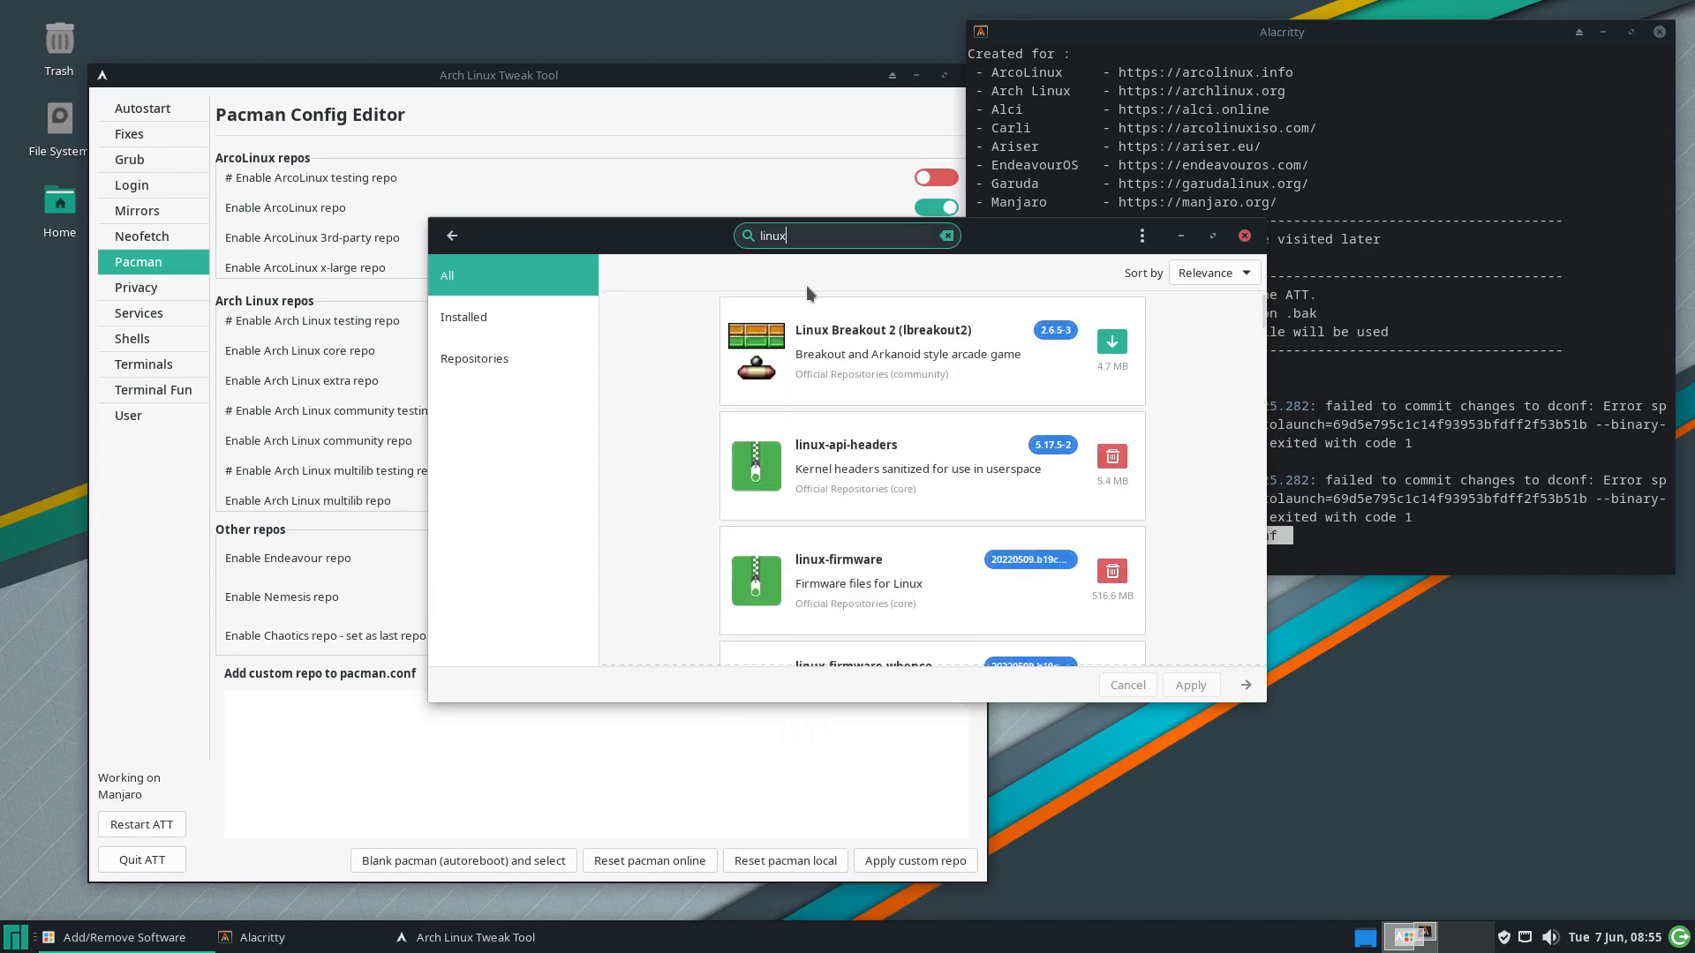
pyautogui.click(1212, 235)
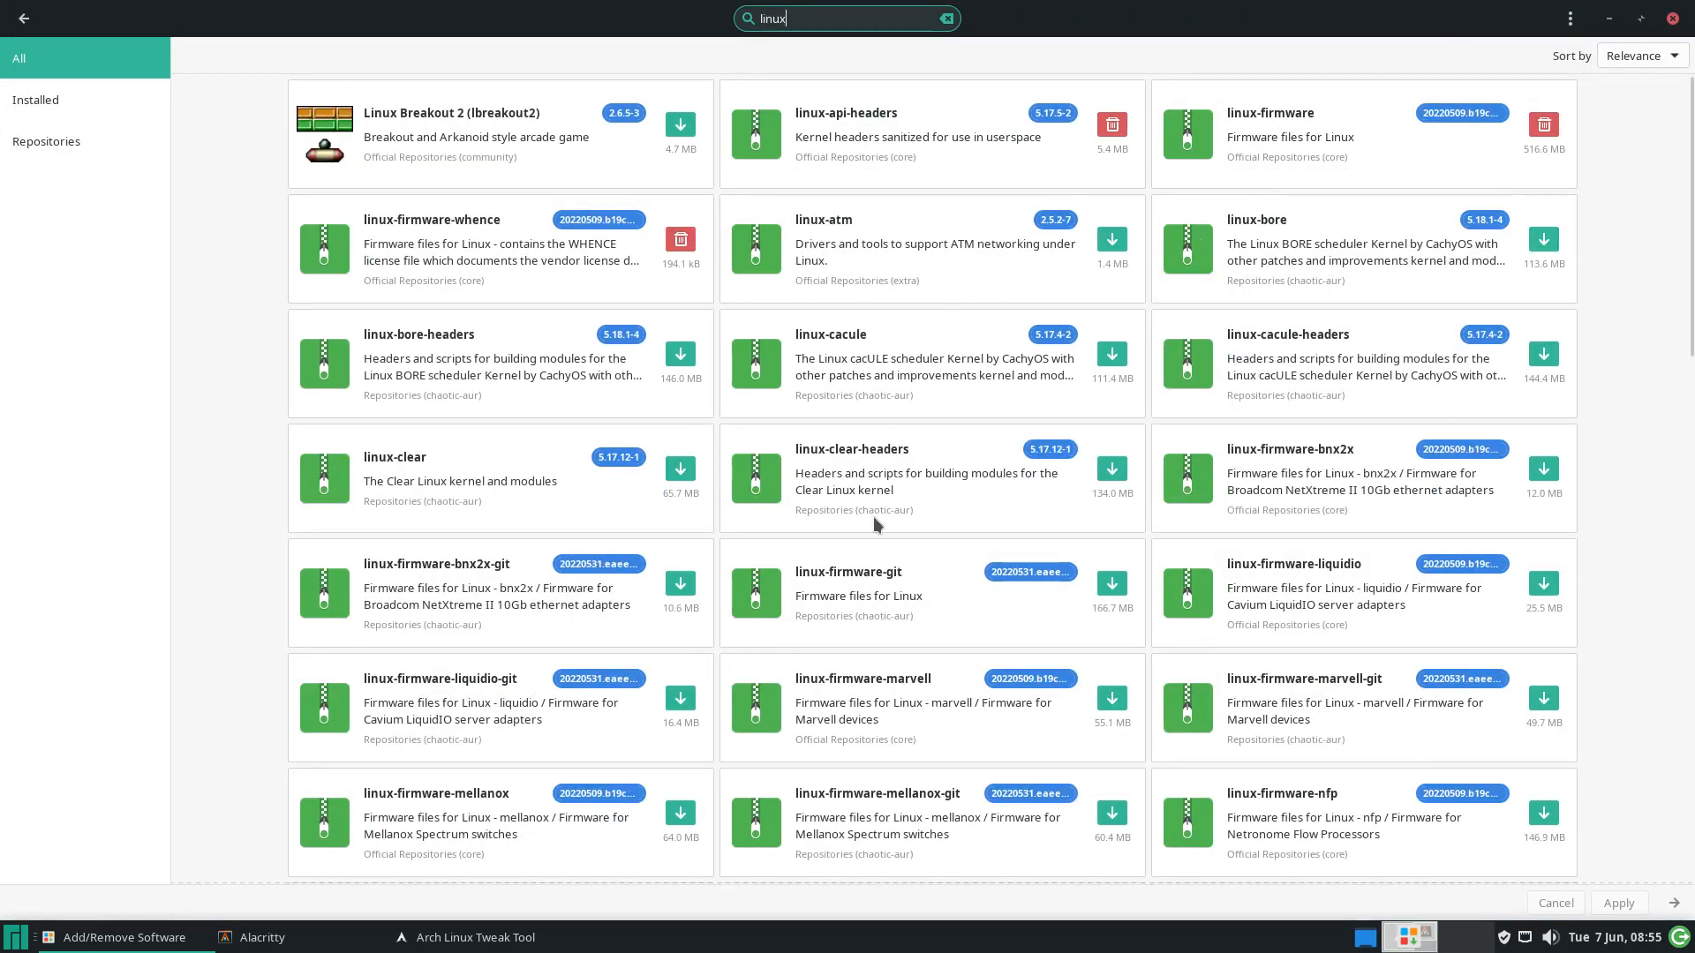
pyautogui.scroll(-5, 430, 586)
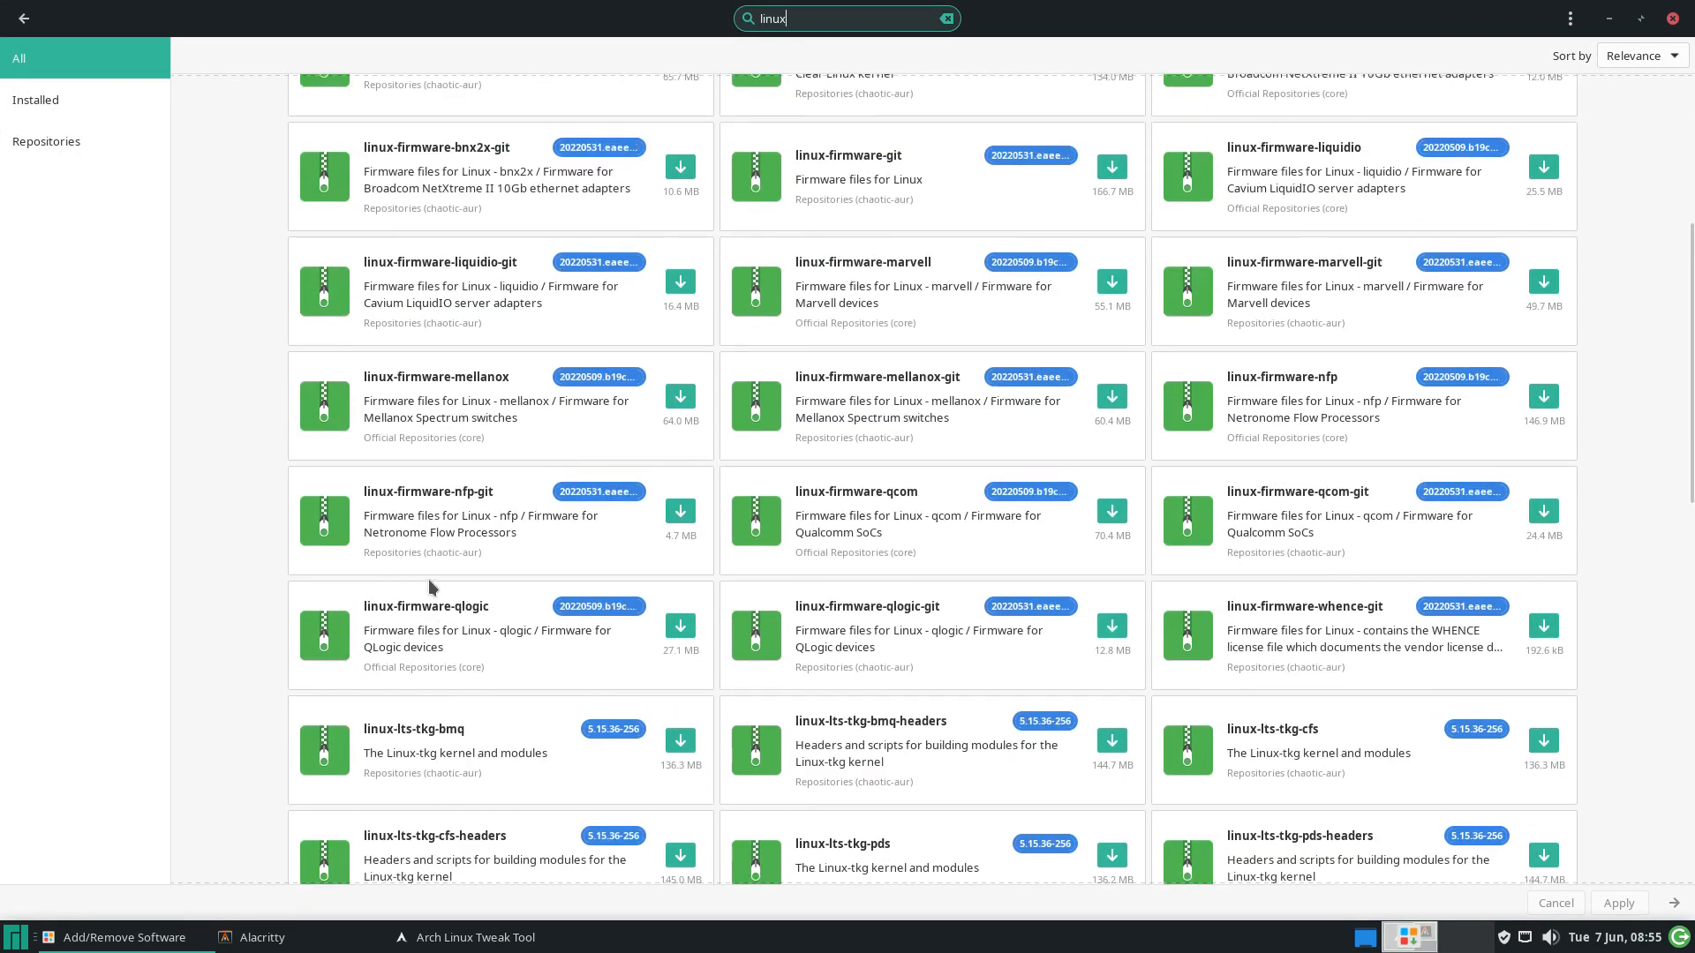
pyautogui.scroll(-4, 427, 579)
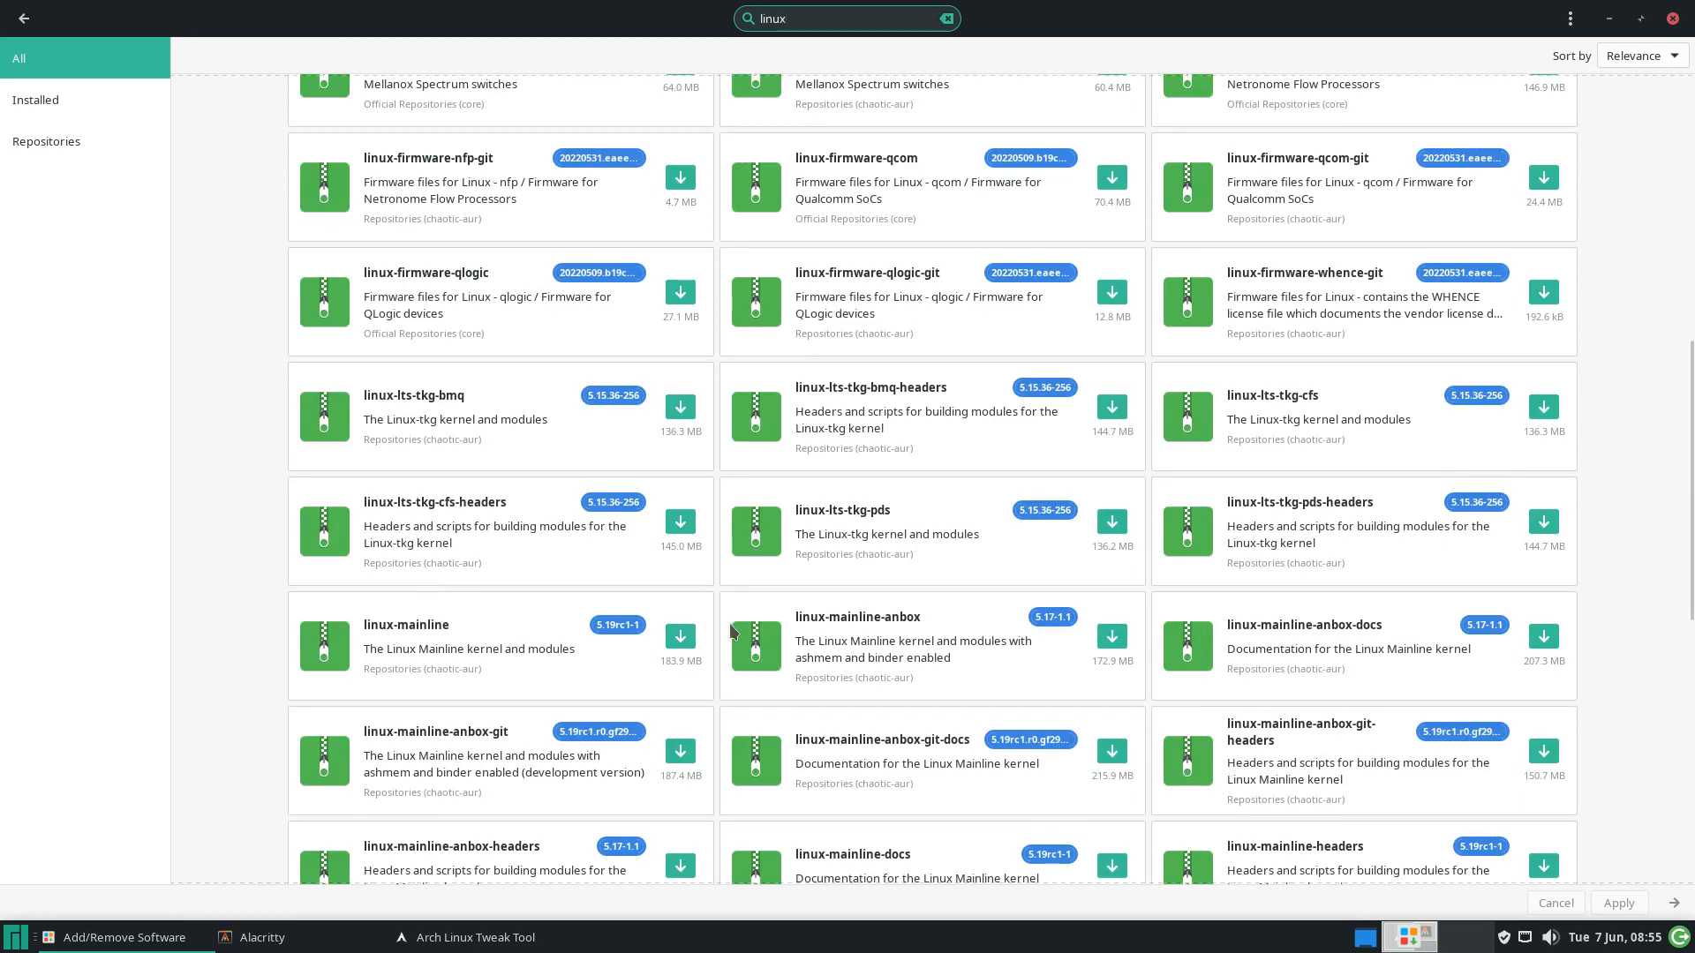
pyautogui.scroll(-2, 945, 623)
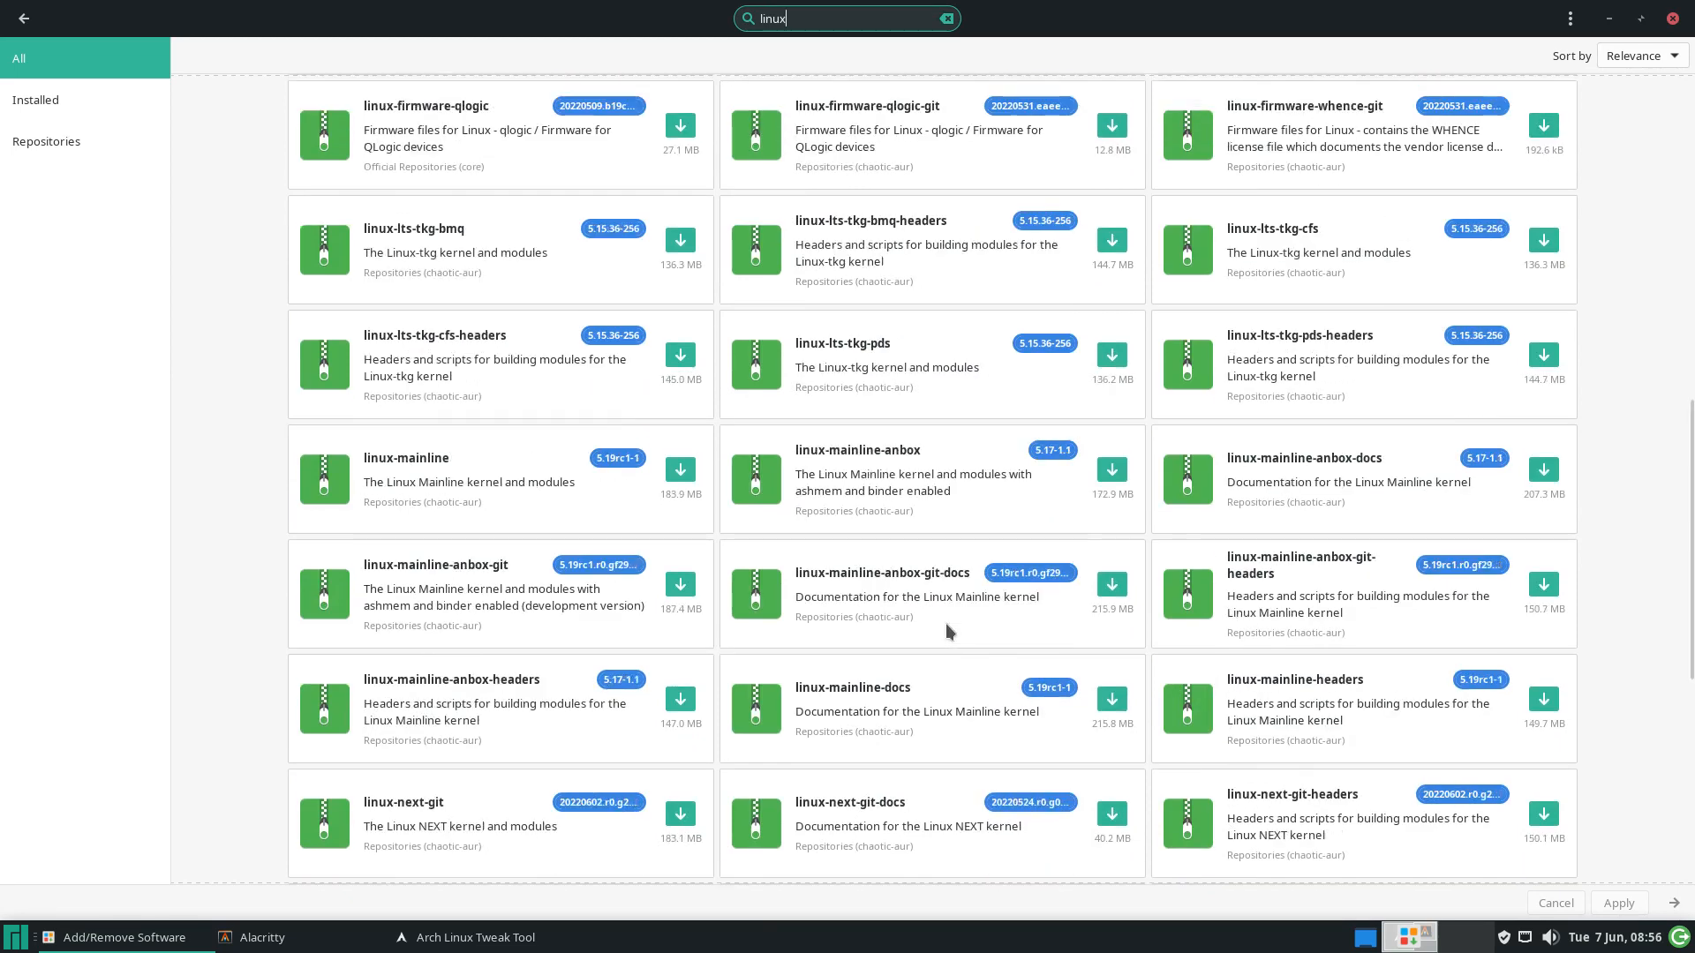
pyautogui.scroll(-3, 946, 624)
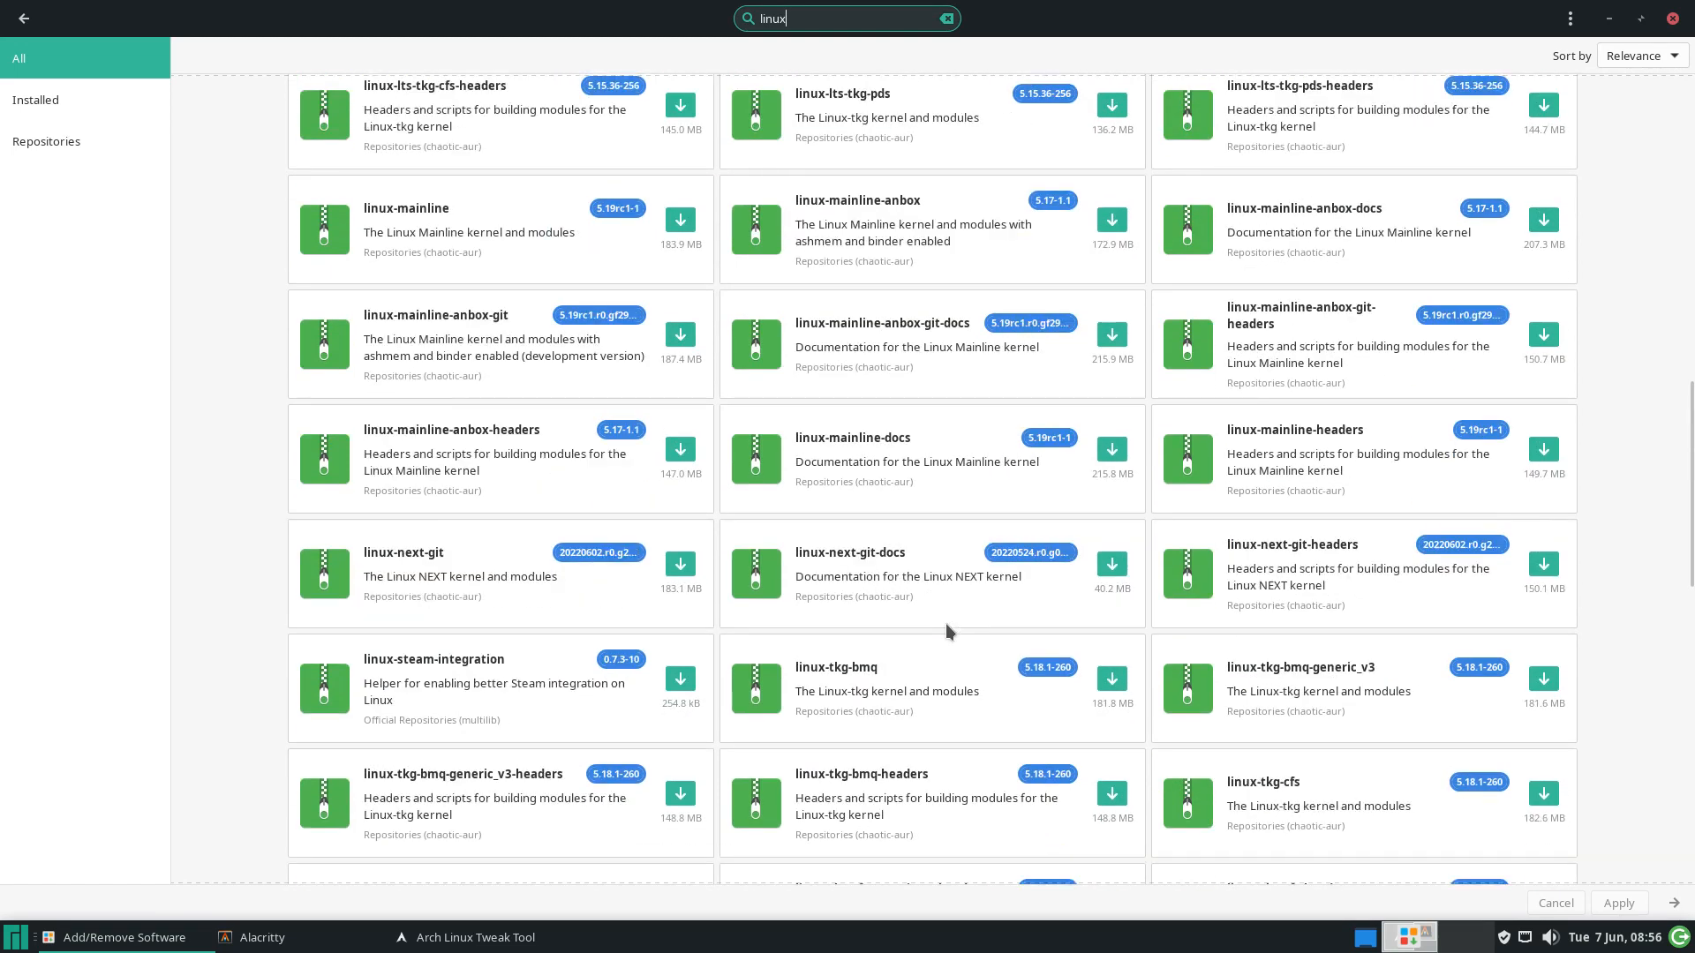
pyautogui.scroll(-2, 945, 623)
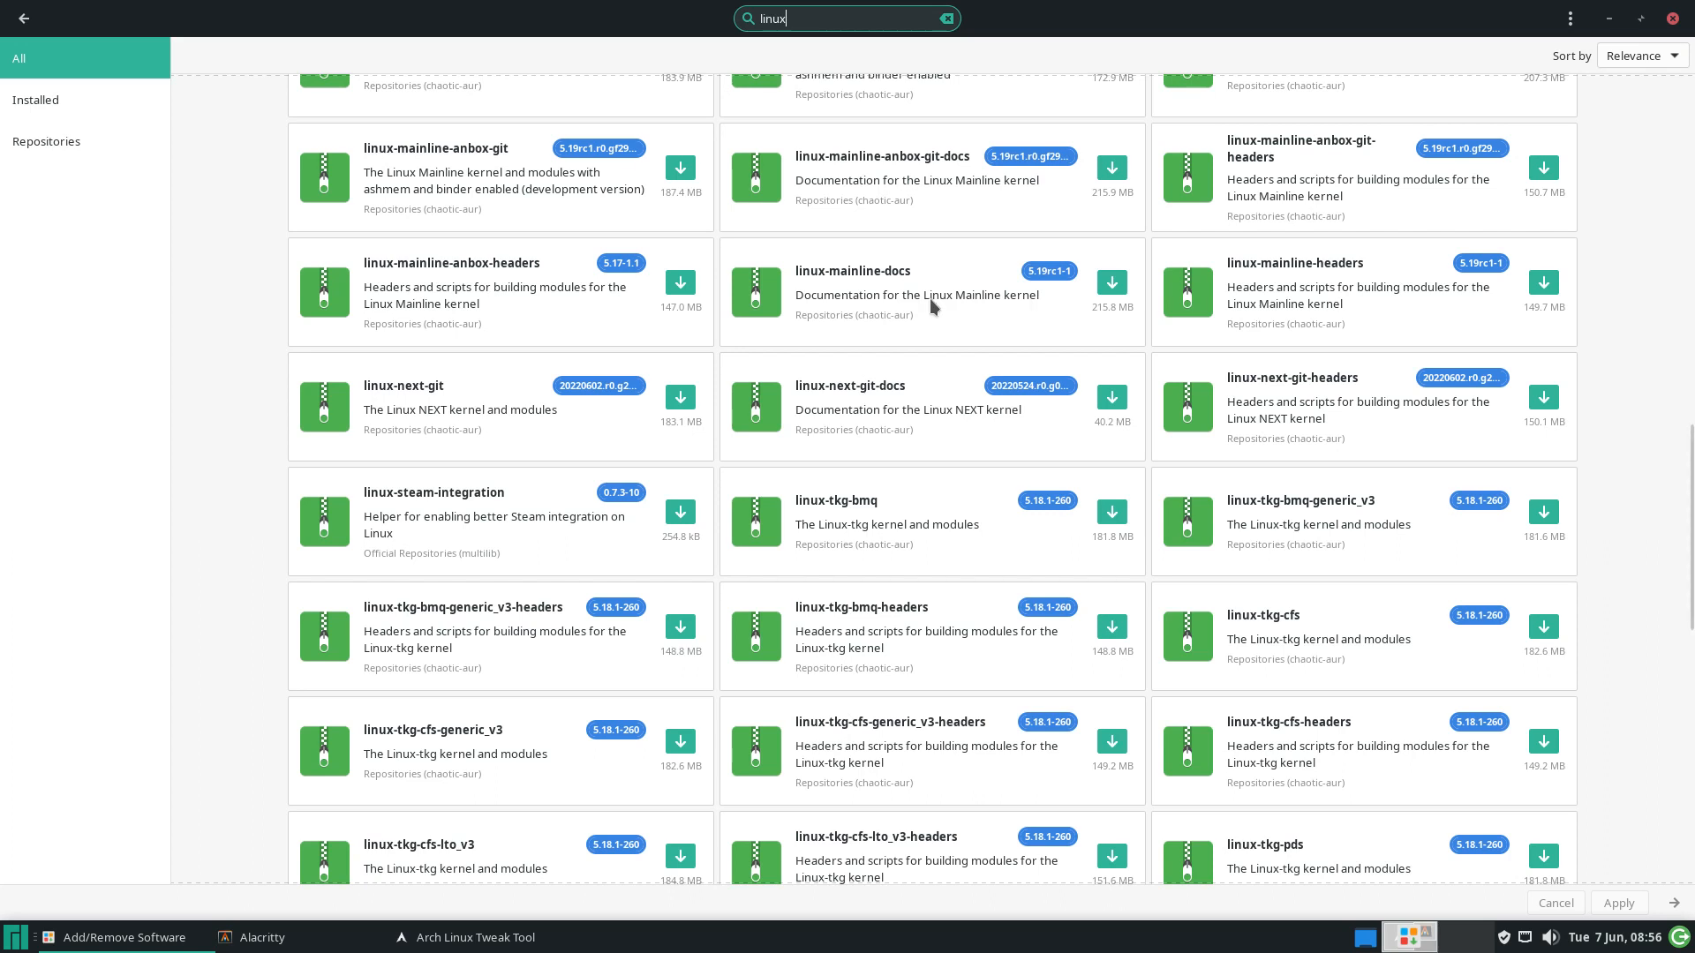
pyautogui.click(1671, 19)
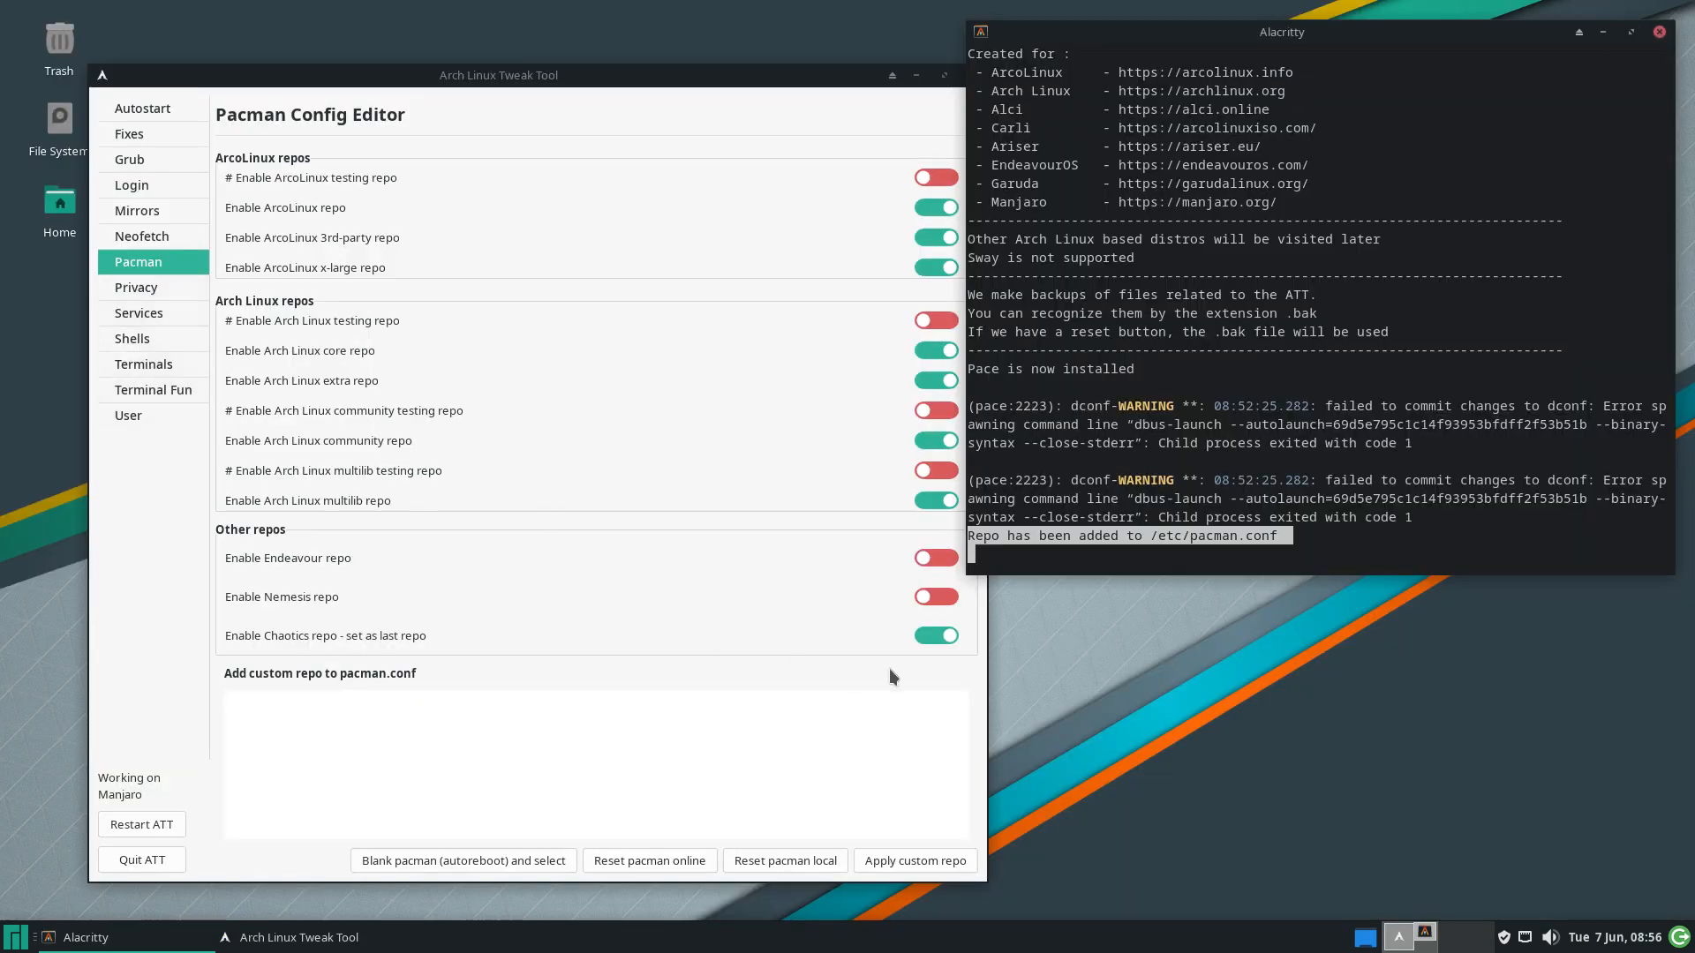
# Switch off the Chaotics, ArcoLinux and ArcoLinux x-large repos, then show the Privacy/Security page
pyautogui.click(936, 634)
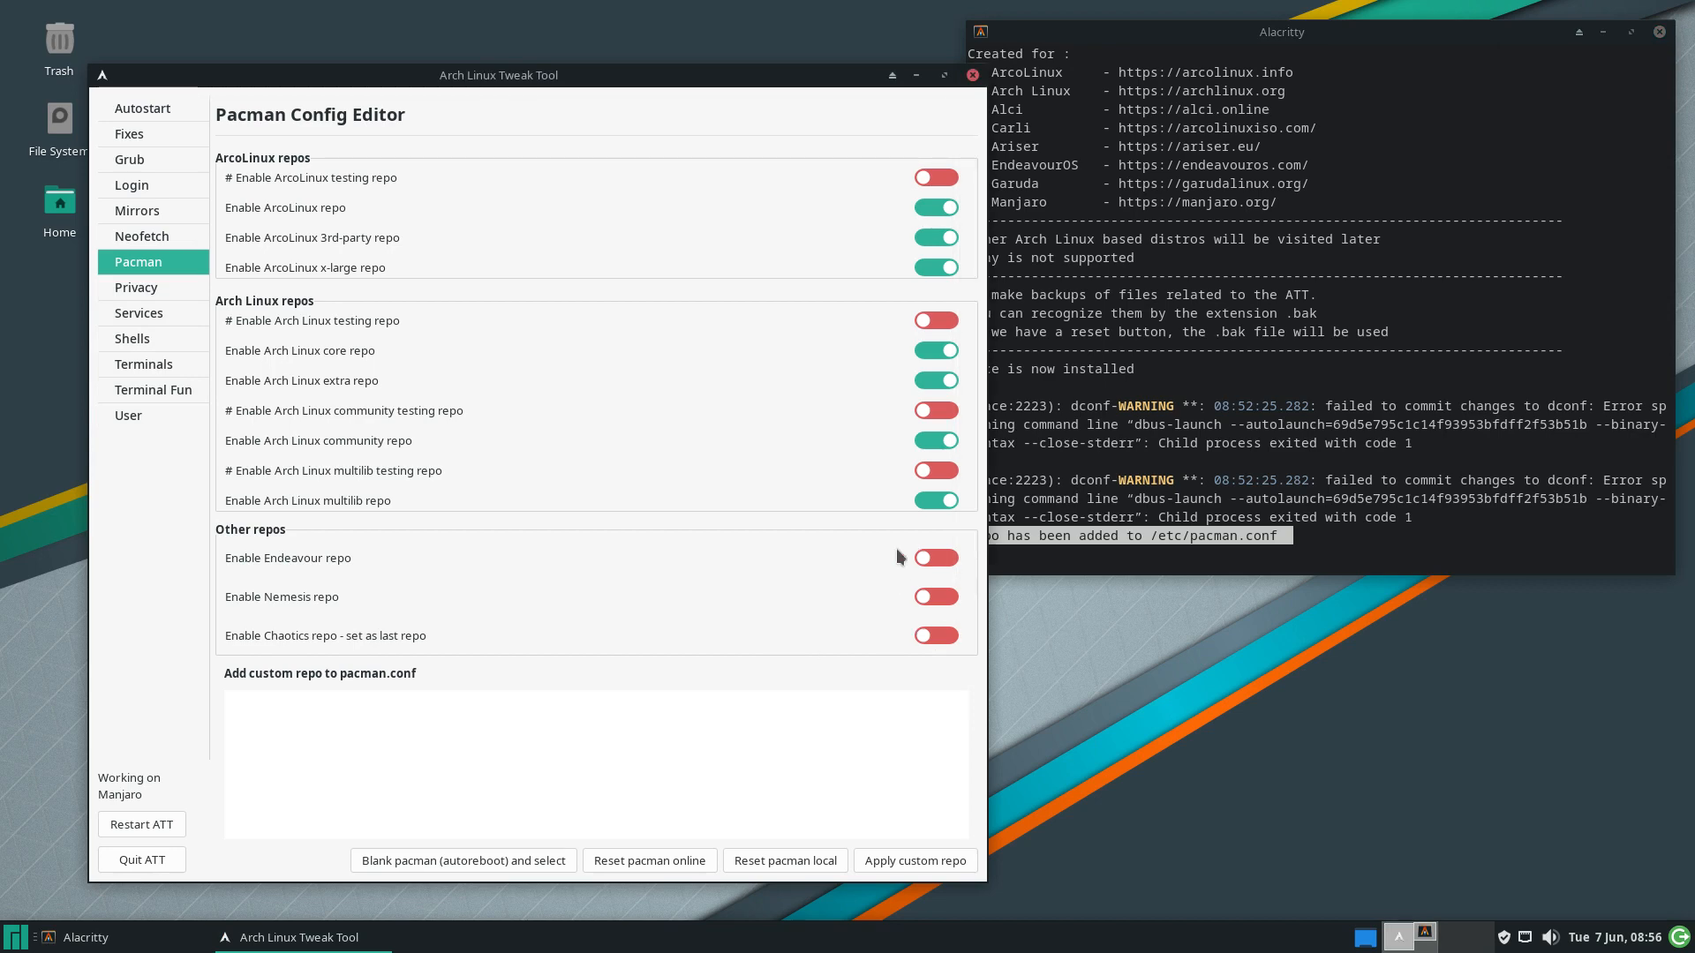
pyautogui.click(934, 207)
pyautogui.click(926, 268)
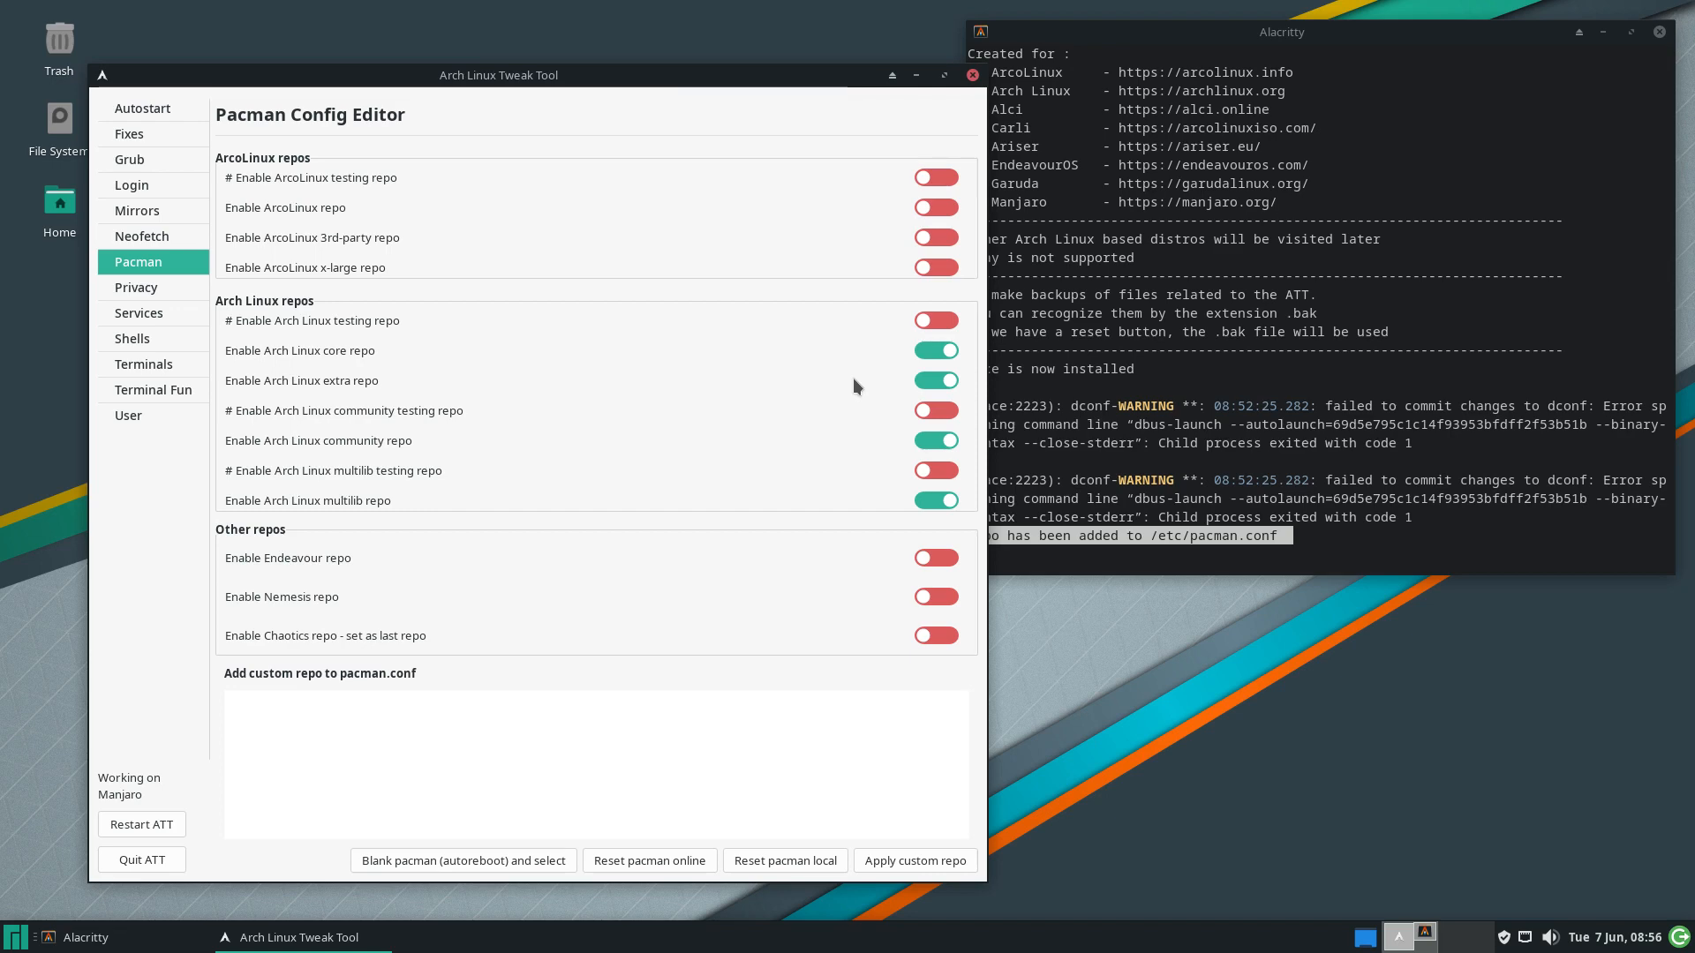
pyautogui.click(934, 209)
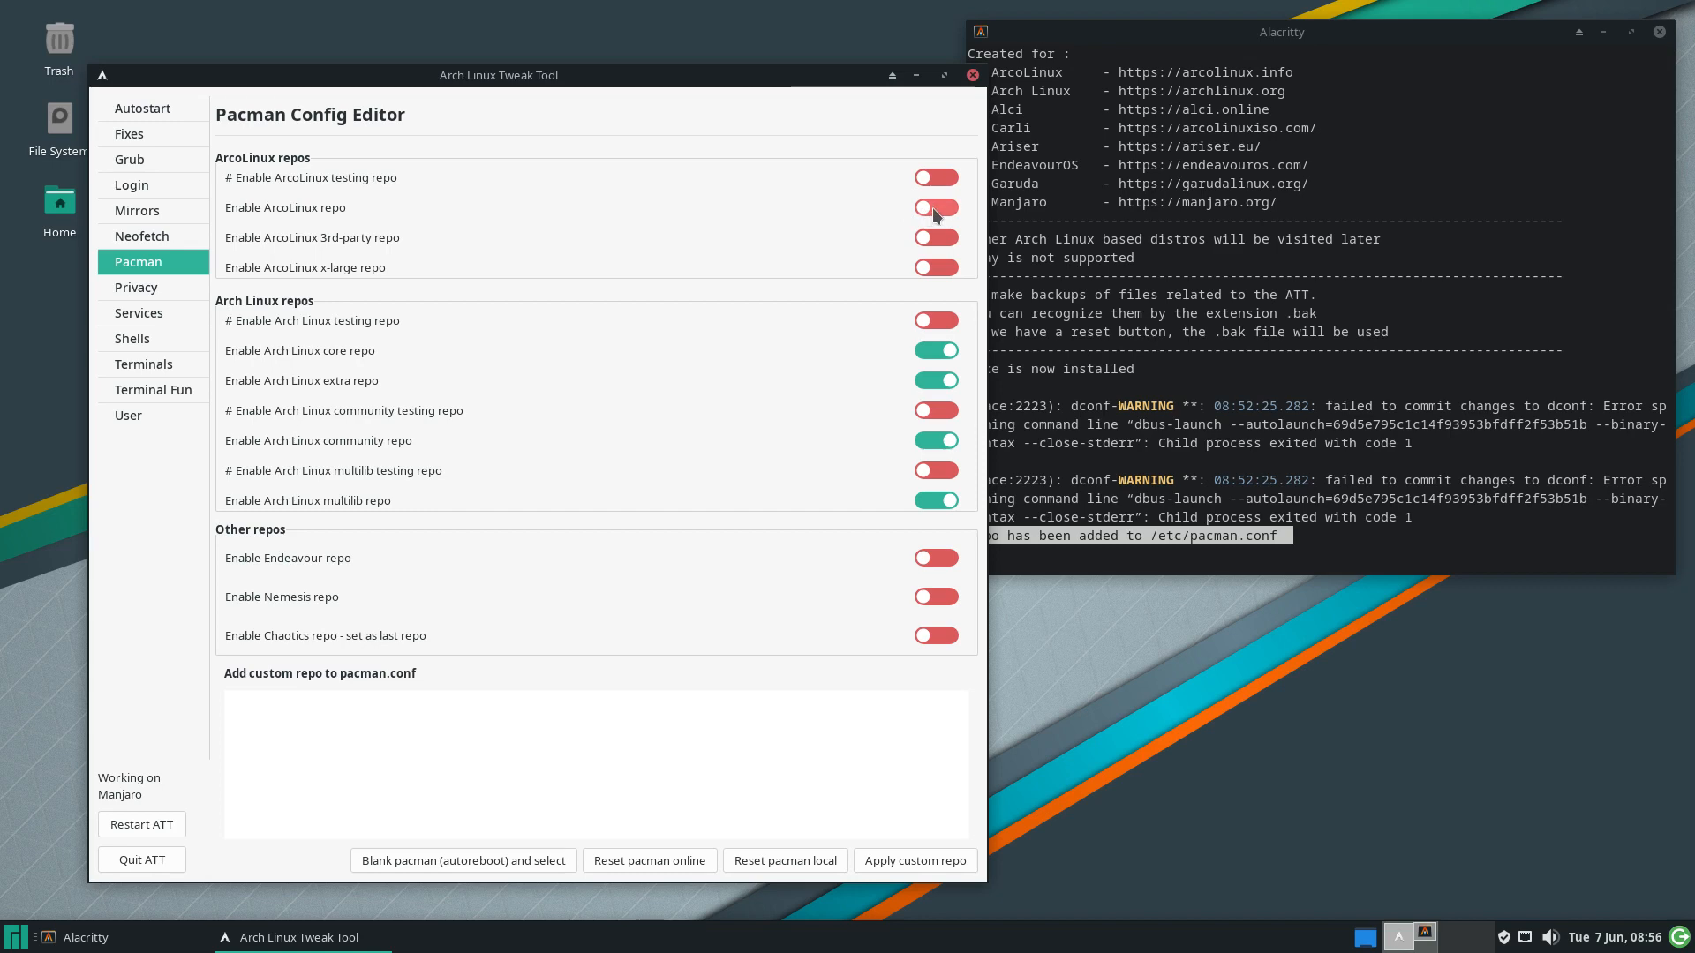
pyautogui.click(141, 287)
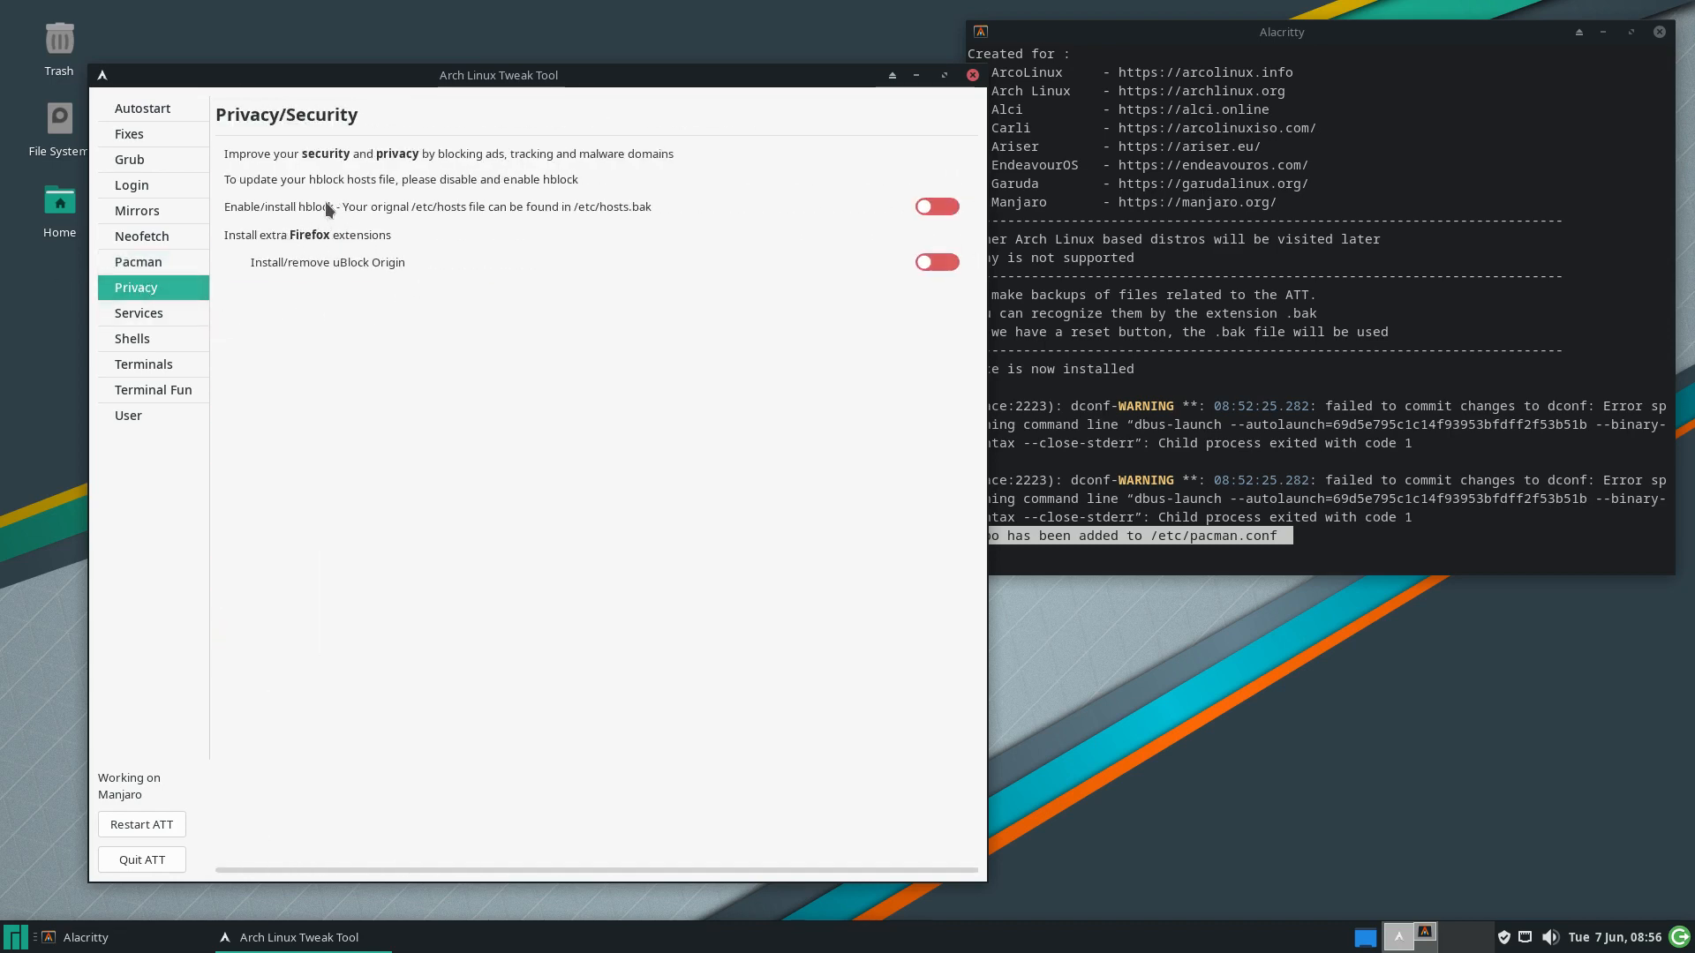
# Toggle hblock, then relaunch arcolinux-tweak-tool from the terminal and enter the sudo password
pyautogui.click(939, 202)
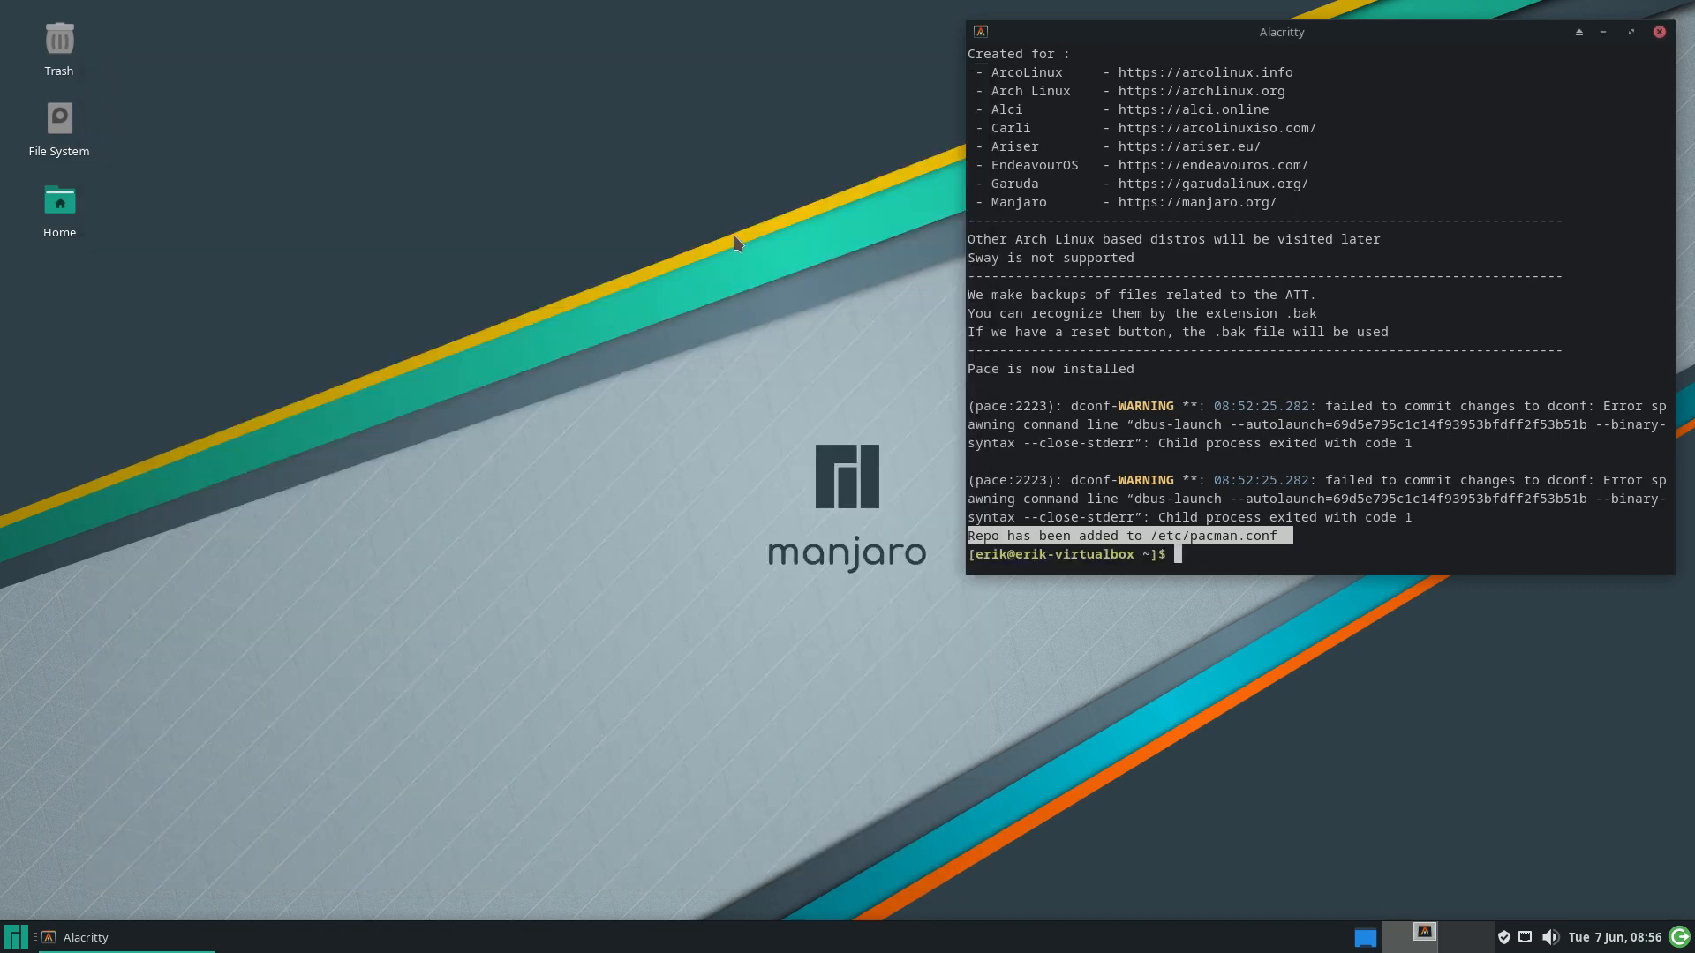
pyautogui.click(1167, 558)
pyautogui.write('arcolinux-tweak-tool')
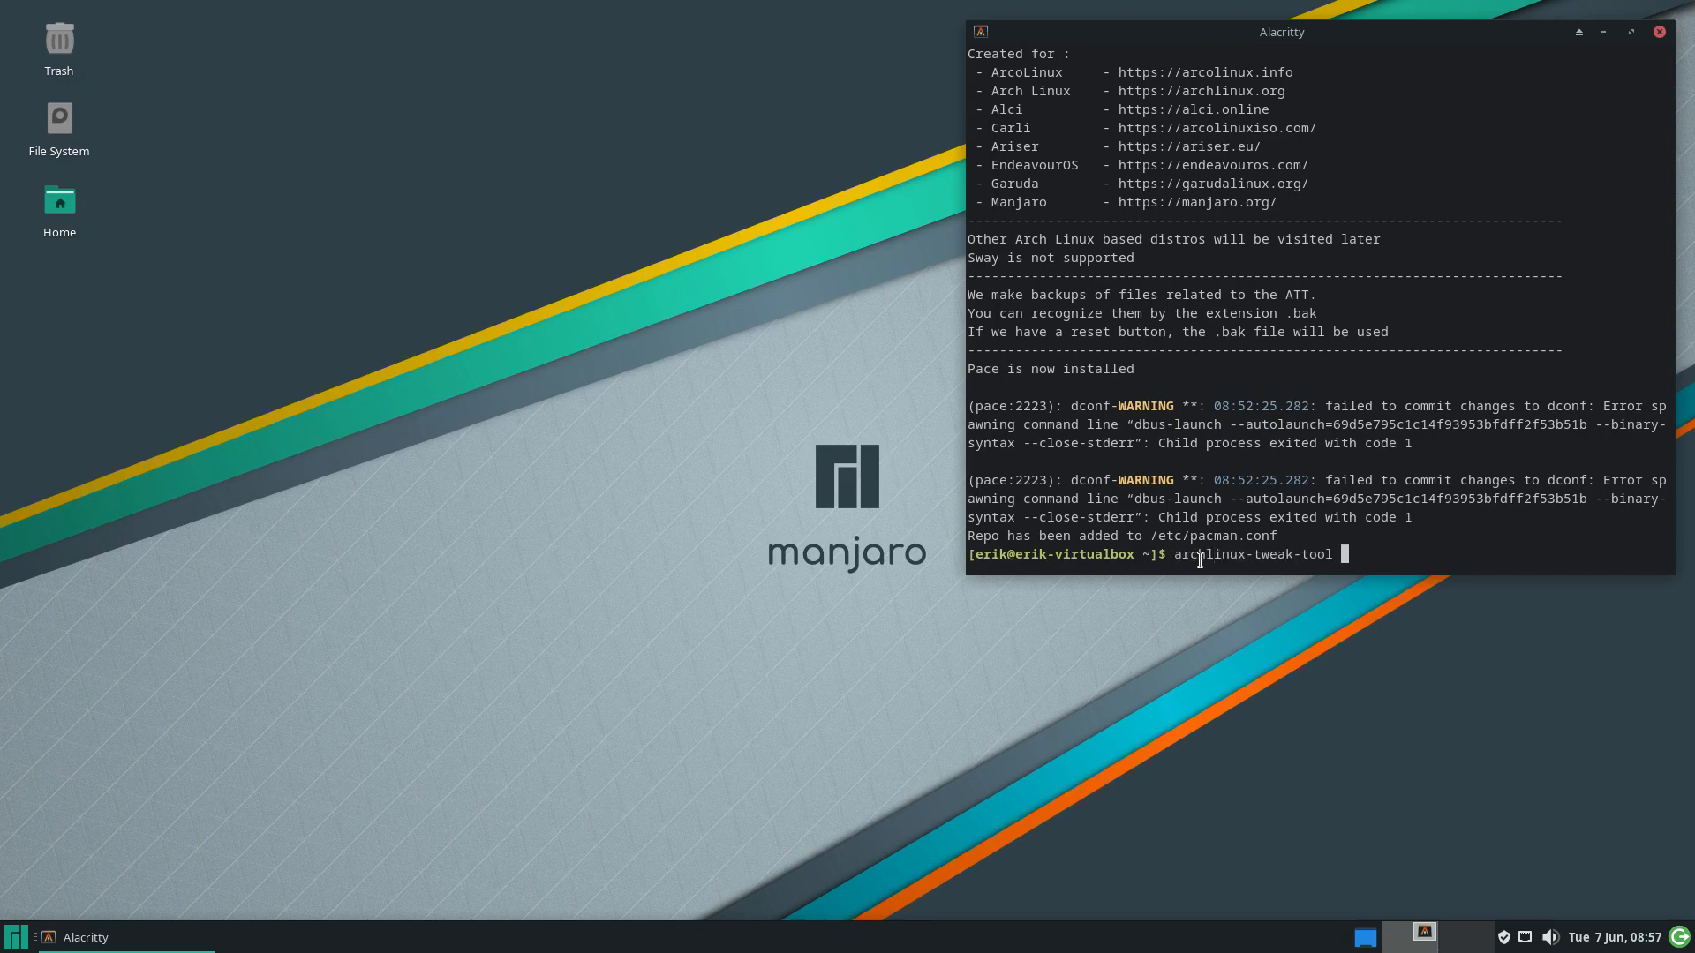
pyautogui.press('Return')
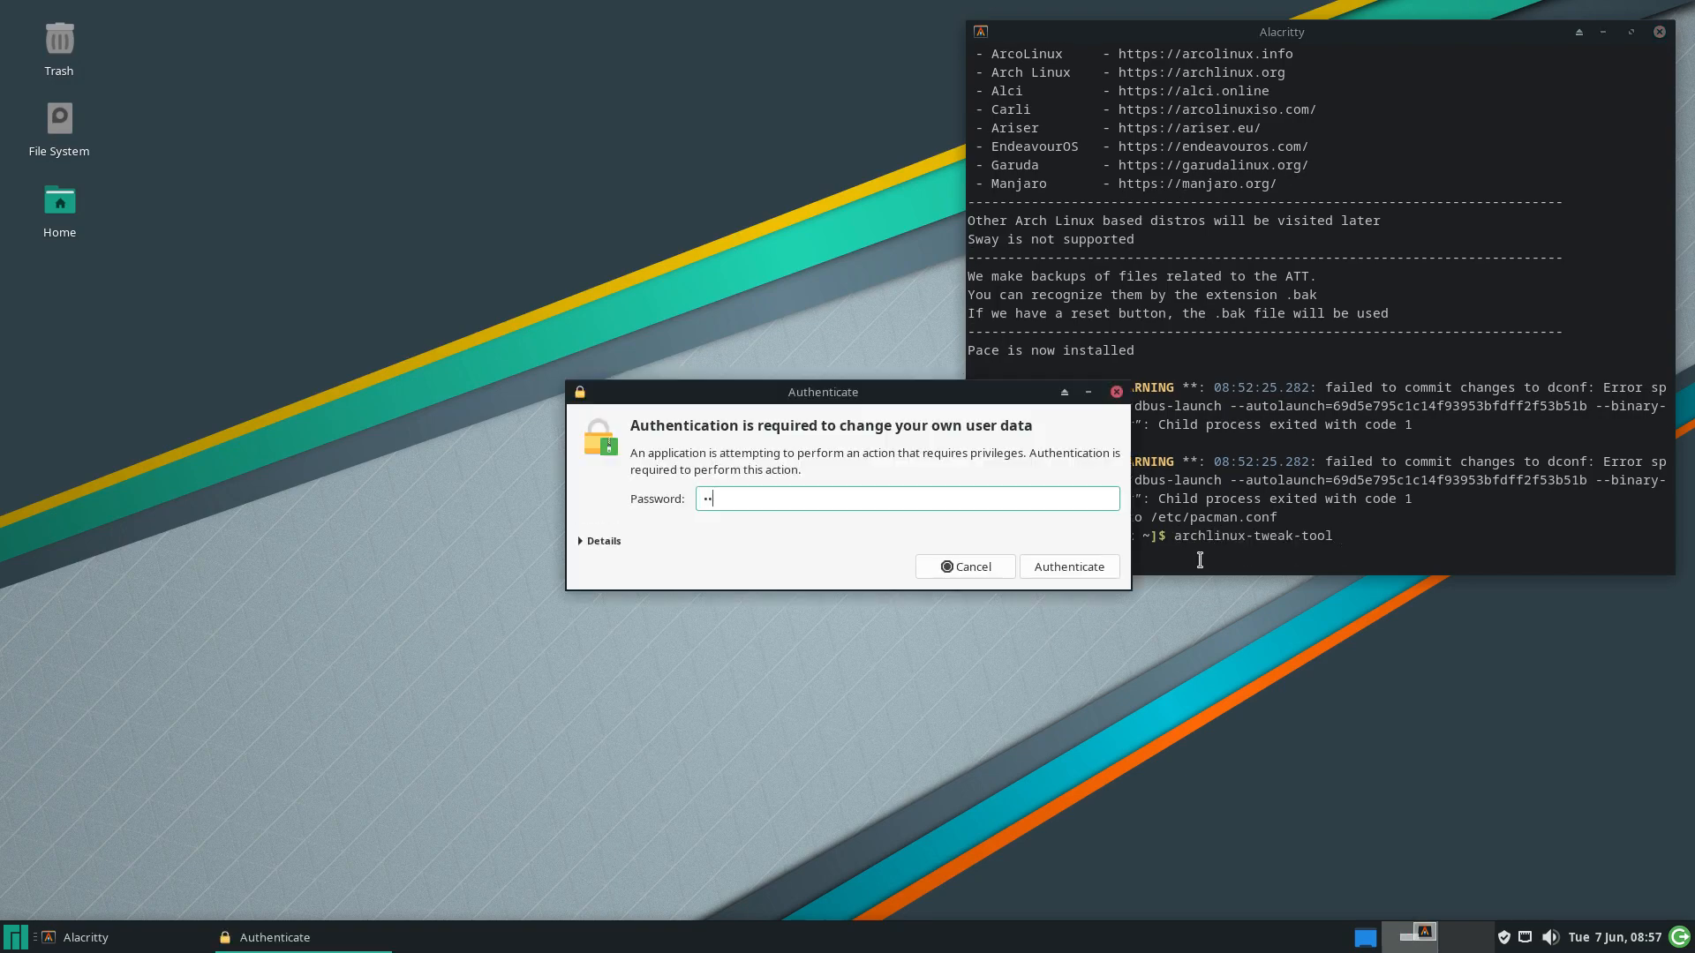
pyautogui.press('Return')
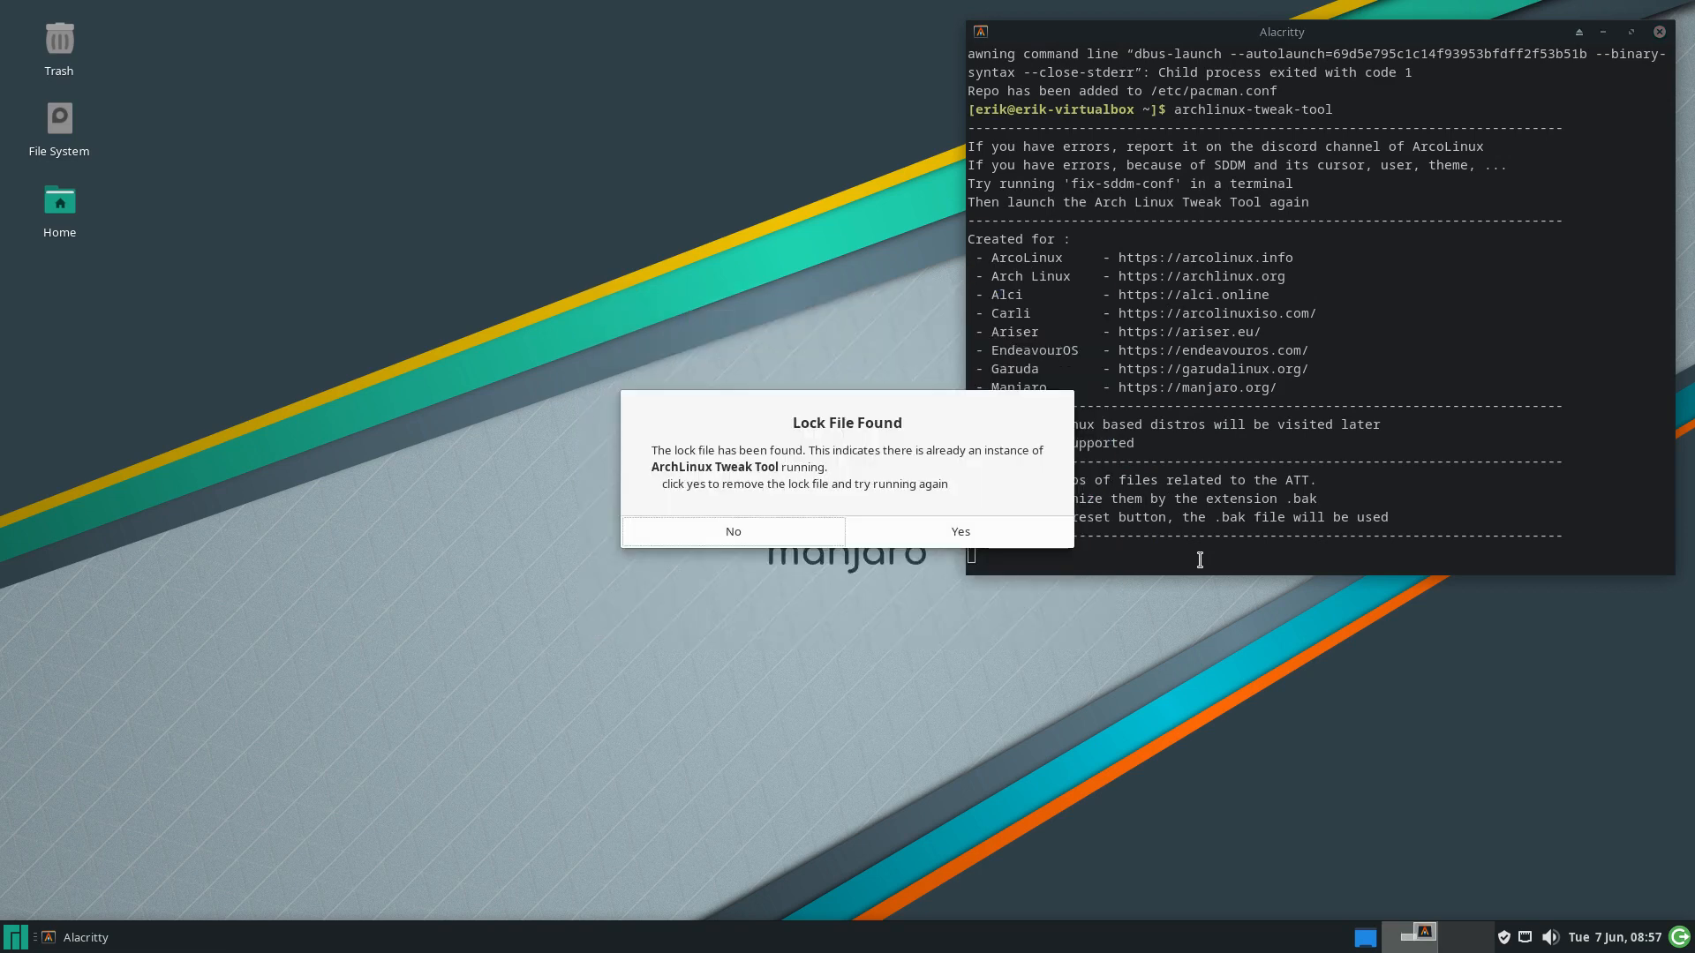
# Remove the stale lock file and rerun the tweak tool, authenticating again
pyautogui.click(980, 533)
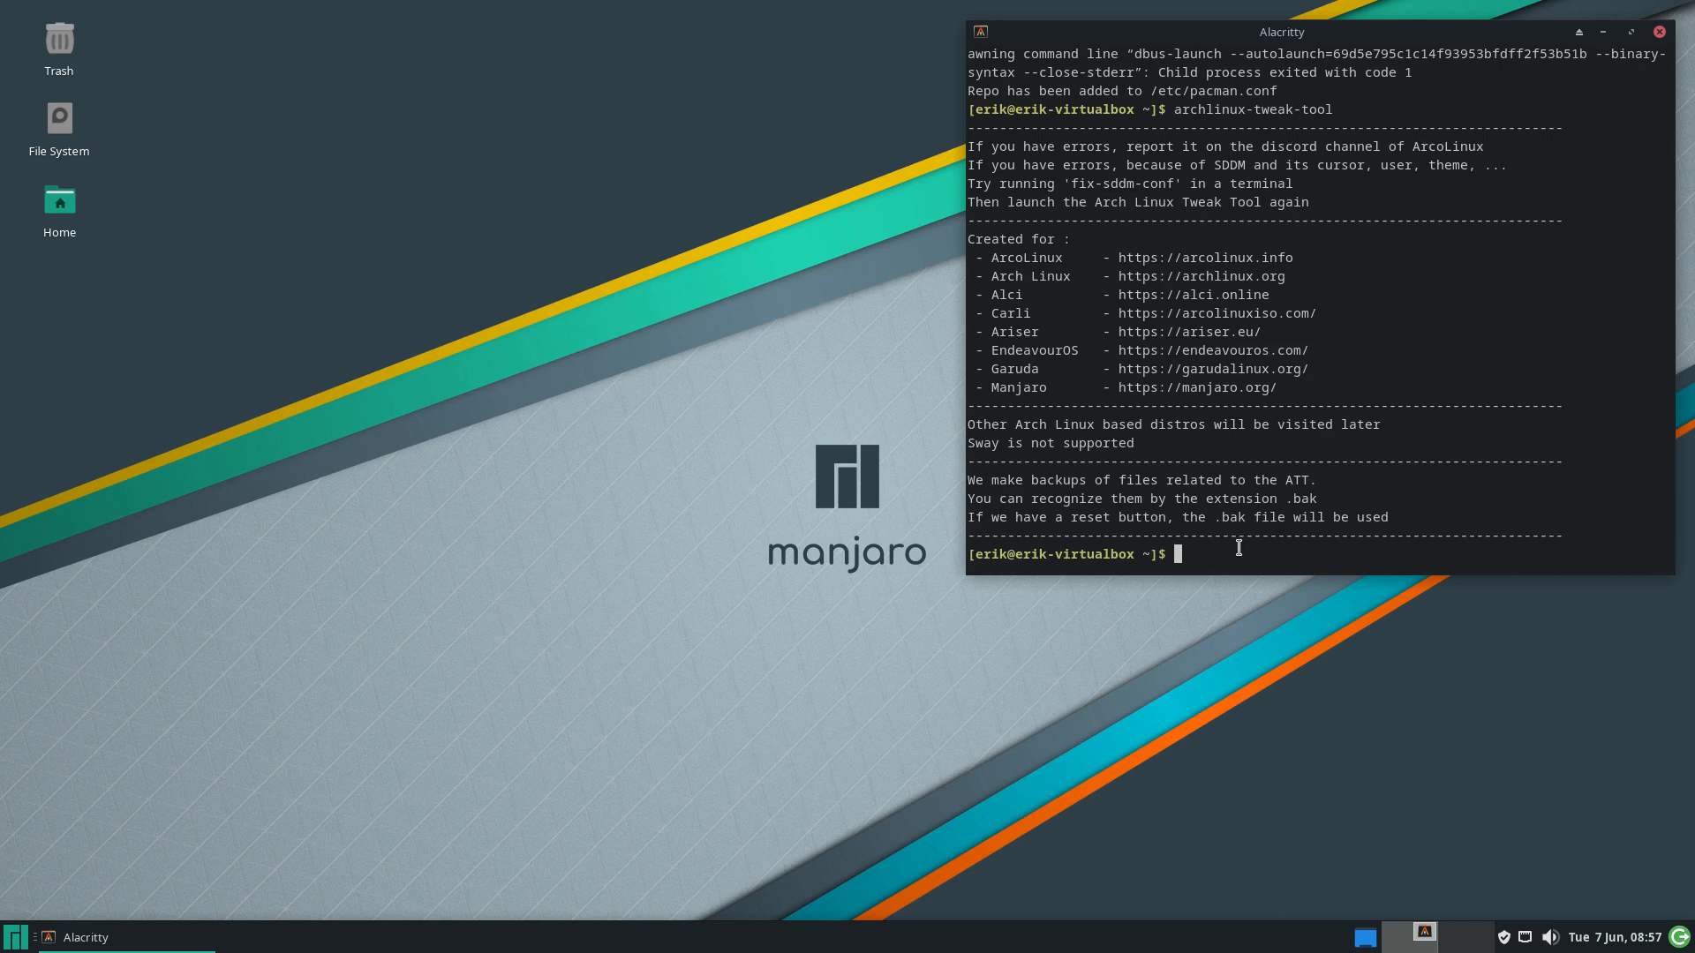
pyautogui.press('Up')
pyautogui.press('Return')
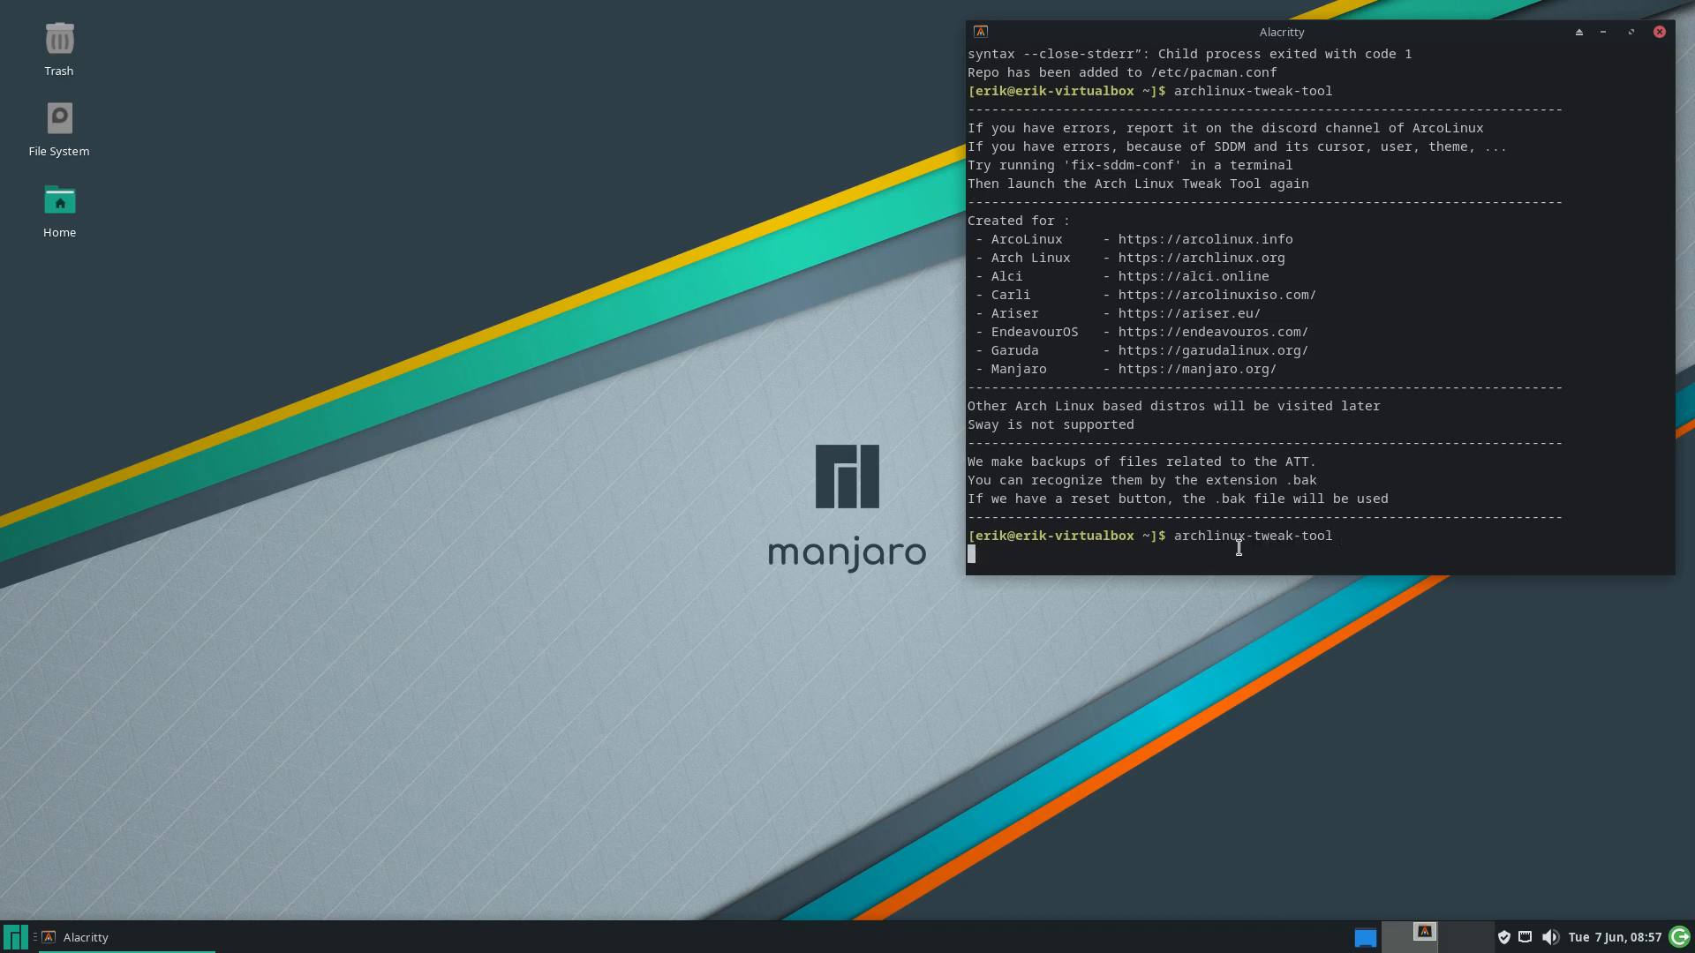
pyautogui.write('****')
pyautogui.press('Return')
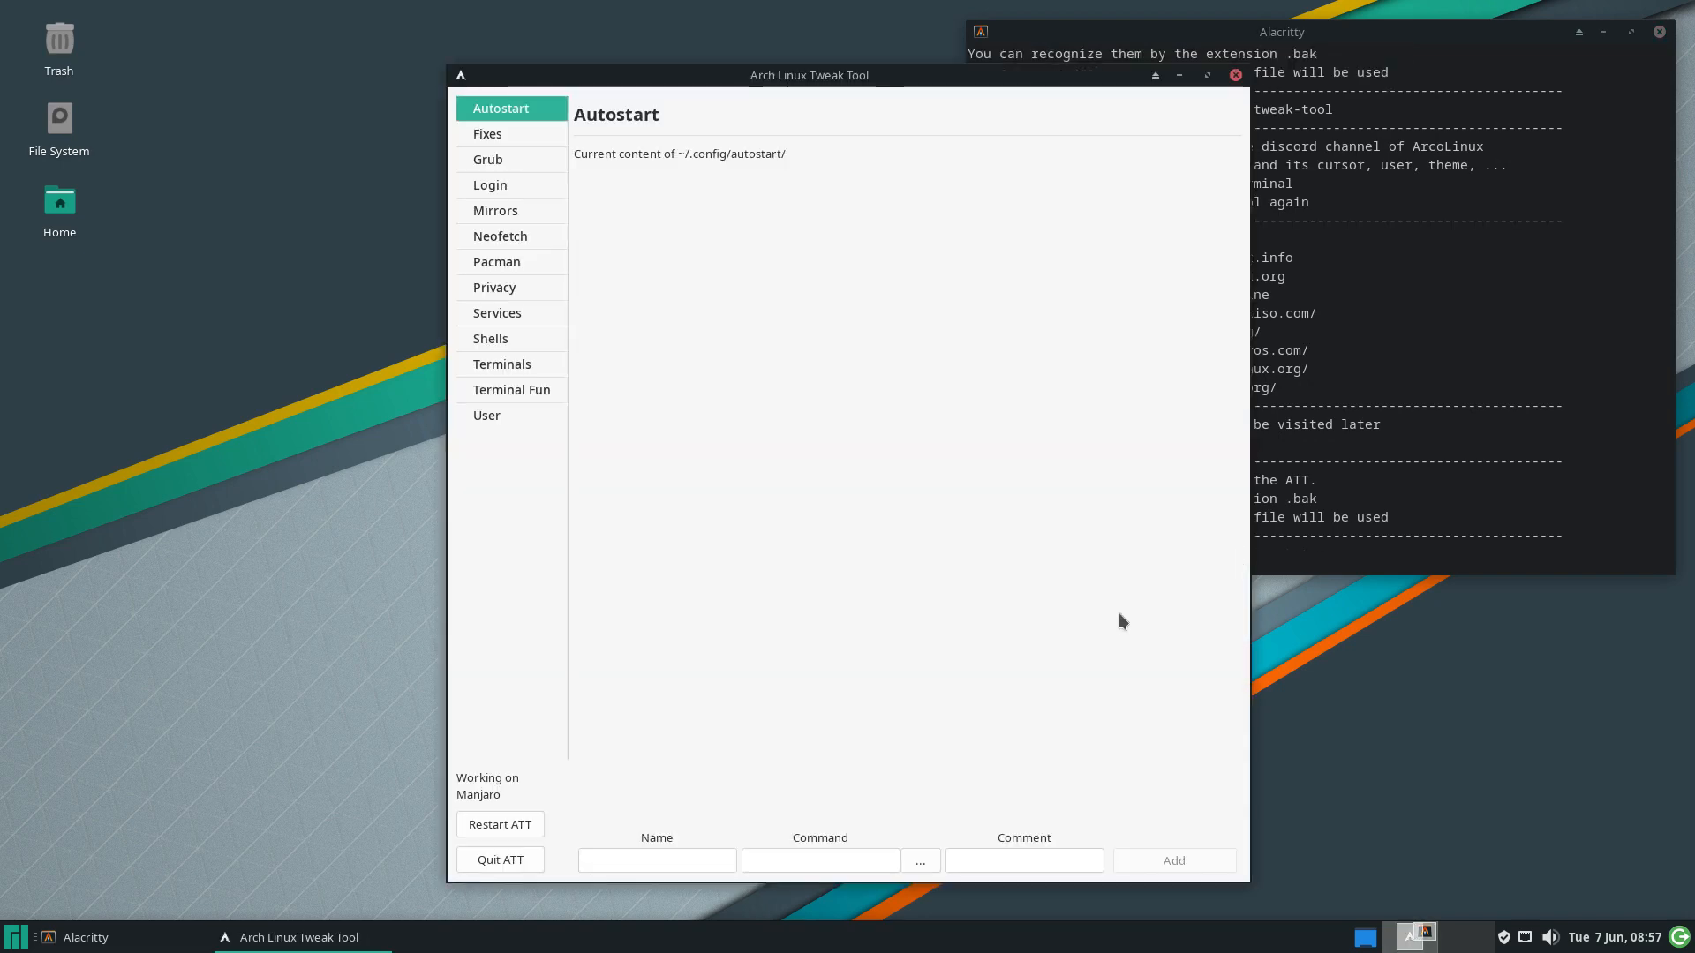
# Toggle the ArcoLinux and 3rd-party repos on and off, then switch on hblock, crashing the tool
pyautogui.moveTo(943, 75); pyautogui.dragTo(636, 63)
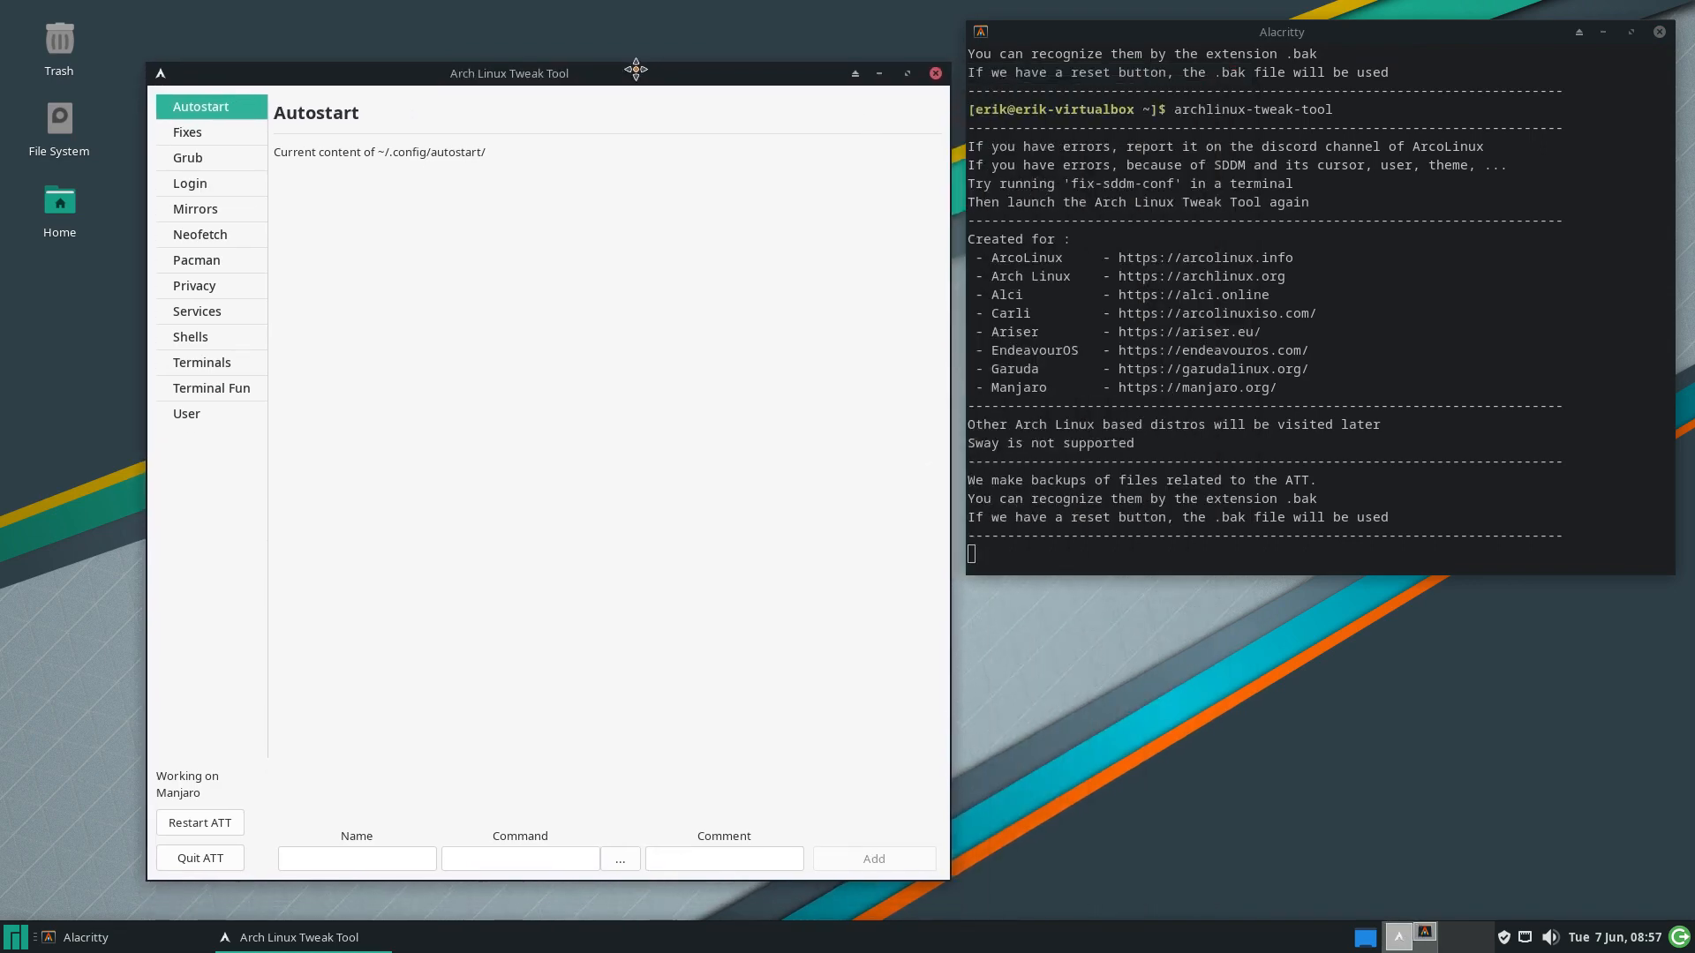
pyautogui.click(212, 275)
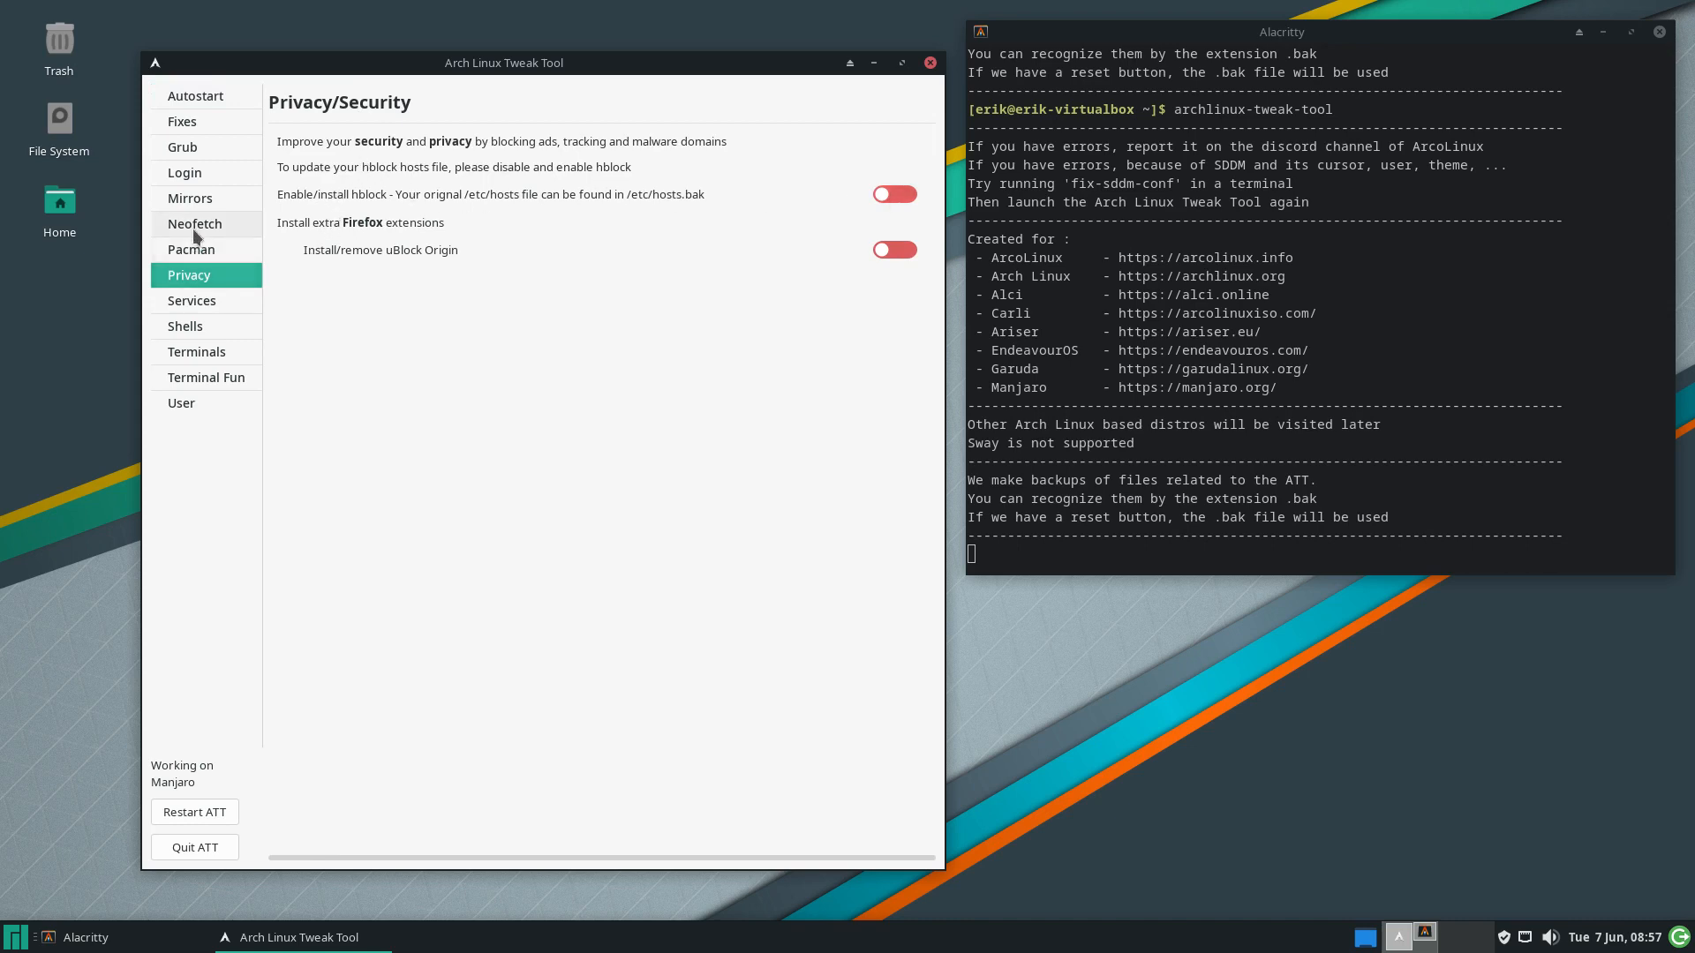
pyautogui.click(205, 252)
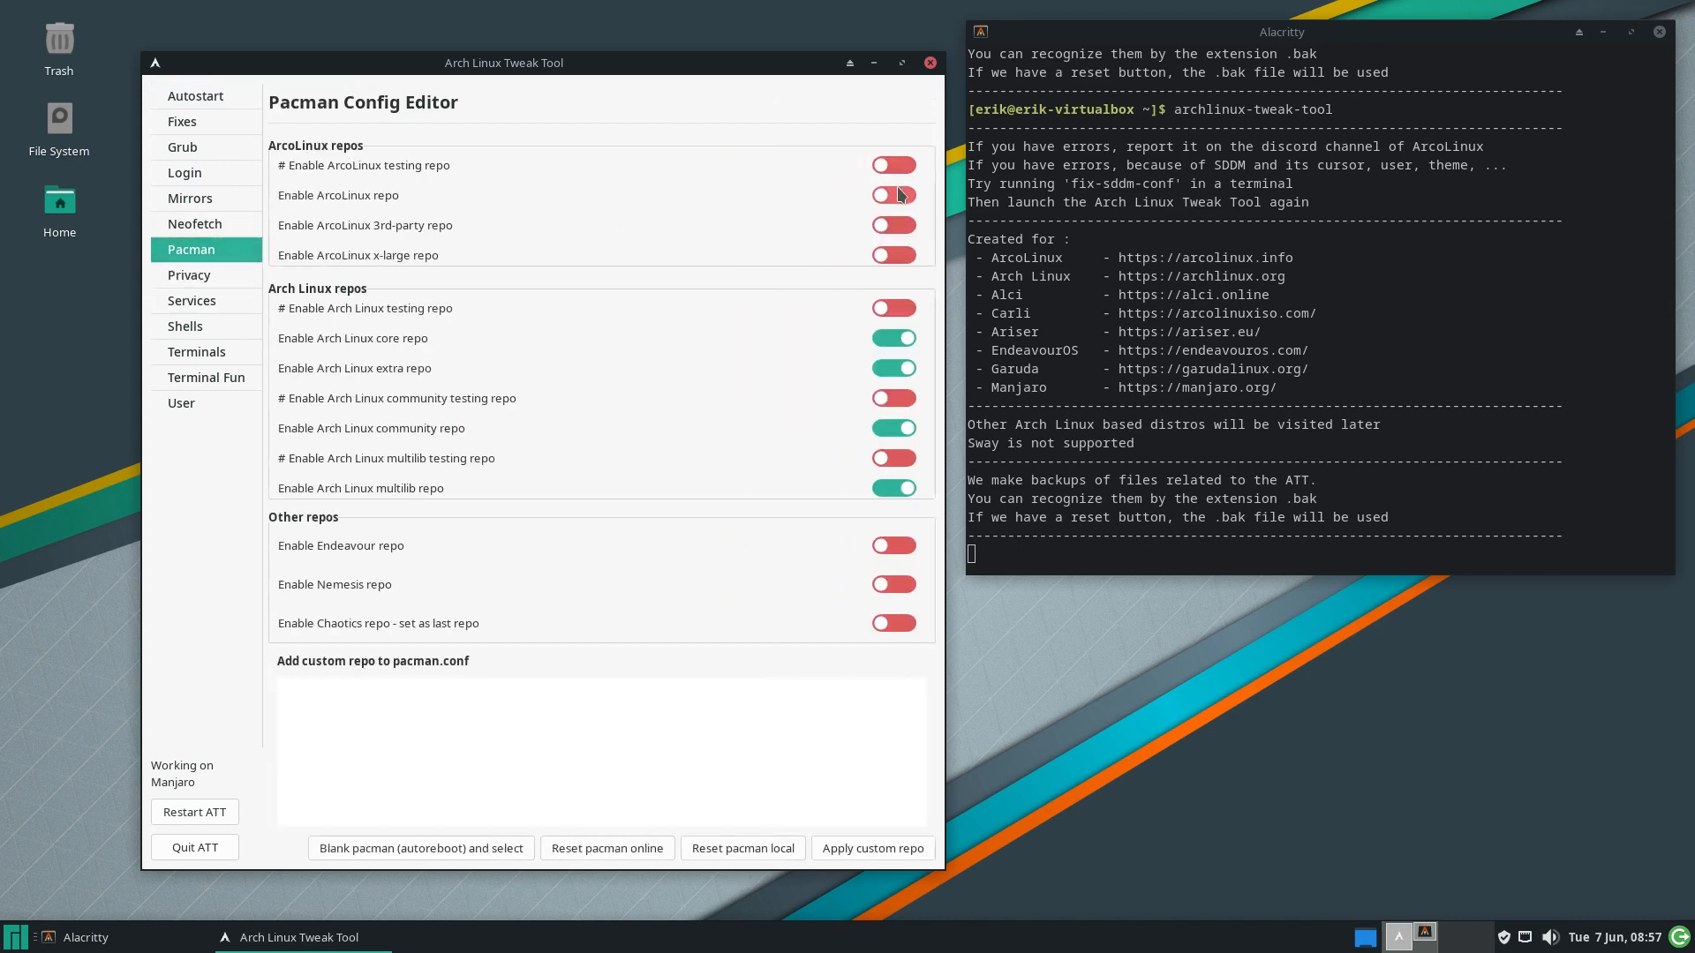
pyautogui.click(900, 226)
pyautogui.click(902, 256)
pyautogui.click(892, 196)
pyautogui.click(887, 225)
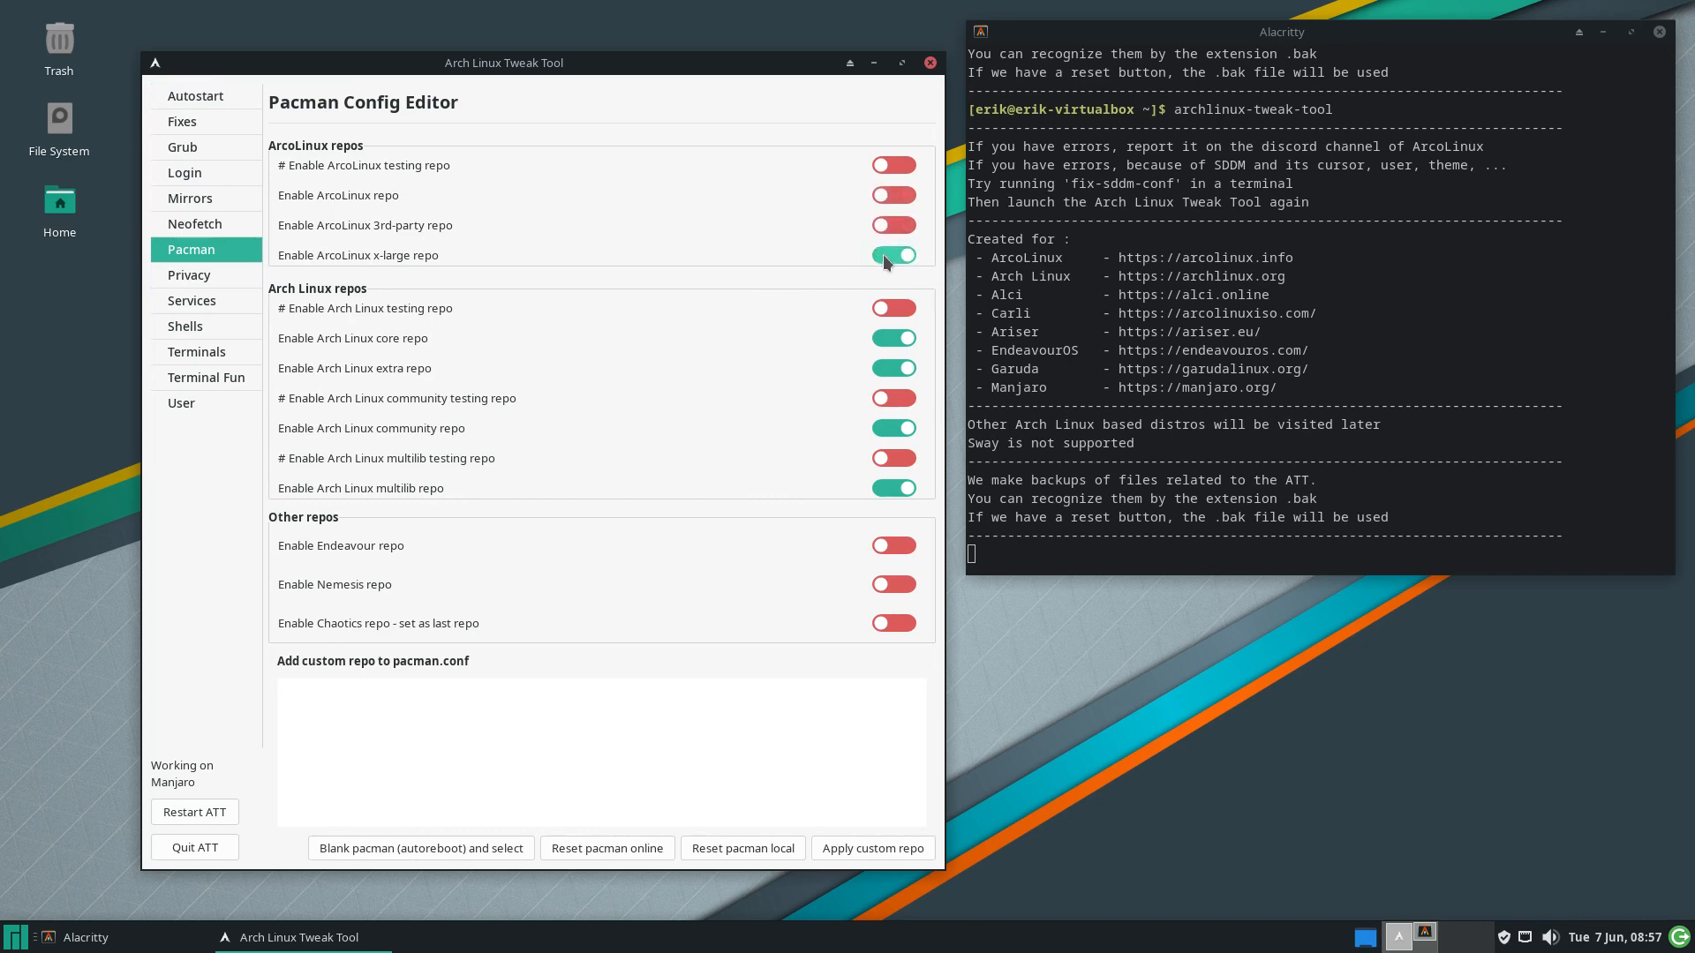
pyautogui.click(221, 273)
pyautogui.click(883, 195)
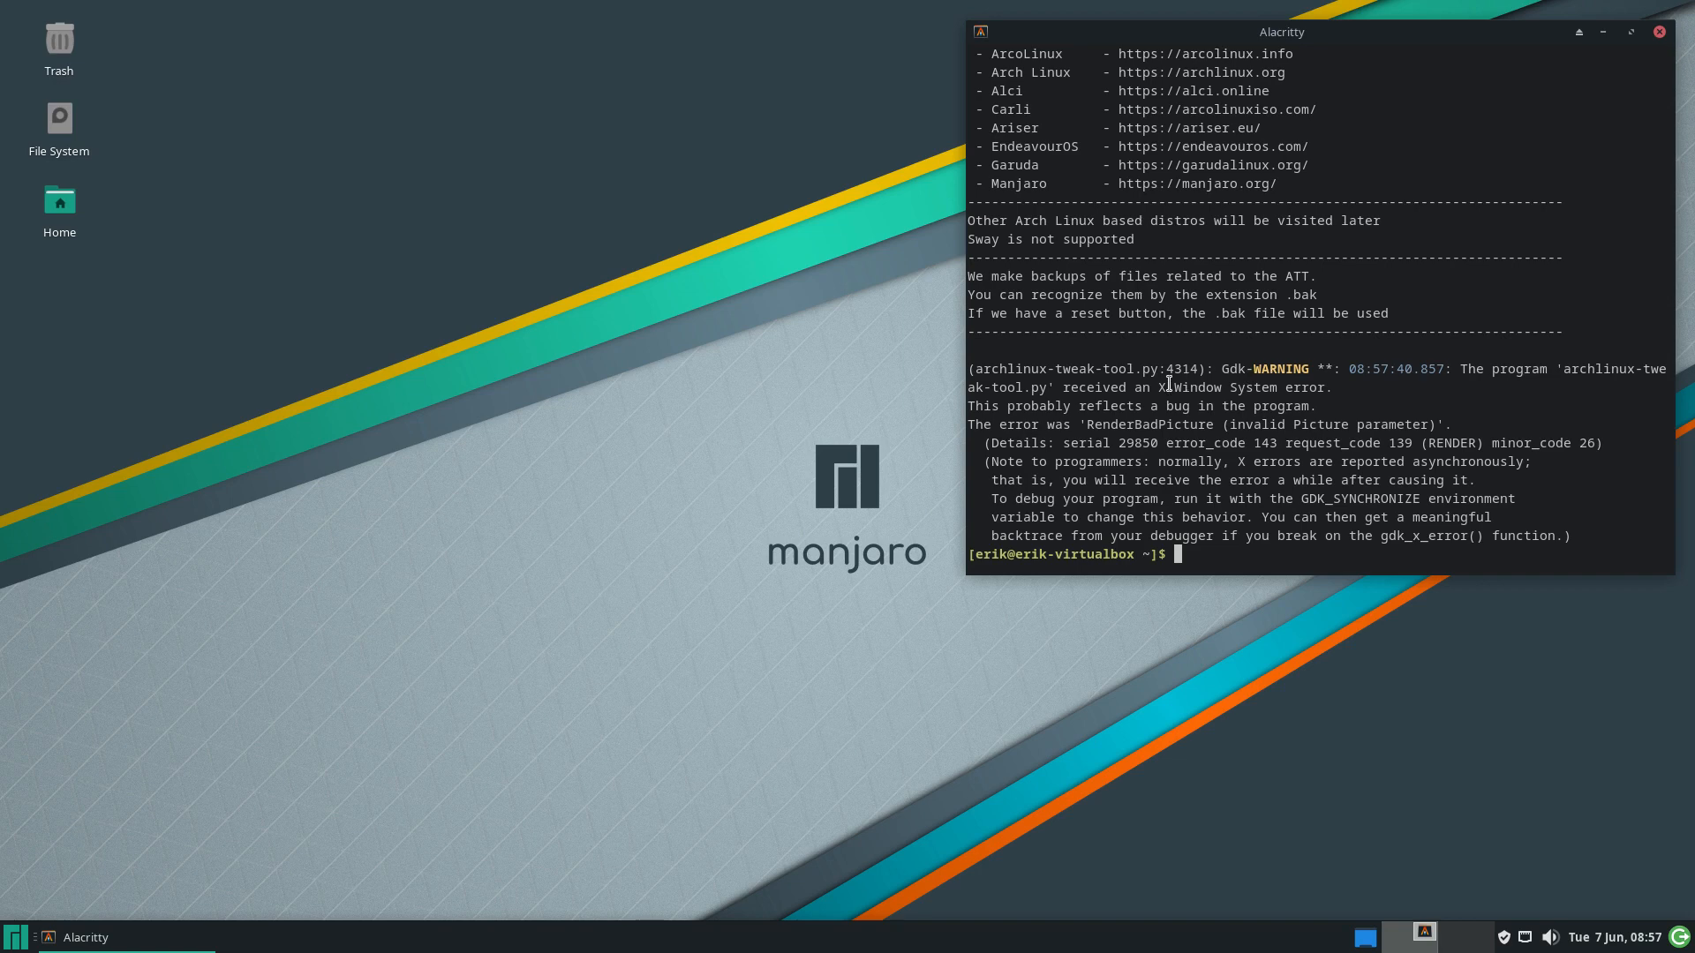
# Relaunch the Tweak Tool from Alacritty, clearing the stale lock file and authenticating
pyautogui.moveTo(1159, 386); pyautogui.dragTo(1351, 389)
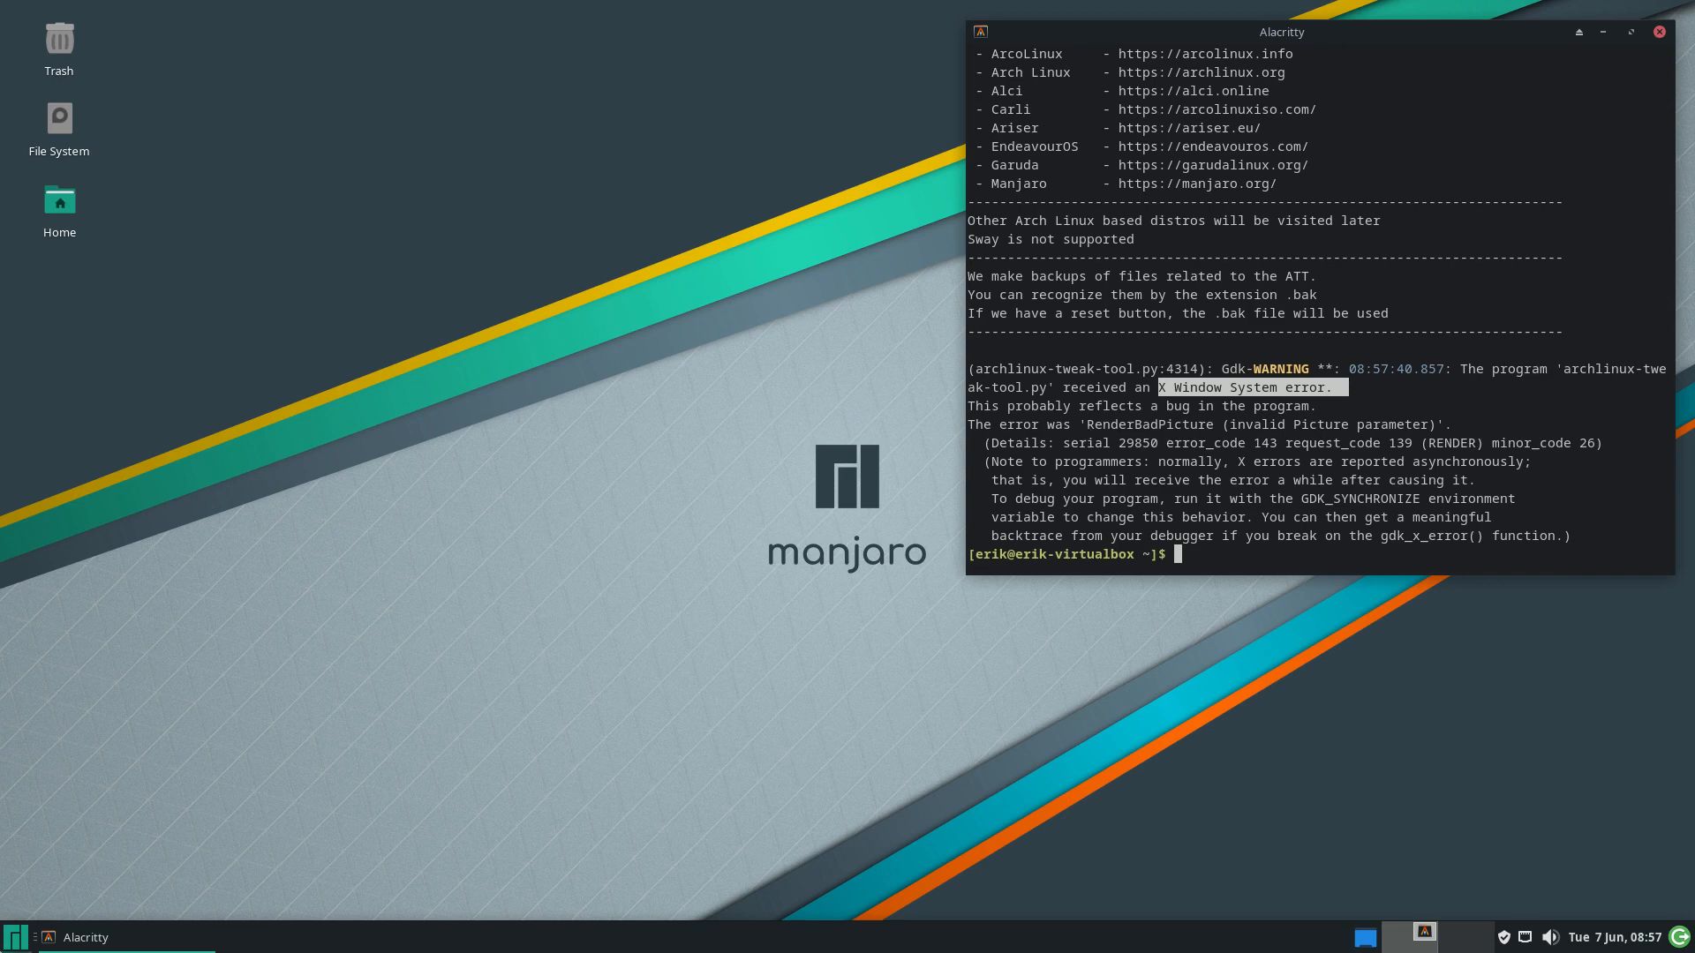
pyautogui.click(1401, 493)
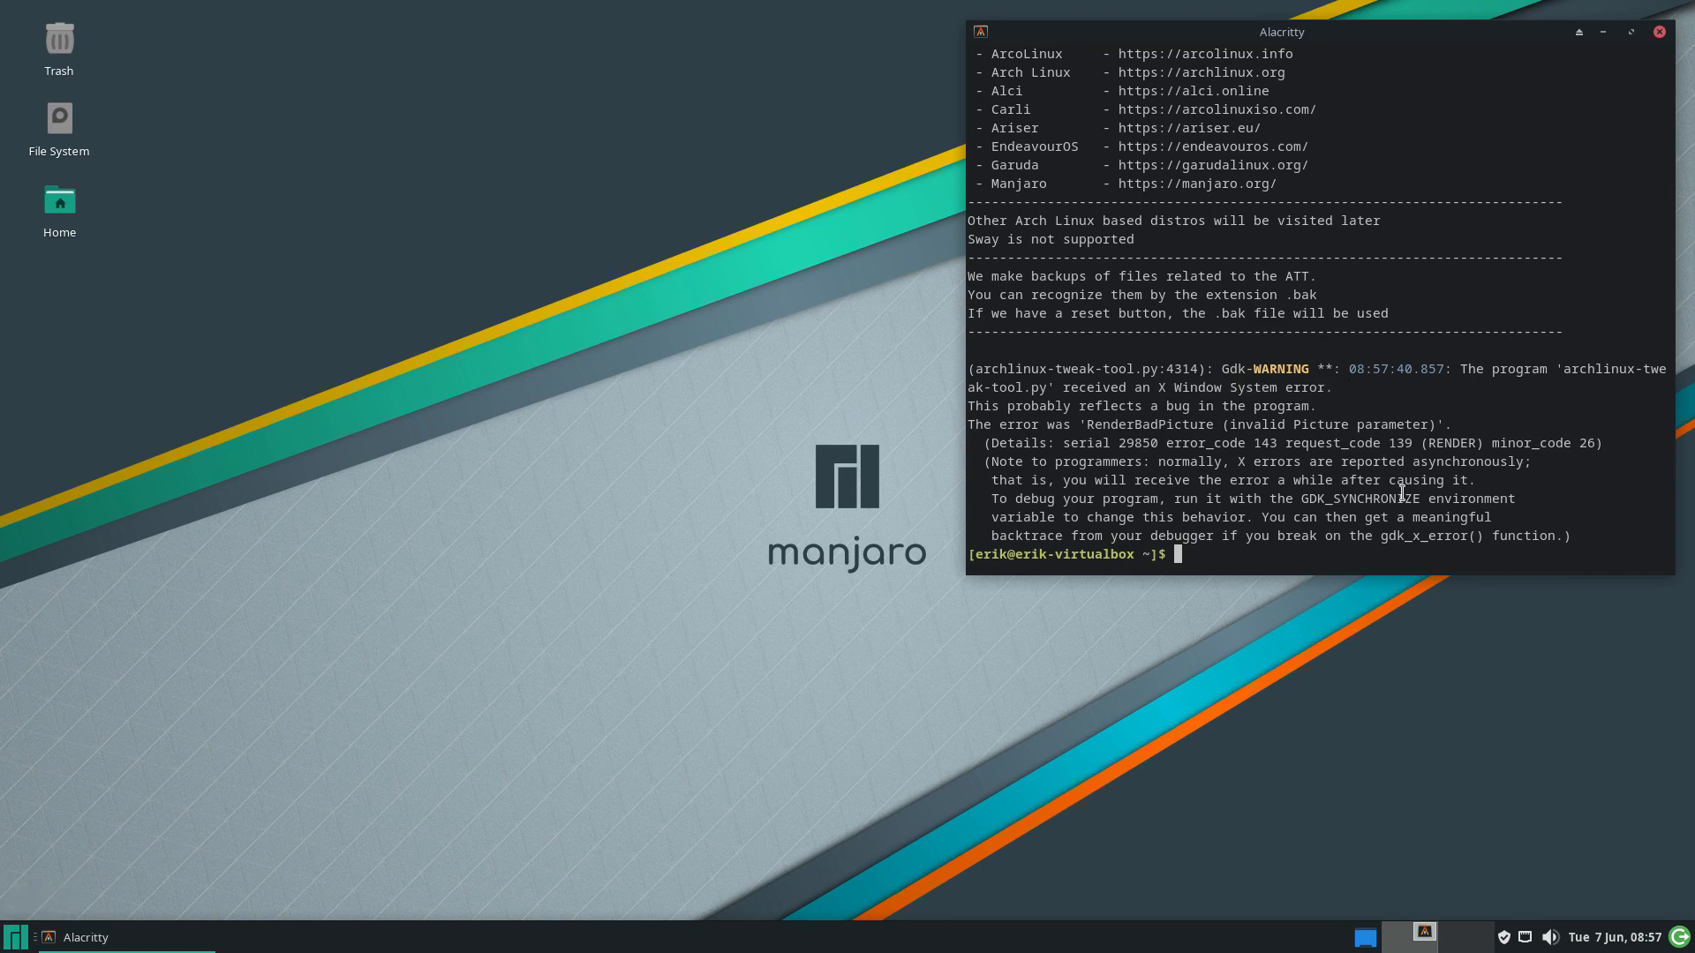
pyautogui.press('Up')
pyautogui.press('Return')
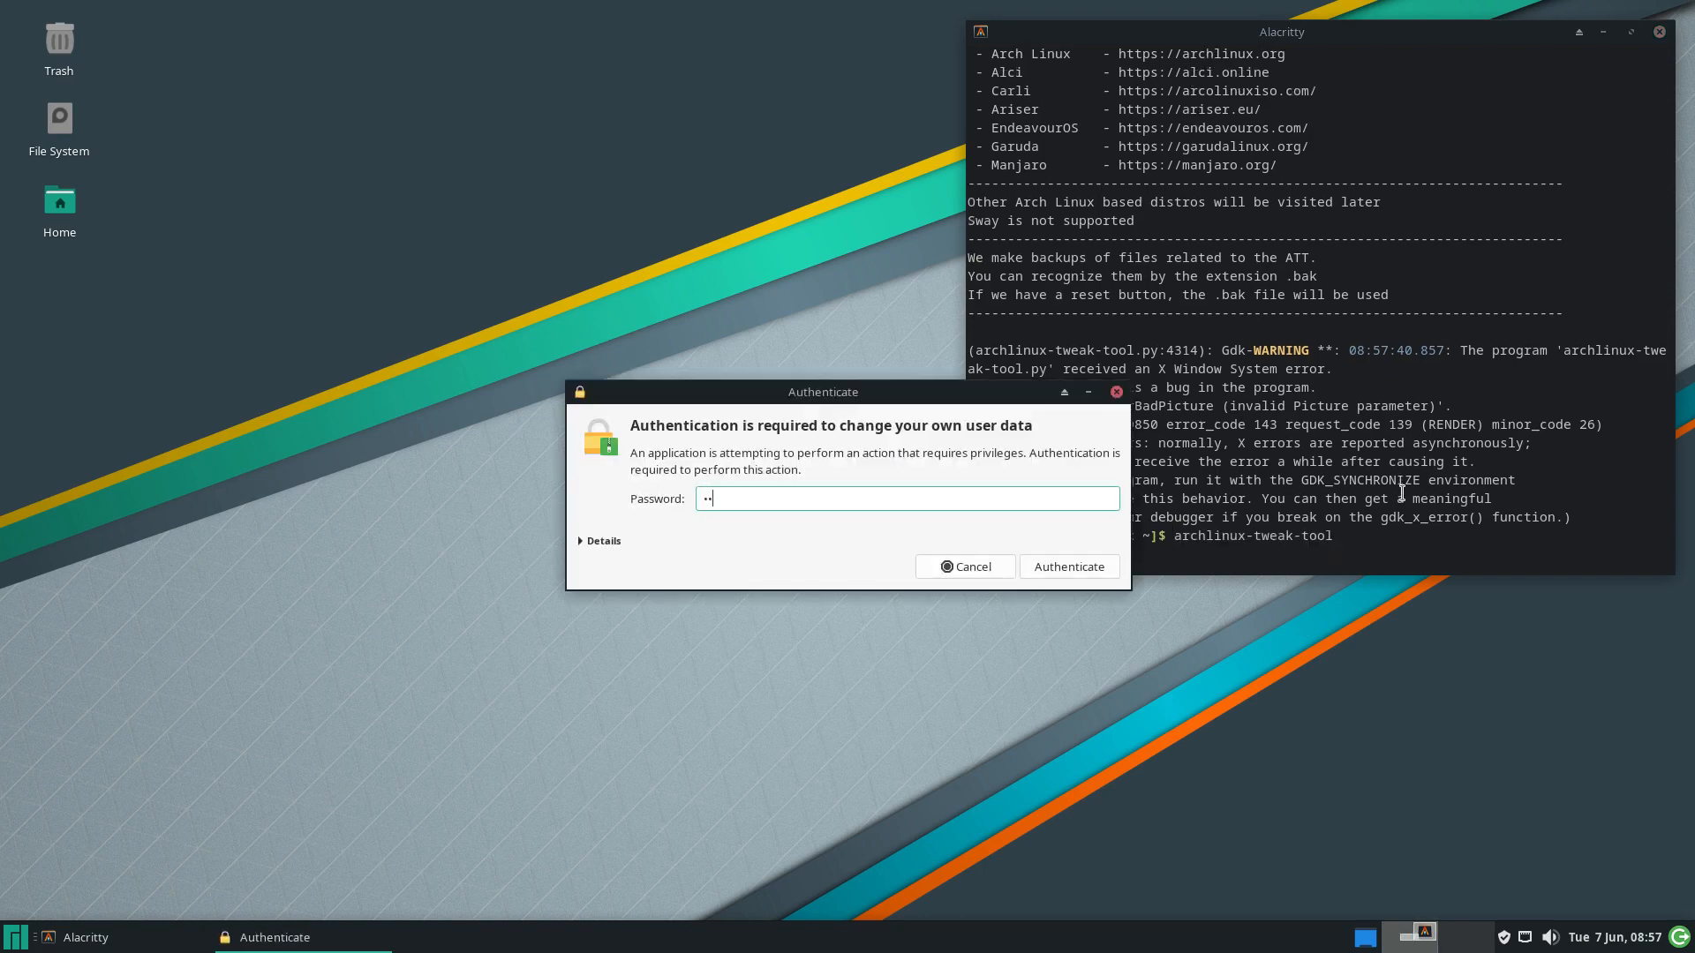
pyautogui.press('Return')
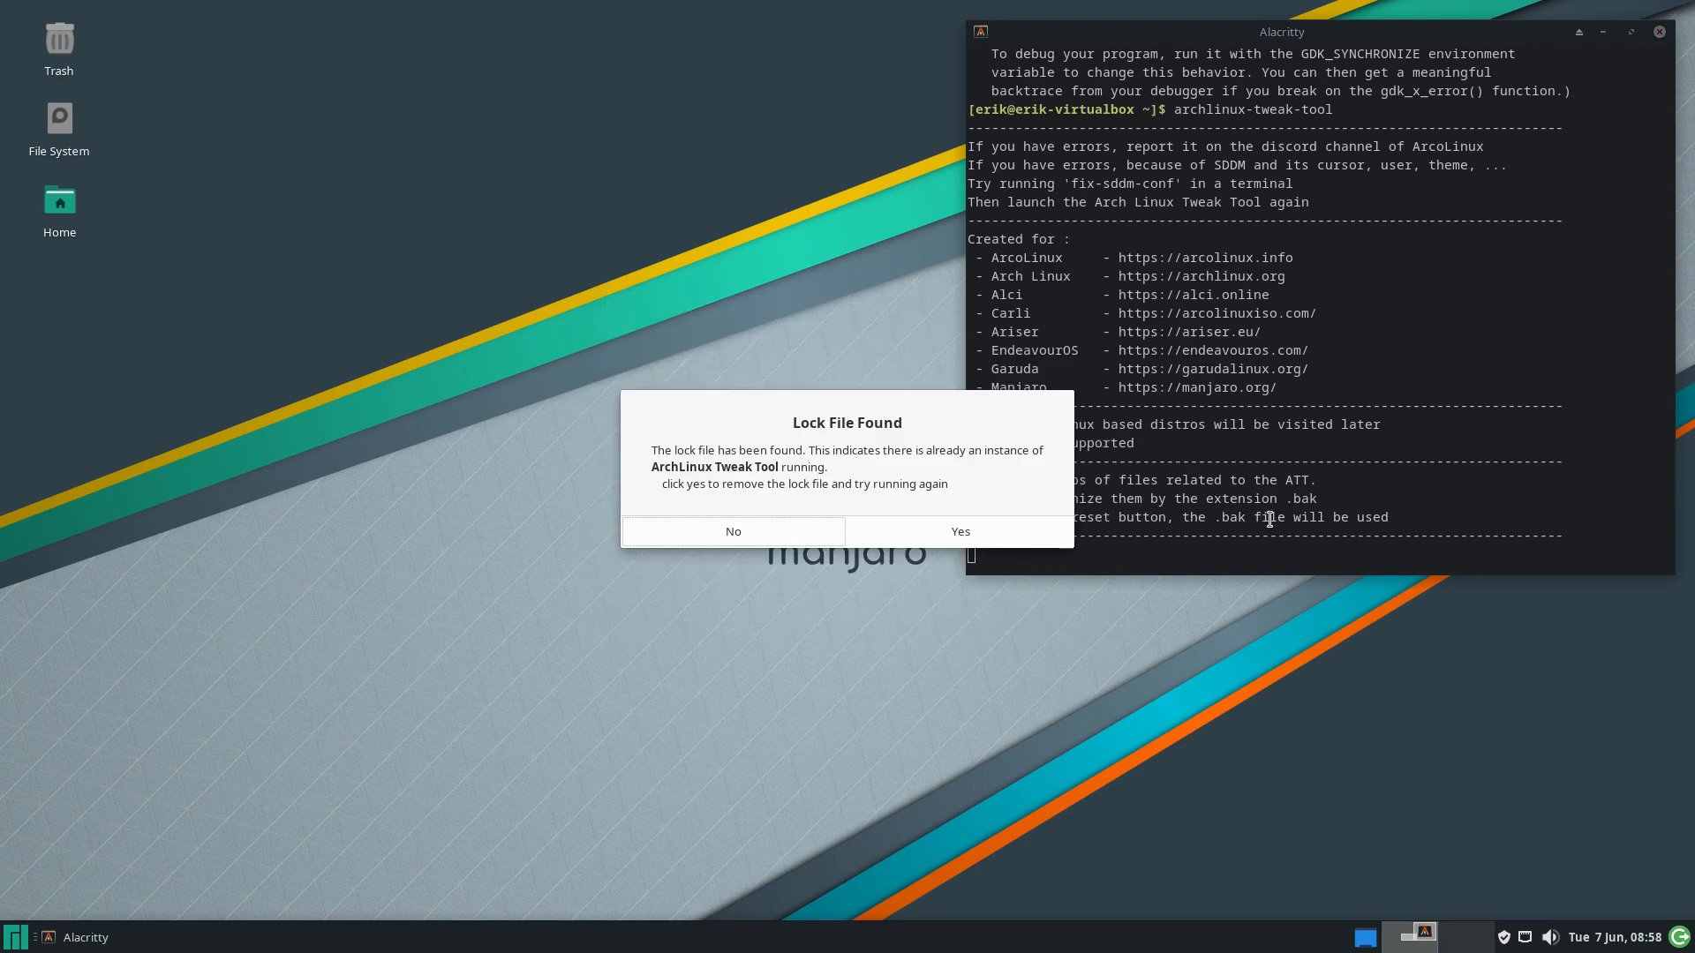
pyautogui.click(1057, 534)
pyautogui.press('Up')
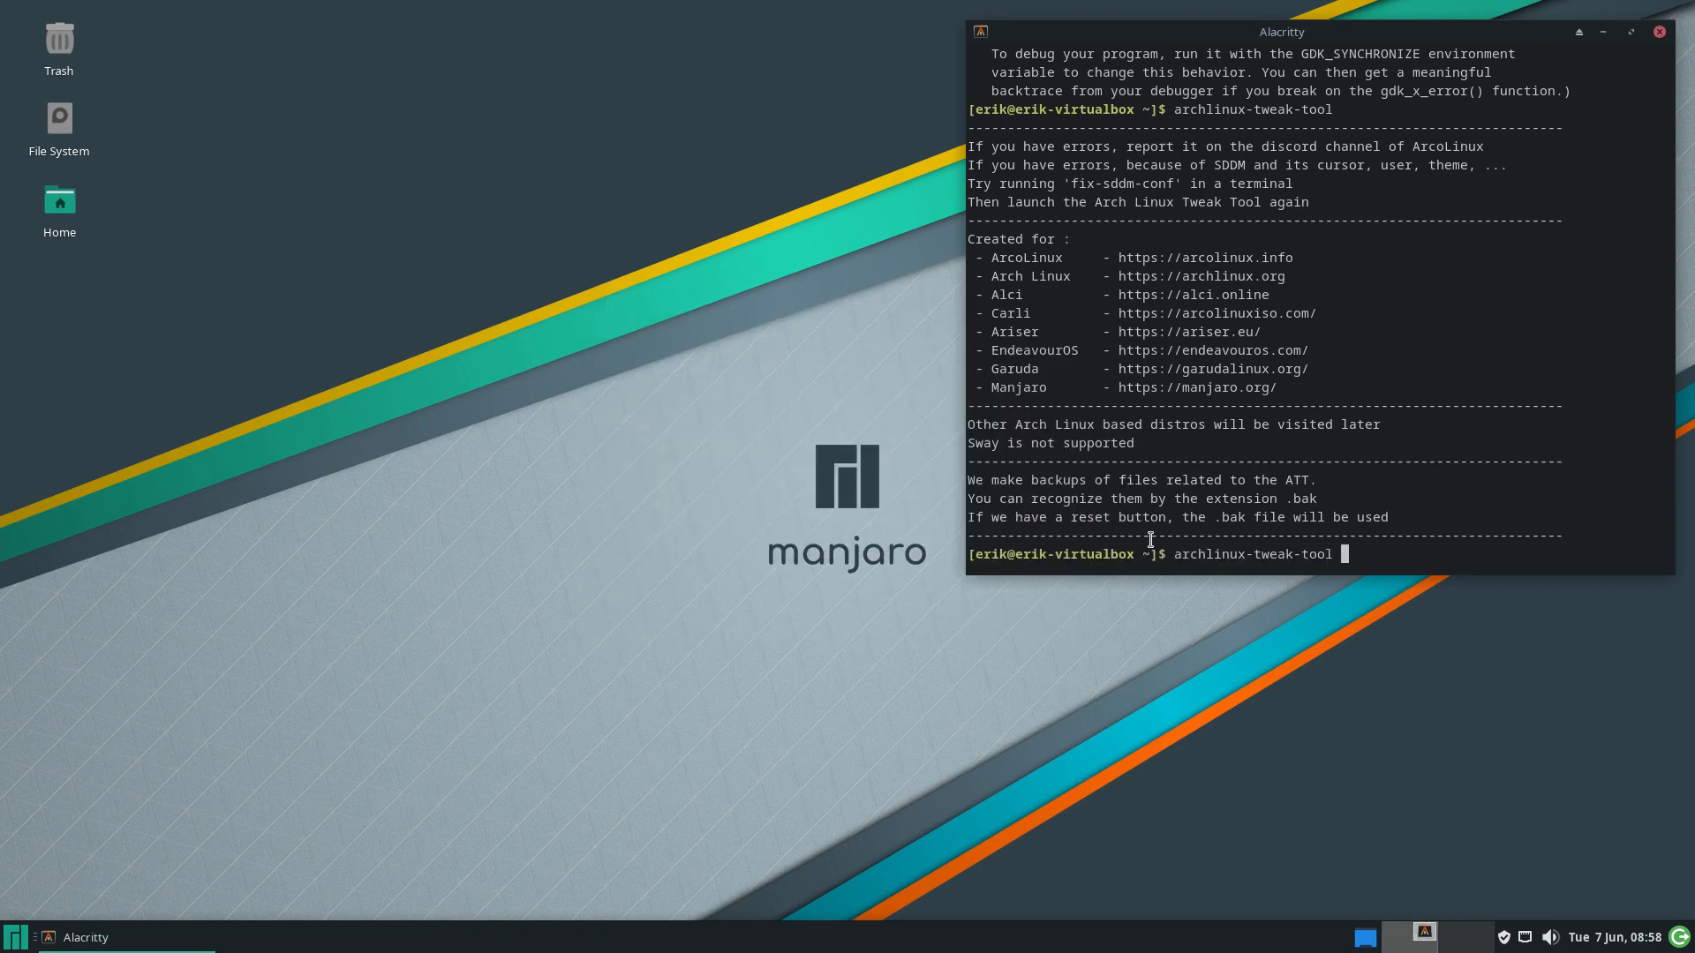
pyautogui.press('Return')
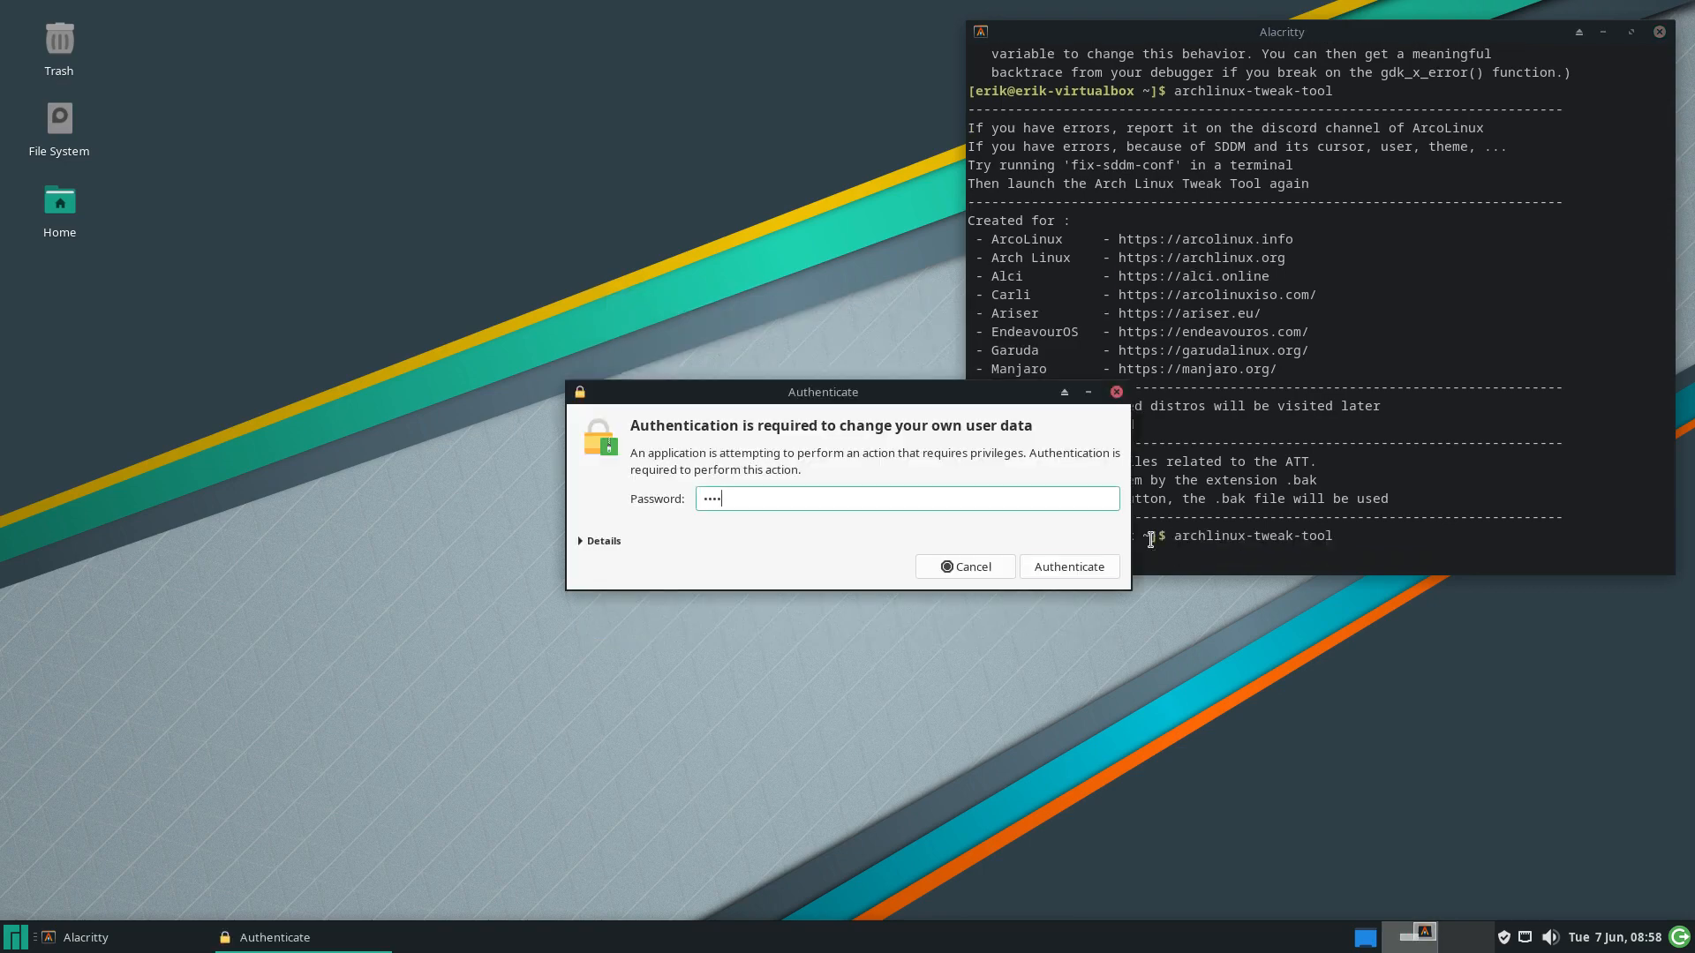
pyautogui.press('Return')
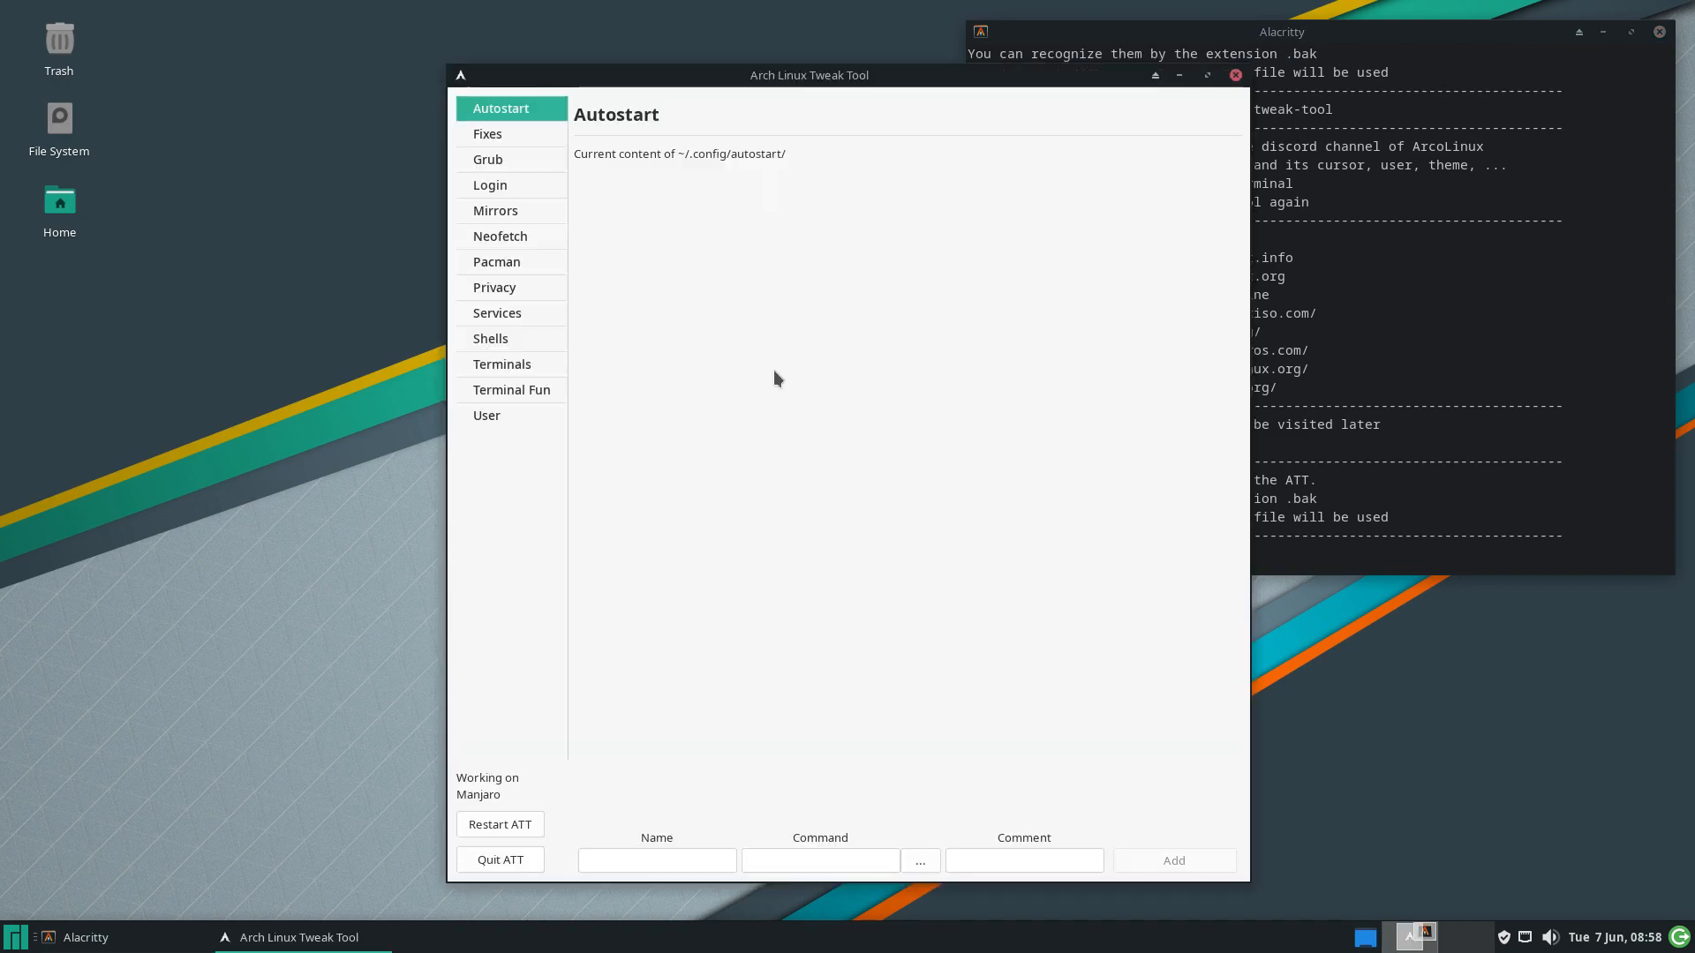
# Enable the ArcoLinux, 3rd-party and x-large repos, then switch on hblock in Privacy
pyautogui.click(526, 289)
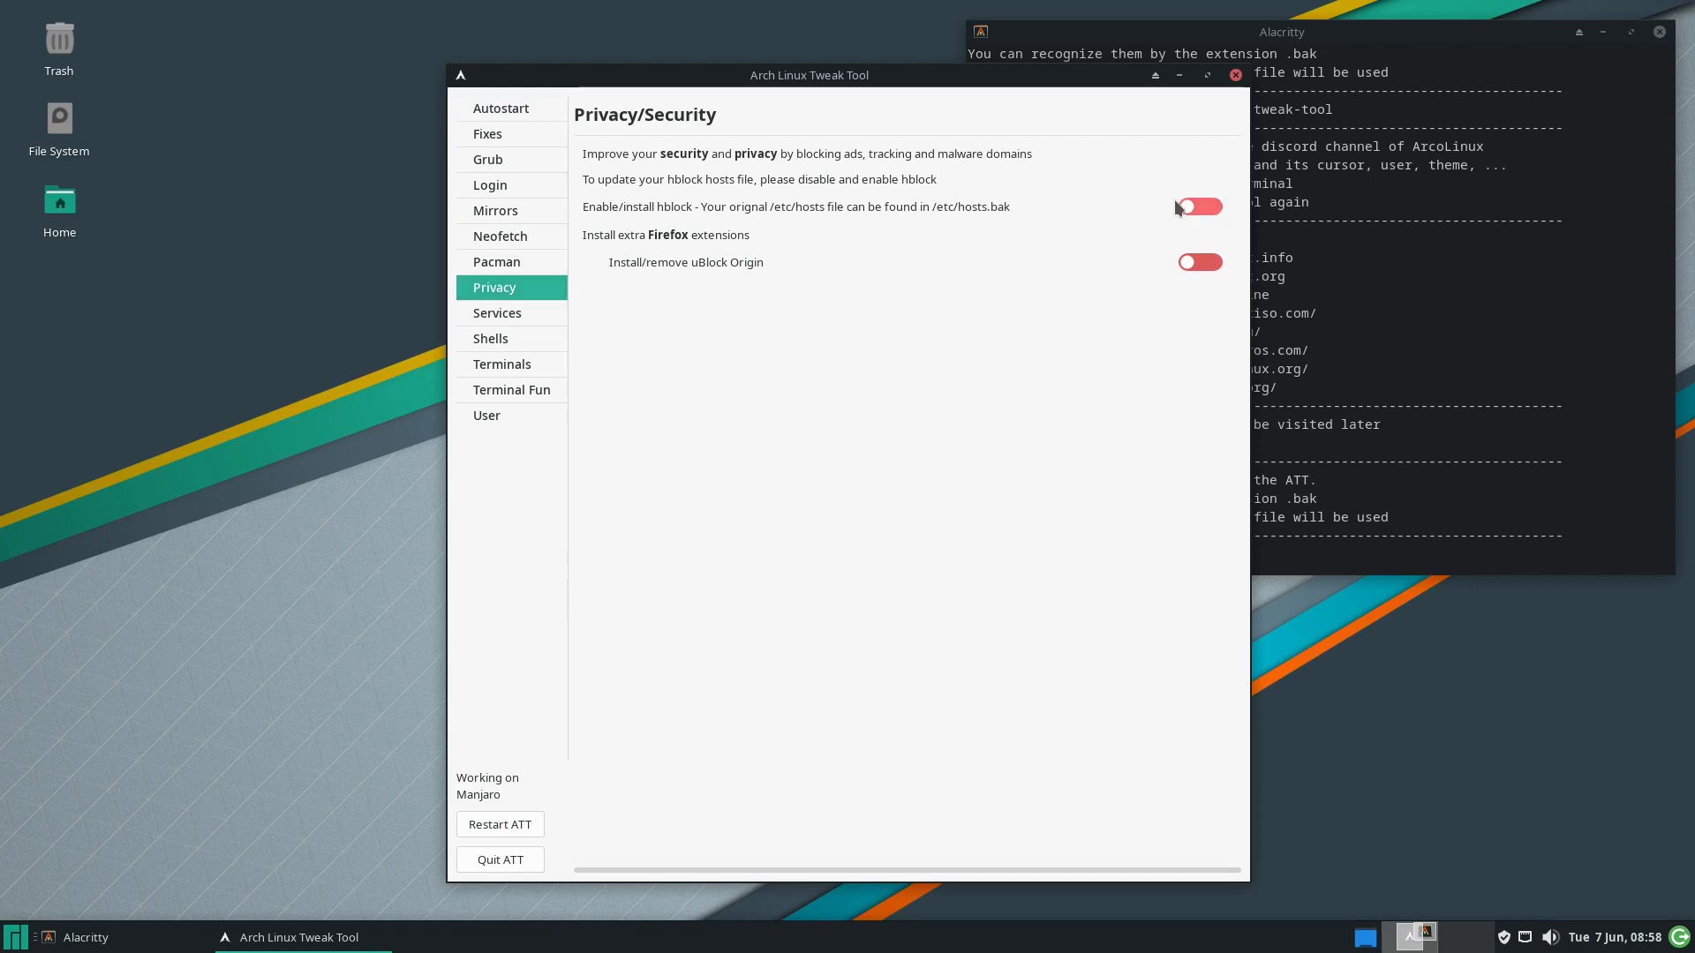
pyautogui.moveTo(1024, 80); pyautogui.dragTo(707, 60)
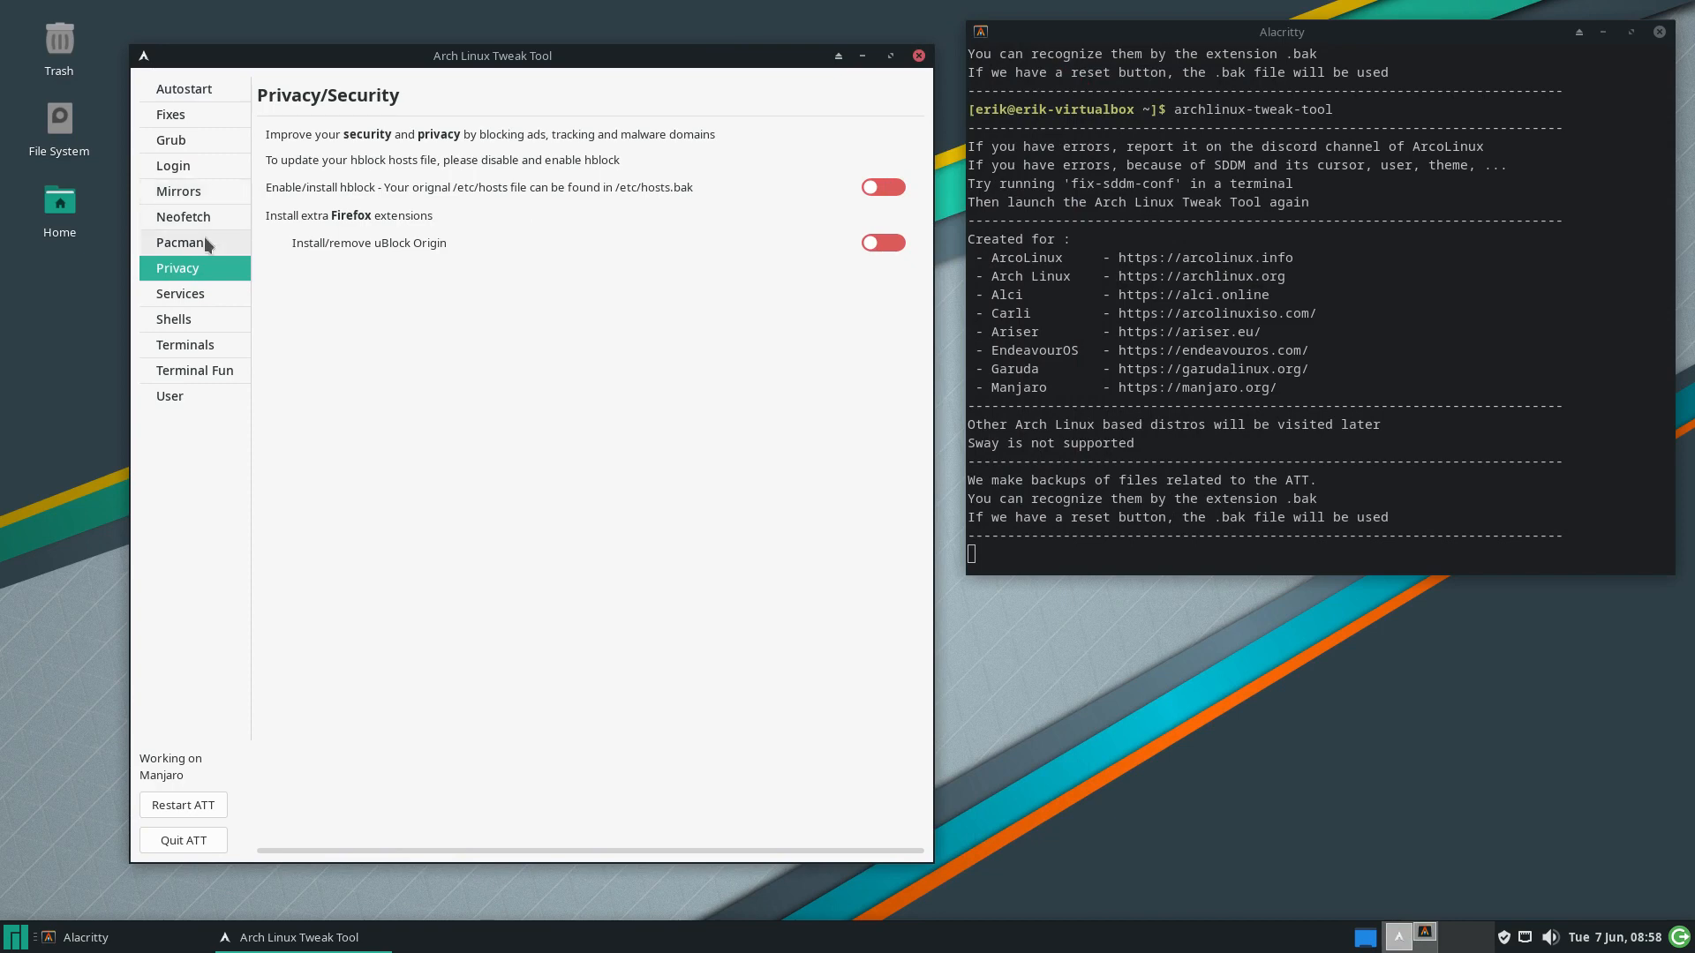
pyautogui.click(180, 242)
pyautogui.click(887, 188)
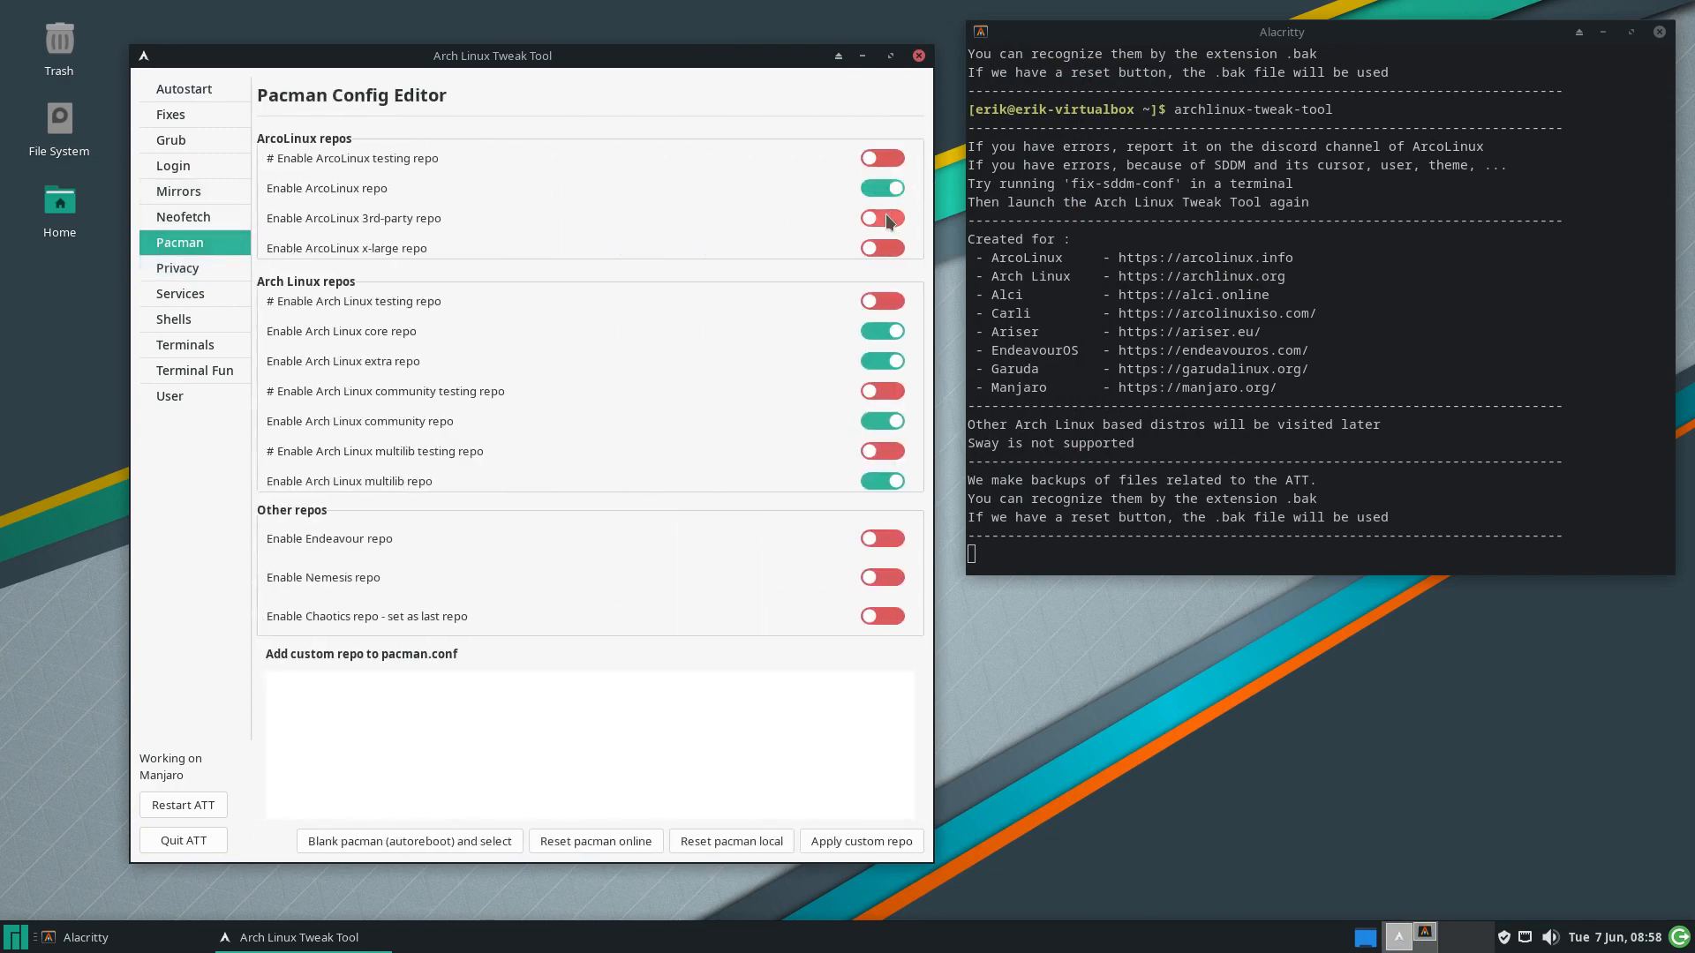
pyautogui.click(886, 218)
pyautogui.click(884, 246)
pyautogui.click(192, 266)
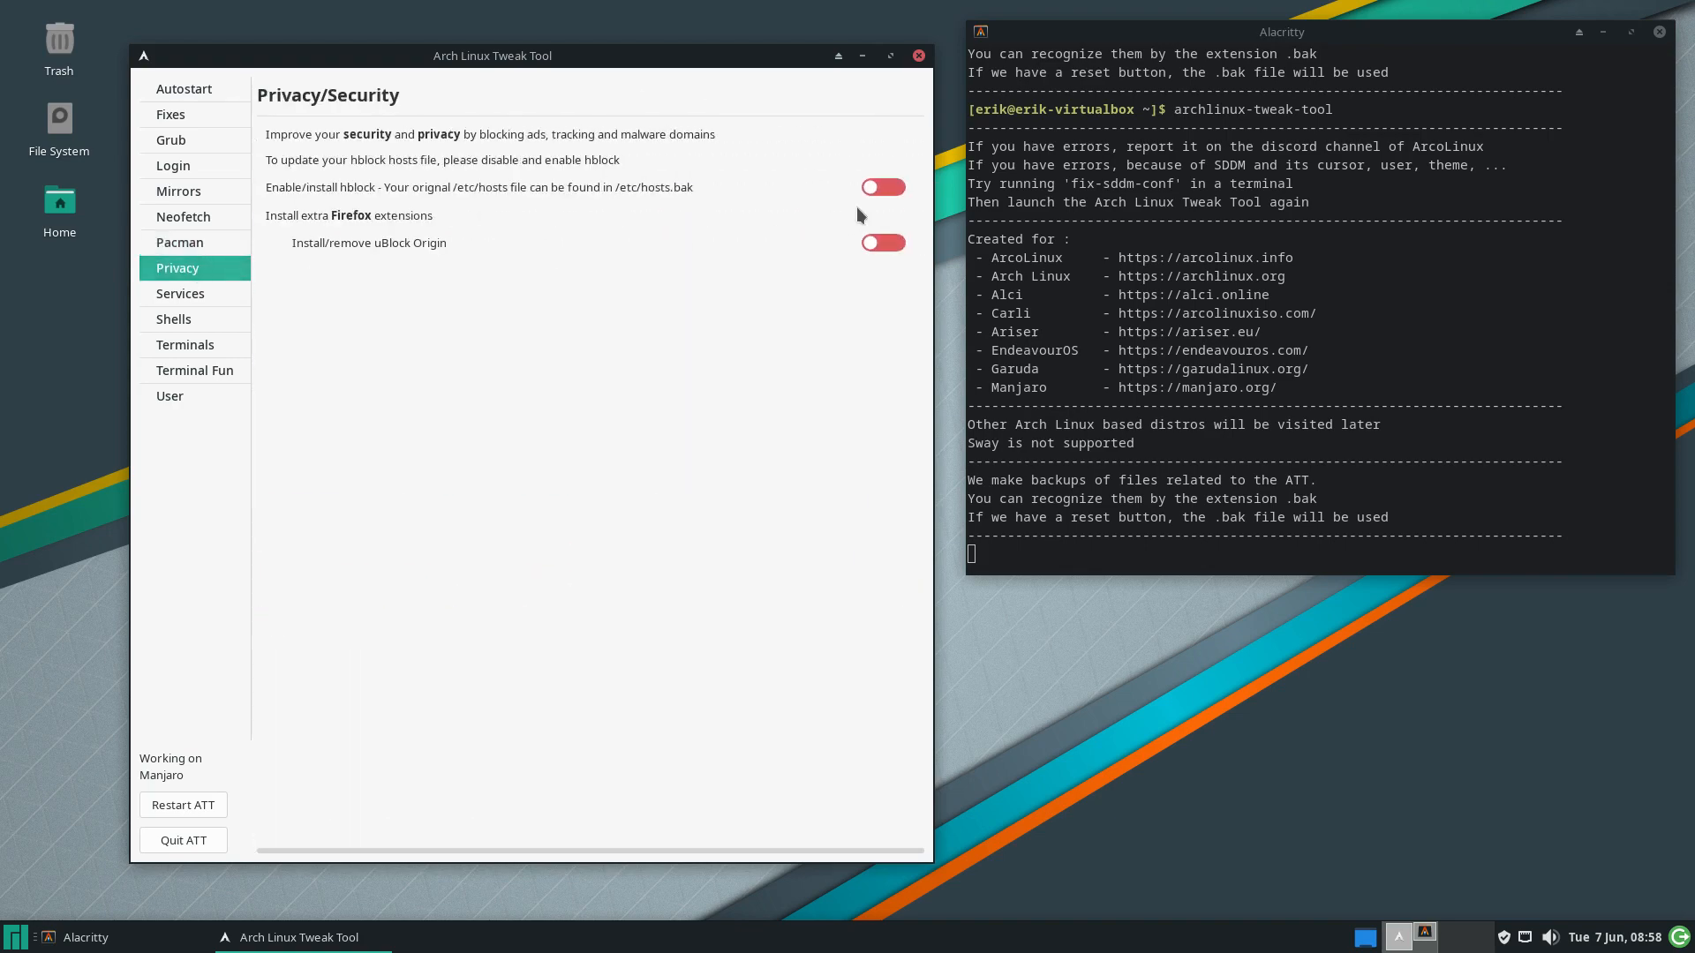
pyautogui.click(883, 187)
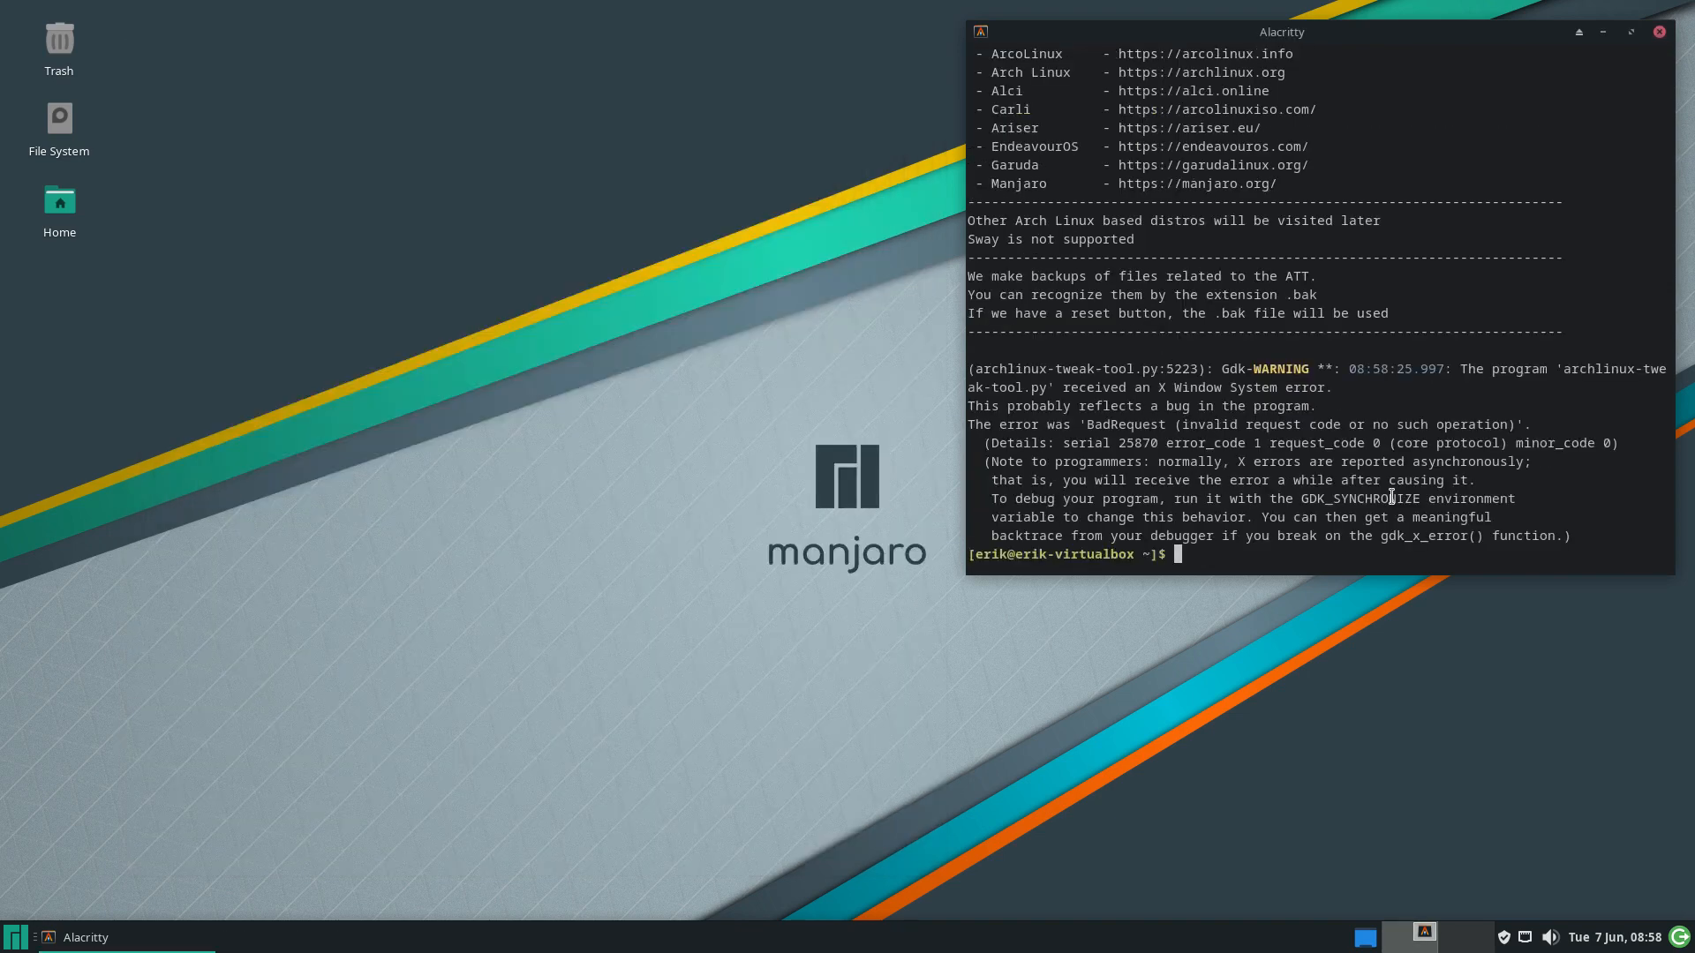
# Run 'sudo pacman -Syyu' twice; both runs find nothing to upgrade
pyautogui.press('Up')
pyautogui.hotkey('ctrl', 'c')
pyautogui.write('sudo apcma')
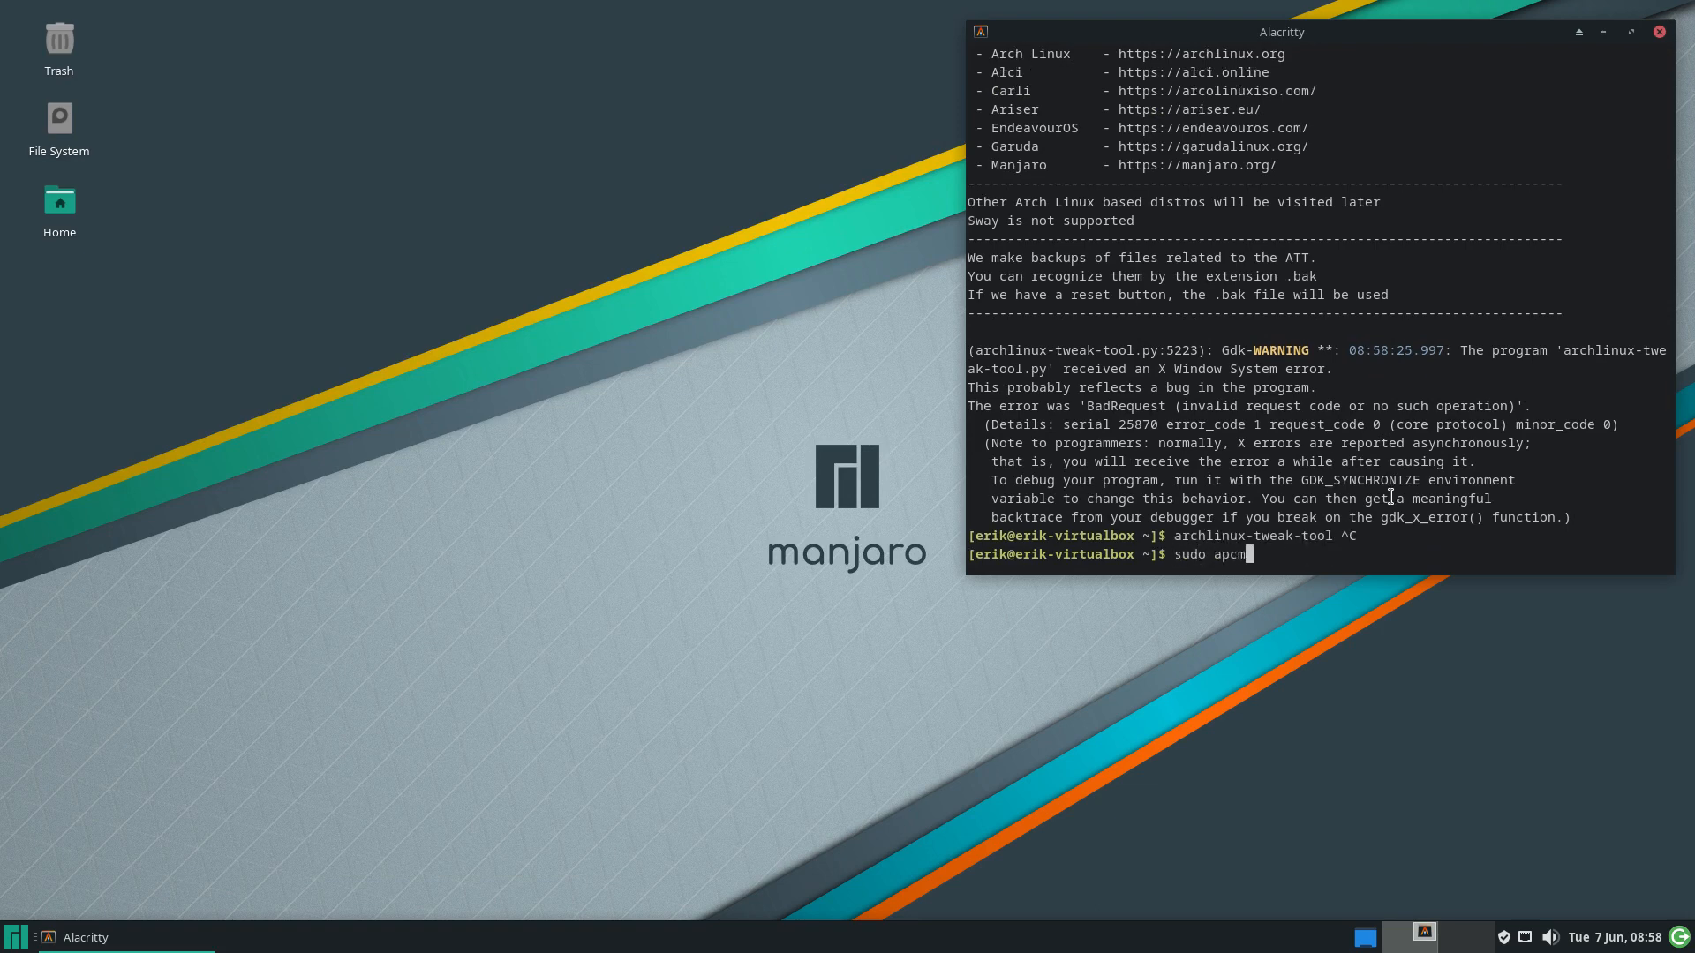
pyautogui.press('BackSpace')
pyautogui.press('BackSpace')
pyautogui.press('BackSpace')
pyautogui.press('BackSpace')
pyautogui.press('BackSpace')
pyautogui.write('pacman -Syyu')
pyautogui.press('Return')
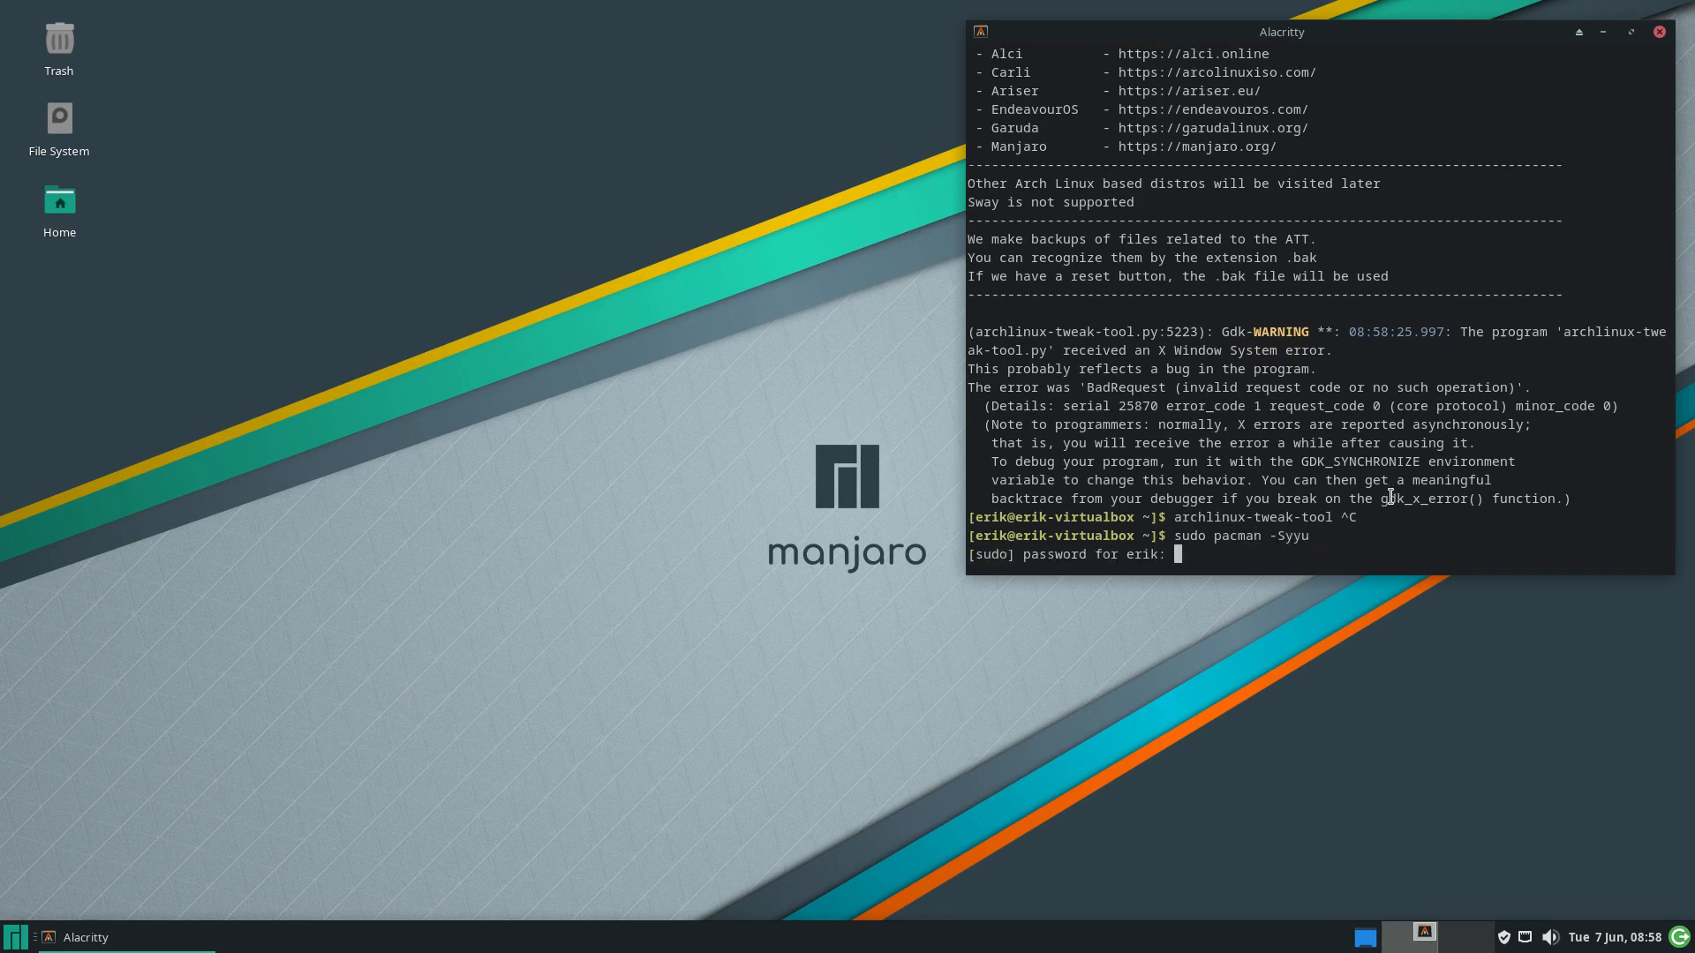
pyautogui.press('Return')
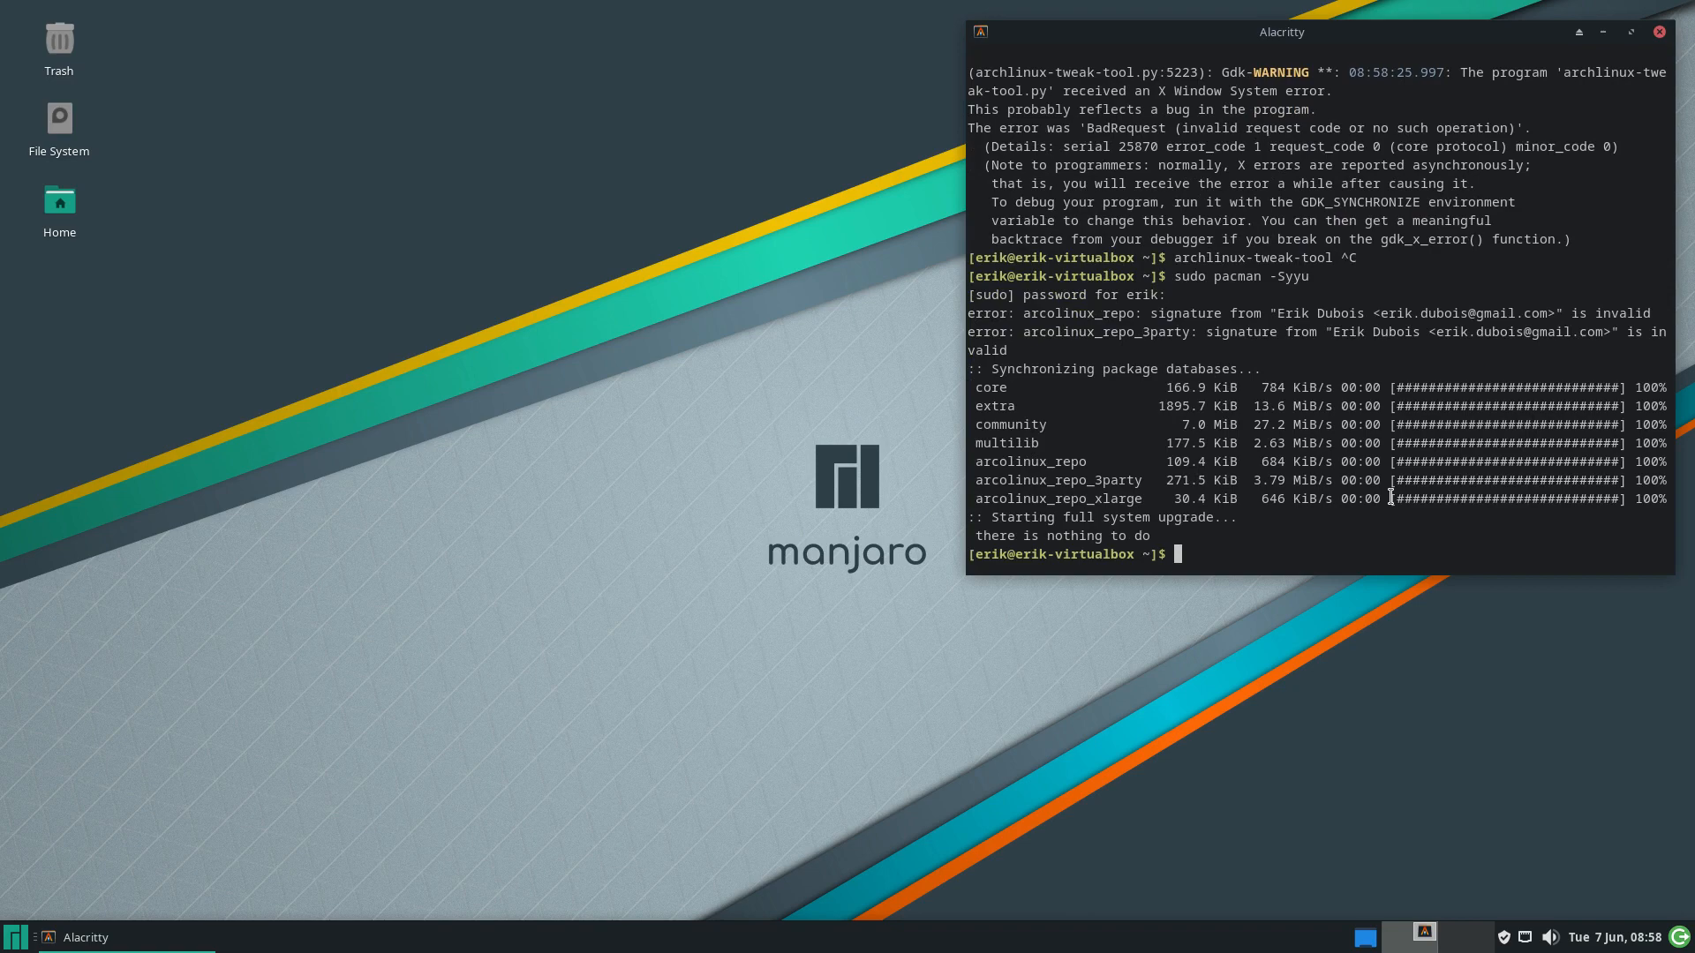
pyautogui.press('Up')
pyautogui.press('Return')
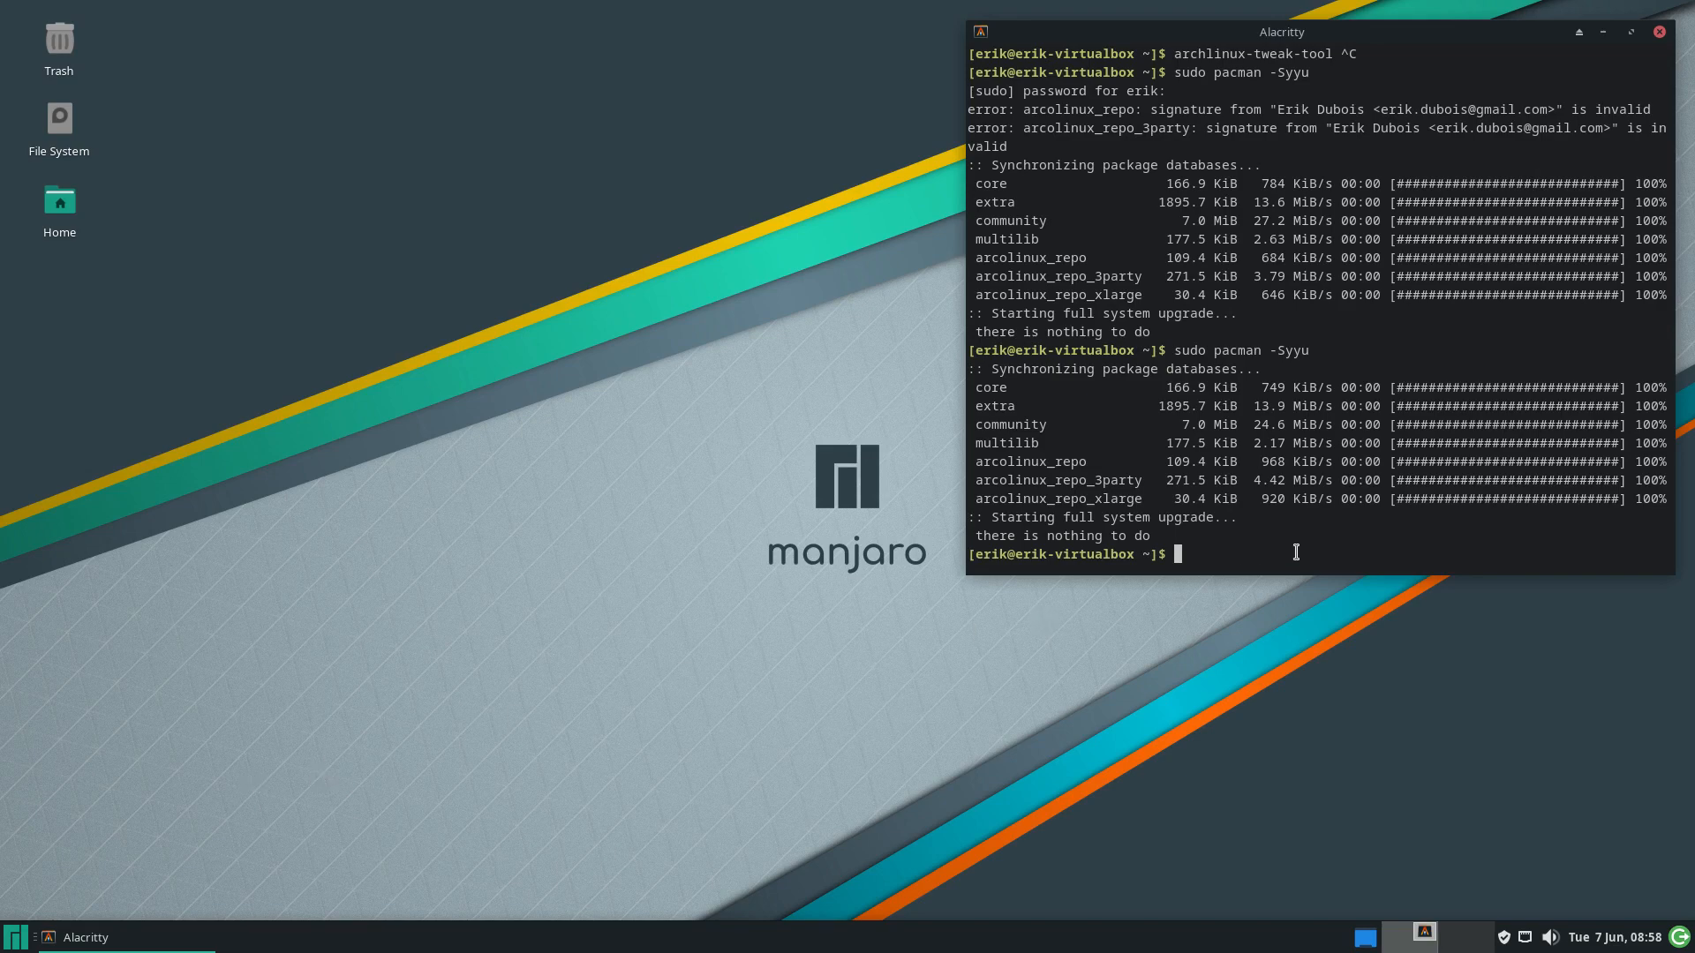
# Run fixkeyz to reinitialise and repopulate the pacman keyring
pyautogui.write('aar')
pyautogui.press('BackSpace')
pyautogui.press('BackSpace')
pyautogui.press('BackSpace')
pyautogui.write('fixkeyz')
pyautogui.press('Return')
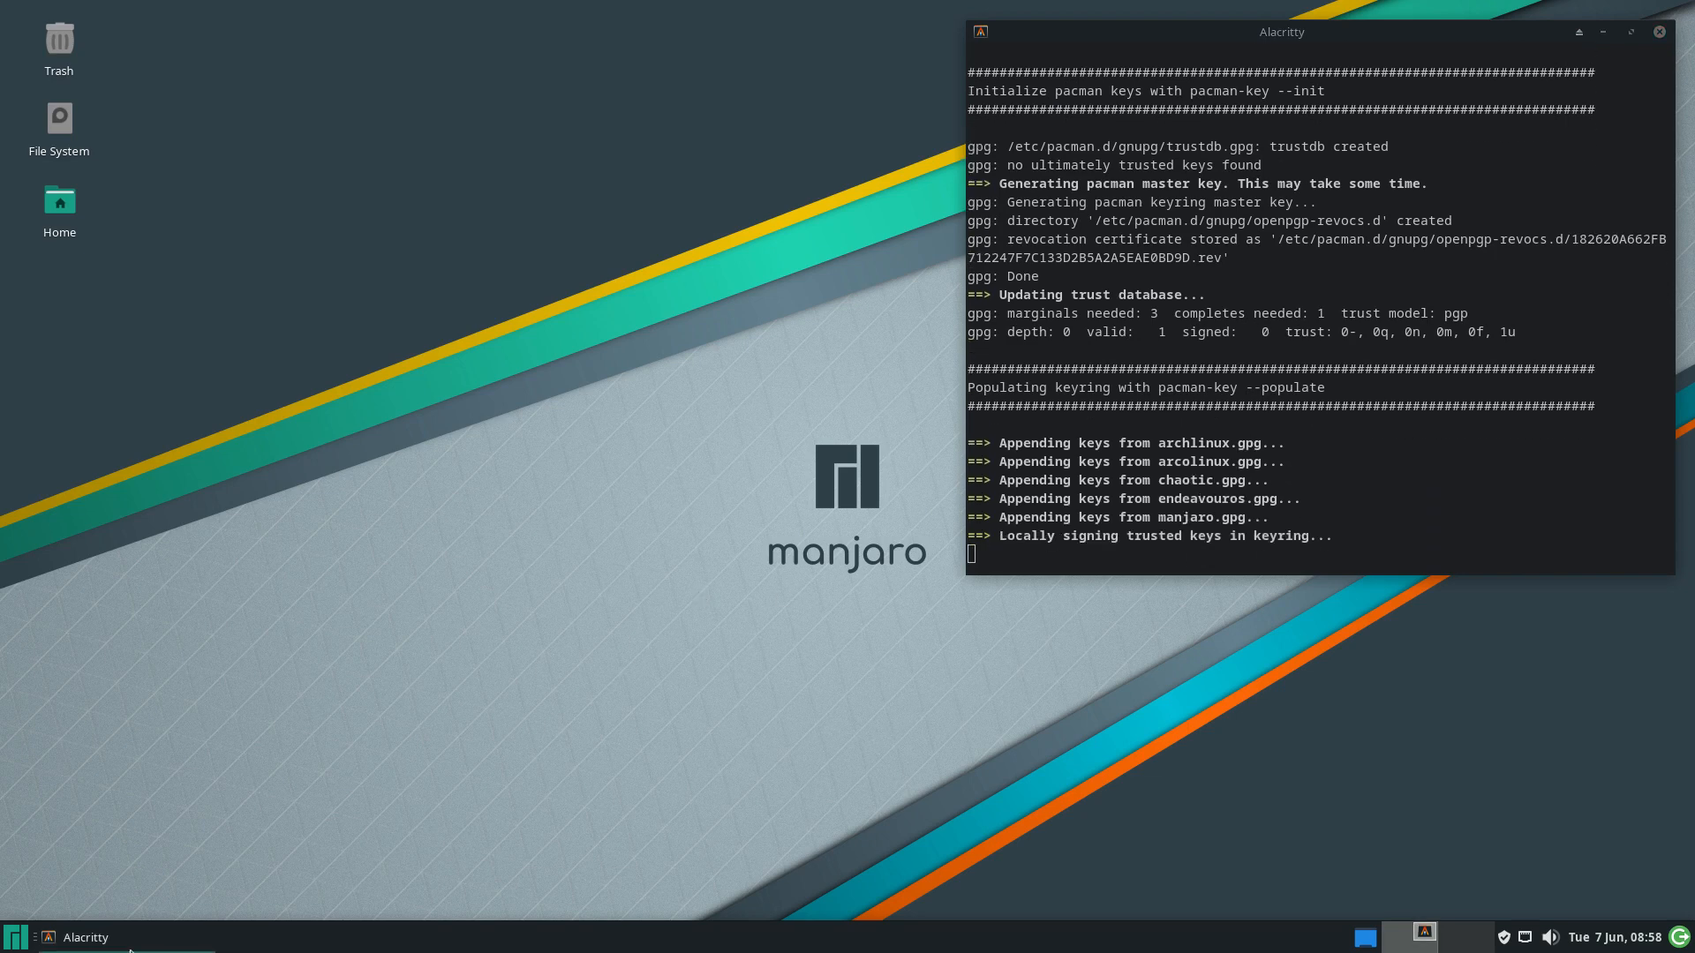
# Open a new Alacritty terminal, run archlinux-tweak-tool and authenticate
pyautogui.click(20, 946)
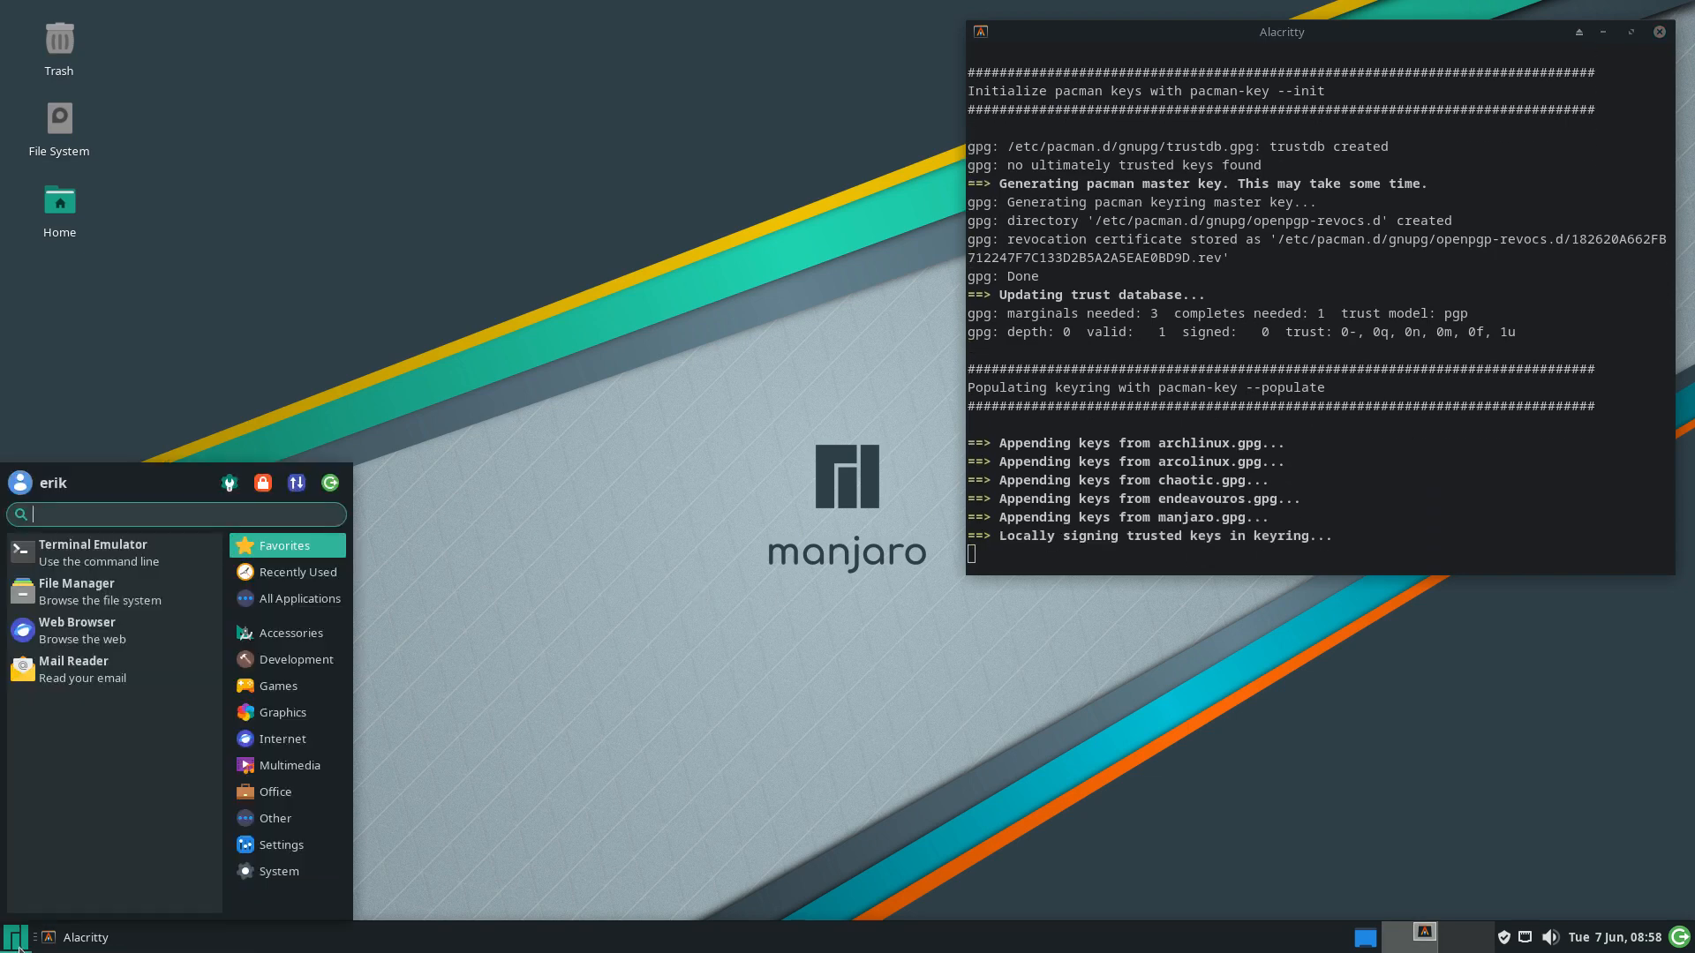
pyautogui.write('ala')
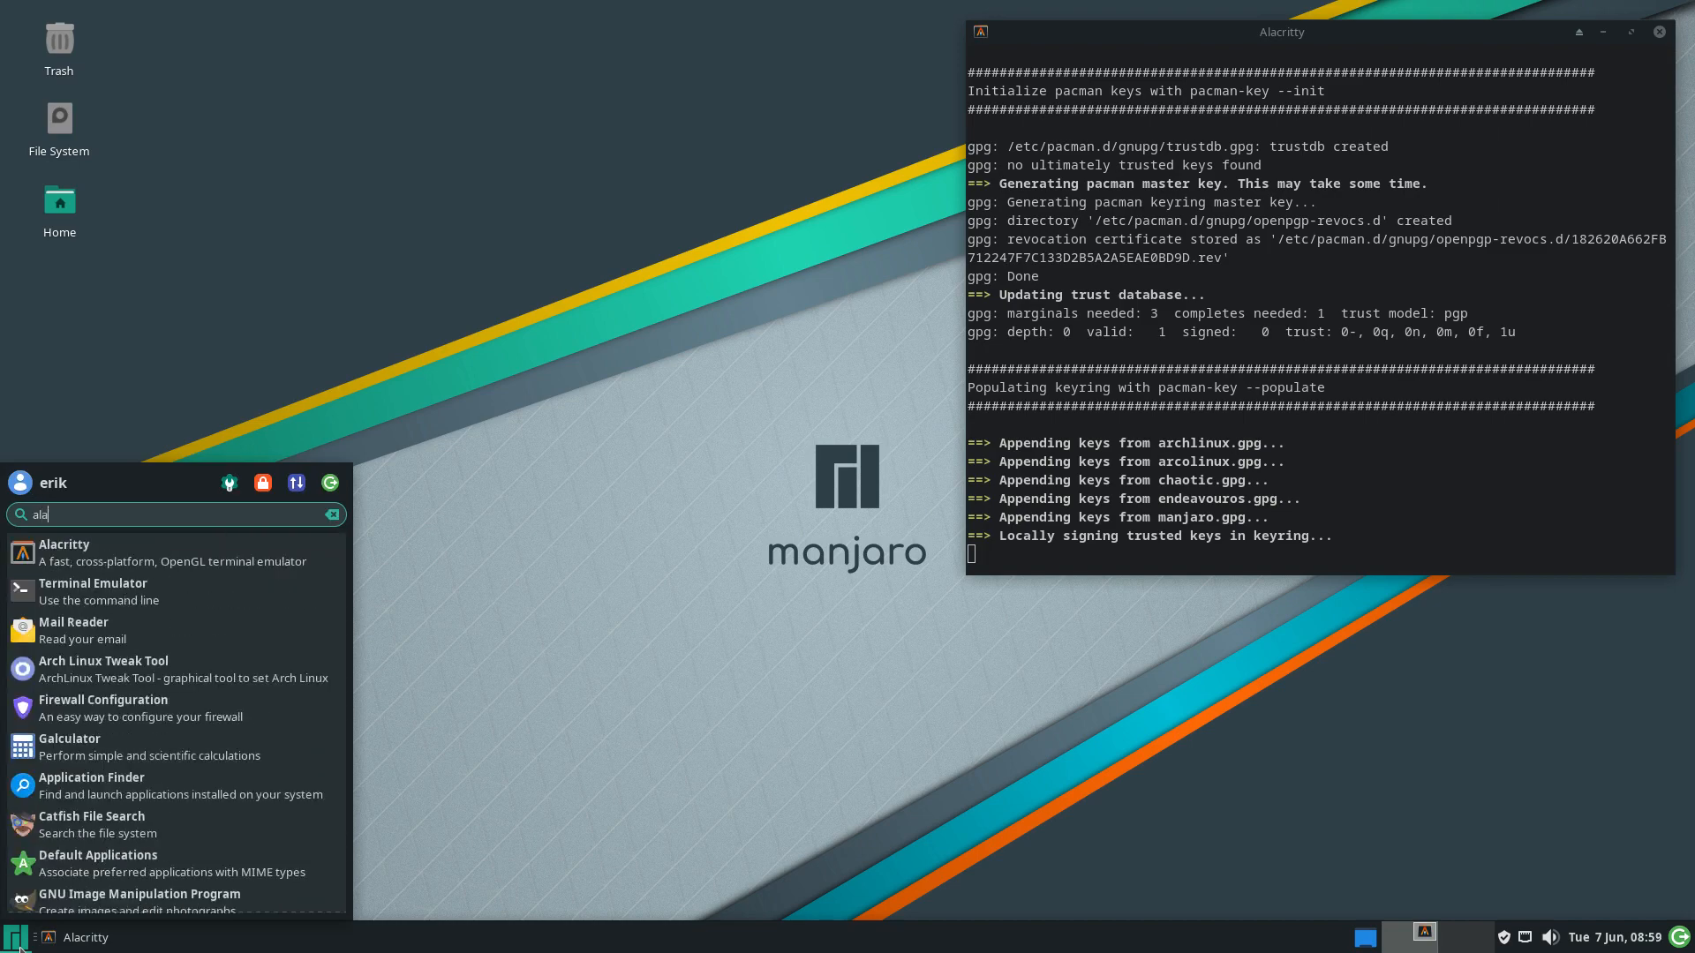
pyautogui.click(162, 554)
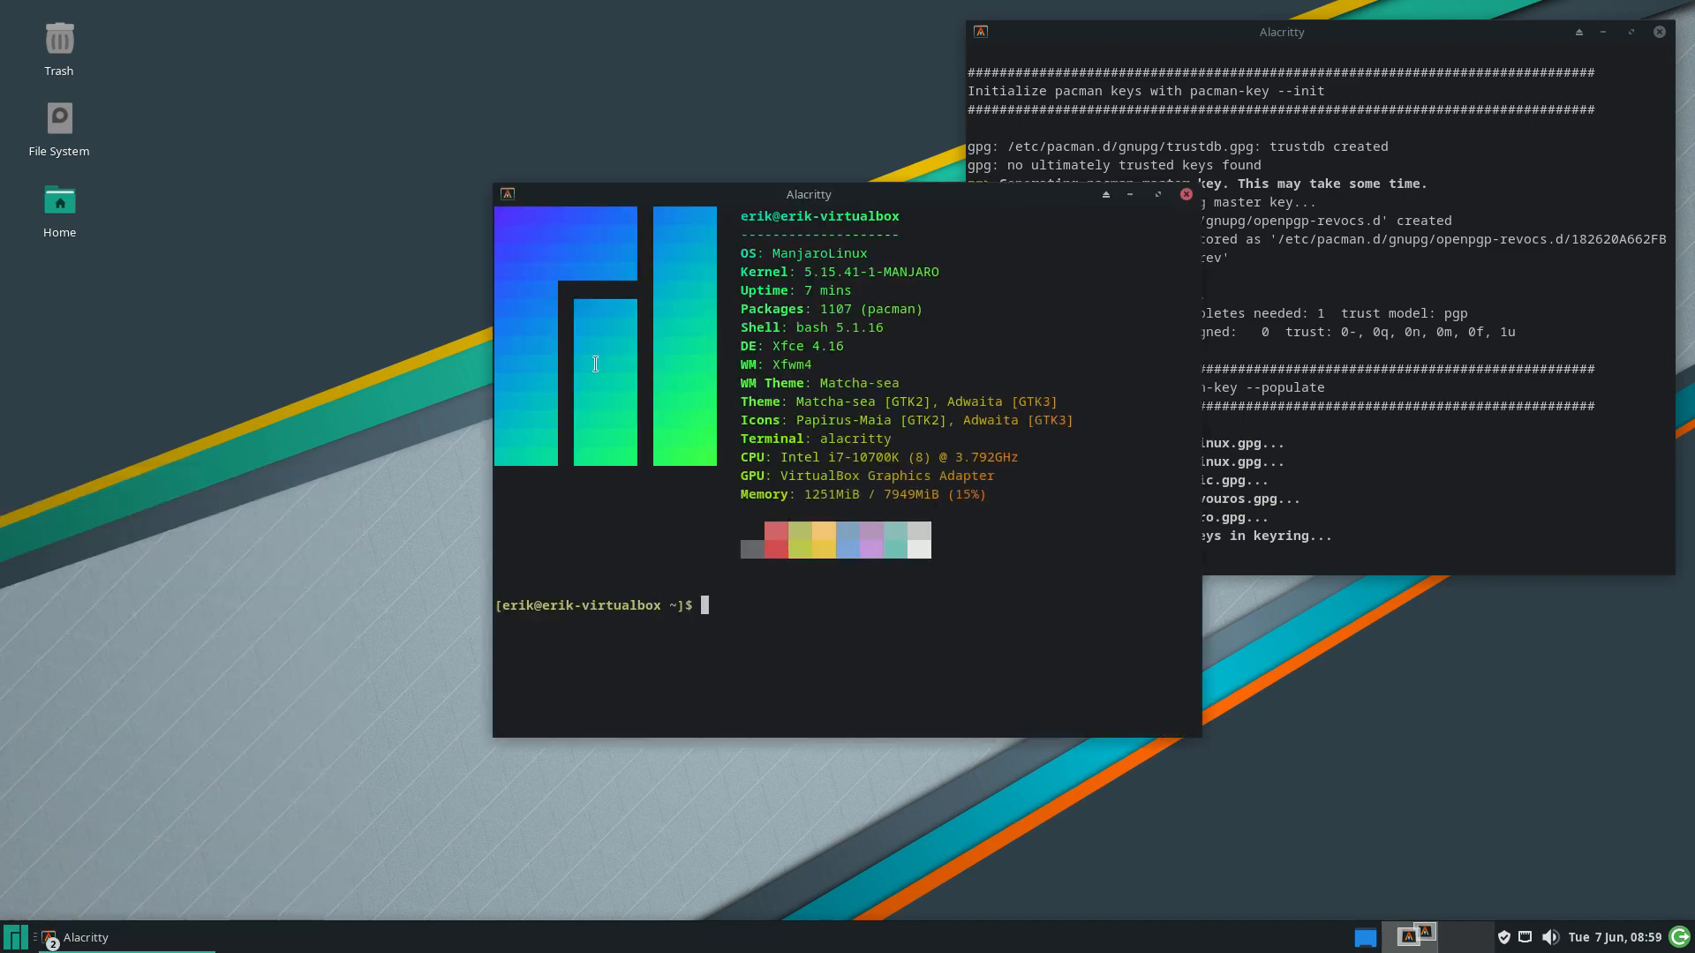
pyautogui.moveTo(861, 215); pyautogui.dragTo(424, 260)
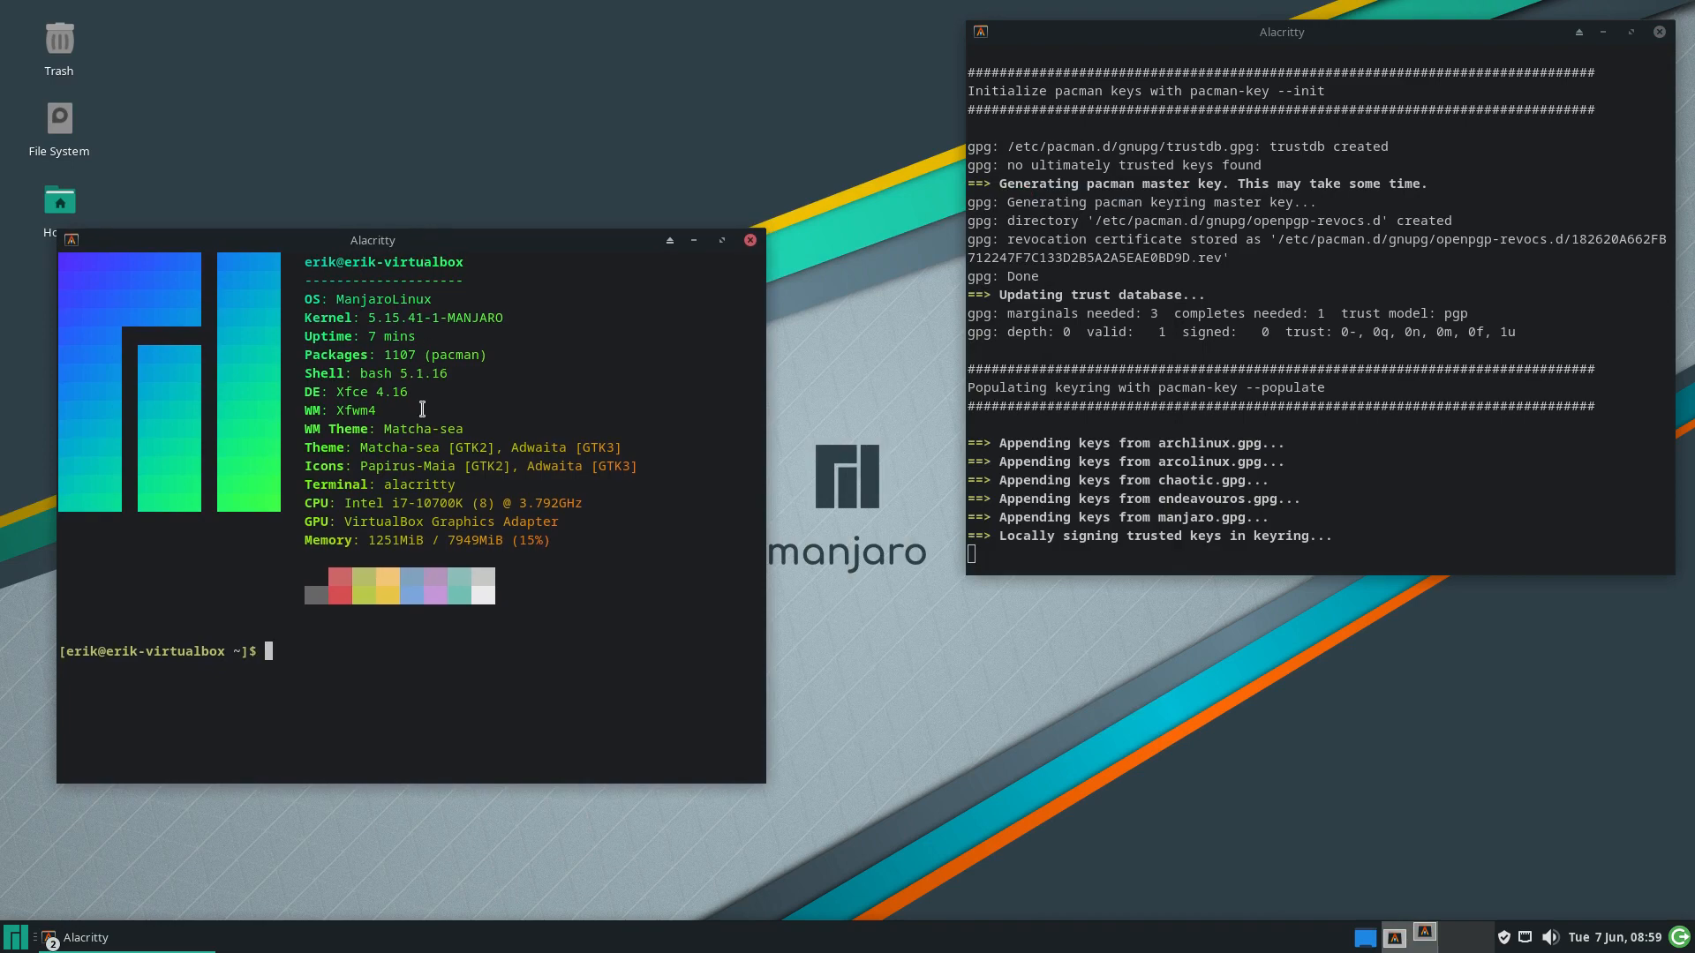
pyautogui.write('archlinux-tweak-tool')
pyautogui.press('Return')
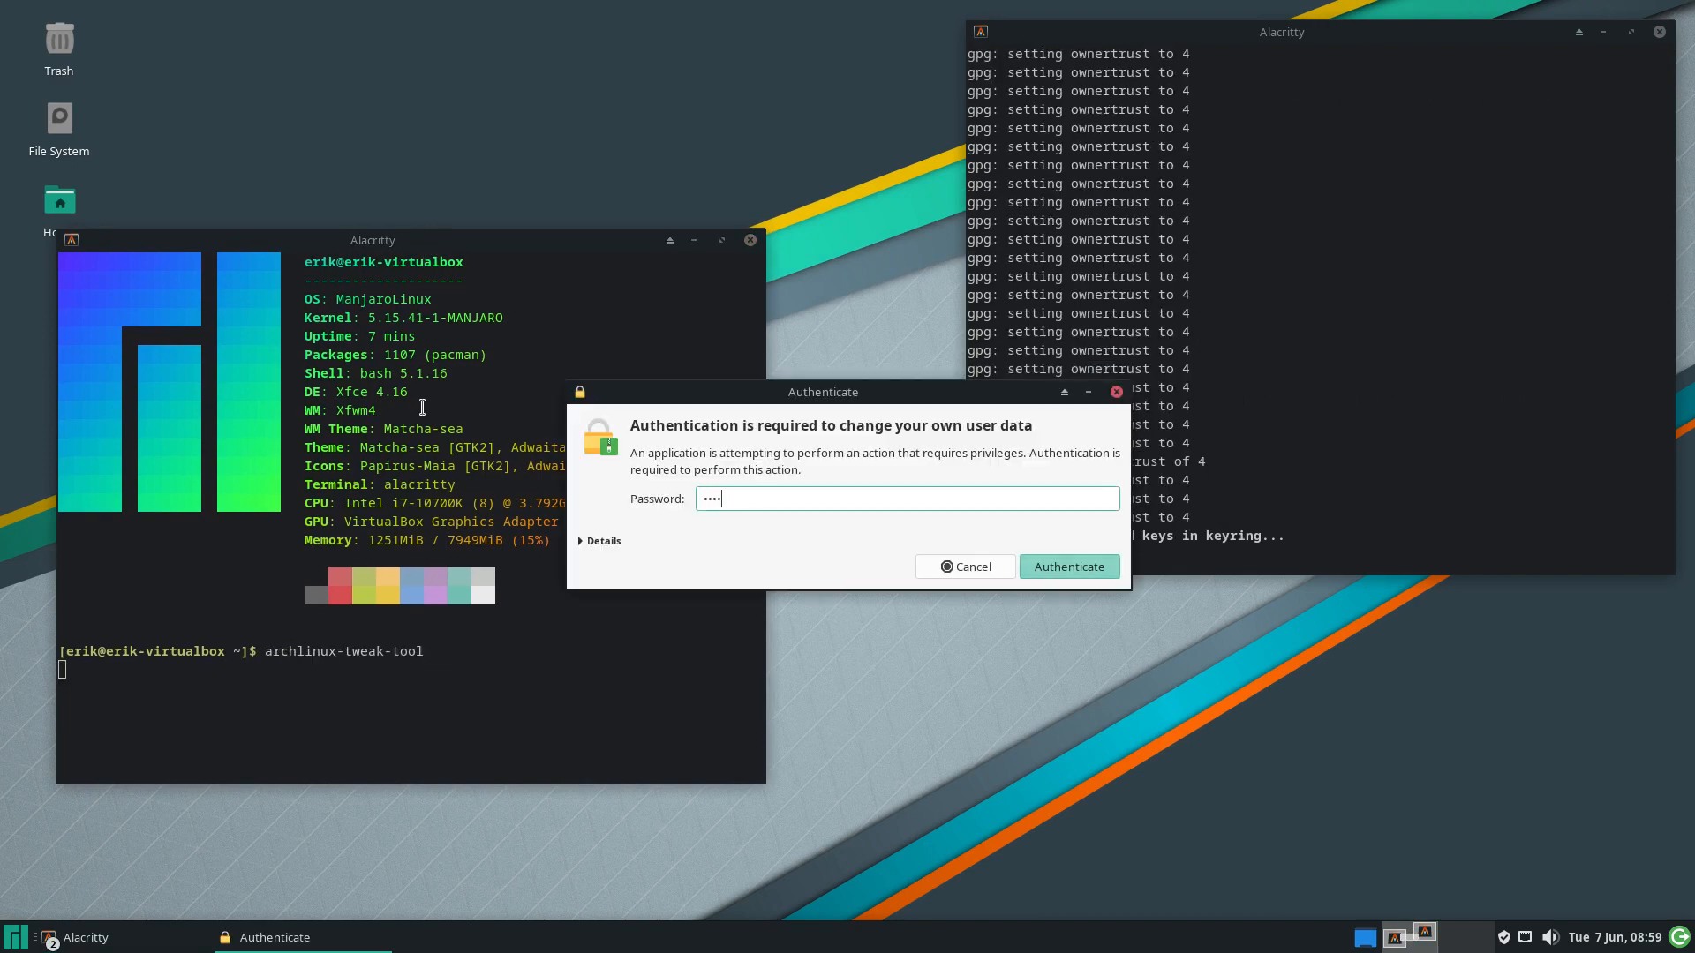
pyautogui.press('Return')
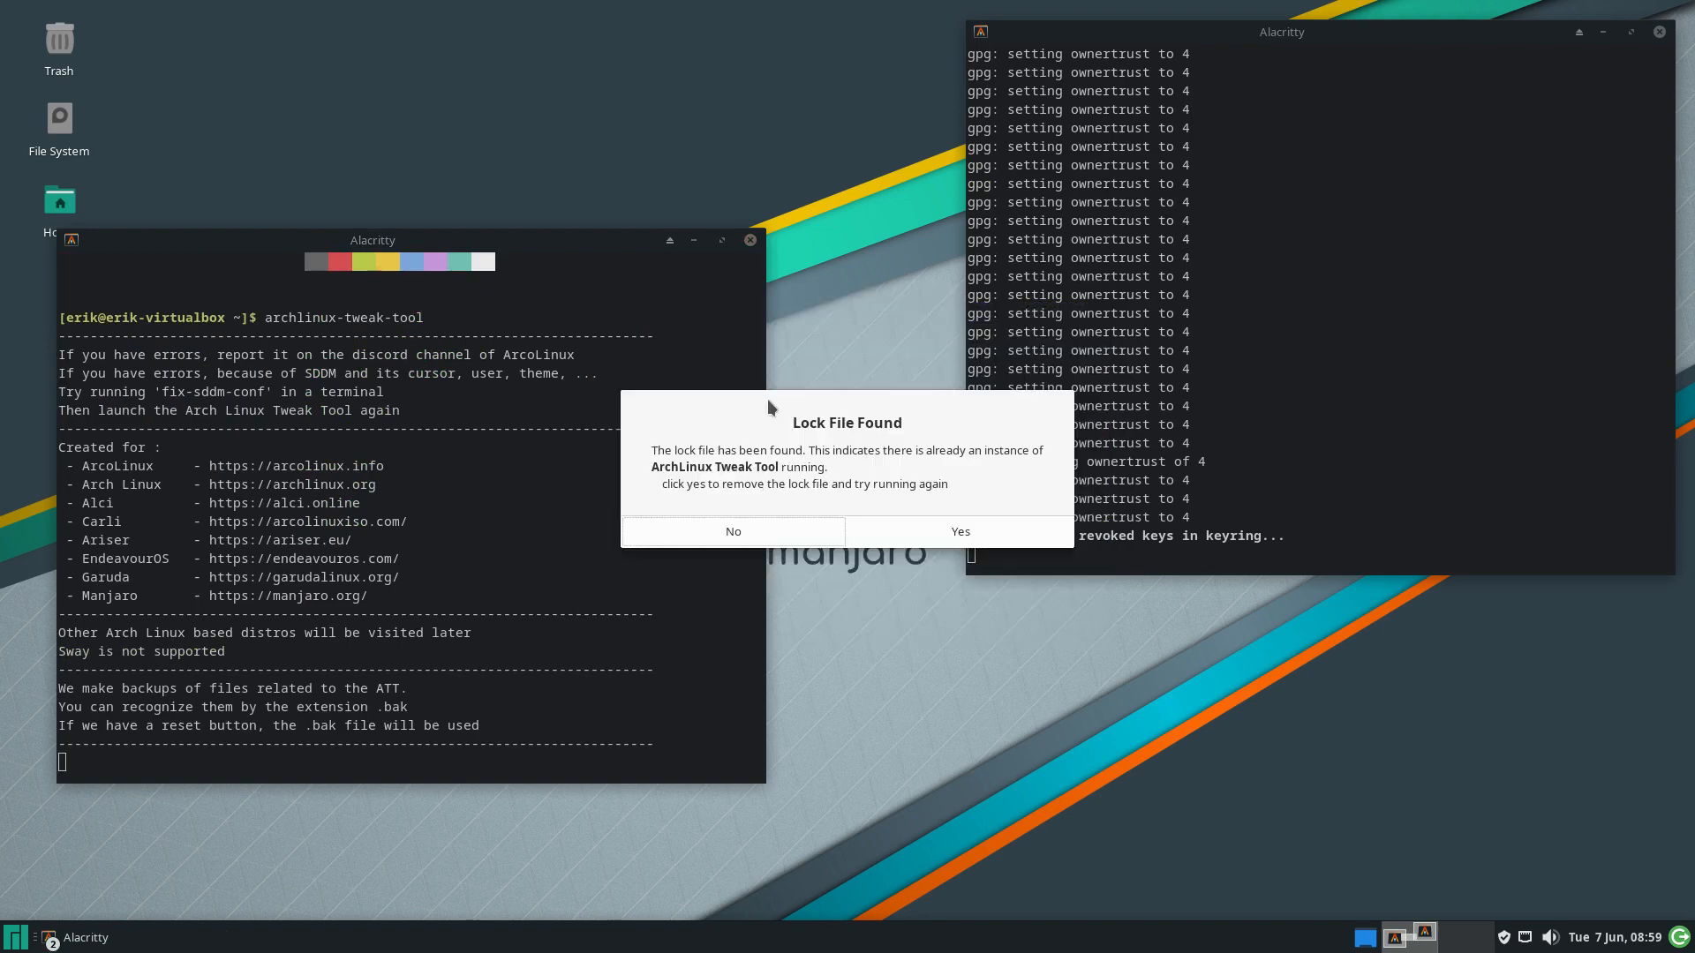
# Remove the stale lock file, rerun archlinux-tweak-tool and enter the password again
pyautogui.click(1005, 527)
pyautogui.press('Up')
pyautogui.press('Return')
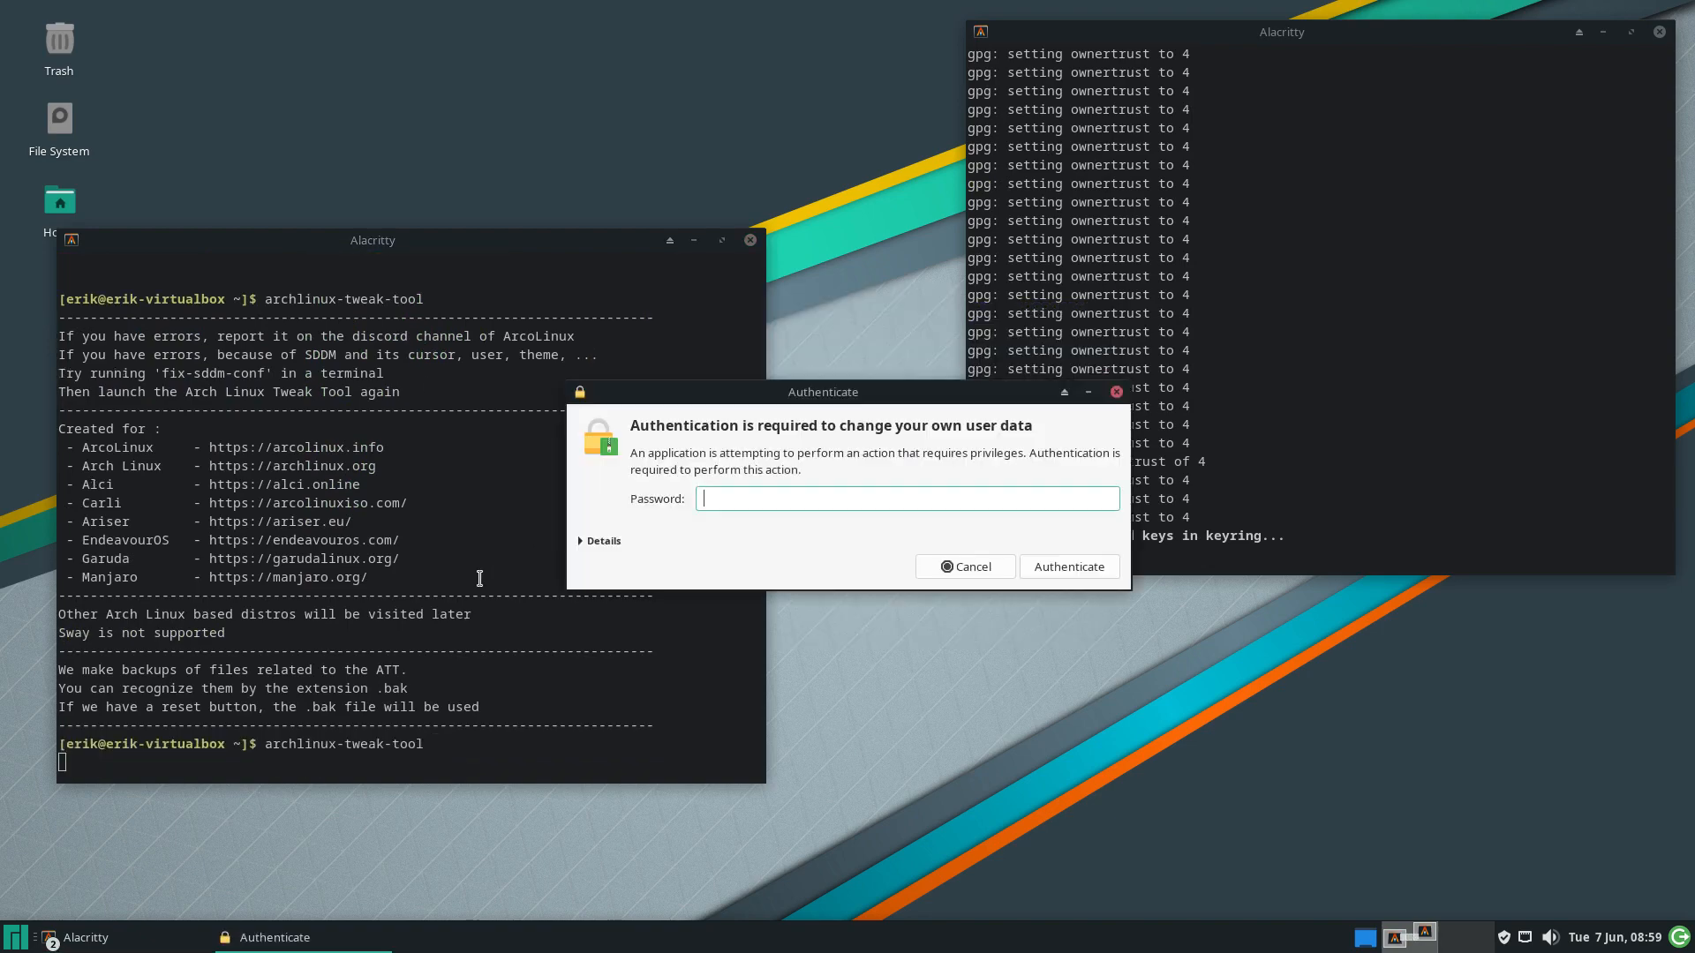
pyautogui.write('****')
pyautogui.press('Return')
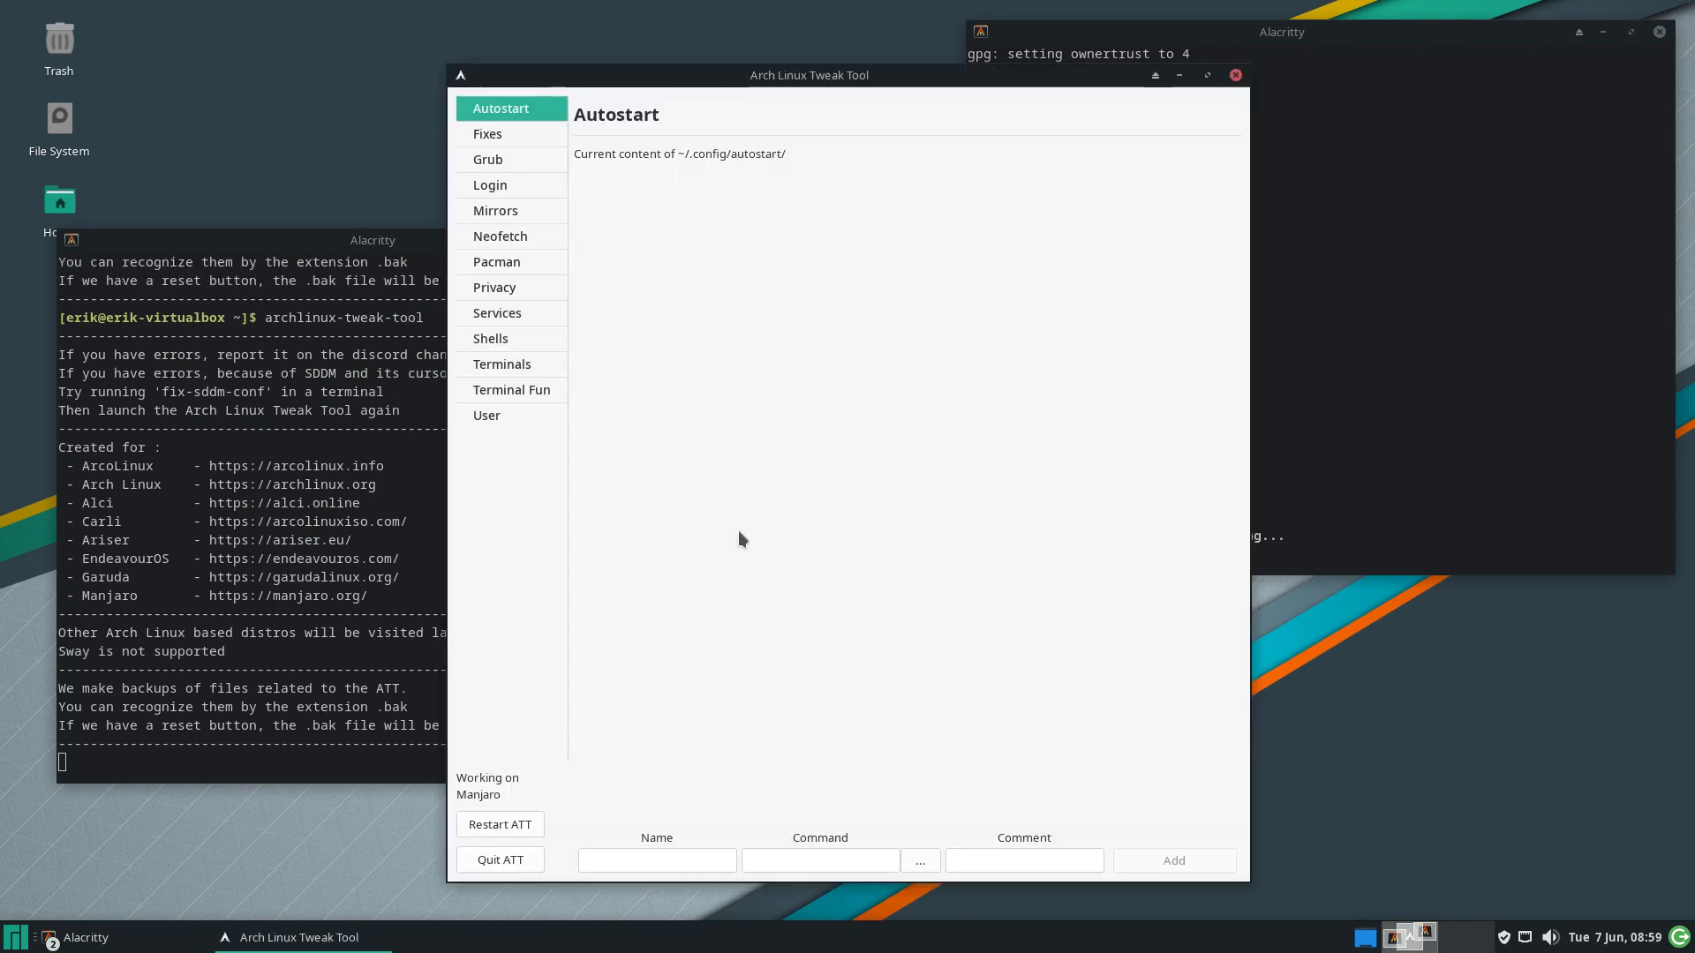
# On the Privacy page, switch on Enable/install hblock so it reports HBlock Active
pyautogui.click(522, 291)
pyautogui.moveTo(827, 67); pyautogui.dragTo(473, 81)
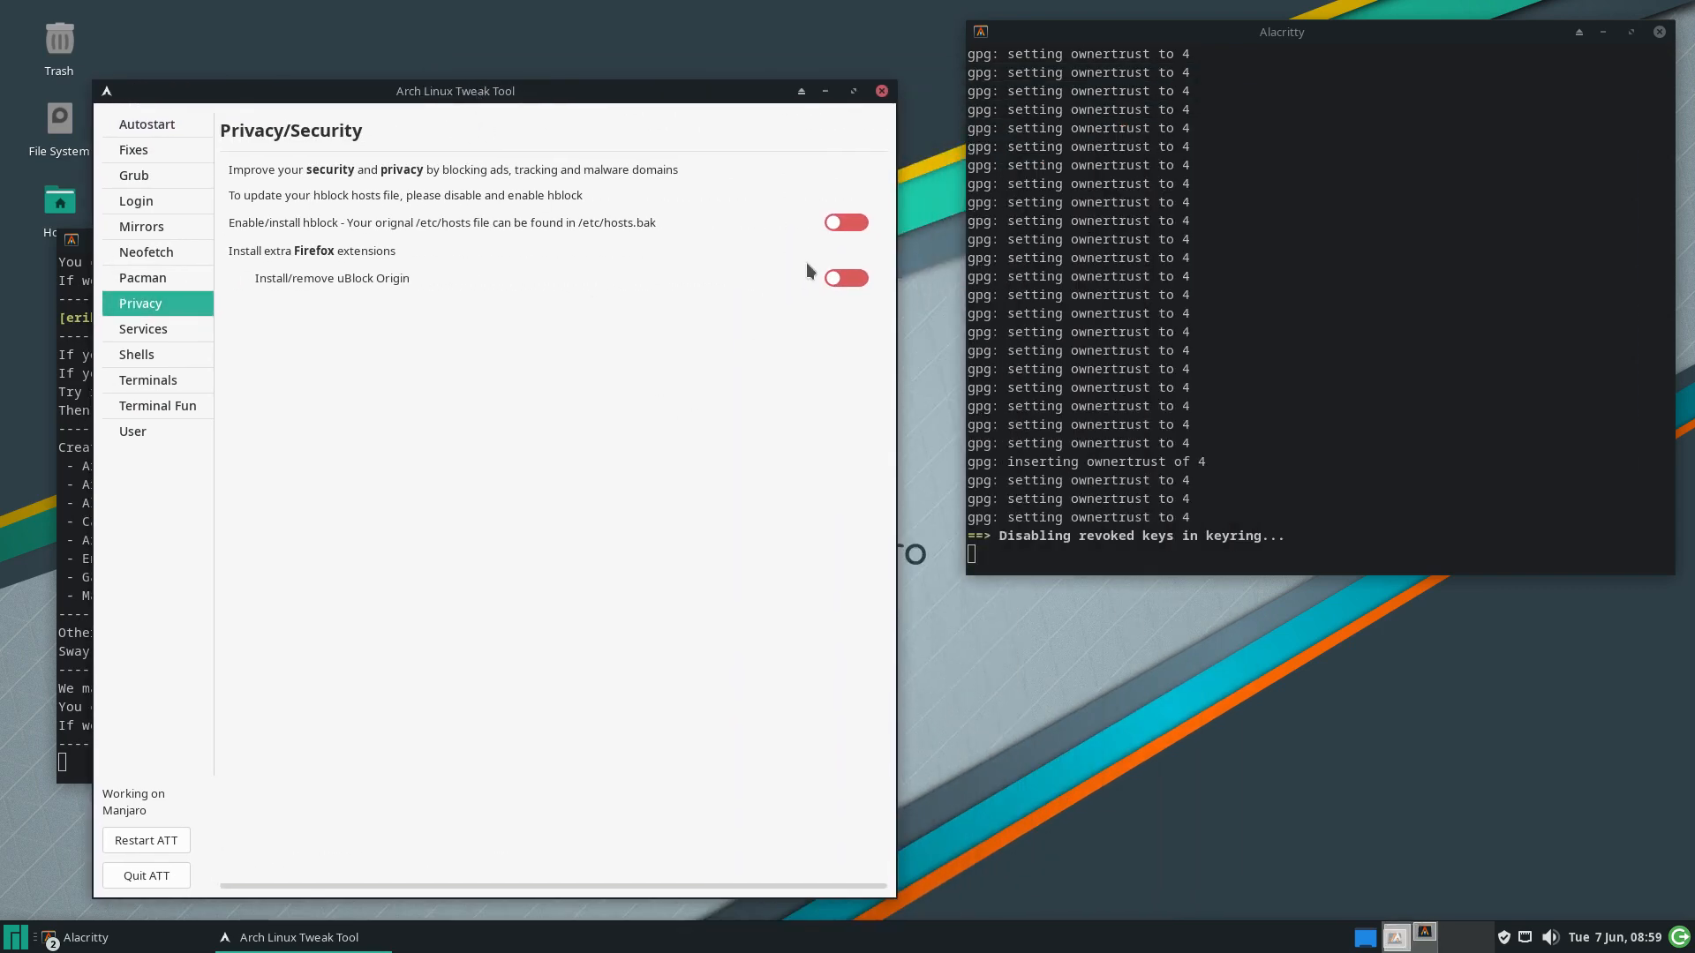
pyautogui.click(850, 224)
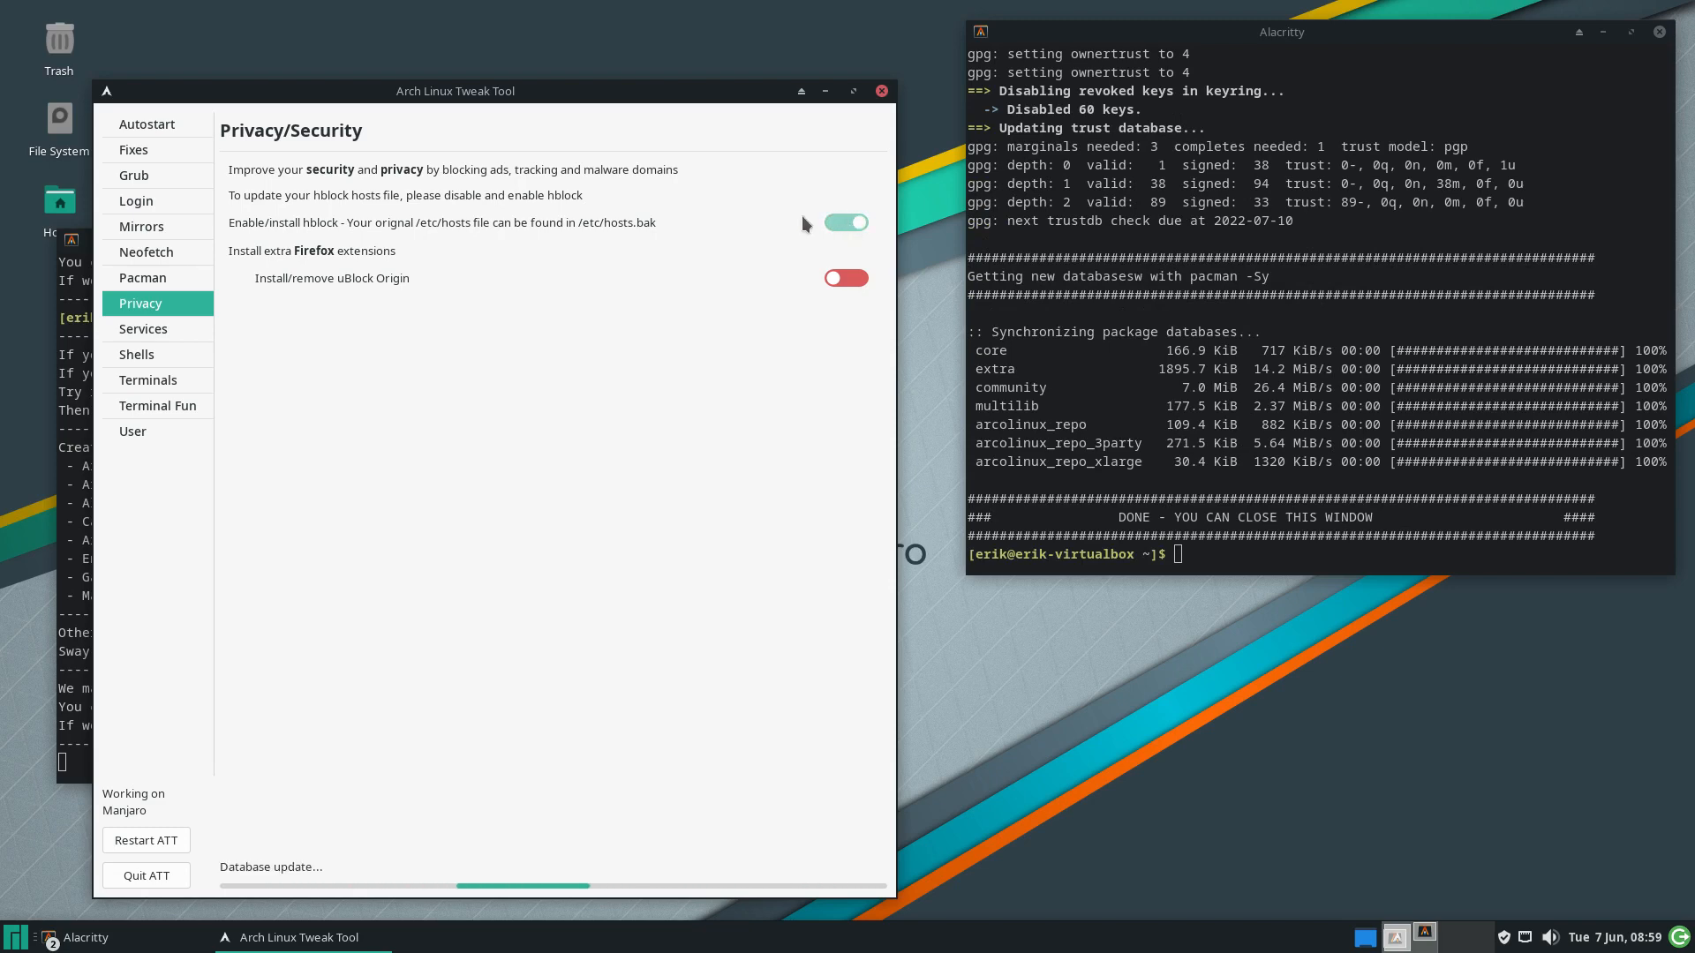
pyautogui.moveTo(621, 112); pyautogui.dragTo(755, 84)
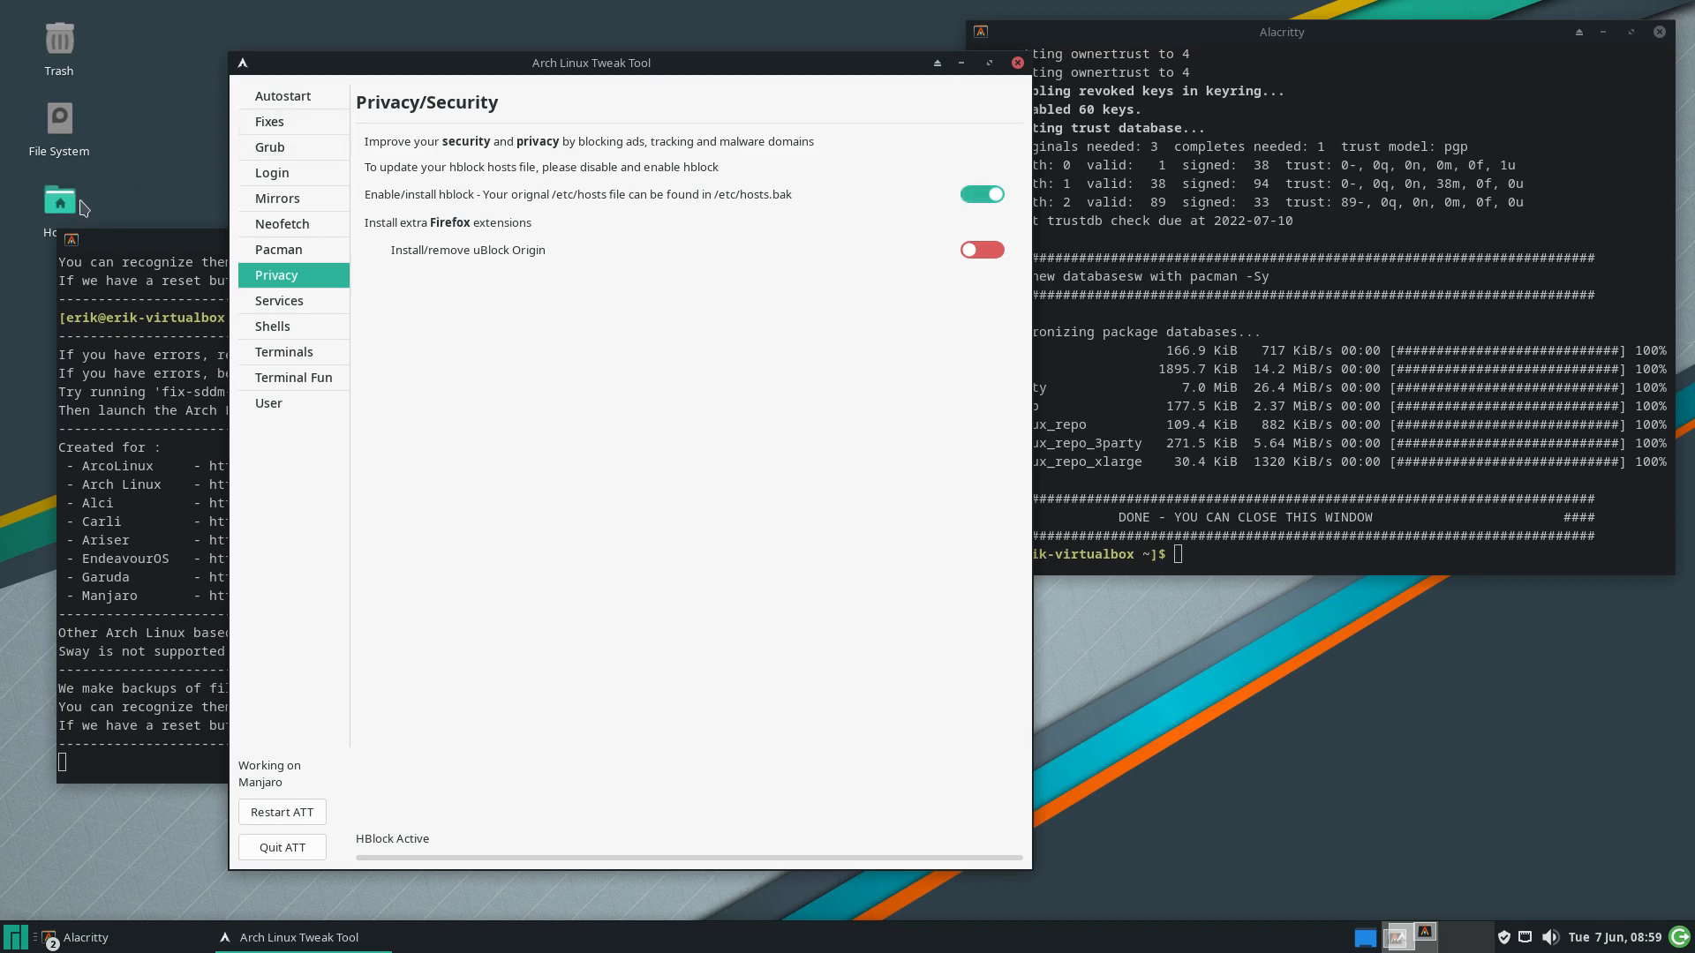
# Browse from the file system root into /etc and open 'hosts' in Sublime Text
pyautogui.doubleClick(59, 121)
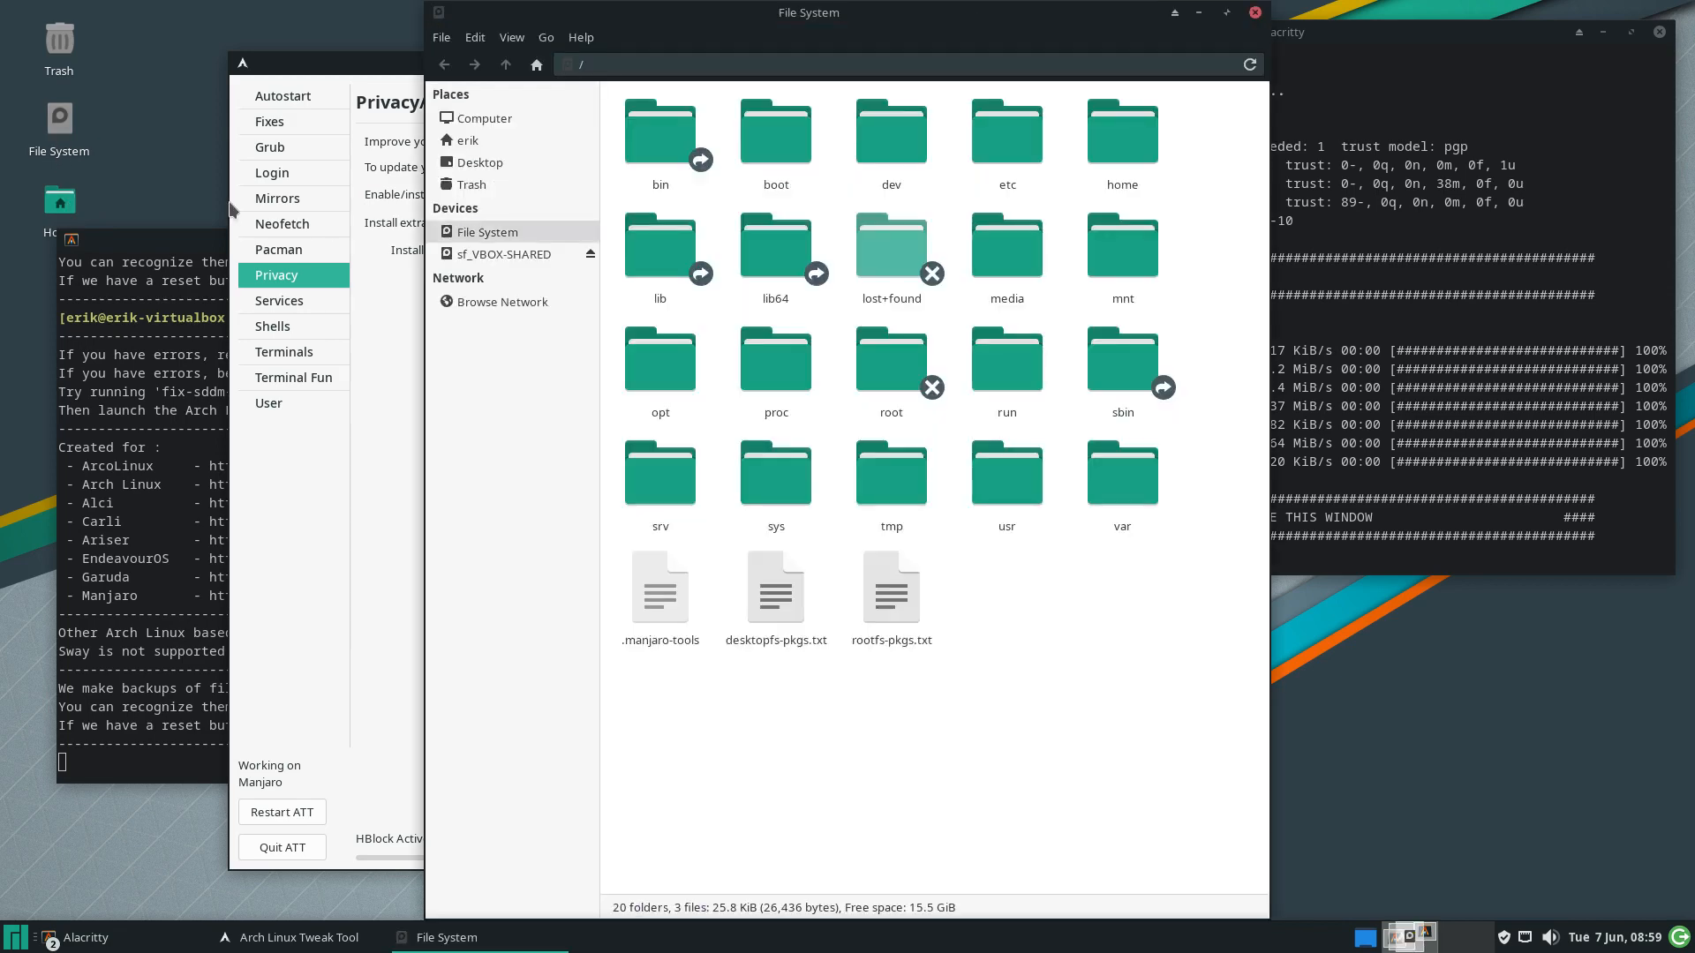
pyautogui.doubleClick(918, 177)
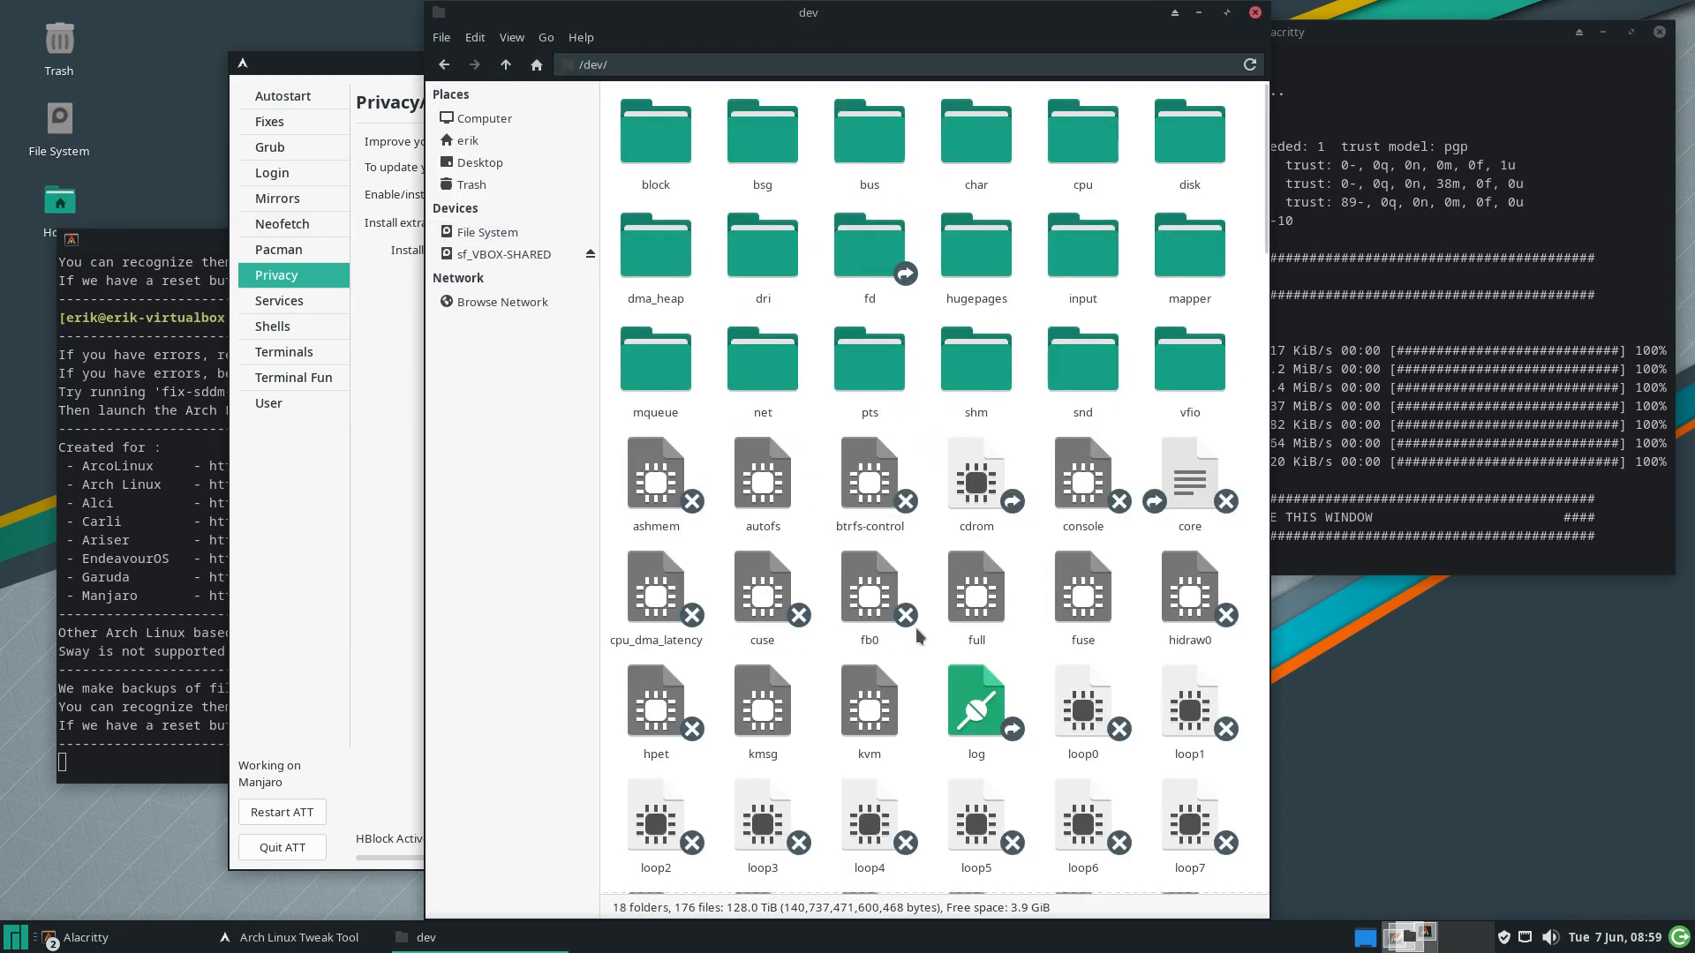
pyautogui.write('hosts')
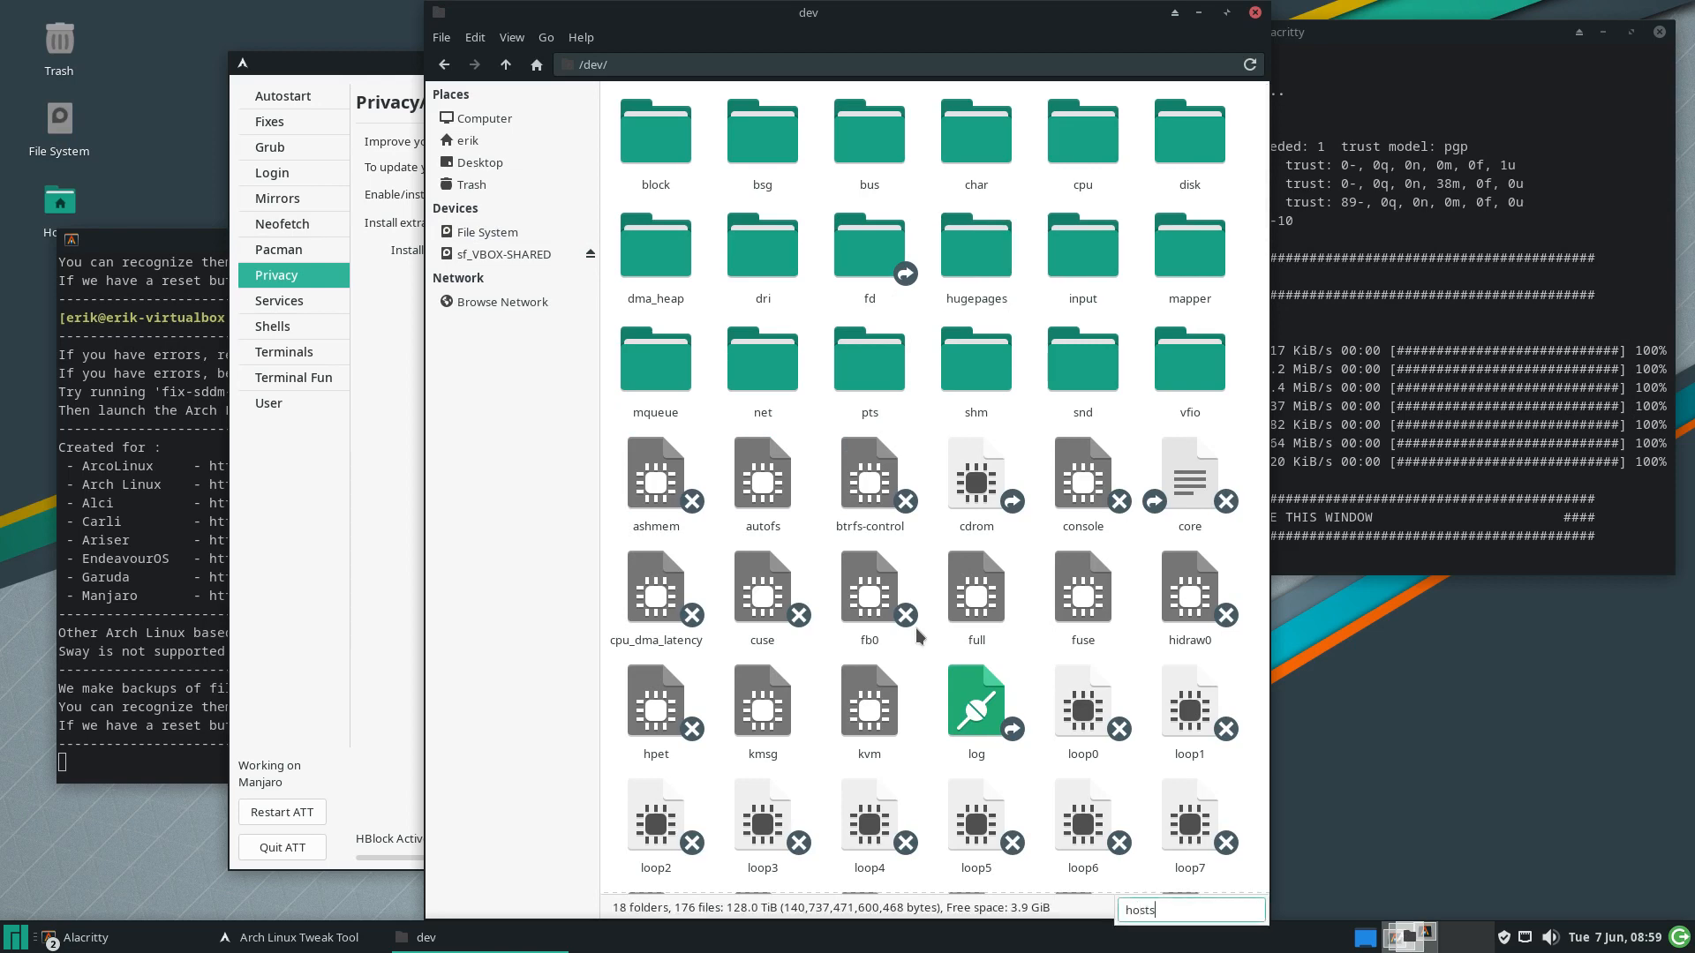
pyautogui.press('Escape')
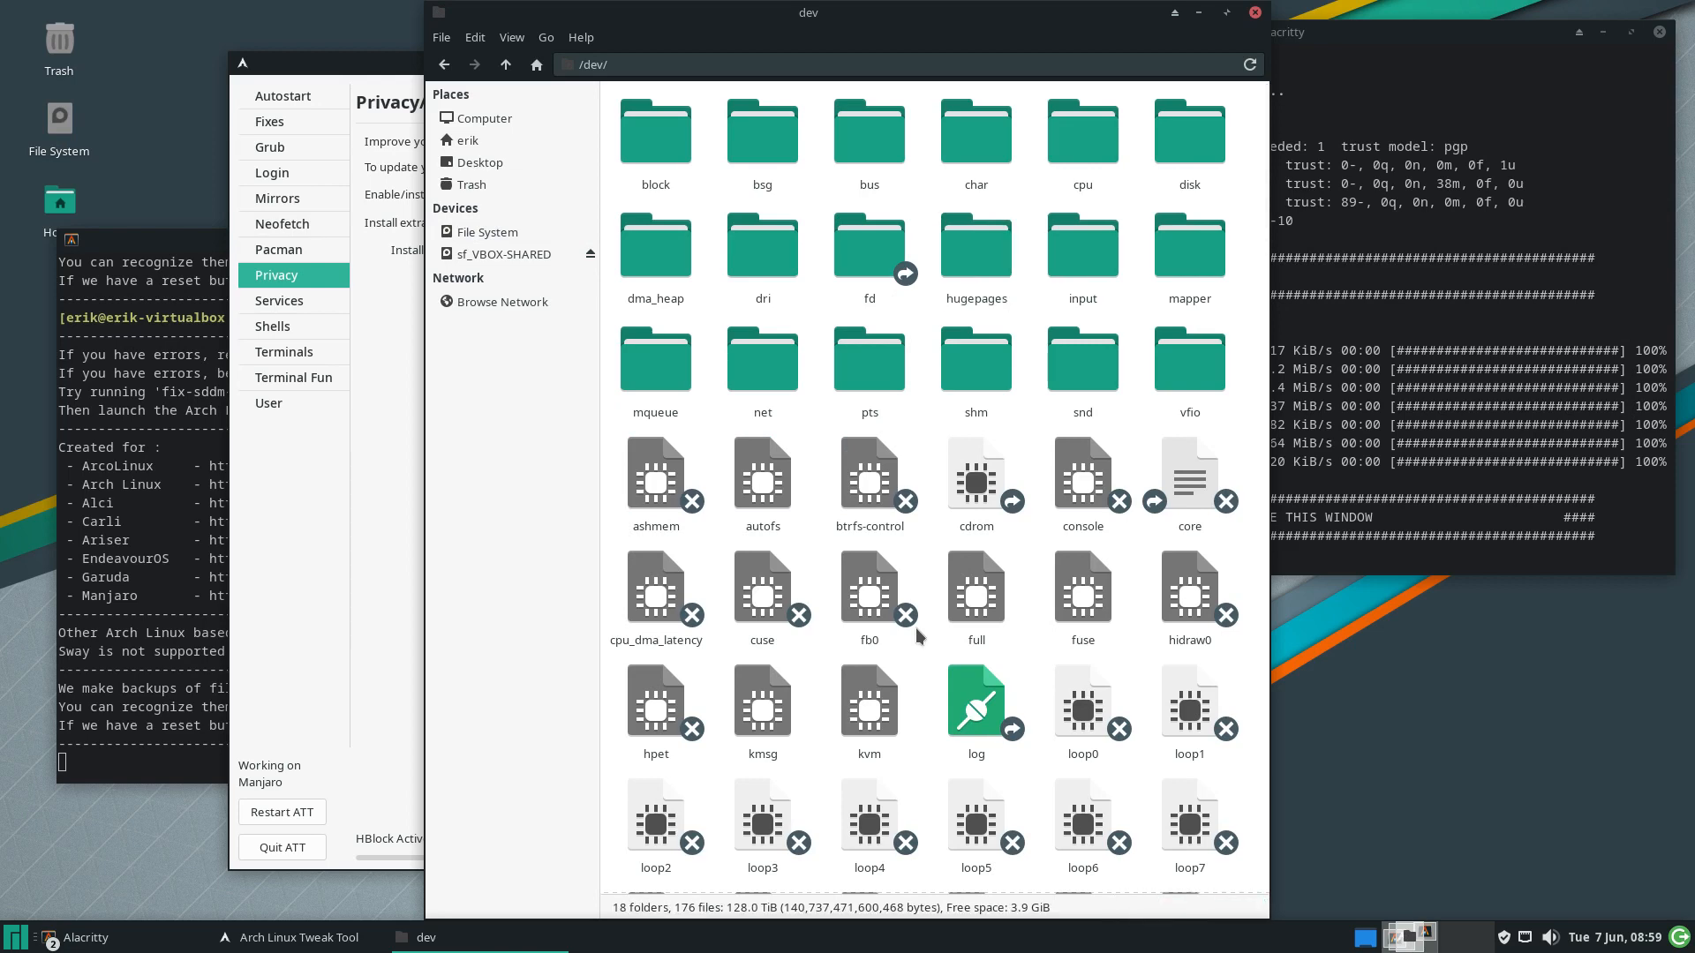
pyautogui.click(506, 65)
pyautogui.doubleClick(1018, 147)
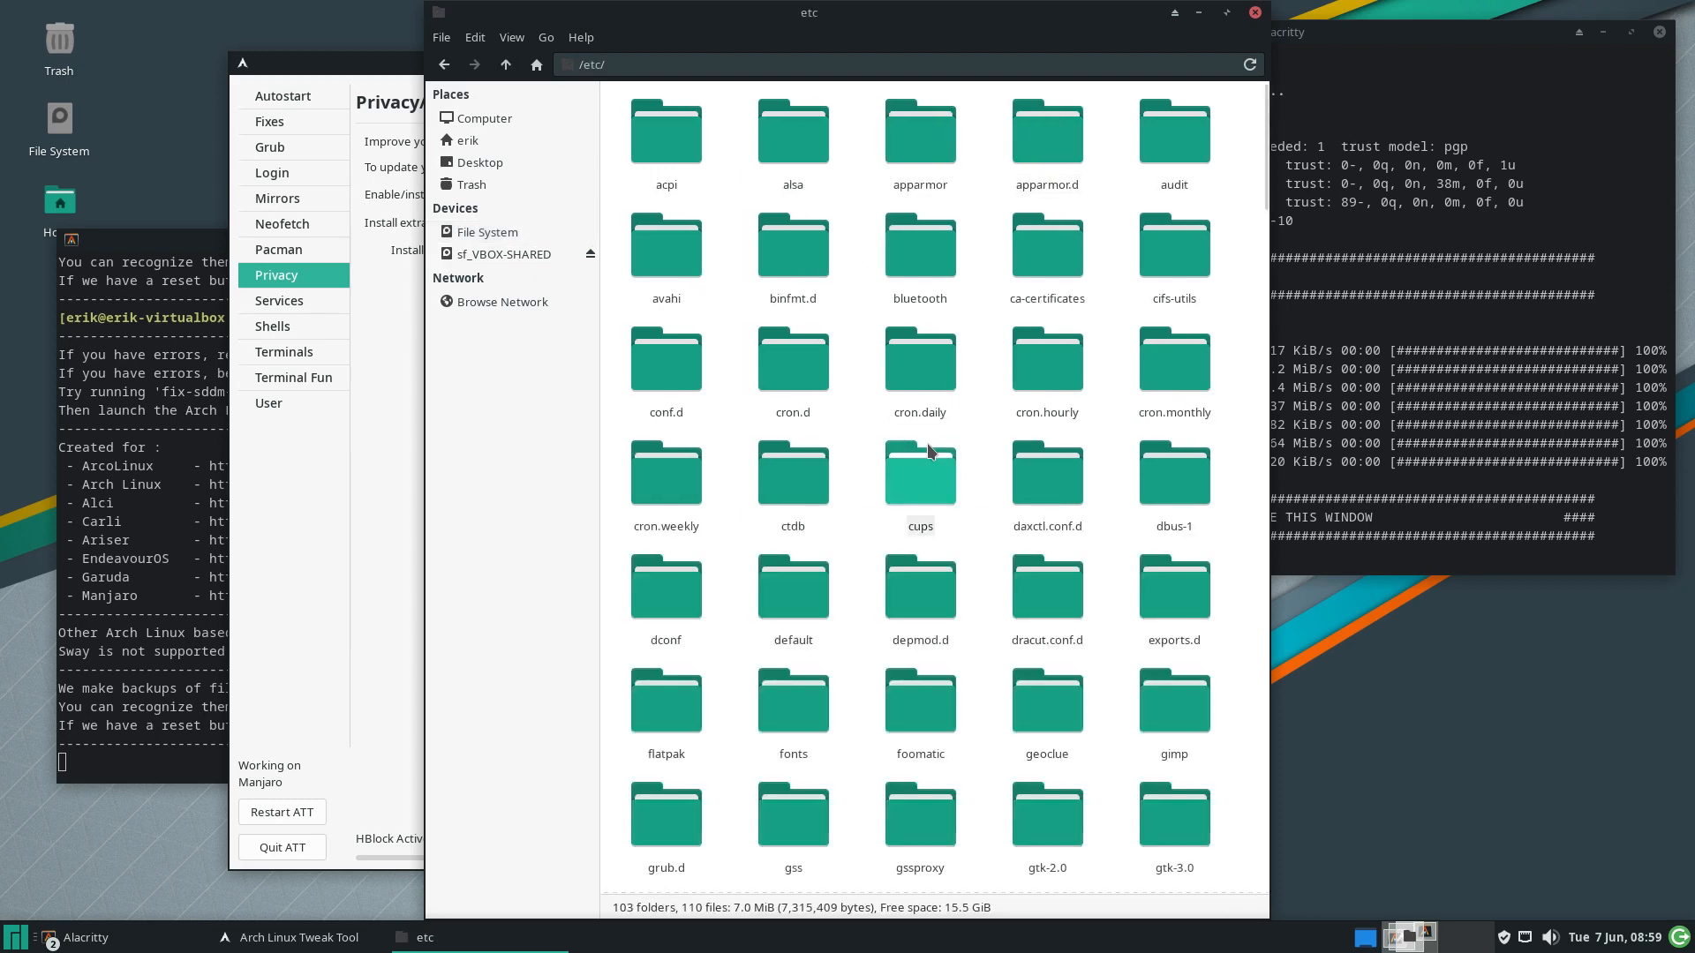
pyautogui.write('hosts')
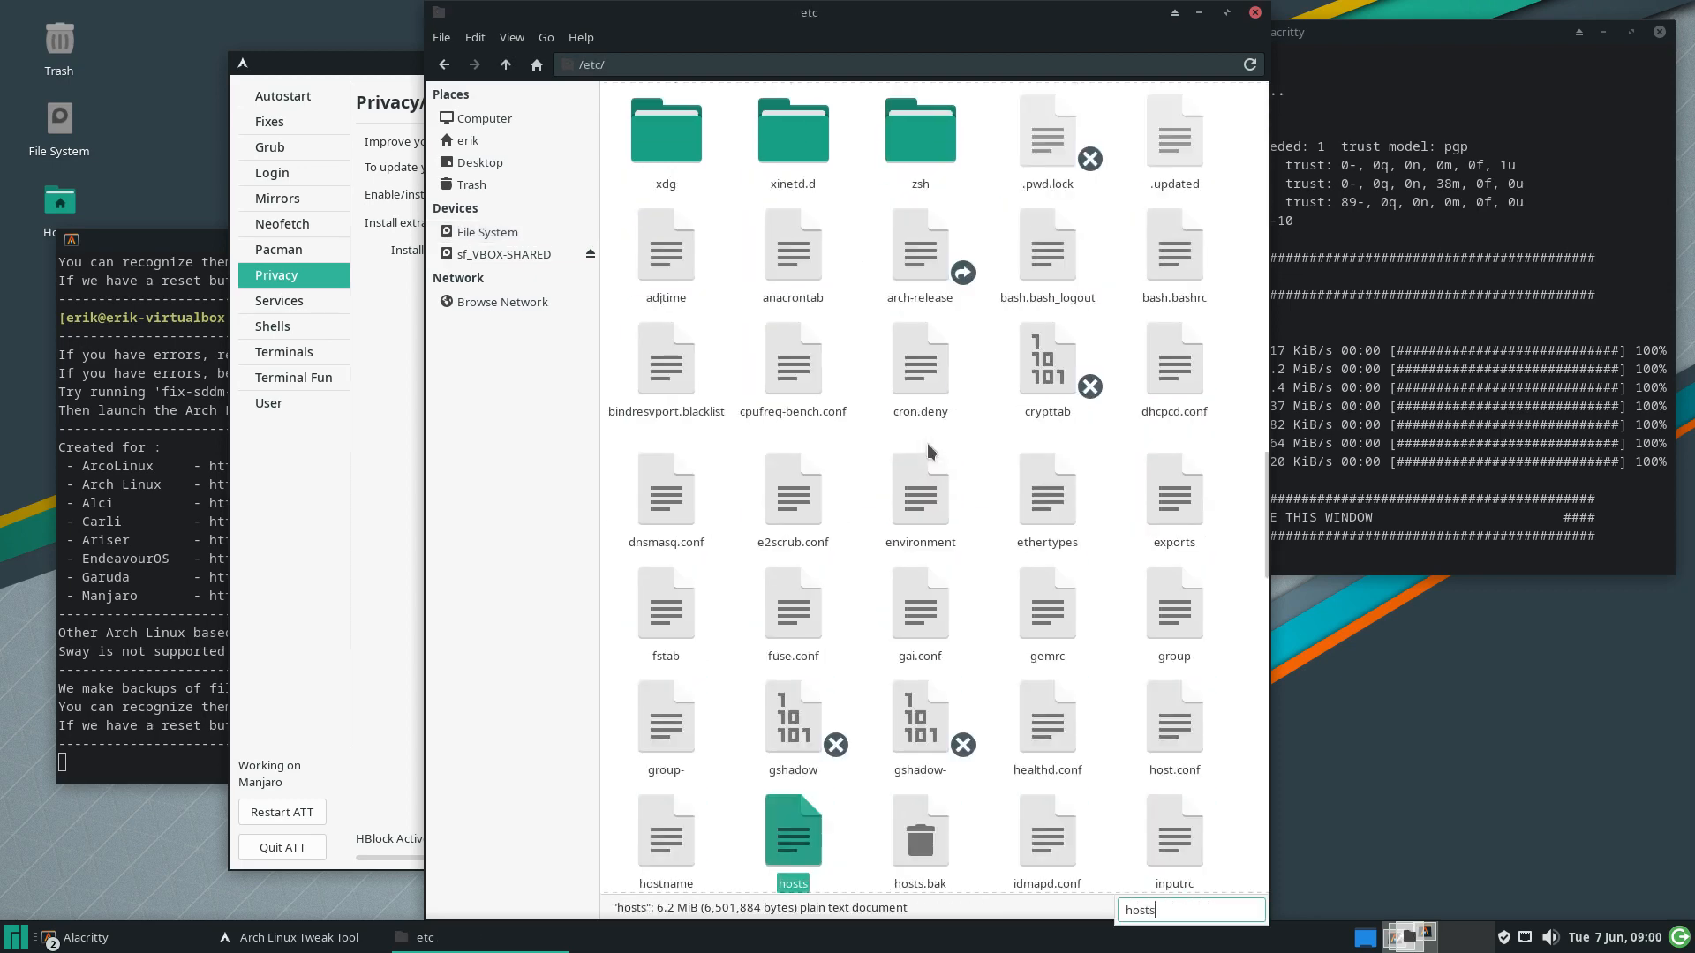
pyautogui.press('Return')
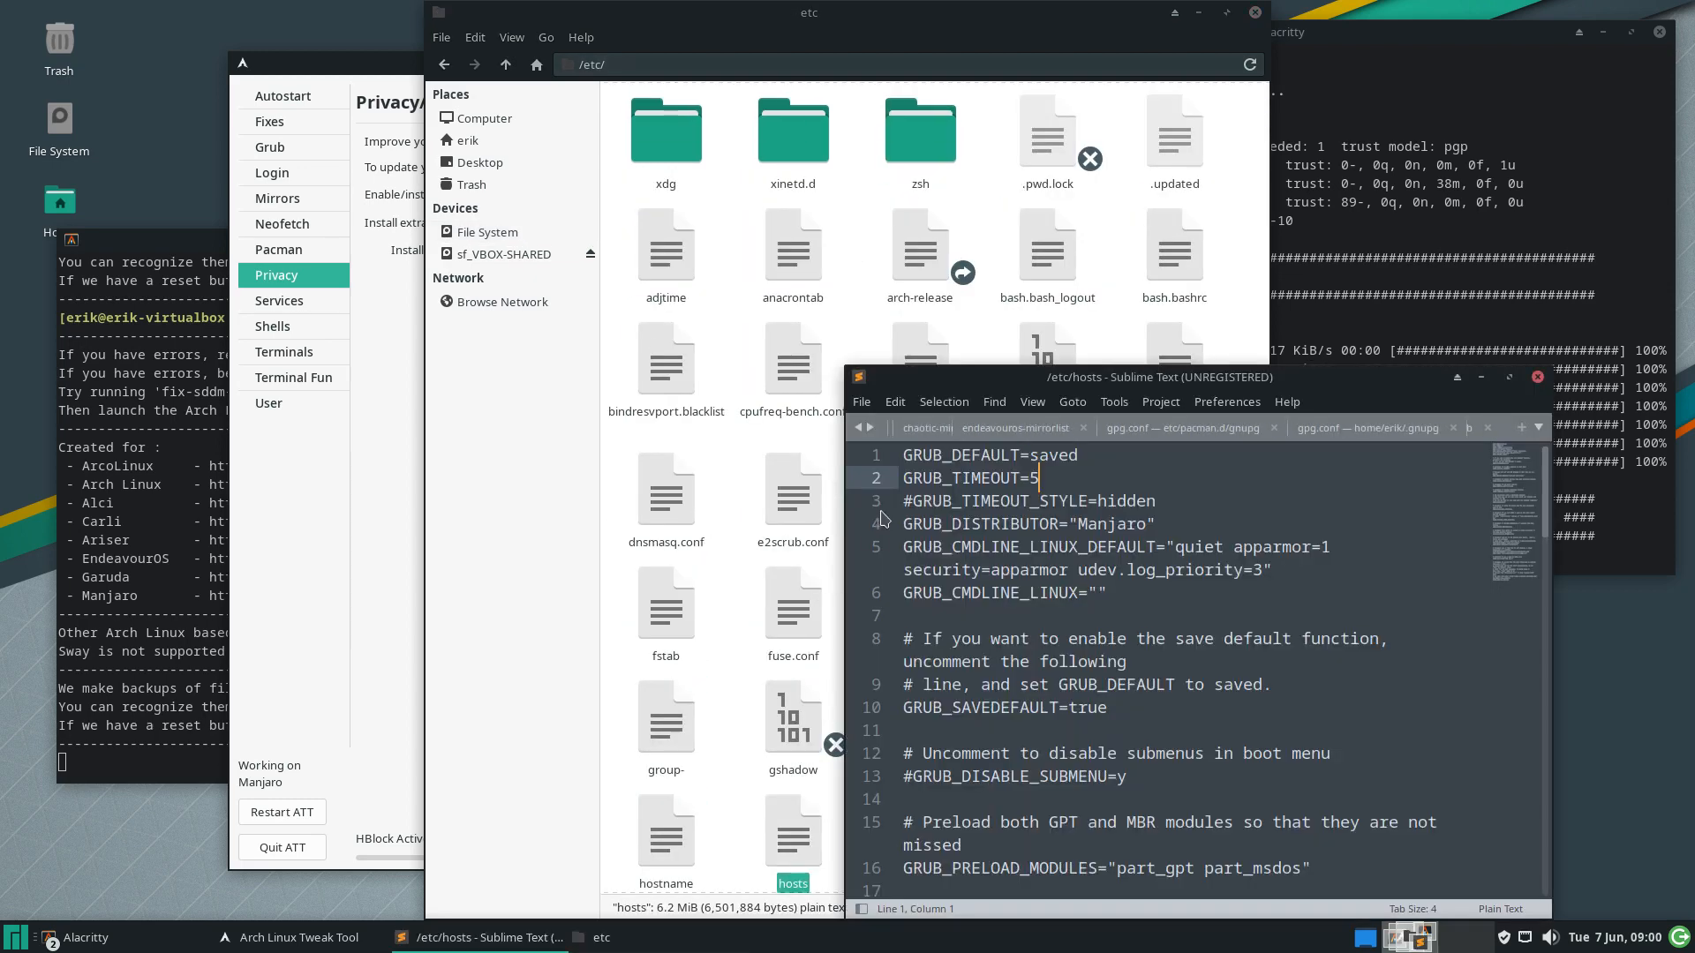
# Maximize Sublime Text, scroll through the 226724-domain hosts file, then close it and minimize the editor
pyautogui.doubleClick(1327, 375)
pyautogui.scroll(-20, 654, 415)
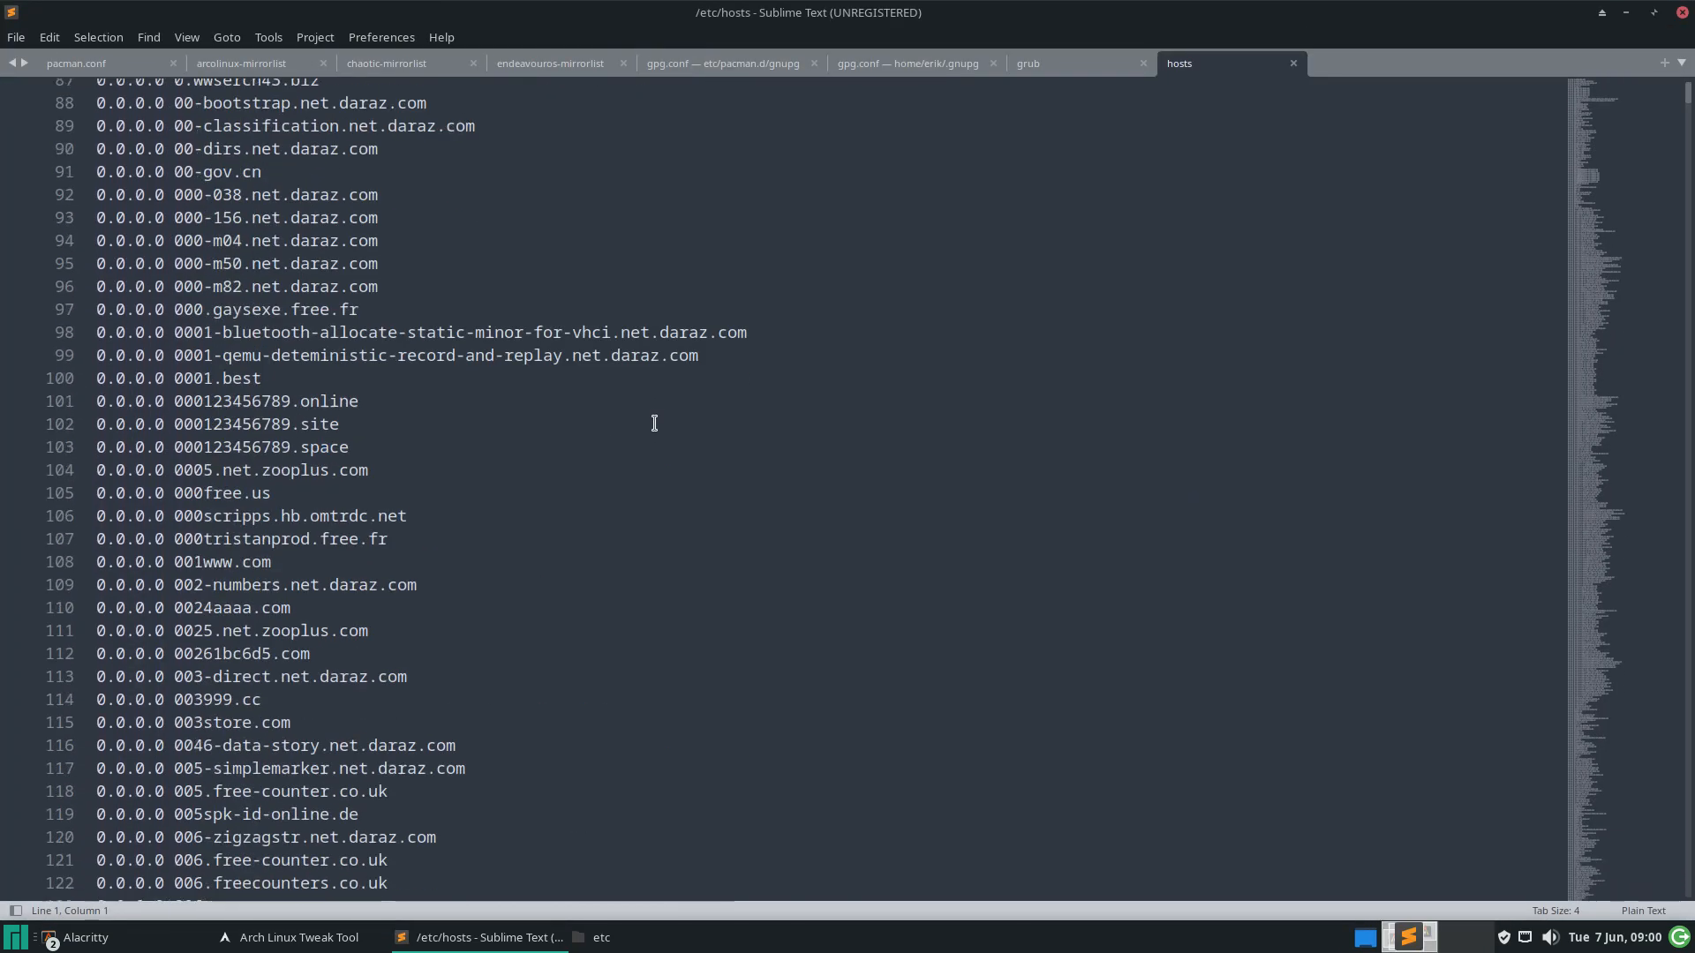
pyautogui.scroll(2, 653, 415)
pyautogui.moveTo(1615, 128); pyautogui.dragTo(1677, 874)
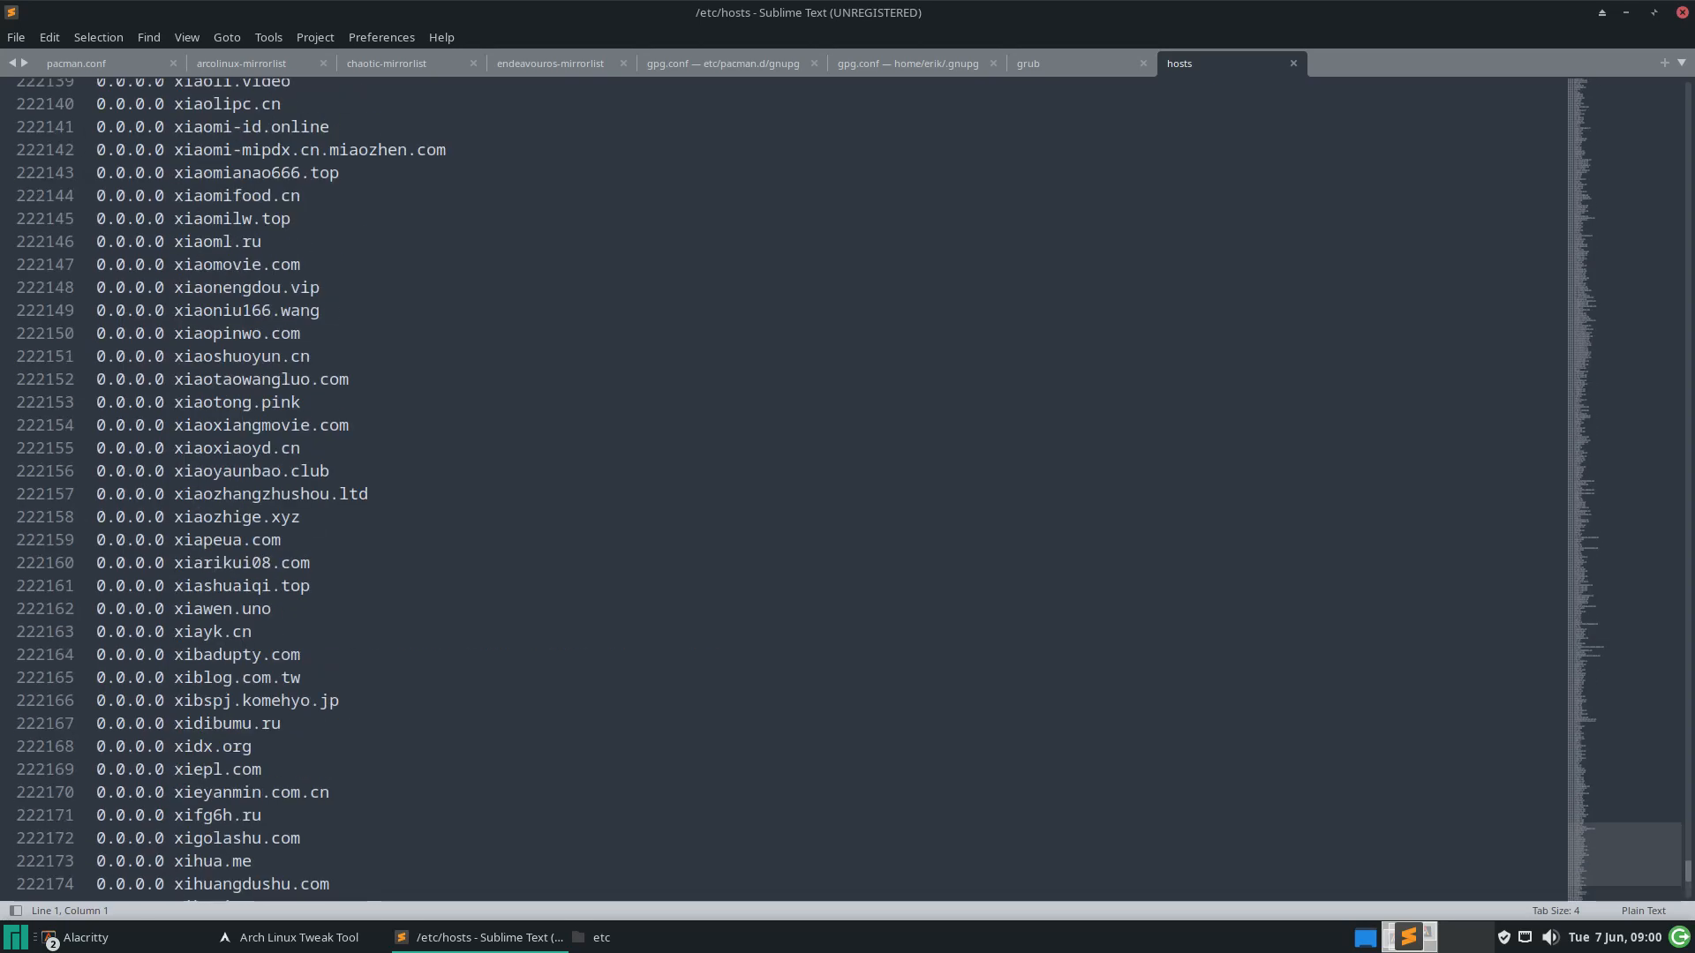
pyautogui.scroll(-20, 124, 319)
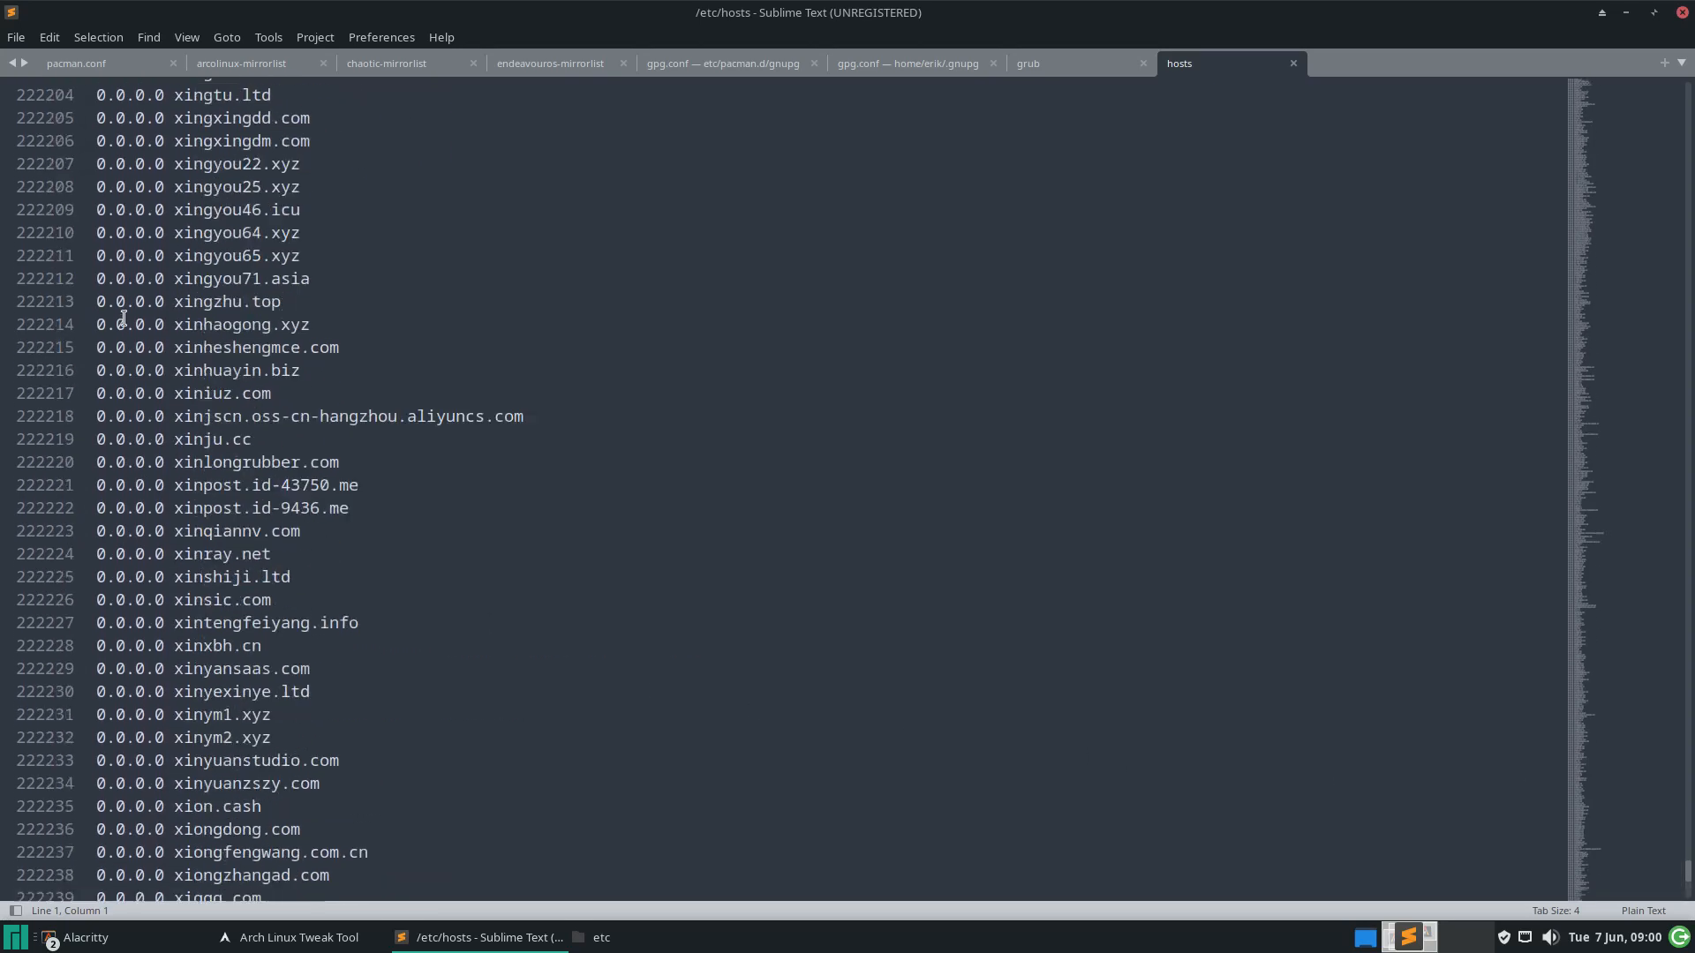
pyautogui.scroll(-20, 123, 318)
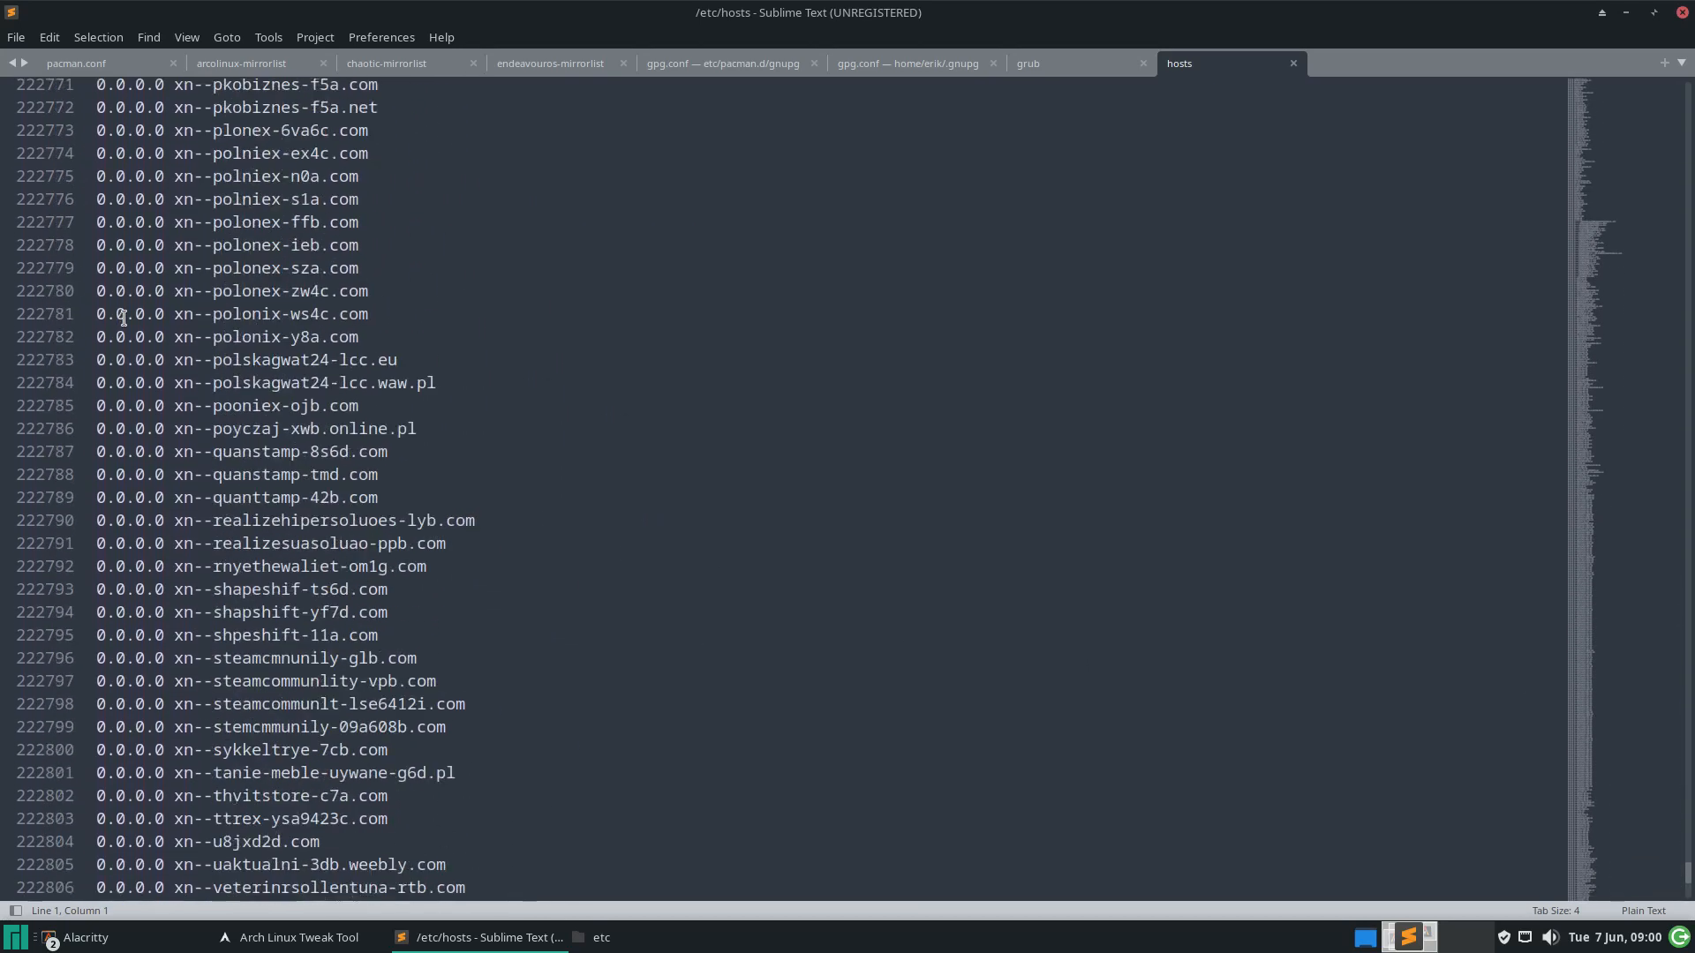
pyautogui.scroll(-20, 123, 319)
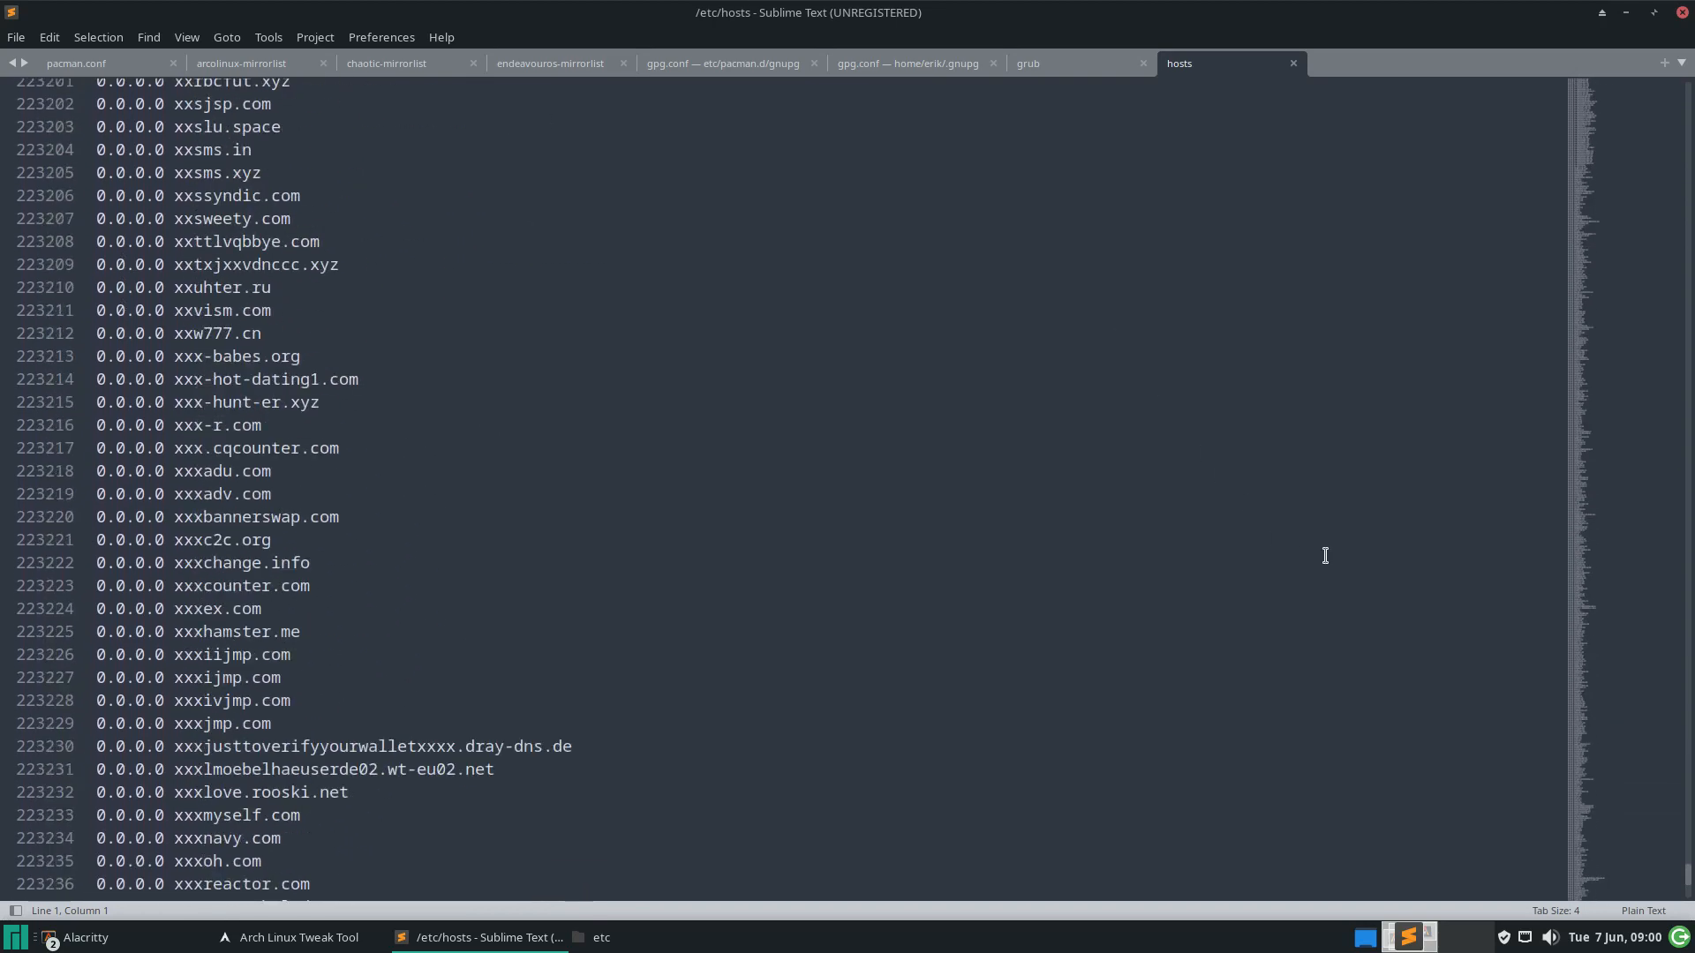
pyautogui.click(1293, 63)
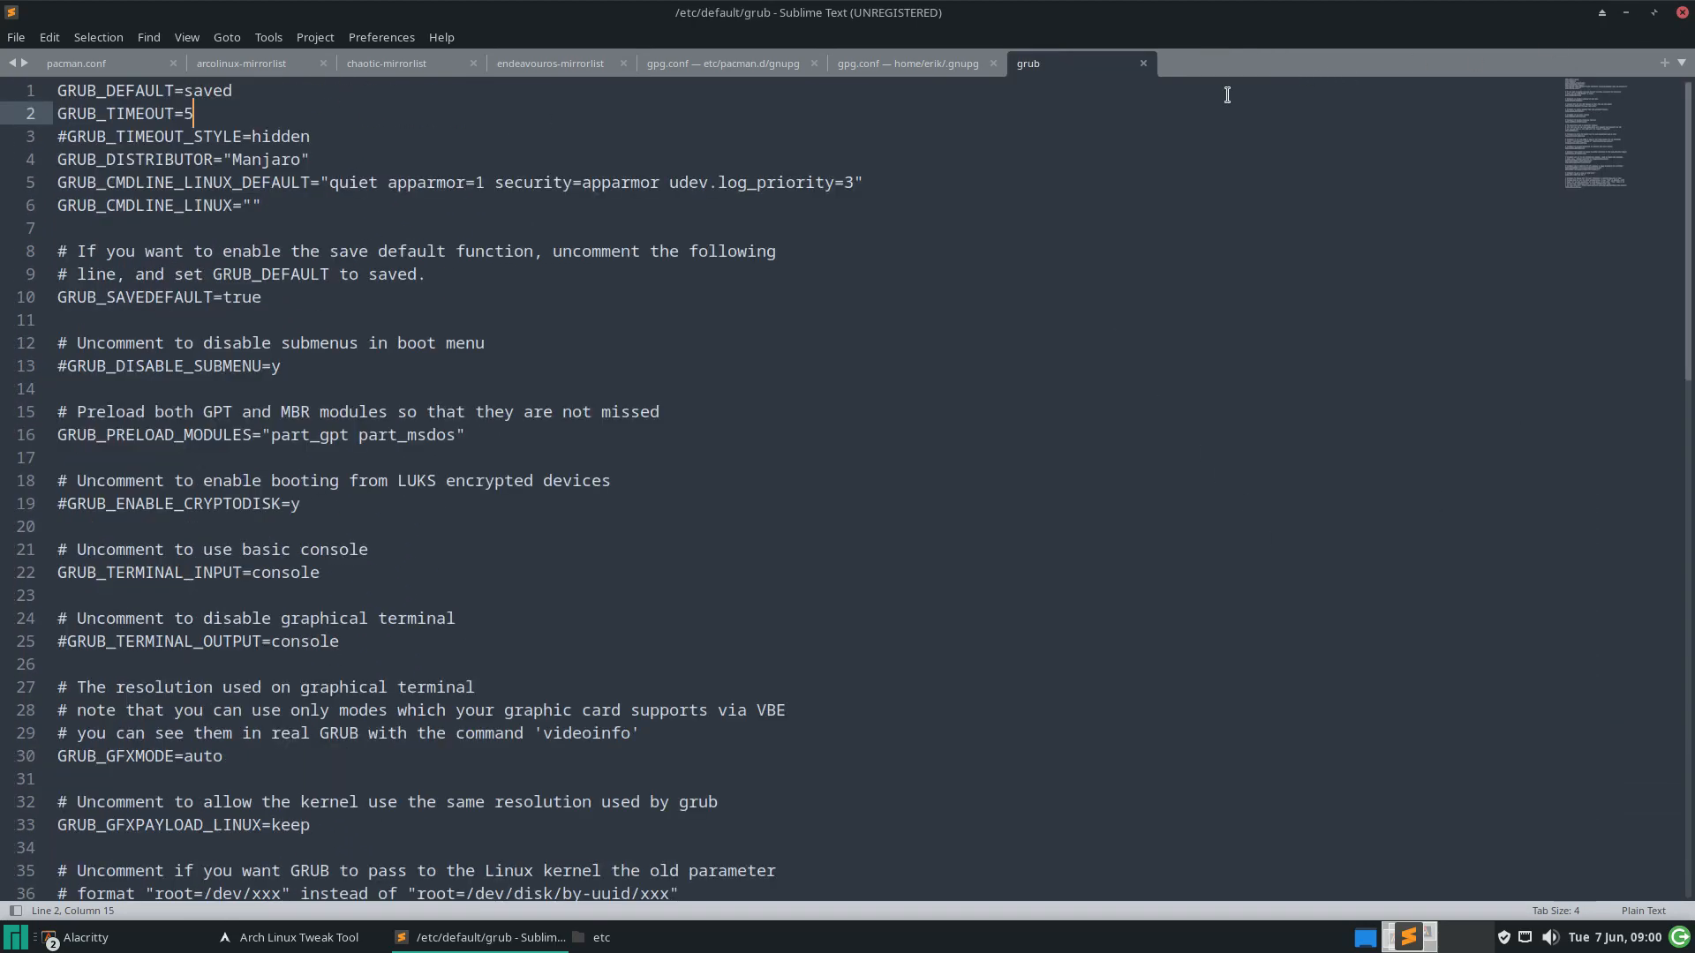
pyautogui.click(1626, 12)
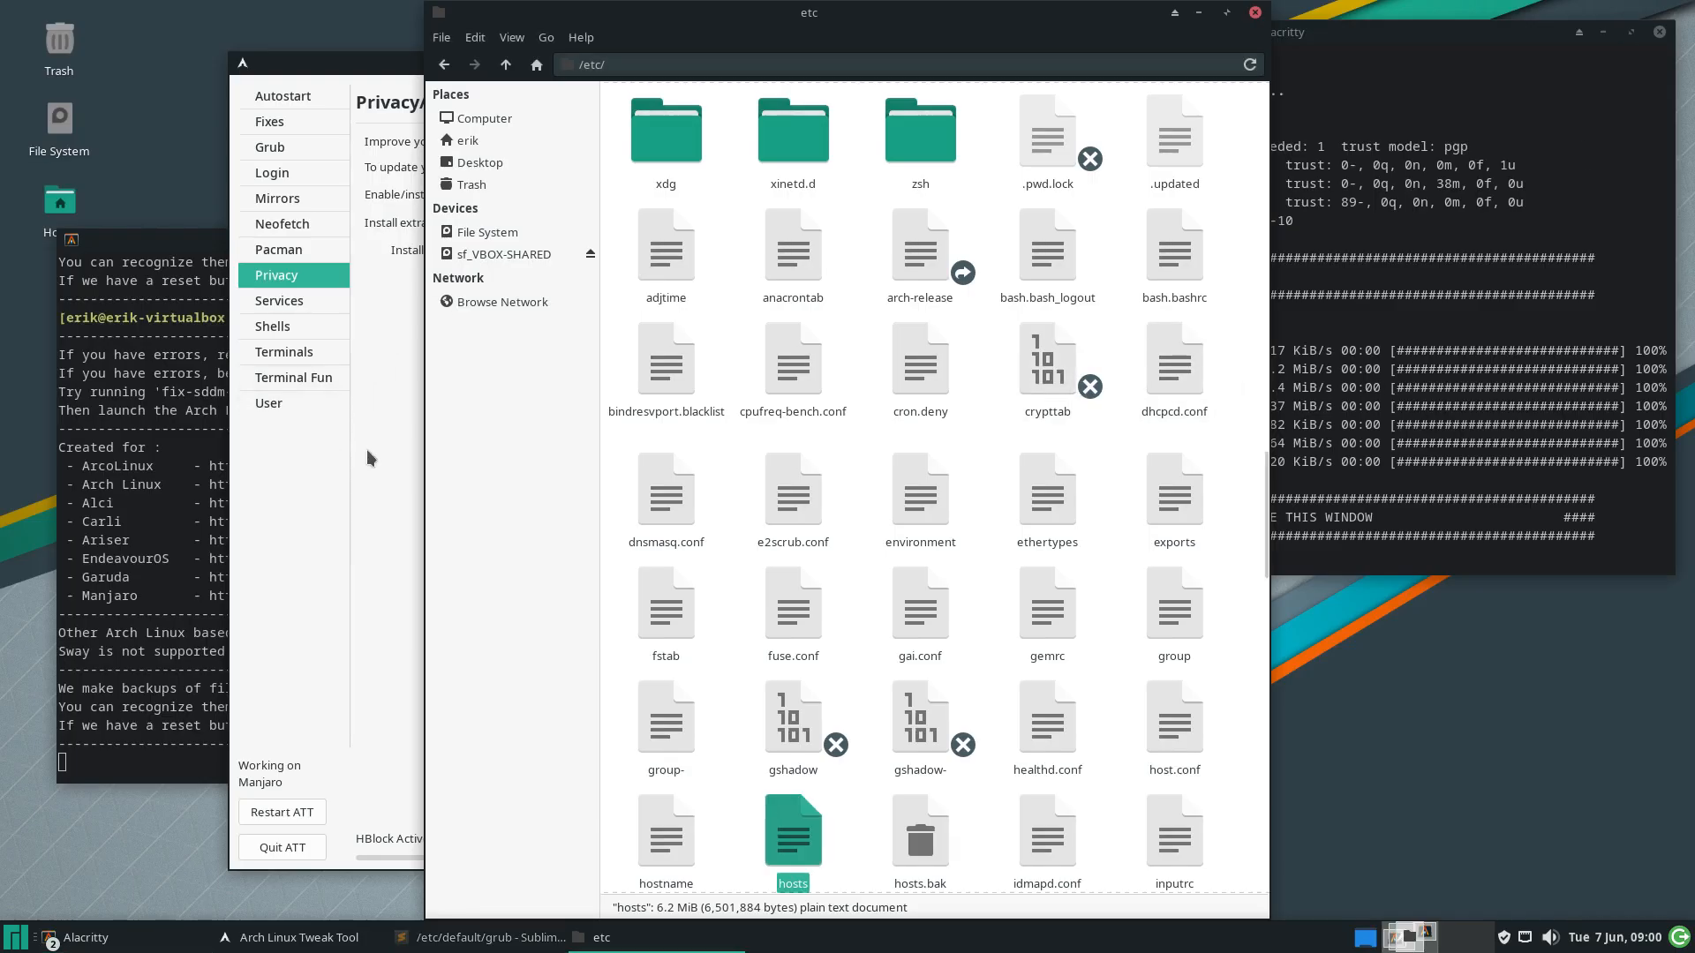
# Switch hblock off, then reopen /etc/hosts to confirm 0 blocked domains
pyautogui.click(323, 500)
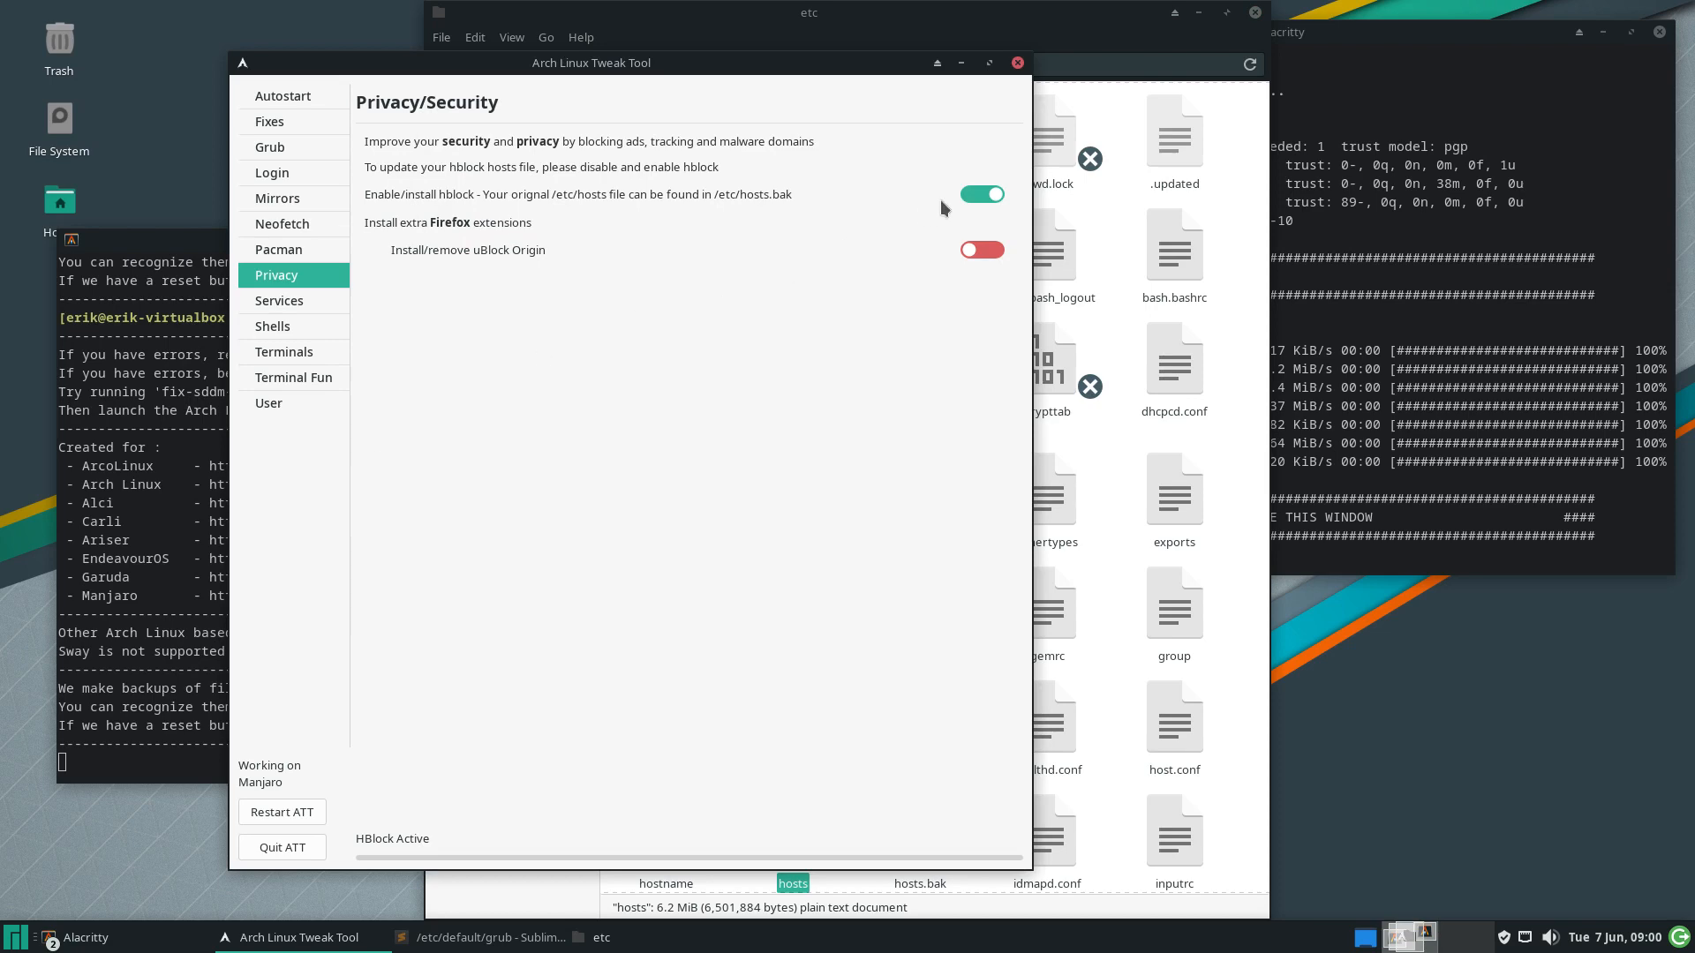
pyautogui.click(968, 196)
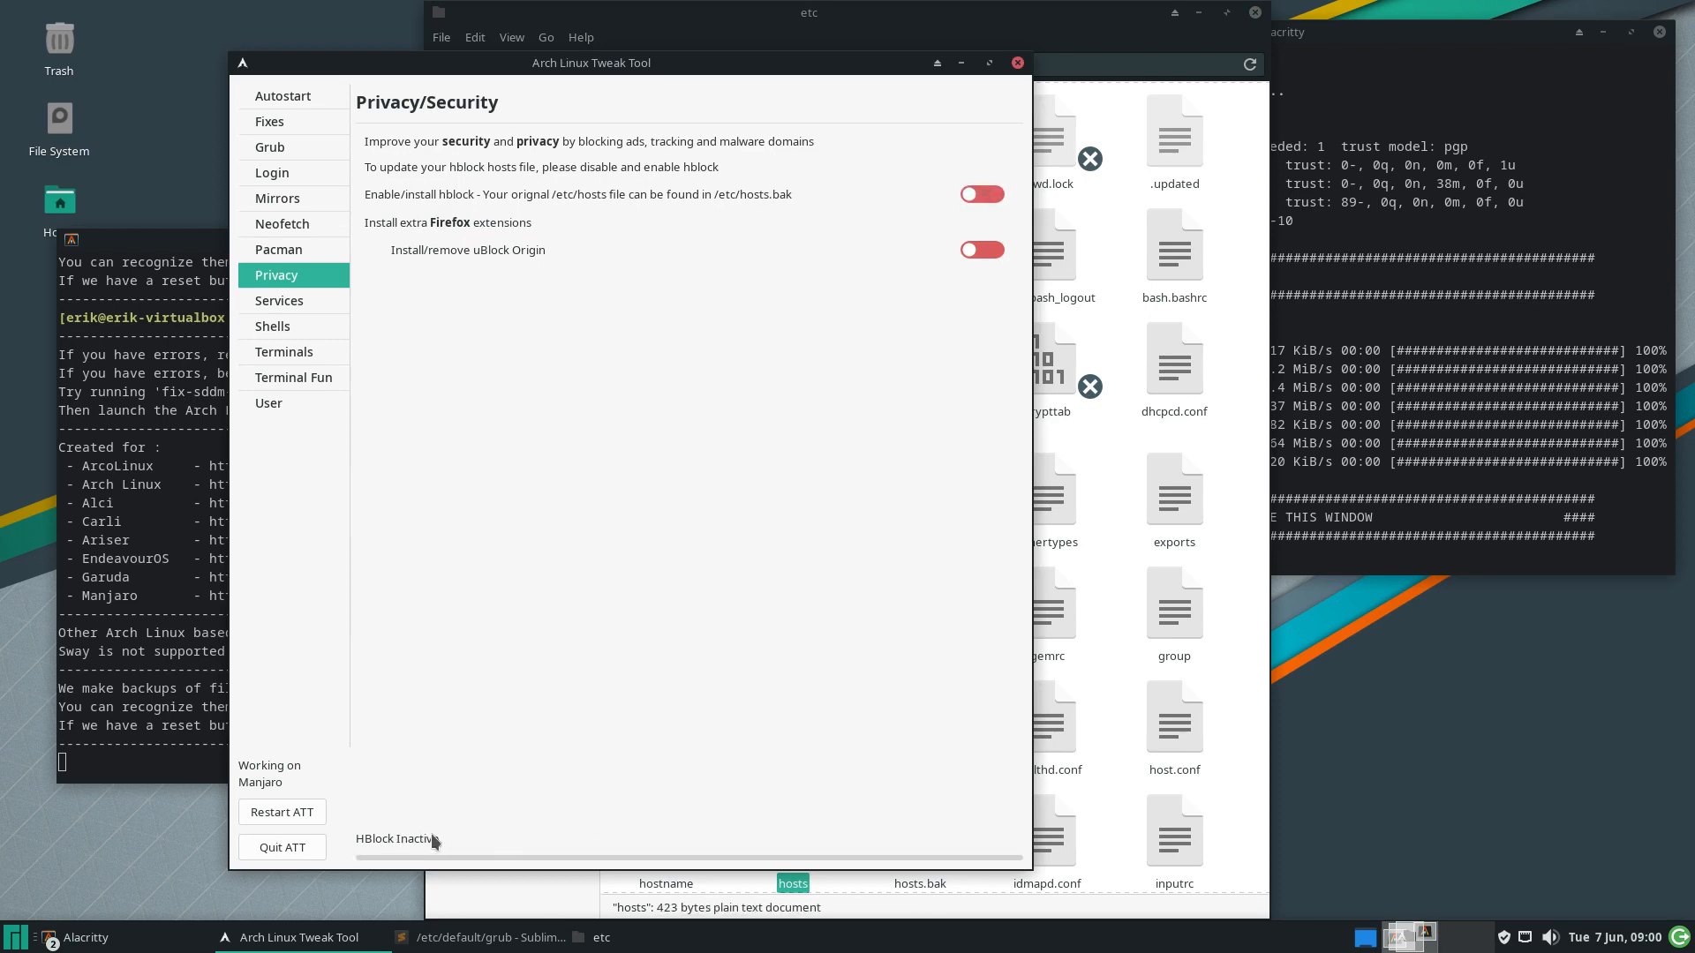
pyautogui.click(777, 878)
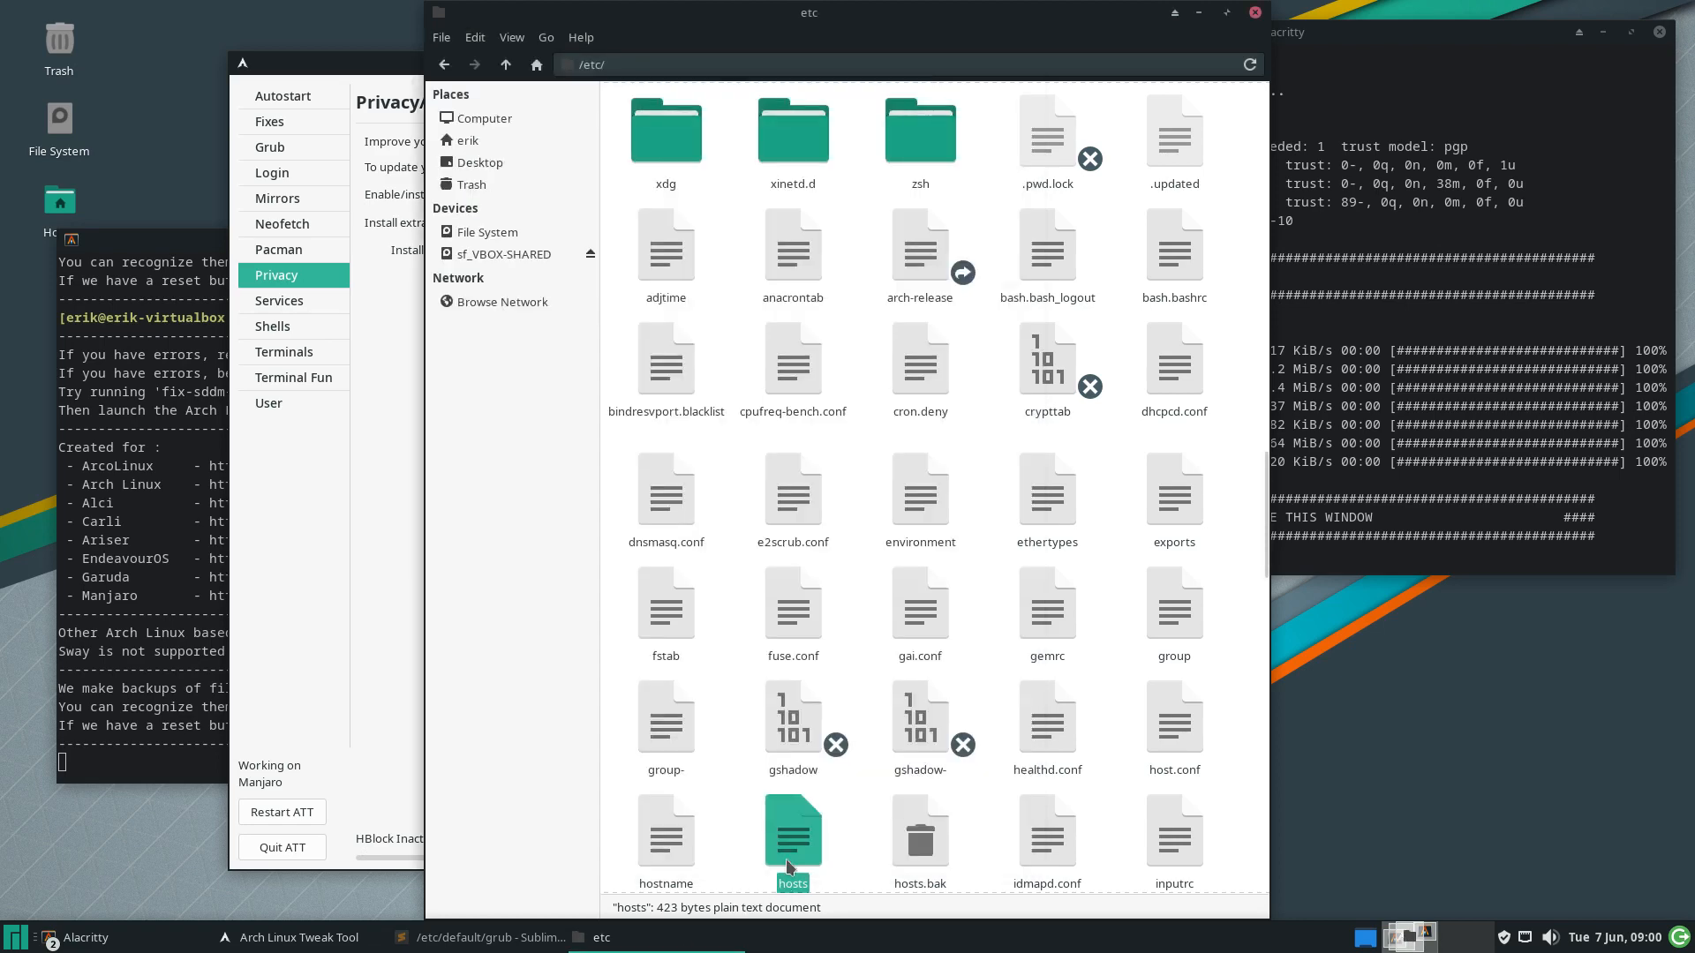
pyautogui.doubleClick(786, 860)
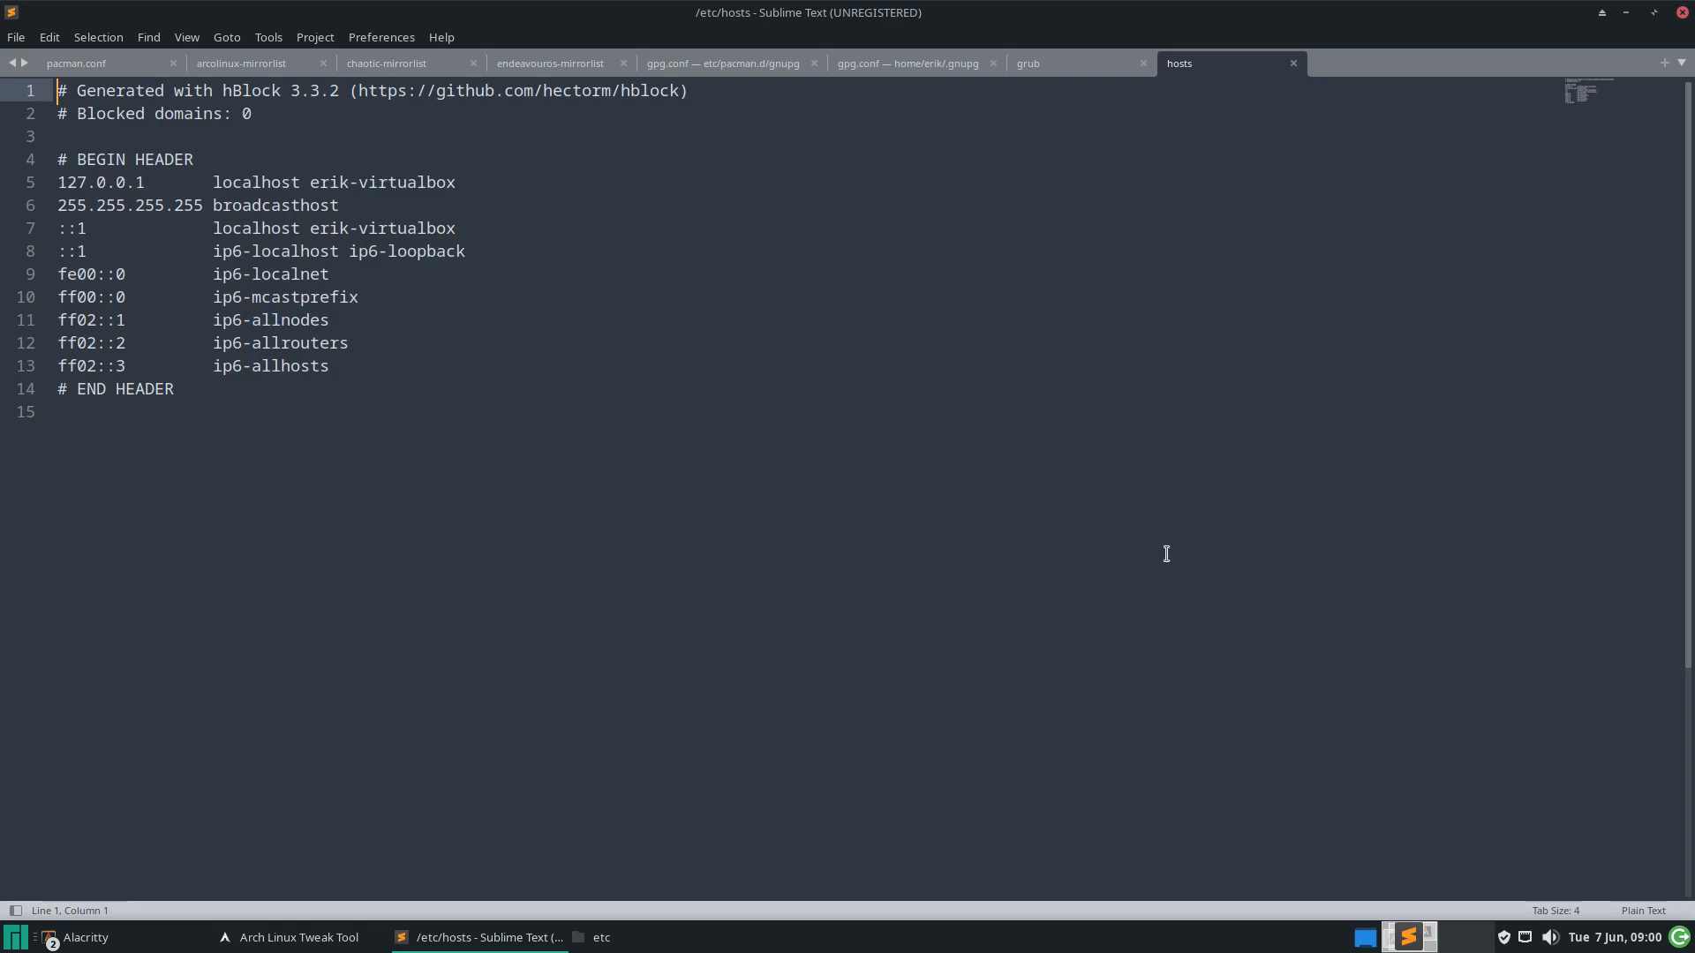
pyautogui.click(1625, 14)
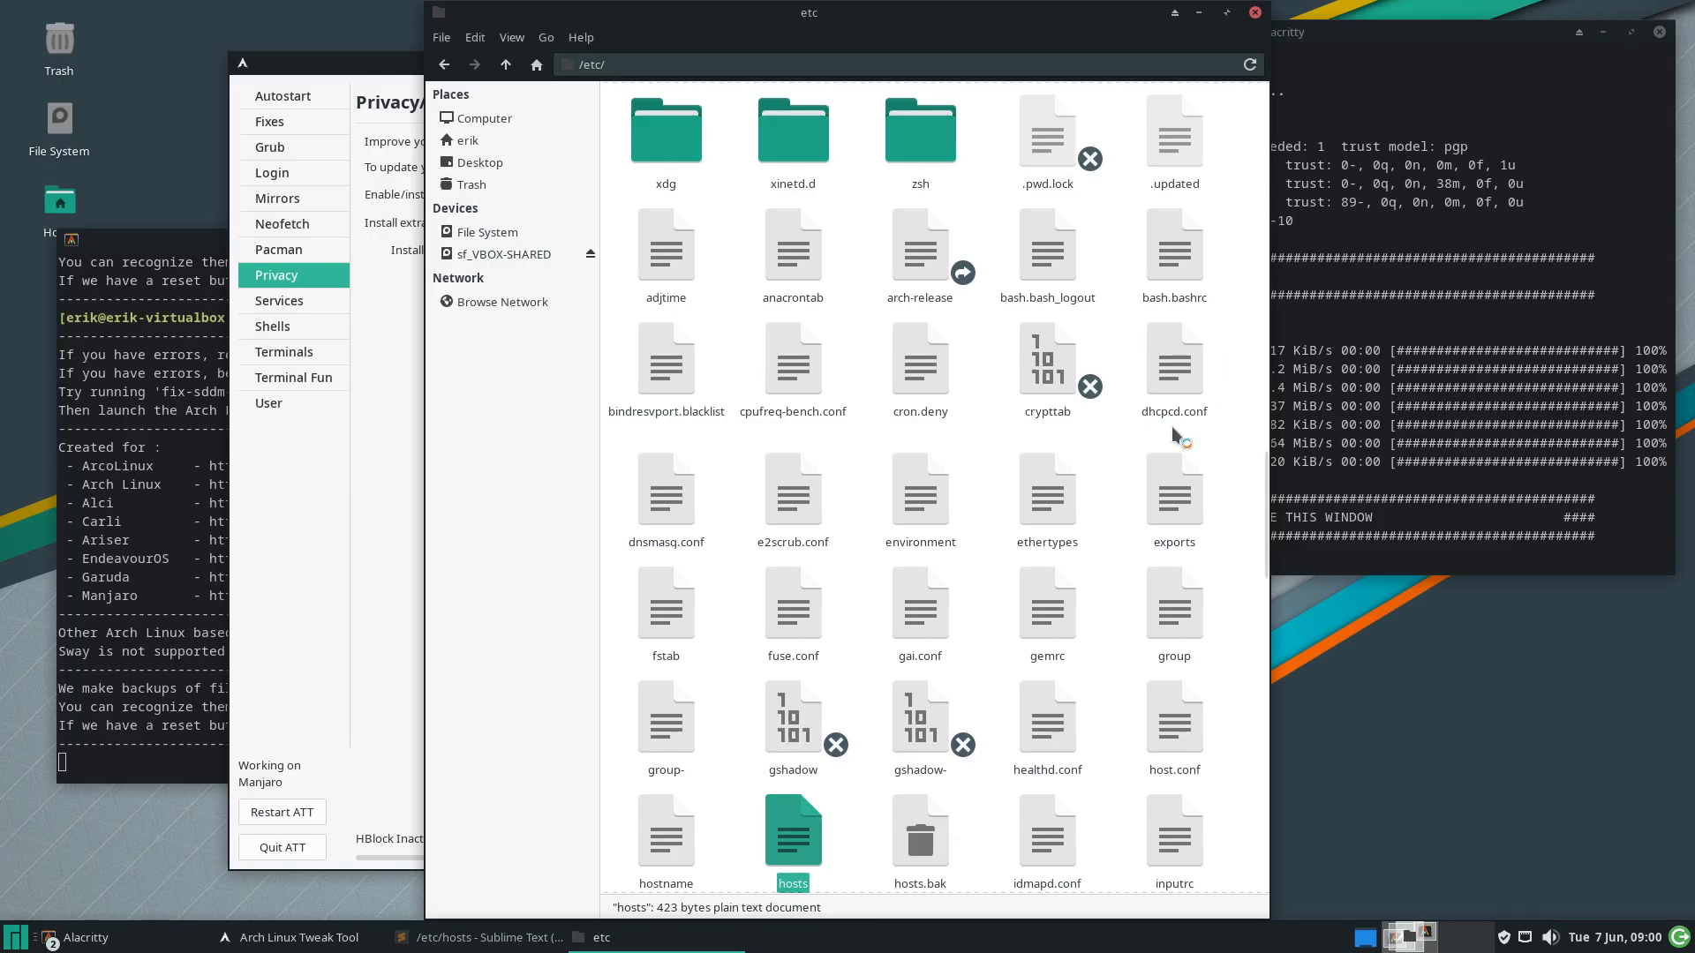
pyautogui.click(1121, 442)
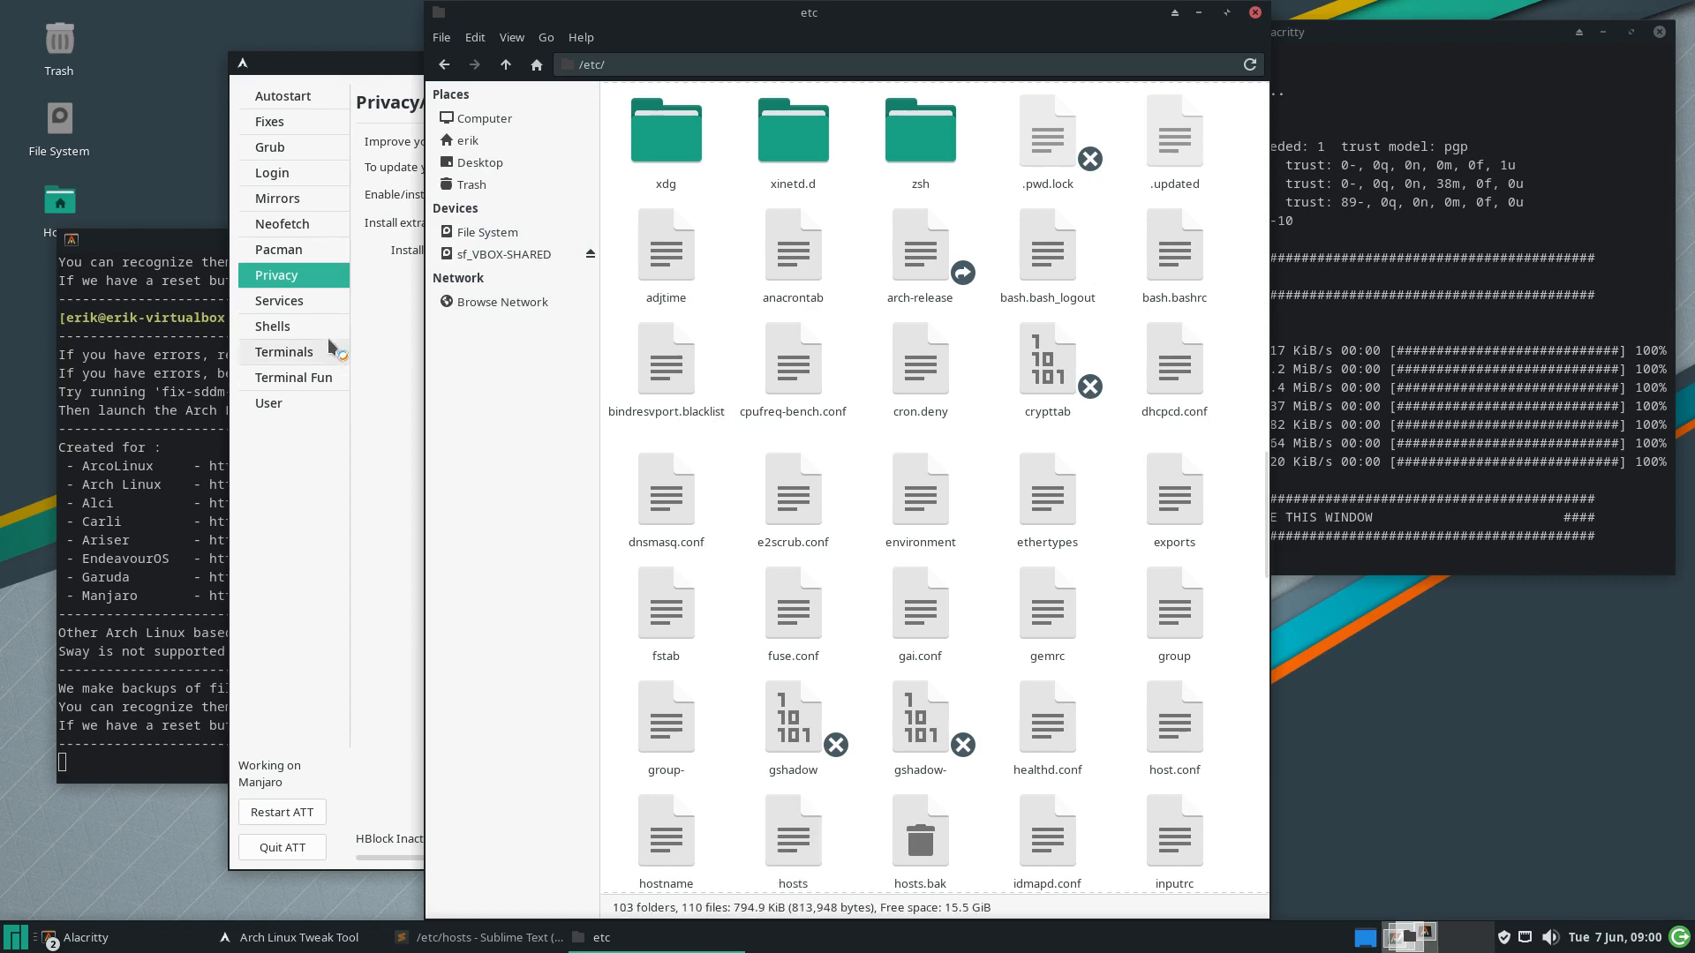
pyautogui.click(370, 319)
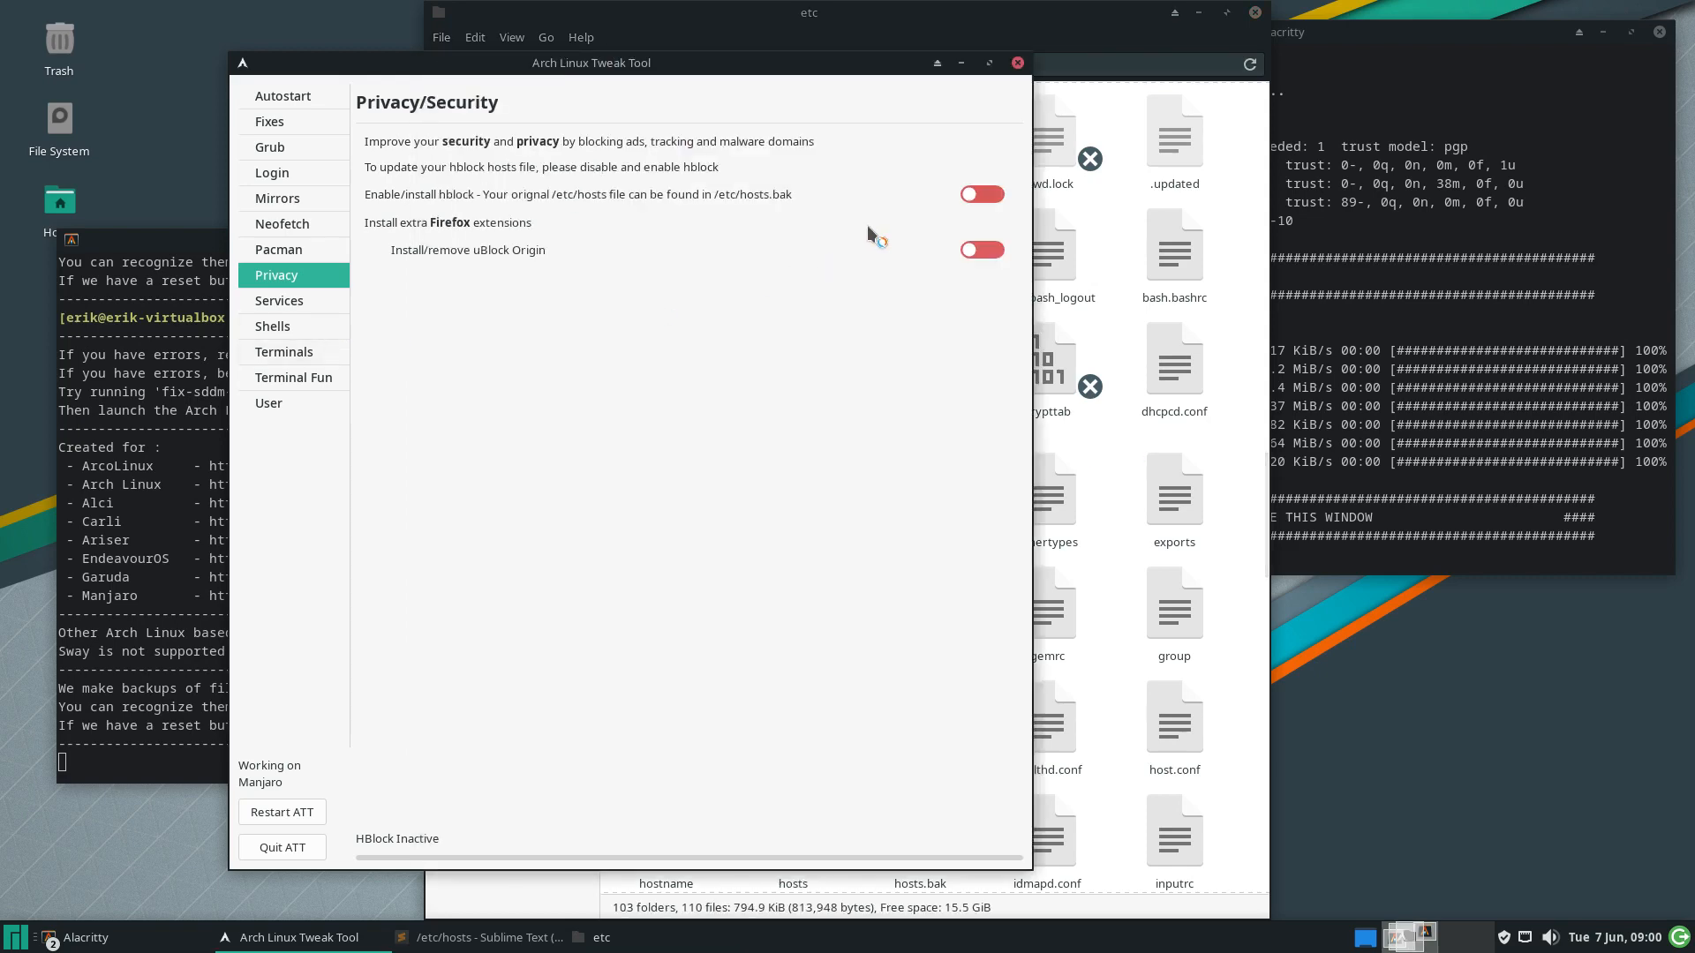
# Turn hblock back on, install uBlock Origin for Firefox, and go to the Services page
pyautogui.click(982, 195)
pyautogui.click(989, 249)
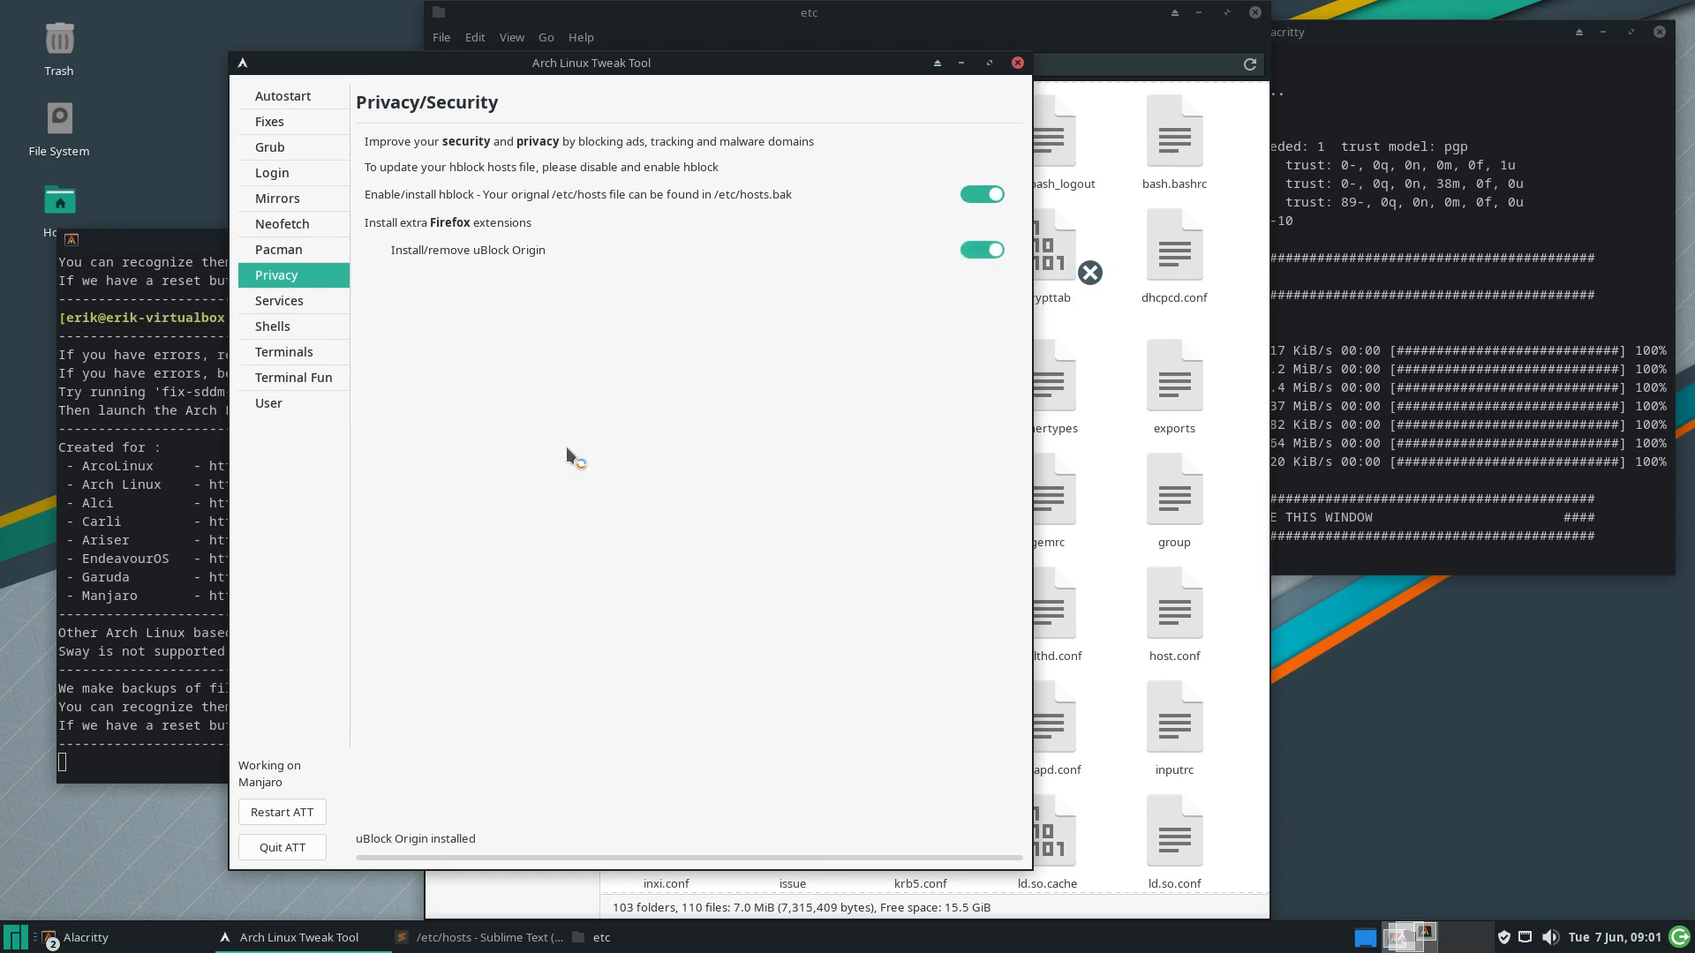
pyautogui.click(311, 301)
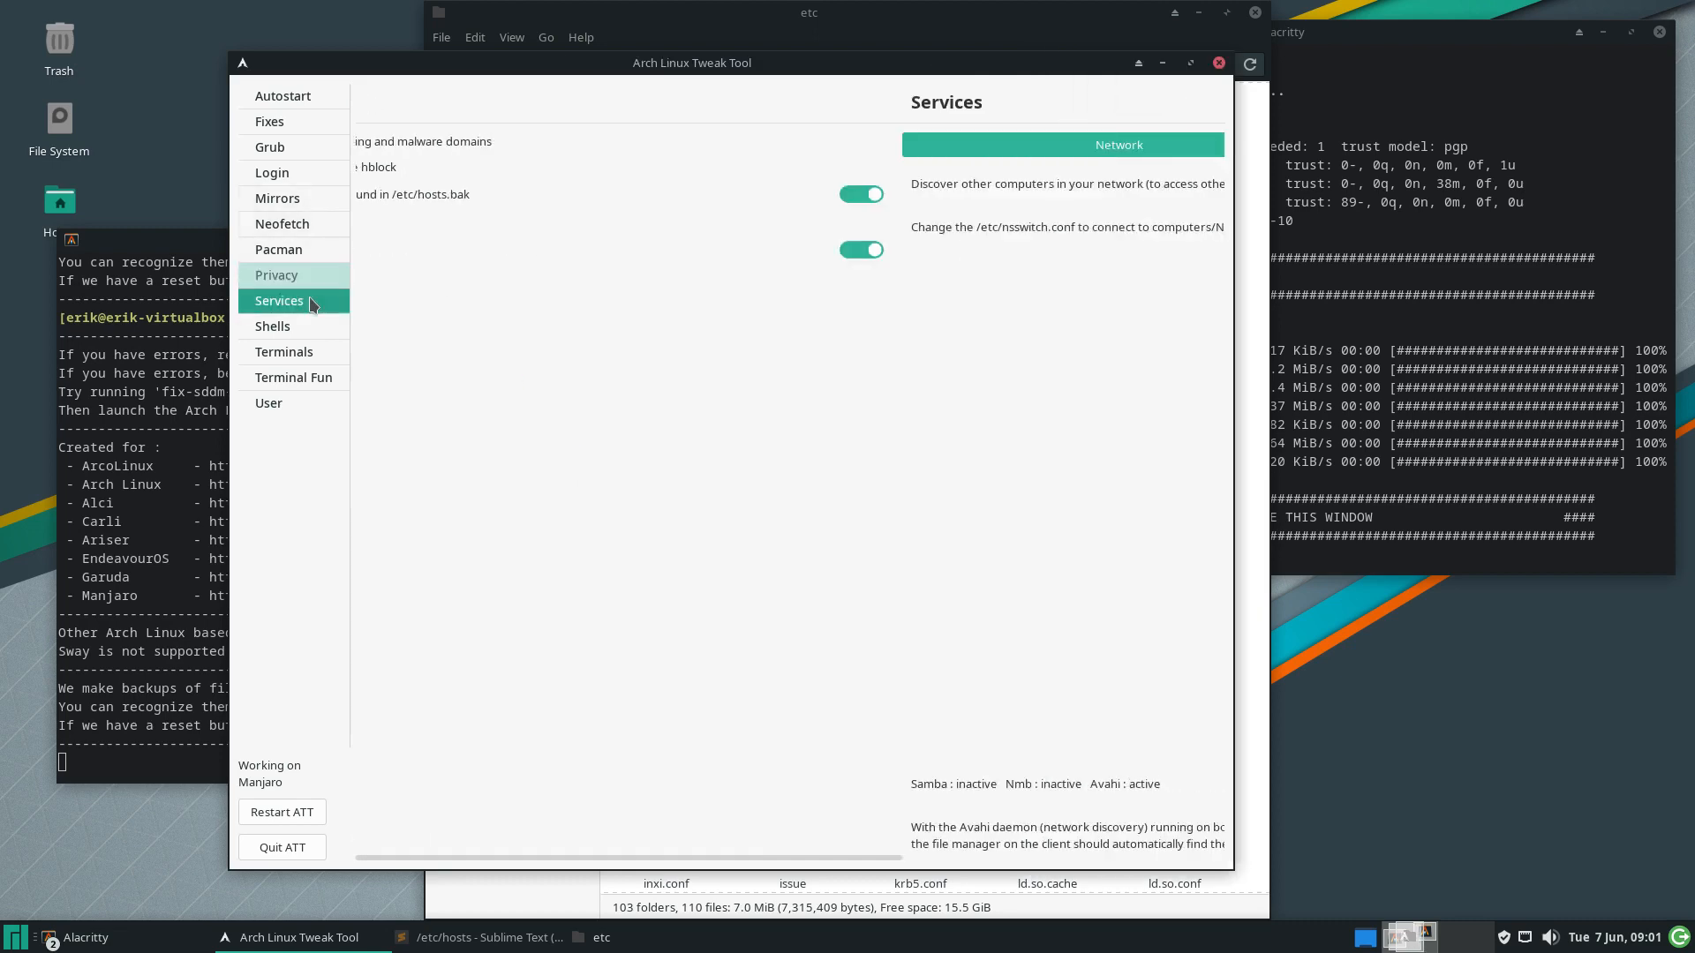
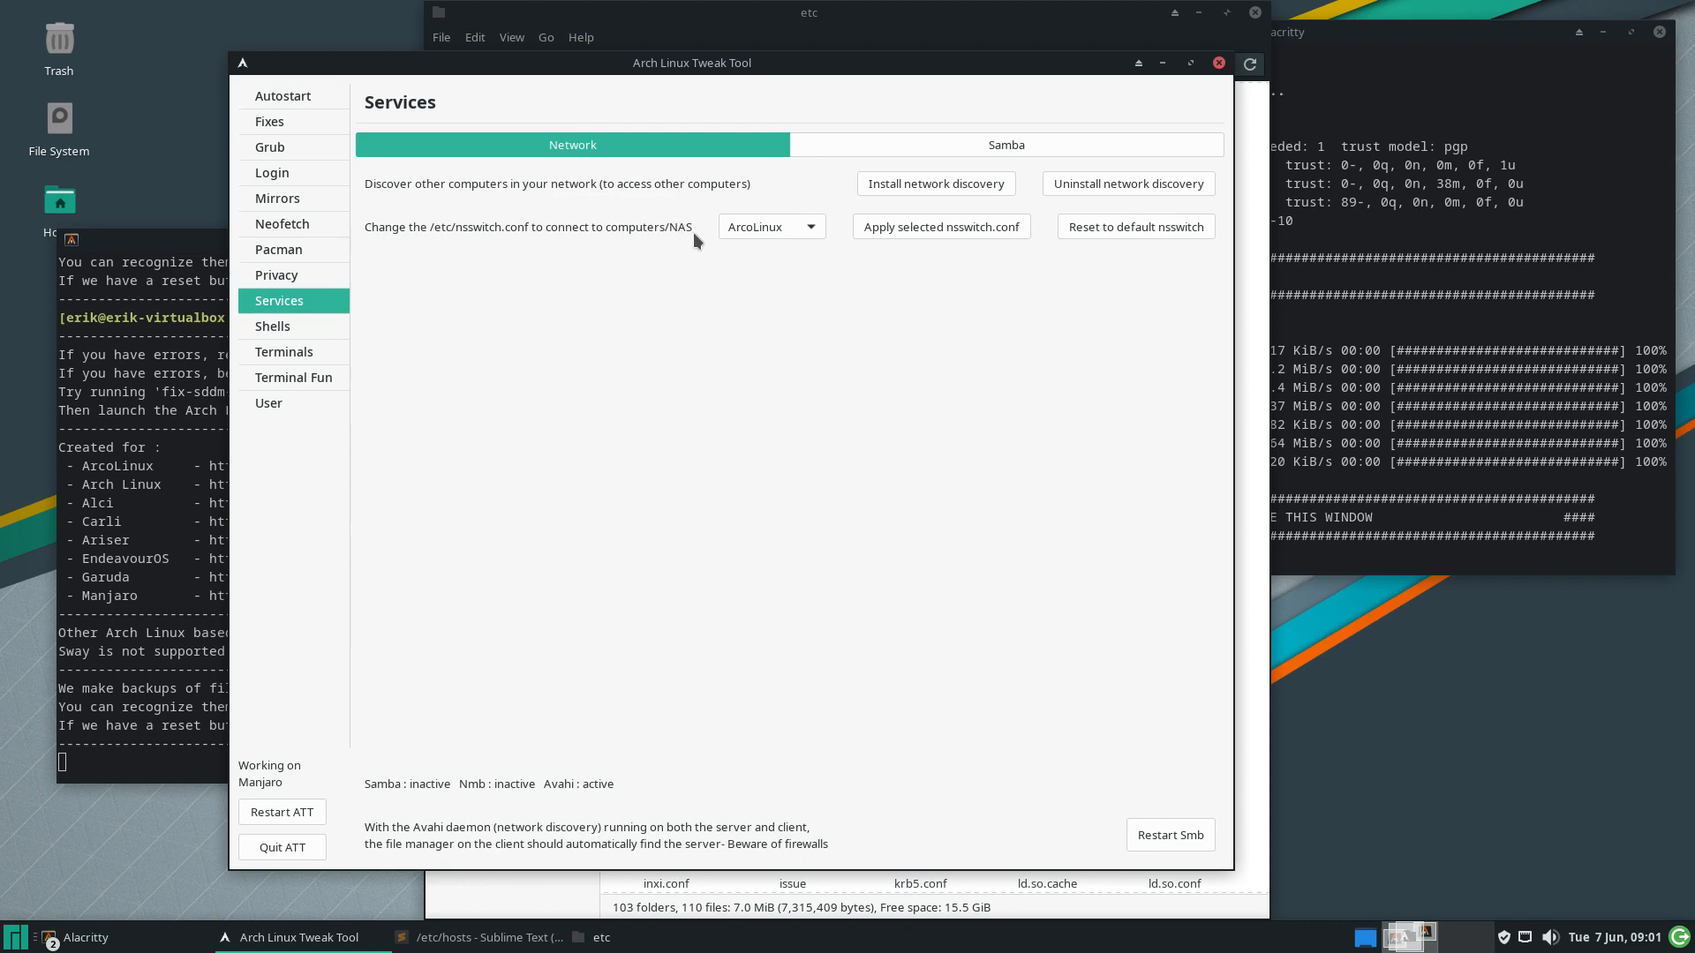
# Choose EndeavourOS instead of ArcoLinux in the Services network nsswitch dropdown
pyautogui.click(774, 230)
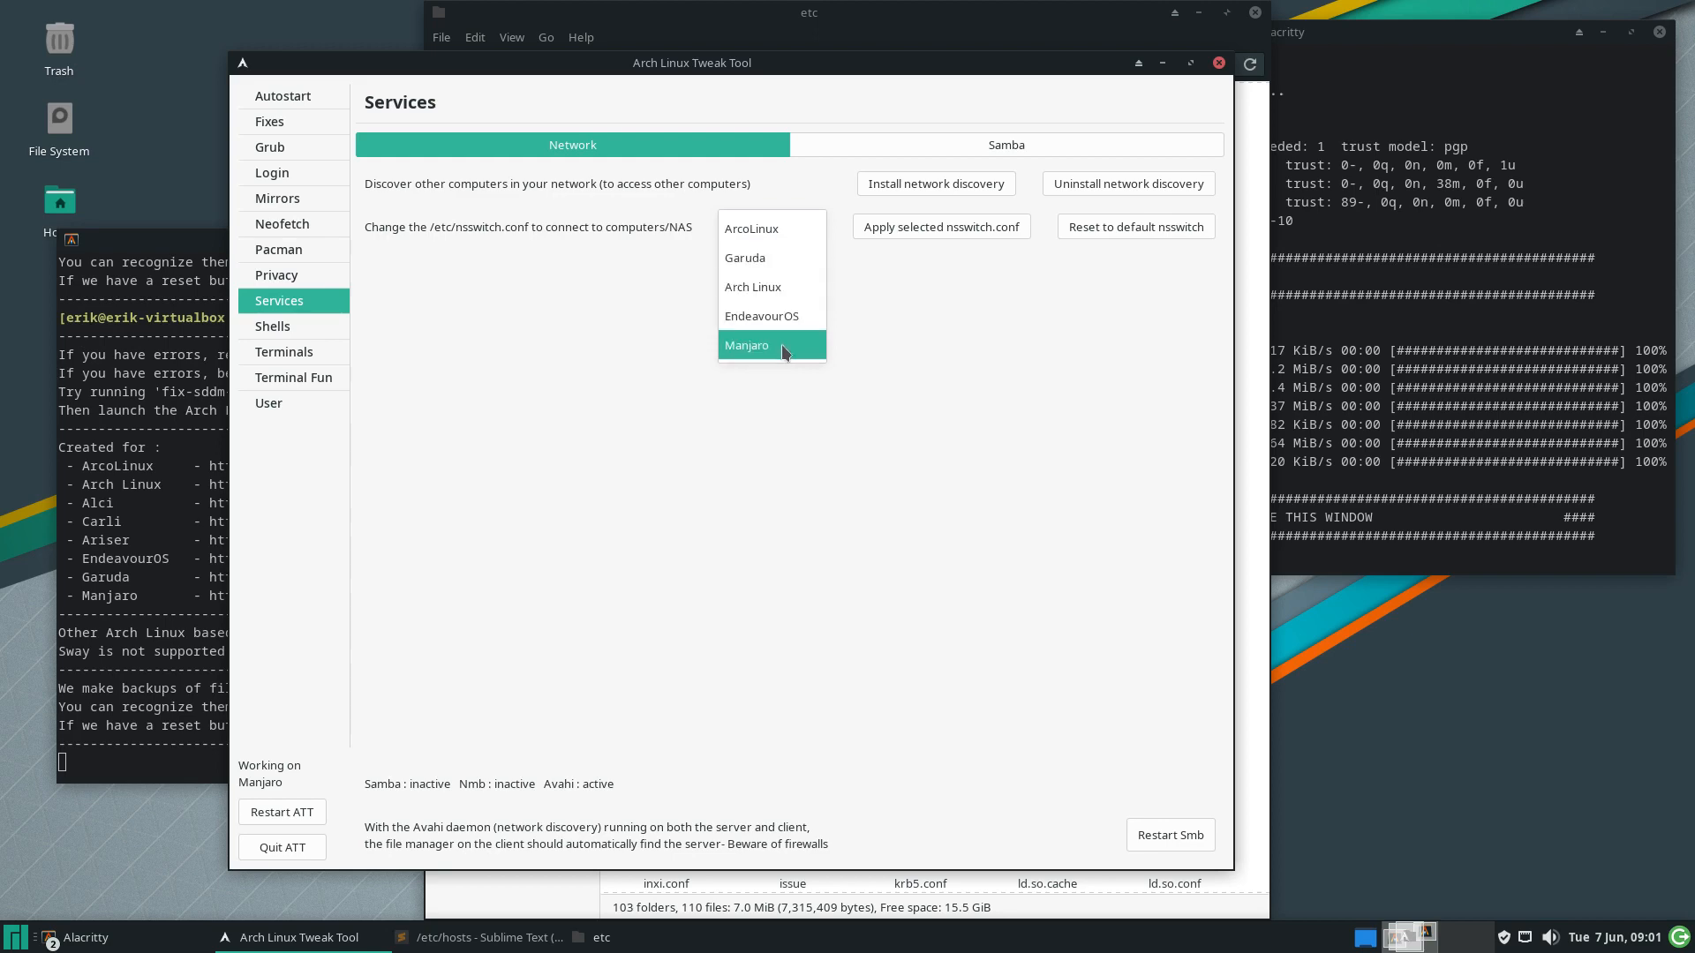
pyautogui.click(788, 315)
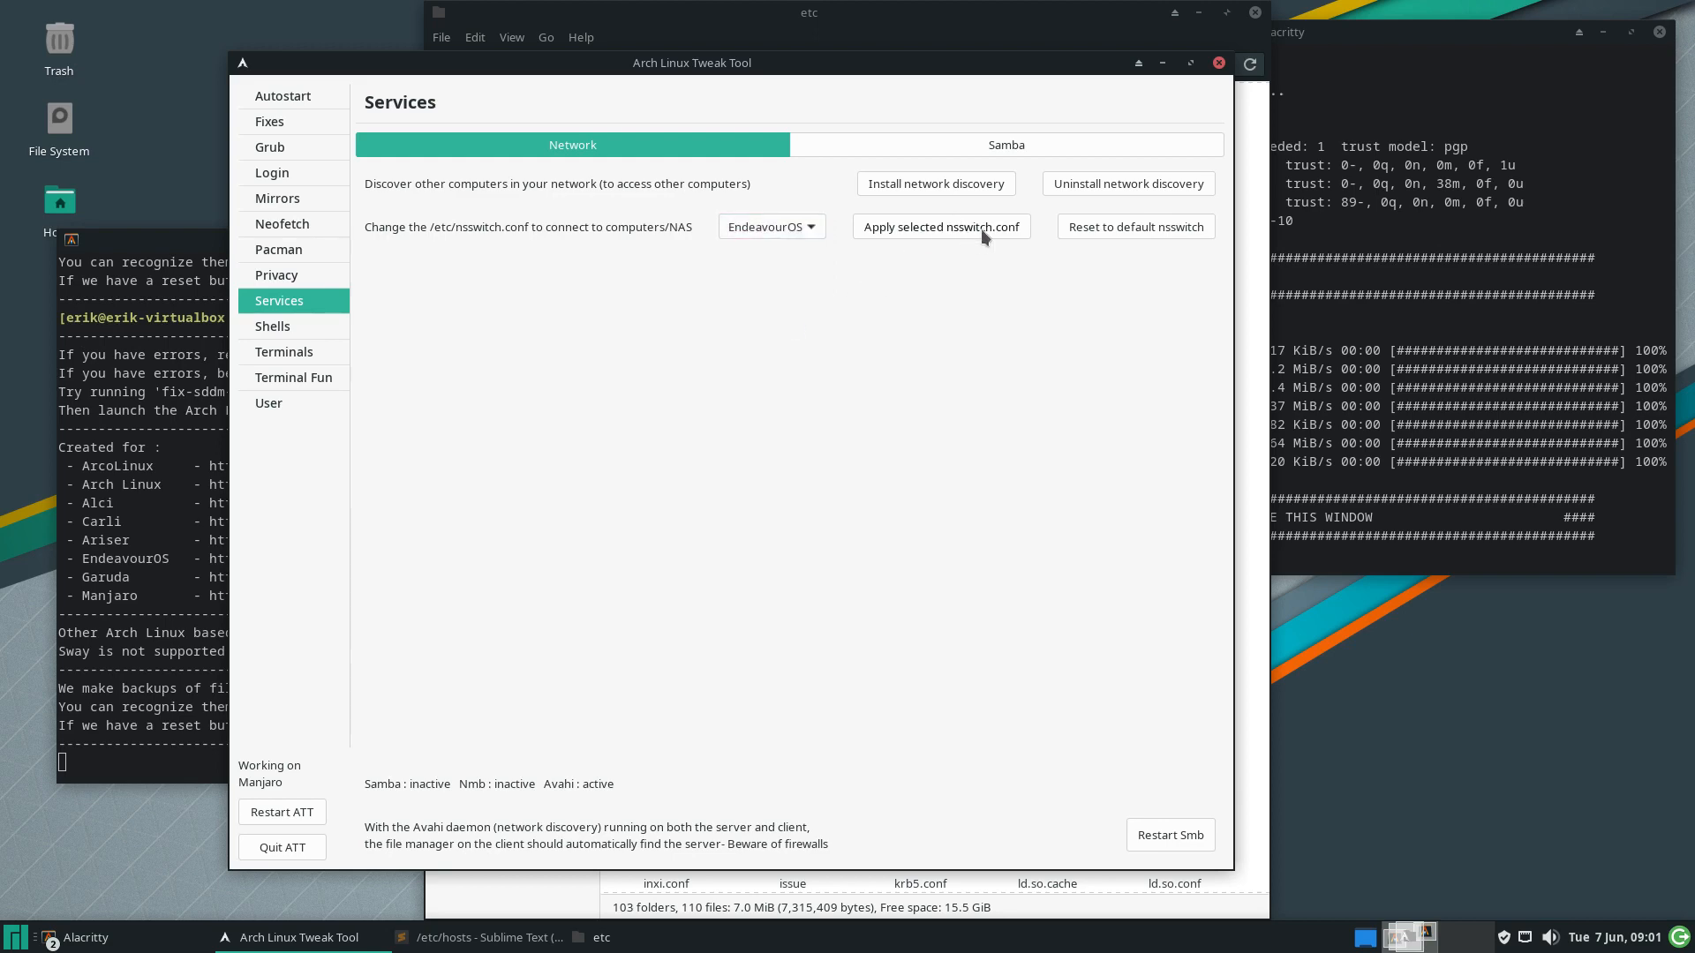
# Open /etc/nsswitch.conf in Sublime Text, select its hosts line, and shrink the editor beside the Tweak Tool
pyautogui.click(575, 904)
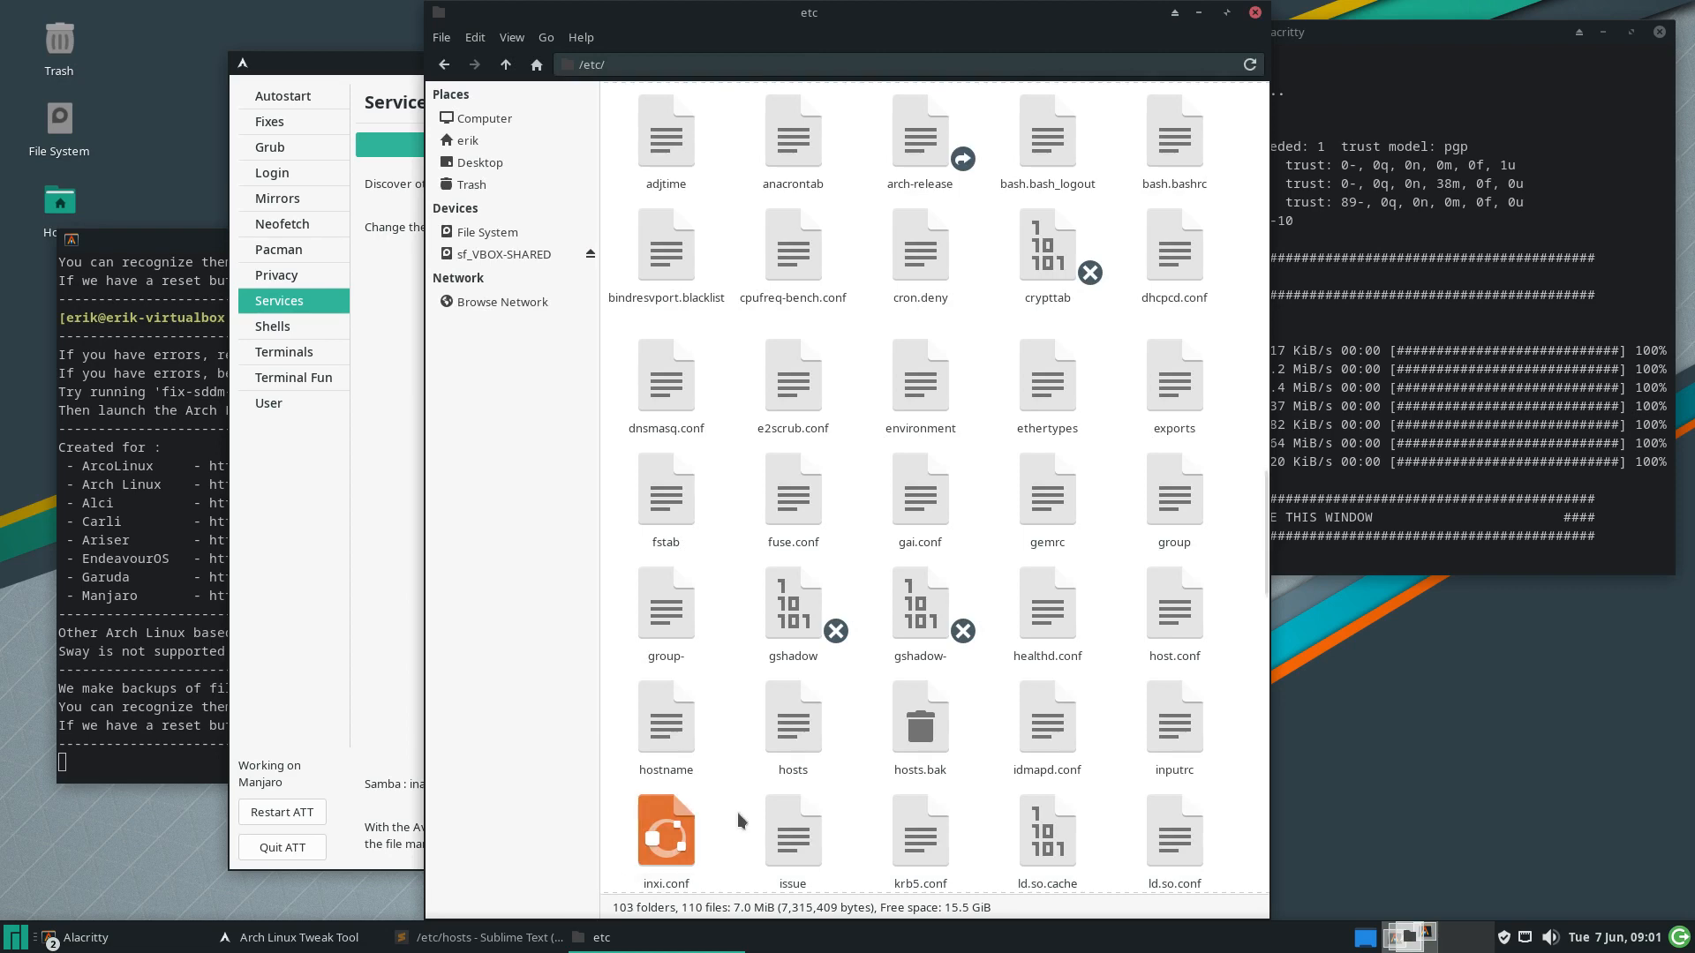
pyautogui.write('nss')
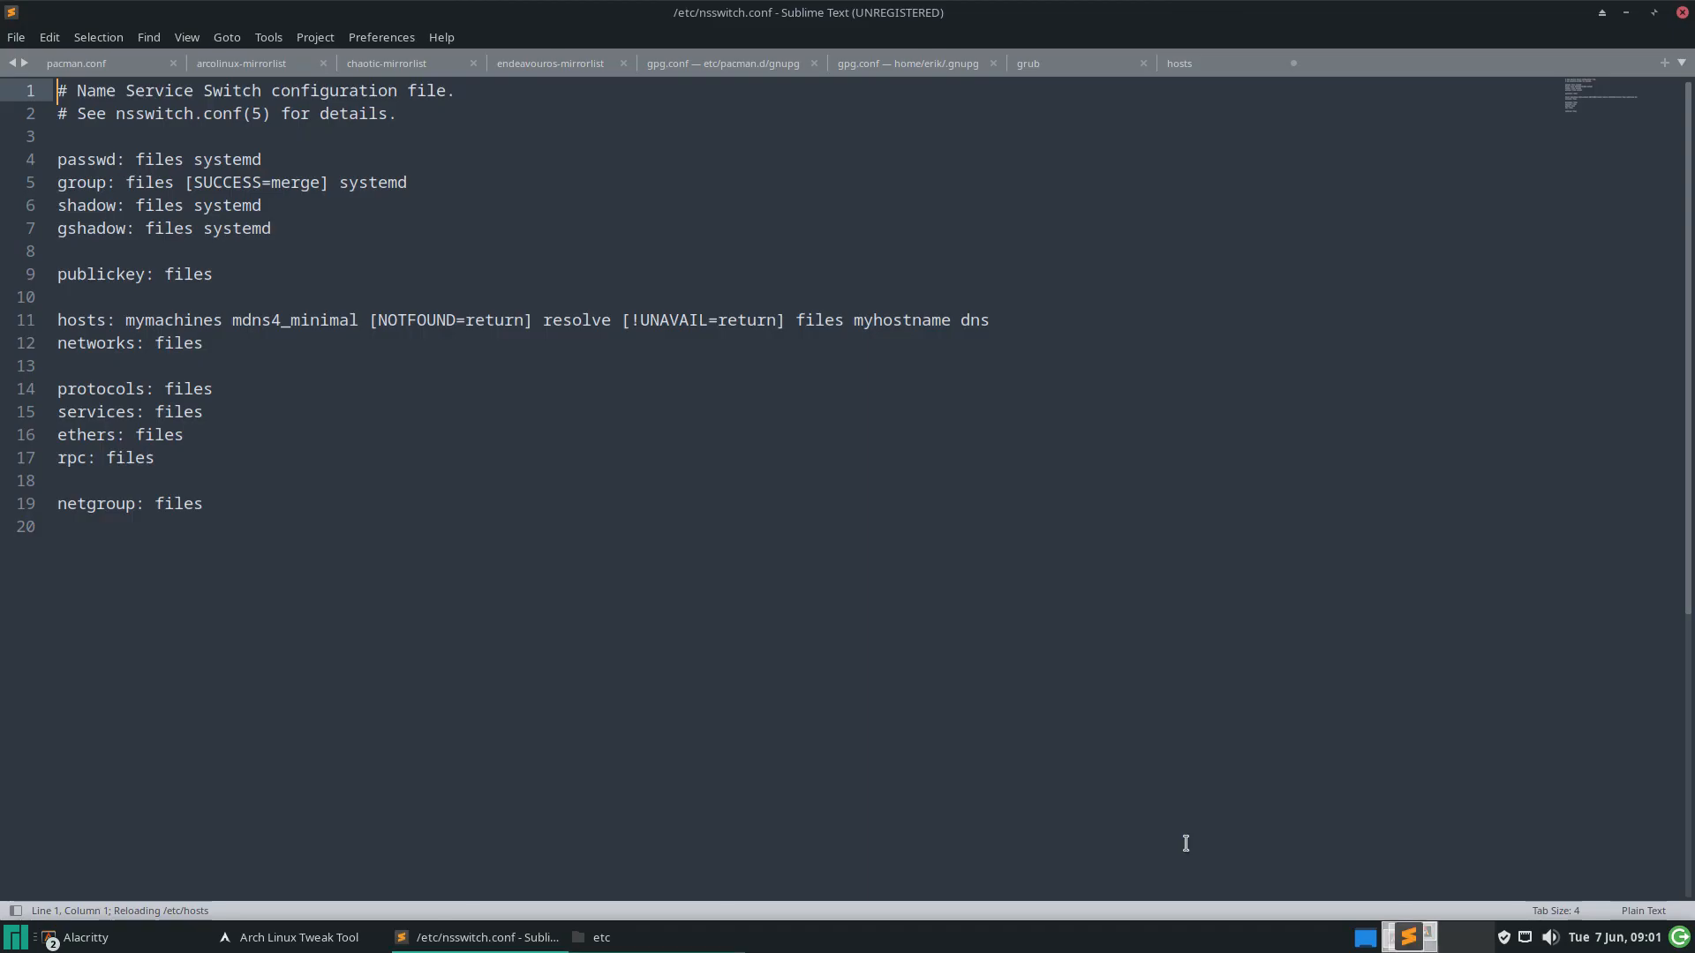
pyautogui.doubleClick(1187, 849)
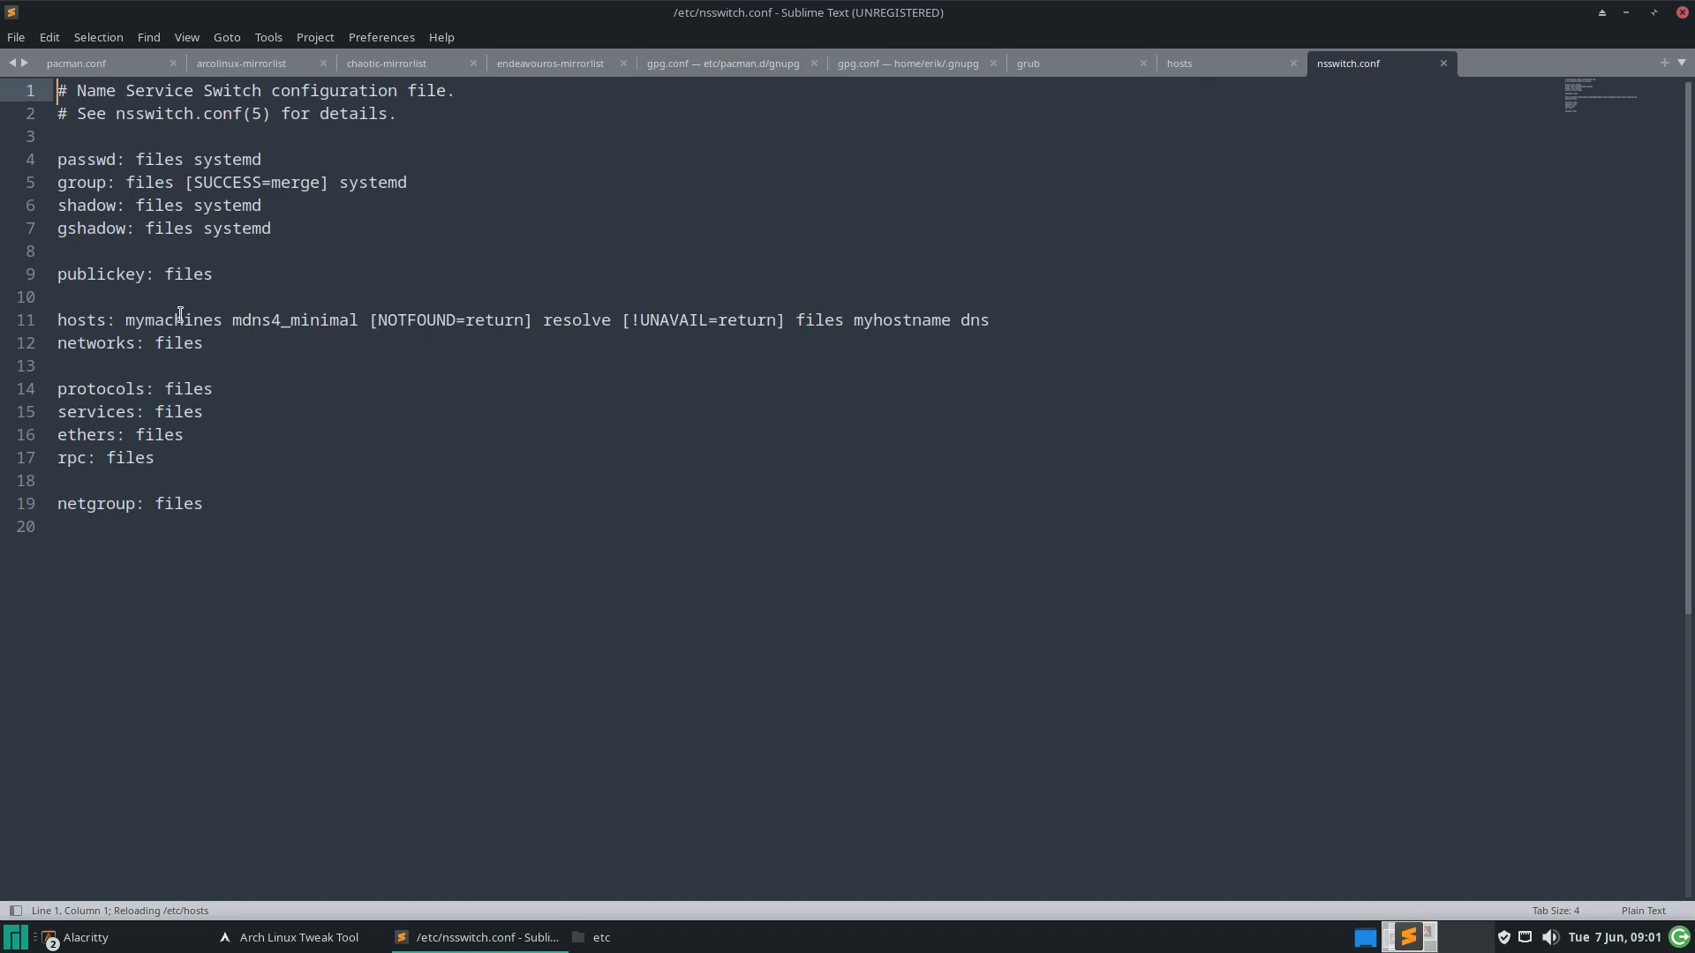
pyautogui.click(43, 321)
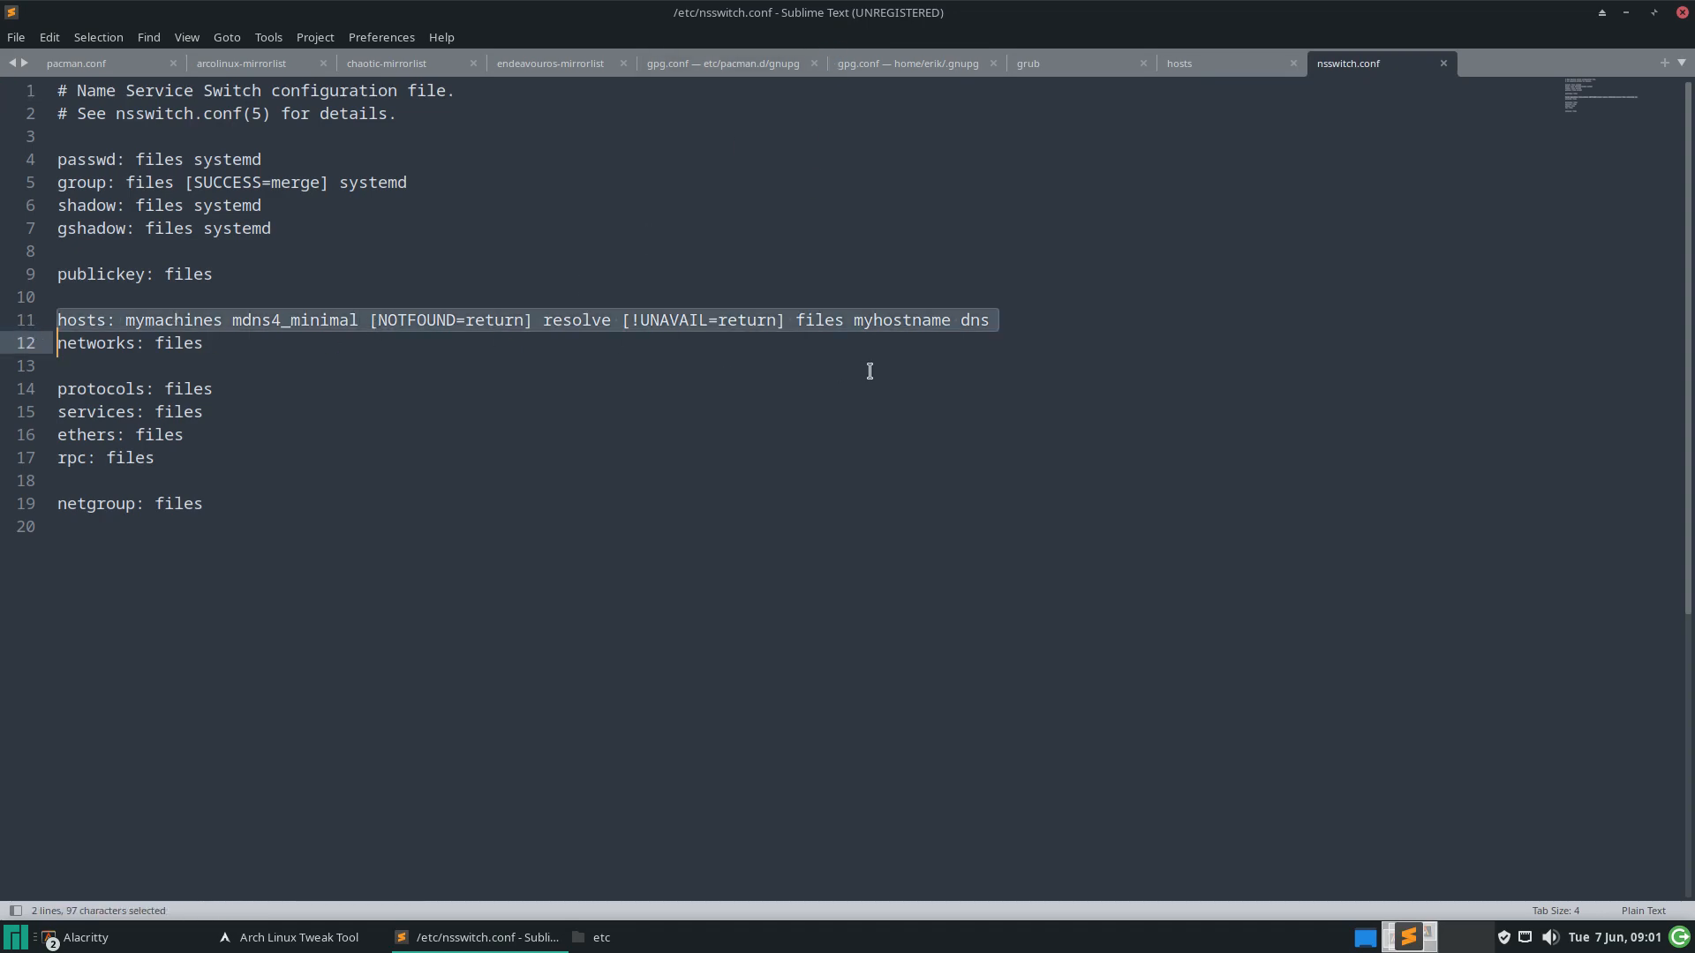
pyautogui.moveTo(896, 12); pyautogui.dragTo(479, 218)
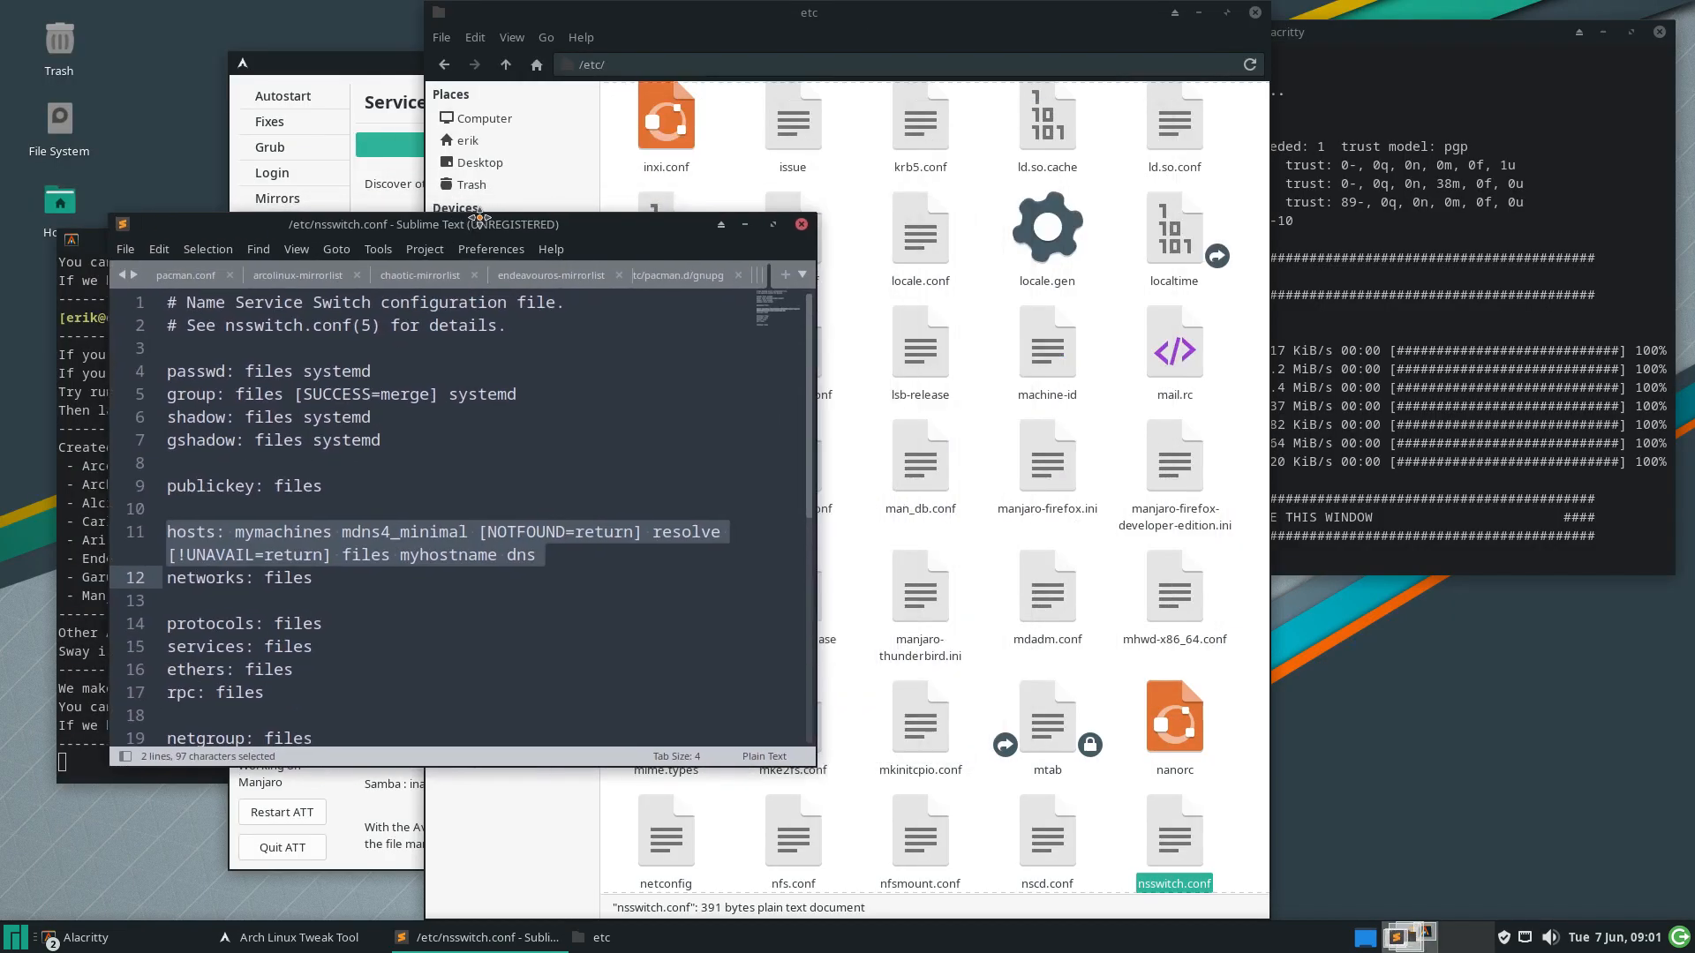
pyautogui.click(1198, 12)
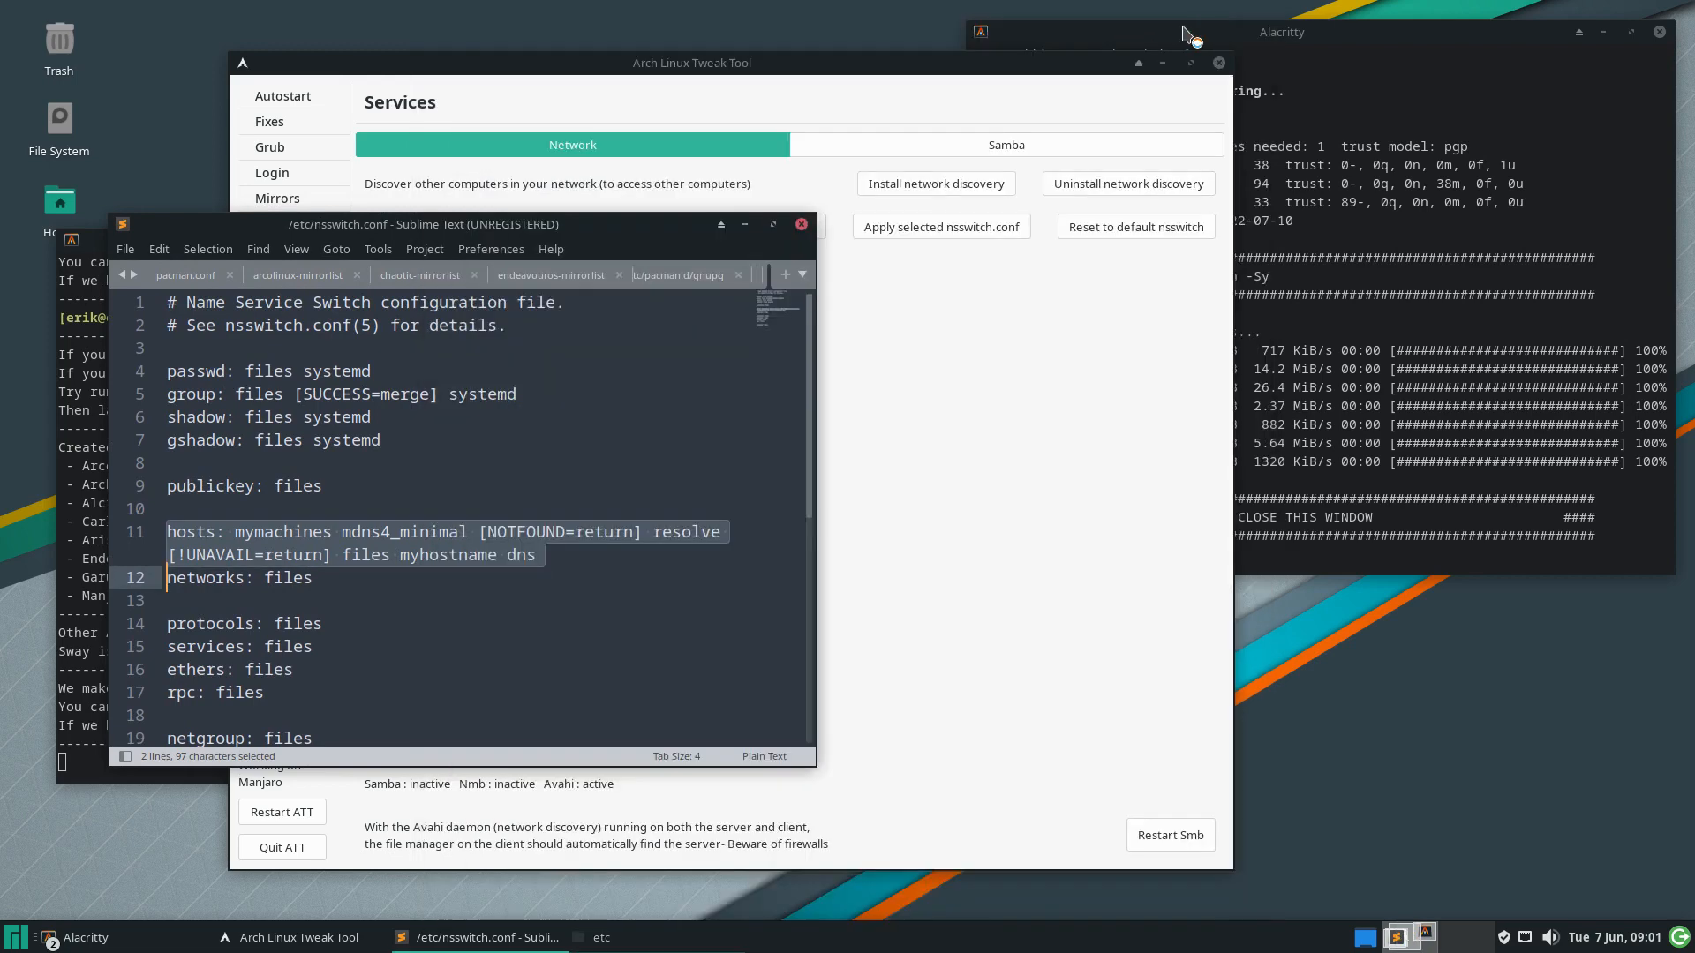
# Arrange the Tweak Tool and editor side by side and apply the EndeavourOS nsswitch.conf
pyautogui.moveTo(813, 62); pyautogui.dragTo(1198, 52)
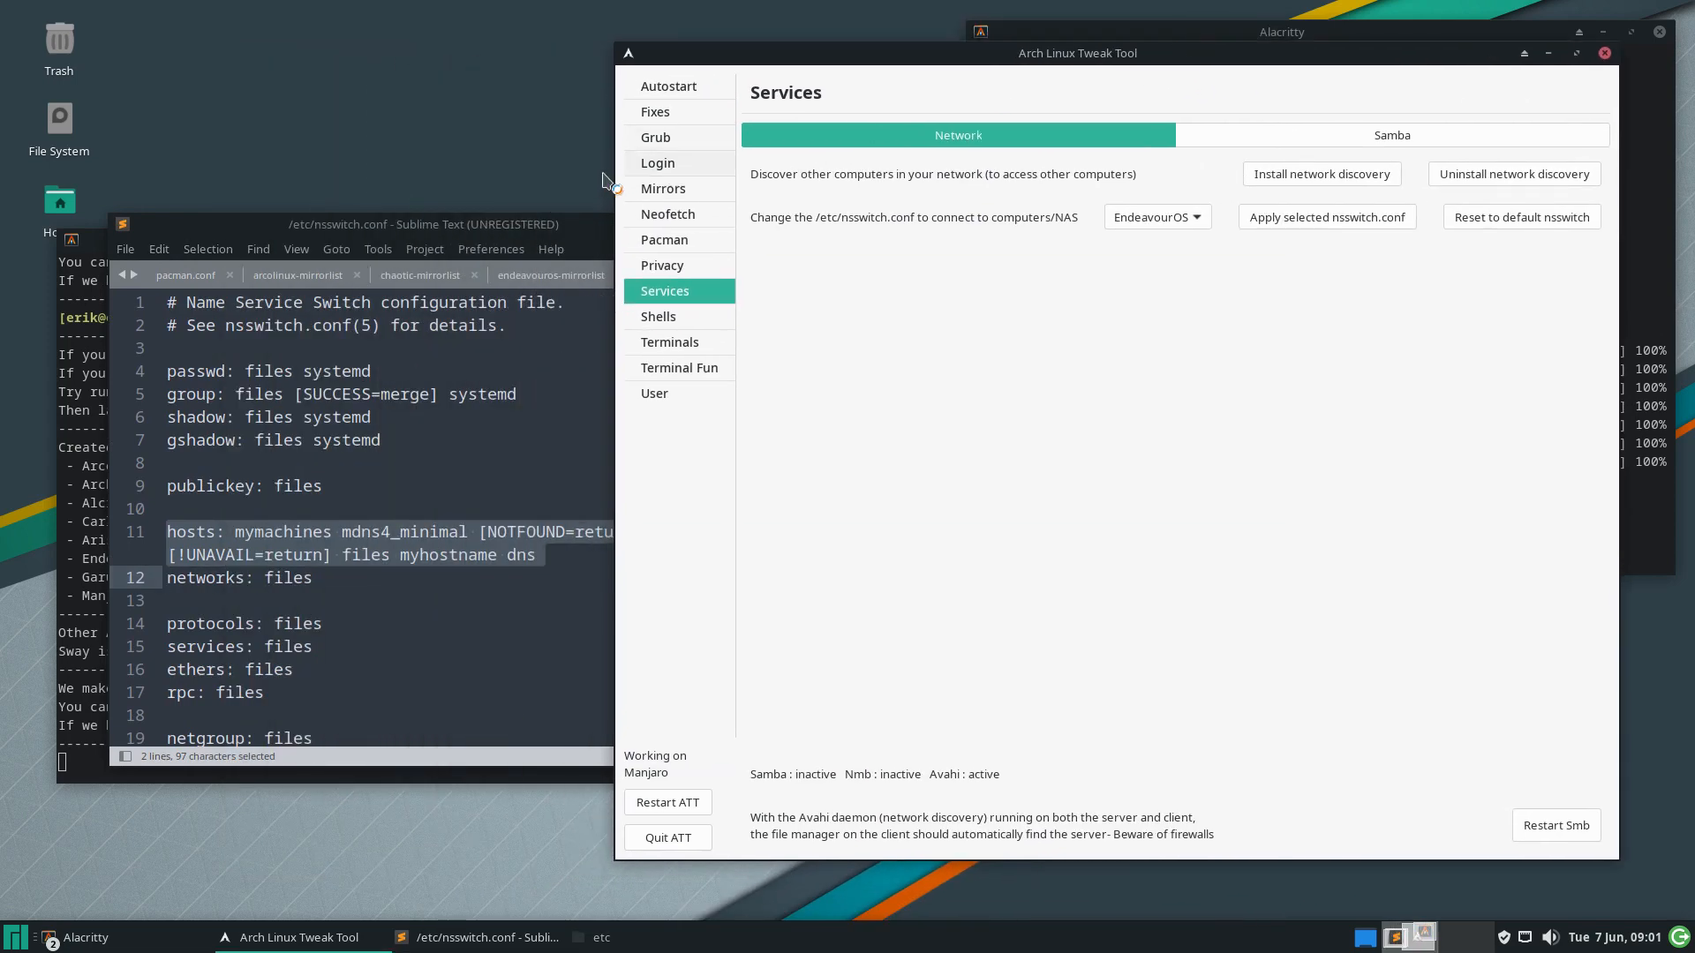
pyautogui.moveTo(510, 223); pyautogui.dragTo(430, 186)
pyautogui.click(1362, 219)
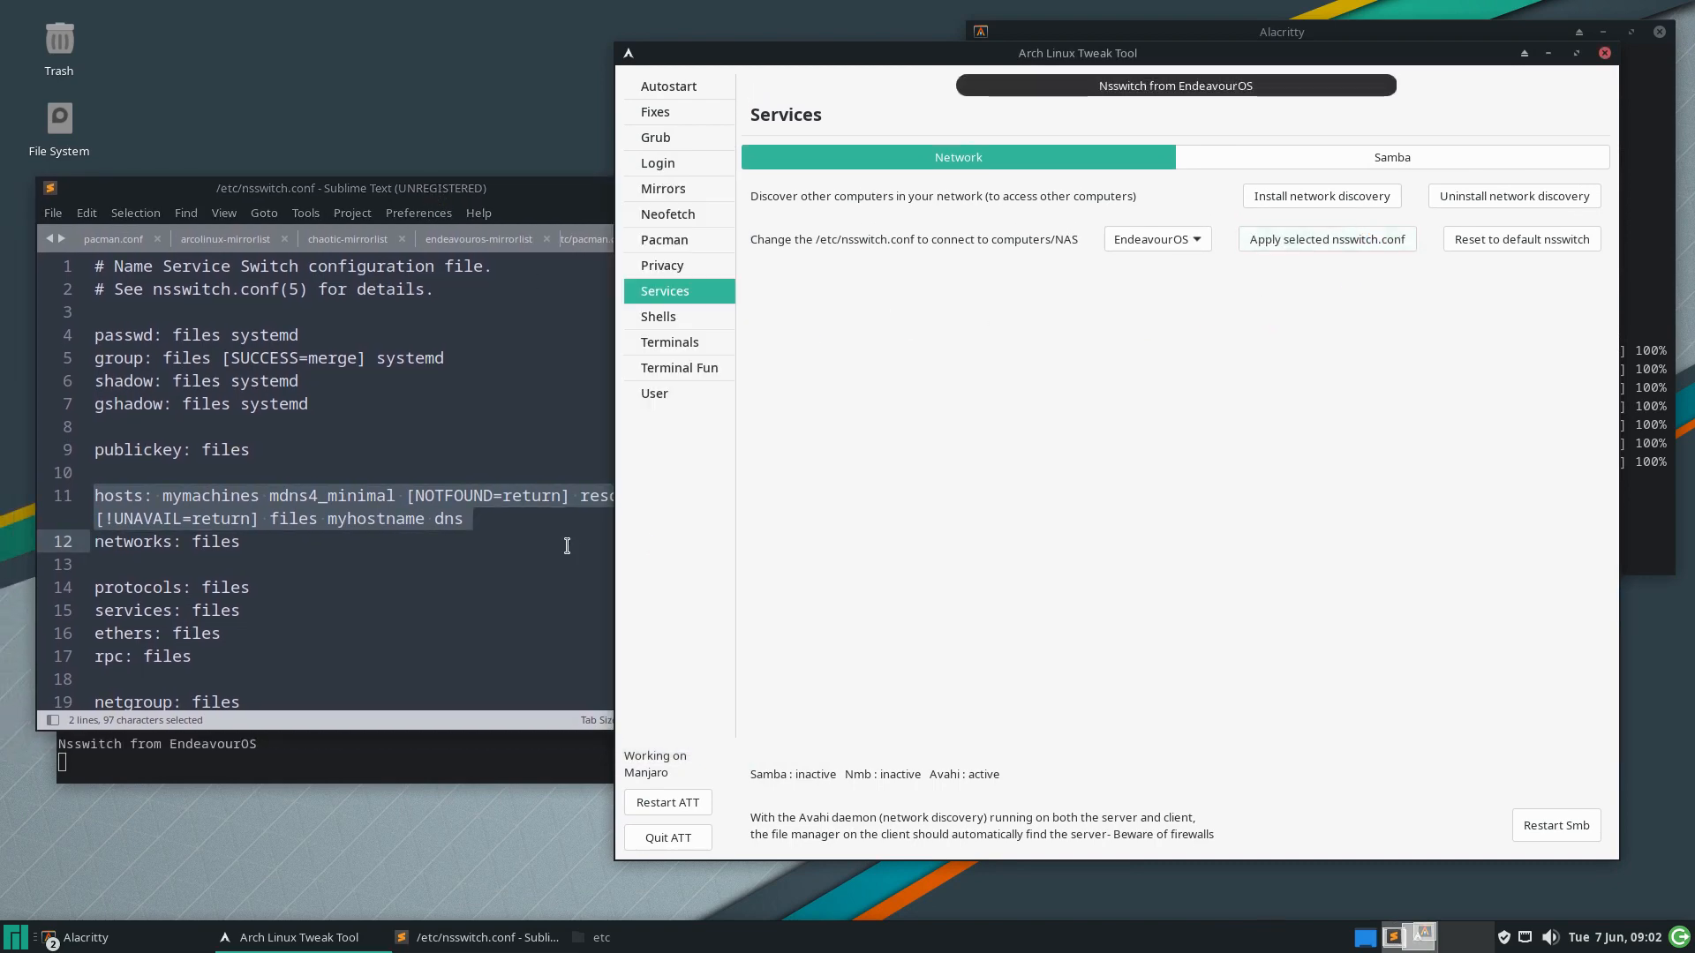
pyautogui.click(564, 550)
pyautogui.click(332, 526)
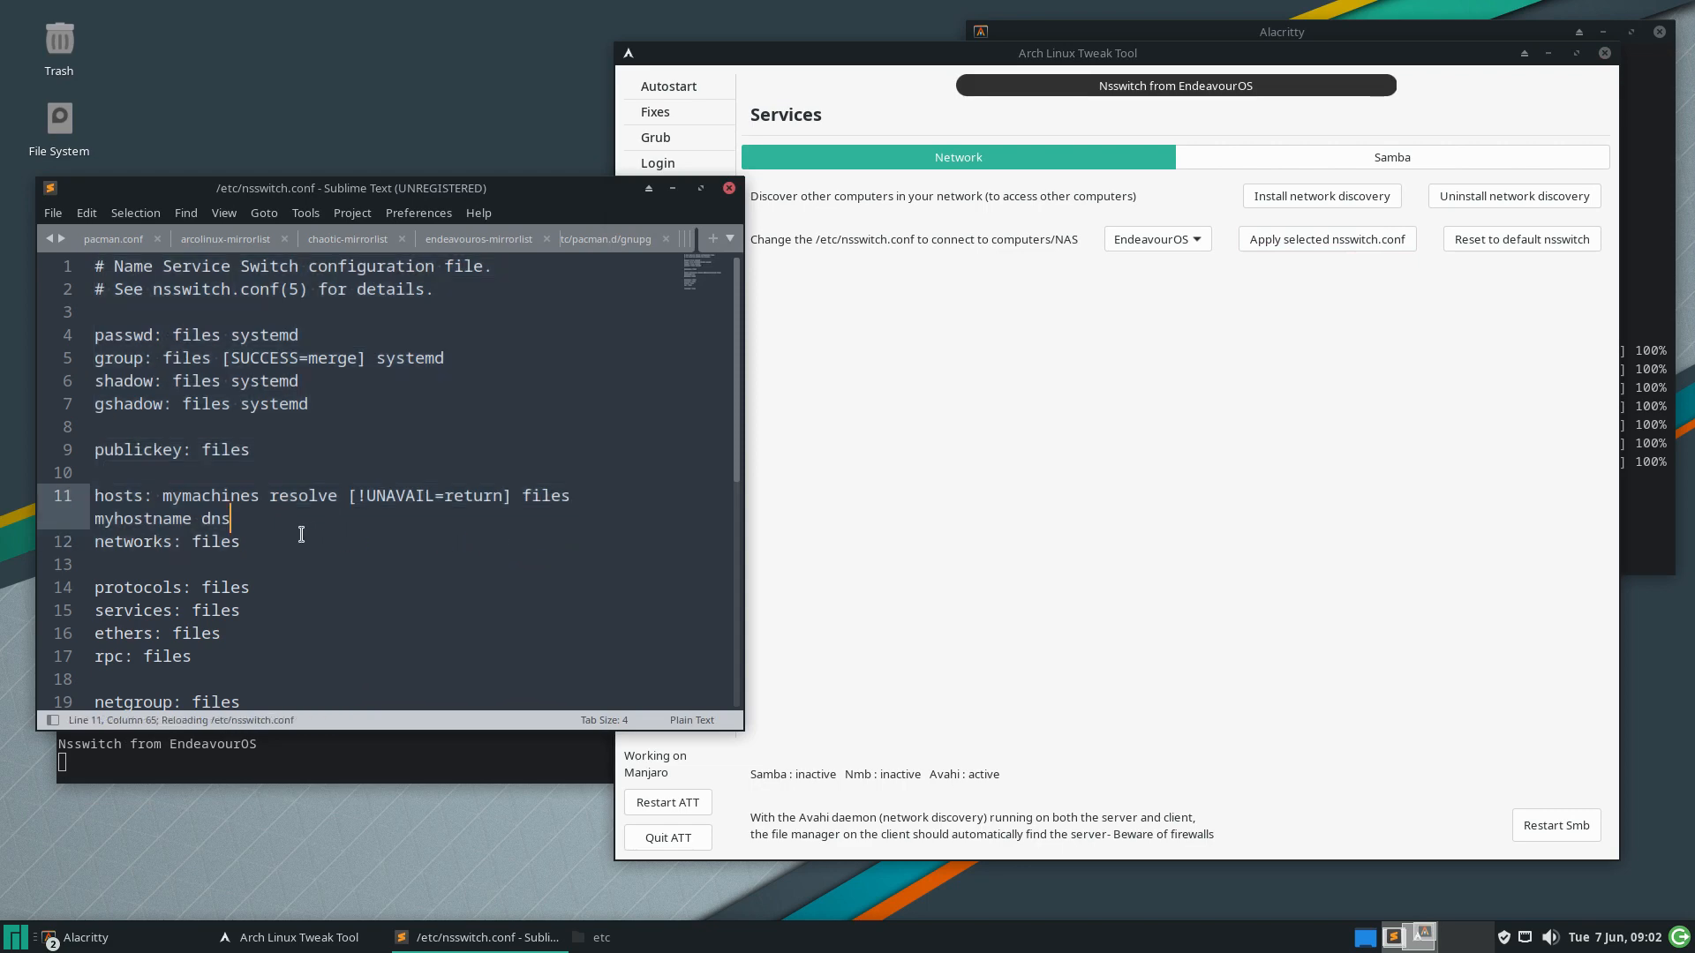
# Apply the Manjaro nsswitch.conf, then the Arch Linux one
pyautogui.click(1208, 225)
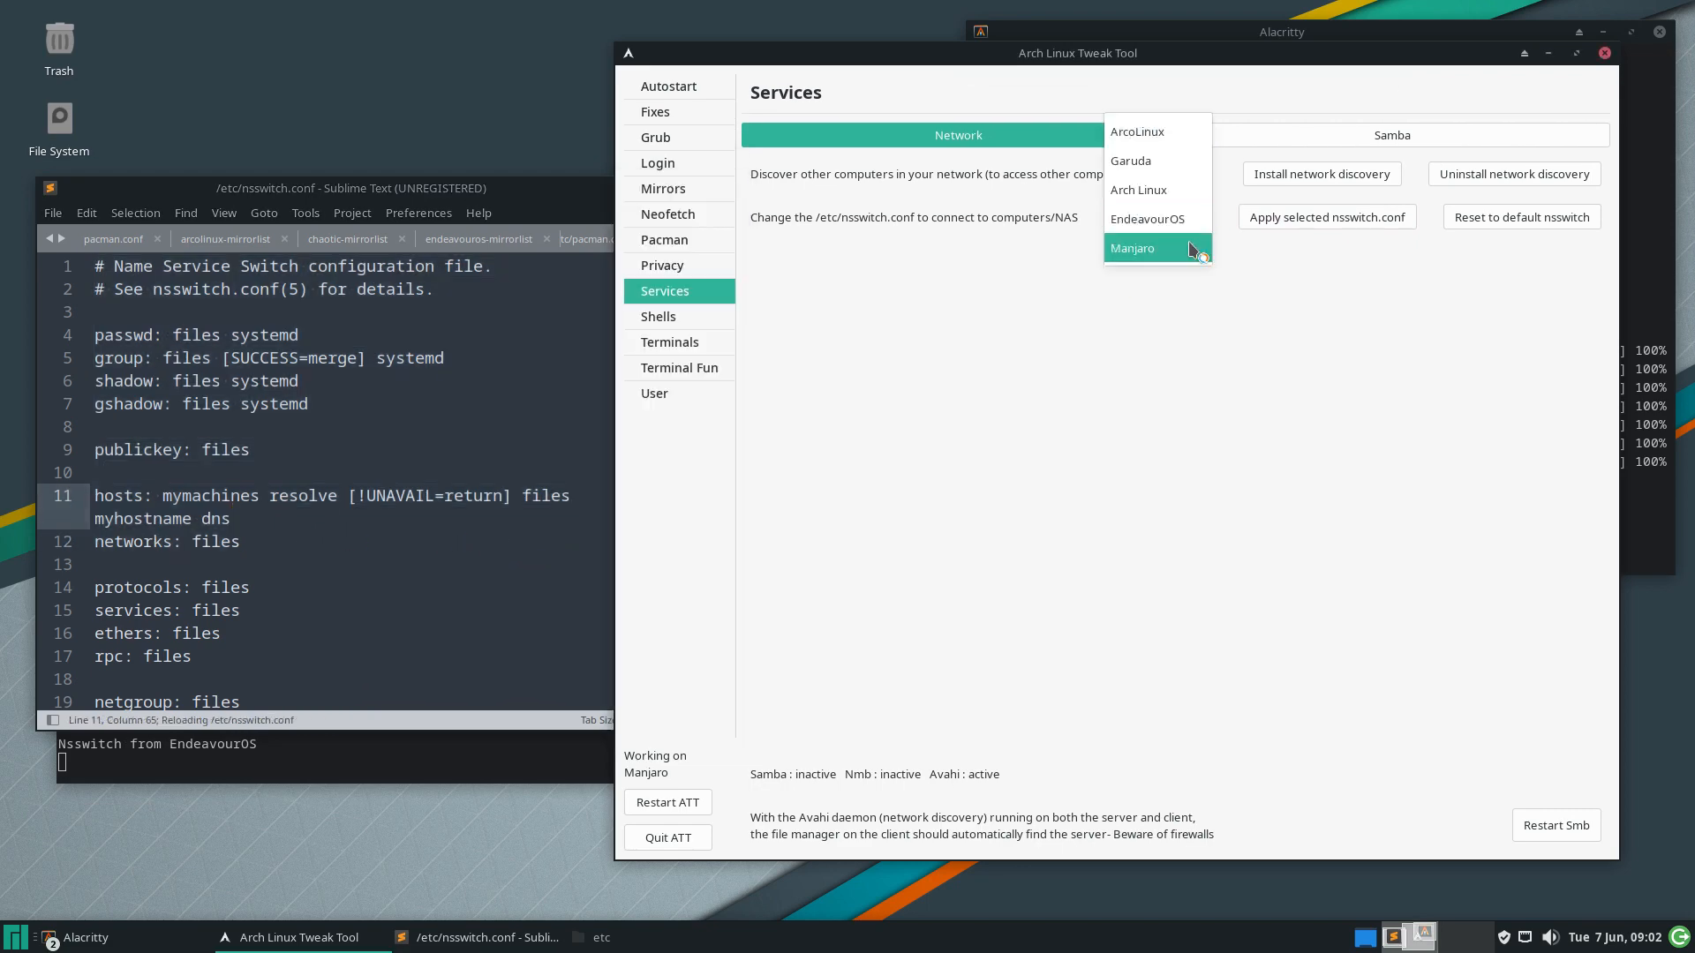
pyautogui.click(1197, 254)
pyautogui.click(1310, 226)
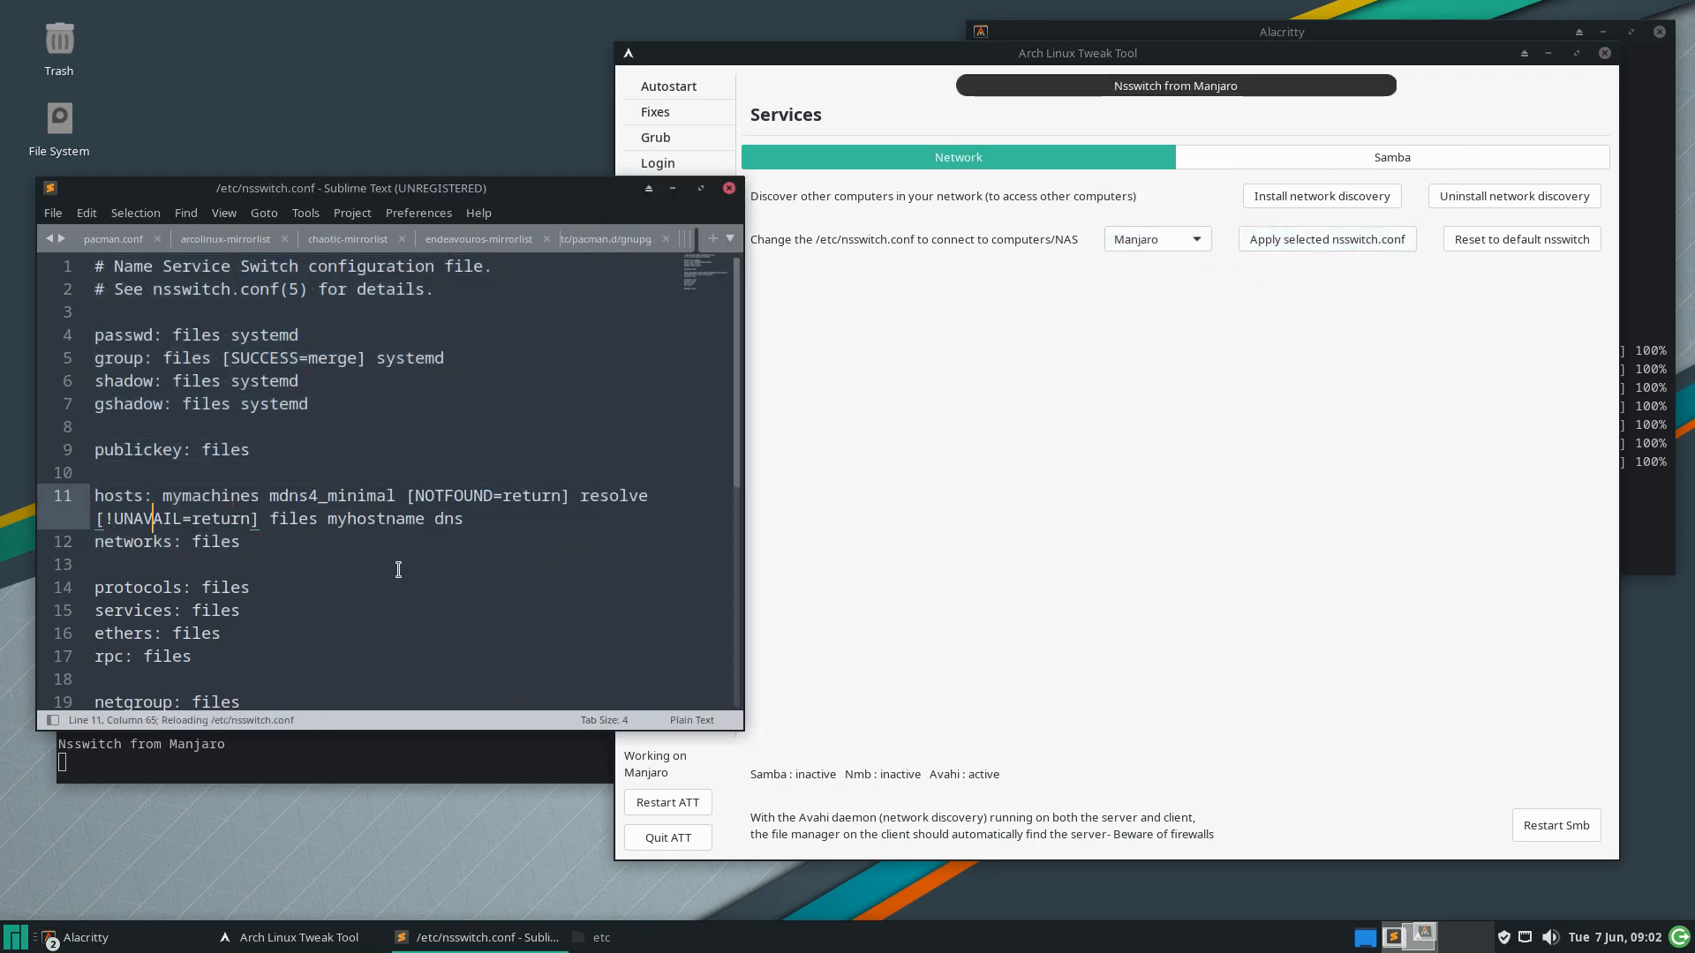
pyautogui.click(1155, 233)
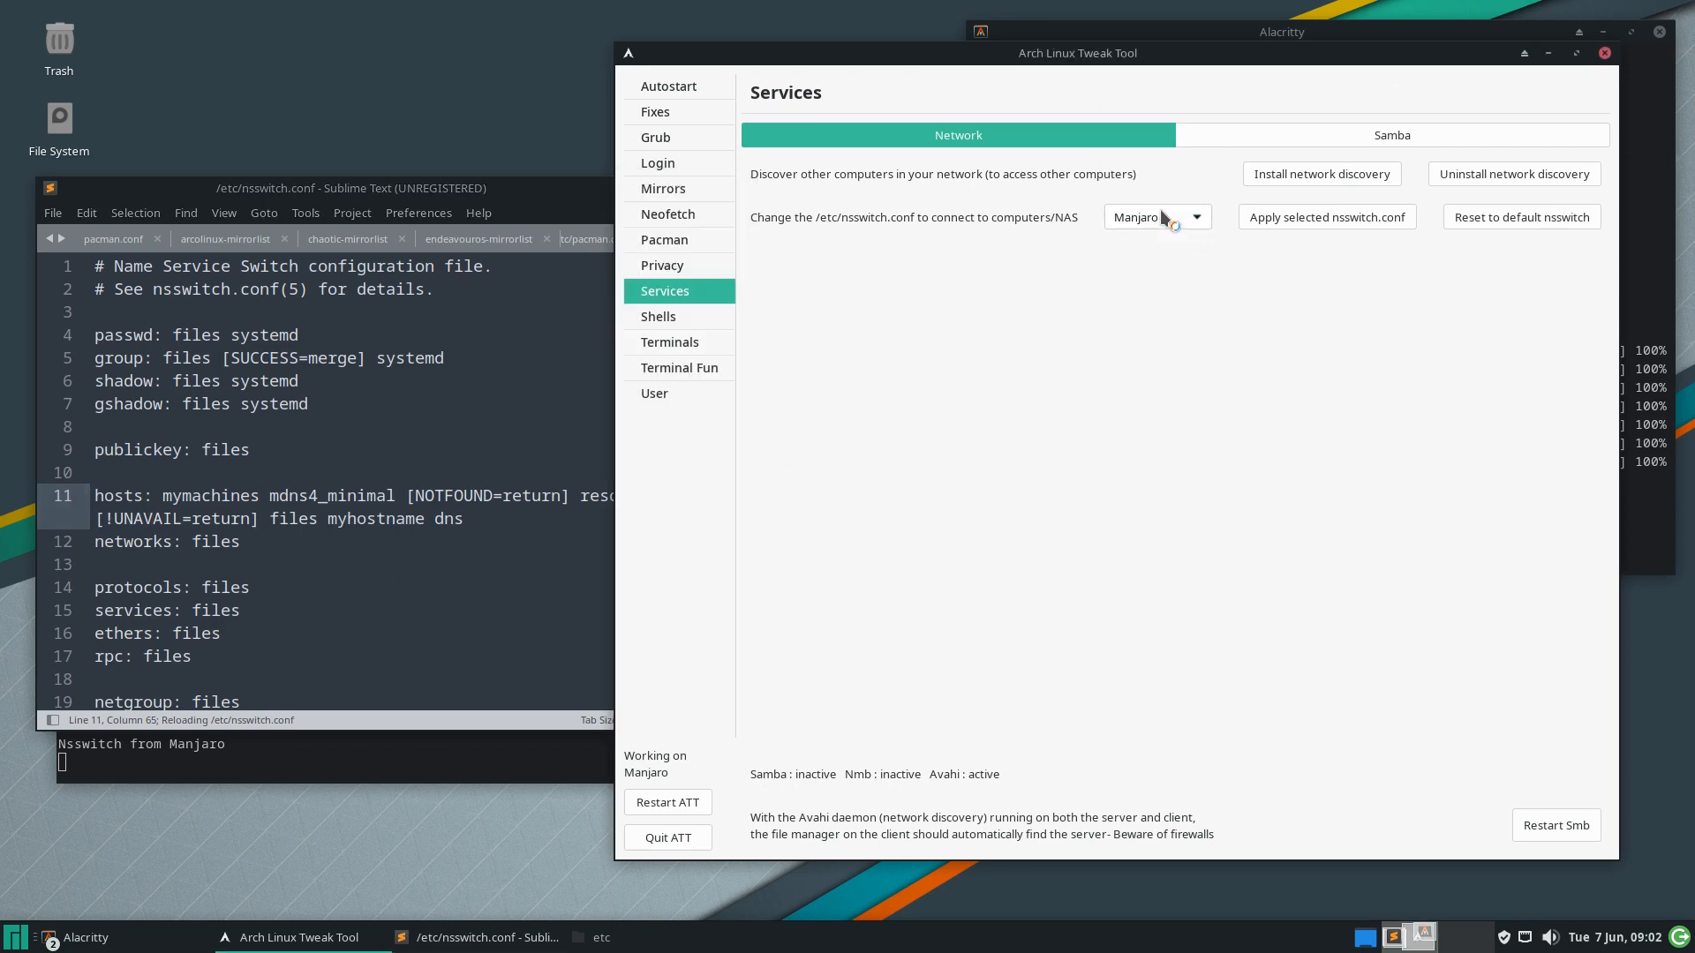
pyautogui.click(1158, 218)
pyautogui.click(1177, 168)
pyautogui.click(1268, 218)
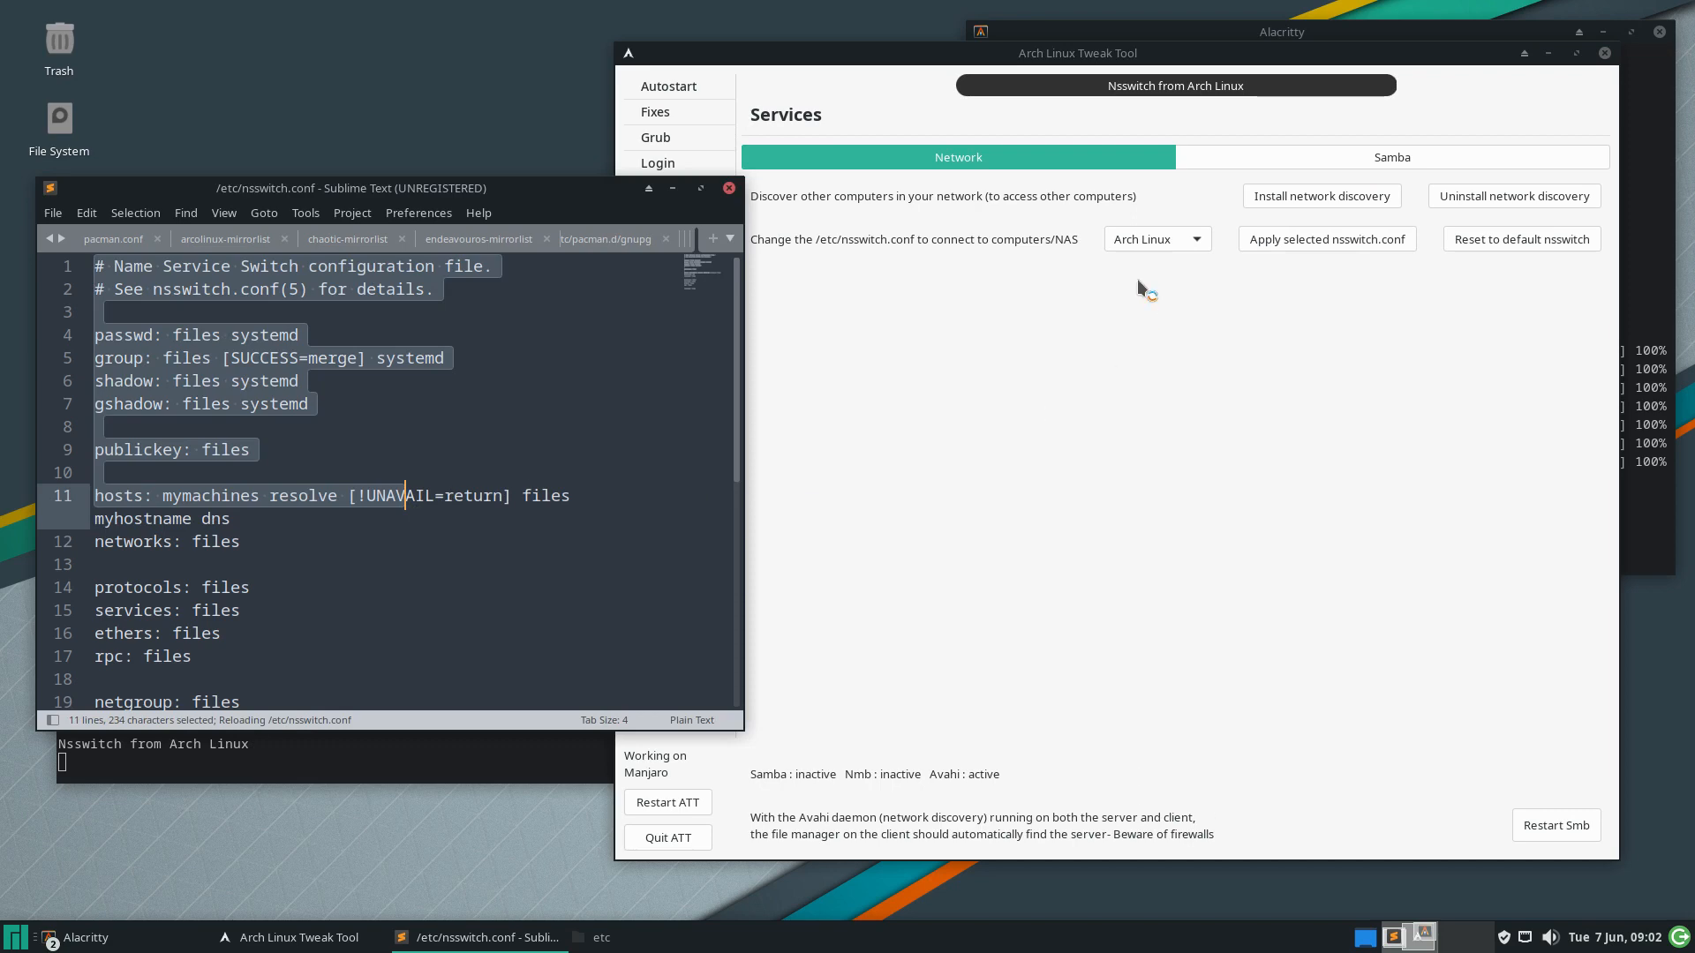
# Apply the Garuda nsswitch.conf, then the ArcoLinux one
pyautogui.click(1156, 247)
pyautogui.click(1158, 221)
pyautogui.click(1177, 217)
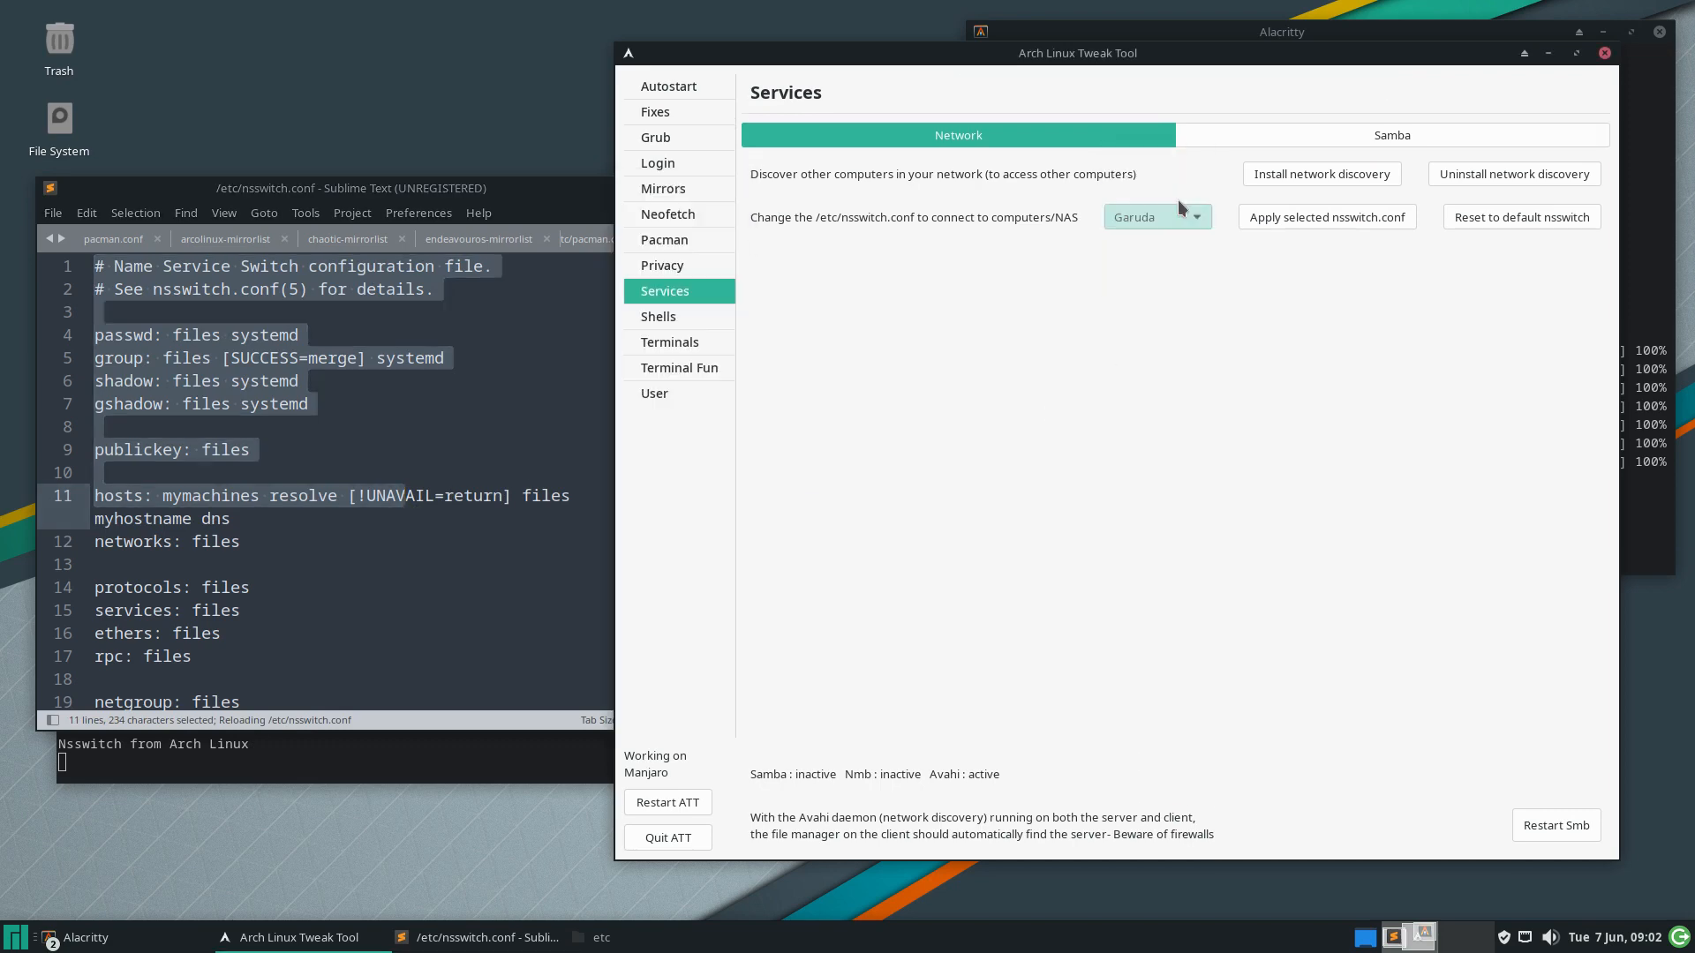
pyautogui.click(1260, 221)
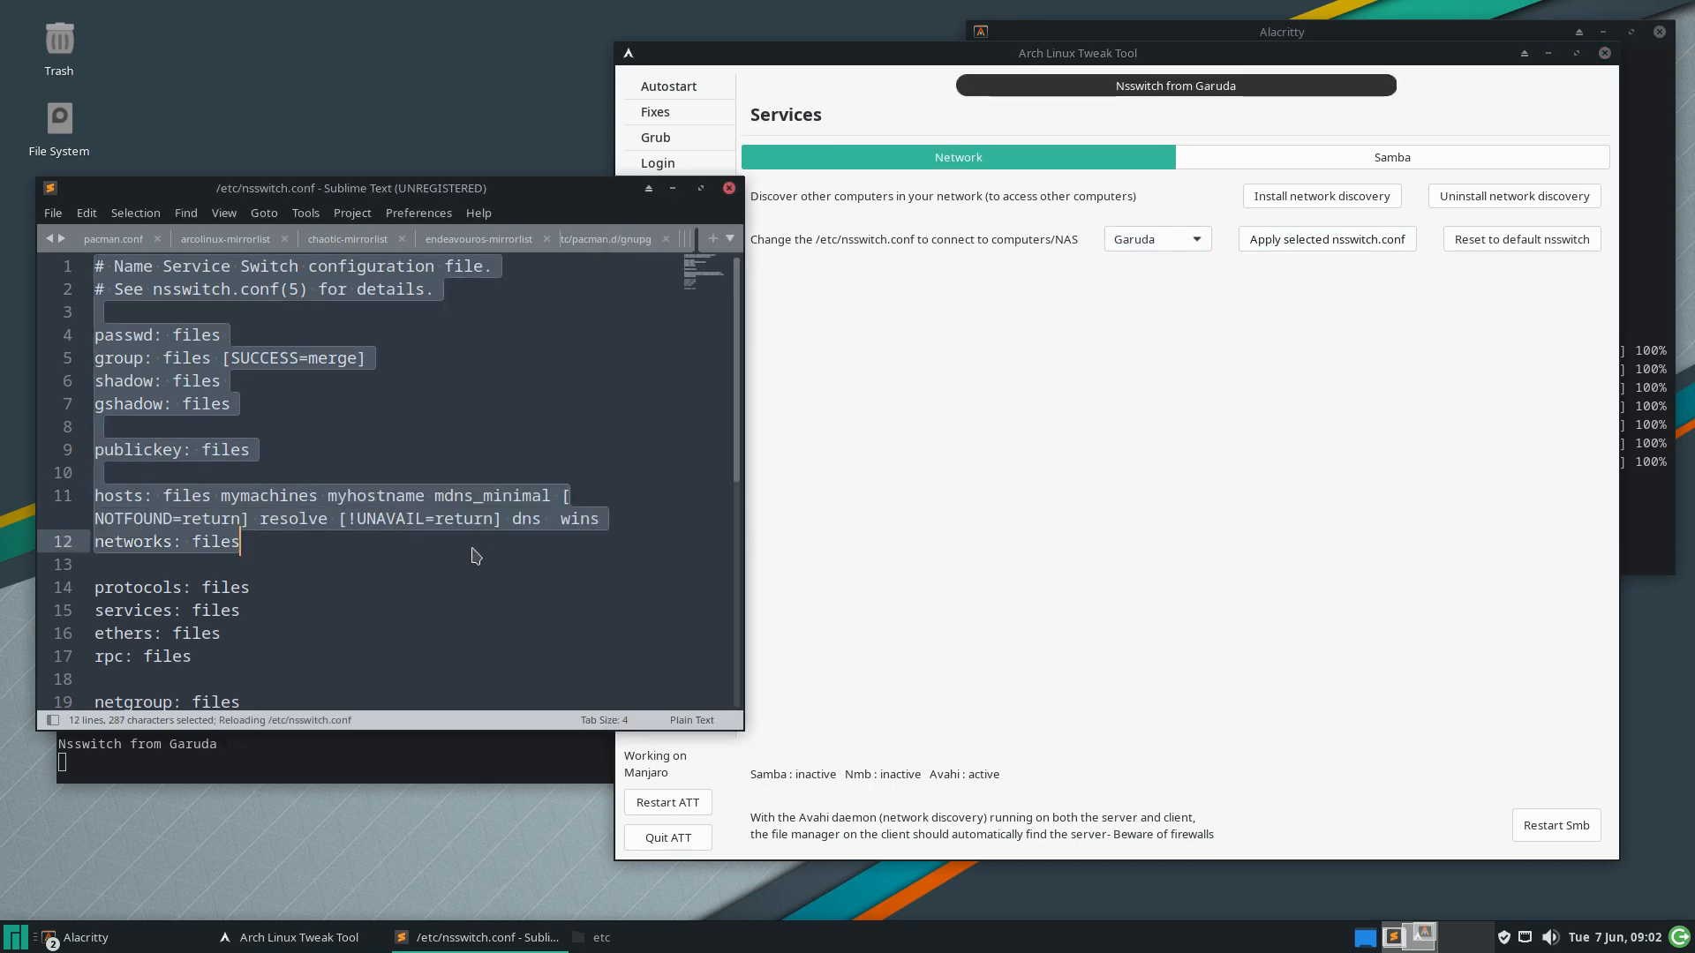
pyautogui.click(1160, 245)
pyautogui.click(1205, 221)
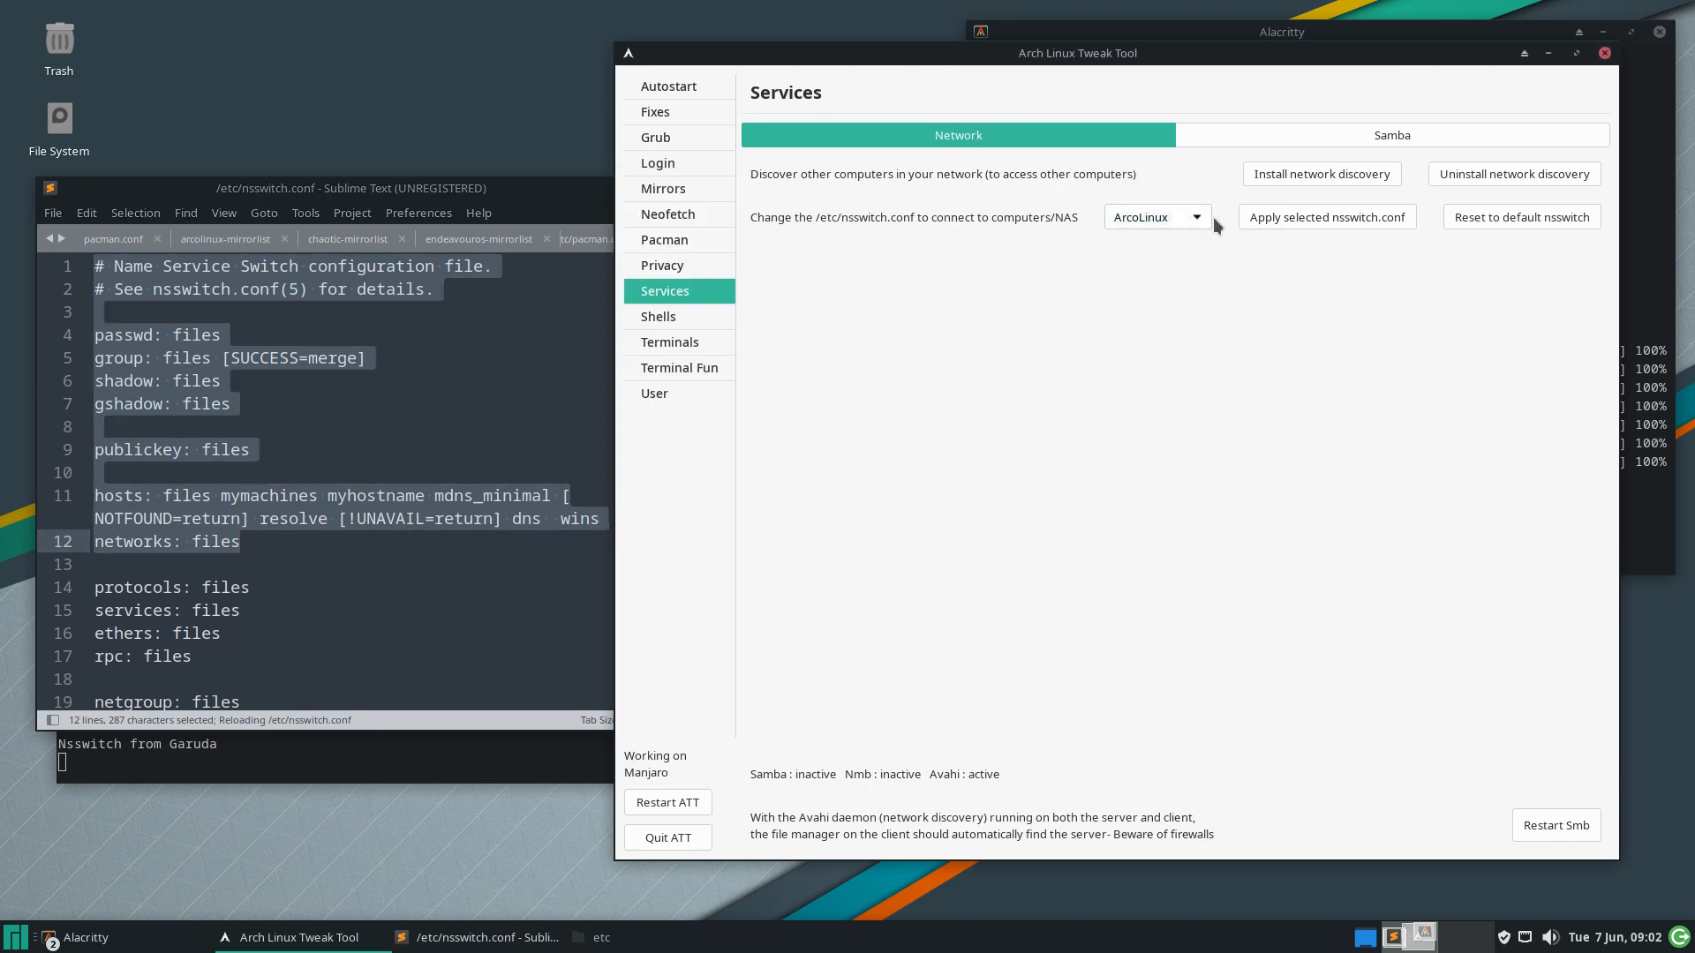
pyautogui.click(1251, 221)
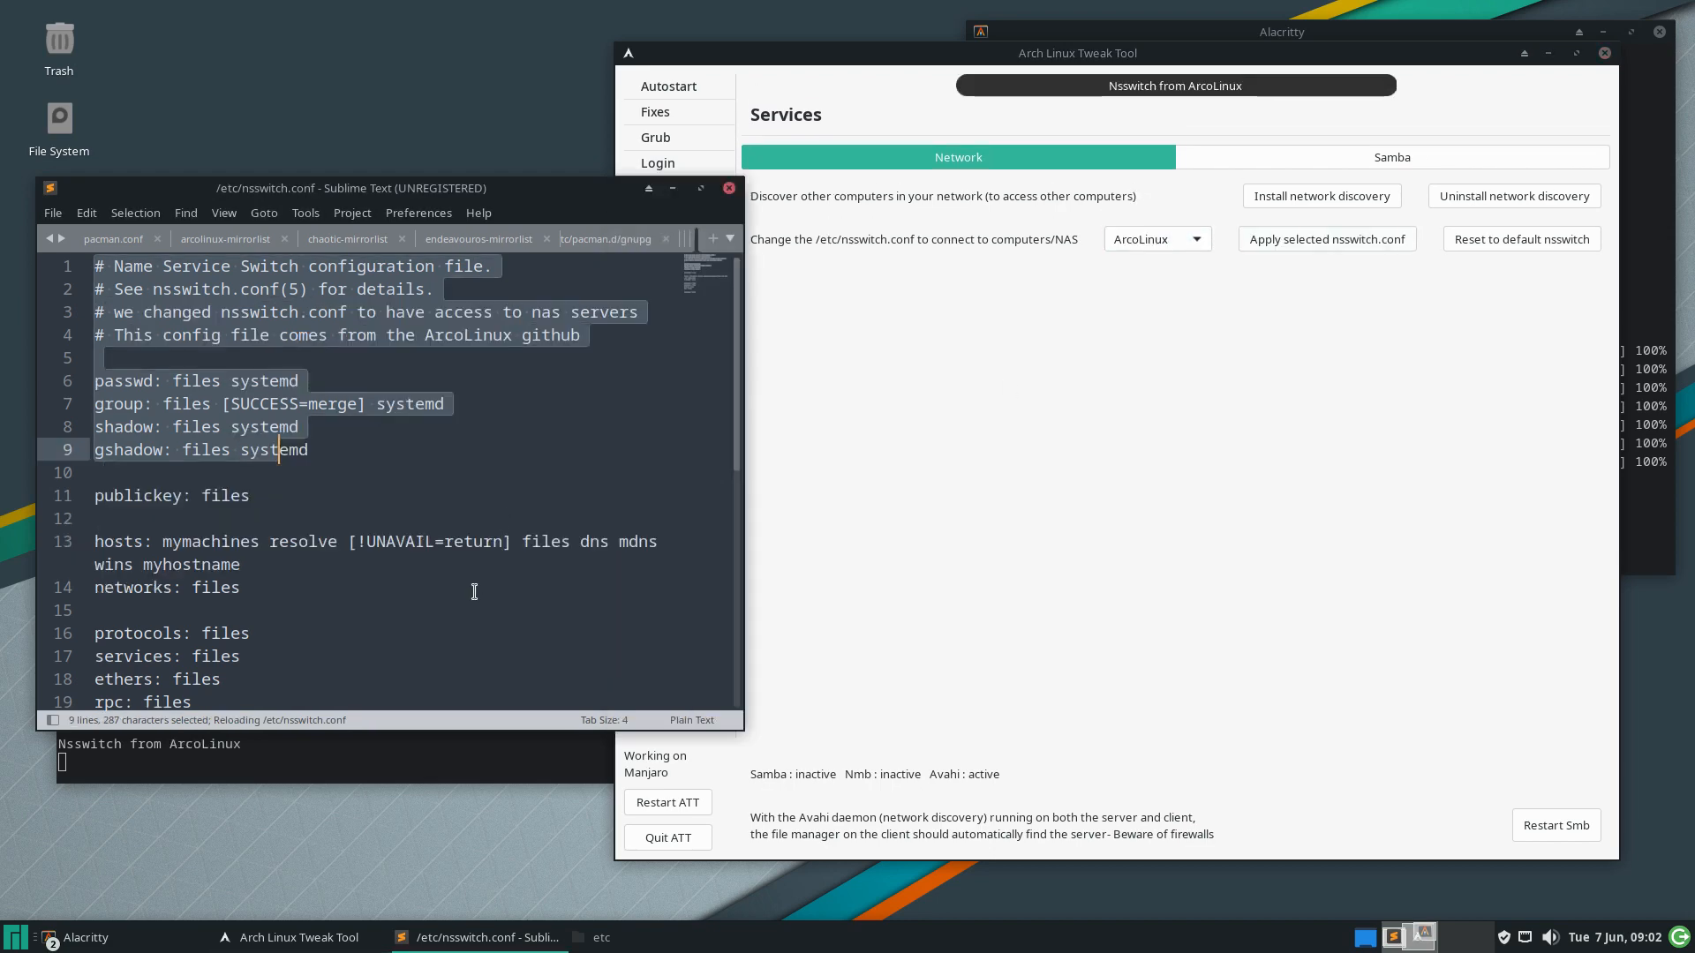
# Check the ArcoLinux hosts line in Sublime and leave ArcoLinux selected
pyautogui.click(1118, 314)
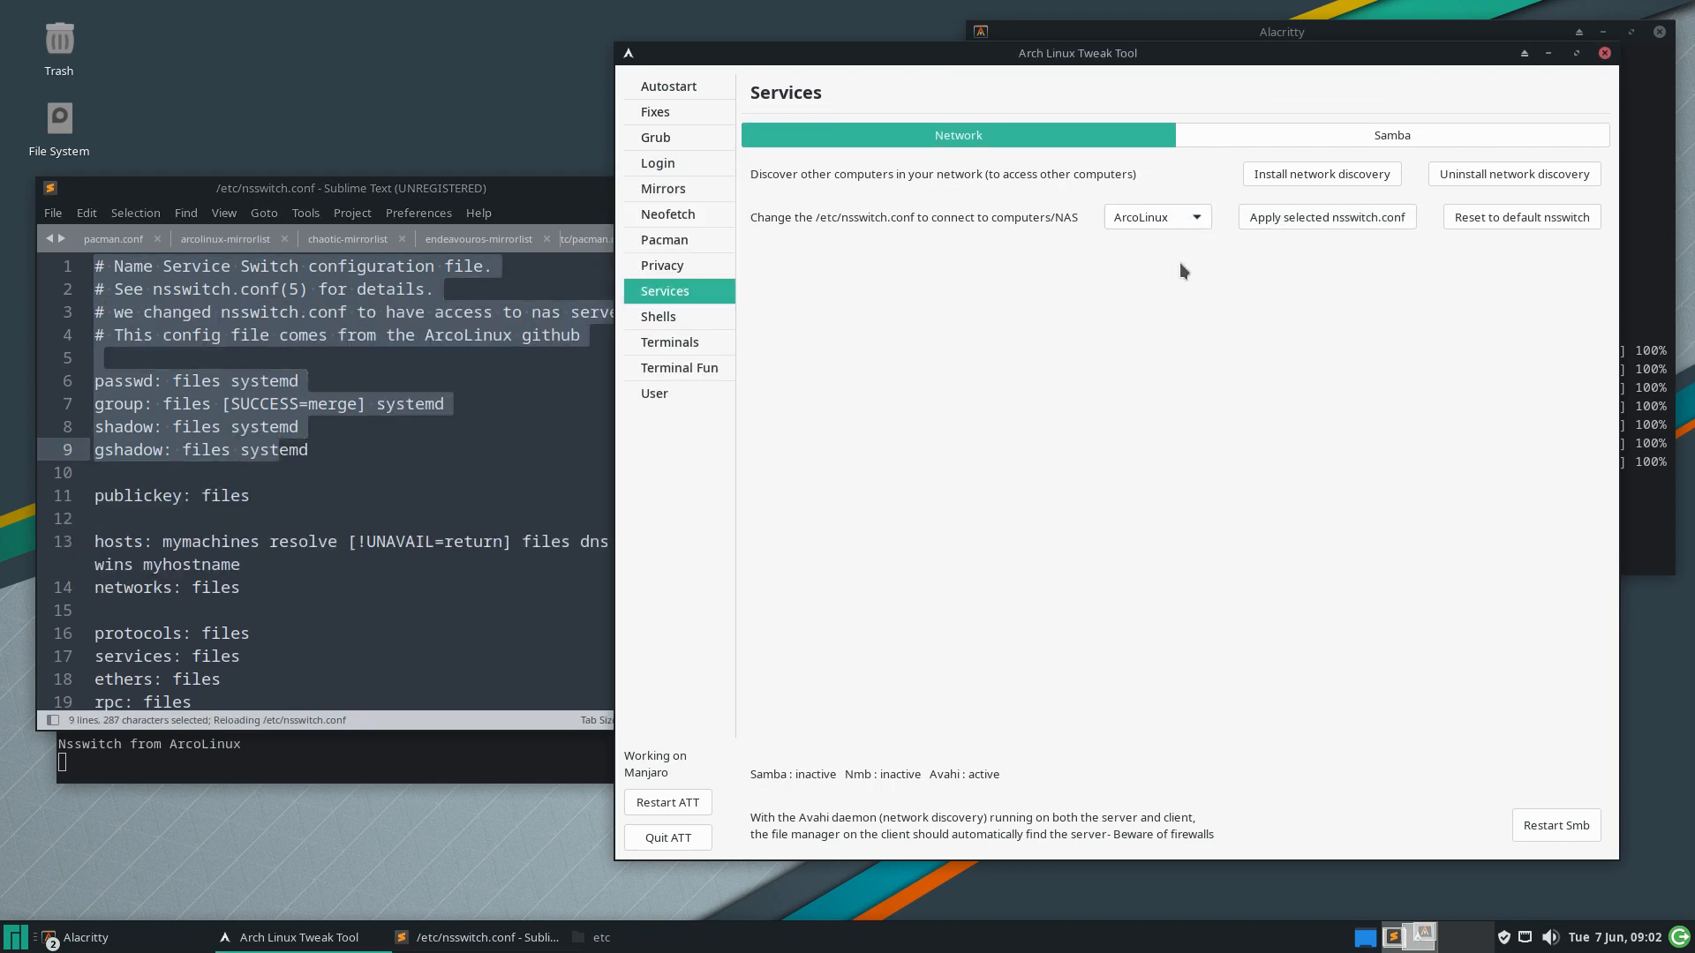
pyautogui.click(361, 522)
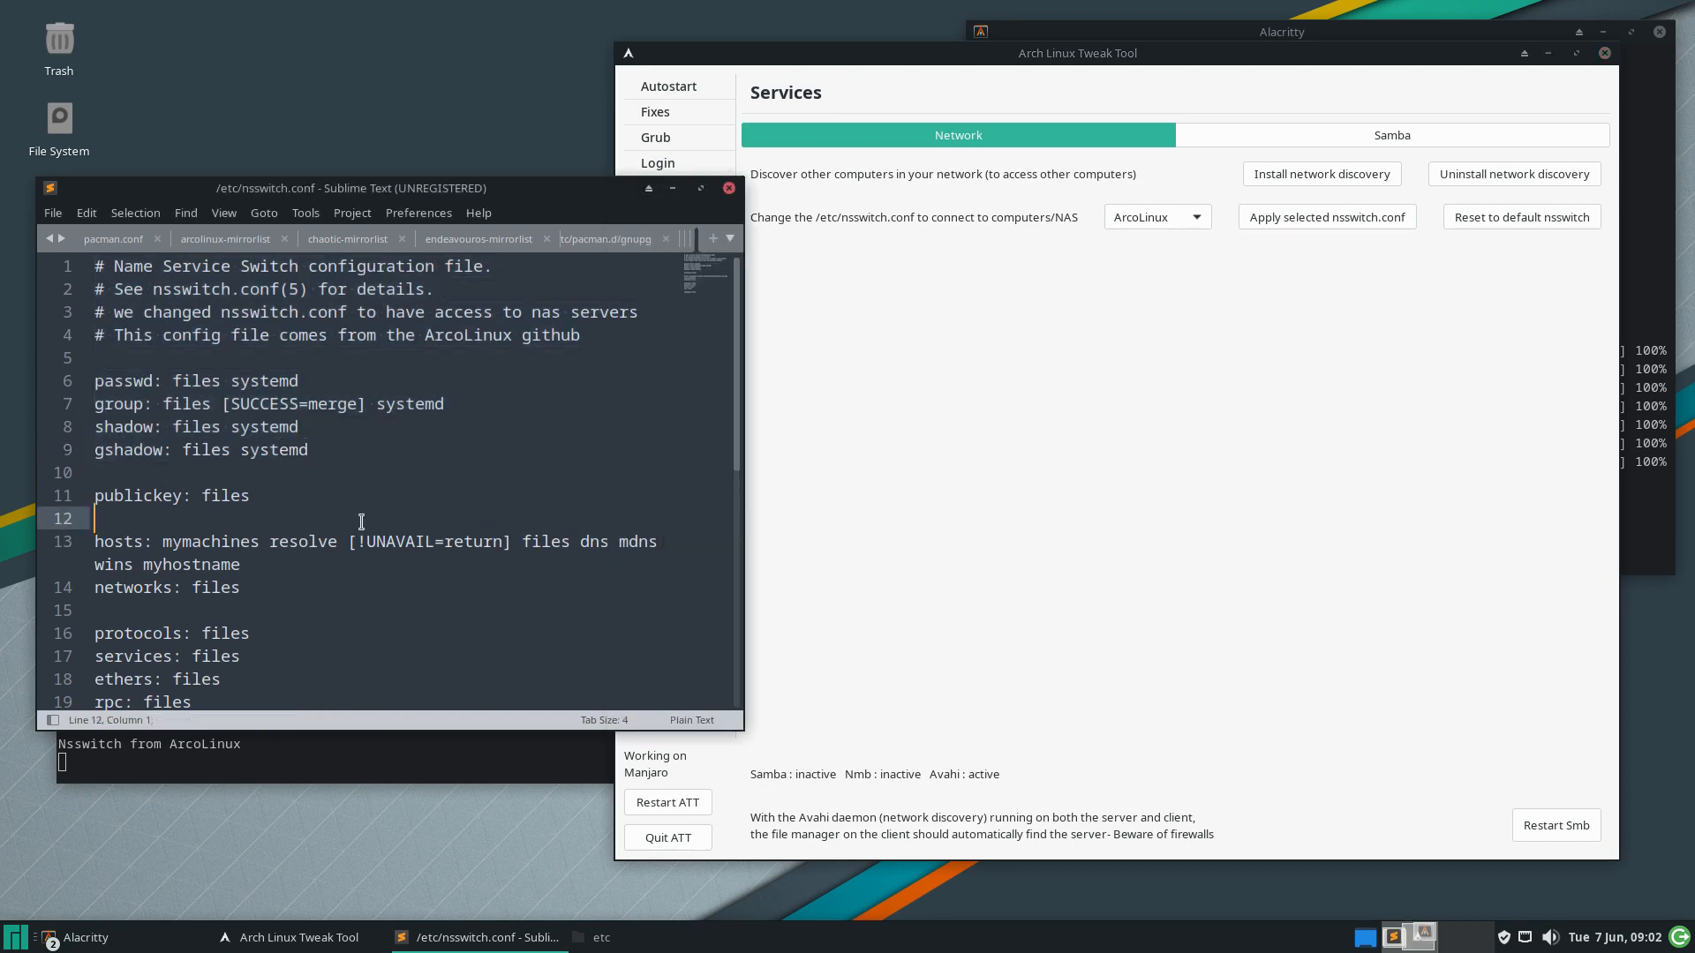
pyautogui.click(1177, 220)
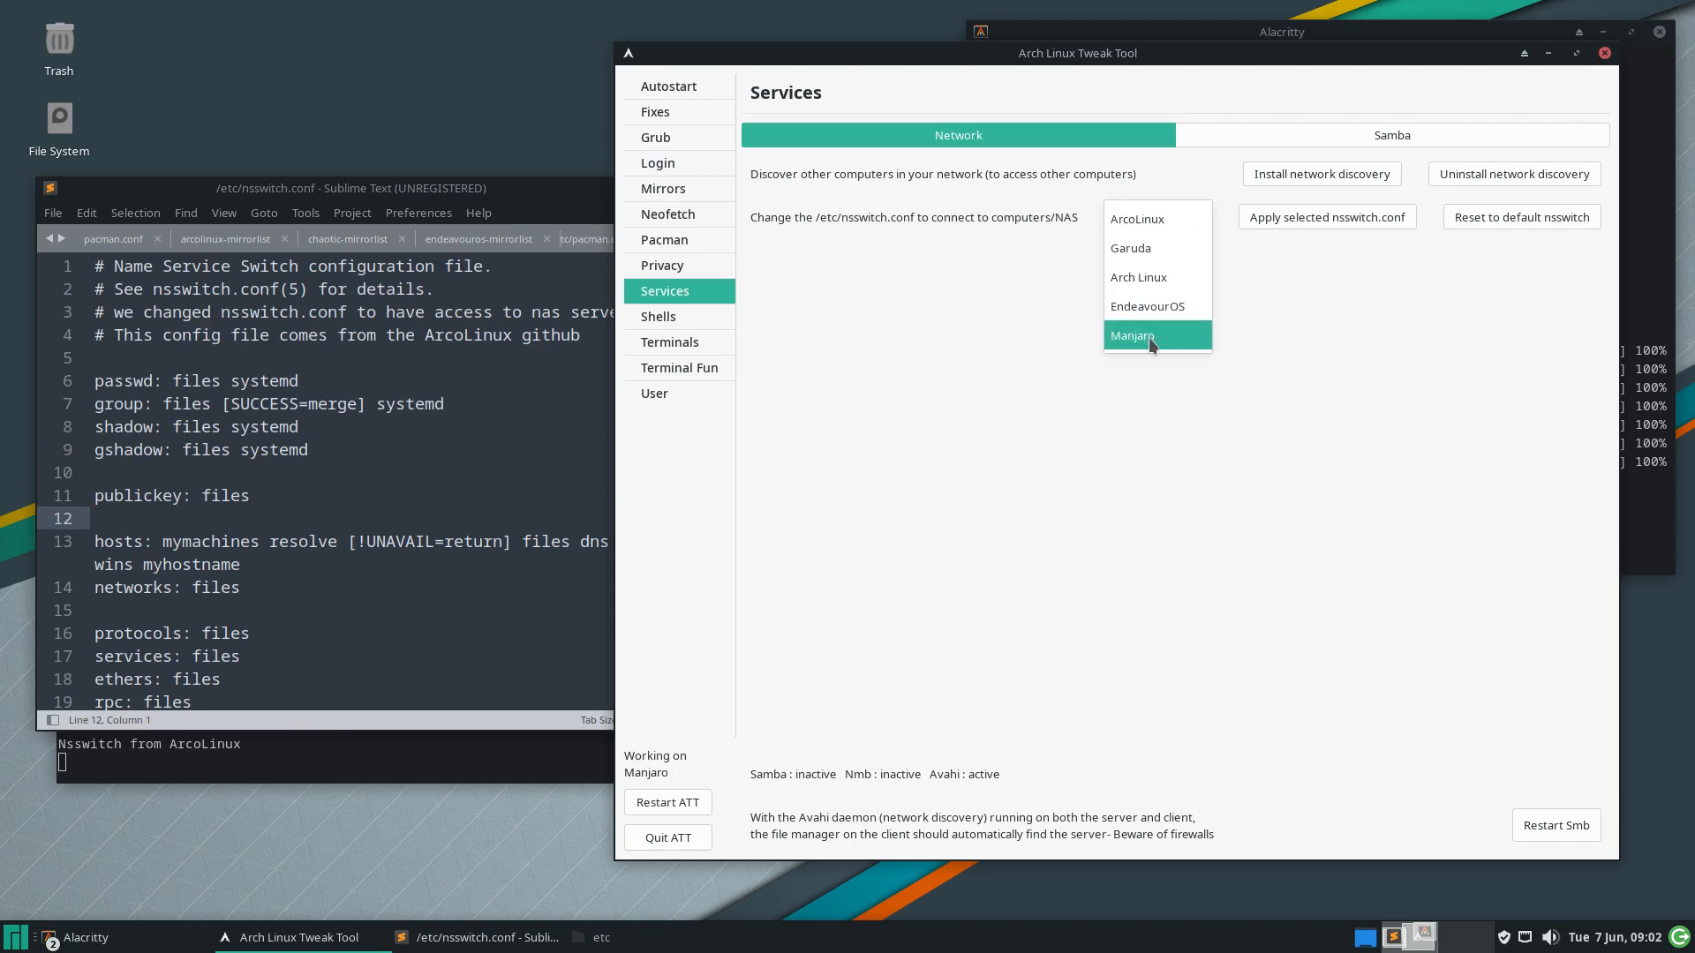
pyautogui.click(1156, 441)
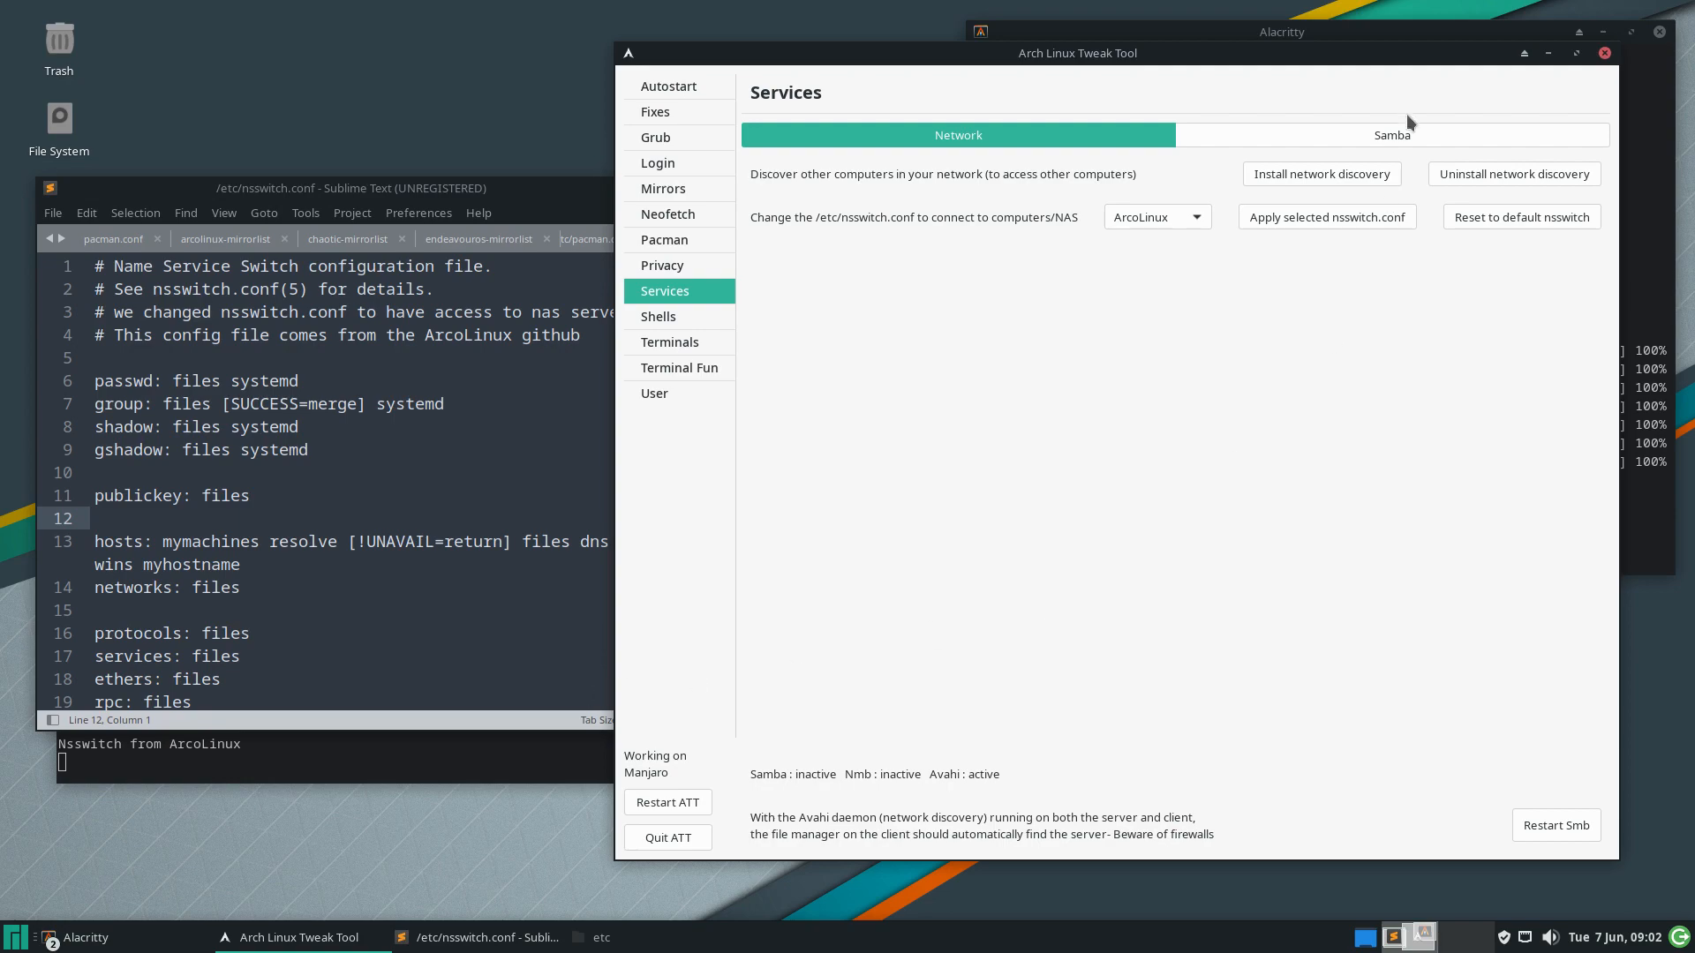
# Install the Samba server and apply the Easy samba smb.conf configuration
pyautogui.click(1409, 141)
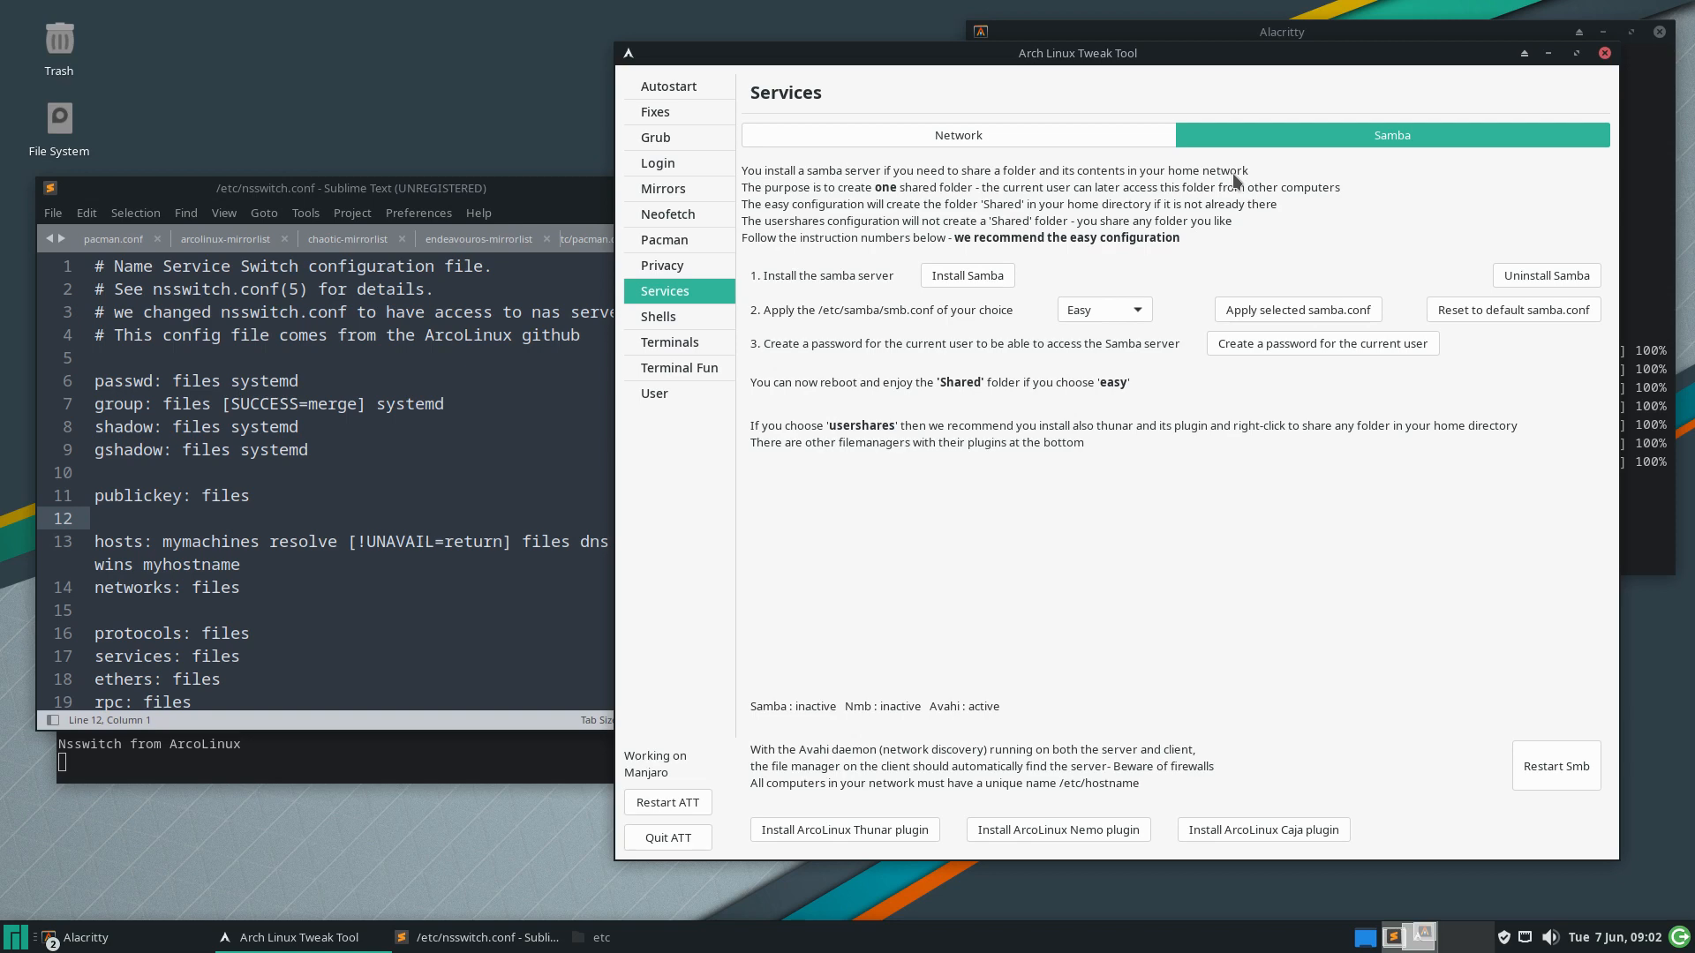
pyautogui.click(975, 281)
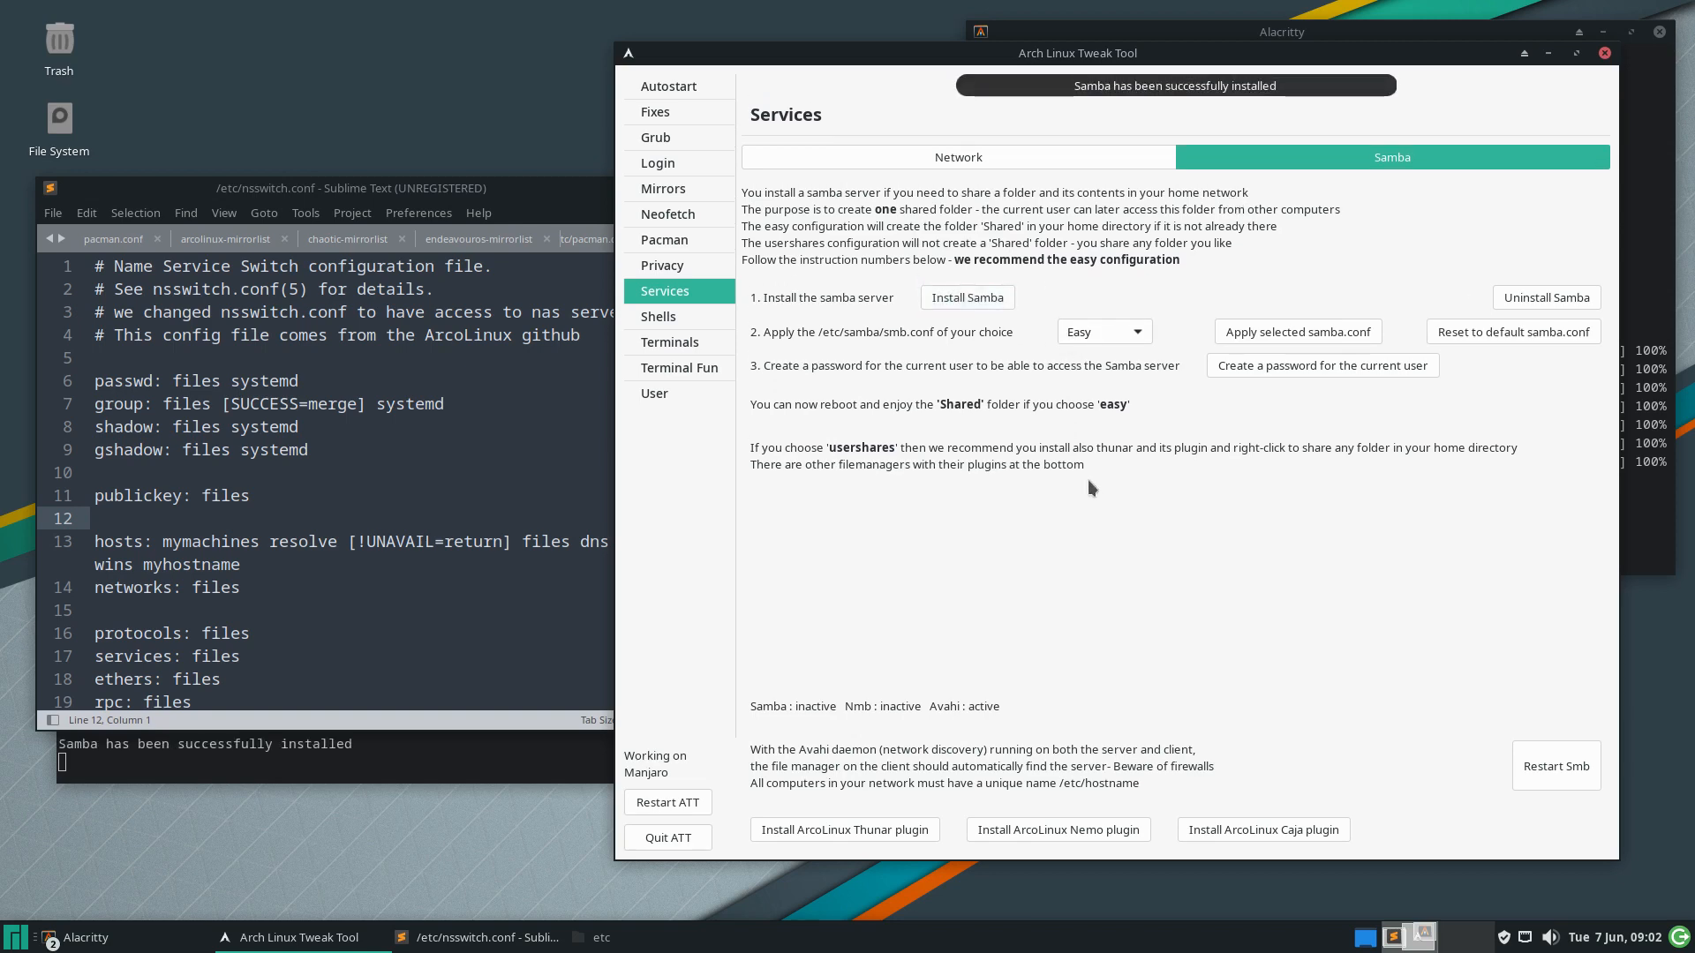
pyautogui.click(454, 741)
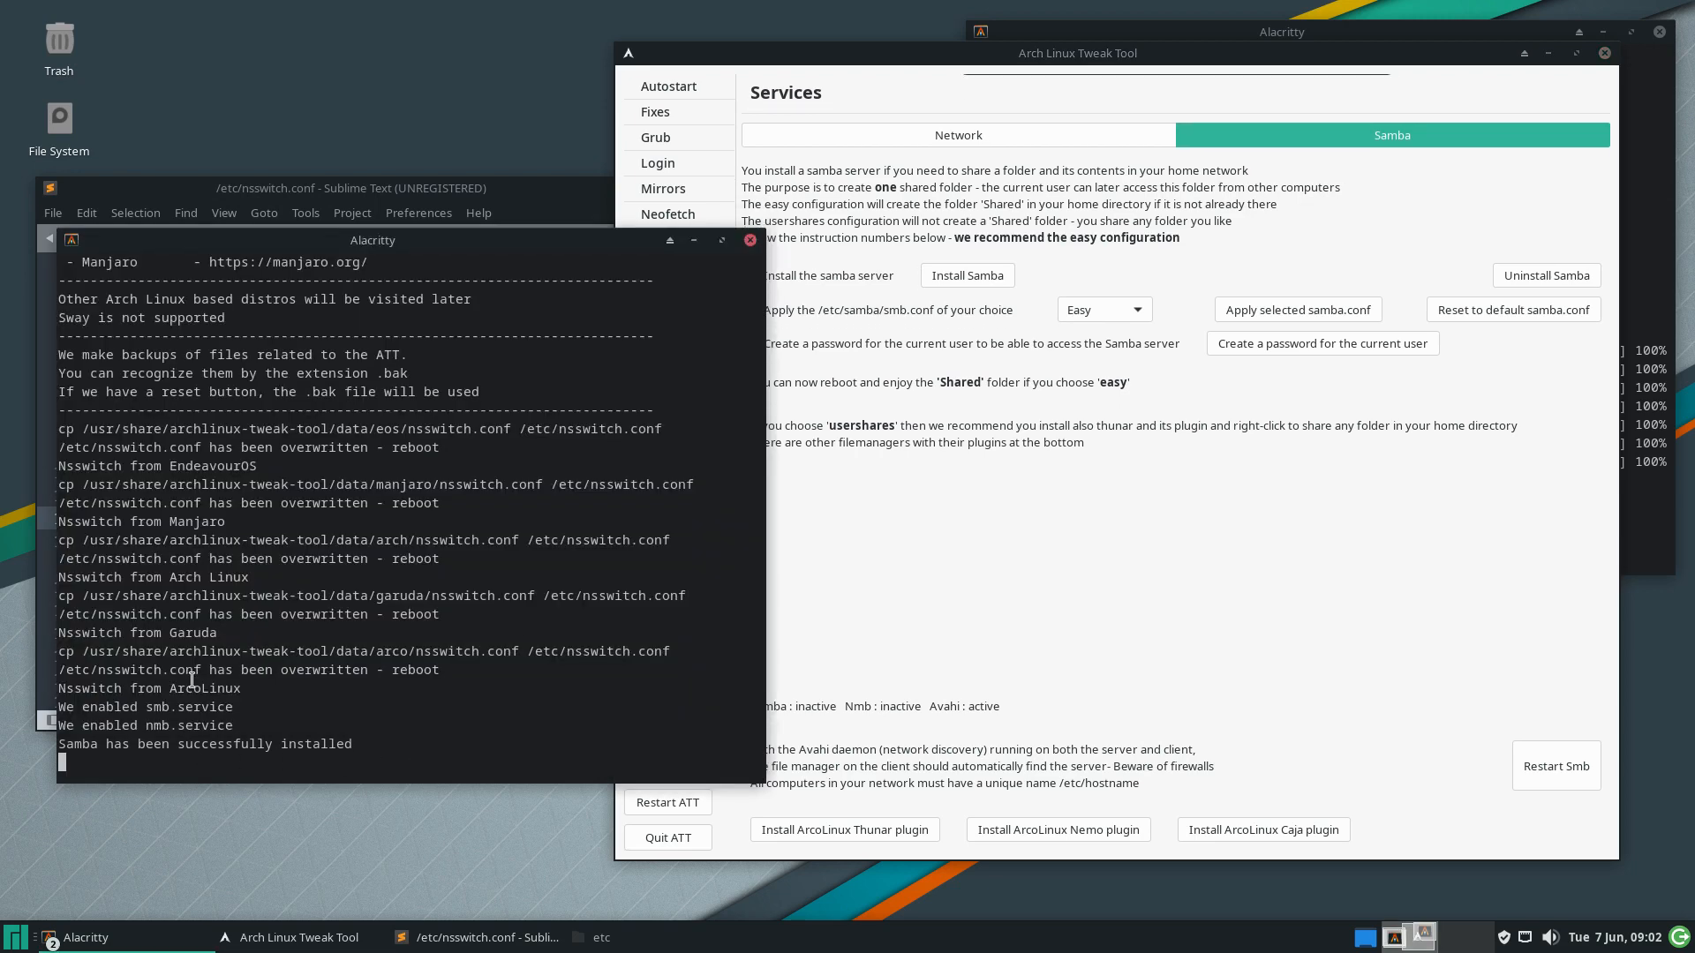
pyautogui.click(1185, 287)
pyautogui.click(1140, 310)
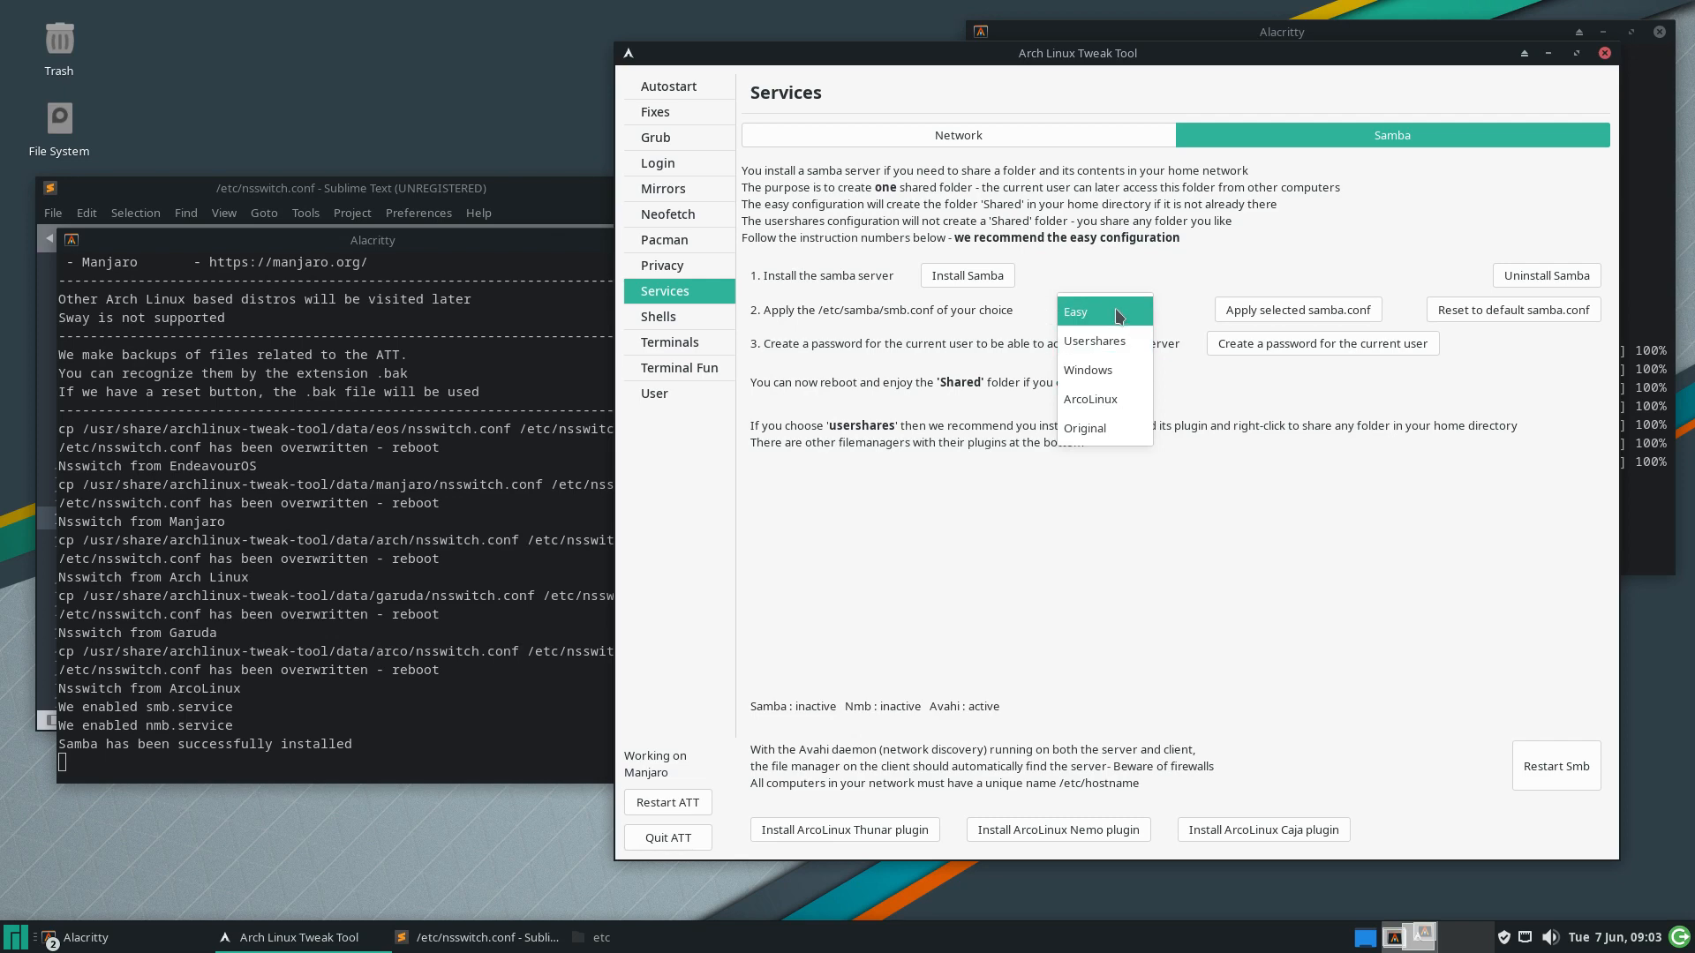
pyautogui.click(1118, 314)
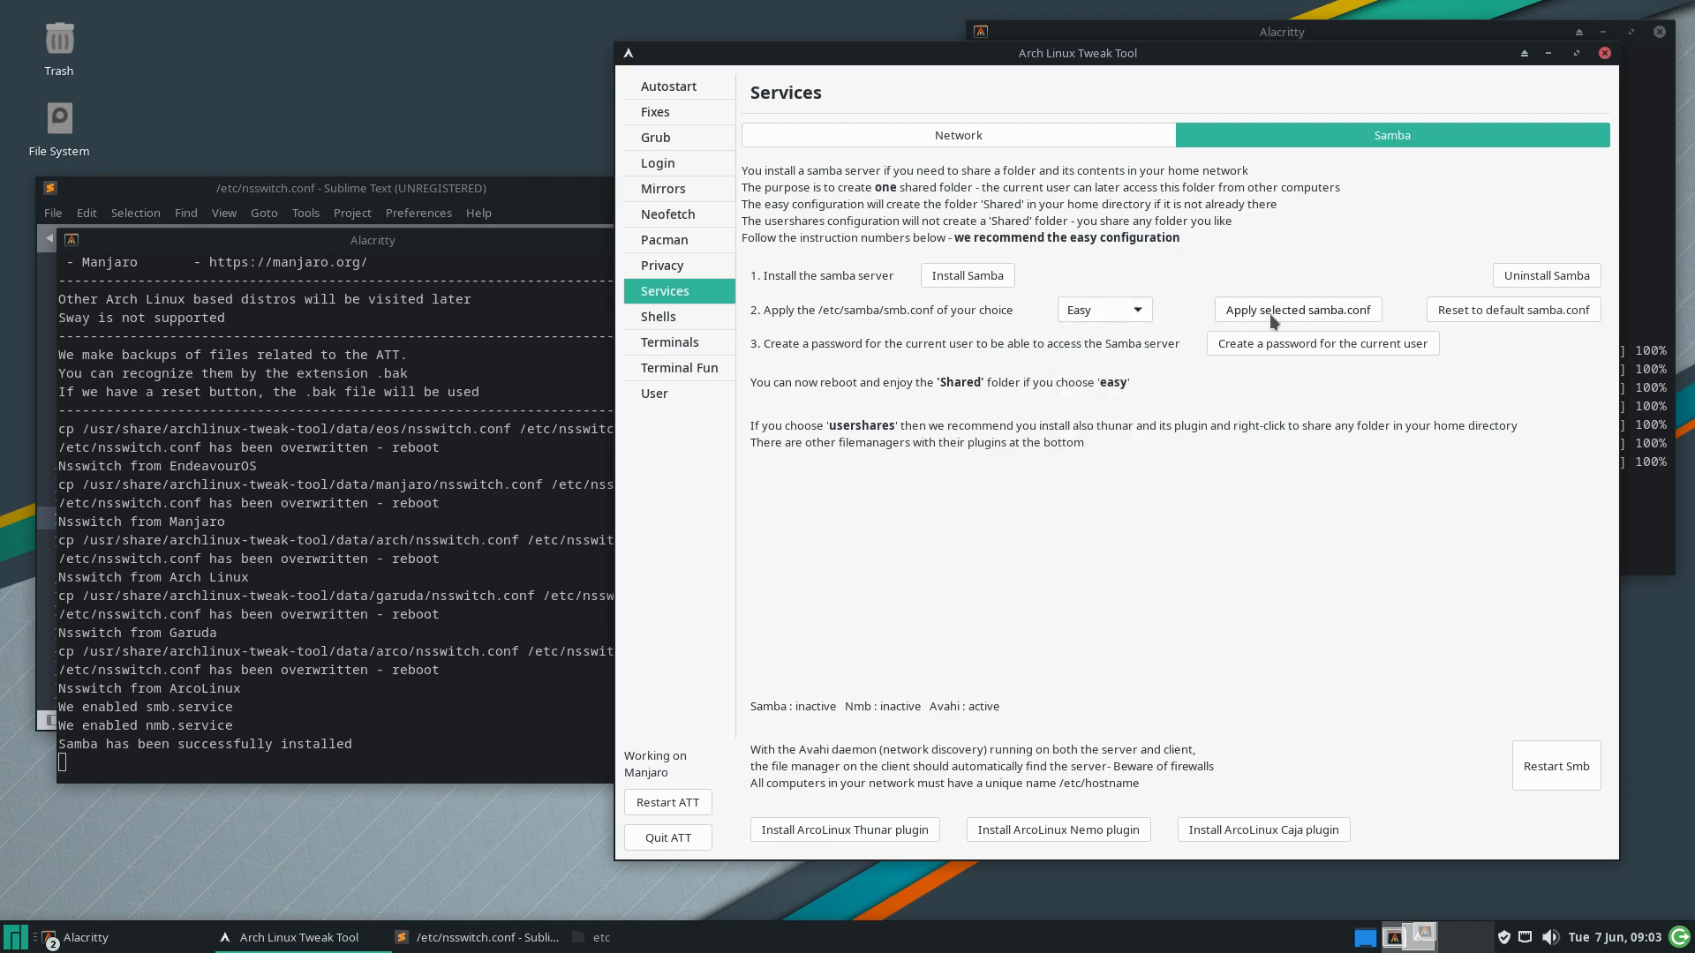
pyautogui.click(1292, 312)
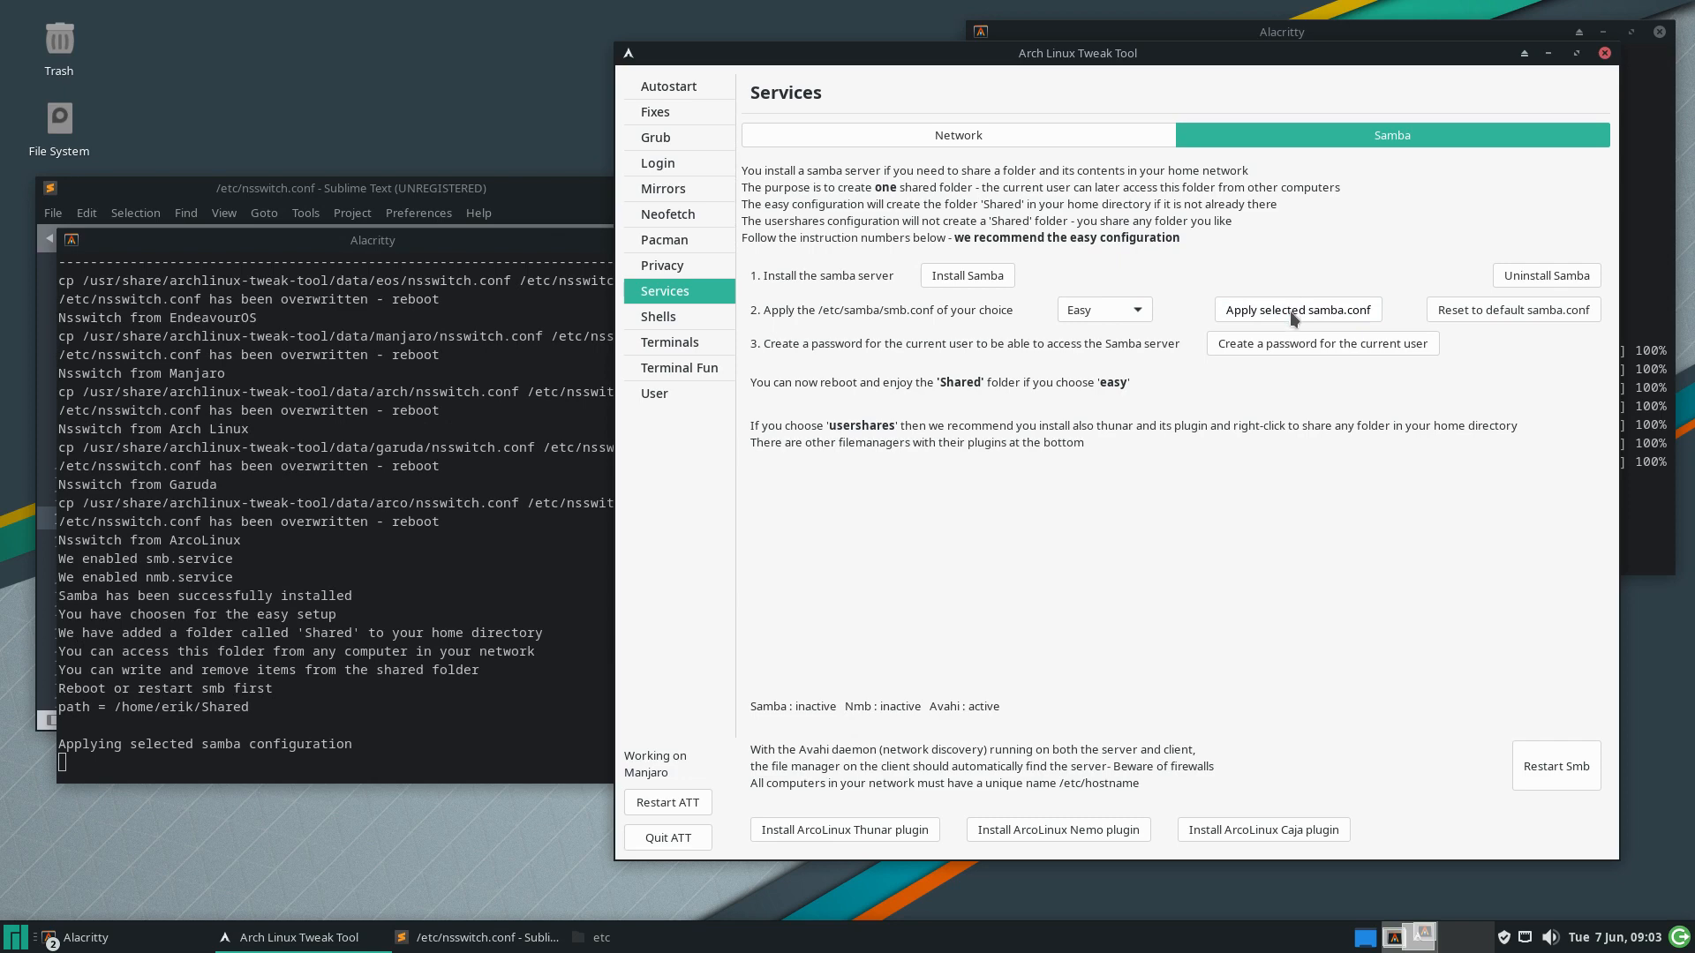
# Create and submit an SMB password for the current user
pyautogui.click(1284, 346)
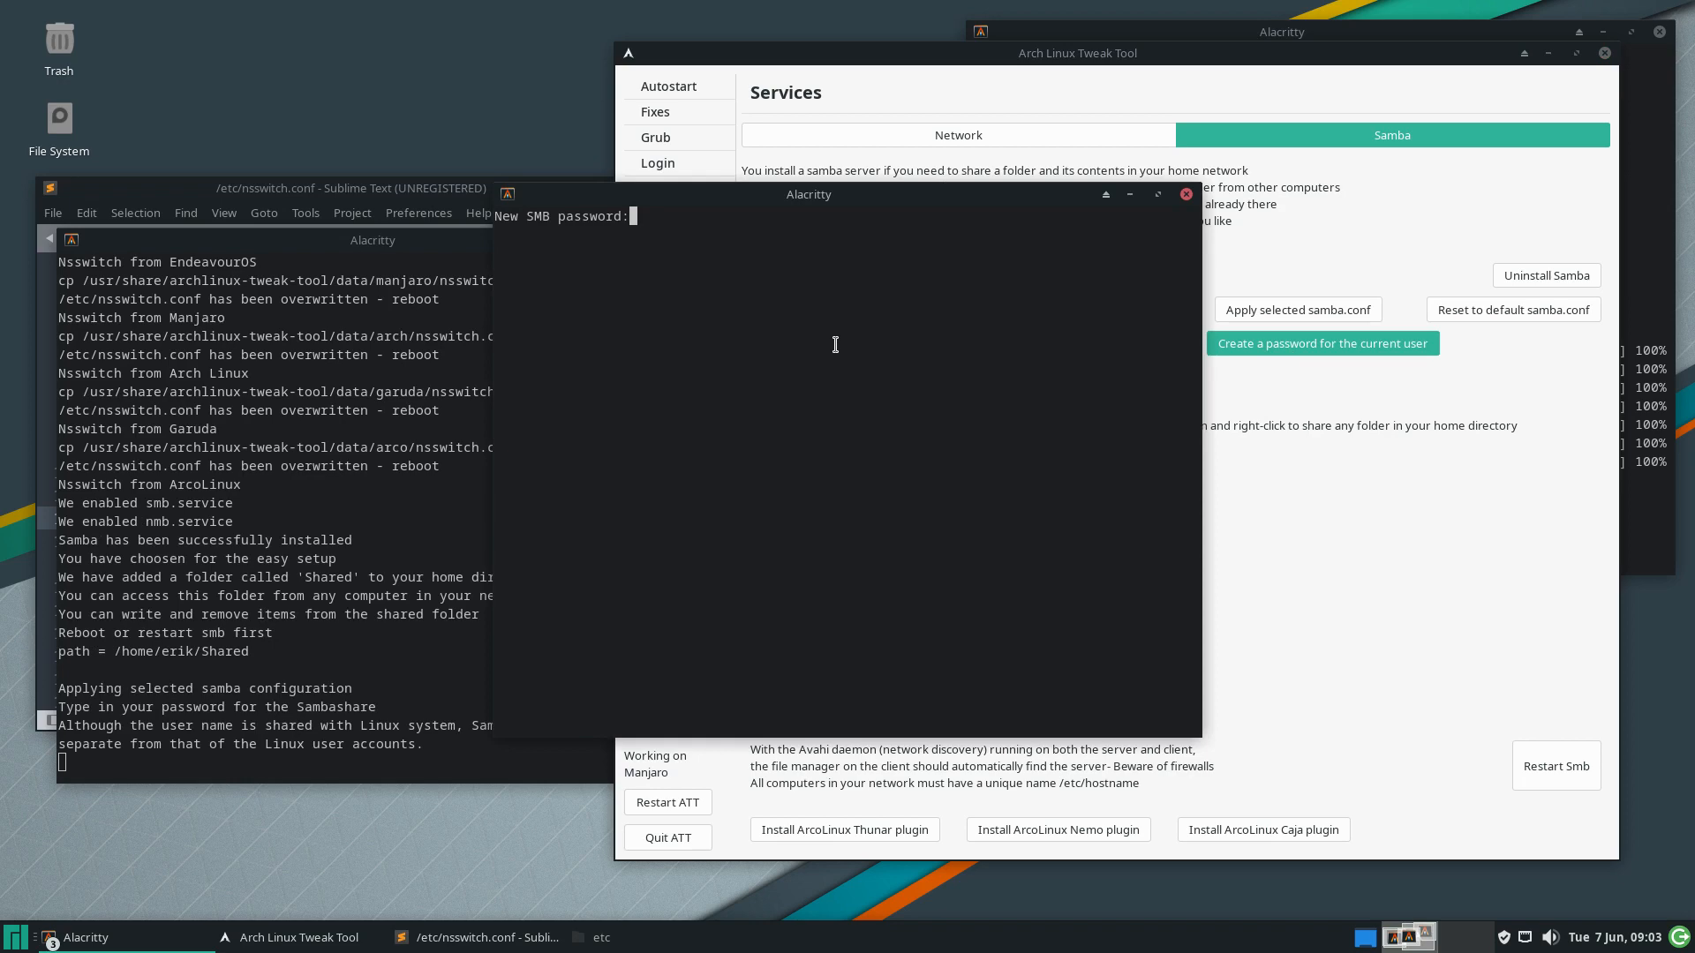
pyautogui.press('Return')
pyautogui.press('Return')
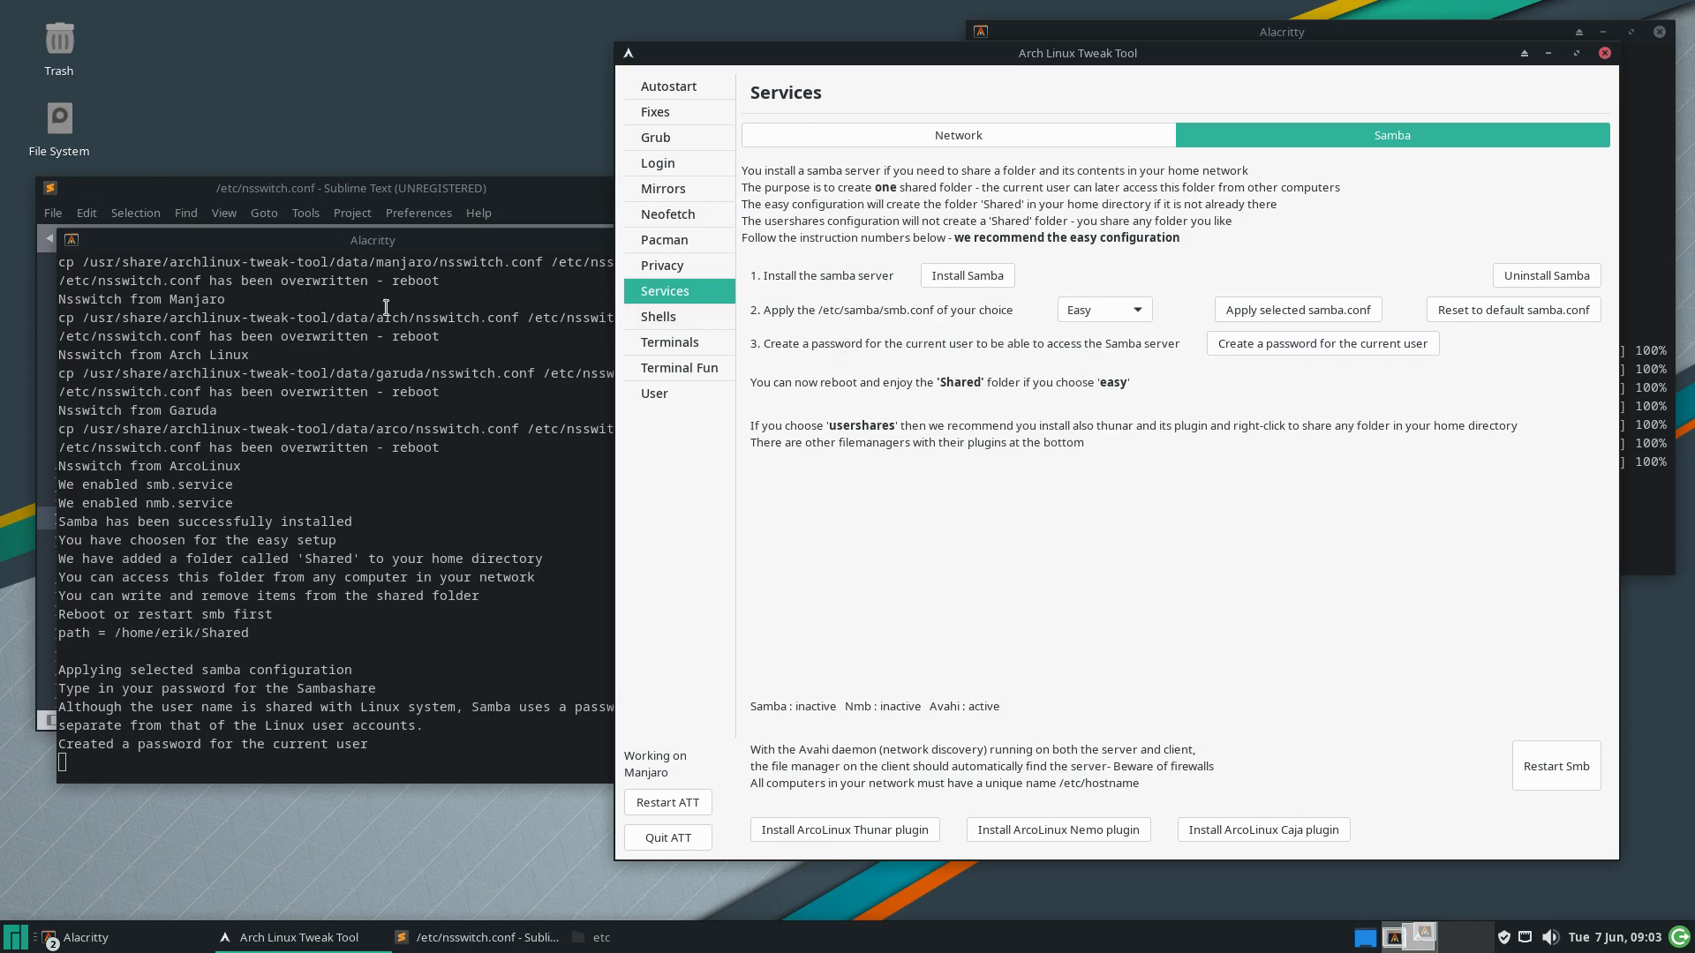
pyautogui.moveTo(221, 185); pyautogui.dragTo(243, 233)
pyautogui.doubleClick(85, 219)
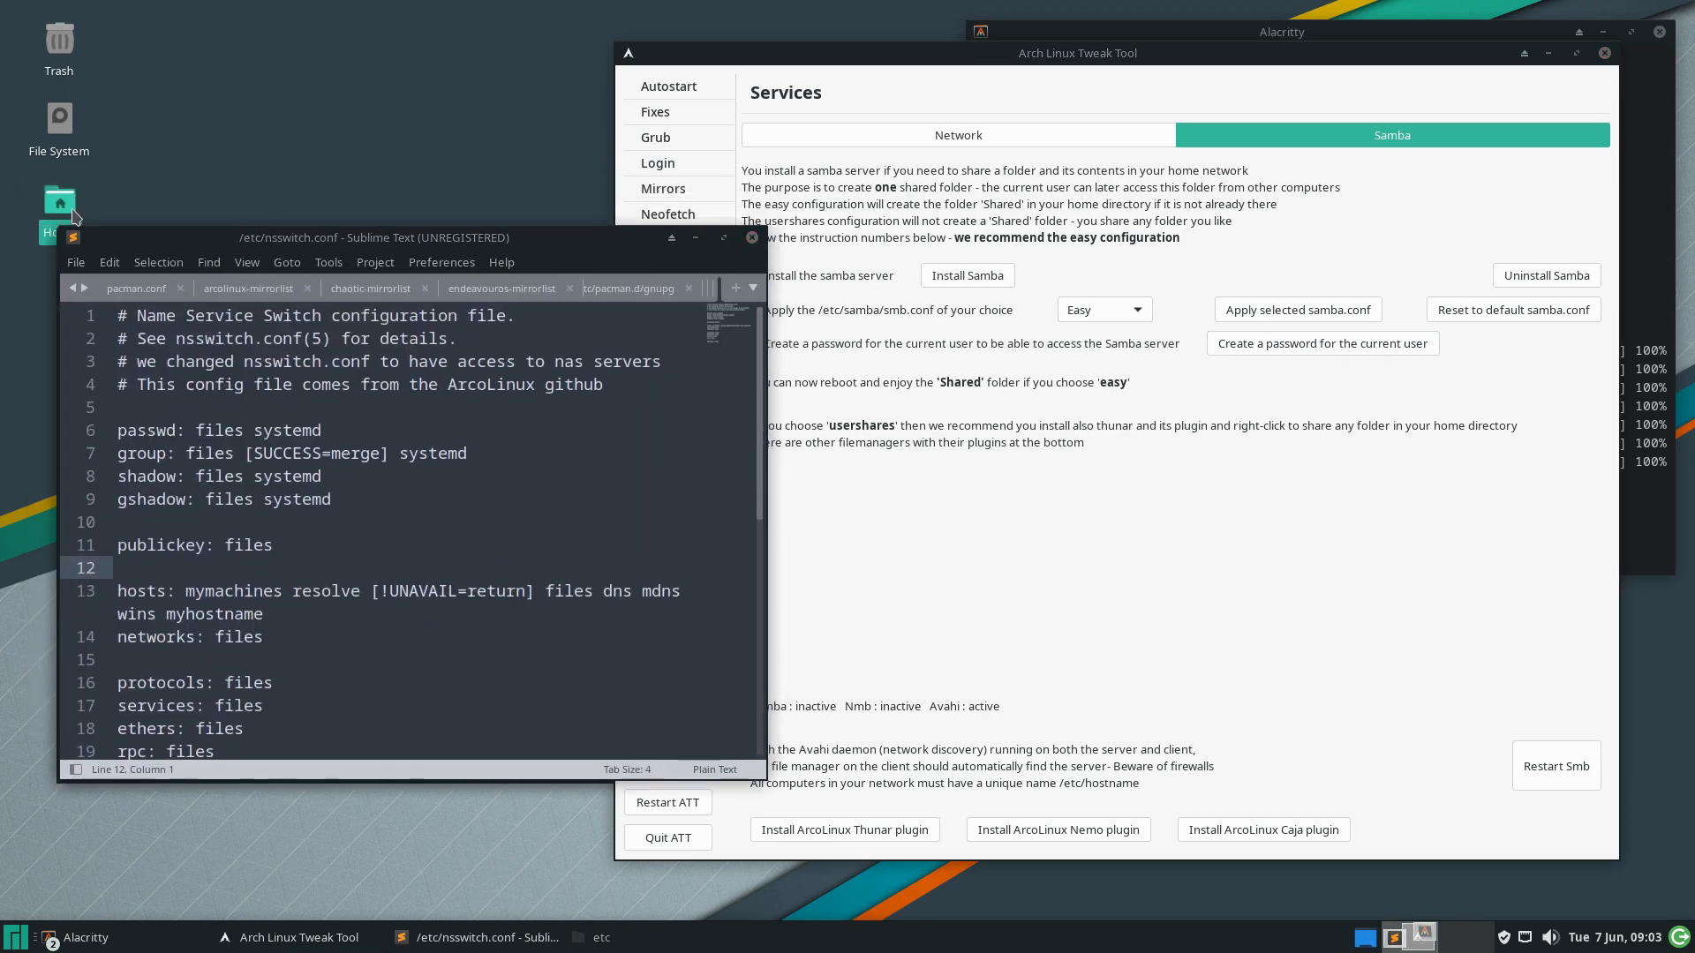
# Hide hidden files, open the Shared folder to confirm it is empty, and close Thunar
pyautogui.hotkey('ctrl', 'h')
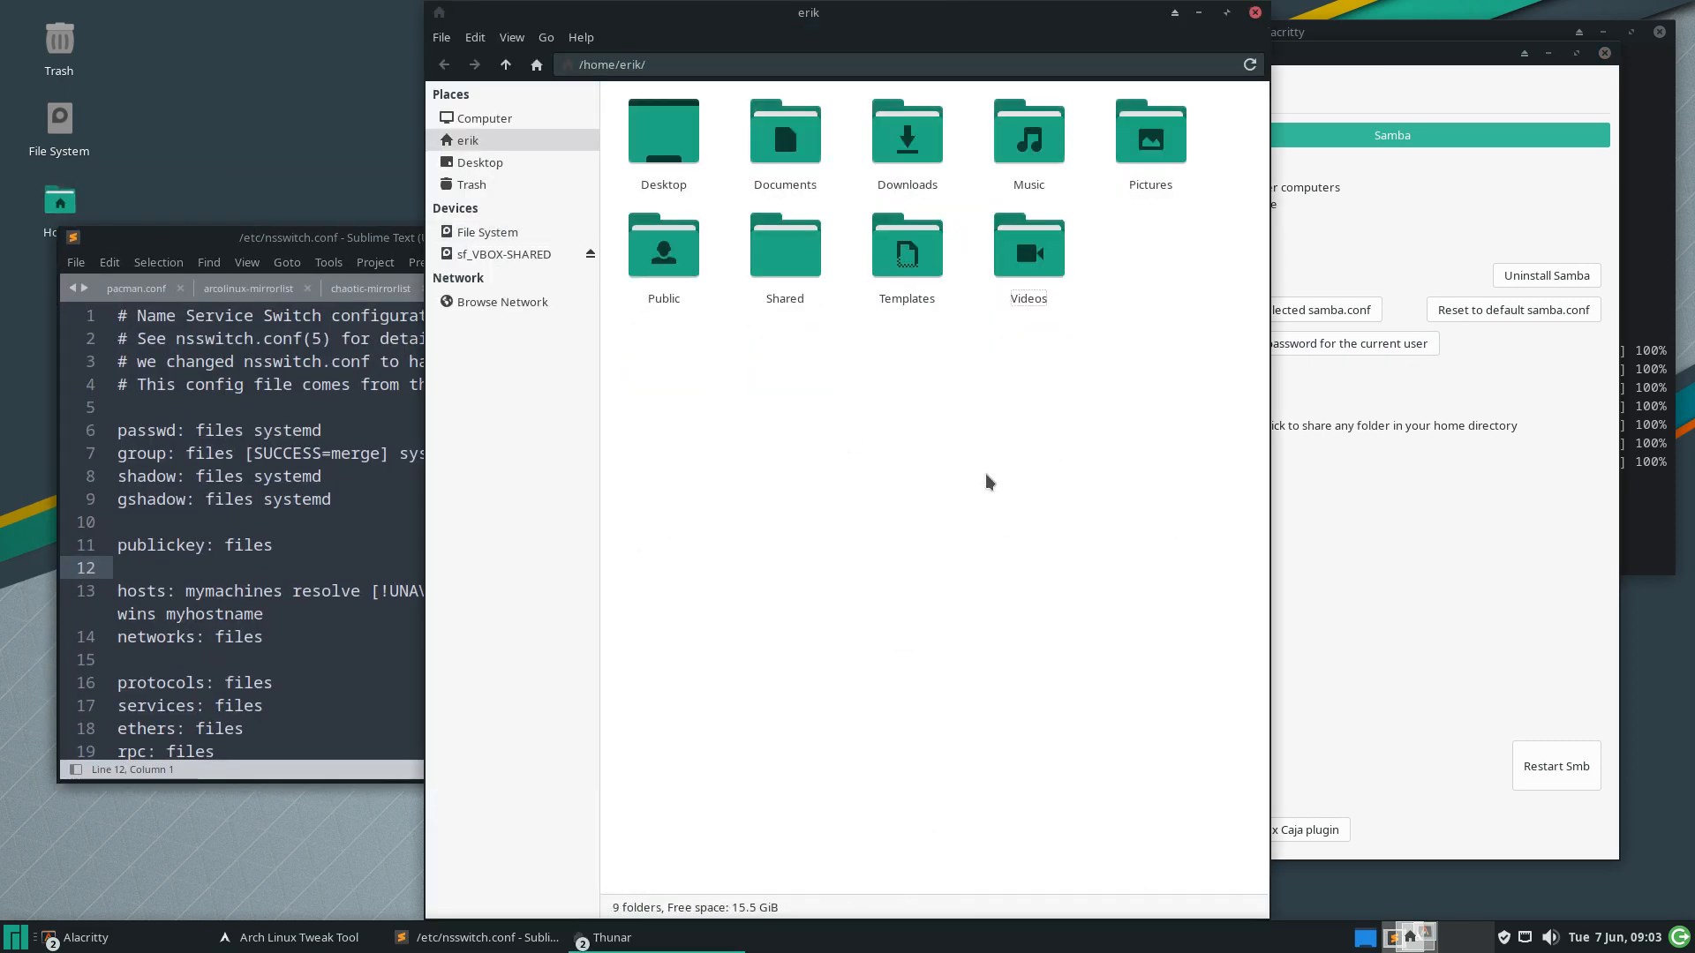
pyautogui.click(788, 256)
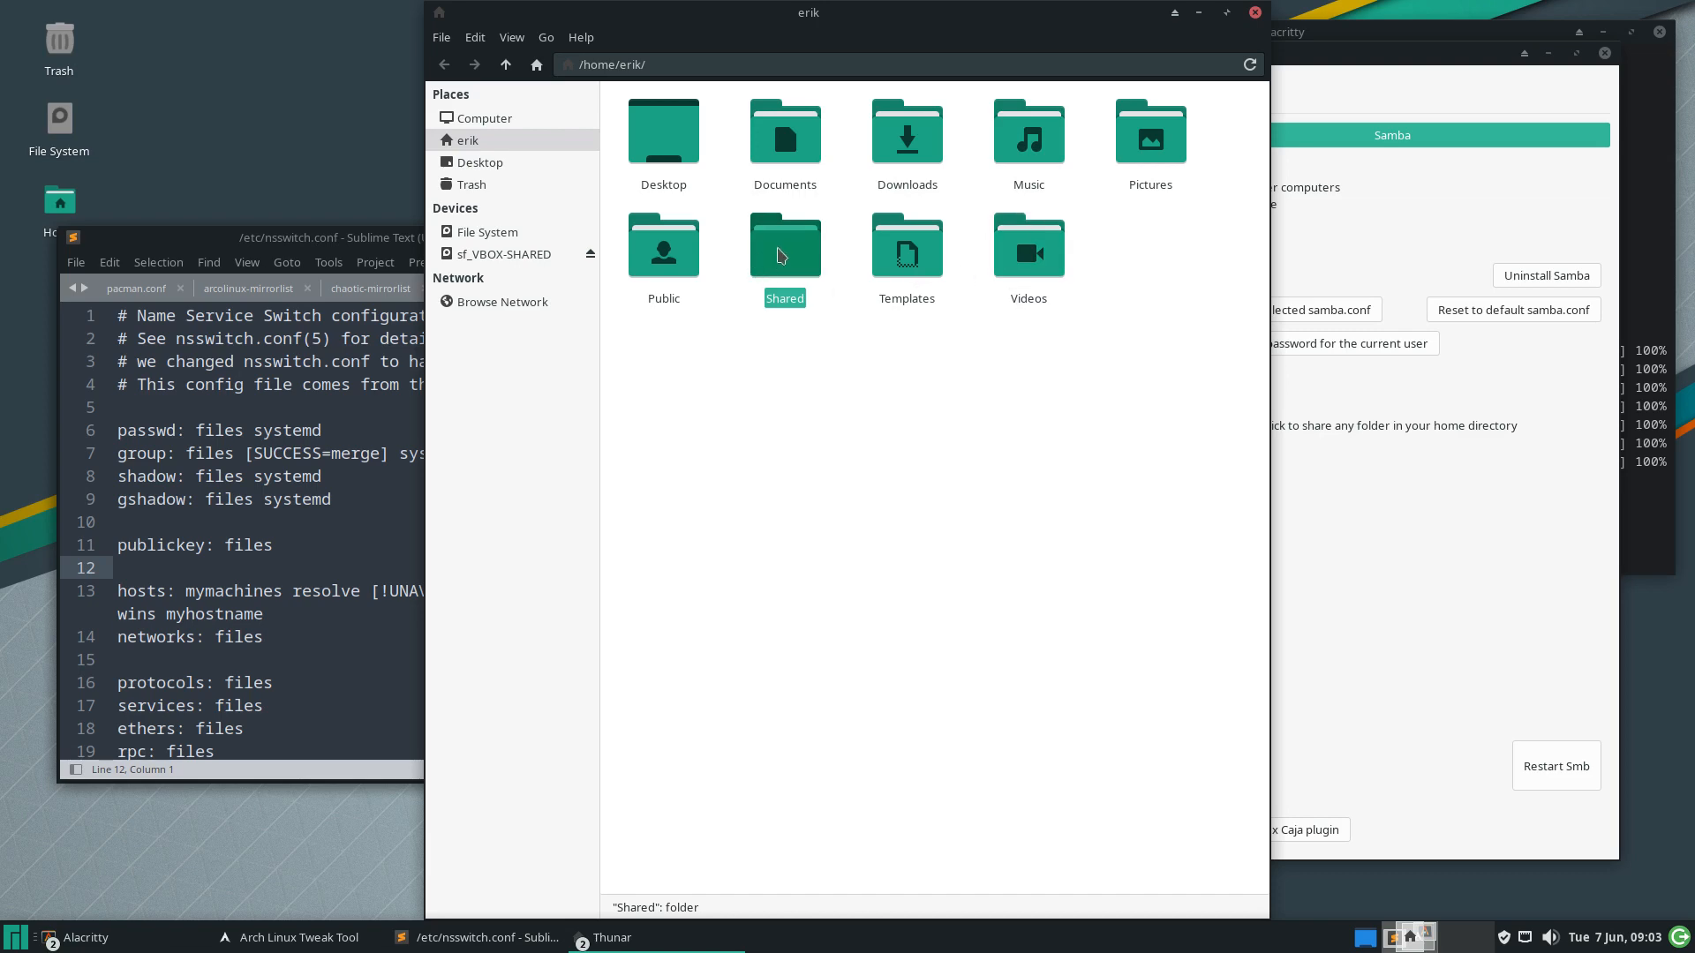
pyautogui.doubleClick(785, 256)
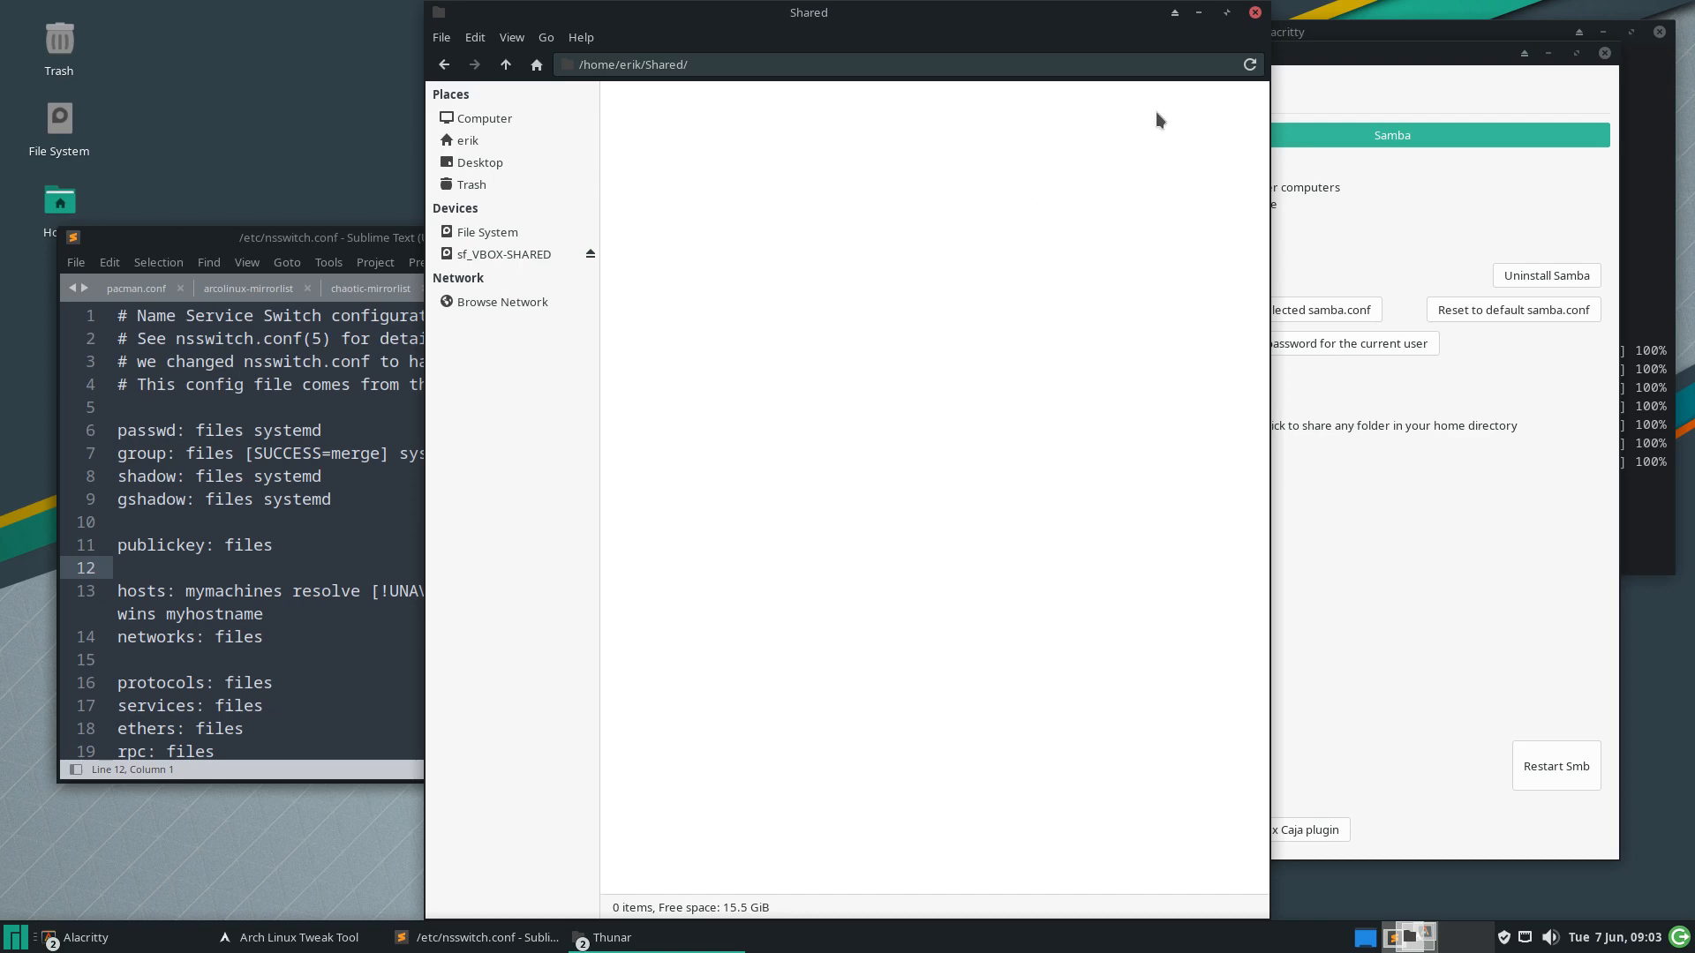
pyautogui.click(1255, 13)
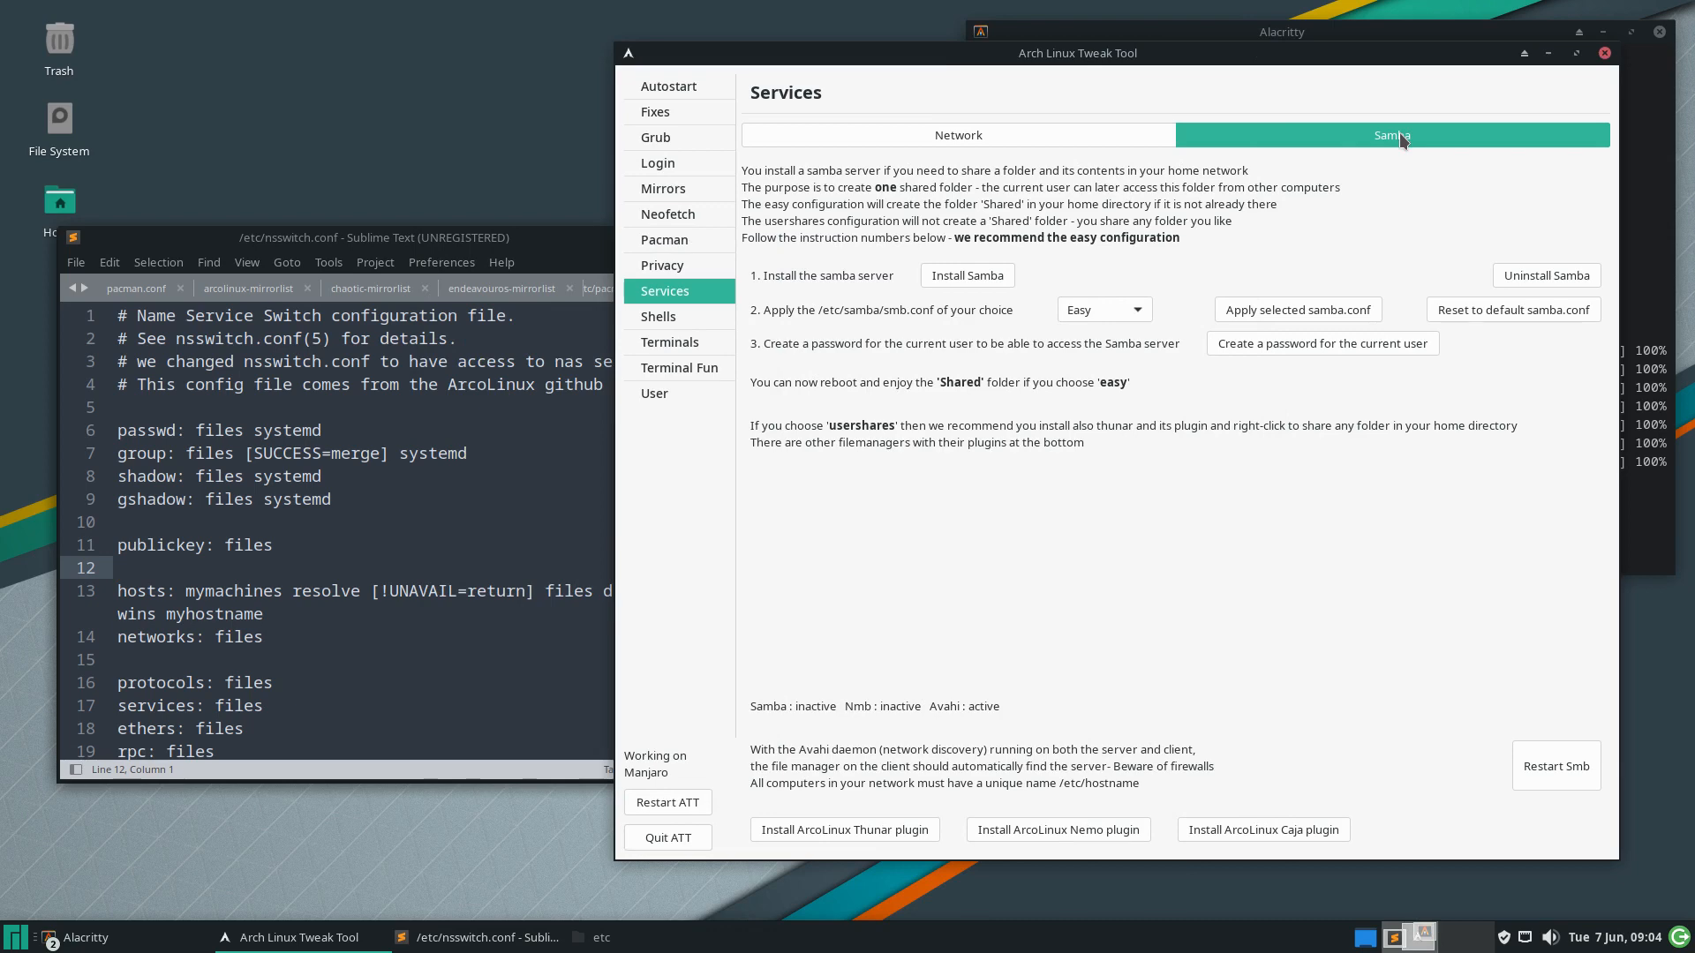
# Keep the Easy smb.conf, open Home, and view the Documents folder's properties
pyautogui.click(1136, 311)
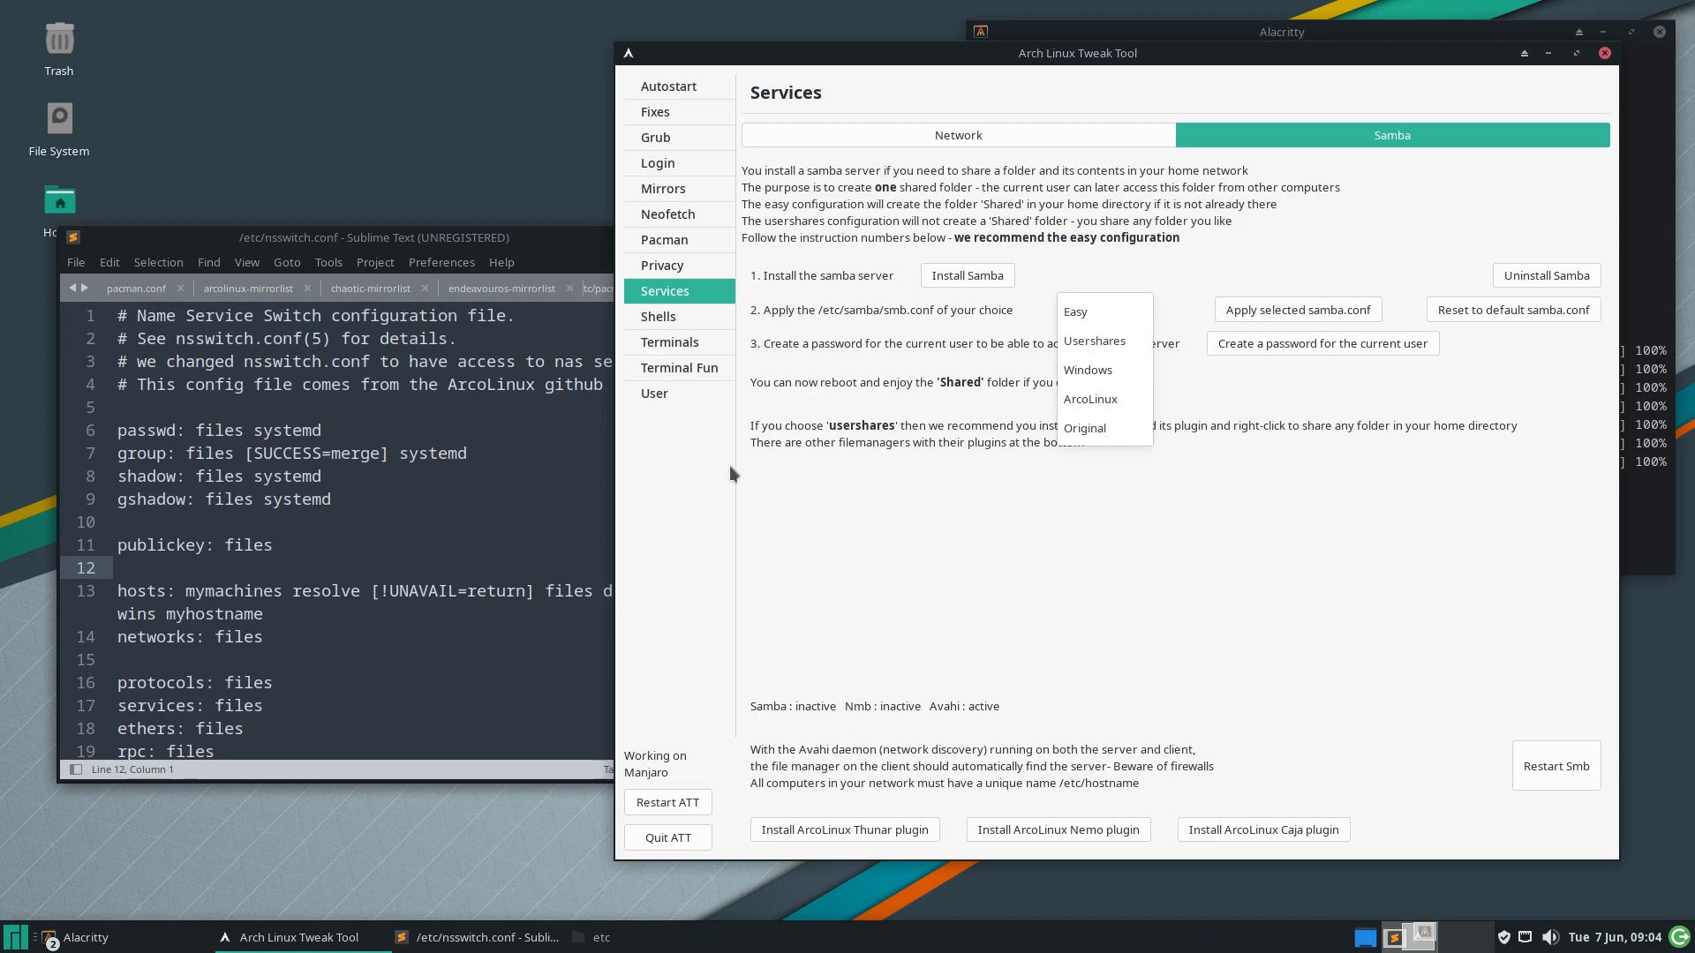
pyautogui.click(199, 863)
pyautogui.doubleClick(60, 201)
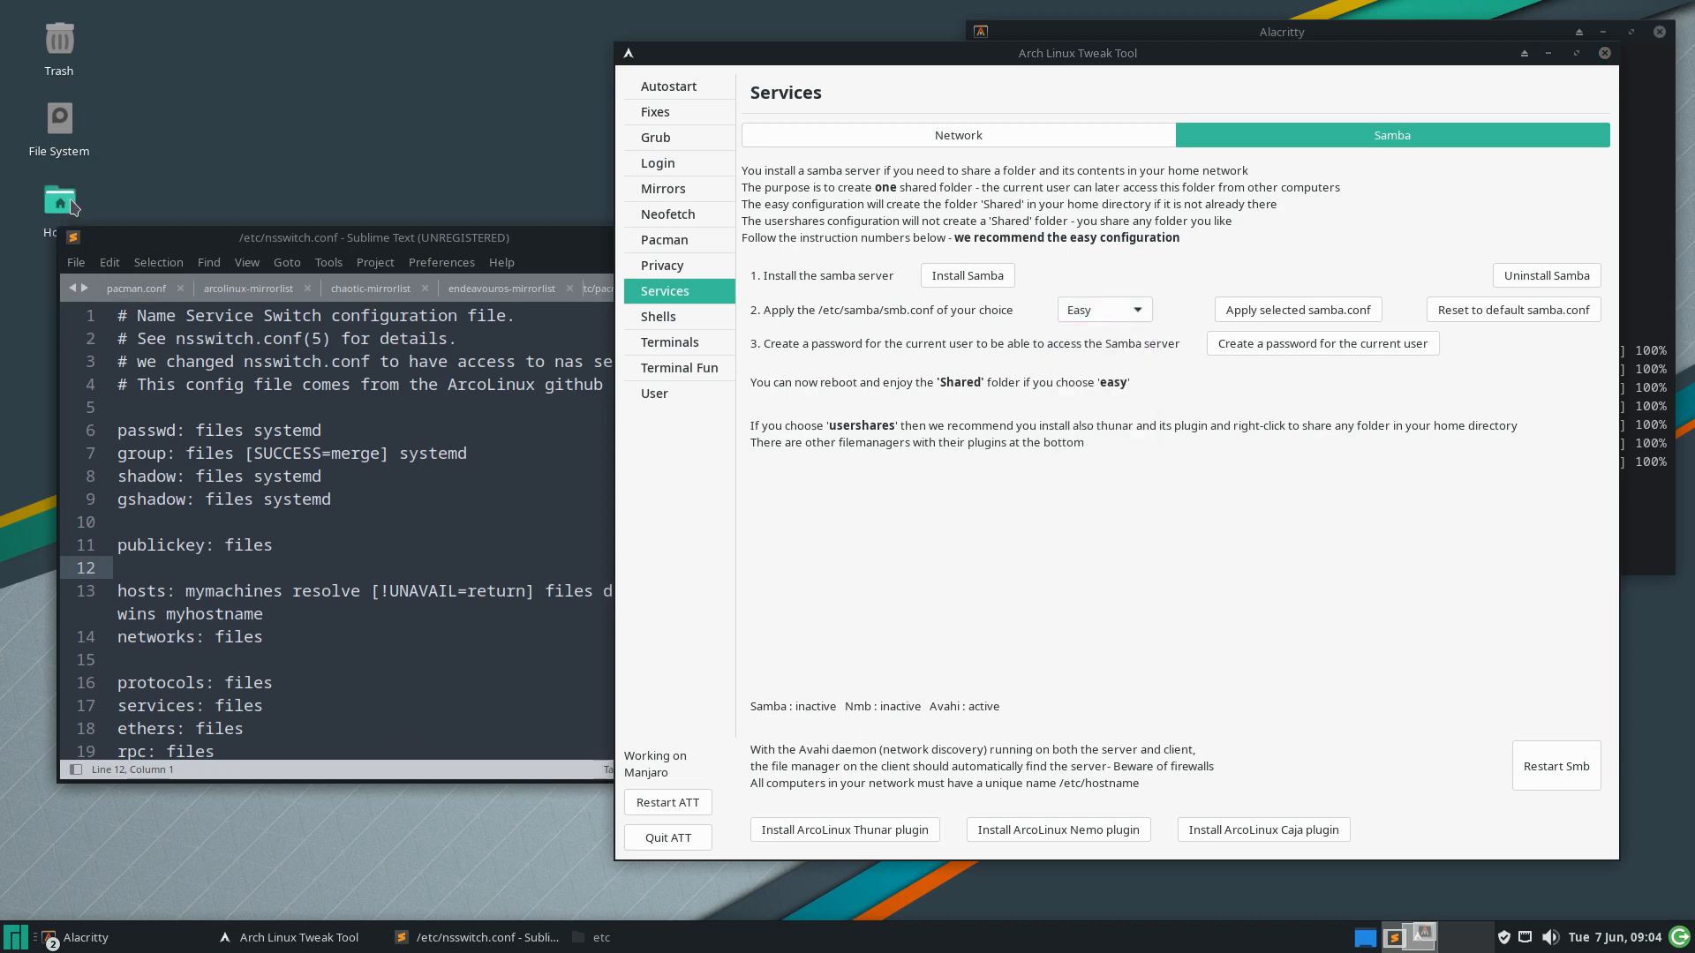
pyautogui.rightClick(738, 129)
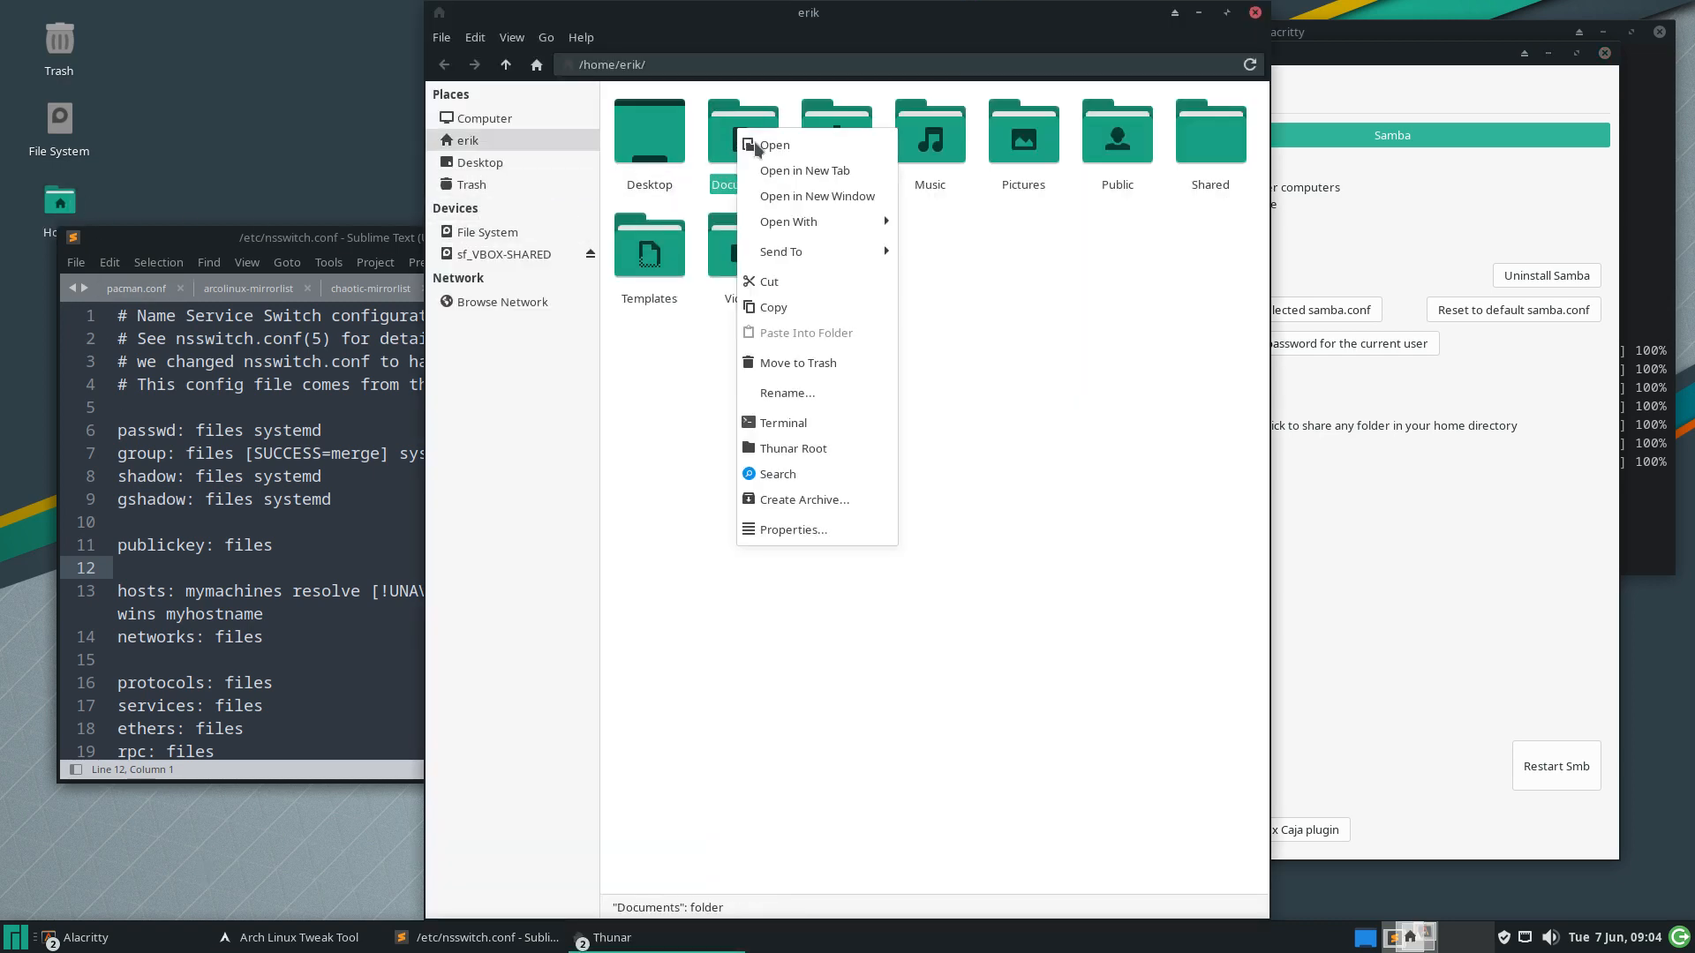
pyautogui.click(799, 529)
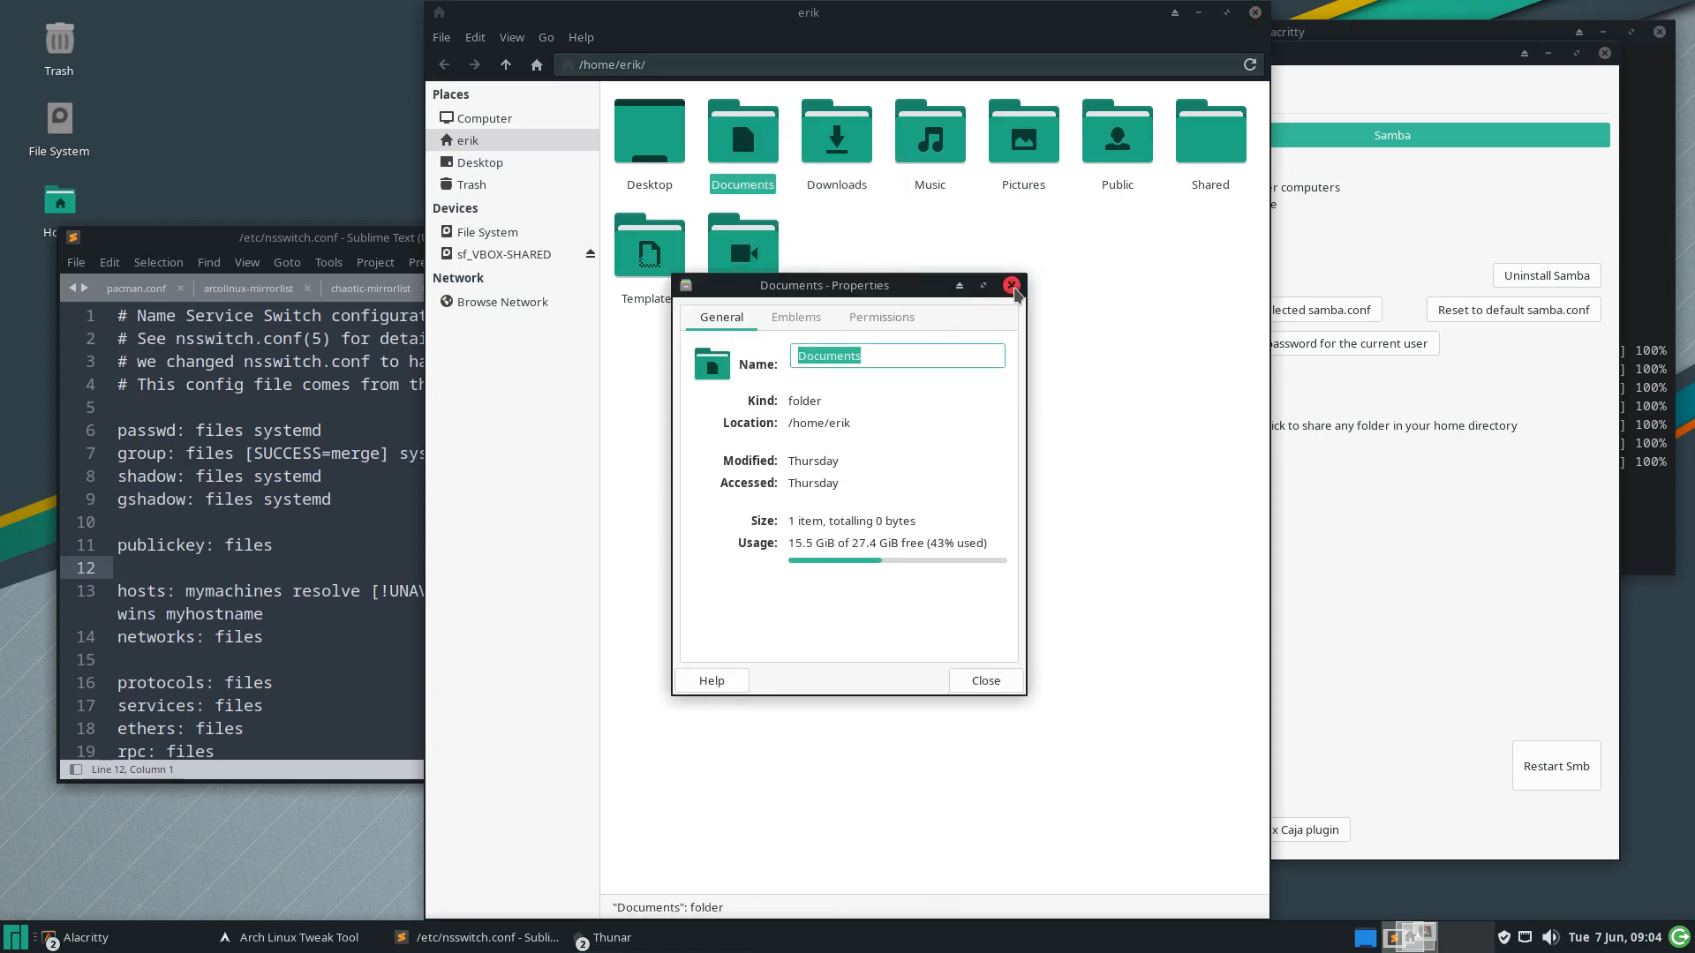
pyautogui.click(1011, 285)
# Create a folder named 1992 inside Music and close the file manager
pyautogui.click(837, 137)
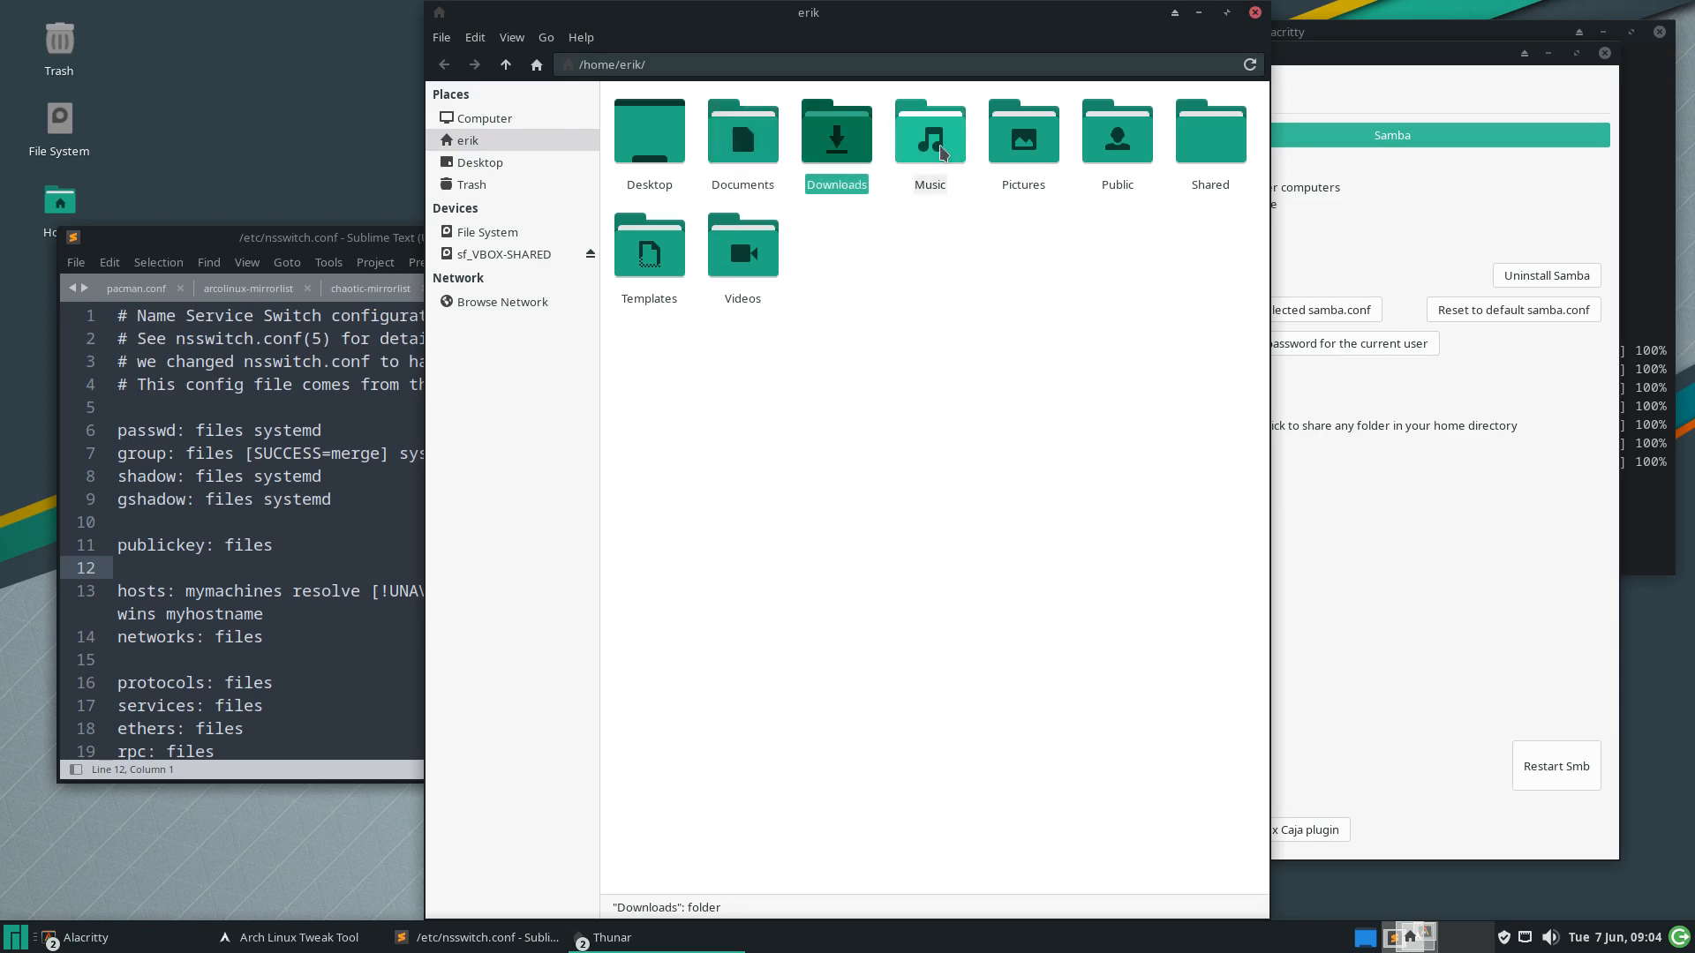
pyautogui.doubleClick(933, 148)
pyautogui.rightClick(866, 203)
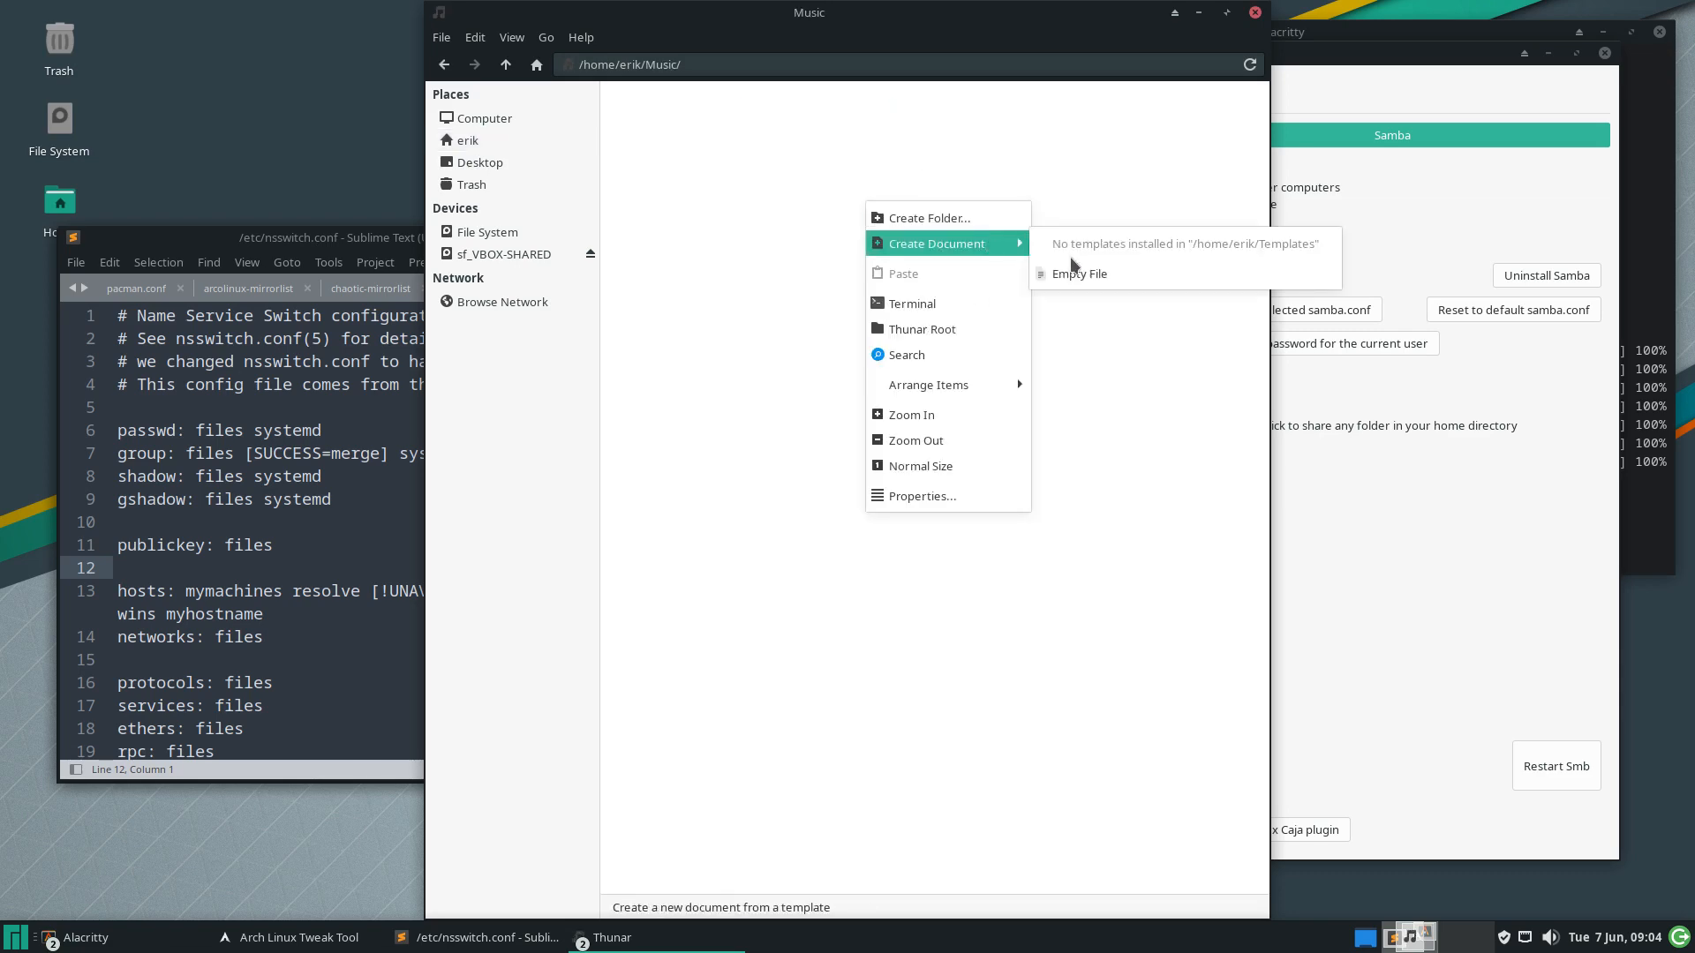
pyautogui.click(982, 221)
pyautogui.write('1992')
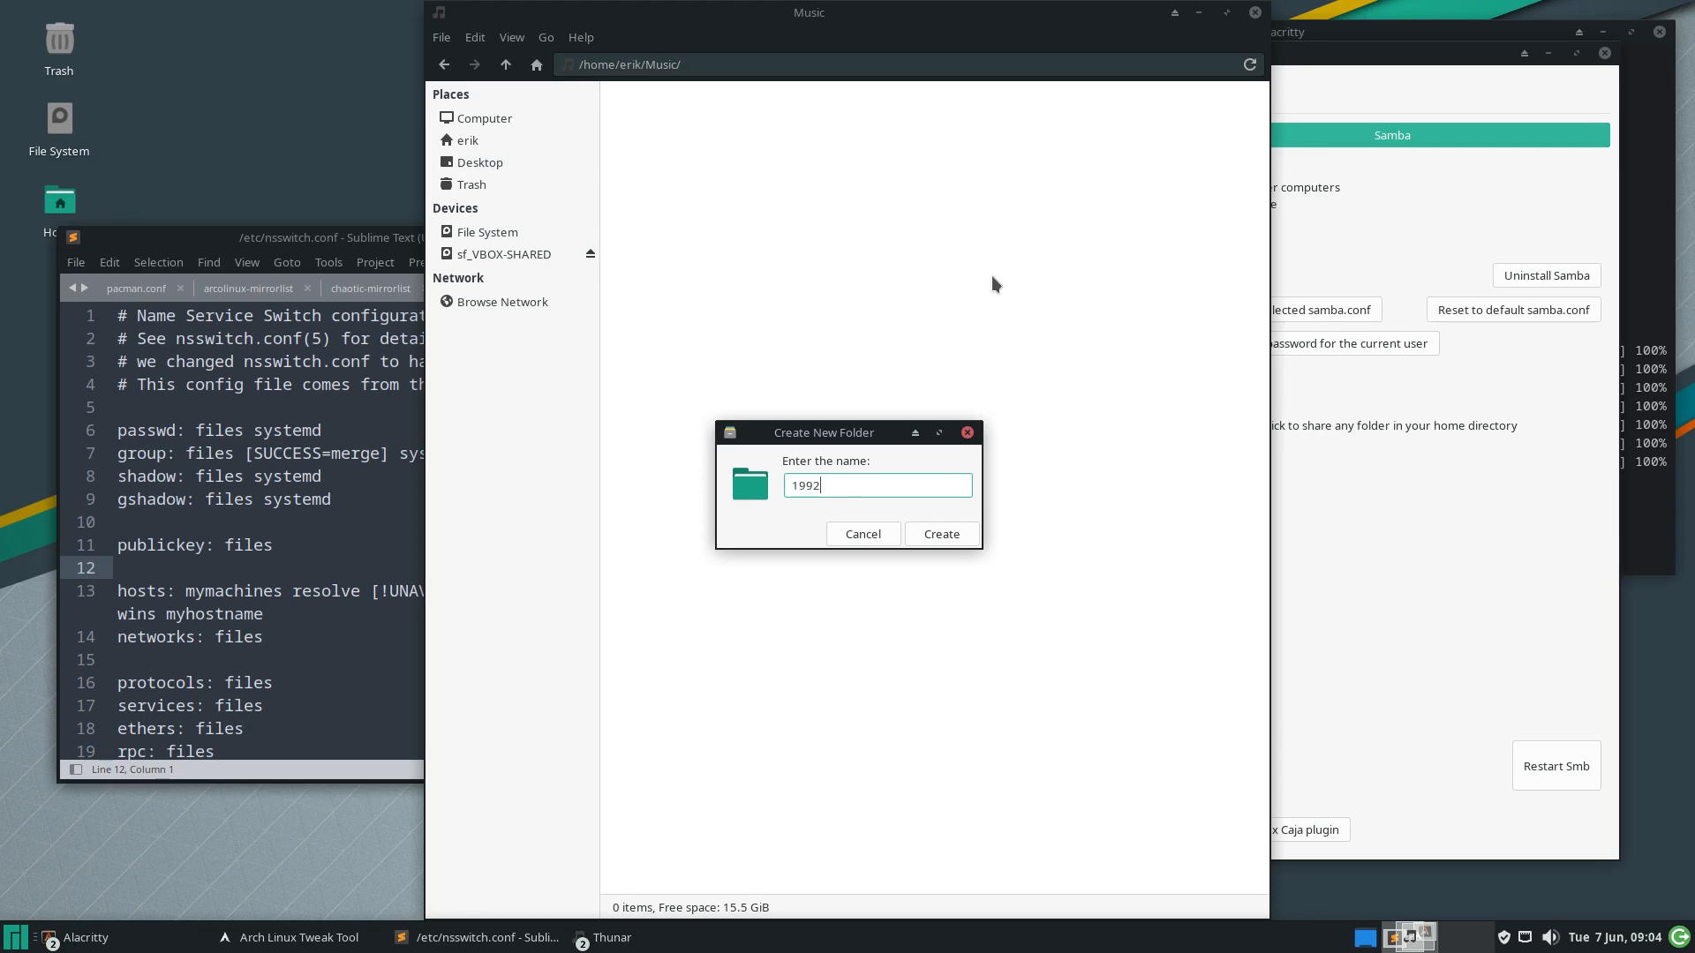
pyautogui.press('Return')
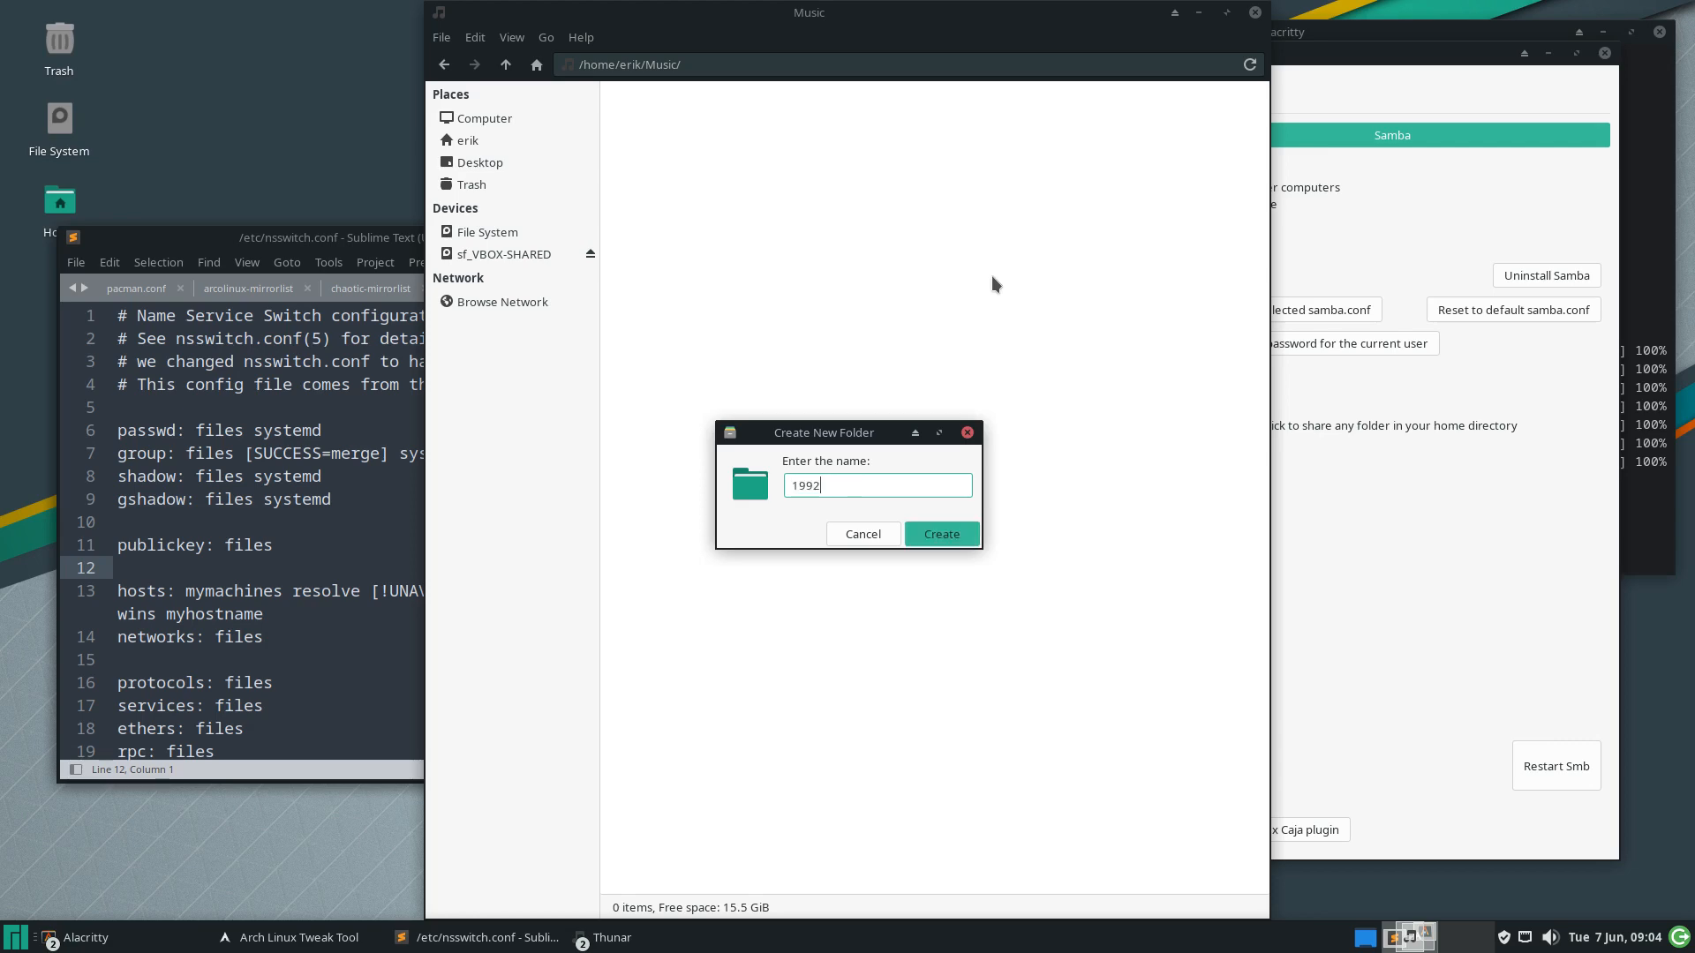
pyautogui.rightClick(645, 166)
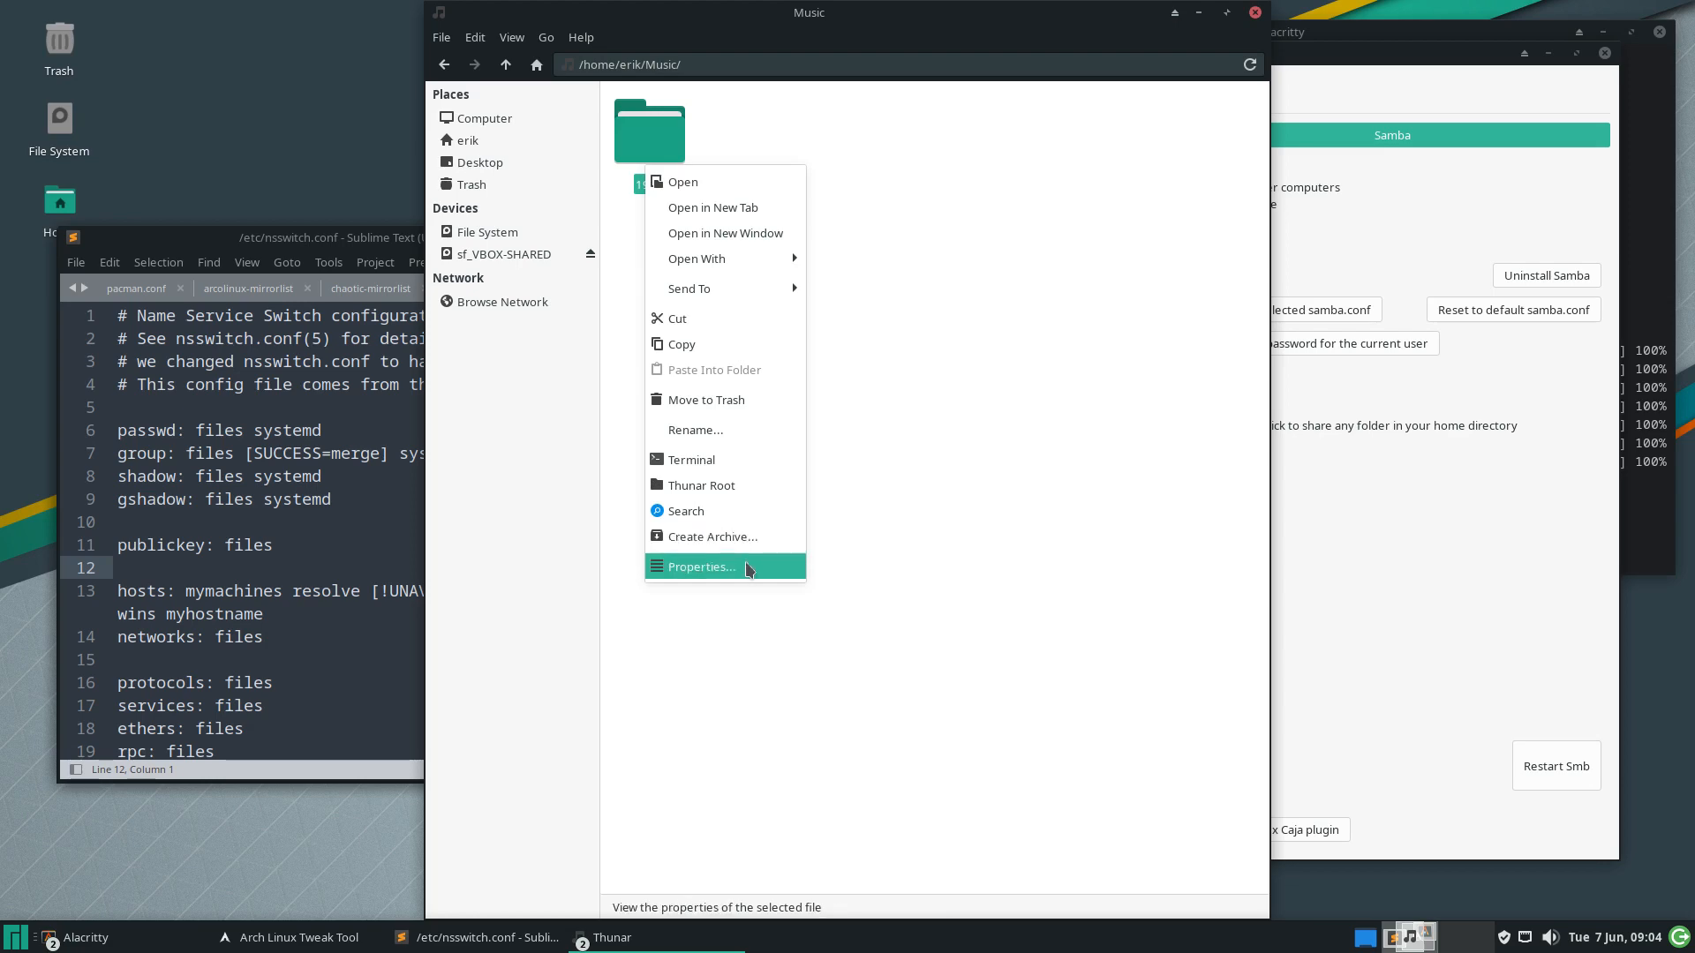
pyautogui.click(930, 477)
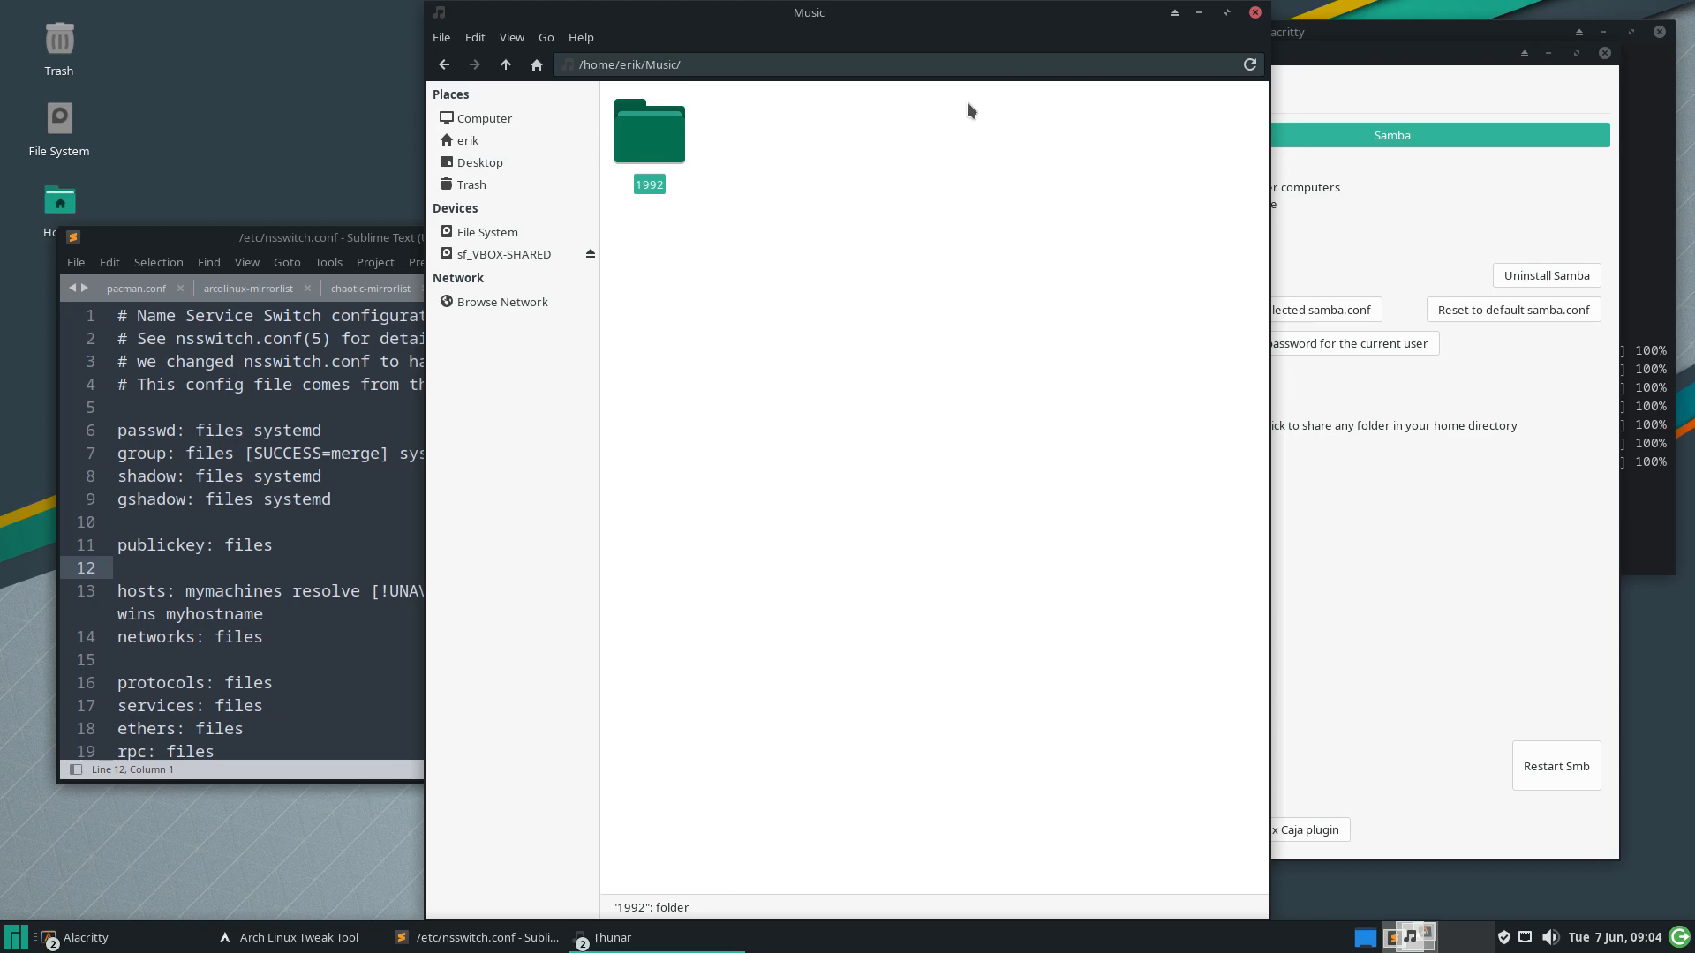
pyautogui.click(1254, 12)
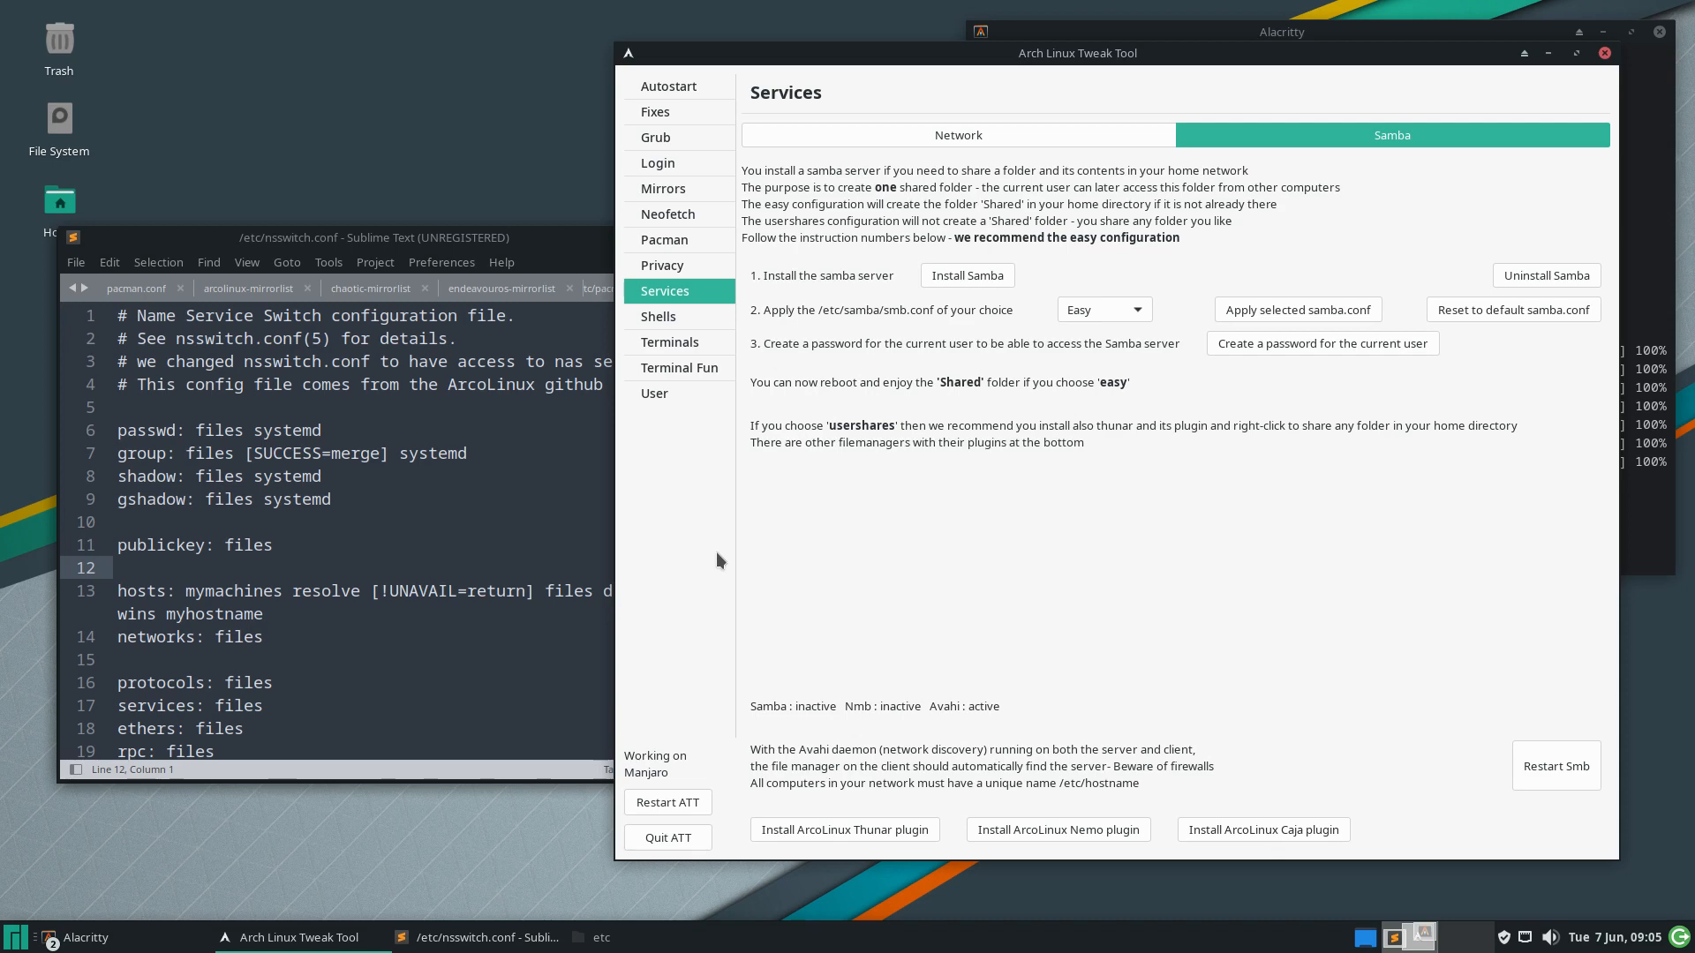
# Go to ATT's Shells page and show hidden files in the home folder
pyautogui.click(681, 319)
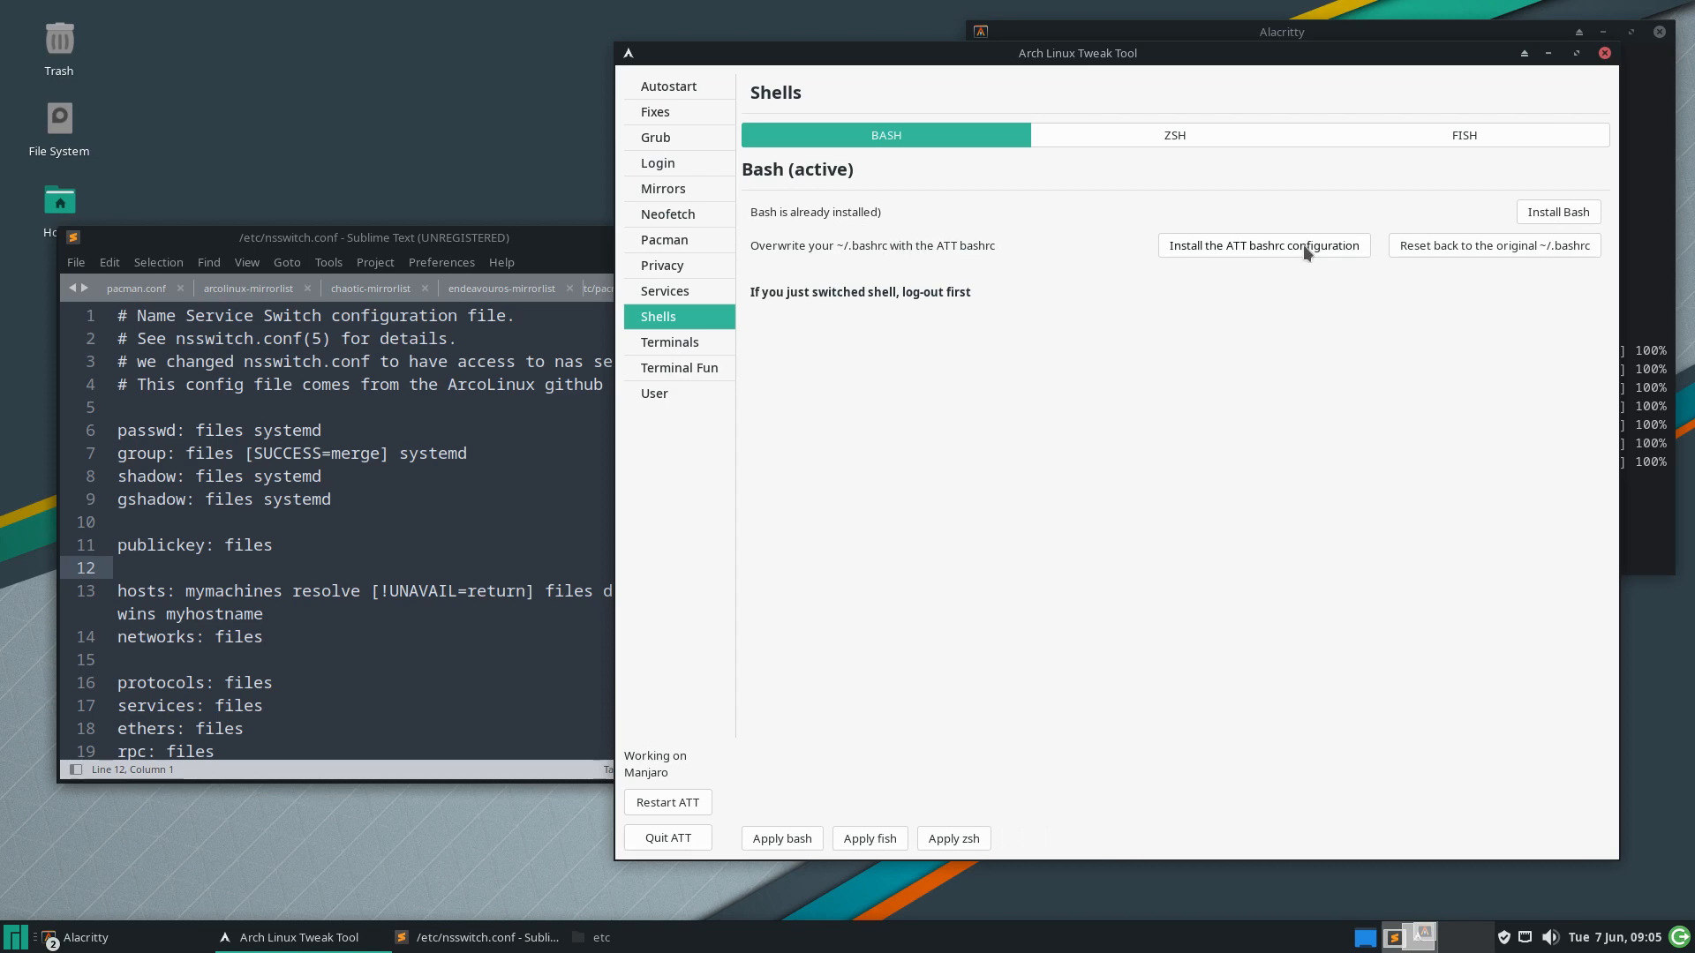
pyautogui.click(219, 132)
pyautogui.doubleClick(53, 215)
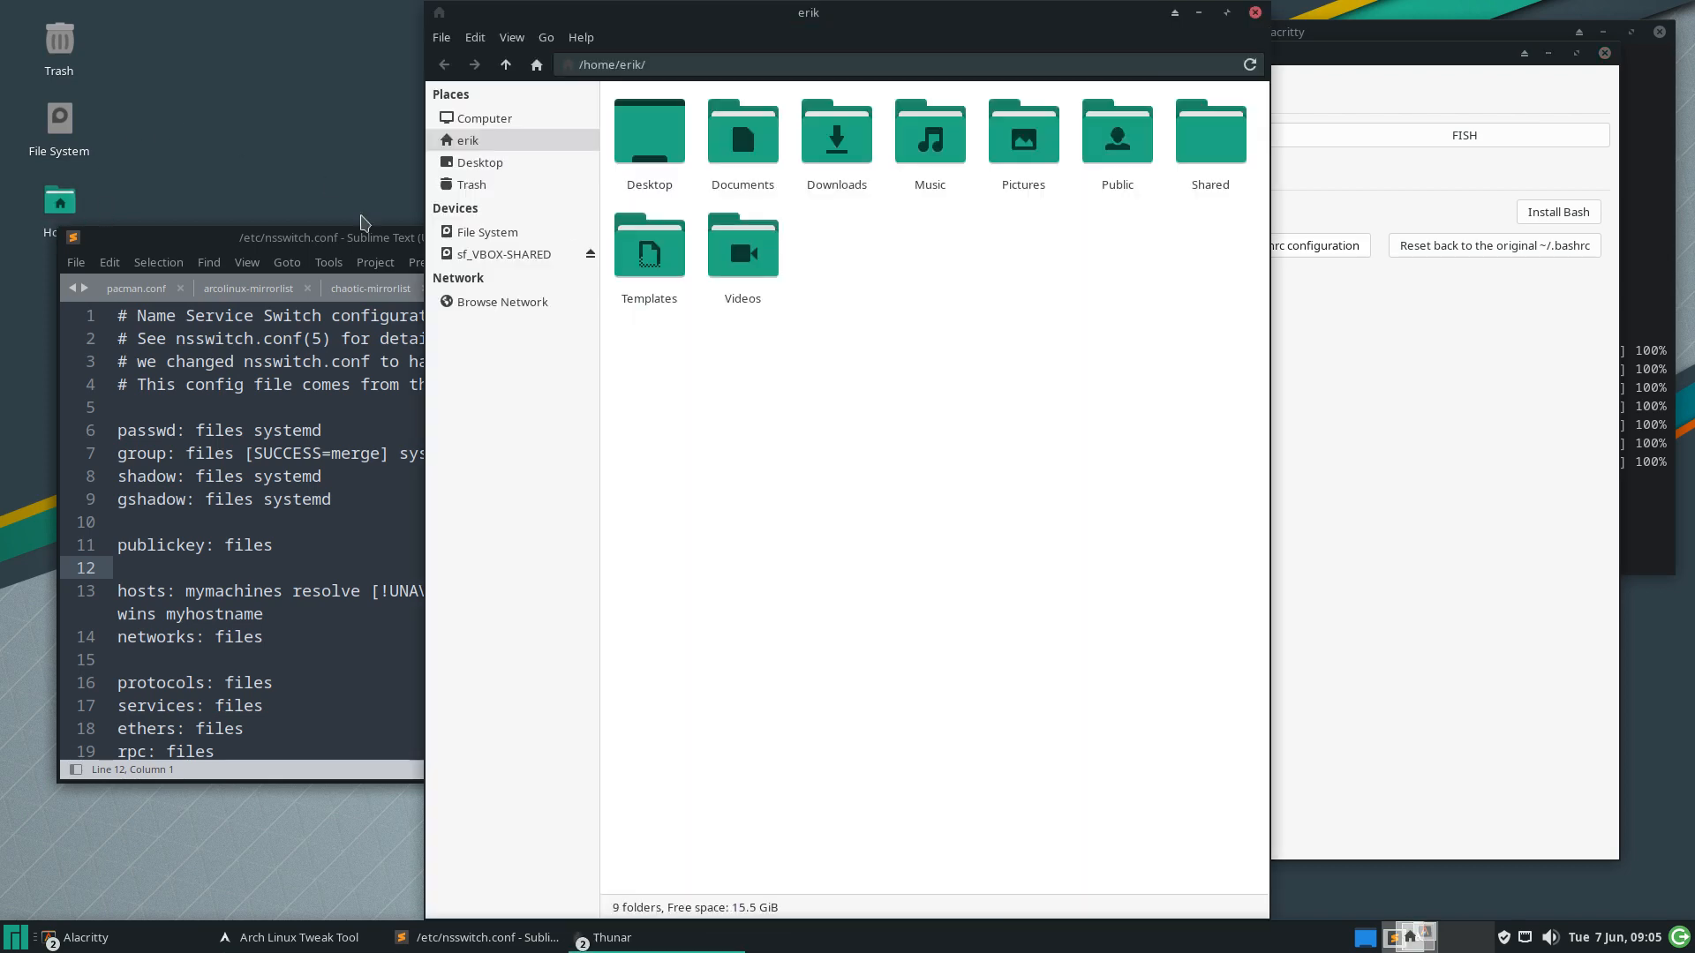
pyautogui.hotkey('ctrl', 'h')
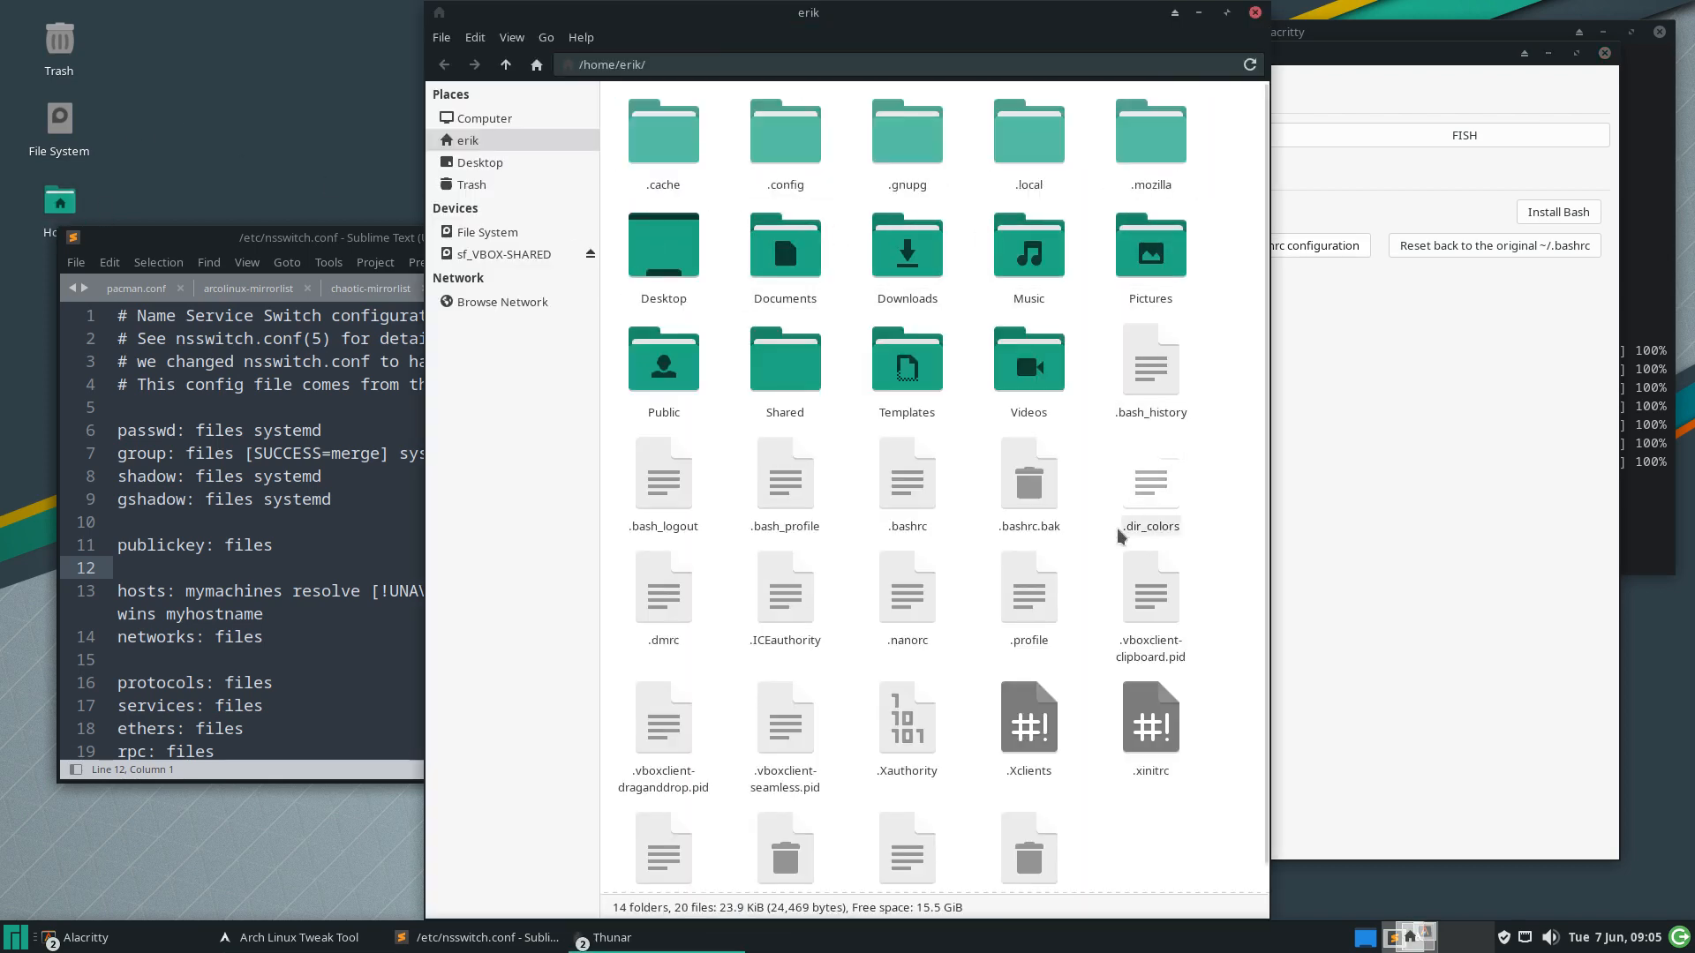
pyautogui.click(907, 477)
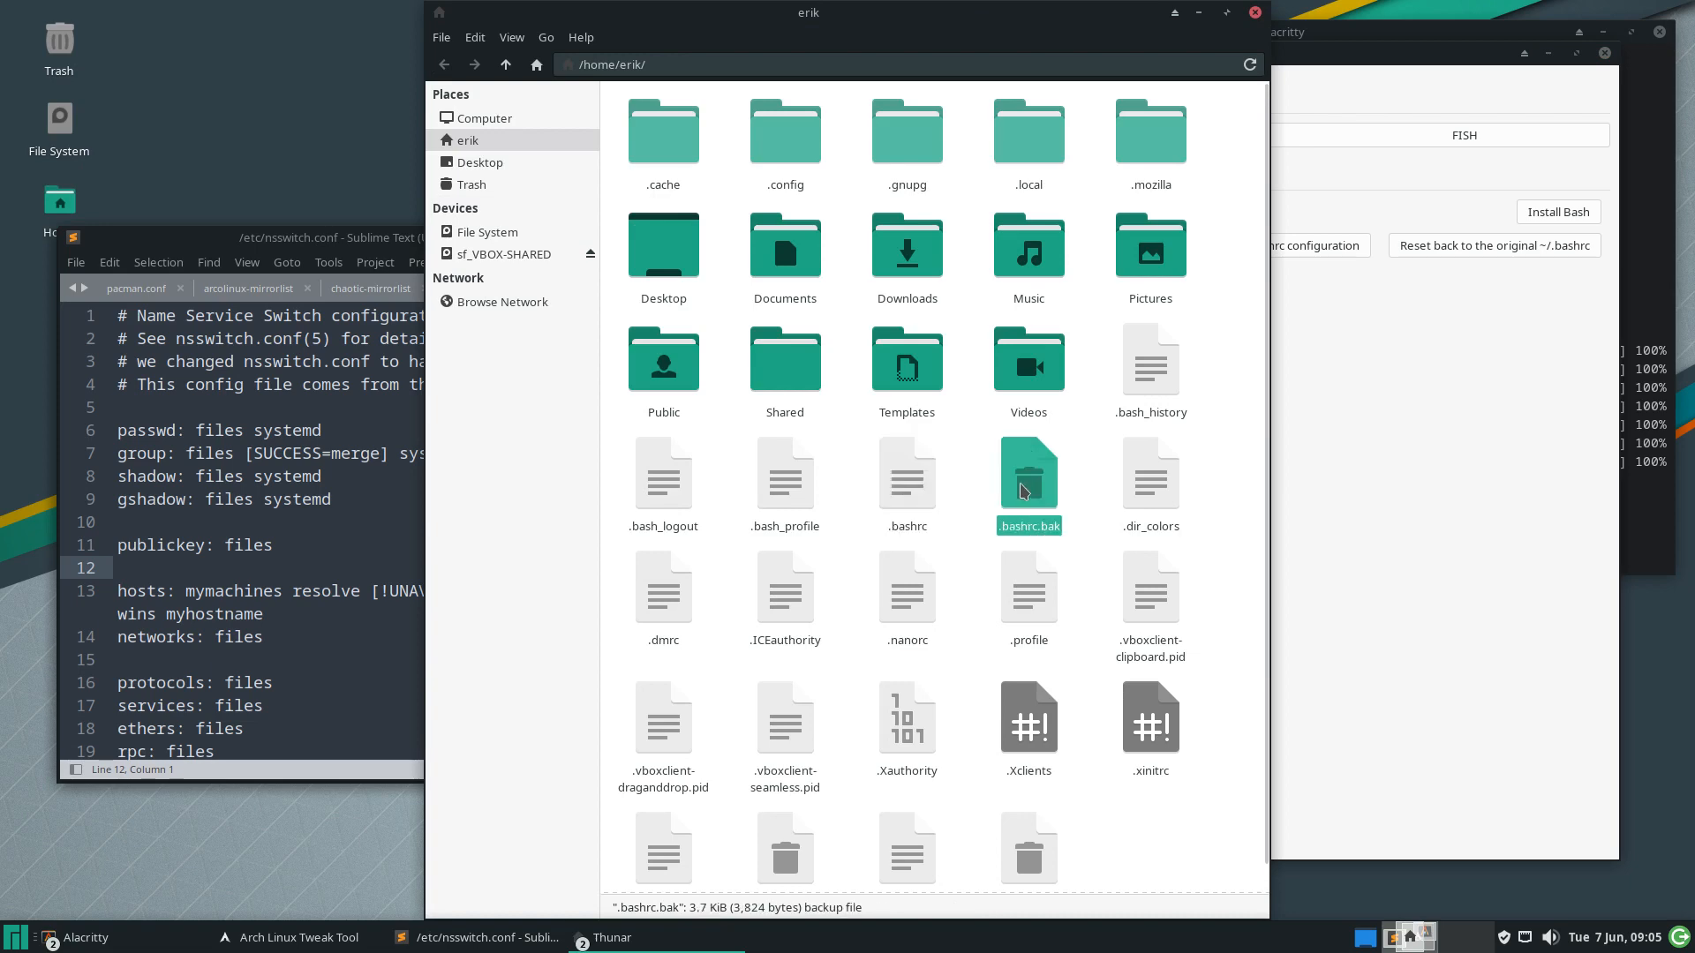
pyautogui.scroll(-1, 995, 658)
pyautogui.click(1030, 830)
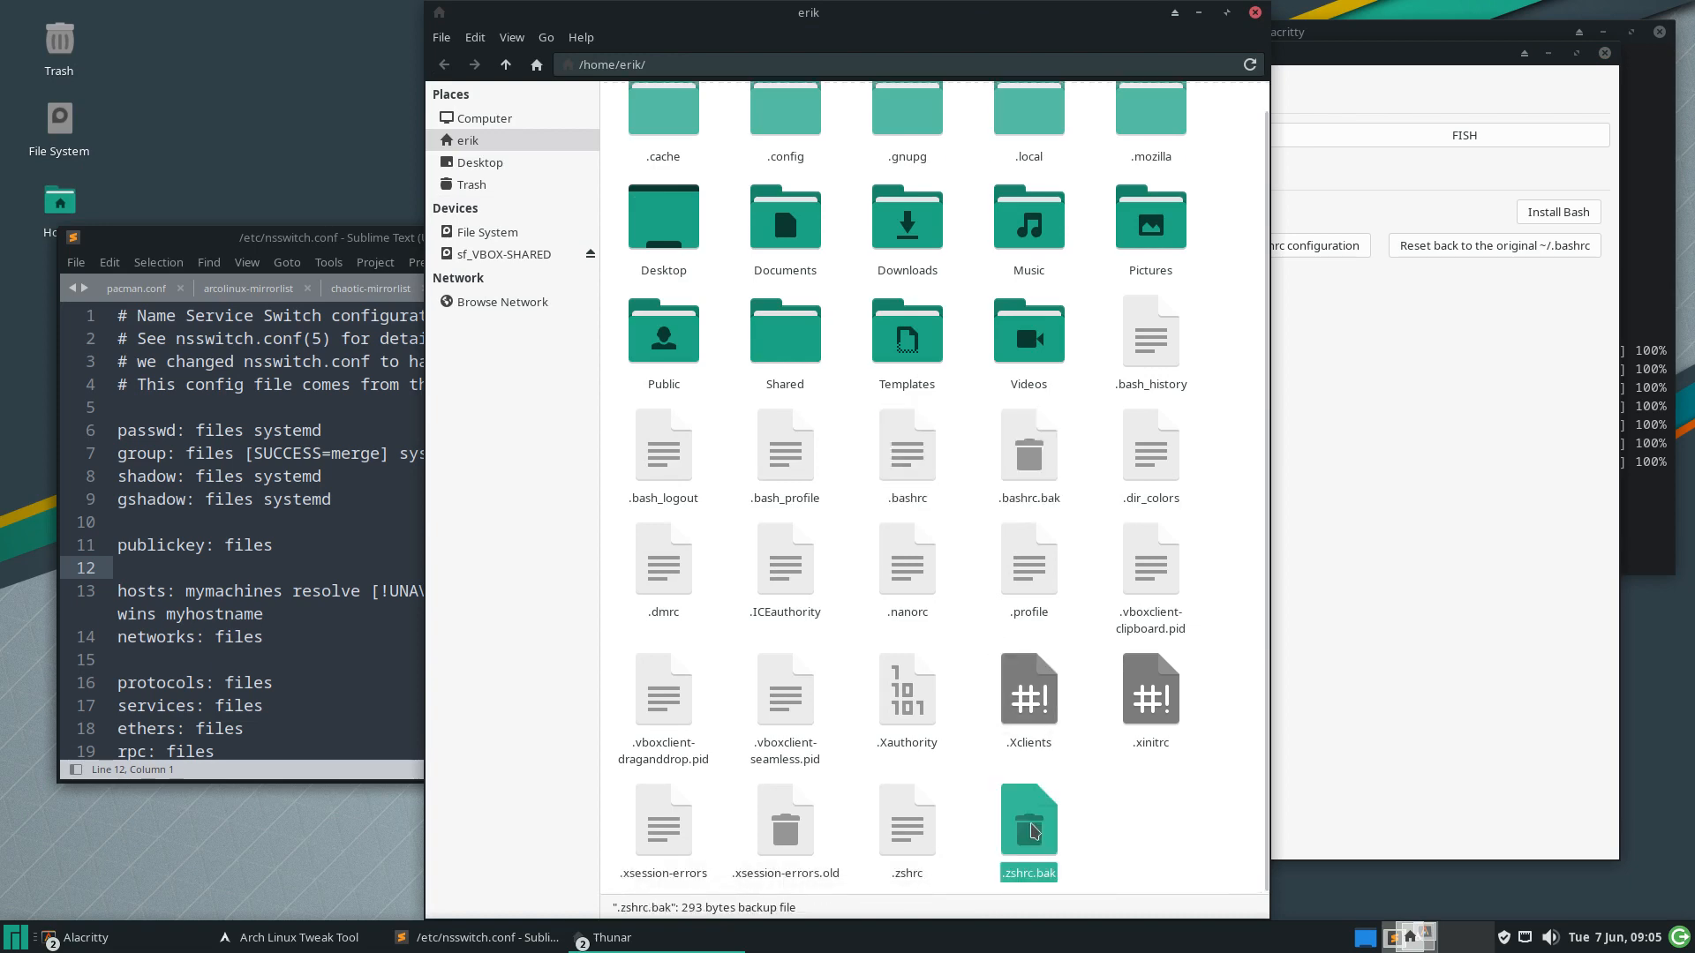
pyautogui.click(923, 834)
pyautogui.click(1035, 825)
# Open ~/.bashrc in Sublime Text and scroll to its neofetch | lolcat ending
pyautogui.doubleClick(919, 467)
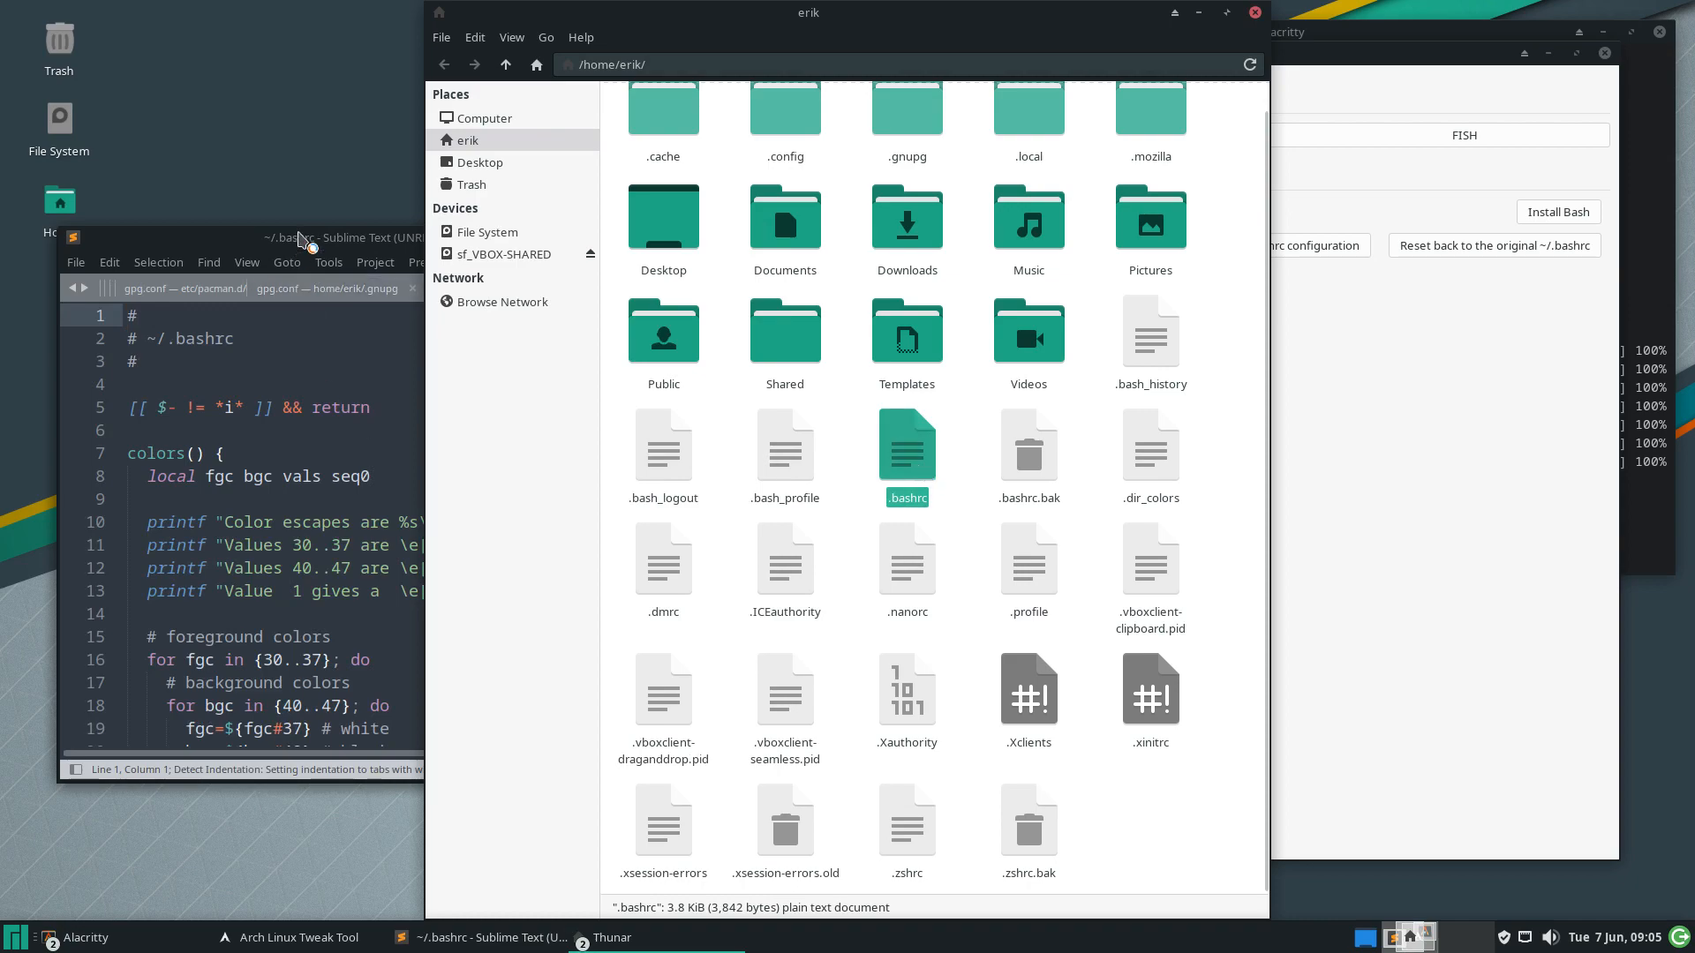
pyautogui.moveTo(300, 236); pyautogui.dragTo(3, 379)
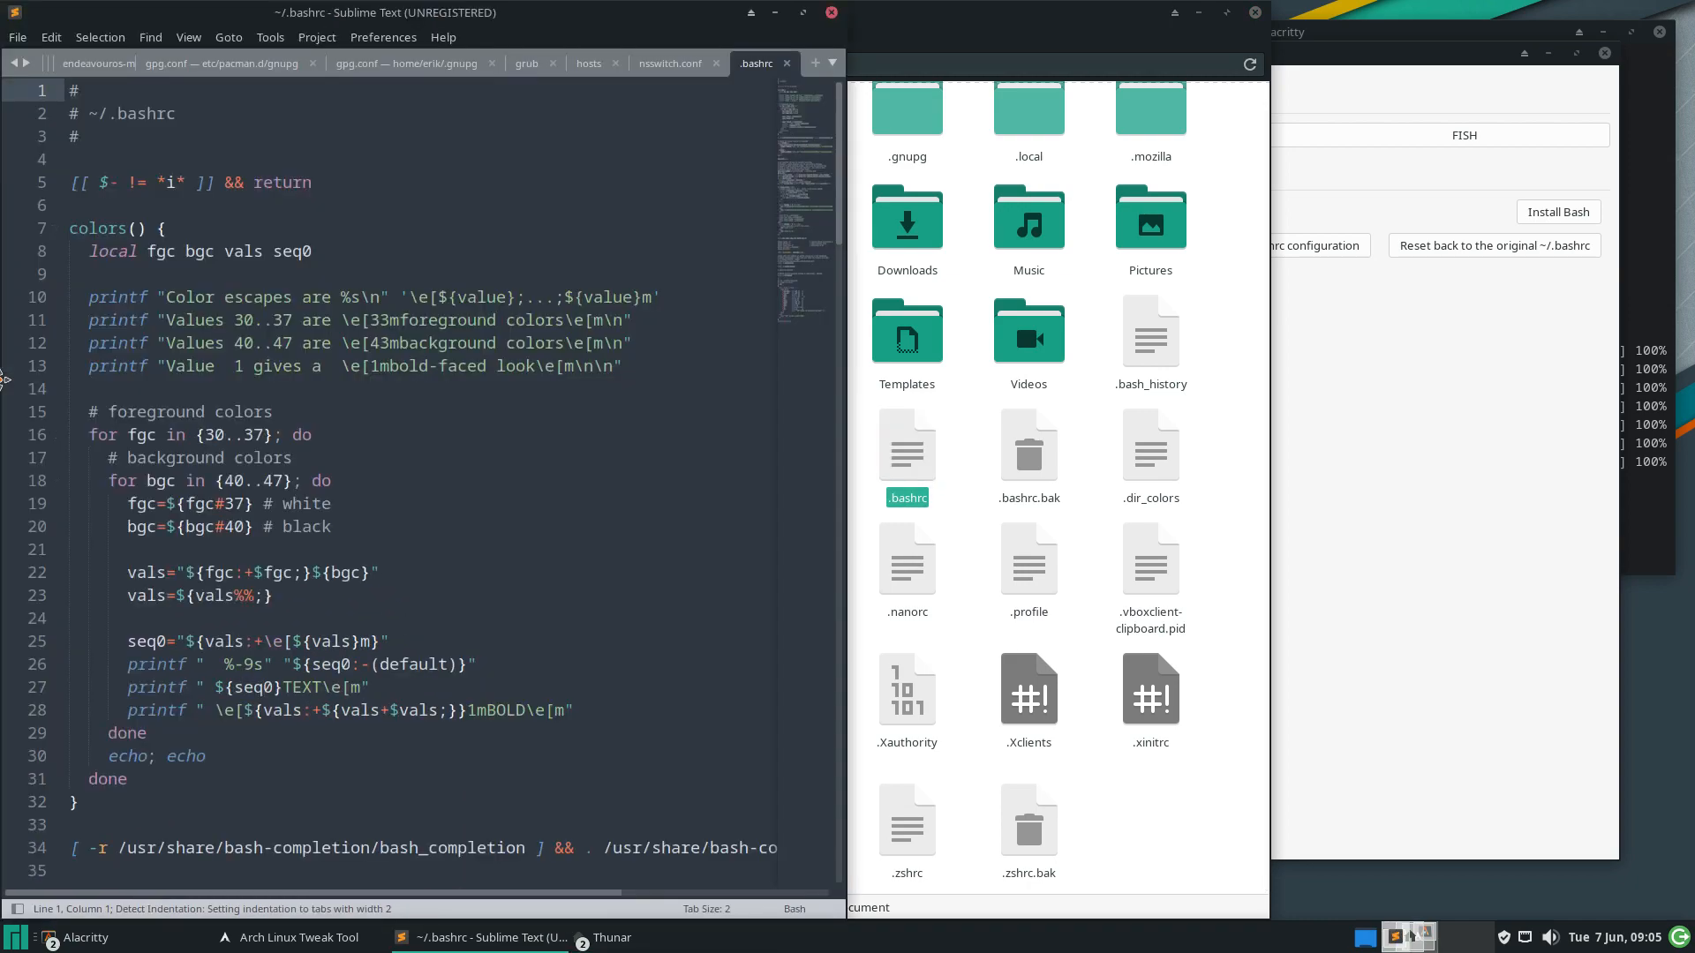
pyautogui.scroll(-8, 488, 456)
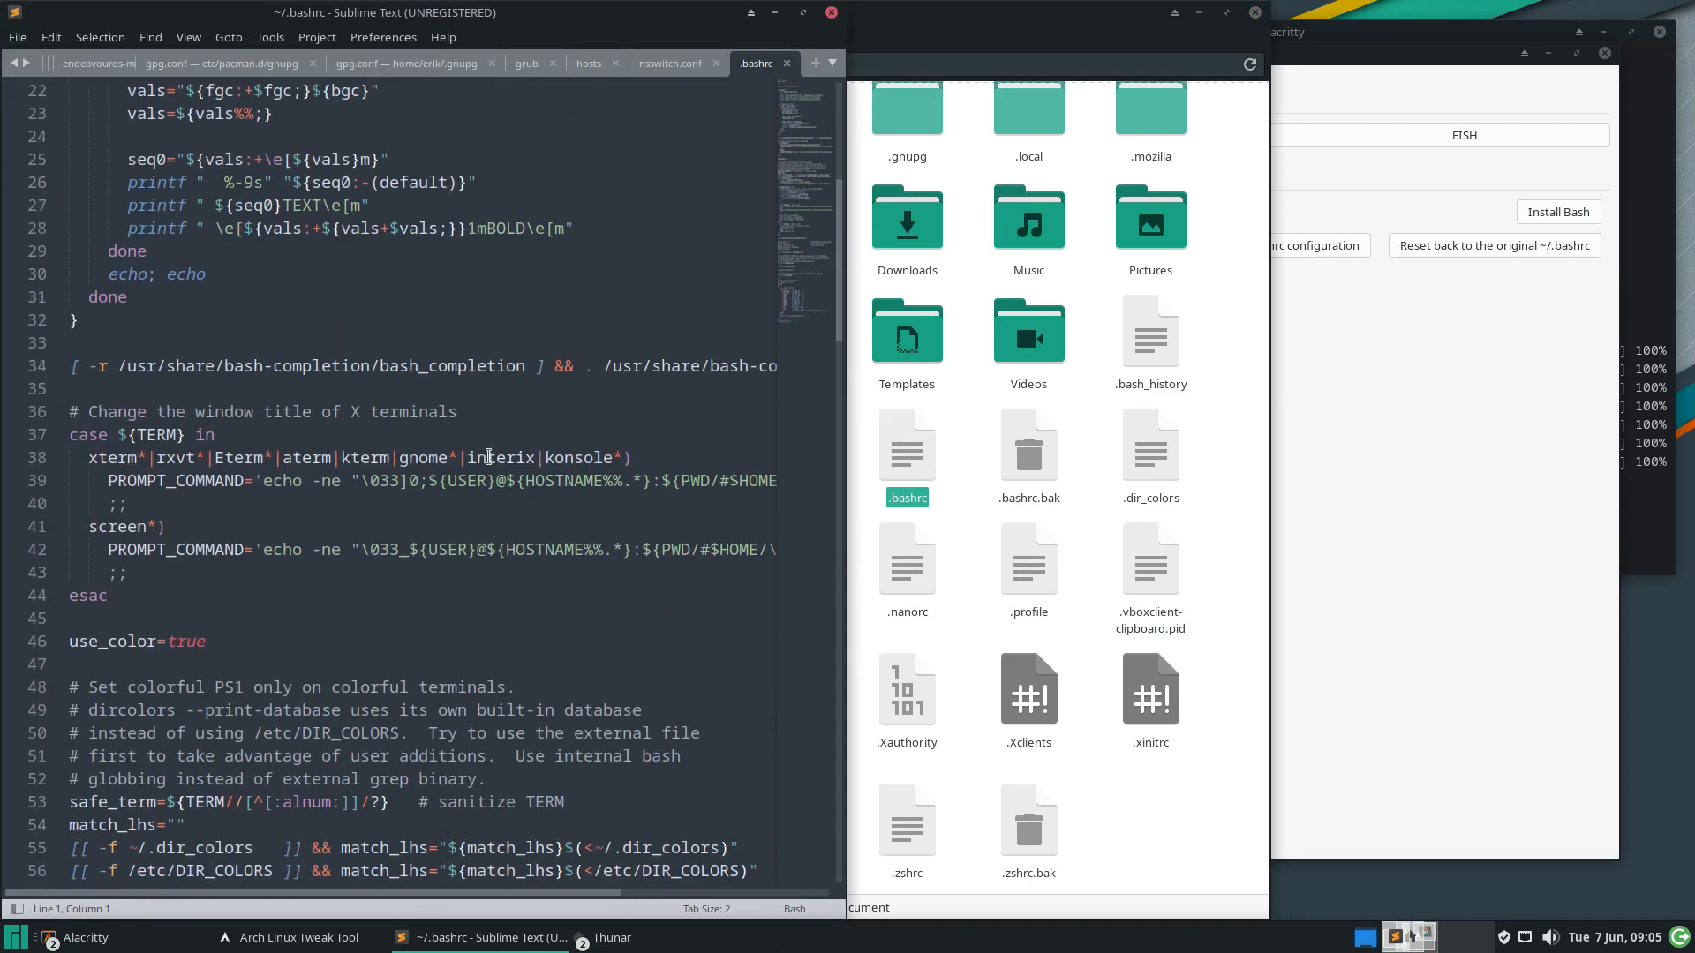
pyautogui.scroll(-18, 488, 457)
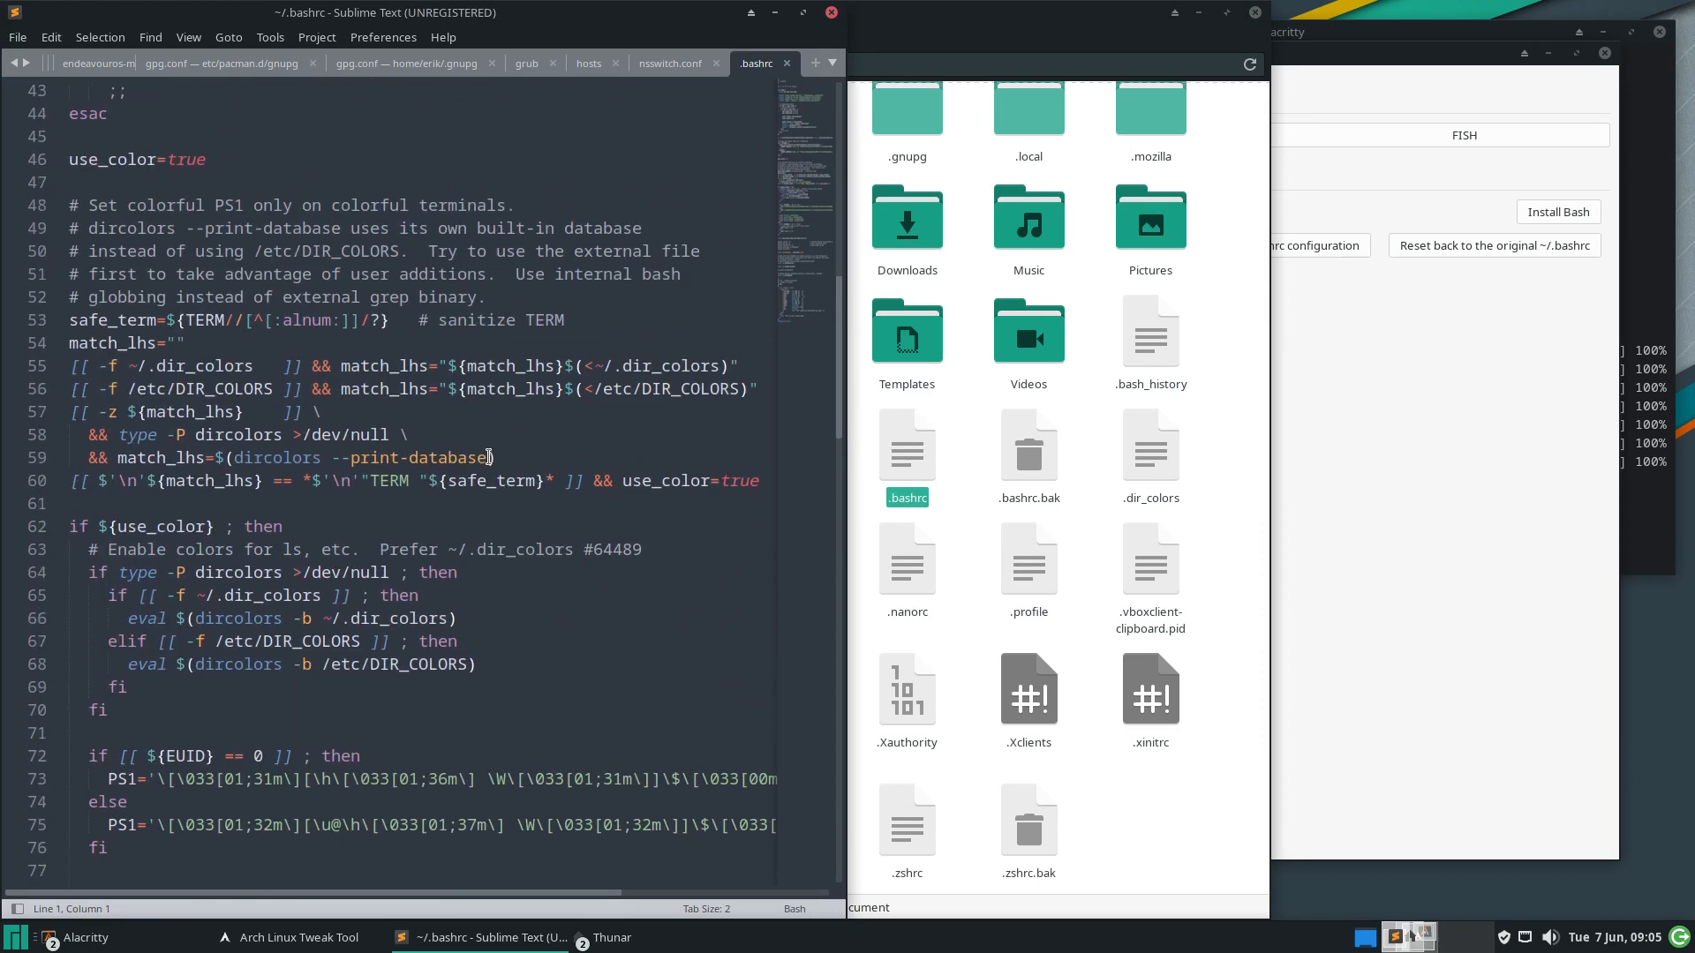
pyautogui.scroll(-11, 488, 456)
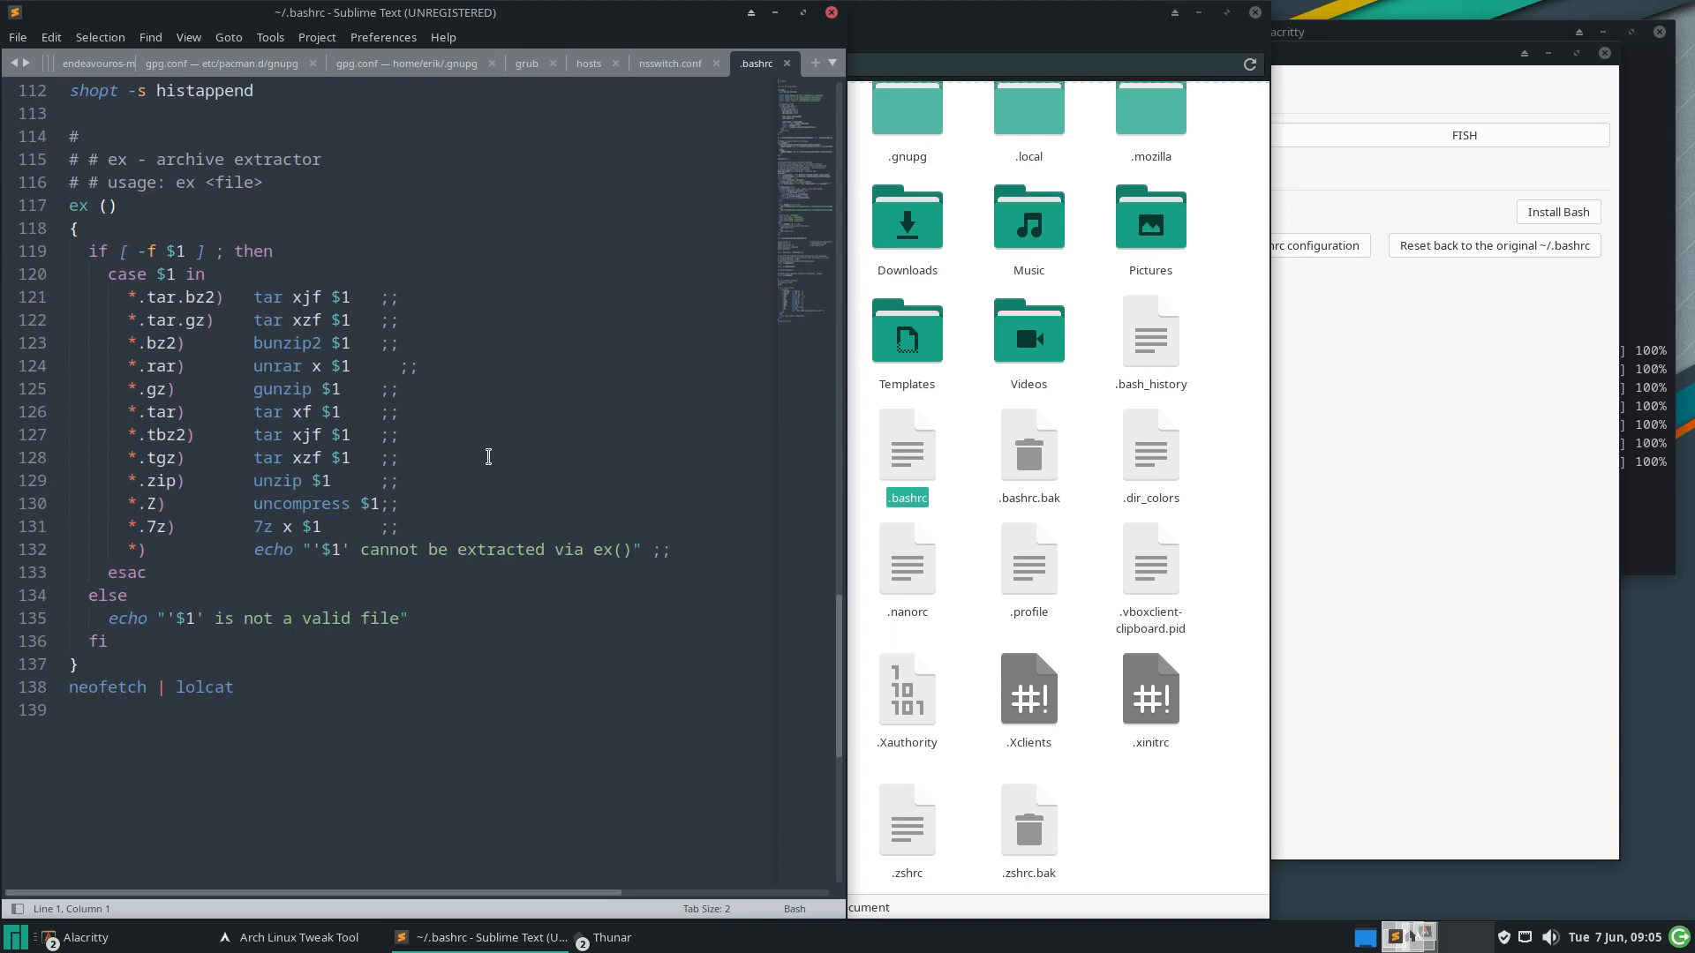
pyautogui.click(1329, 306)
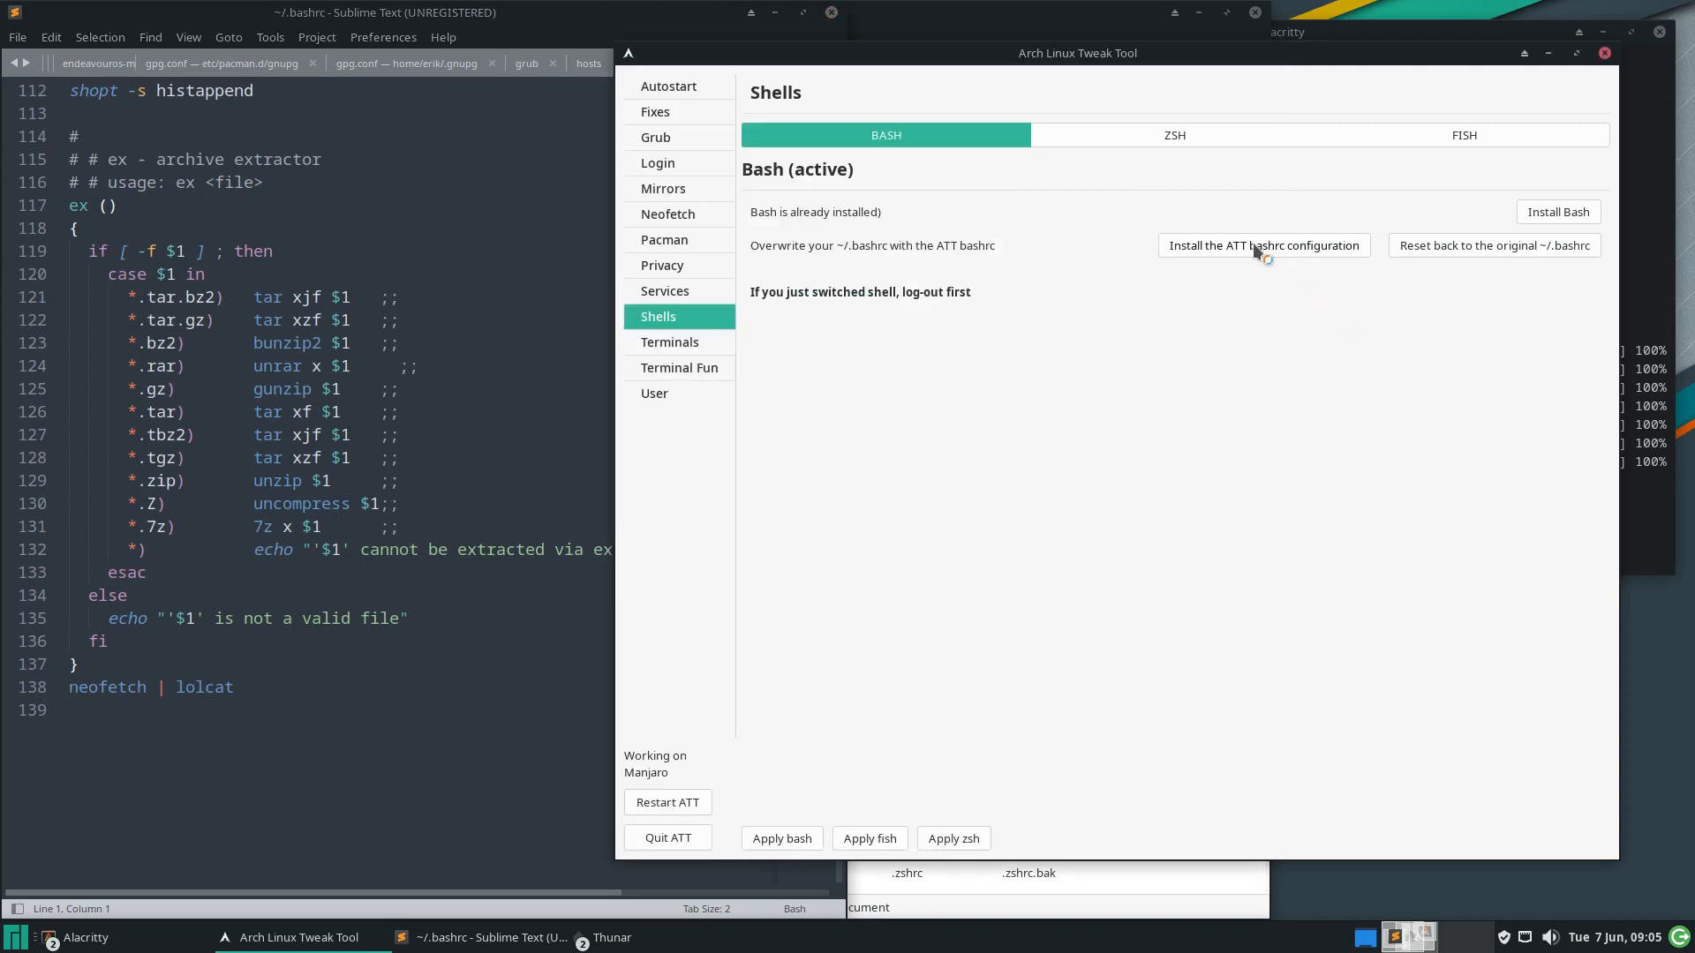
# Scroll through the reloaded ATT ~/.bashrc in Sublime Text
pyautogui.click(508, 296)
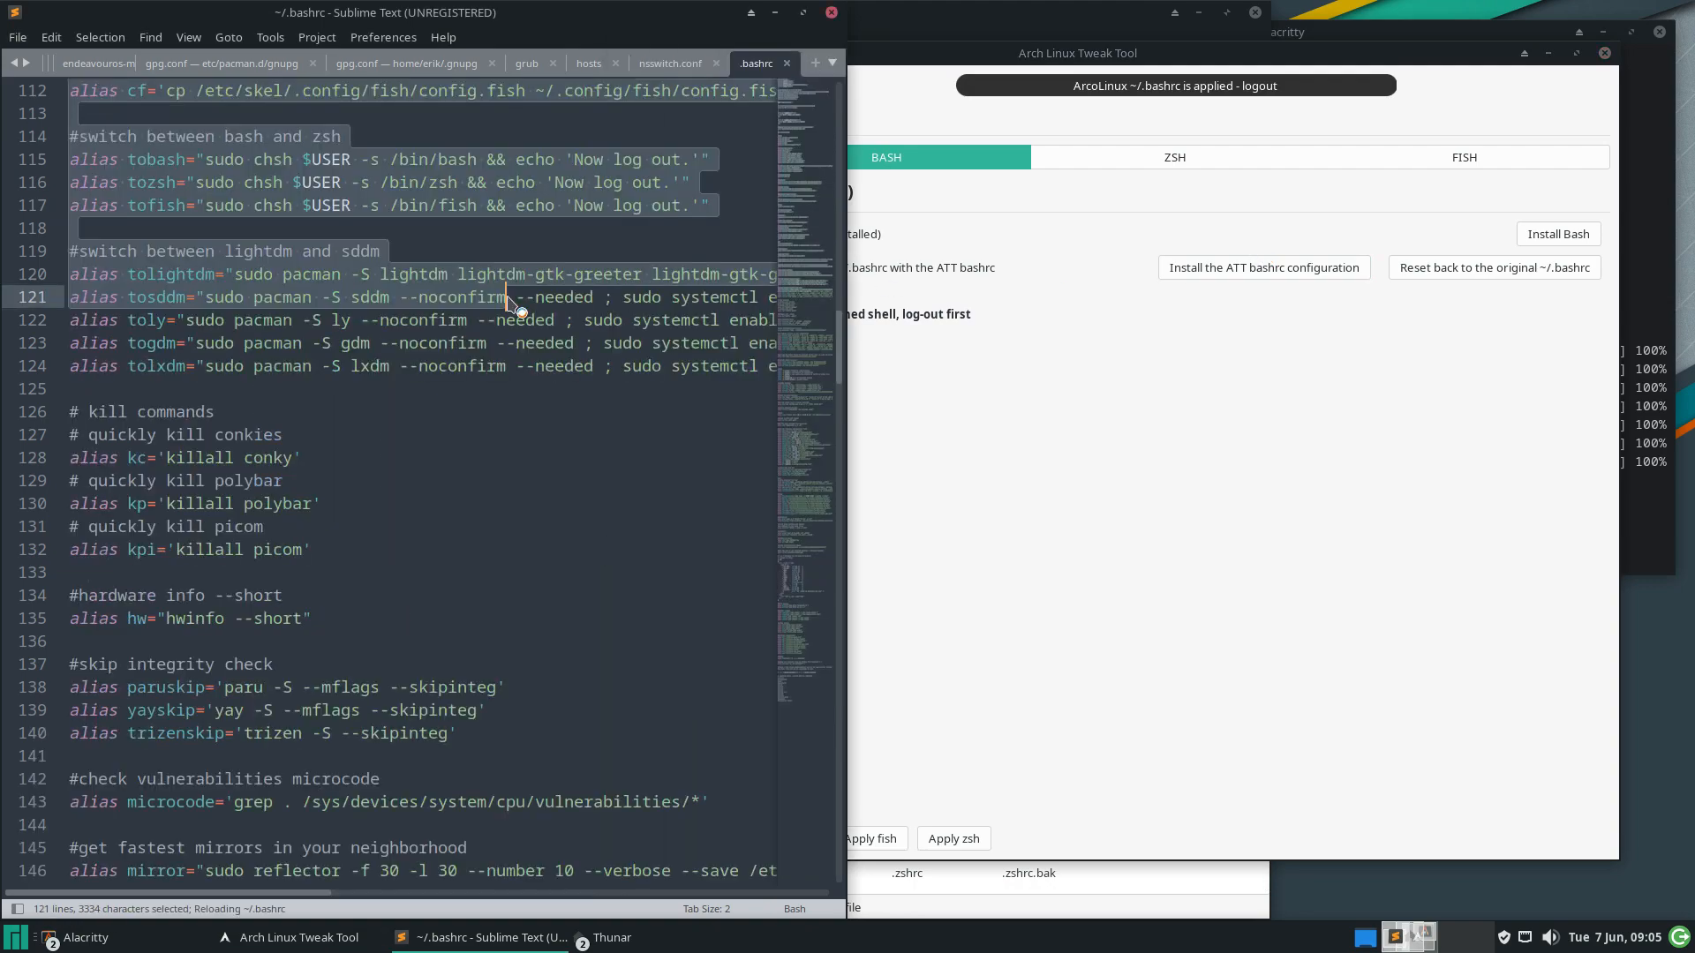
pyautogui.scroll(-20, 508, 296)
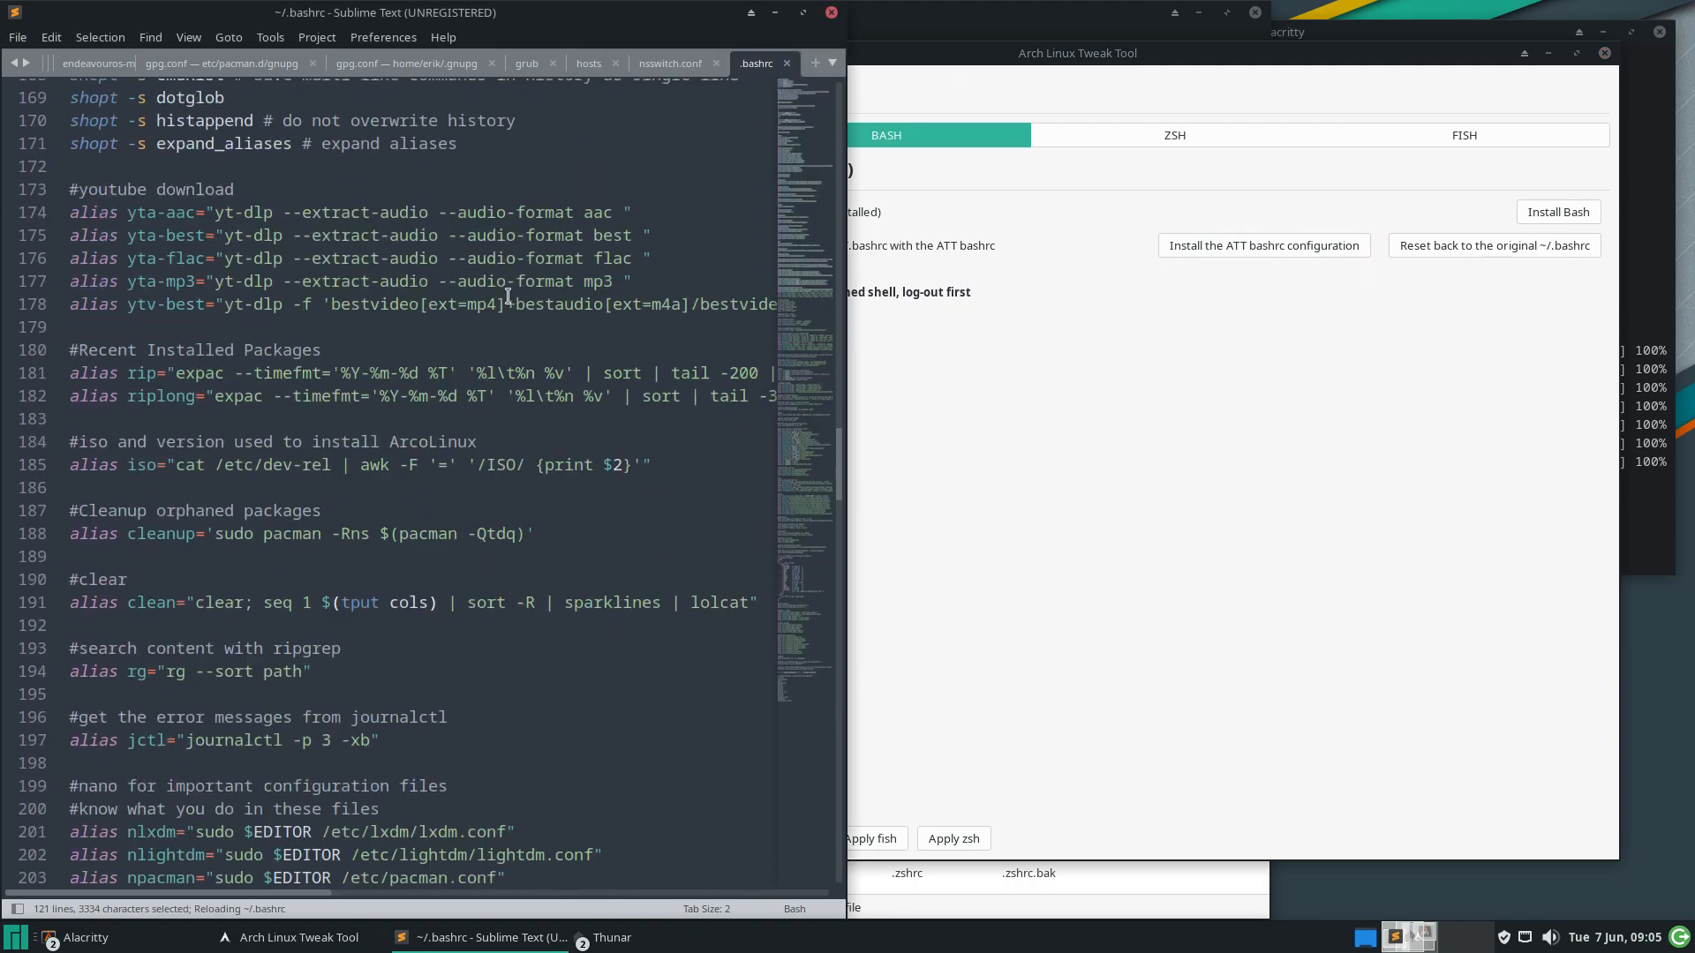
pyautogui.scroll(-11, 508, 296)
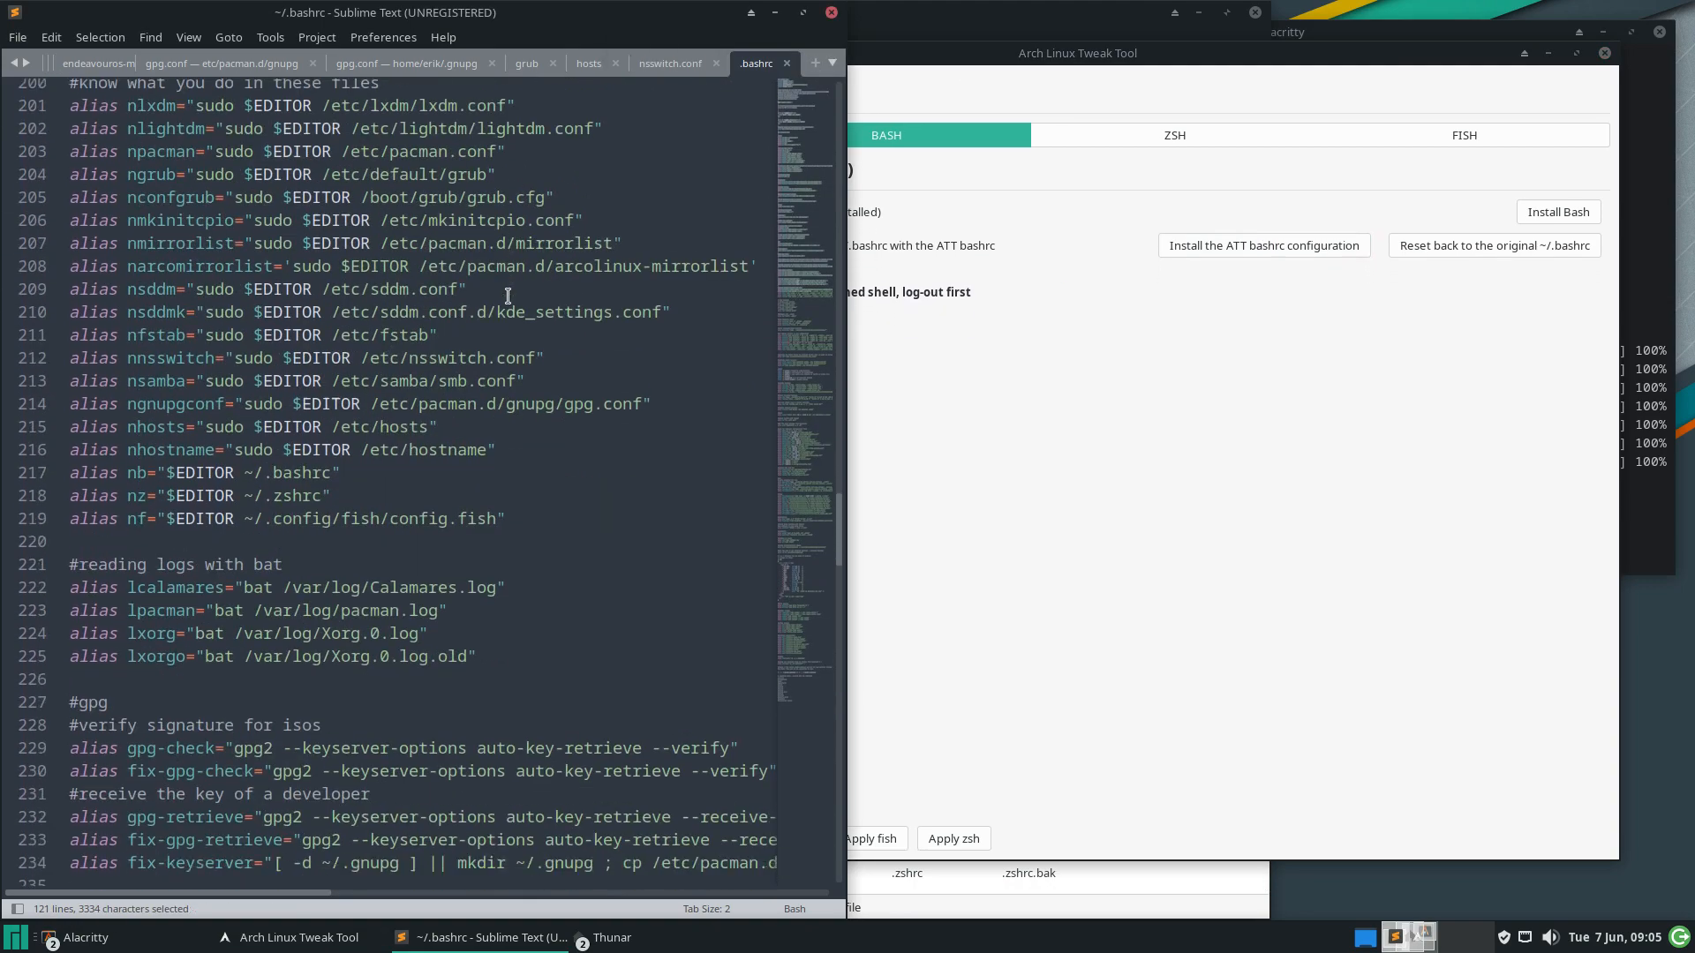
pyautogui.scroll(-5, 507, 296)
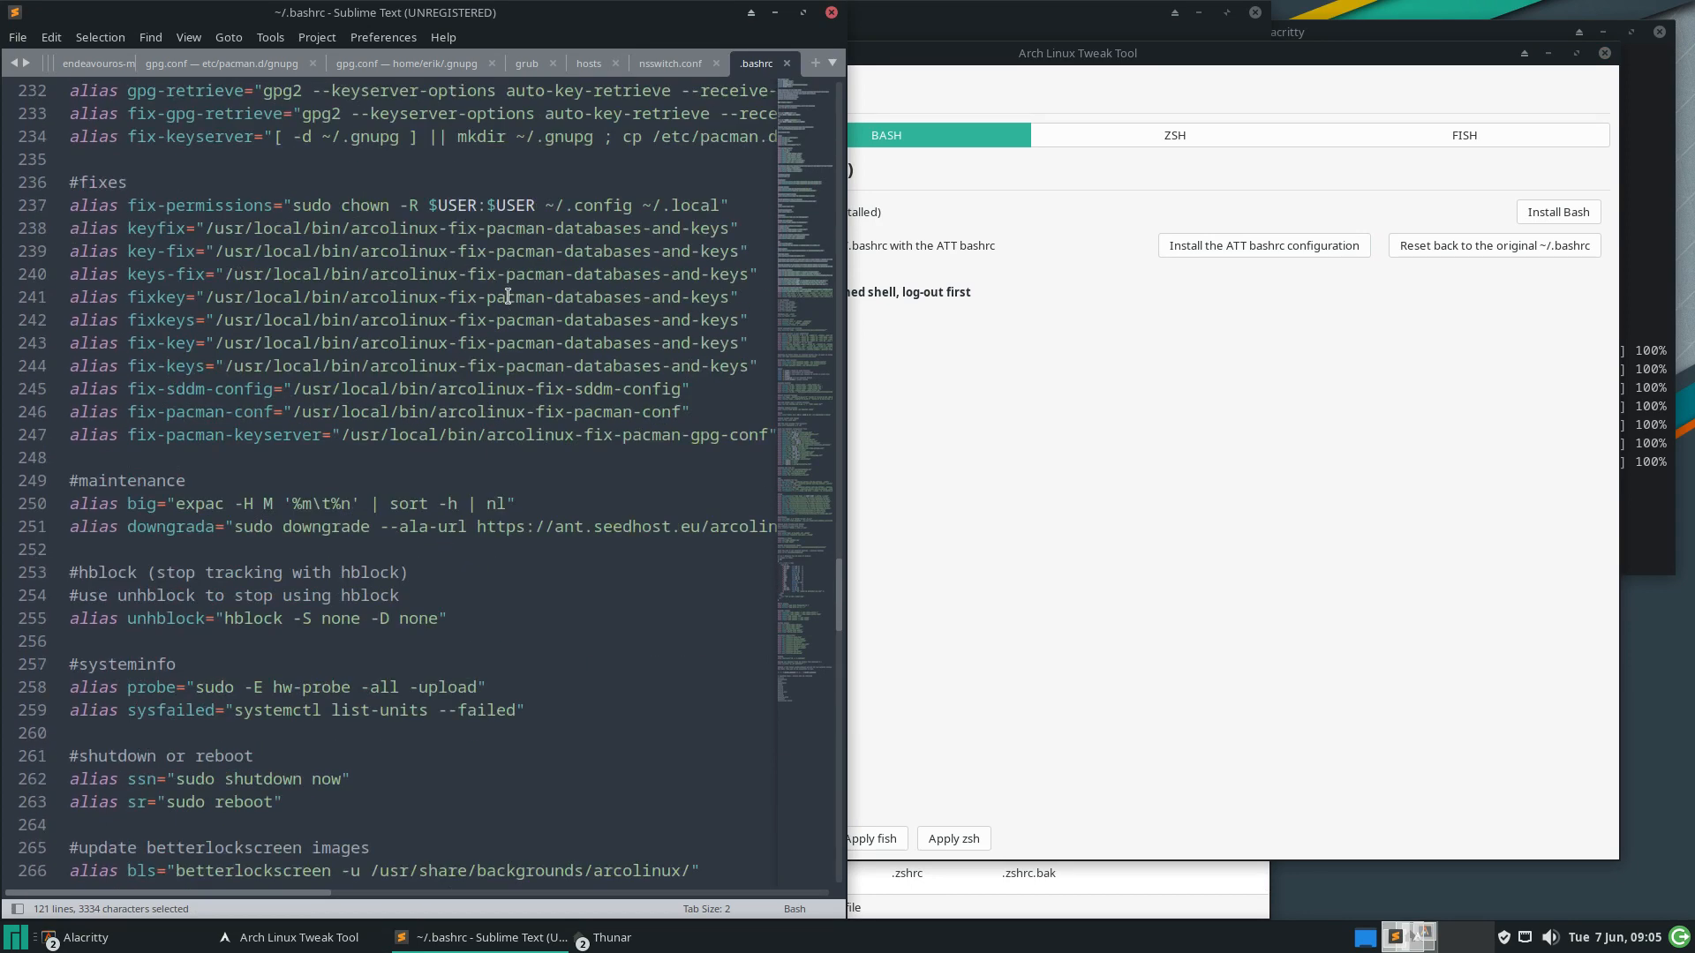
pyautogui.scroll(-20, 508, 296)
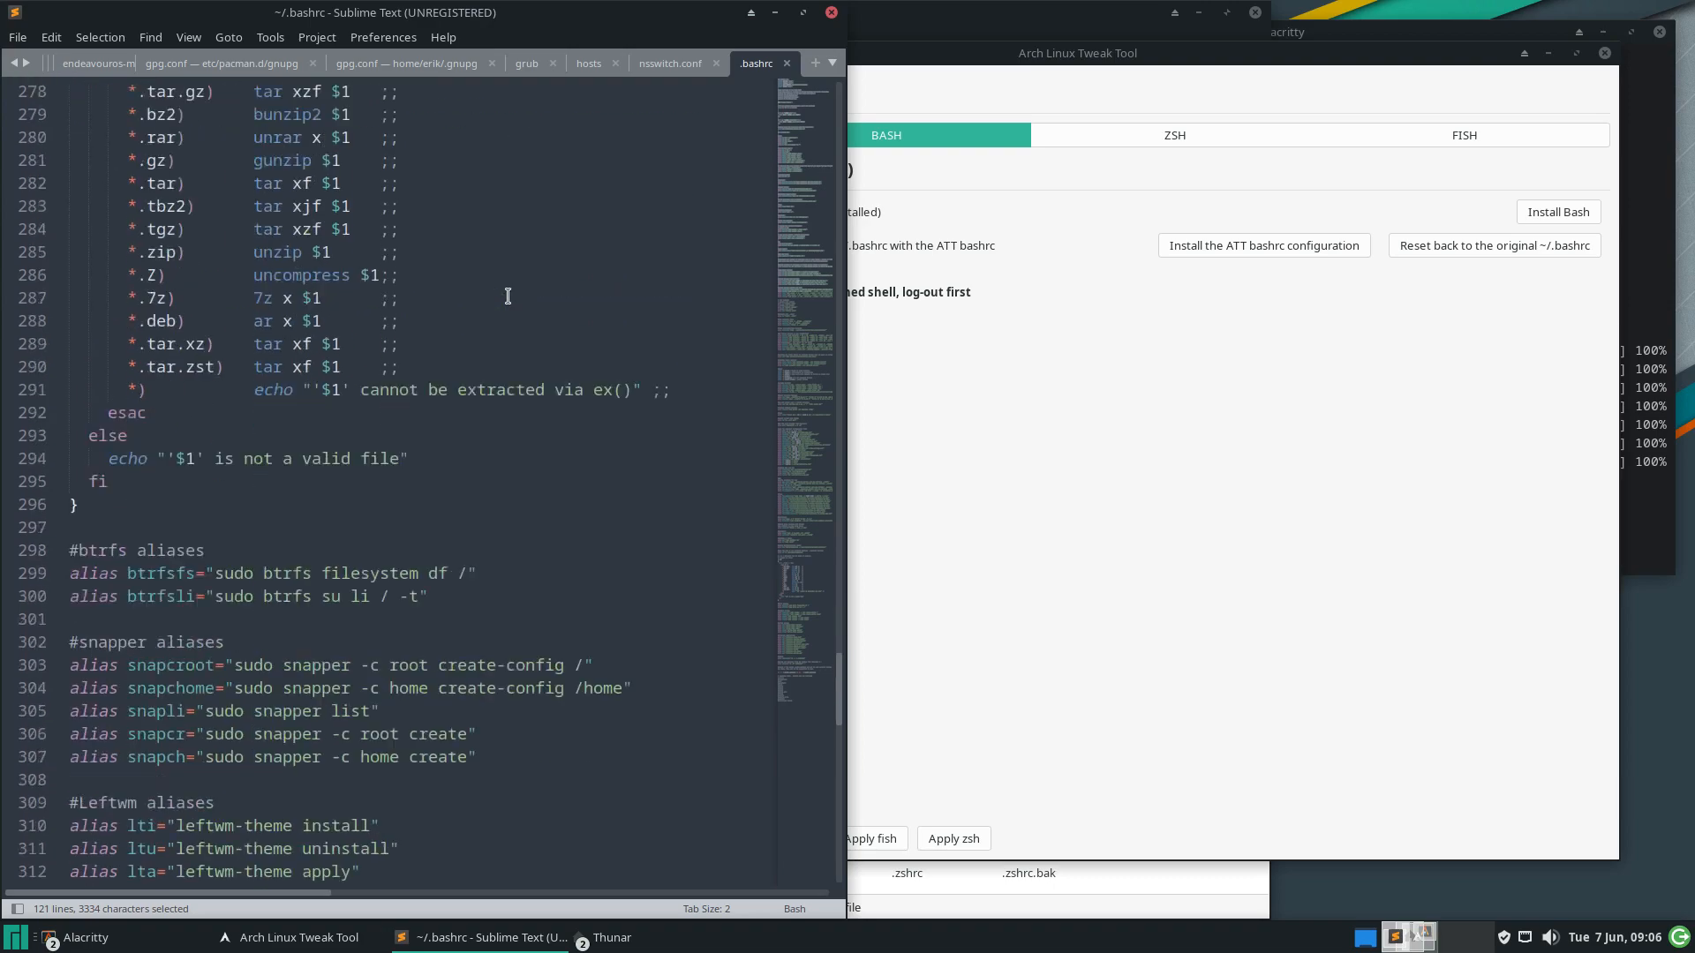
pyautogui.scroll(-16, 508, 296)
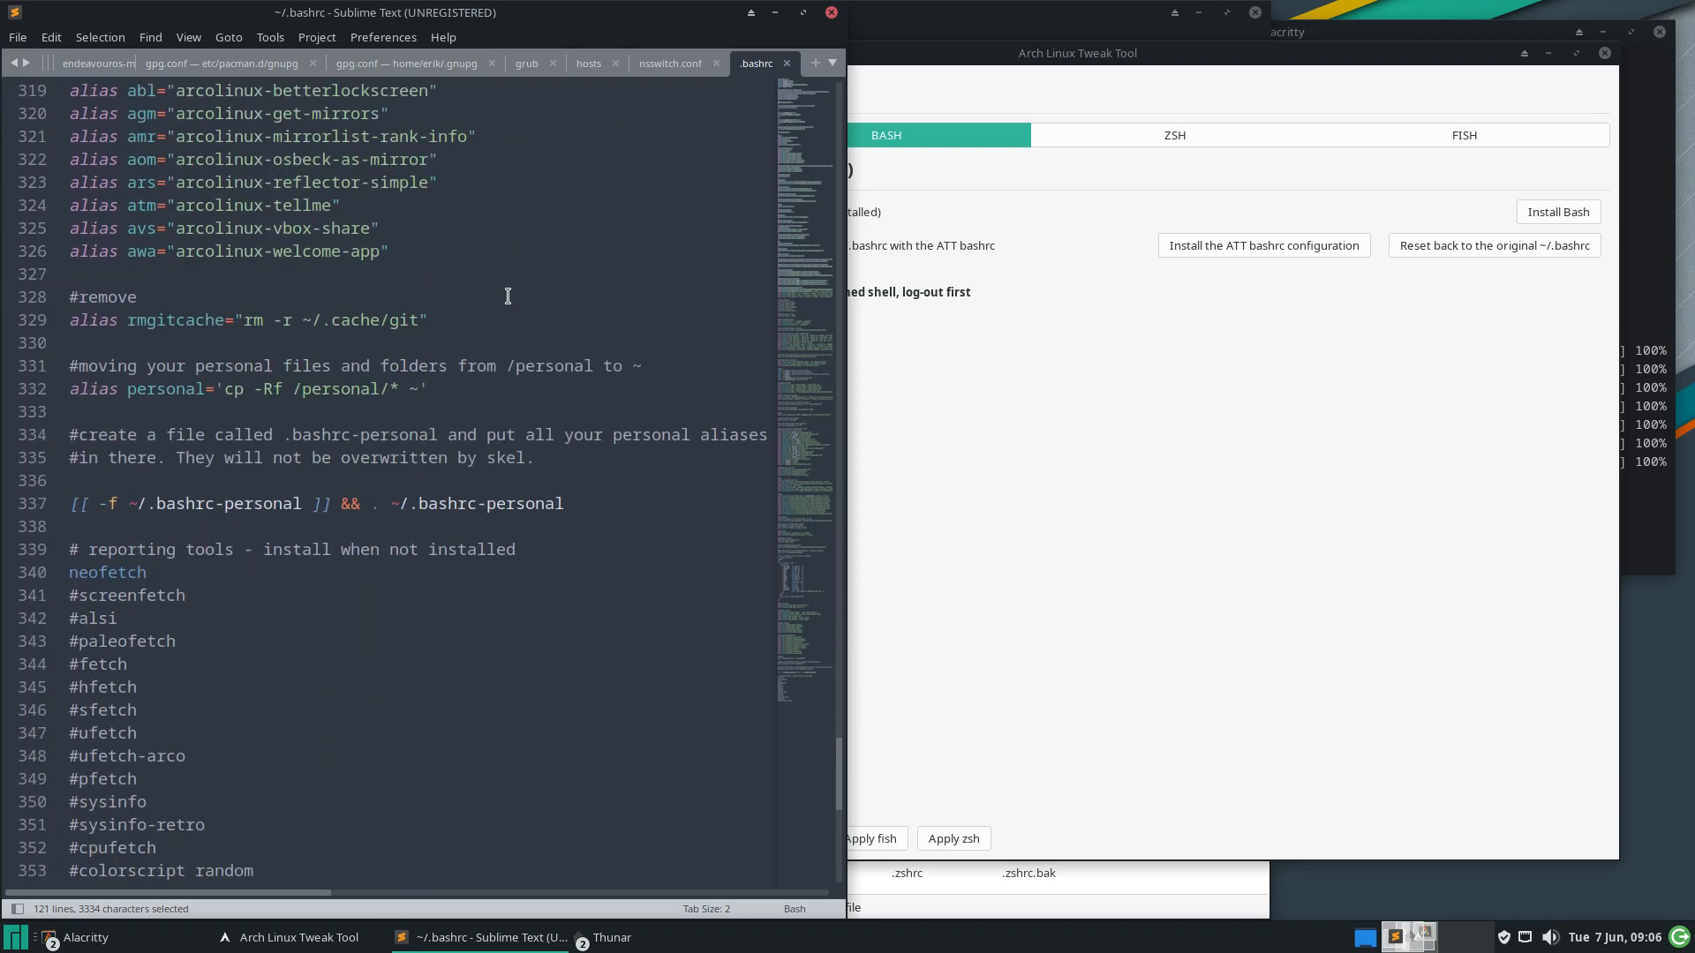
pyautogui.scroll(20, 508, 296)
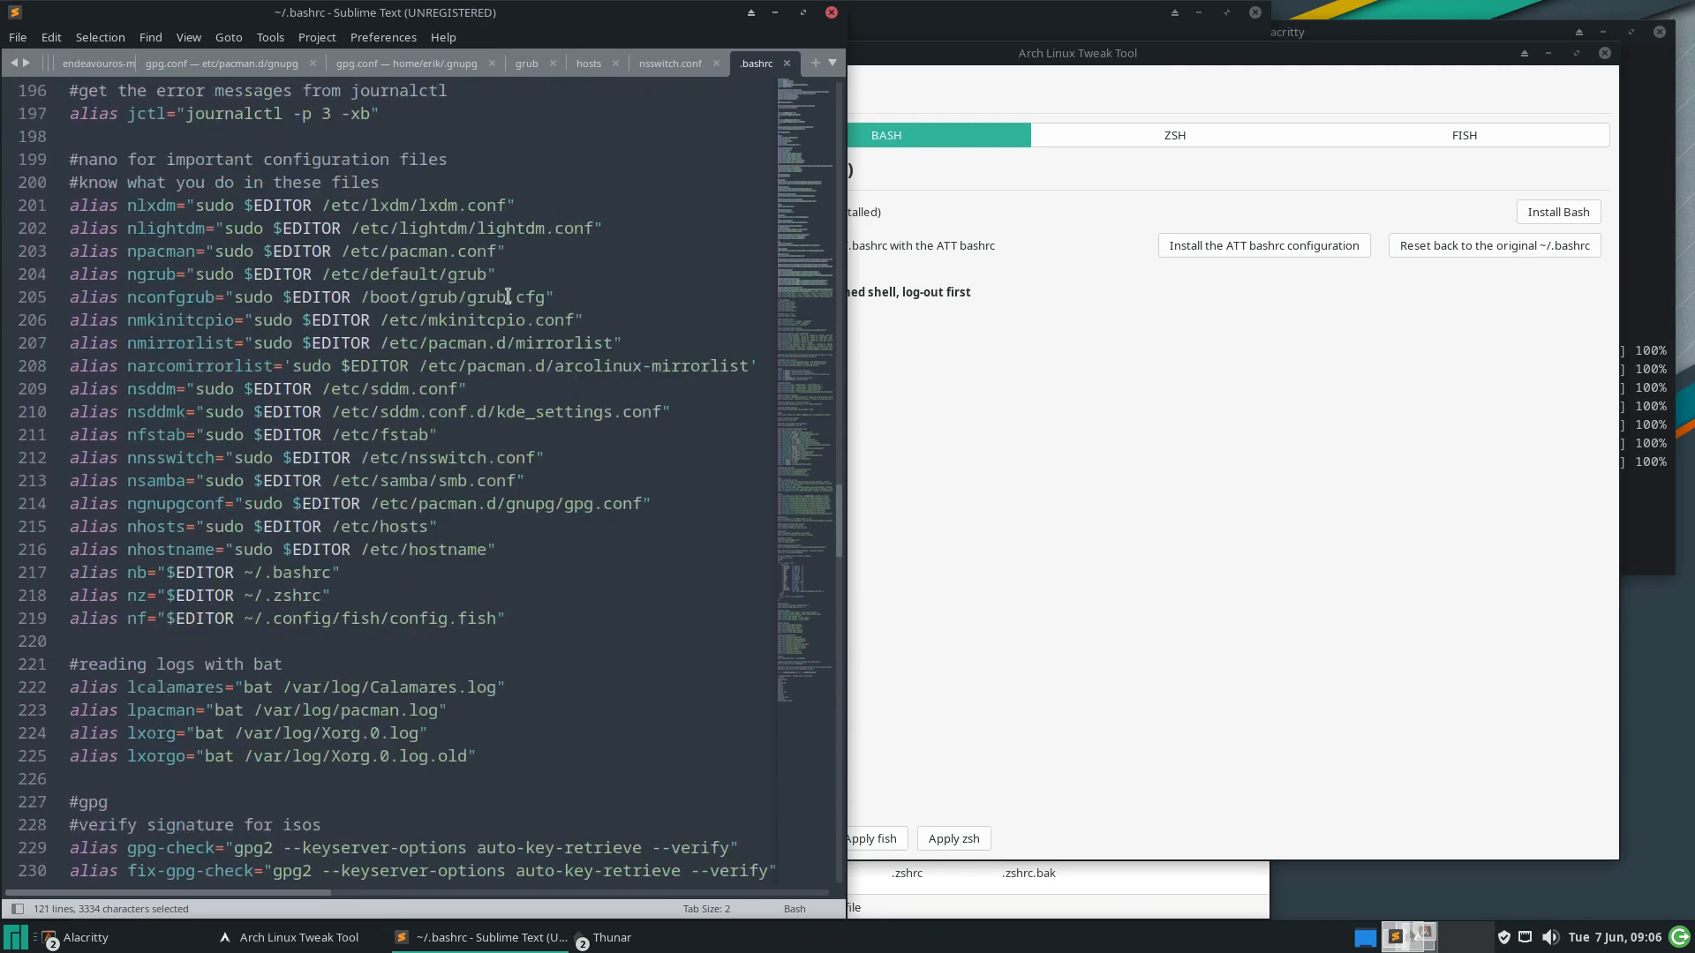
# Reset to the original personal ~/.bashrc, check it in Sublime, and show the ZSH settings
pyautogui.click(1507, 247)
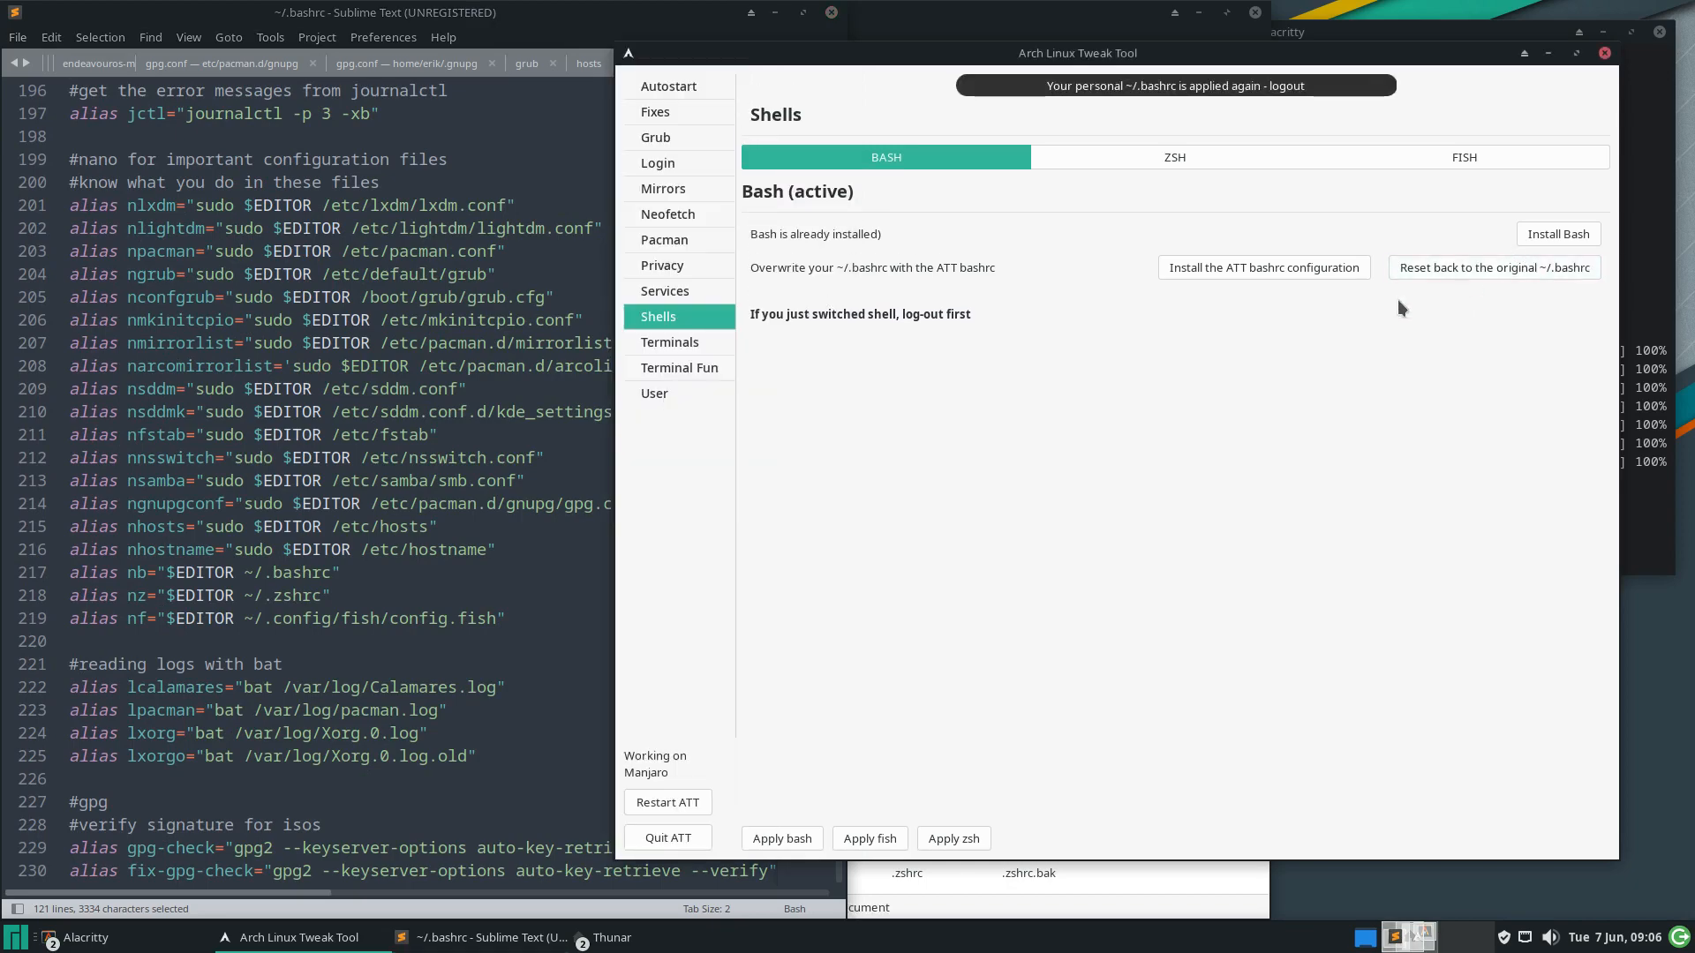
pyautogui.click(529, 396)
pyautogui.scroll(12, 532, 402)
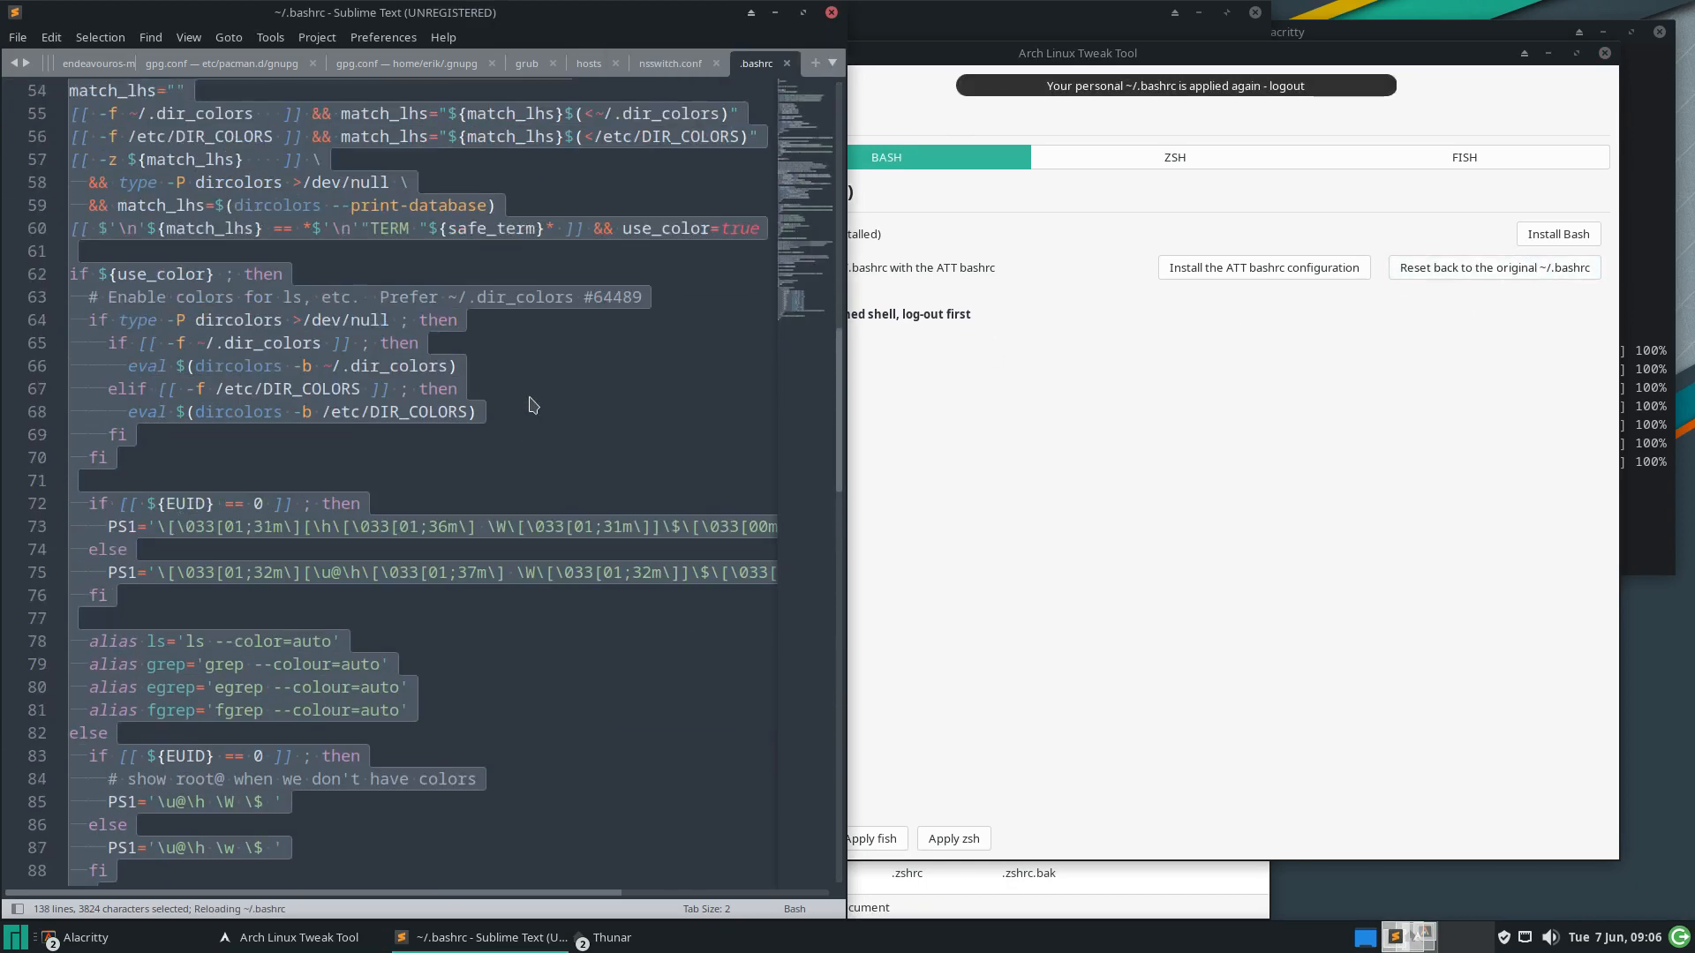
pyautogui.scroll(3, 529, 405)
pyautogui.scroll(3, 533, 405)
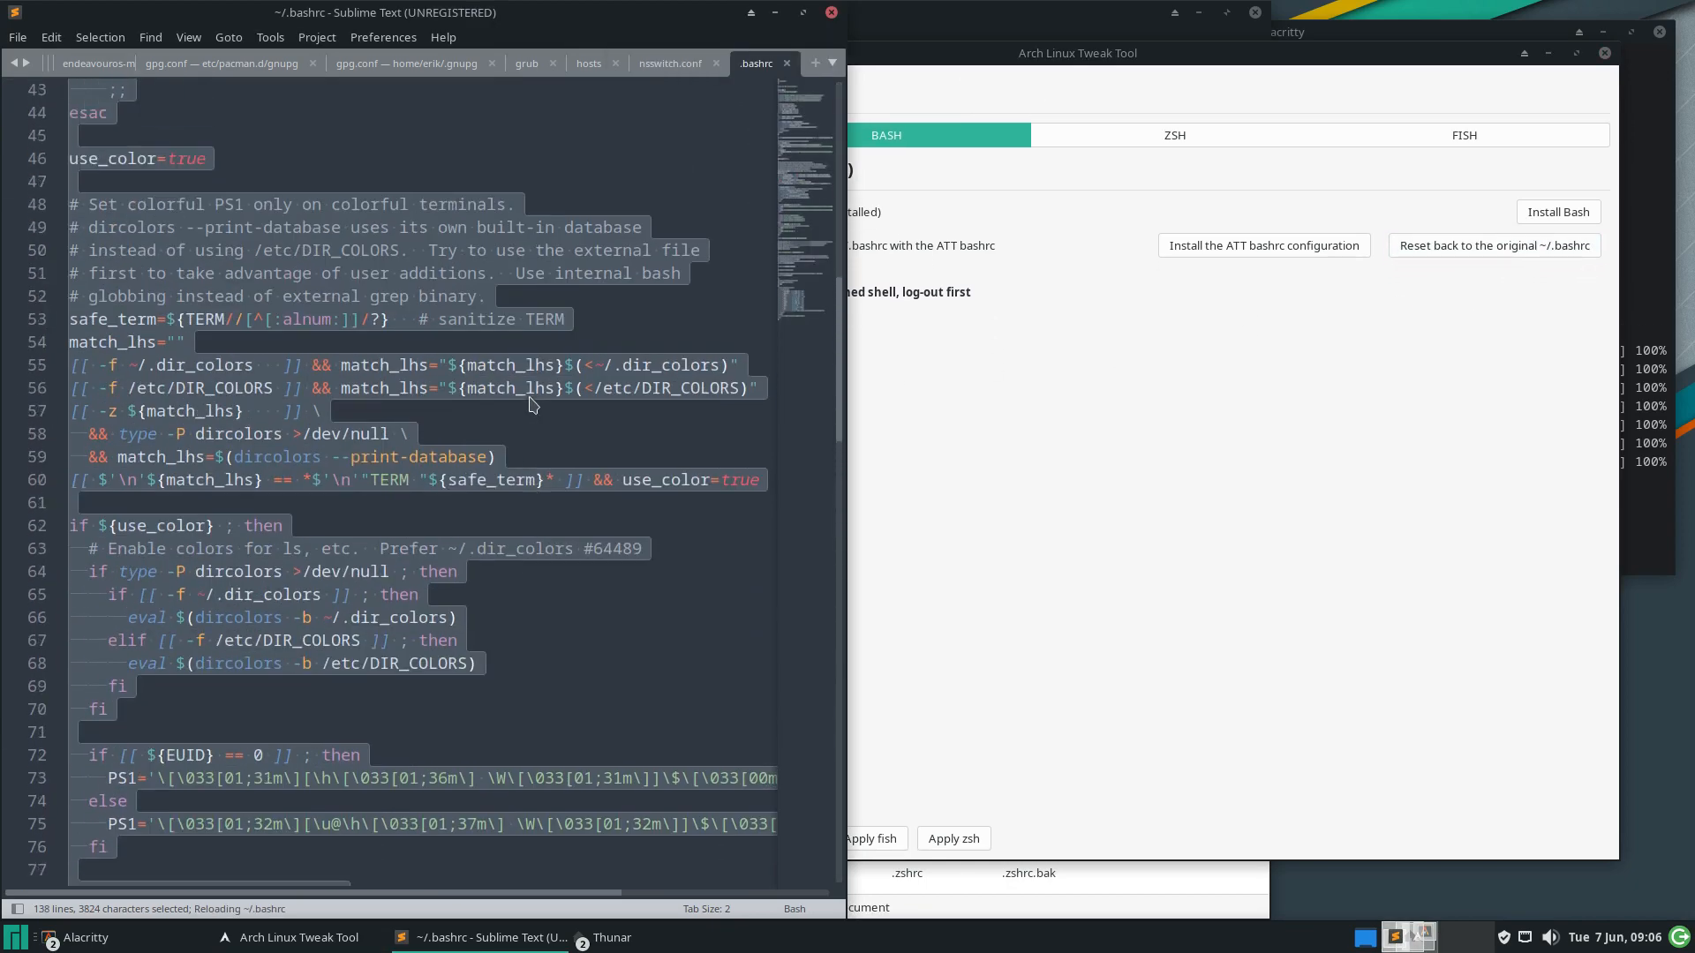
pyautogui.click(1054, 420)
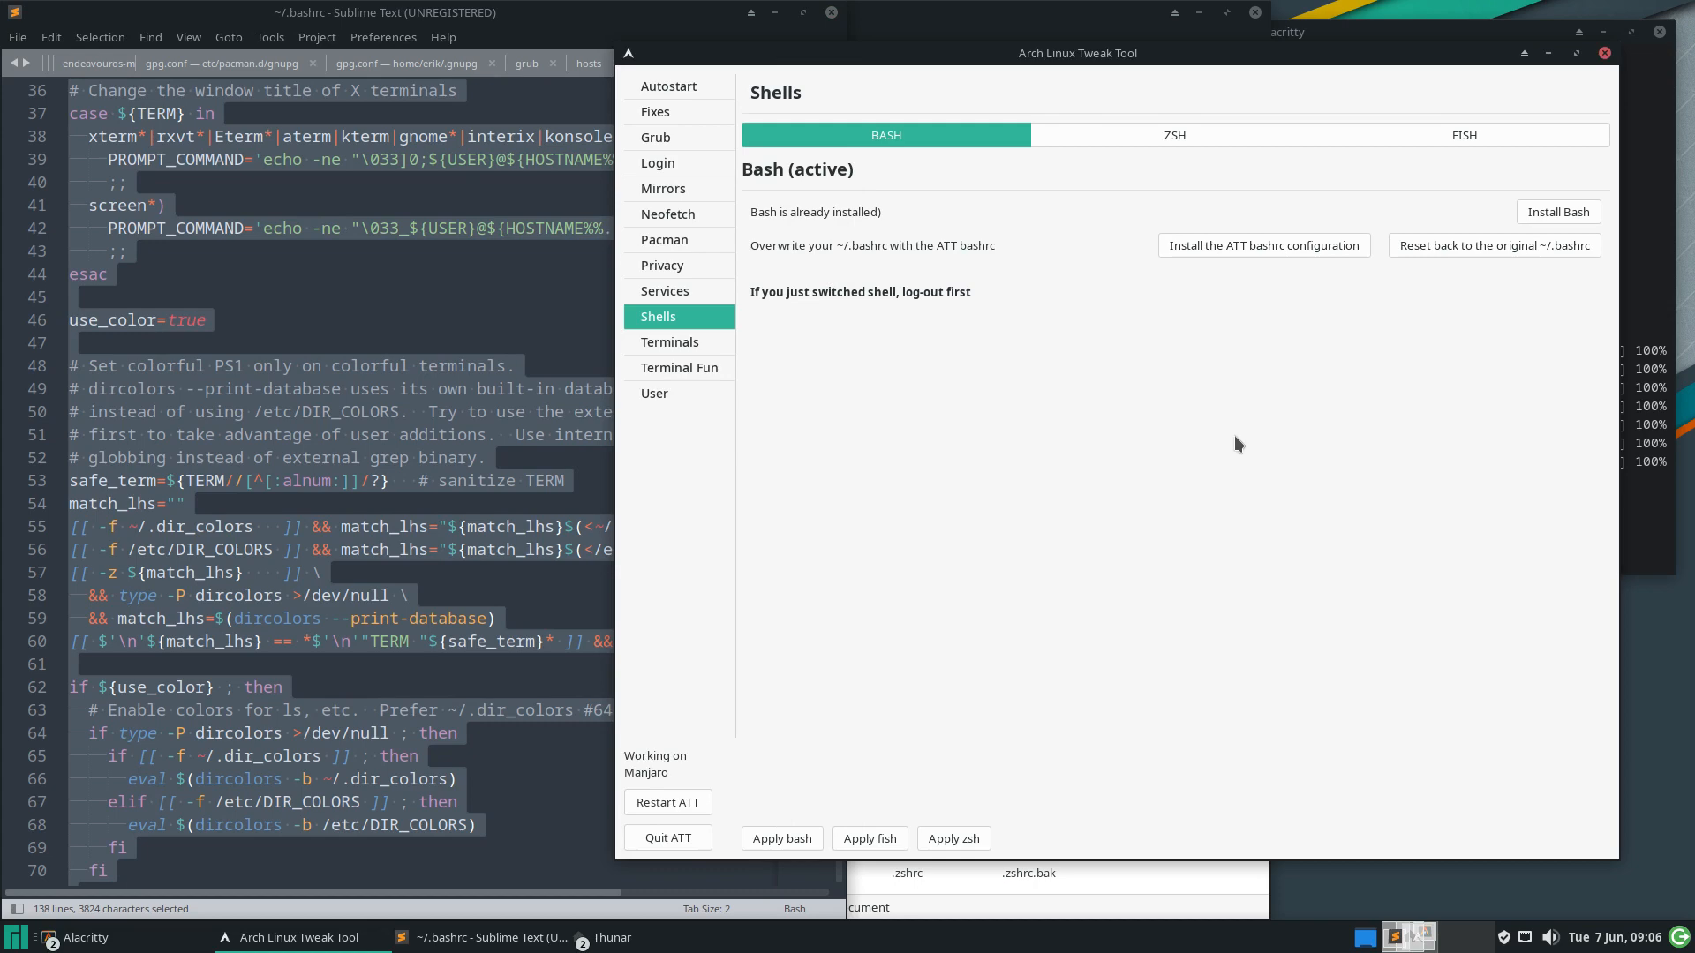
pyautogui.click(1193, 133)
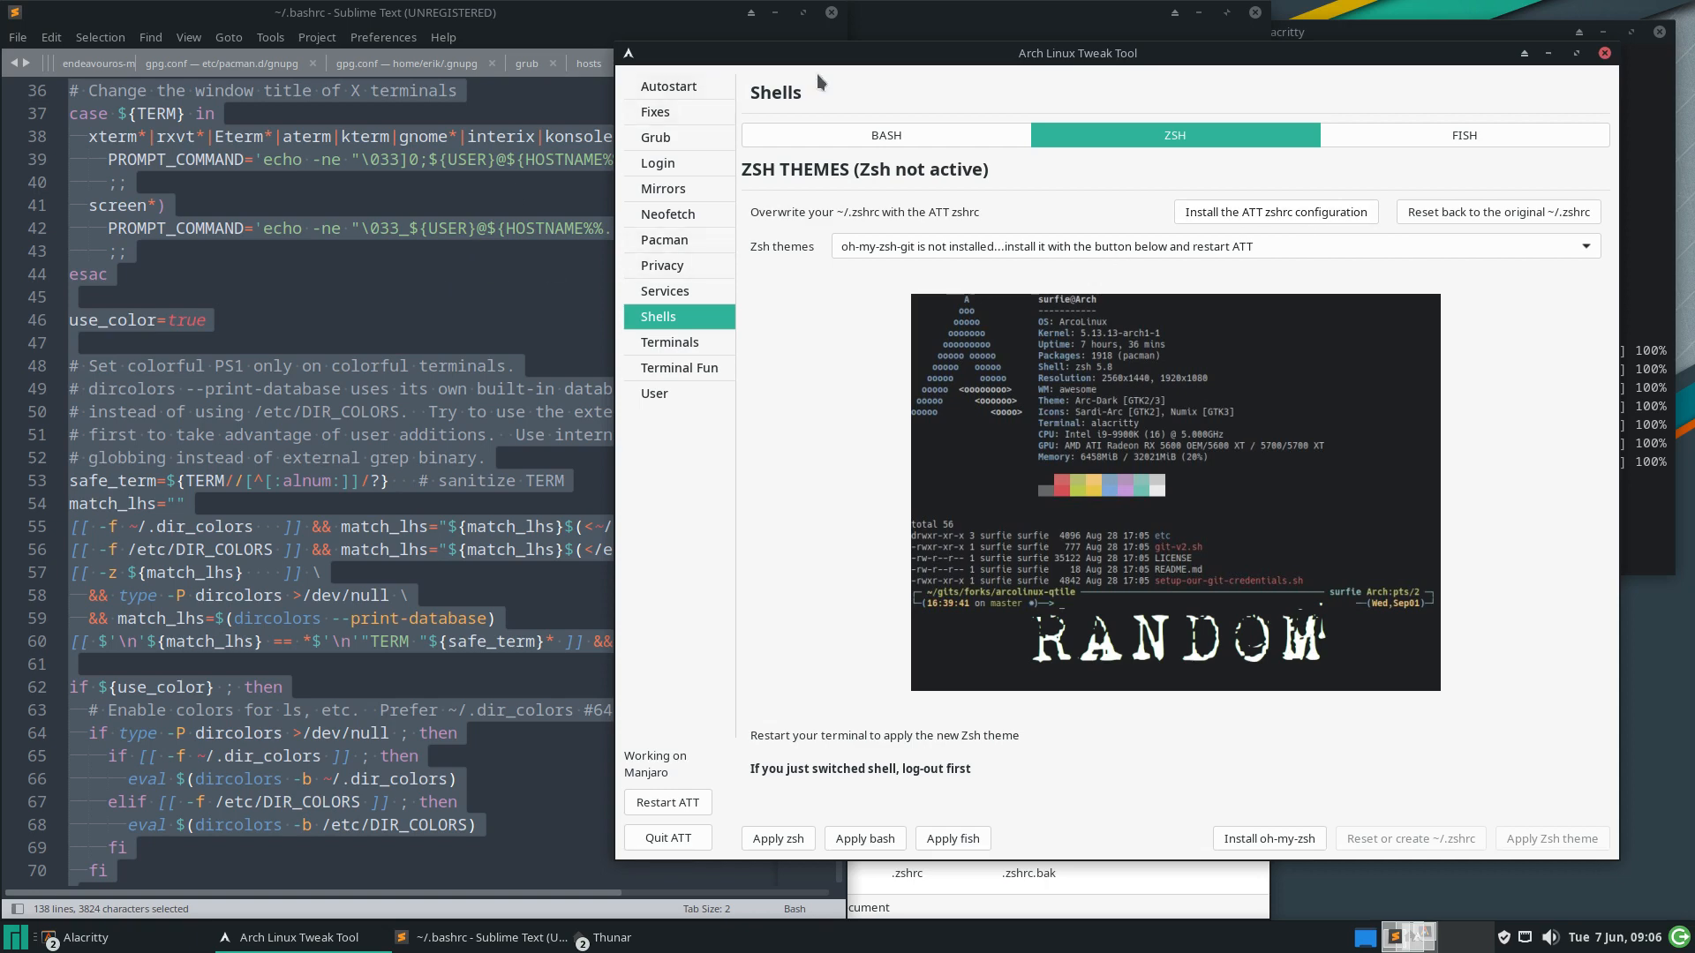
# Open ~/.zshrc from the home folder in Sublime Text
pyautogui.click(780, 14)
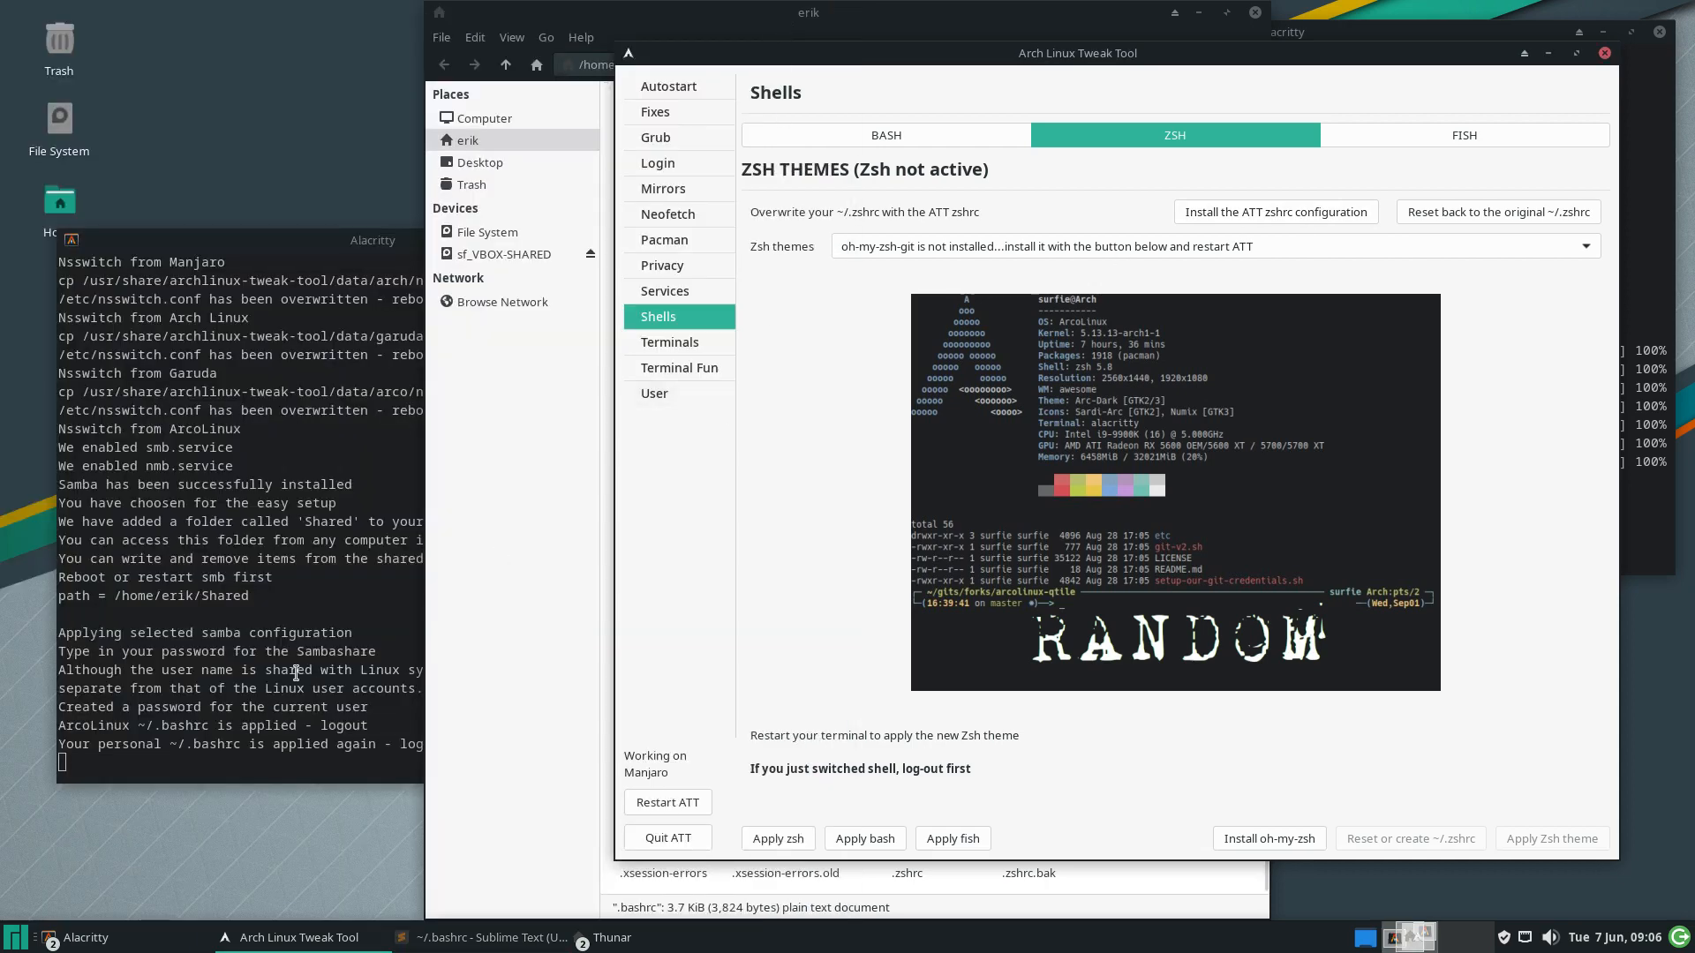
pyautogui.click(446, 866)
pyautogui.doubleClick(883, 821)
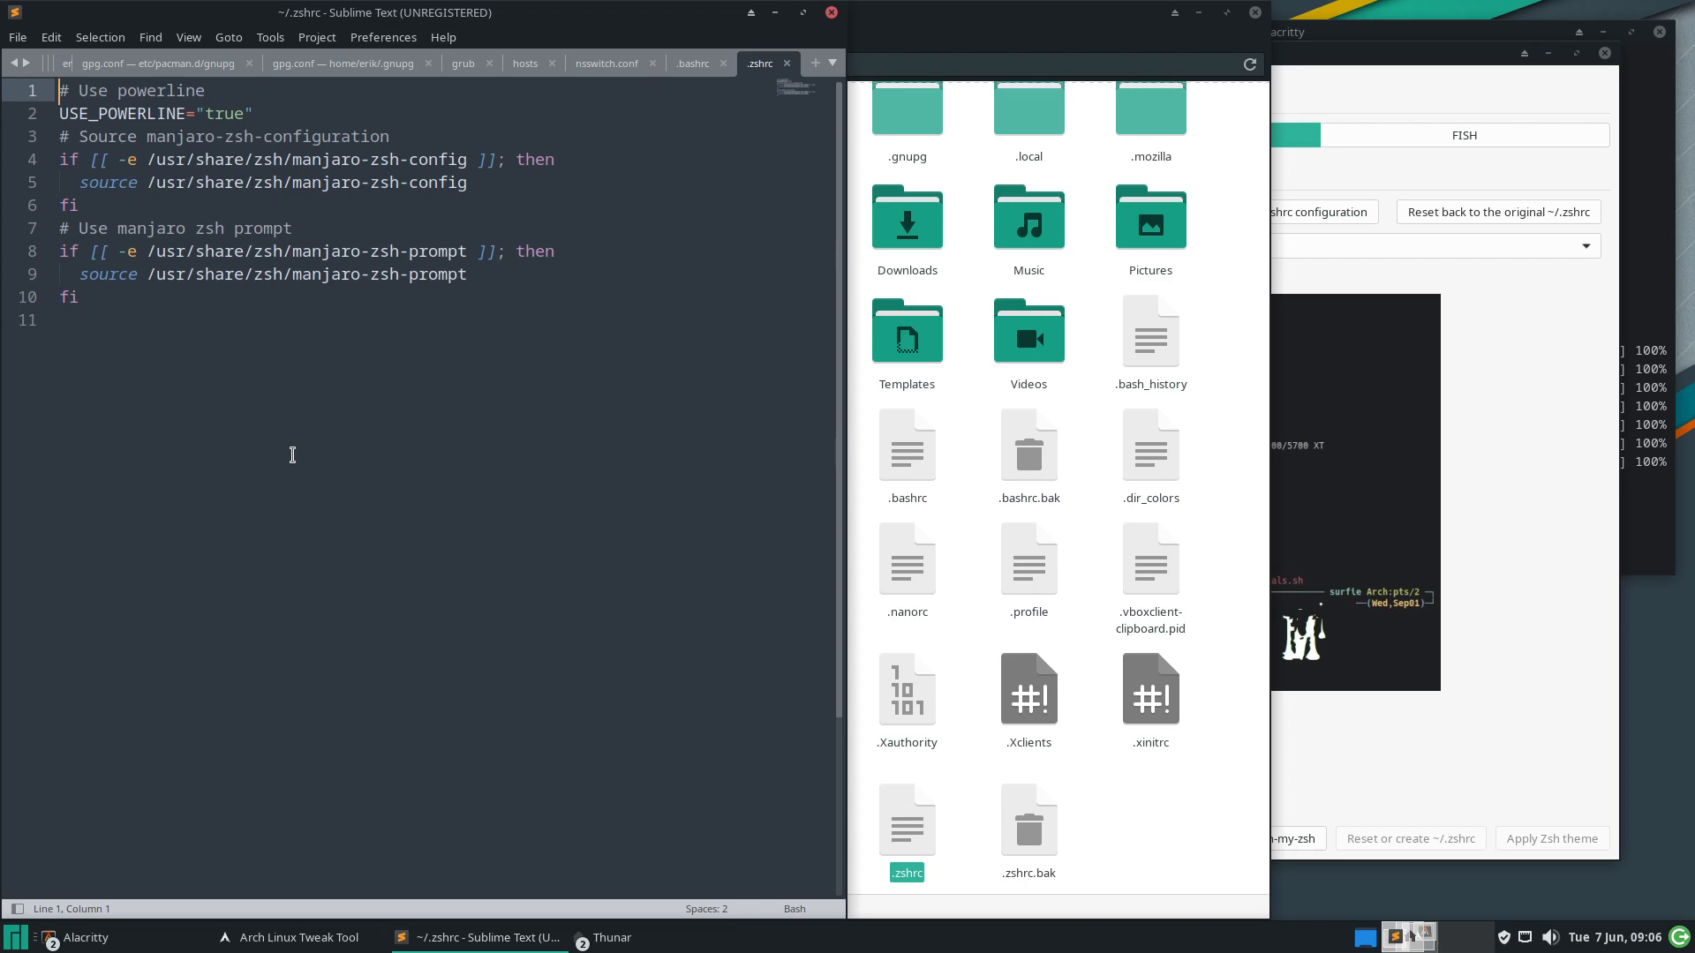
# Install the ATT zshrc and review its export ZSH=/usr/share/oh-my-zsh/ line
pyautogui.click(1295, 211)
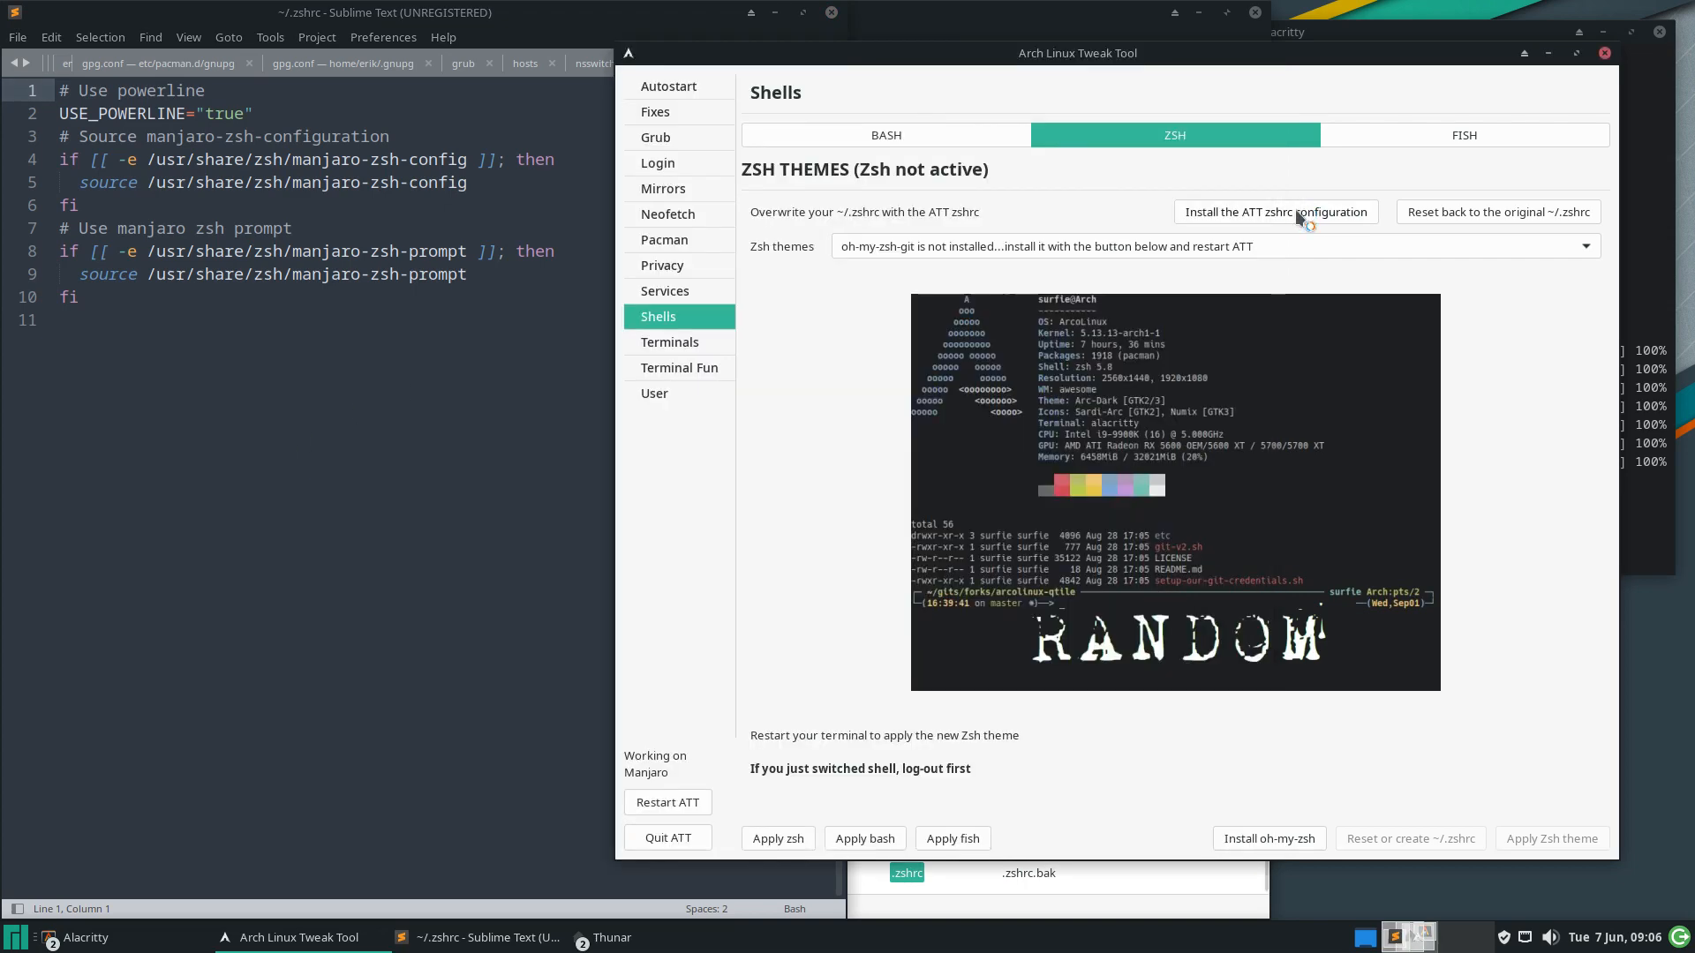
pyautogui.click(517, 332)
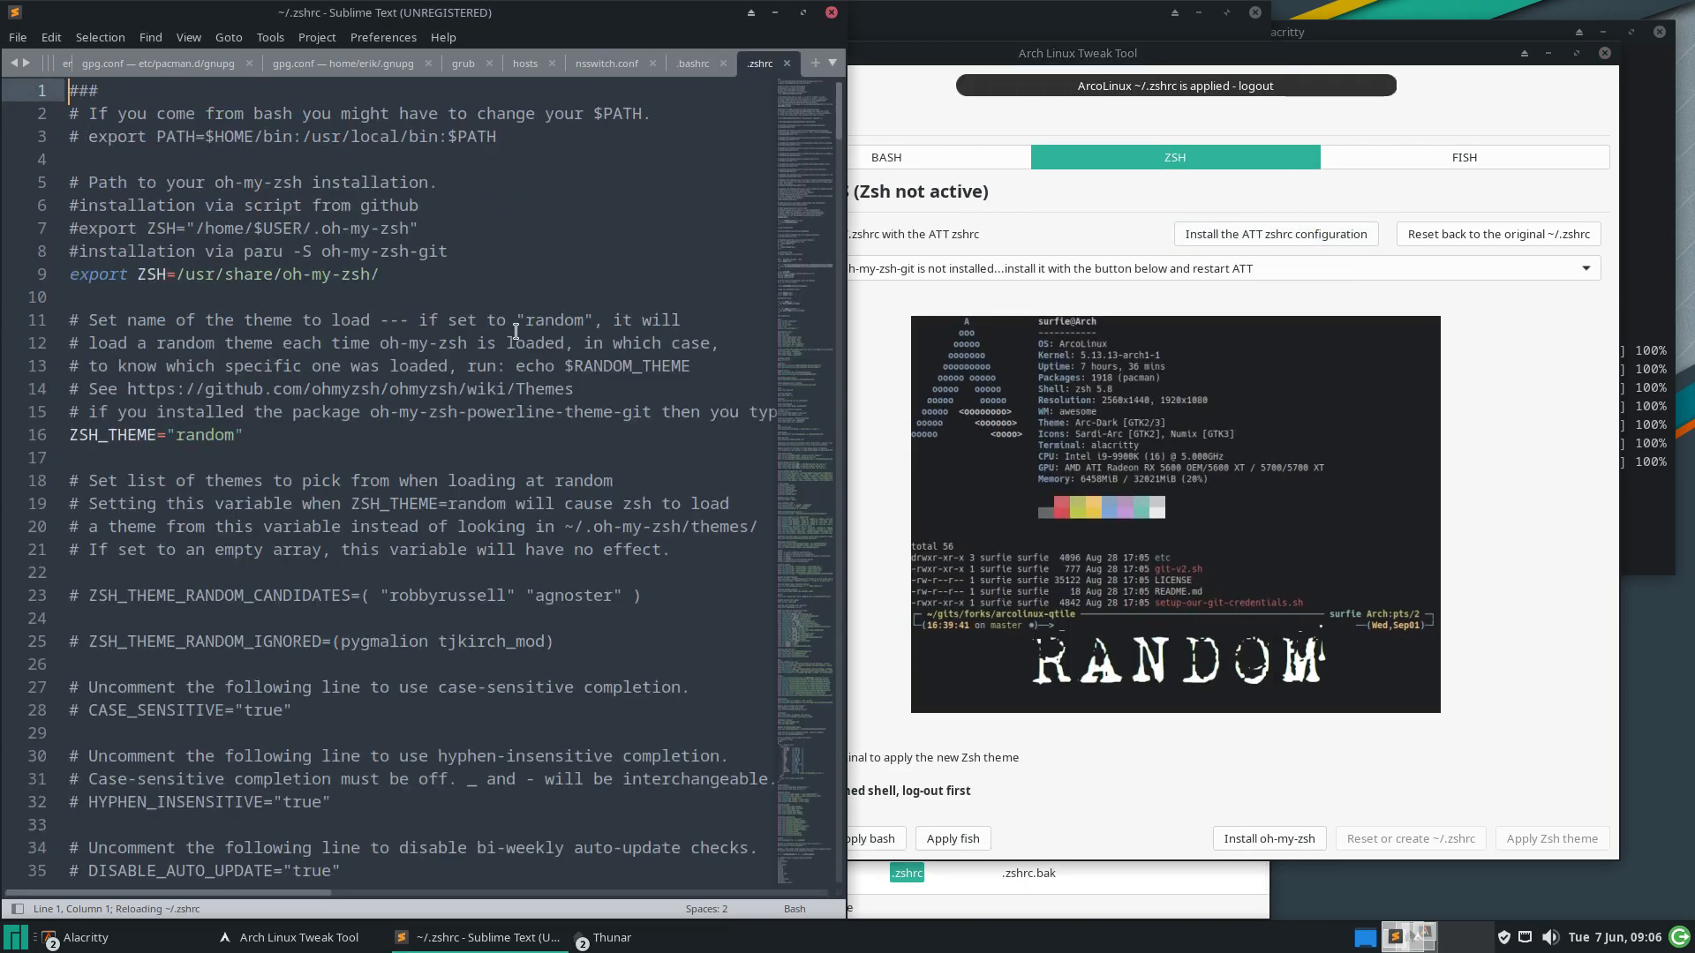
pyautogui.scroll(-5, 517, 332)
pyautogui.scroll(5, 406, 274)
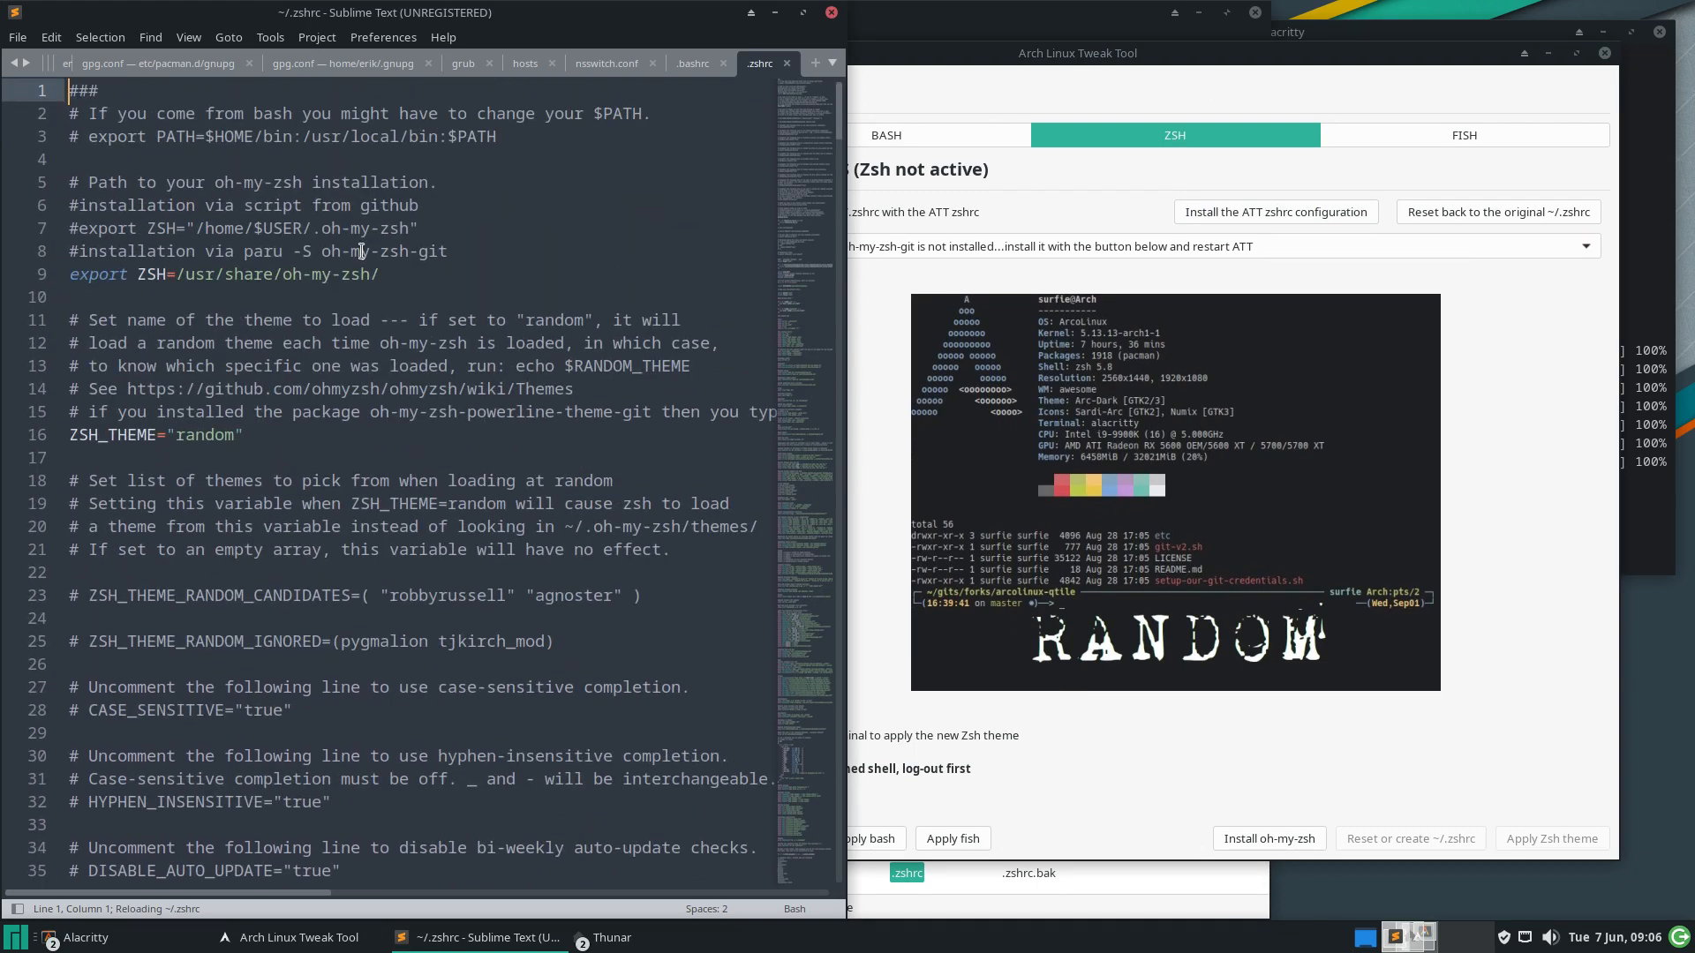
pyautogui.moveTo(404, 273); pyautogui.dragTo(64, 277)
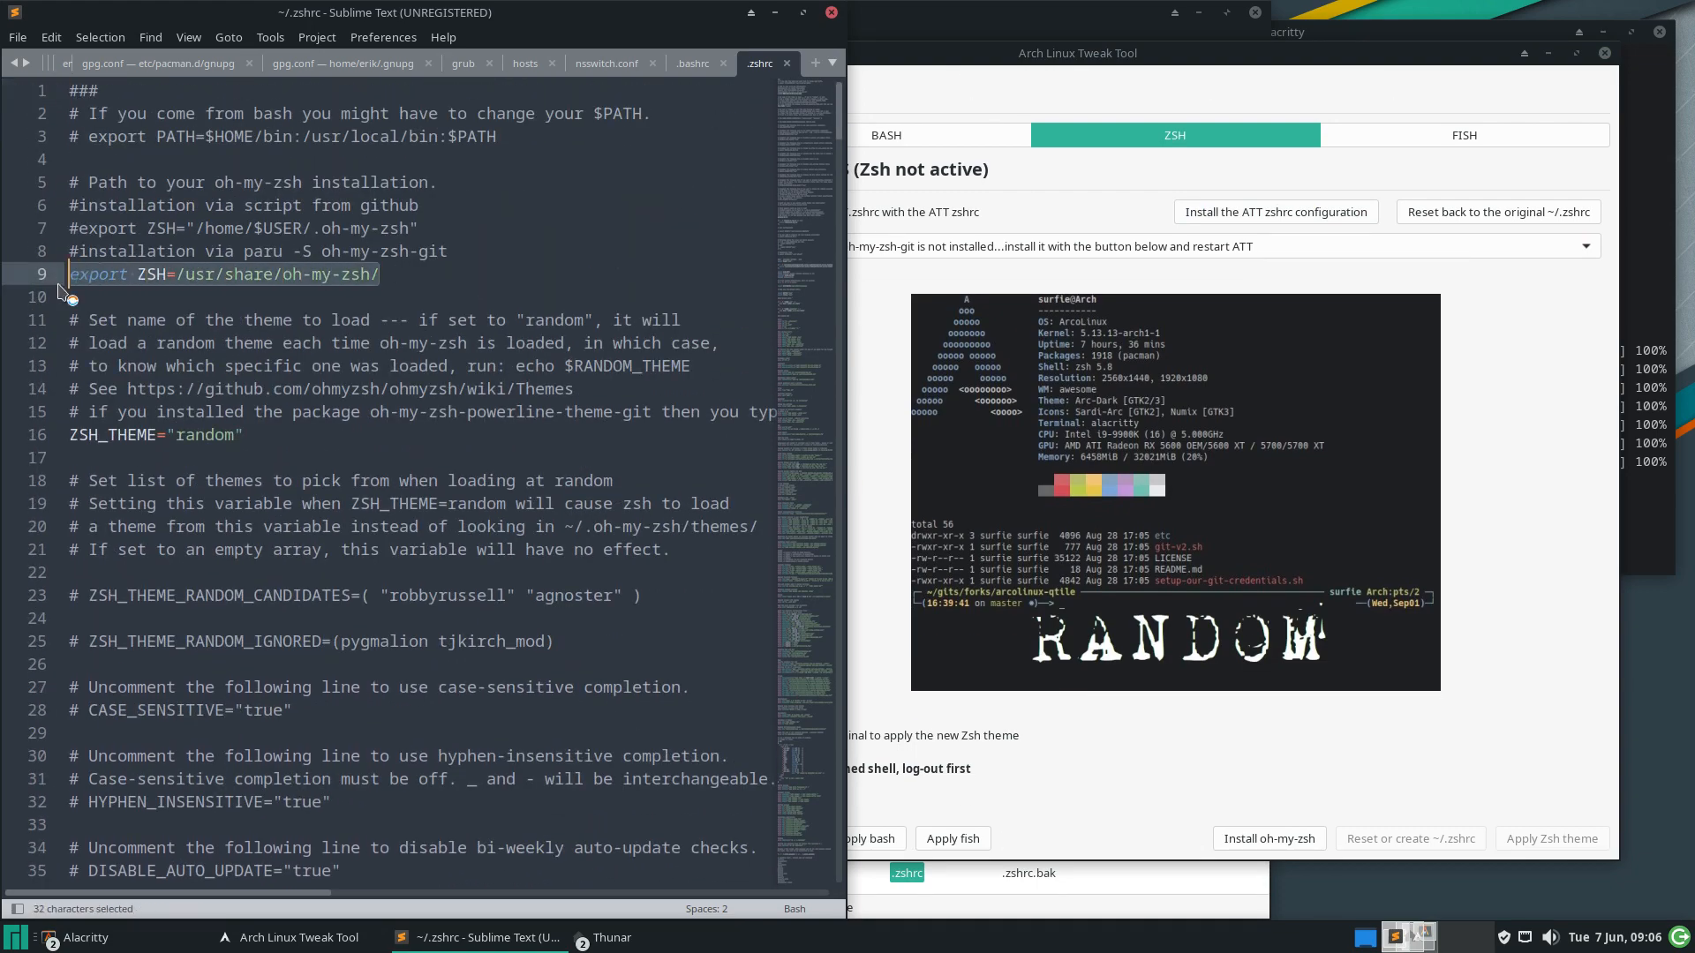
pyautogui.scroll(-20, 262, 291)
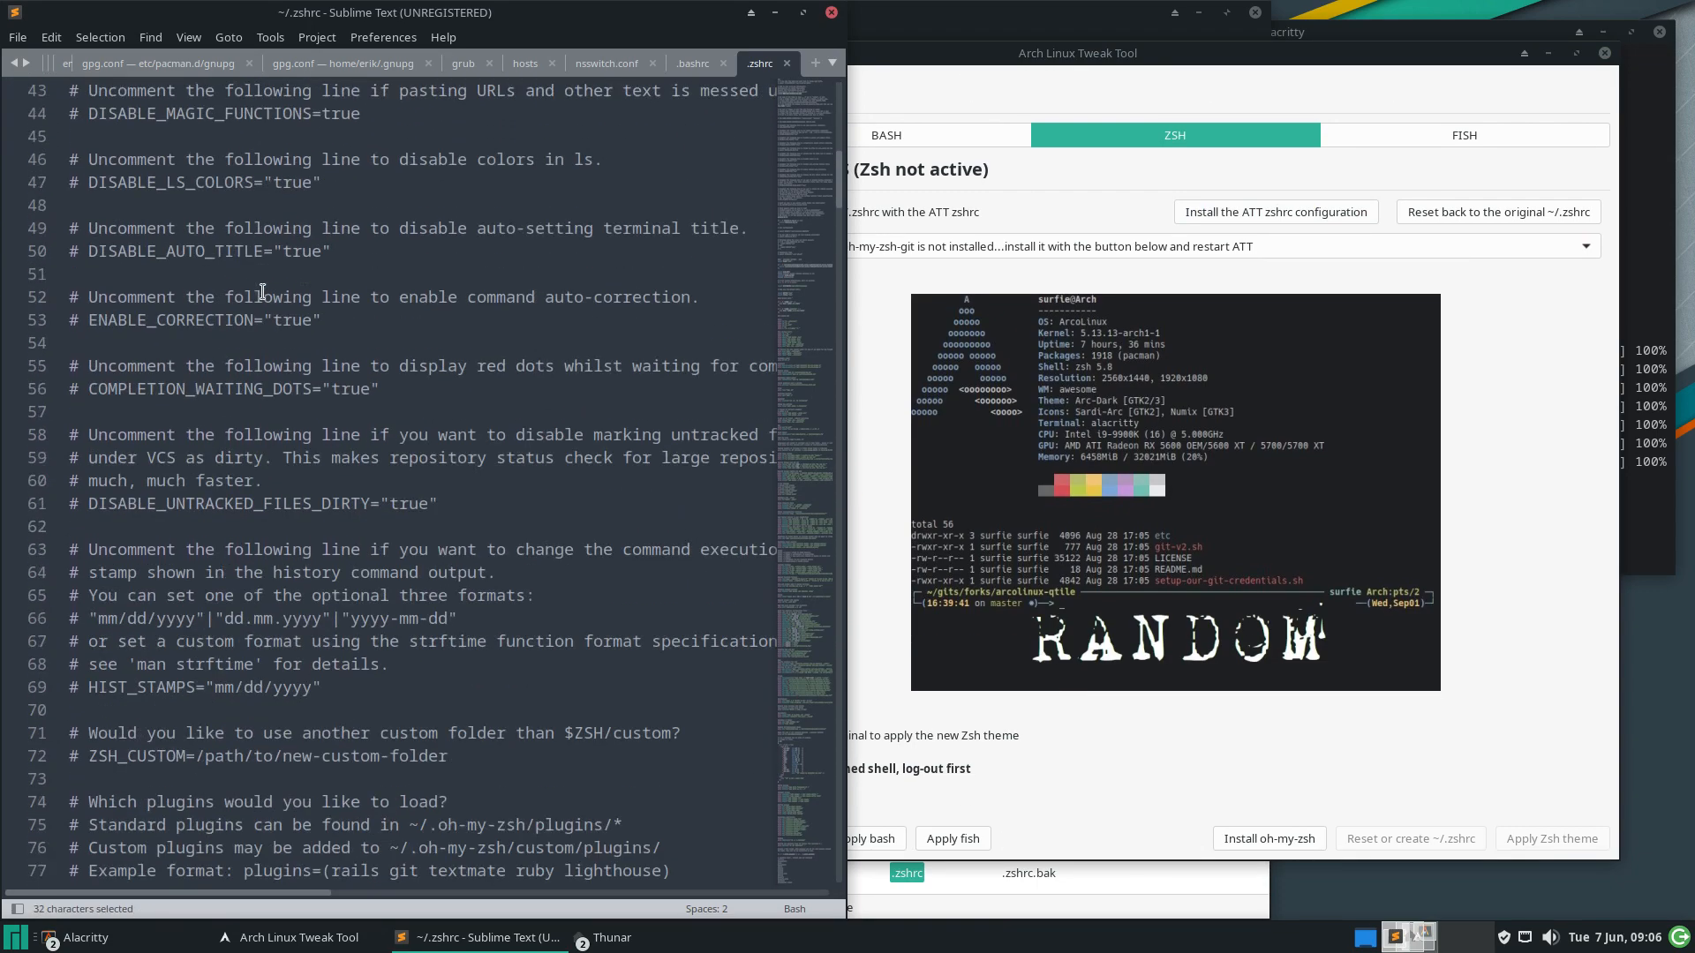
pyautogui.scroll(-20, 262, 292)
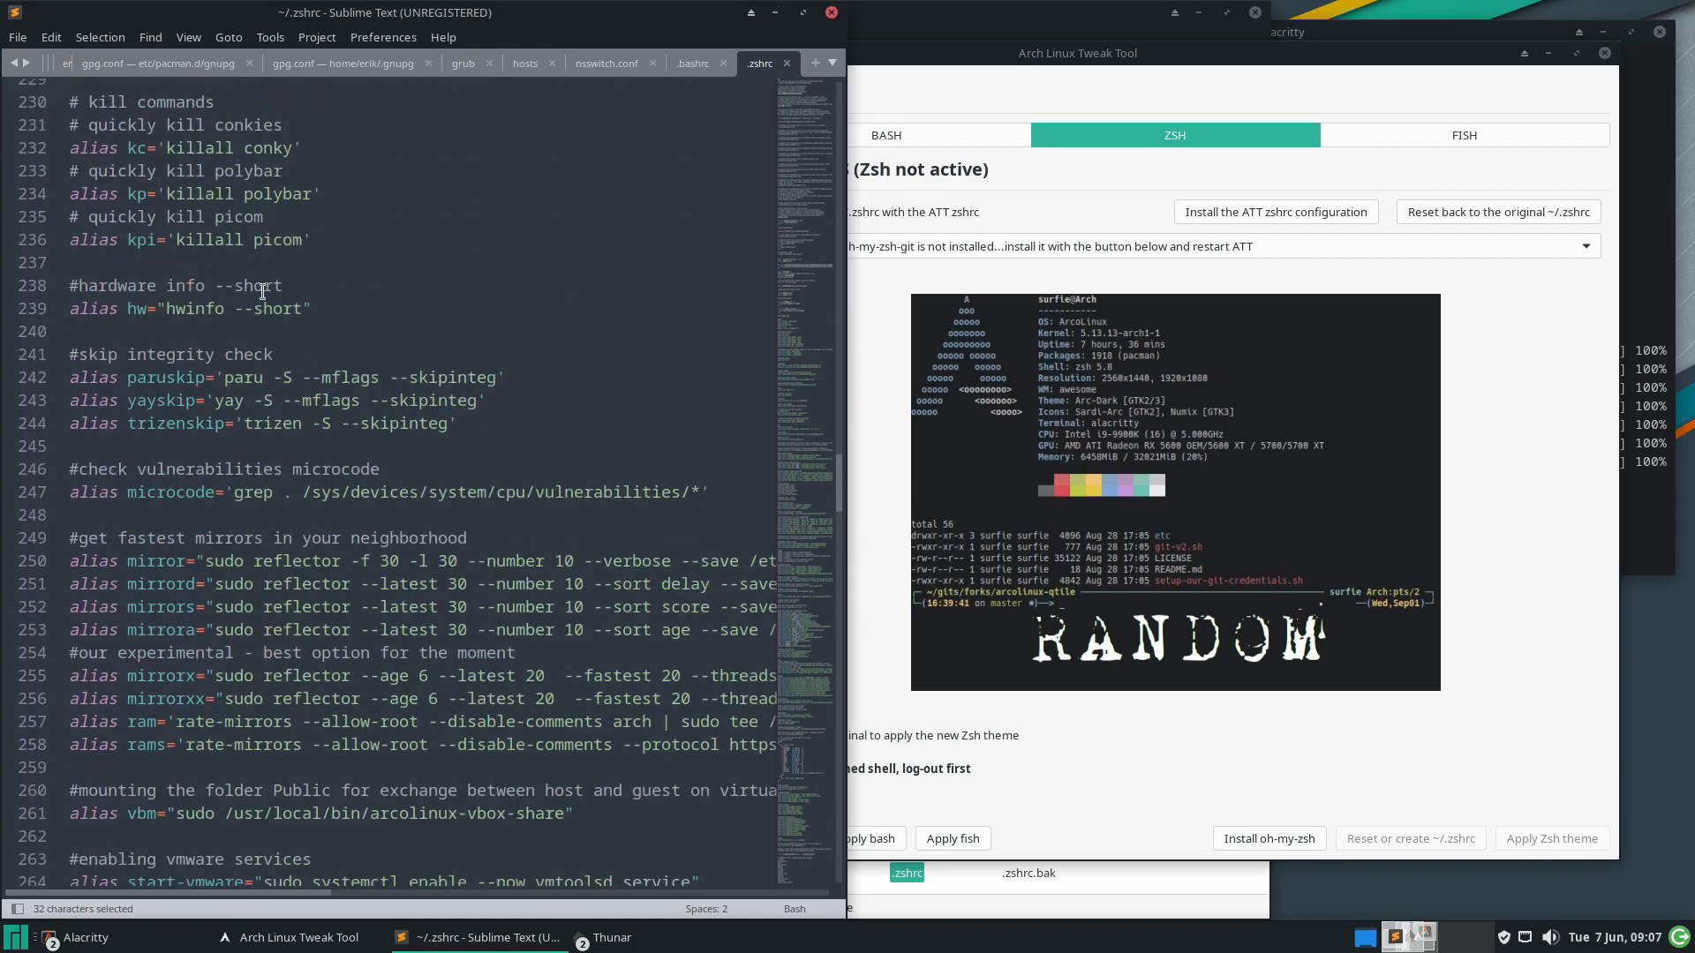
pyautogui.scroll(-20, 262, 292)
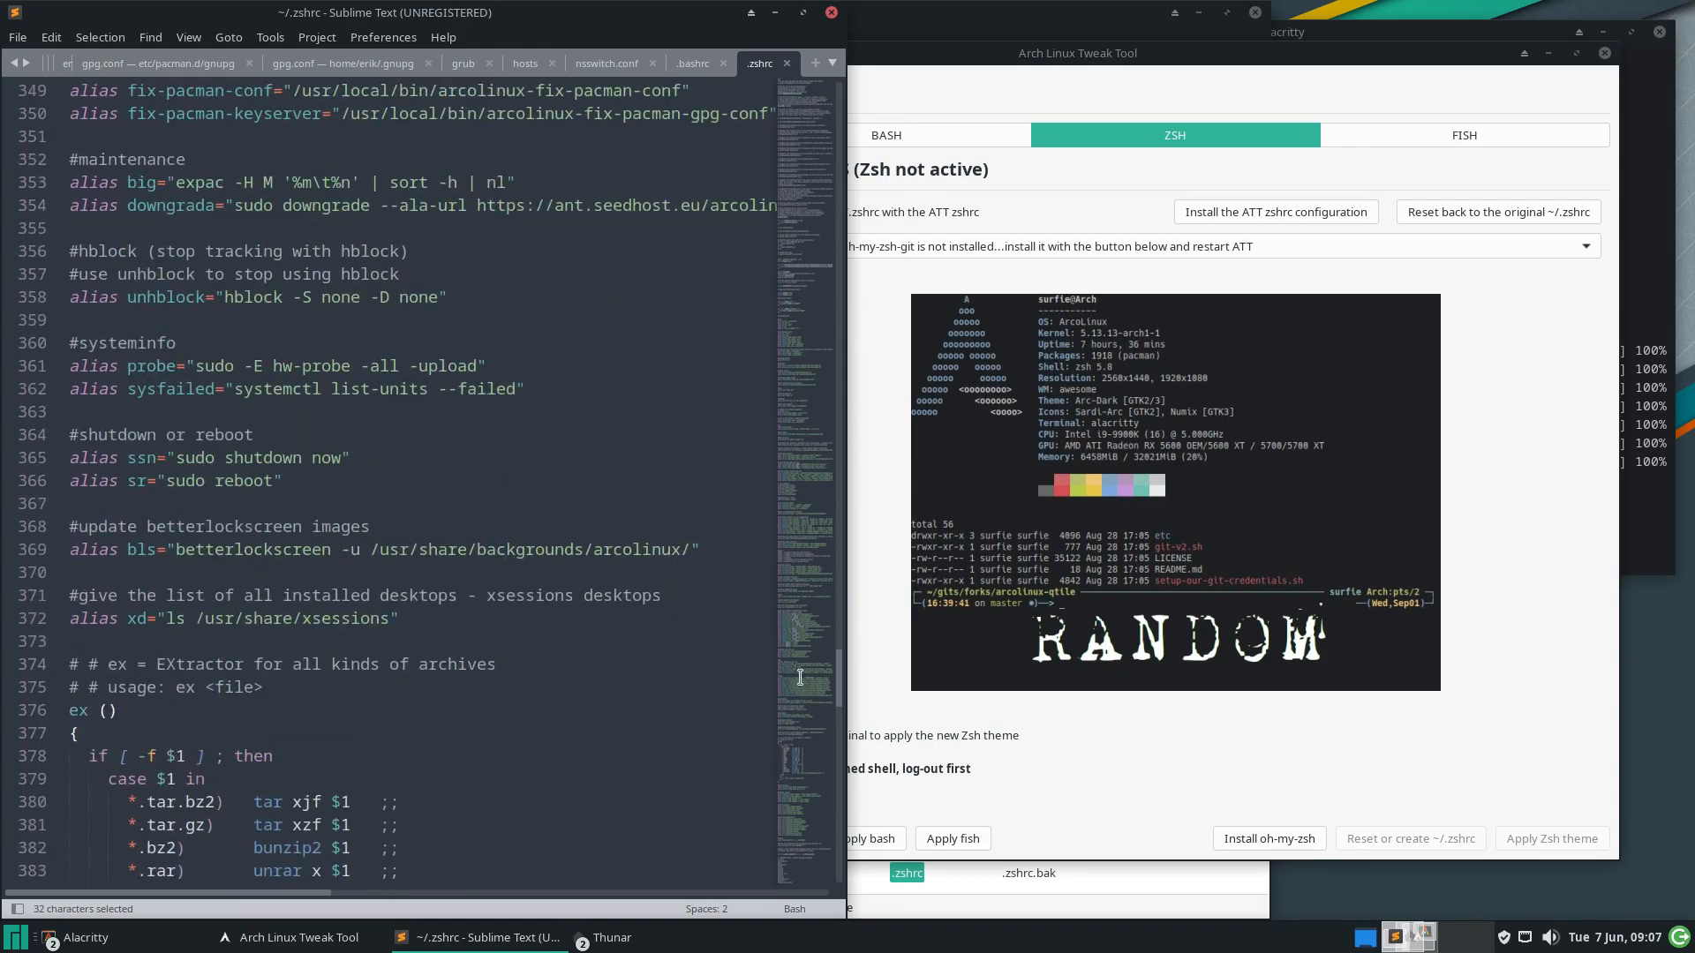
# Install oh-my-zsh, make zsh the user's shell, and quit the Tweak Tool
pyautogui.click(1264, 838)
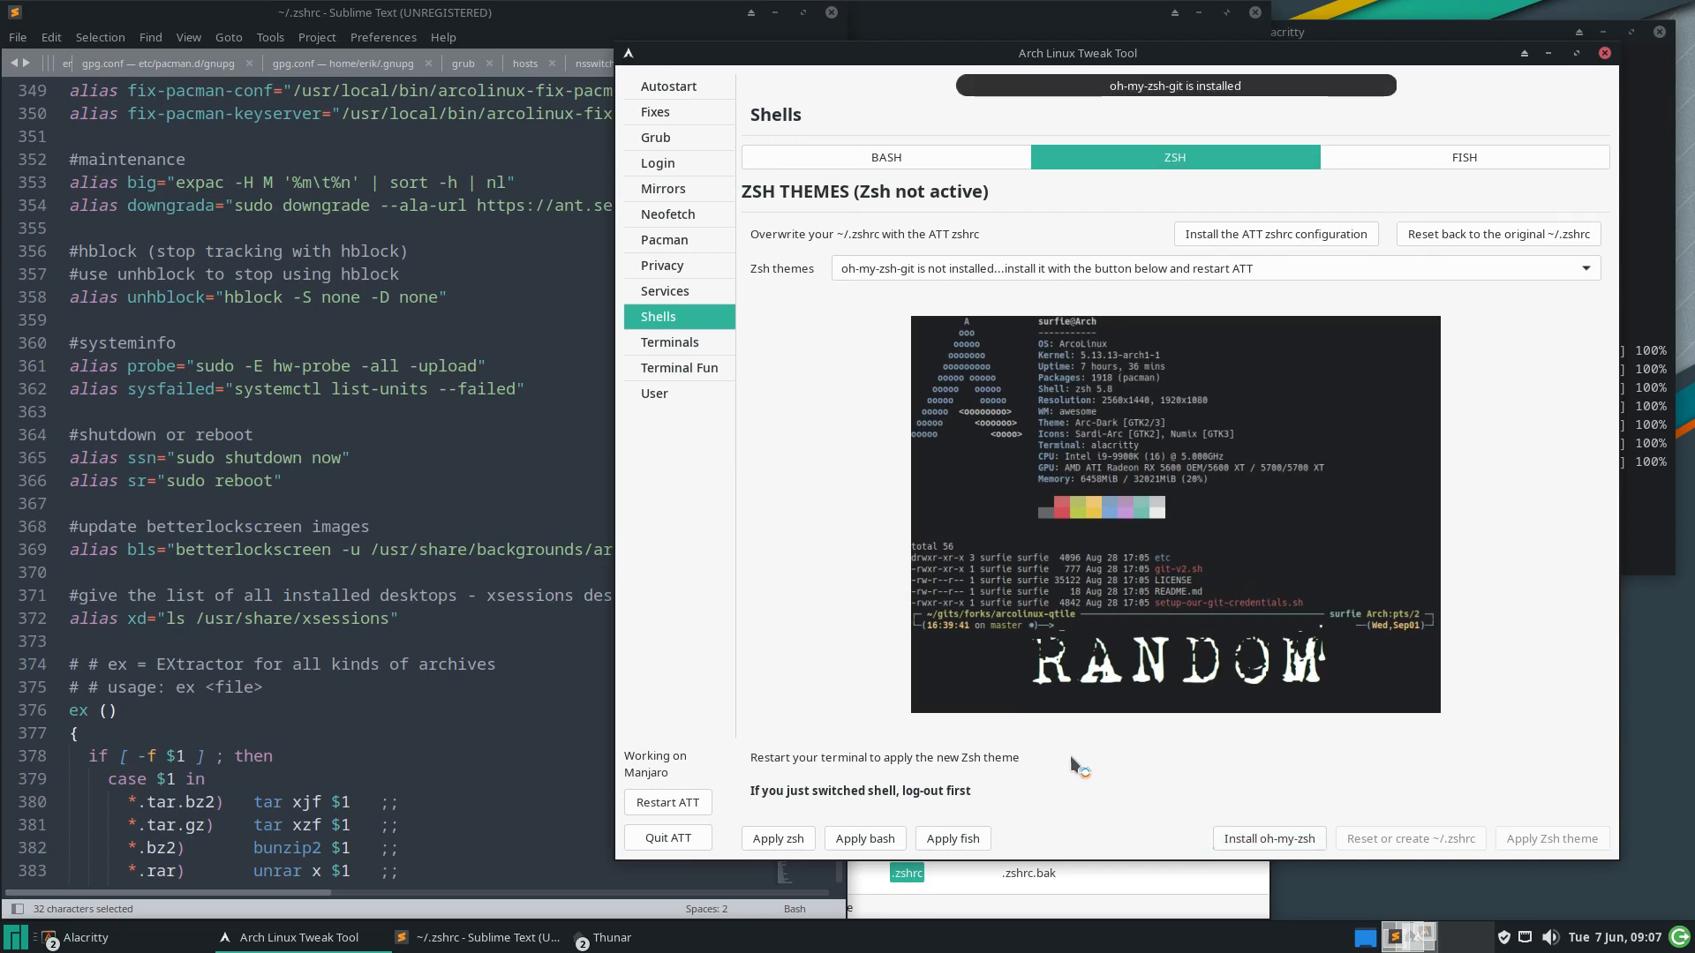
pyautogui.click(791, 839)
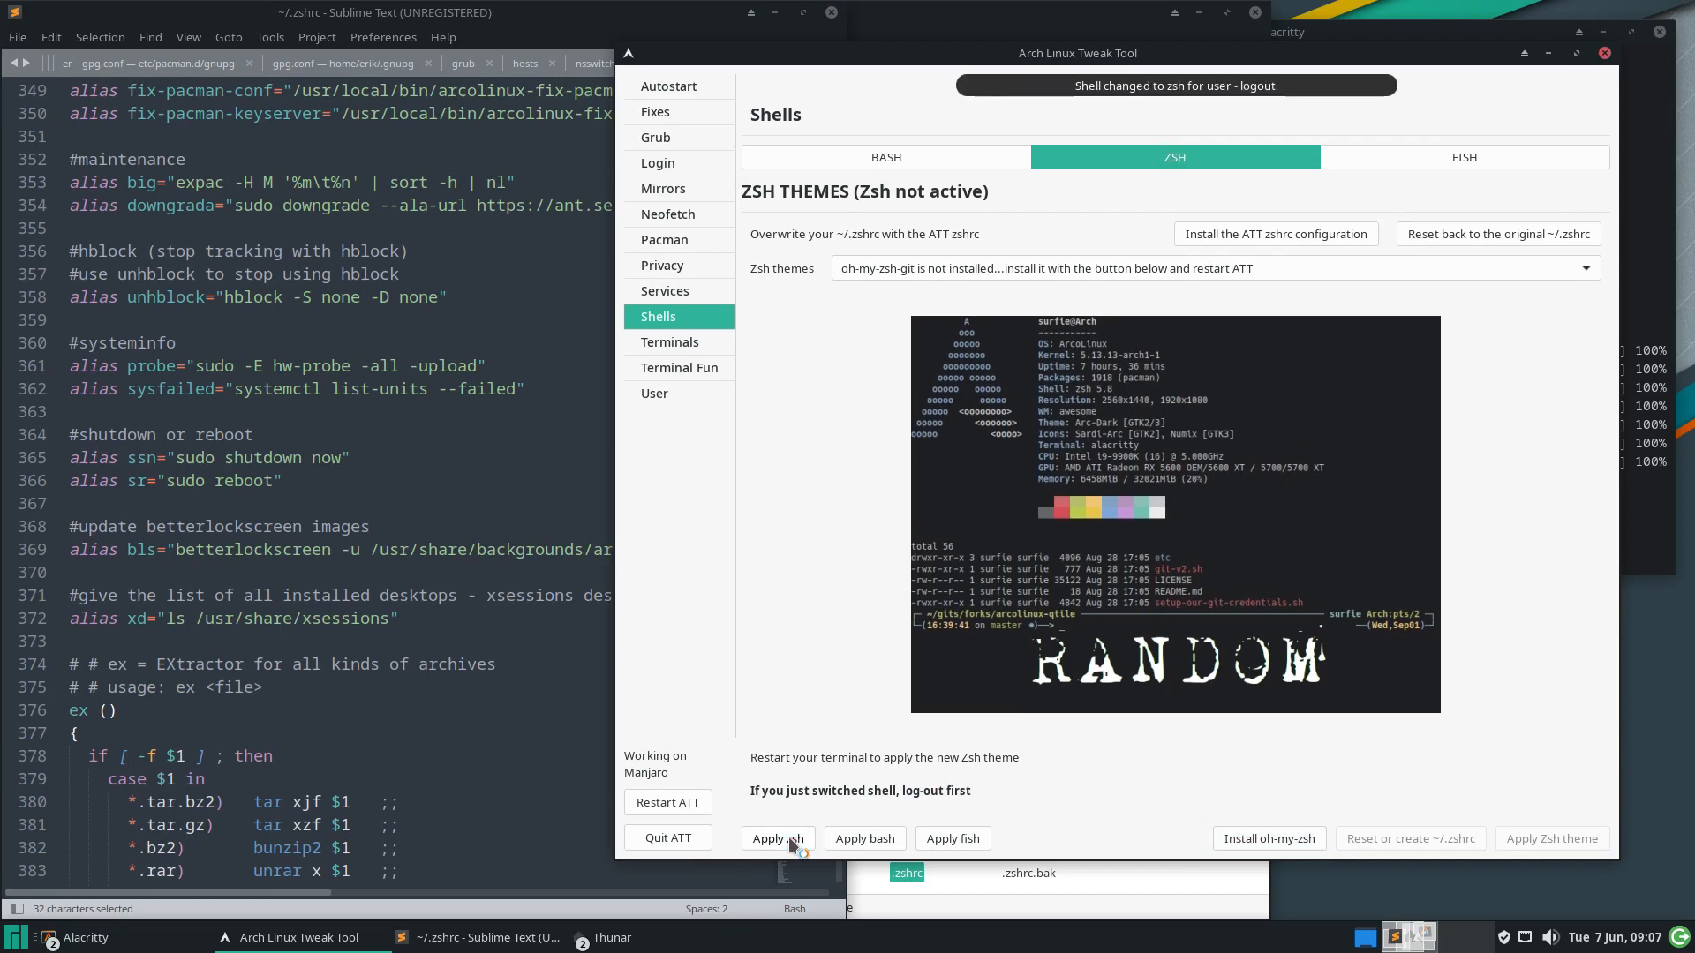
pyautogui.click(668, 837)
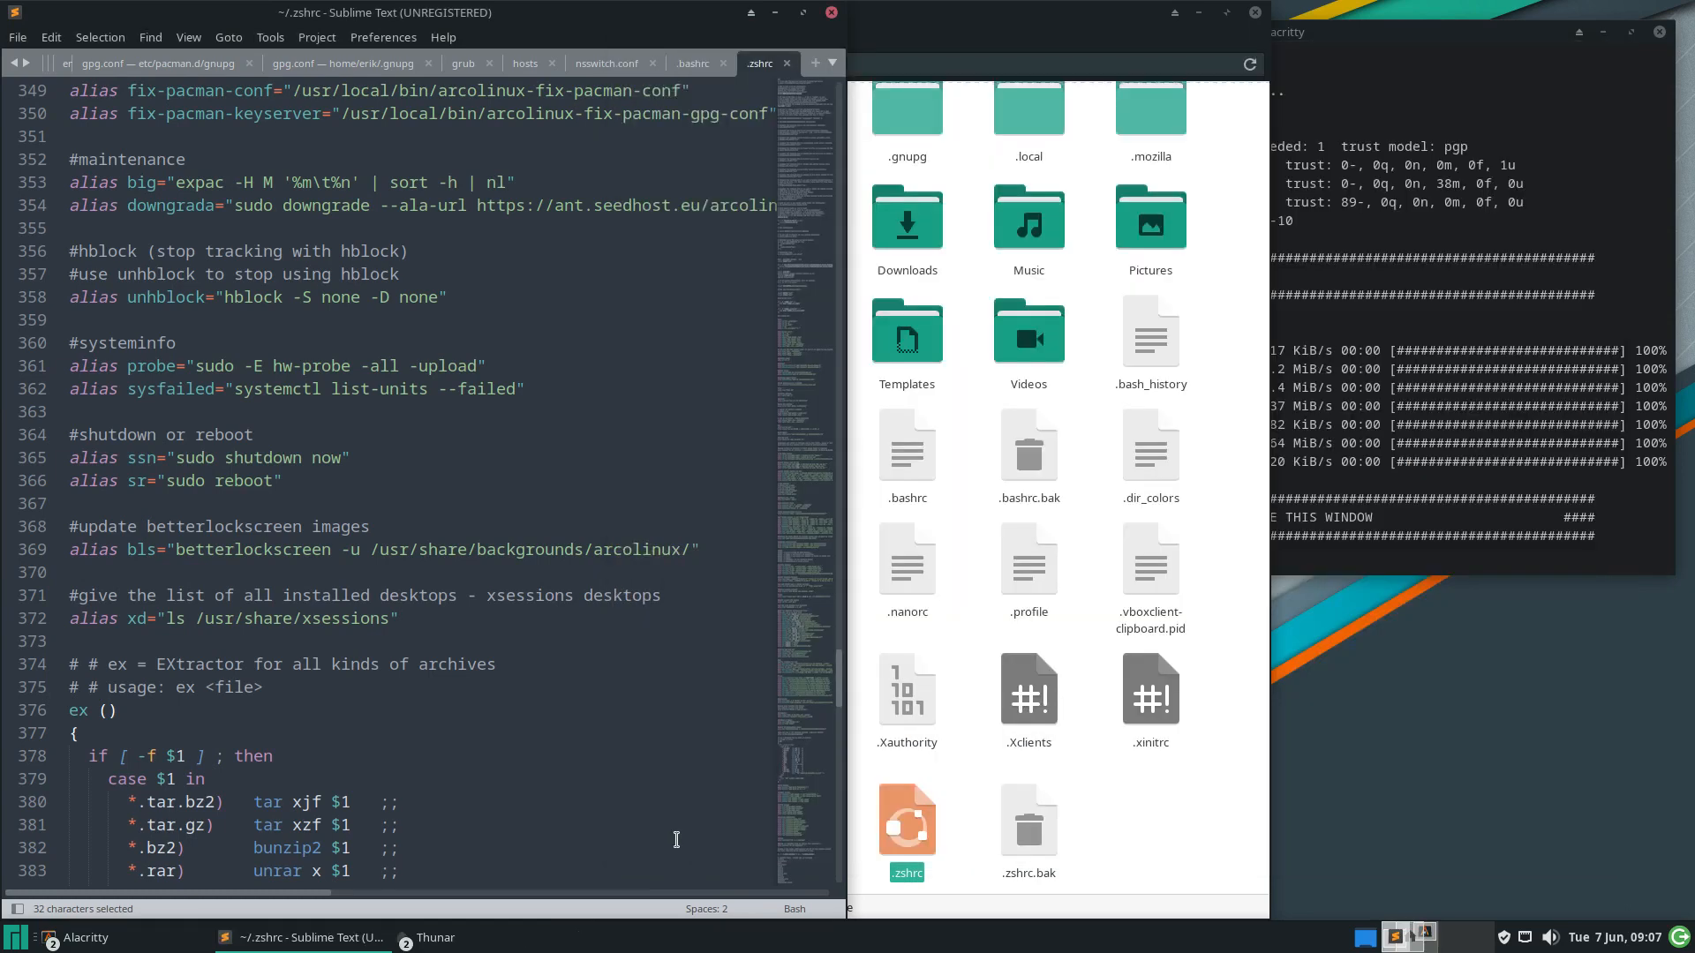
# Log out of the session and log back in with the password
pyautogui.click(16, 937)
pyautogui.click(331, 484)
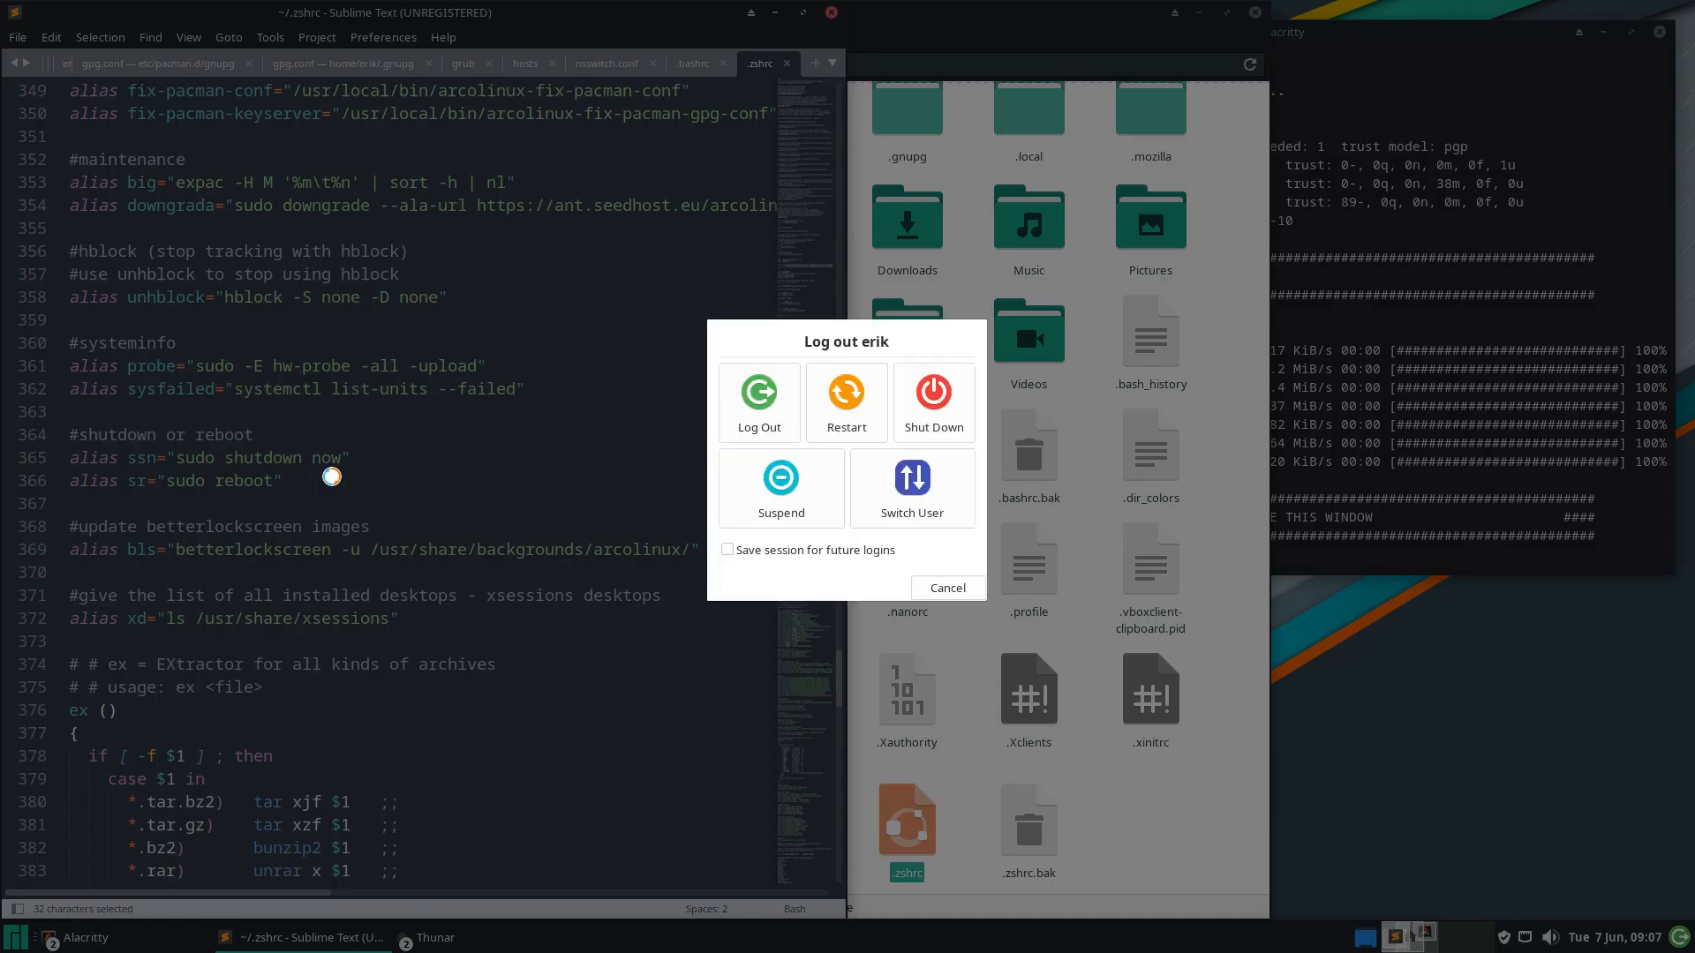
pyautogui.click(750, 406)
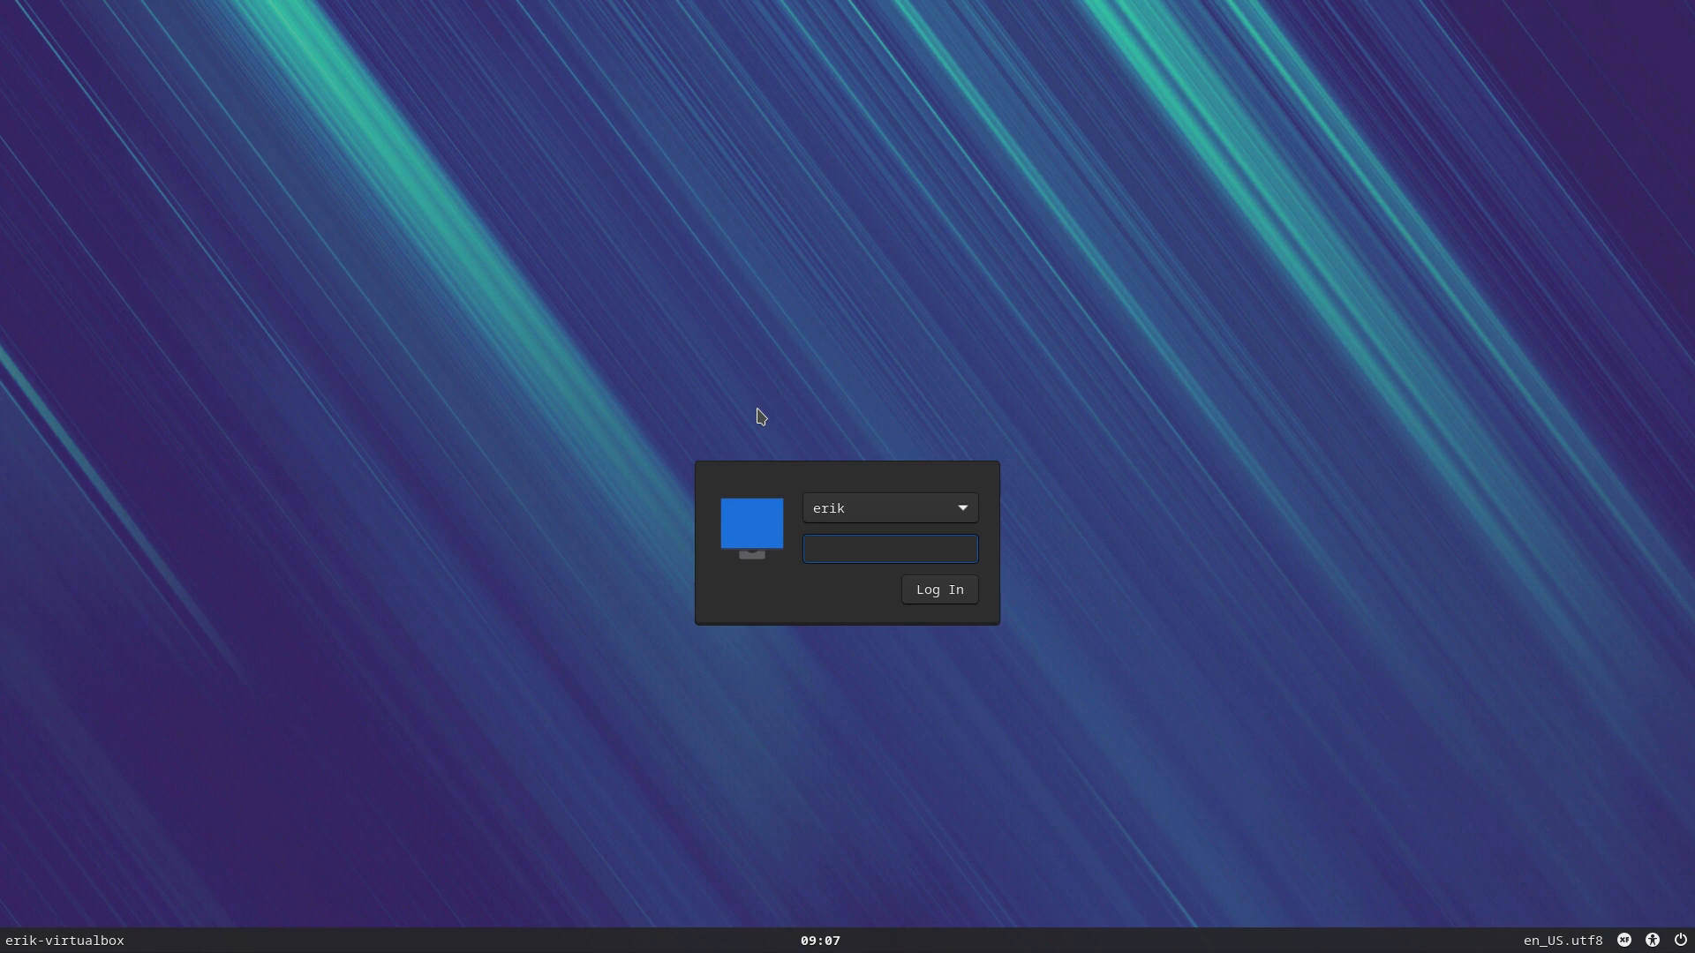
pyautogui.press('Return')
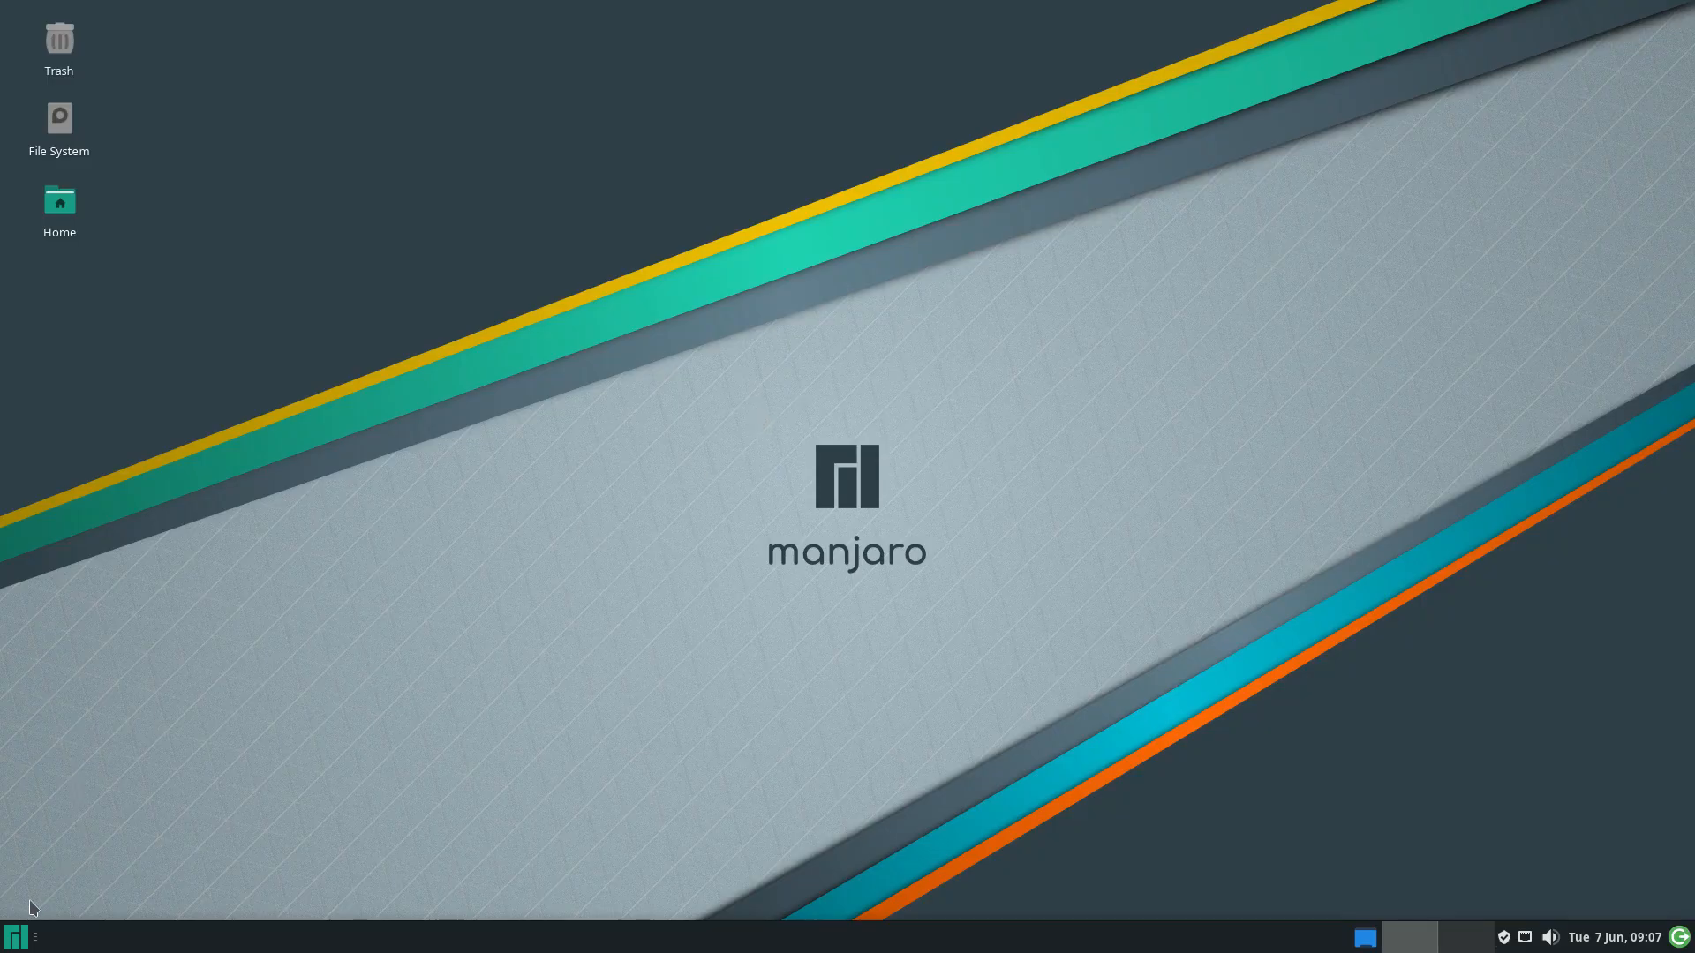
# Launch Alacritty, highlight the zsh 5.9 shell and prompt, and move the window up-left
pyautogui.click(15, 939)
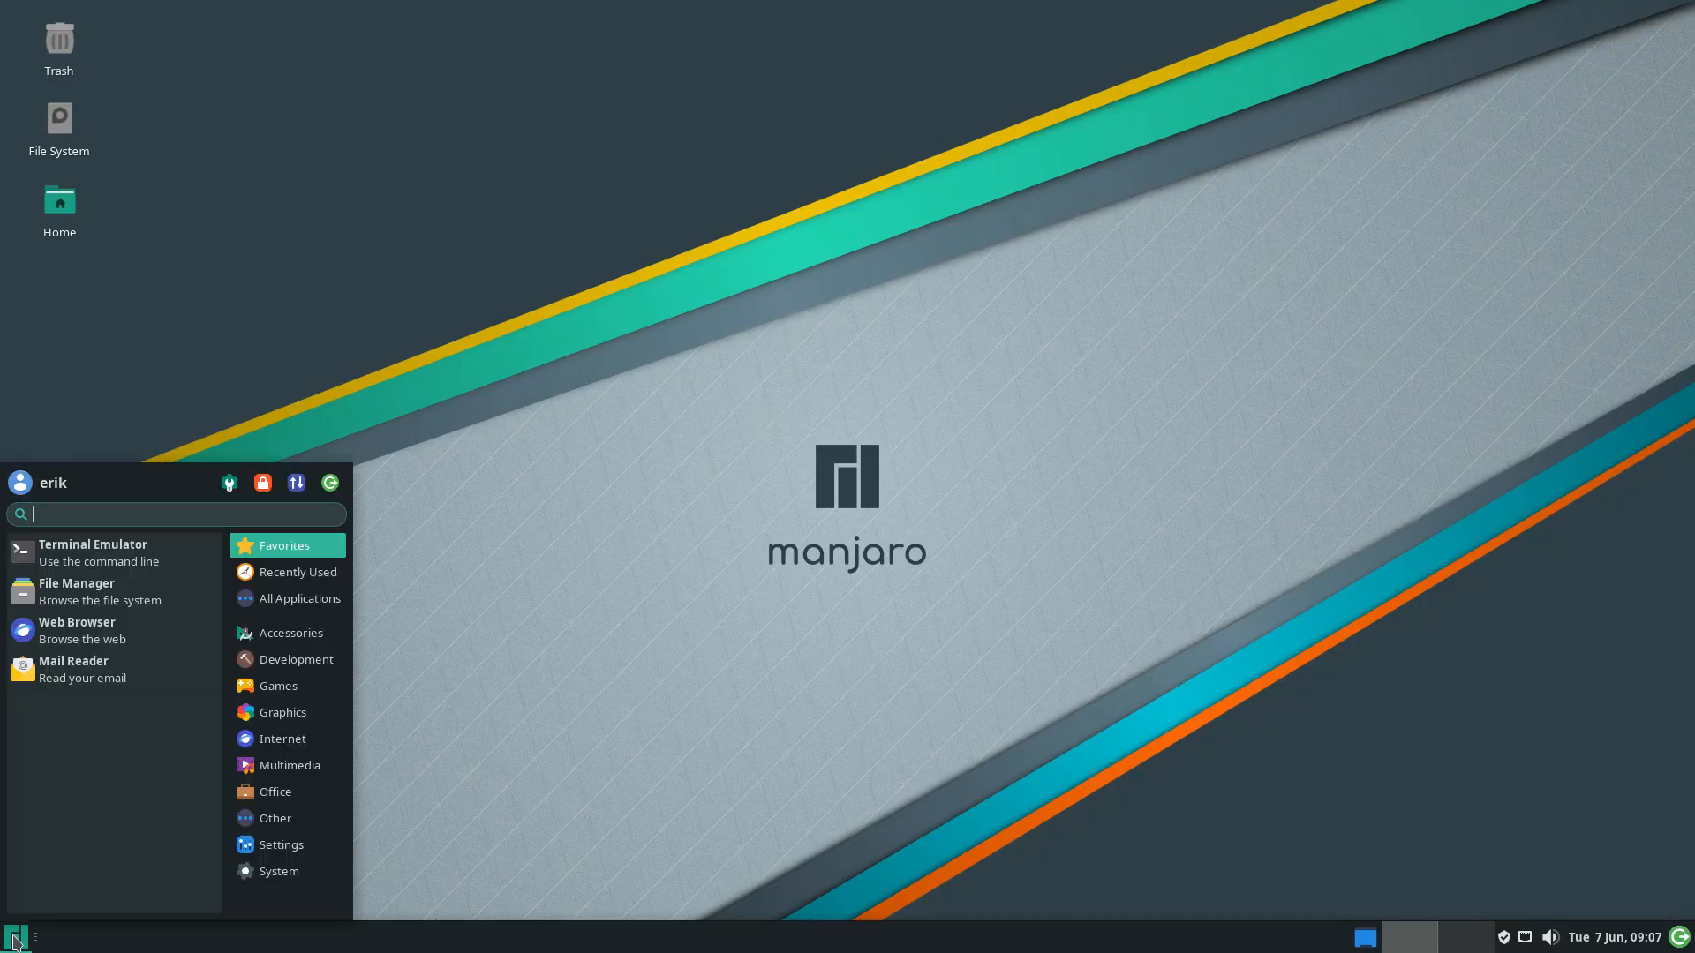
pyautogui.write('ala')
pyautogui.press('Return')
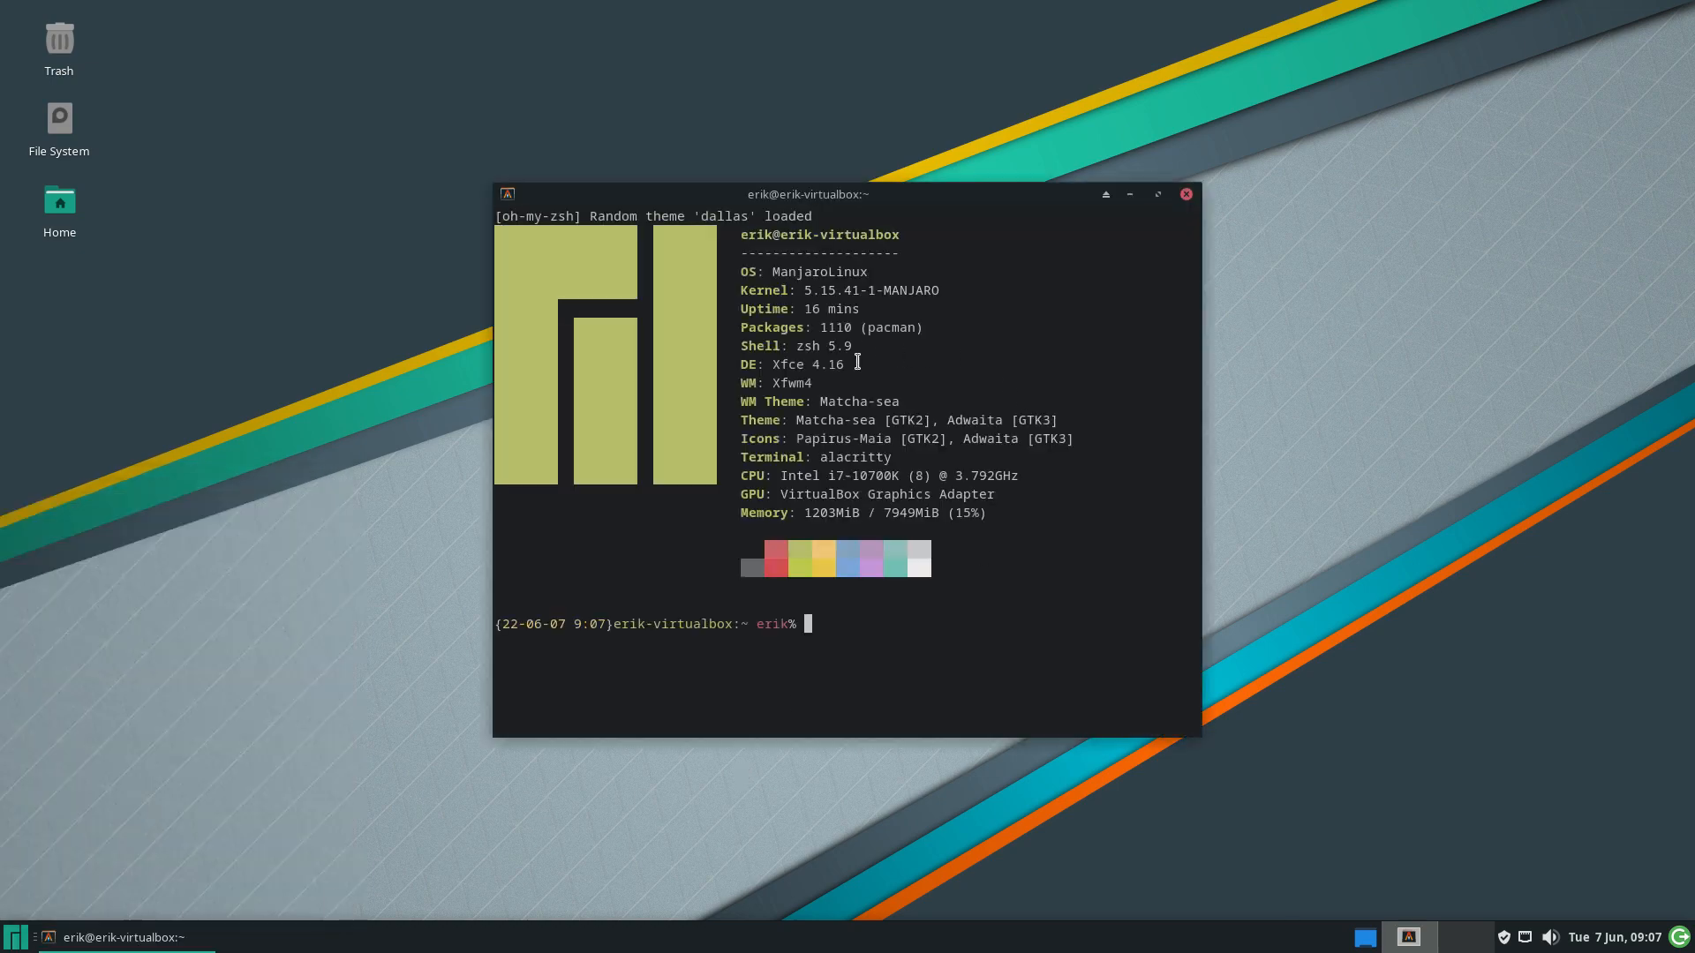
pyautogui.moveTo(791, 347); pyautogui.dragTo(867, 348)
pyautogui.moveTo(813, 622); pyautogui.dragTo(500, 626)
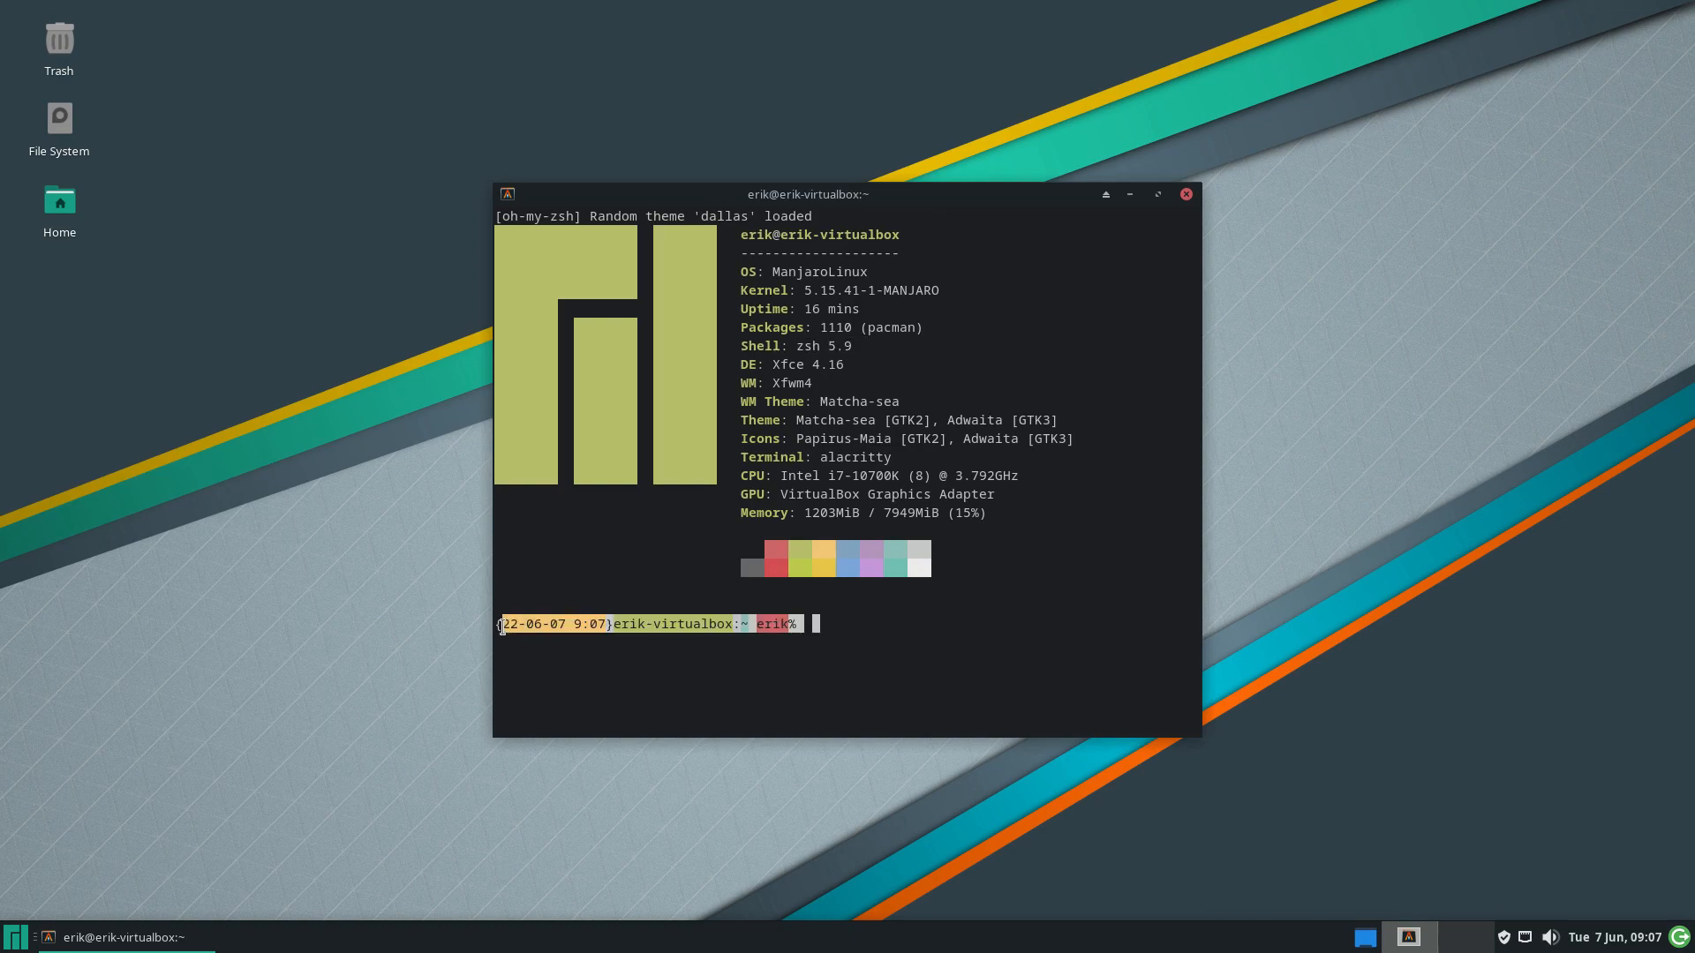
pyautogui.click(958, 600)
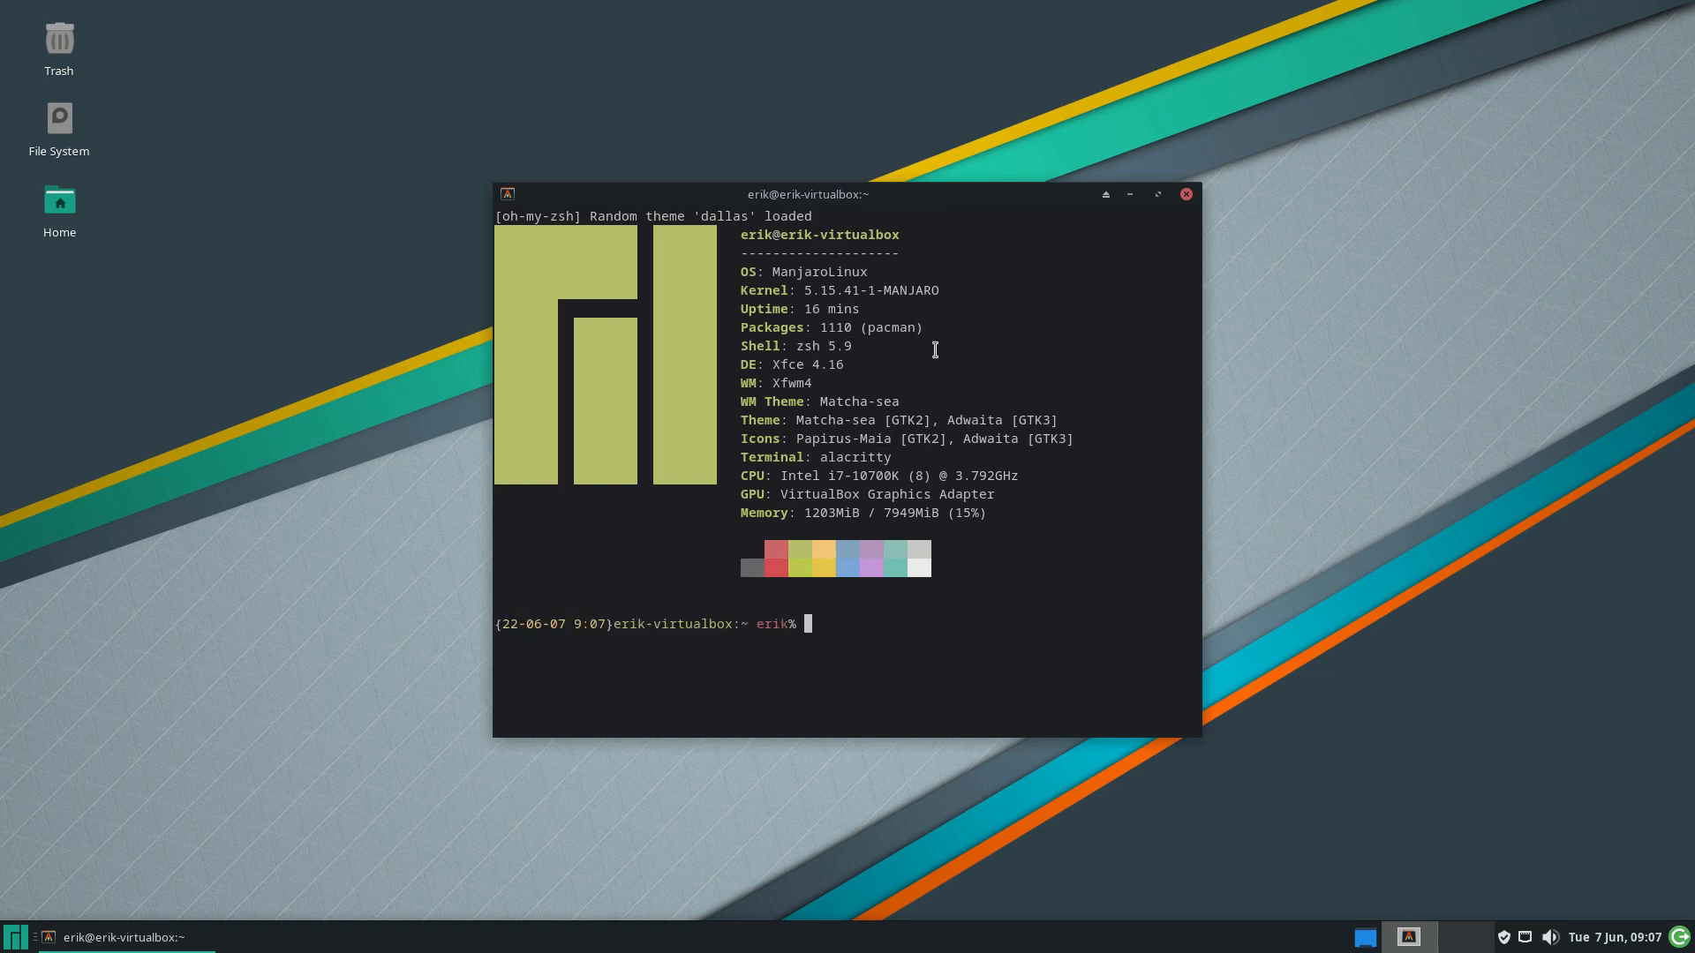
pyautogui.moveTo(893, 191); pyautogui.dragTo(766, 93)
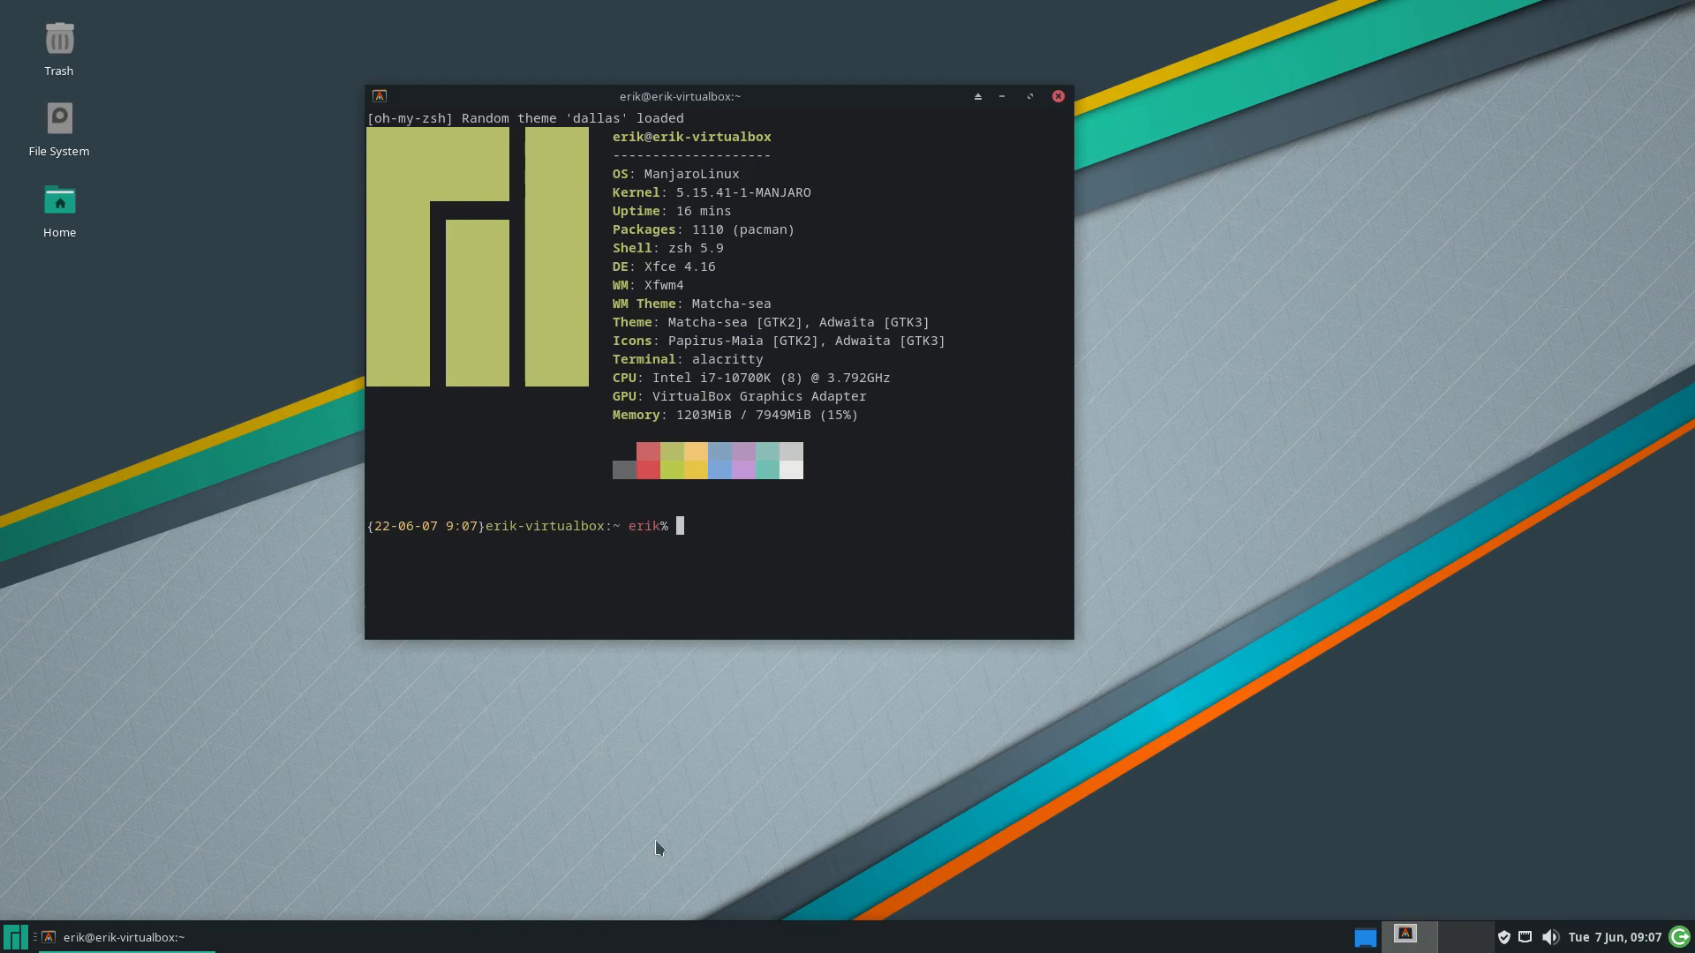
# Launch archlinux-tweak-tool from the terminal and authenticate with the password
pyautogui.write('archlinux-tweak-tool')
pyautogui.press('Return')
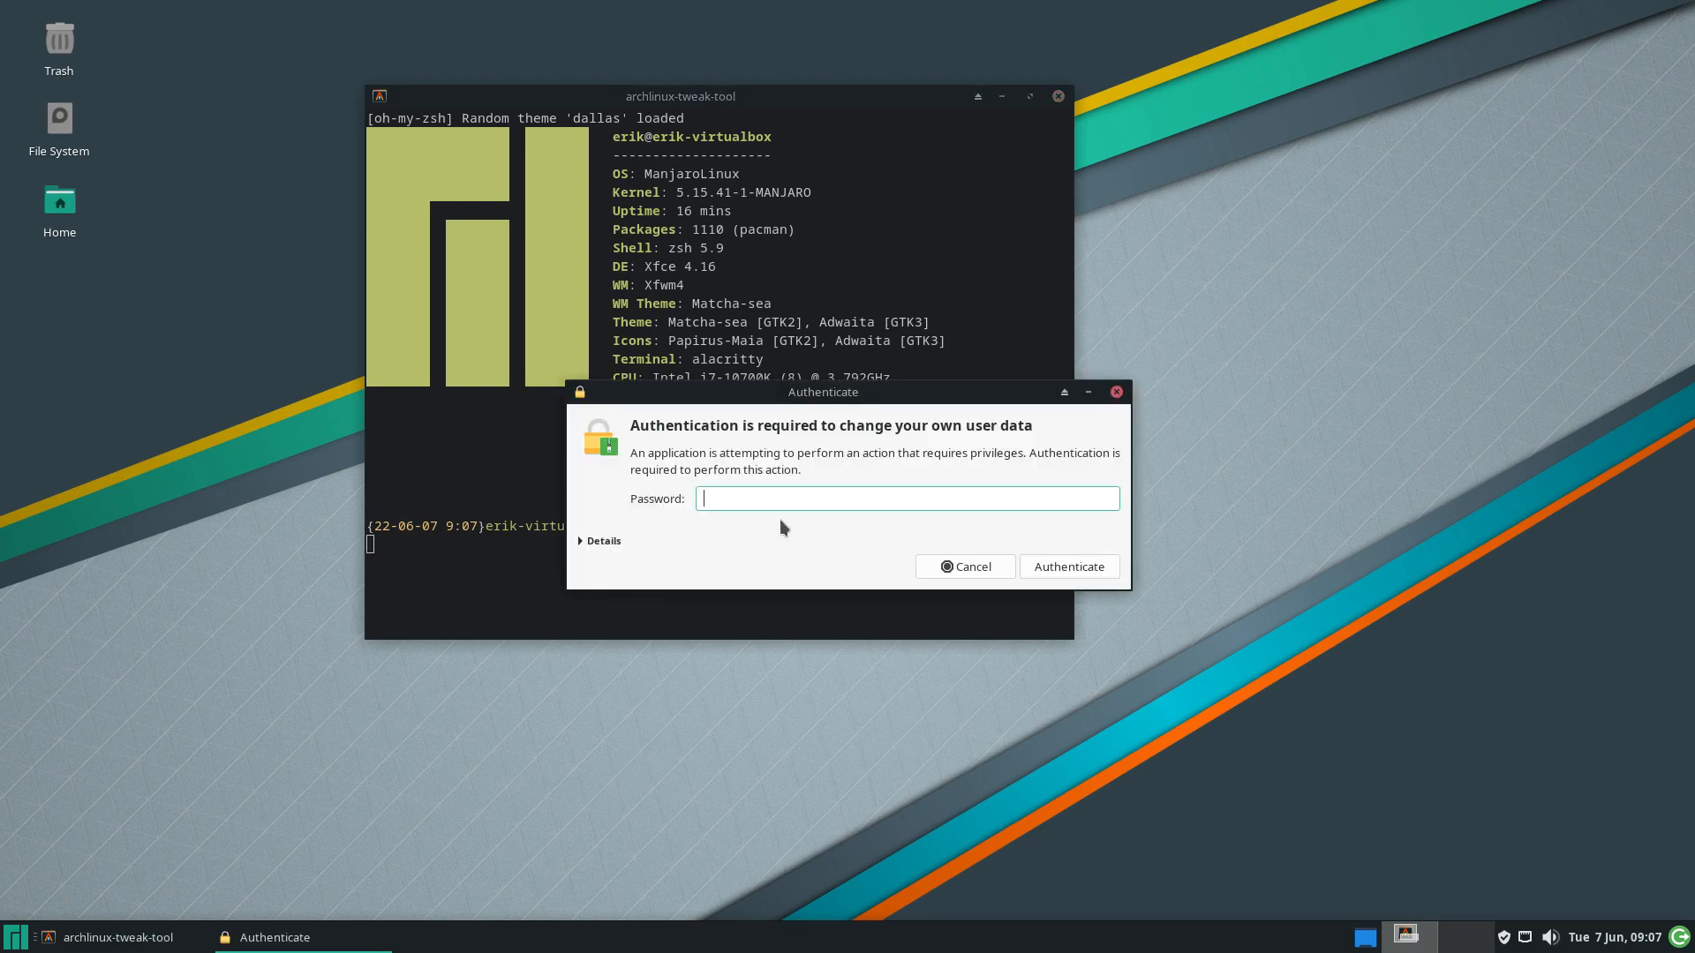
pyautogui.write('••••')
pyautogui.press('Return')
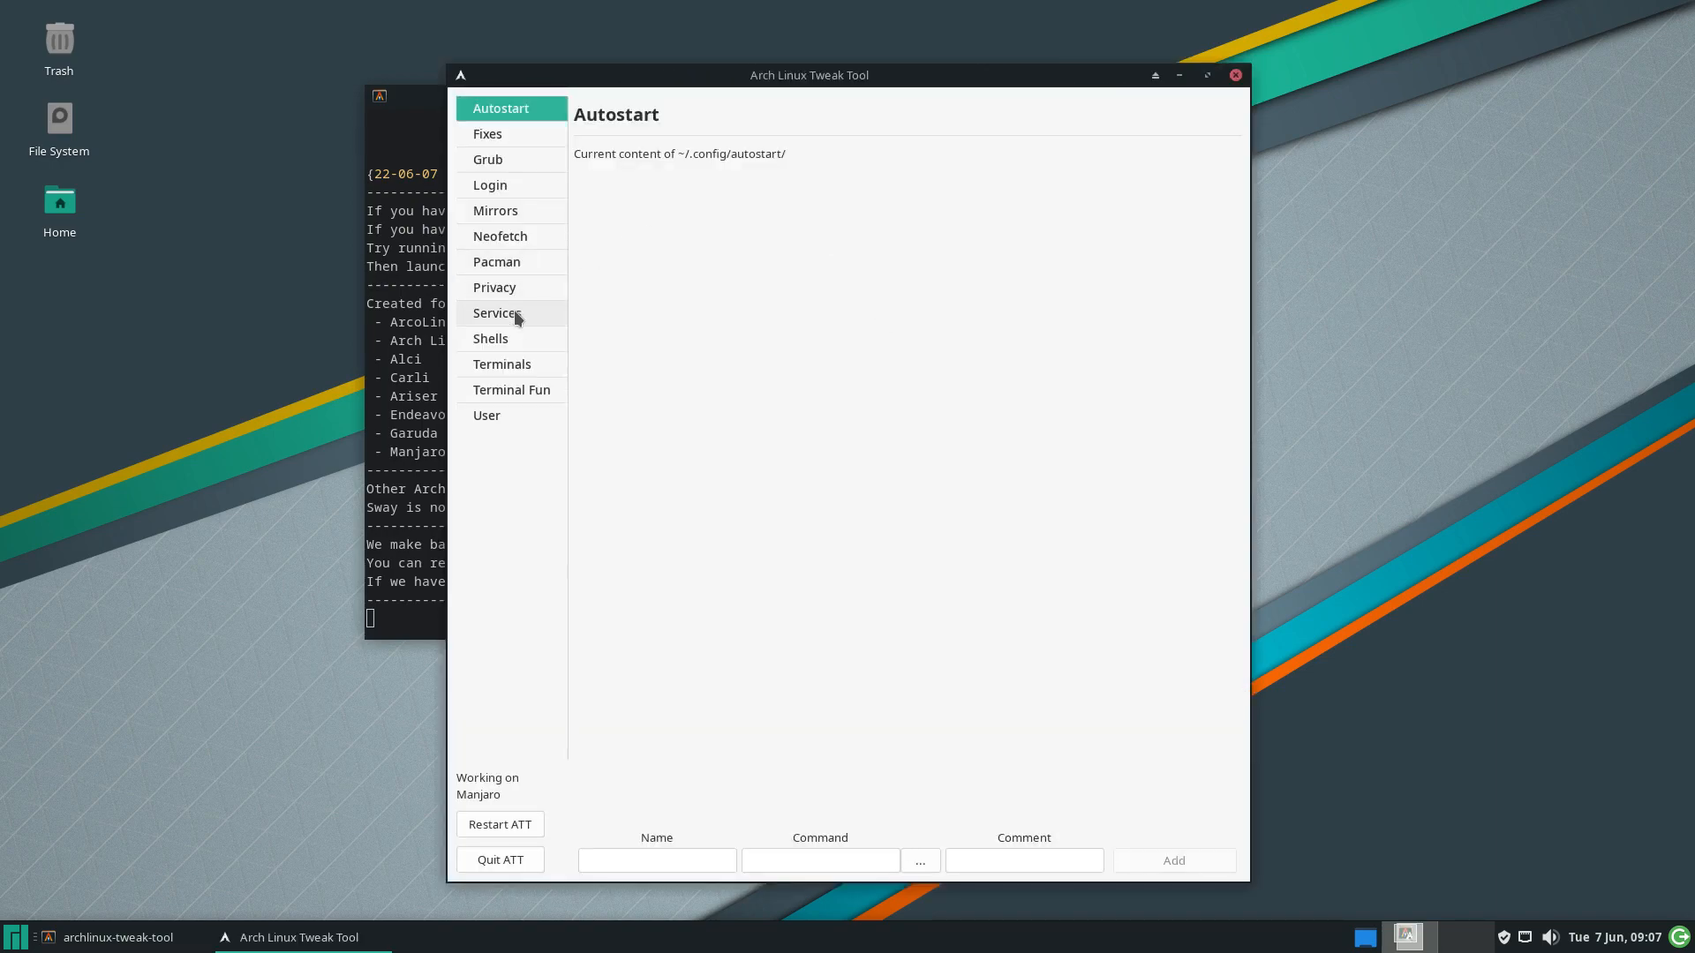
# Install Fish from the Shells > FISH page, then close the tweak tool
pyautogui.click(517, 337)
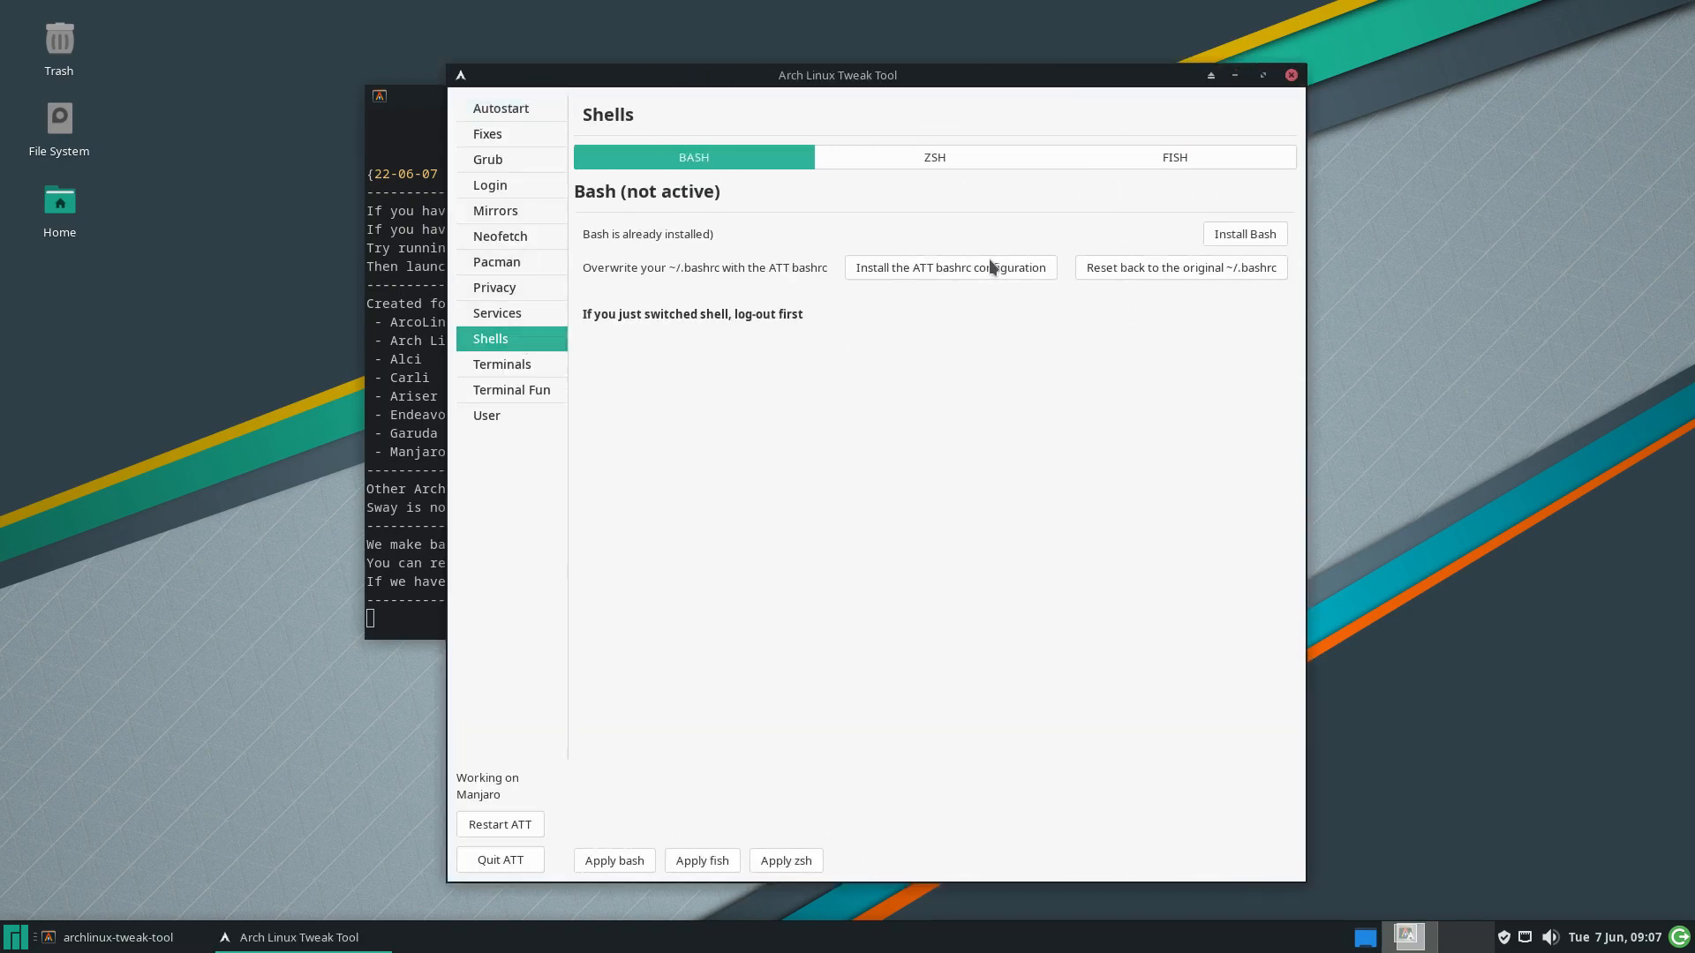
pyautogui.click(1190, 157)
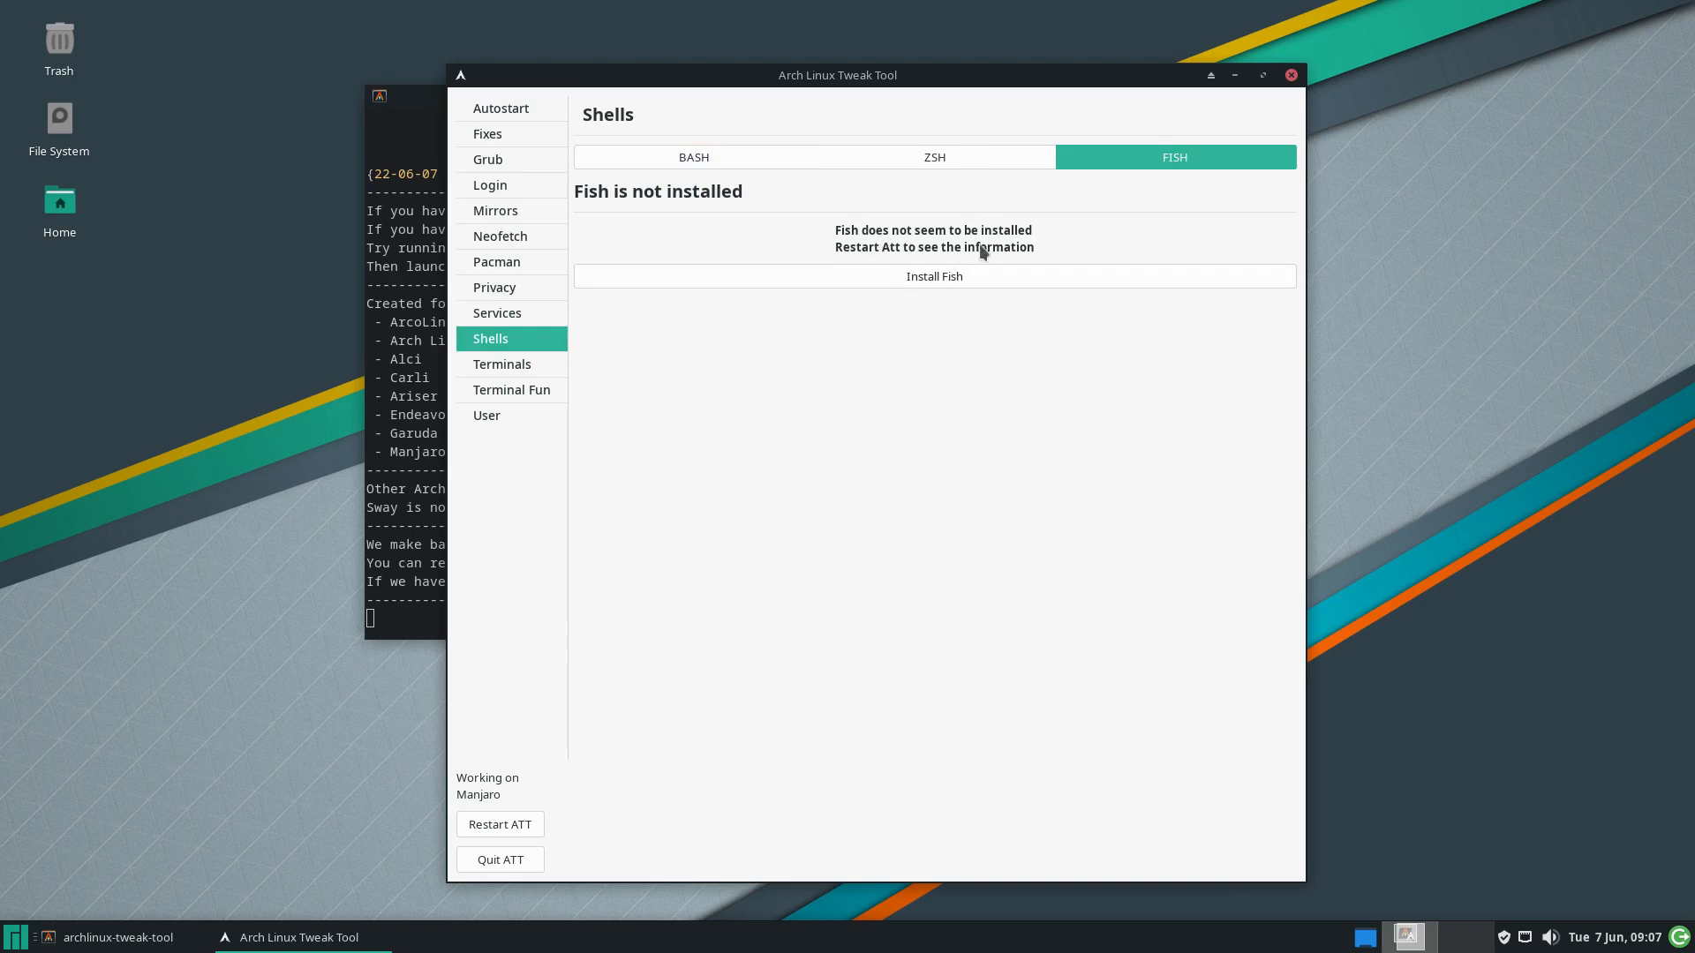
pyautogui.click(934, 277)
pyautogui.moveTo(967, 78); pyautogui.dragTo(1282, 40)
pyautogui.moveTo(713, 98); pyautogui.dragTo(408, 202)
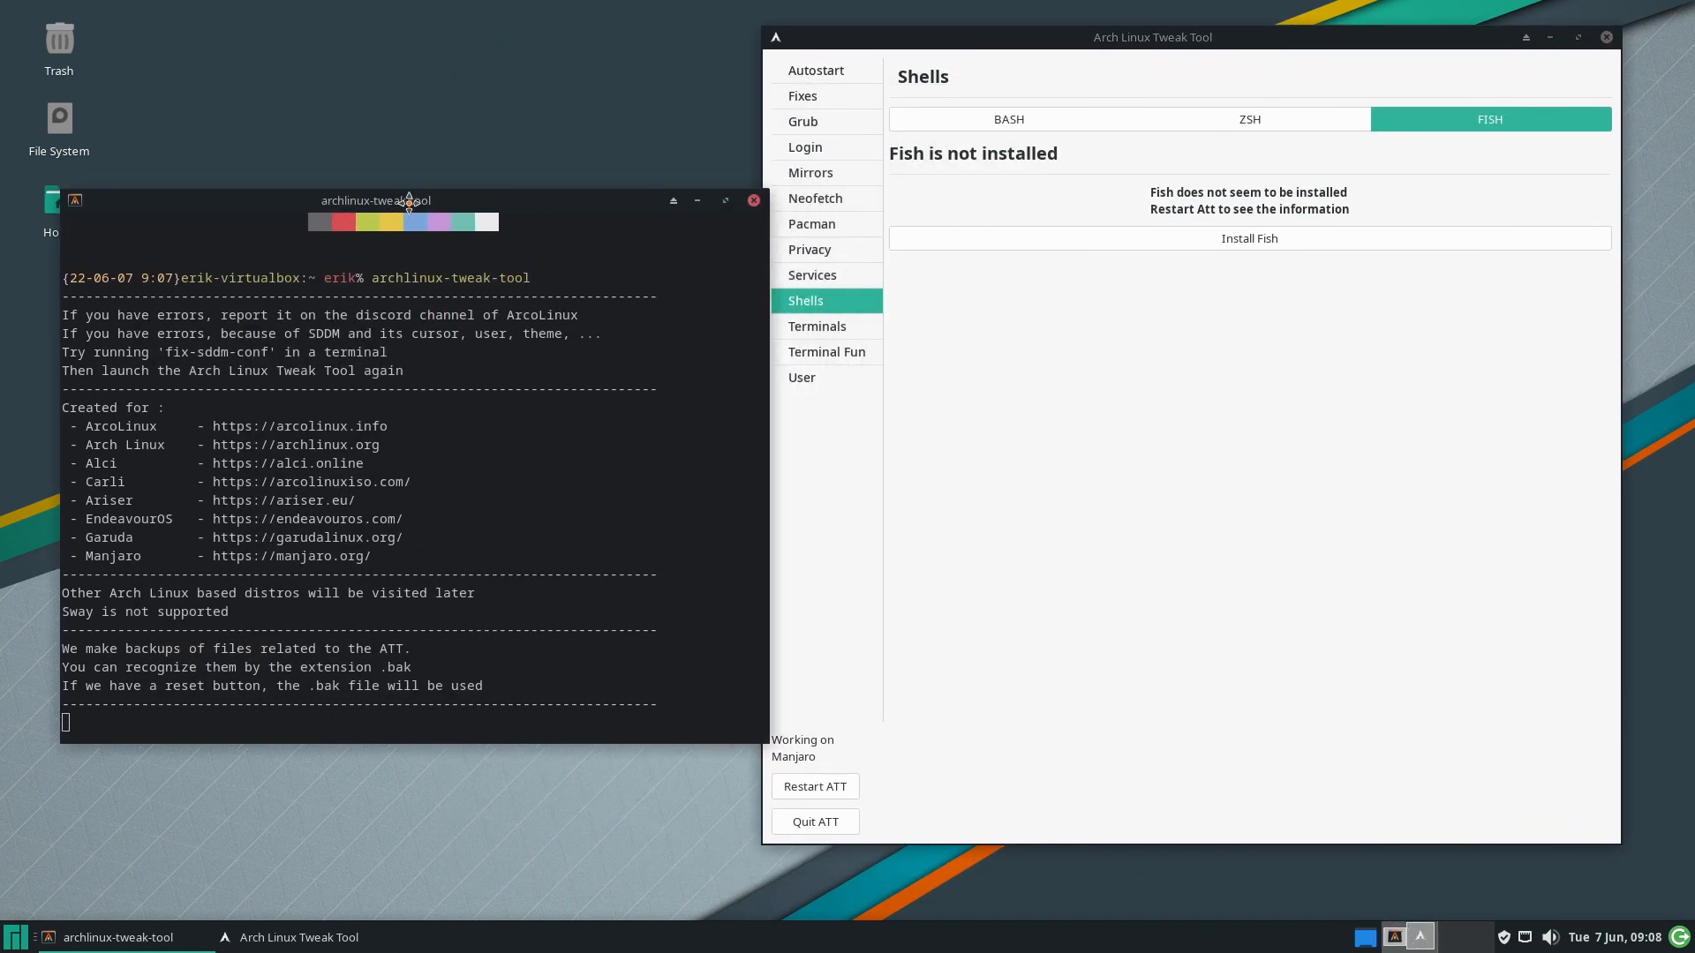
pyautogui.click(1223, 314)
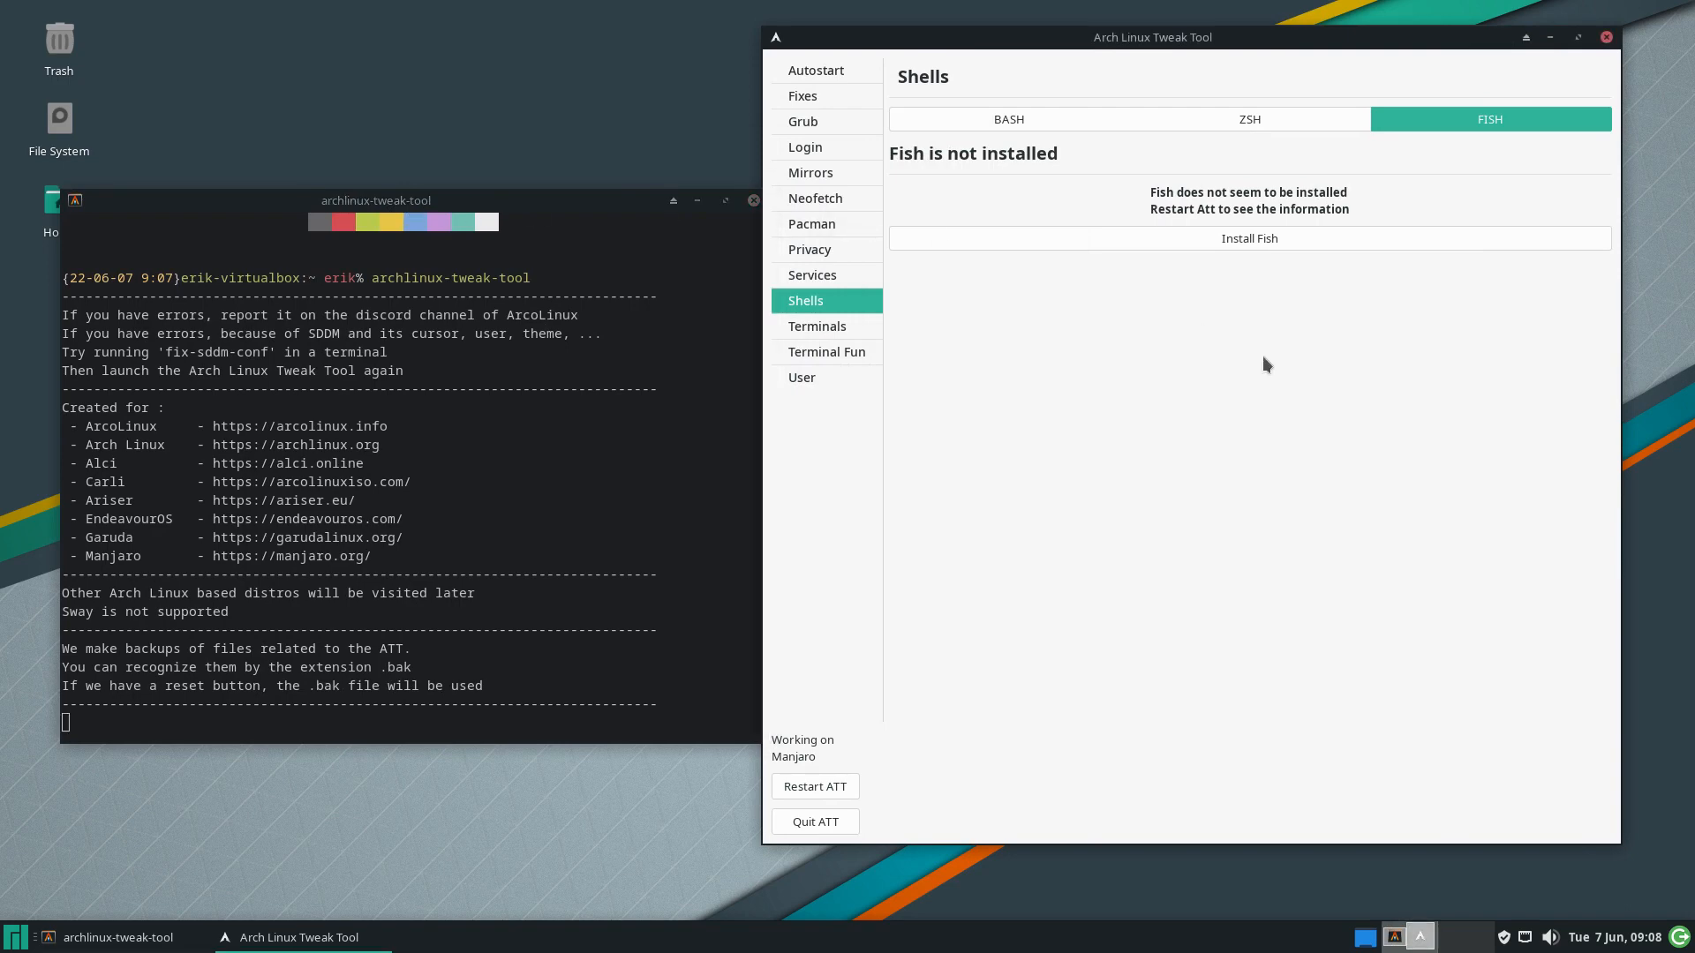
pyautogui.click(1271, 241)
pyautogui.click(1606, 37)
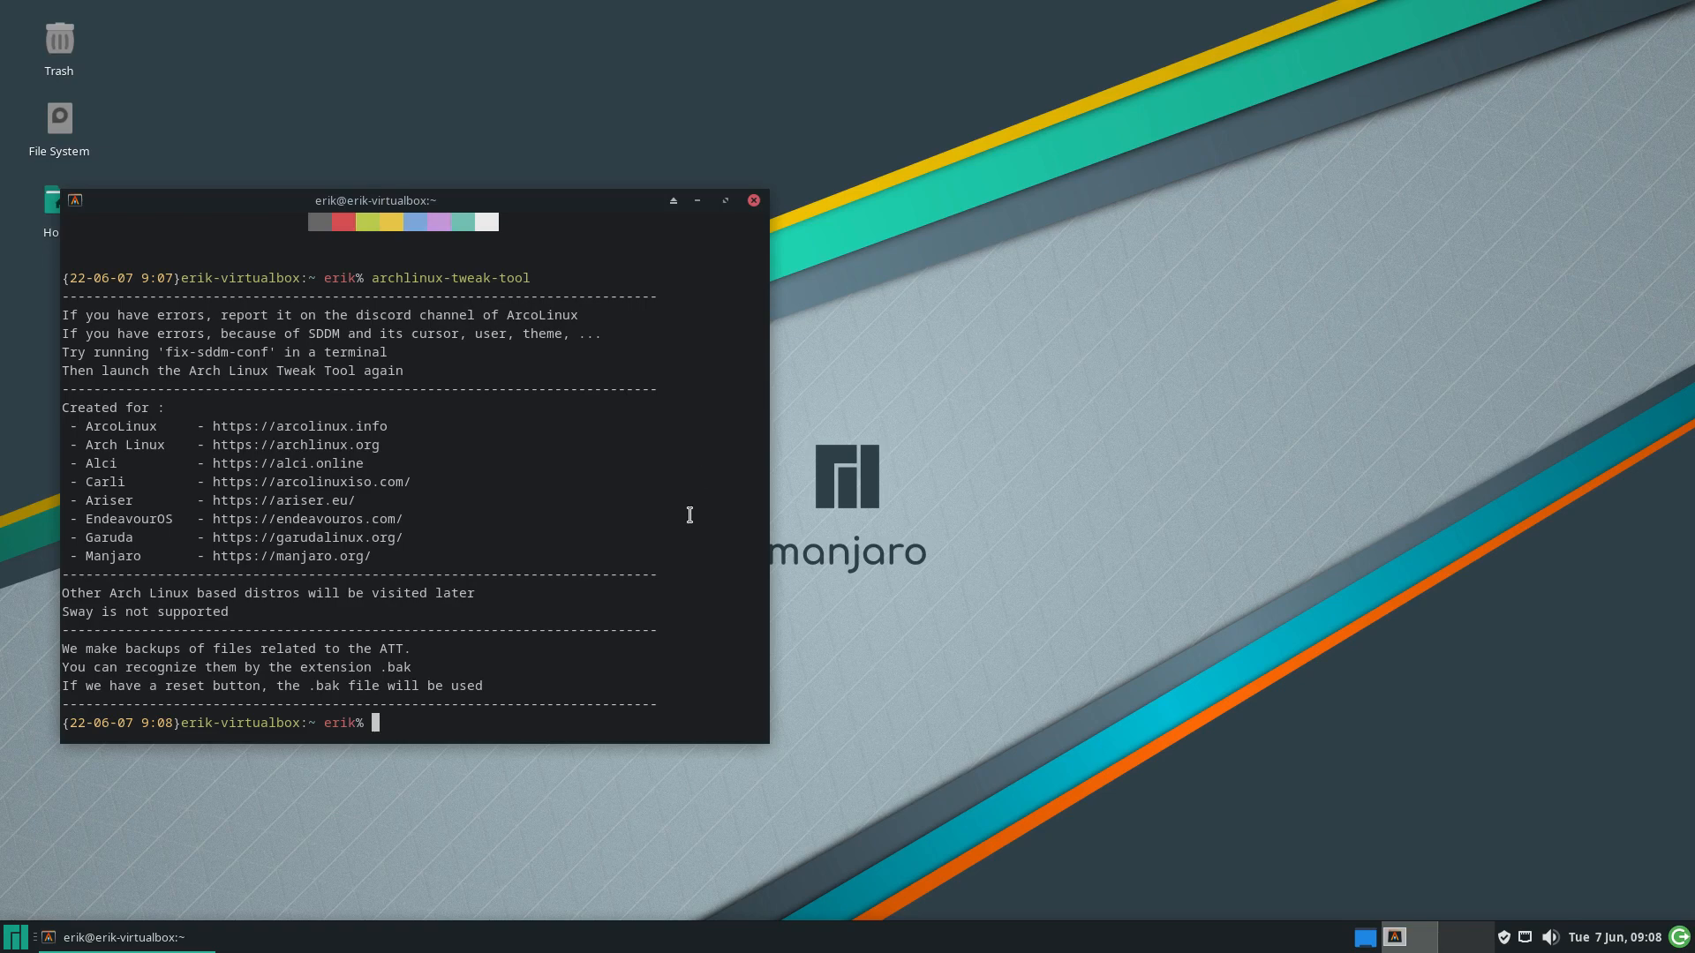
# Rerun archlinux-tweak-tool, authenticate, and open Shells > FISH, which now shows Fish installed
pyautogui.press('Up')
pyautogui.press('Return')
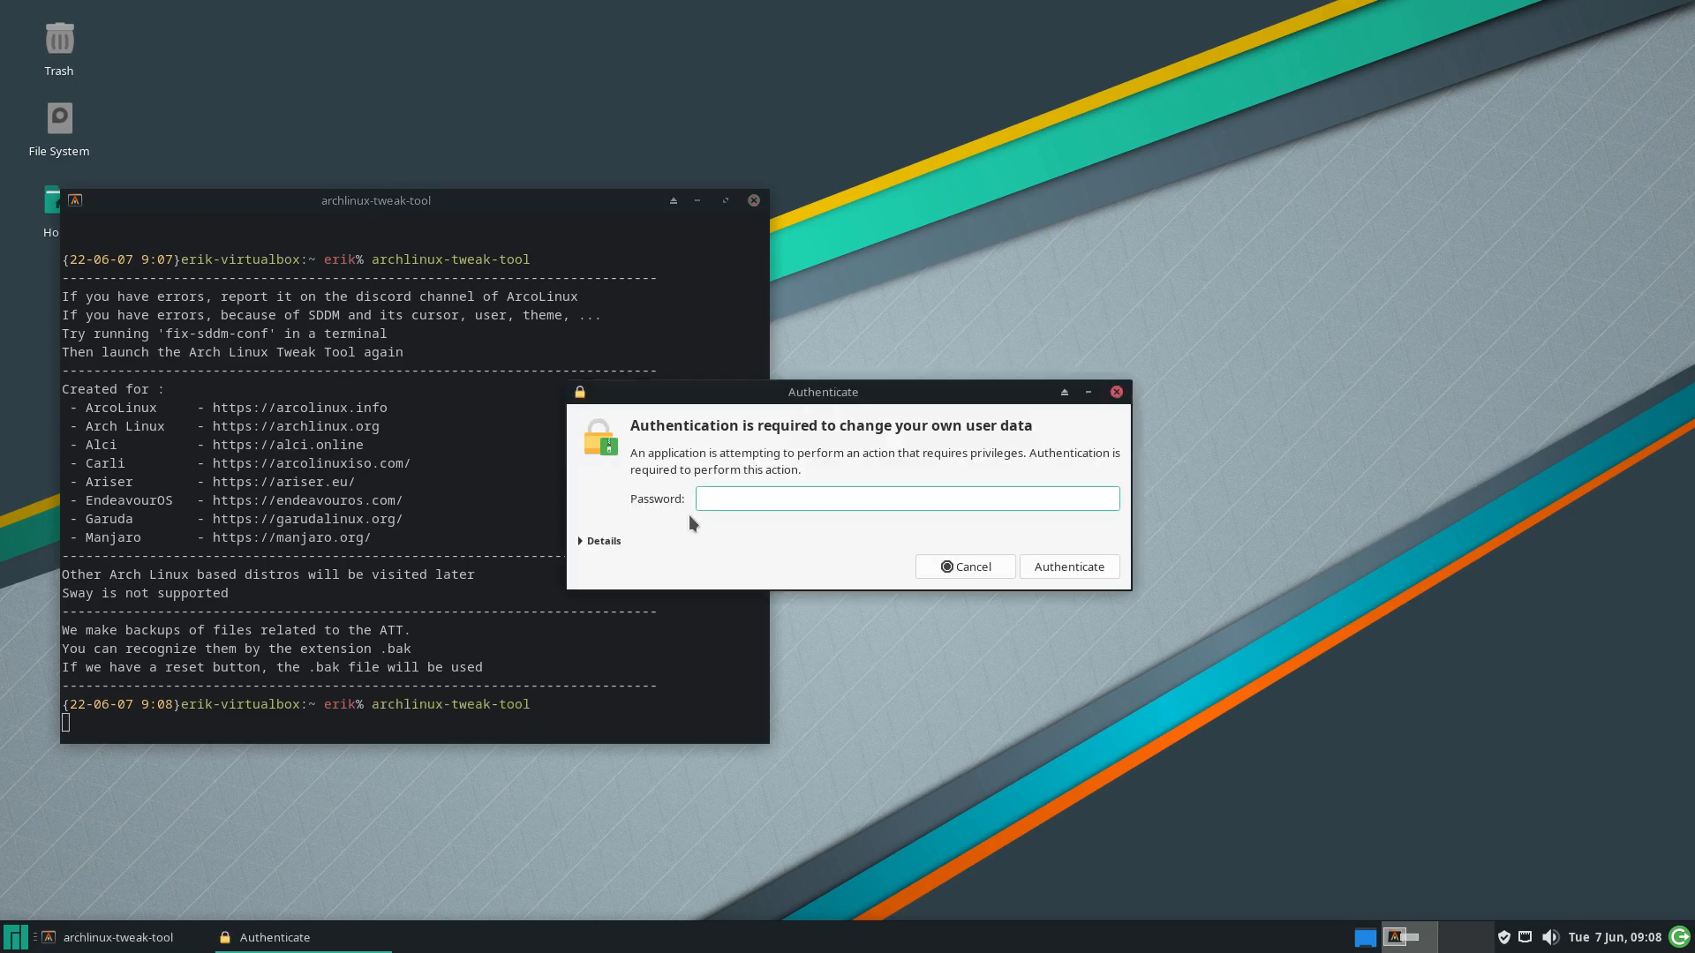
pyautogui.press('Return')
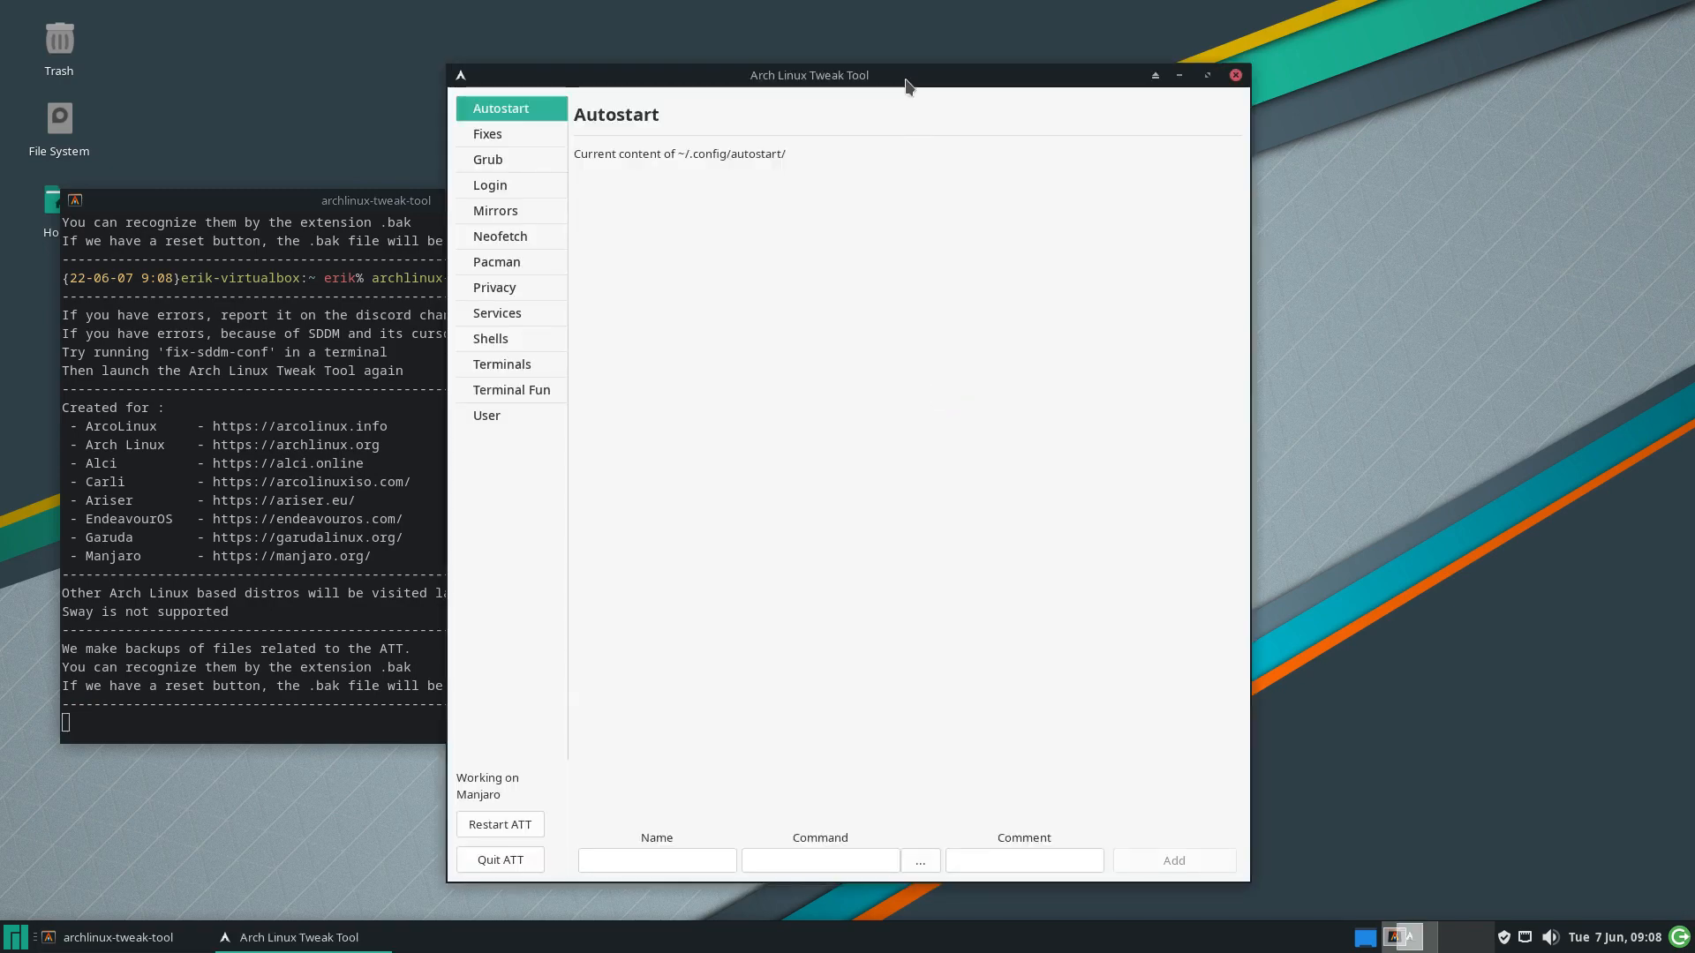
pyautogui.moveTo(908, 71); pyautogui.dragTo(1259, 52)
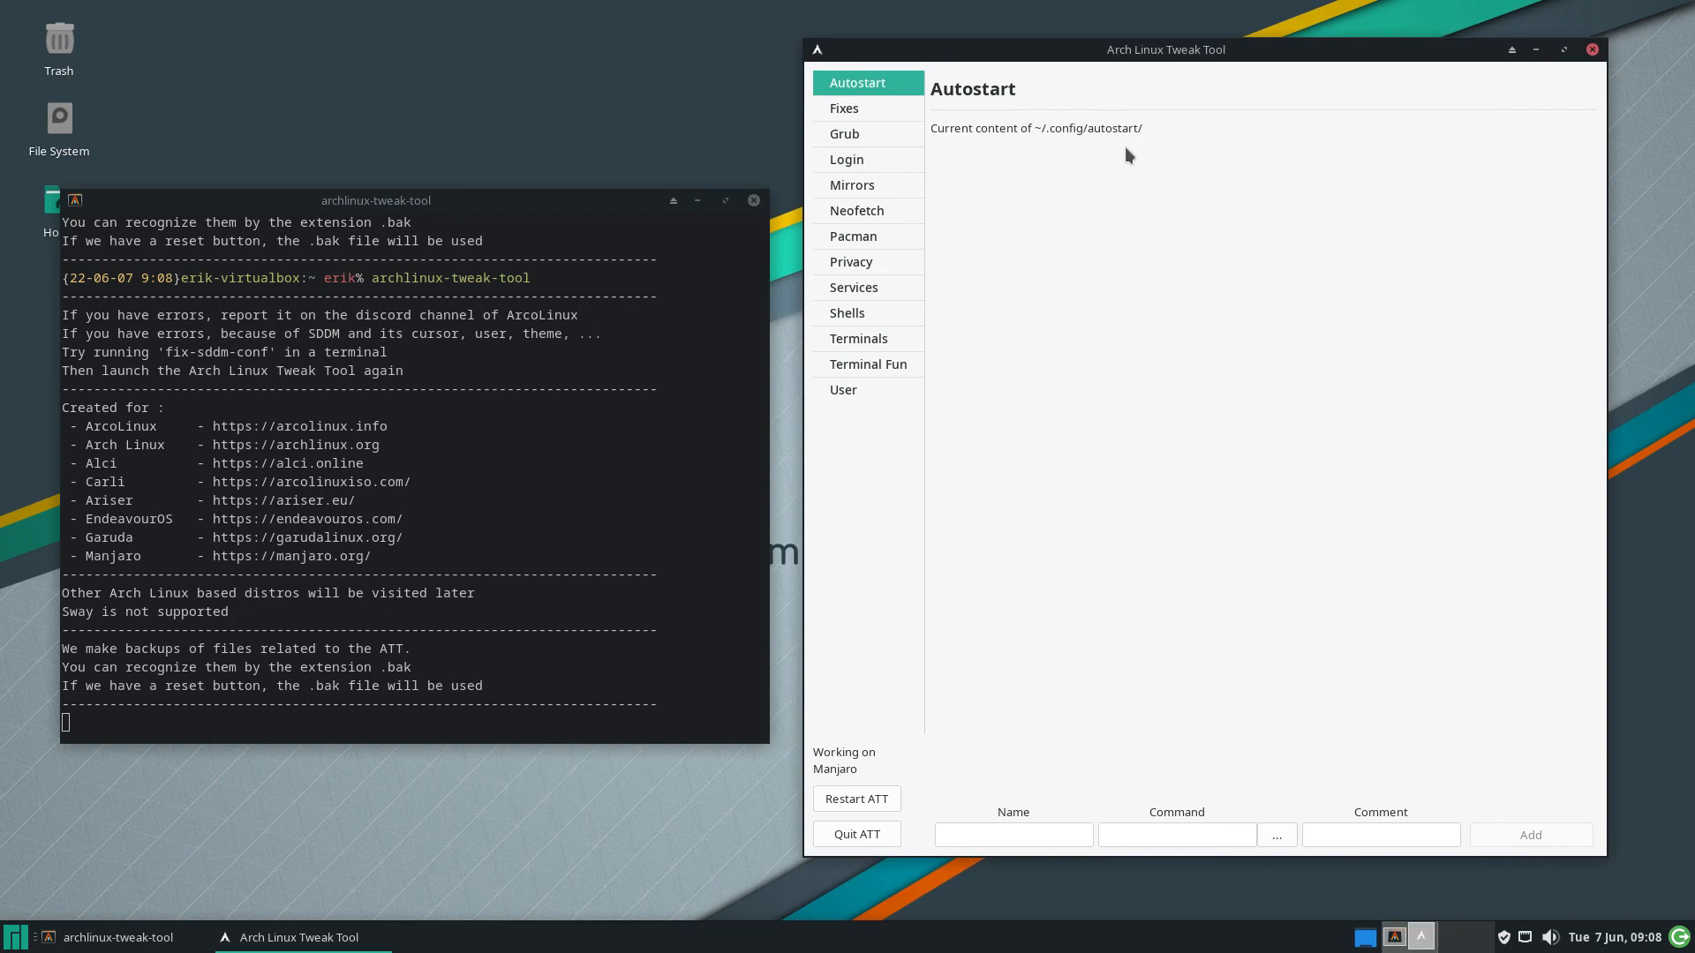
pyautogui.click(888, 287)
pyautogui.click(875, 315)
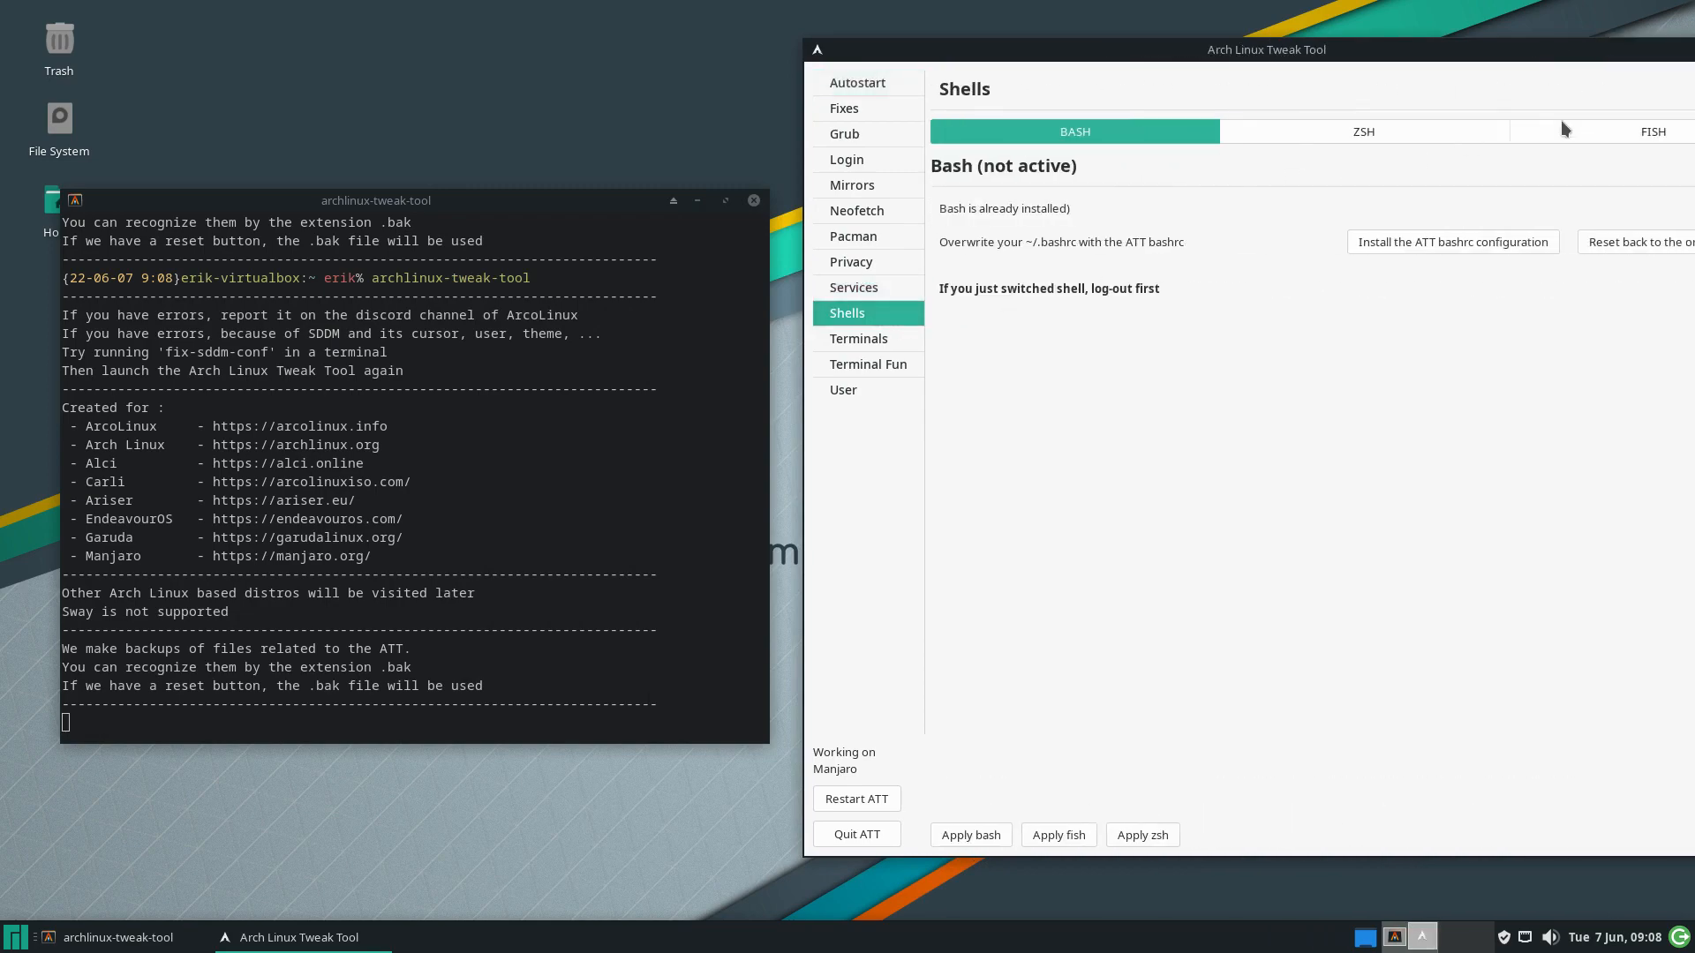
pyautogui.click(1617, 128)
pyautogui.moveTo(1421, 48); pyautogui.dragTo(1199, 41)
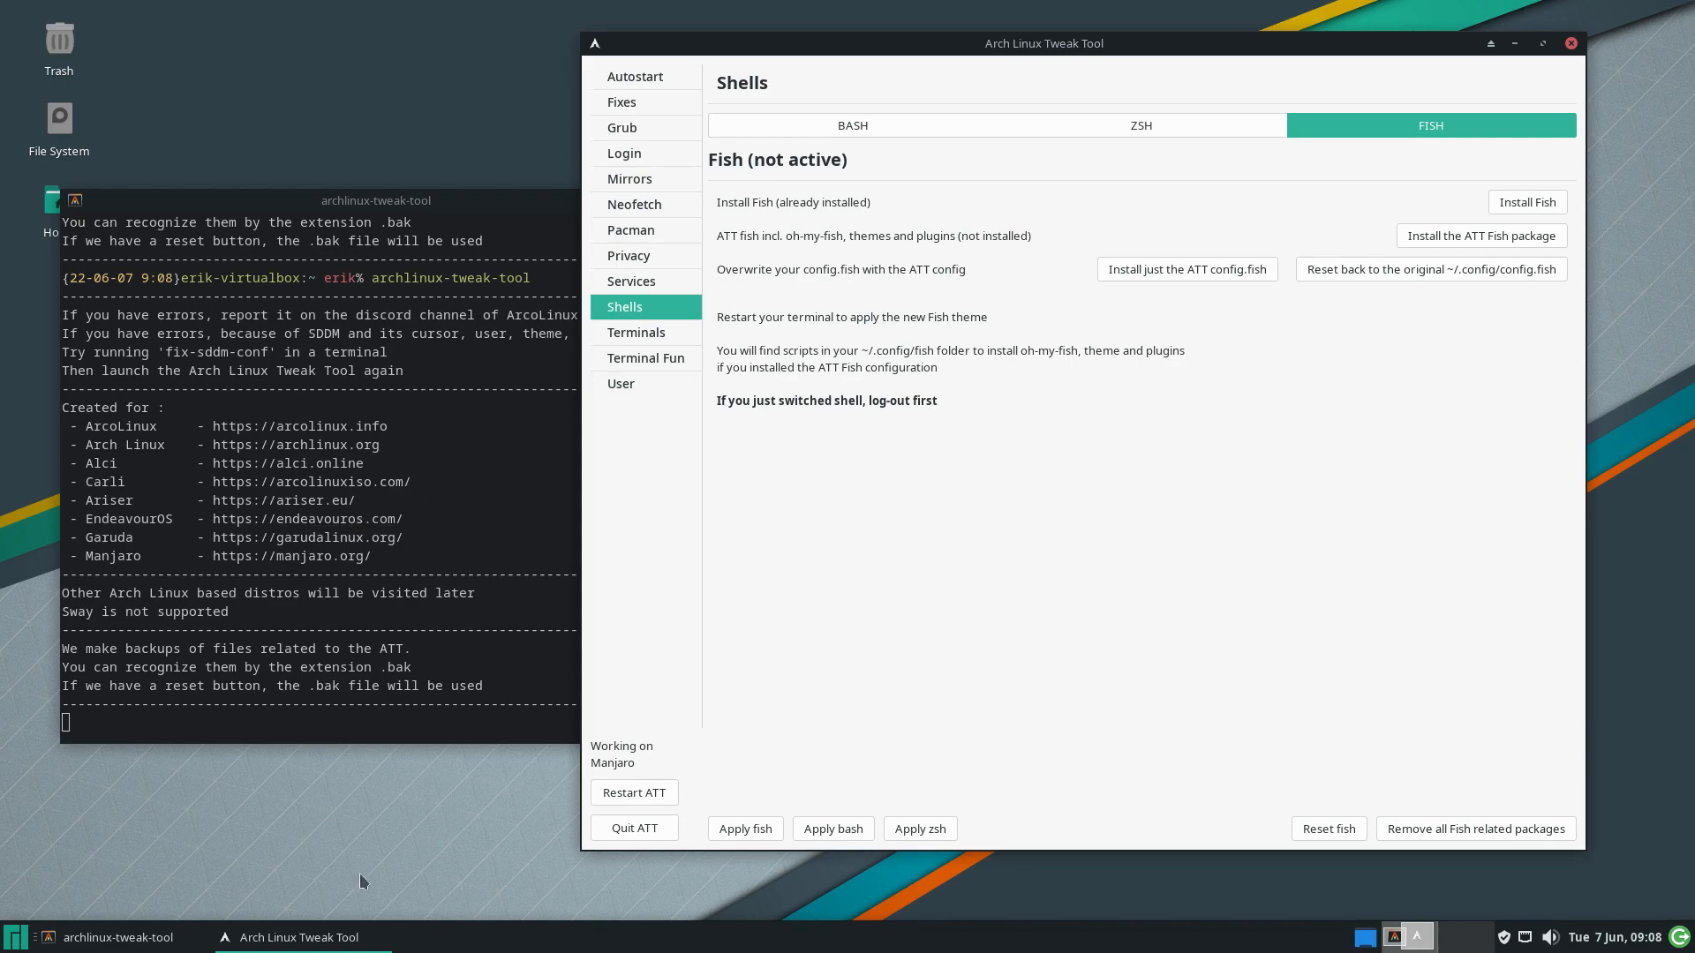
# Open the home folder in Thunar, noting .zshrc and .bashrc, and enter .config
pyautogui.click(18, 943)
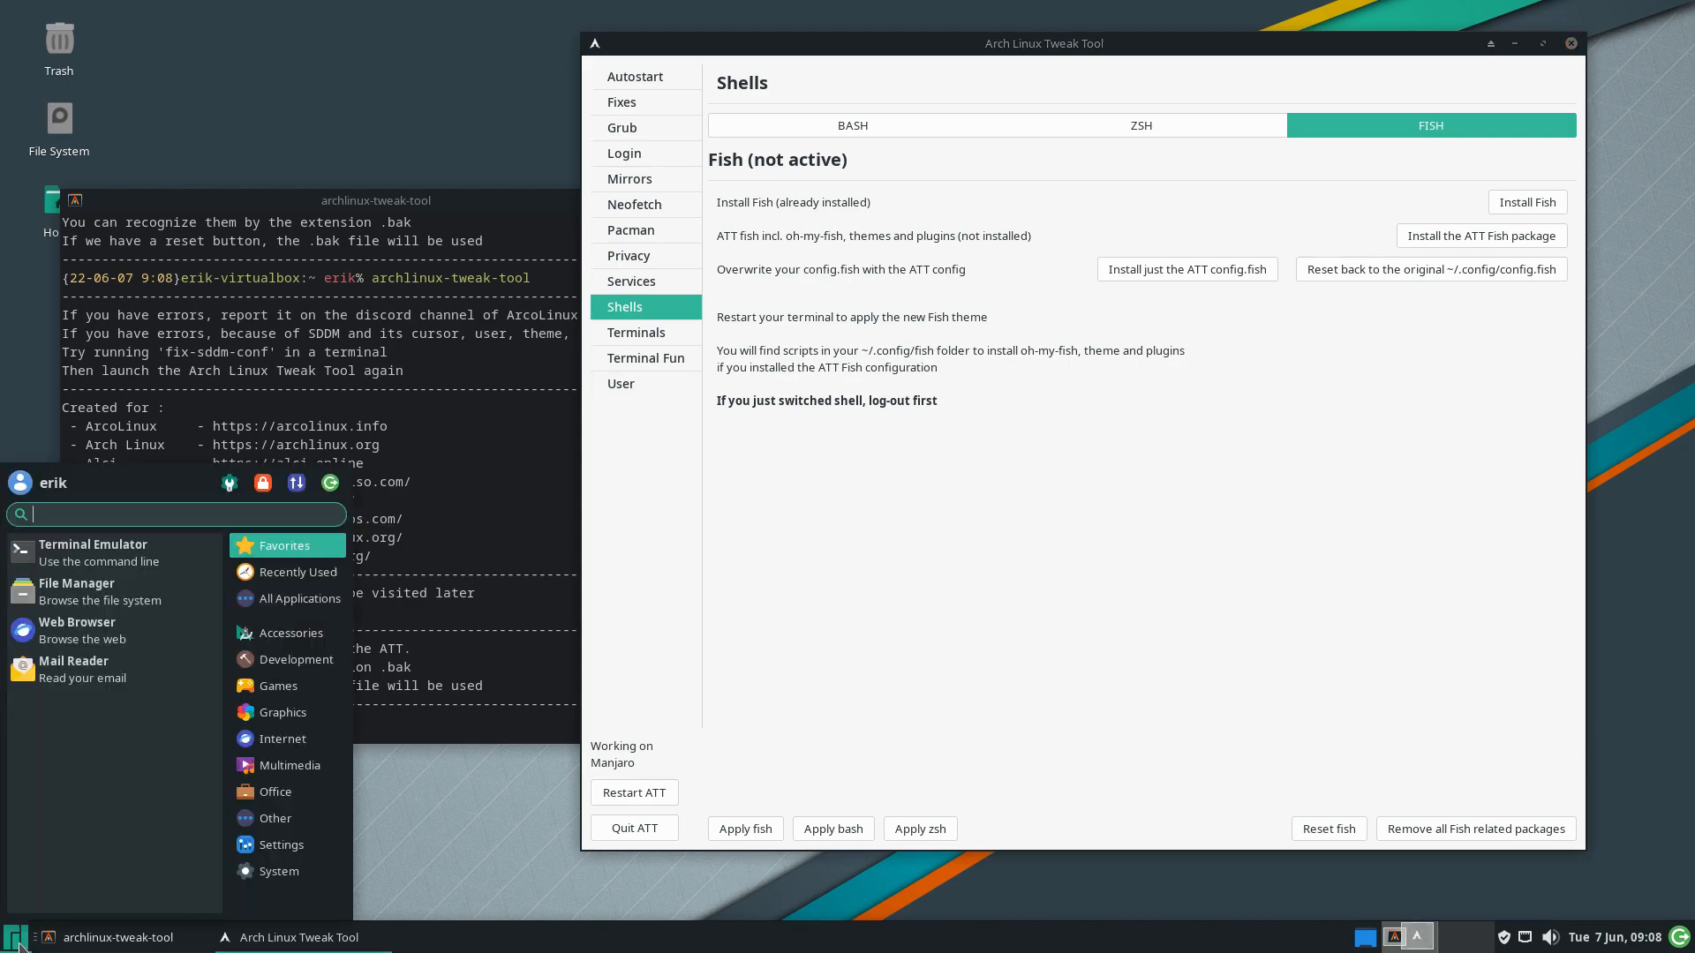
pyautogui.doubleClick(44, 227)
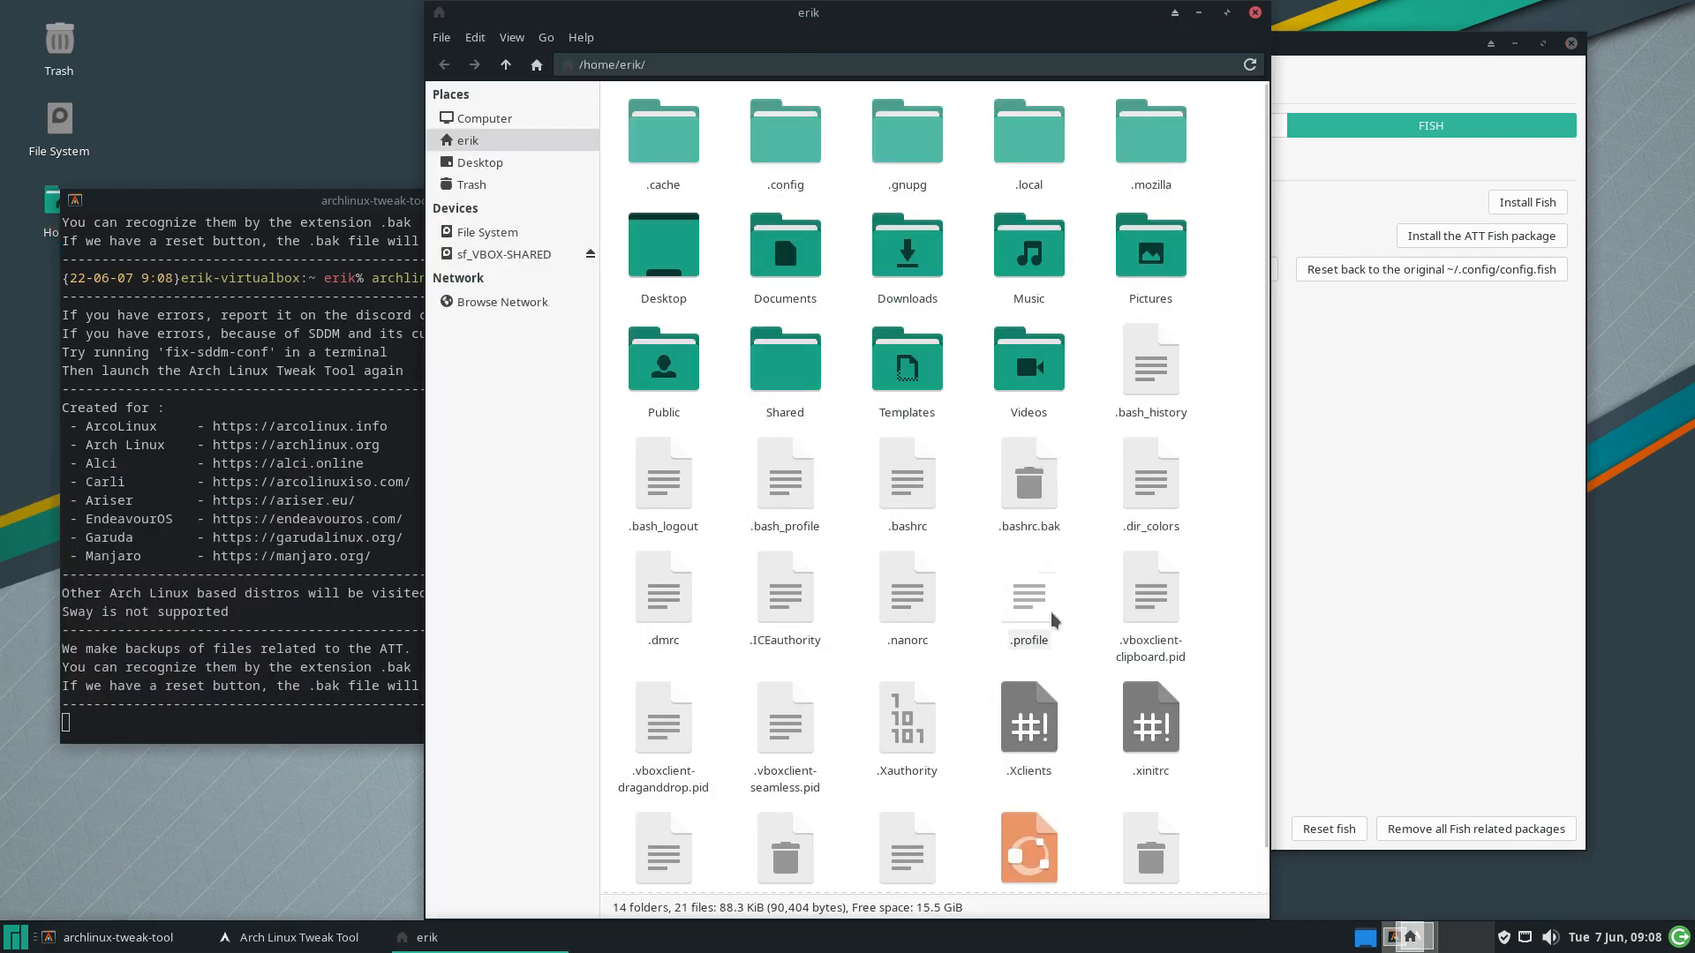
pyautogui.scroll(-1, 1049, 616)
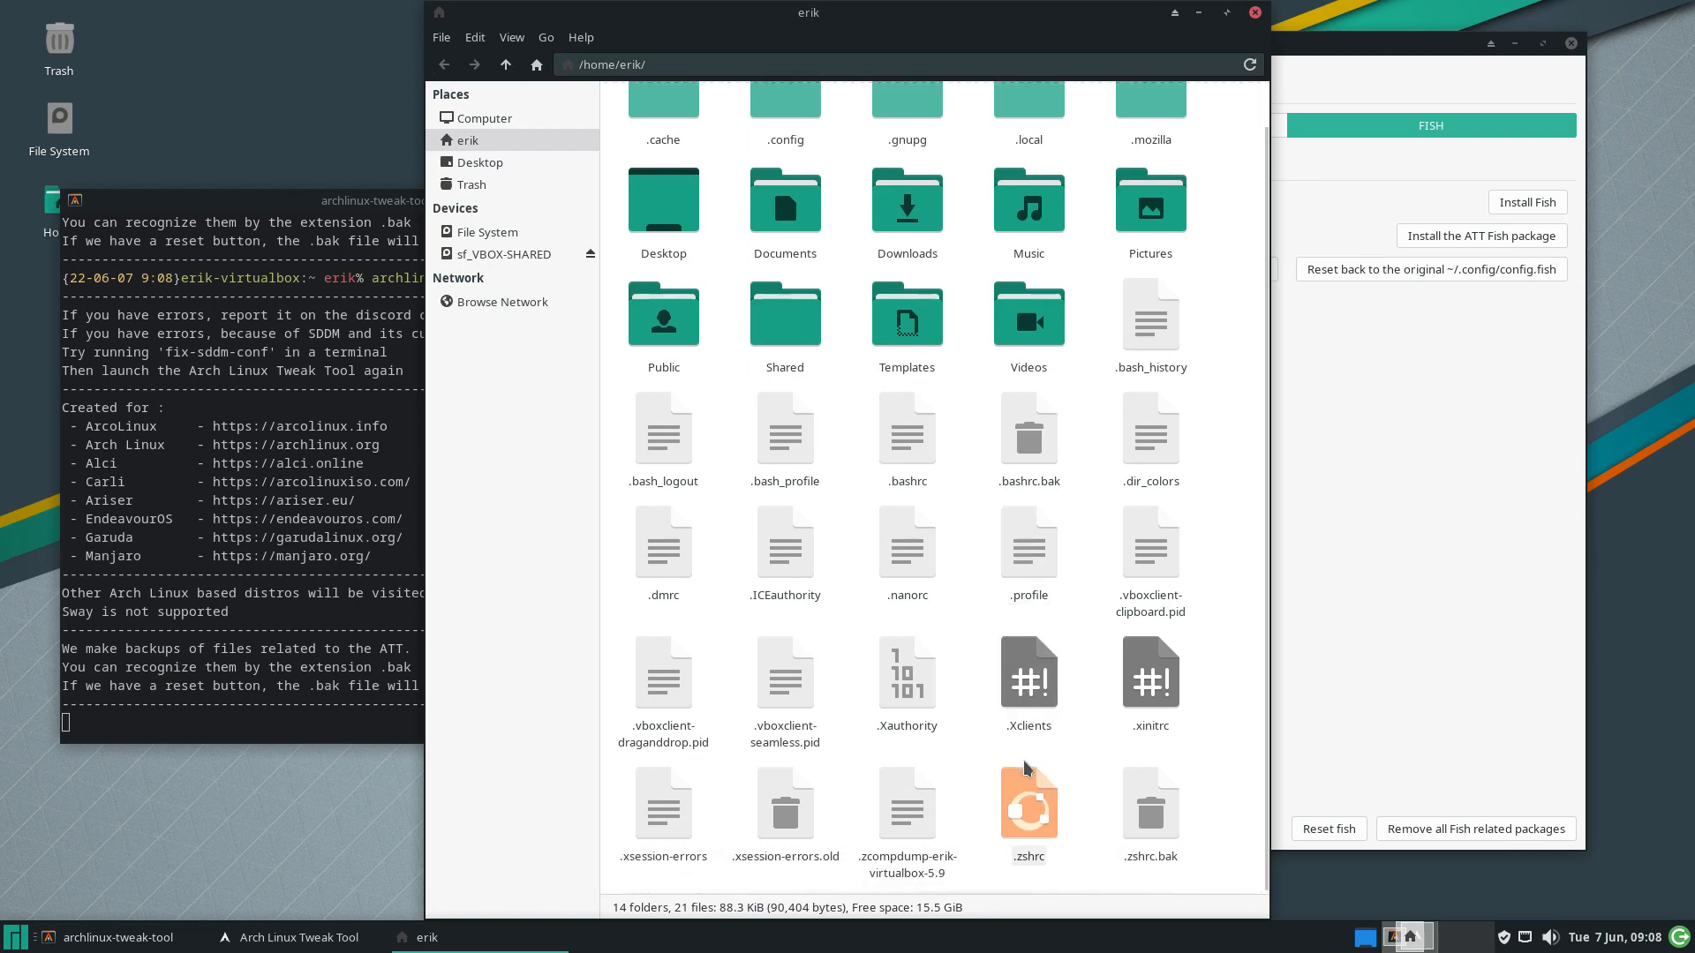
pyautogui.click(1043, 799)
pyautogui.click(908, 433)
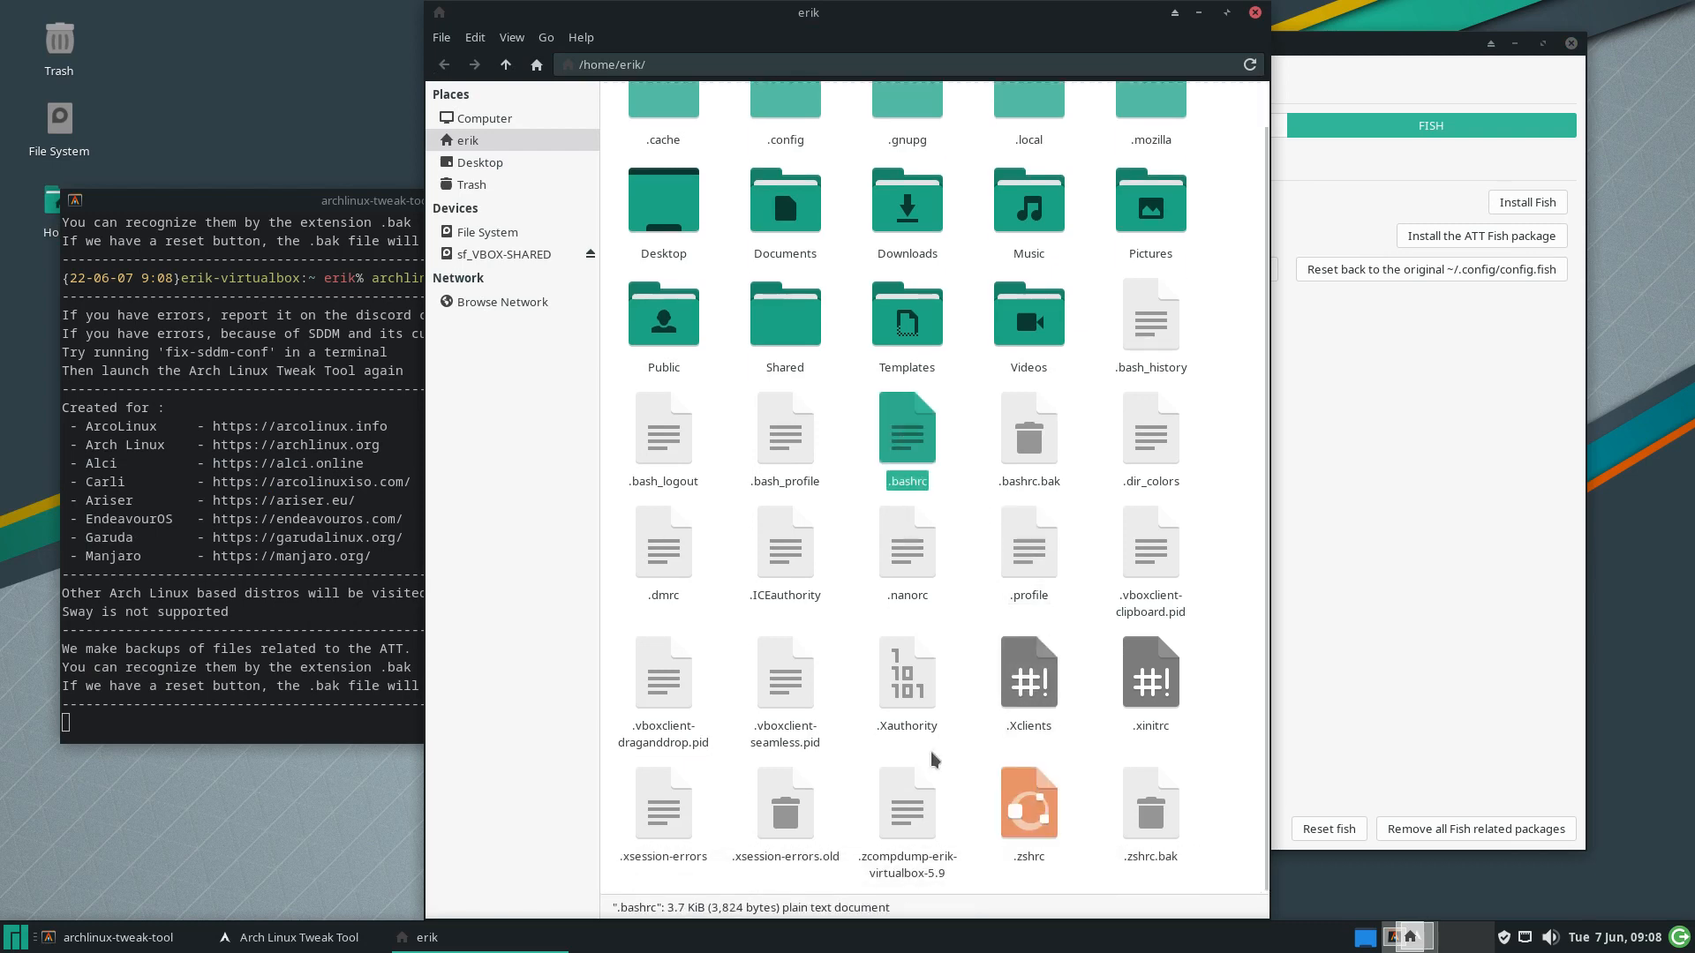
pyautogui.scroll(1, 961, 549)
pyautogui.scroll(-1, 960, 549)
pyautogui.click(805, 117)
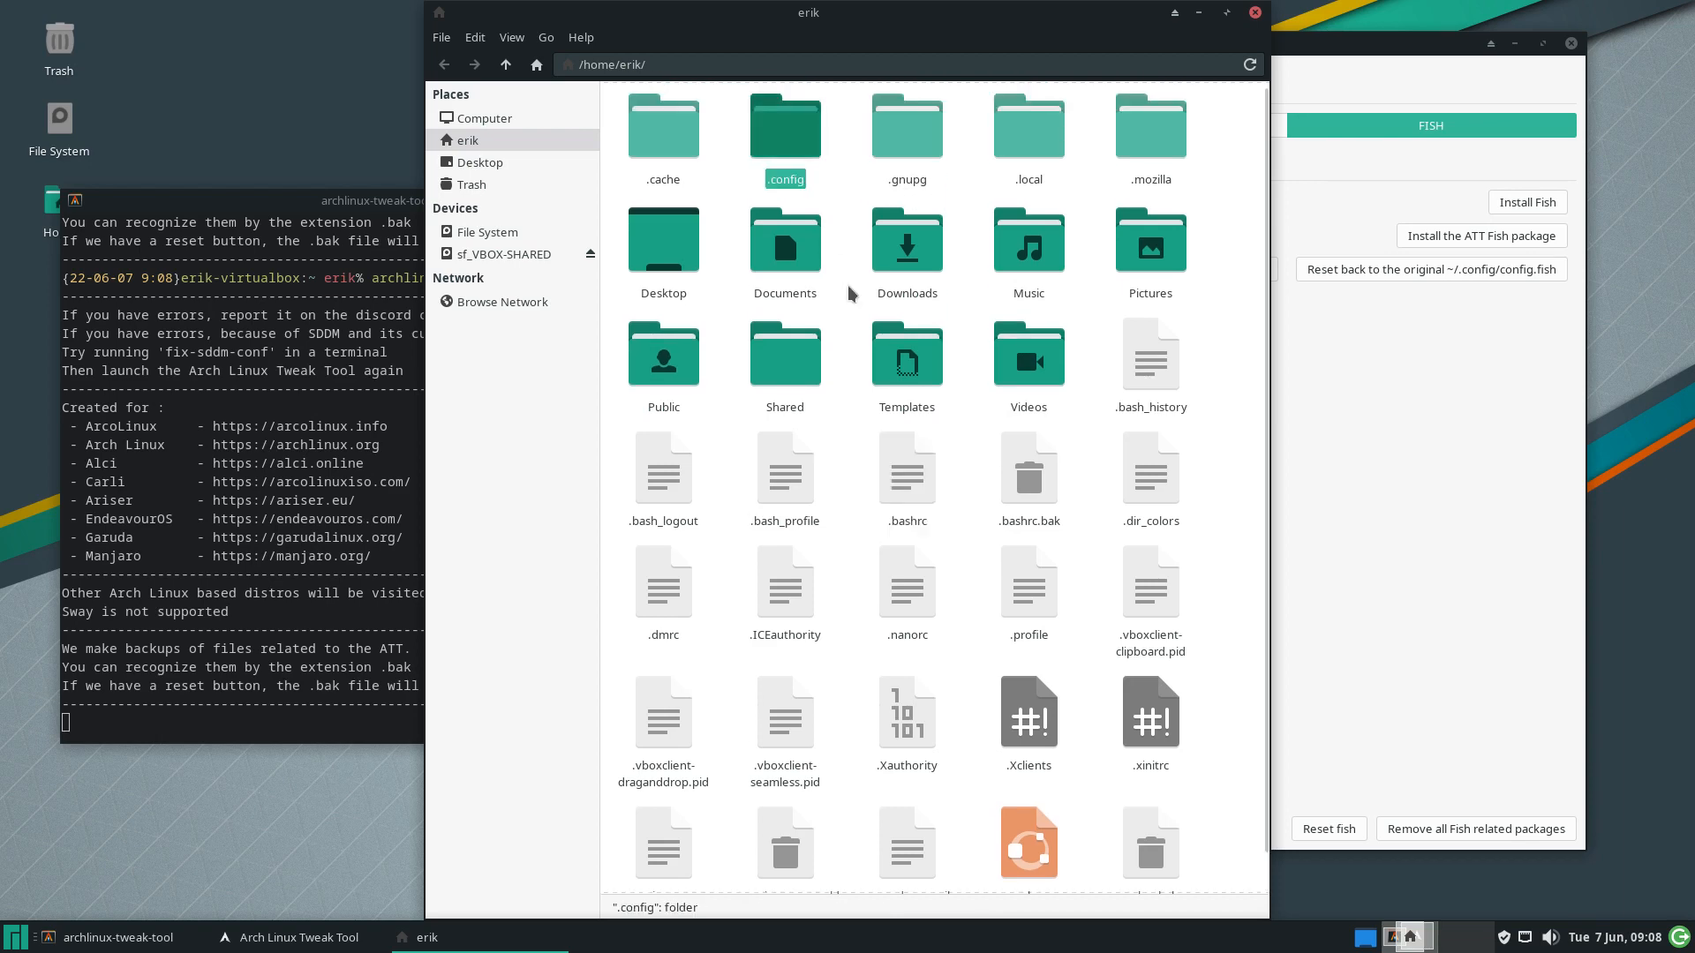
pyautogui.doubleClick(768, 140)
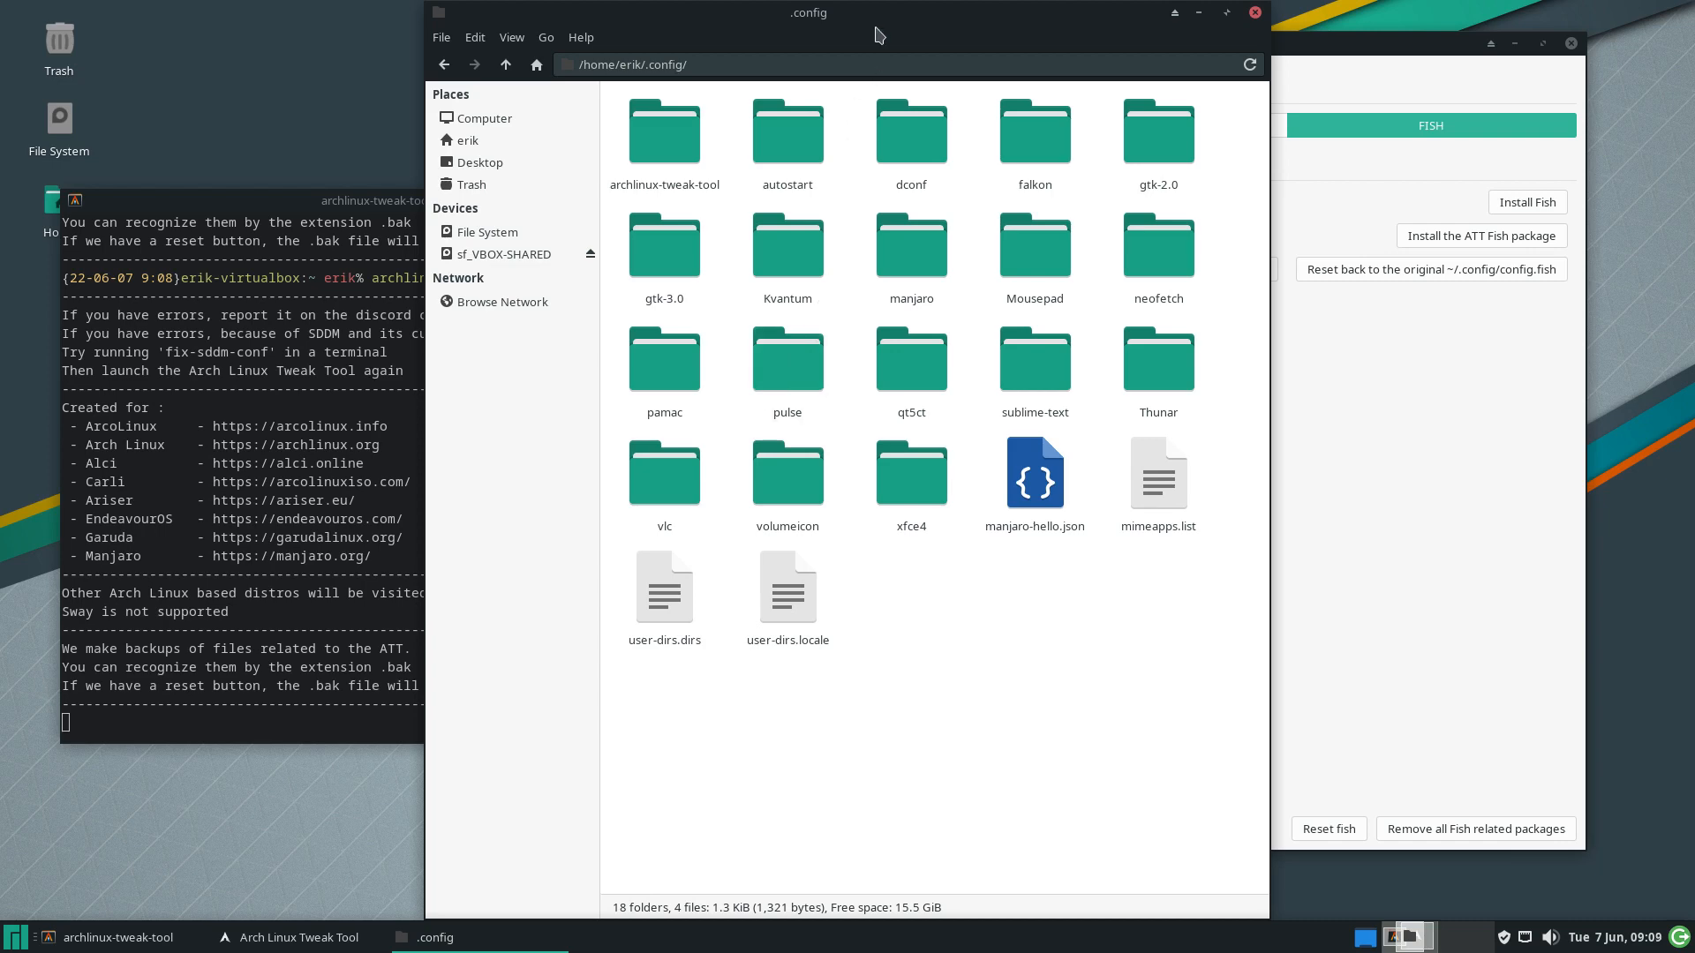
# Save the ATT fish configuration as config.fish from the tweak tool
pyautogui.moveTo(872, 18); pyautogui.dragTo(586, 43)
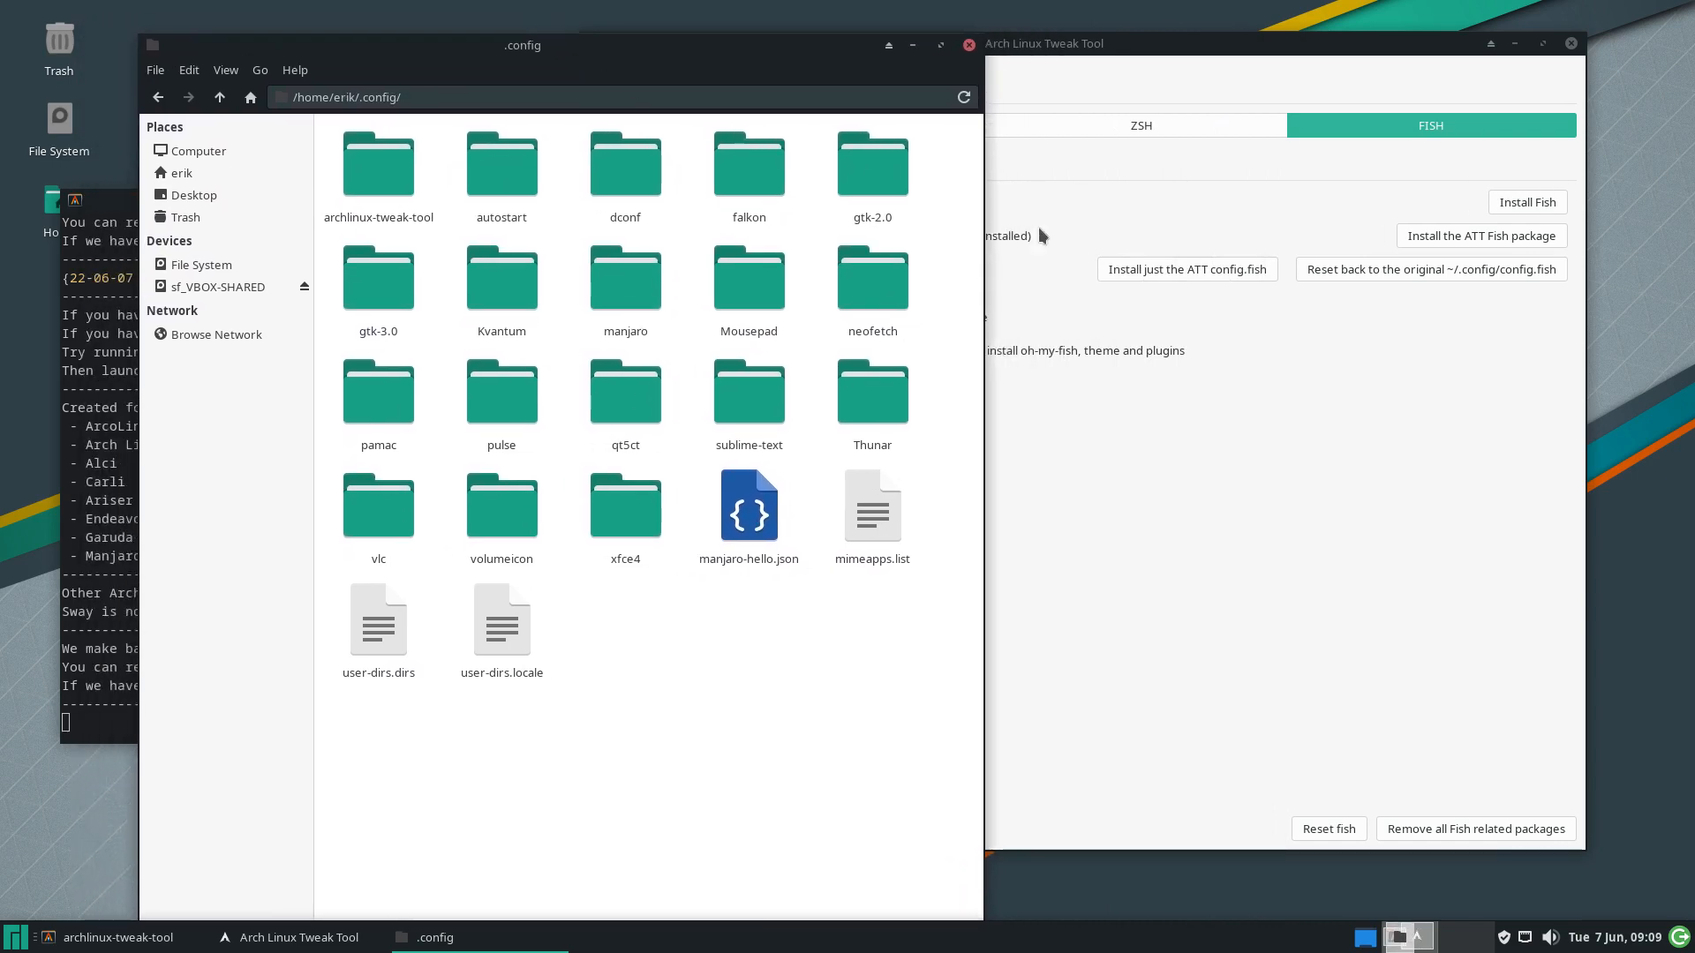
pyautogui.click(1188, 228)
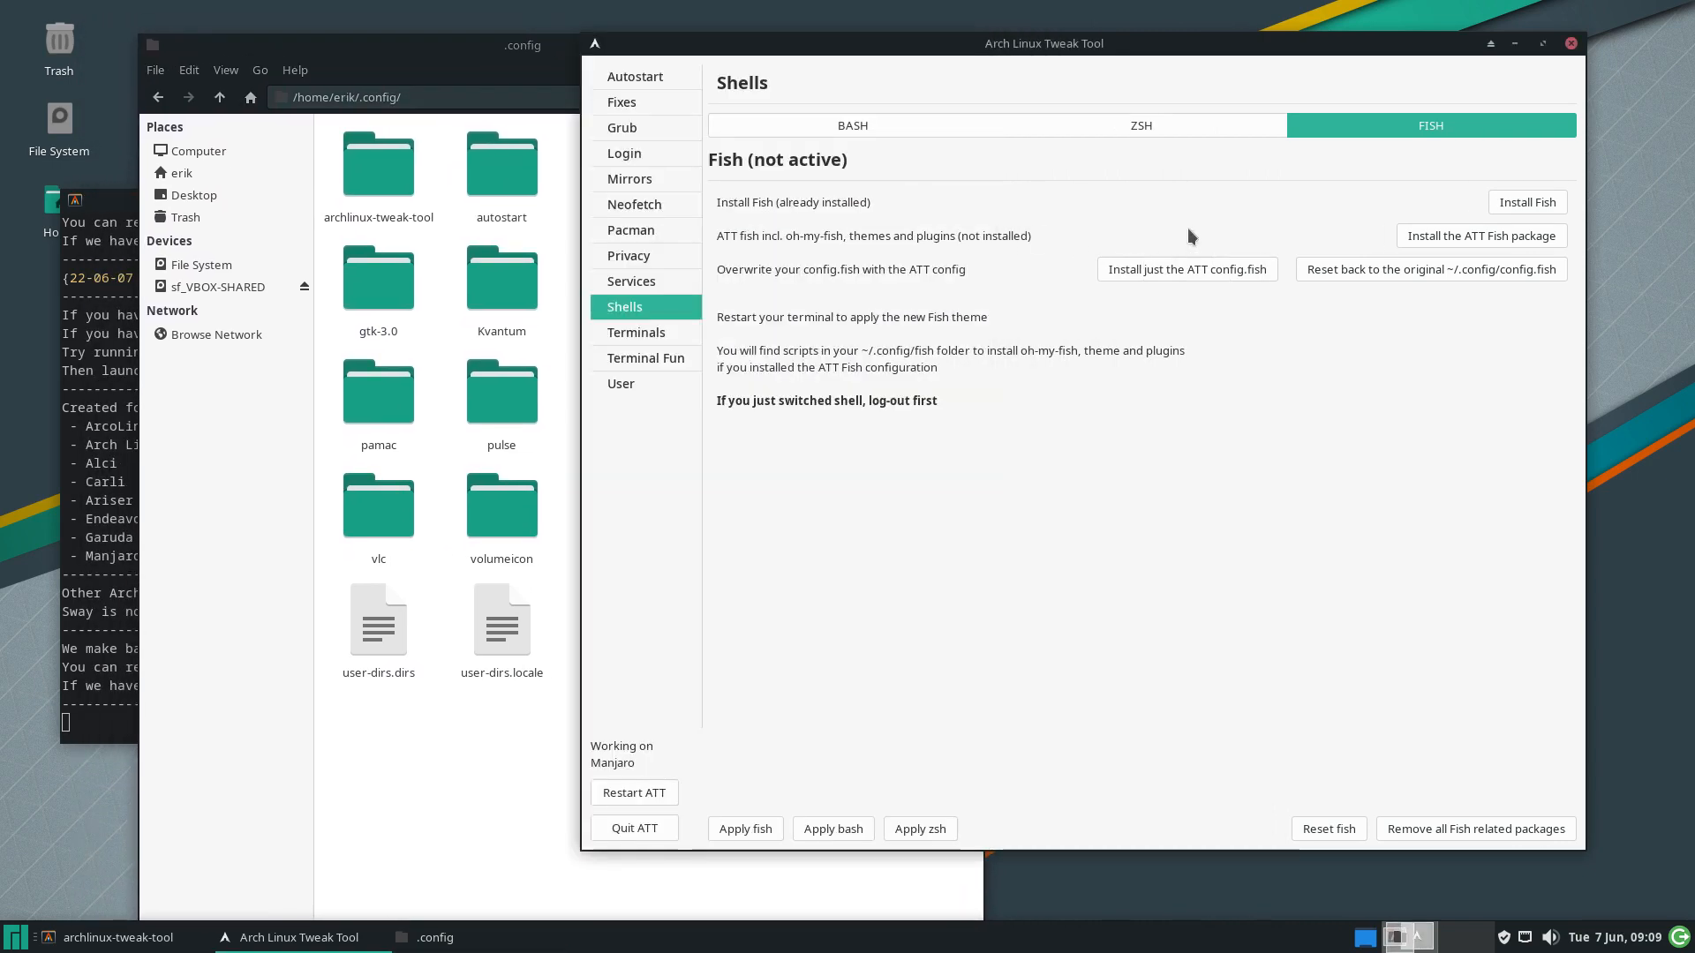
pyautogui.click(474, 720)
pyautogui.click(1324, 432)
pyautogui.click(1221, 274)
# Open the new fish folder and view config.fish in Sublime Text
pyautogui.click(492, 796)
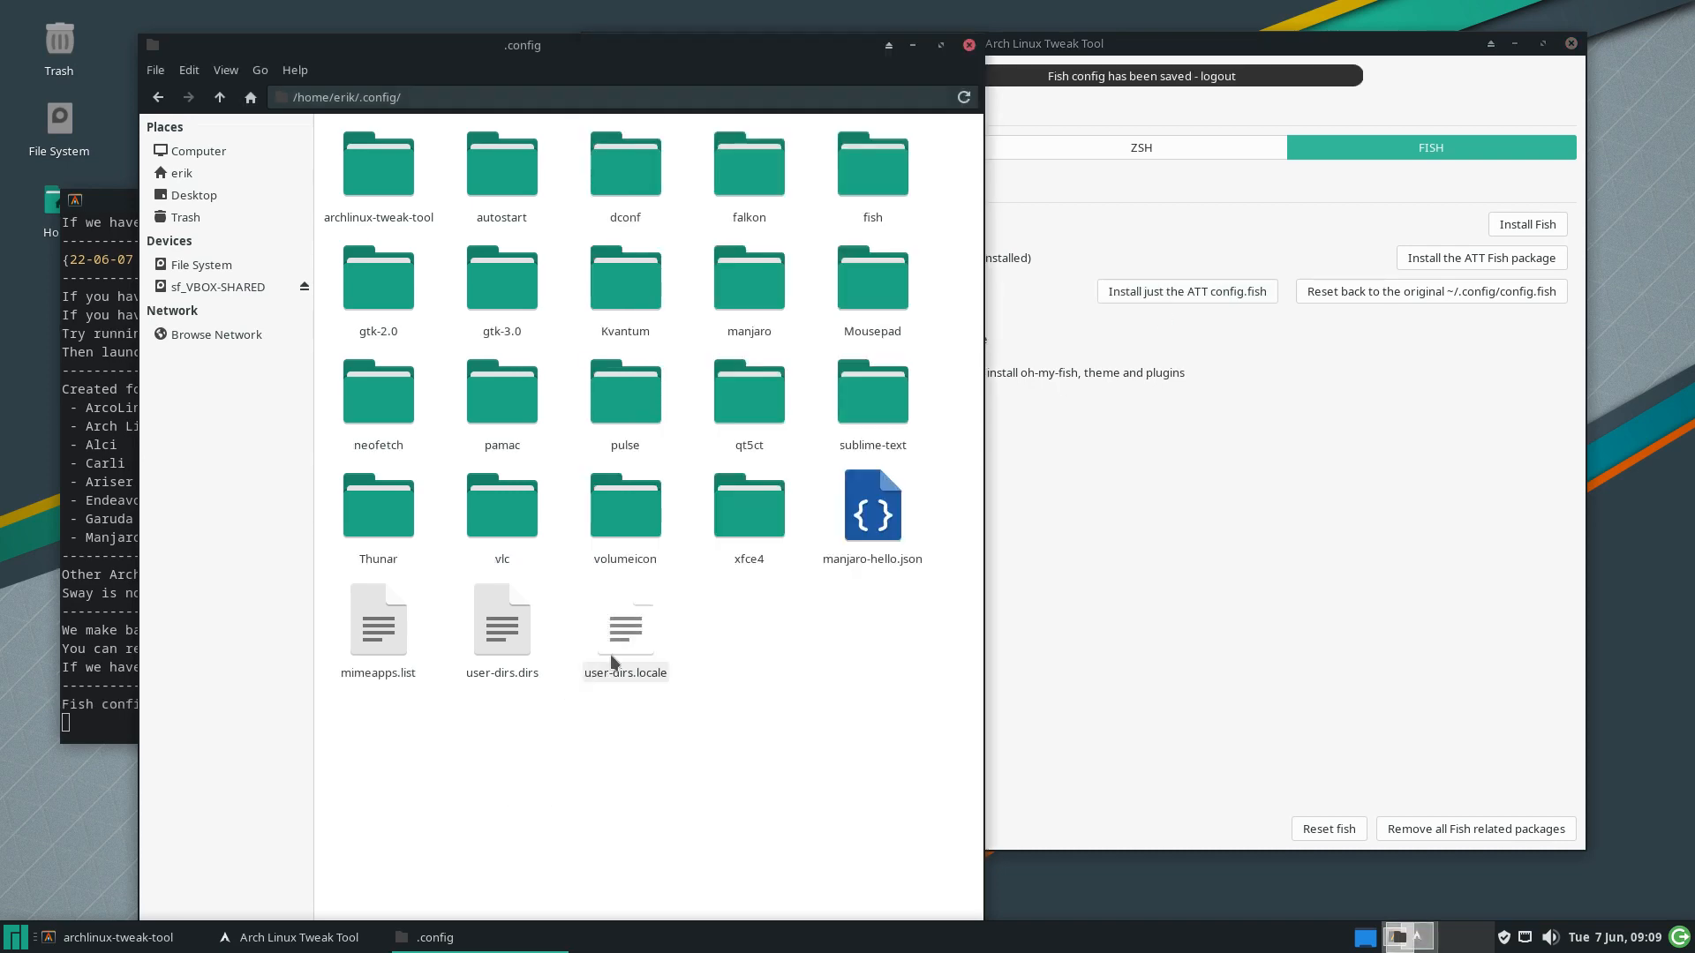
pyautogui.doubleClick(866, 171)
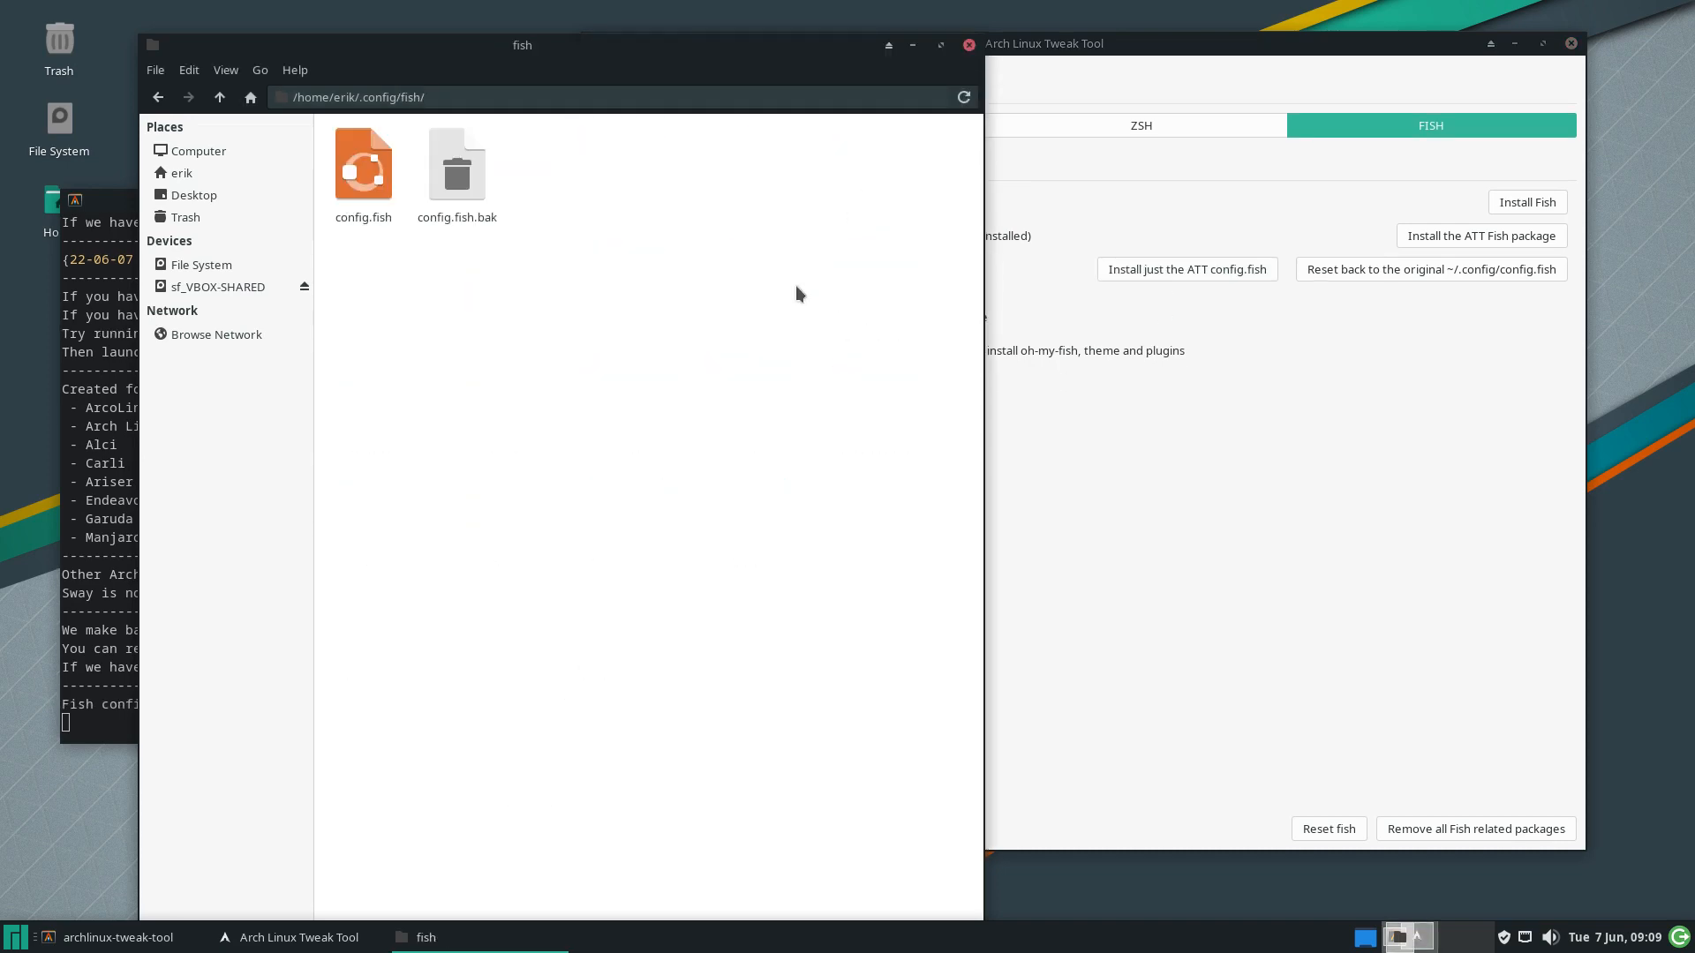
pyautogui.doubleClick(367, 196)
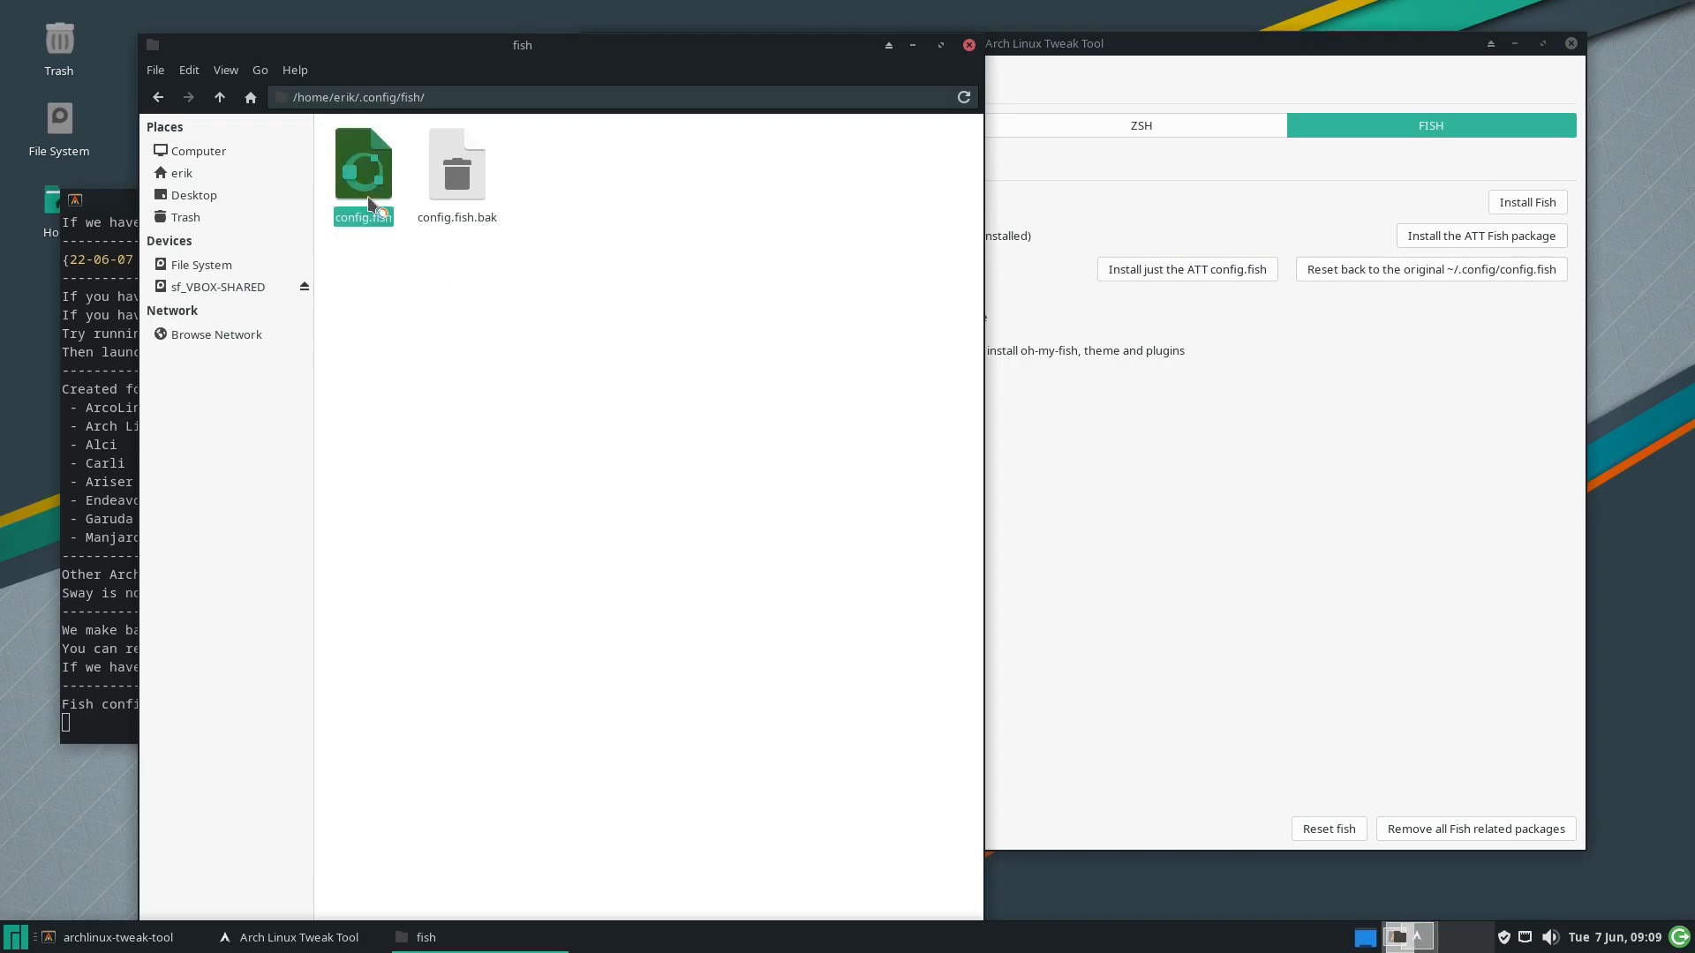
pyautogui.scroll(-20, 413, 595)
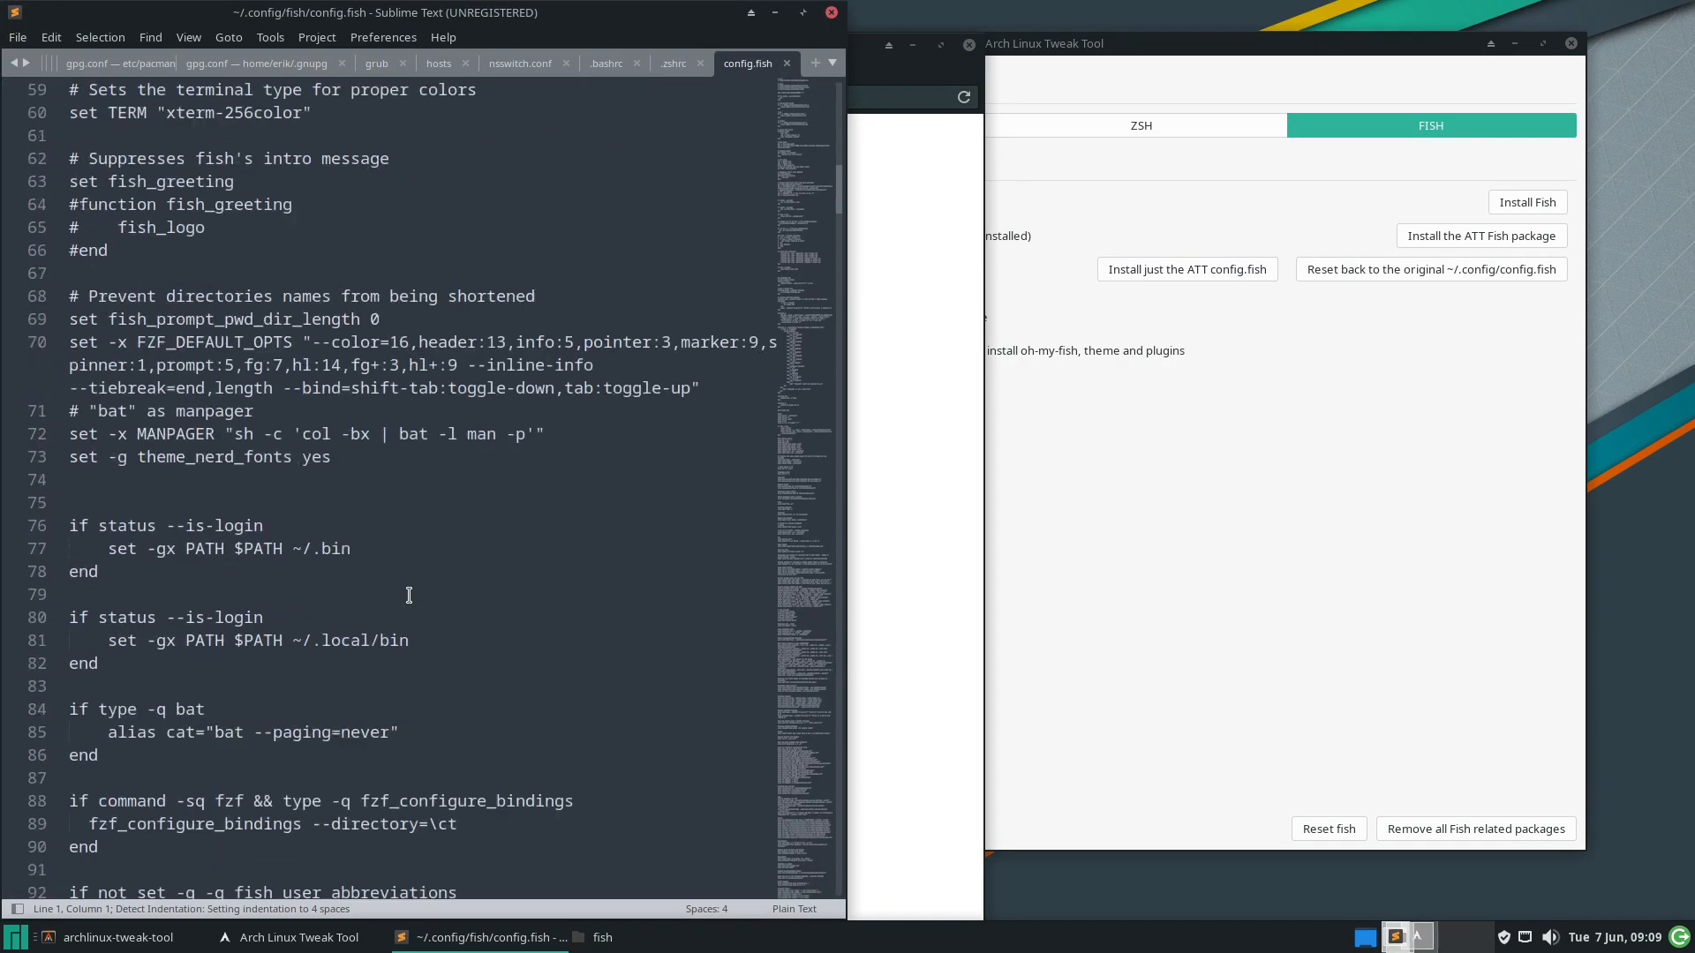
# Quit Arch Linux Tweak Tool
pyautogui.scroll(-13, 409, 595)
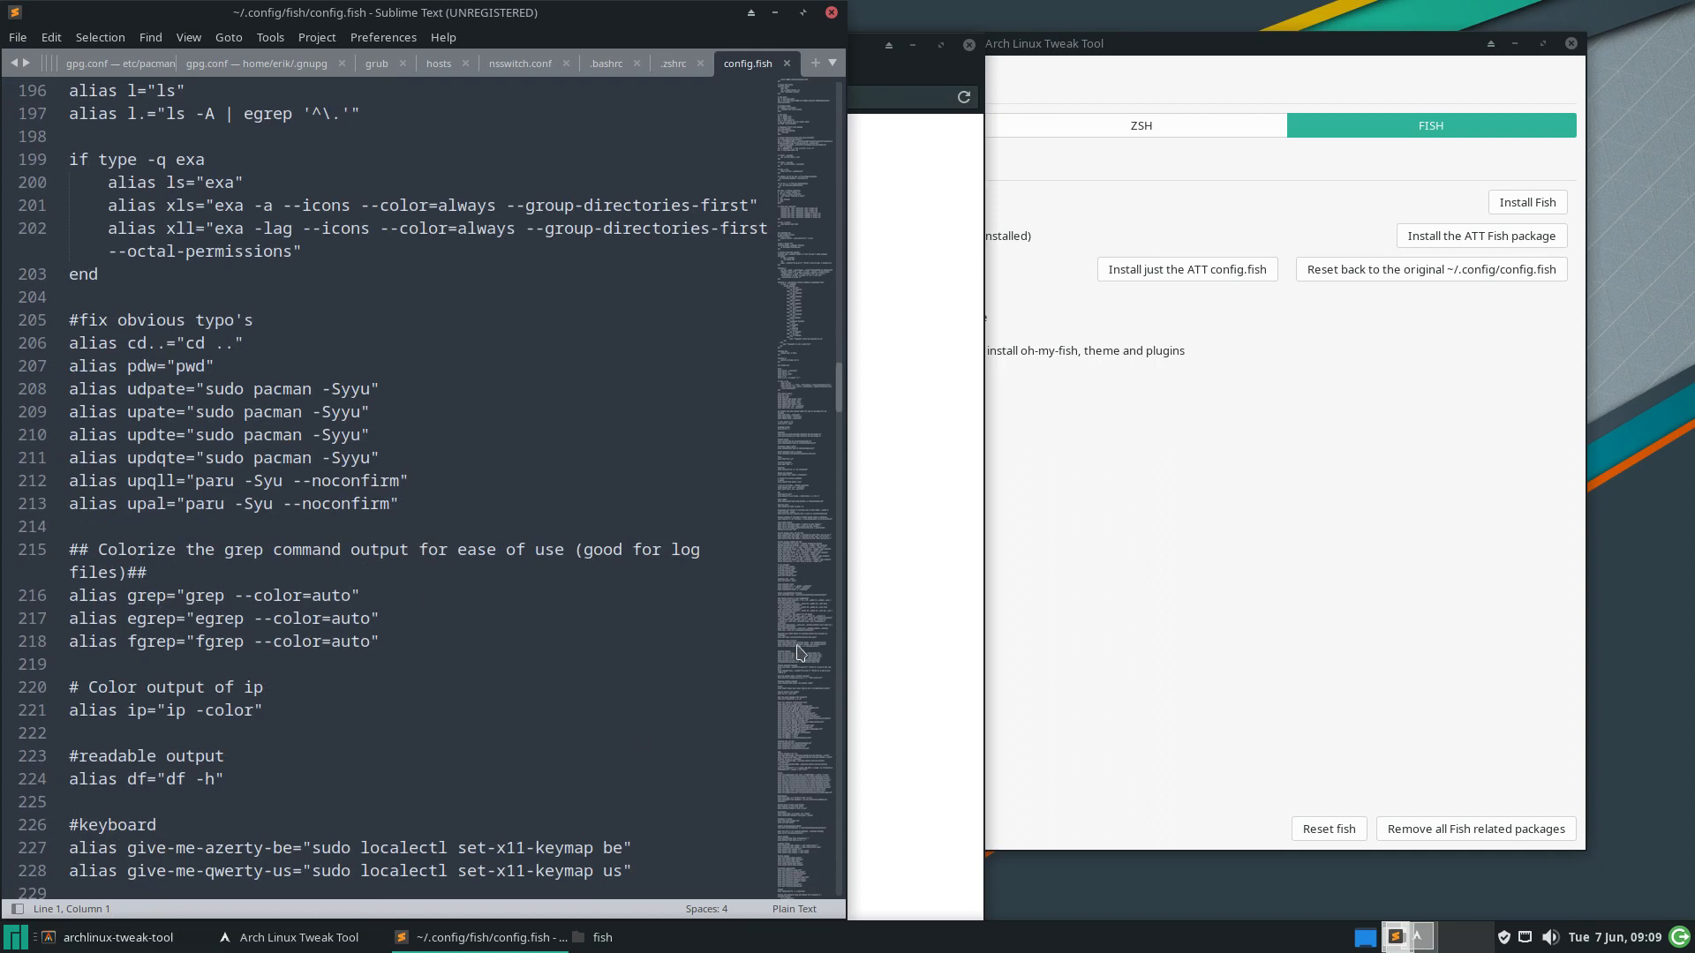
pyautogui.click(15, 938)
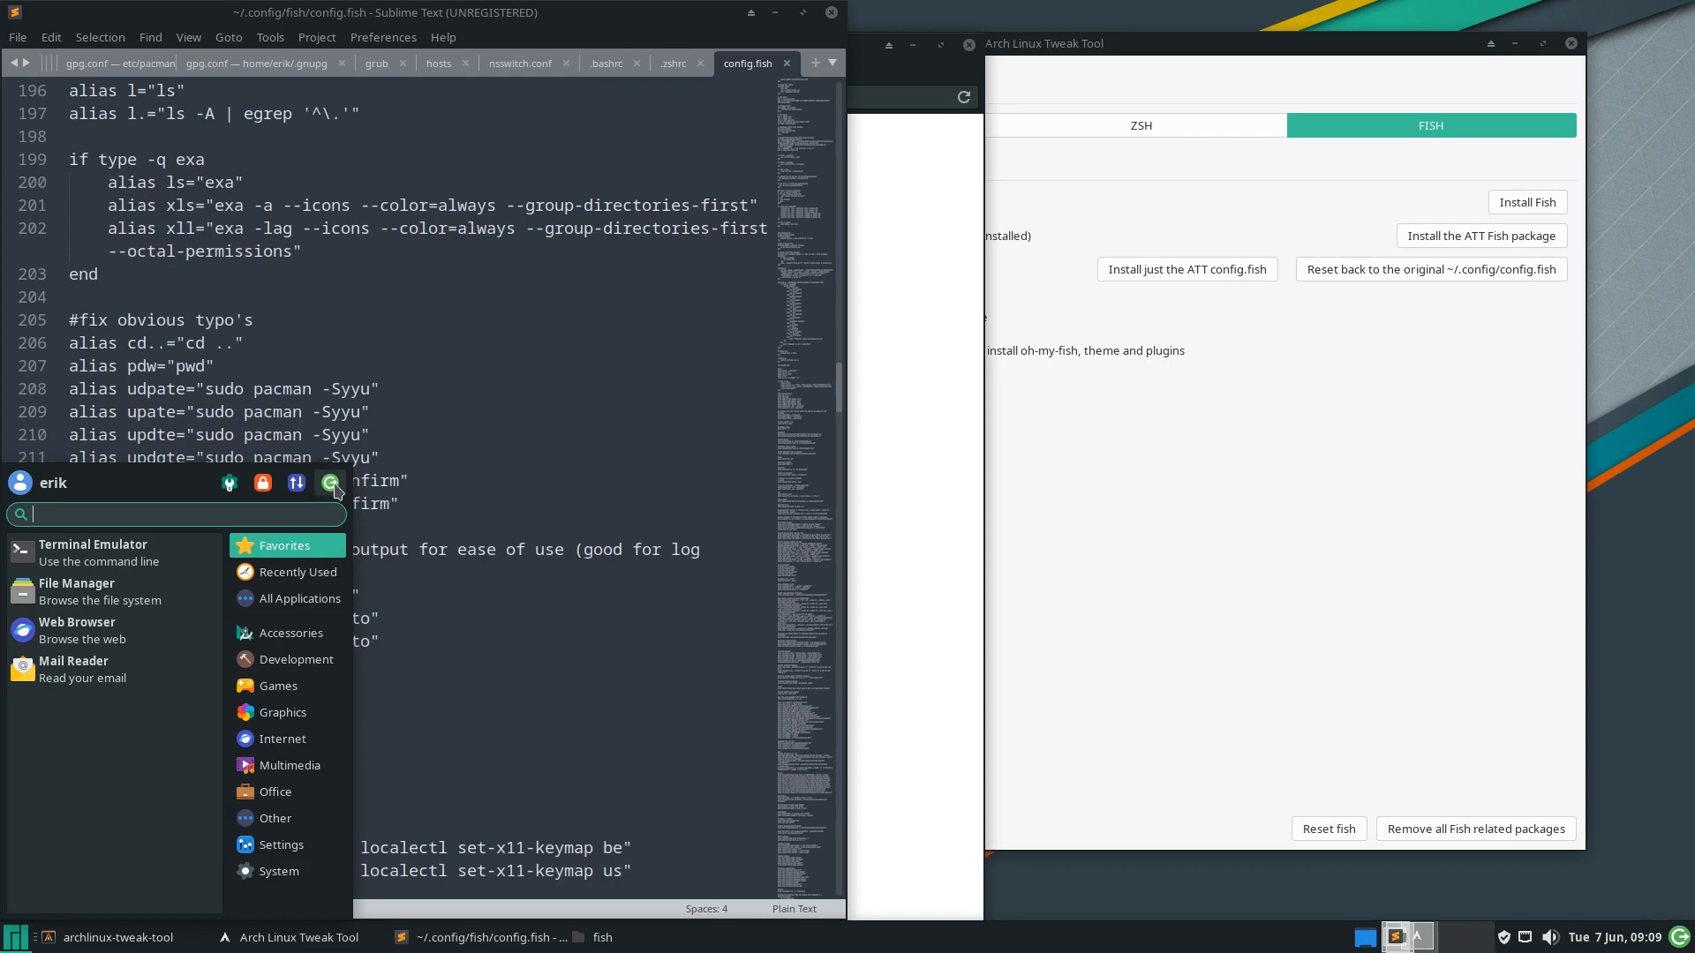
pyautogui.click(1312, 447)
pyautogui.click(635, 828)
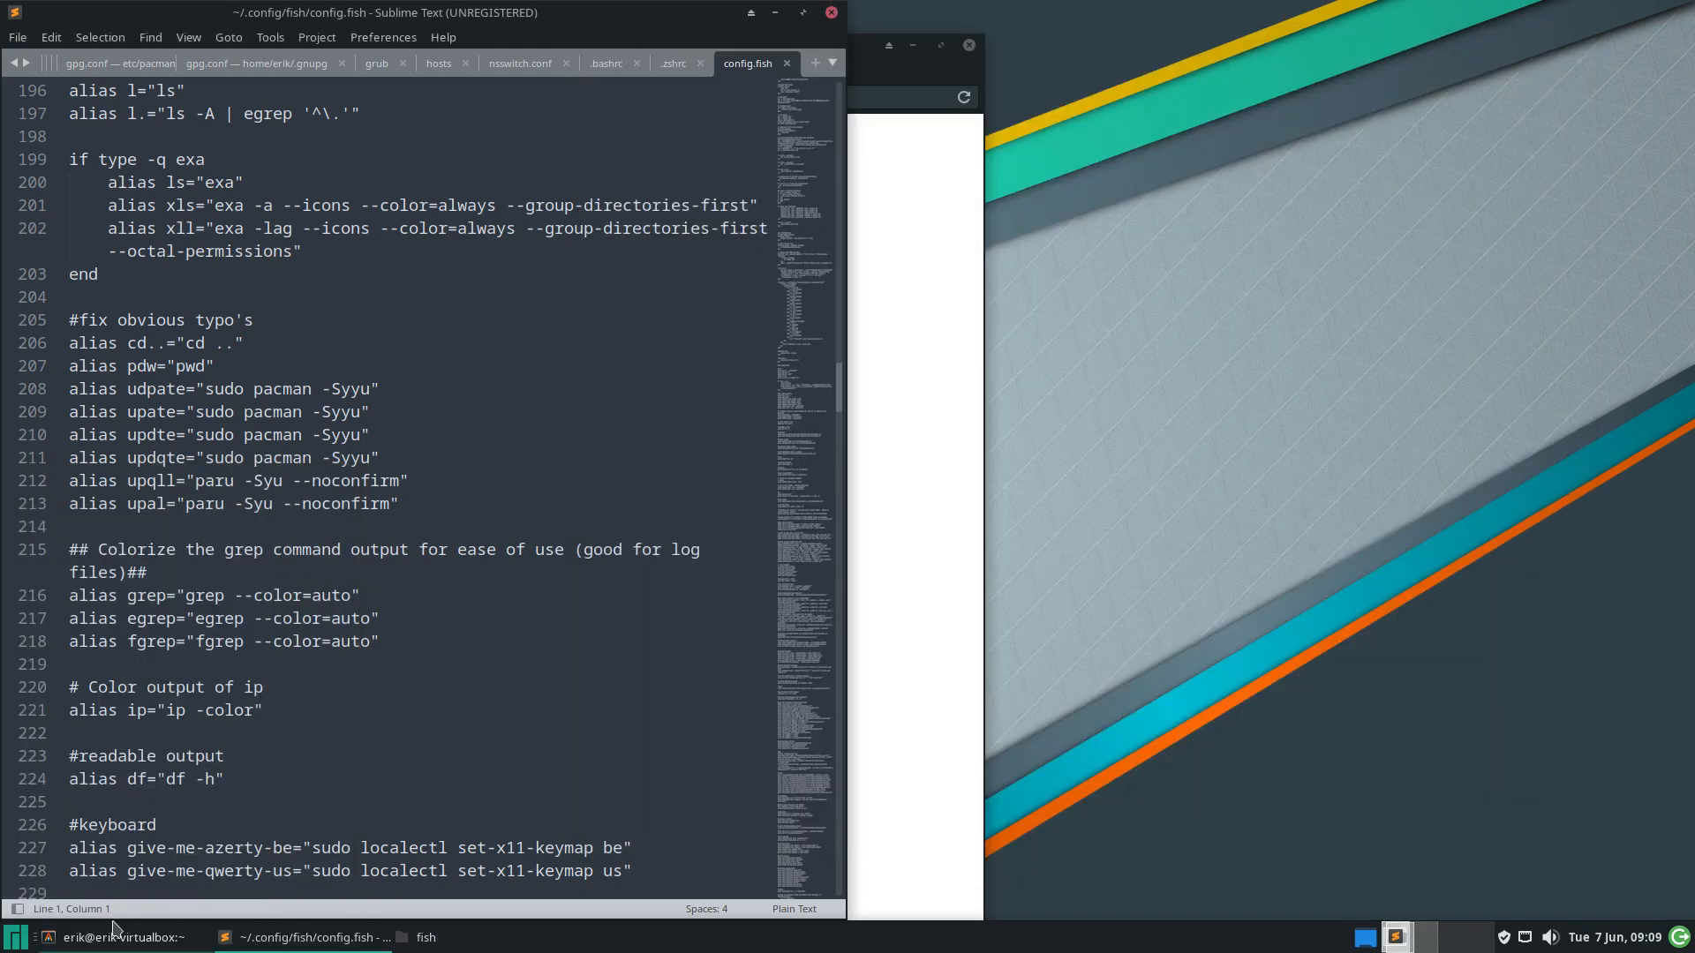
# Log out of the Xfce session and log back in with the password
pyautogui.click(15, 938)
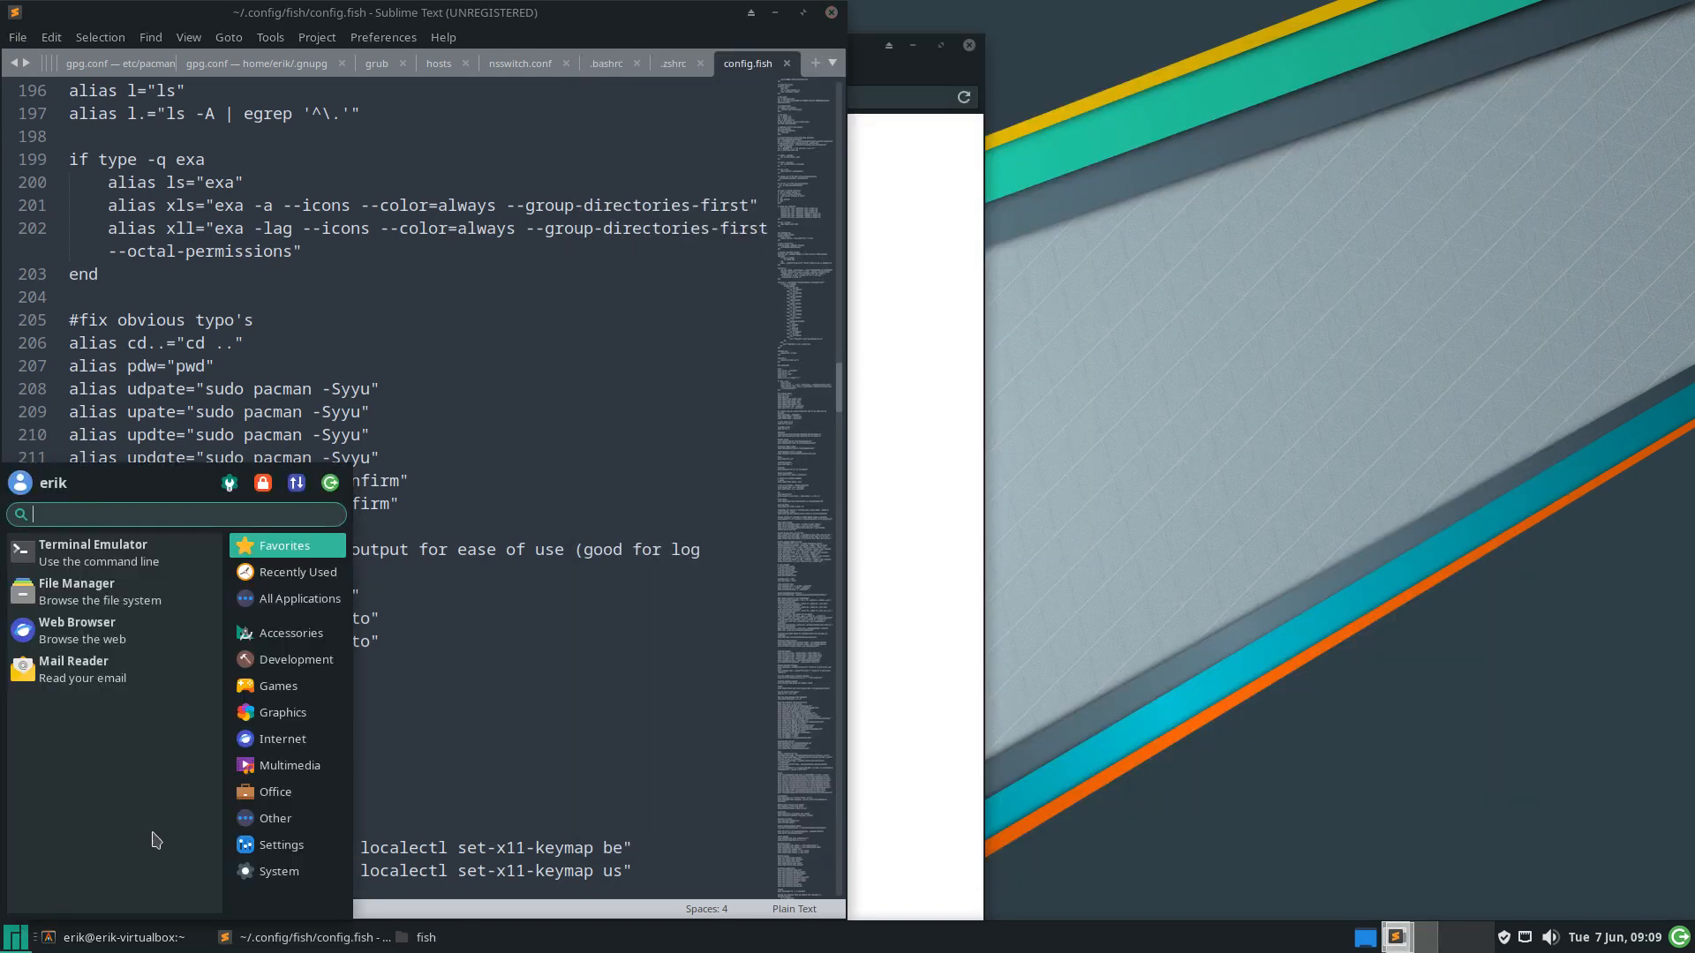
pyautogui.click(330, 483)
pyautogui.click(763, 406)
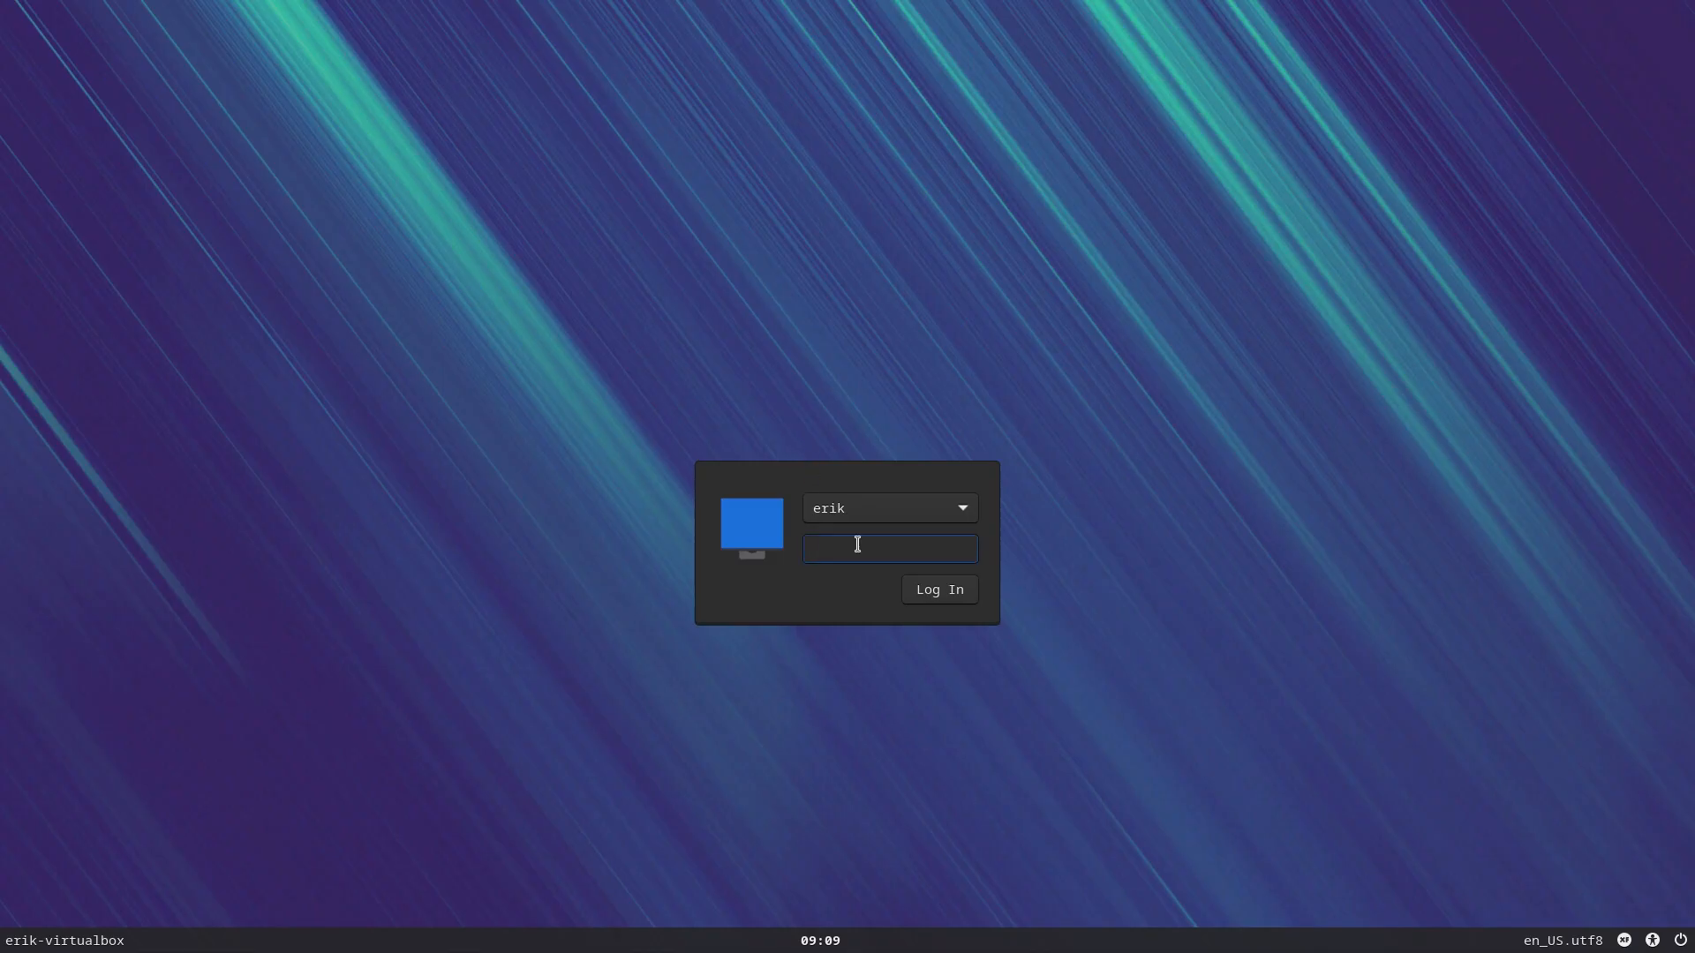
pyautogui.press('Return')
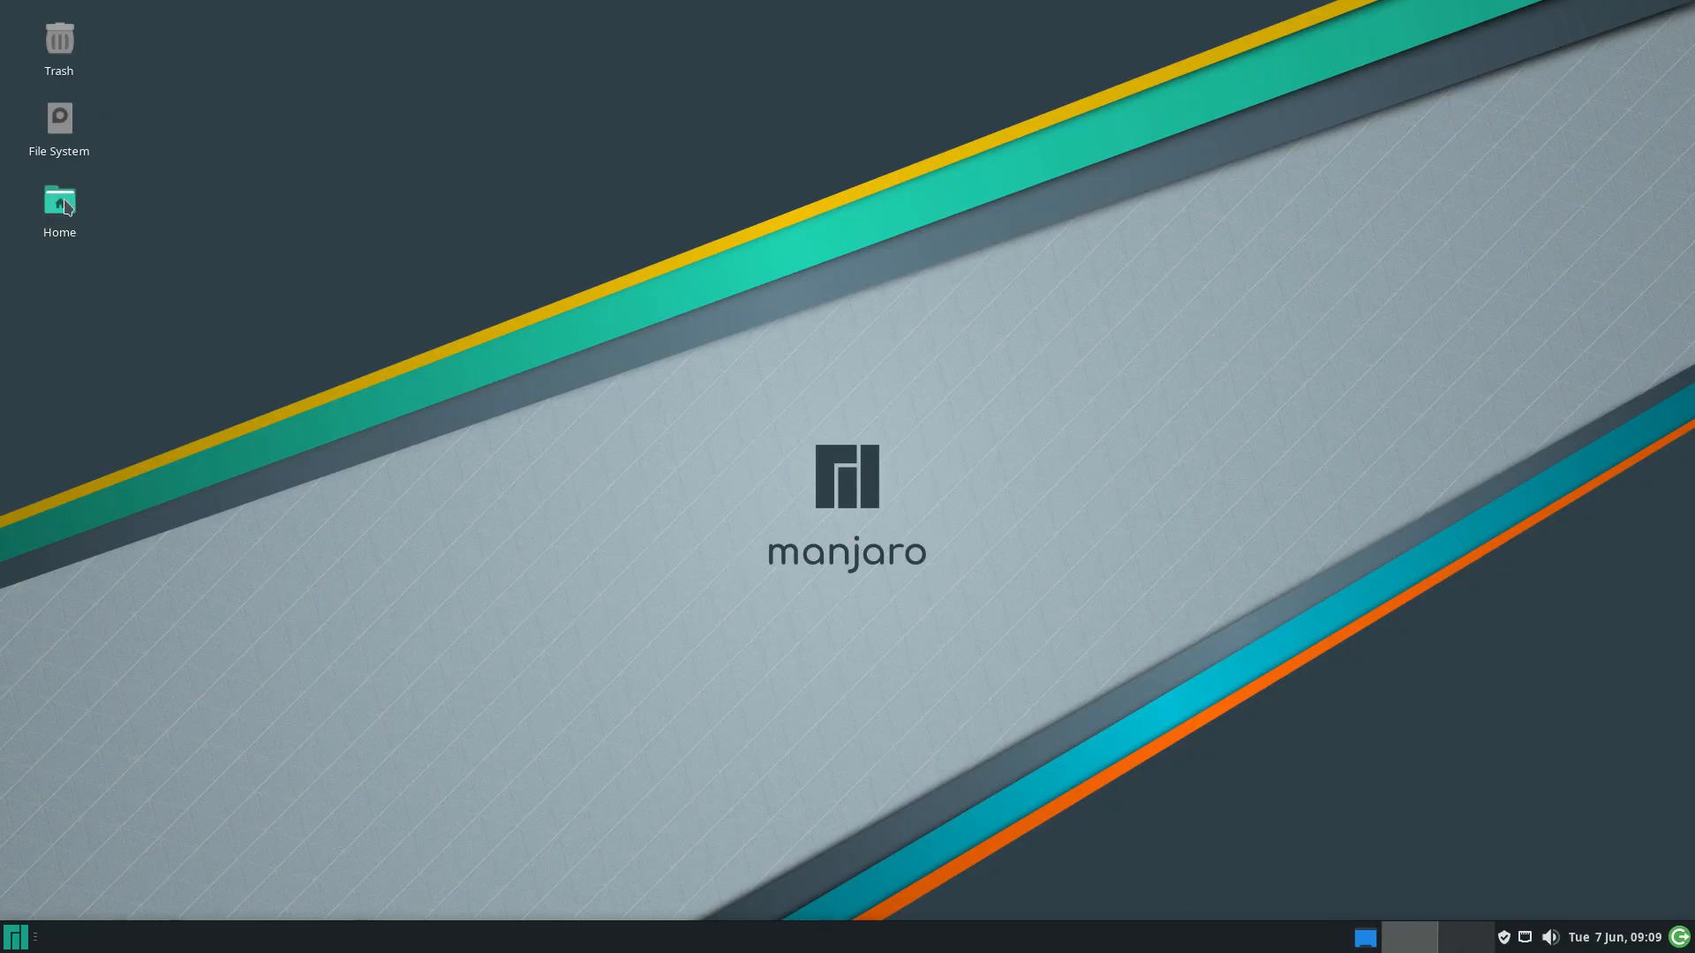
# Open Alacritty, still on zsh 5.9, and launch archlinux-tweak-tool with the password
pyautogui.click(22, 942)
pyautogui.write('ala')
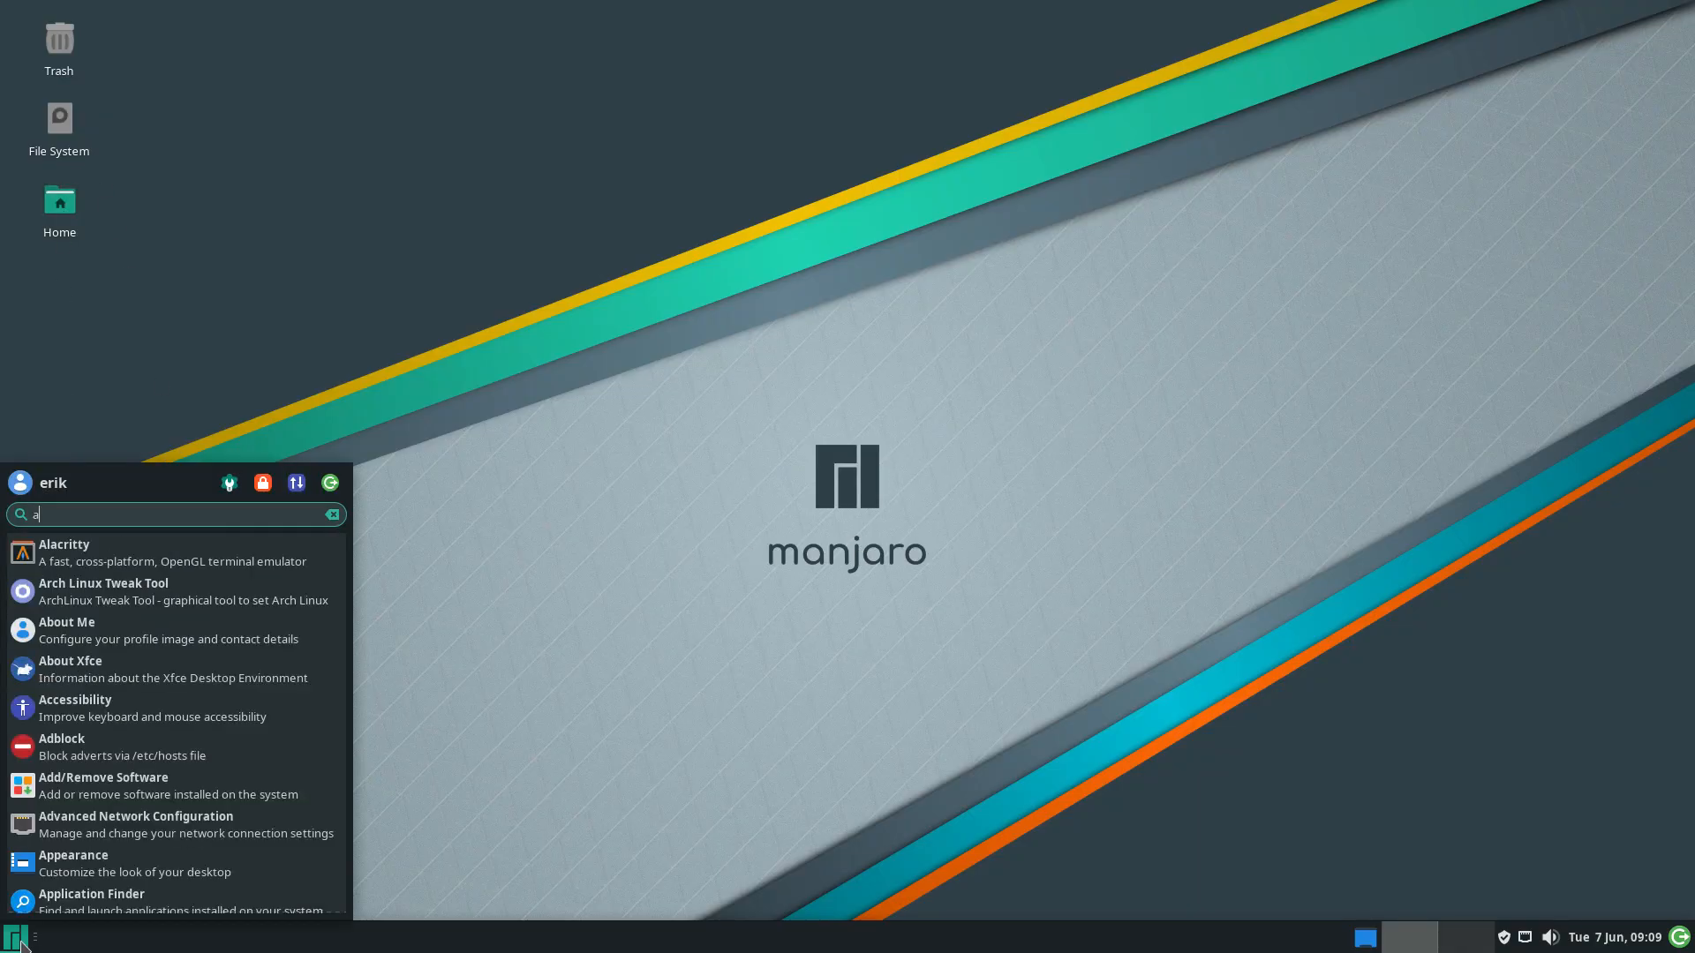
pyautogui.click(89, 552)
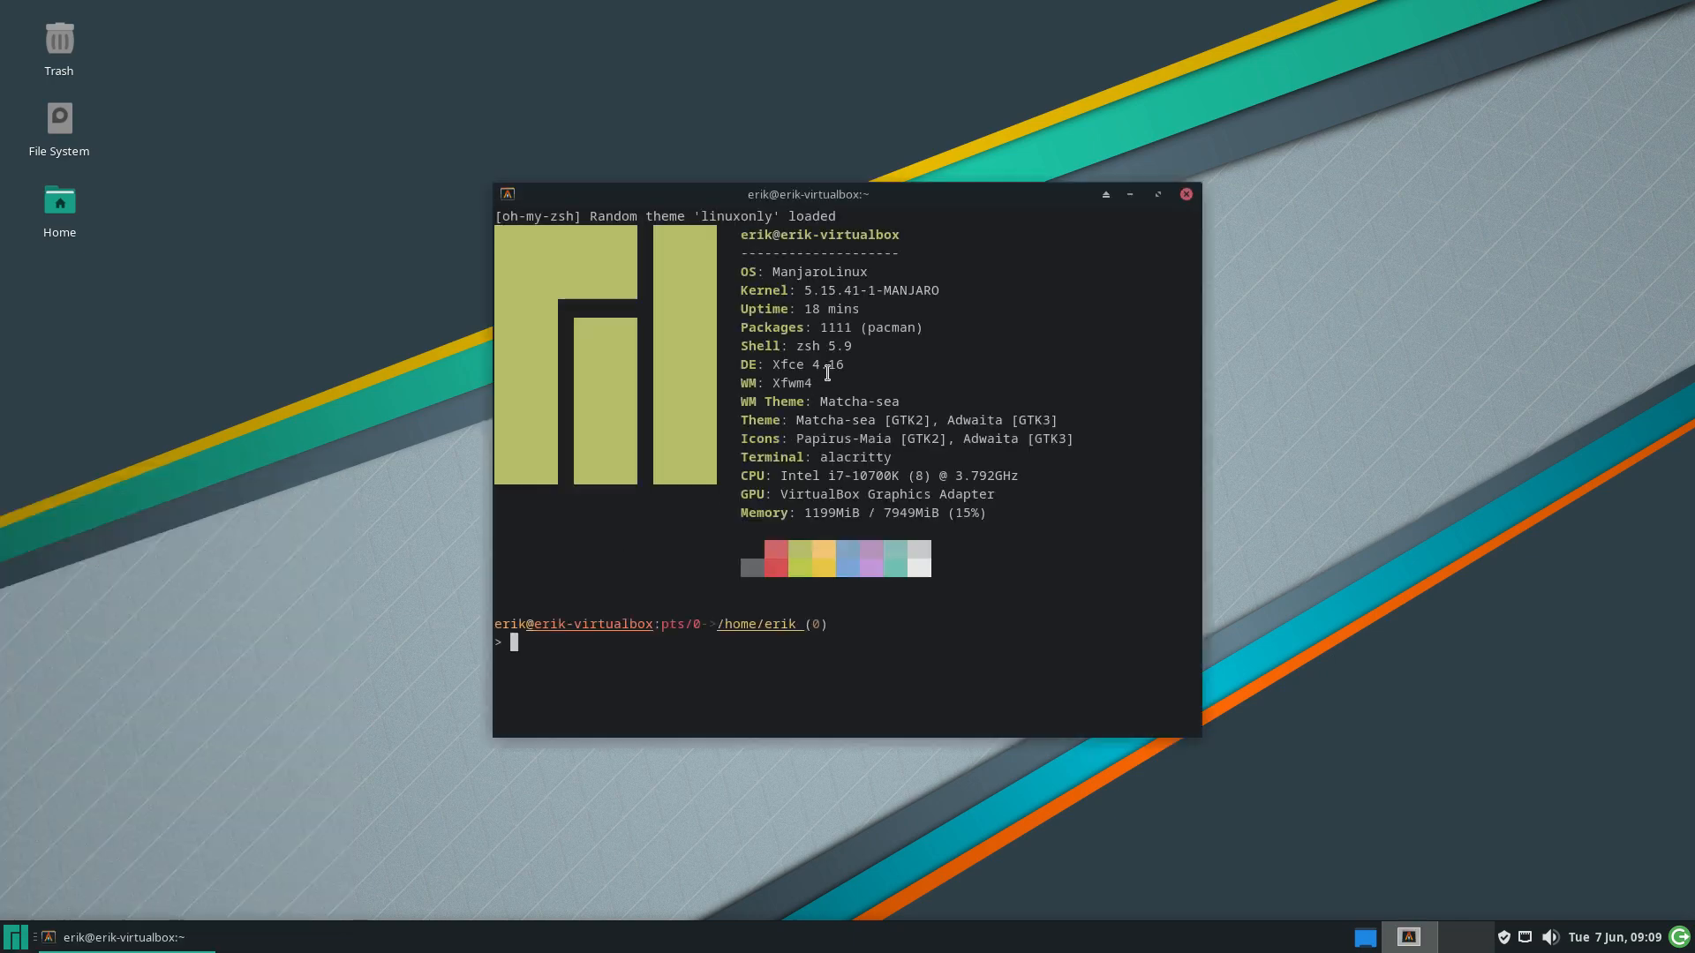
pyautogui.moveTo(869, 345); pyautogui.dragTo(794, 345)
pyautogui.write('archlinux-tweak-tool')
pyautogui.press('Return')
pyautogui.write('****')
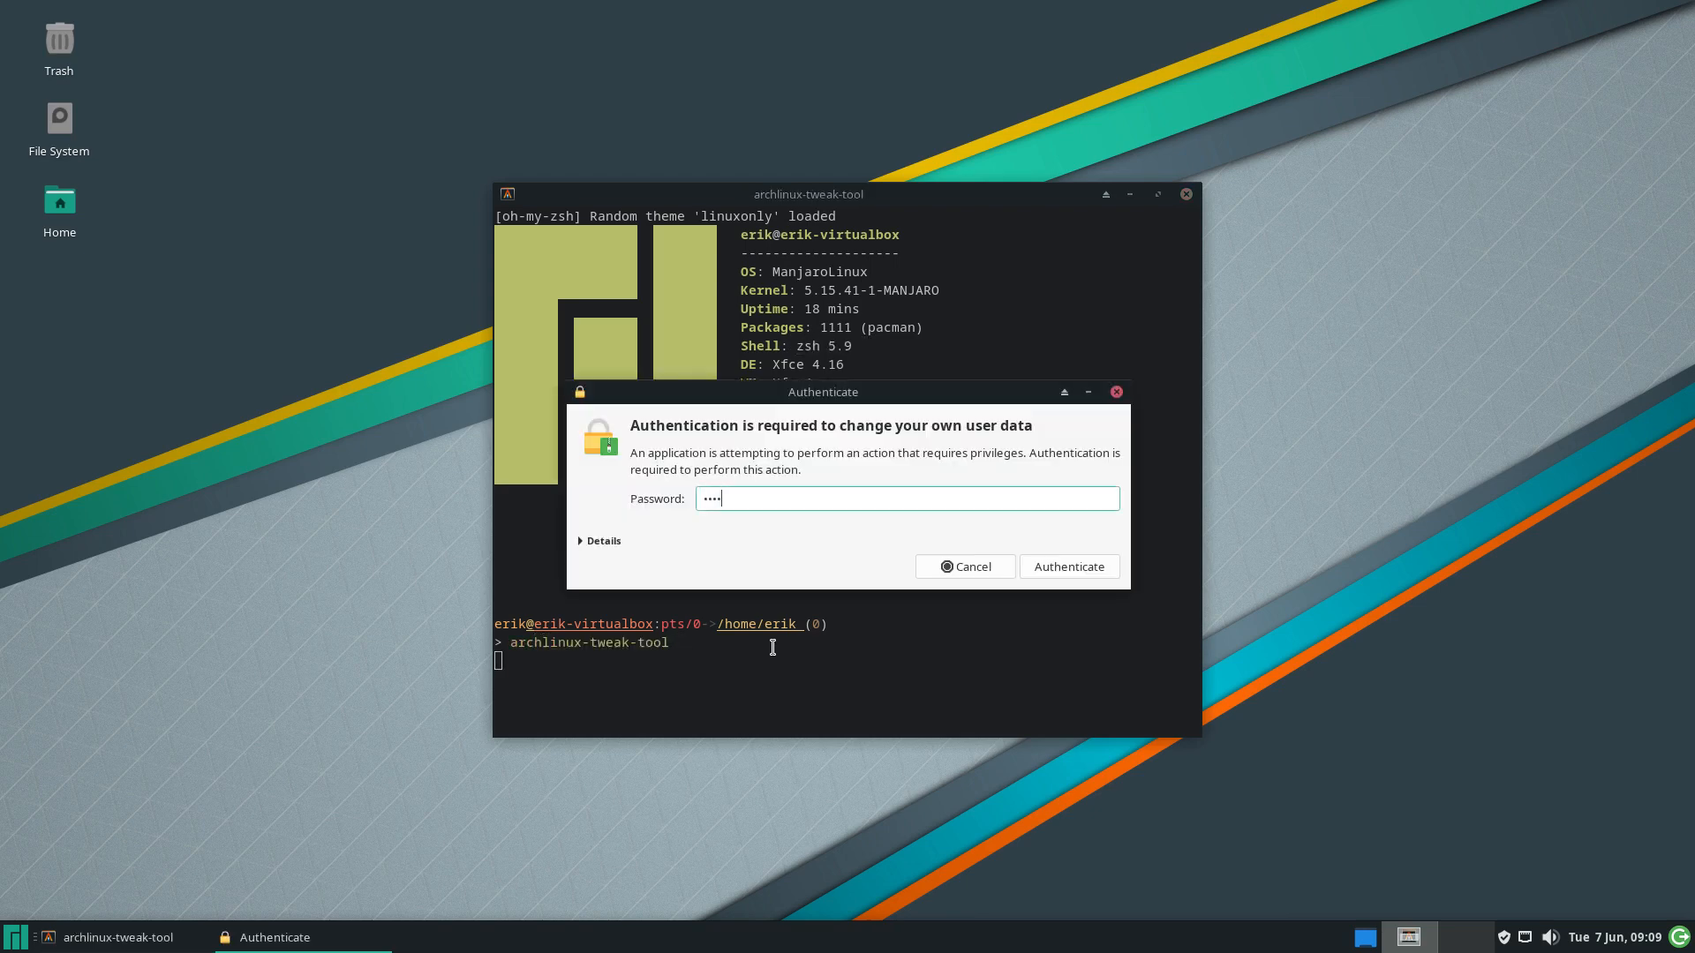
pyautogui.press('Return')
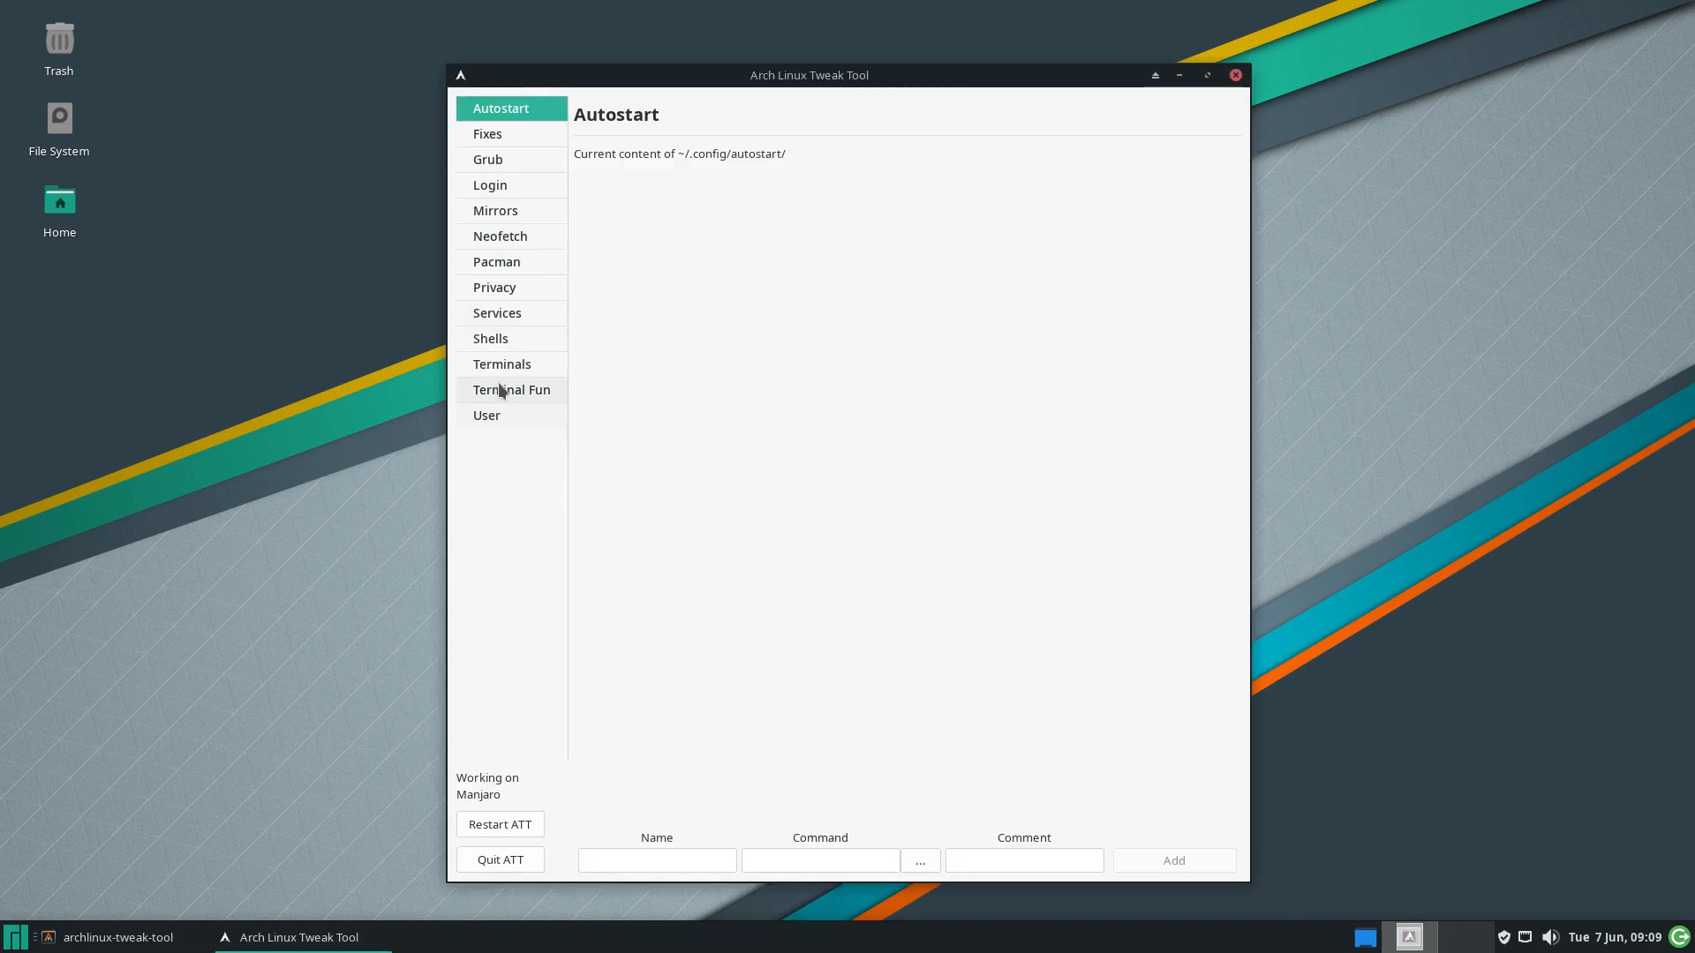
# Apply fish as the user's shell under Shells > FISH, then quit ATT
pyautogui.click(518, 340)
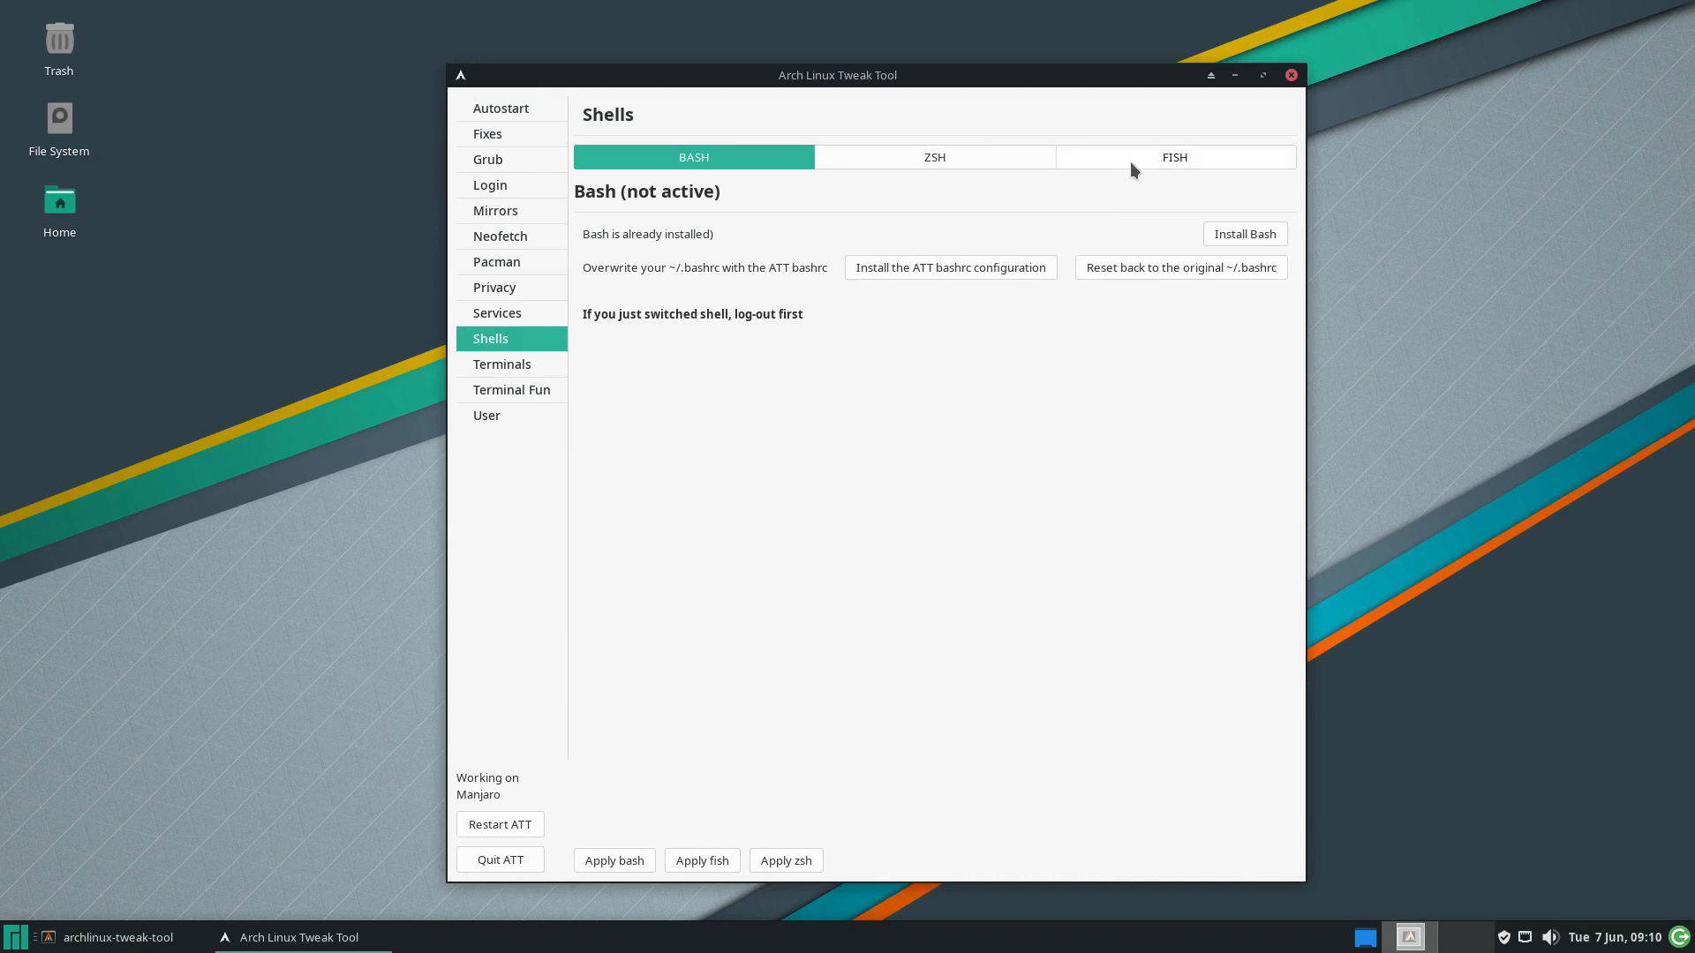
pyautogui.click(1158, 159)
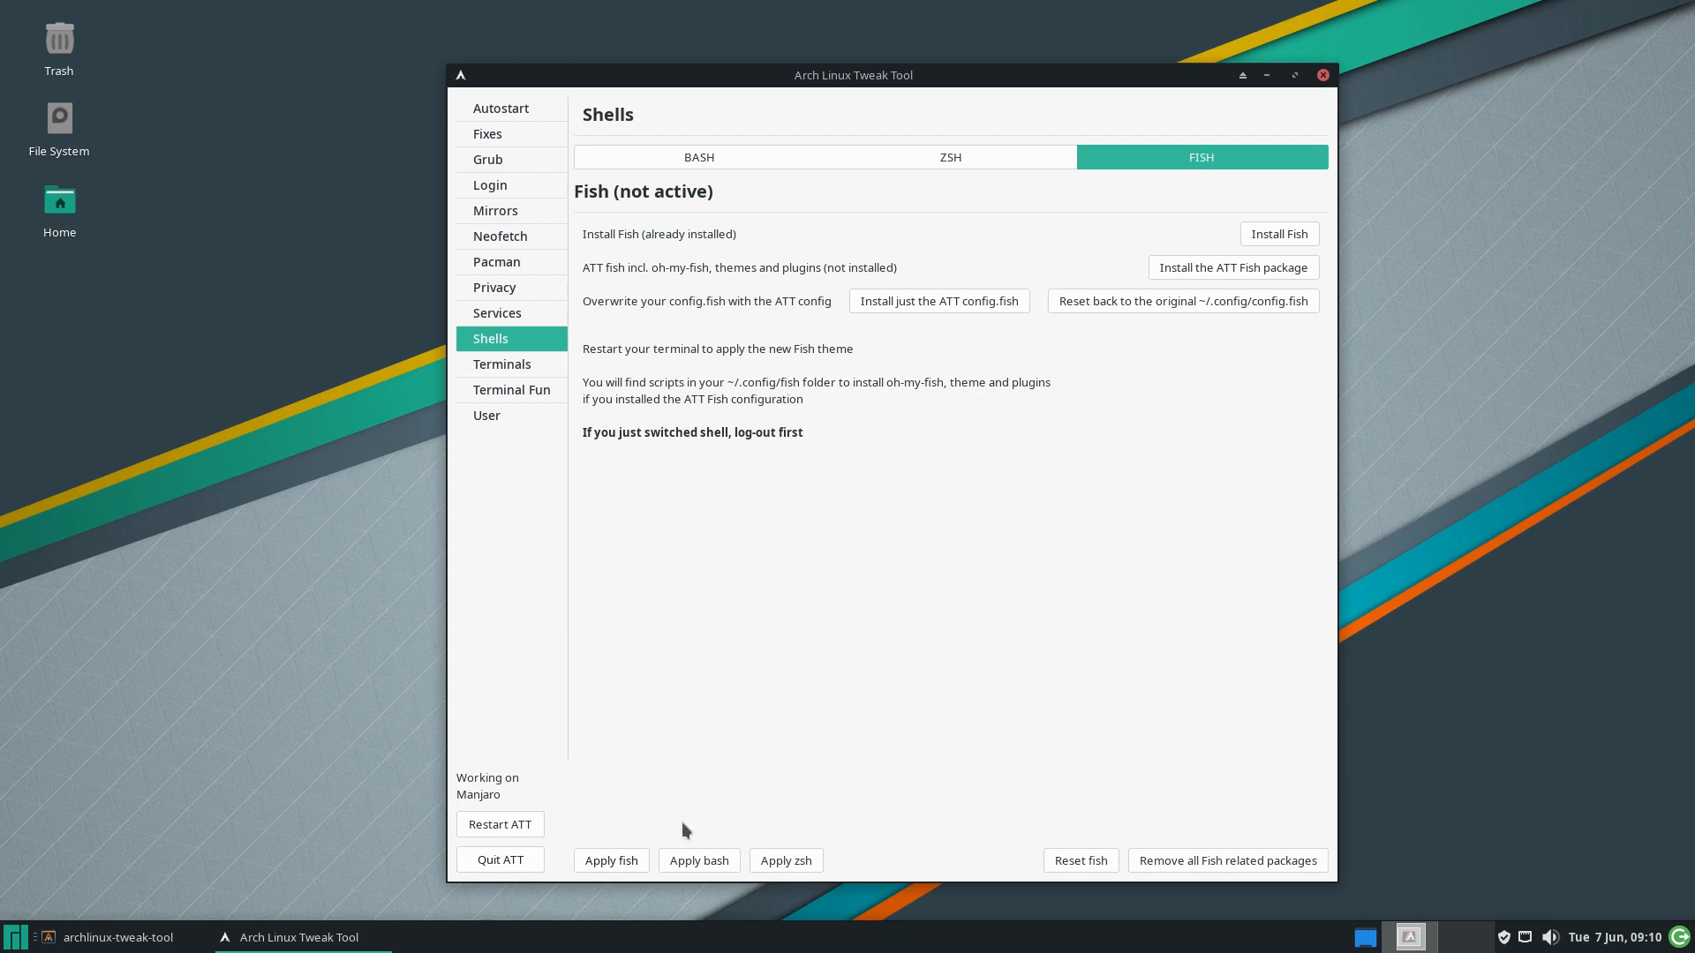
pyautogui.click(621, 866)
pyautogui.click(504, 860)
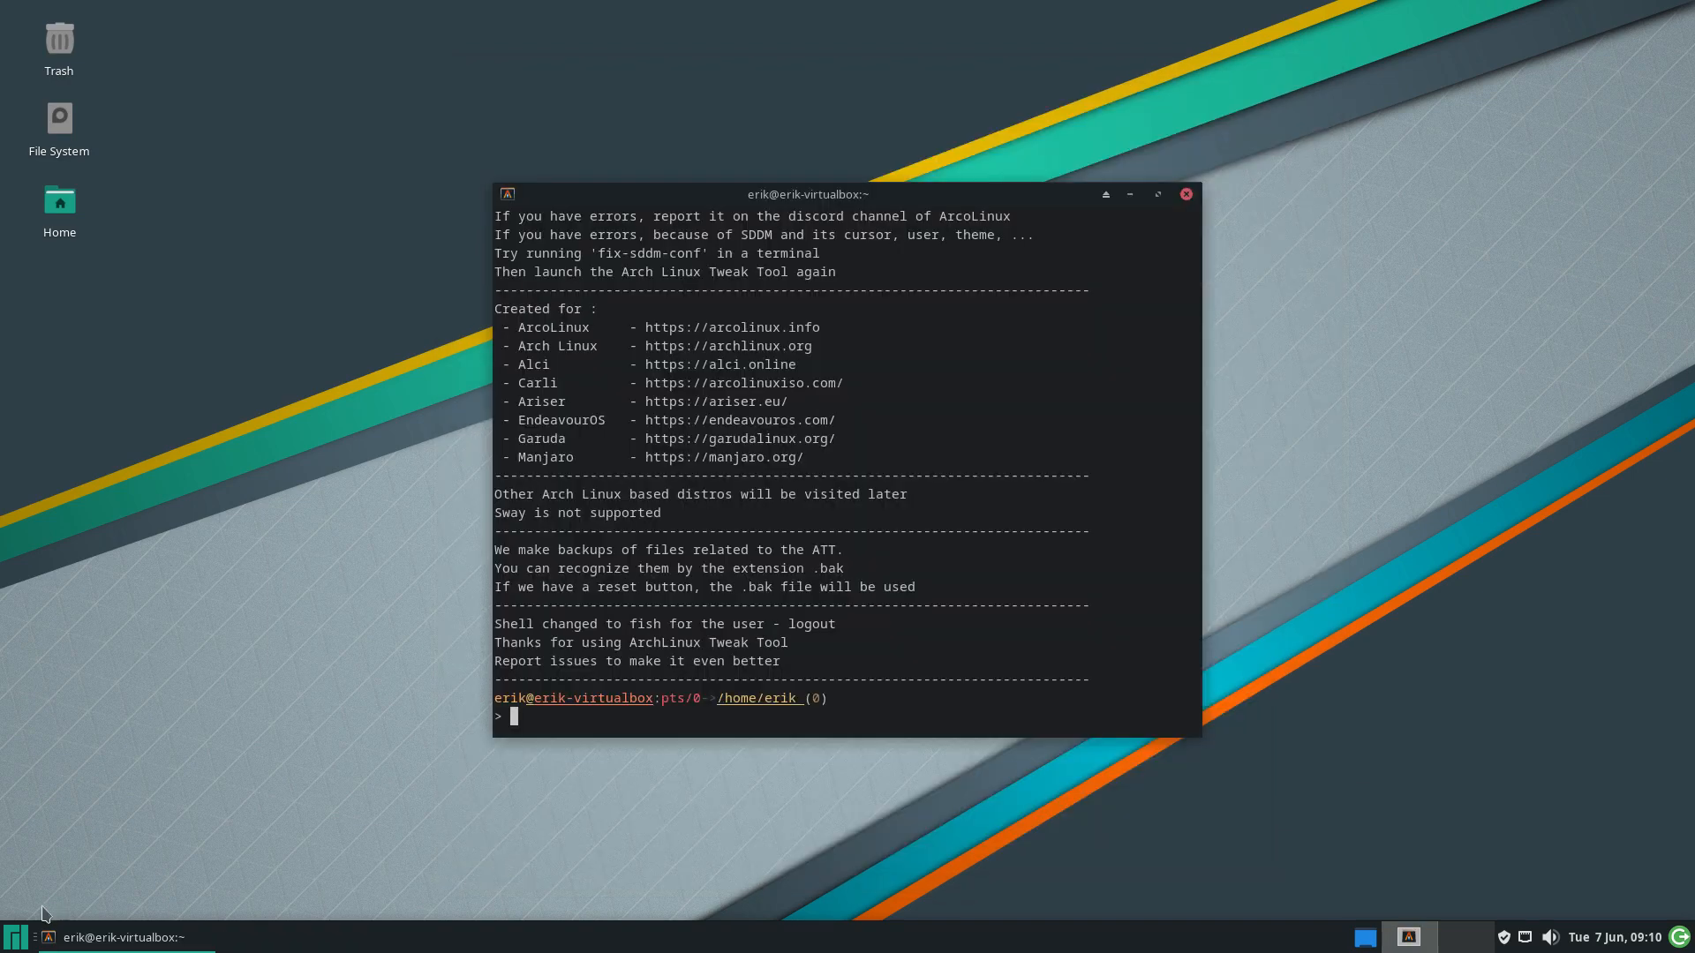
# Log out and back in, then open a new Terminal Emulator running fish 3.4.1
pyautogui.click(18, 937)
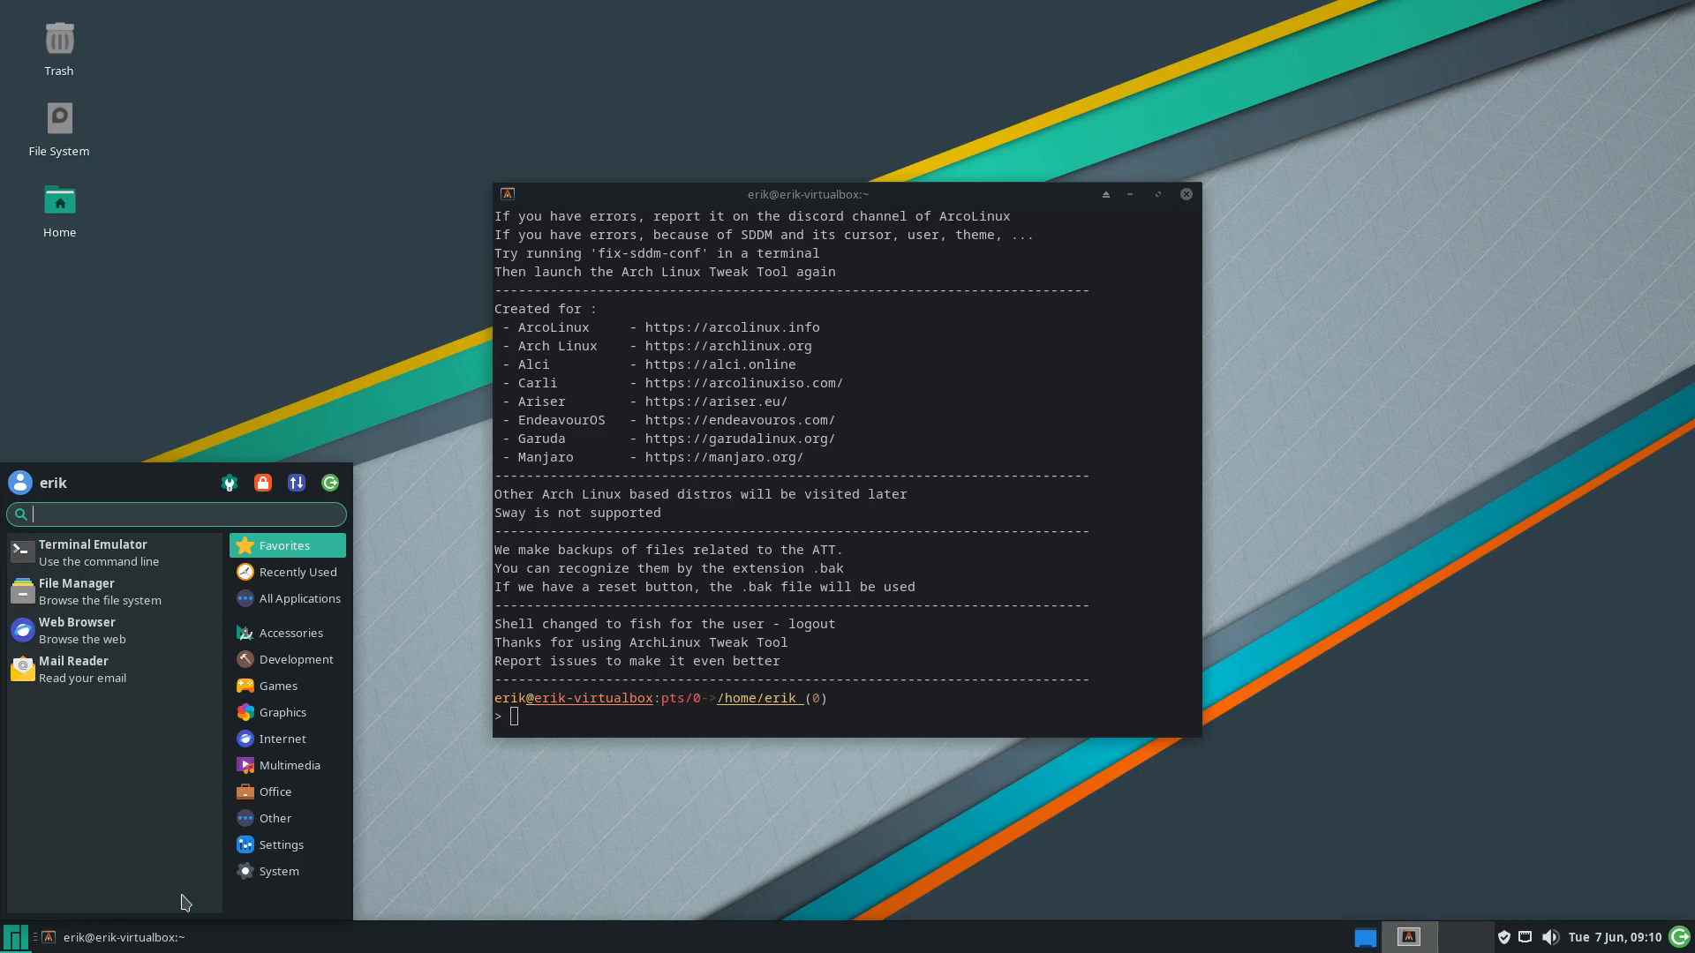
pyautogui.click(329, 484)
pyautogui.click(761, 415)
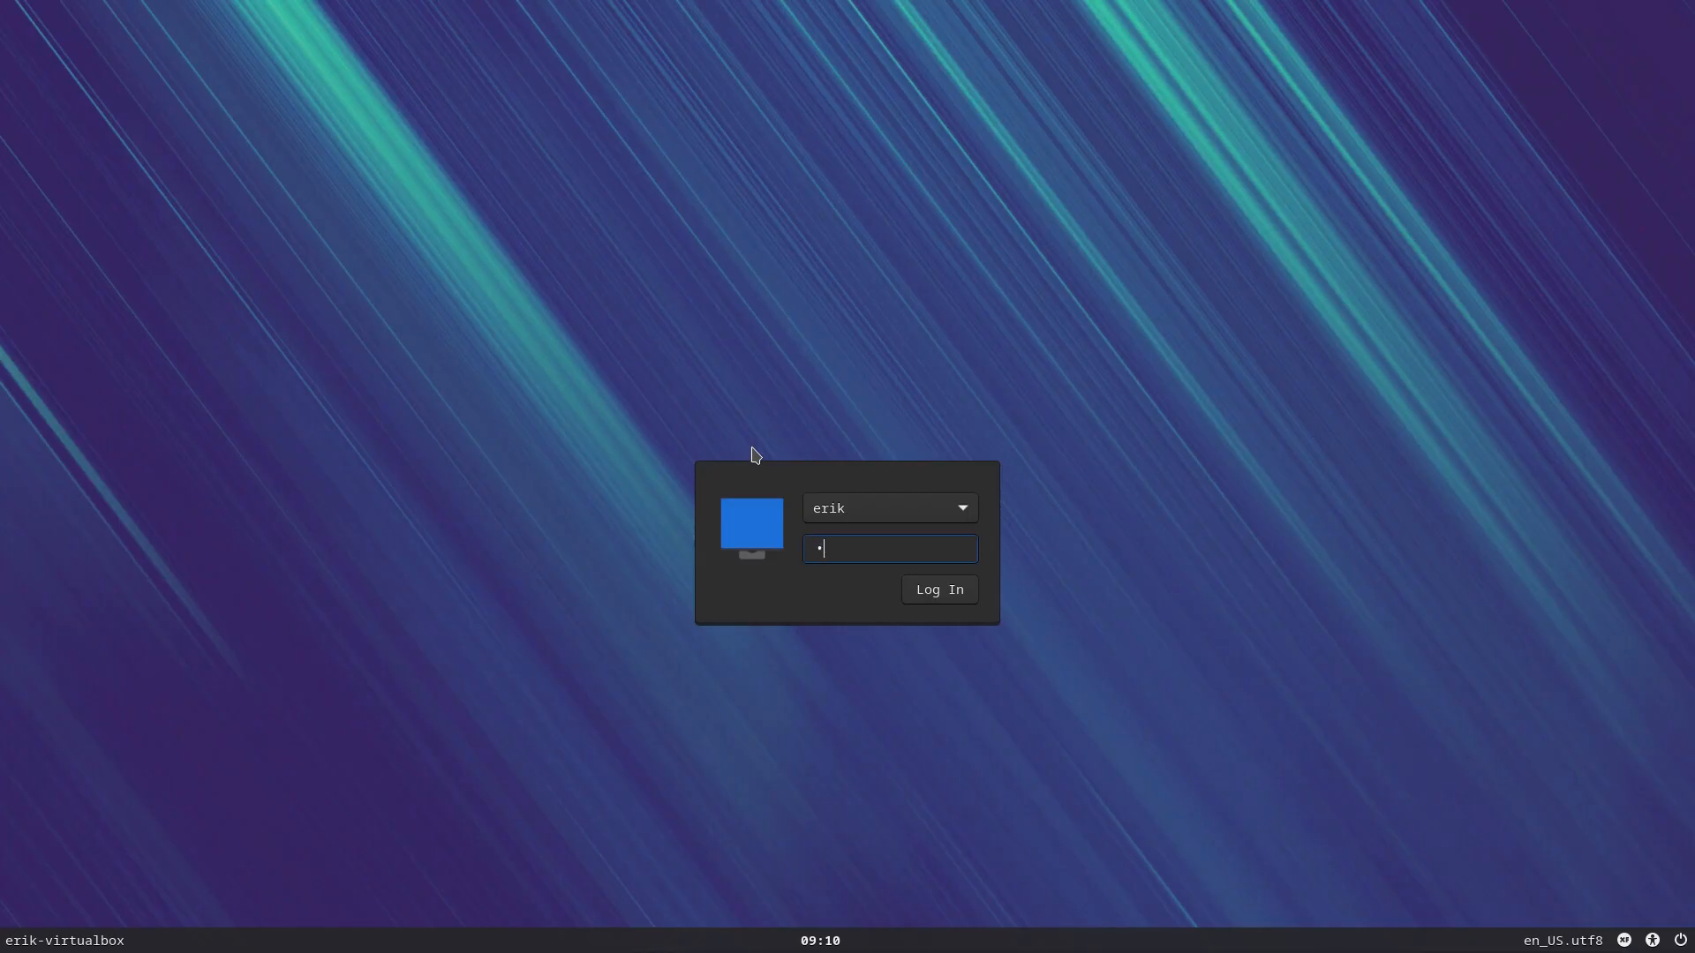
pyautogui.press('Return')
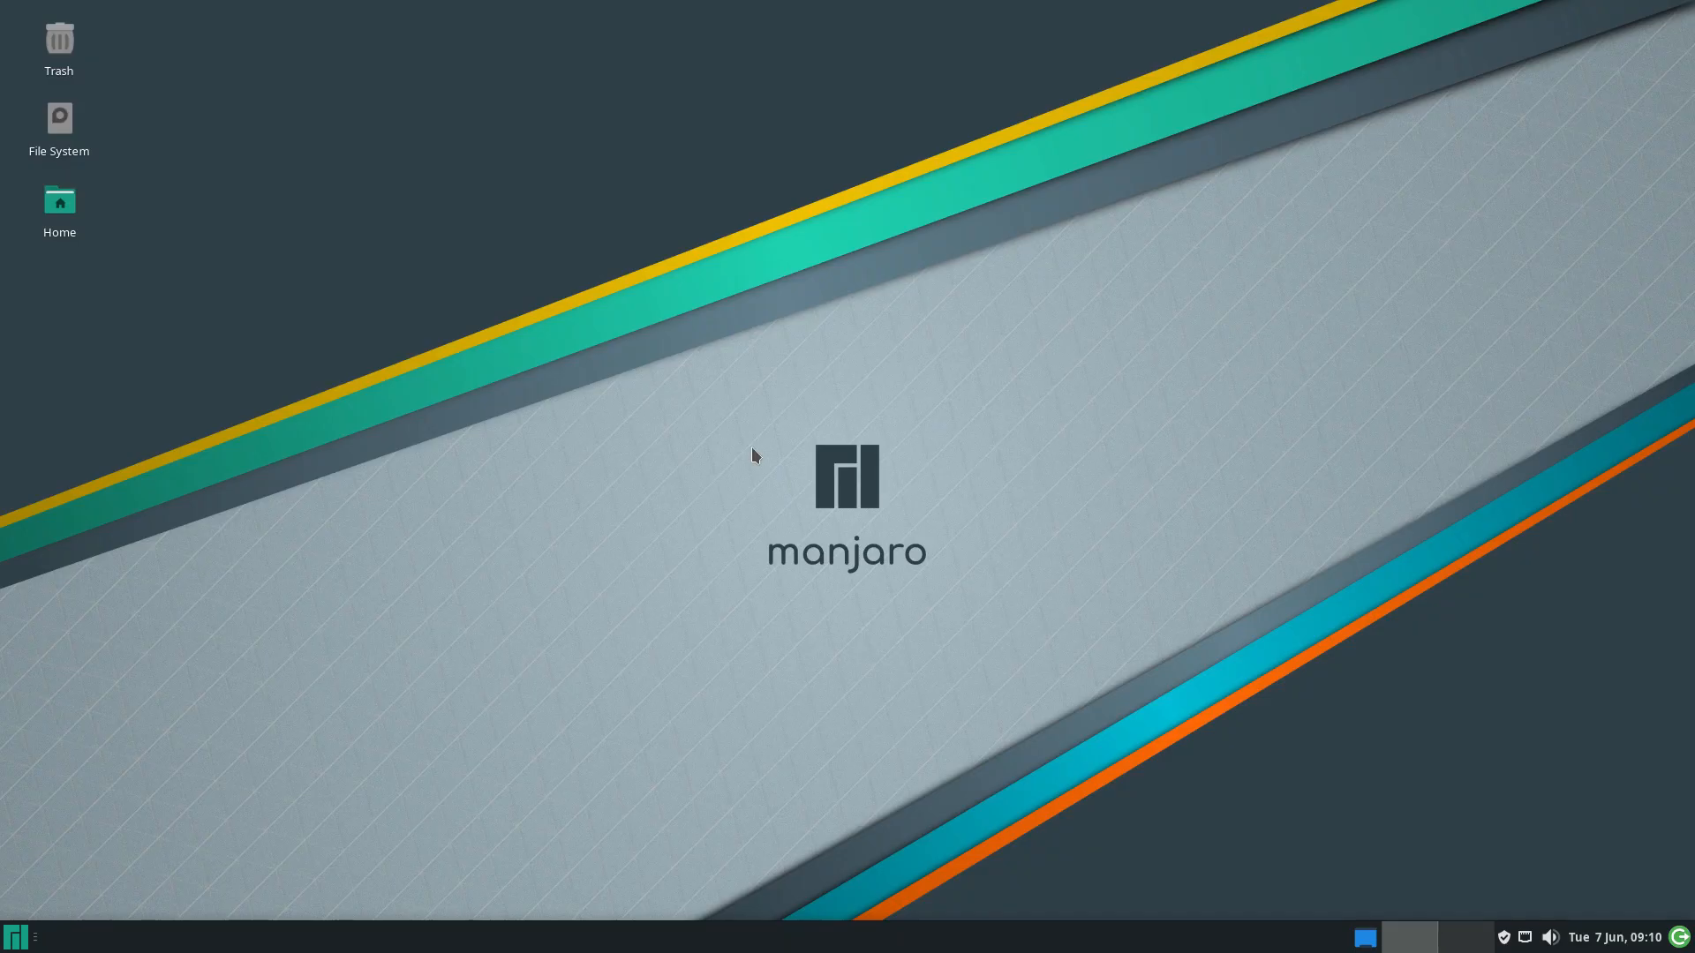
pyautogui.click(15, 937)
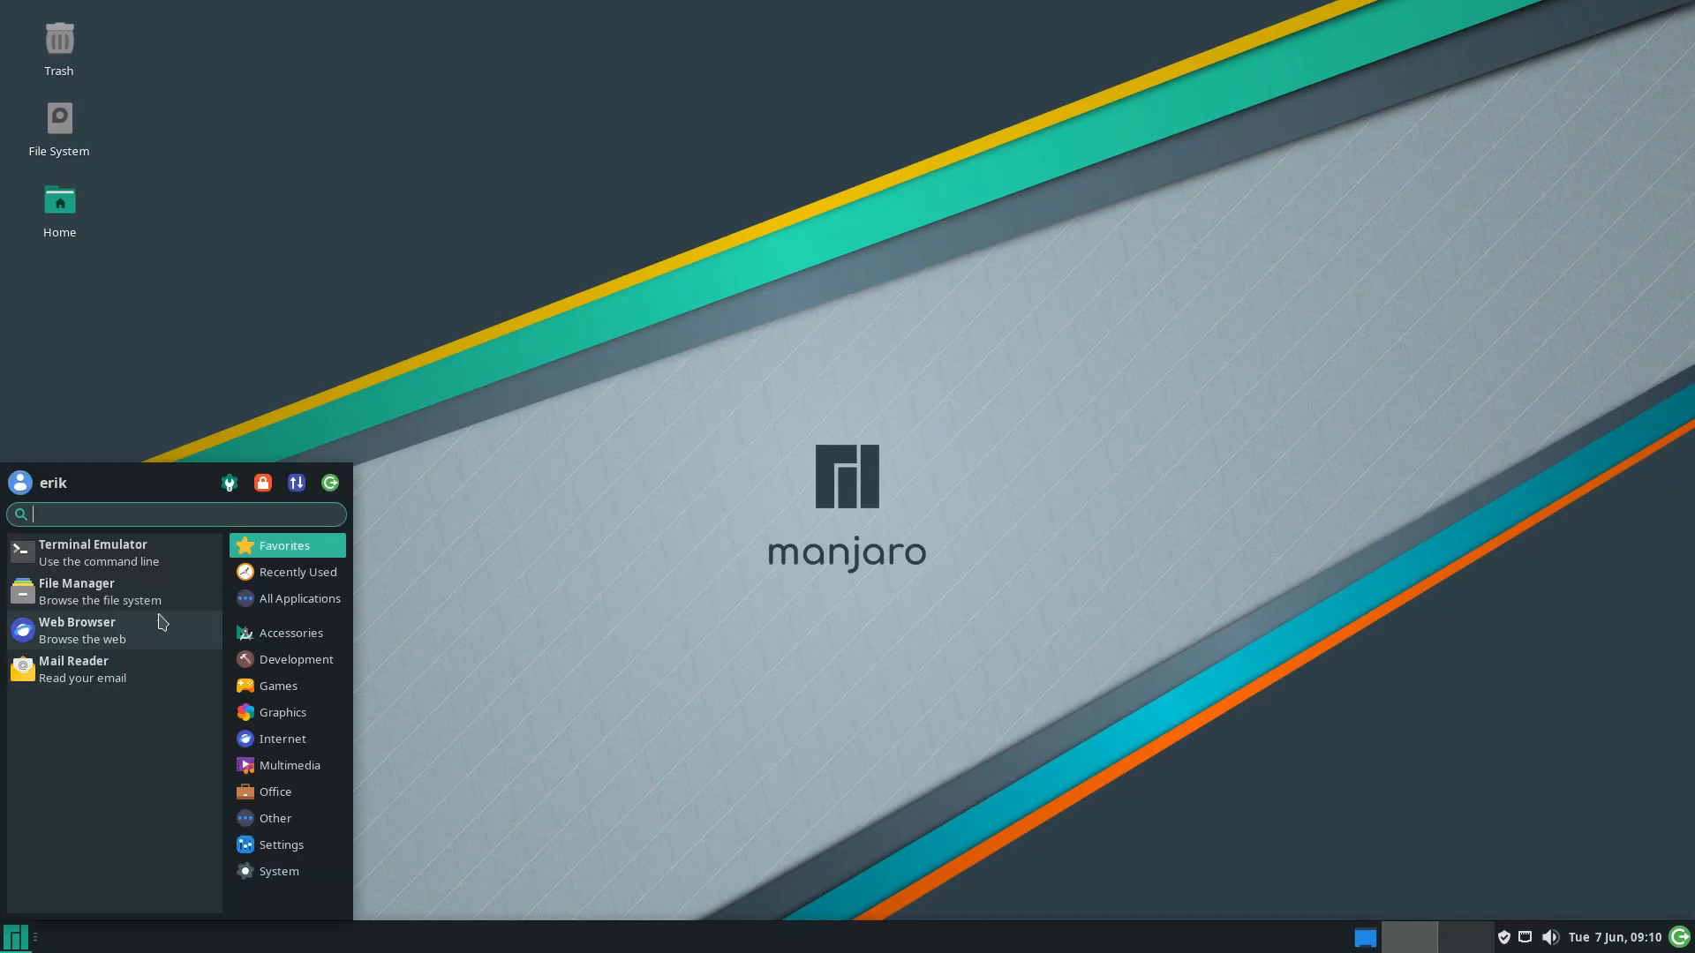
pyautogui.click(121, 556)
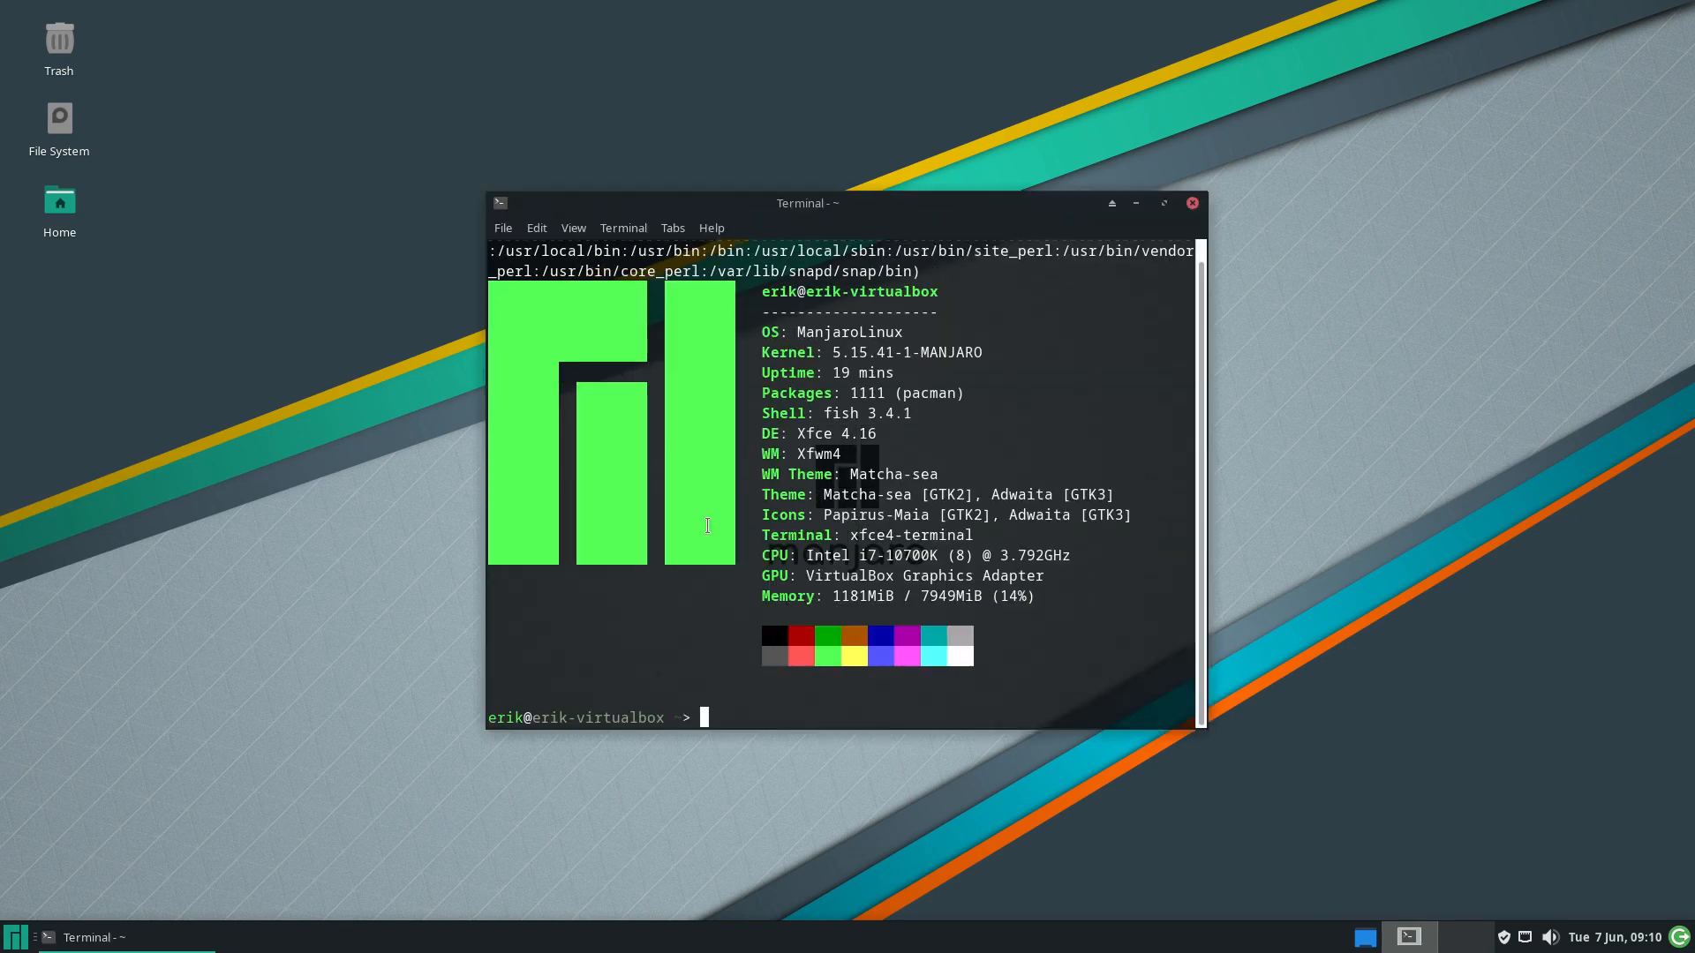
pyautogui.moveTo(942, 269); pyautogui.dragTo(493, 251)
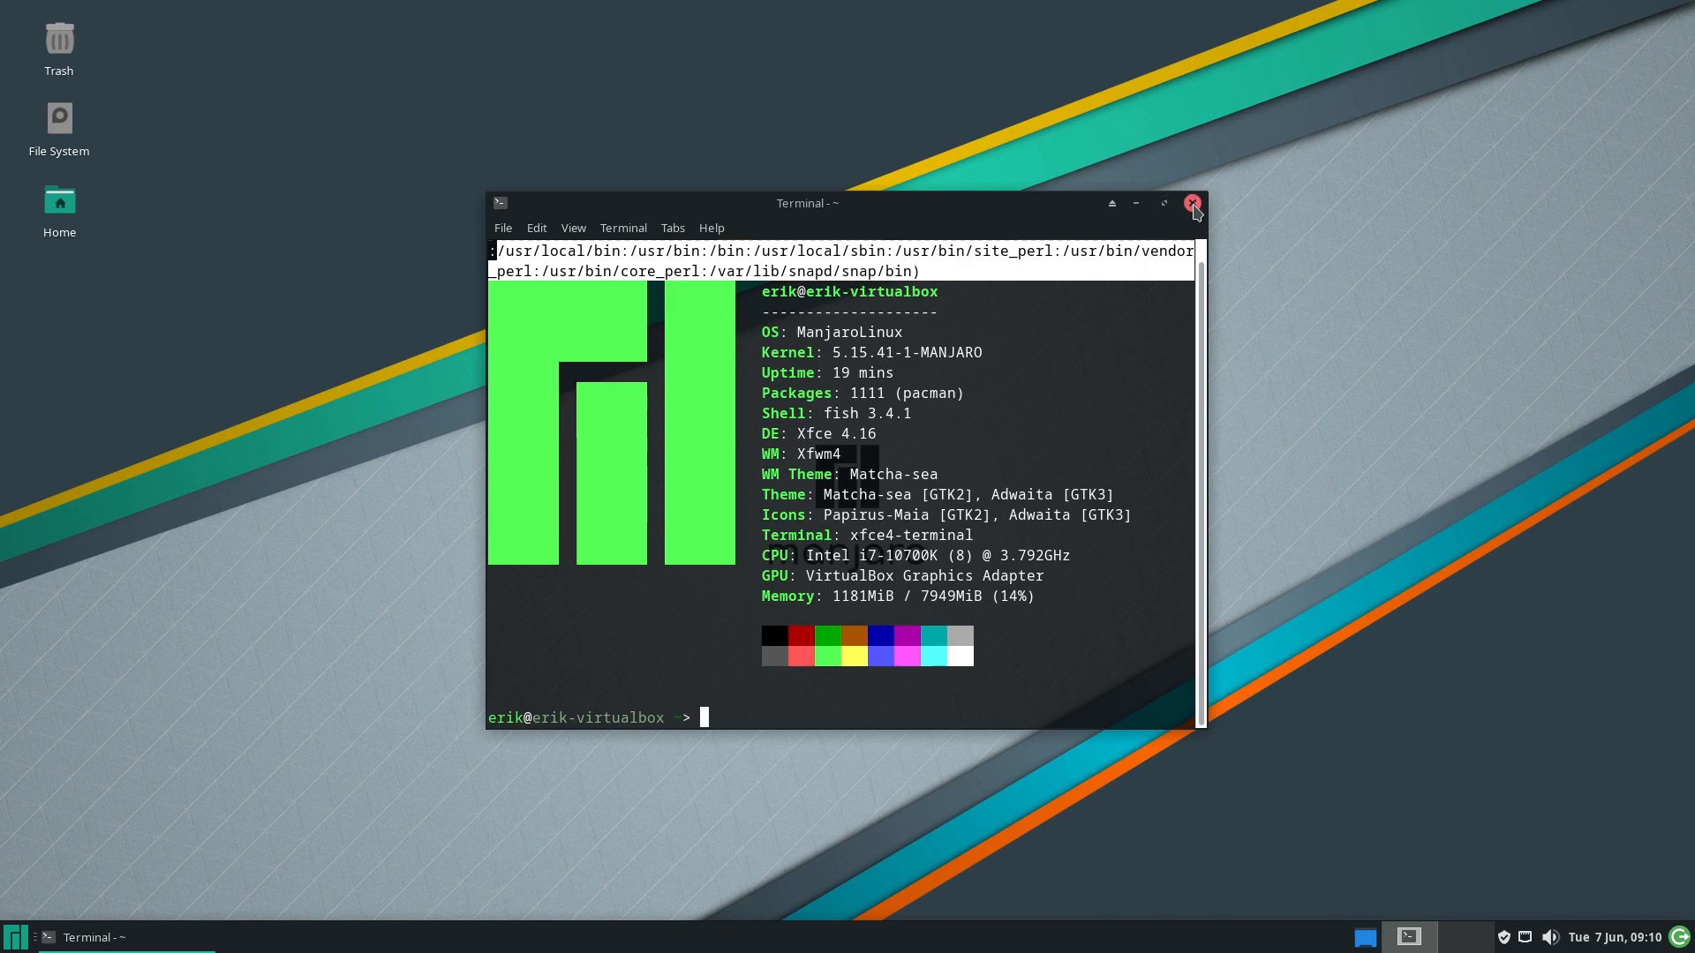
pyautogui.click(1191, 202)
pyautogui.click(14, 934)
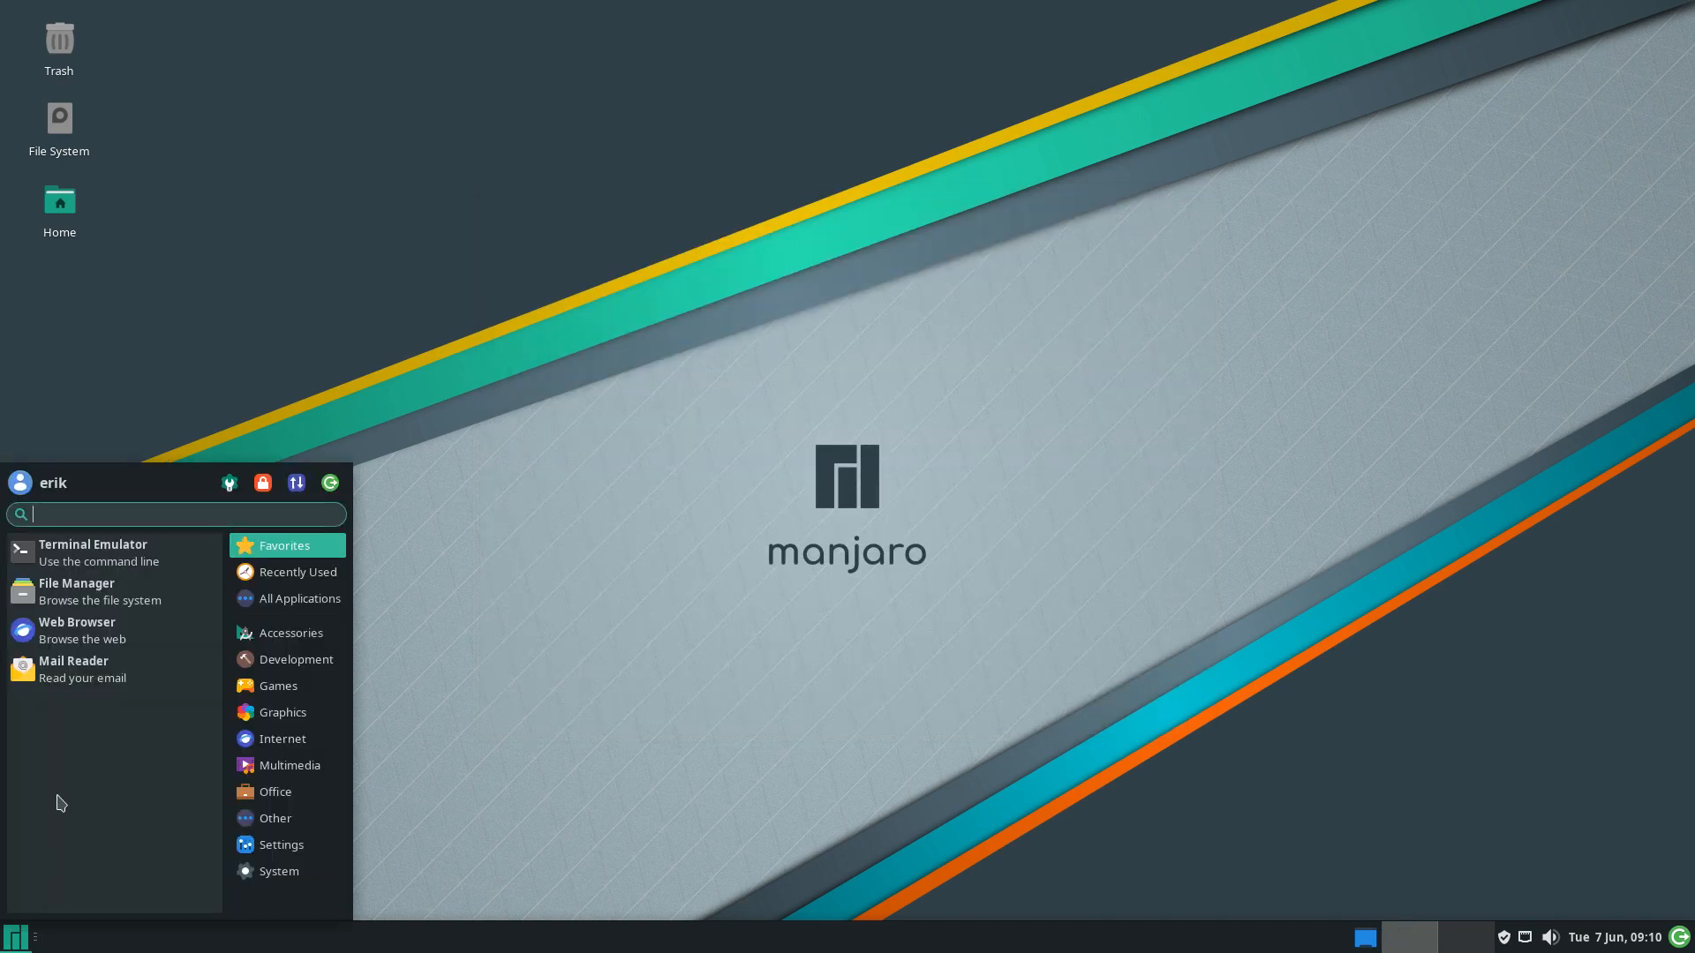
pyautogui.click(82, 549)
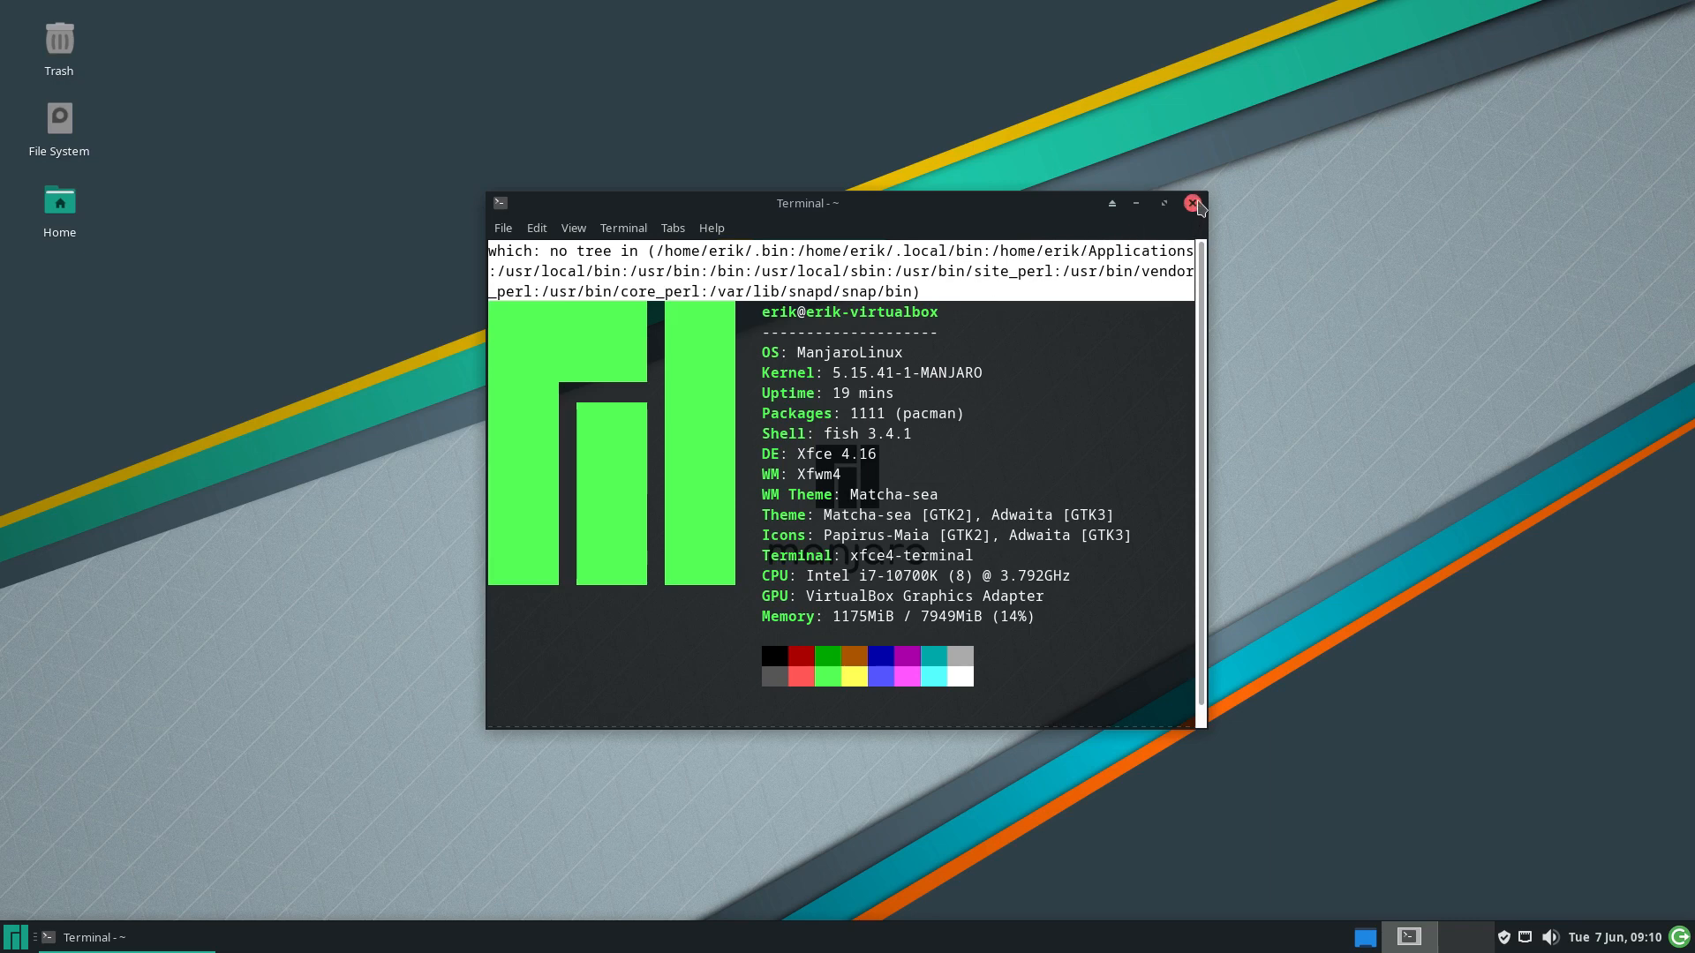
pyautogui.click(922, 251)
pyautogui.moveTo(894, 251); pyautogui.dragTo(948, 251)
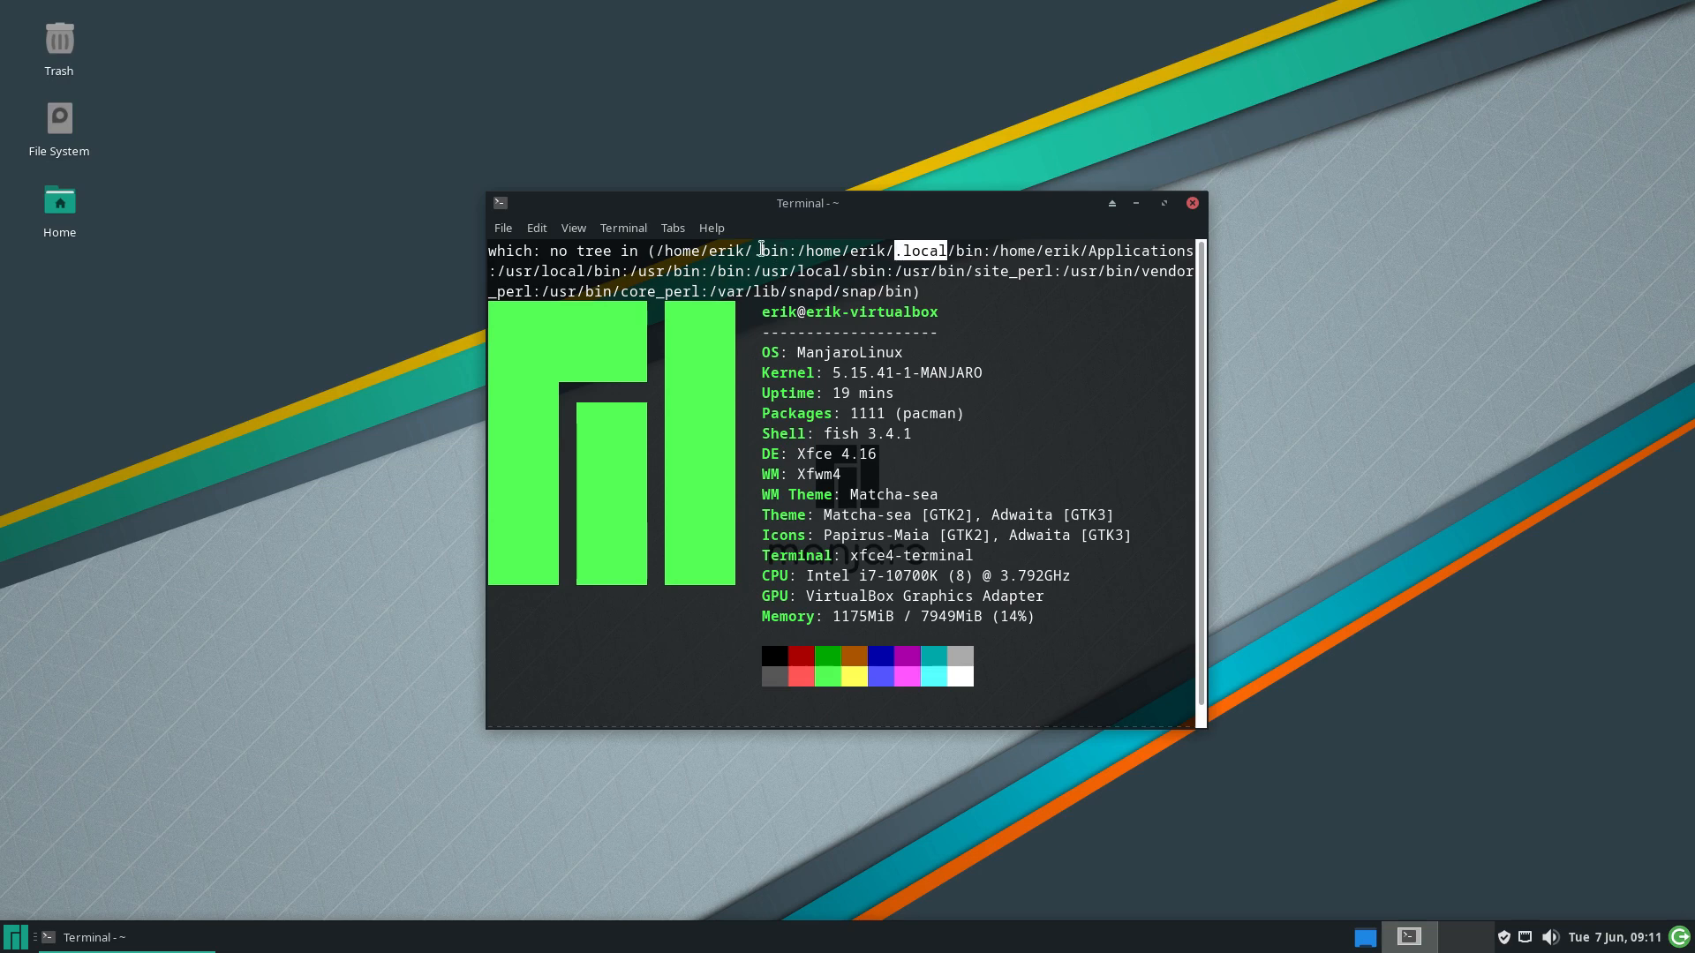
pyautogui.moveTo(752, 251); pyautogui.dragTo(789, 251)
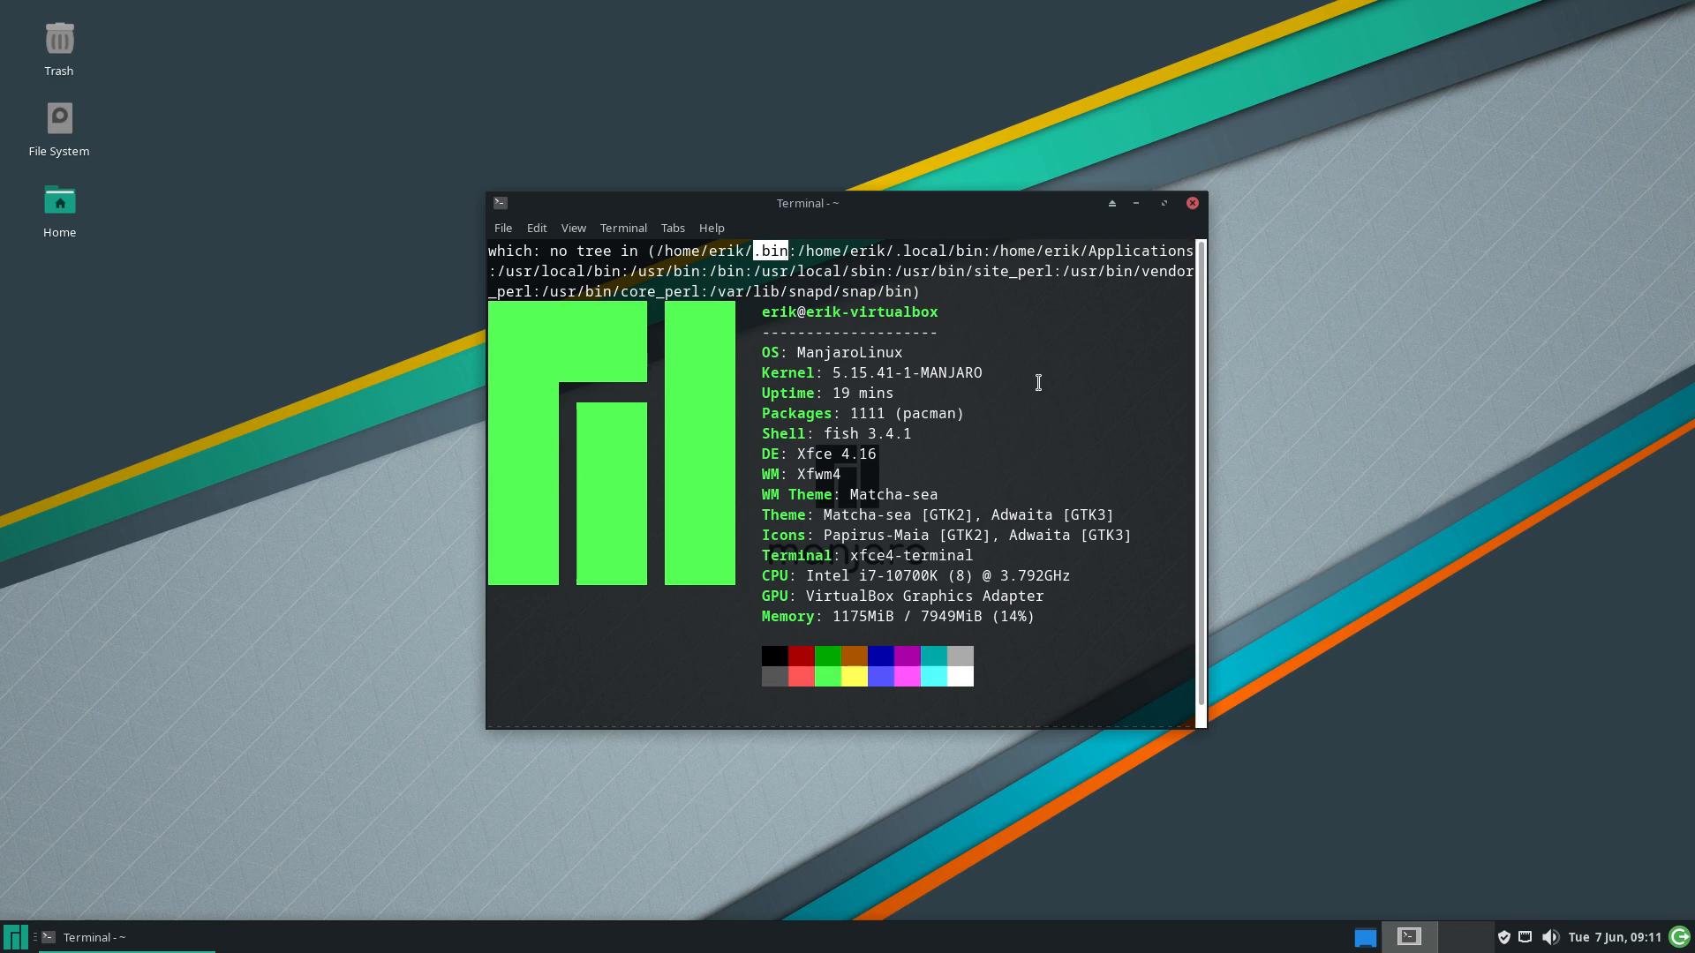
pyautogui.moveTo(816, 437); pyautogui.dragTo(1042, 424)
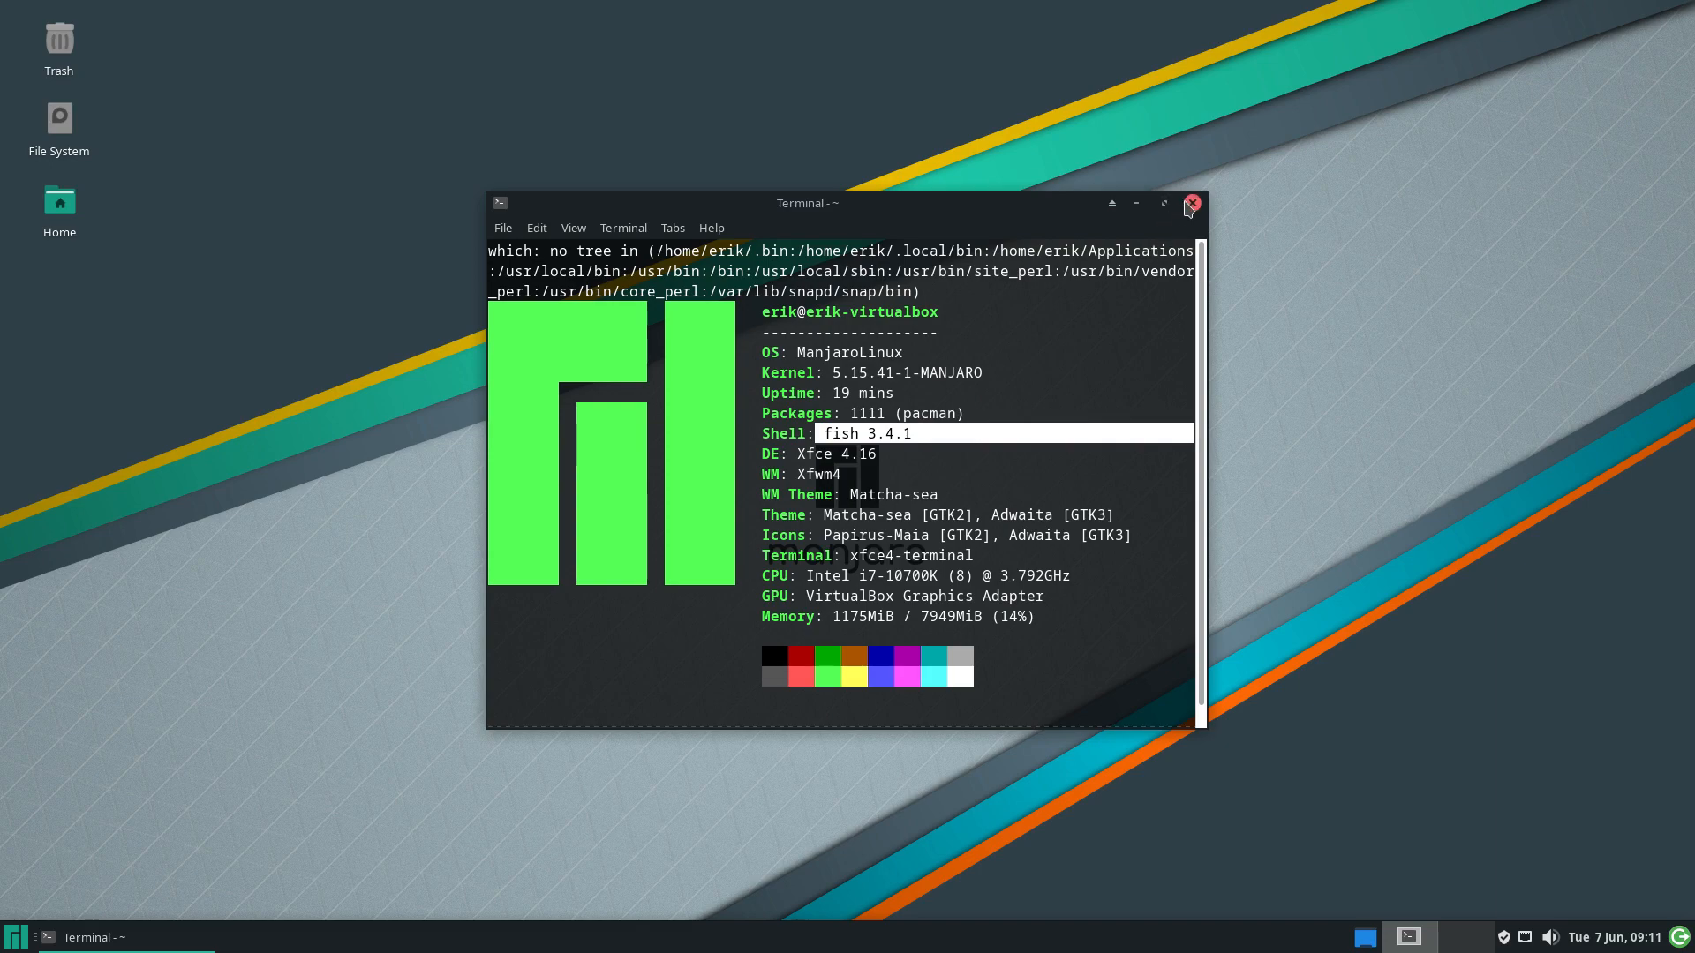
pyautogui.scroll(-1, 904, 521)
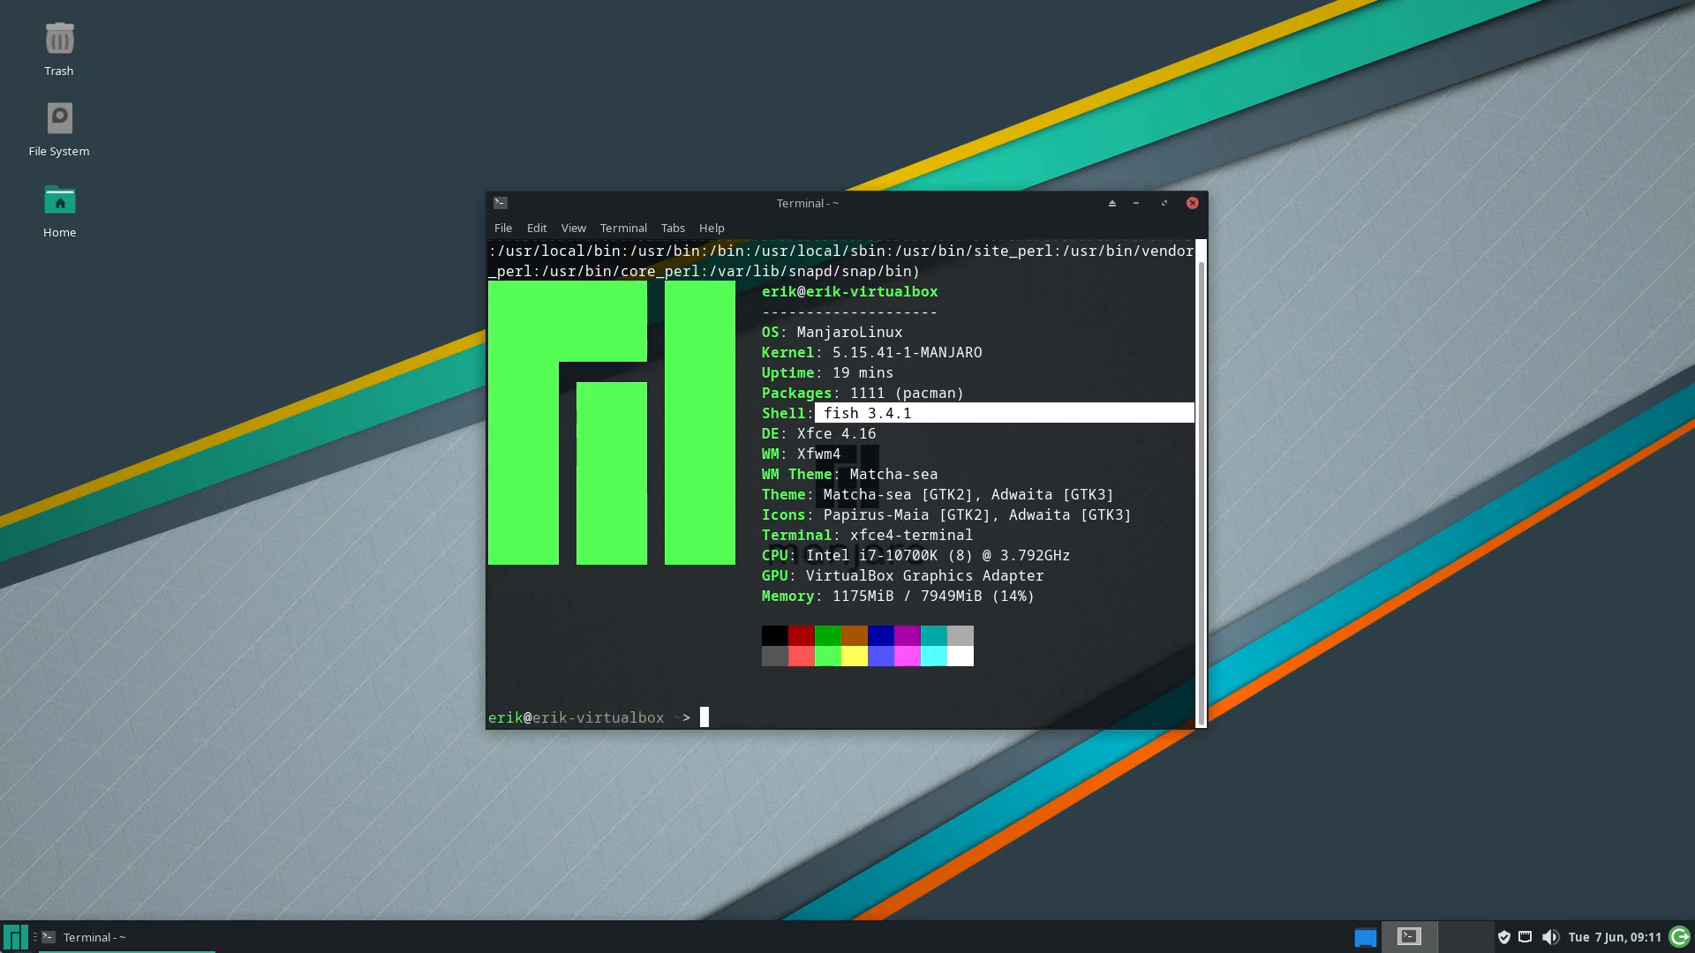
pyautogui.click(15, 940)
# Open a second Alacritty window via menu search and move it aside
pyautogui.write('ala')
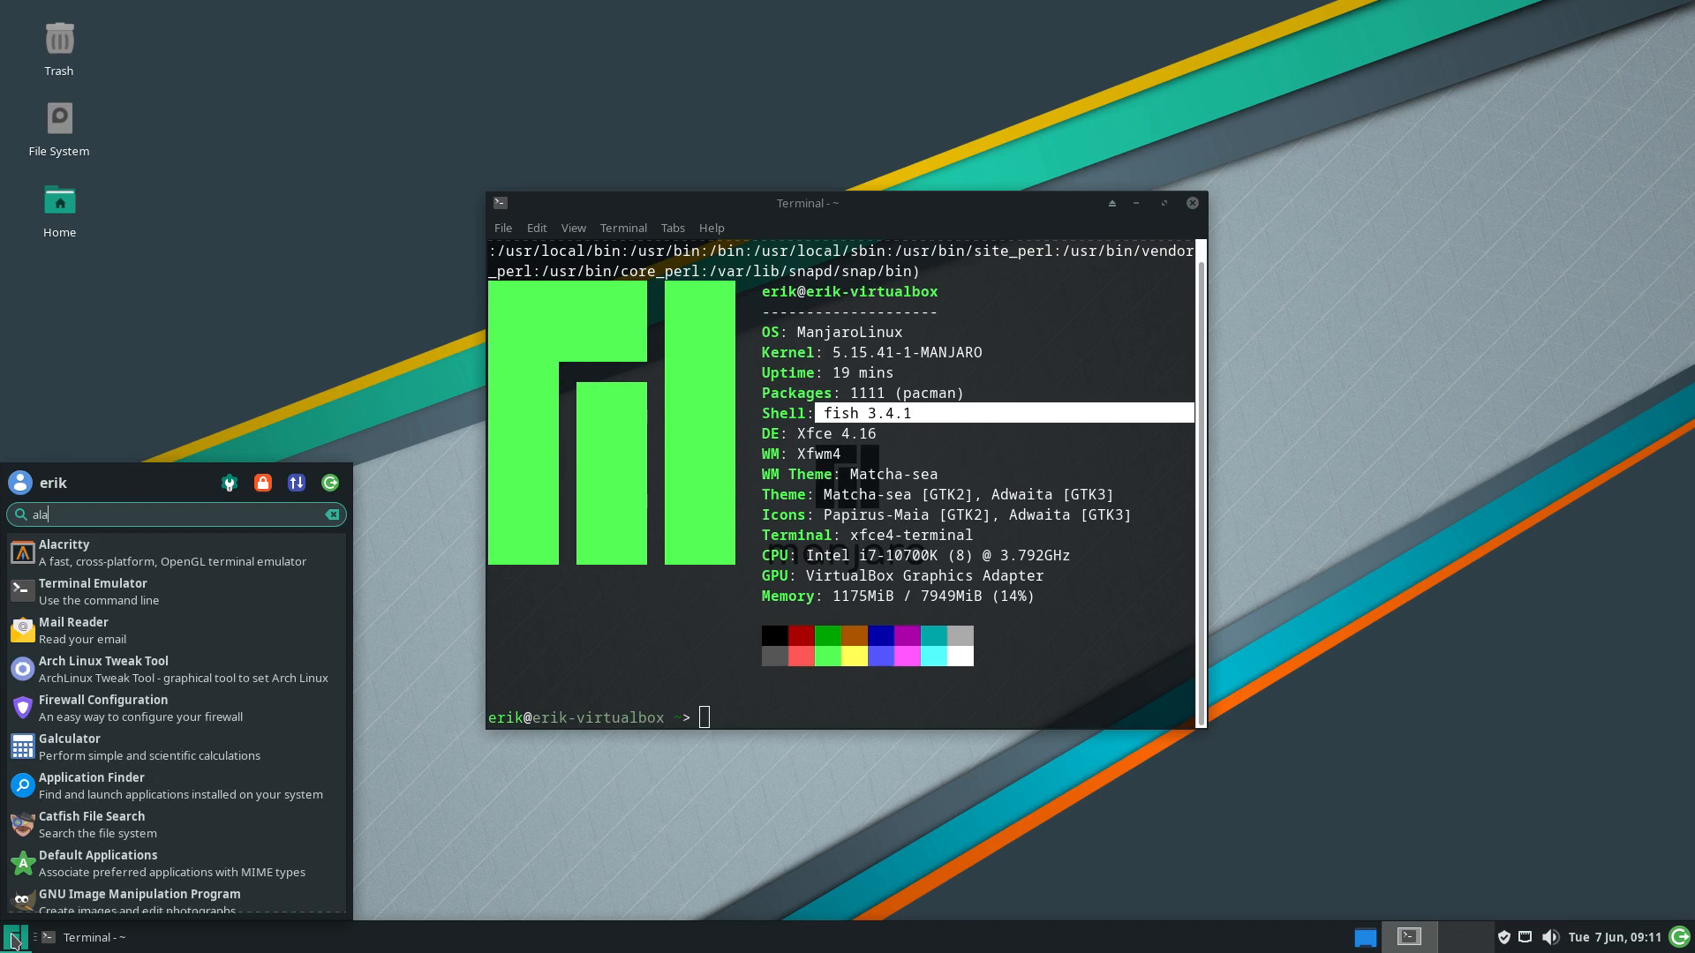
pyautogui.press('Return')
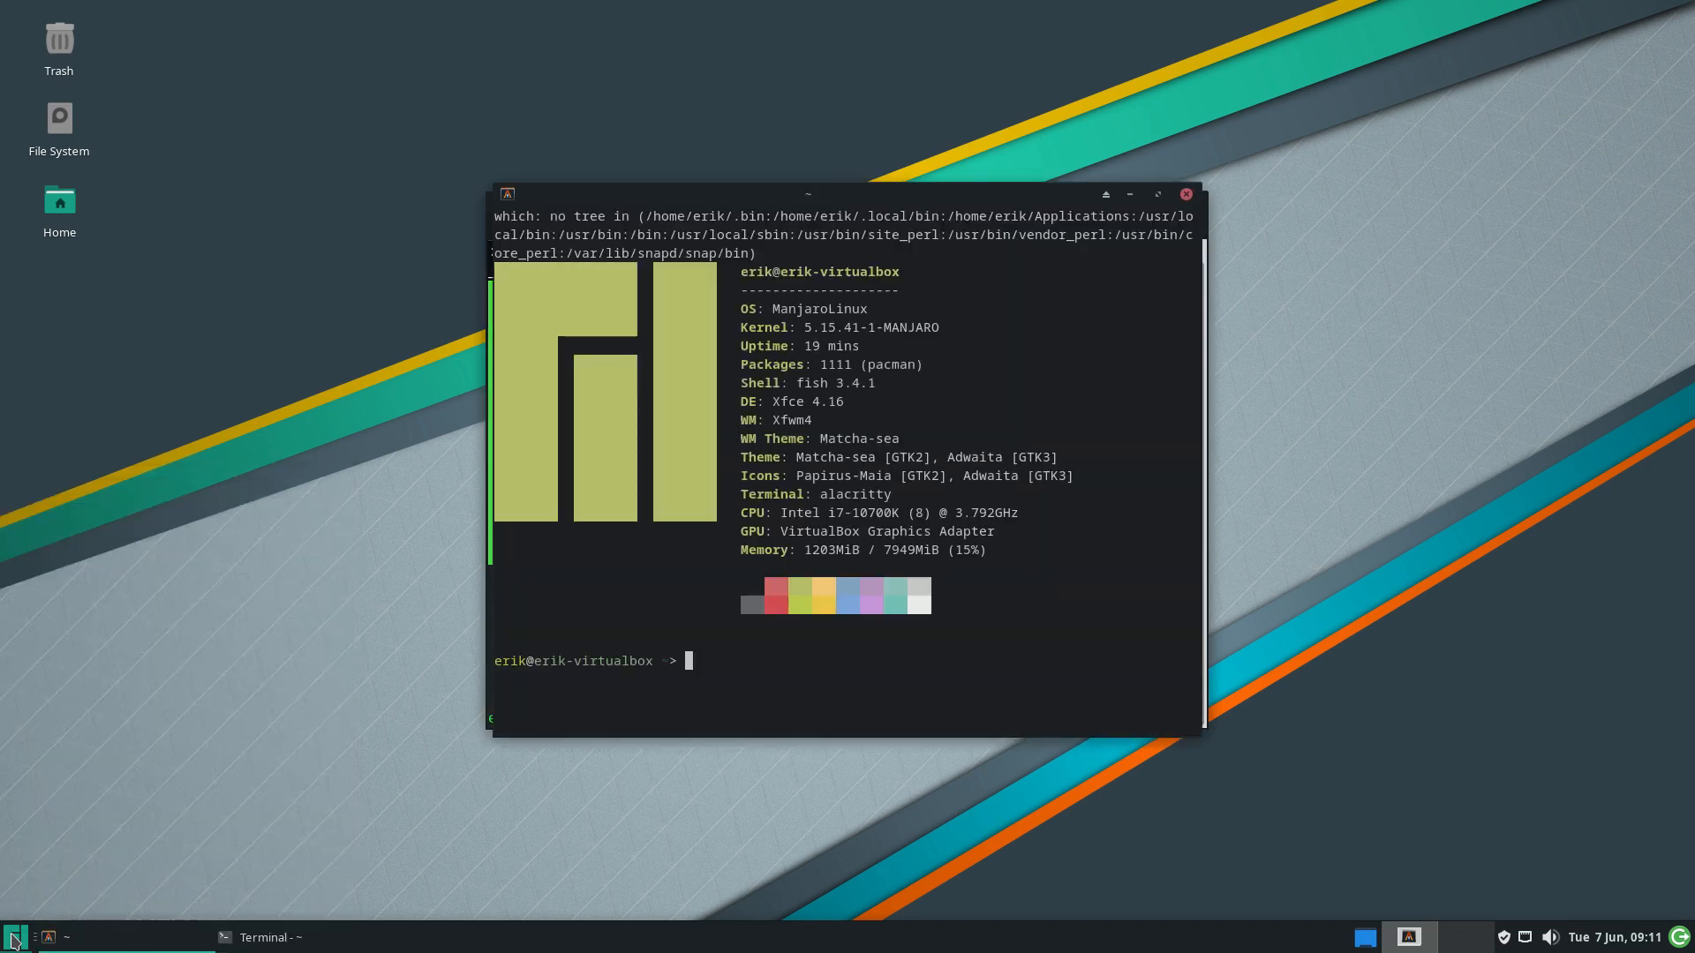
pyautogui.moveTo(856, 193); pyautogui.dragTo(1237, 85)
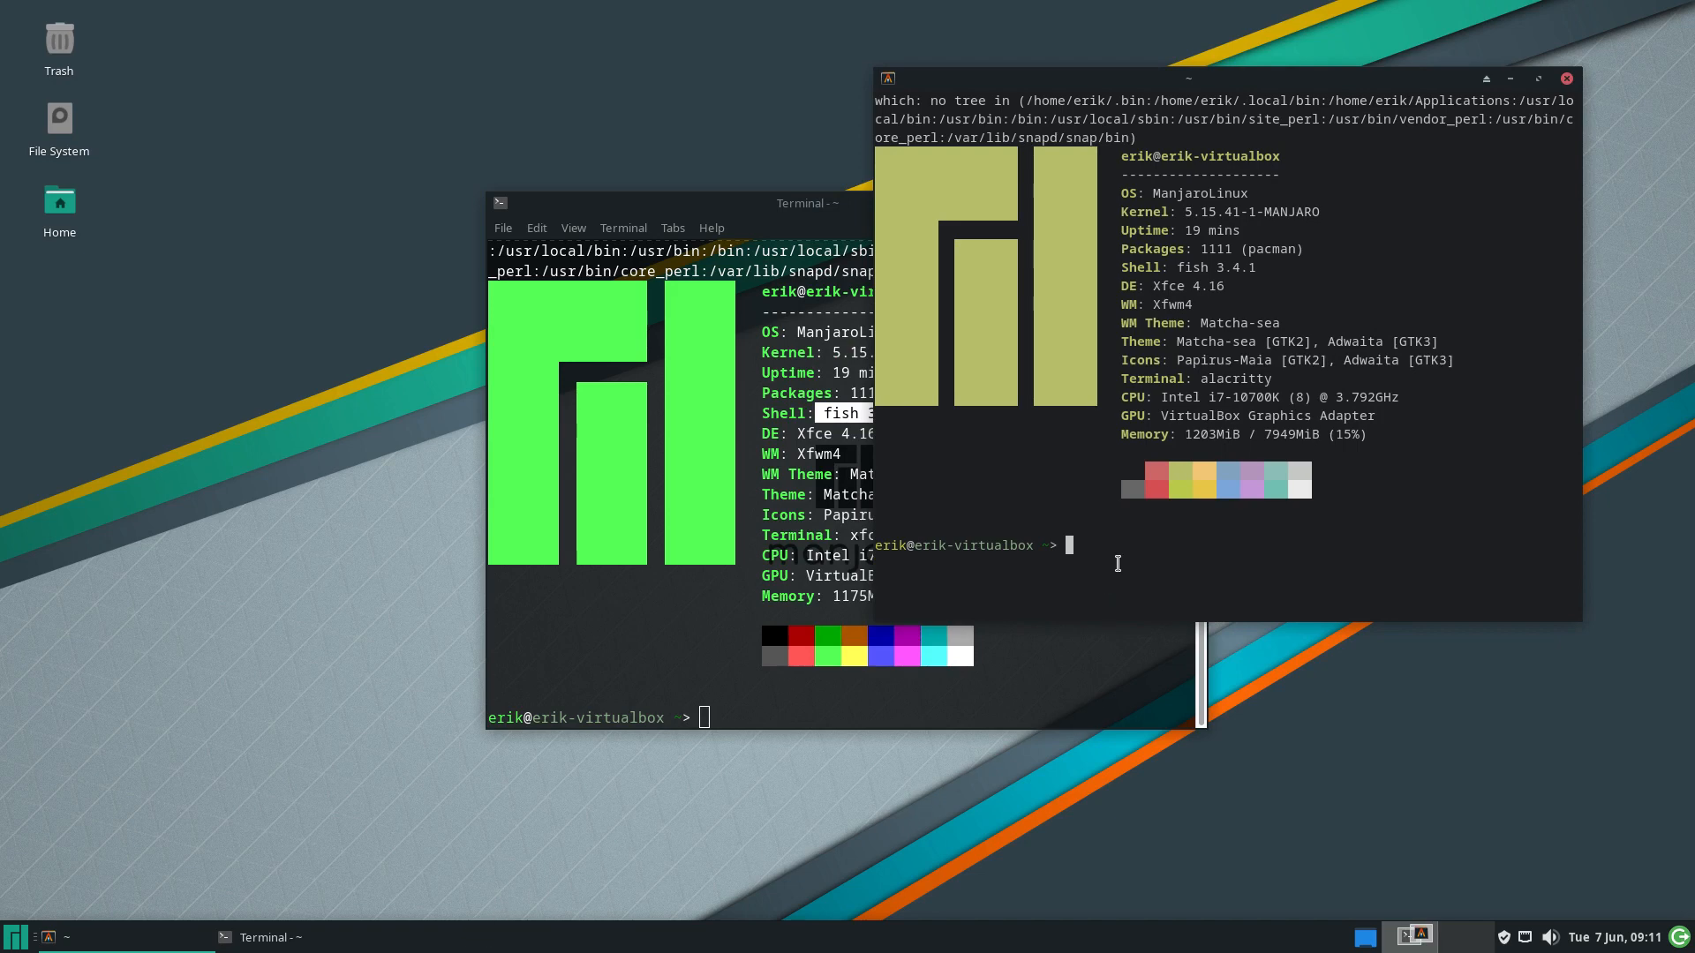
# Launch archlinux-tweak-tool with the password and open the home folder in Thunar
pyautogui.write('arcol')
pyautogui.press('BackSpace')
pyautogui.press('BackSpace')
pyautogui.write('hlinux-tweak-tool')
pyautogui.press('Return')
pyautogui.write('****')
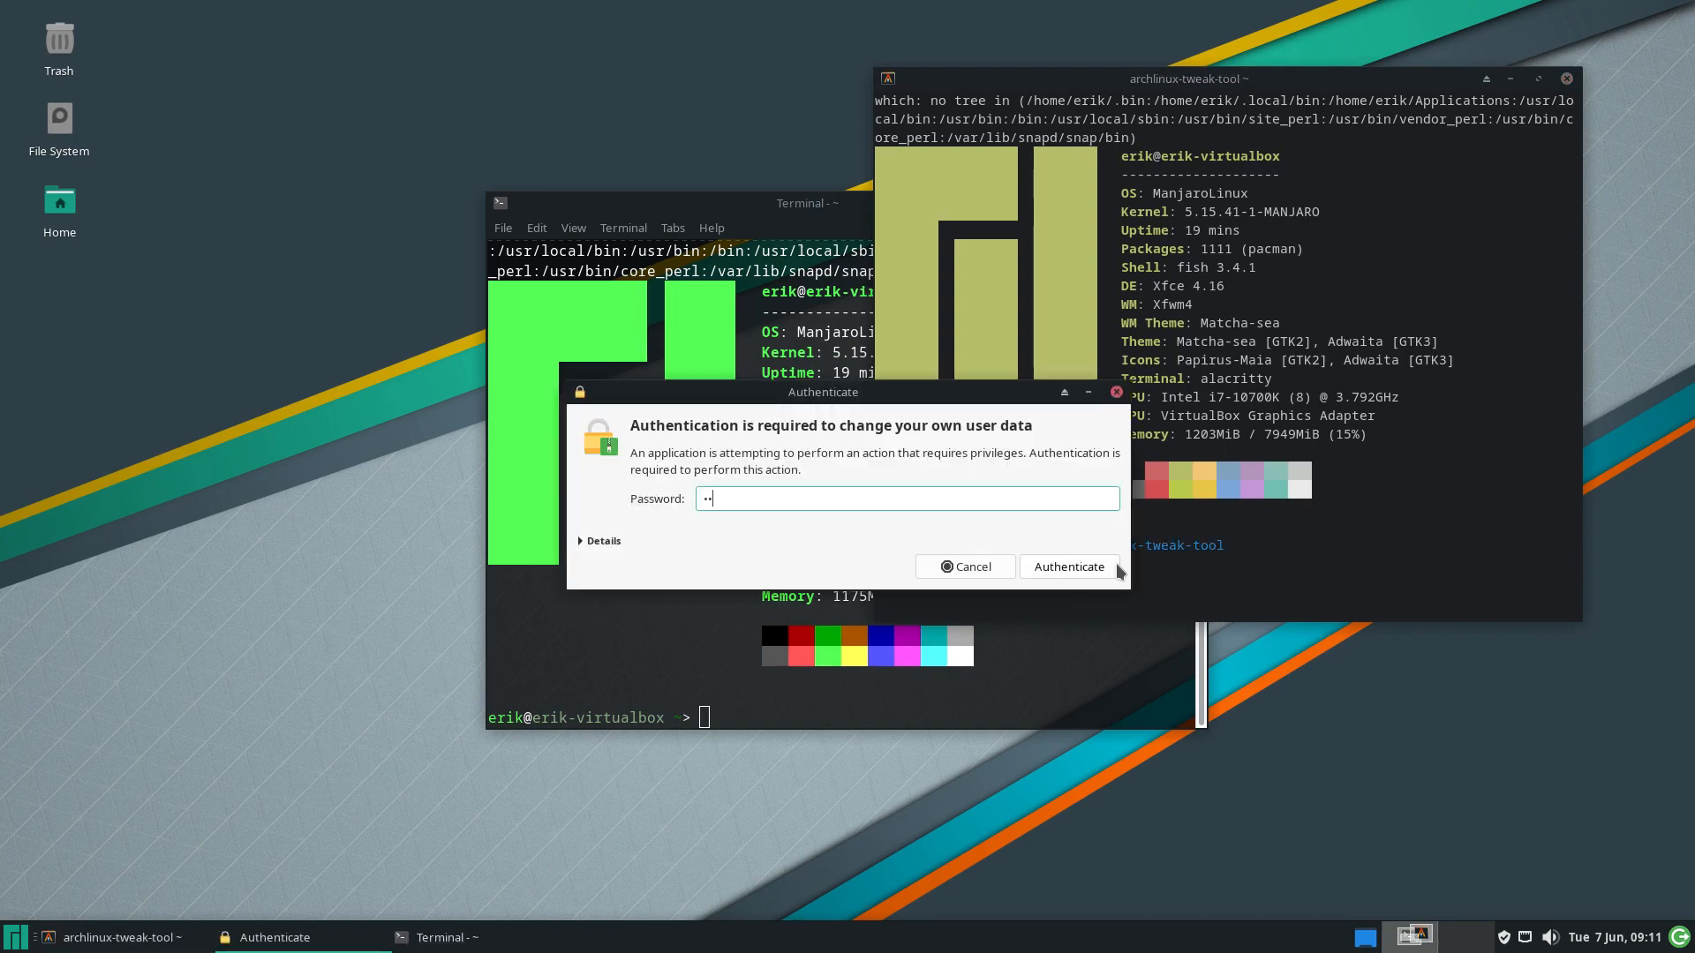
pyautogui.press('Return')
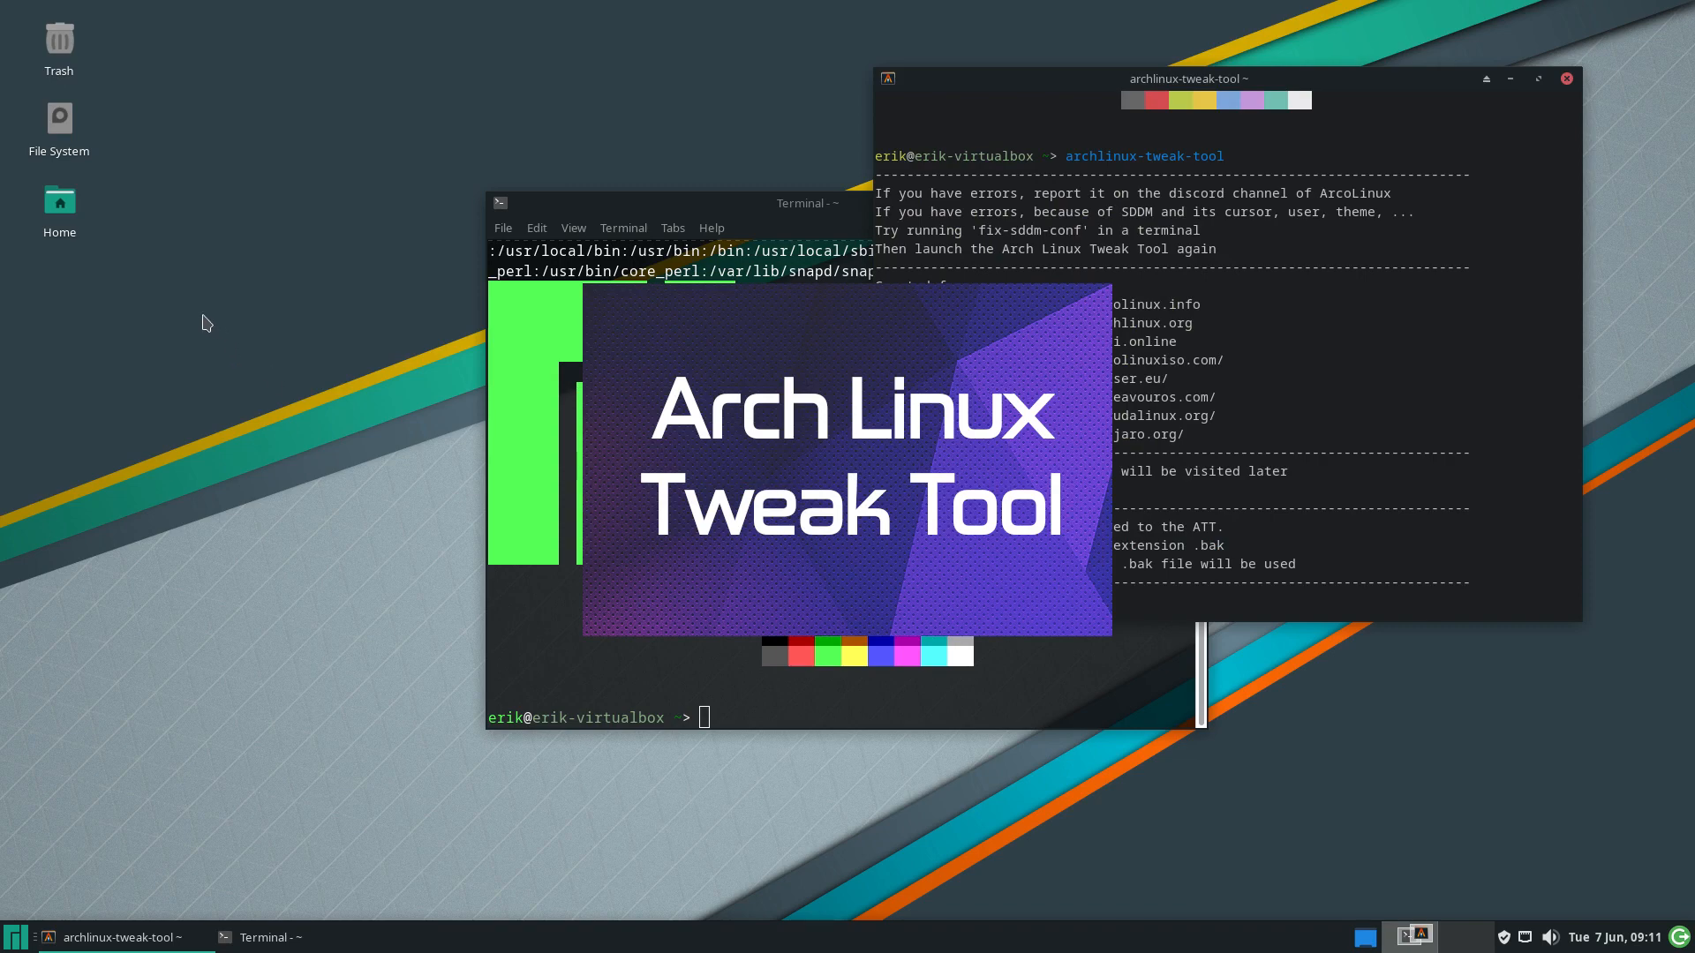
pyautogui.doubleClick(60, 205)
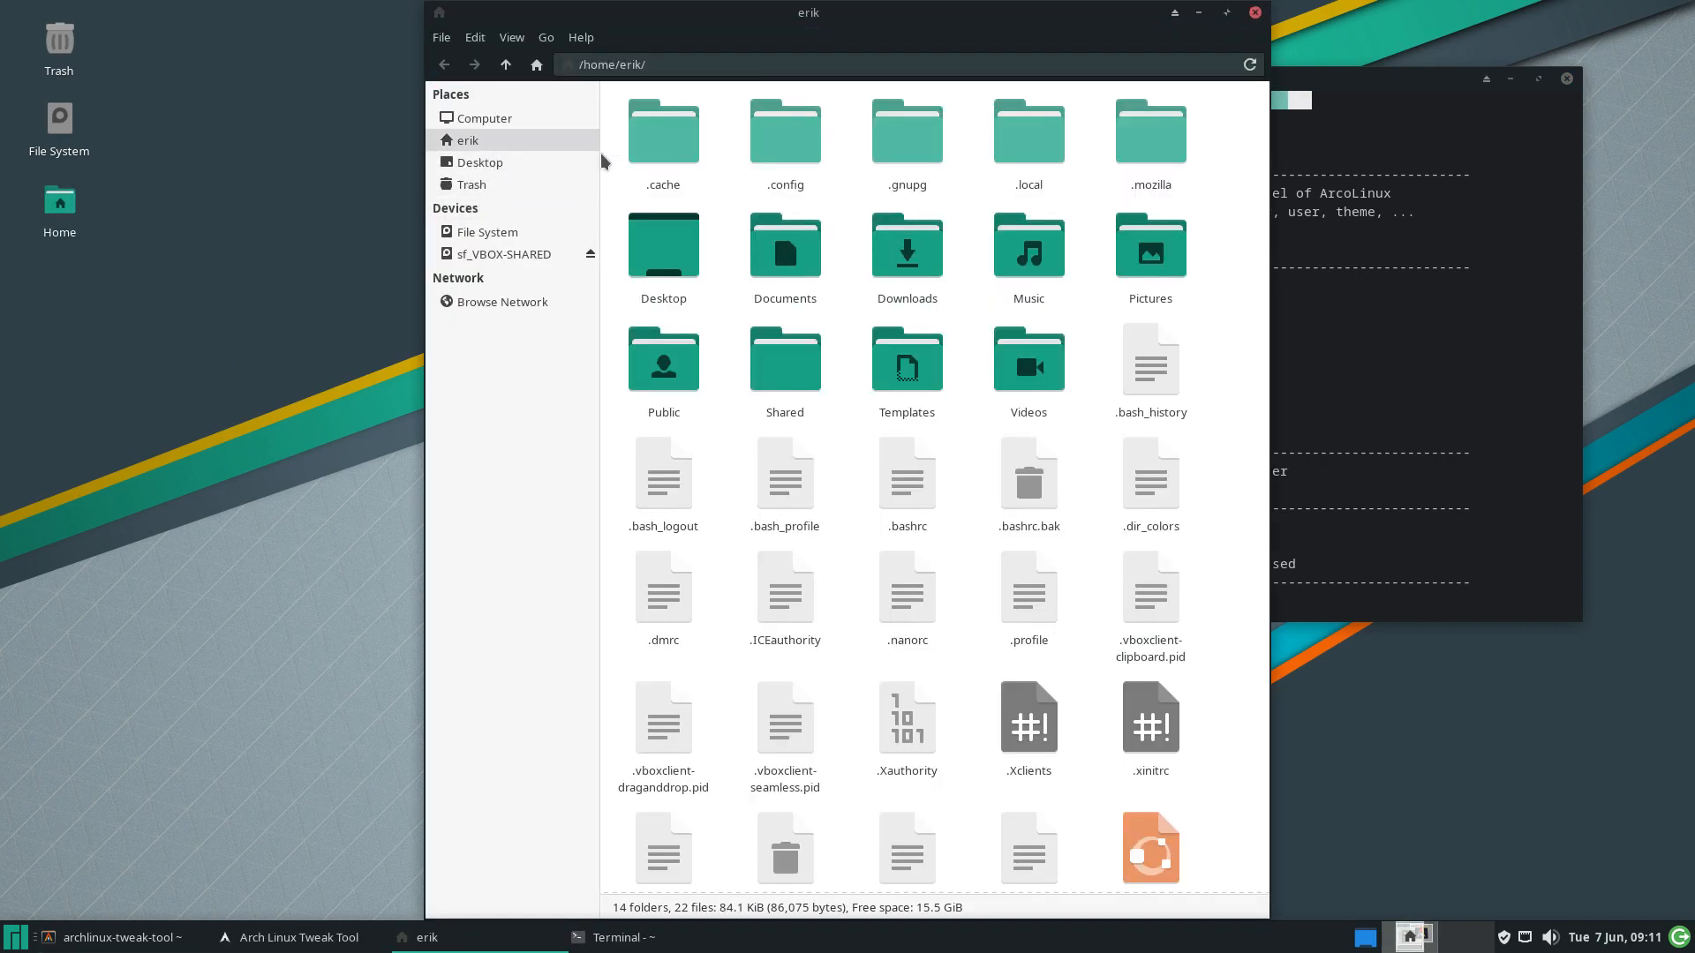
# Open ~/.config/fish in Thunar and move the window aside
pyautogui.doubleClick(795, 141)
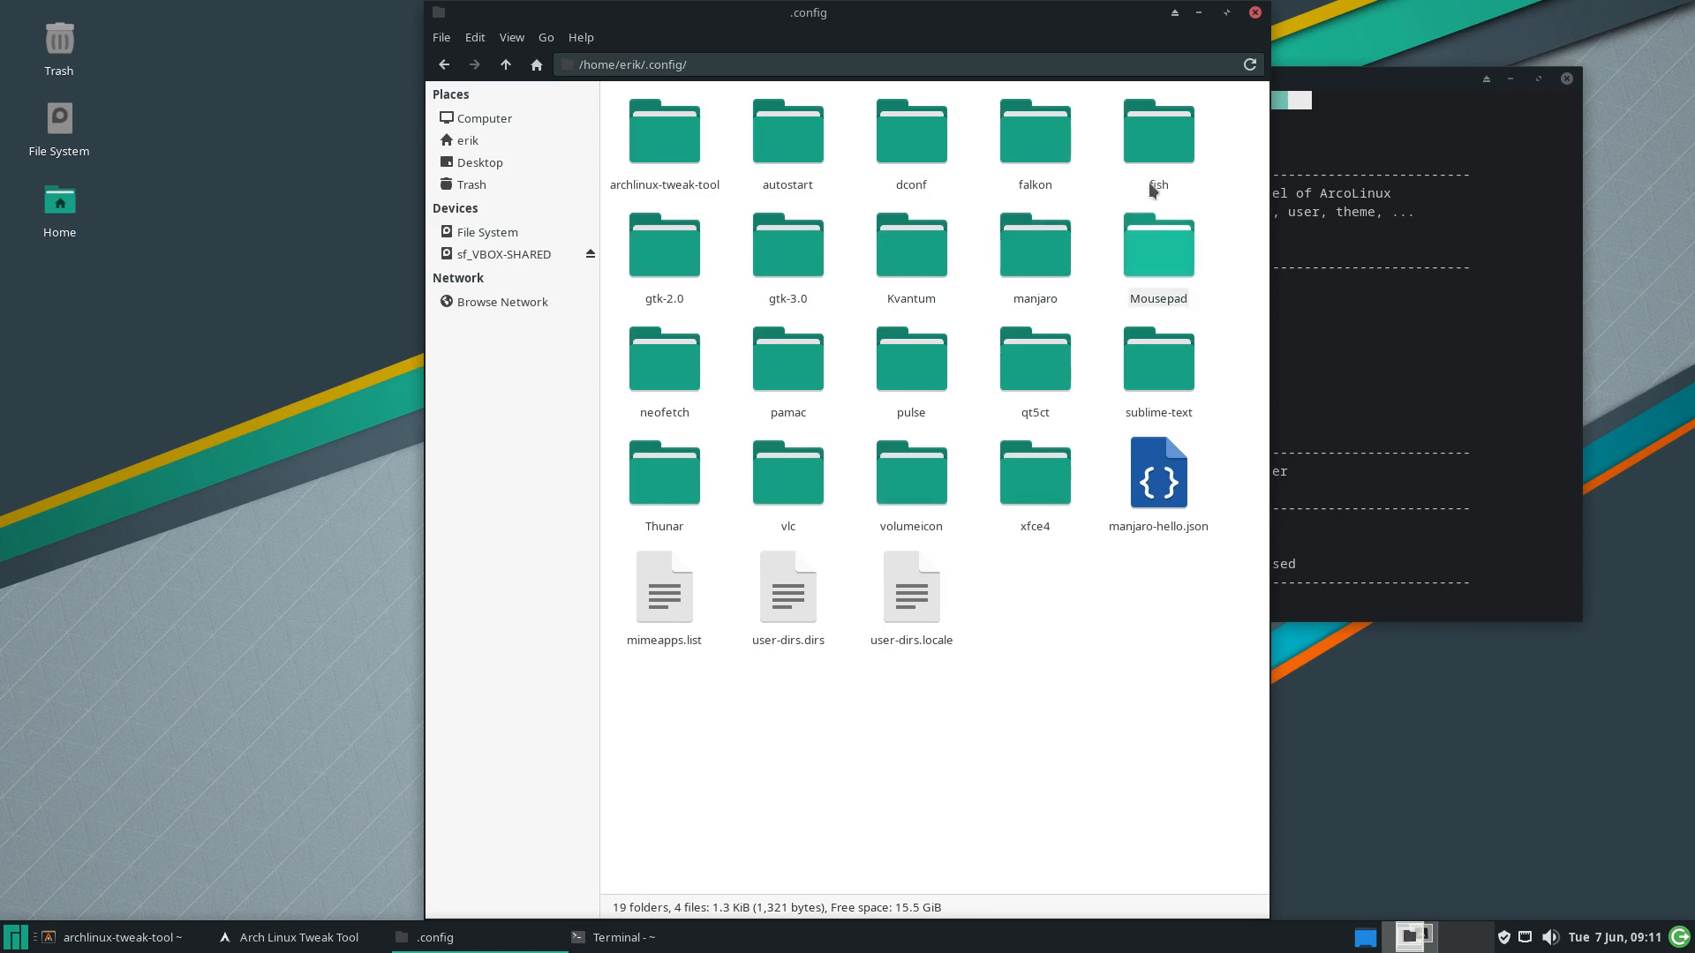
pyautogui.doubleClick(1171, 125)
pyautogui.moveTo(913, 34); pyautogui.dragTo(607, 83)
# Install the ATT Fish package from the Shells > FISH page
pyautogui.click(1408, 365)
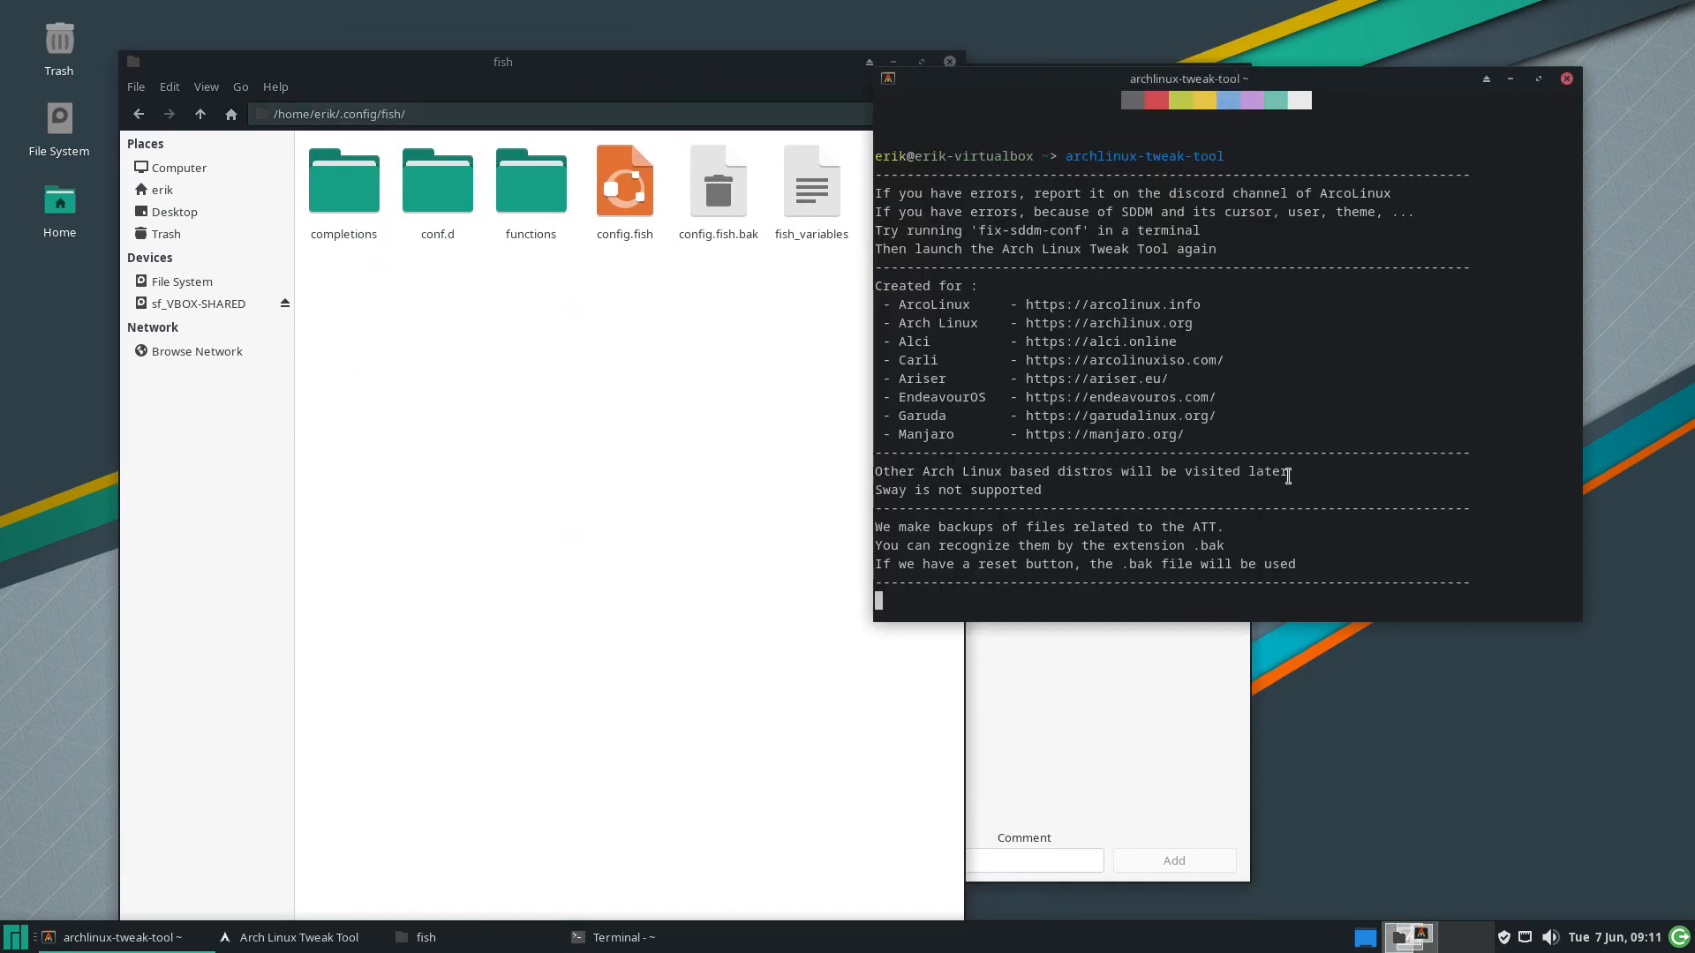
pyautogui.click(1042, 718)
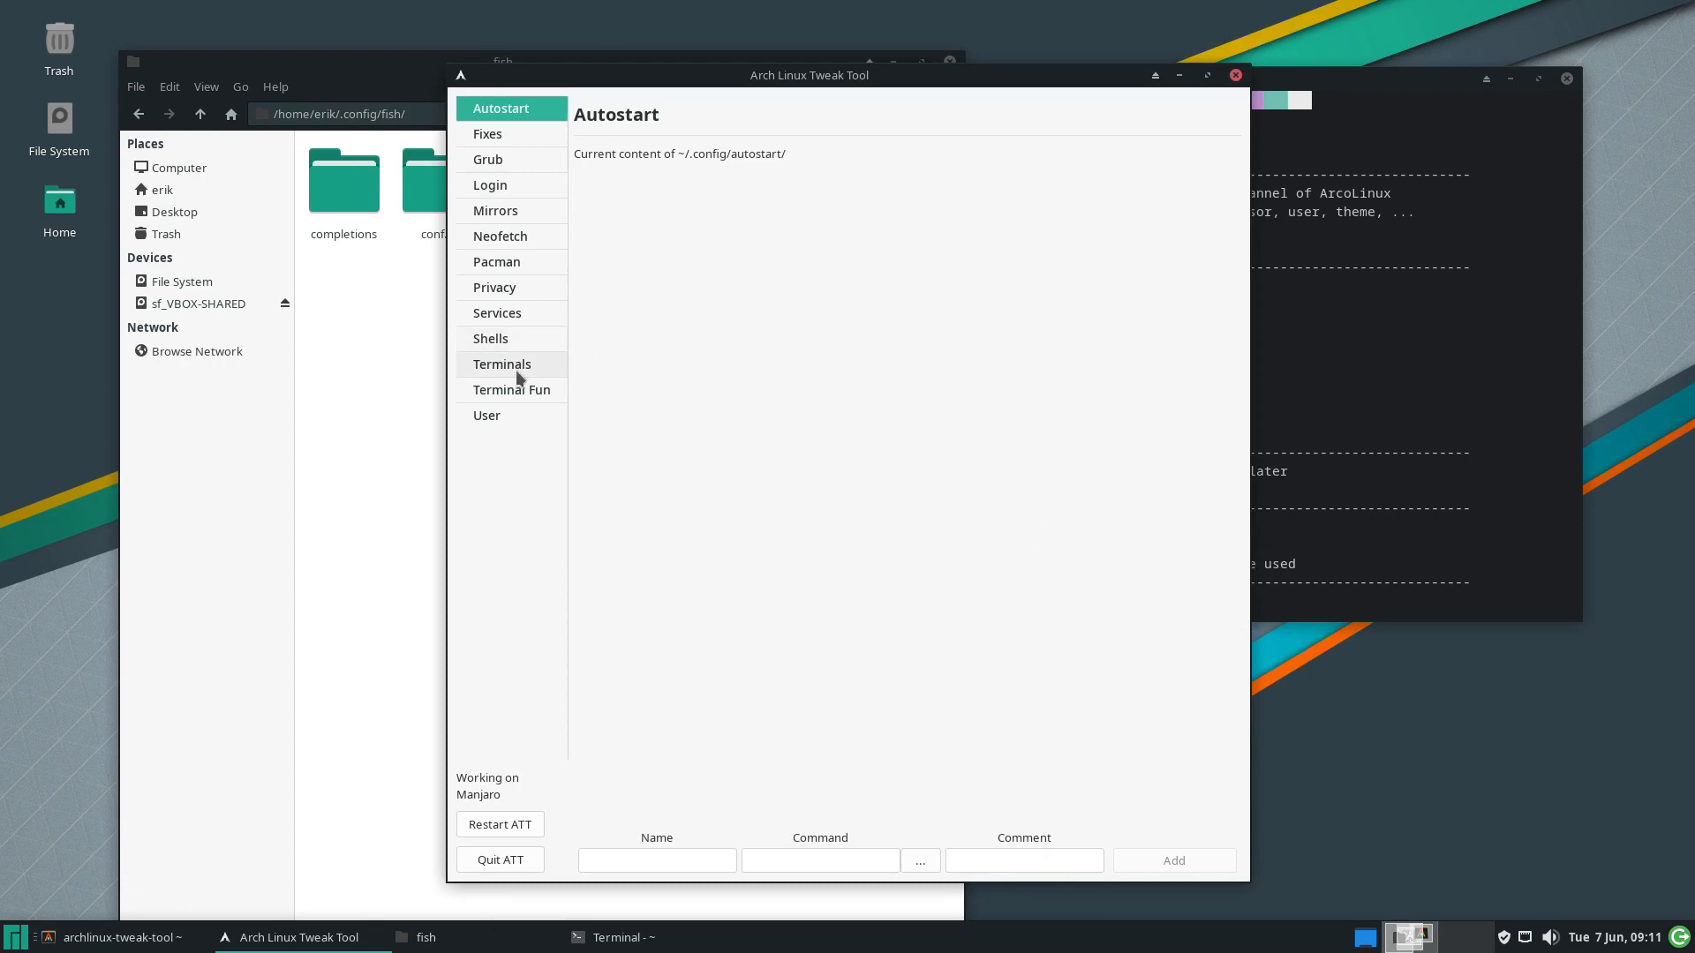
pyautogui.click(515, 338)
pyautogui.click(1165, 161)
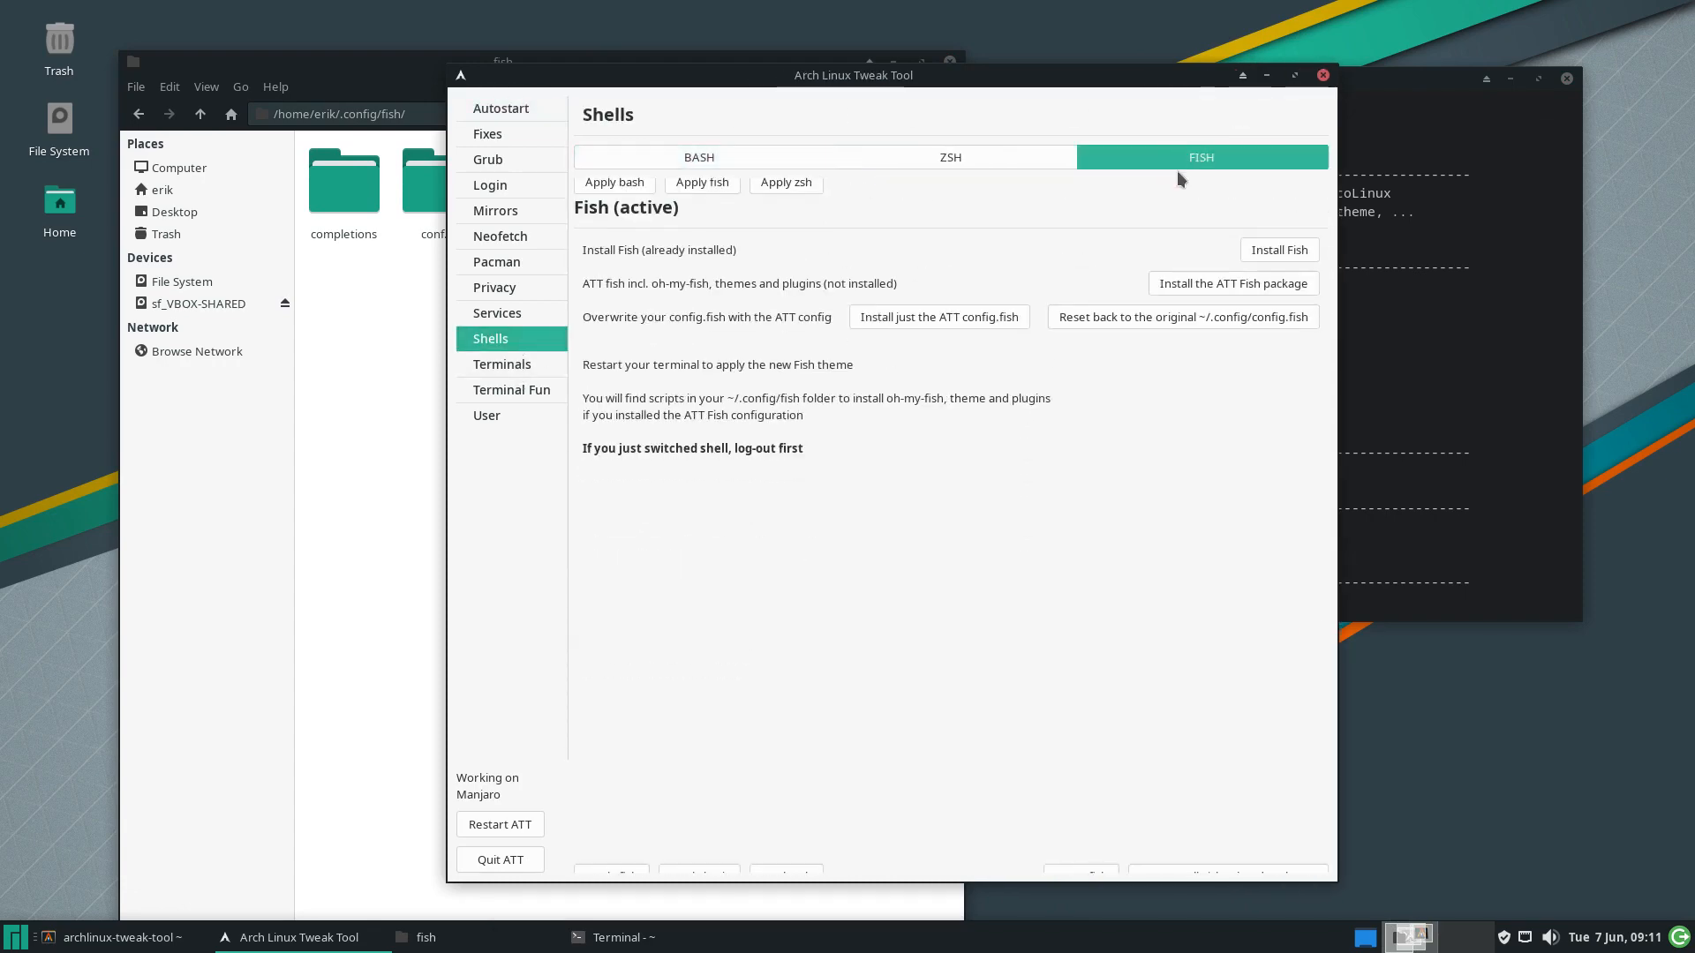
pyautogui.click(1201, 266)
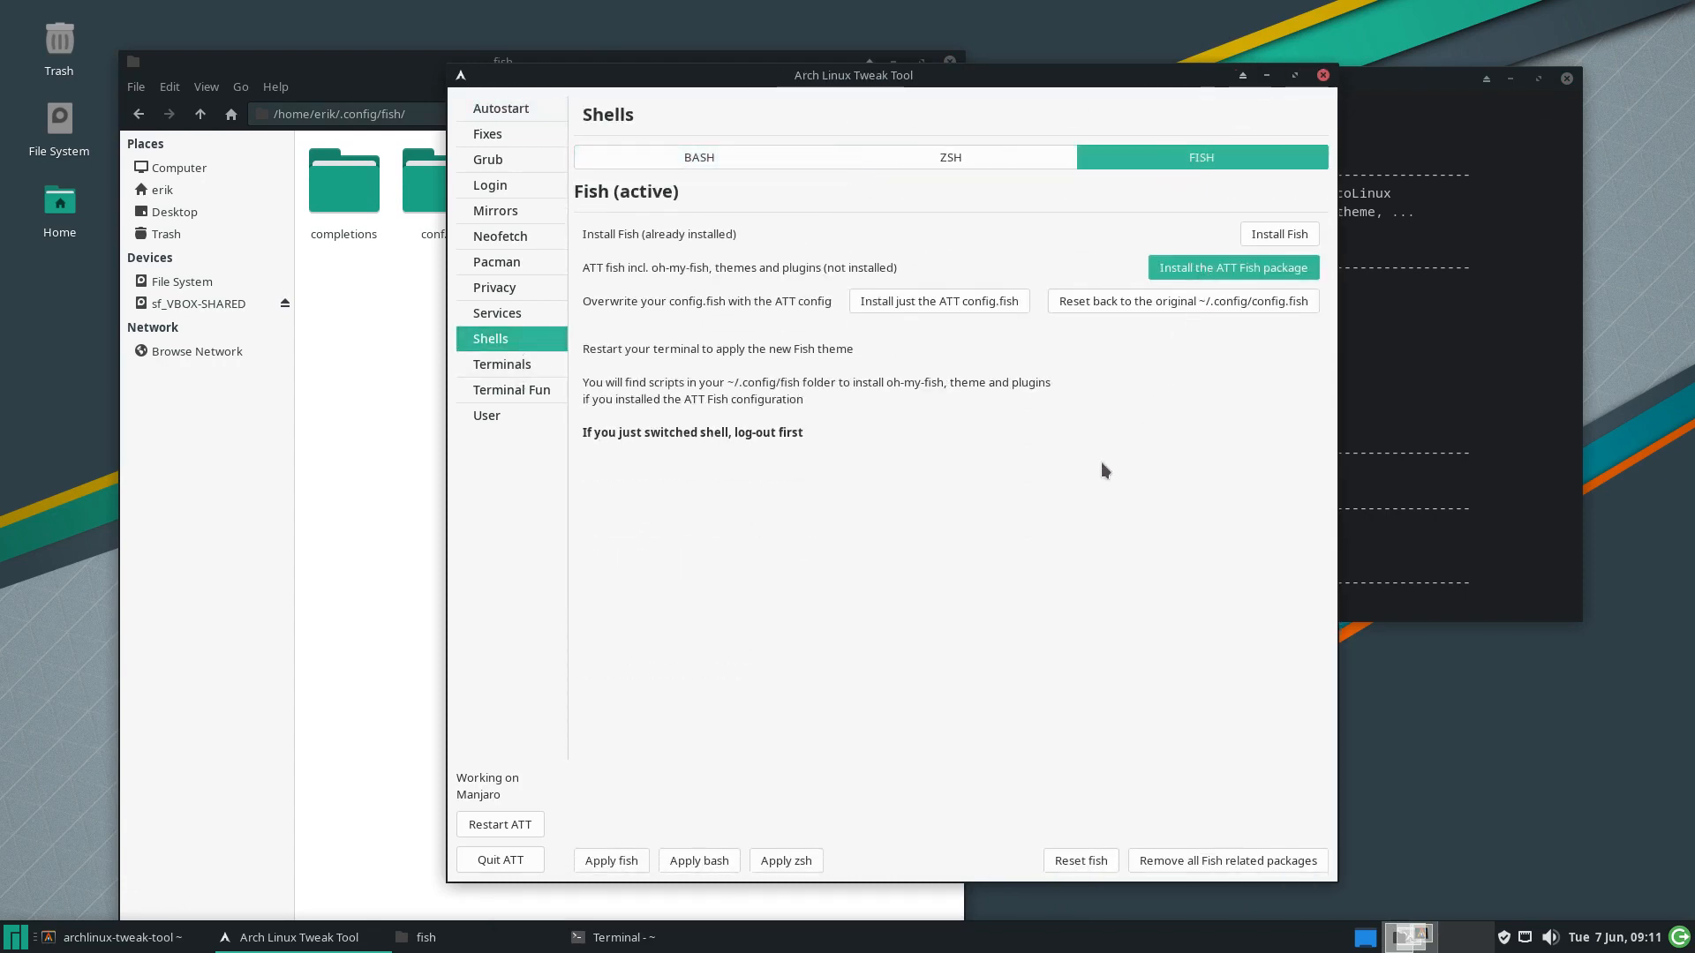
# Review the new oh-my-fish install scripts 1–4 and the 666 removal script
pyautogui.click(385, 445)
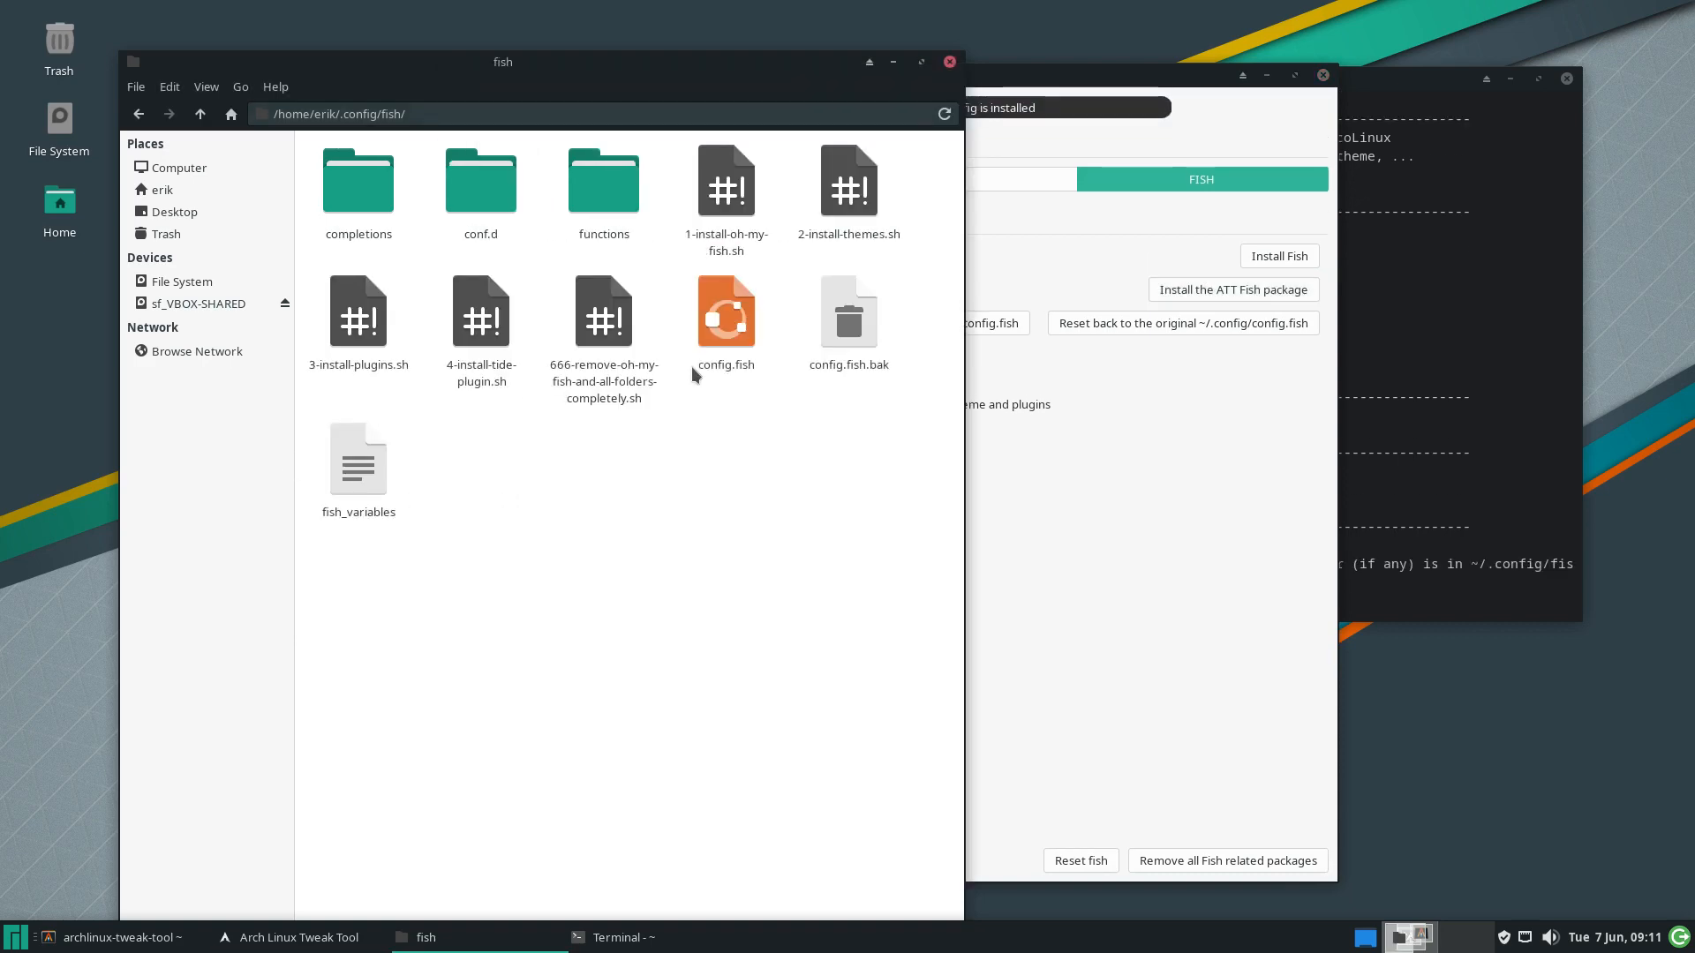
pyautogui.click(726, 198)
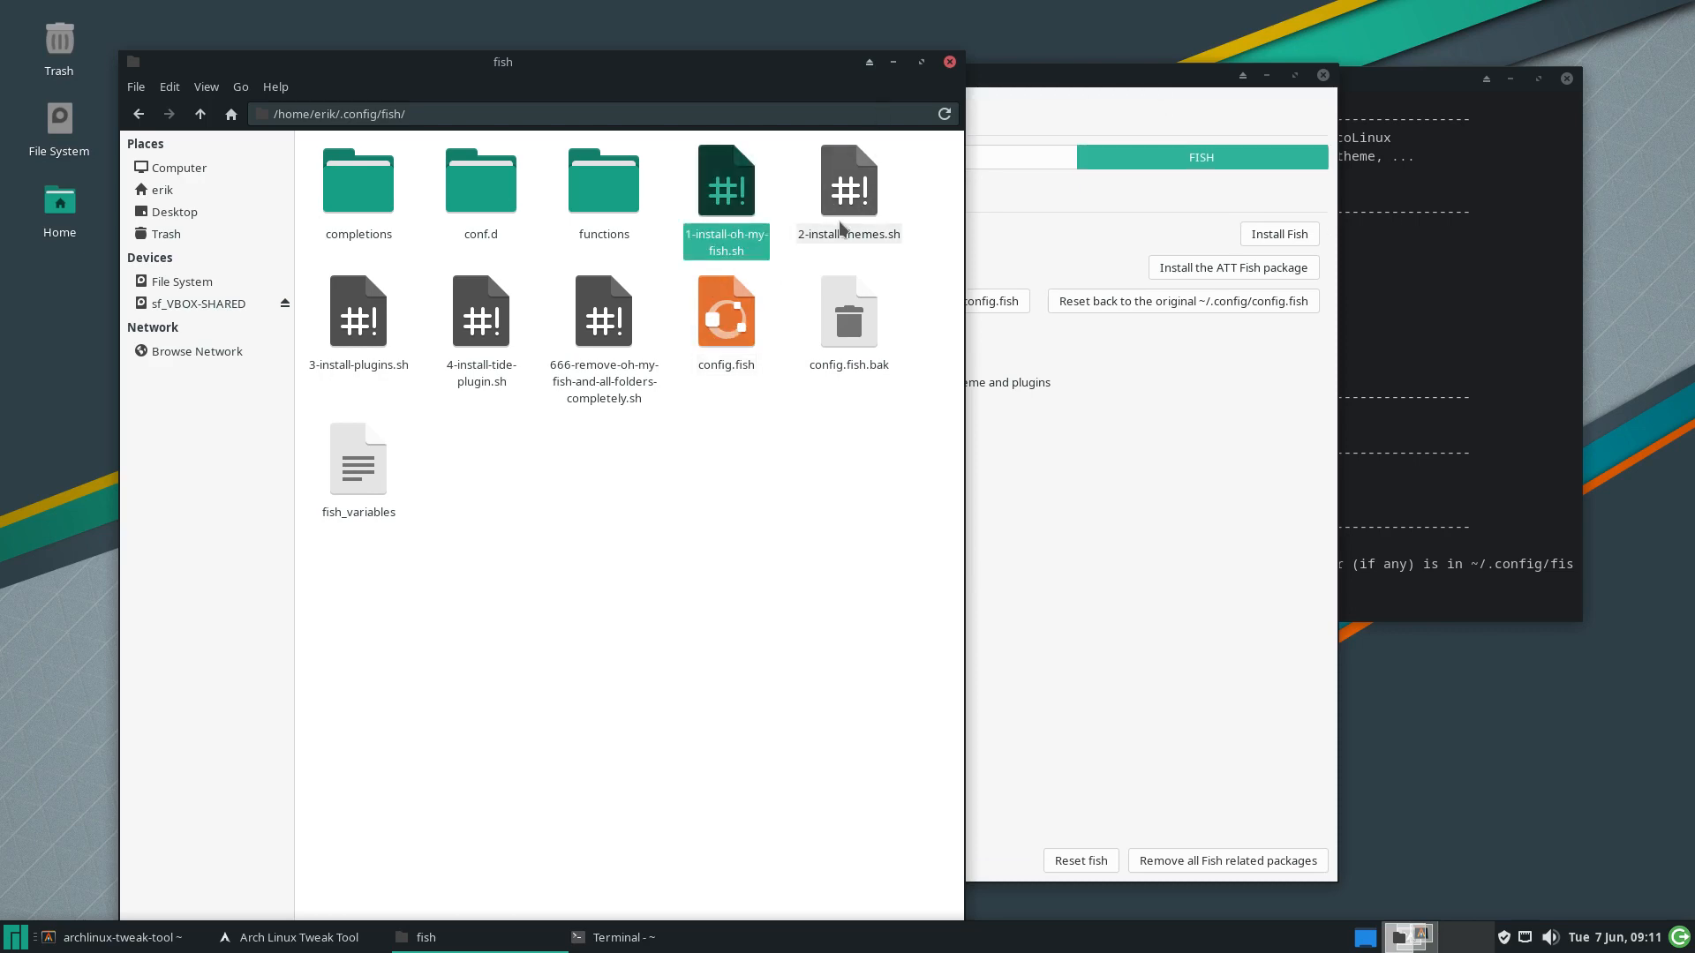
pyautogui.click(847, 189)
pyautogui.click(379, 340)
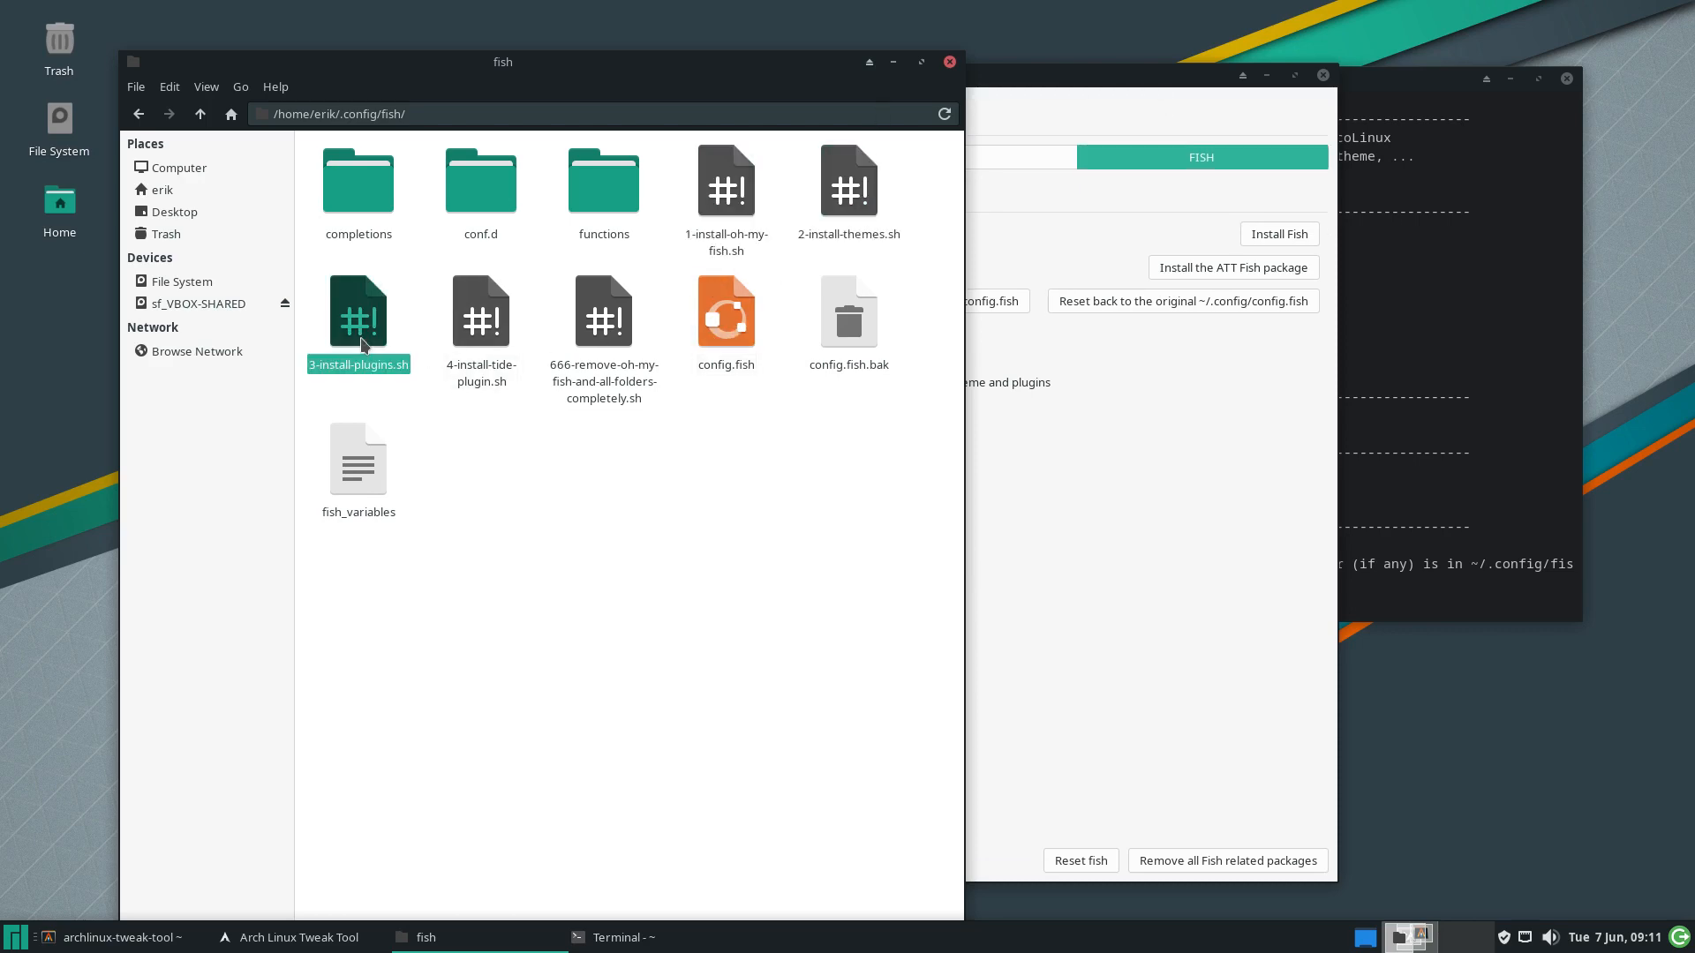
pyautogui.click(464, 341)
pyautogui.click(595, 356)
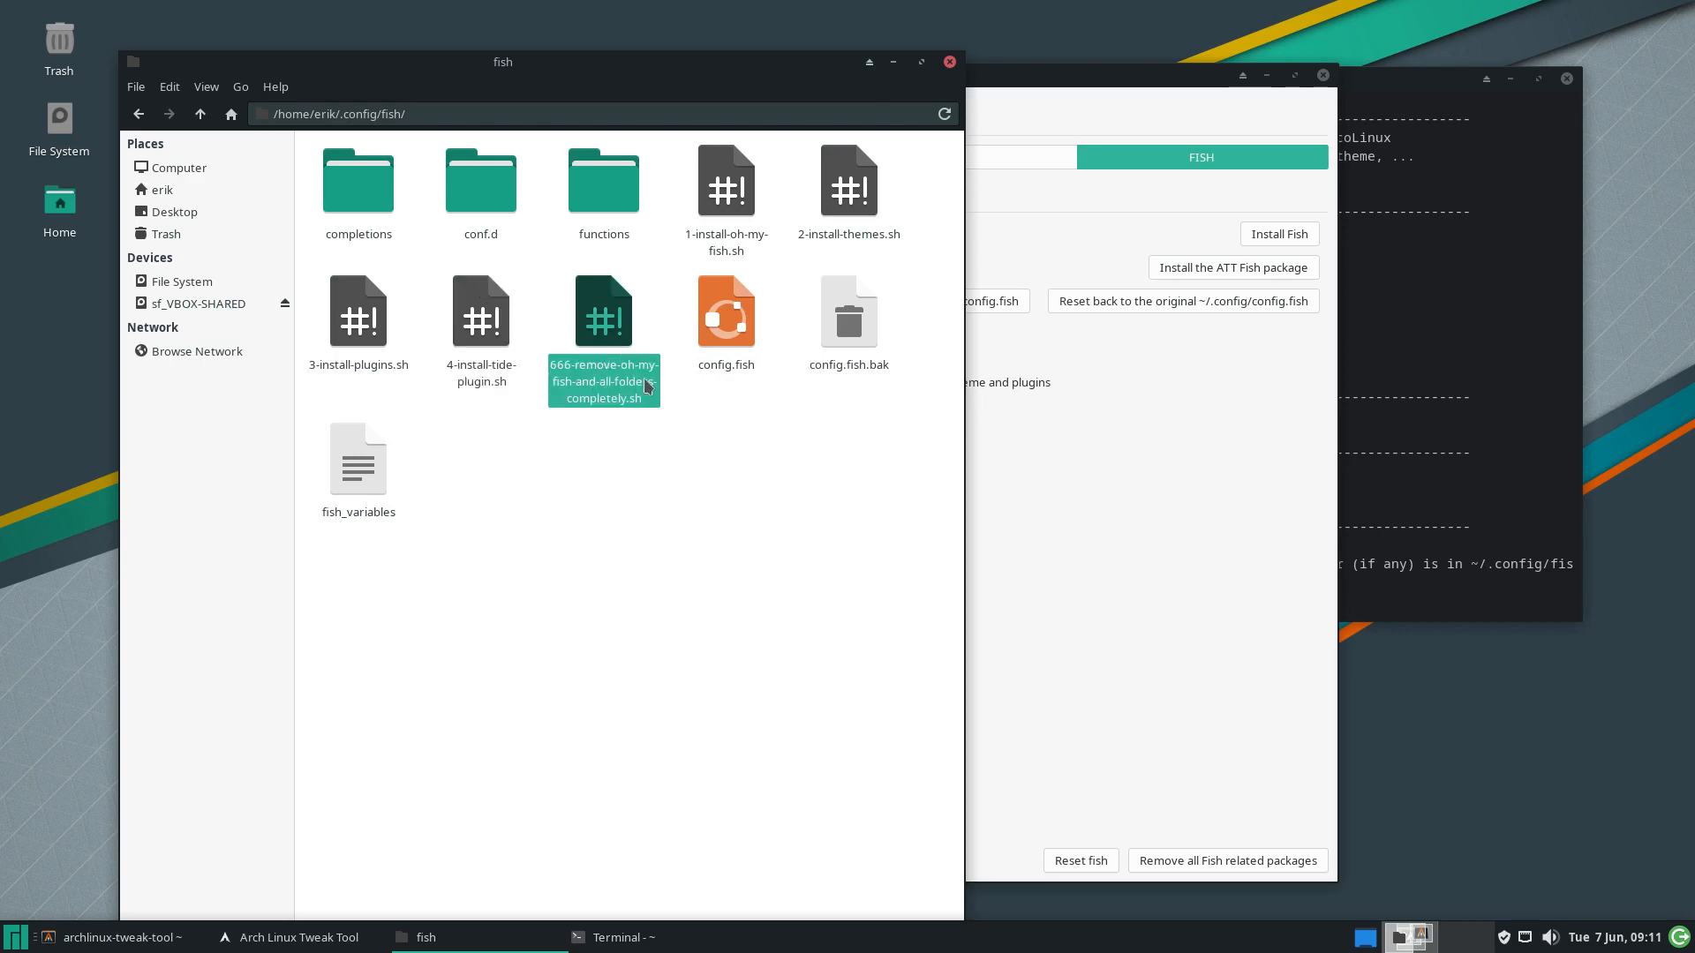
pyautogui.click(621, 482)
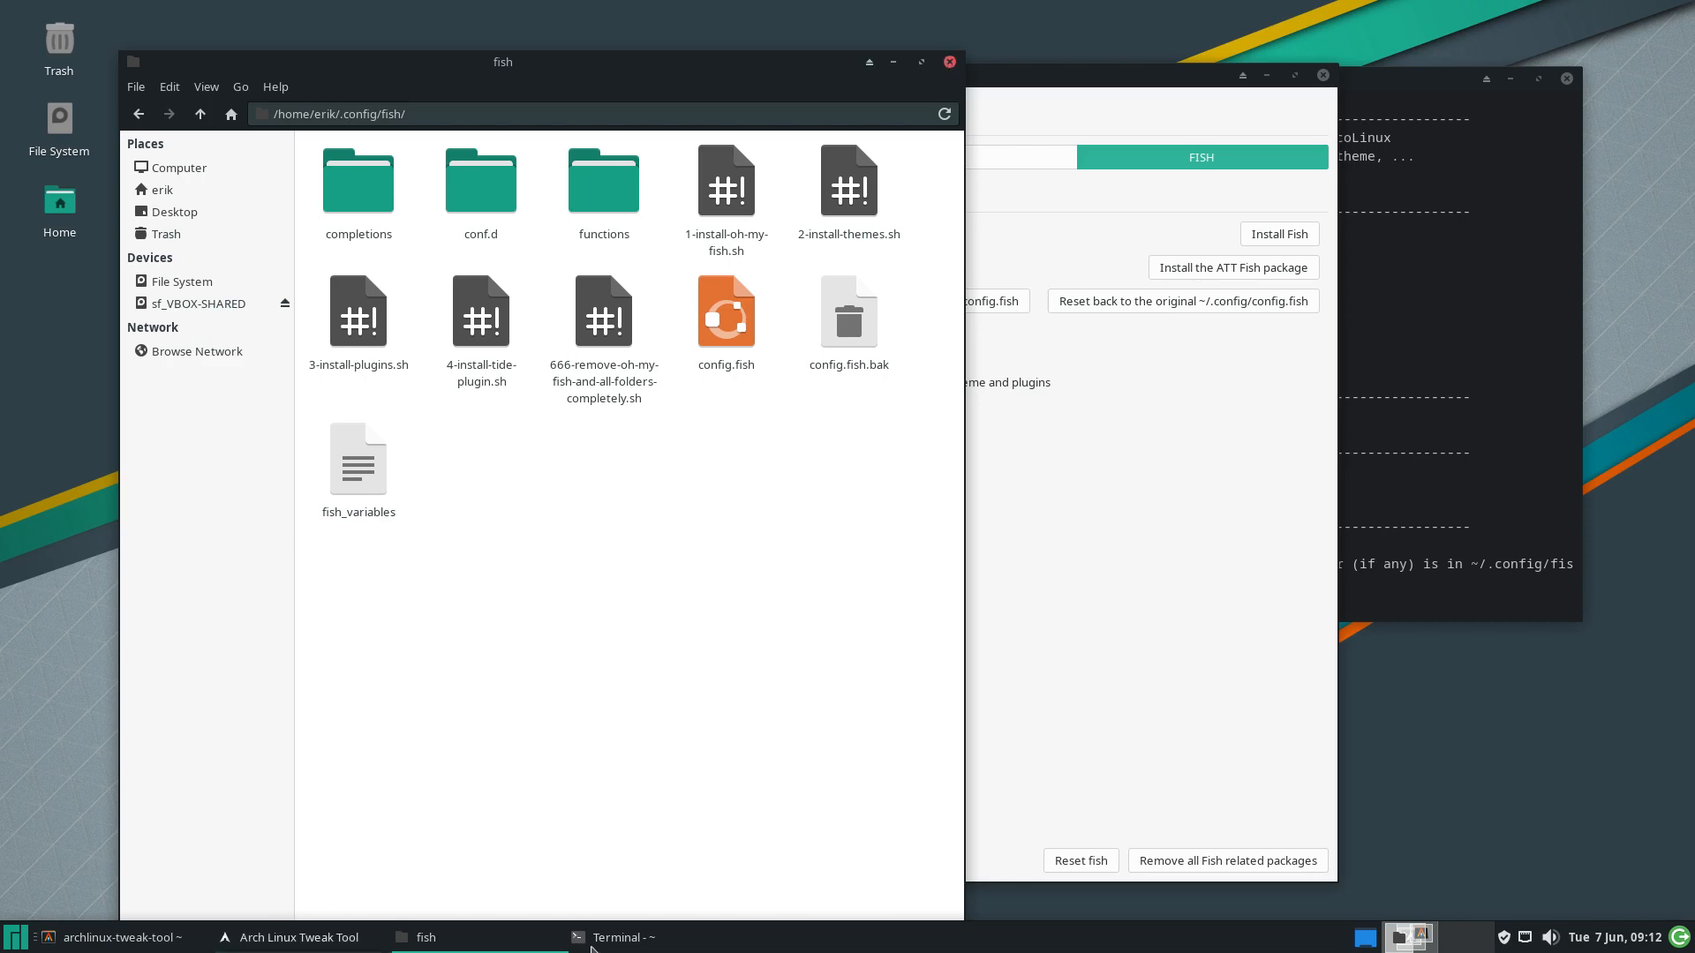
# Run 'sudo pacman -Sg xfce4-goodies', choosing -Sg through tab completion
pyautogui.hotkey('alt', 'Tab')
pyautogui.write('s')
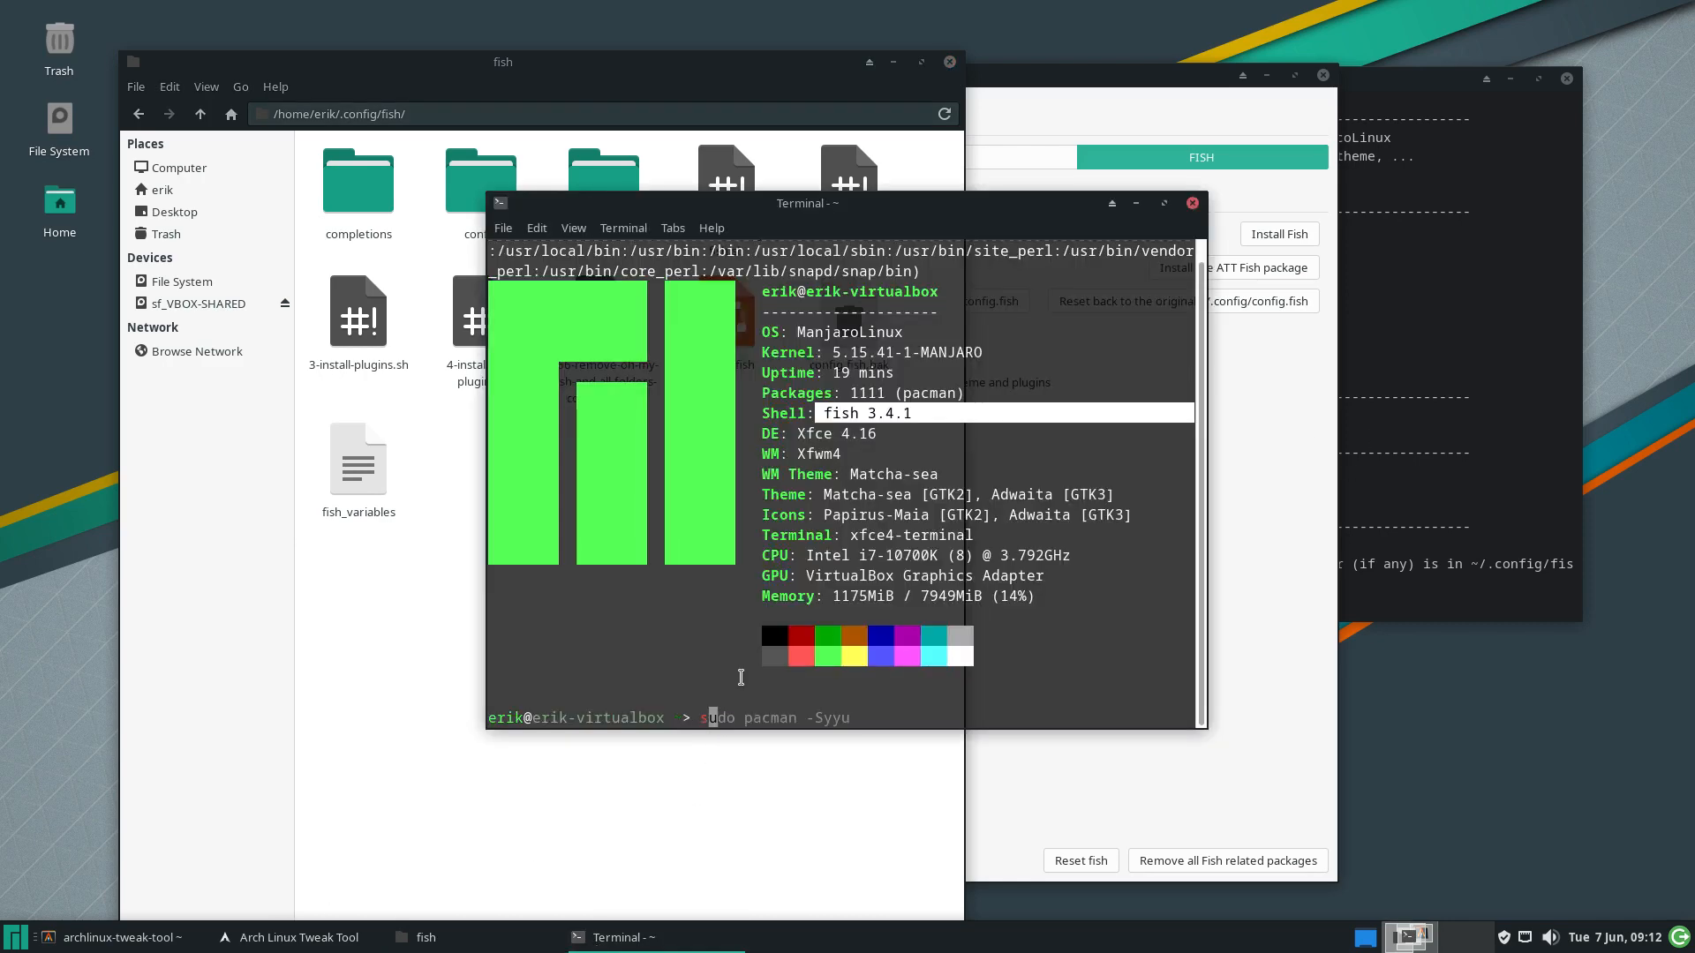
pyautogui.write('udo pacman -S')
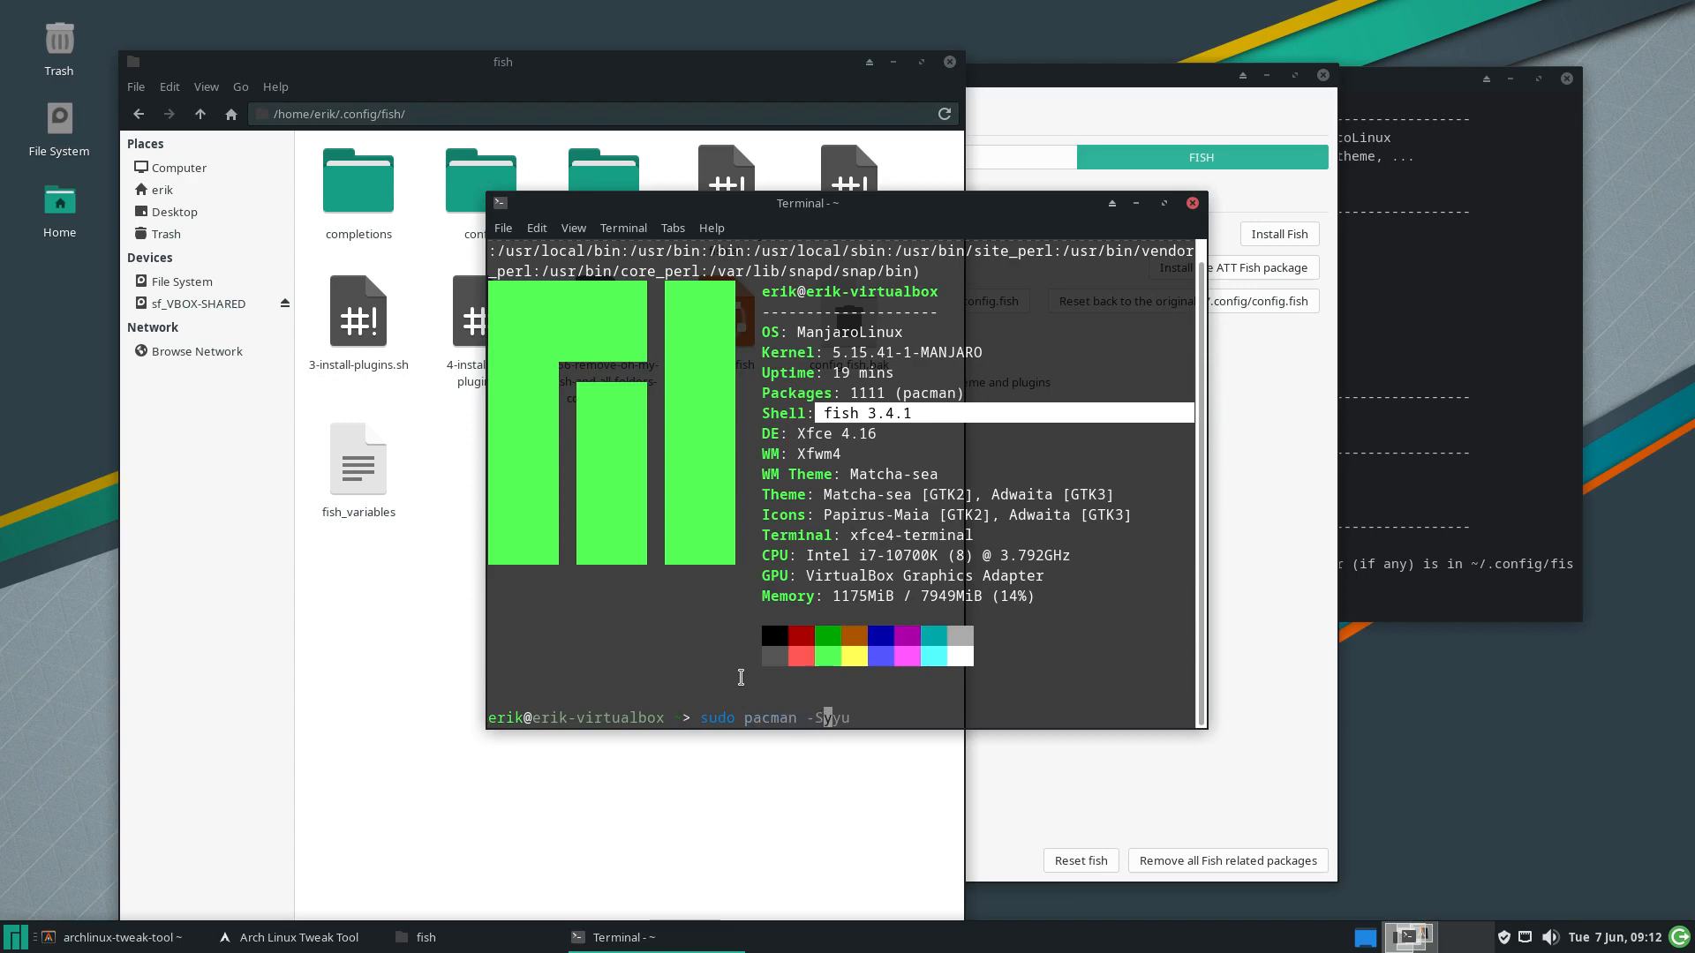
pyautogui.press('Tab')
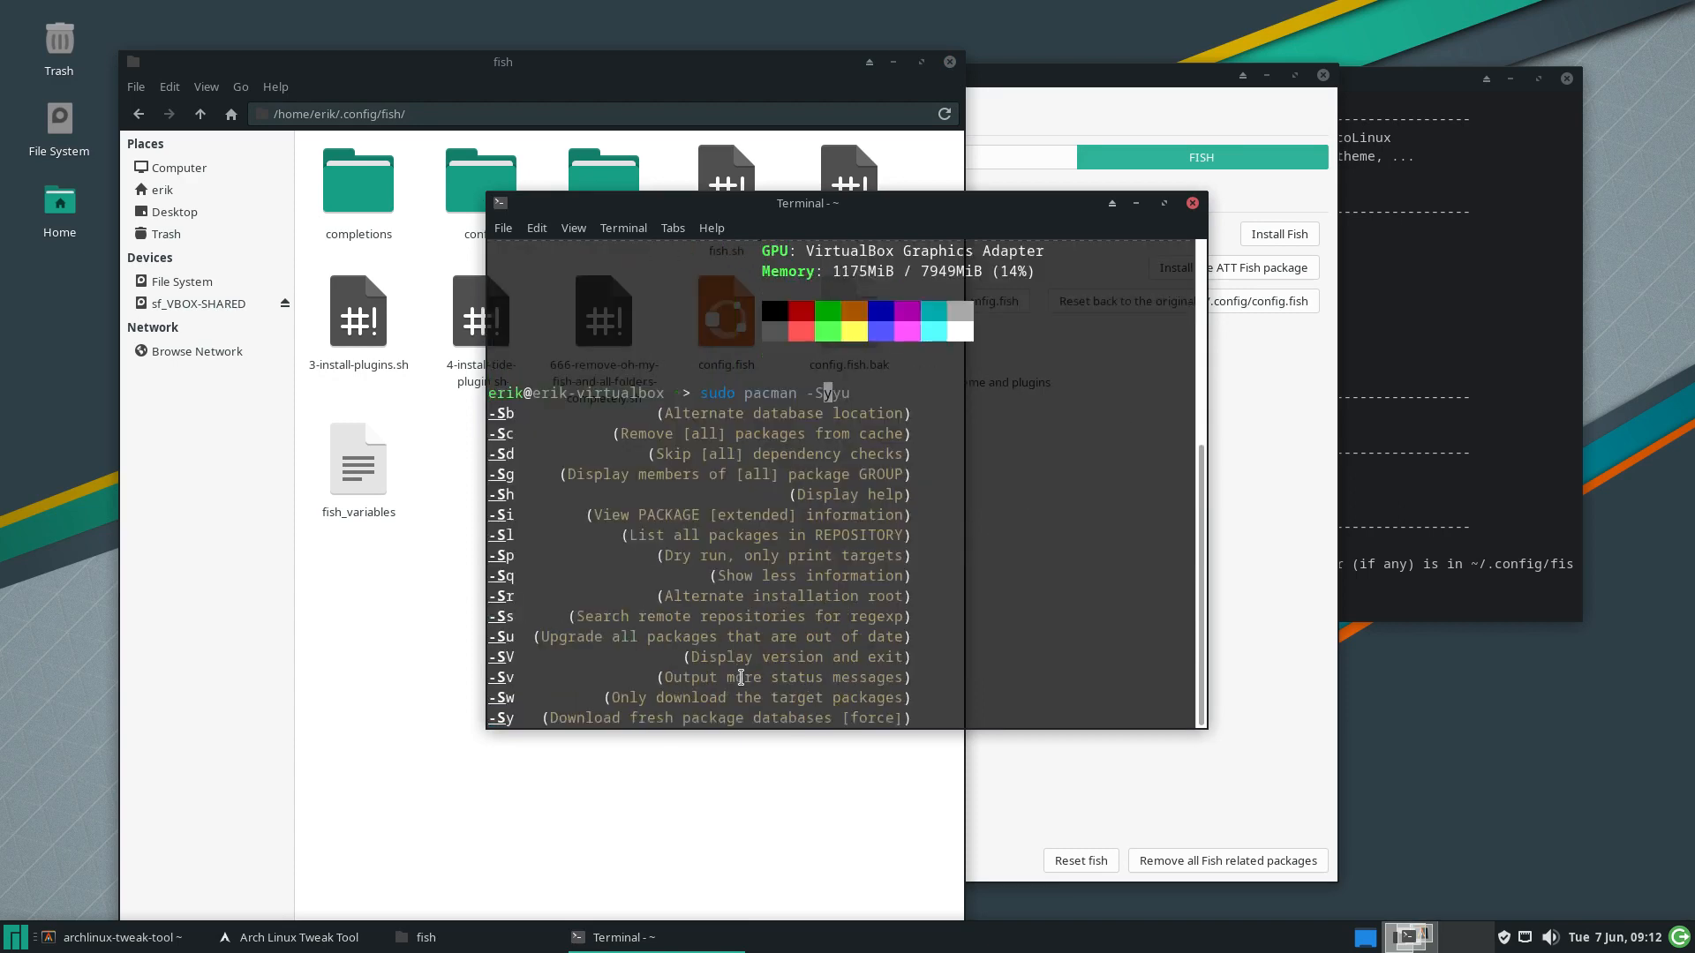
pyautogui.press('Tab')
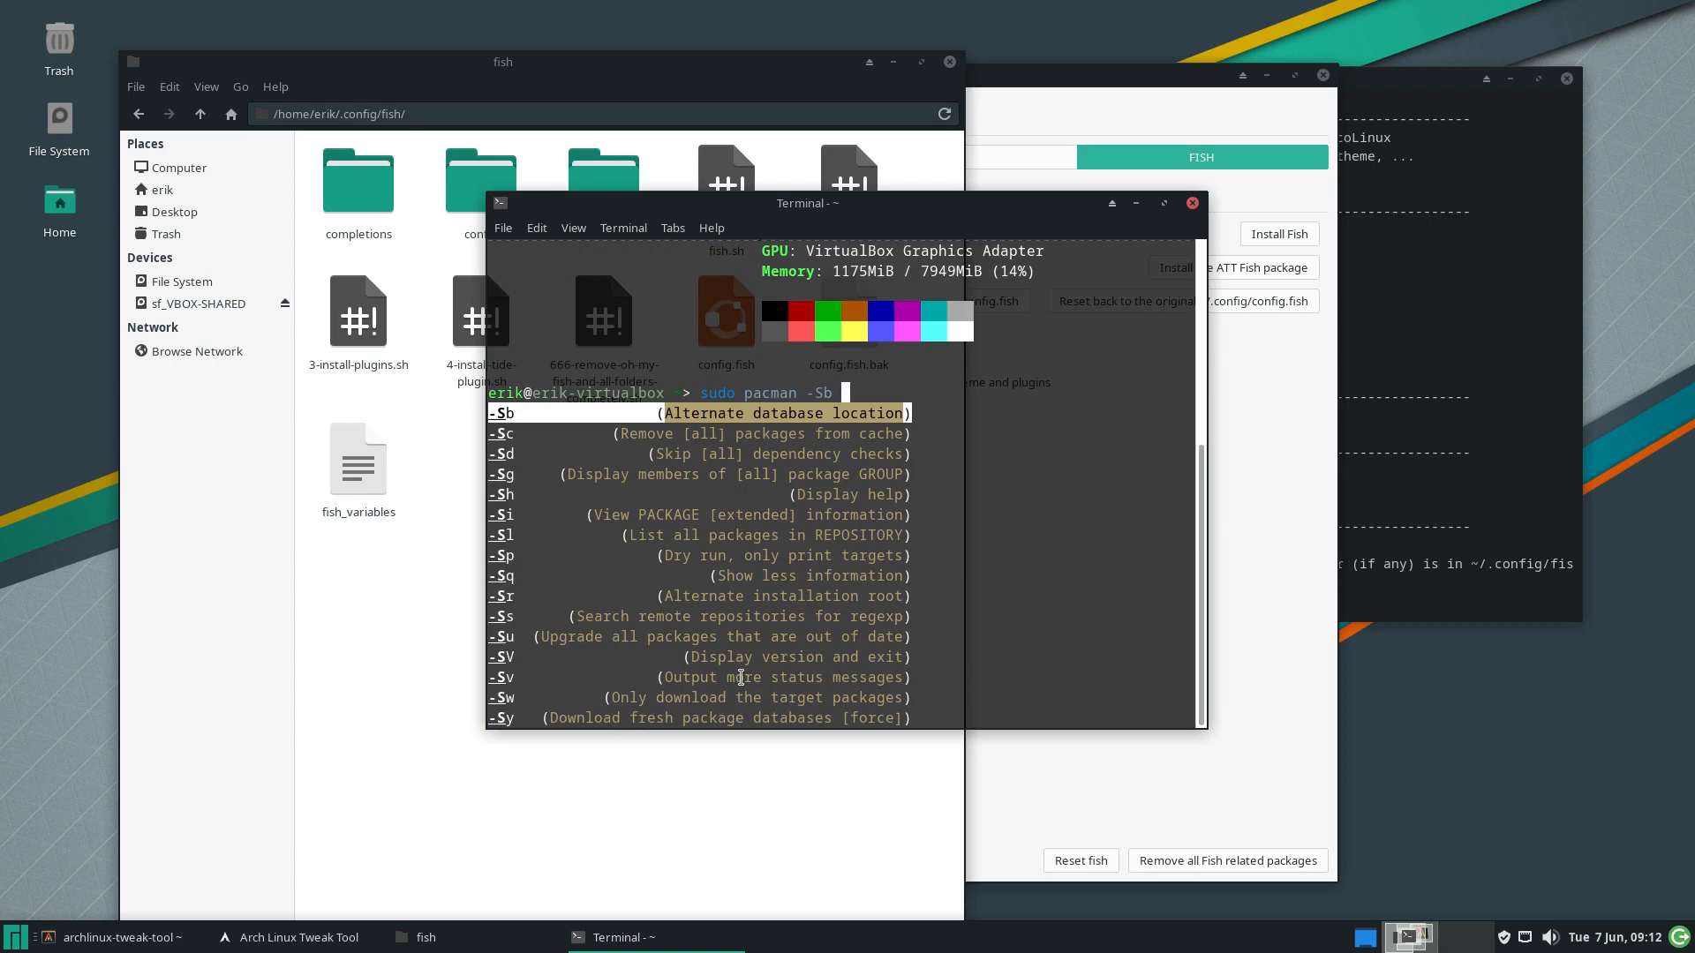
pyautogui.press('Tab')
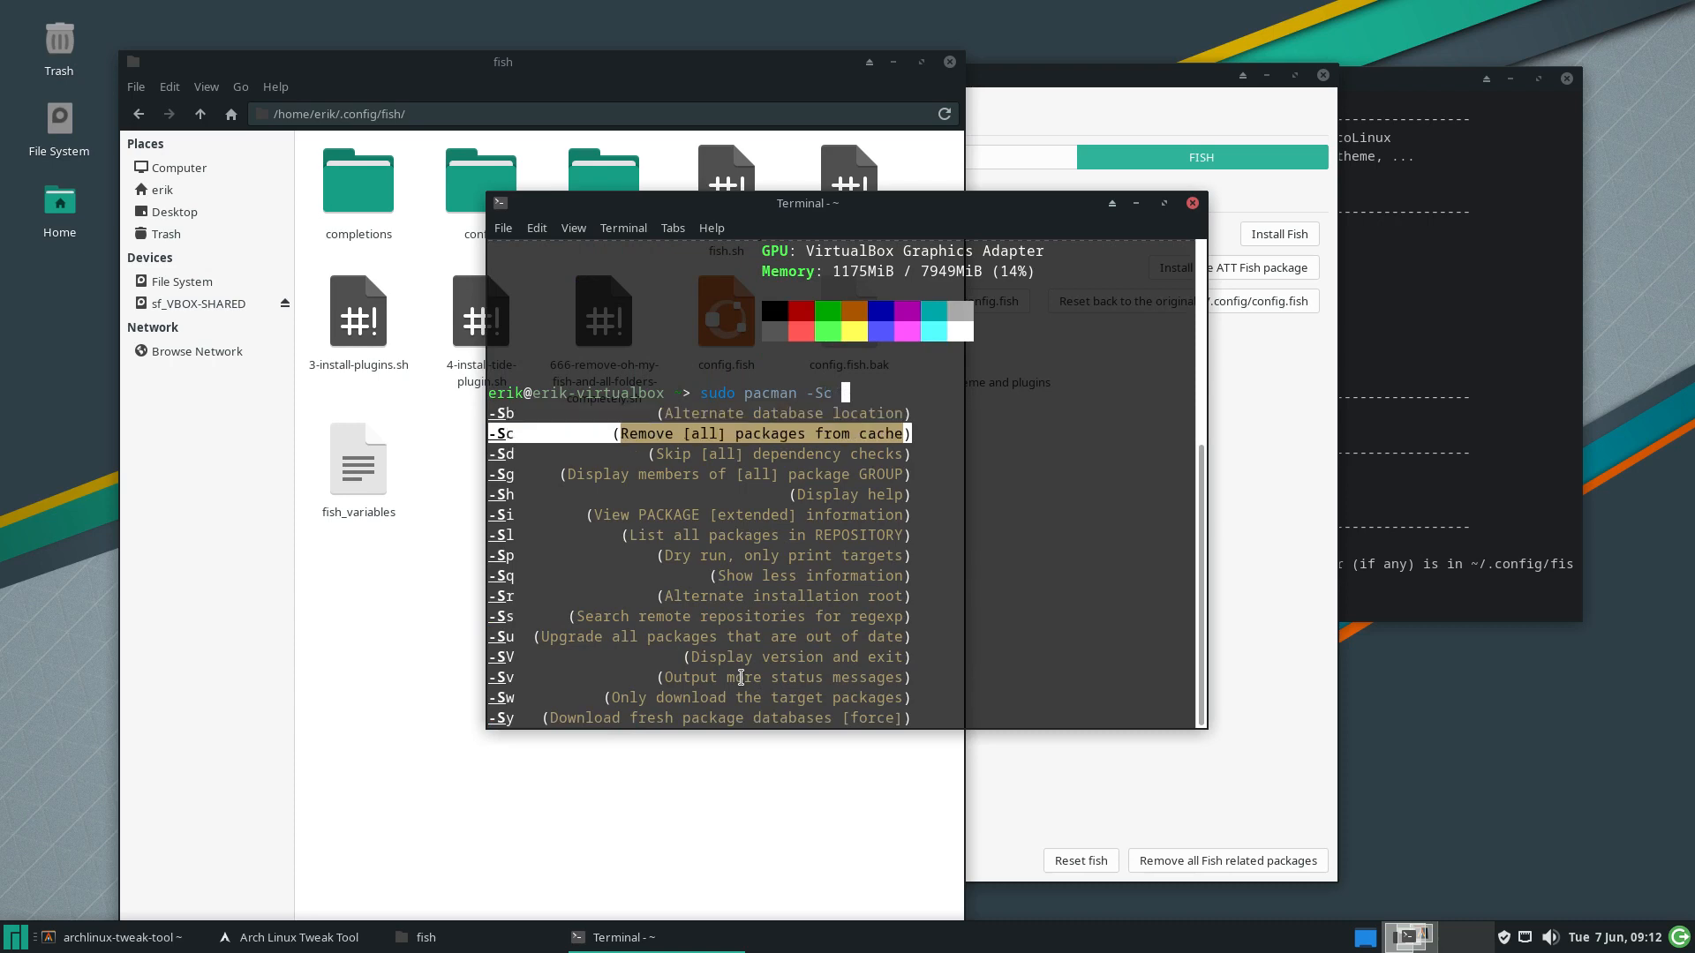
pyautogui.press('Tab')
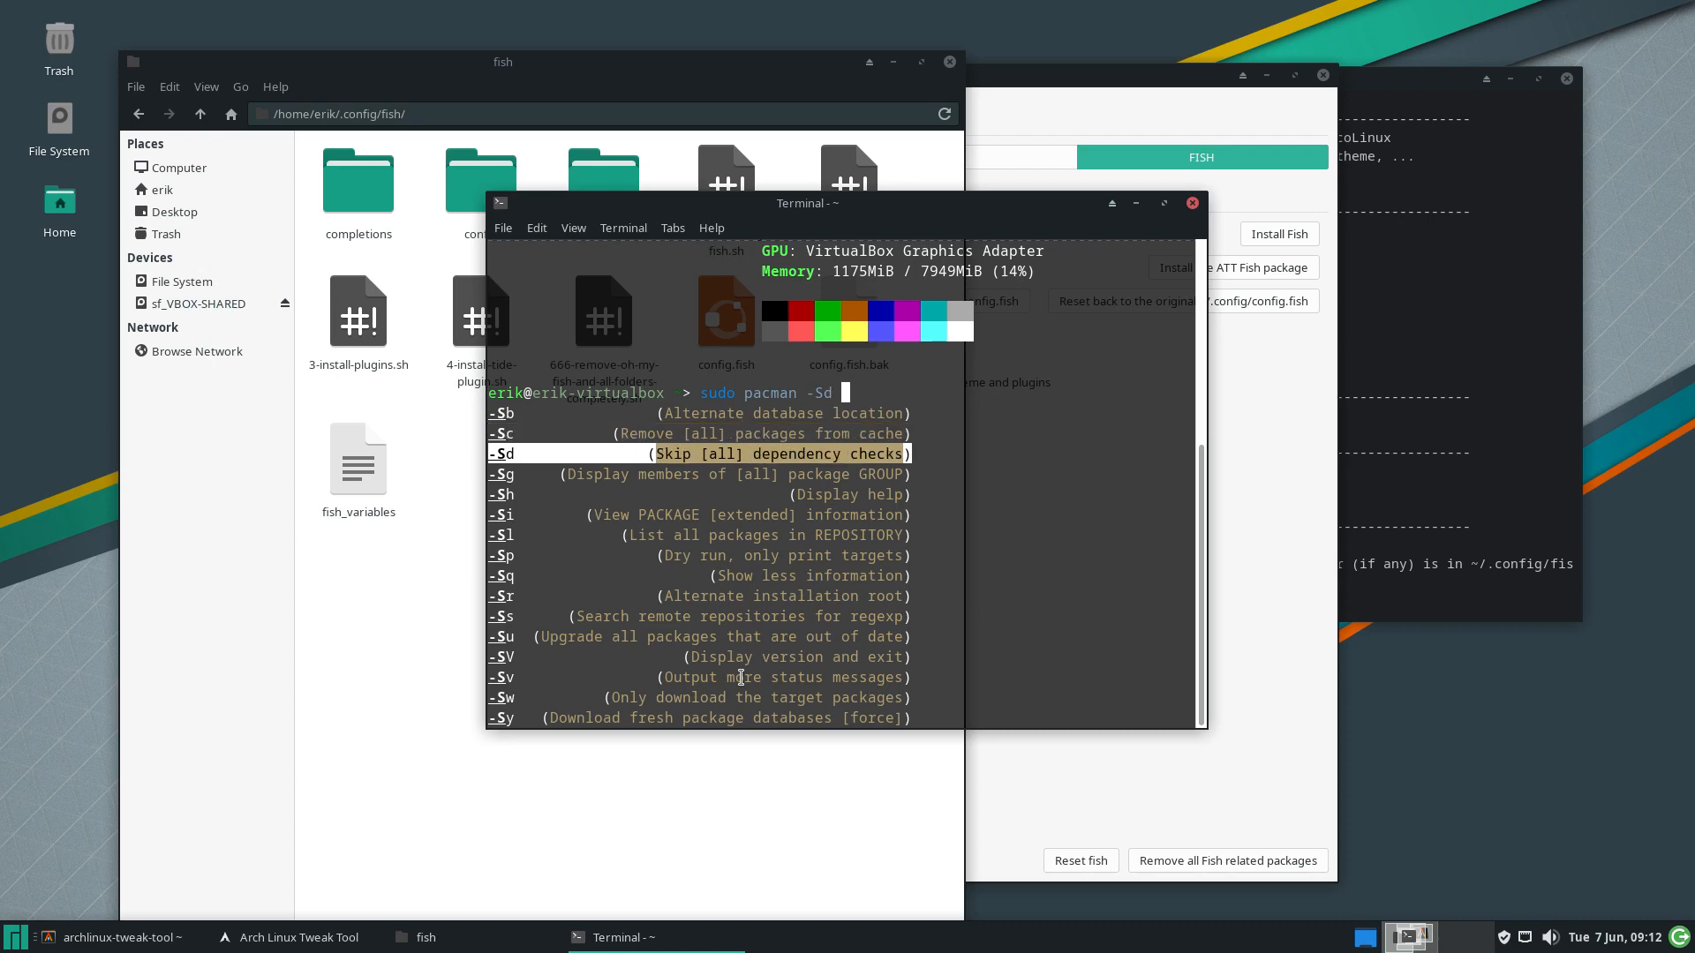
pyautogui.press('Tab')
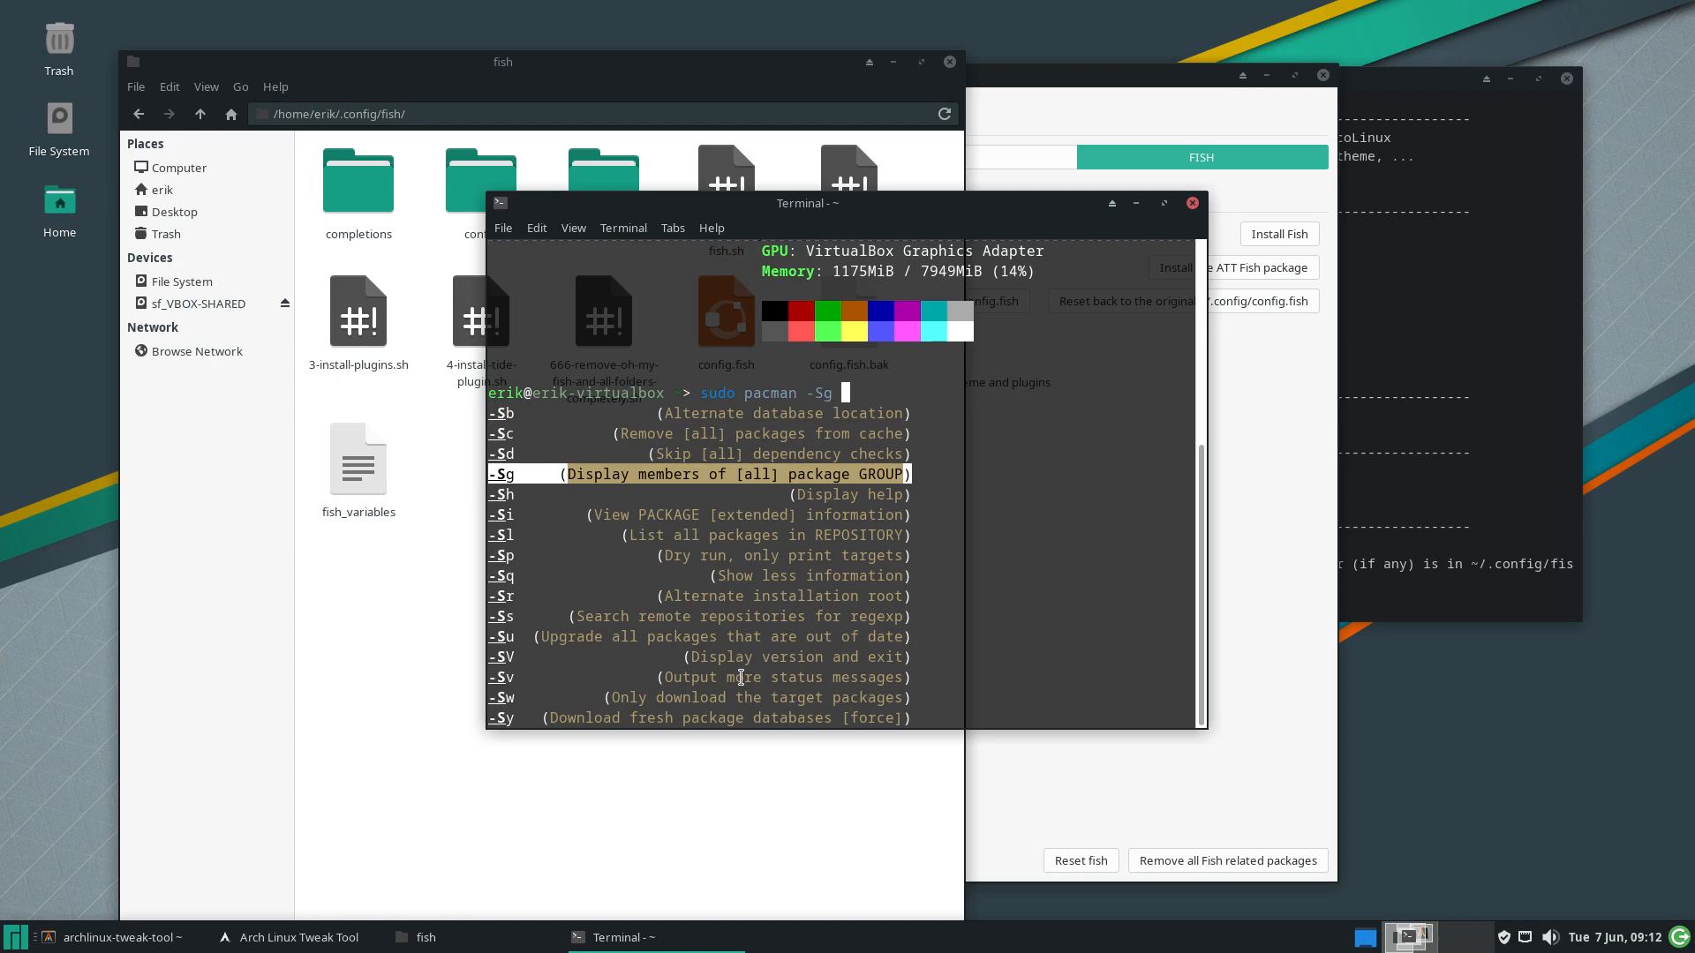
pyautogui.press('Tab')
pyautogui.hotkey('shift', 'Tab')
pyautogui.press('Return')
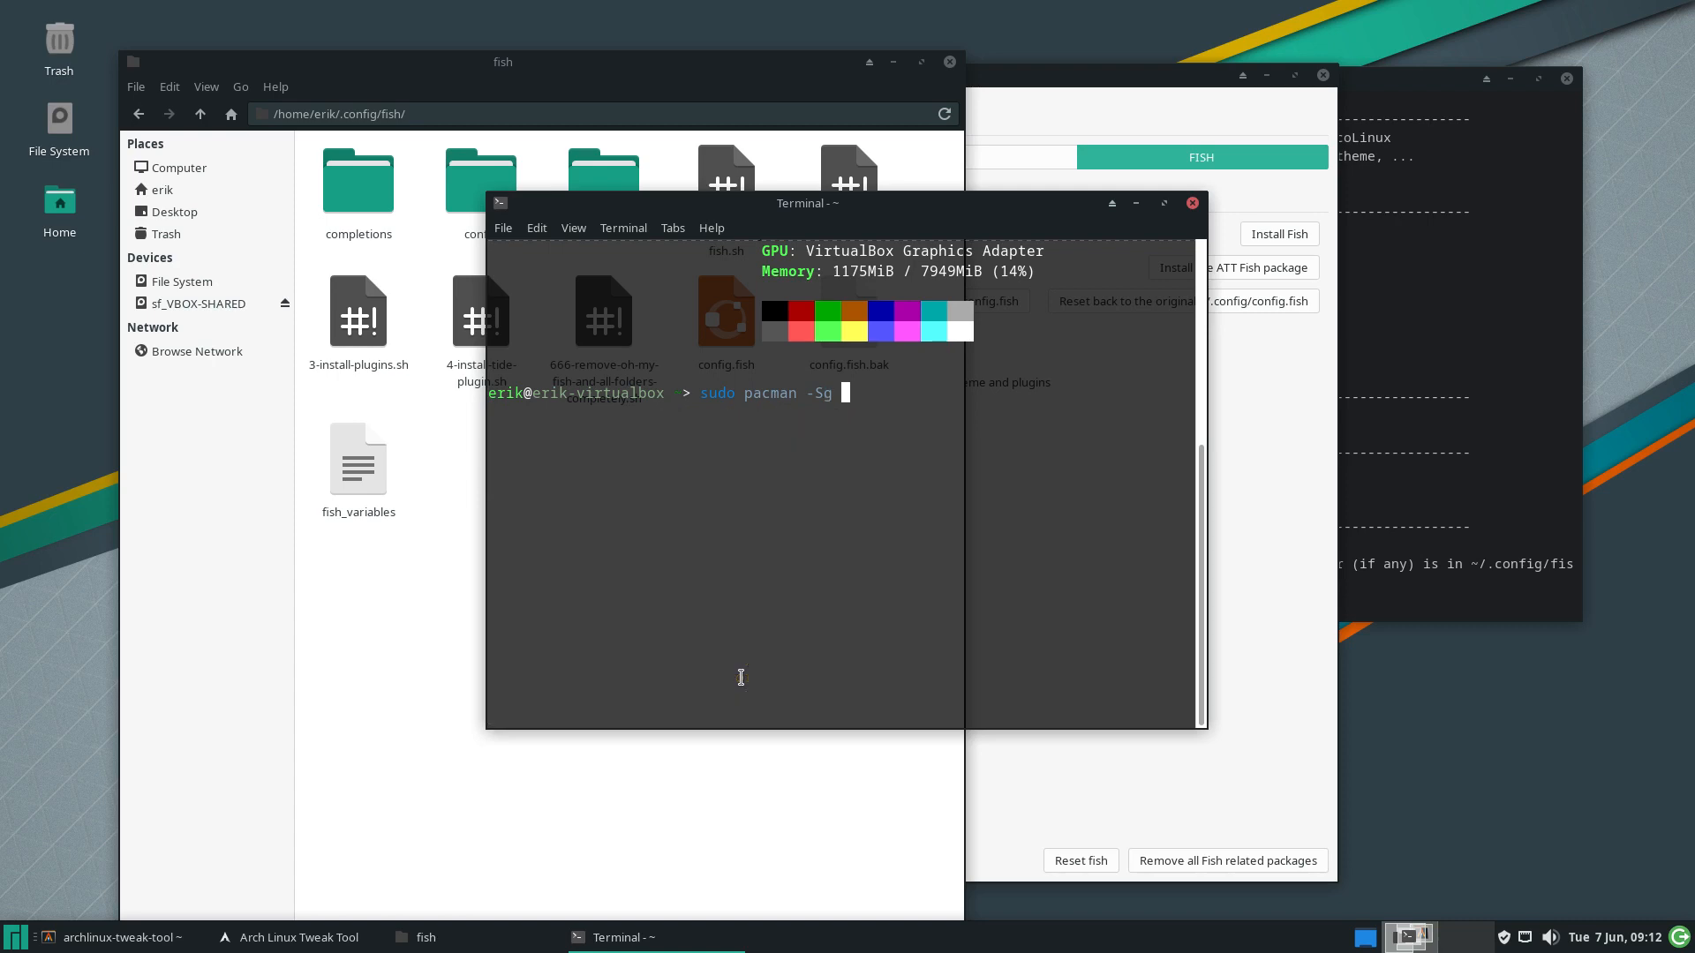
pyautogui.write('xfce4-goodies')
pyautogui.press('Return')
pyautogui.press('Return')
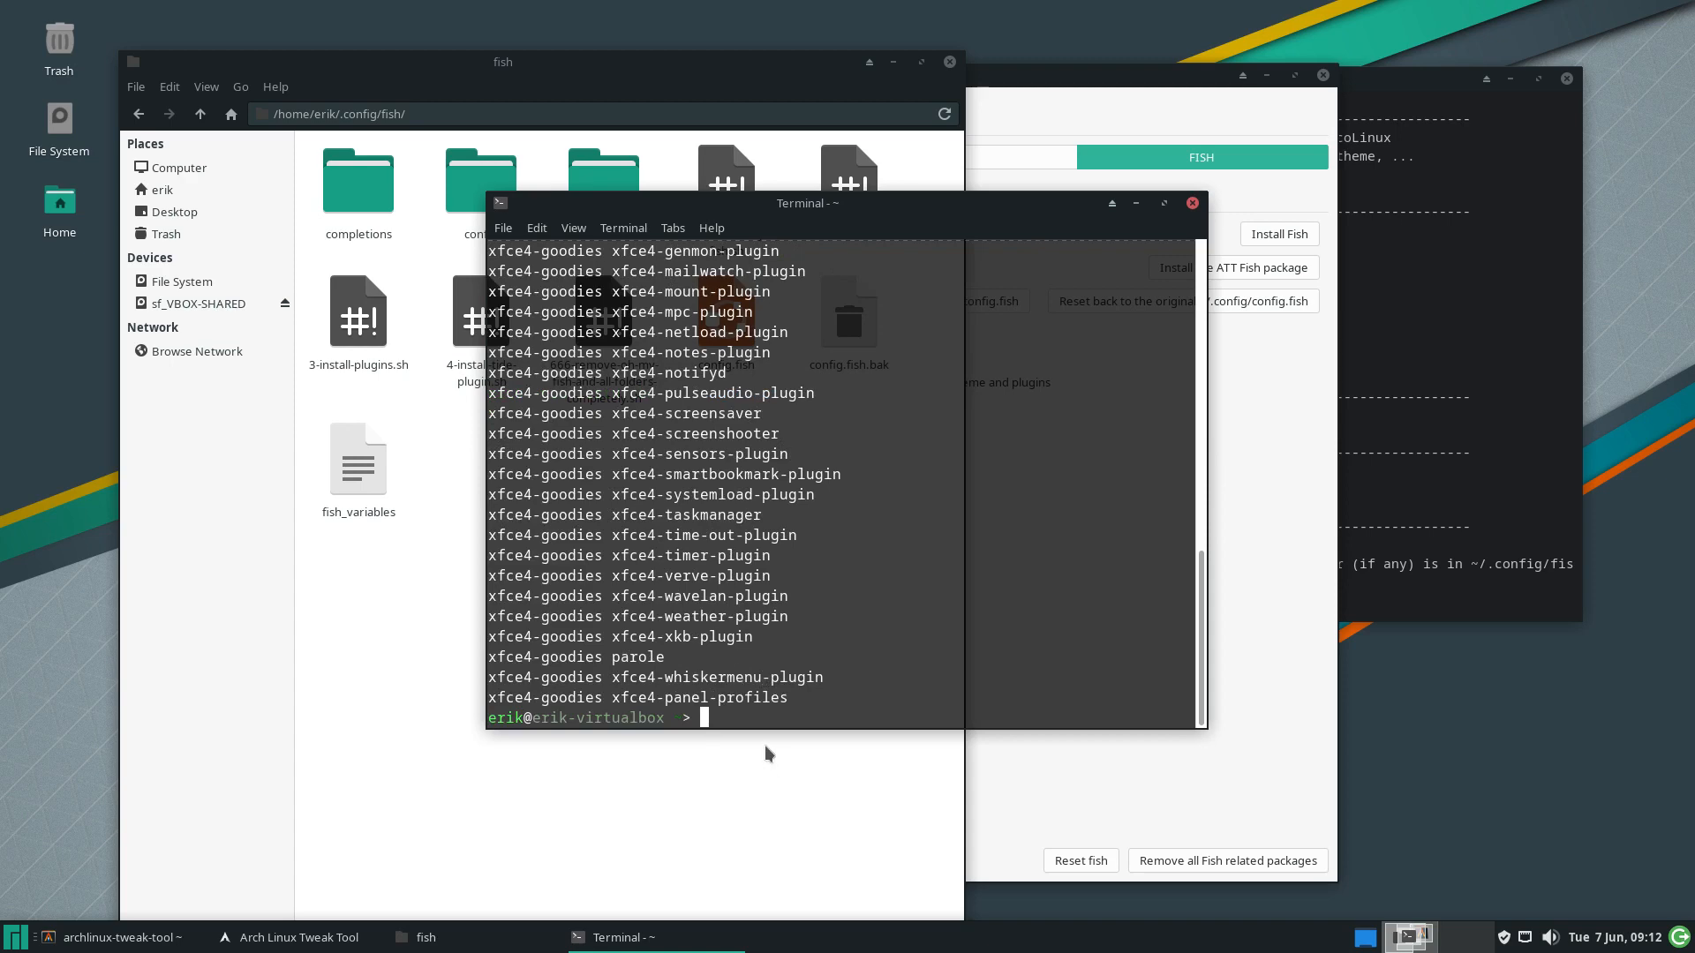
# Scroll through the xfce4-goodies package list, then close the terminal
pyautogui.scroll(2, 734, 657)
pyautogui.scroll(3, 734, 657)
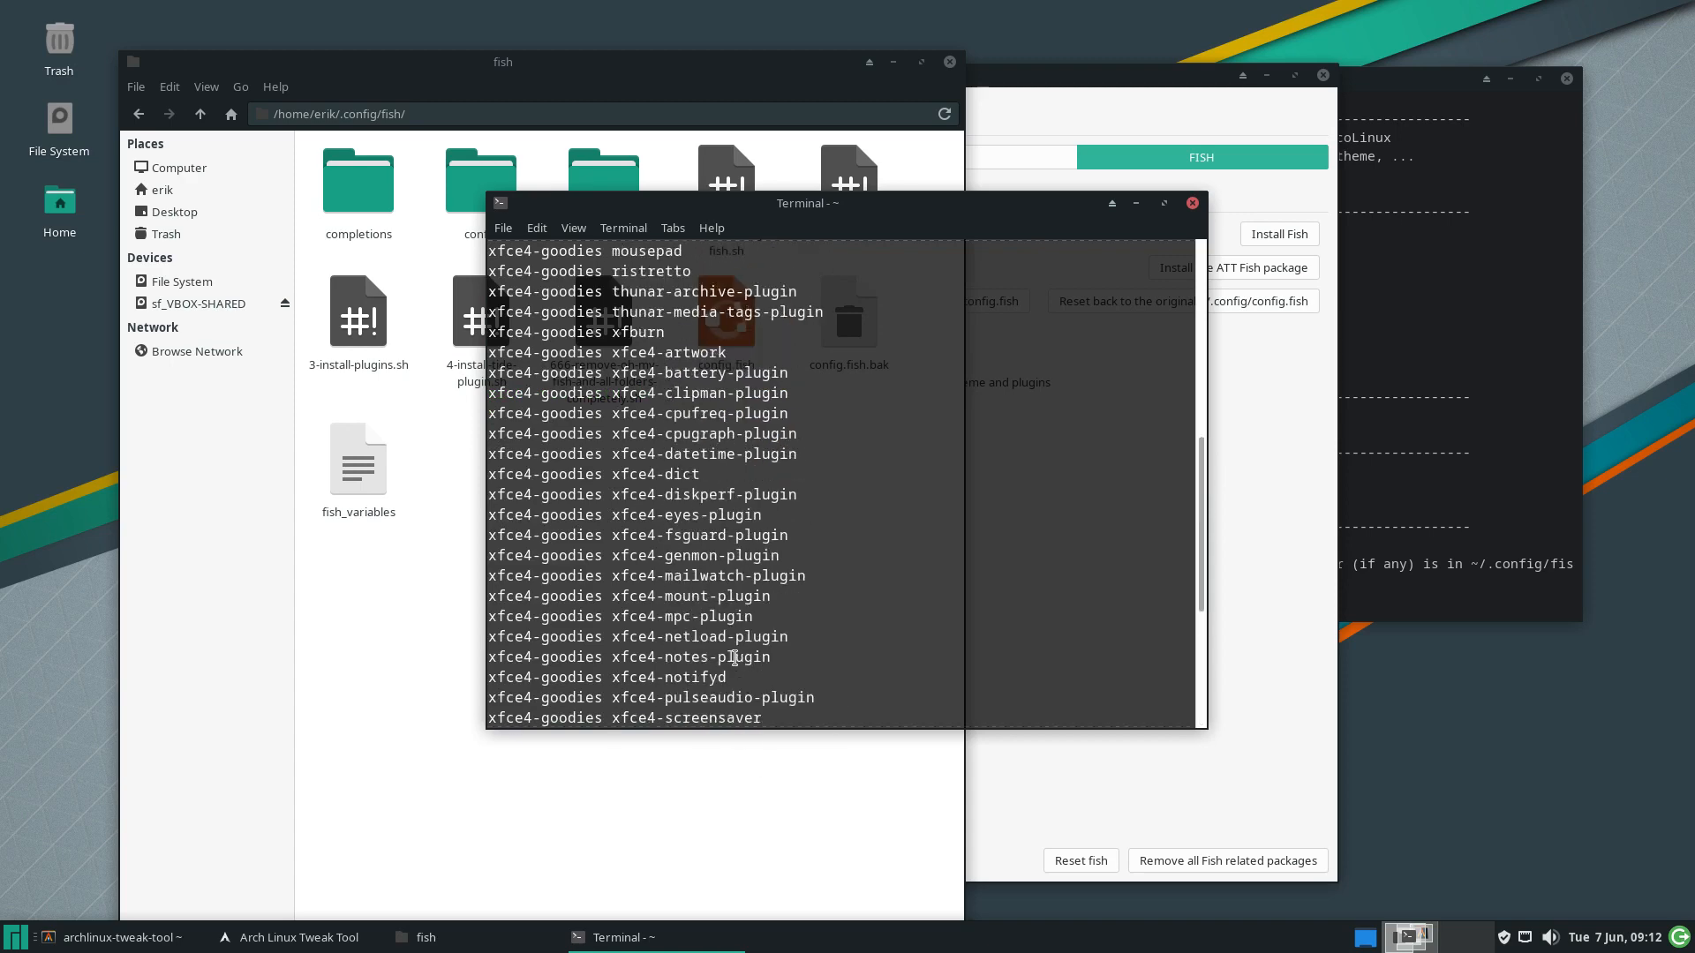
pyautogui.scroll(5, 715, 609)
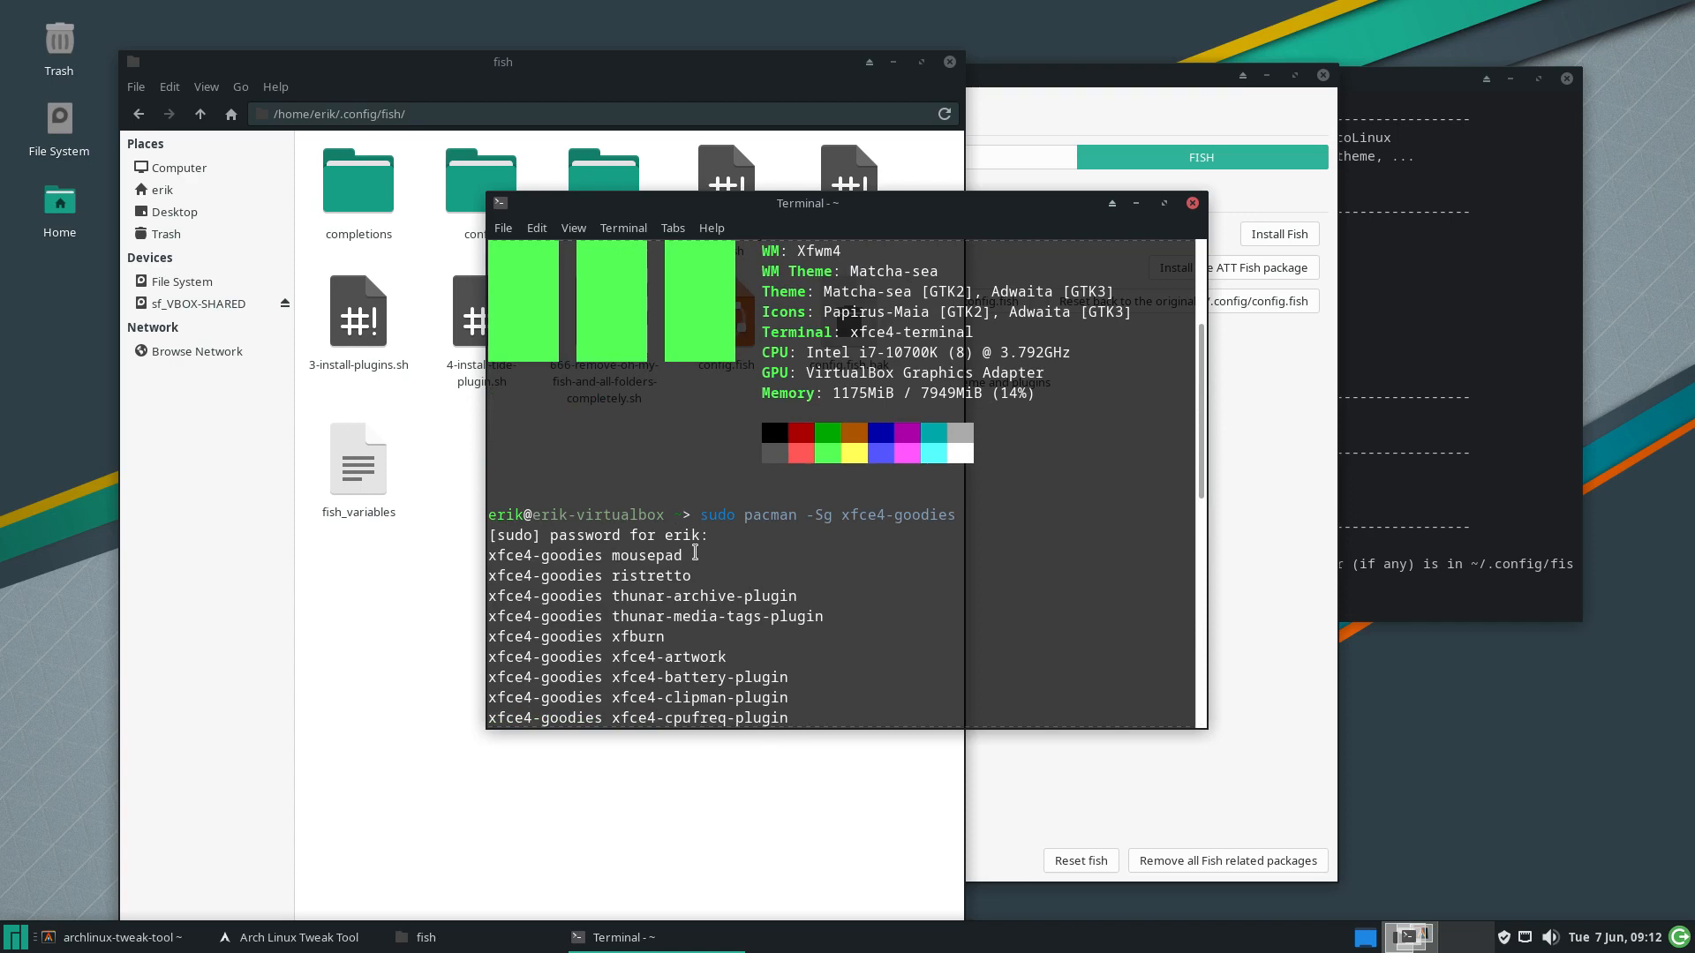
pyautogui.scroll(-10, 695, 553)
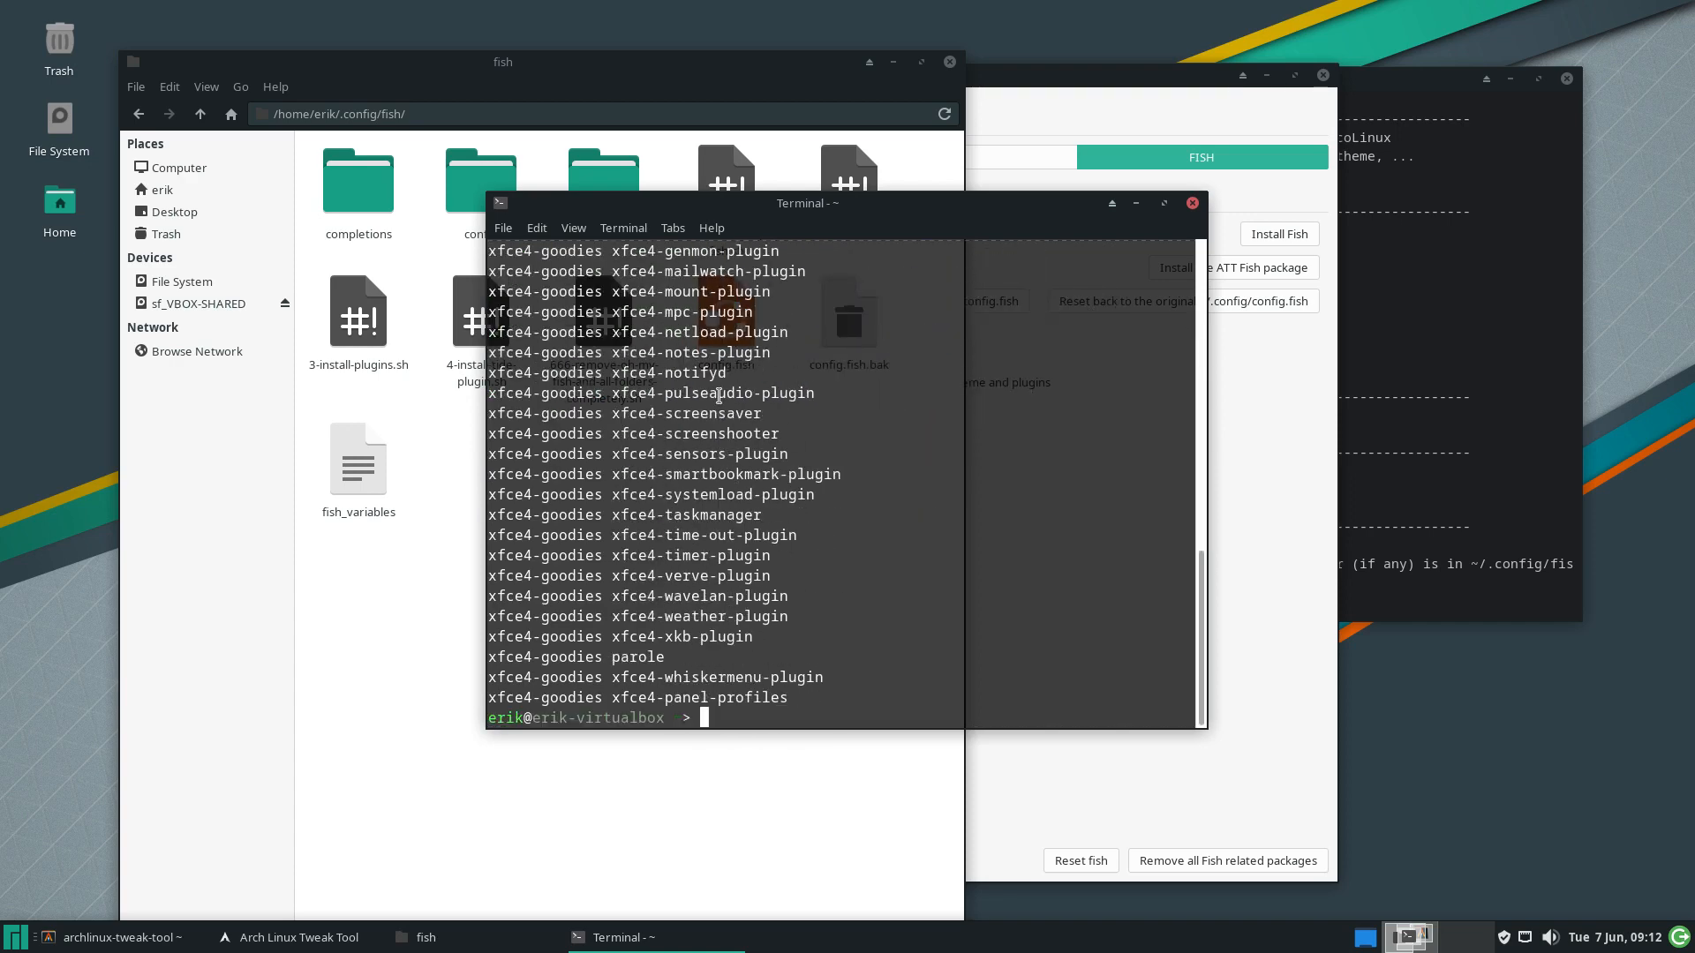
pyautogui.scroll(10, 971, 353)
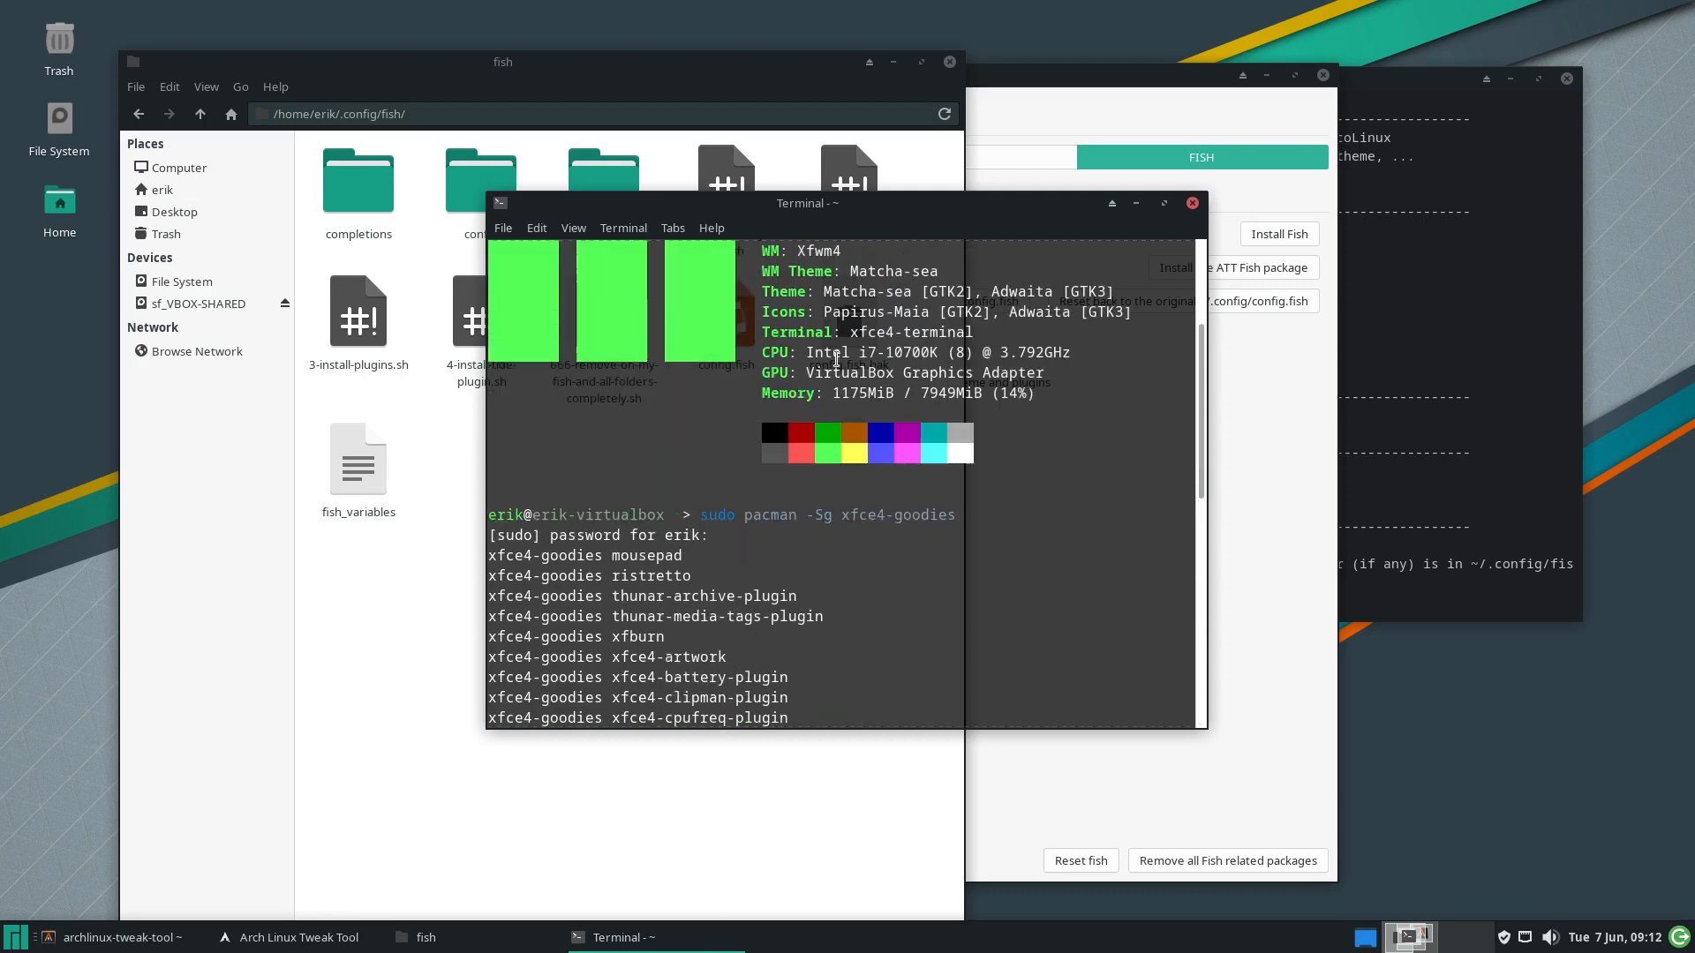
pyautogui.scroll(1, 836, 359)
pyautogui.moveTo(841, 575); pyautogui.dragTo(955, 574)
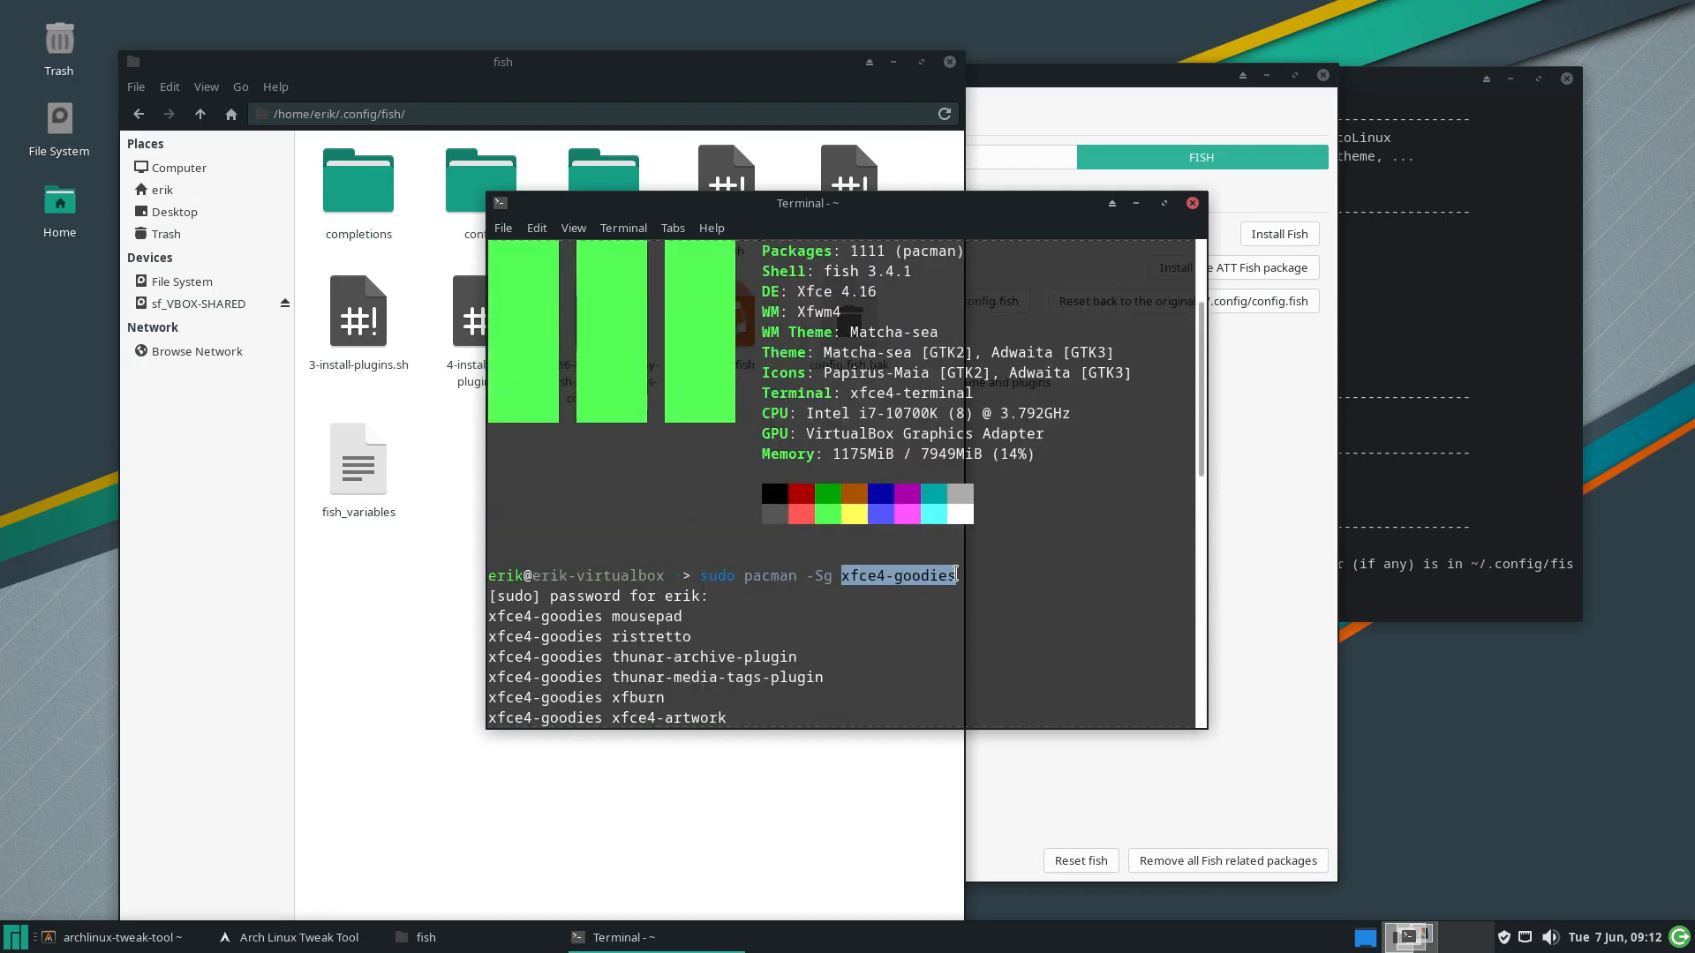
pyautogui.click(1191, 203)
# Install the Alacritty themes from ATT's terminal themes page and check the install log
pyautogui.click(1137, 604)
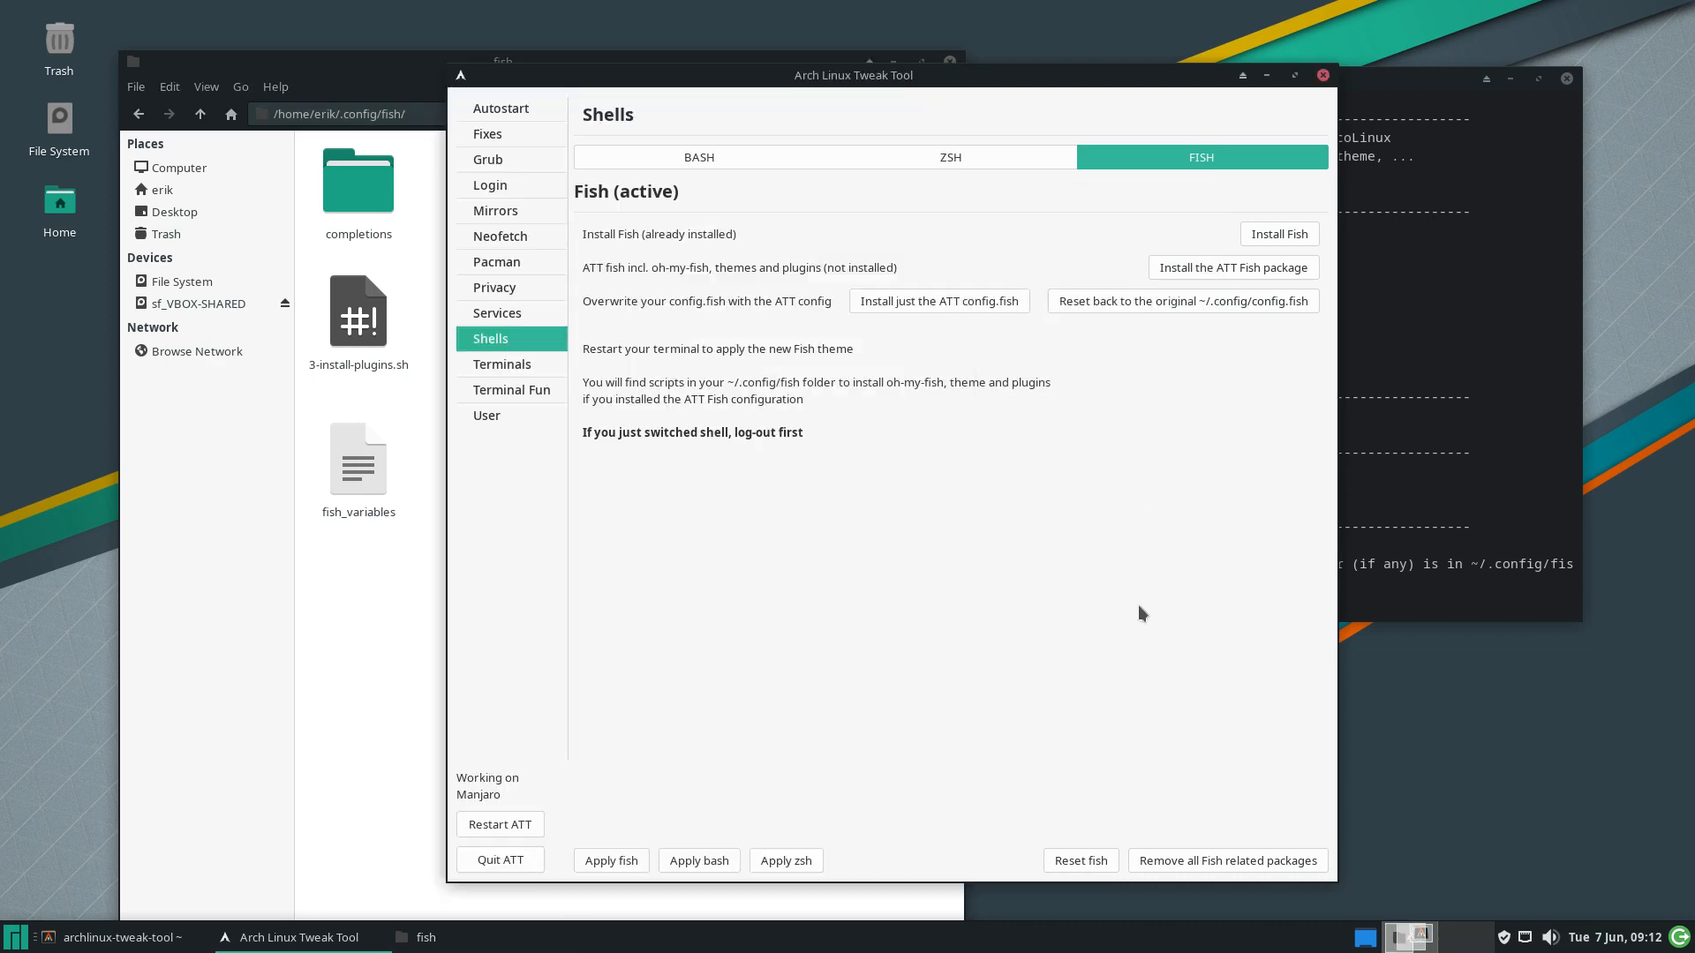
pyautogui.click(516, 368)
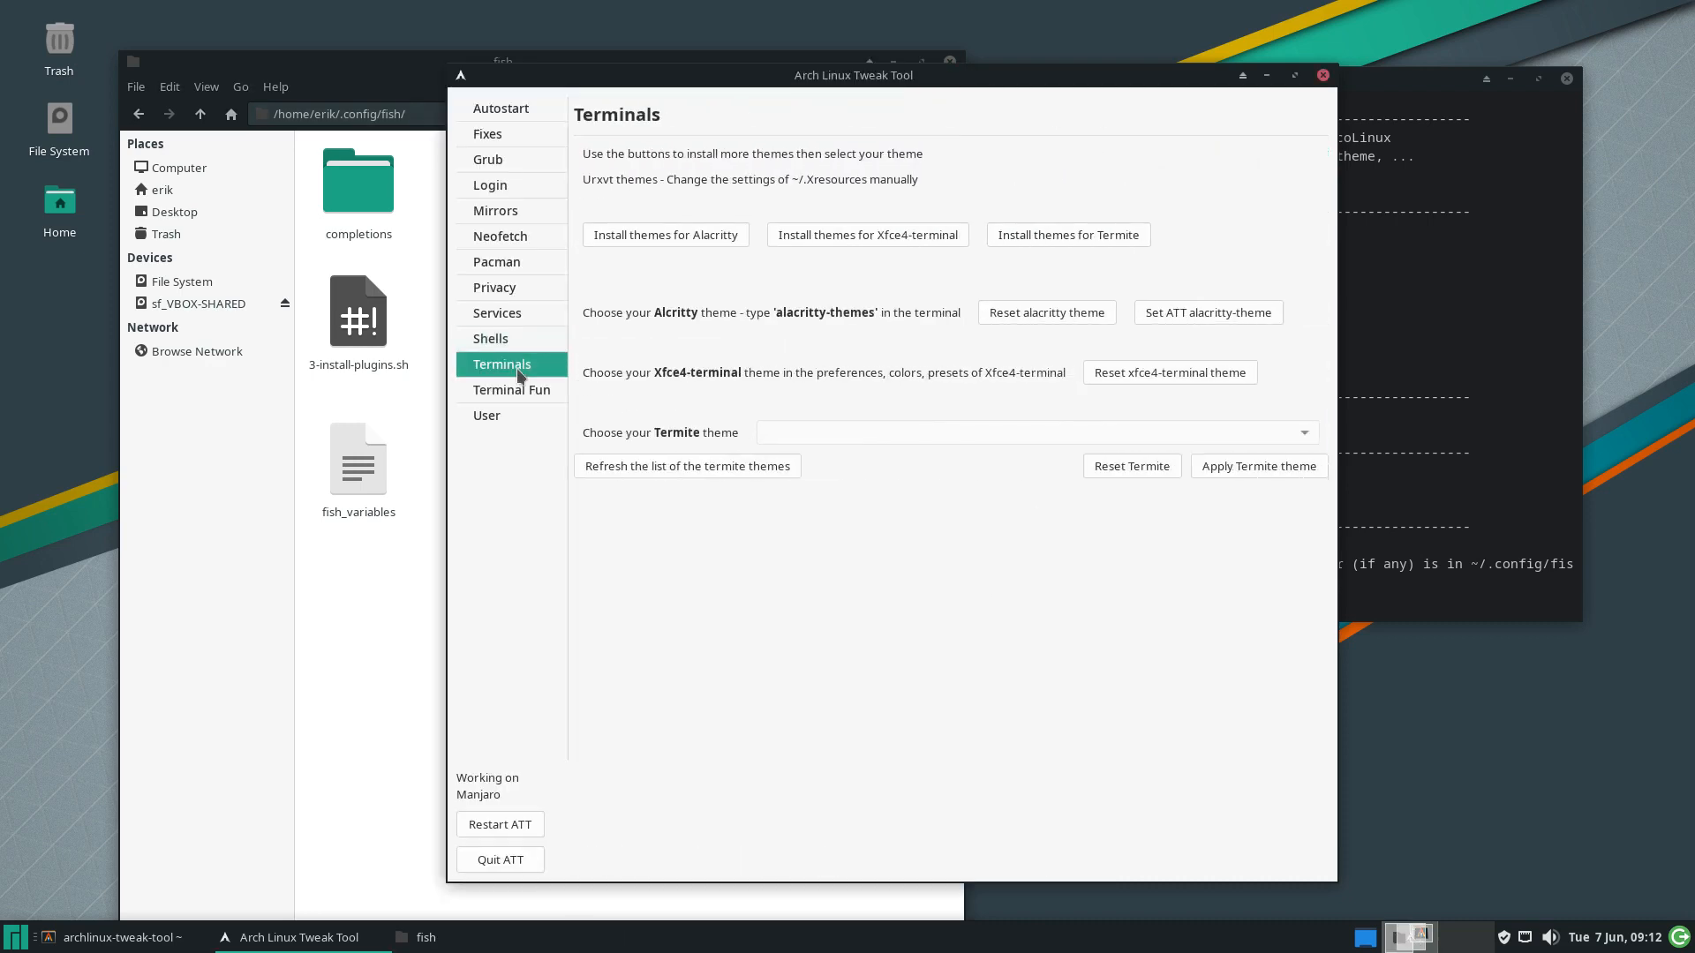
pyautogui.click(682, 234)
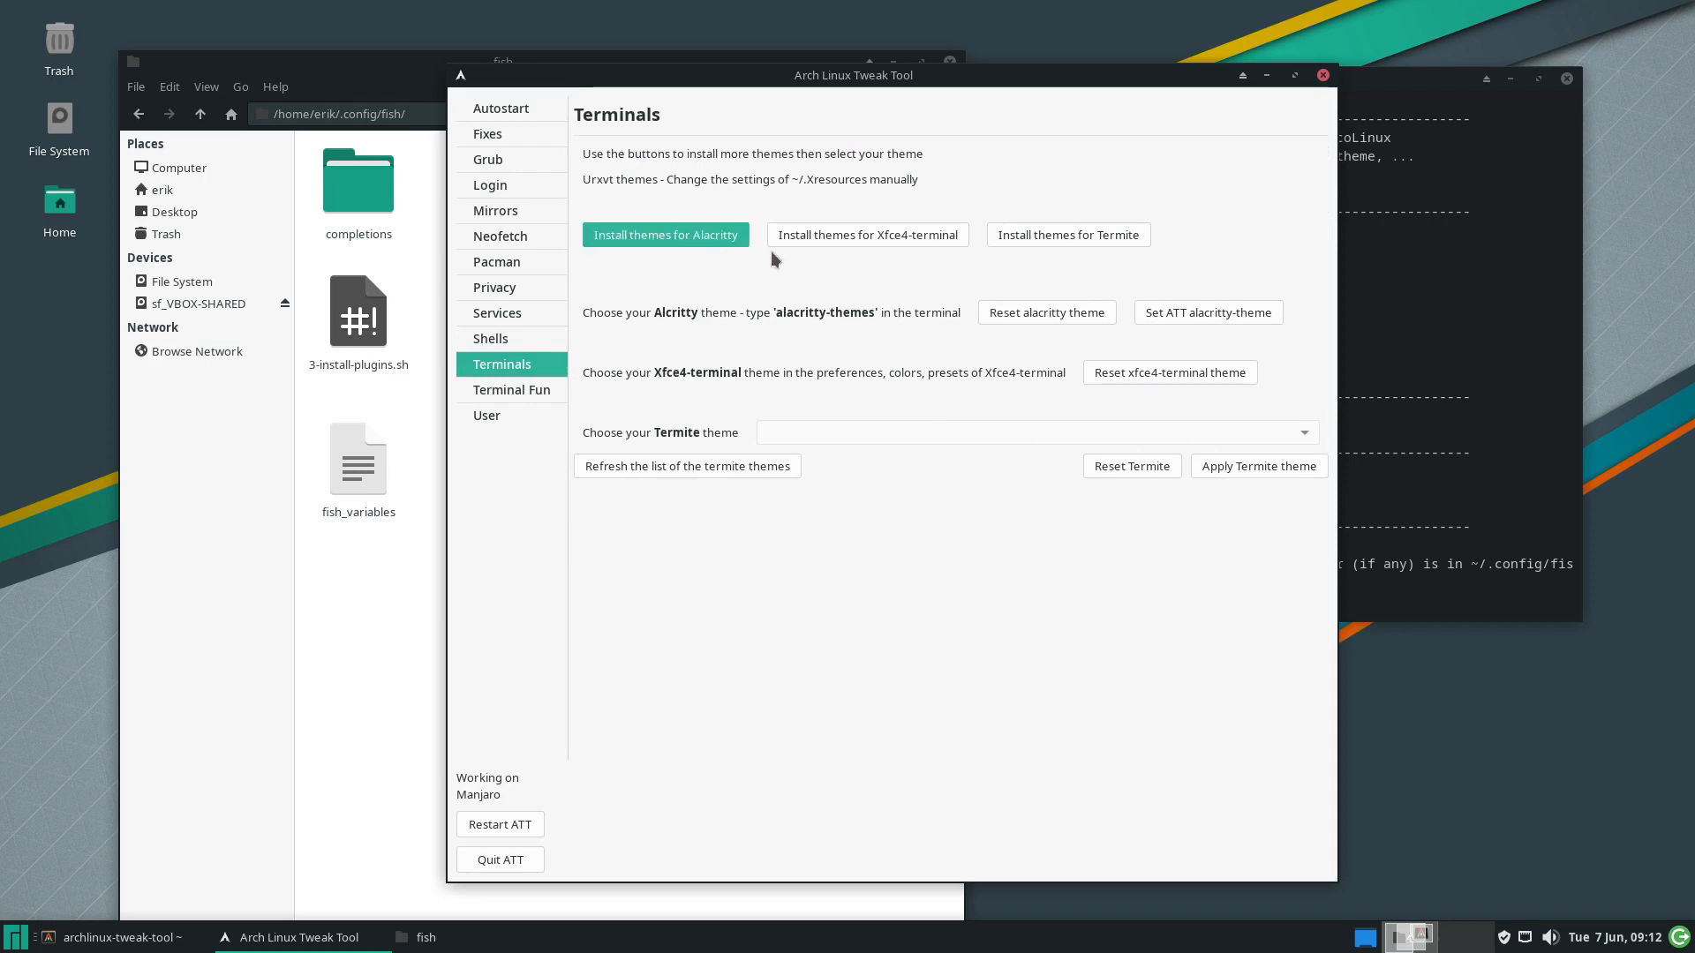
pyautogui.moveTo(845, 76); pyautogui.dragTo(448, 86)
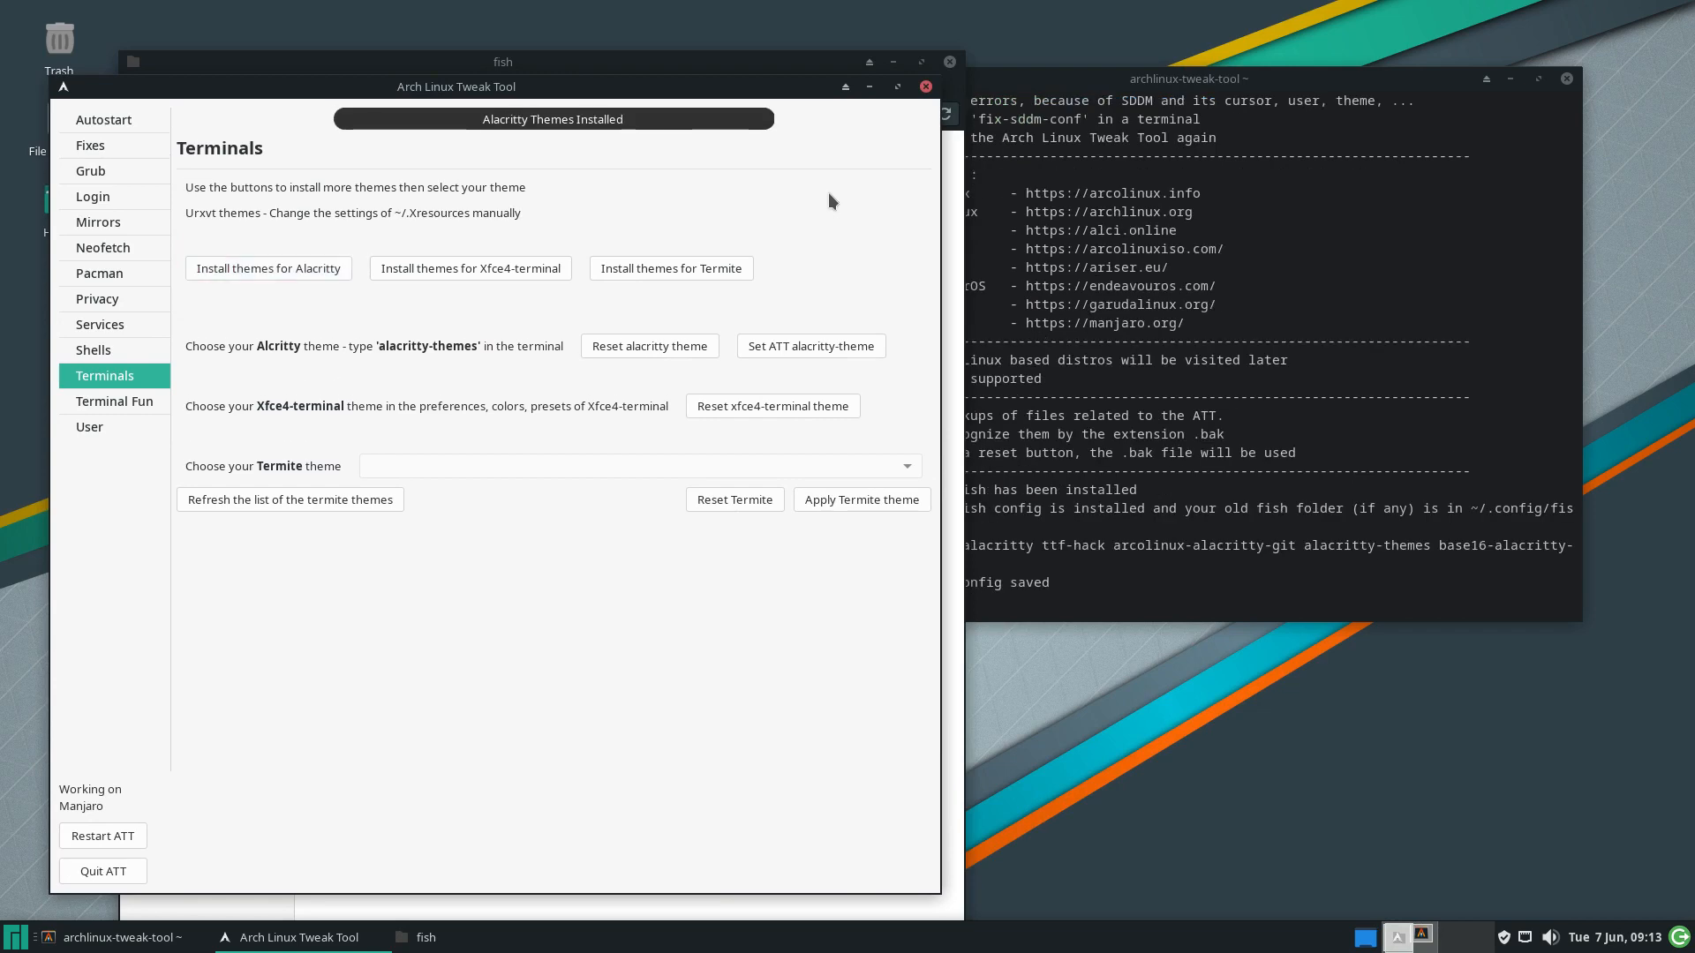
pyautogui.click(1298, 463)
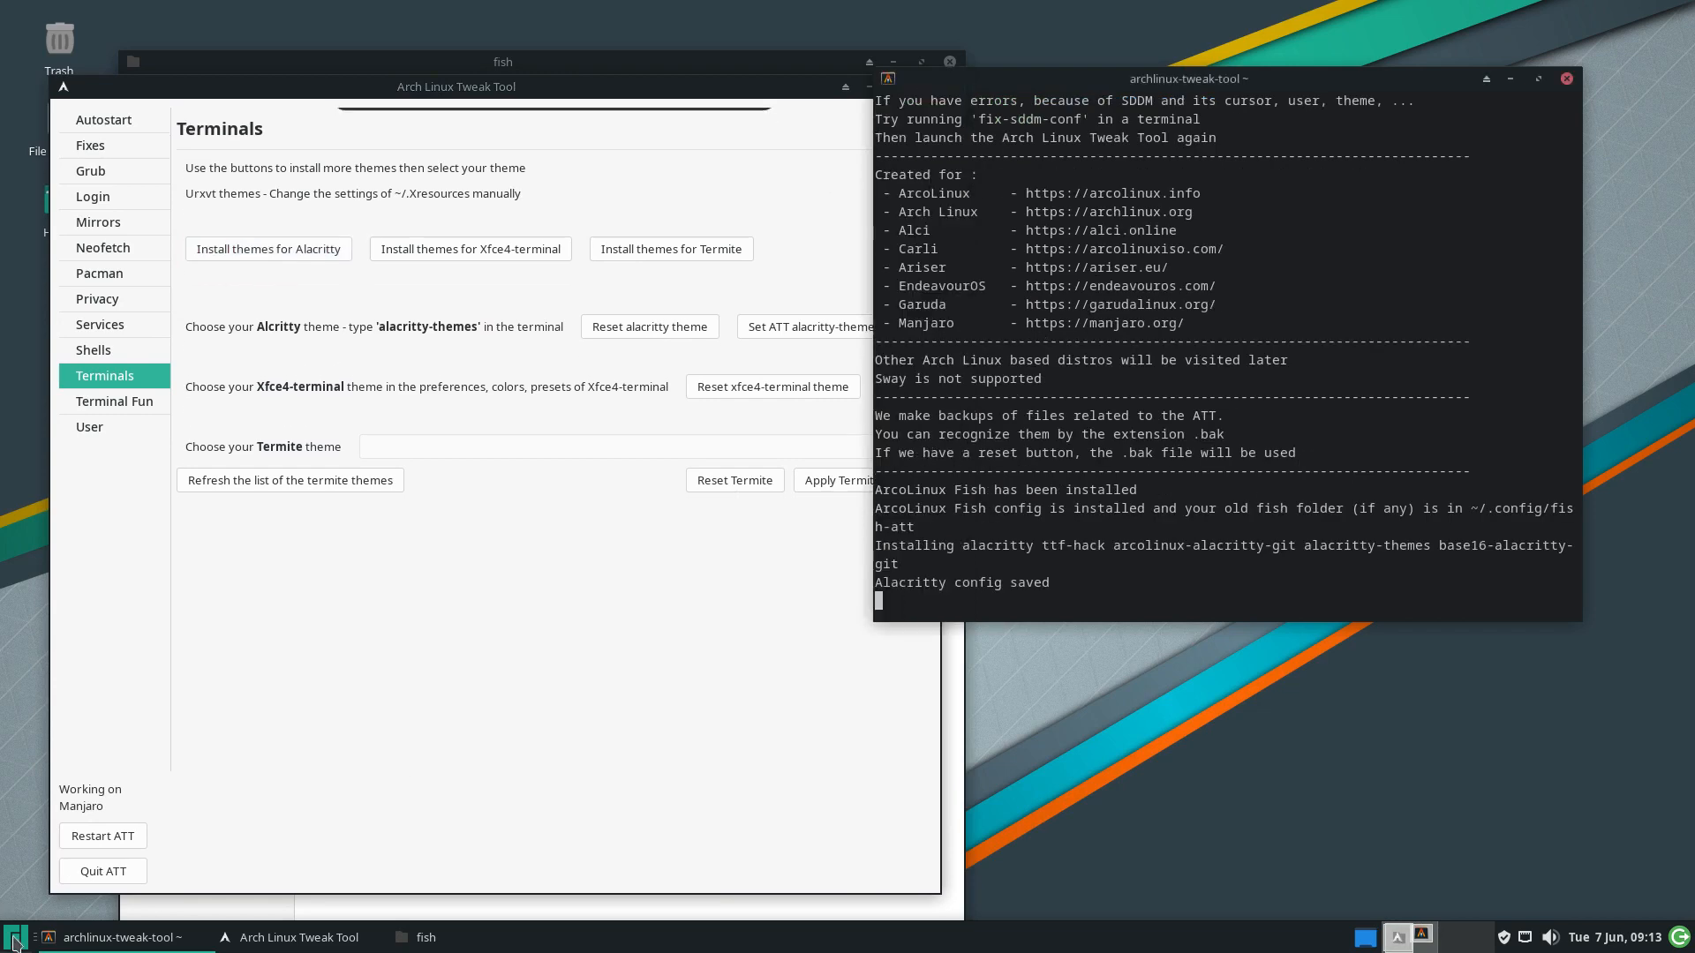
pyautogui.click(18, 938)
# Launch Alacritty and run alacritty-themes to choose a terminal theme
pyautogui.write('a')
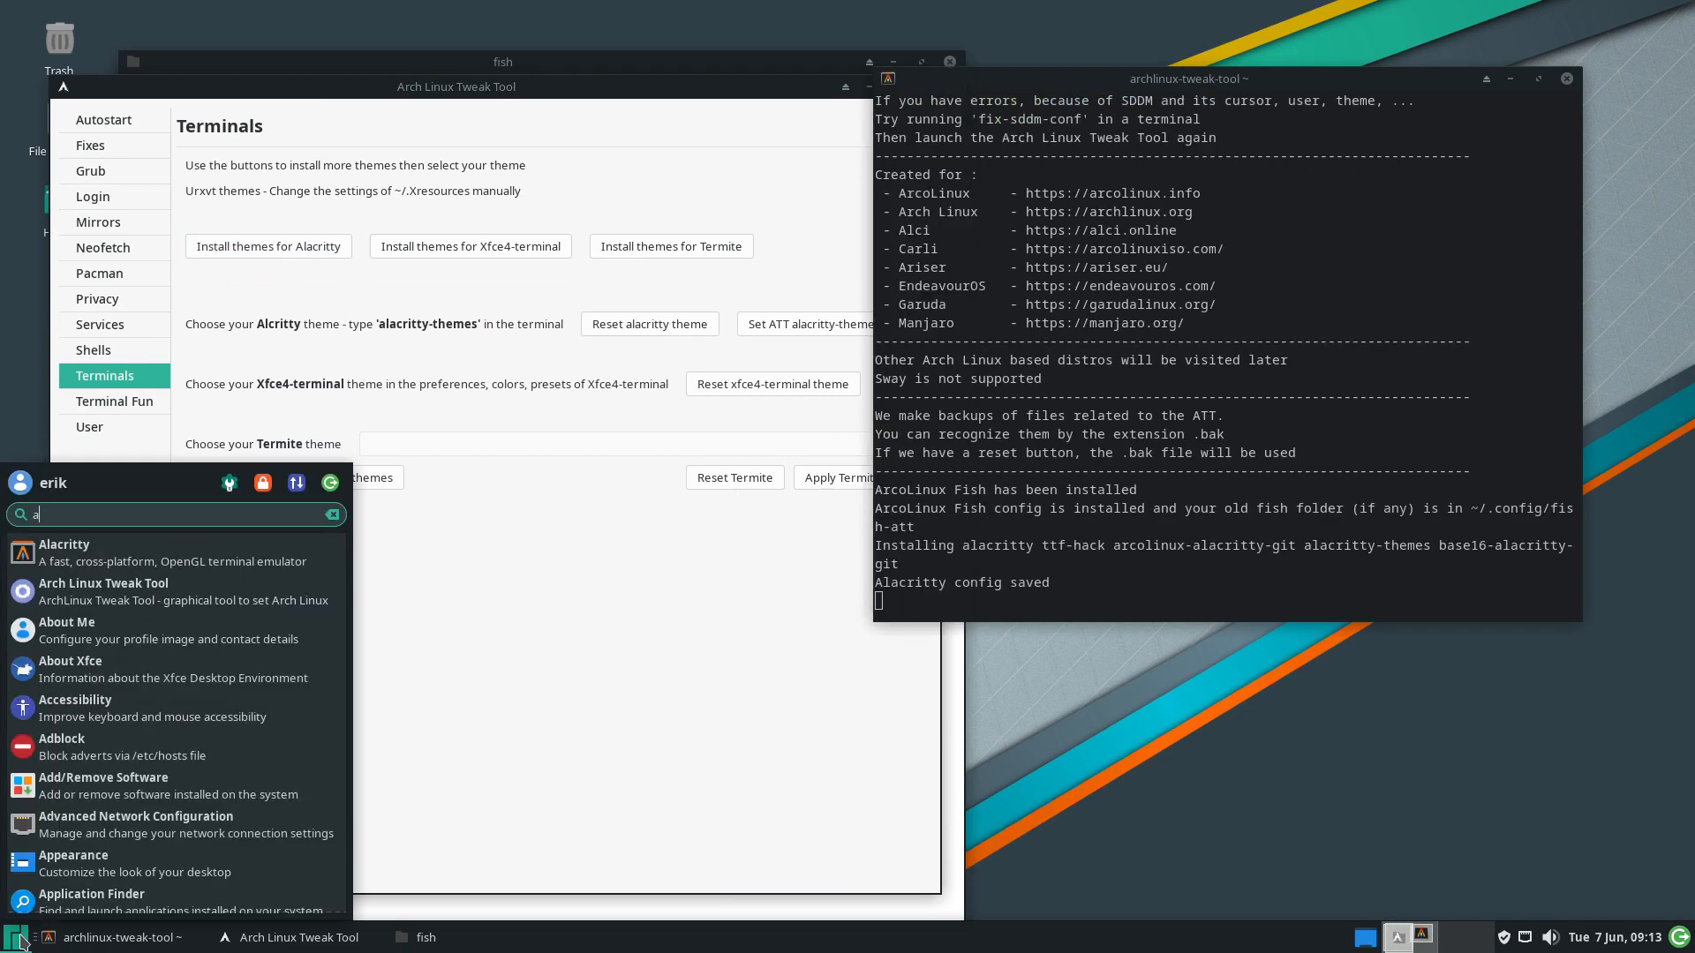
pyautogui.write('l')
pyautogui.press('Down')
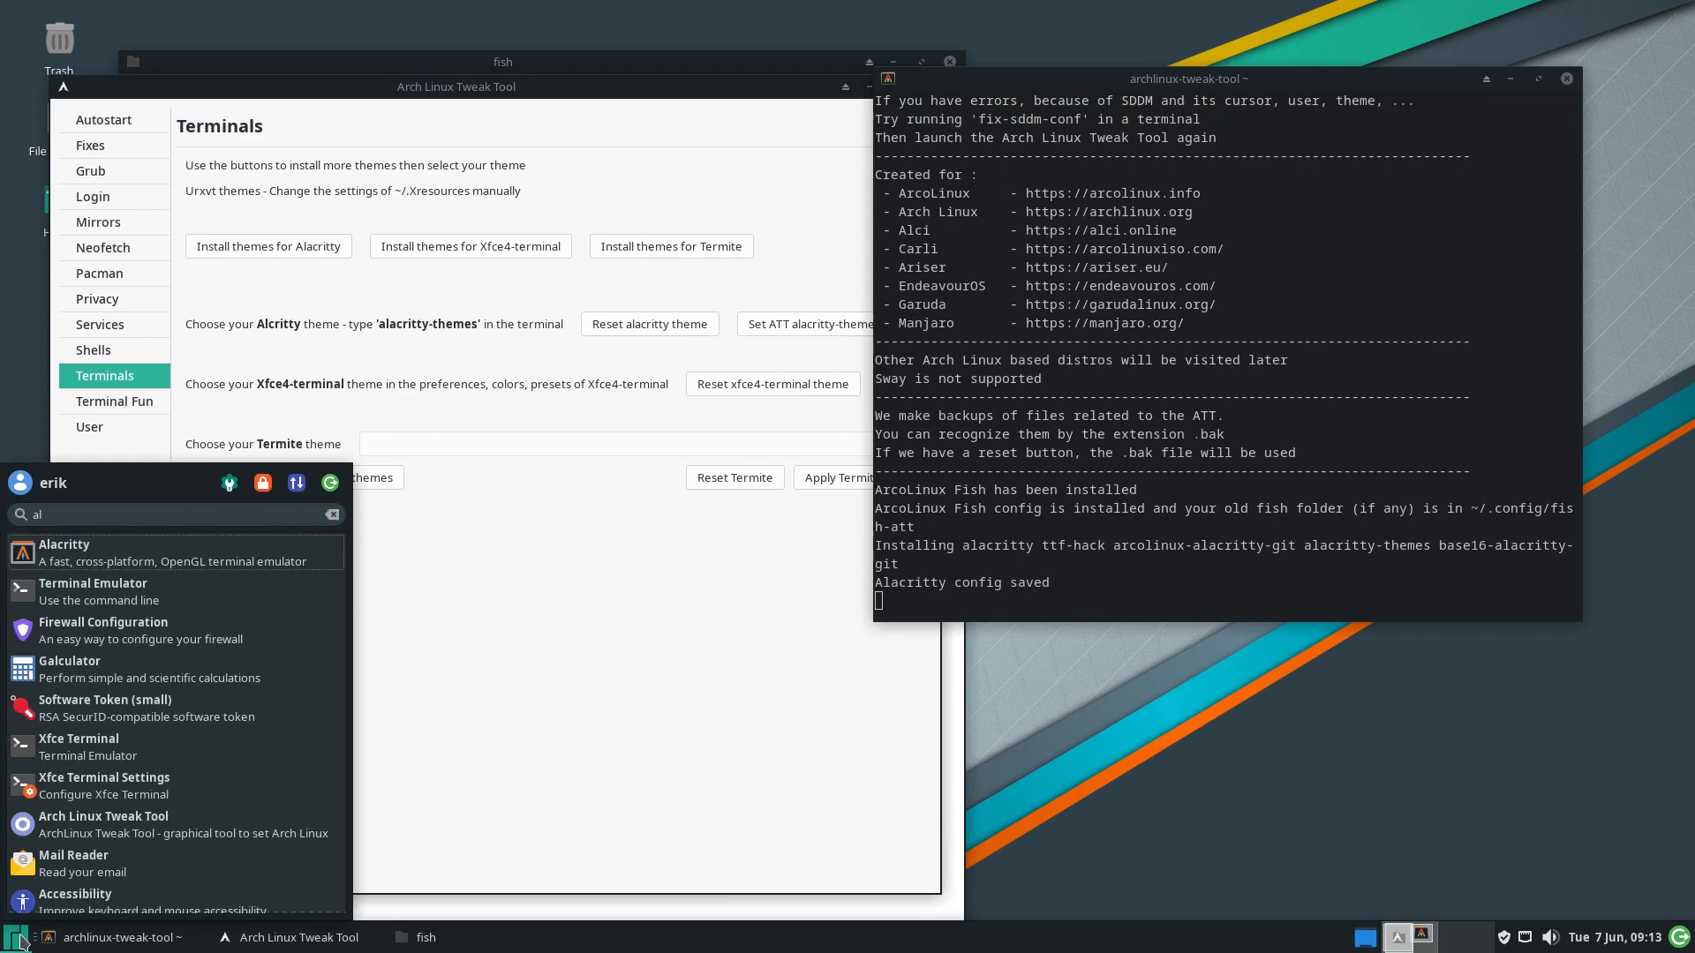
pyautogui.press('Return')
pyautogui.write('alacritty')
pyautogui.press('Tab')
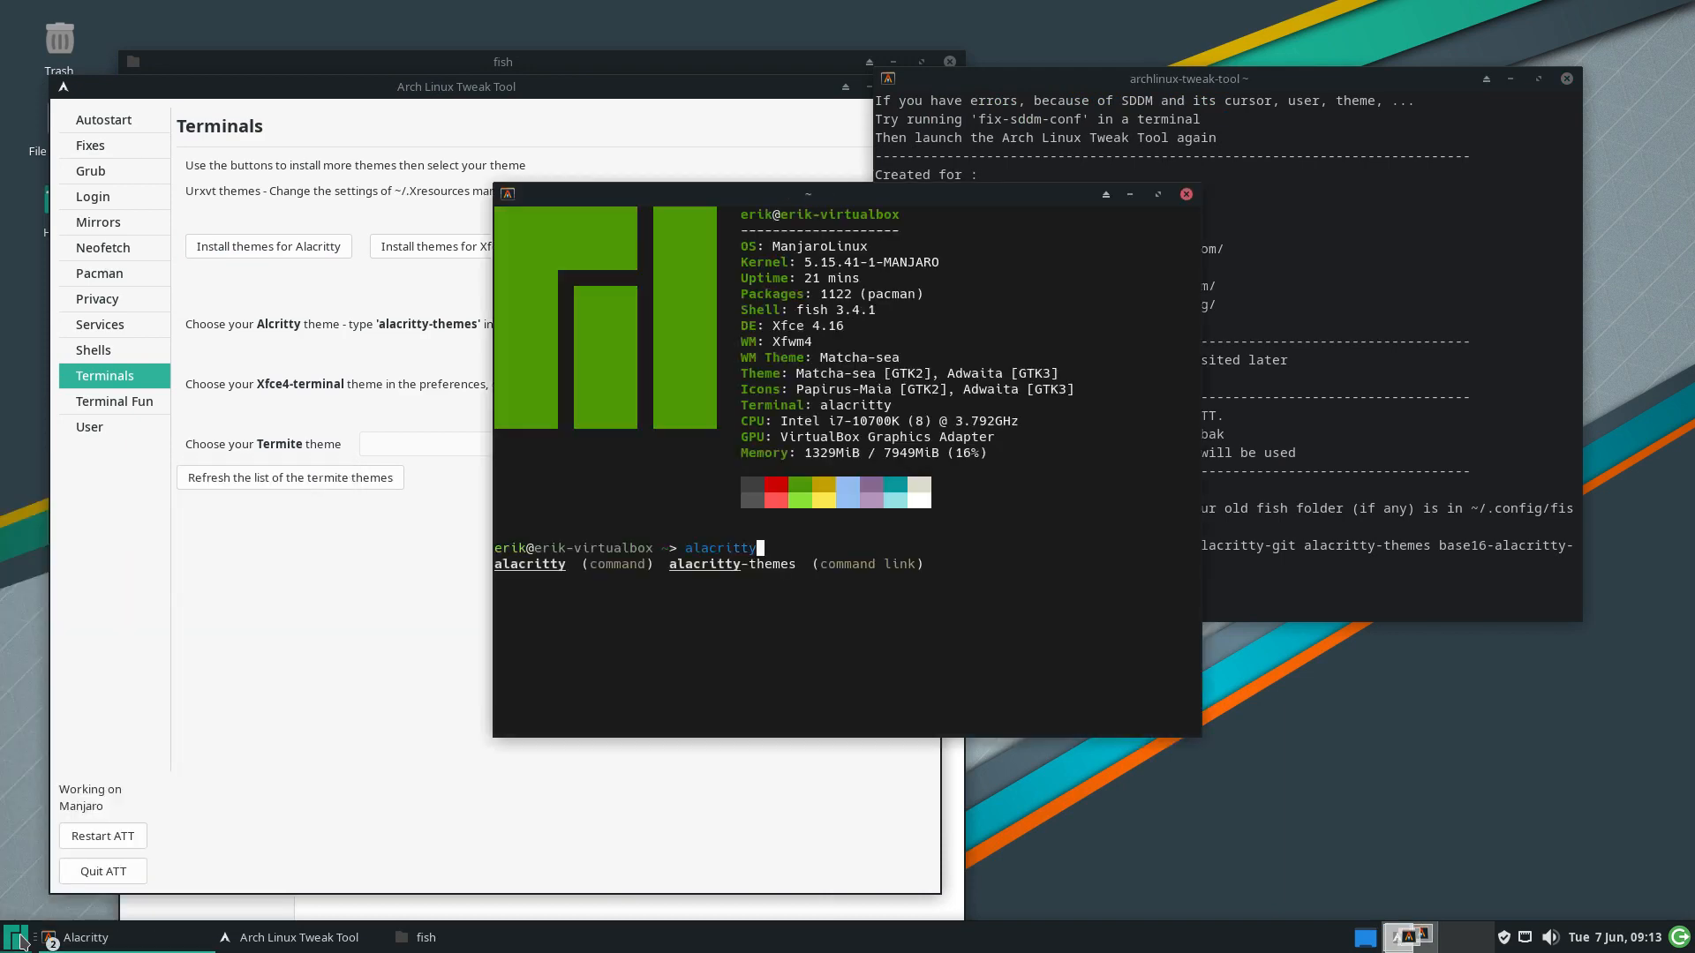
pyautogui.press('Tab')
pyautogui.press('Tab')
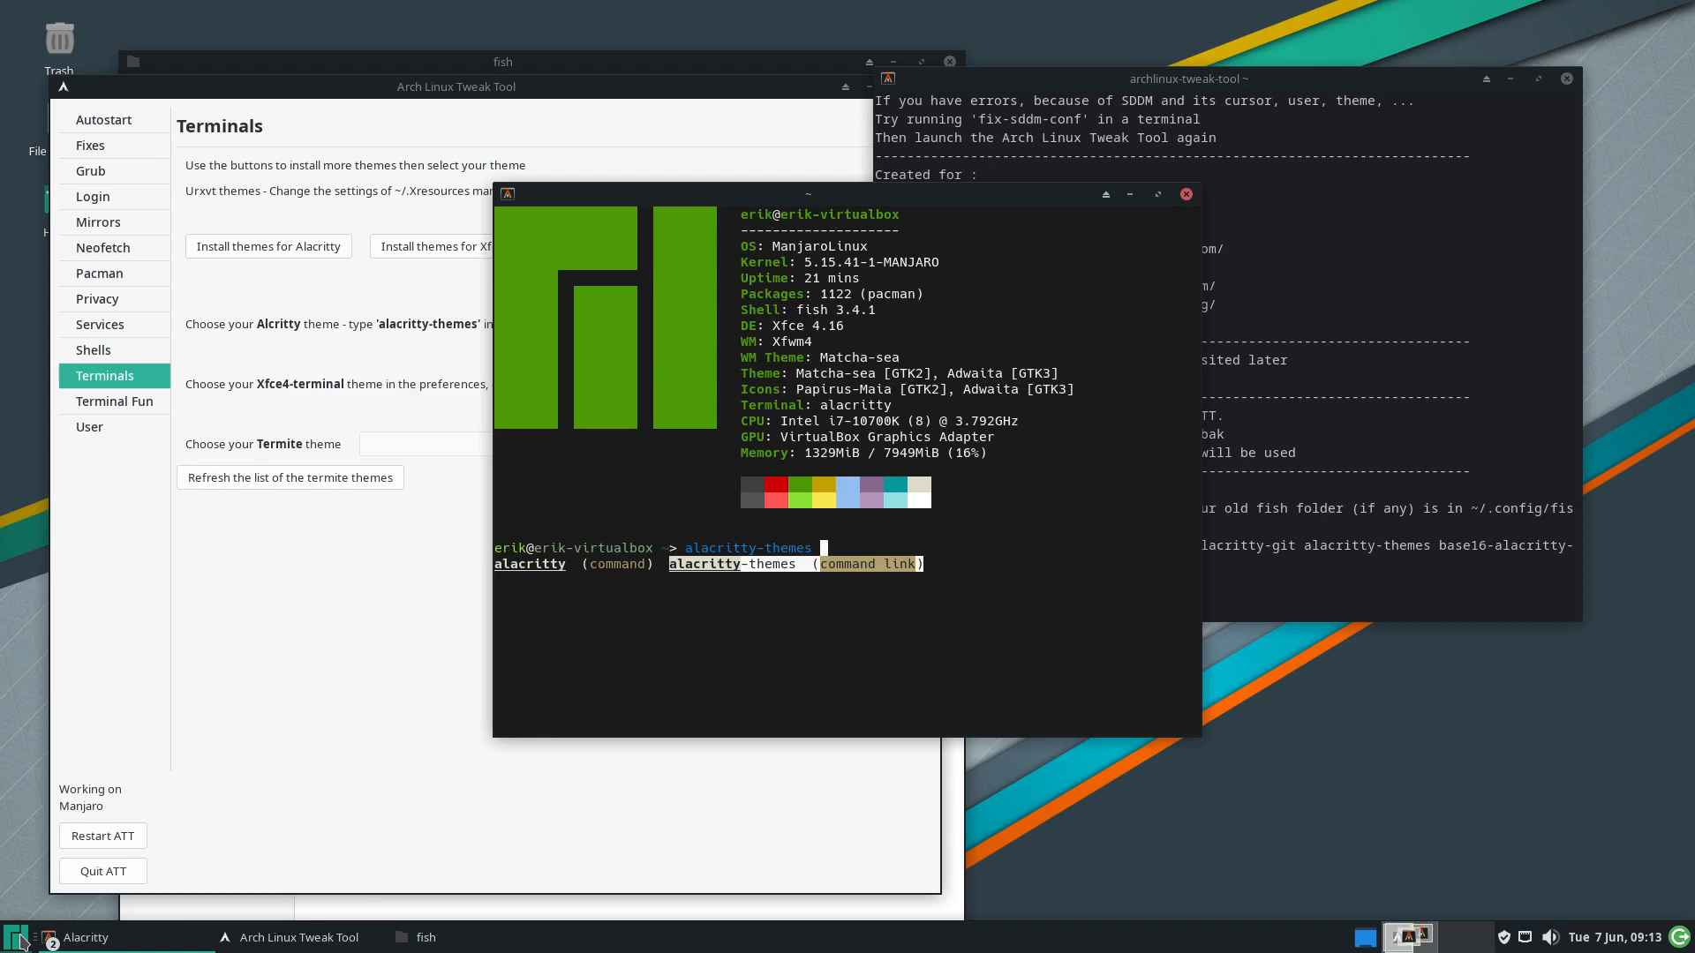
pyautogui.press('Return')
pyautogui.press('Return')
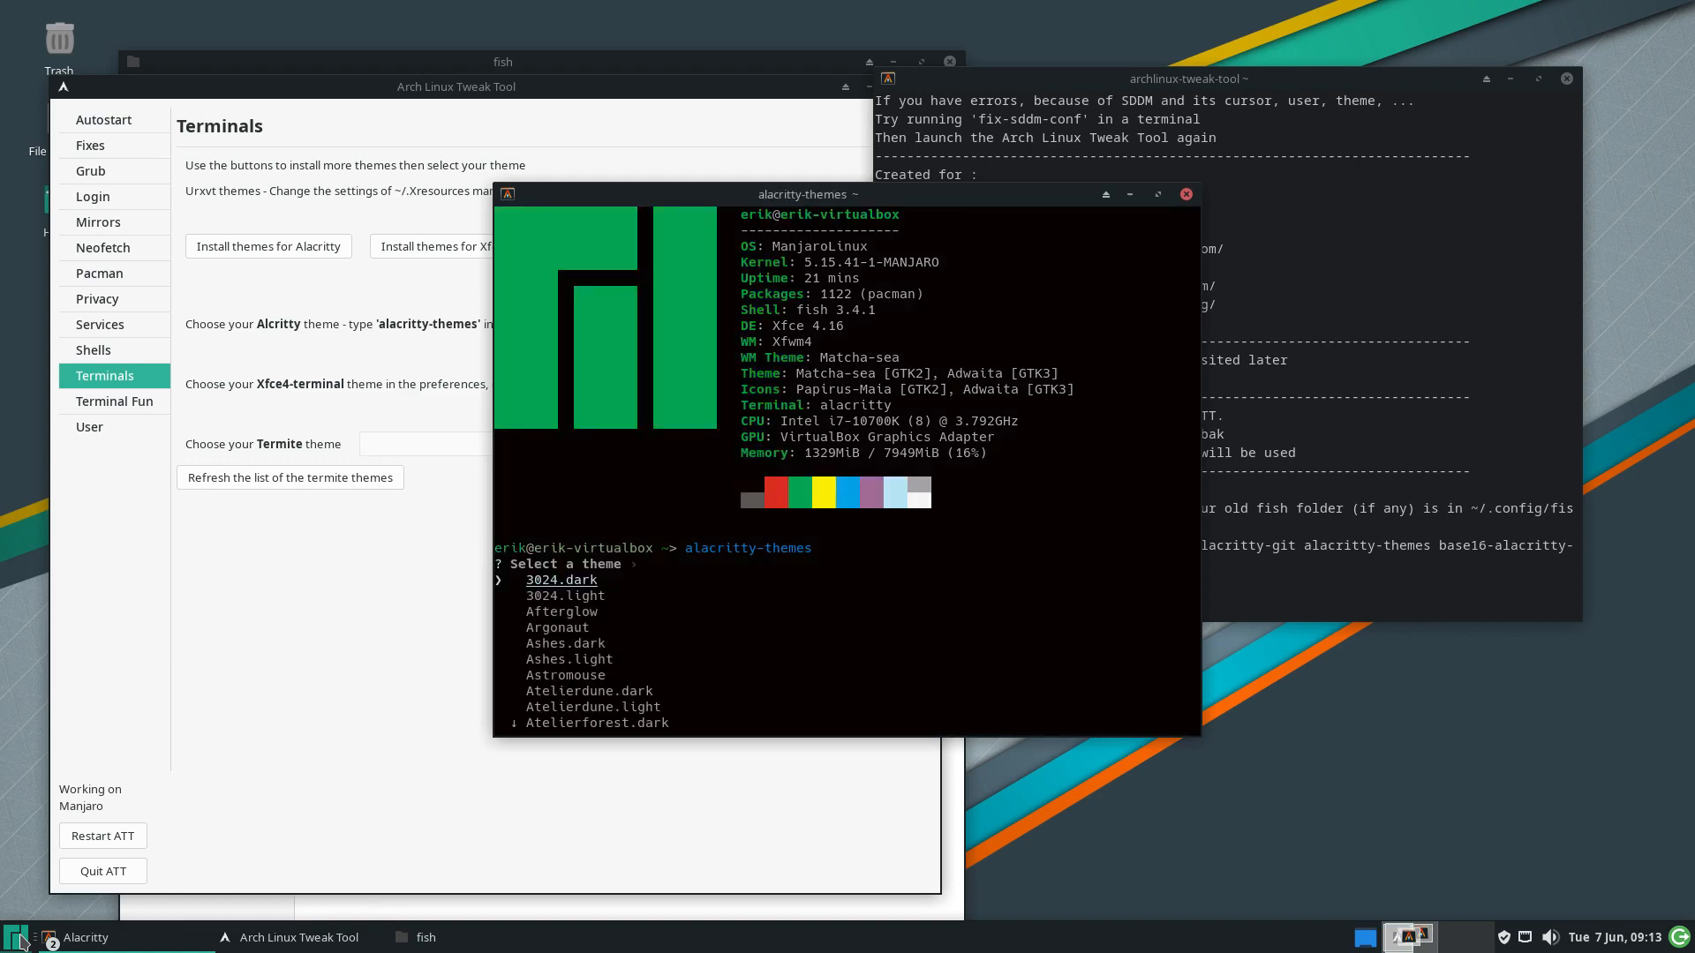
# Apply the Baskerville - Count Von Count theme, close Alacritty, and install the Xfce4-terminal themes
pyautogui.press('Down')
pyautogui.press('Down')
pyautogui.press('Down')
pyautogui.press('Down')
pyautogui.press('Down')
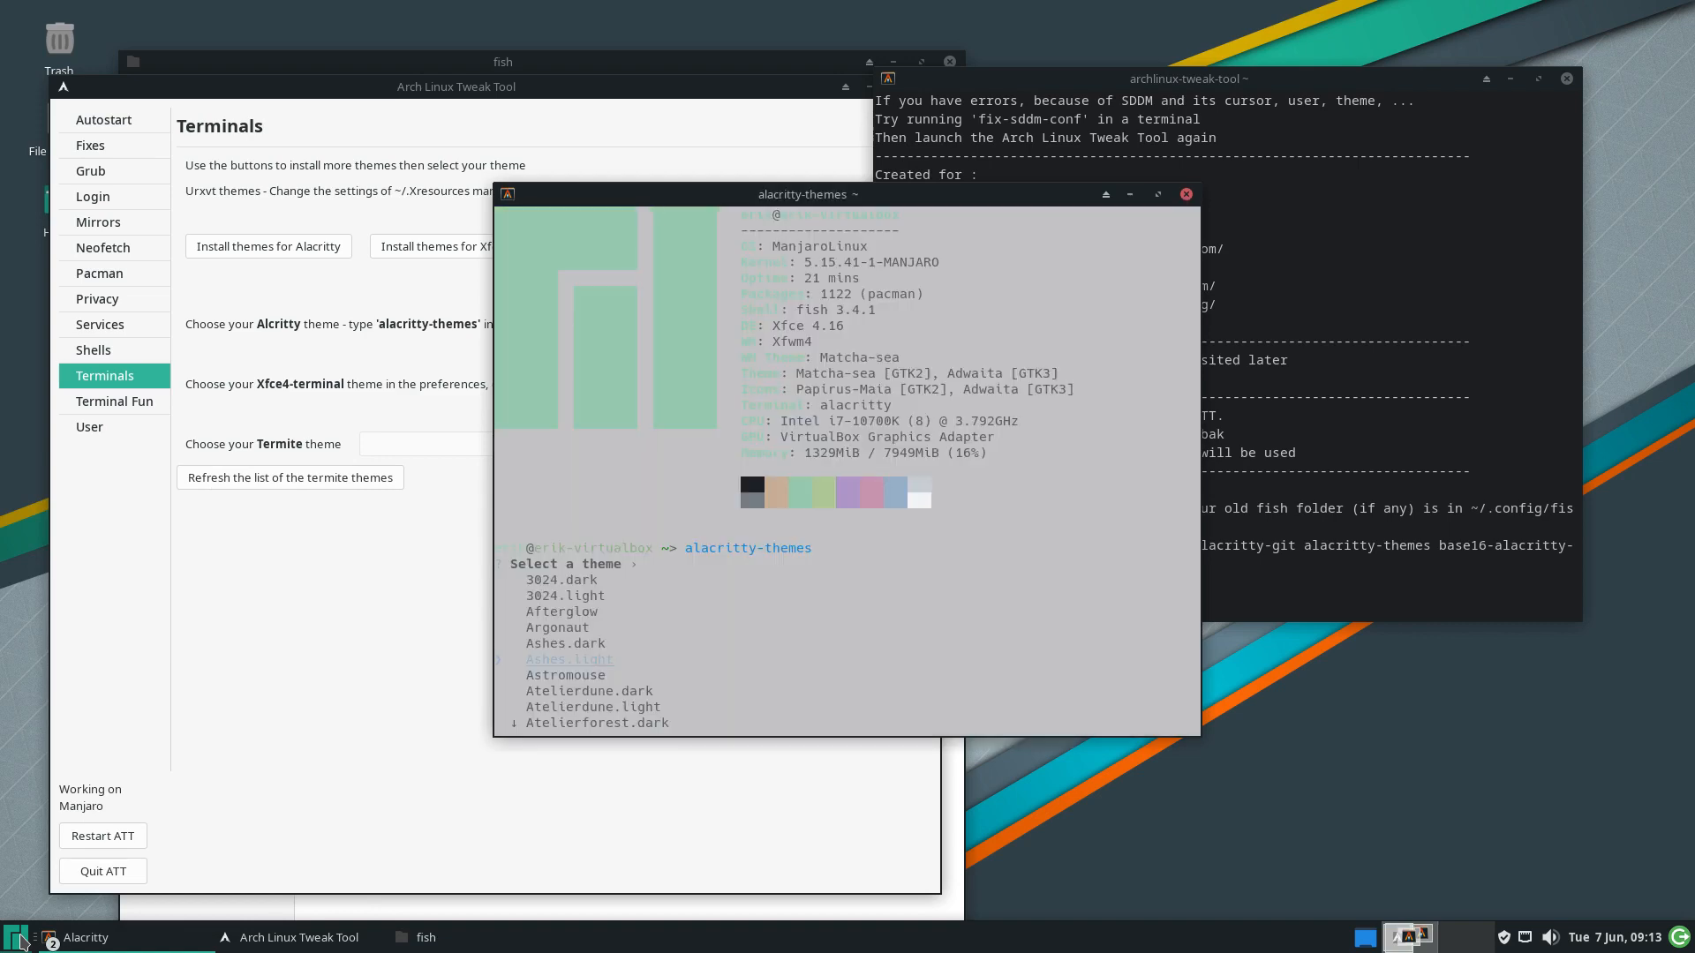
pyautogui.press('Up')
pyautogui.press('Up')
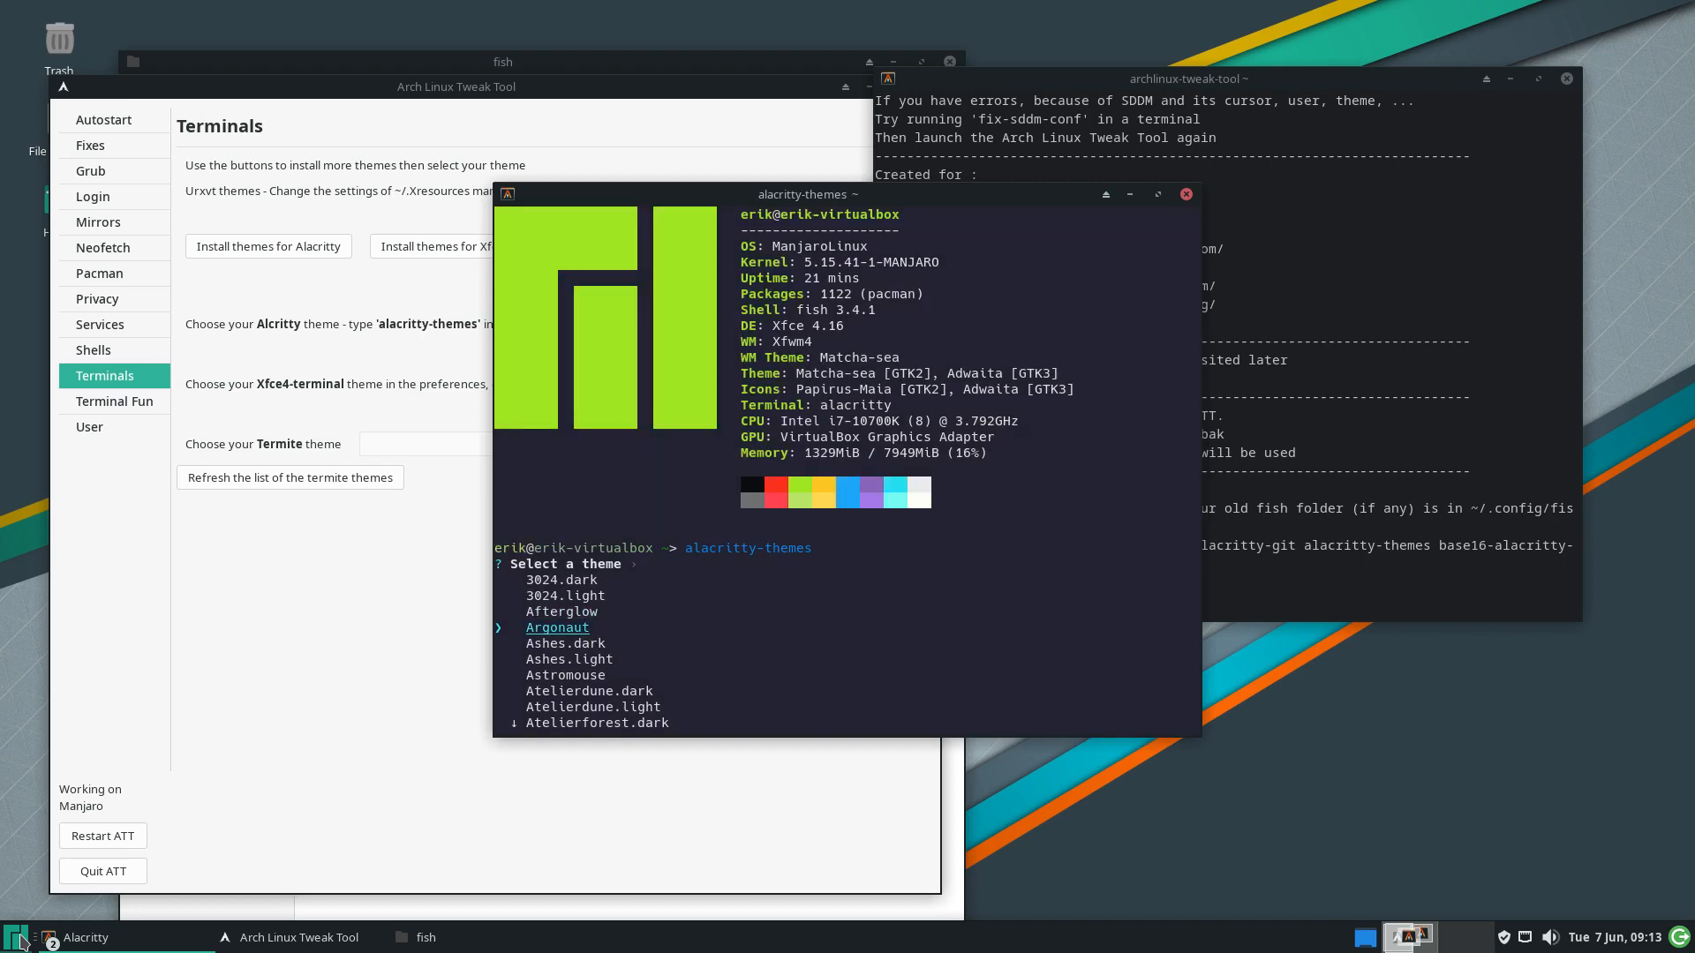
pyautogui.press('Down')
pyautogui.press('Down')
pyautogui.press('Down')
pyautogui.press('Down')
pyautogui.press('Down')
pyautogui.press('Down')
pyautogui.press('Down')
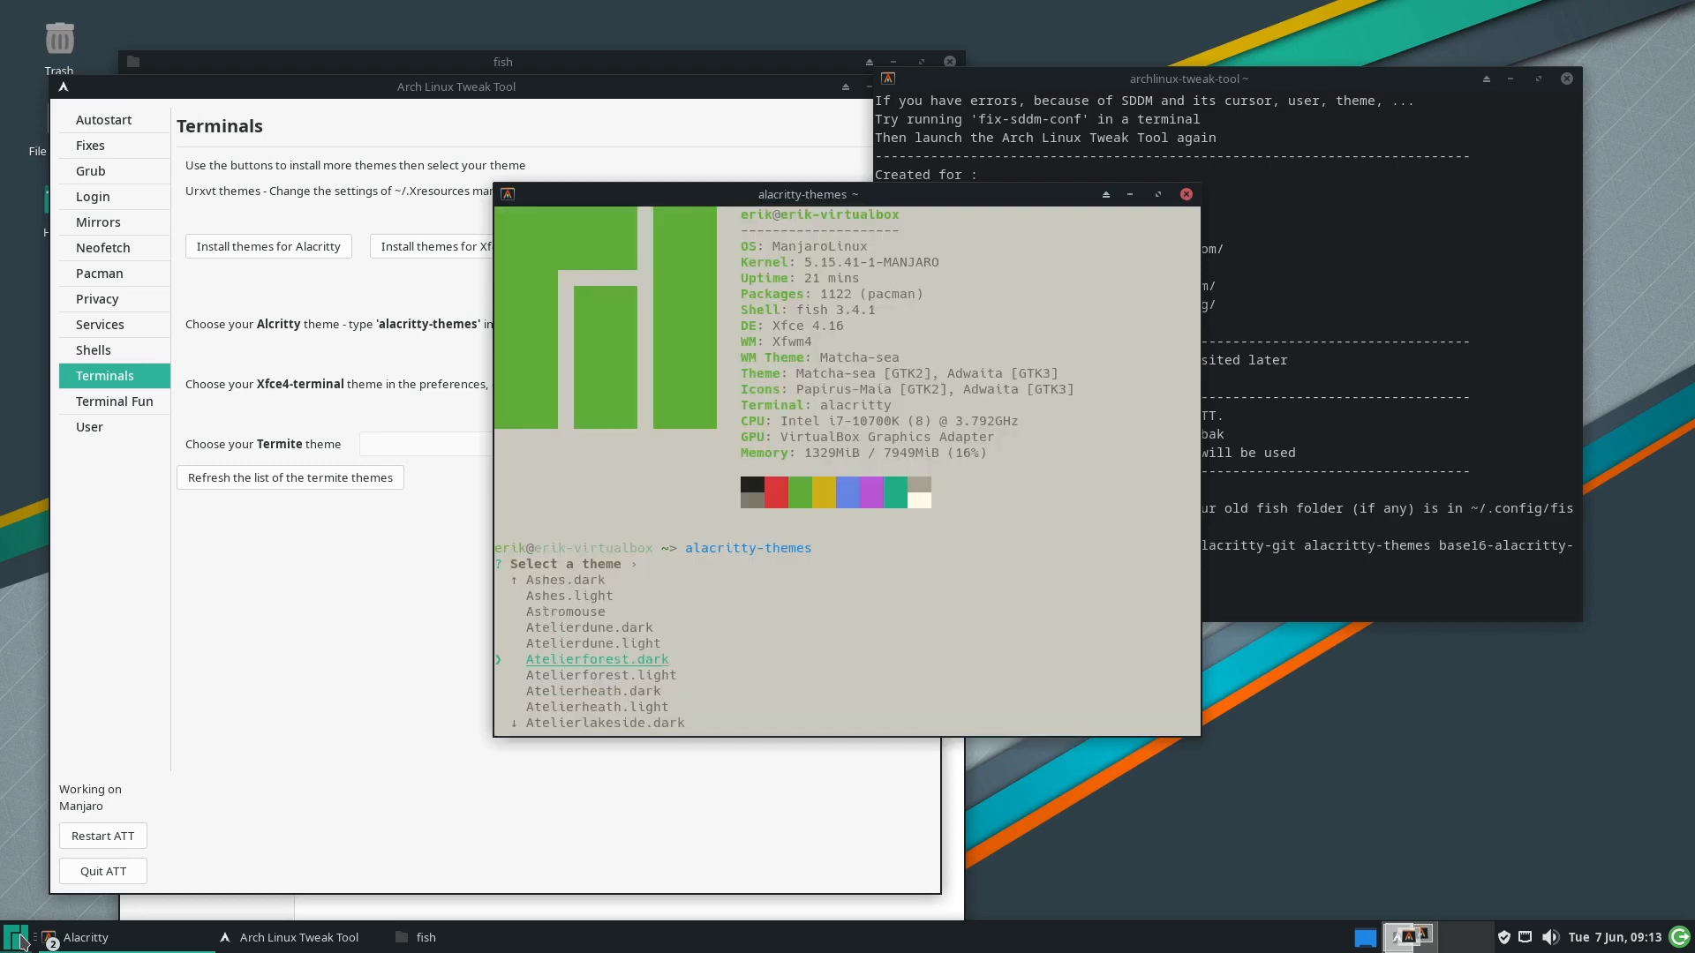
pyautogui.press('Down')
pyautogui.press('Down')
pyautogui.press('Down')
pyautogui.press('Down')
pyautogui.press('Down')
pyautogui.press('Down')
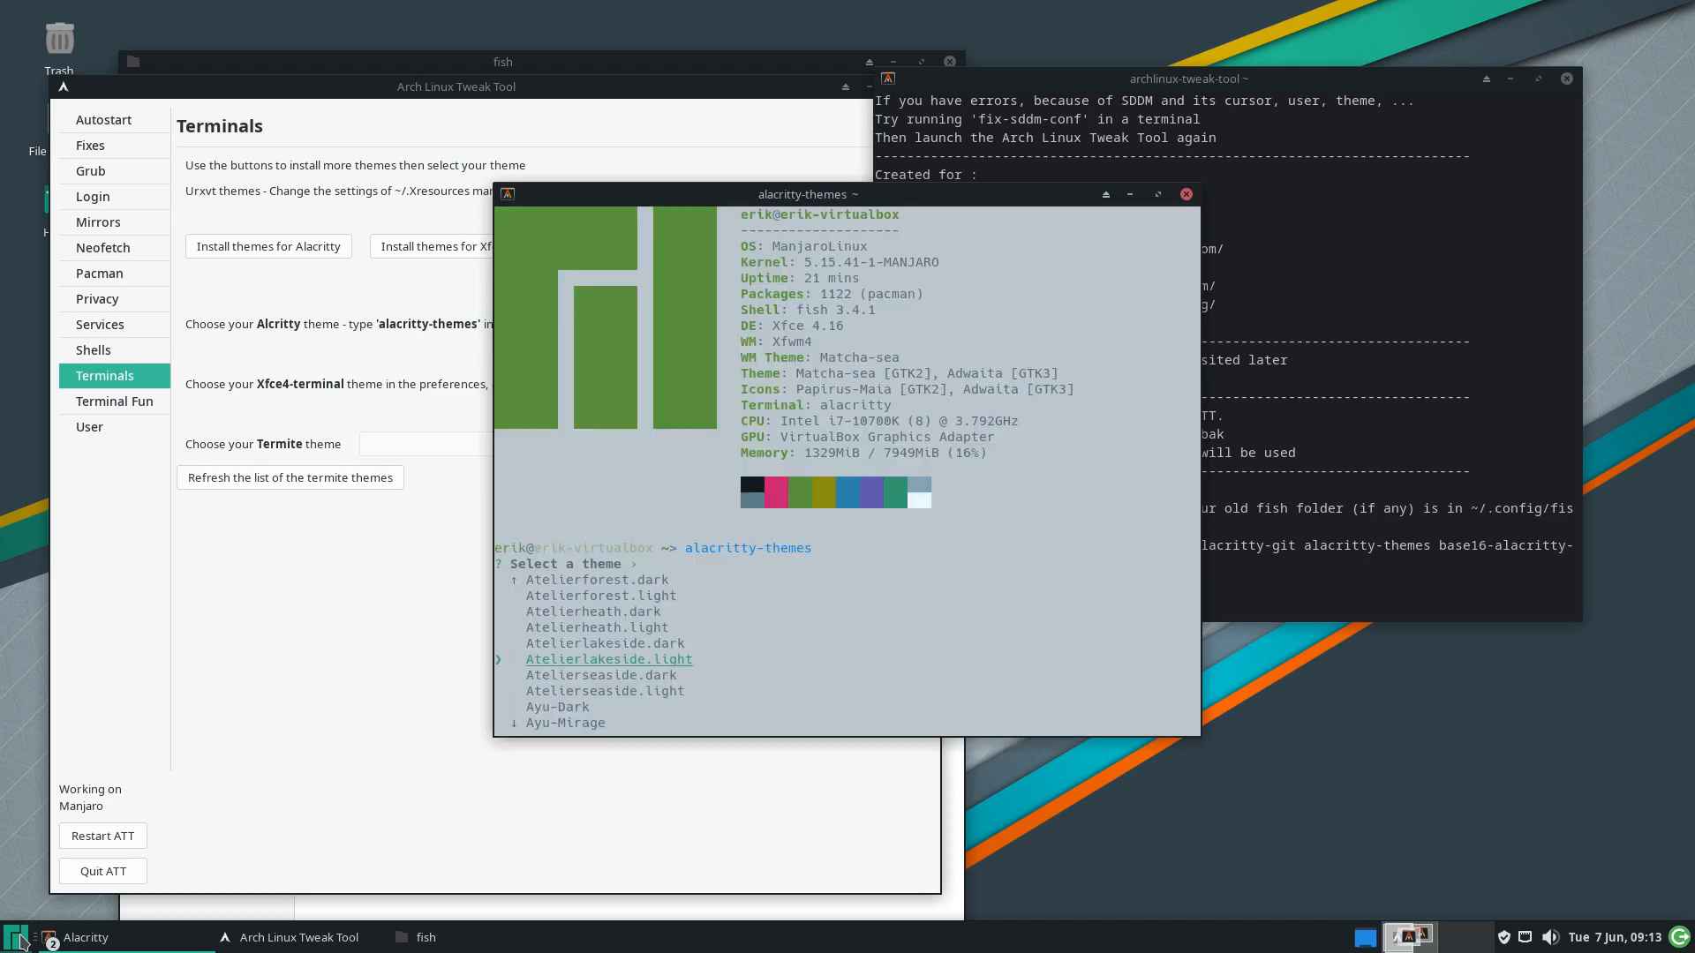
pyautogui.press('Down')
pyautogui.press('Down')
pyautogui.press('Down')
pyautogui.press('Down')
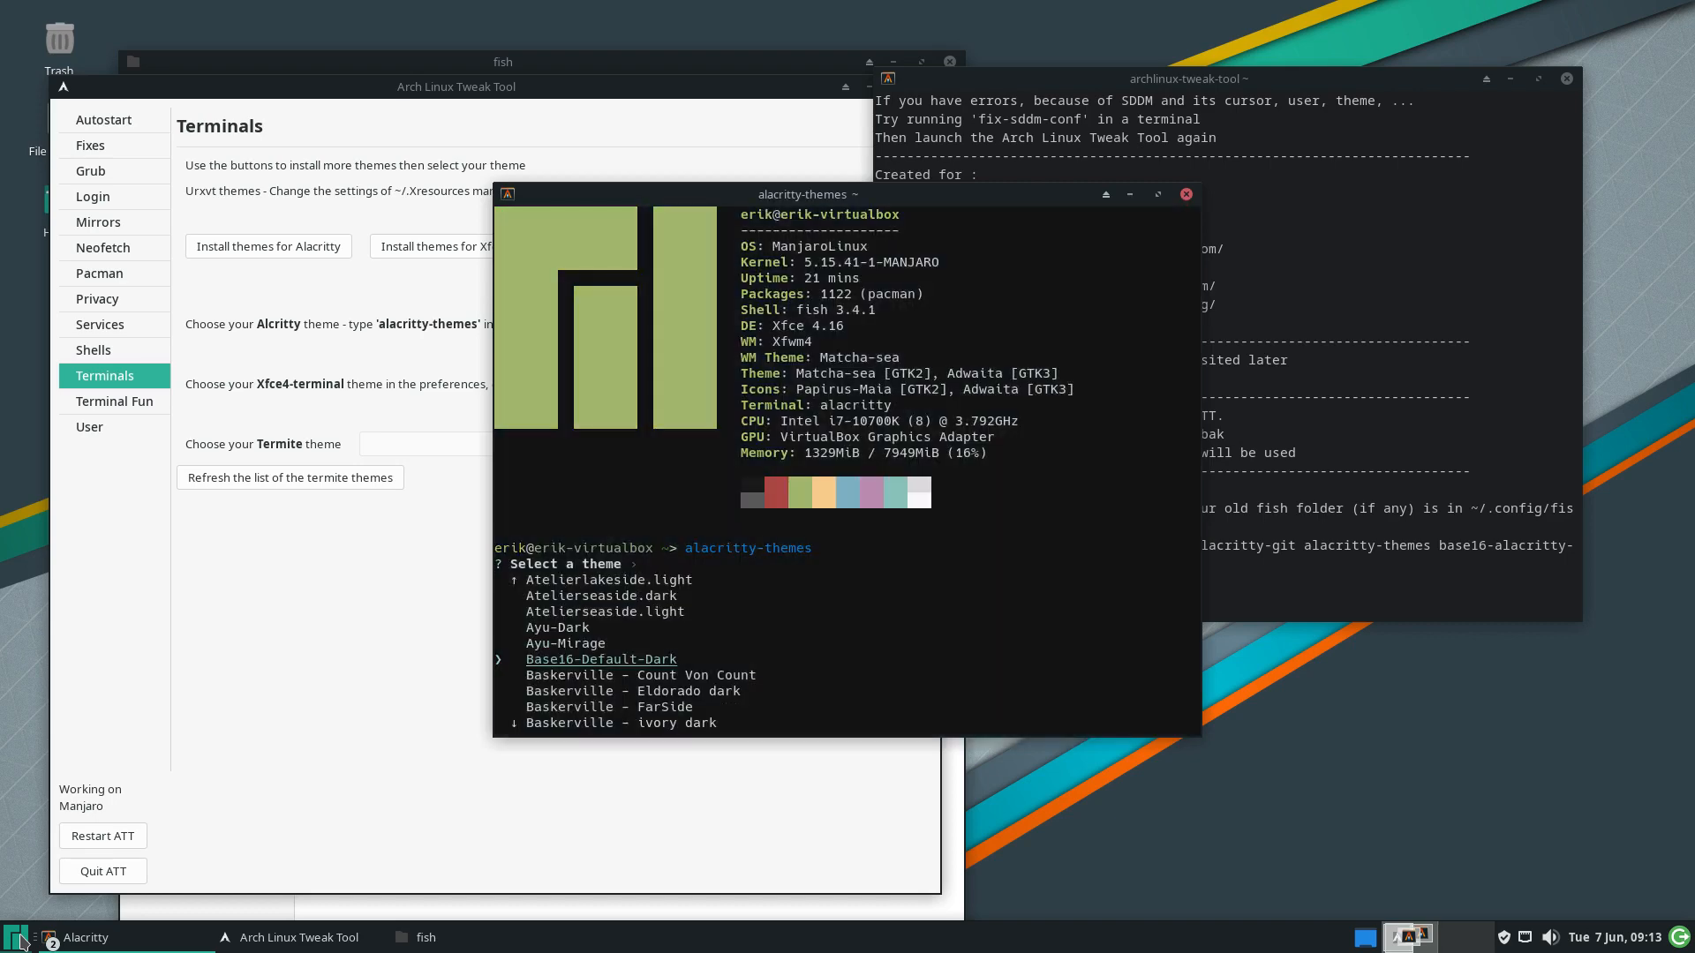
pyautogui.press('Return')
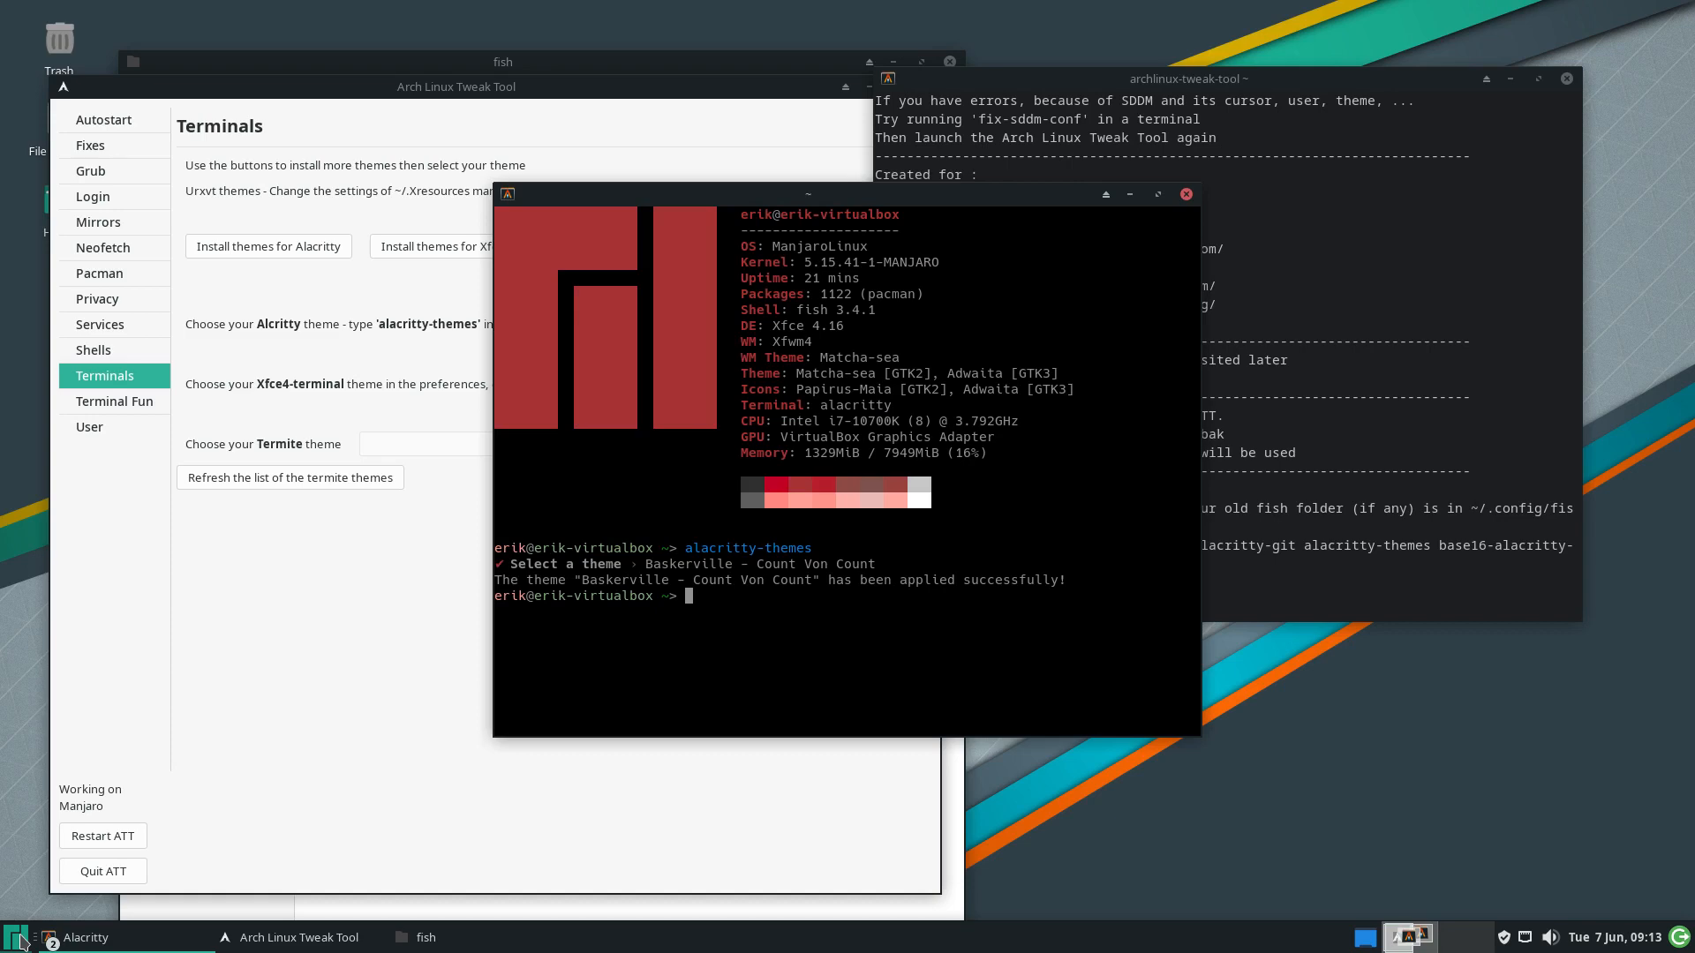
pyautogui.click(1184, 194)
pyautogui.click(506, 247)
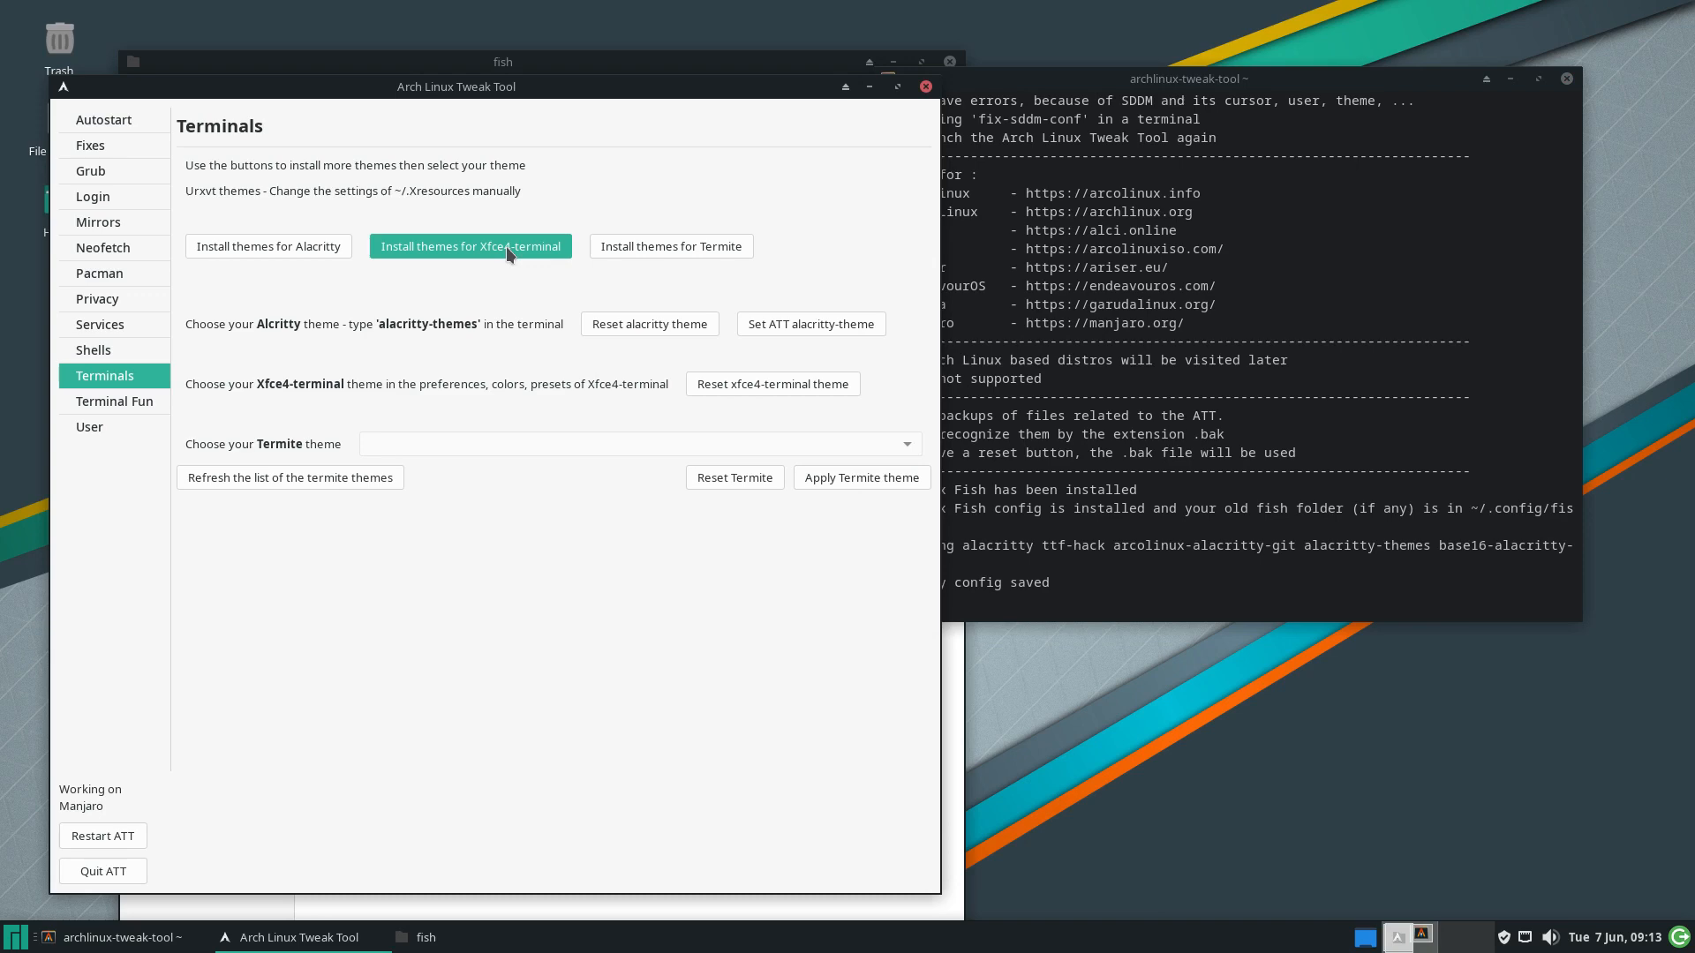
# Launch Xfce Terminal and open the Colors page of its preferences
pyautogui.click(24, 943)
pyautogui.write('xfce')
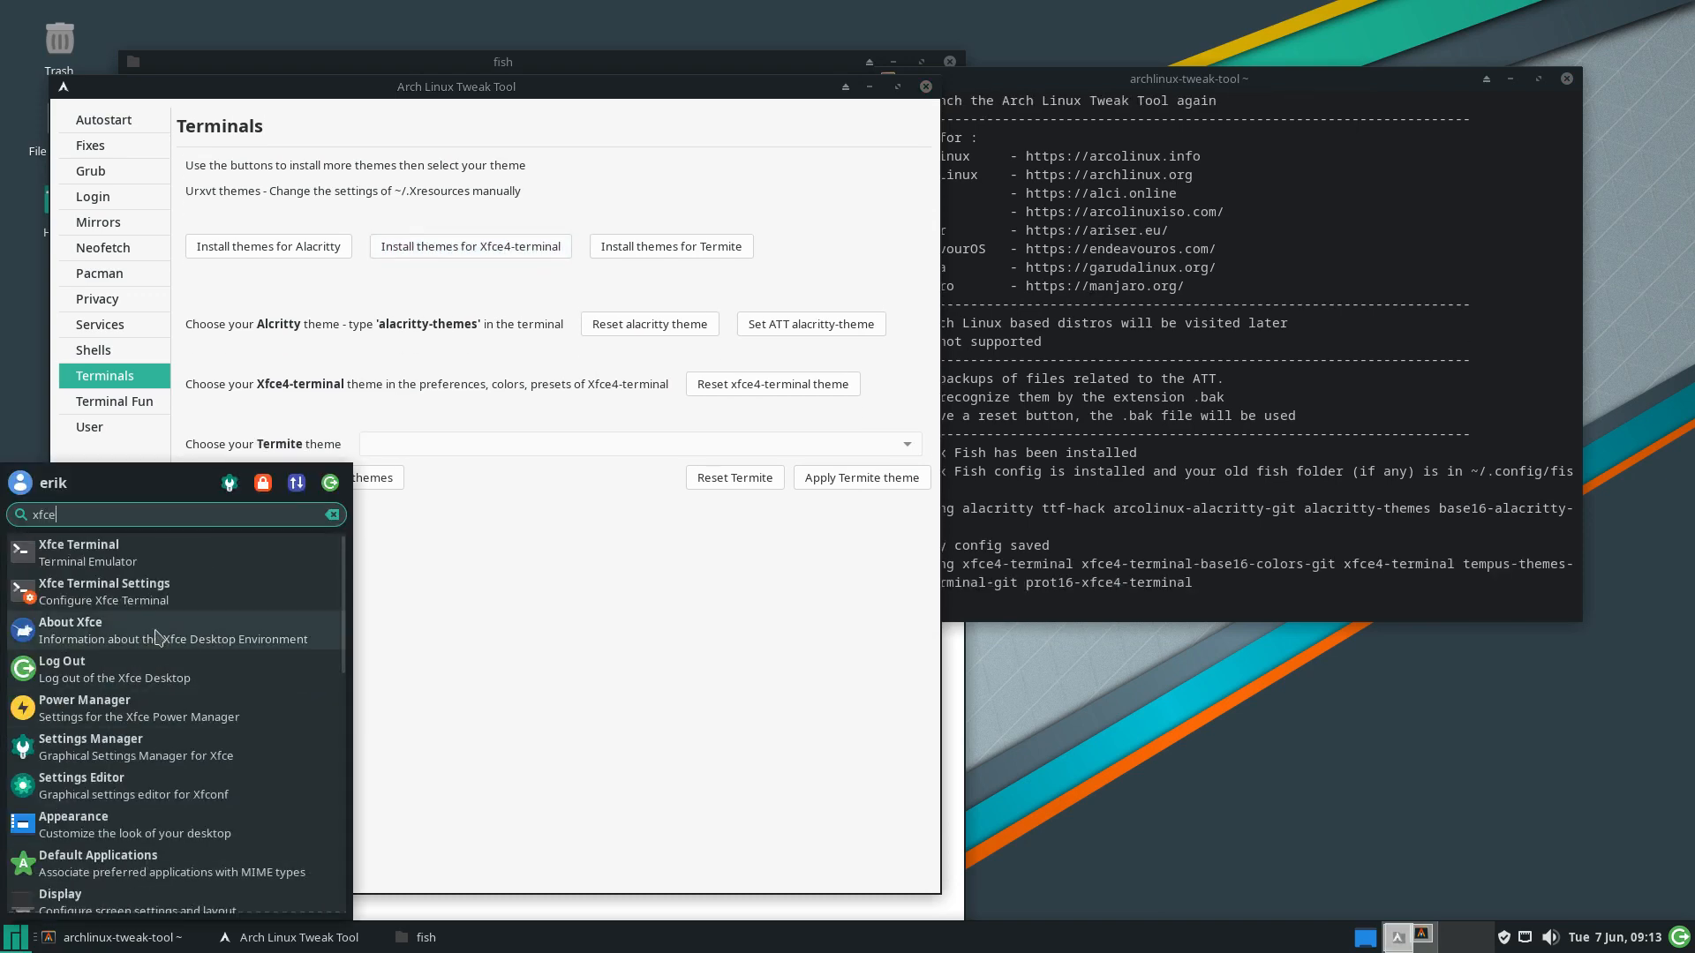
pyautogui.click(79, 551)
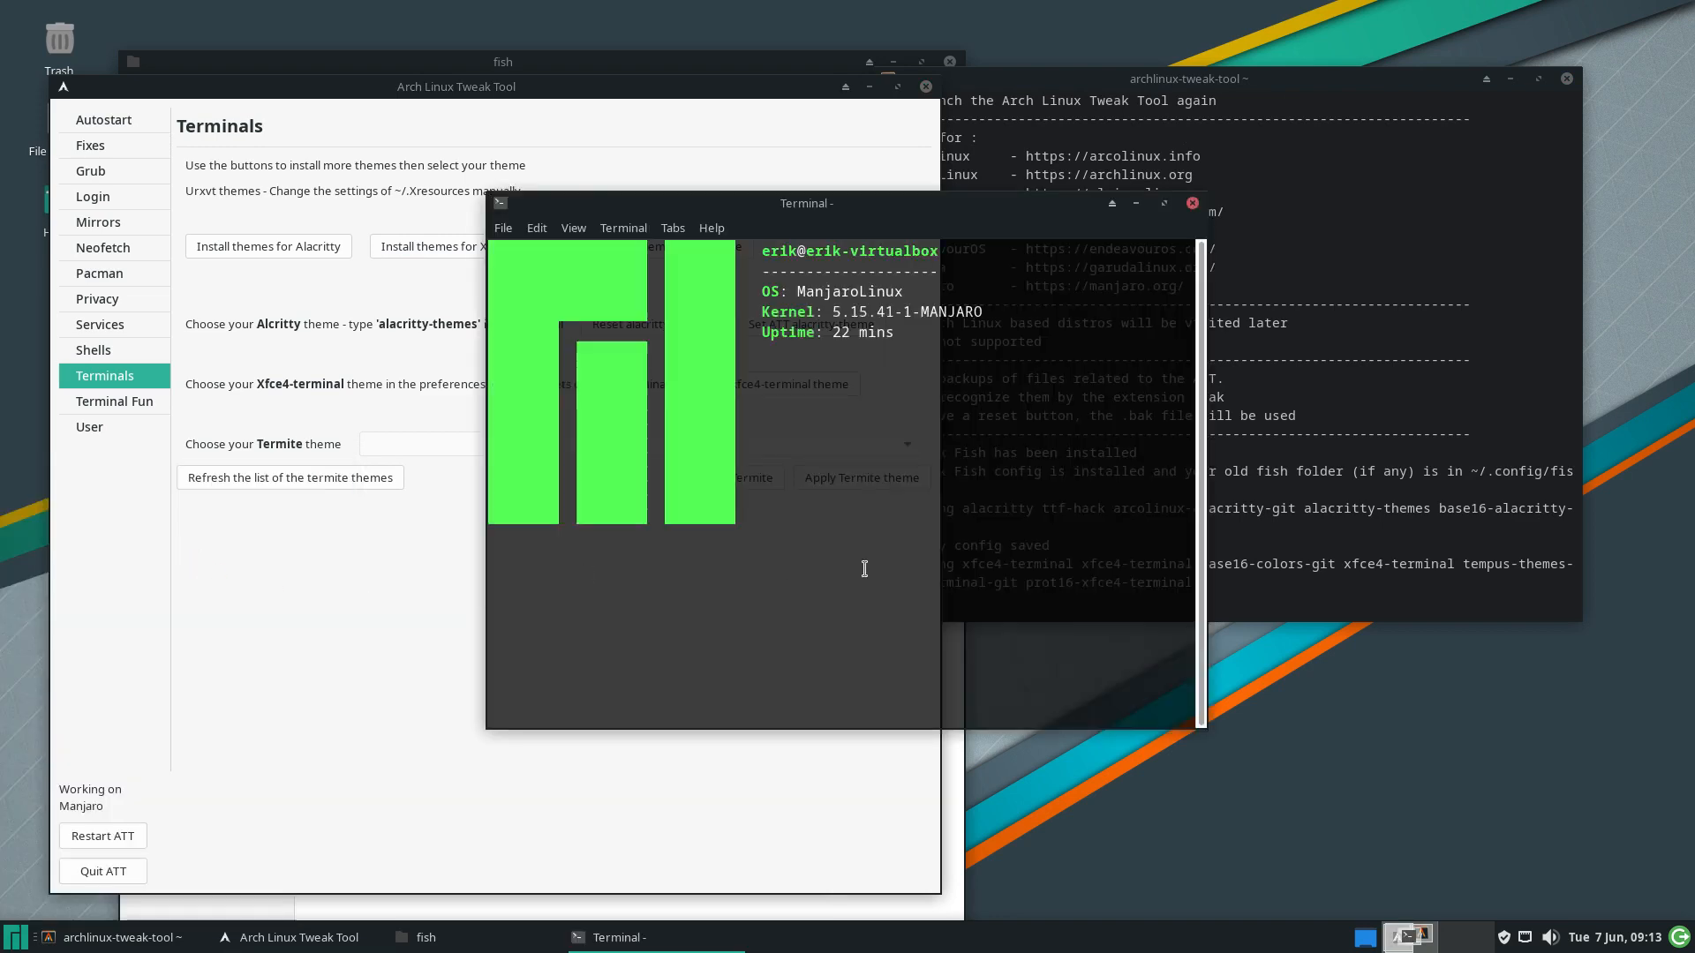
pyautogui.click(584, 228)
pyautogui.moveTo(539, 230)
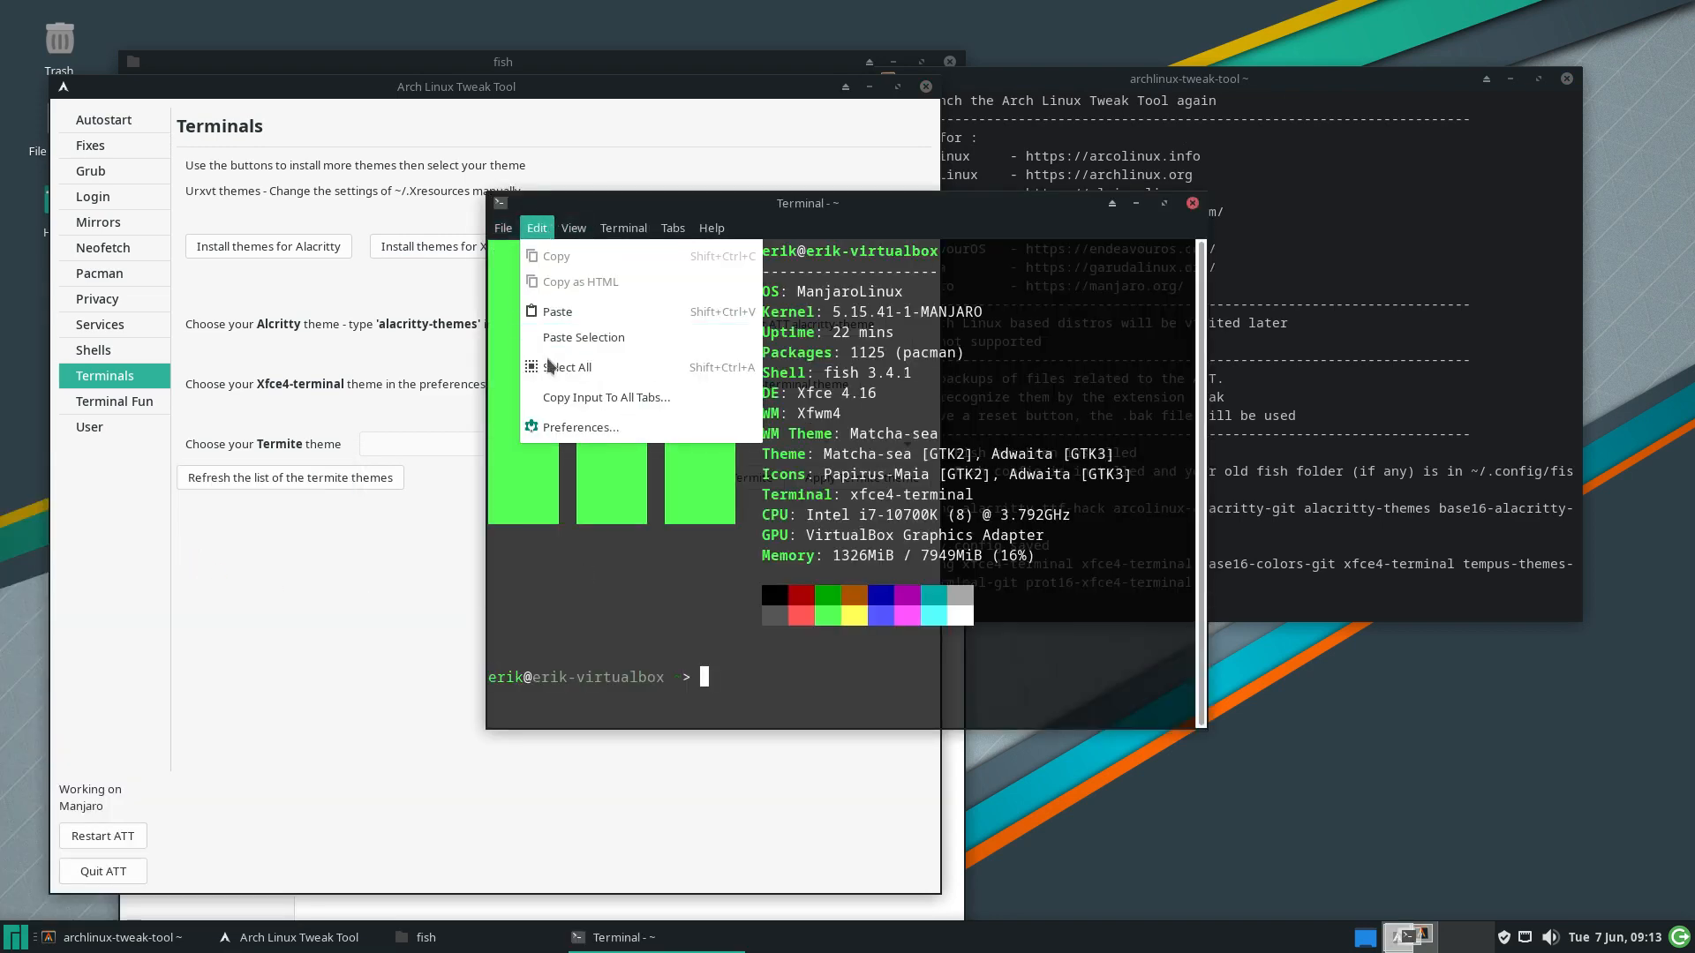
pyautogui.click(574, 427)
pyautogui.click(713, 250)
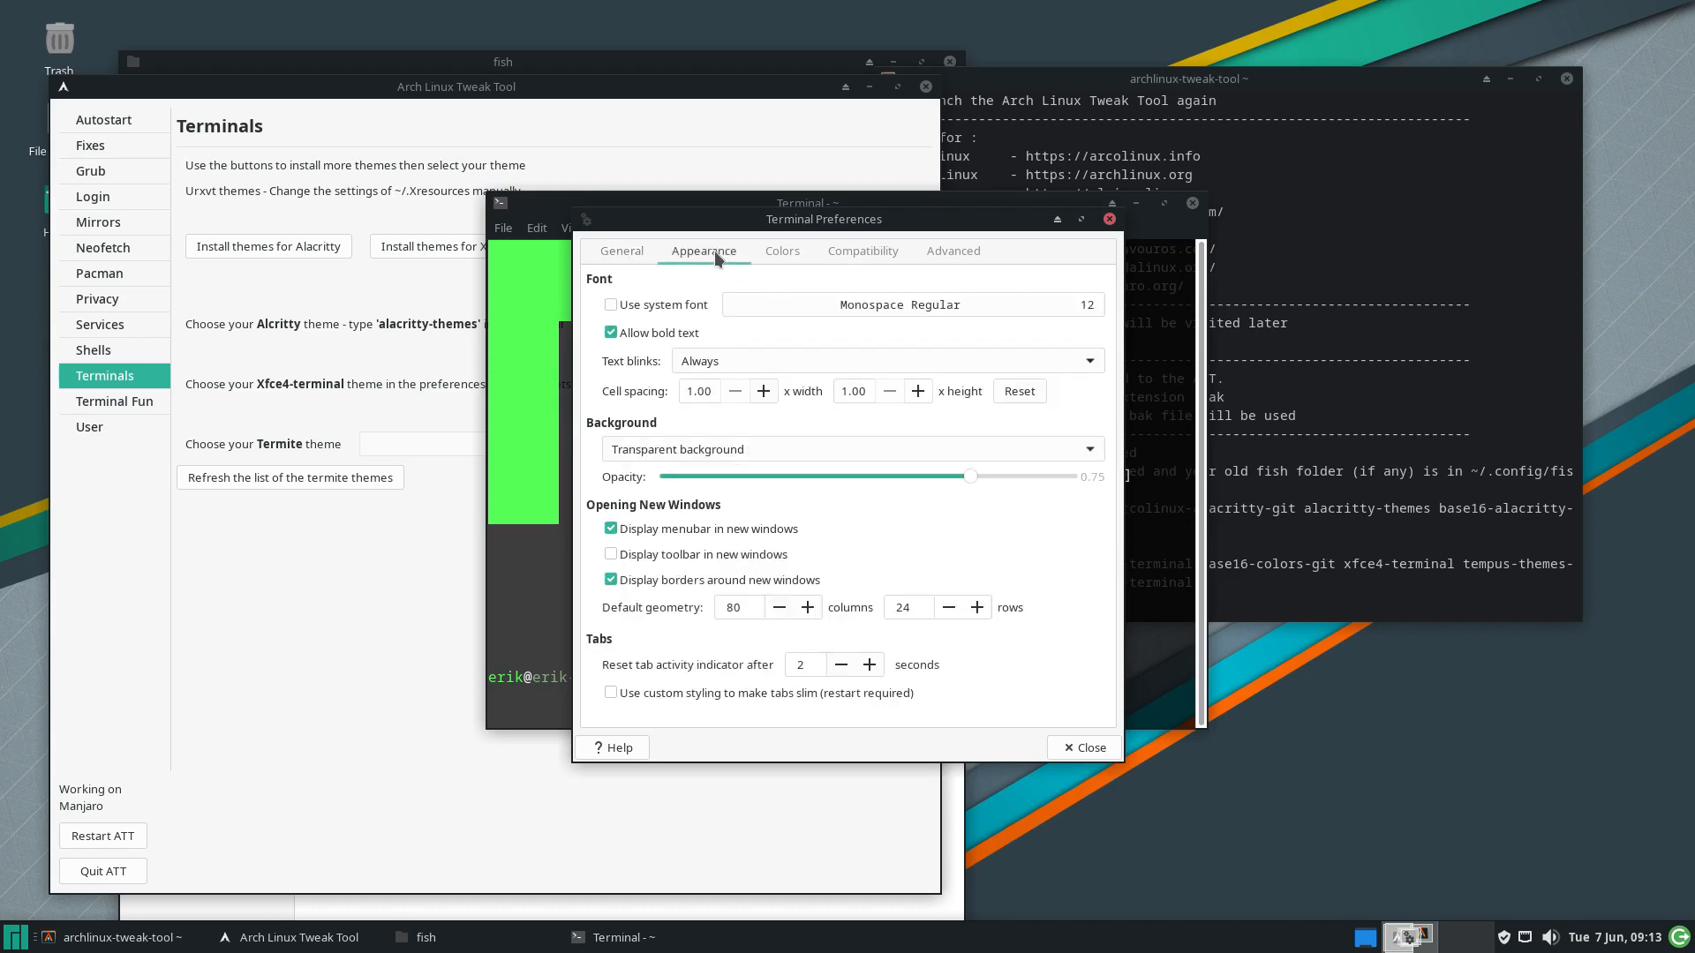
pyautogui.click(780, 252)
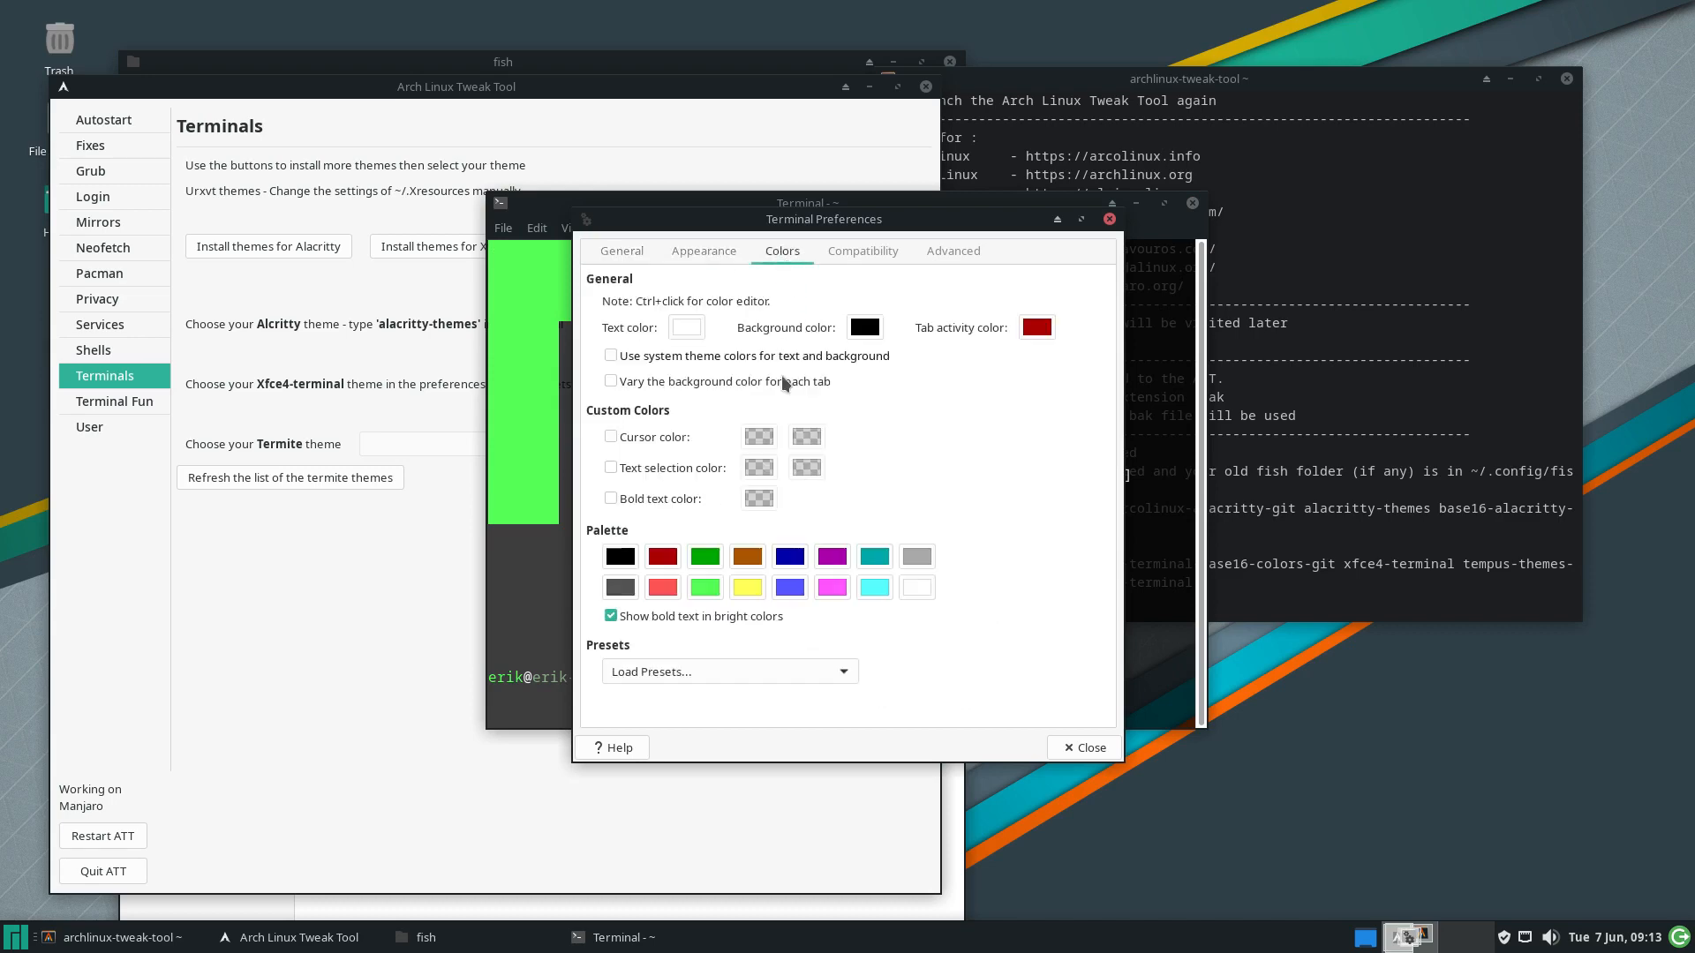
# Browse the Base16 colour presets without applying one, then install the Termite themes in ATT
pyautogui.click(751, 674)
pyautogui.scroll(-10, 790, 777)
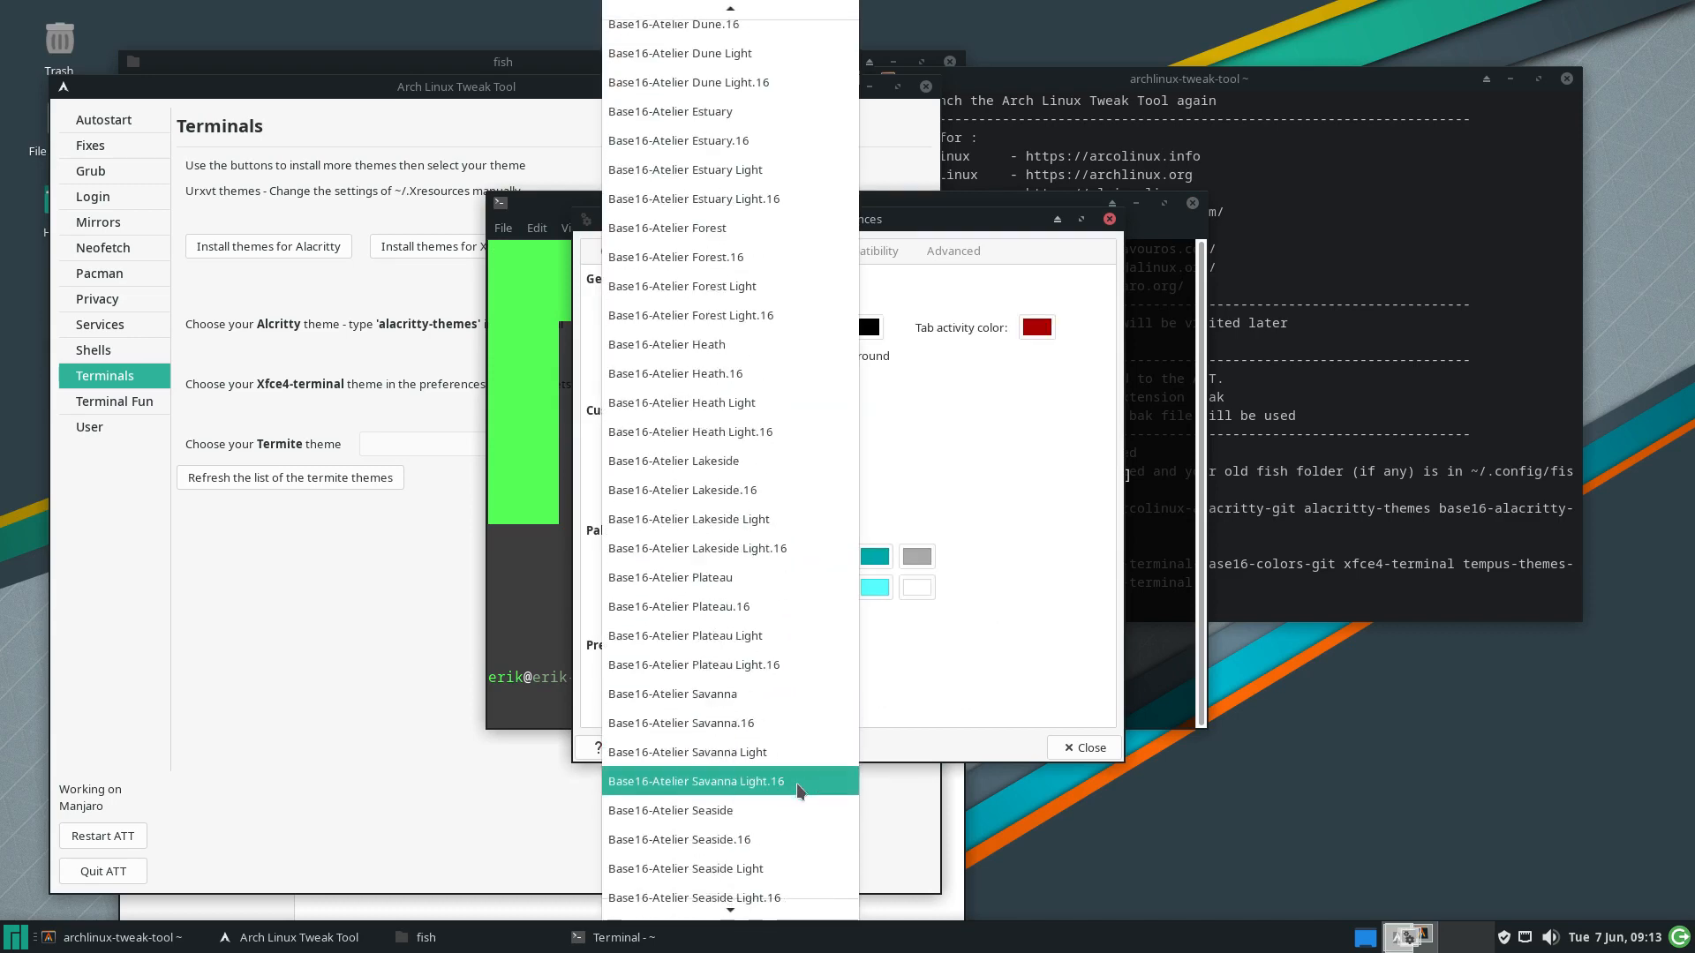
pyautogui.scroll(-20, 799, 790)
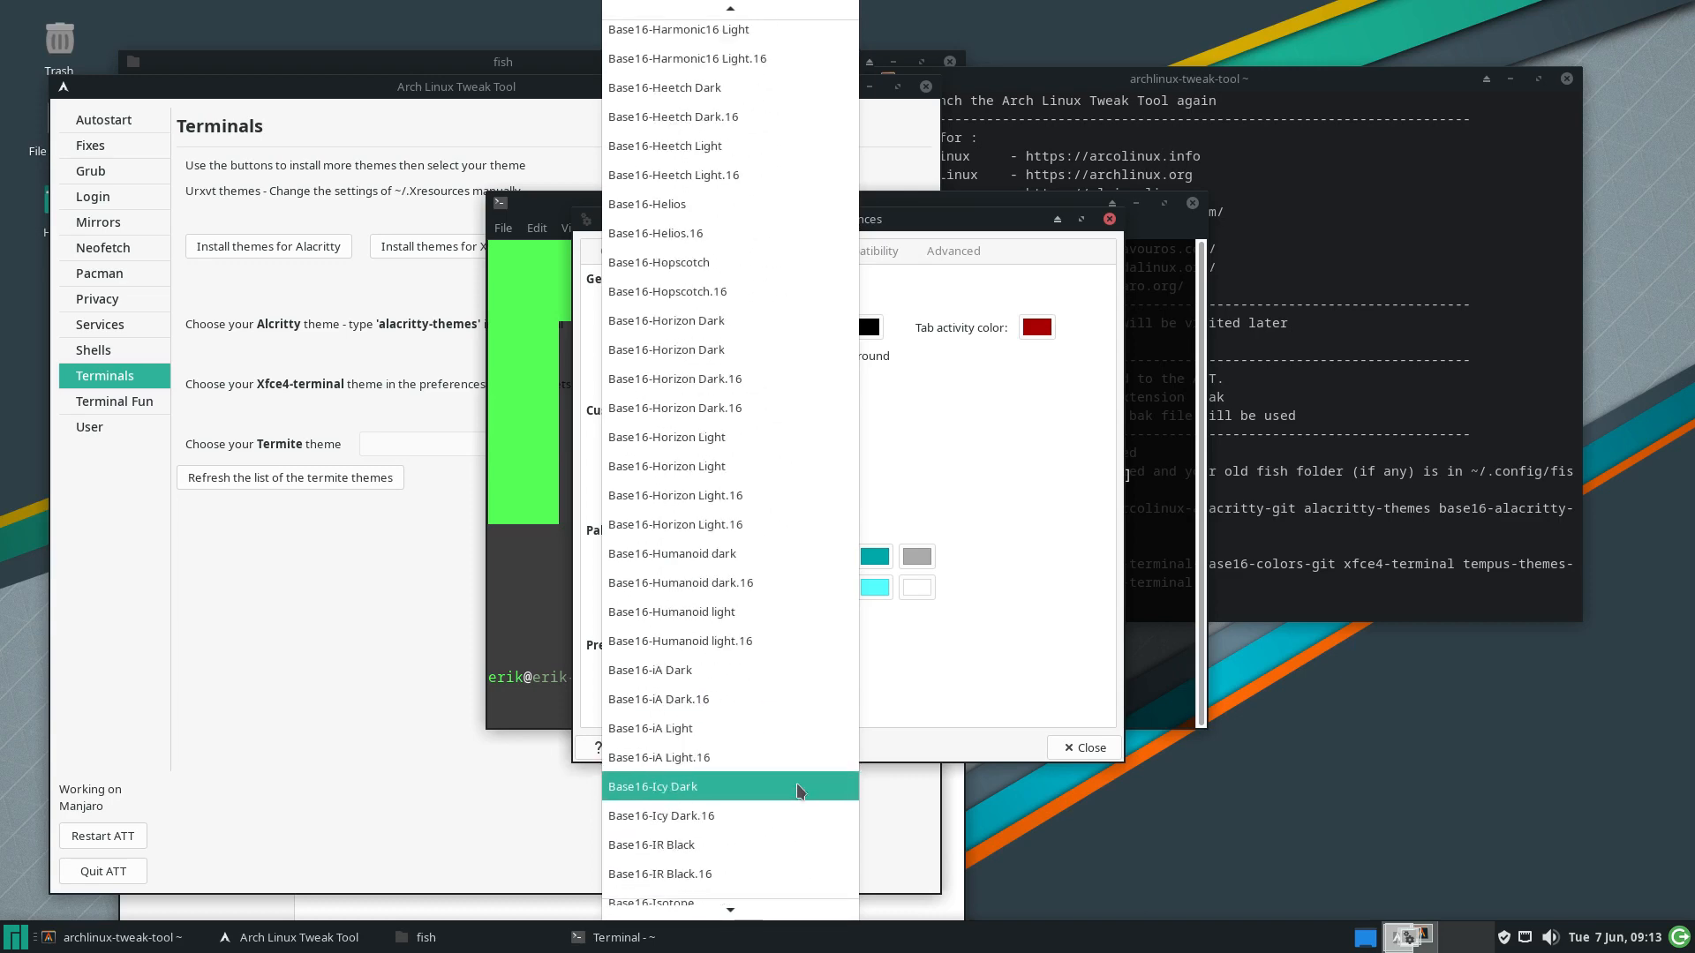
pyautogui.scroll(-5, 799, 790)
pyautogui.click(1078, 388)
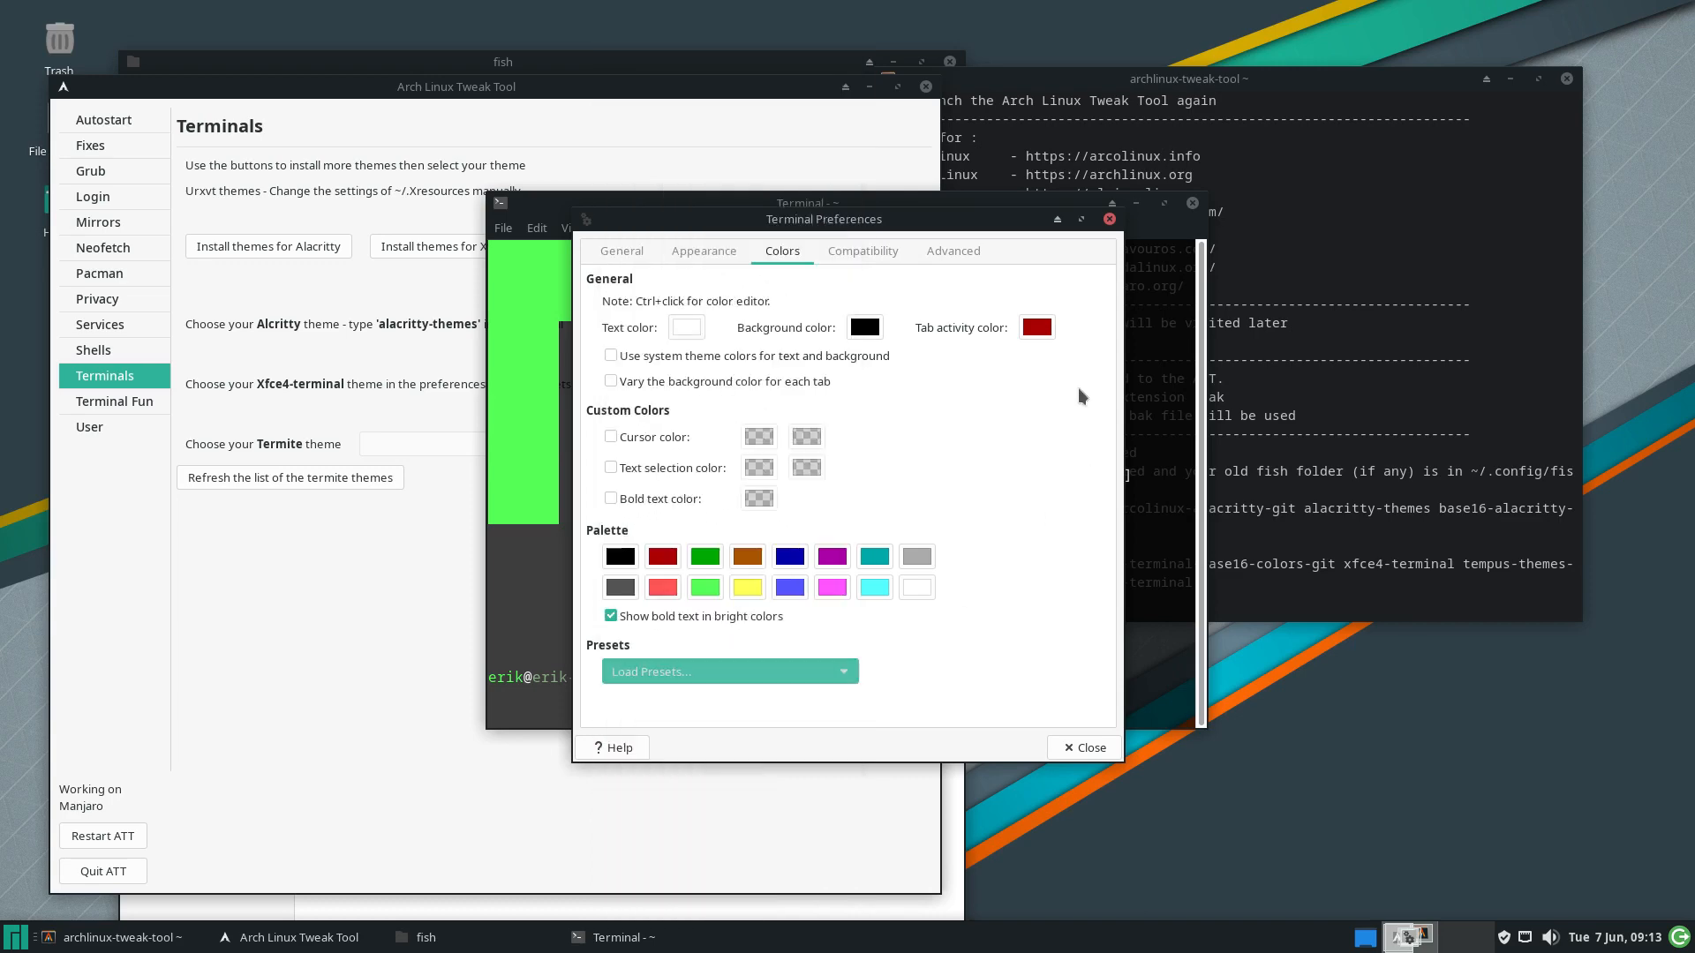
pyautogui.click(1112, 217)
pyautogui.click(610, 174)
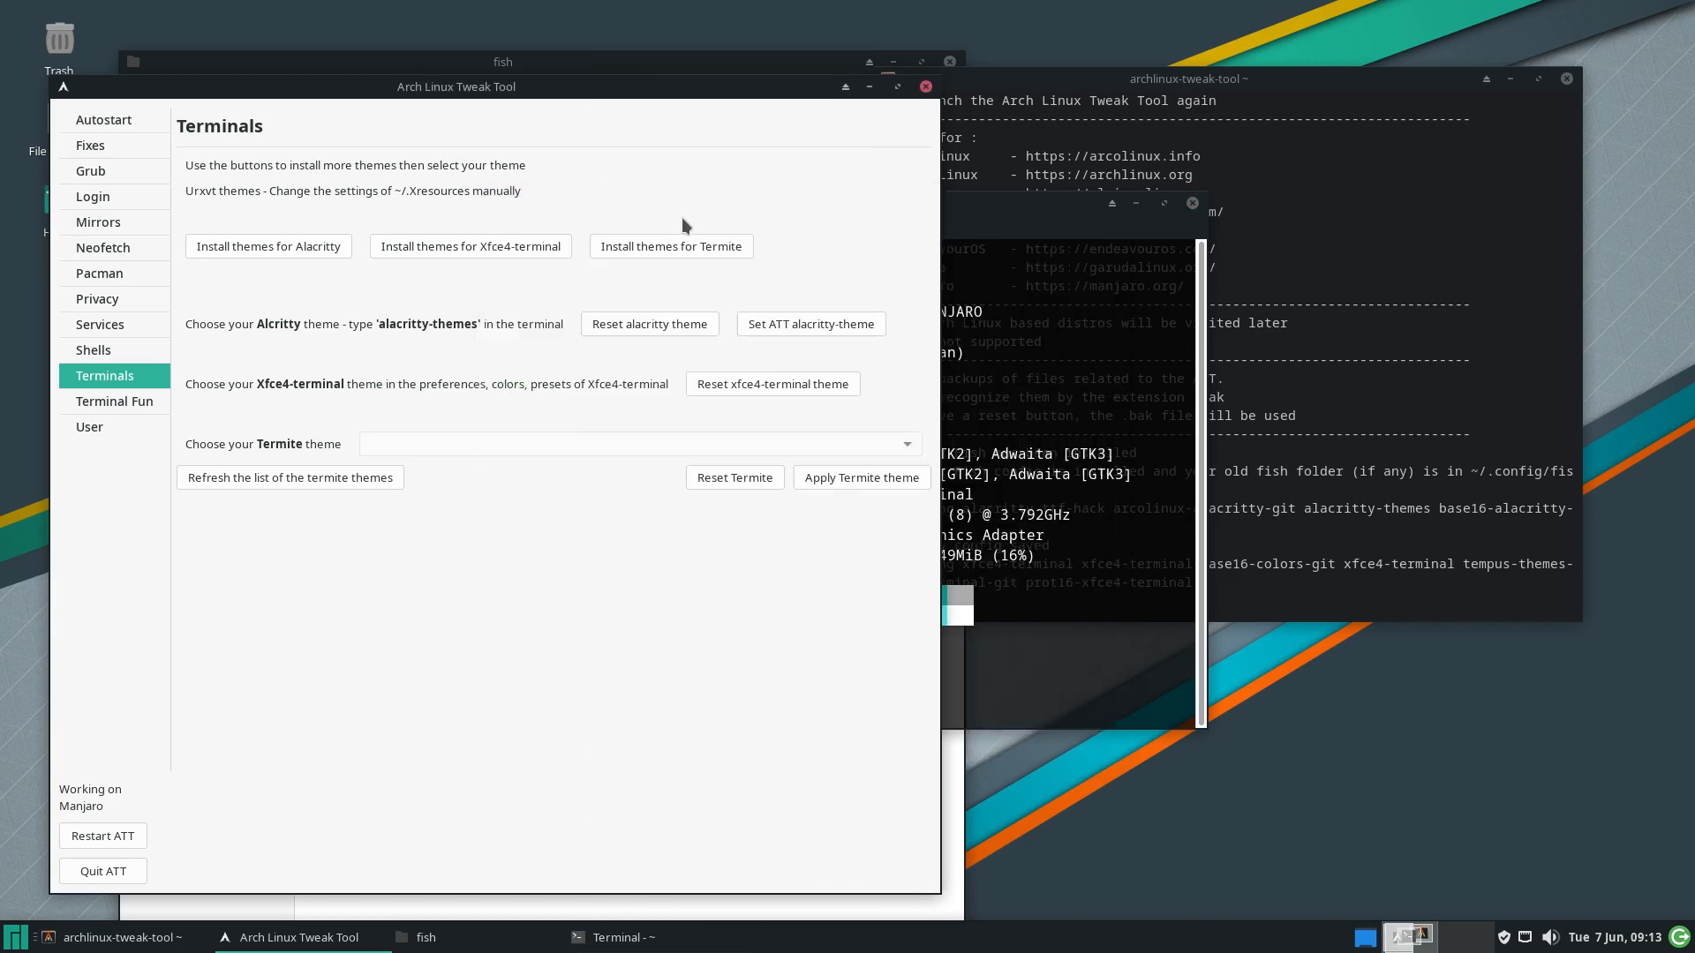
pyautogui.click(690, 247)
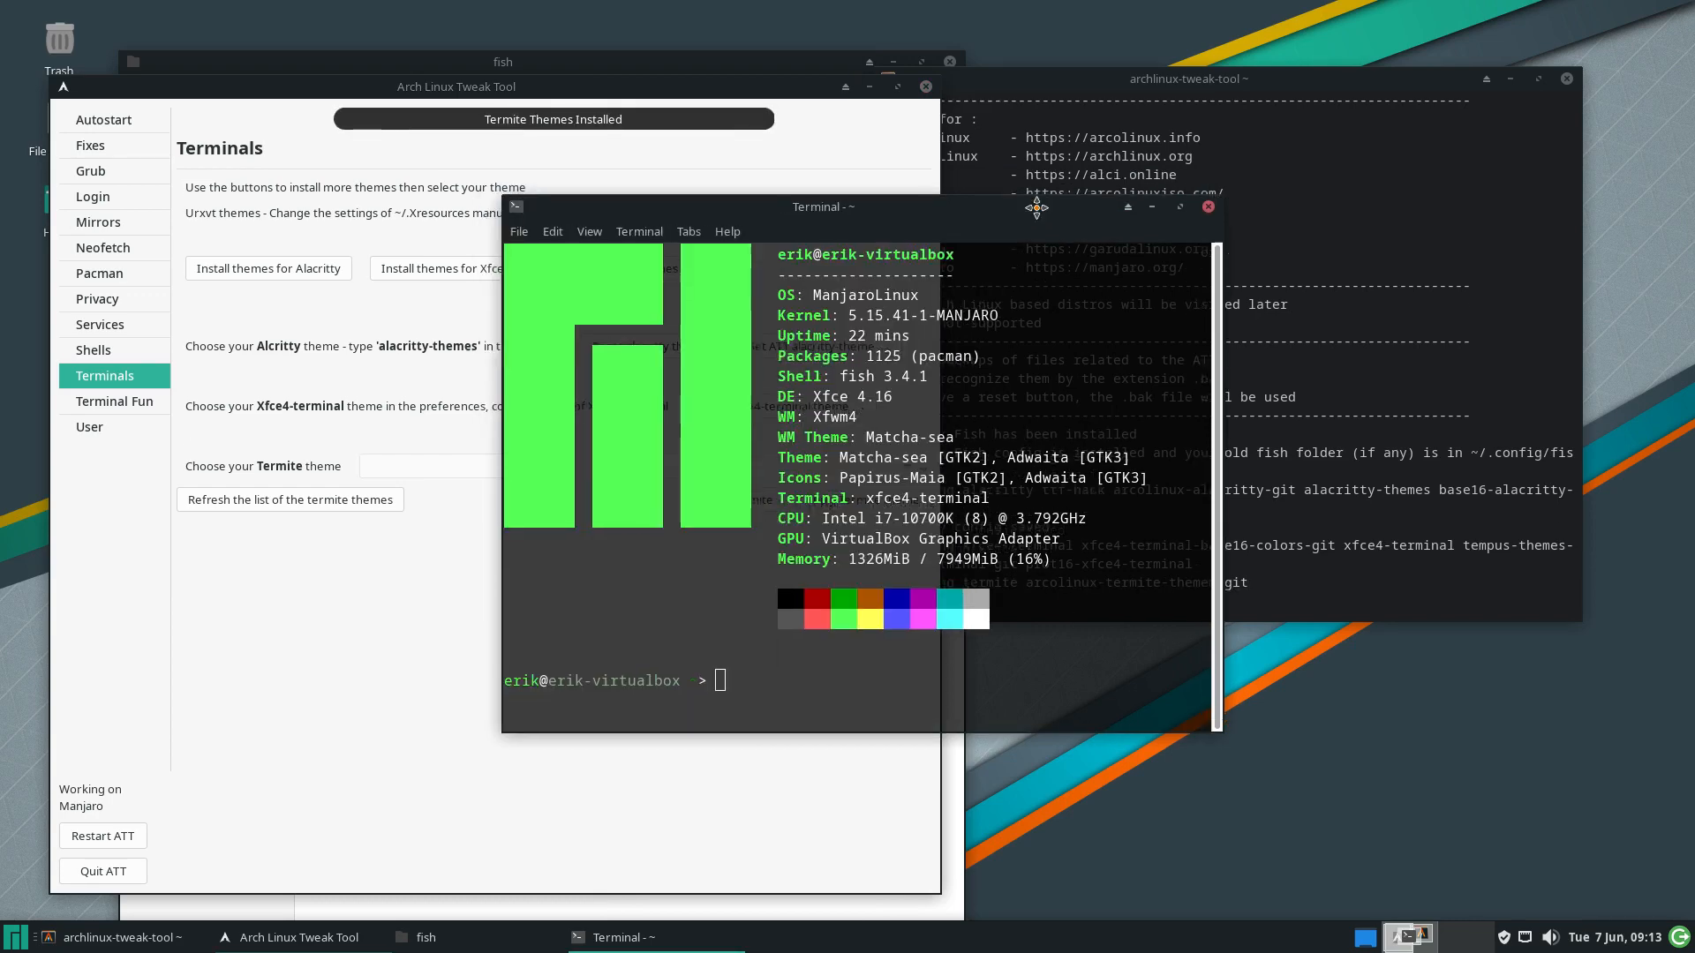
# Move Xfce Terminal aside and launch Termite from the Whisker menu search
pyautogui.moveTo(997, 201); pyautogui.dragTo(1275, 303)
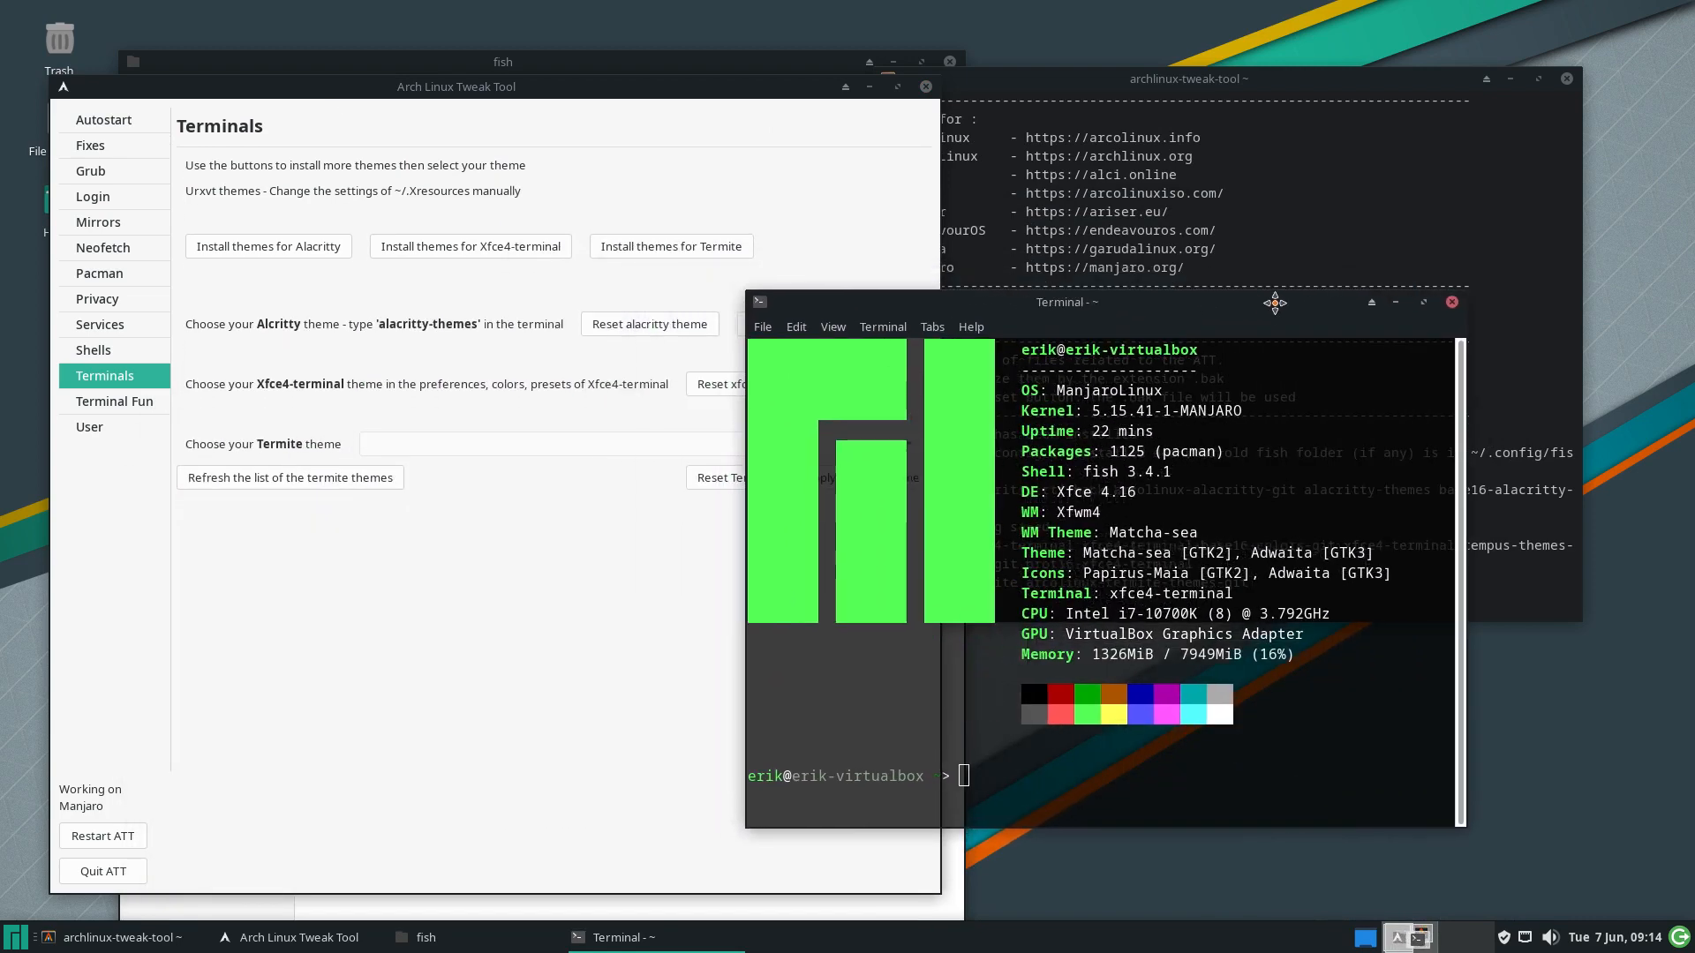
pyautogui.click(14, 936)
pyautogui.write('ter')
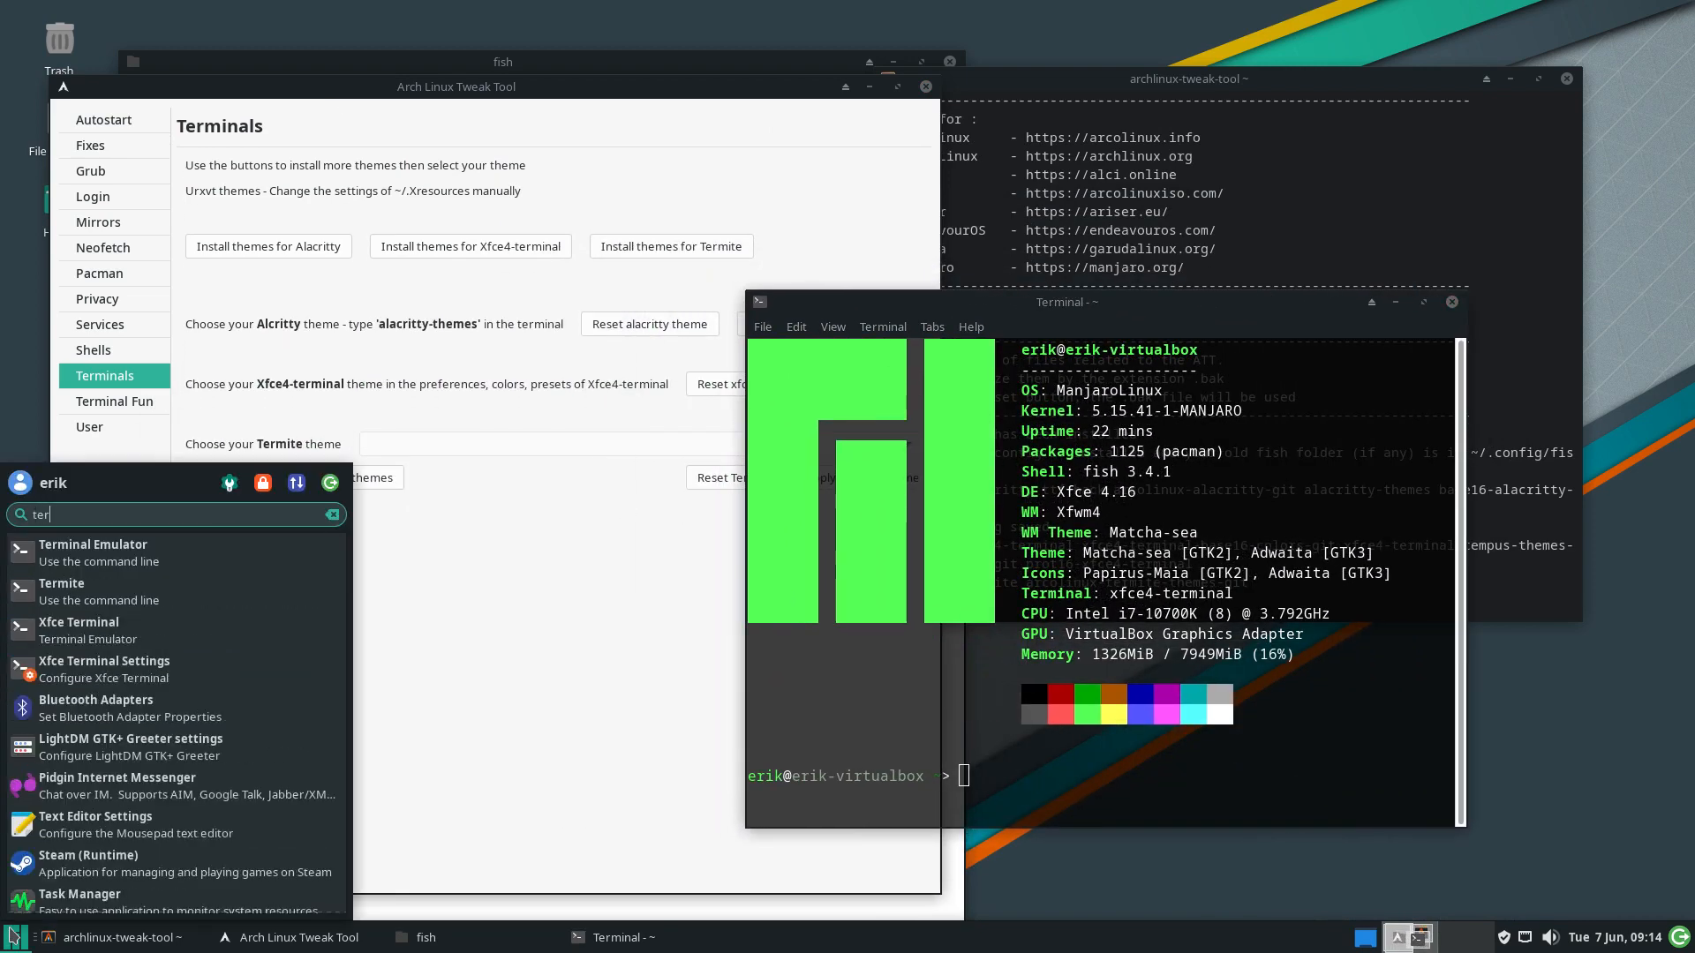
pyautogui.press('Down')
pyautogui.press('Down')
pyautogui.press('Up')
pyautogui.press('Return')
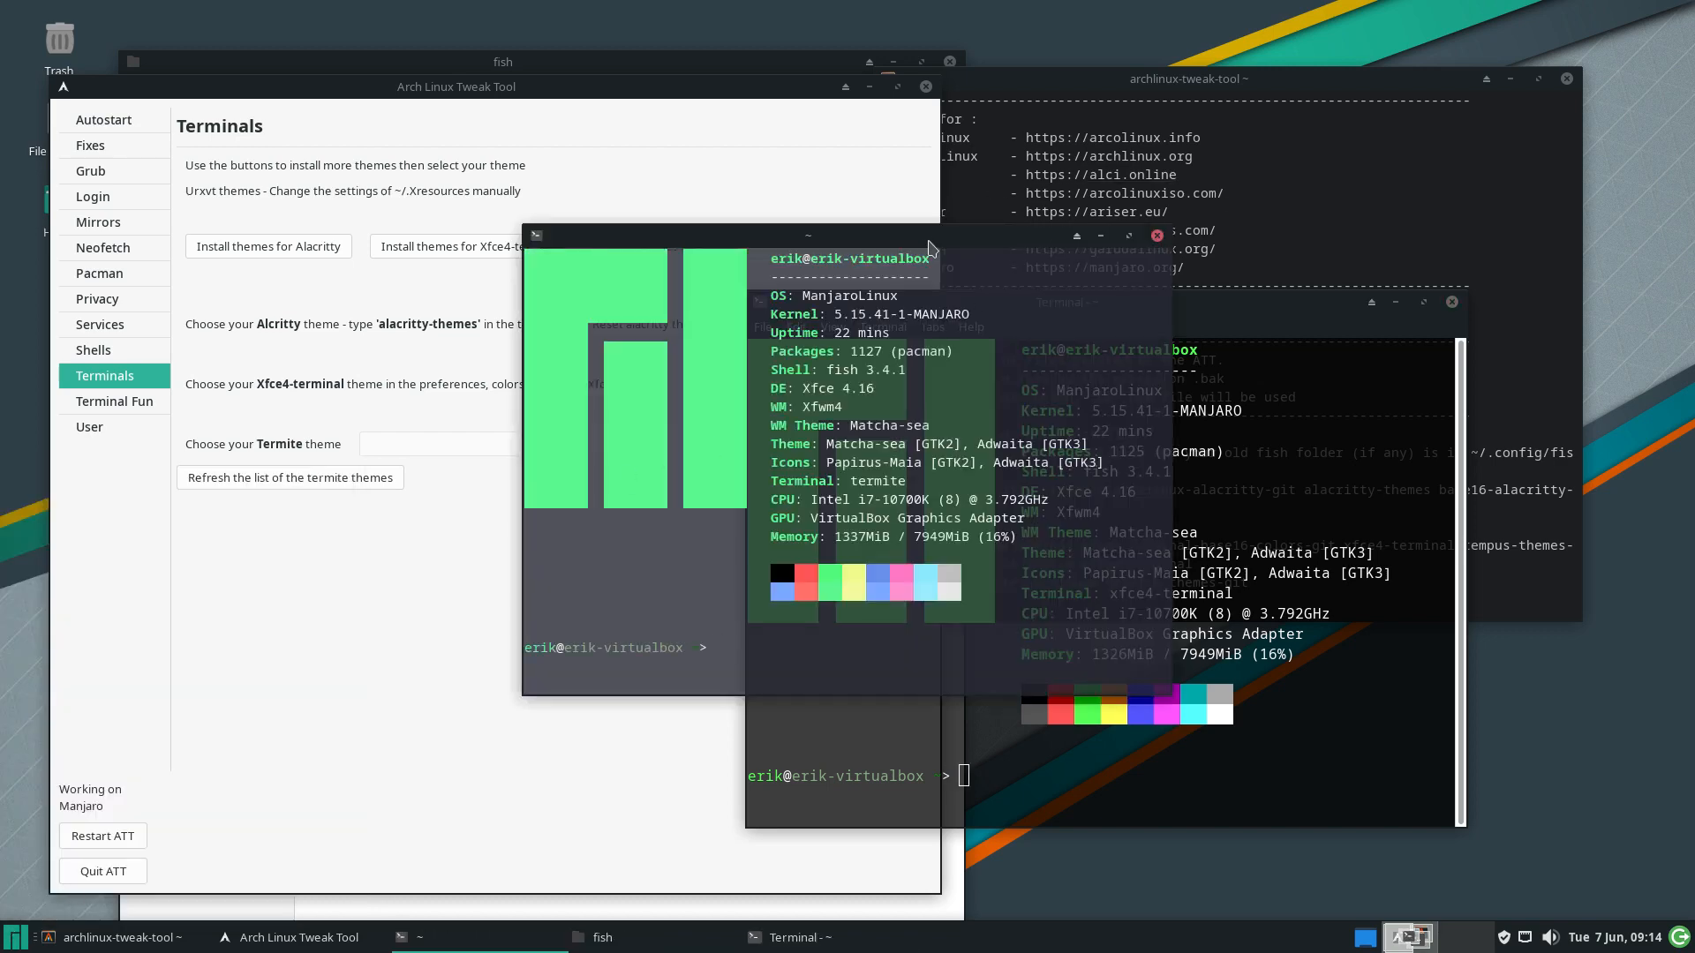
# Reposition the Termite window, then close both Termite and Xfce Terminal
pyautogui.moveTo(929, 239); pyautogui.dragTo(1319, 237)
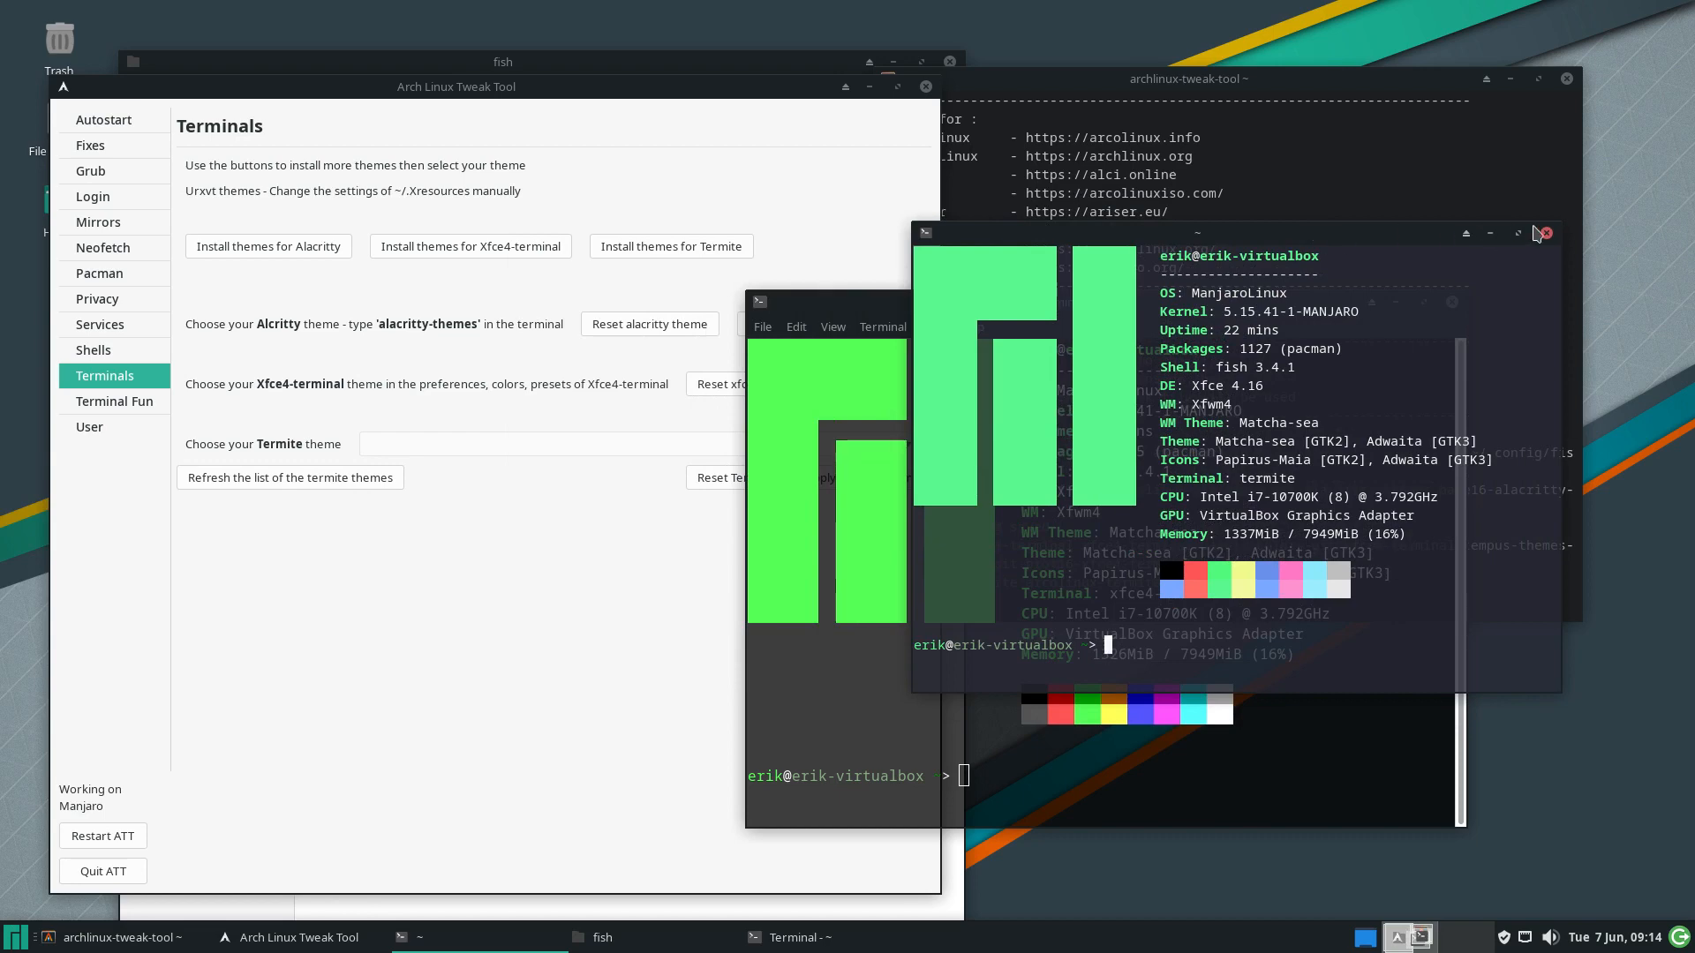
pyautogui.click(1545, 233)
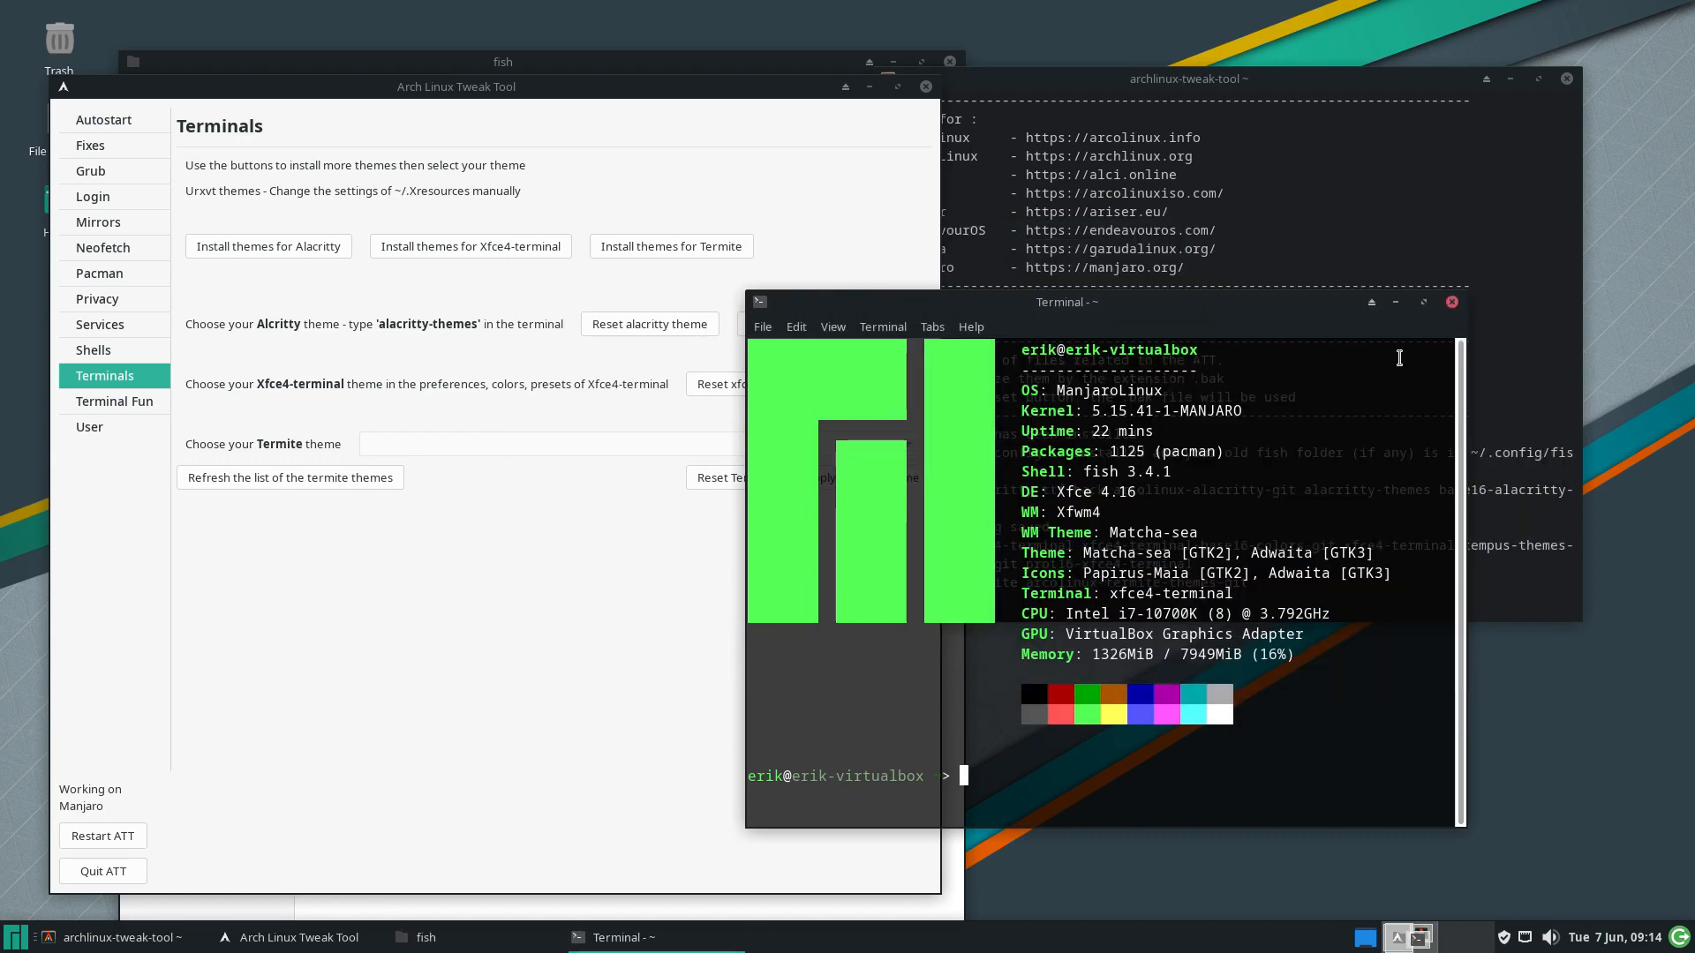
pyautogui.click(1451, 302)
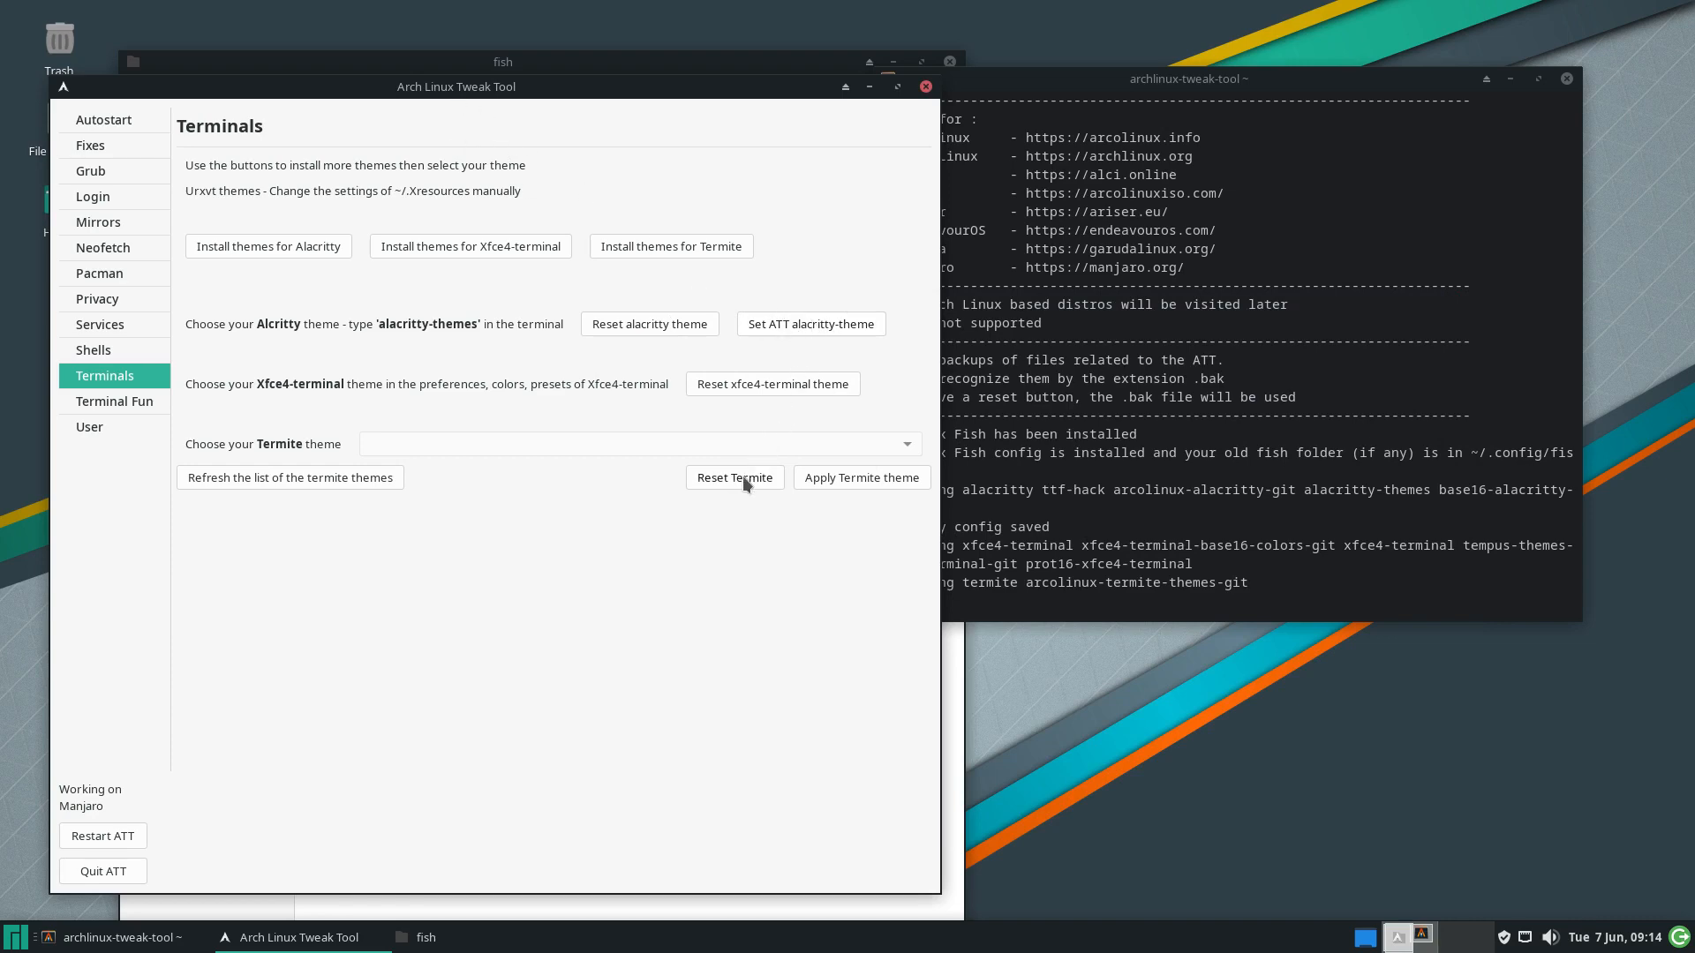
# Restart the Tweak Tool, open Terminals, and try arcolinux-codeschool as the Termite theme
pyautogui.click(90, 837)
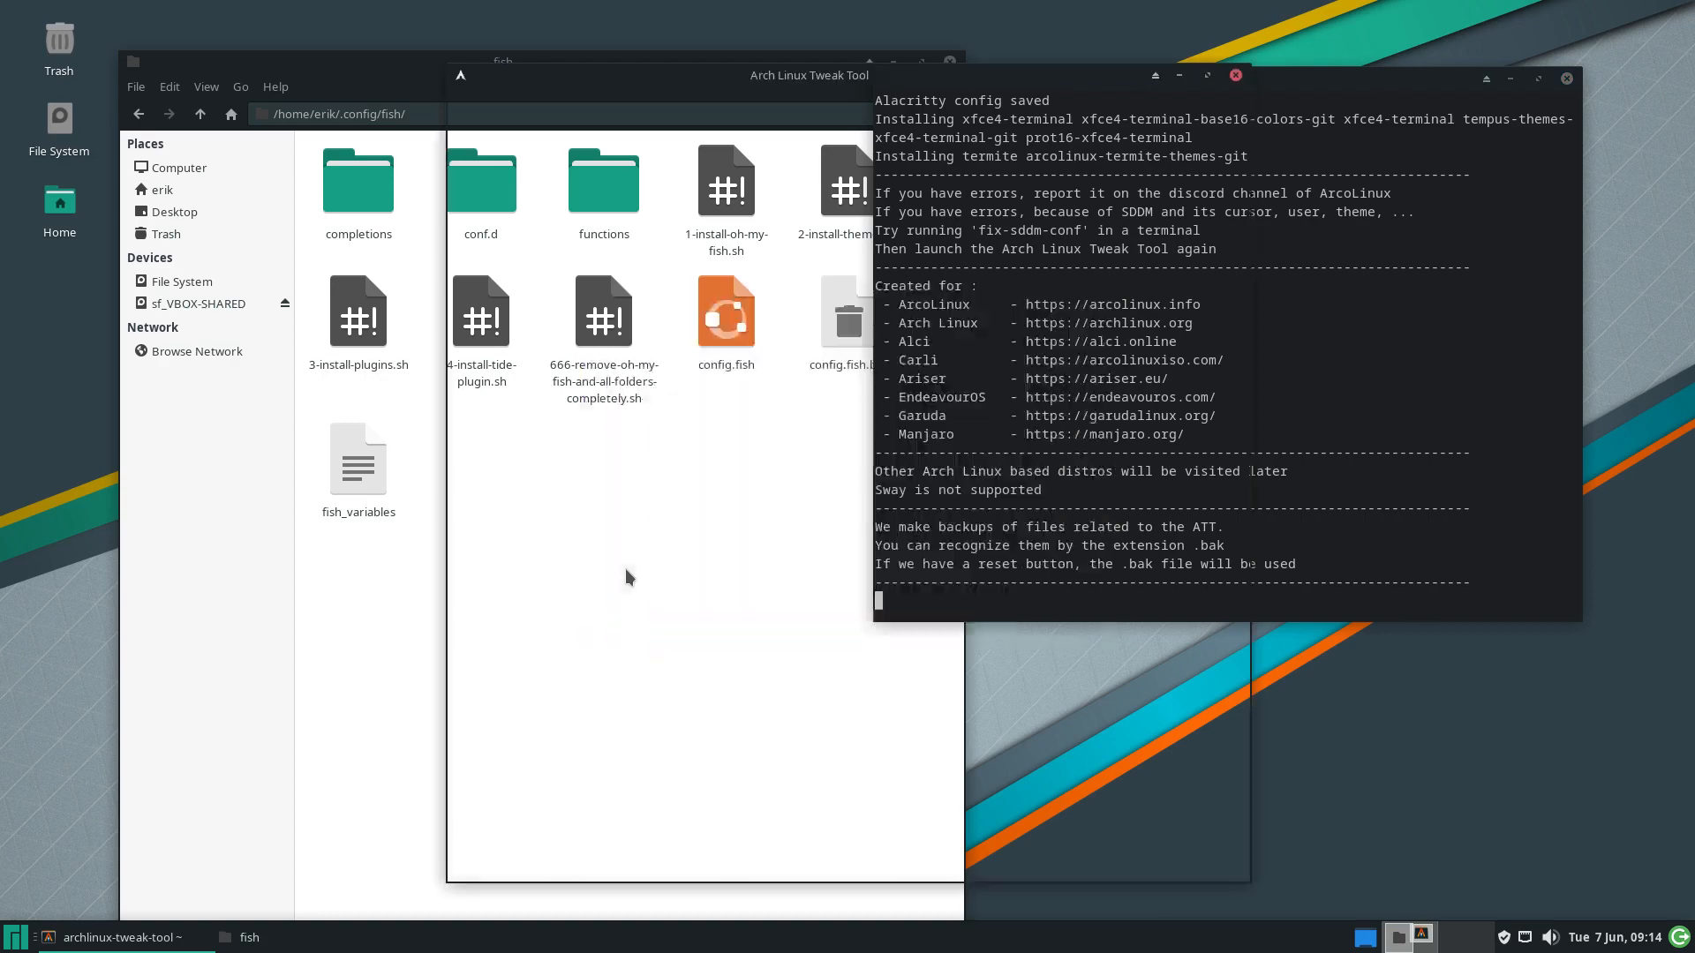
pyautogui.click(526, 366)
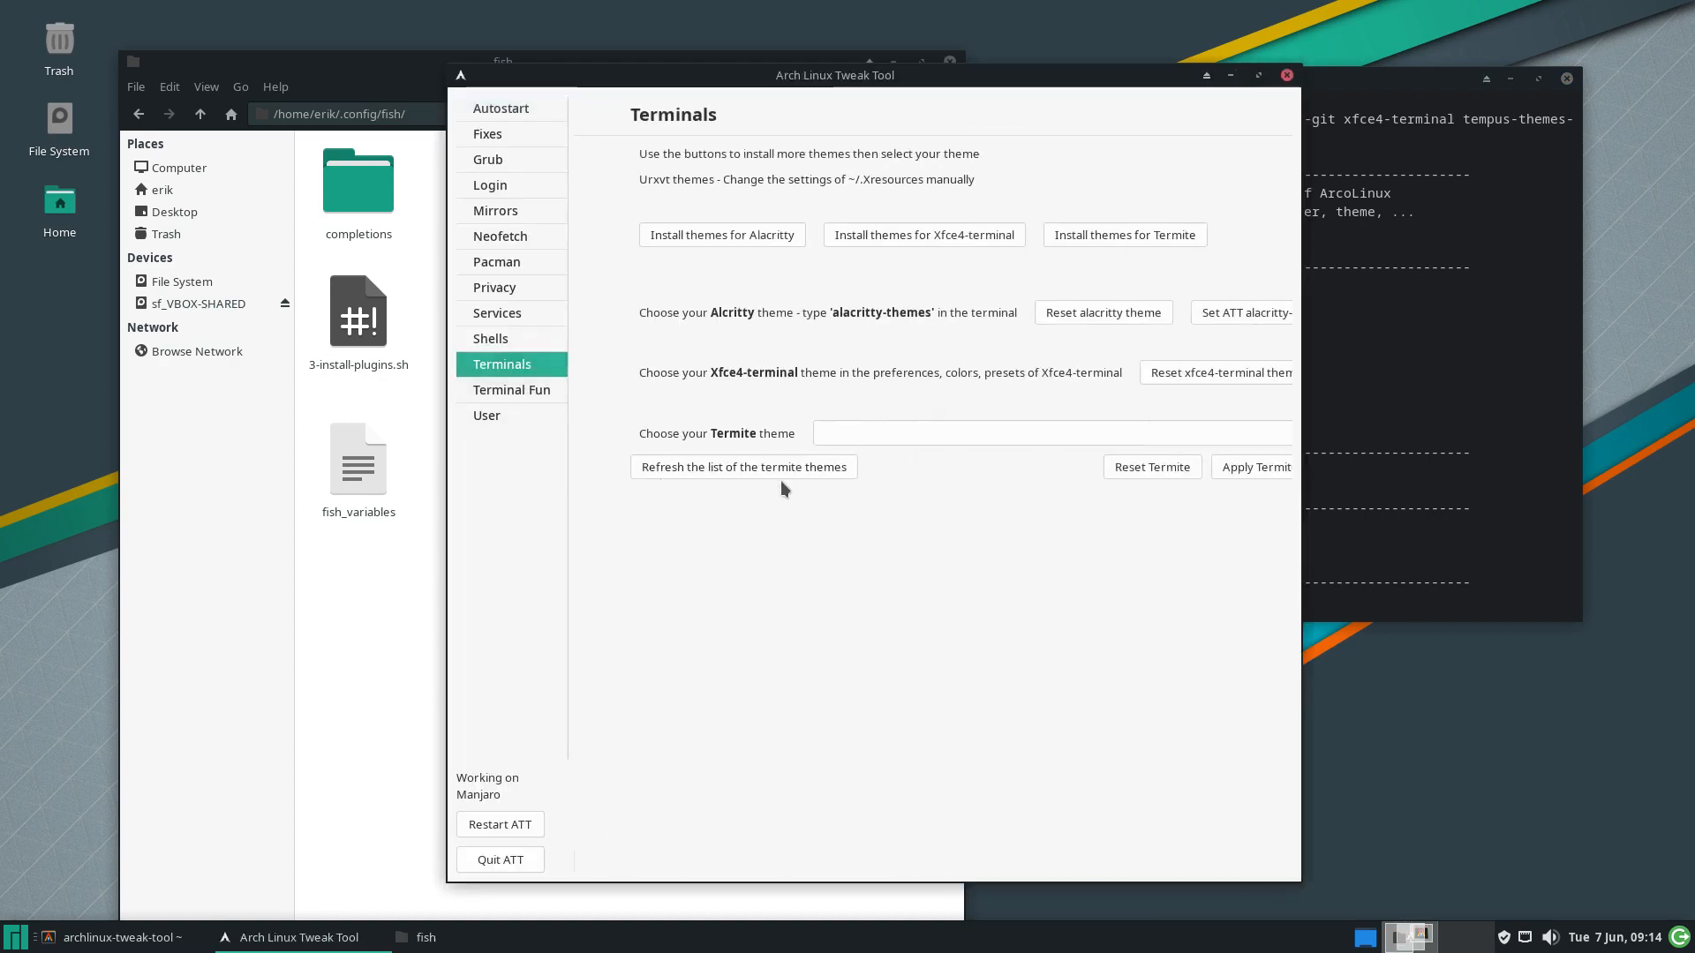
pyautogui.click(866, 439)
pyautogui.click(887, 440)
pyautogui.scroll(-5, 892, 791)
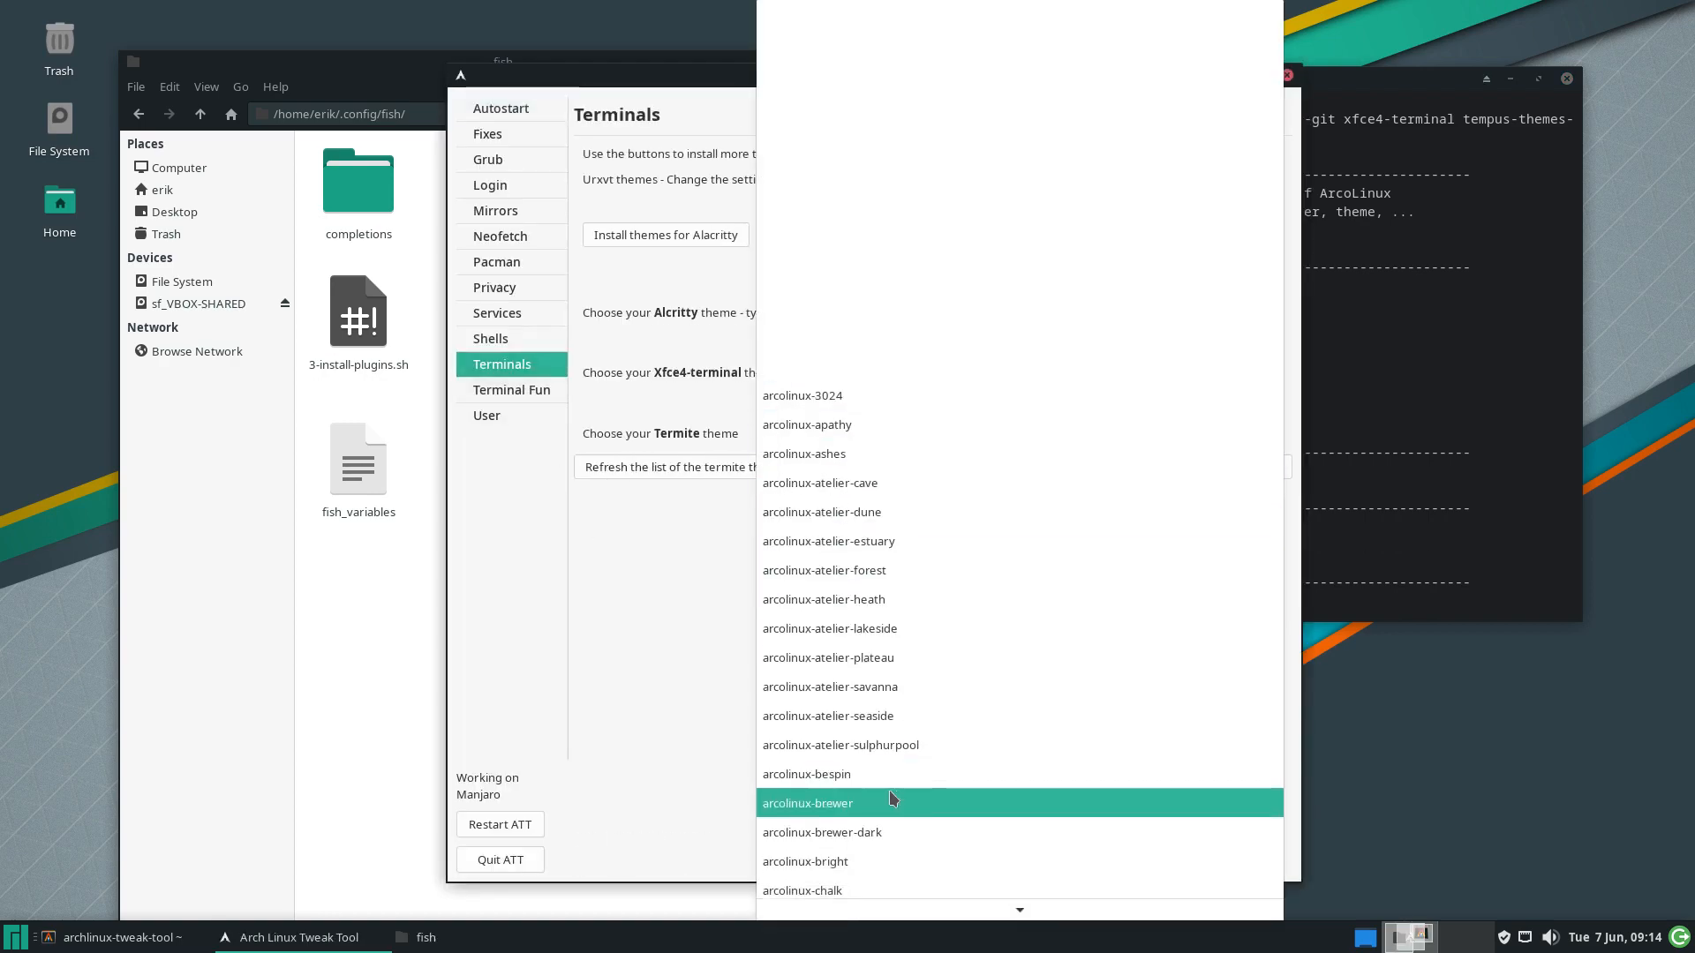
pyautogui.click(891, 800)
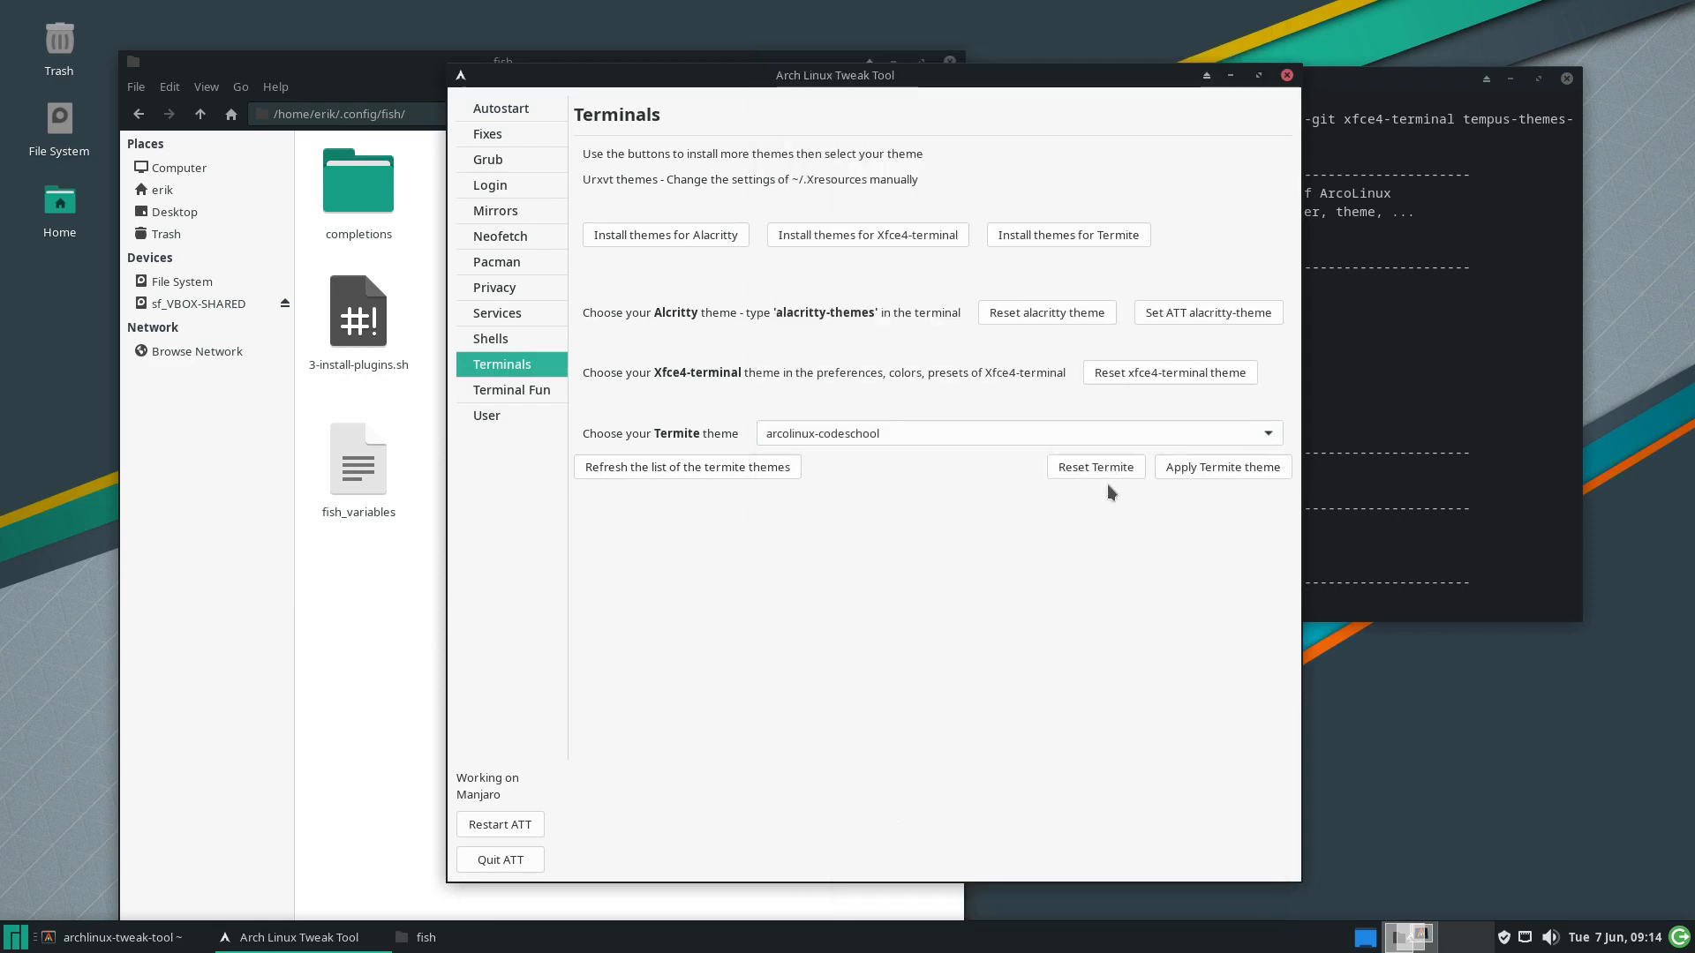
# Try arcolinux-london-tube, then apply arcolinux-marrakesh as the Termite theme
pyautogui.click(1268, 433)
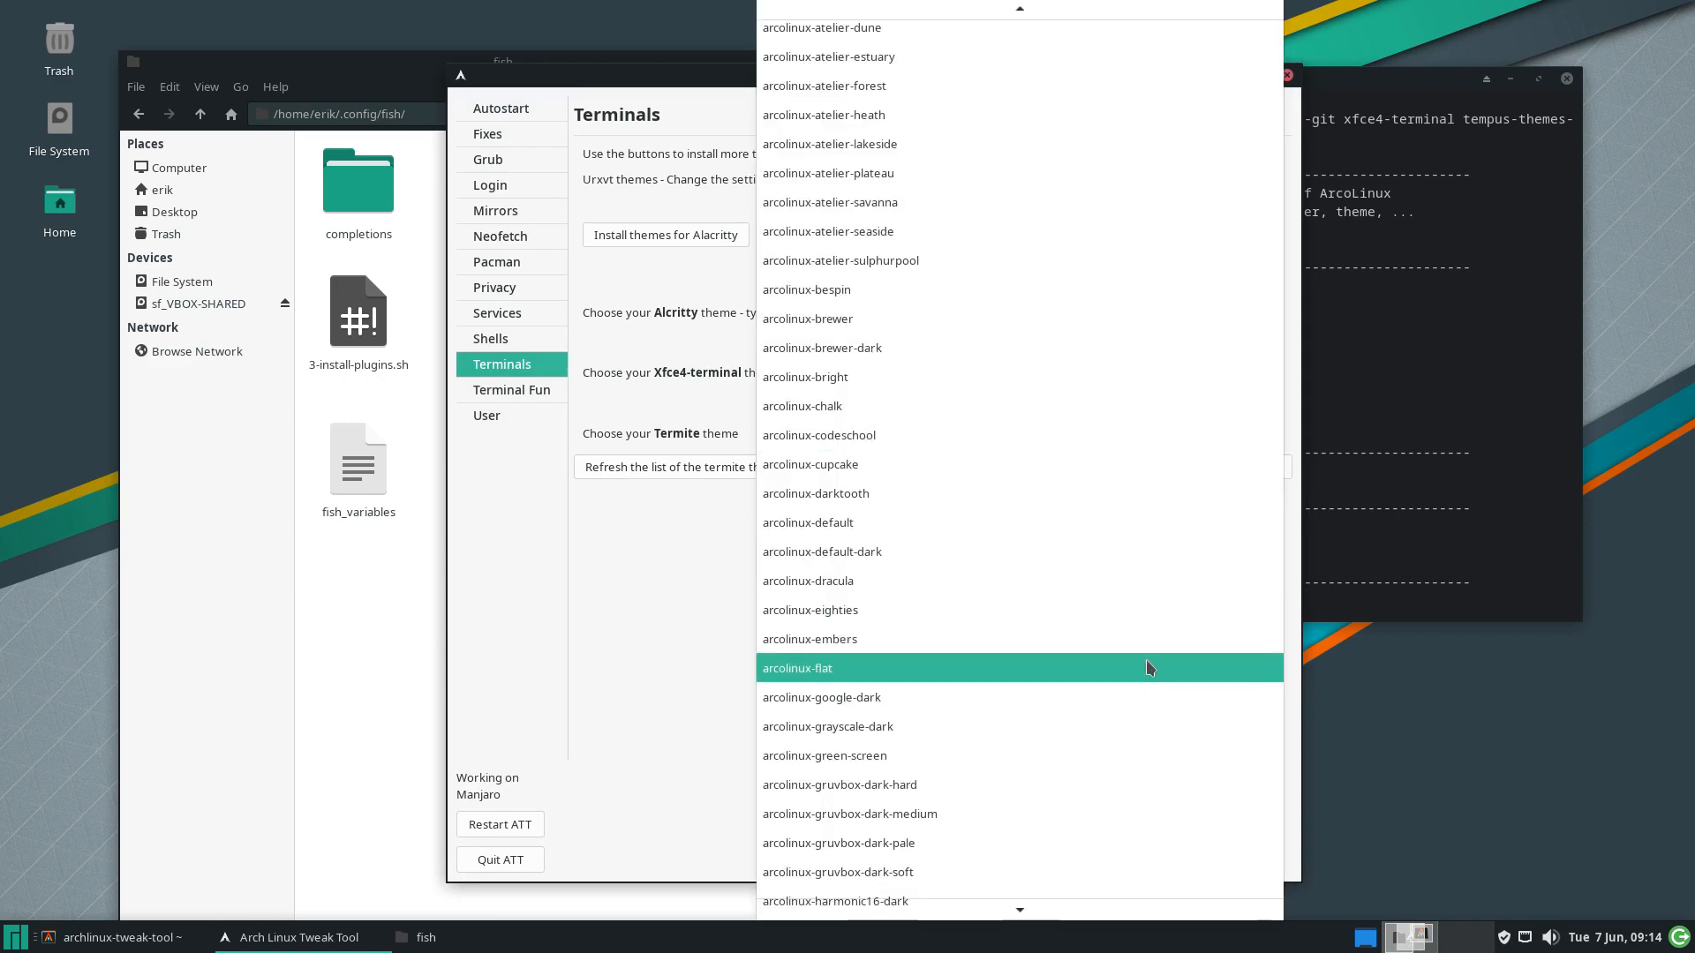
pyautogui.scroll(-5, 1149, 668)
pyautogui.scroll(-2, 1149, 668)
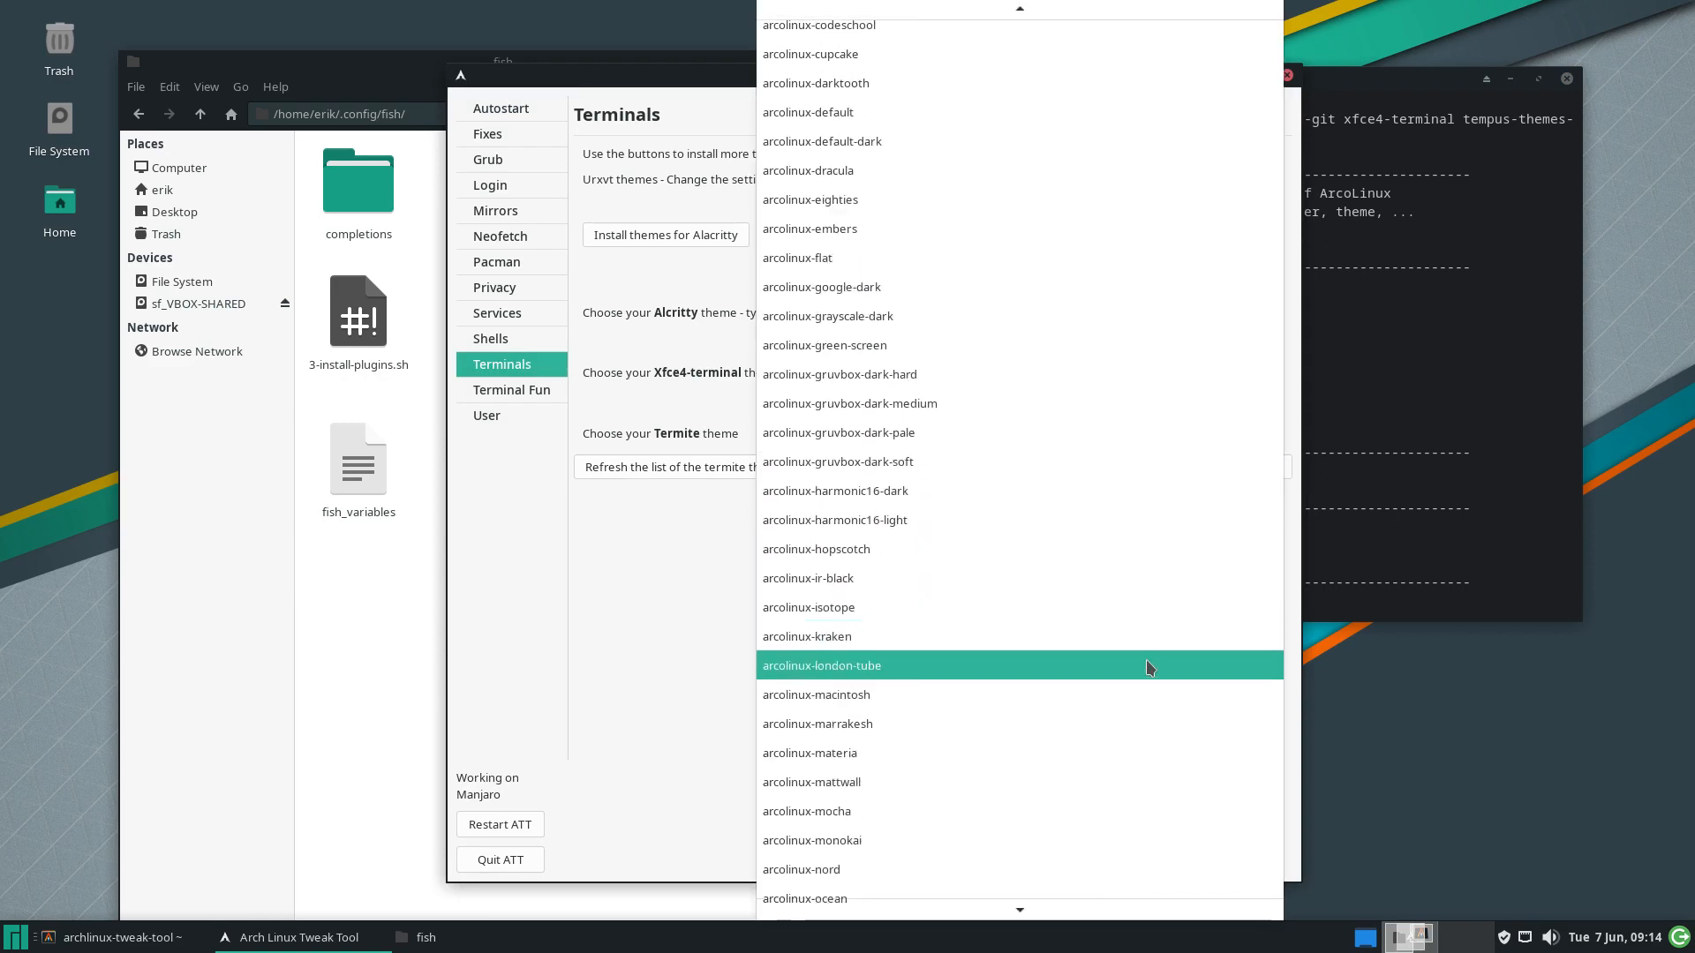
pyautogui.click(909, 664)
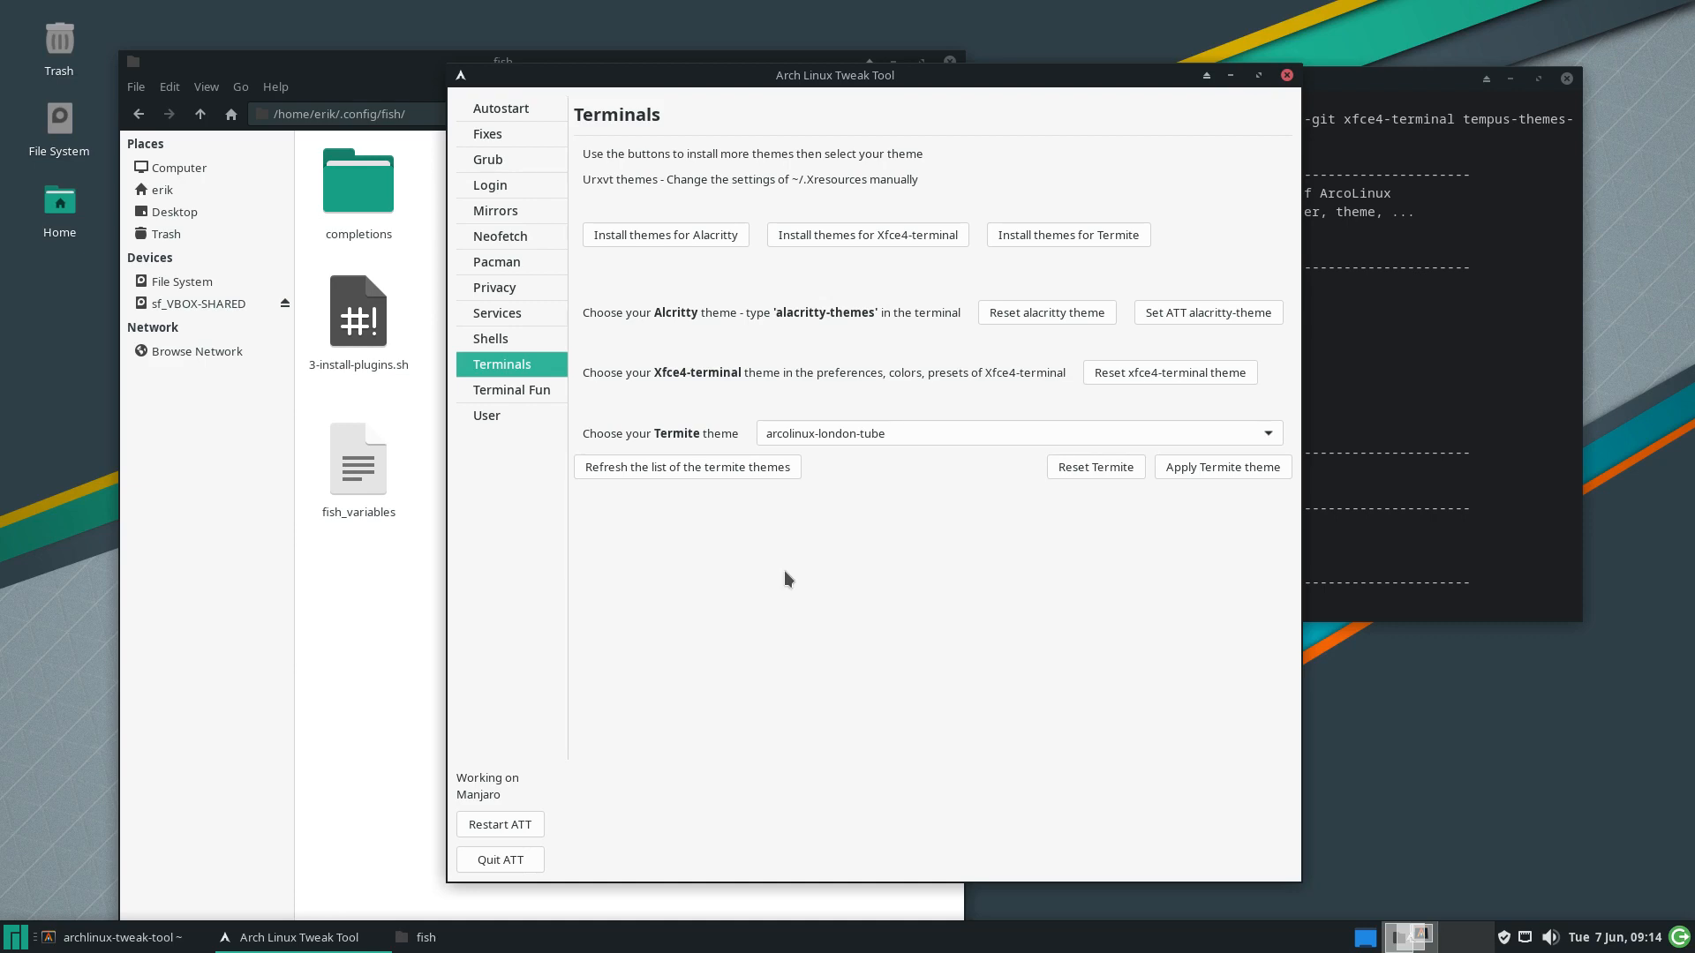
pyautogui.click(862, 438)
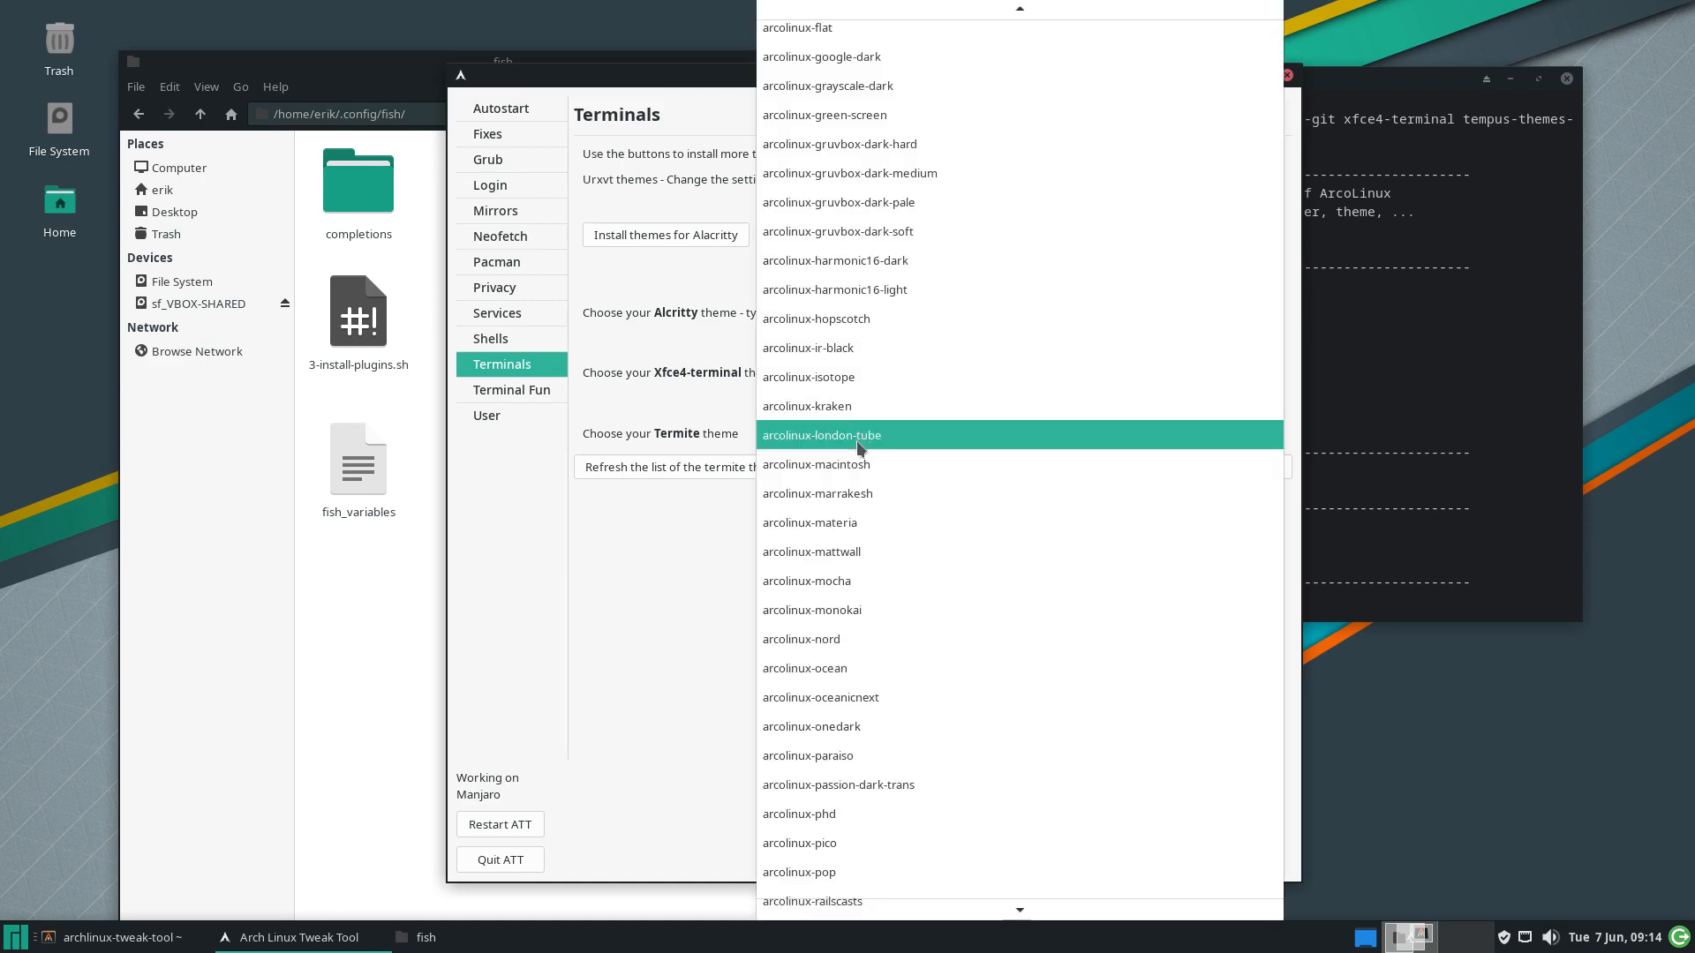
pyautogui.click(870, 483)
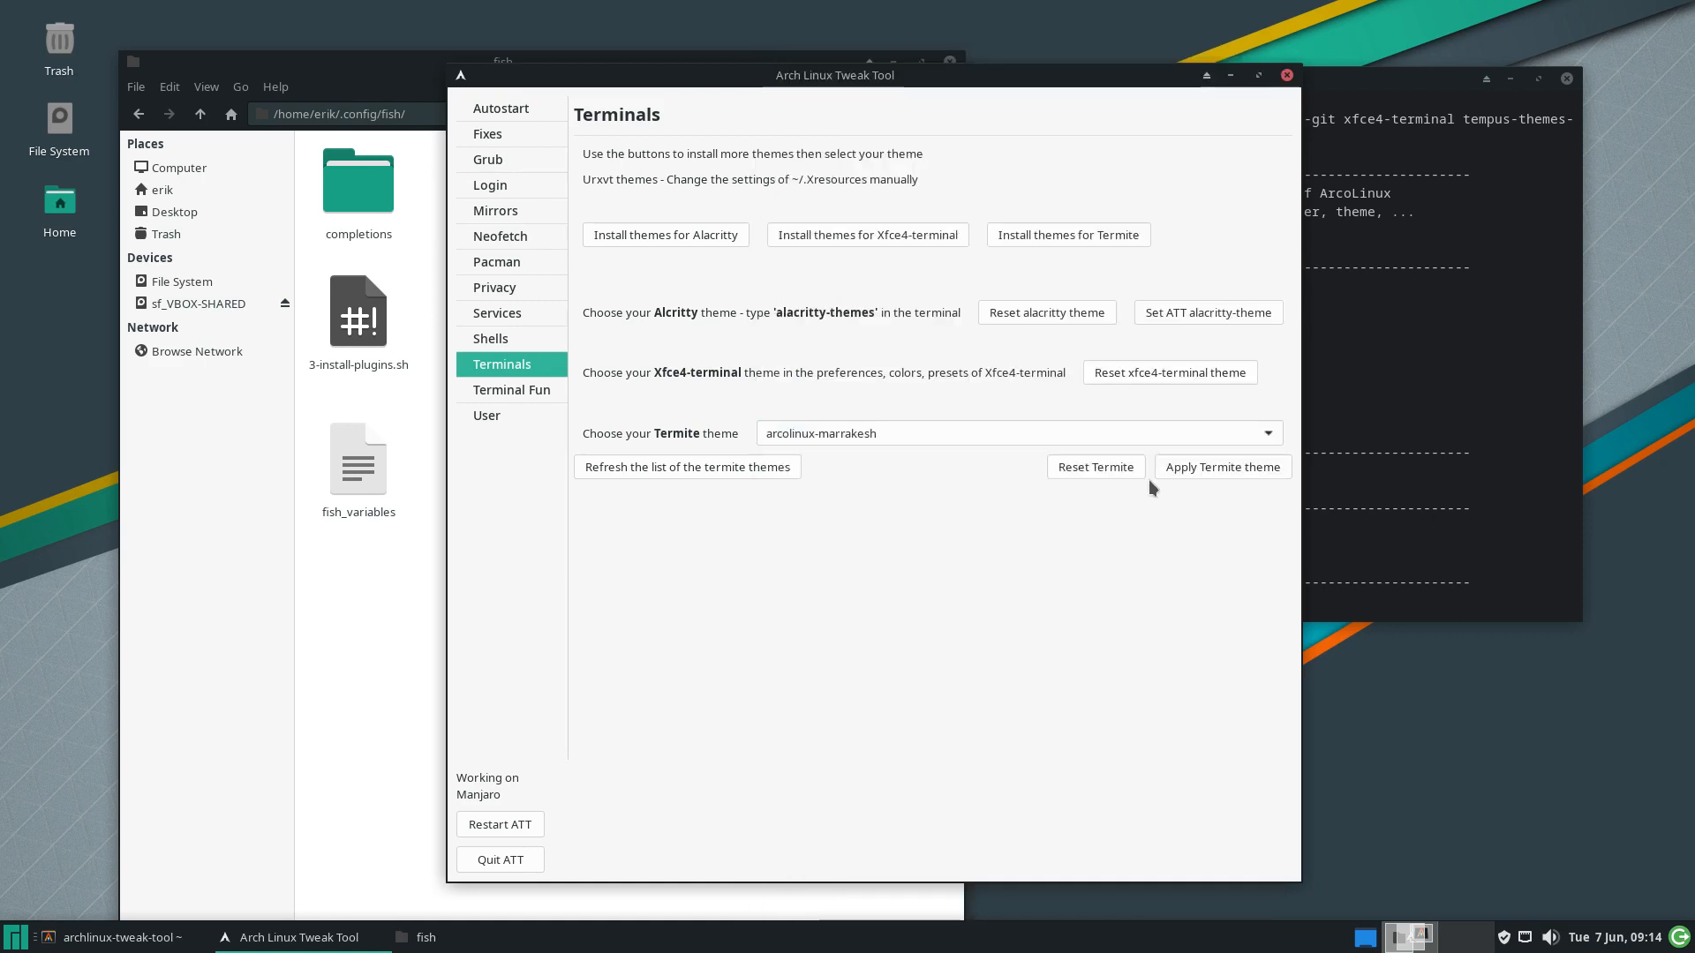
pyautogui.click(1221, 467)
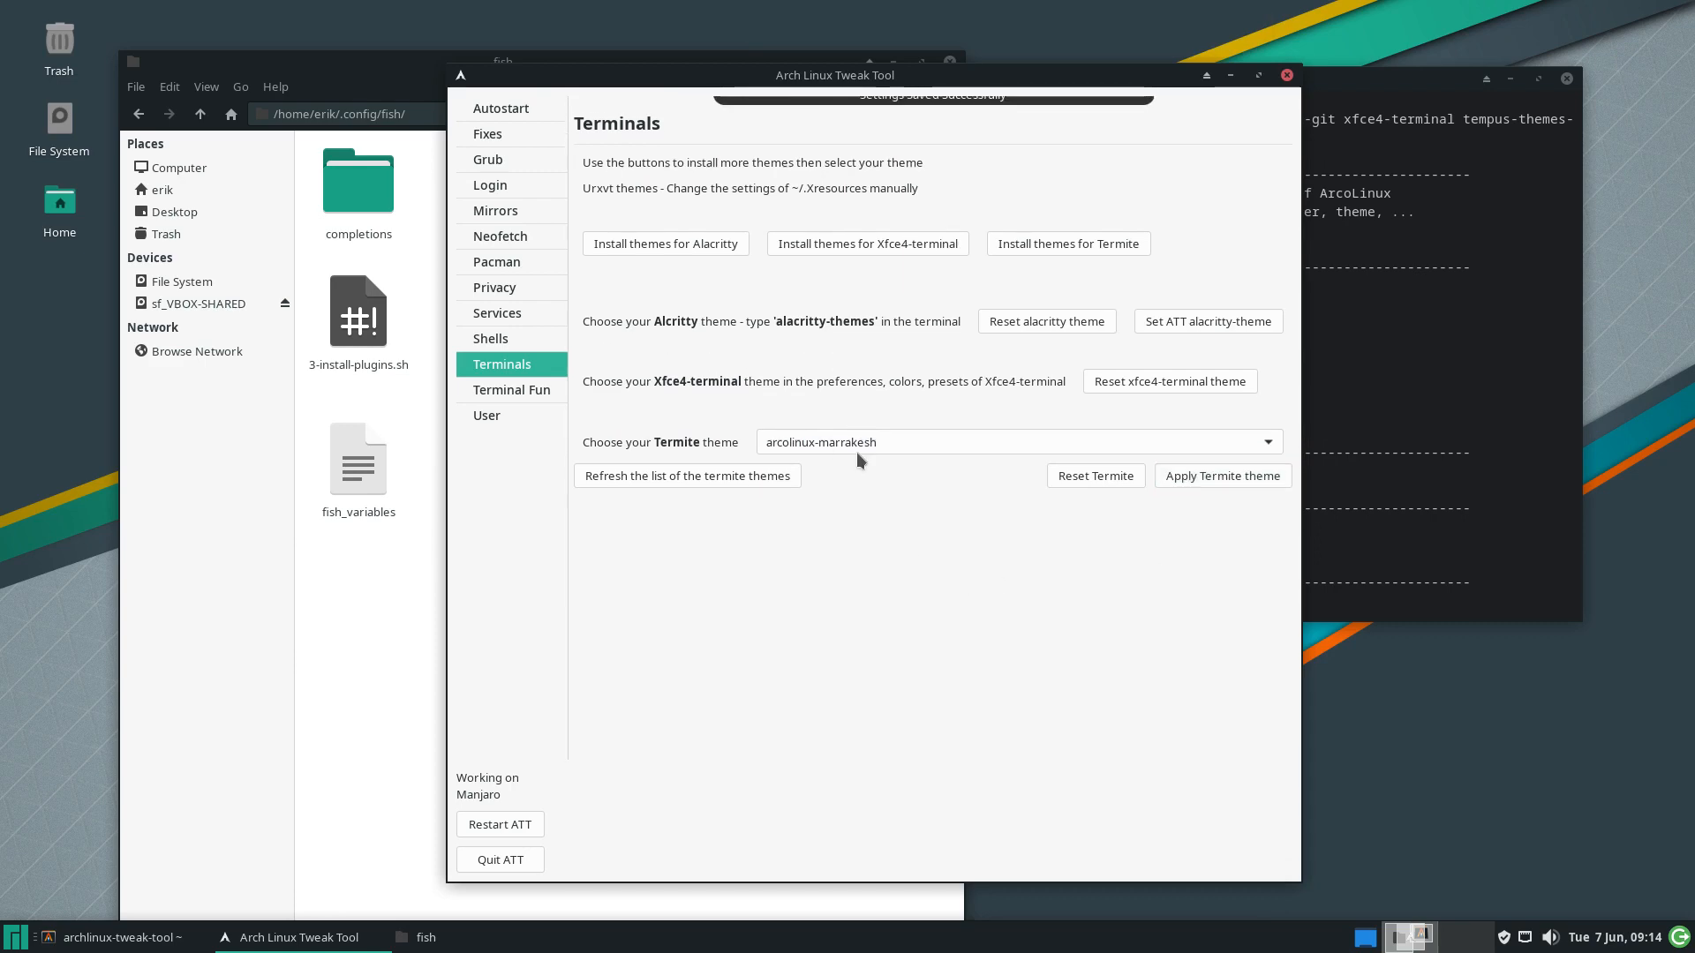
# On the Terminal Fun page, turn Neofetch off and Alsi on
pyautogui.click(498, 393)
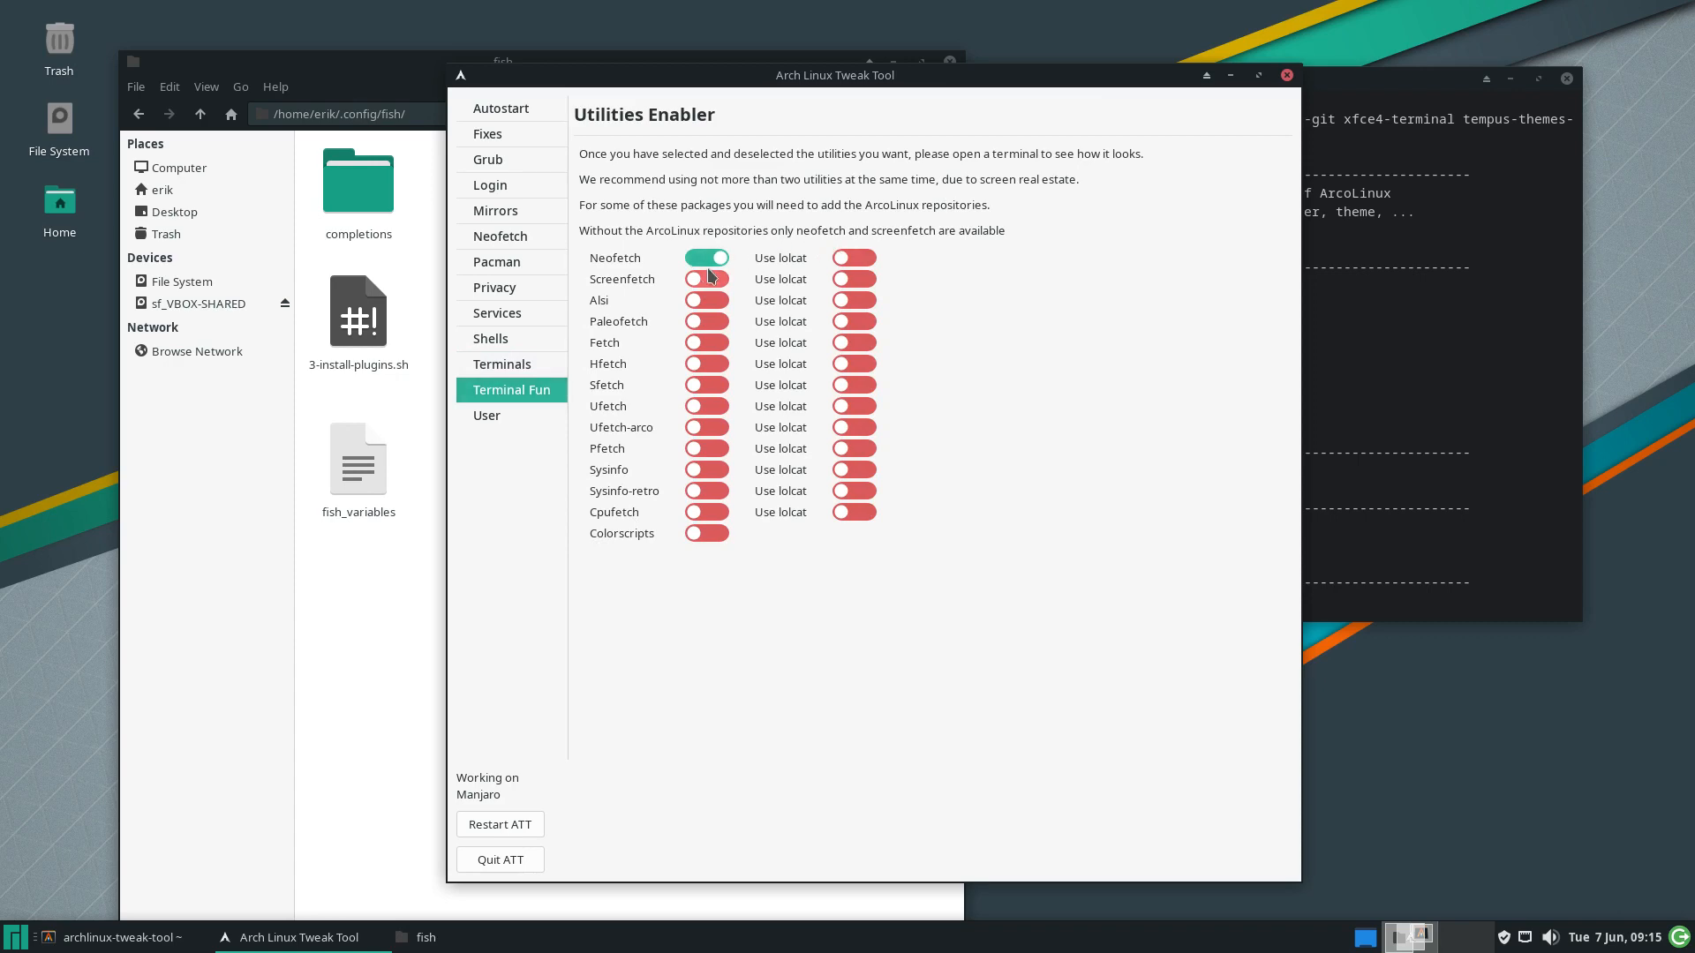
pyautogui.click(707, 261)
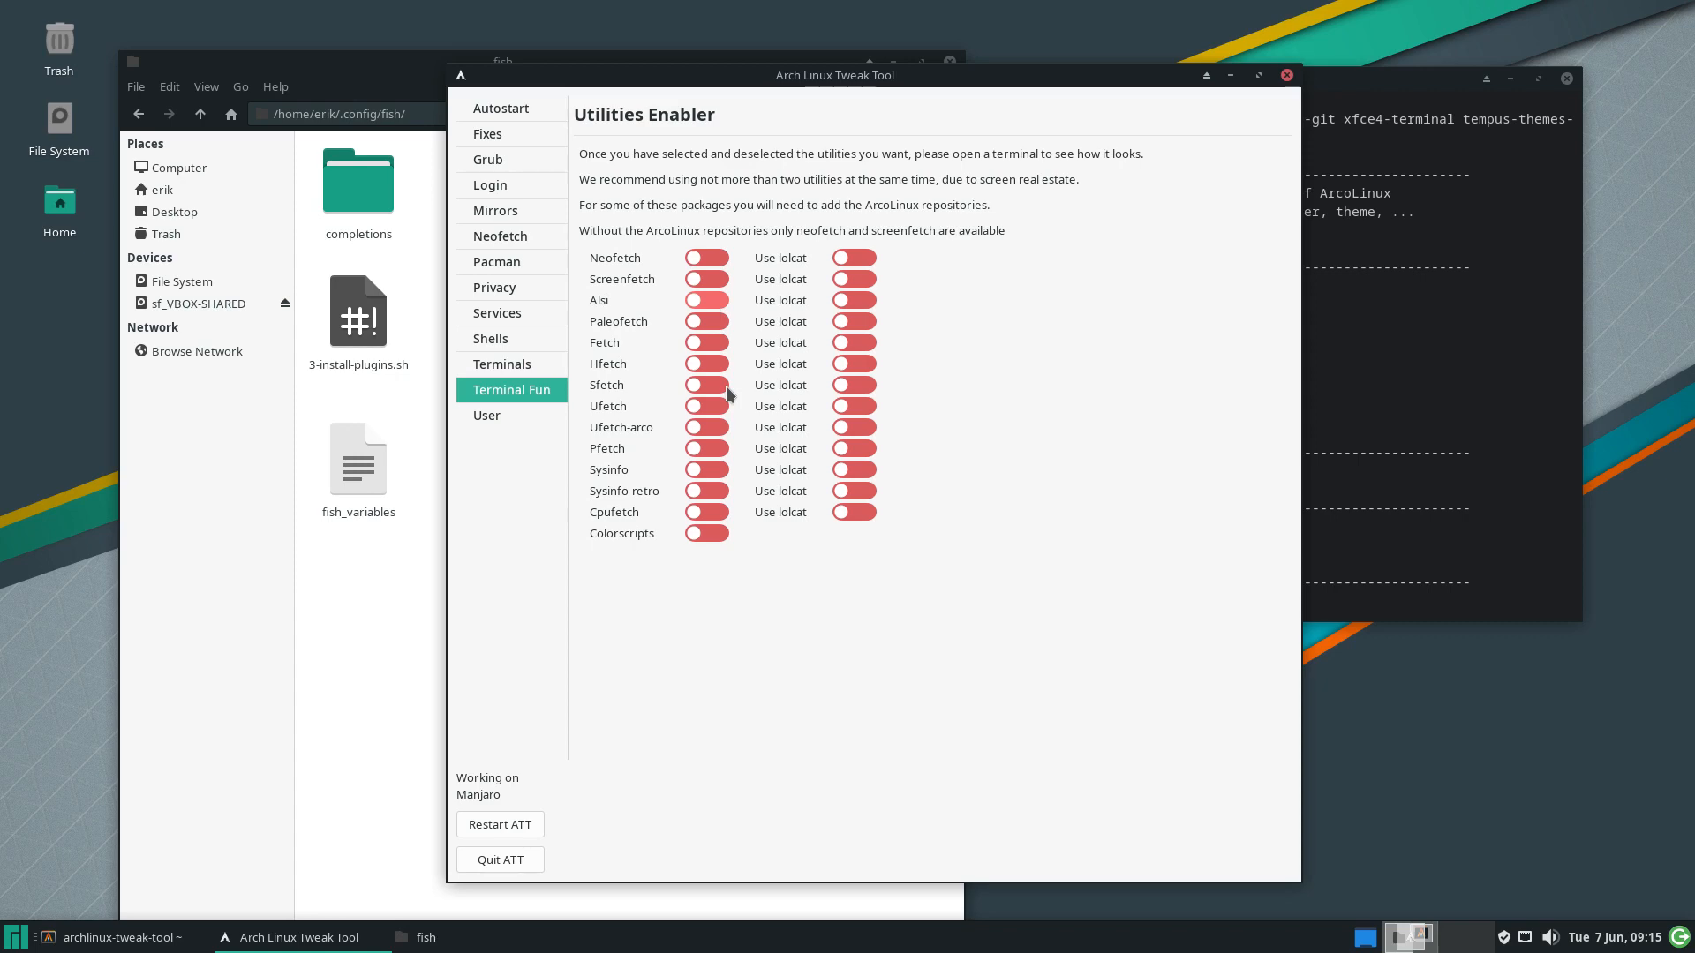
pyautogui.click(1394, 378)
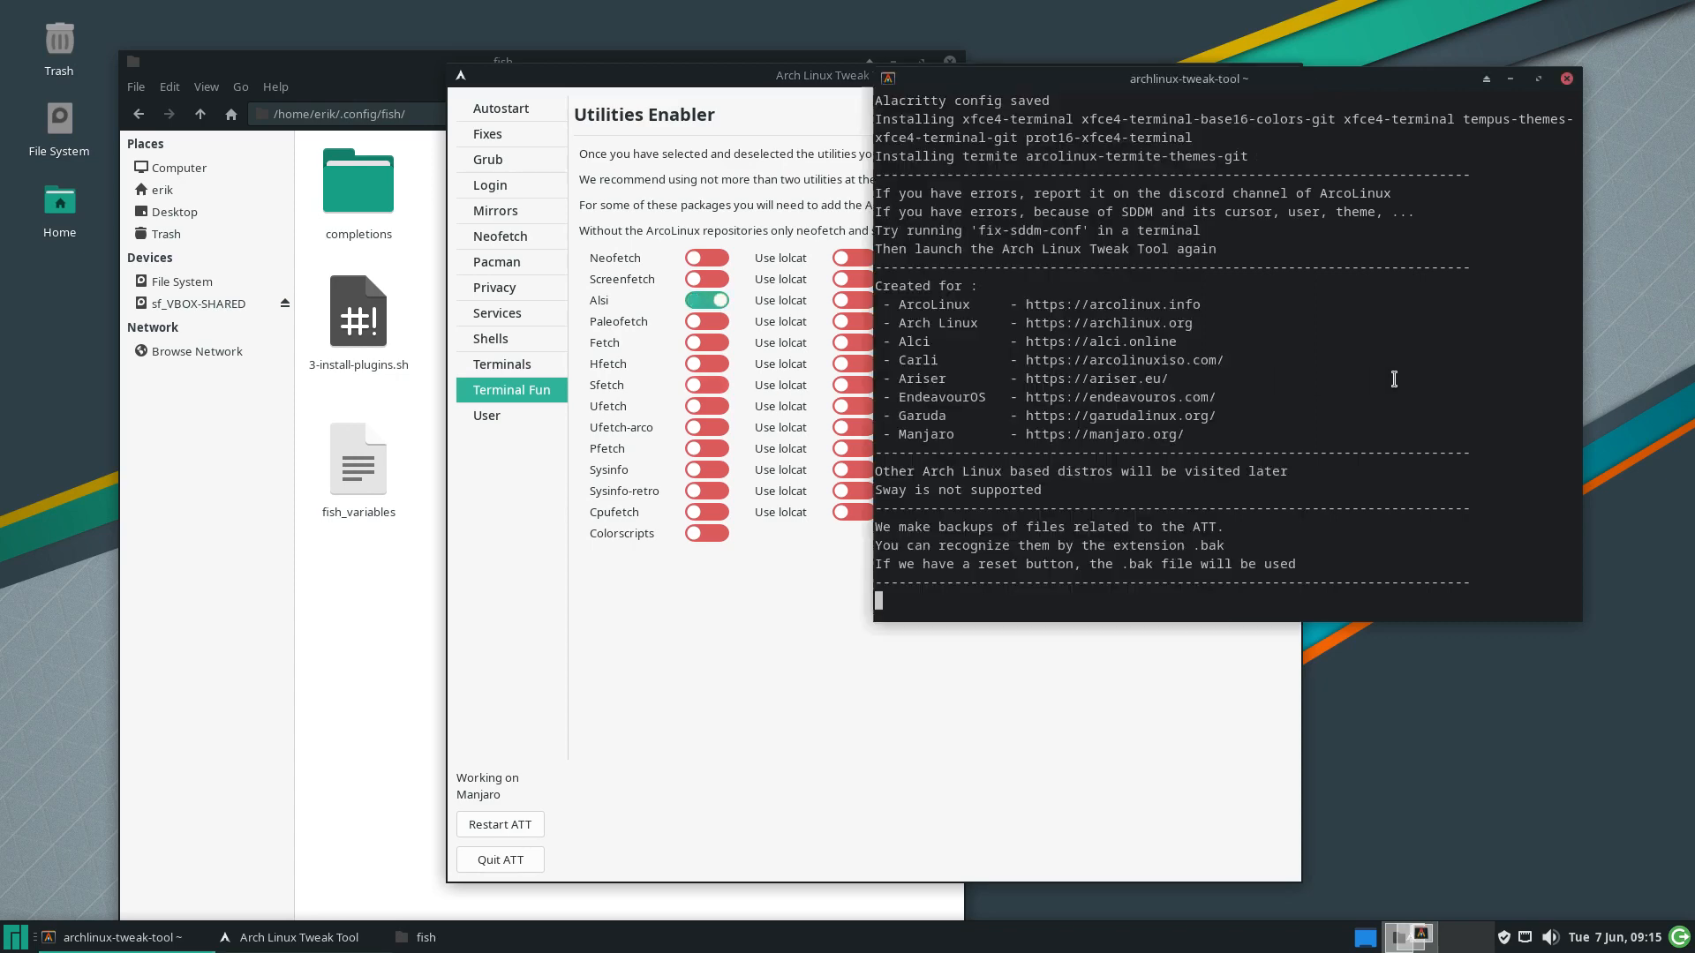
# Preview Alsi's output in a new terminal, close it, and switch Alsi back off
pyautogui.click(16, 946)
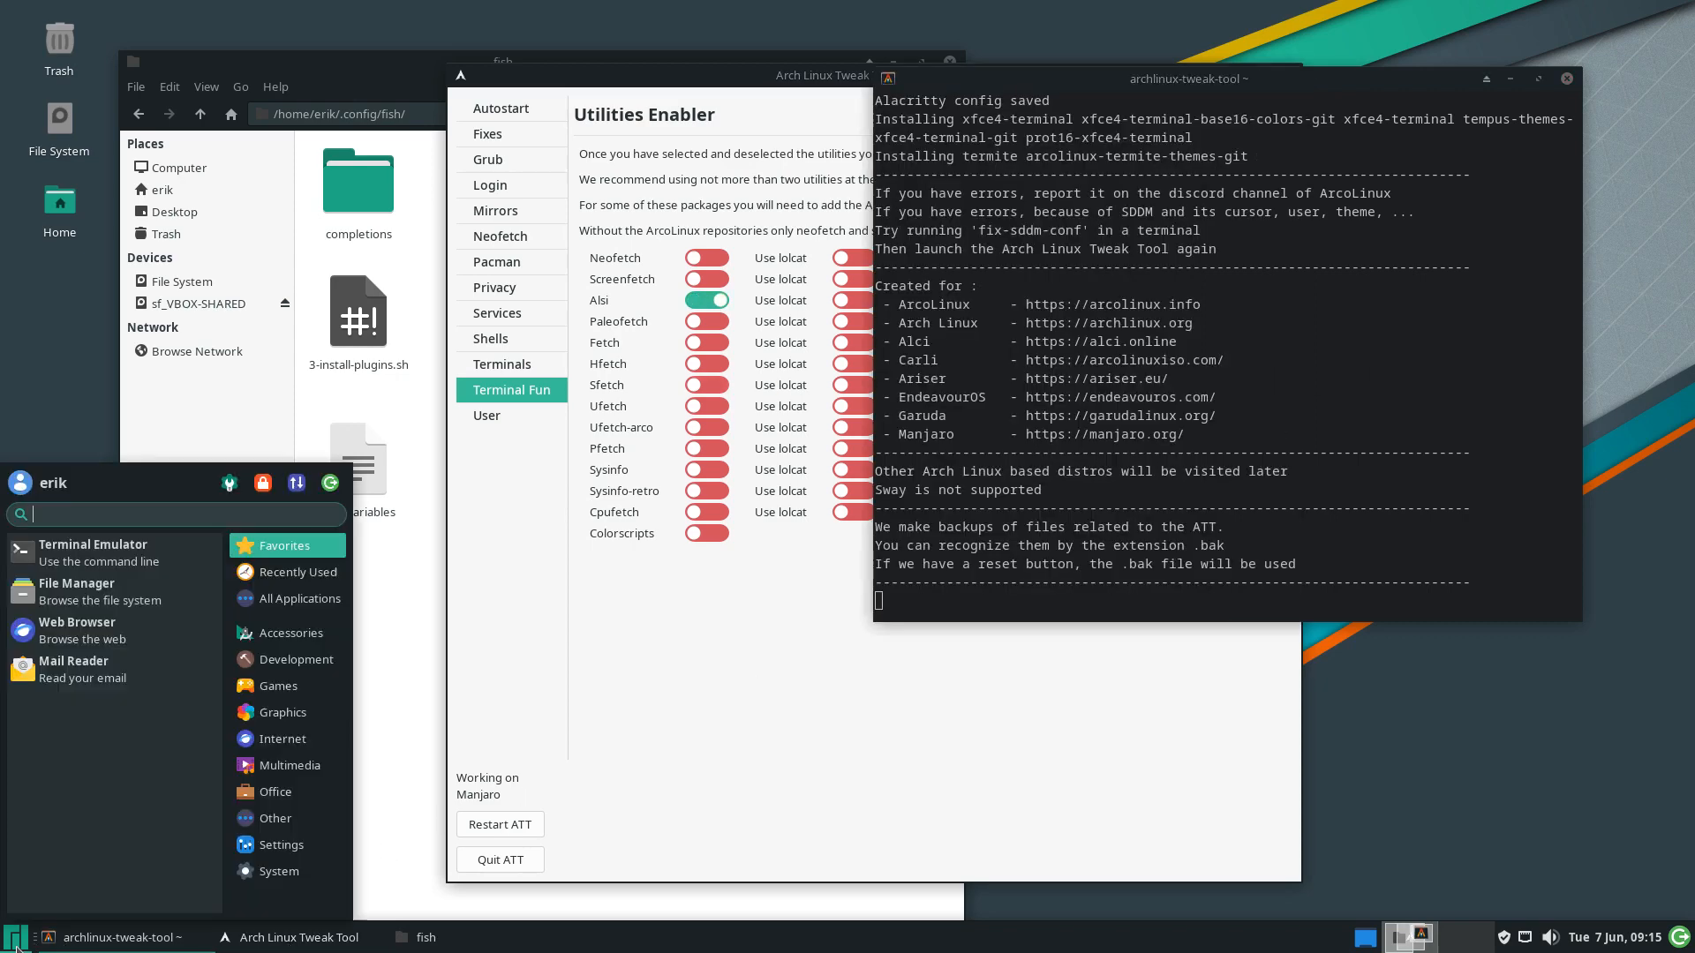
pyautogui.click(87, 565)
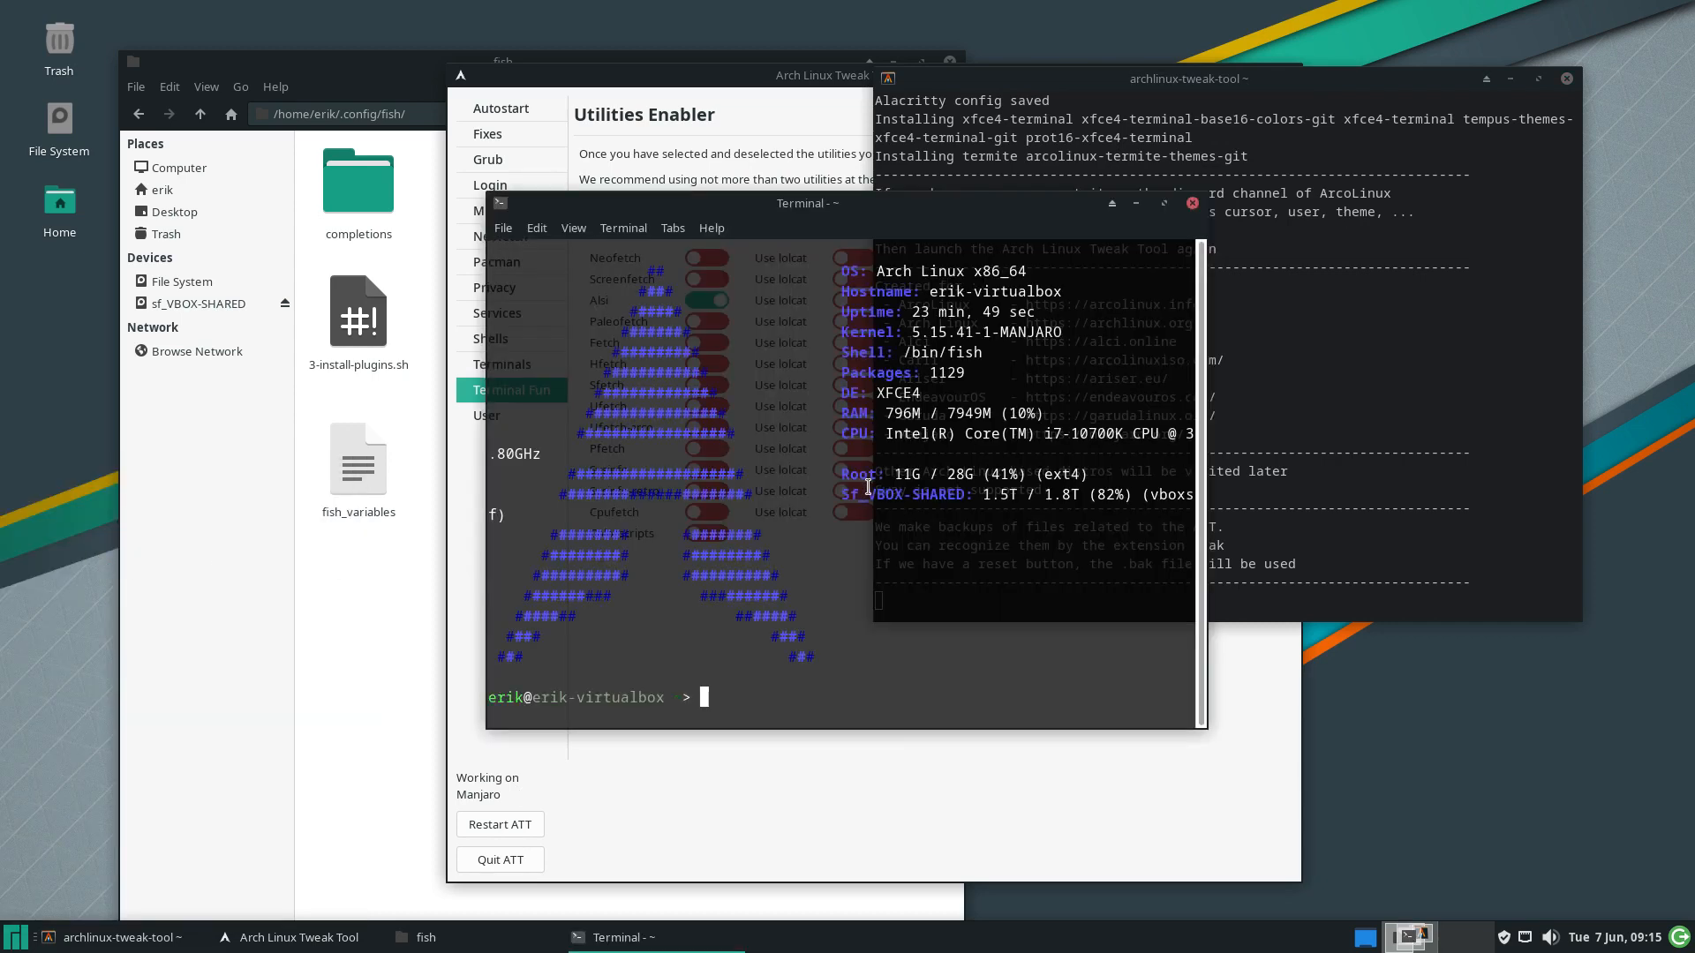
pyautogui.click(1163, 203)
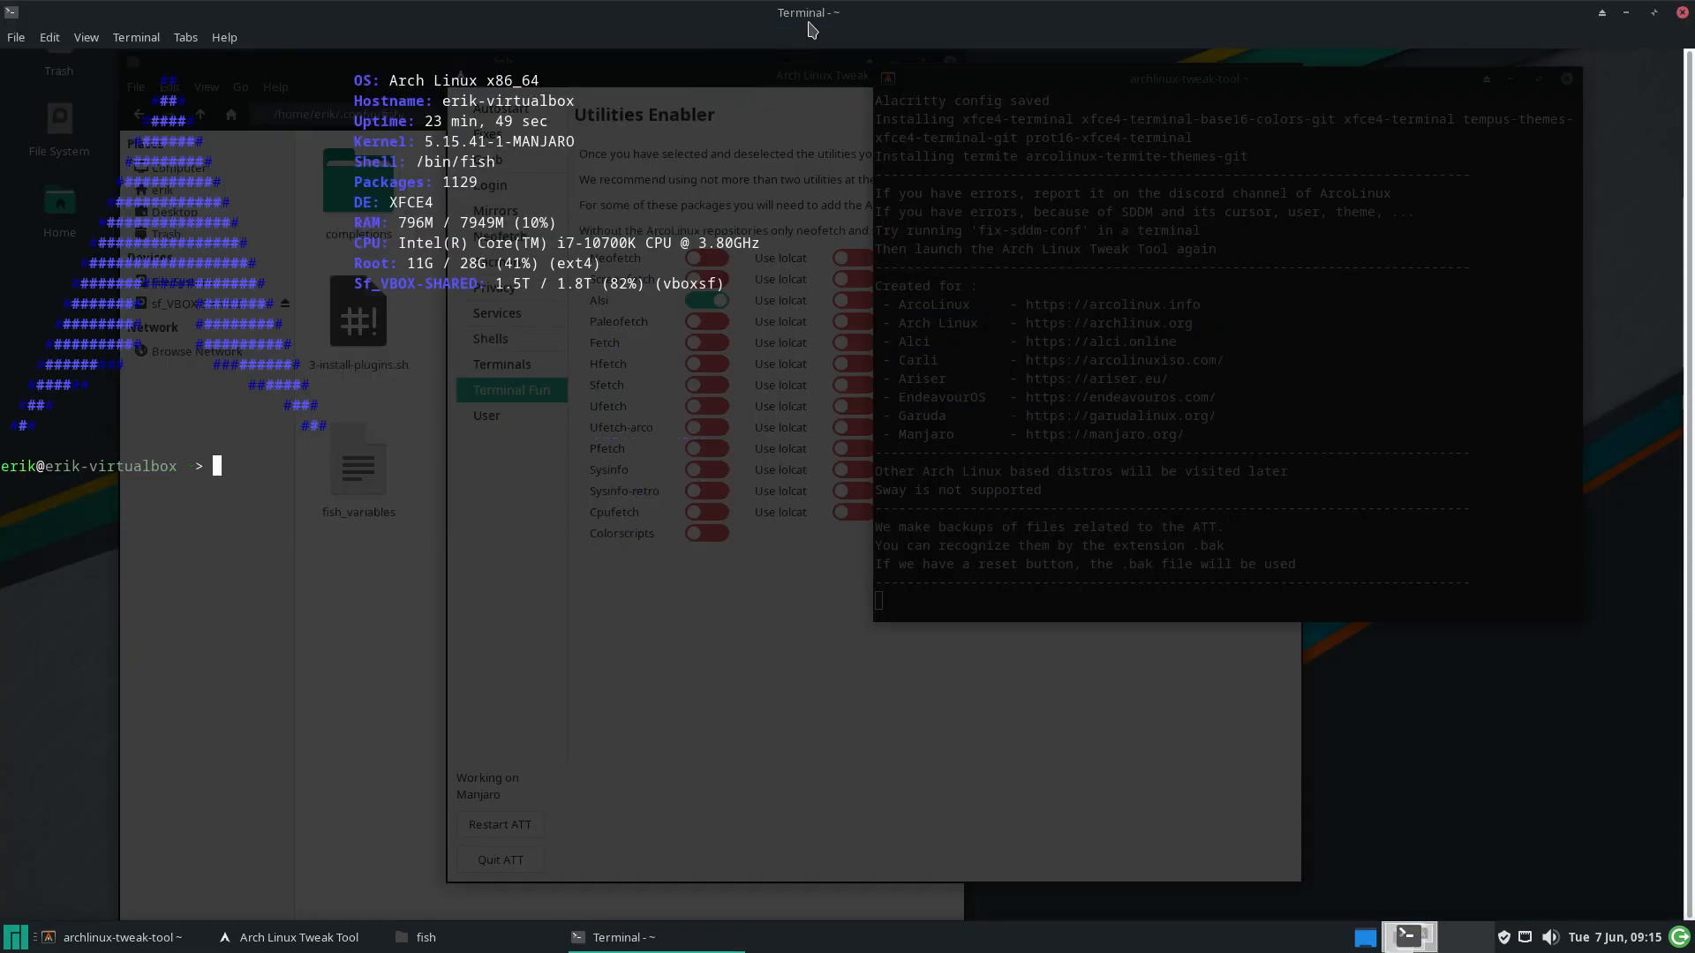
pyautogui.moveTo(808, 21); pyautogui.dragTo(764, 185)
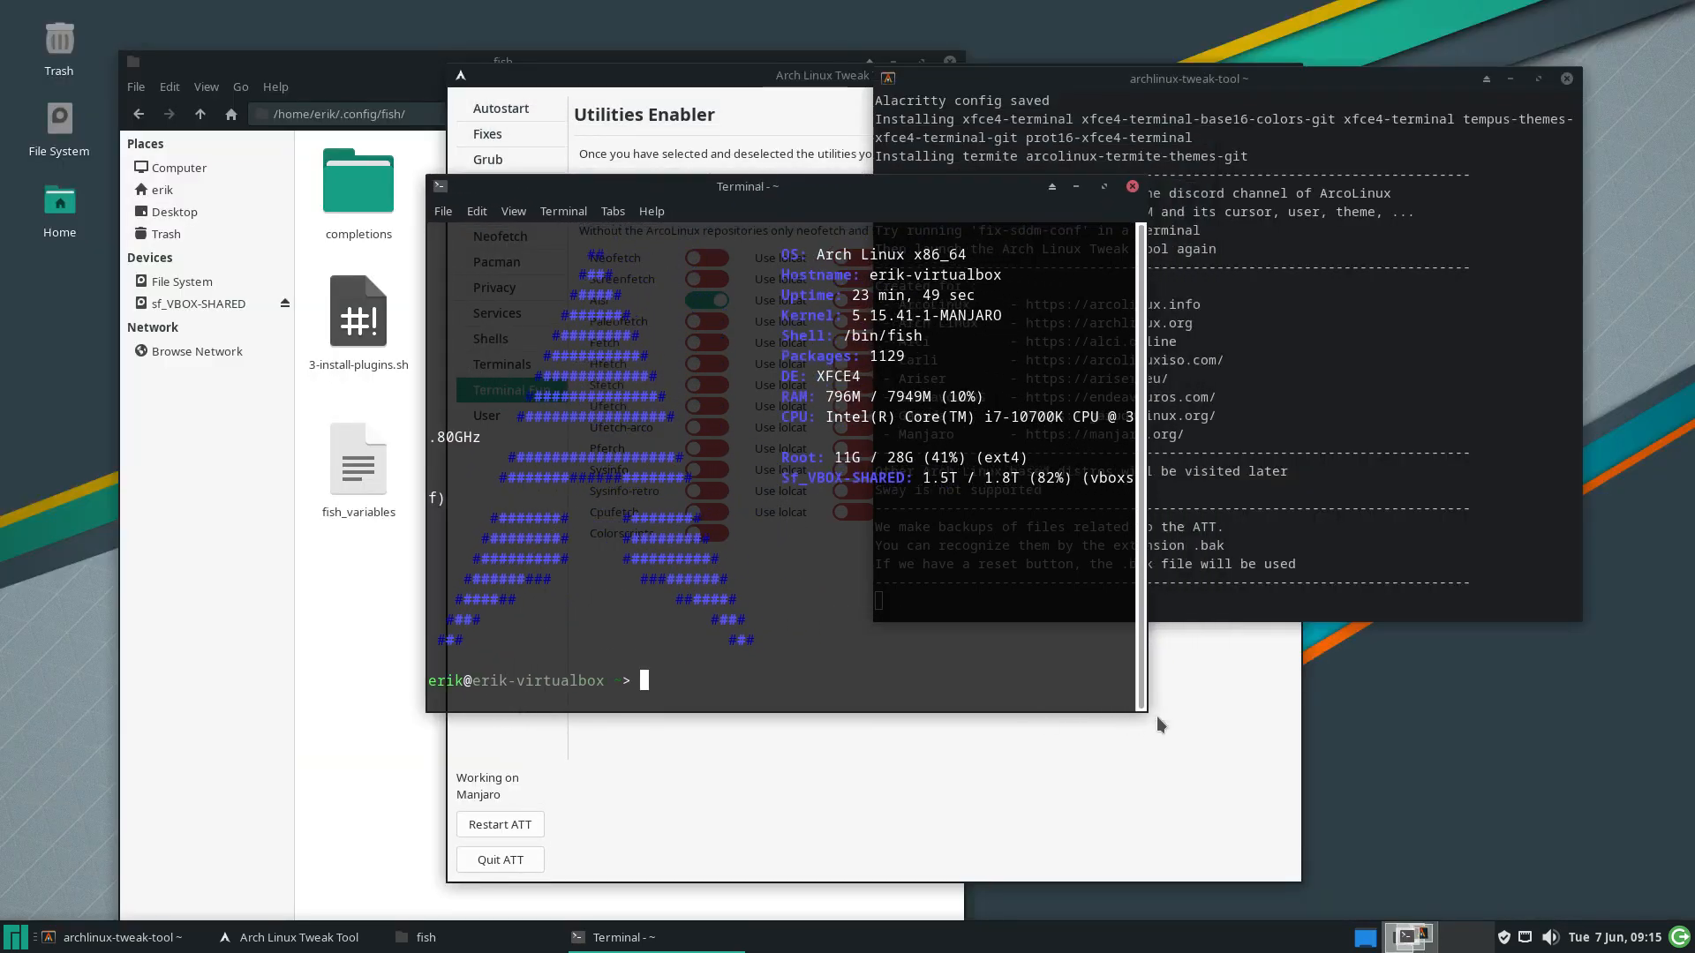
pyautogui.moveTo(1140, 707); pyautogui.dragTo(1300, 708)
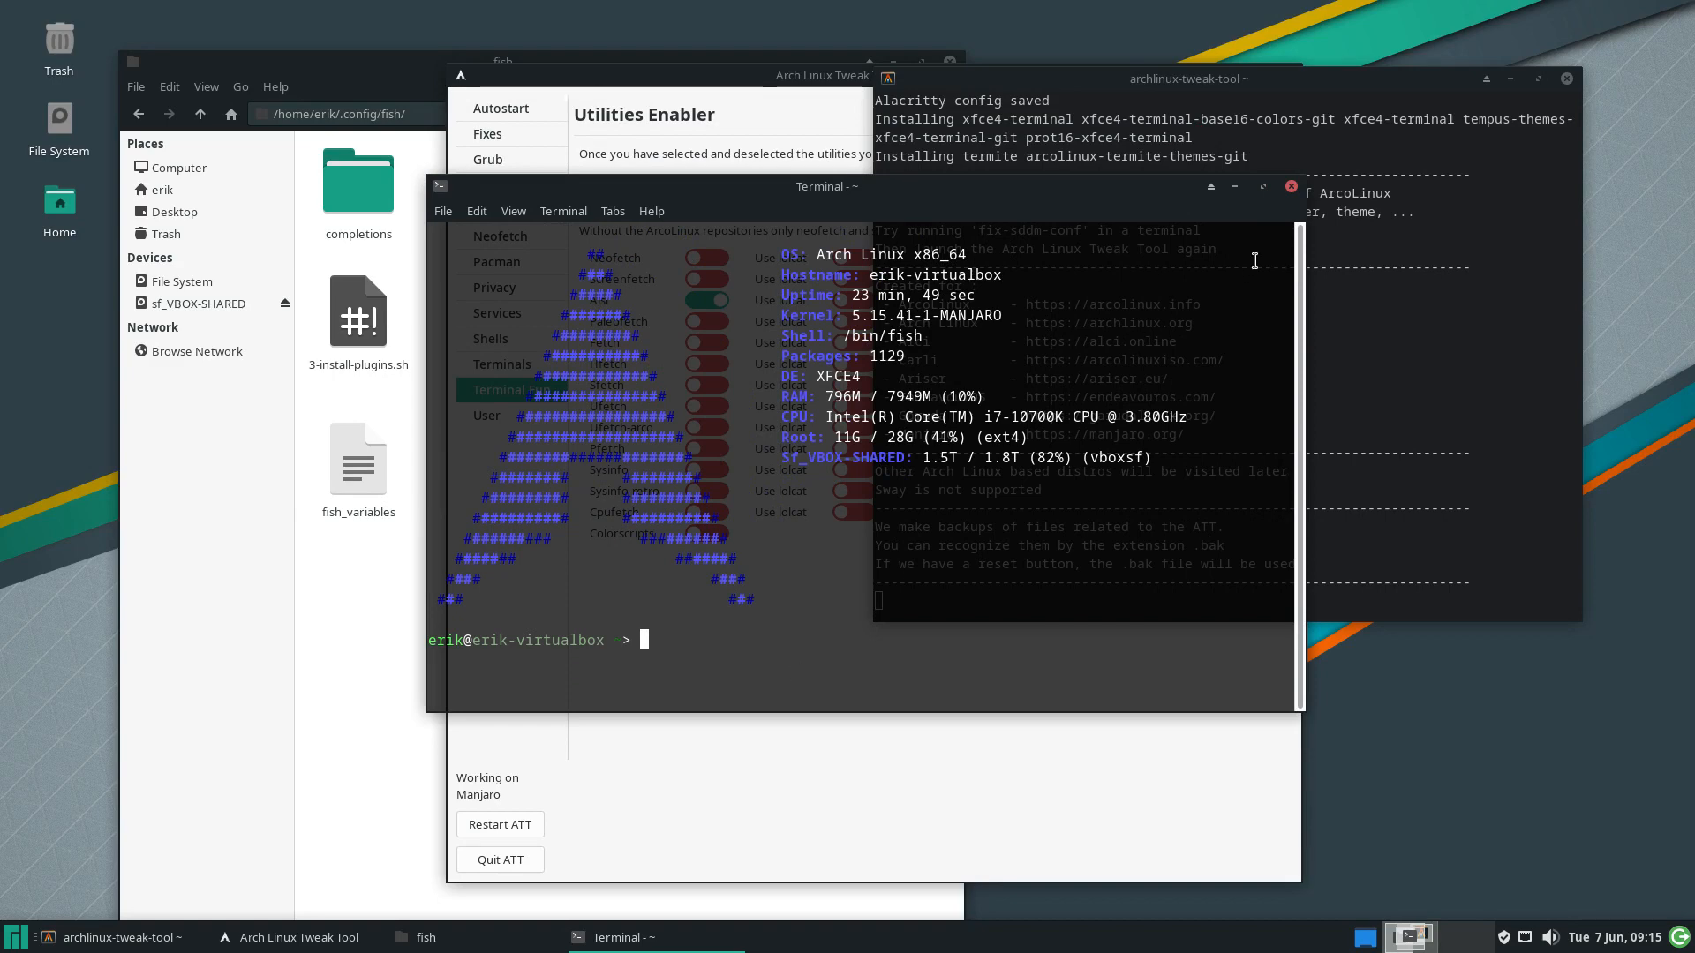
pyautogui.click(1290, 188)
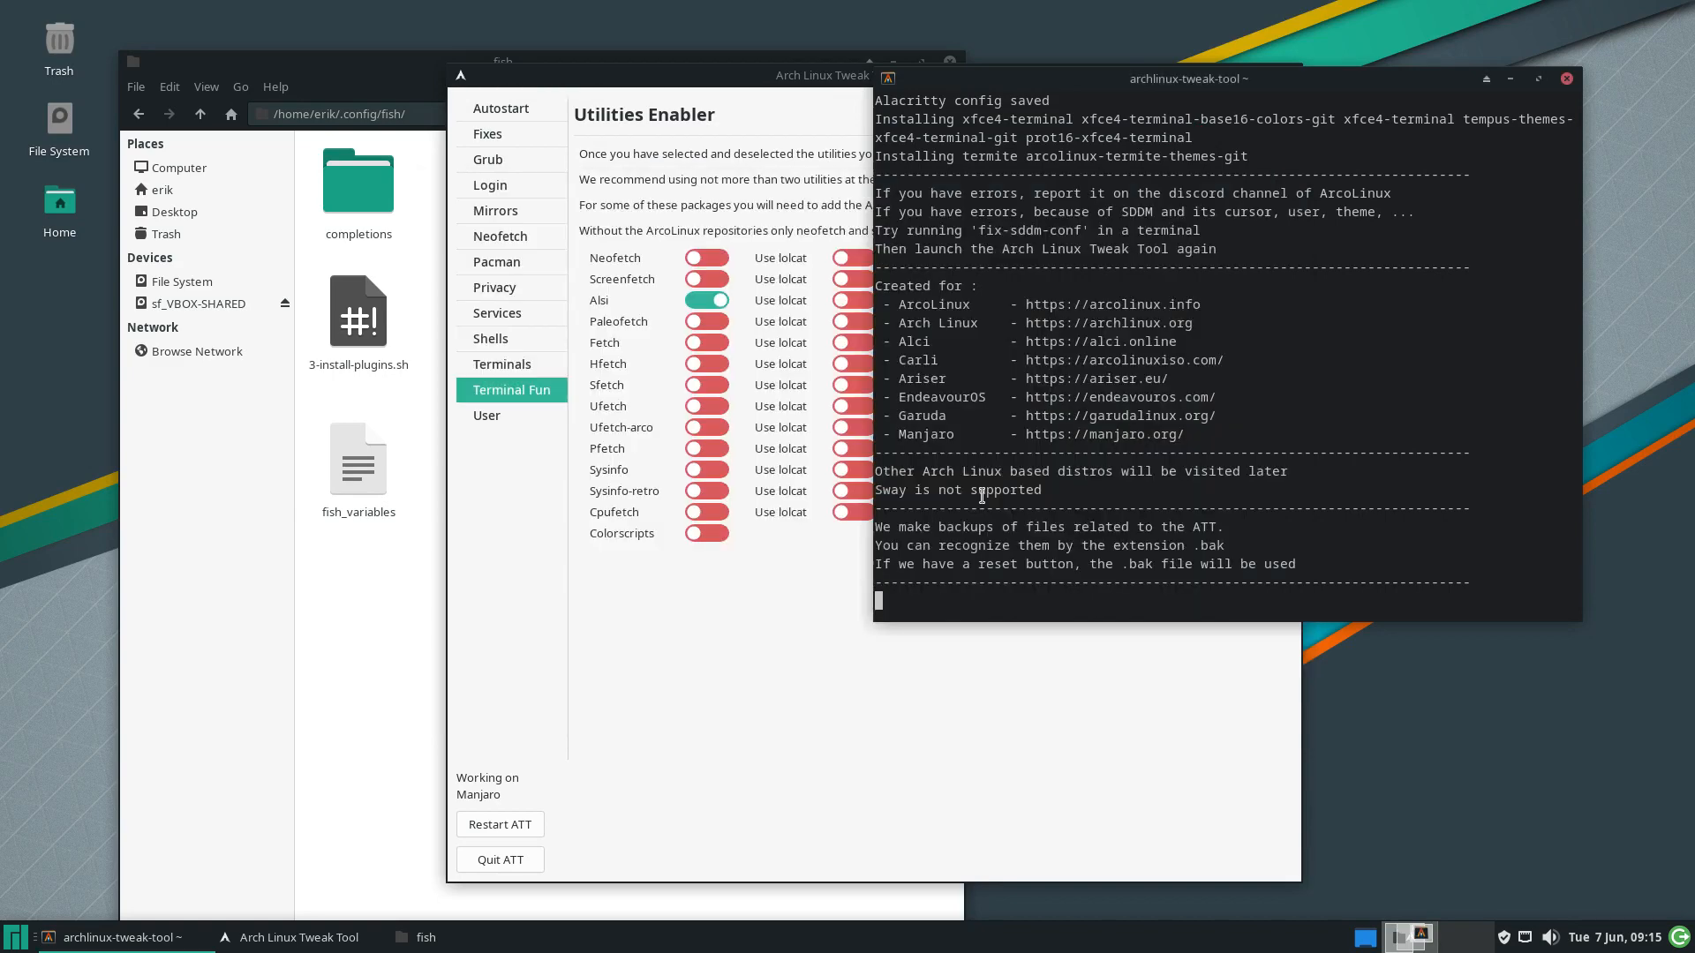
pyautogui.click(706, 302)
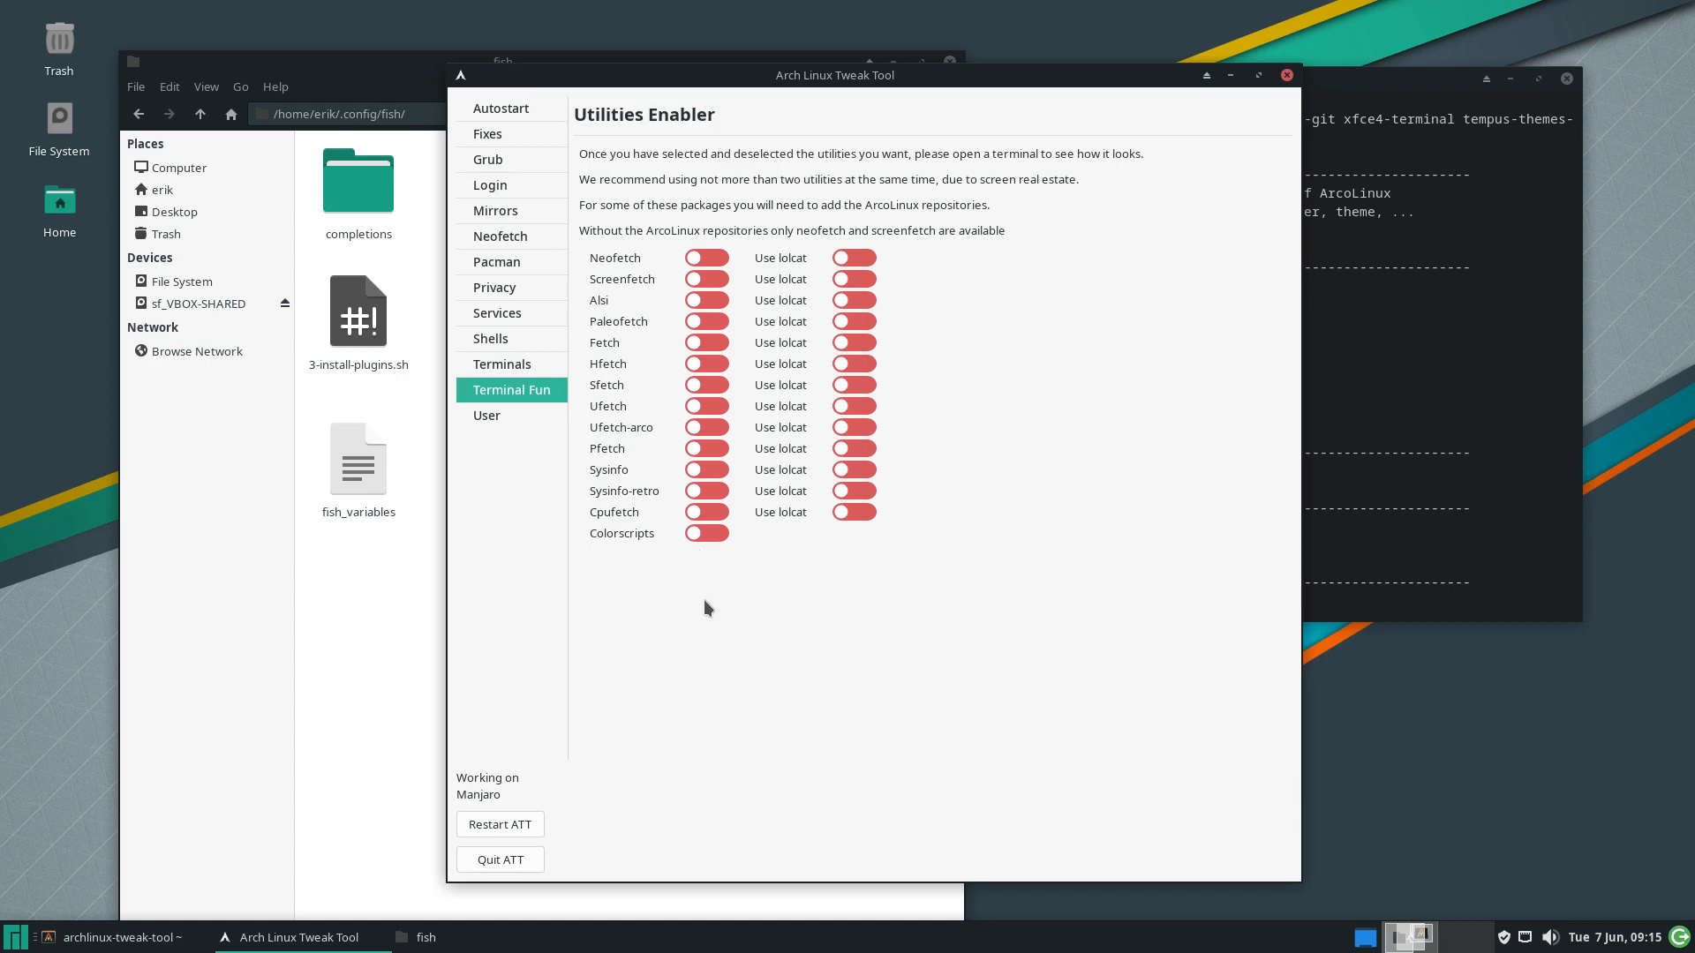
# On the create-user form, enter the new username and the account password twice
pyautogui.click(501, 421)
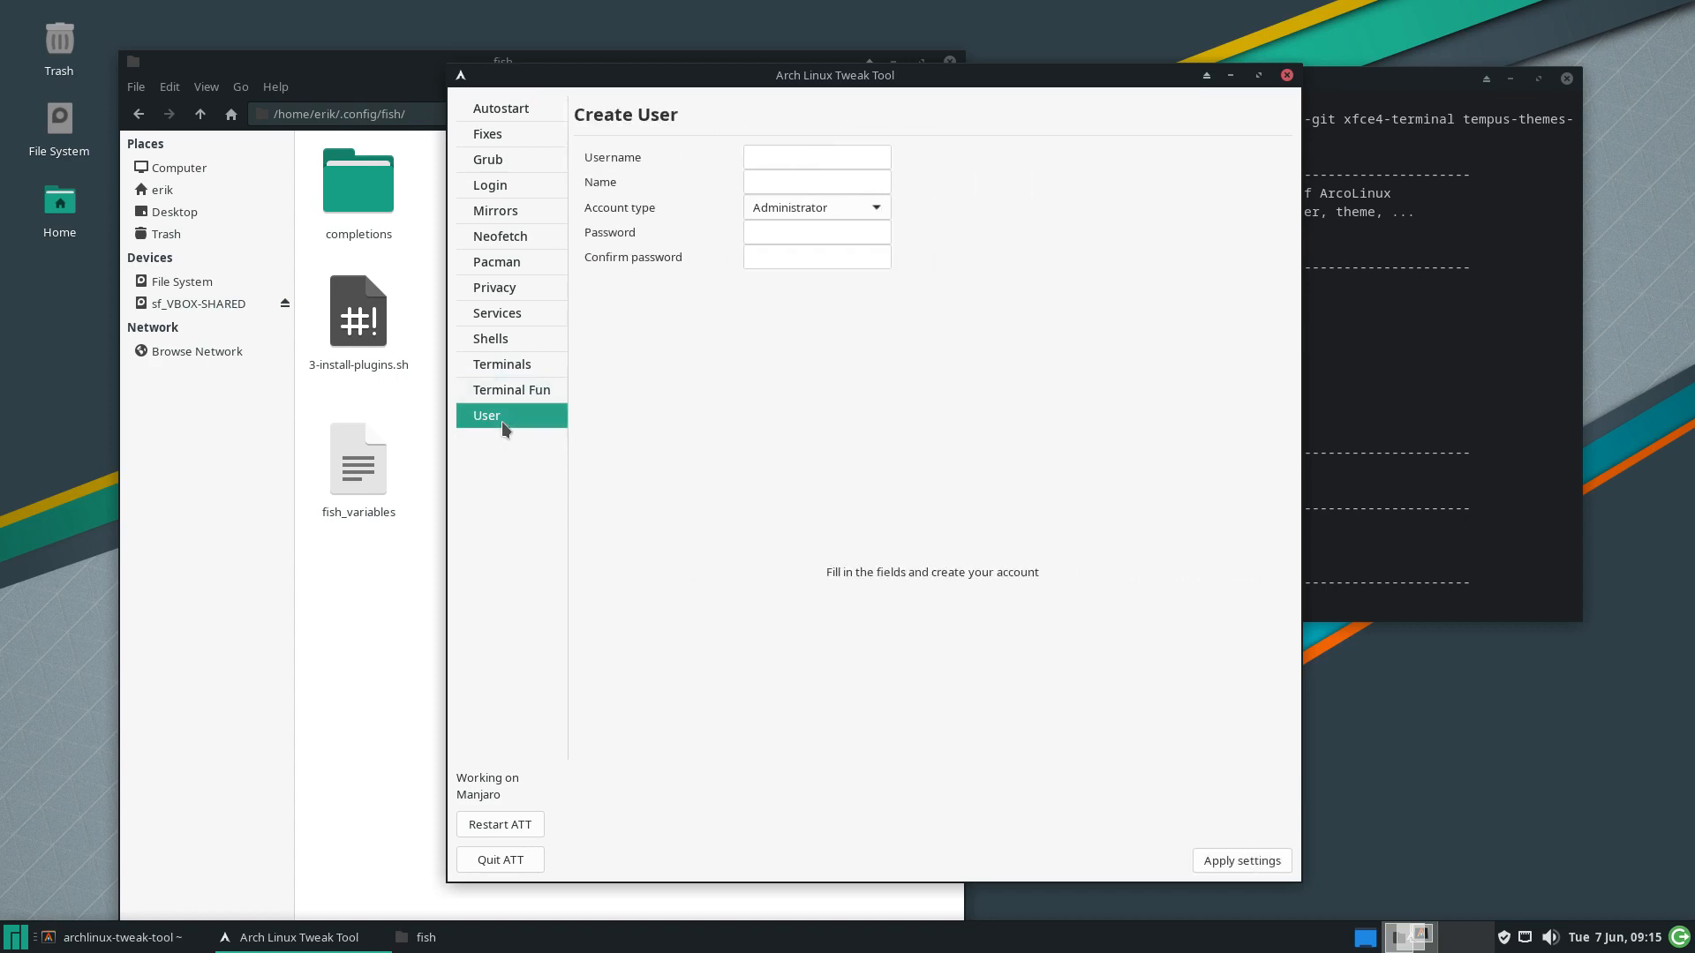
pyautogui.click(766, 156)
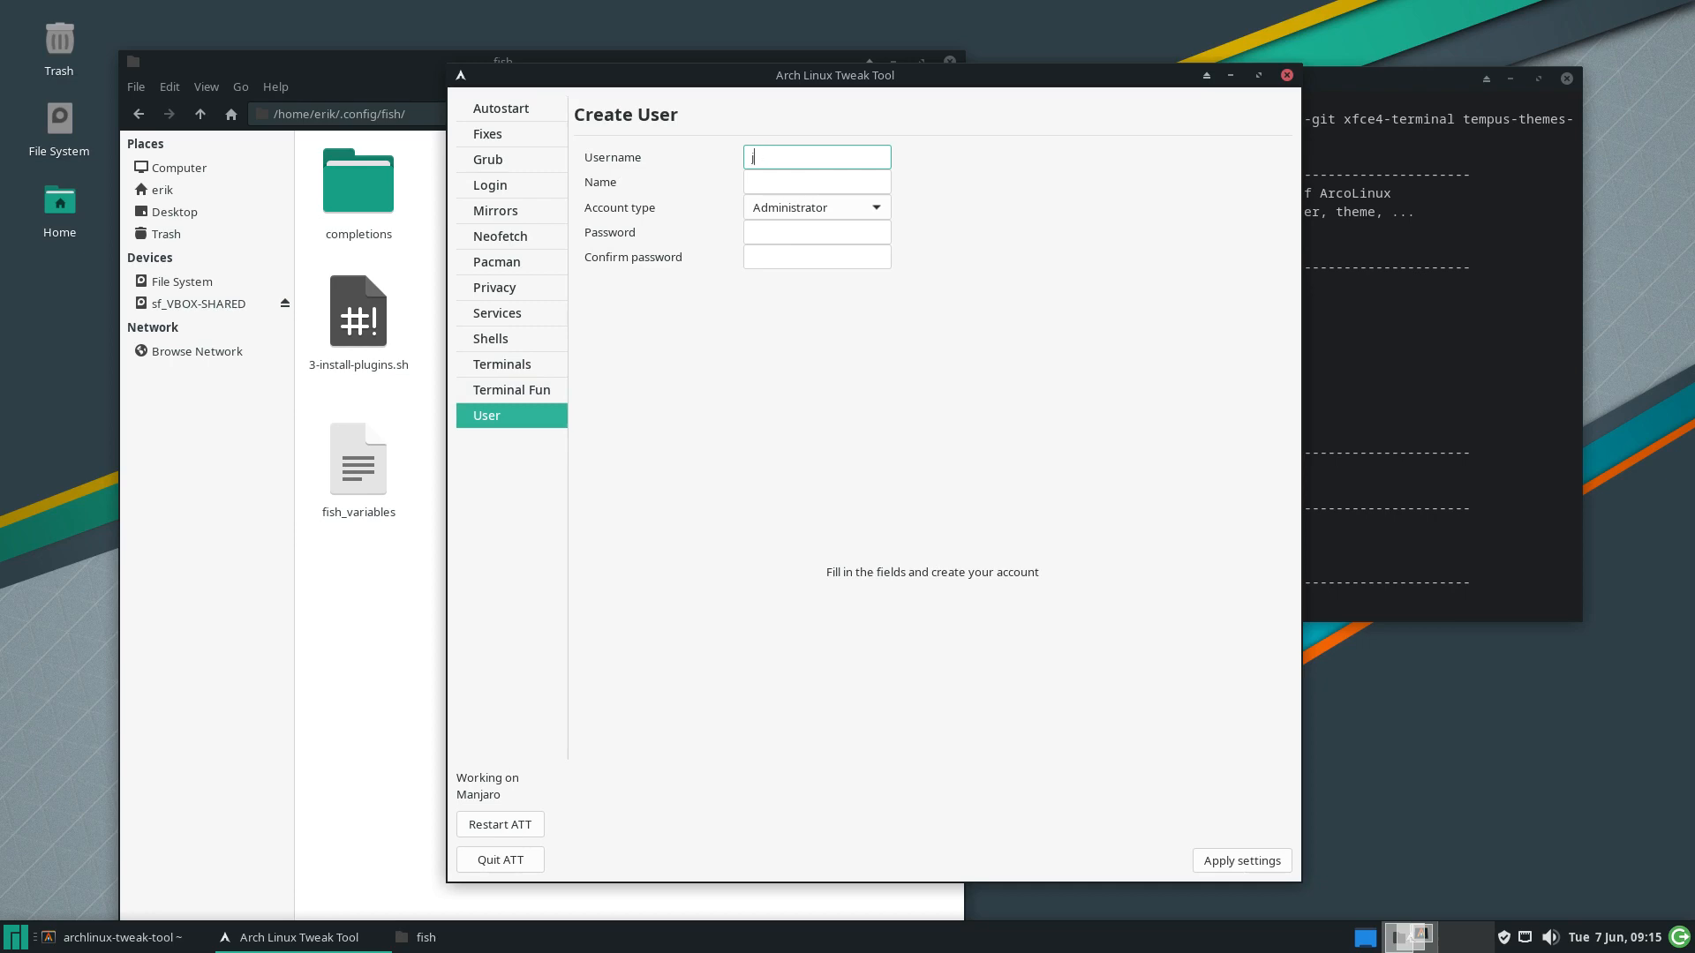
pyautogui.press('Tab')
pyautogui.press('Tab')
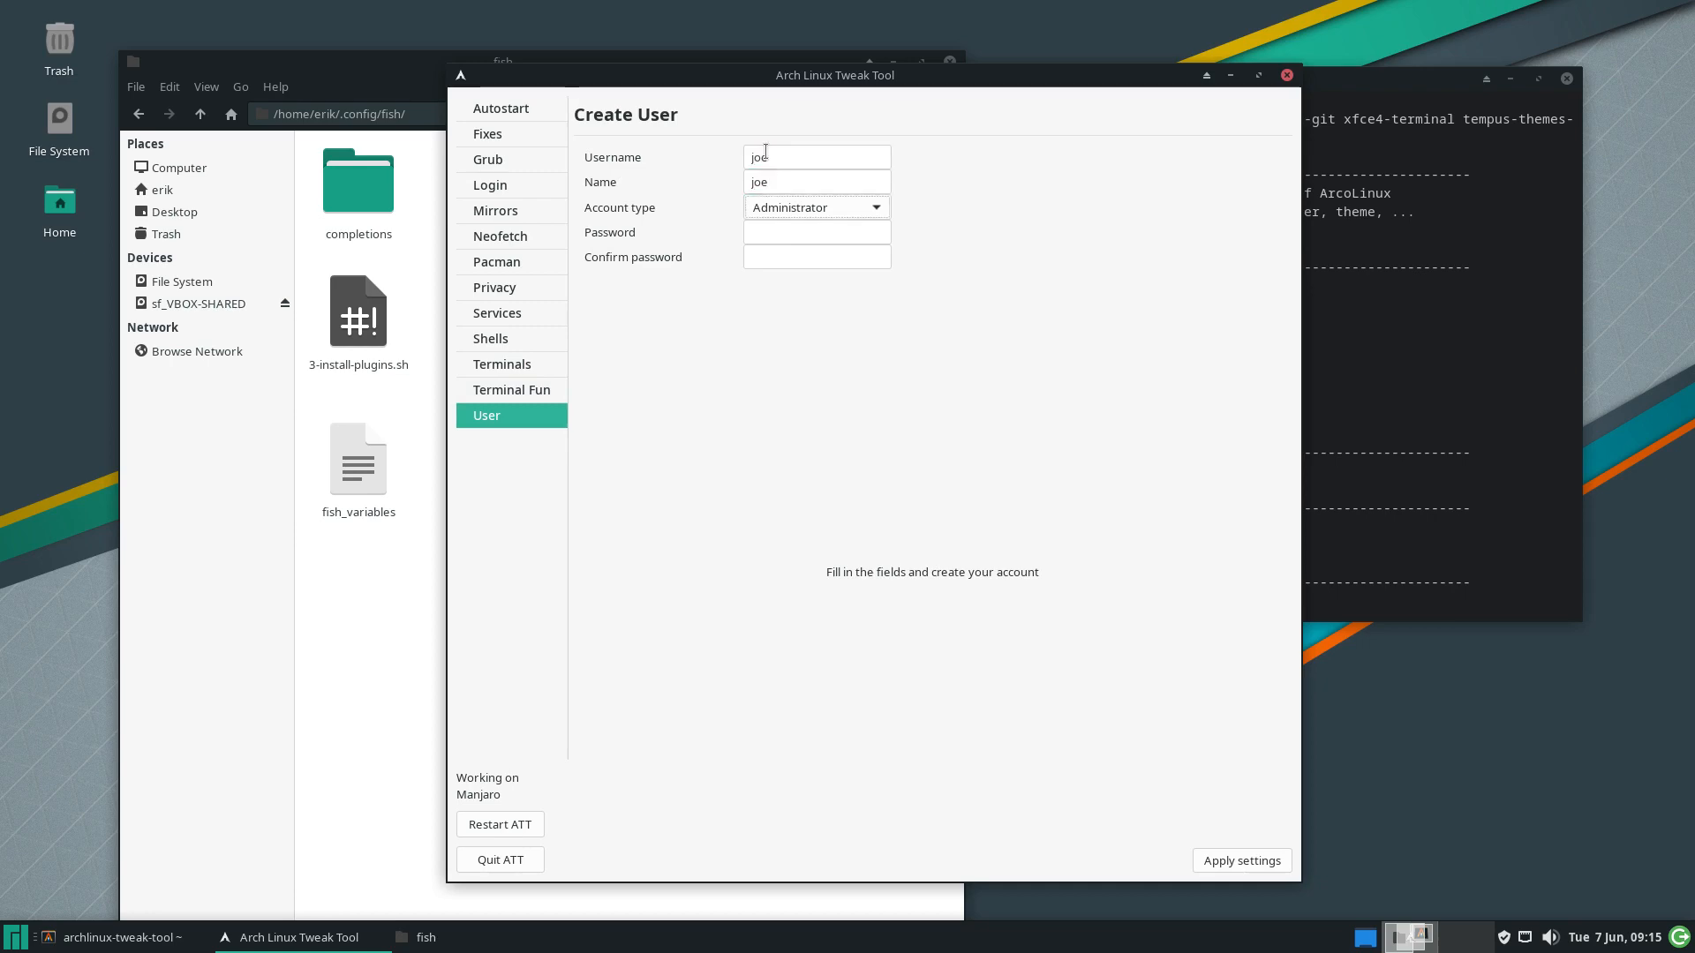
pyautogui.press('Tab')
pyautogui.press('Tab')
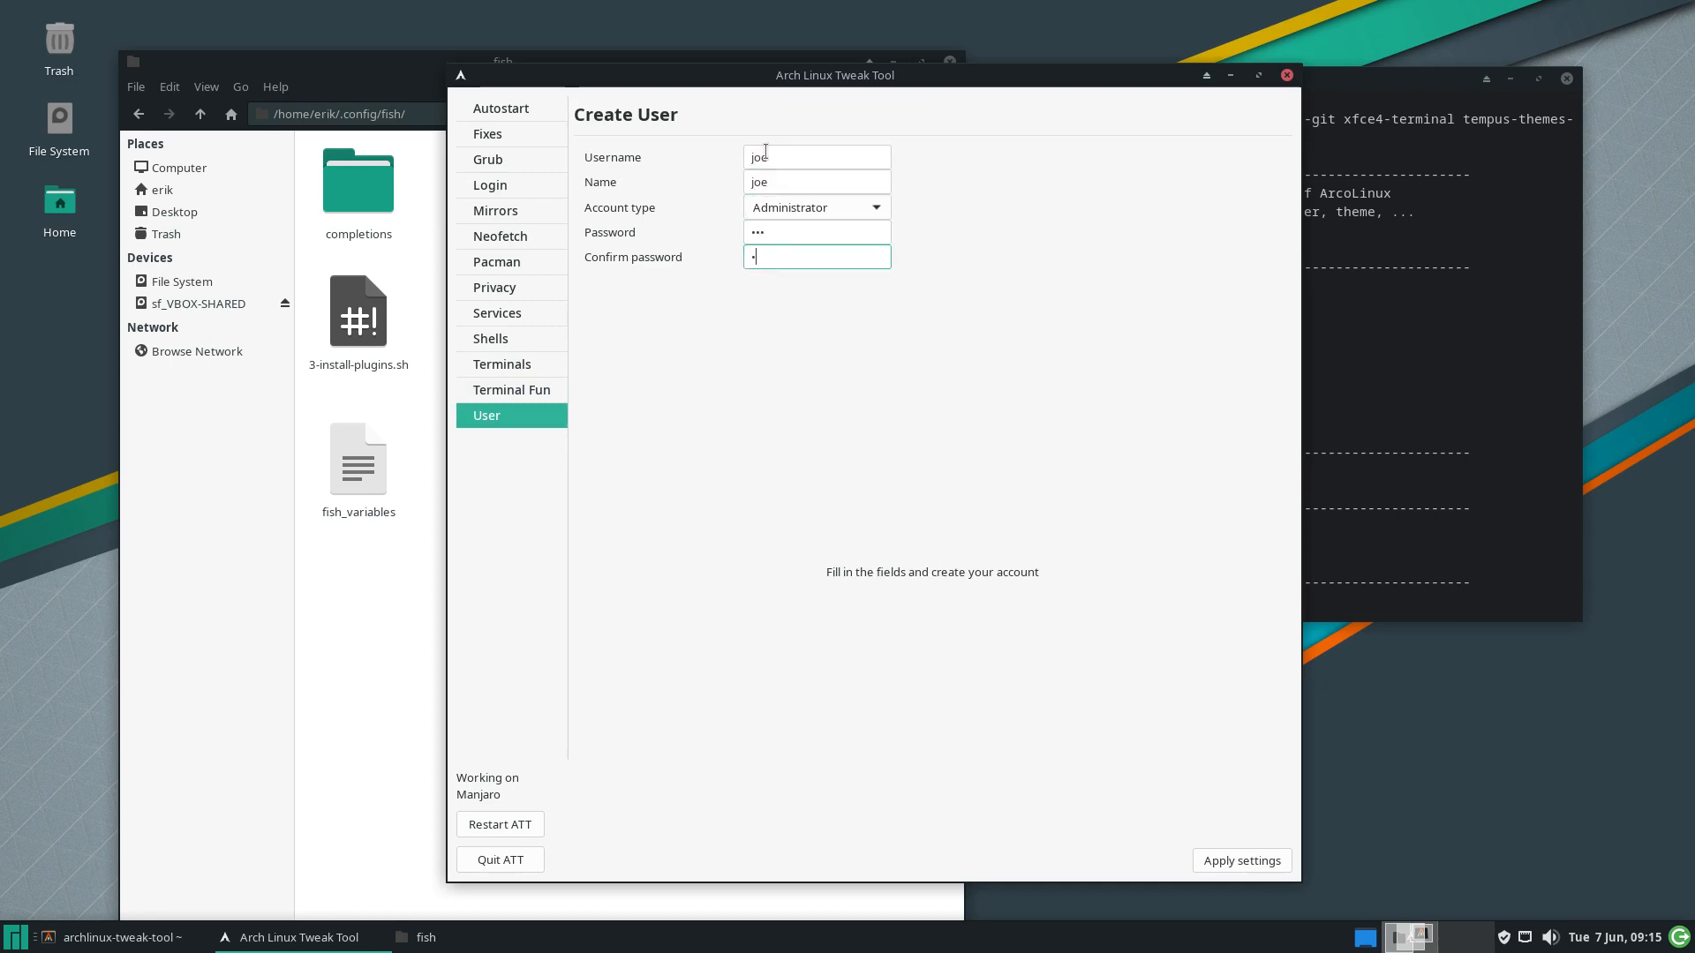
# Keep the account type Administrator and create the user, retyping the mismatched password
pyautogui.click(835, 214)
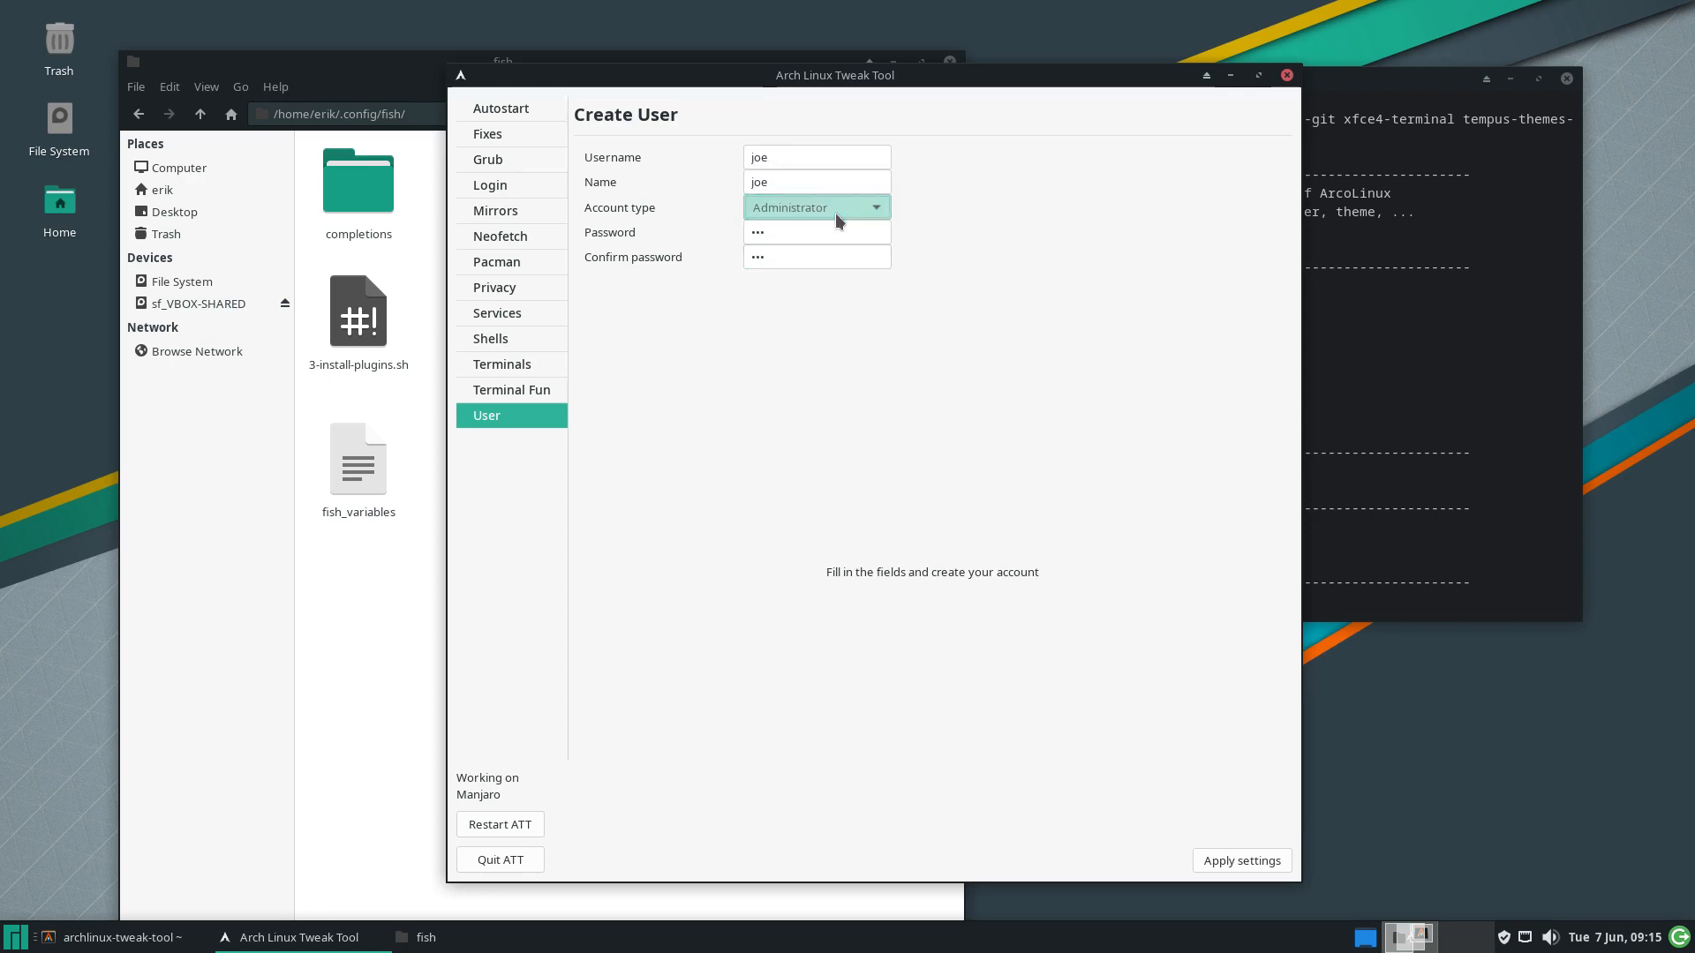
pyautogui.click(835, 213)
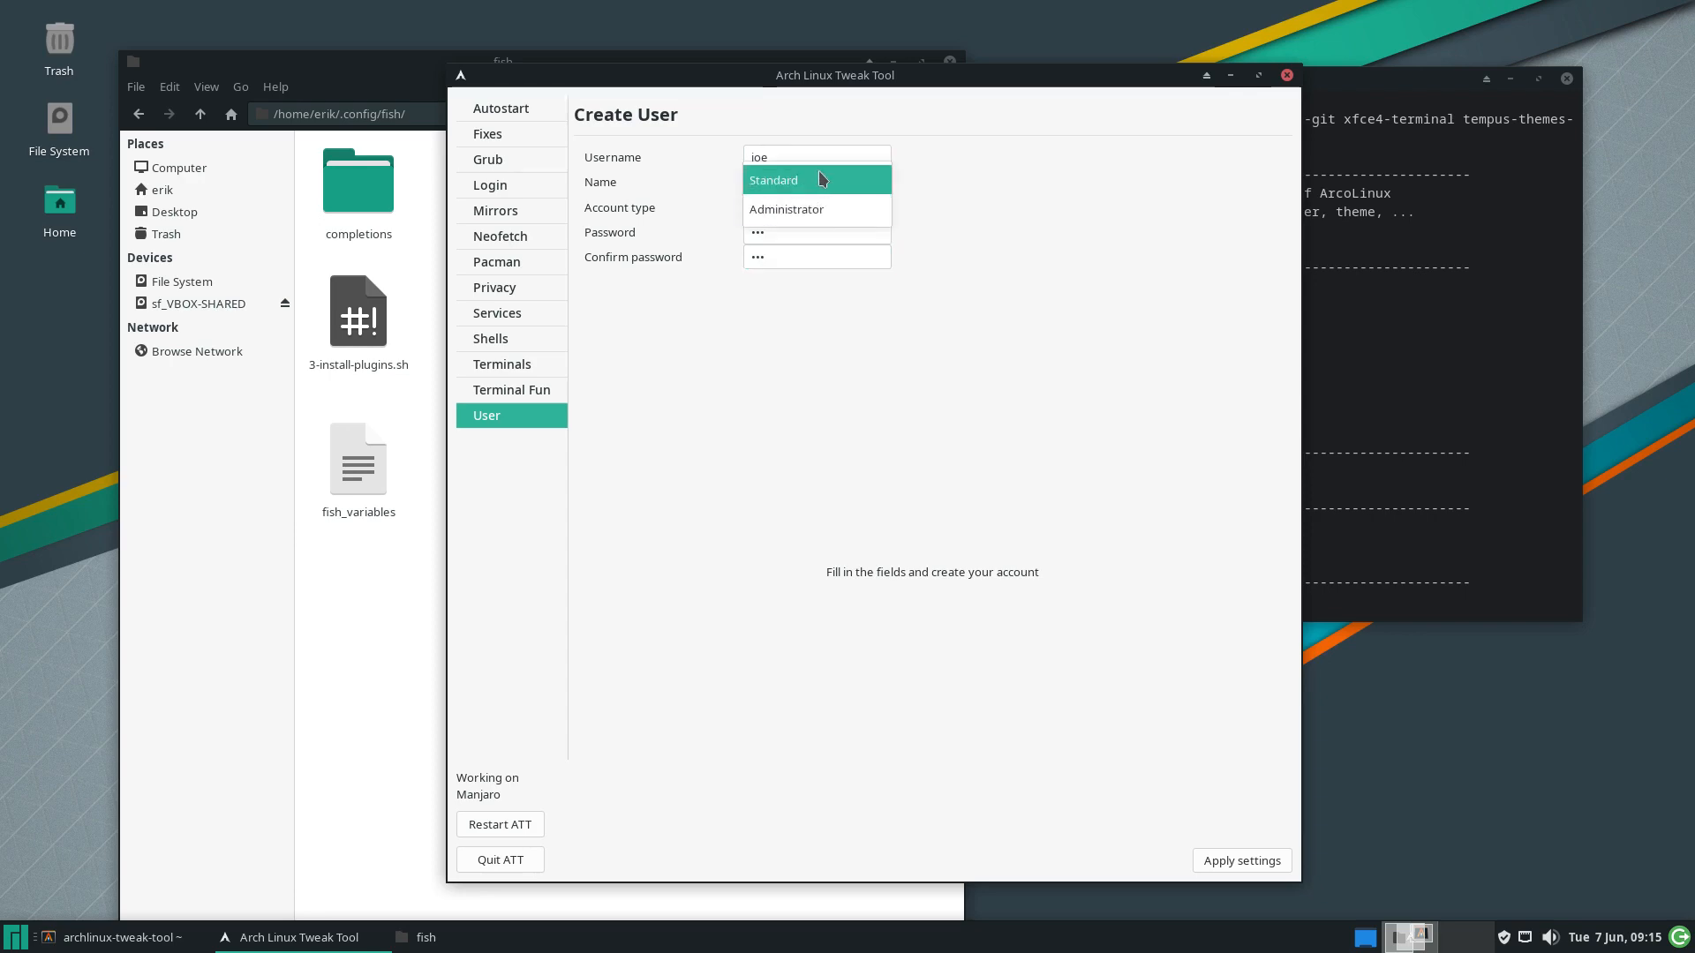
pyautogui.click(794, 209)
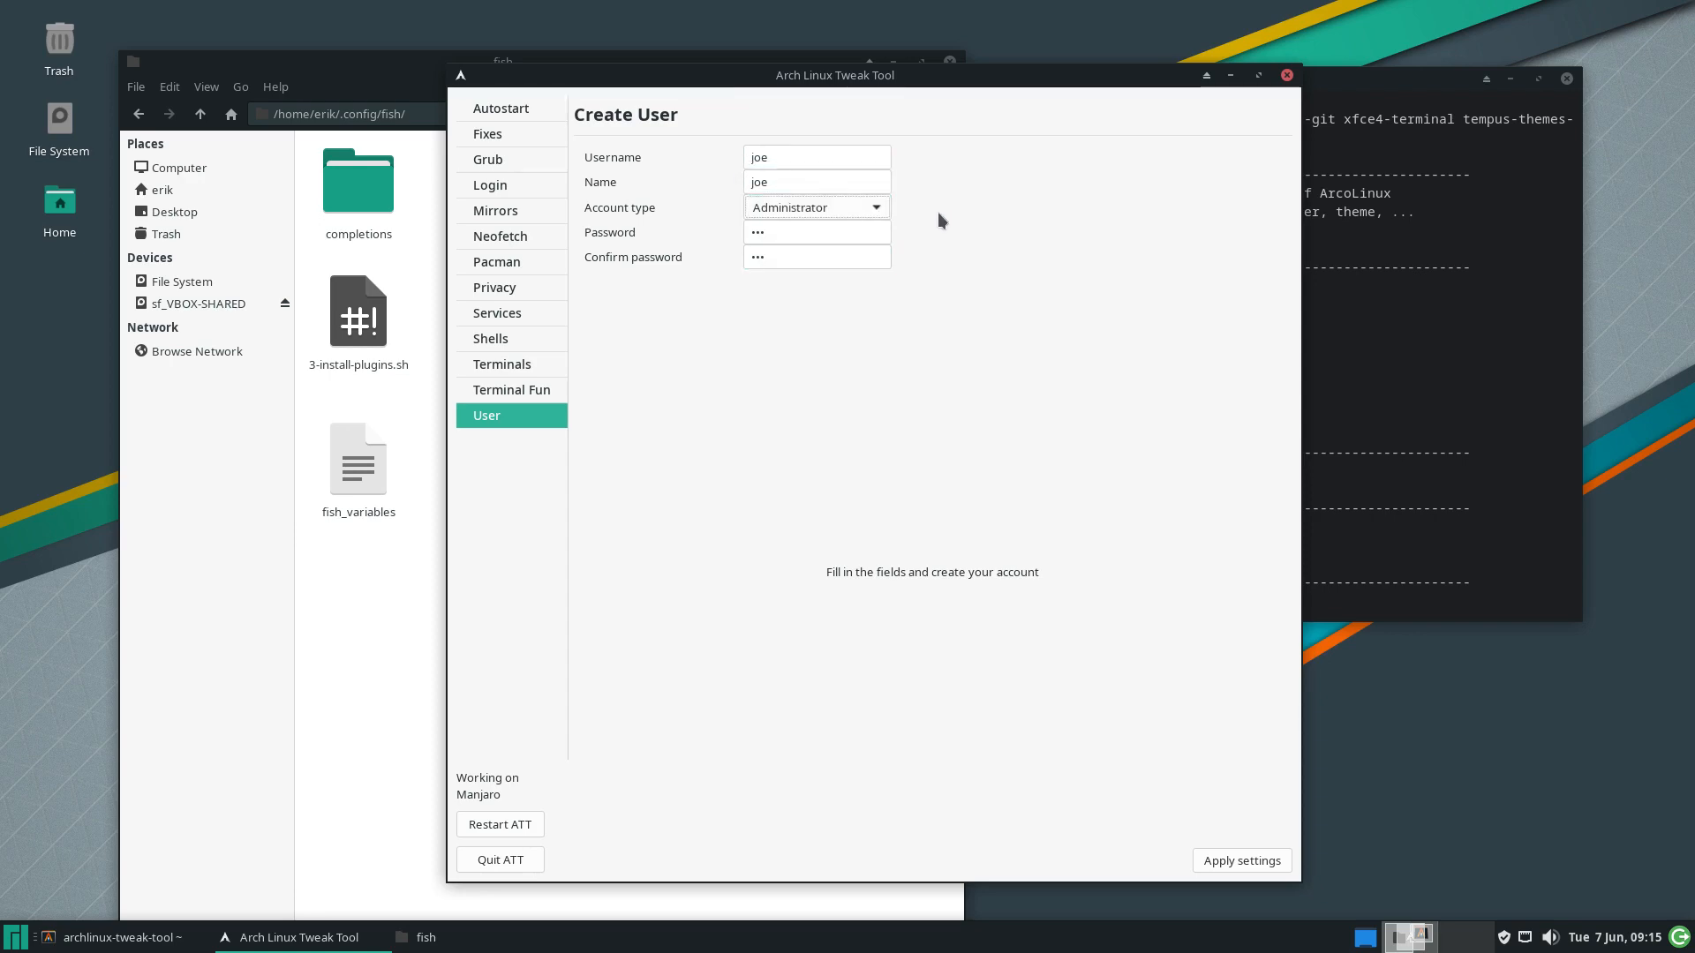
pyautogui.click(1263, 863)
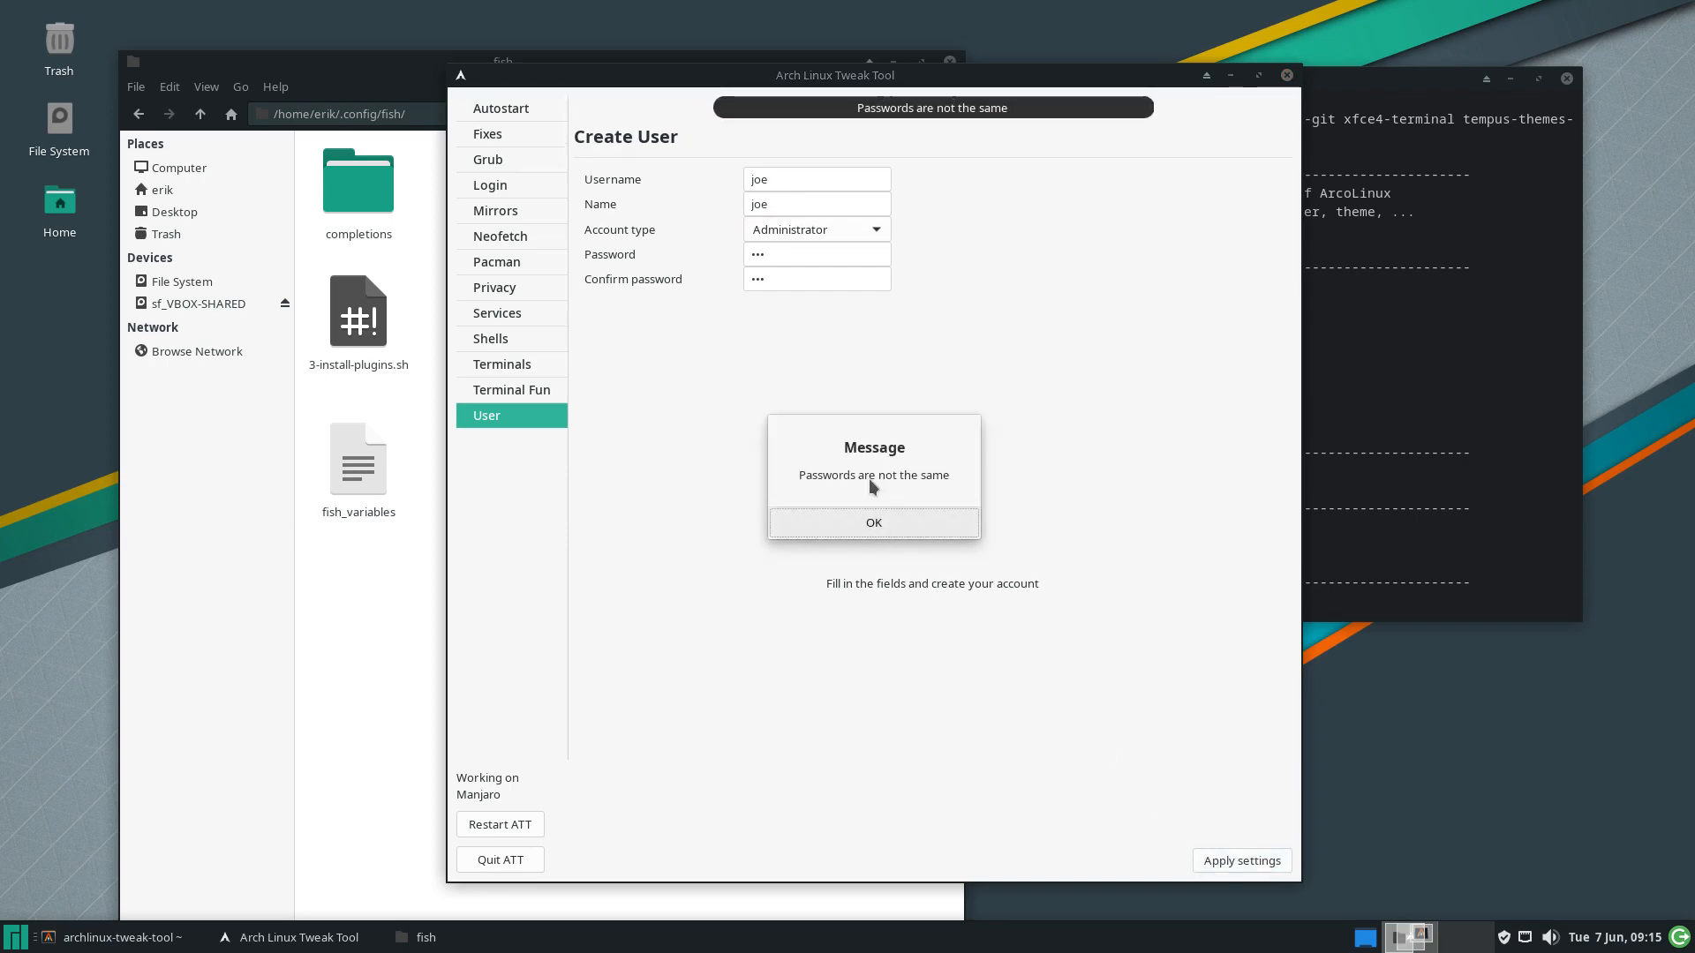
pyautogui.click(868, 520)
pyautogui.moveTo(803, 235); pyautogui.dragTo(751, 234)
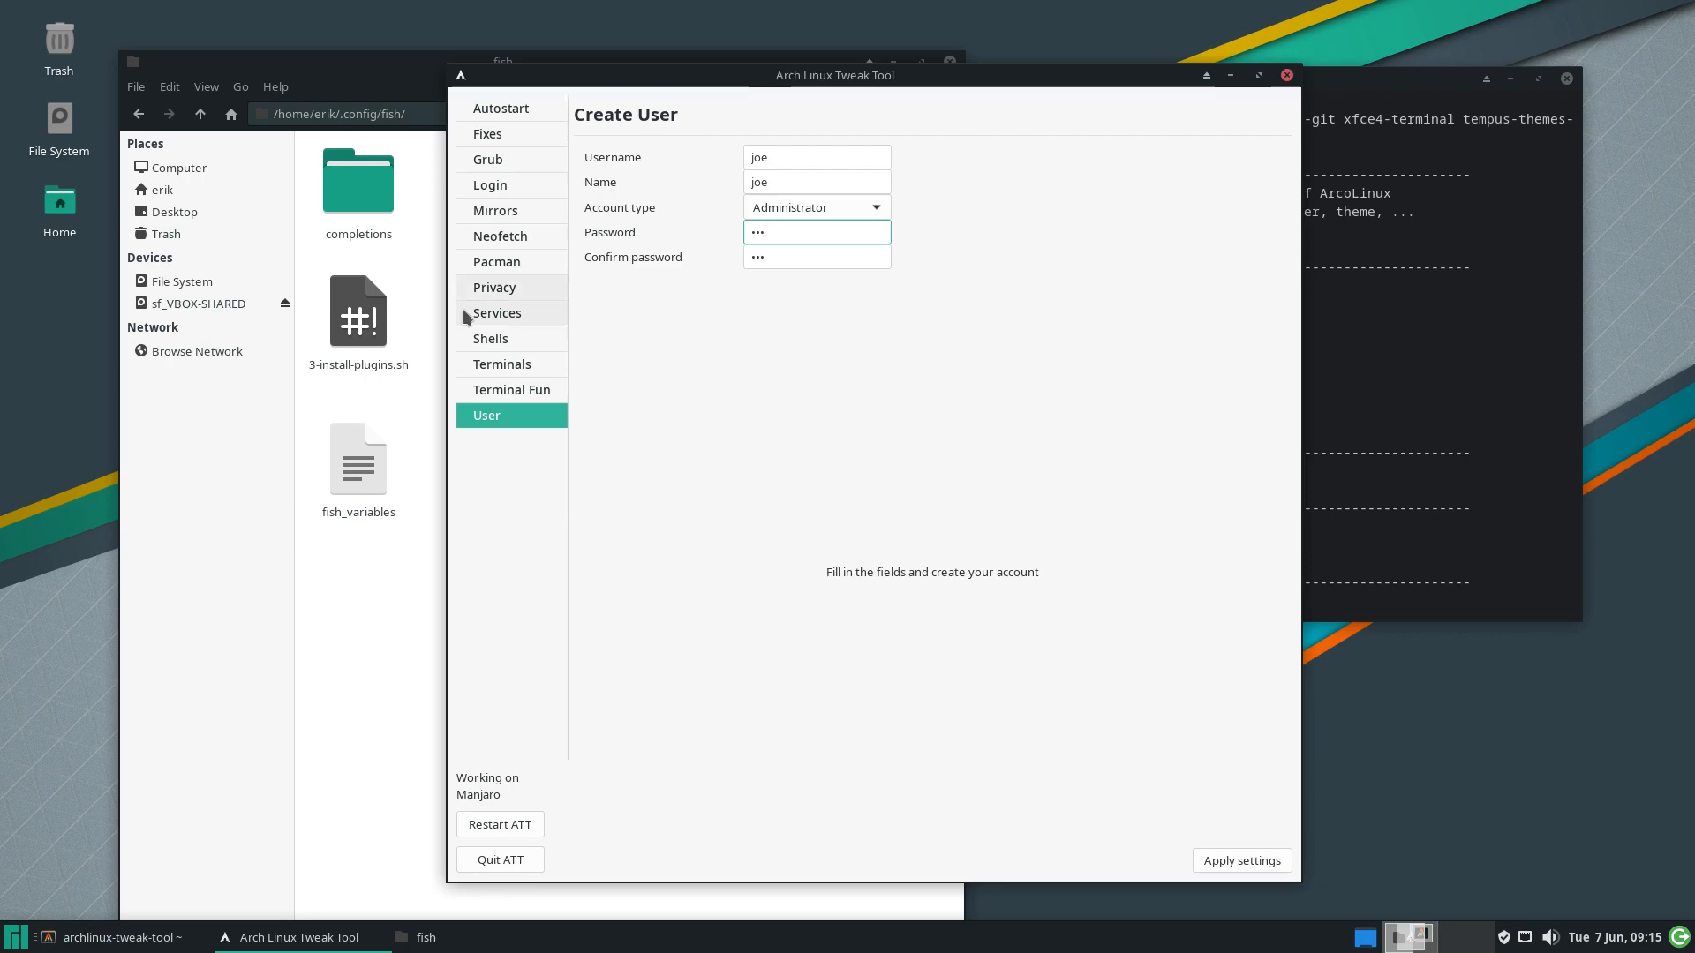
pyautogui.moveTo(791, 254); pyautogui.dragTo(724, 244)
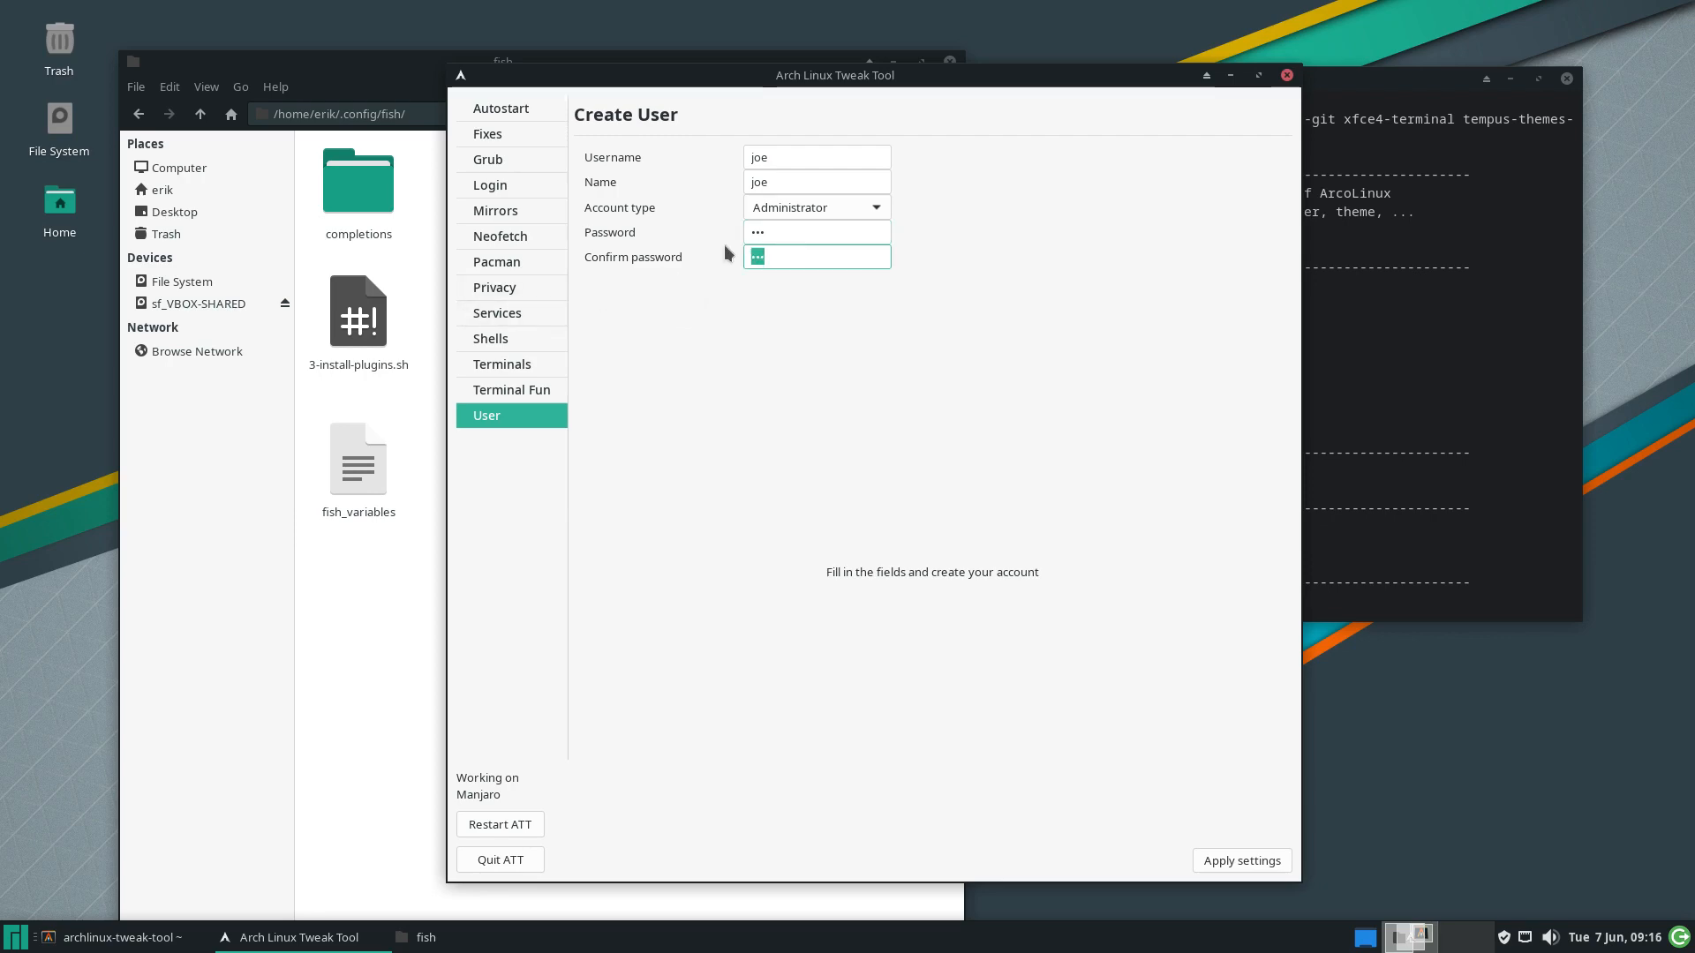
pyautogui.click(1259, 867)
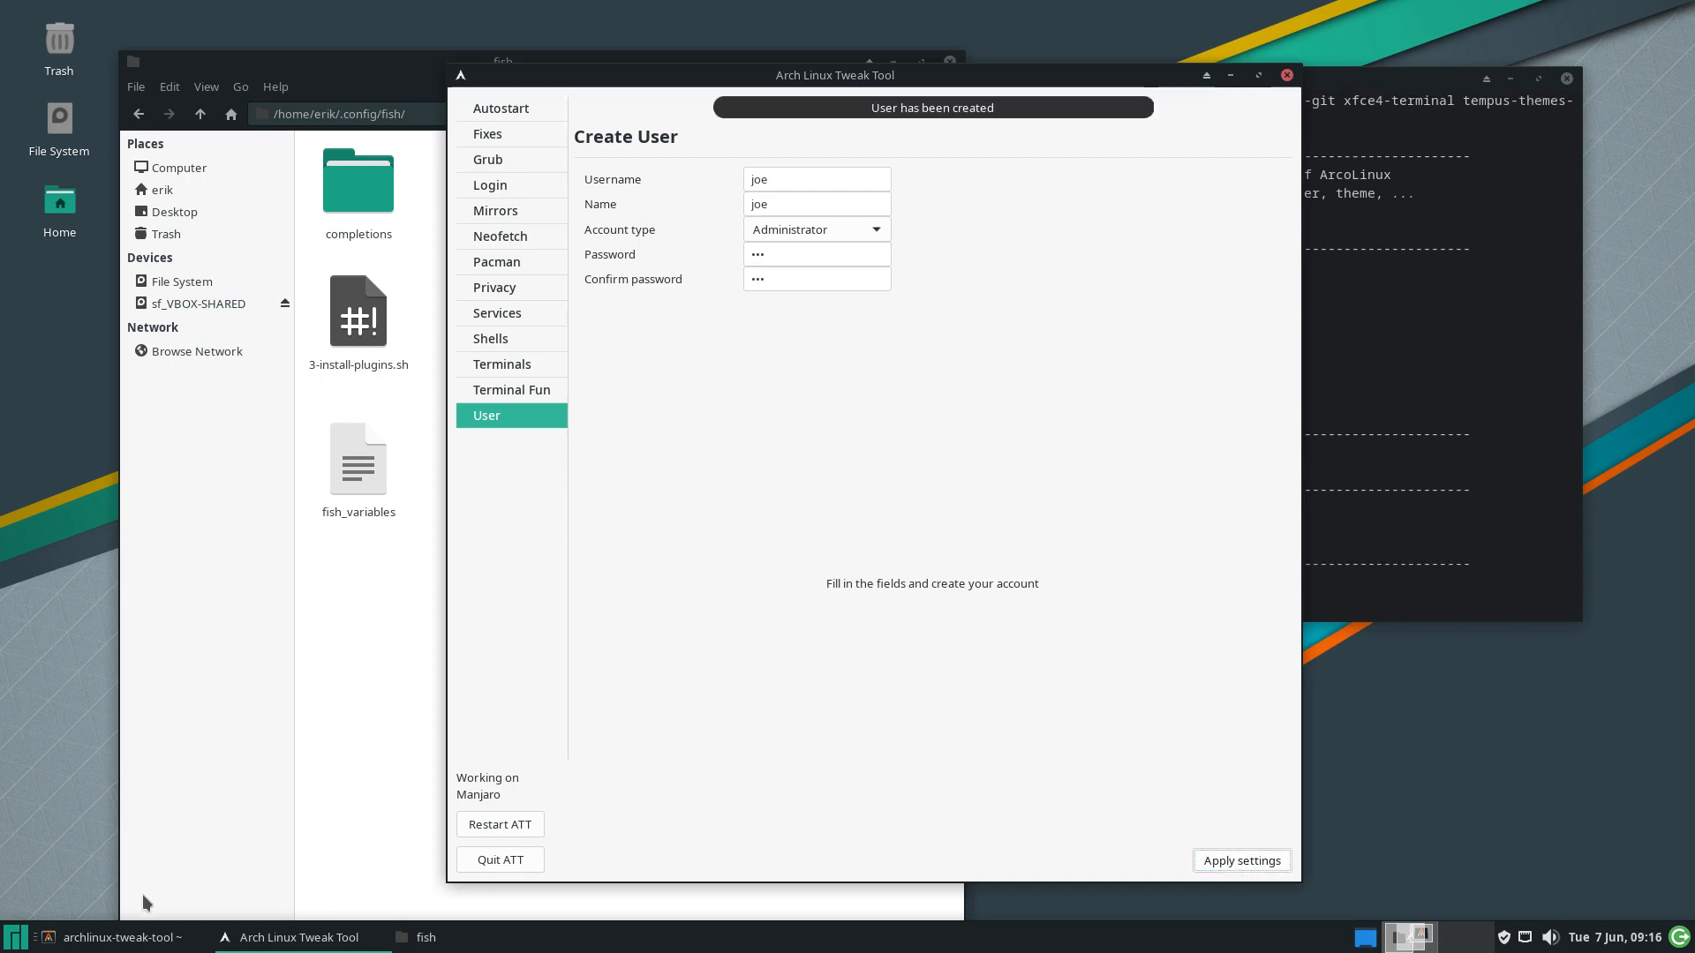
# Close the Tweak Tool's terminal and the Arch Linux Tweak Tool window
pyautogui.click(15, 938)
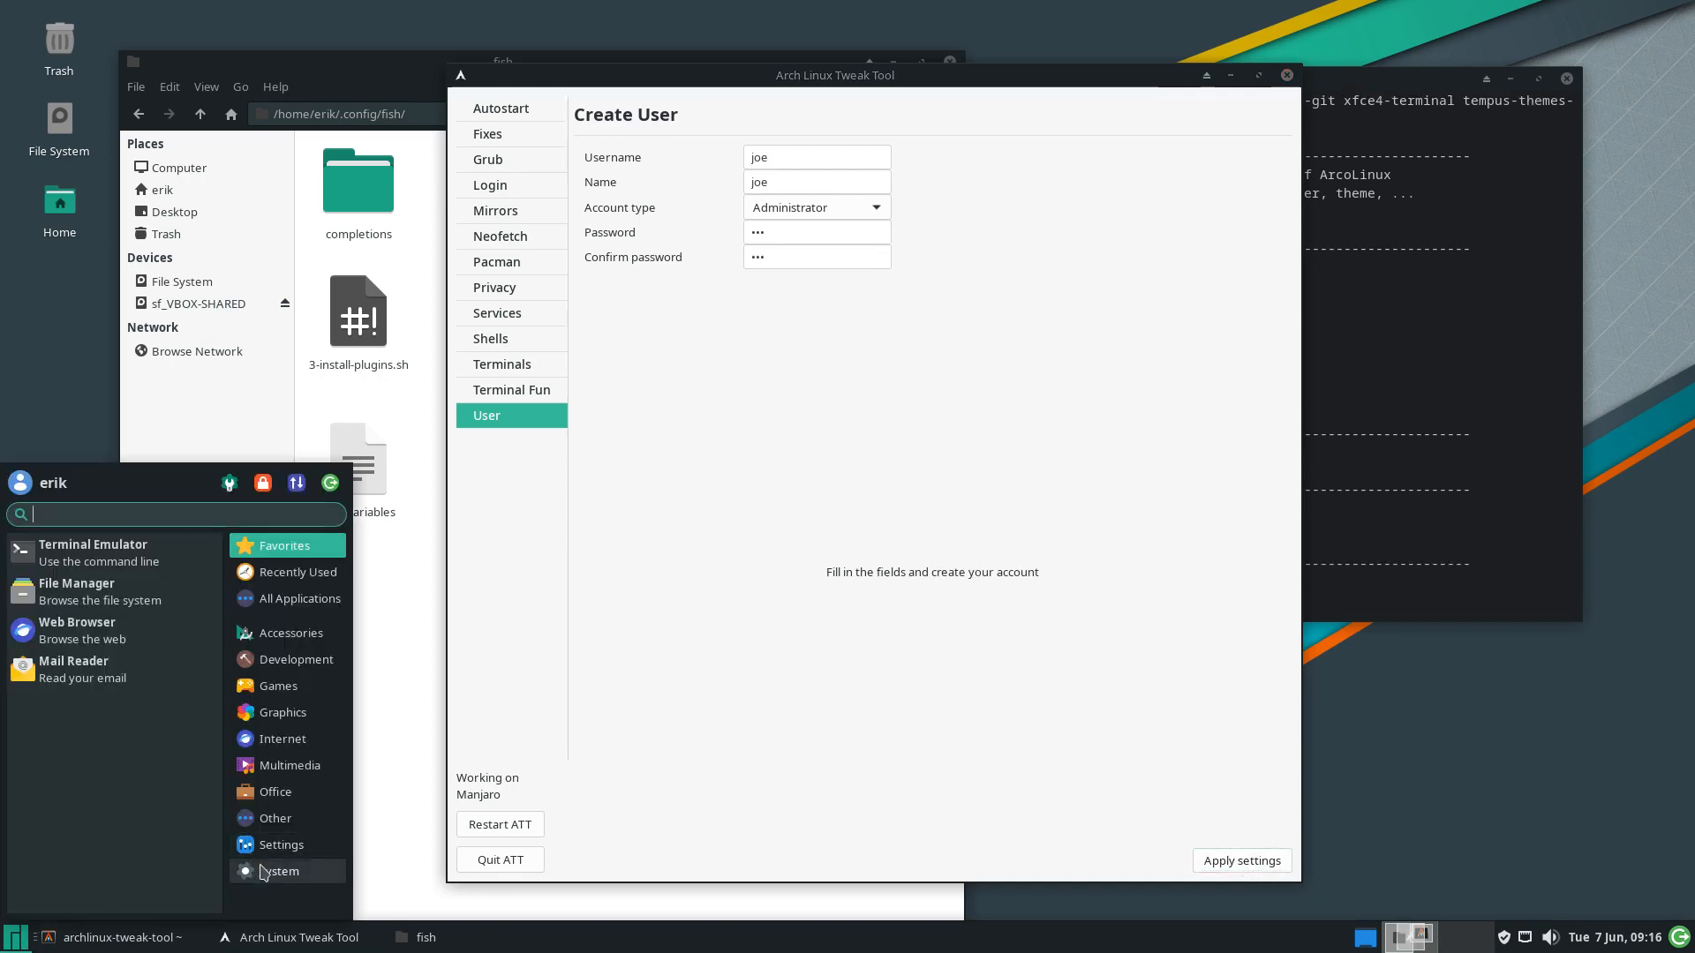
pyautogui.click(1335, 371)
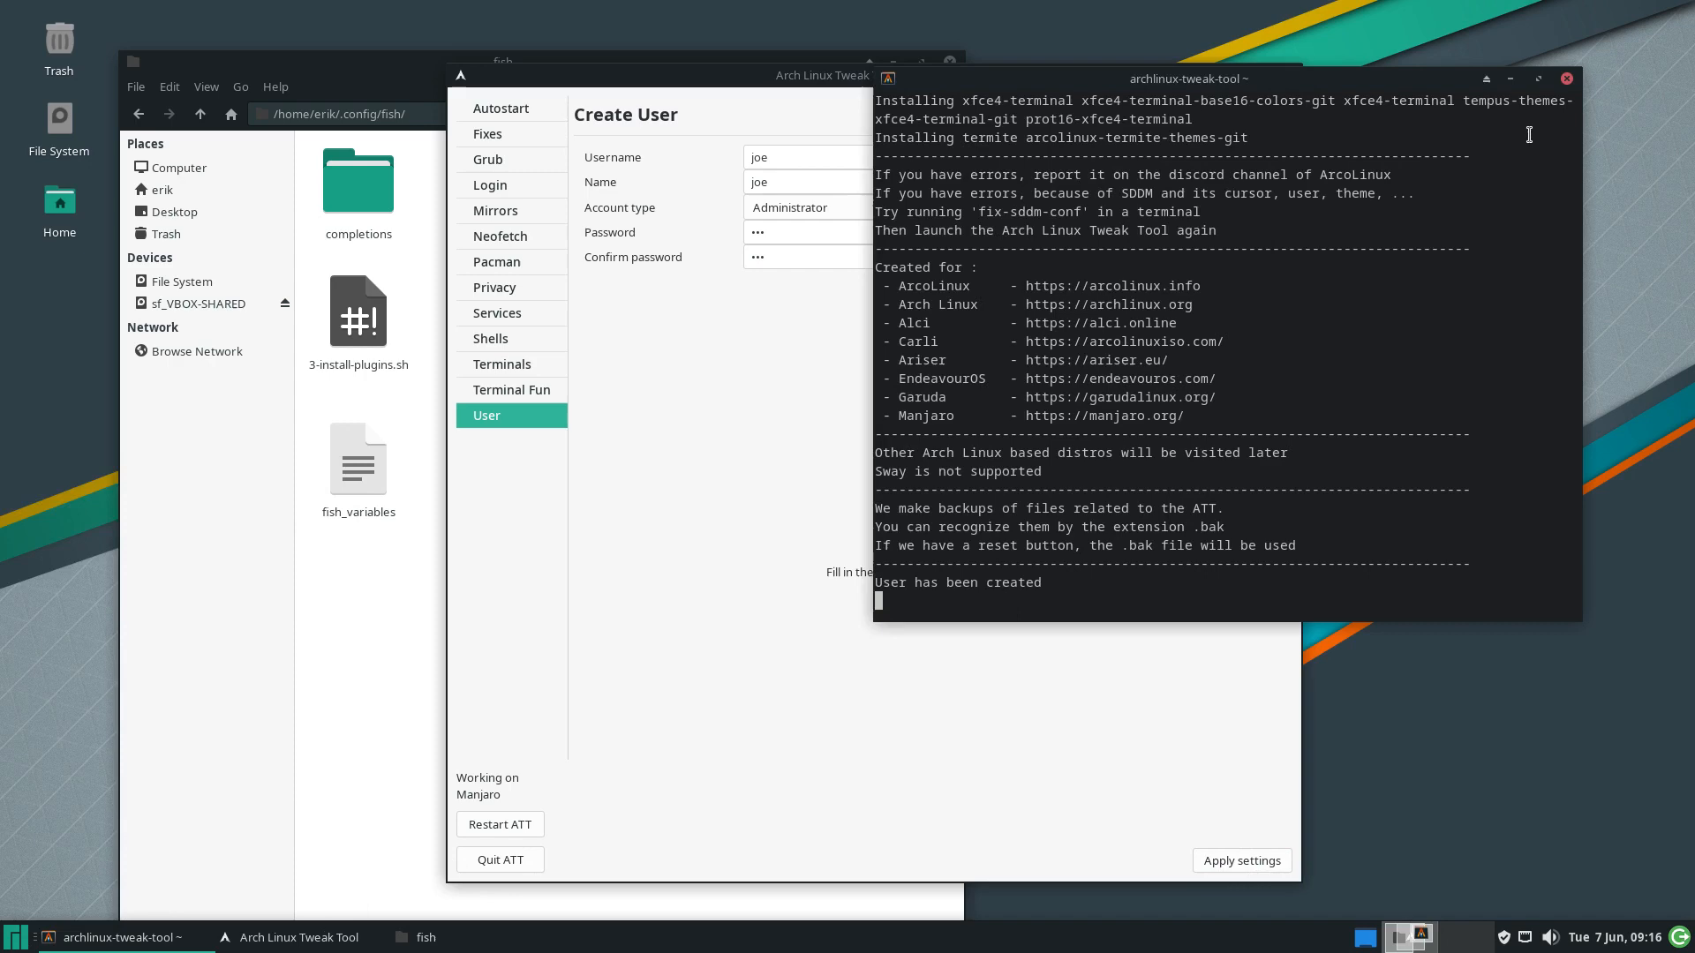
pyautogui.click(1567, 78)
pyautogui.click(1286, 75)
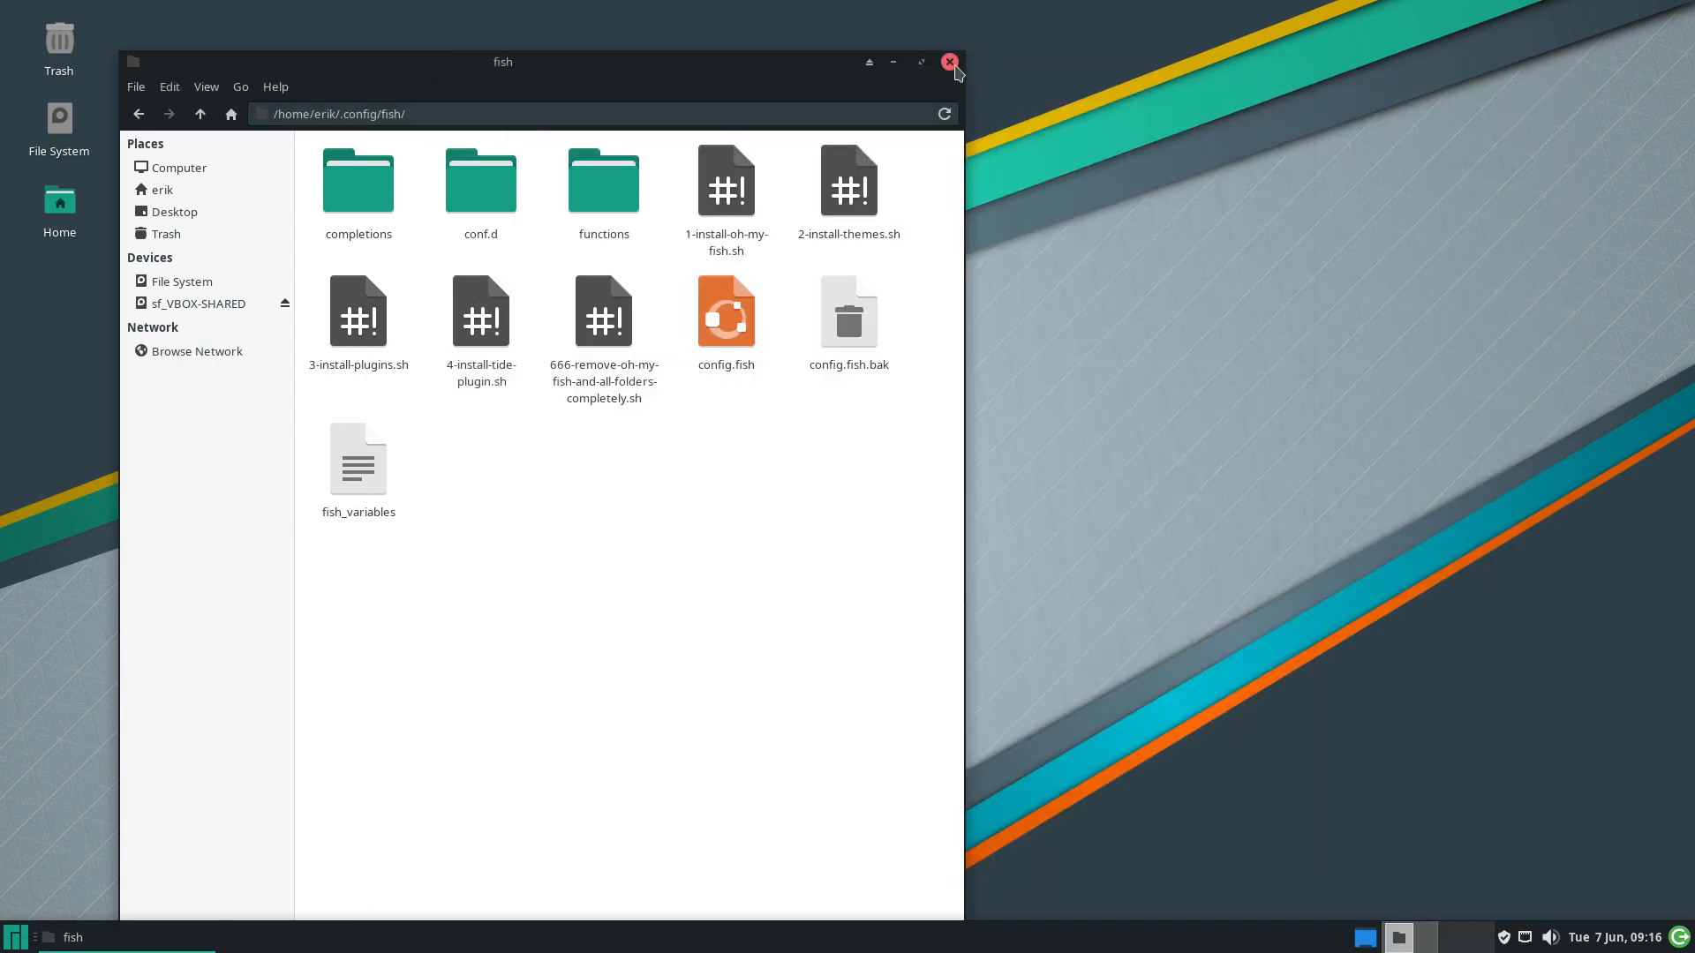
# Launch Arch Linux Tweak Tool via 'archl' search, then cancel the authentication request
pyautogui.click(10, 941)
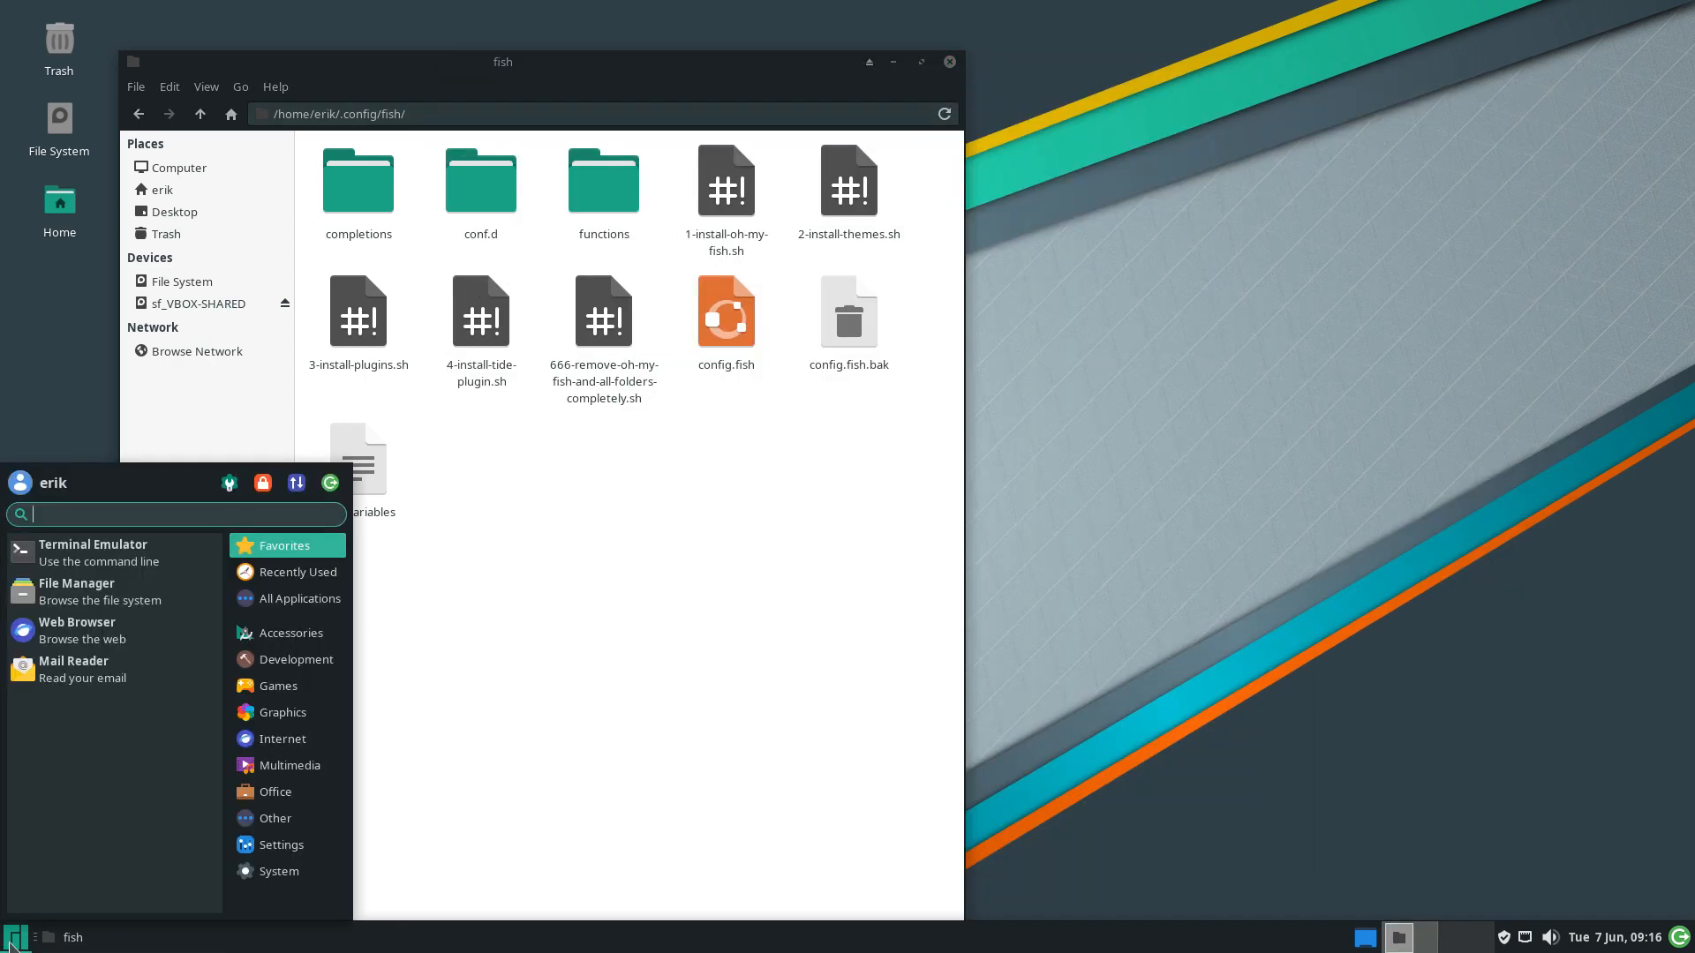
pyautogui.write('archl')
pyautogui.press('Return')
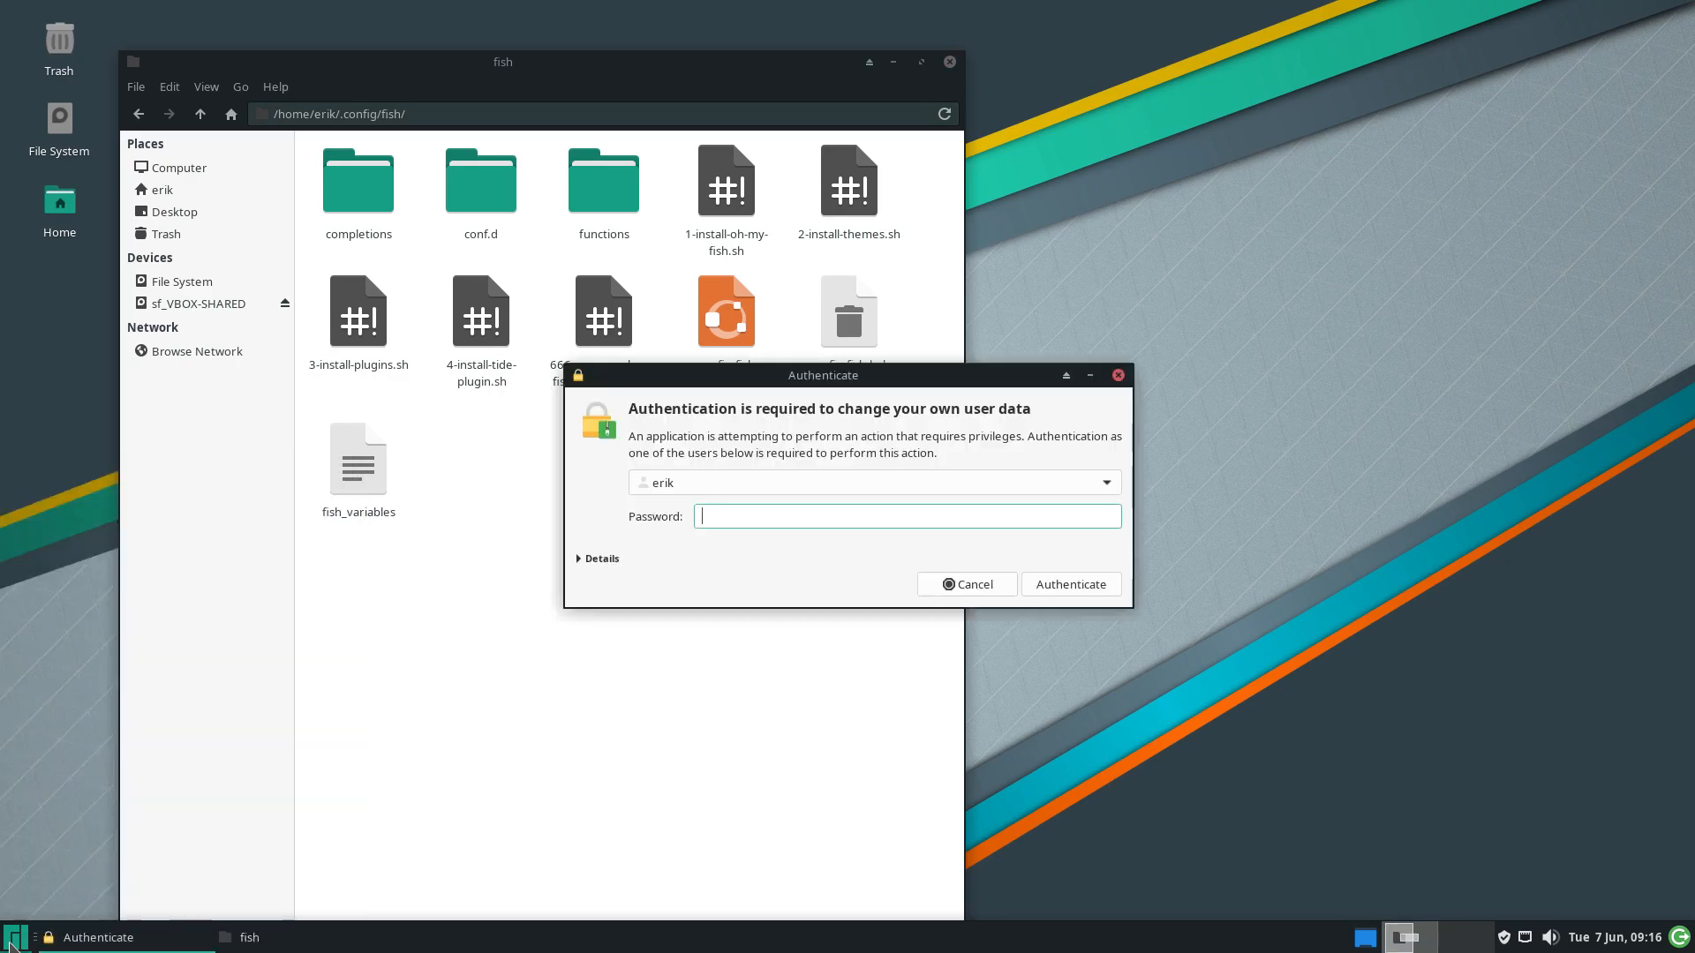
pyautogui.click(940, 482)
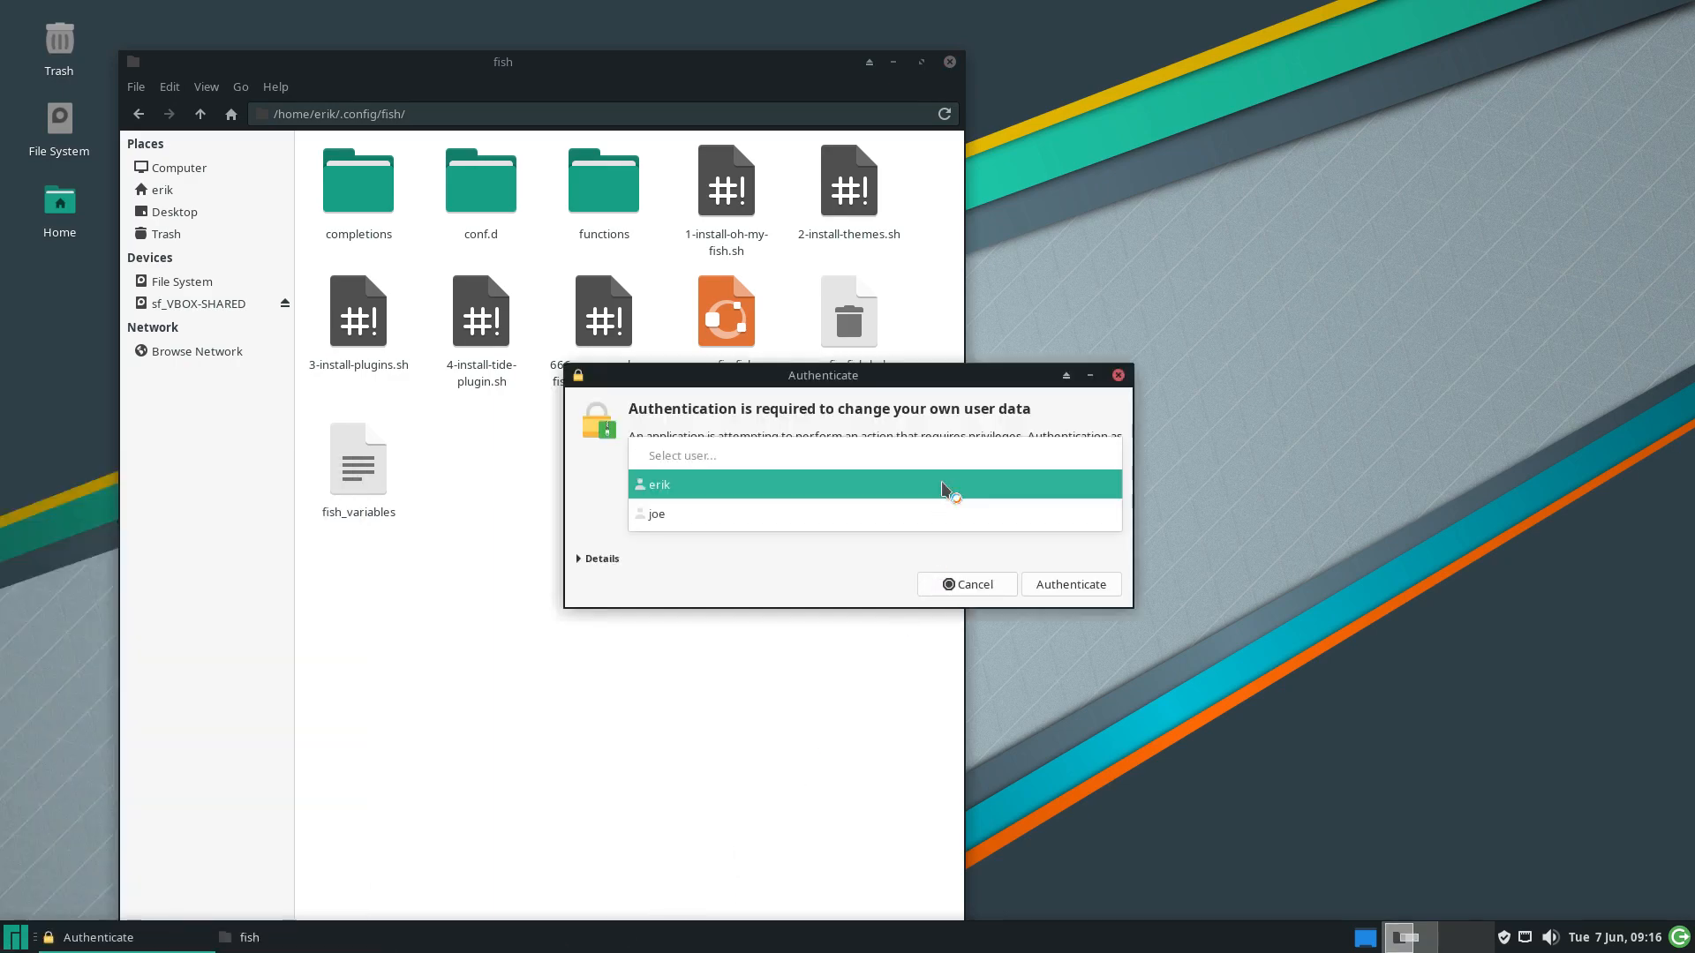
pyautogui.click(941, 484)
pyautogui.click(975, 584)
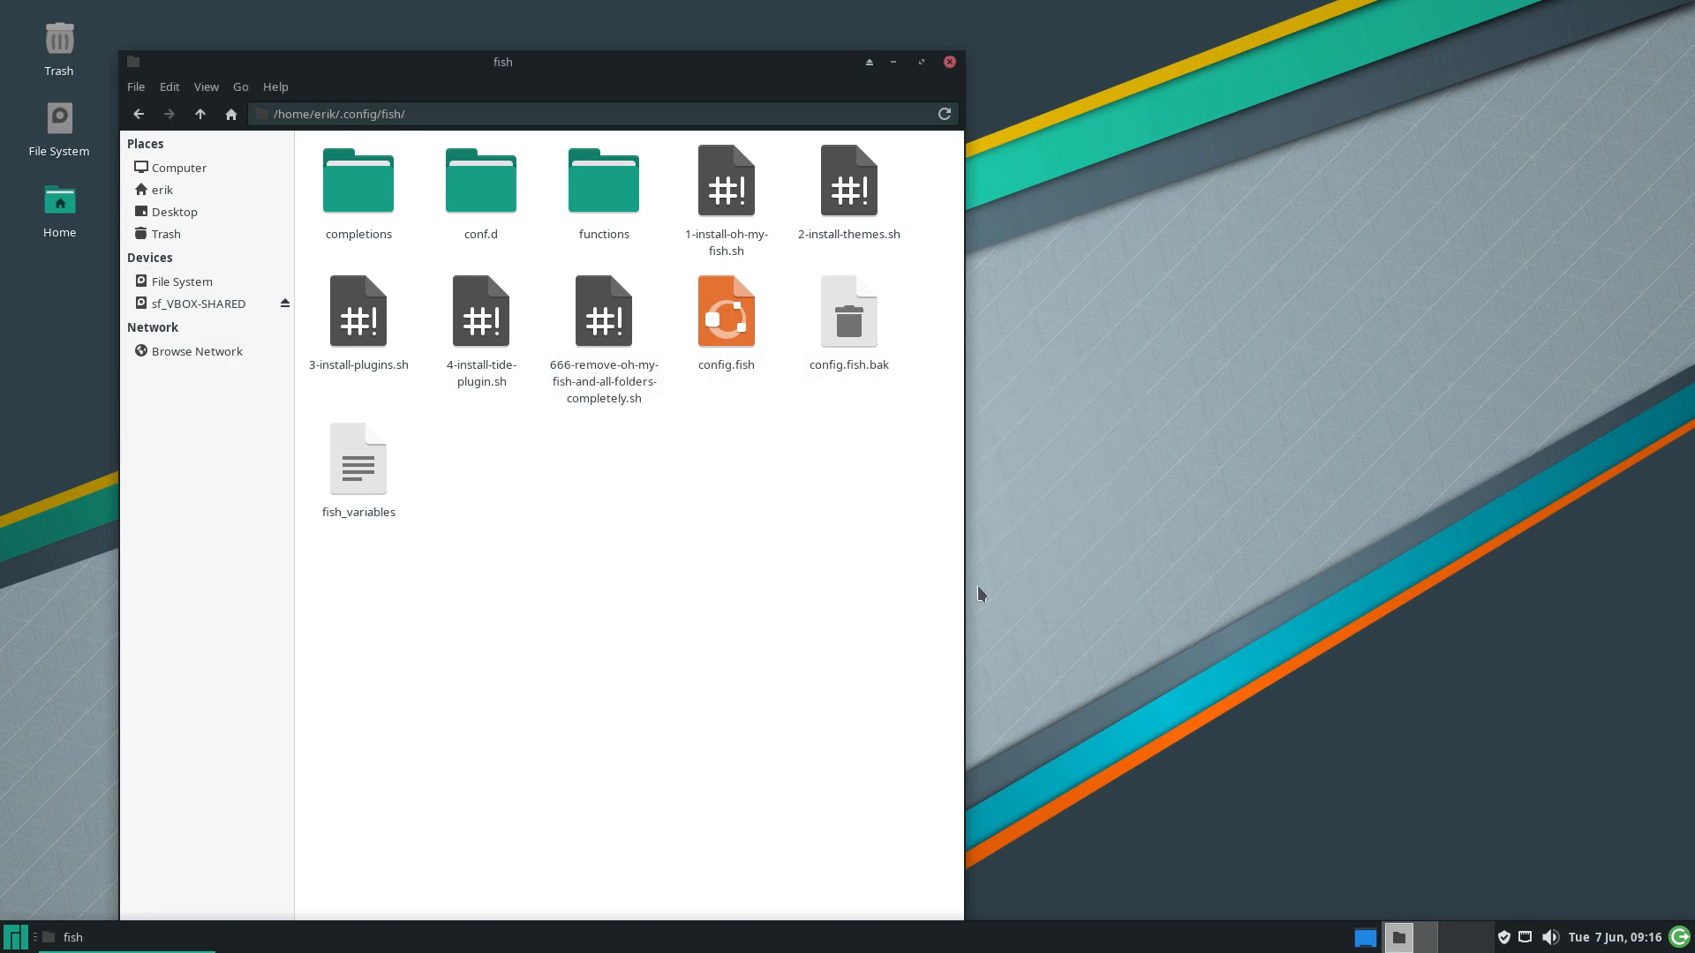
# Log out of the current session from the Whisker menu
pyautogui.click(16, 939)
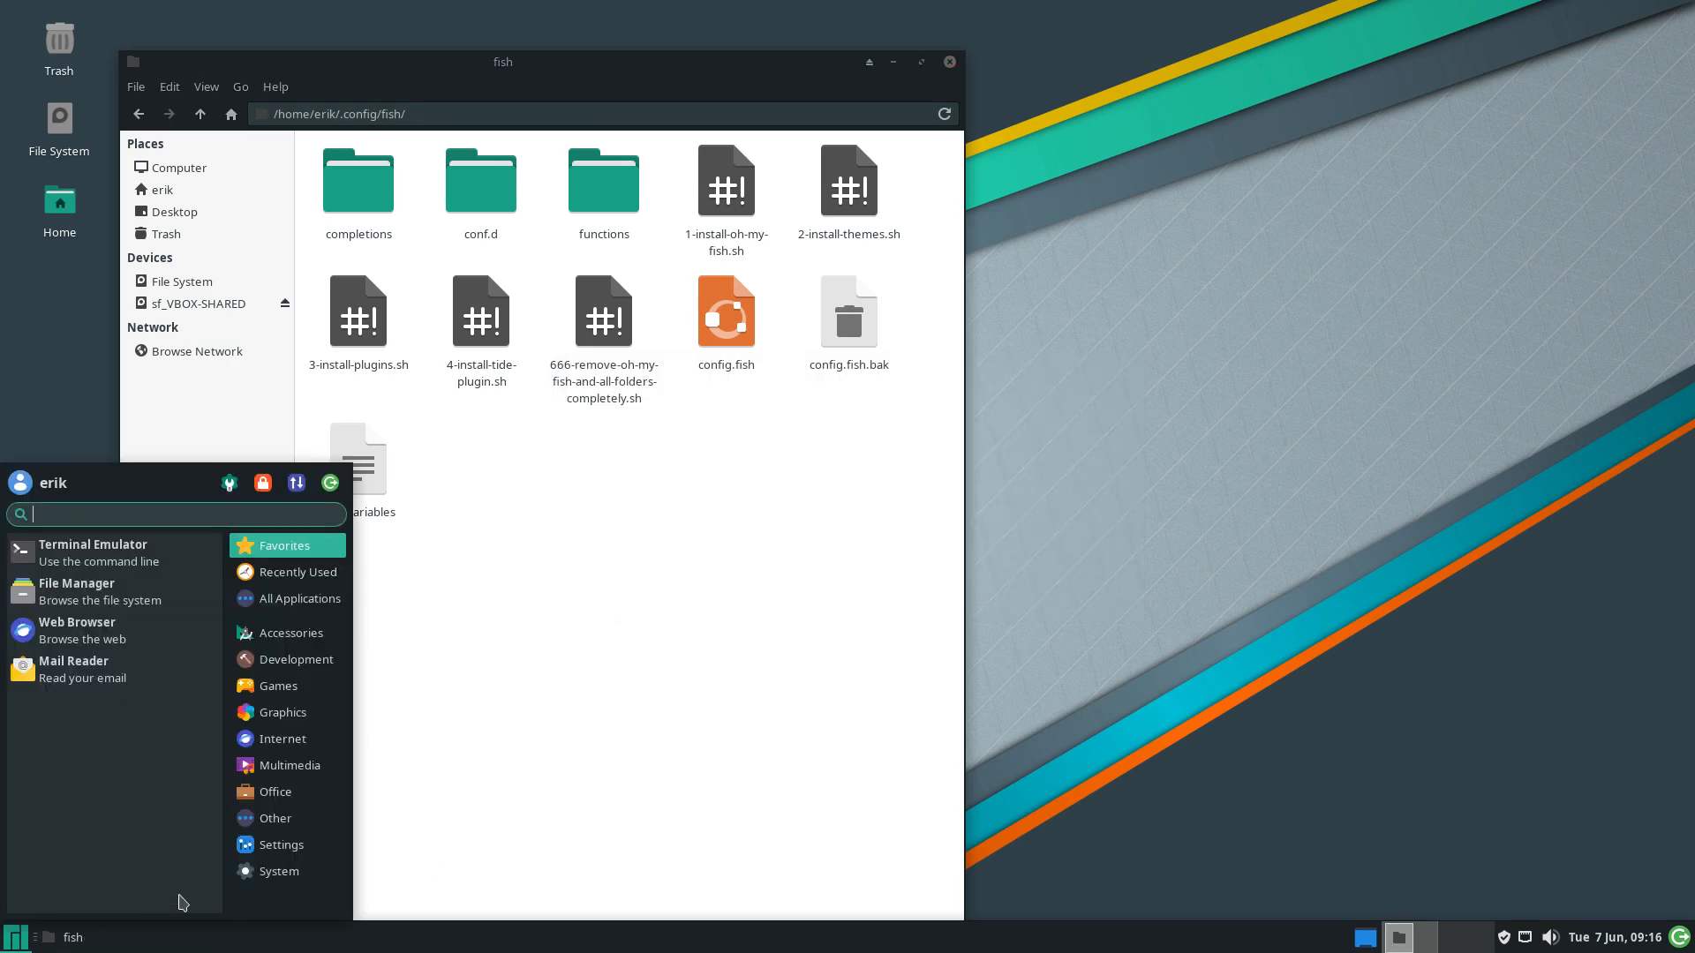
pyautogui.click(333, 486)
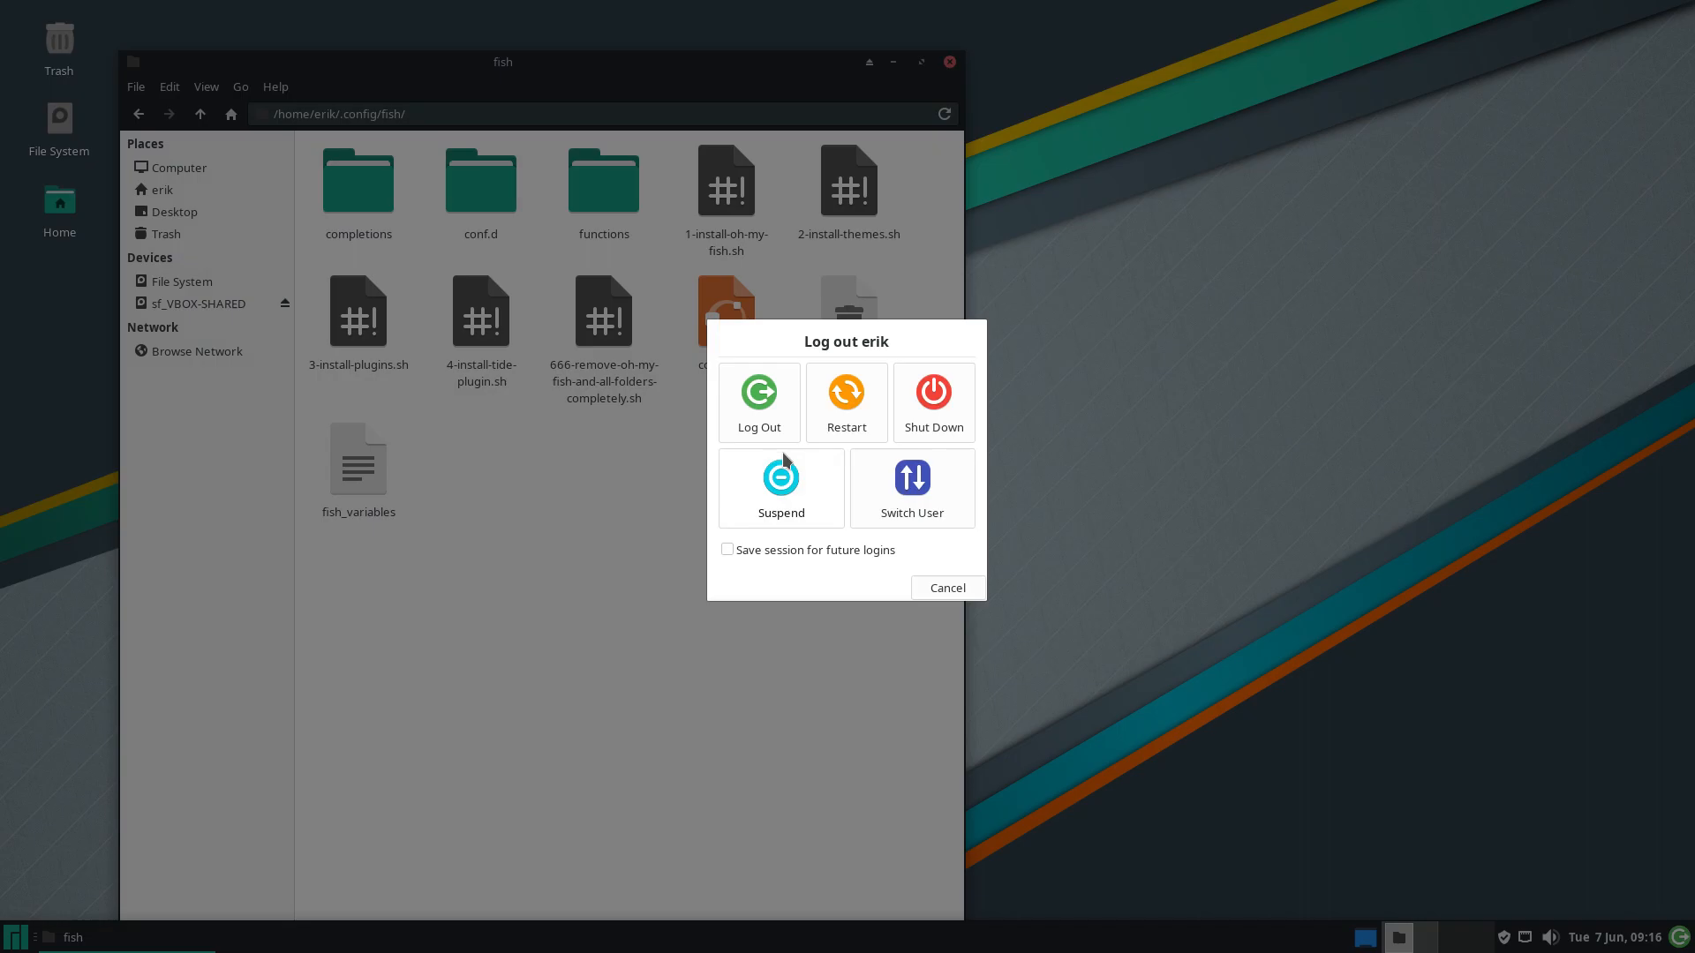
pyautogui.click(771, 396)
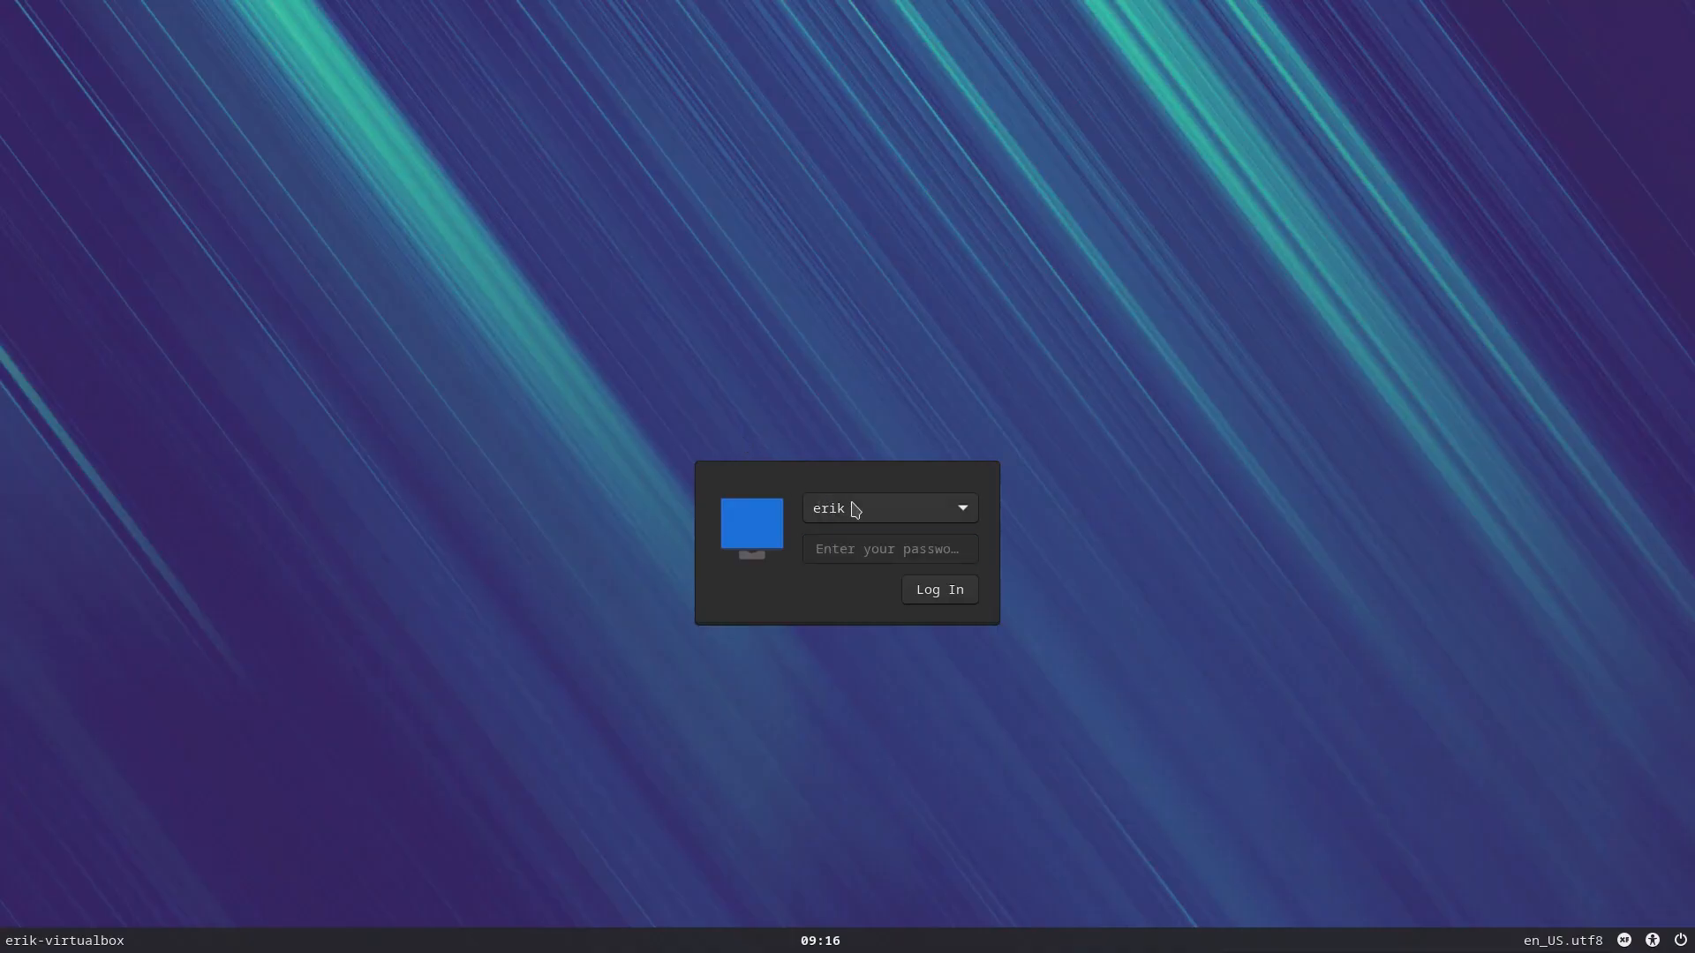
# Log in as the new user with its password, then disable Manjaro Hello's launch at start and close it
pyautogui.click(858, 508)
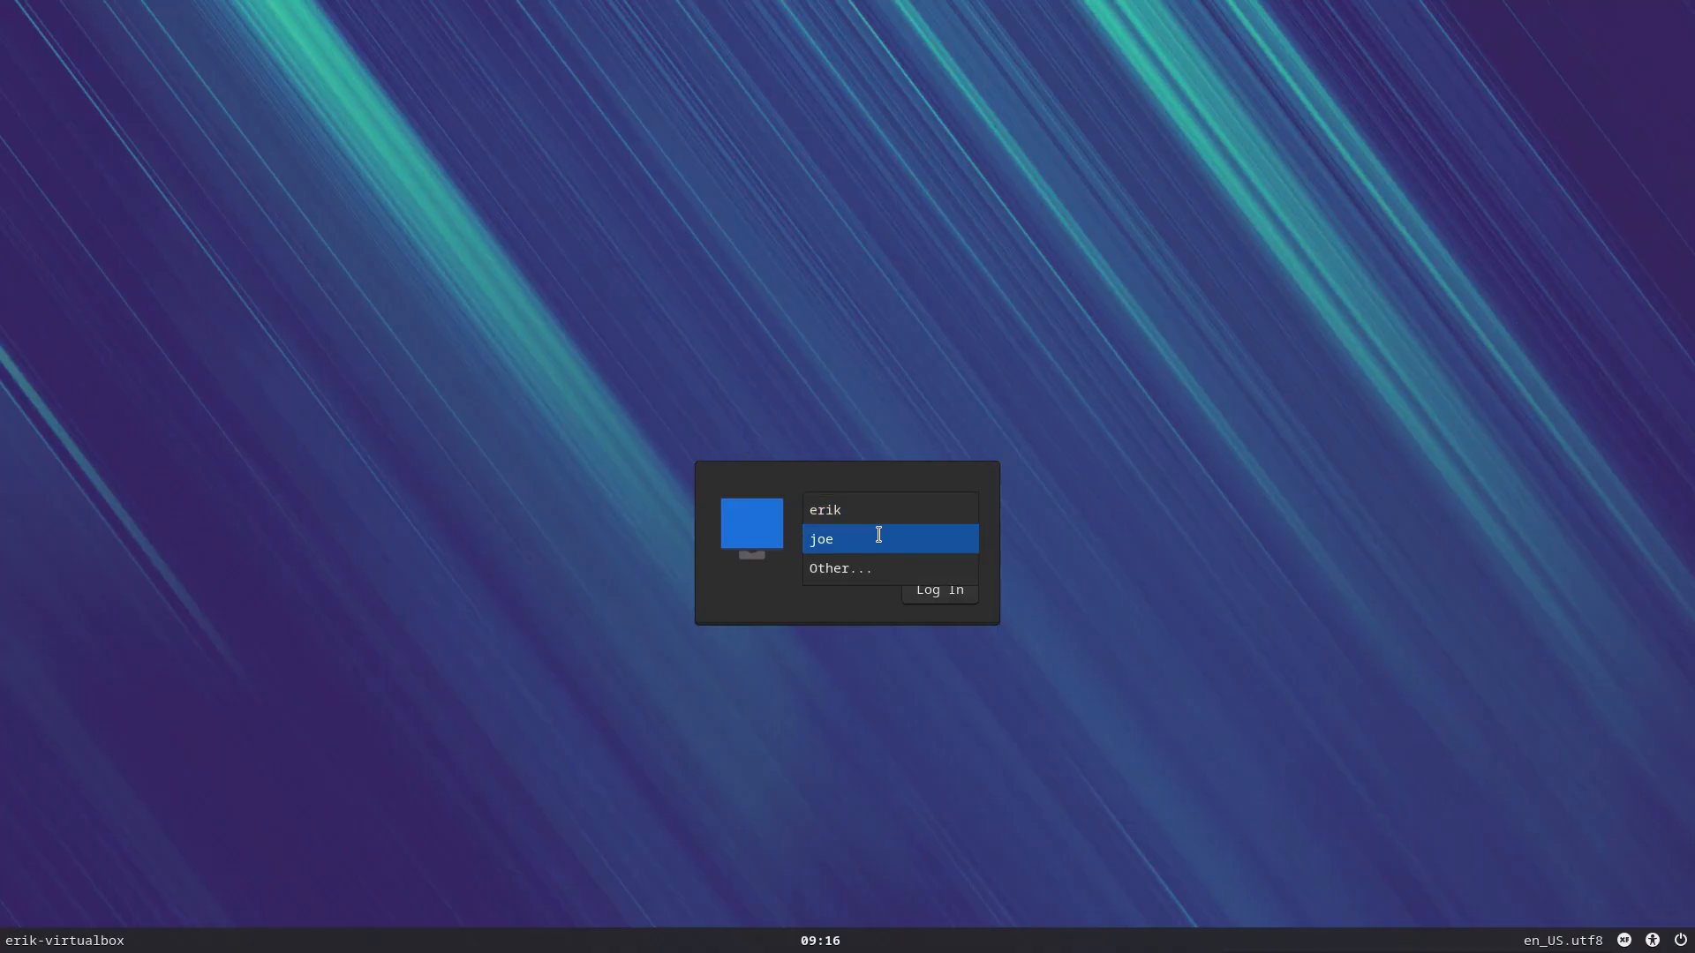
pyautogui.click(876, 538)
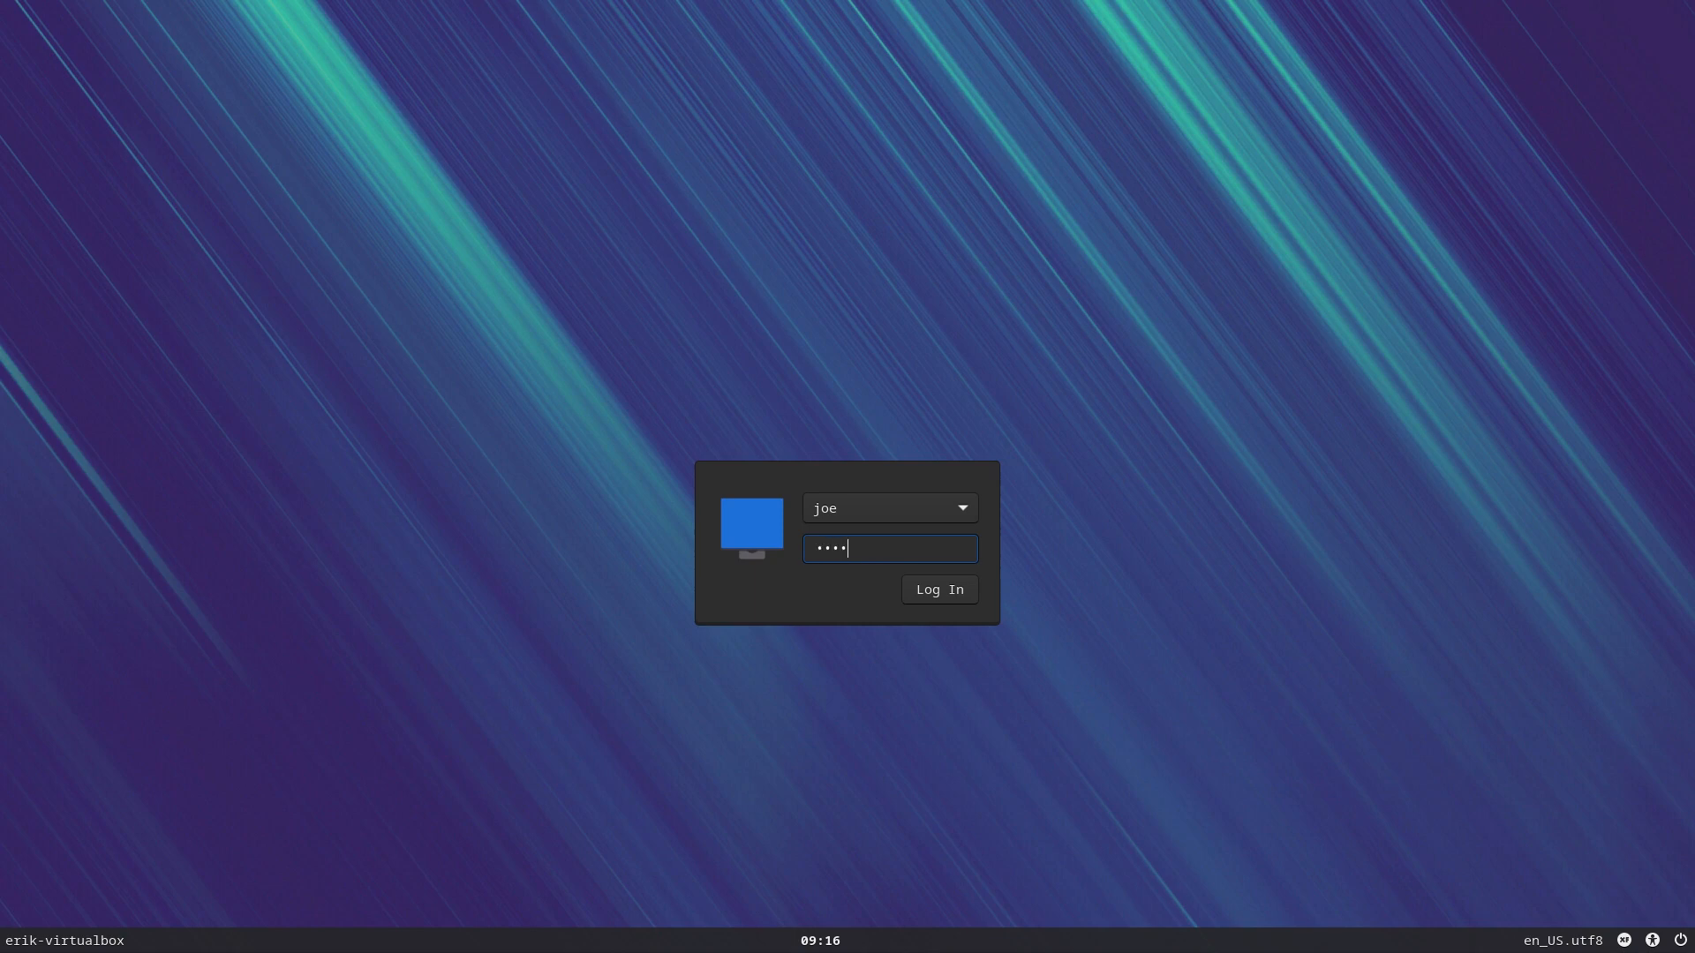
pyautogui.press('Return')
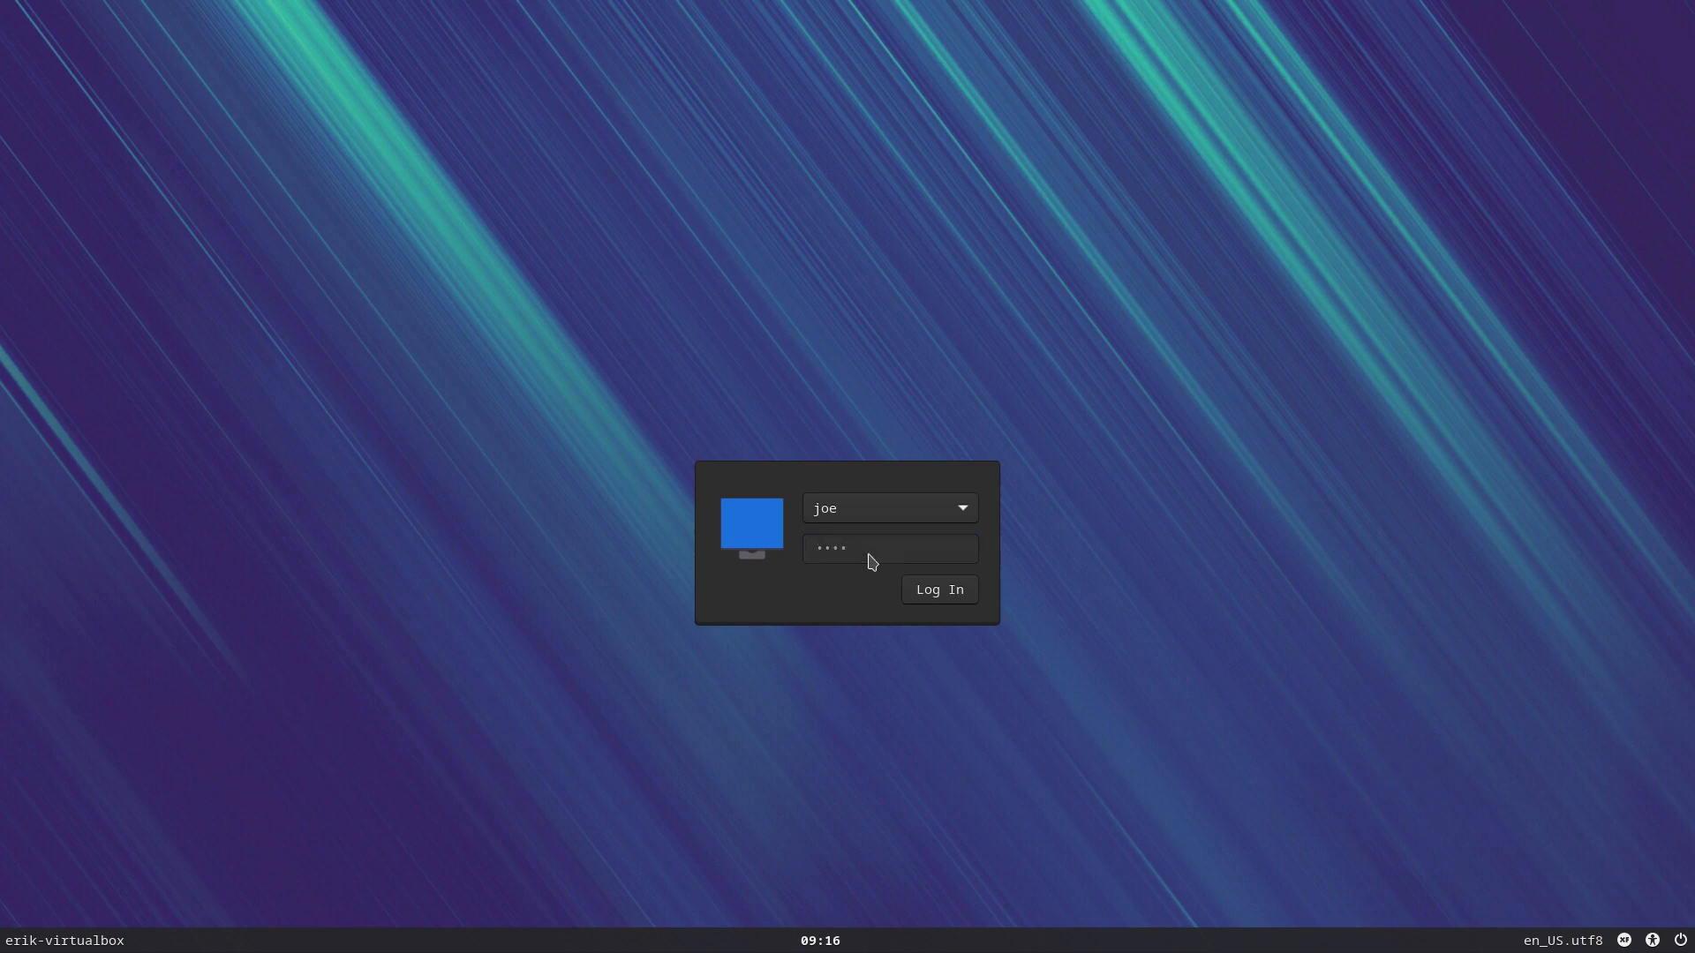
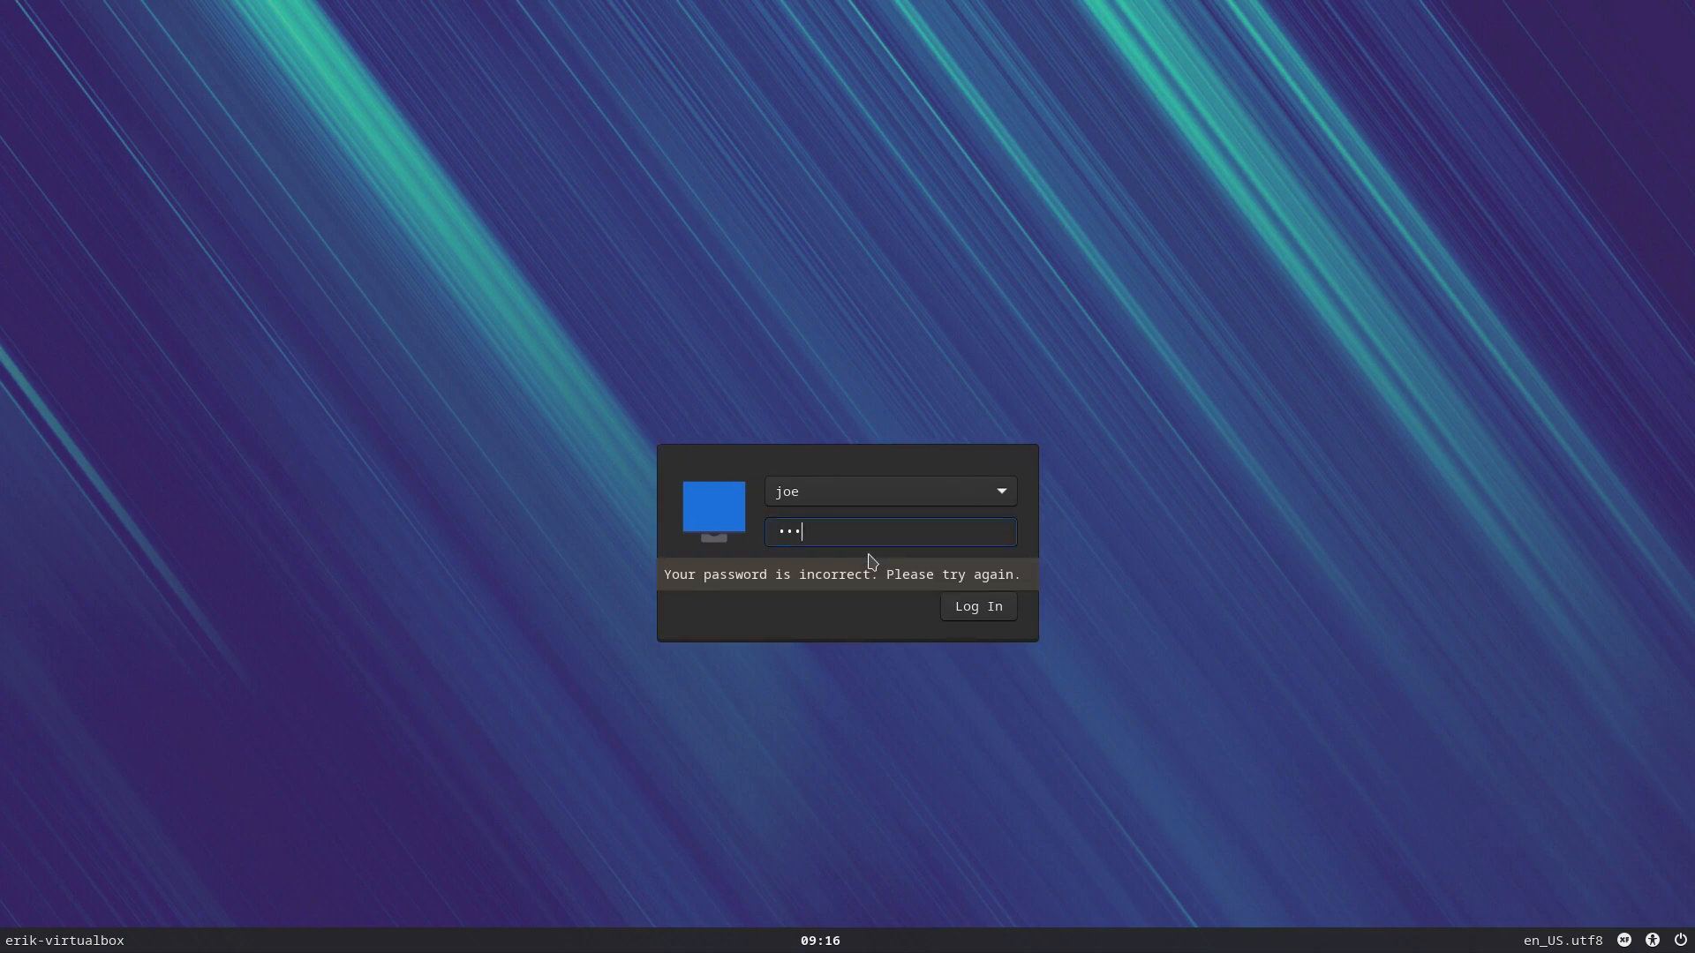
pyautogui.press('Return')
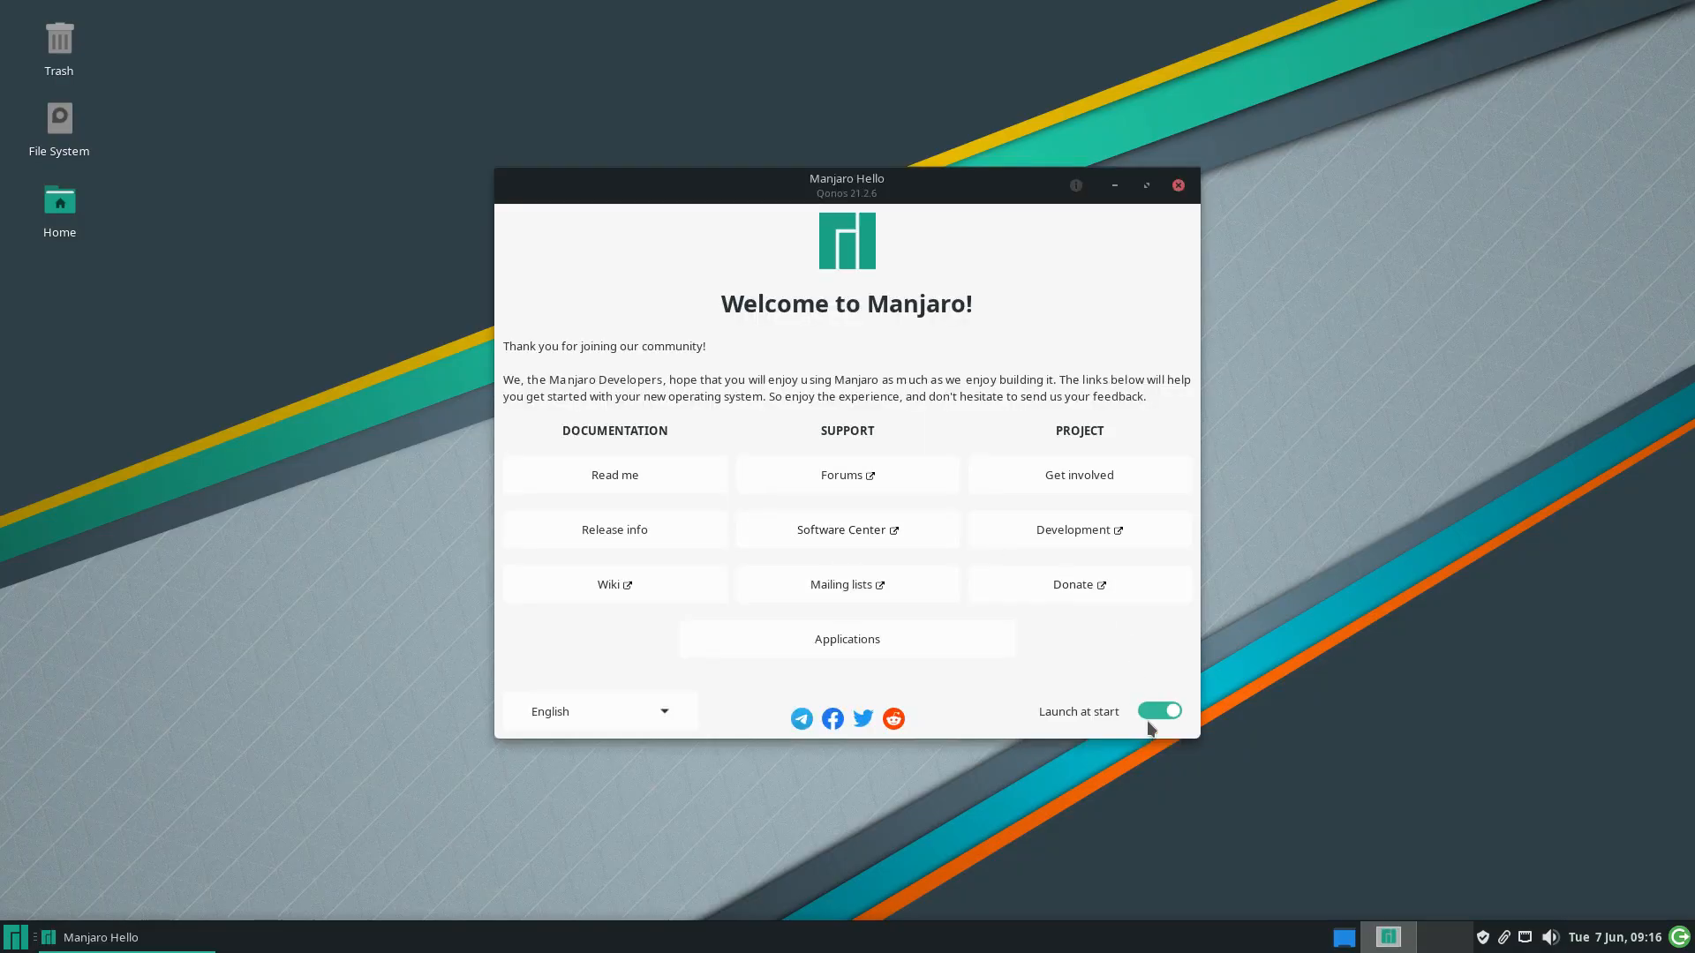
pyautogui.click(1155, 711)
pyautogui.click(1178, 185)
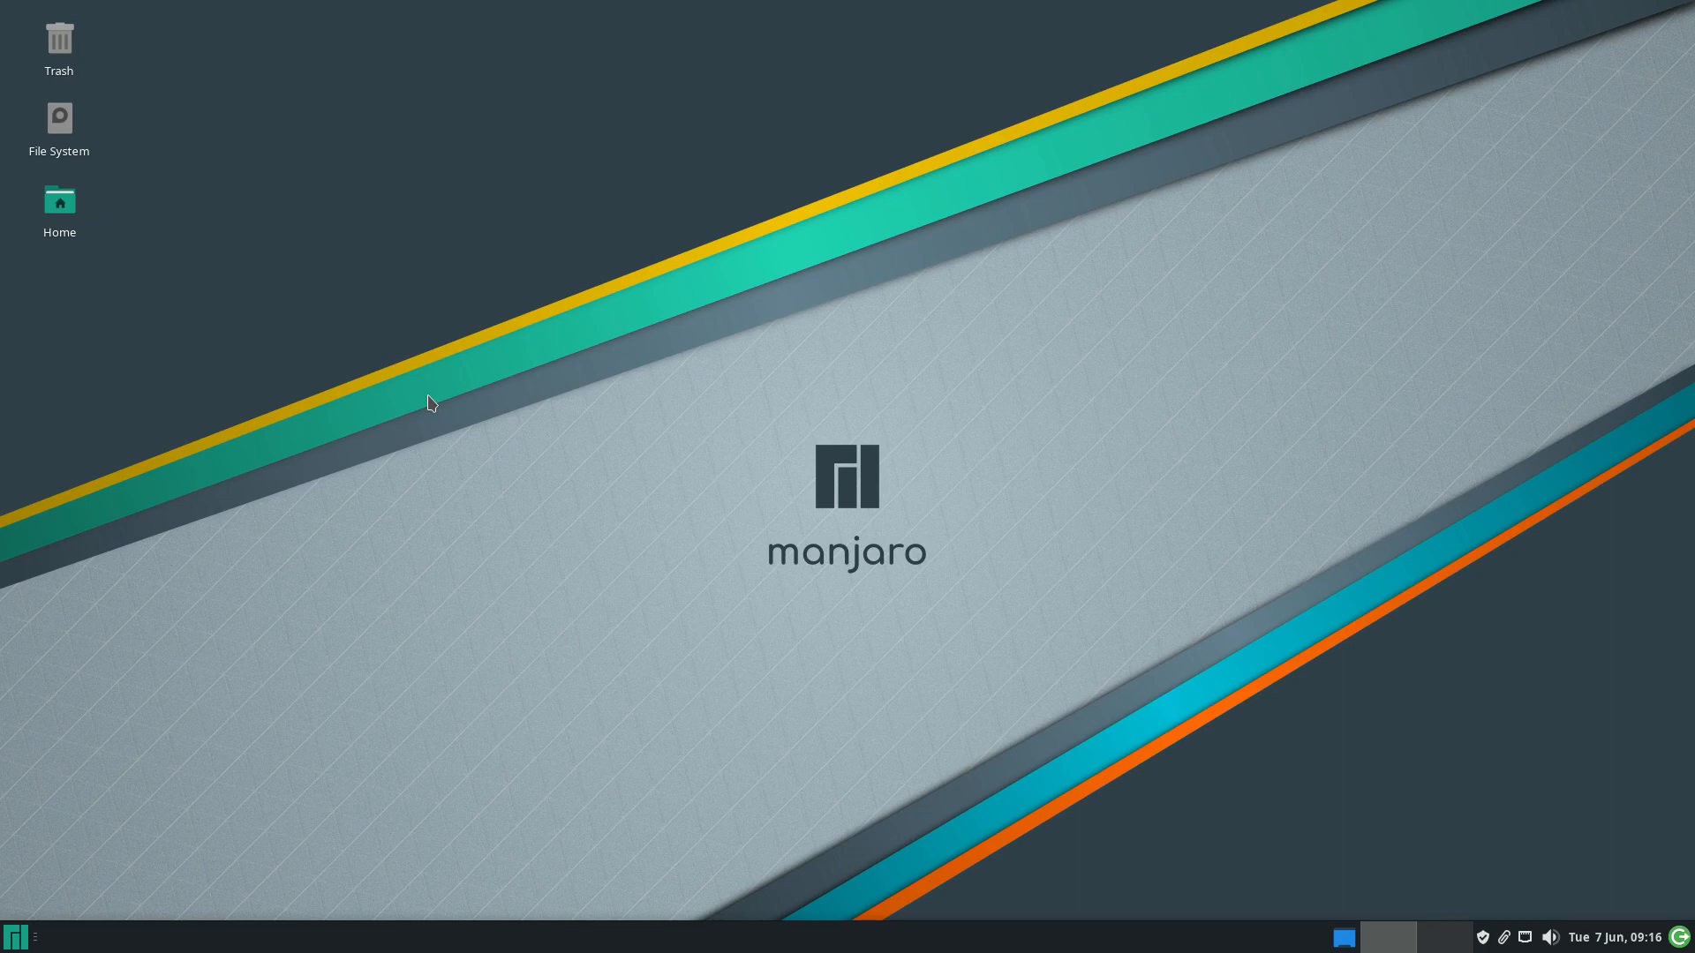
pyautogui.click(16, 937)
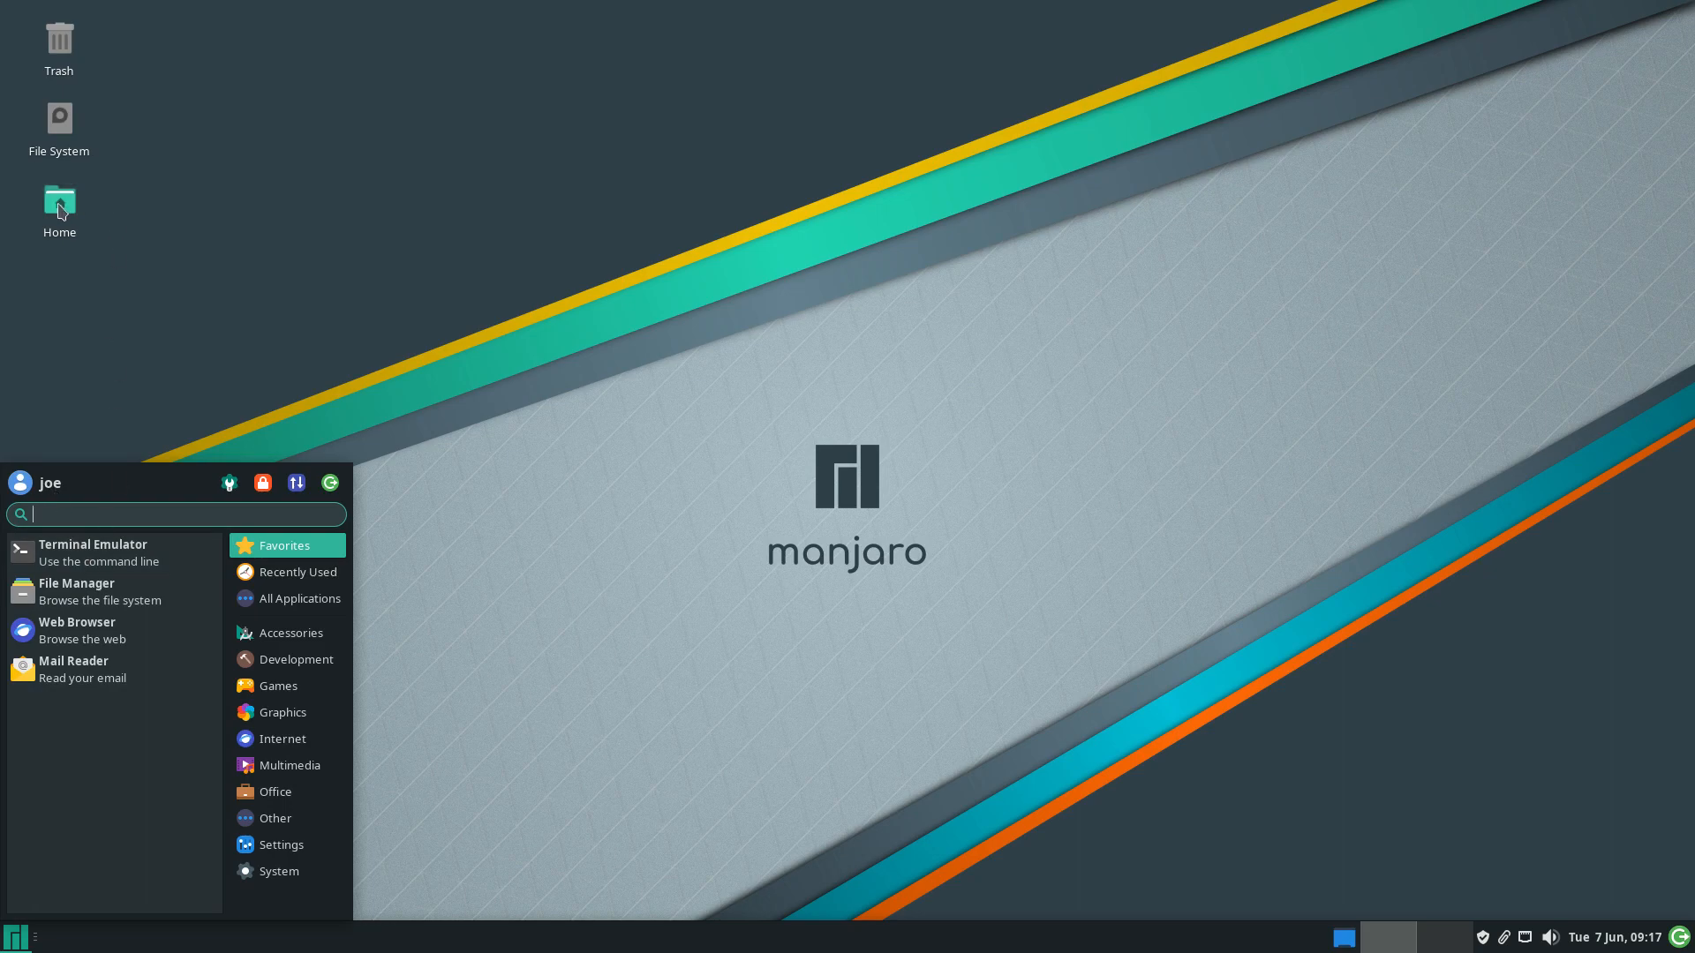
pyautogui.click(49, 136)
pyautogui.doubleClick(49, 136)
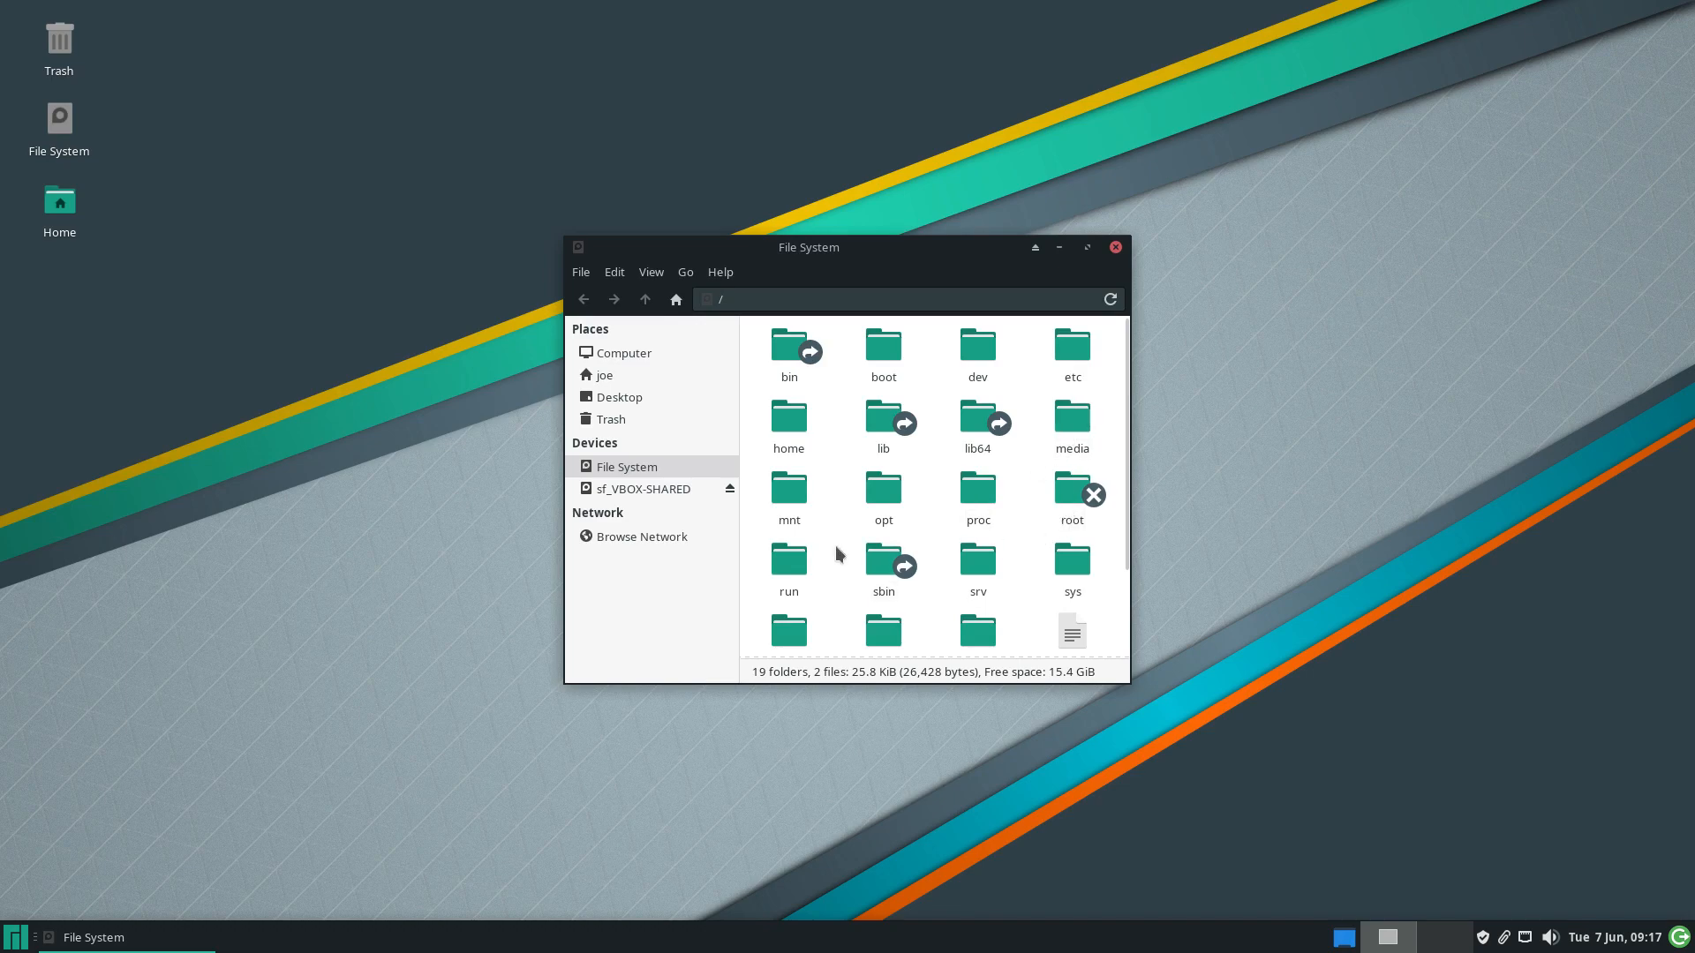
pyautogui.doubleClick(788, 431)
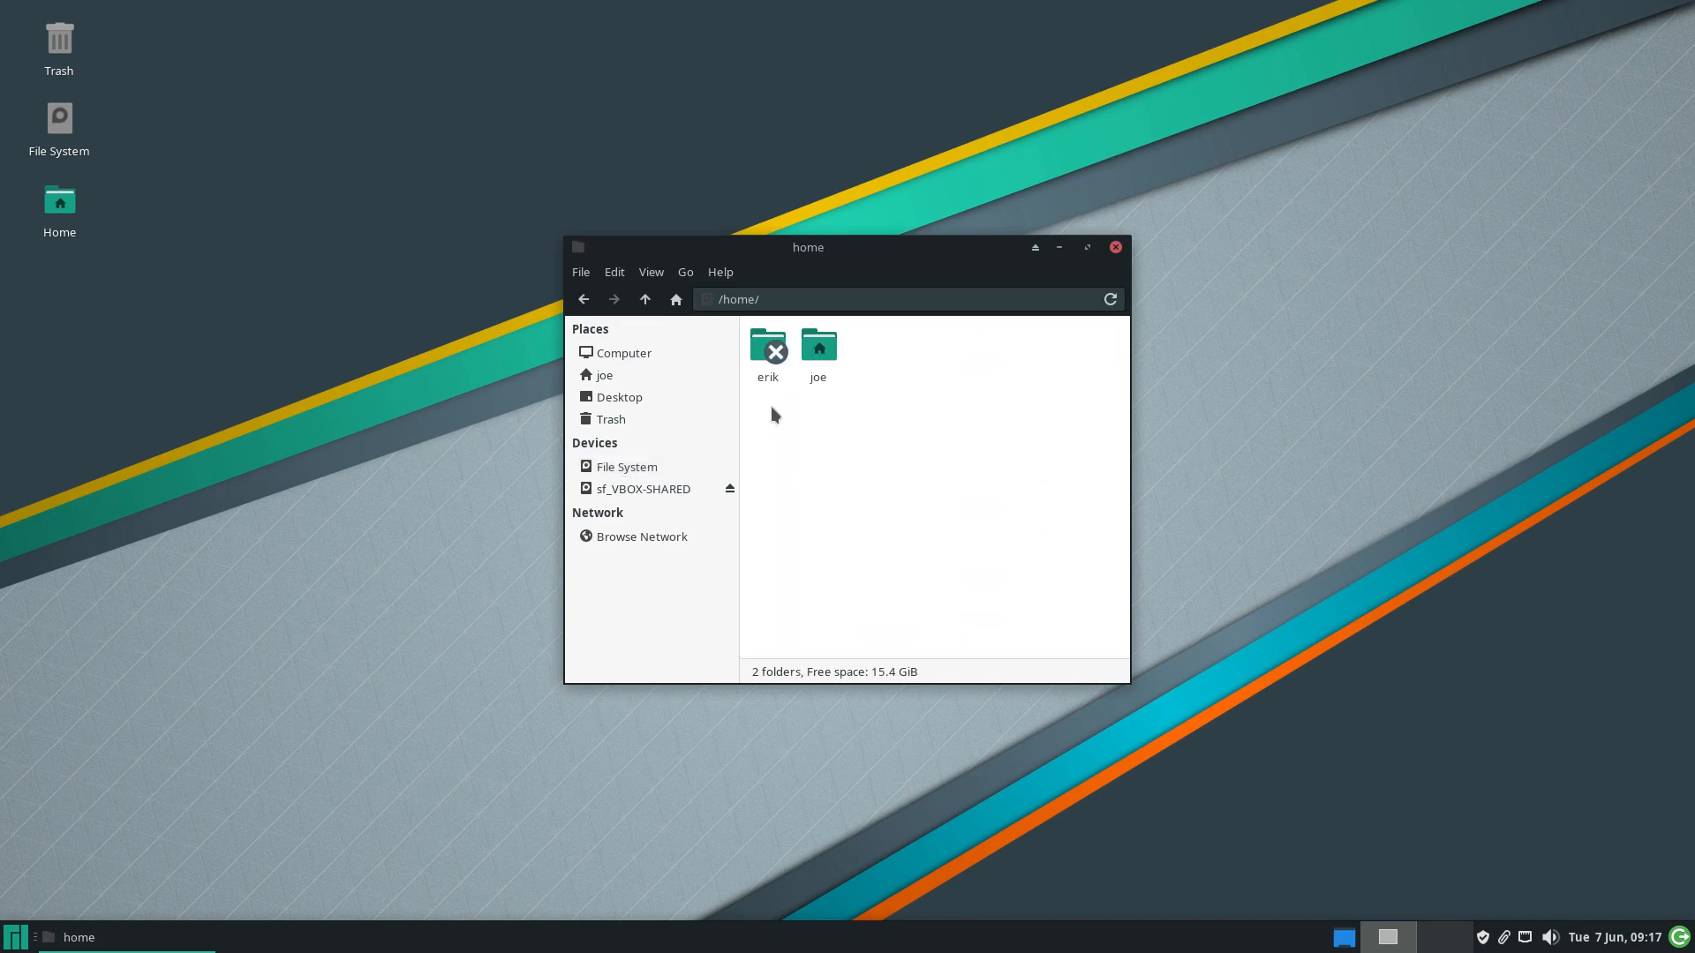
pyautogui.moveTo(752, 421); pyautogui.dragTo(883, 397)
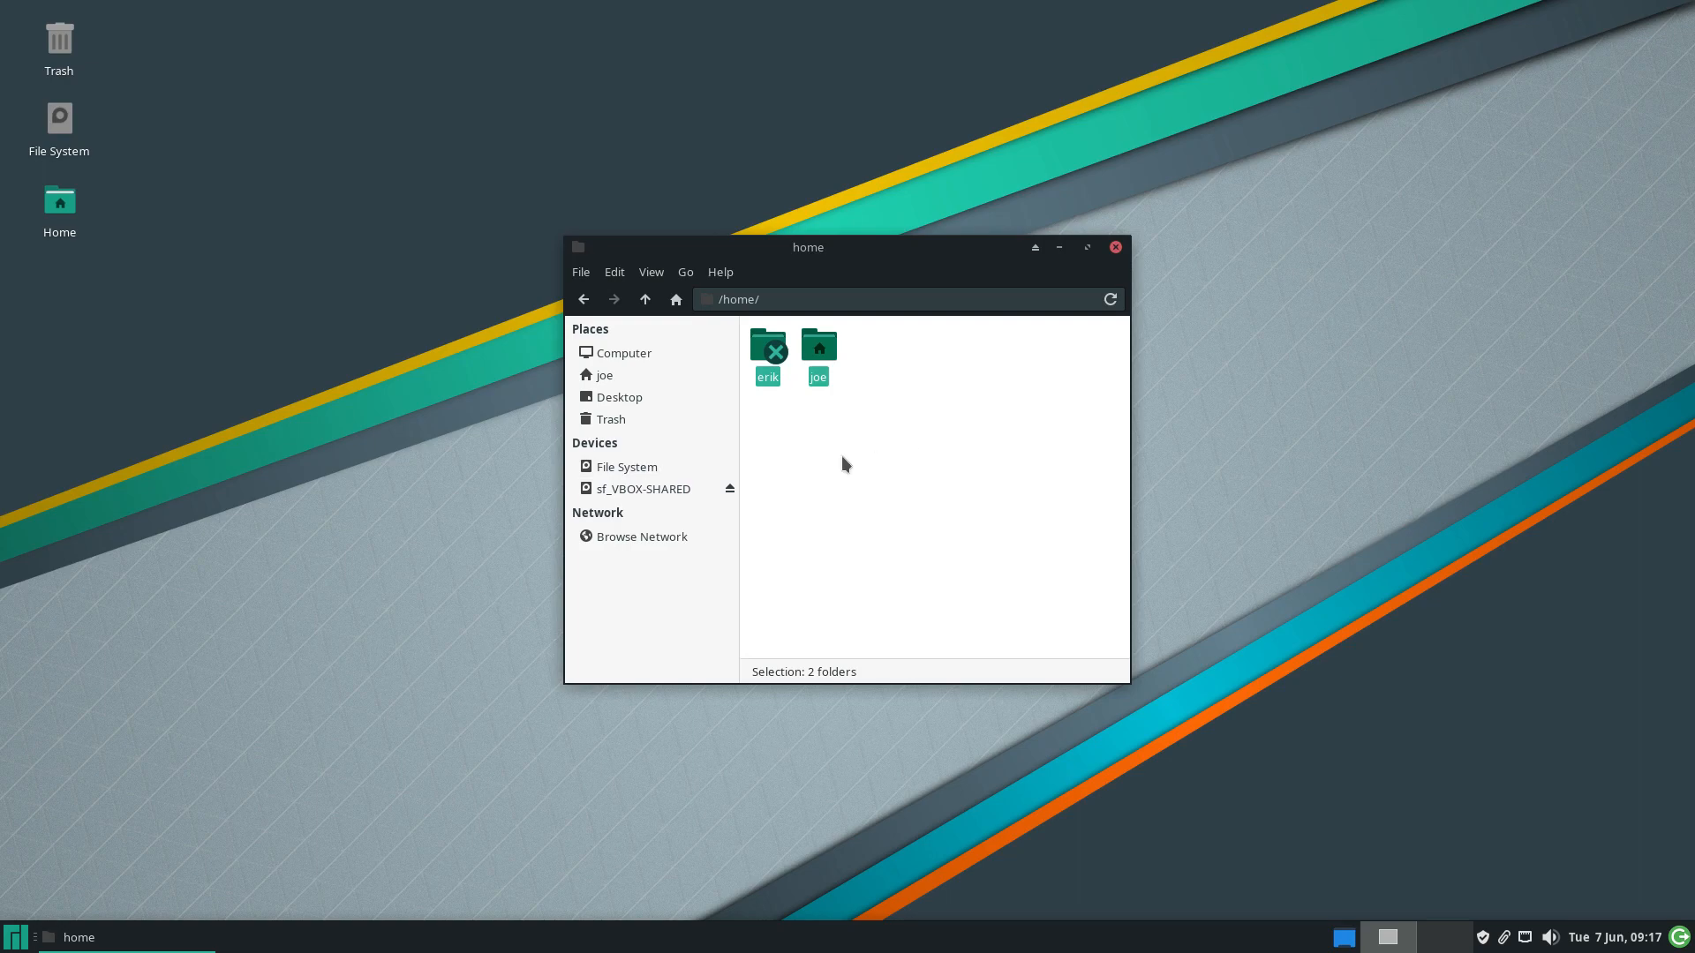
pyautogui.click(798, 459)
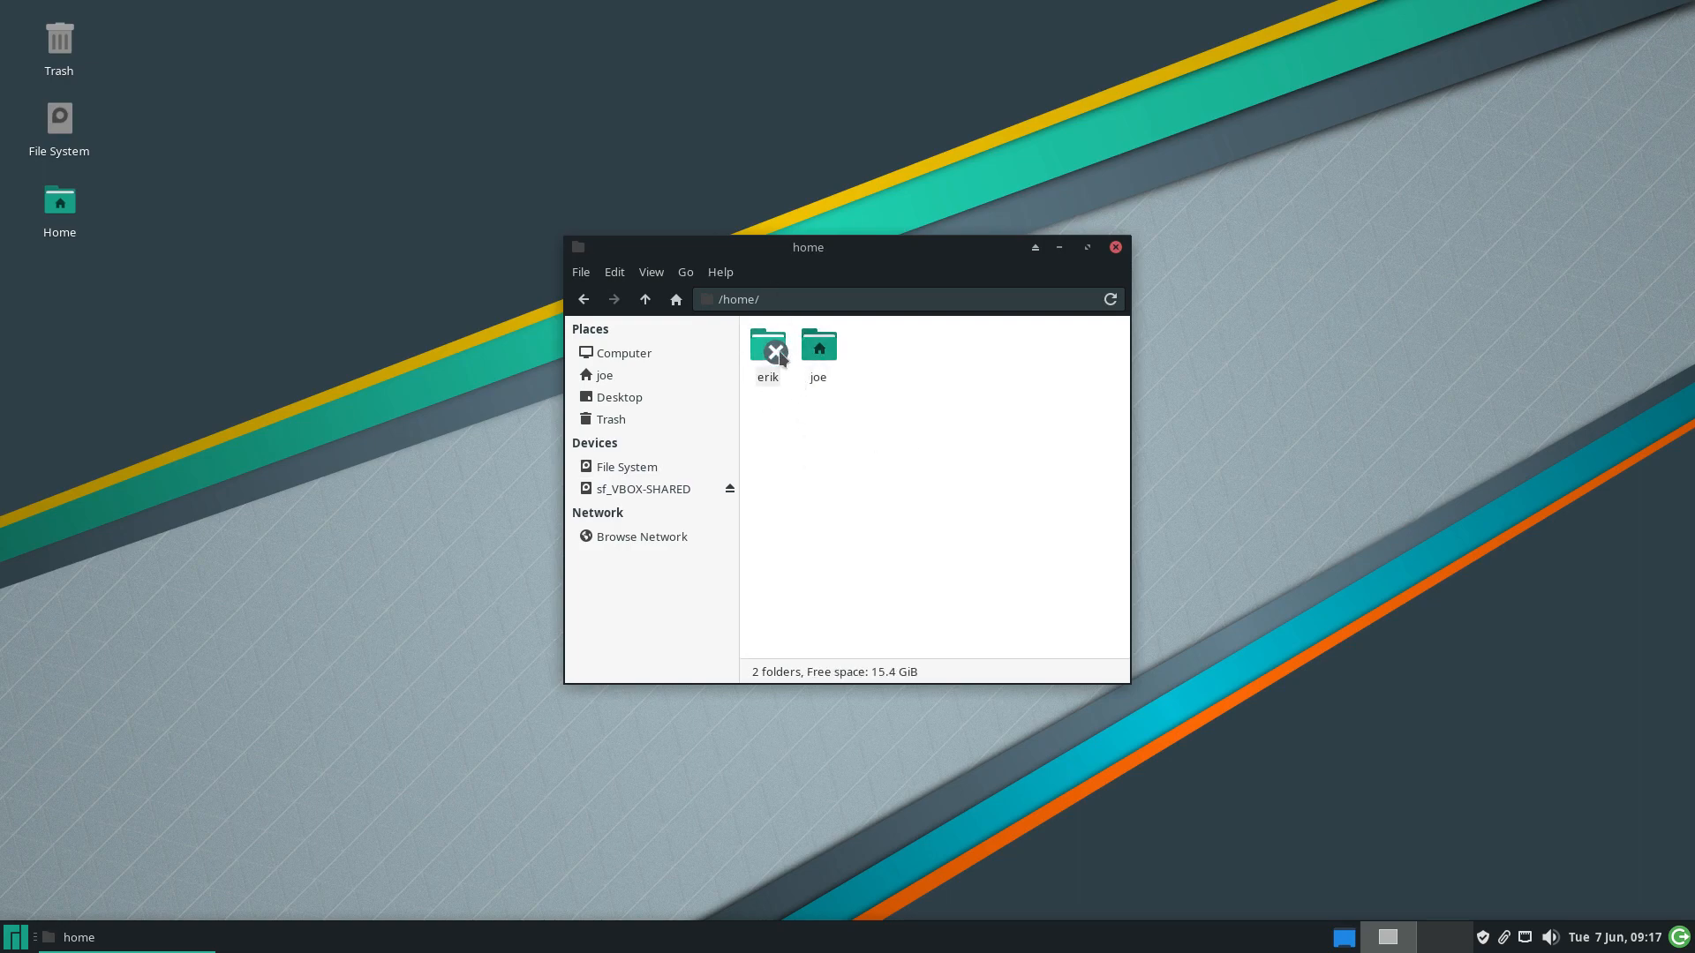
pyautogui.click(834, 356)
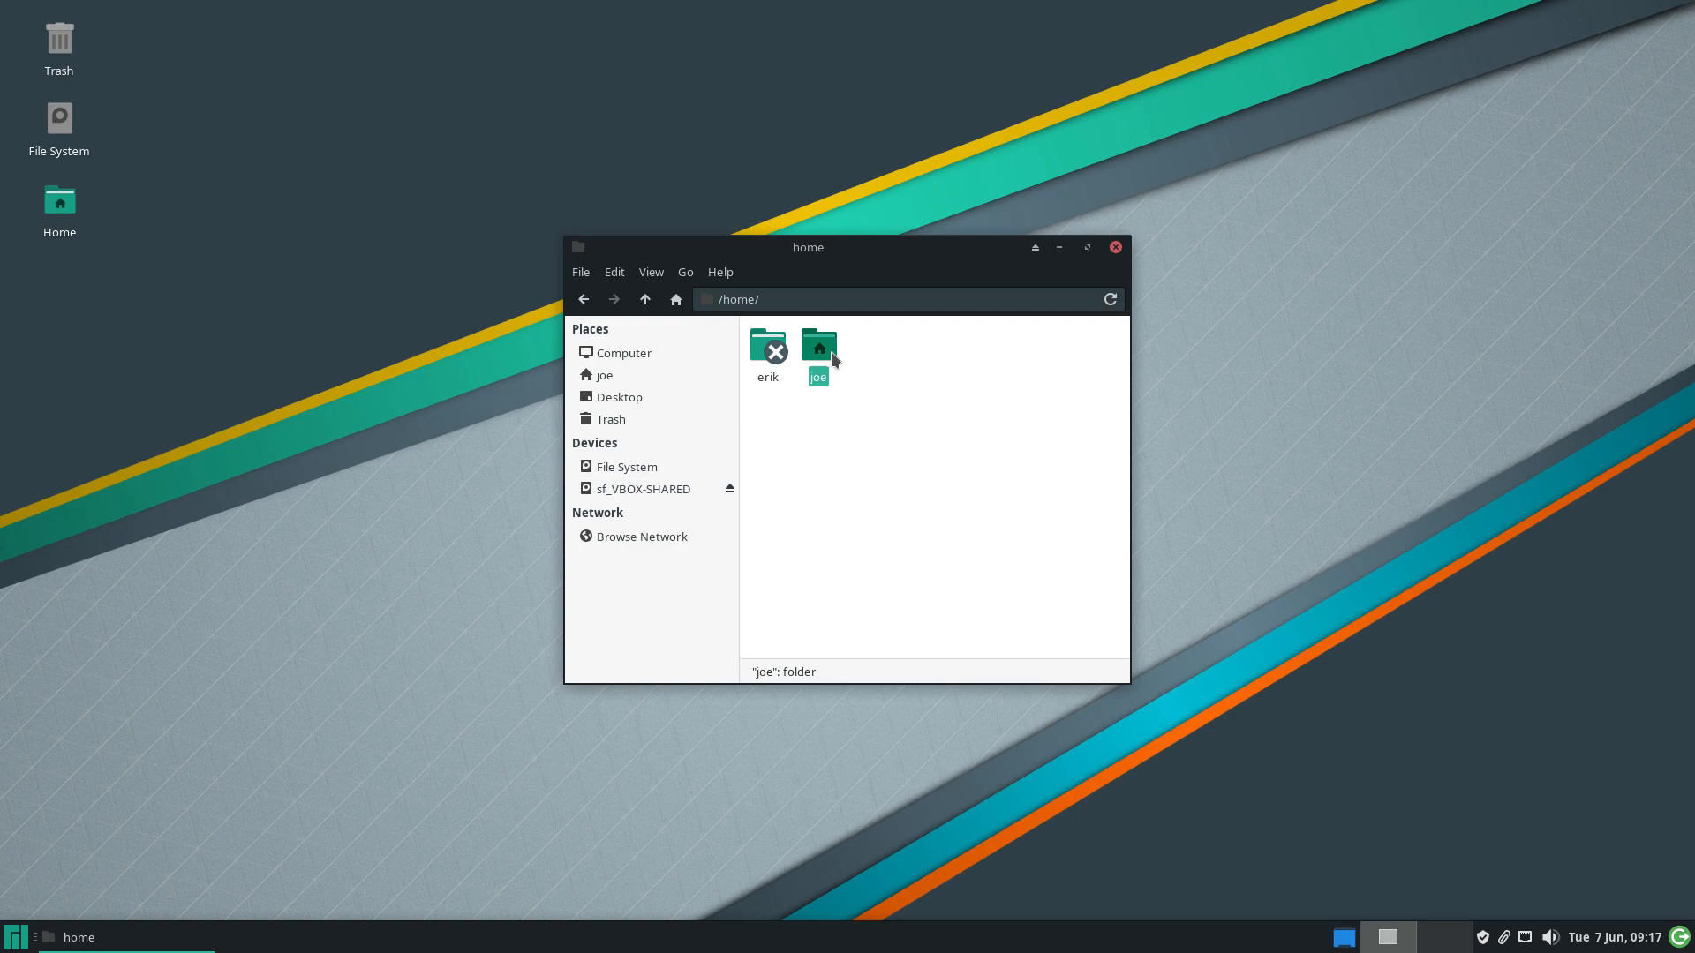
pyautogui.doubleClick(830, 351)
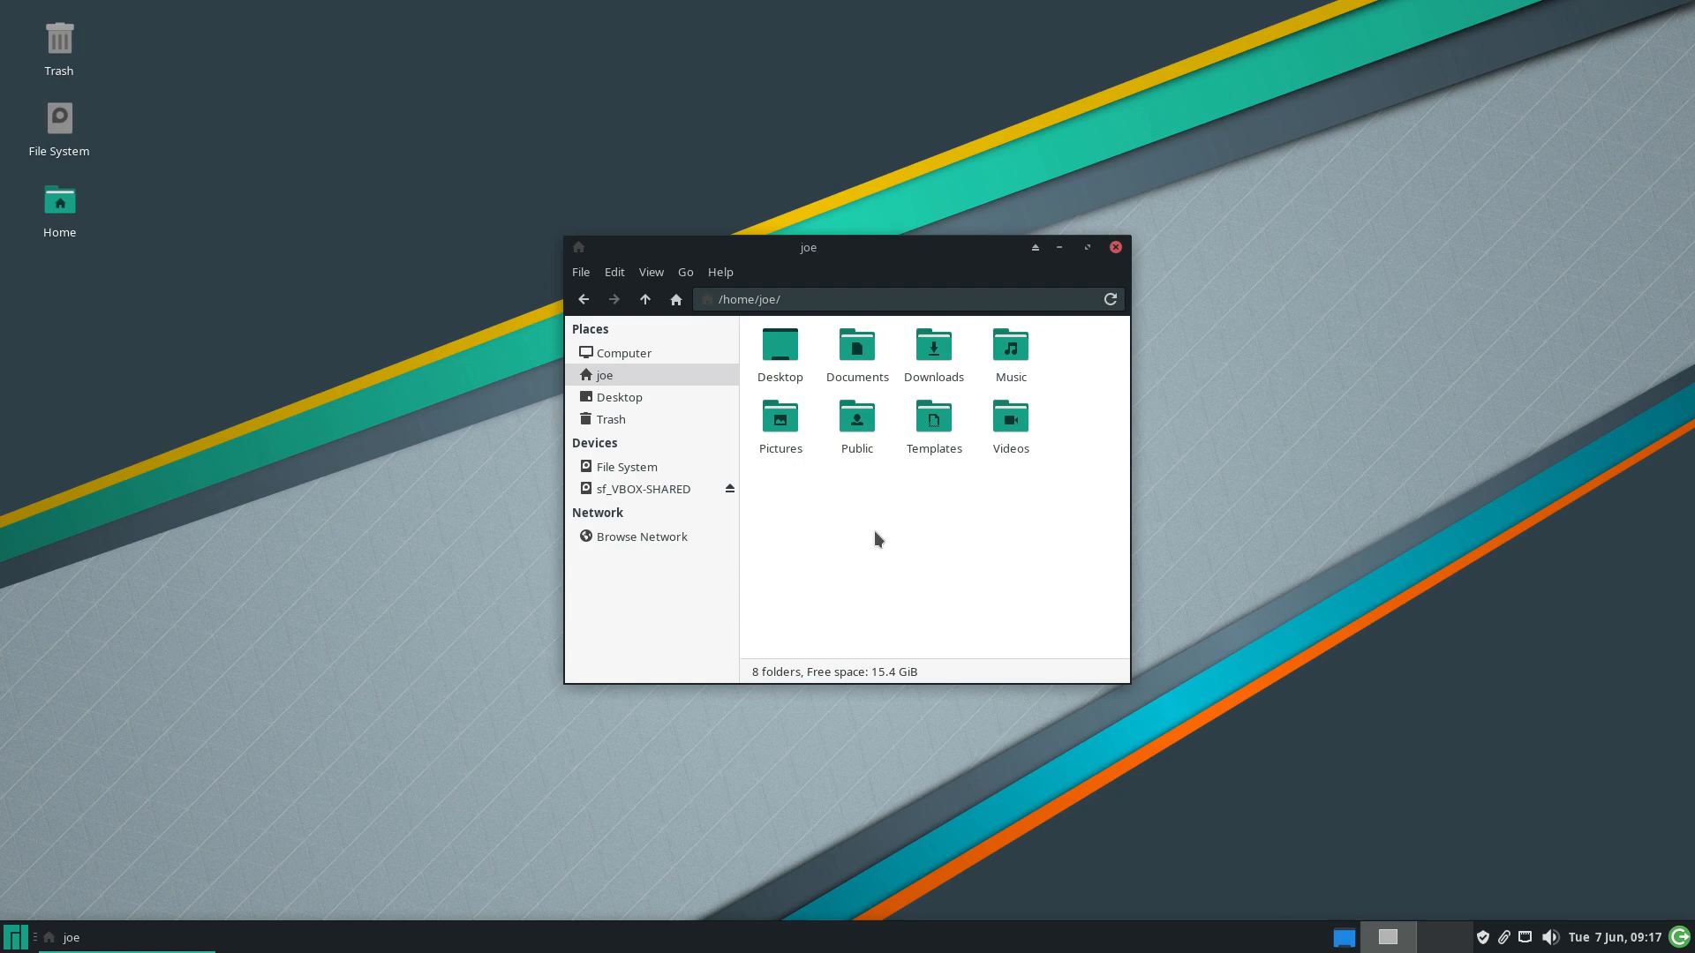
pyautogui.click(1116, 247)
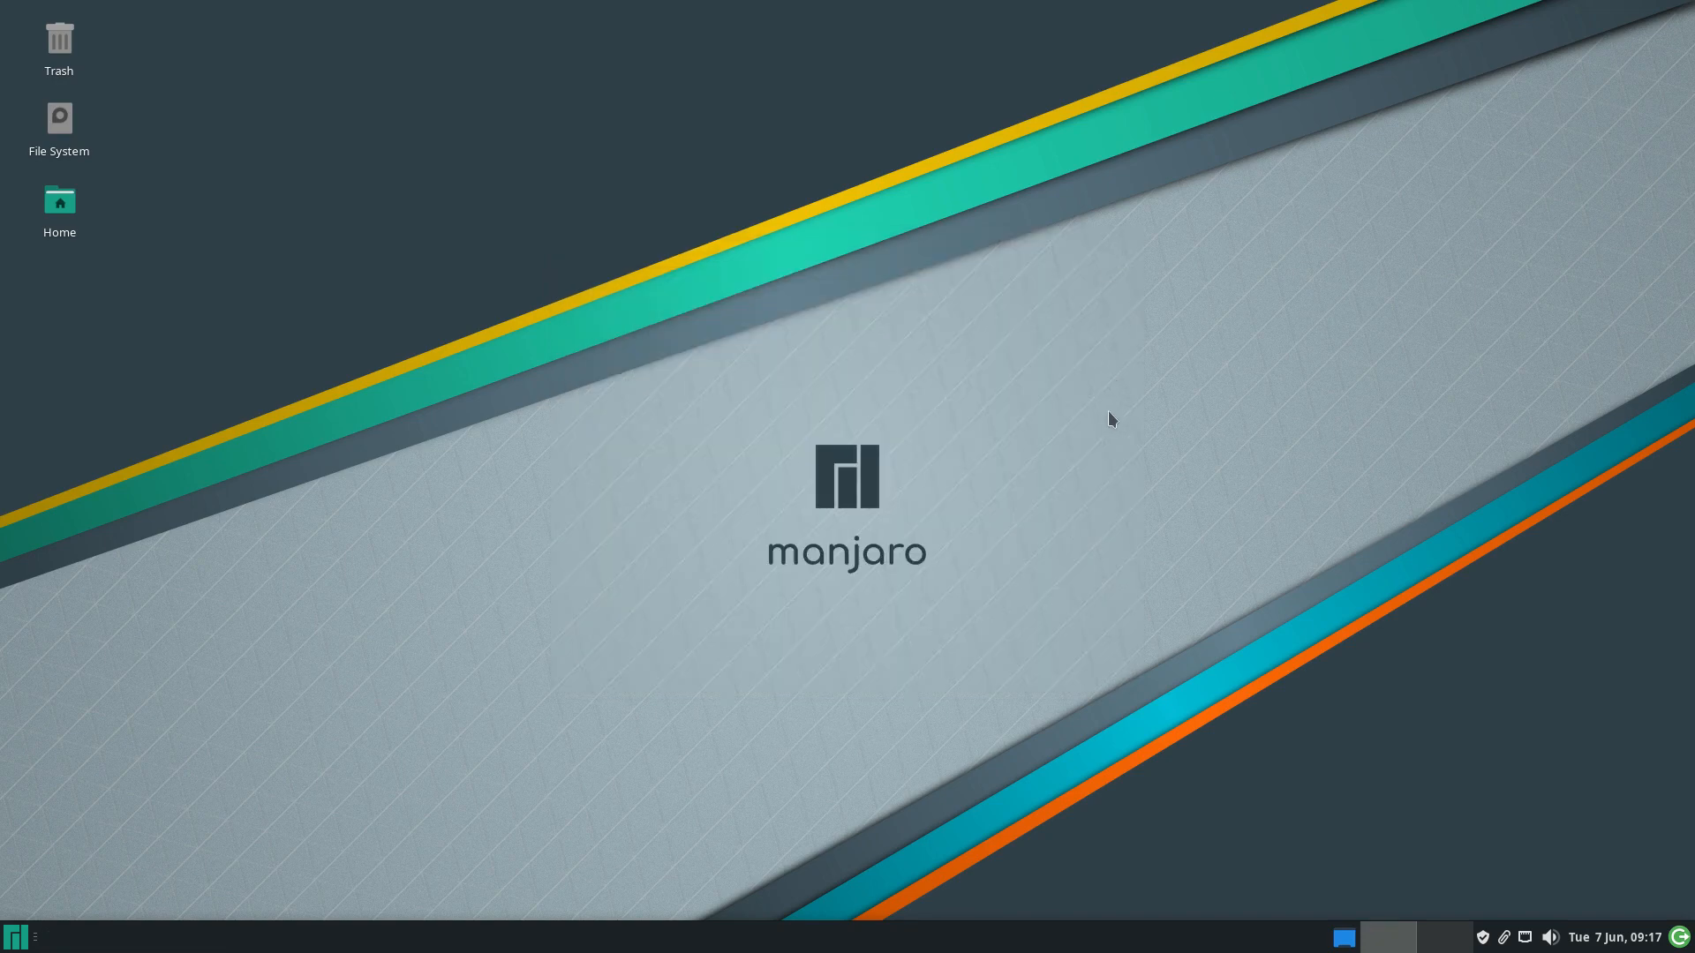
pyautogui.click(16, 937)
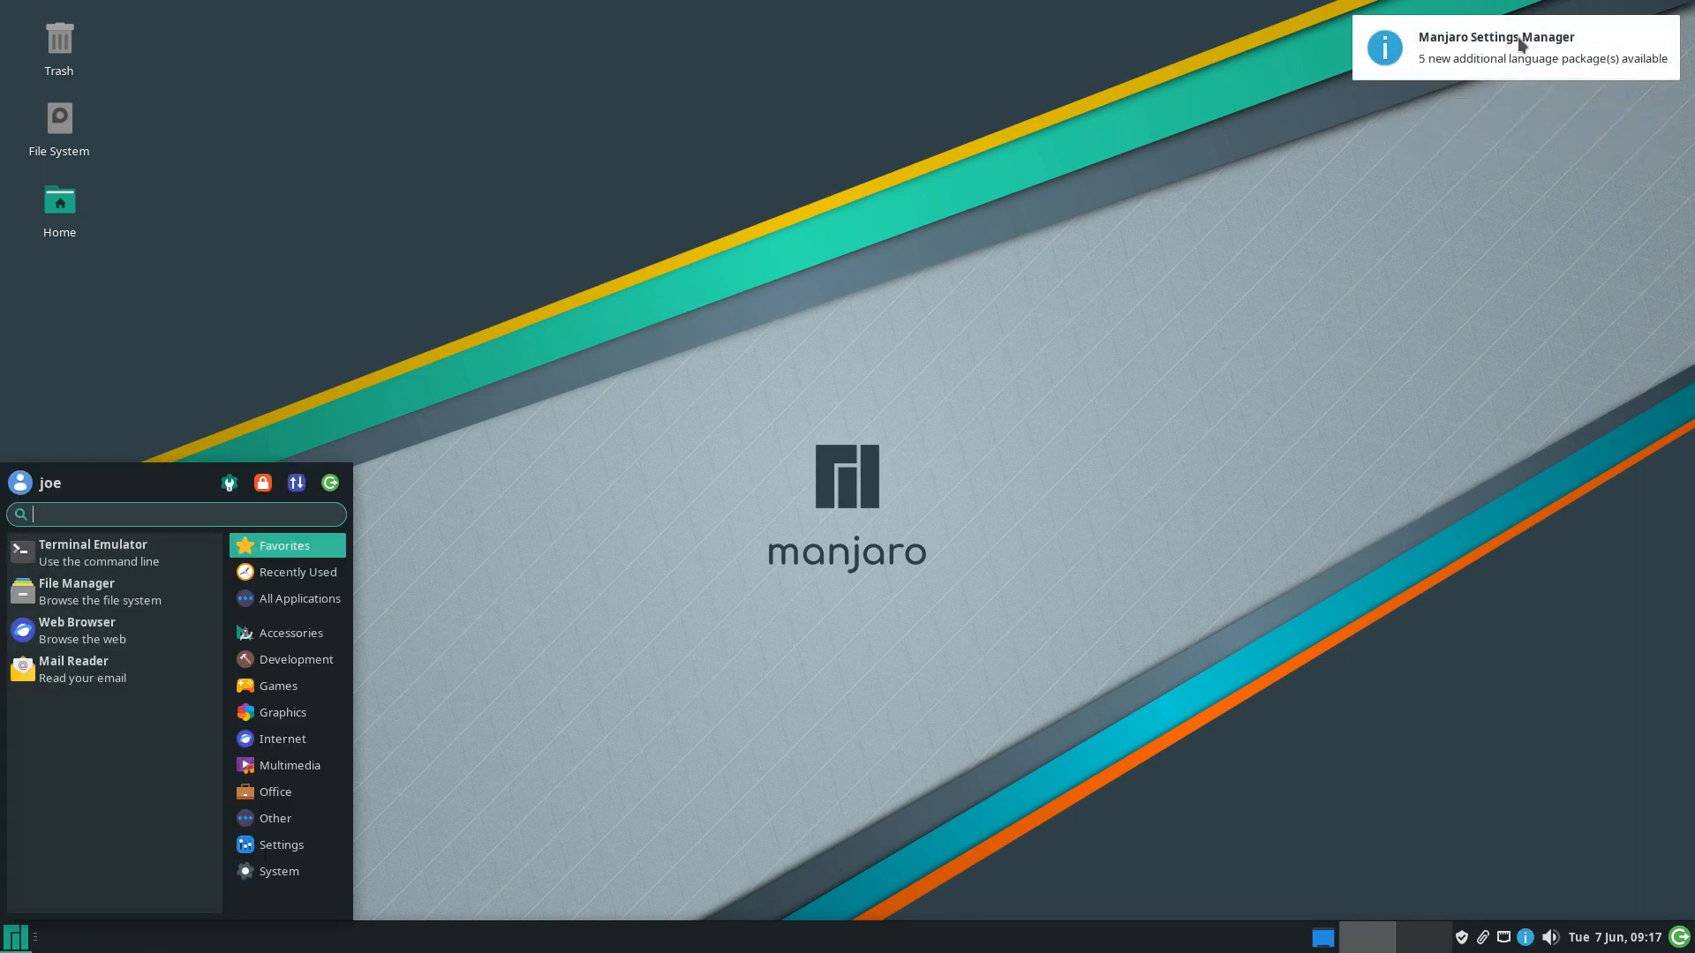
pyautogui.click(1158, 365)
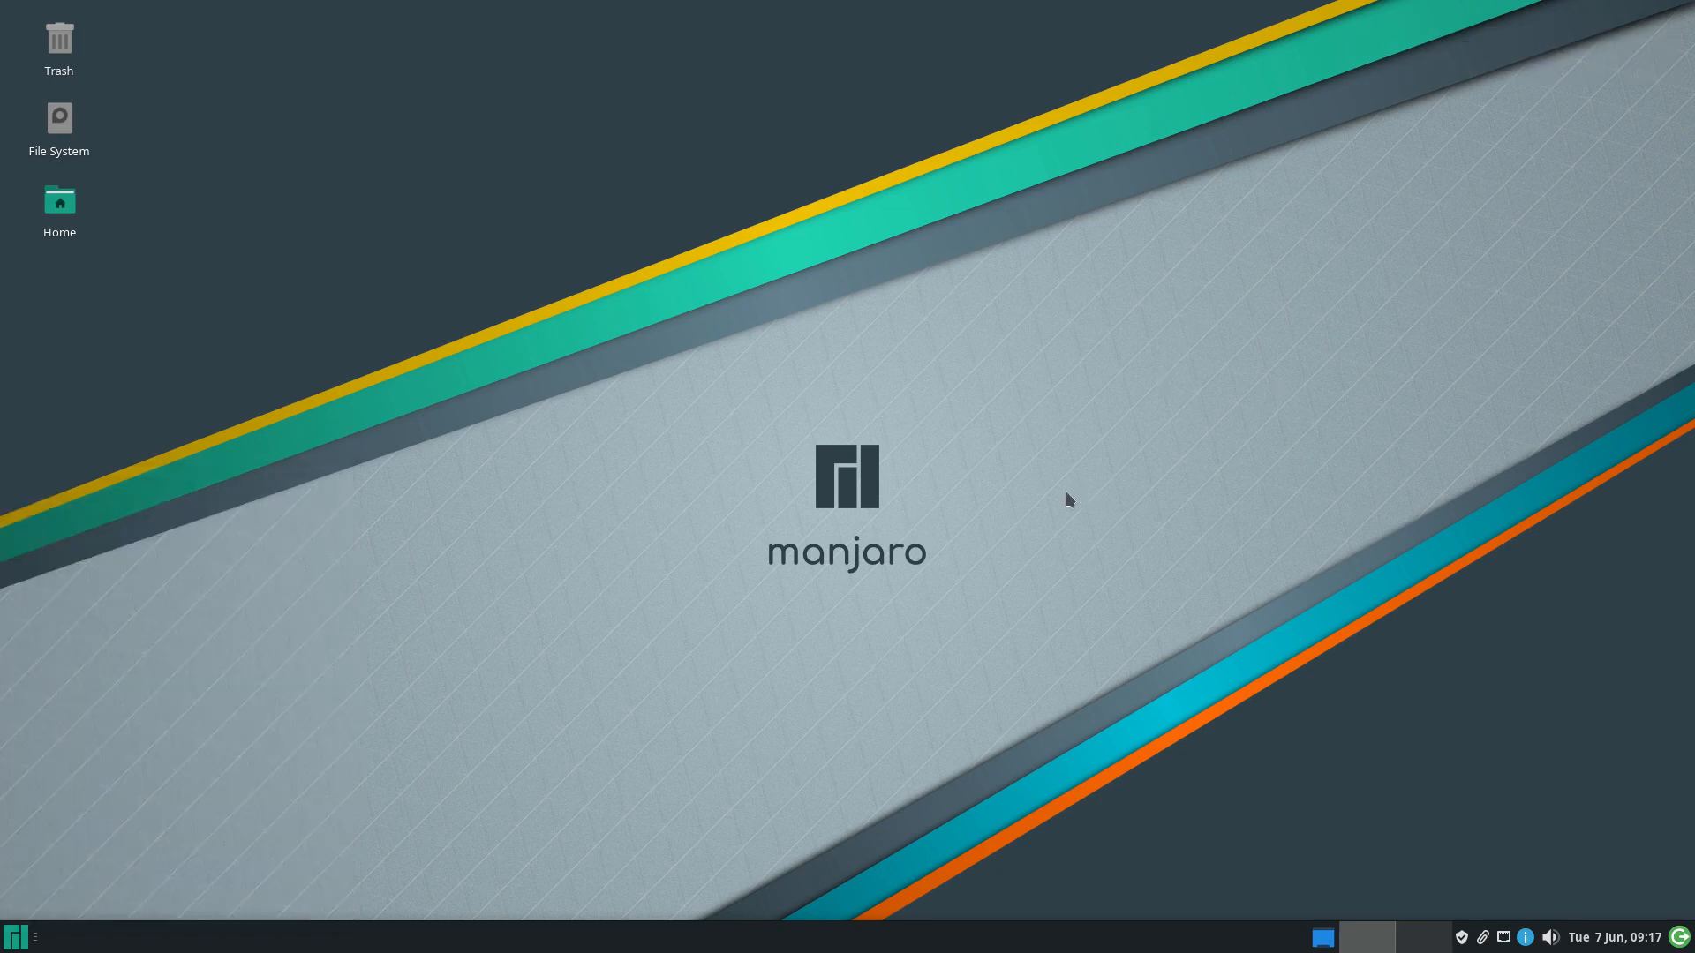